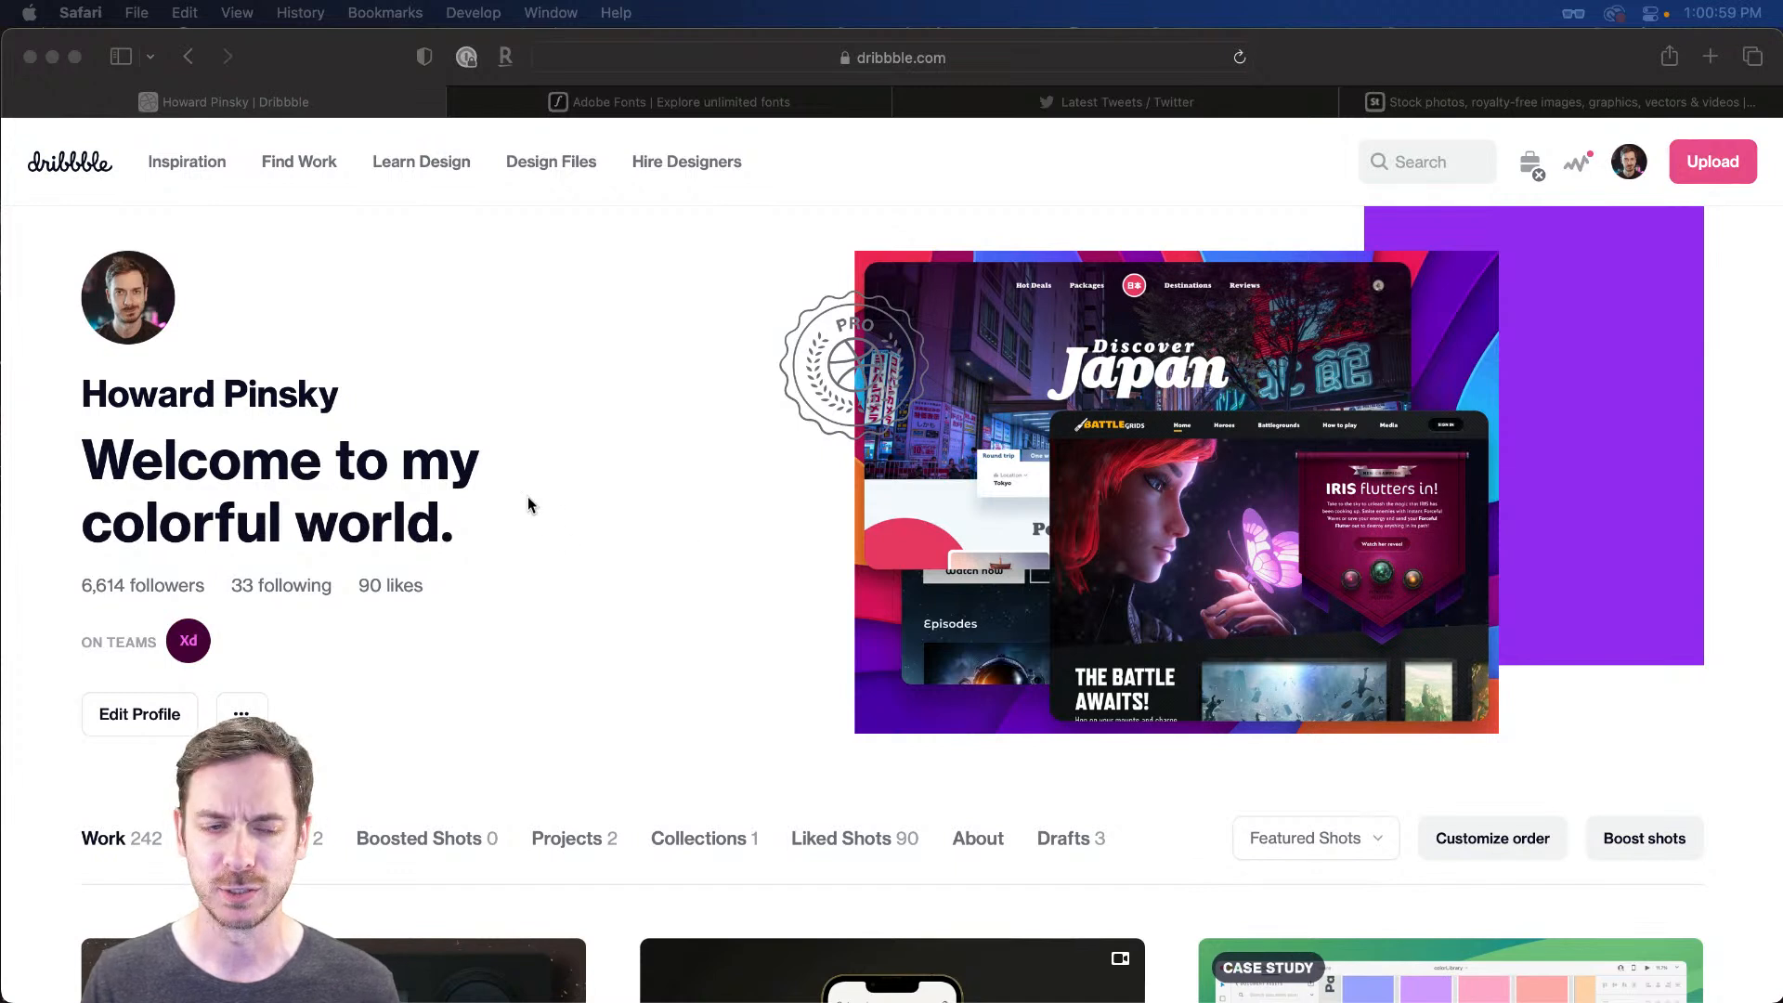
Scroll down the Dribbble profile's Work grid and open the 'Freebie 14: Tables' shot
{"action": "left_click", "coordinate": [650, 525]}
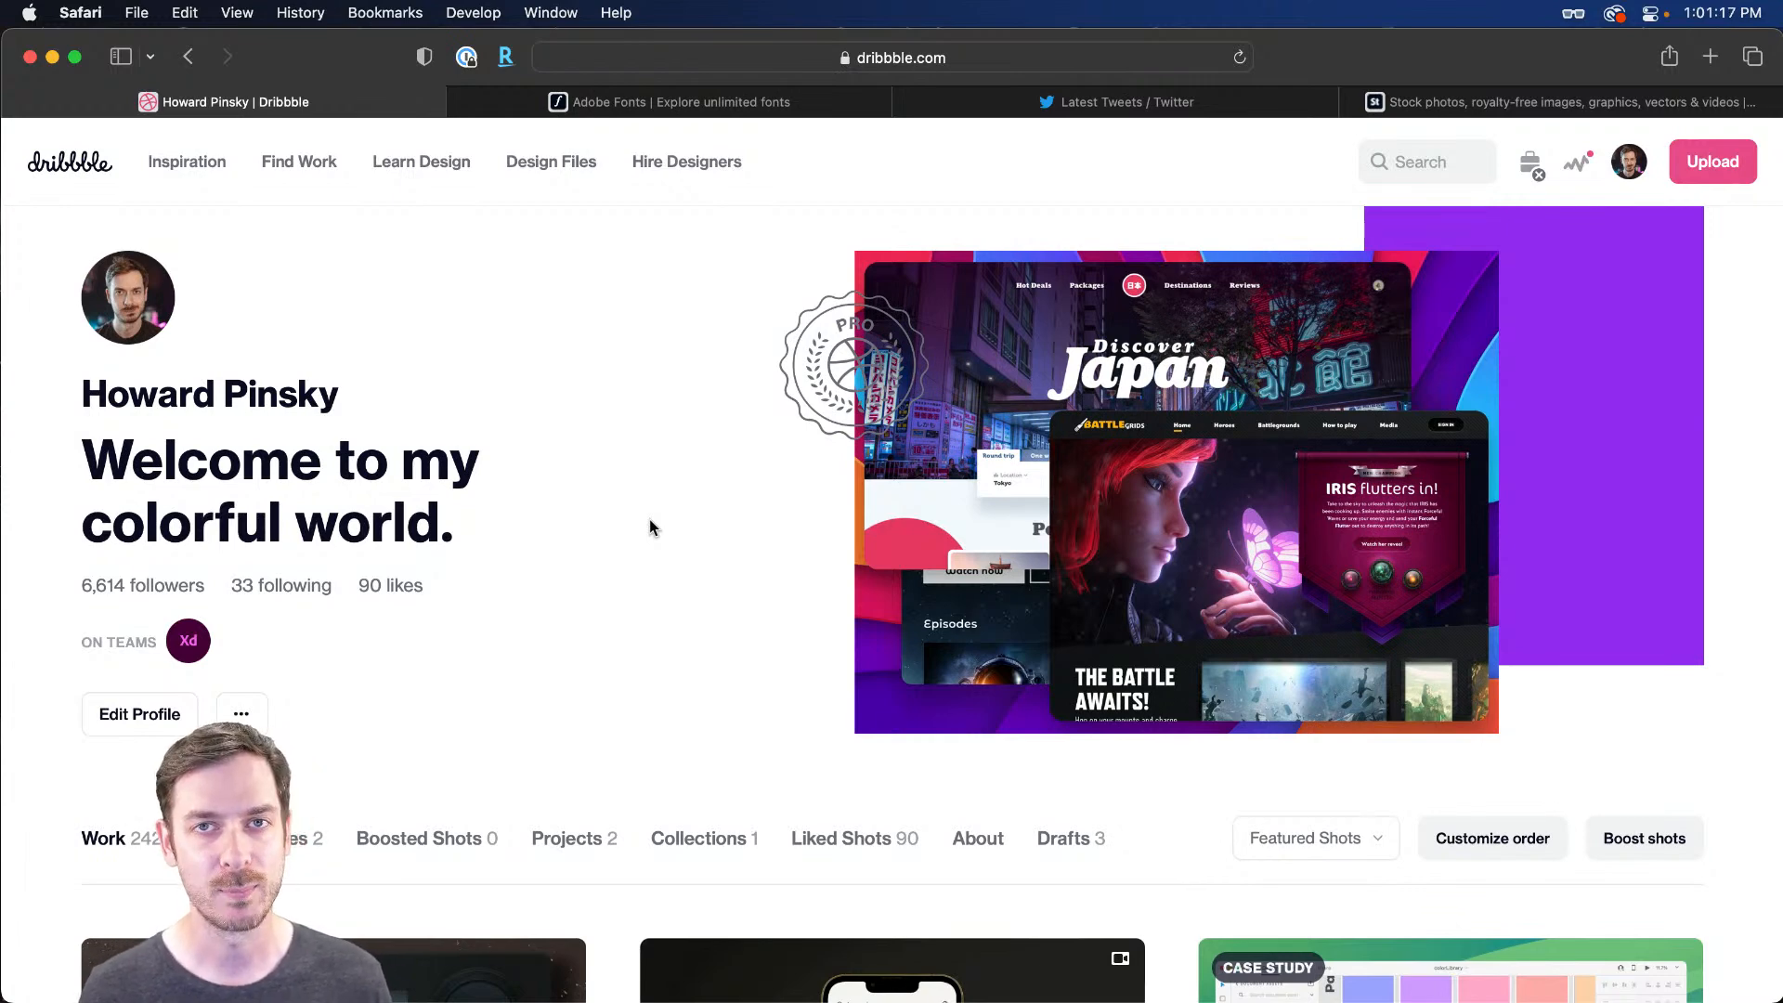
{"action": "scroll", "coordinate": [644, 520], "scroll_direction": "down", "scroll_amount": 6}
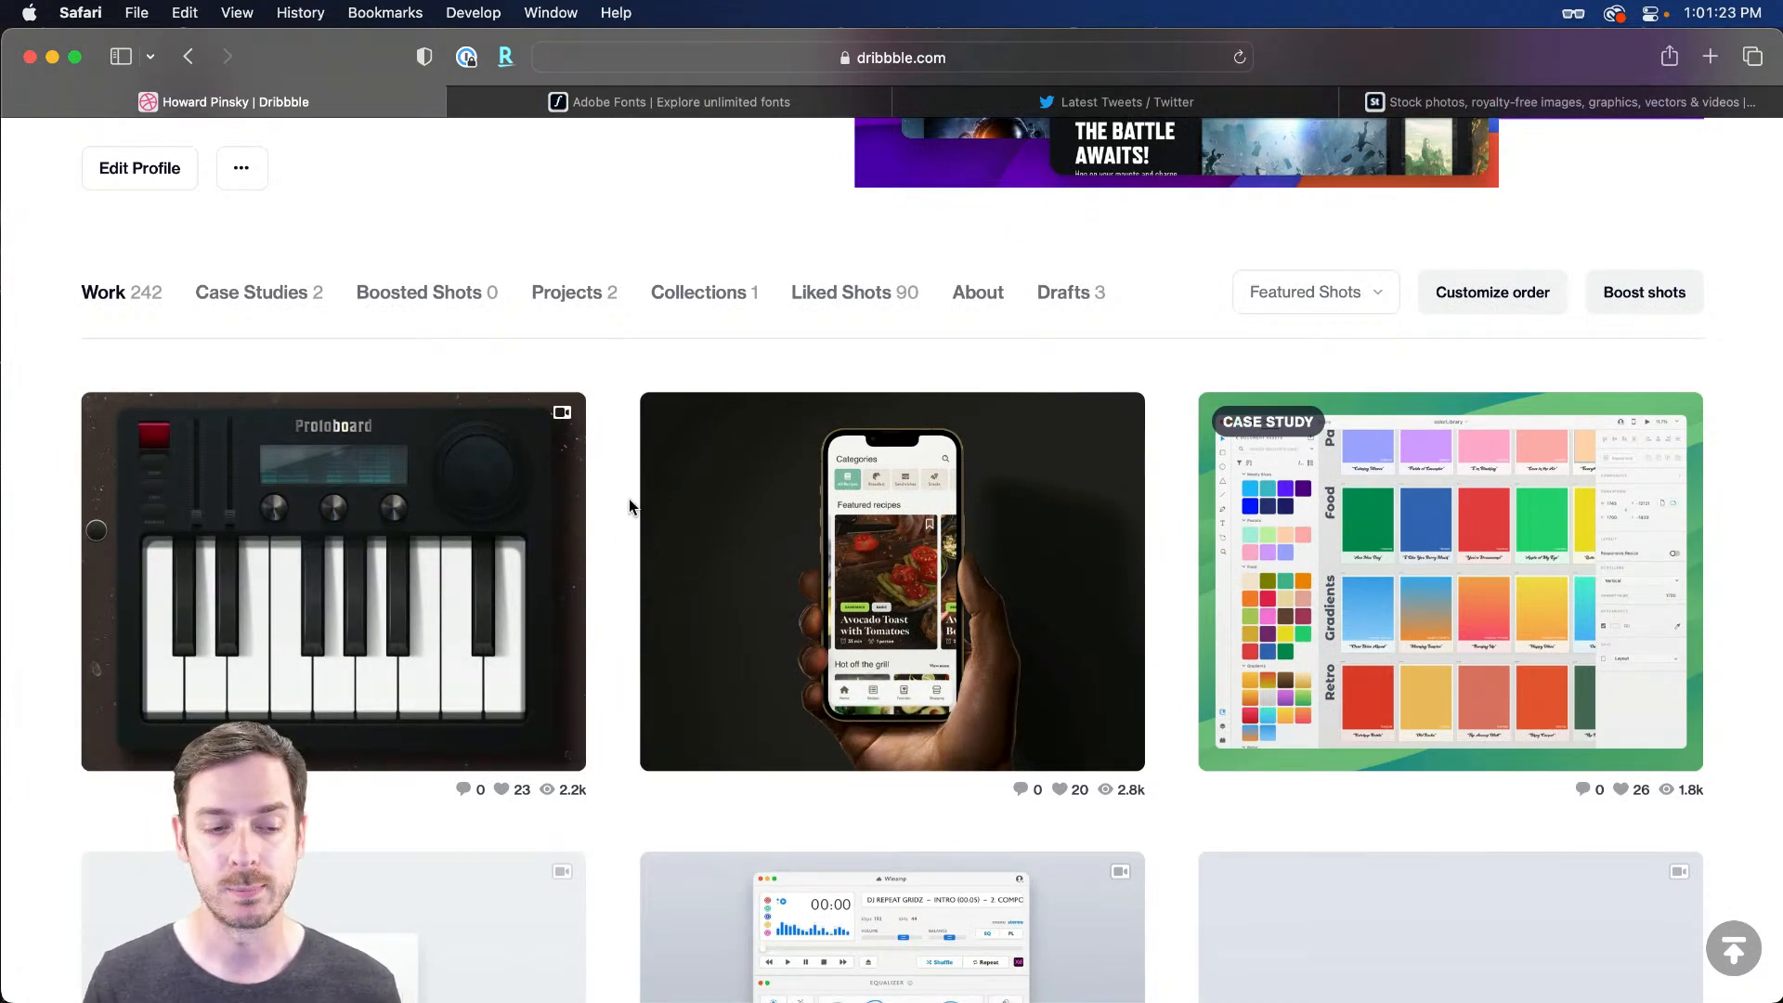
{"action": "scroll", "coordinate": [628, 501], "scroll_direction": "down", "scroll_amount": 5}
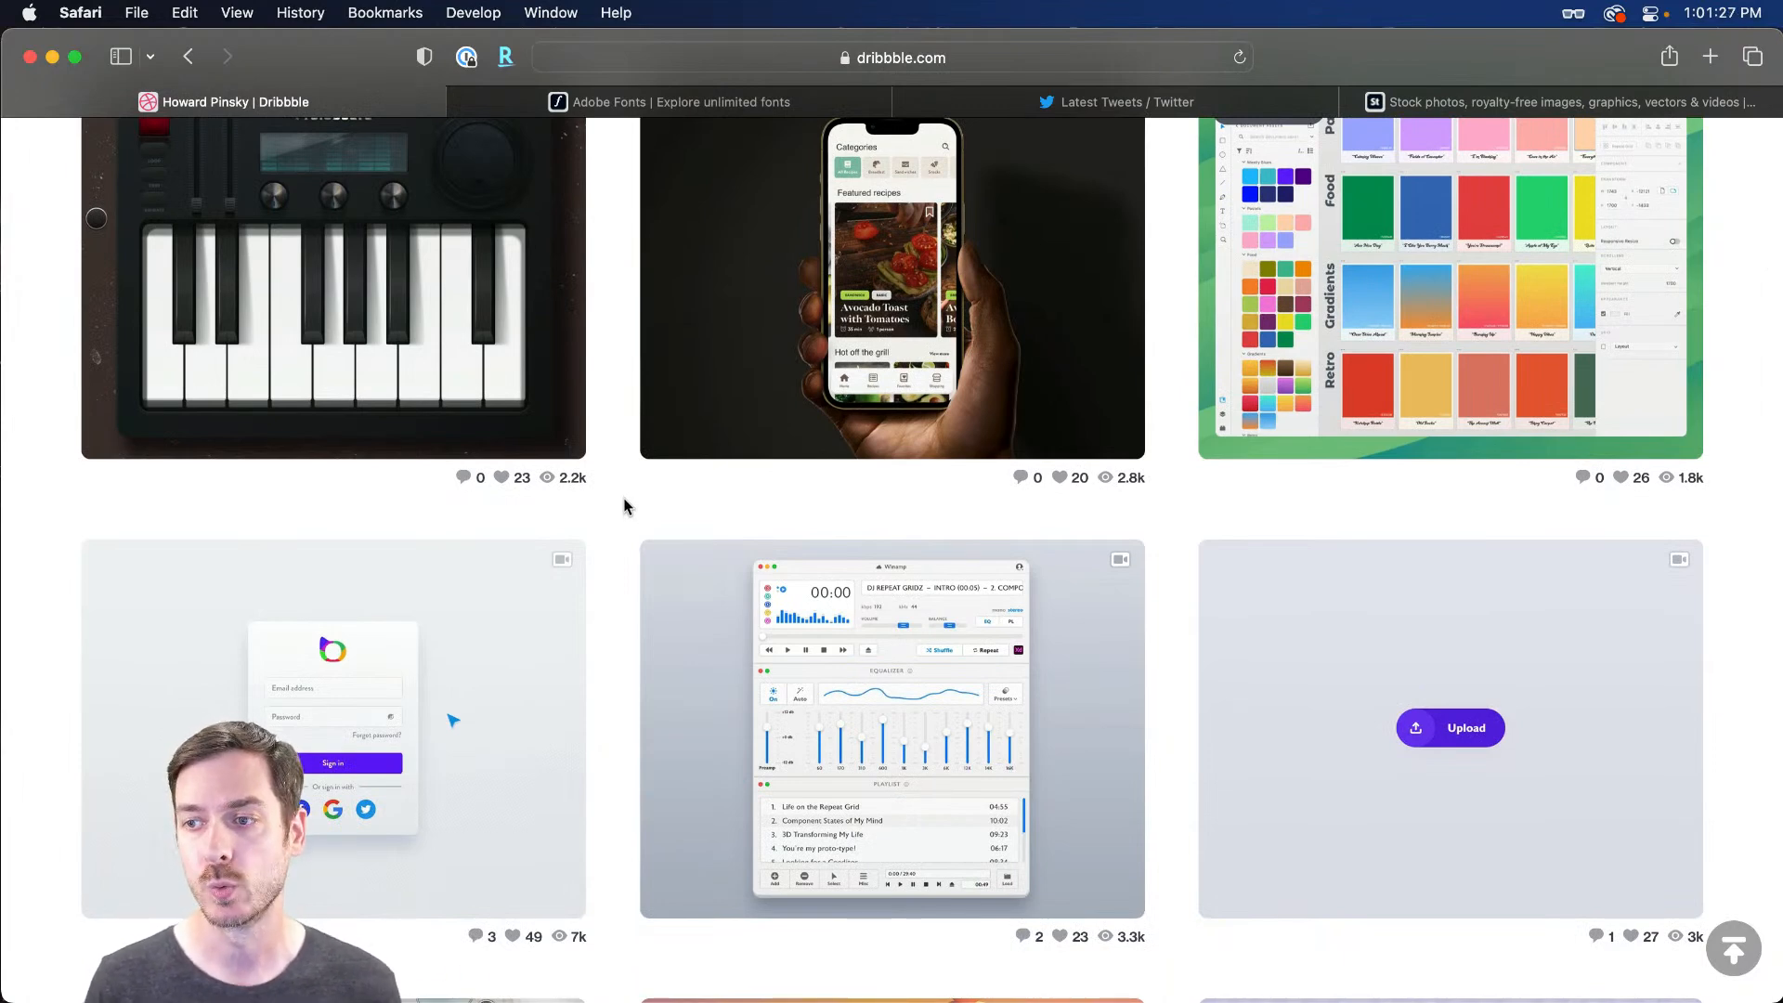
{"action": "scroll", "coordinate": [625, 506], "scroll_direction": "down", "scroll_amount": 10}
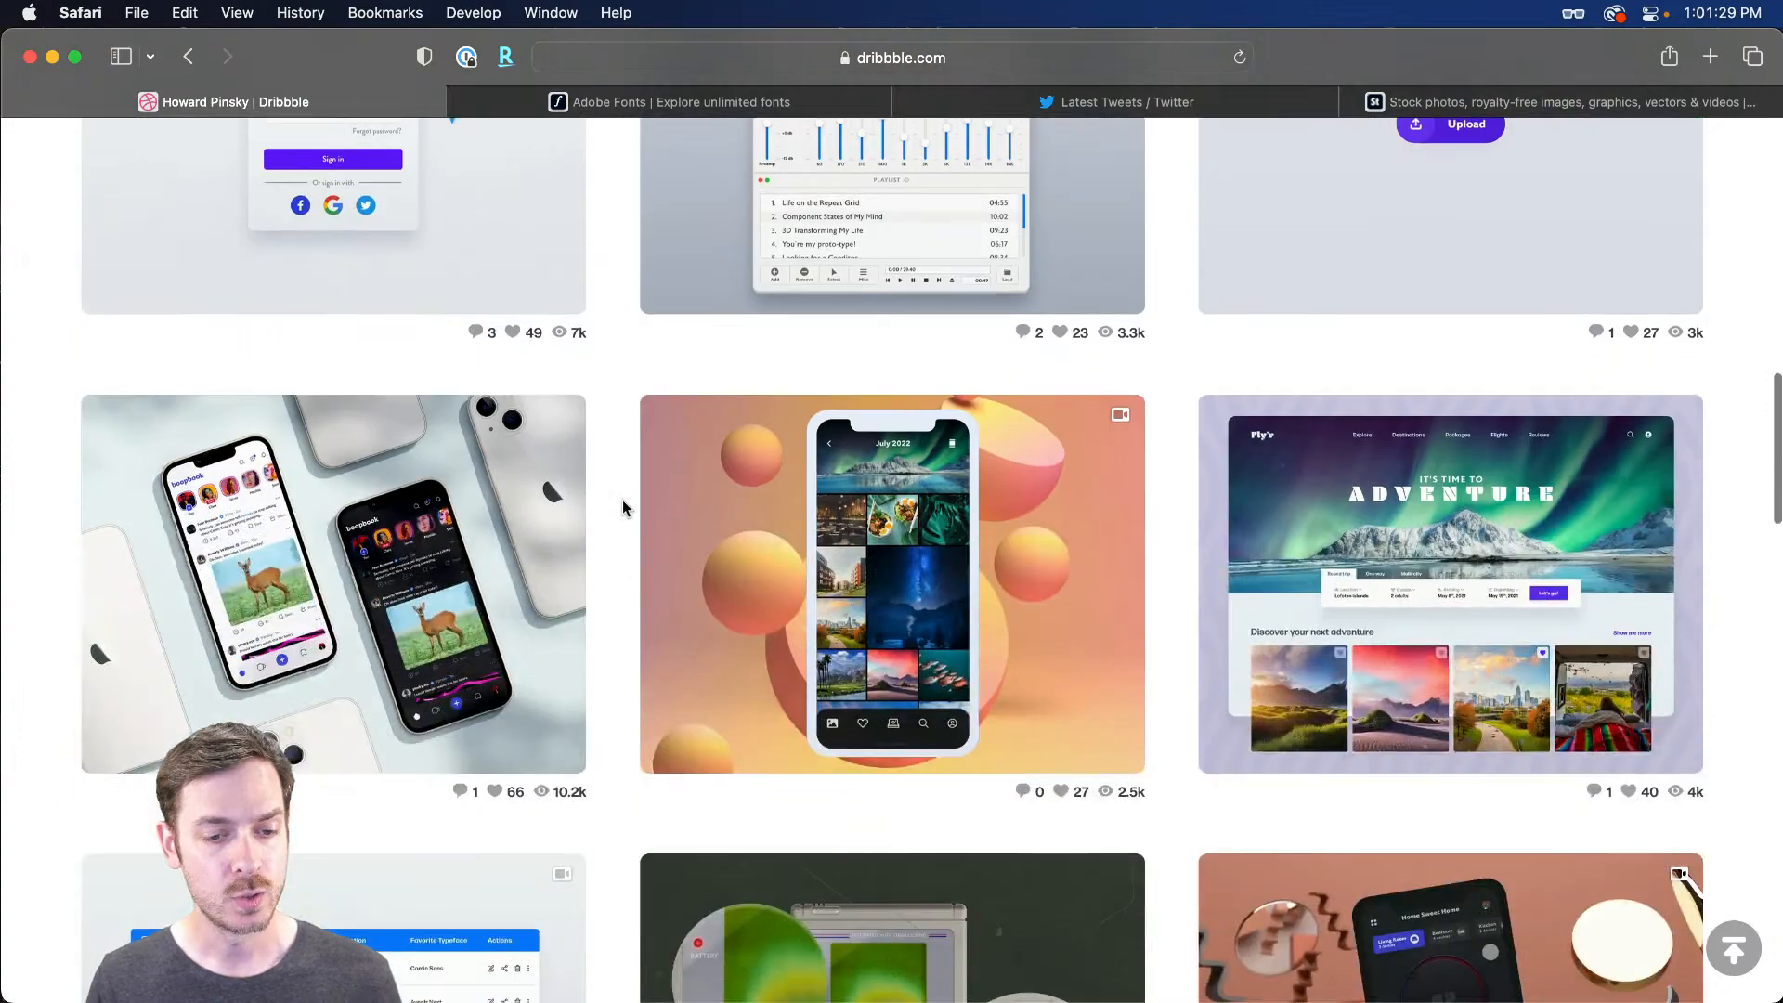
{"action": "scroll", "coordinate": [622, 502], "scroll_direction": "down", "scroll_amount": 7}
{"action": "left_click", "coordinate": [548, 501]}
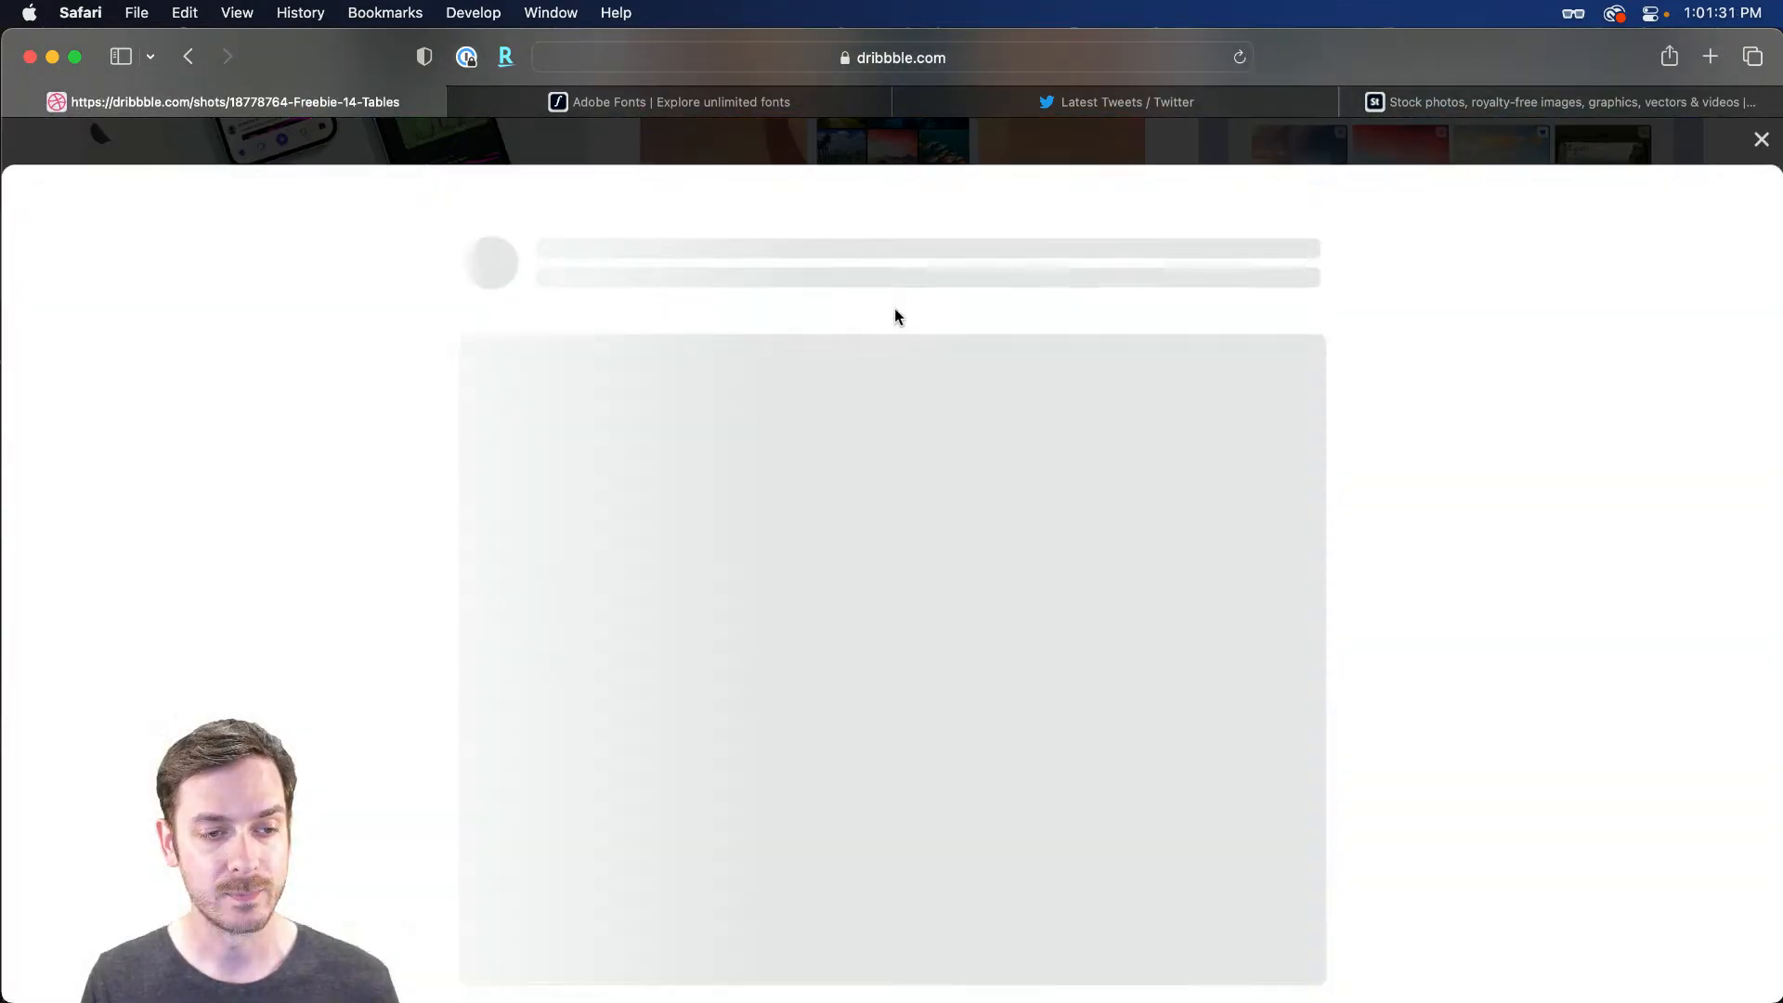
Scroll through the loaded Freebie 14 Tables shot to review the finished data table
{"action": "scroll", "coordinate": [1393, 351], "scroll_direction": "down", "scroll_amount": 5}
{"action": "scroll", "coordinate": [1472, 362], "scroll_direction": "up", "scroll_amount": 3}
{"action": "scroll", "coordinate": [1473, 362], "scroll_direction": "down", "scroll_amount": 1}
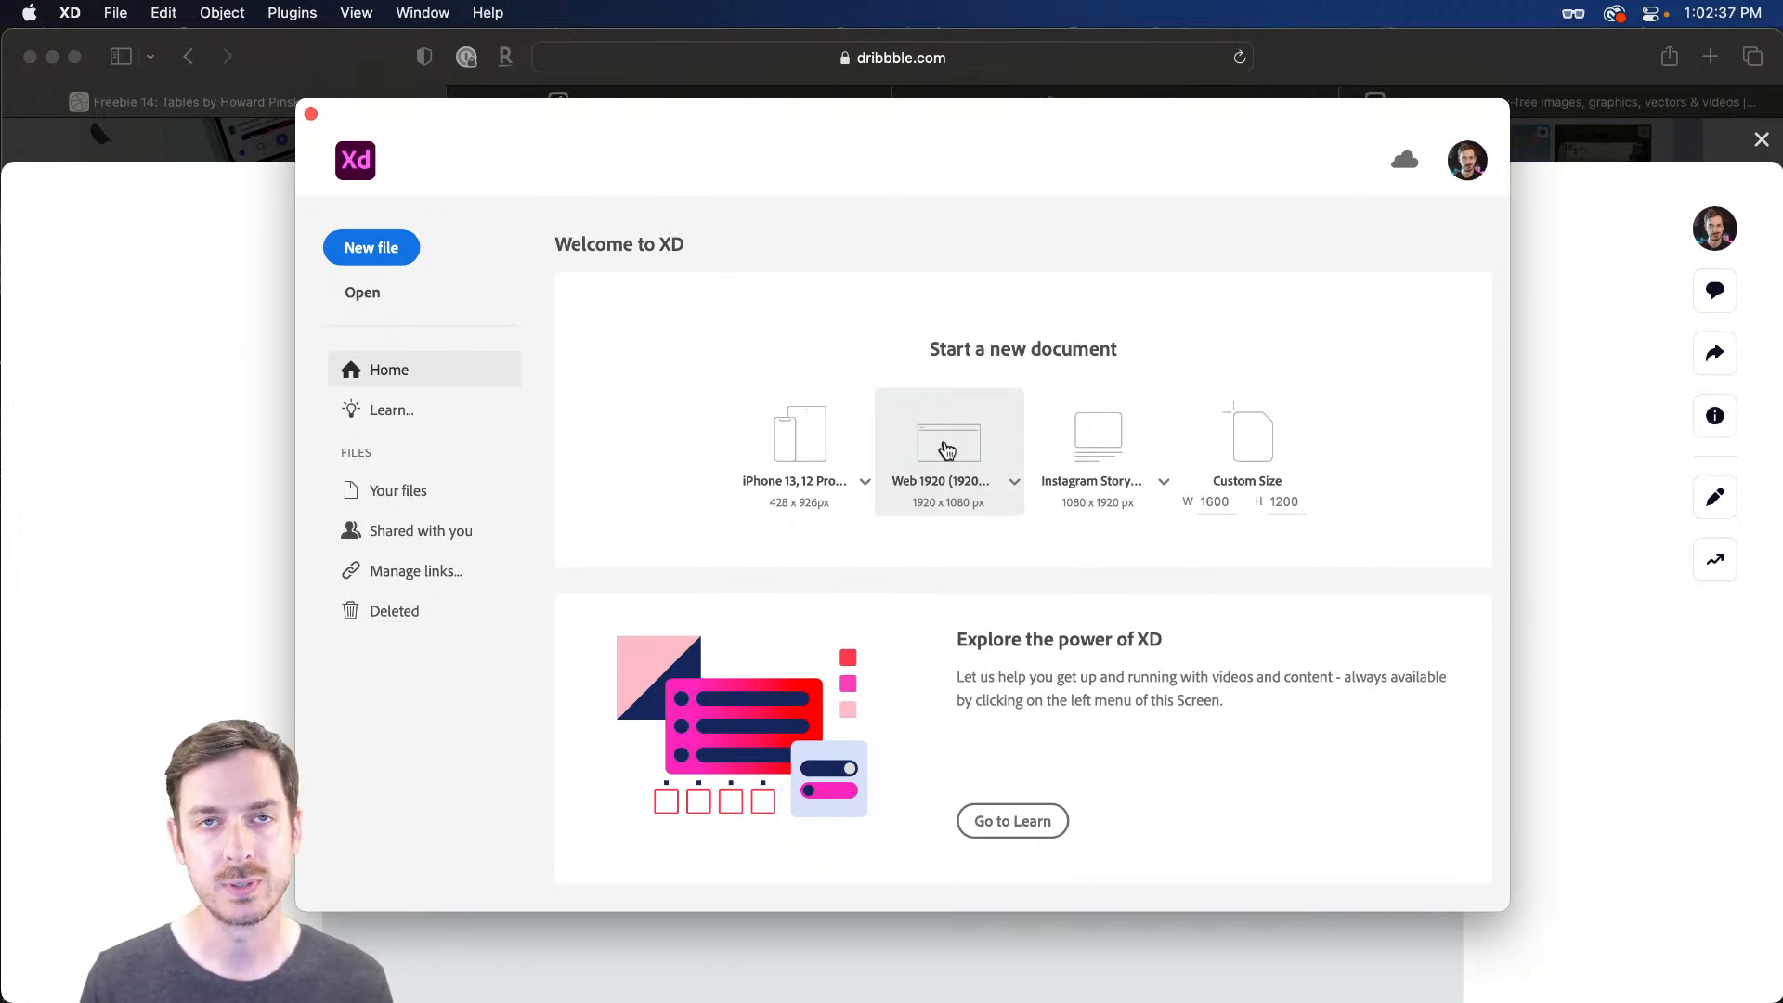
Create a new Web 1920 (1920 × 1080) document, after comparing it with the reference shot in Safari
{"action": "left_click", "coordinate": [941, 455]}
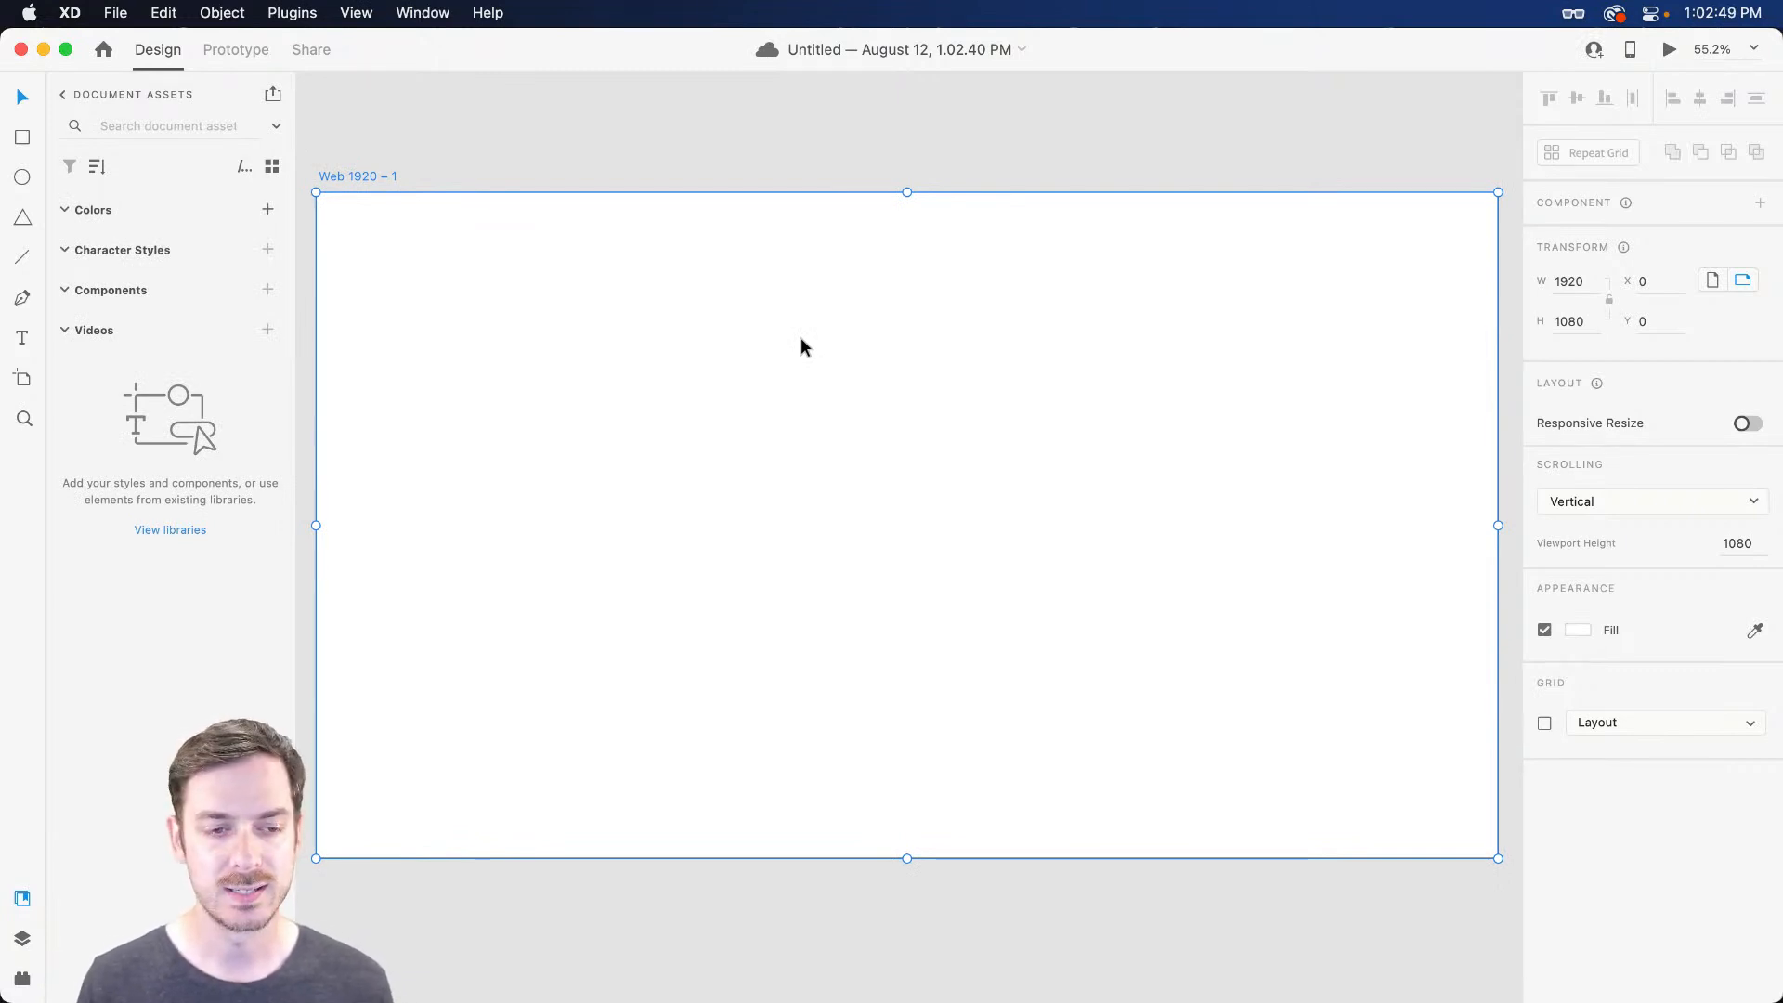
{"action": "key", "text": "super+Tab"}
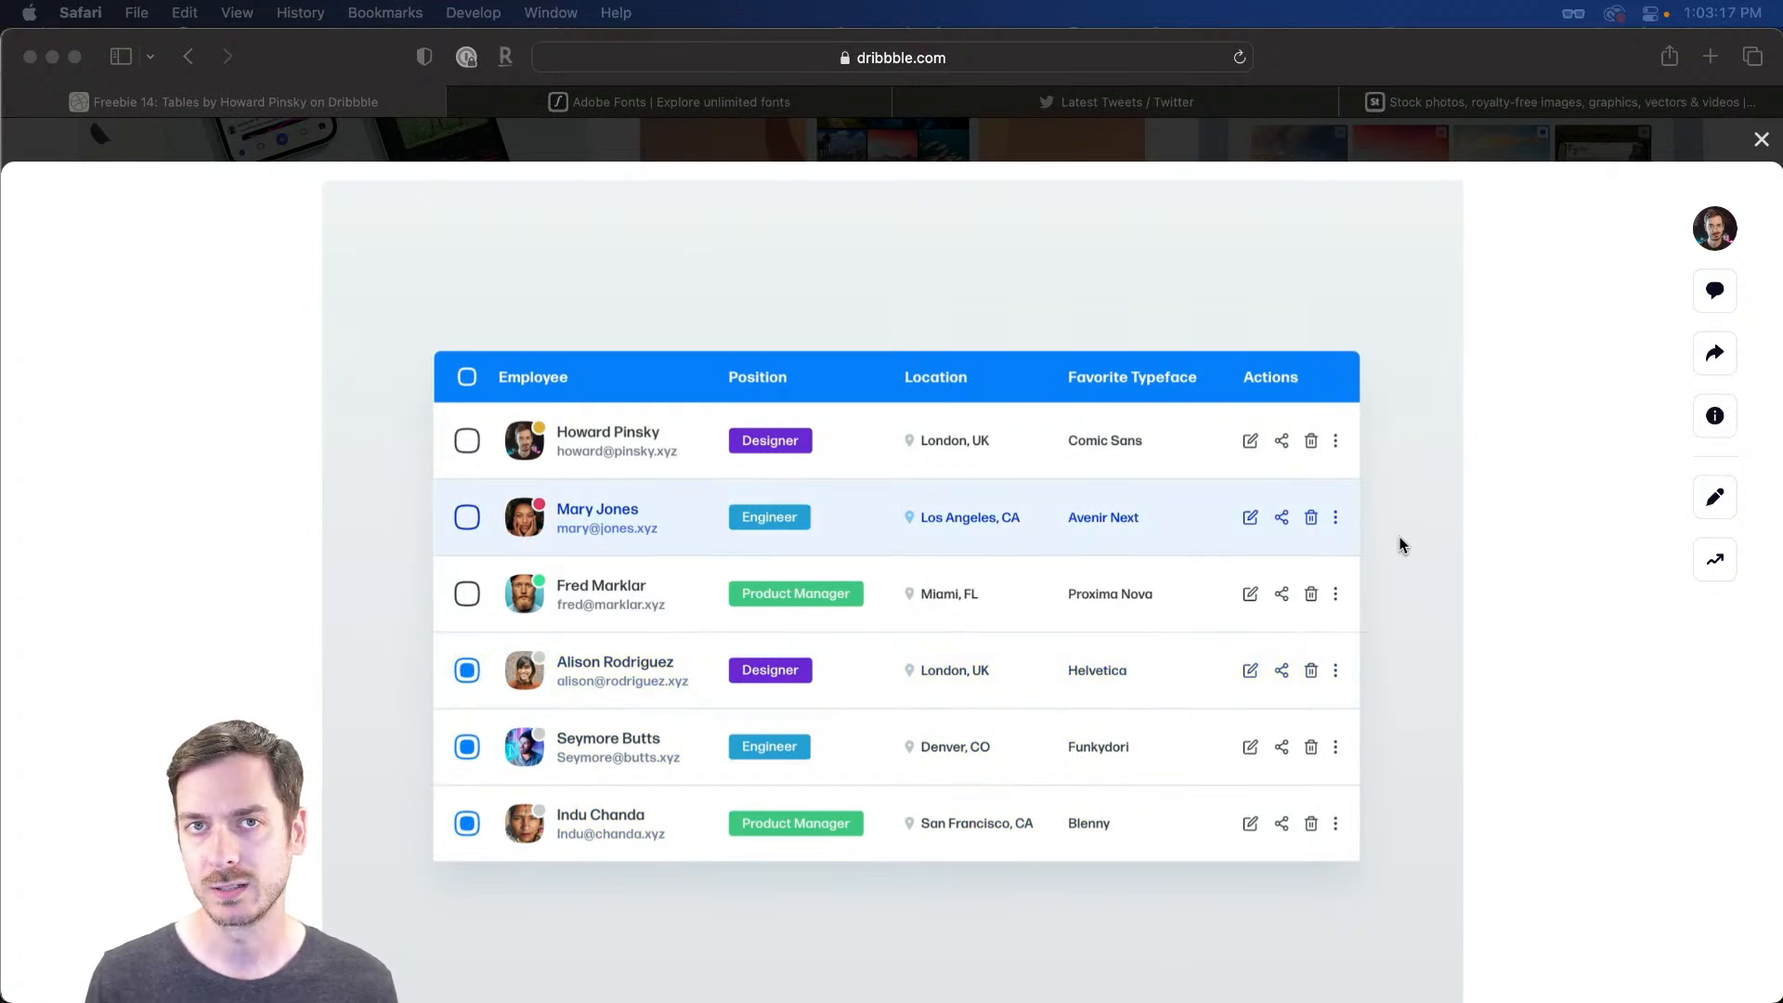
{"action": "key", "text": "super+Tab"}
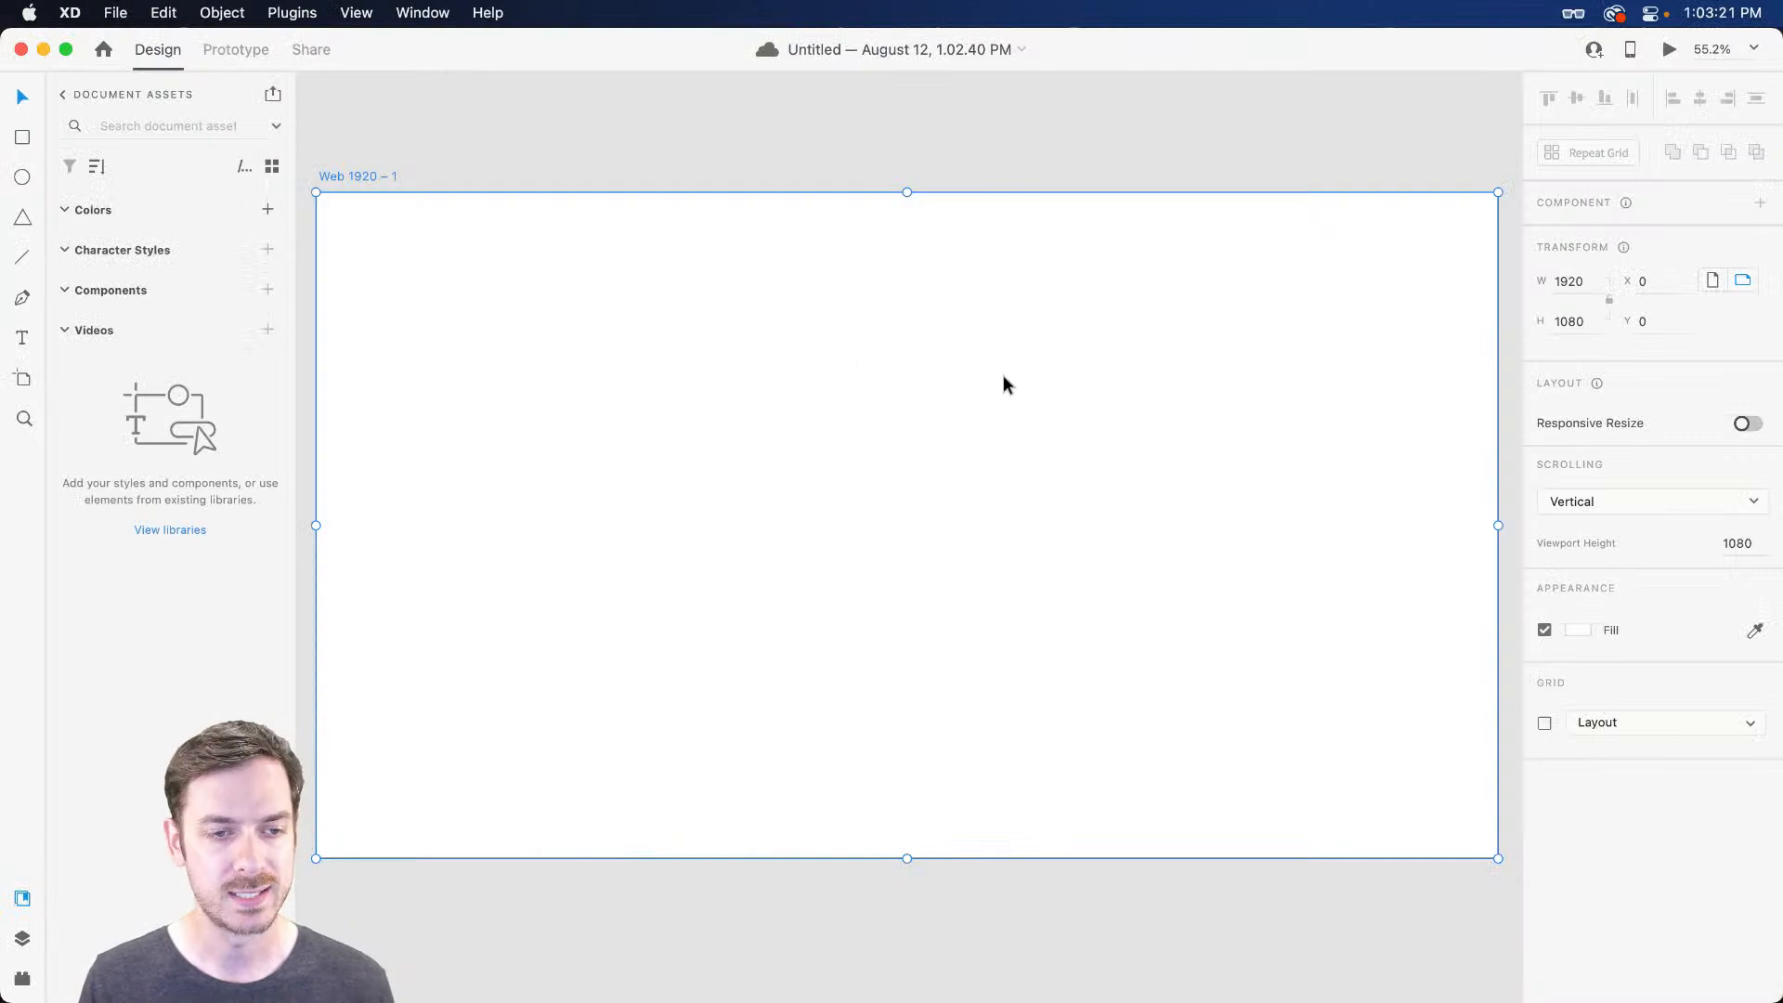
{"action": "left_click_drag", "start_coordinate": [921, 357], "coordinate": [930, 313]}
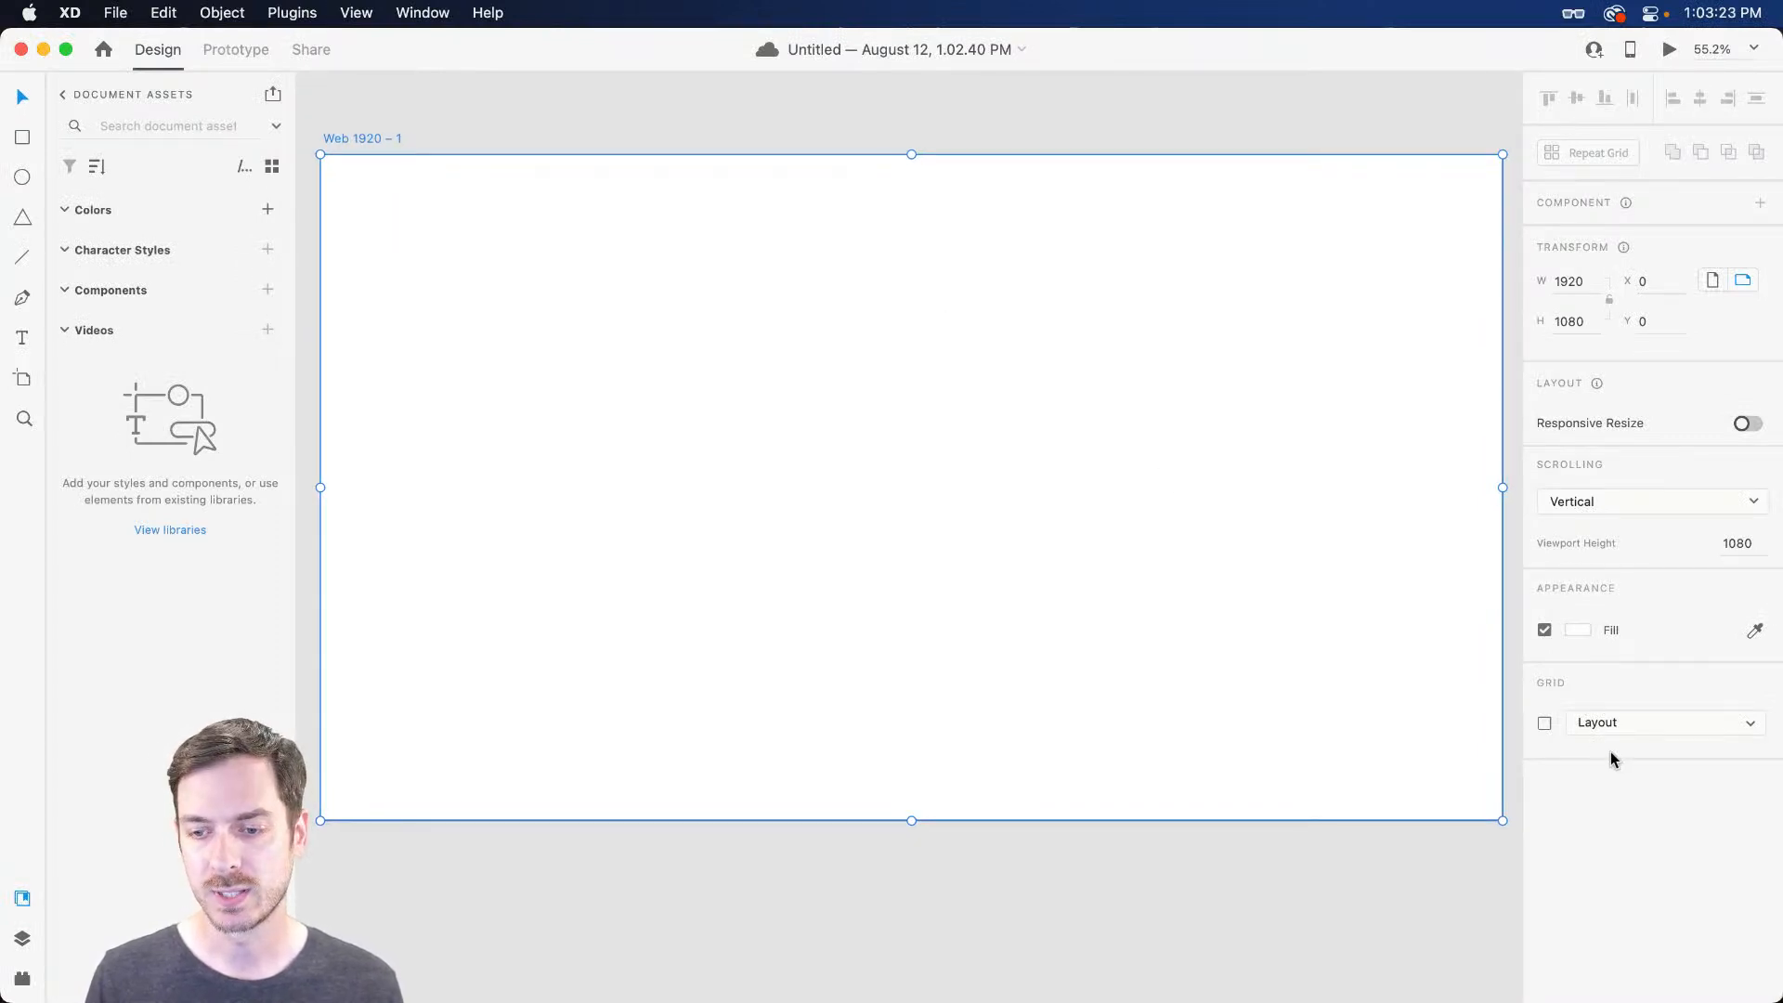
Fill the Web 1920 artboard background with light grey-blue #E7EBEF
{"action": "left_click", "coordinate": [1573, 631]}
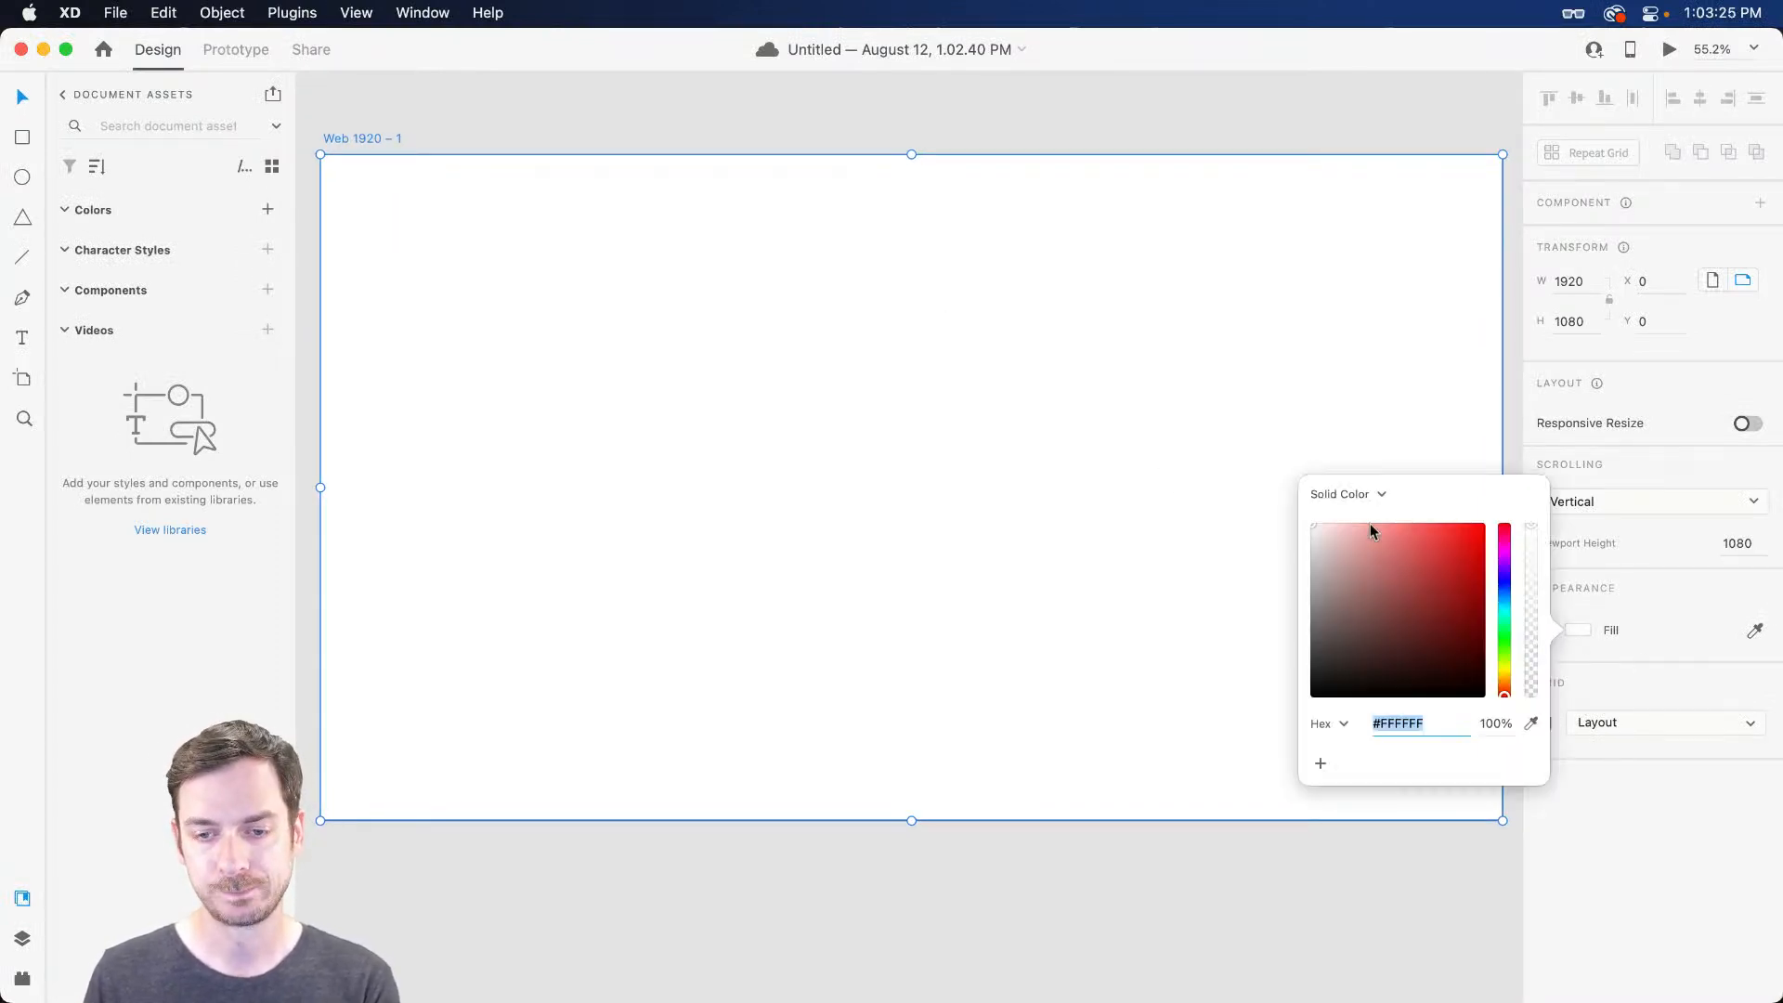
{"action": "left_click", "coordinate": [1504, 596]}
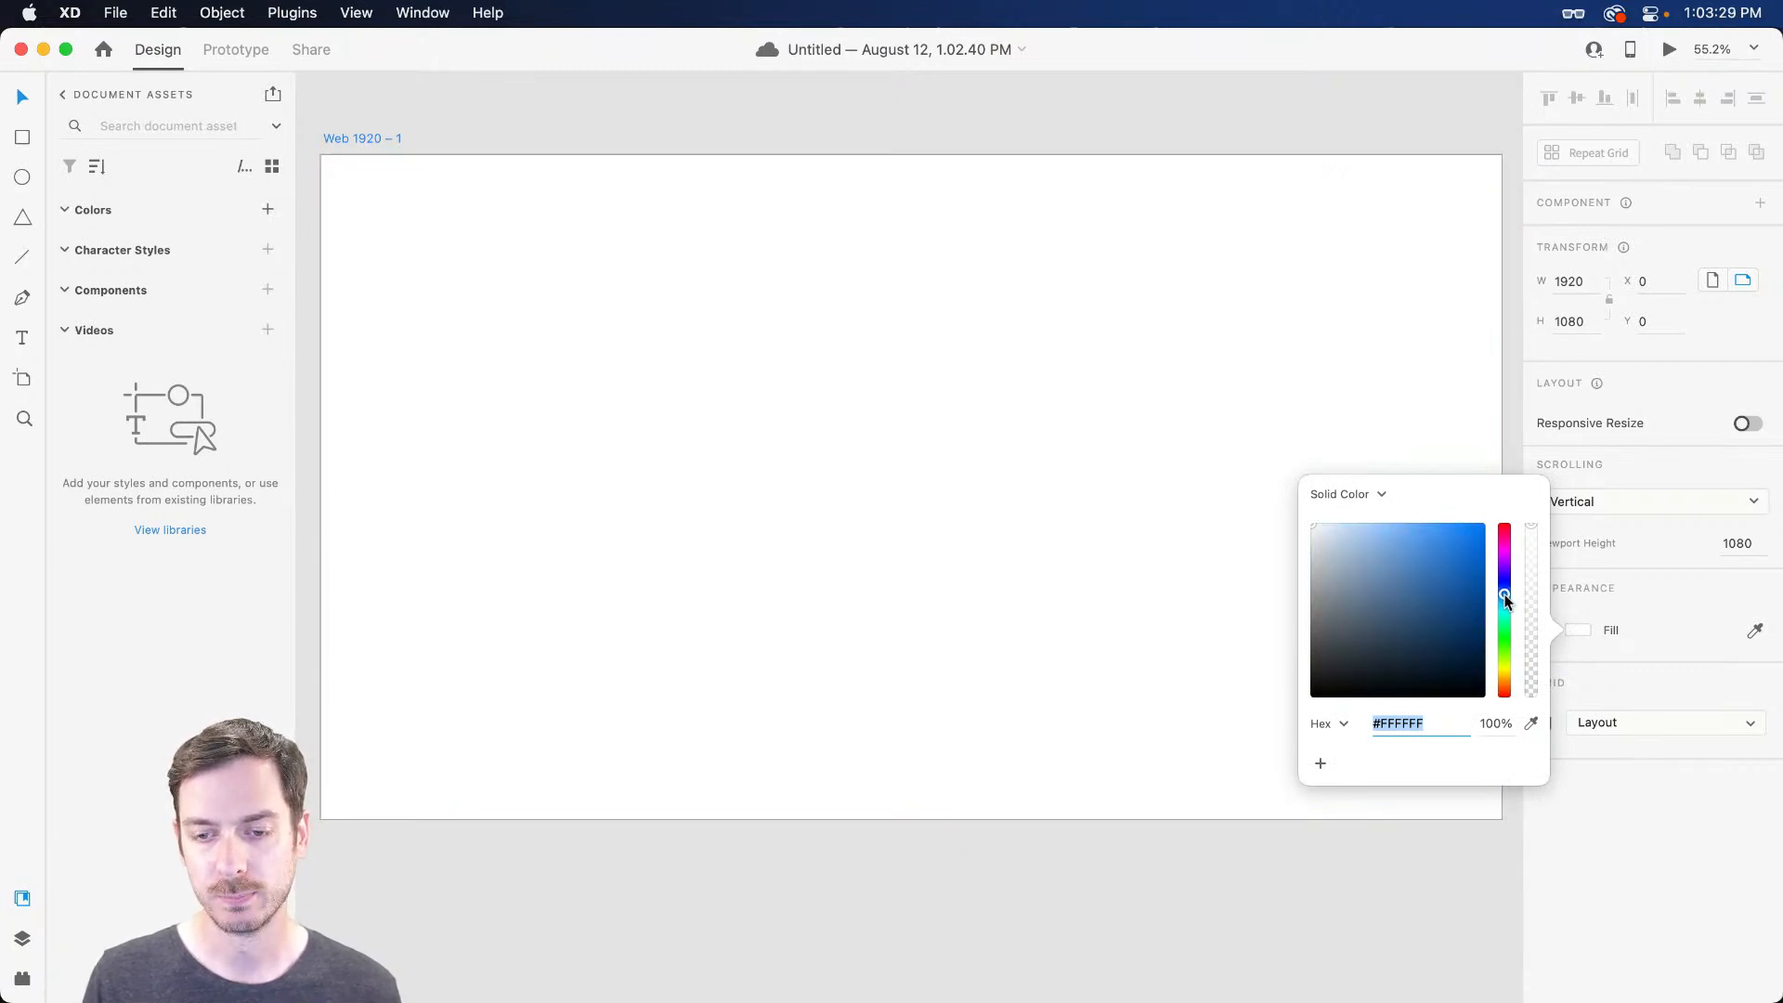
{"action": "left_click", "coordinate": [1316, 535]}
{"action": "left_click", "coordinate": [1318, 533]}
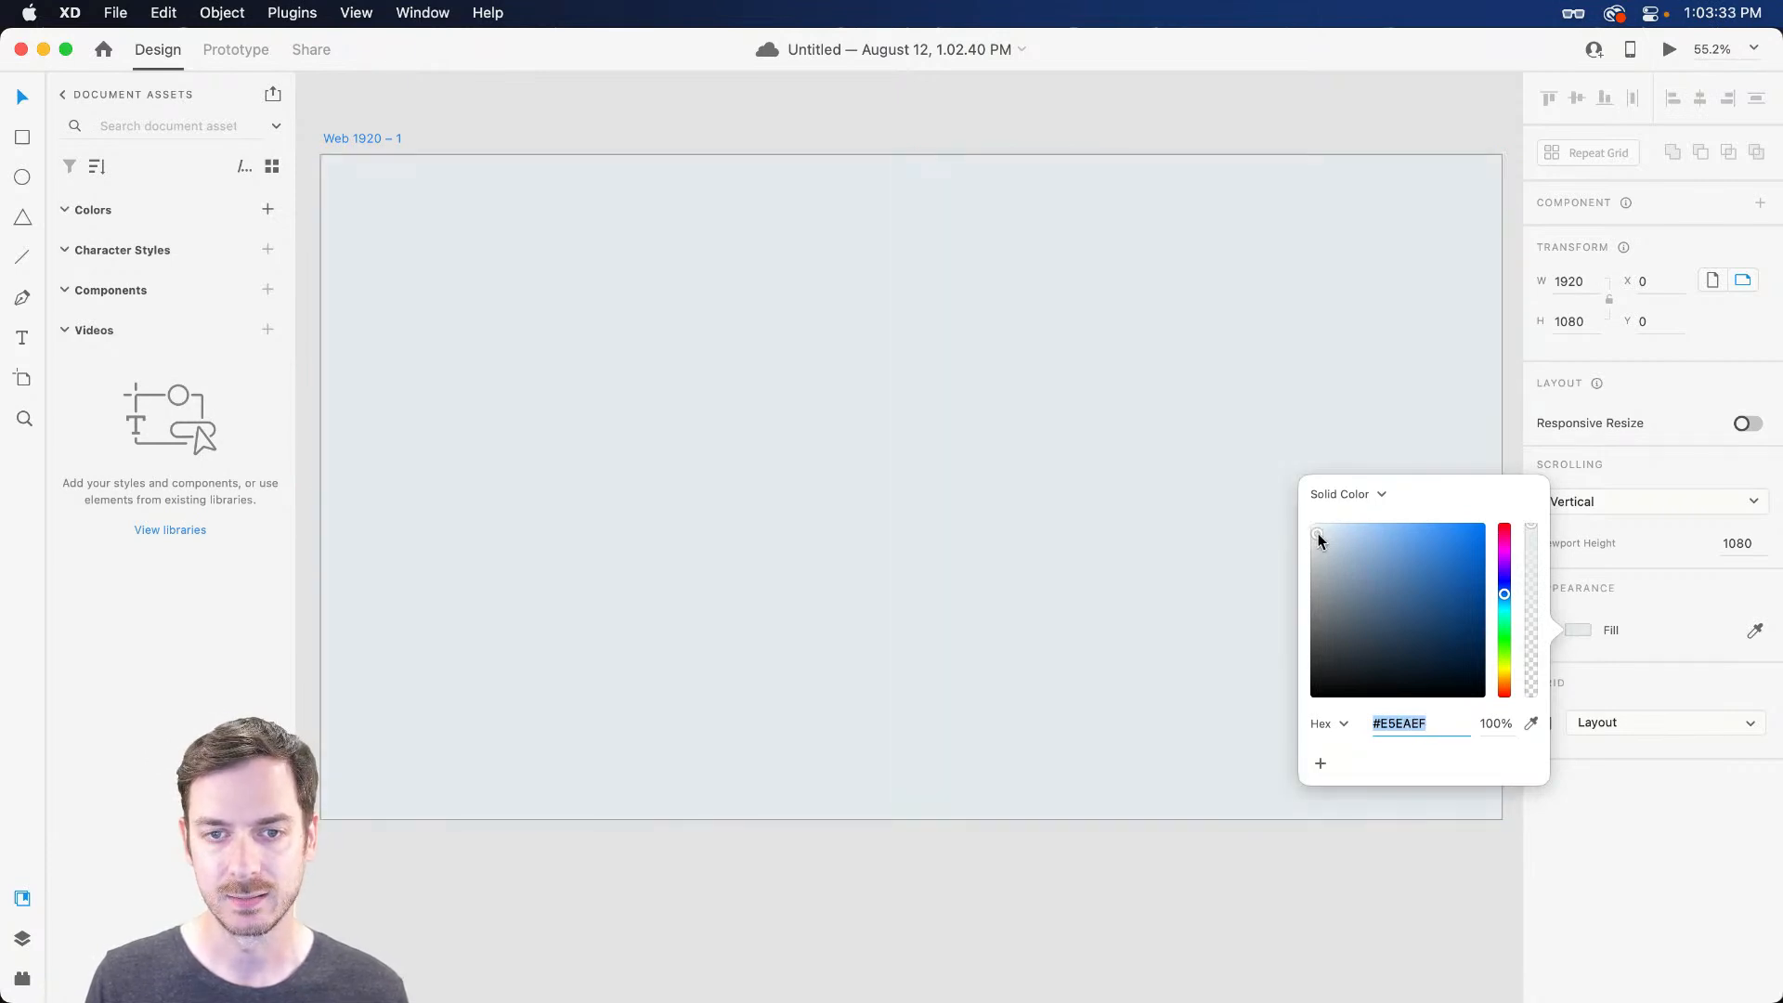
{"action": "left_click", "coordinate": [1317, 533]}
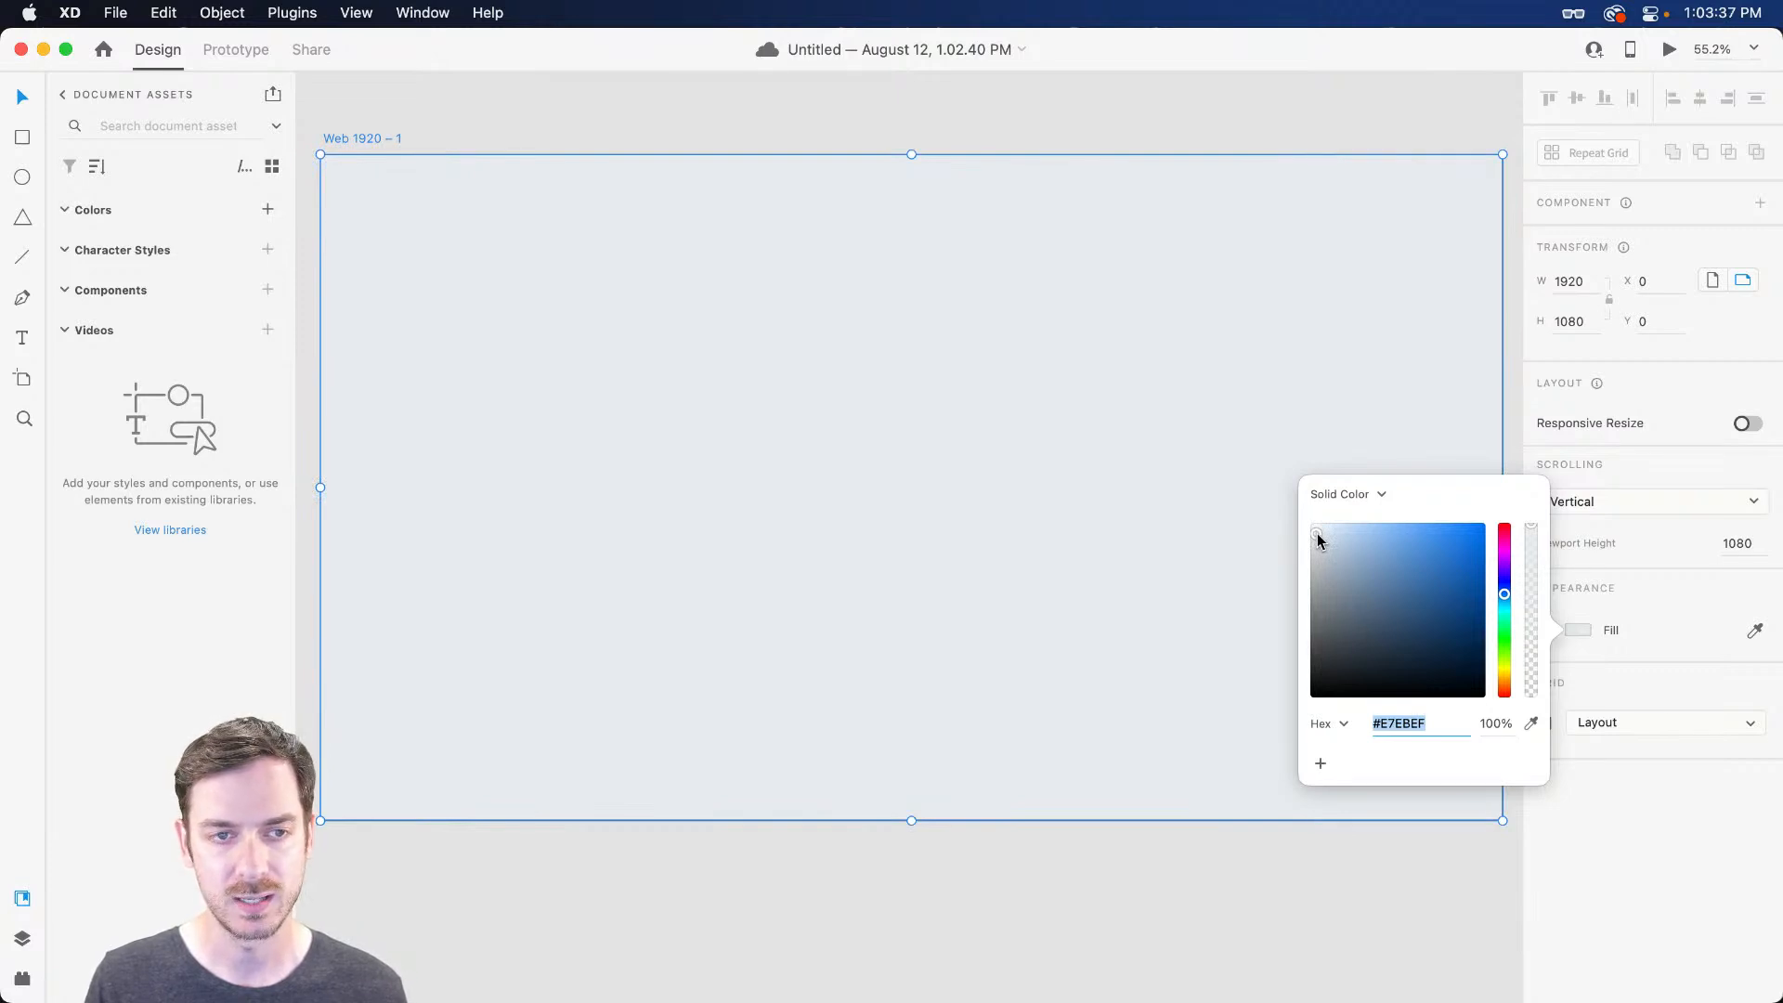
{"action": "left_click", "coordinate": [1011, 351]}
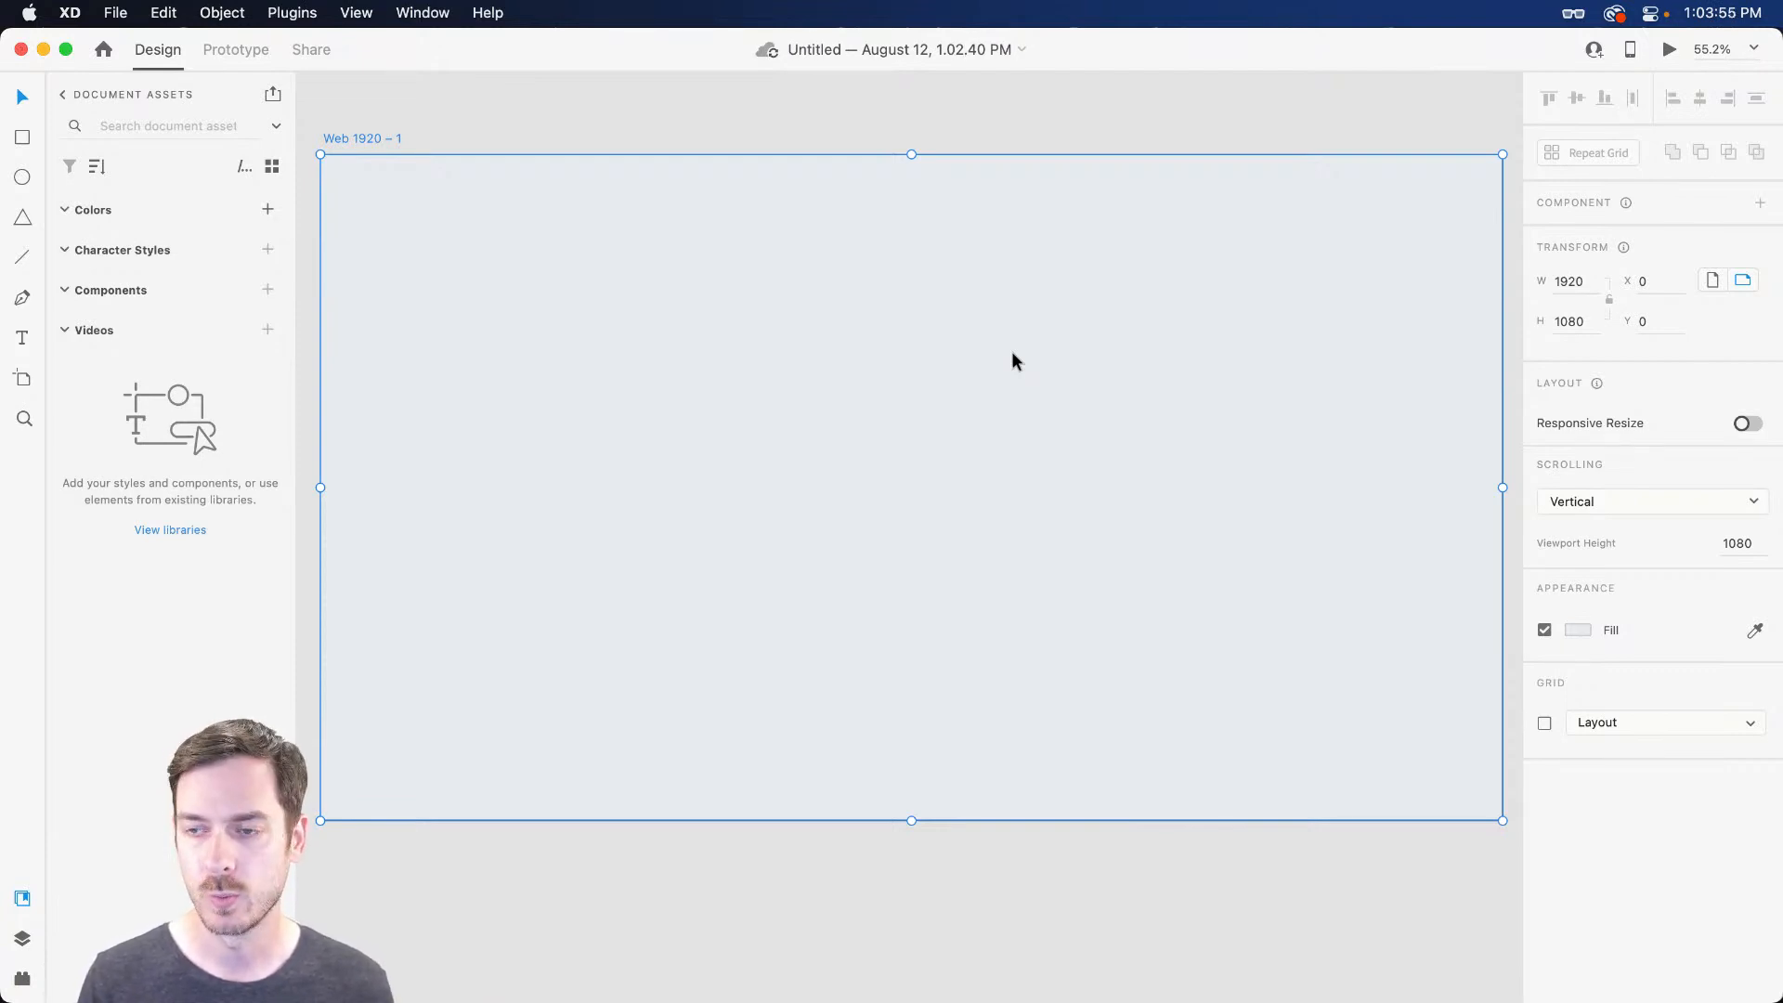
{"action": "key", "text": "r"}
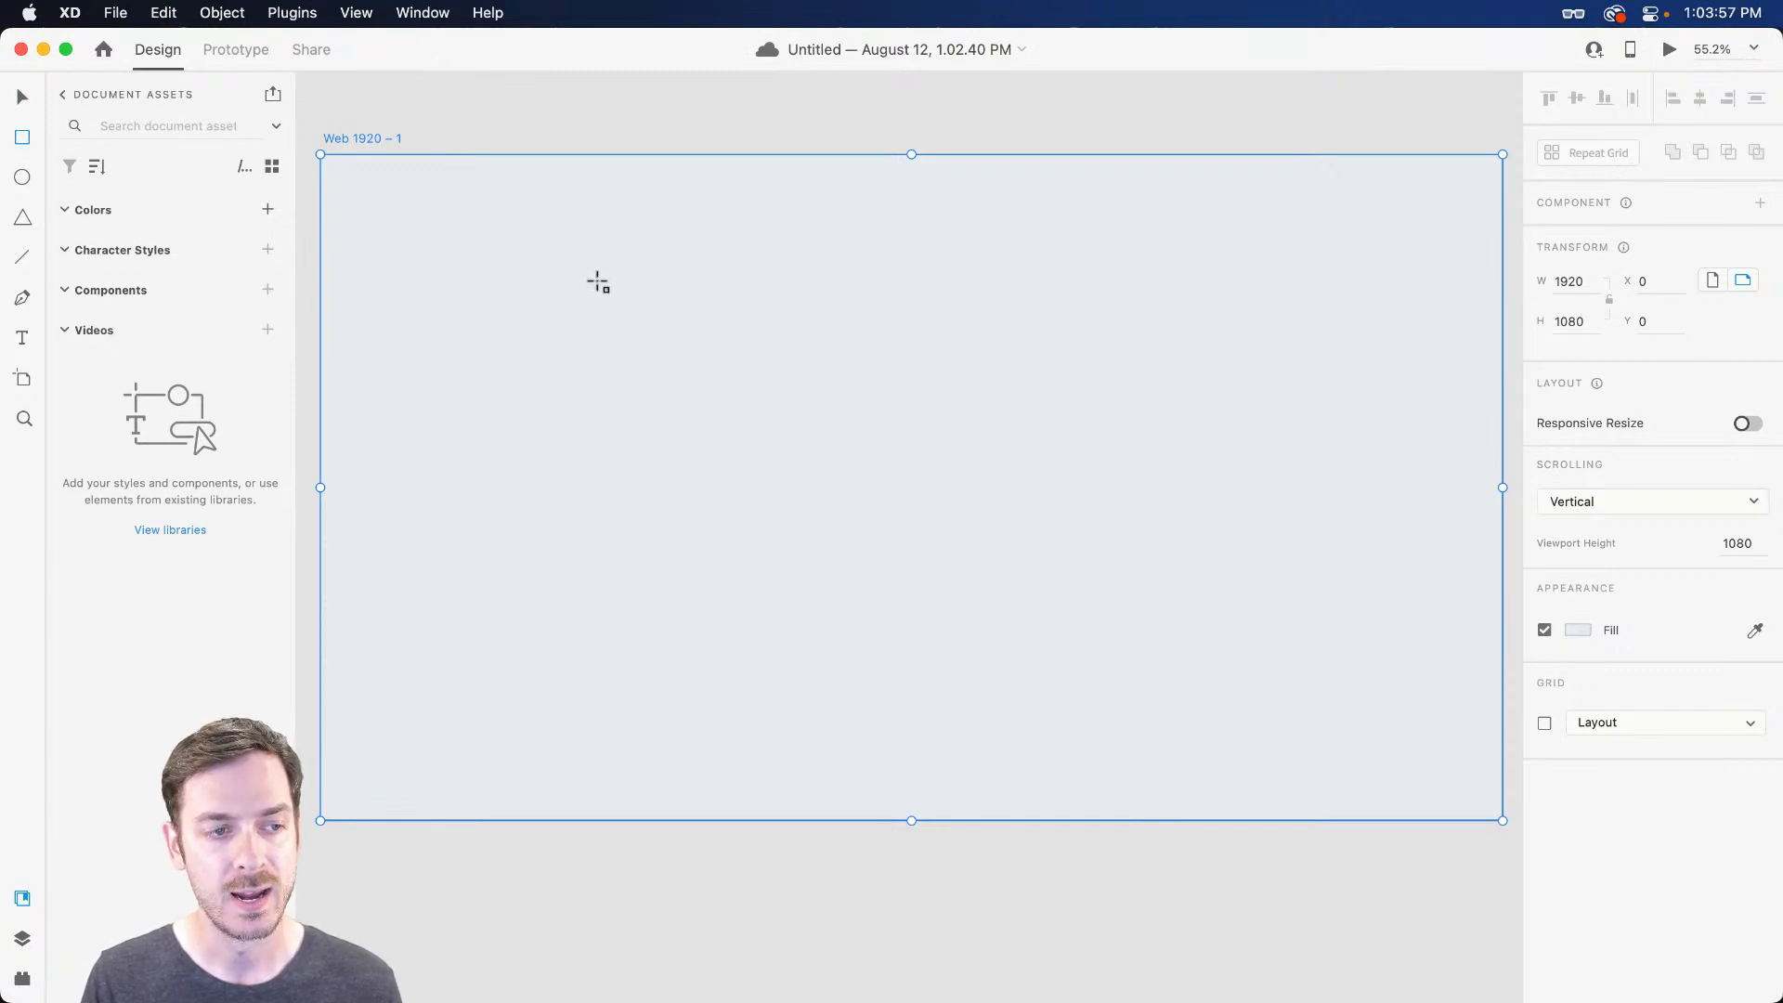
Draw a long thin header rectangle and centre it horizontally on the artboard
{"action": "left_click_drag", "start_coordinate": [588, 279], "coordinate": [1244, 335]}
{"action": "left_click_drag", "start_coordinate": [1140, 321], "coordinate": [1122, 308]}
{"action": "scroll", "coordinate": [882, 298], "scroll_direction": "up", "scroll_amount": 3}
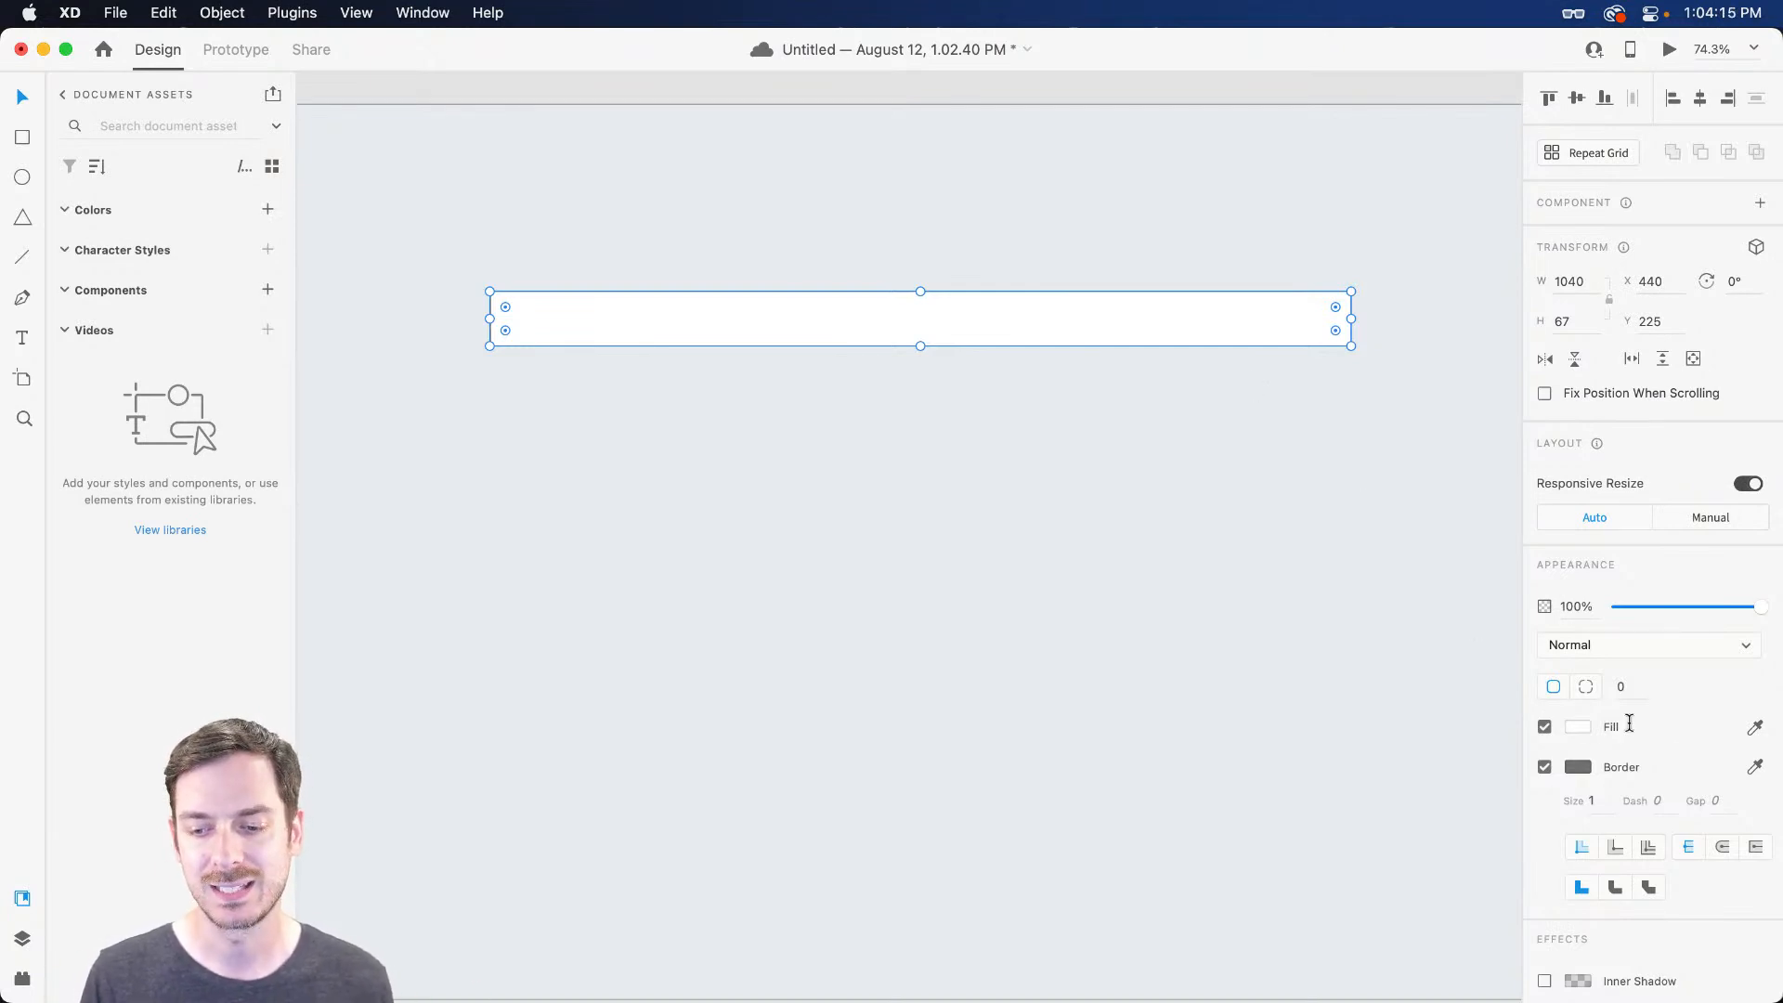
Remove the header rectangle's border and fill it with bright blue #1C89F5
{"action": "left_click", "coordinate": [1544, 767]}
{"action": "left_click", "coordinate": [1577, 727]}
{"action": "left_click", "coordinate": [1504, 692]}
{"action": "left_click", "coordinate": [1464, 627]}
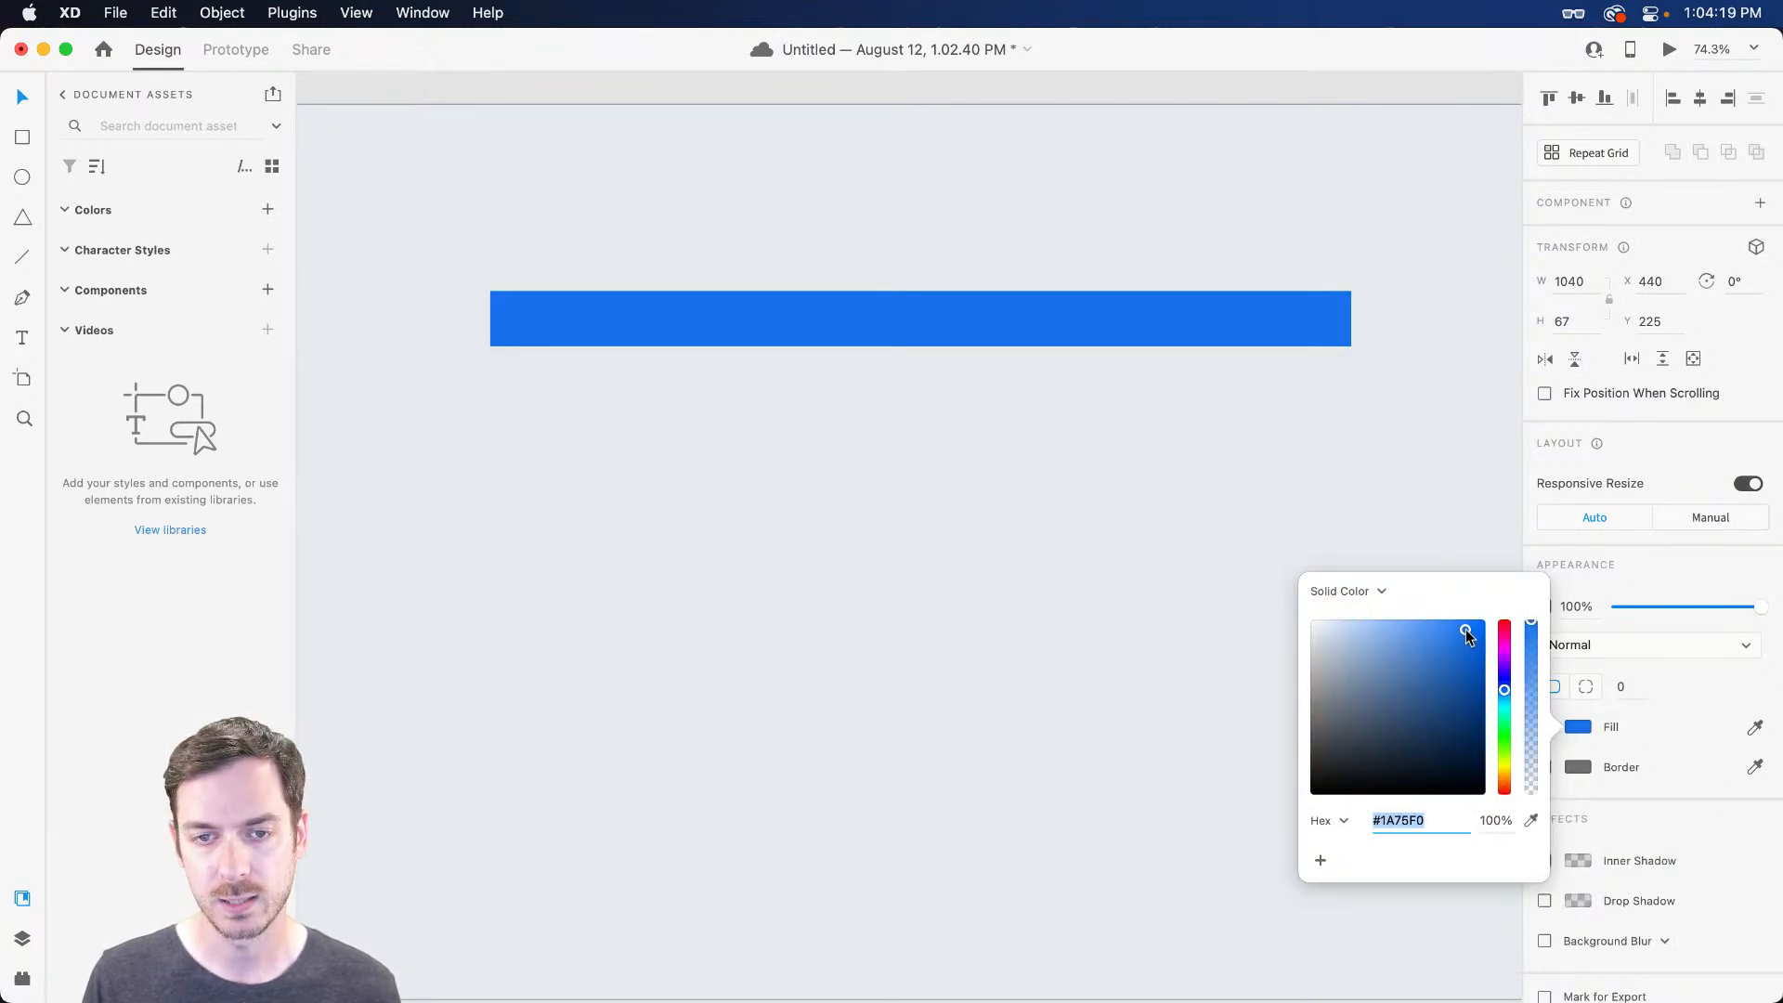
{"action": "left_click_drag", "start_coordinate": [1510, 691], "coordinate": [1506, 698]}
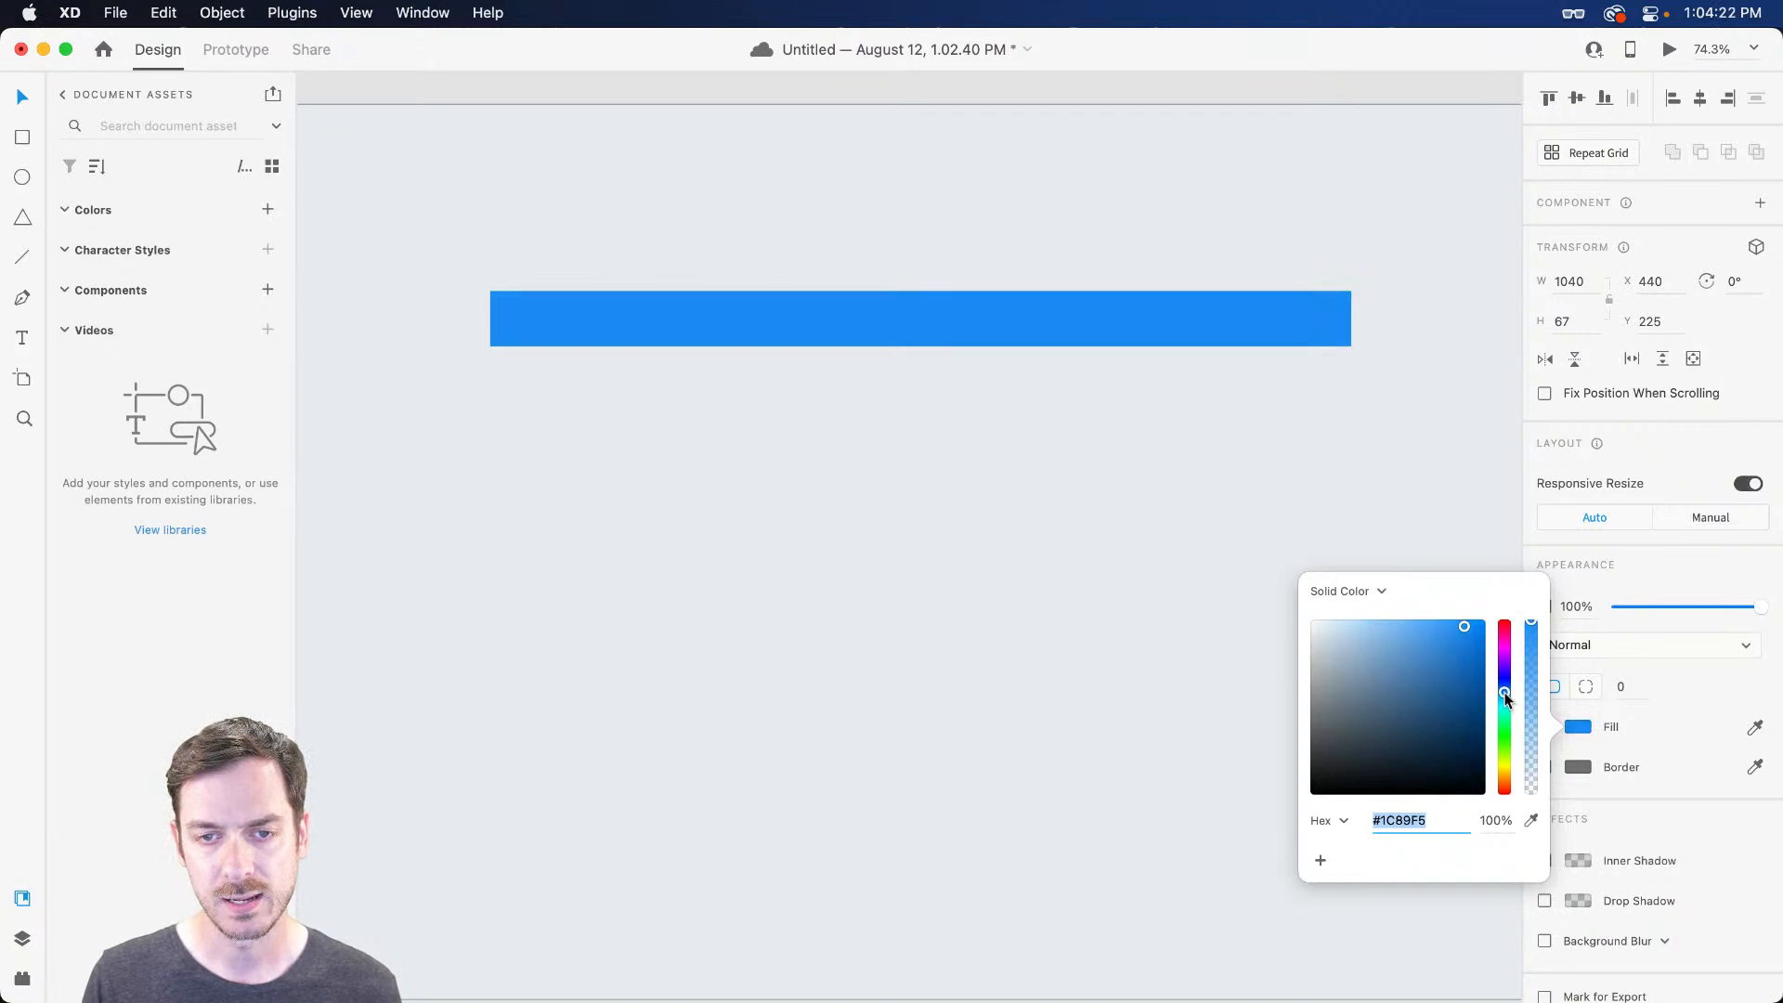
{"action": "left_click", "coordinate": [1709, 553]}
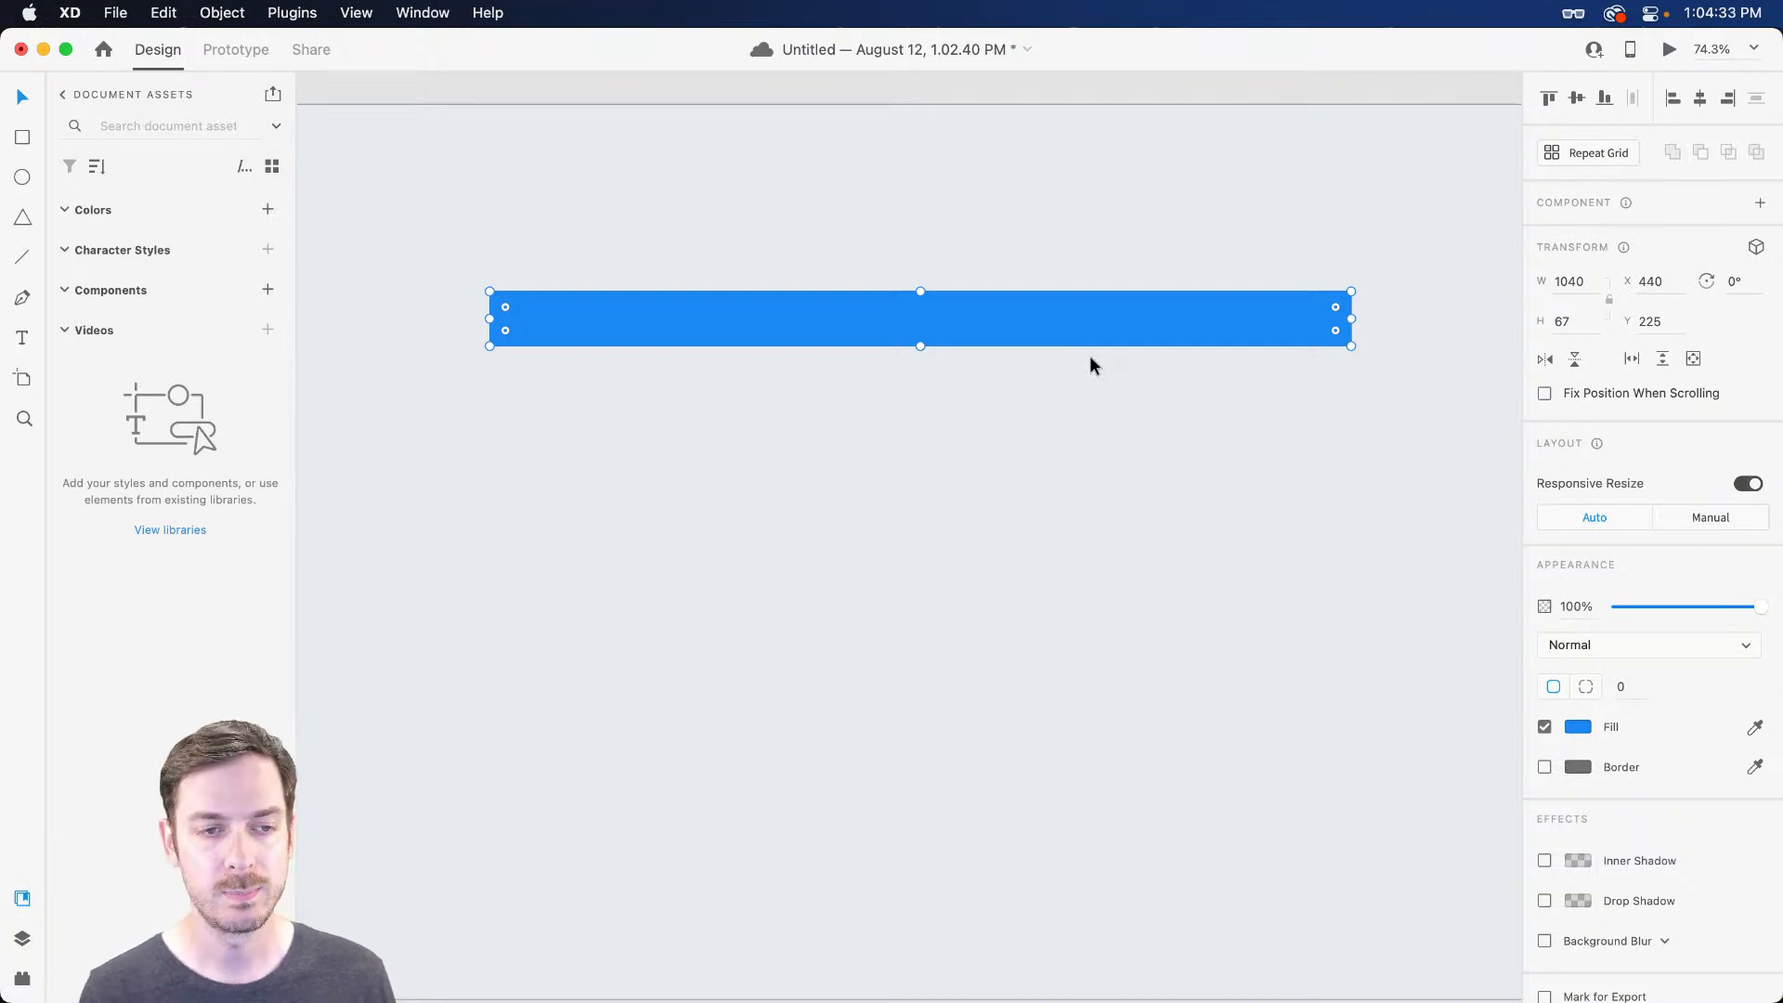
{"action": "key", "text": "super+Tab"}
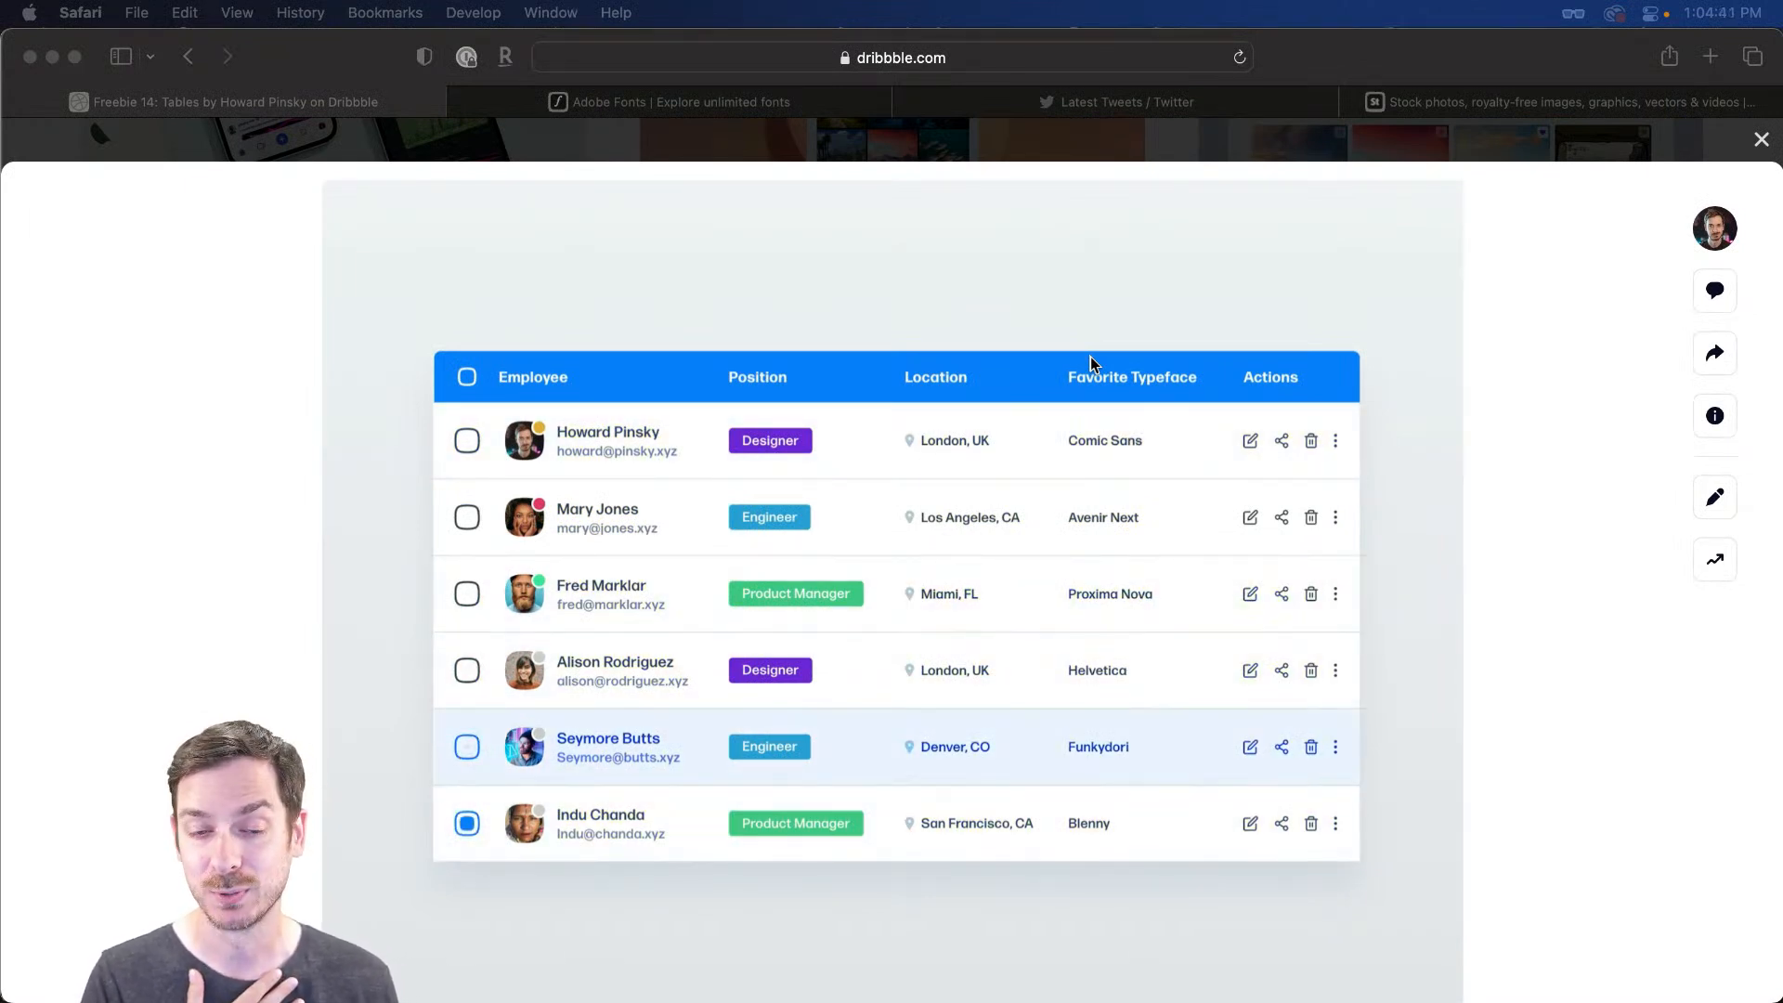
{"action": "key", "text": "super+Tab"}
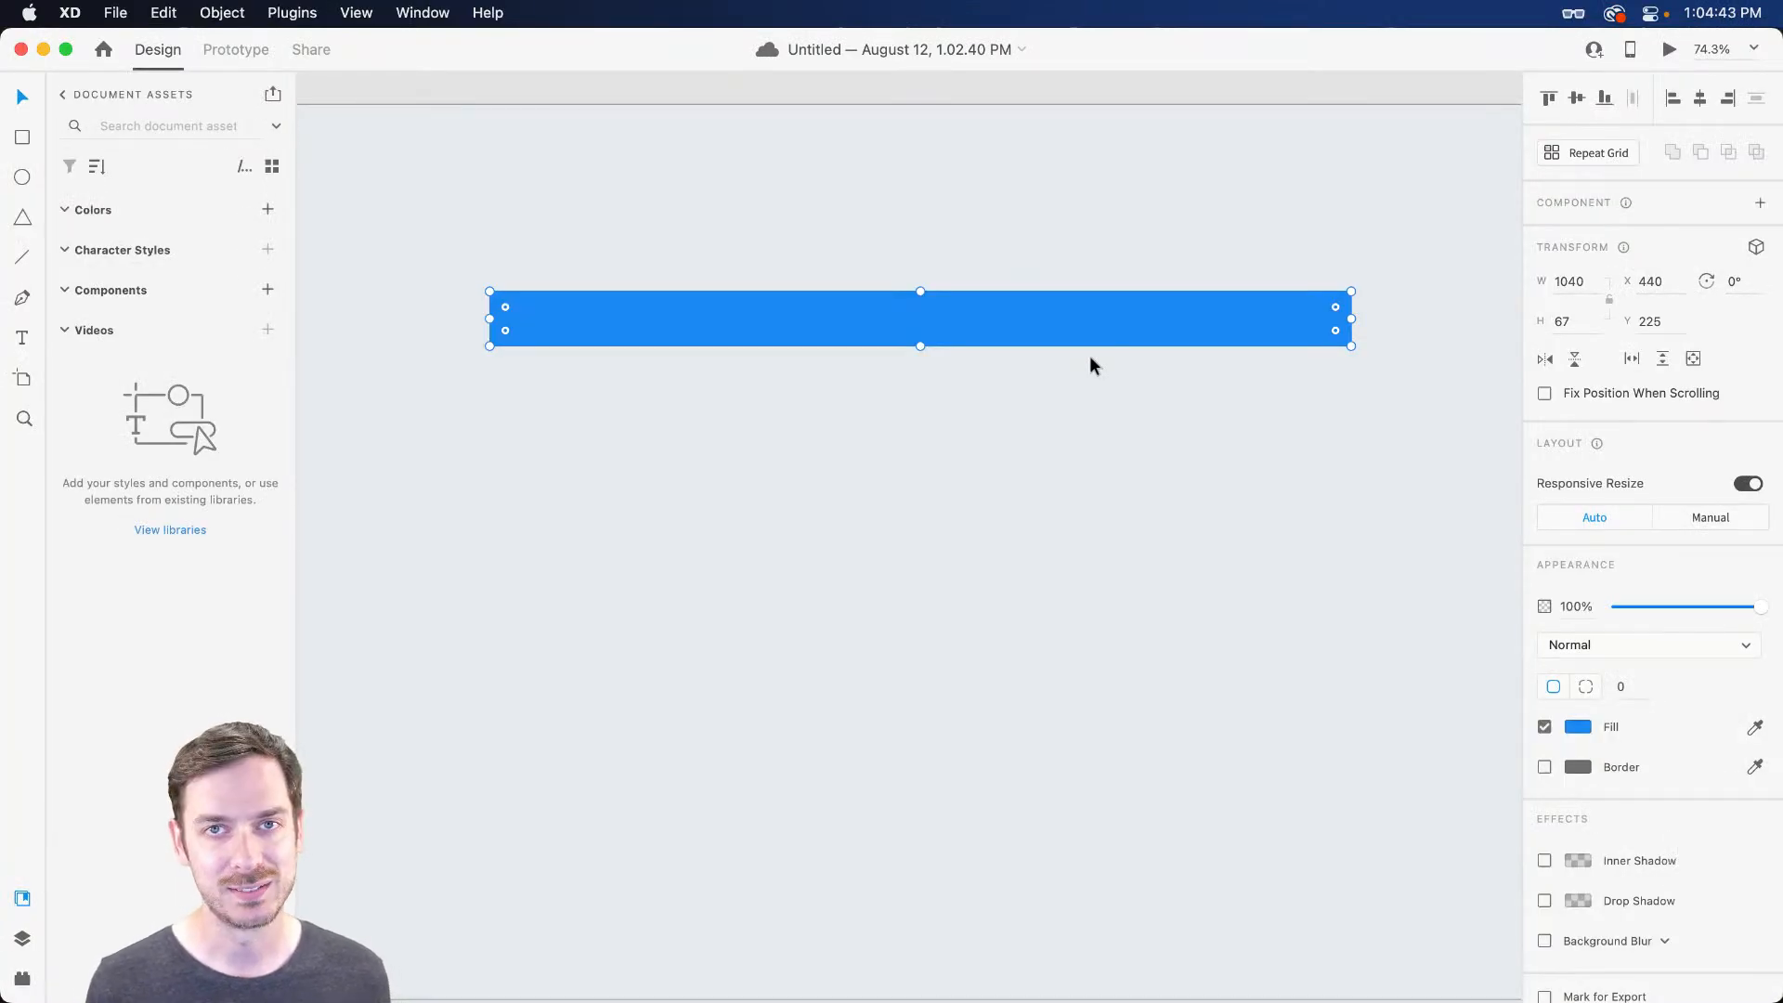
Make the blue bar 60 px tall, then delete the trial white rectangle below it
{"action": "left_click_drag", "start_coordinate": [920, 344], "coordinate": [920, 651]}
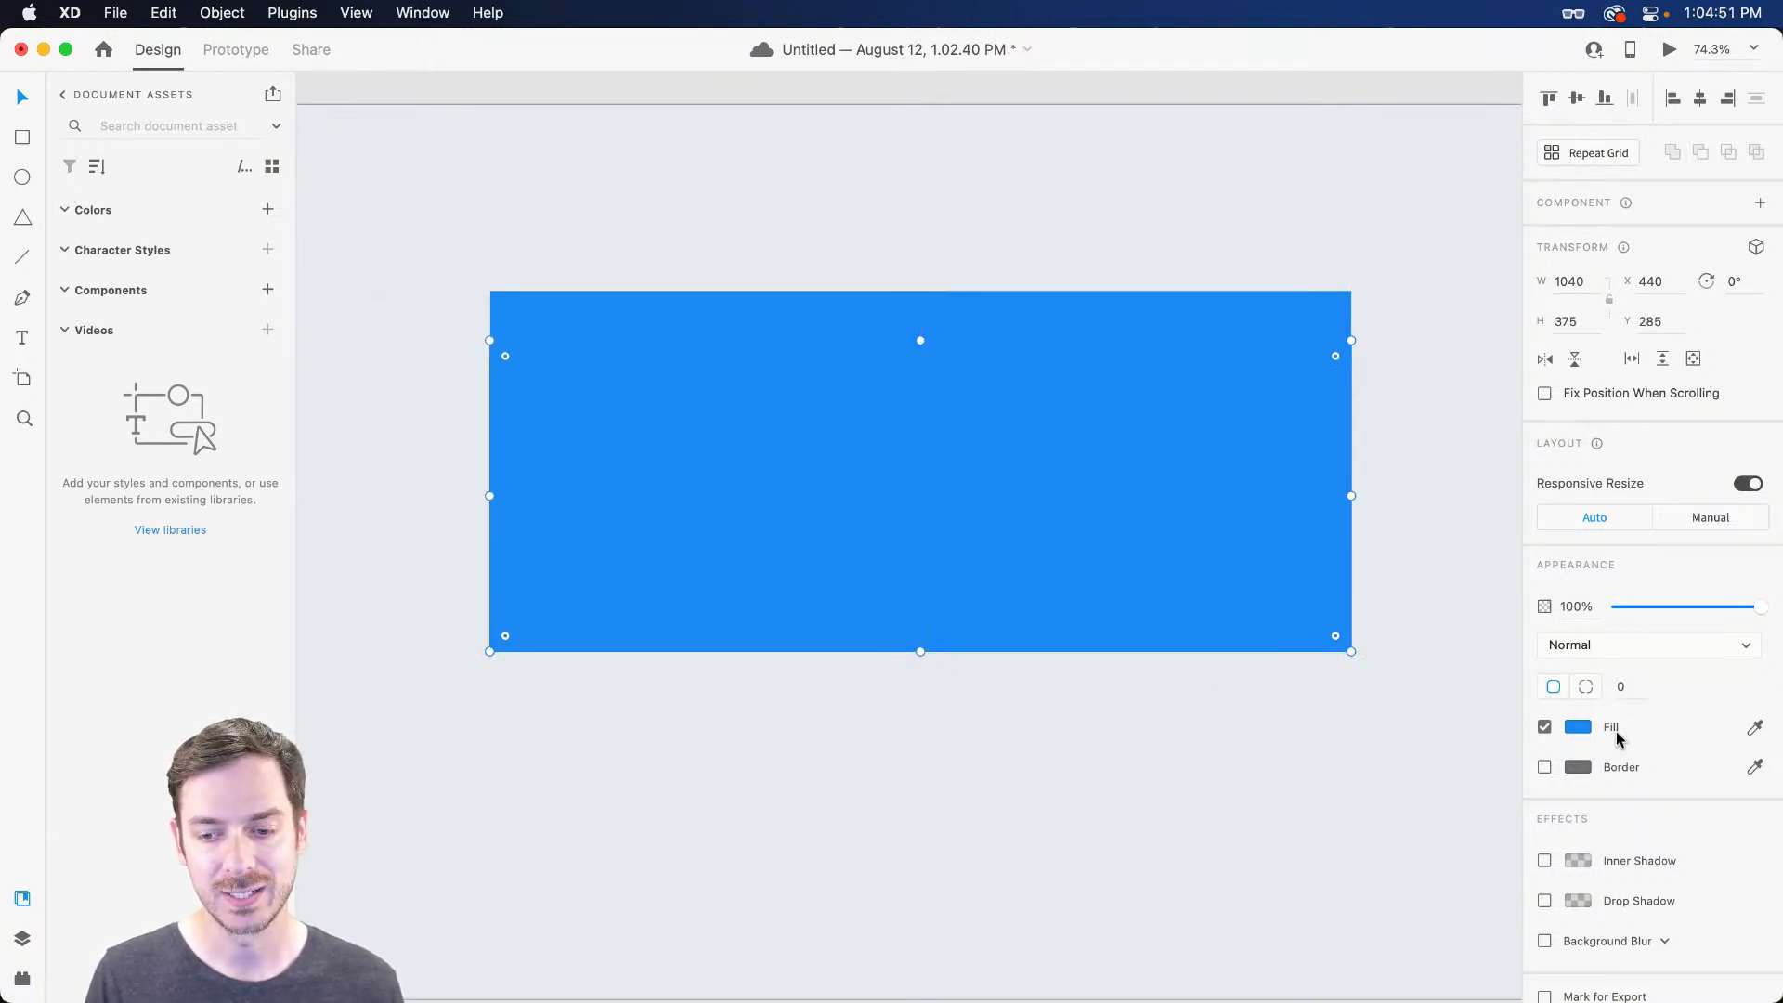
{"action": "left_click", "coordinate": [1576, 729]}
{"action": "left_click_drag", "start_coordinate": [1347, 640], "coordinate": [1305, 613]}
{"action": "left_click", "coordinate": [1027, 425]}
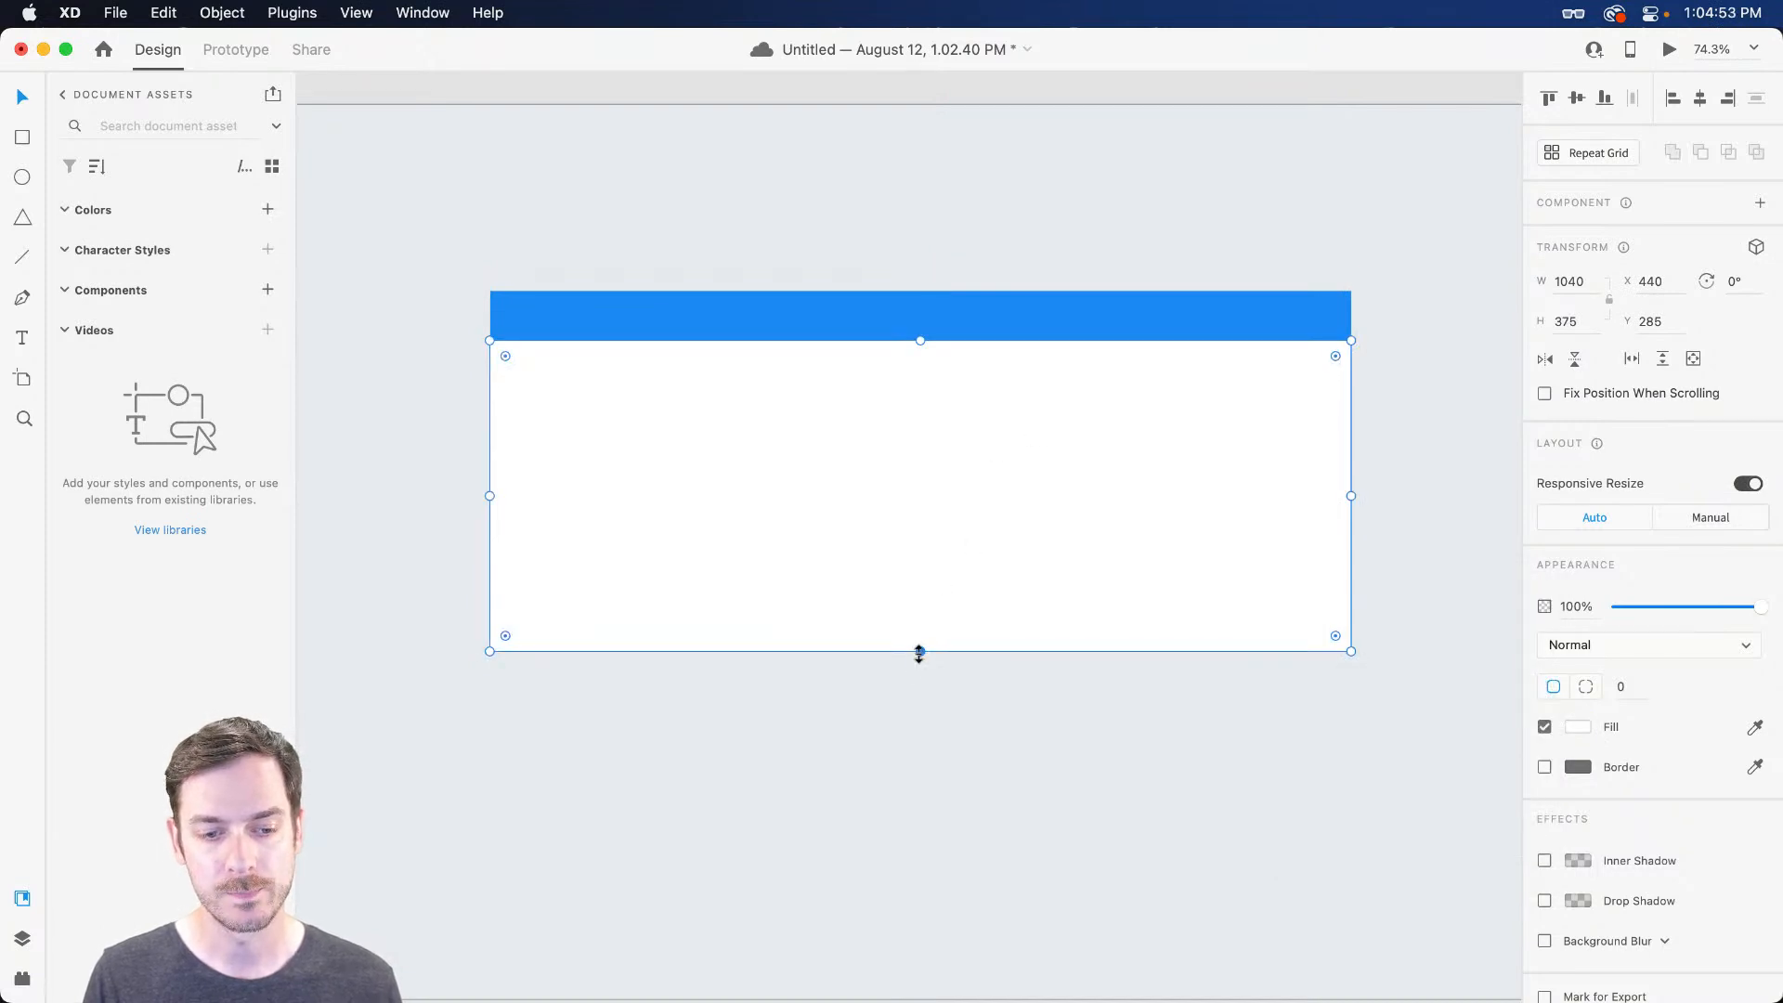
{"action": "left_click_drag", "start_coordinate": [919, 653], "coordinate": [920, 705]}
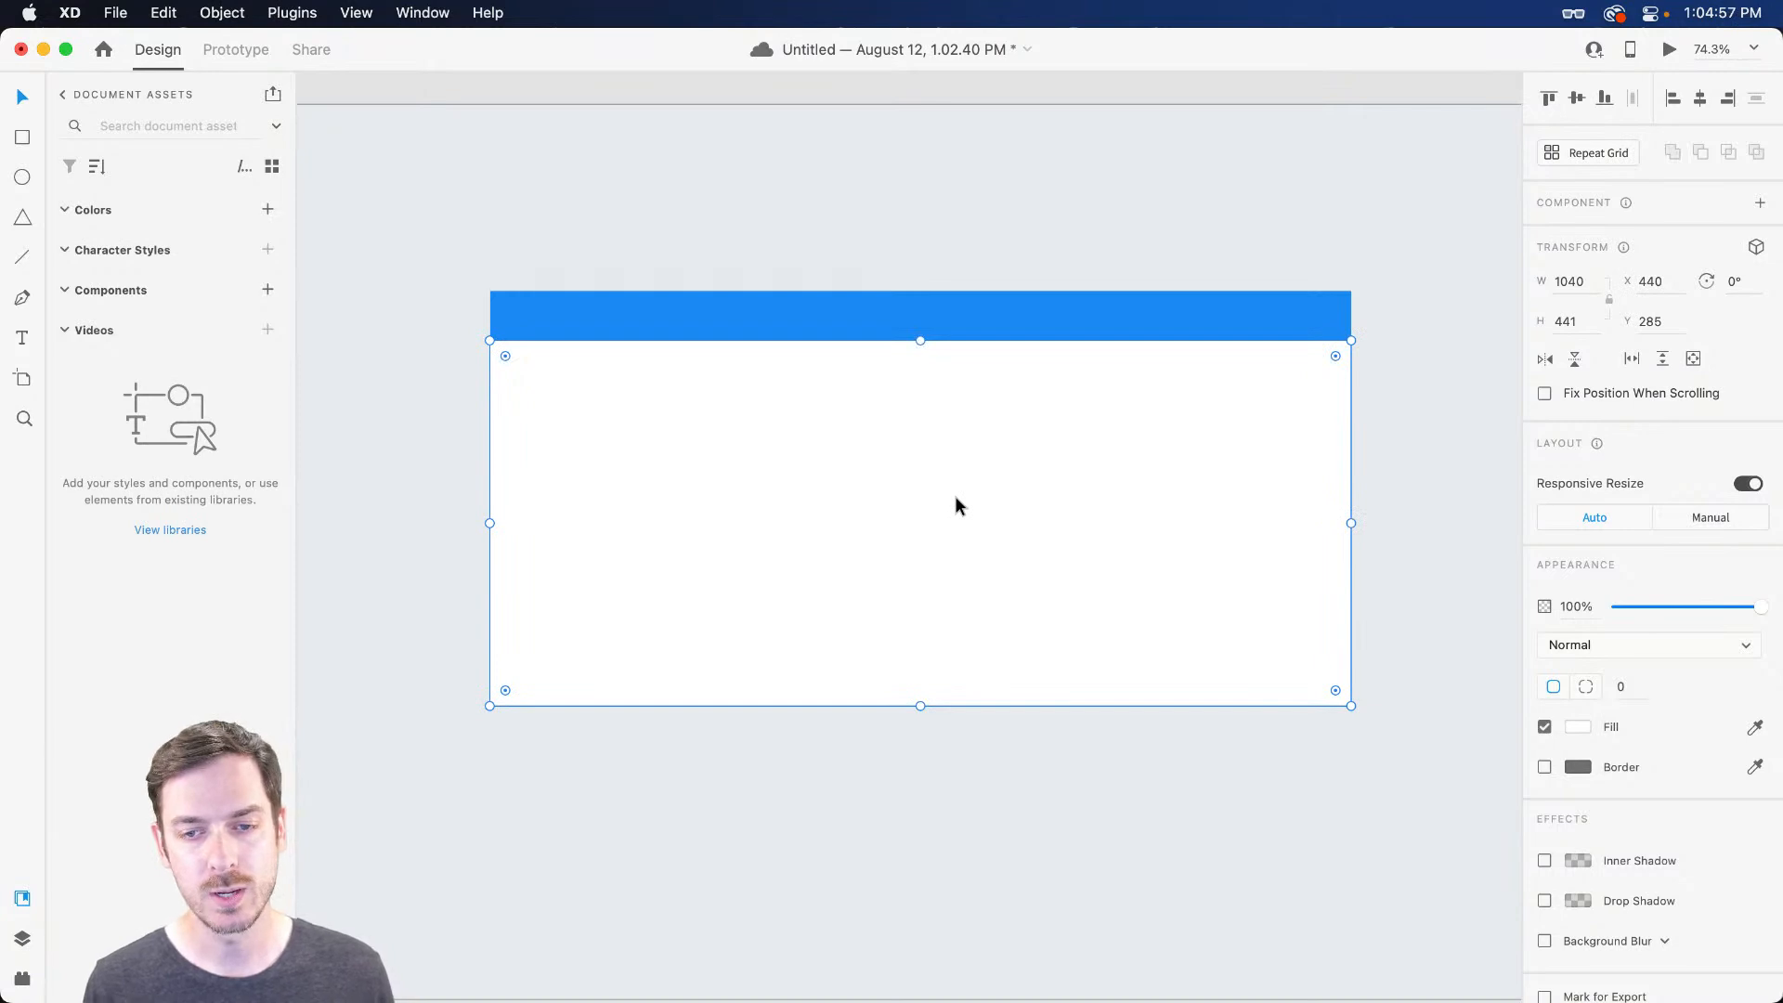
{"action": "left_click", "coordinate": [1293, 327]}
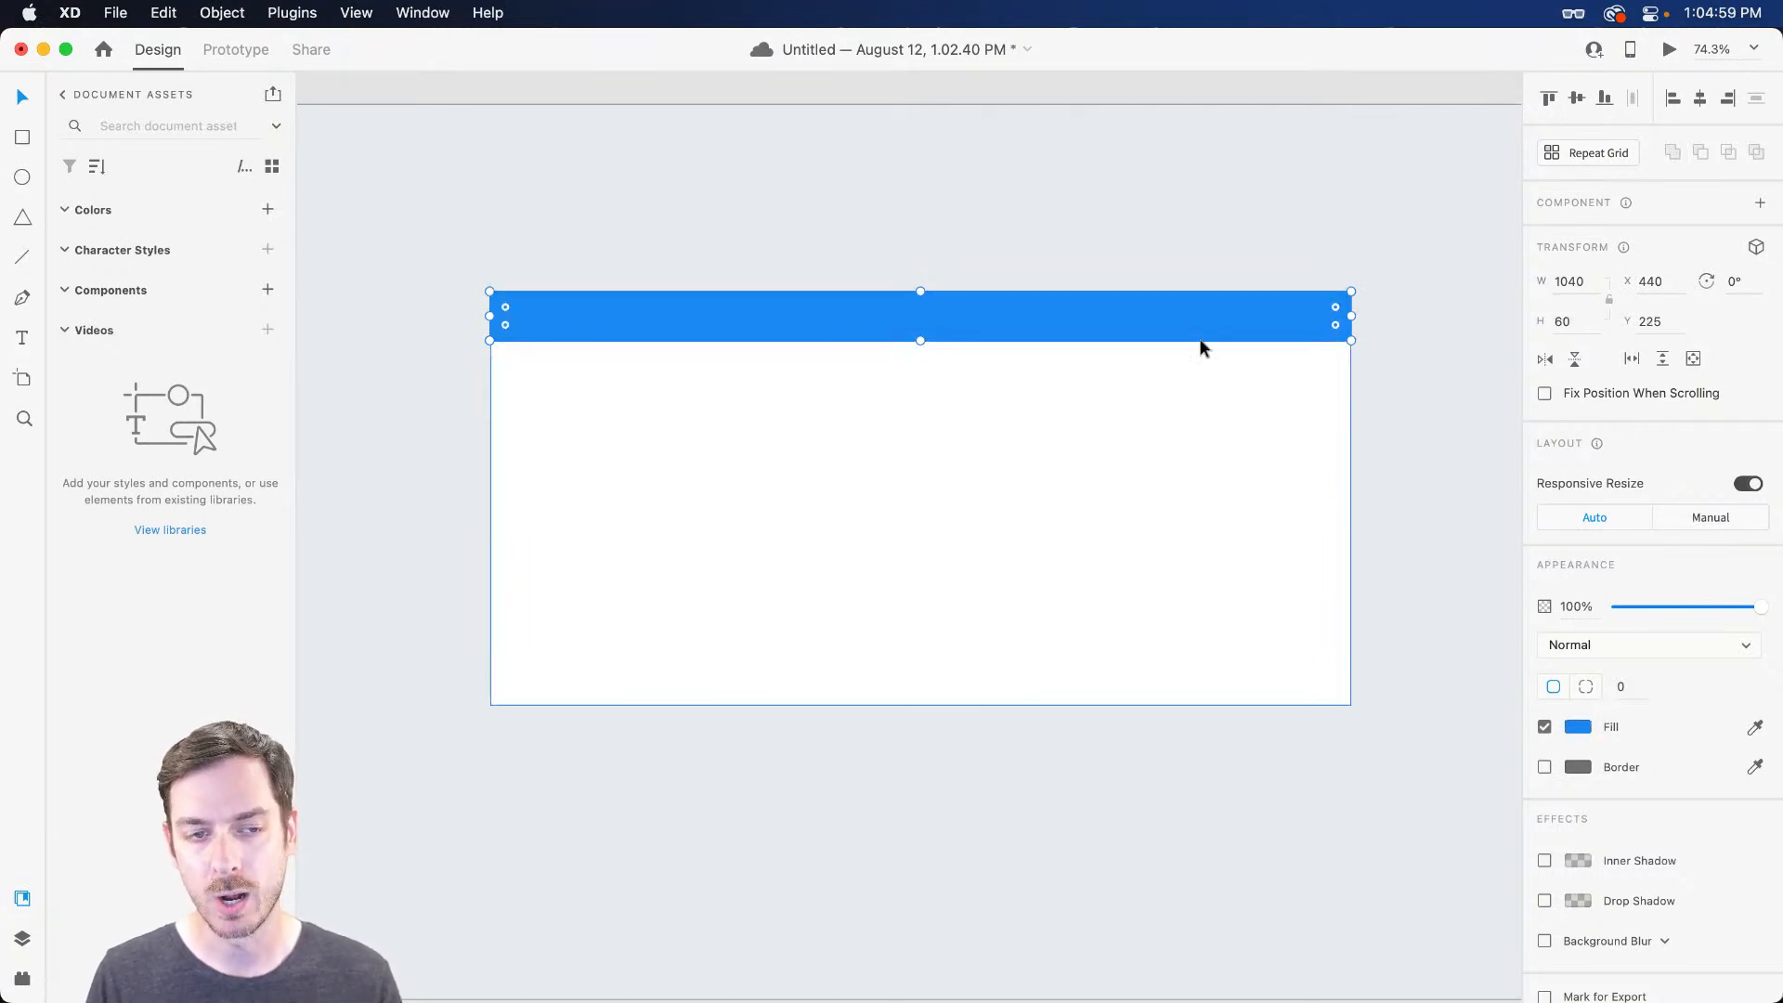
{"action": "left_click", "coordinate": [988, 538]}
{"action": "key", "text": "Delete"}
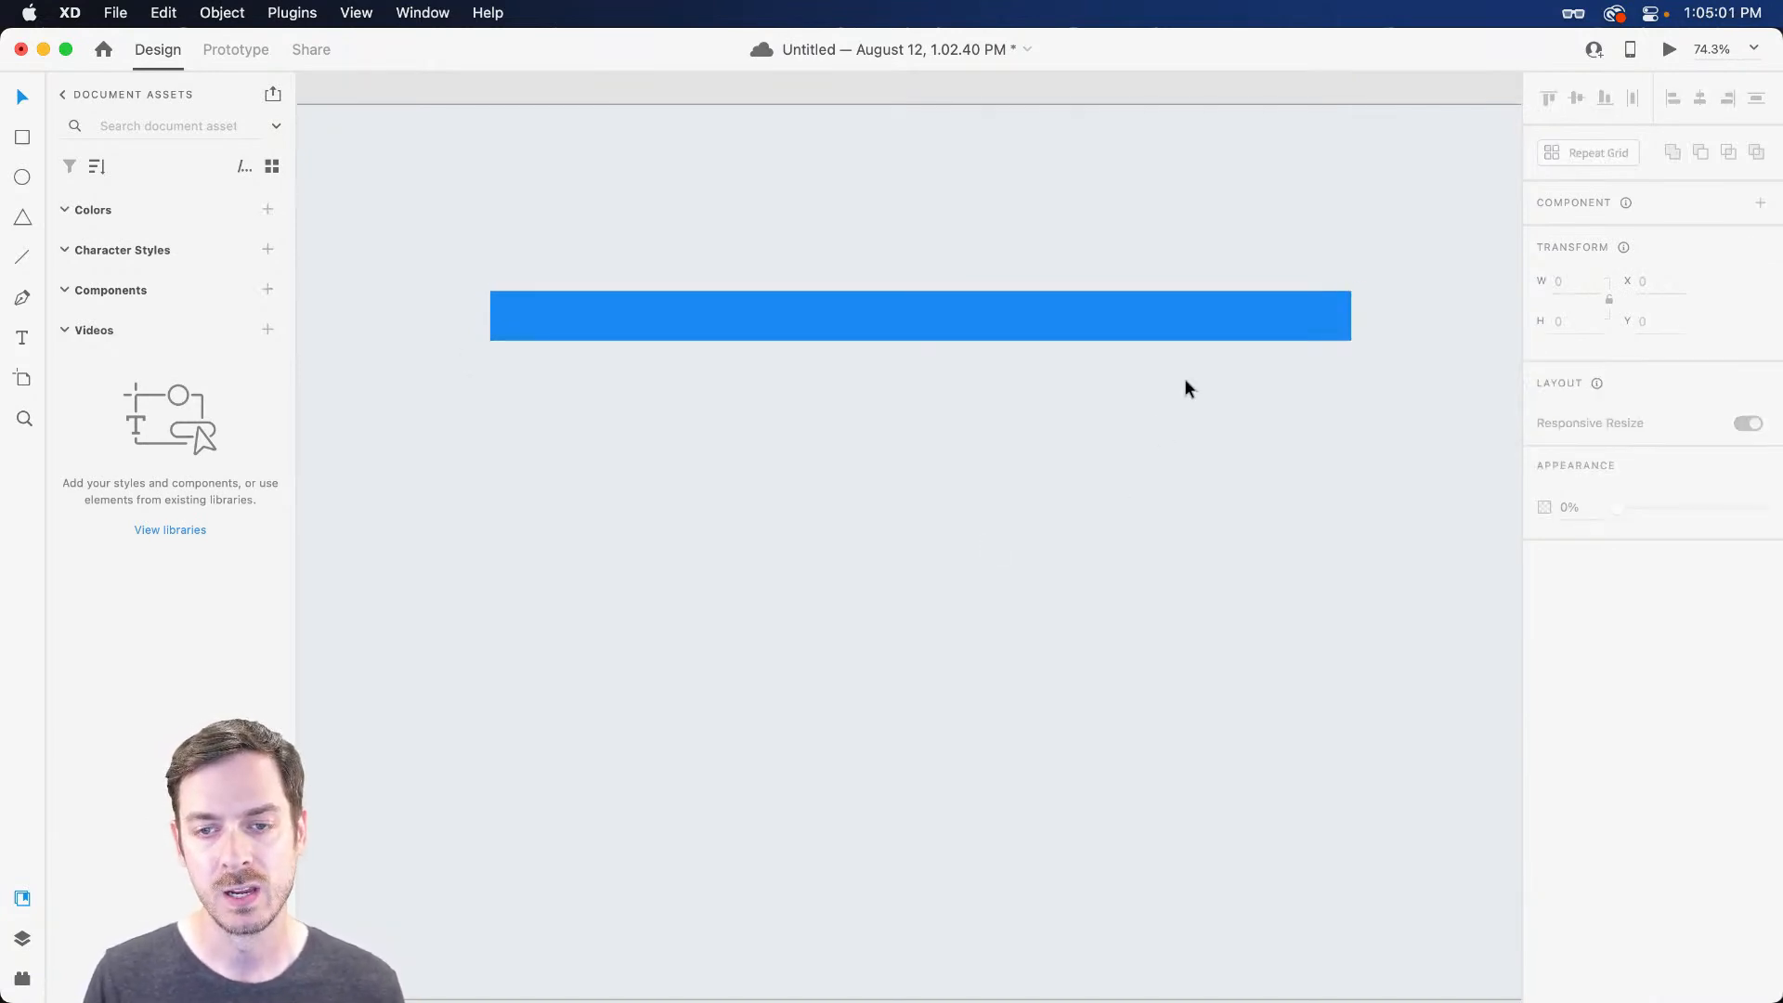
{"action": "left_click", "coordinate": [1278, 306]}
{"action": "scroll", "coordinate": [1362, 296], "scroll_direction": "up", "scroll_amount": 3}
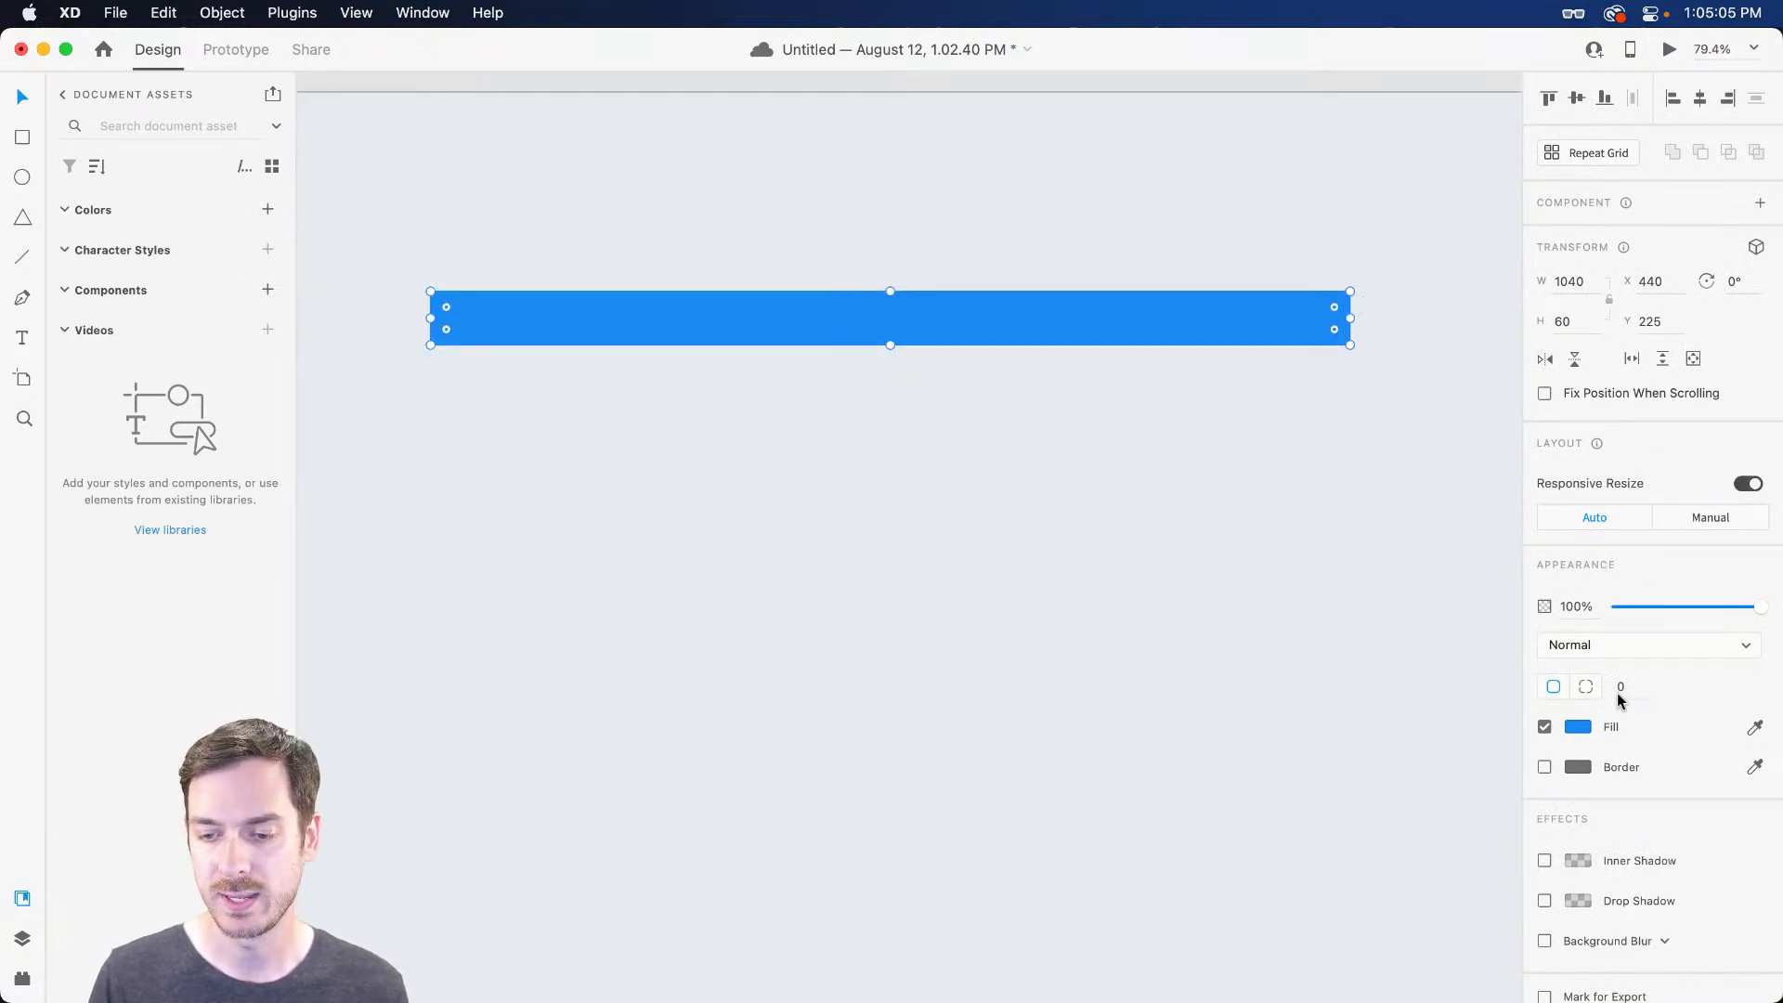
Round all corners of the blue header bar to about 8 px
{"action": "left_click", "coordinate": [1585, 688]}
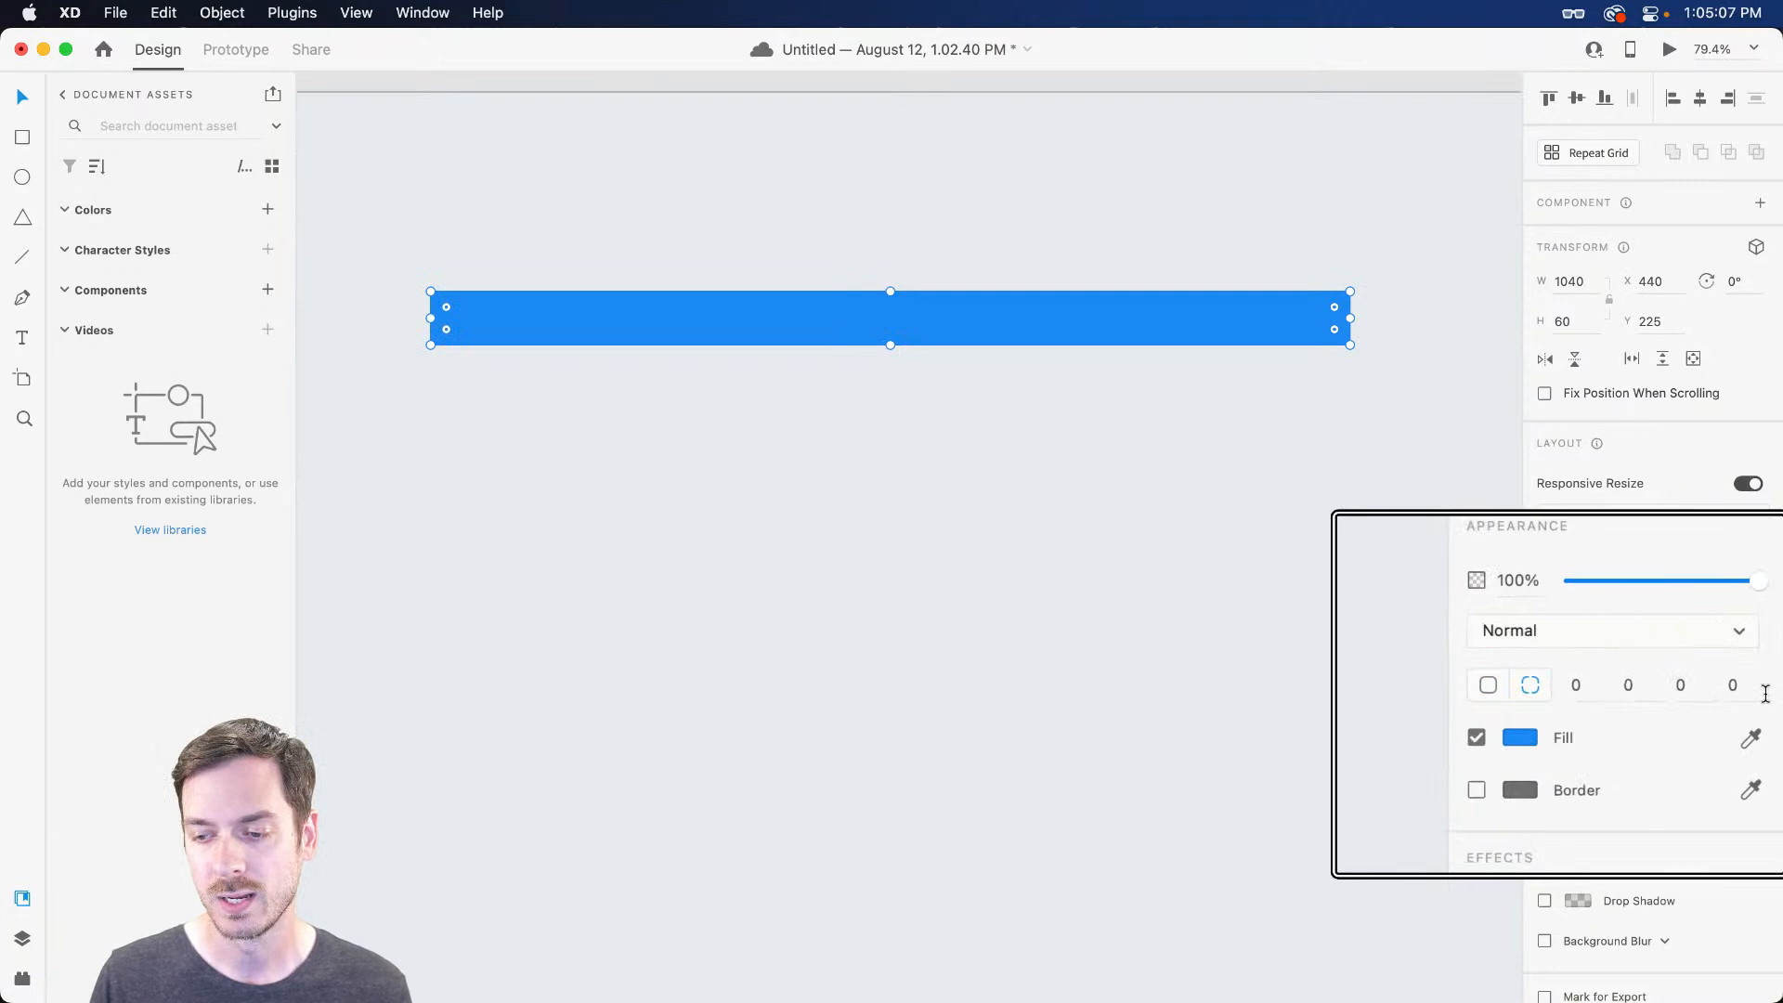
{"action": "left_click", "coordinate": [1625, 688]}
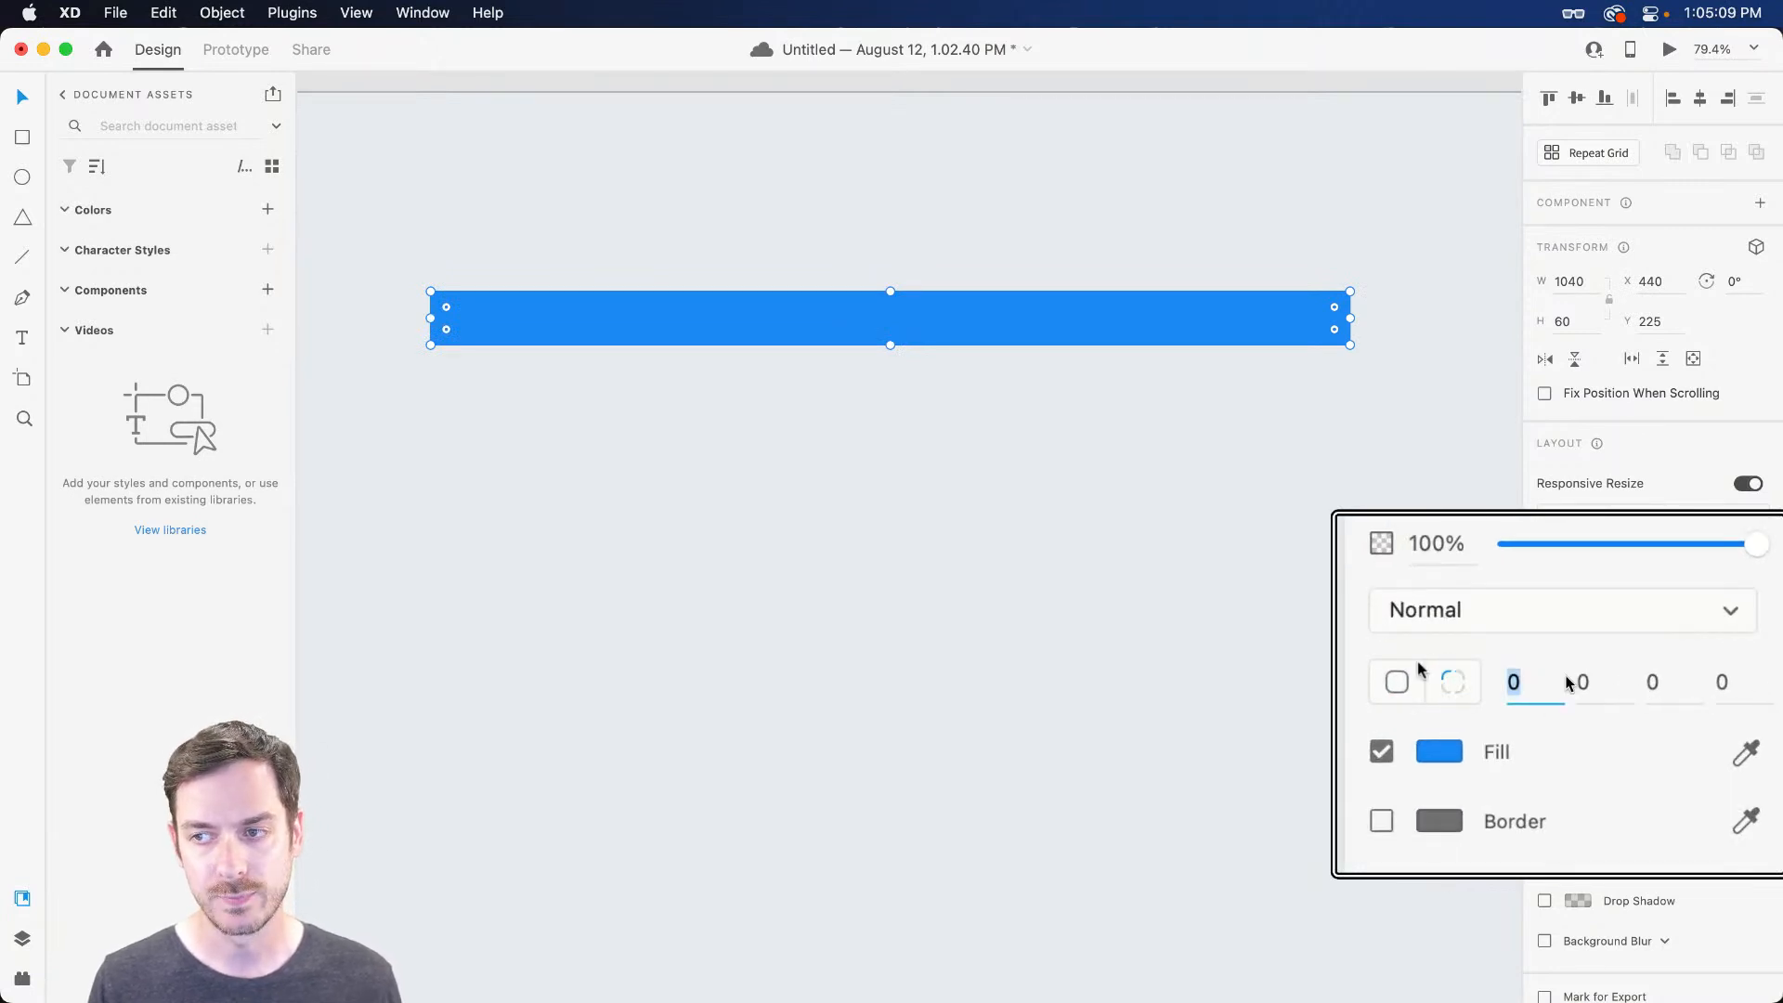
{"action": "left_click", "coordinate": [1552, 686]}
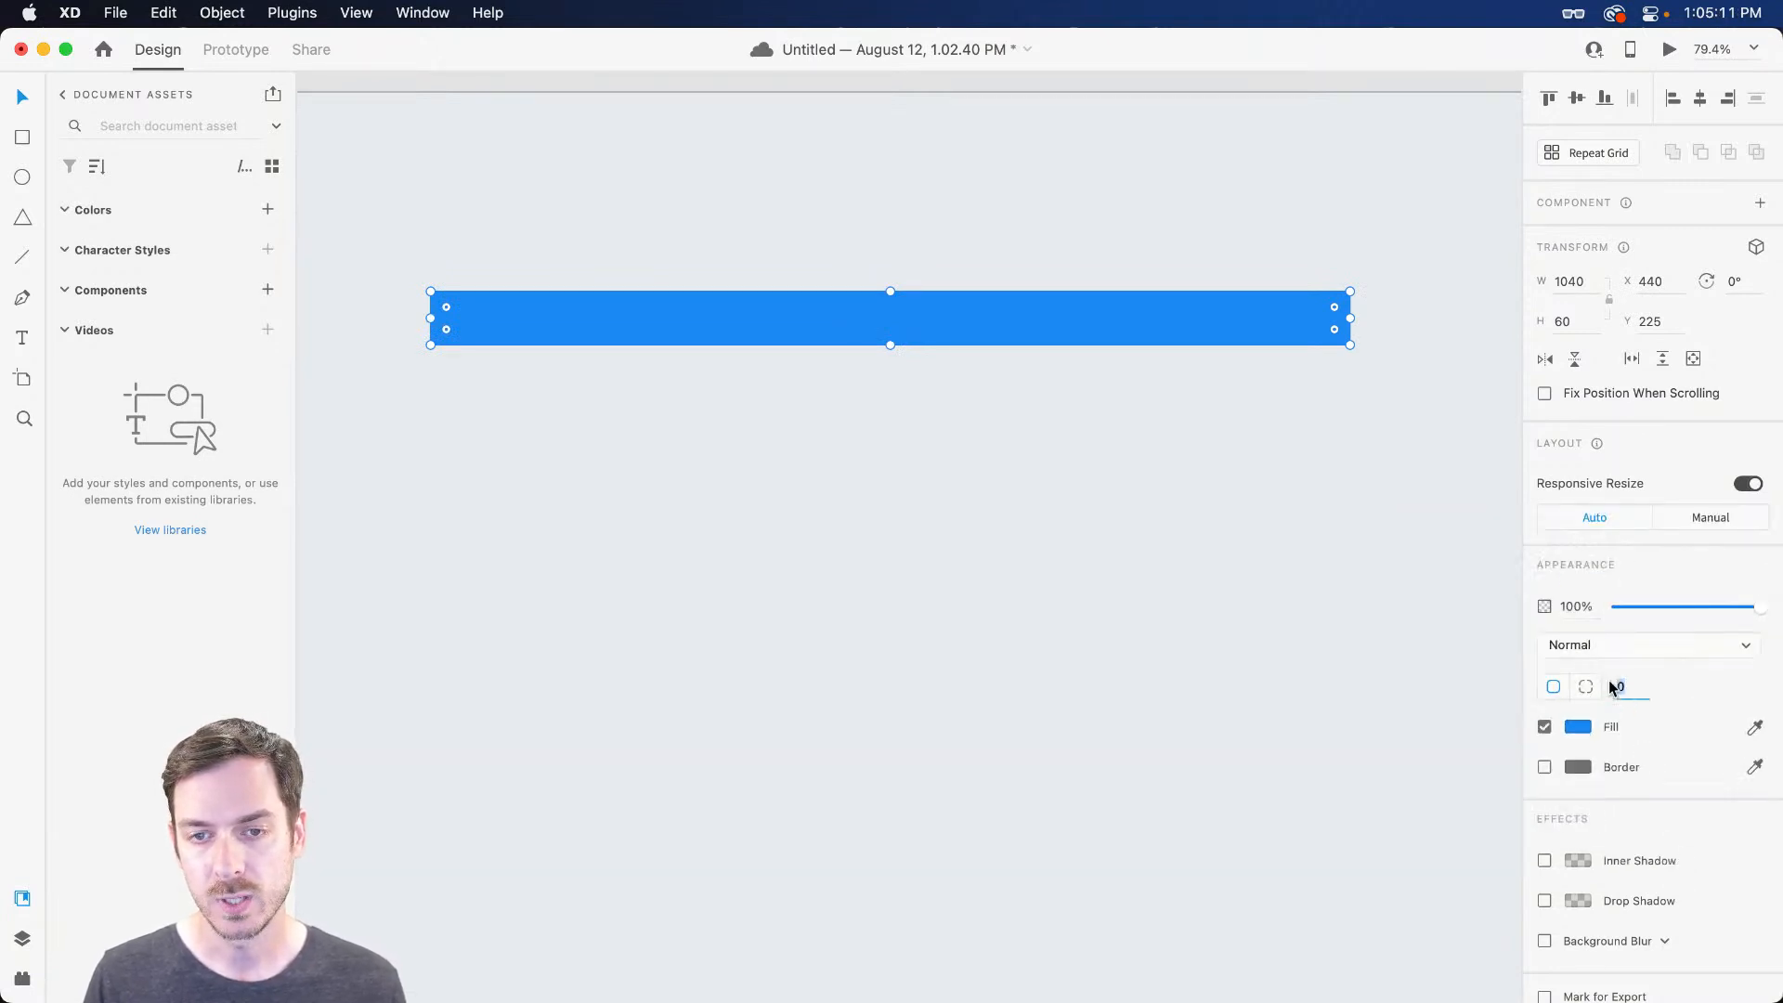
{"action": "mouse_move", "coordinate": [1333, 307]}
{"action": "left_mouse_down"}
{"action": "mouse_move", "coordinate": [1316, 315]}
{"action": "mouse_move", "coordinate": [1341, 308]}
{"action": "left_mouse_up"}
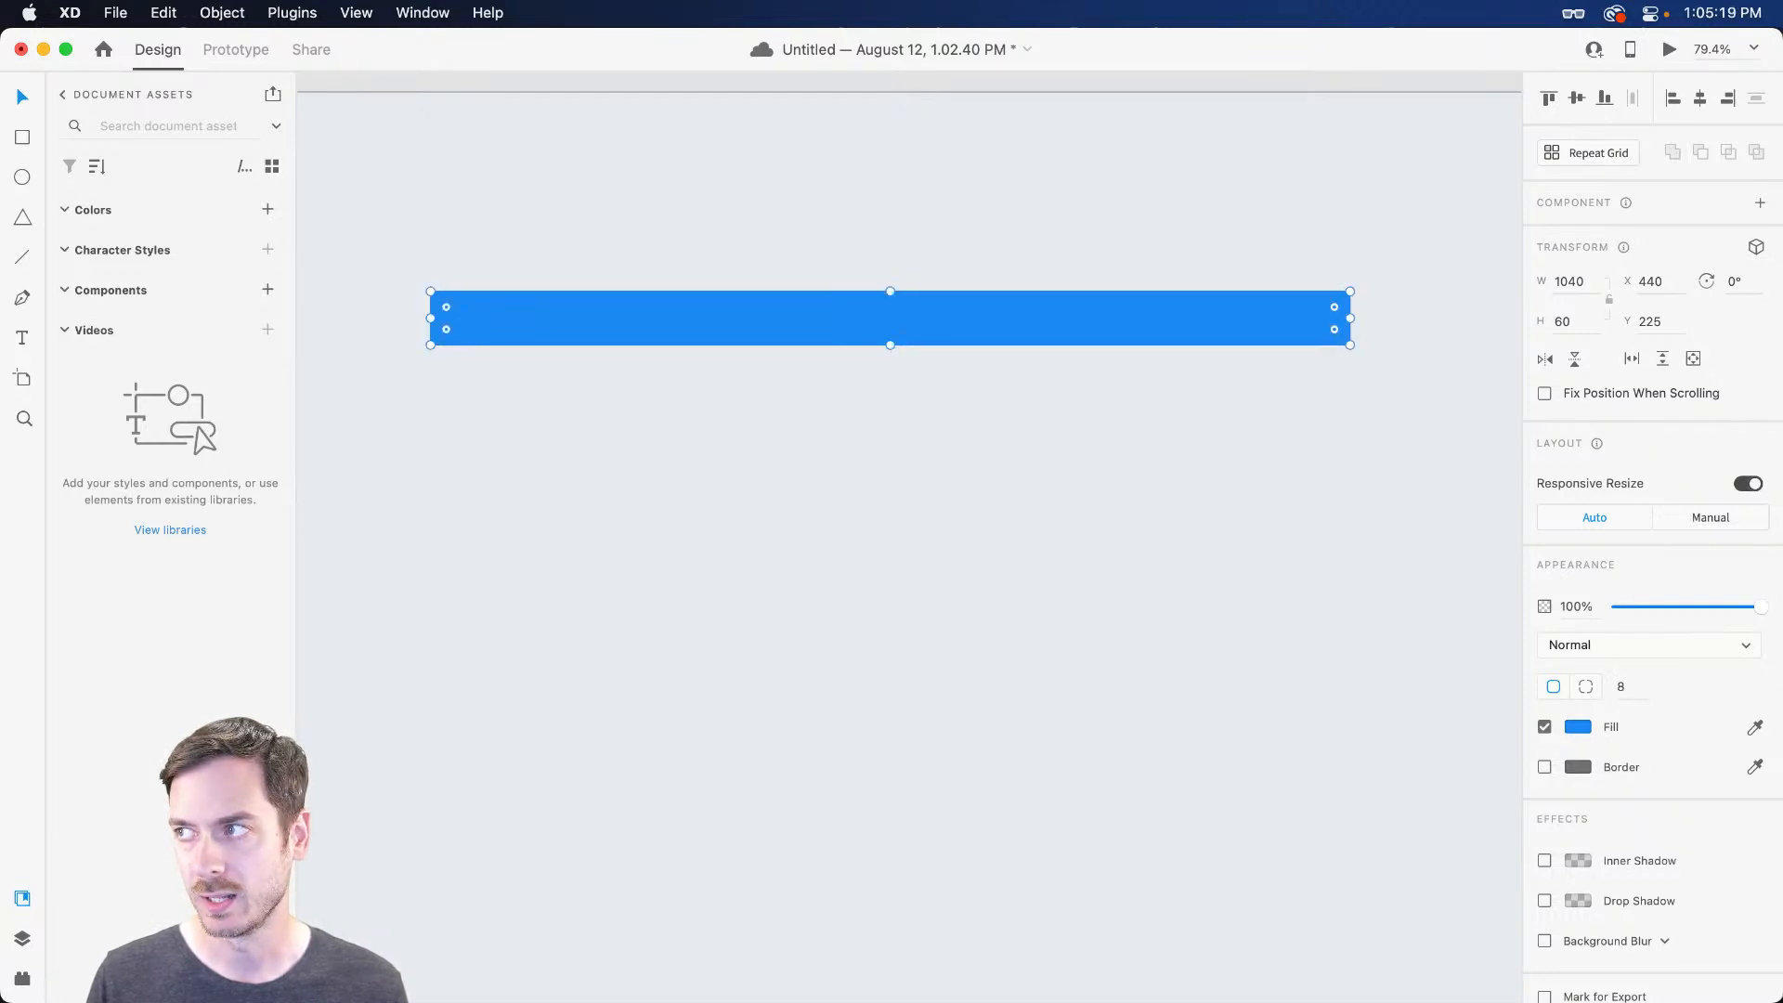
{"action": "left_click", "coordinate": [1223, 444]}
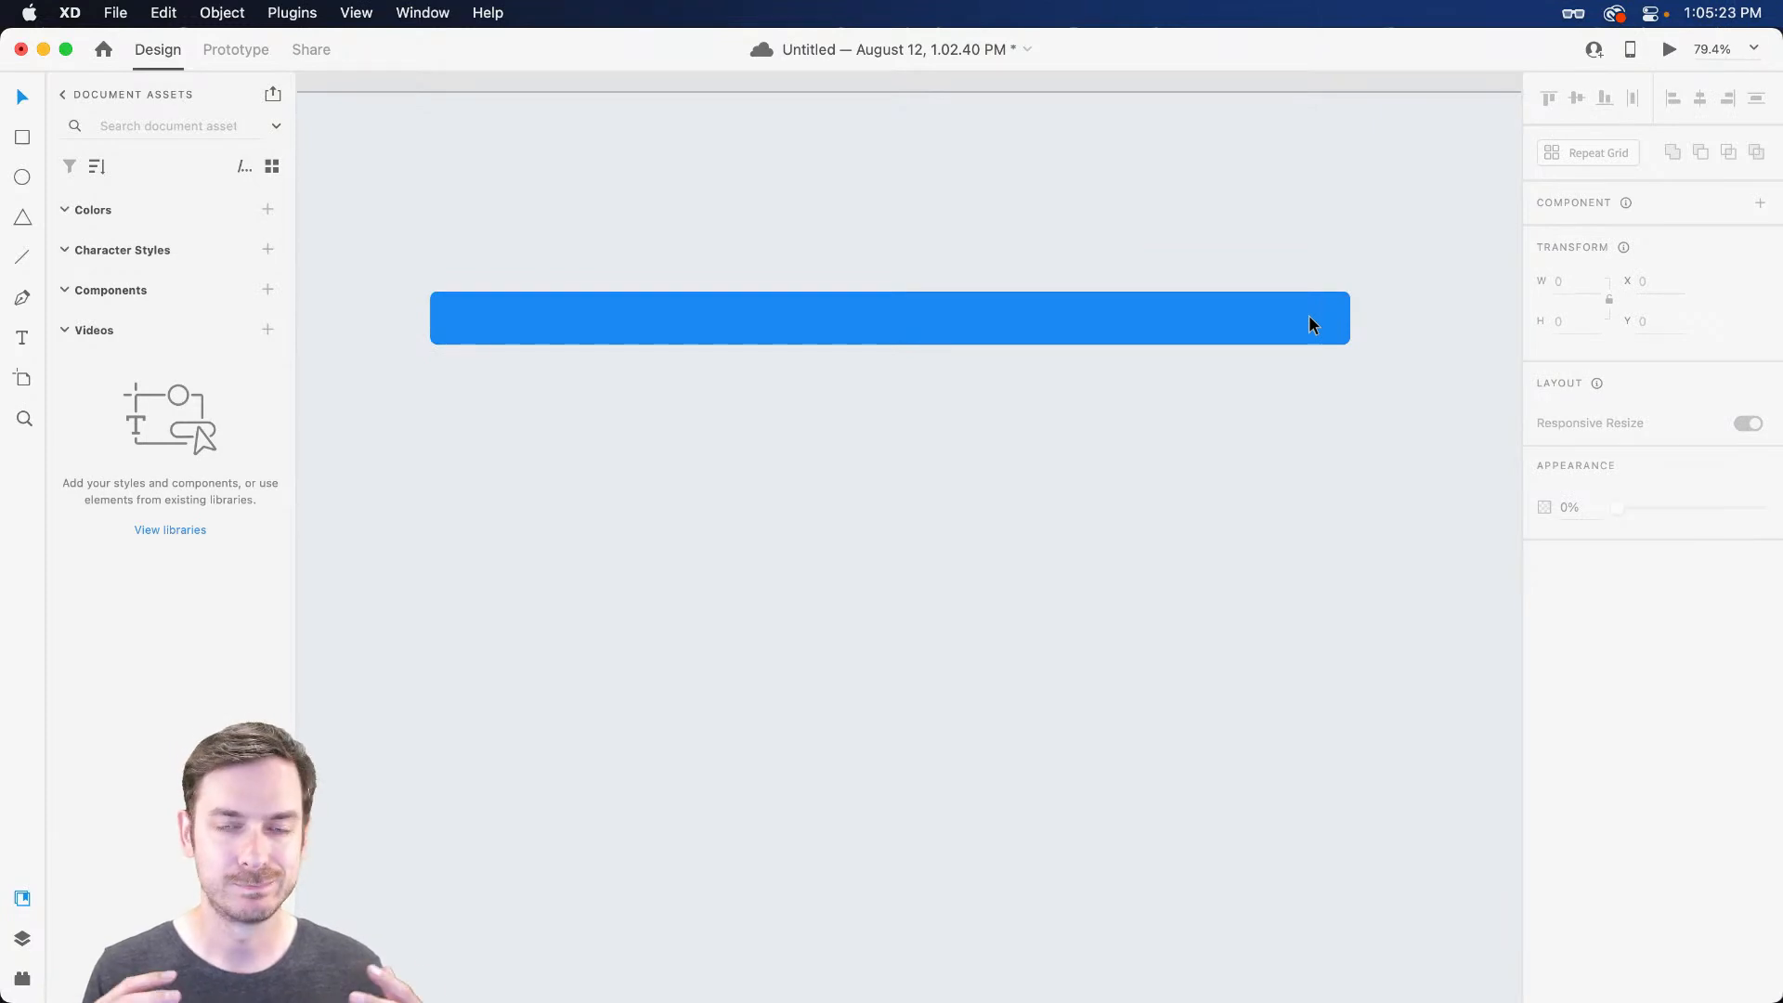
{"action": "left_click", "coordinate": [1313, 324]}
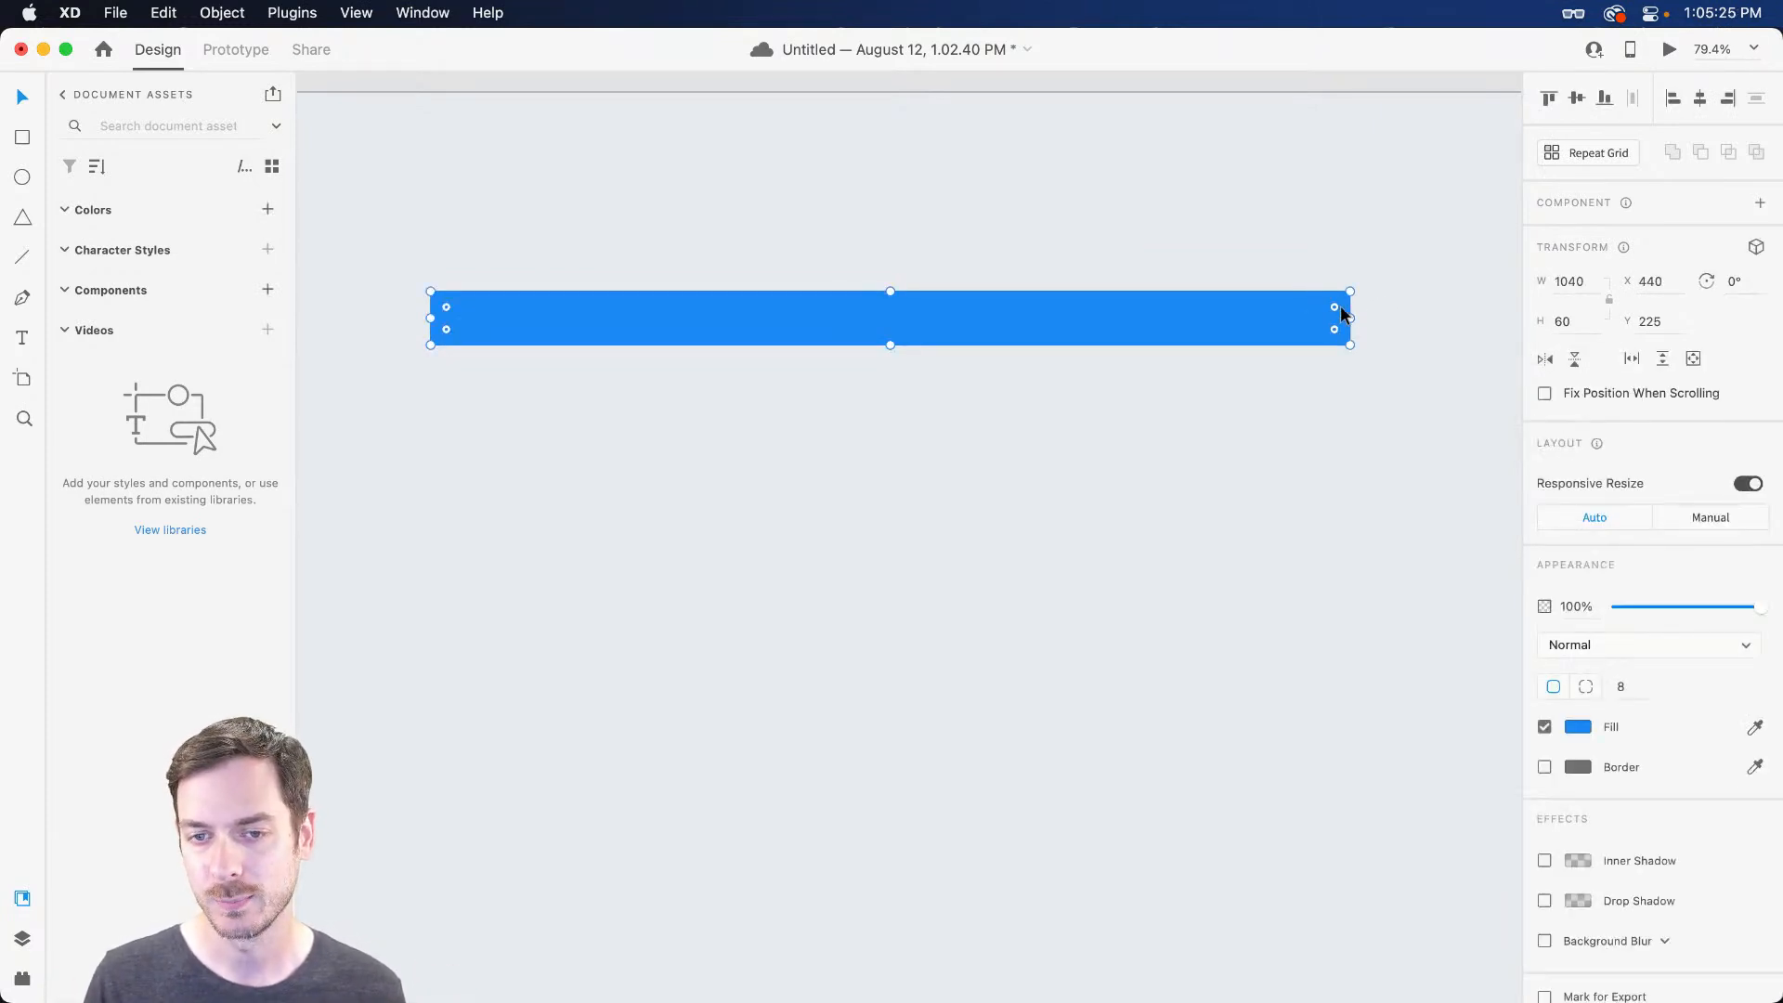
{"action": "left_click_drag", "start_coordinate": [1335, 308], "coordinate": [1340, 310]}
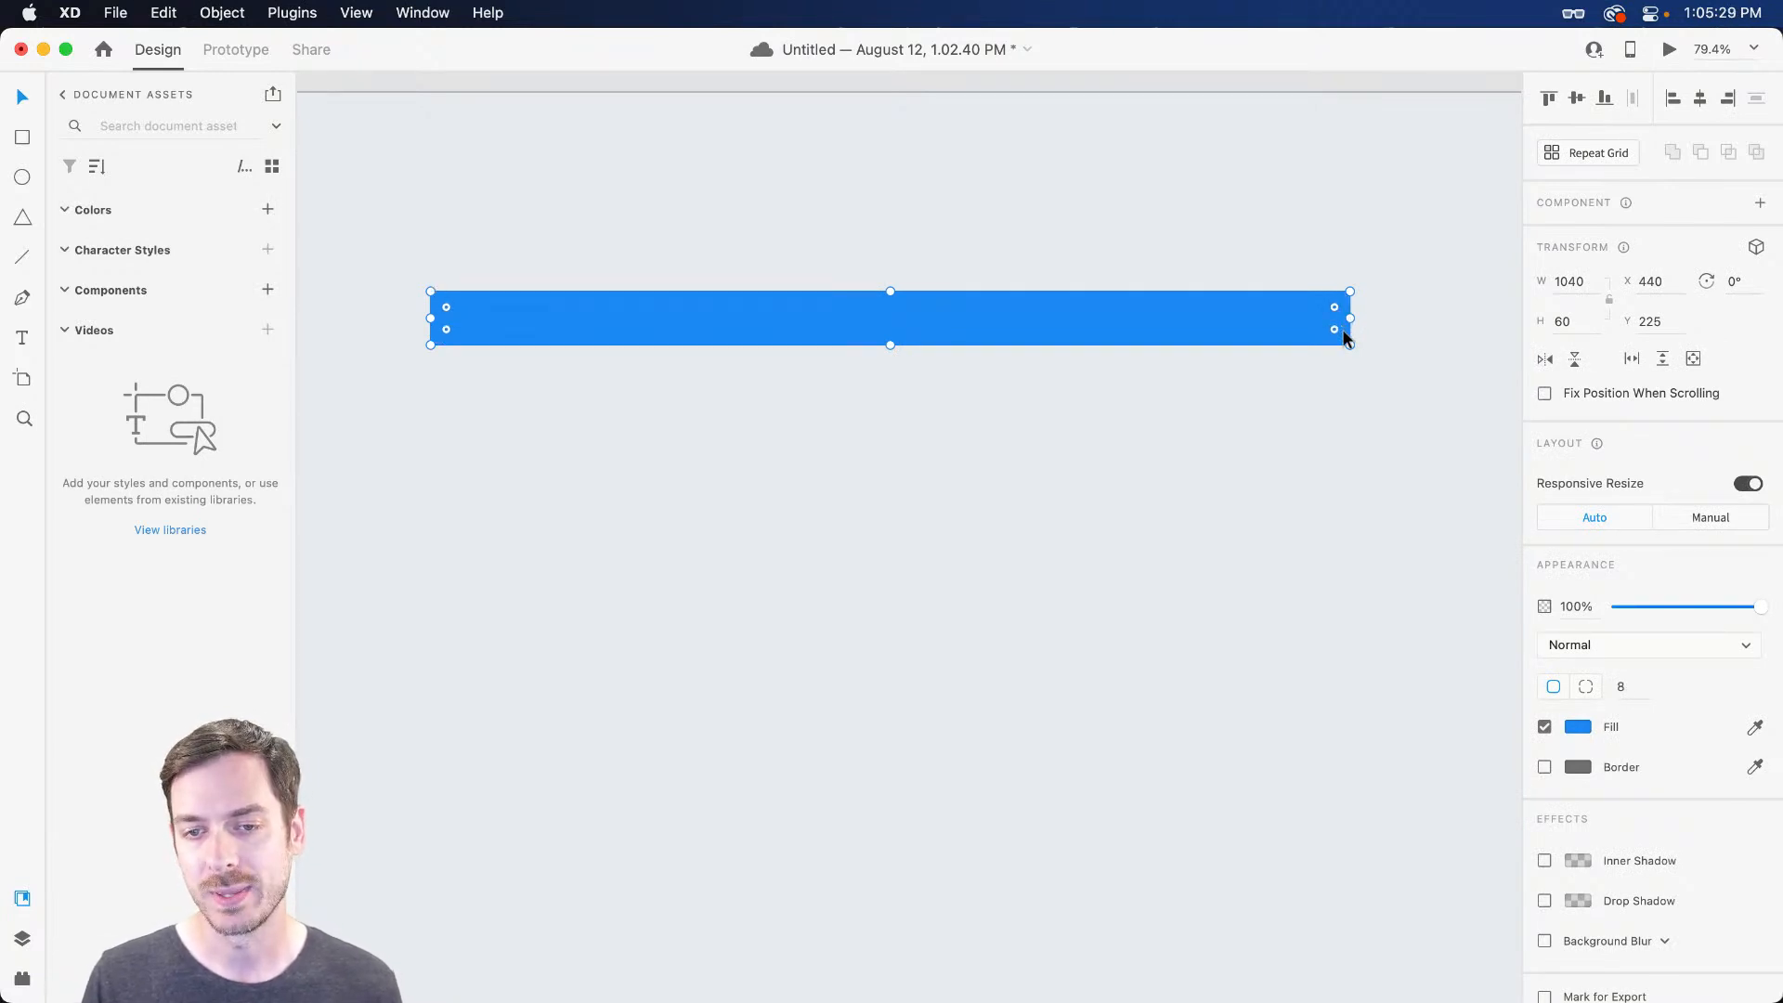
{"action": "scroll", "coordinate": [1352, 319], "scroll_direction": "up", "scroll_amount": 5}
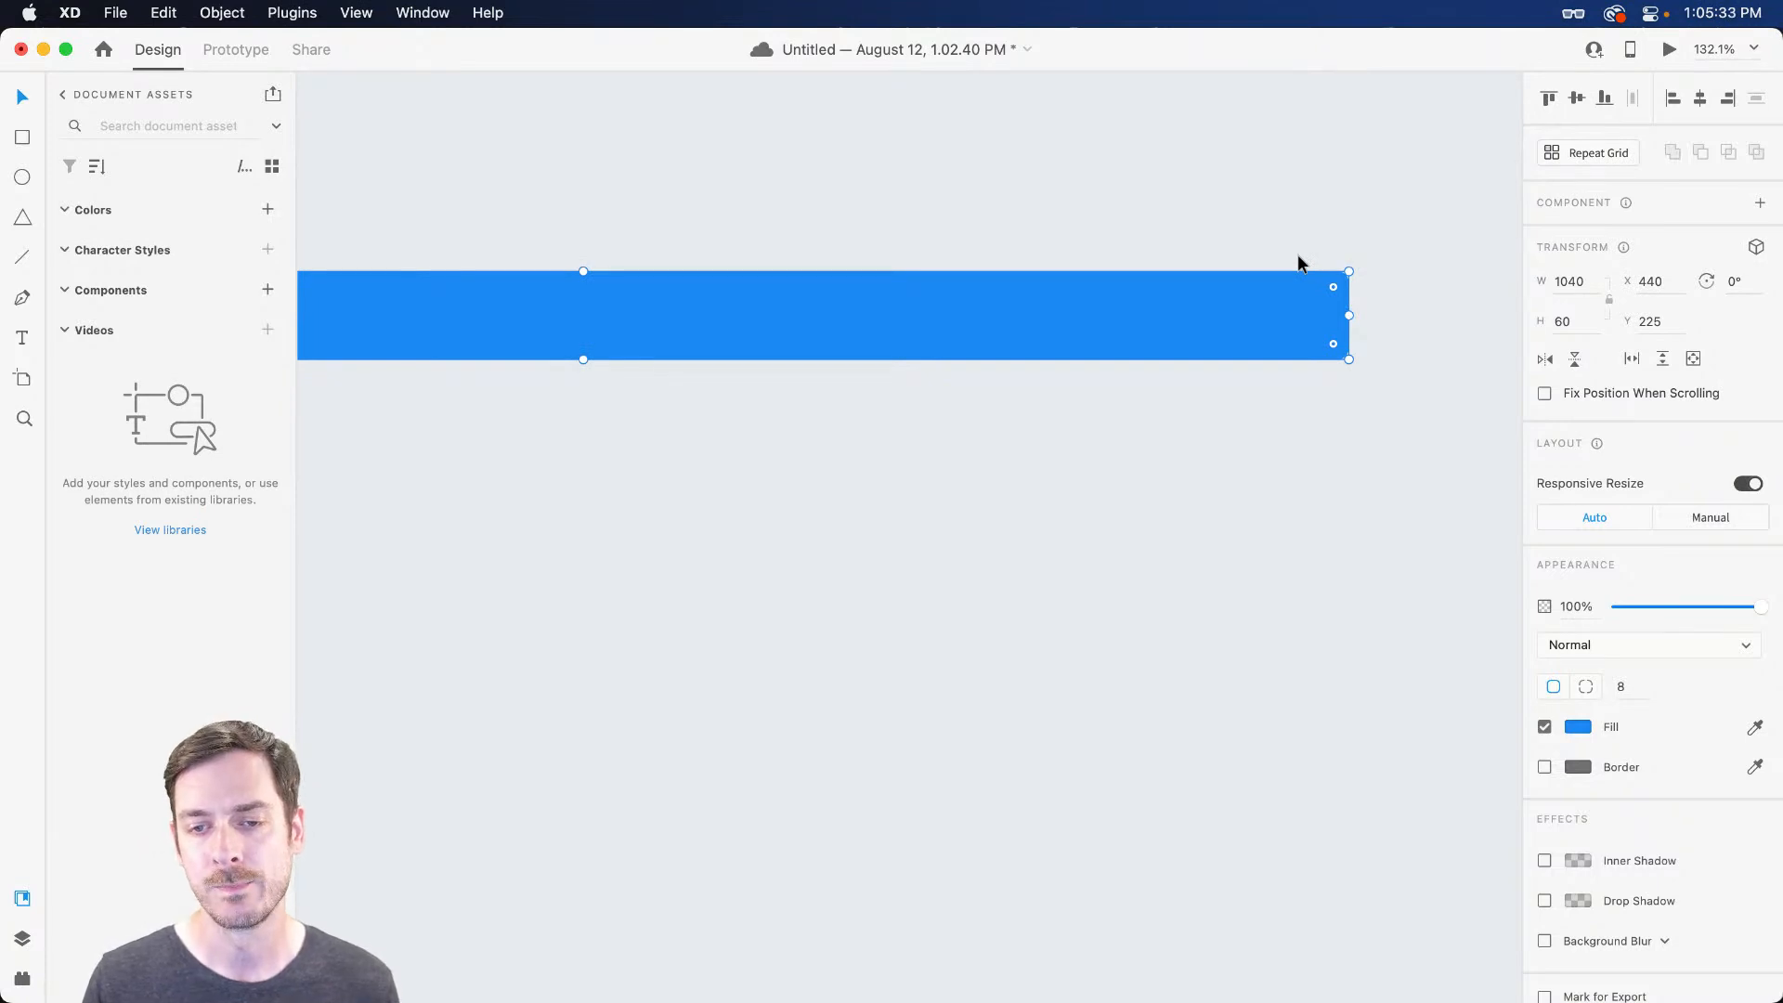
Set the bar's bottom-right and bottom-left corners back to square
{"action": "key", "text": "alt"}
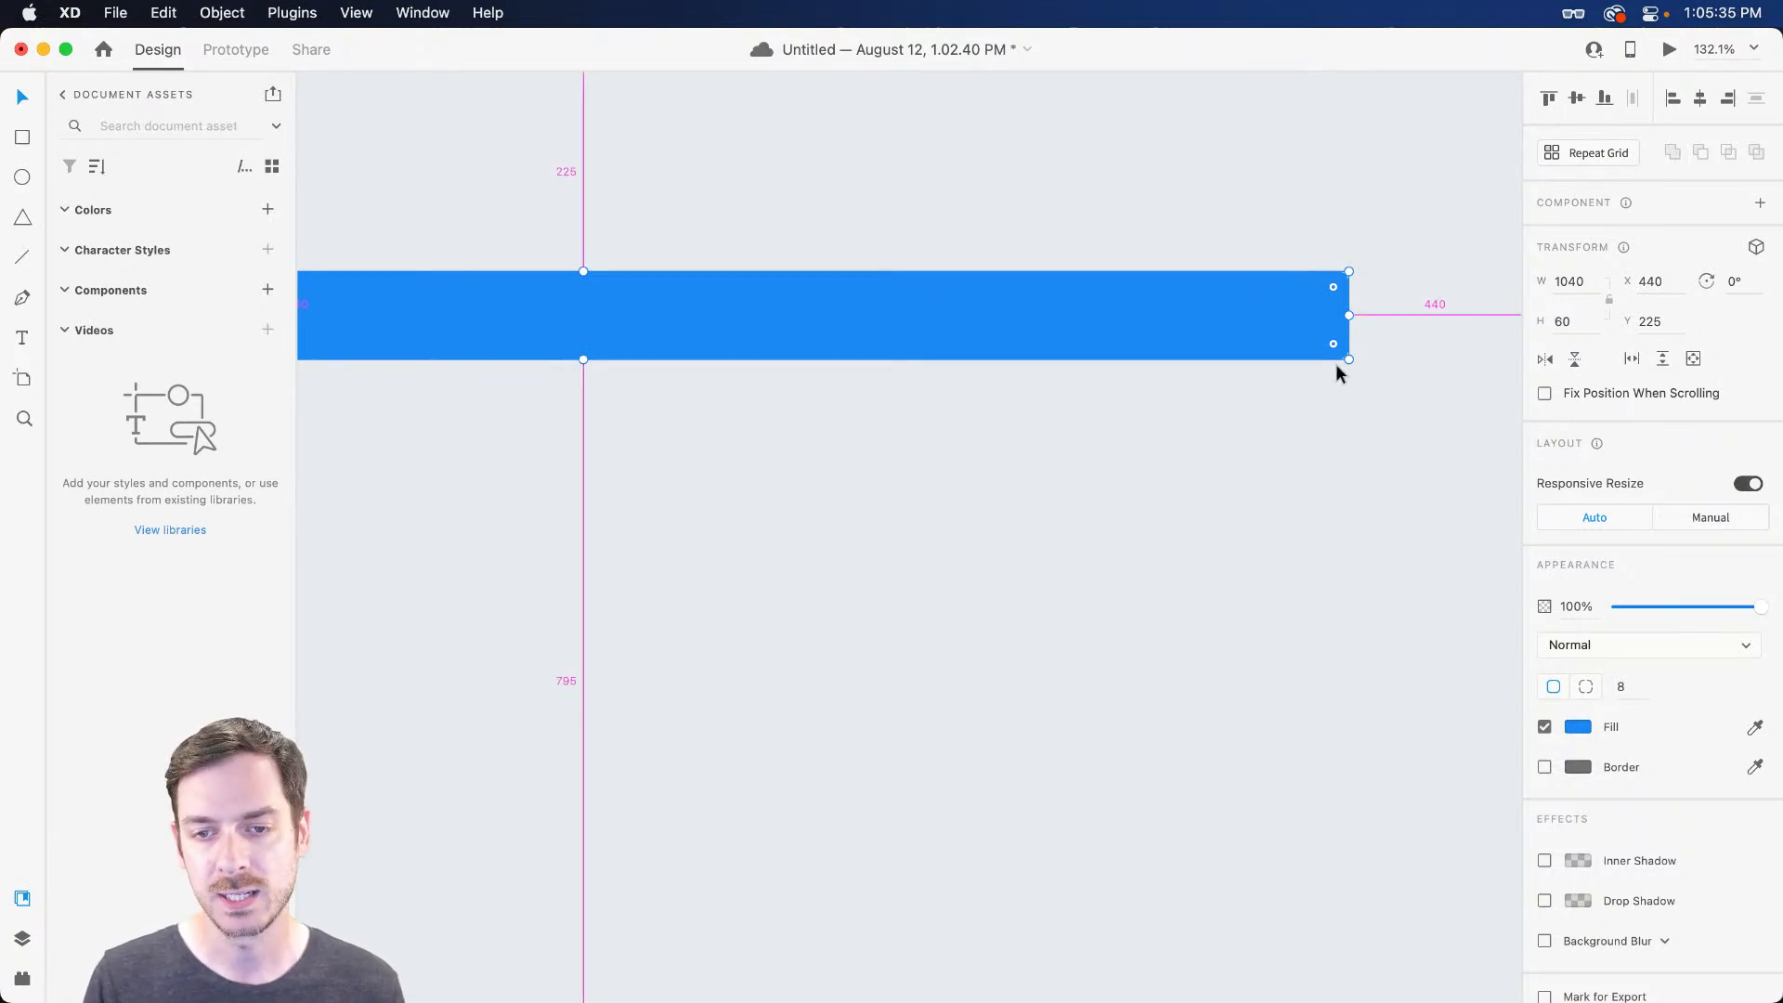
{"action": "left_click_drag", "start_coordinate": [1333, 343], "coordinate": [1374, 375]}
{"action": "left_click", "coordinate": [1291, 593]}
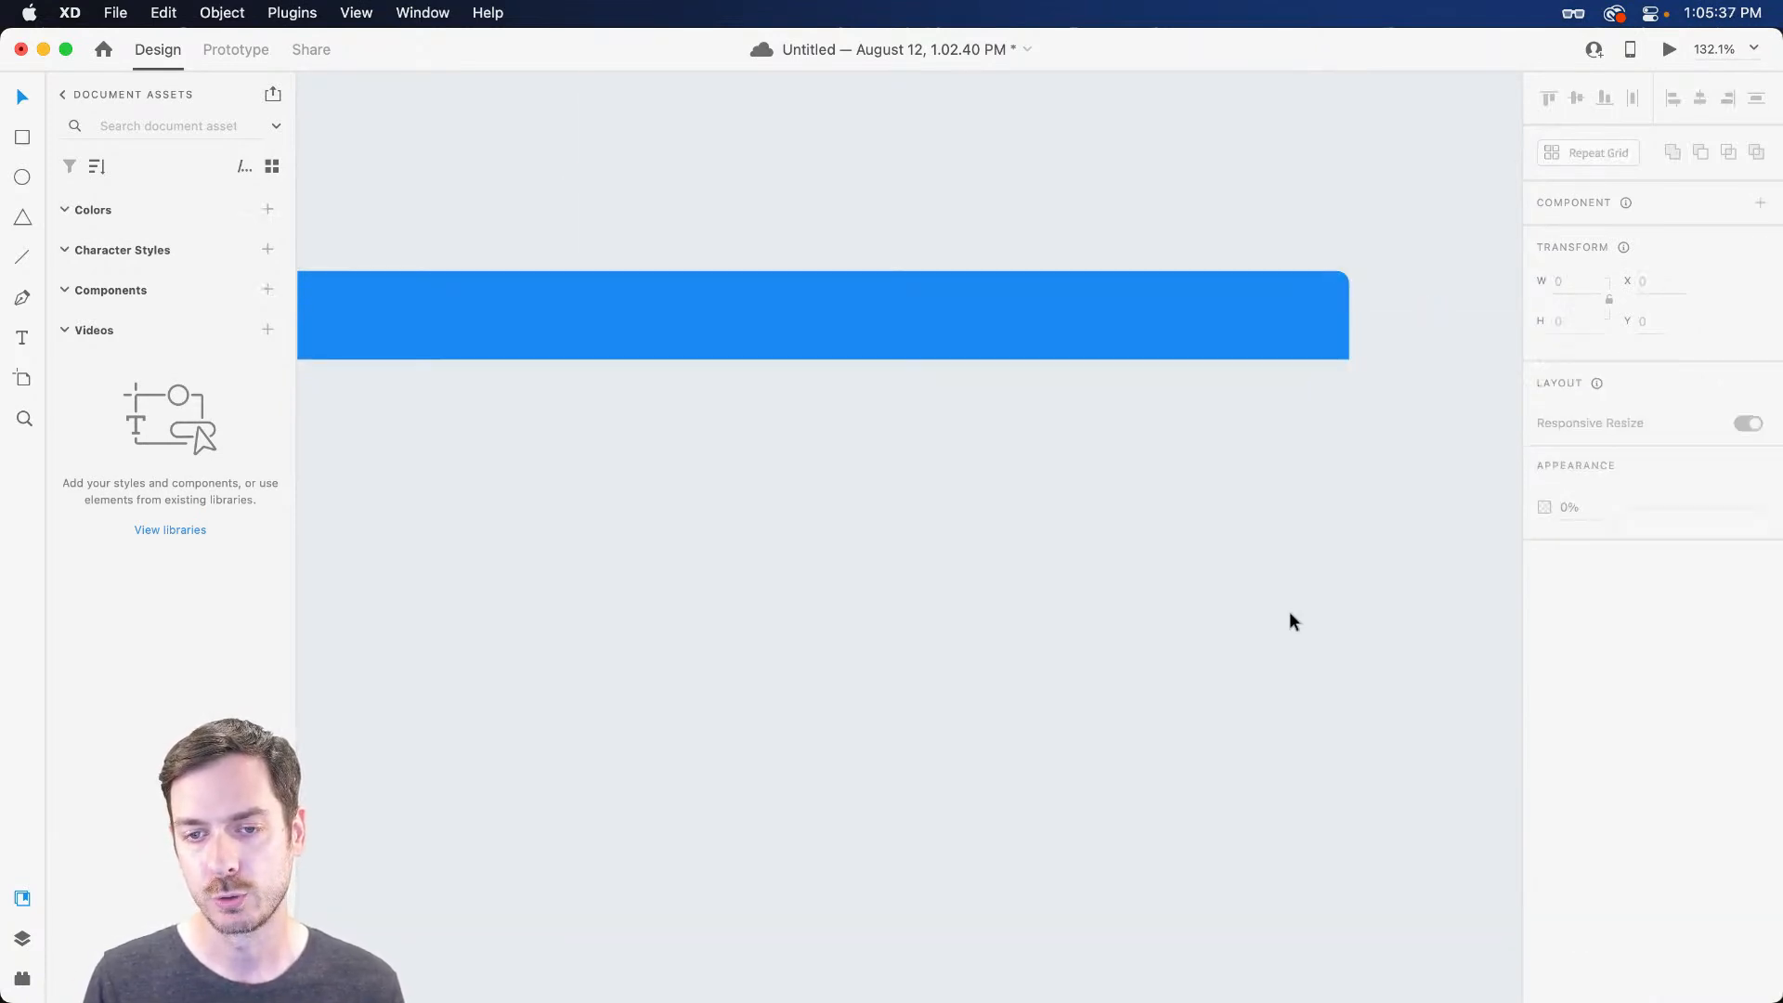
{"action": "scroll", "coordinate": [1154, 513], "scroll_direction": "left", "scroll_amount": 5}
{"action": "left_click", "coordinate": [780, 352]}
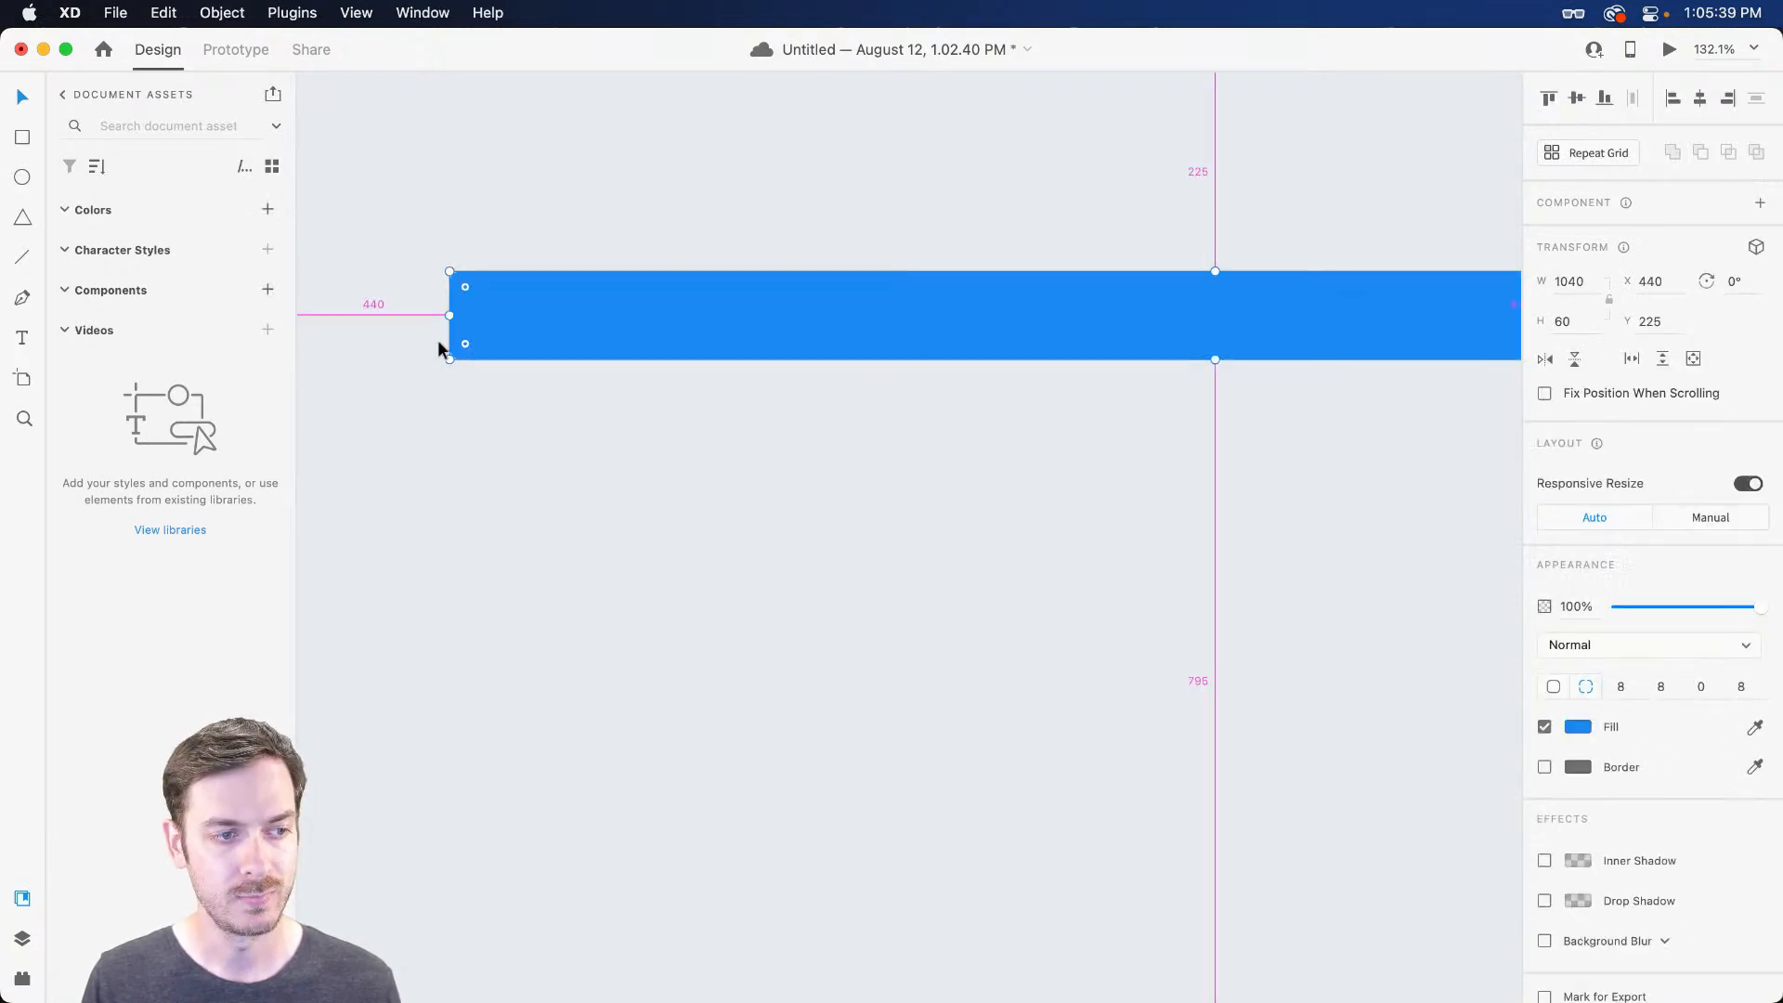
{"action": "left_click_drag", "start_coordinate": [468, 344], "coordinate": [424, 369]}
{"action": "left_click", "coordinate": [752, 622]}
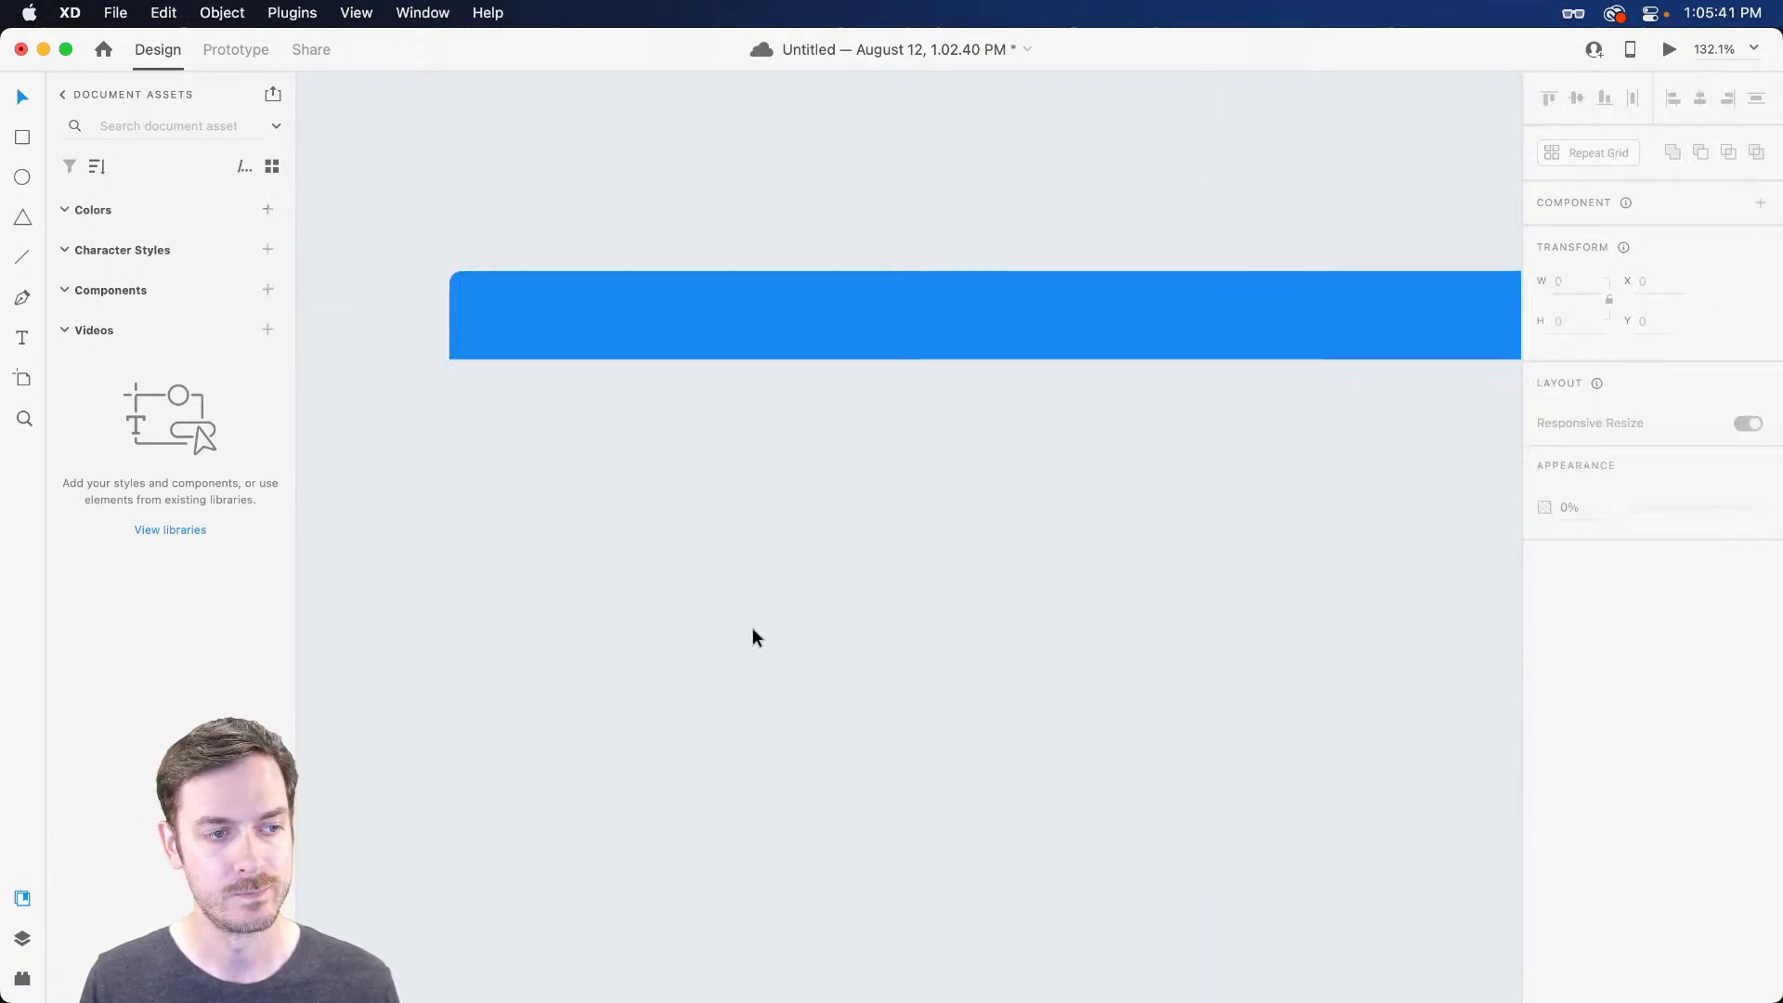
{"action": "scroll", "coordinate": [862, 559], "scroll_direction": "right", "scroll_amount": 2}
{"action": "scroll", "coordinate": [862, 559], "scroll_direction": "down", "scroll_amount": 3}
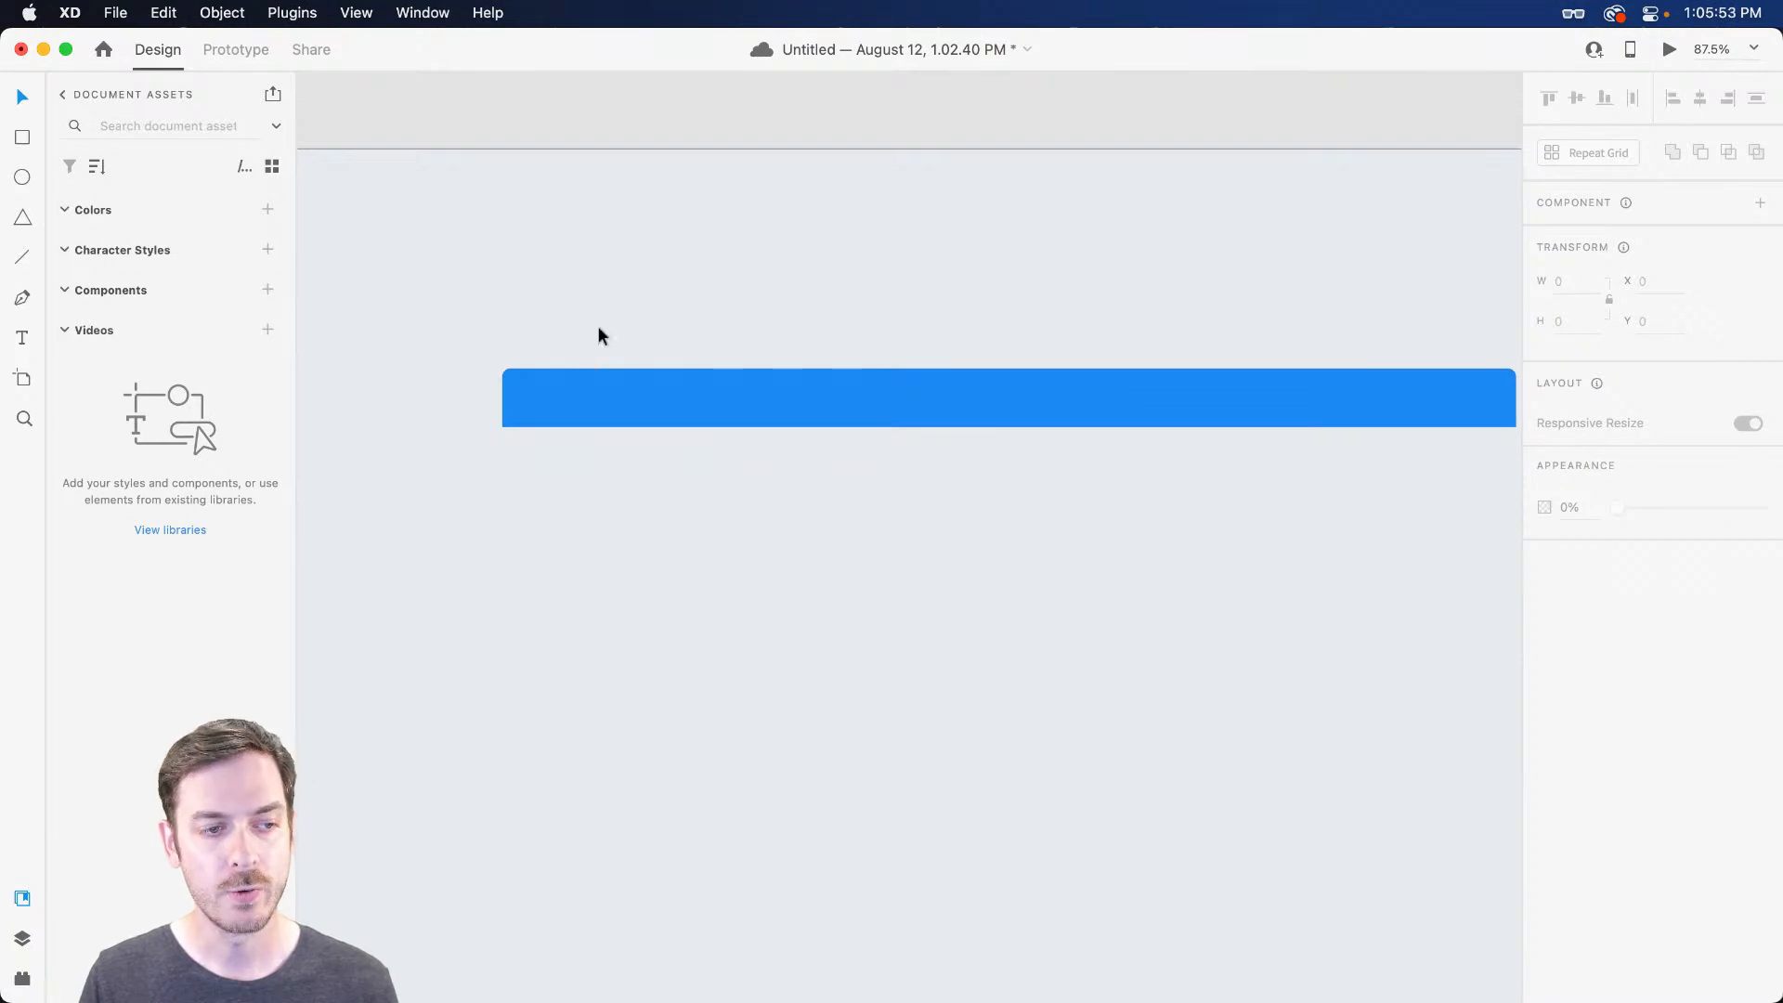
{"action": "scroll", "coordinate": [800, 521], "scroll_direction": "right", "scroll_amount": 3}
{"action": "left_click_drag", "start_coordinate": [800, 521], "coordinate": [806, 447]}
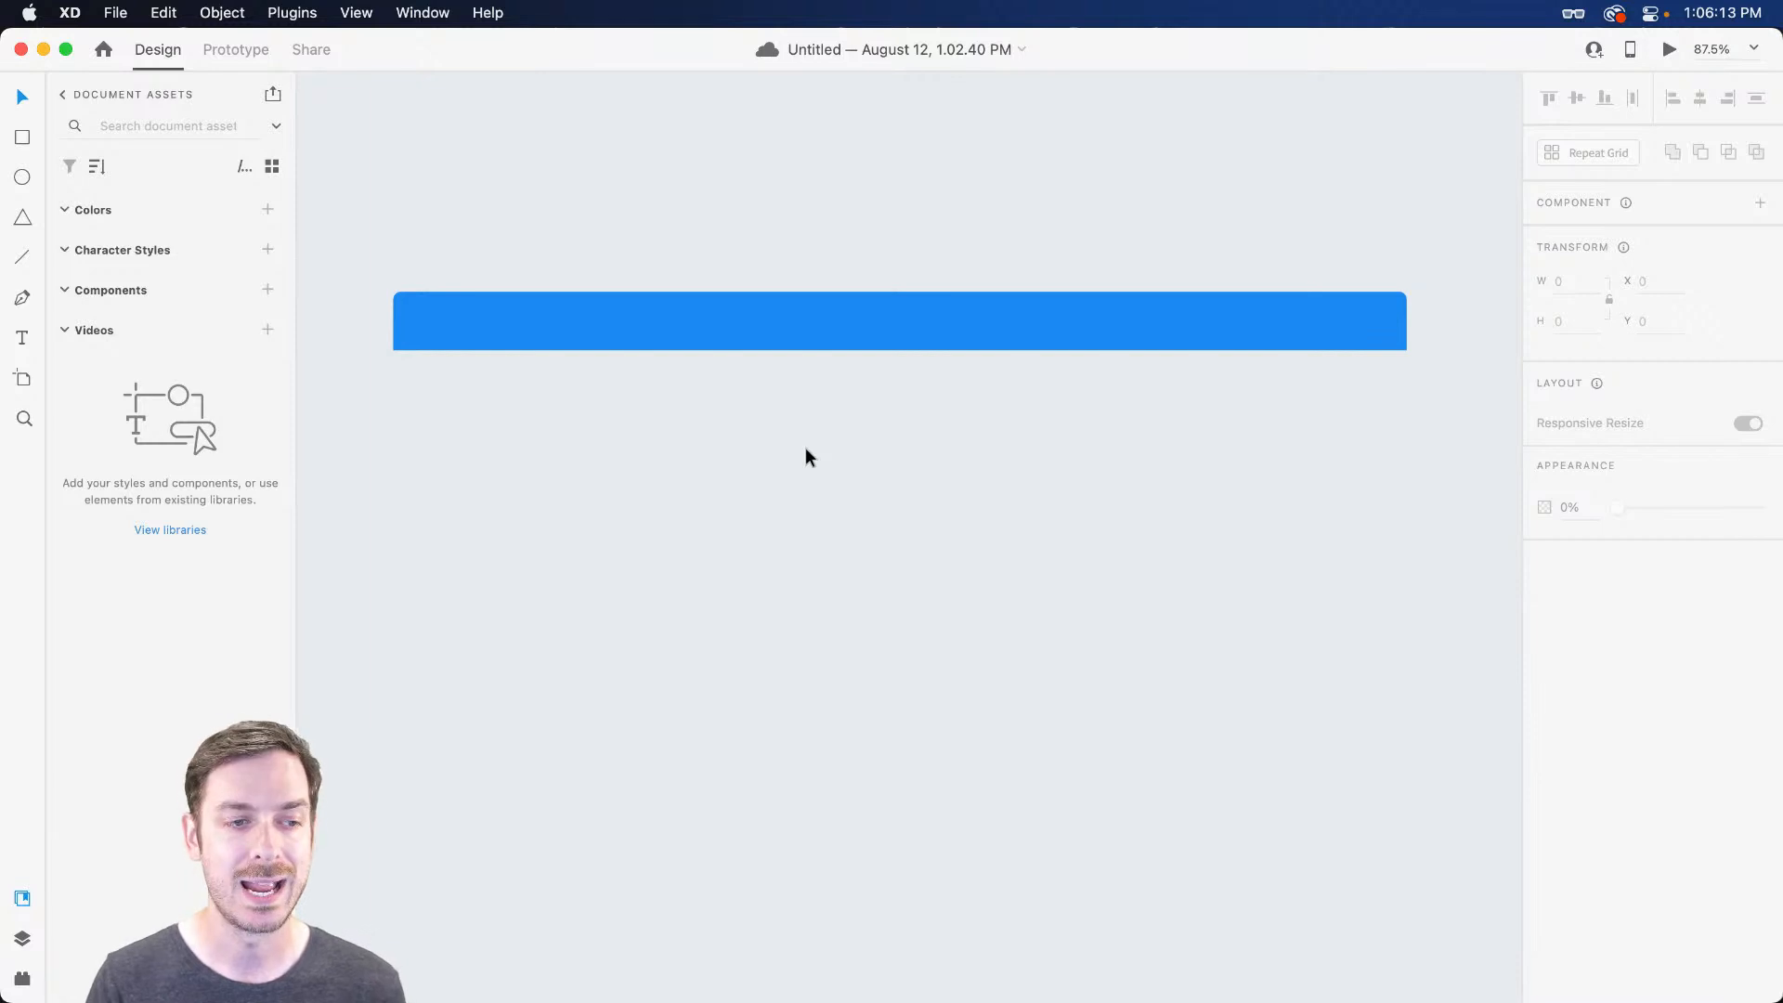
{"action": "key", "text": "t"}
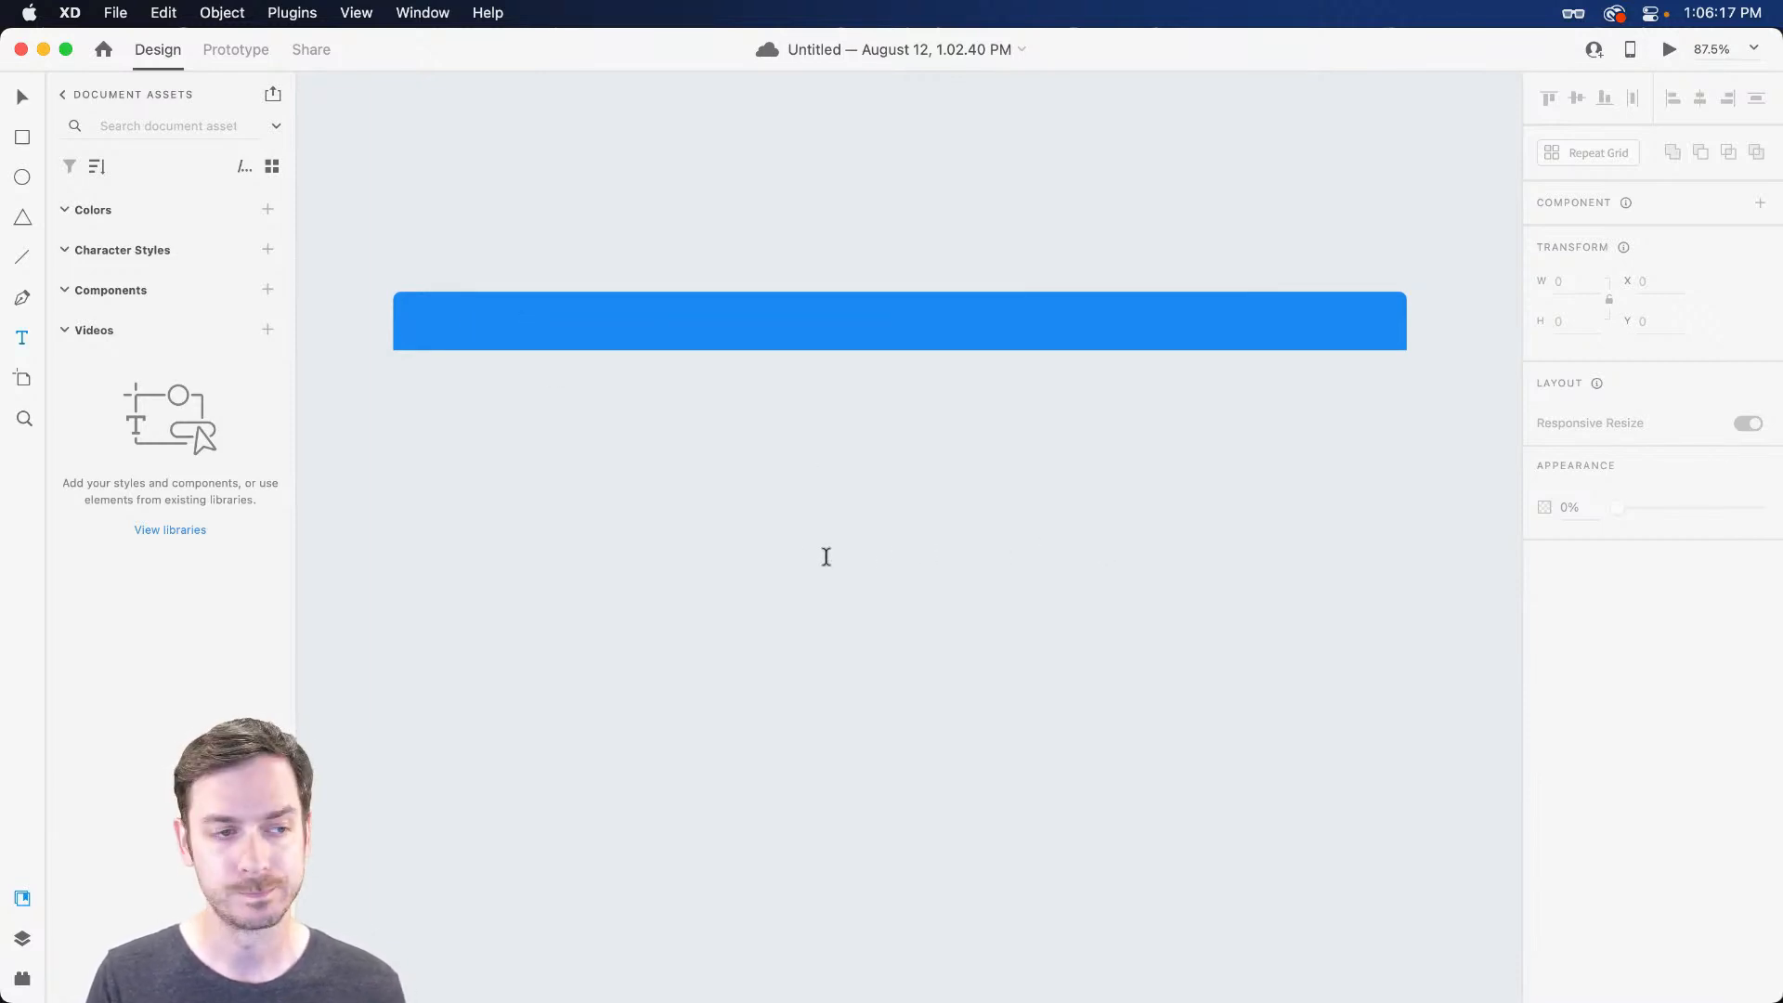
Add an 'Employee' text label on the left of the blue header bar
{"action": "left_click", "coordinate": [470, 321]}
{"action": "type", "text": "Employee"}
{"action": "key", "text": "Escape"}
{"action": "left_click_drag", "start_coordinate": [488, 322], "coordinate": [574, 288]}
{"action": "scroll", "coordinate": [447, 316], "scroll_direction": "up", "scroll_amount": 5}
{"action": "scroll", "coordinate": [554, 288], "scroll_direction": "up", "scroll_amount": 3}
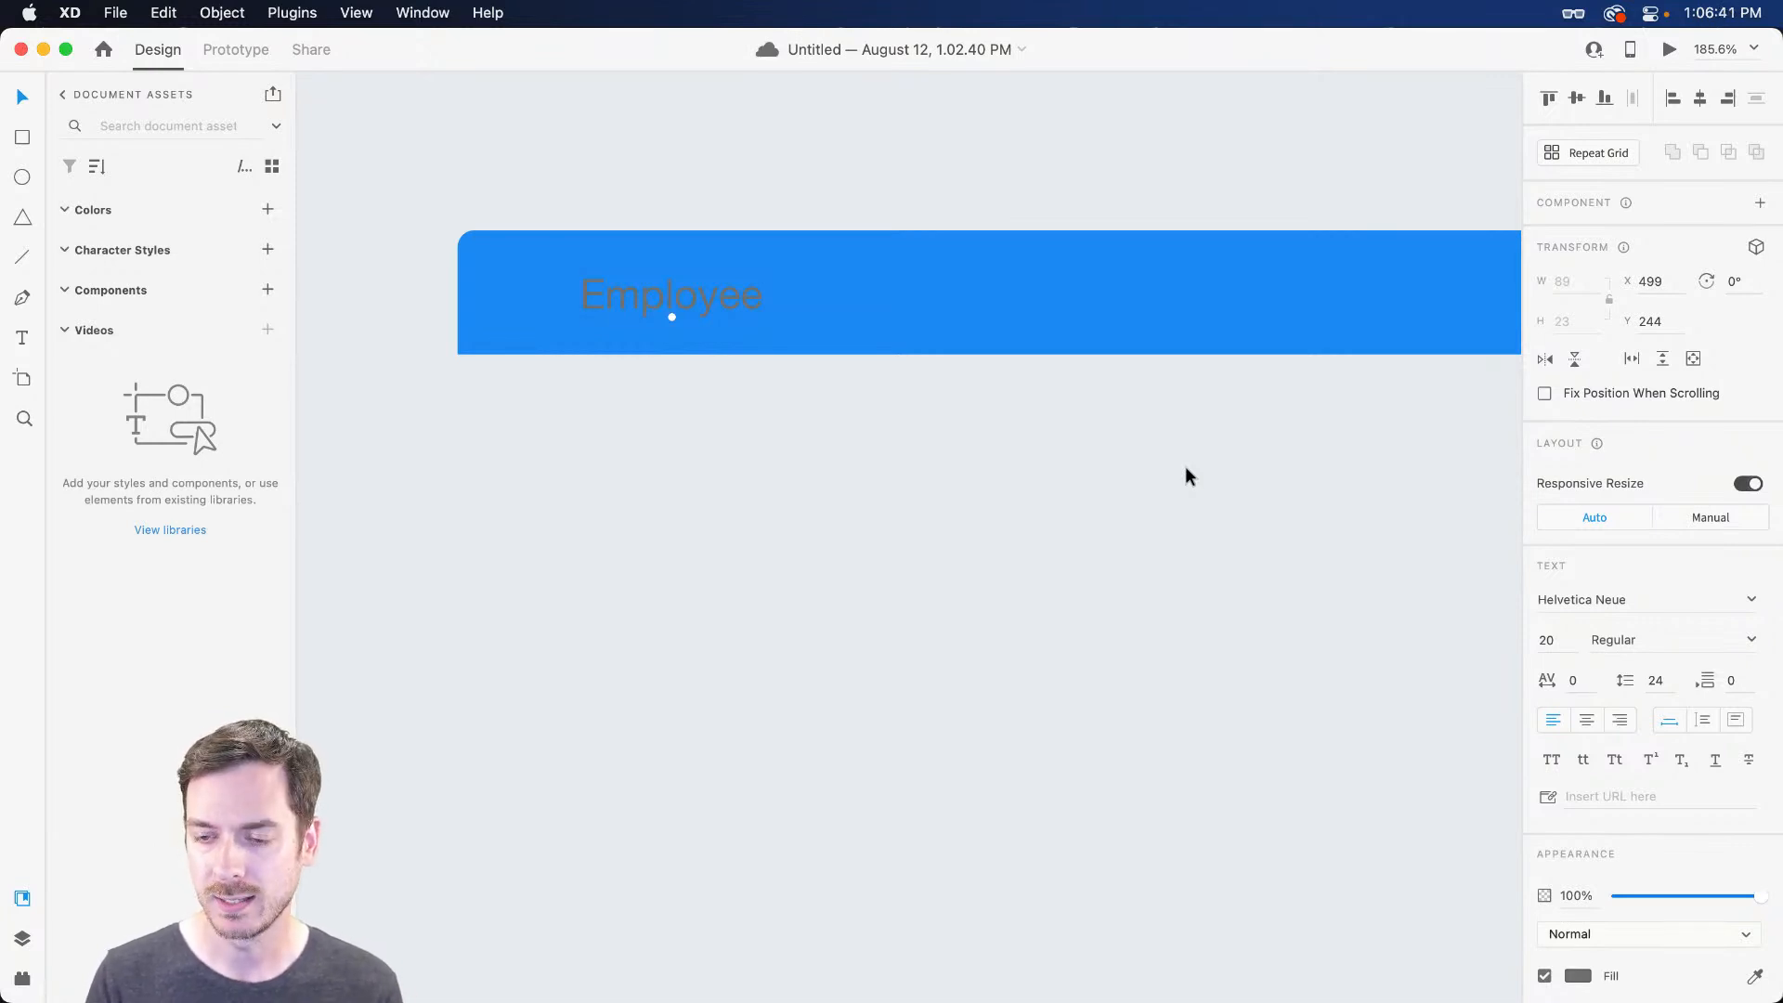
{"action": "scroll", "coordinate": [1596, 911], "scroll_direction": "down", "scroll_amount": 3}
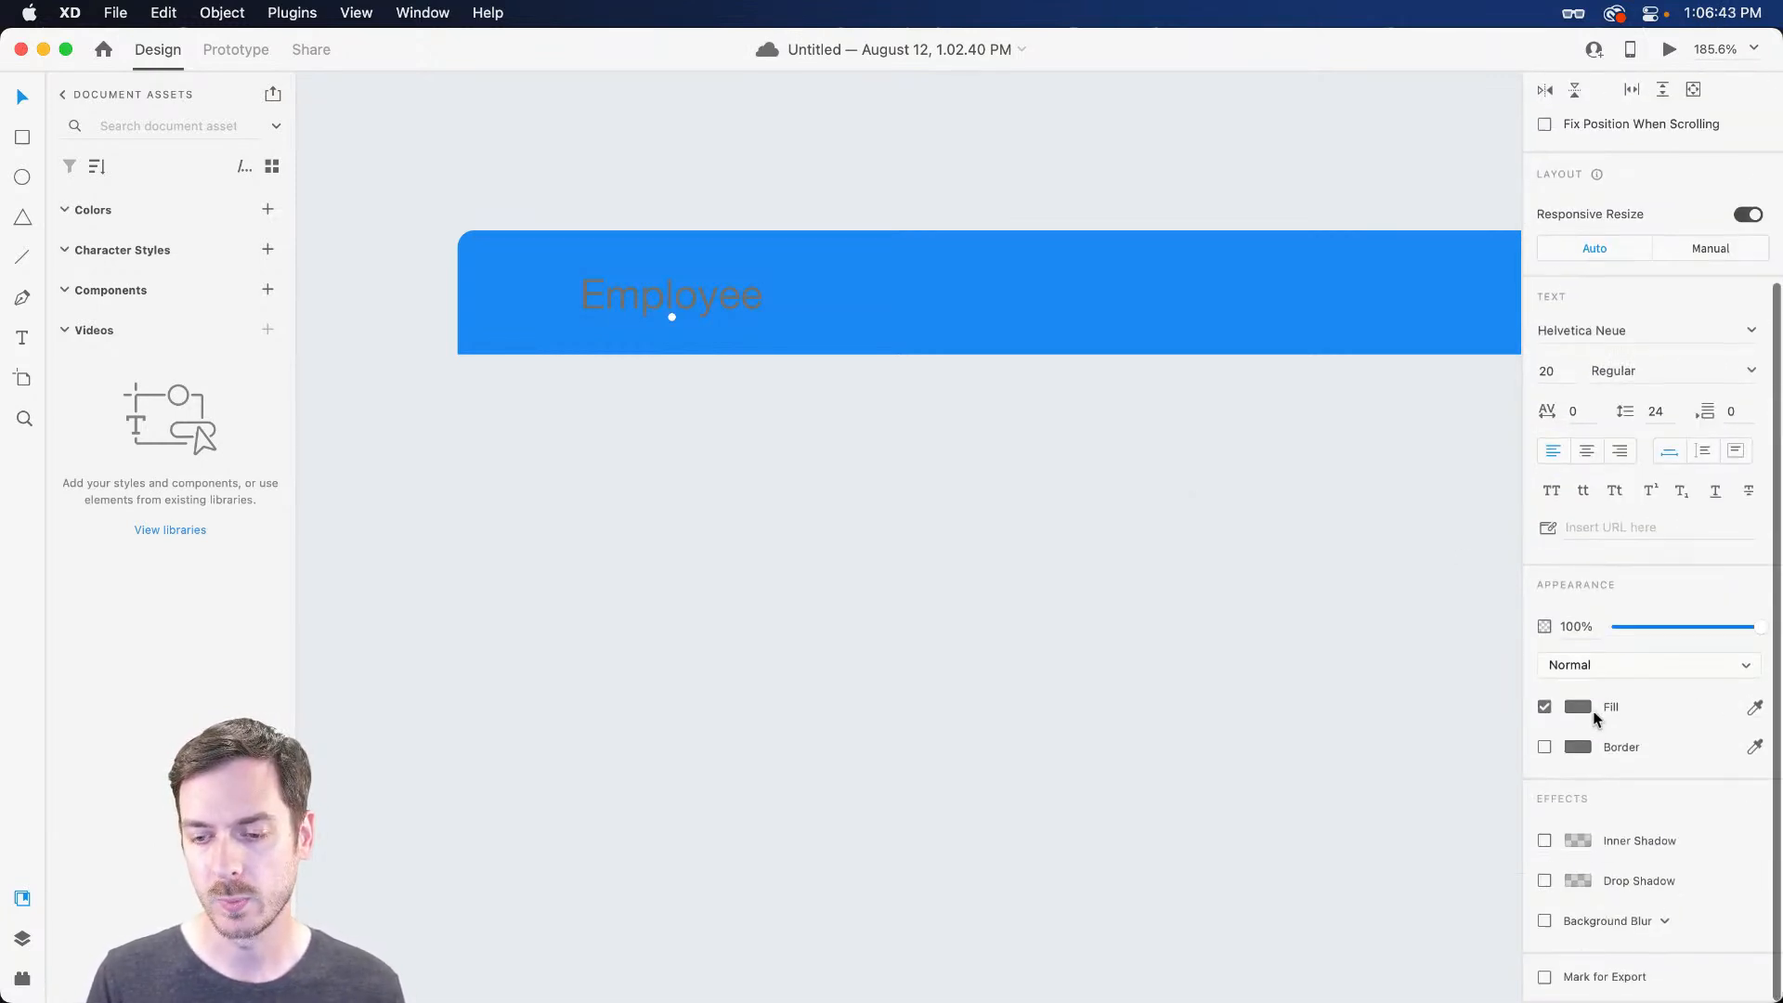
Colour the Employee label white (#FFFFFF) and select it together with the blue bar
{"action": "left_click", "coordinate": [1578, 707]}
{"action": "type", "text": "ffffff"}
{"action": "key", "text": "Return"}
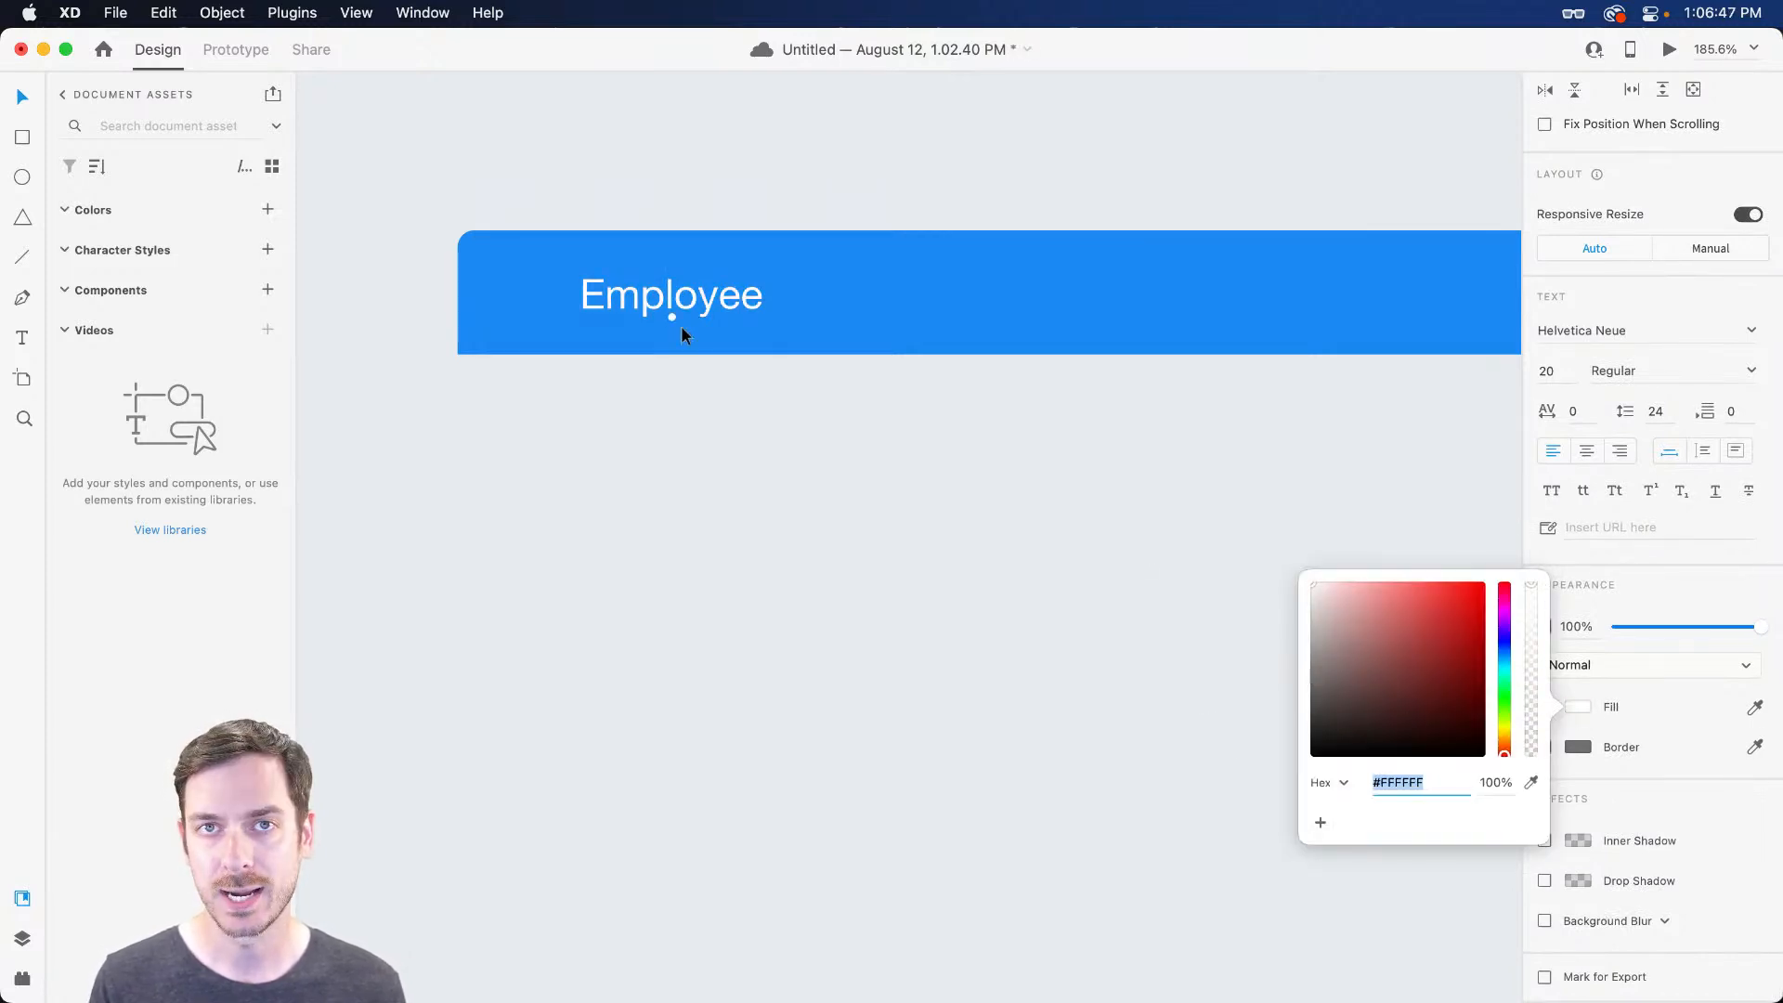
{"action": "left_click_drag", "start_coordinate": [809, 419], "coordinate": [771, 372]}
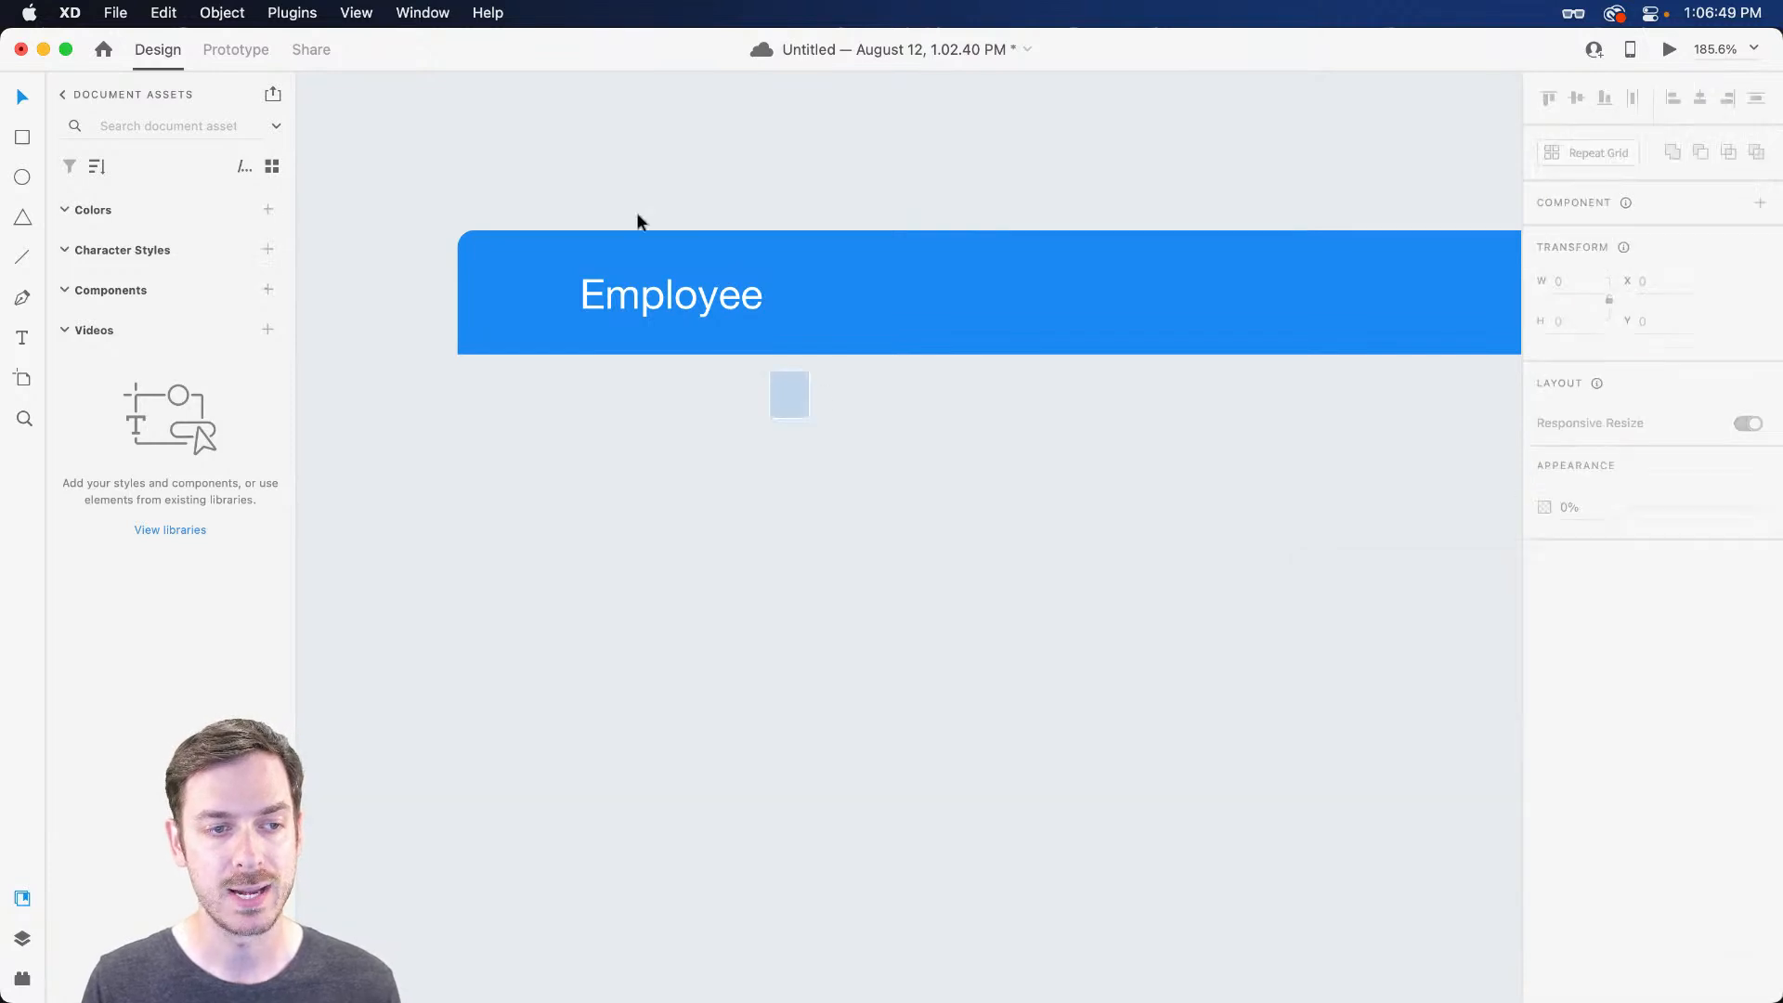
{"action": "left_click_drag", "start_coordinate": [684, 269], "coordinate": [609, 177]}
{"action": "key", "text": "shift+super+p"}
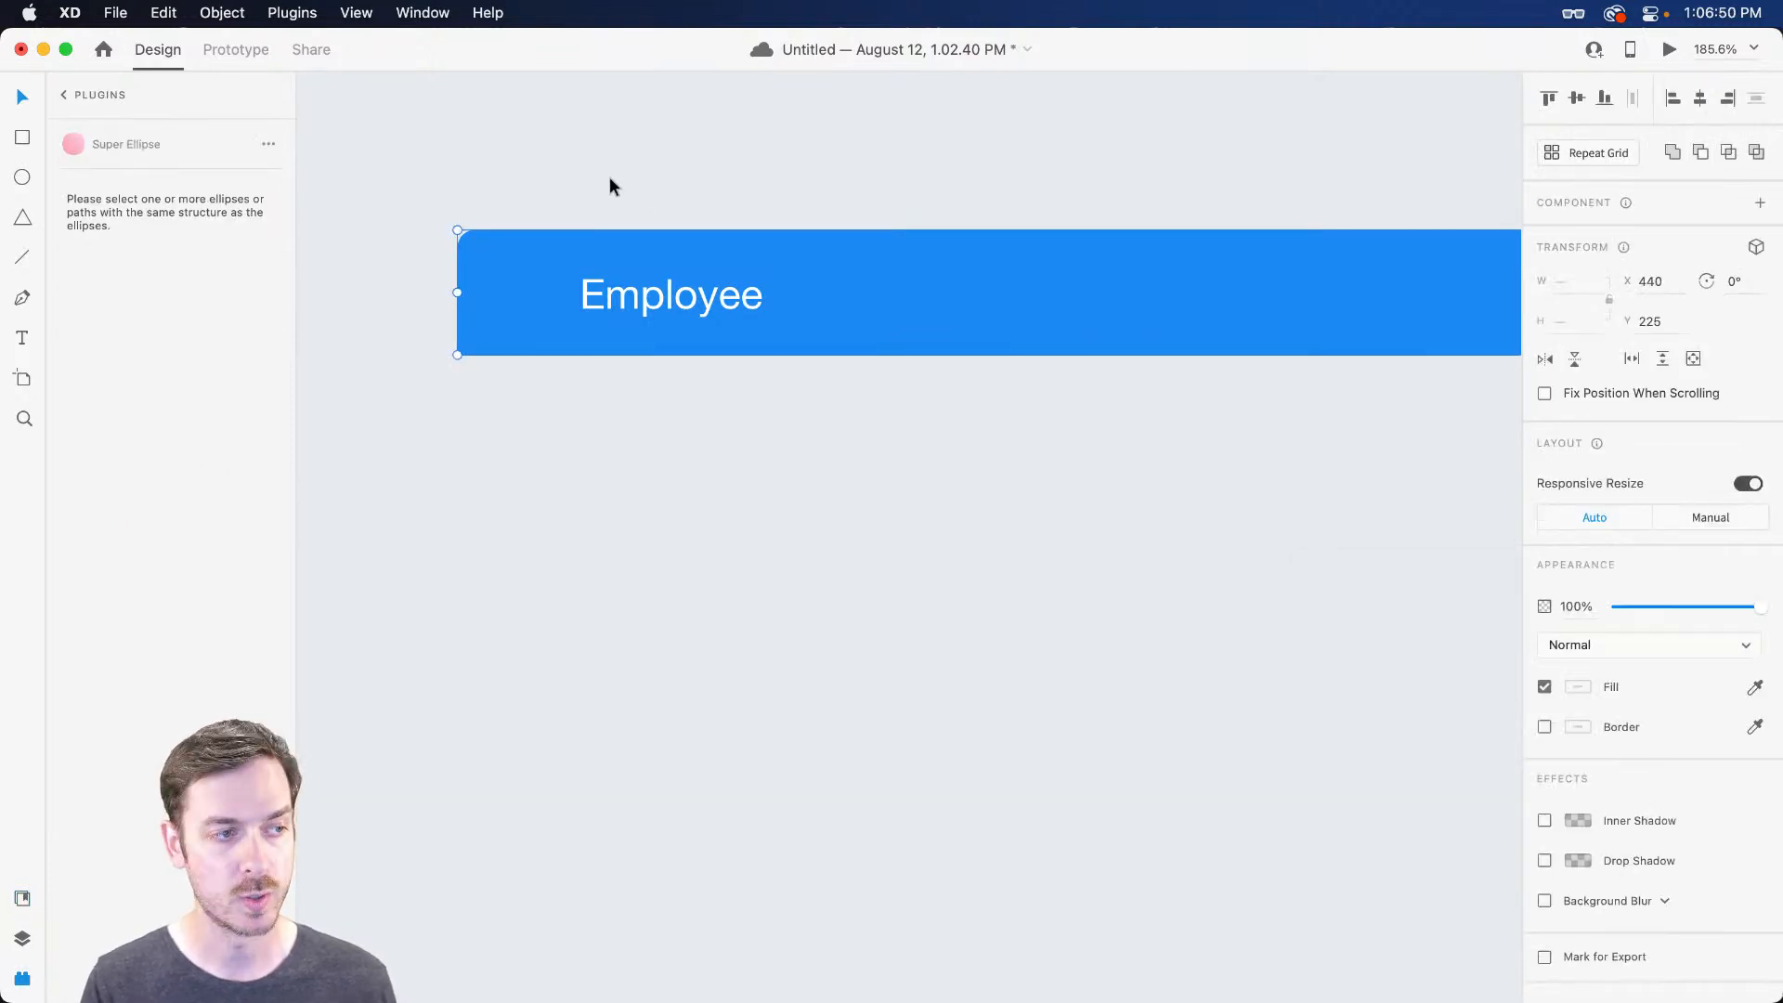
Launch Stark from the plugins list, try its Contrast check, and dismiss the sign-in prompt twice
{"action": "left_click", "coordinate": [64, 95]}
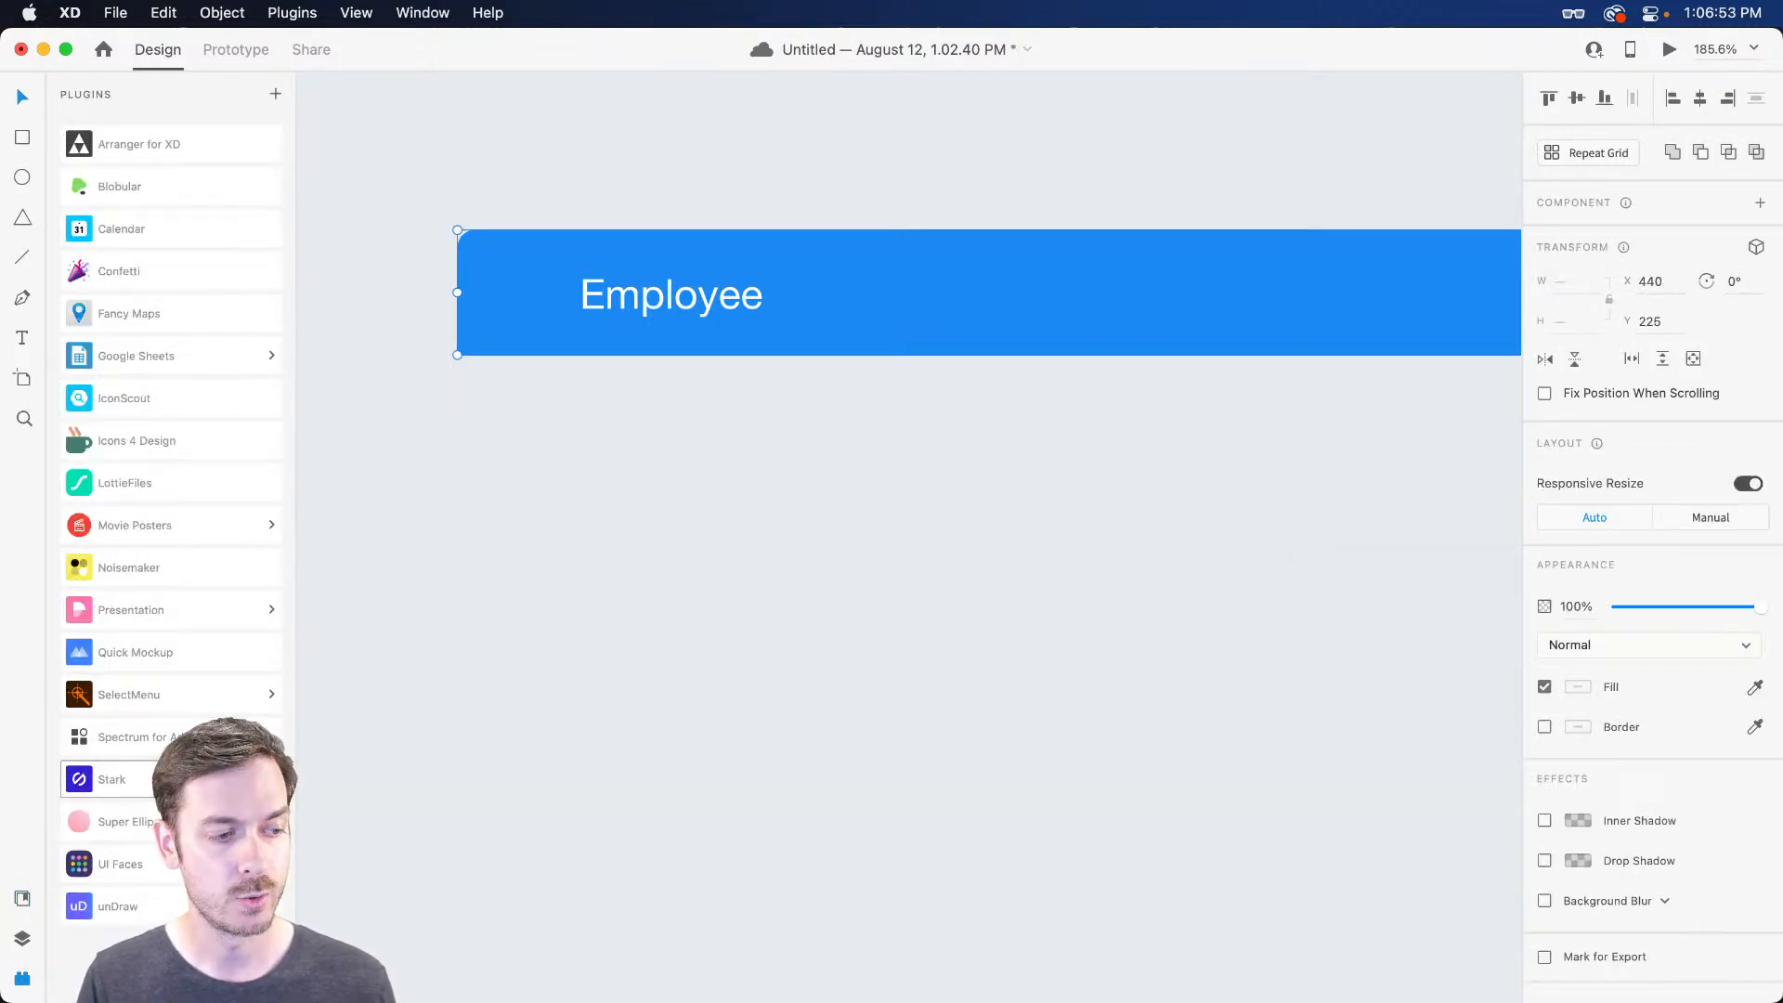
{"action": "left_click", "coordinate": [111, 779]}
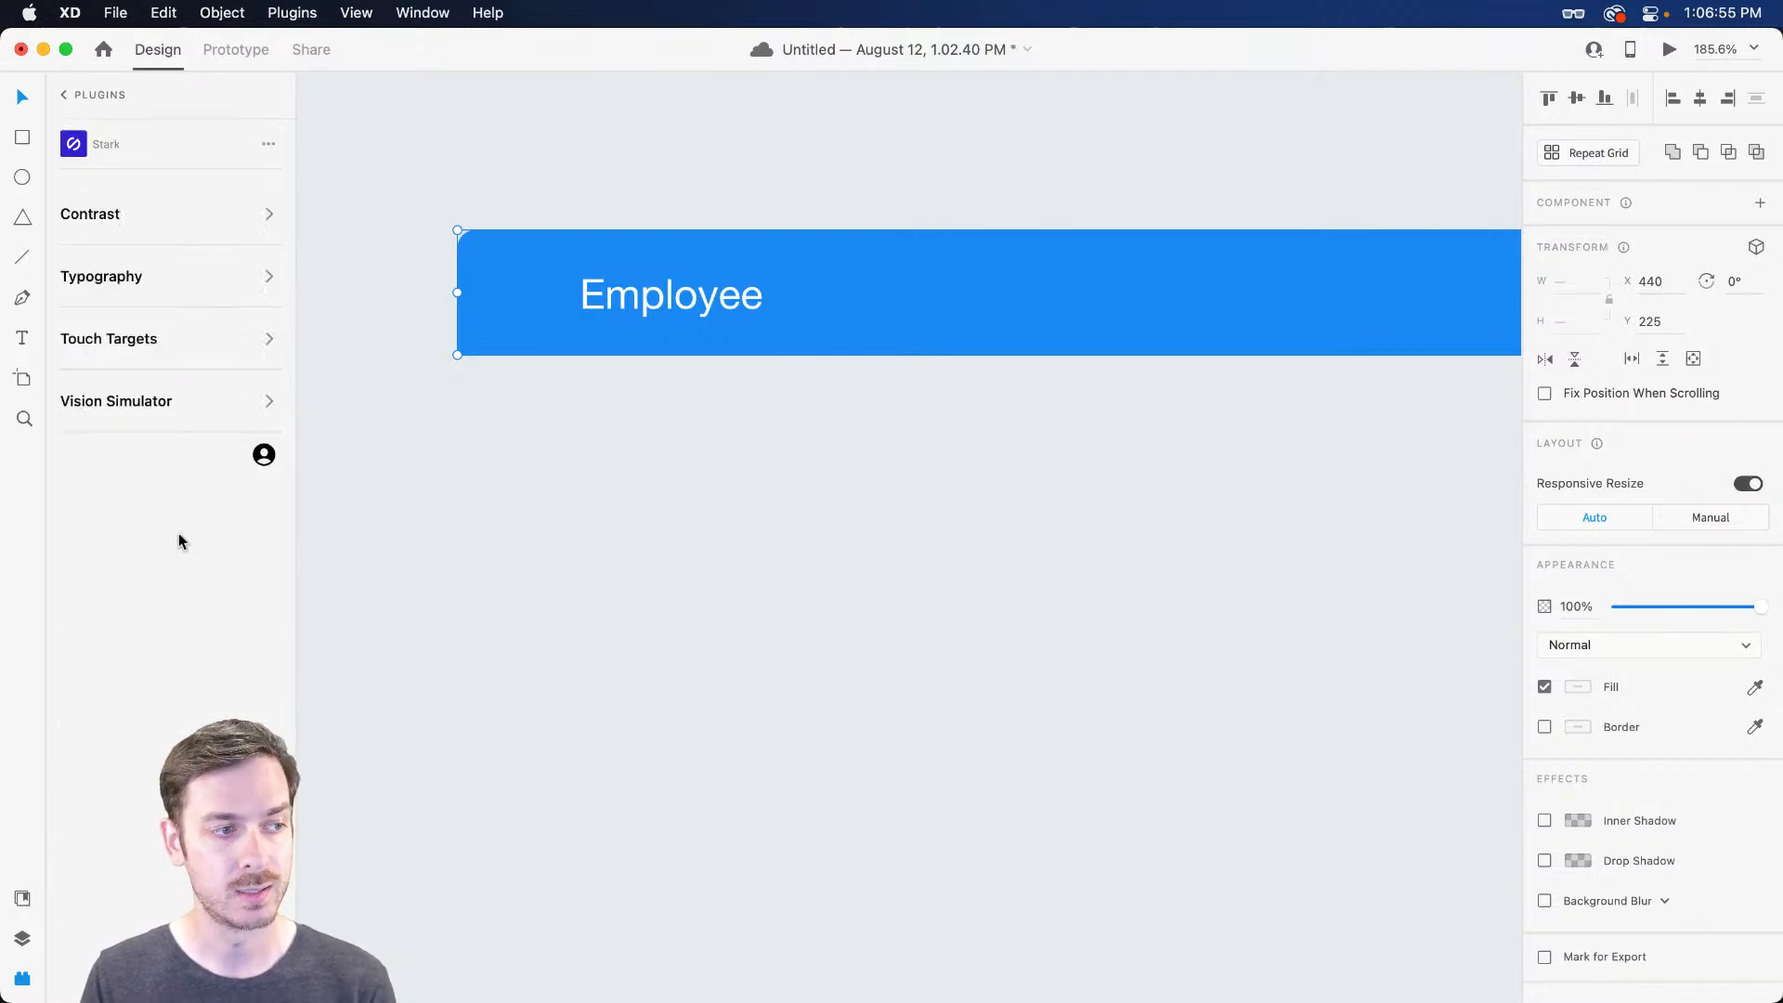
{"action": "left_click", "coordinate": [162, 232]}
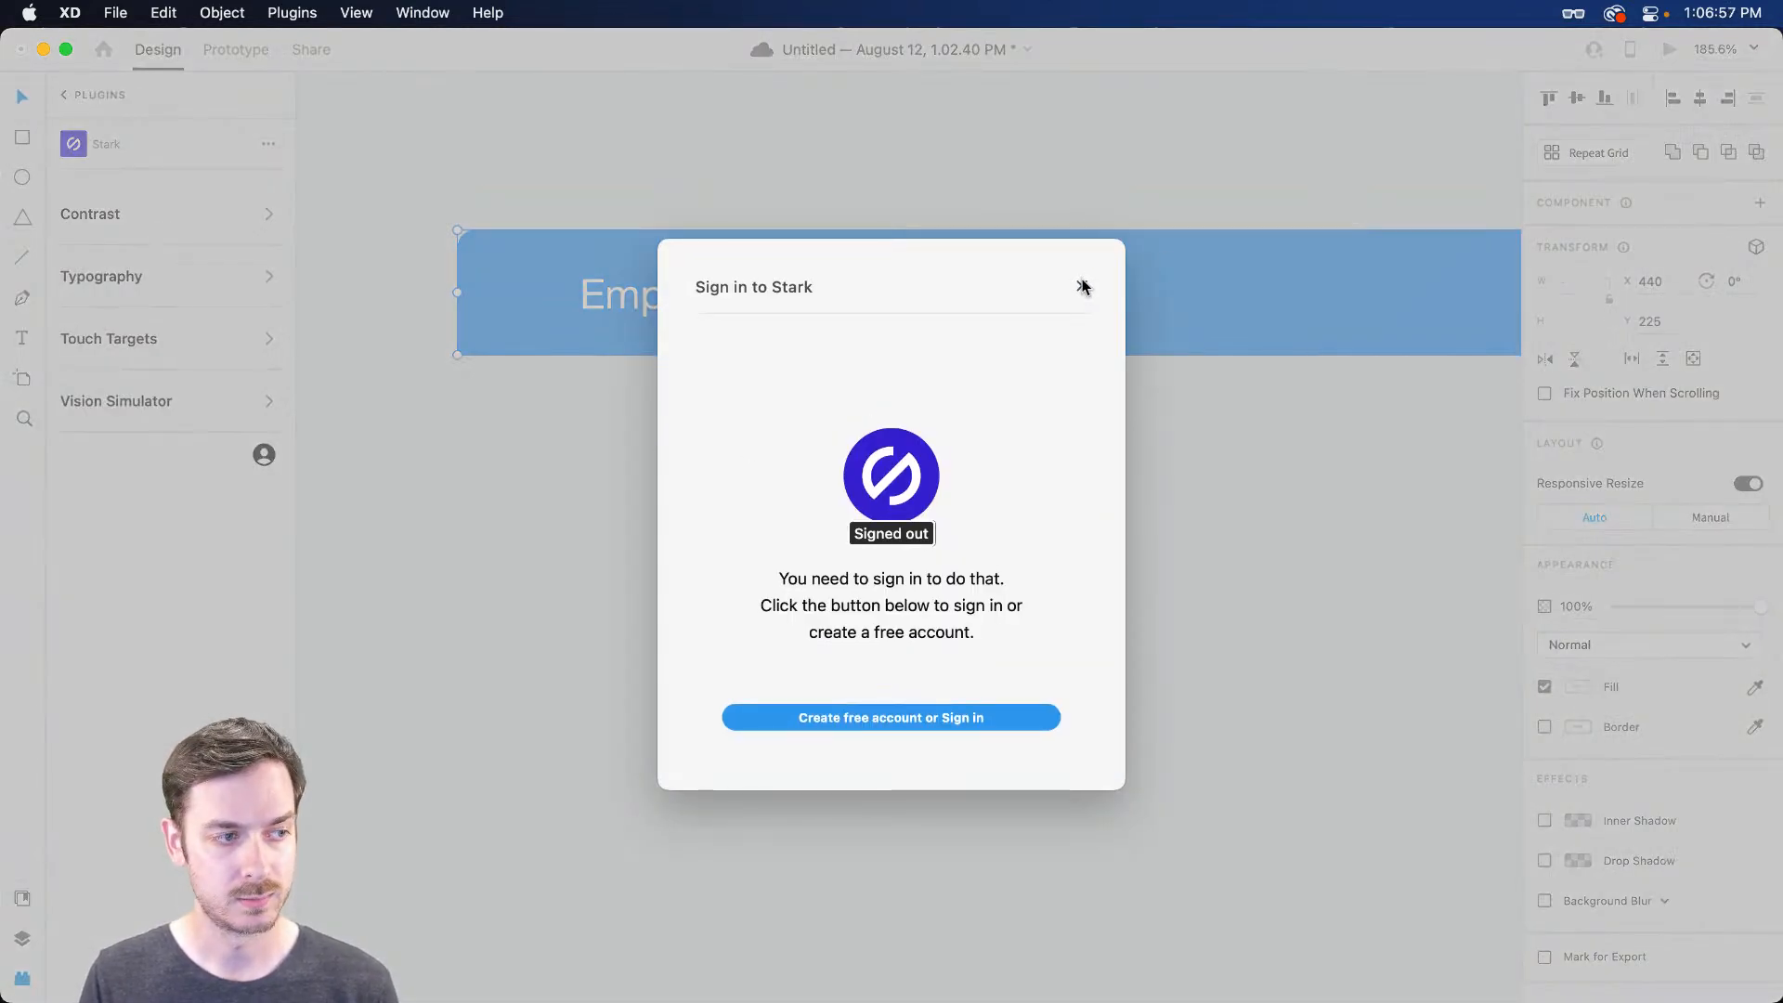
{"action": "left_click", "coordinate": [1081, 276]}
{"action": "left_click", "coordinate": [270, 218]}
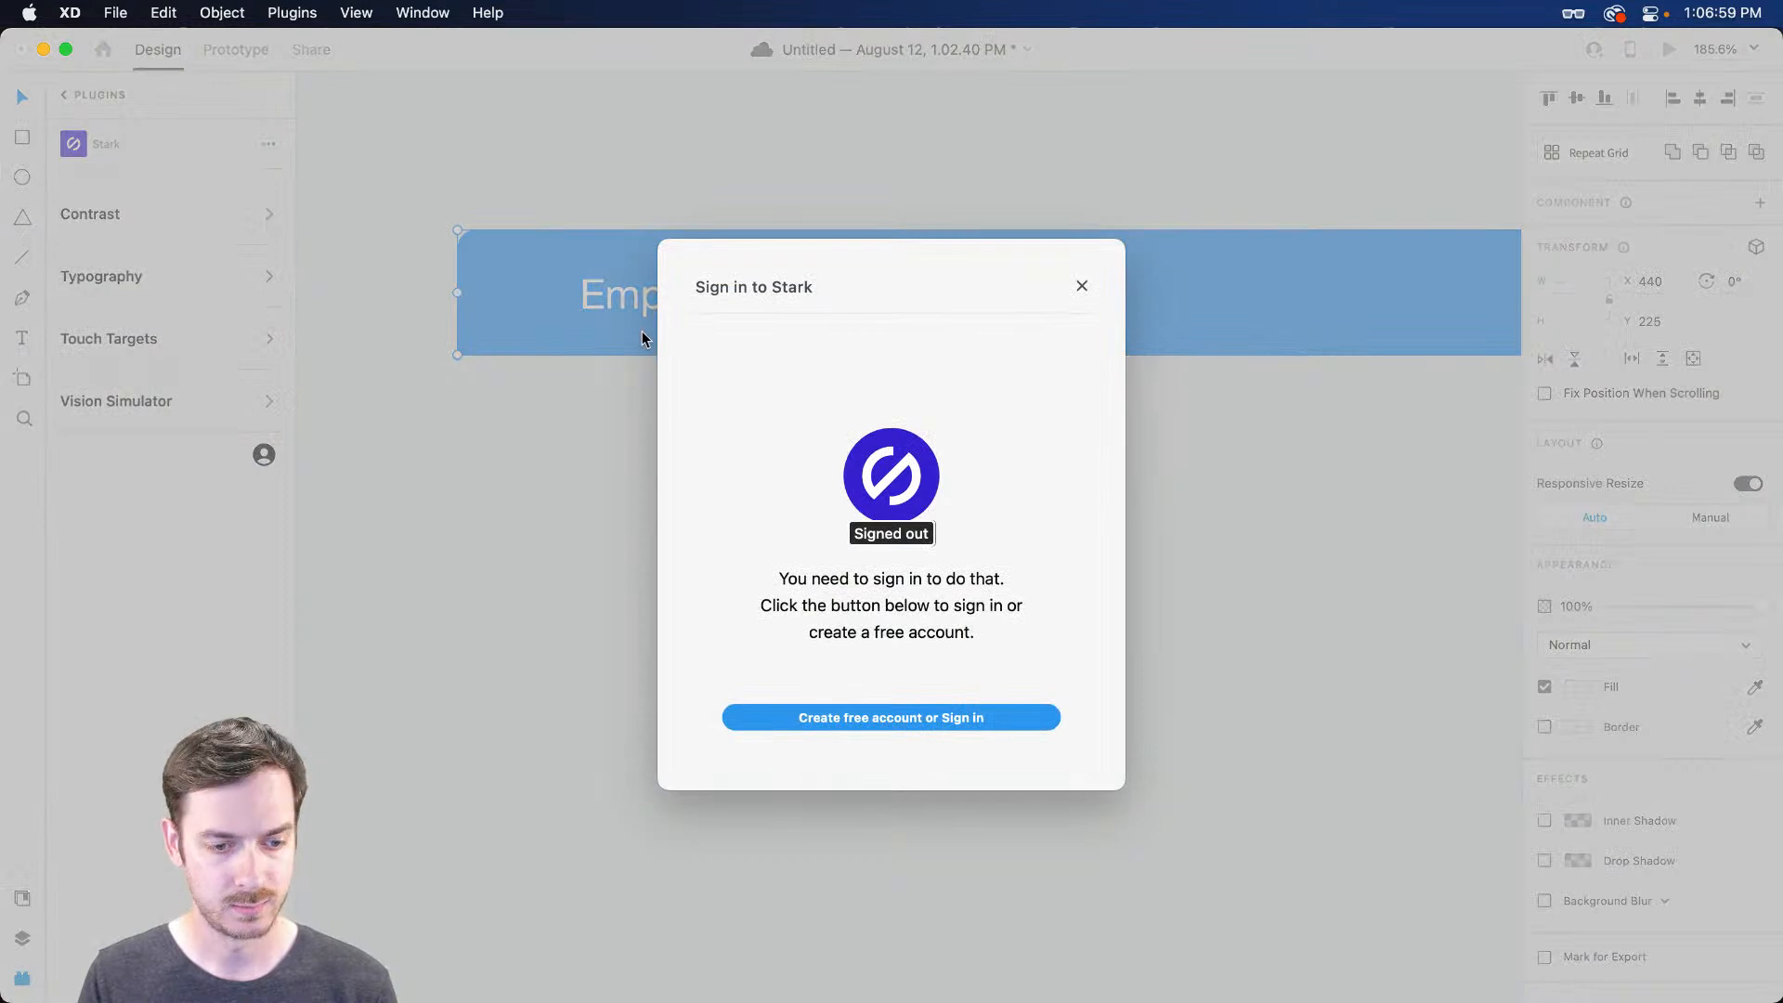
{"action": "left_click", "coordinate": [1081, 286]}
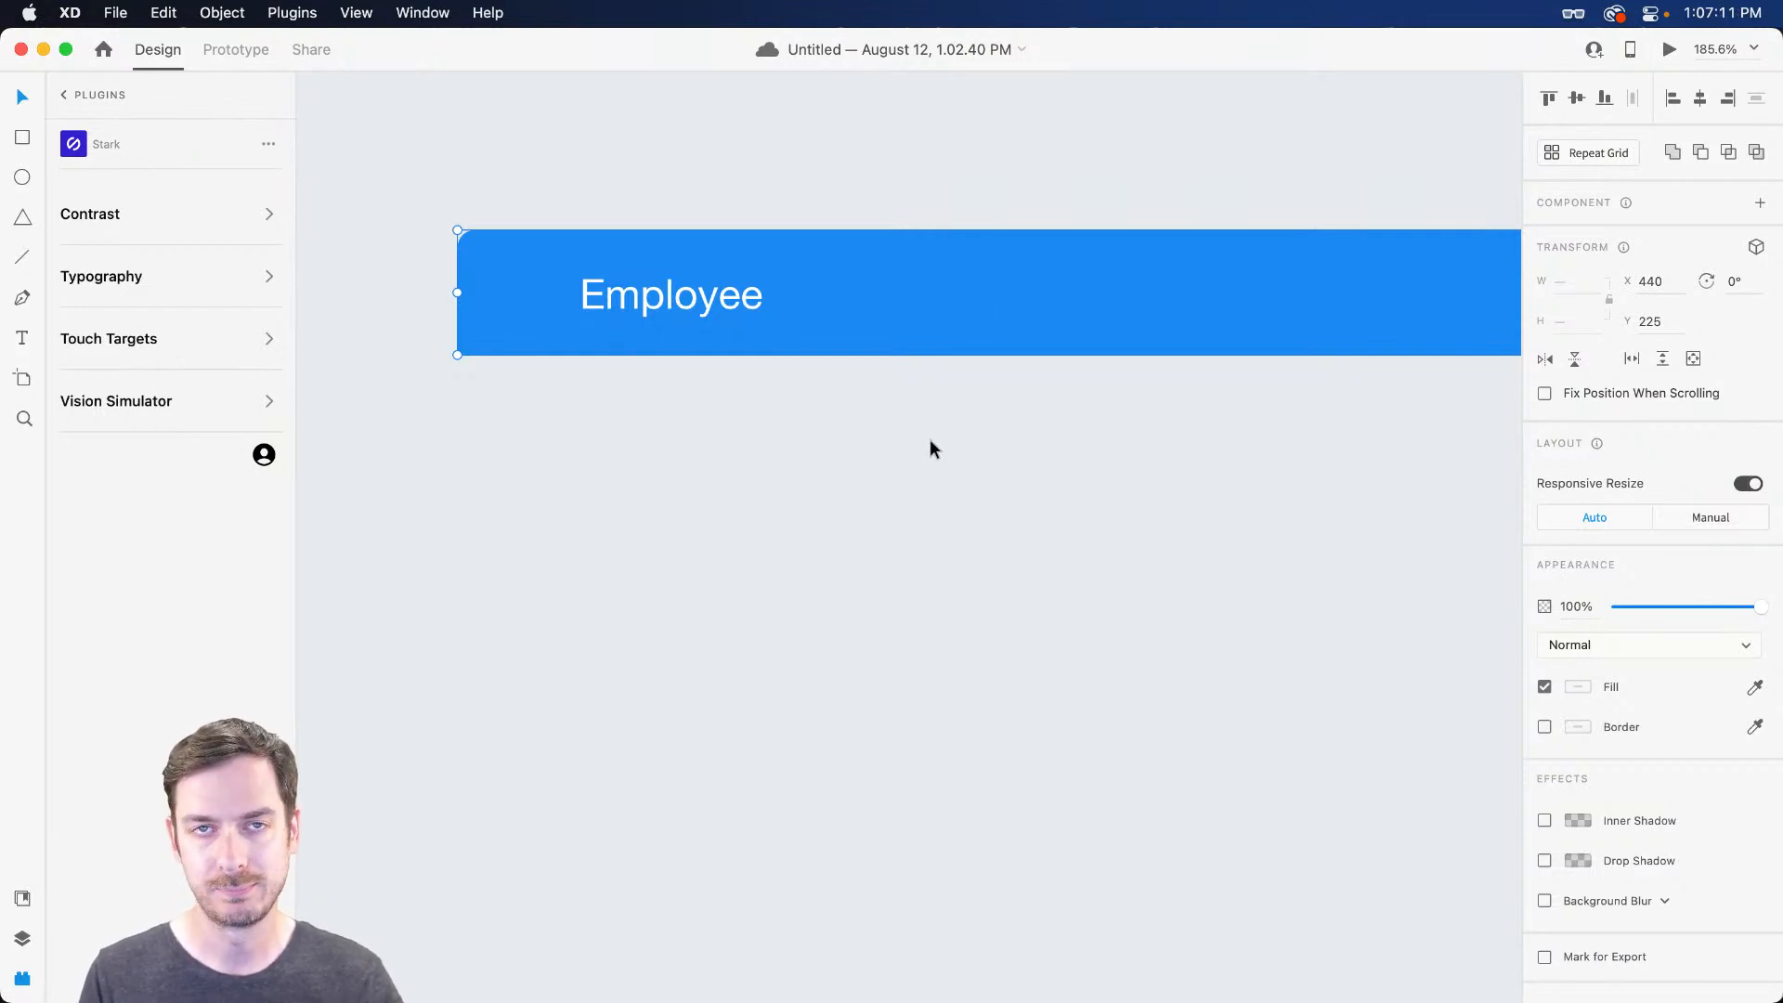
Change the Employee text's font to Forma DJR Text
{"action": "left_click", "coordinate": [812, 416]}
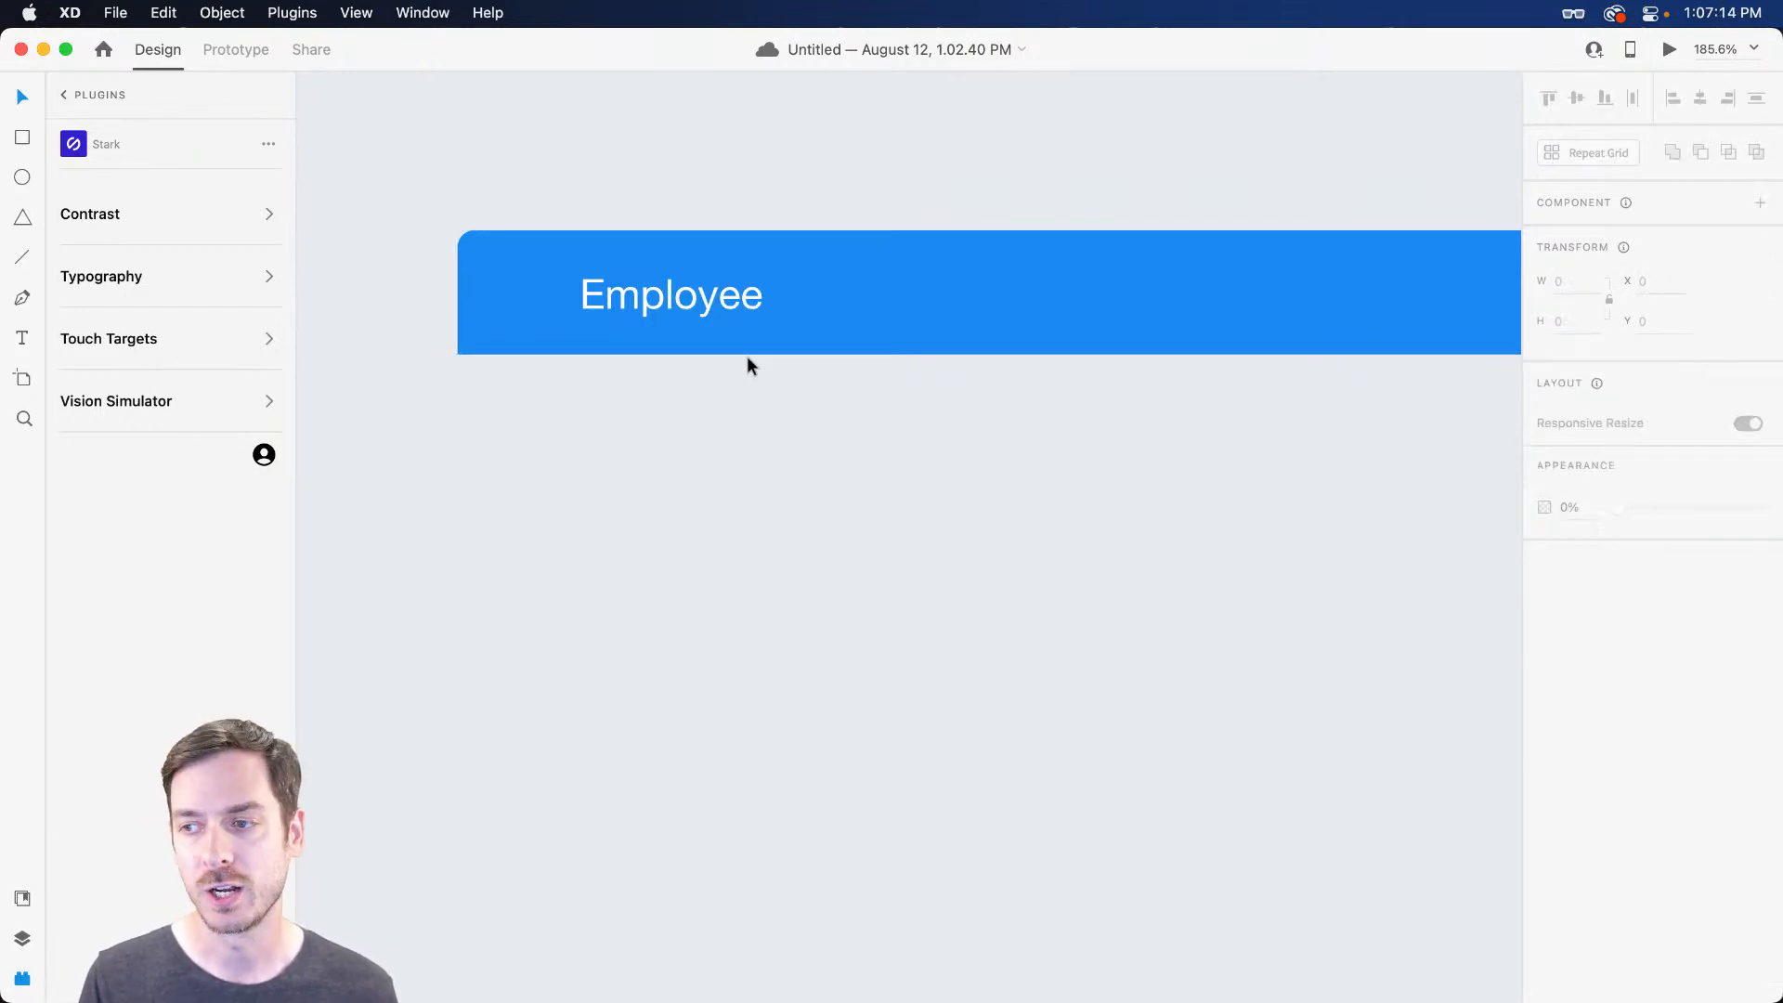
{"action": "left_click", "coordinate": [678, 288]}
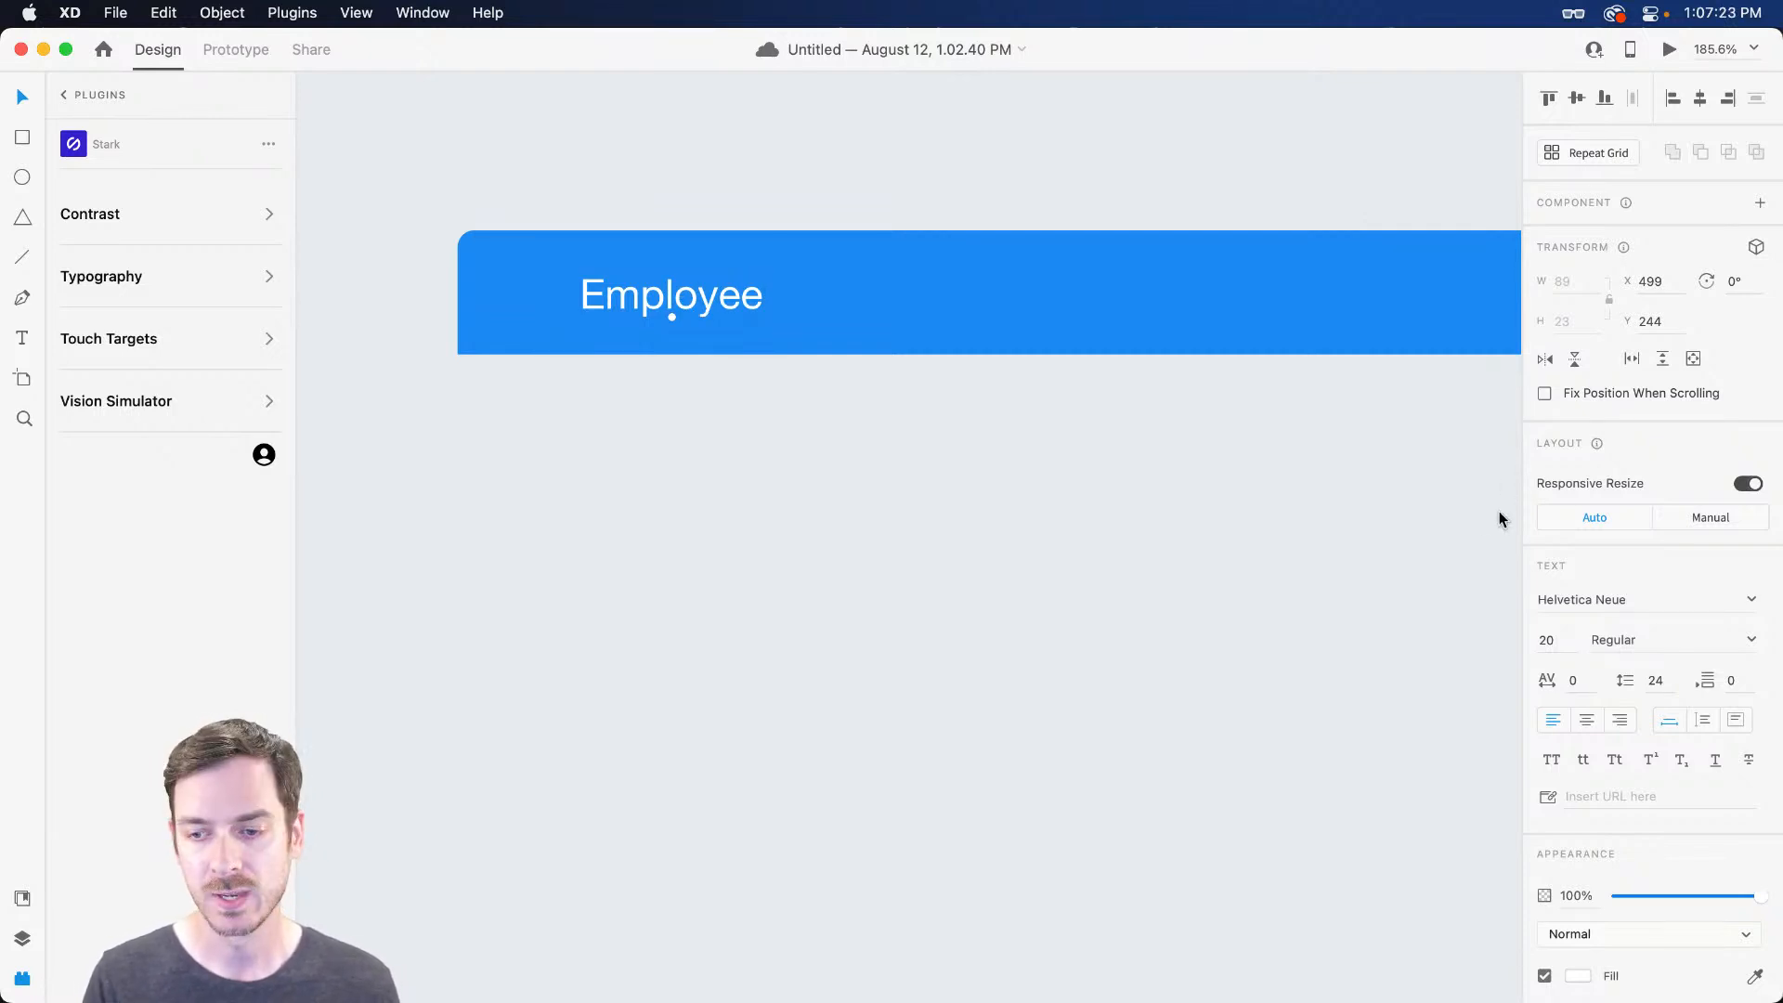
{"action": "left_click", "coordinate": [1678, 603]}
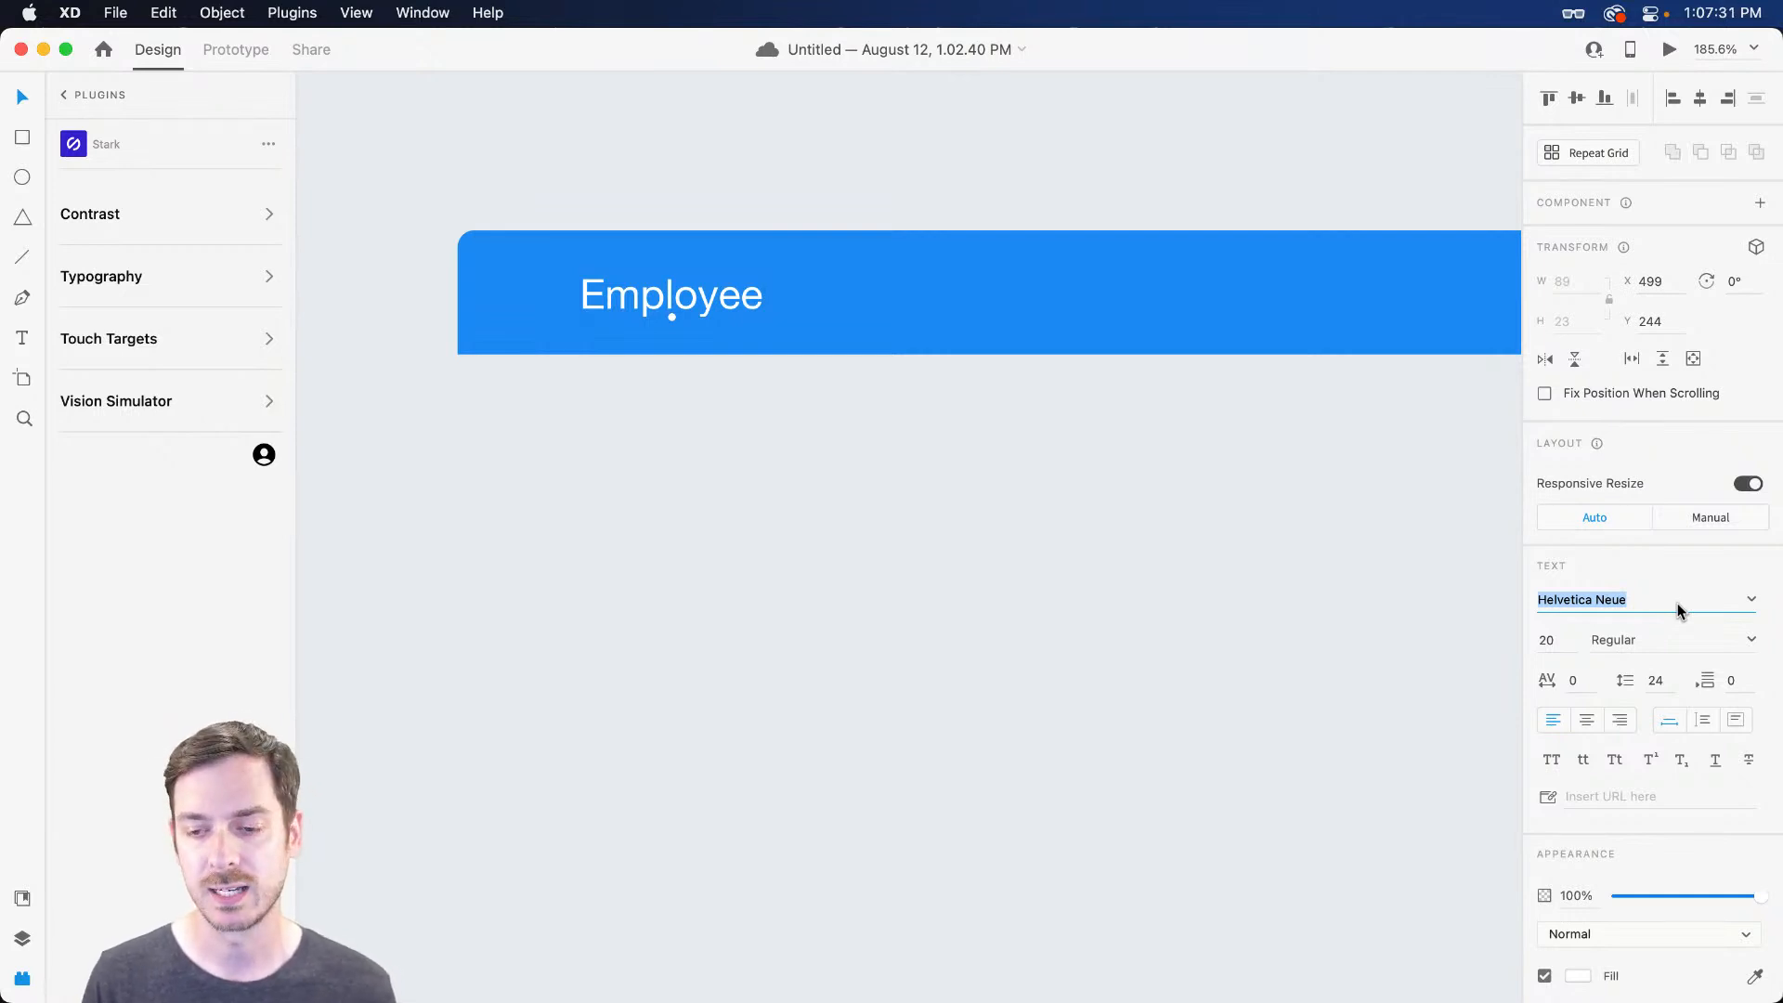
{"action": "type", "text": "Forma DJR Banner"}
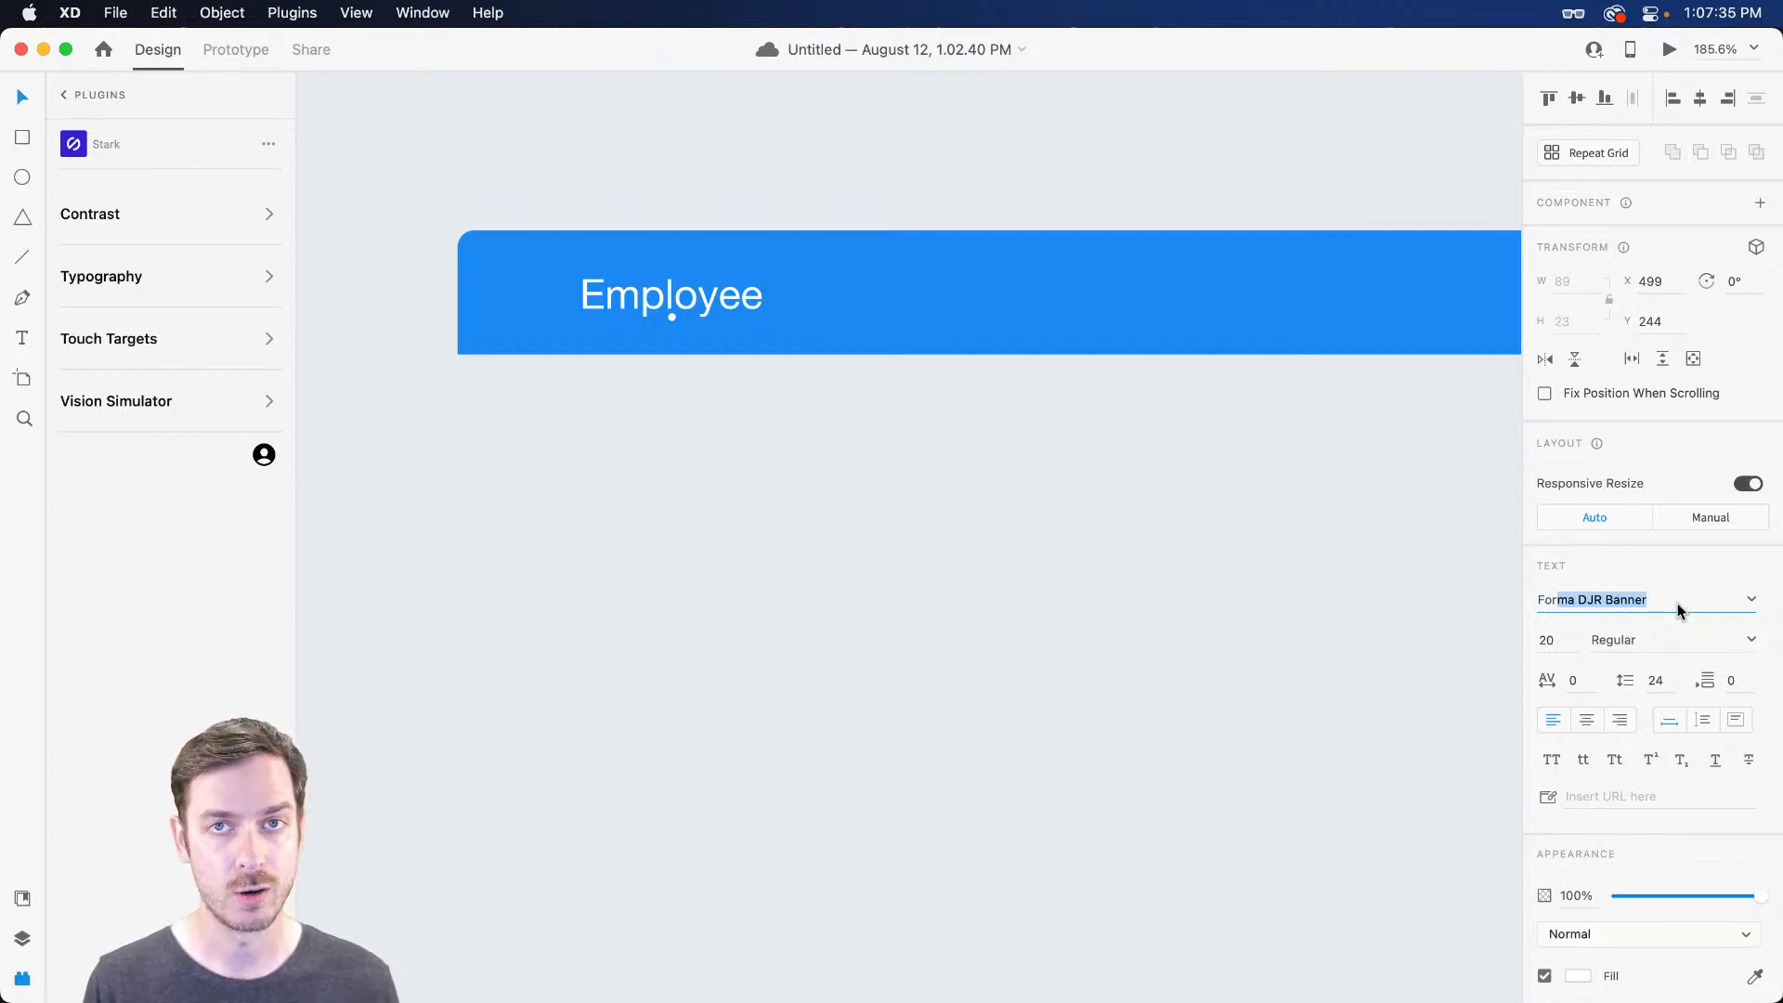
{"action": "key", "text": "Down"}
{"action": "key", "text": "Down"}
{"action": "key", "text": "Return"}
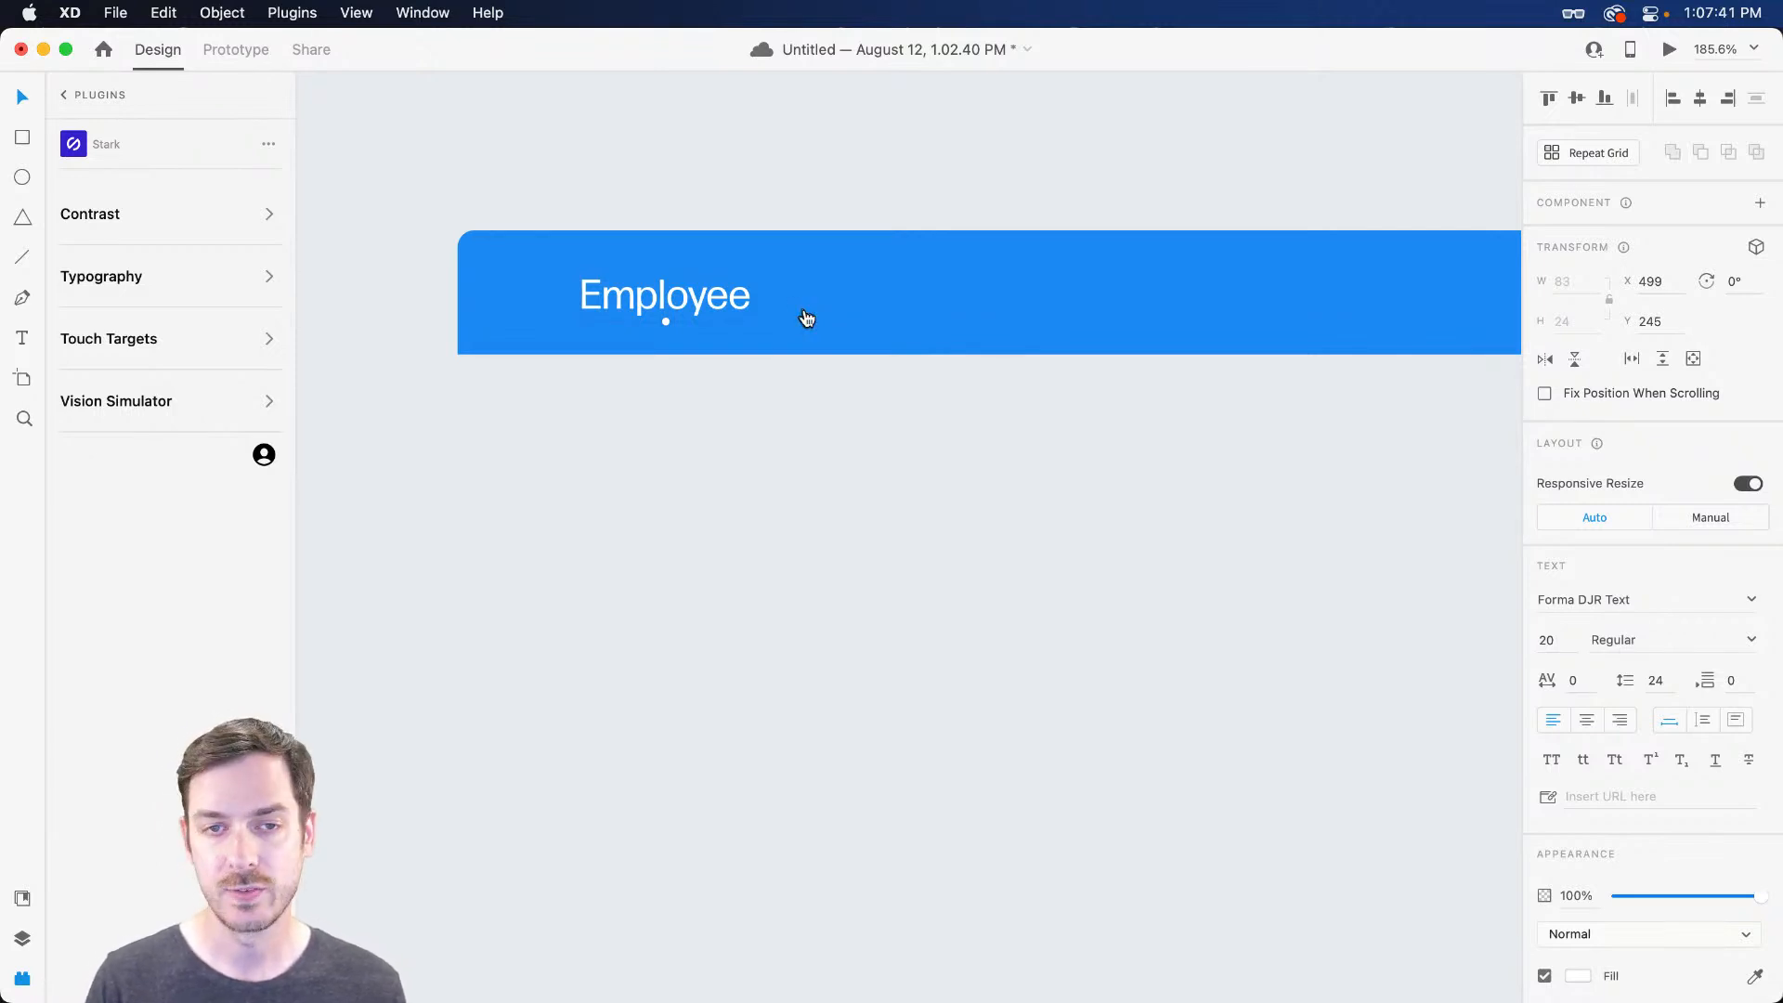
Look up the Forma DJR Text font page on Adobe Fonts in the browser
{"action": "key", "text": "super+Tab"}
{"action": "left_click", "coordinate": [716, 108]}
{"action": "left_click", "coordinate": [734, 459]}
{"action": "type", "text": "forma"}
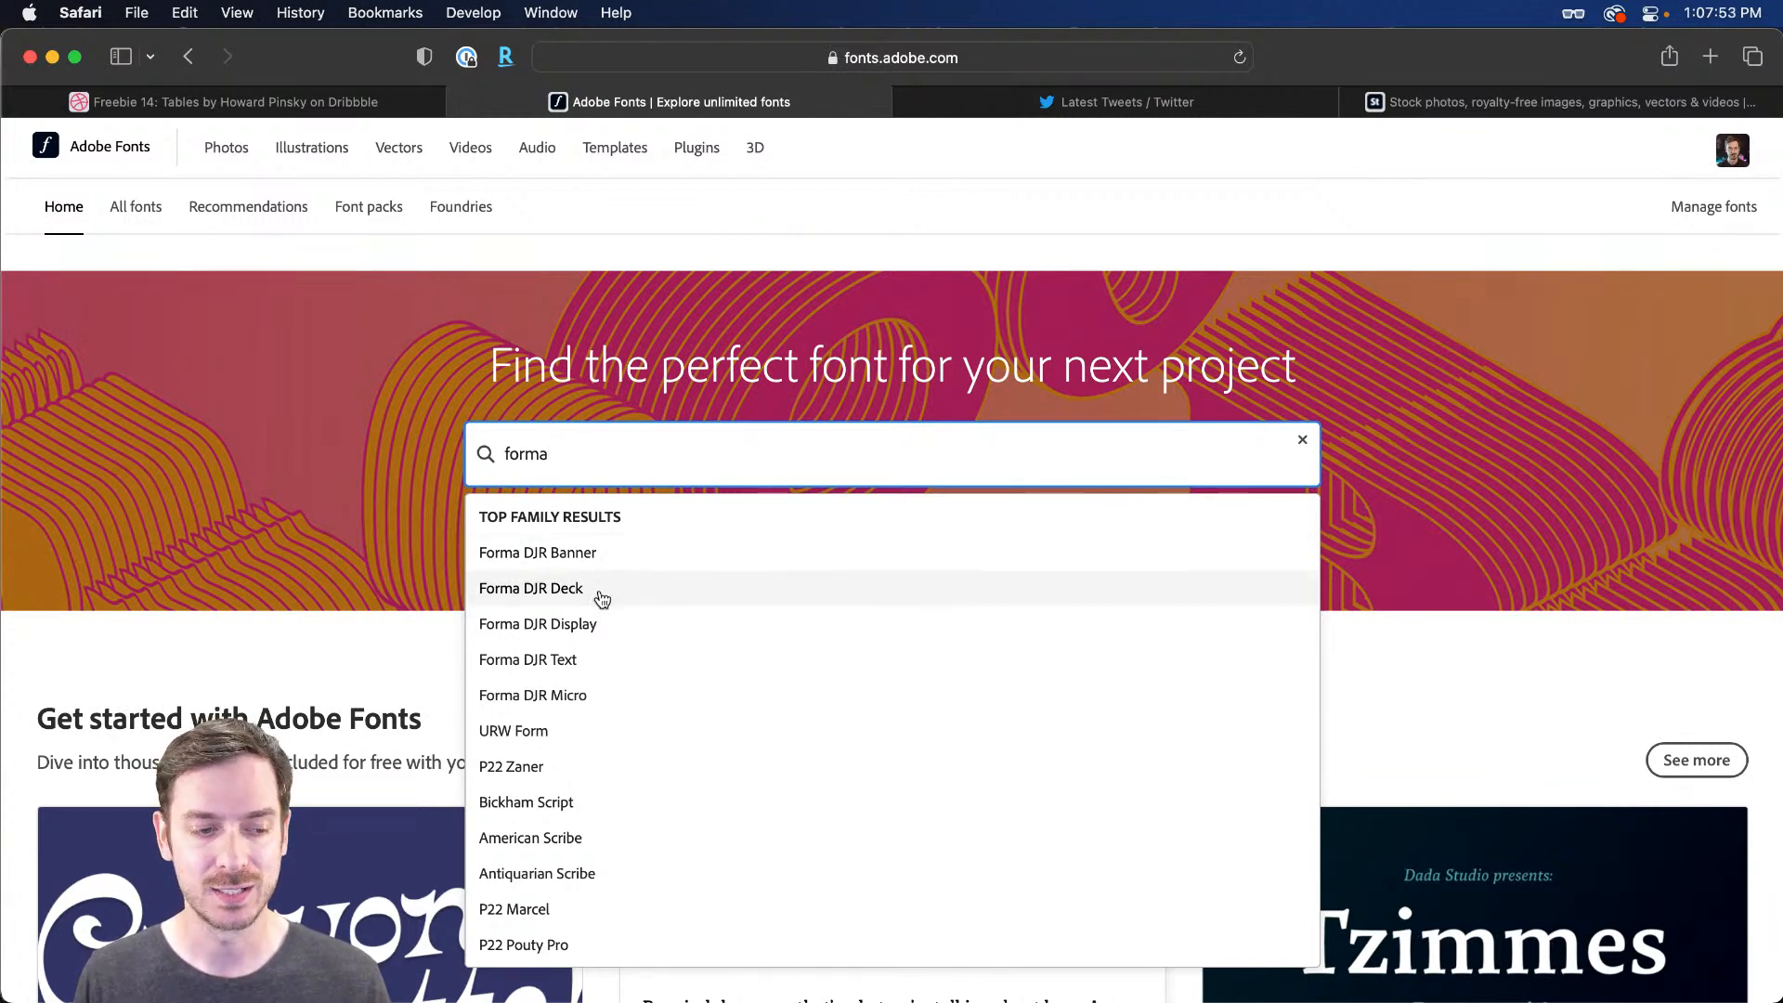
{"action": "left_click", "coordinate": [599, 656]}
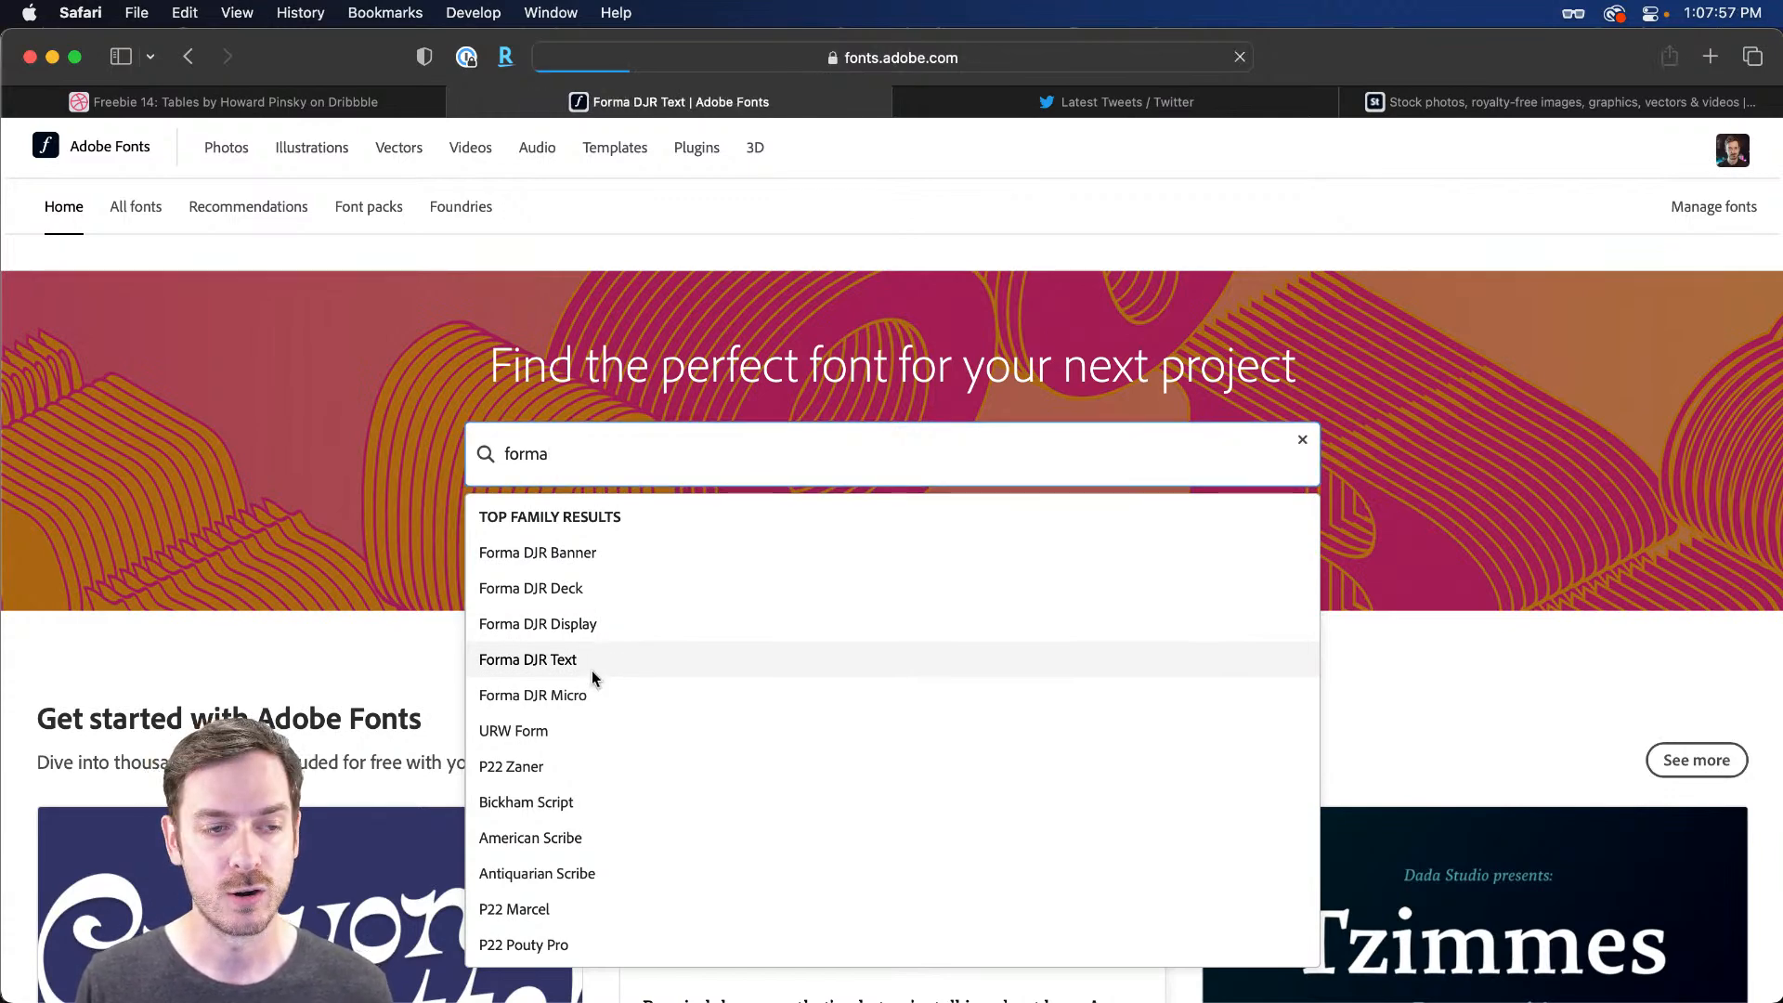
{"action": "key", "text": "super+Tab"}
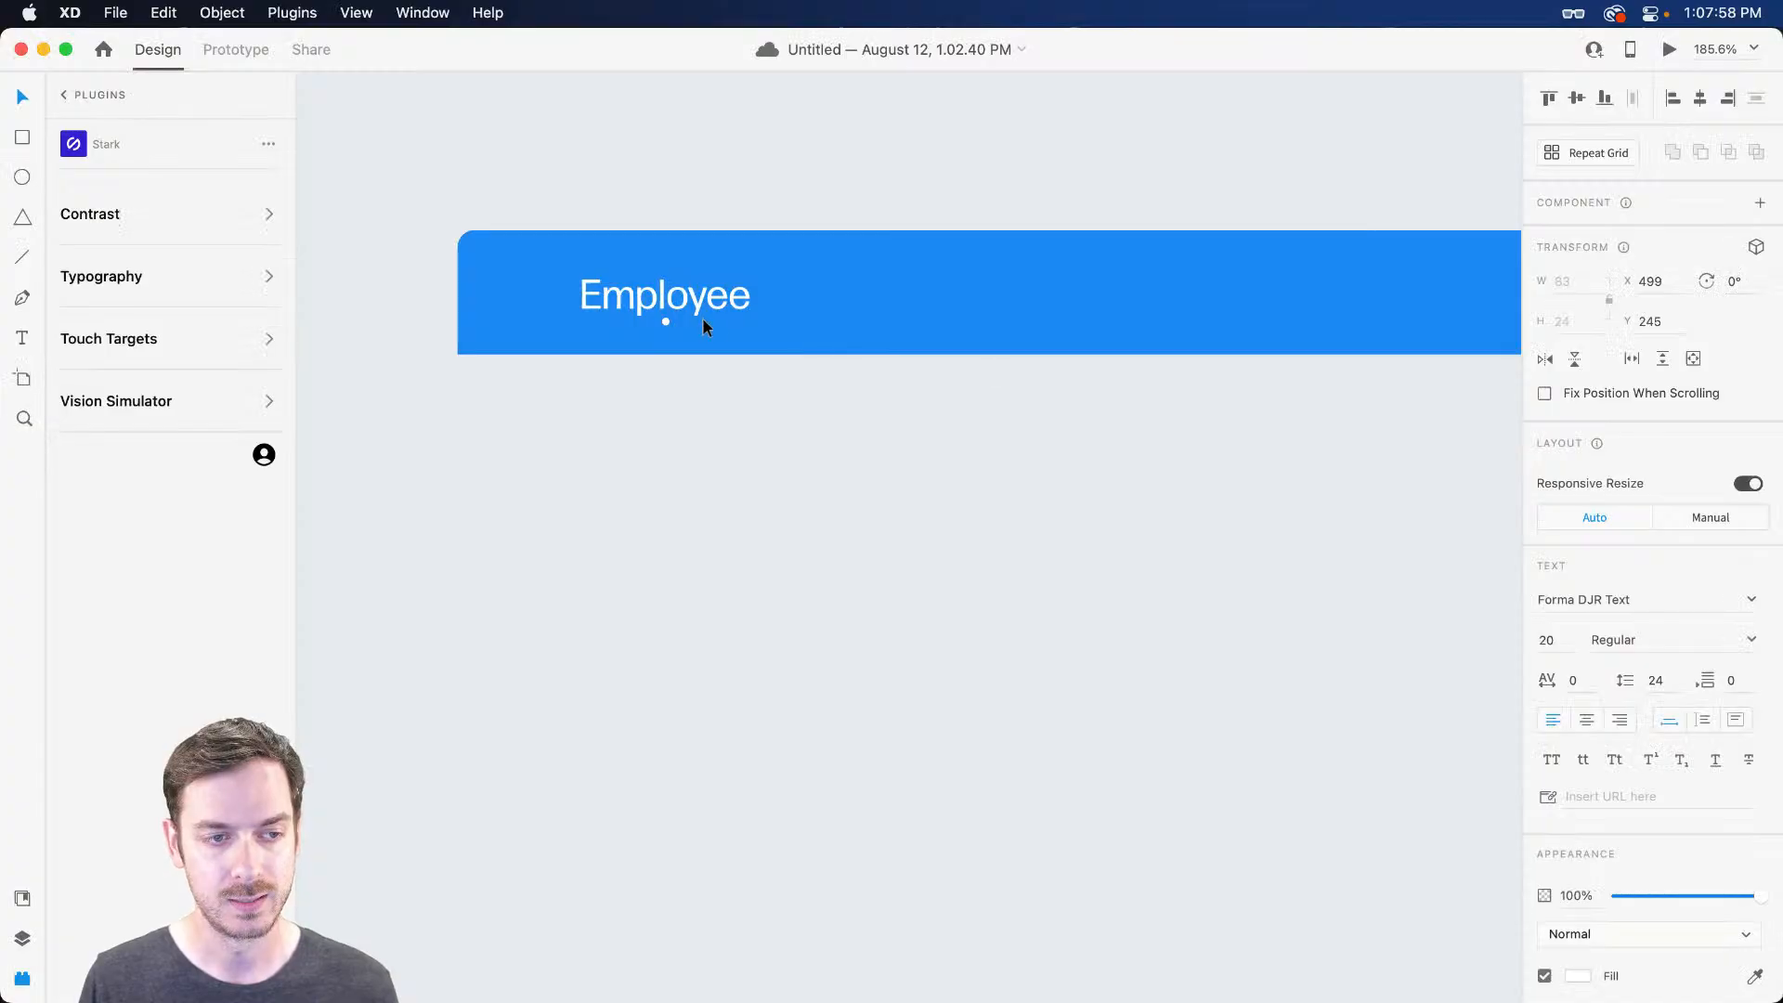
Duplicate the Employee label and set the copy's font to Astoria Sans
{"action": "left_click_drag", "start_coordinate": [665, 311], "coordinate": [916, 278]}
{"action": "left_click", "coordinate": [1658, 599]}
{"action": "type", "text": "At"}
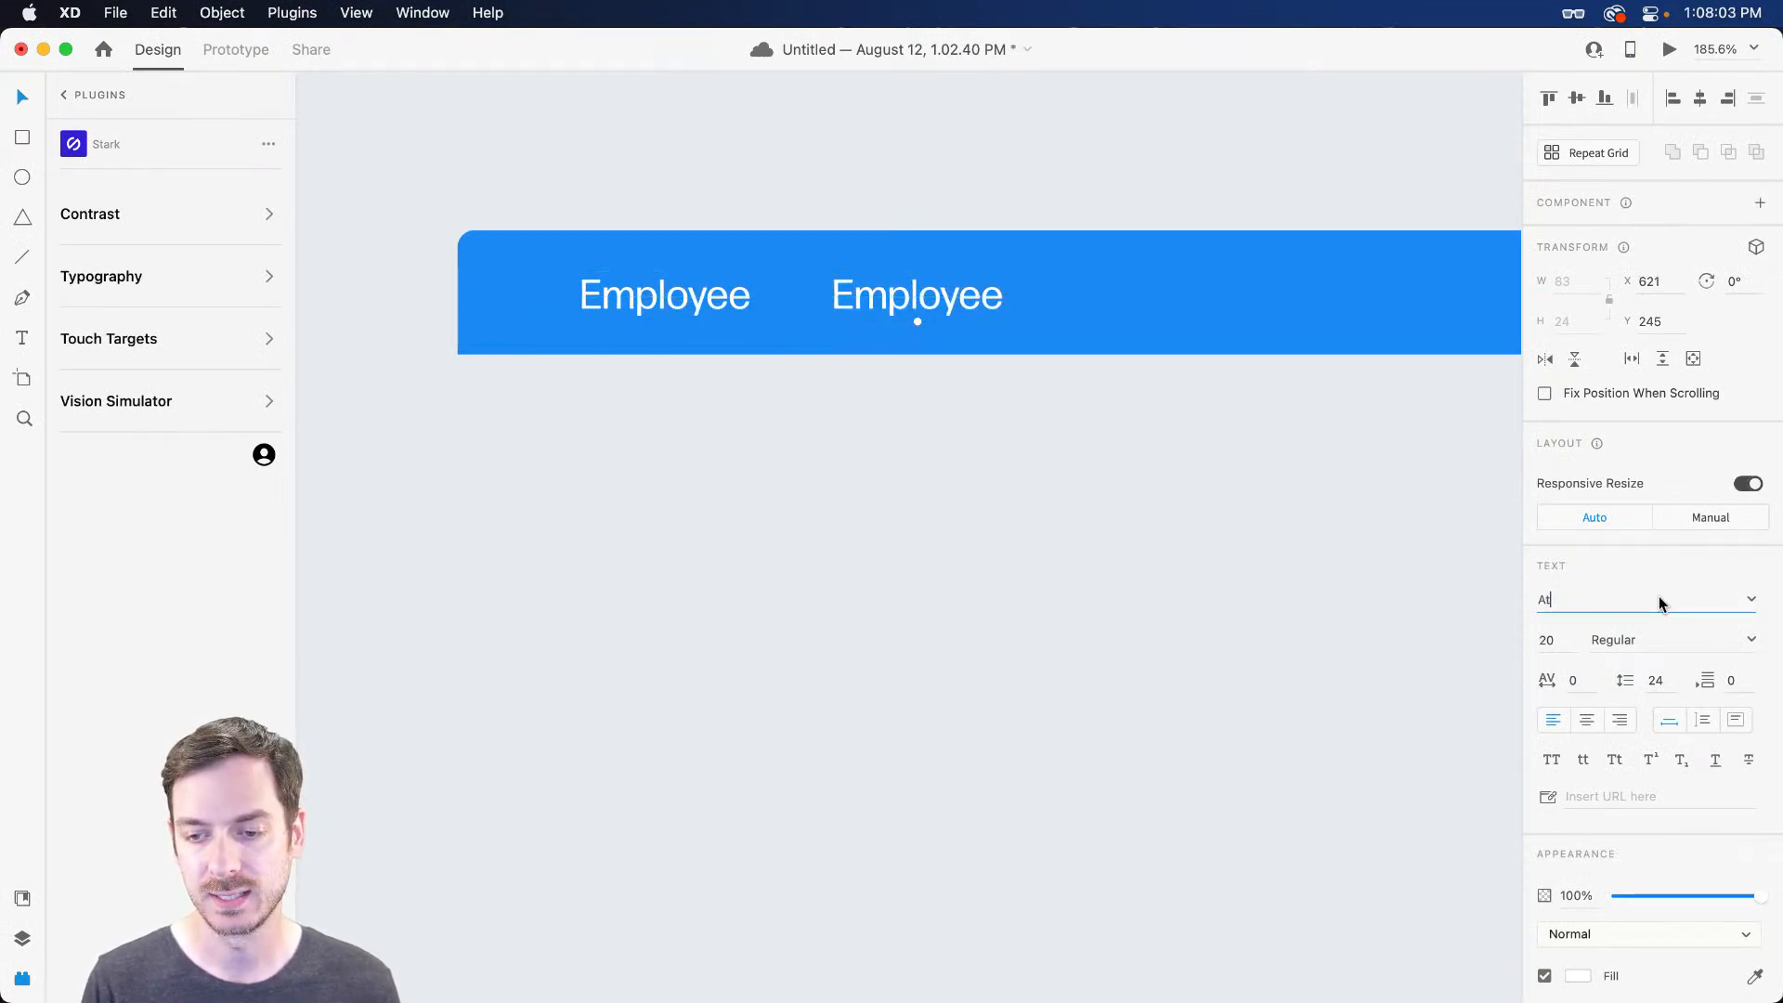
{"action": "key", "text": "BackSpace"}
{"action": "key", "text": "BackSpace"}
{"action": "type", "text": "Asr"}
{"action": "key", "text": "BackSpace"}
{"action": "type", "text": "t"}
{"action": "key", "text": "Return"}
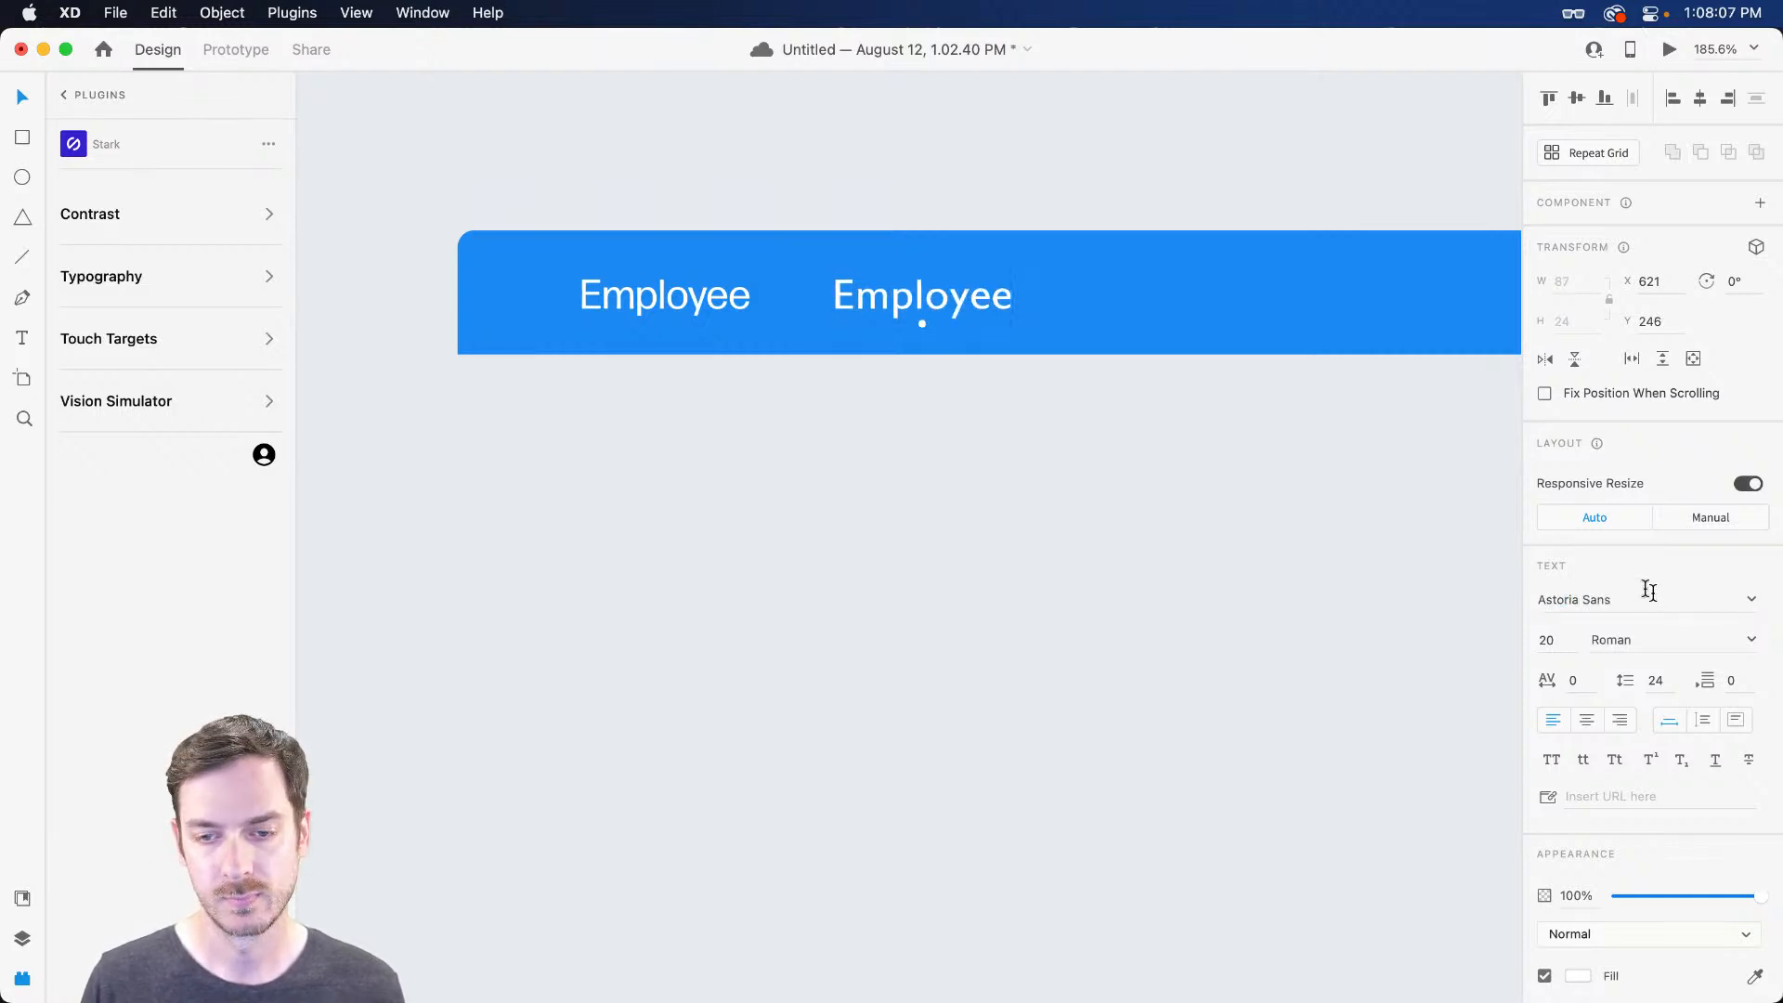
Make the second Employee label Astoria Sans Bold
{"action": "left_click_drag", "start_coordinate": [933, 295], "coordinate": [914, 298]}
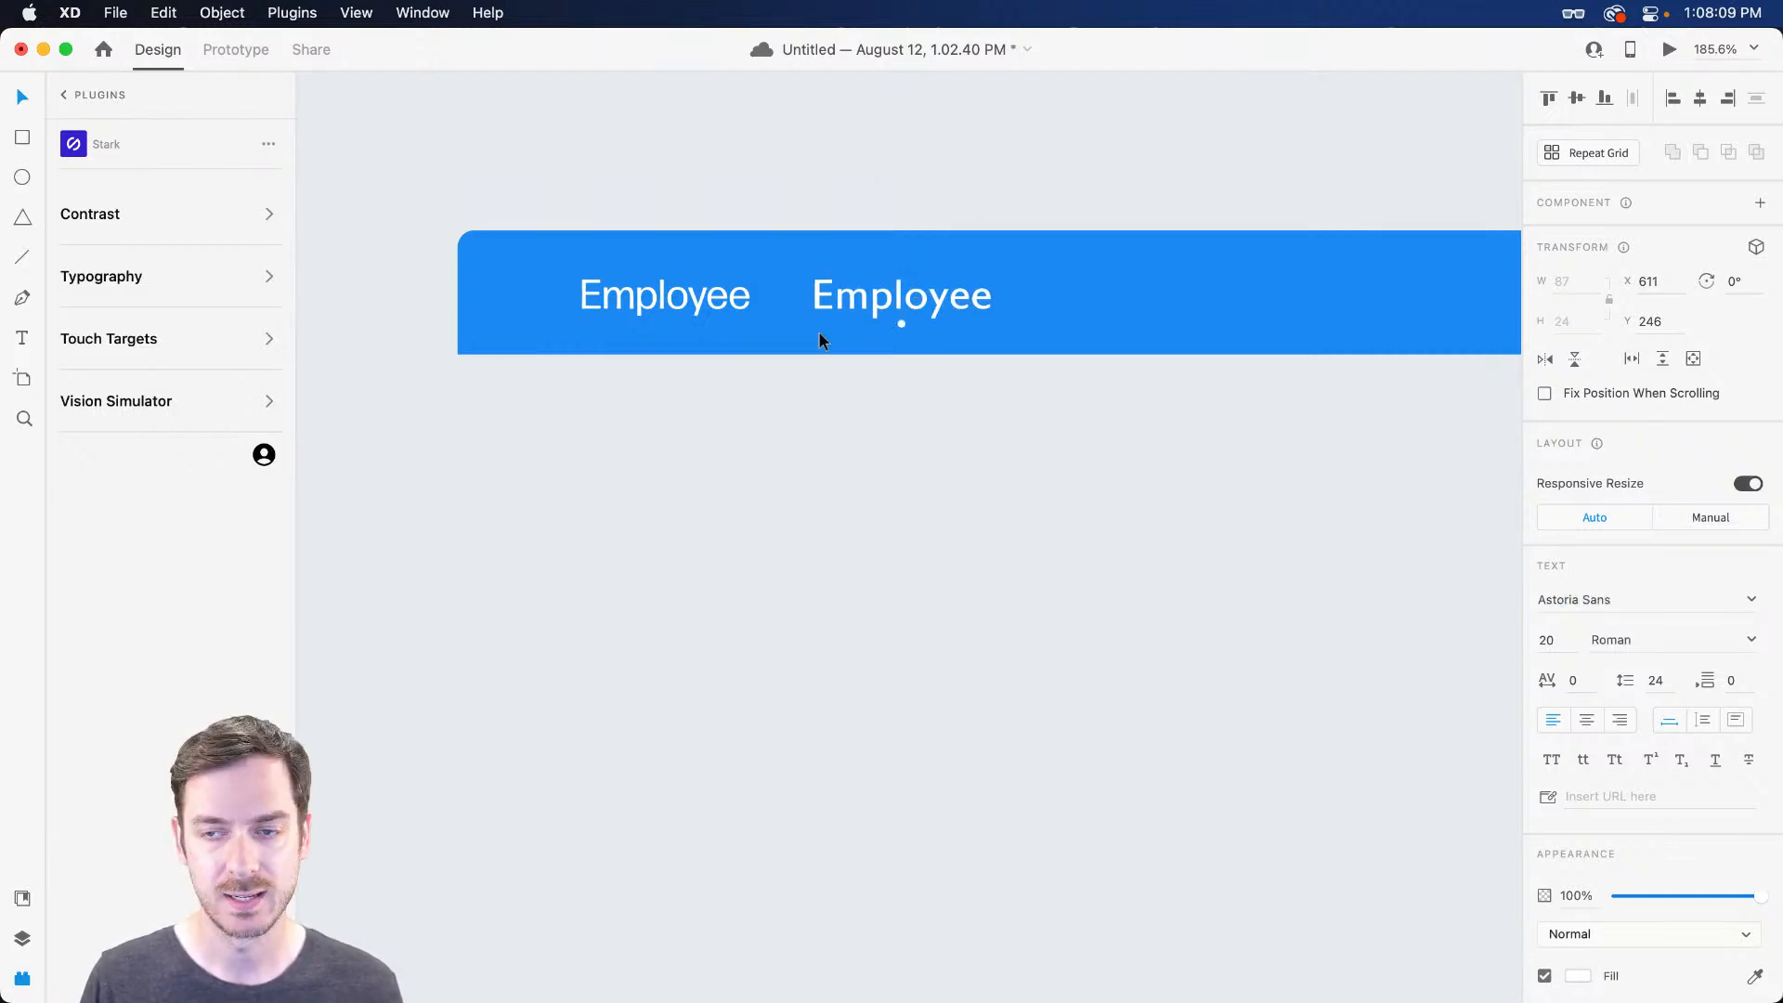
{"action": "scroll", "coordinate": [750, 287], "scroll_direction": "up", "scroll_amount": 2}
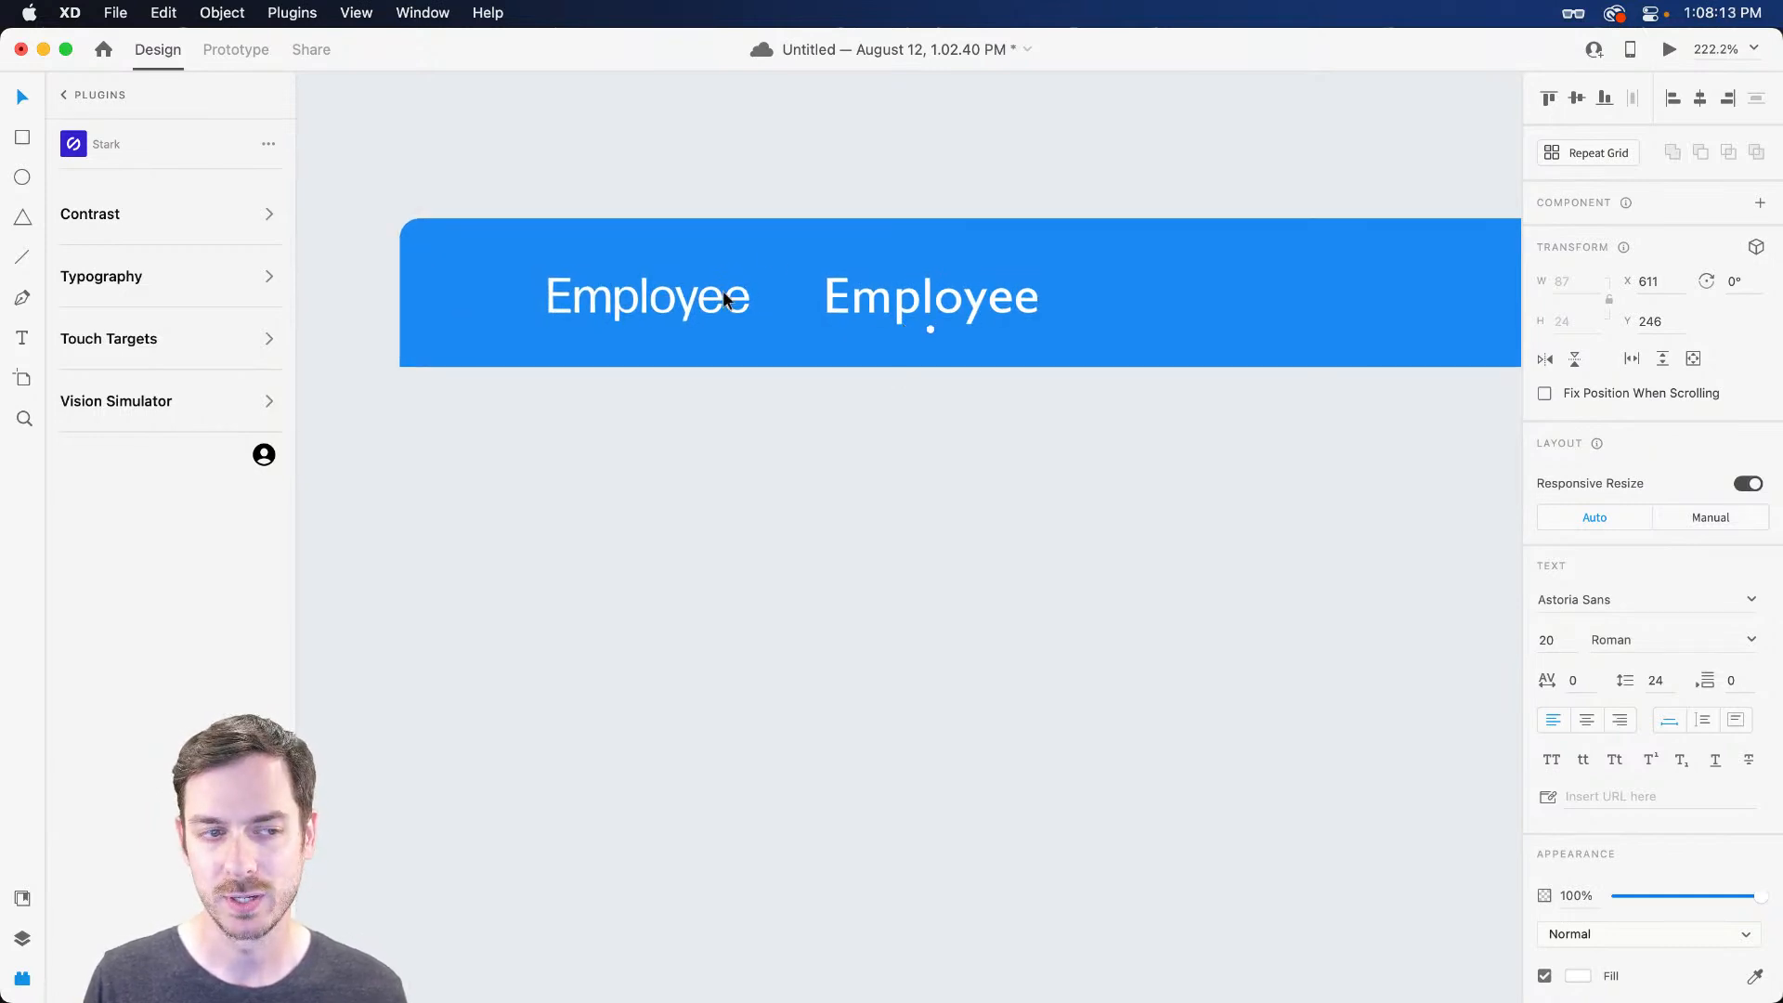
{"action": "left_click", "coordinate": [722, 313]}
{"action": "left_click", "coordinate": [876, 299]}
{"action": "left_click", "coordinate": [666, 296]}
{"action": "left_click", "coordinate": [876, 304]}
{"action": "left_click", "coordinate": [1747, 640]}
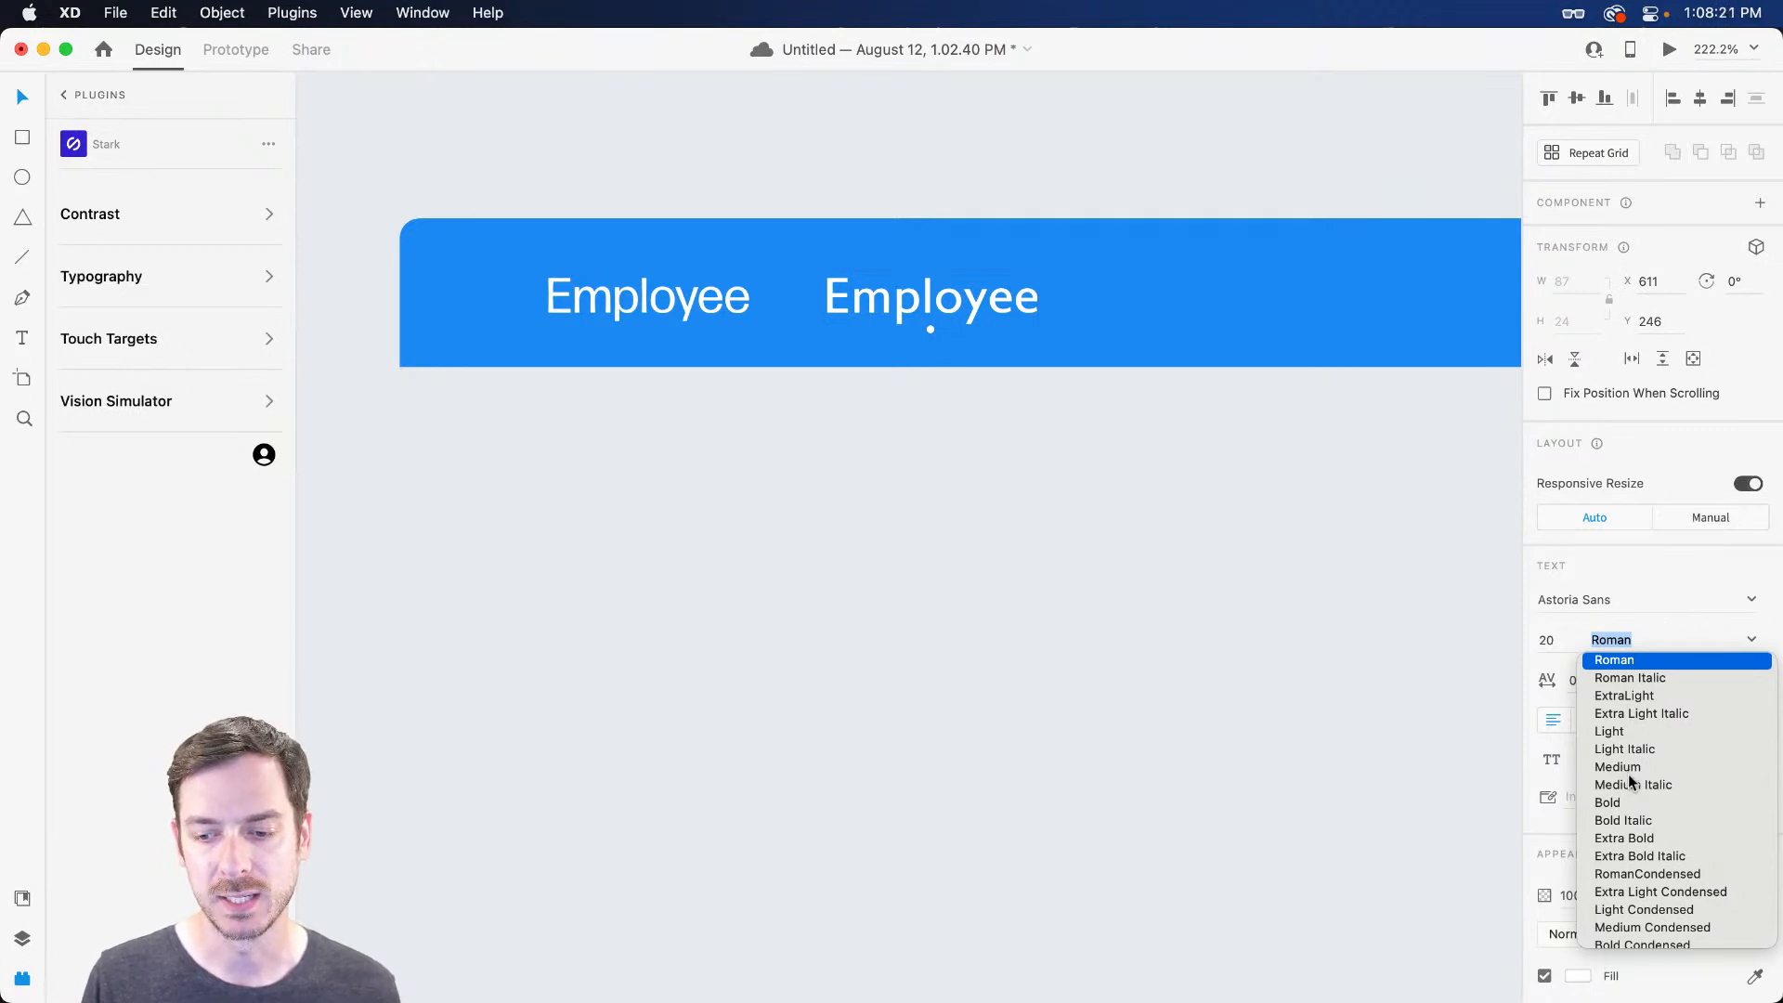
{"action": "left_click", "coordinate": [1625, 800]}
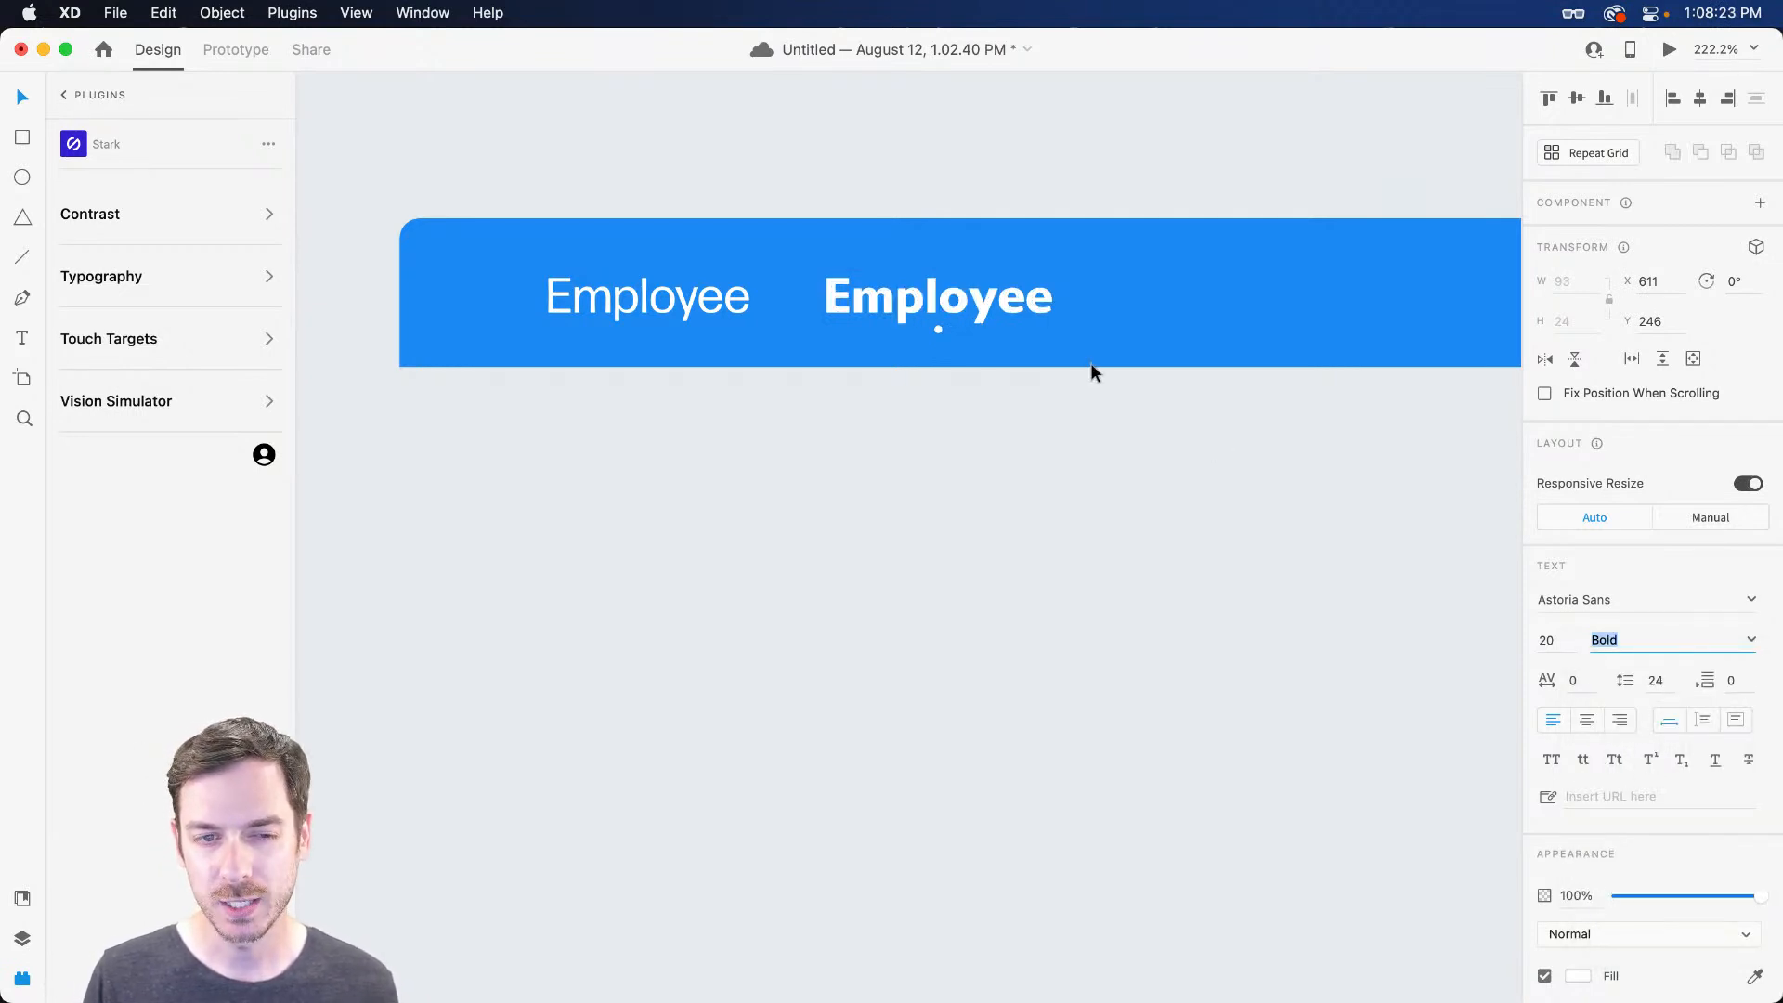
Delete the regular Employee label, move the bold one into place, and preview the header
{"action": "left_click", "coordinate": [739, 293]}
{"action": "key", "text": "Delete"}
{"action": "left_click_drag", "start_coordinate": [941, 287], "coordinate": [707, 282]}
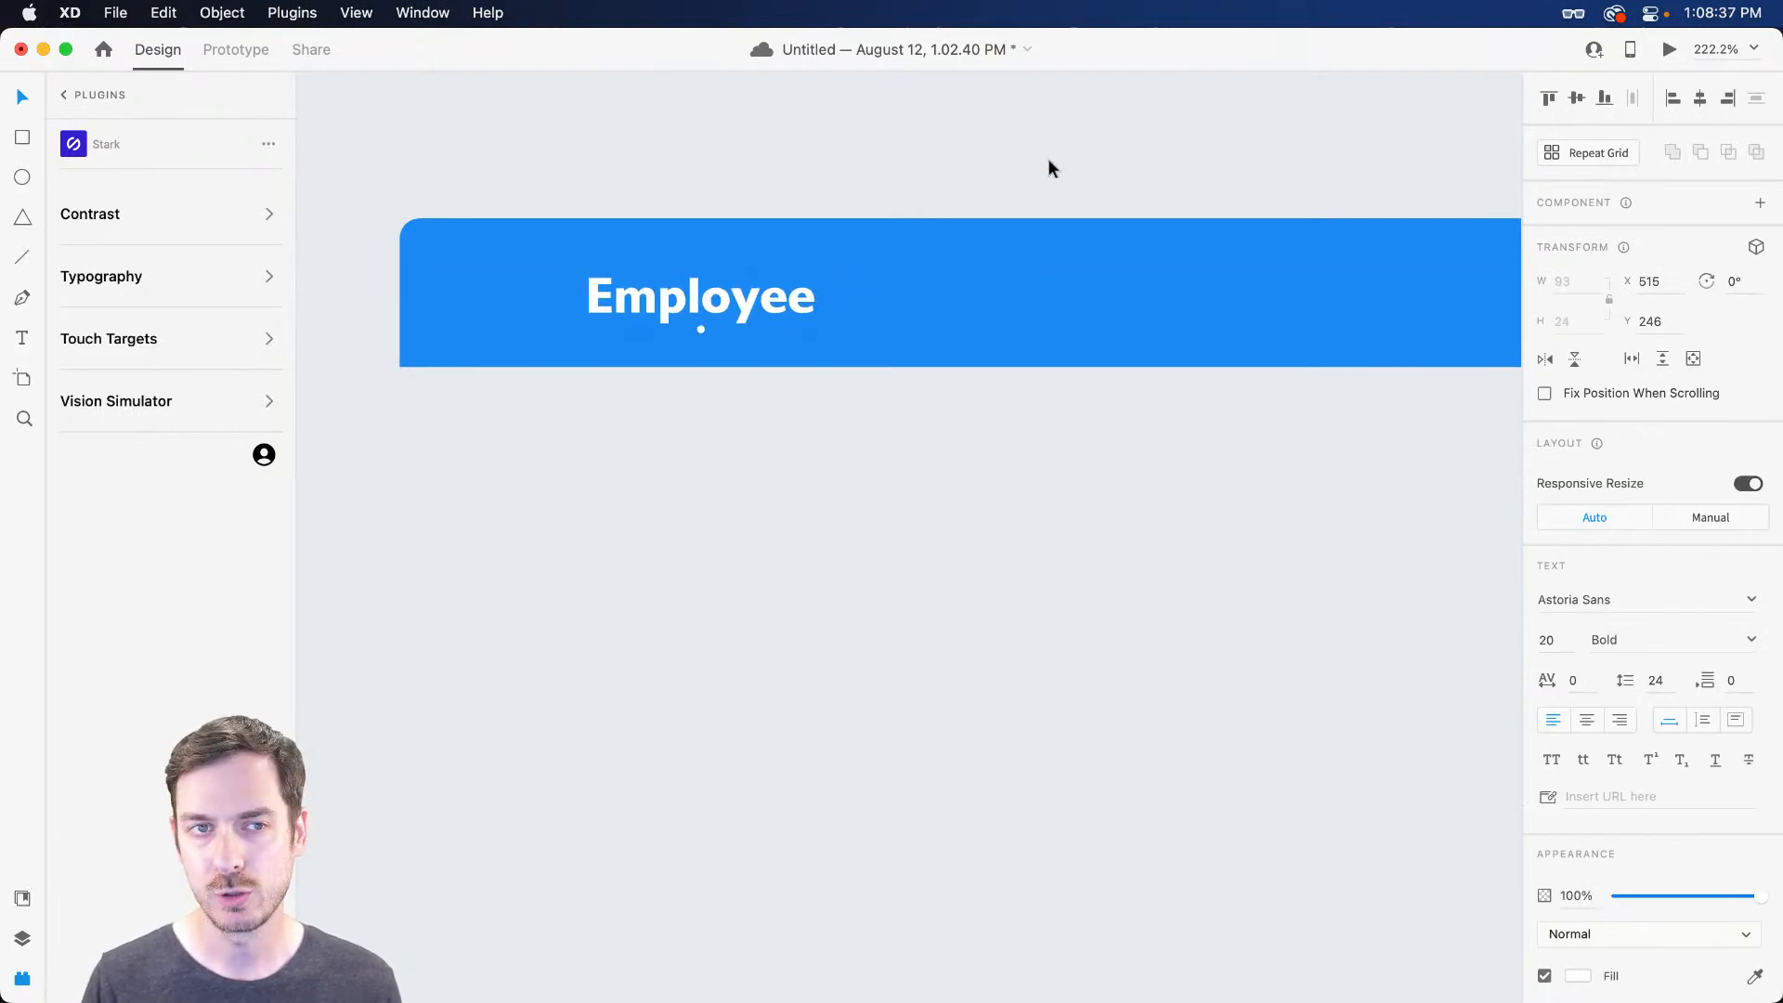
{"action": "left_click", "coordinate": [1670, 50]}
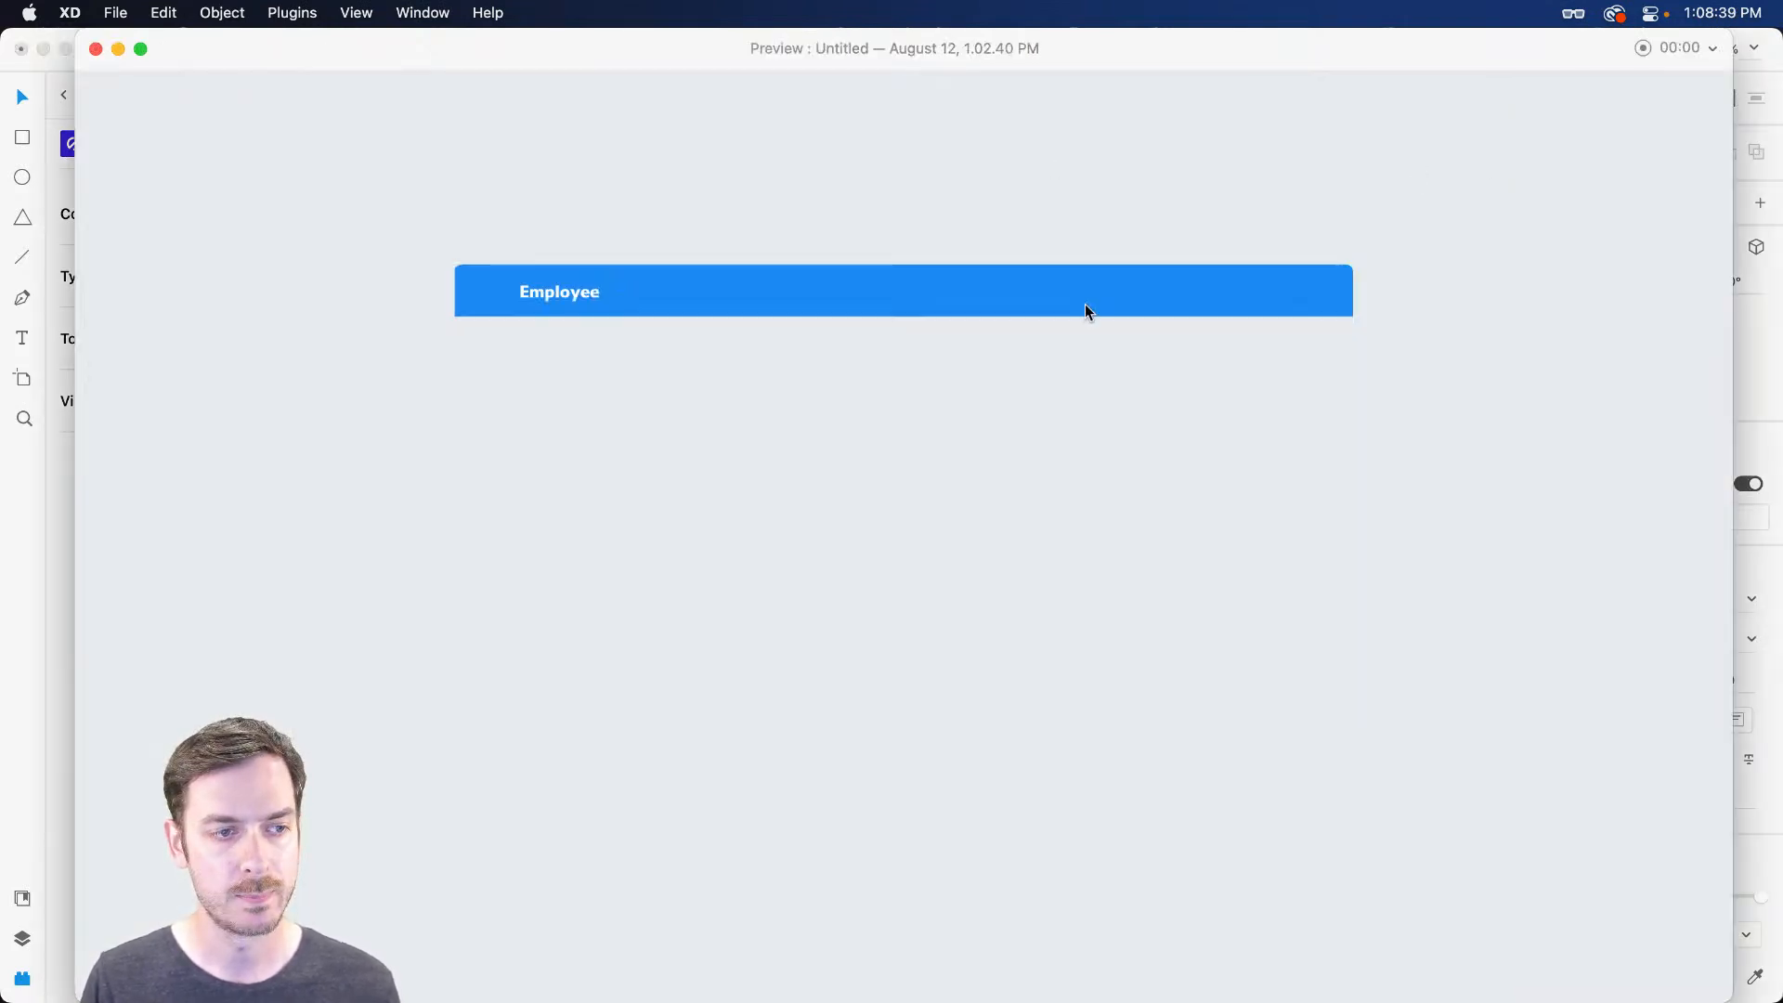
Change the Employee label to Medium weight, shift it left, and preview the header
{"action": "key", "text": "super+w"}
{"action": "left_click", "coordinate": [1751, 641]}
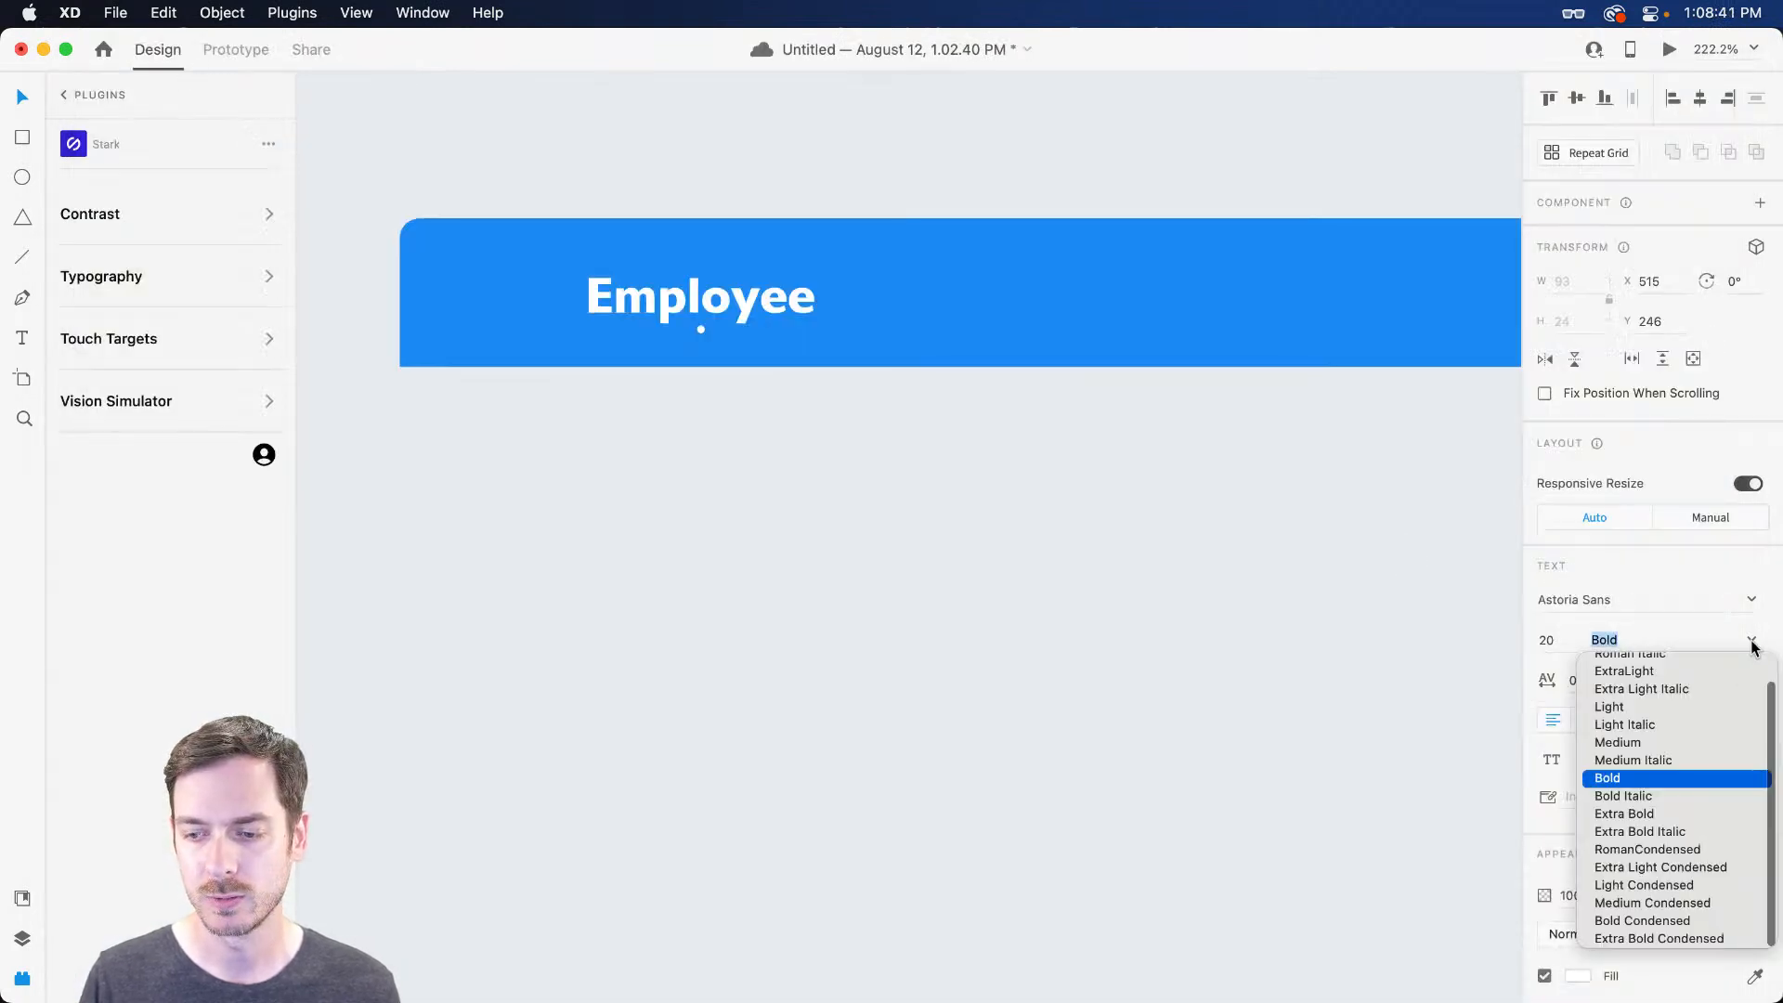
{"action": "left_click", "coordinate": [1630, 743]}
{"action": "left_click_drag", "start_coordinate": [674, 291], "coordinate": [616, 290]}
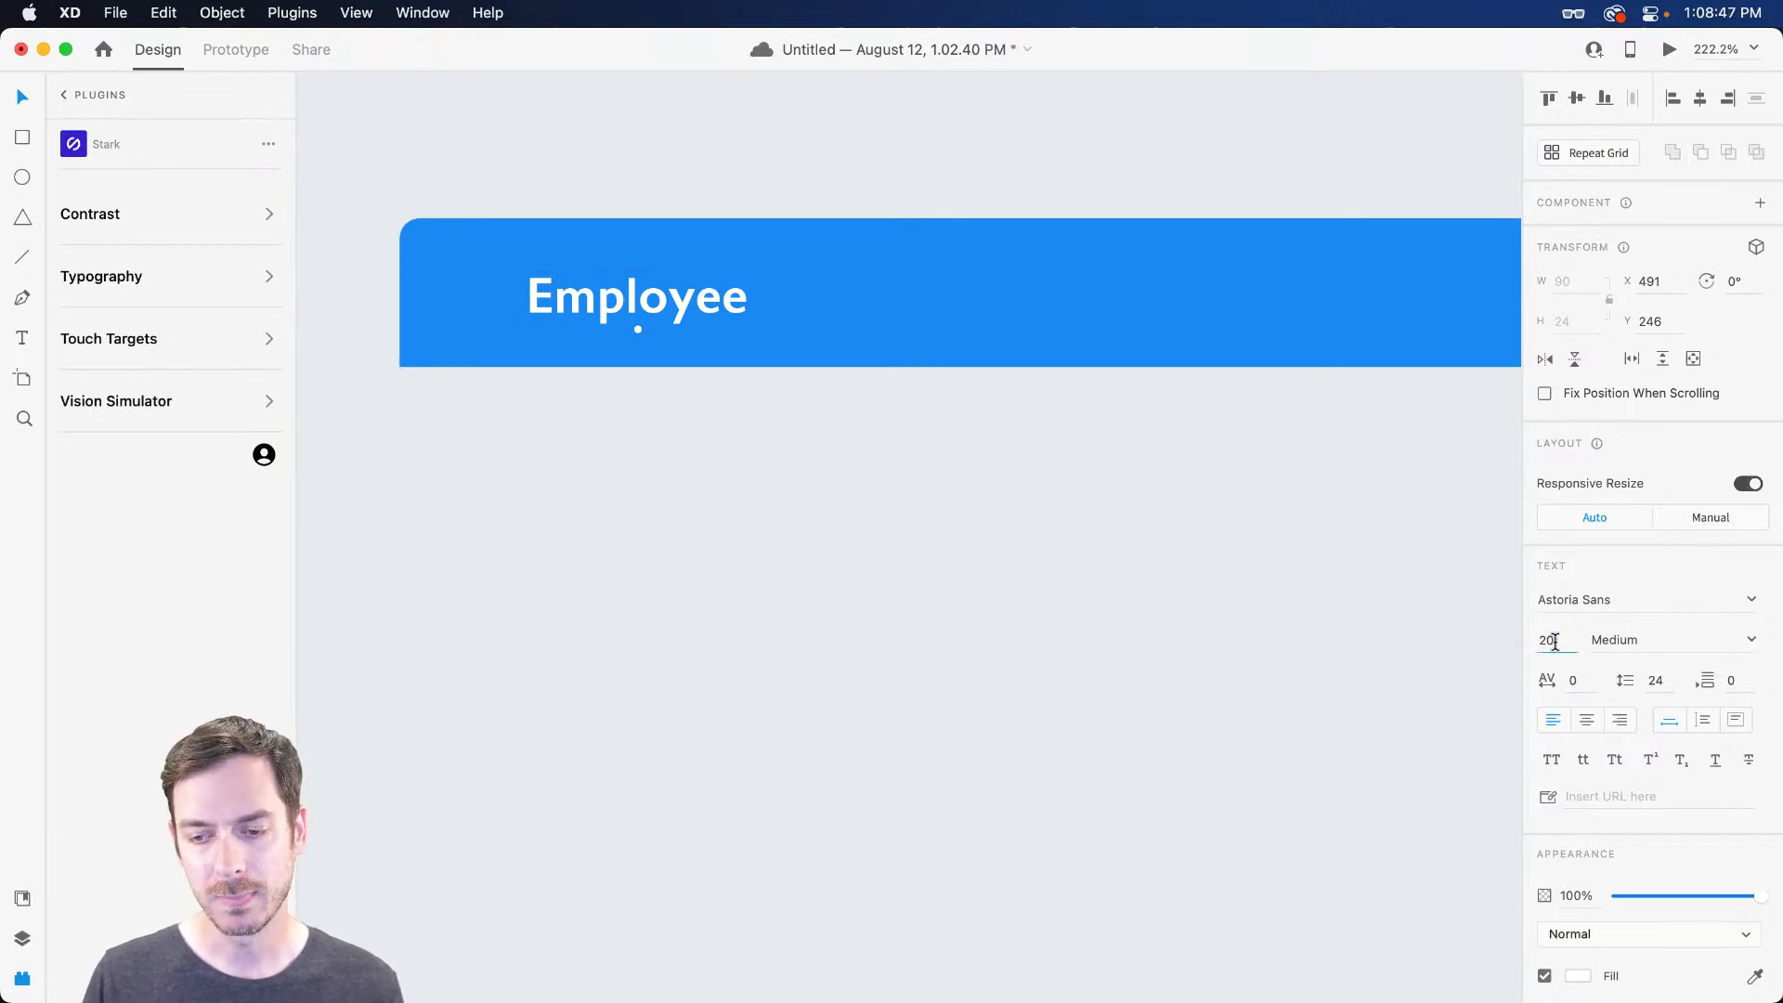
{"action": "key", "text": "super+Return"}
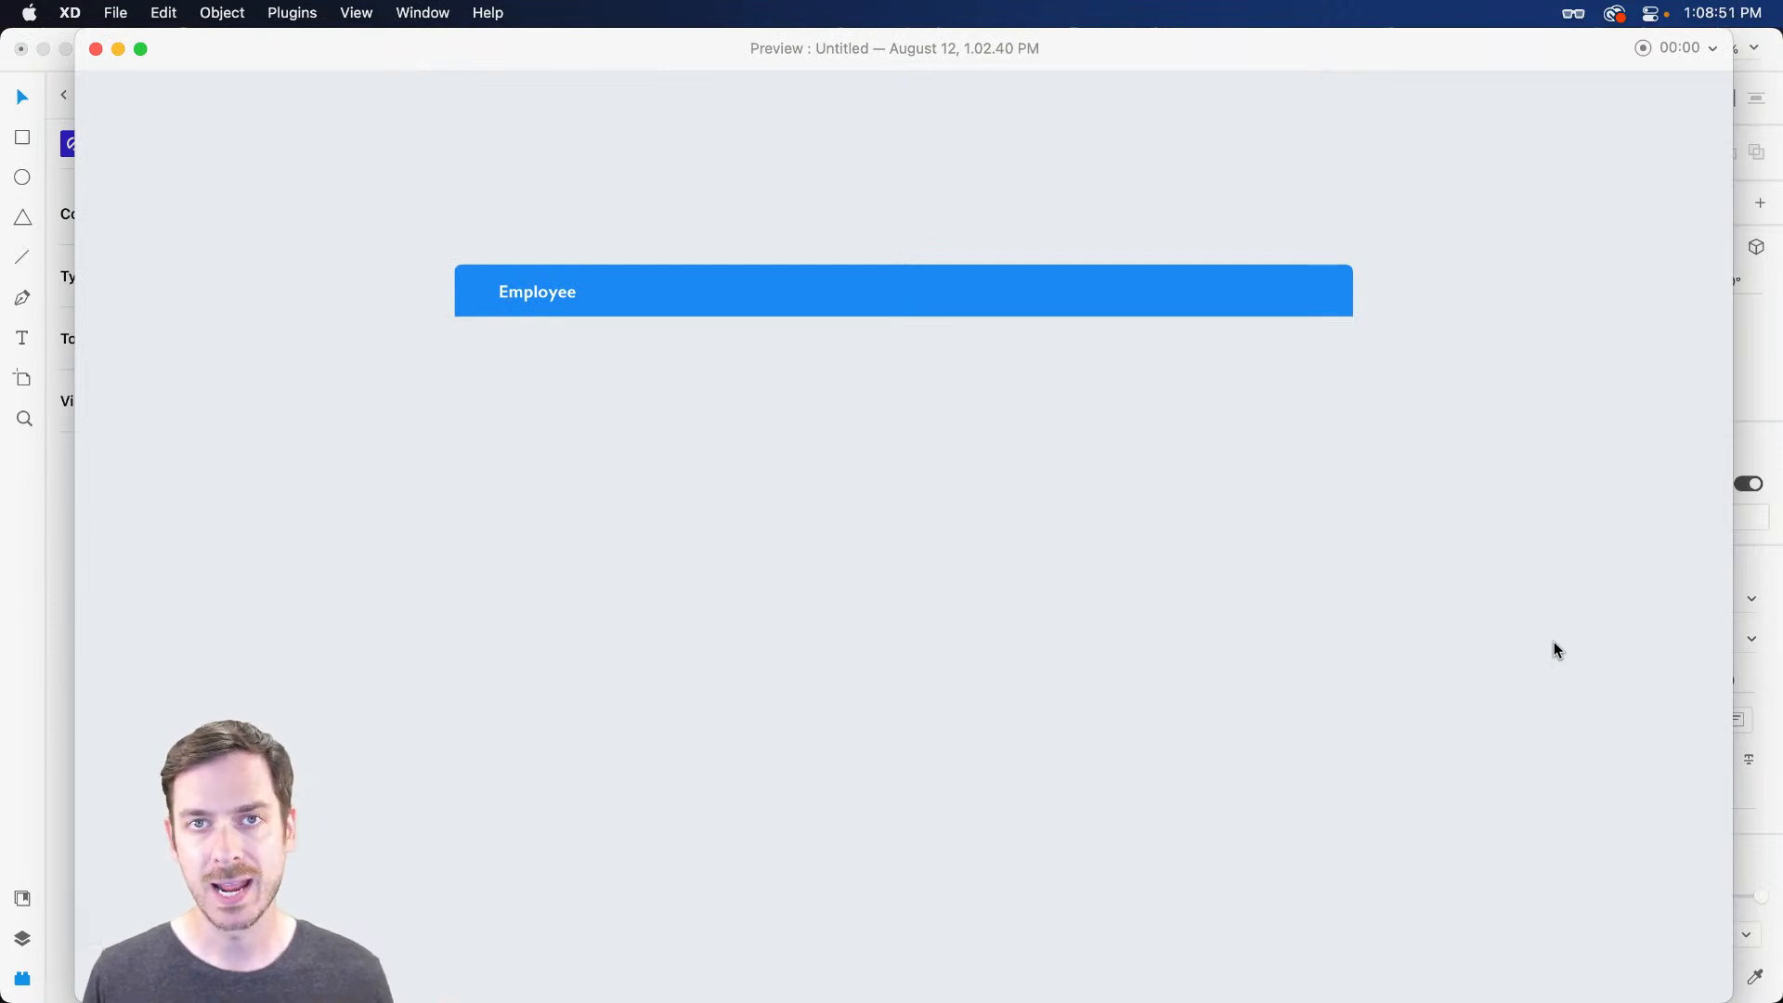
{"action": "key", "text": "super+w"}
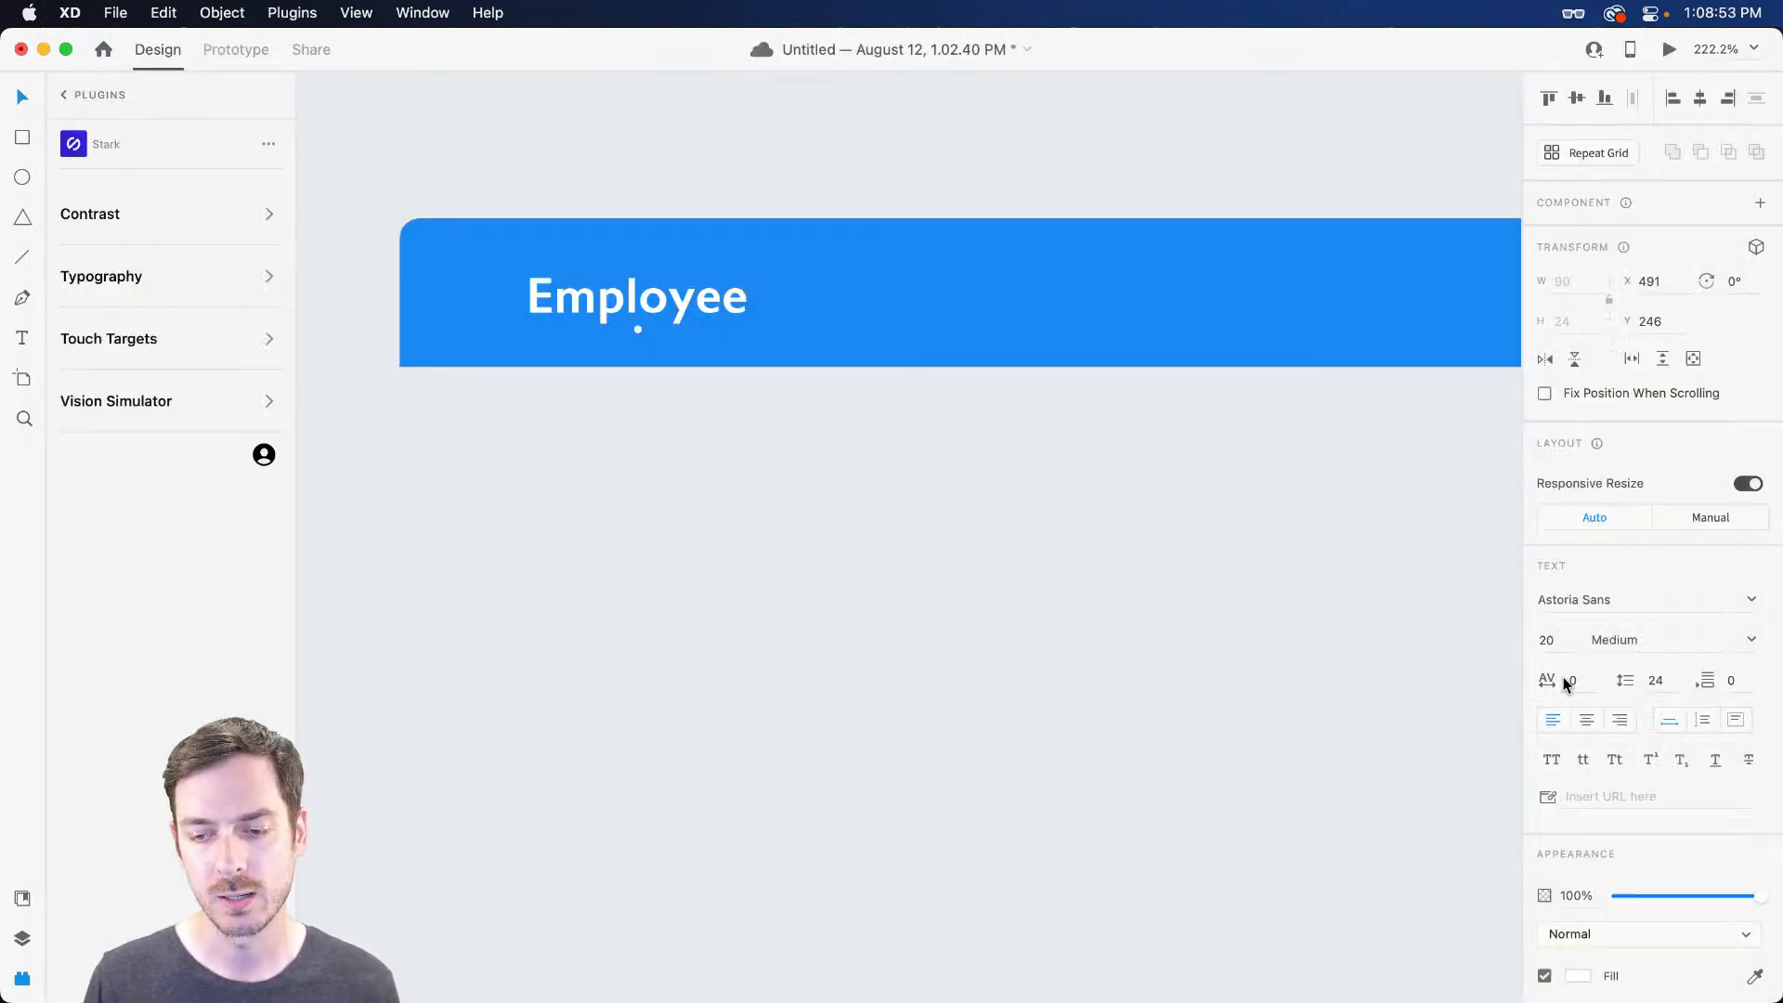
Set the Employee label to 18 pt and show the document assets
{"action": "left_click", "coordinate": [1555, 646]}
{"action": "type", "text": "18"}
{"action": "key", "text": "Return"}
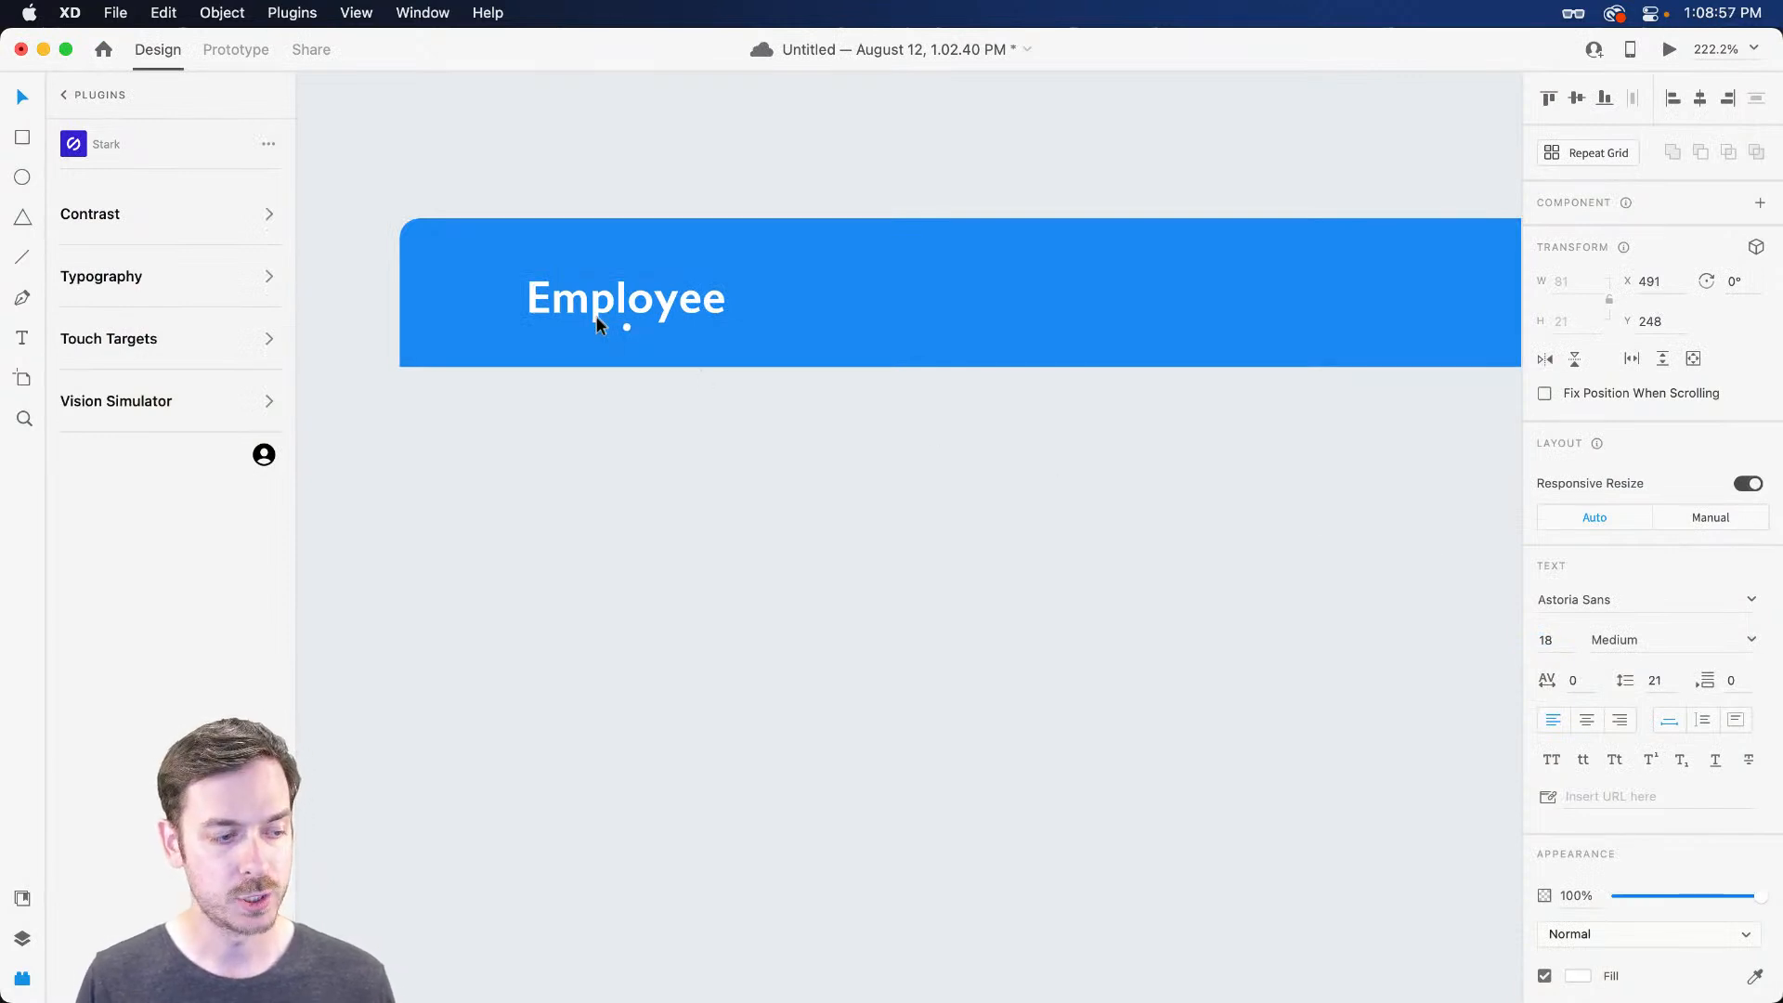
{"action": "left_click", "coordinate": [23, 898]}
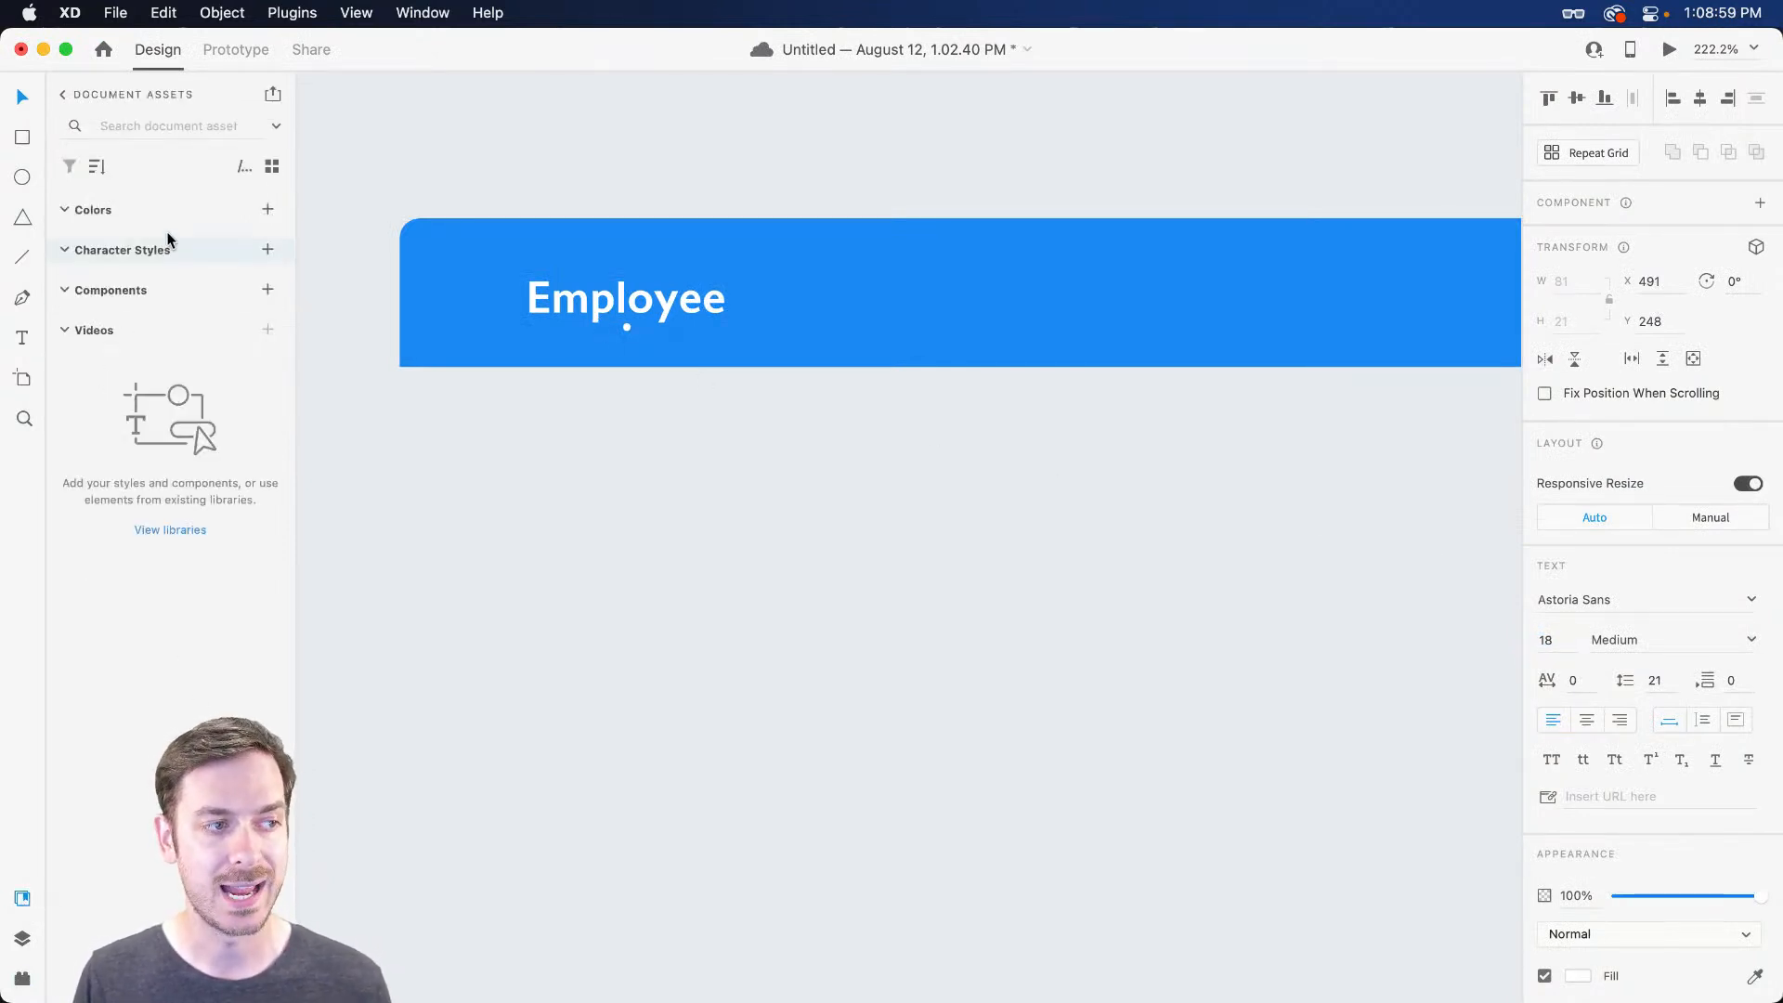
Save Employee's text style as a character style and duplicate the label as 'Position'
{"action": "left_click", "coordinate": [268, 249]}
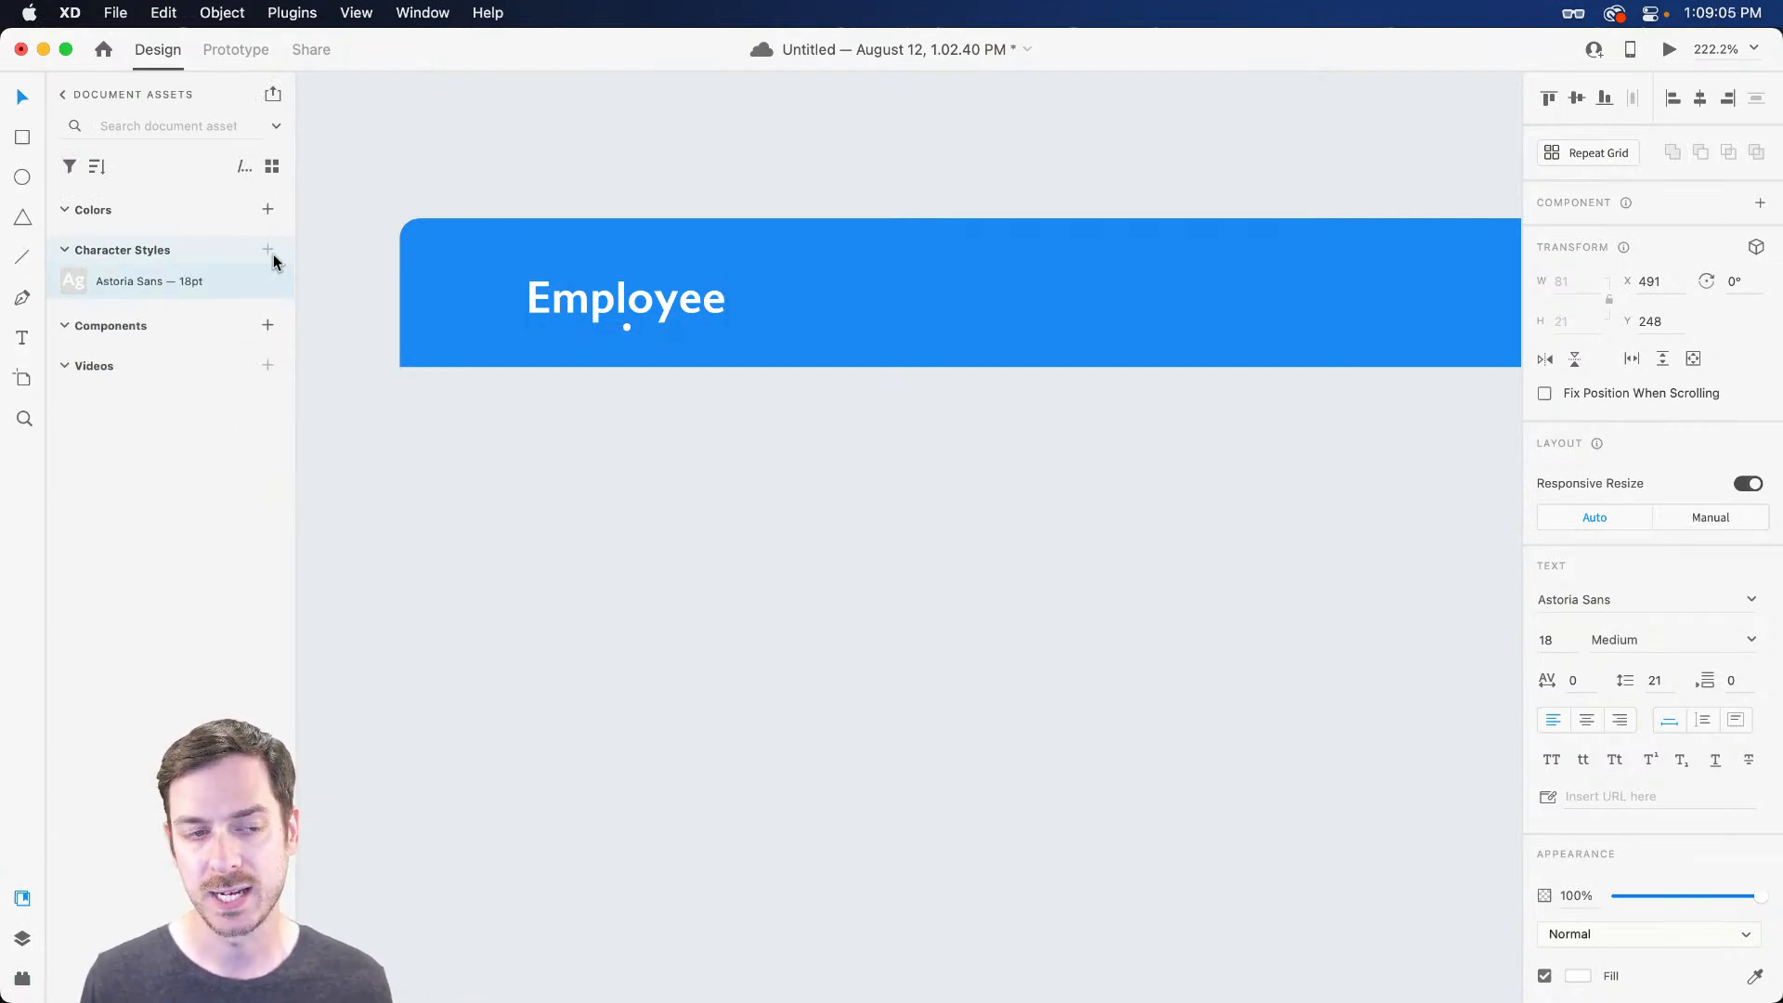
{"action": "left_click_drag", "start_coordinate": [634, 294], "coordinate": [669, 299]}
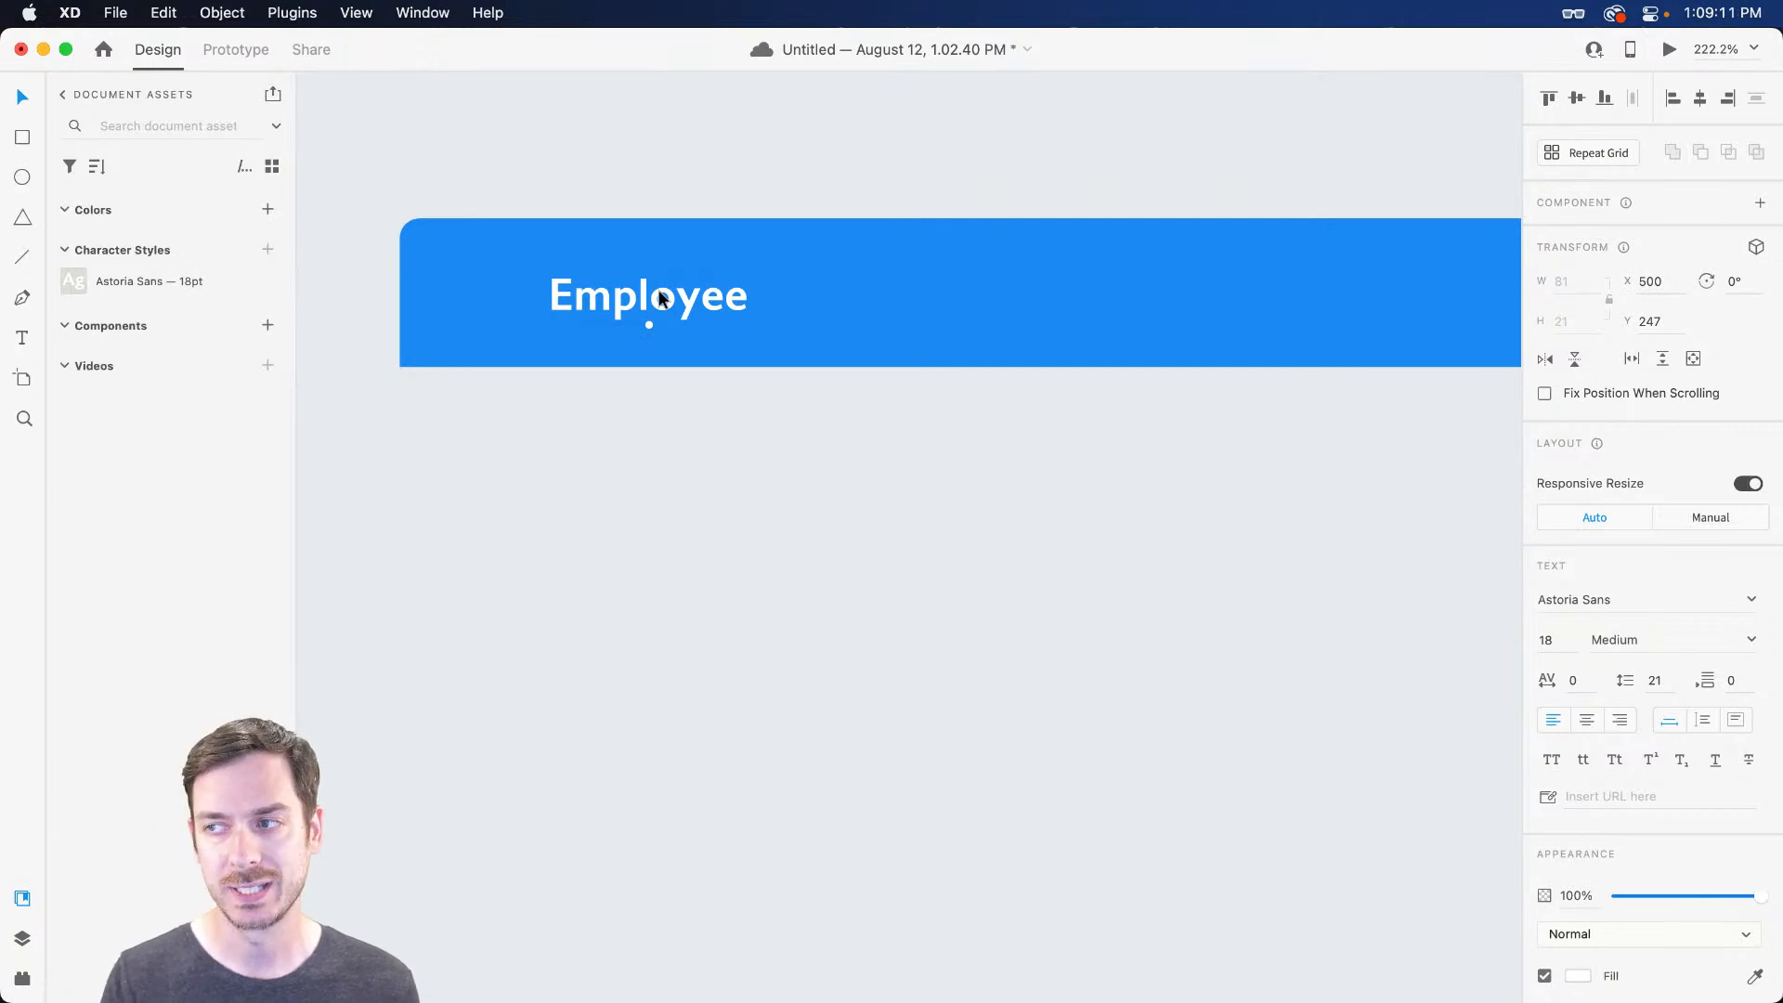
{"action": "key", "text": "alt"}
{"action": "left_click_drag", "start_coordinate": [662, 297], "coordinate": [1156, 293]}
{"action": "double_click", "coordinate": [1156, 293]}
{"action": "type", "text": "Position"}
{"action": "key", "text": "Escape"}
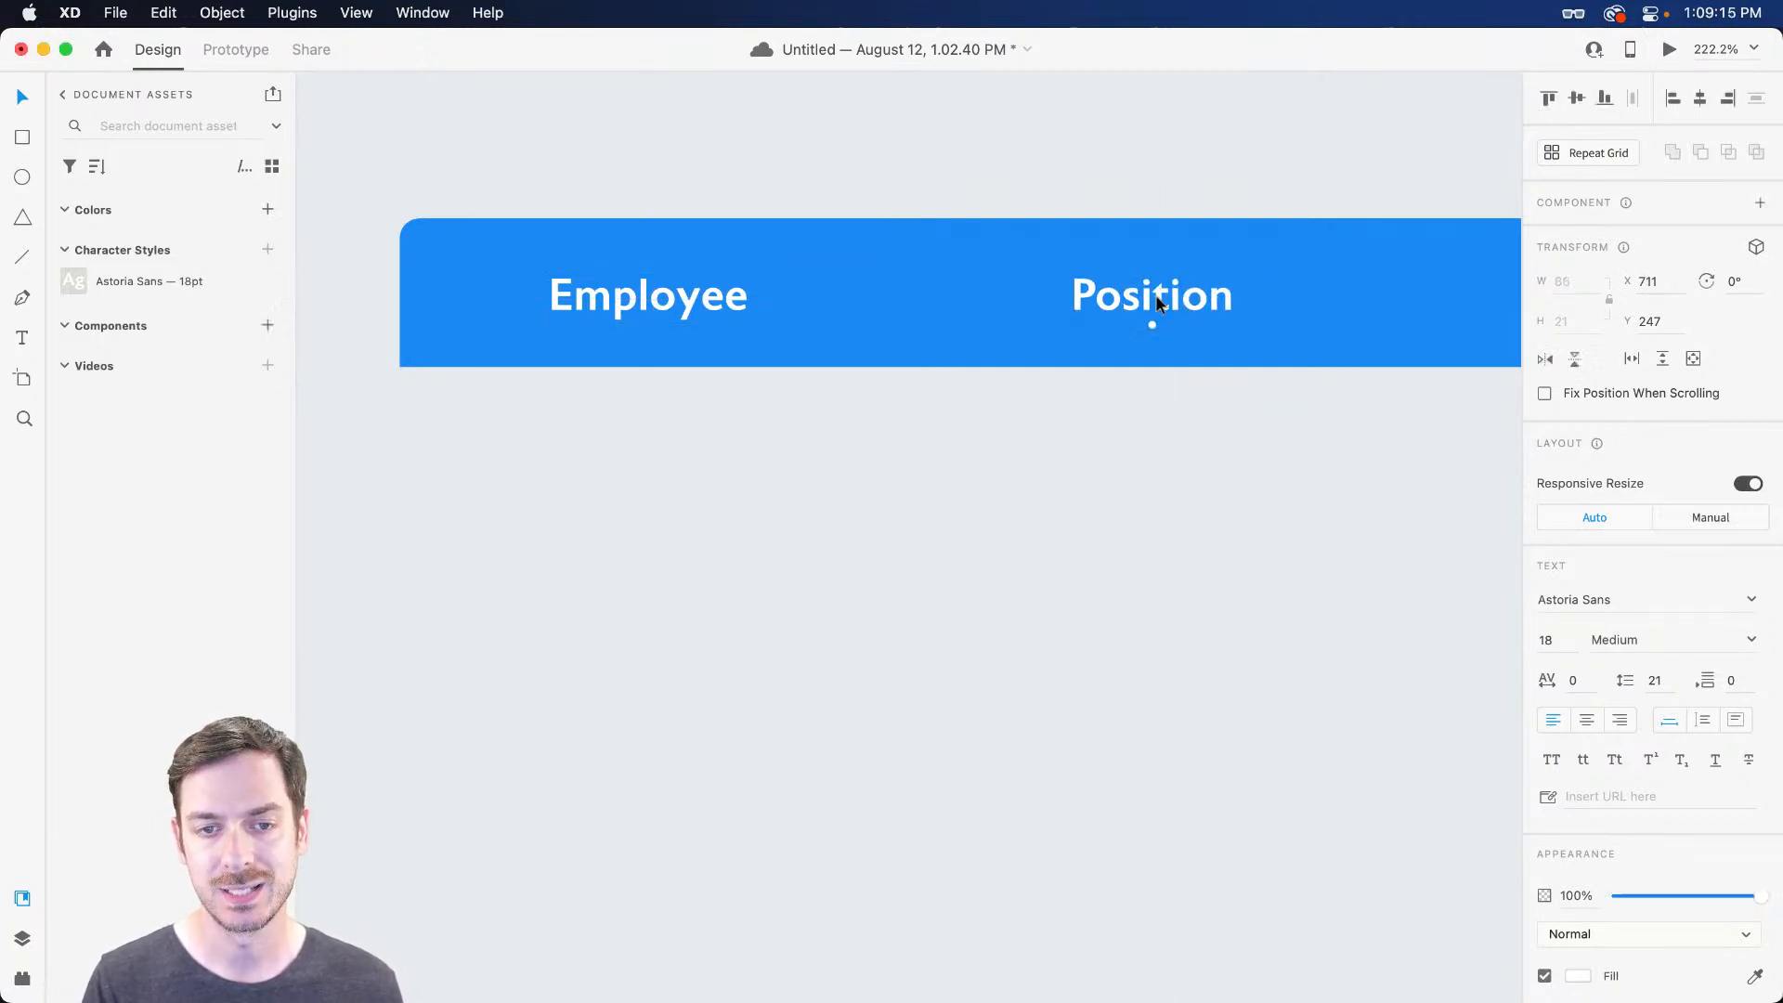
Add 'Location' and 'Favorite Typeface' headings from copies of the label
{"action": "scroll", "coordinate": [827, 295], "scroll_direction": "right", "scroll_amount": 6}
{"action": "left_click_drag", "start_coordinate": [521, 295], "coordinate": [1249, 295]}
{"action": "double_click", "coordinate": [860, 277]}
{"action": "type", "text": "Location"}
{"action": "key", "text": "Escape"}
{"action": "double_click", "coordinate": [1246, 292]}
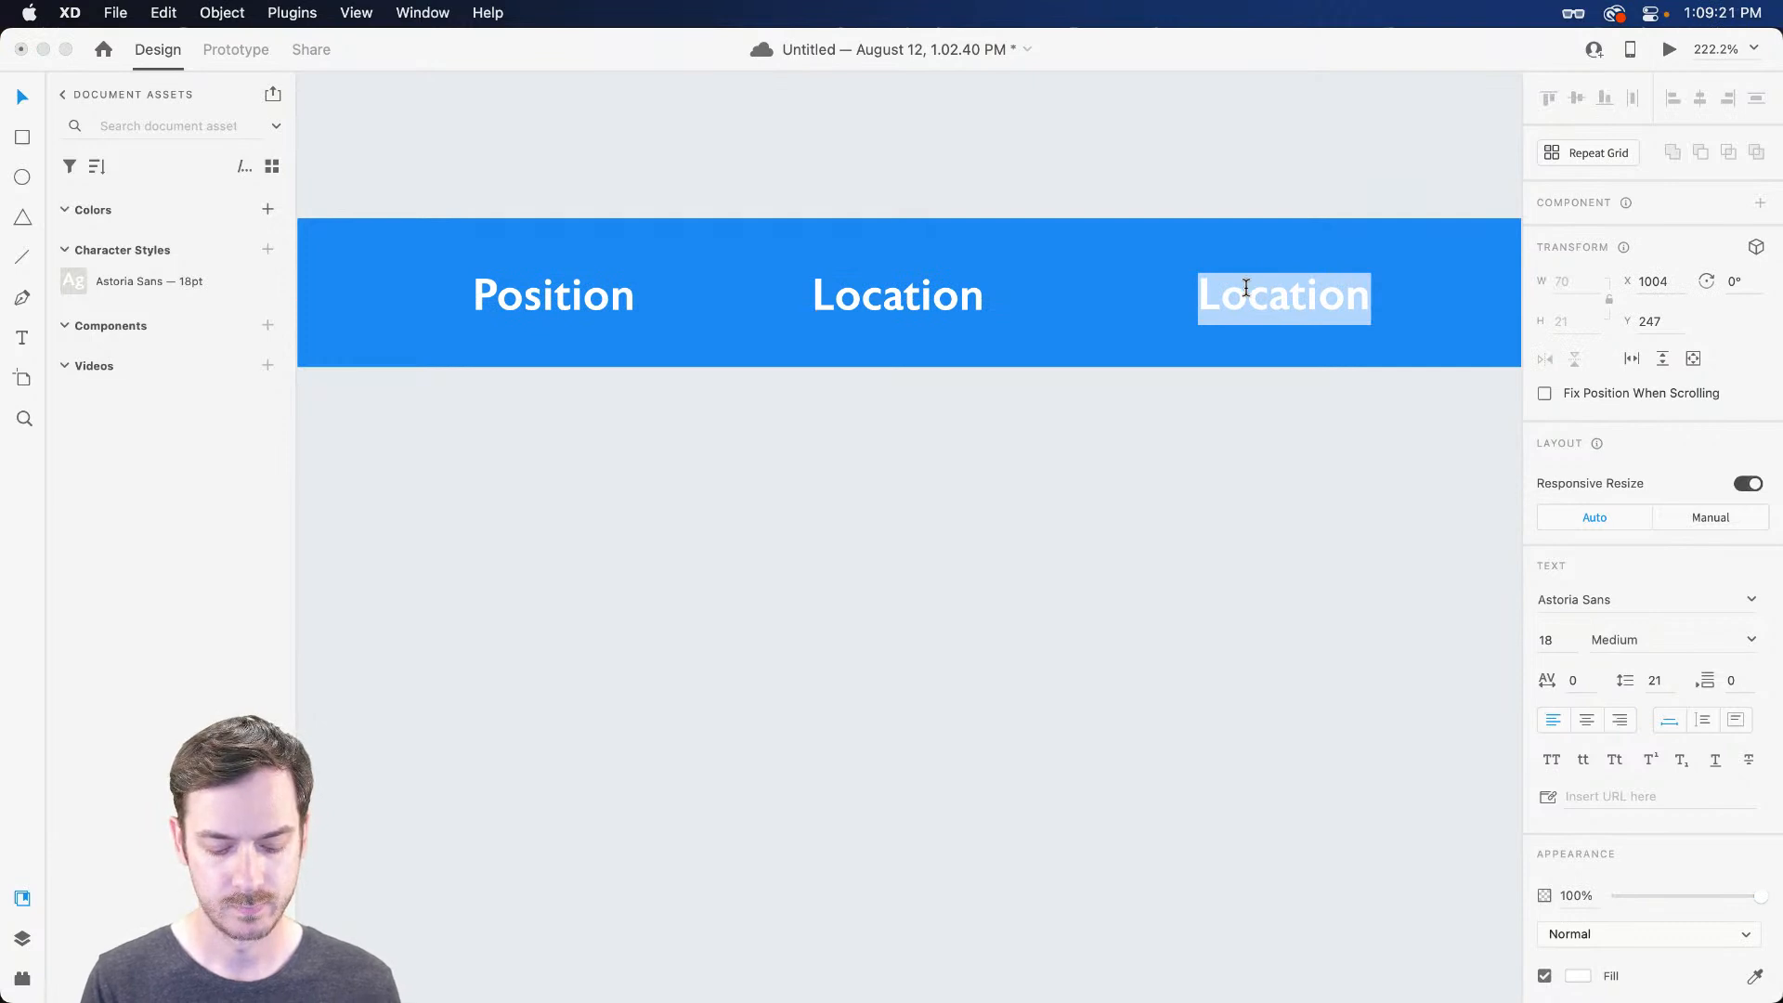
{"action": "type", "text": "Favorite Type"}
{"action": "type", "text": "face"}
Add an 'Actions' heading and move it toward the header's right end
{"action": "scroll", "coordinate": [1146, 318], "scroll_direction": "right", "scroll_amount": 10}
{"action": "left_click_drag", "start_coordinate": [726, 293], "coordinate": [1154, 281], "text": "alt"}
{"action": "double_click", "coordinate": [1154, 280]}
{"action": "type", "text": "Actiuons"}
{"action": "key", "text": "BackSpace"}
{"action": "key", "text": "BackSpace"}
{"action": "key", "text": "BackSpace"}
{"action": "key", "text": "BackSpace"}
{"action": "type", "text": "ons"}
{"action": "key", "text": "Escape"}
{"action": "scroll", "coordinate": [1154, 279], "scroll_direction": "right", "scroll_amount": 5}
{"action": "left_click_drag", "start_coordinate": [706, 295], "coordinate": [1116, 293]}
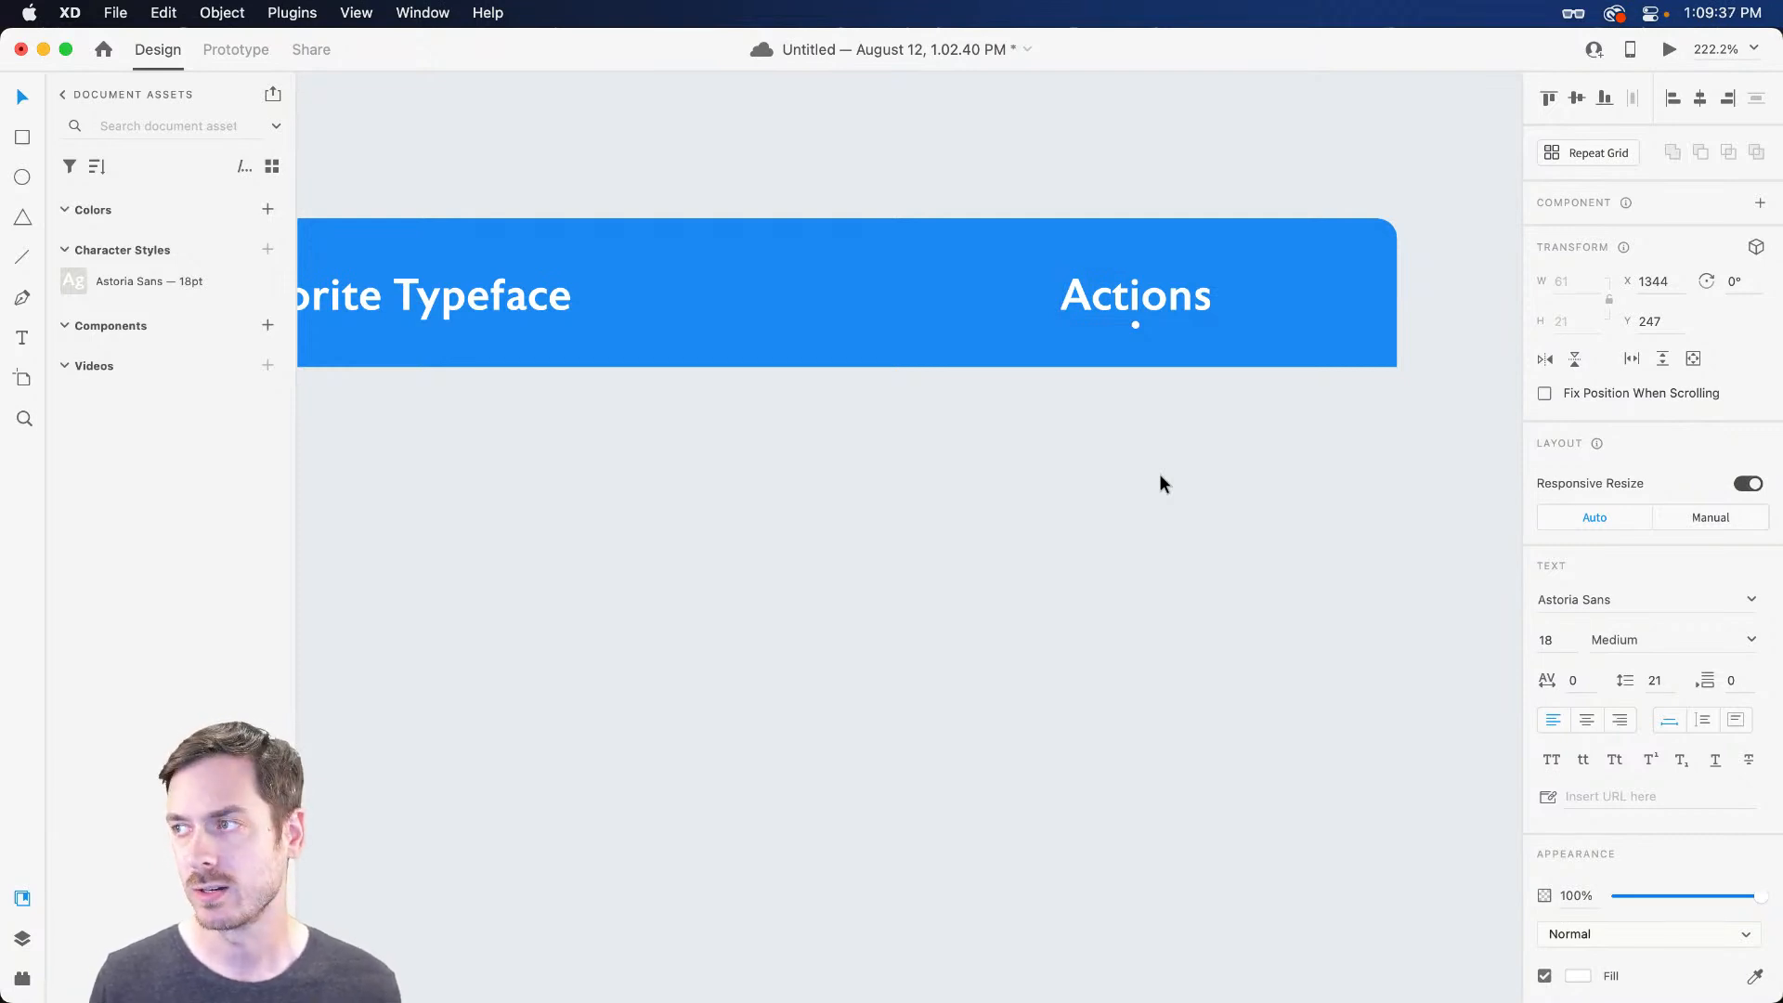
Bring the whole header bar into view and select the Employee label
{"action": "scroll", "coordinate": [1152, 492], "scroll_direction": "left", "scroll_amount": 10}
{"action": "scroll", "coordinate": [1138, 509], "scroll_direction": "down", "scroll_amount": 5}
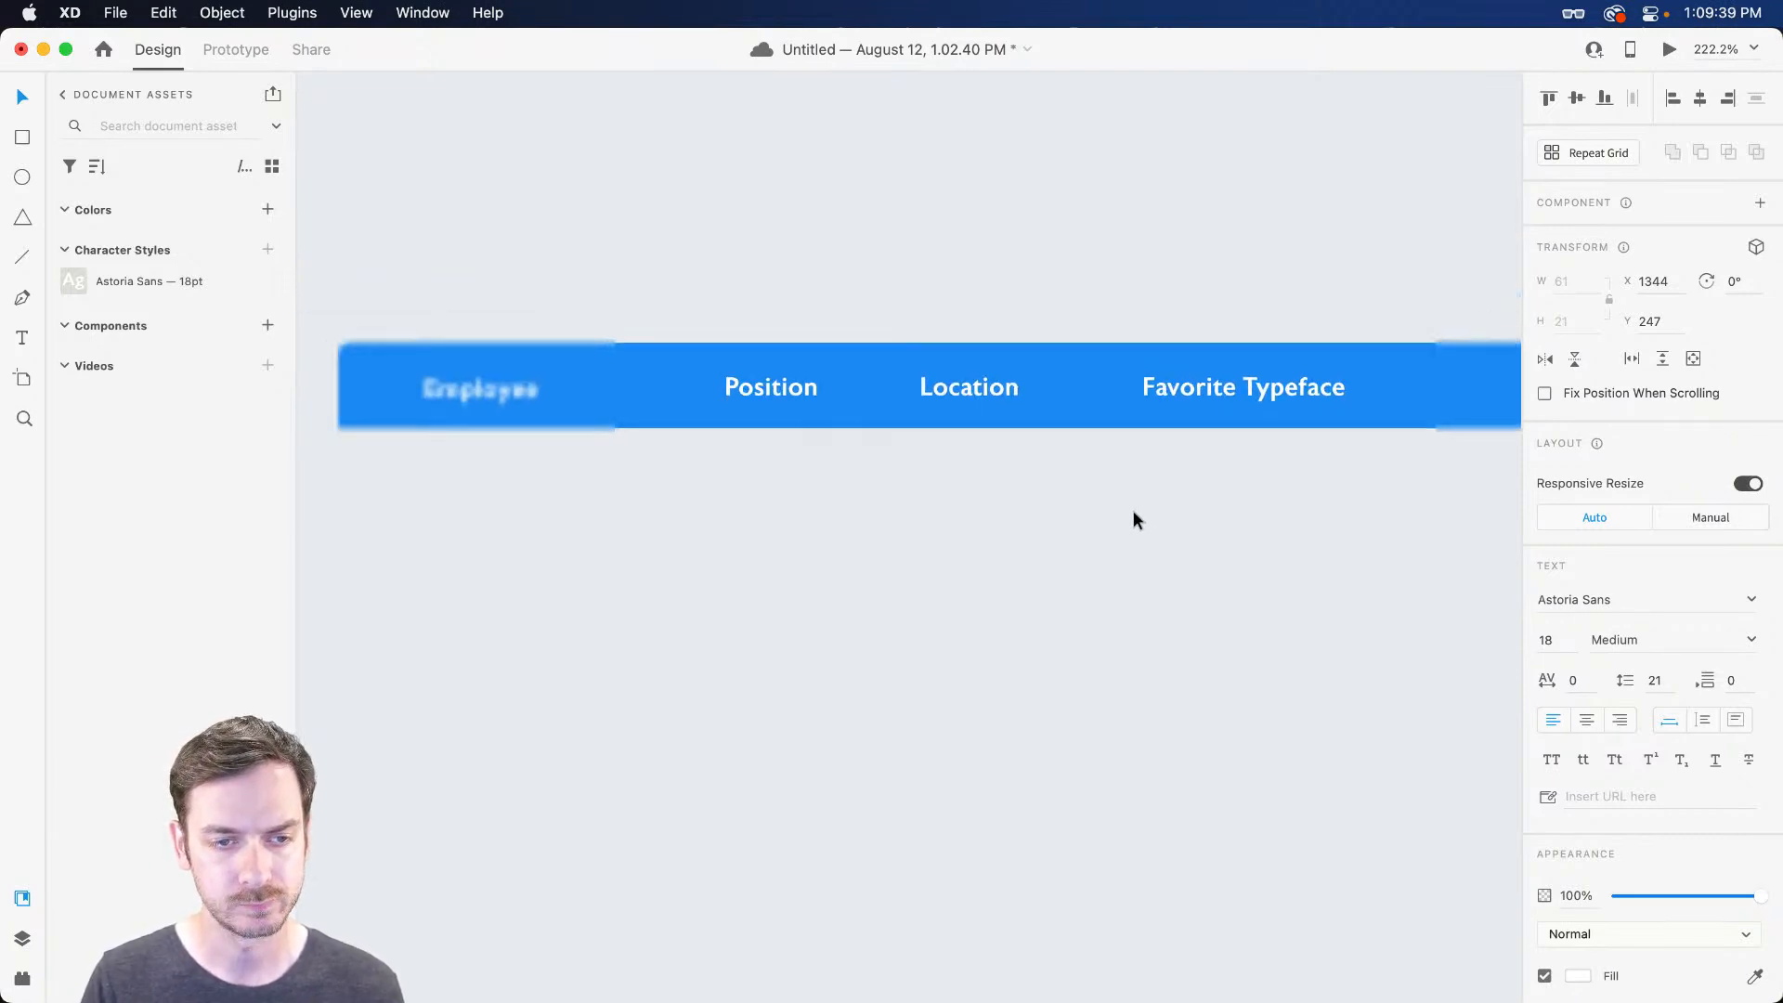
{"action": "scroll", "coordinate": [1120, 506], "scroll_direction": "down", "scroll_amount": 2}
{"action": "left_click_drag", "start_coordinate": [1213, 537], "coordinate": [1069, 383]}
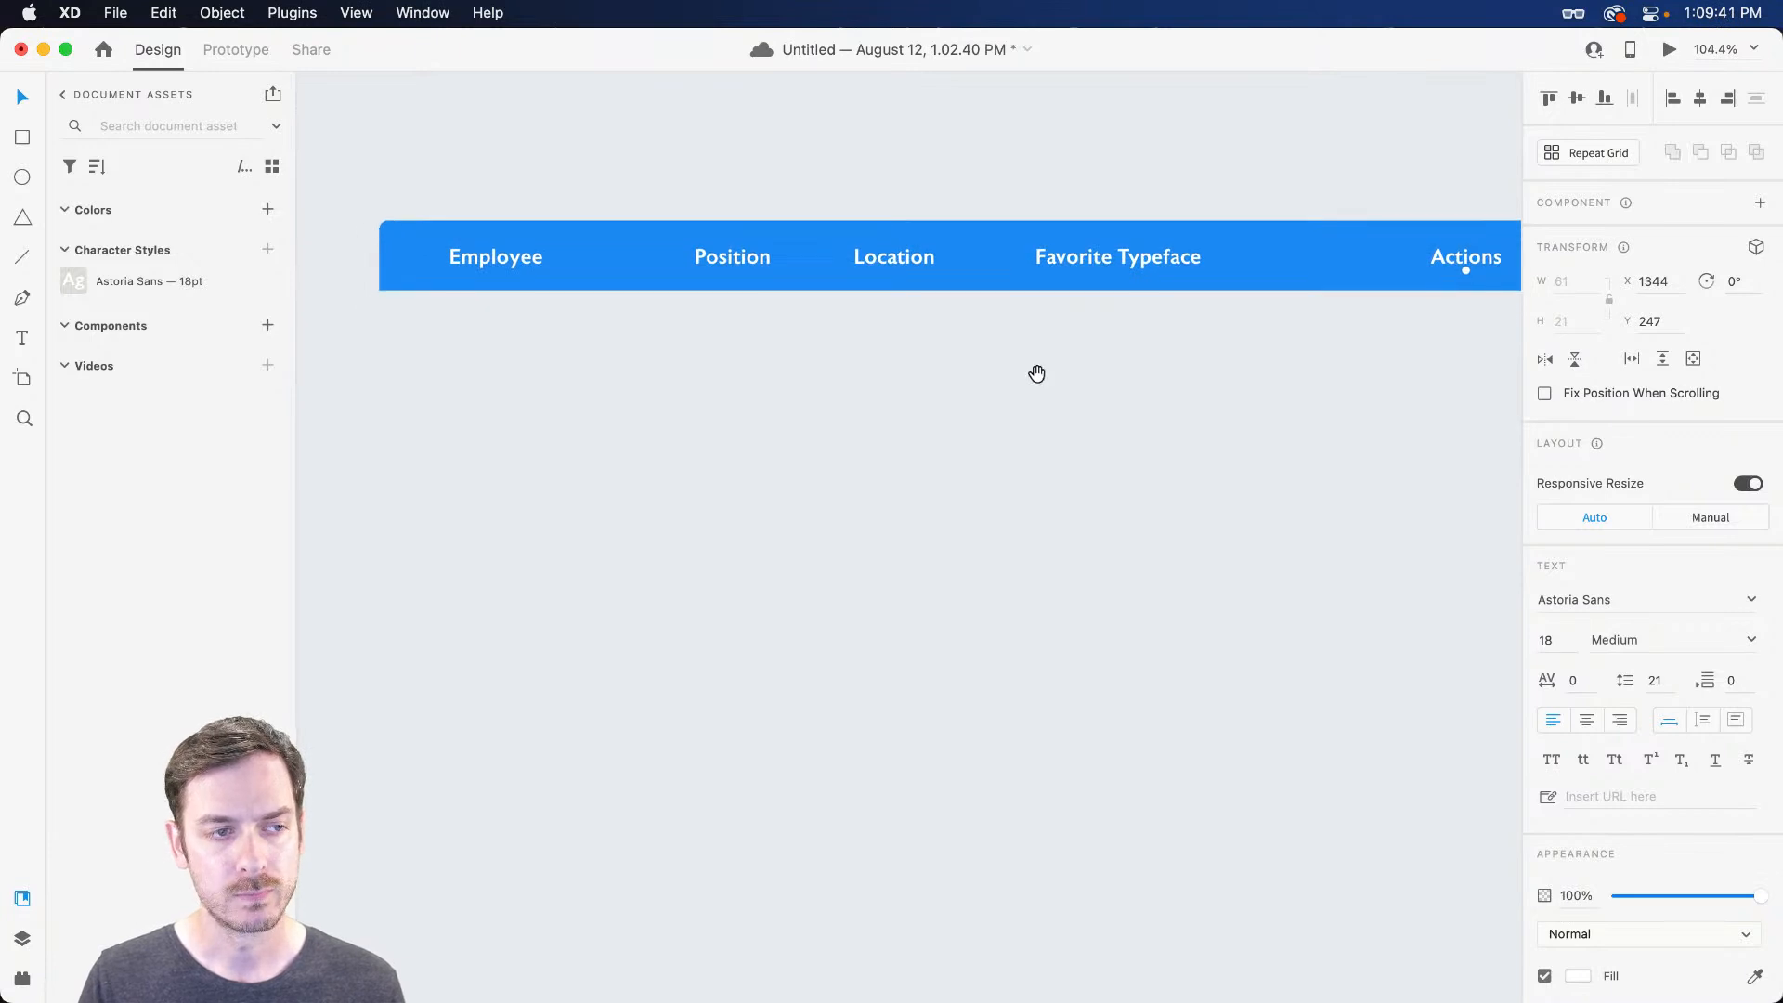
{"action": "left_click", "coordinate": [474, 255]}
{"action": "scroll", "coordinate": [376, 251], "scroll_direction": "up", "scroll_amount": 5}
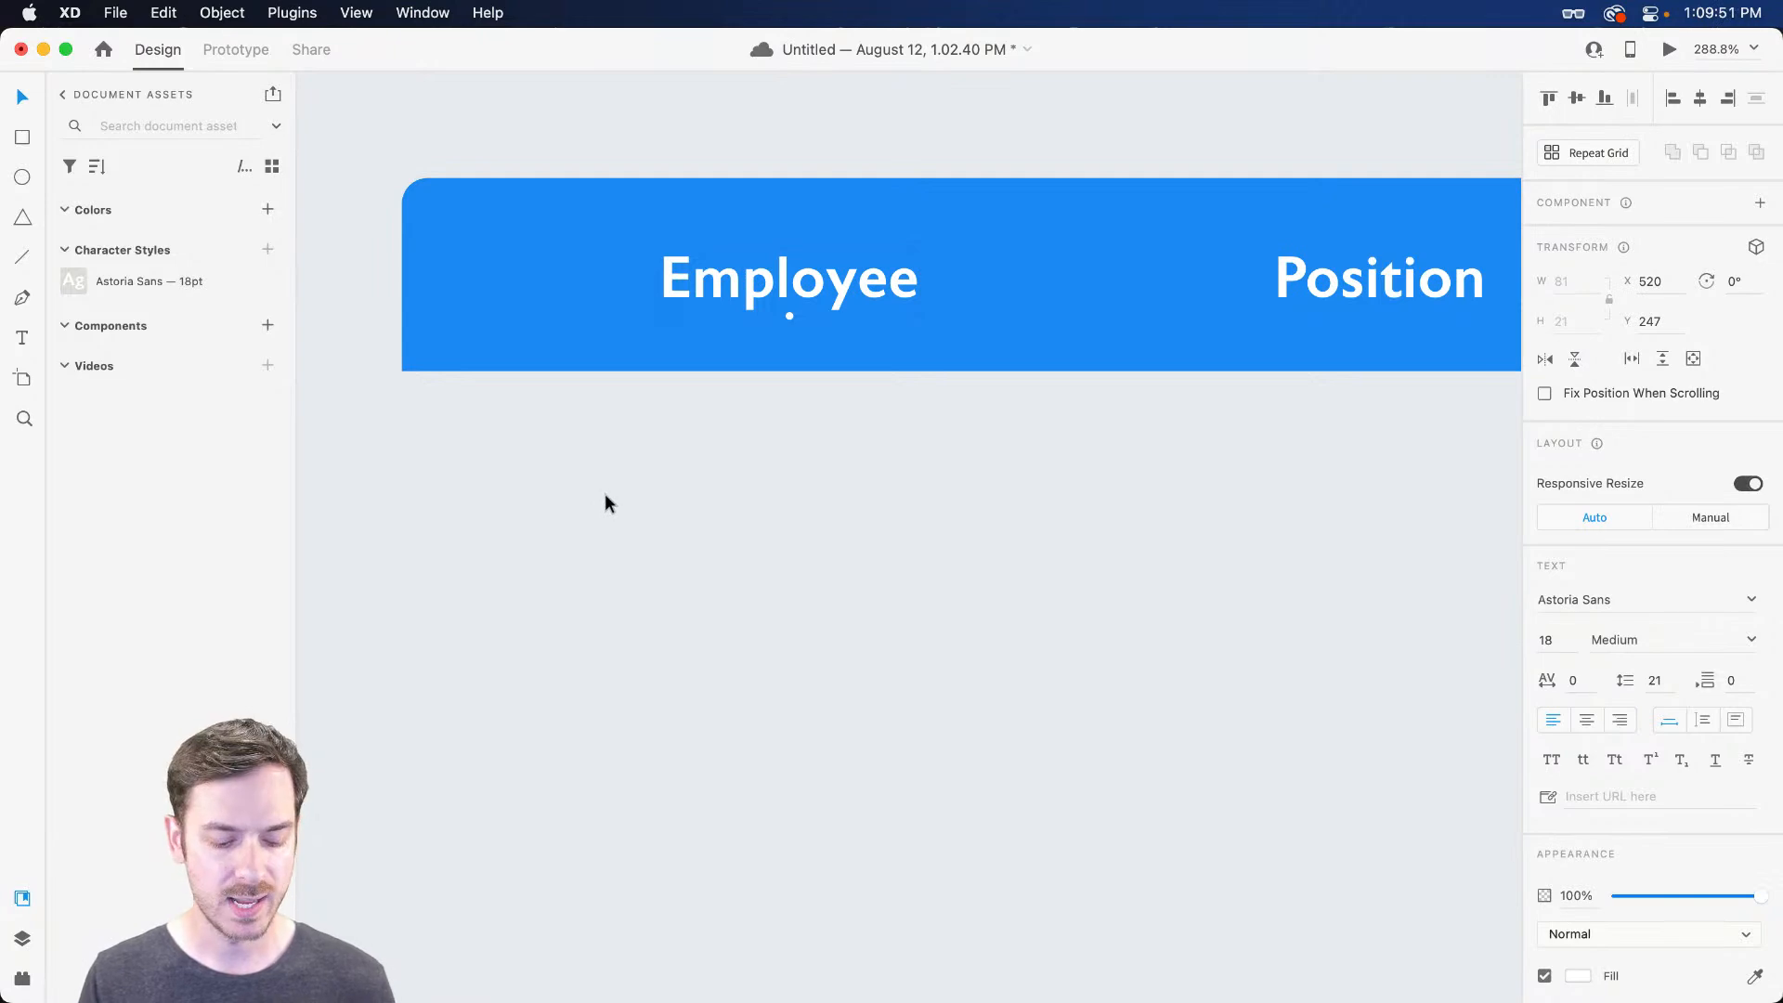
{"action": "key", "text": "super+Tab"}
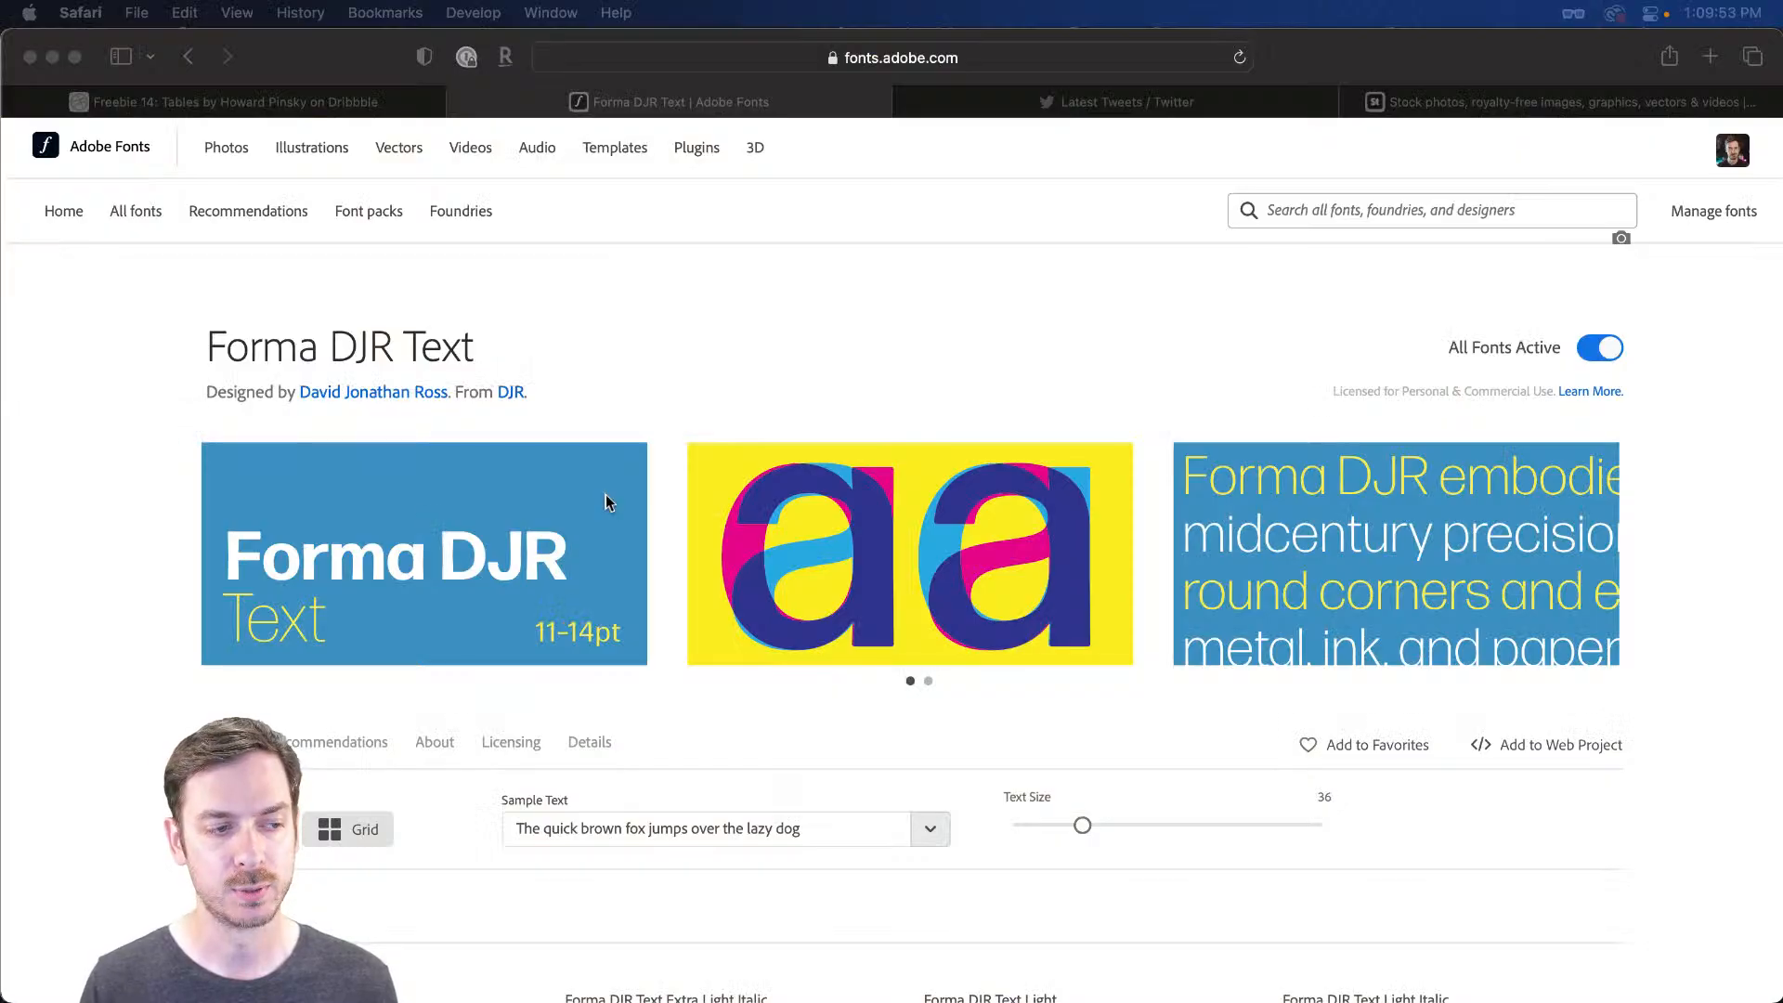
{"action": "left_click", "coordinate": [277, 109]}
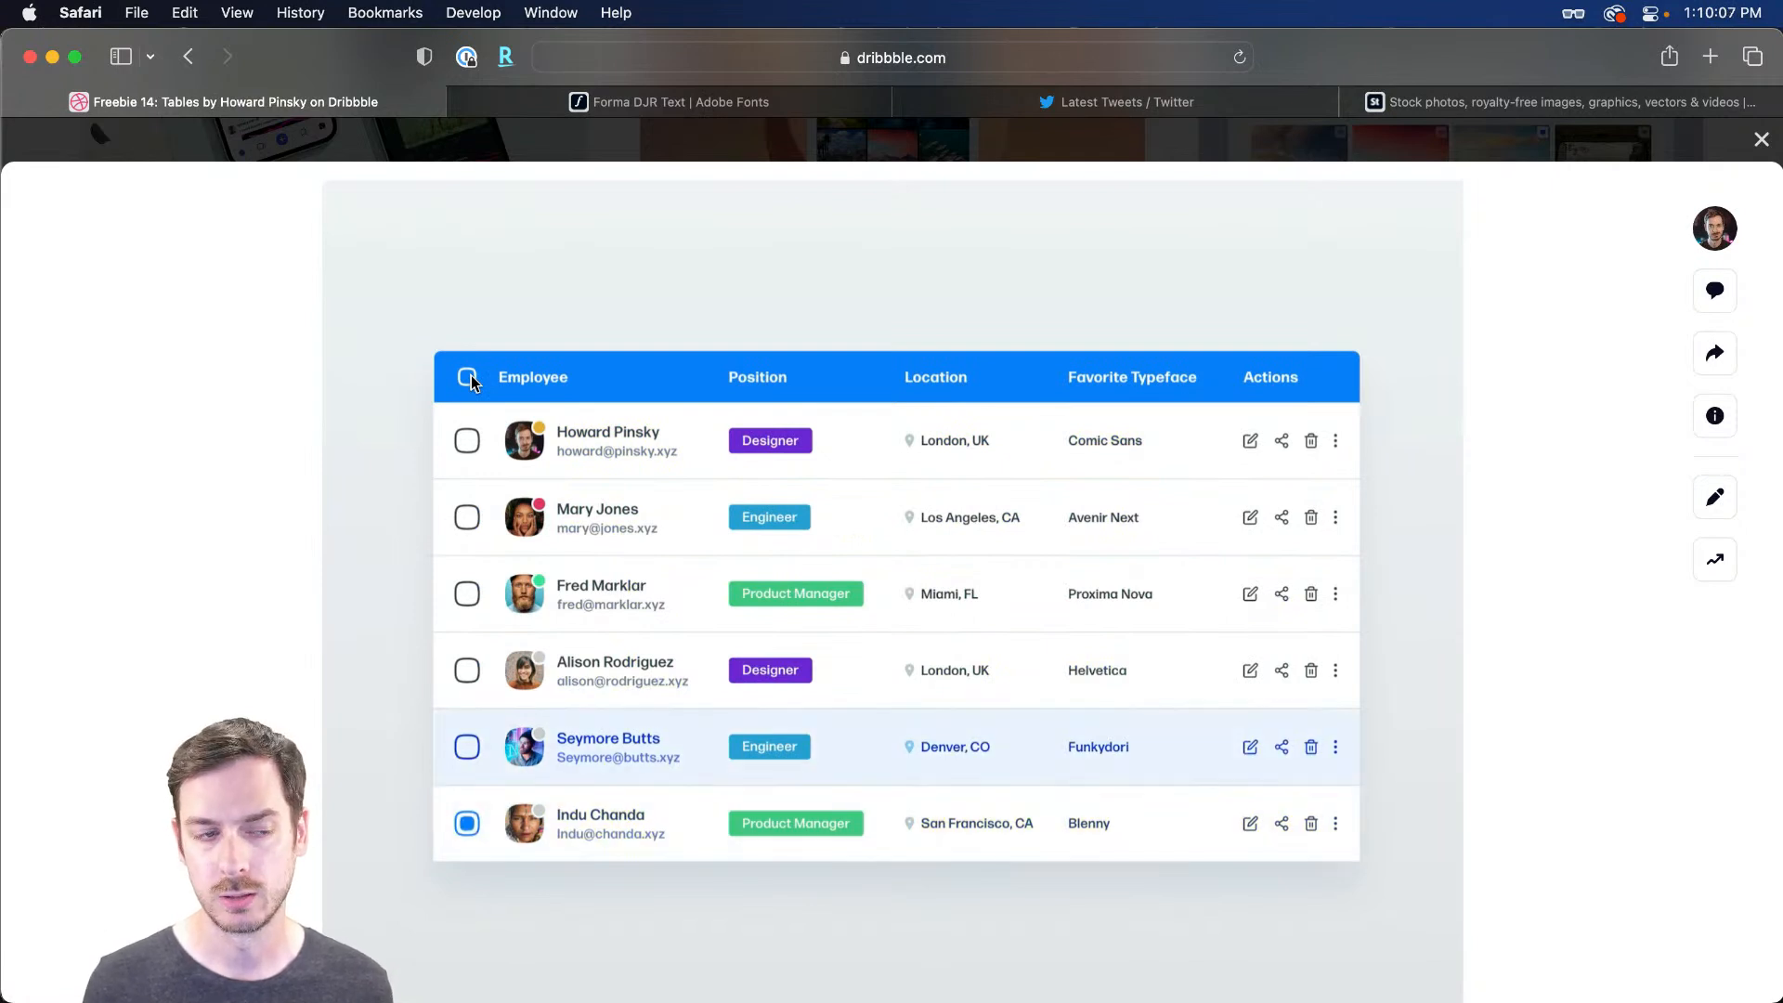
{"action": "key", "text": "super+Tab"}
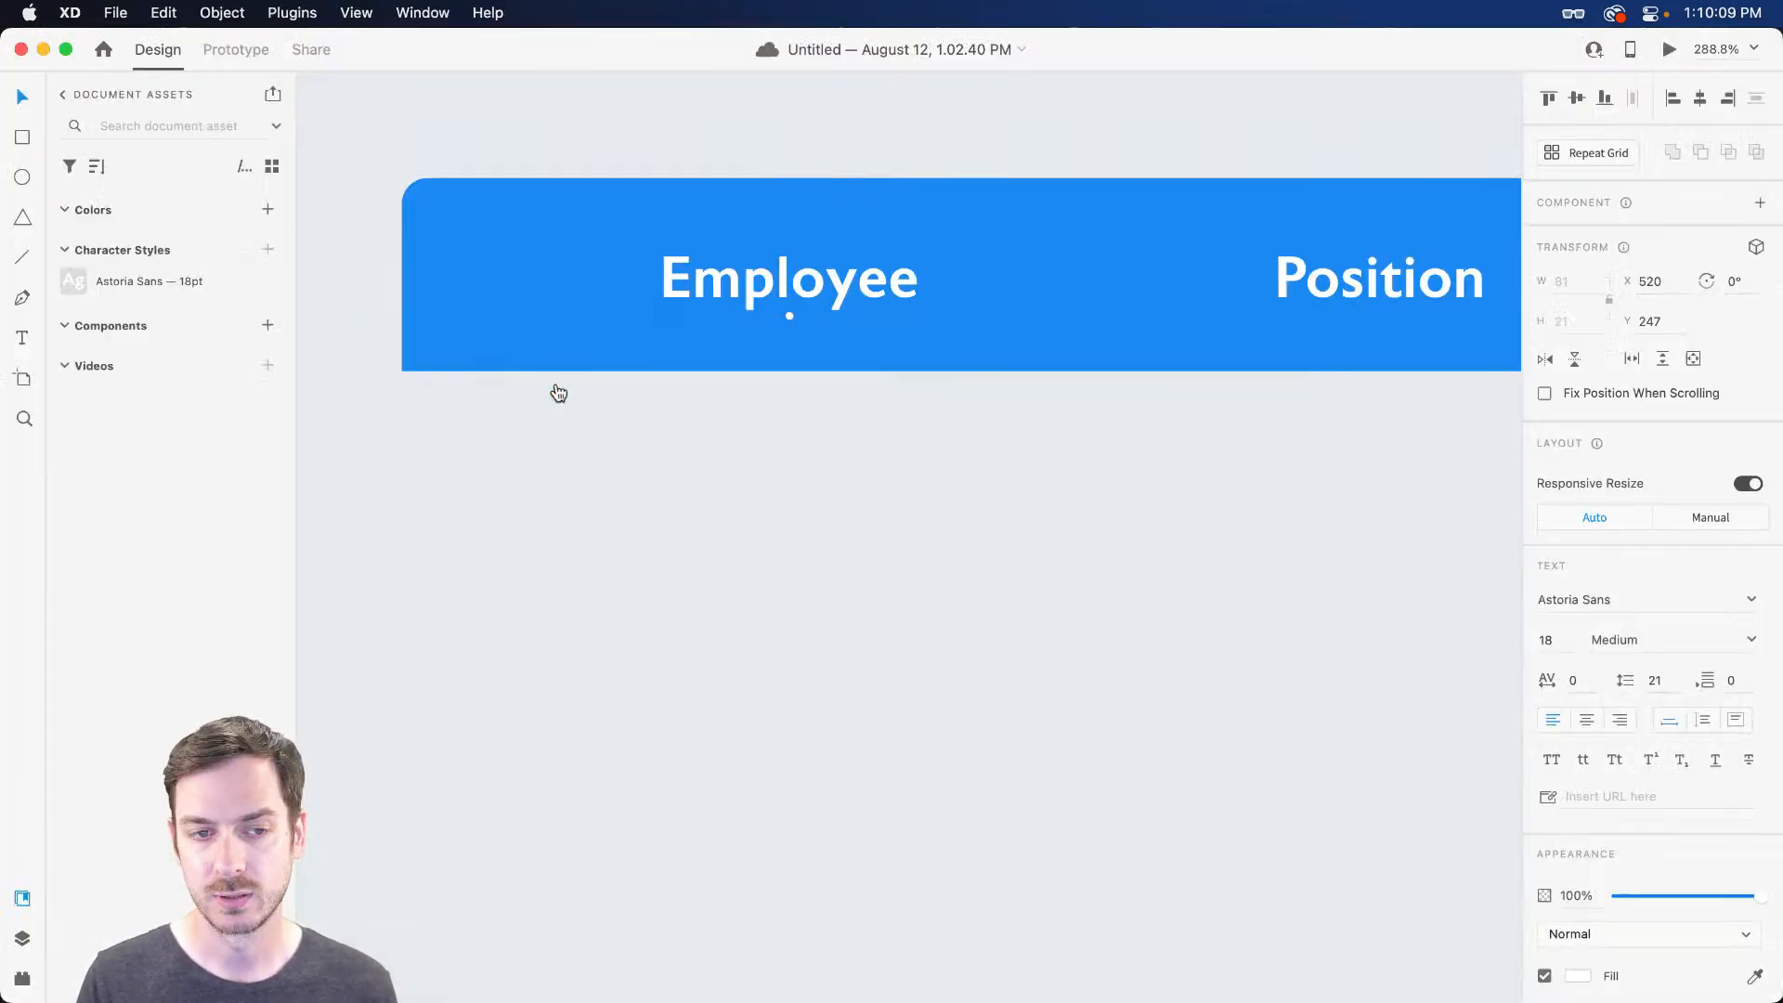
Draw a circle at the header's left end, aligned vertically with Employee
{"action": "scroll", "coordinate": [459, 236], "scroll_direction": "up", "scroll_amount": 2}
{"action": "key", "text": "e"}
{"action": "left_click_drag", "start_coordinate": [466, 223], "coordinate": [577, 331]}
{"action": "left_click_drag", "start_coordinate": [542, 271], "coordinate": [542, 284]}
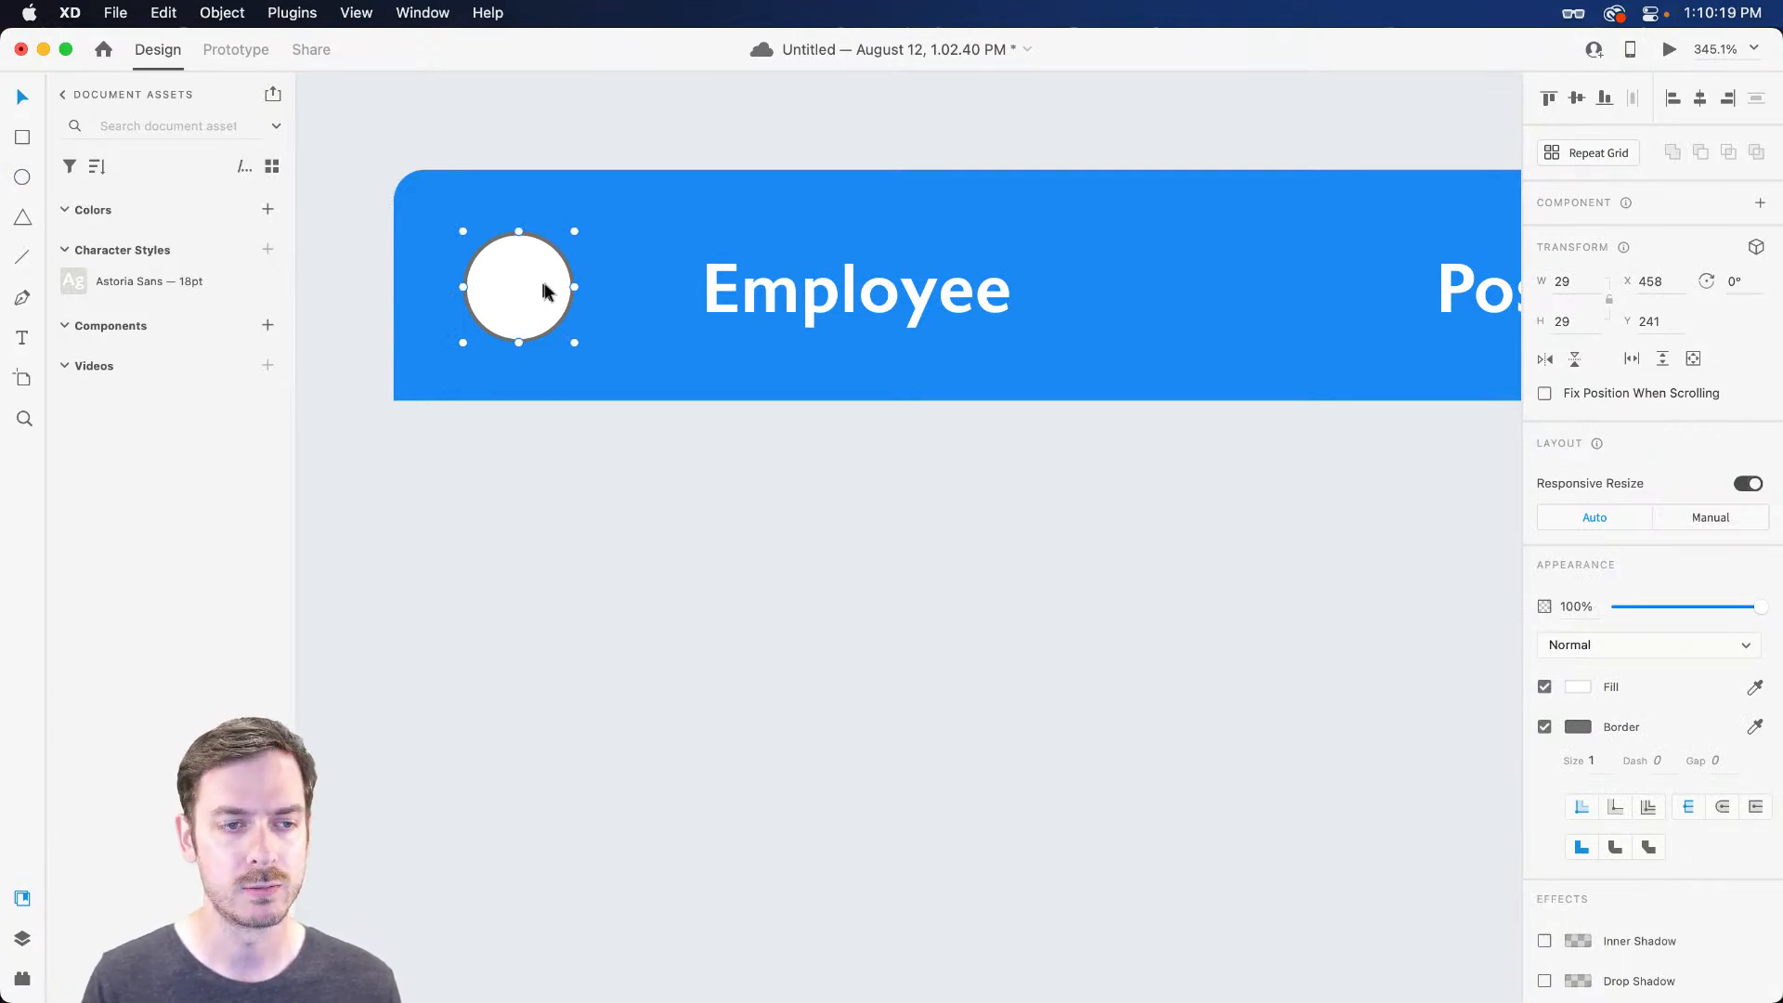
{"action": "left_click", "coordinate": [848, 293], "text": "shift"}
{"action": "left_click_drag", "start_coordinate": [848, 293], "coordinate": [928, 280]}
{"action": "left_click", "coordinate": [877, 421]}
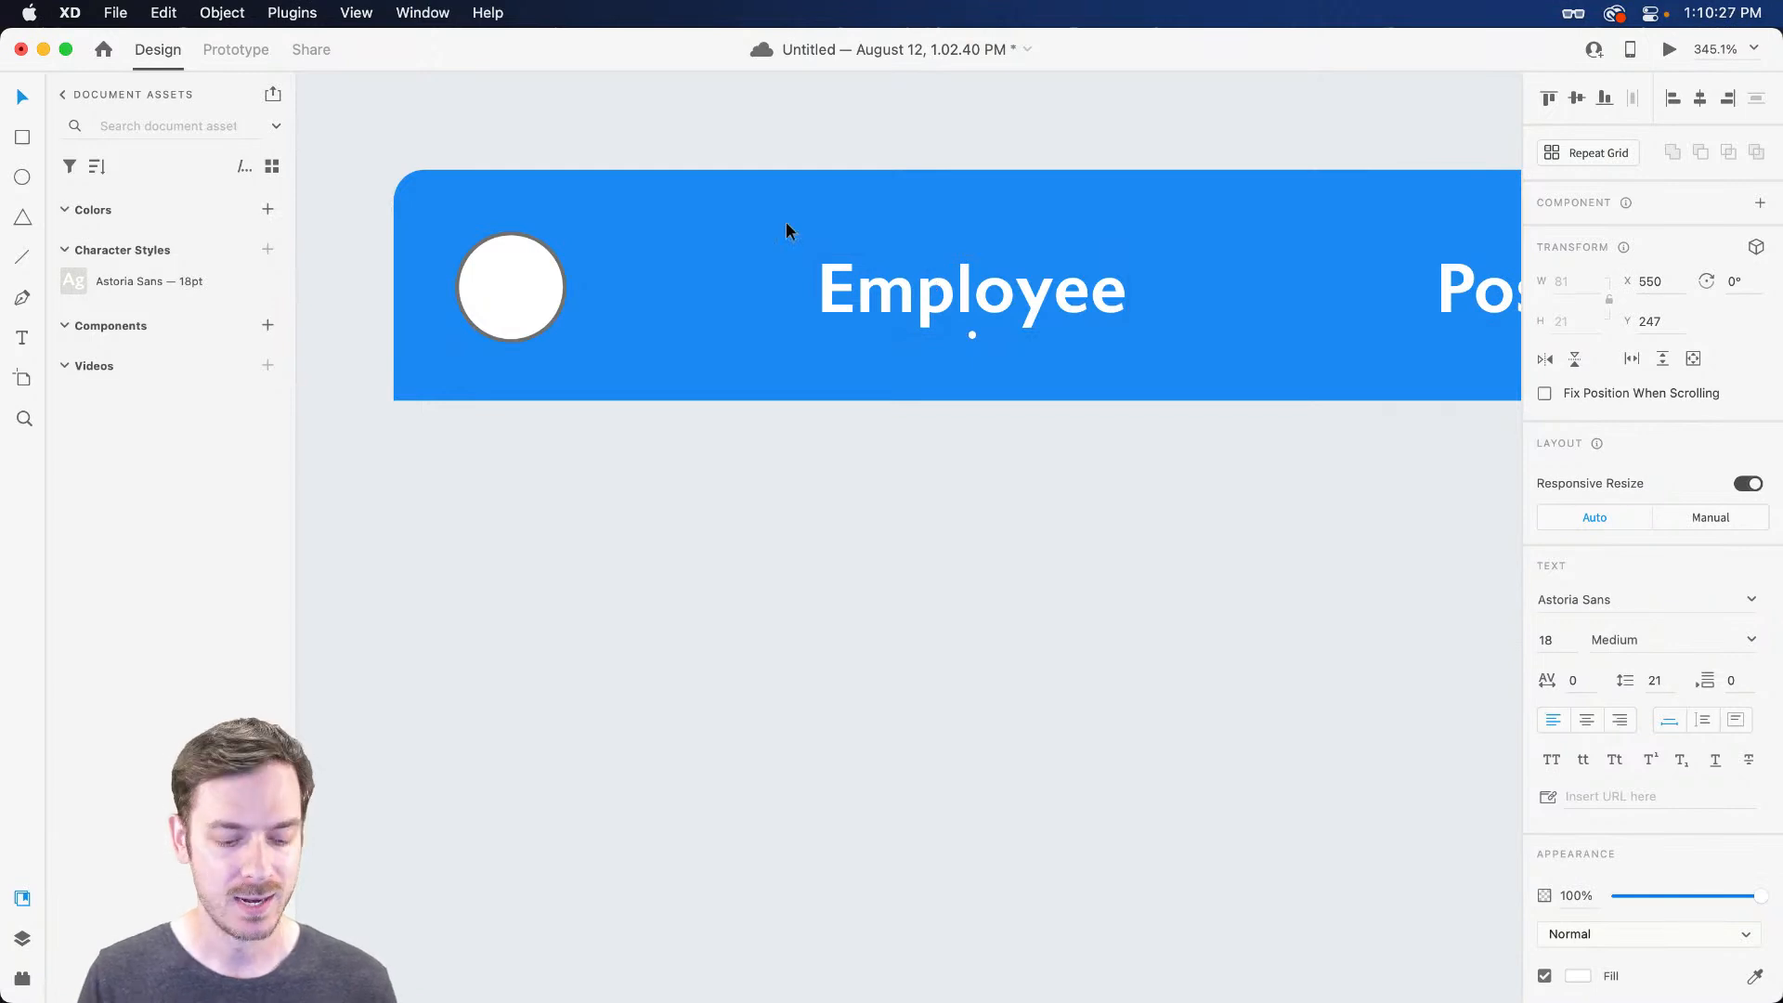
Draw a small rounded square beside the circle, then delete it
{"action": "key", "text": "r"}
{"action": "left_click_drag", "start_coordinate": [629, 232], "coordinate": [732, 335]}
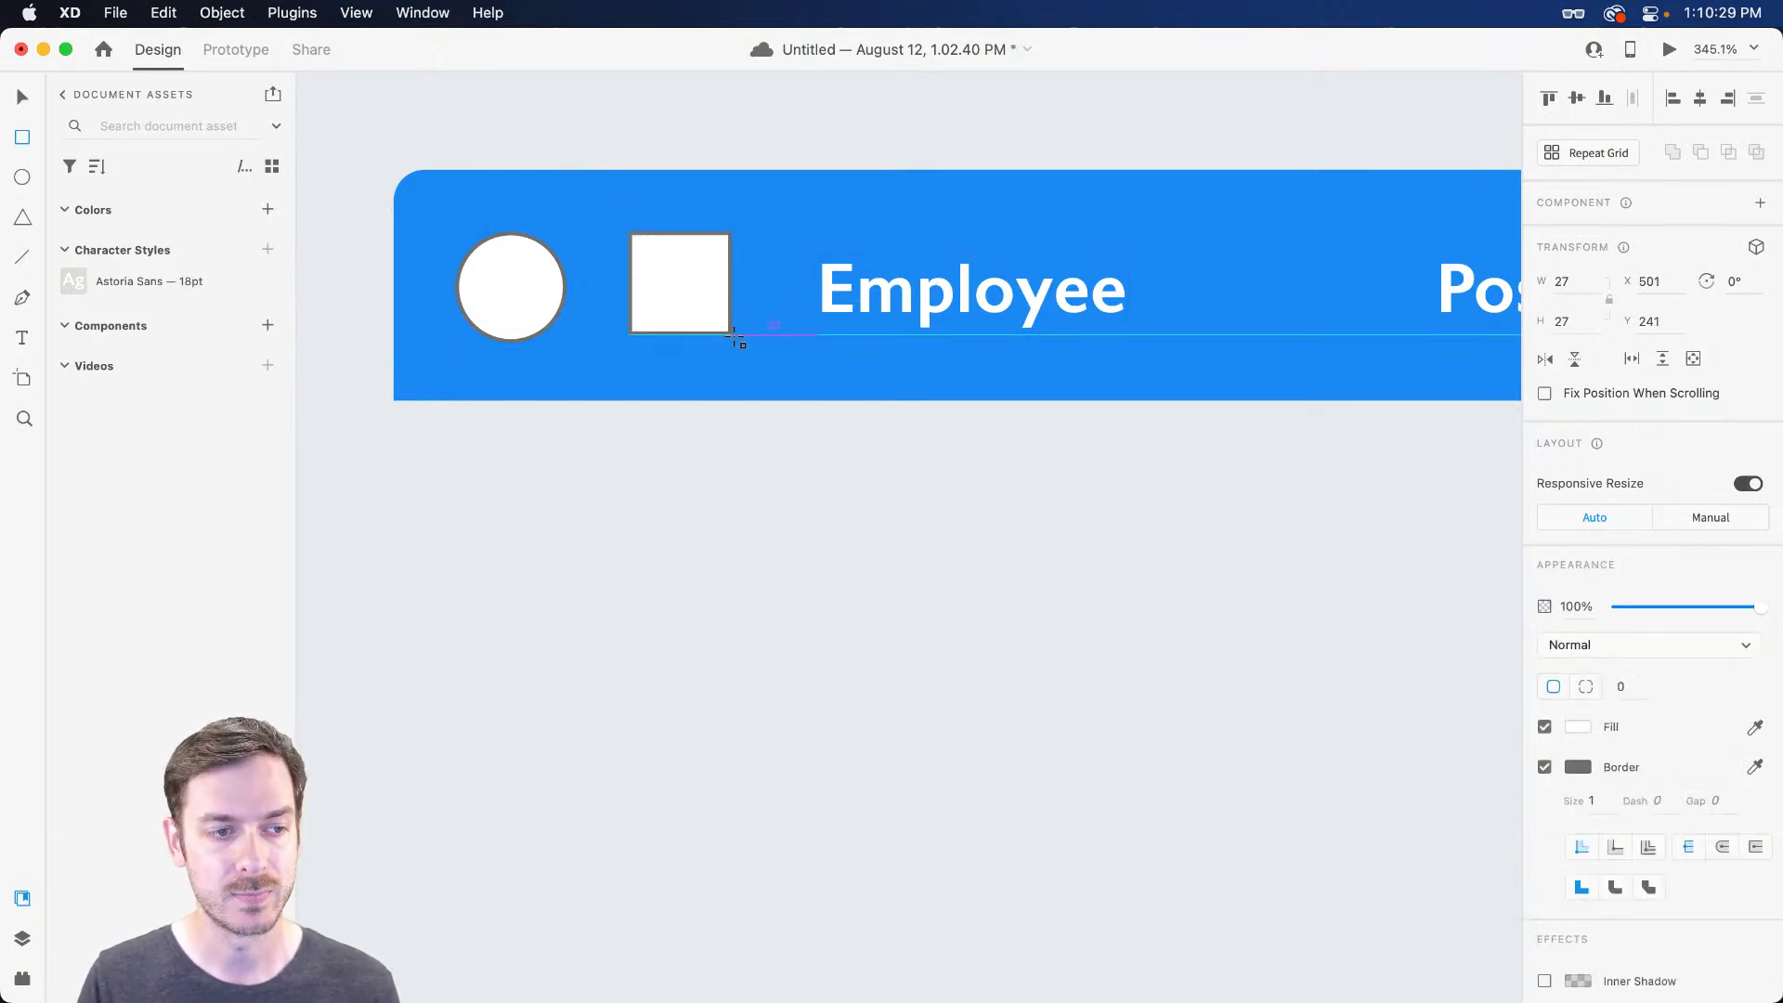
{"action": "left_click_drag", "start_coordinate": [716, 247], "coordinate": [708, 259]}
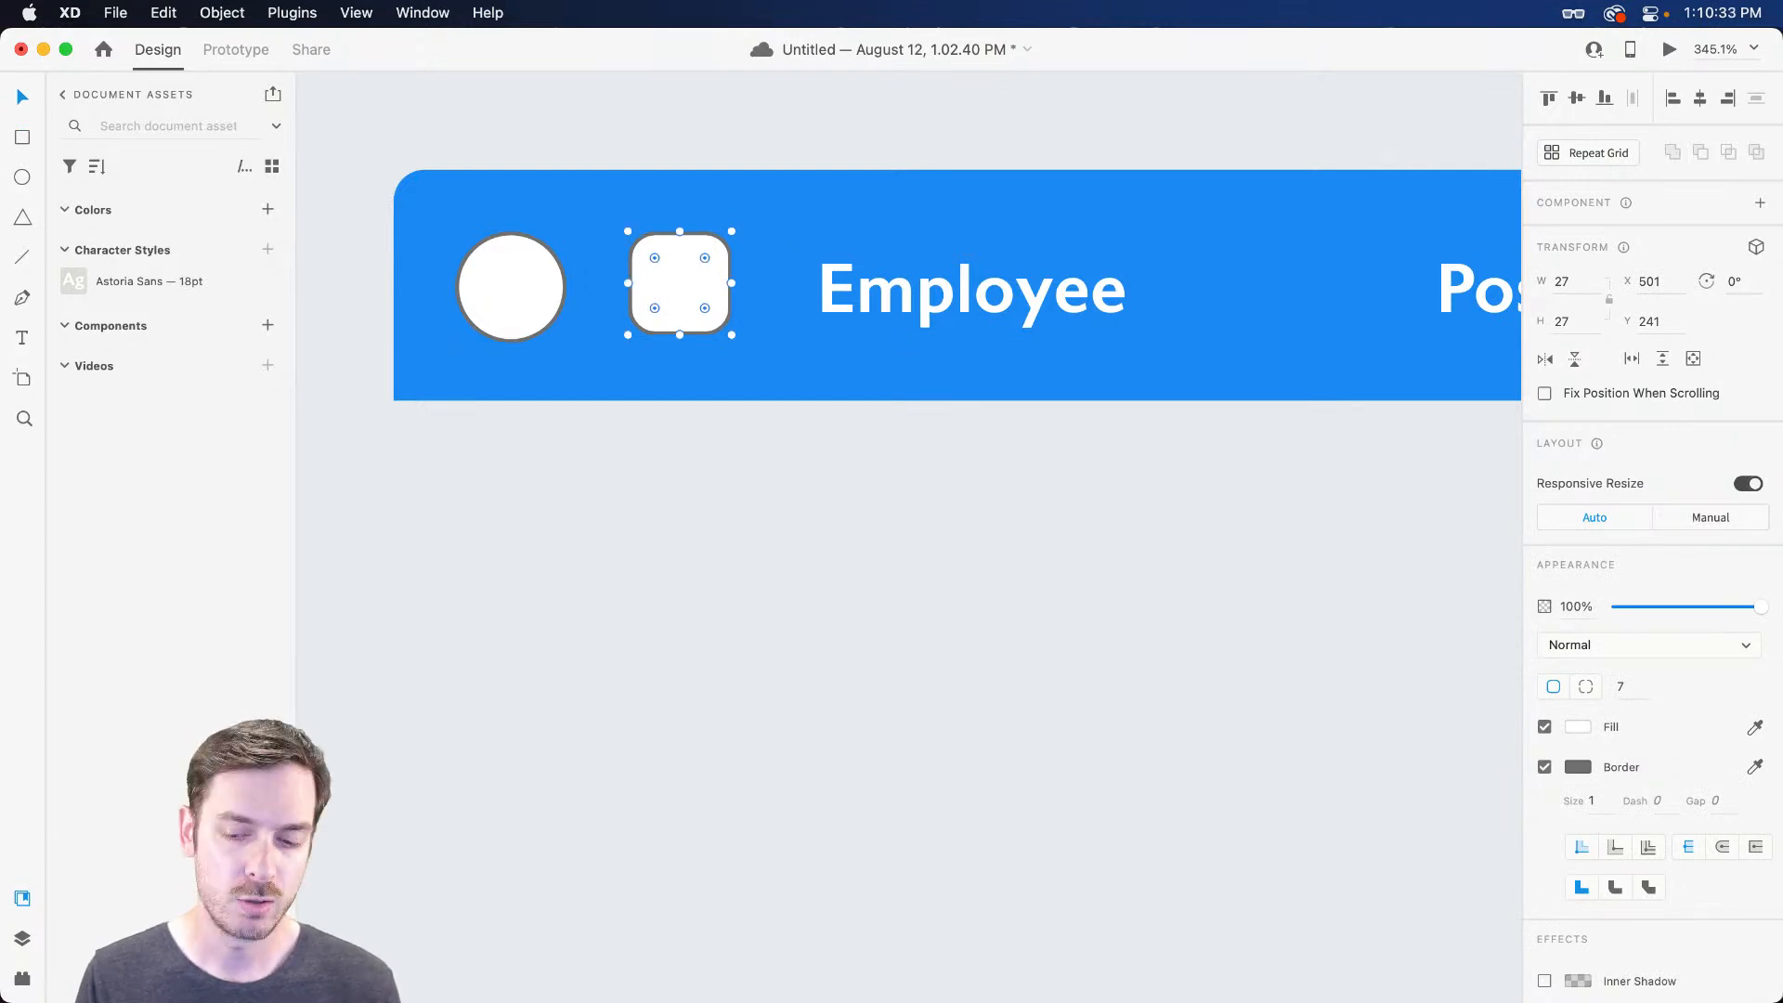
{"action": "key", "text": "BackSpace"}
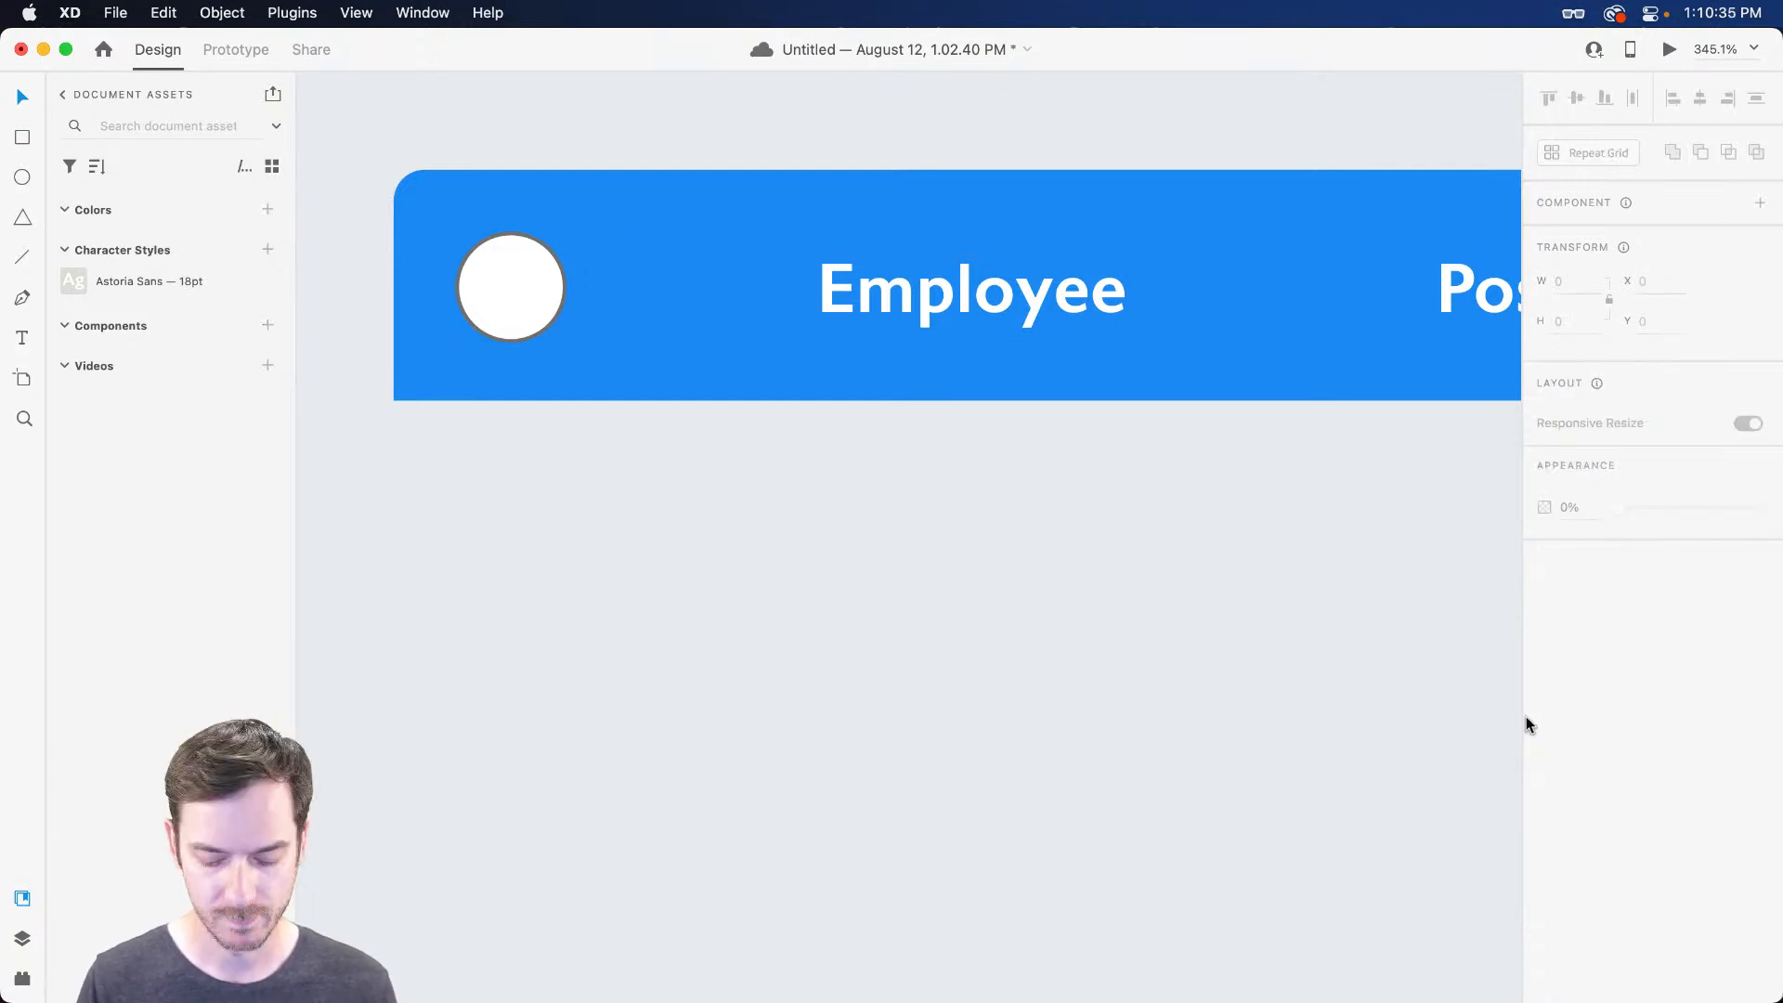
Turn the white circle into a rounded square with the Super Ellipse plugin
{"action": "left_click", "coordinate": [511, 269]}
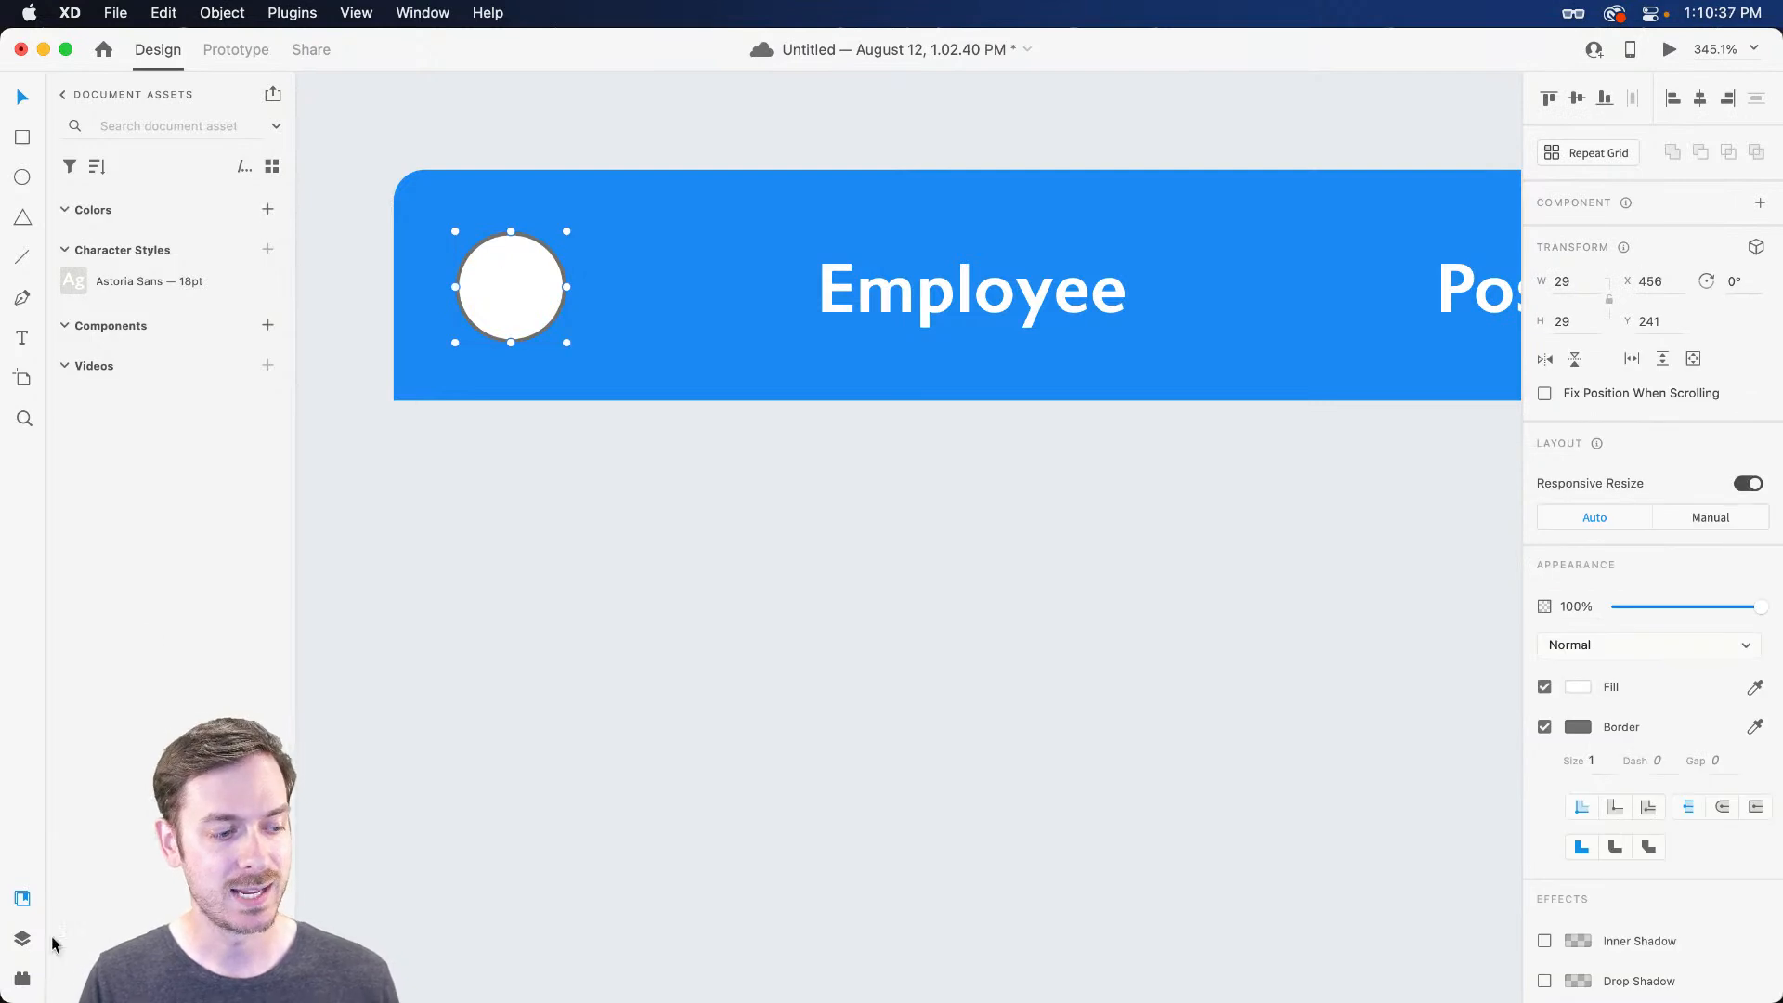
{"action": "left_click", "coordinate": [20, 978]}
{"action": "left_click", "coordinate": [58, 93]}
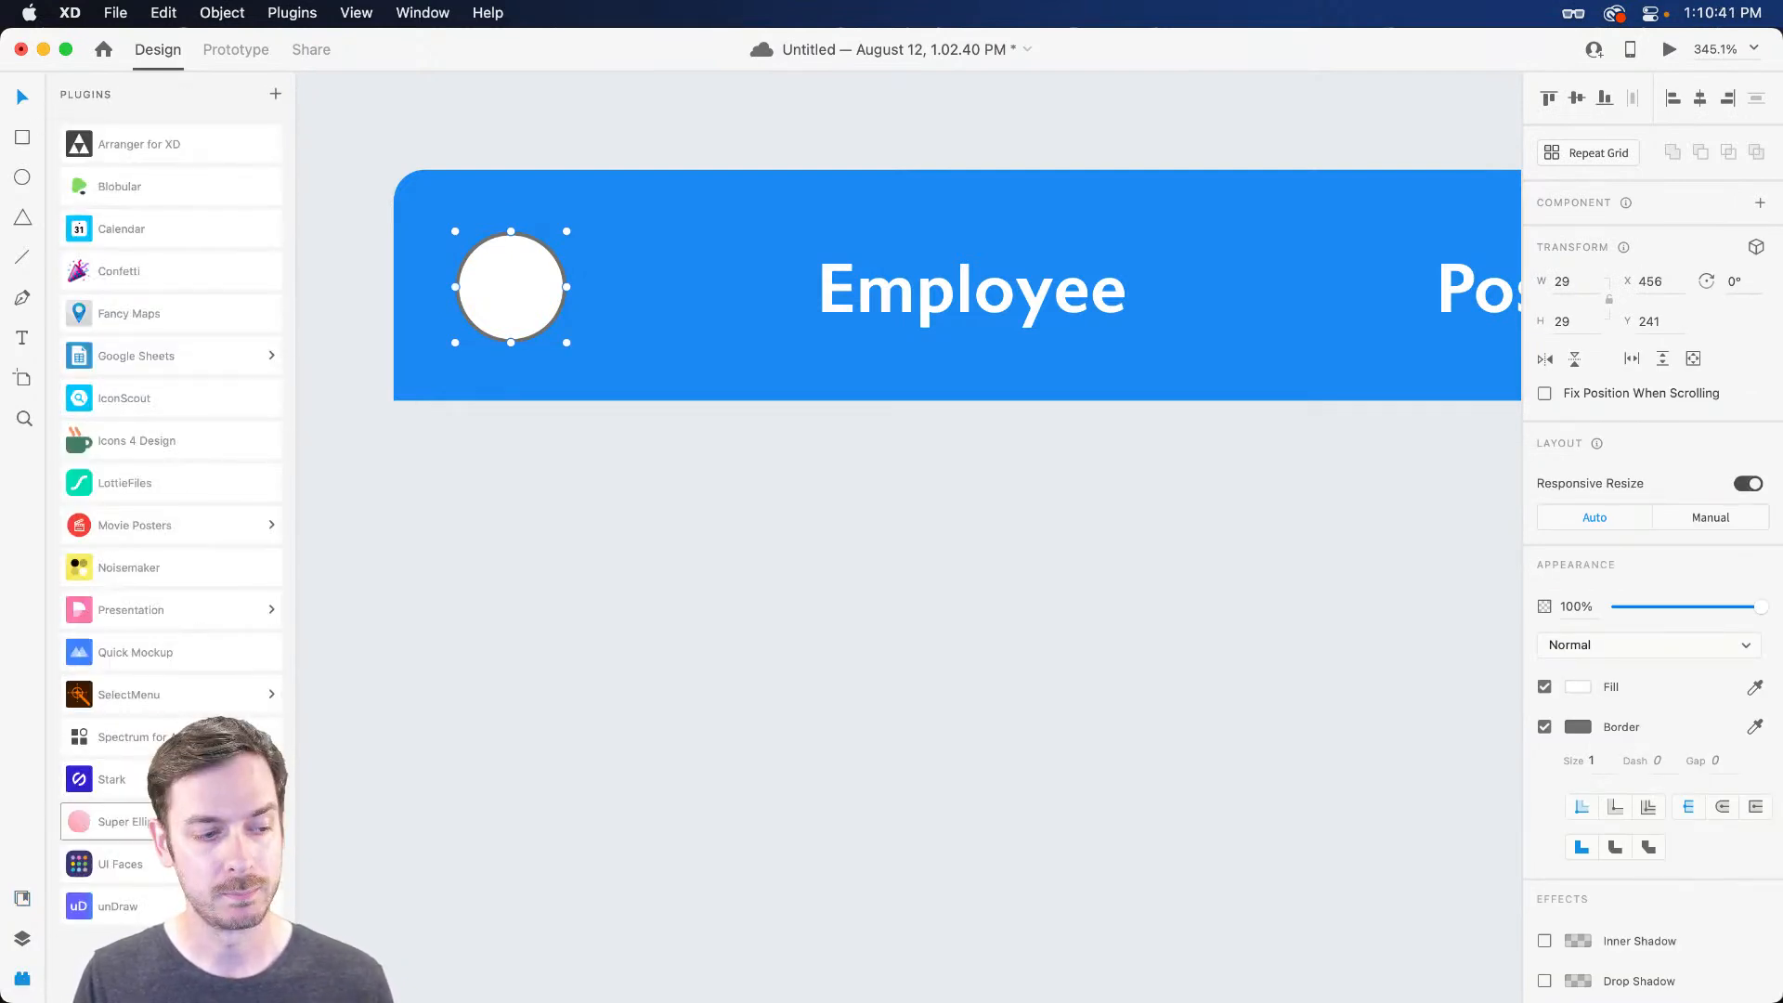
{"action": "left_click", "coordinate": [130, 821]}
{"action": "left_click_drag", "start_coordinate": [80, 243], "coordinate": [162, 243]}
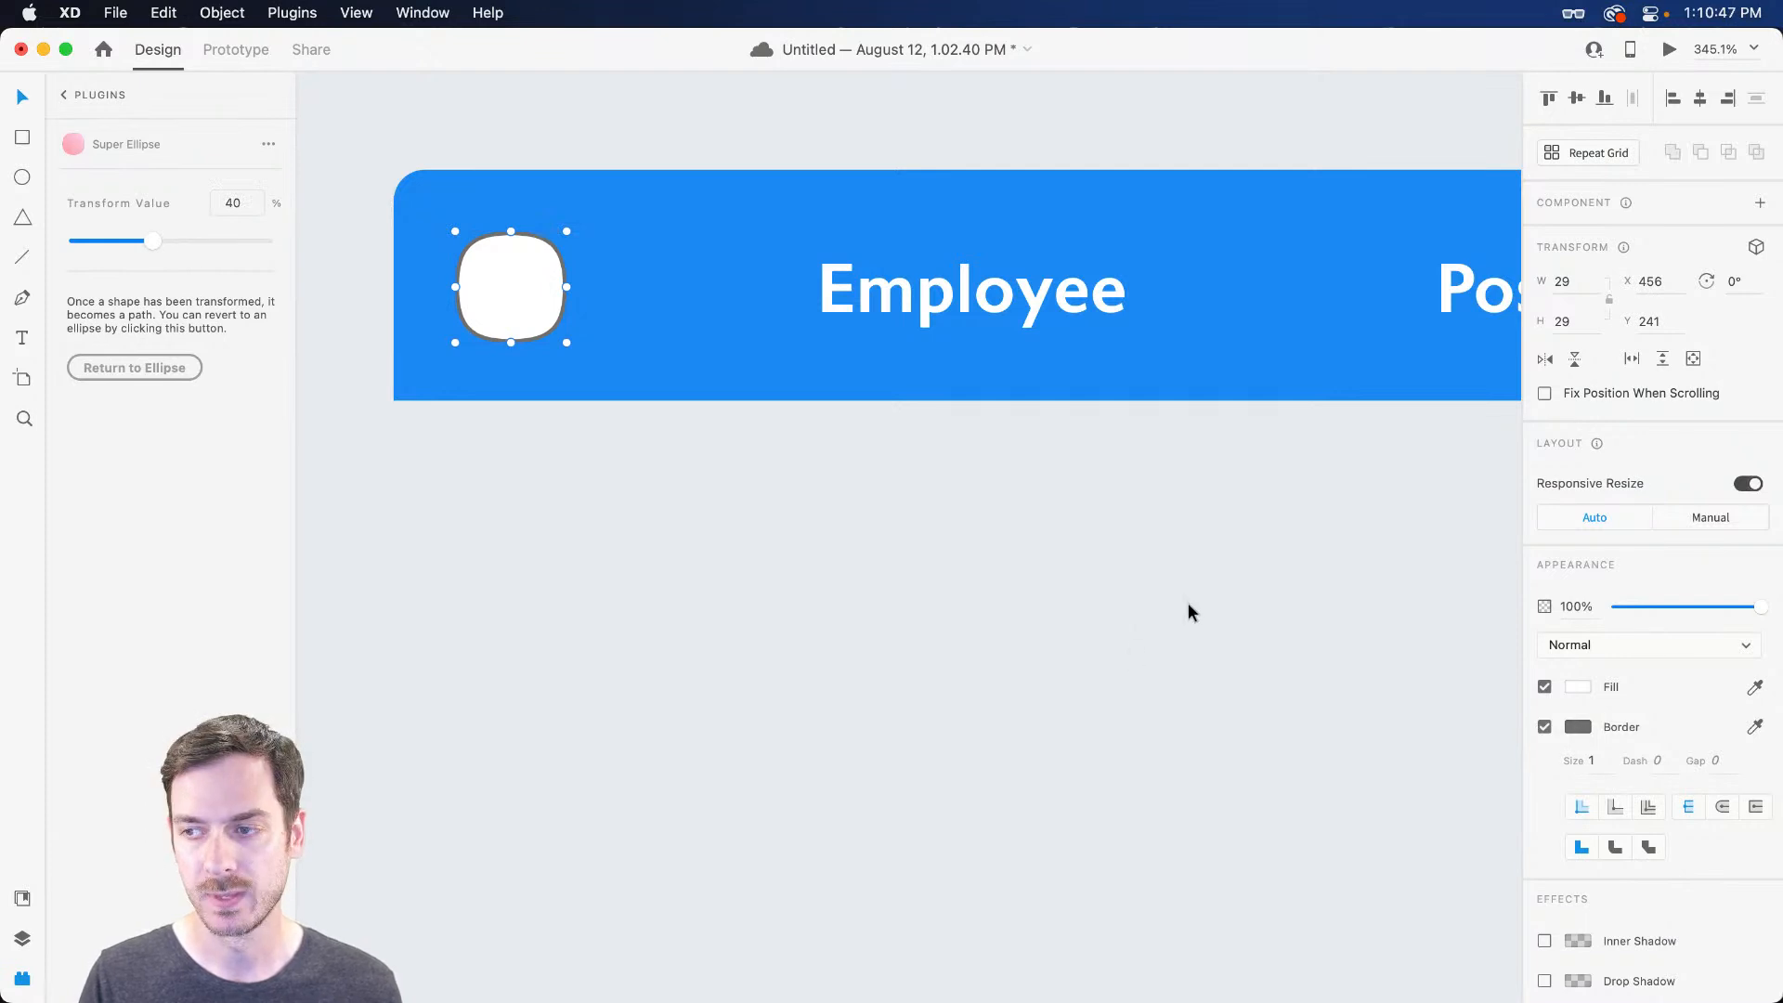
Remove the shape's fill and give it a 2 px white outline
{"action": "left_click", "coordinate": [1544, 687]}
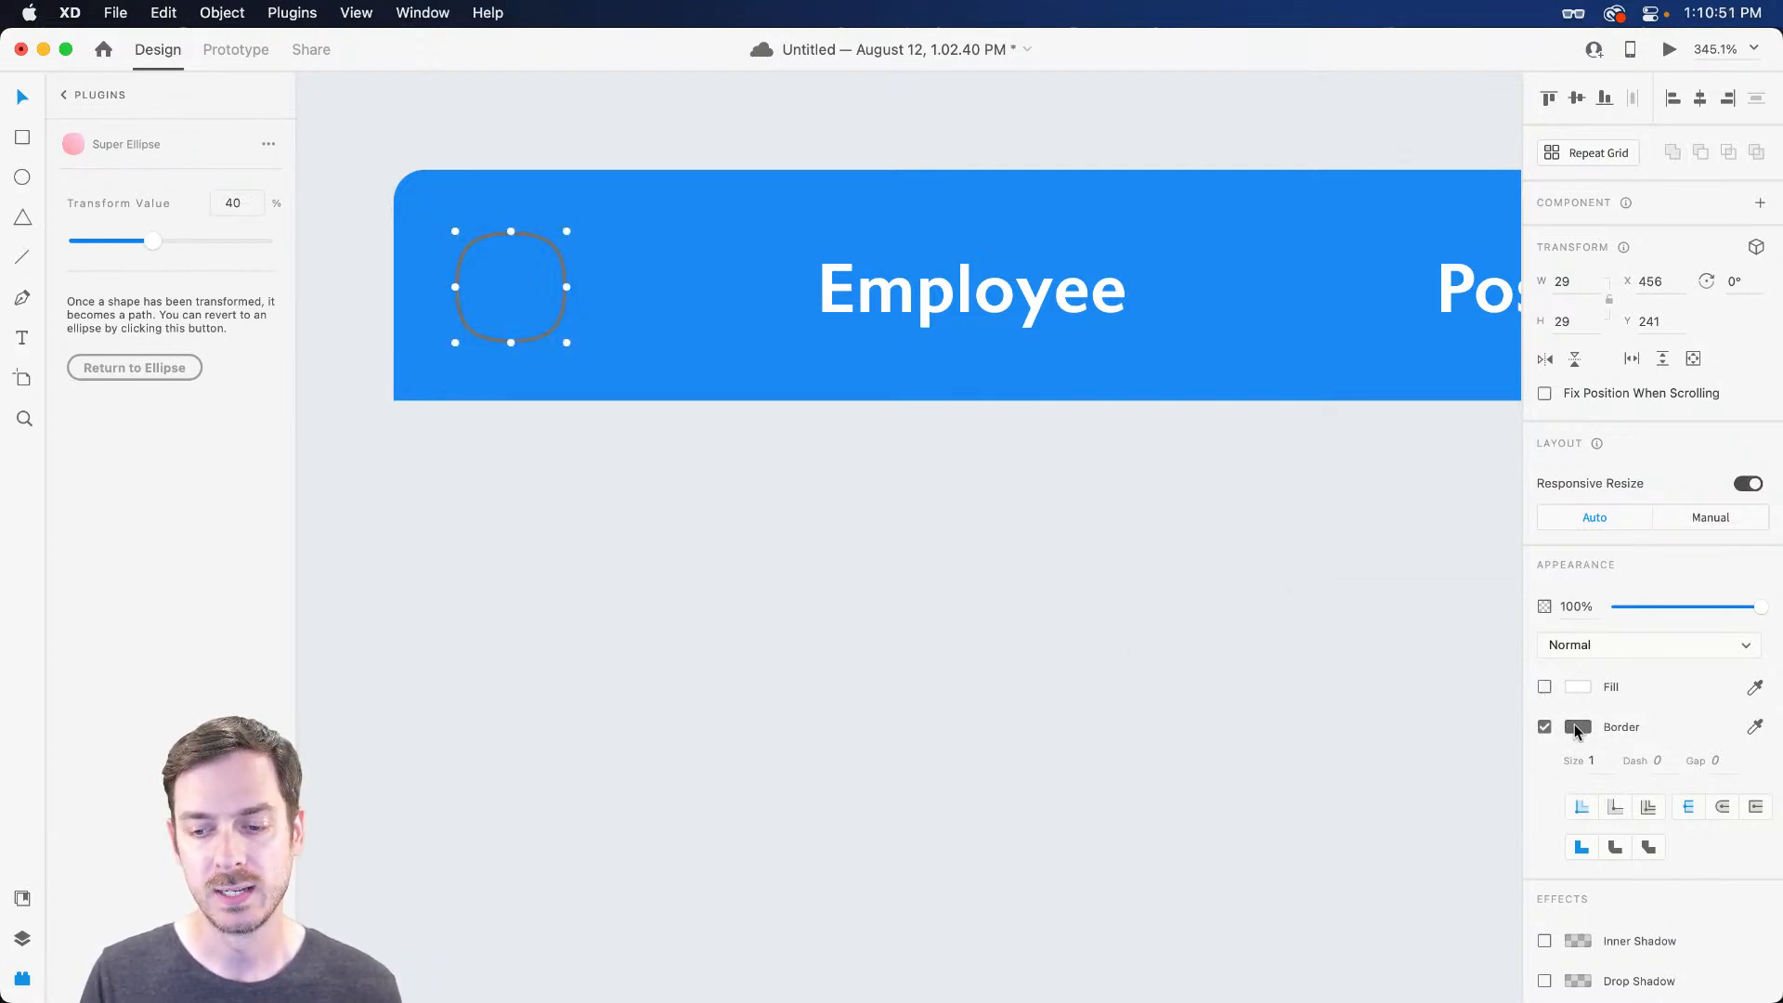
{"action": "left_click", "coordinate": [1568, 731]}
{"action": "left_click_drag", "start_coordinate": [1385, 676], "coordinate": [1312, 603]}
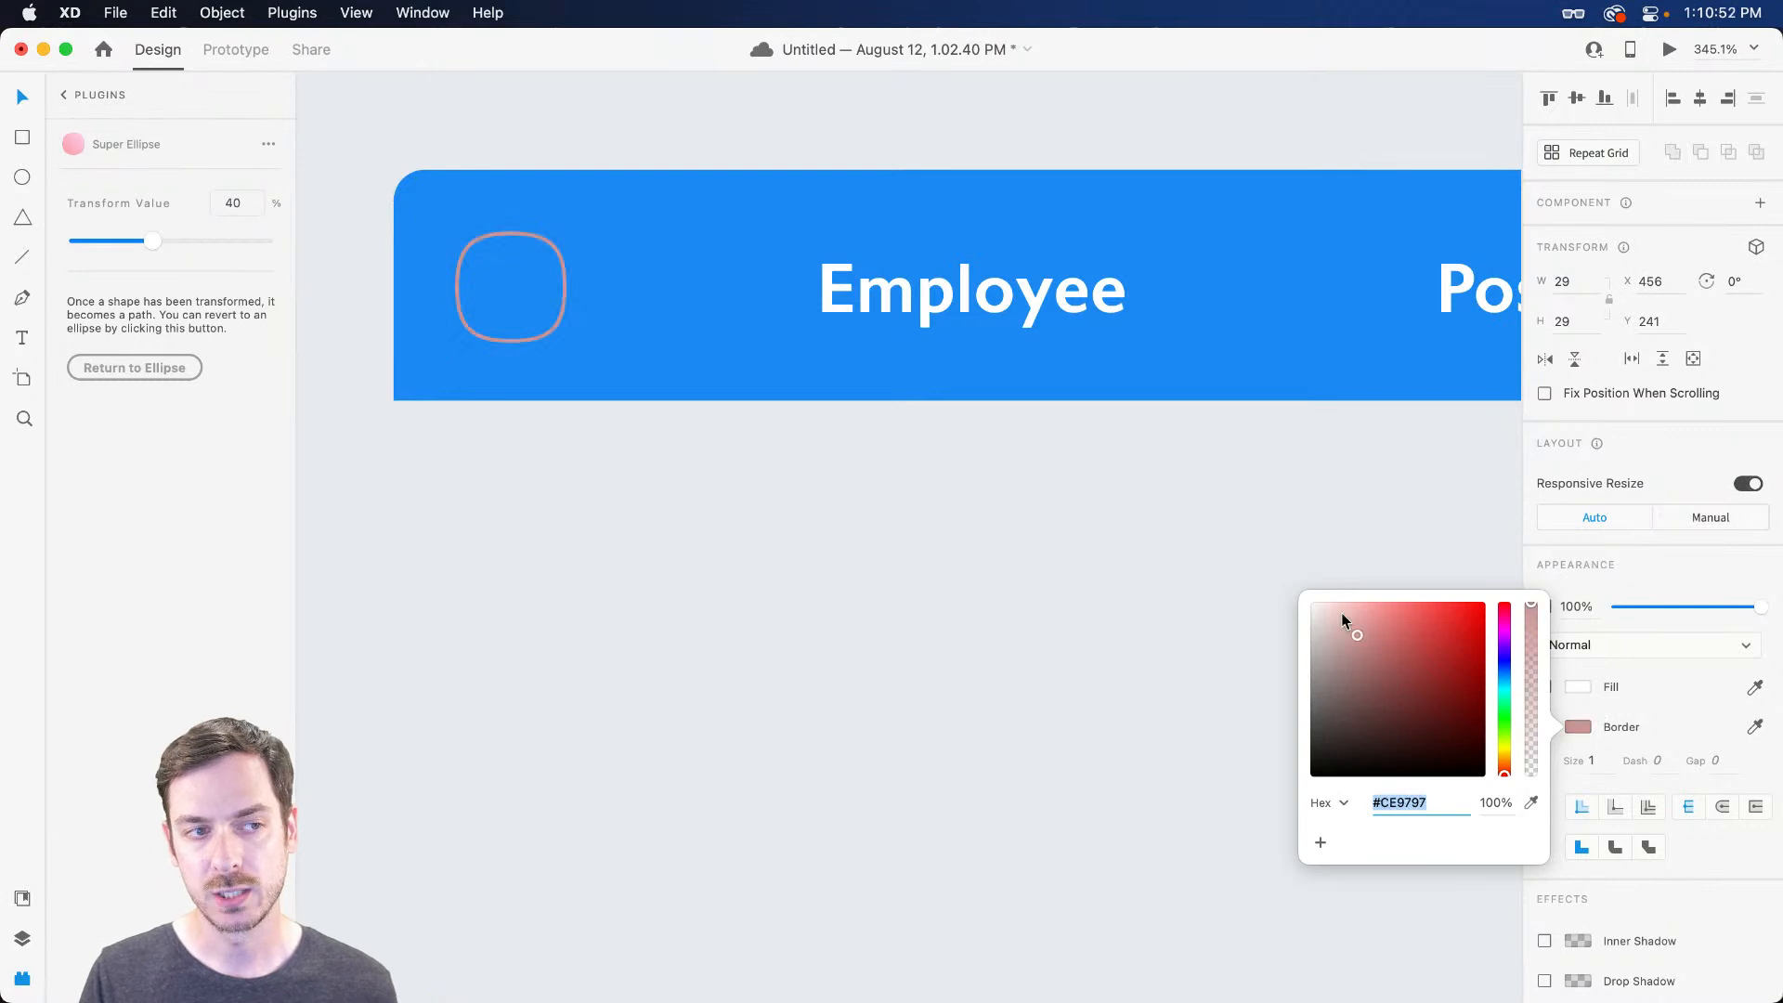
{"action": "left_click", "coordinate": [1596, 762]}
{"action": "type", "text": "2"}
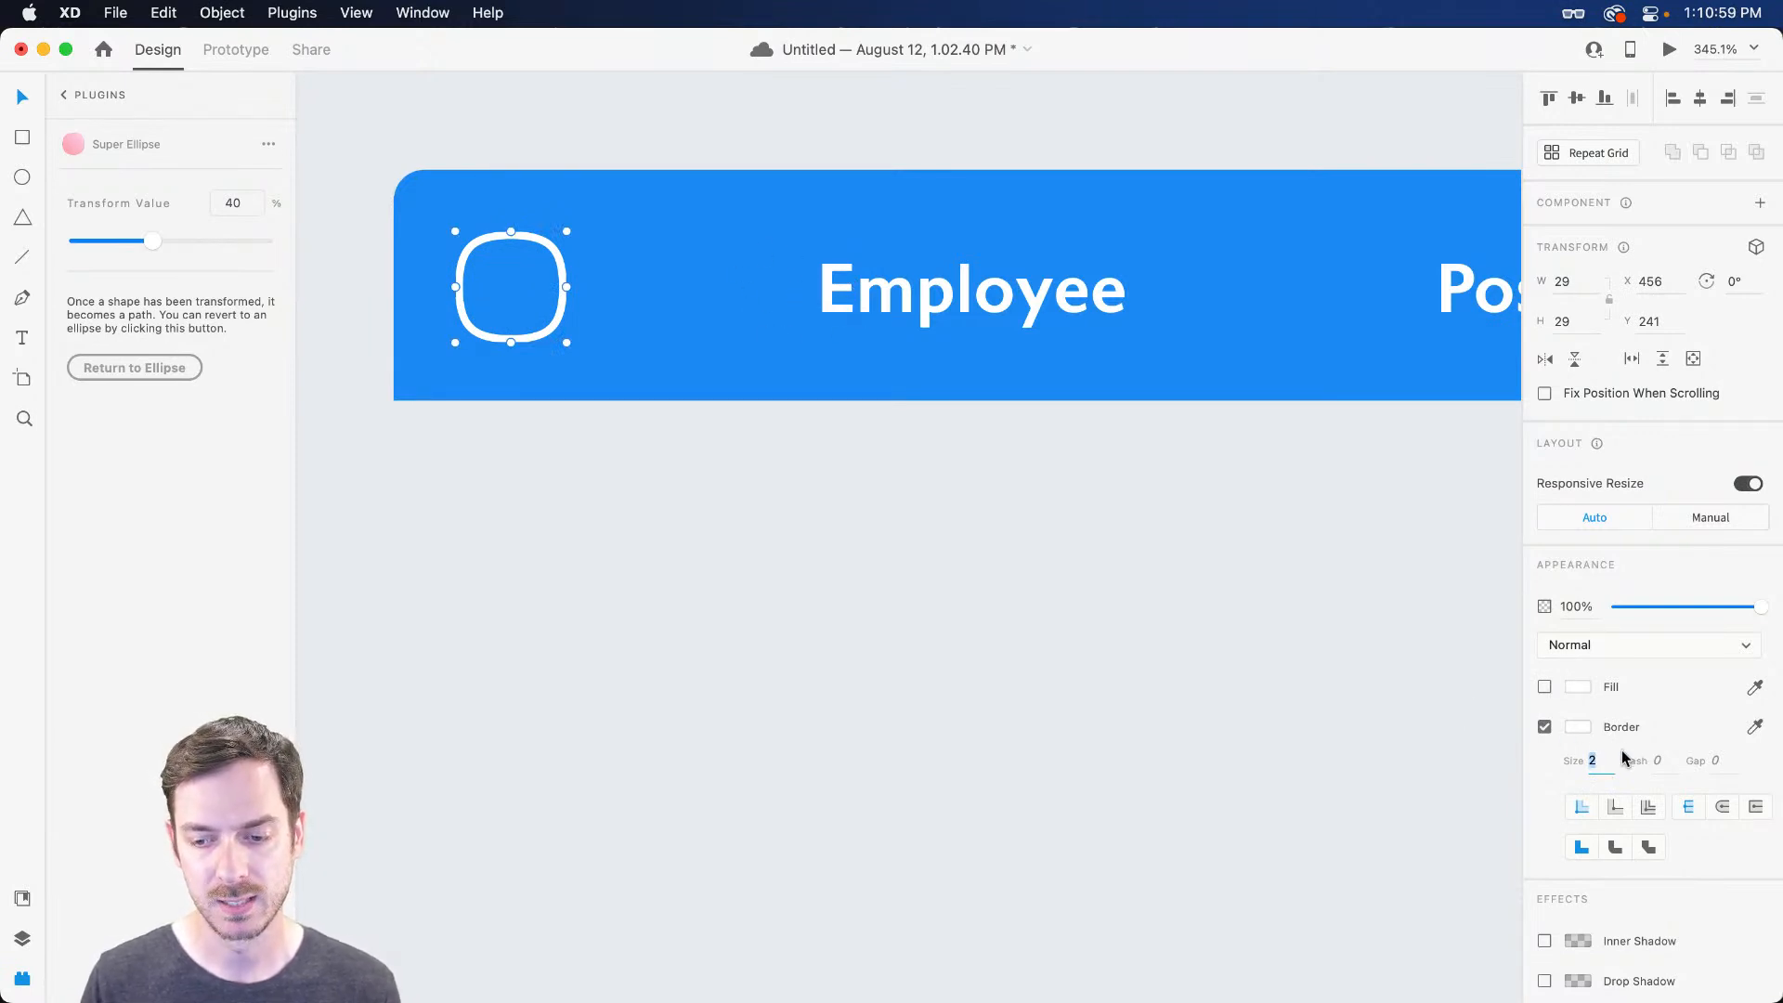
Resize the rounded square to 25×25, previewing the header before and after
{"action": "key", "text": "super+Return"}
{"action": "key", "text": "super+w"}
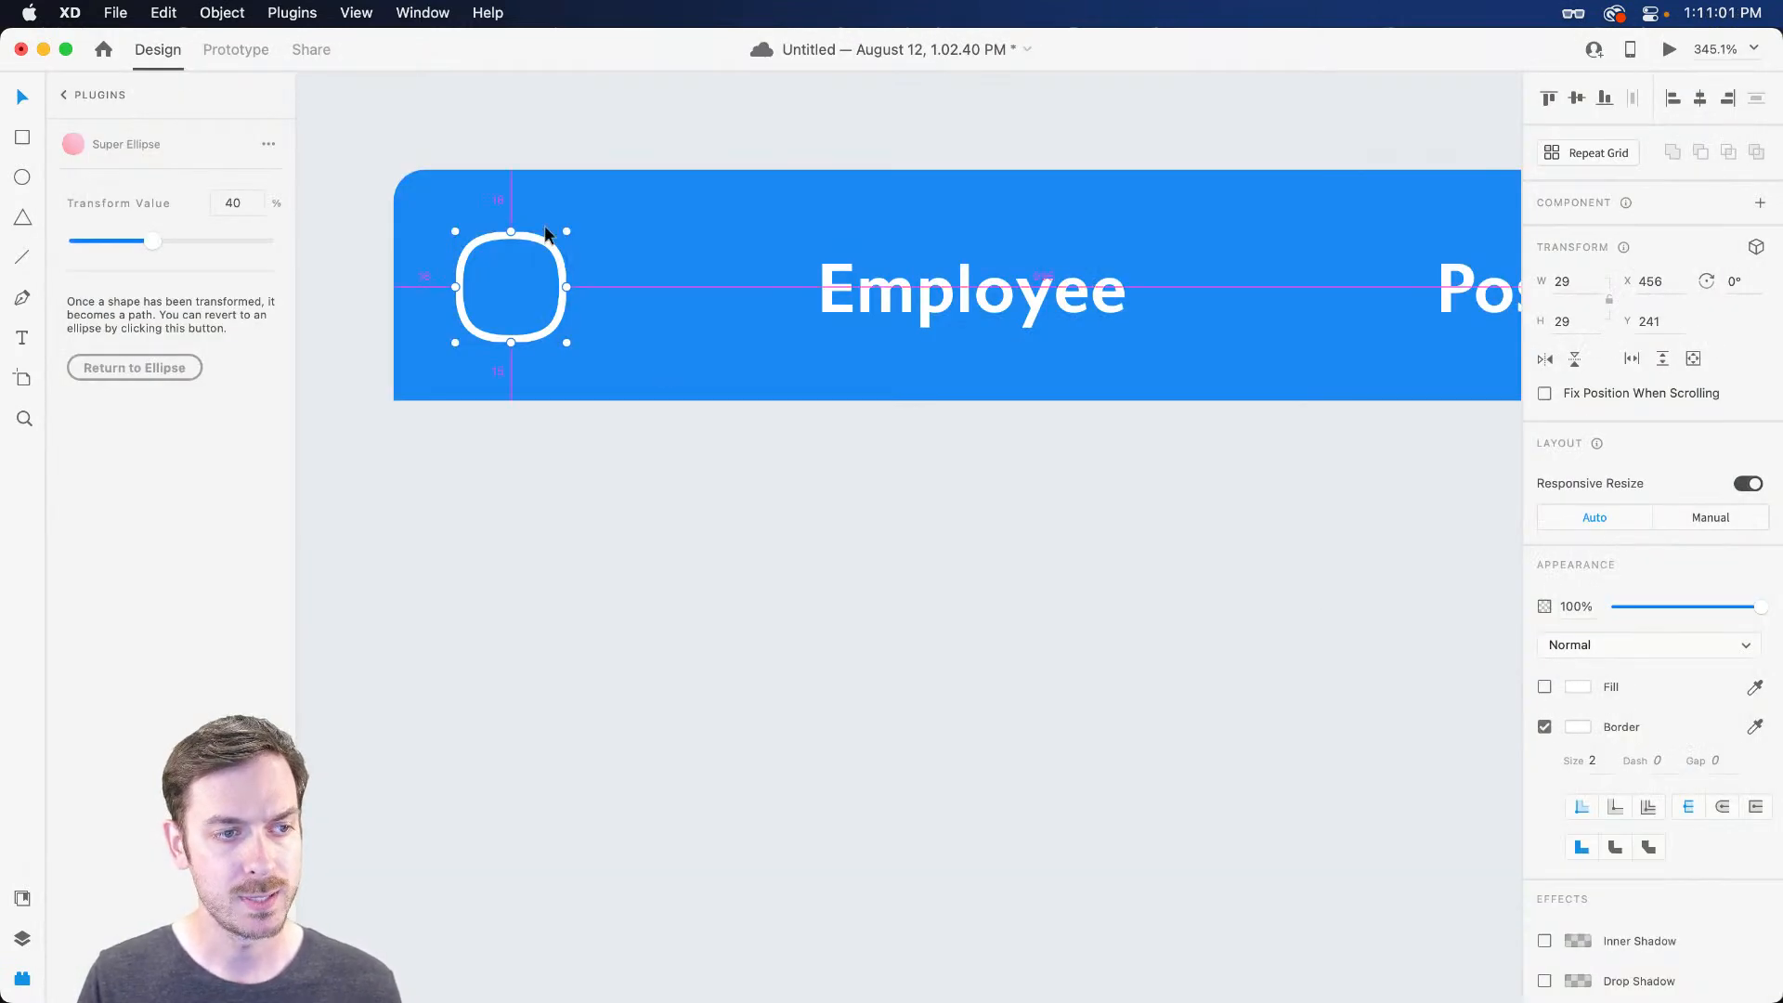
{"action": "left_click_drag", "start_coordinate": [567, 230], "coordinate": [559, 239]}
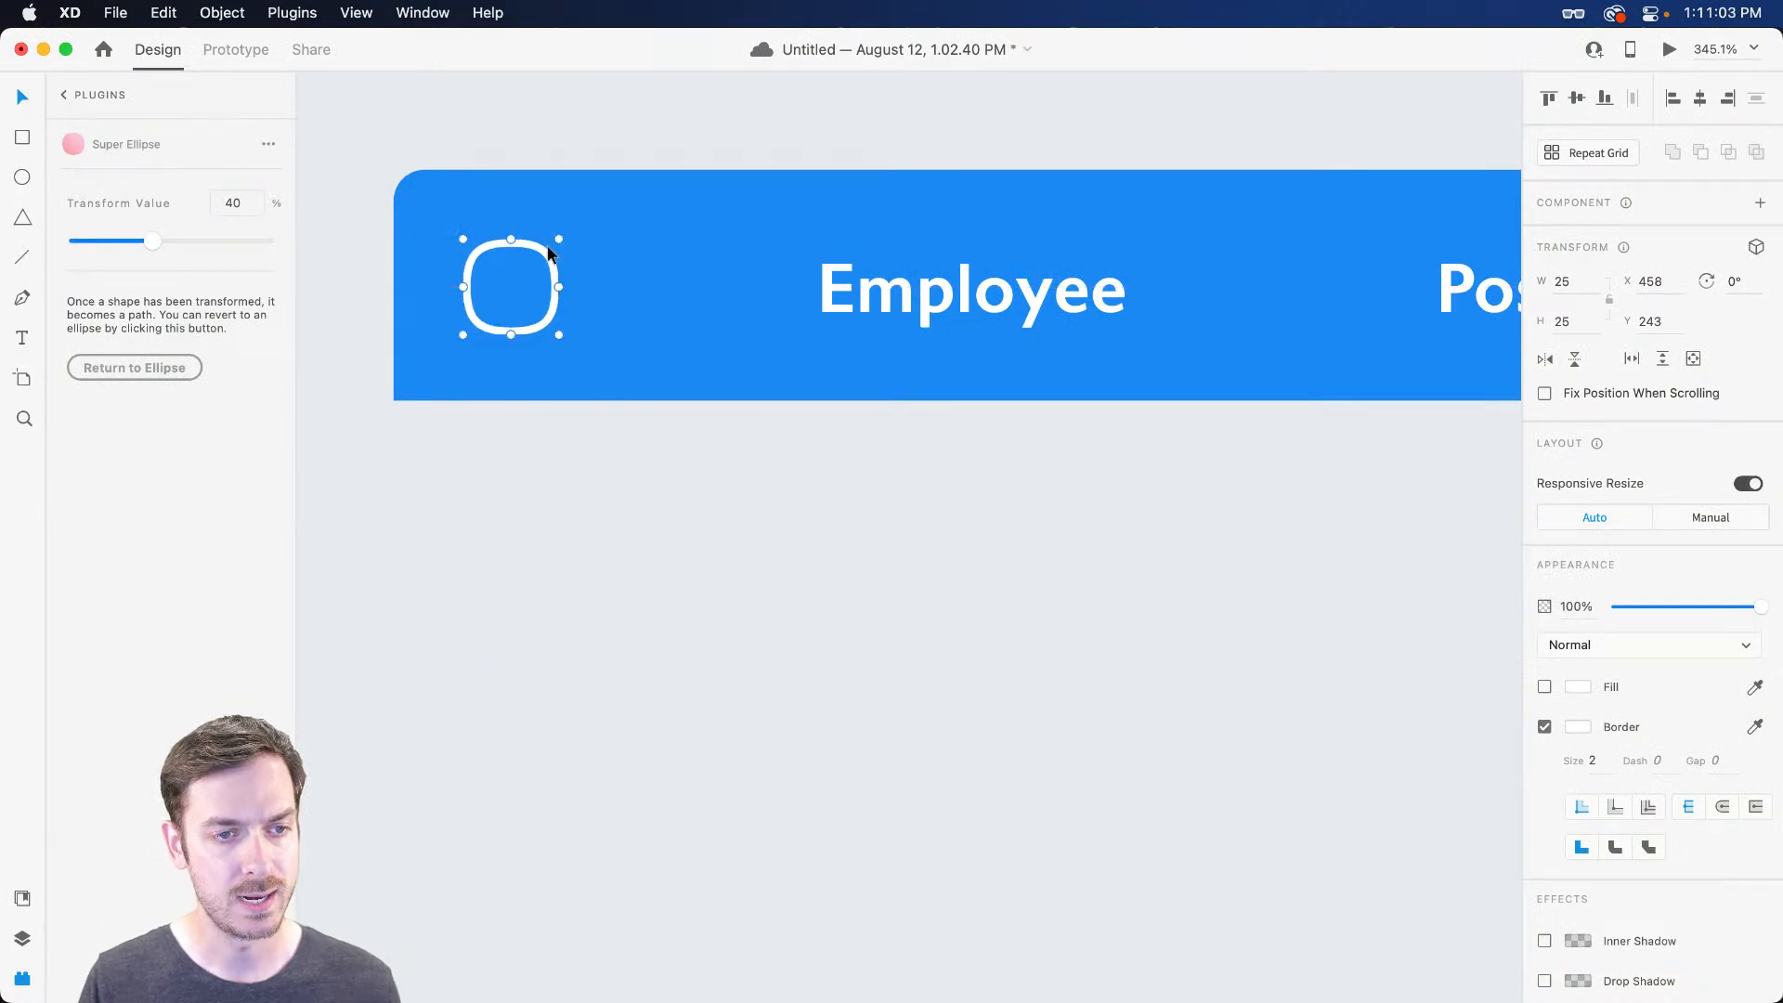
{"action": "key", "text": "super+Return"}
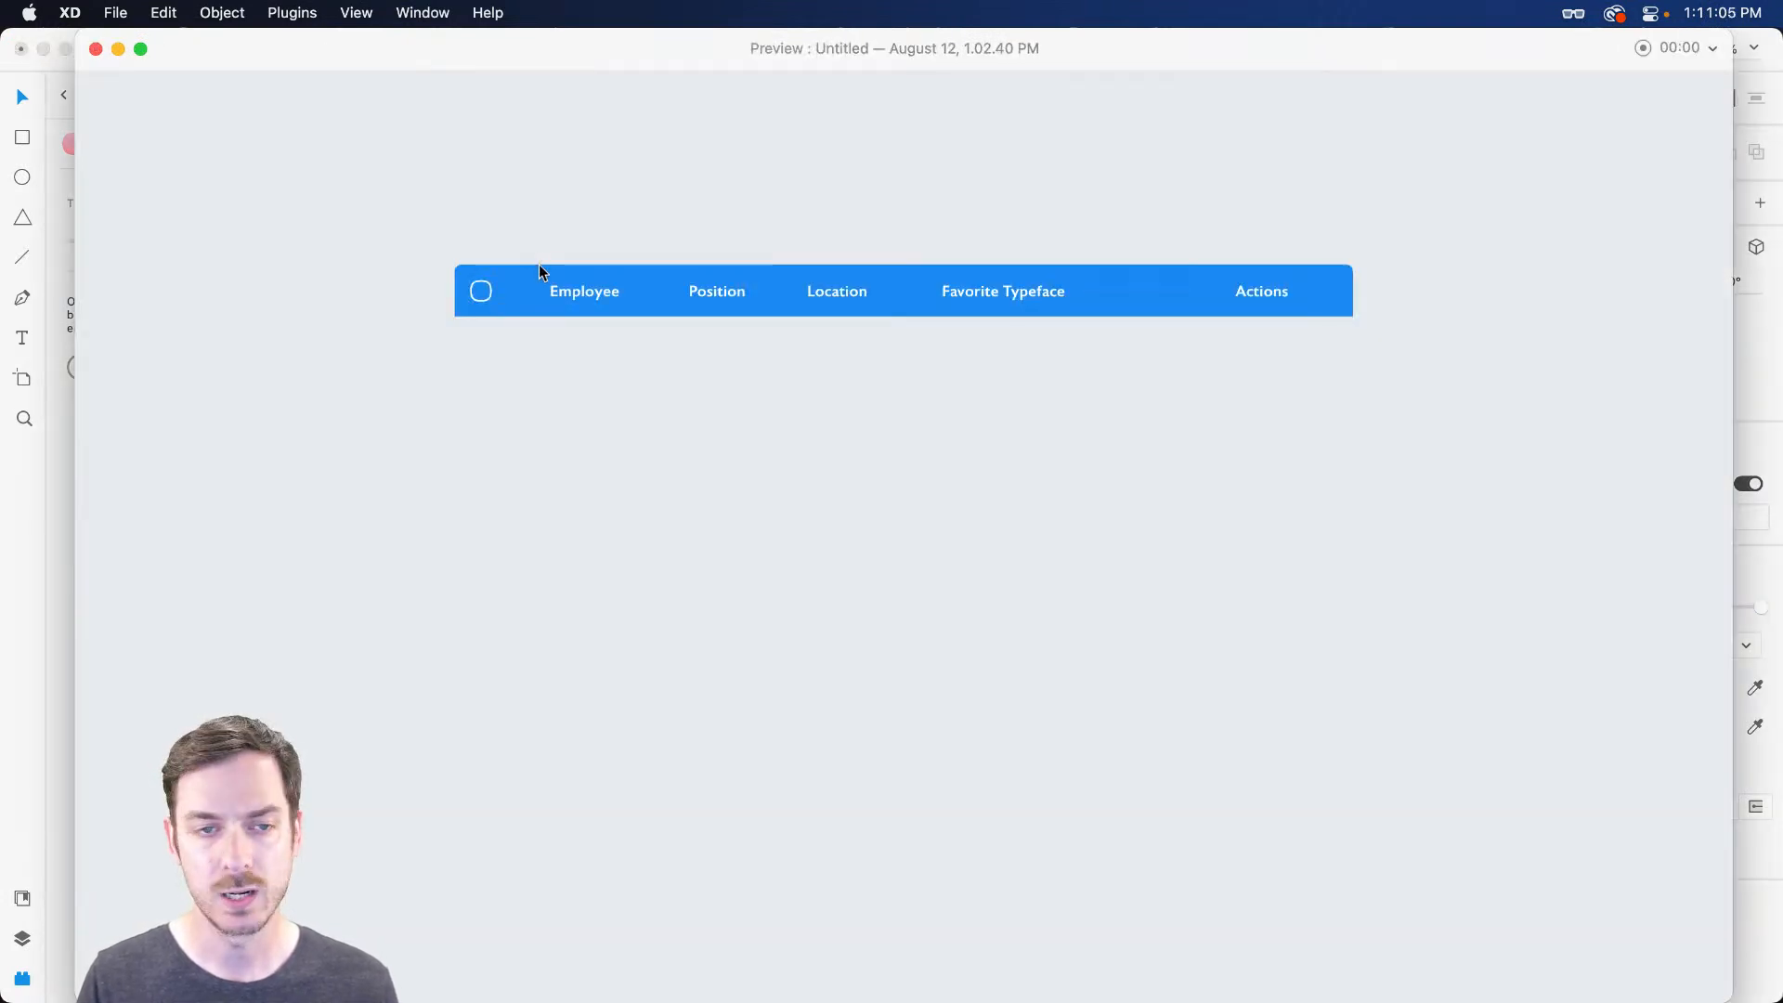
Shrink the checkbox square to 24×24 and nudge it slightly left, checking in preview
{"action": "key", "text": "super+w"}
{"action": "left_click", "coordinate": [1513, 757]}
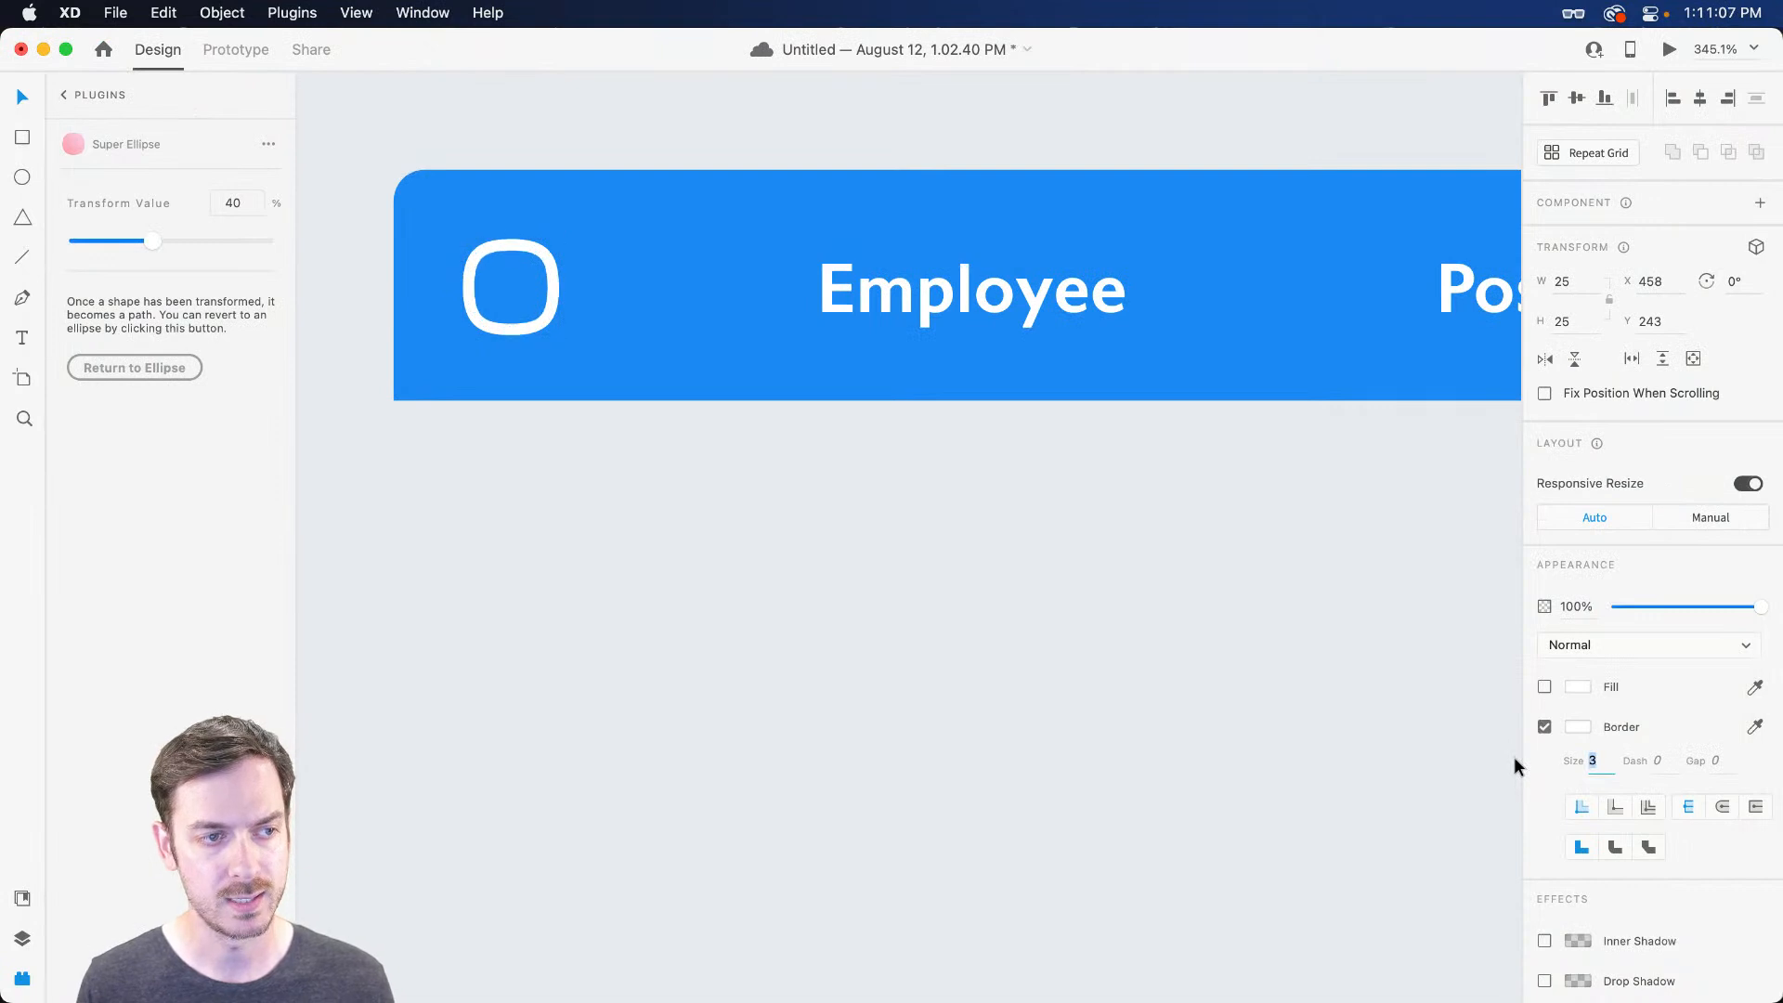
{"action": "key", "text": "super+Return"}
{"action": "key", "text": "super+w"}
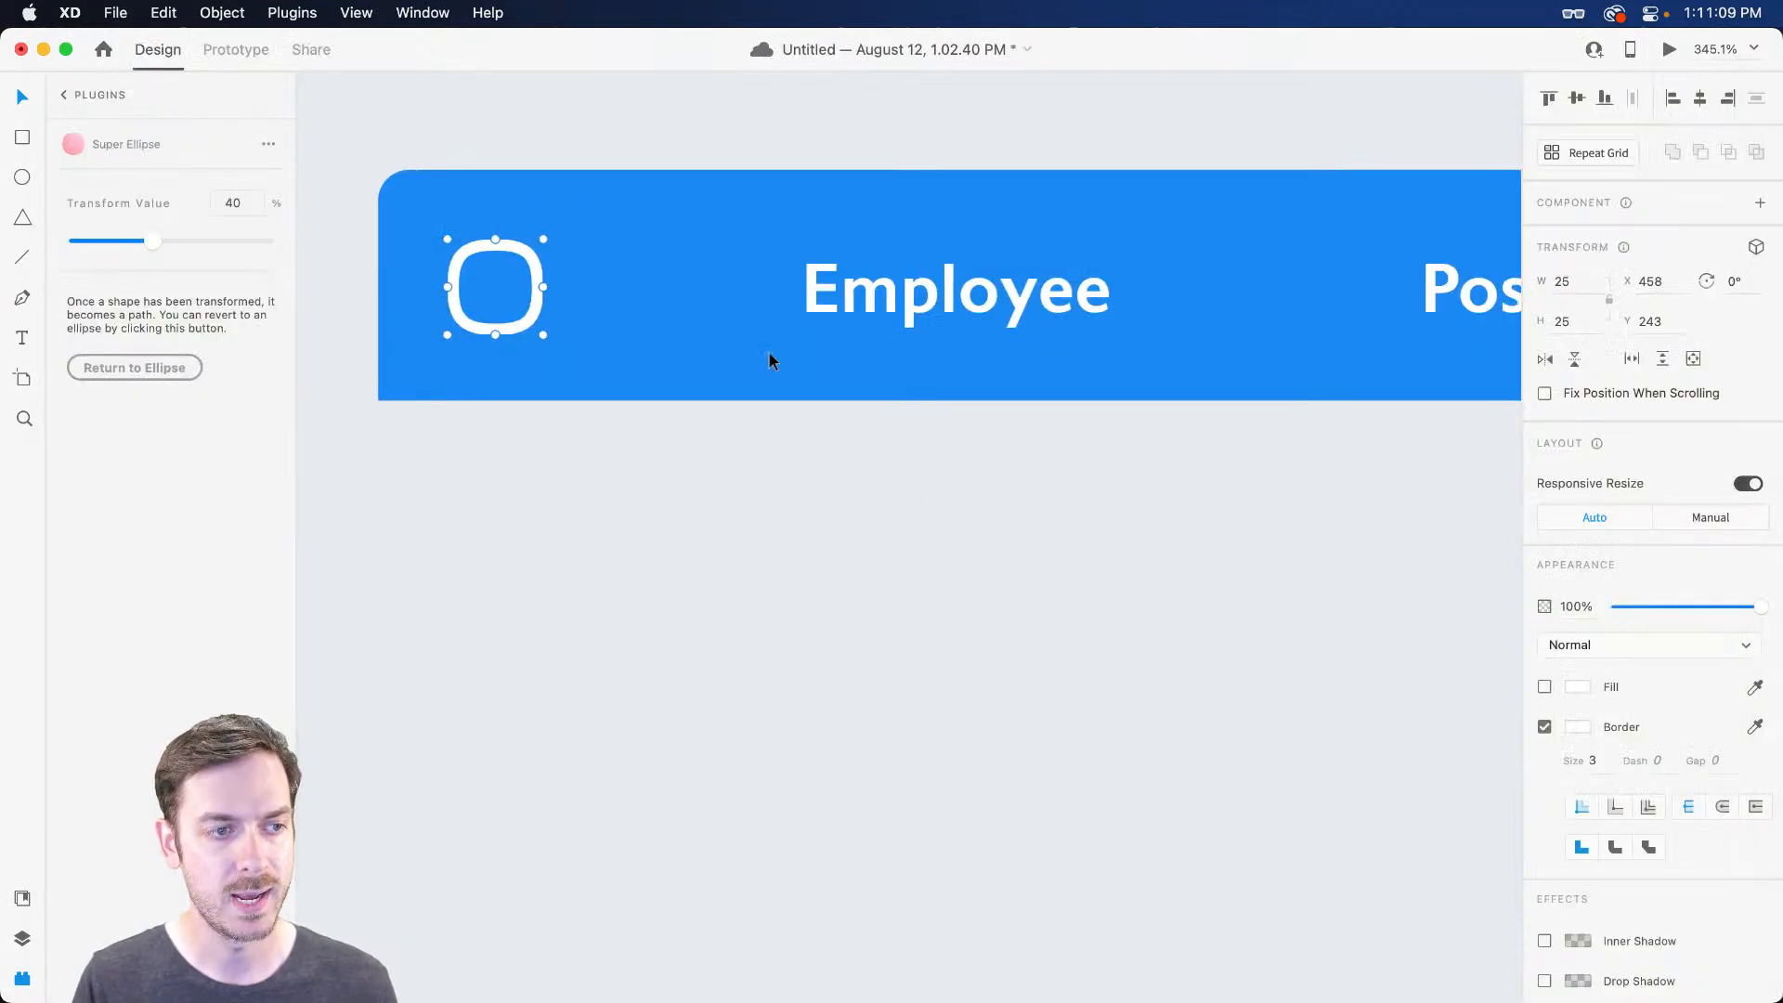
{"action": "left_click_drag", "start_coordinate": [553, 263], "coordinate": [573, 270]}
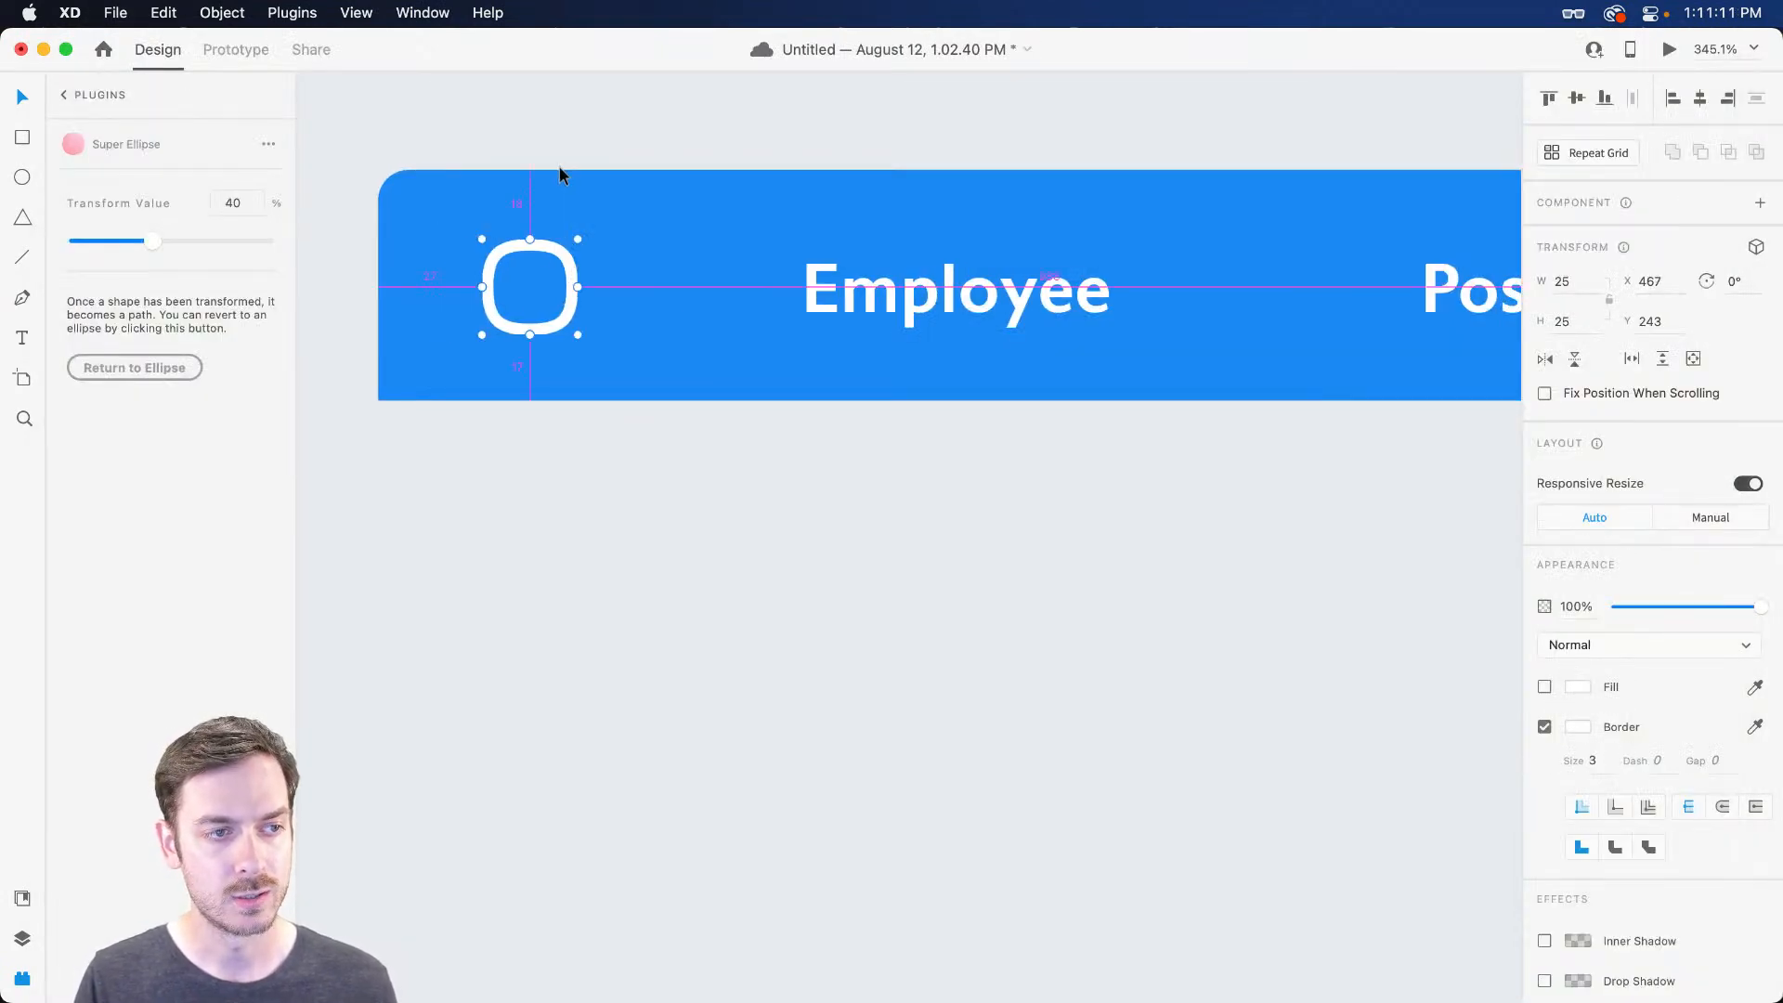
{"action": "key", "text": "alt+Up"}
{"action": "key", "text": "alt+Left"}
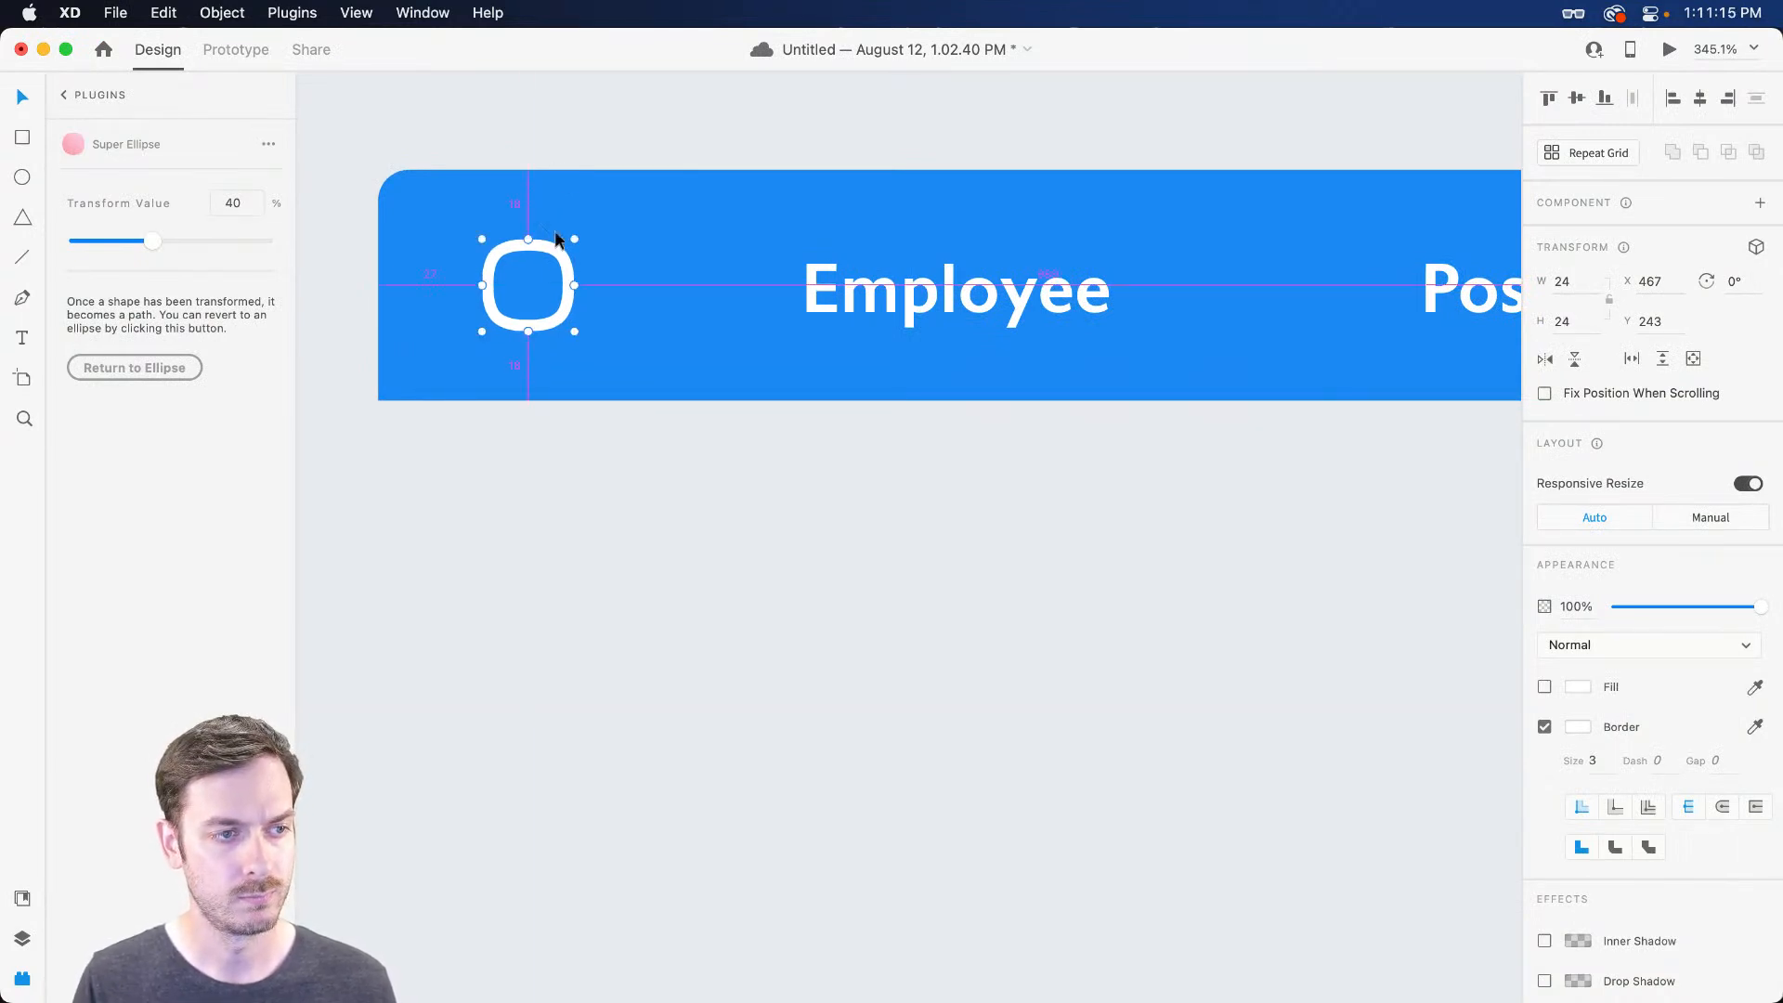
{"action": "key", "text": "Left"}
{"action": "key", "text": "Left"}
{"action": "key", "text": "Left"}
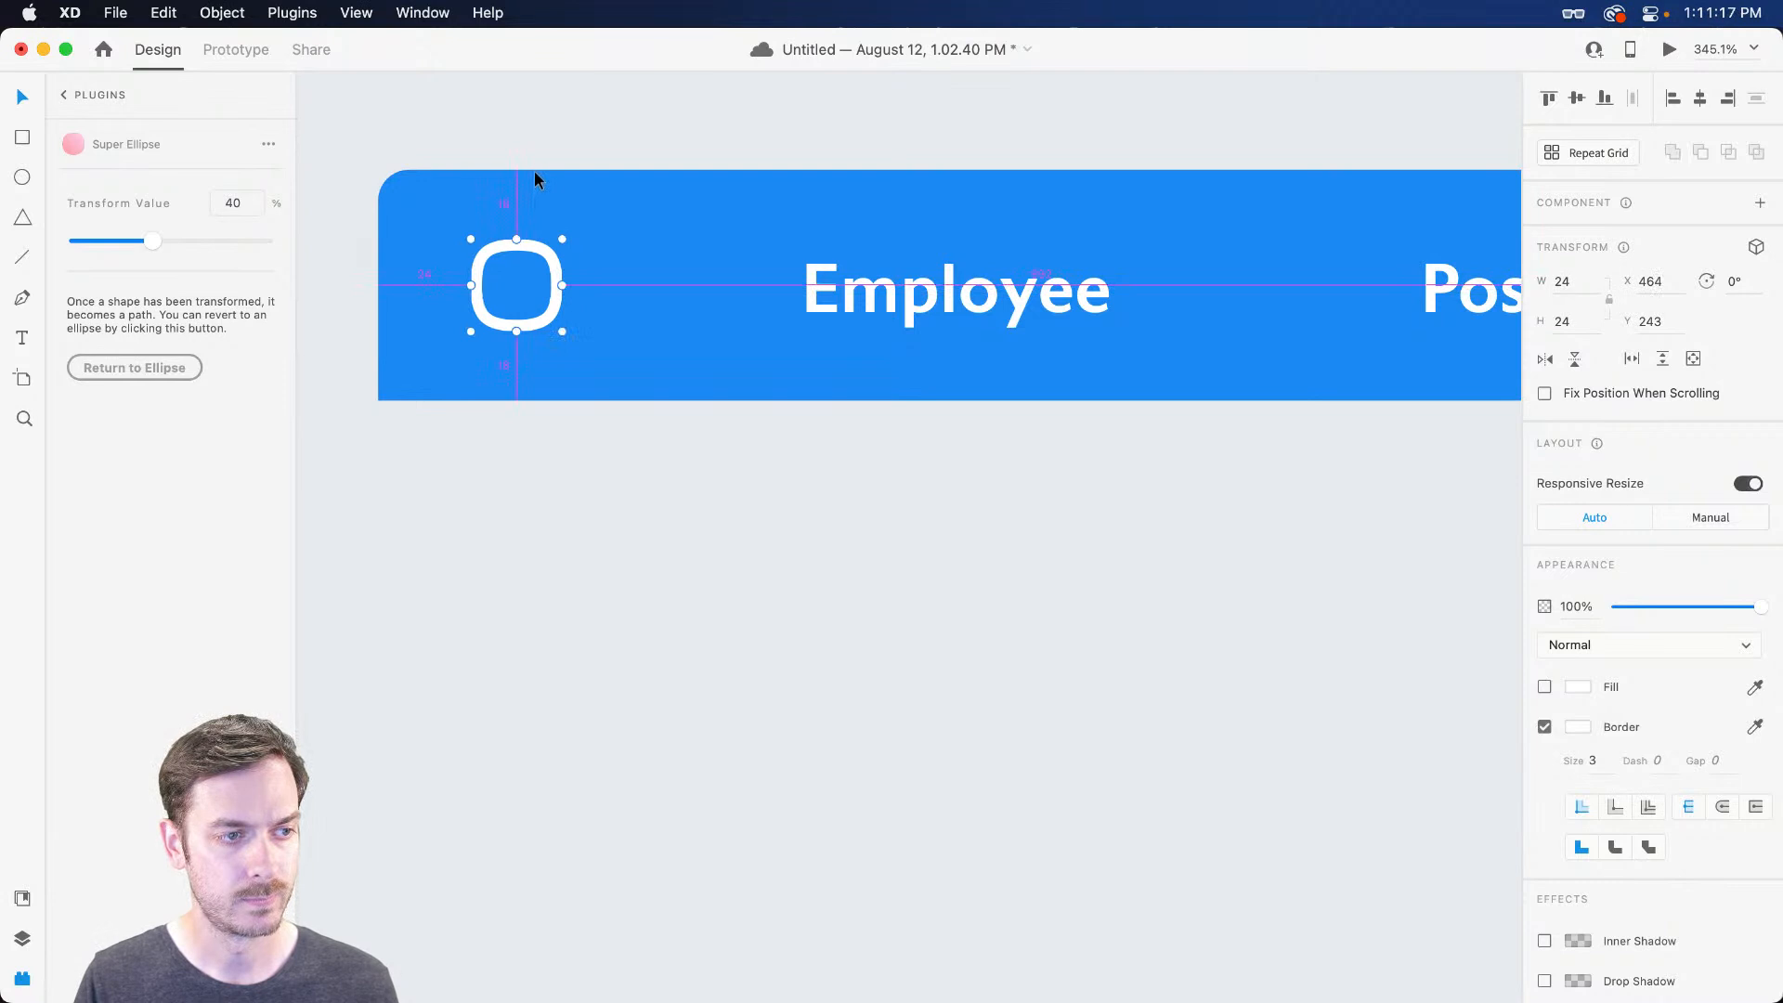
{"action": "key", "text": "super+Return"}
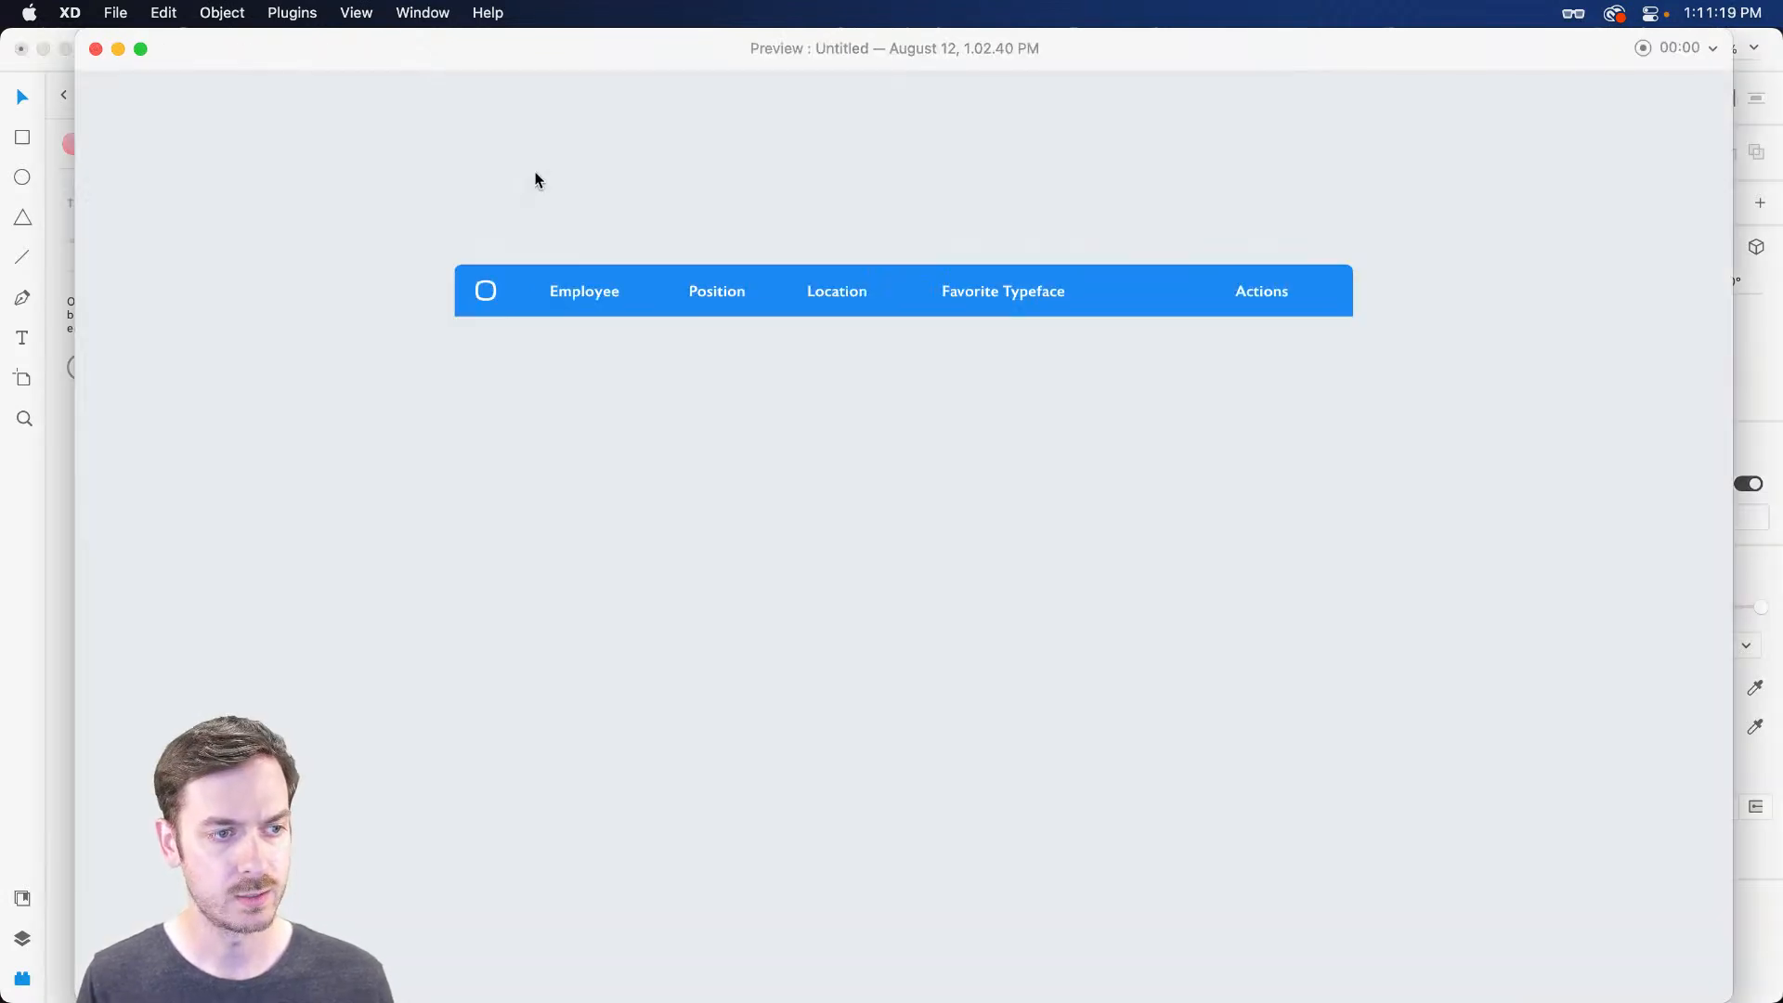
{"action": "key", "text": "Escape"}
Move the Employee label left toward the checkbox and preview the header
{"action": "scroll", "coordinate": [732, 341], "scroll_direction": "down", "scroll_amount": 3}
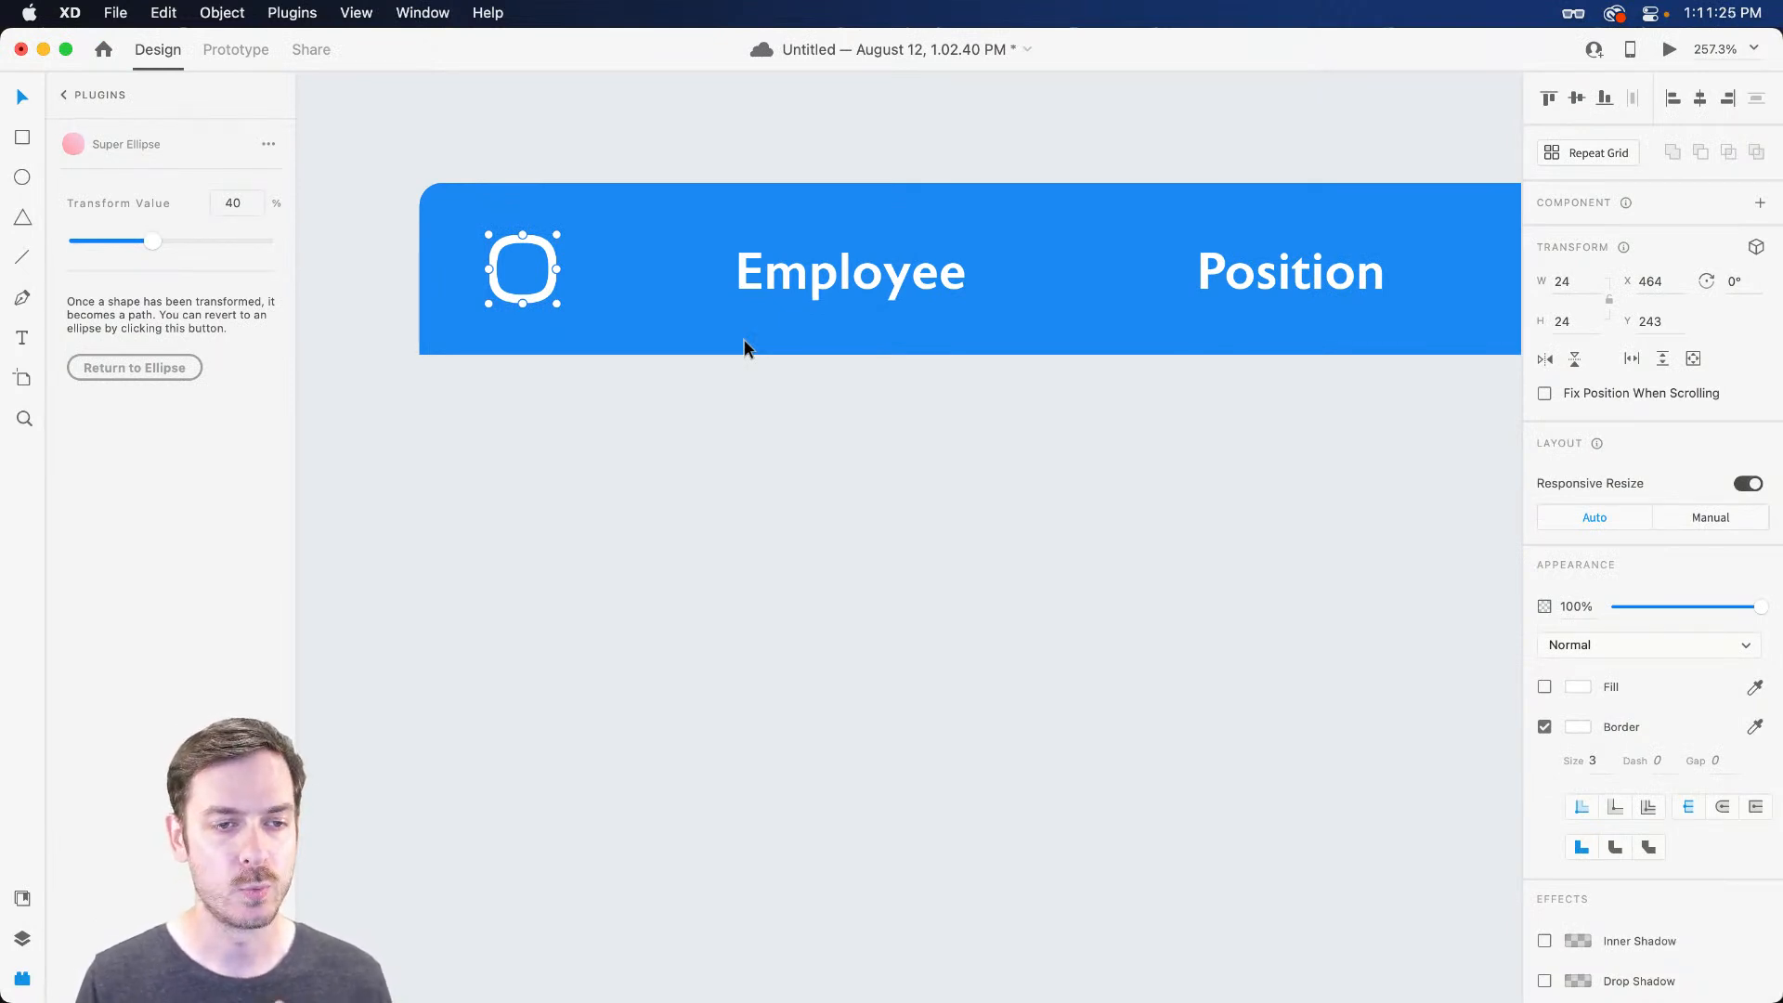
{"action": "left_click_drag", "start_coordinate": [811, 286], "coordinate": [716, 281]}
{"action": "key", "text": "super+Return"}
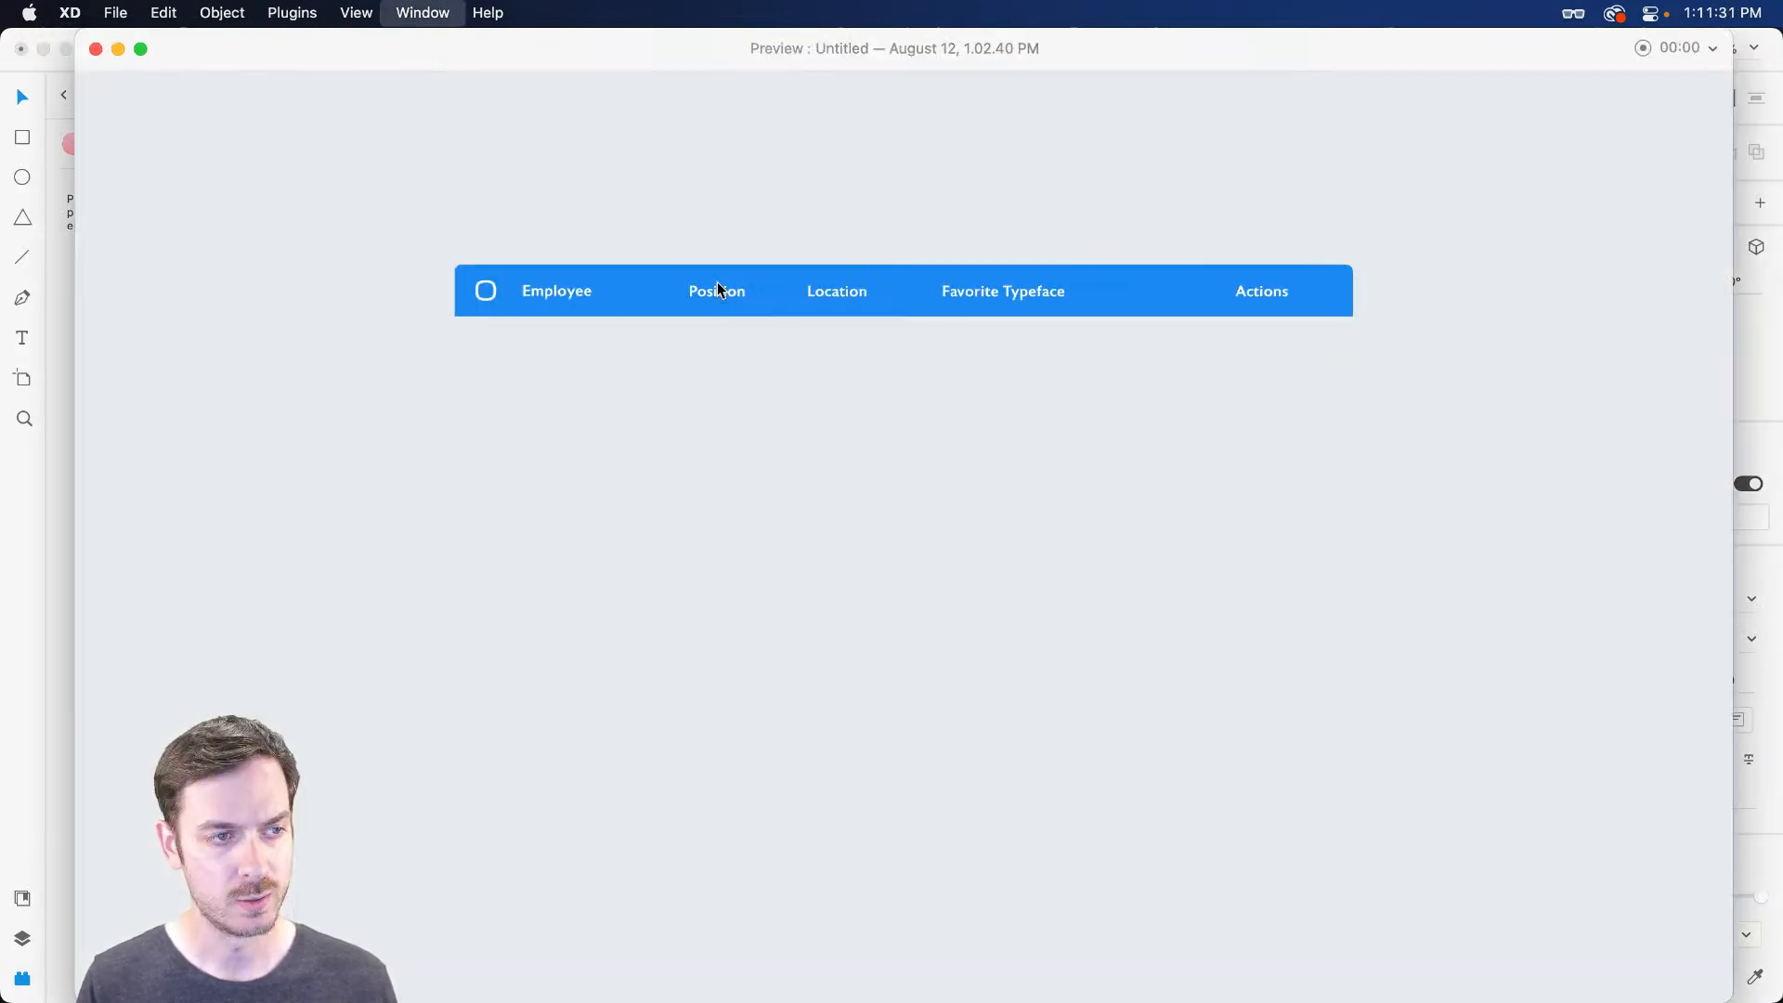
{"action": "key", "text": "super+w"}
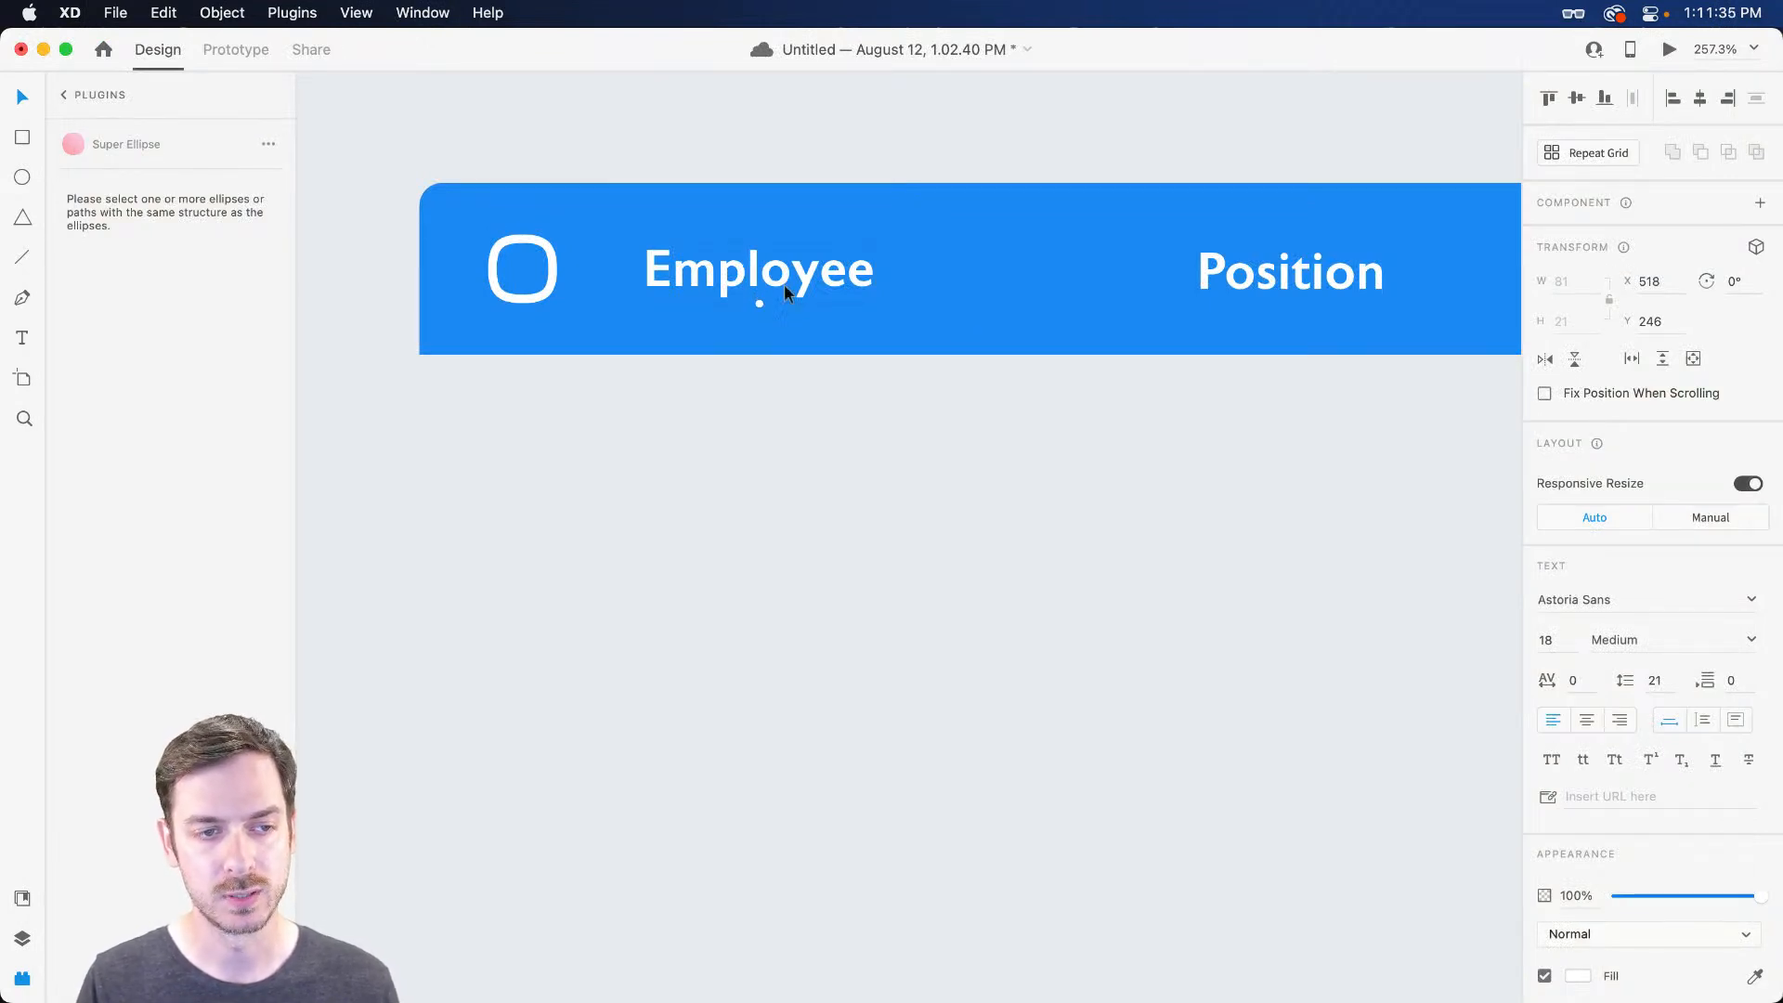
Move the Actions label to the right end of the header
{"action": "scroll", "coordinate": [1050, 353], "scroll_direction": "right", "scroll_amount": 5}
{"action": "scroll", "coordinate": [1049, 346], "scroll_direction": "right", "scroll_amount": 2}
{"action": "left_click", "coordinate": [856, 268], "text": "shift"}
{"action": "left_click", "coordinate": [1156, 267], "text": "shift"}
{"action": "scroll", "coordinate": [1144, 261], "scroll_direction": "right", "scroll_amount": 10}
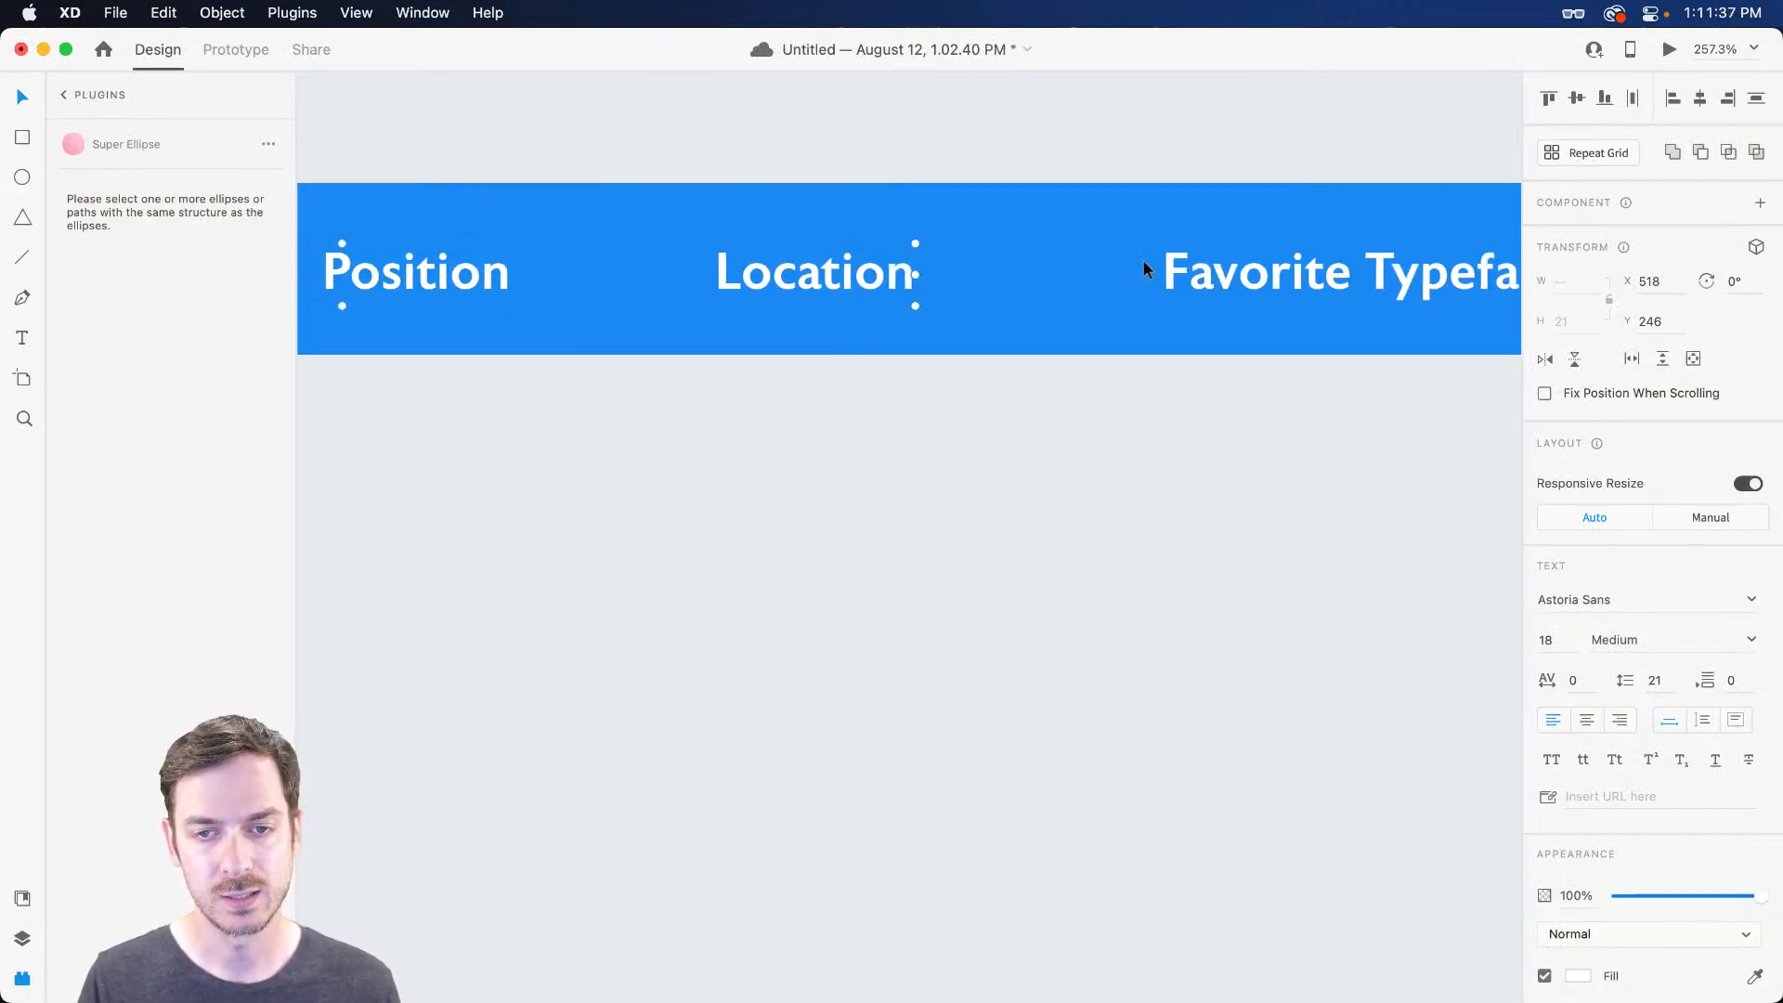
{"action": "left_click", "coordinate": [1001, 269], "text": "shift"}
{"action": "scroll", "coordinate": [1105, 294], "scroll_direction": "right", "scroll_amount": 10}
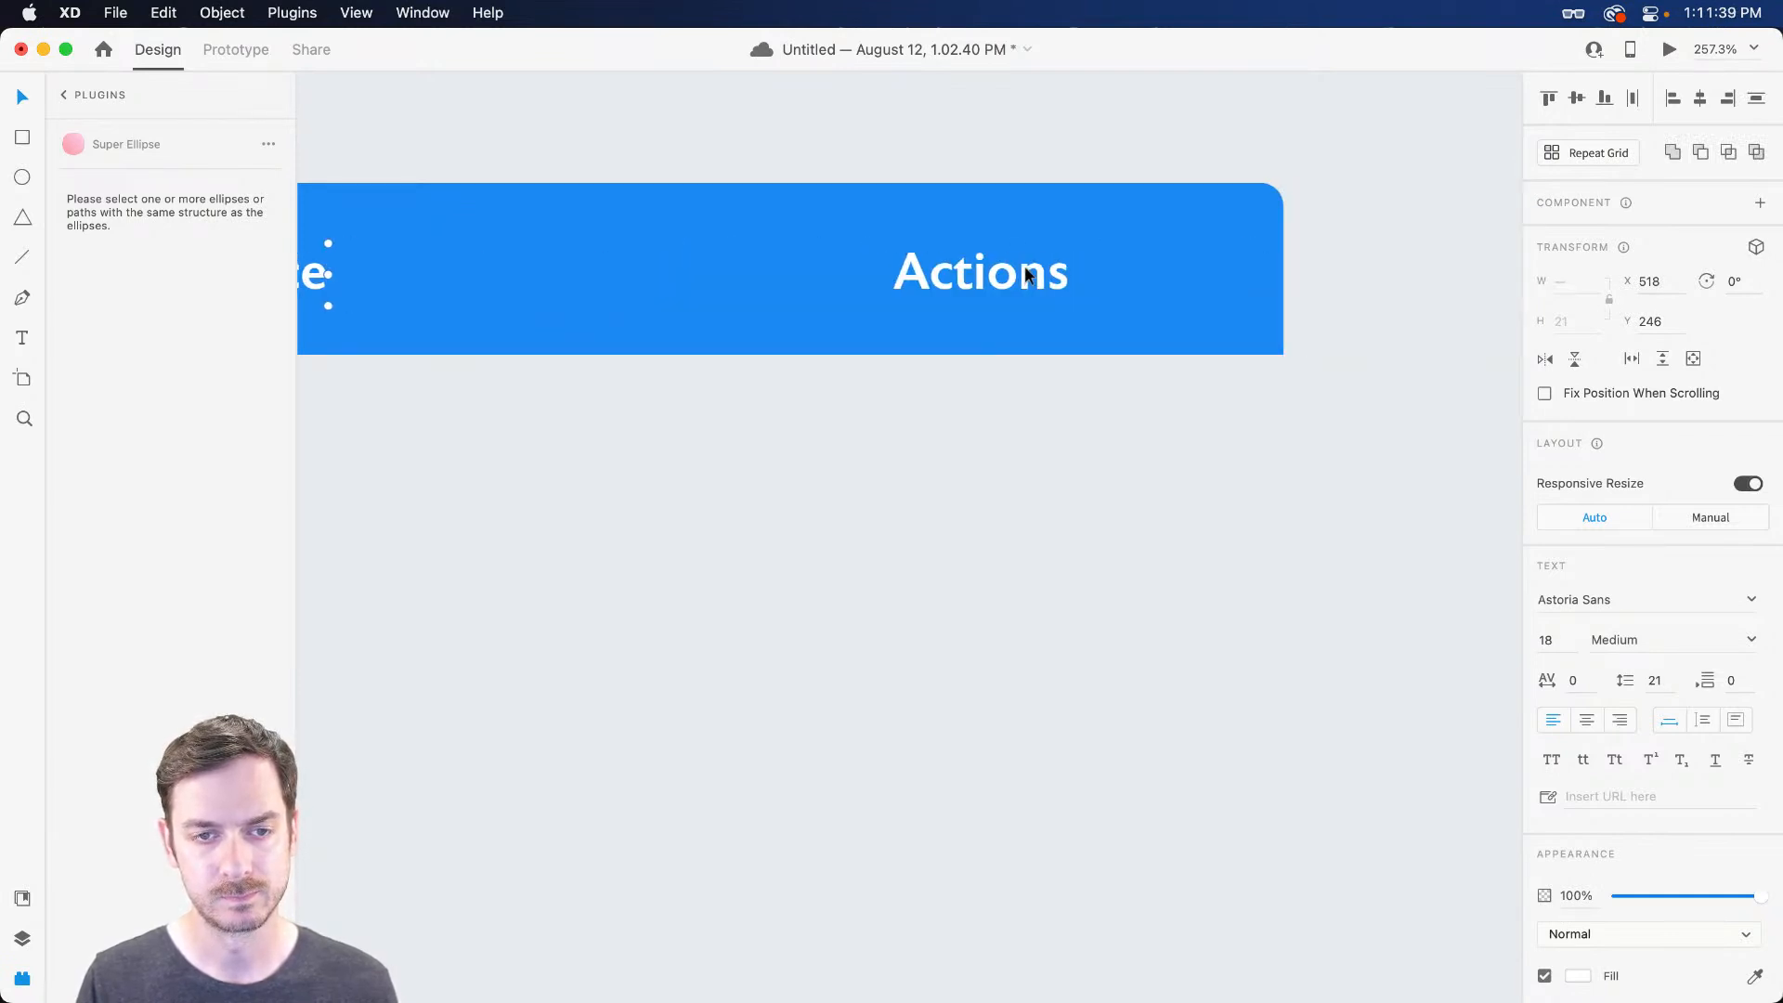
{"action": "mouse_move", "coordinate": [1004, 272]}
{"action": "left_mouse_down"}
{"action": "mouse_move", "coordinate": [1105, 271]}
{"action": "mouse_move", "coordinate": [1003, 274]}
{"action": "left_mouse_up"}
Select all five header labels and align them to the vertical middle
{"action": "scroll", "coordinate": [1021, 315], "scroll_direction": "left", "scroll_amount": 8}
{"action": "left_click", "coordinate": [1035, 283], "text": "shift"}
{"action": "left_click", "coordinate": [598, 279], "text": "shift"}
{"action": "scroll", "coordinate": [605, 279], "scroll_direction": "left", "scroll_amount": 8}
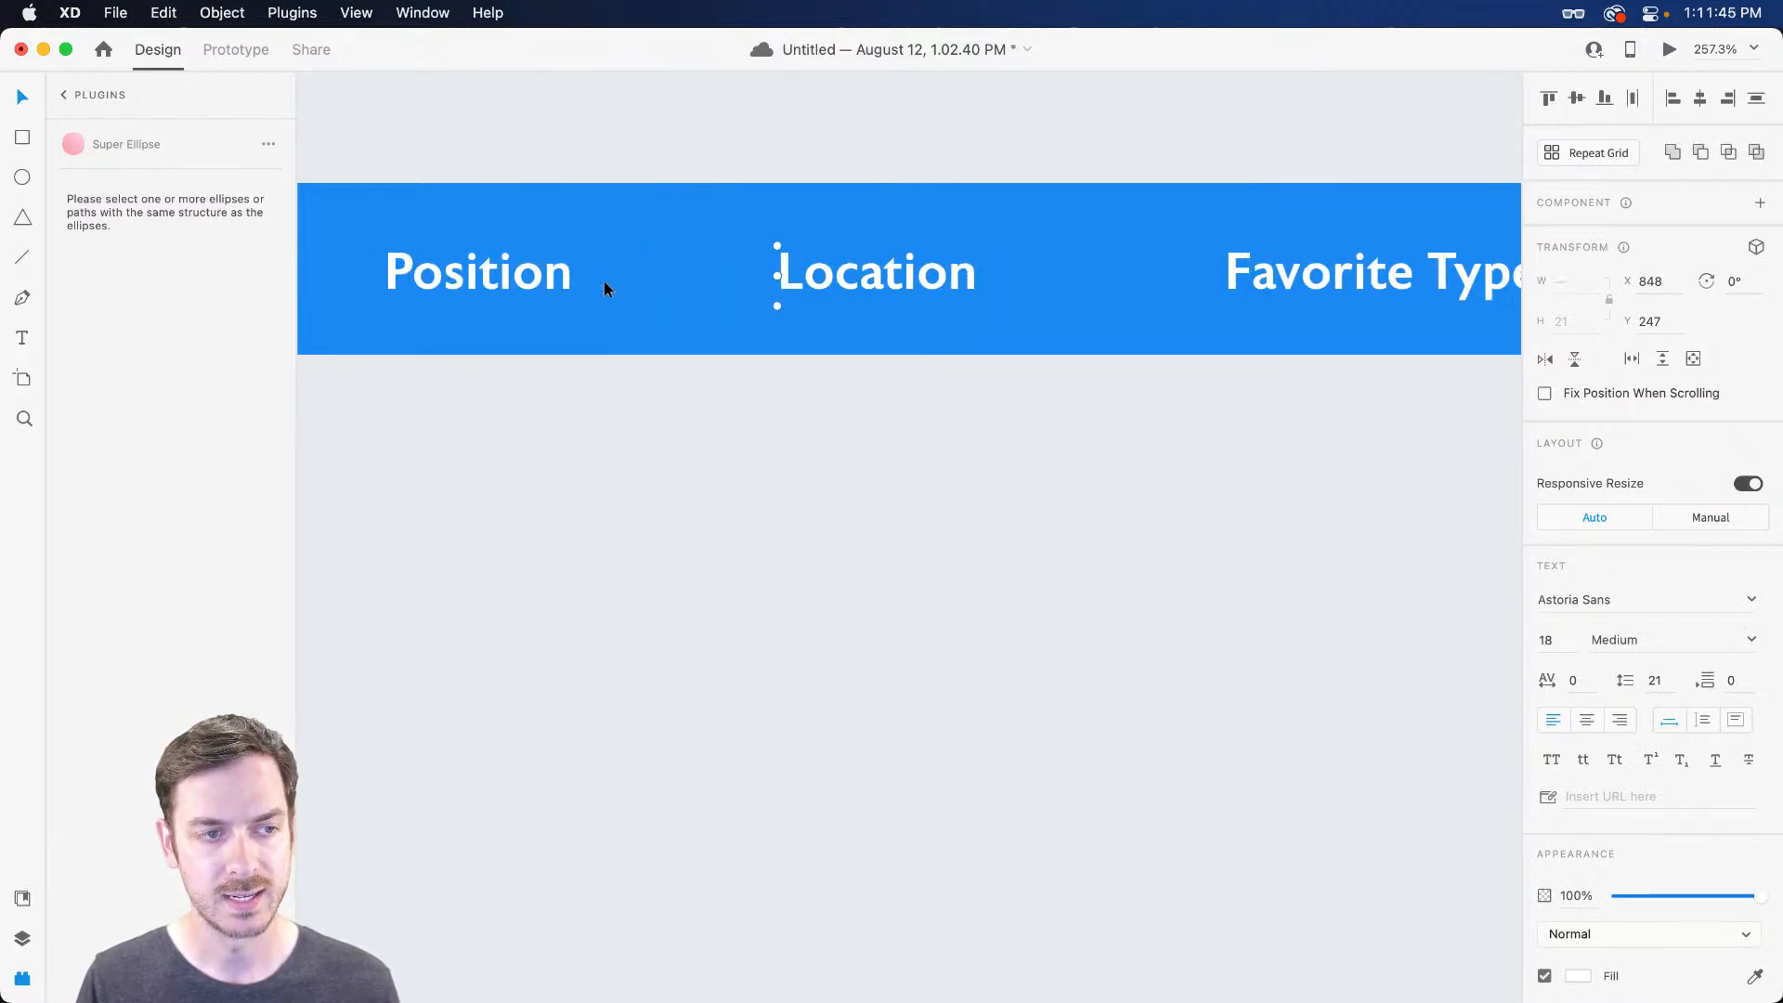
{"action": "left_click", "coordinate": [947, 271], "text": "shift"}
{"action": "left_click", "coordinate": [425, 282], "text": "shift"}
{"action": "scroll", "coordinate": [808, 271], "scroll_direction": "left", "scroll_amount": 5}
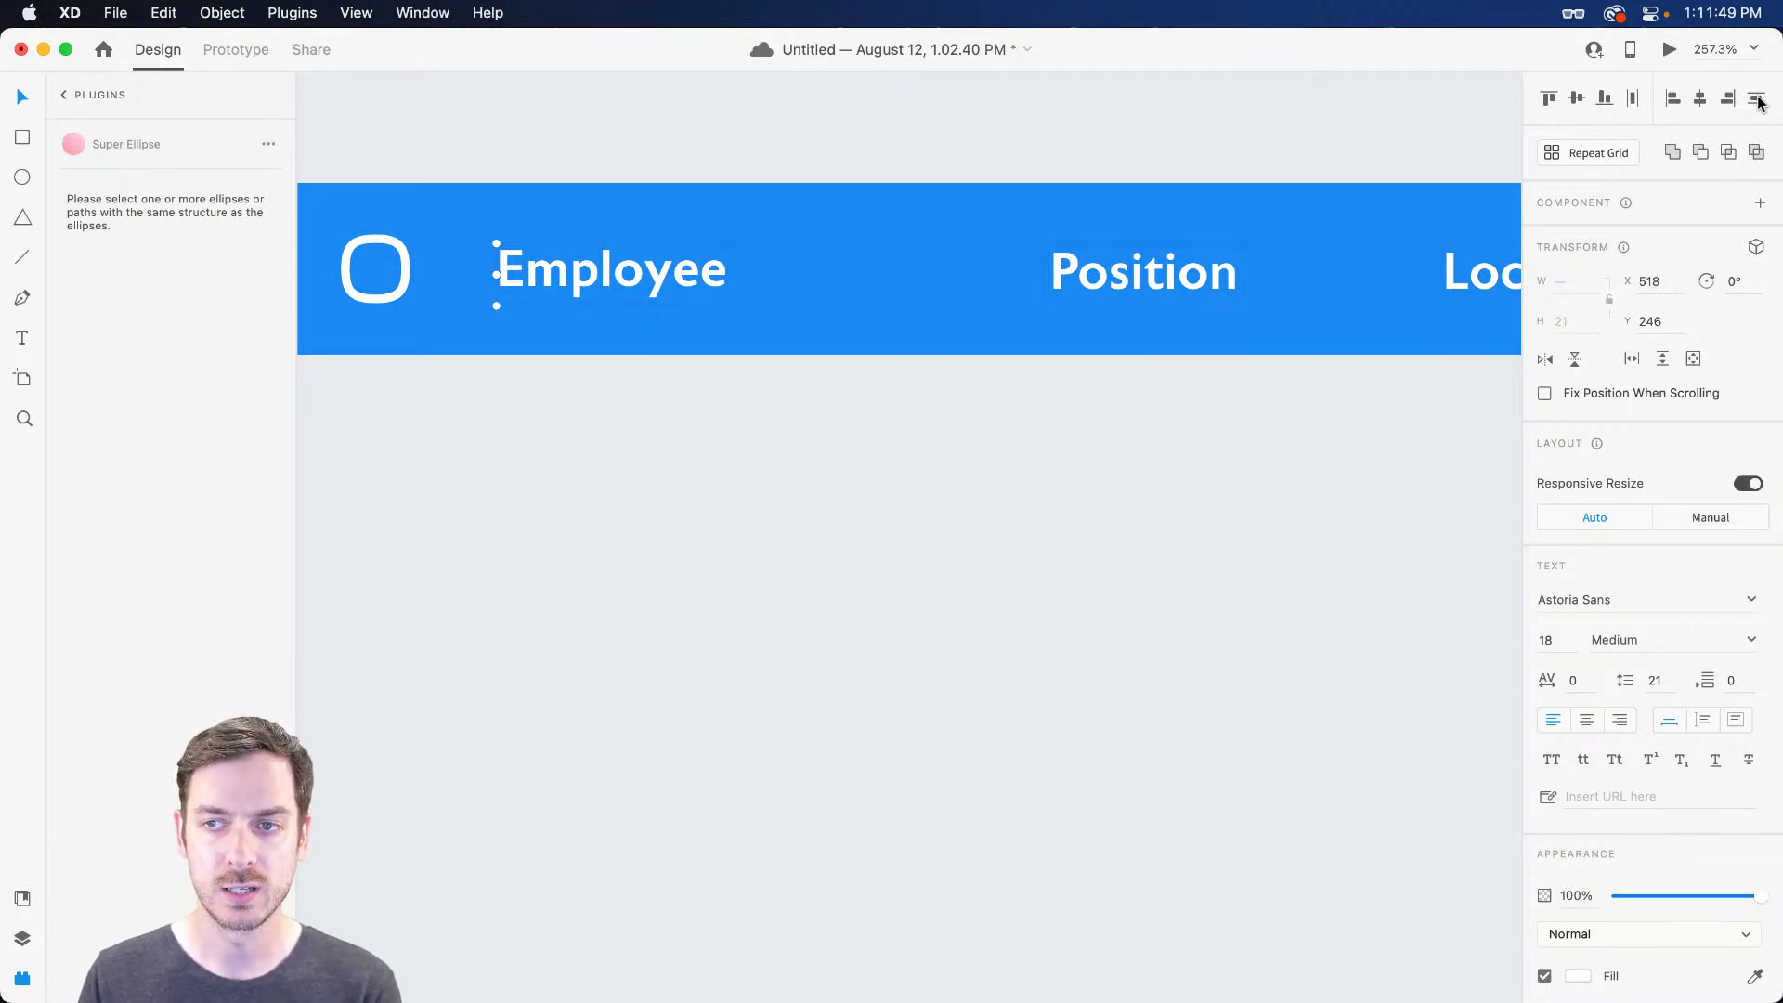
{"action": "left_click", "coordinate": [1577, 101]}
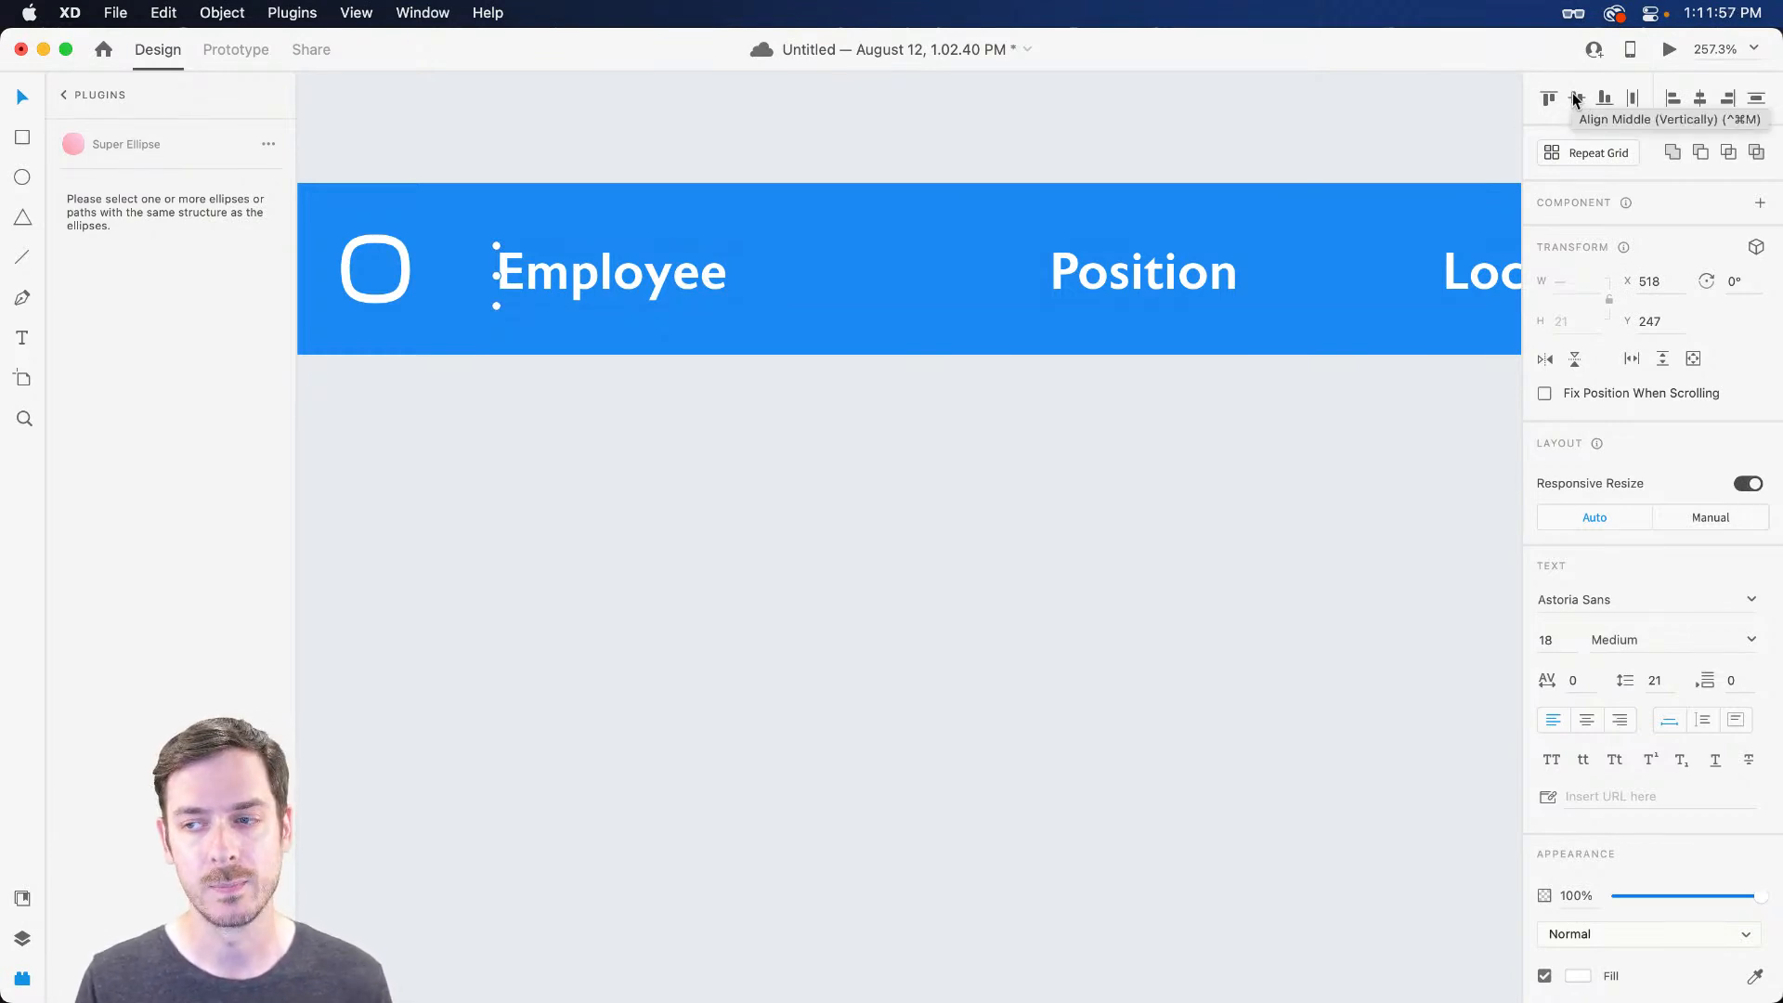
{"action": "scroll", "coordinate": [947, 343], "scroll_direction": "down", "scroll_amount": 3}
{"action": "scroll", "coordinate": [954, 366], "scroll_direction": "right", "scroll_amount": 5}
{"action": "scroll", "coordinate": [1356, 254], "scroll_direction": "down", "scroll_amount": 2}
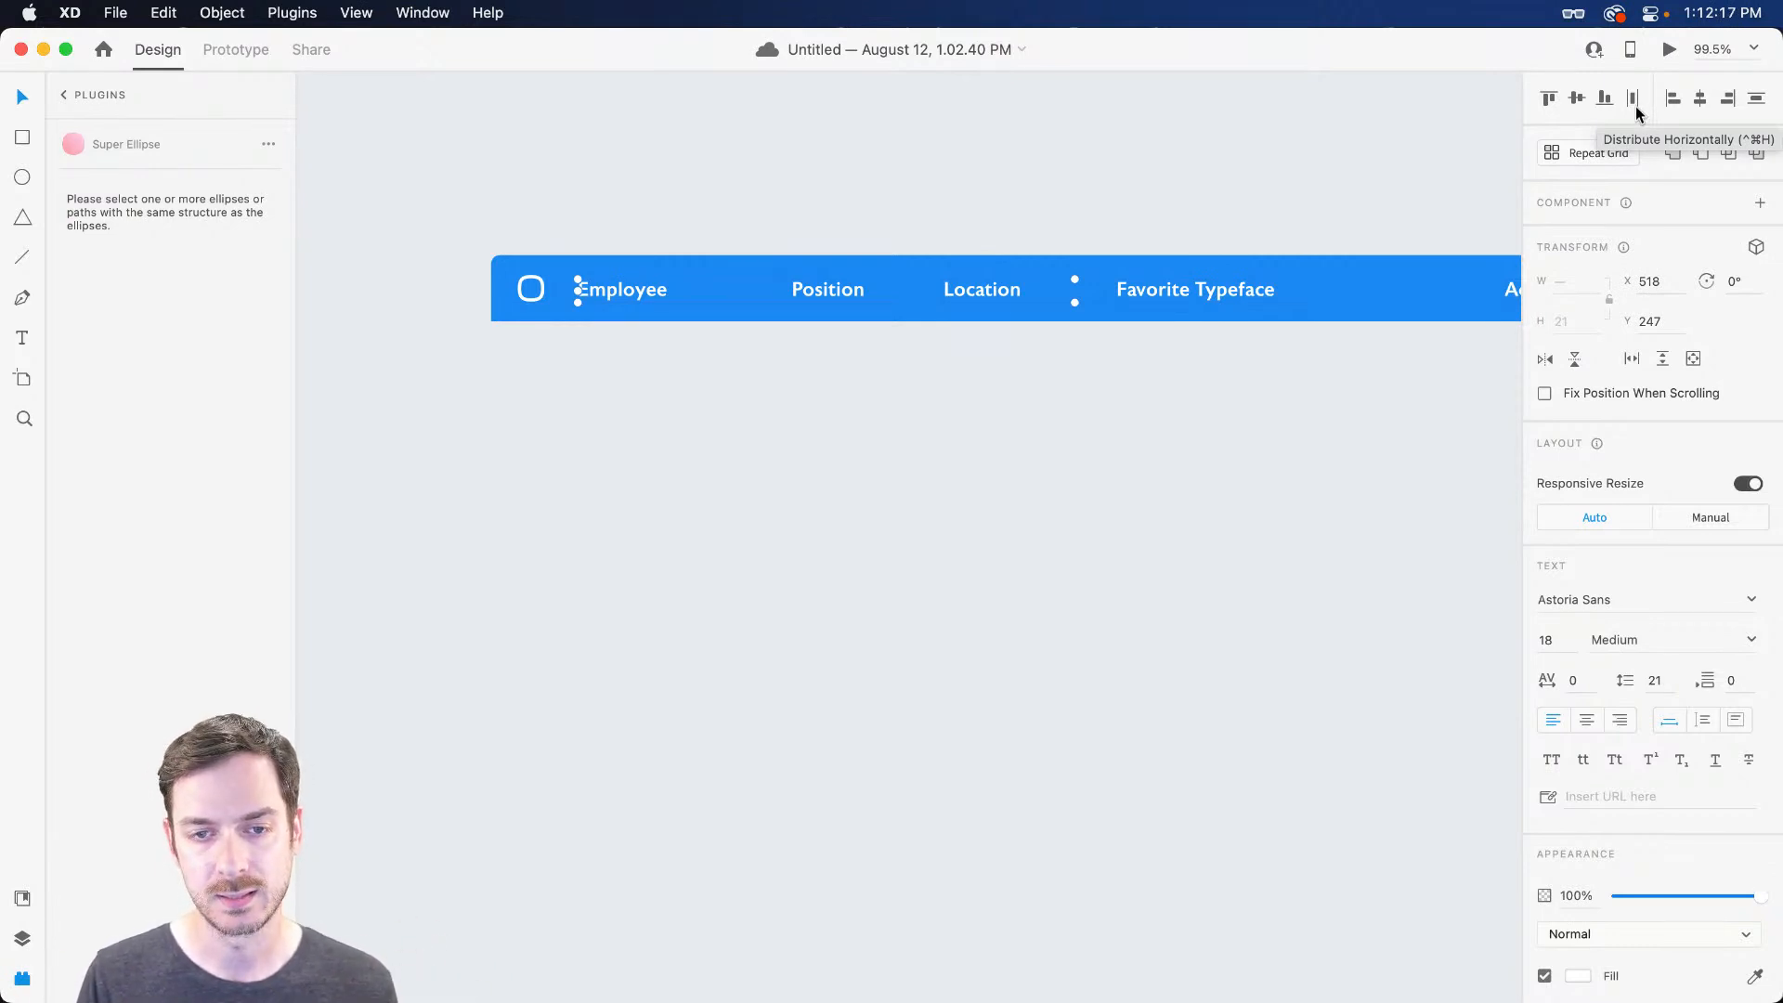
Distribute the header labels horizontally, then shift Position slightly left
{"action": "left_click", "coordinate": [1635, 106]}
{"action": "scroll", "coordinate": [887, 285], "scroll_direction": "right", "scroll_amount": 4}
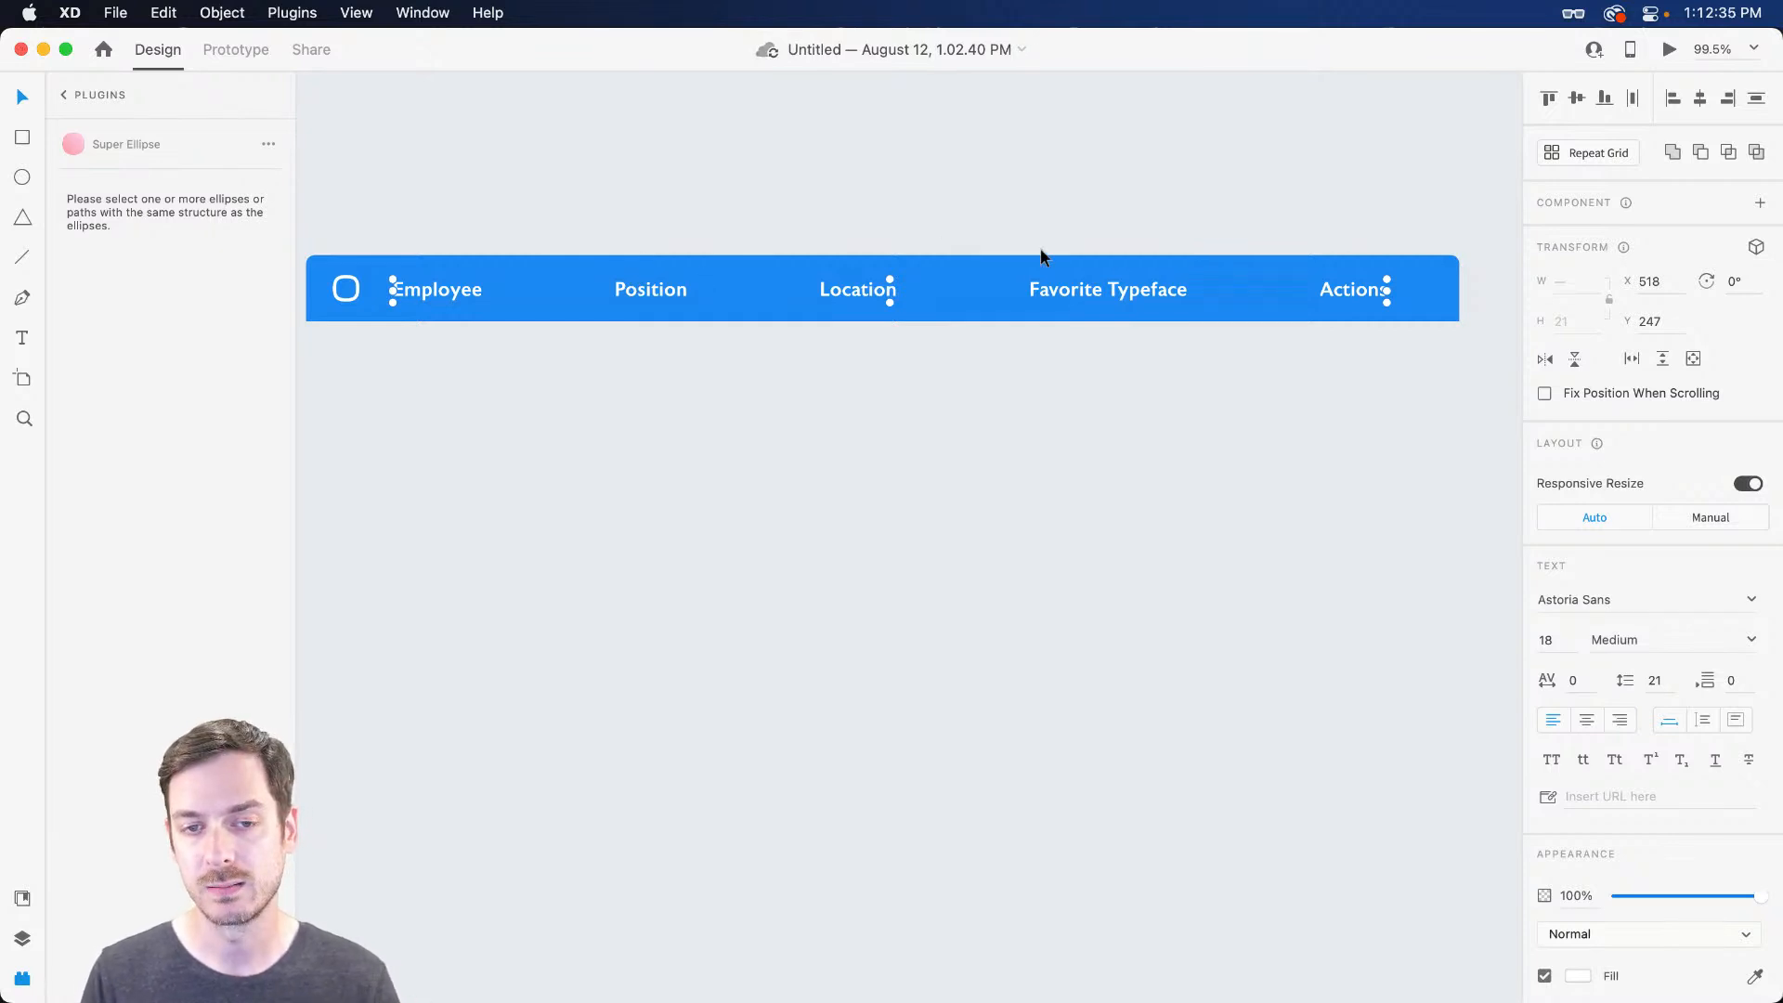
{"action": "left_click", "coordinate": [695, 394]}
{"action": "left_click", "coordinate": [639, 281]}
{"action": "left_click_drag", "start_coordinate": [639, 281], "coordinate": [619, 282]}
Shift Location and Favorite Typeface left, then select the whole header bar
{"action": "left_click", "coordinate": [834, 380]}
{"action": "left_click_drag", "start_coordinate": [843, 282], "coordinate": [820, 287]}
{"action": "left_click_drag", "start_coordinate": [1089, 287], "coordinate": [1050, 283]}
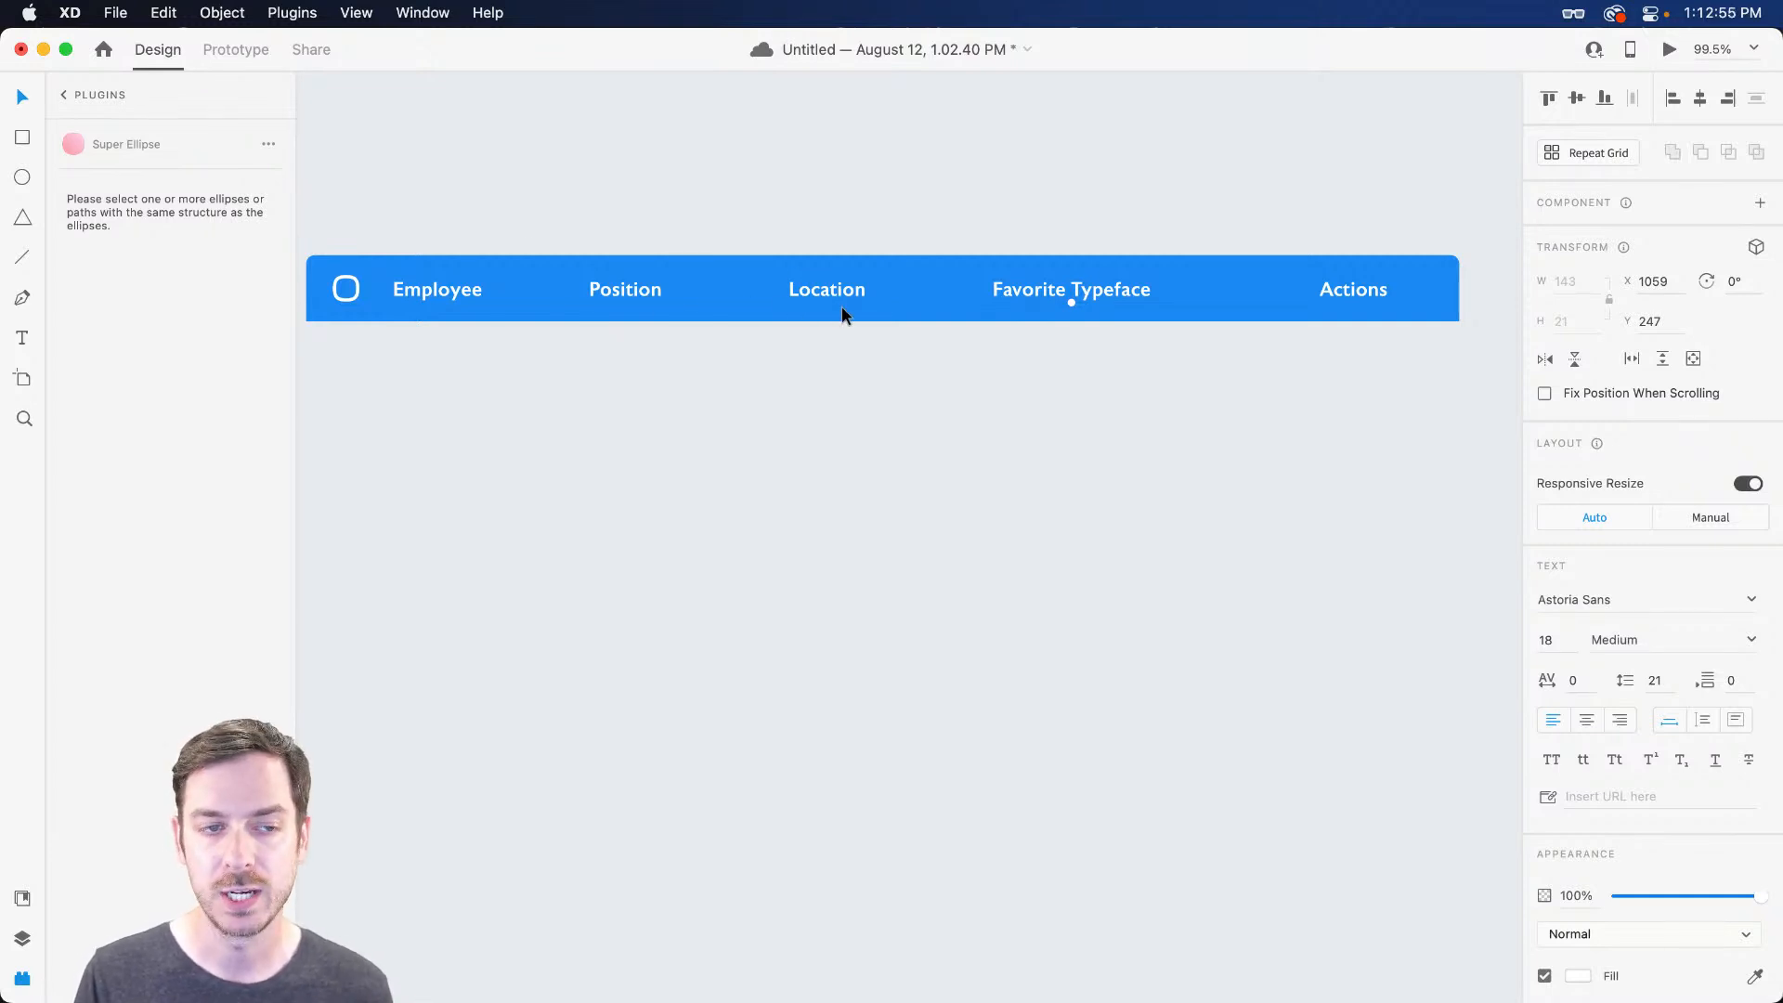
{"action": "scroll", "coordinate": [838, 325], "scroll_direction": "left", "scroll_amount": 3}
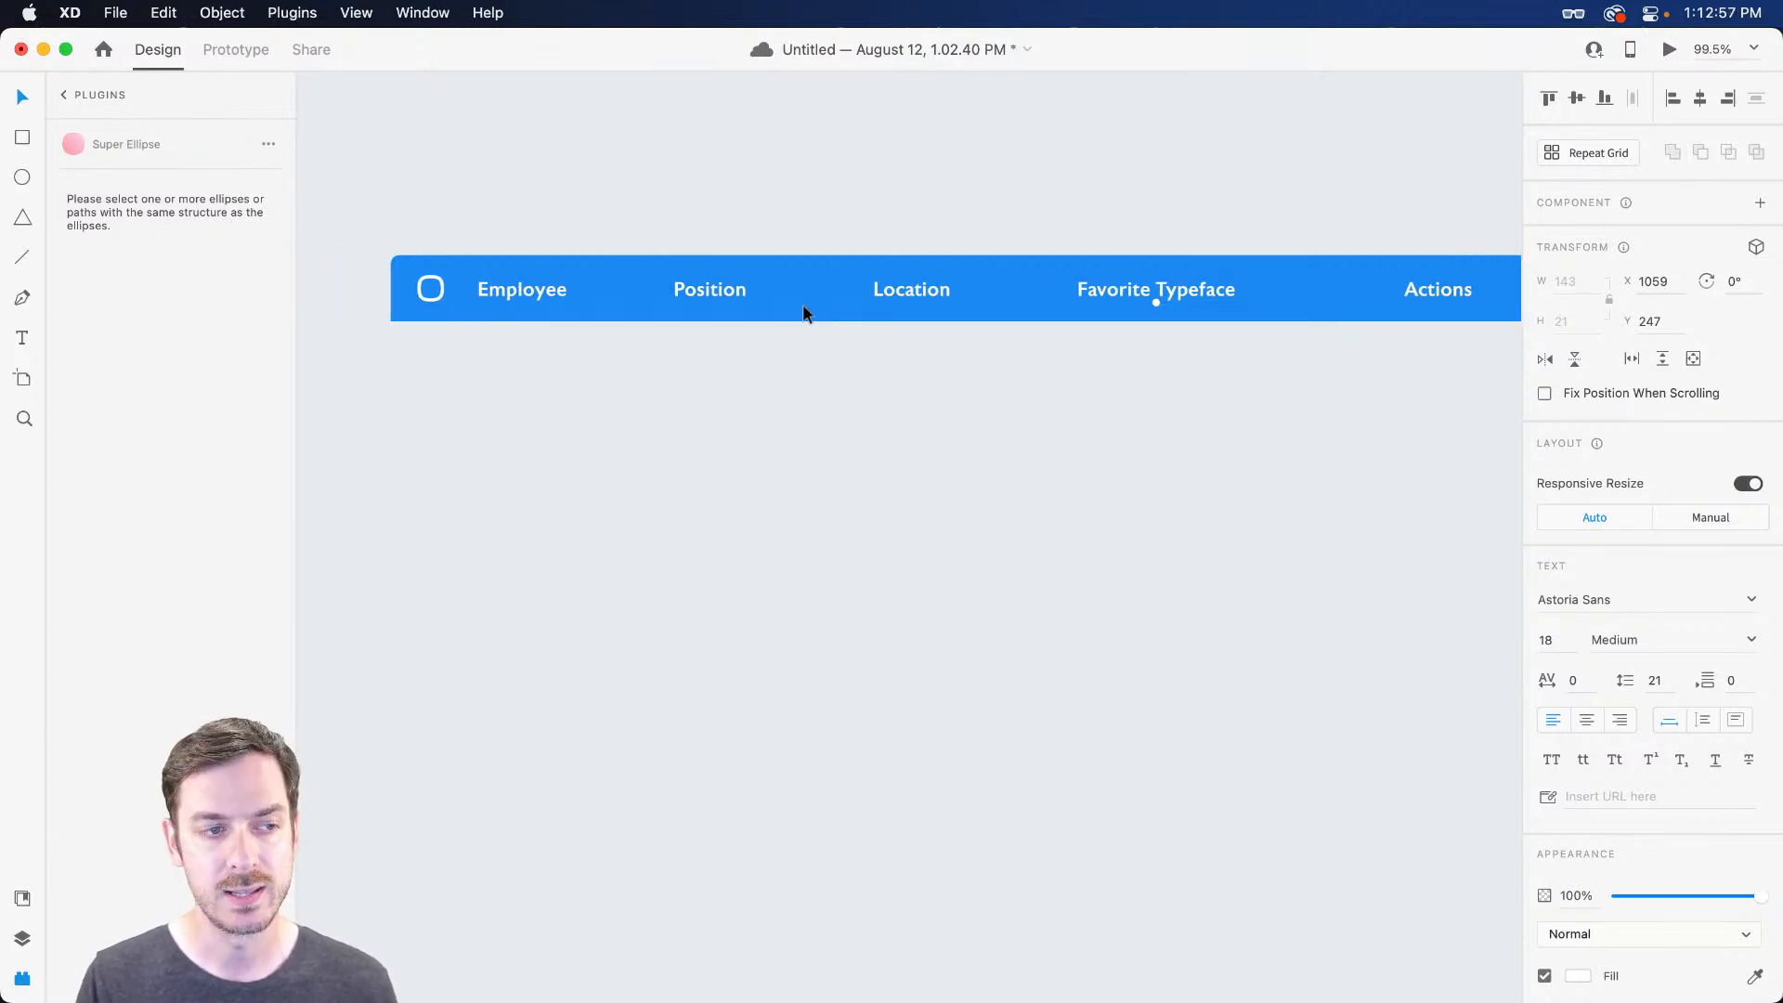
{"action": "scroll", "coordinate": [808, 304], "scroll_direction": "down", "scroll_amount": 2}
{"action": "left_click_drag", "start_coordinate": [404, 191], "coordinate": [1435, 358]}
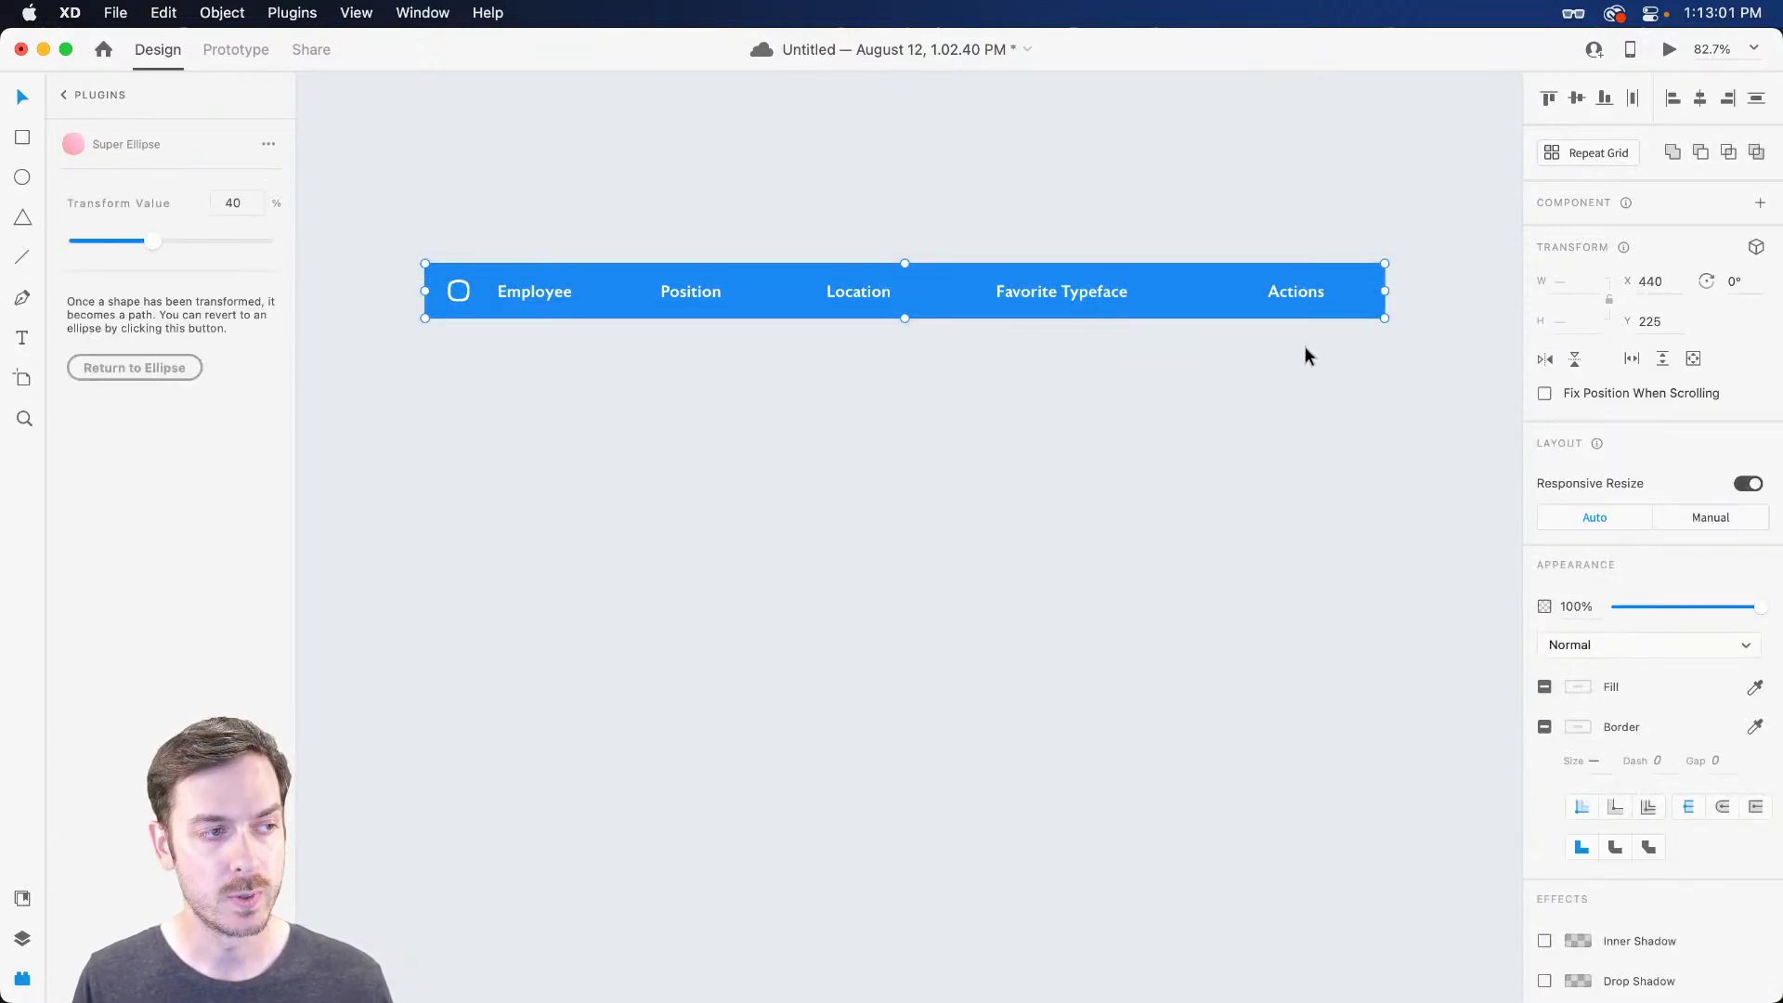
Group the header bar's elements and rename the group 'Header' in Layers
{"action": "key", "text": "super+g"}
{"action": "key", "text": "super+y"}
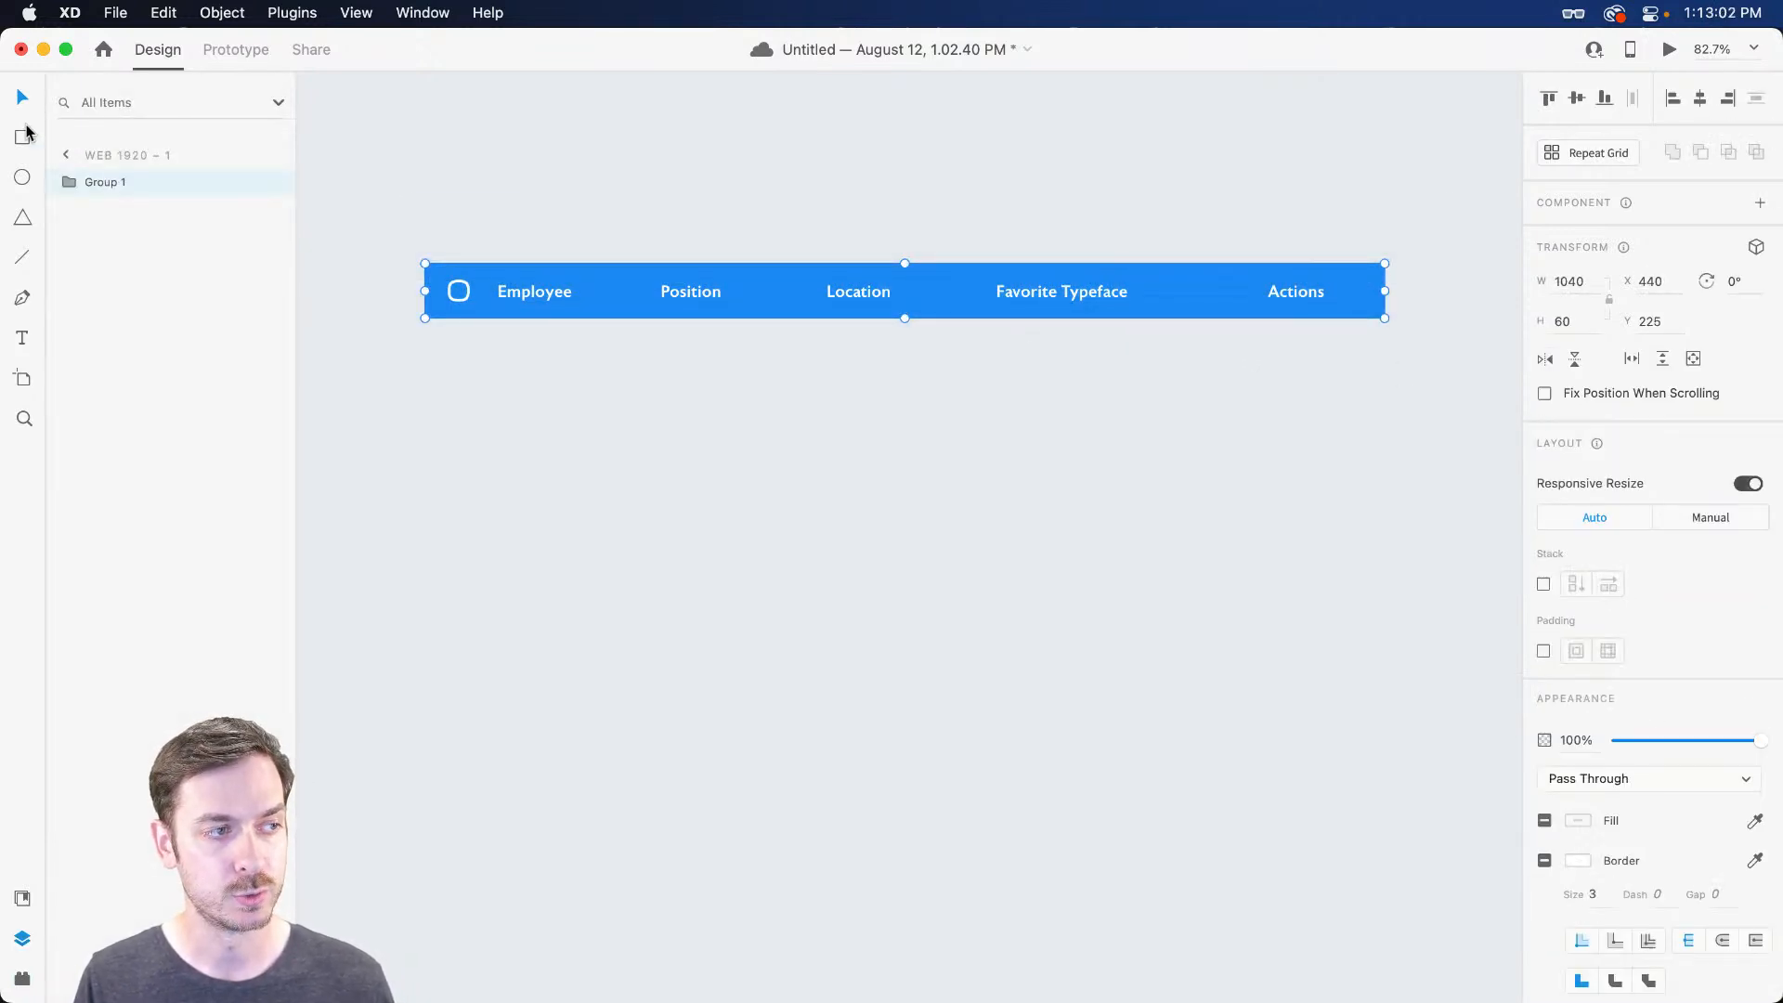
{"action": "double_click", "coordinate": [92, 180]}
{"action": "type", "text": "Header"}
{"action": "key", "text": "BackSpace"}
{"action": "key", "text": "BackSpace"}
{"action": "key", "text": "BackSpace"}
{"action": "key", "text": "BackSpace"}
{"action": "key", "text": "BackSpace"}
{"action": "key", "text": "BackSpace"}
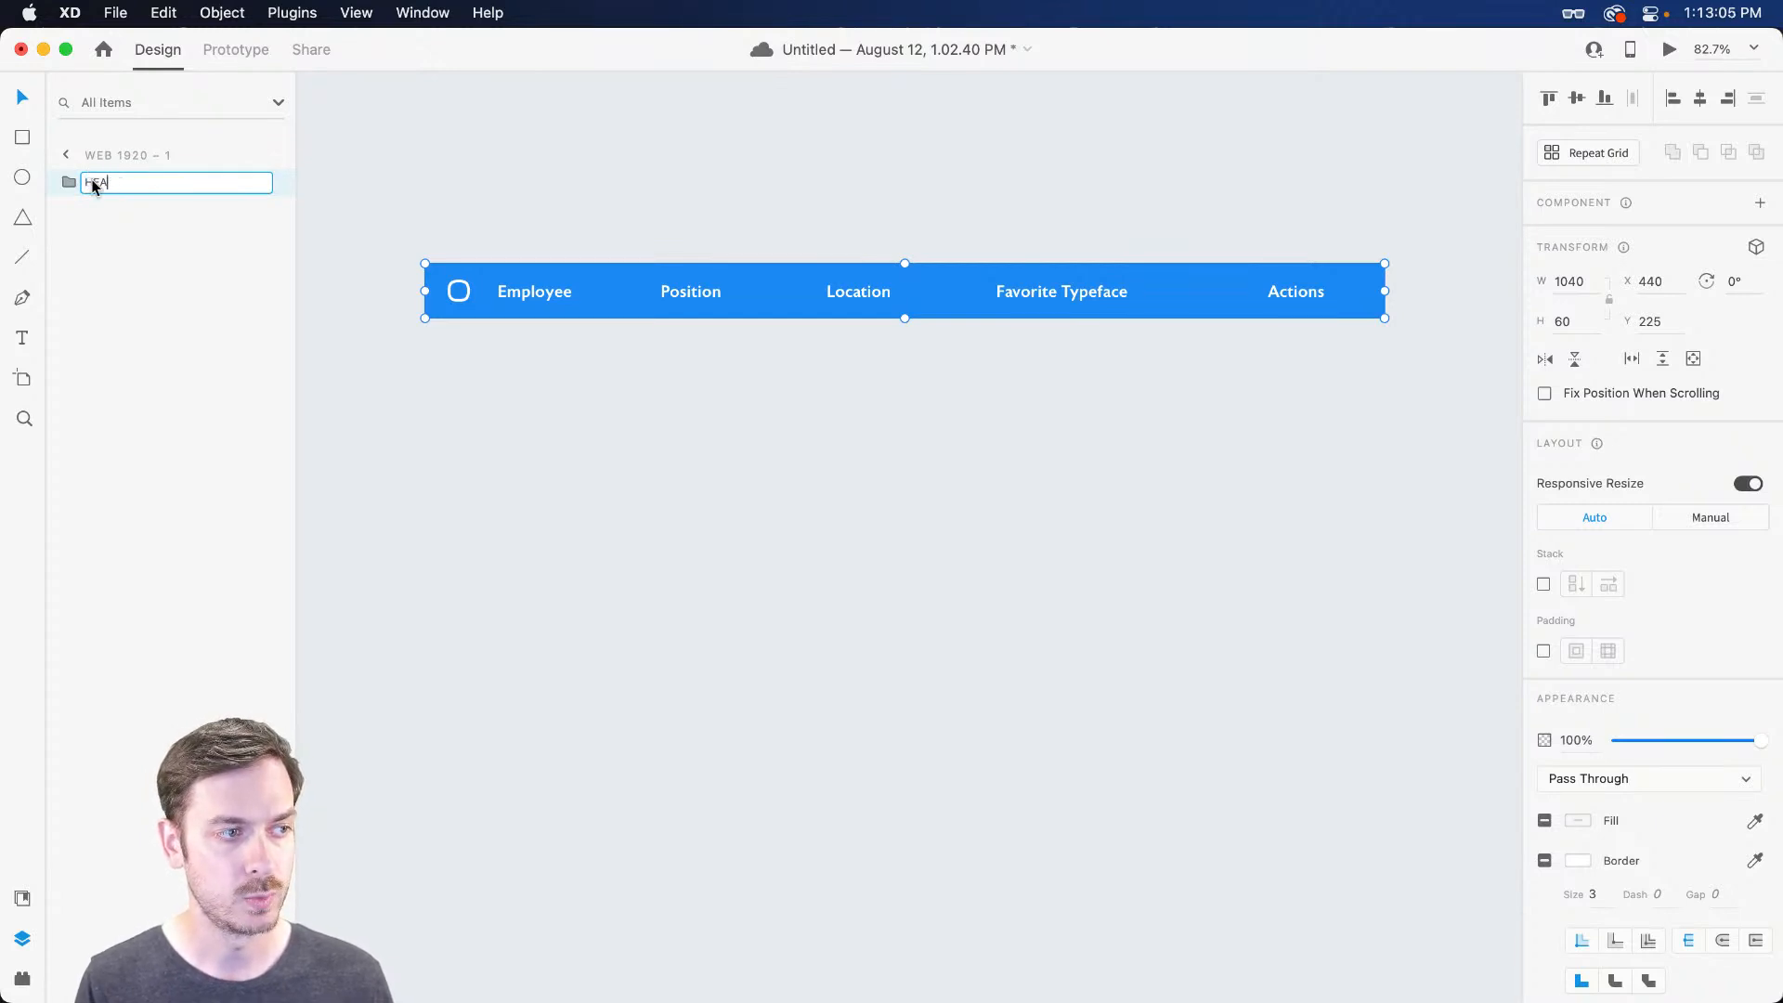
{"action": "type", "text": "Header"}
{"action": "key", "text": "Return"}
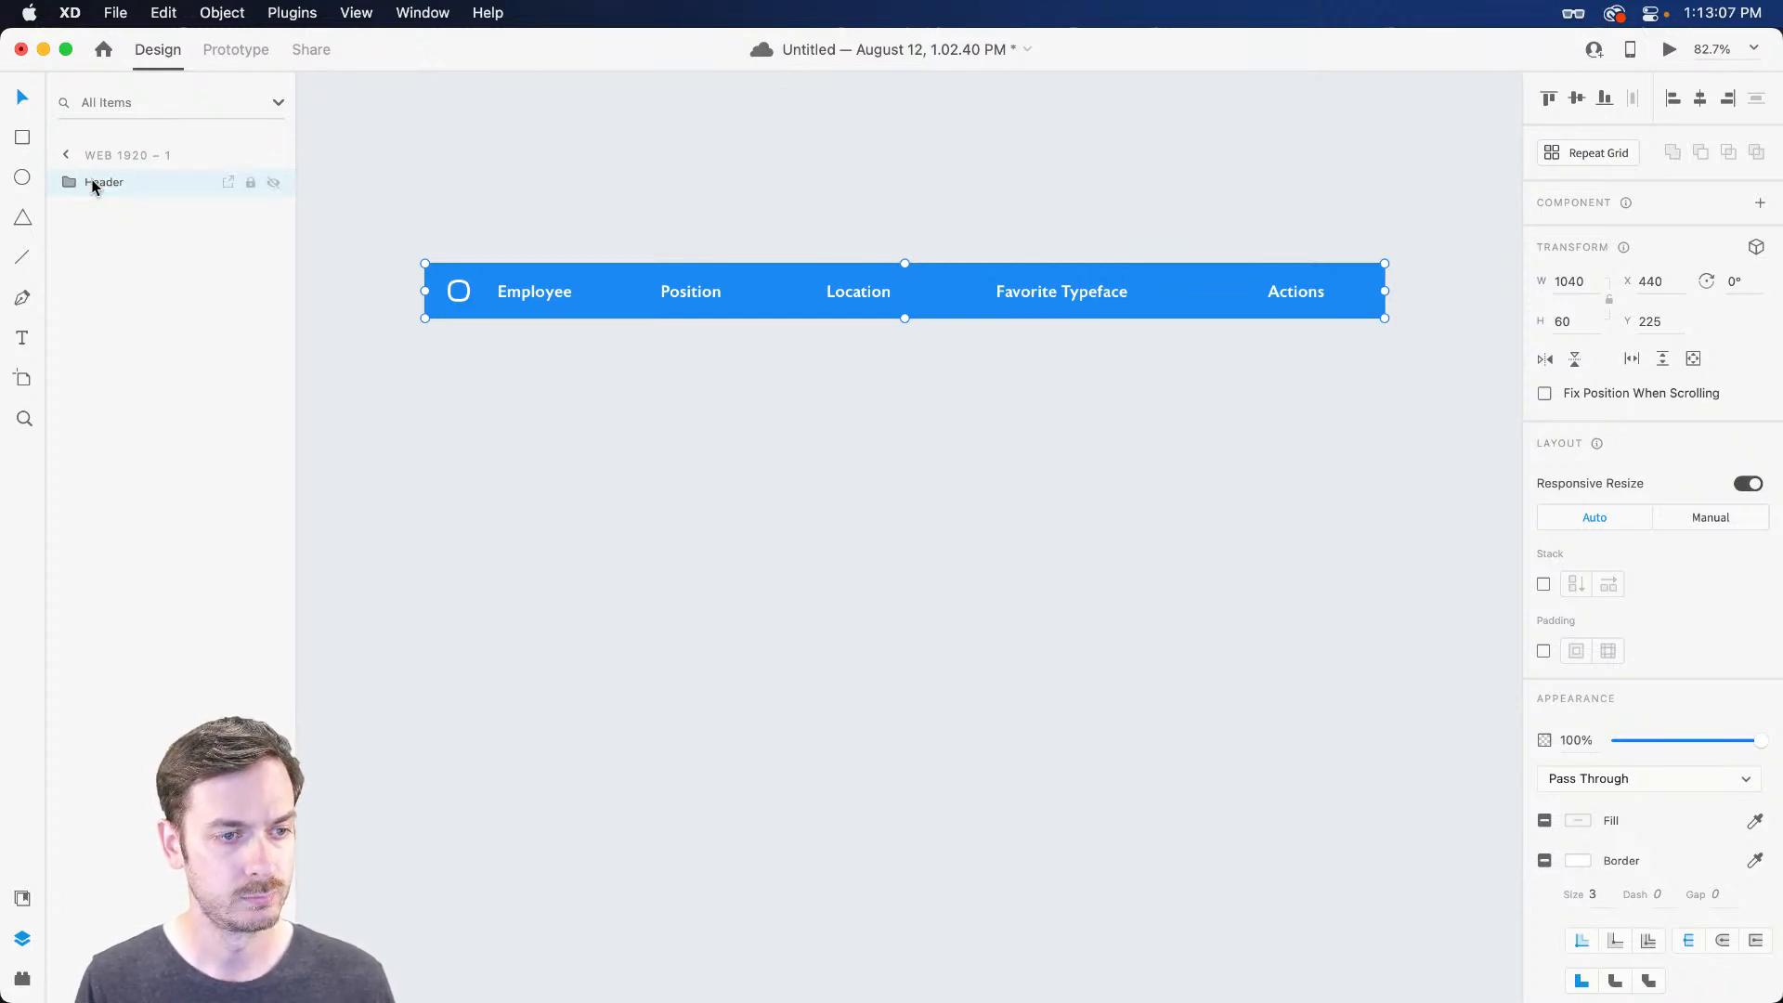
{"action": "left_click", "coordinate": [883, 402]}
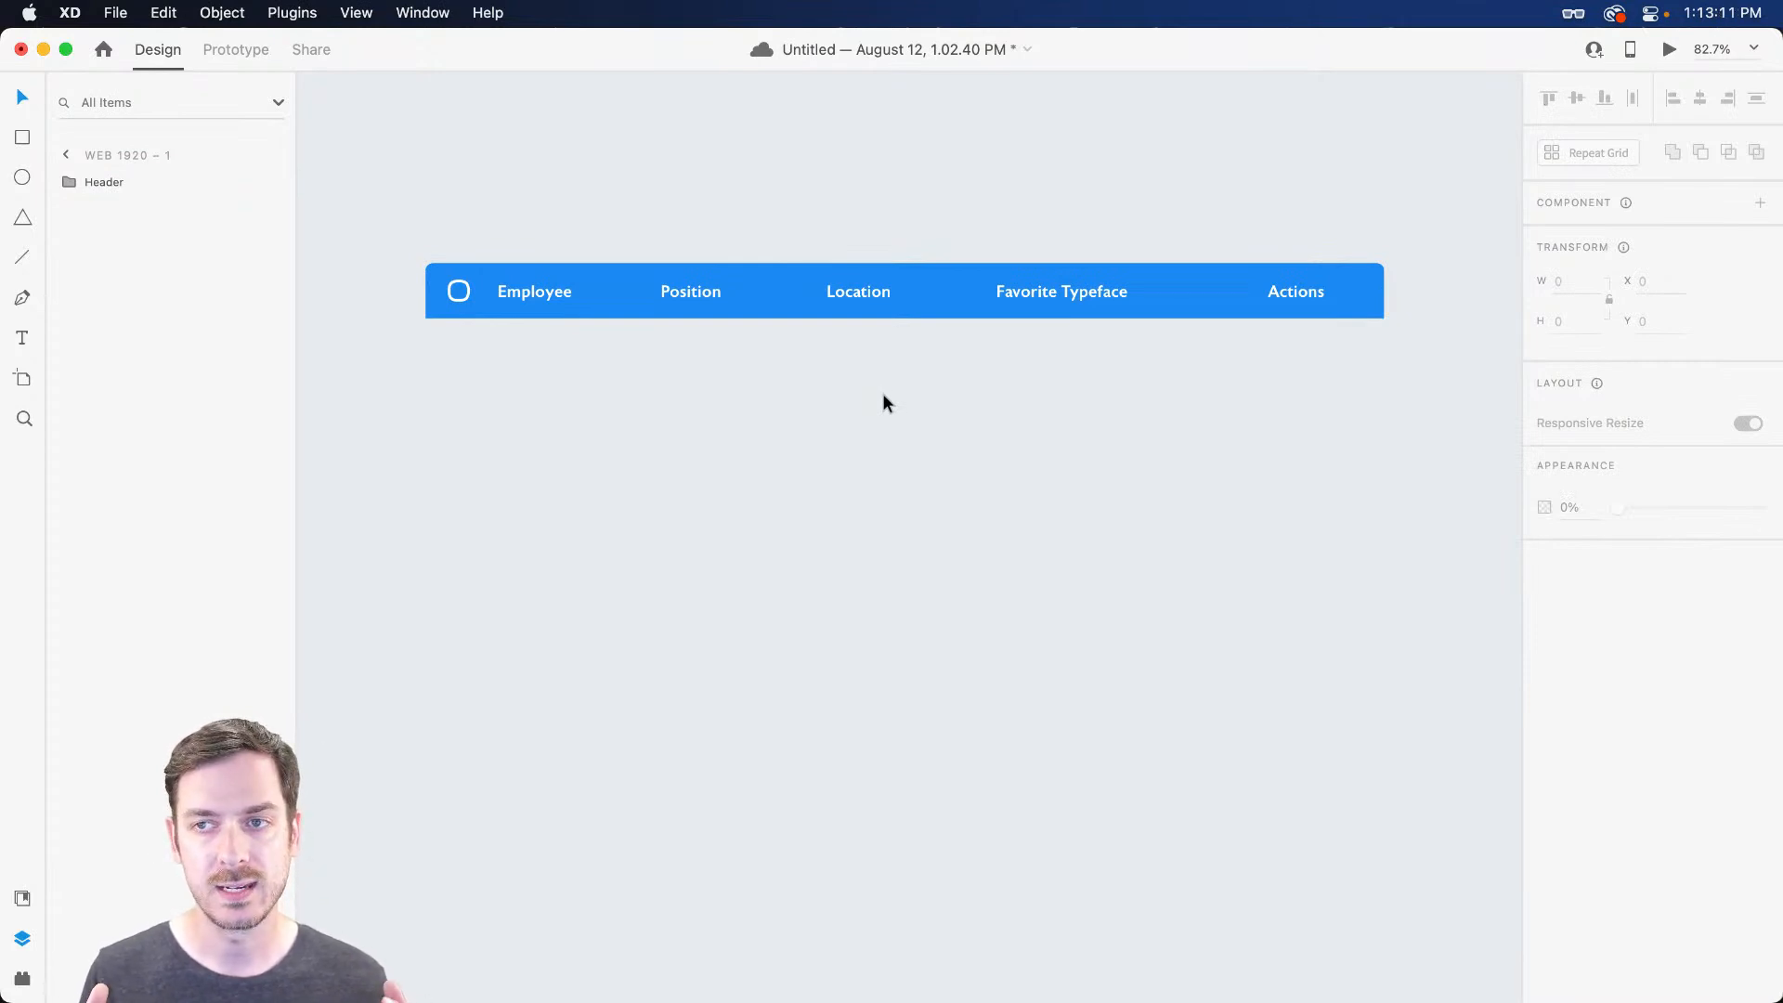
Draw a 1040 × 90 white row rectangle below the blue header and turn off its border
{"action": "key", "text": "r"}
{"action": "mouse_move", "coordinate": [427, 319]}
{"action": "left_mouse_down"}
{"action": "mouse_move", "coordinate": [855, 386]}
{"action": "mouse_move", "coordinate": [1379, 386]}
{"action": "mouse_move", "coordinate": [1383, 401]}
{"action": "left_mouse_up"}
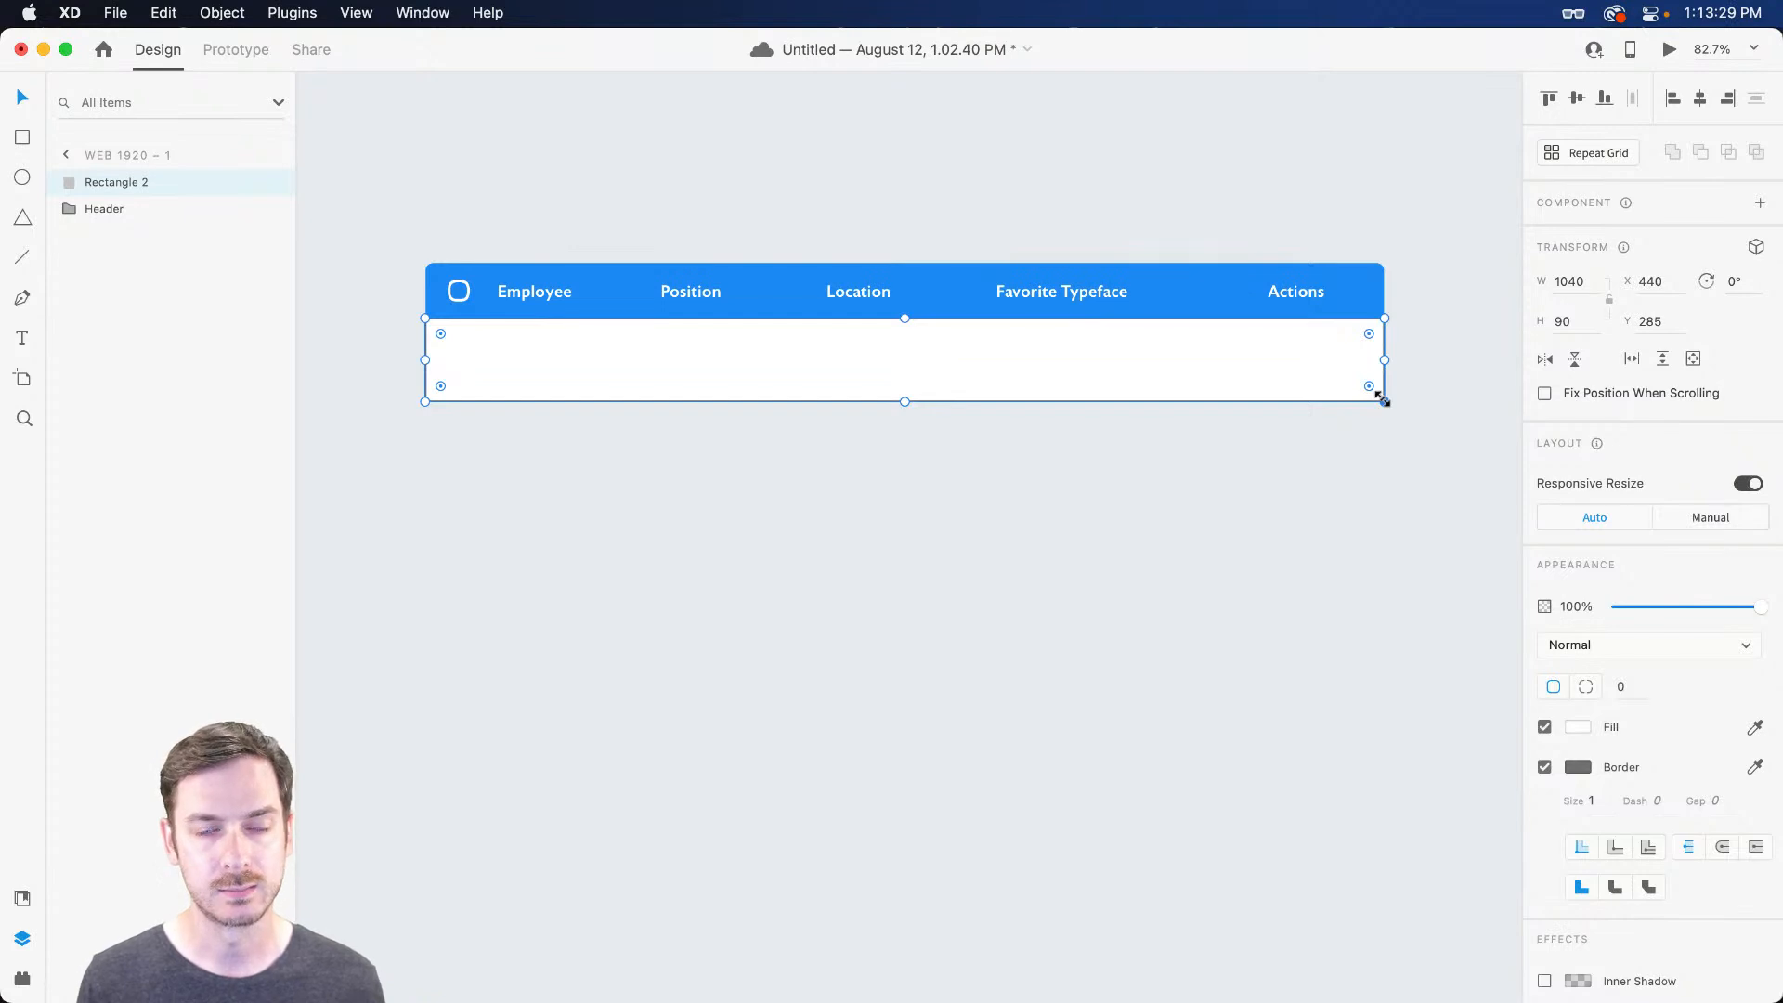
{"action": "left_click", "coordinate": [1544, 767]}
Deselect and reselect the white row a few times to check it appears borderless
{"action": "left_click", "coordinate": [1276, 420]}
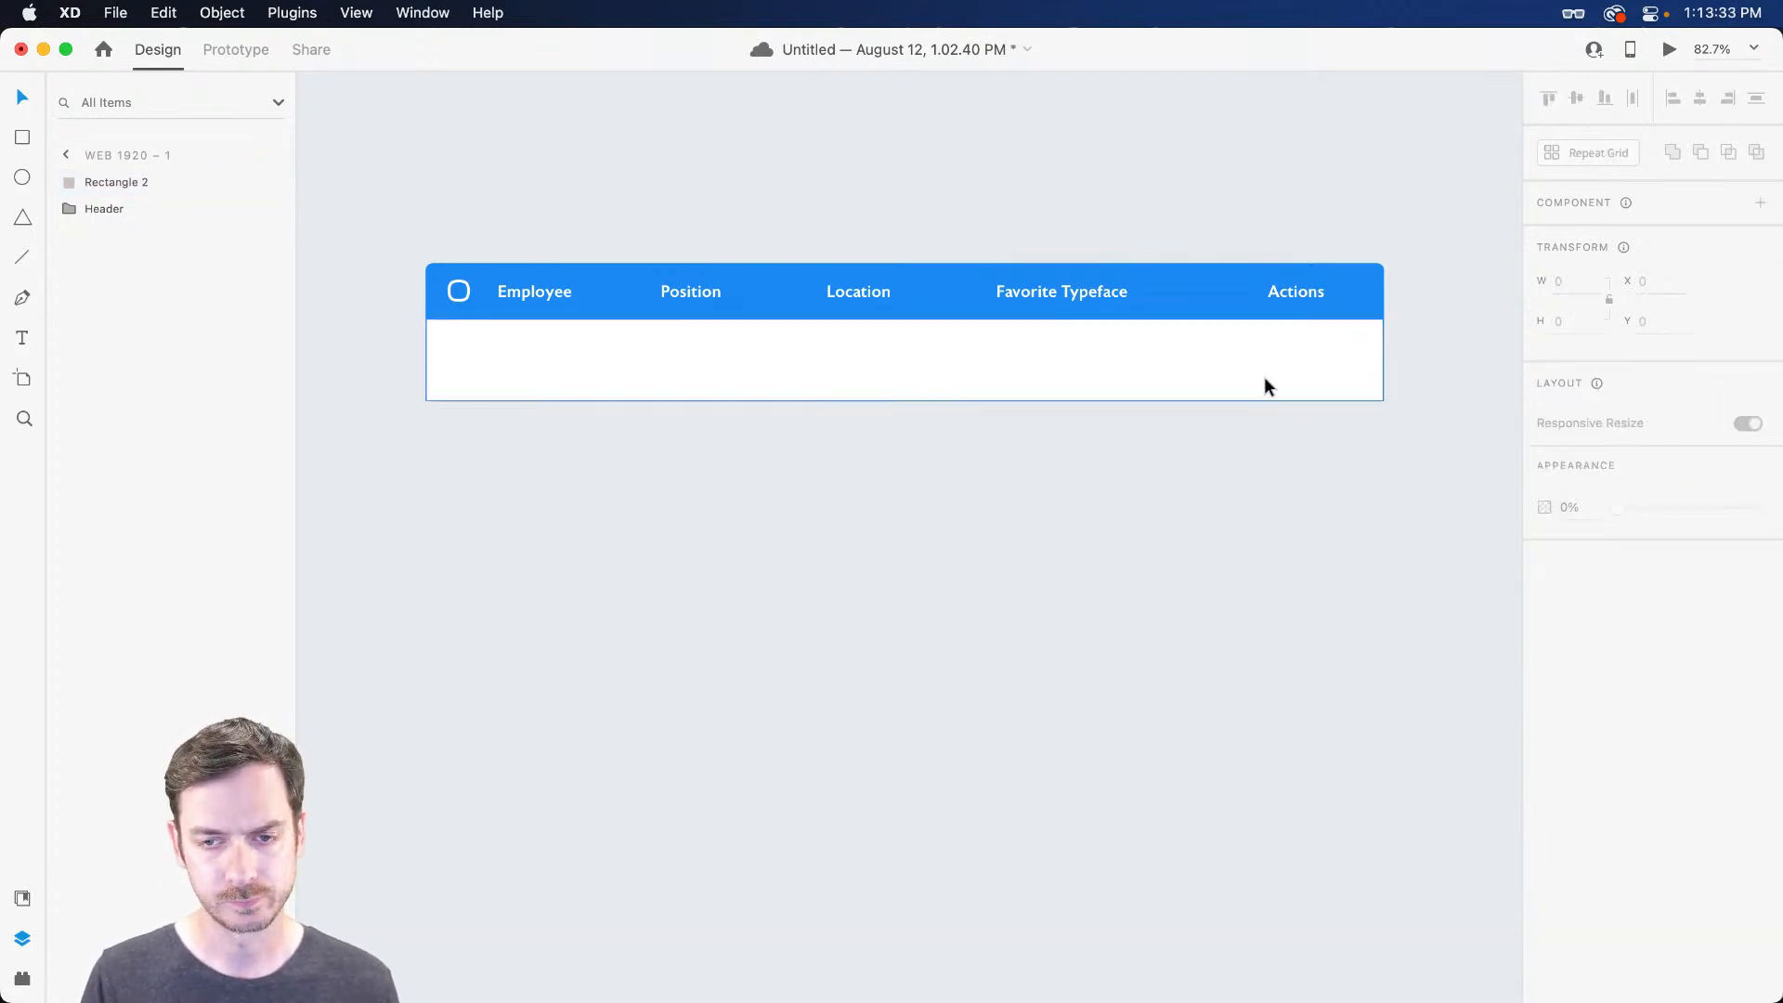
{"action": "left_click", "coordinate": [1260, 369]}
{"action": "left_click", "coordinate": [1038, 477]}
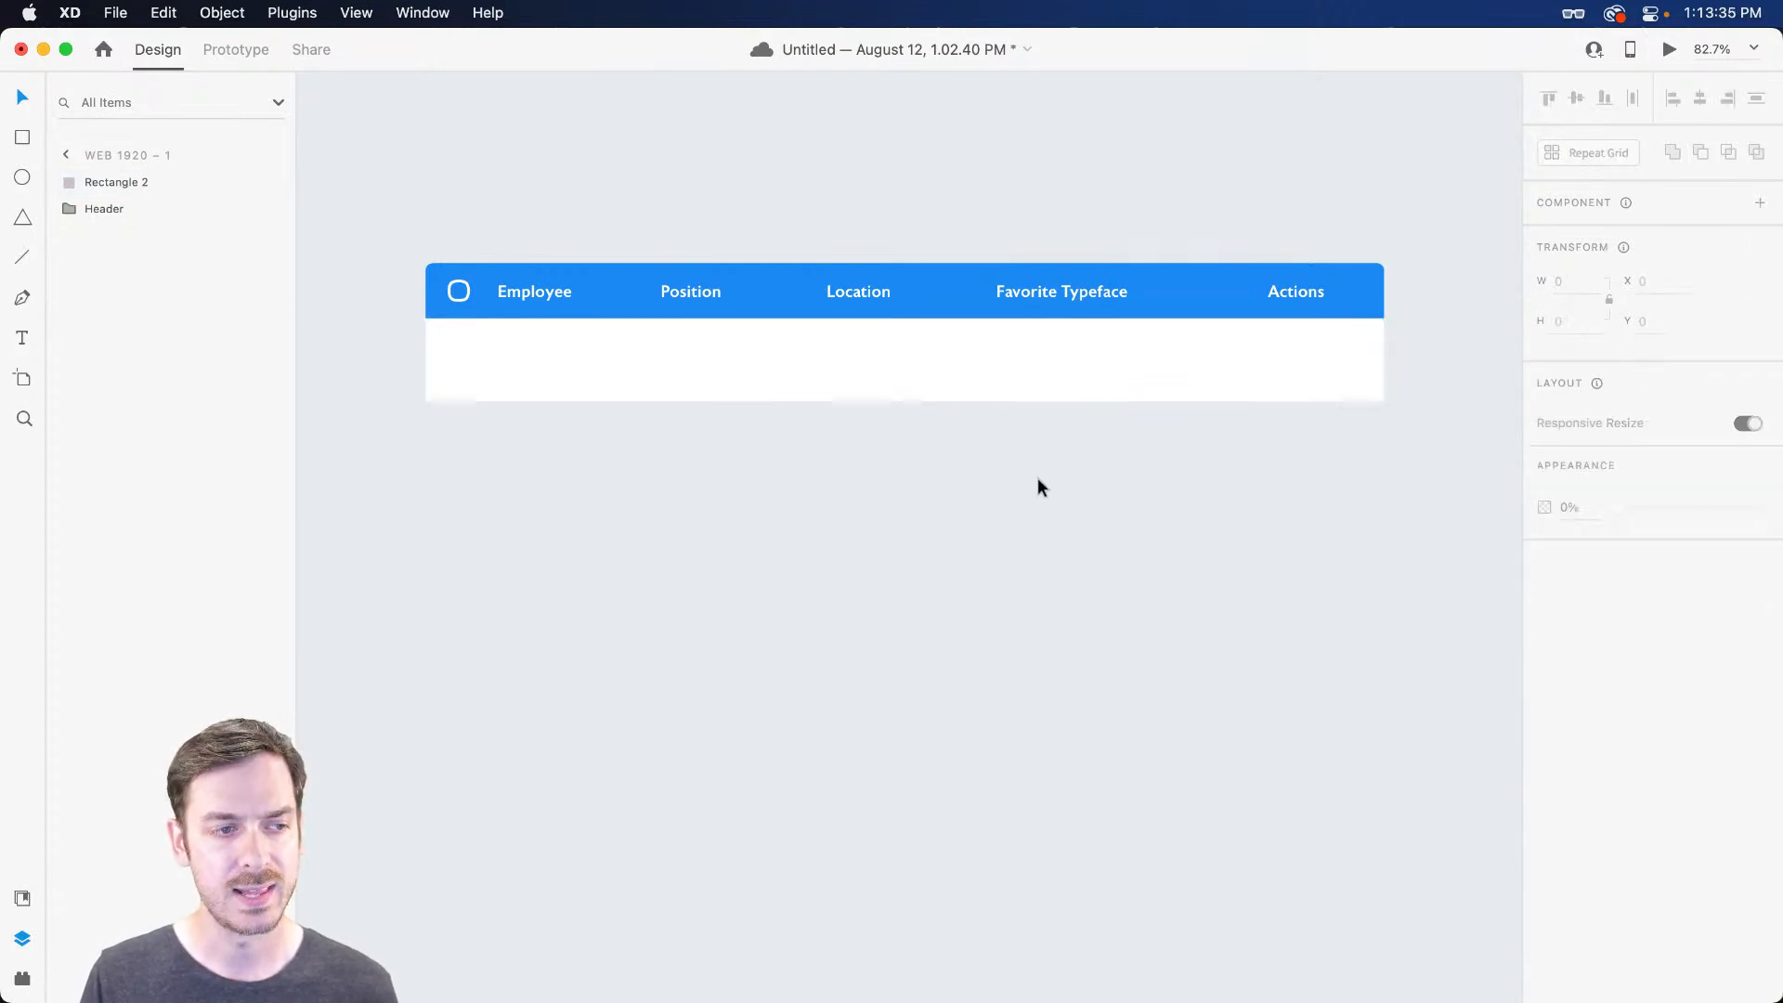
{"action": "left_click", "coordinate": [932, 379]}
{"action": "left_click", "coordinate": [1056, 525]}
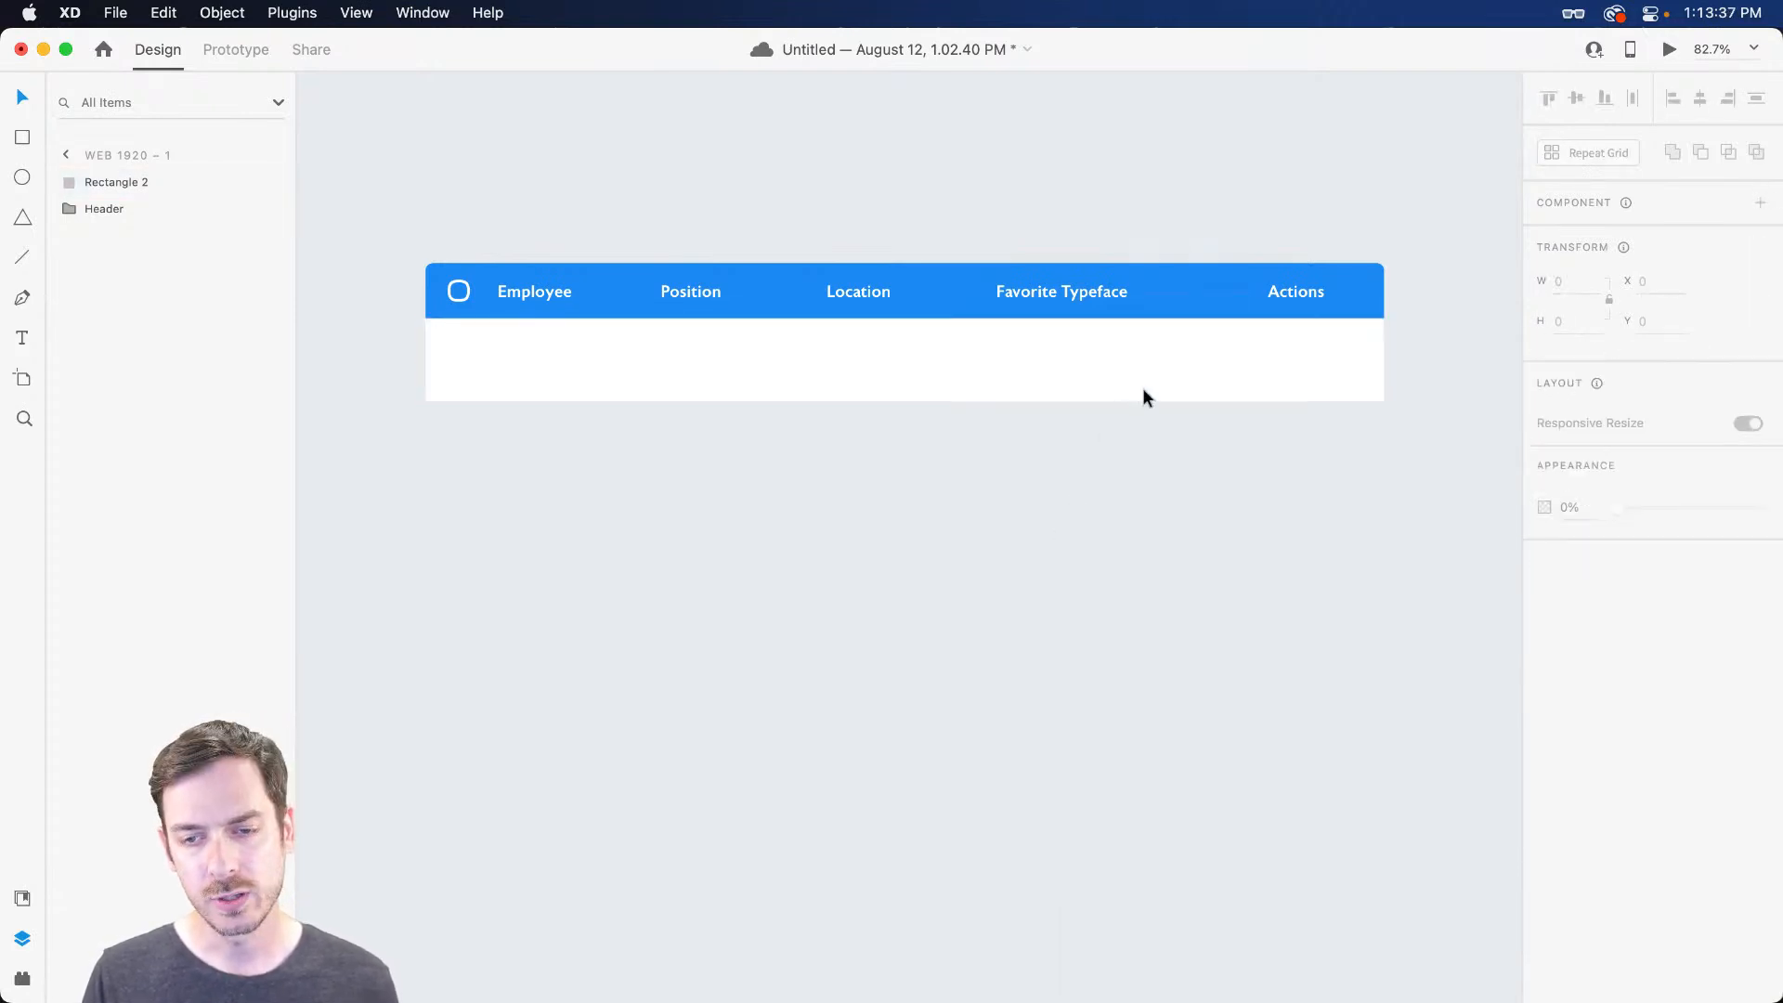
{"action": "left_click", "coordinate": [1166, 363]}
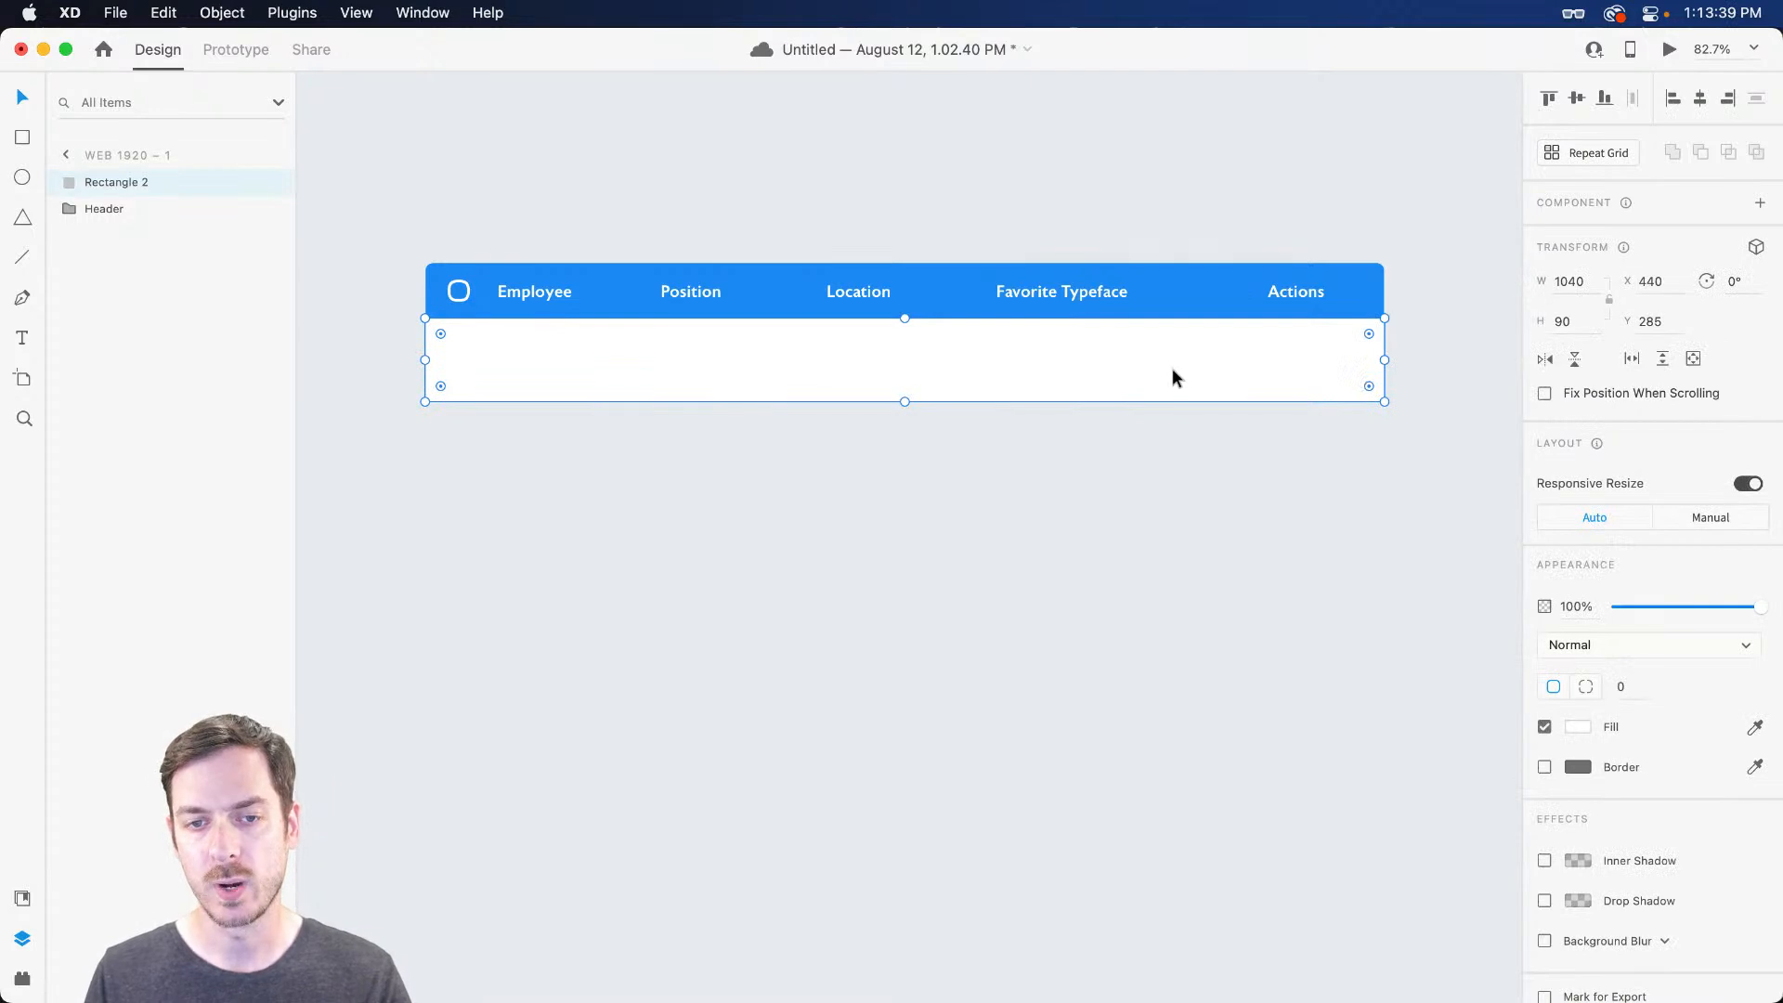
{"action": "left_click", "coordinate": [1169, 509]}
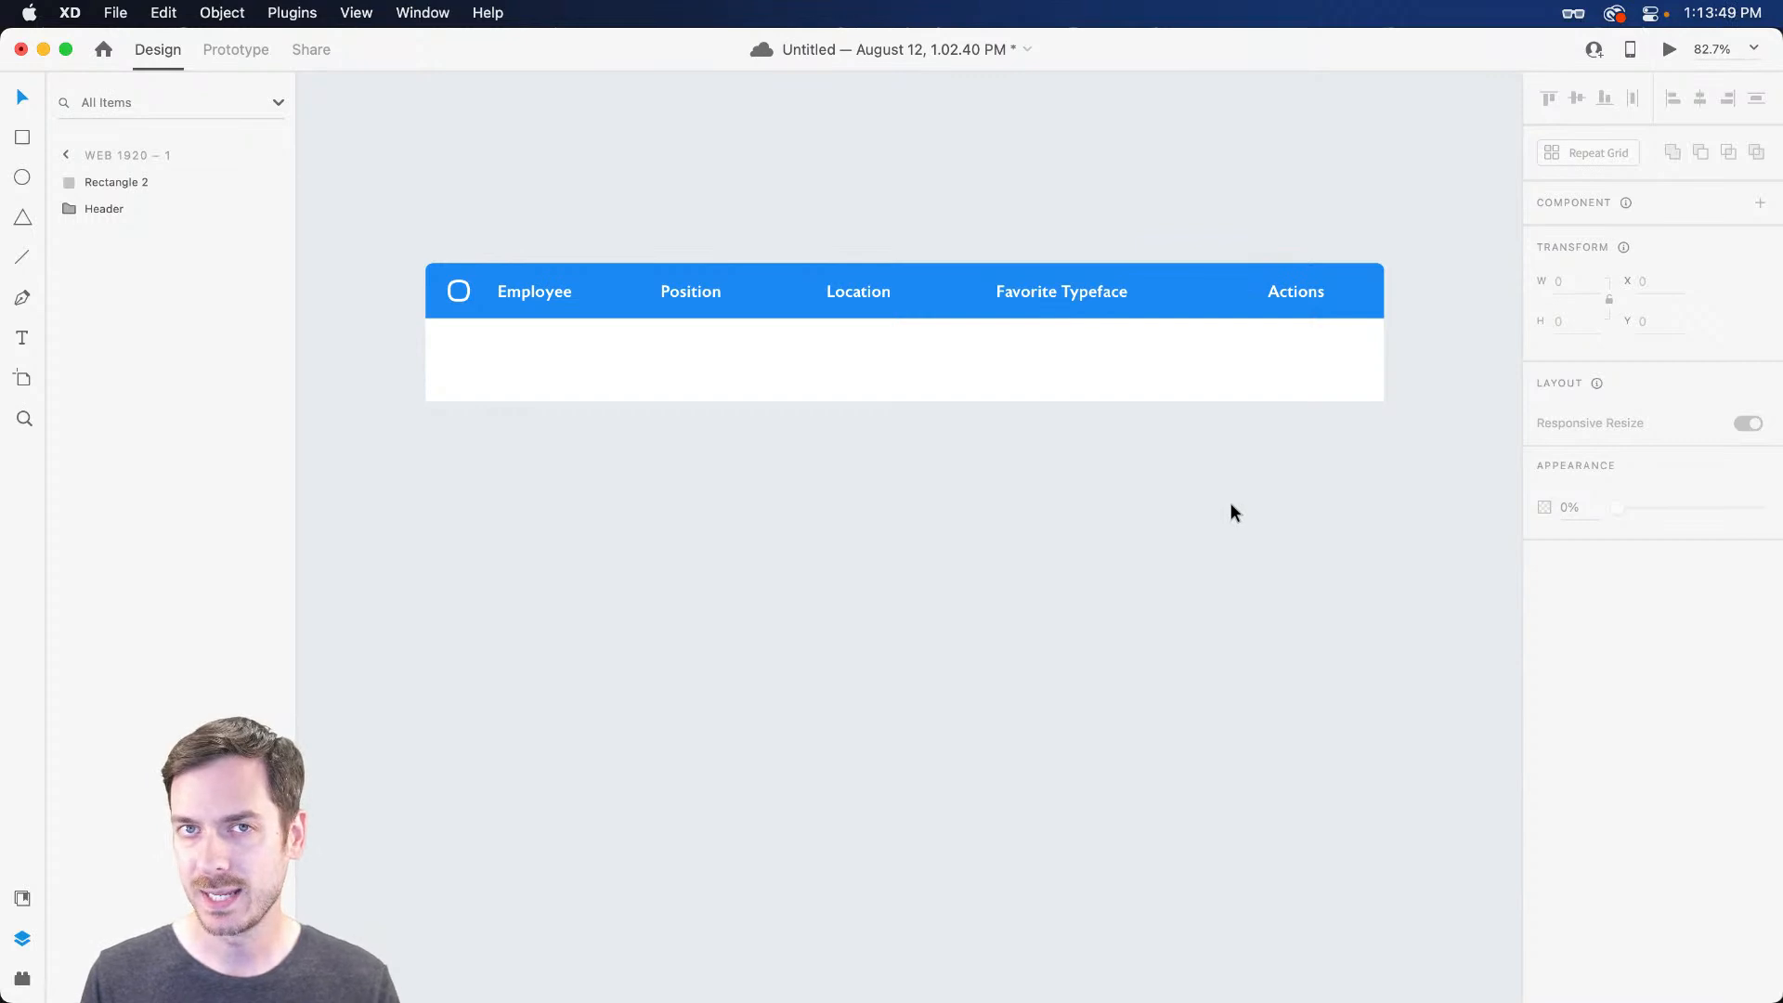
{"action": "left_click", "coordinate": [1241, 358]}
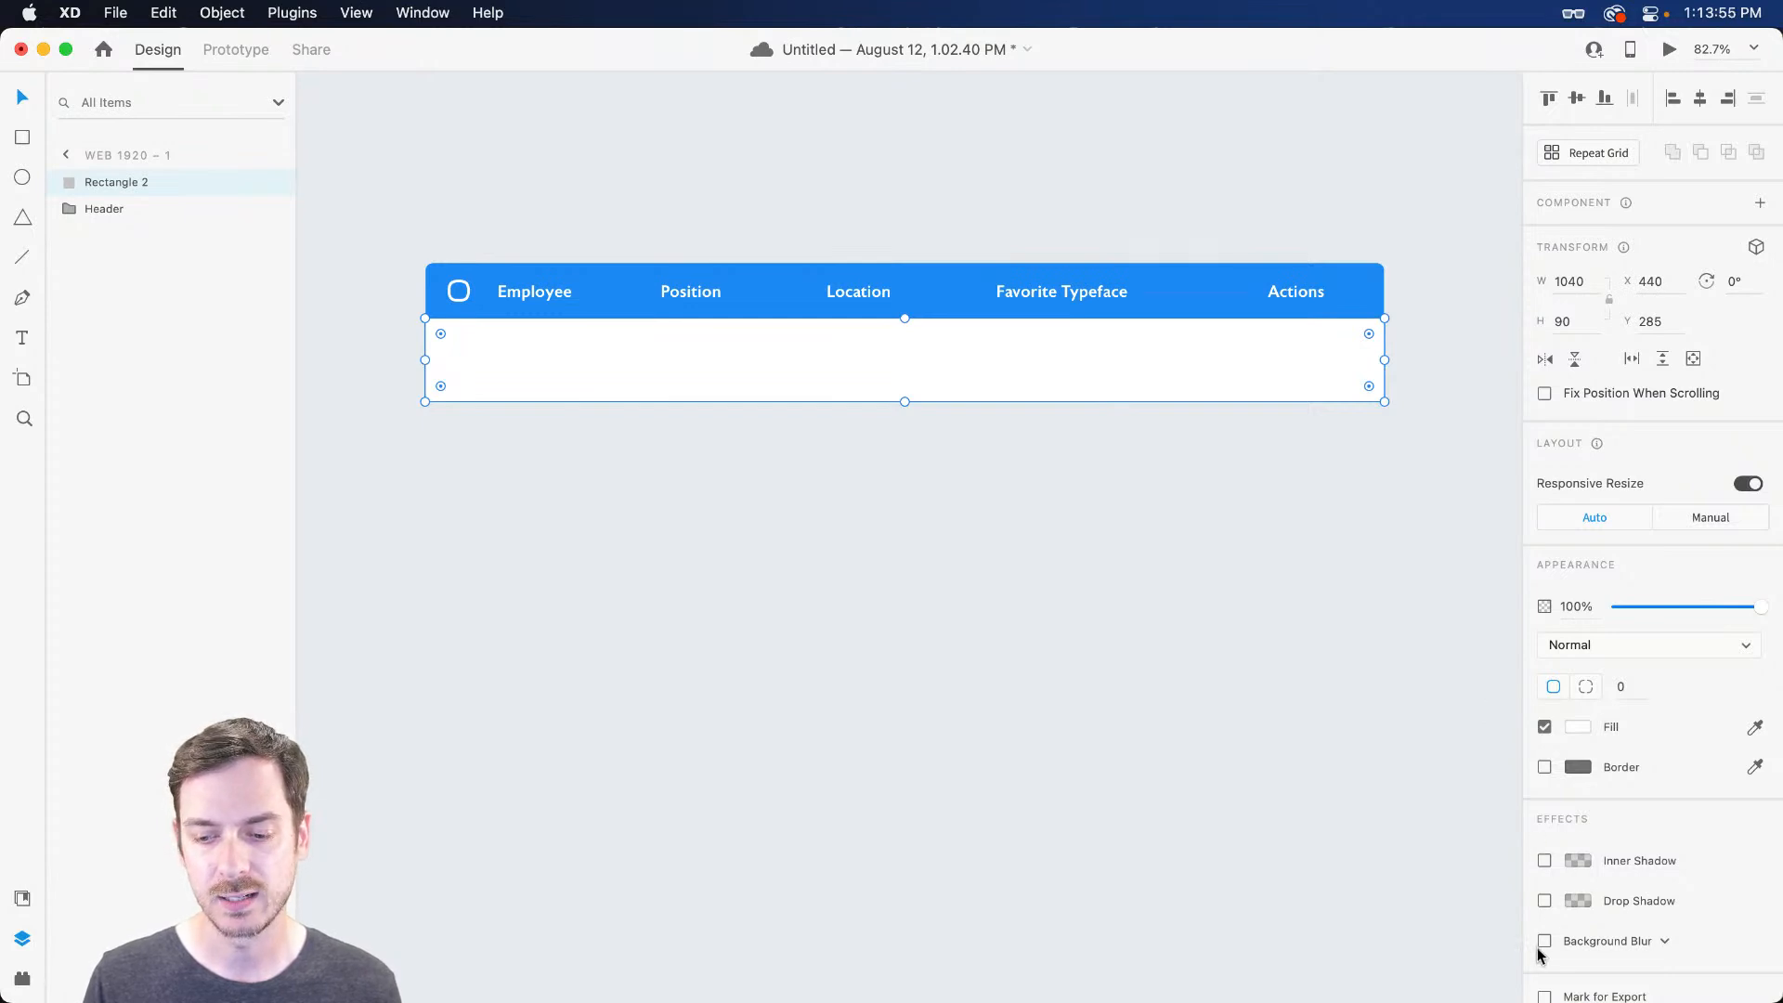
Turn on a drop shadow for the white row with Y offset 10 and blur 24
{"action": "left_click", "coordinate": [1544, 901]}
{"action": "scroll", "coordinate": [1682, 921], "scroll_direction": "down", "scroll_amount": 2}
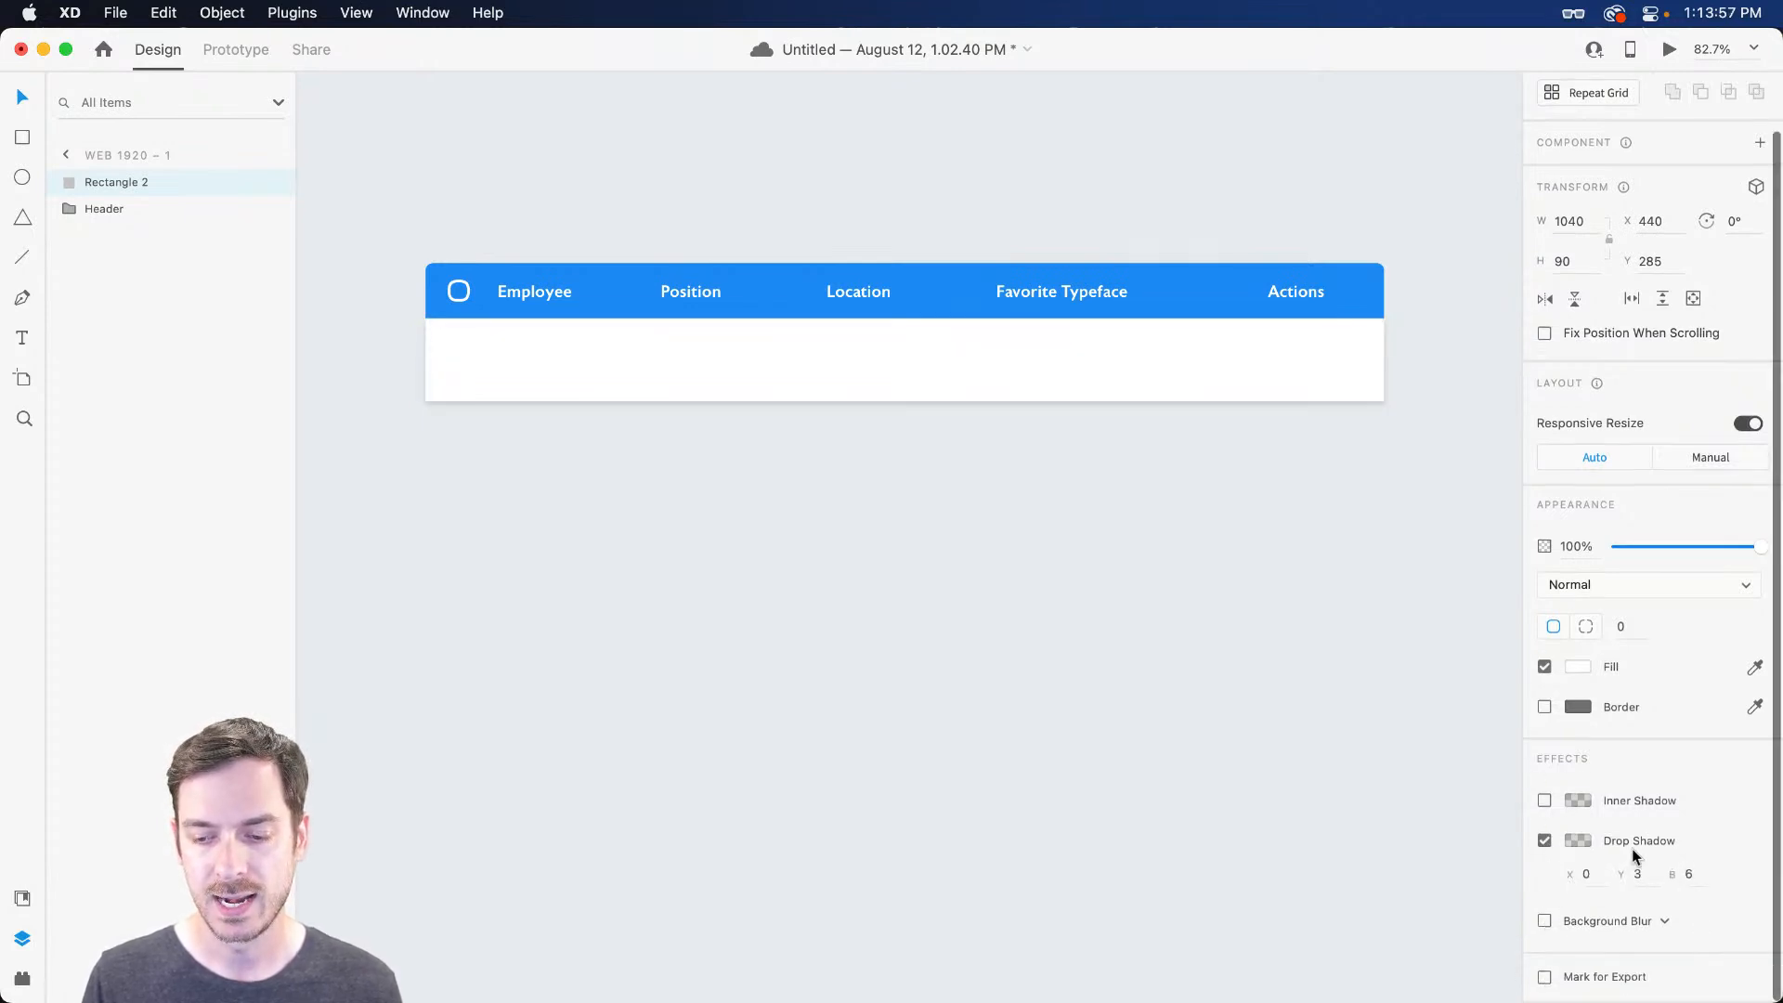
{"action": "left_click", "coordinate": [1578, 840]}
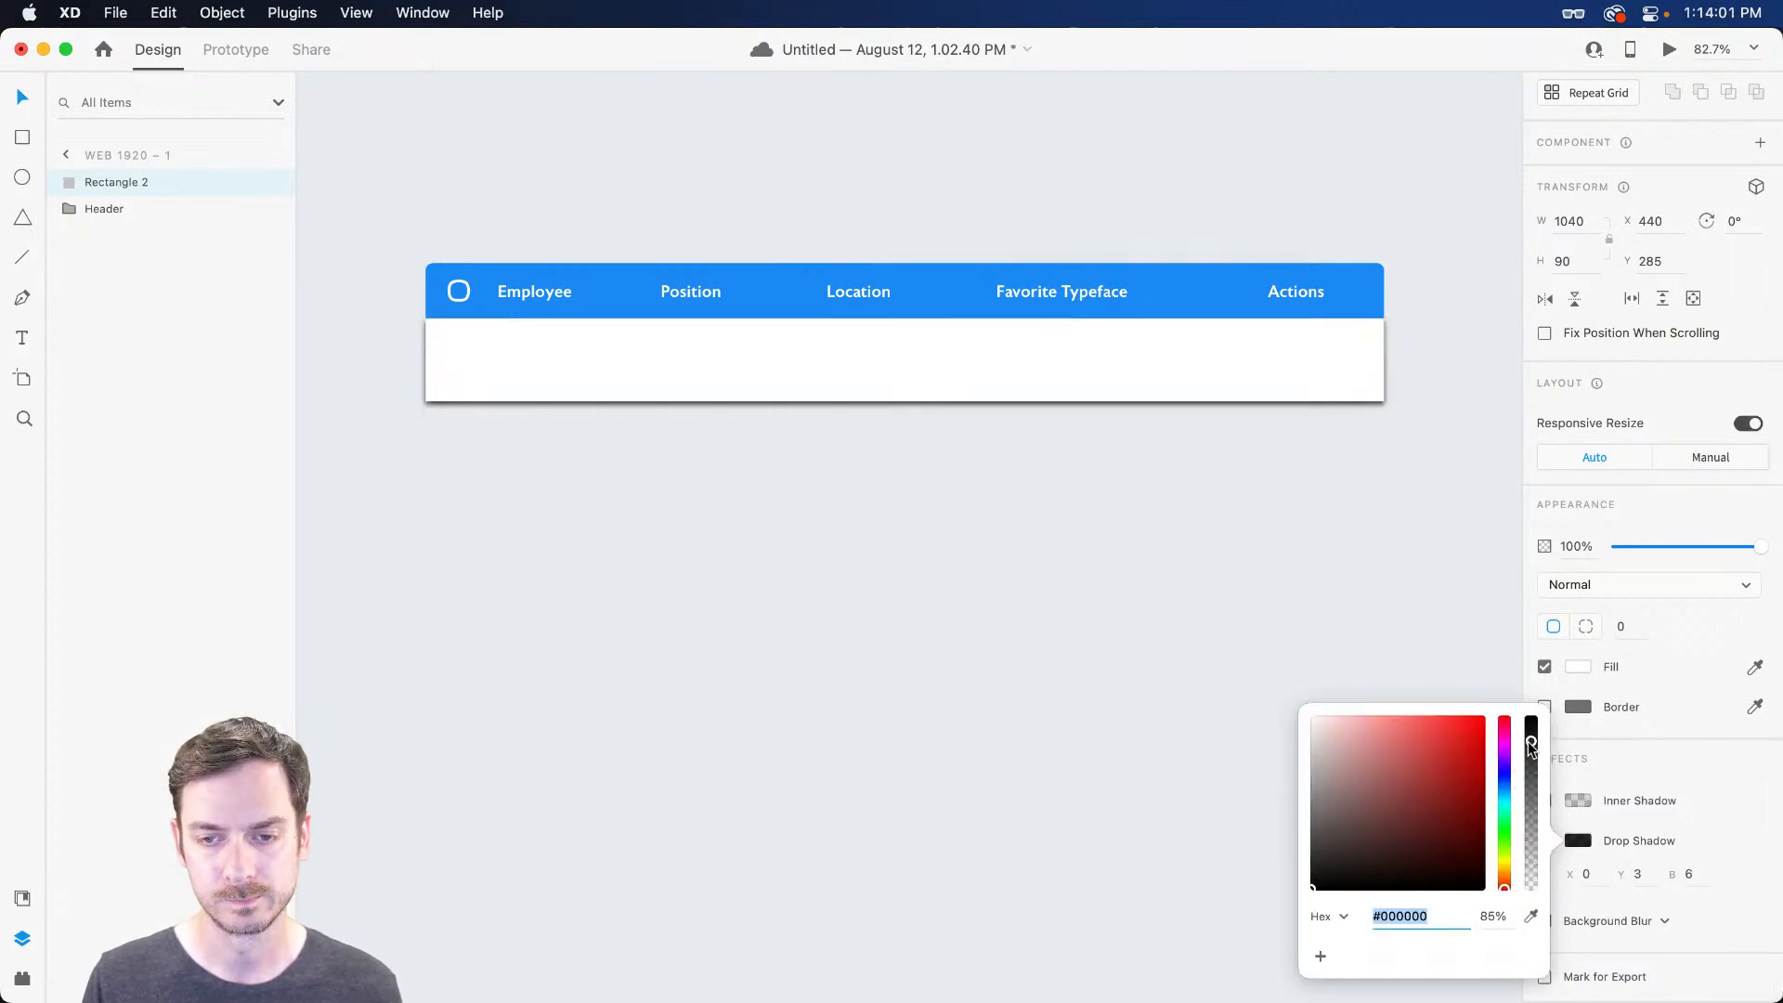
{"action": "left_click", "coordinate": [1208, 738]}
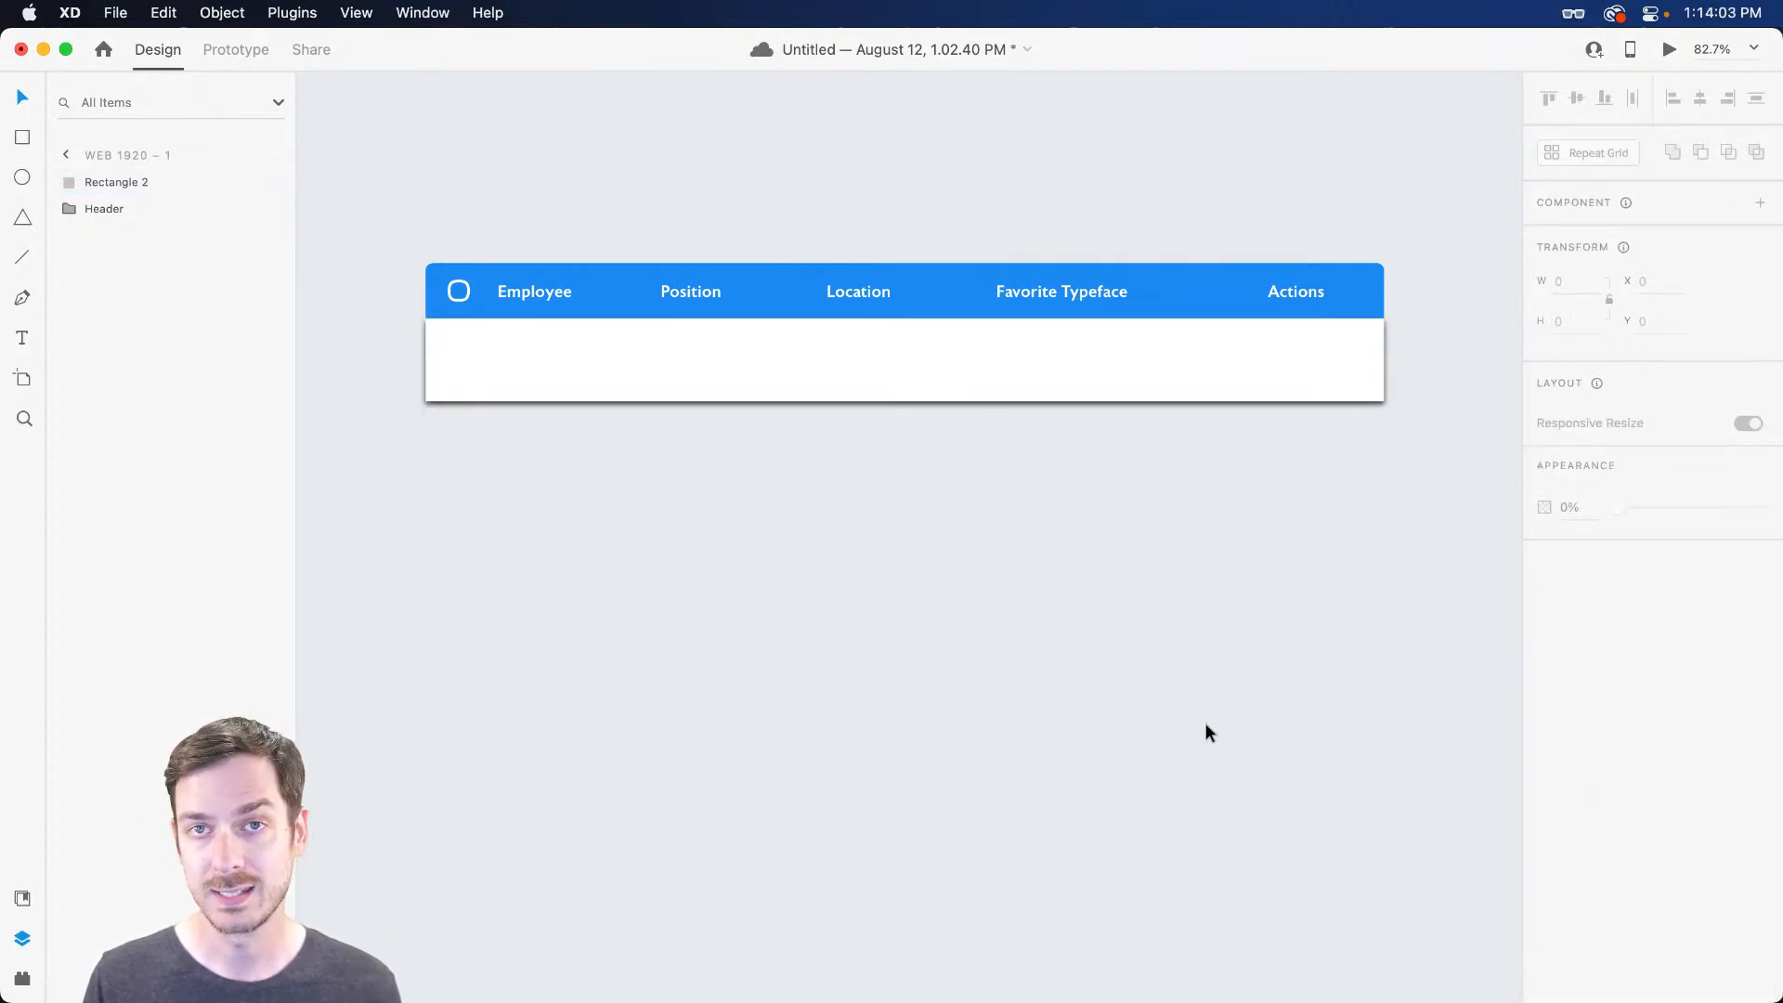
{"action": "left_click", "coordinate": [1281, 391]}
{"action": "left_click", "coordinate": [1637, 932]}
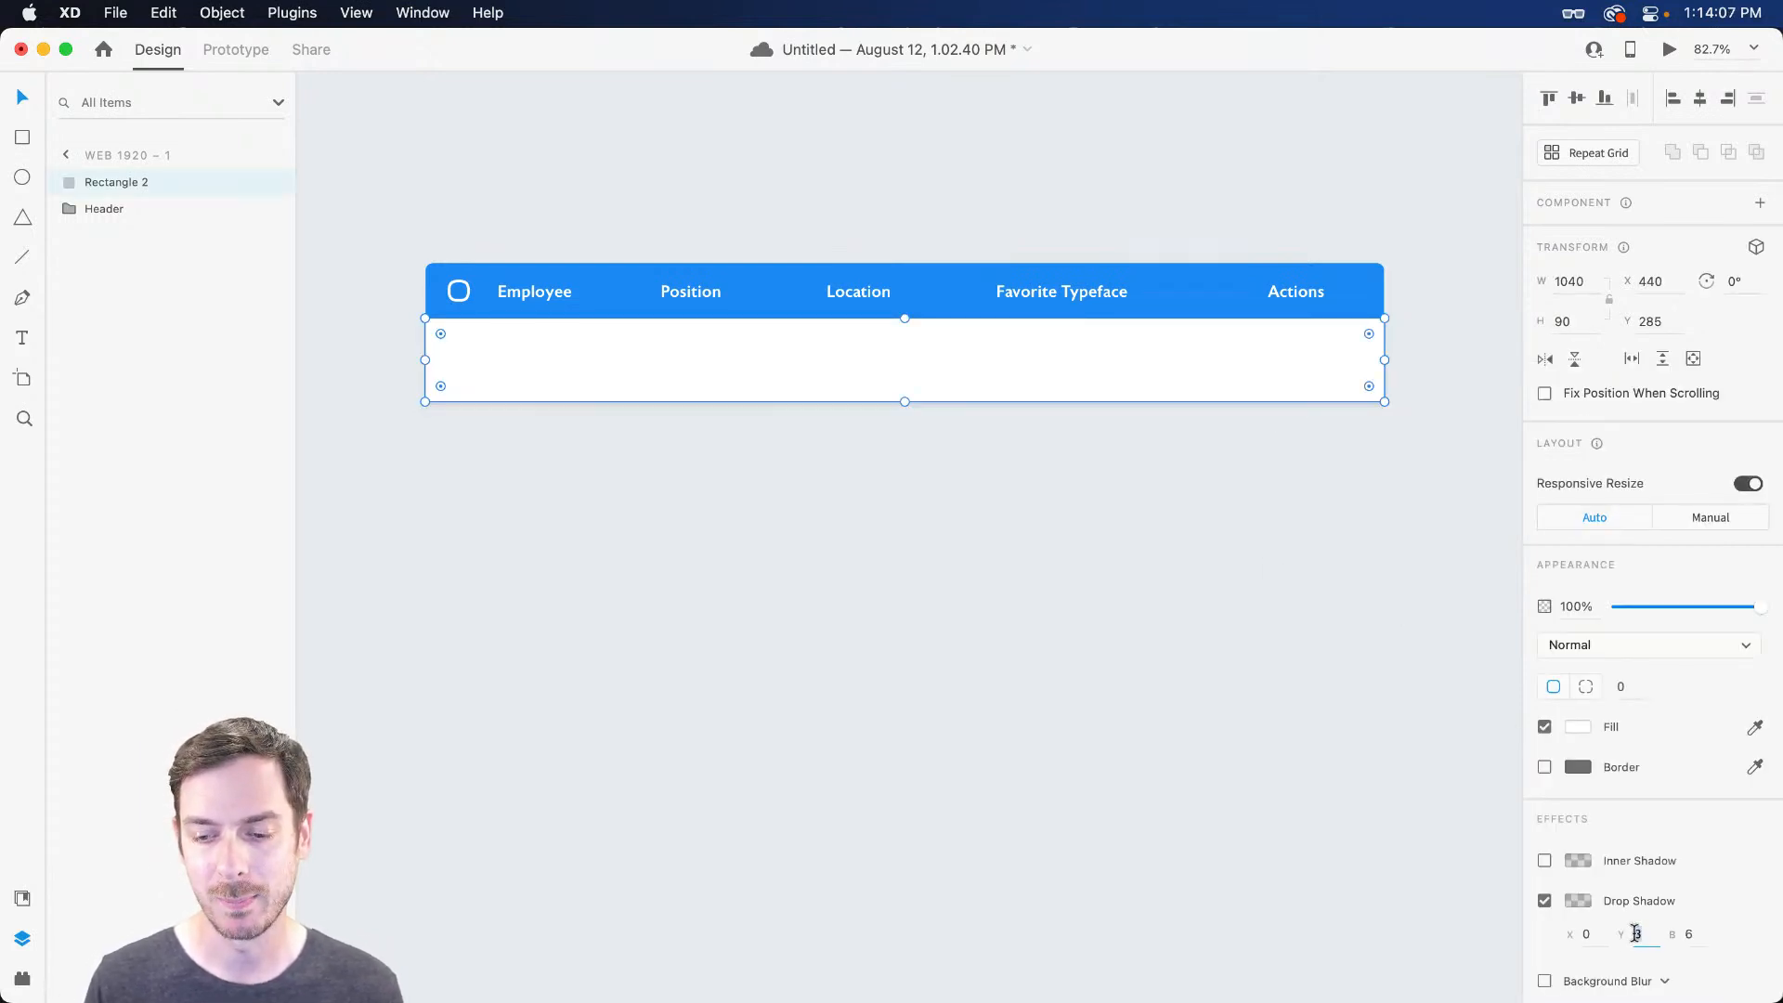
{"action": "key", "text": "BackSpace"}
{"action": "type", "text": "0"}
{"action": "key", "text": "Tab"}
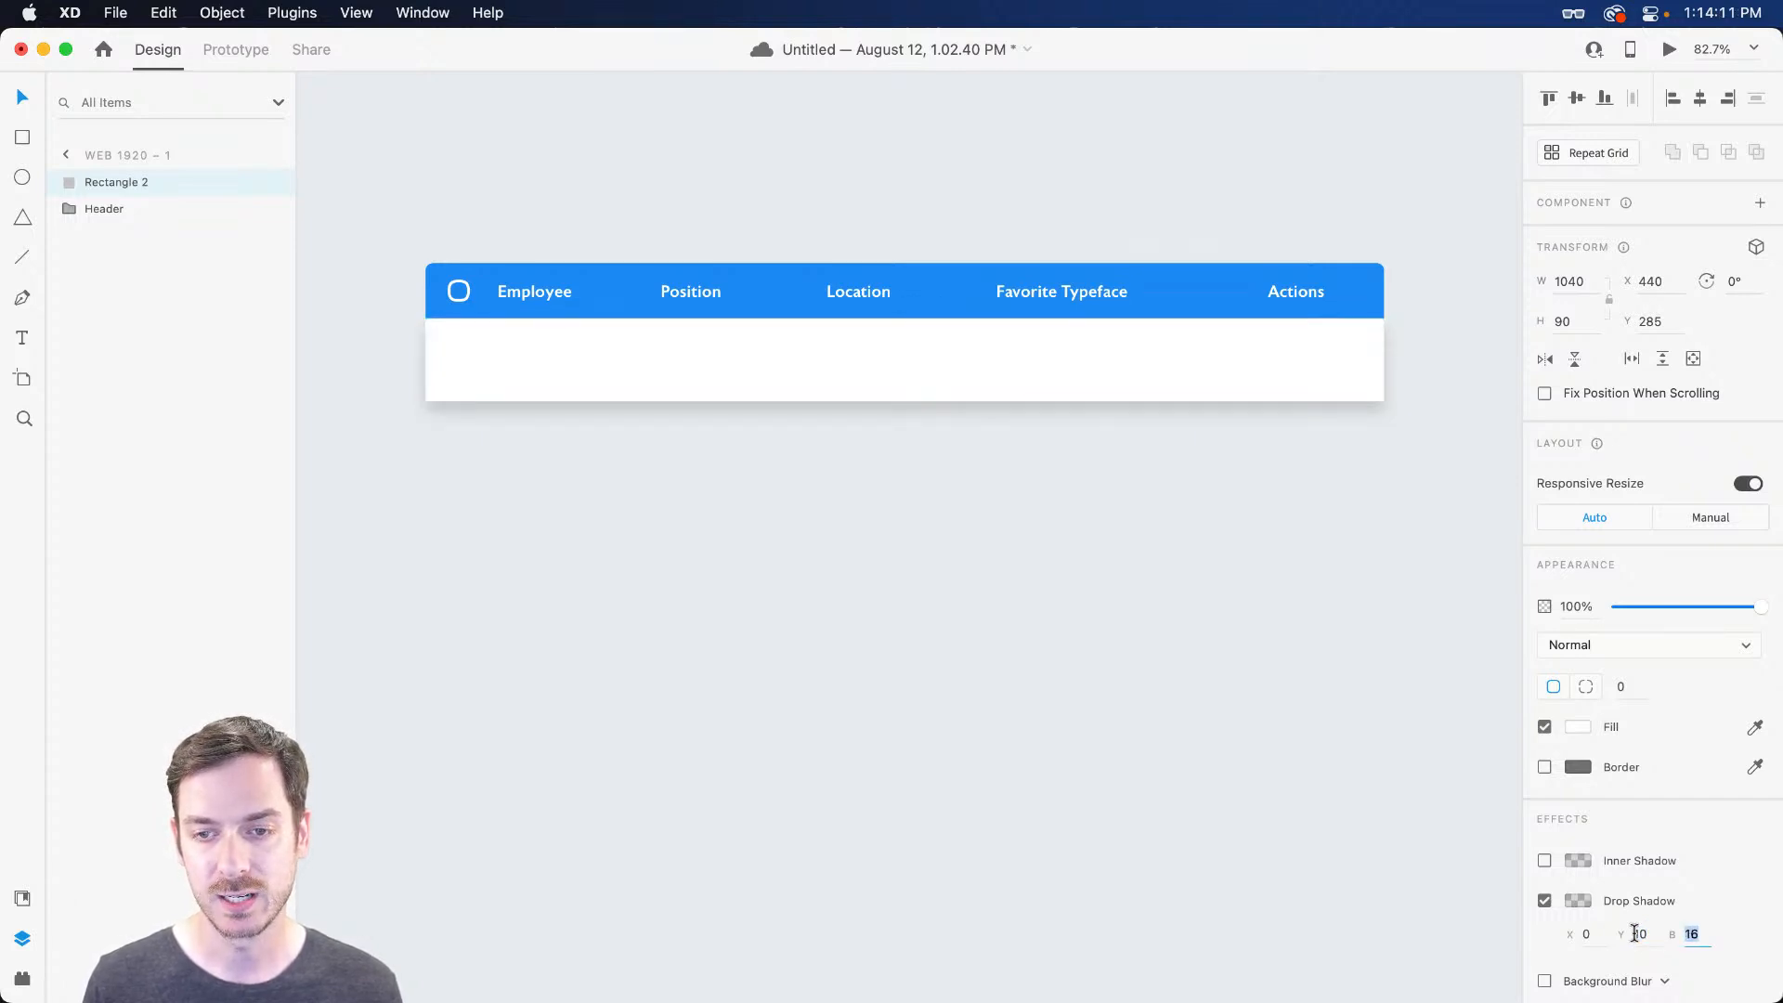
{"action": "type", "text": "20"}
{"action": "key", "text": "Return"}
{"action": "key", "text": "Up"}
{"action": "key", "text": "Up"}
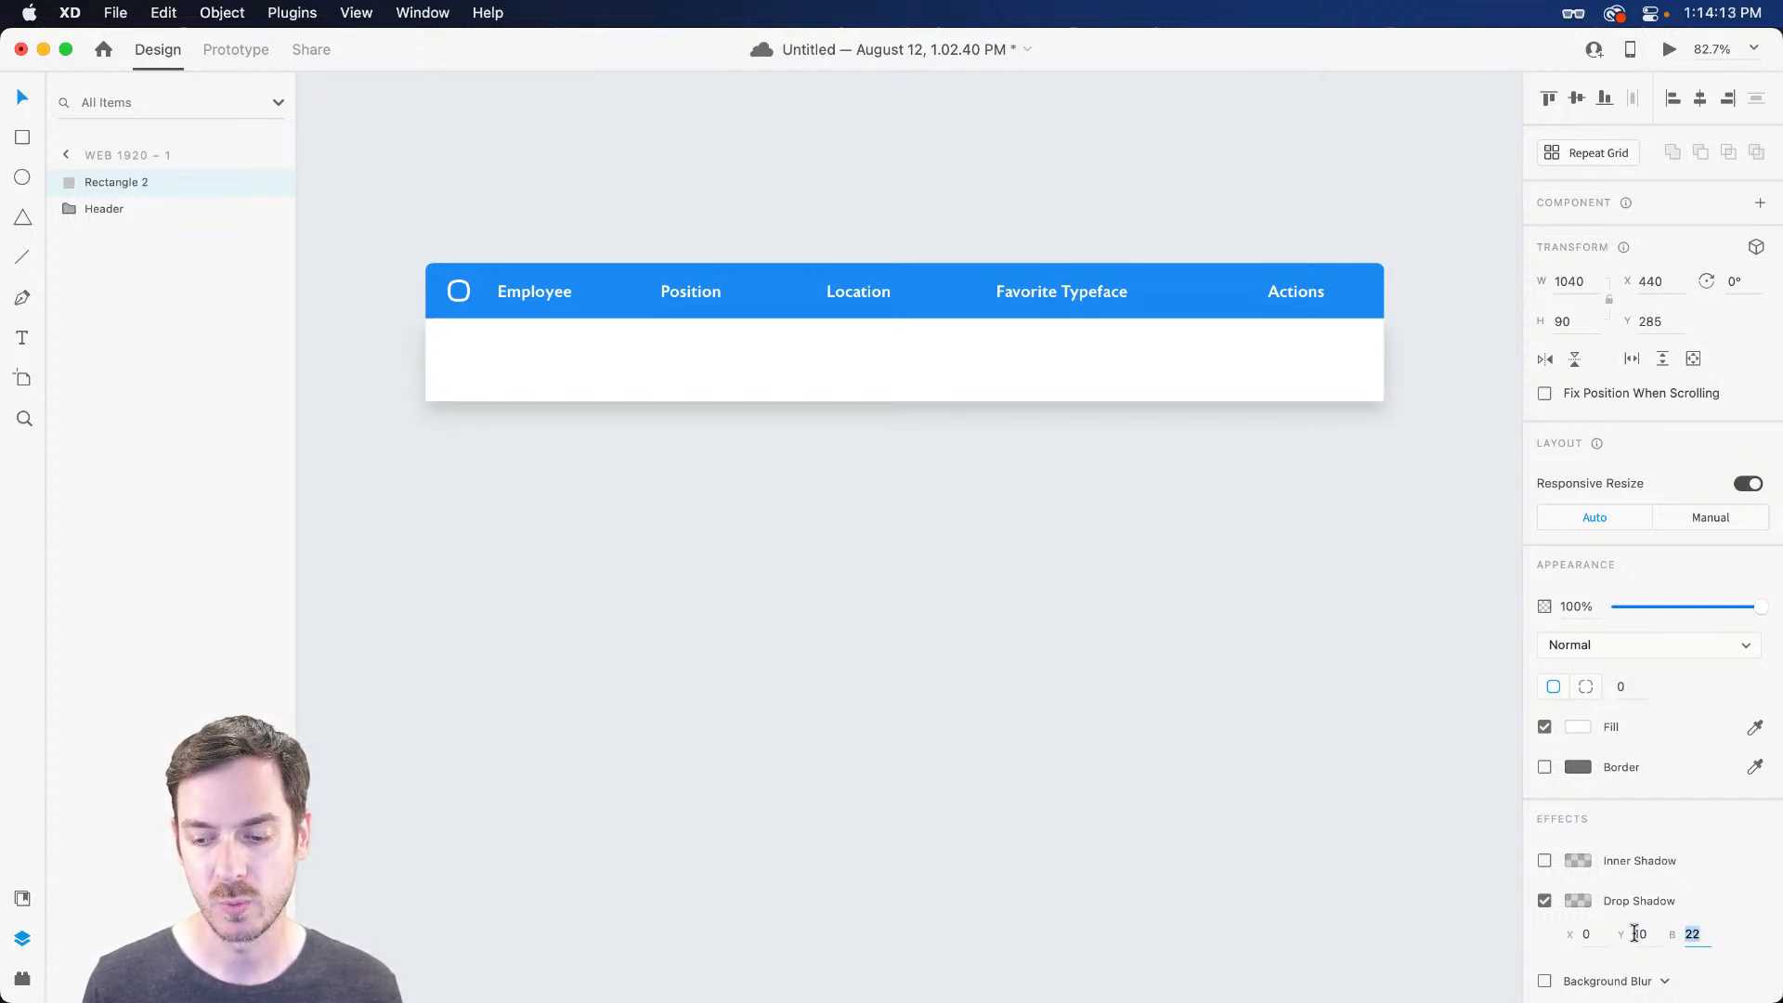
{"action": "key", "text": "Up"}
{"action": "key", "text": "Return"}
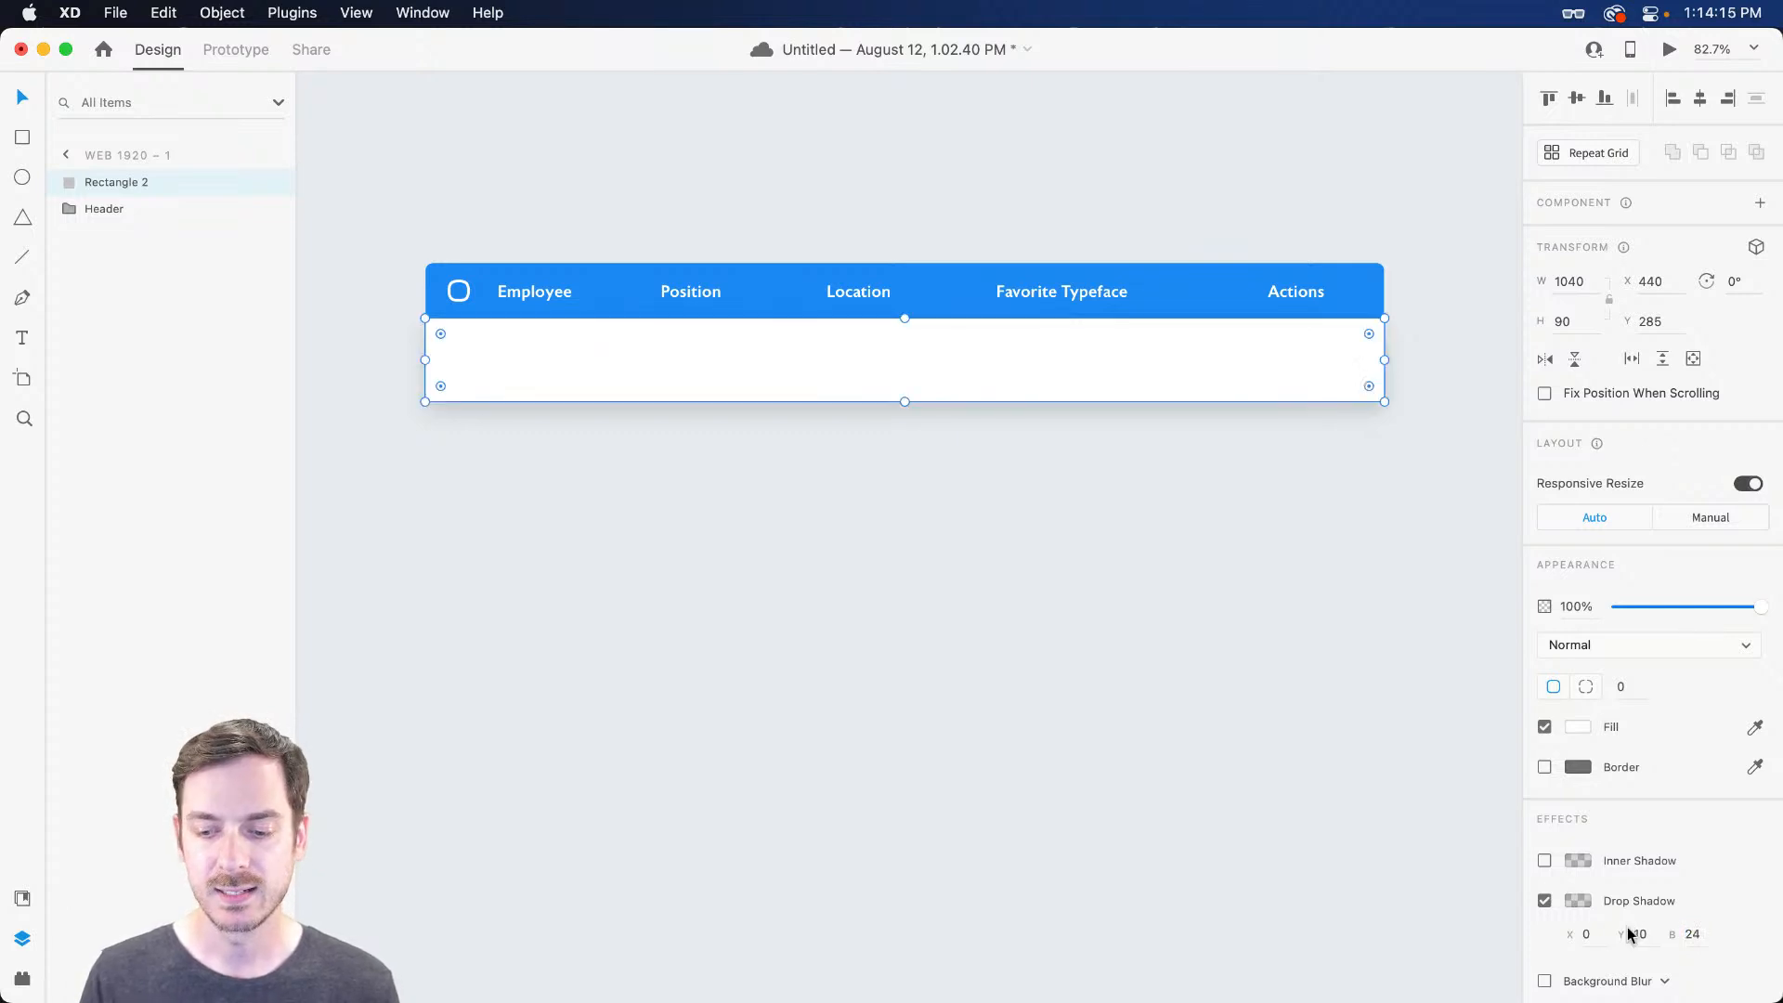
Colour the shadow bluish-grey #495B72 at about 10% opacity
{"action": "left_click", "coordinate": [1578, 901]}
{"action": "left_click_drag", "start_coordinate": [1501, 809], "coordinate": [1506, 795]}
{"action": "left_click_drag", "start_coordinate": [1367, 852], "coordinate": [1373, 821]}
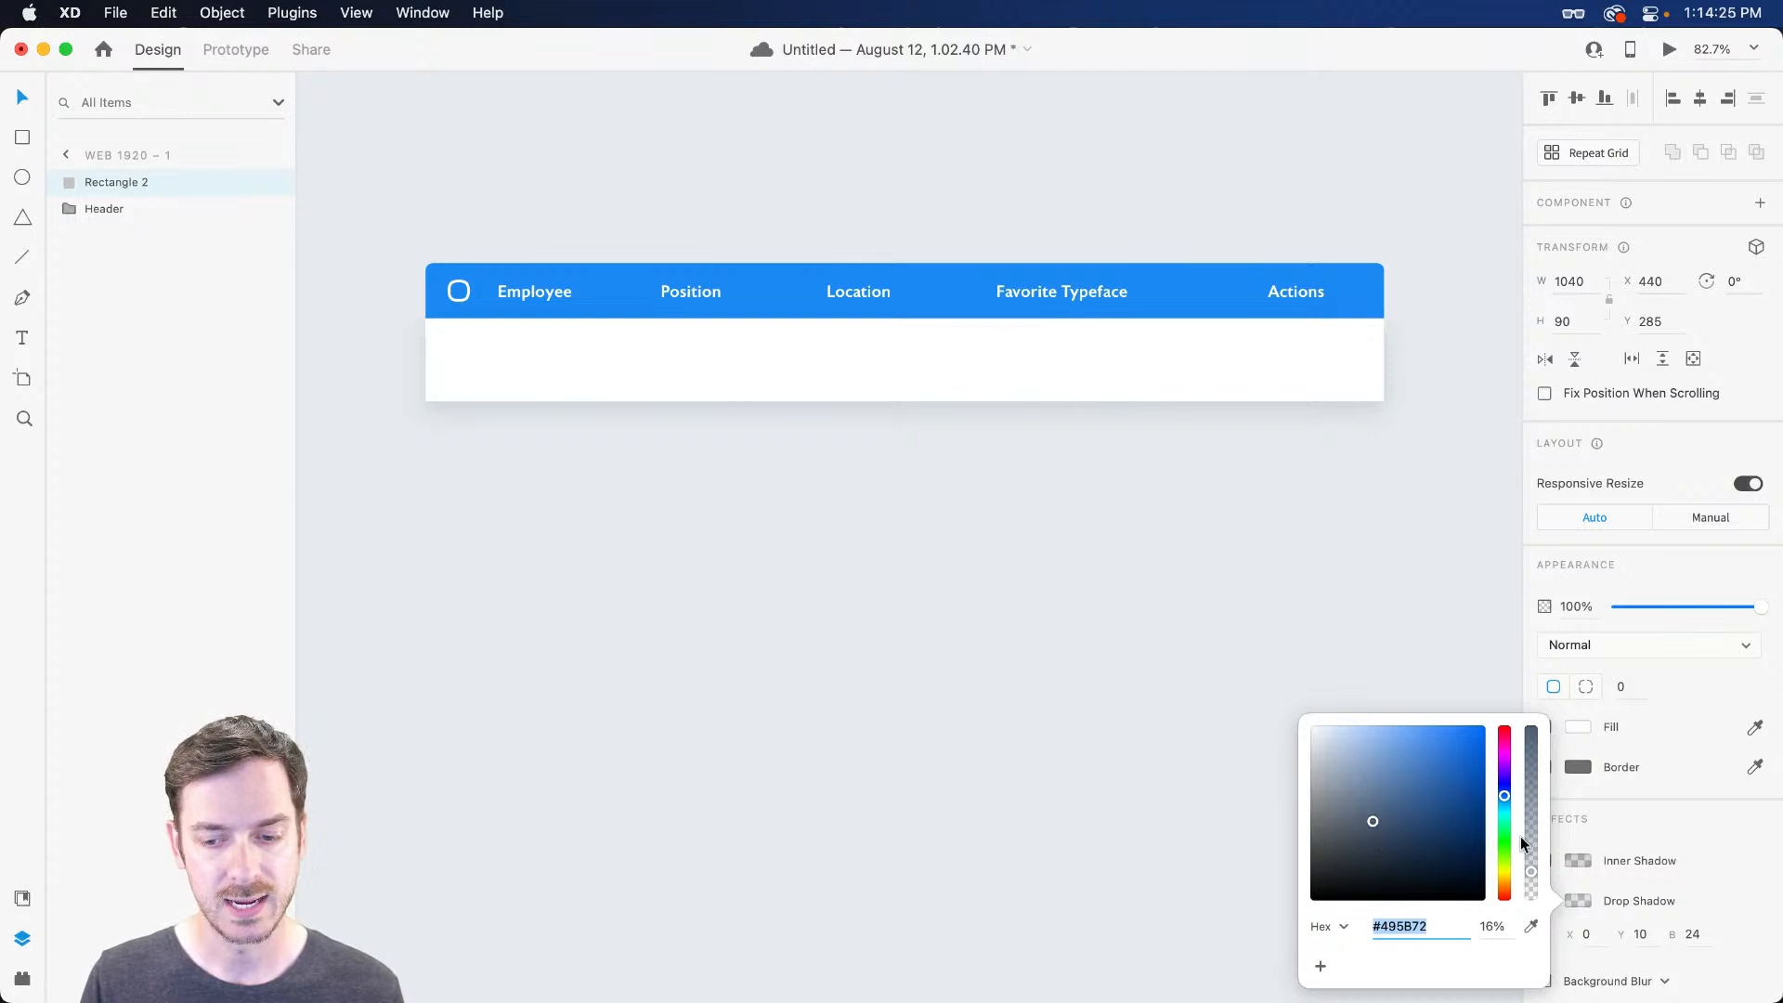
{"action": "left_click_drag", "start_coordinate": [1530, 871], "coordinate": [1533, 887]}
{"action": "left_click", "coordinate": [1114, 568]}
{"action": "left_click", "coordinate": [1294, 347]}
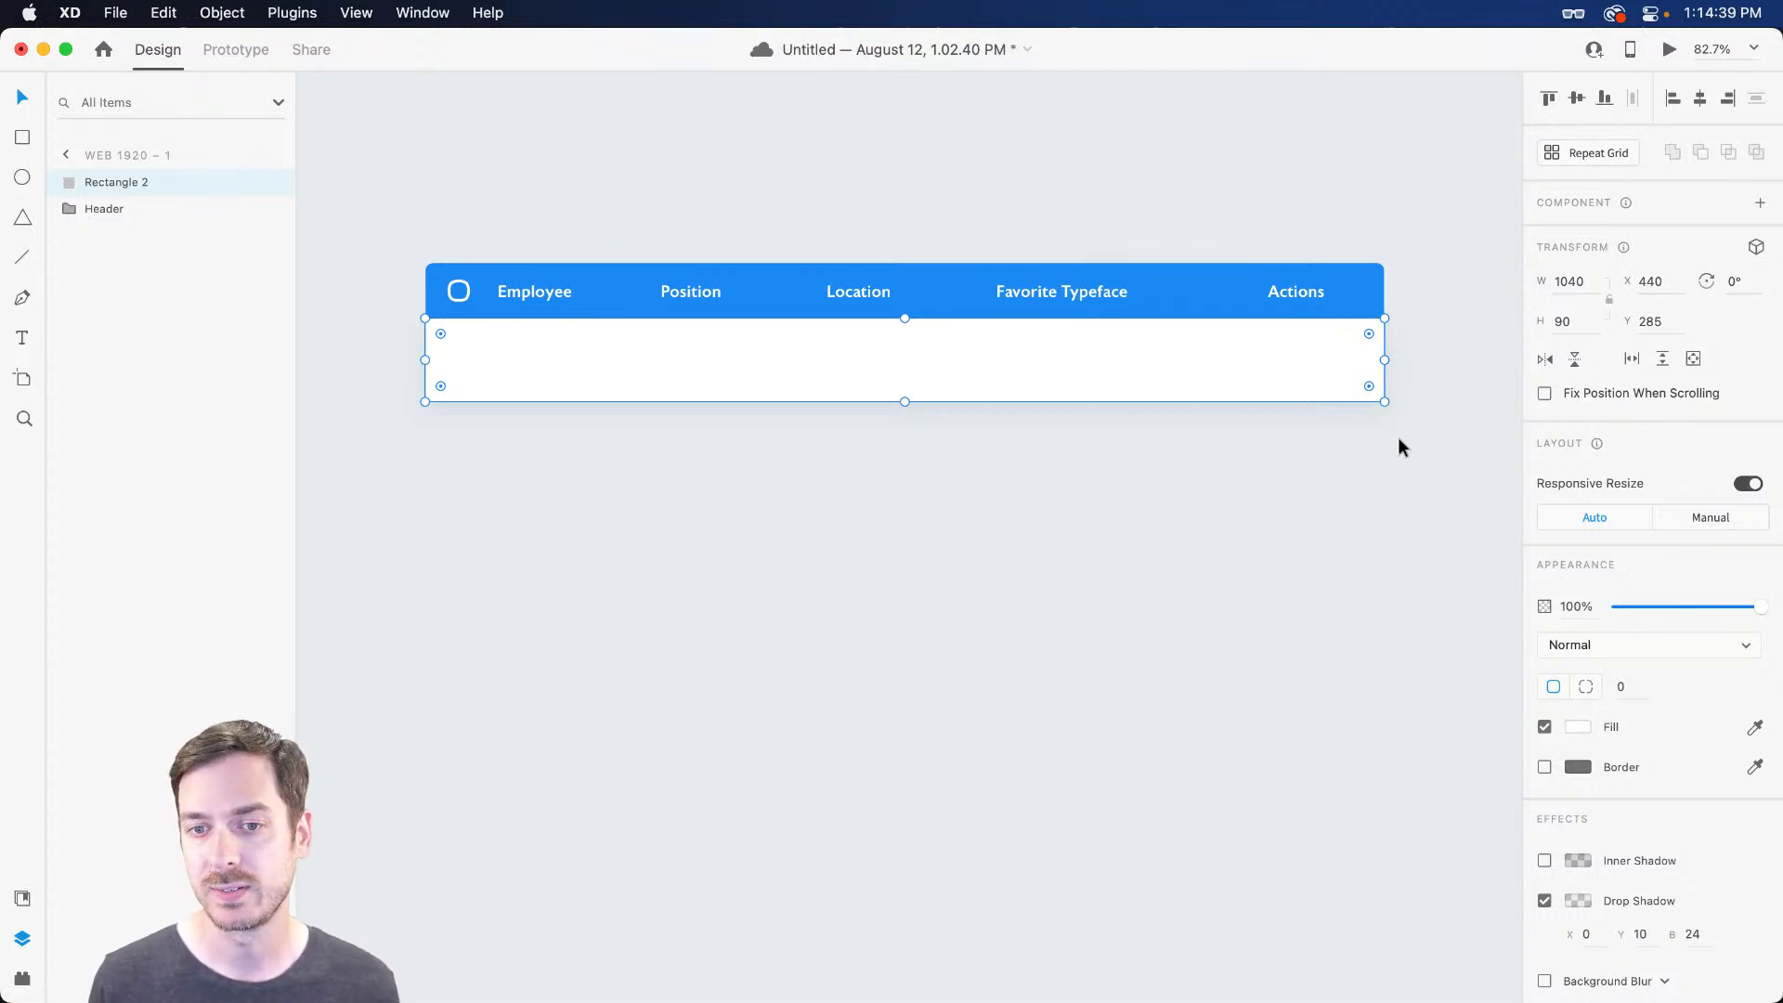
Inspect the Header group's blue background to check its corner radii
{"action": "left_click", "coordinate": [1370, 277]}
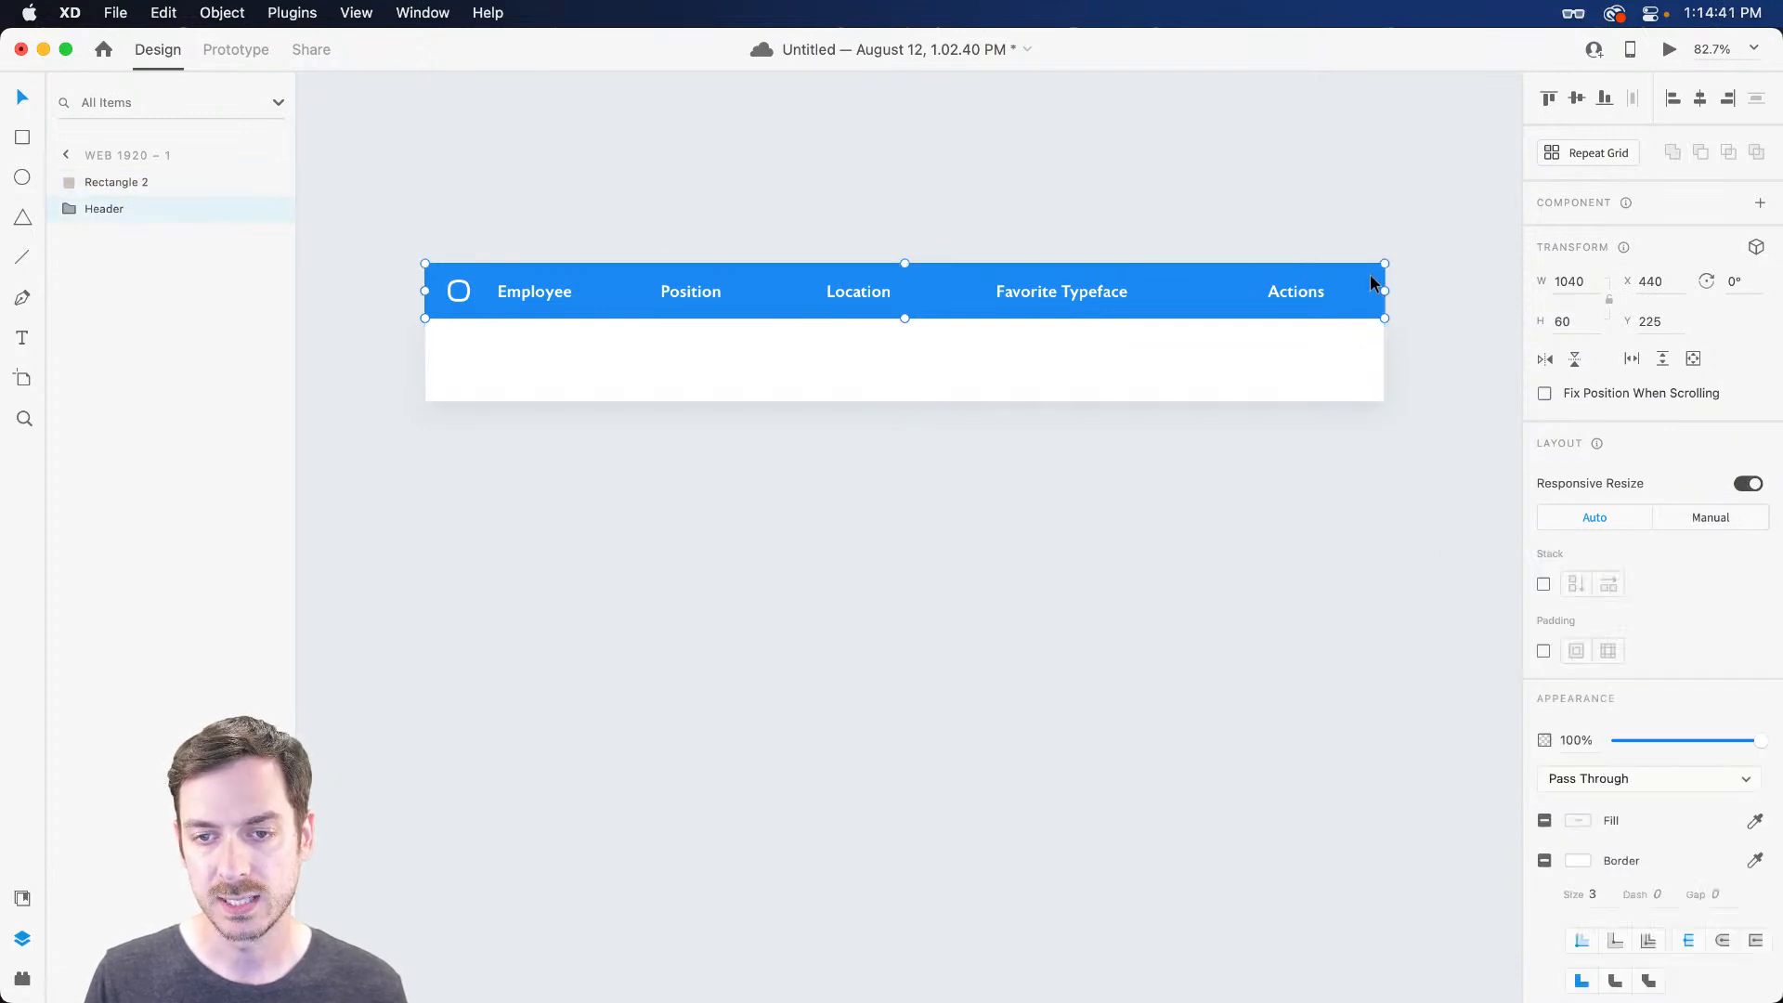
{"action": "scroll", "coordinate": [1380, 269], "scroll_direction": "down", "scroll_amount": 1}
{"action": "left_click", "coordinate": [1365, 302]}
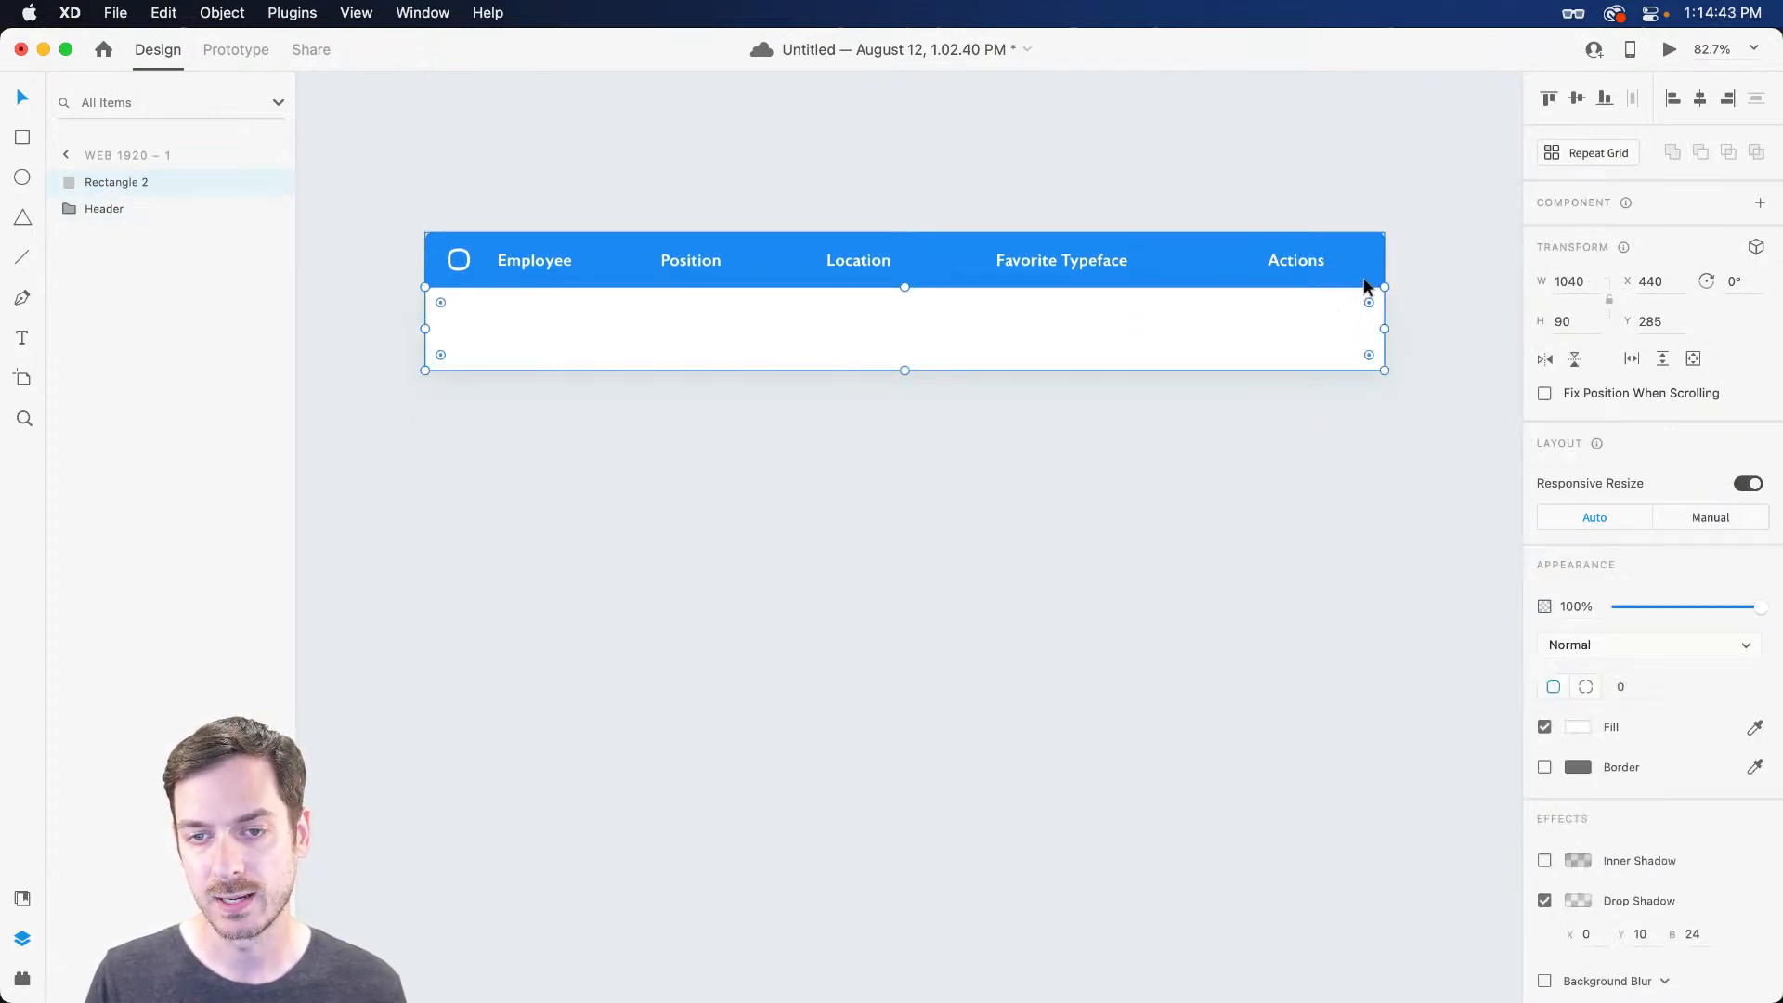
{"action": "double_click", "coordinate": [1357, 246]}
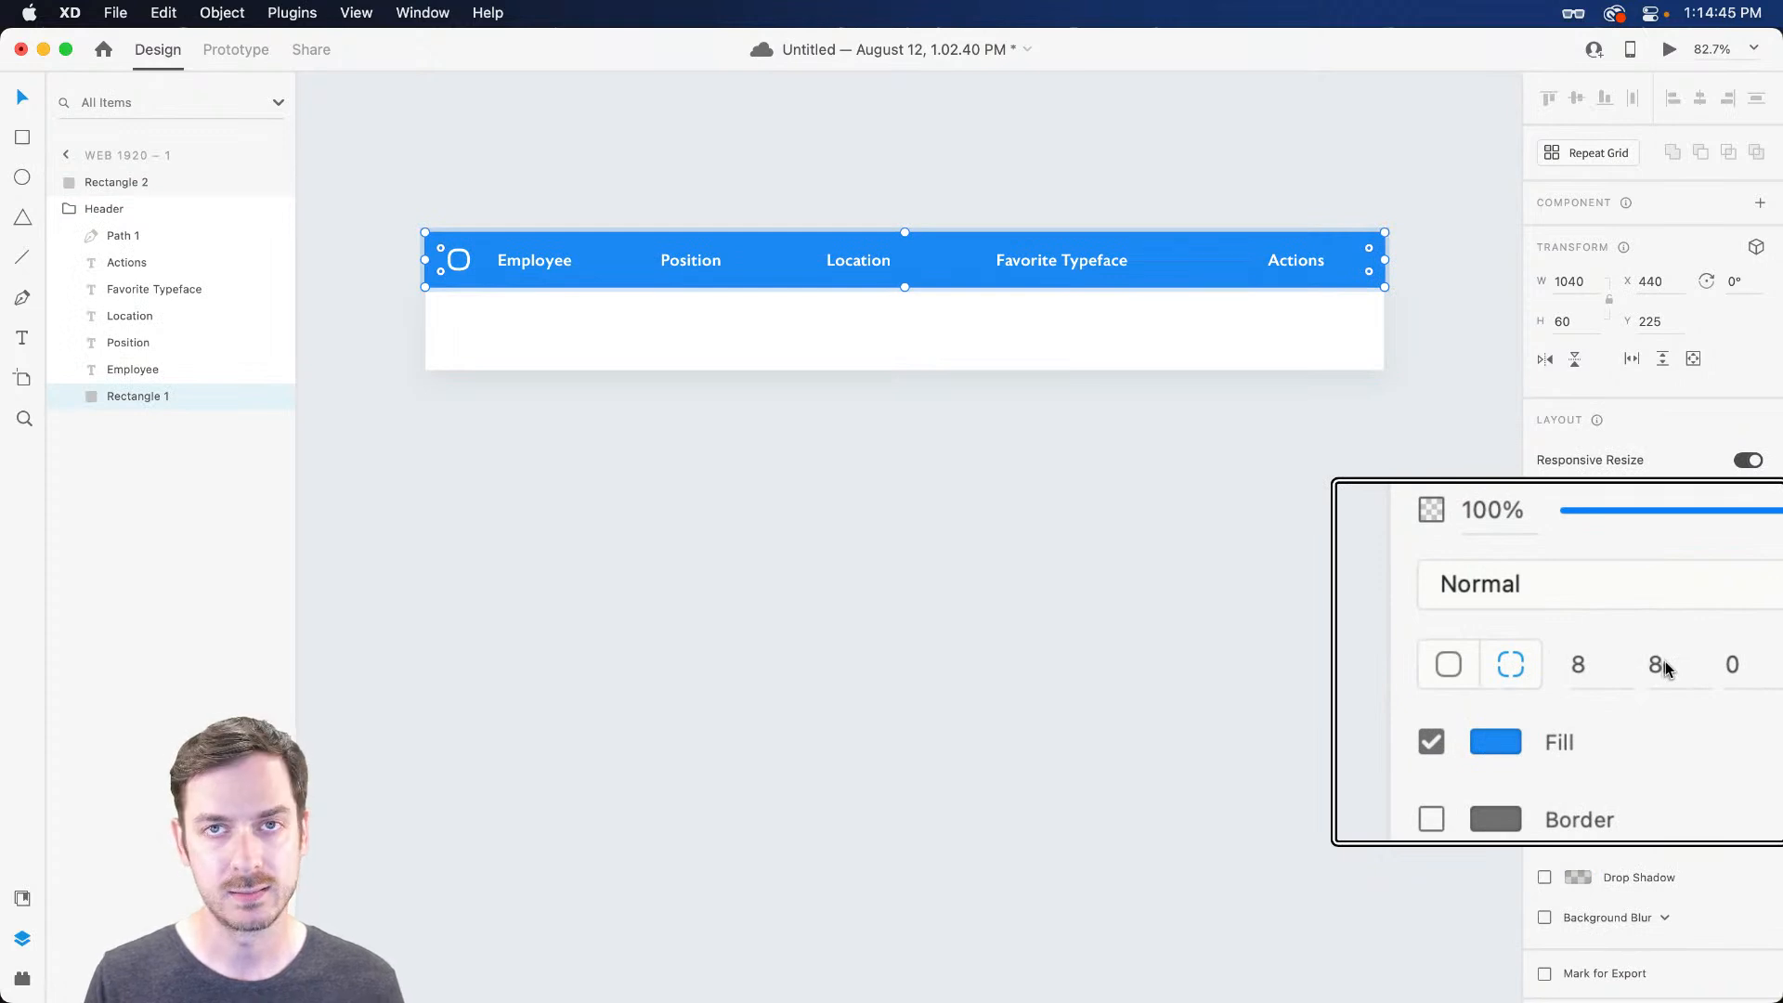
{"action": "scroll", "coordinate": [1307, 350], "scroll_direction": "down", "scroll_amount": 10}
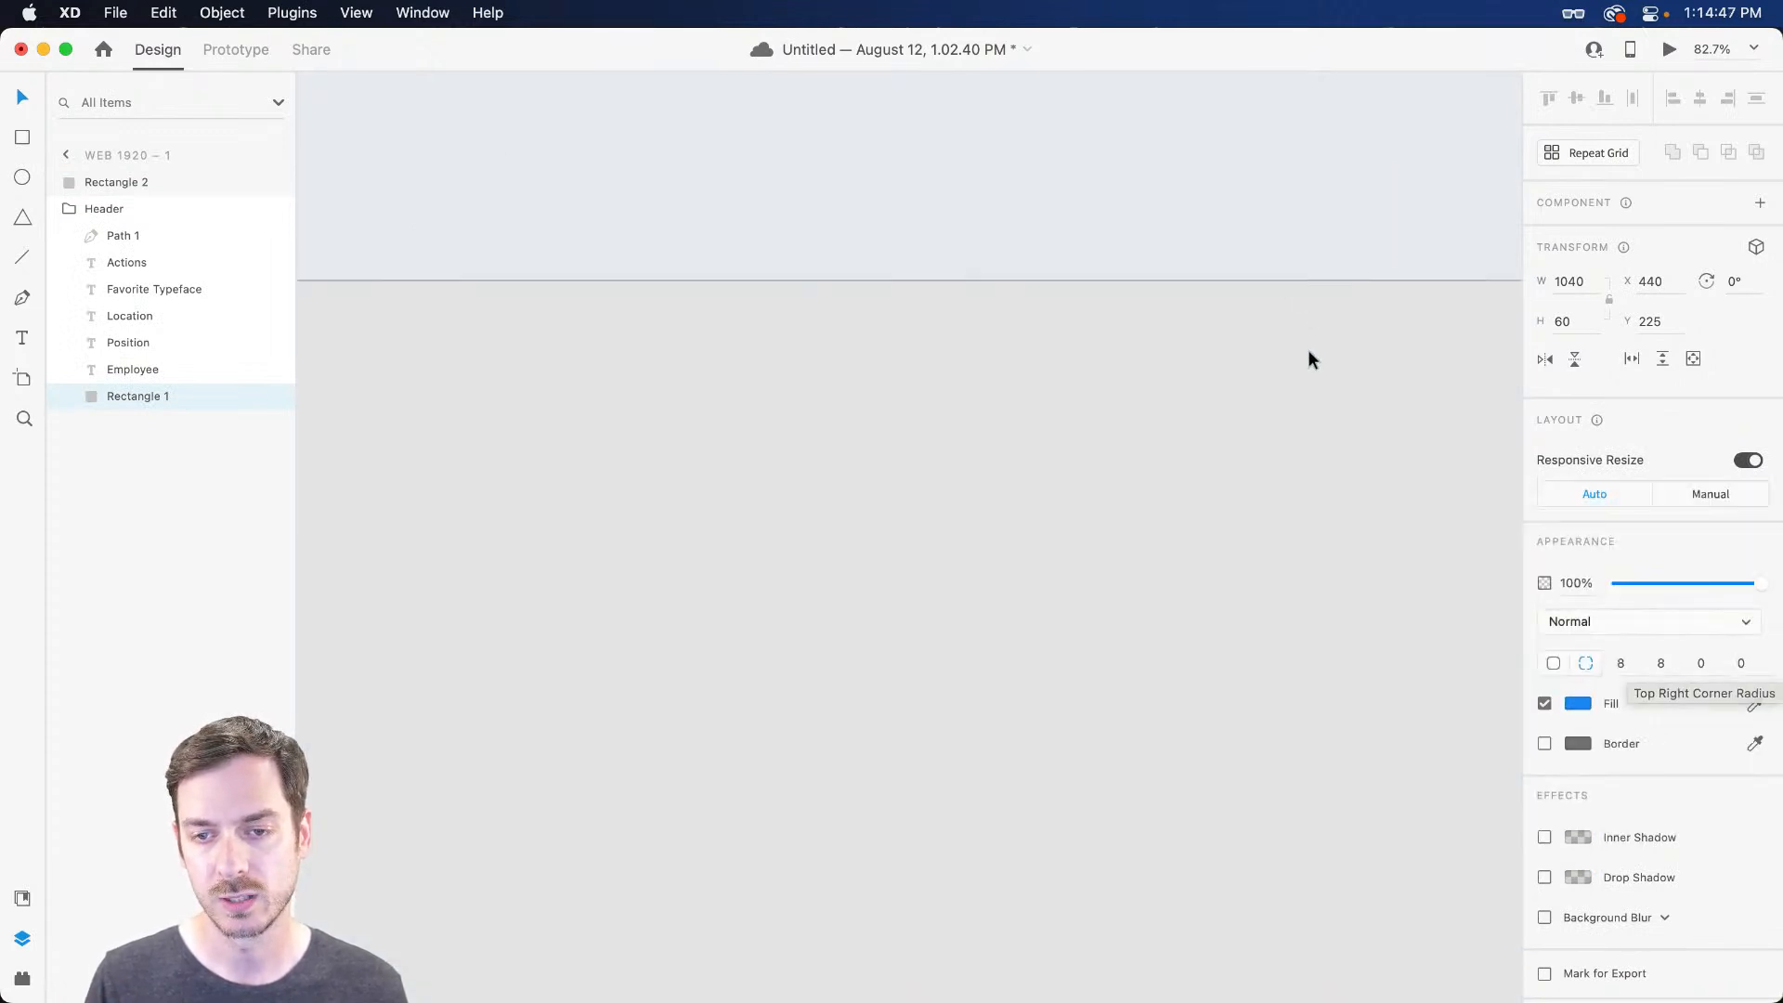
{"action": "scroll", "coordinate": [1305, 318], "scroll_direction": "up", "scroll_amount": 10}
Set the white row's per-corner radii to 0, 0, 8, 8 and preview the rounded bottom
{"action": "left_click", "coordinate": [1317, 387]}
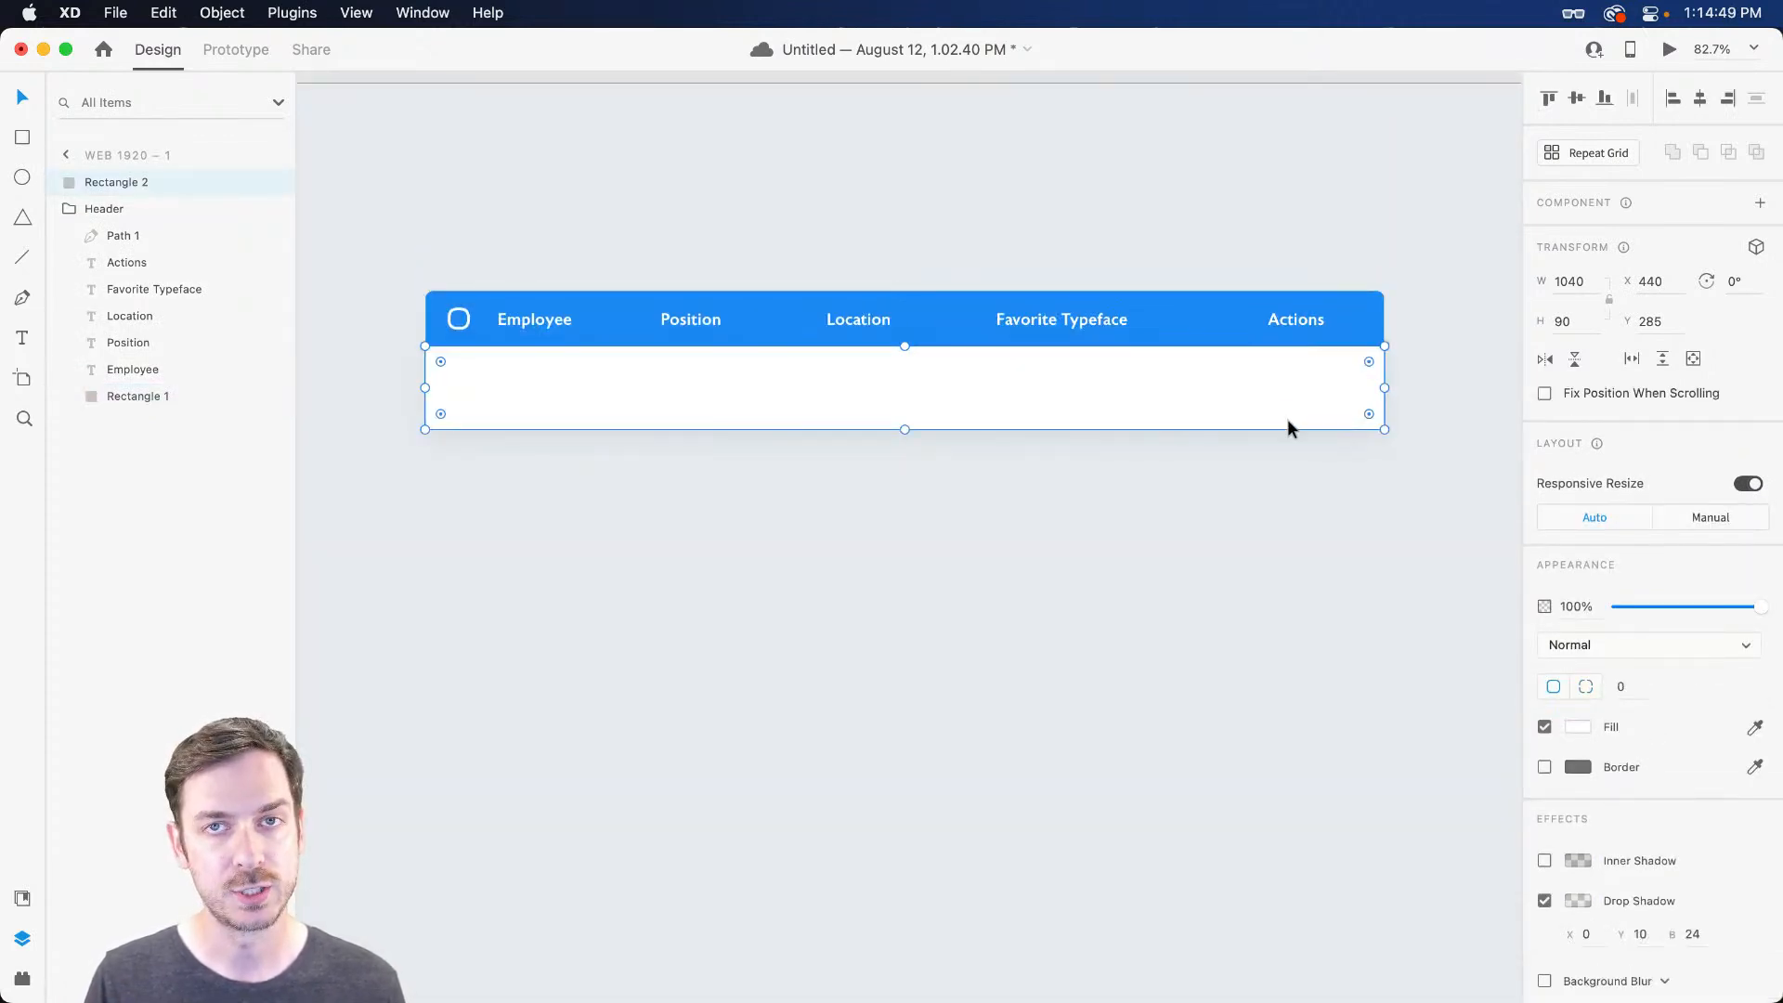
{"action": "left_click", "coordinate": [1586, 686]}
{"action": "left_click", "coordinate": [1708, 686]}
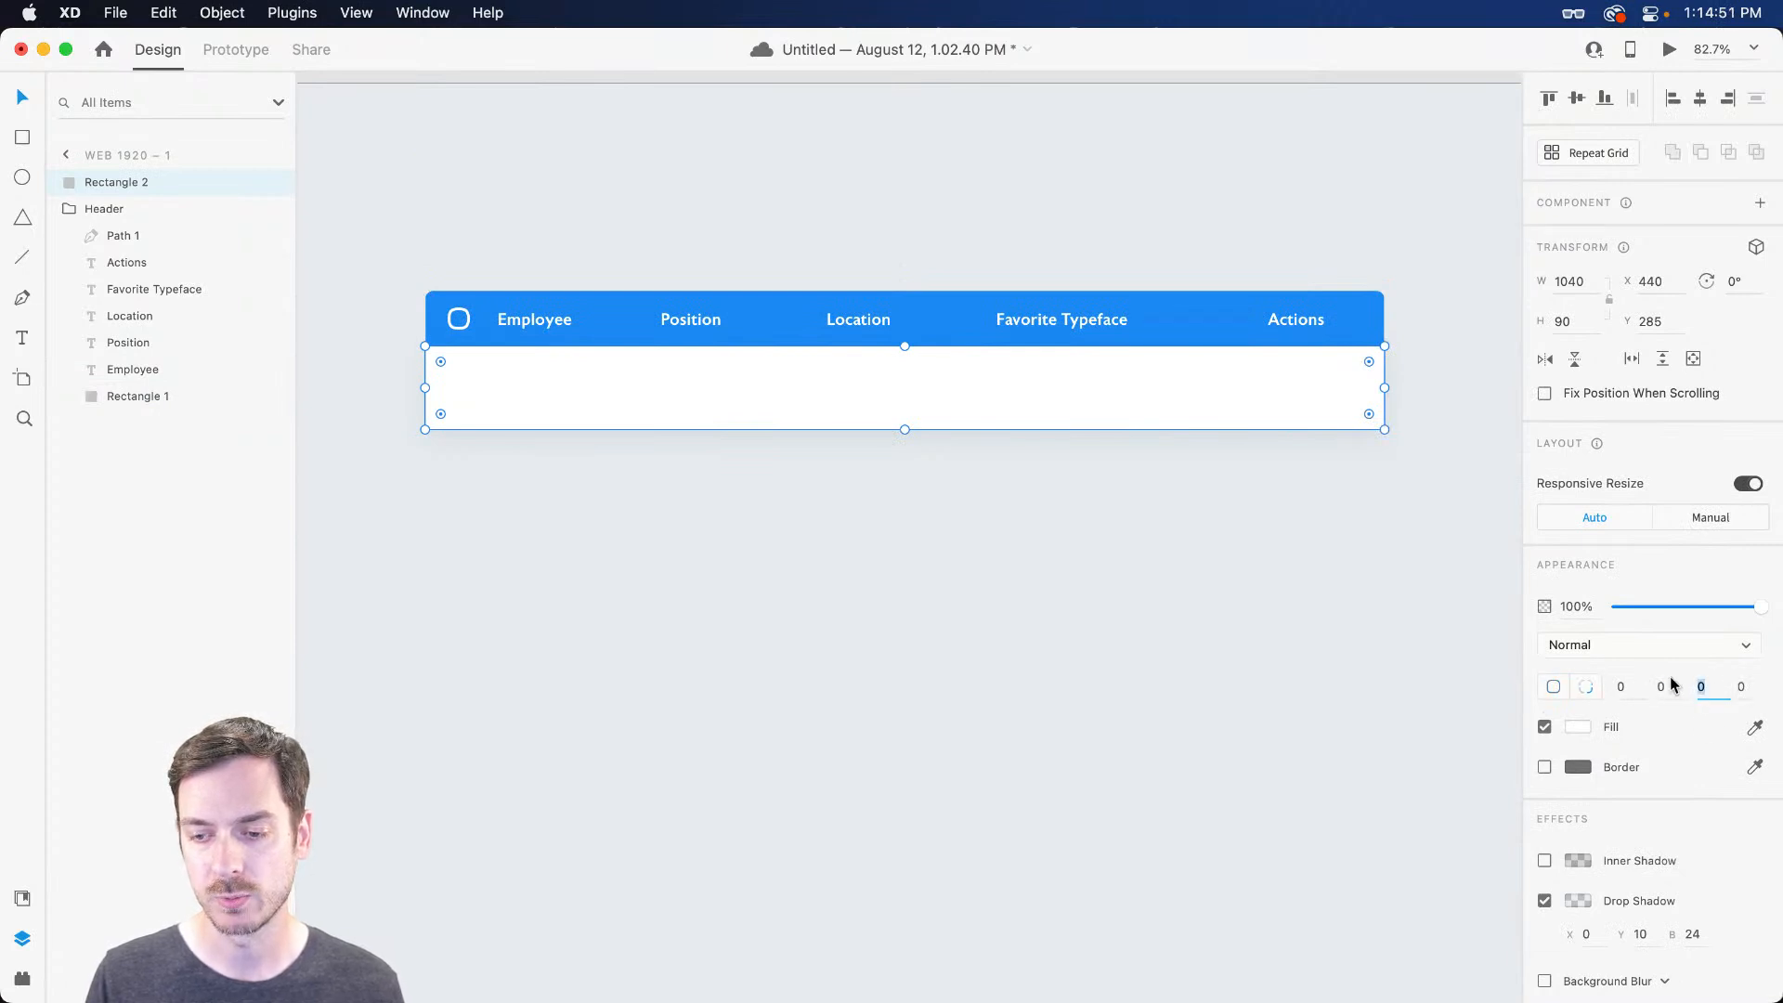
{"action": "type", "text": "8"}
{"action": "key", "text": "Tab"}
{"action": "type", "text": "8"}
{"action": "left_click", "coordinate": [843, 550]}
{"action": "left_click", "coordinate": [1090, 372]}
{"action": "left_click", "coordinate": [1114, 637]}
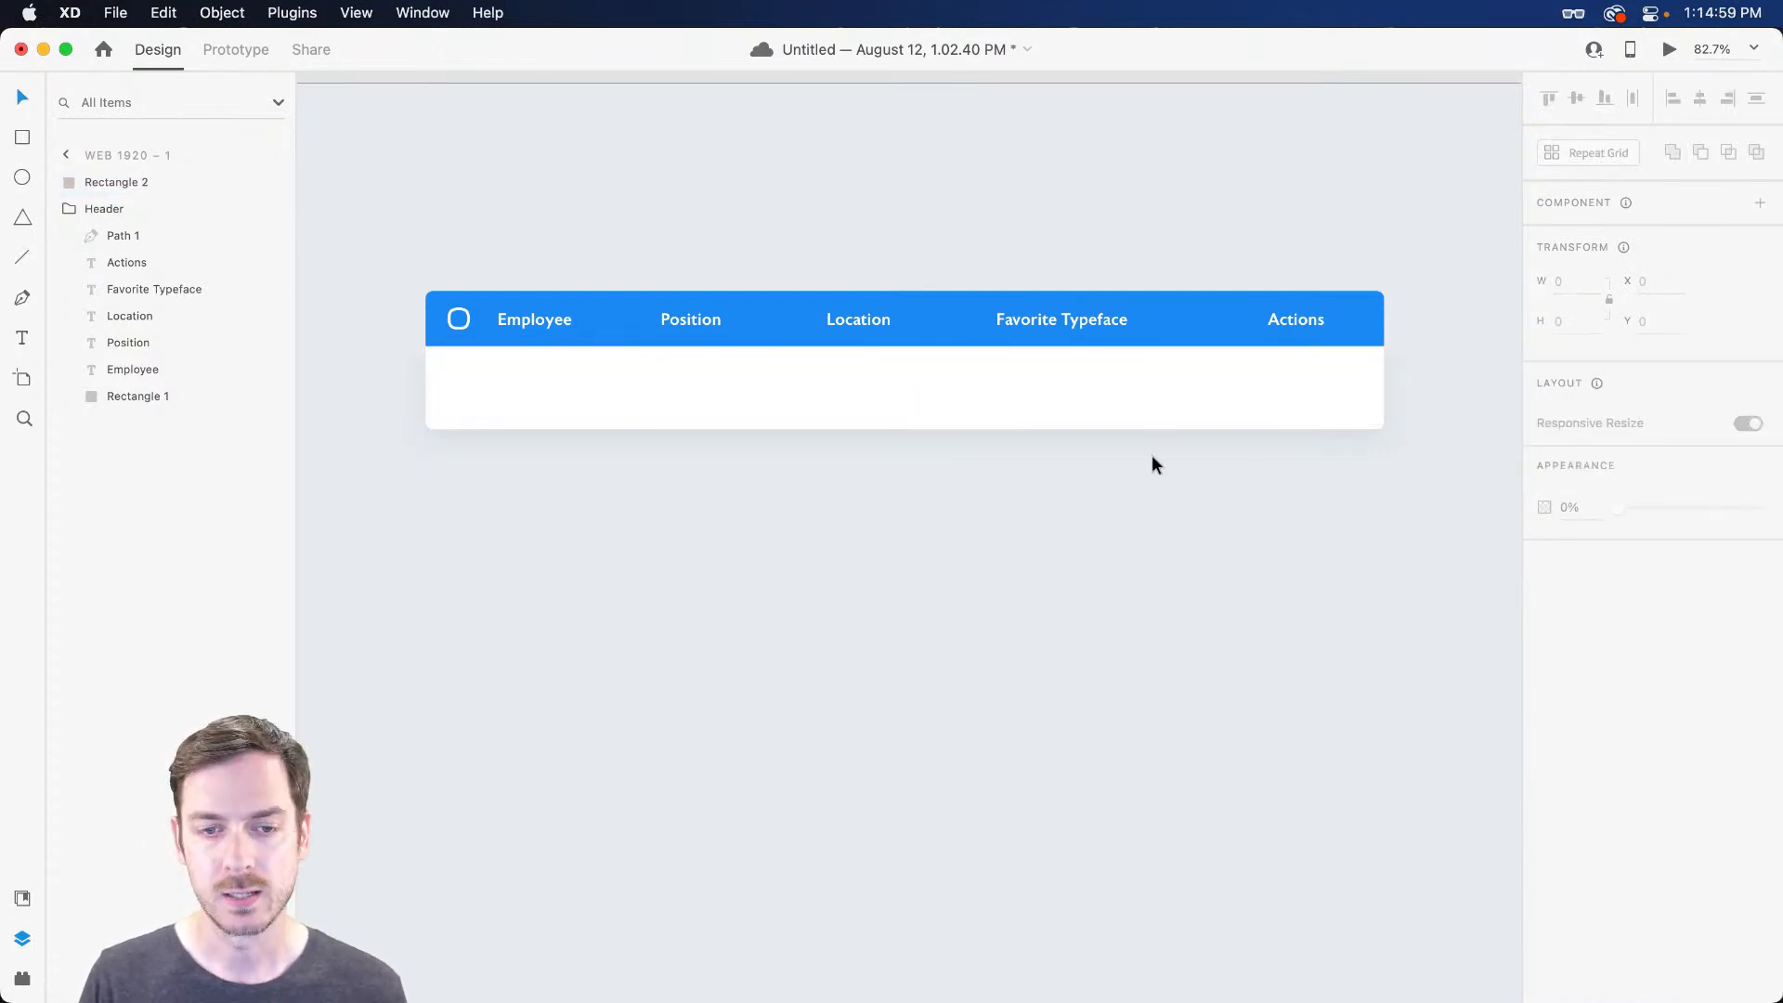
{"action": "left_click", "coordinate": [1155, 399]}
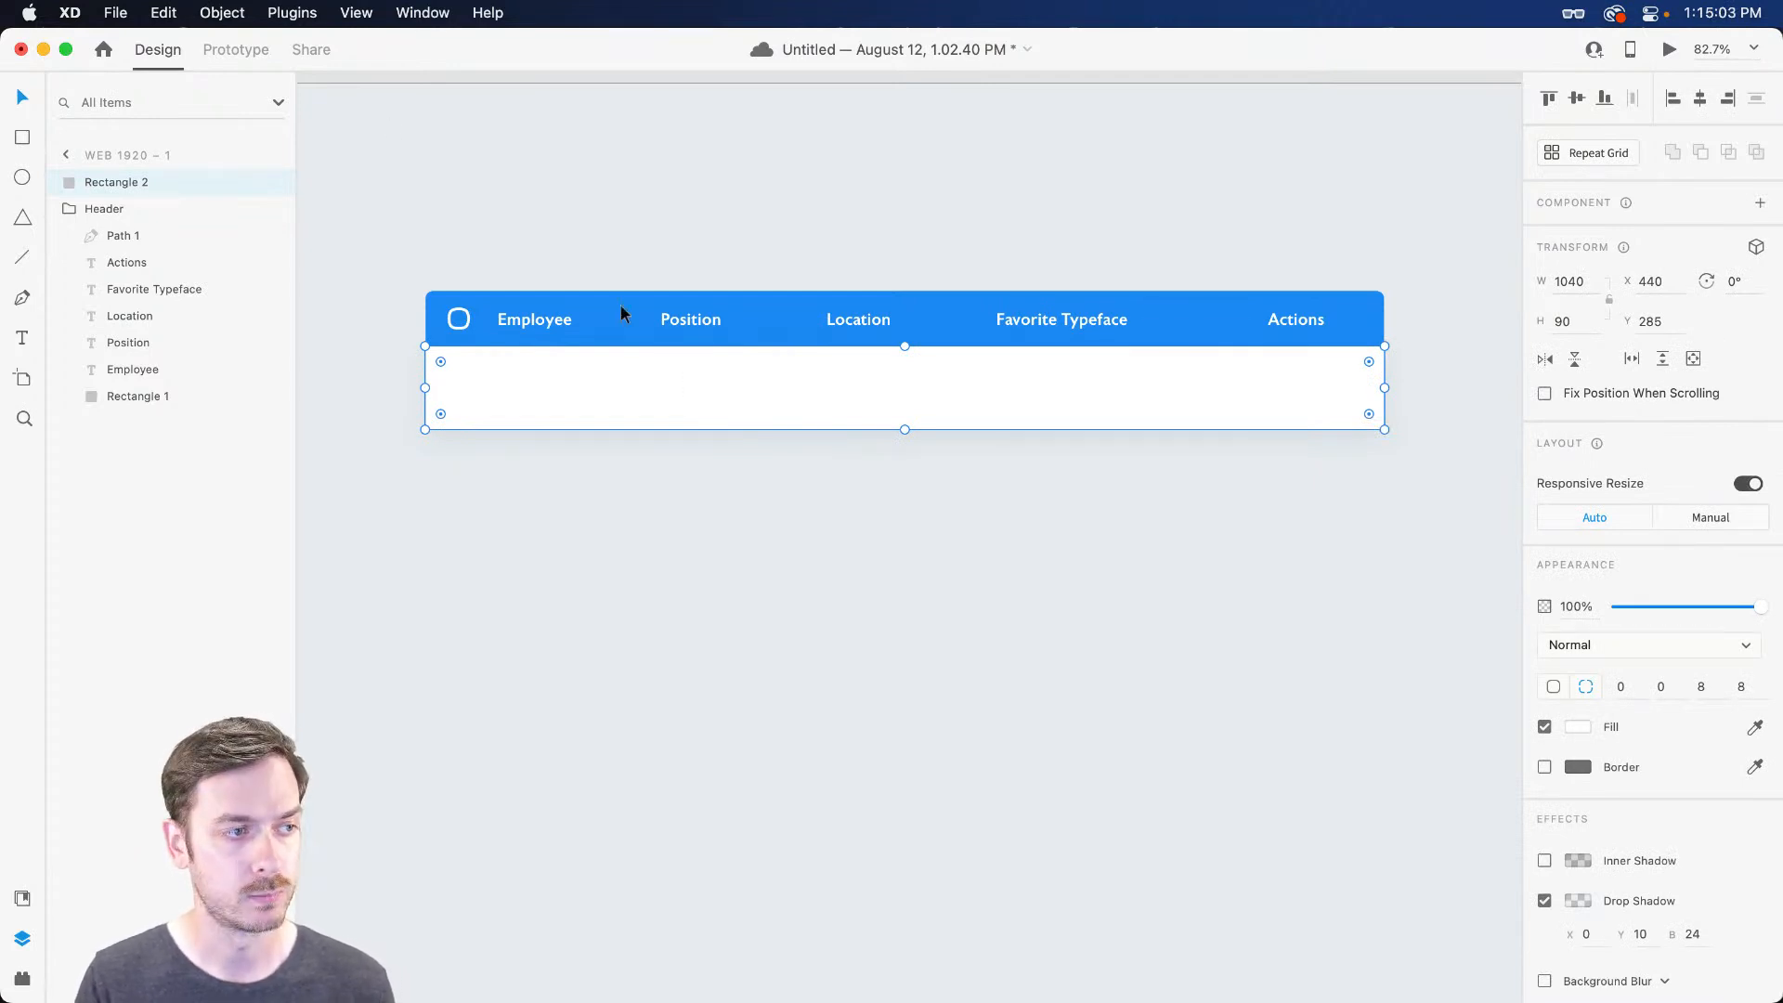
Rename the white row layer to Container and send it behind the header
{"action": "double_click", "coordinate": [130, 181]}
{"action": "type", "text": "Container"}
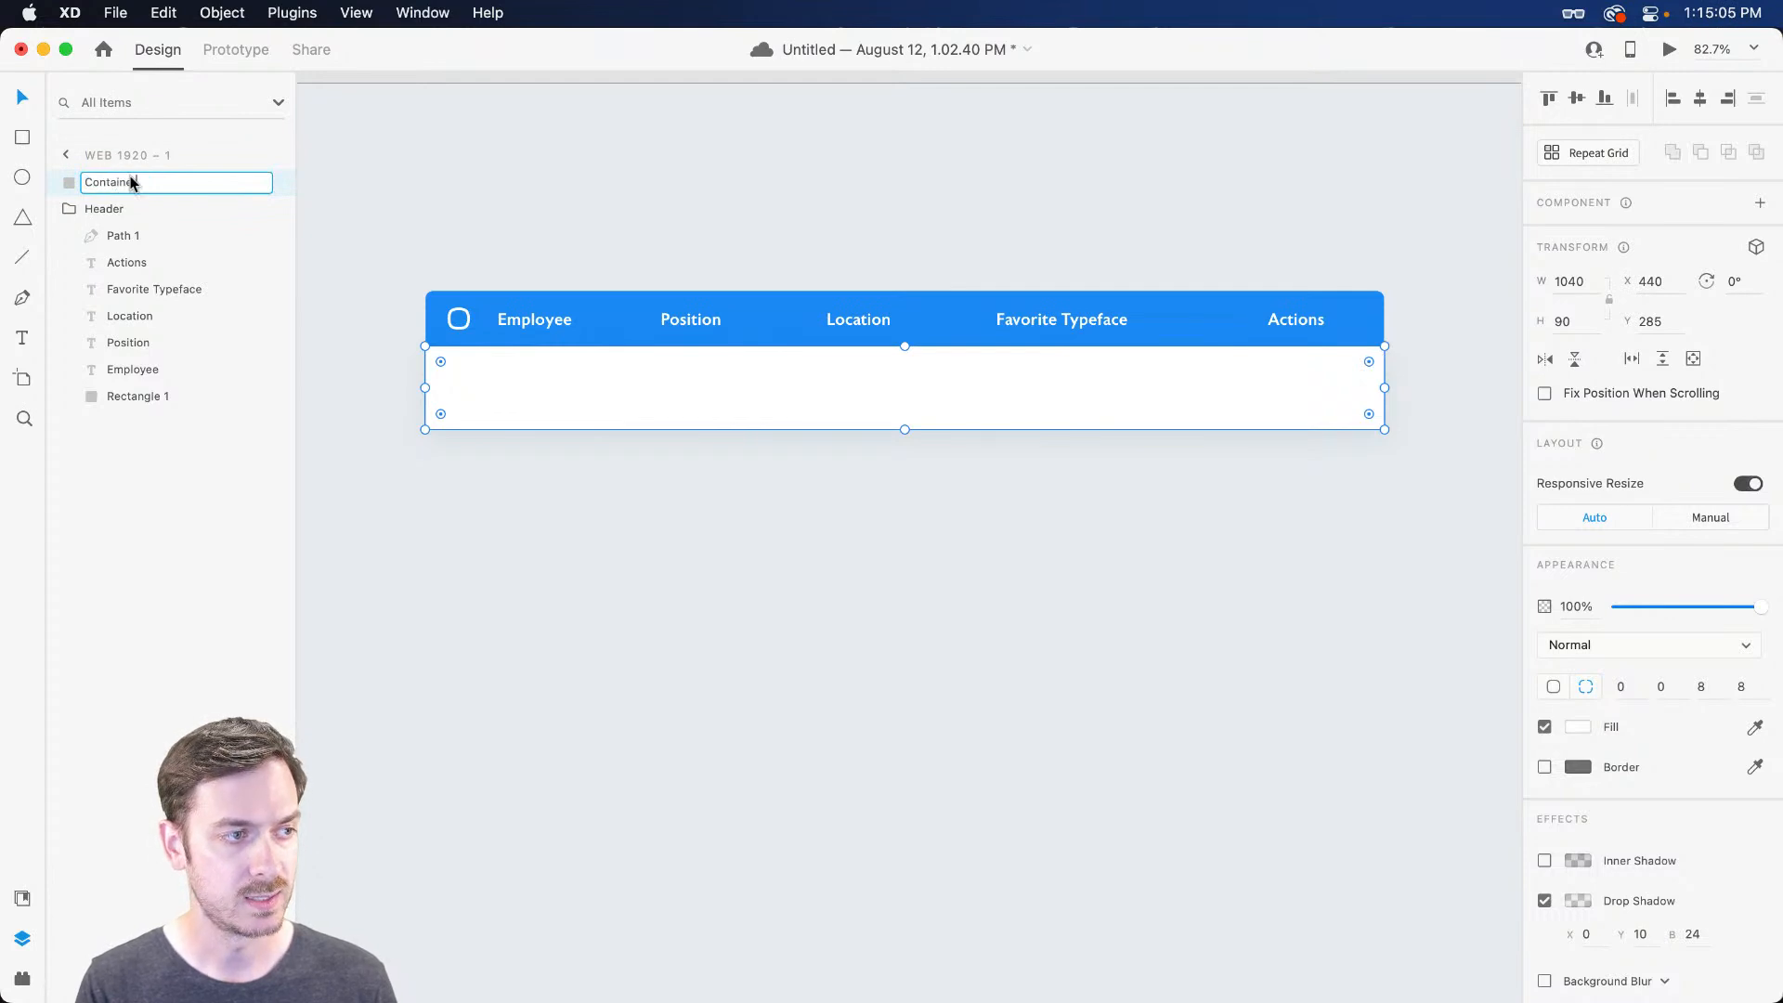
{"action": "key", "text": "Return"}
{"action": "key", "text": "super+shift+bracketleft"}
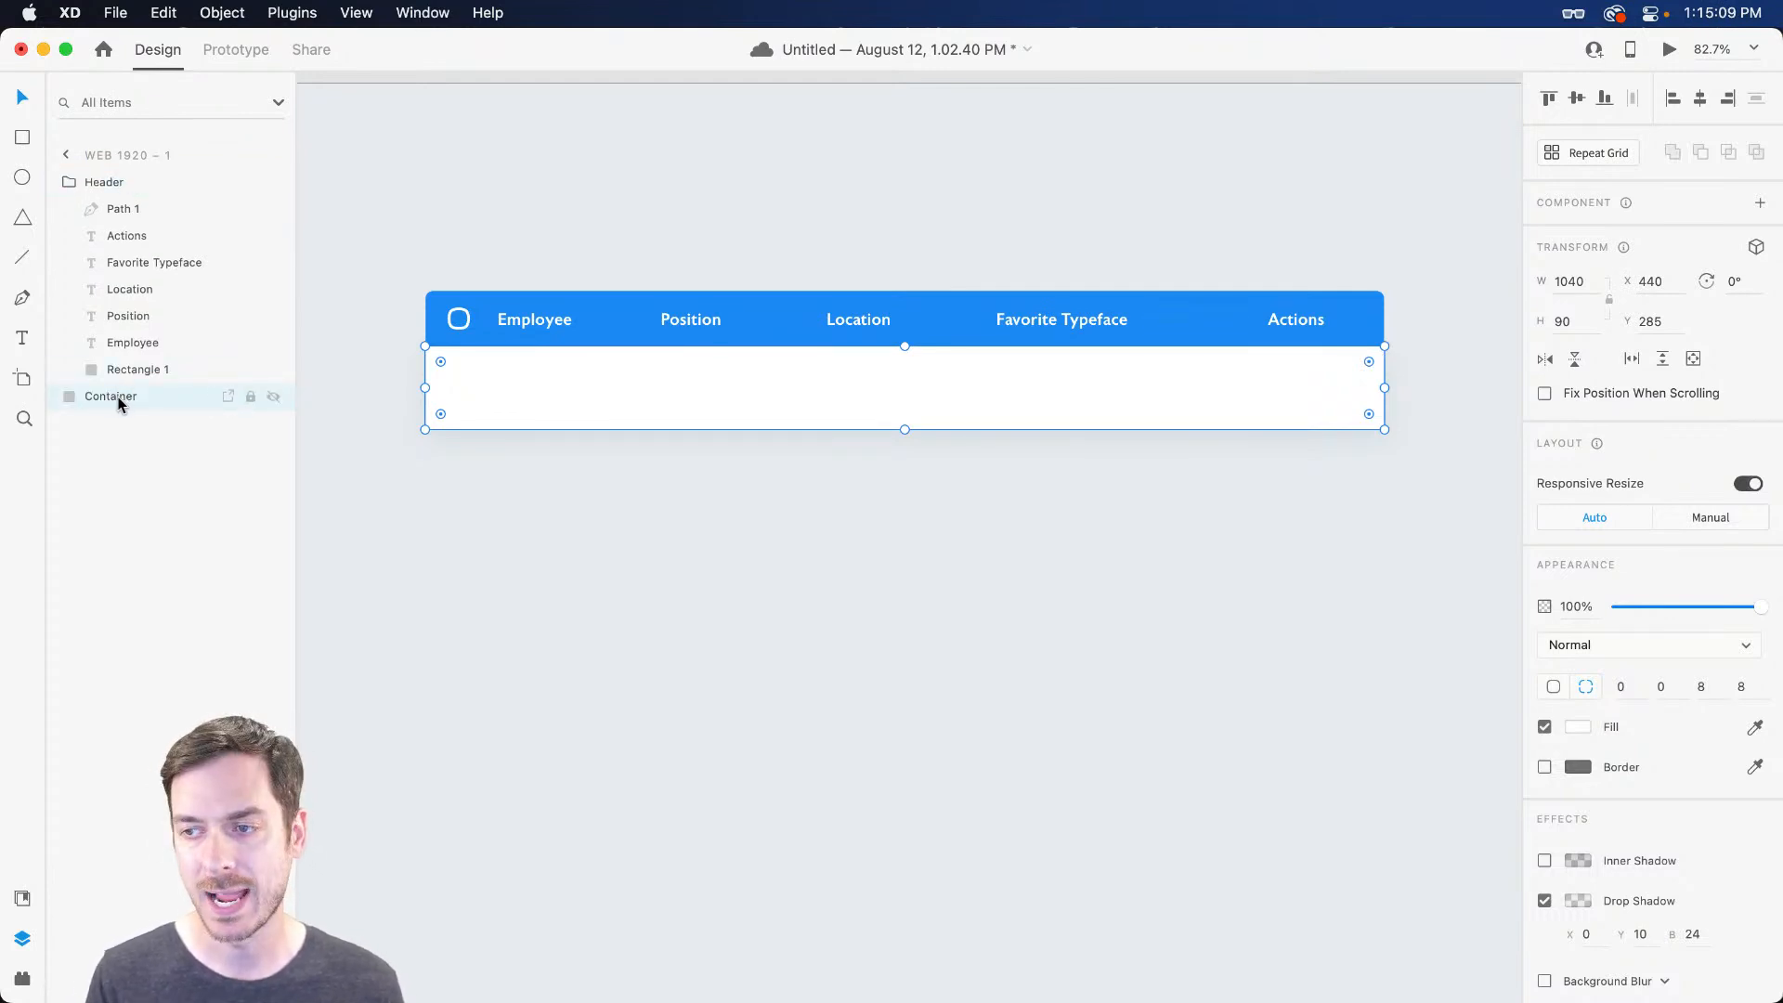
{"action": "left_click", "coordinate": [481, 468]}
Rename the header checkbox icon layer to Check and paste a copy of it
{"action": "scroll", "coordinate": [468, 405], "scroll_direction": "up", "scroll_amount": 5}
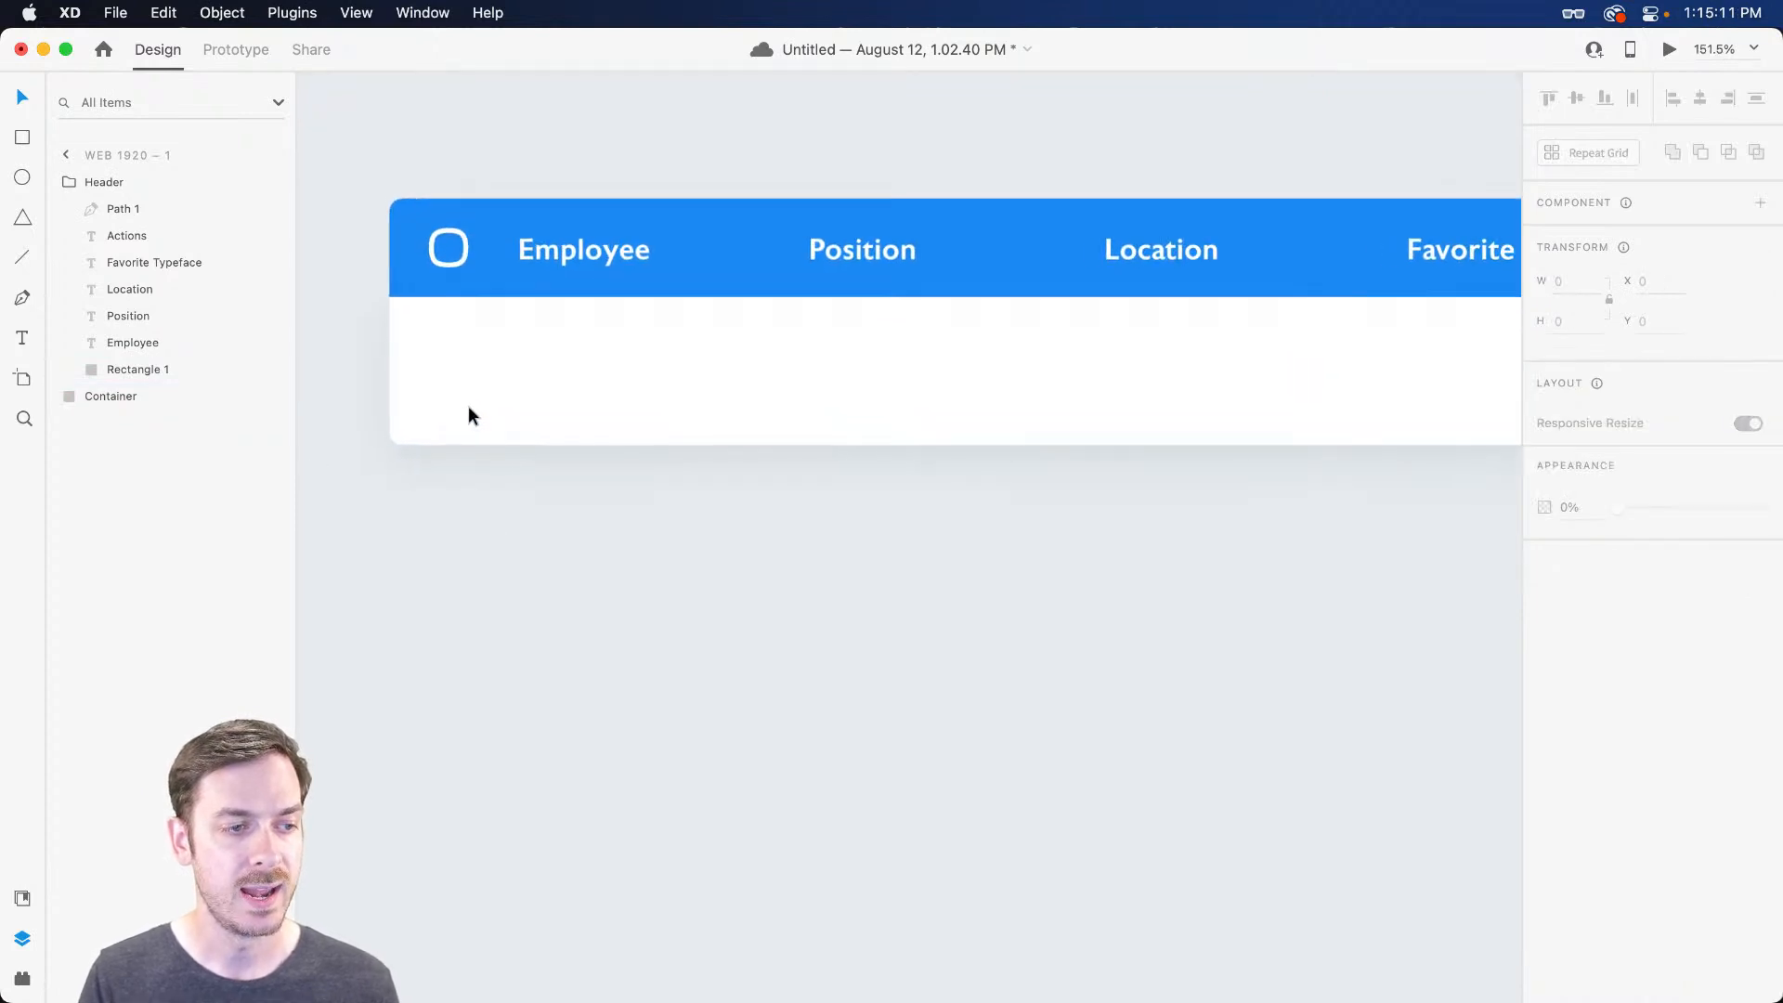
{"action": "scroll", "coordinate": [427, 343], "scroll_direction": "up", "scroll_amount": 3}
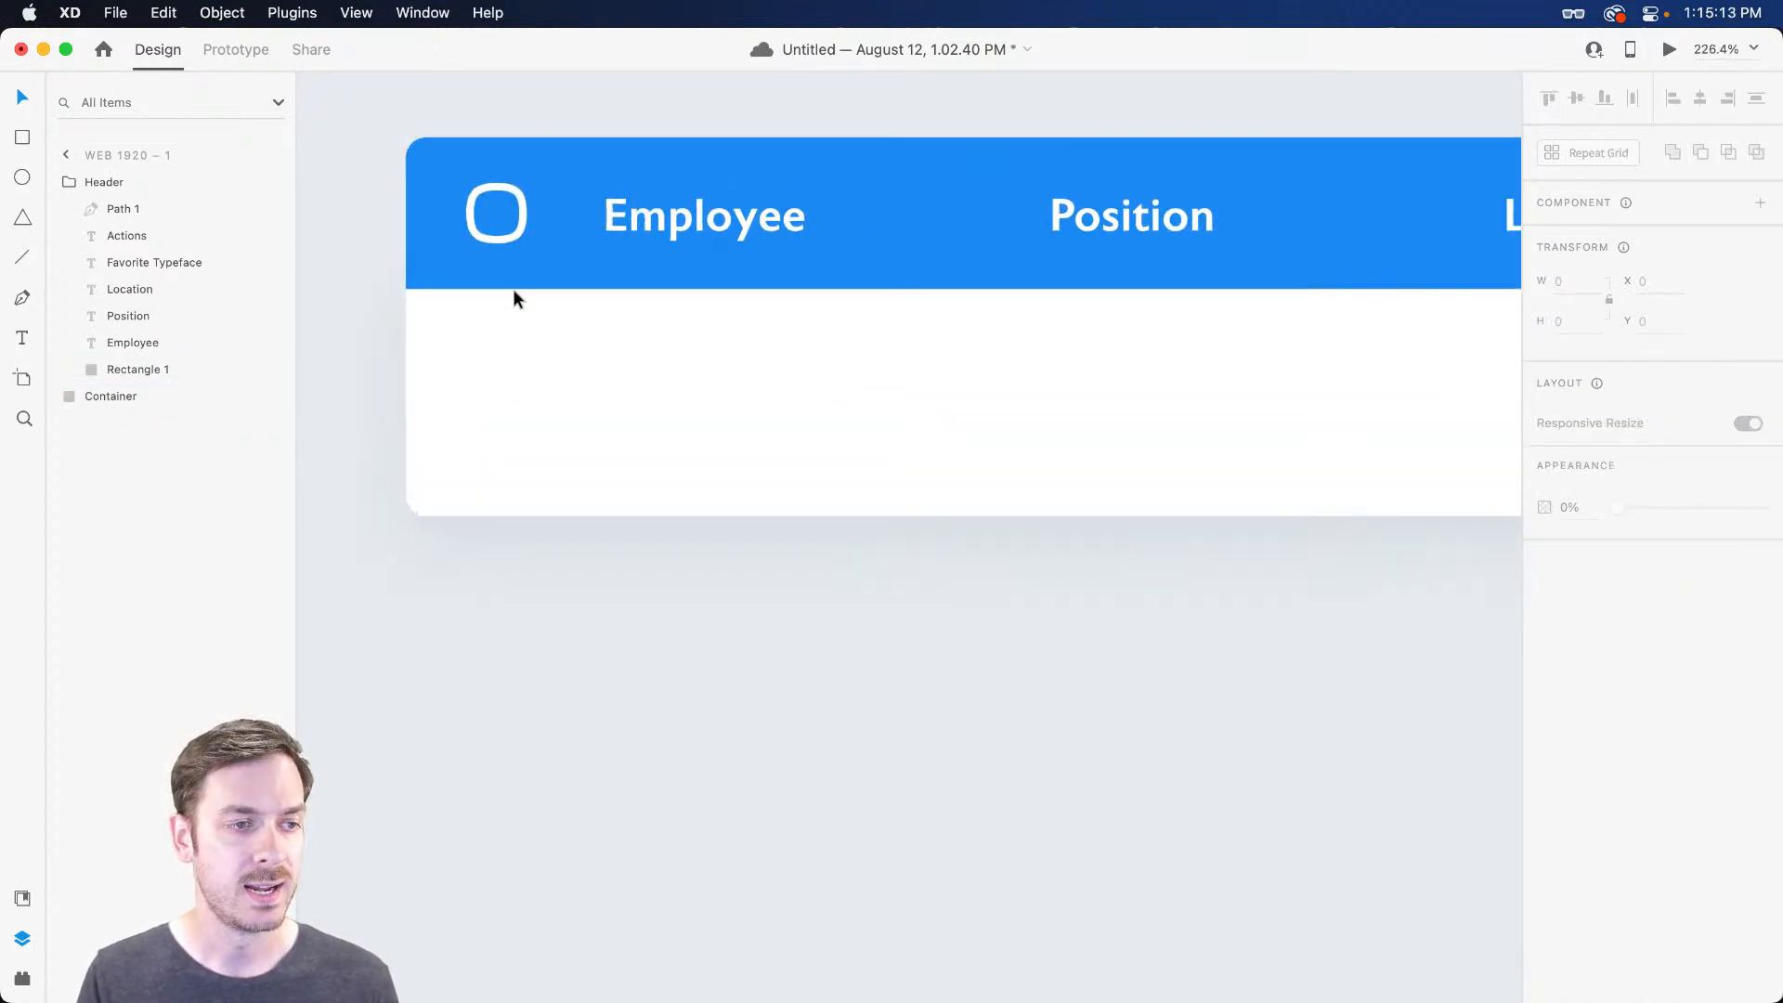
{"action": "left_click", "coordinate": [518, 196]}
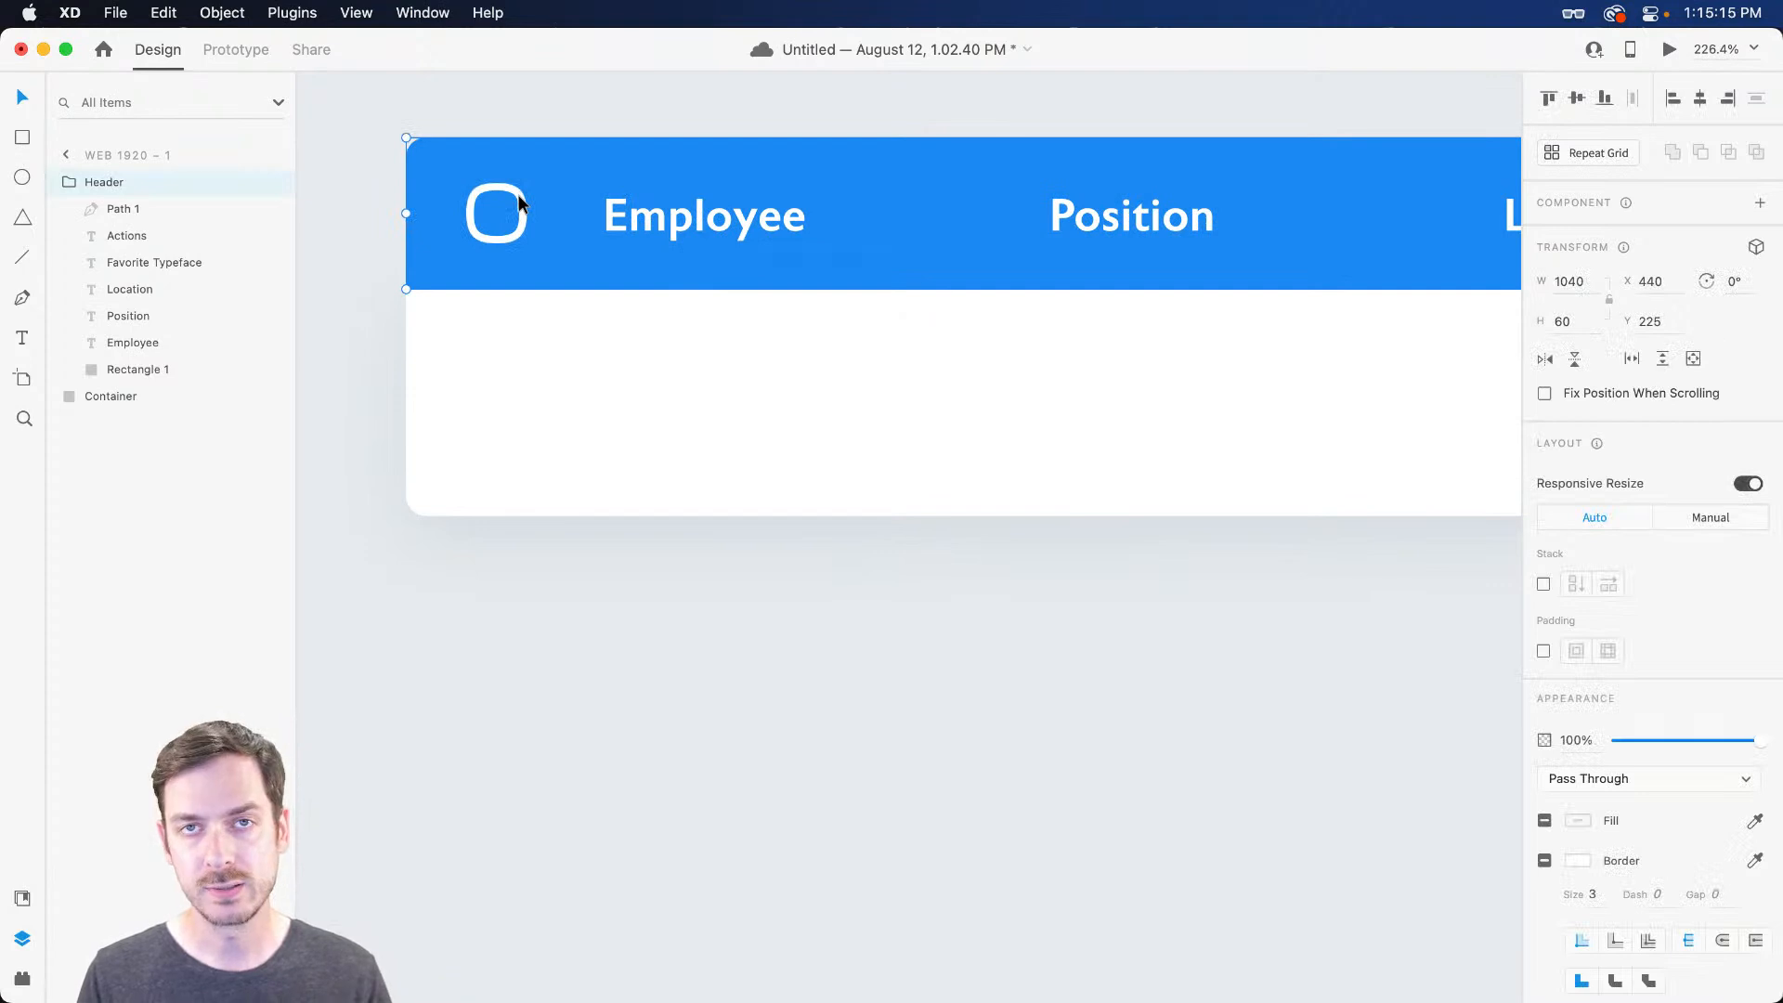
{"action": "left_click", "coordinate": [521, 380]}
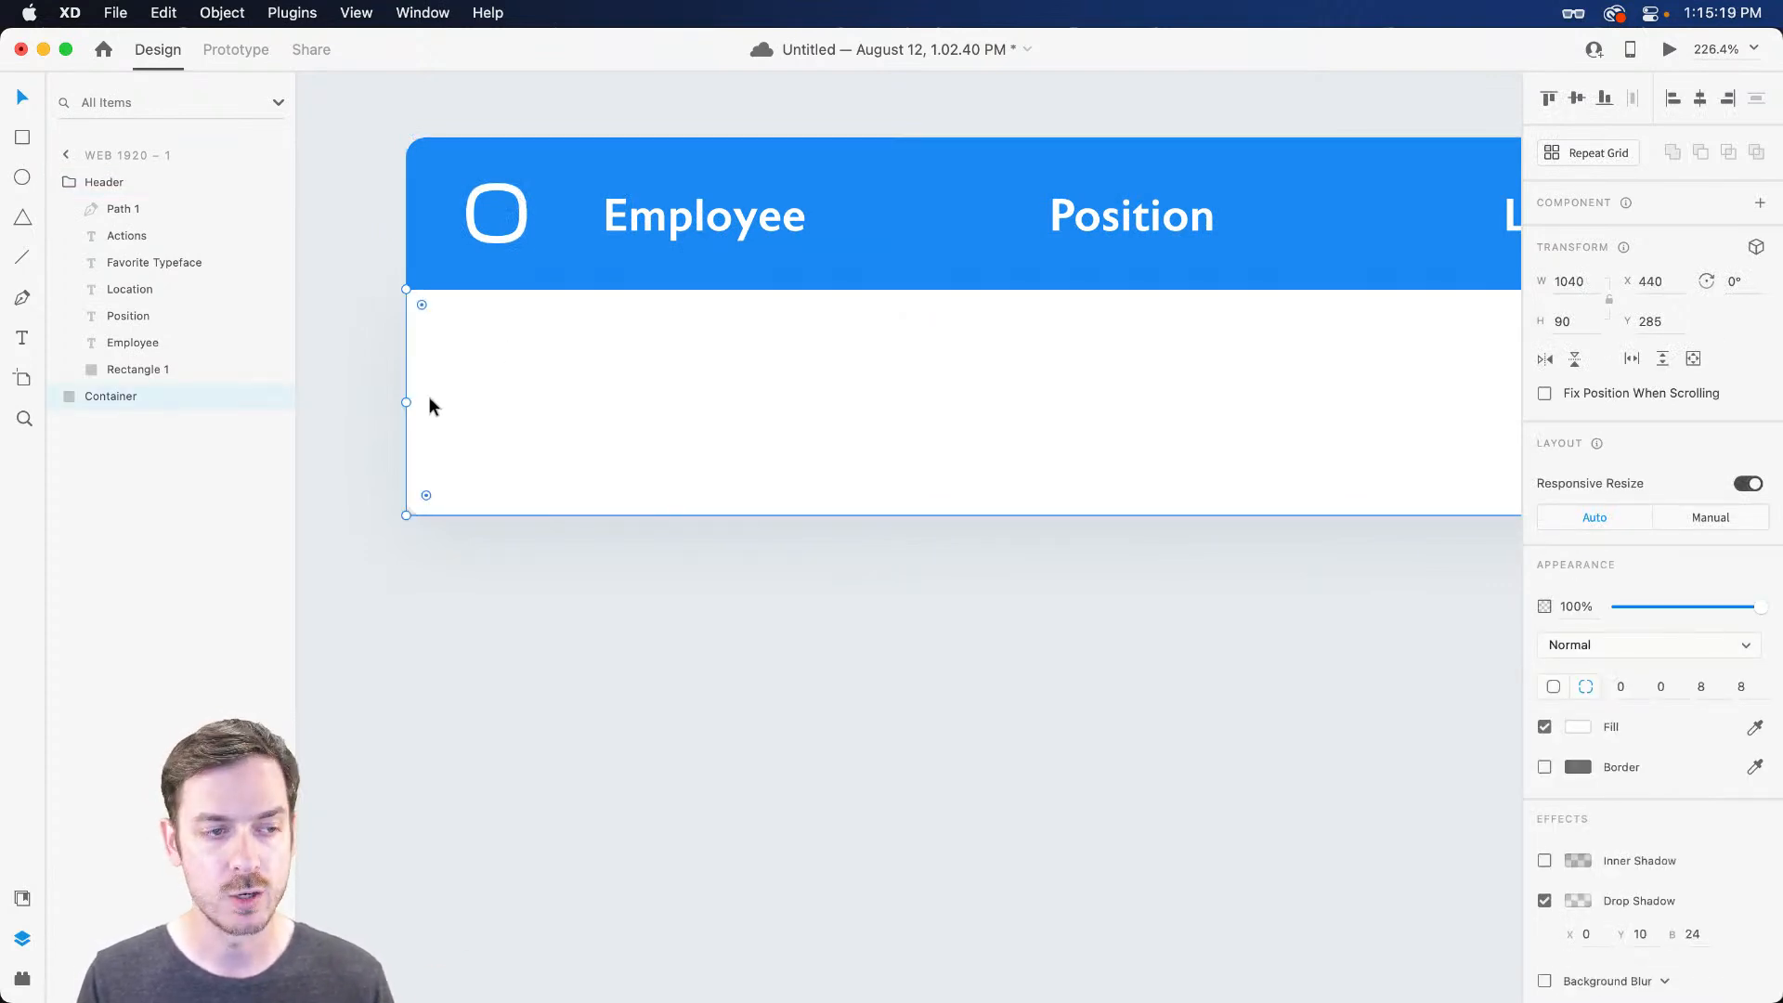
{"action": "scroll", "coordinate": [494, 382], "scroll_direction": "up", "scroll_amount": 1}
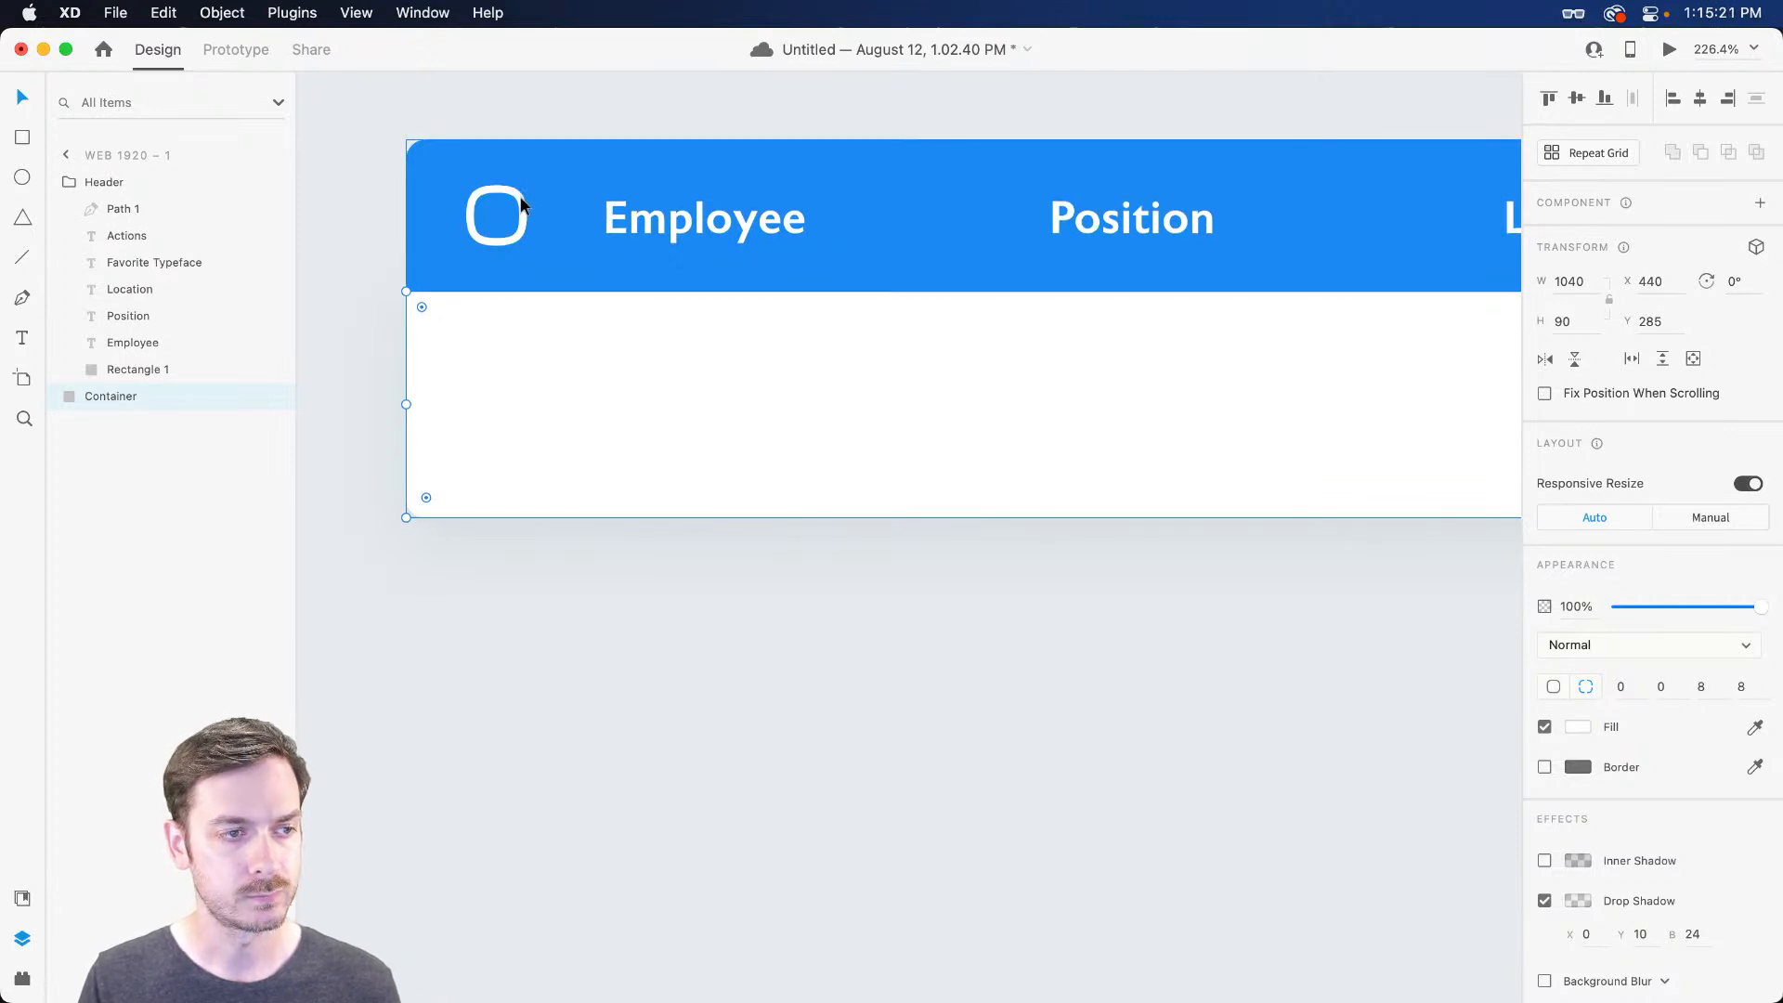
{"action": "double_click", "coordinate": [519, 206]}
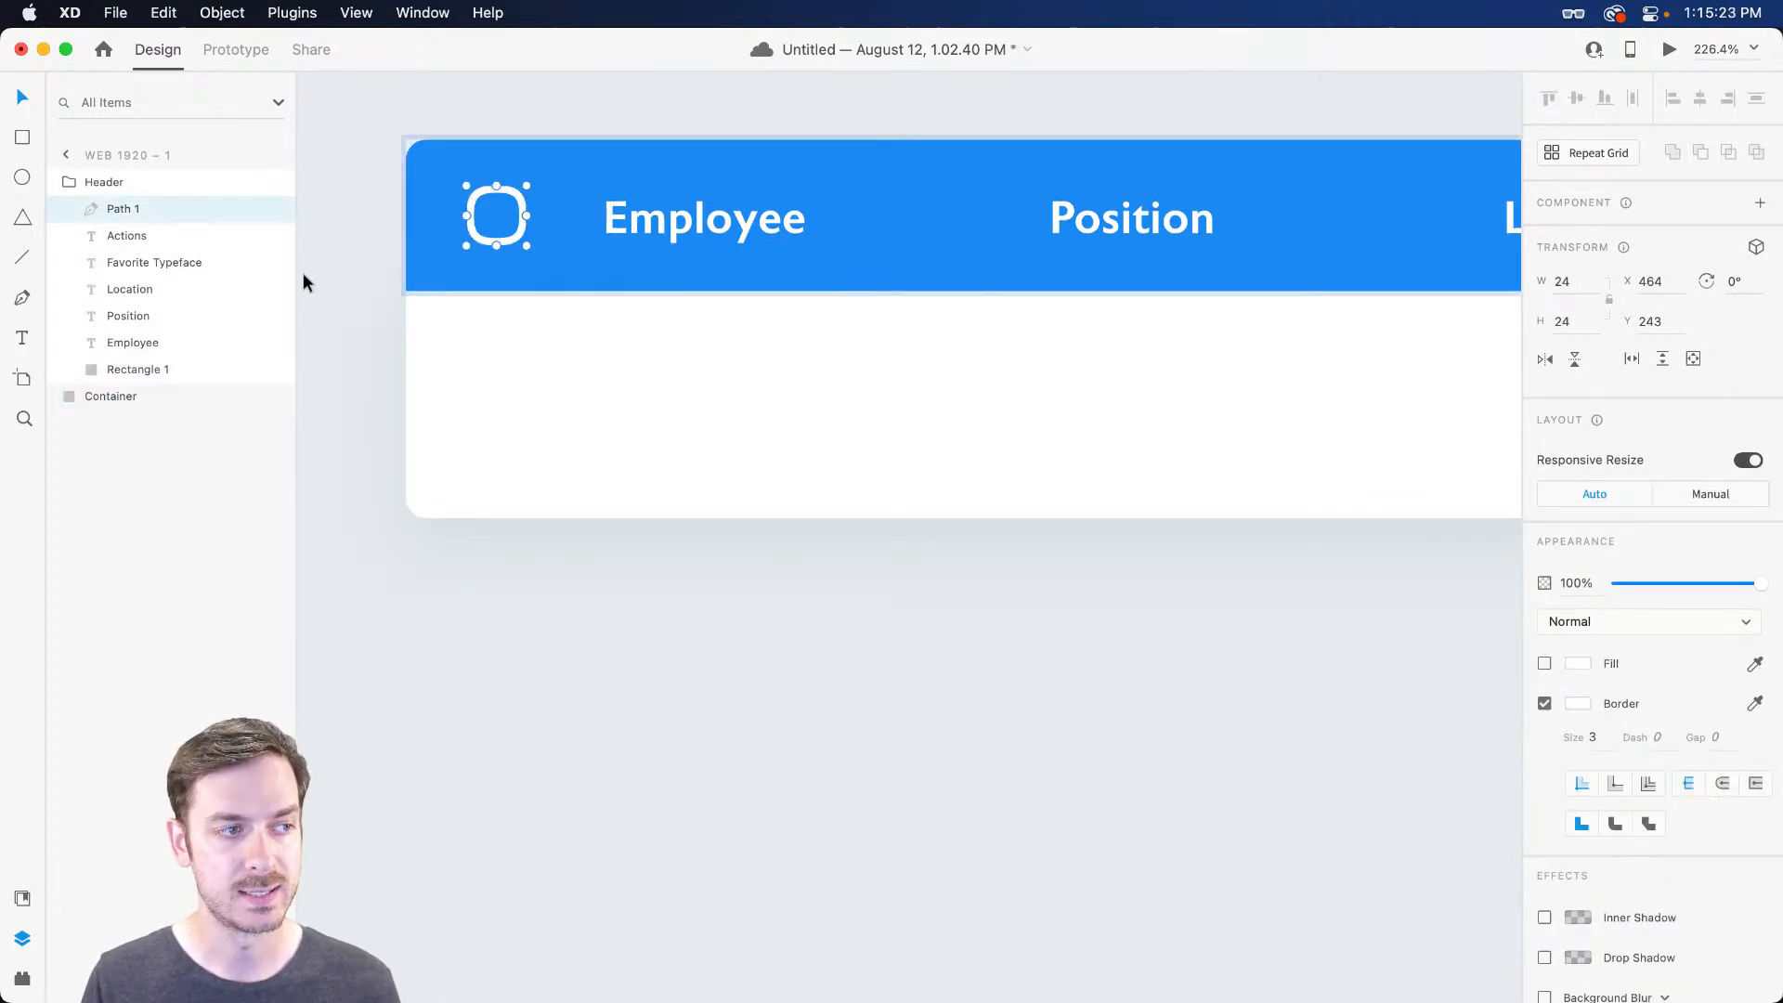
{"action": "double_click", "coordinate": [125, 209]}
{"action": "type", "text": "Check"}
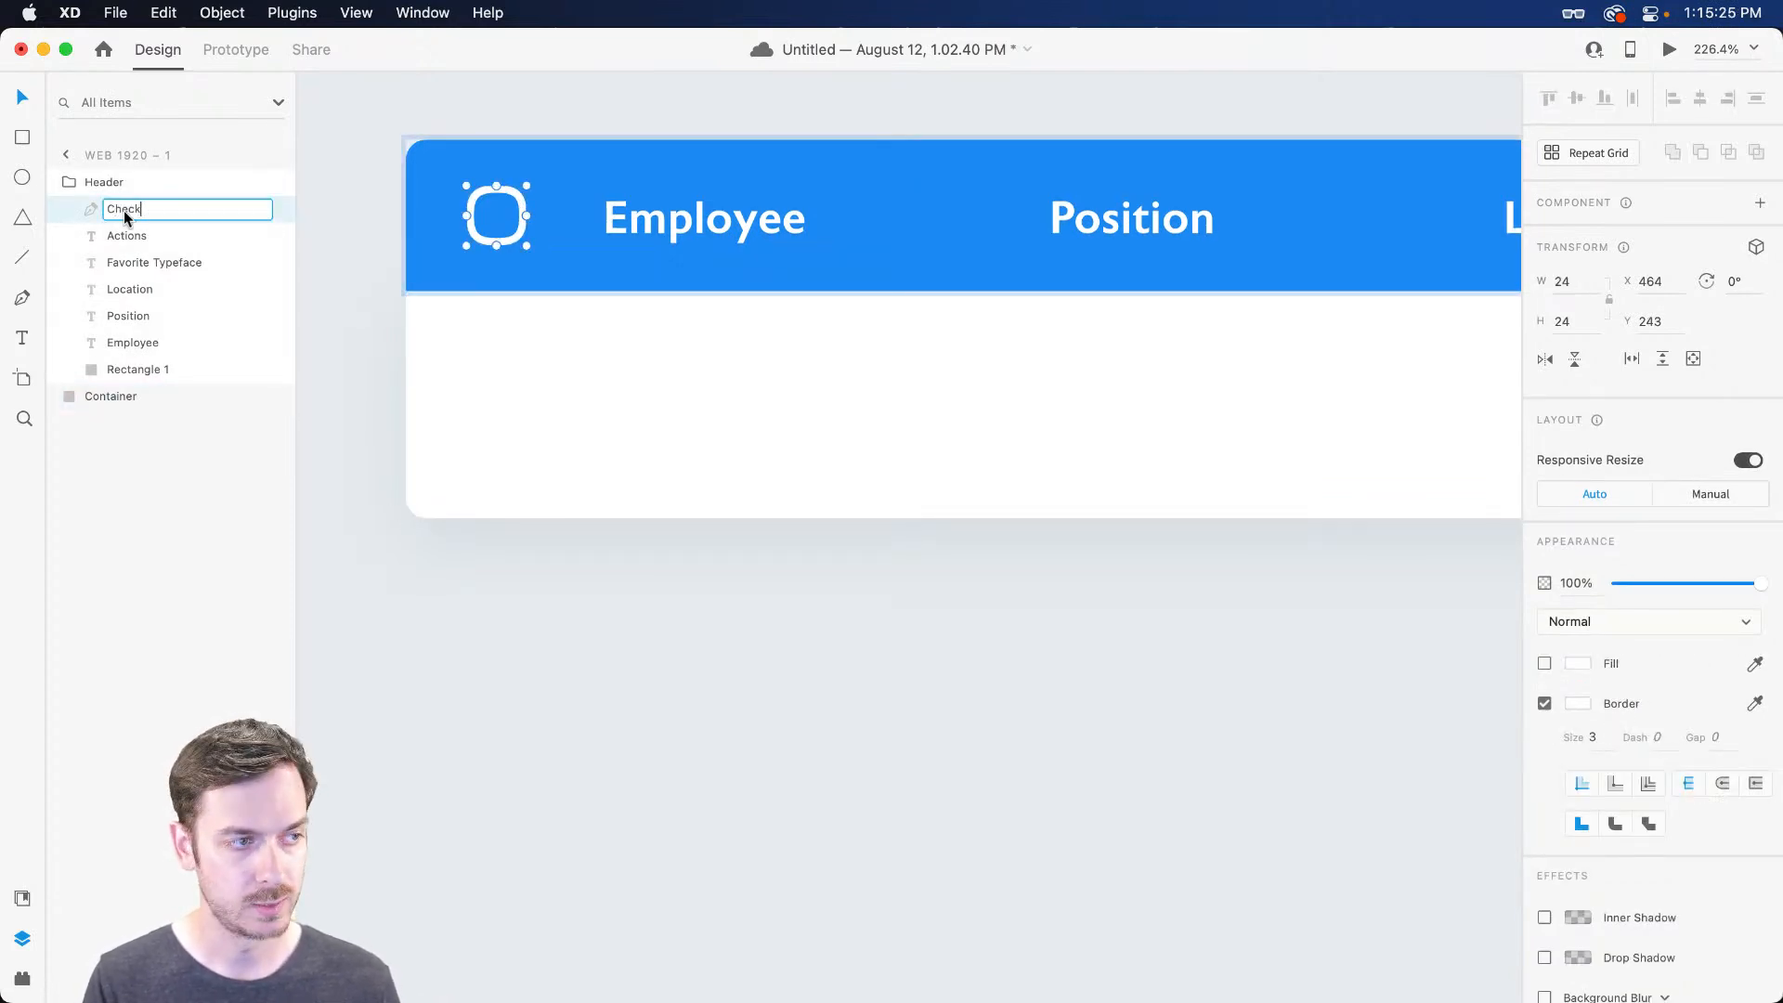
{"action": "key", "text": "Return"}
{"action": "left_click", "coordinate": [455, 388]}
{"action": "key", "text": "super+v"}
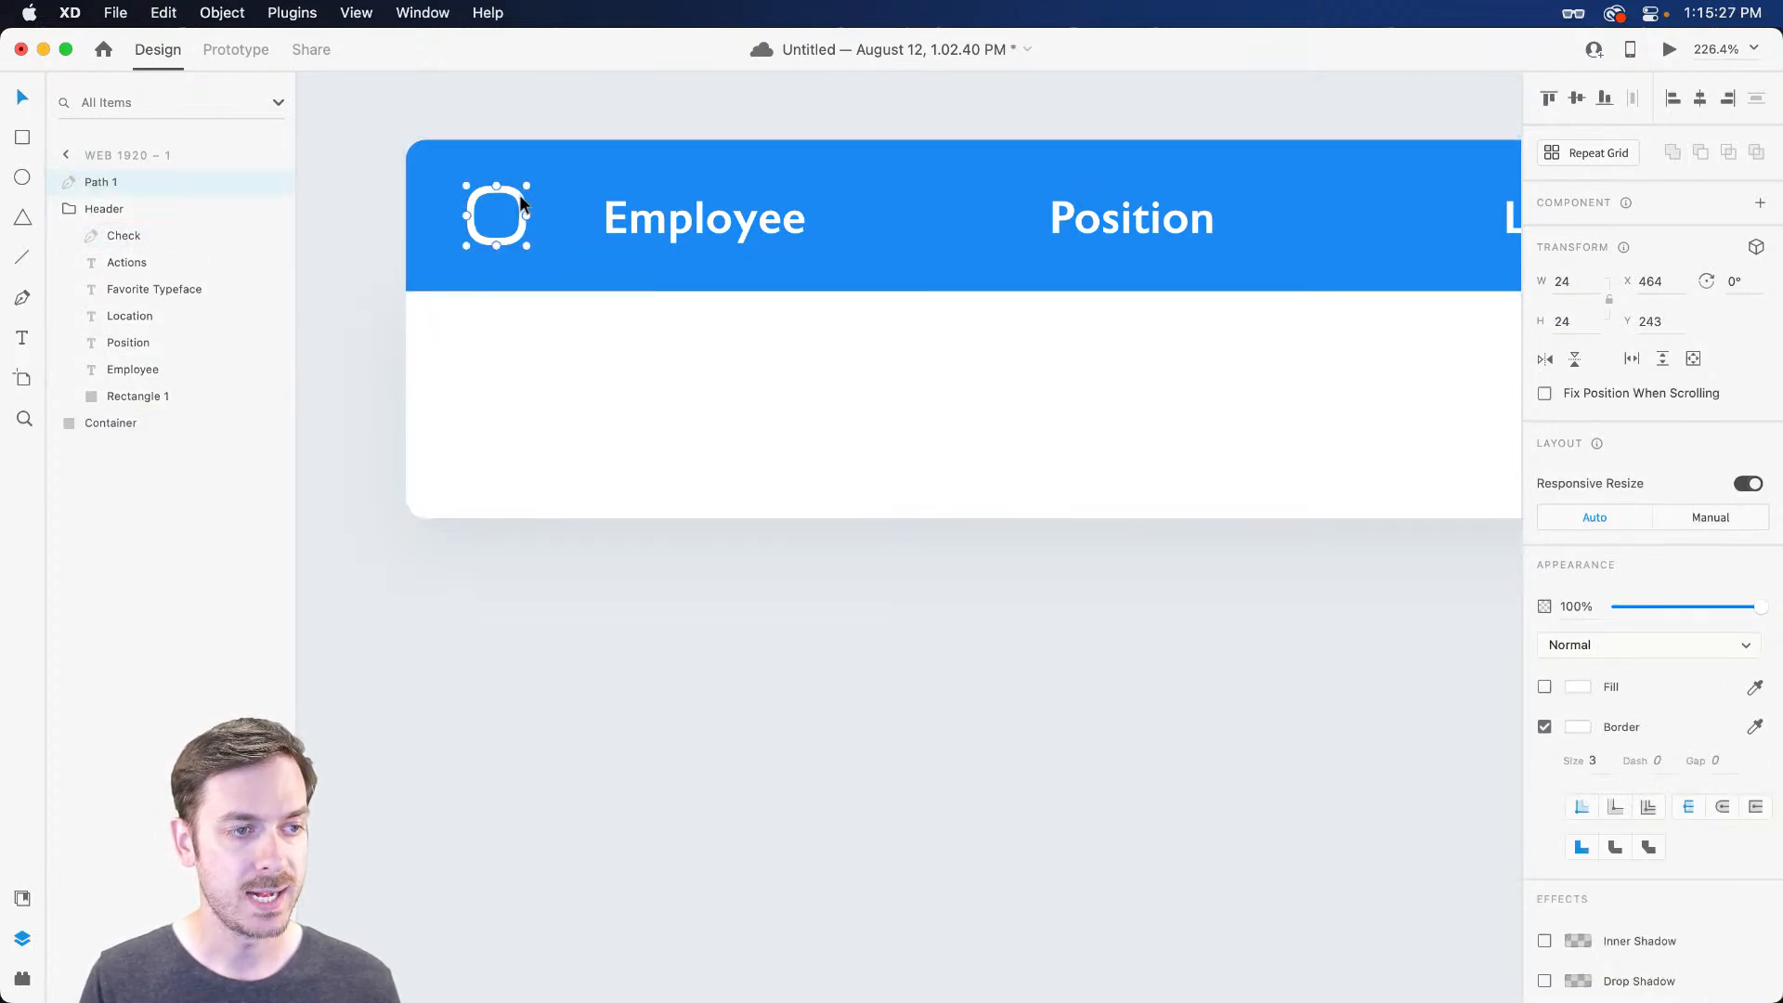
Move the pasted checkbox into the row, outline it #2D3236 at size 2, and enlarge it slightly
{"action": "left_click_drag", "start_coordinate": [520, 195], "coordinate": [513, 390]}
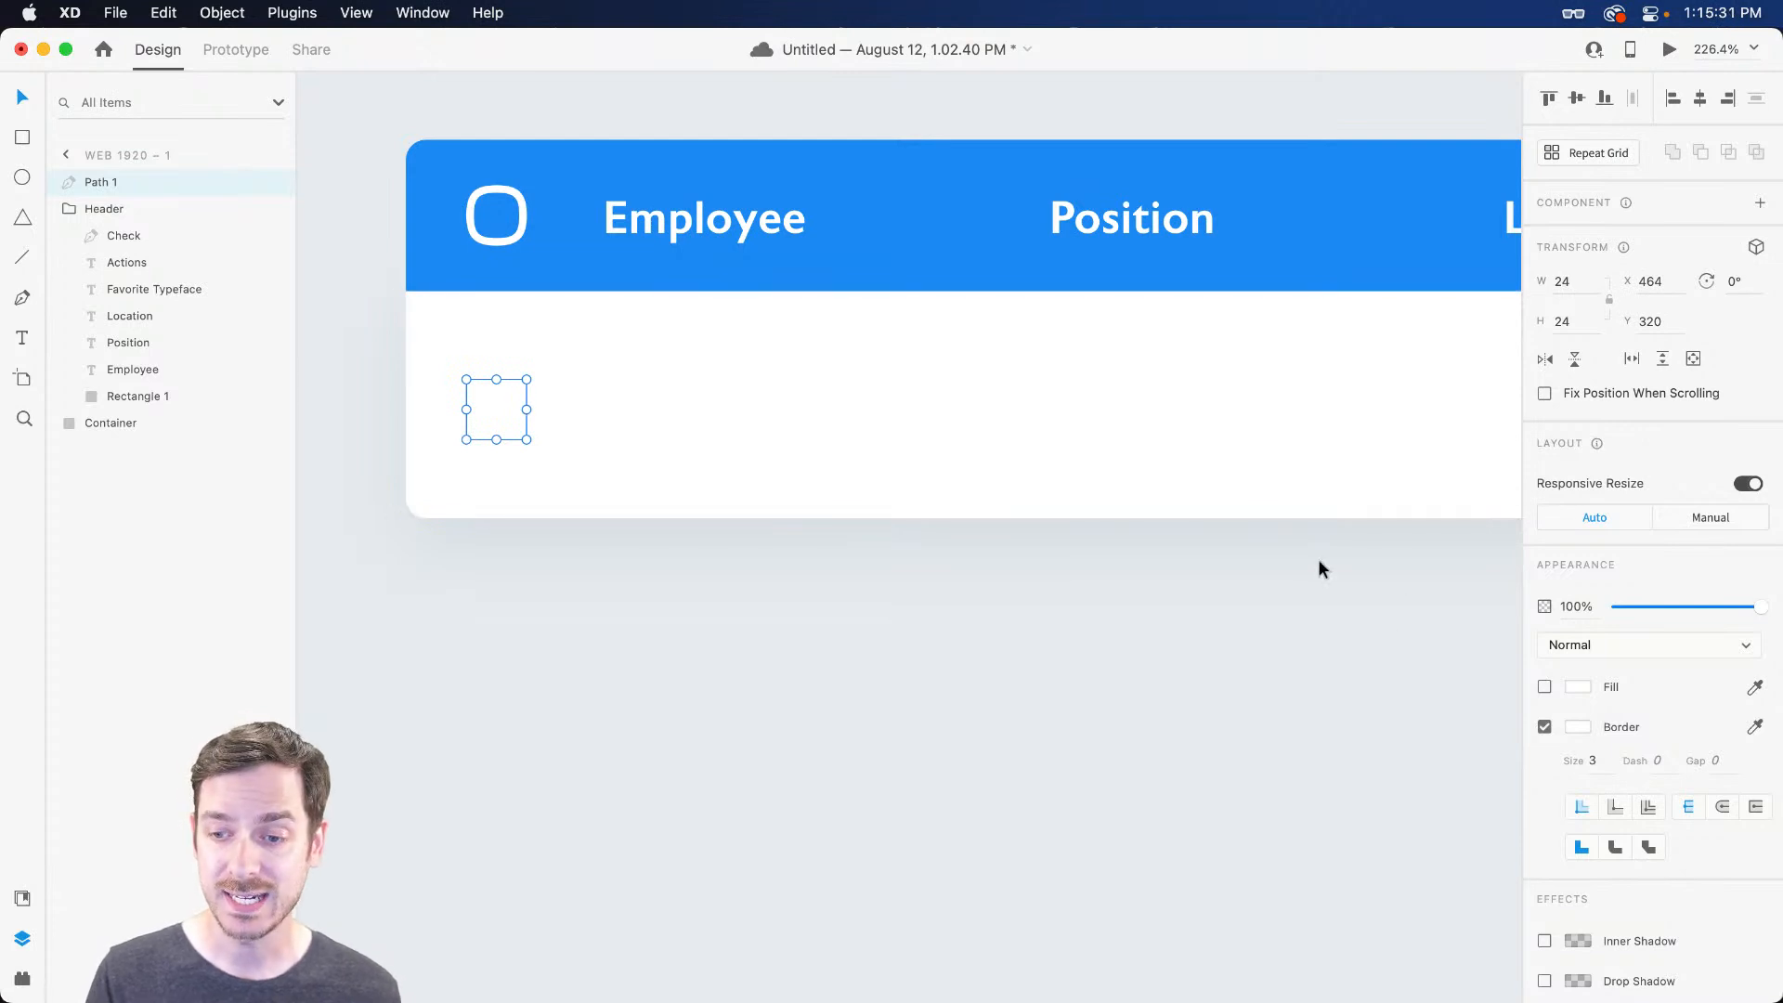
{"action": "left_click", "coordinate": [1576, 734]}
{"action": "left_click", "coordinate": [1347, 740]}
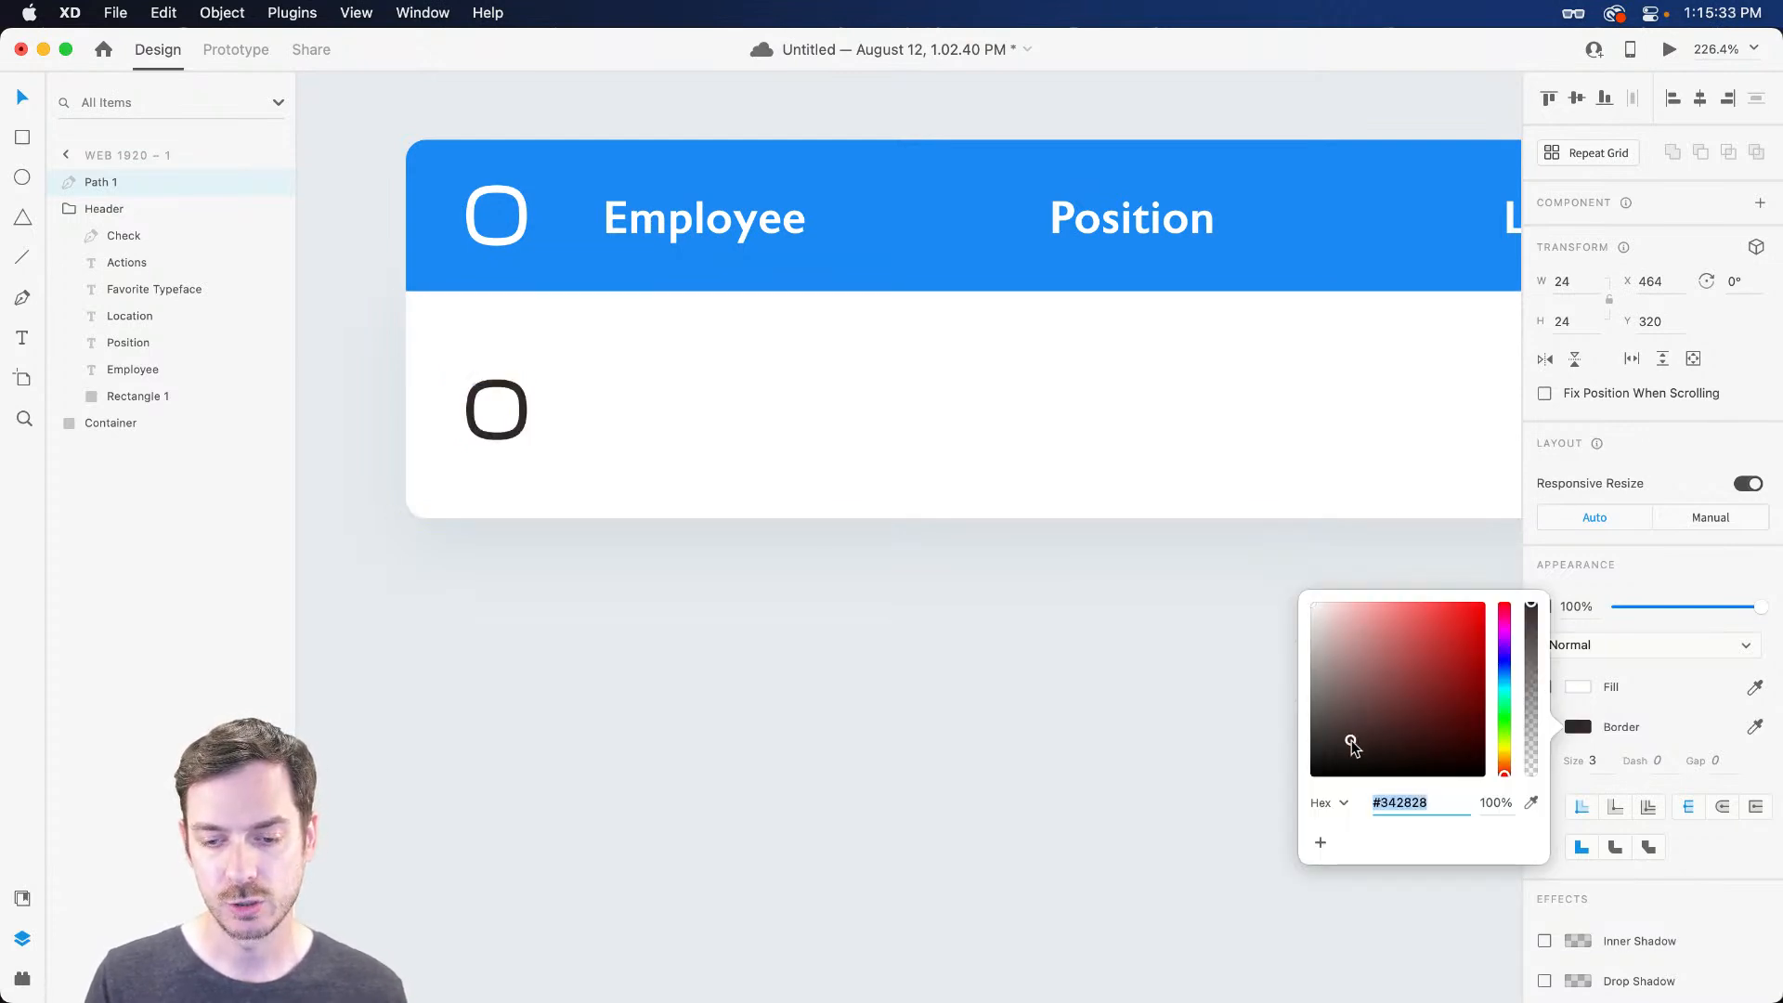
{"action": "left_click_drag", "start_coordinate": [1510, 681], "coordinate": [1504, 671]}
{"action": "left_click_drag", "start_coordinate": [1374, 752], "coordinate": [1343, 746]}
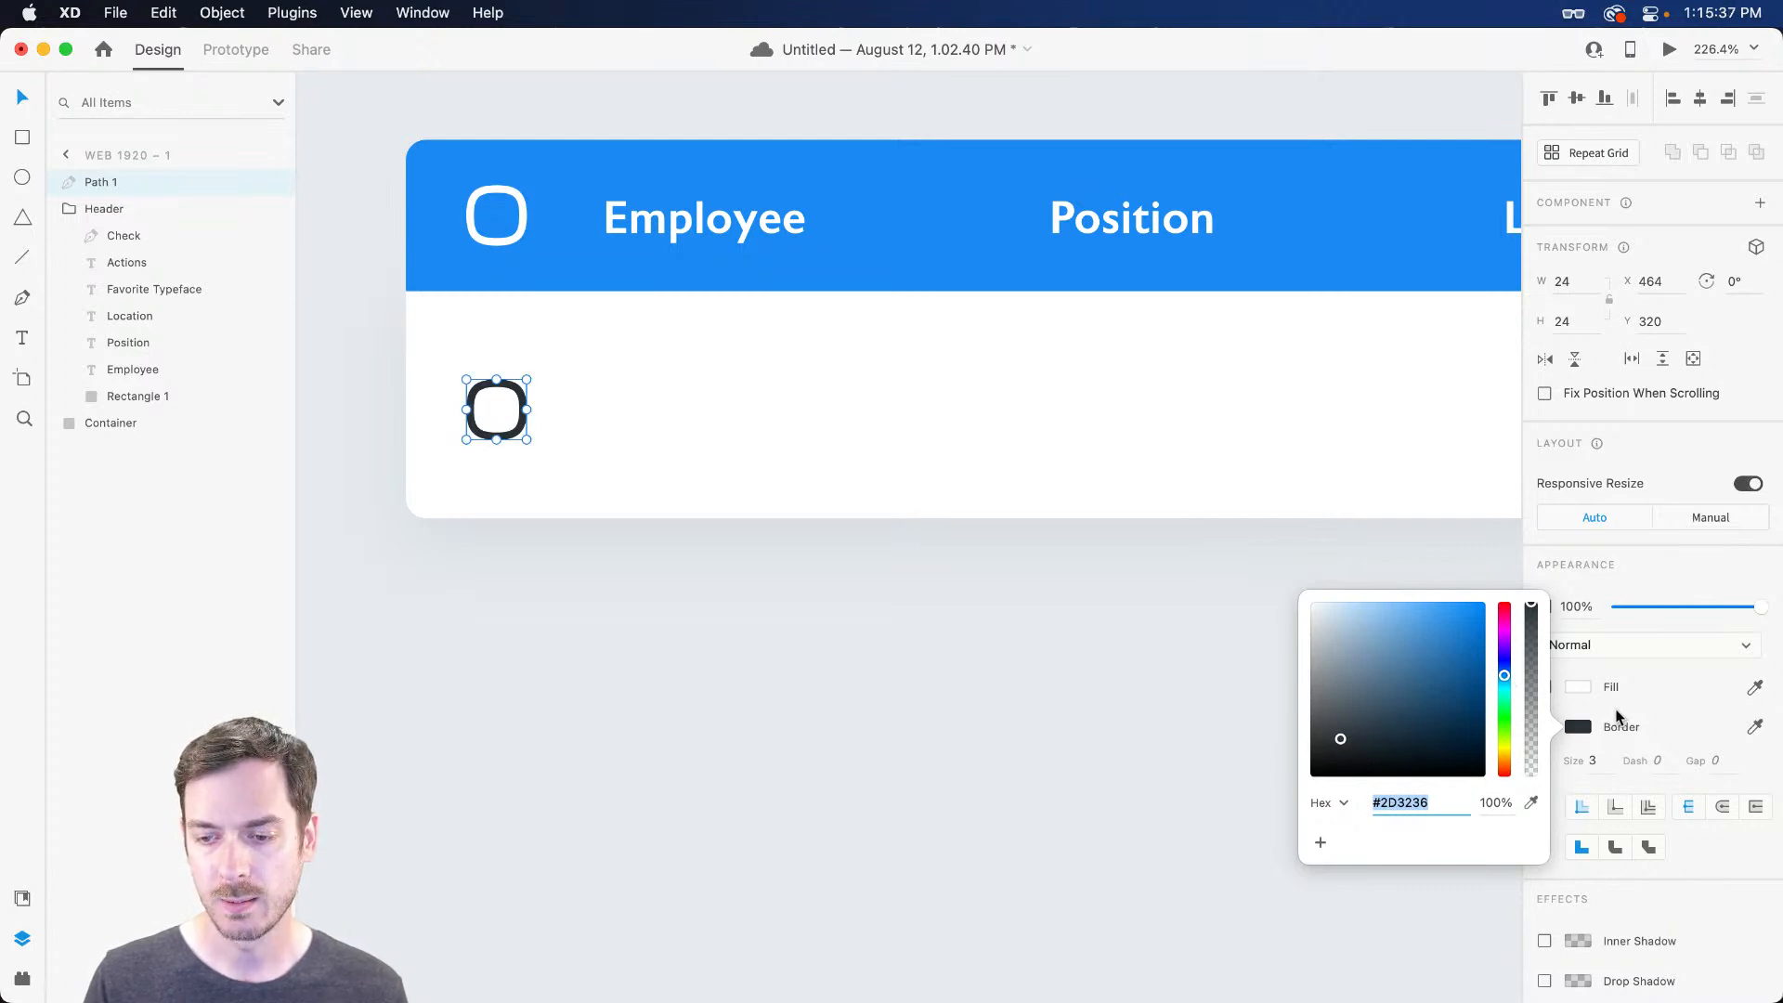
{"action": "left_click", "coordinate": [1593, 761]}
{"action": "type", "text": "2"}
{"action": "key", "text": "Return"}
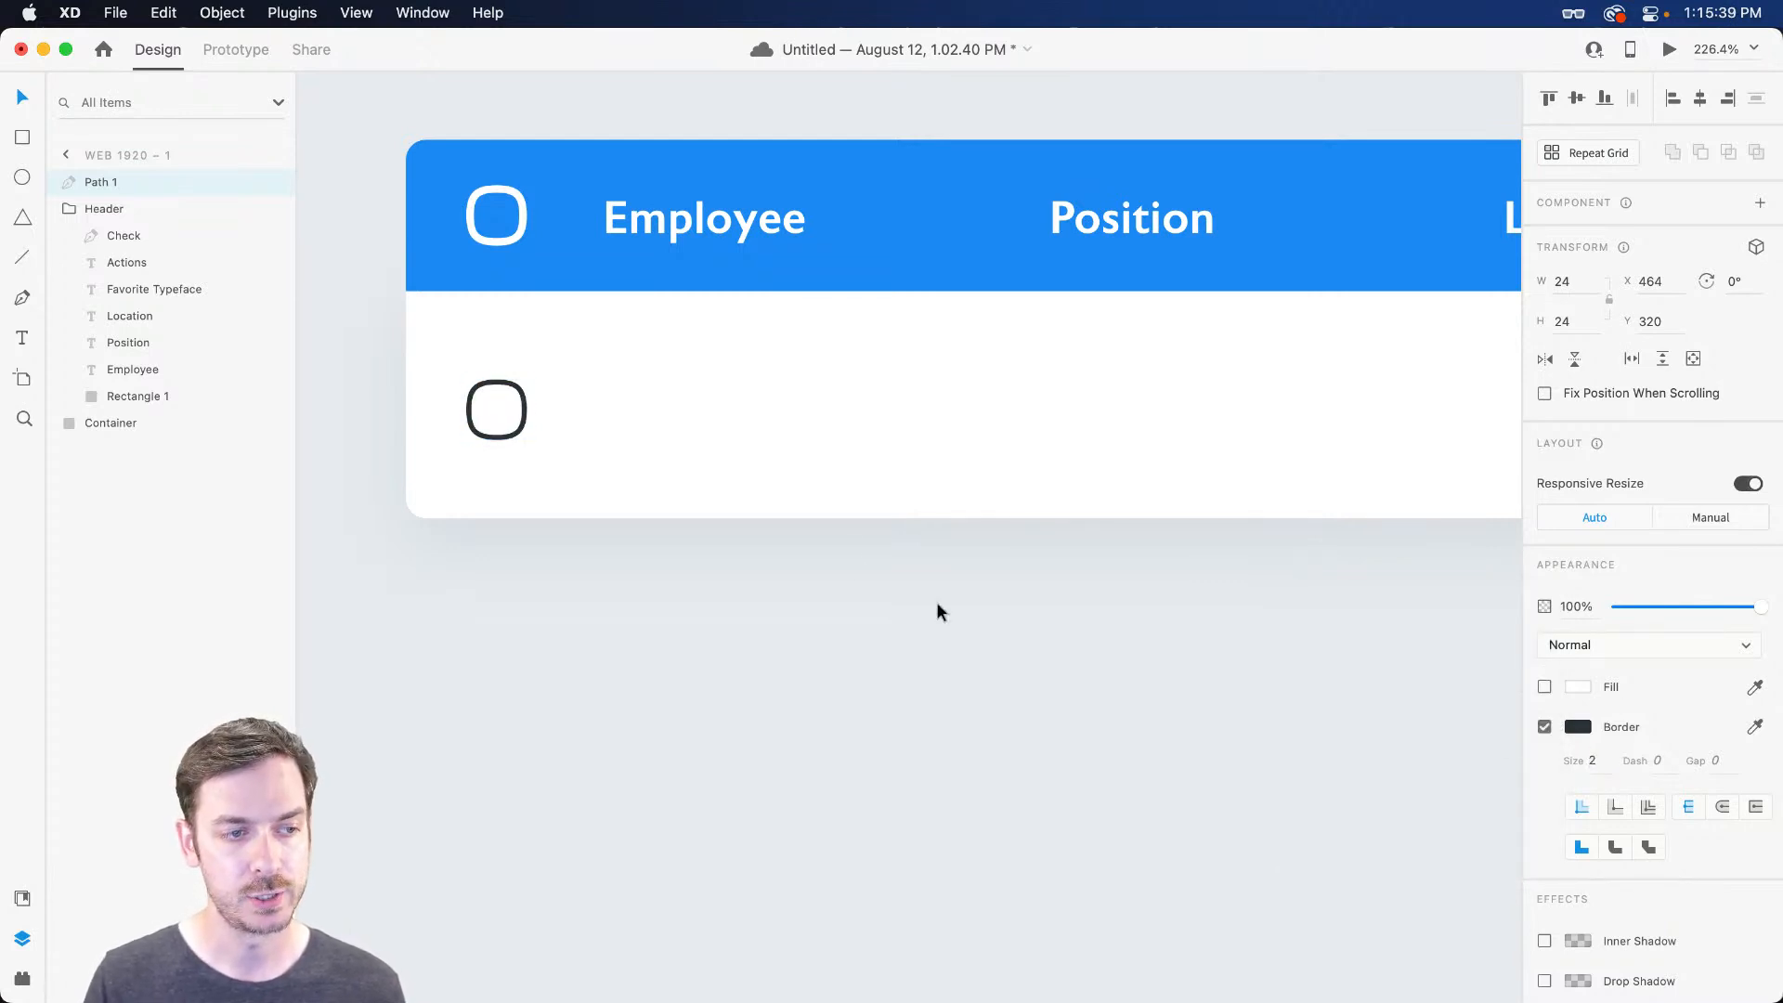
{"action": "left_click_drag", "start_coordinate": [527, 380], "coordinate": [539, 372]}
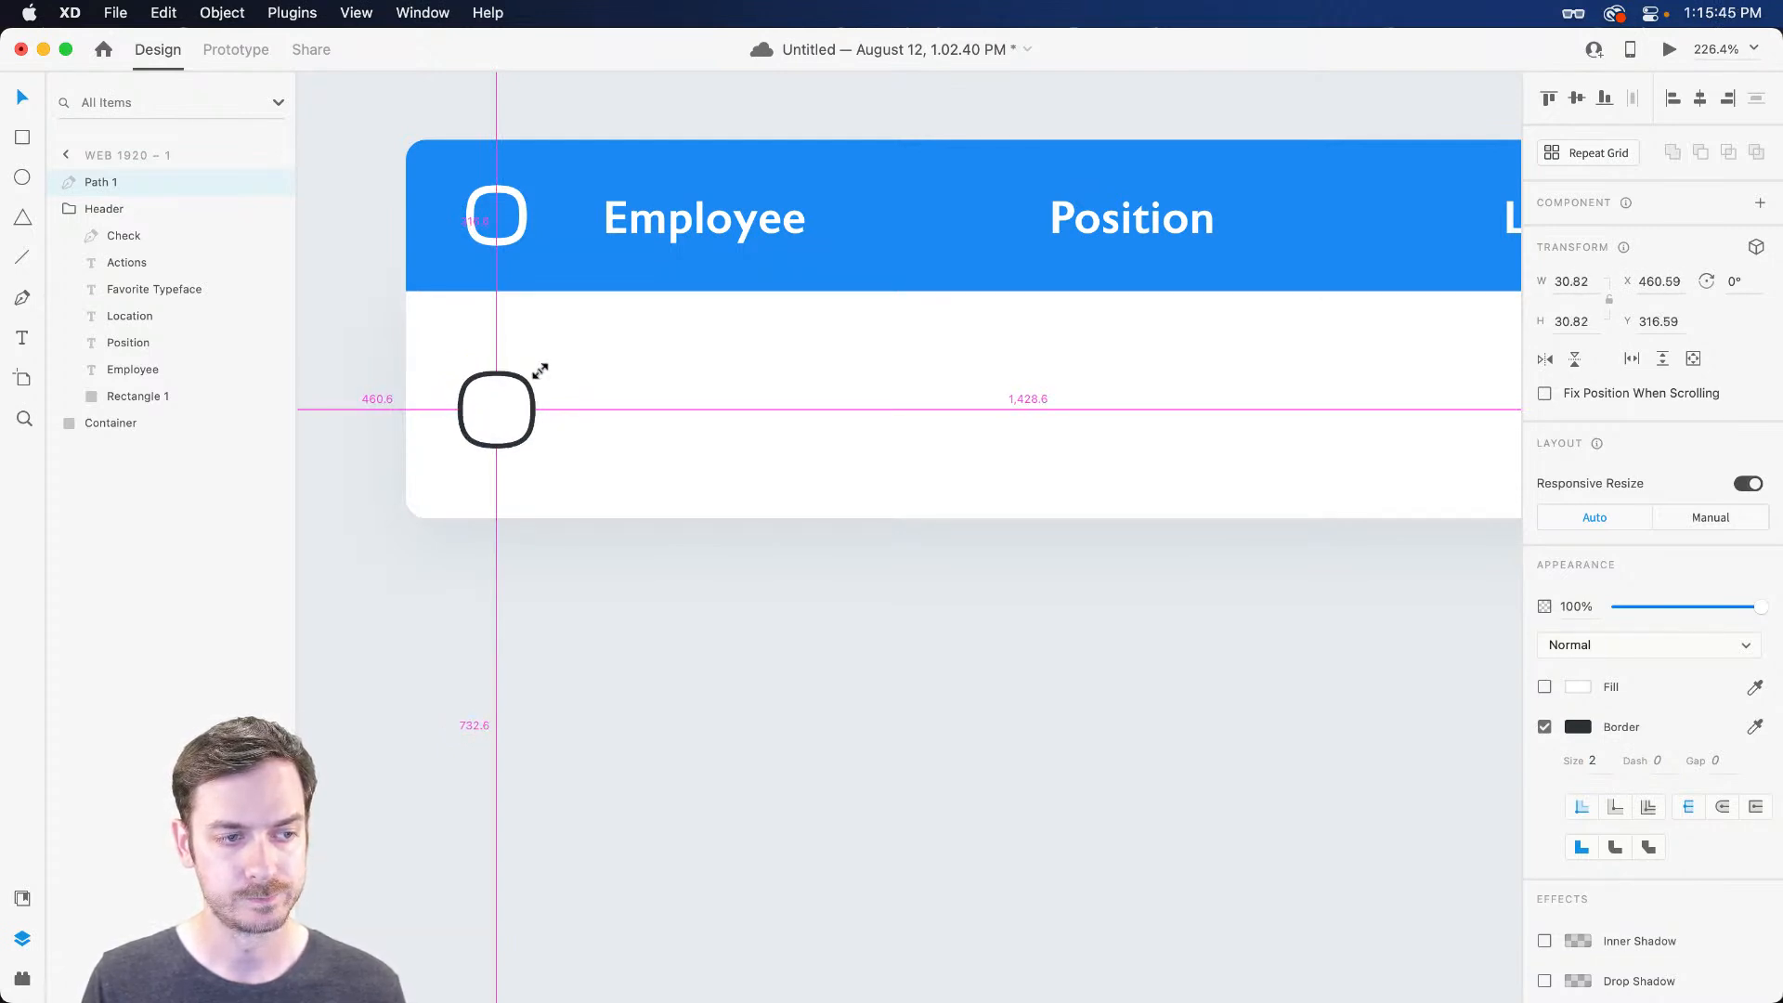
{"action": "left_click_drag", "start_coordinate": [539, 371], "coordinate": [539, 371]}
Shift the Employee heading slightly to the right
{"action": "scroll", "coordinate": [436, 403], "scroll_direction": "up", "scroll_amount": 3}
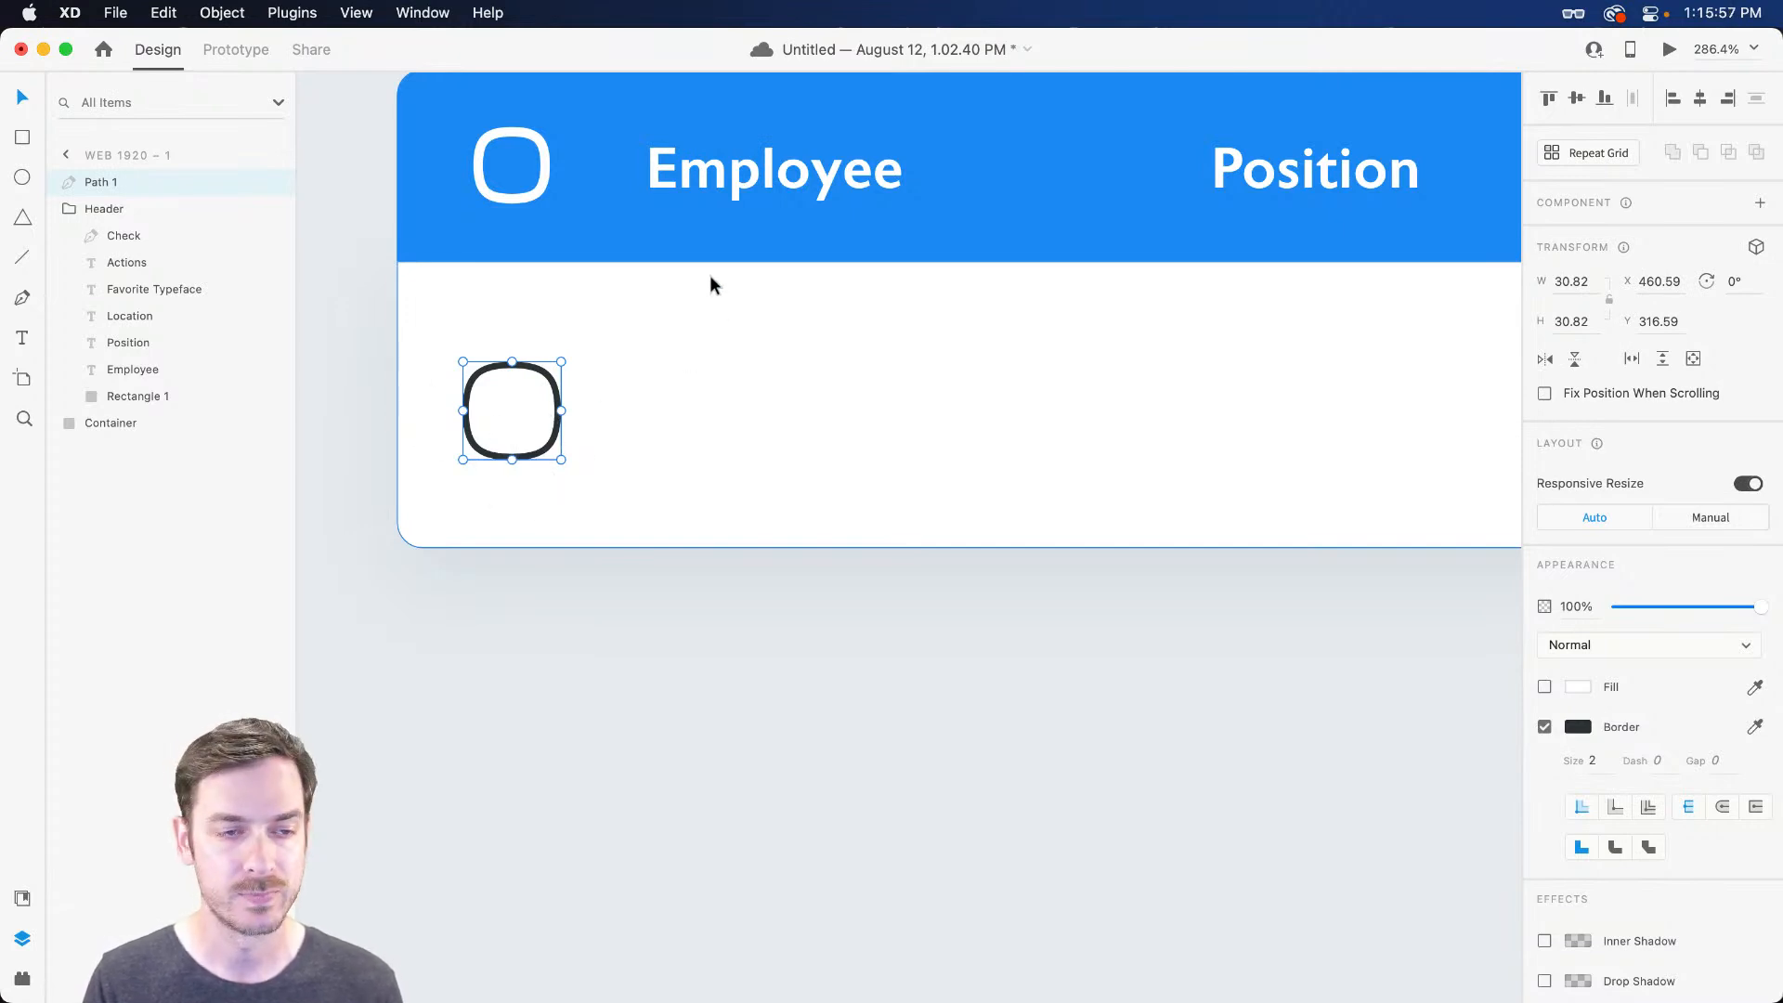
{"action": "left_click_drag", "start_coordinate": [727, 183], "coordinate": [748, 183]}
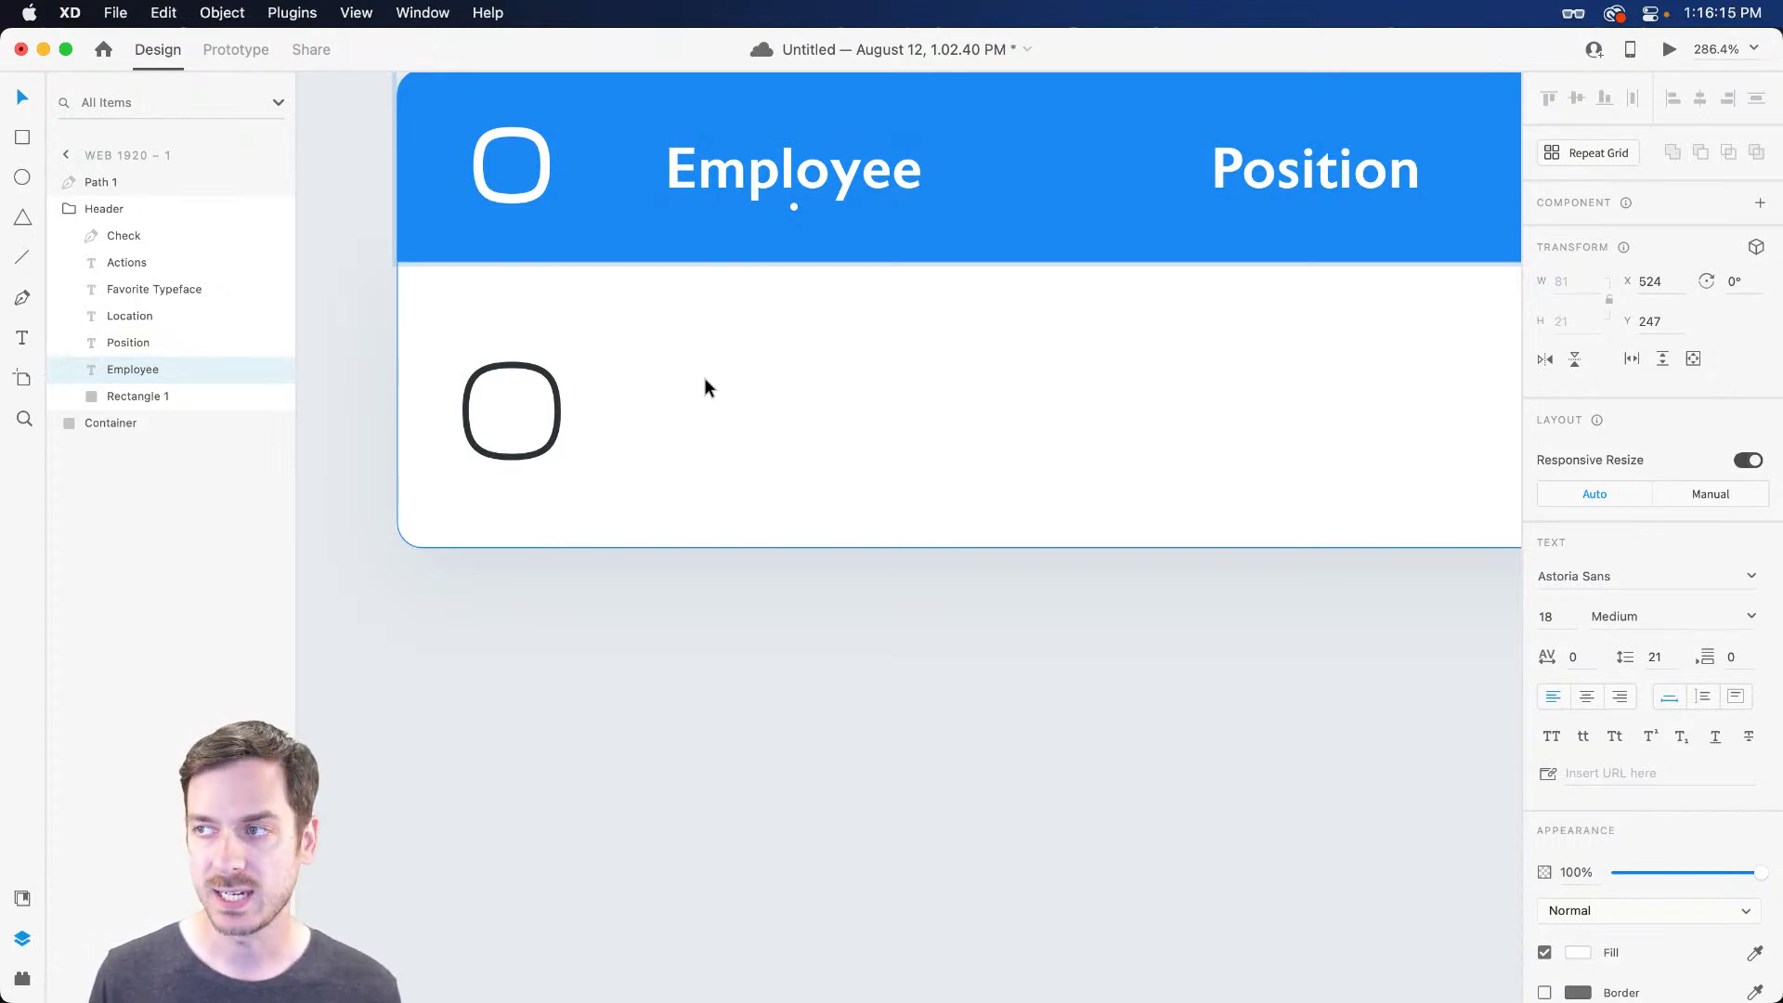
{"action": "key", "text": "e"}
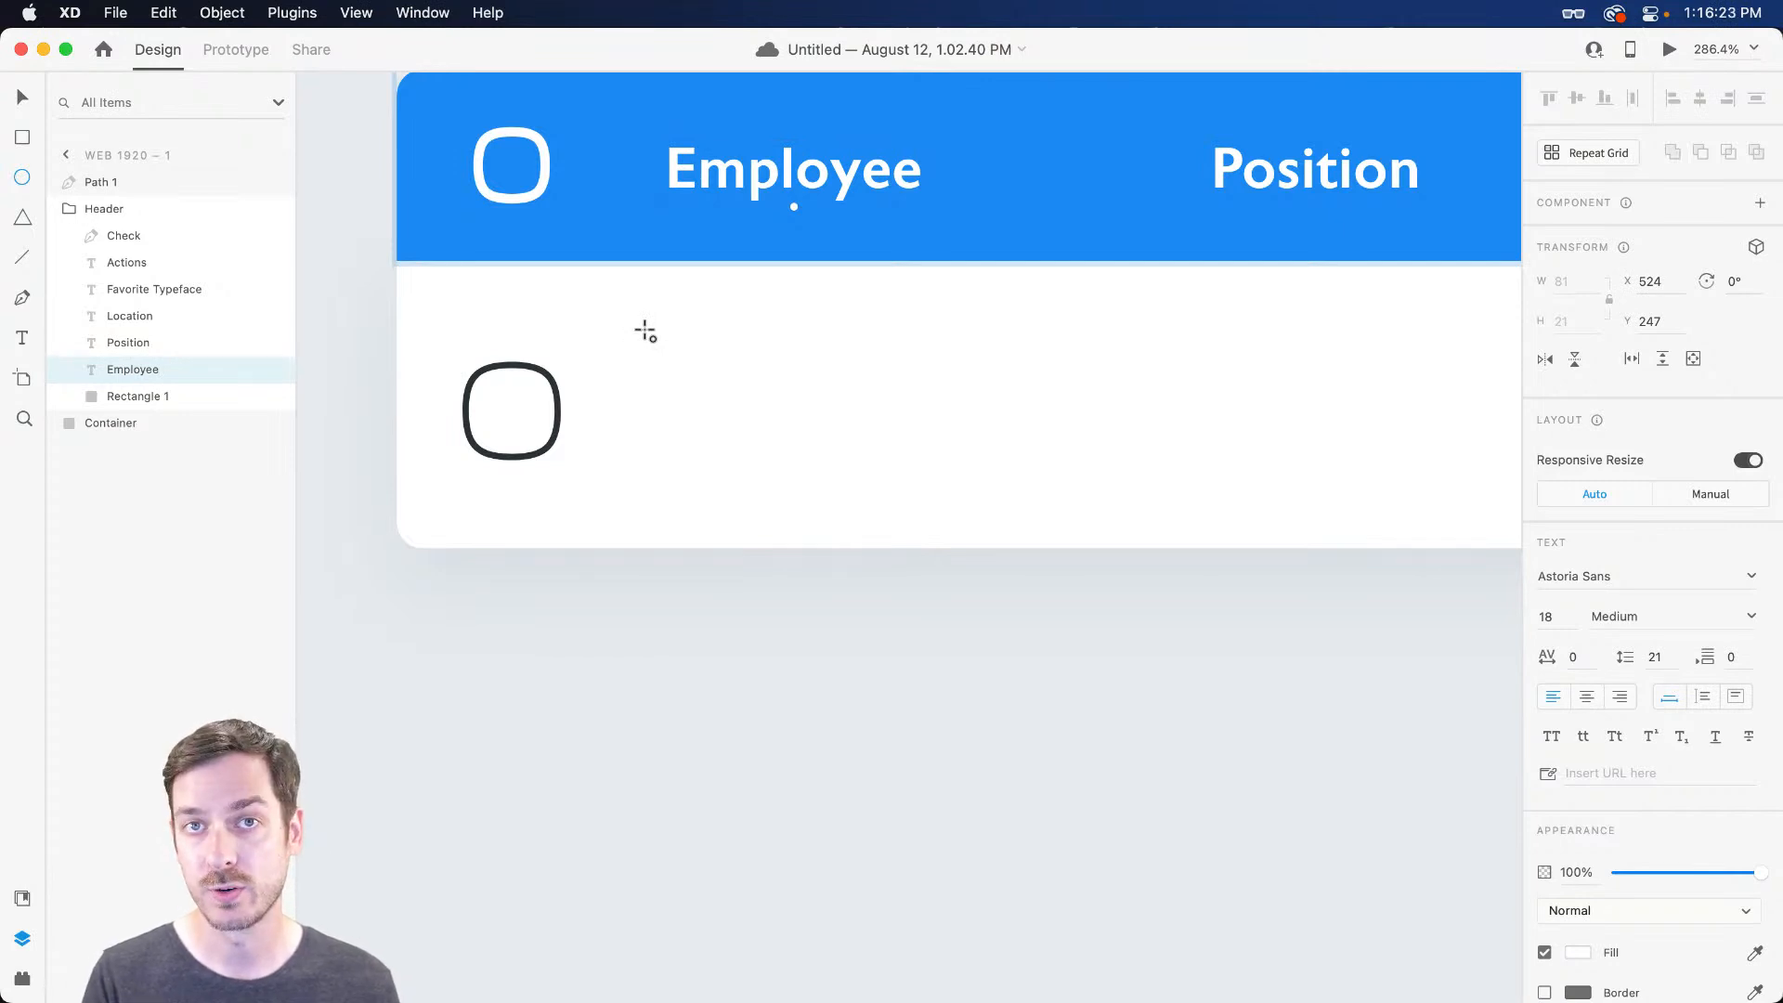
Draw a 46 px circle beside the row checkbox
{"action": "left_click_drag", "start_coordinate": [645, 330], "coordinate": [776, 459]}
{"action": "key", "text": "v"}
{"action": "key", "text": "super+x"}
{"action": "left_click", "coordinate": [733, 399]}
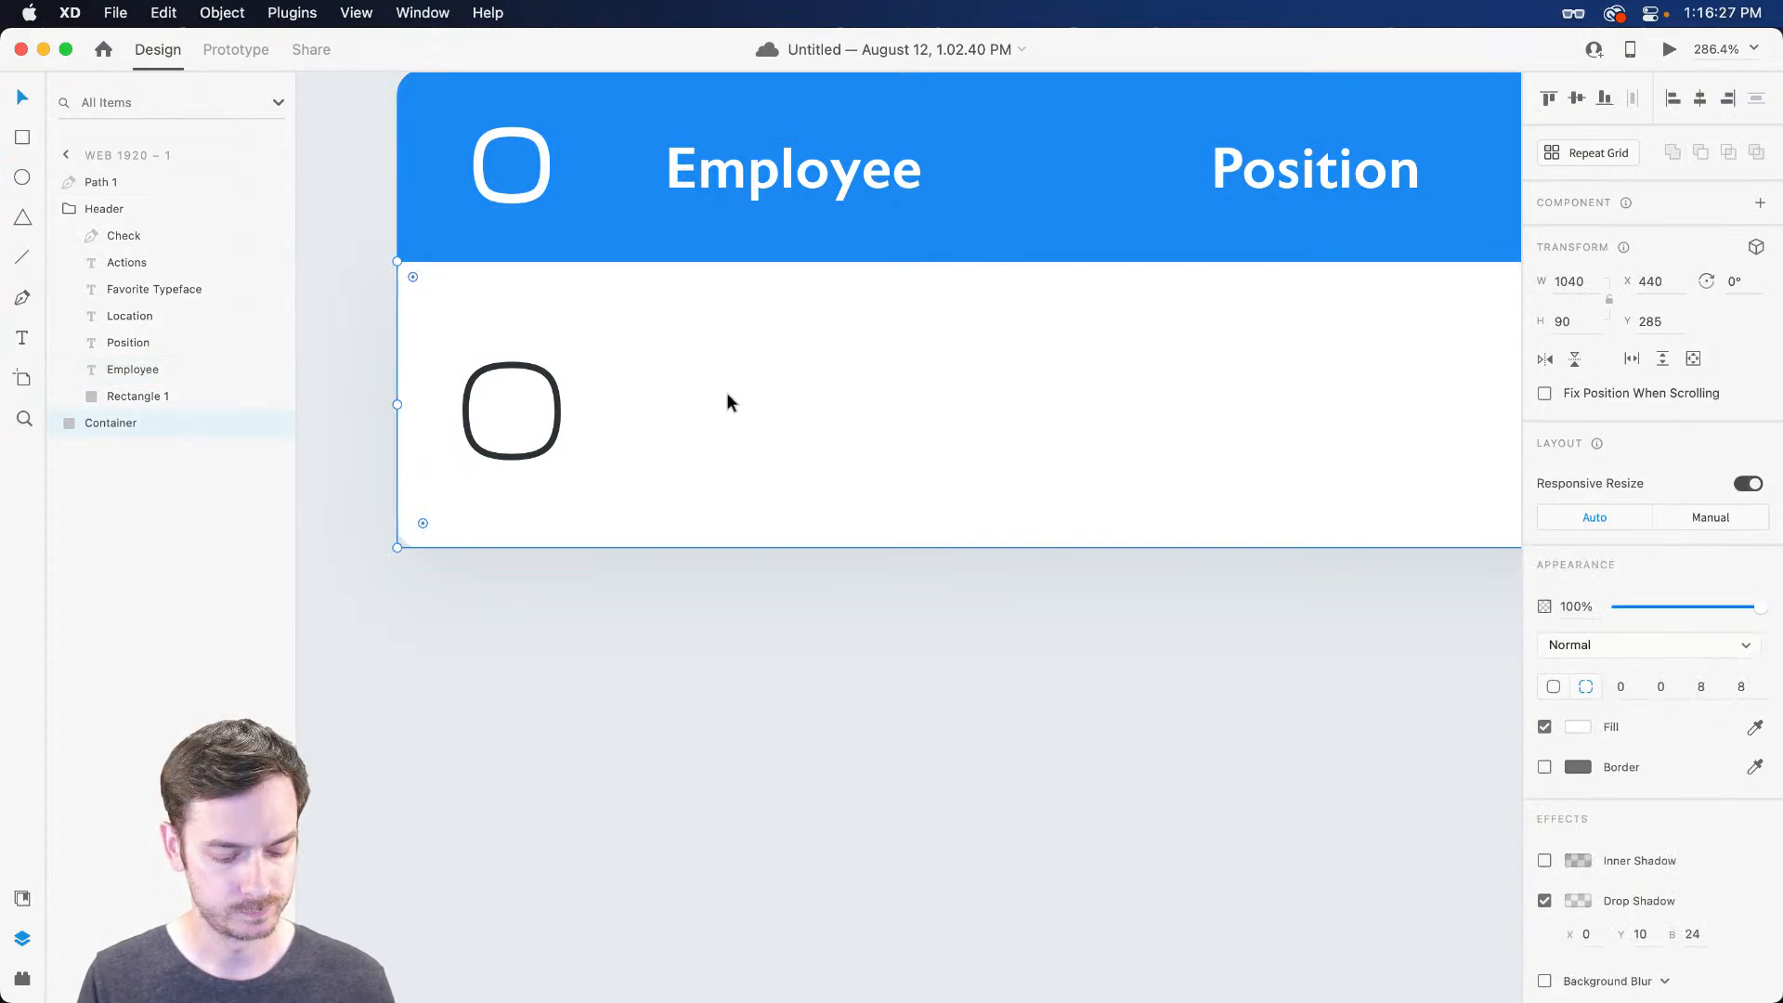
{"action": "key", "text": "e"}
{"action": "left_click_drag", "start_coordinate": [679, 323], "coordinate": [825, 471]}
{"action": "key", "text": "v"}
{"action": "left_click_drag", "start_coordinate": [748, 387], "coordinate": [727, 397]}
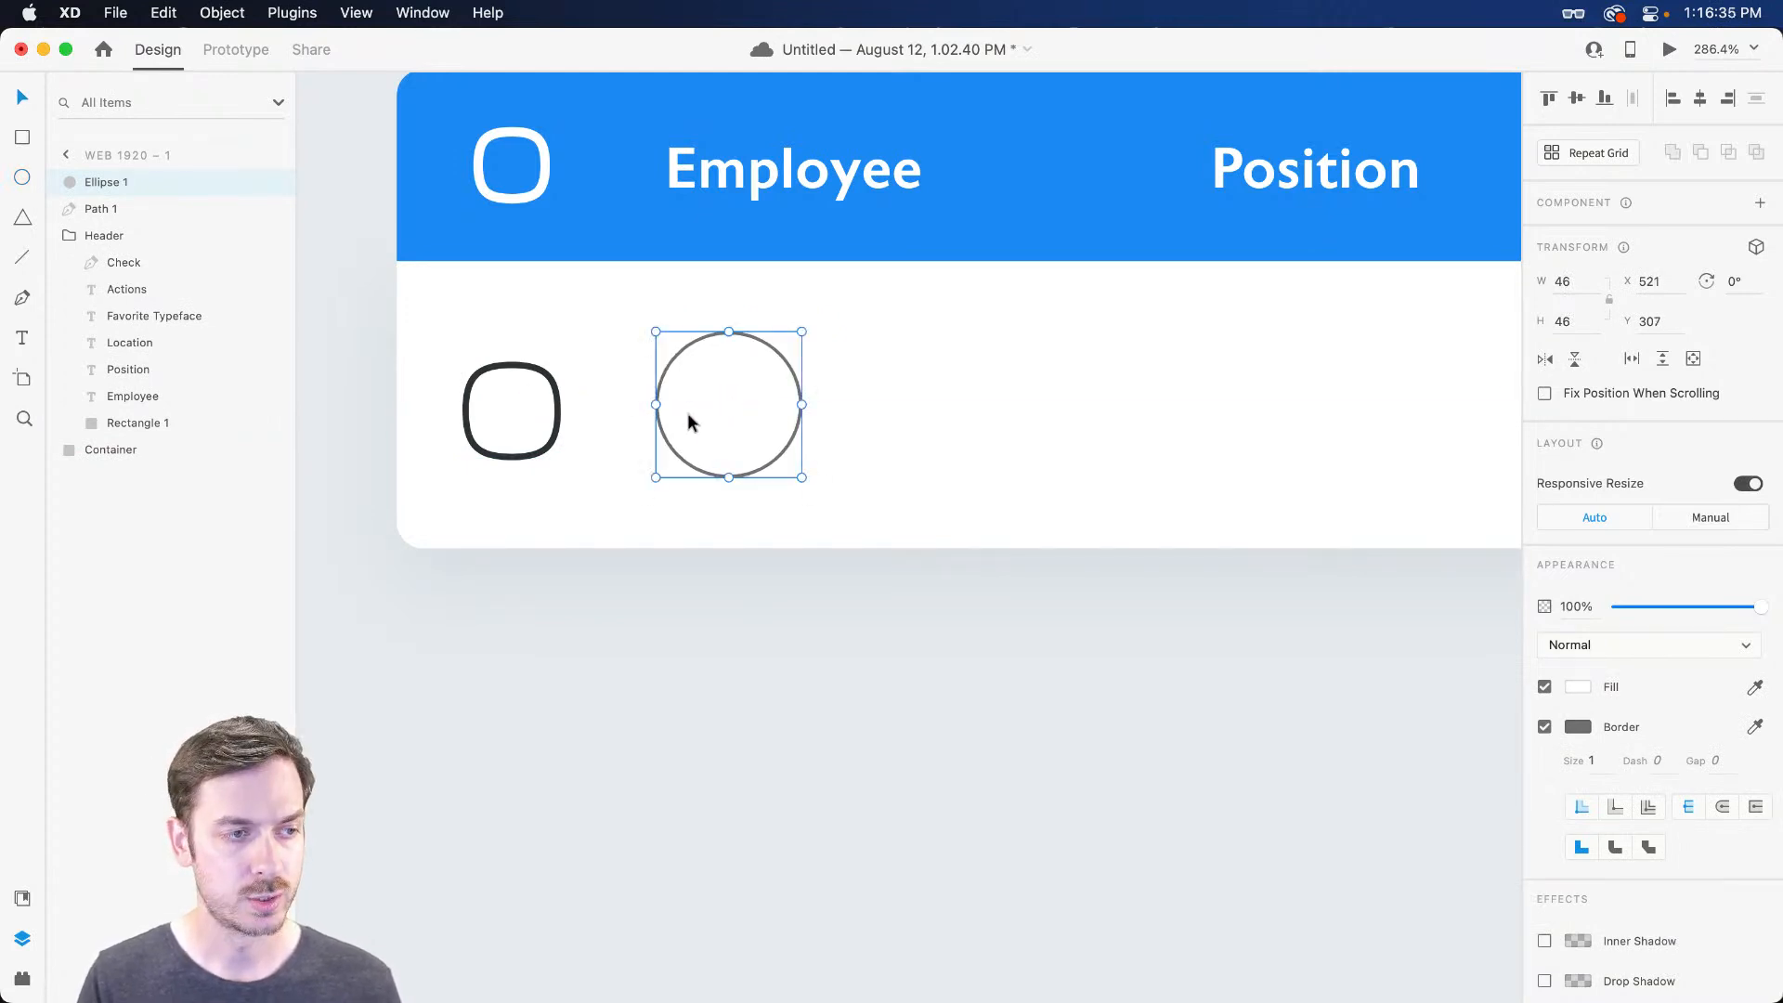
Snap the circle to a new vertical guide at X 529 and make it a 40% super-ellipse
{"action": "scroll", "coordinate": [676, 399], "scroll_direction": "left", "scroll_amount": 6}
{"action": "scroll", "coordinate": [465, 313], "scroll_direction": "down", "scroll_amount": 3}
{"action": "scroll", "coordinate": [465, 322], "scroll_direction": "left", "scroll_amount": 10}
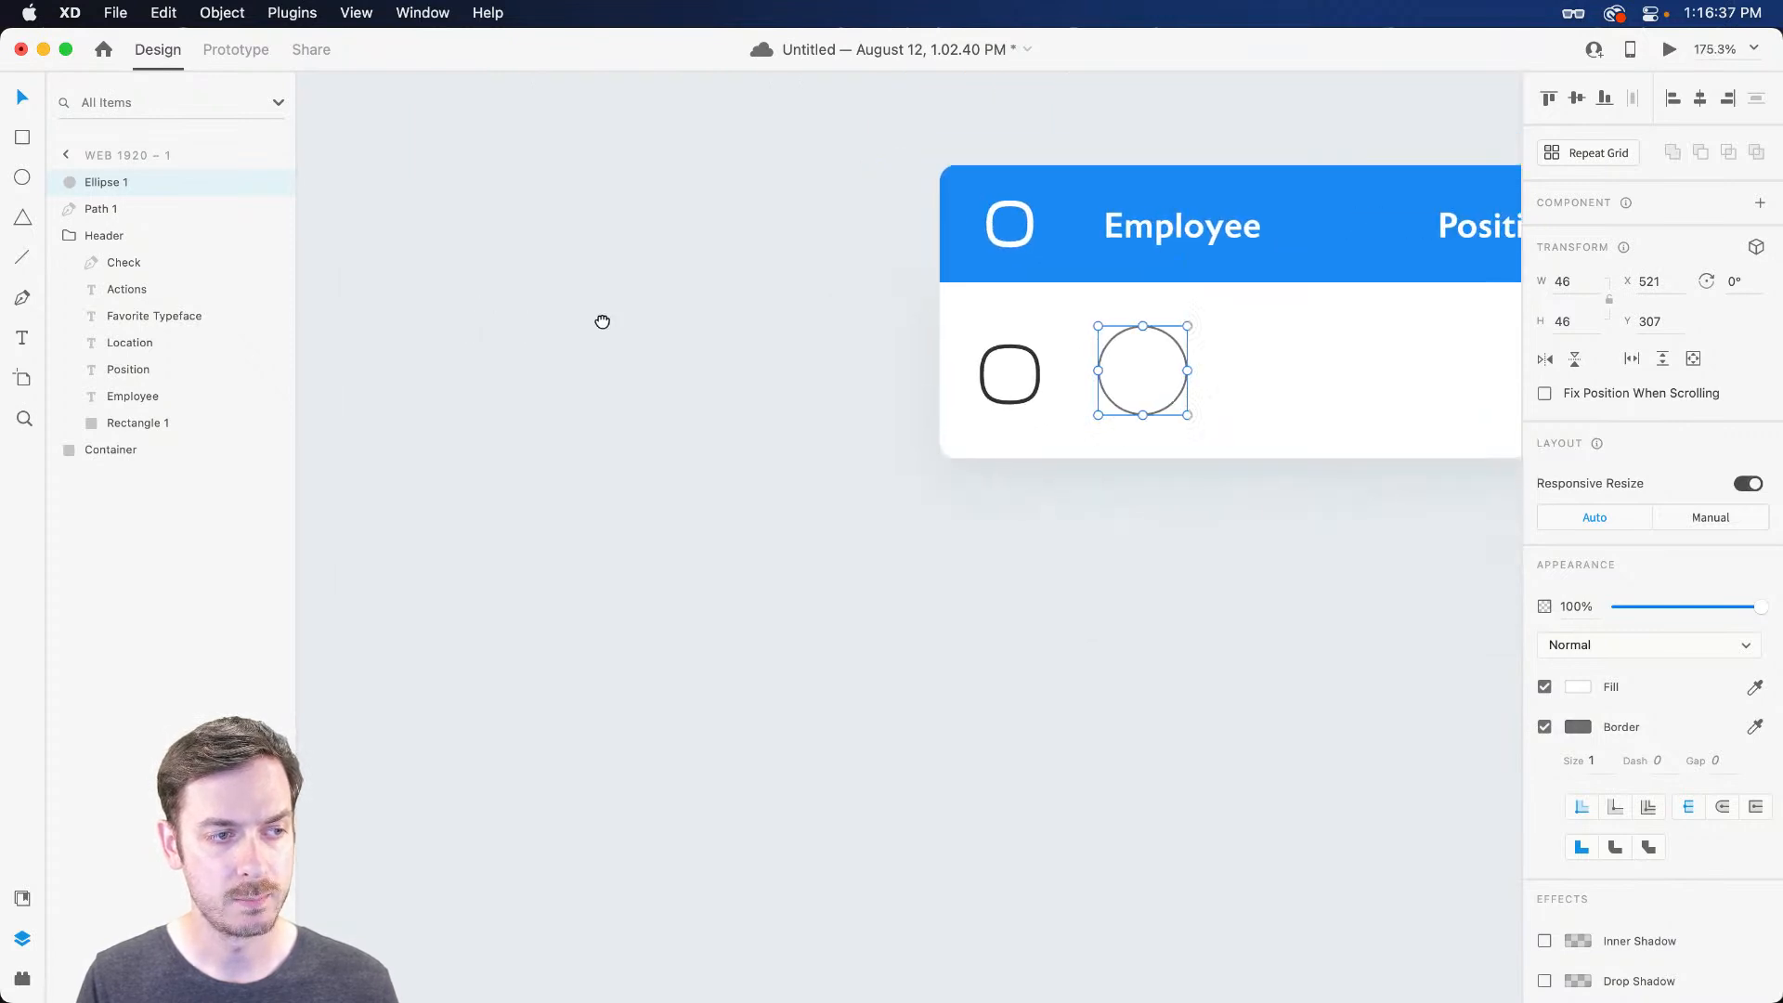
{"action": "left_click_drag", "start_coordinate": [467, 311], "coordinate": [845, 284]}
{"action": "scroll", "coordinate": [1077, 299], "scroll_direction": "right", "scroll_amount": 7}
{"action": "left_click_drag", "start_coordinate": [889, 358], "coordinate": [900, 363]}
{"action": "scroll", "coordinate": [897, 356], "scroll_direction": "up", "scroll_amount": 5}
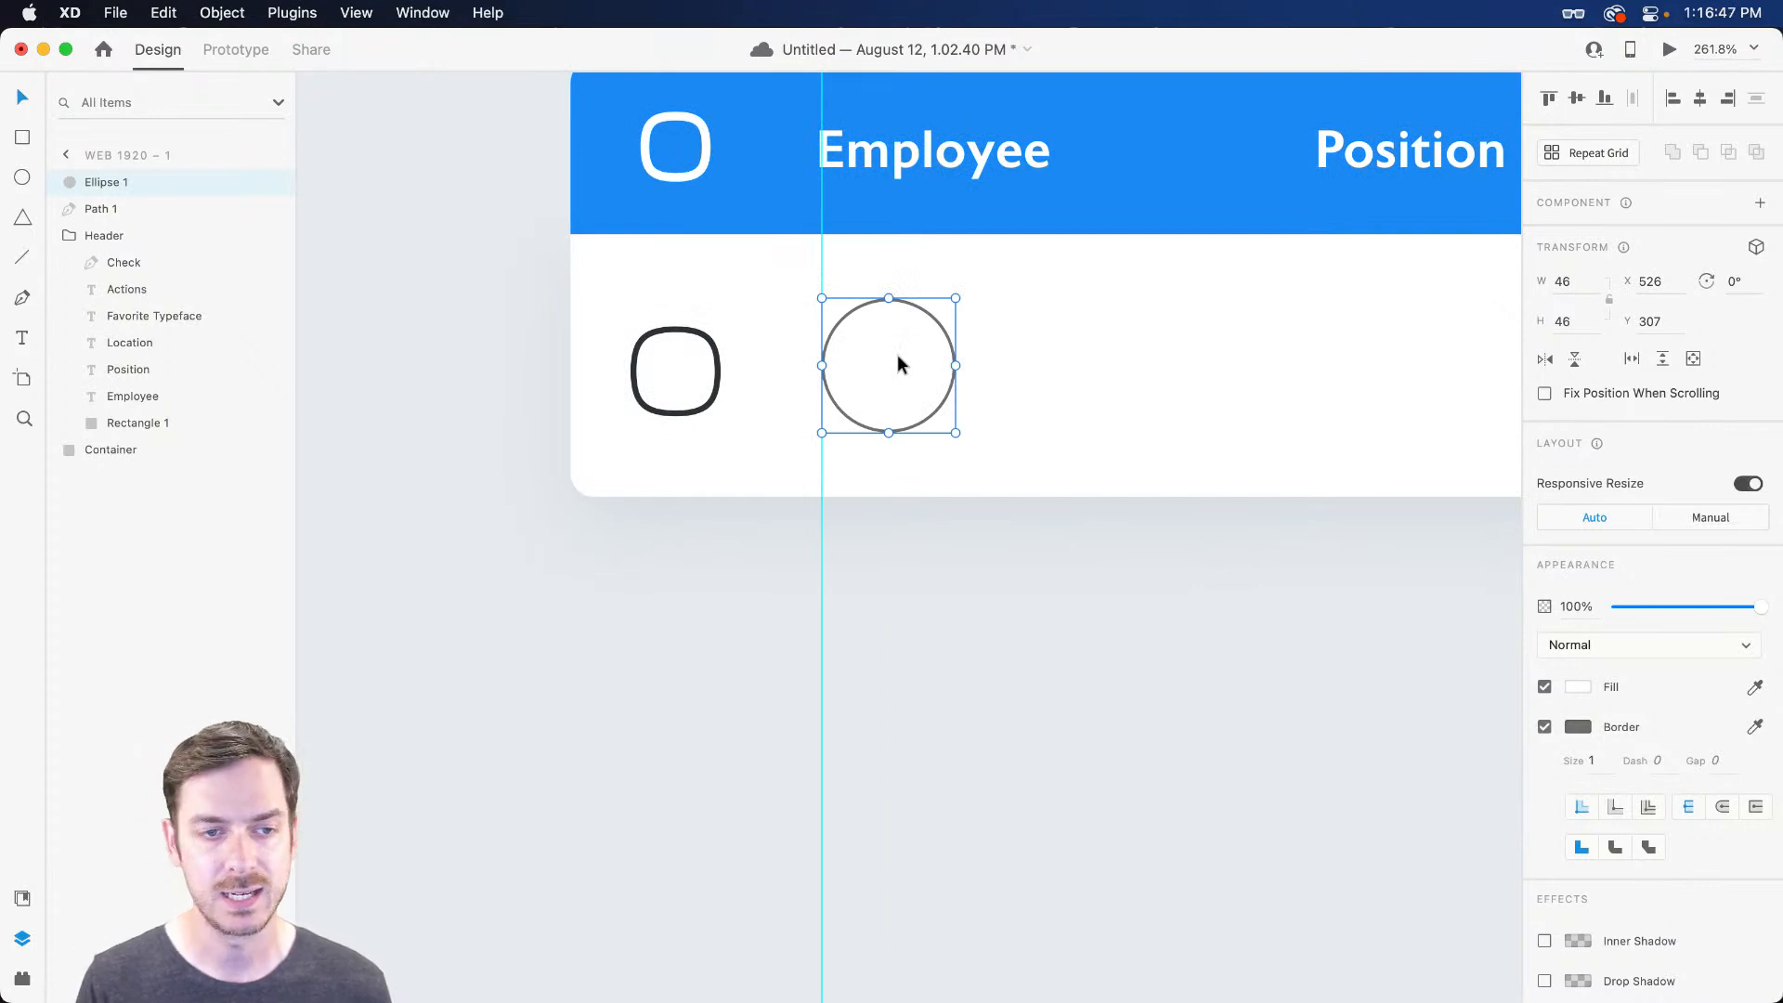
{"action": "left_click_drag", "start_coordinate": [898, 362], "coordinate": [893, 358]}
{"action": "key", "text": "shift+super+p"}
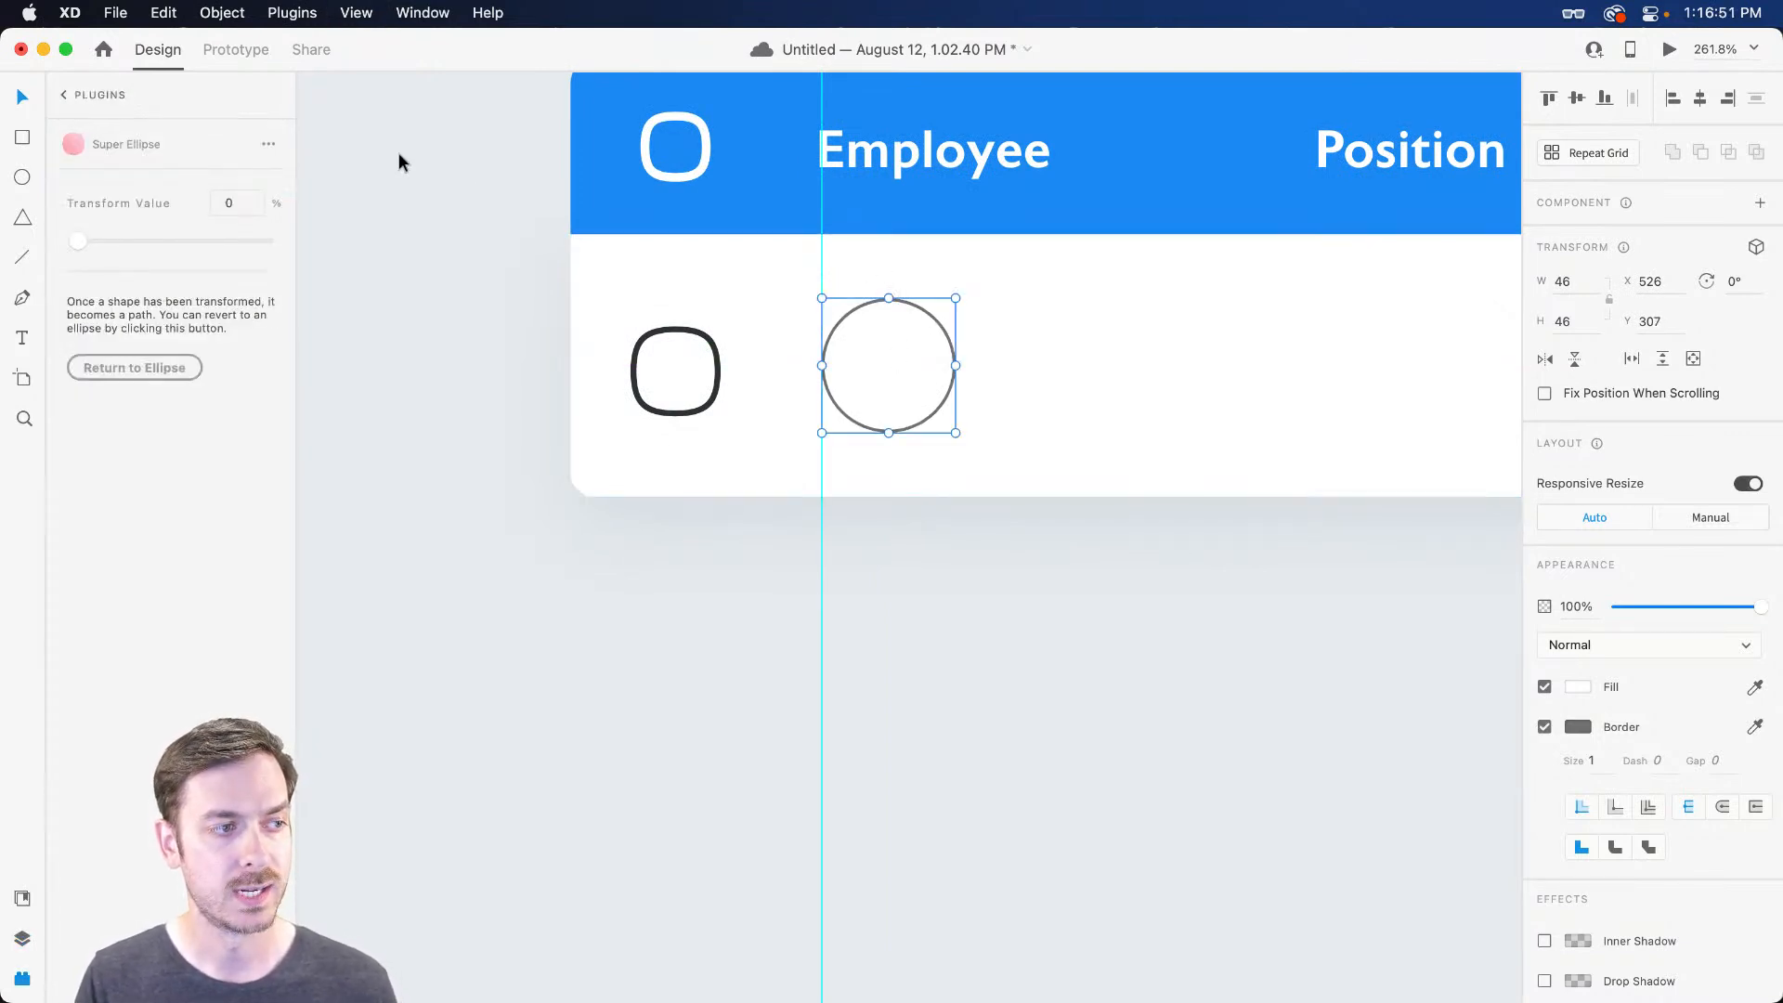
{"action": "left_click_drag", "start_coordinate": [81, 245], "coordinate": [156, 237]}
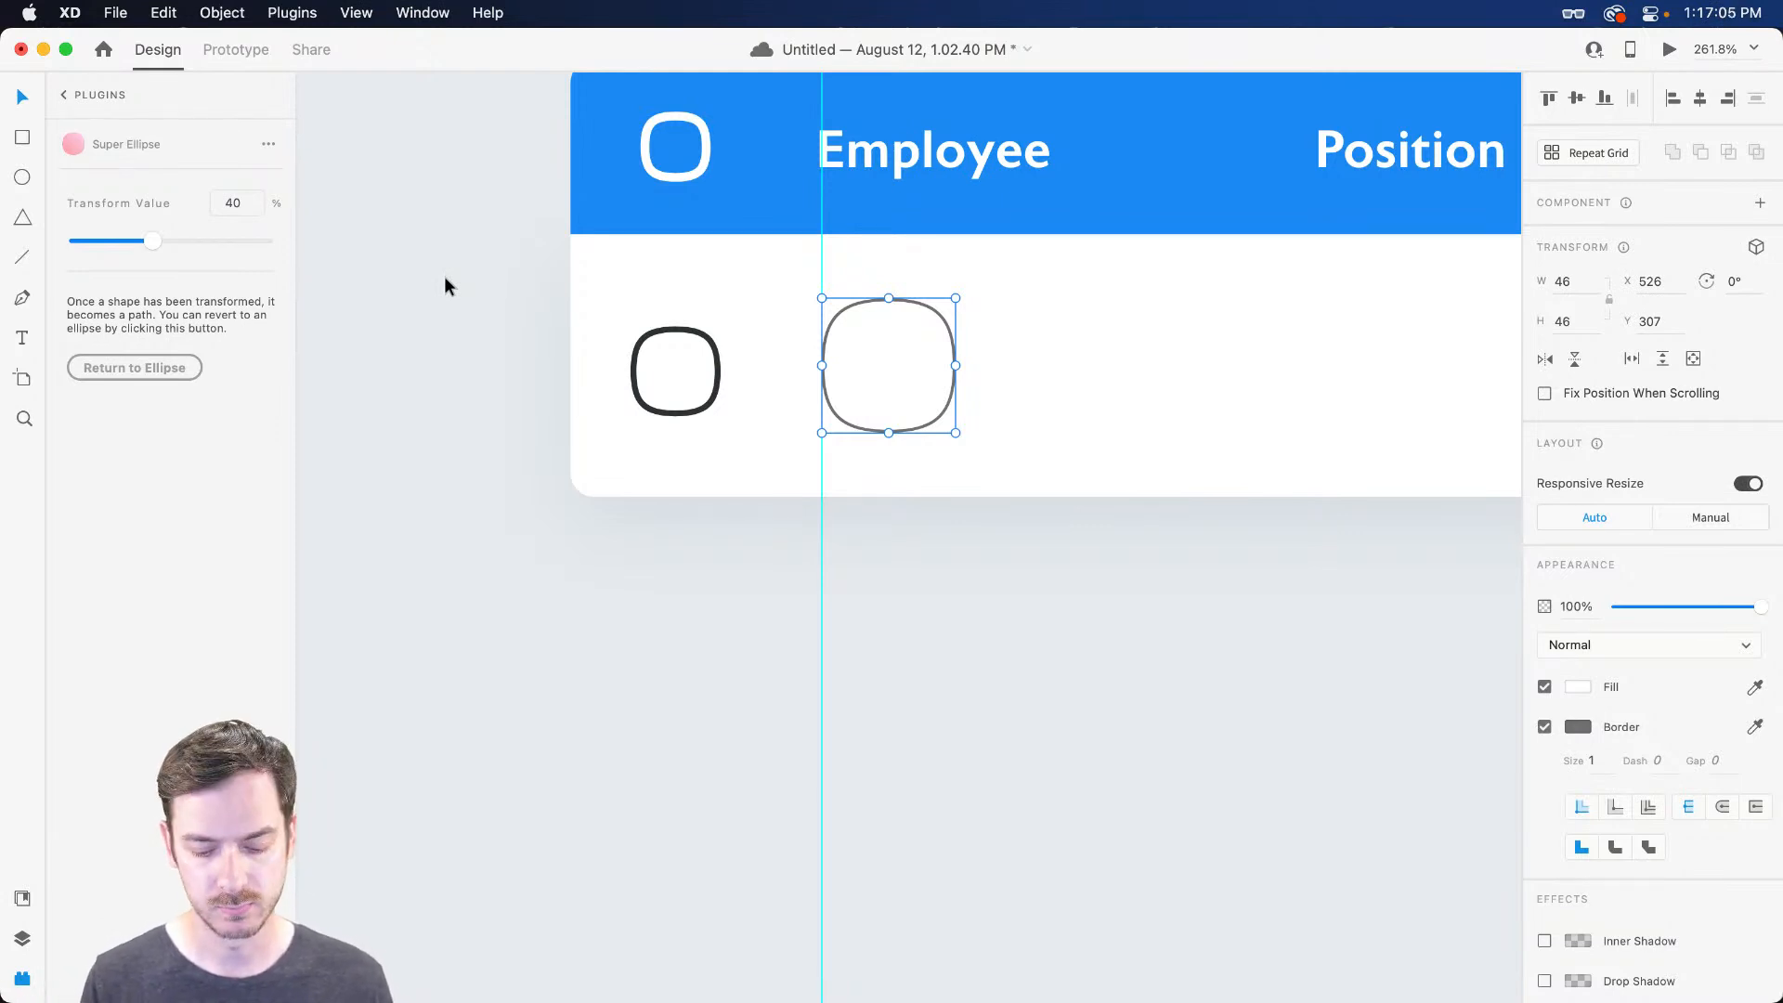
Fill the squircle with ToyFaces_Colored_BG_119 from the Toy Faces library
{"action": "left_click", "coordinate": [67, 95]}
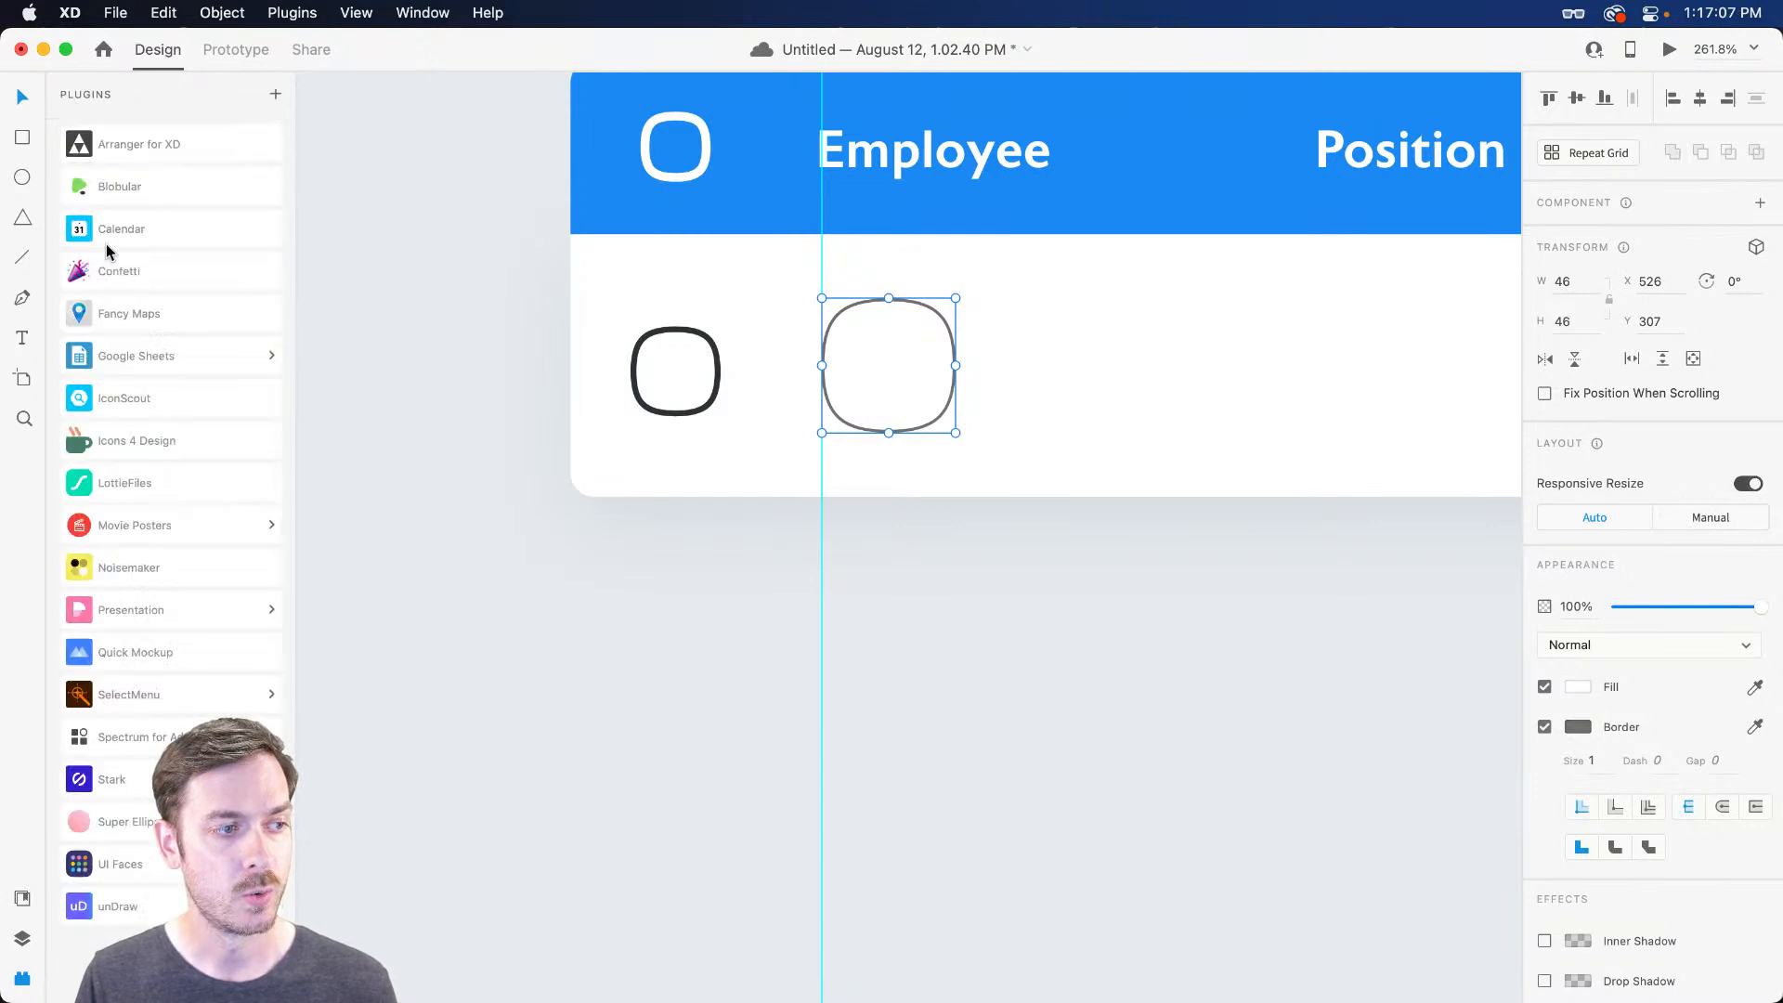
{"action": "key", "text": "super+shift+y"}
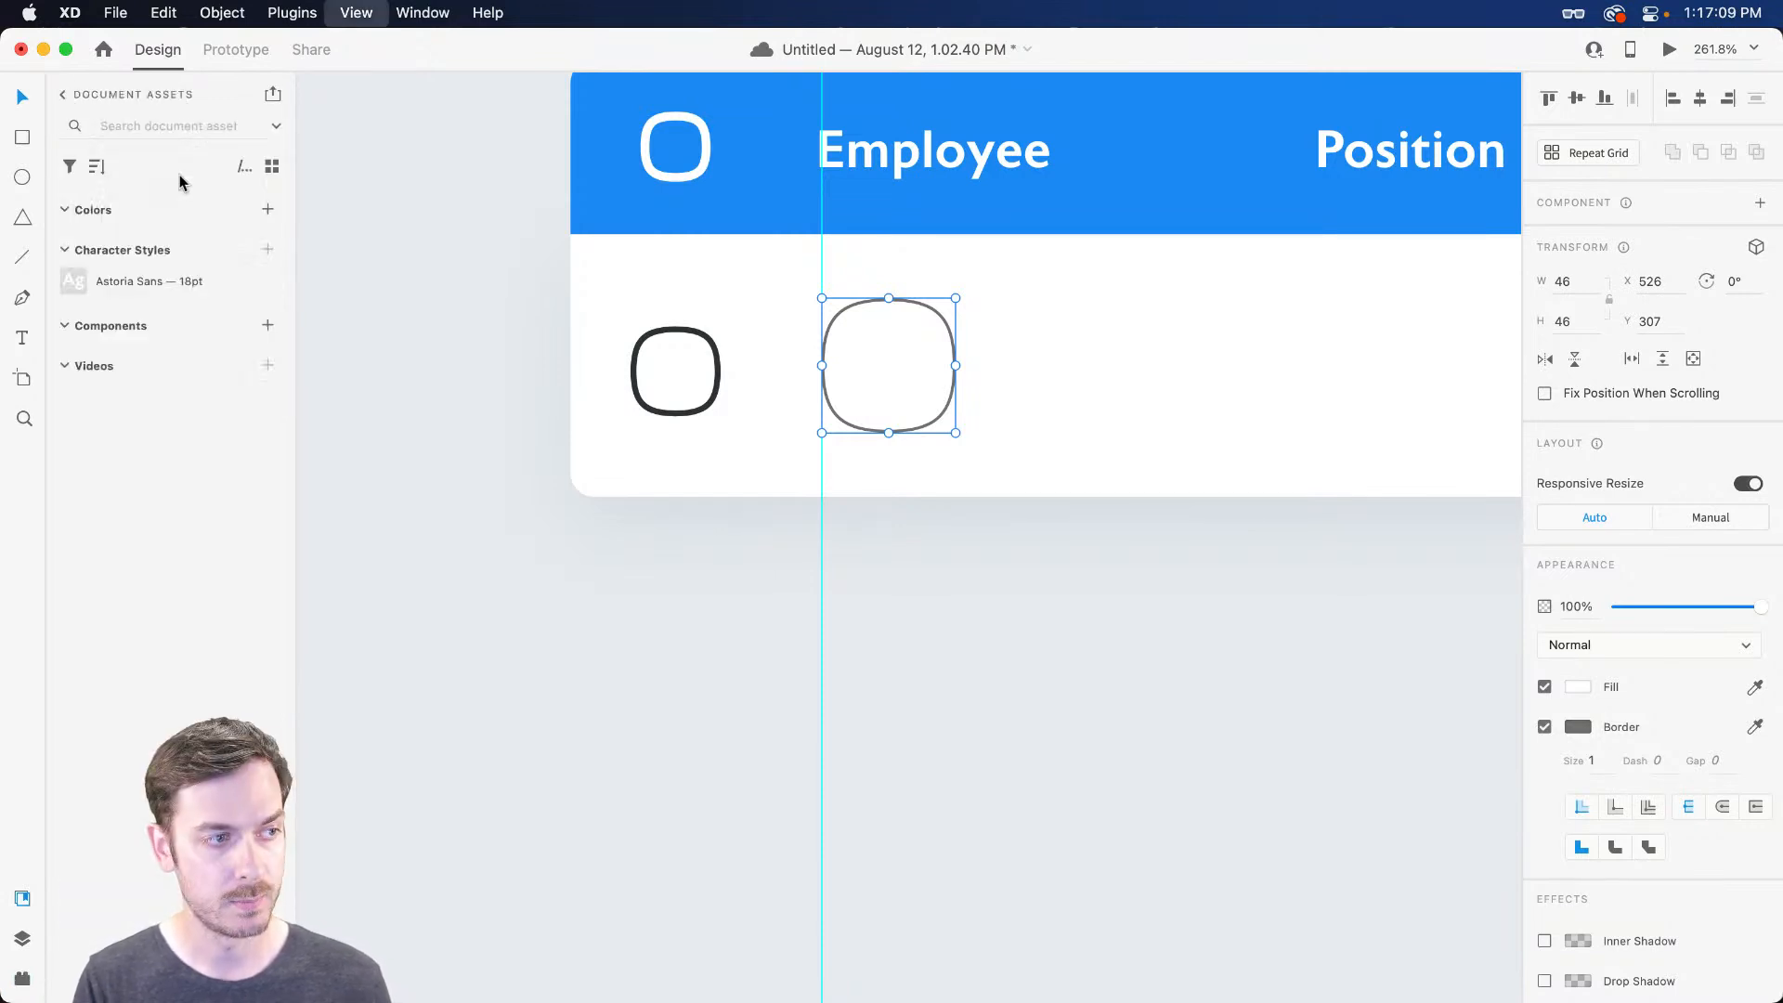
{"action": "left_click", "coordinate": [62, 96]}
{"action": "scroll", "coordinate": [139, 650], "scroll_direction": "down", "scroll_amount": 3}
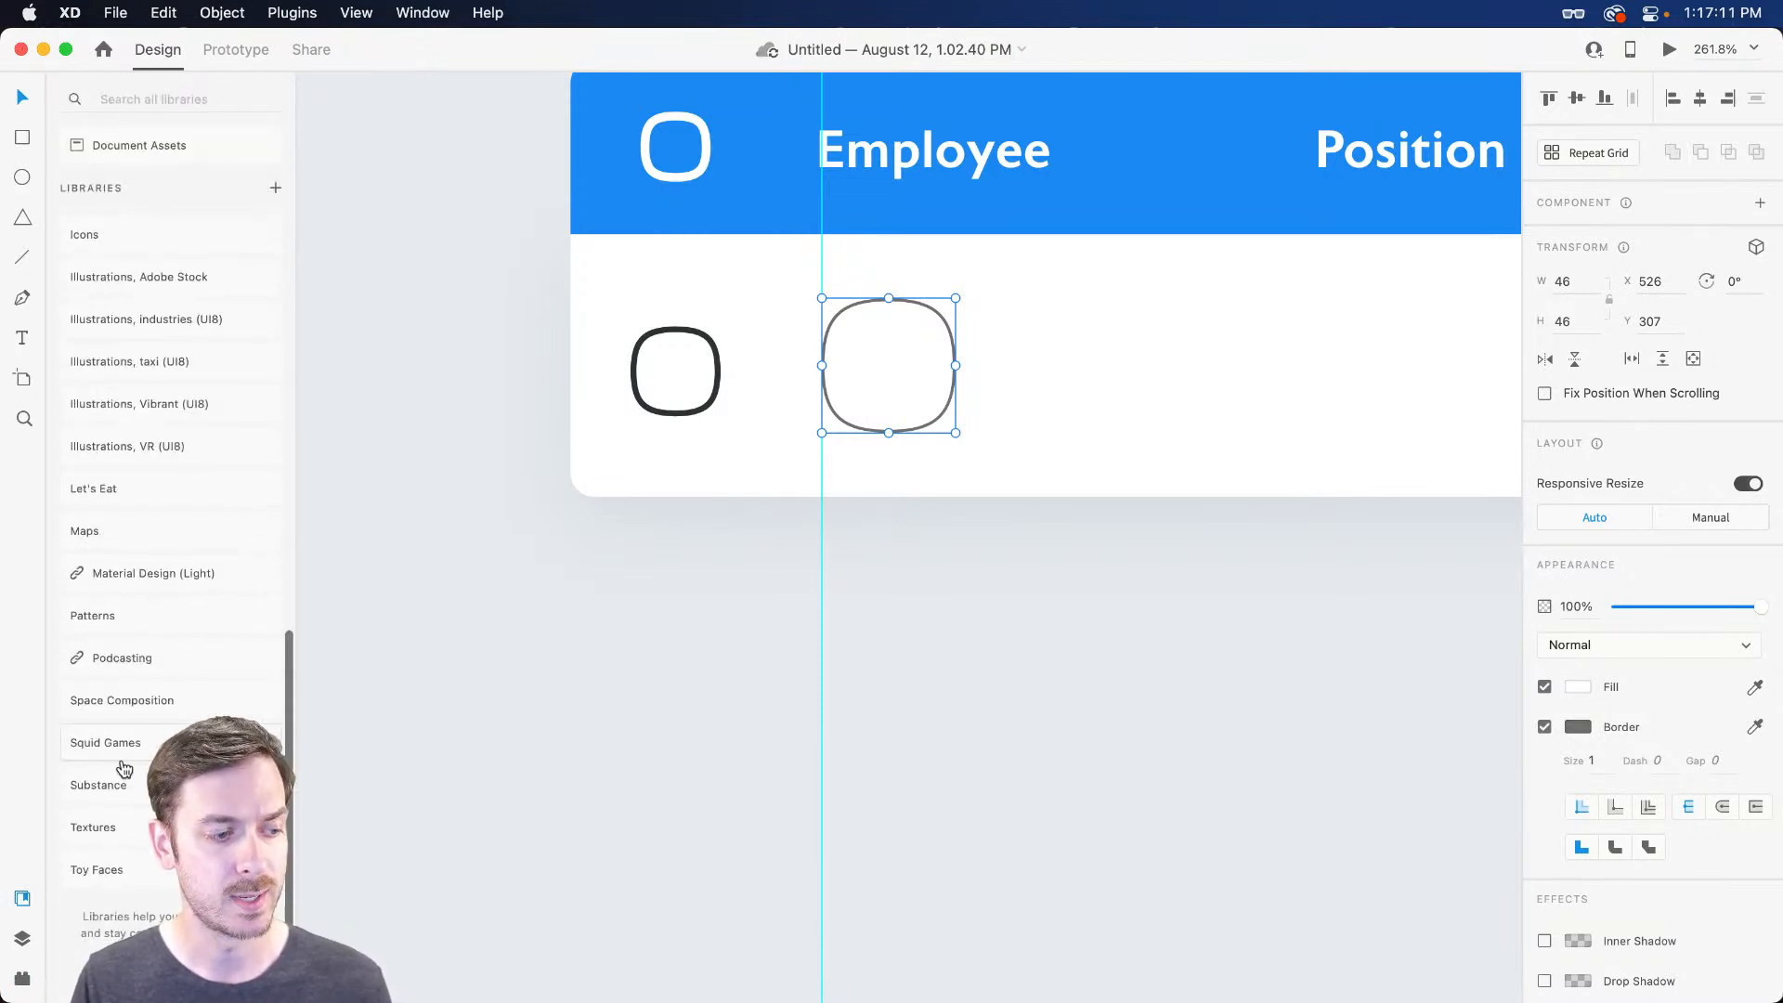
{"action": "left_click", "coordinate": [107, 868]}
{"action": "left_click", "coordinate": [65, 210]}
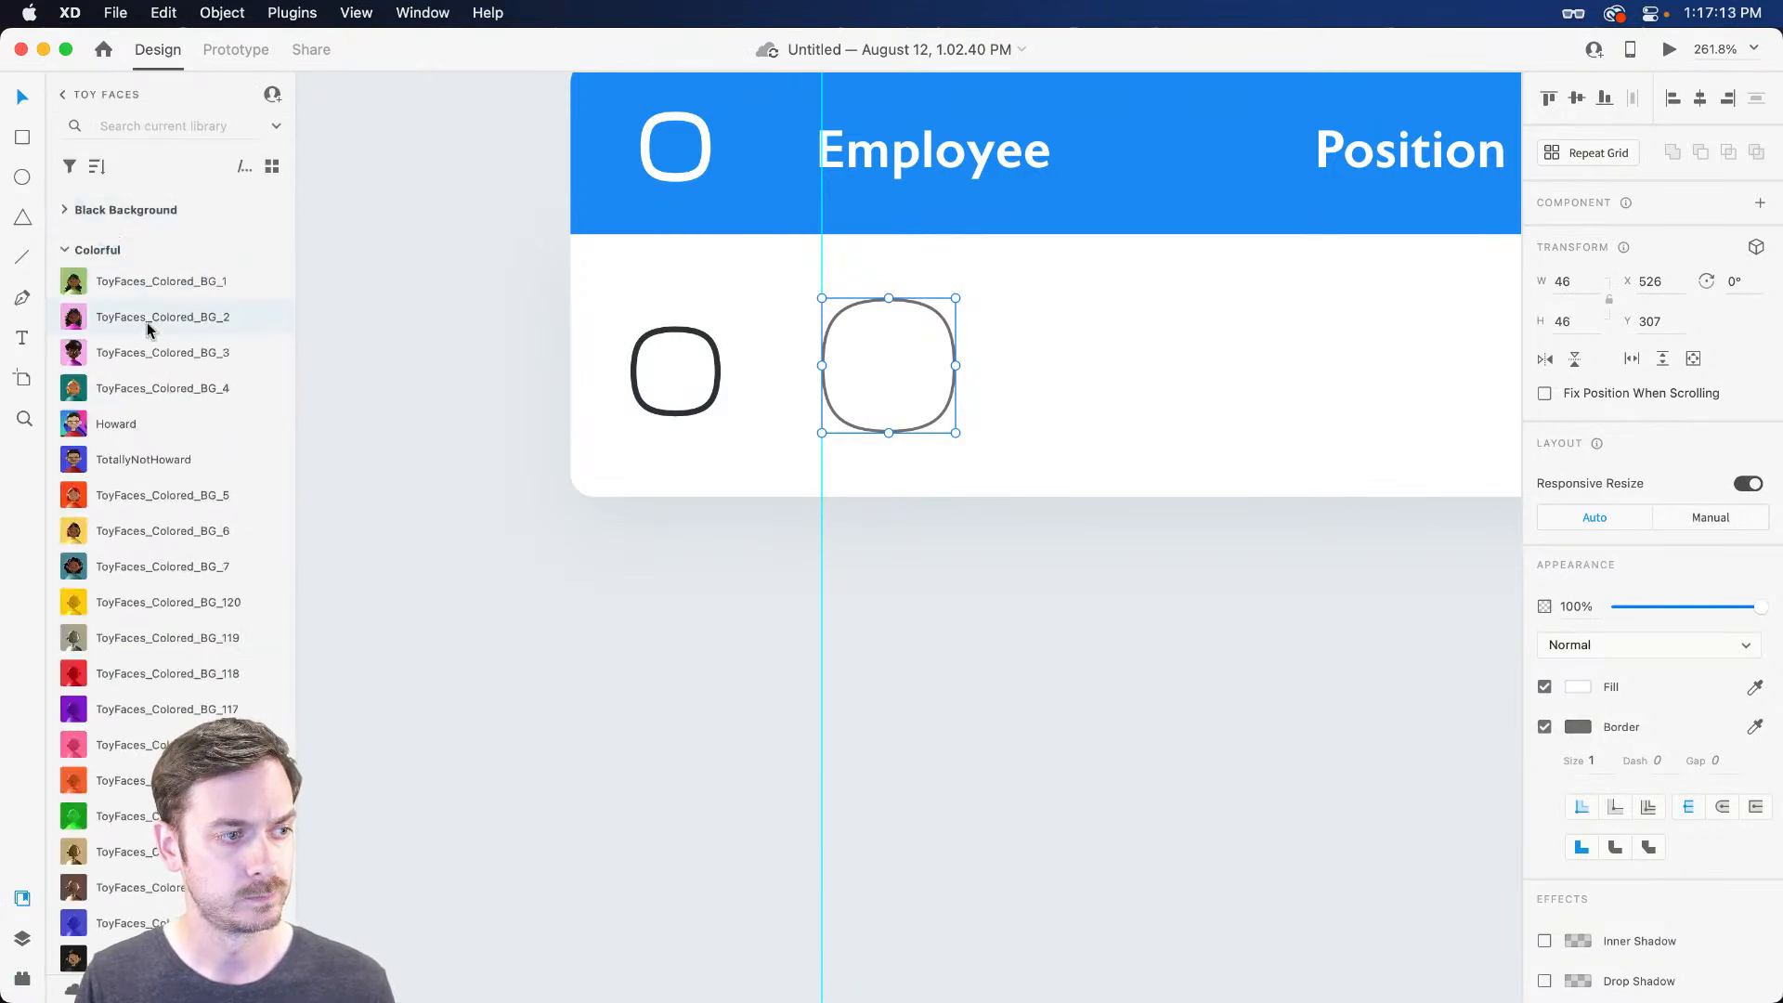
{"action": "scroll", "coordinate": [167, 408], "scroll_direction": "down", "scroll_amount": 3}
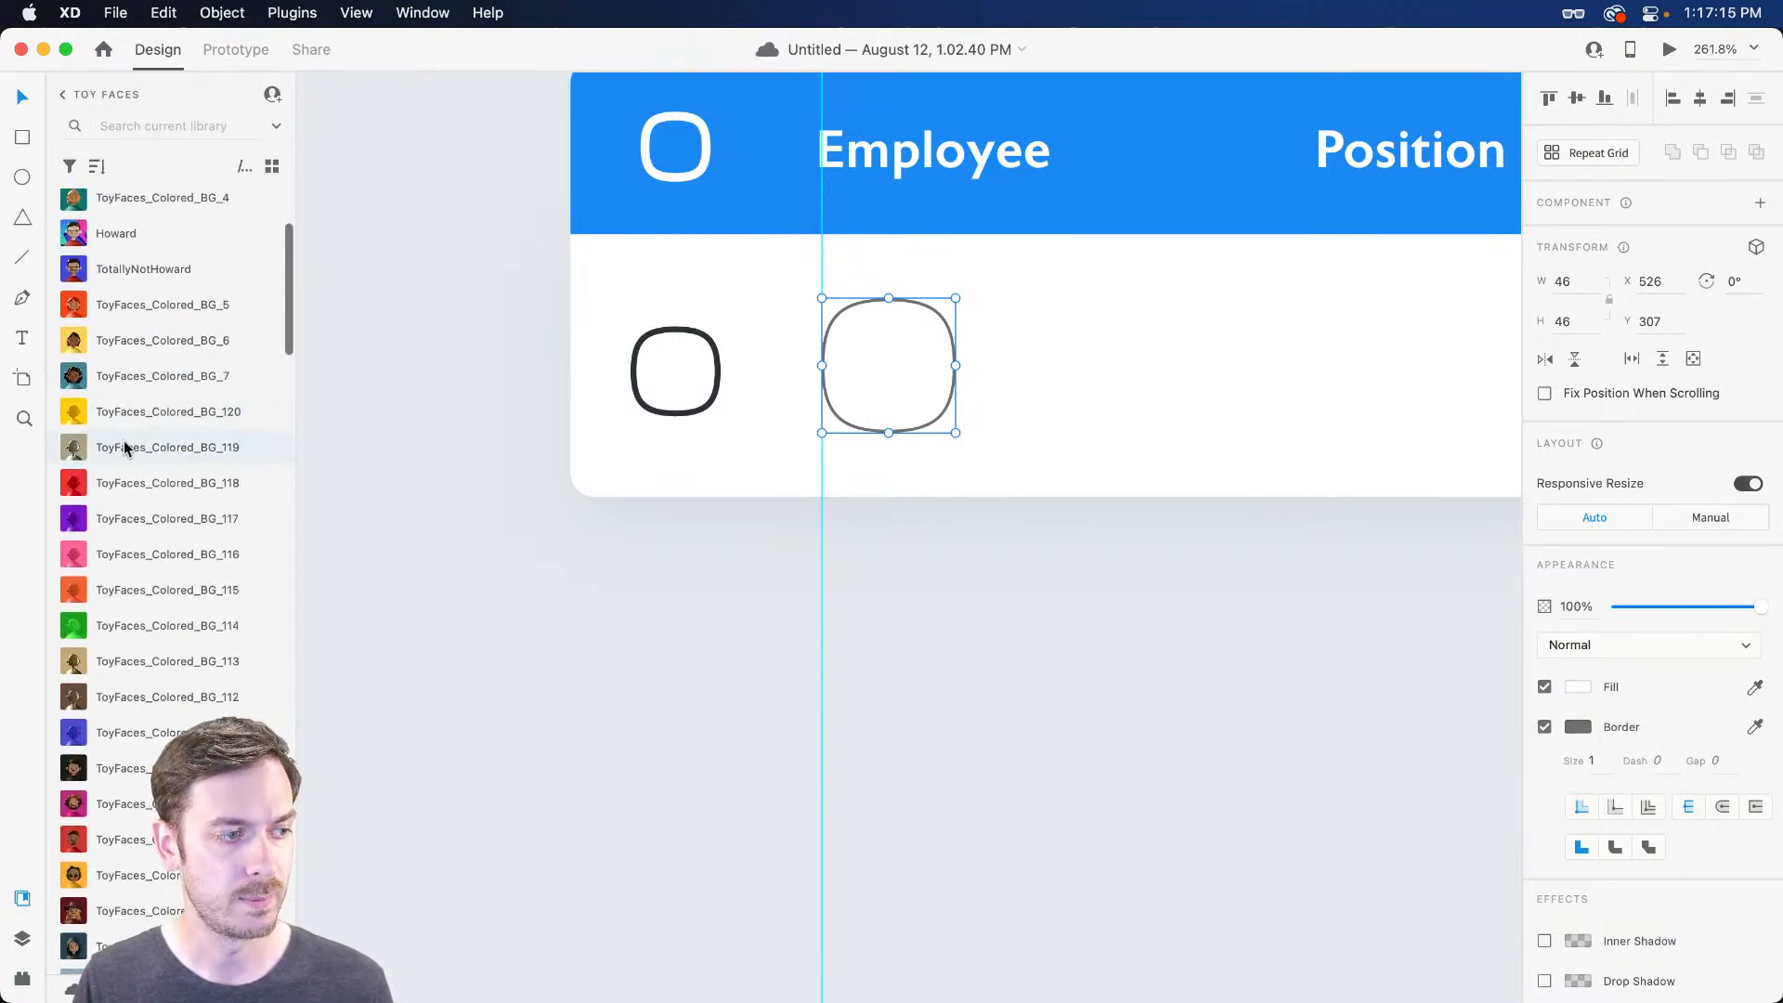
{"action": "left_click_drag", "start_coordinate": [123, 450], "coordinate": [872, 371]}
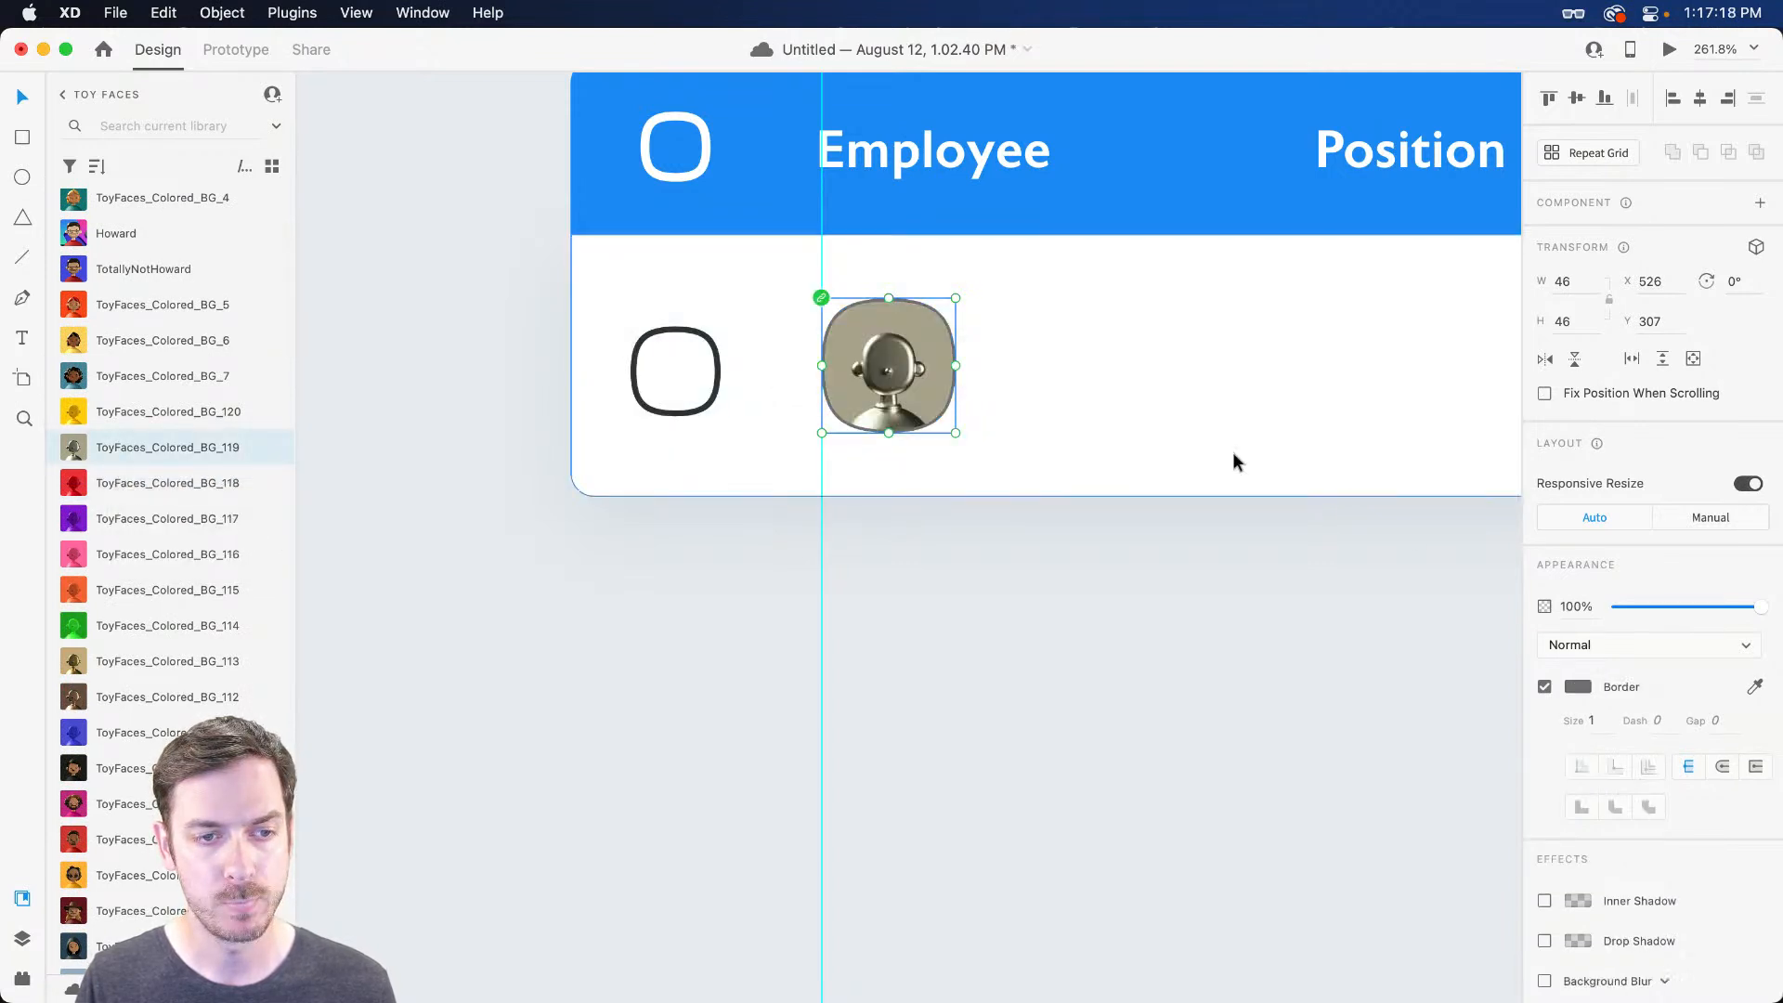
Remove the border from the avatar image
{"action": "left_click", "coordinate": [1544, 686]}
{"action": "left_click", "coordinate": [846, 302]}
{"action": "scroll", "coordinate": [890, 320], "scroll_direction": "up", "scroll_amount": 3}
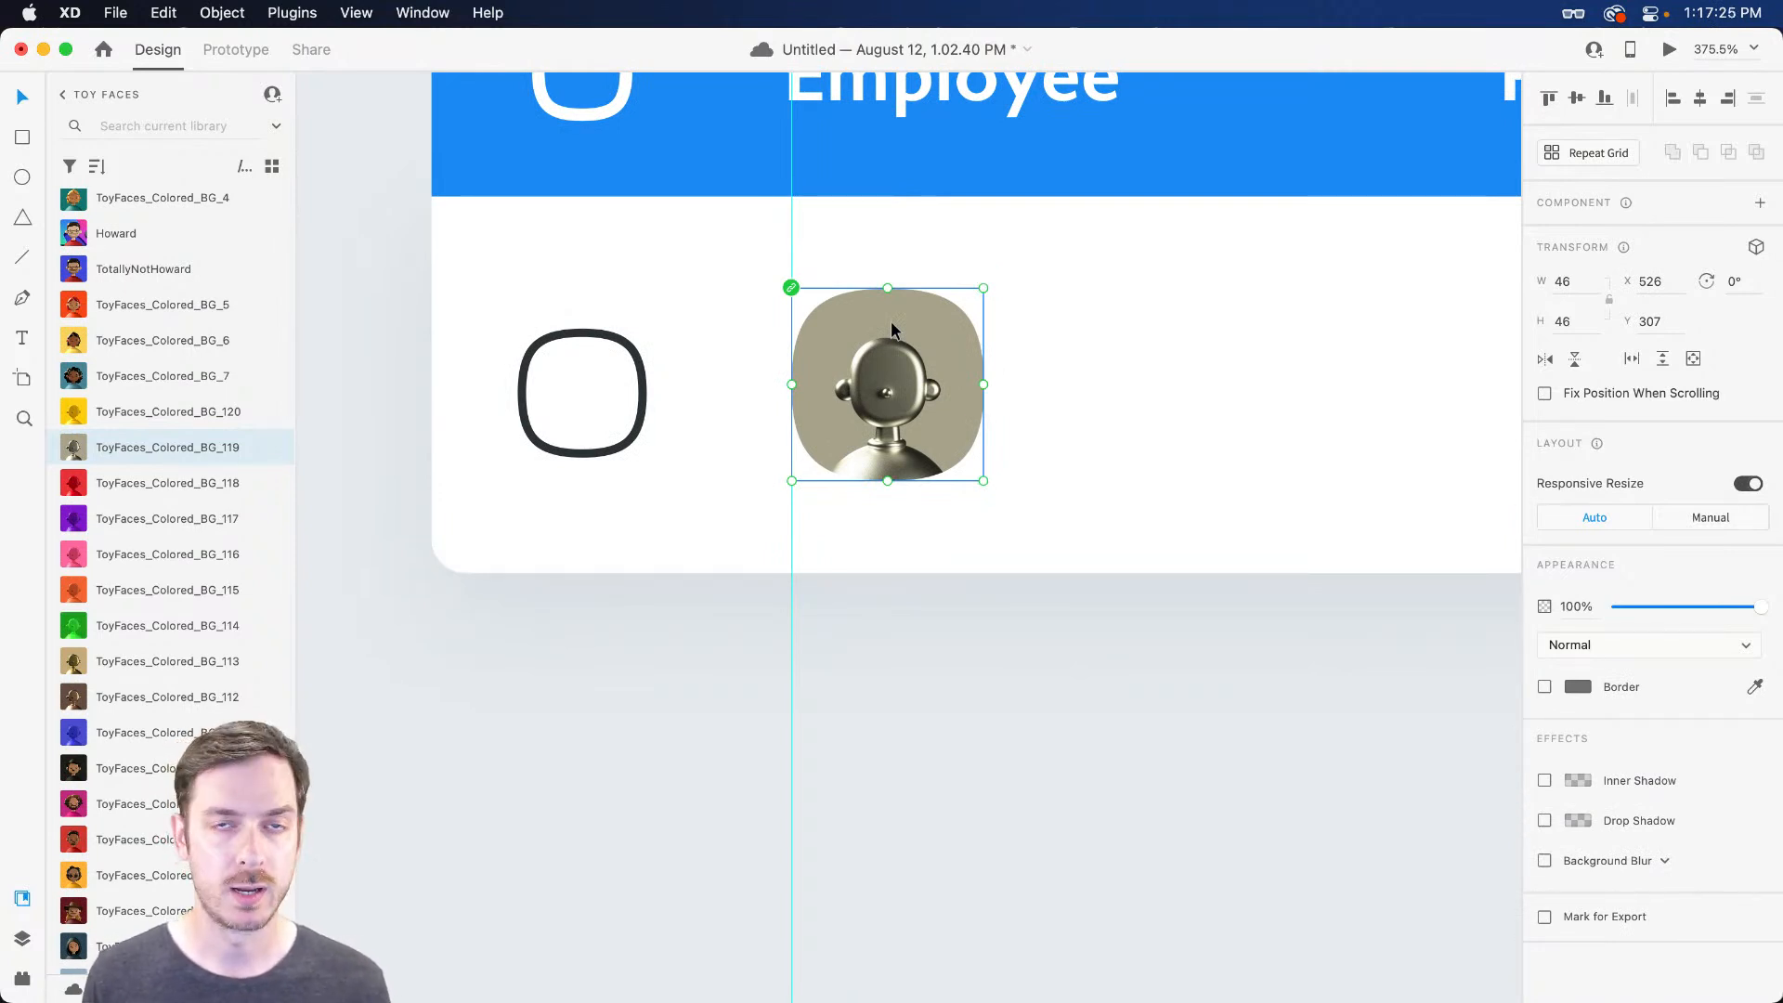
Draw an 18 × 18 circle at the avatar's top-right corner and fill it bright green
{"action": "key", "text": "e"}
{"action": "mouse_move", "coordinate": [929, 279]}
{"action": "left_mouse_down"}
{"action": "mouse_move", "coordinate": [1004, 351]}
{"action": "mouse_move", "coordinate": [953, 316]}
{"action": "left_mouse_up"}
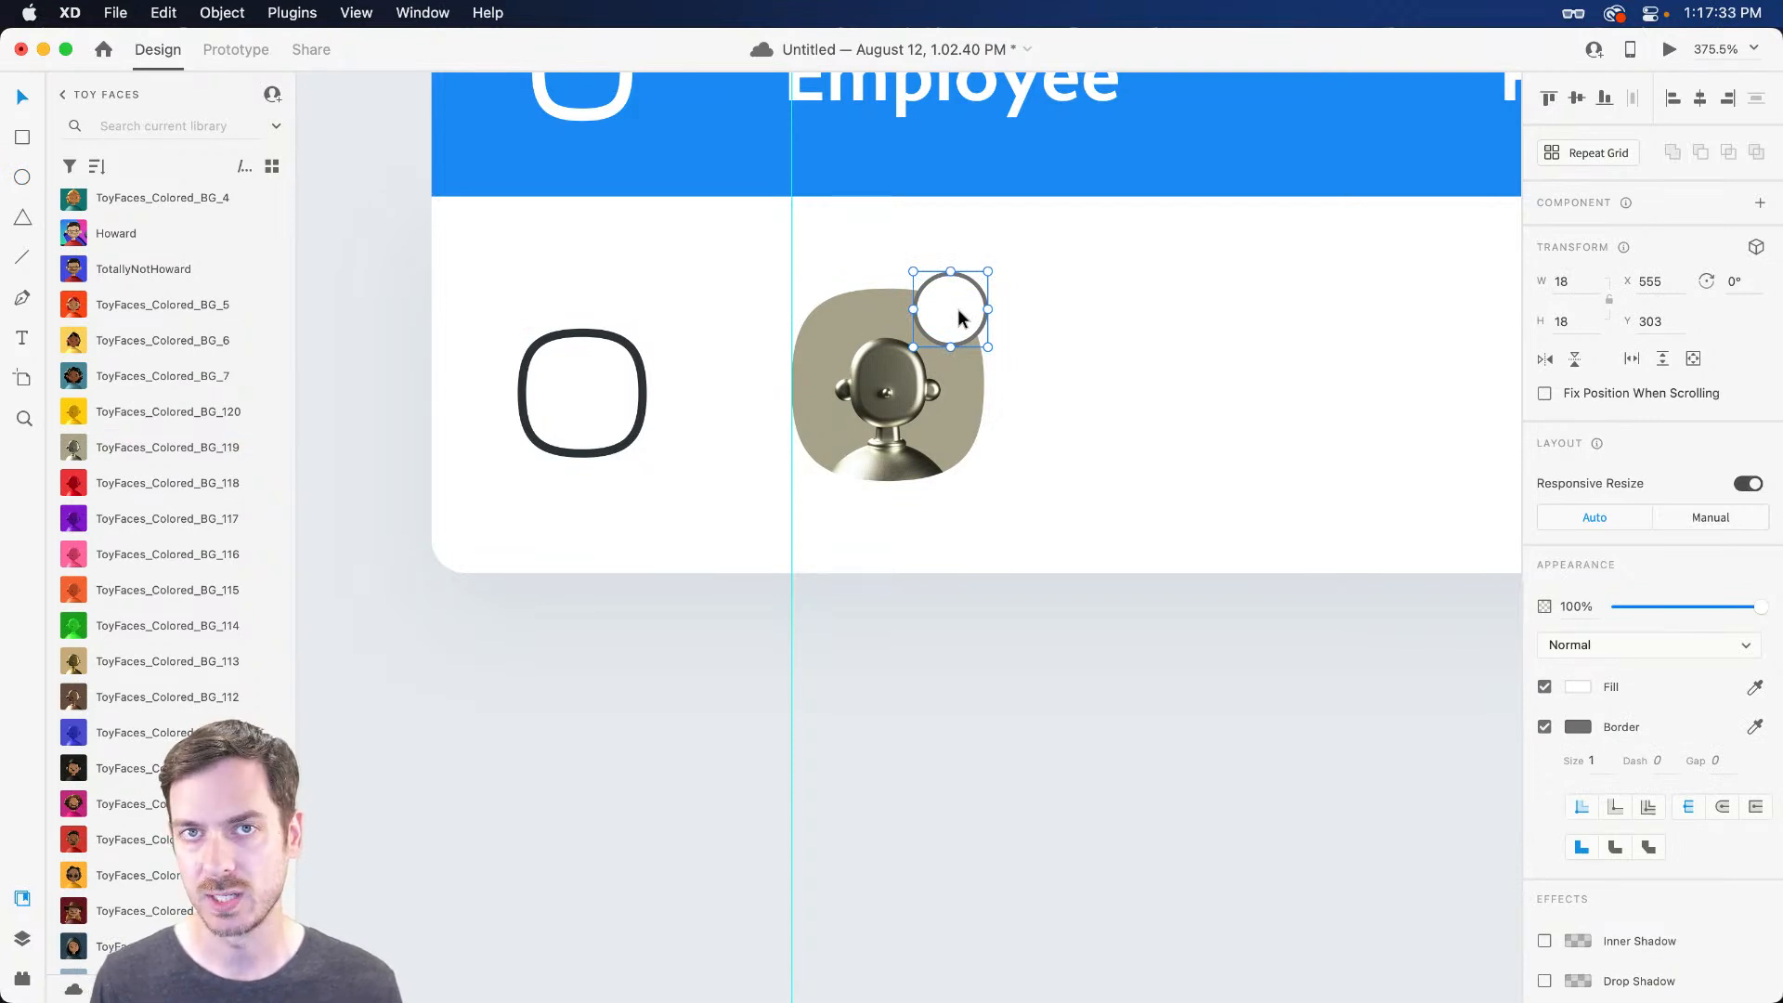
{"action": "left_click_drag", "start_coordinate": [958, 311], "coordinate": [962, 323]}
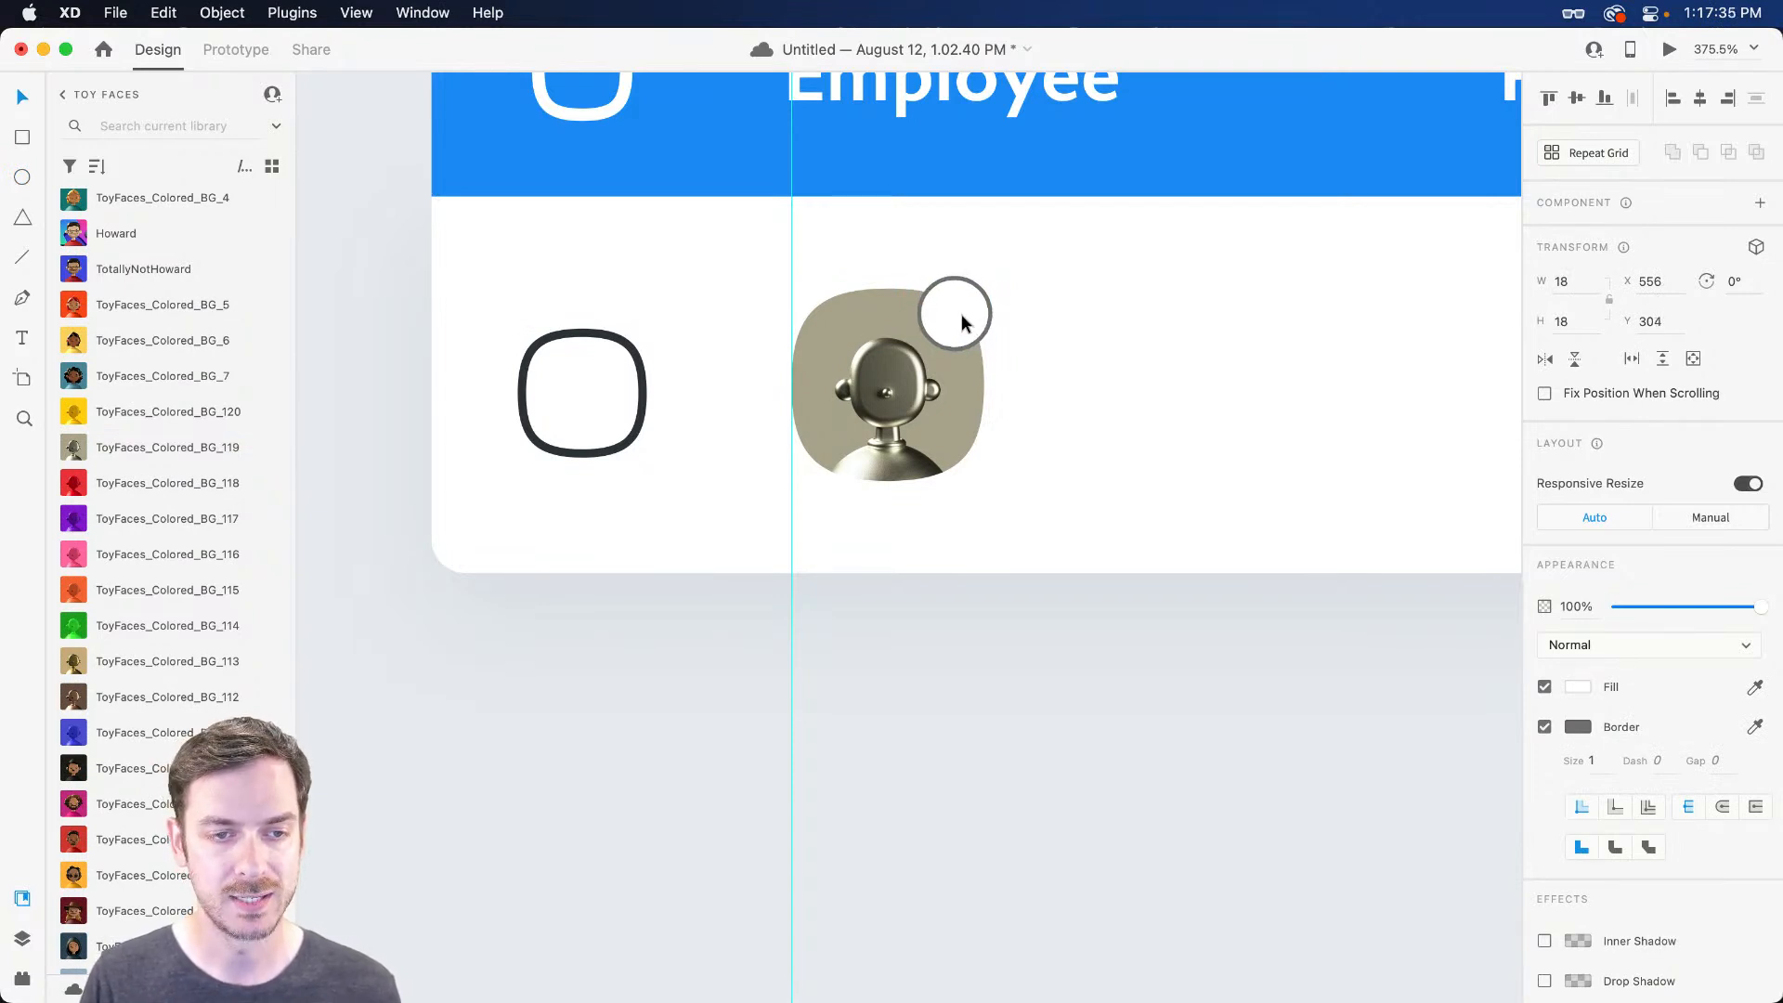
{"action": "left_click", "coordinate": [1578, 687]}
{"action": "left_click_drag", "start_coordinate": [1505, 615], "coordinate": [1177, 501]}
{"action": "left_click", "coordinate": [1437, 592]}
{"action": "left_click", "coordinate": [1673, 574]}
Give the green dot a 2 px white border and preview the table
{"action": "left_click", "coordinate": [1580, 725]}
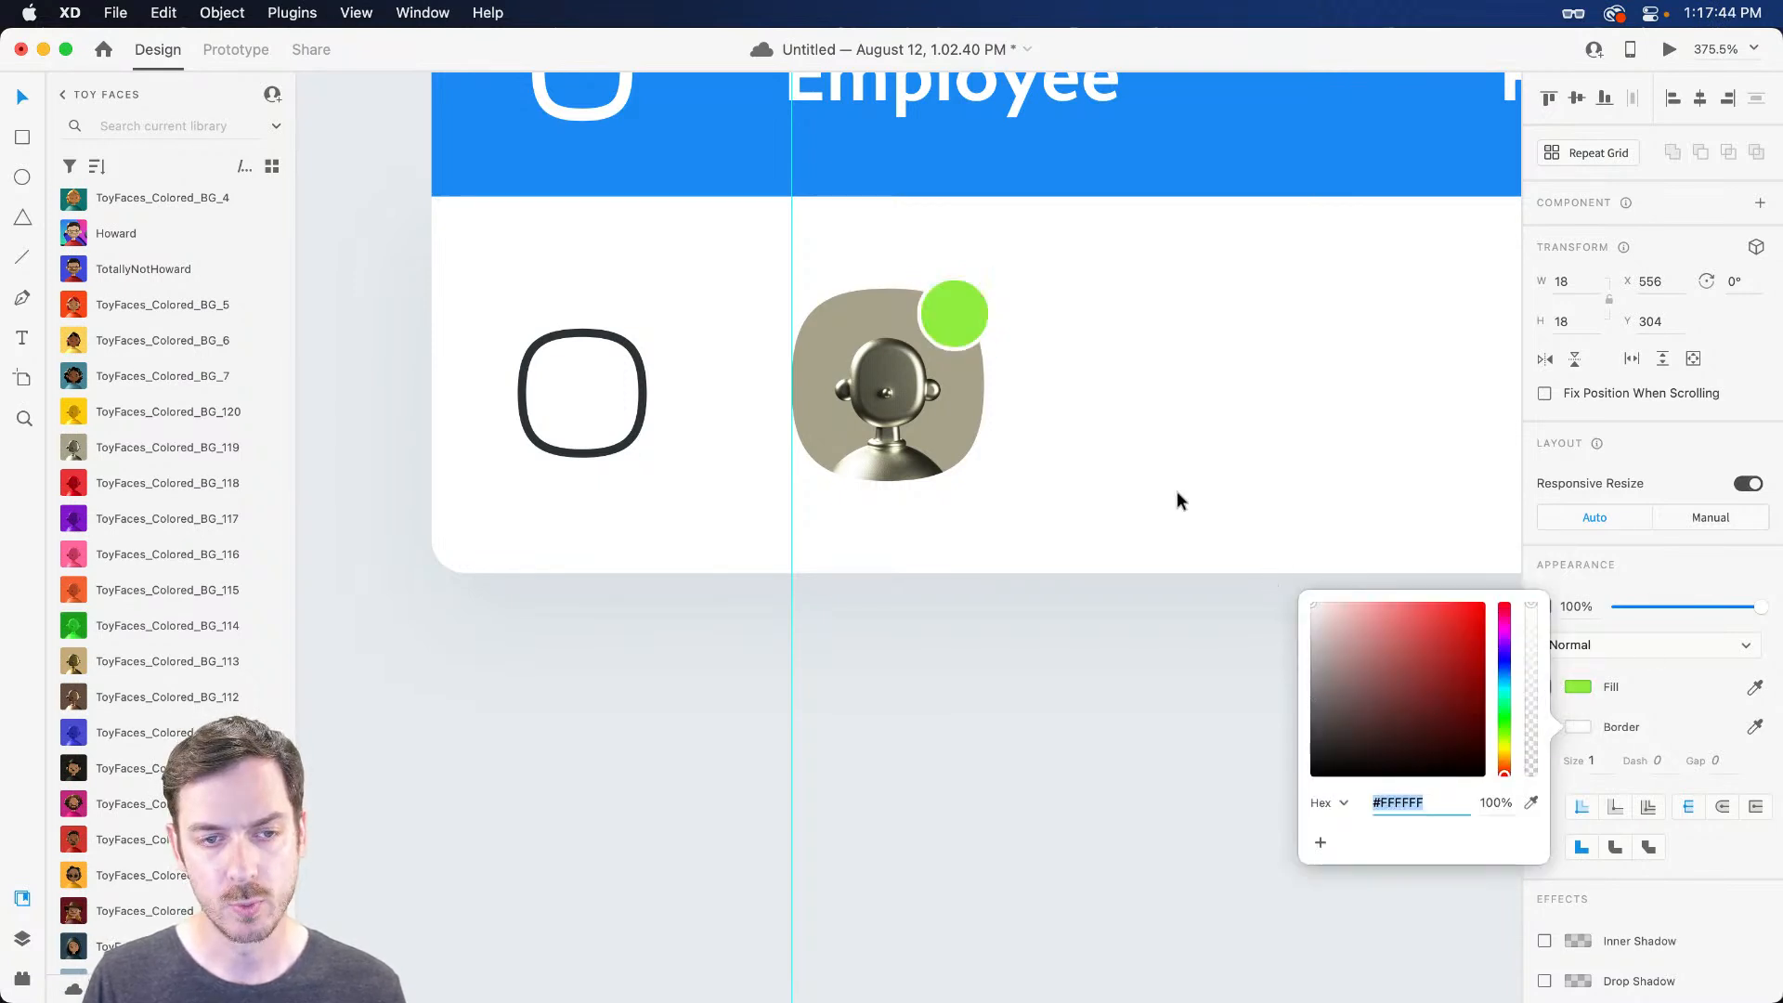
{"action": "left_click", "coordinate": [1601, 764]}
{"action": "key", "text": "Up"}
{"action": "key", "text": "super+Return"}
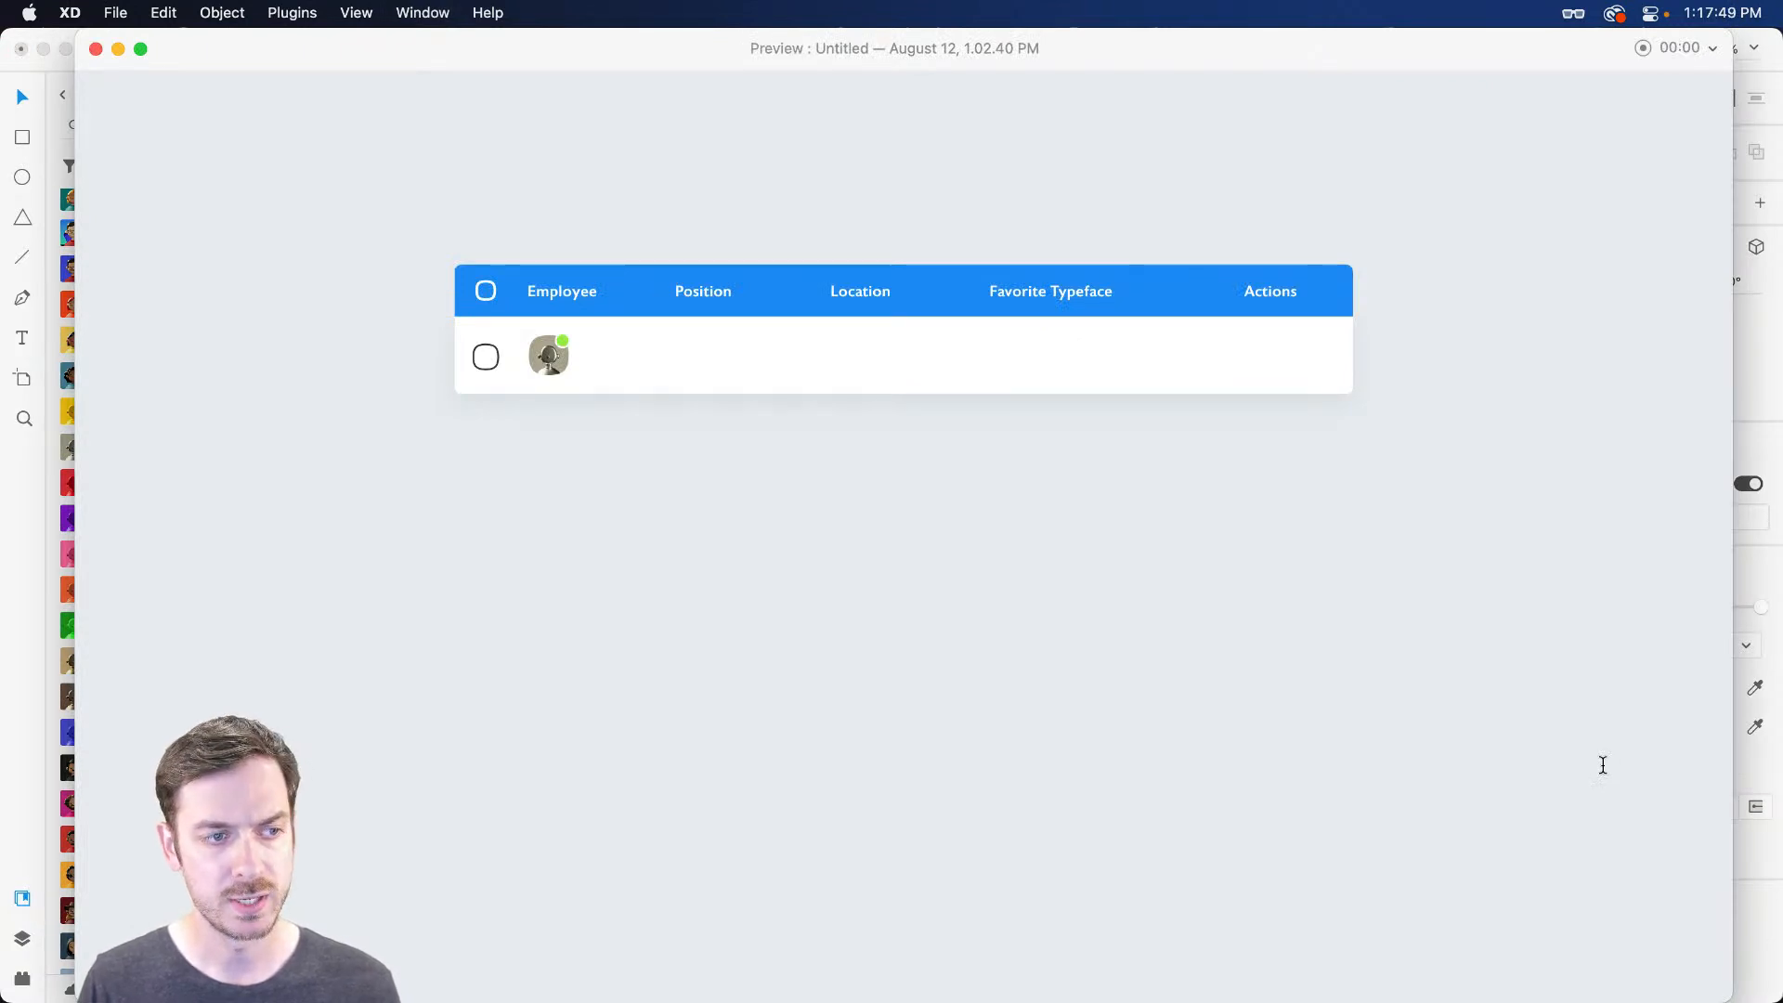
Close the Preview window with Cmd+W
{"action": "key", "text": "super+w"}
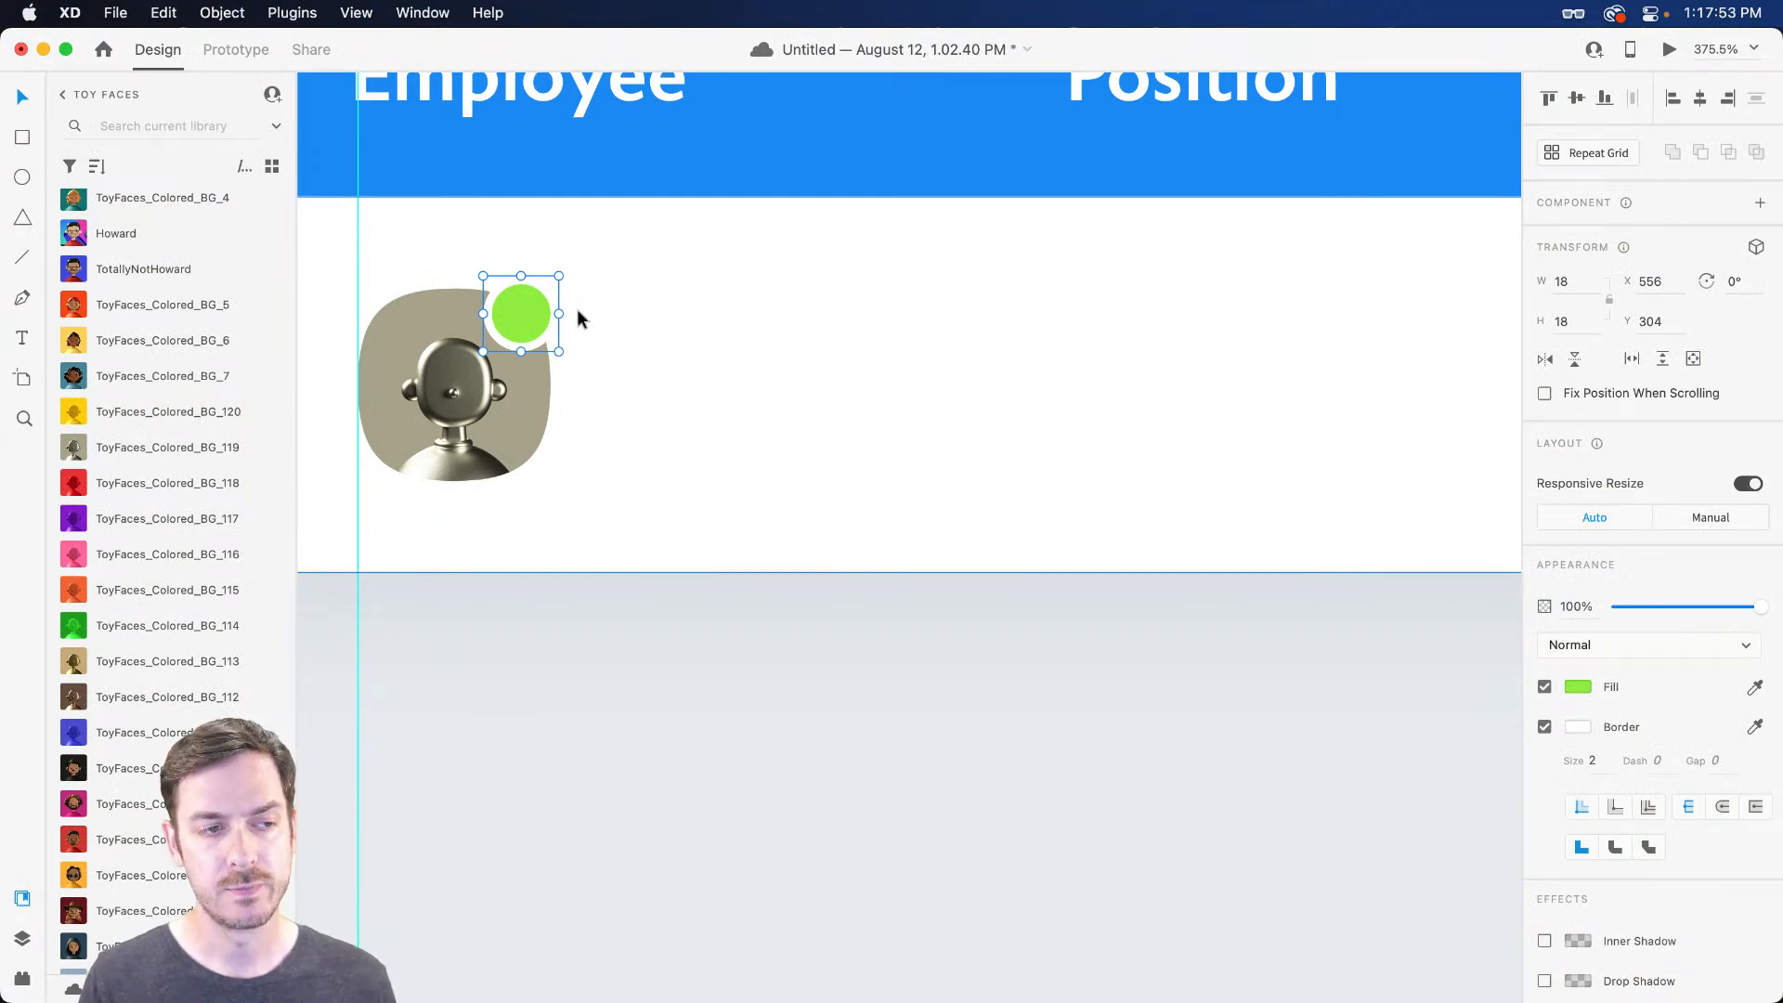
Add a name text box beside the avatar and colour it dark grey
{"action": "key", "text": "t"}
{"action": "left_click", "coordinate": [621, 328]}
{"action": "key", "text": "Escape"}
{"action": "scroll", "coordinate": [1619, 857], "scroll_direction": "down", "scroll_amount": 5}
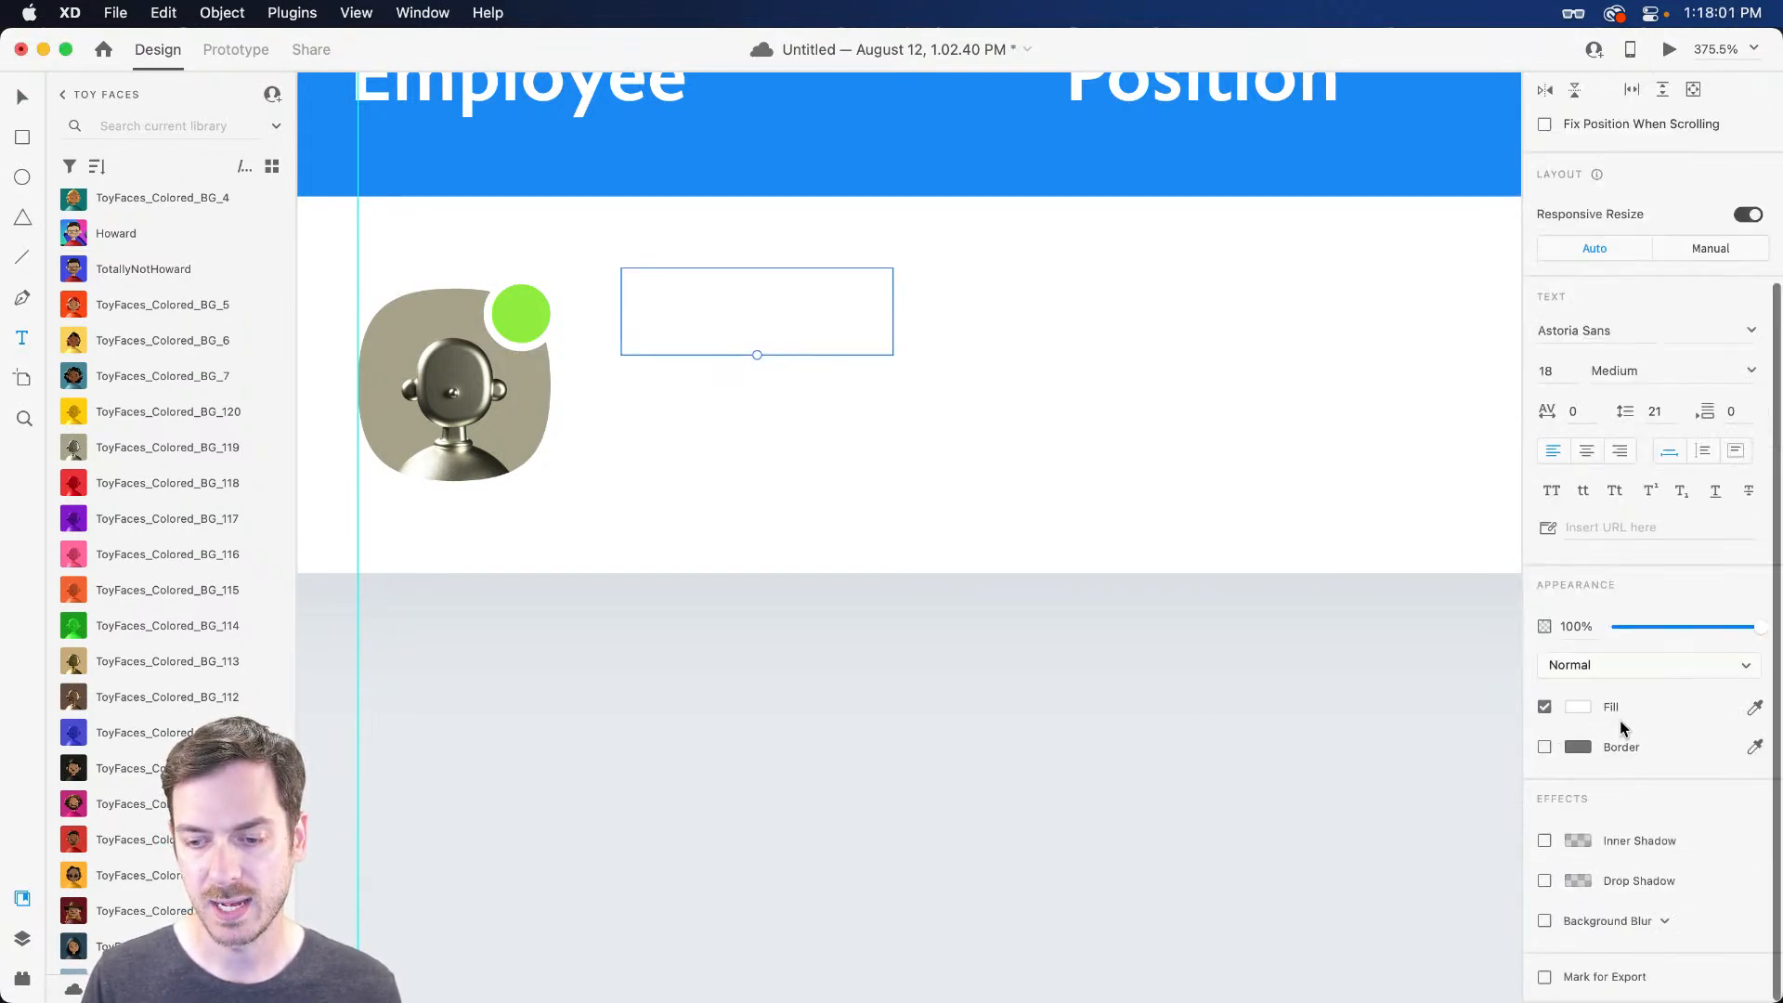
{"action": "left_click", "coordinate": [1578, 707]}
{"action": "left_click_drag", "start_coordinate": [1368, 724], "coordinate": [1342, 720]}
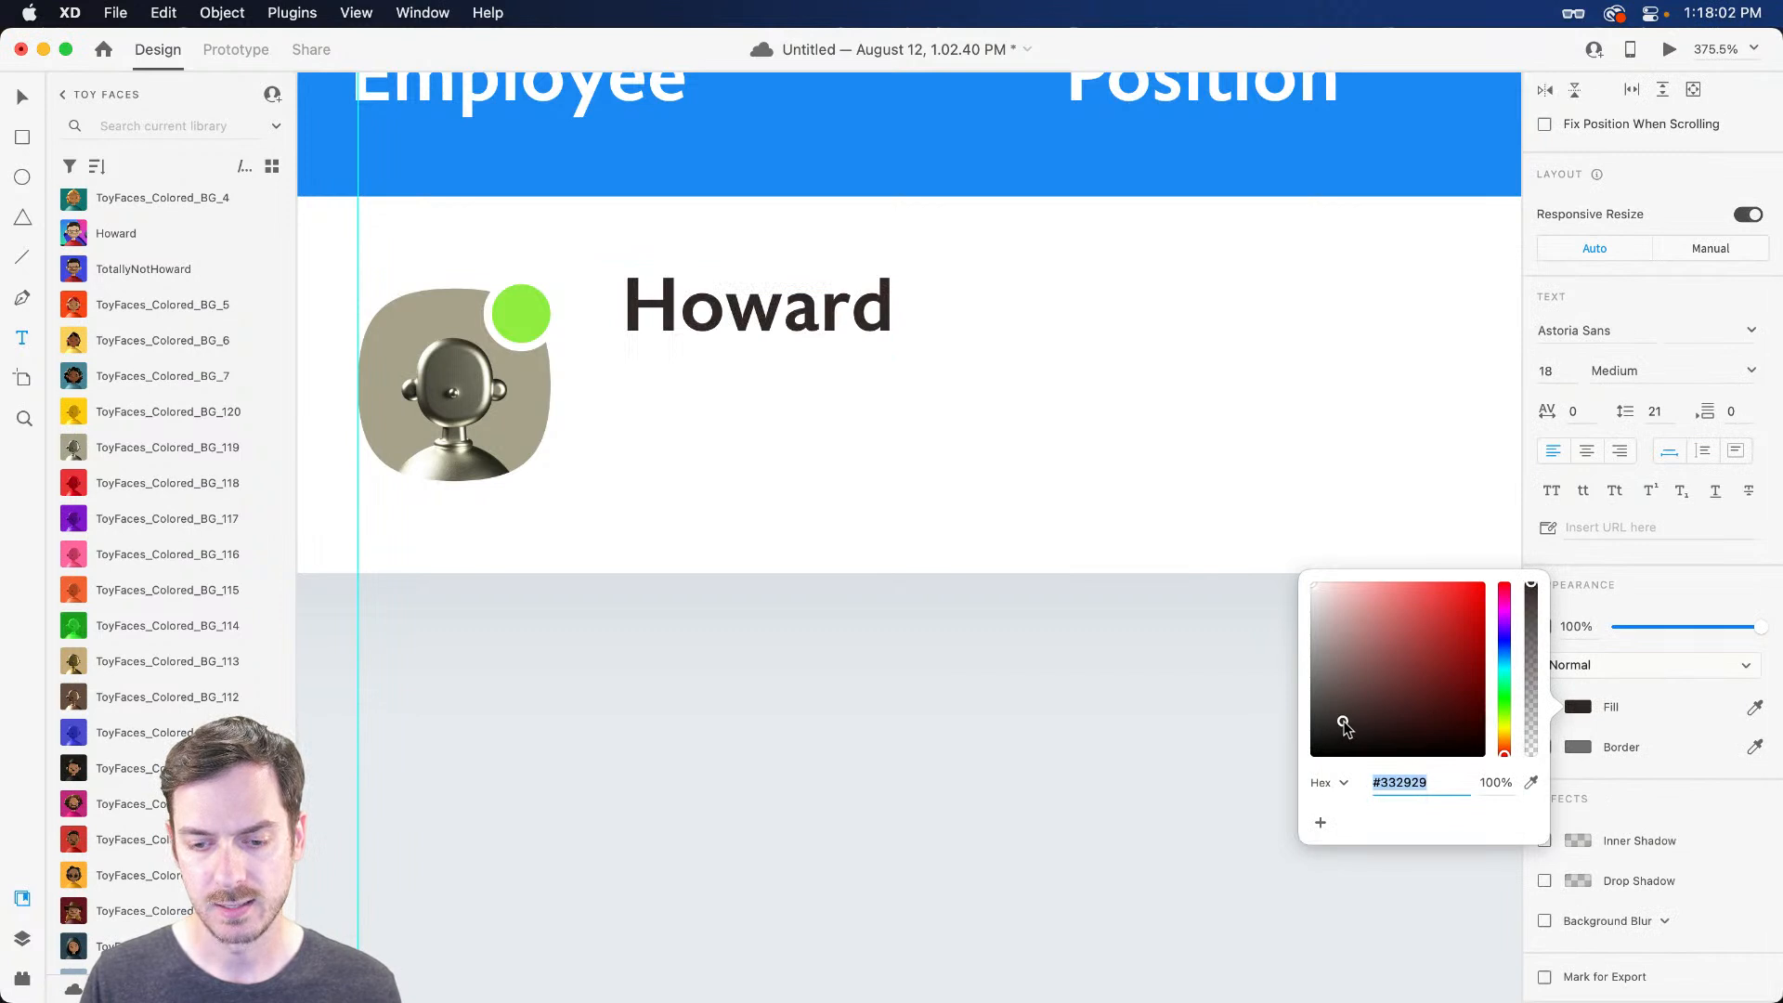
{"action": "left_click", "coordinate": [1669, 610]}
Add the checkbox outline's #2D3236 to the Document Assets colours
{"action": "scroll", "coordinate": [458, 278], "scroll_direction": "left", "scroll_amount": 10}
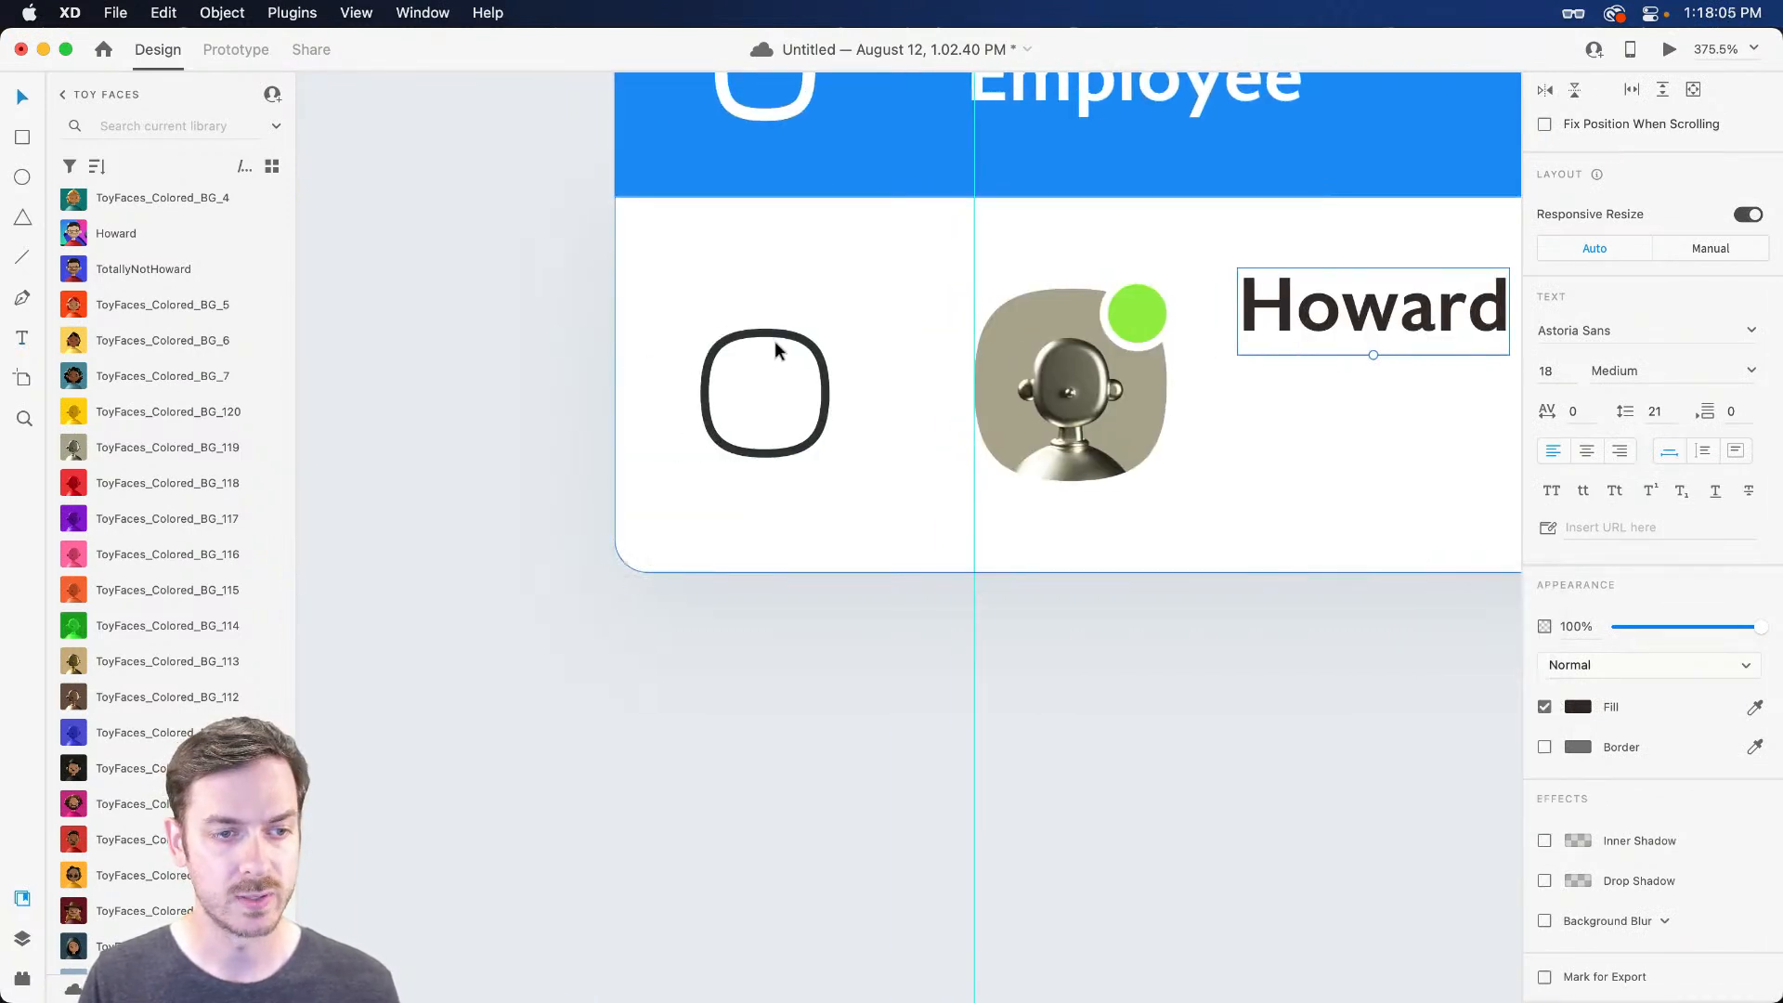
{"action": "left_click", "coordinate": [778, 344]}
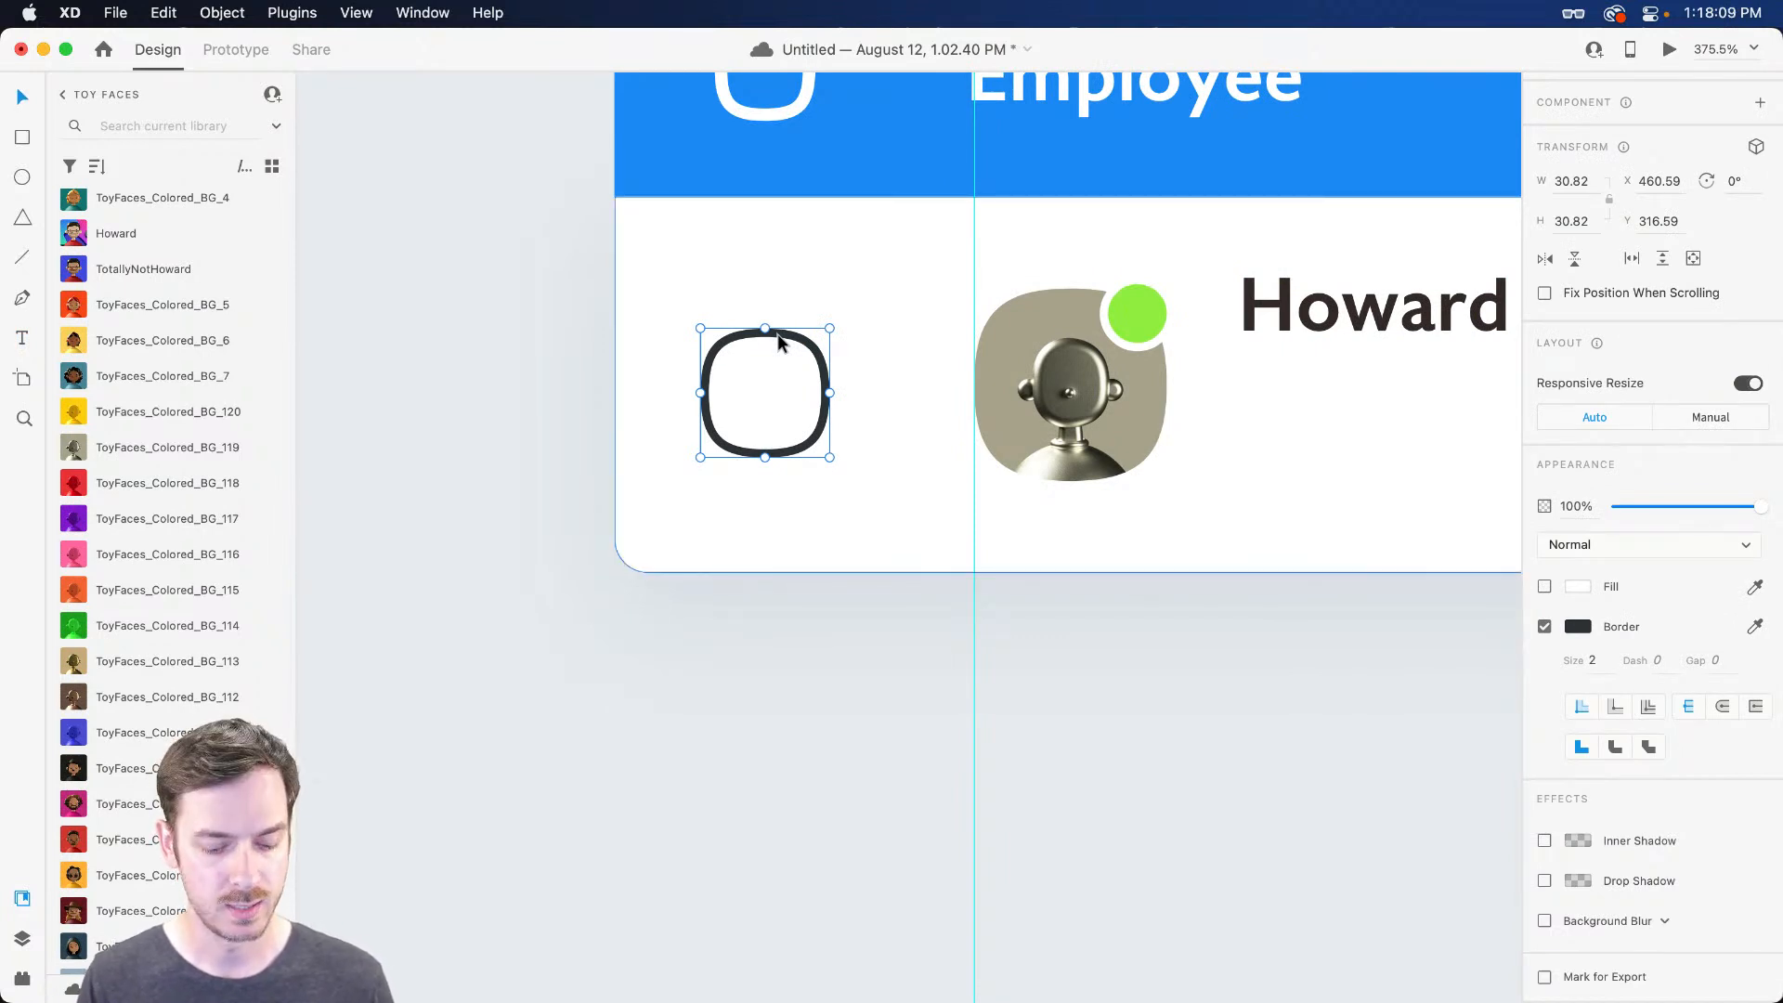
{"action": "key", "text": "shift+super+y"}
{"action": "key", "text": "super+y"}
{"action": "key", "text": "shift+super+y"}
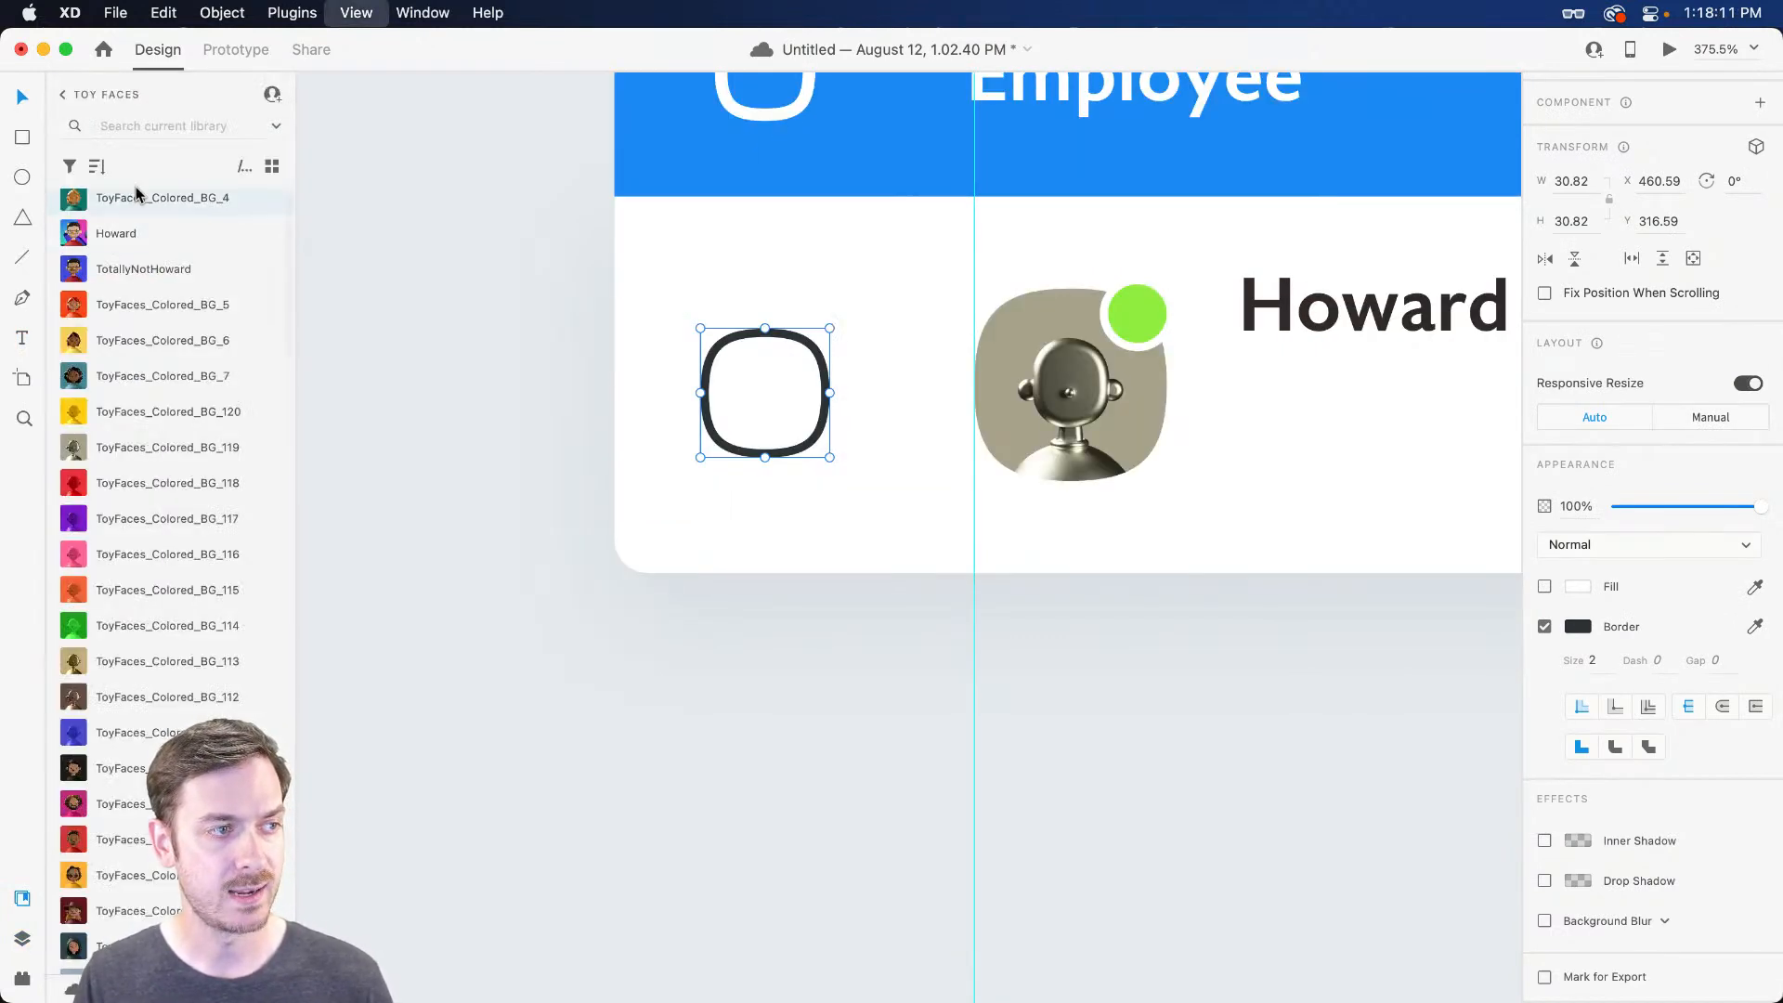
{"action": "left_click", "coordinate": [63, 94]}
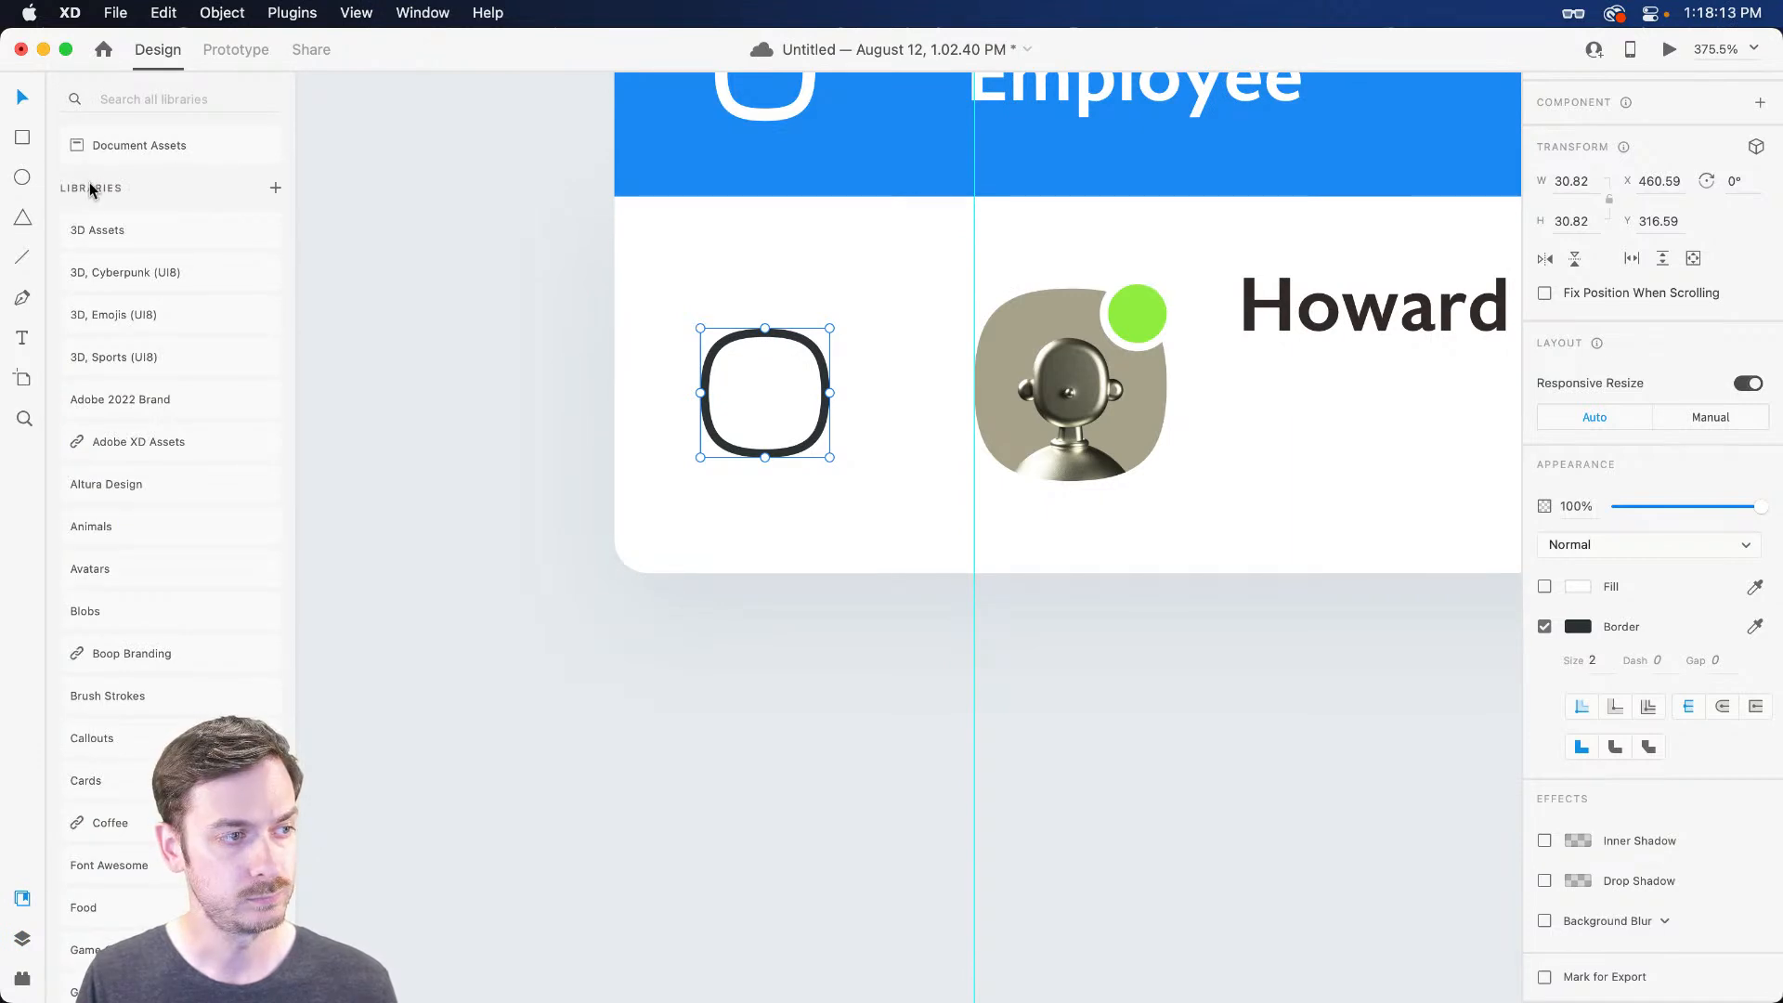
{"action": "left_click", "coordinate": [151, 147]}
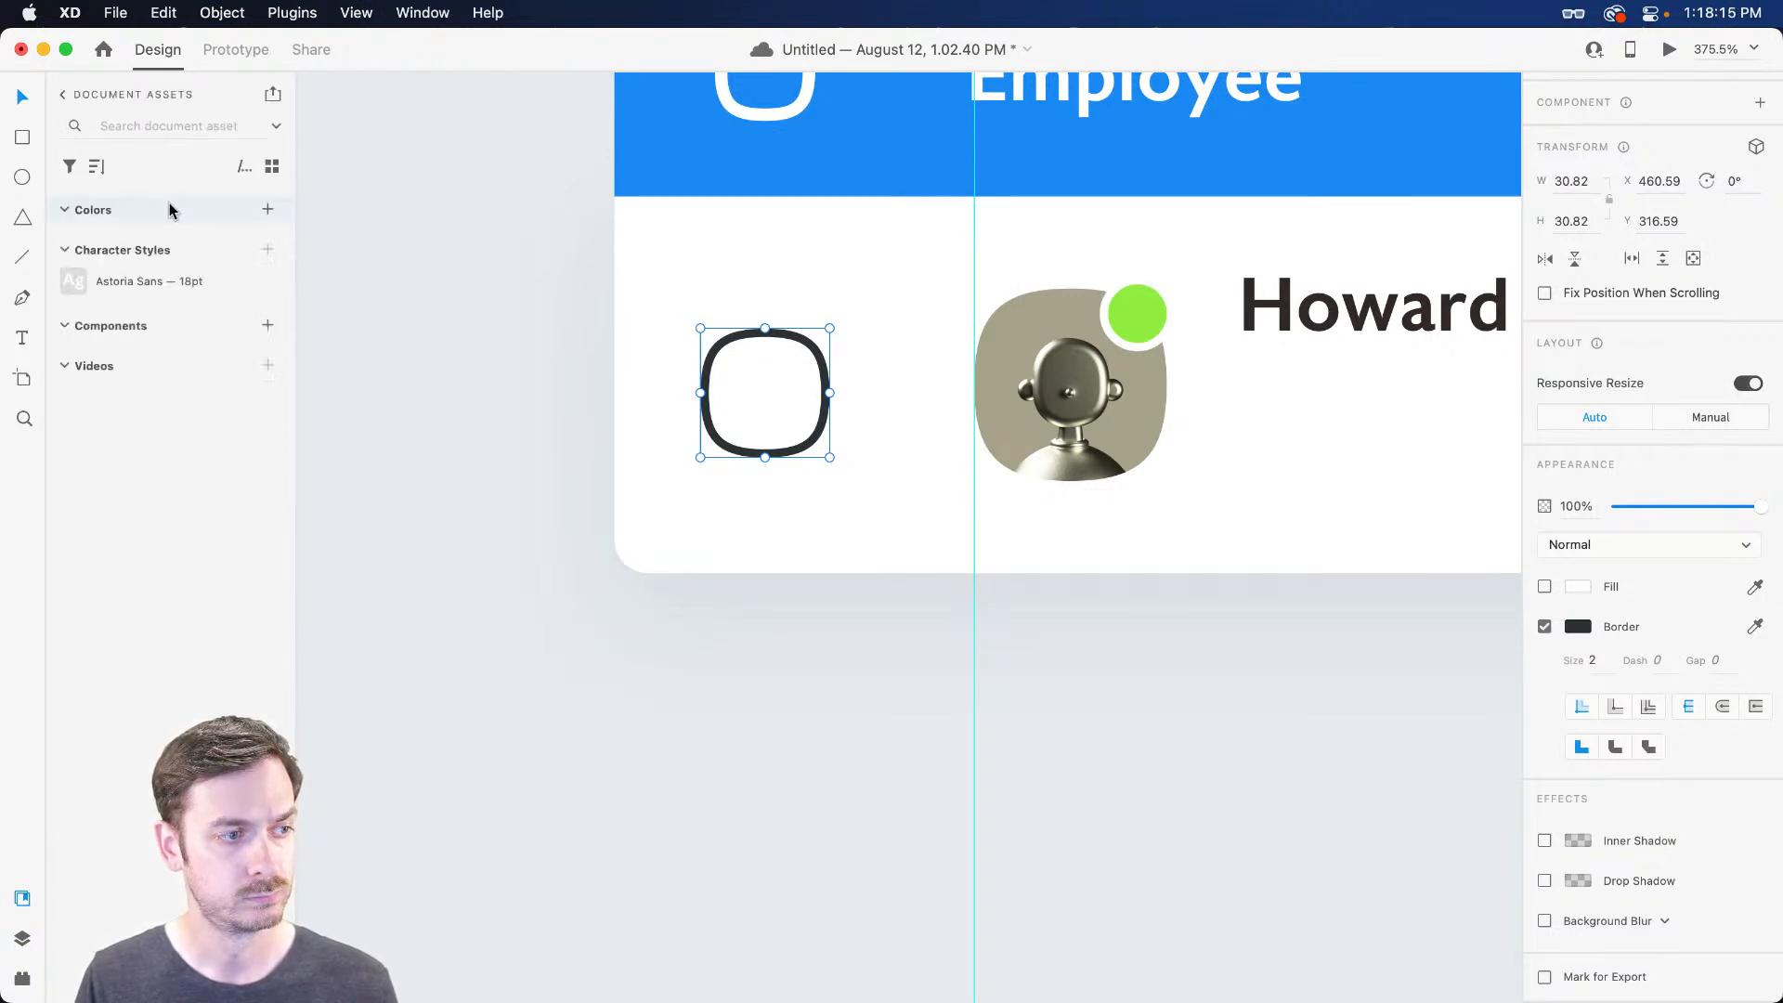
{"action": "left_click", "coordinate": [271, 210]}
{"action": "scroll", "coordinate": [1084, 384], "scroll_direction": "right", "scroll_amount": 5}
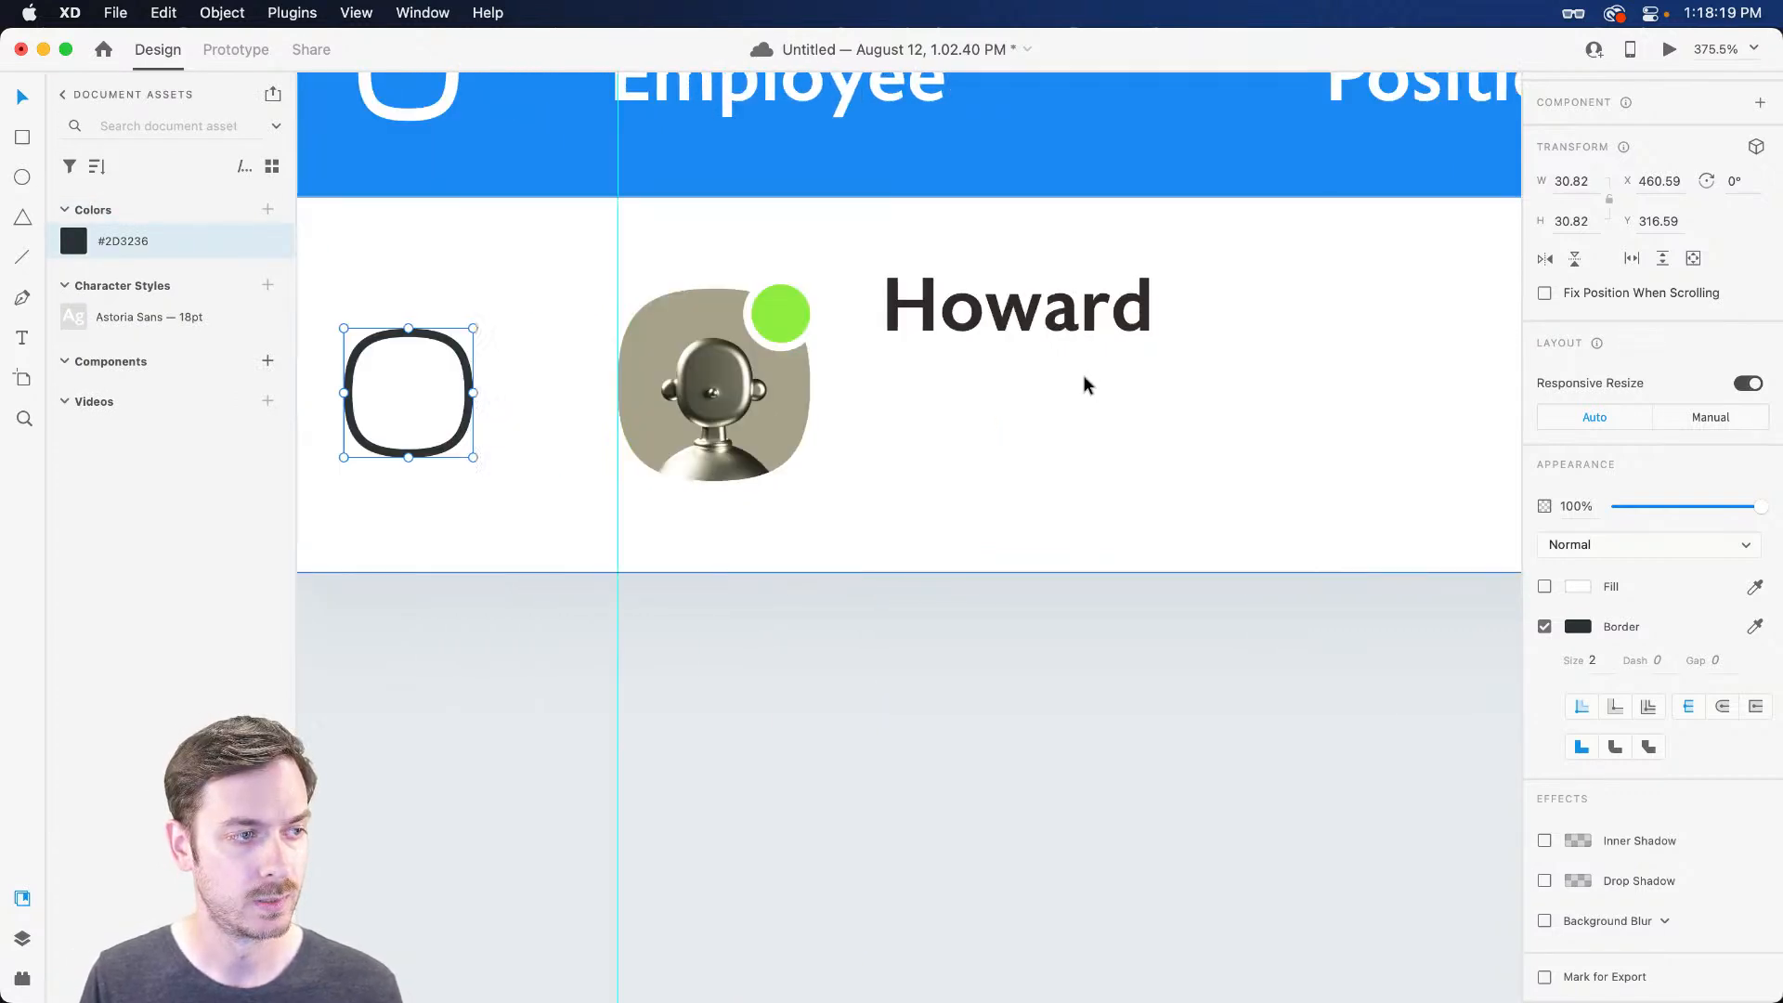
{"action": "scroll", "coordinate": [1085, 383], "scroll_direction": "right", "scroll_amount": 1}
{"action": "left_click", "coordinate": [919, 308]}
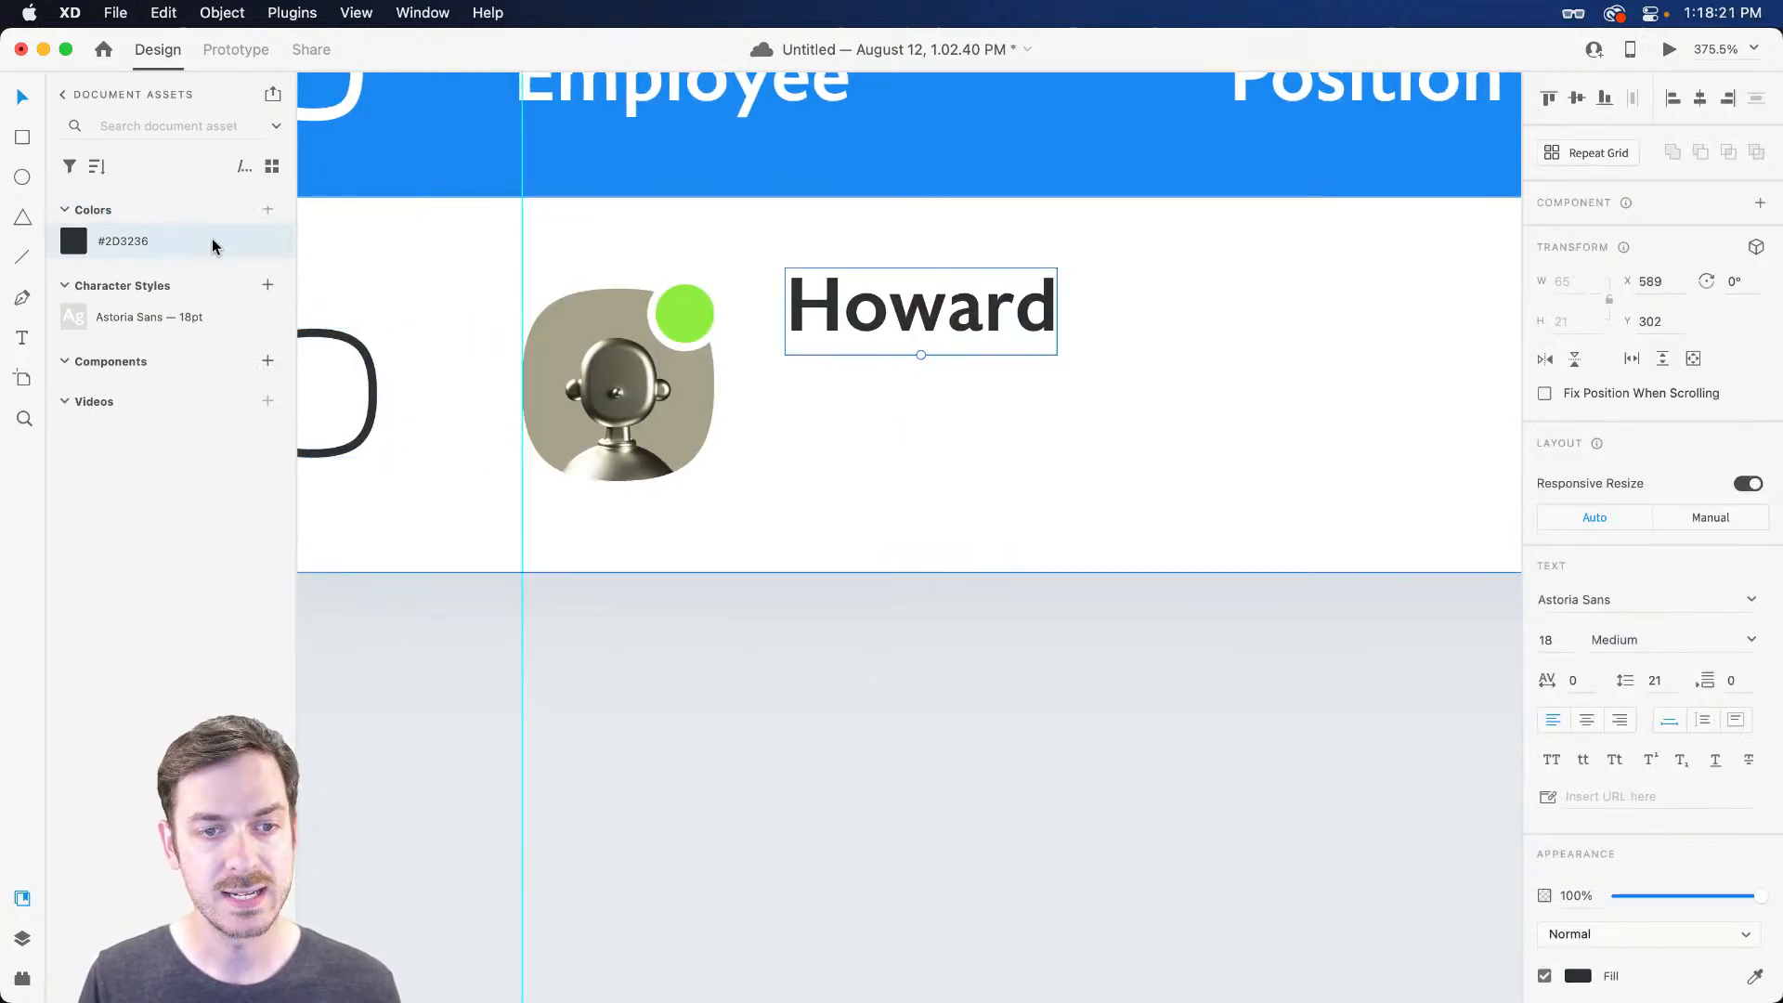
Add the employee's surname to the name text and preview the table
{"action": "left_click_drag", "start_coordinate": [925, 316], "coordinate": [928, 336]}
{"action": "double_click", "coordinate": [929, 336]}
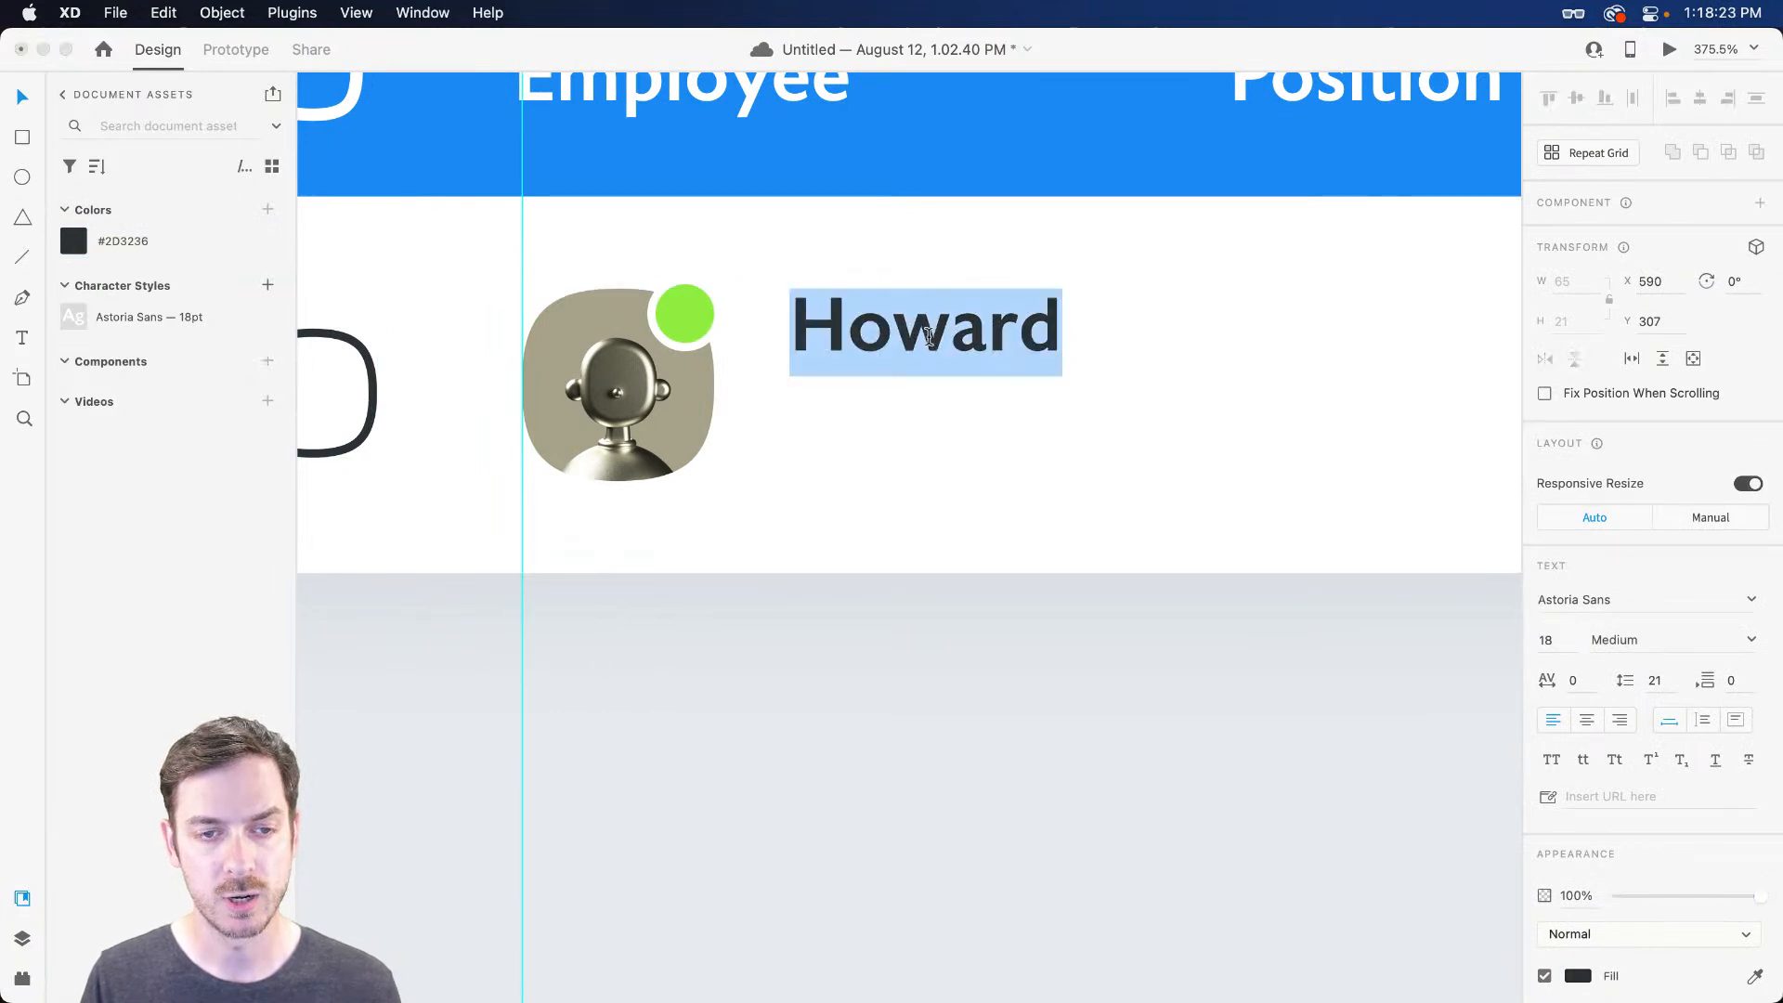
{"action": "key", "text": "Right"}
{"action": "type", "text": "Pinsky"}
{"action": "key", "text": "Escape"}
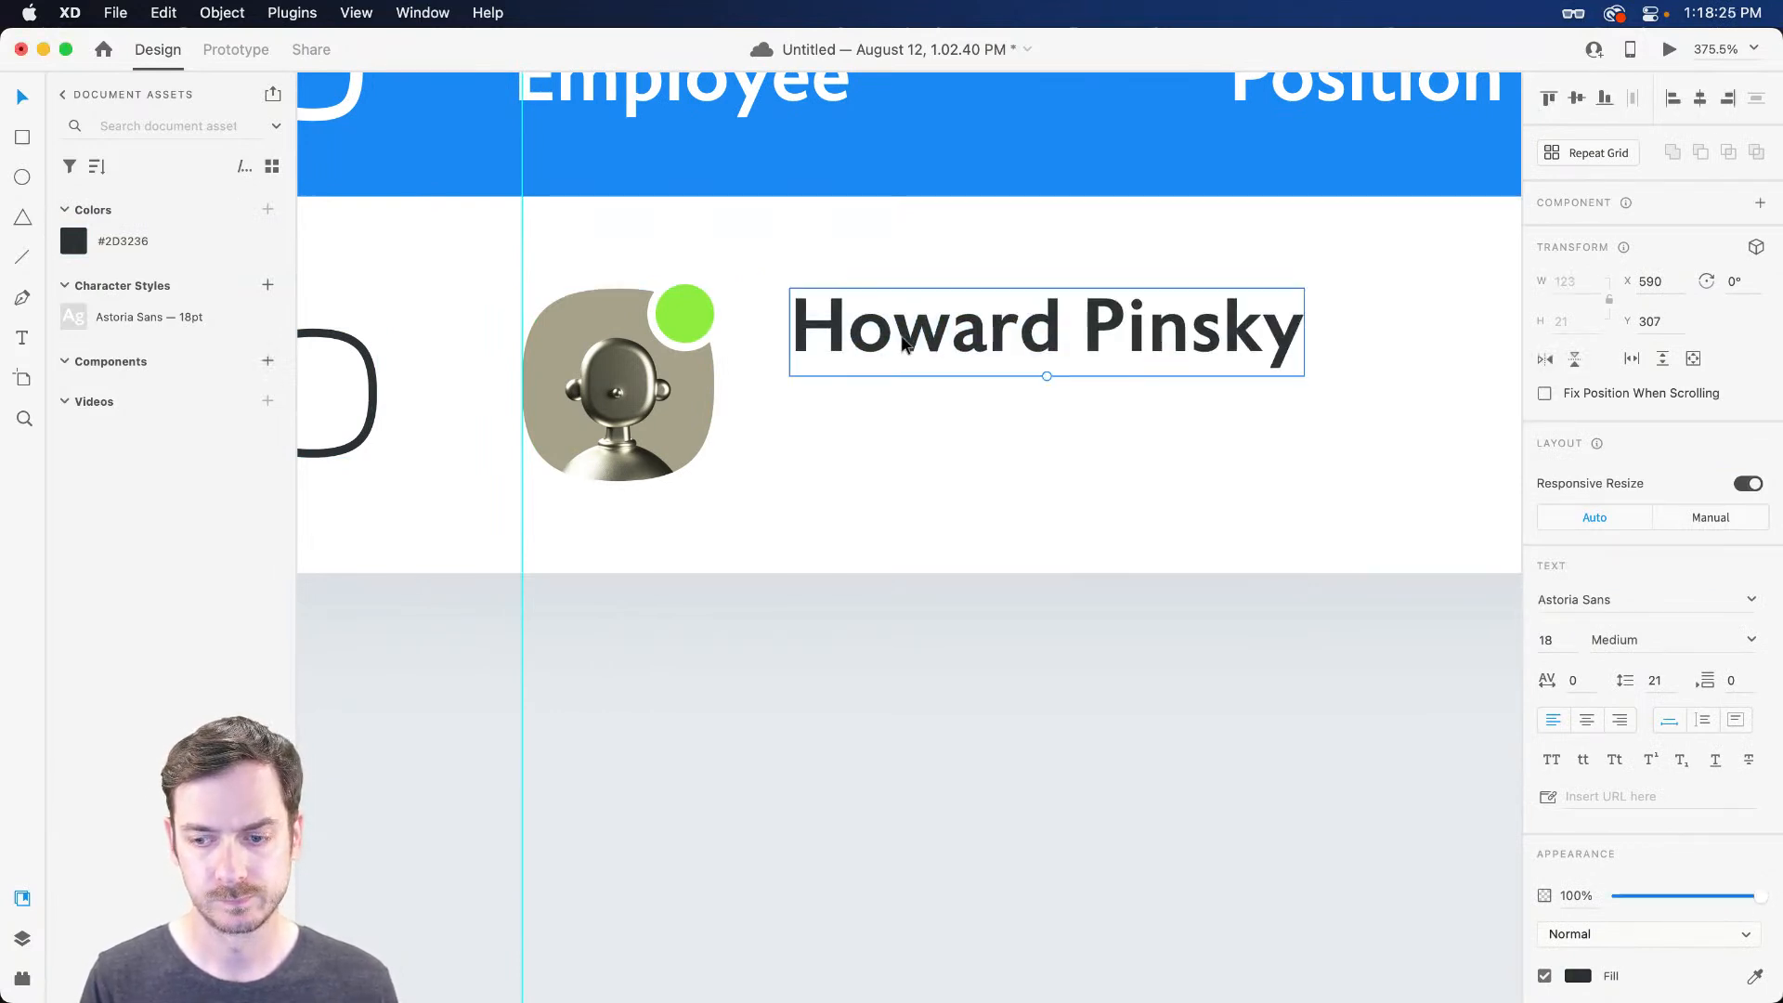
{"action": "key", "text": "super+Return"}
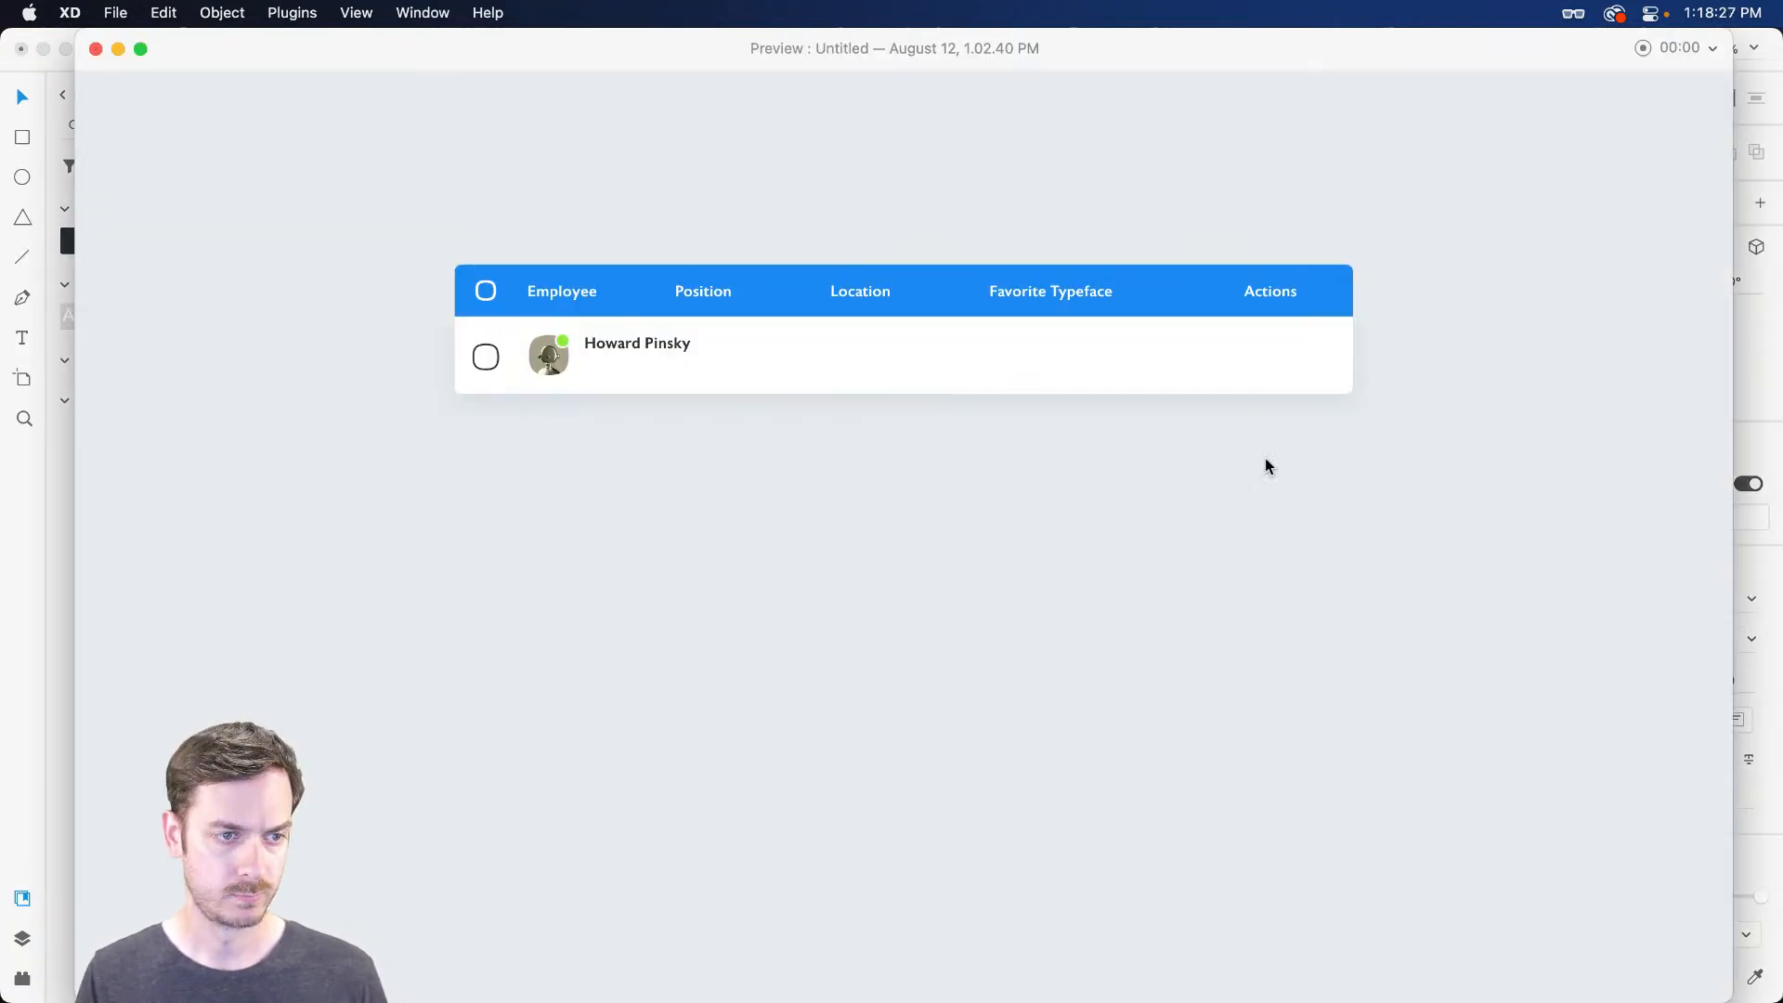
{"action": "key", "text": "super+w"}
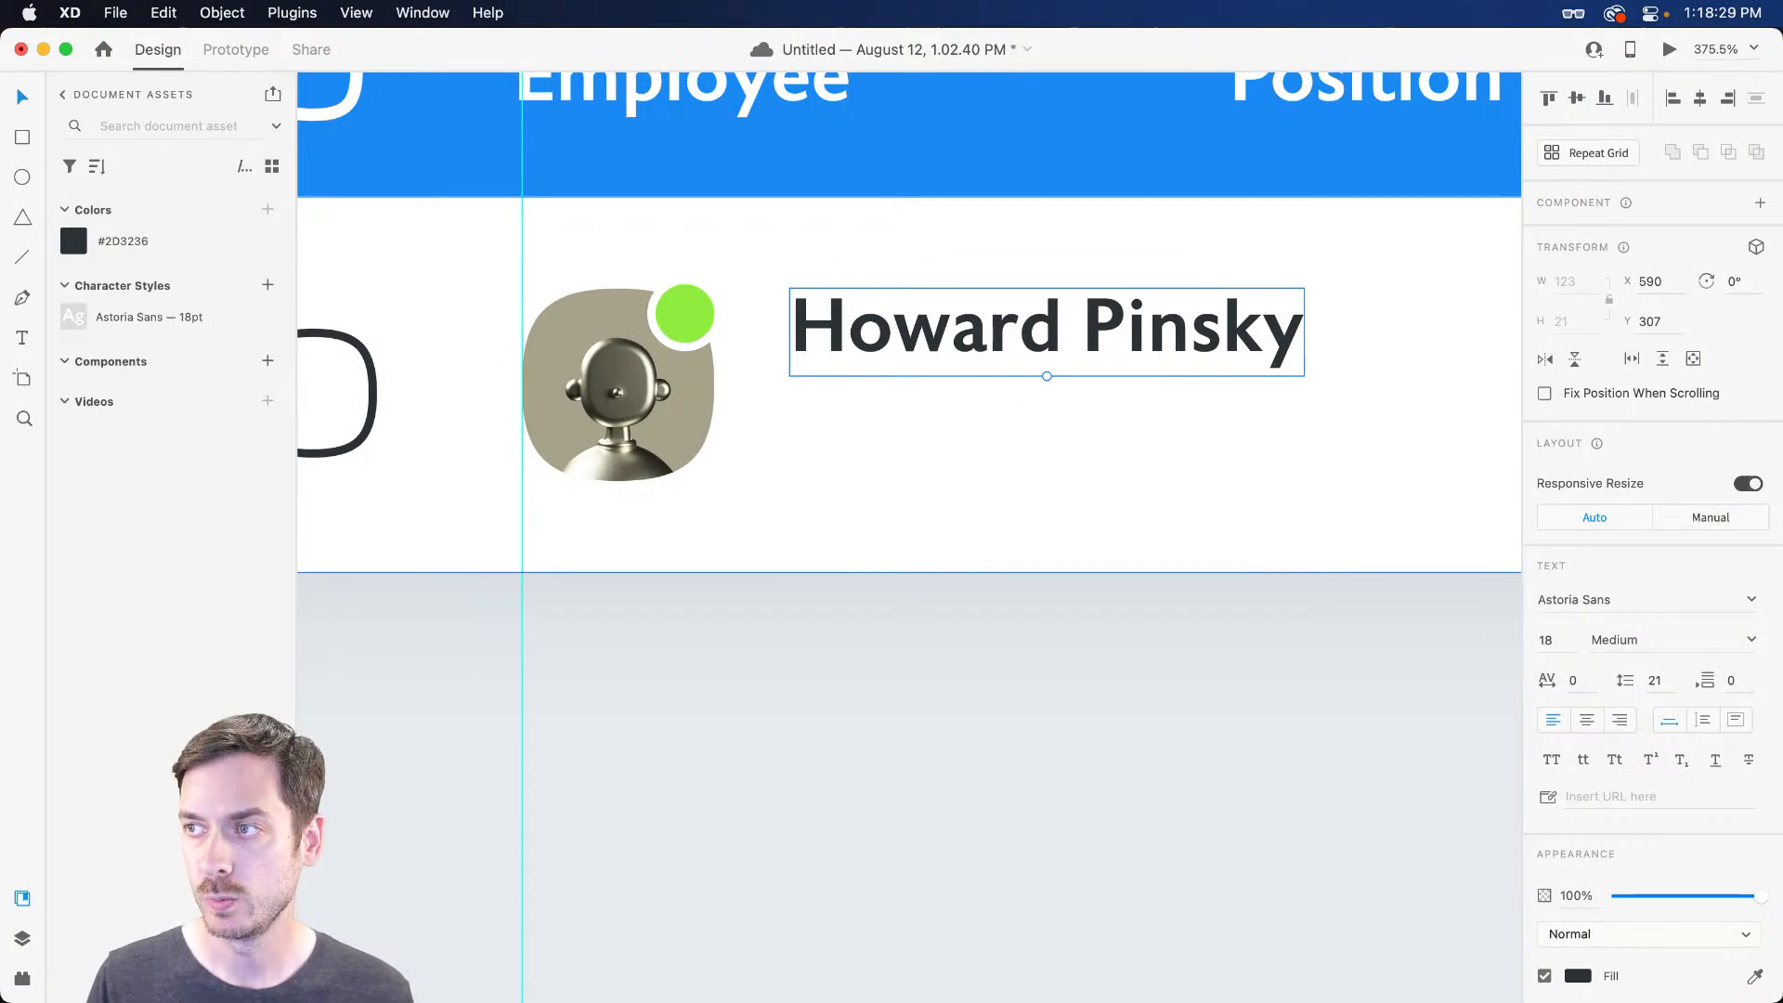
Set the name to 16 pt and place a duplicate of it just below
{"action": "left_click", "coordinate": [1573, 641]}
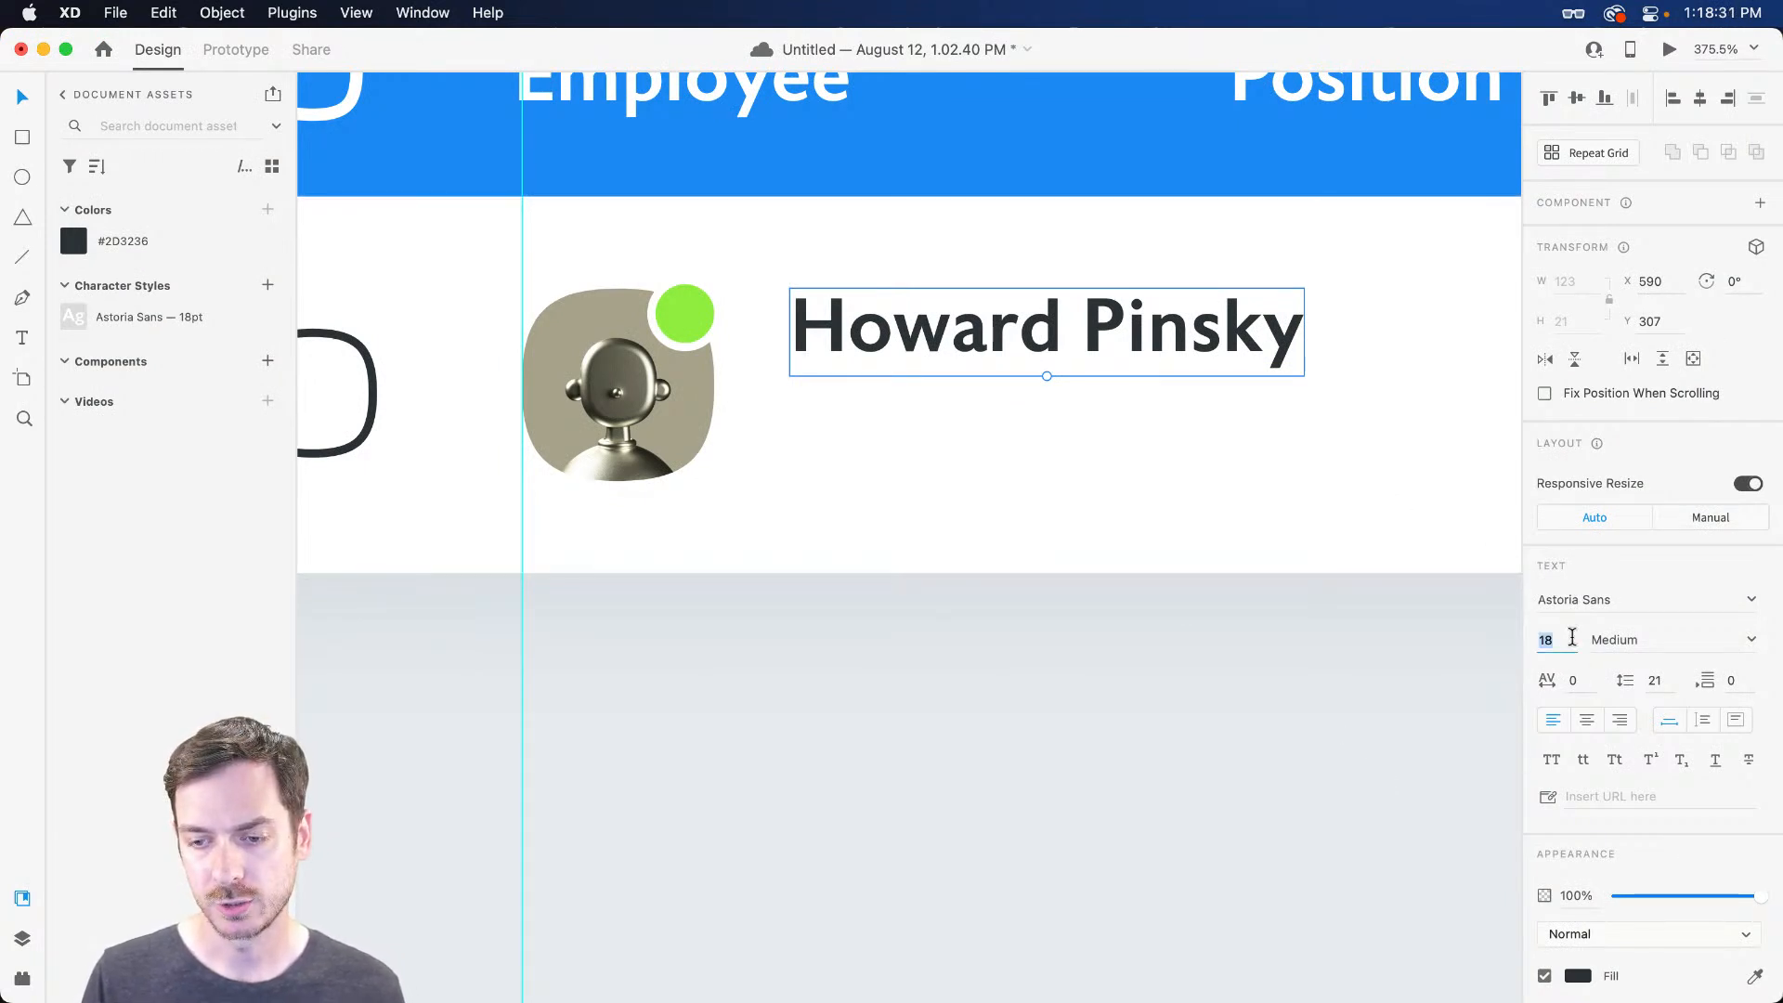
{"action": "type", "text": "16"}
{"action": "key", "text": "Return"}
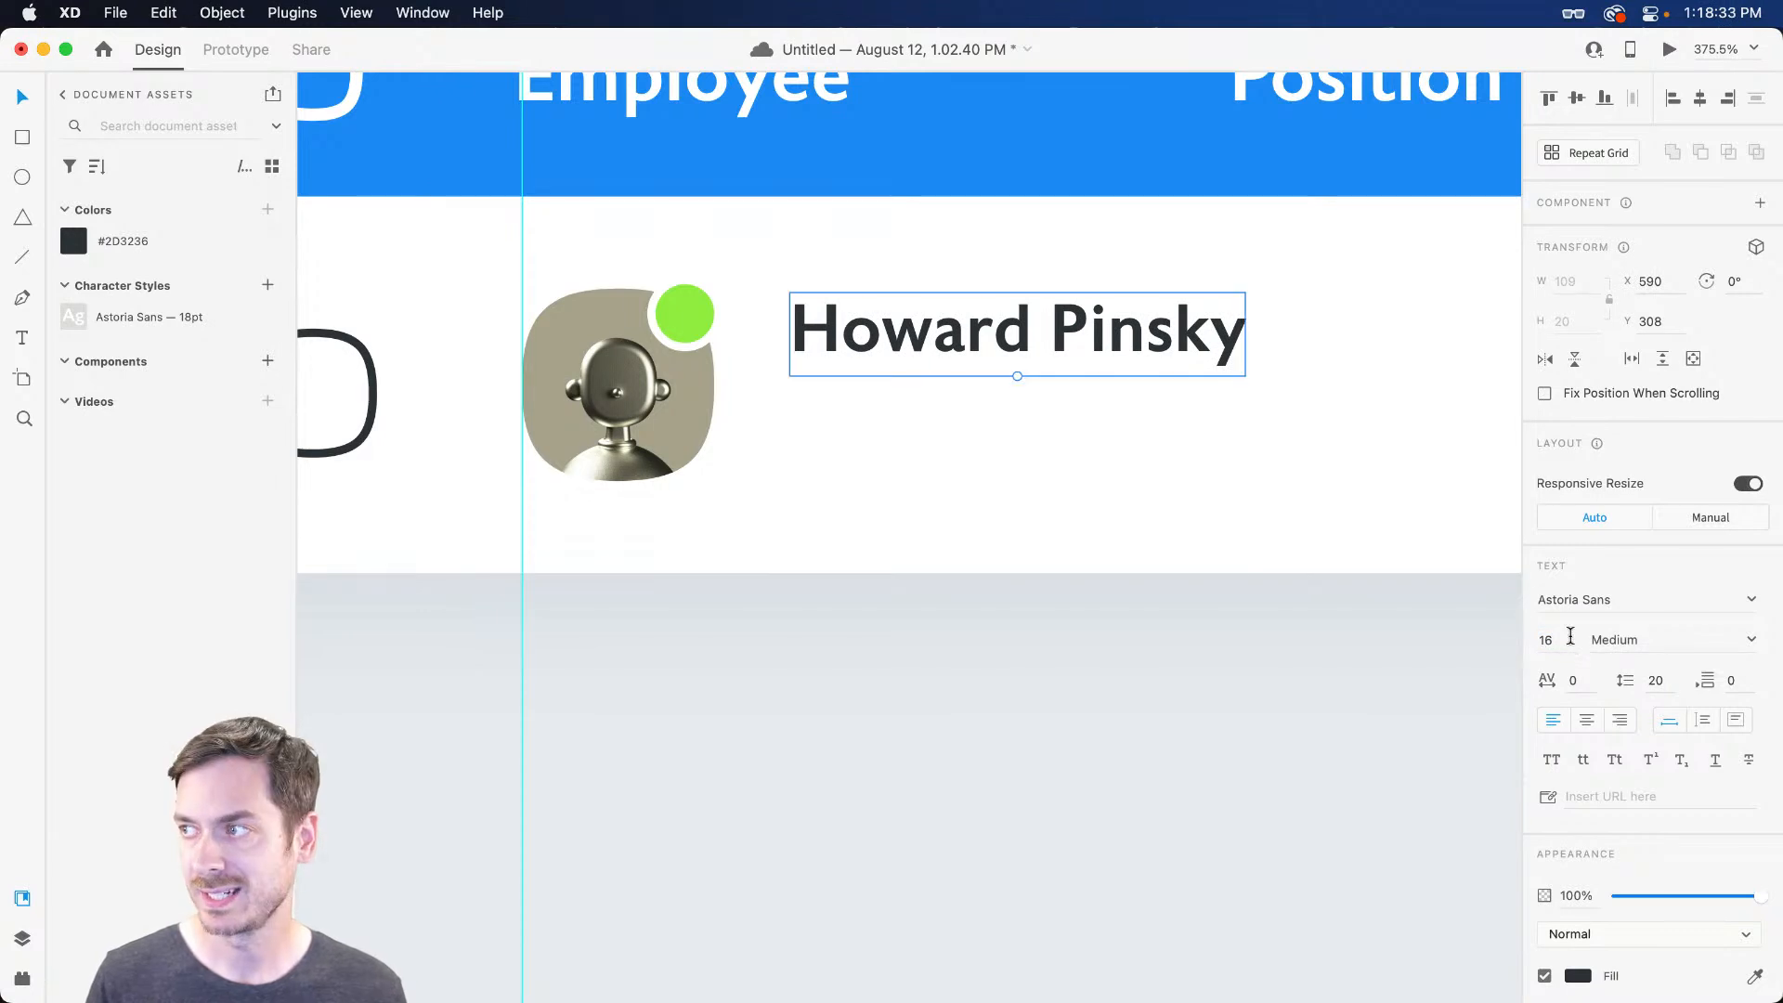
{"action": "left_click_drag", "start_coordinate": [930, 340], "coordinate": [931, 422]}
Replace the duplicate's text with the employee's e-mail address at 14 pt
{"action": "double_click", "coordinate": [929, 418]}
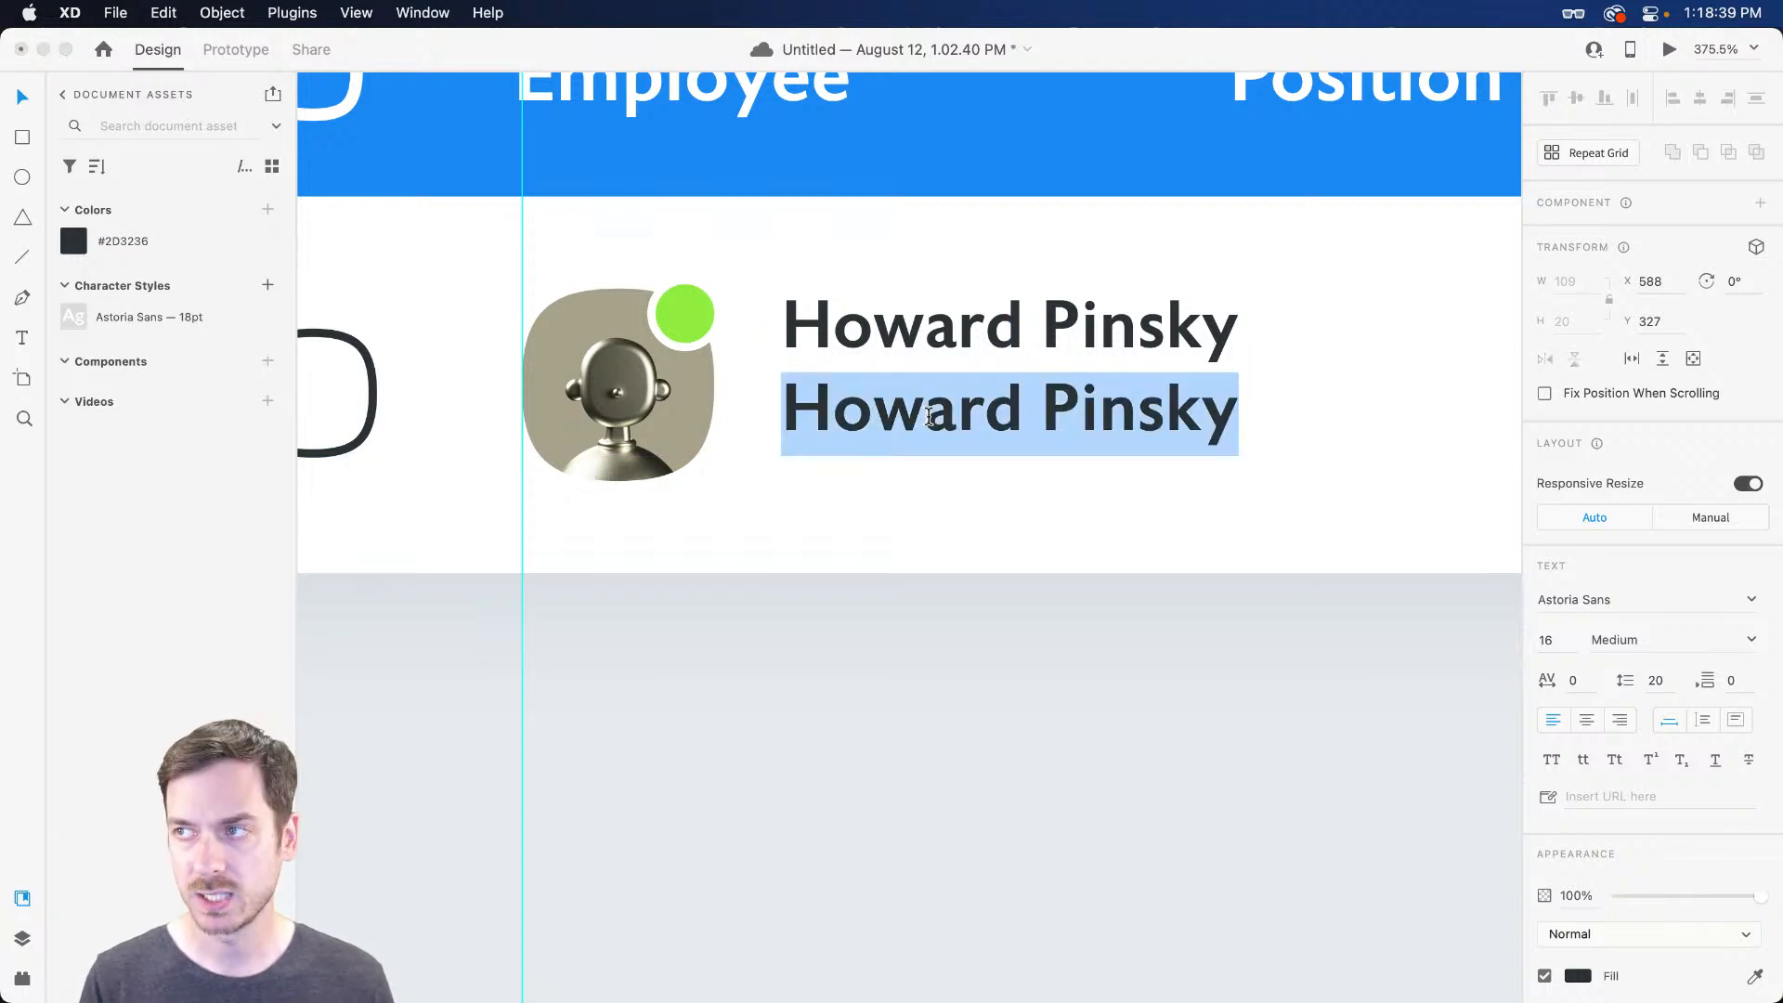
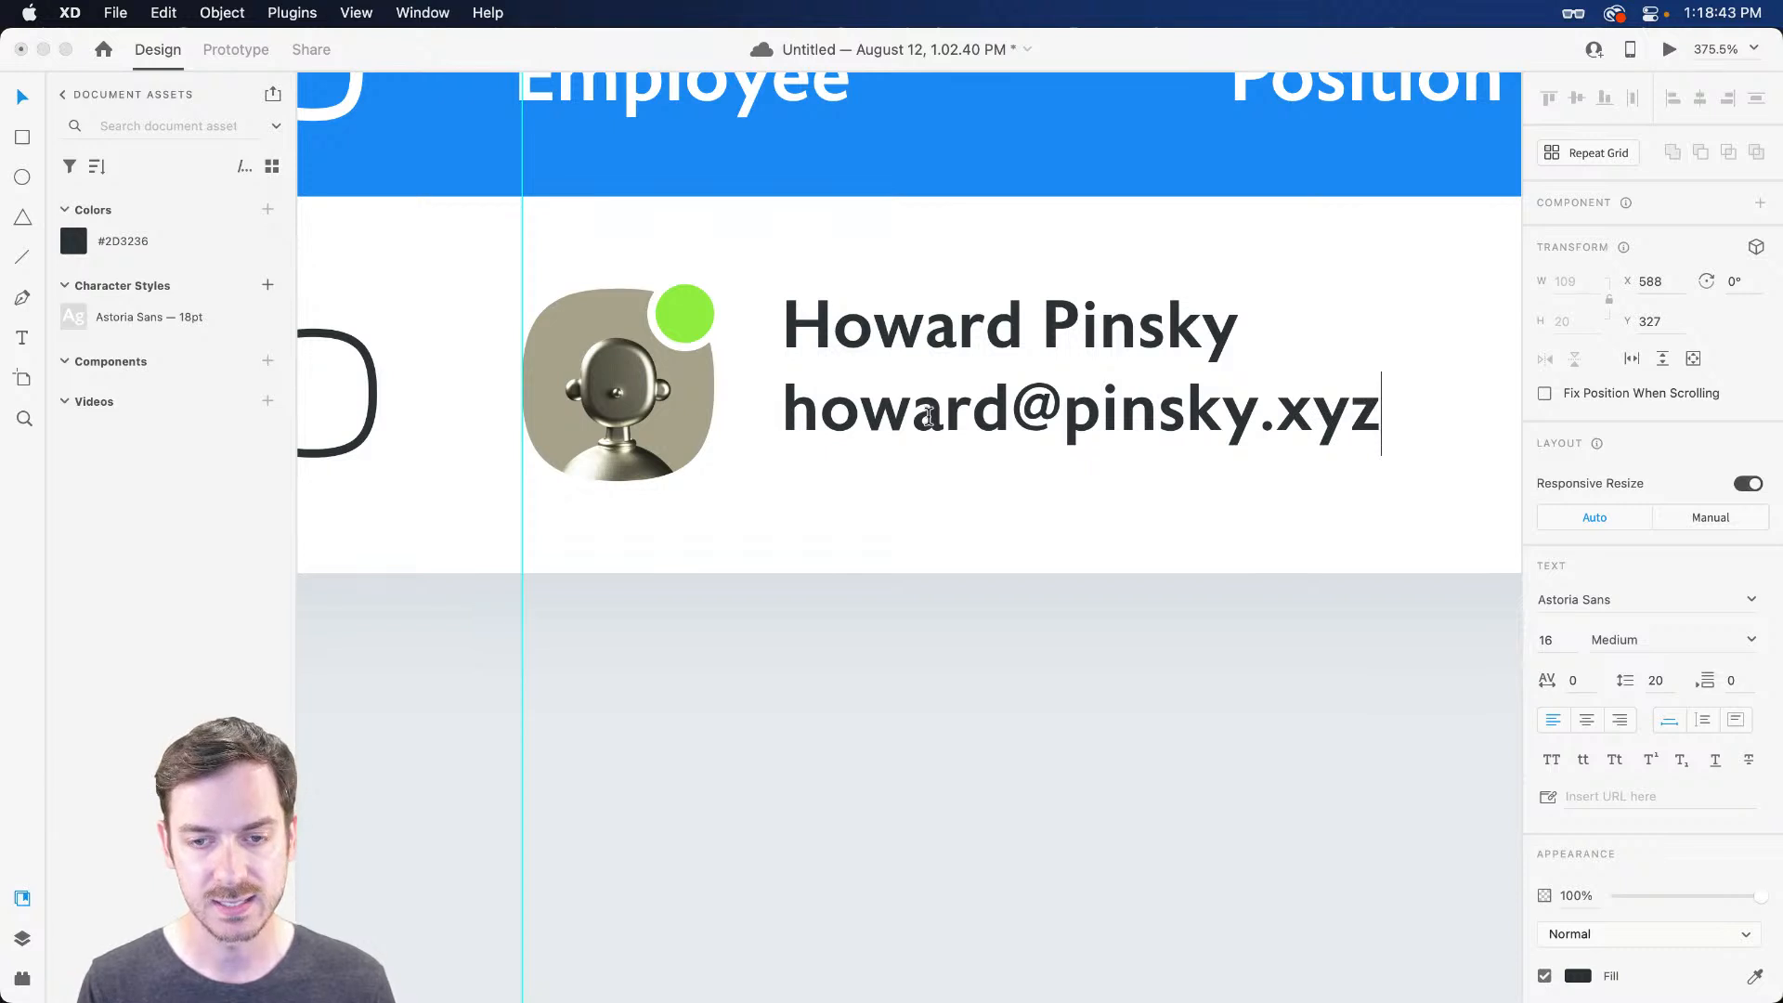
{"action": "key", "text": "Escape"}
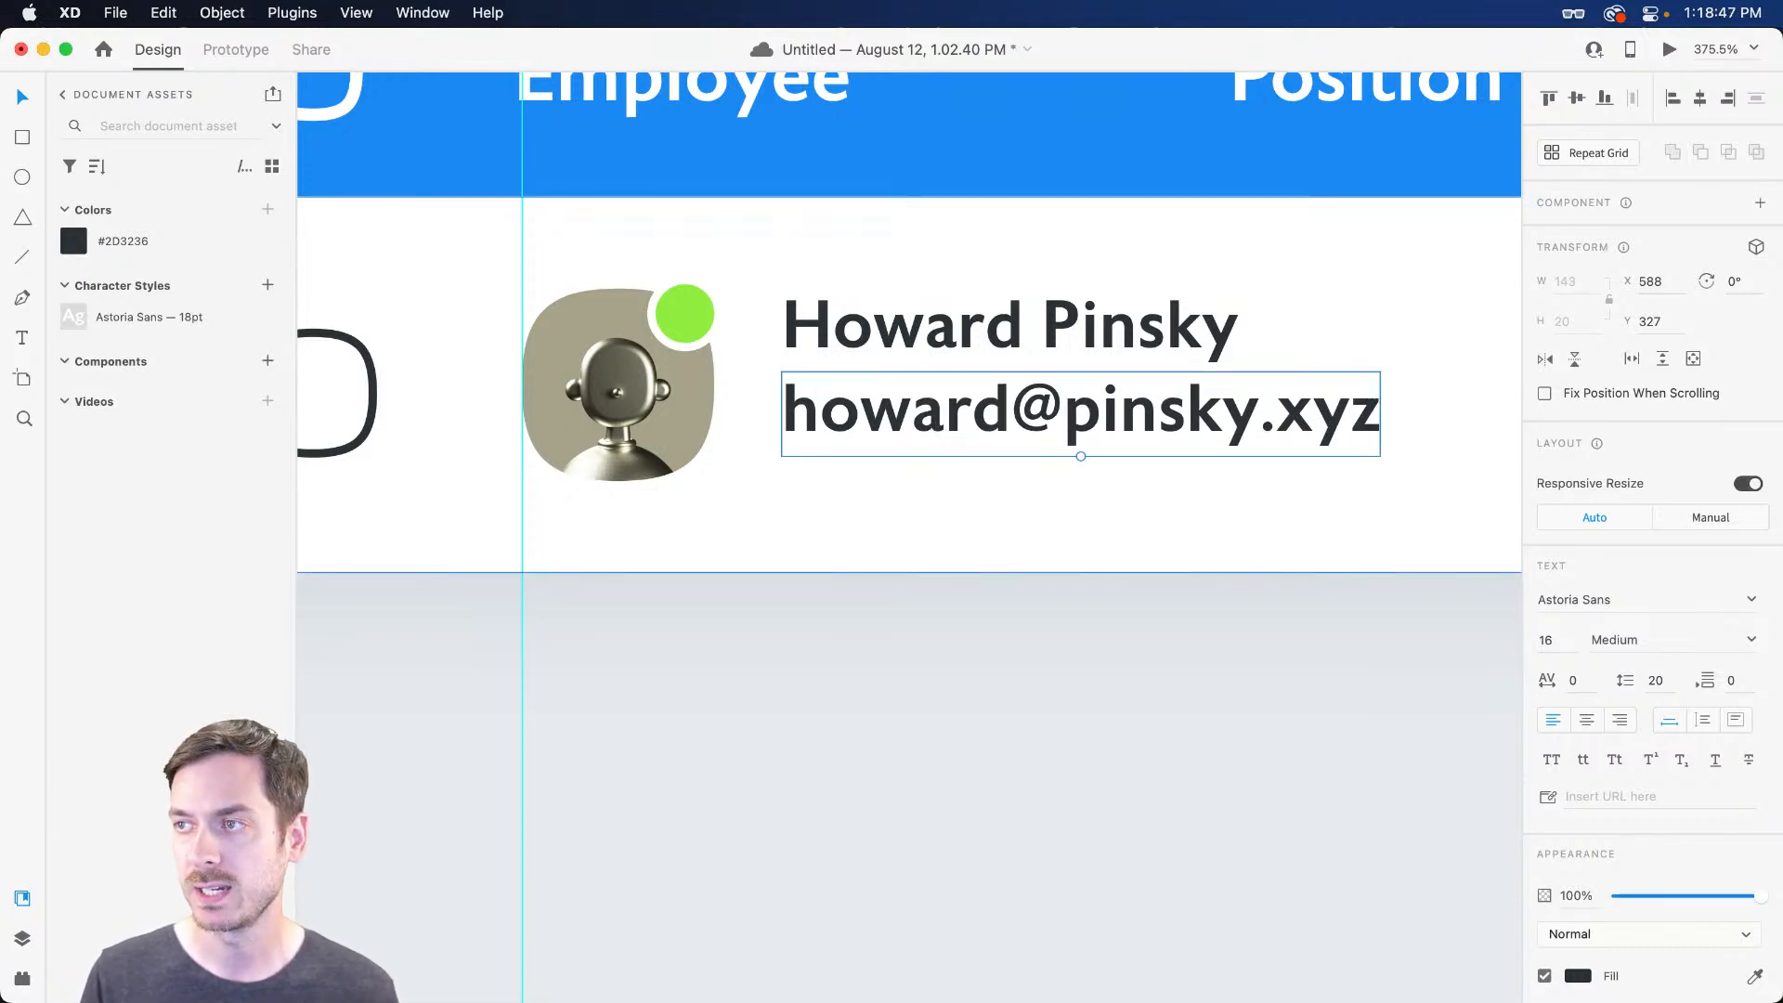
{"action": "left_click", "coordinate": [1556, 643]}
{"action": "type", "text": "14"}
{"action": "key", "text": "Return"}
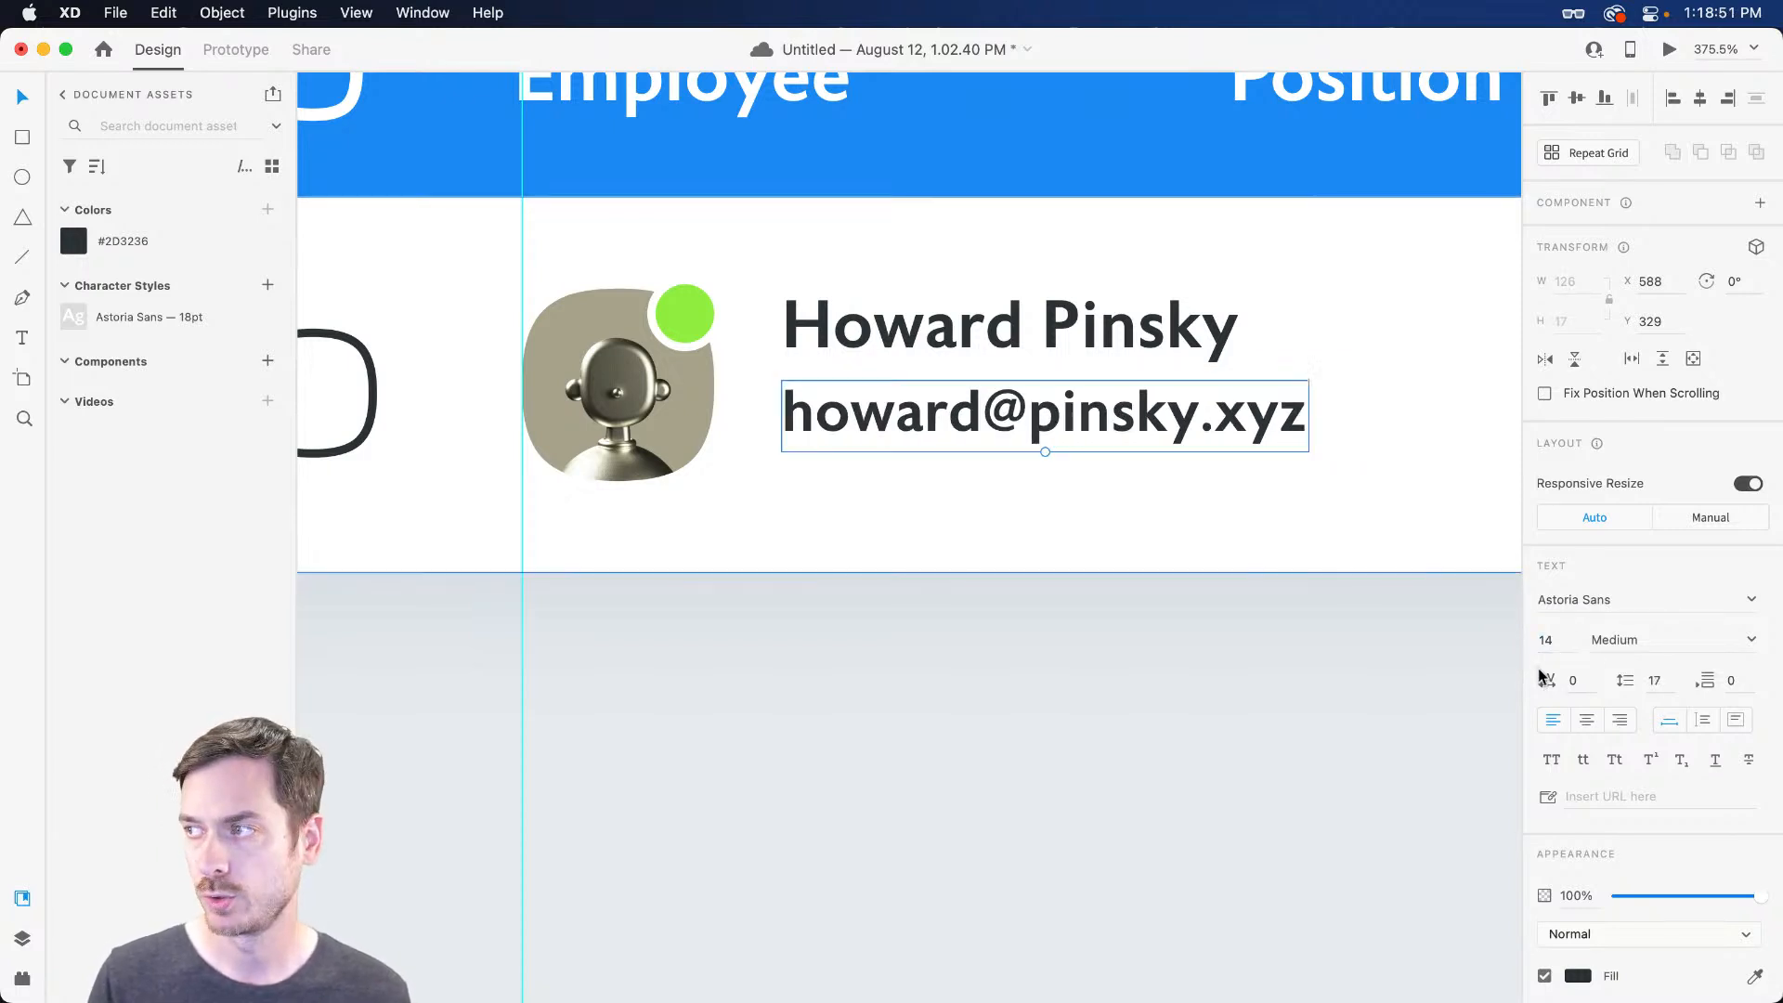
Try Roman weight on the e-mail line, preview it, then set it back to Medium
{"action": "left_click", "coordinate": [1749, 643]}
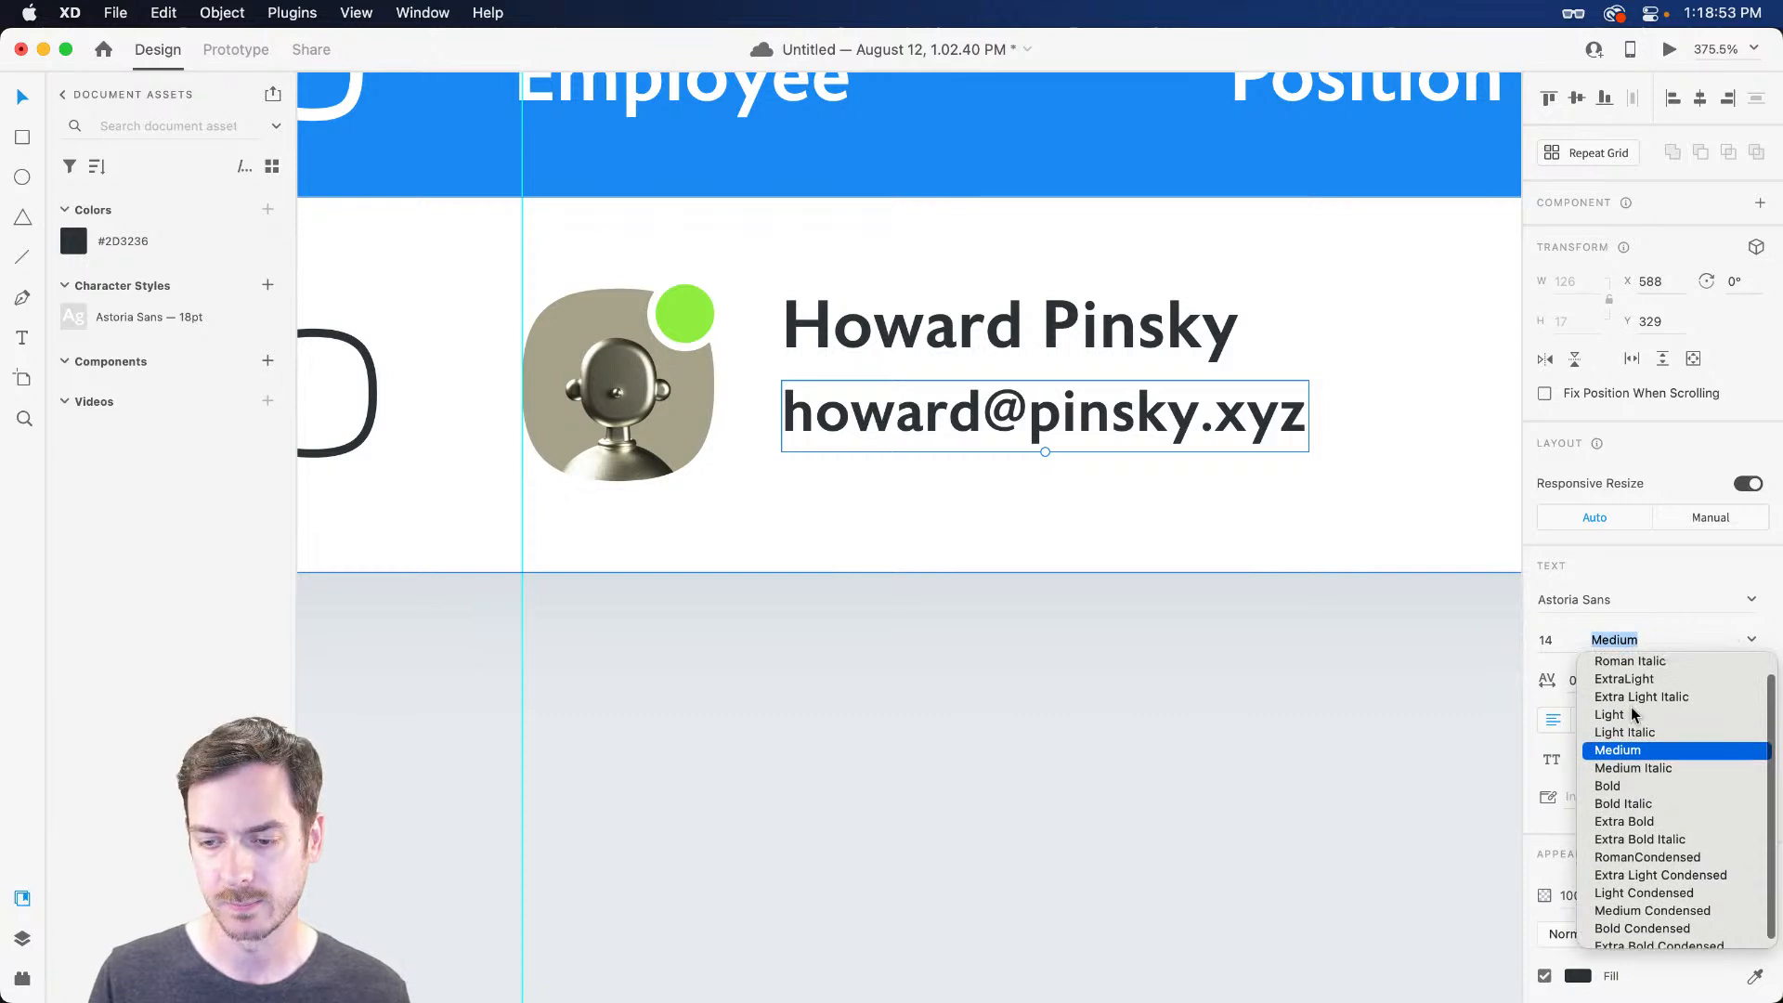
{"action": "left_click", "coordinate": [1640, 670]}
{"action": "key", "text": "super+Return"}
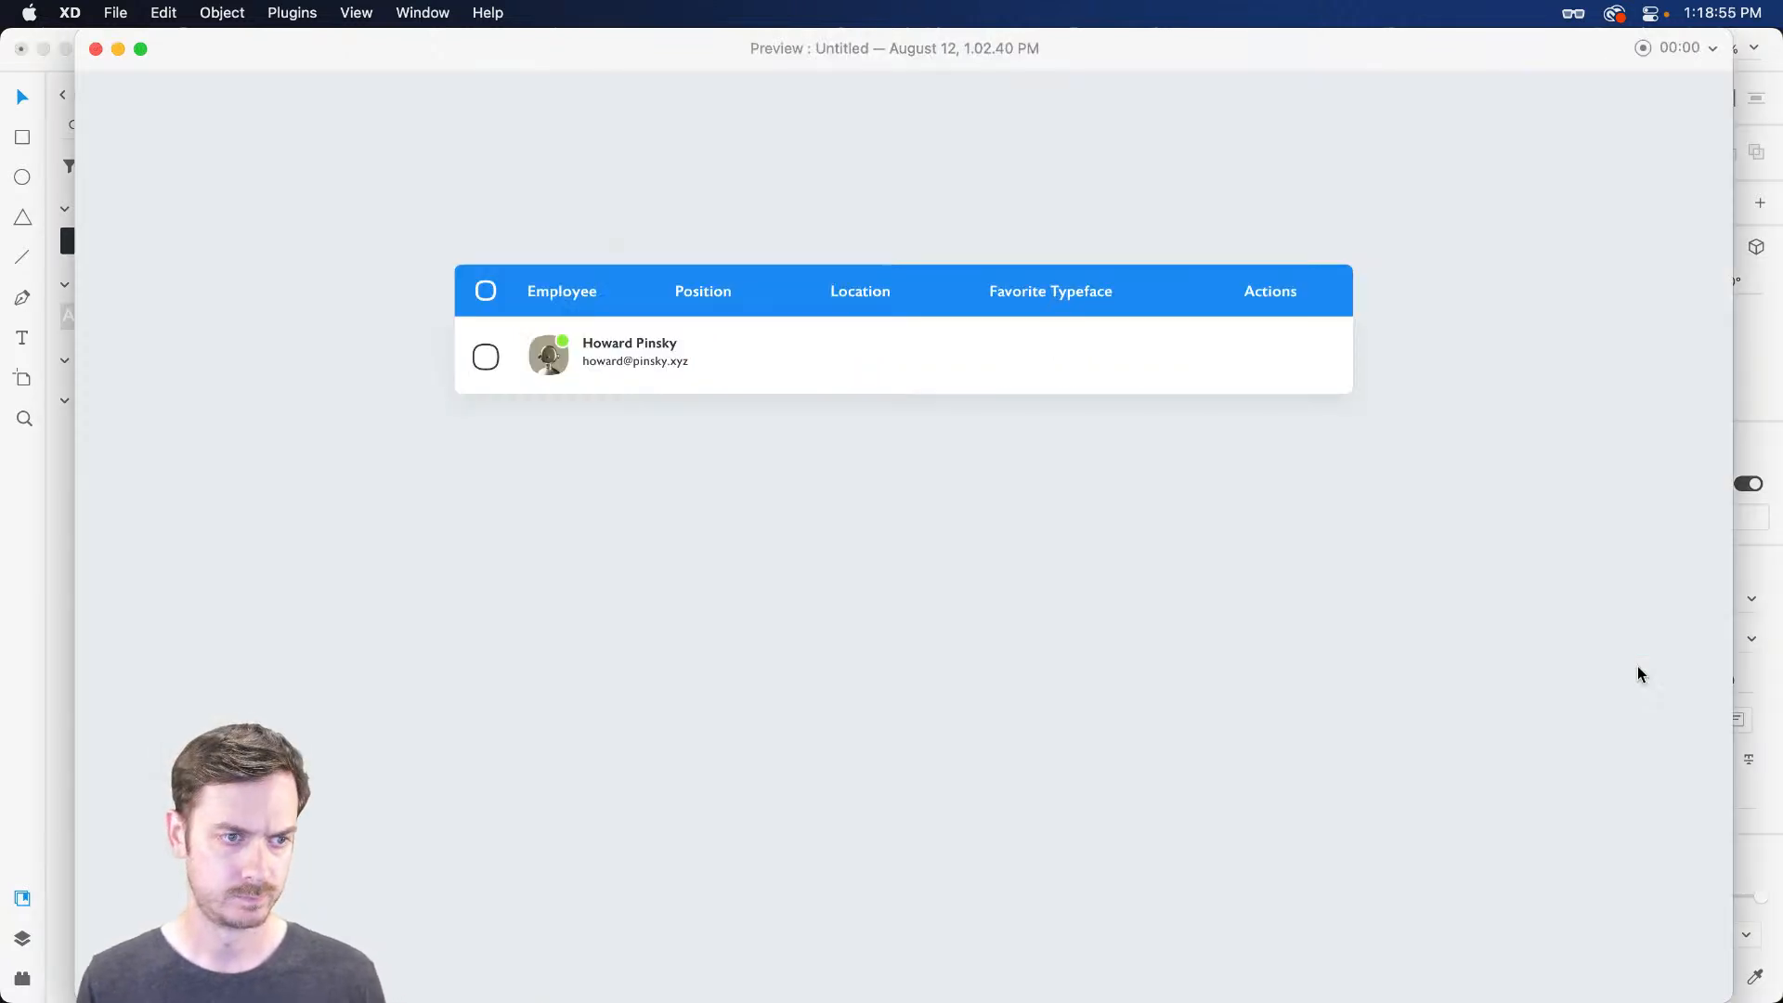
{"action": "key", "text": "super+w"}
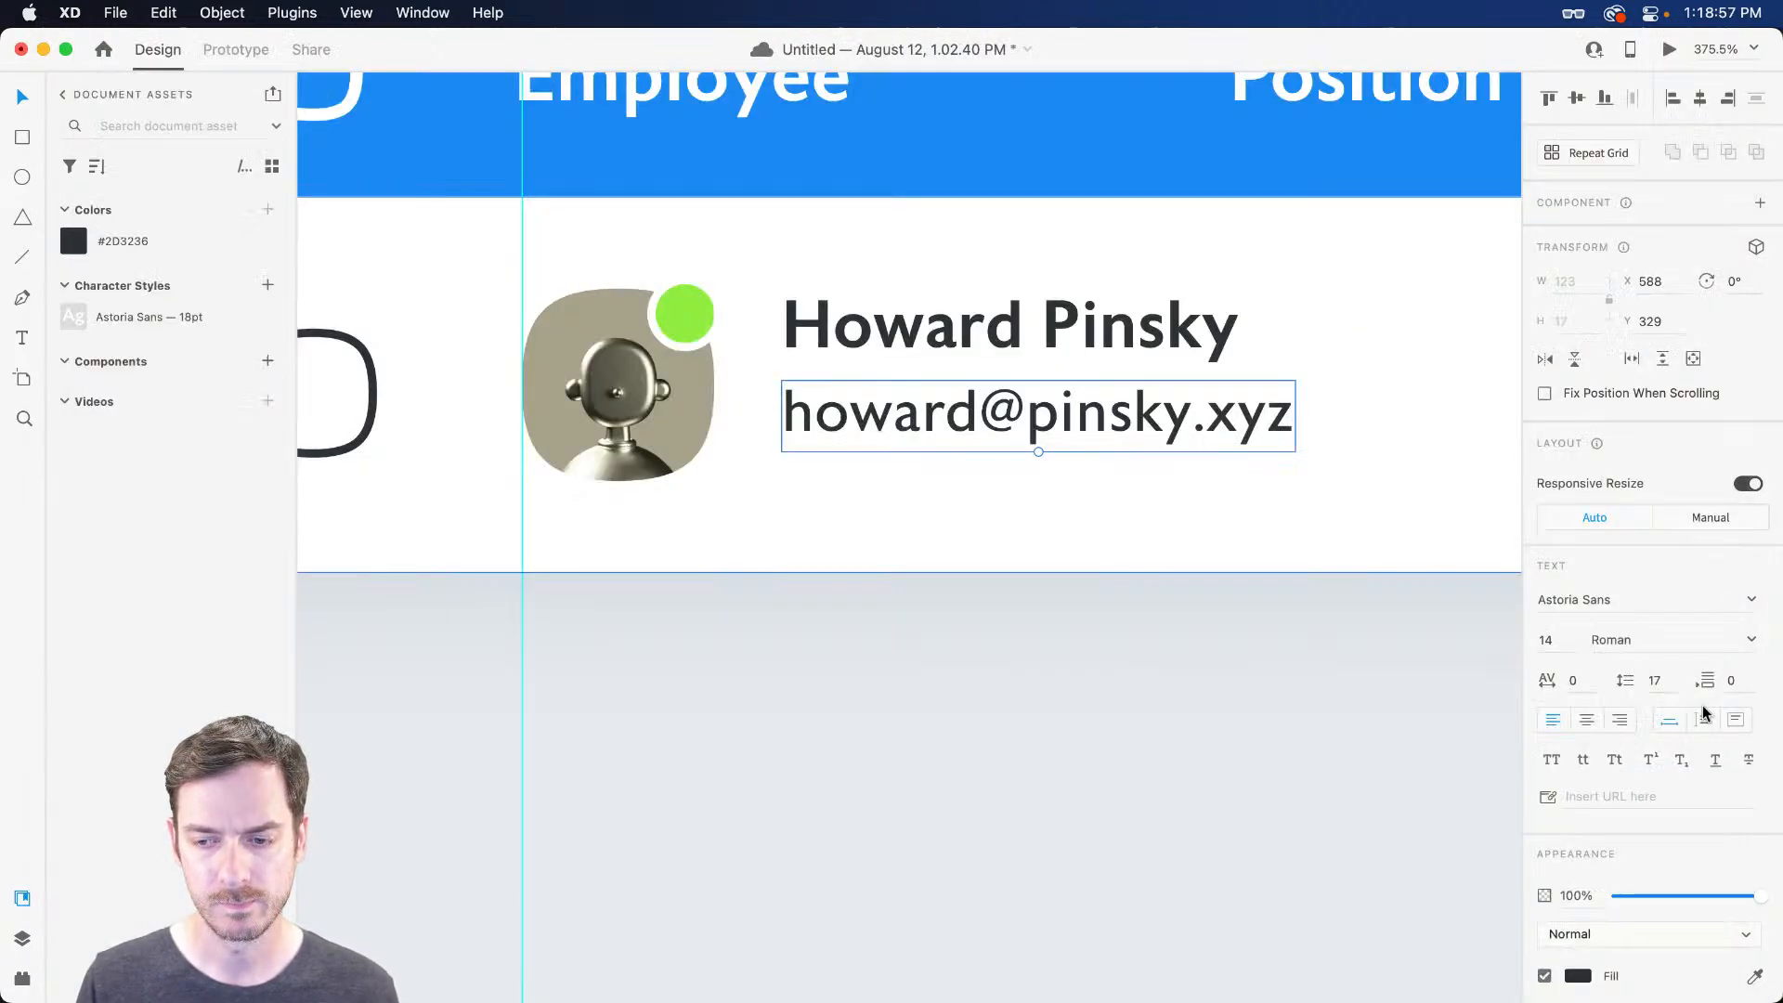
{"action": "left_click", "coordinate": [1752, 639]}
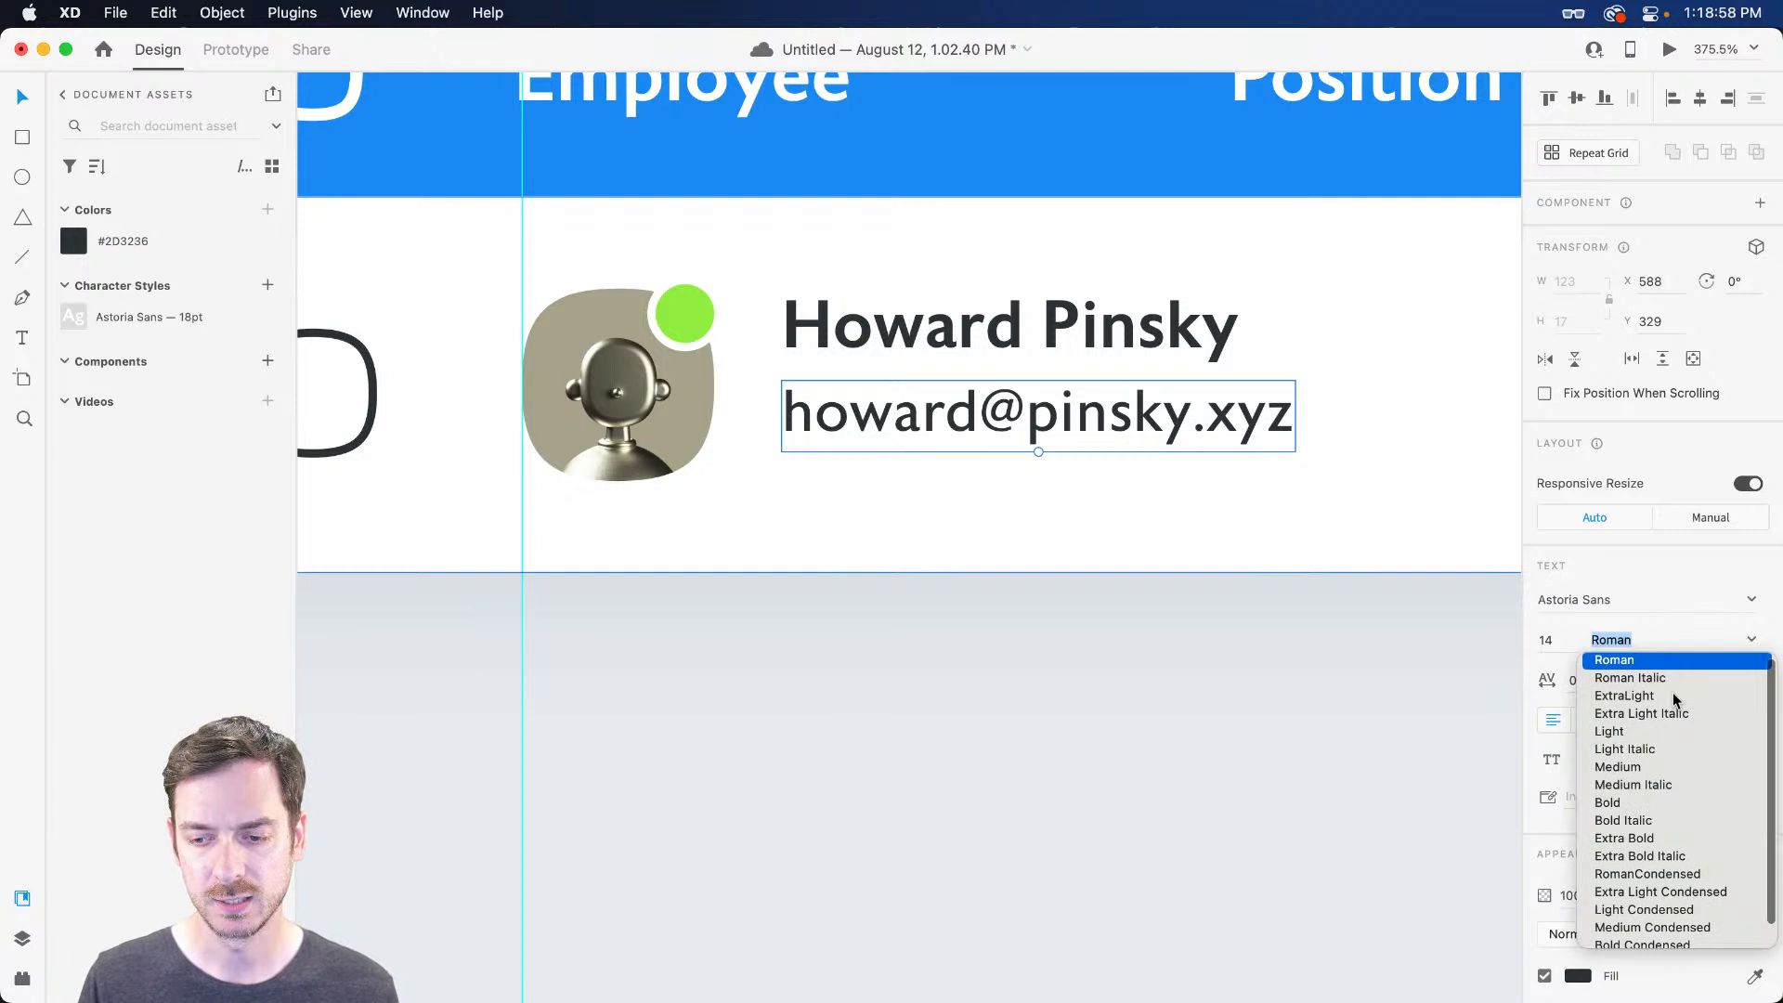
{"action": "left_click", "coordinate": [1619, 767]}
{"action": "left_click", "coordinate": [1626, 740]}
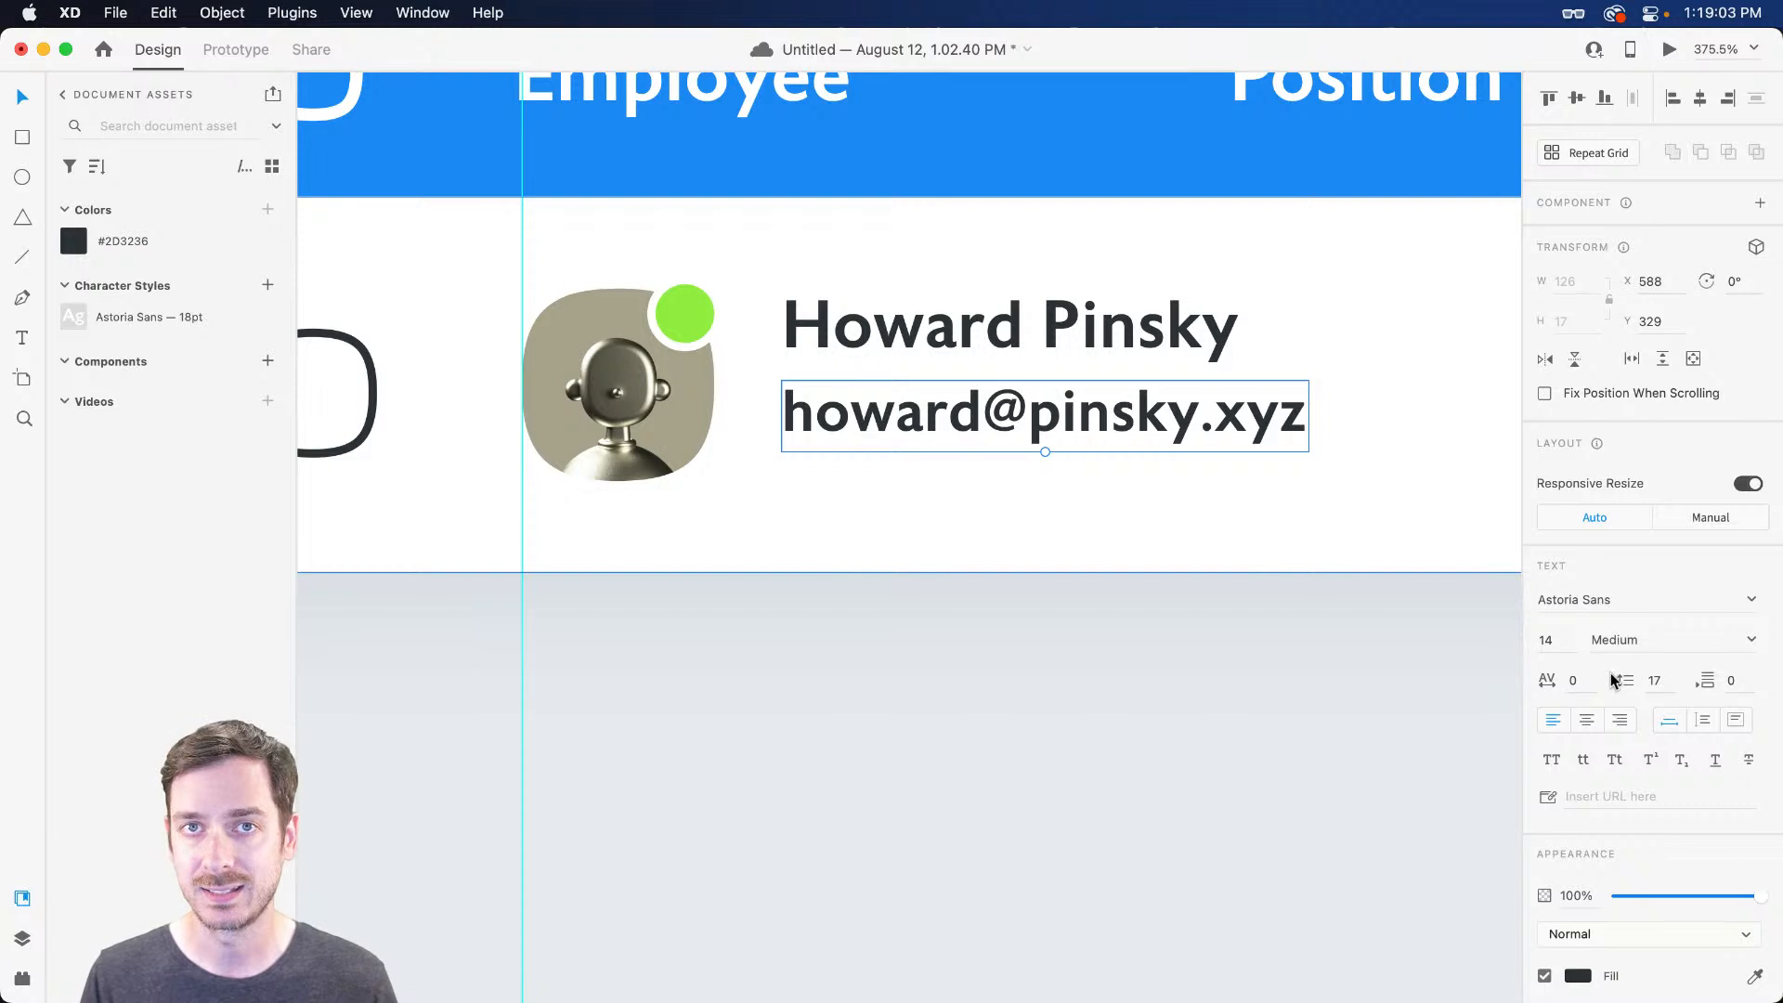
{"action": "scroll", "coordinate": [1618, 689], "scroll_direction": "down", "scroll_amount": 5}
Lighten the e-mail text colour to grey #757F88 and preview it
{"action": "left_click", "coordinate": [1579, 707]}
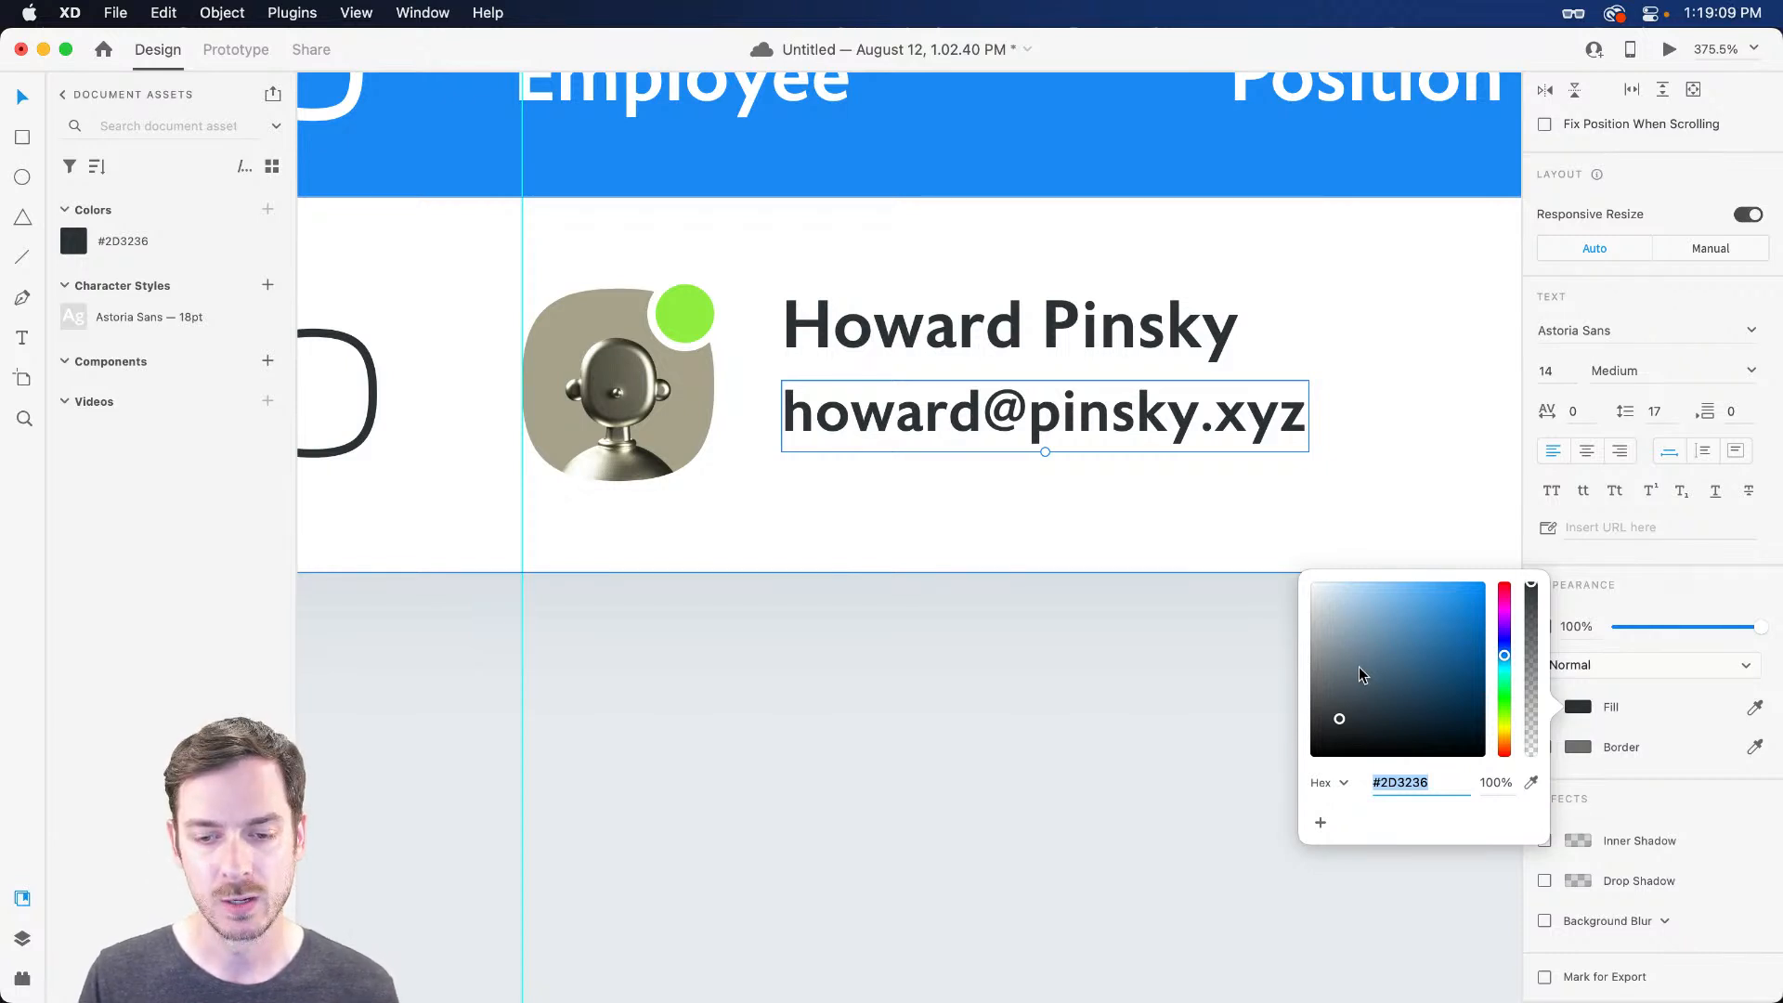
{"action": "left_click_drag", "start_coordinate": [1337, 713], "coordinate": [1326, 666]}
{"action": "key", "text": "super+Return"}
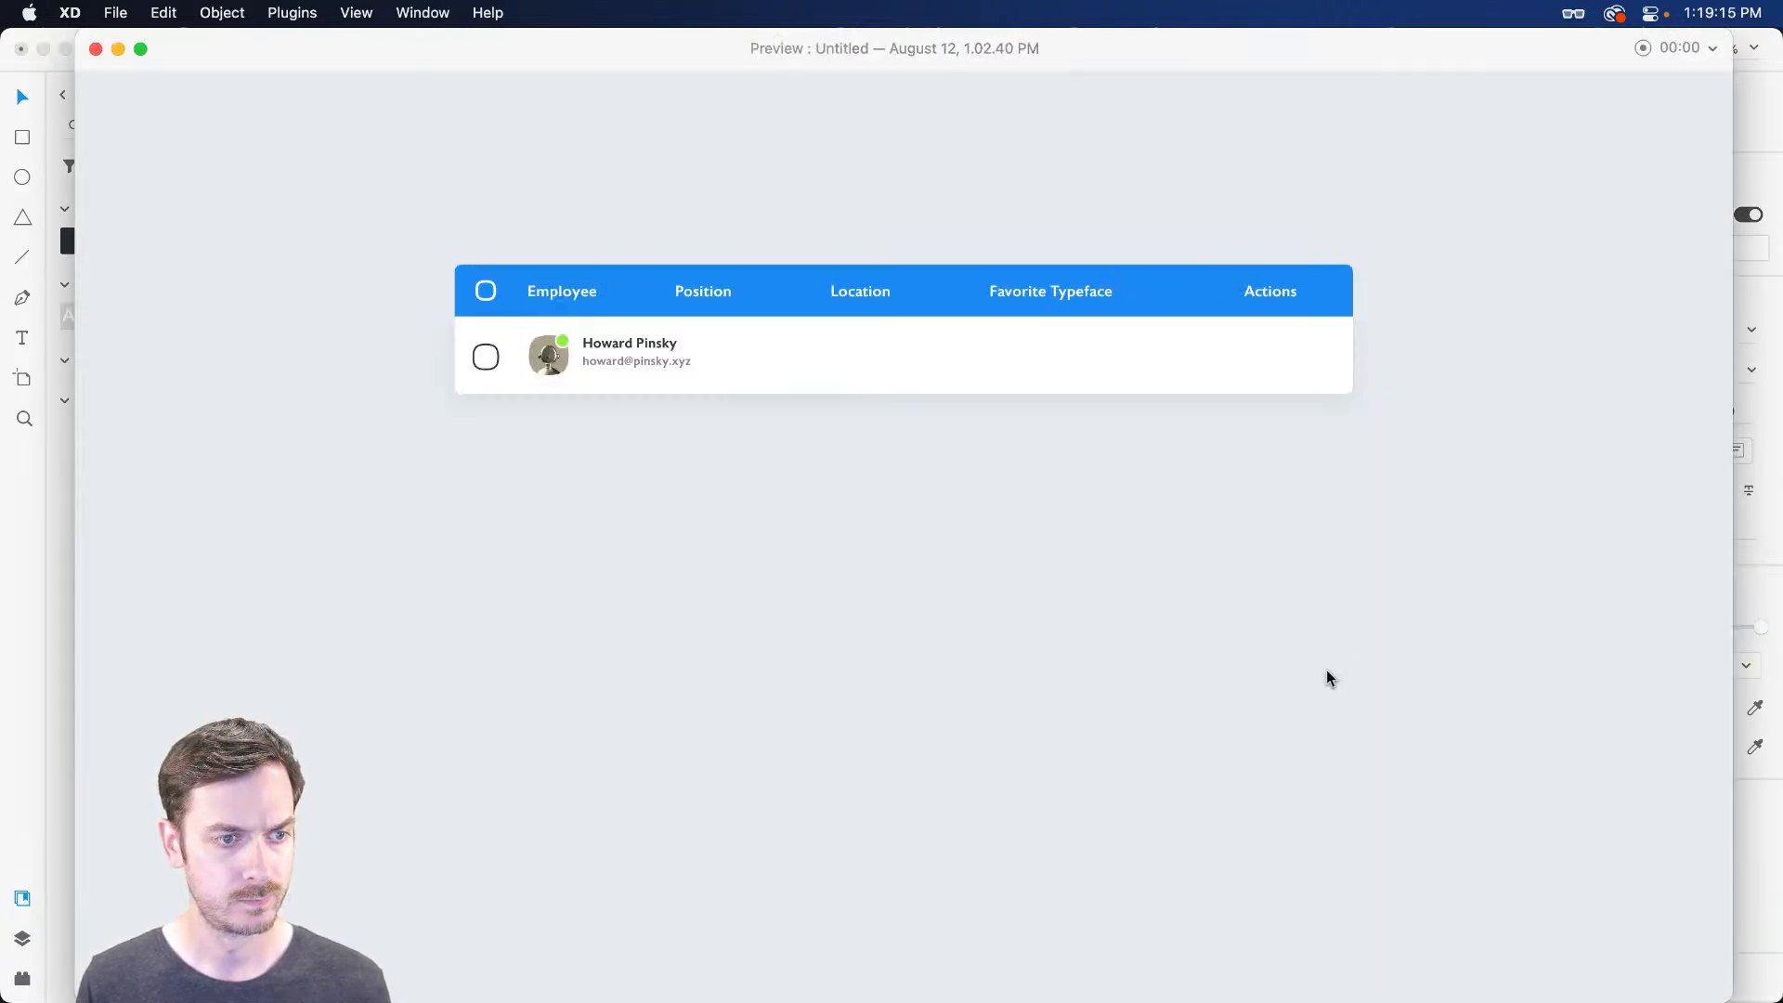
{"action": "key", "text": "super+w"}
Move the name and e-mail left beside the avatar, centred vertically, and preview the row
{"action": "left_click", "coordinate": [952, 412]}
{"action": "left_click", "coordinate": [929, 341], "text": "shift"}
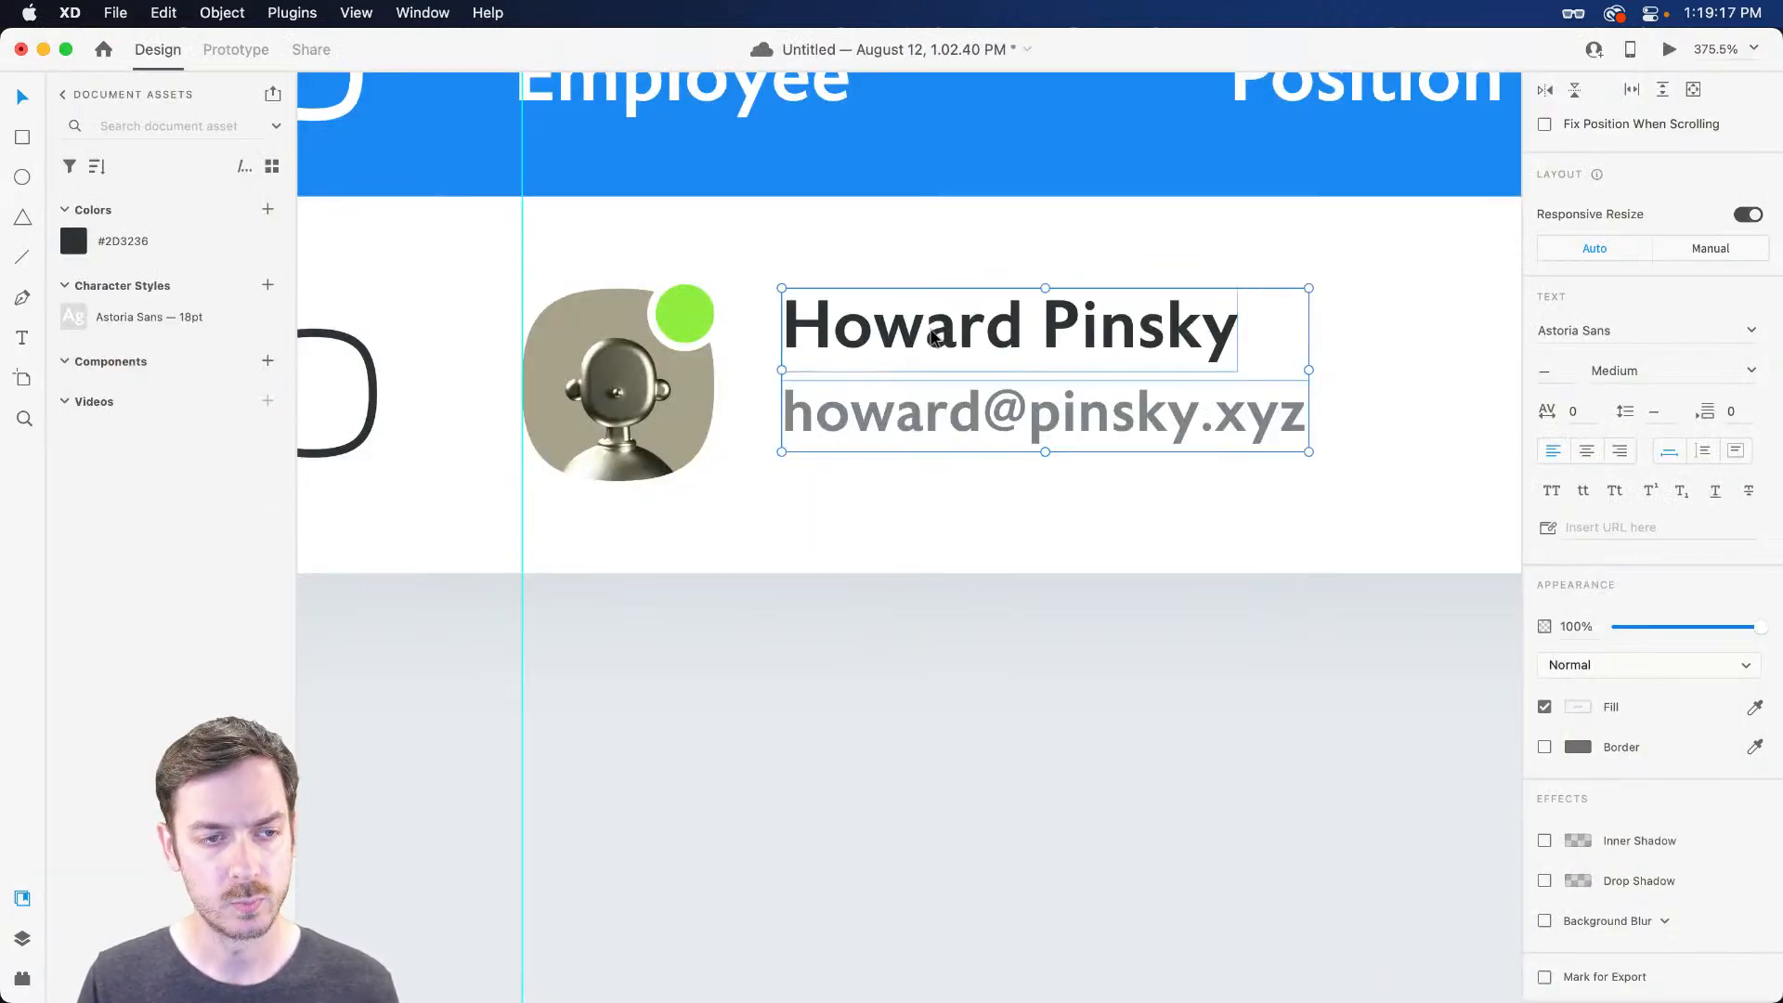
{"action": "key", "text": "Down"}
{"action": "key", "text": "Down"}
{"action": "key", "text": "Down"}
{"action": "key", "text": "Down"}
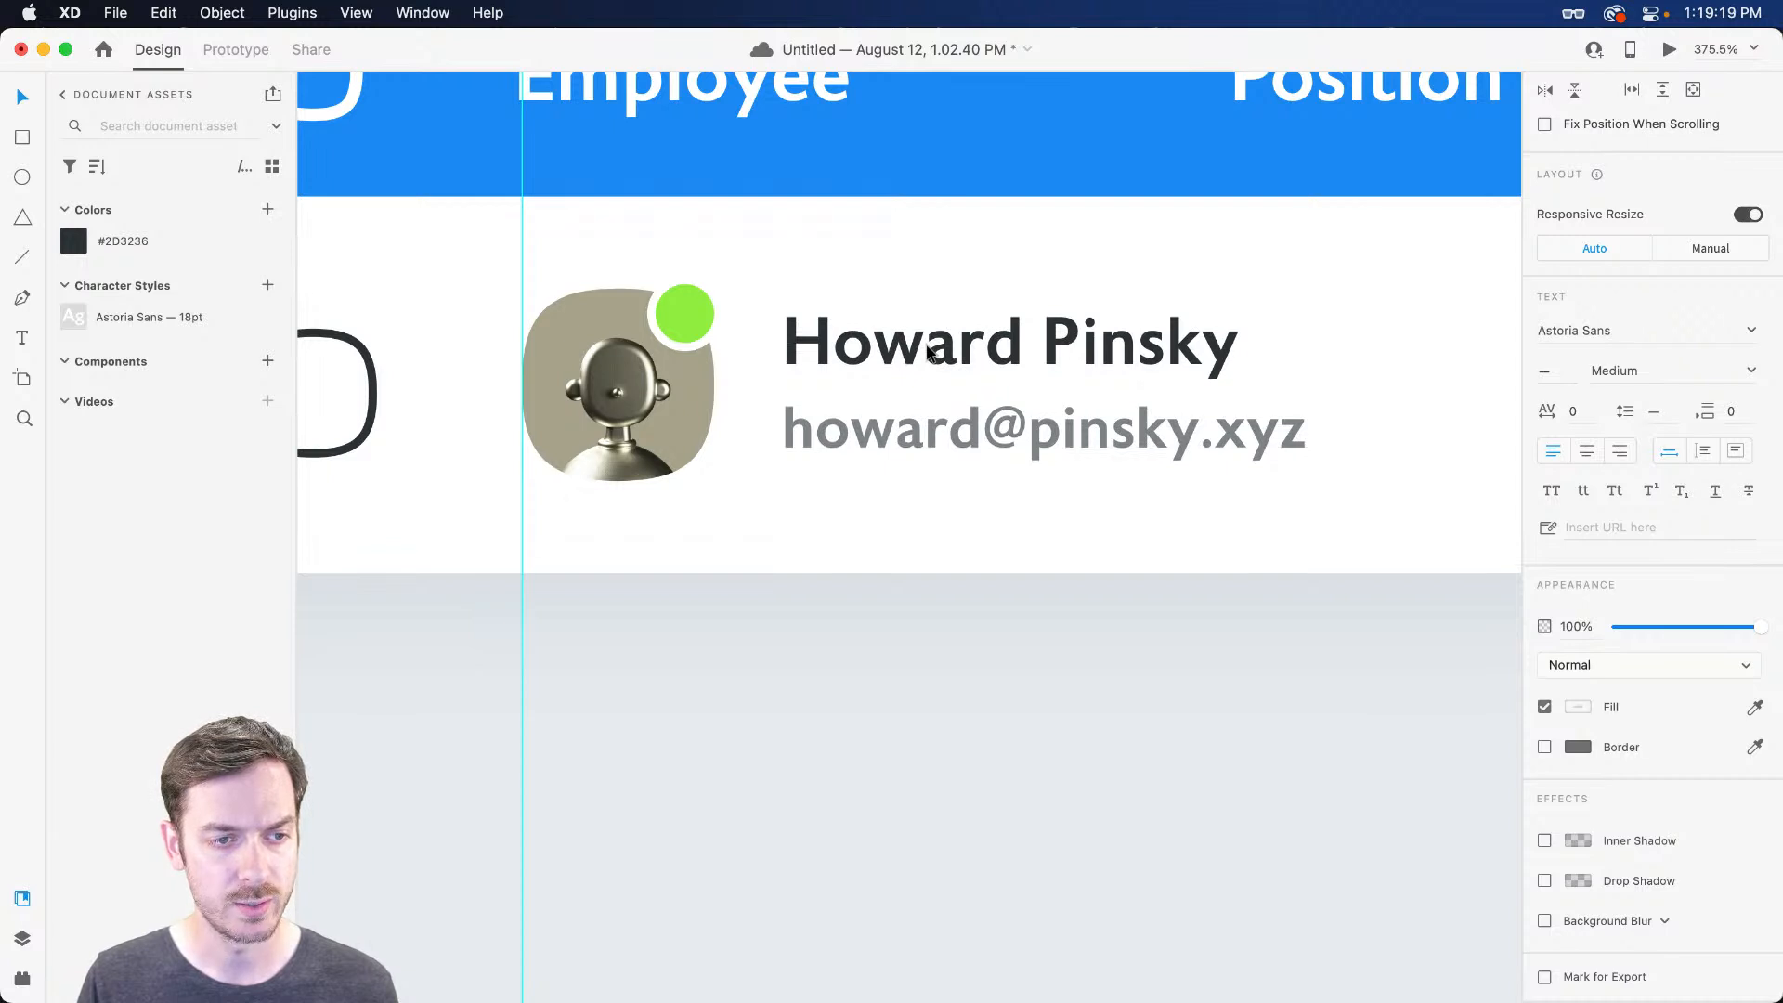
{"action": "left_click_drag", "start_coordinate": [927, 349], "coordinate": [913, 352]}
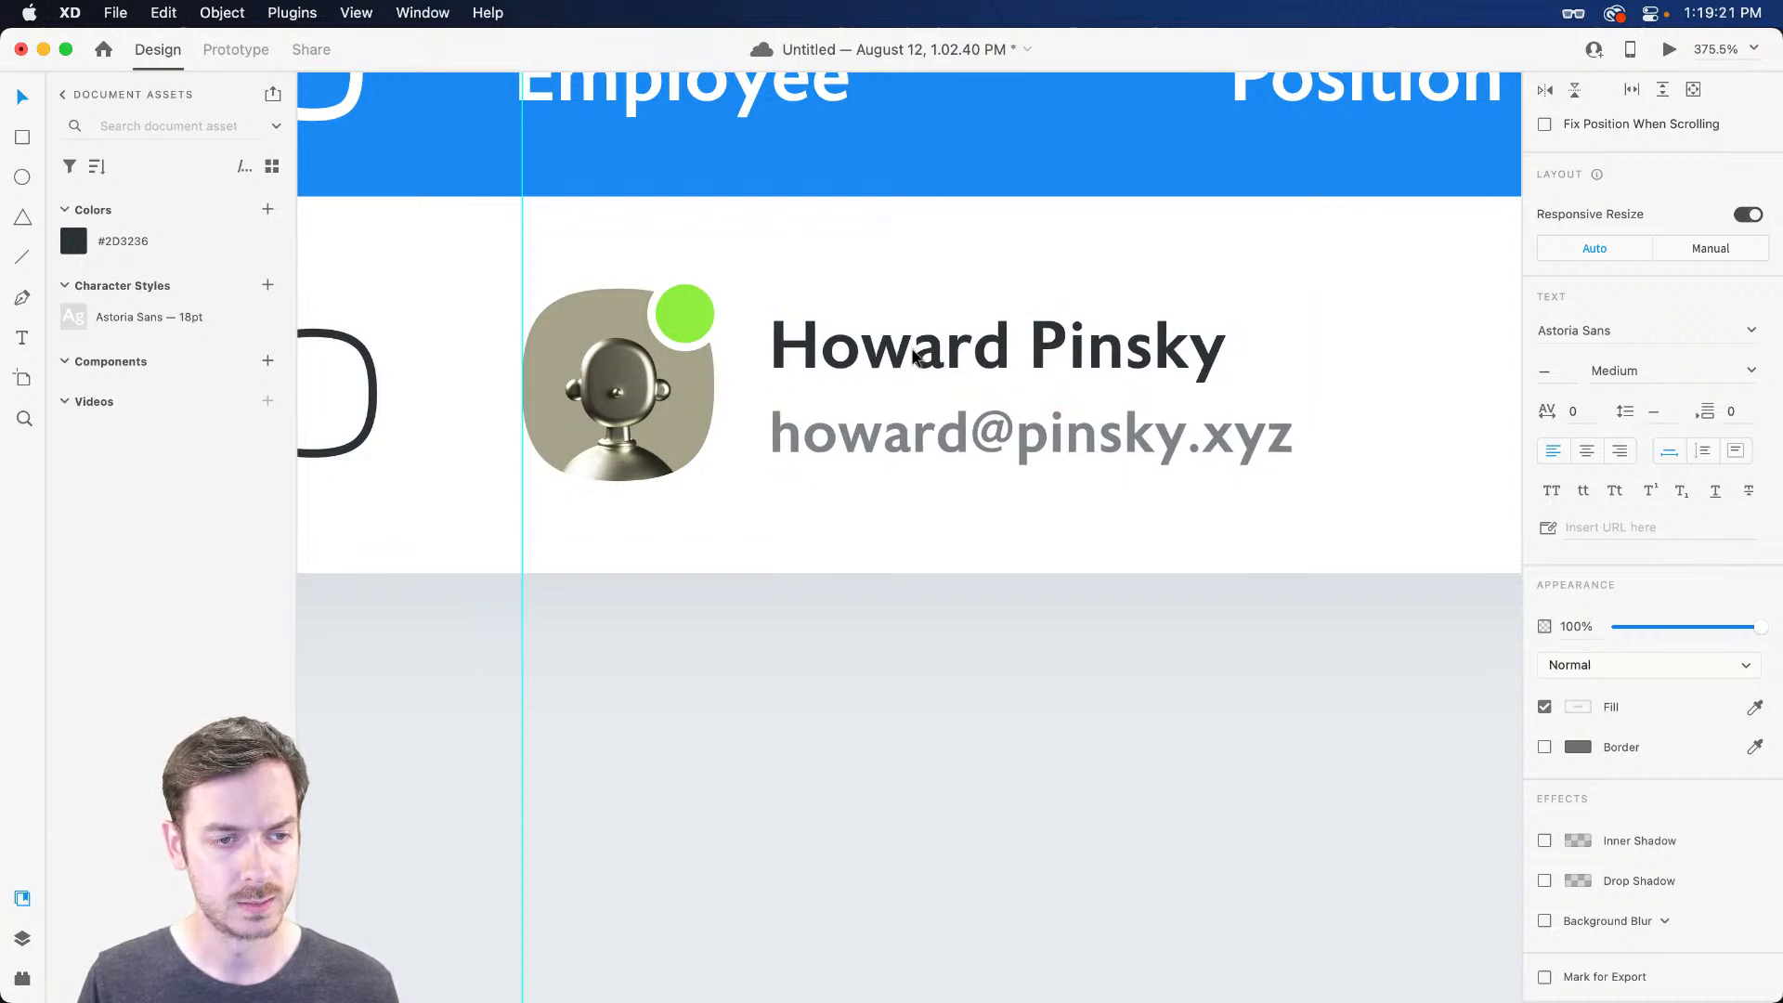
{"action": "left_click", "coordinate": [912, 506]}
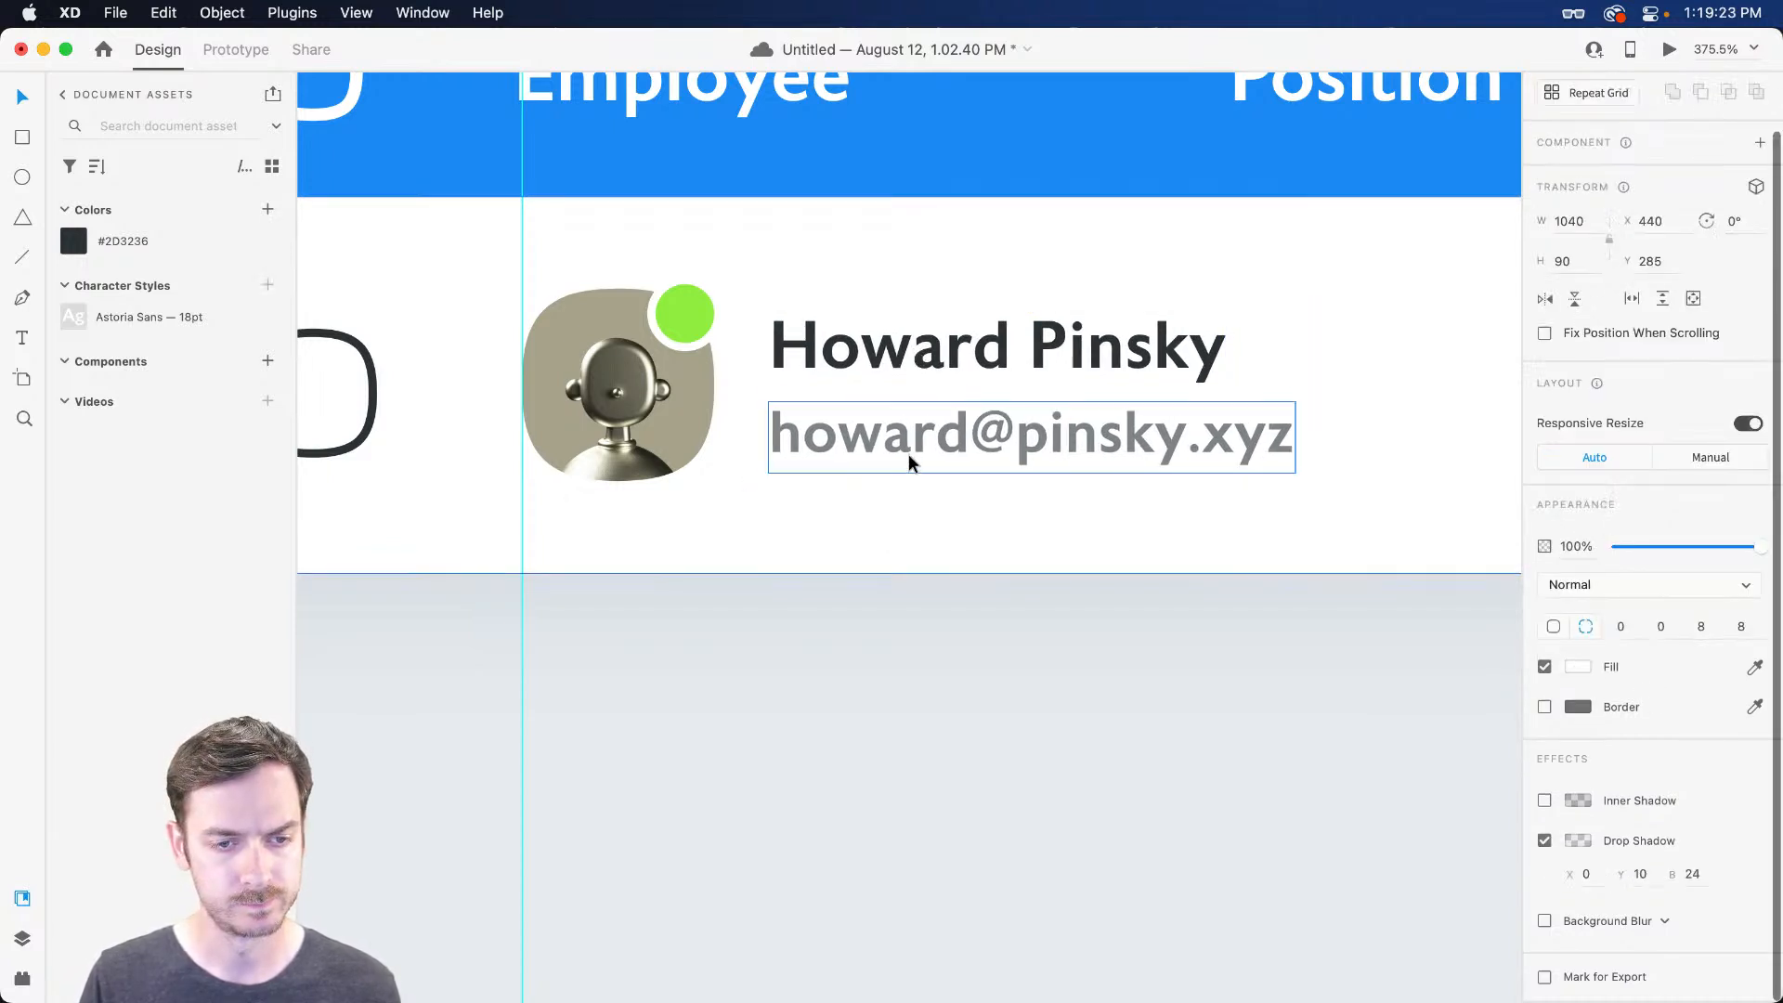
{"action": "left_click", "coordinate": [909, 442]}
{"action": "key", "text": "Up"}
{"action": "key", "text": "Up"}
{"action": "left_click", "coordinate": [897, 352], "text": "shift"}
{"action": "left_click_drag", "start_coordinate": [898, 353], "coordinate": [898, 350]}
{"action": "key", "text": "super+Return"}
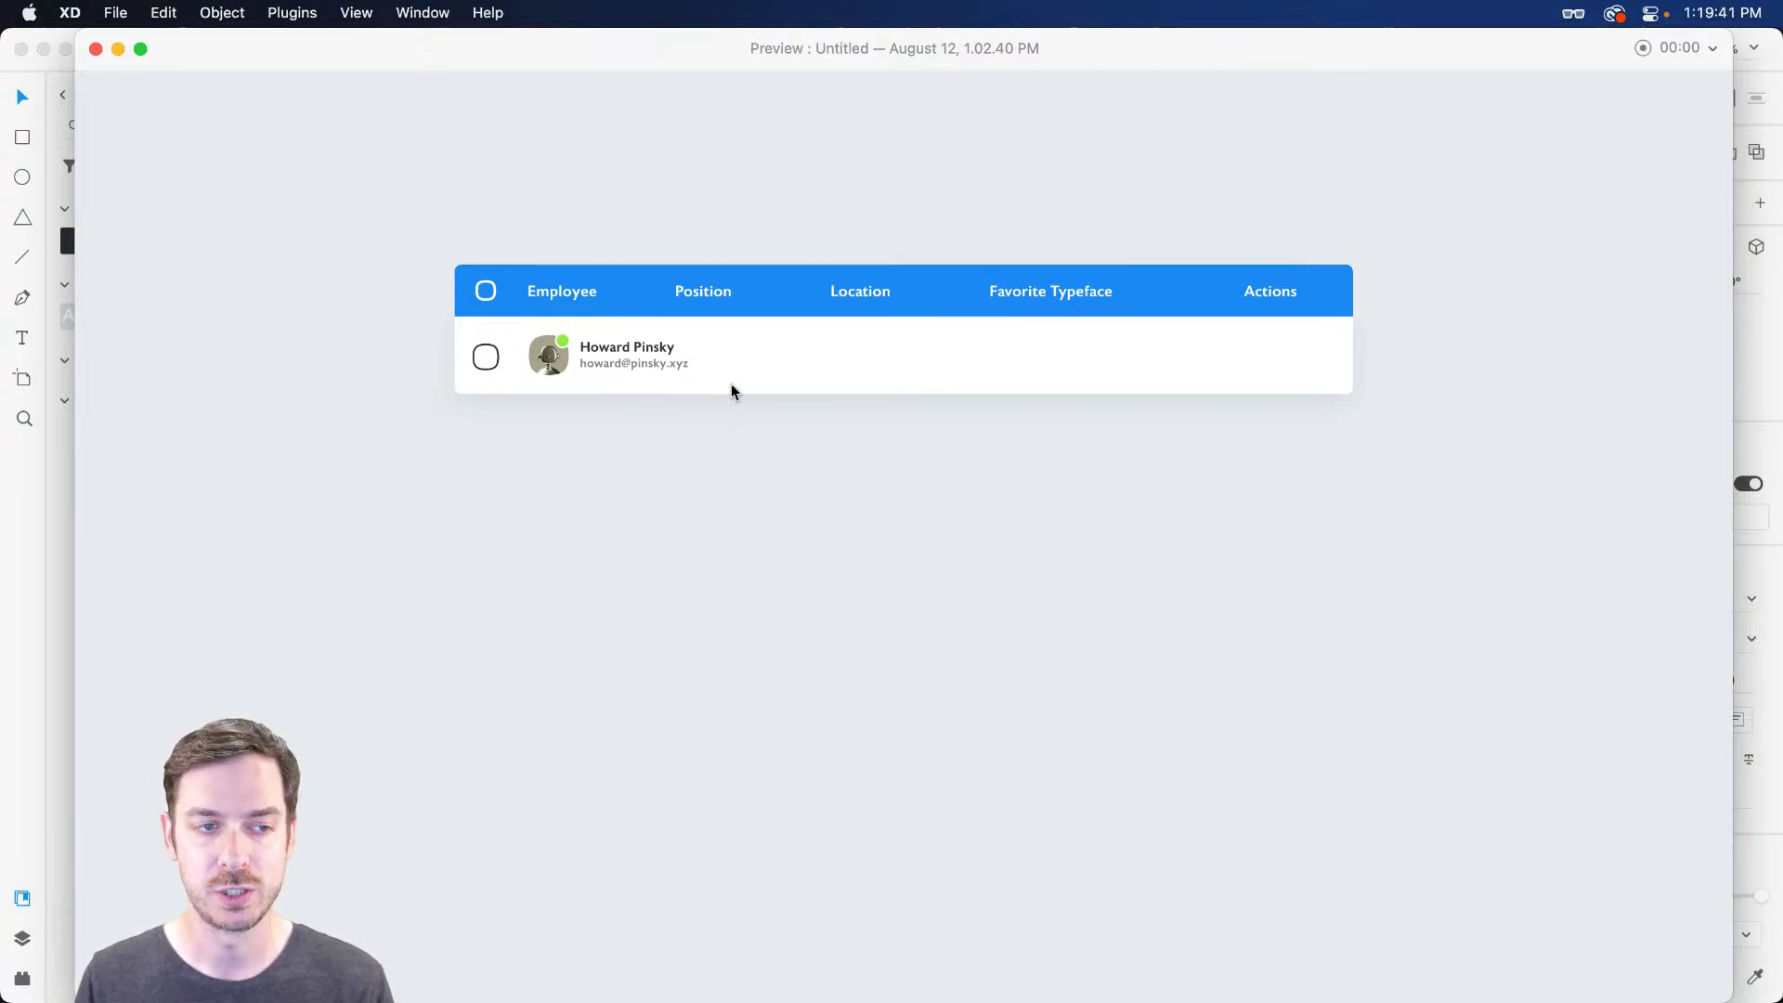
{"action": "key", "text": "super+w"}
Set the row checkbox's position to whole values X 460, Y 316
{"action": "scroll", "coordinate": [917, 349], "scroll_direction": "down", "scroll_amount": 10}
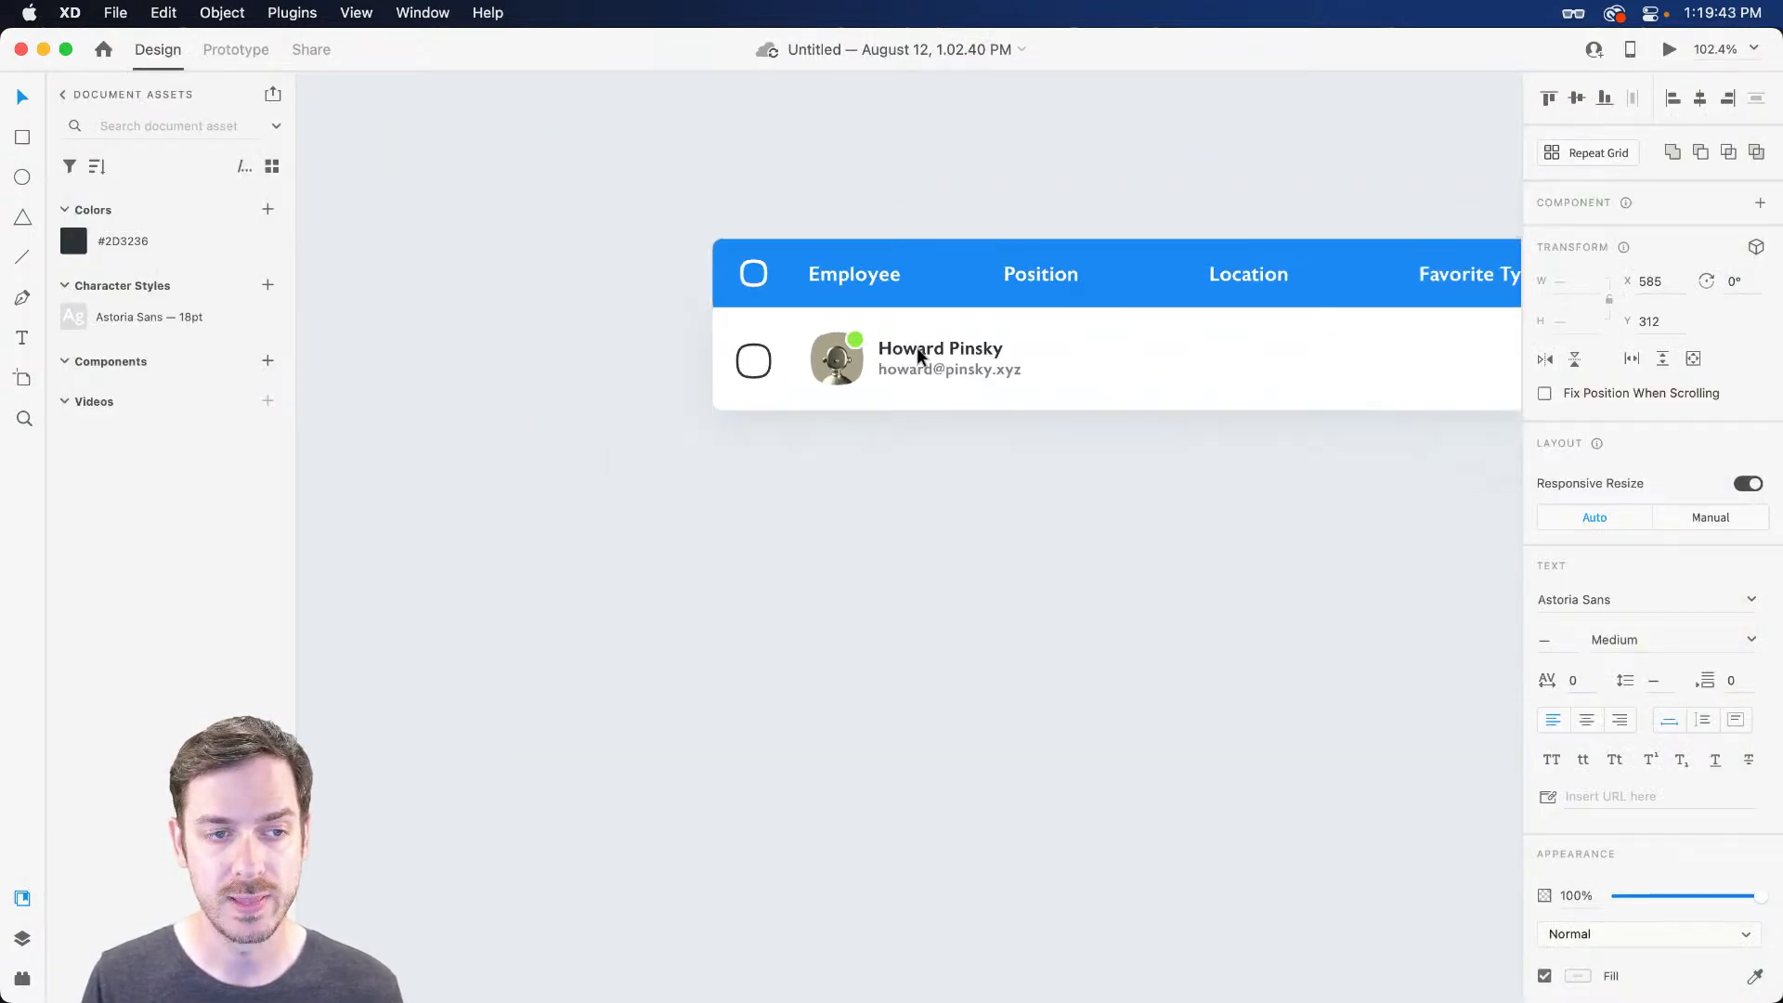
{"action": "scroll", "coordinate": [910, 355], "scroll_direction": "right", "scroll_amount": 5}
{"action": "scroll", "coordinate": [591, 269], "scroll_direction": "left", "scroll_amount": 3}
{"action": "scroll", "coordinate": [593, 269], "scroll_direction": "down", "scroll_amount": 5}
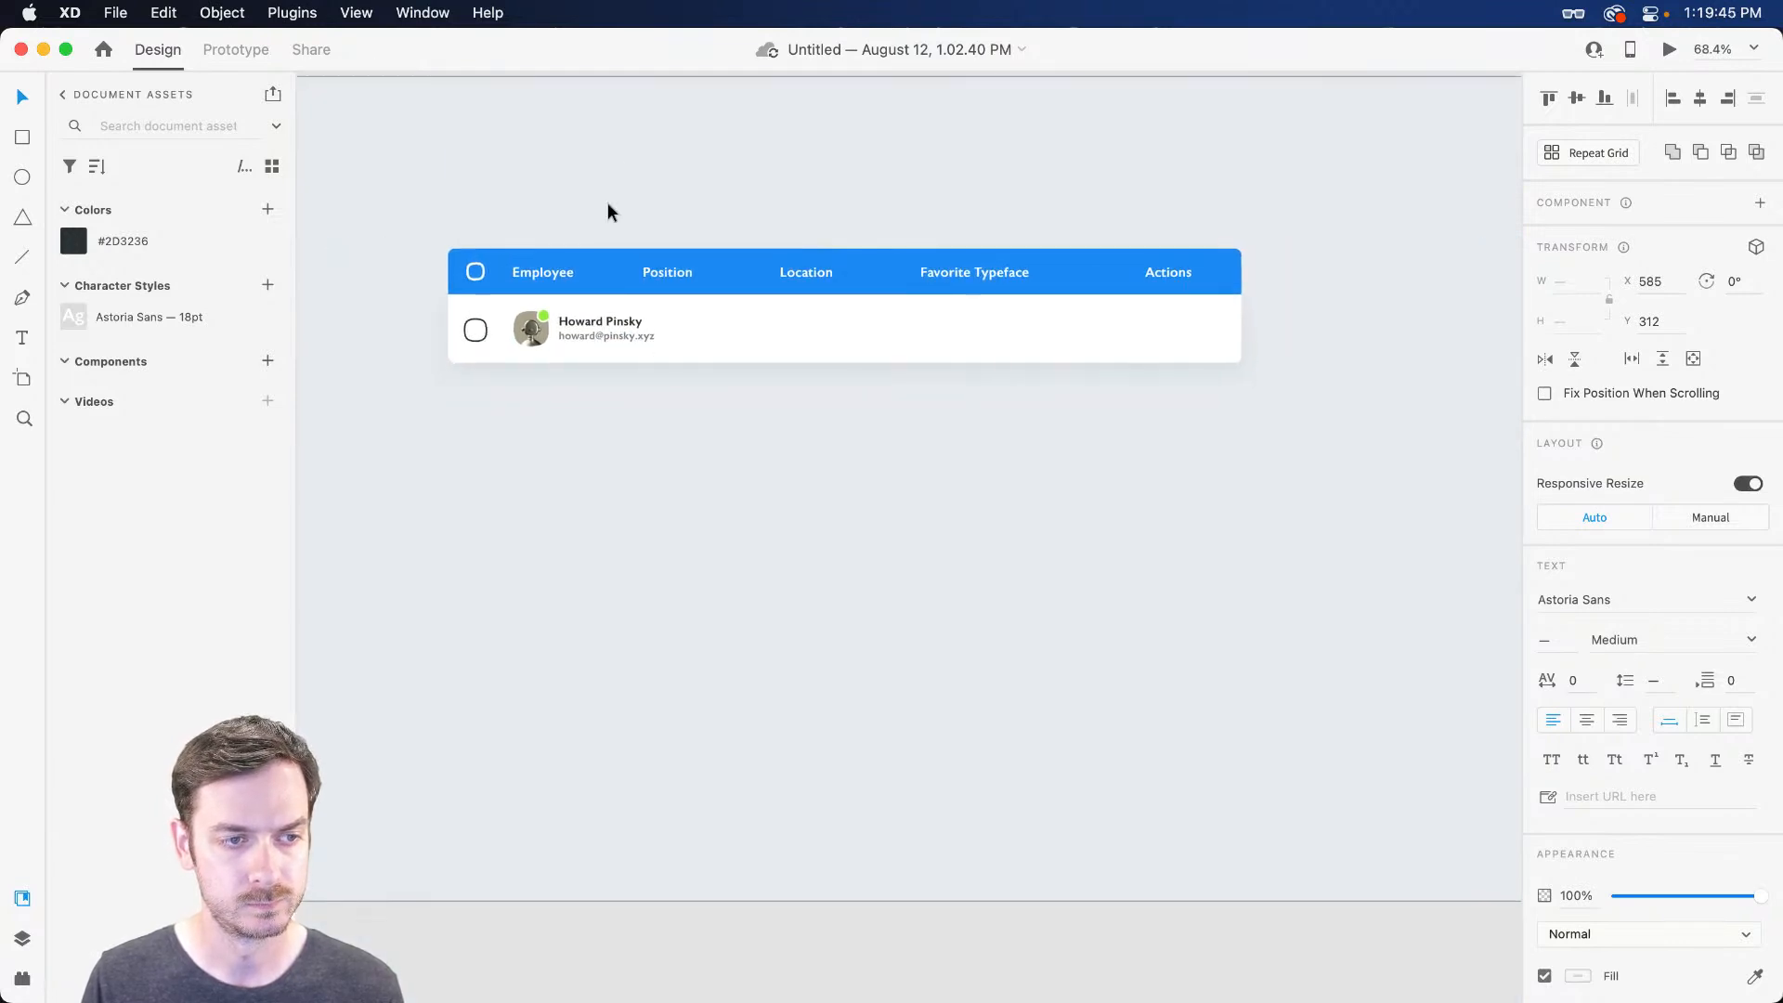
{"action": "left_click", "coordinate": [532, 171]}
{"action": "key", "text": "super+semicolon"}
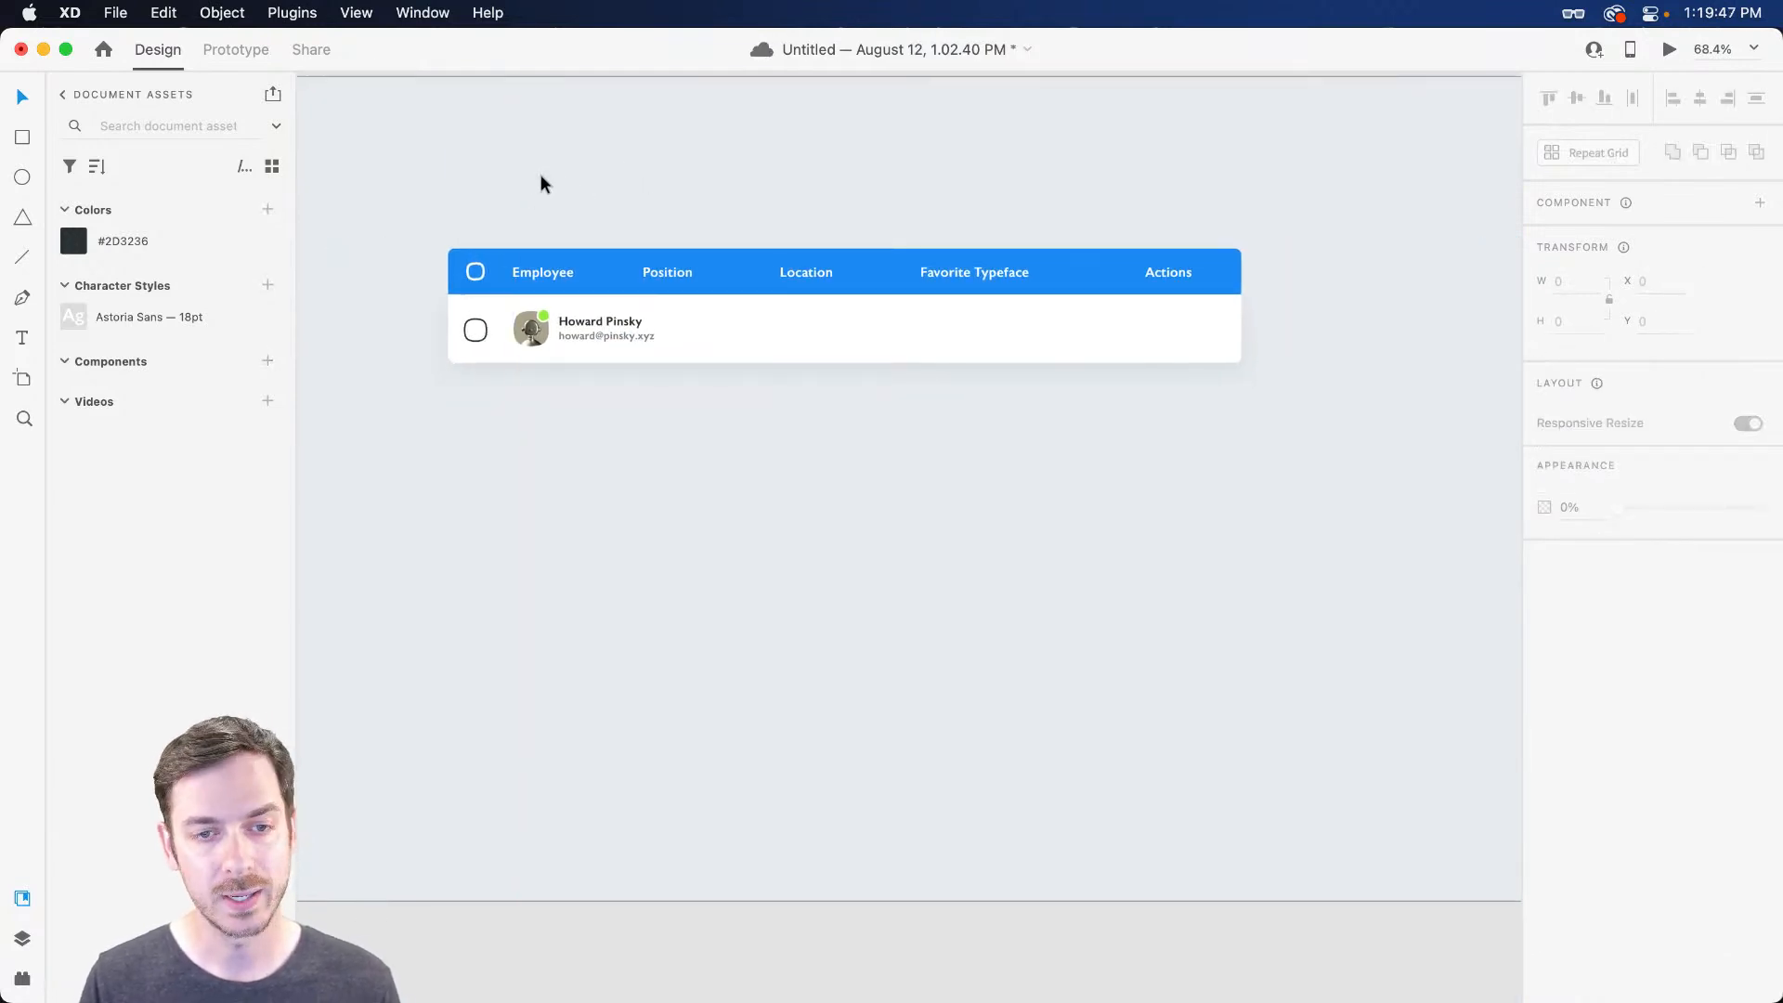
{"action": "left_click", "coordinate": [488, 331]}
{"action": "scroll", "coordinate": [521, 319], "scroll_direction": "up", "scroll_amount": 5}
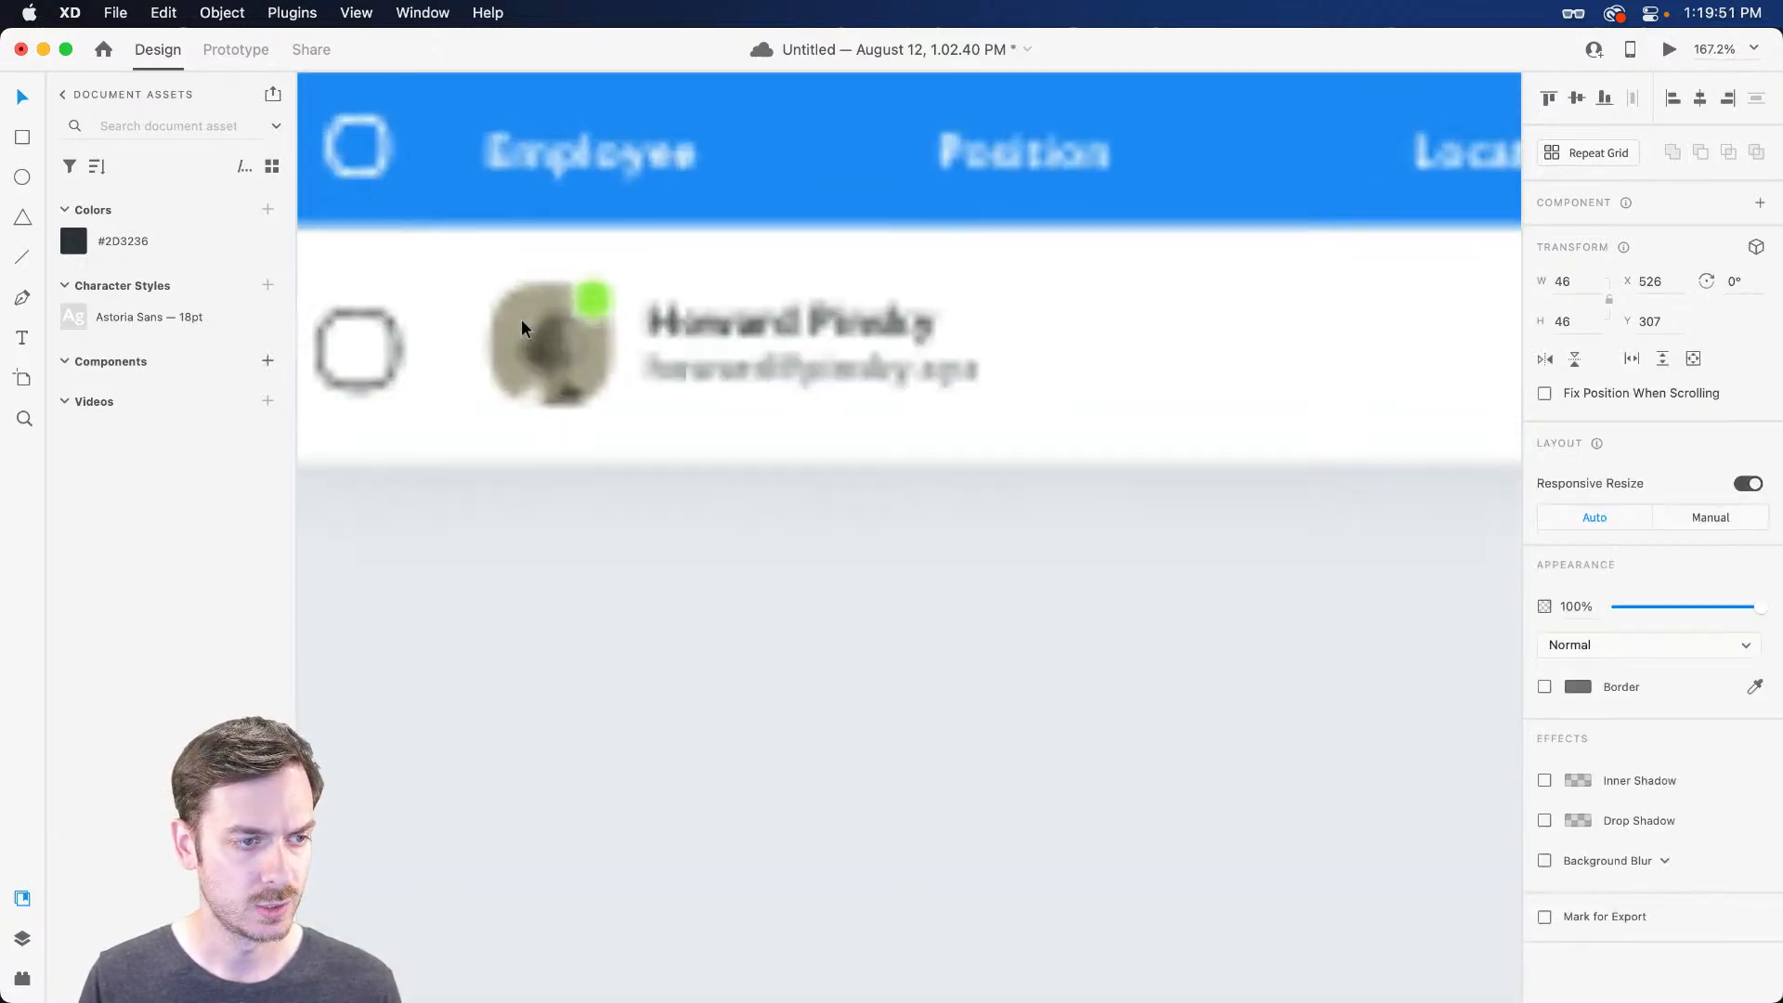
{"action": "scroll", "coordinate": [465, 386], "scroll_direction": "left", "scroll_amount": 5}
{"action": "scroll", "coordinate": [809, 657], "scroll_direction": "down", "scroll_amount": 5}
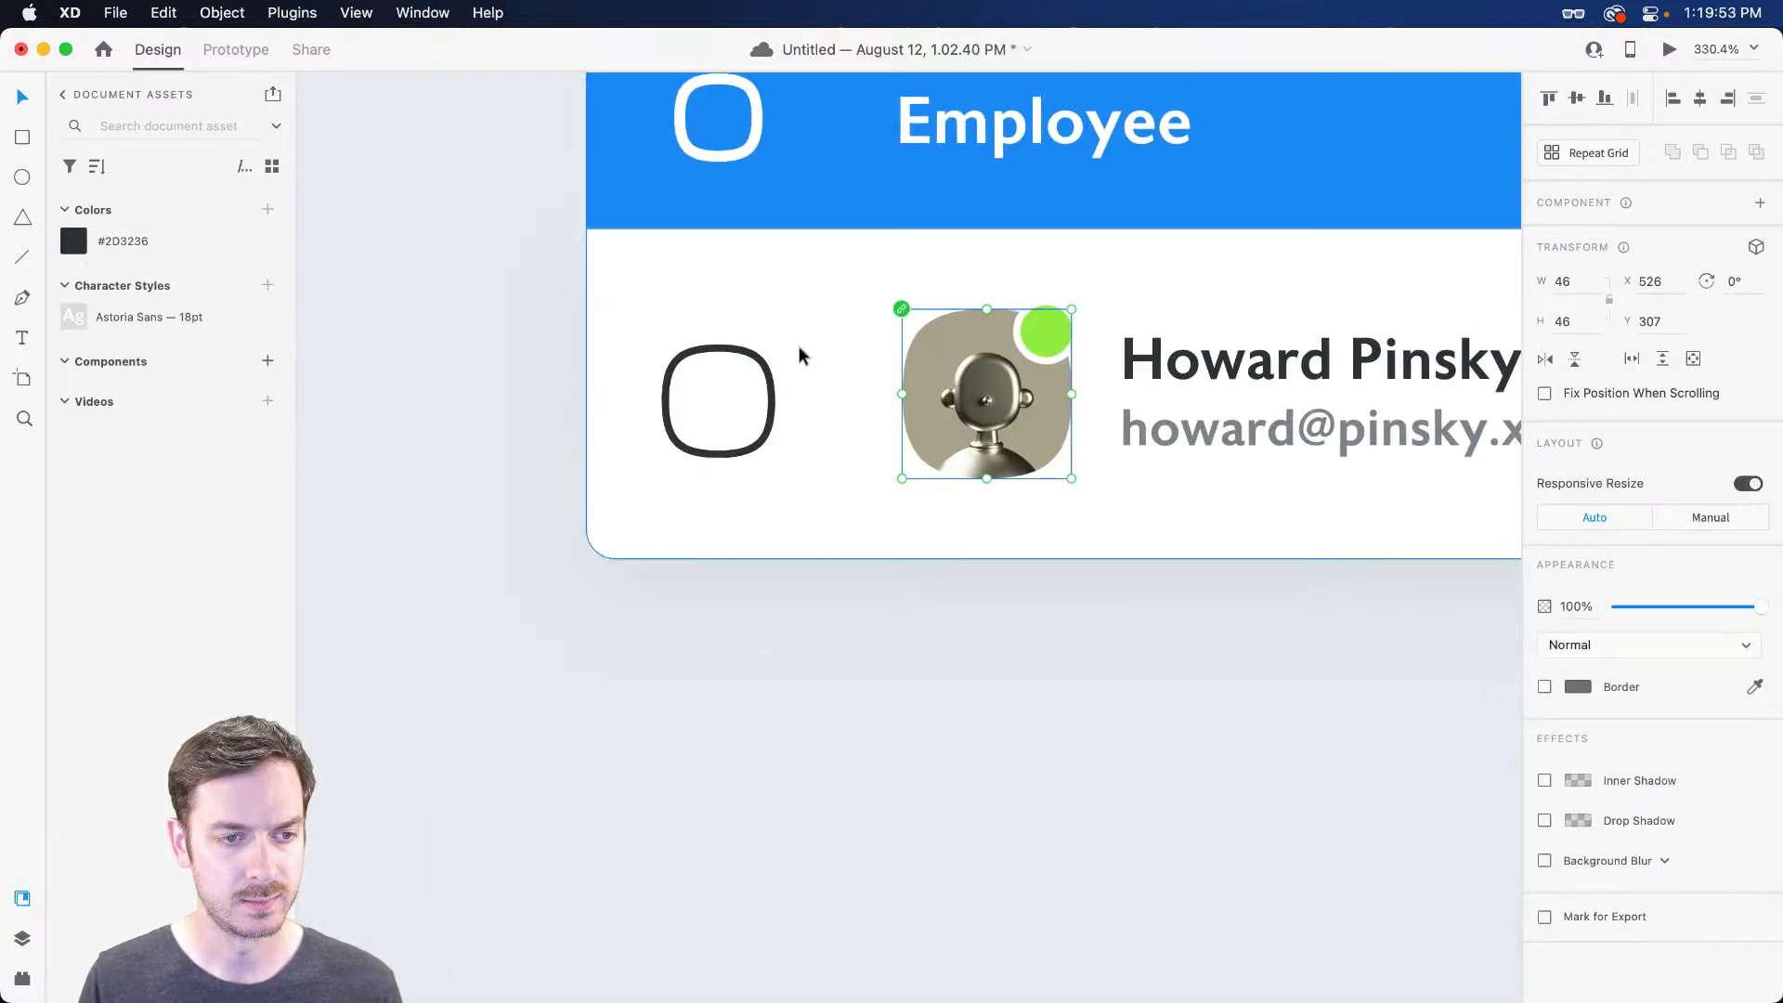
{"action": "left_click", "coordinate": [770, 390]}
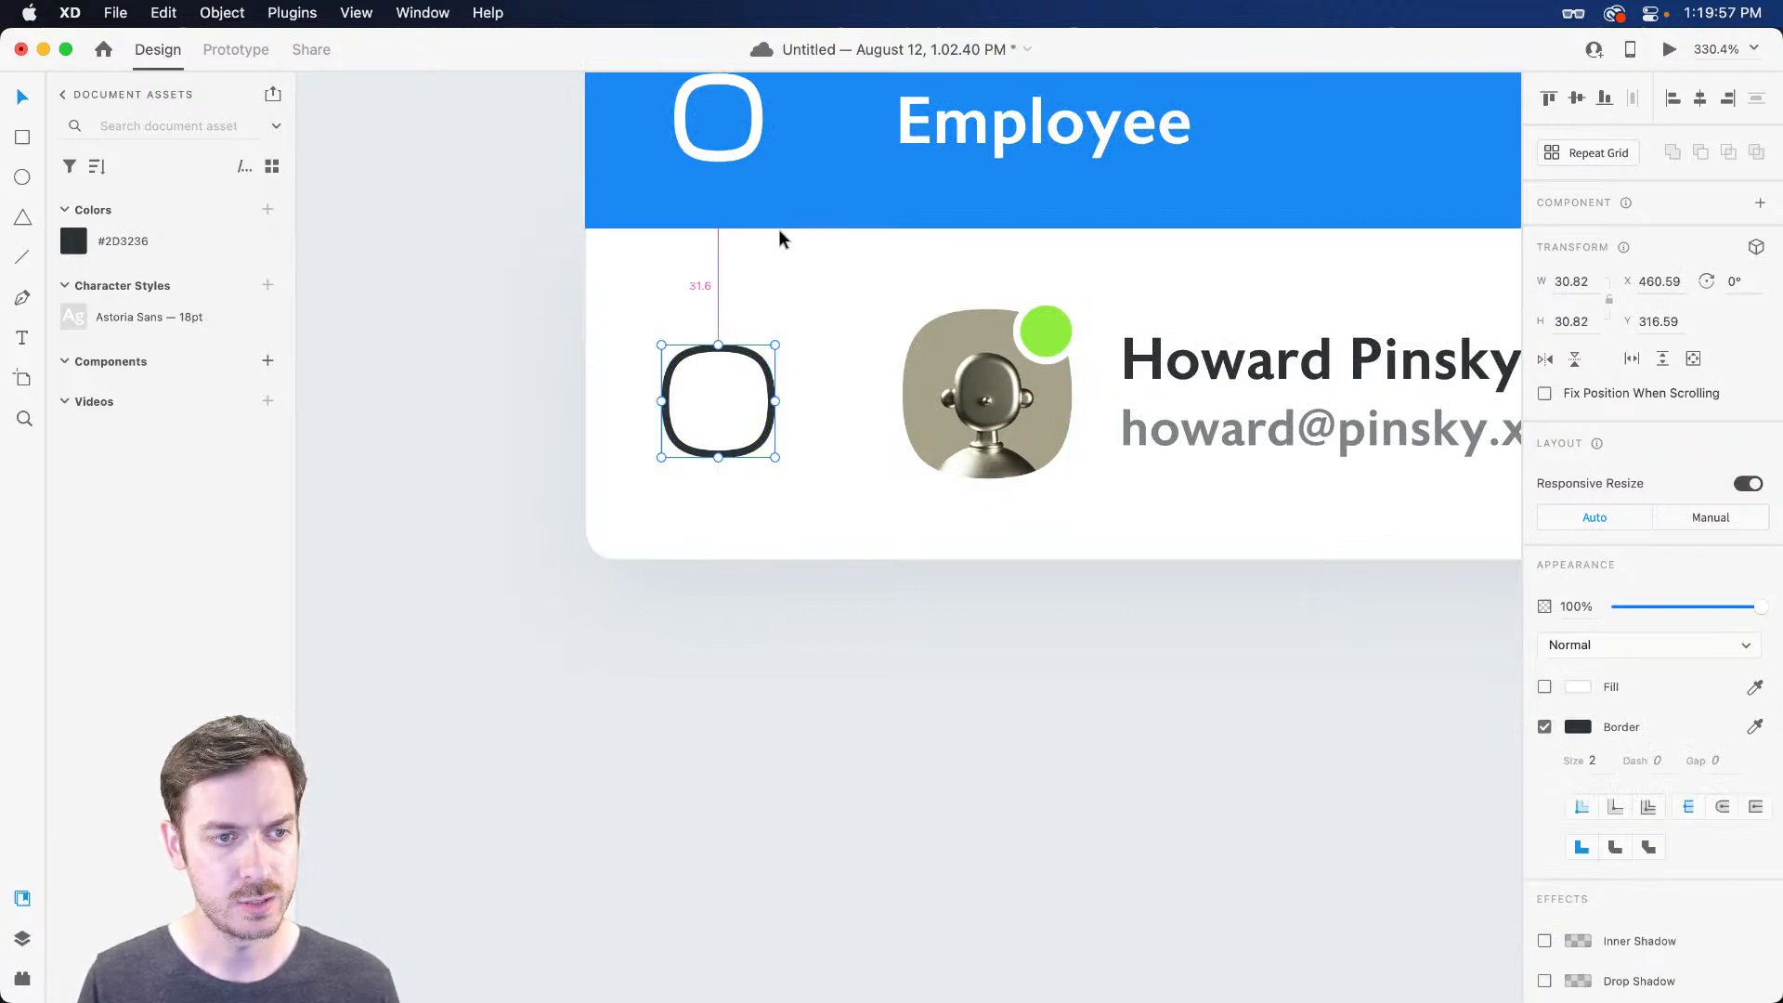
{"action": "left_click_drag", "start_coordinate": [1661, 284], "coordinate": [1726, 324]}
{"action": "key", "text": "BackSpace"}
{"action": "key", "text": "Return"}
{"action": "key", "text": "BackSpace"}
{"action": "key", "text": "Tab"}
Make the checkbox 30 × 30 and nudge it up to Y 315
{"action": "type", "text": "30"}
{"action": "key", "text": "Tab"}
{"action": "key", "text": "Tab"}
{"action": "key", "text": "Tab"}
{"action": "key", "text": "Tab"}
{"action": "left_click", "coordinate": [1558, 322]}
{"action": "type", "text": "30"}
{"action": "key", "text": "Escape"}
{"action": "left_click", "coordinate": [767, 376]}
{"action": "left_click_drag", "start_coordinate": [767, 376], "coordinate": [766, 371]}
{"action": "scroll", "coordinate": [804, 294], "scroll_direction": "right", "scroll_amount": 2}
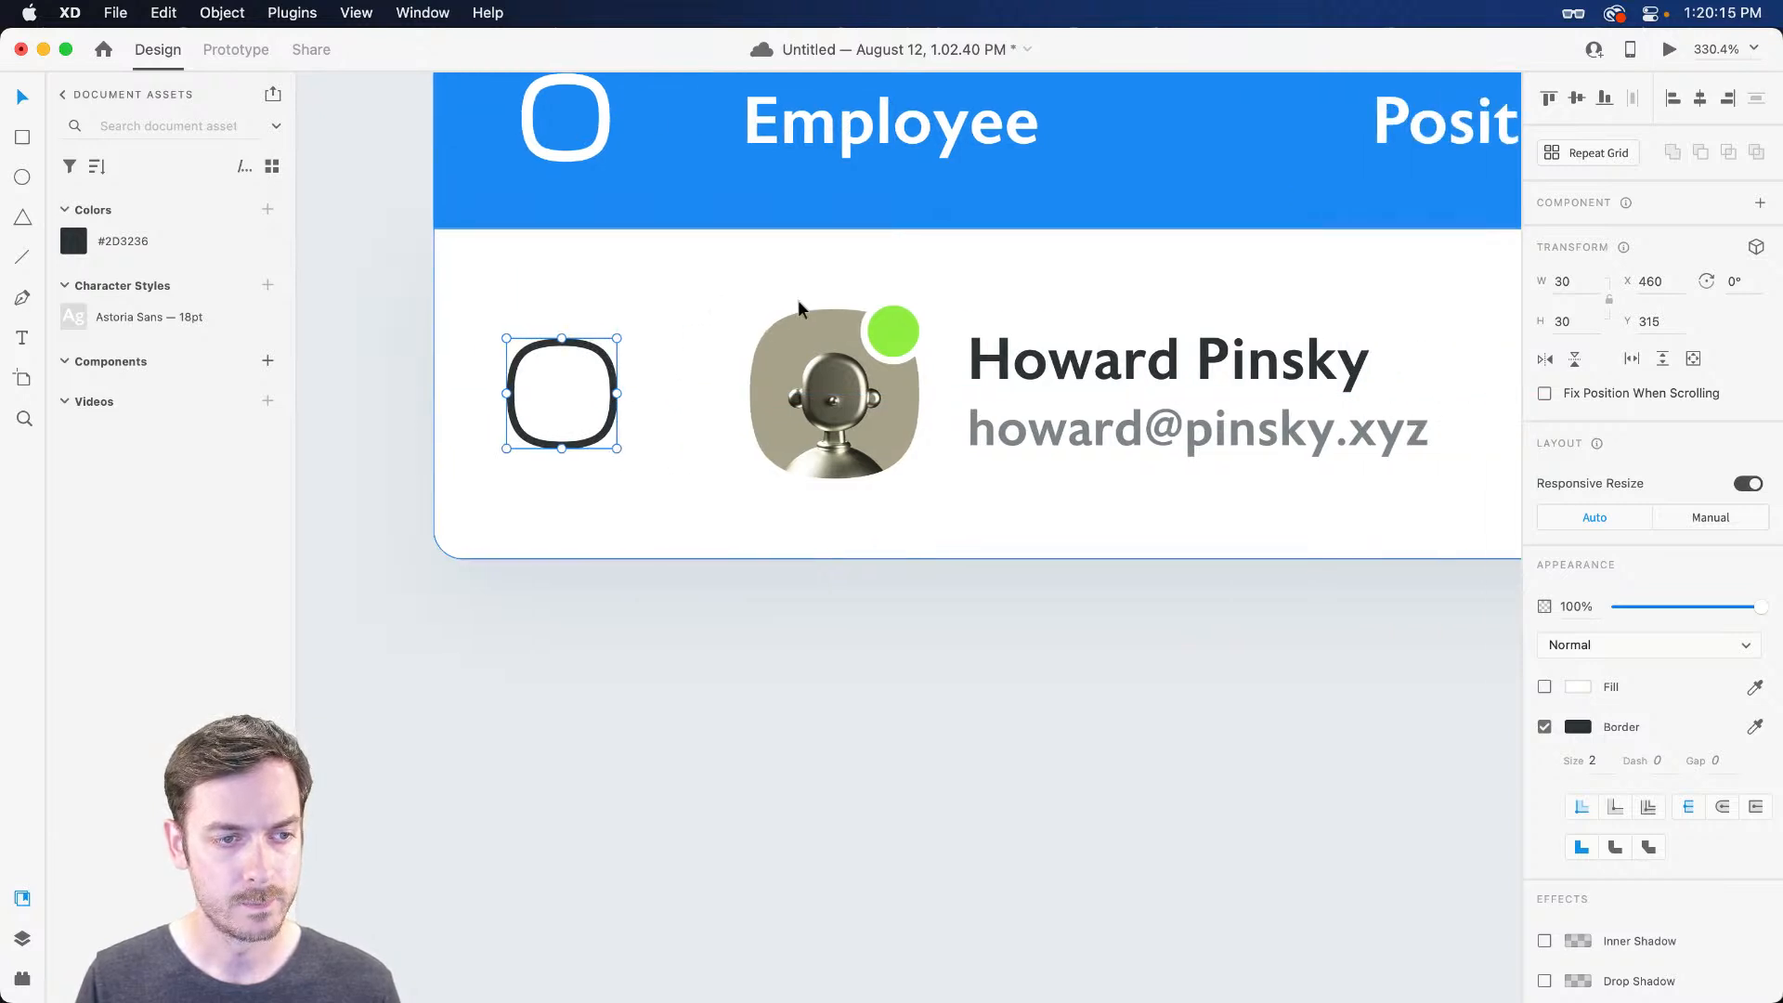
{"action": "scroll", "coordinate": [798, 301], "scroll_direction": "down", "scroll_amount": 5}
{"action": "left_click", "coordinate": [471, 297]}
{"action": "scroll", "coordinate": [471, 299], "scroll_direction": "right", "scroll_amount": 1}
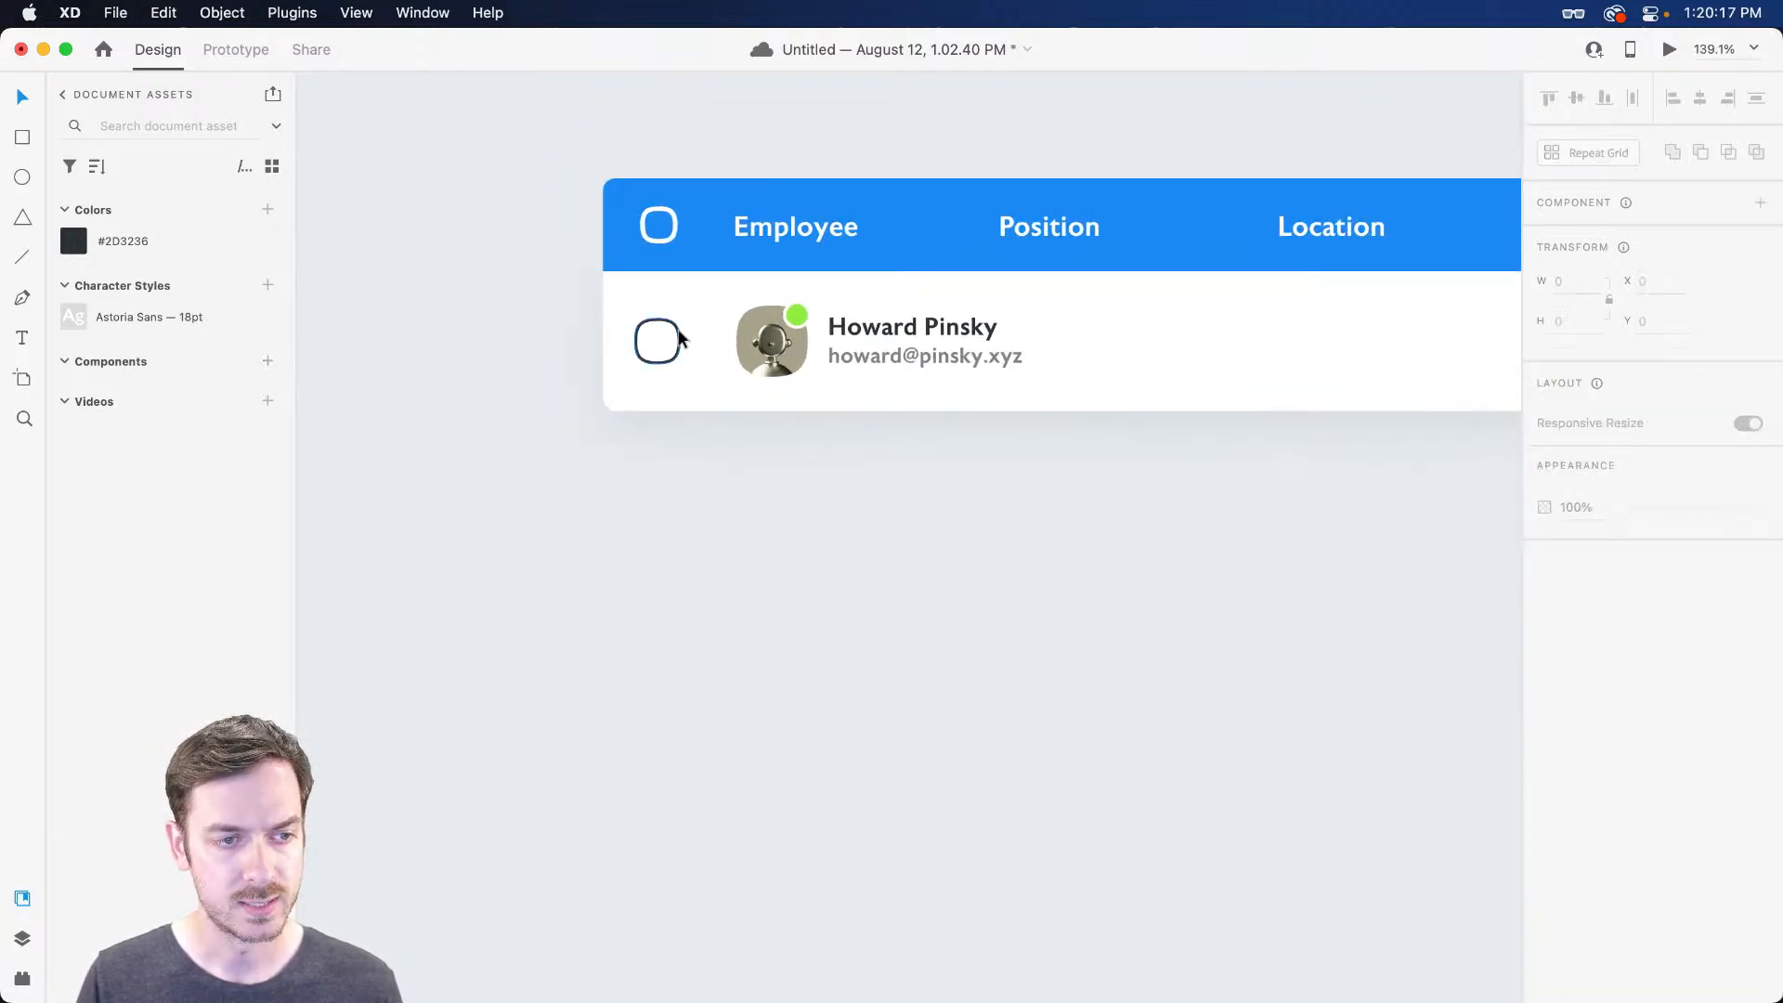
{"action": "left_click", "coordinate": [681, 336]}
{"action": "left_click", "coordinate": [787, 335]}
Group the avatar, name and e-mail and name the group User
{"action": "left_click", "coordinate": [893, 330], "text": "shift"}
{"action": "left_click", "coordinate": [883, 364], "text": "shift"}
{"action": "key", "text": "super+g"}
{"action": "key", "text": "super+y"}
{"action": "double_click", "coordinate": [113, 183]}
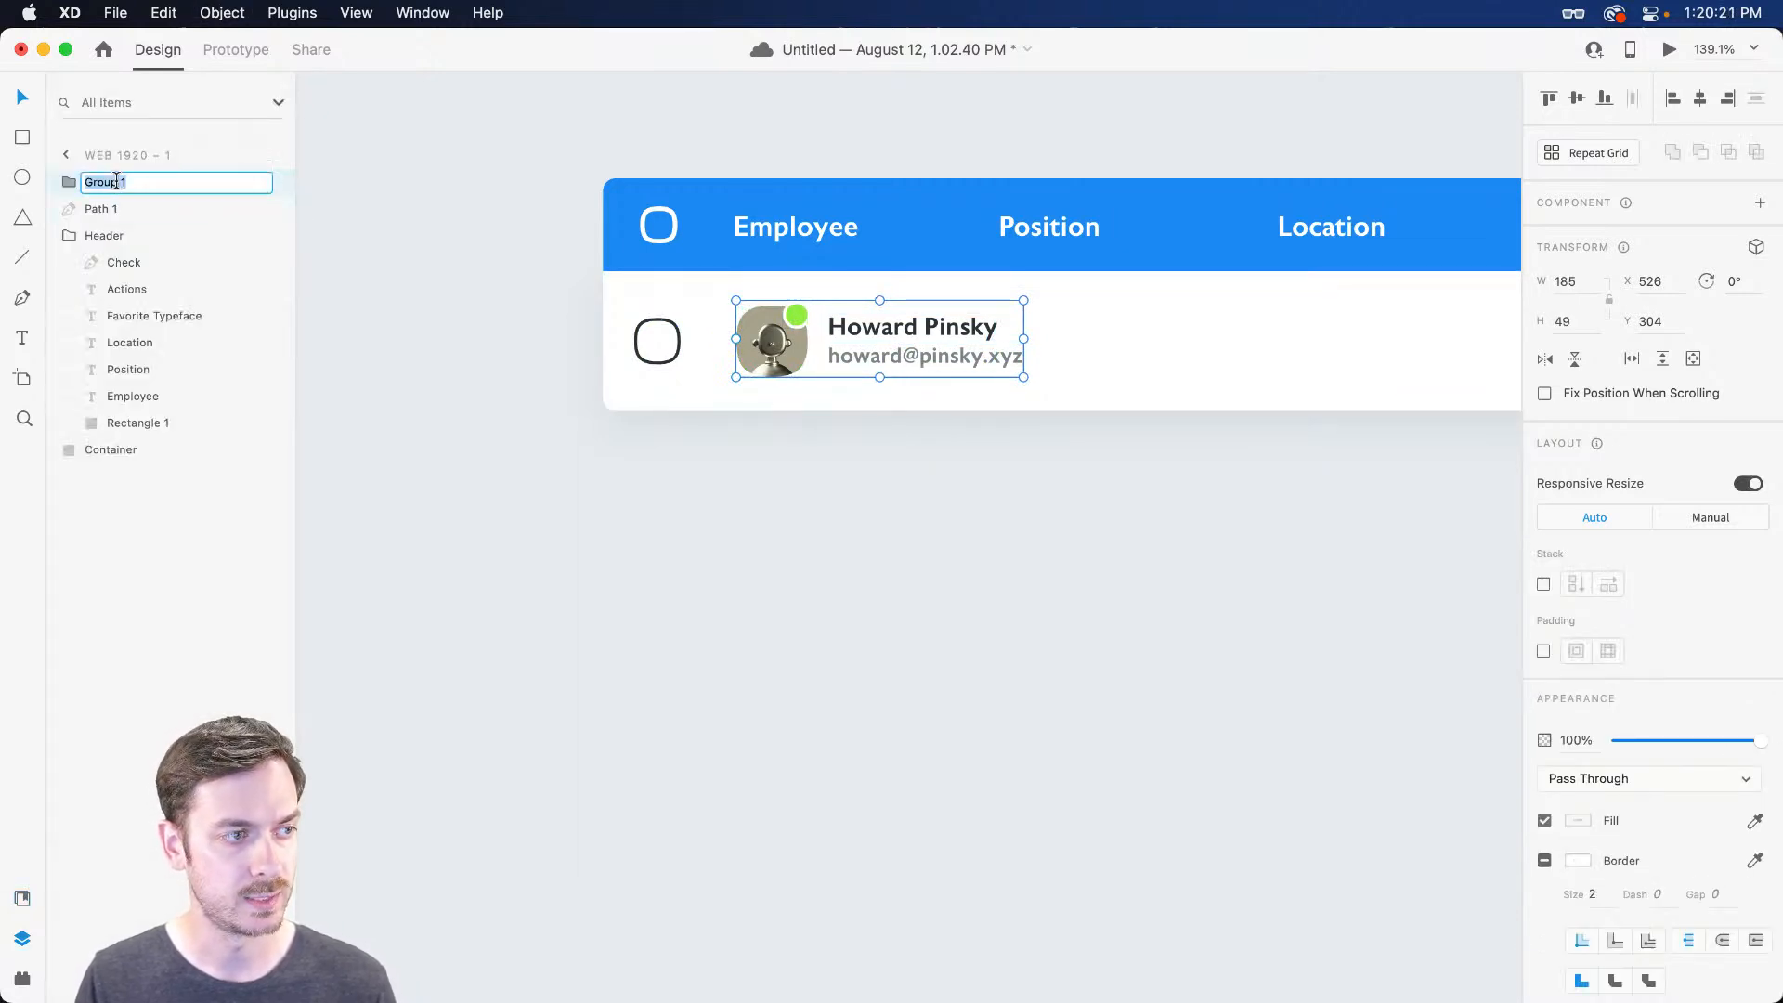
{"action": "type", "text": "UYser"}
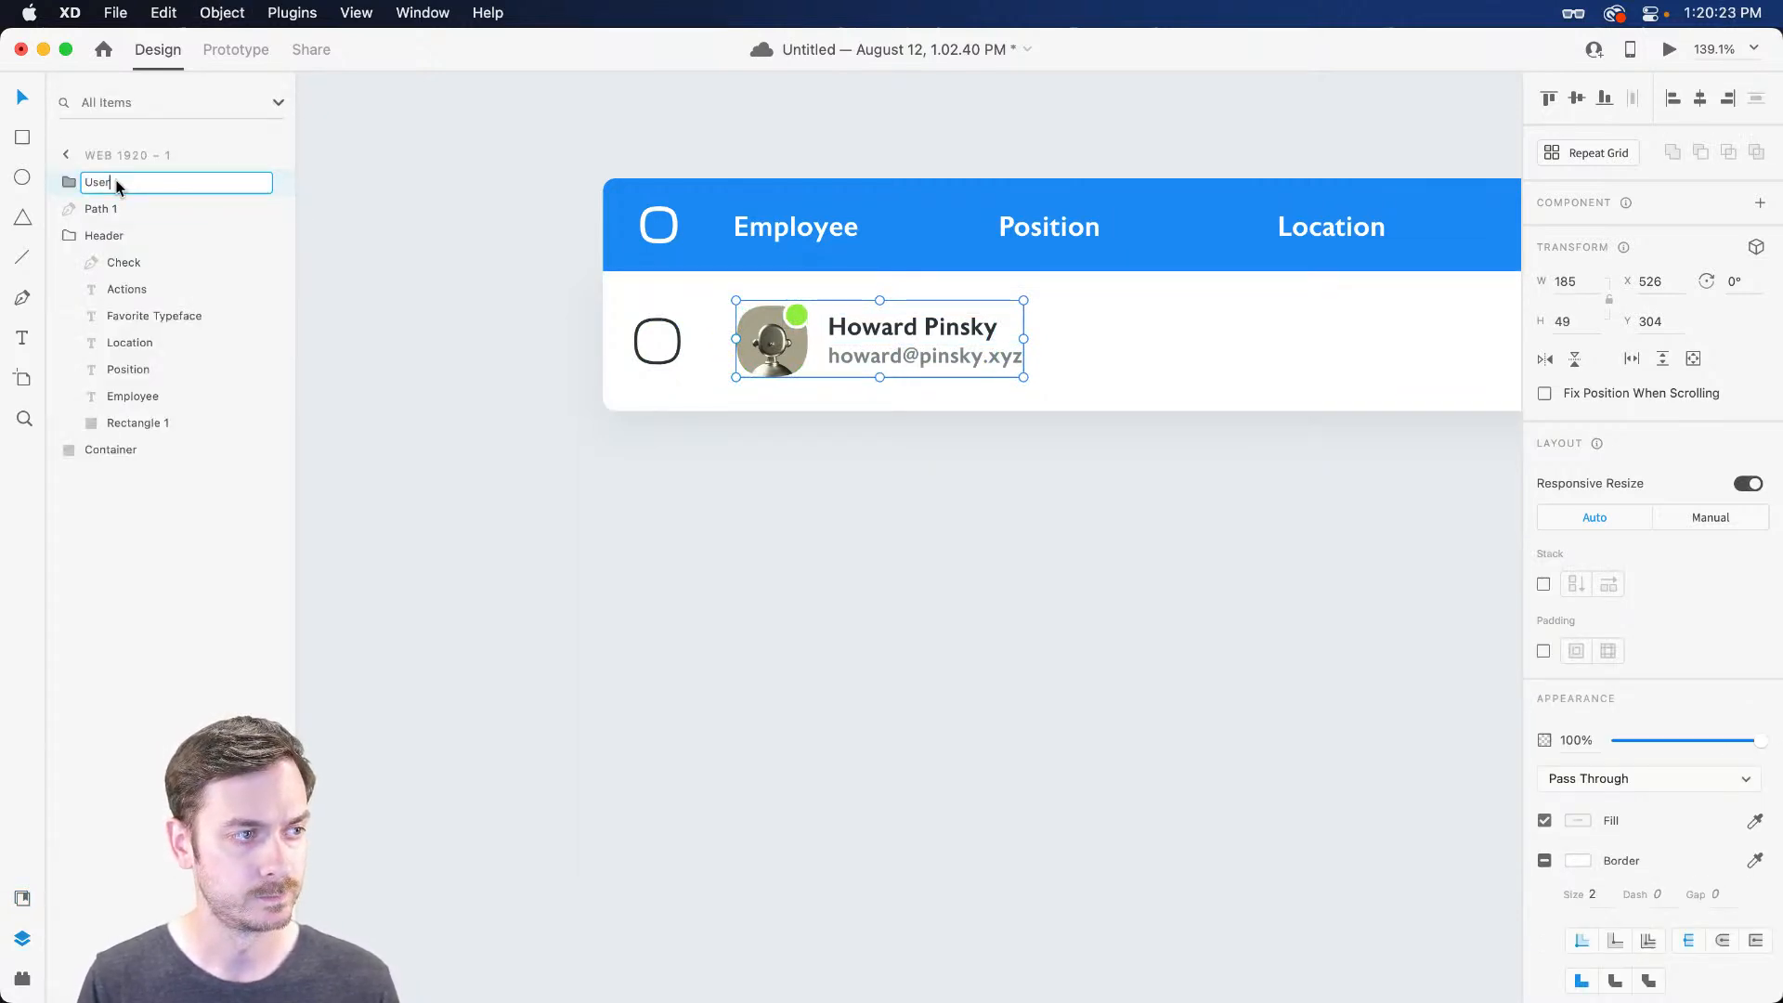
{"action": "key", "text": "Return"}
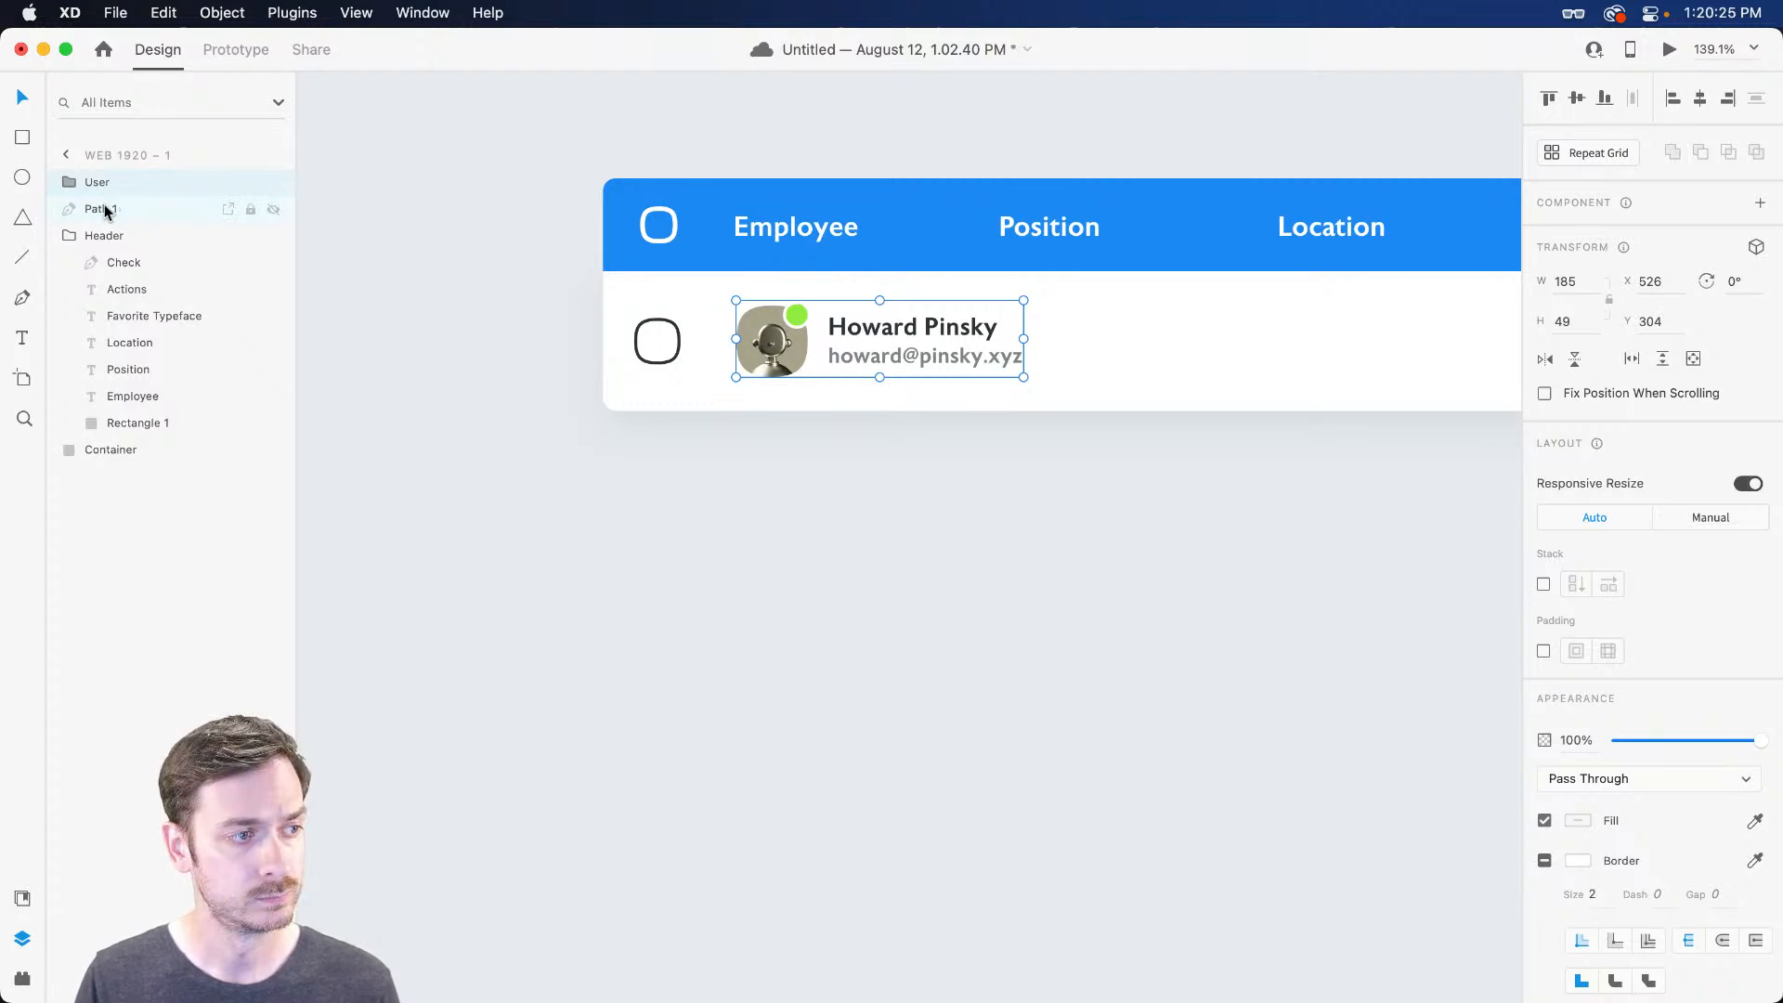
Rename the Path 1 layer to Check and group it with User as Row
{"action": "double_click", "coordinate": [104, 210]}
{"action": "type", "text": "Check"}
{"action": "key", "text": "Return"}
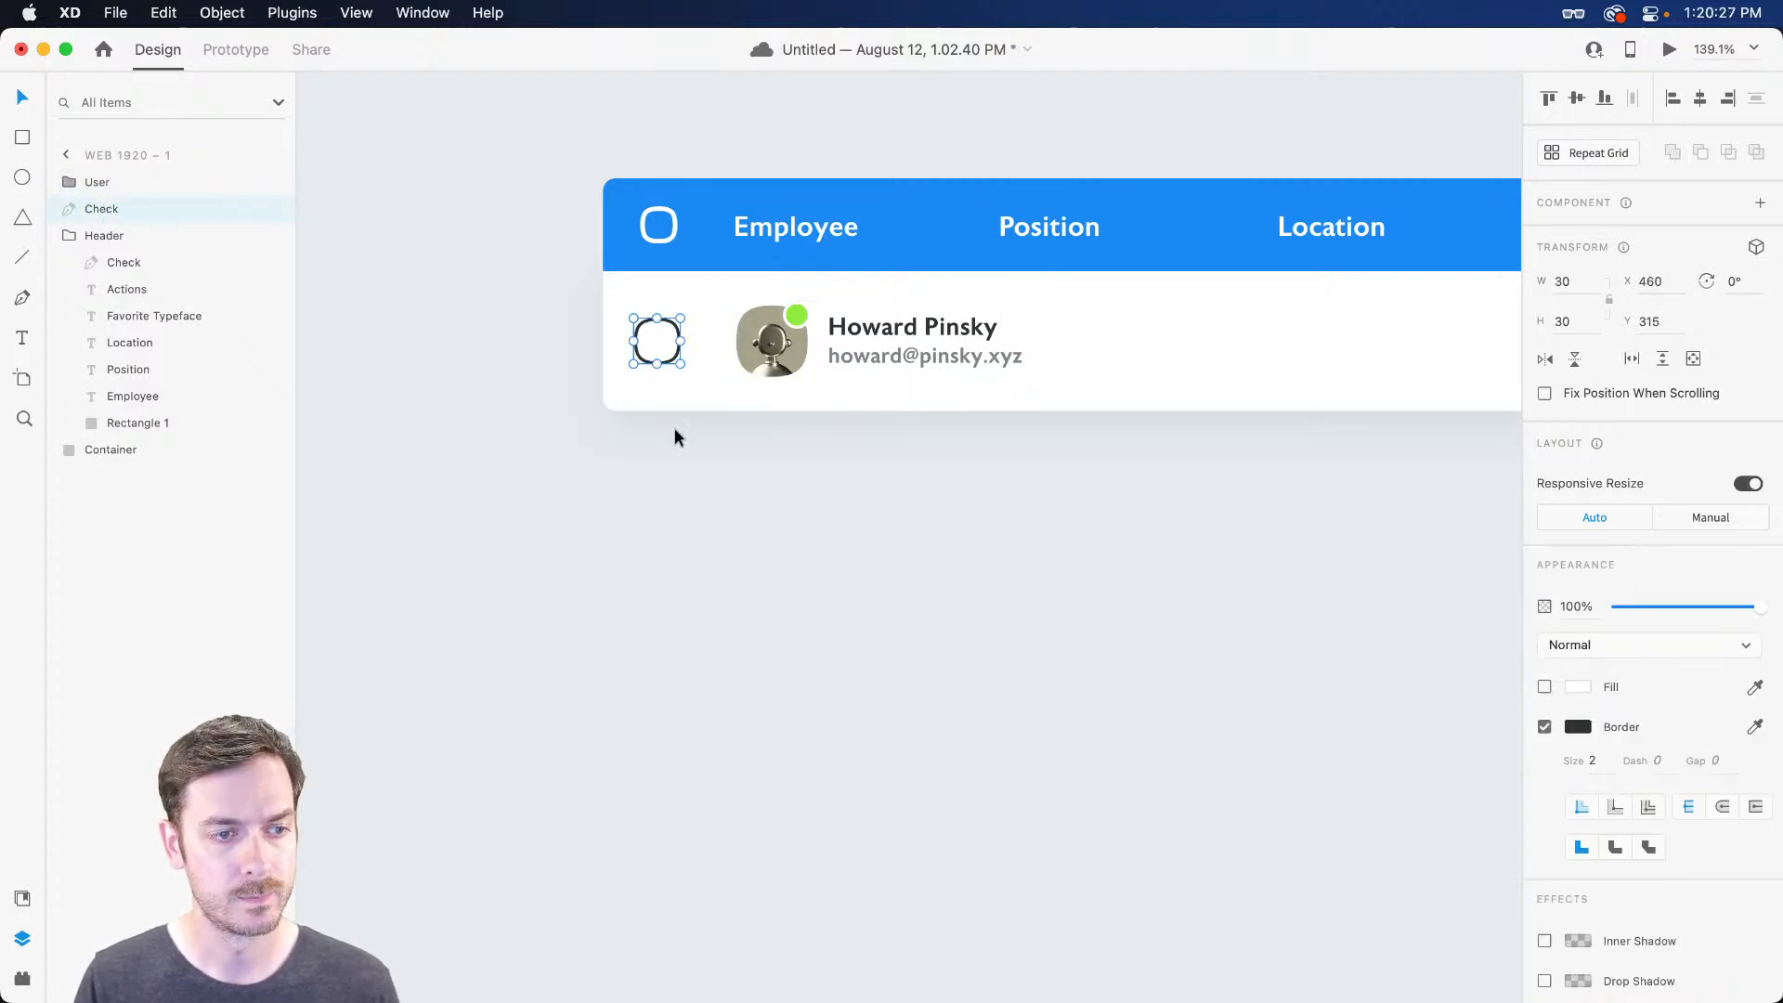
{"action": "left_click", "coordinate": [780, 338], "text": "shift"}
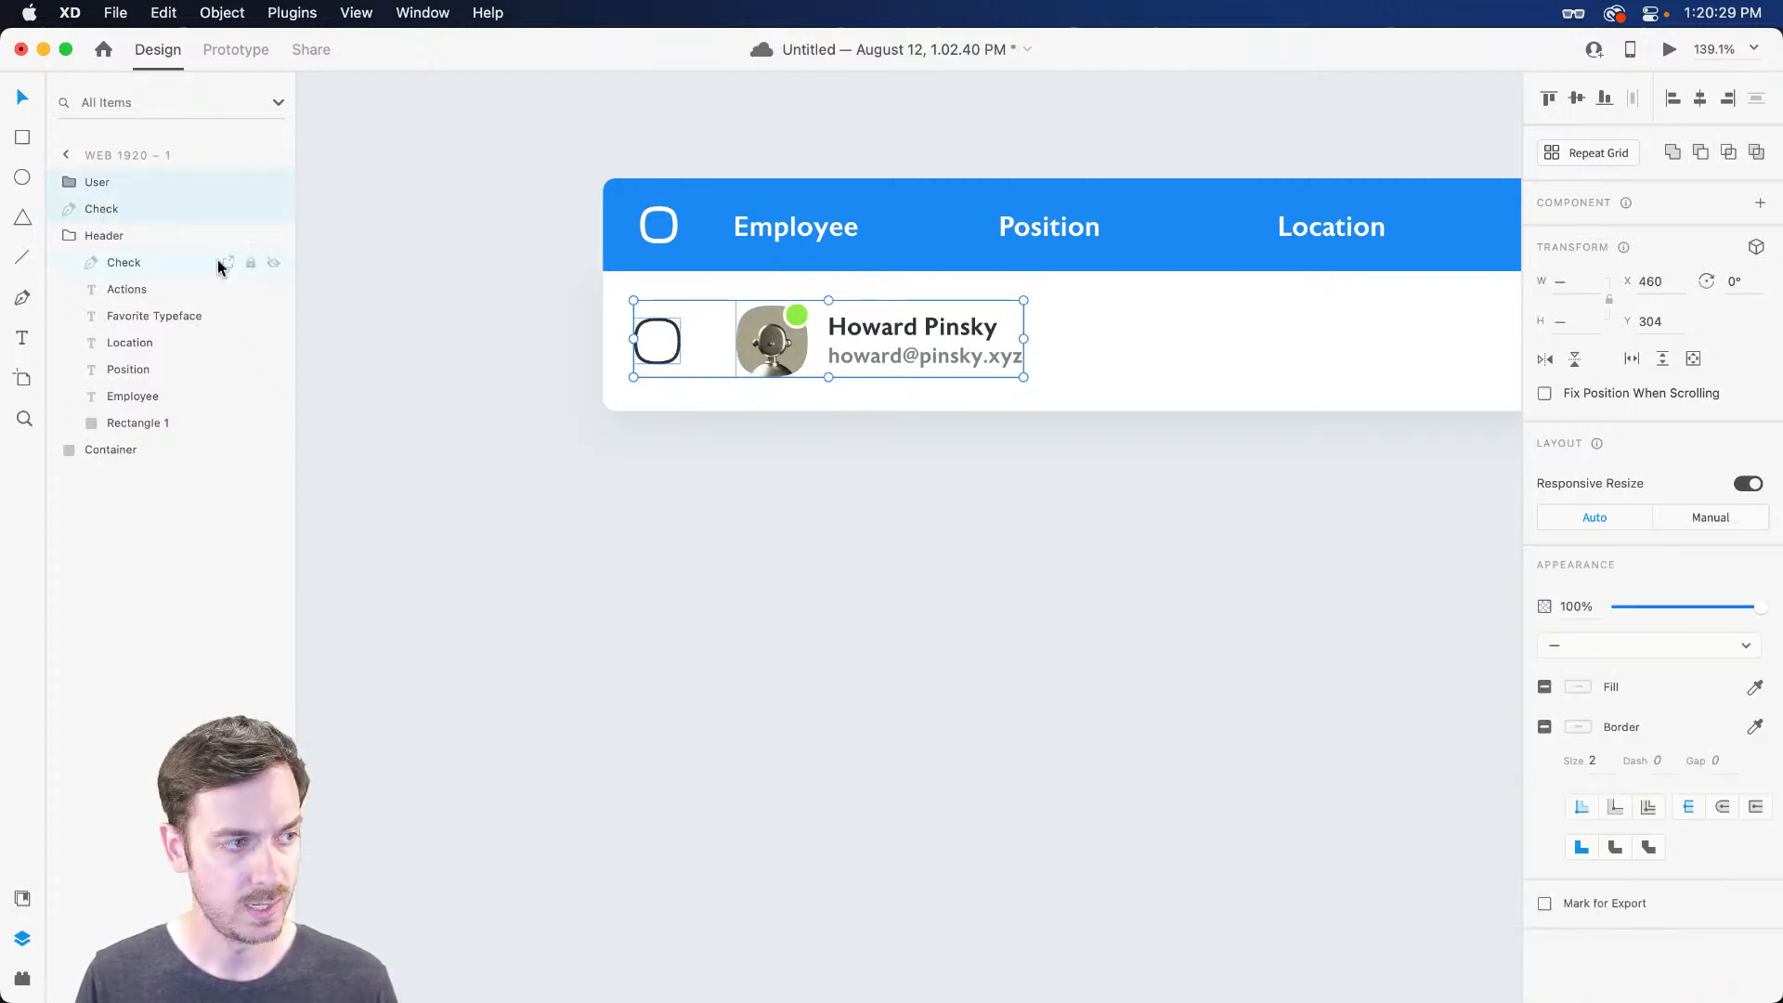
{"action": "key", "text": "super+g"}
{"action": "double_click", "coordinate": [99, 186]}
{"action": "type", "text": "Row"}
{"action": "key", "text": "Return"}
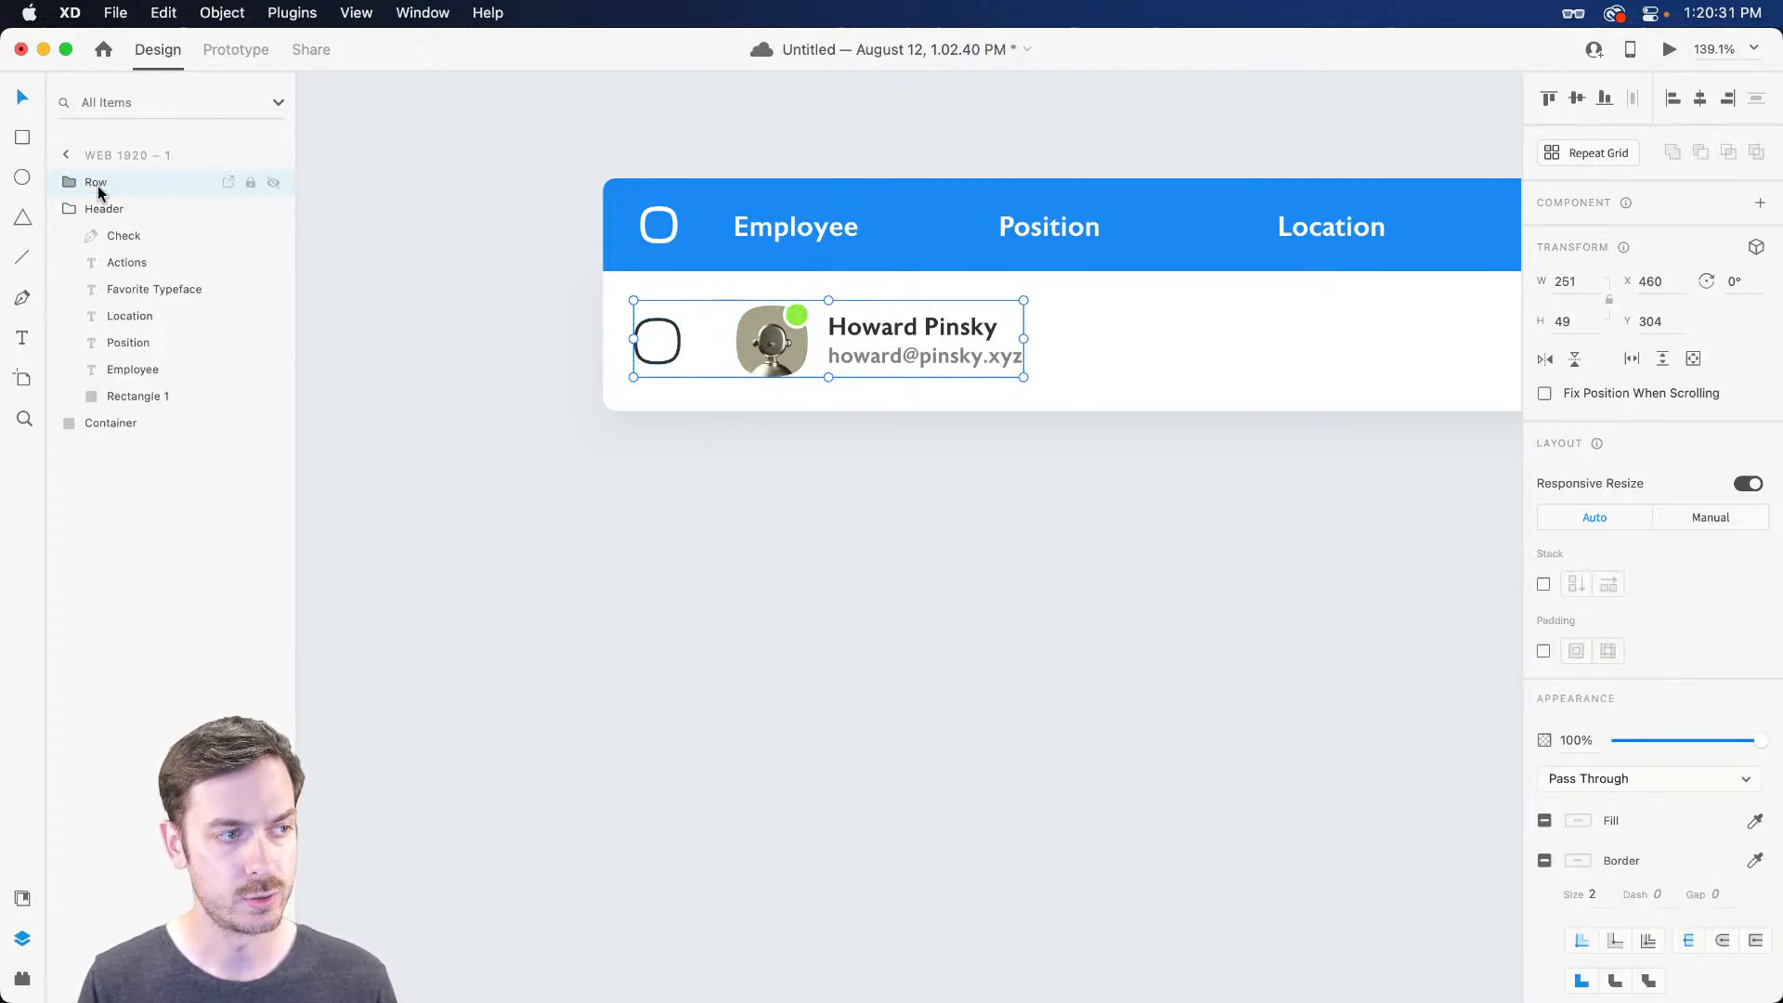
Place Row below Header and group Header, Row and Container as Table
{"action": "scroll", "coordinate": [572, 449], "scroll_direction": "down", "scroll_amount": 3}
{"action": "left_click", "coordinate": [107, 190]}
{"action": "key", "text": "super+bracketleft"}
{"action": "left_click_drag", "start_coordinate": [364, 167], "coordinate": [1100, 473]}
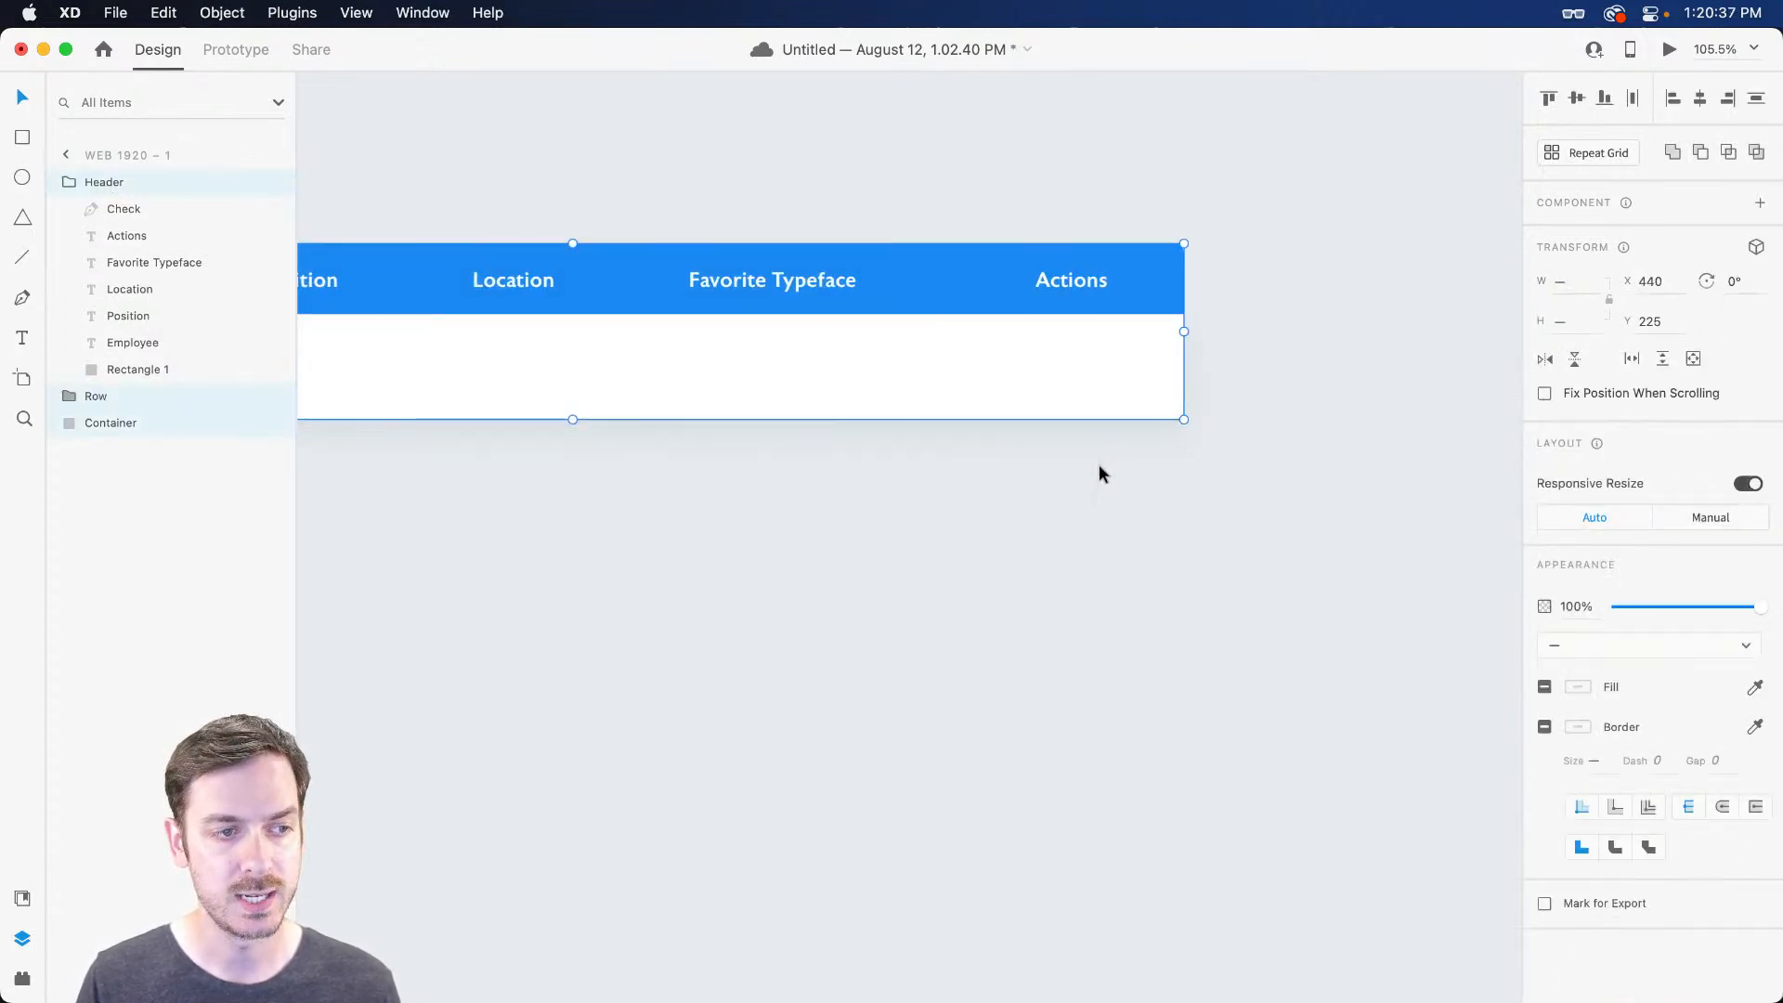
{"action": "scroll", "coordinate": [1100, 474], "scroll_direction": "left", "scroll_amount": 5}
{"action": "key", "text": "super+g"}
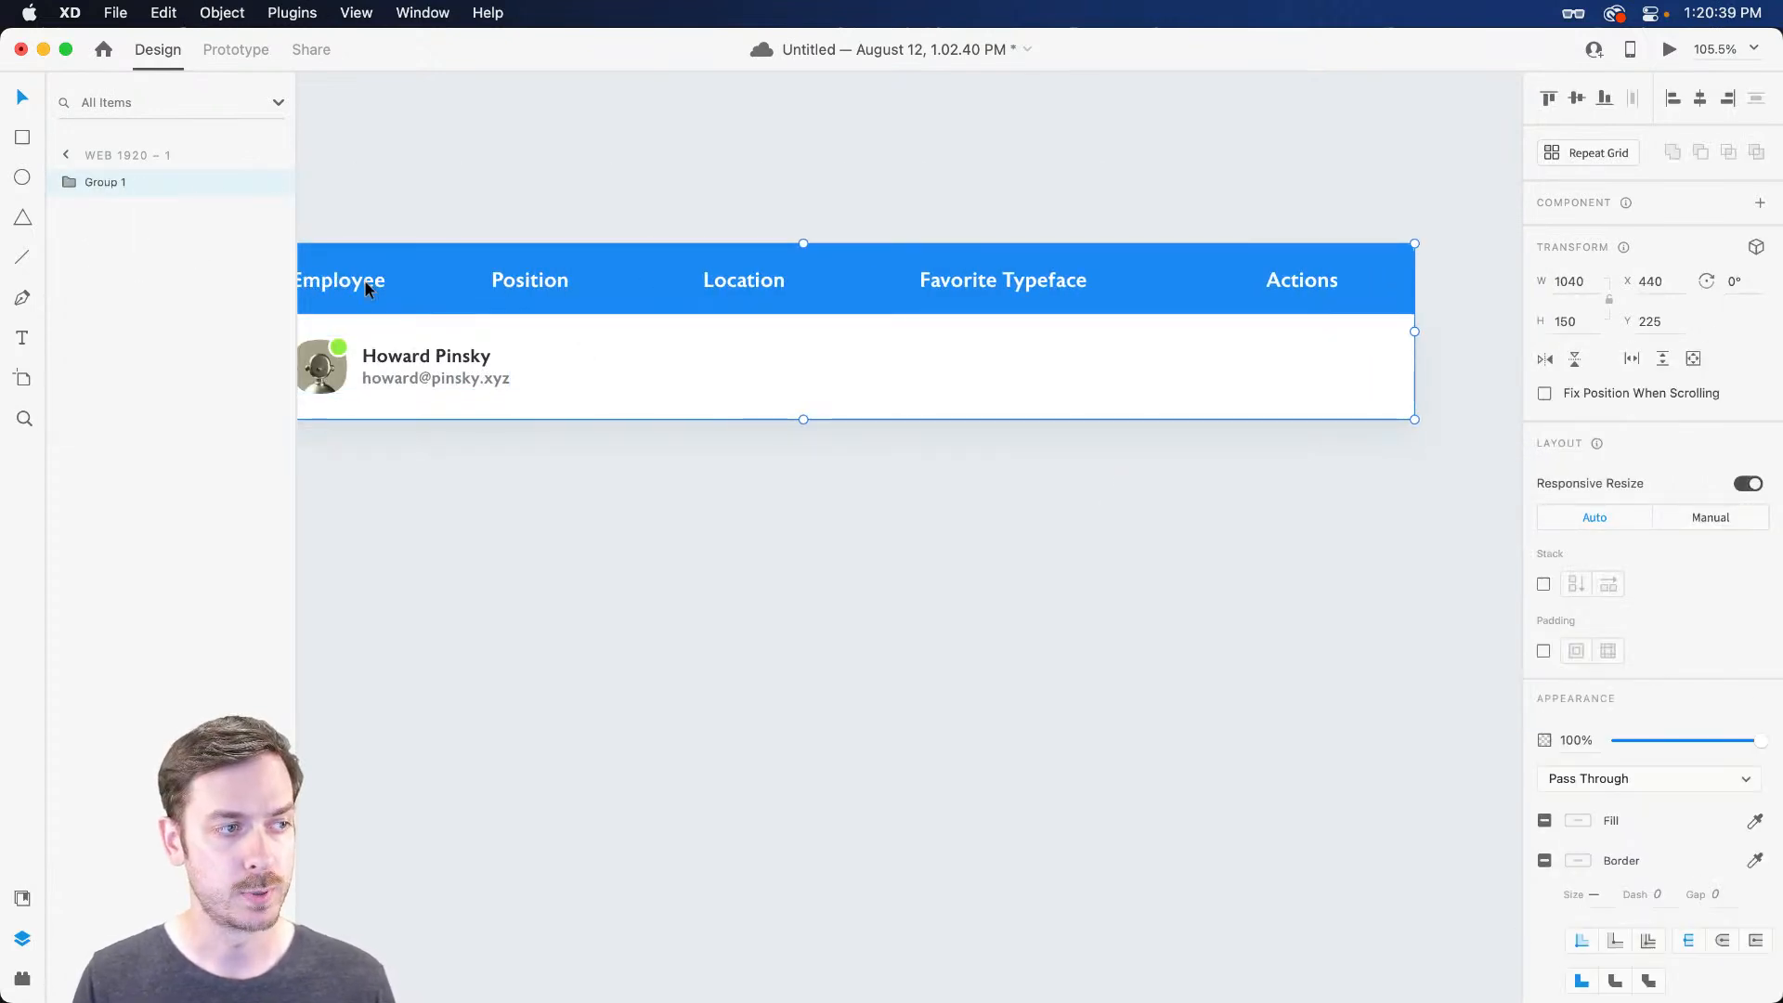
{"action": "double_click", "coordinate": [119, 181]}
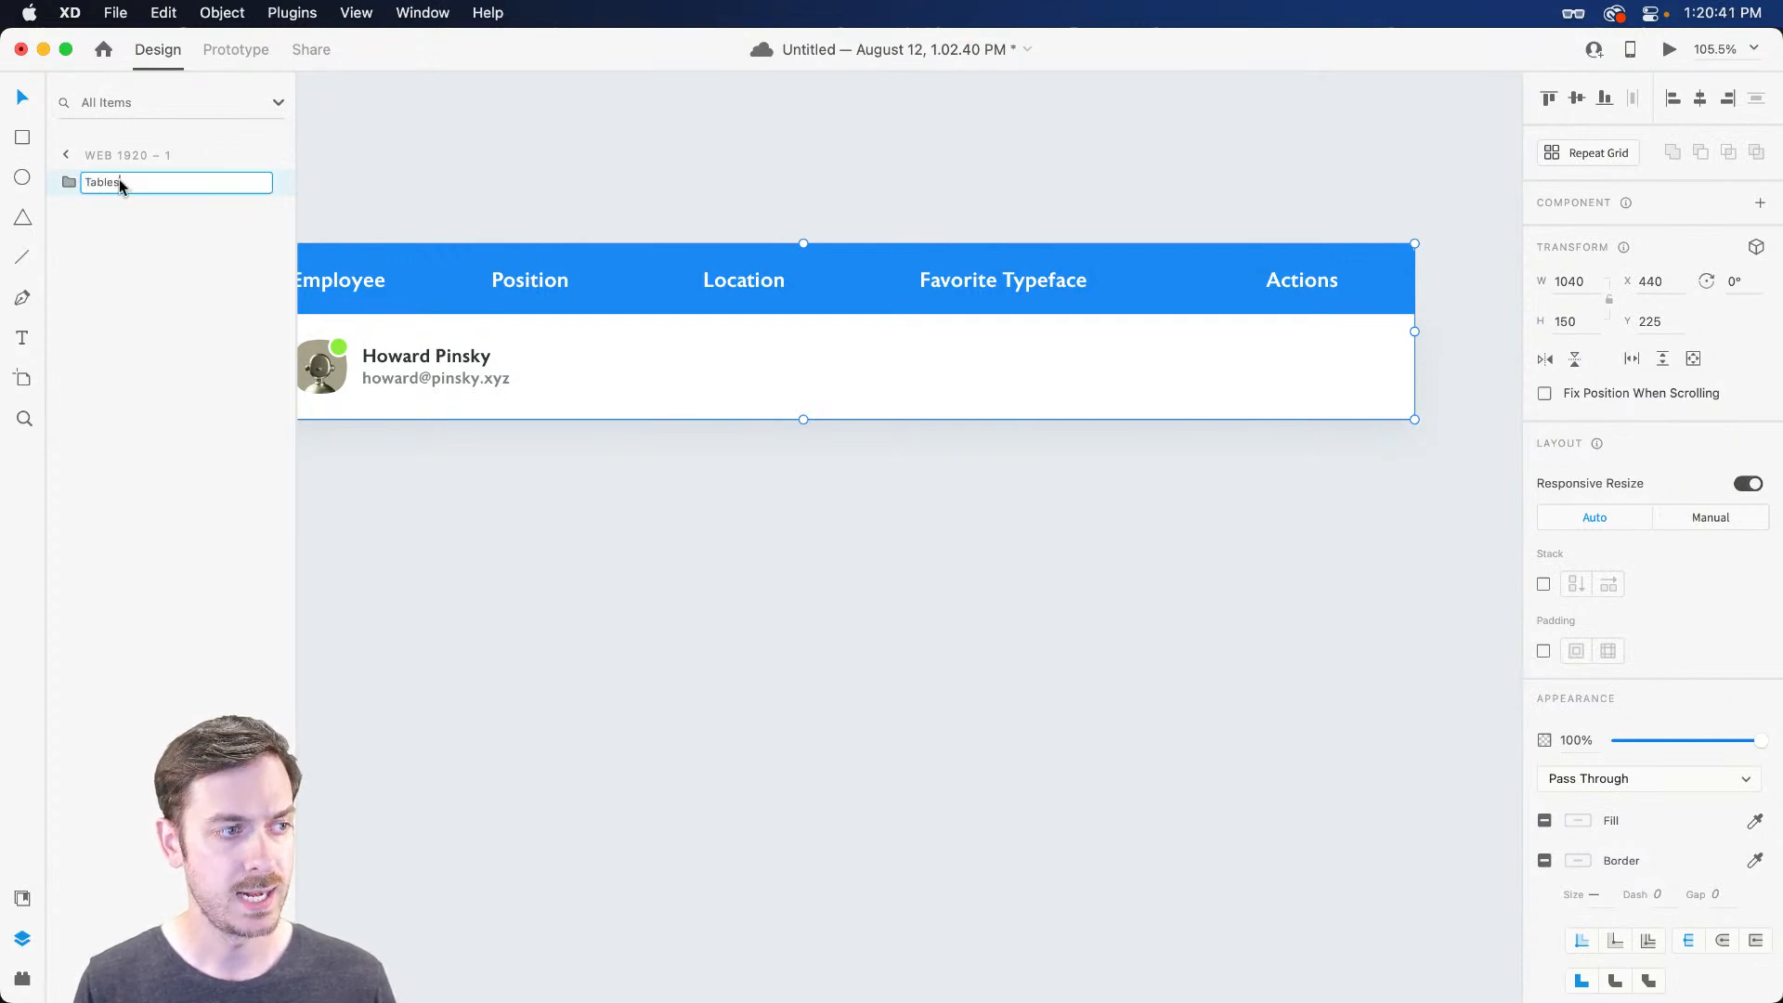
{"action": "key", "text": "BackSpace"}
{"action": "key", "text": "Return"}
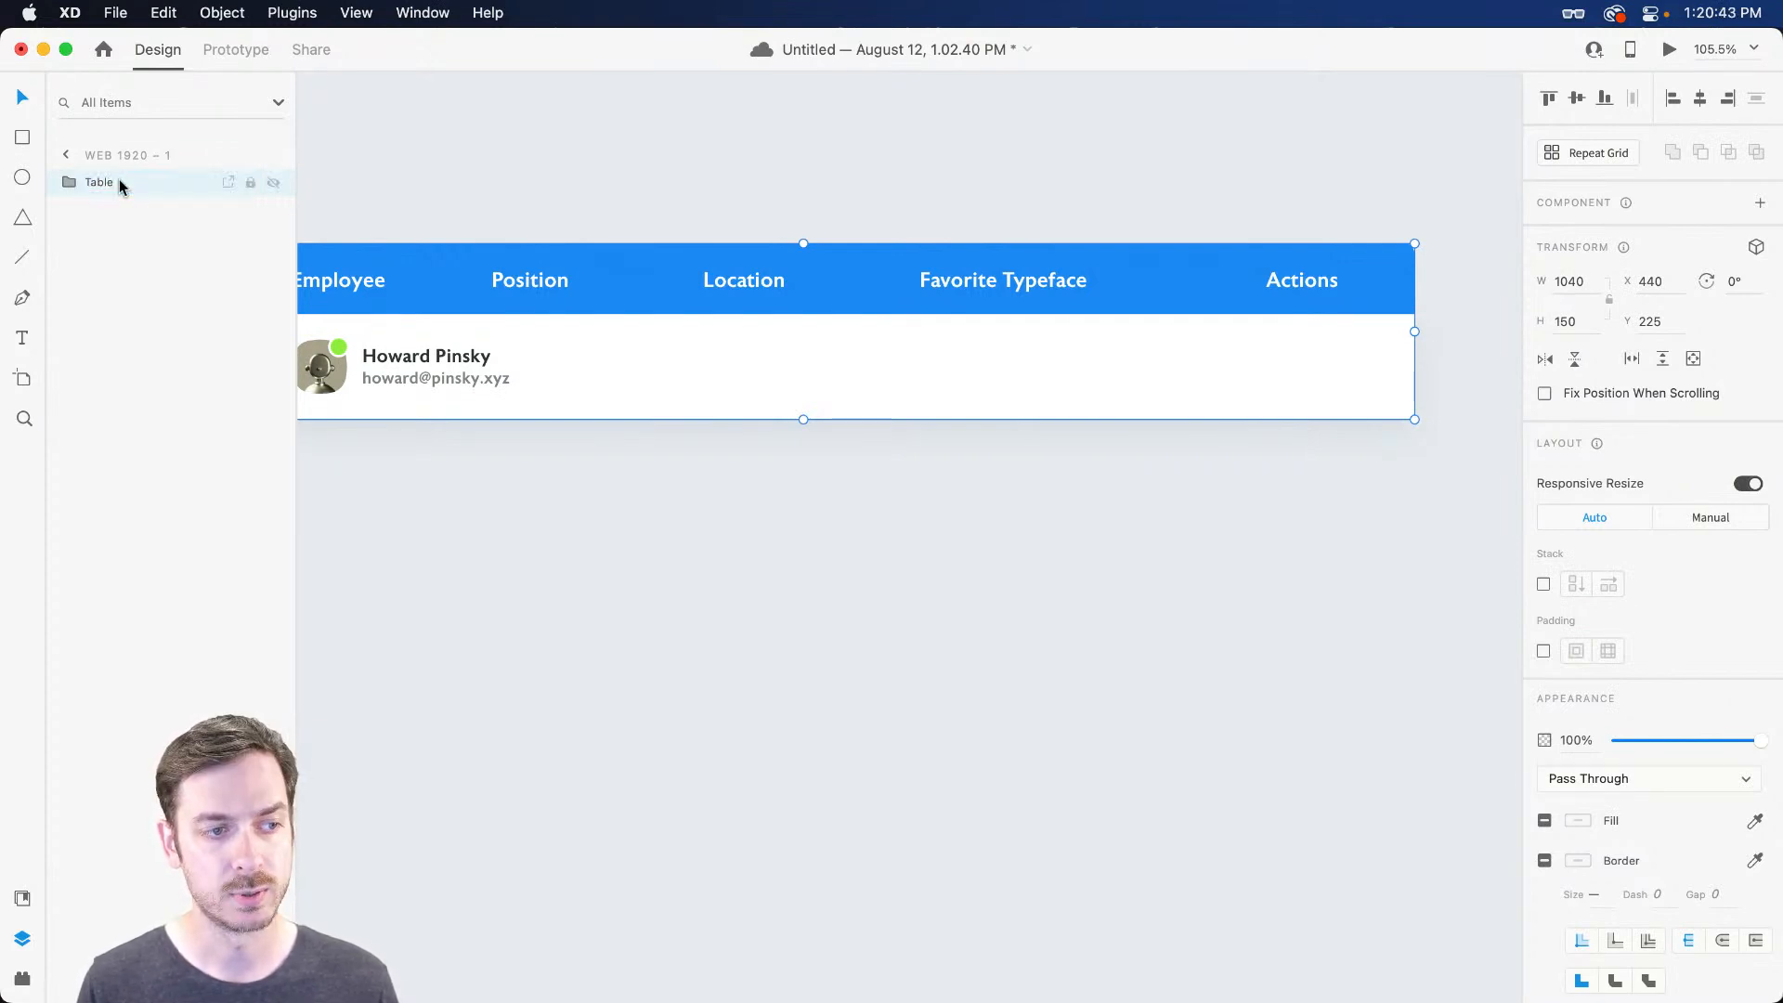
{"action": "scroll", "coordinate": [402, 414], "scroll_direction": "left", "scroll_amount": 5}
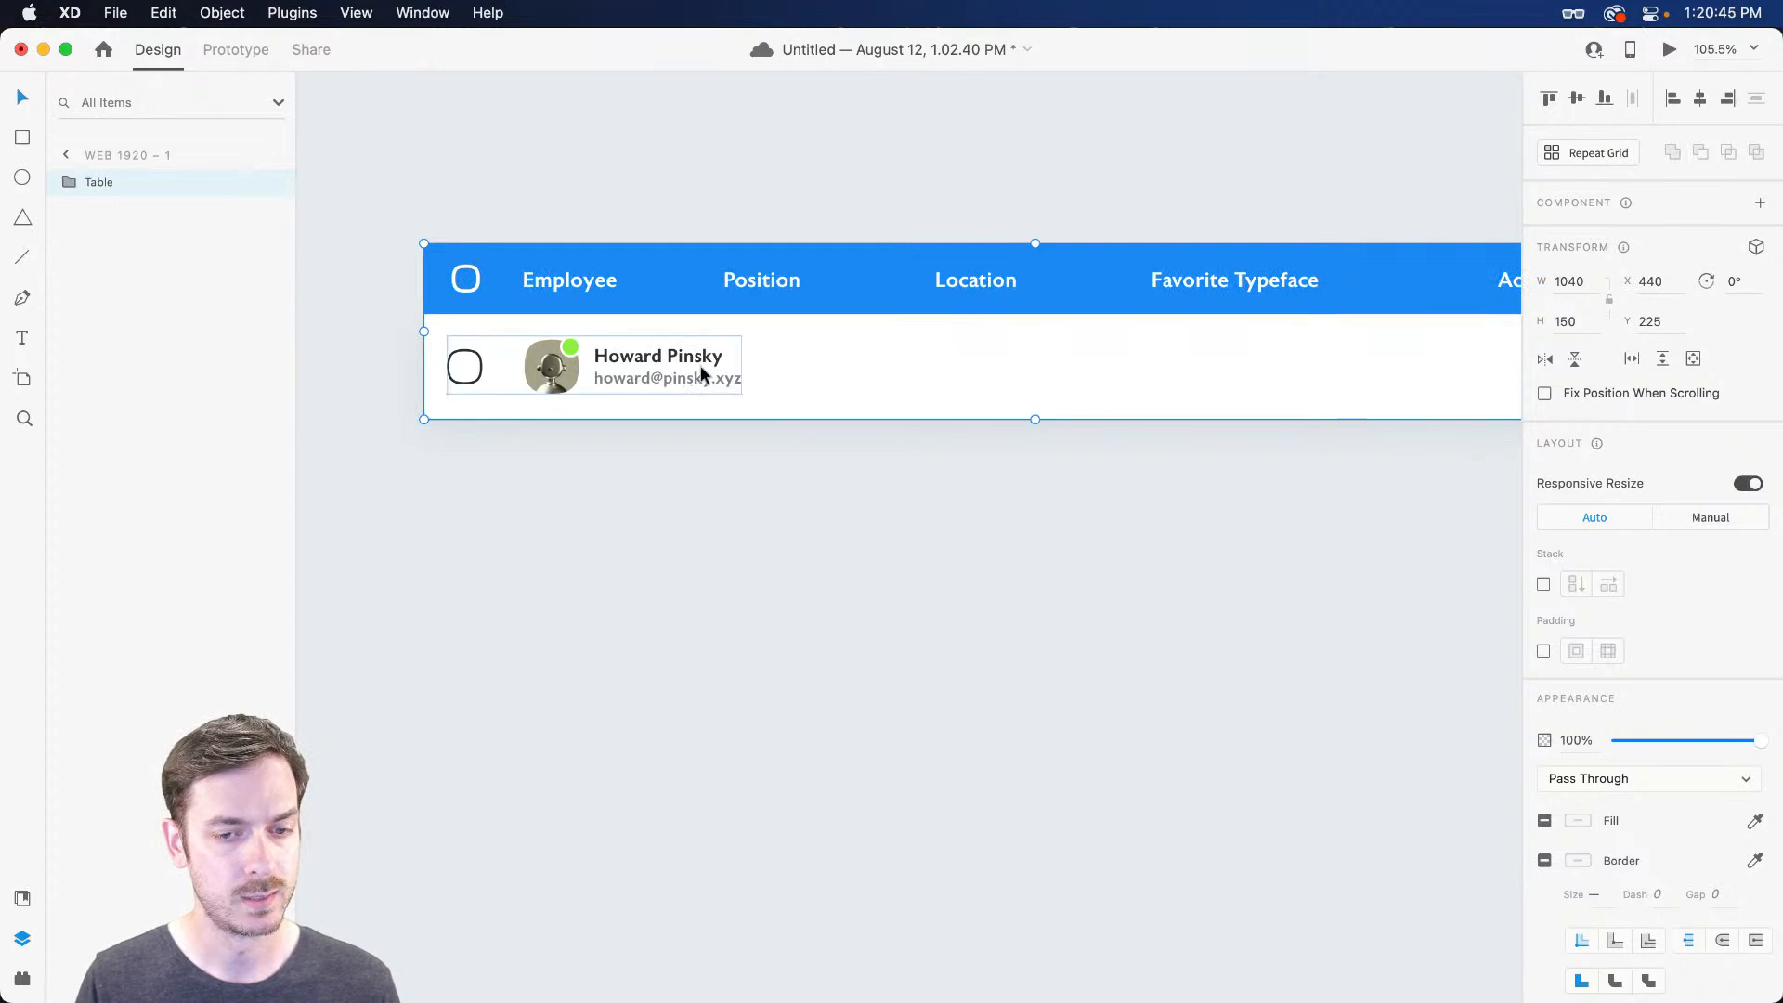
Turn on padding for the Table group and inspect the Actions header label
{"action": "left_click", "coordinate": [1544, 653]}
{"action": "scroll", "coordinate": [1300, 548], "scroll_direction": "right", "scroll_amount": 2}
{"action": "scroll", "coordinate": [1263, 518], "scroll_direction": "down", "scroll_amount": 5}
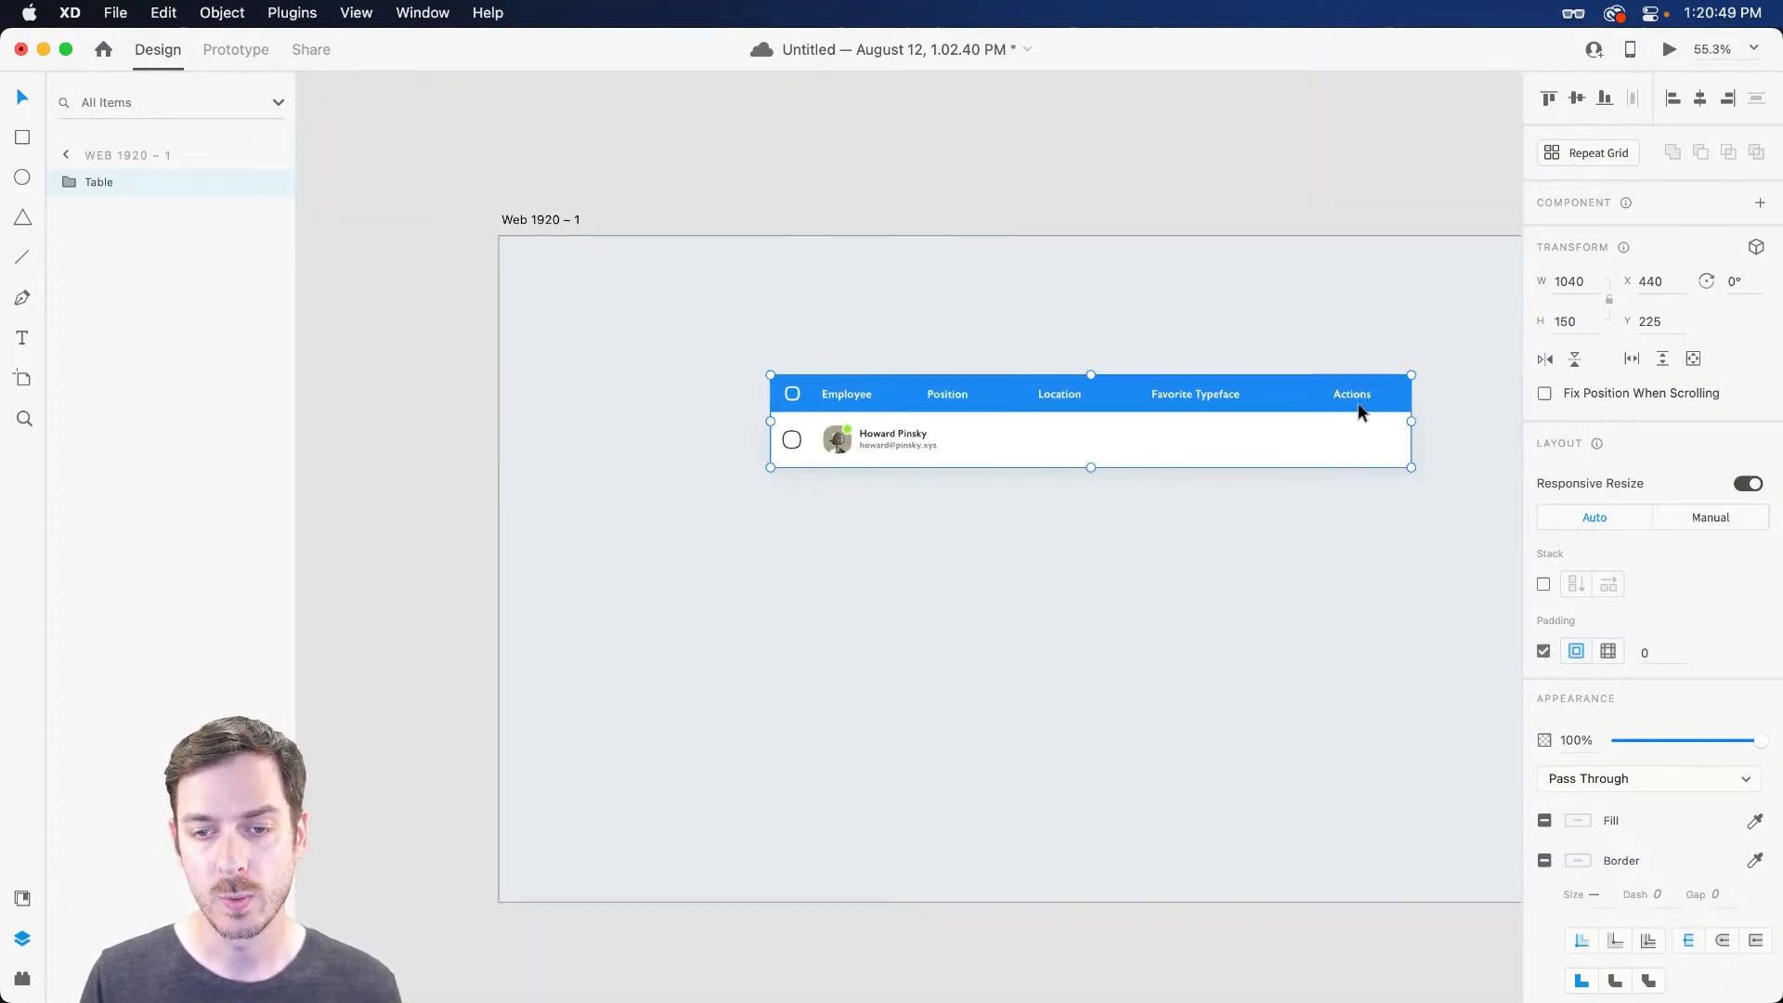
{"action": "scroll", "coordinate": [1369, 378], "scroll_direction": "up", "scroll_amount": 3}
{"action": "double_click", "coordinate": [1300, 348]}
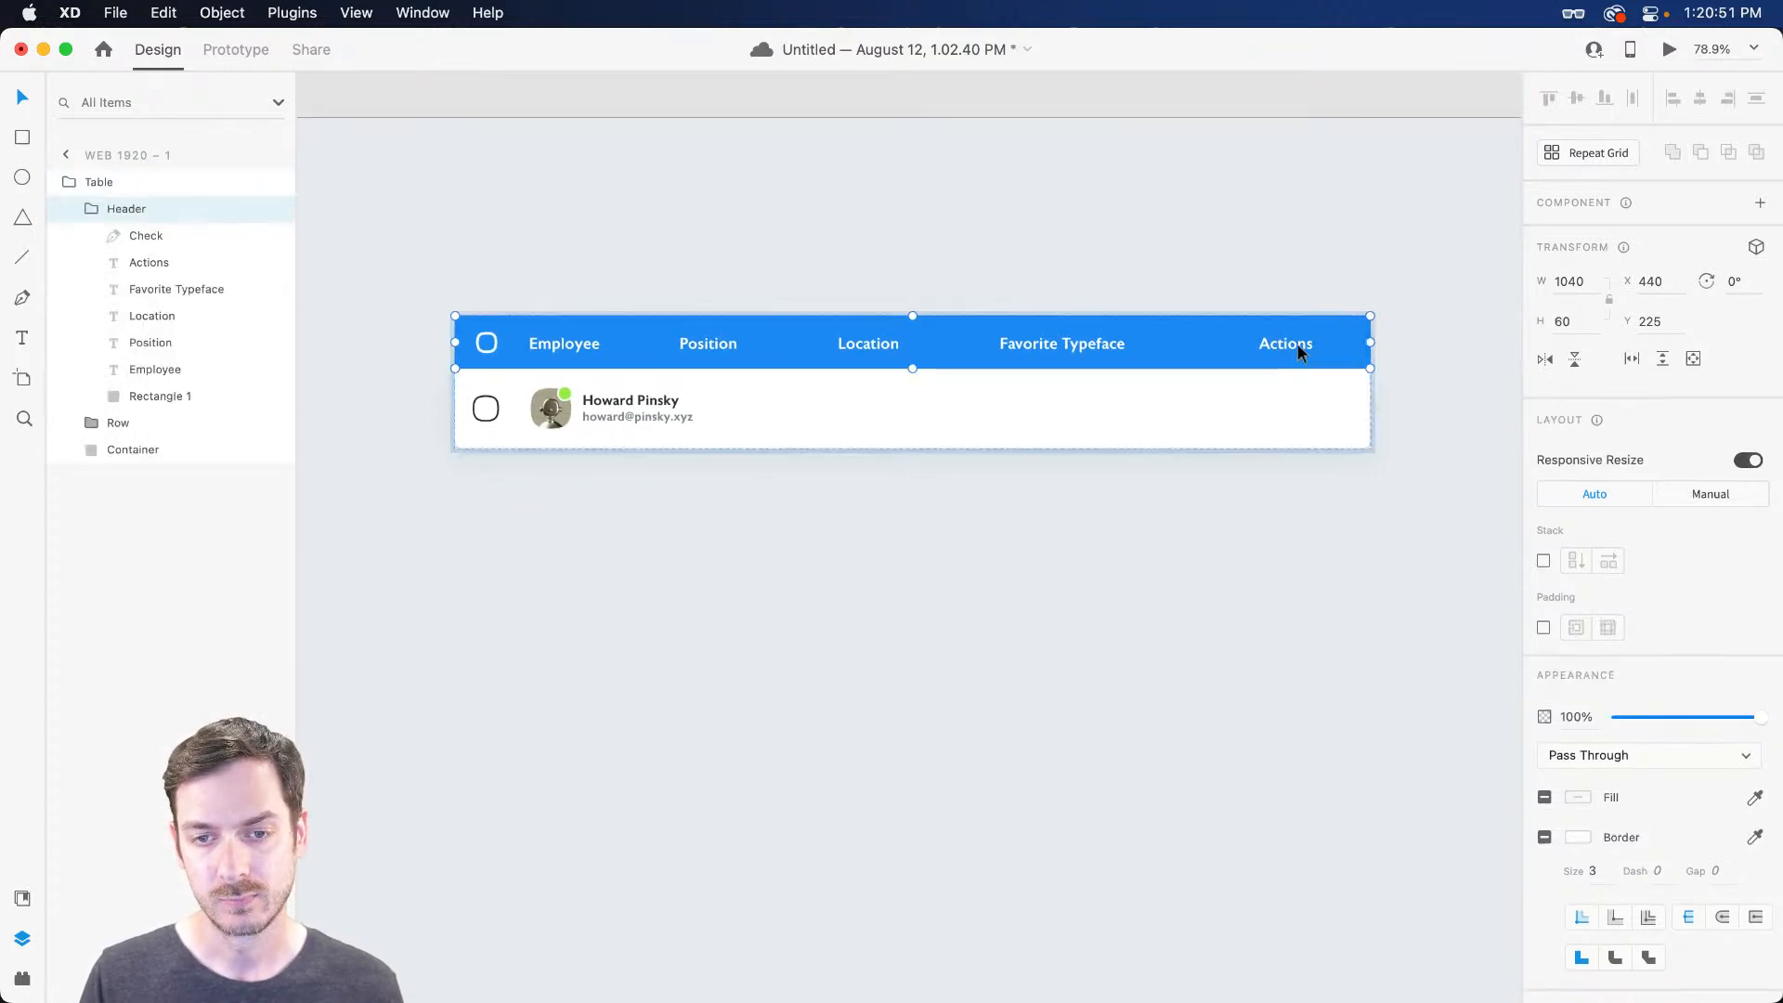
{"action": "mouse_move", "coordinate": [1287, 344]}
{"action": "left_mouse_down"}
{"action": "mouse_move", "coordinate": [1358, 347]}
{"action": "mouse_move", "coordinate": [1297, 362]}
{"action": "left_mouse_up"}
{"action": "double_click", "coordinate": [1283, 345]}
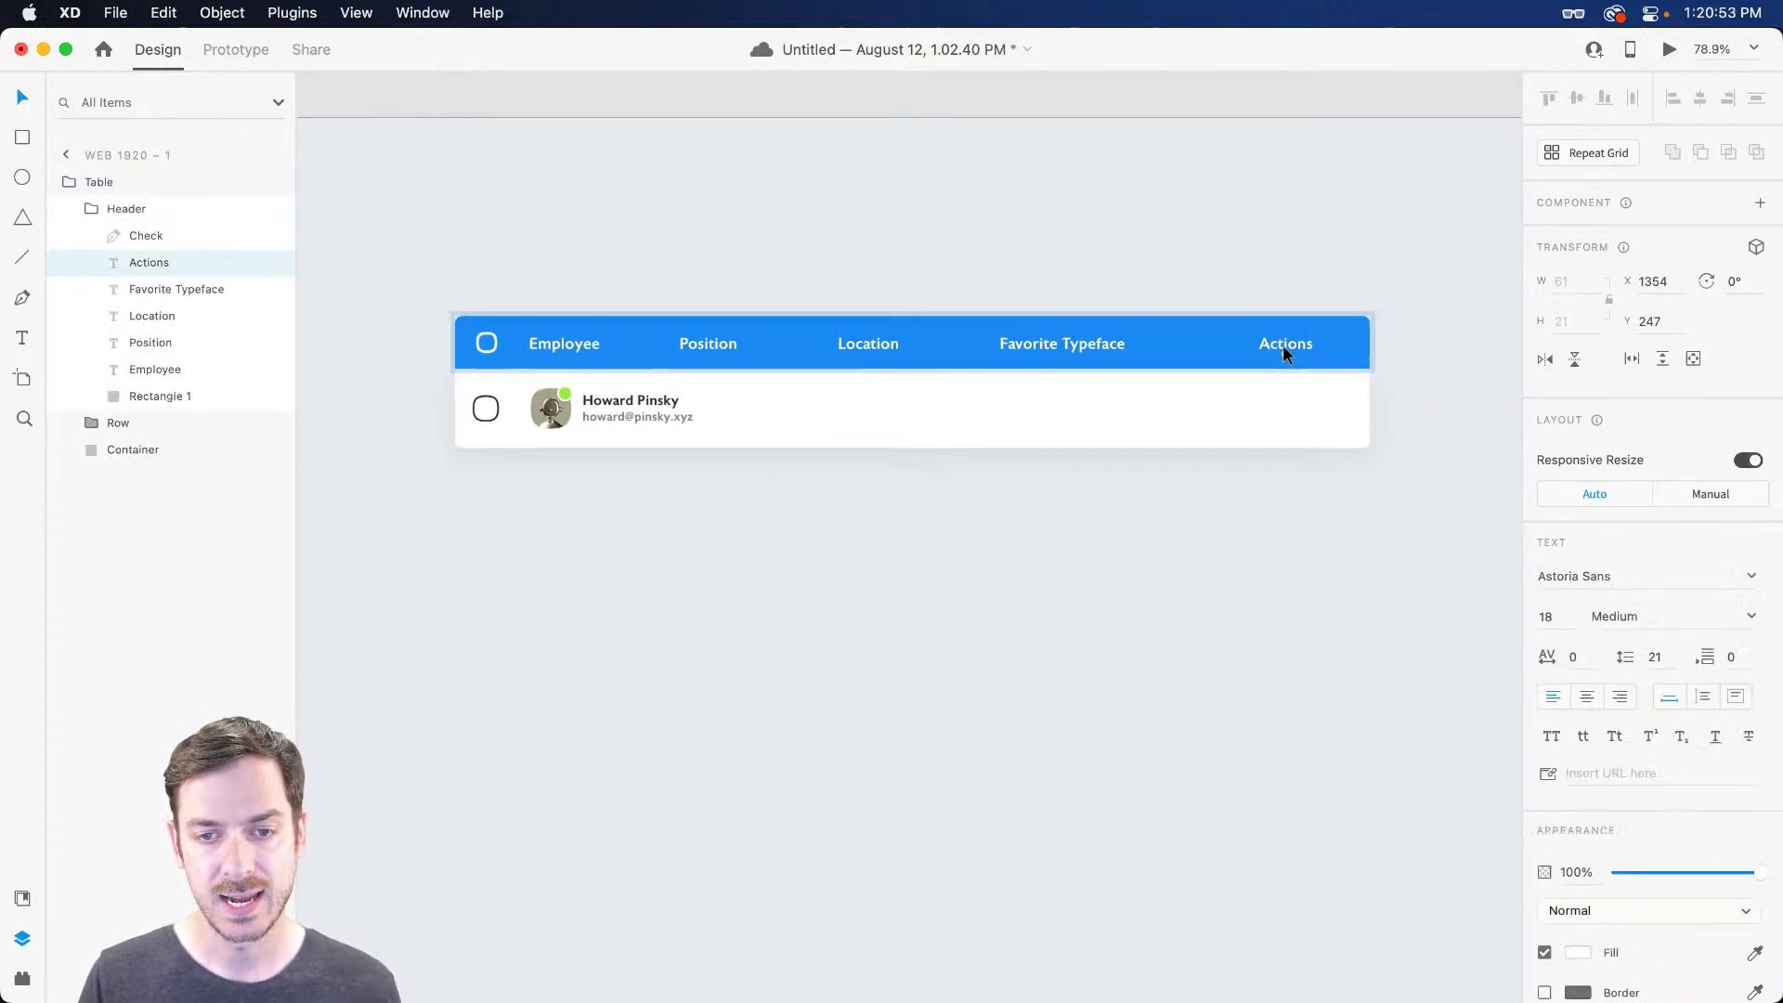
{"action": "key", "text": "Escape"}
{"action": "key", "text": "Escape"}
{"action": "key", "text": "Escape"}
Turn on padding for the Header group and test it by sliding the Actions label
{"action": "left_click", "coordinate": [1324, 341]}
{"action": "double_click", "coordinate": [1311, 341]}
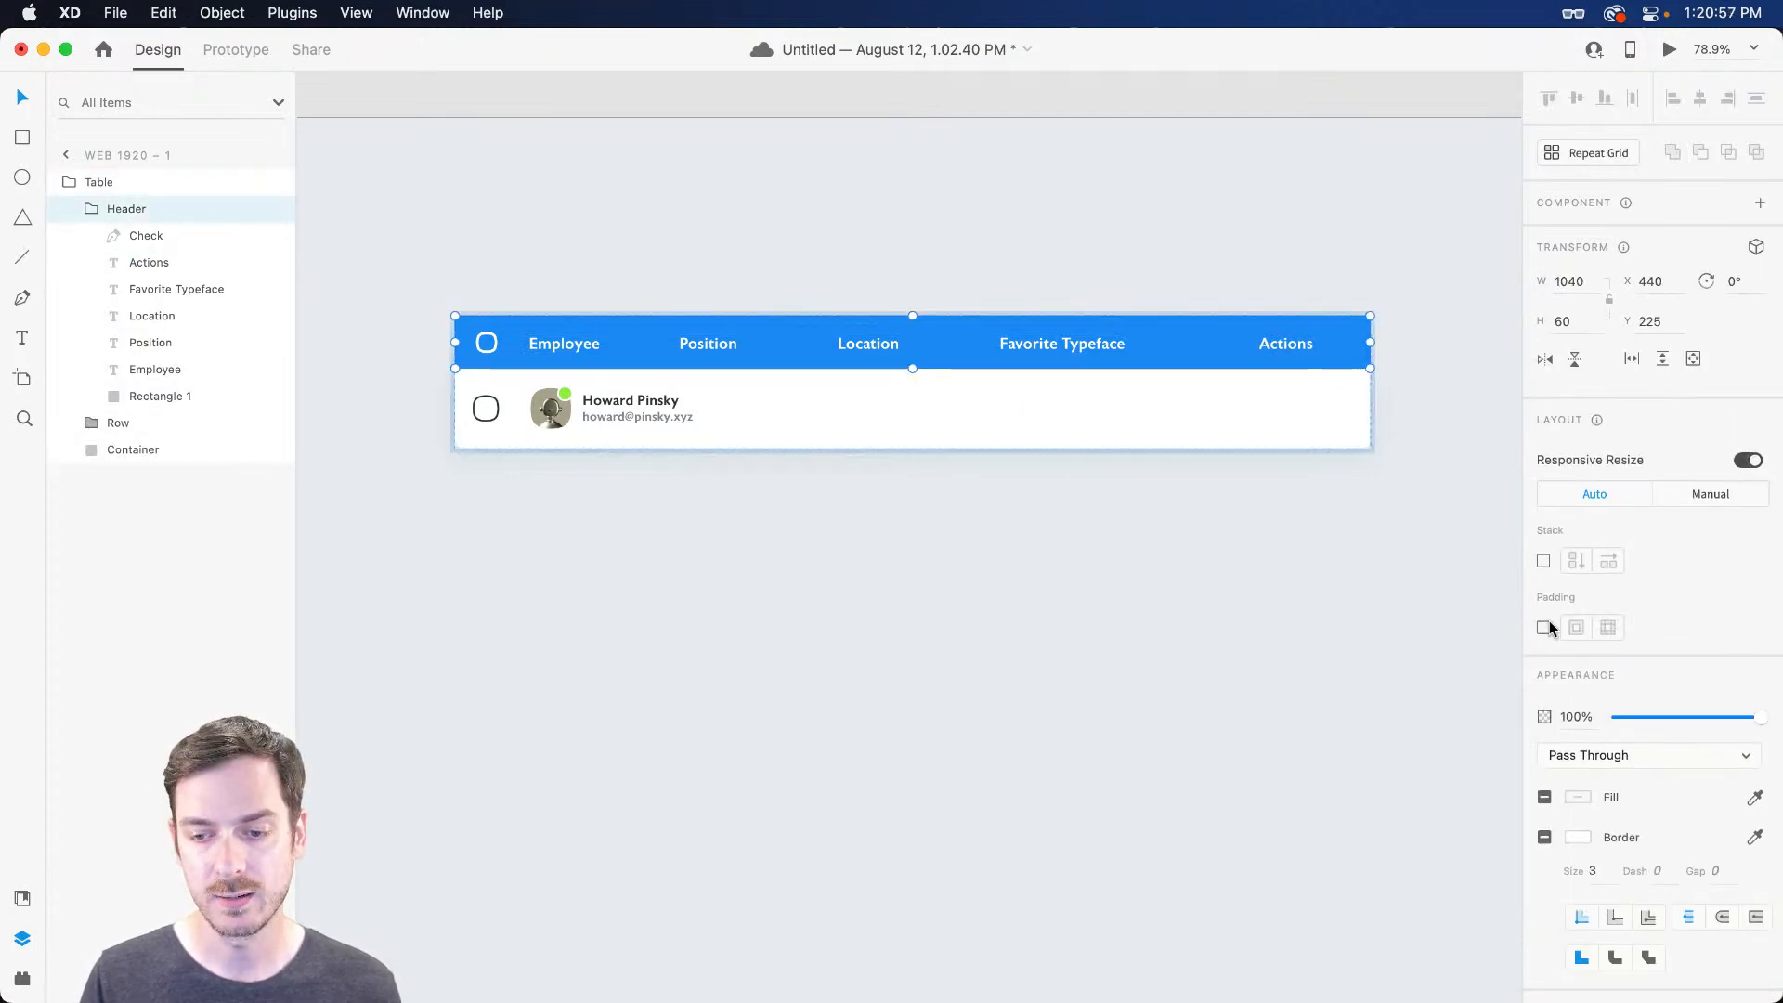
{"action": "left_click", "coordinate": [1544, 628]}
{"action": "double_click", "coordinate": [1284, 341]}
{"action": "mouse_move", "coordinate": [1289, 349]}
{"action": "left_mouse_down"}
{"action": "mouse_move", "coordinate": [1440, 339]}
{"action": "mouse_move", "coordinate": [1146, 310]}
{"action": "mouse_move", "coordinate": [1291, 340]}
{"action": "left_mouse_up"}
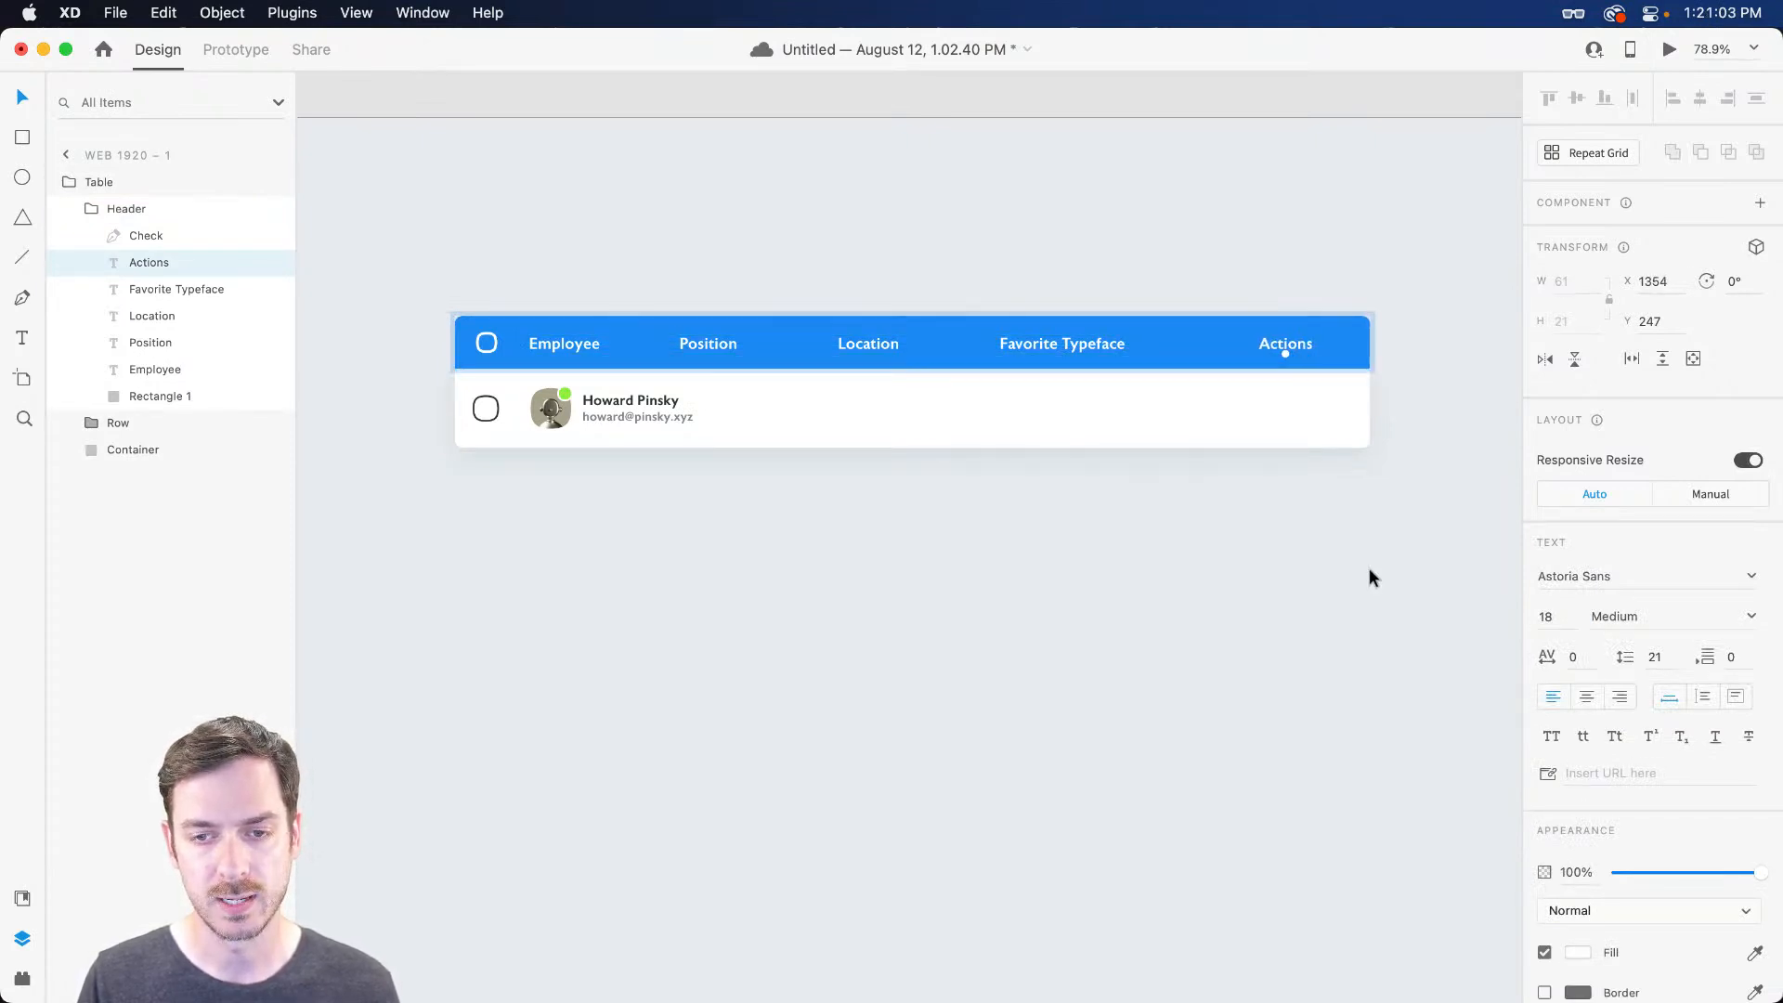
{"action": "left_click", "coordinate": [1369, 572]}
{"action": "left_click", "coordinate": [1285, 405]}
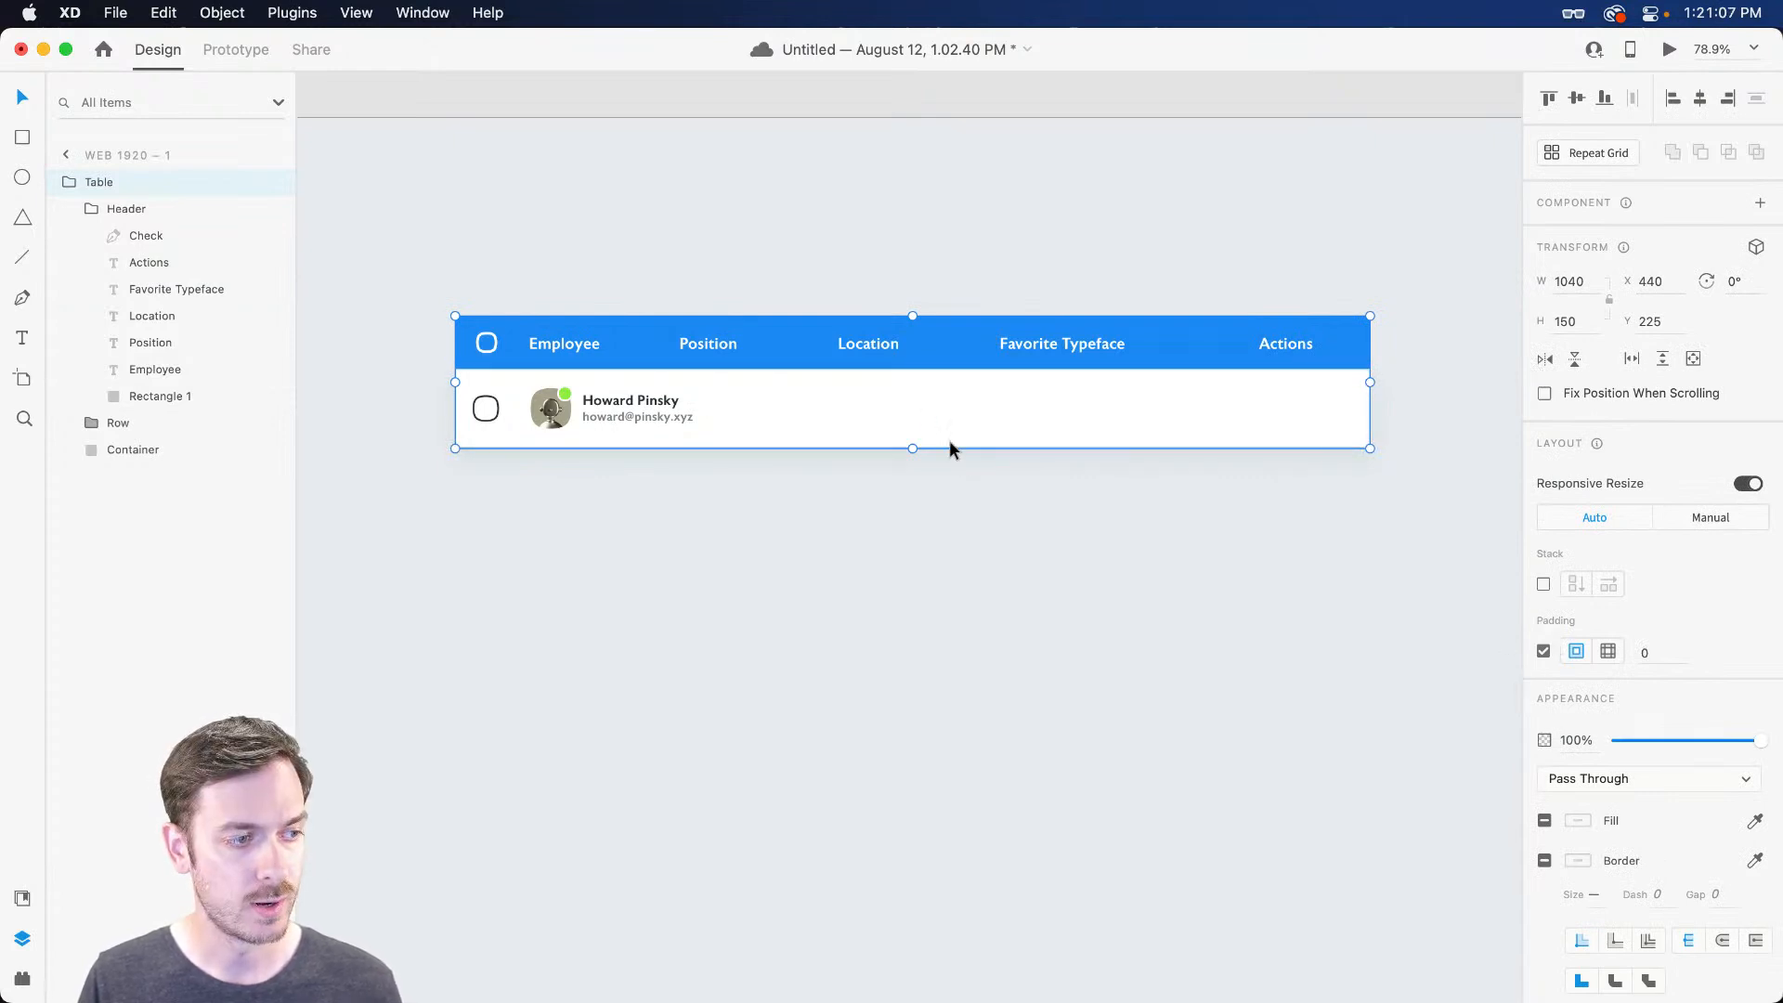
Stretch the Container background up to the header's top with an 8 px corner radius
{"action": "left_click", "coordinate": [84, 208]}
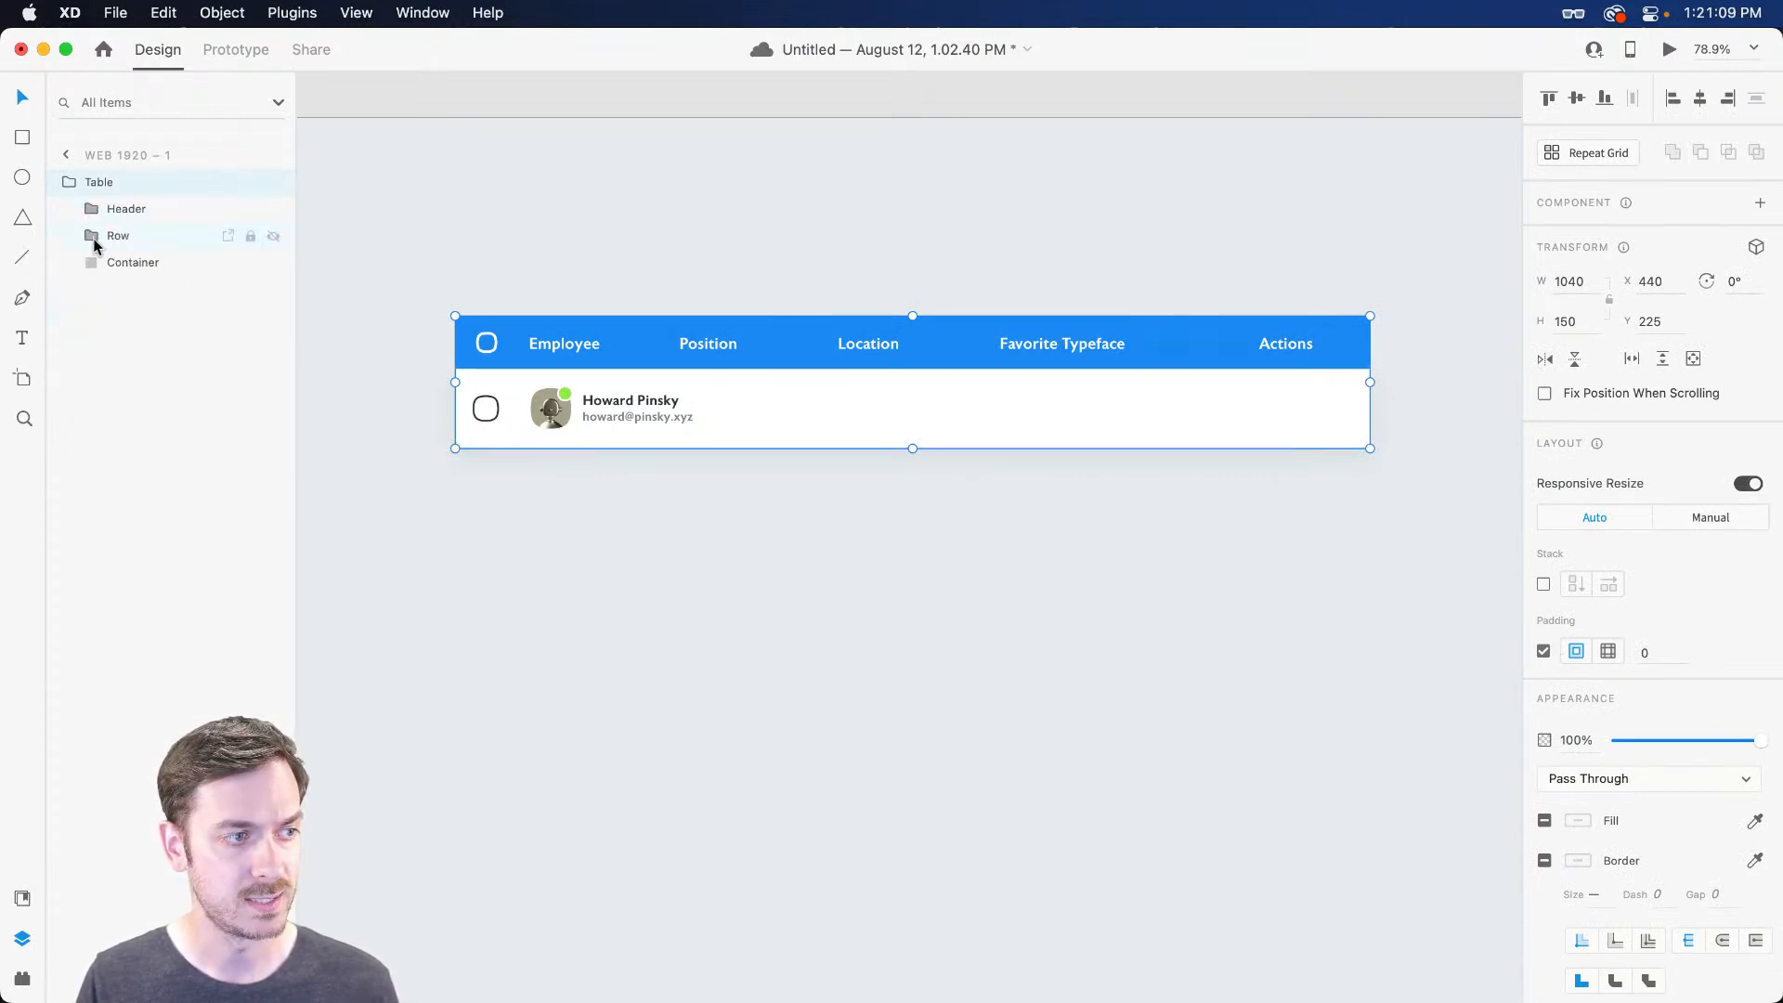
{"action": "left_click", "coordinate": [134, 270]}
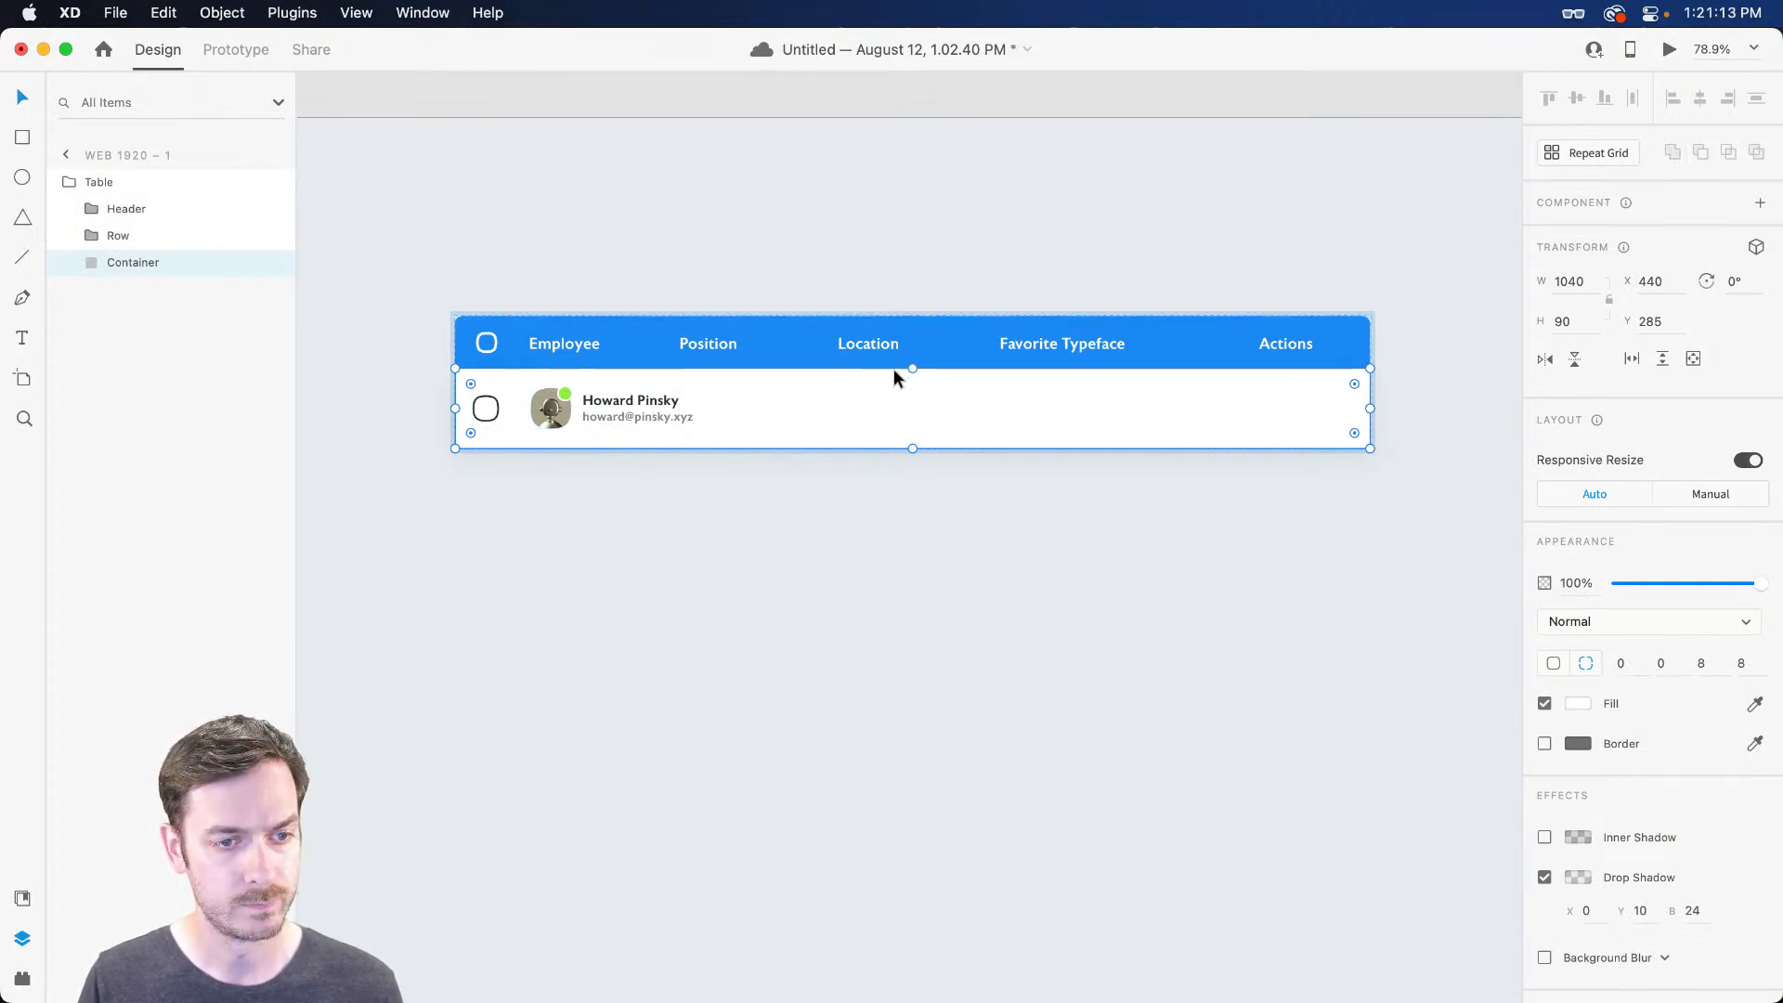
{"action": "left_click", "coordinate": [84, 189]}
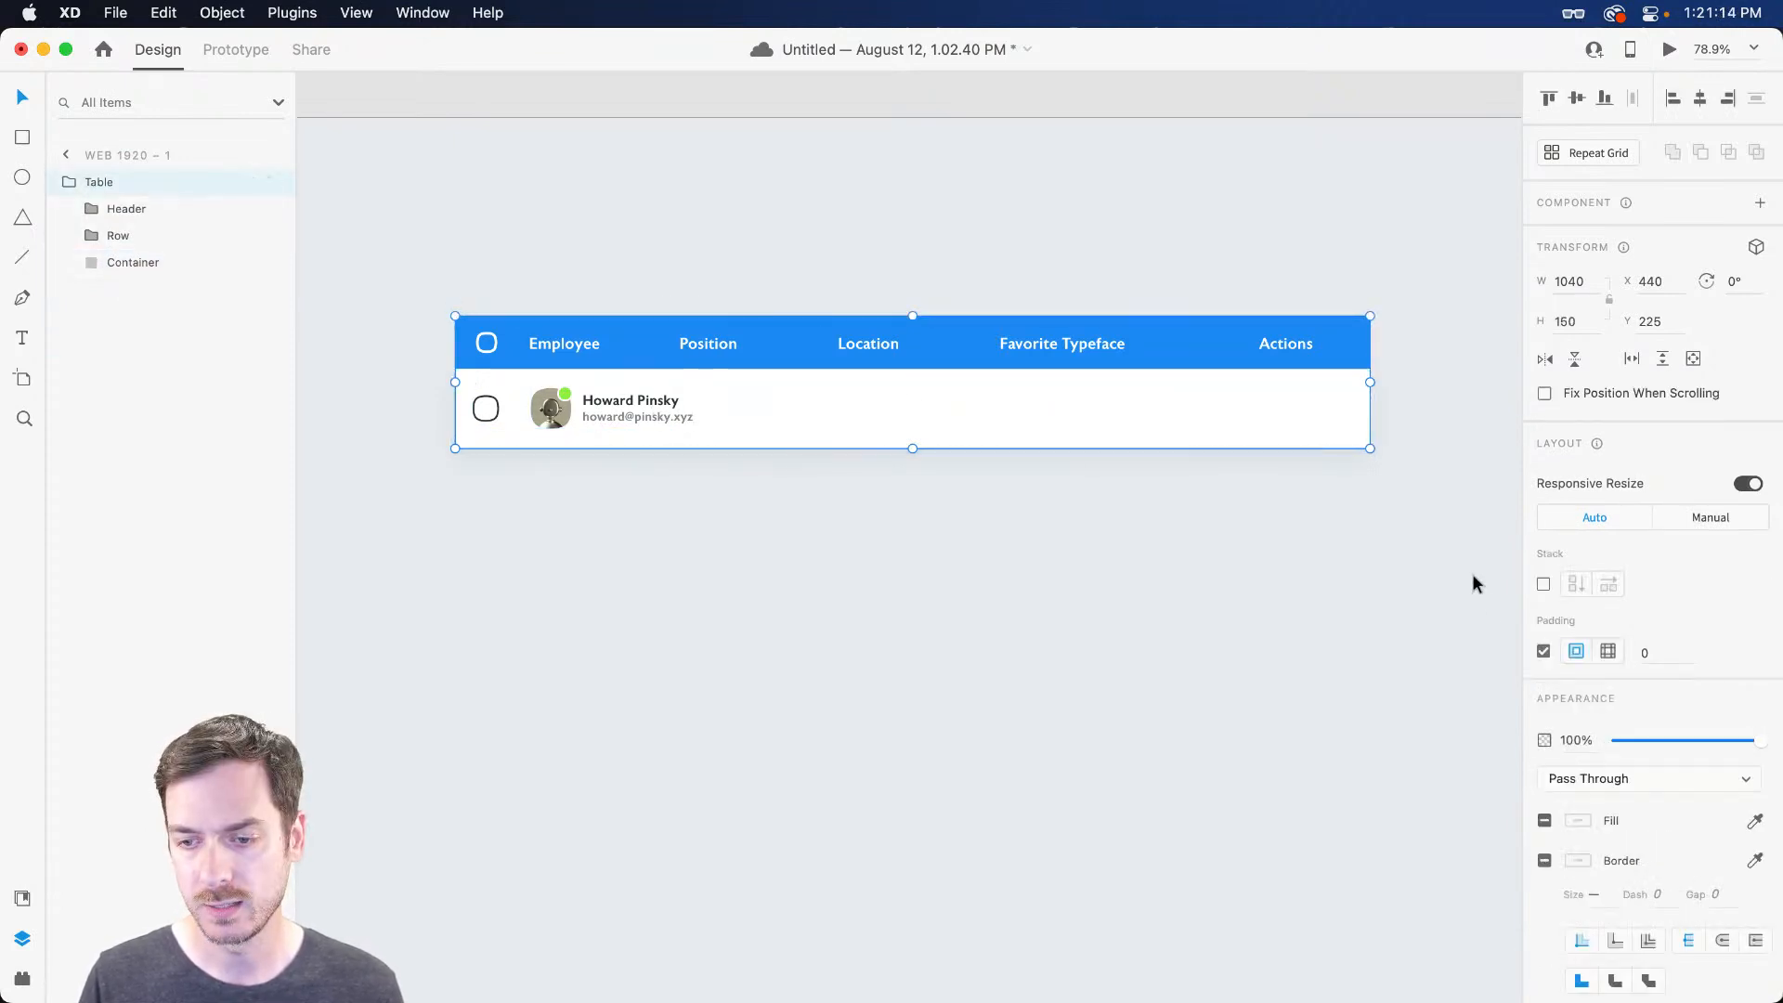
{"action": "left_click", "coordinate": [910, 402]}
{"action": "left_click_drag", "start_coordinate": [912, 372], "coordinate": [911, 316]}
{"action": "left_click", "coordinate": [1554, 663]}
{"action": "left_click_drag", "start_coordinate": [1644, 666], "coordinate": [1447, 649]}
{"action": "type", "text": "8"}
{"action": "key", "text": "Return"}
{"action": "key", "text": "Escape"}
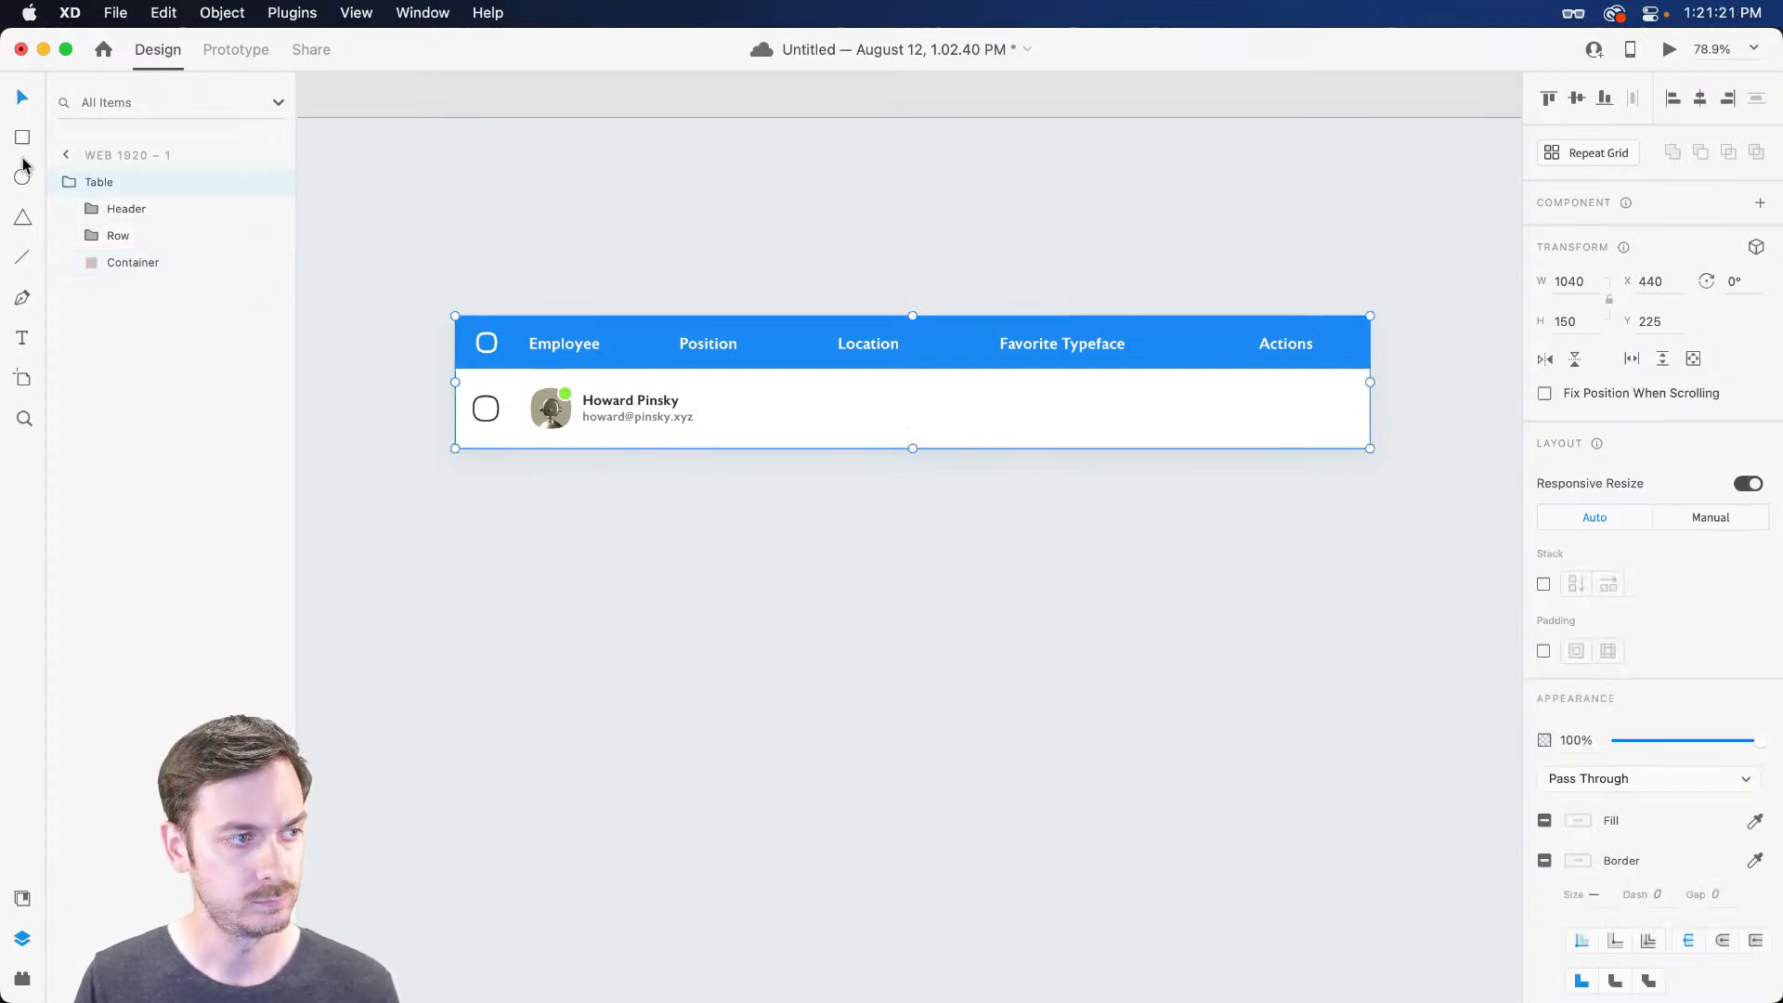
Re-enable Table padding and test it by sliding the Actions label
{"action": "left_click", "coordinate": [1544, 650]}
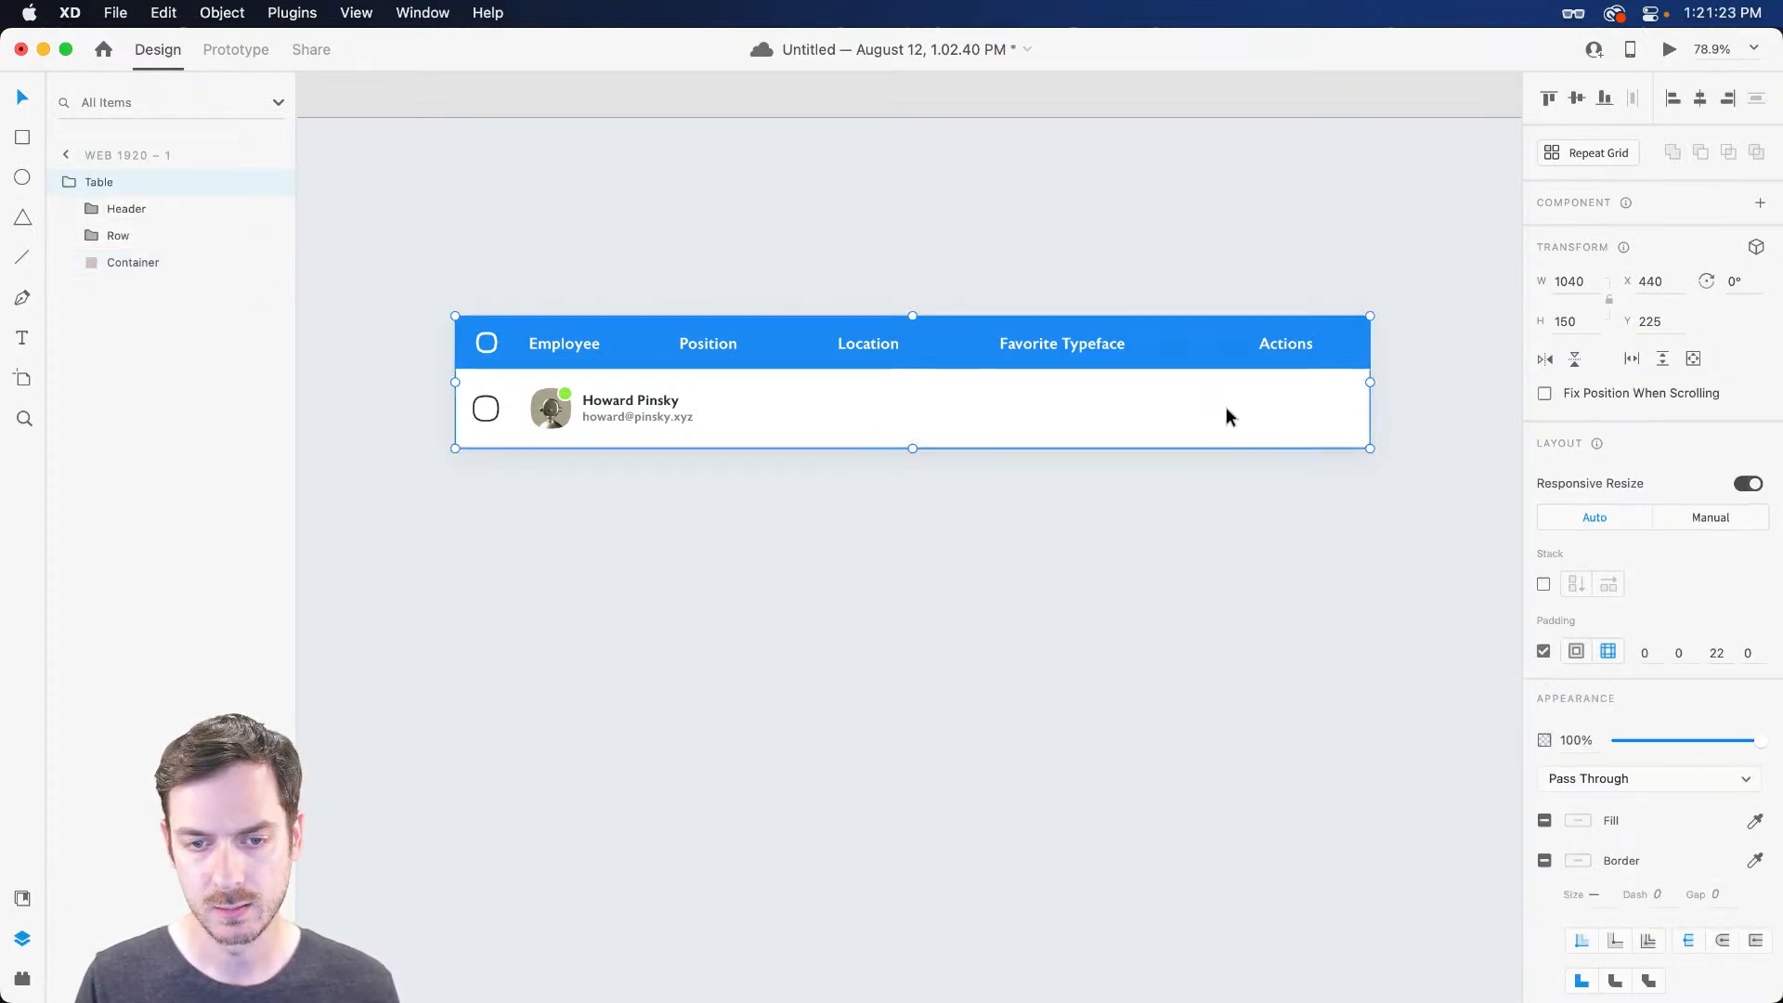
{"action": "double_click", "coordinate": [1305, 347]}
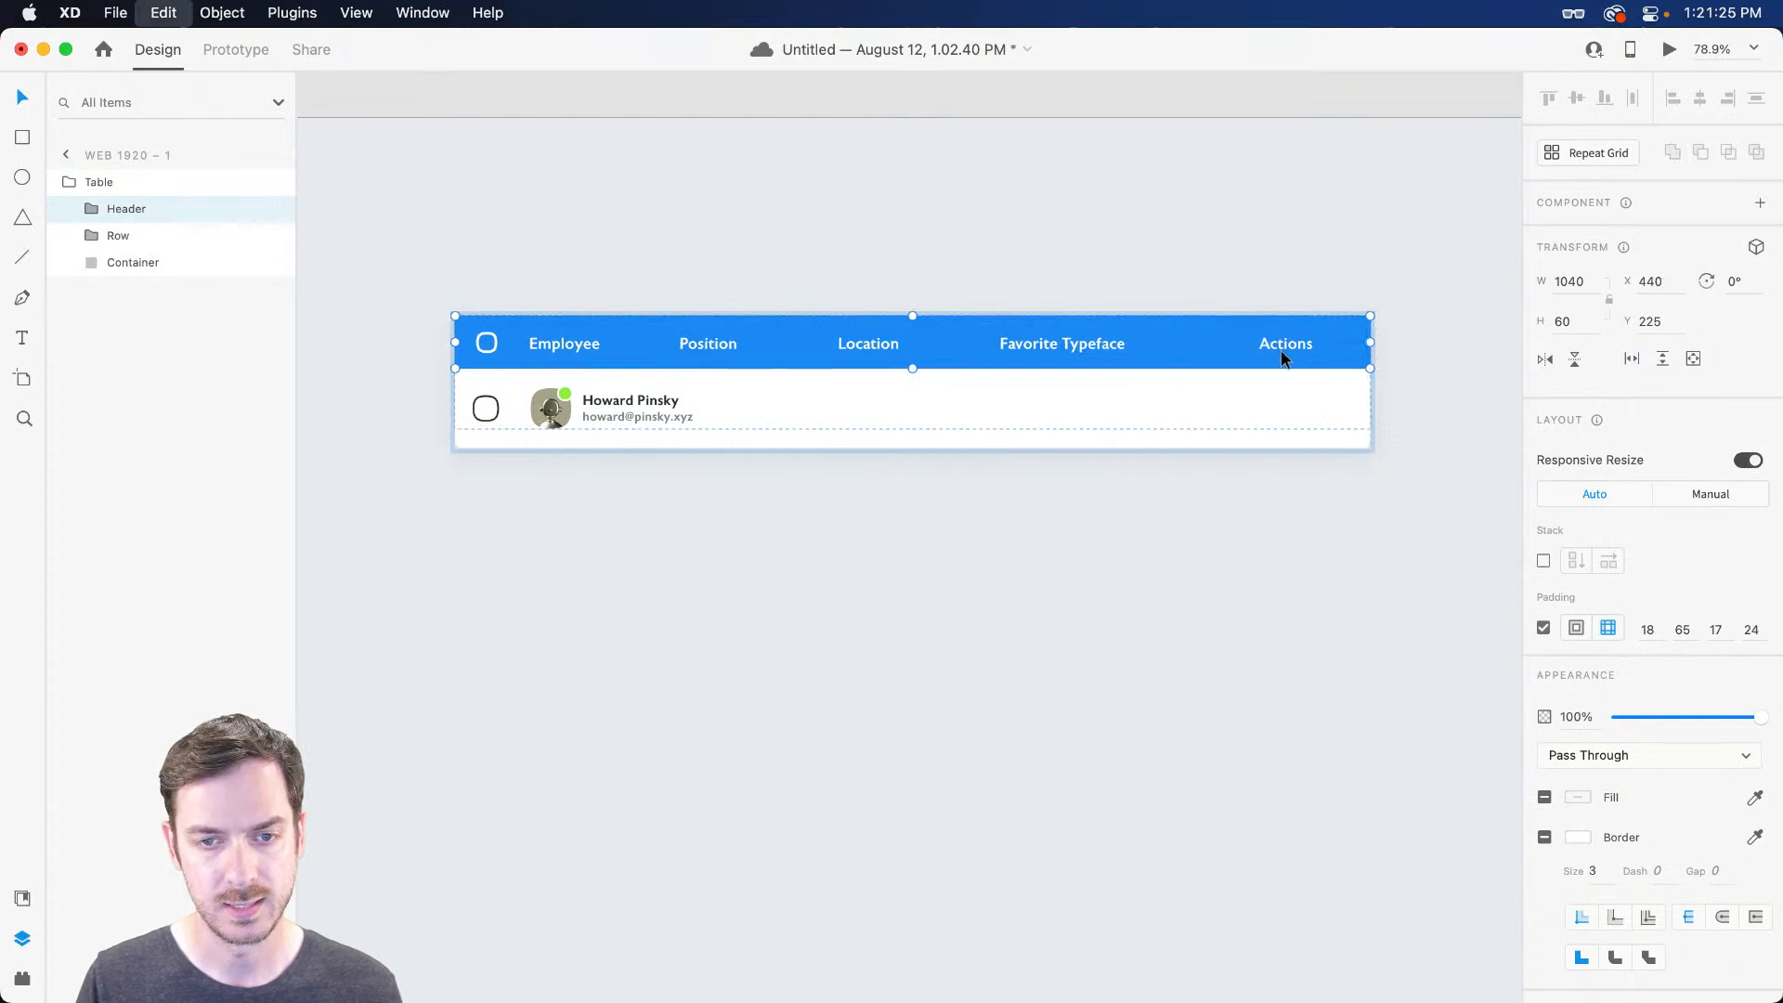
{"action": "double_click", "coordinate": [1266, 350]}
{"action": "mouse_move", "coordinate": [1291, 343]}
{"action": "left_mouse_down"}
{"action": "mouse_move", "coordinate": [1416, 349]}
{"action": "mouse_move", "coordinate": [1285, 350]}
{"action": "left_mouse_up"}
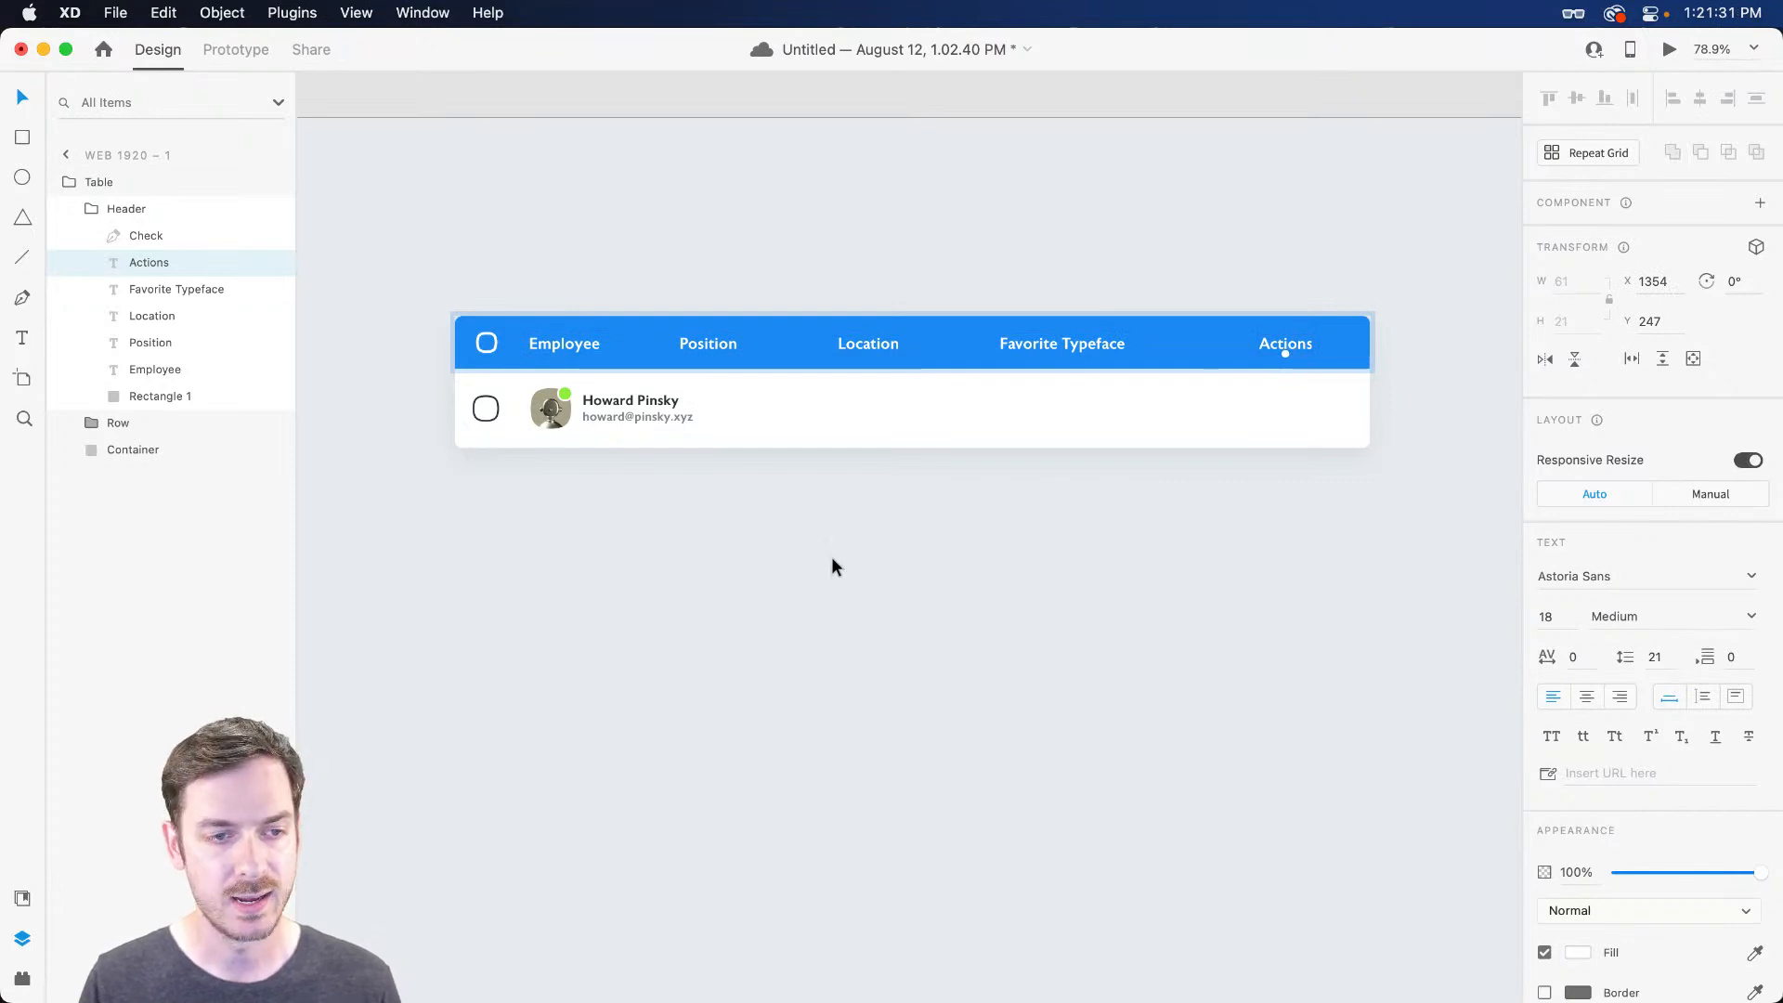
Move the Row group inside the table, then undo the accidental move
{"action": "left_click", "coordinate": [548, 429]}
{"action": "double_click", "coordinate": [551, 420]}
{"action": "left_click_drag", "start_coordinate": [555, 417], "coordinate": [1088, 492]}
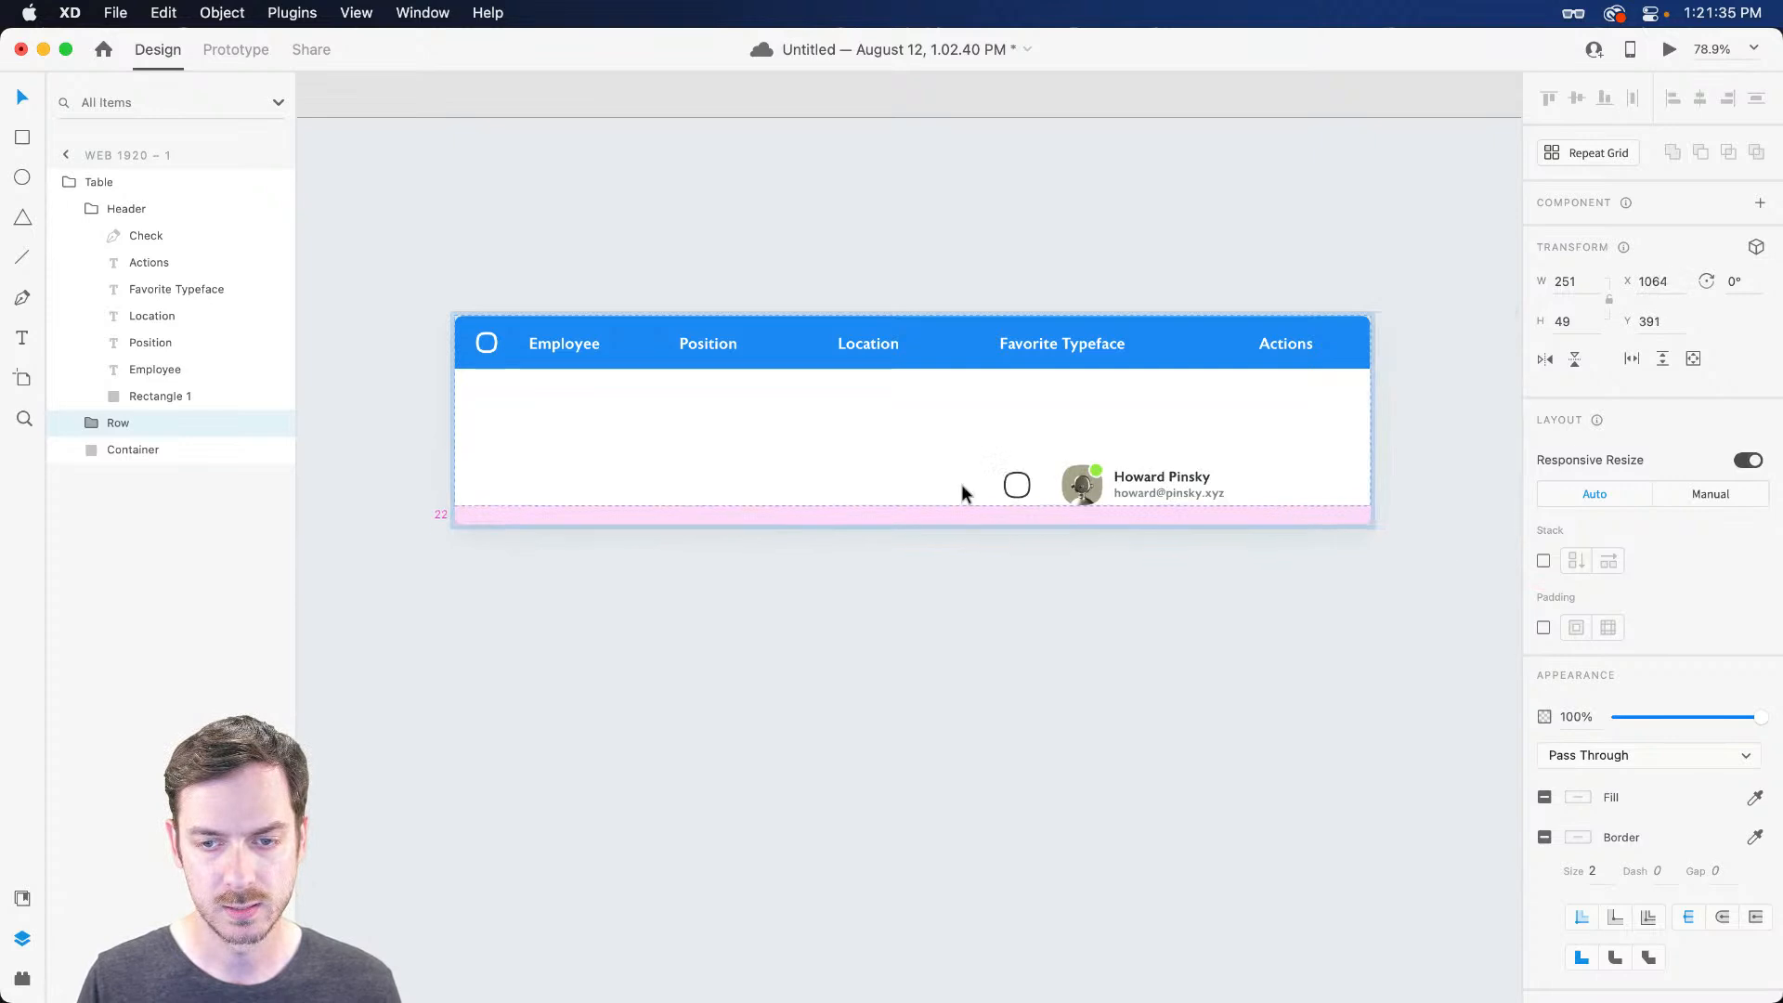
{"action": "key", "text": "super+z"}
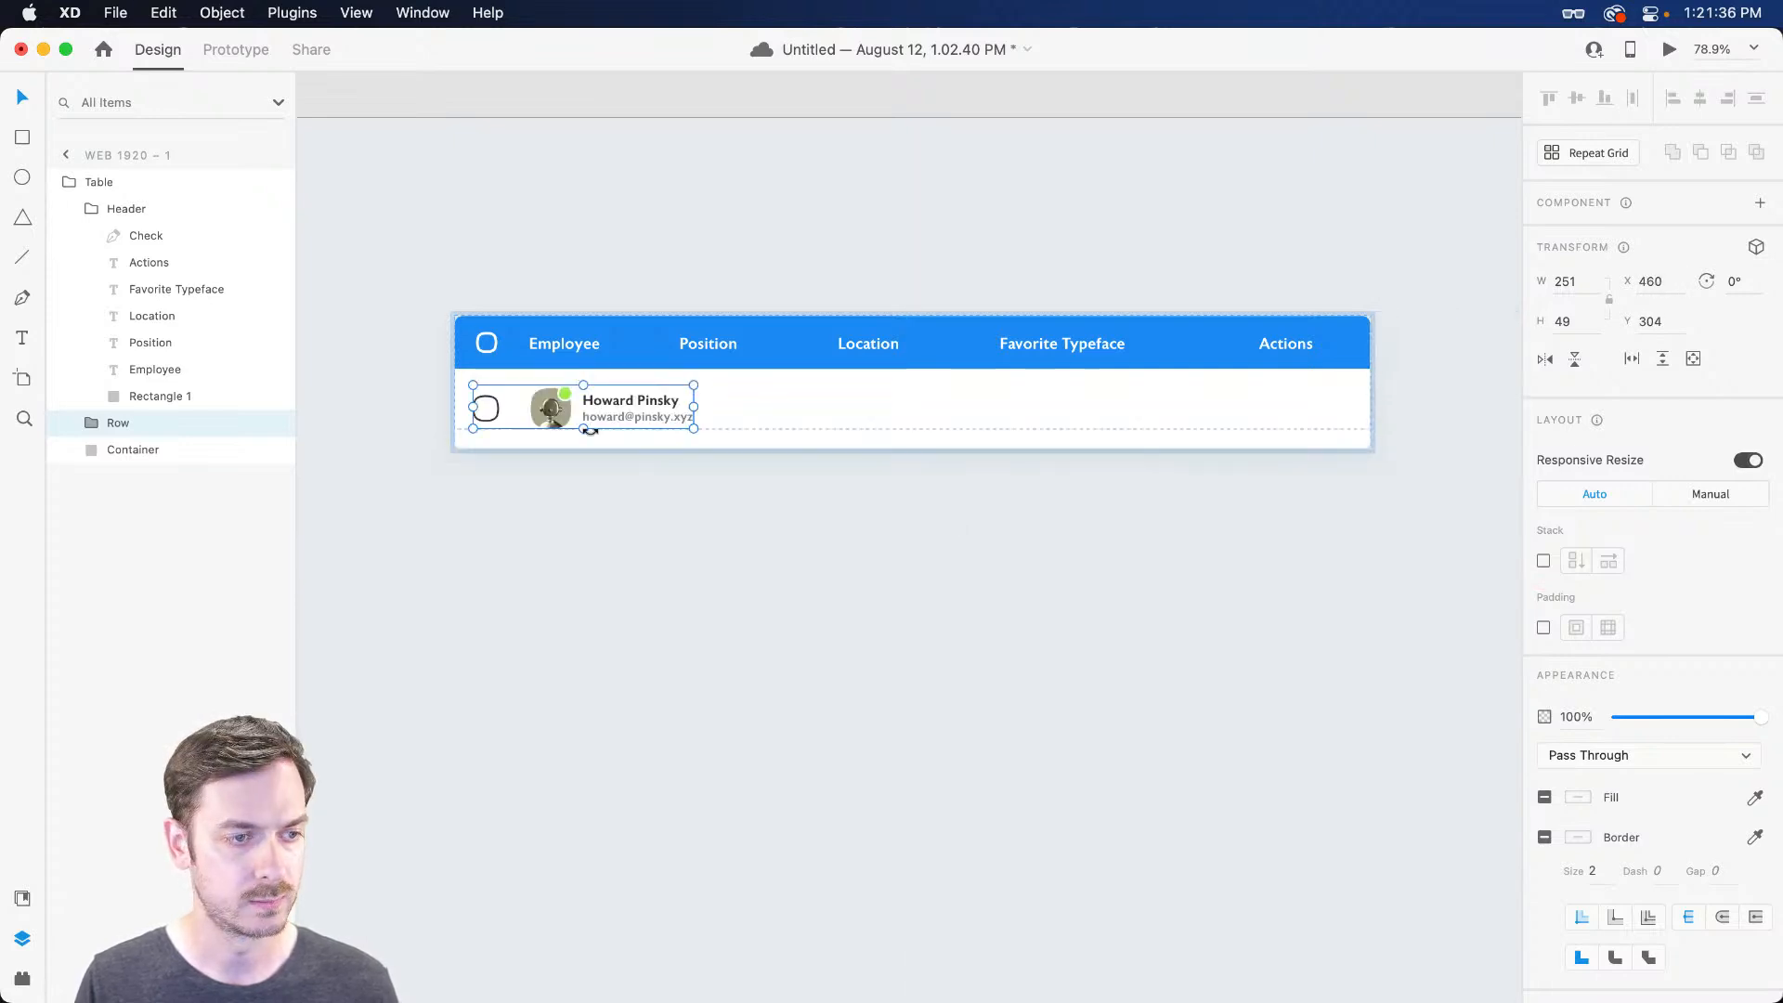
Shift the Position, Location and Favorite Typeface header titles further right
{"action": "left_click", "coordinate": [708, 336]}
{"action": "left_click", "coordinate": [704, 344]}
{"action": "left_click_drag", "start_coordinate": [702, 346], "coordinate": [760, 342]}
{"action": "left_click_drag", "start_coordinate": [877, 344], "coordinate": [947, 344]}
{"action": "left_click_drag", "start_coordinate": [1117, 339], "coordinate": [1168, 351]}
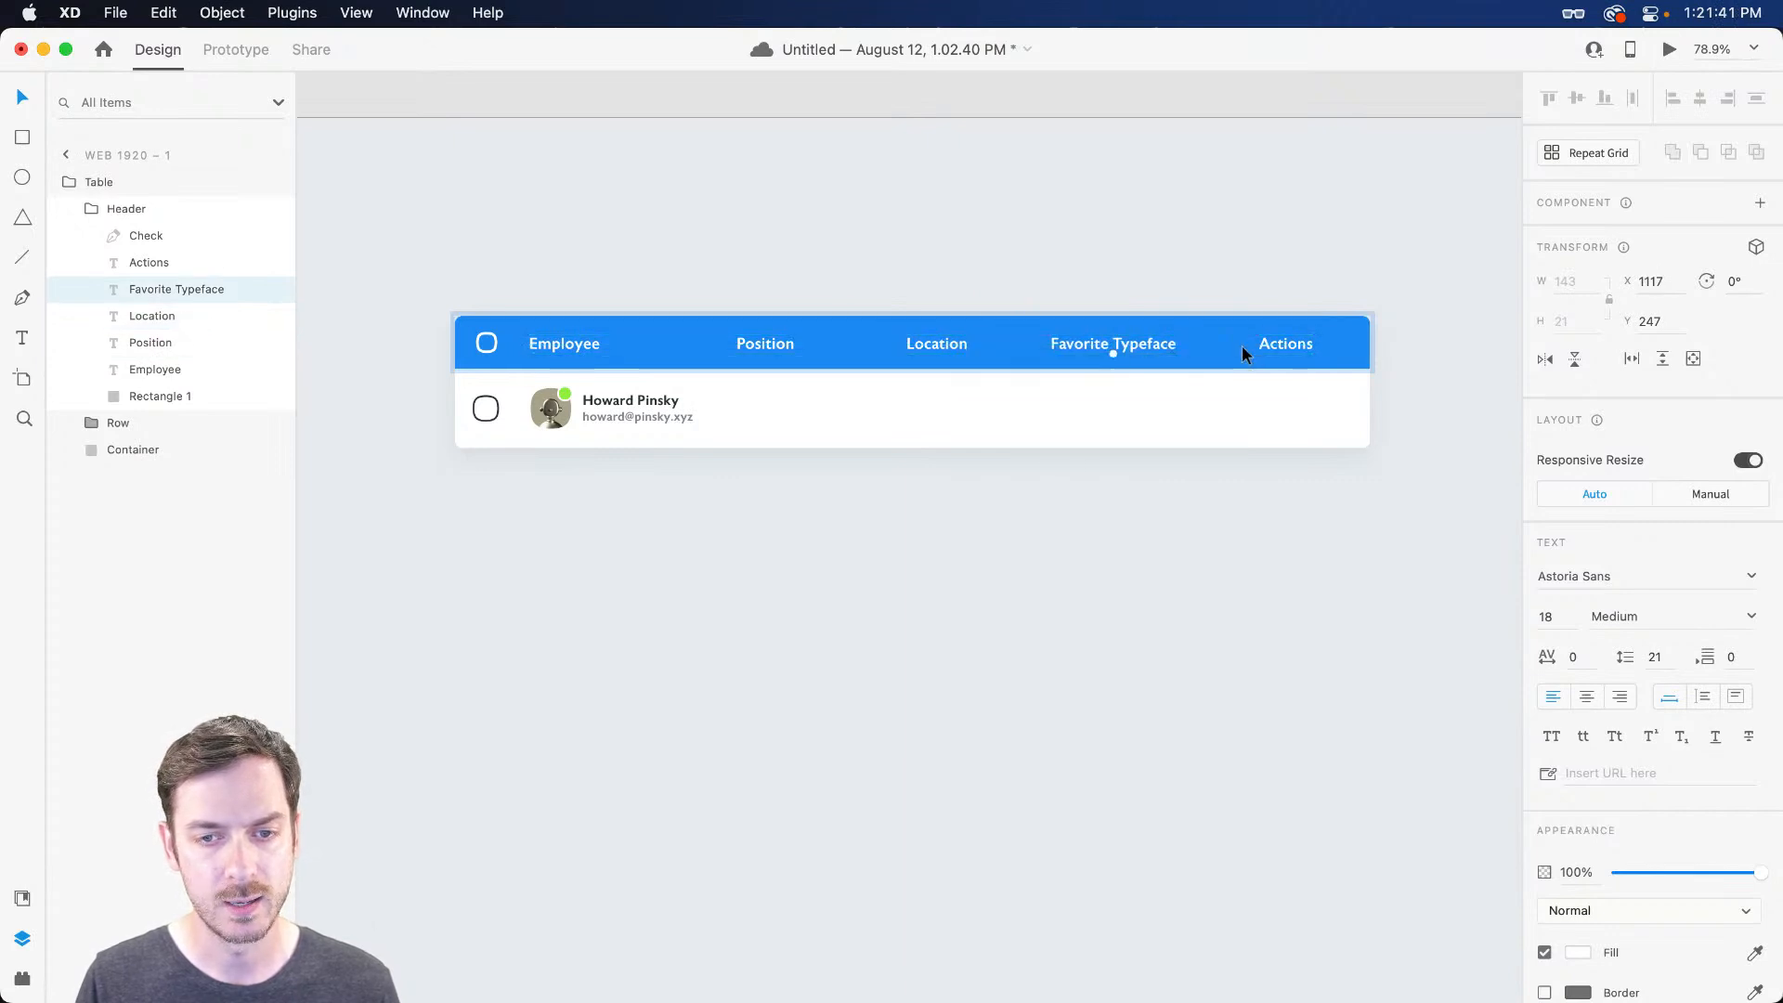
{"action": "scroll", "coordinate": [696, 447], "scroll_direction": "up", "scroll_amount": 5}
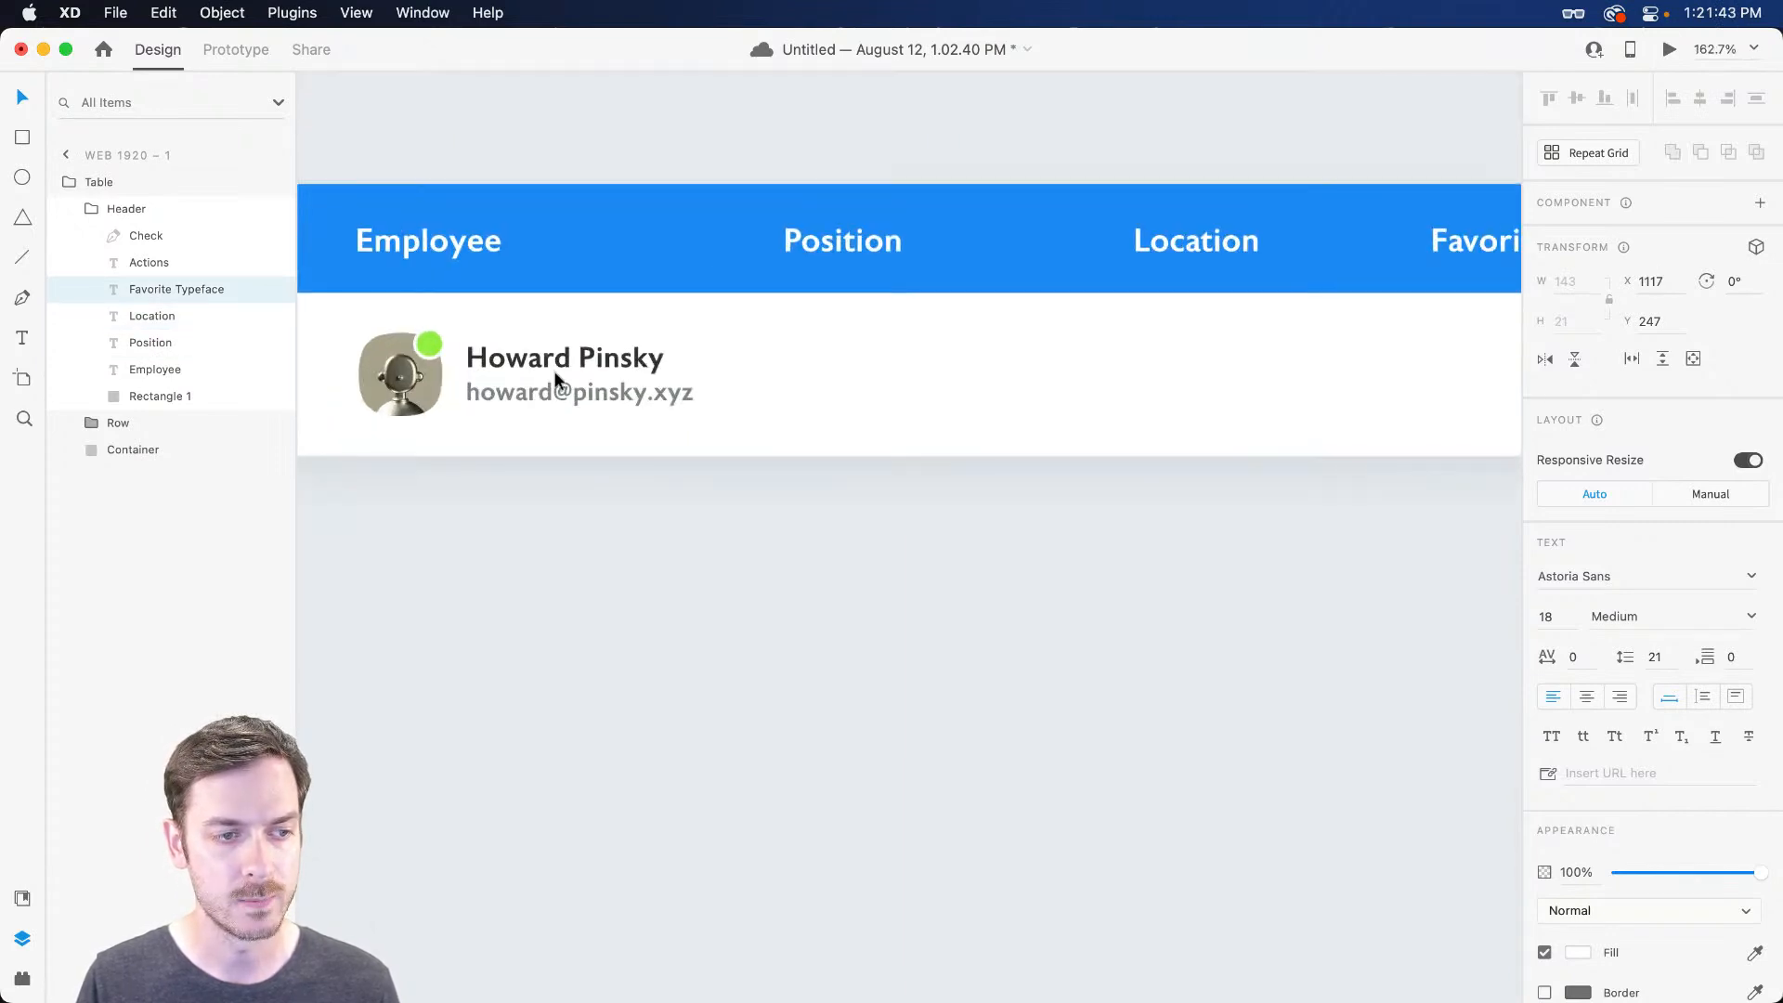
Inside the row group, draw a box under the Position column level with the user info
{"action": "double_click", "coordinate": [589, 354]}
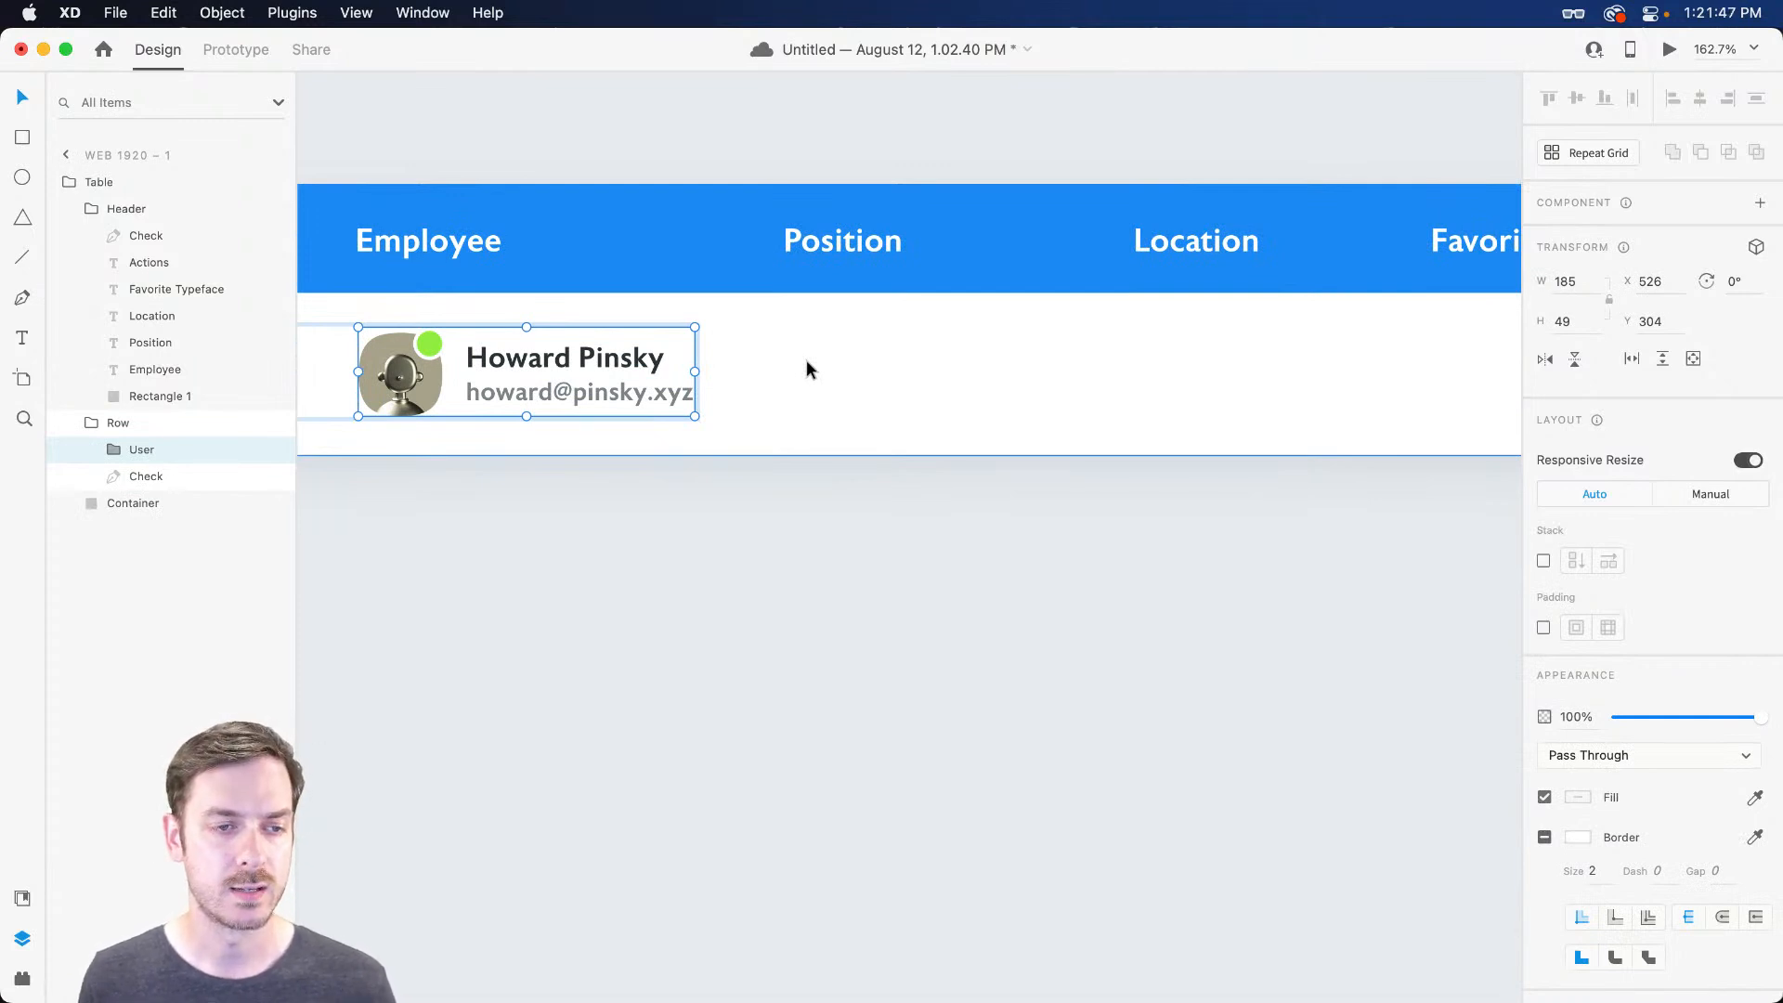
{"action": "key", "text": "r"}
{"action": "mouse_move", "coordinate": [774, 334]}
{"action": "left_mouse_down"}
{"action": "mouse_move", "coordinate": [945, 396]}
{"action": "mouse_move", "coordinate": [984, 390]}
{"action": "mouse_move", "coordinate": [959, 390]}
{"action": "left_mouse_up"}
{"action": "left_click_drag", "start_coordinate": [845, 349], "coordinate": [856, 359]}
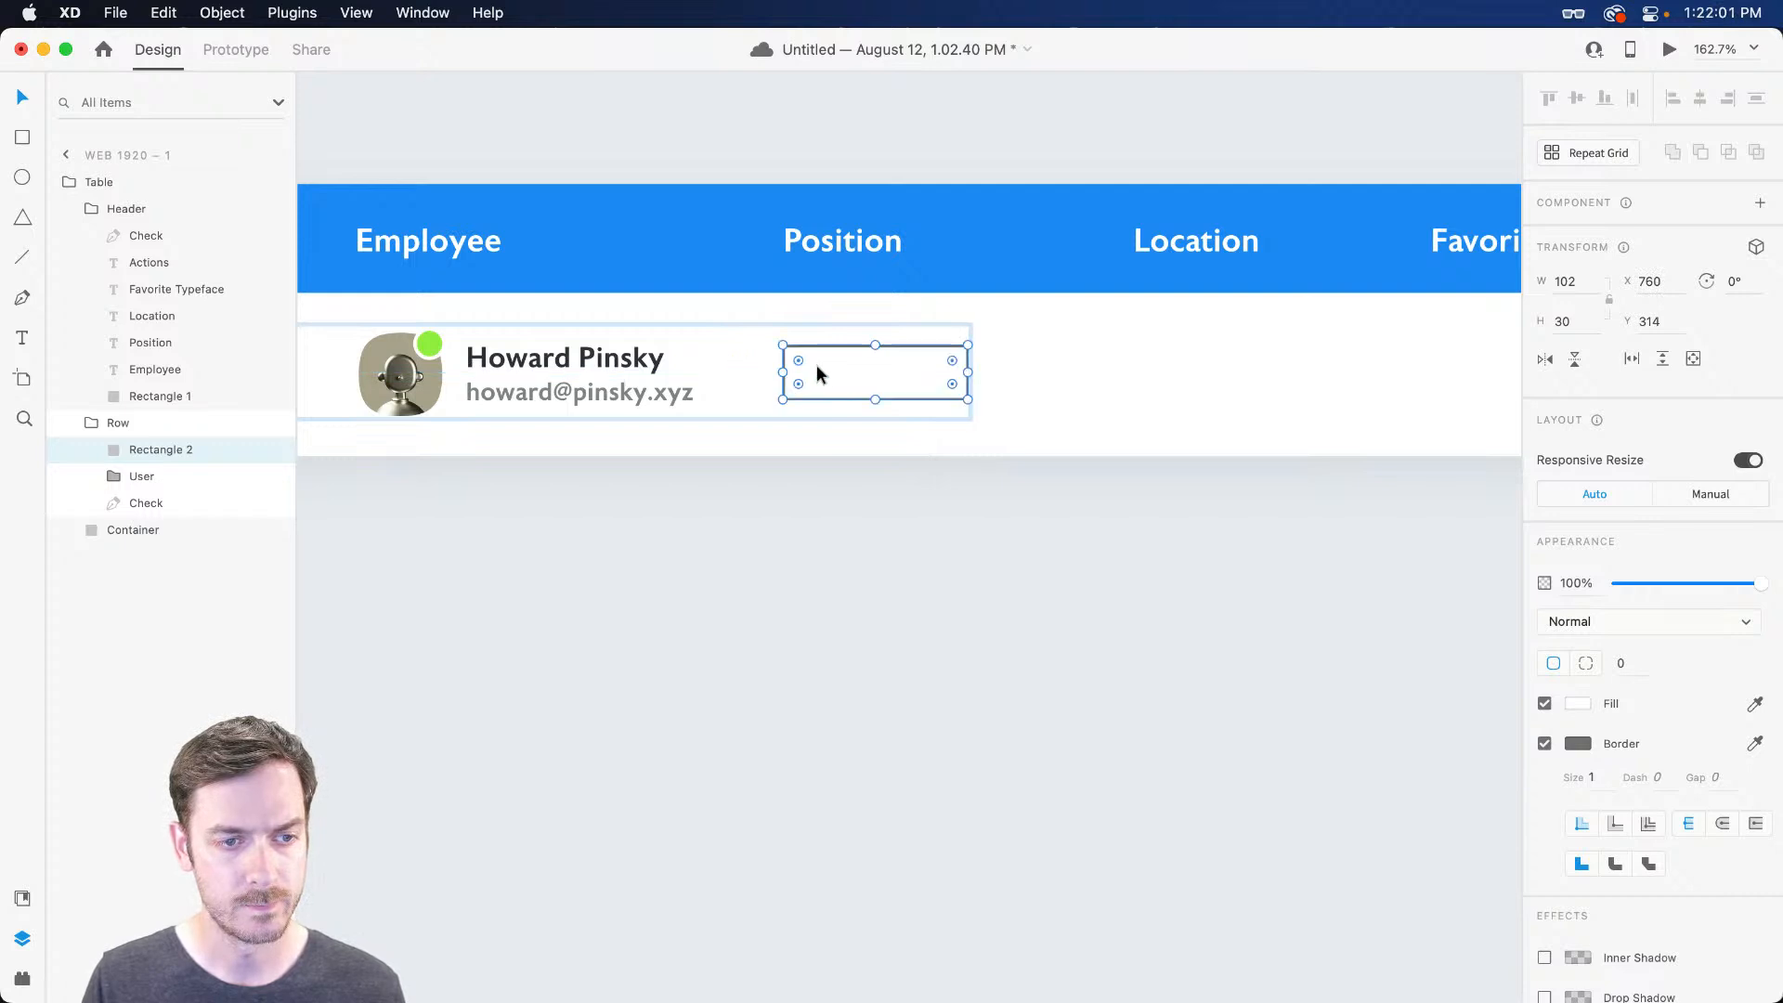
Give the box a corner radius of 4
{"action": "scroll", "coordinate": [817, 364], "scroll_direction": "up", "scroll_amount": 4}
{"action": "type", "text": "4"}
{"action": "key", "text": "Return"}
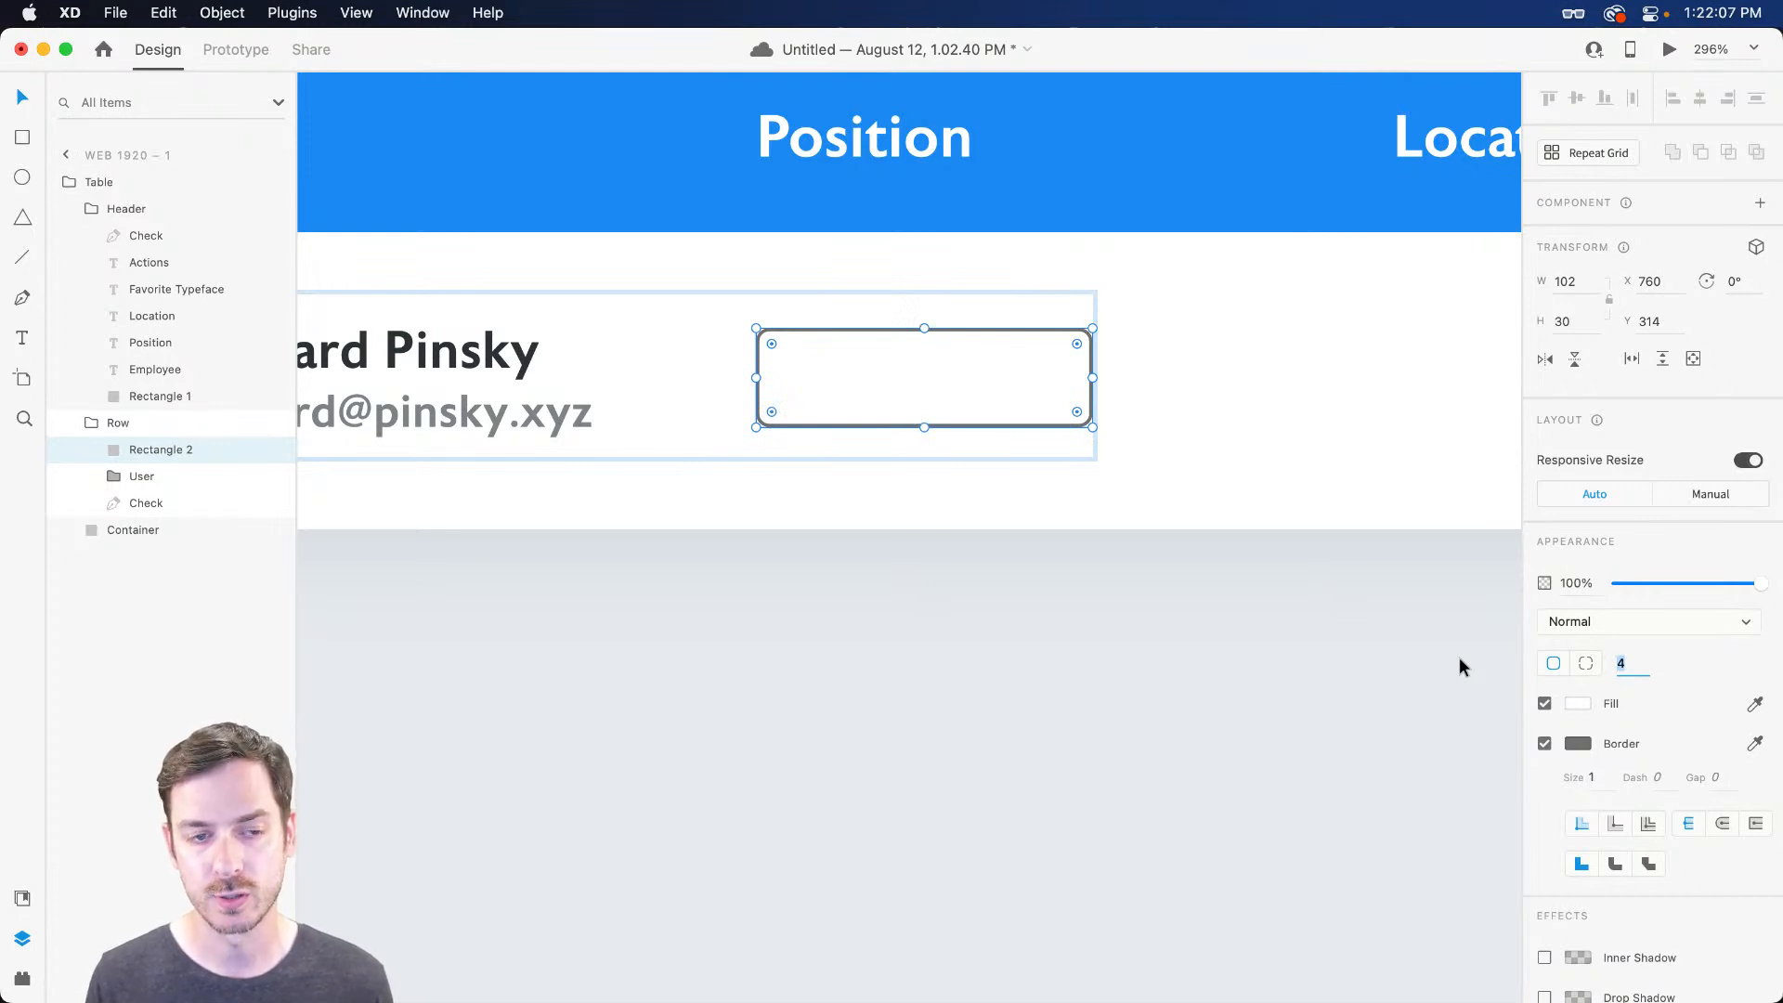
{"action": "type", "text": "8"}
{"action": "key", "text": "Return"}
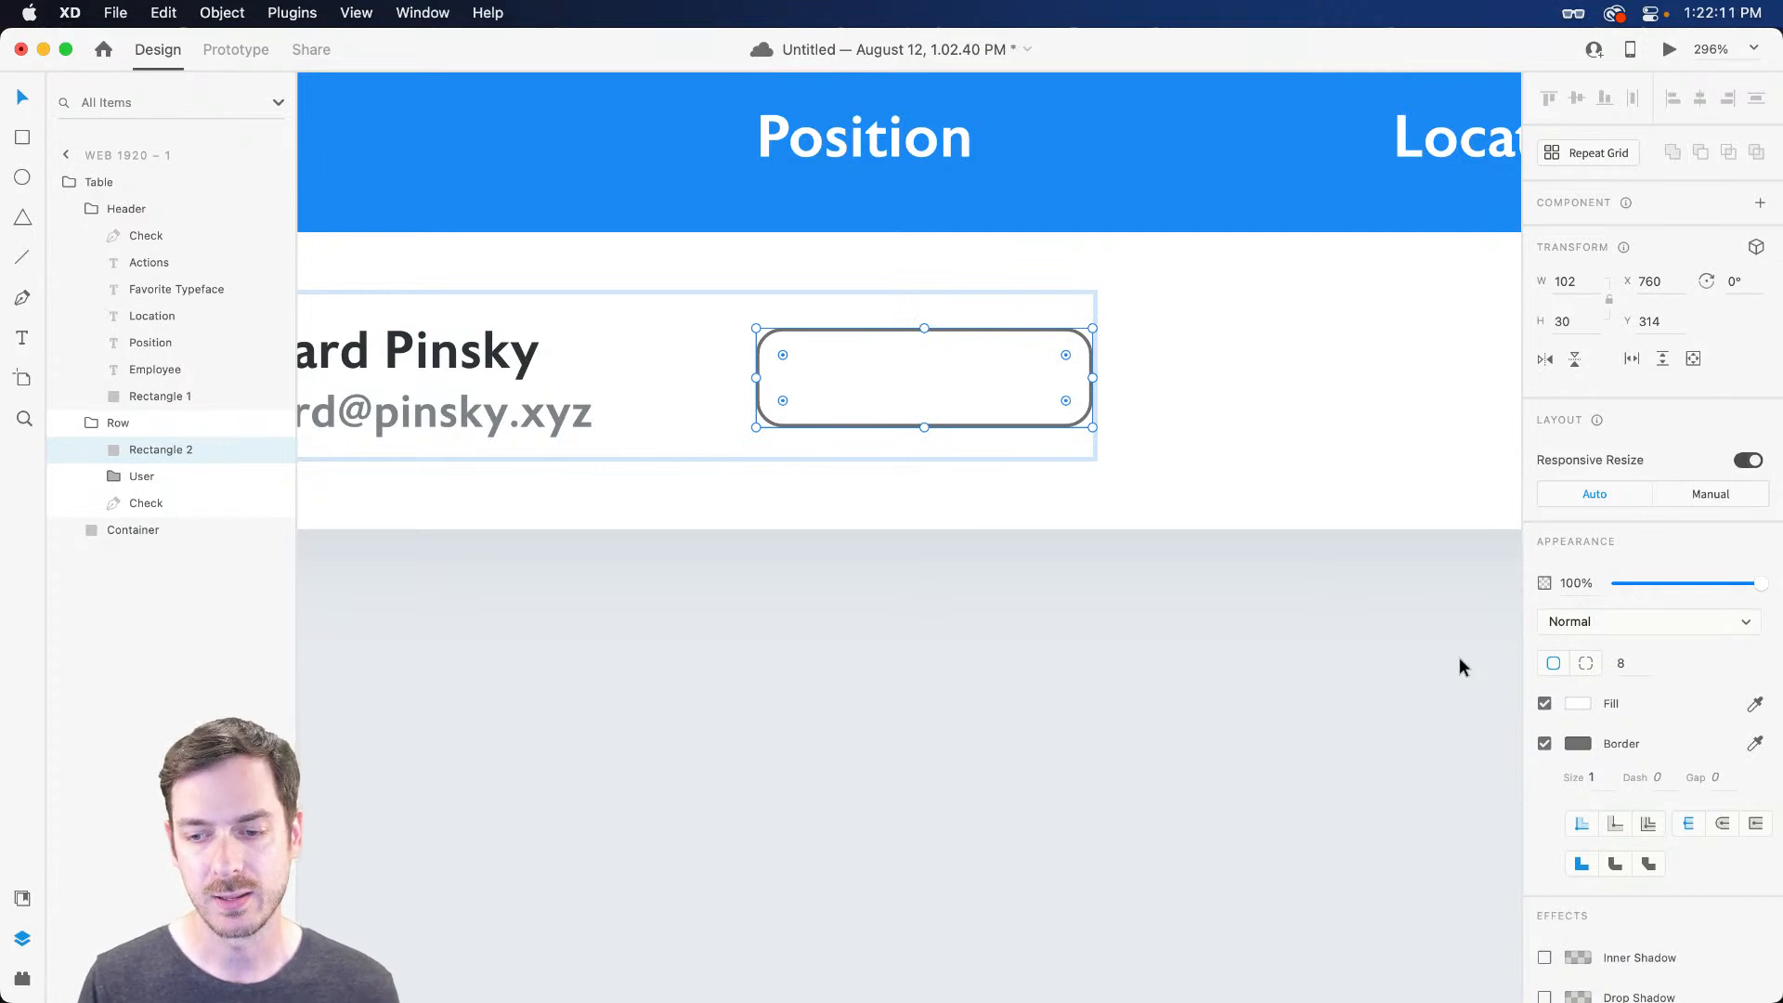
{"action": "left_click_drag", "start_coordinate": [1640, 670], "coordinate": [1545, 671]}
{"action": "type", "text": "4"}
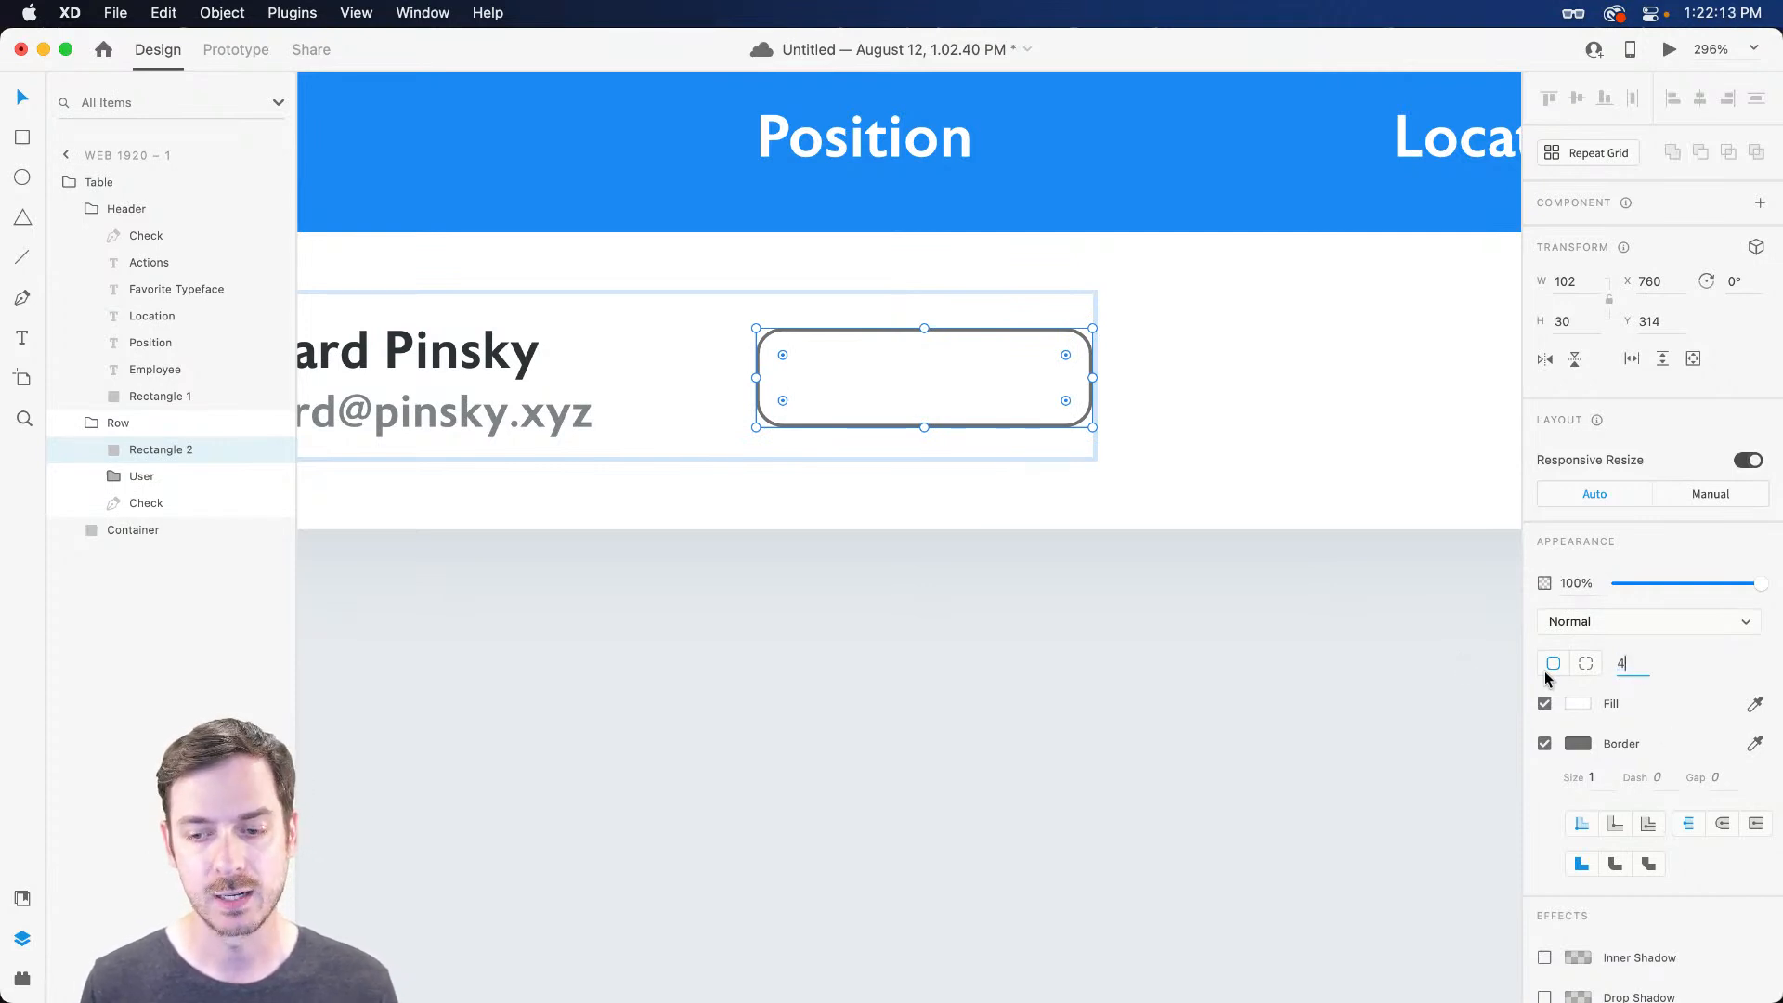
{"action": "key", "text": "Return"}
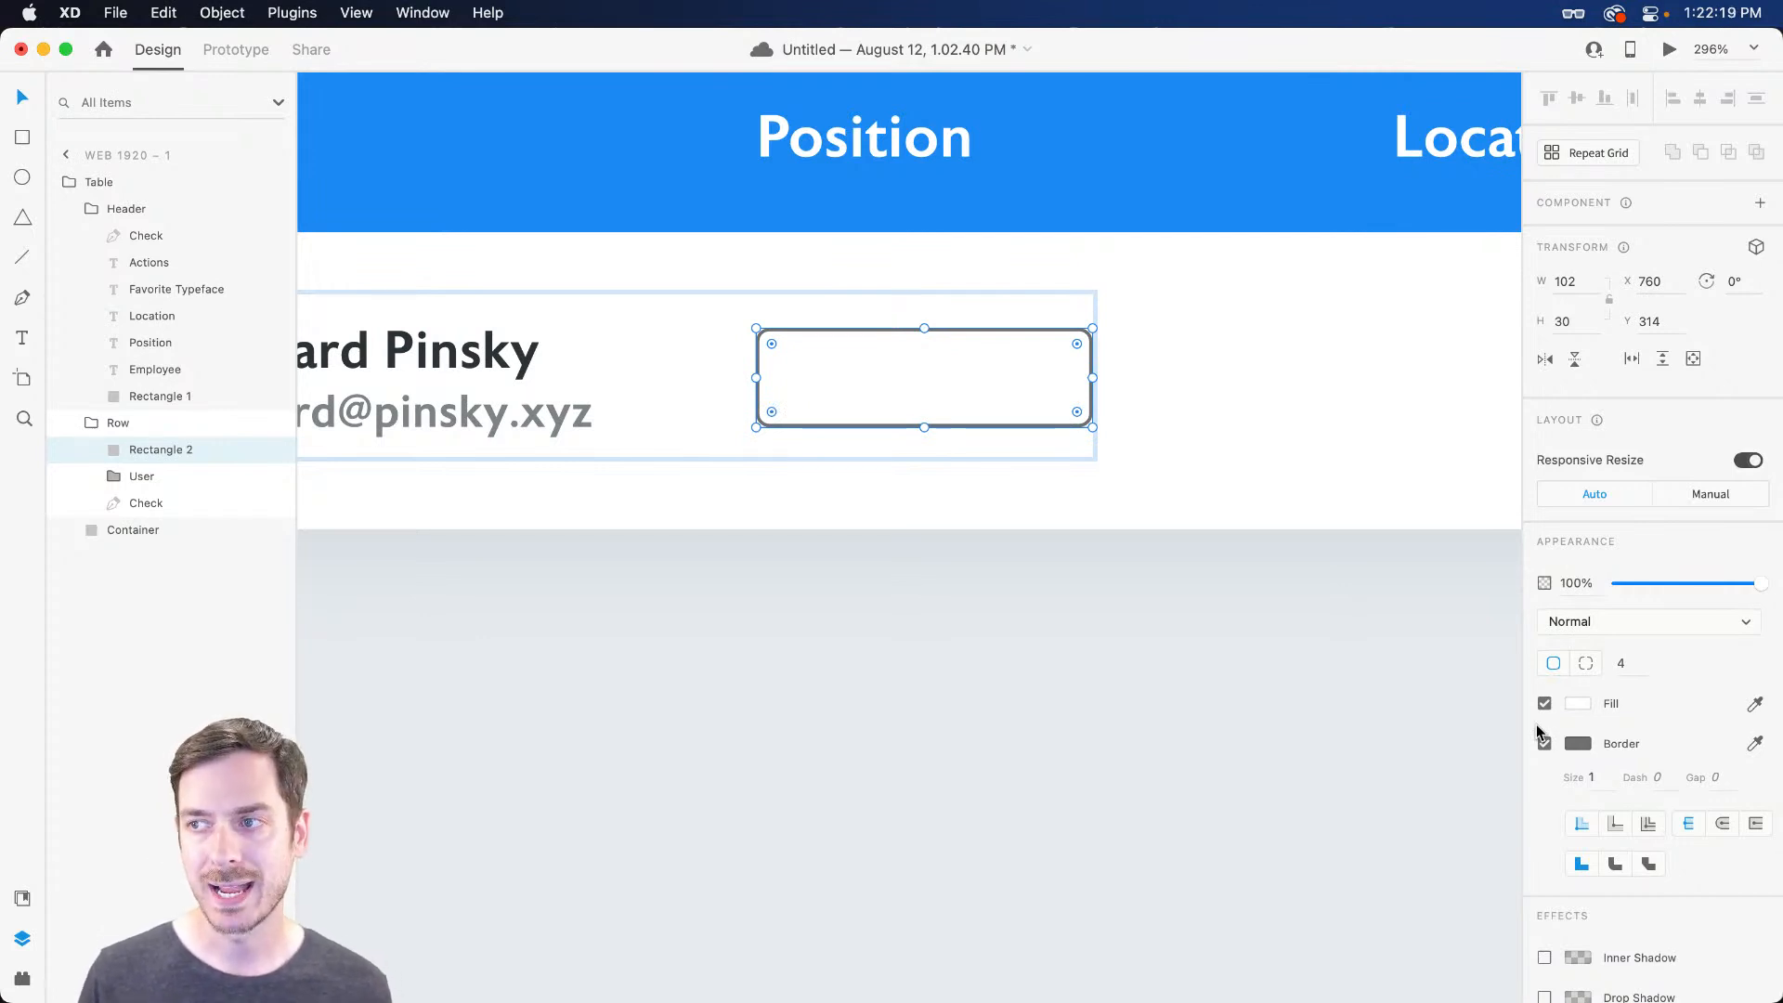
Fill the box with a purple colour and remove its border
{"action": "left_click", "coordinate": [1571, 710]}
{"action": "left_click", "coordinate": [1505, 641]}
{"action": "left_click", "coordinate": [1450, 621]}
{"action": "mouse_move", "coordinate": [1450, 621]}
{"action": "left_mouse_down"}
{"action": "mouse_move", "coordinate": [1505, 653]}
{"action": "mouse_move", "coordinate": [1444, 612]}
{"action": "left_mouse_up"}
{"action": "left_click", "coordinate": [1446, 615]}
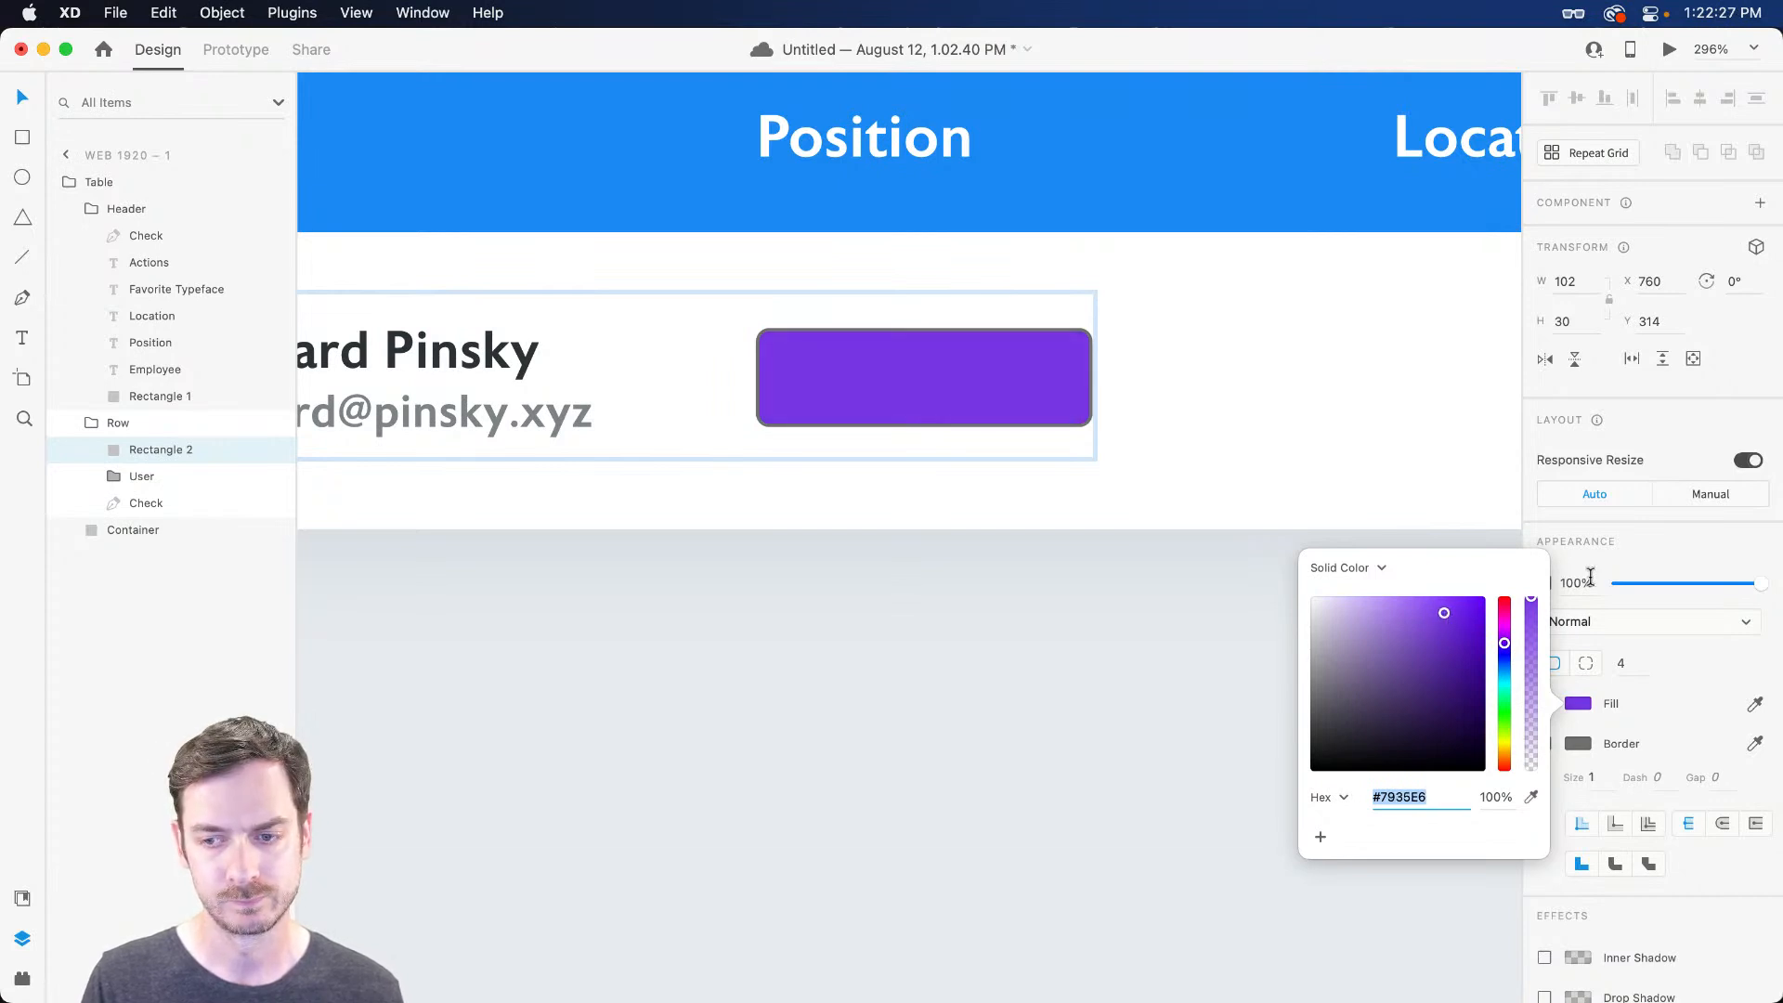
{"action": "left_click", "coordinate": [1631, 591]}
{"action": "left_click", "coordinate": [1543, 742]}
Add the text 'Designer' inside the purple box and colour it white
{"action": "key", "text": "t"}
{"action": "left_click", "coordinate": [807, 387]}
{"action": "type", "text": "Designer"}
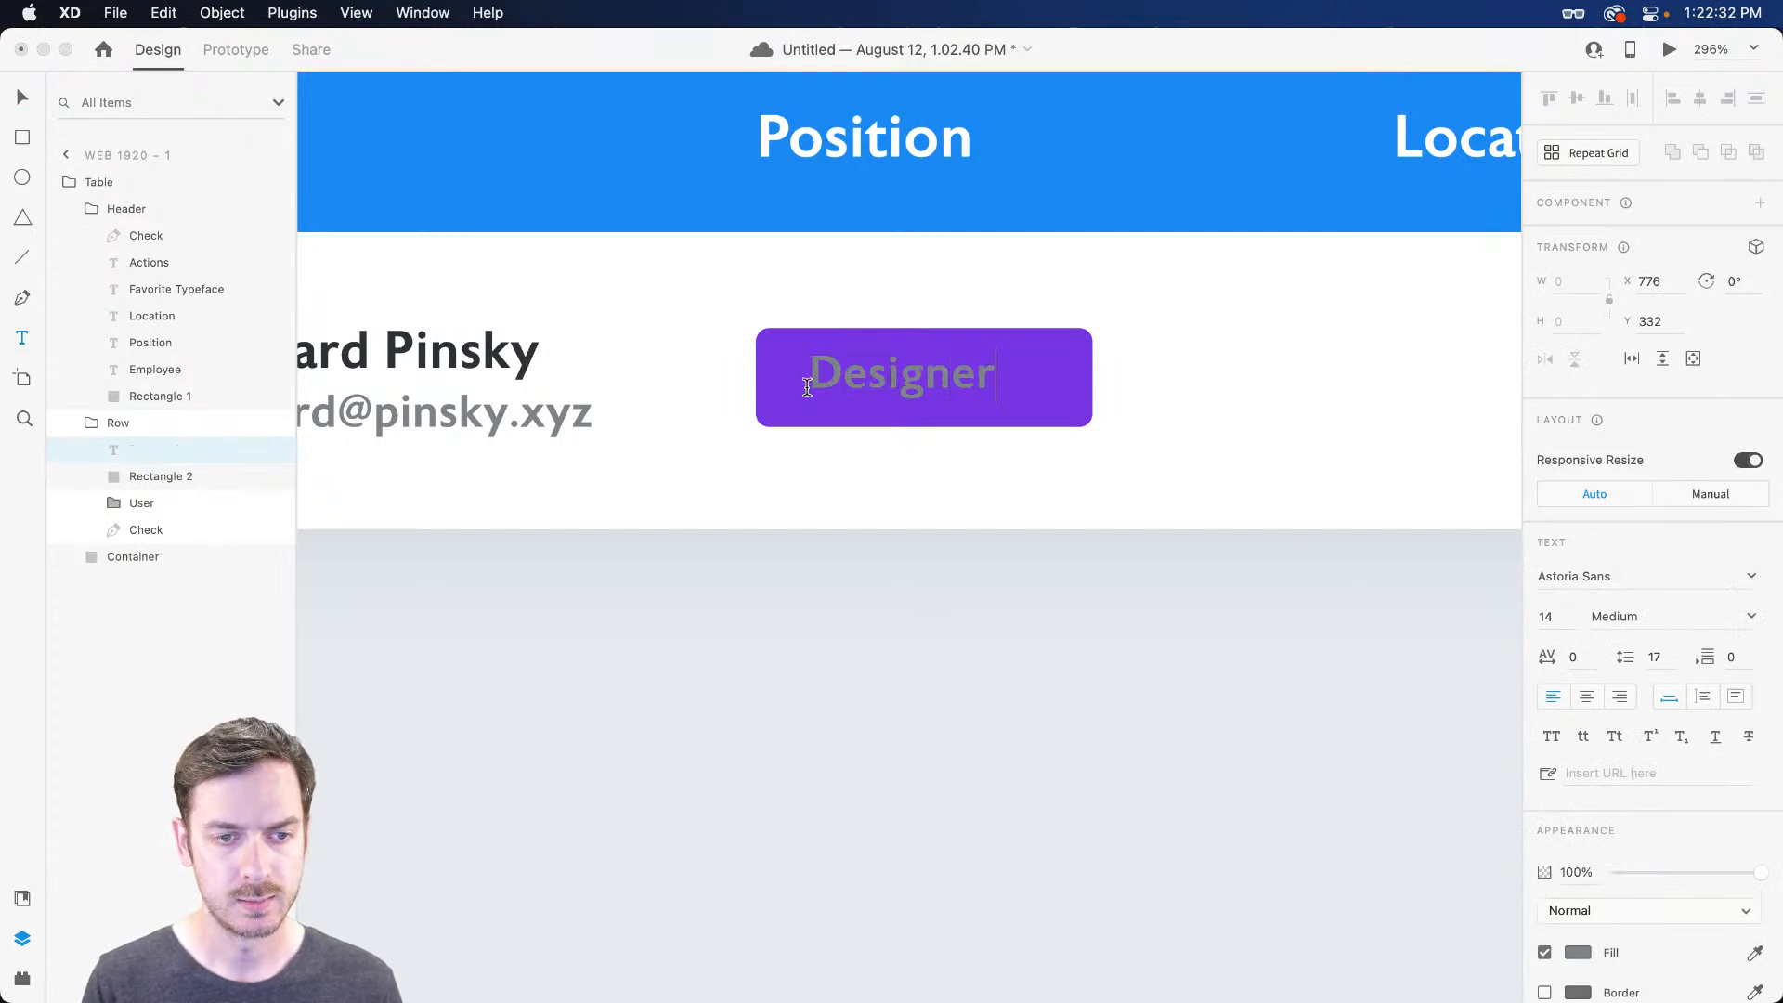
{"action": "key", "text": "Escape"}
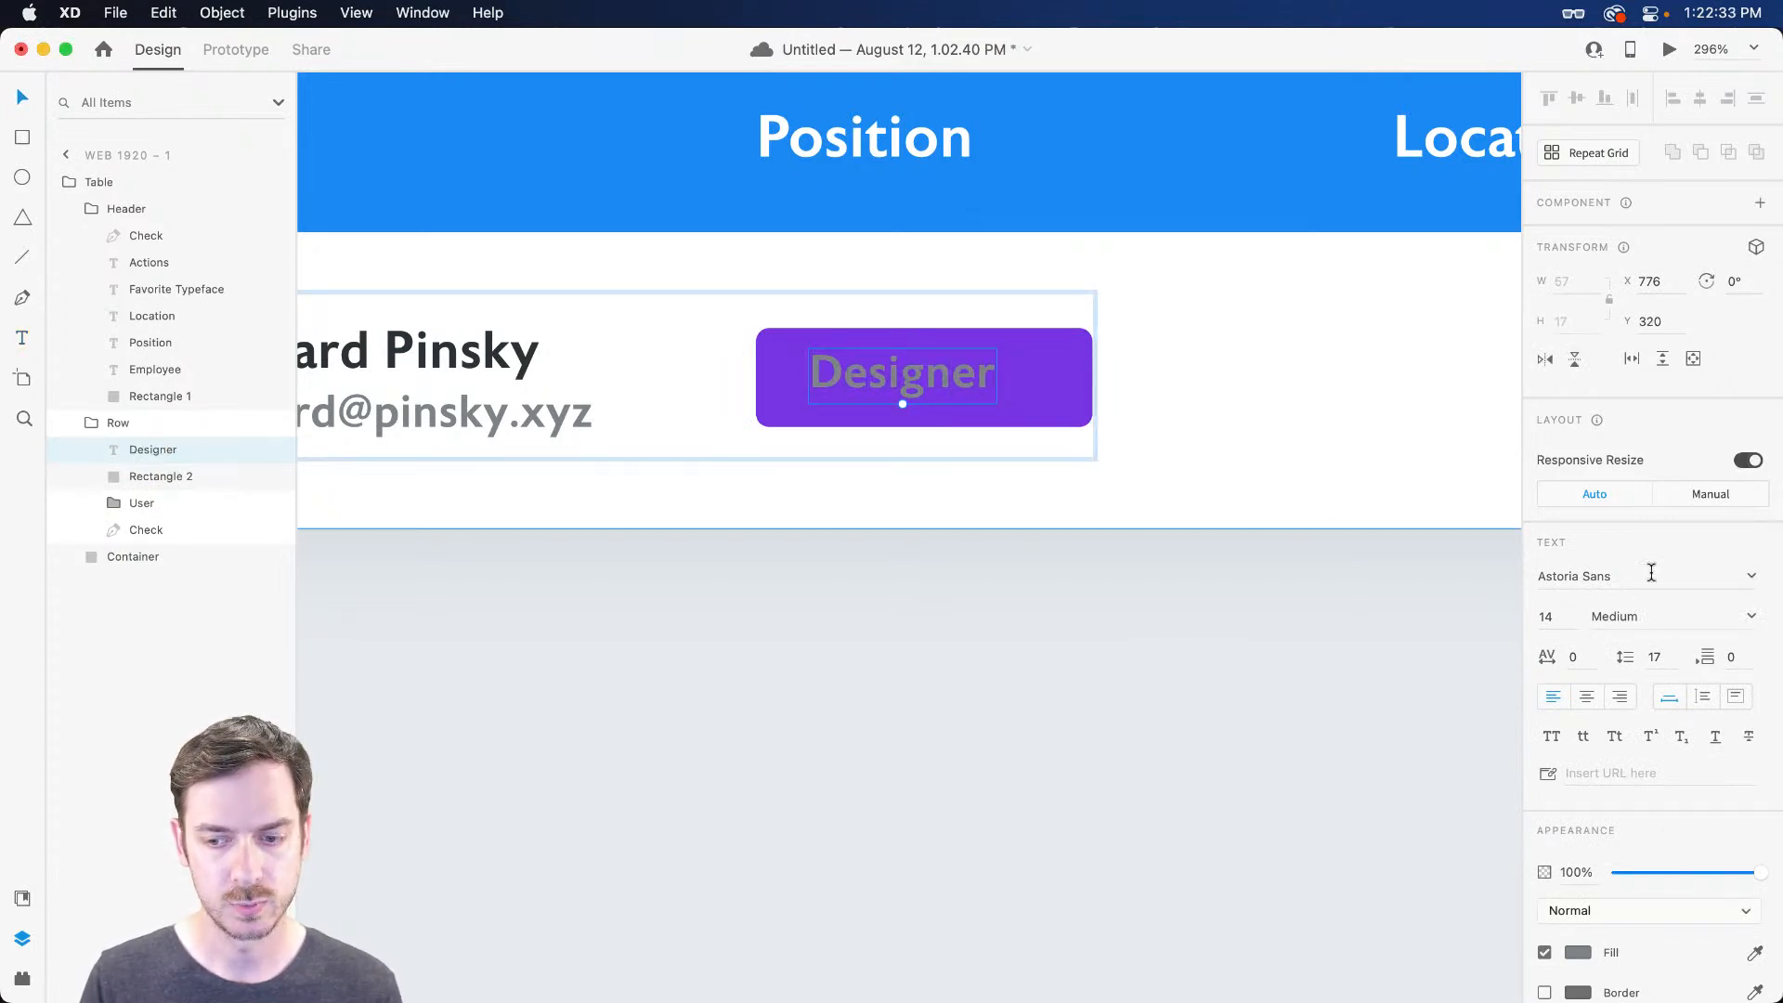
{"action": "left_click", "coordinate": [1581, 955]}
{"action": "left_click_drag", "start_coordinate": [1428, 752], "coordinate": [1302, 706]}
{"action": "left_click", "coordinate": [1662, 397]}
Preview the table, center the Designer text in the box, and select both
{"action": "key", "text": "super+Return"}
{"action": "key", "text": "super+w"}
{"action": "left_click_drag", "start_coordinate": [865, 377], "coordinate": [842, 384]}
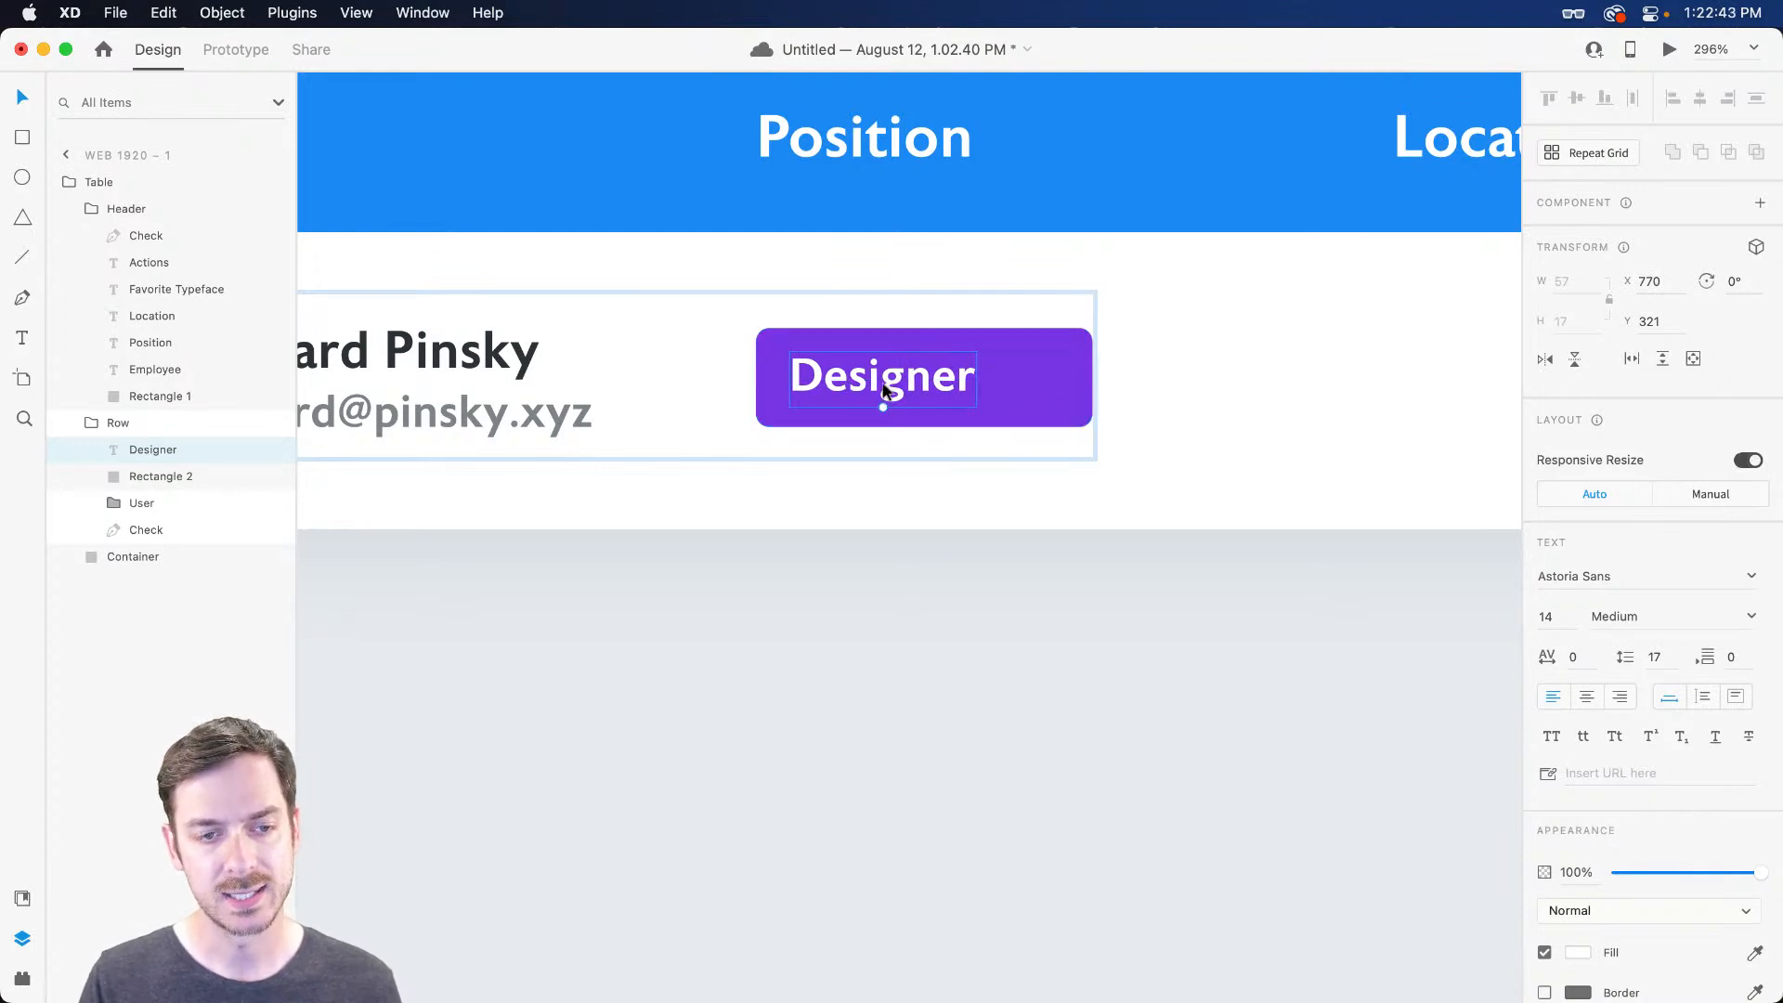
{"action": "left_click", "coordinate": [1054, 381], "text": "shift"}
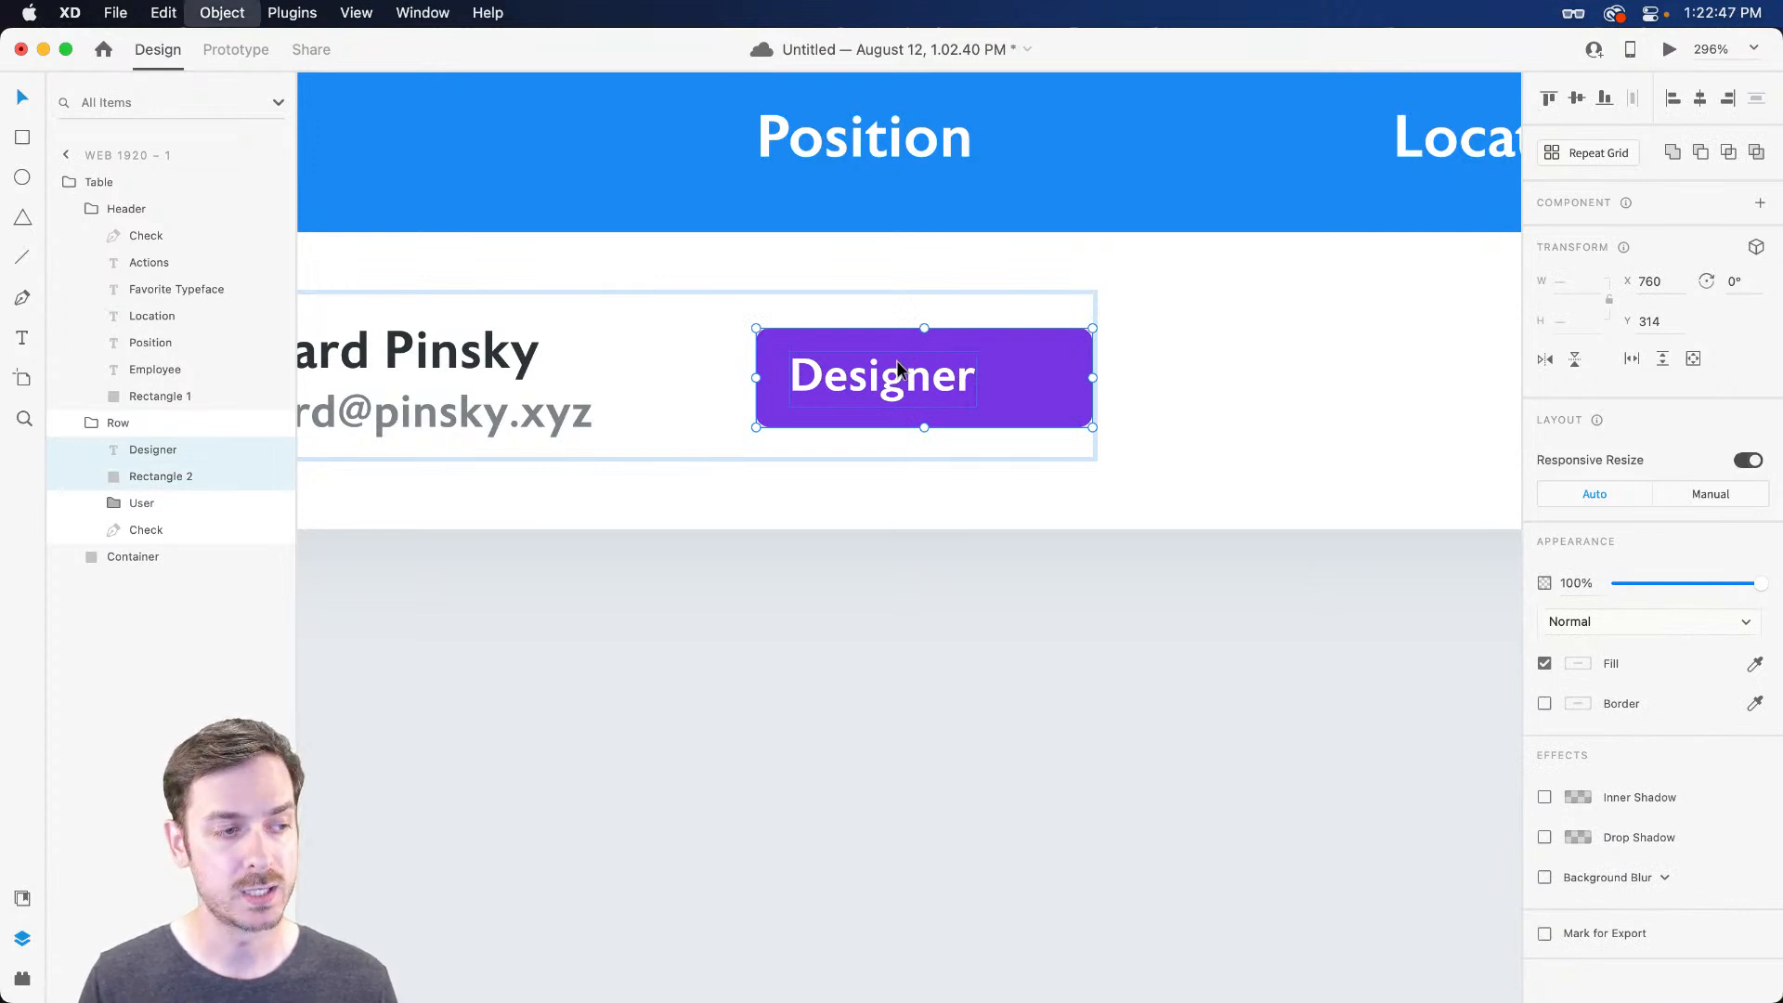
Group the Designer text with its purple box as a layer named Label
{"action": "key", "text": "super+g"}
{"action": "double_click", "coordinate": [142, 449]}
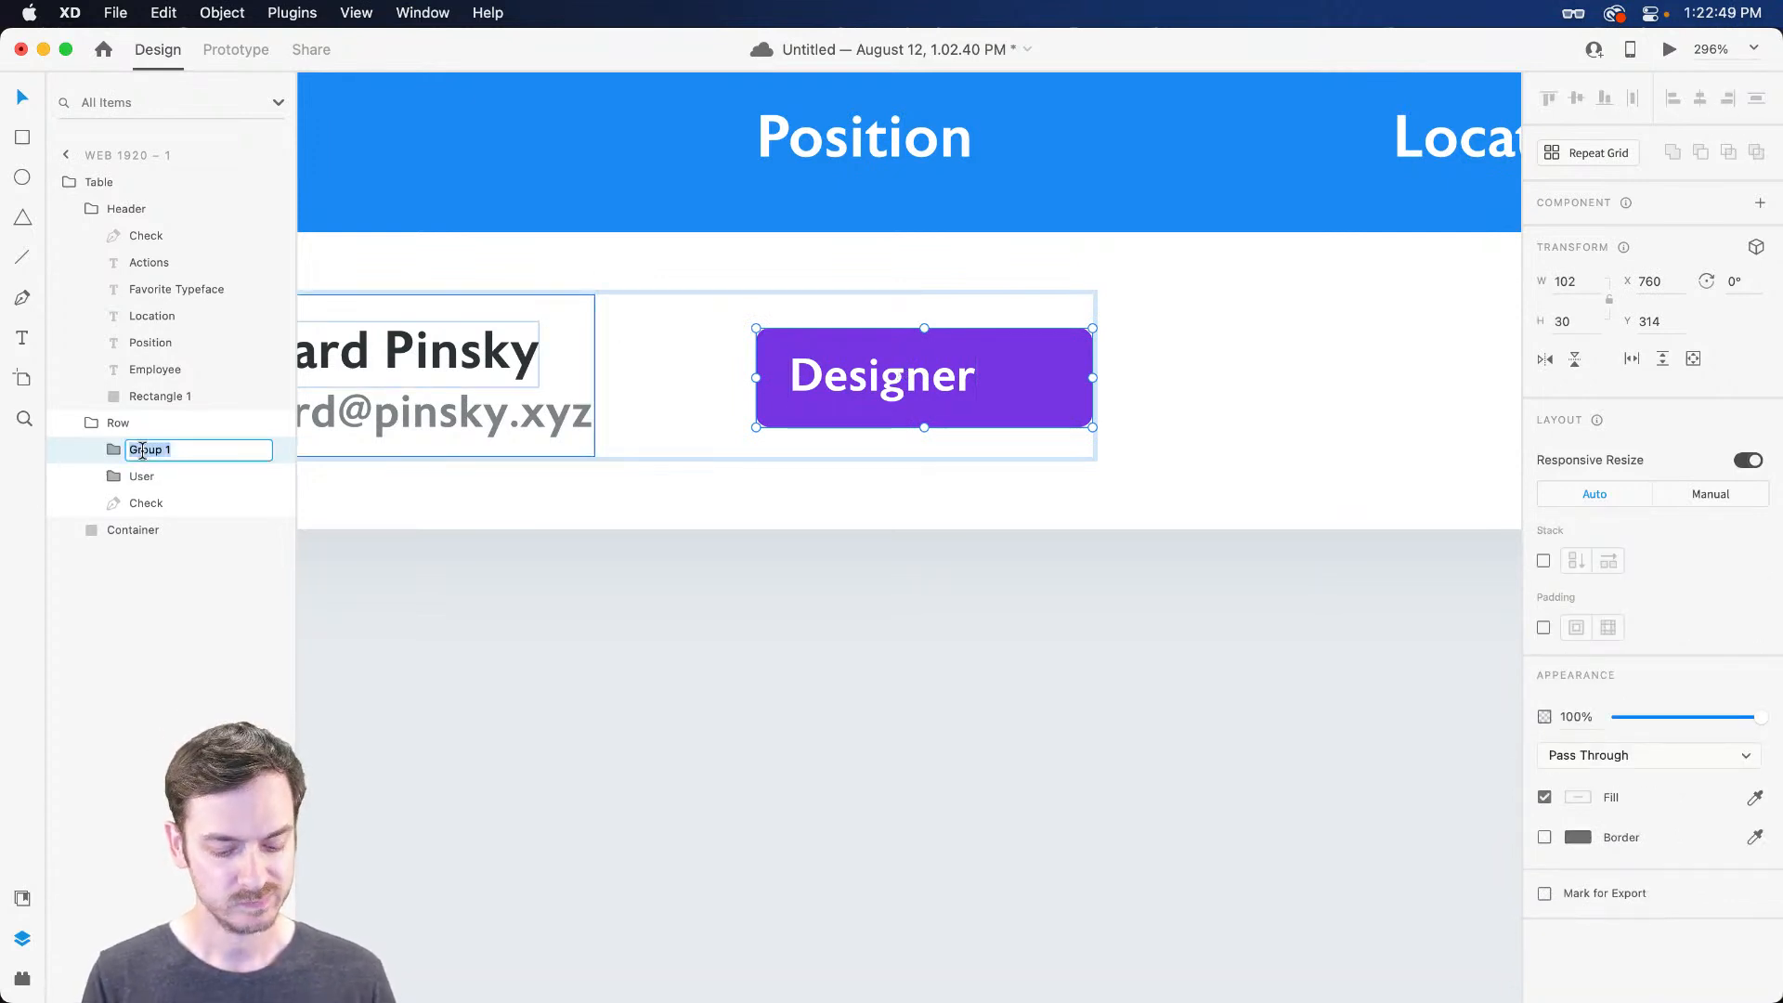
{"action": "type", "text": "Label"}
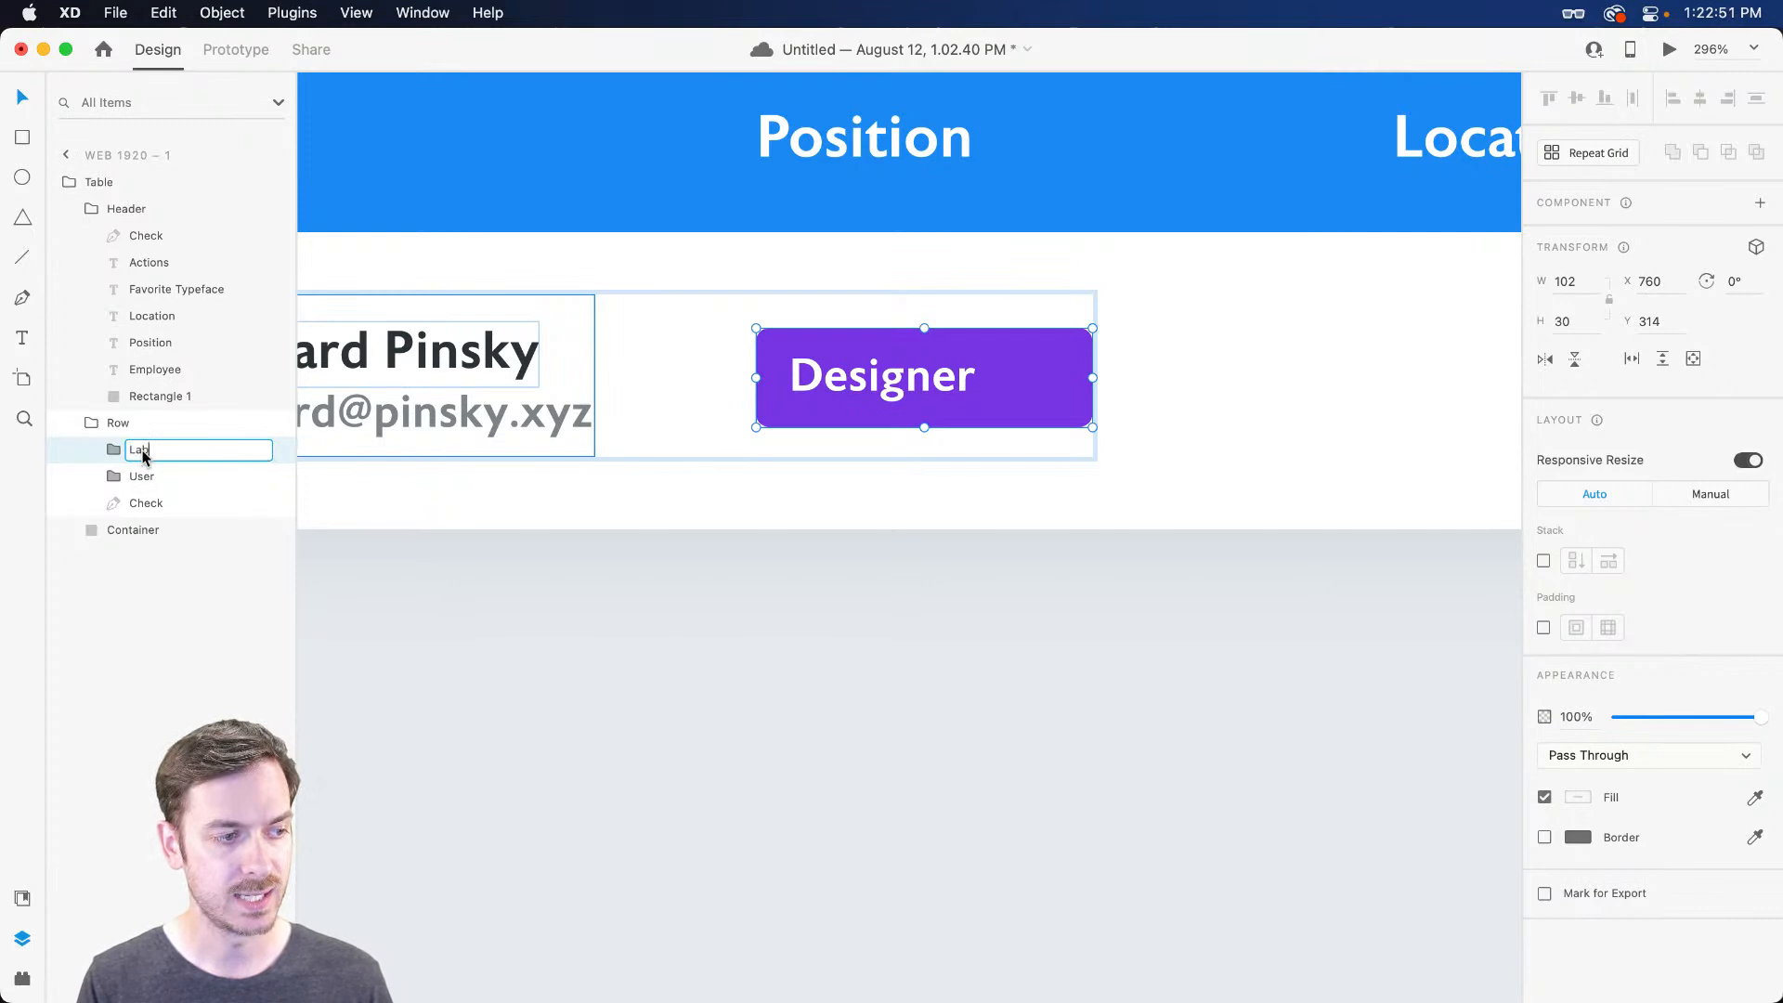
{"action": "key", "text": "Return"}
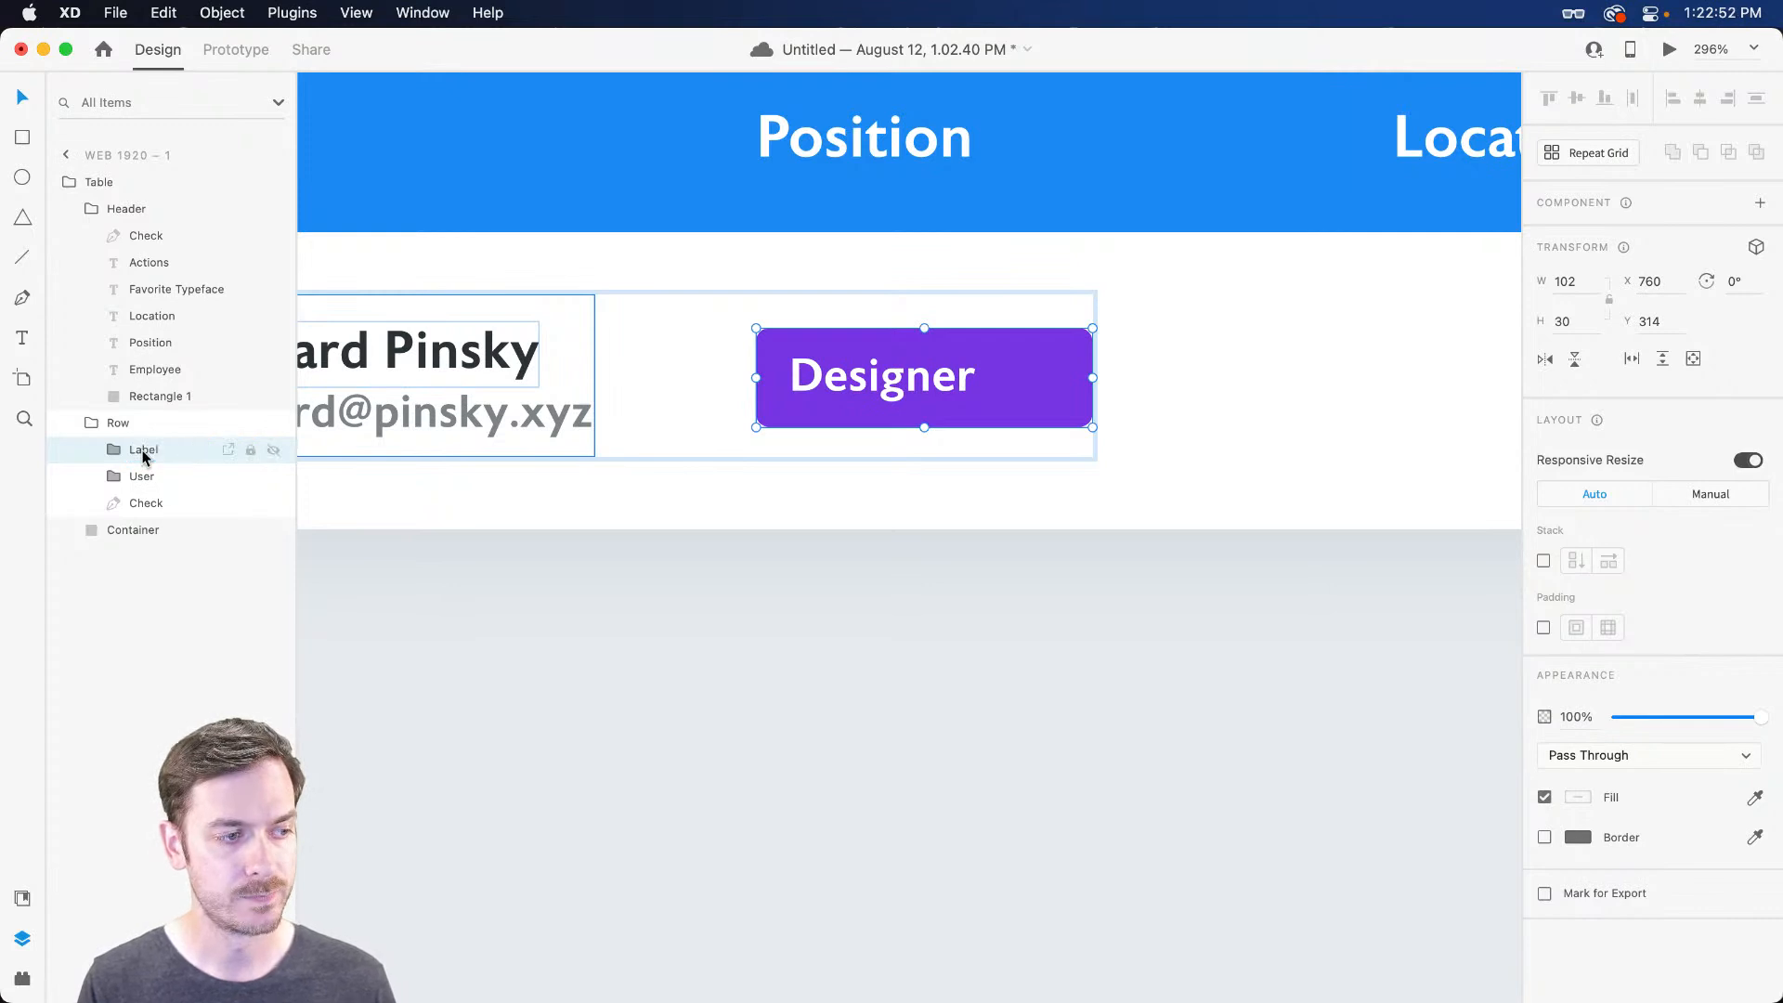
Turn on padding for the Label group with a right padding of 10, then preview
{"action": "left_click", "coordinate": [1543, 628]}
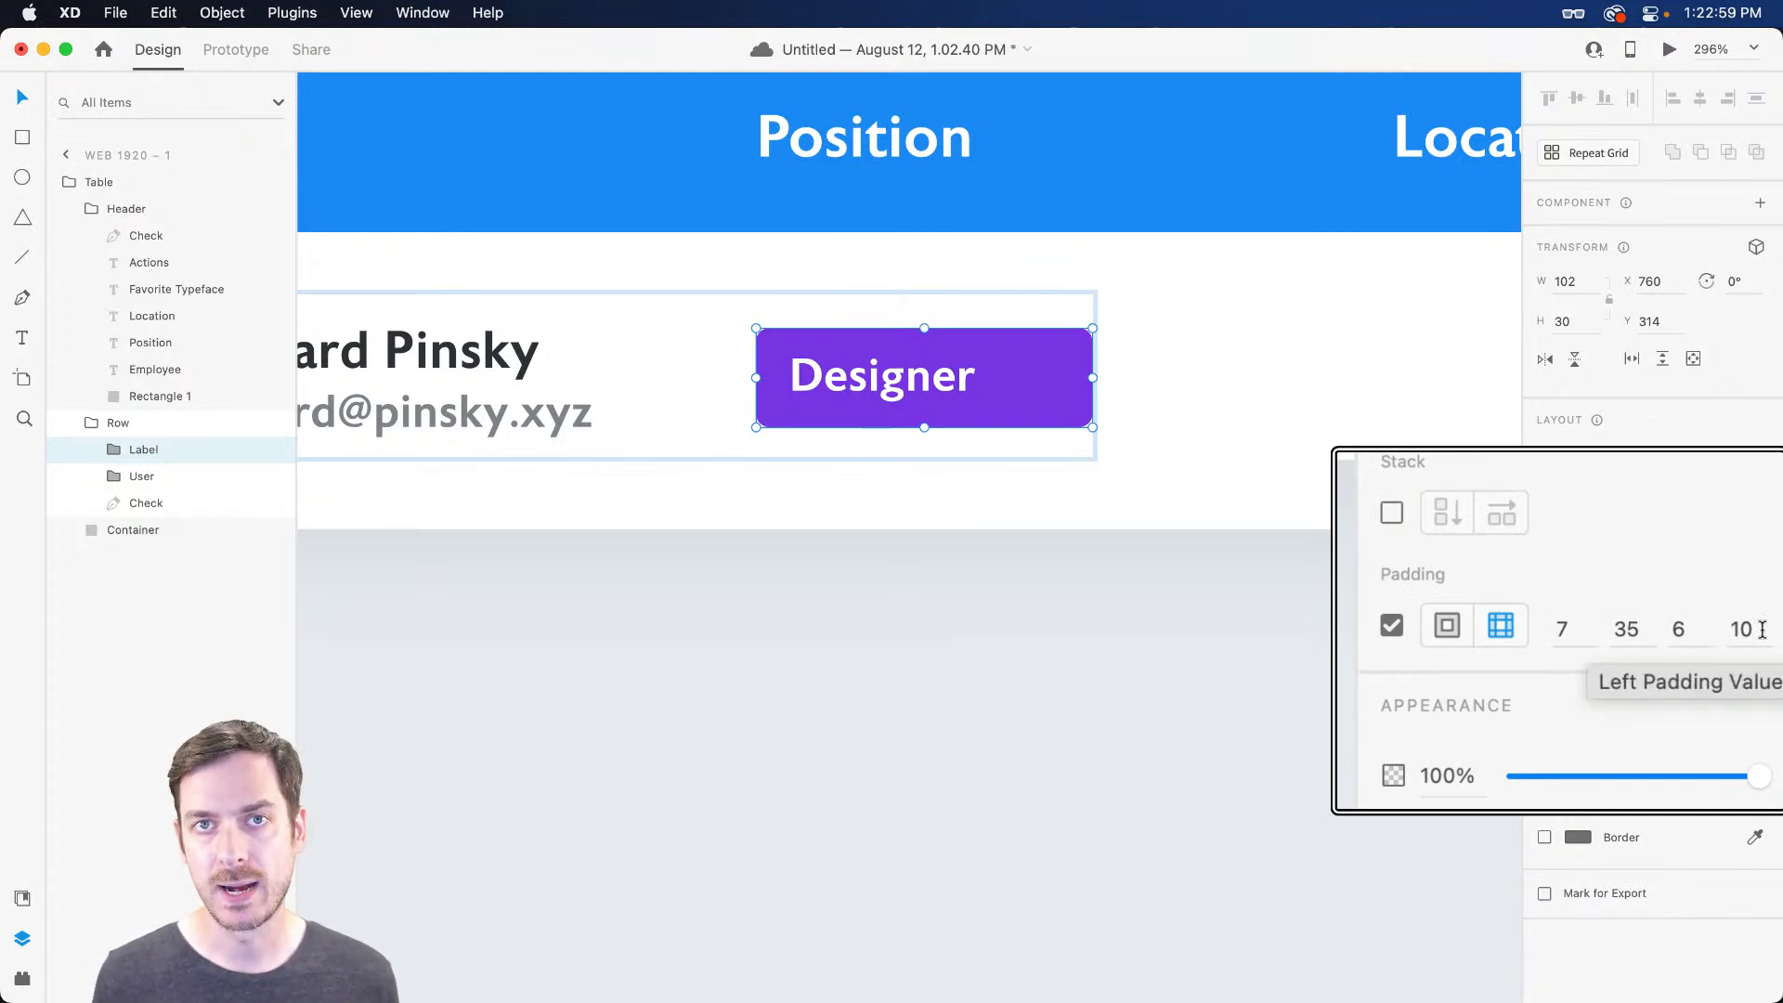
{"action": "left_click", "coordinate": [1627, 629]}
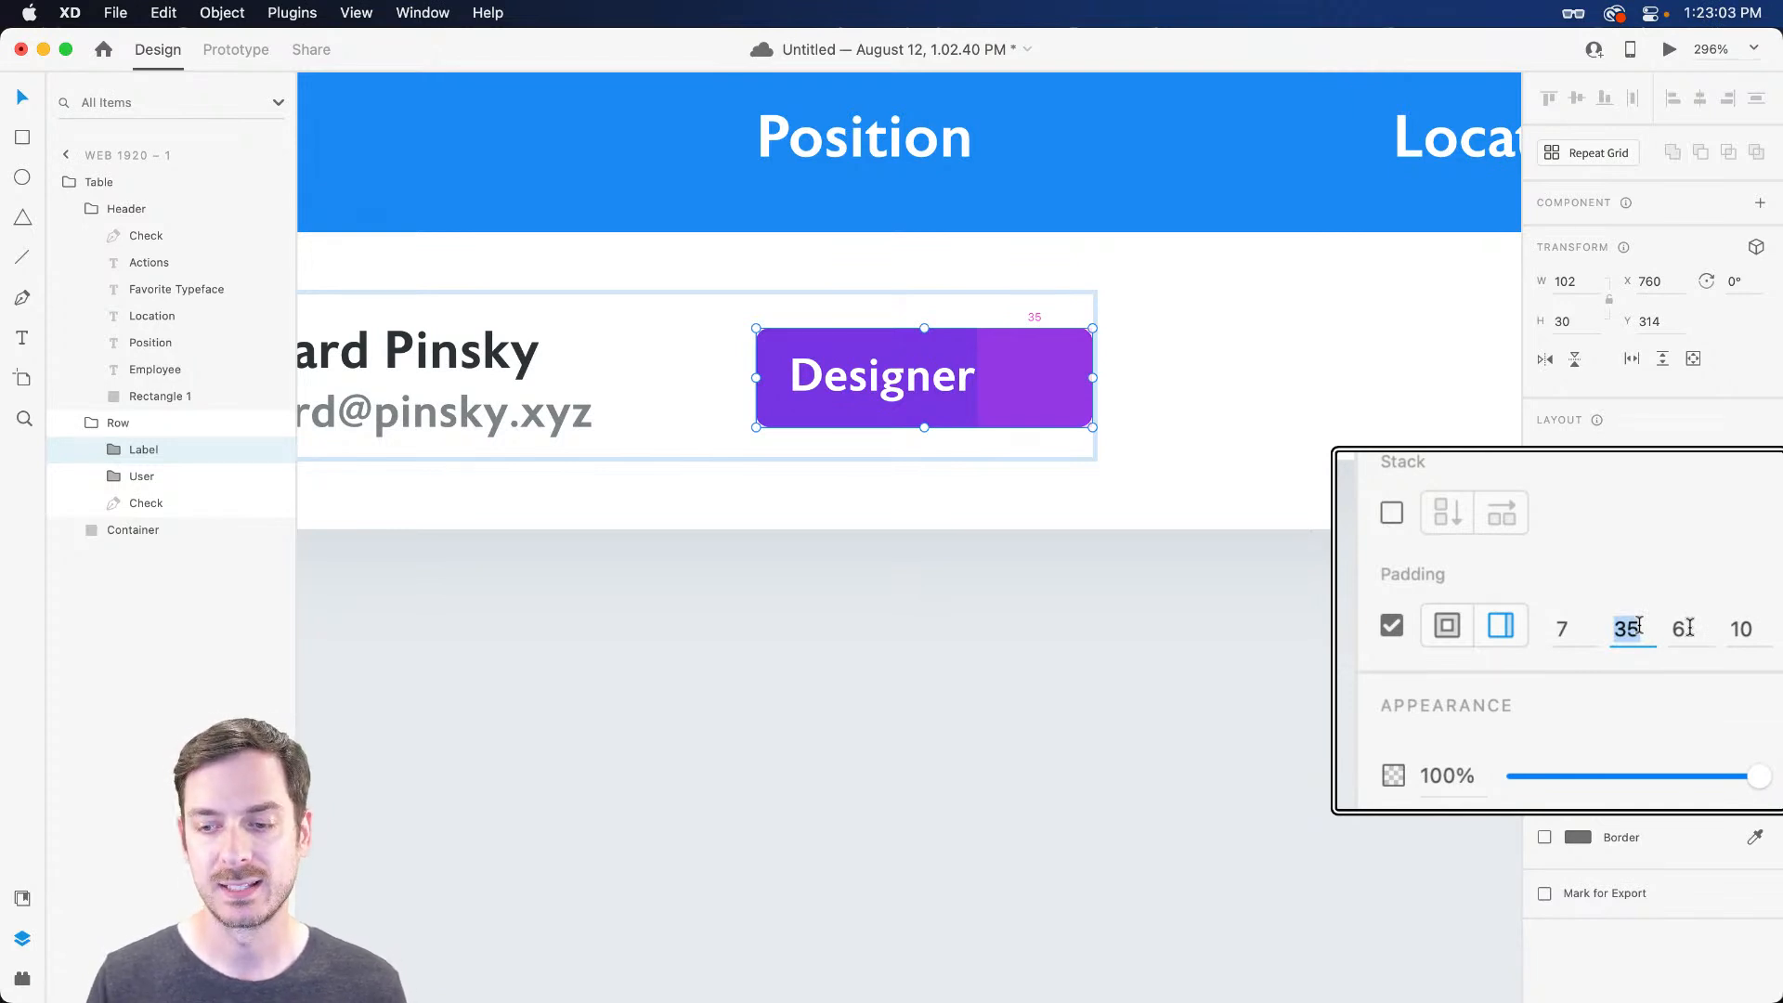
{"action": "type", "text": "10"}
{"action": "key", "text": "Return"}
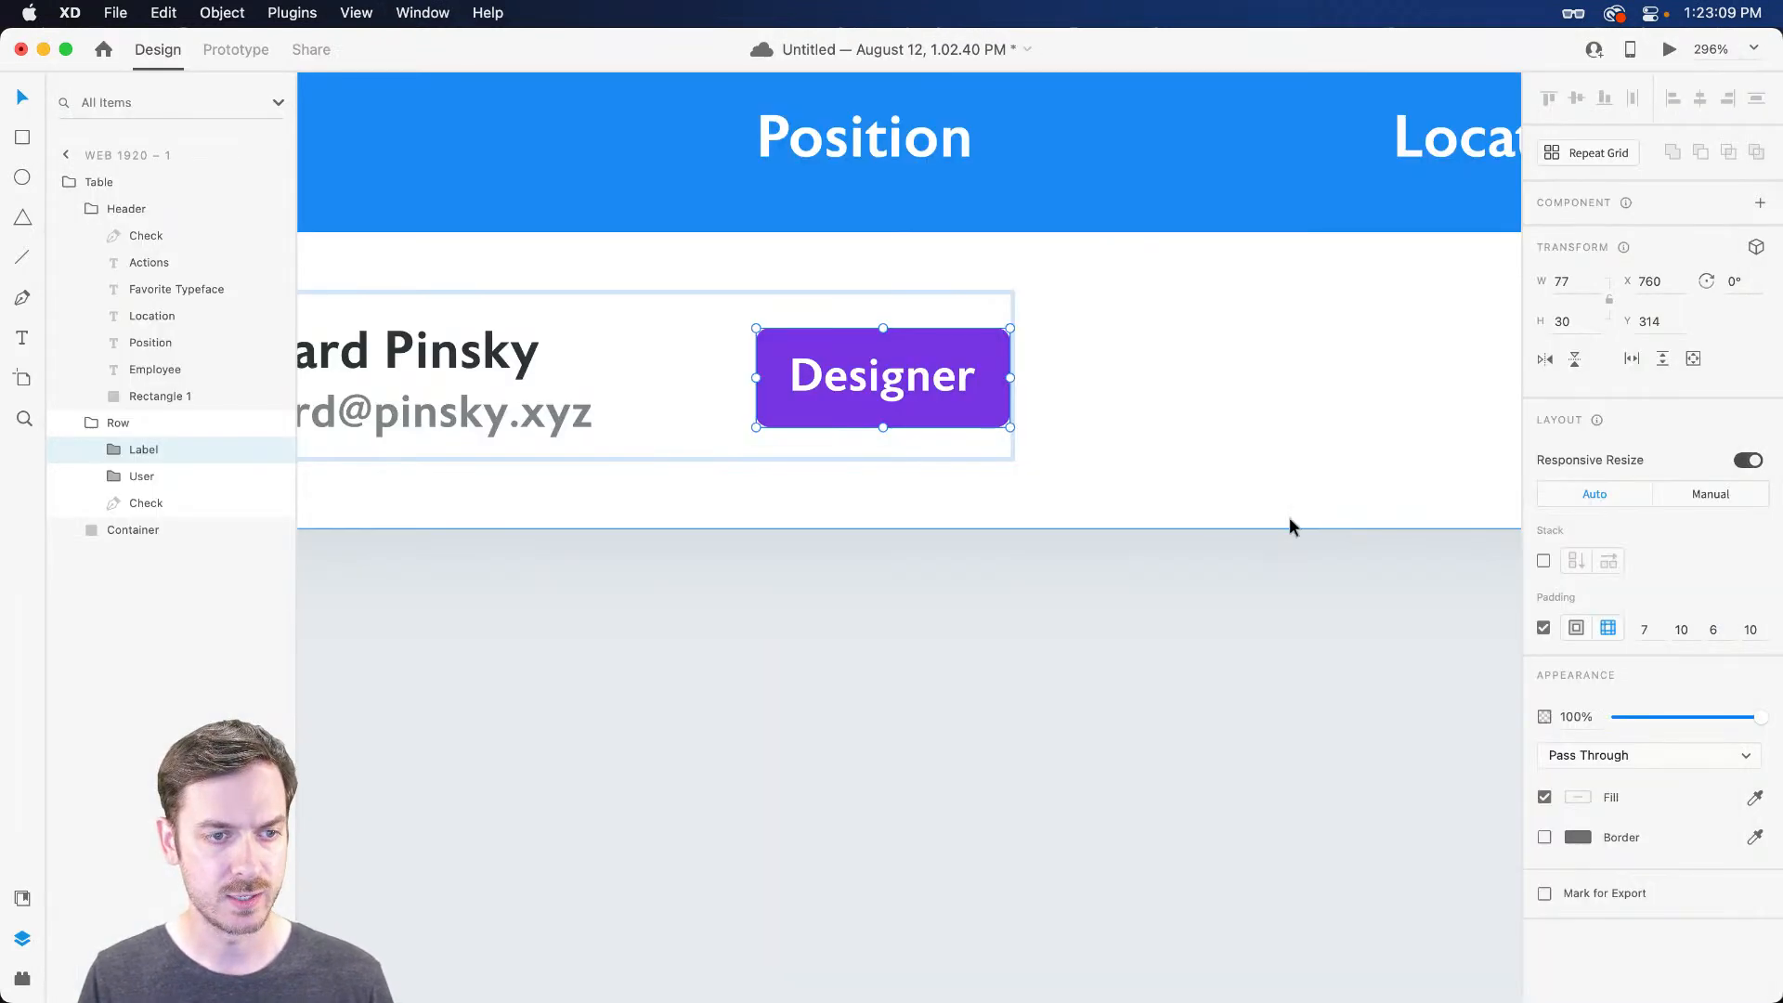
{"action": "left_click", "coordinate": [1716, 629]}
{"action": "key", "text": "super+Return"}
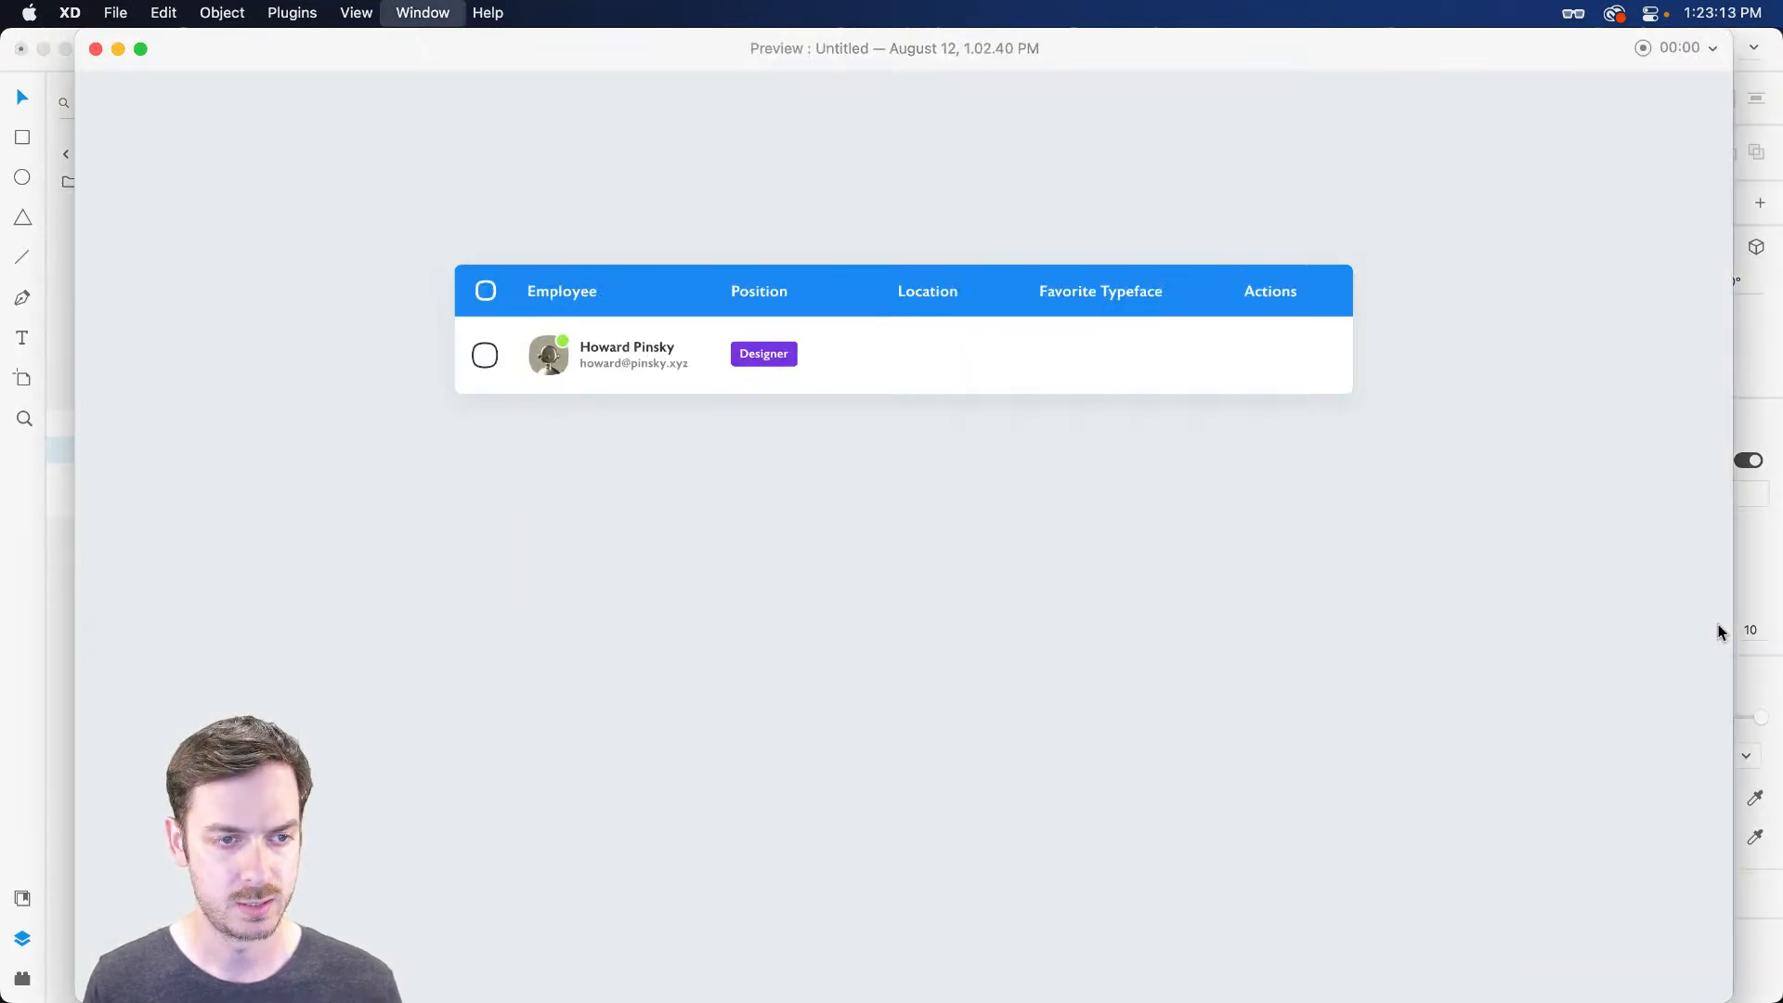
{"action": "key", "text": "super+w"}
Copy the label beside itself and retype it 'Product Manager', then undo both changes
{"action": "left_click_drag", "start_coordinate": [870, 374], "coordinate": [1181, 381]}
{"action": "double_click", "coordinate": [1183, 380]}
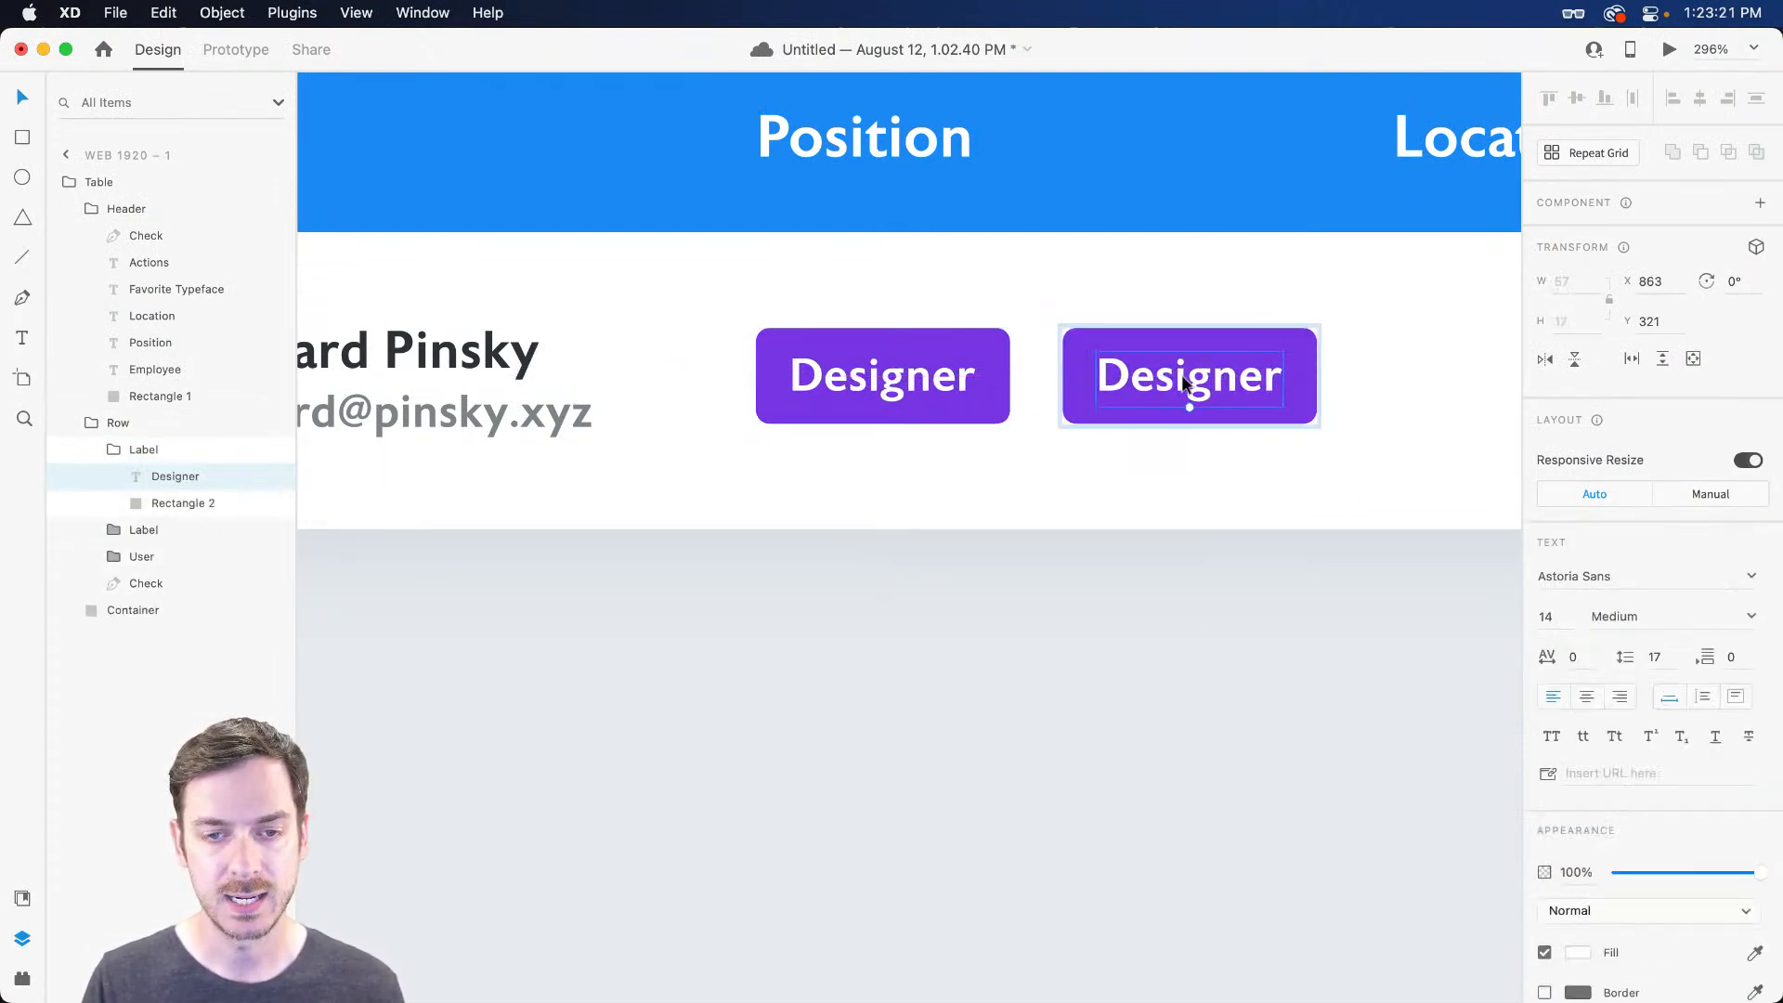
{"action": "double_click", "coordinate": [1182, 376]}
{"action": "type", "text": "Pro"}
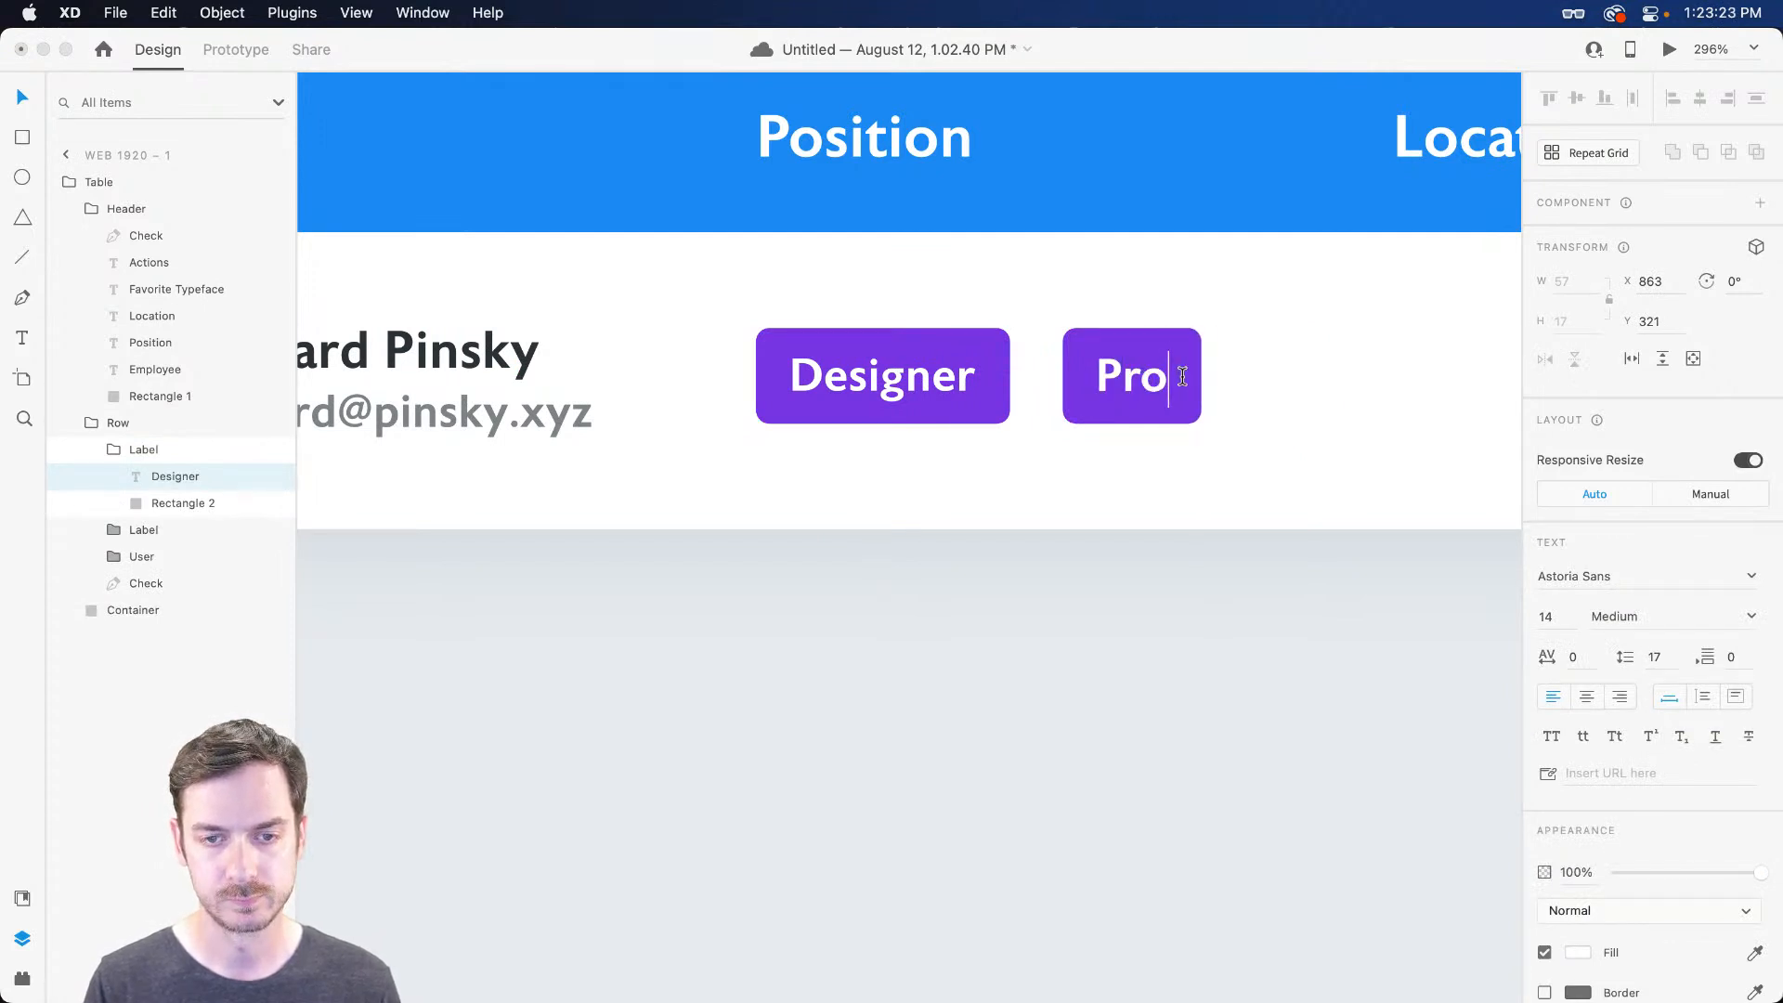
{"action": "type", "text": "duct Manager"}
{"action": "key", "text": "Escape"}
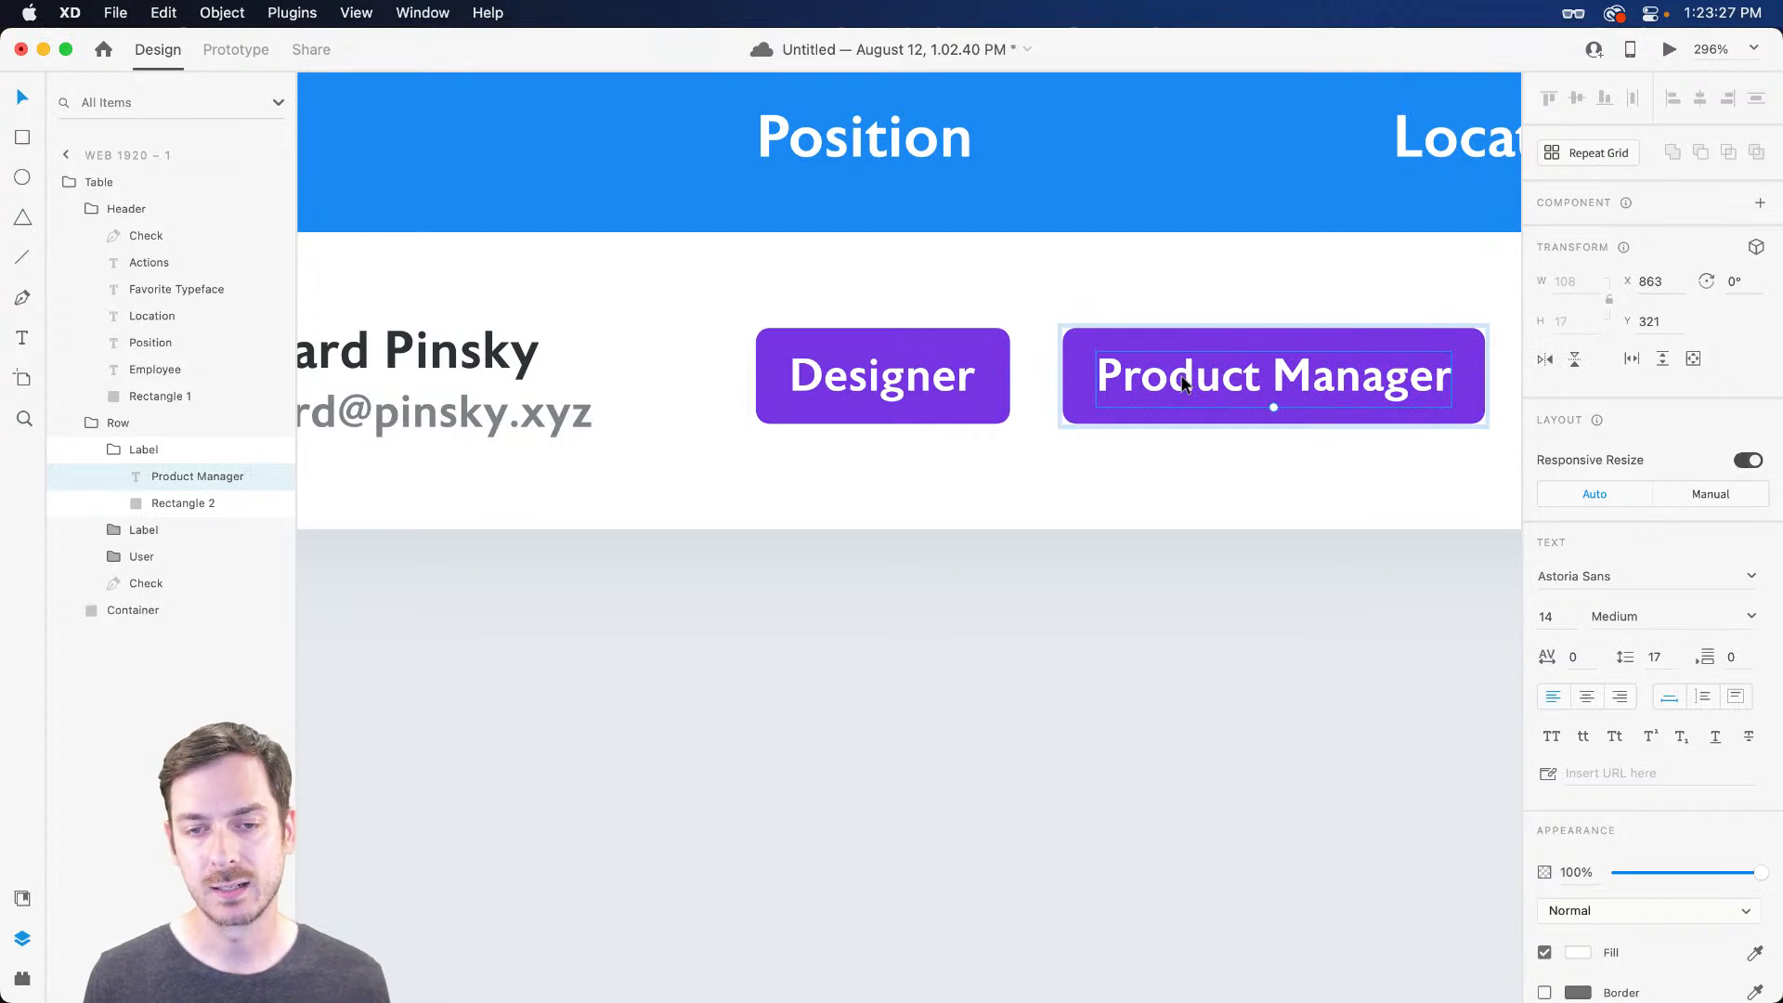
{"action": "key", "text": "super+z"}
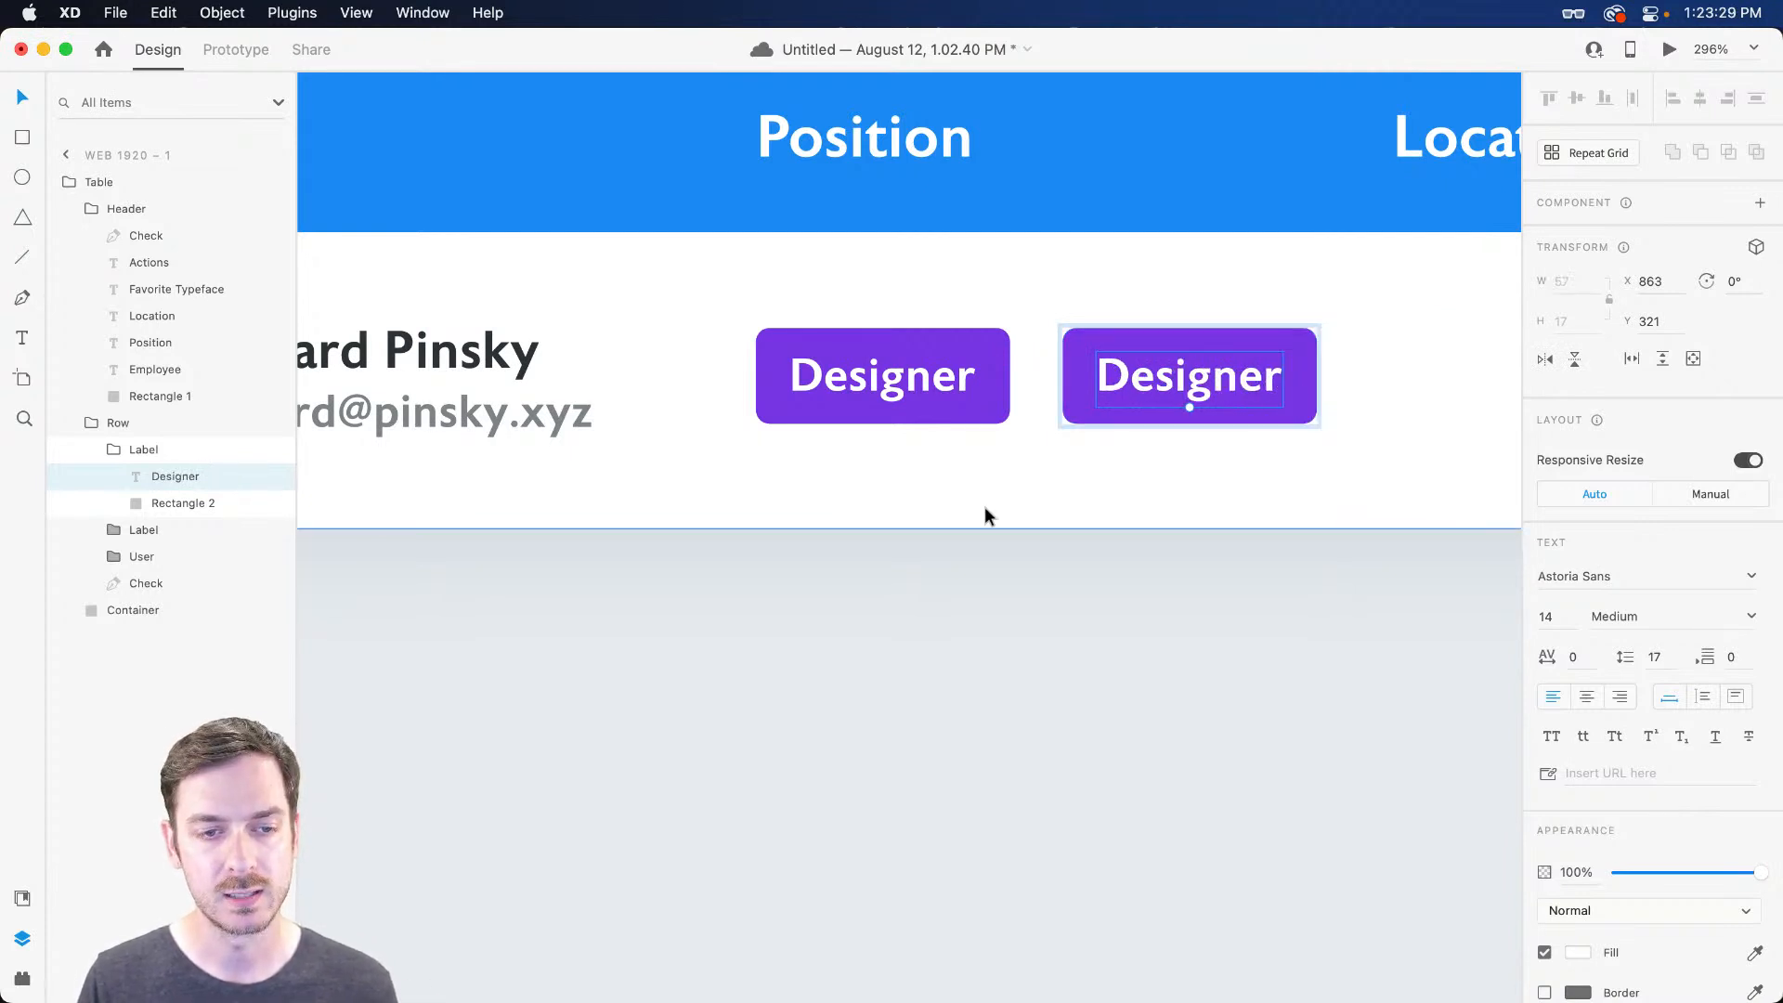
{"action": "key", "text": "super+z"}
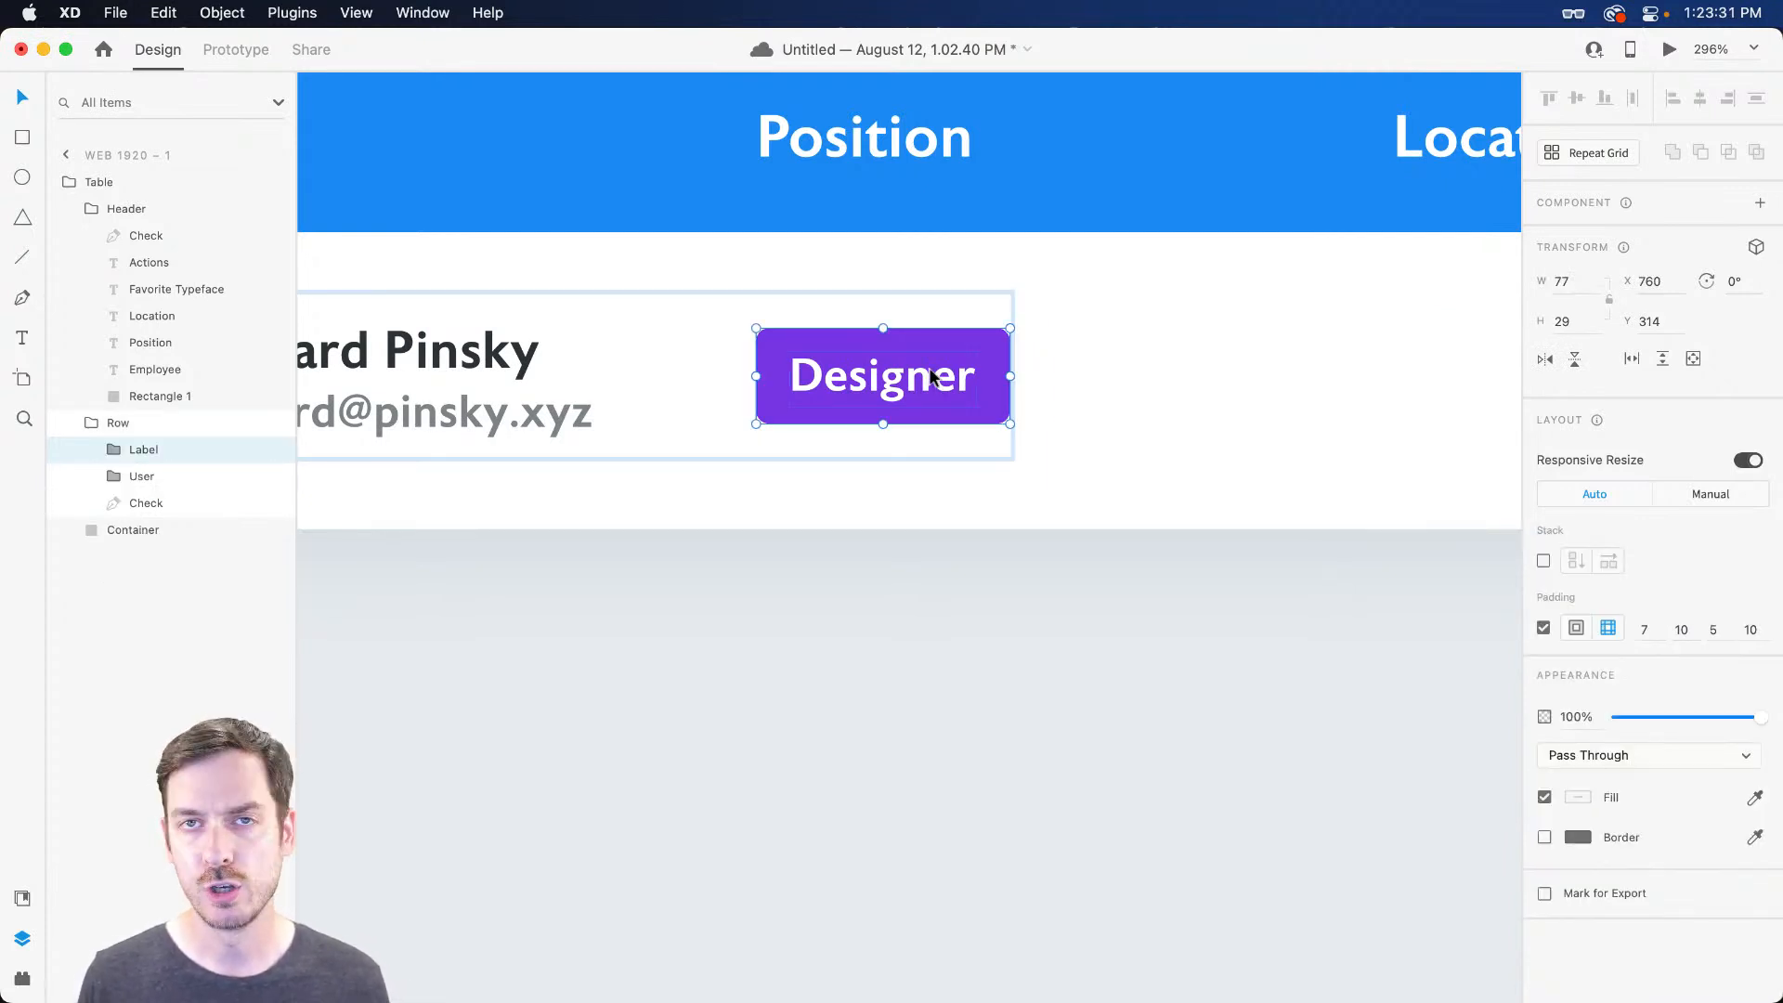
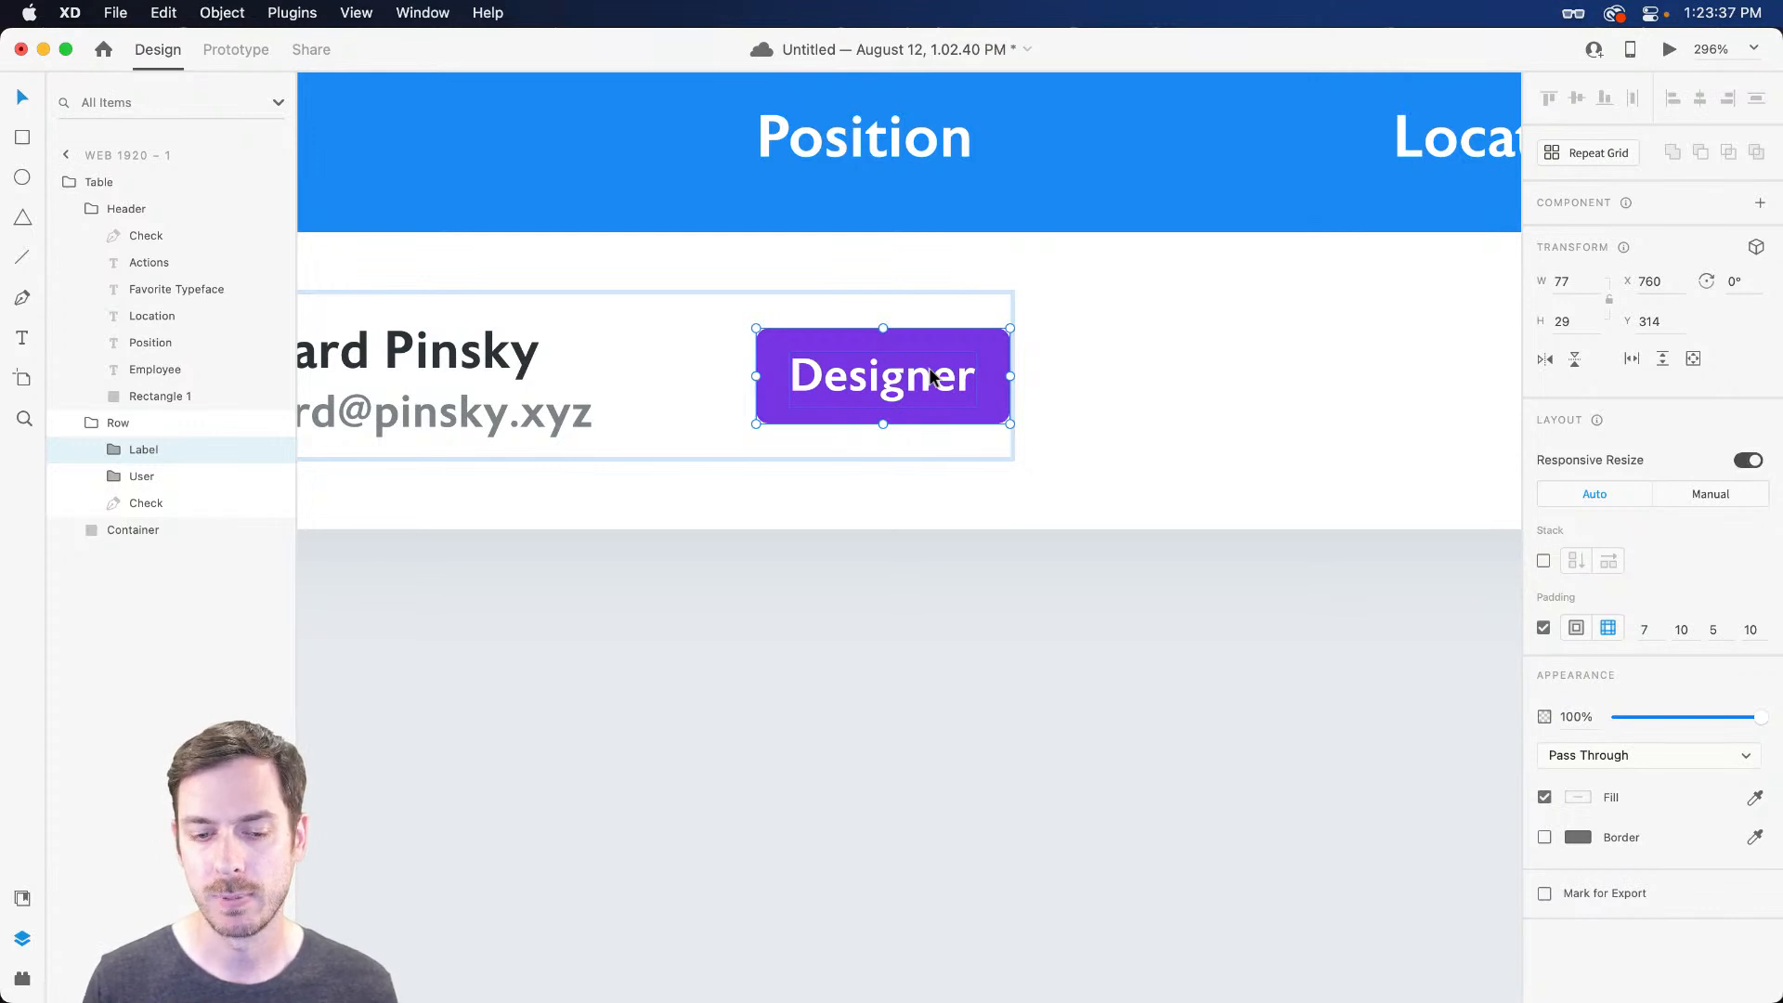
Convert the Label group into a main component and confirm it in Document Assets
{"action": "key", "text": "super+k"}
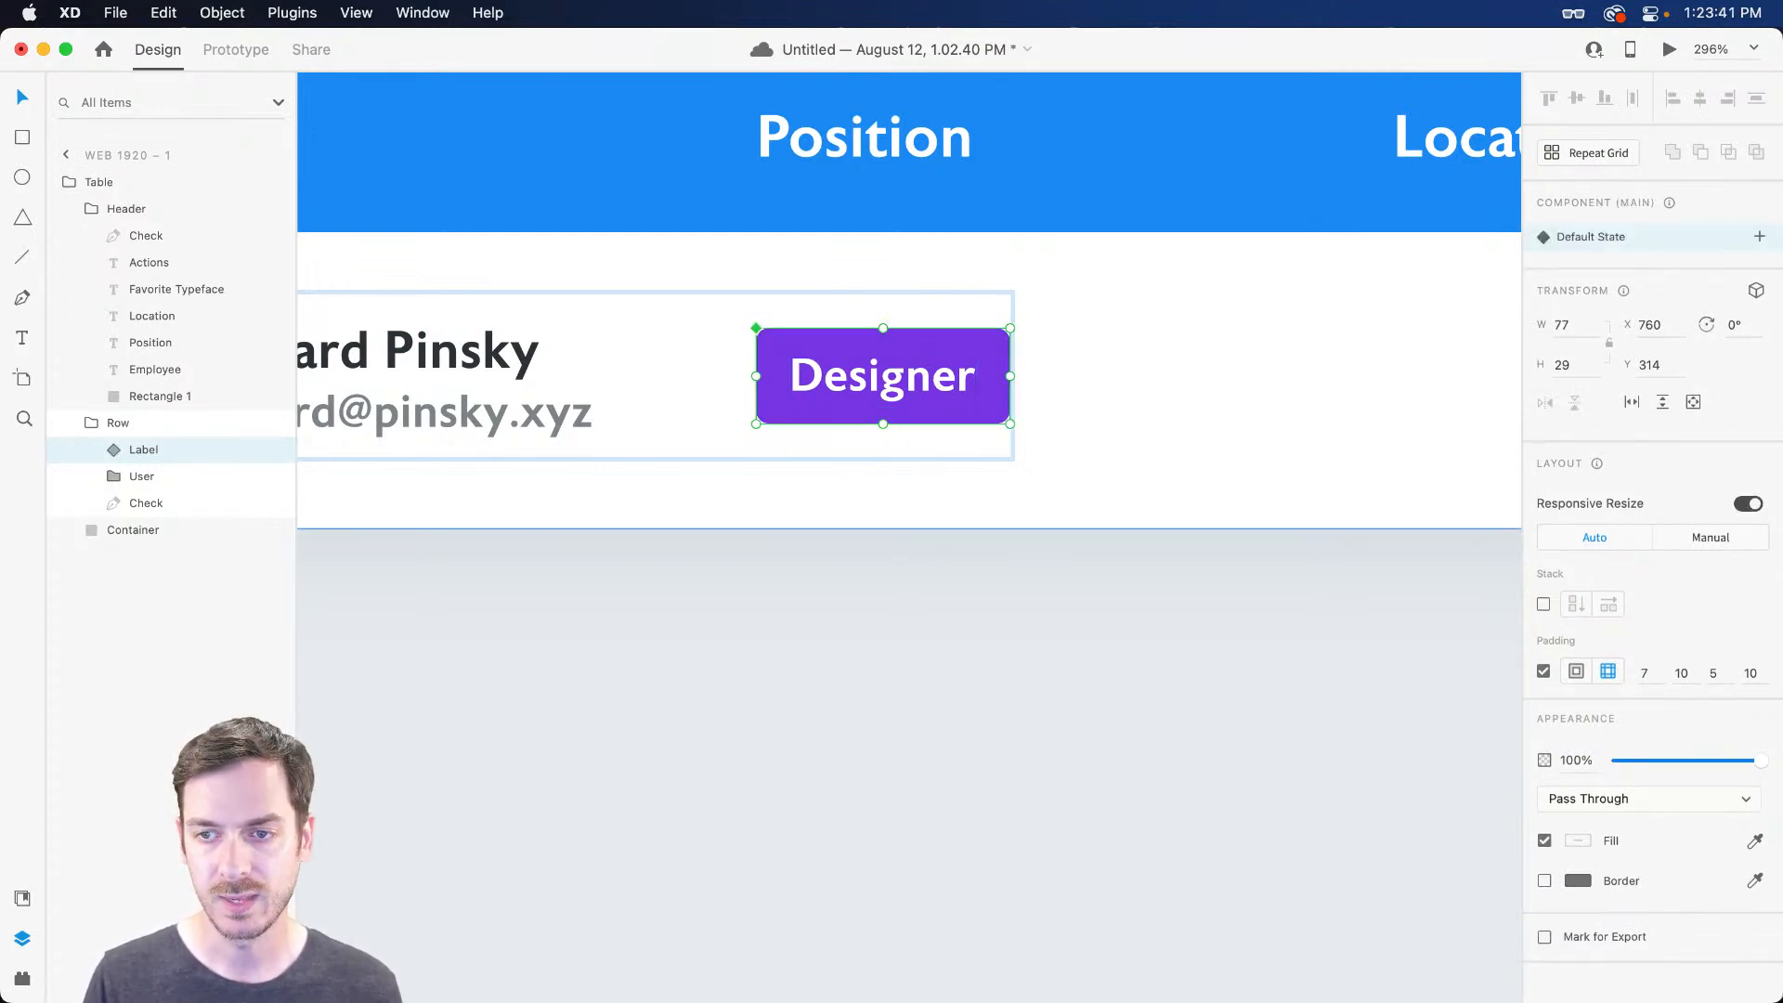
{"action": "key", "text": "super+shift+y"}
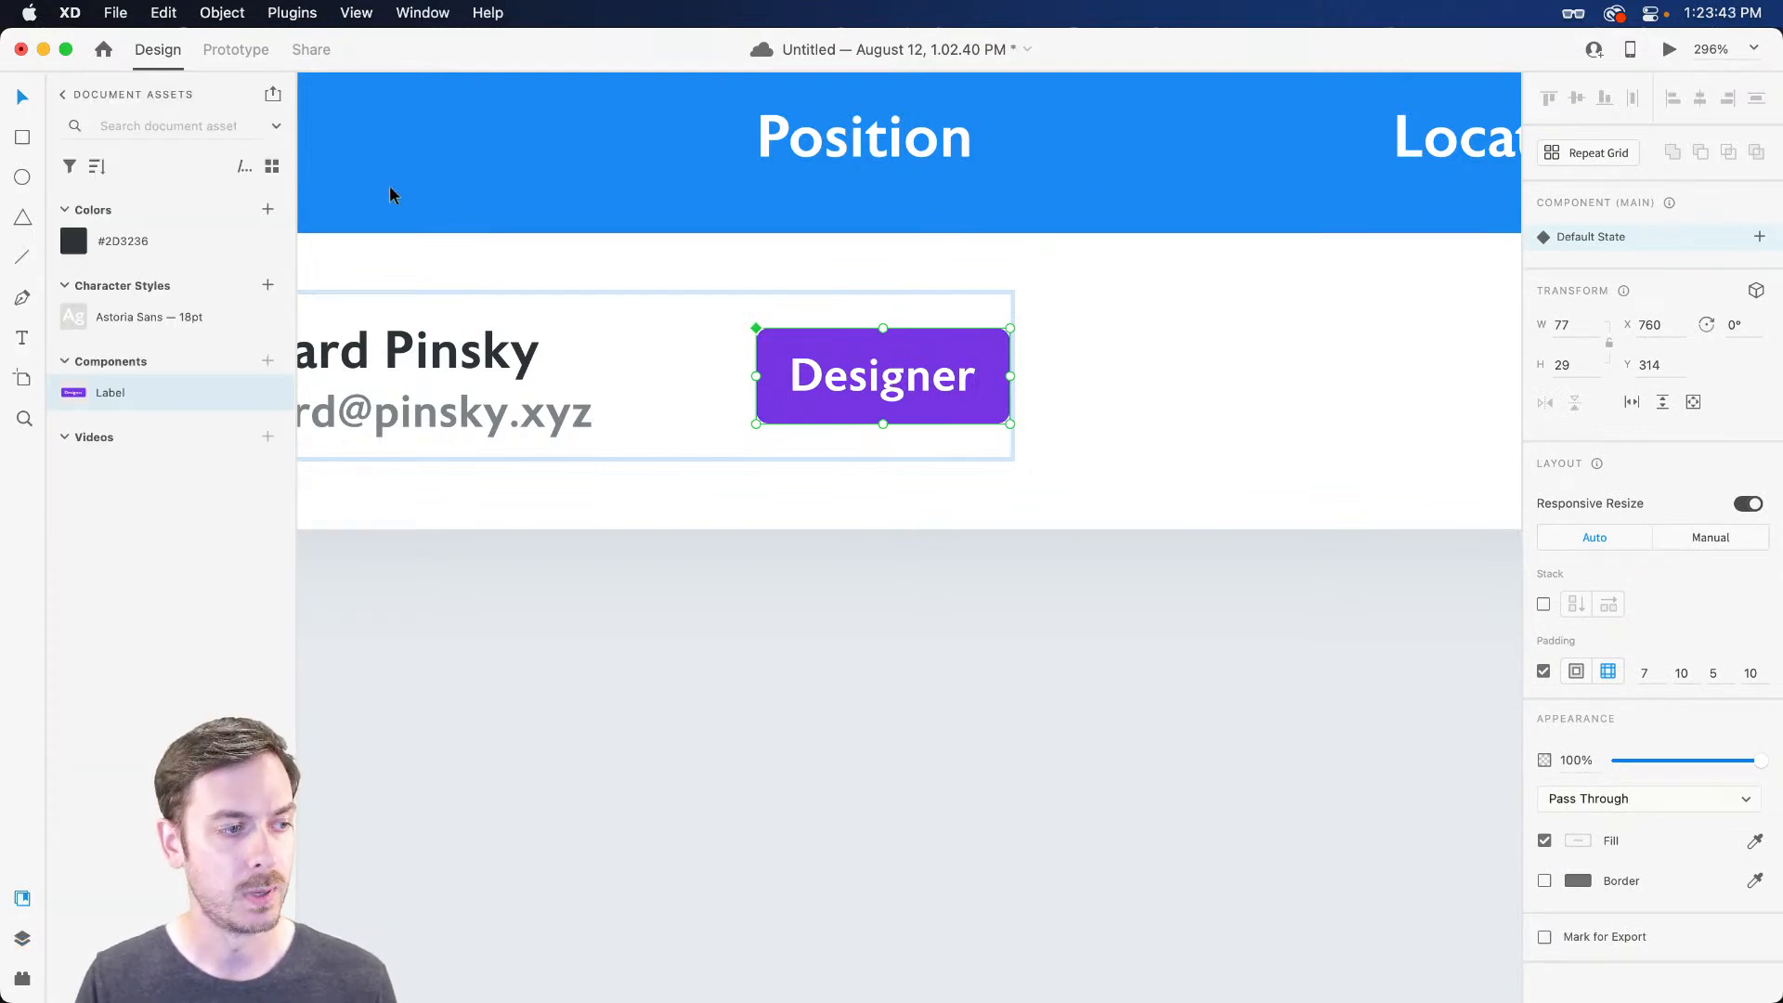
{"action": "key", "text": "super+y"}
{"action": "scroll", "coordinate": [878, 378], "scroll_direction": "down", "scroll_amount": 5}
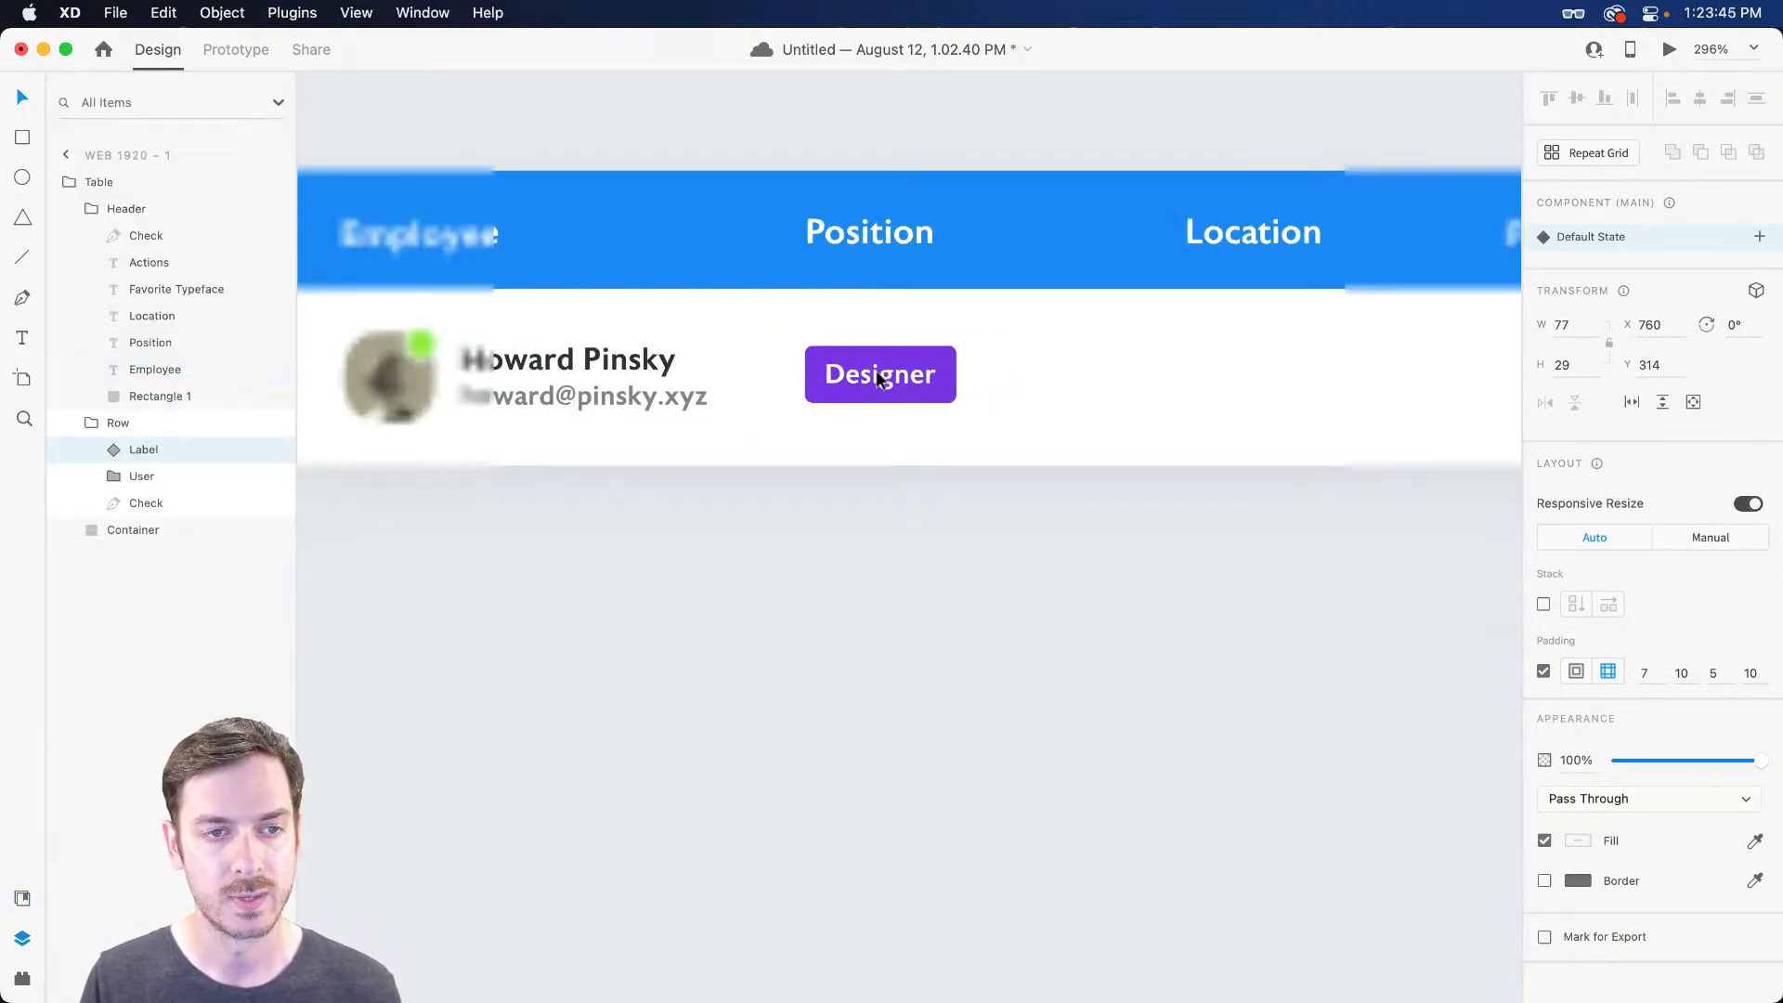
{"action": "scroll", "coordinate": [878, 378], "scroll_direction": "right", "scroll_amount": 5}
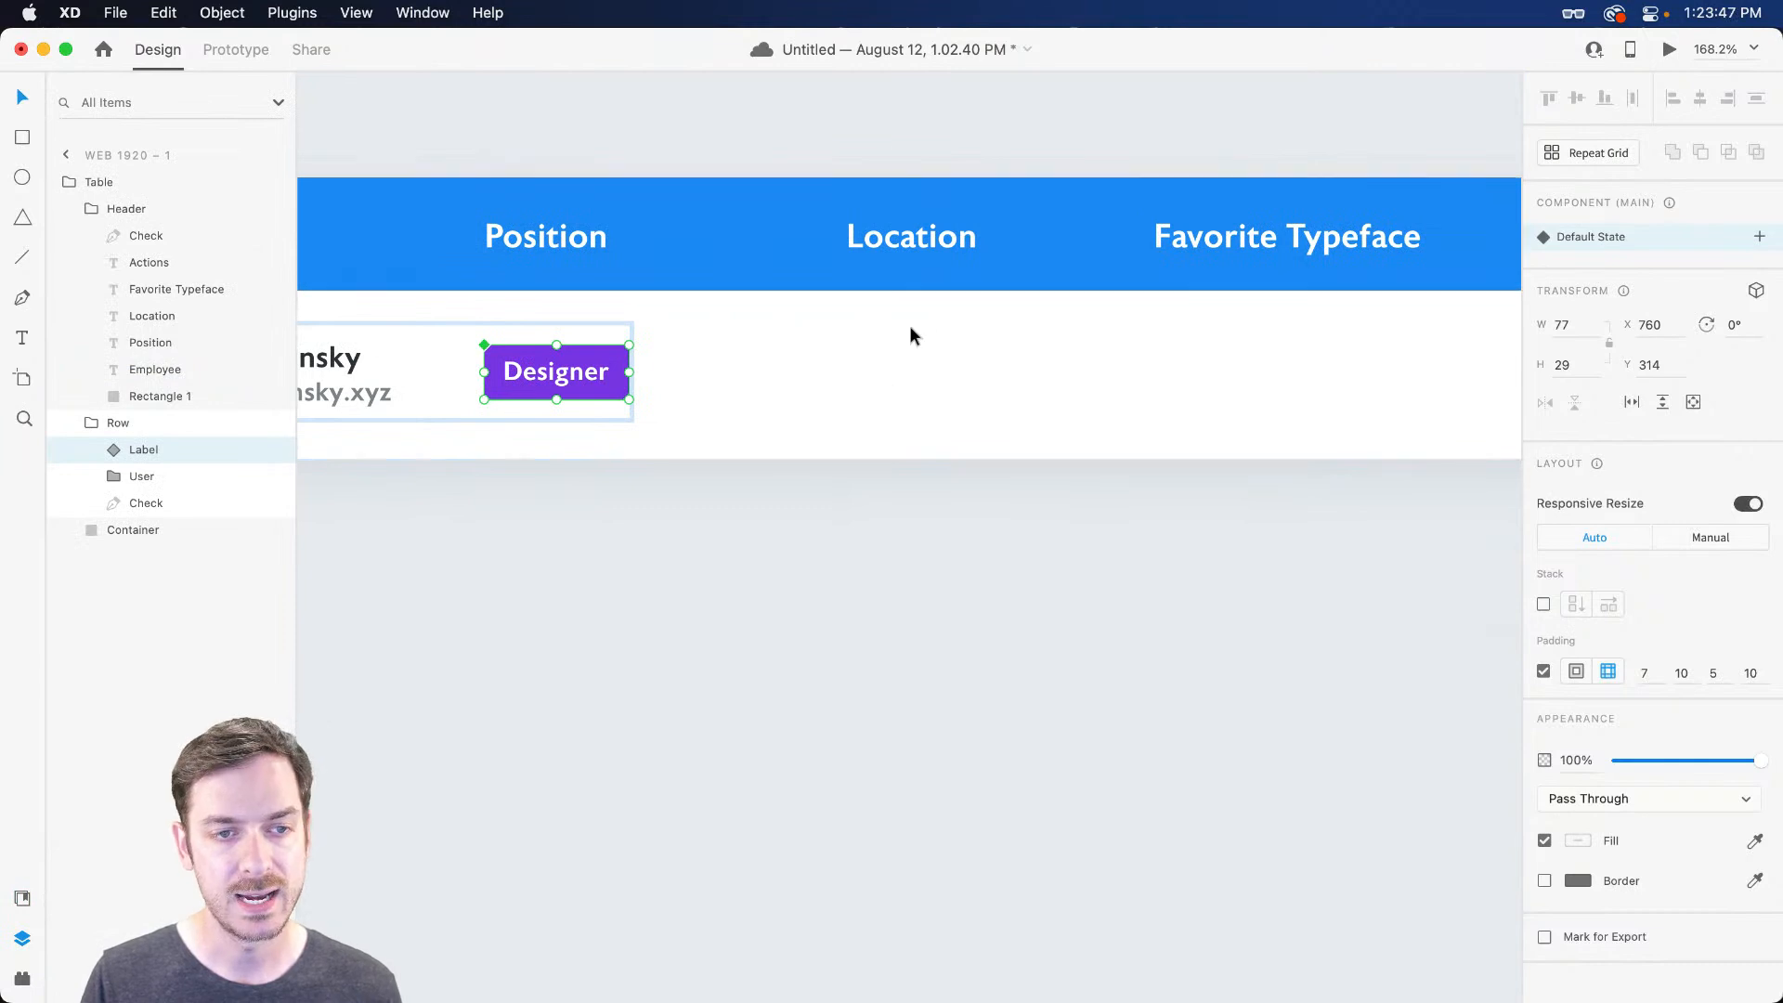
{"action": "scroll", "coordinate": [872, 363], "scroll_direction": "up", "scroll_amount": 3}
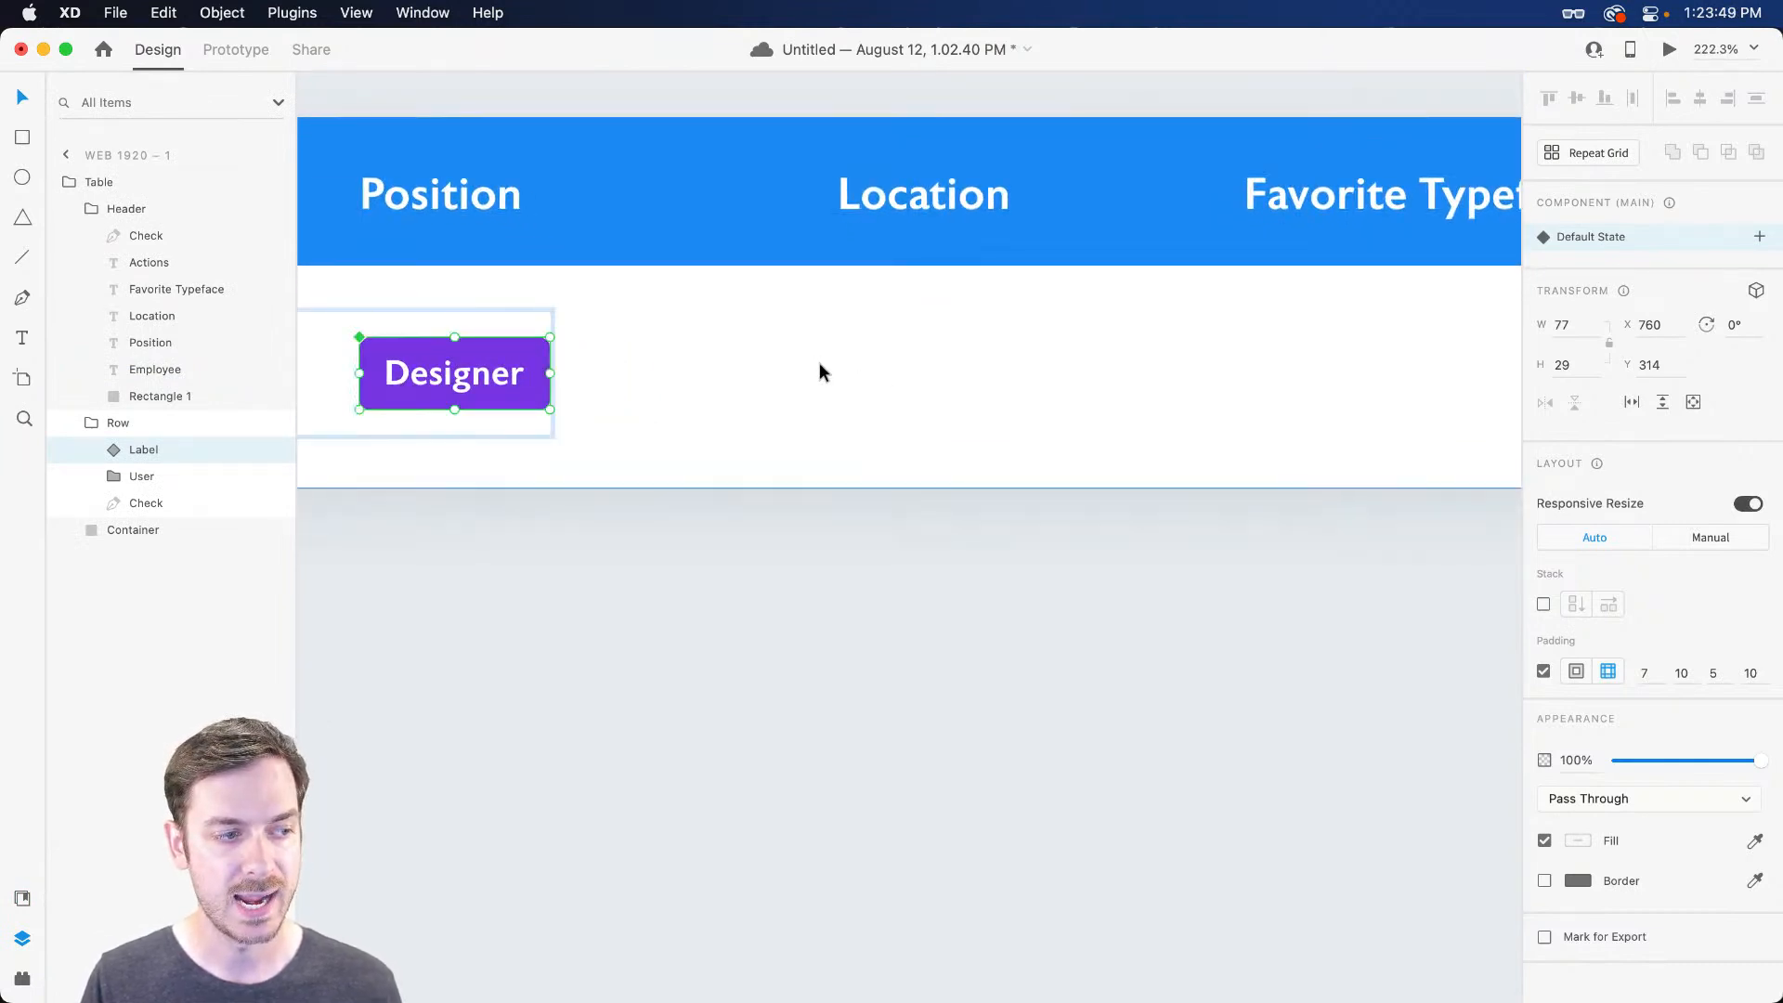
Add the text 'Toronto' under the Location heading and colour it #2D3236
{"action": "key", "text": "t"}
{"action": "left_click", "coordinate": [870, 388]}
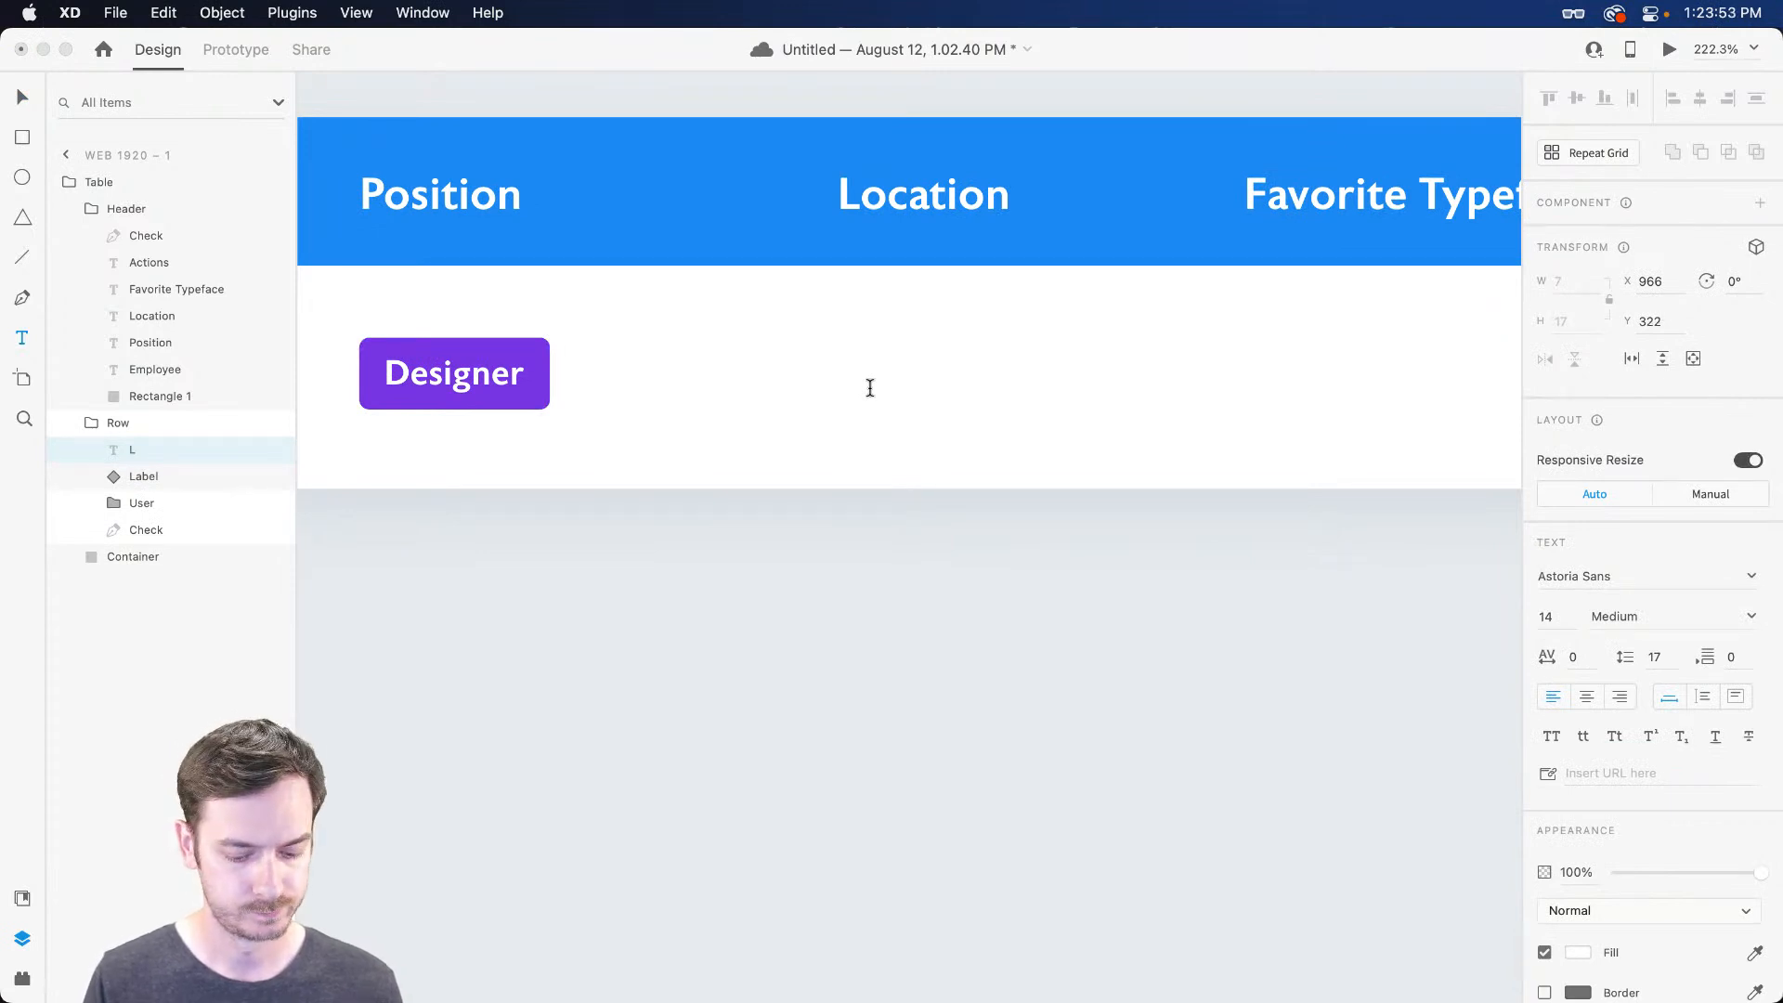
{"action": "type", "text": "Toronto"}
{"action": "key", "text": "Escape"}
{"action": "key", "text": "super+shift+y"}
{"action": "left_click", "coordinate": [175, 243]}
Extend the text to 'Toronto, ON' and shift it left under Location
{"action": "double_click", "coordinate": [975, 379]}
{"action": "key", "text": "Right"}
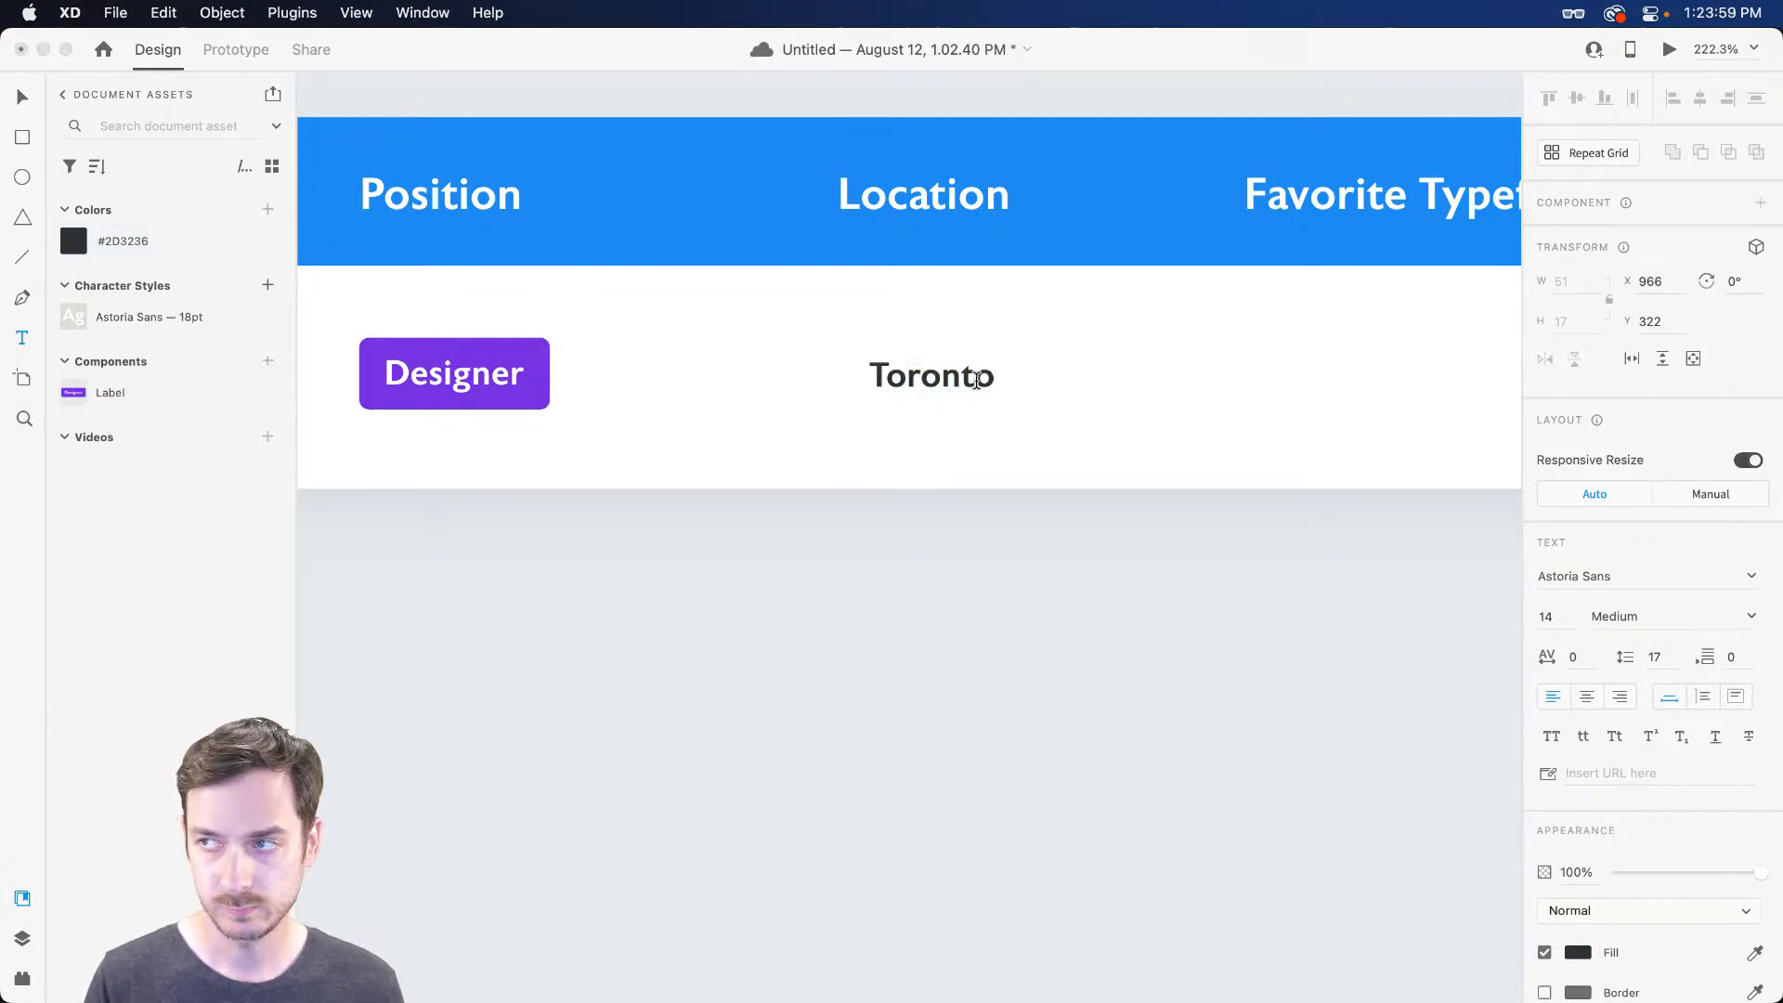
{"action": "type", "text": ", ON"}
{"action": "key", "text": "Escape"}
{"action": "left_click_drag", "start_coordinate": [935, 389], "coordinate": [897, 388]}
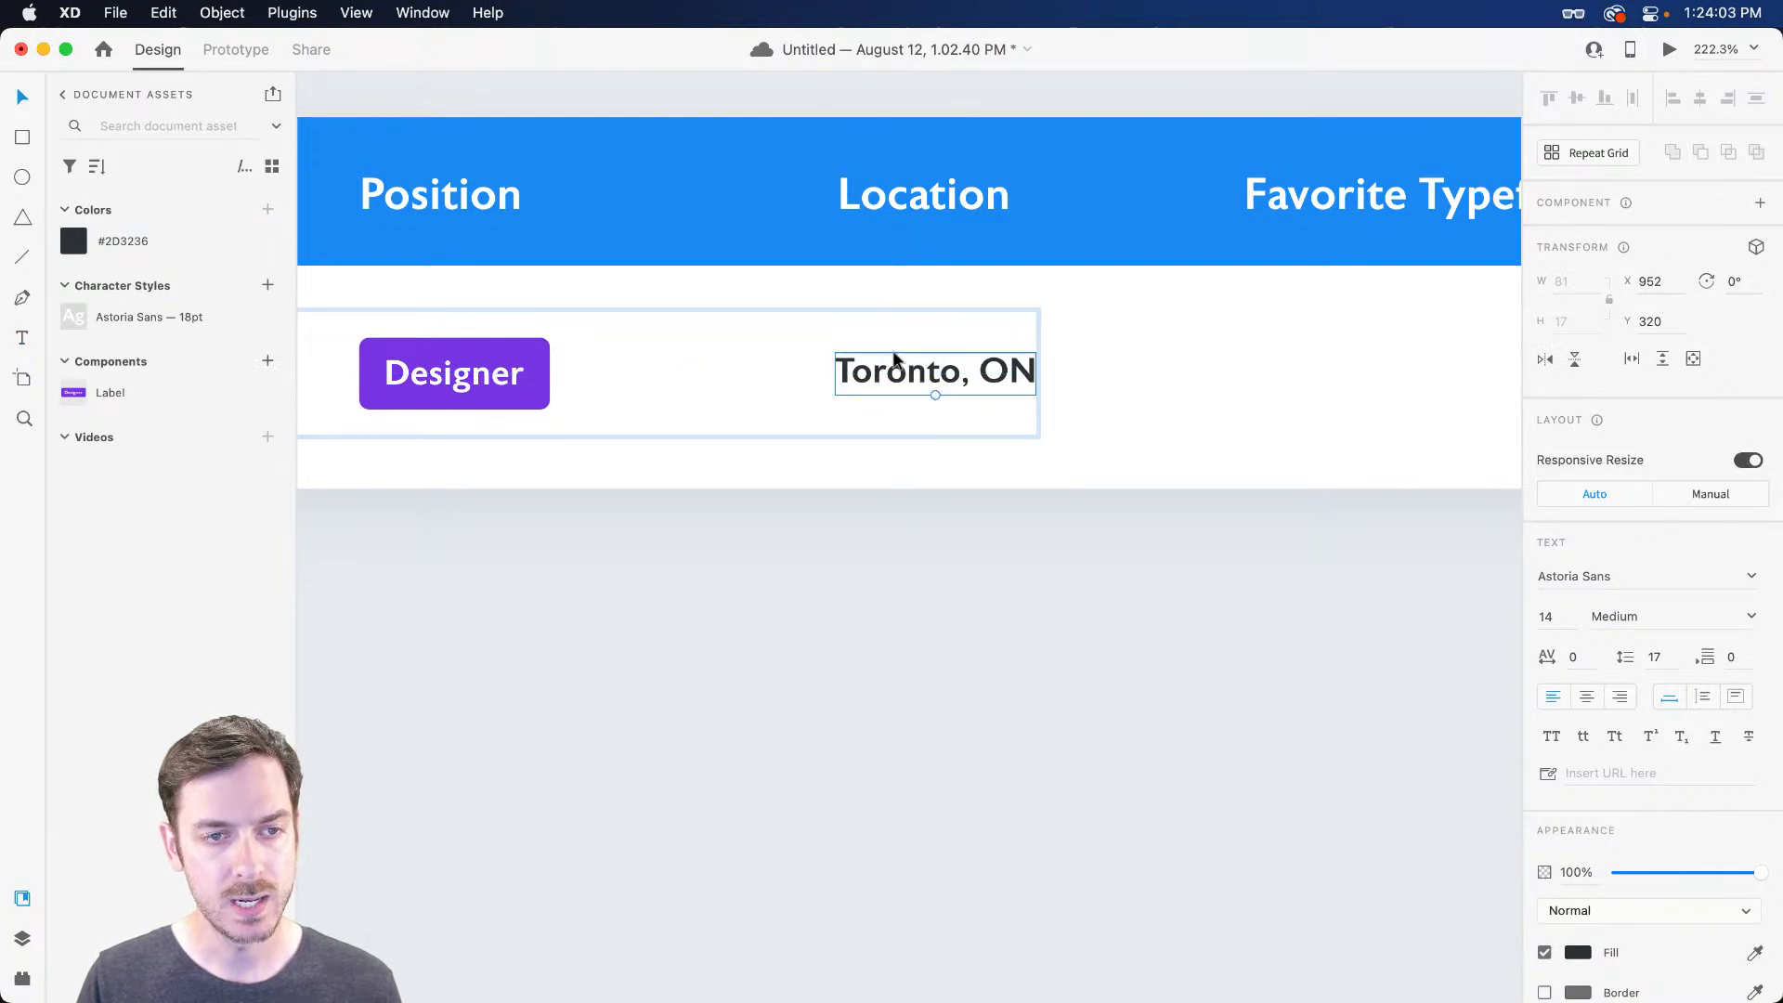
{"action": "scroll", "coordinate": [877, 353], "scroll_direction": "up", "scroll_amount": 5}
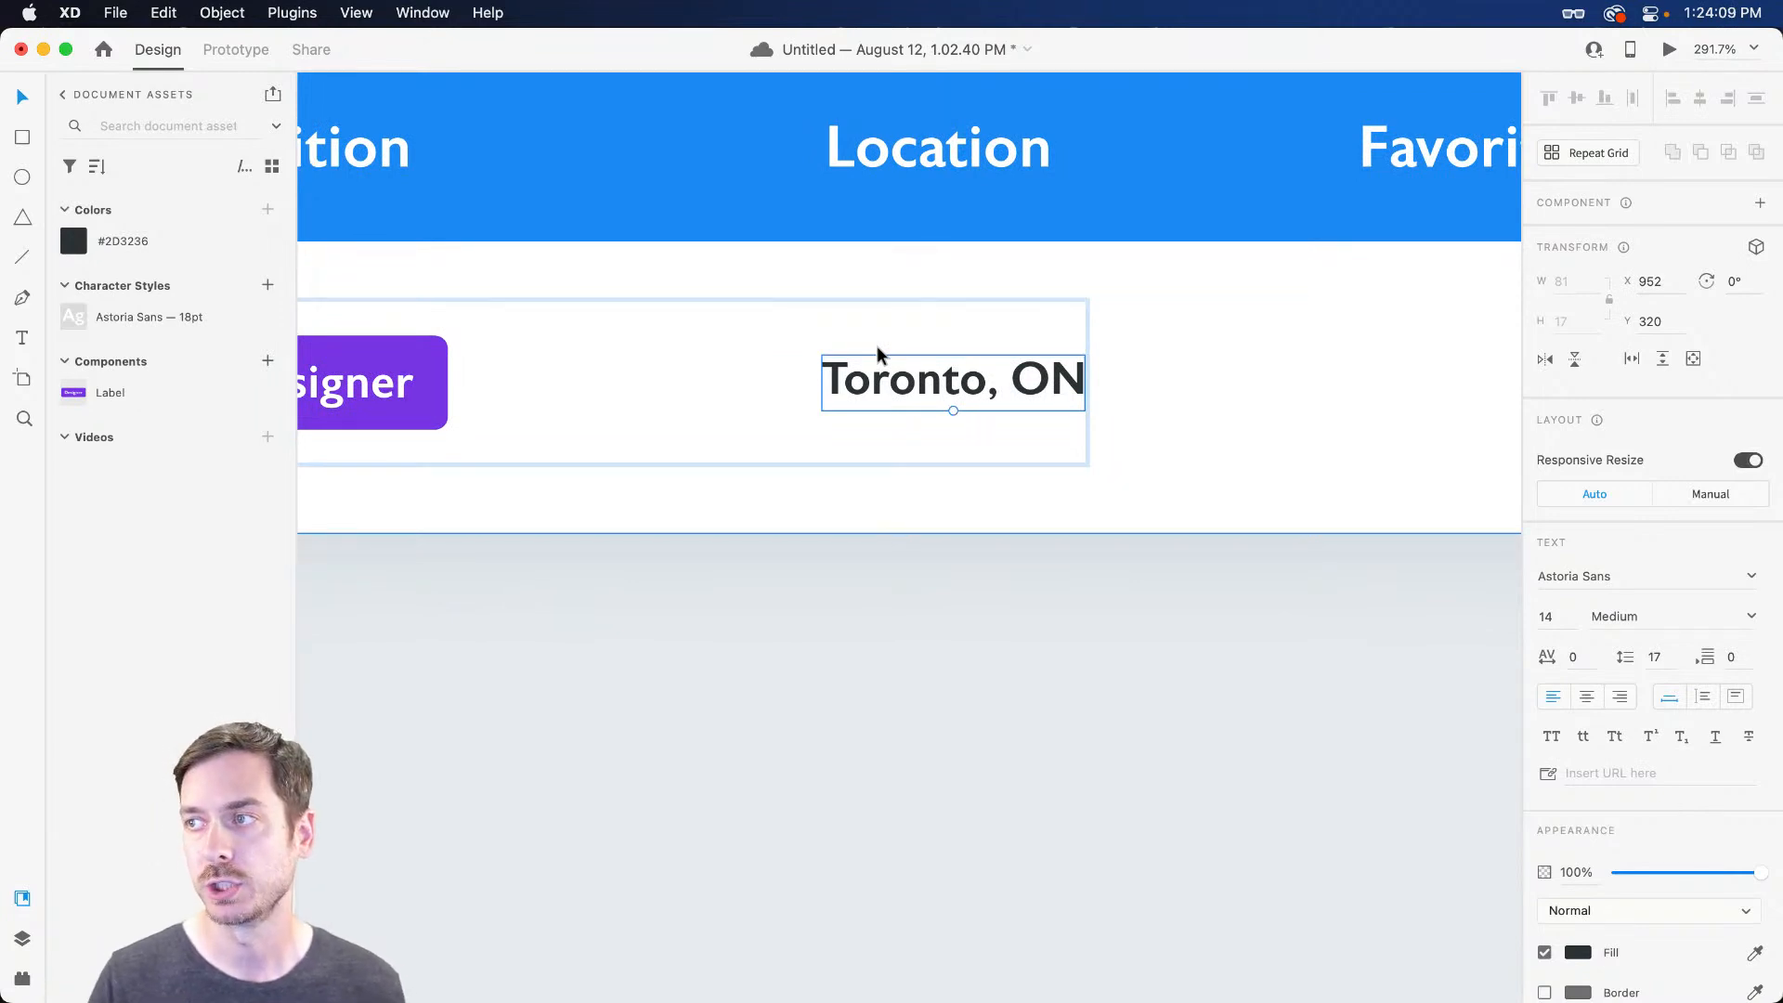
{"action": "scroll", "coordinate": [865, 356], "scroll_direction": "up", "scroll_amount": 3}
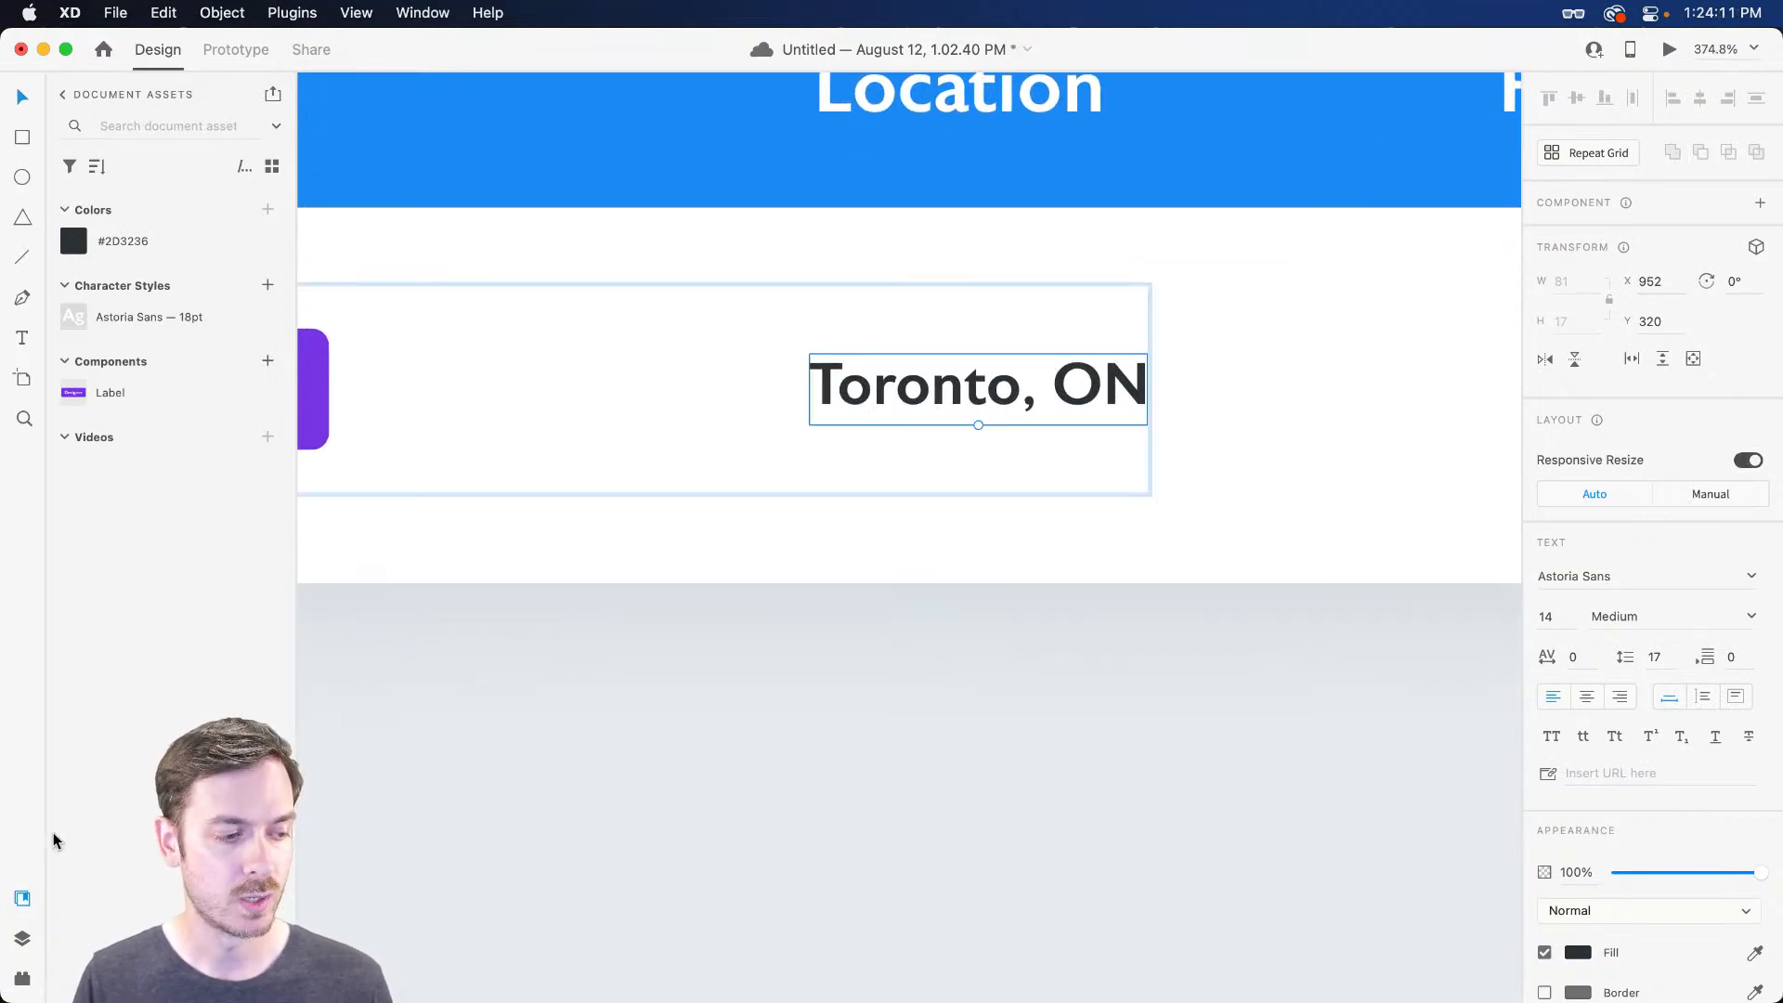
{"action": "left_click", "coordinate": [21, 977]}
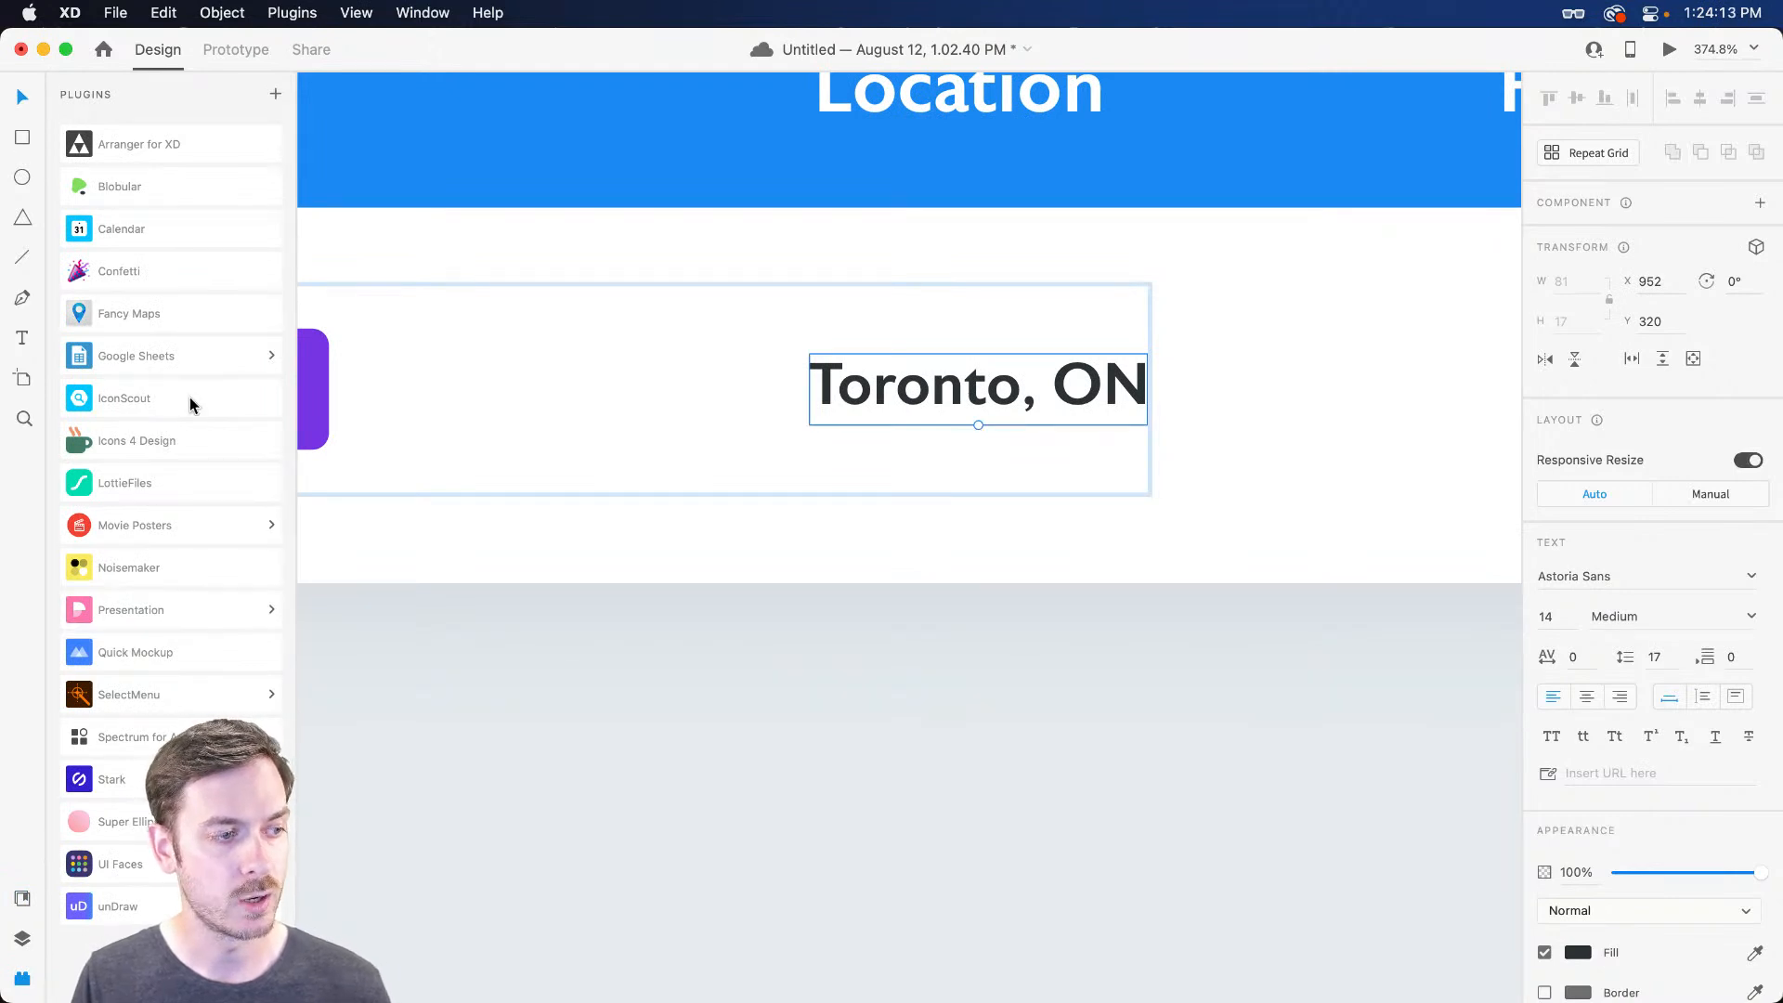
Insert the location-on pin icon from the Icons 4 Design plugin
{"action": "left_click", "coordinate": [191, 442]}
{"action": "left_click", "coordinate": [147, 207]}
{"action": "type", "text": "location"}
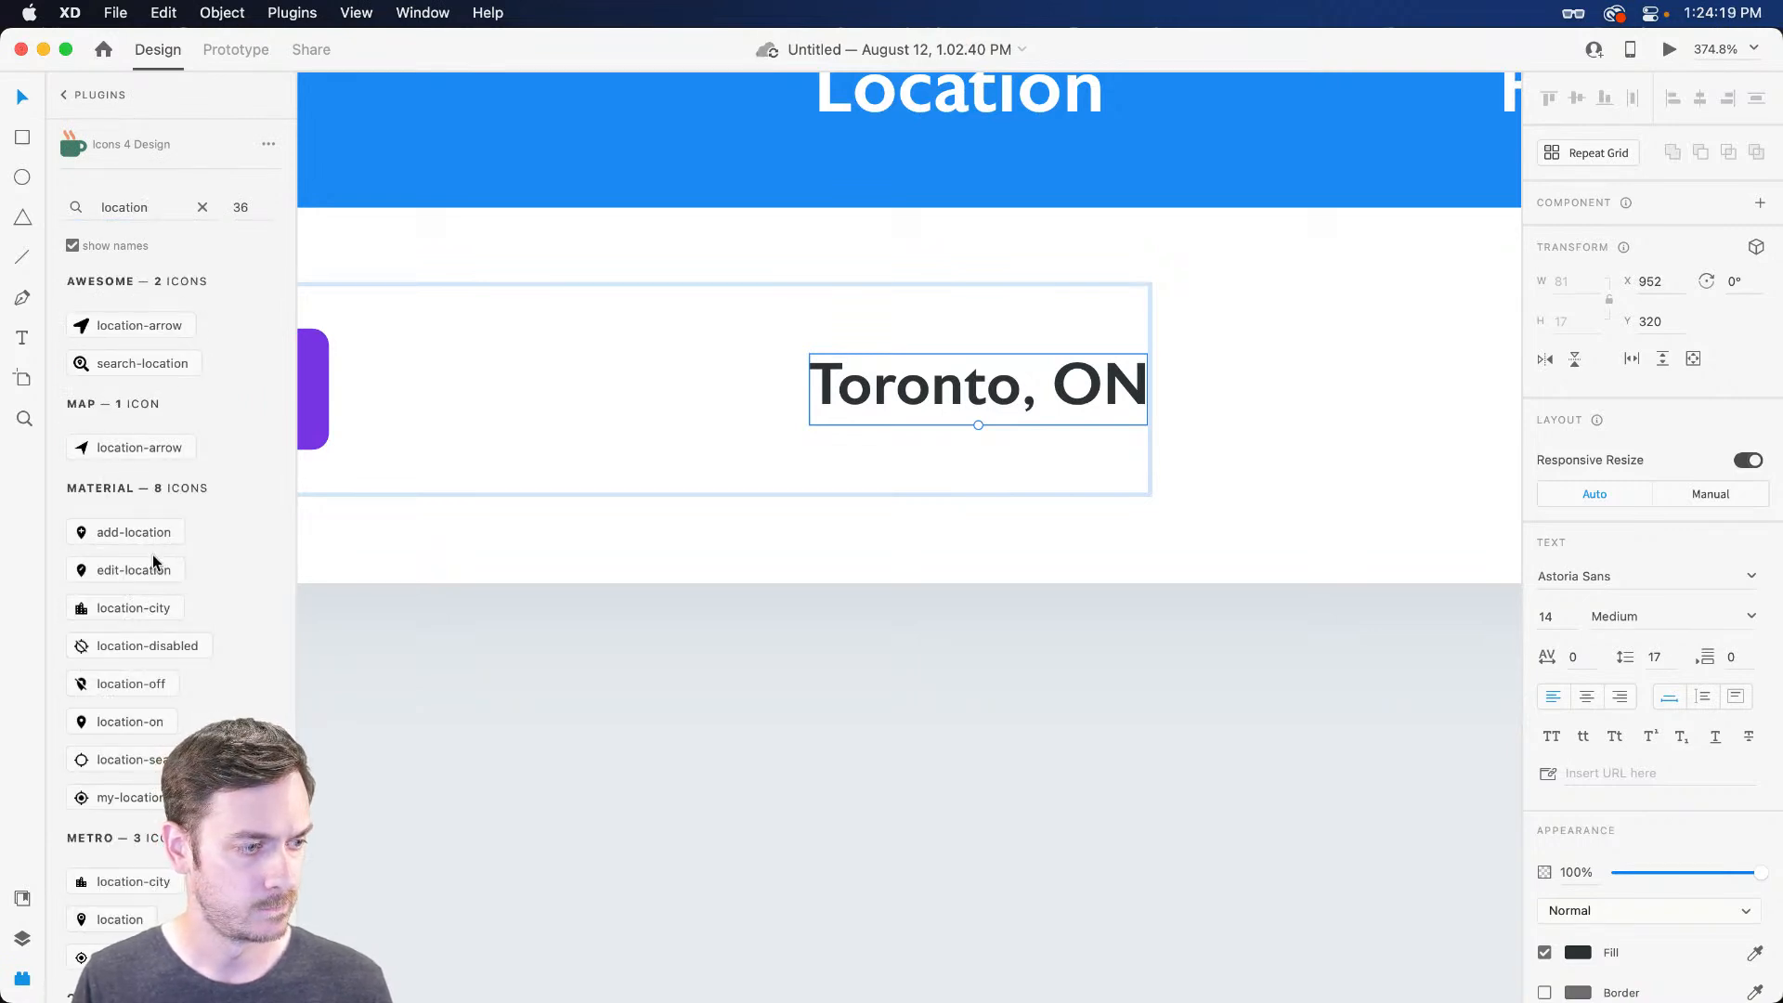
{"action": "scroll", "coordinate": [154, 555], "scroll_direction": "down", "scroll_amount": 3}
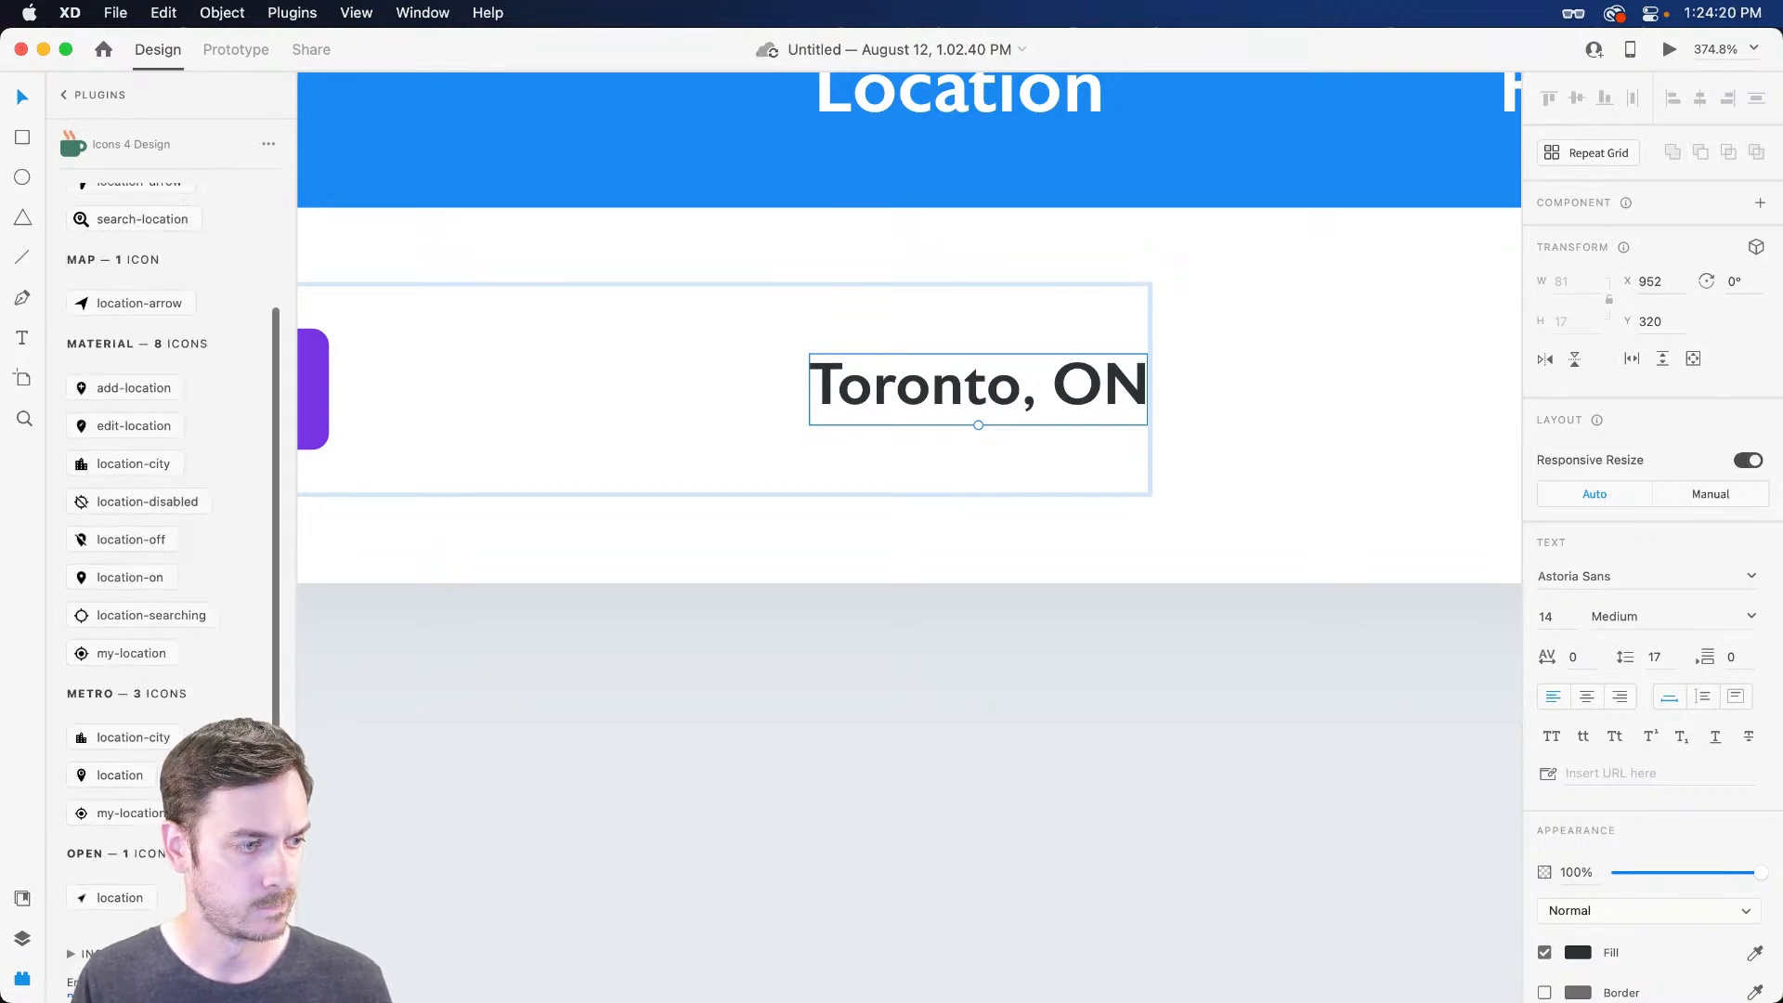
{"action": "left_click", "coordinate": [130, 577]}
Place the pin inside the row just left of 'Toronto, ON', aligned with the text
{"action": "left_click_drag", "start_coordinate": [1198, 692], "coordinate": [947, 621]}
{"action": "scroll", "coordinate": [1050, 578], "scroll_direction": "down", "scroll_amount": 5}
{"action": "left_click_drag", "start_coordinate": [1325, 542], "coordinate": [906, 582]}
{"action": "left_click_drag", "start_coordinate": [583, 598], "coordinate": [1381, 402]}
{"action": "scroll", "coordinate": [1072, 353], "scroll_direction": "right", "scroll_amount": 5}
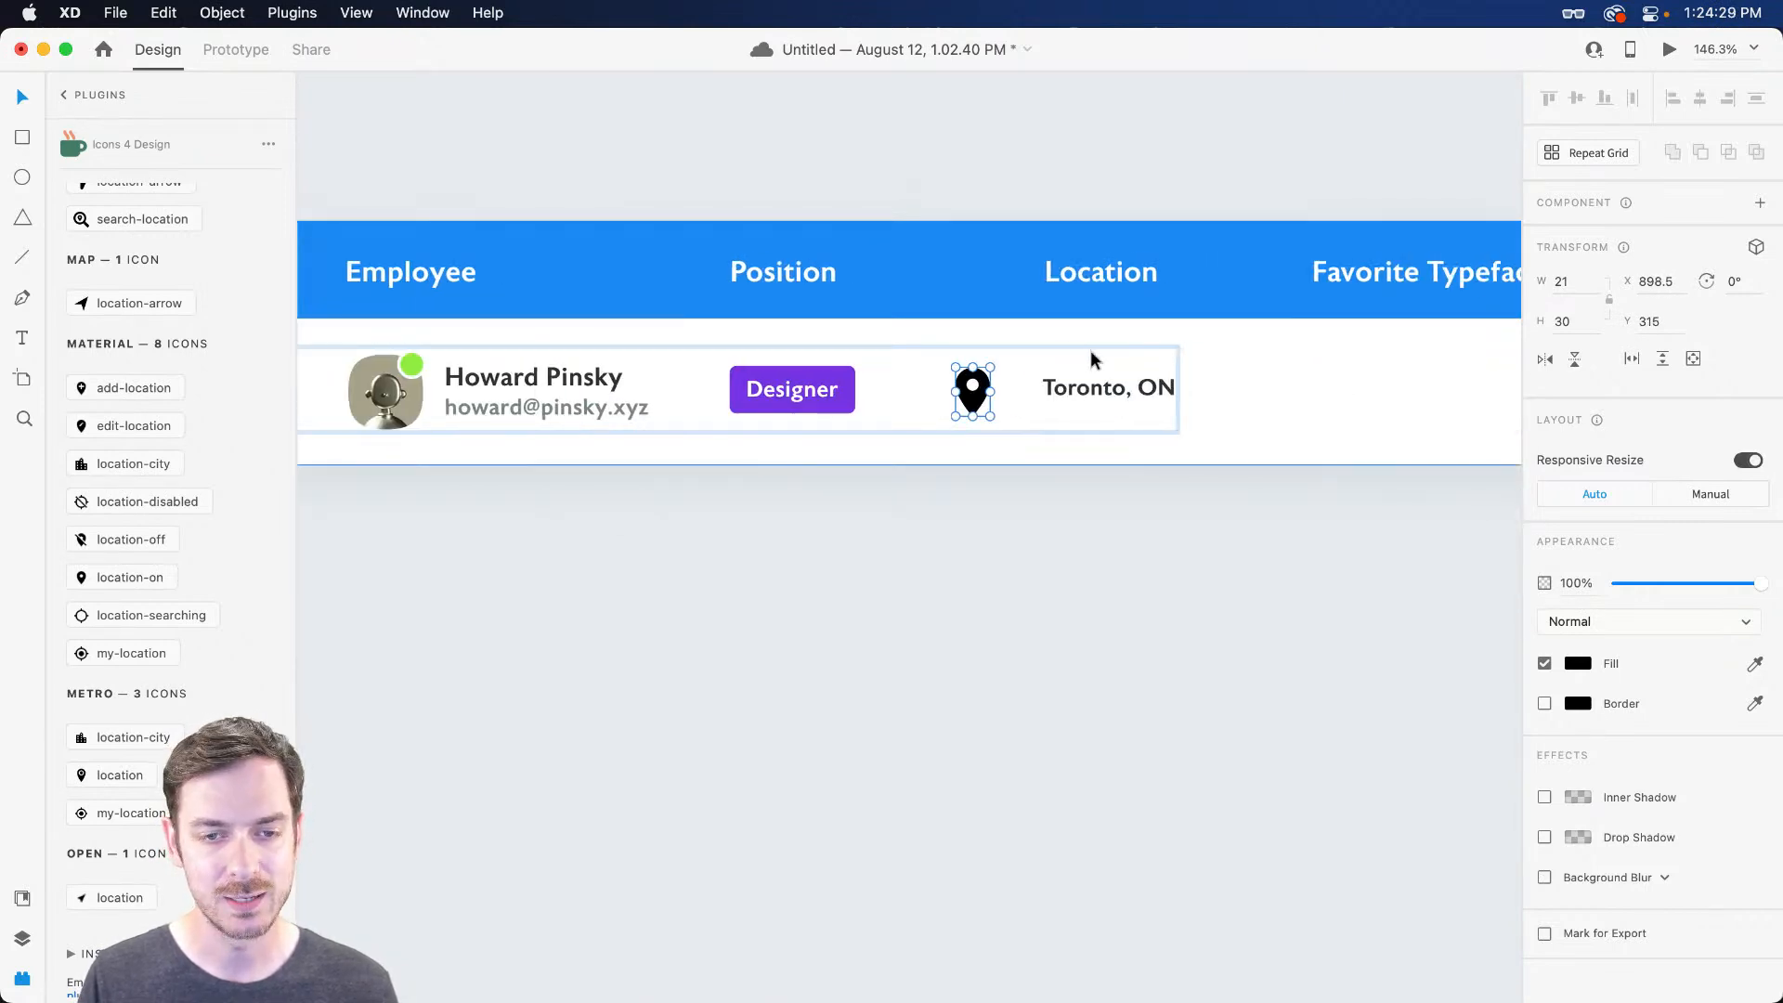
{"action": "scroll", "coordinate": [1077, 357], "scroll_direction": "up", "scroll_amount": 5}
{"action": "left_click_drag", "start_coordinate": [829, 403], "coordinate": [1071, 413]}
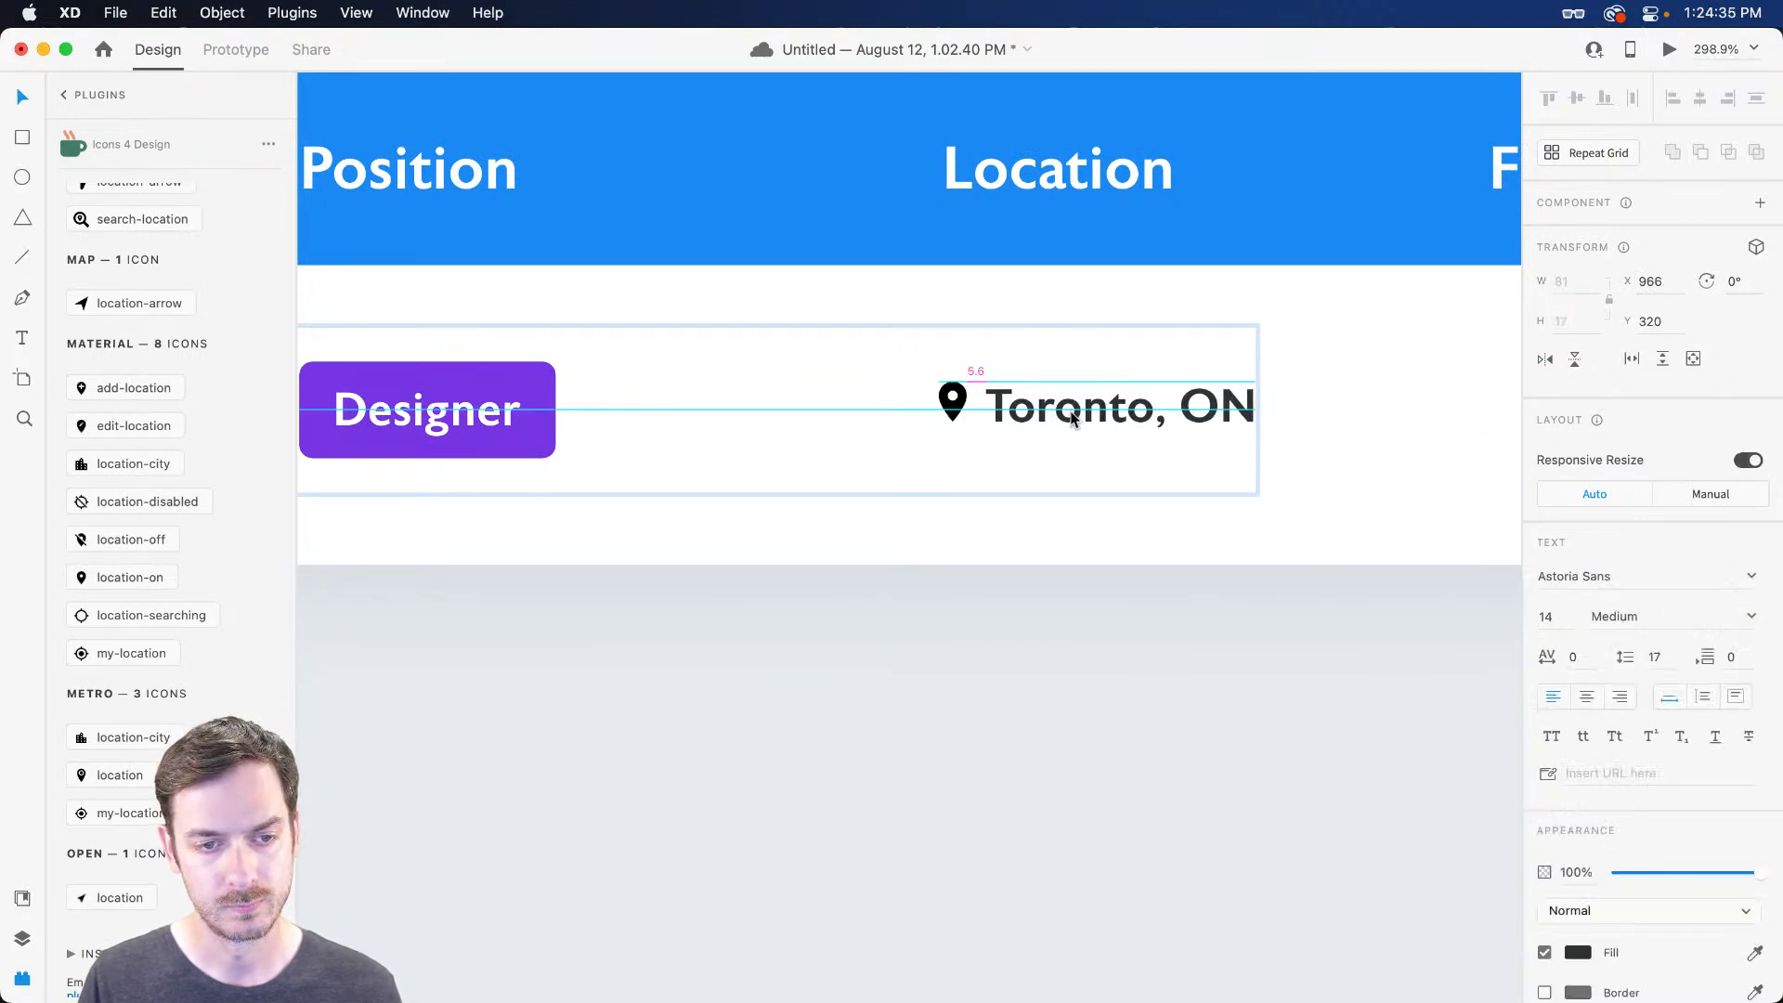
{"action": "left_click_drag", "start_coordinate": [954, 408], "coordinate": [954, 415]}
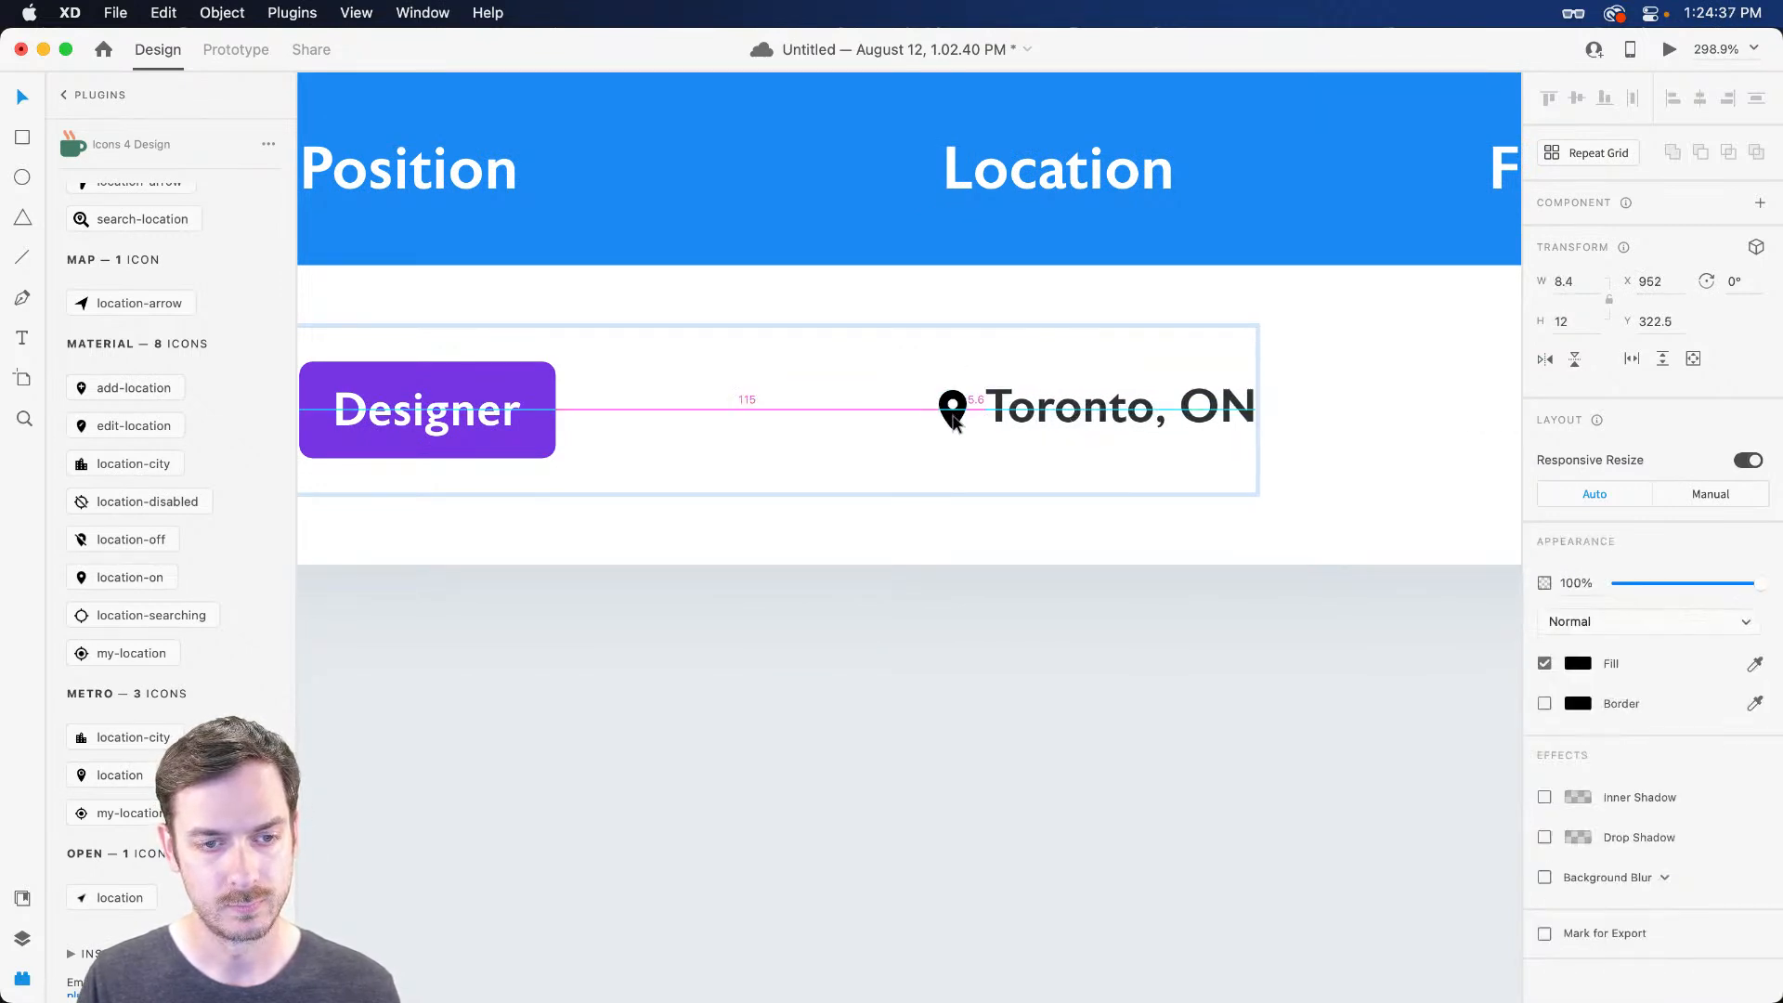
{"action": "left_click", "coordinate": [958, 520]}
{"action": "double_click", "coordinate": [954, 416]}
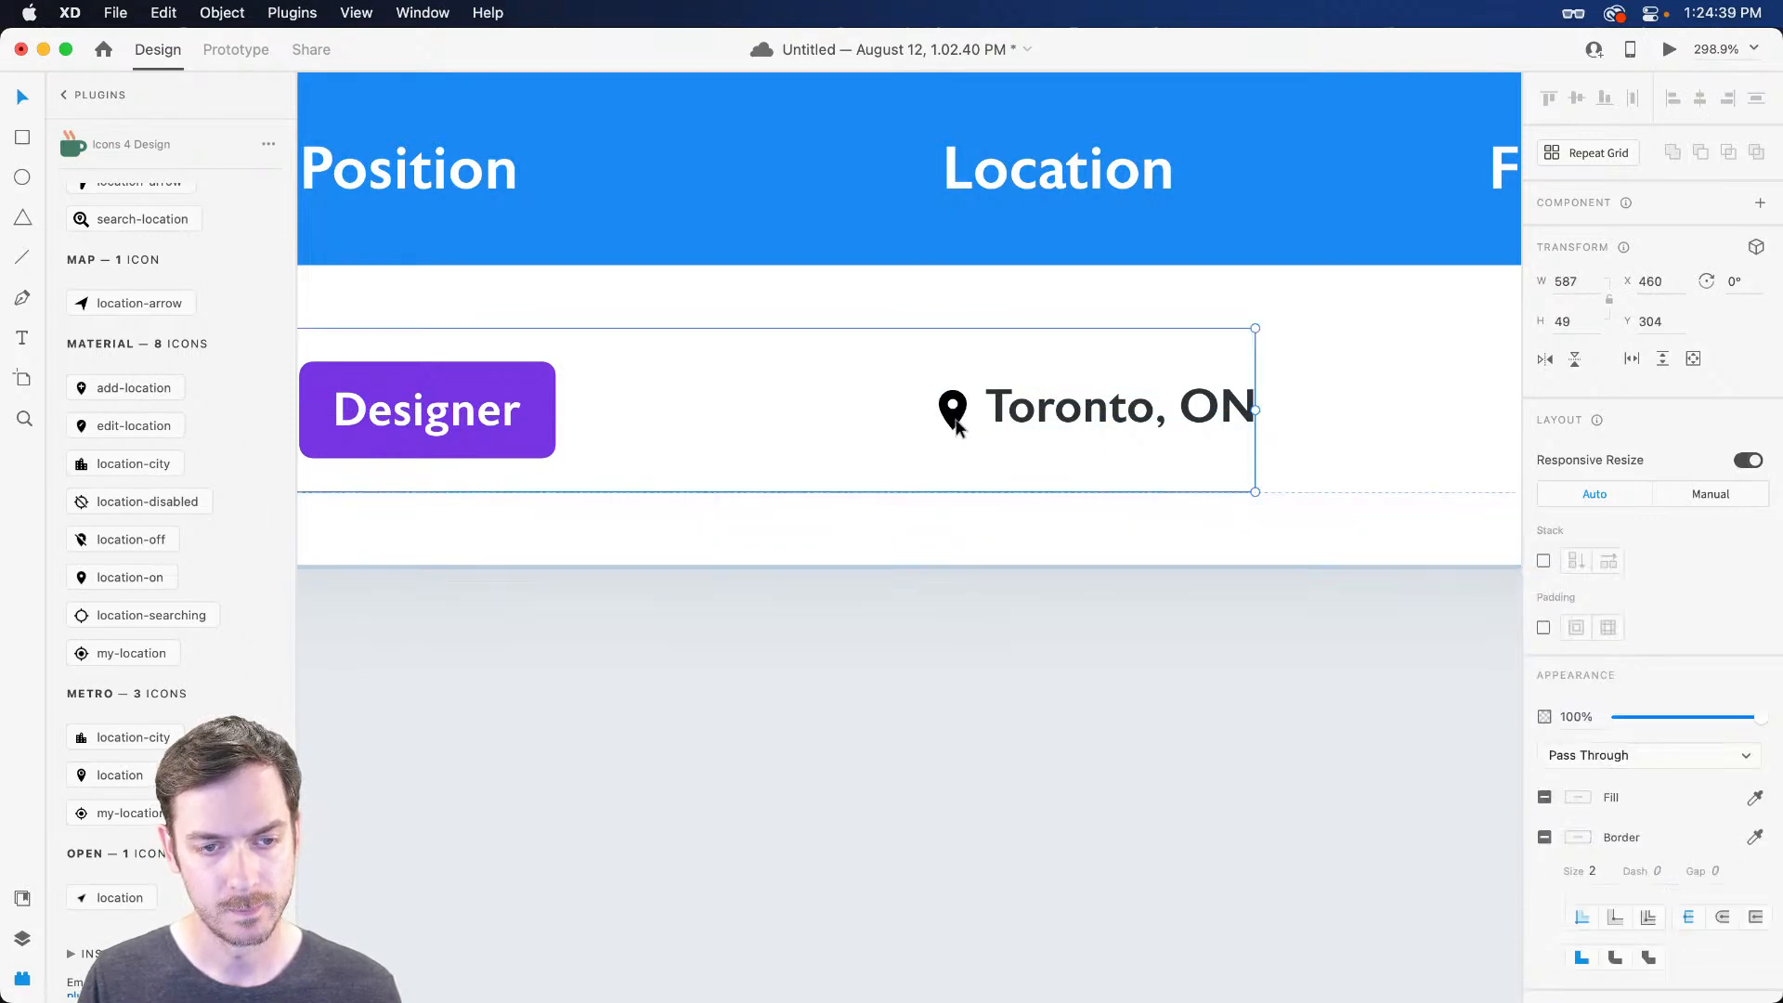
{"action": "left_click_drag", "start_coordinate": [955, 418], "coordinate": [954, 411]}
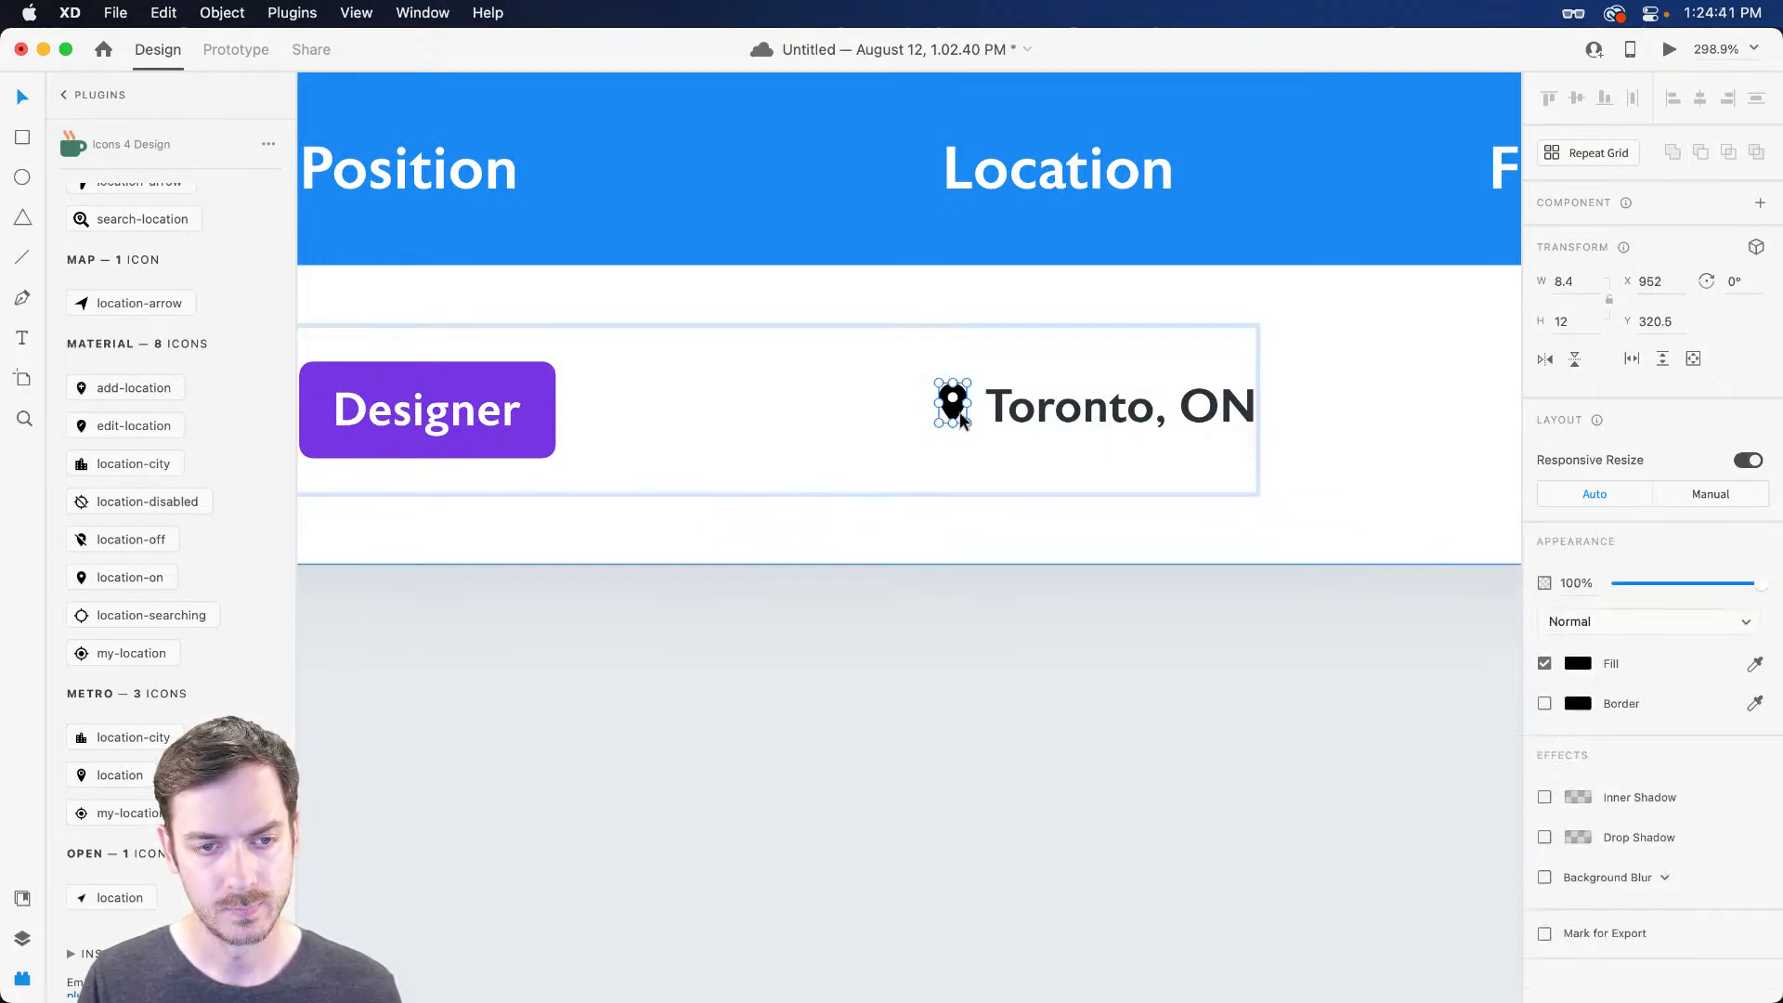
Give the pin a muted grey fill and shift 'Toronto, ON' right to make room
{"action": "left_click", "coordinate": [1569, 663]}
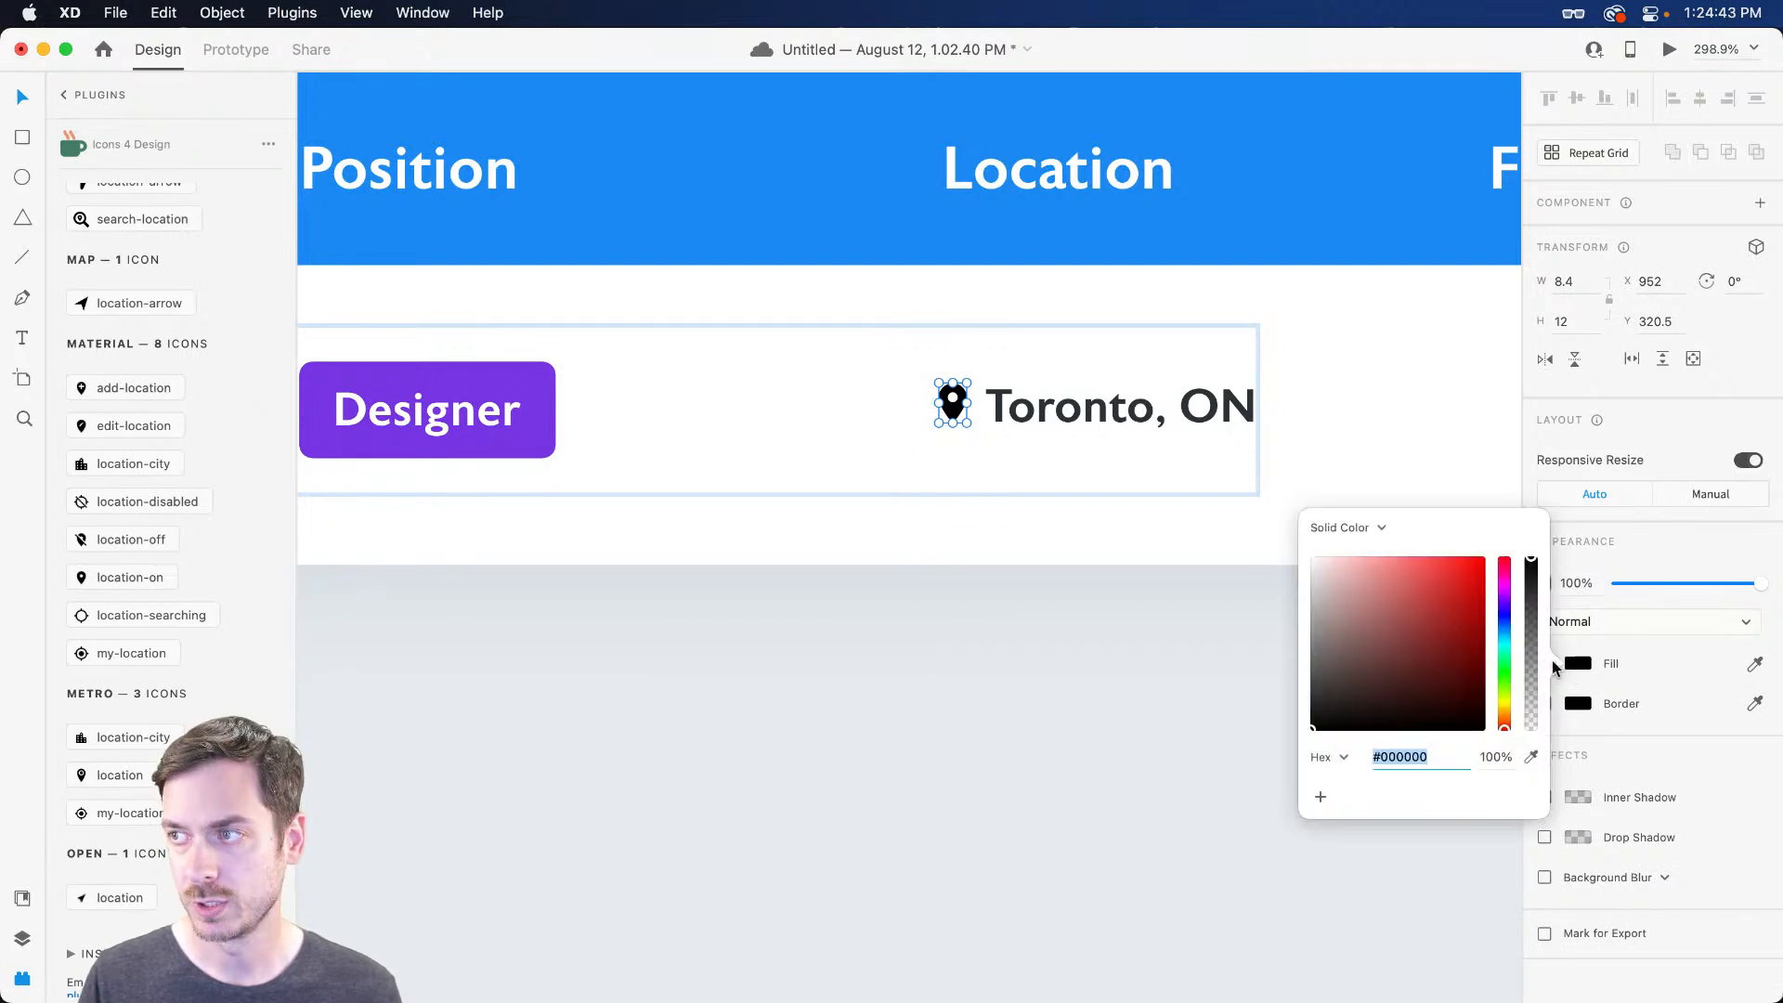
{"action": "left_click", "coordinate": [1504, 629]}
{"action": "left_click_drag", "start_coordinate": [1347, 634], "coordinate": [1334, 638]}
{"action": "left_click_drag", "start_coordinate": [1061, 414], "coordinate": [1068, 410]}
Lighten the pin icon's grey fill, checking it in Preview
{"action": "key", "text": "super+Return"}
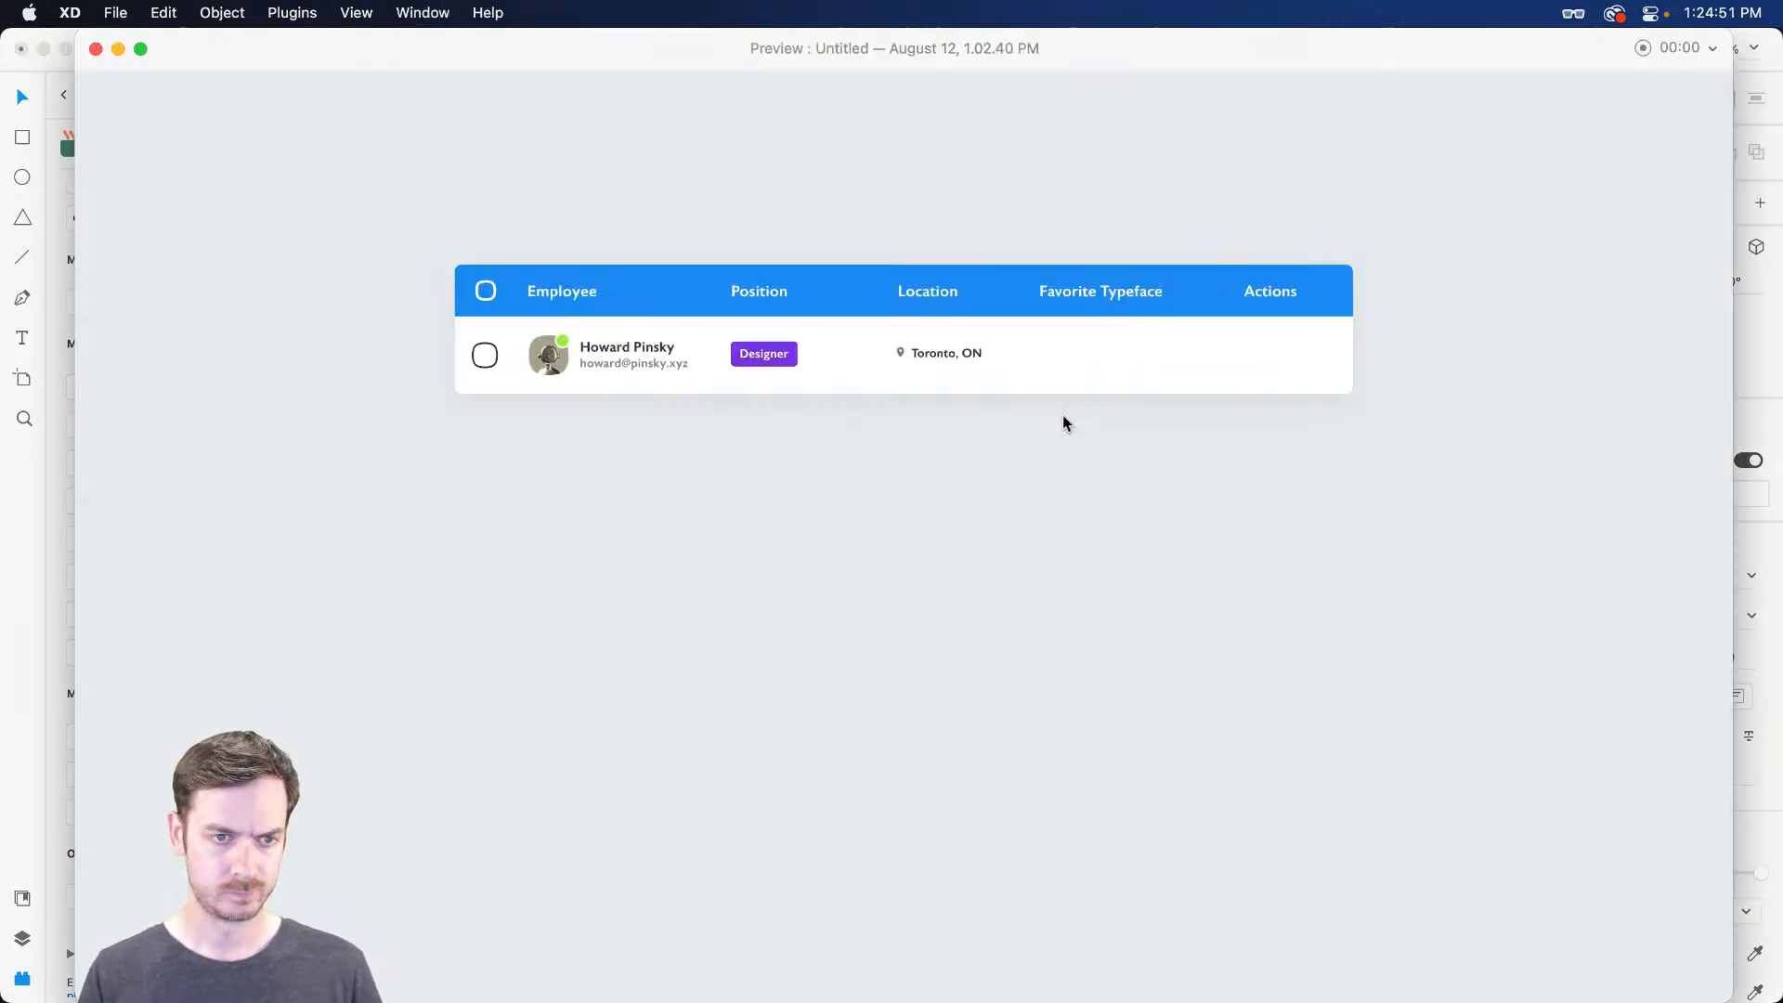
{"action": "key", "text": "super+w"}
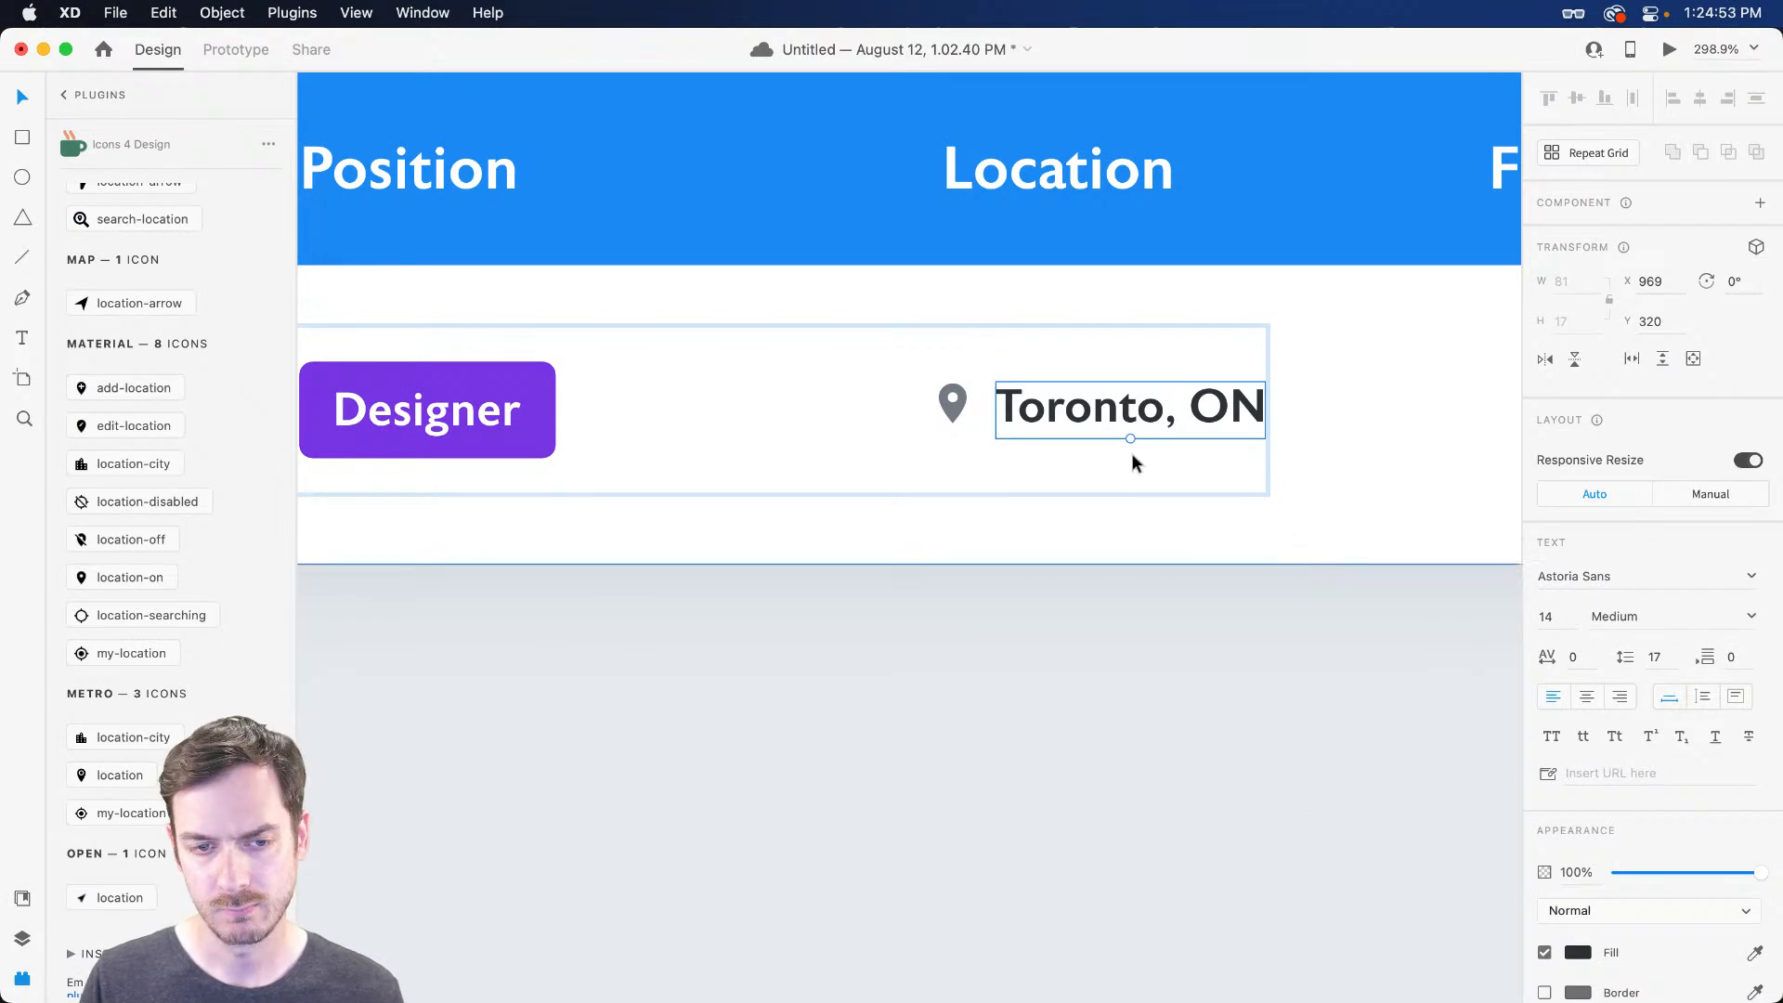
{"action": "double_click", "coordinate": [951, 409]}
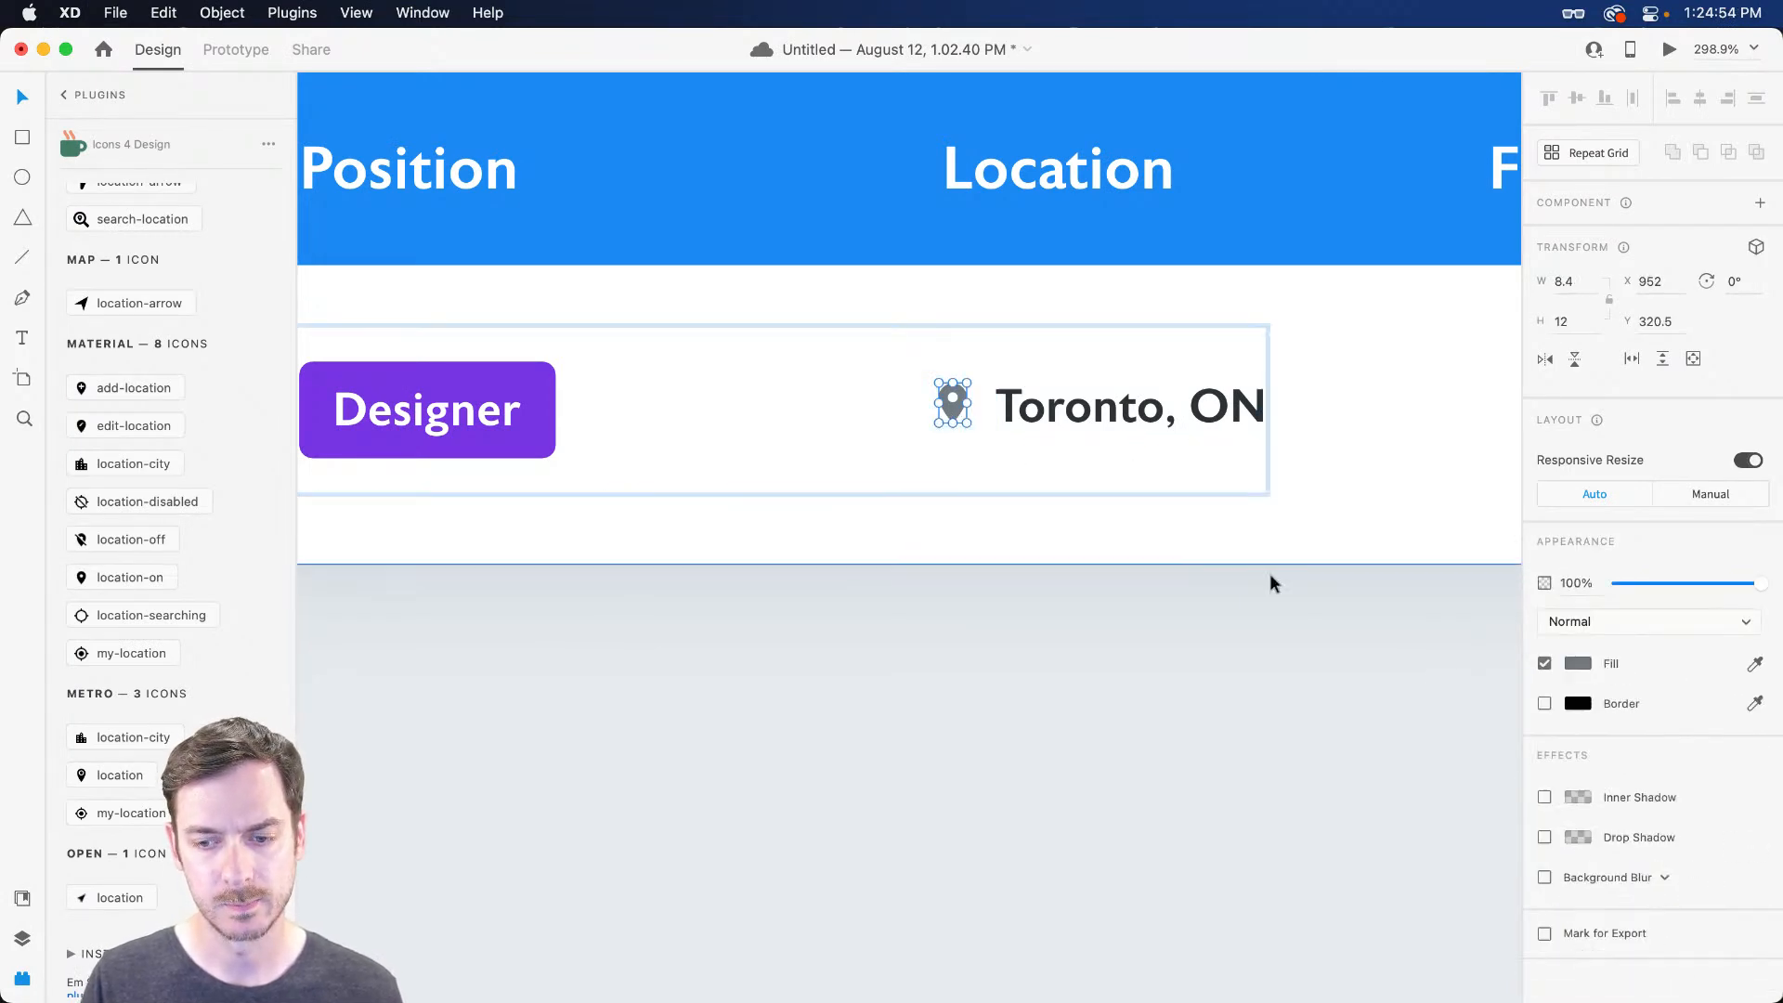
{"action": "left_click", "coordinate": [1576, 661]}
{"action": "left_click_drag", "start_coordinate": [1326, 638], "coordinate": [1322, 616]}
{"action": "left_click", "coordinate": [1044, 422]}
{"action": "key", "text": "super+Return"}
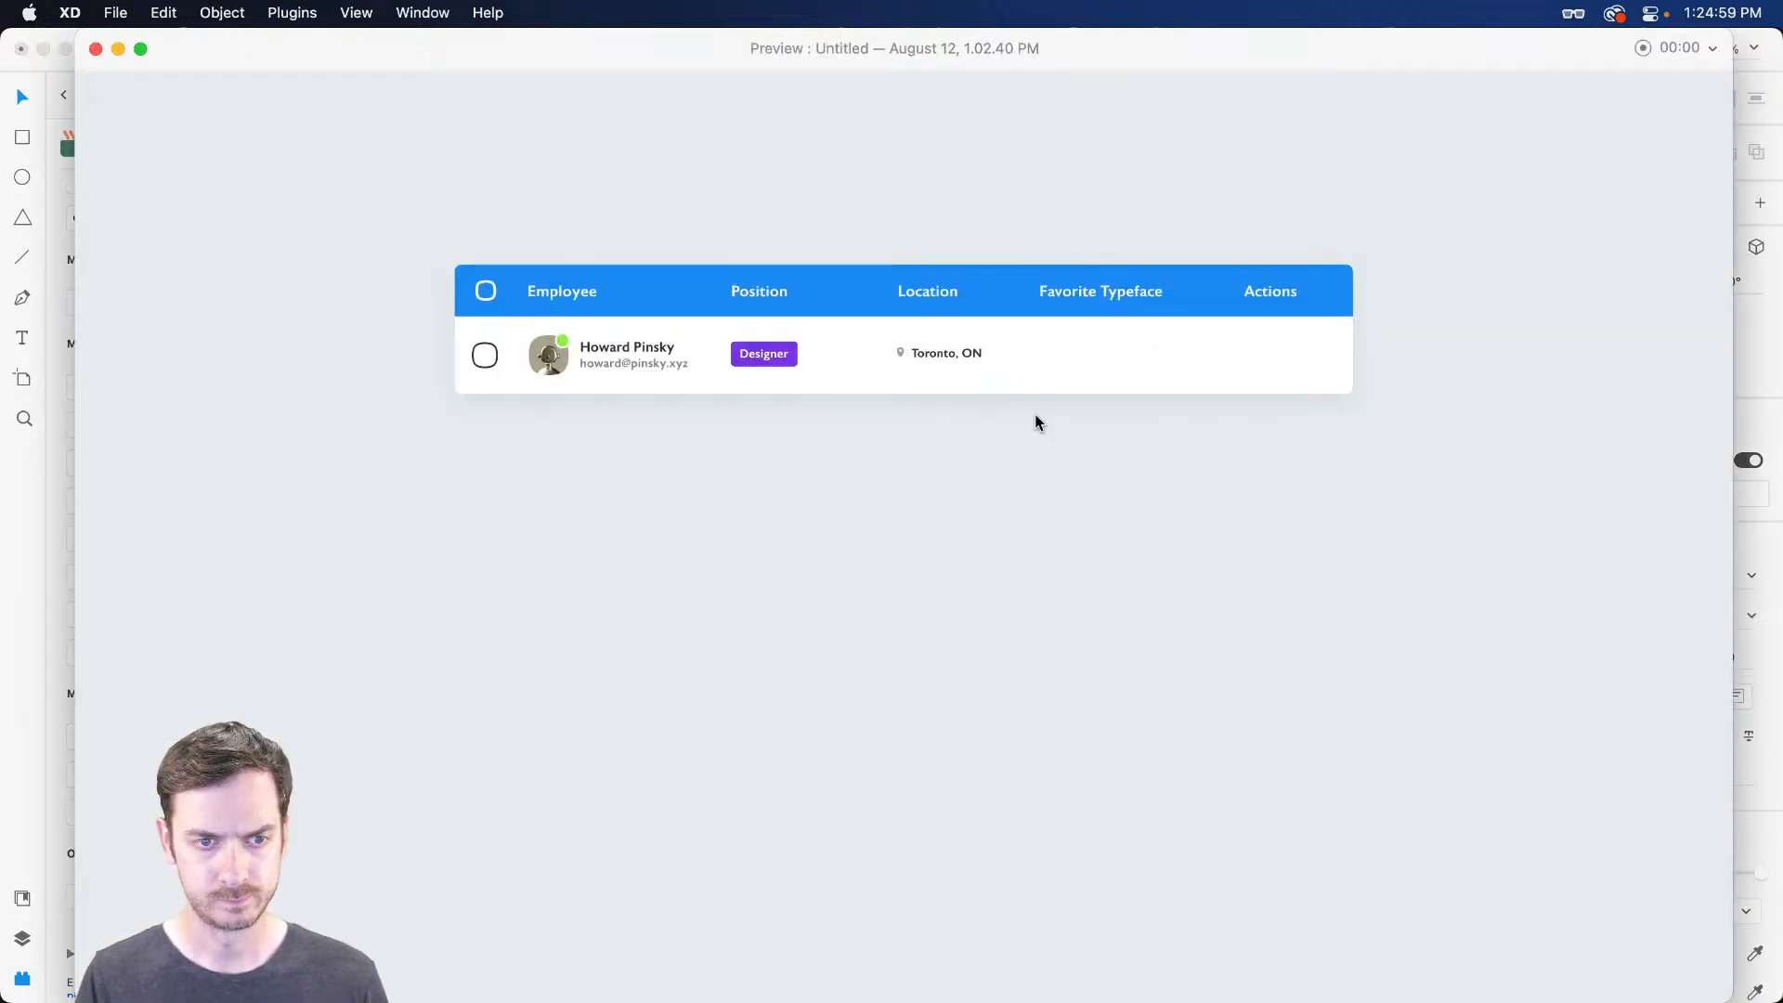
{"action": "key", "text": "super+w"}
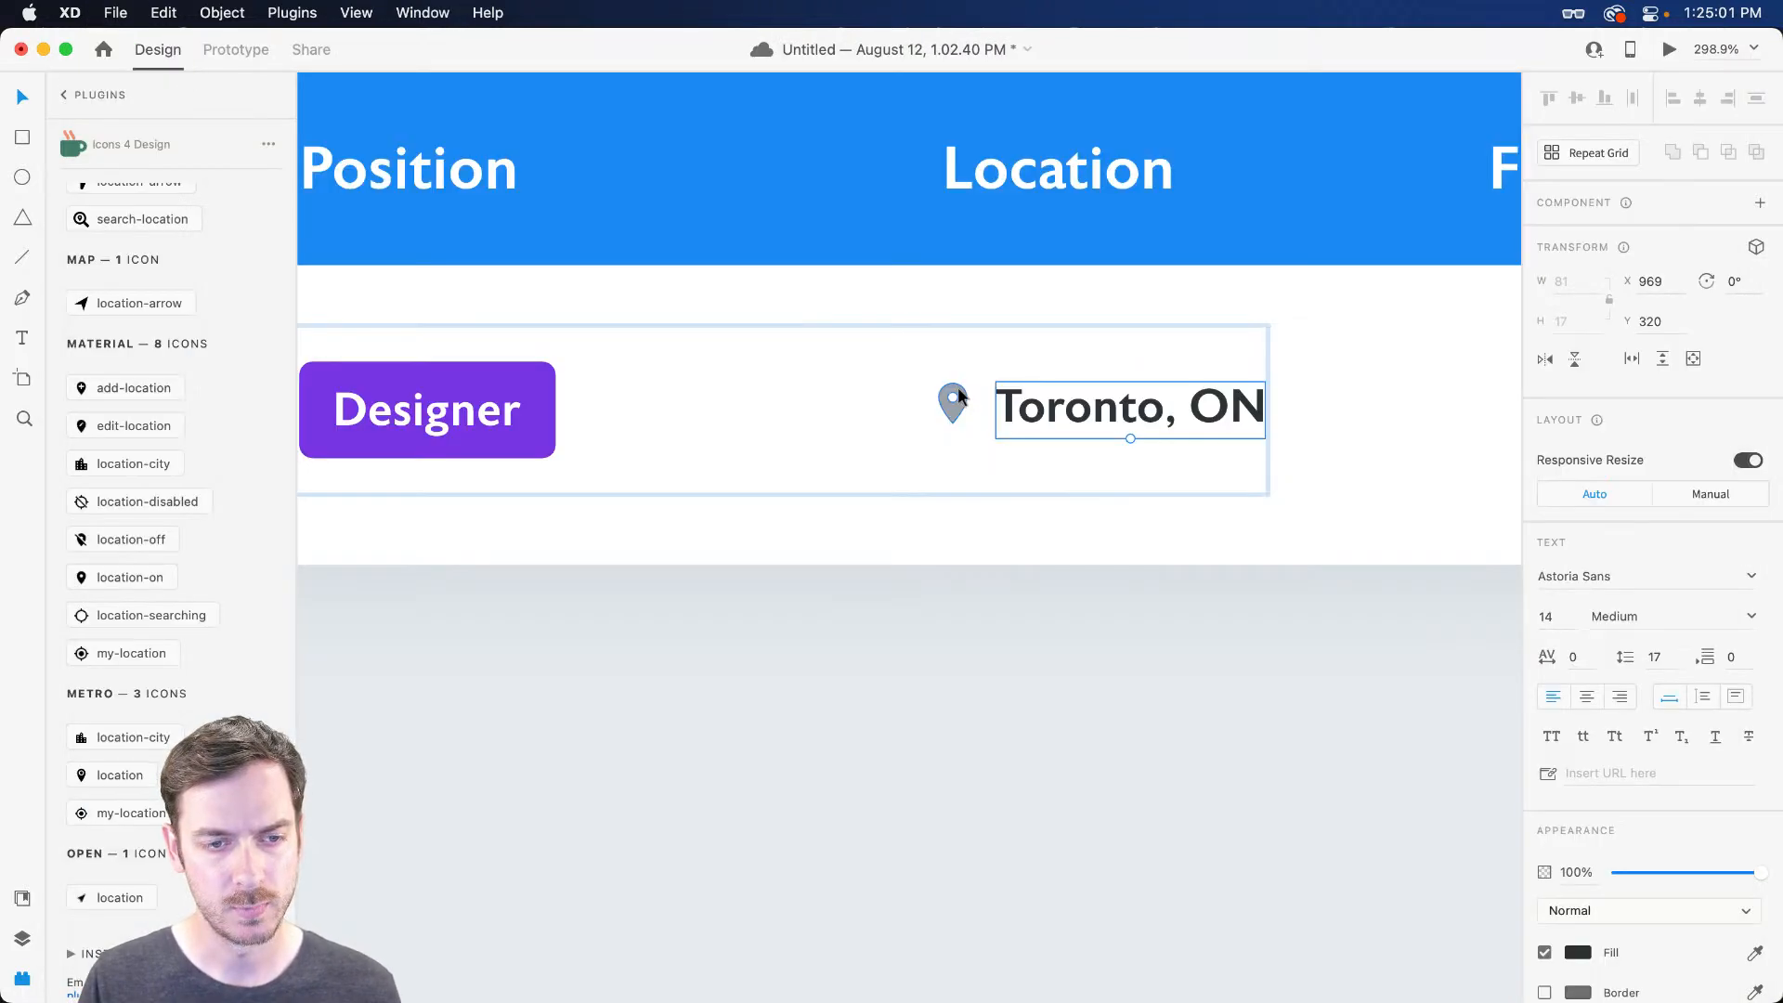
Enlarge the pin slightly and widen the gap before 'Toronto, ON'
{"action": "left_click_drag", "start_coordinate": [968, 381], "coordinate": [974, 374]}
{"action": "key", "text": "Down"}
{"action": "key", "text": "Up"}
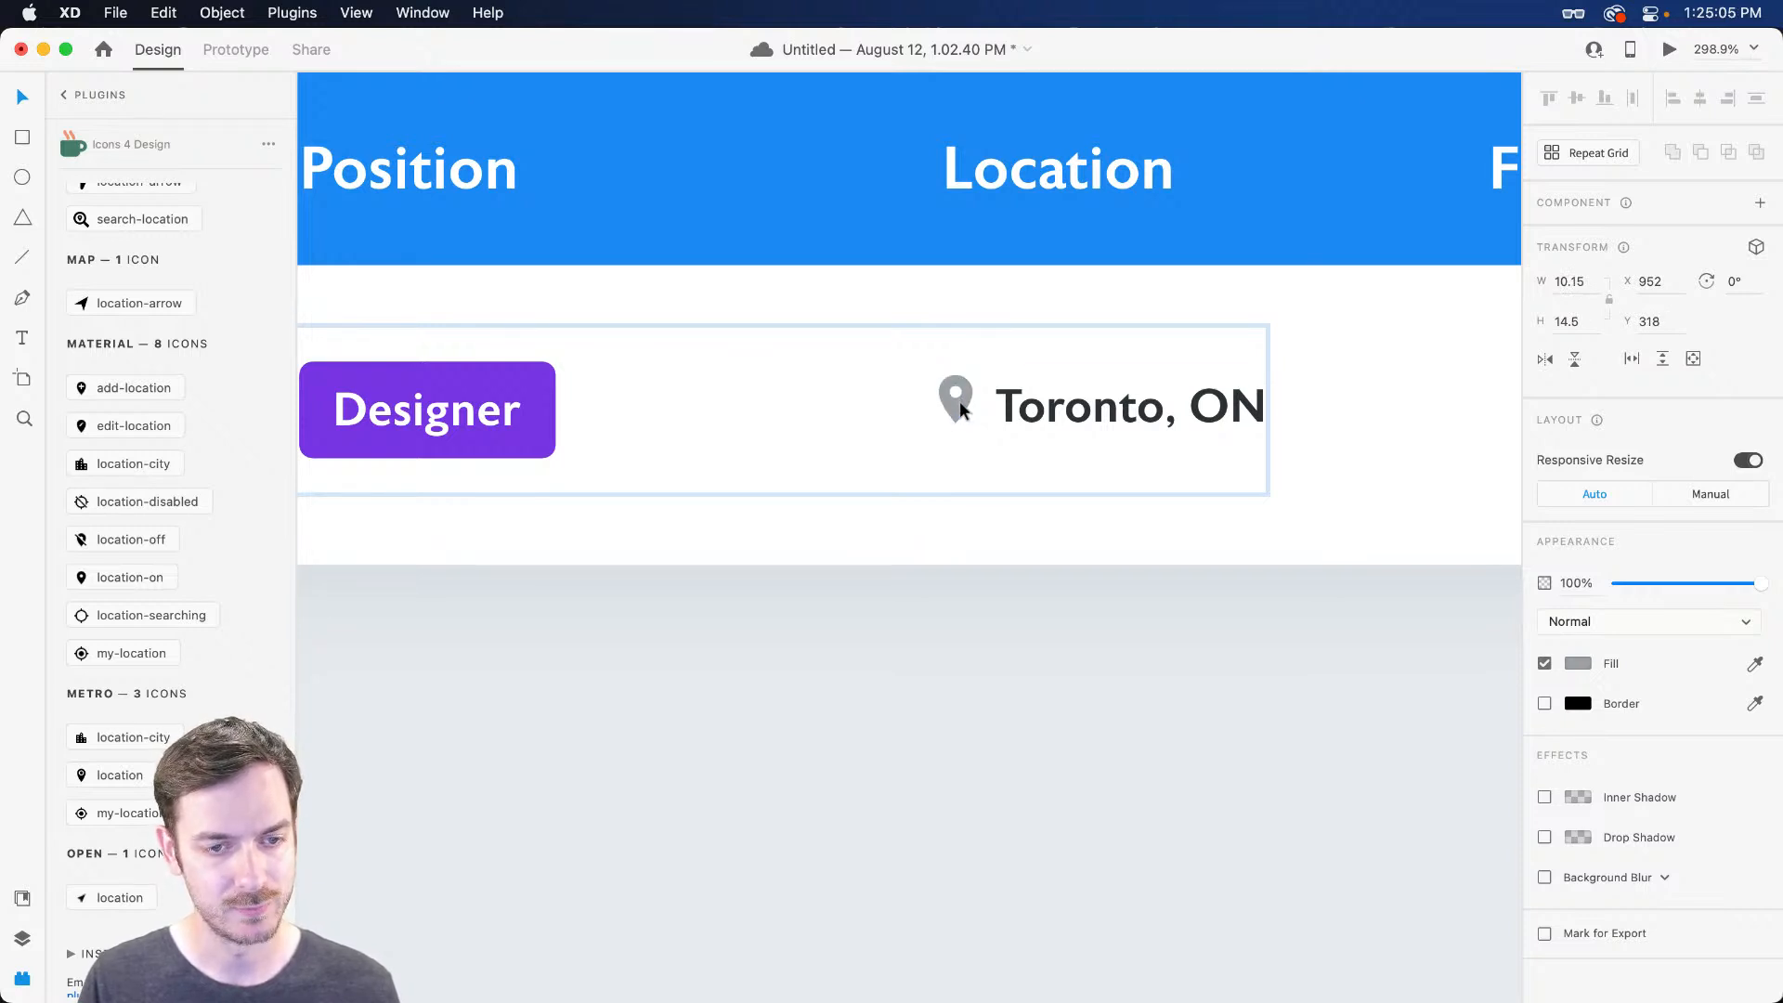
{"action": "left_click_drag", "start_coordinate": [1038, 410], "coordinate": [1048, 409]}
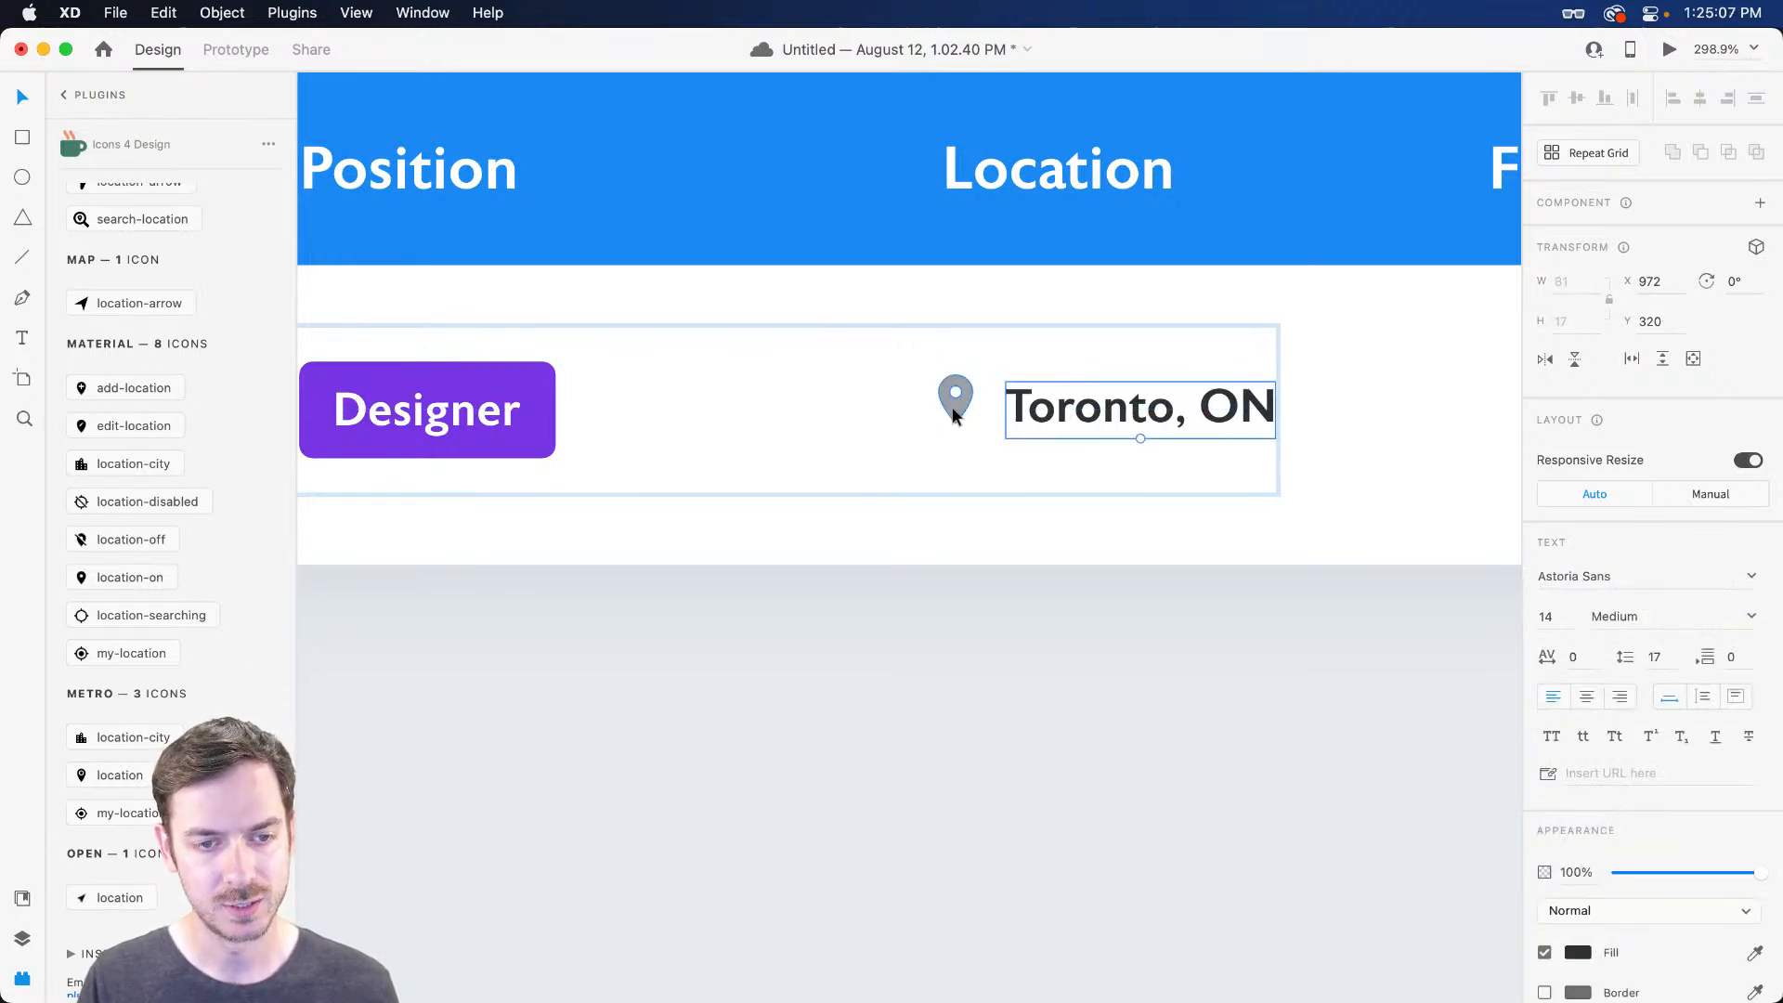
{"action": "left_click", "coordinate": [955, 408]}
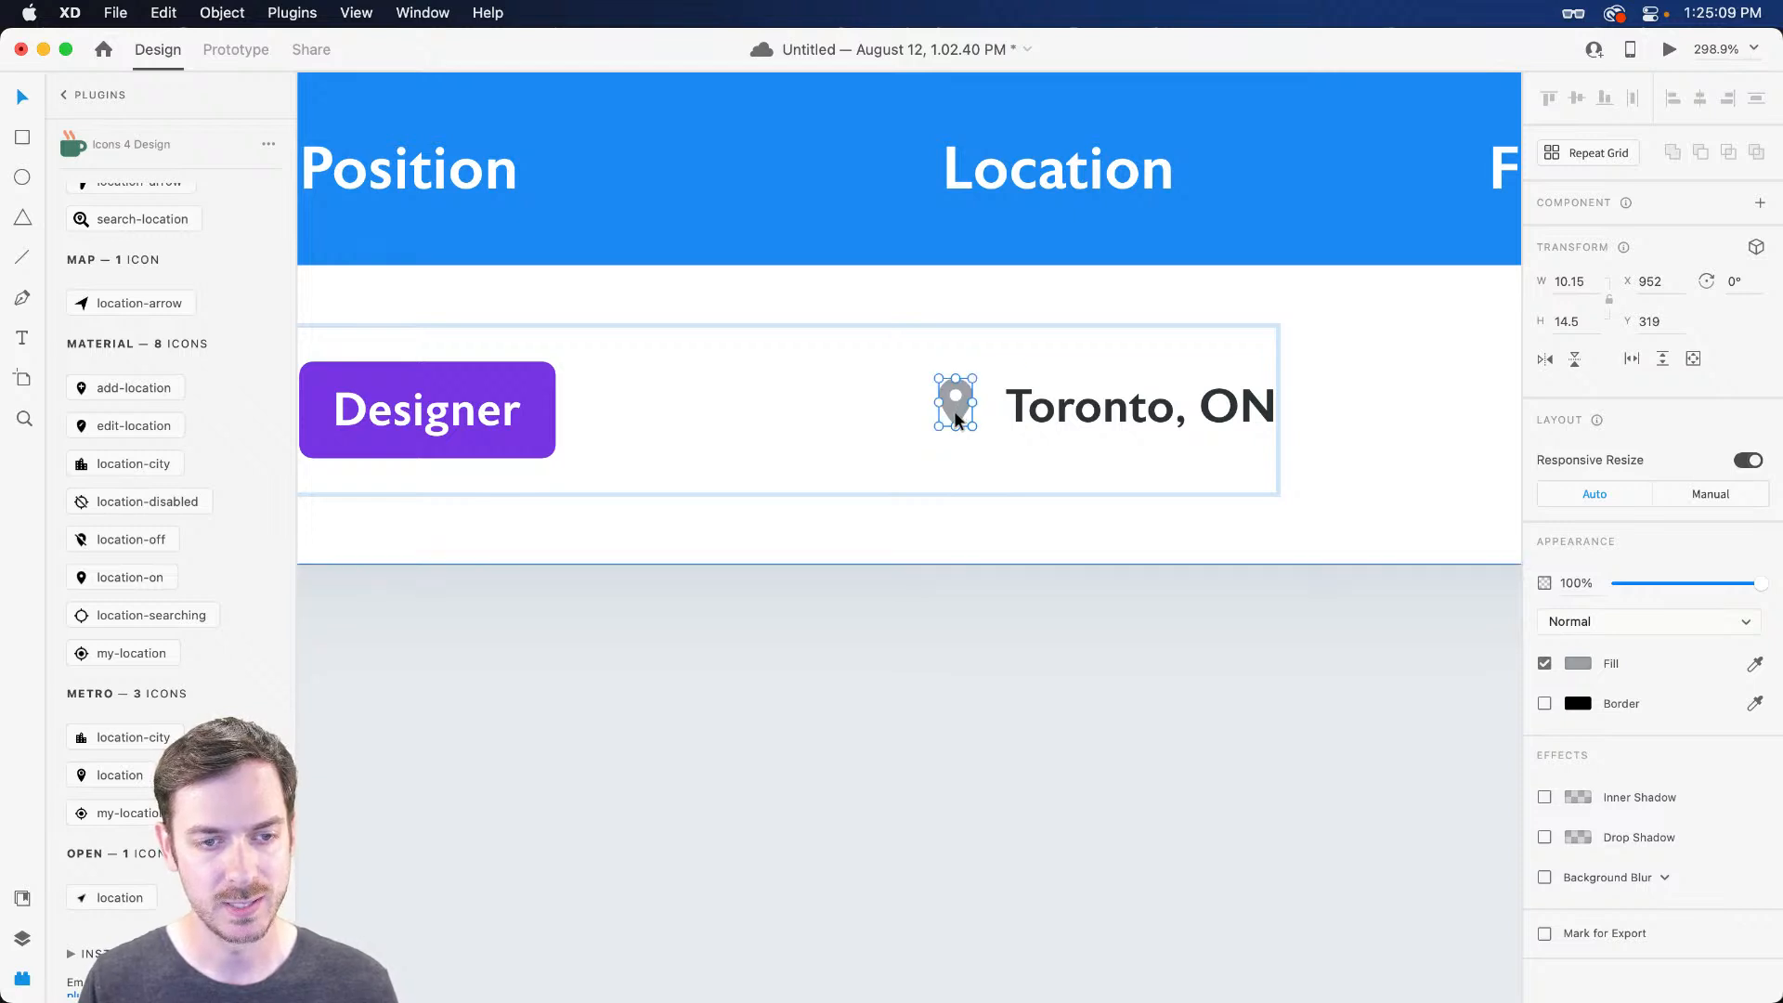
{"action": "key", "text": "super+Return"}
{"action": "key", "text": "super+w"}
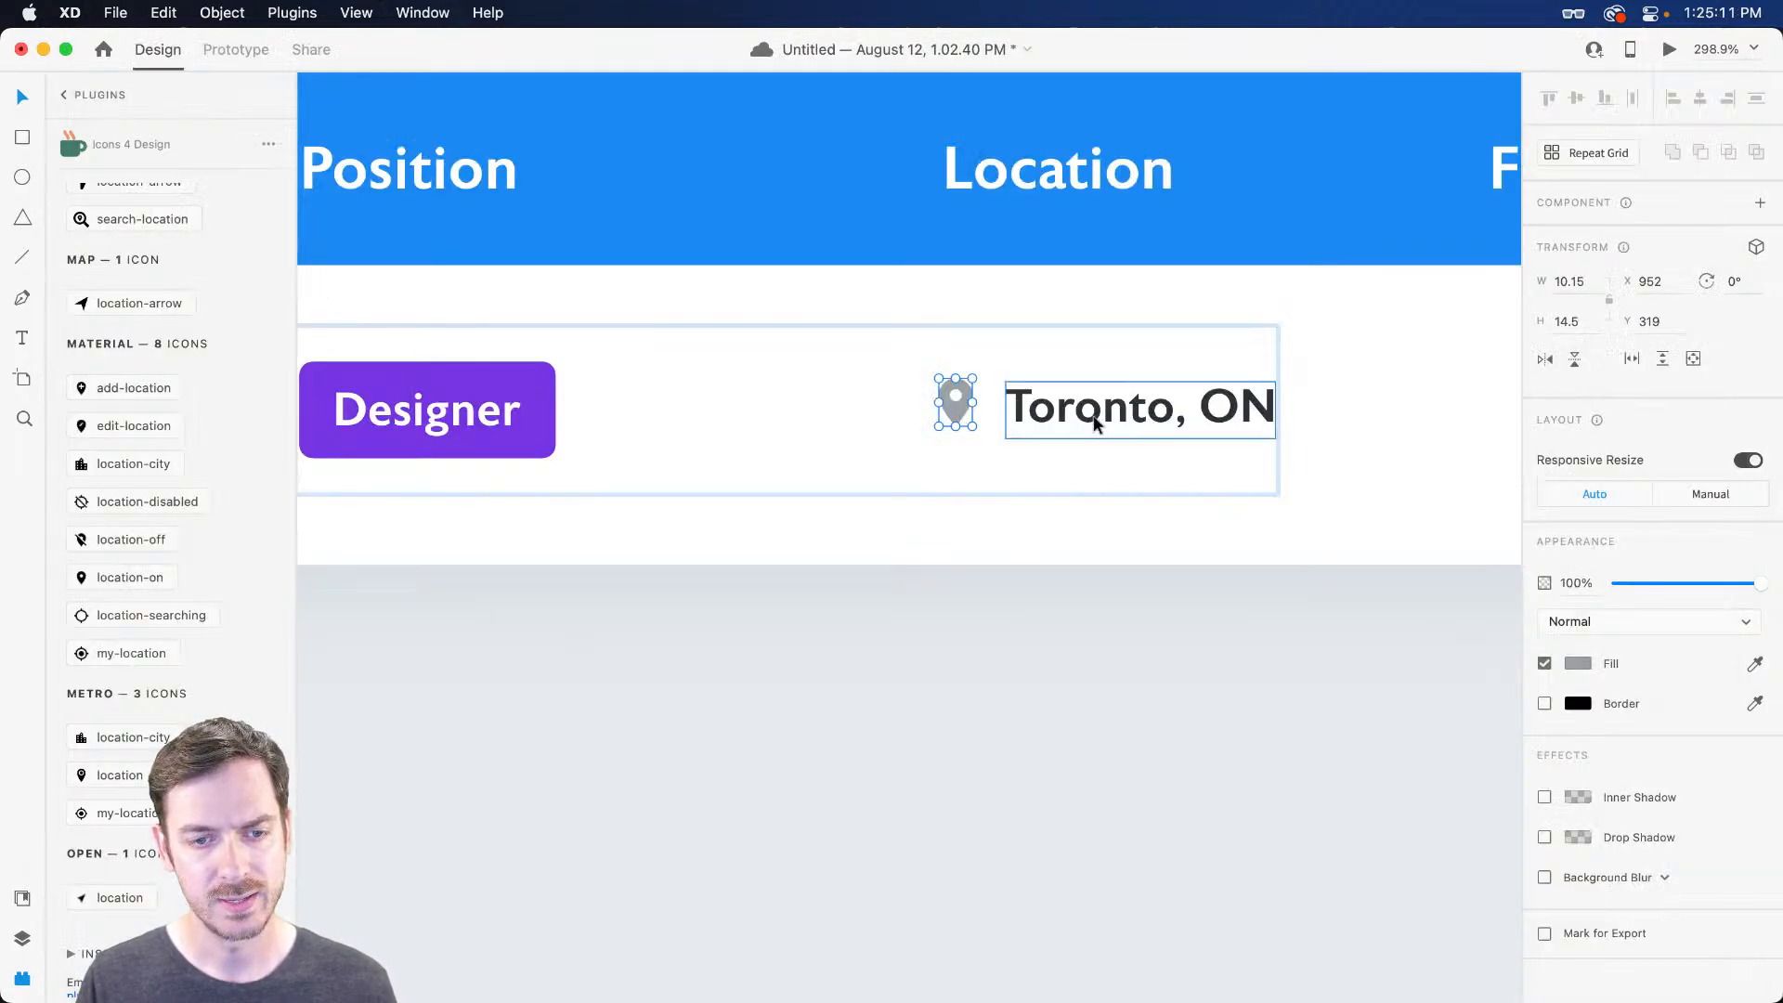
Group the pin with 'Toronto, ON' and name the group Location
{"action": "left_click", "coordinate": [1095, 416], "text": "shift"}
{"action": "key", "text": "super+g"}
{"action": "key", "text": "super+y"}
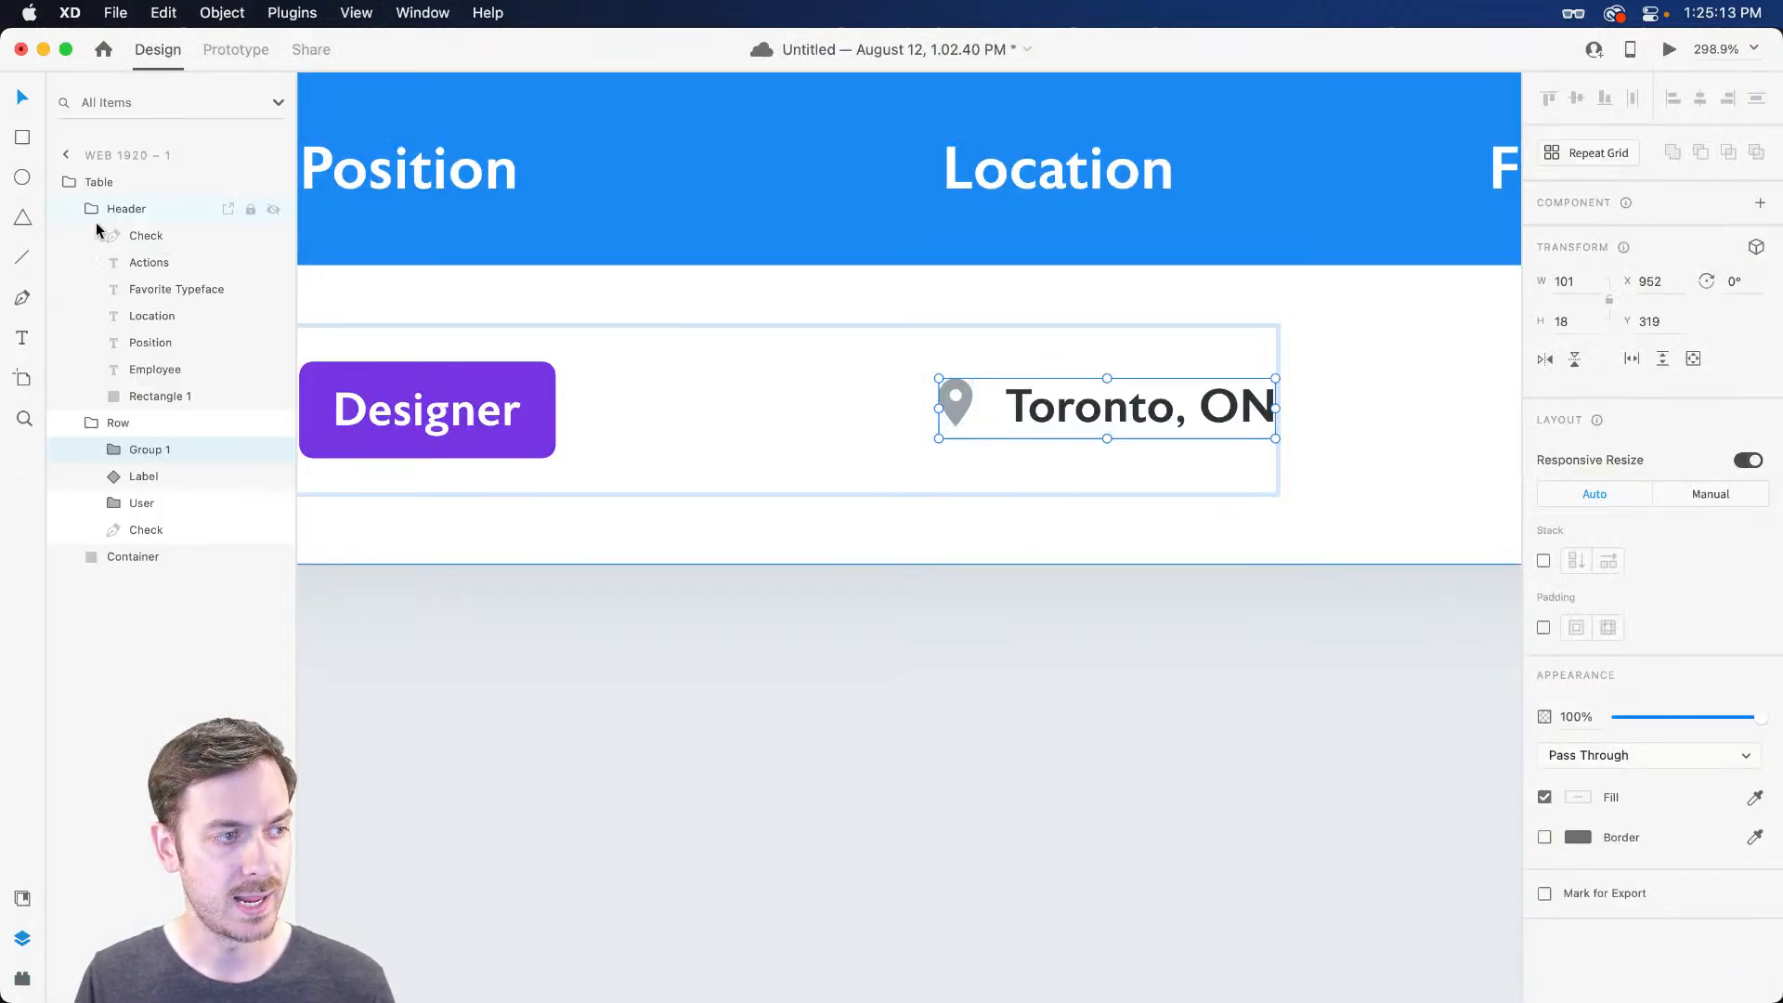
{"action": "double_click", "coordinate": [149, 451]}
{"action": "type", "text": "Location"}
{"action": "key", "text": "Return"}
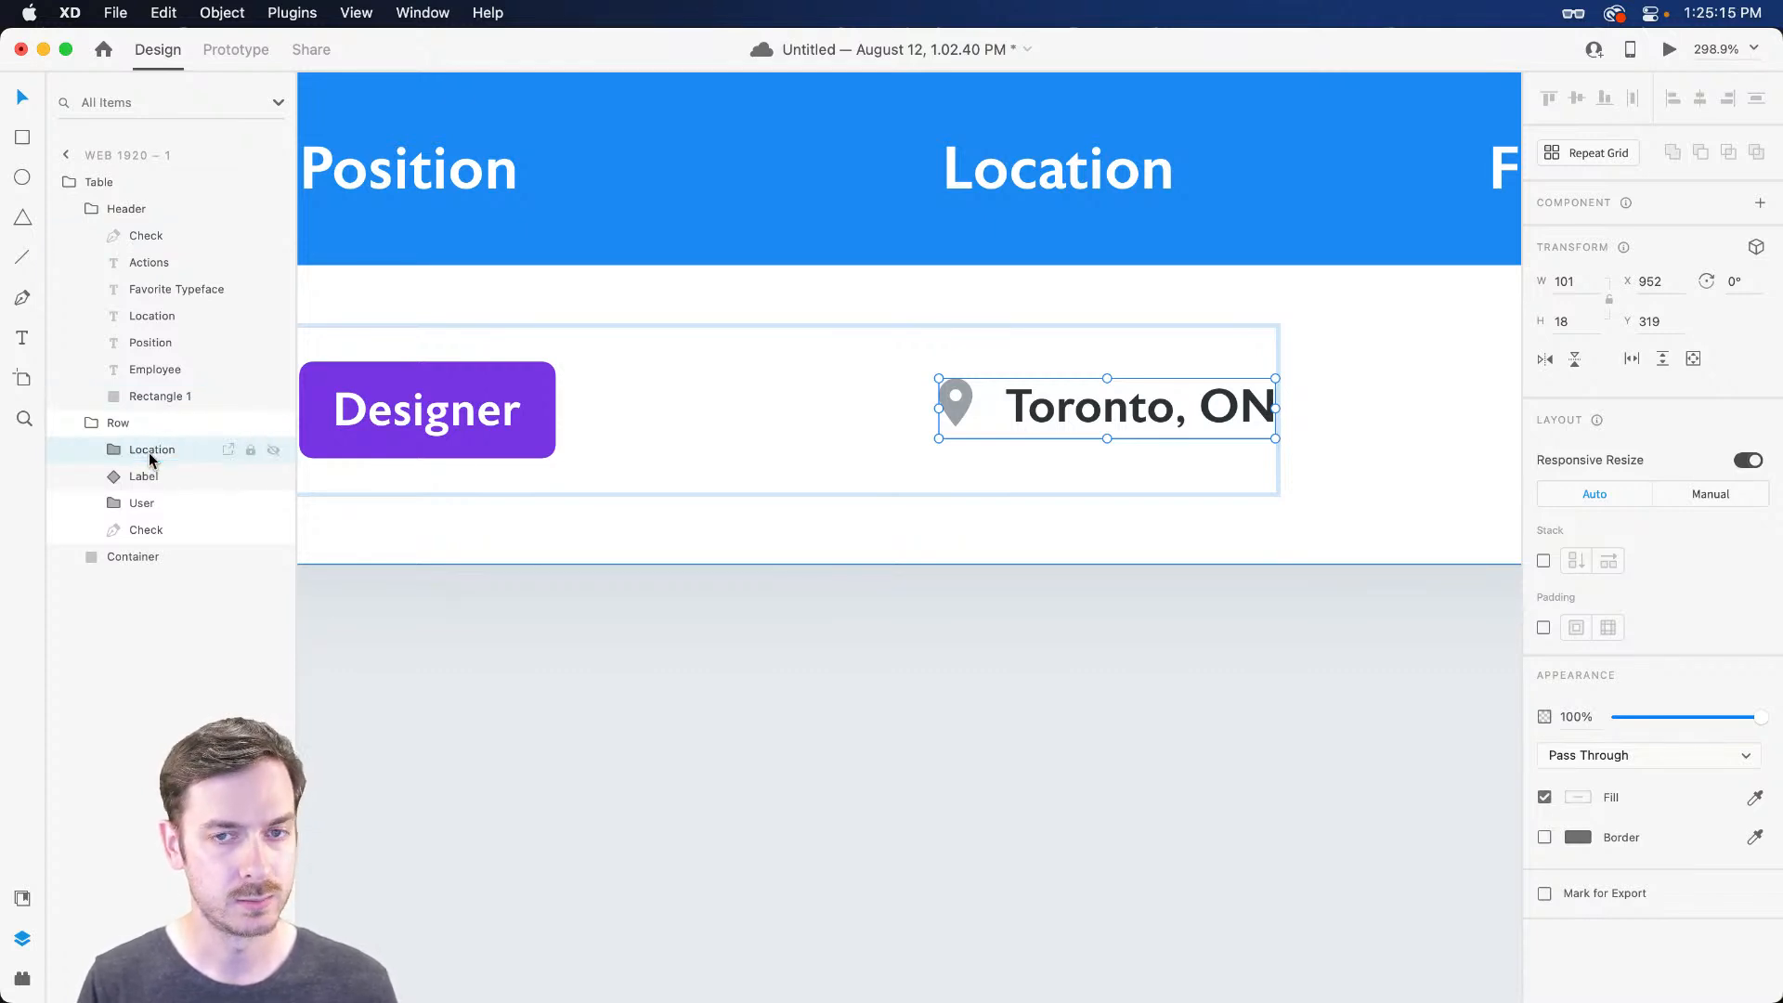
{"action": "scroll", "coordinate": [1045, 432], "scroll_direction": "right", "scroll_amount": 10}
{"action": "scroll", "coordinate": [720, 414], "scroll_direction": "left", "scroll_amount": 3}
Enter the Row group and start a new text box in the row
{"action": "left_click", "coordinate": [761, 418]}
{"action": "key", "text": "t"}
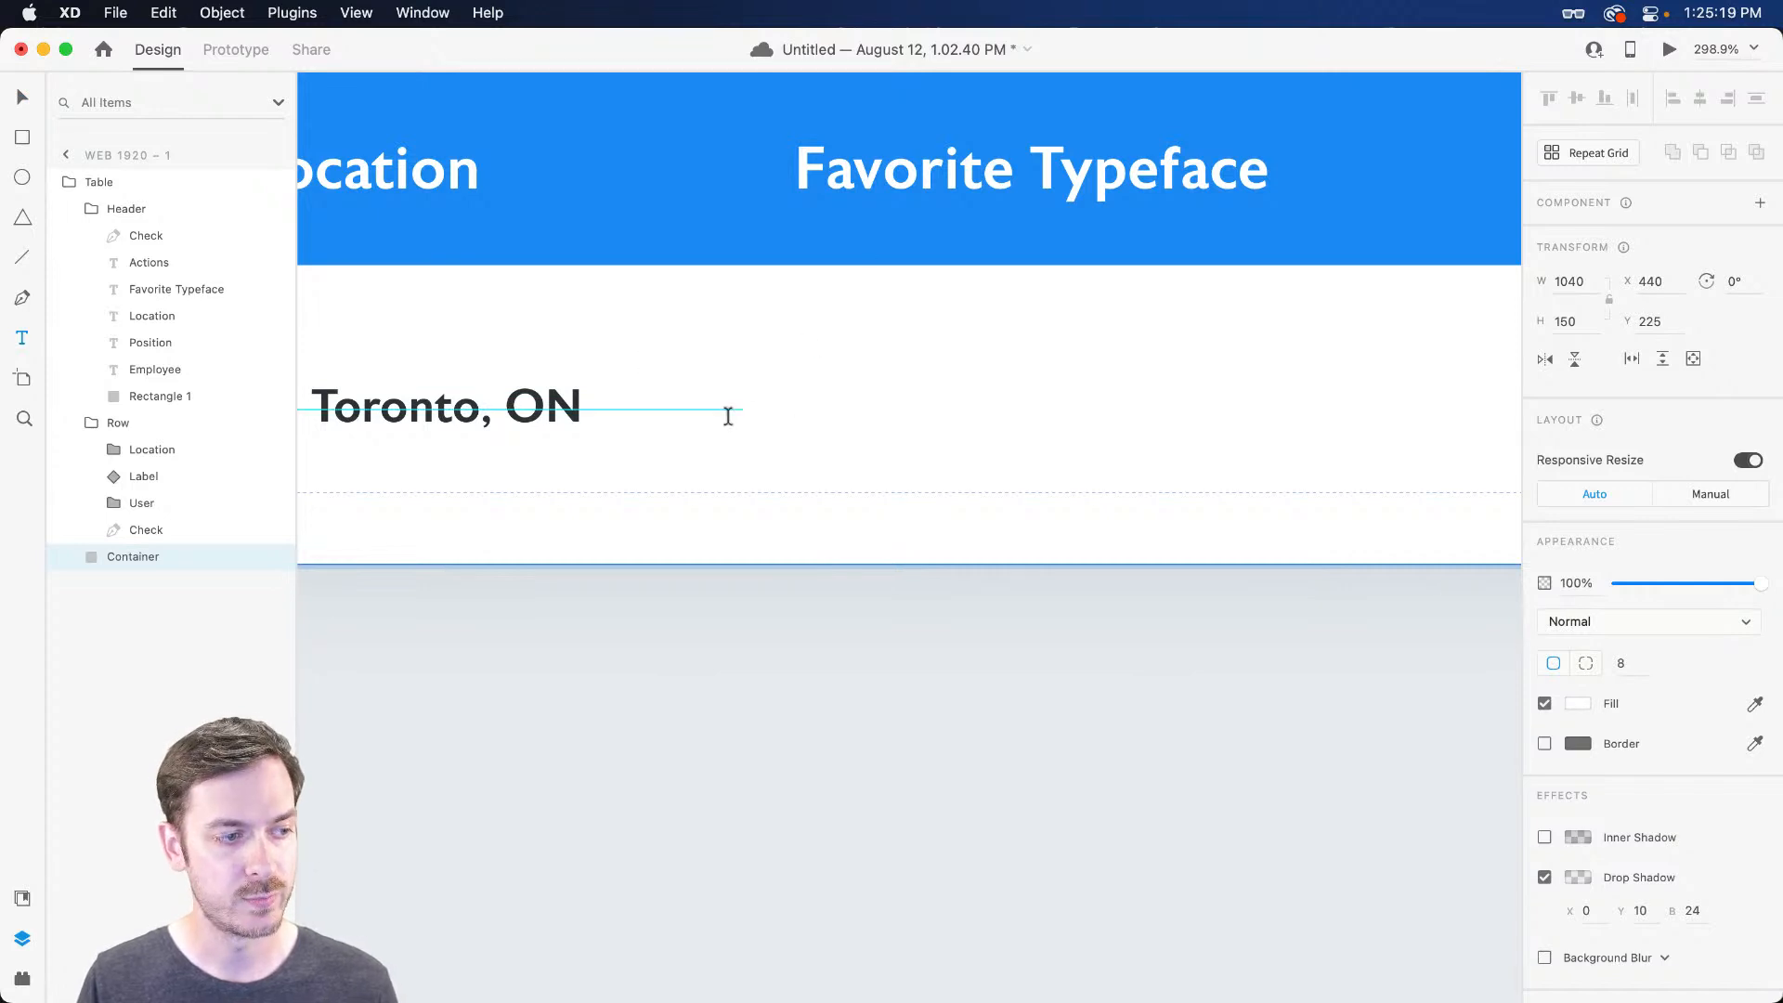
{"action": "key", "text": "v"}
{"action": "double_click", "coordinate": [540, 406]}
{"action": "key", "text": "t"}
{"action": "left_click", "coordinate": [762, 413]}
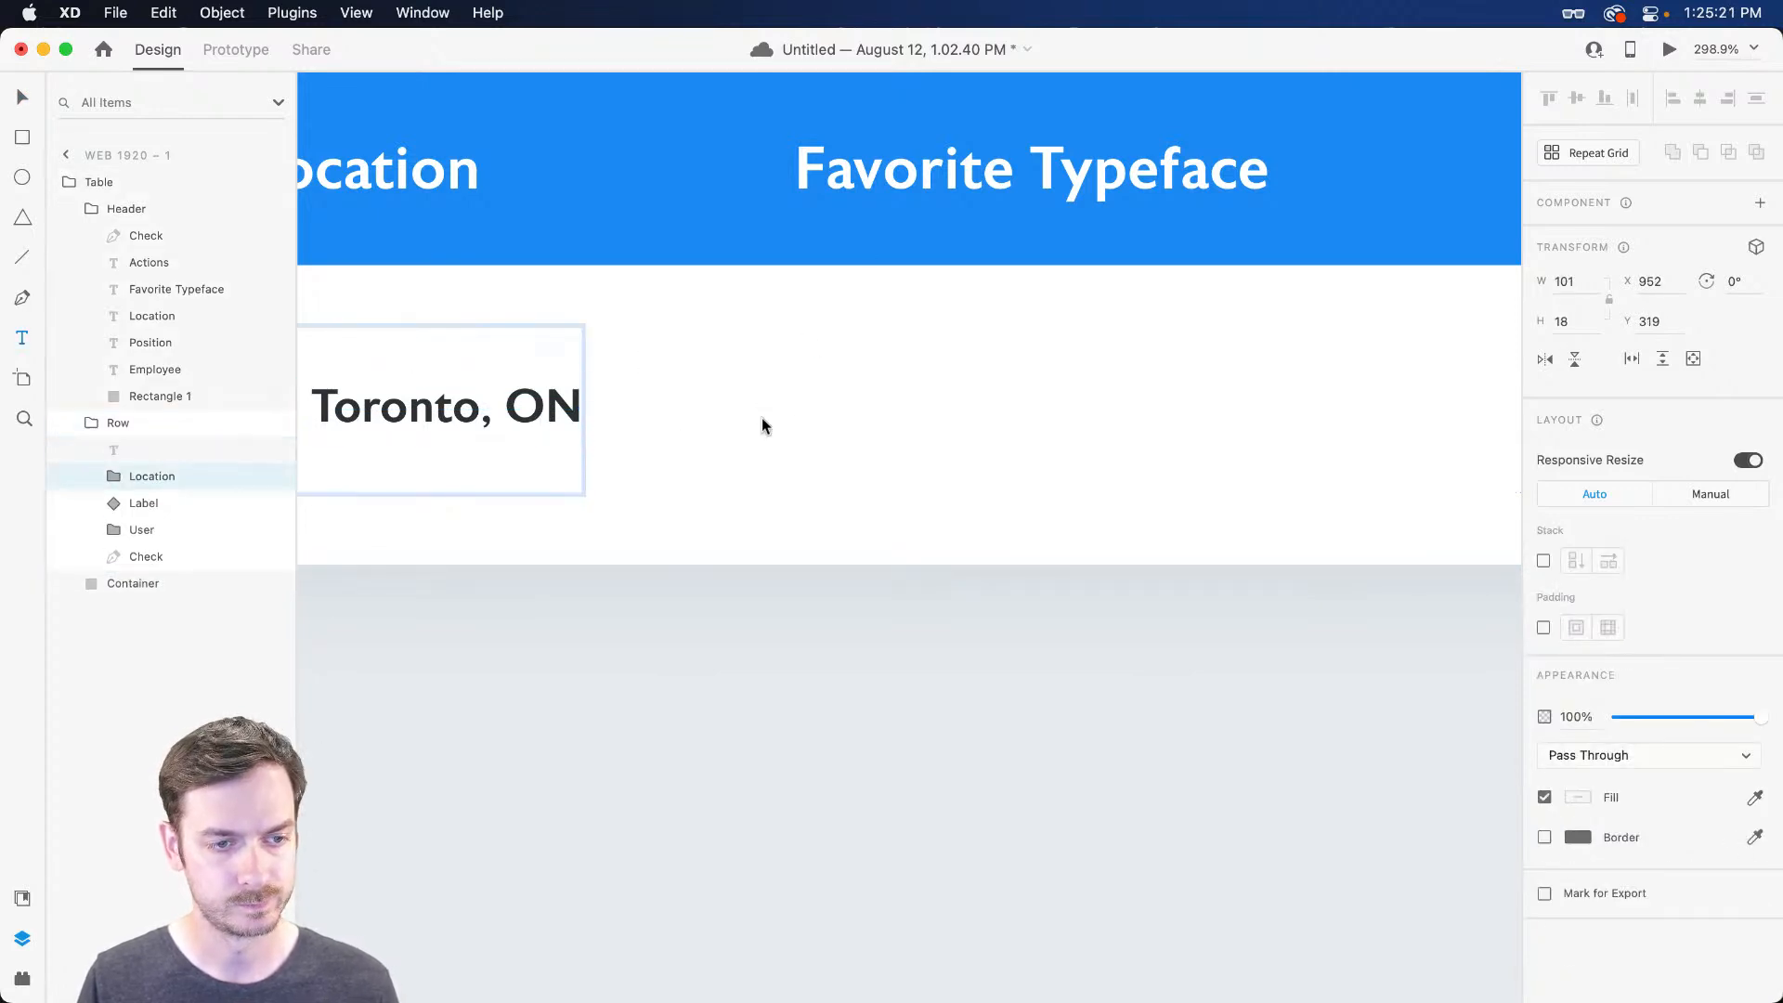
Type 'Comic Sans' in #2D3236 under Favorite Typeface and nudge it into place
{"action": "type", "text": "Com"}
{"action": "key", "text": "super+shift+y"}
{"action": "left_click", "coordinate": [145, 241]}
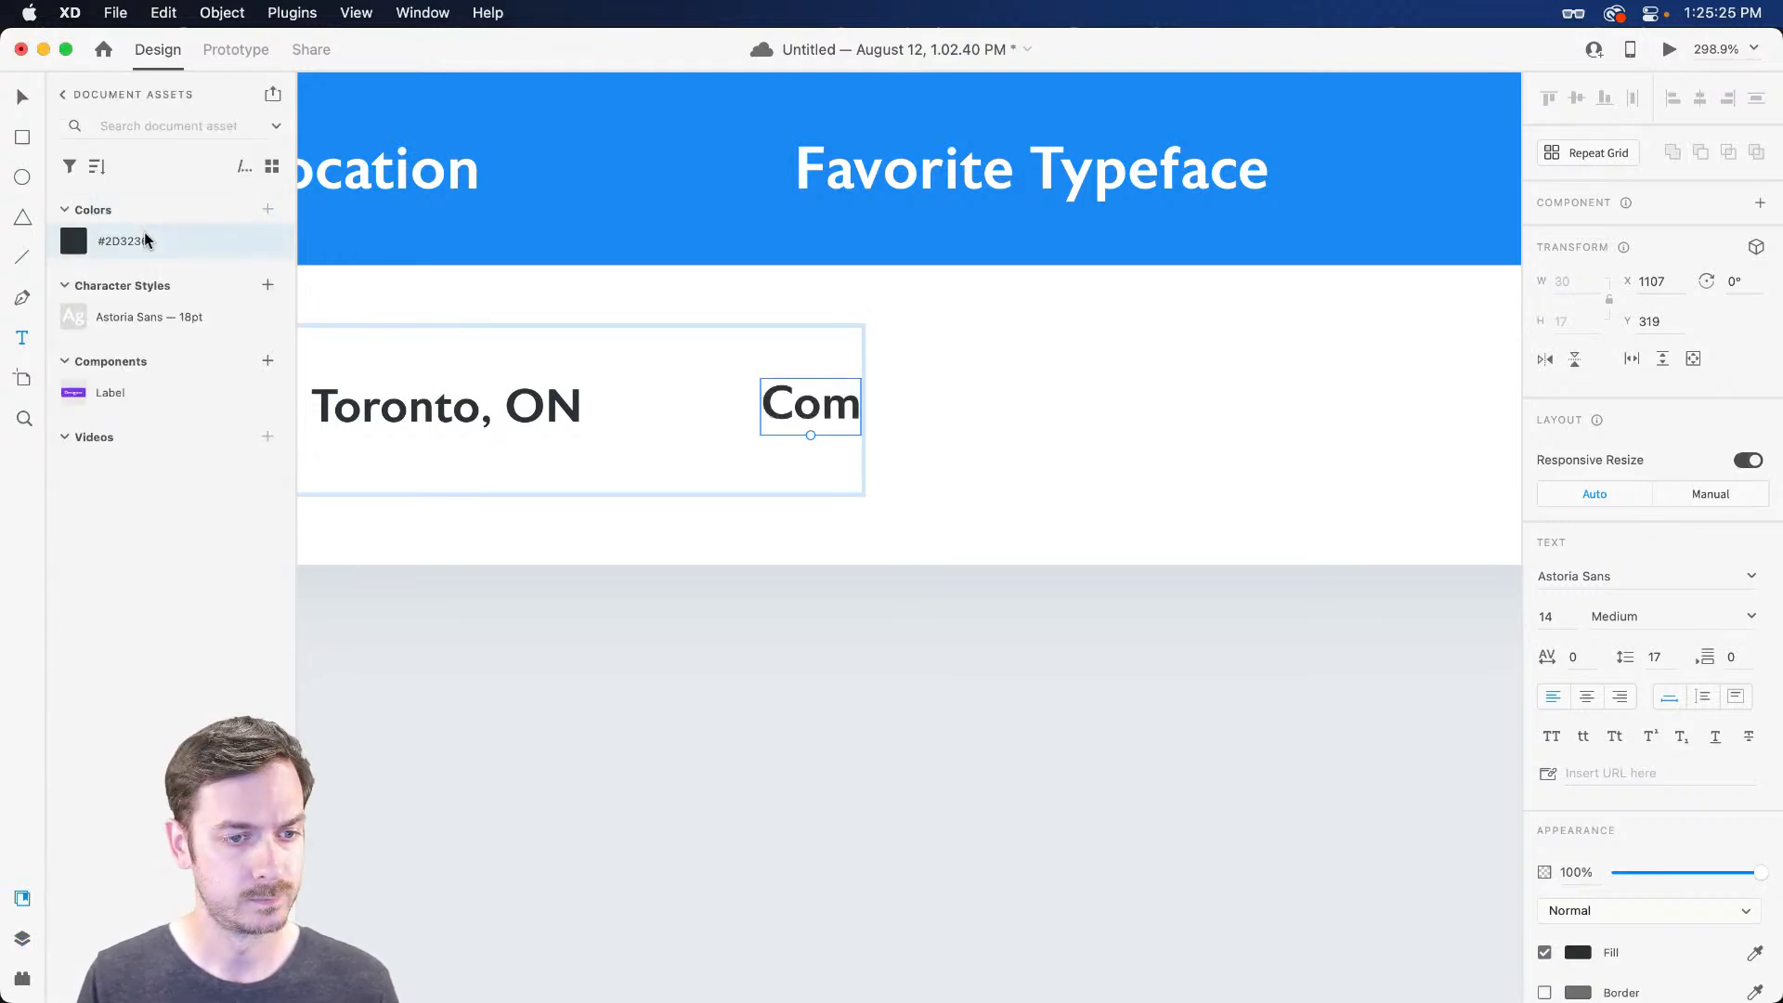
{"action": "type", "text": "ic Sans"}
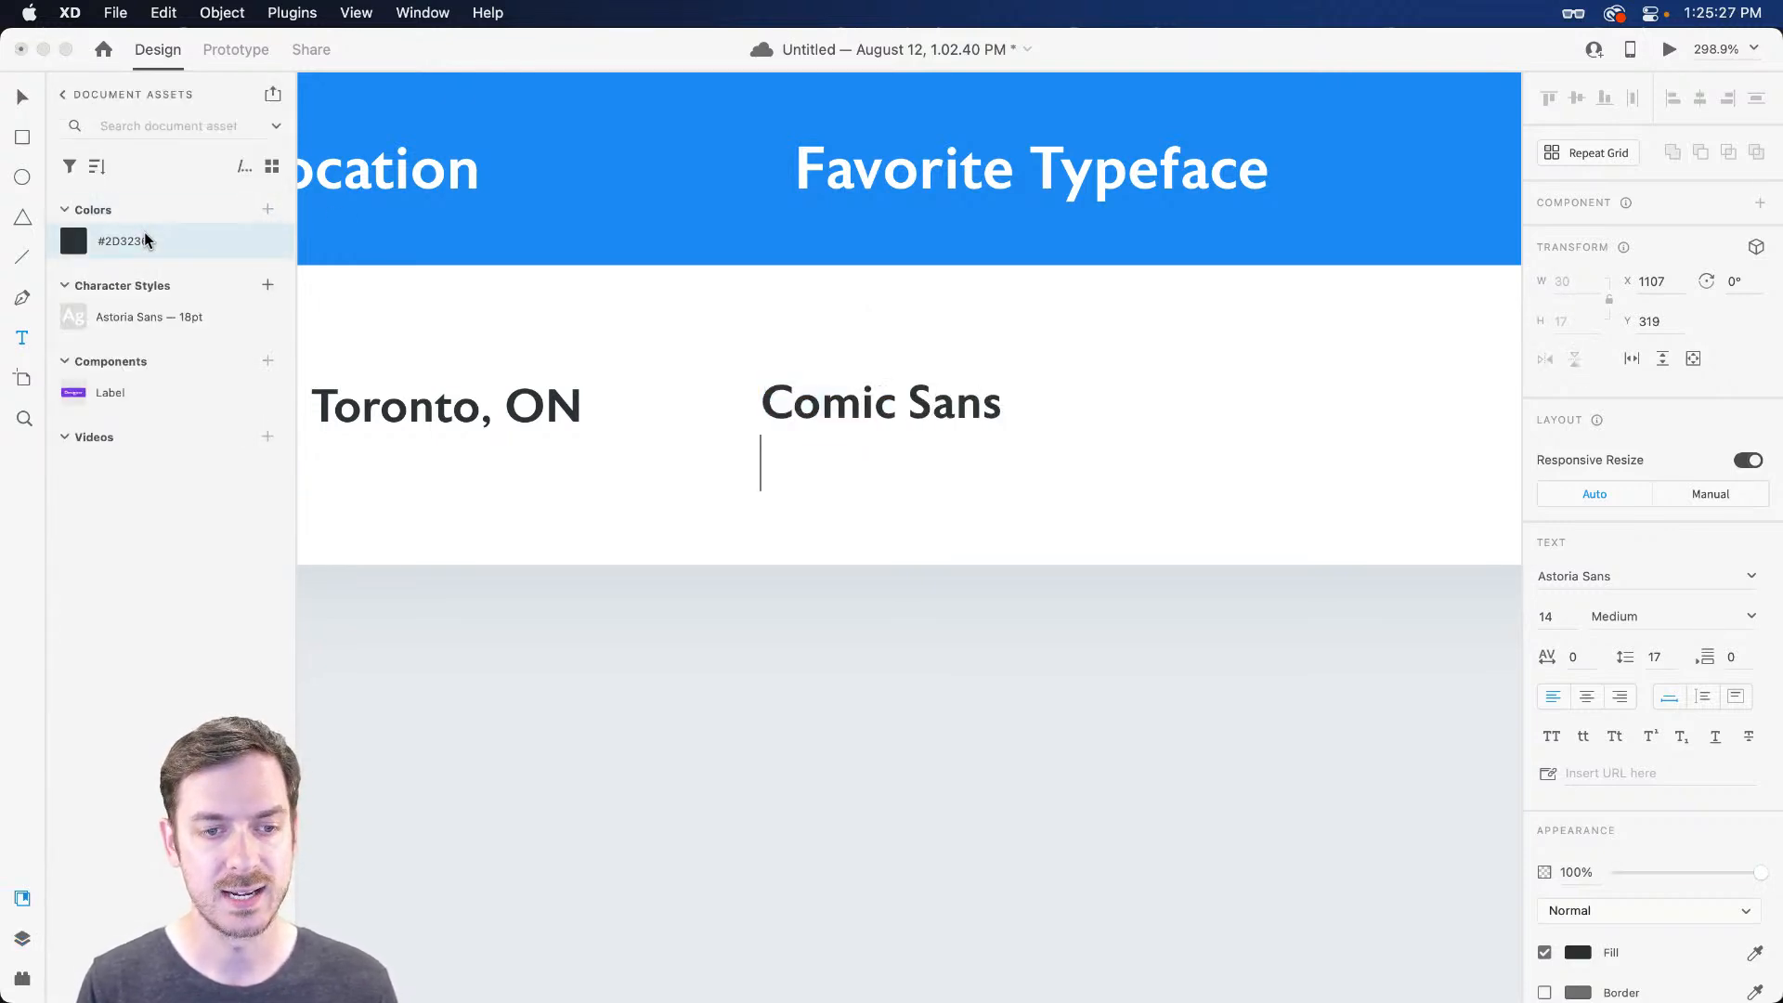
{"action": "key", "text": "Escape"}
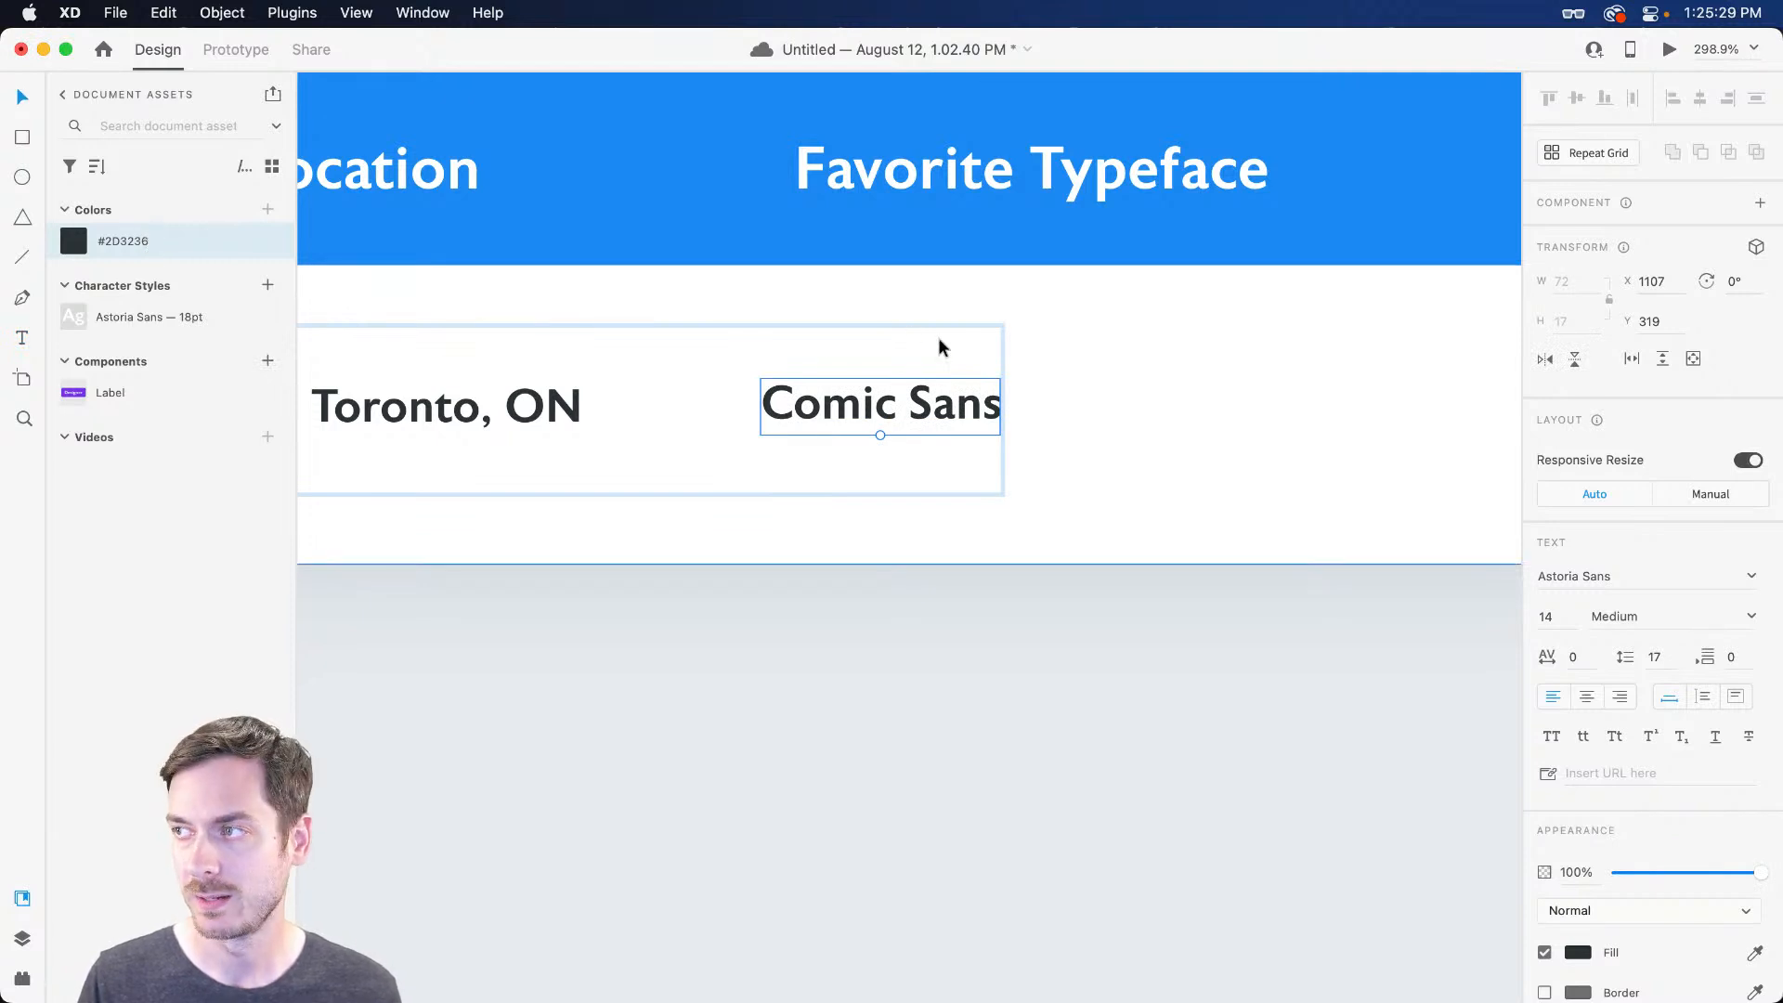
{"action": "mouse_move", "coordinate": [854, 401]}
{"action": "left_mouse_down"}
{"action": "mouse_move", "coordinate": [897, 405]}
{"action": "mouse_move", "coordinate": [878, 399]}
{"action": "left_mouse_up"}
{"action": "scroll", "coordinate": [890, 405], "scroll_direction": "right", "scroll_amount": 3}
{"action": "scroll", "coordinate": [890, 404], "scroll_direction": "right", "scroll_amount": 5}
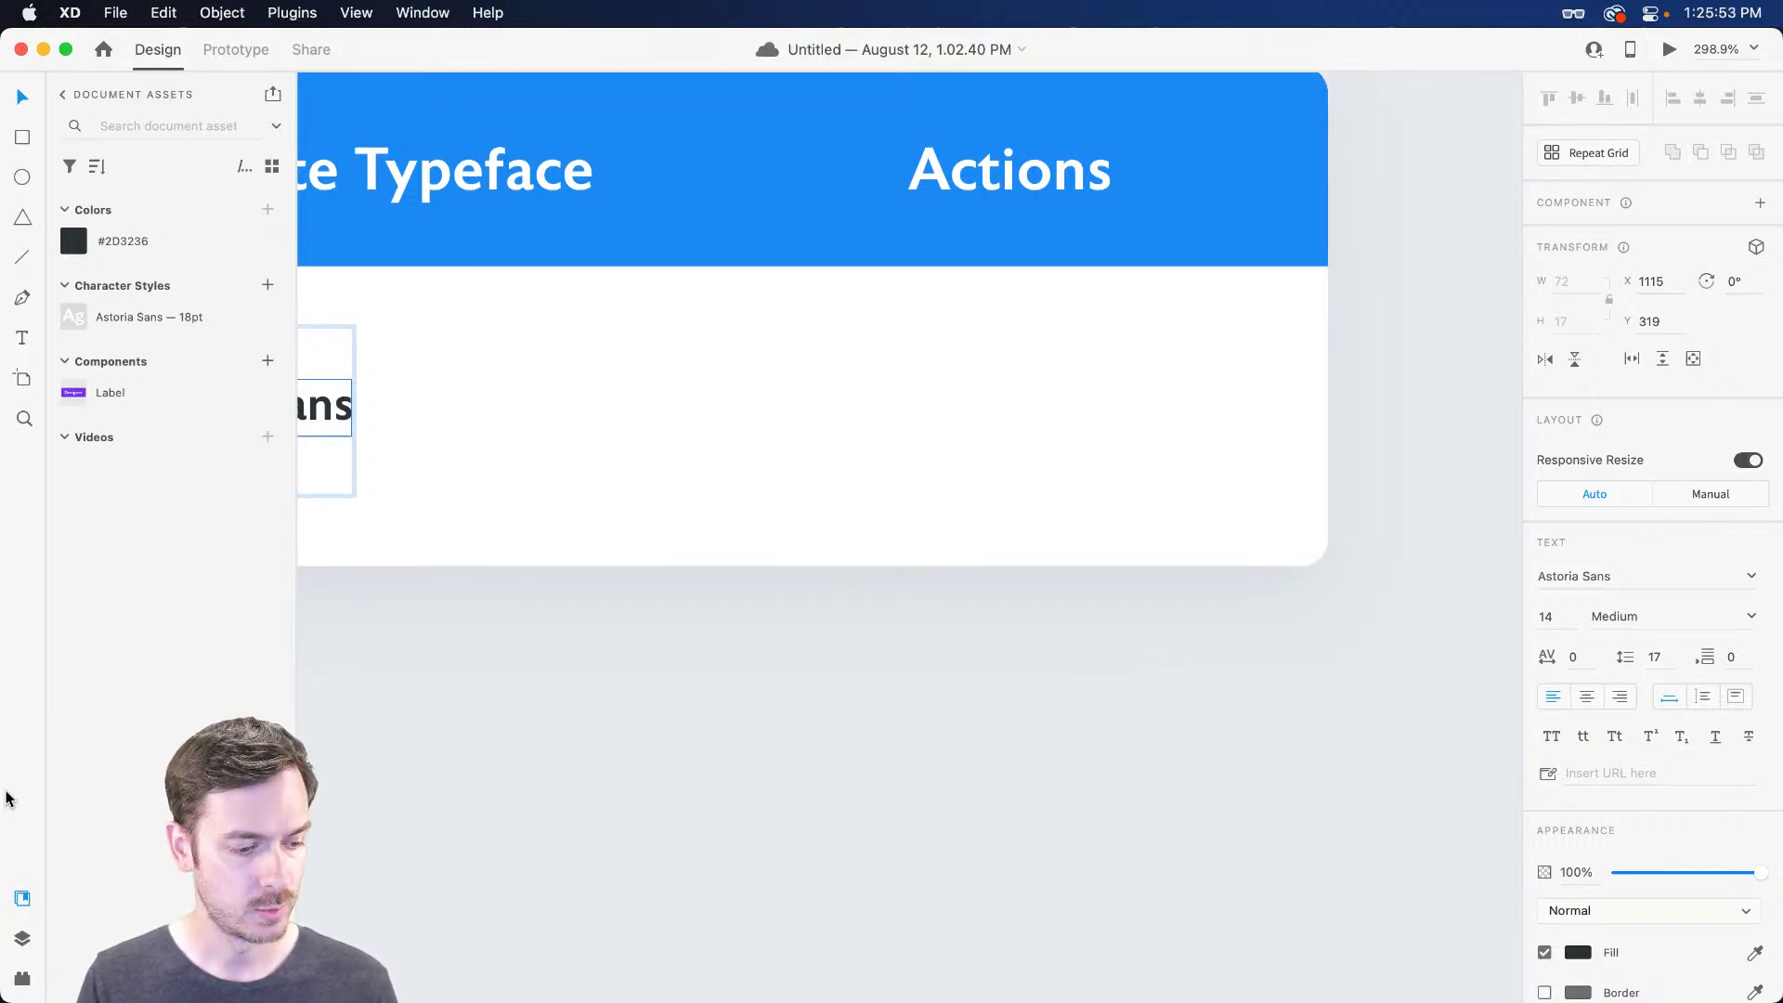
{"action": "key", "text": "super+shift+p"}
Search the Icons 4 Design plugin for 'edit' icons
{"action": "double_click", "coordinate": [132, 206]}
{"action": "type", "text": "edit"}
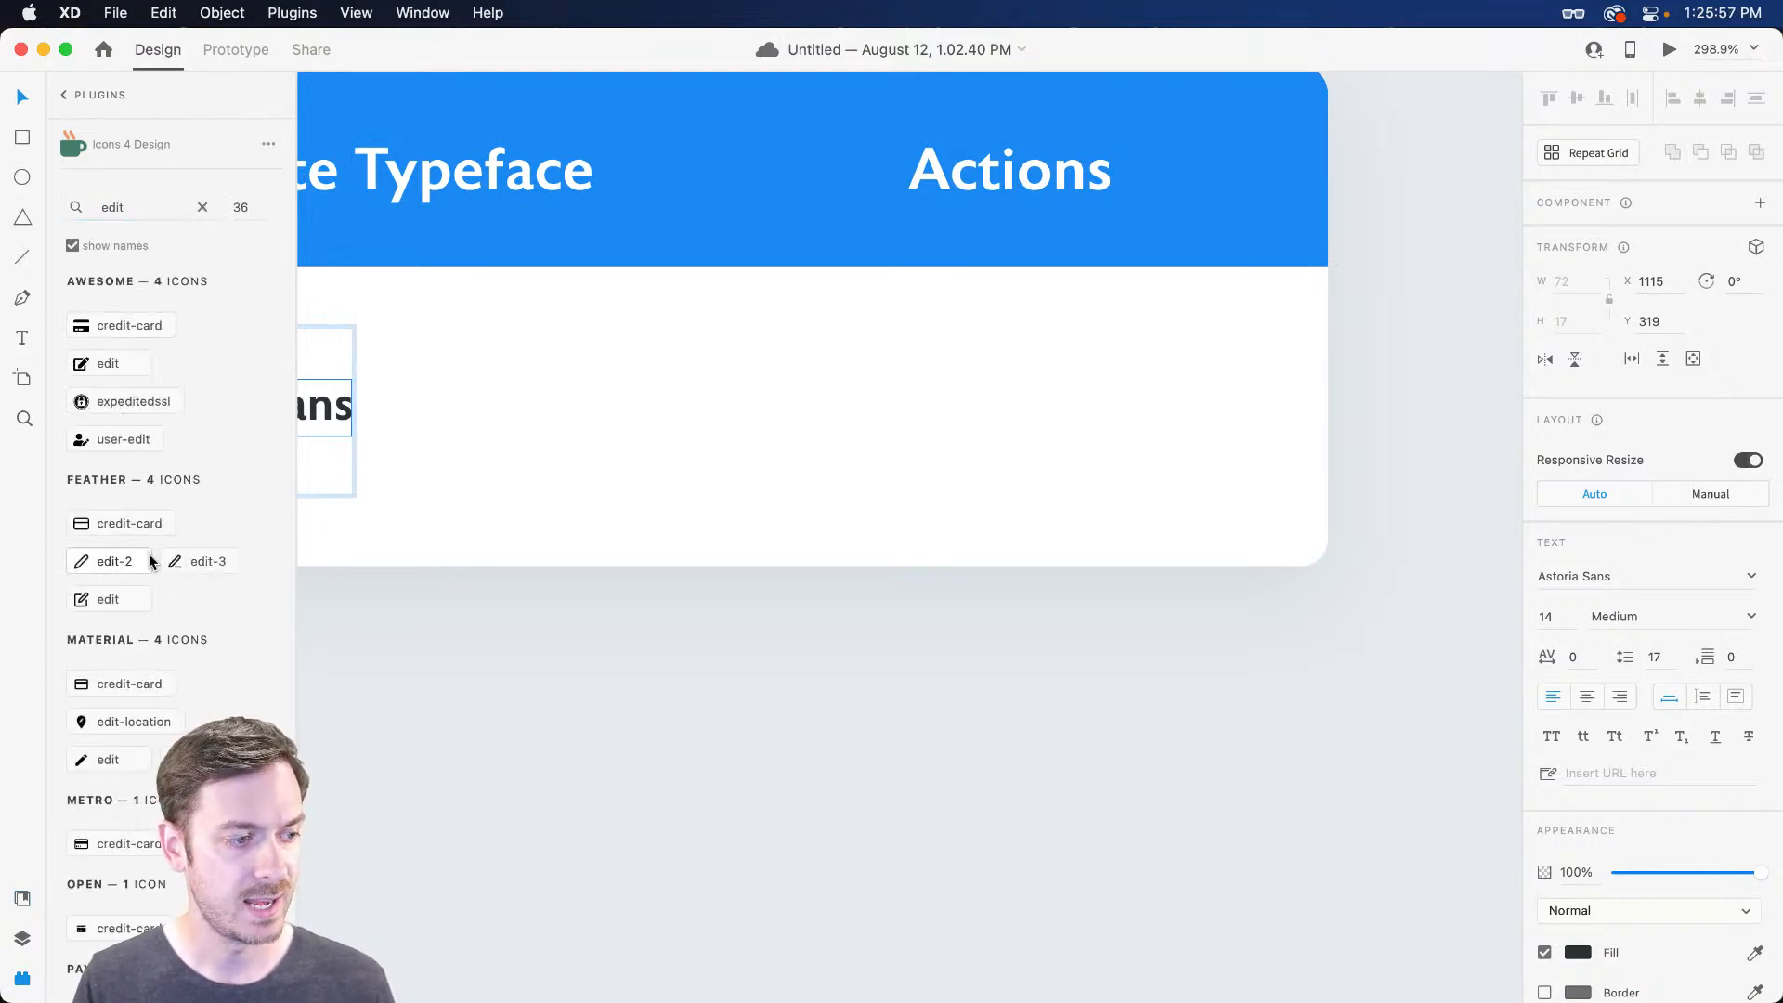
{"action": "scroll", "coordinate": [158, 560], "scroll_direction": "down", "scroll_amount": 3}
{"action": "scroll", "coordinate": [167, 567], "scroll_direction": "up", "scroll_amount": 3}
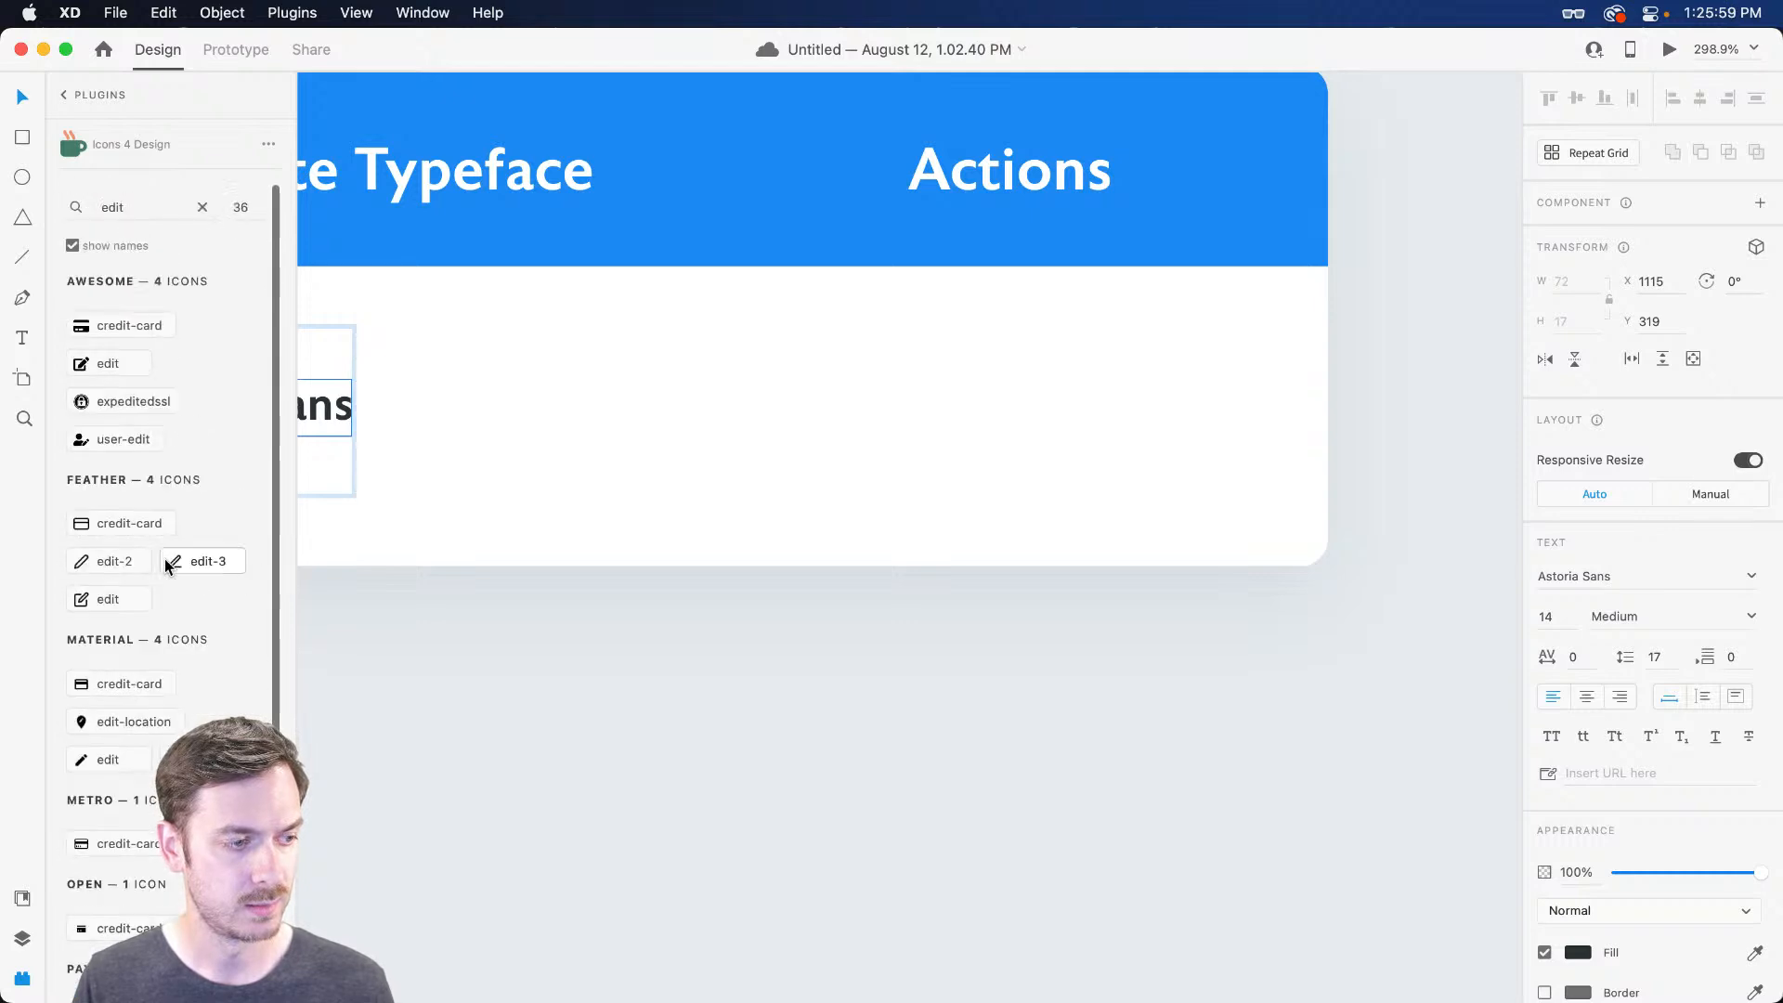
Launch the Nucleo icon app through Spotlight
{"action": "key", "text": "super+space"}
{"action": "type", "text": "nucleo"}
{"action": "key", "text": "Return"}
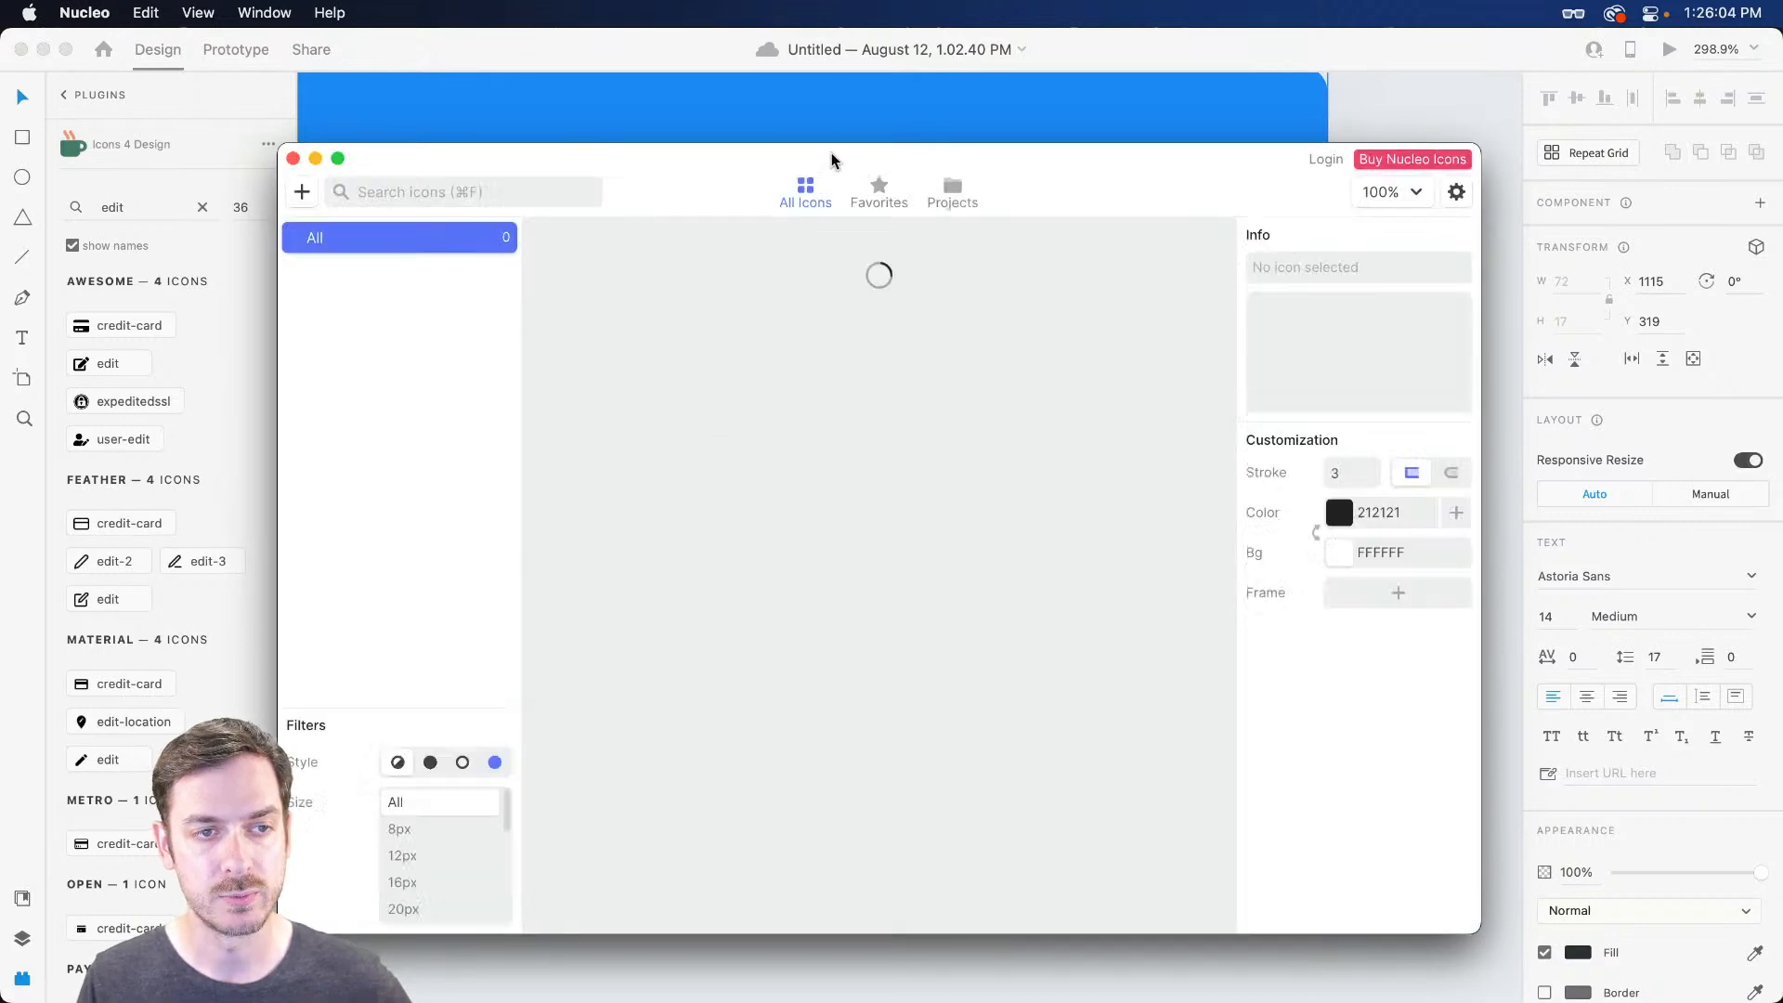
Drag Nucleo's edit square icon into the row's Actions area
{"action": "left_click_drag", "start_coordinate": [834, 158], "coordinate": [904, 108]}
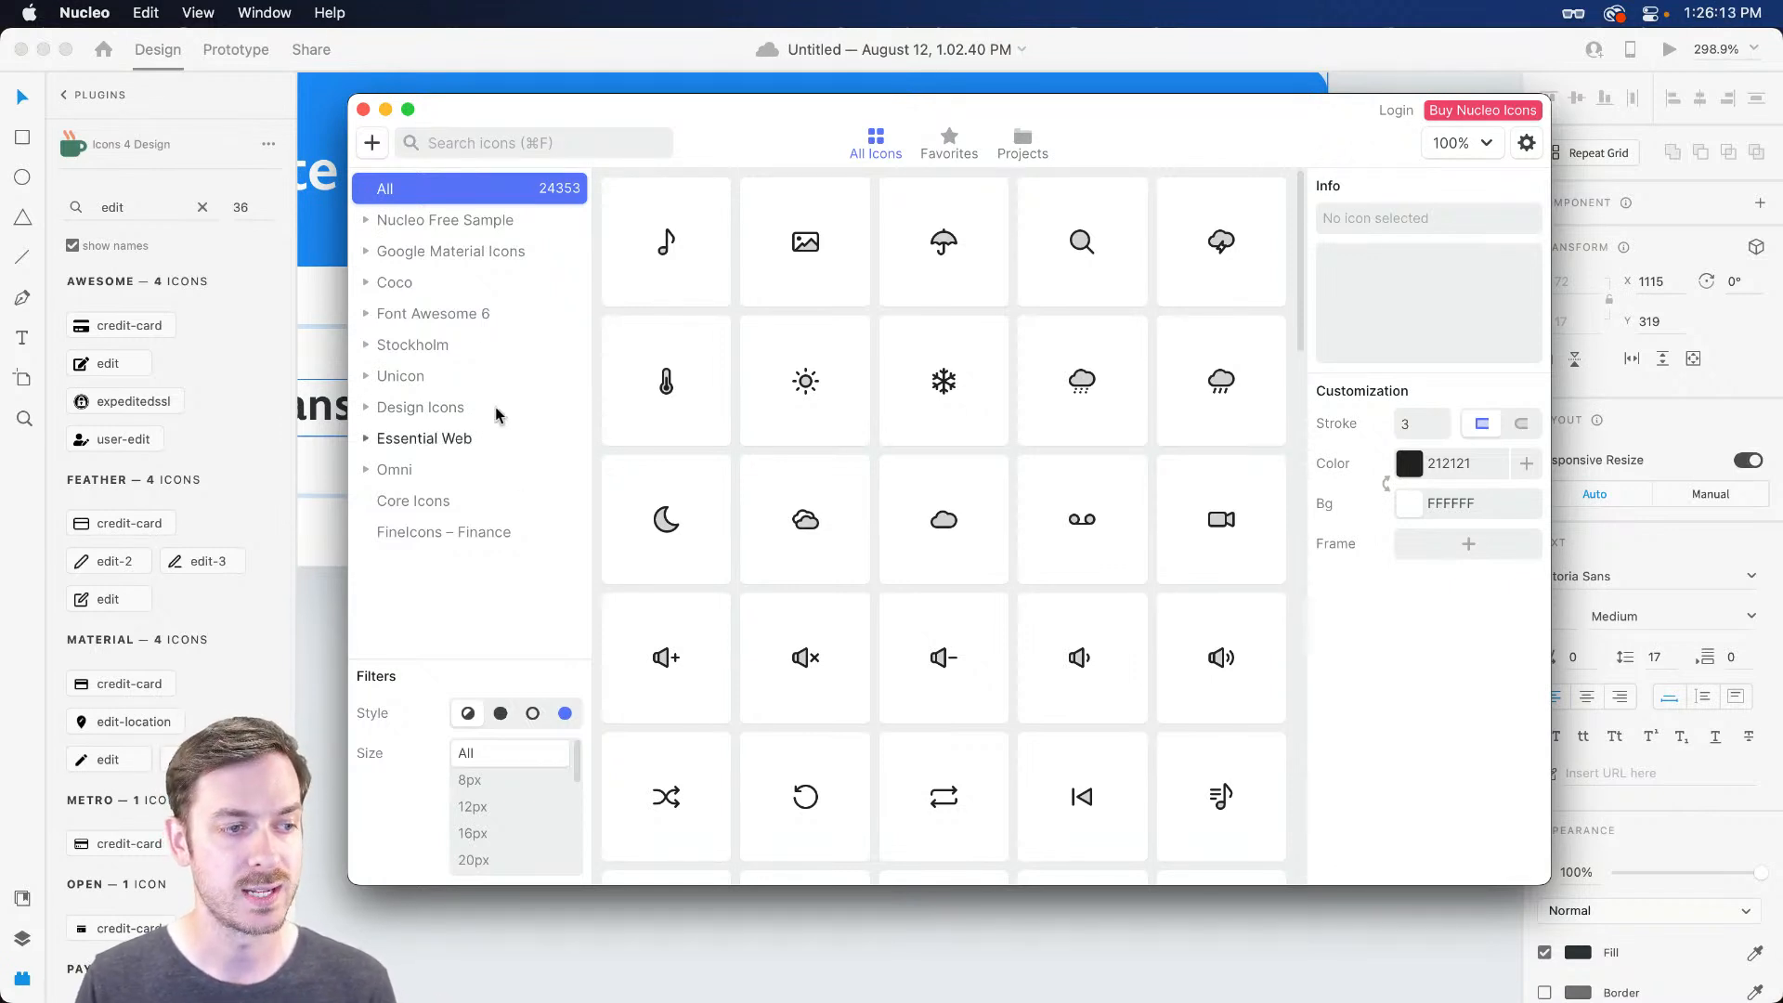
{"action": "left_click", "coordinate": [474, 149]}
{"action": "type", "text": "edit"}
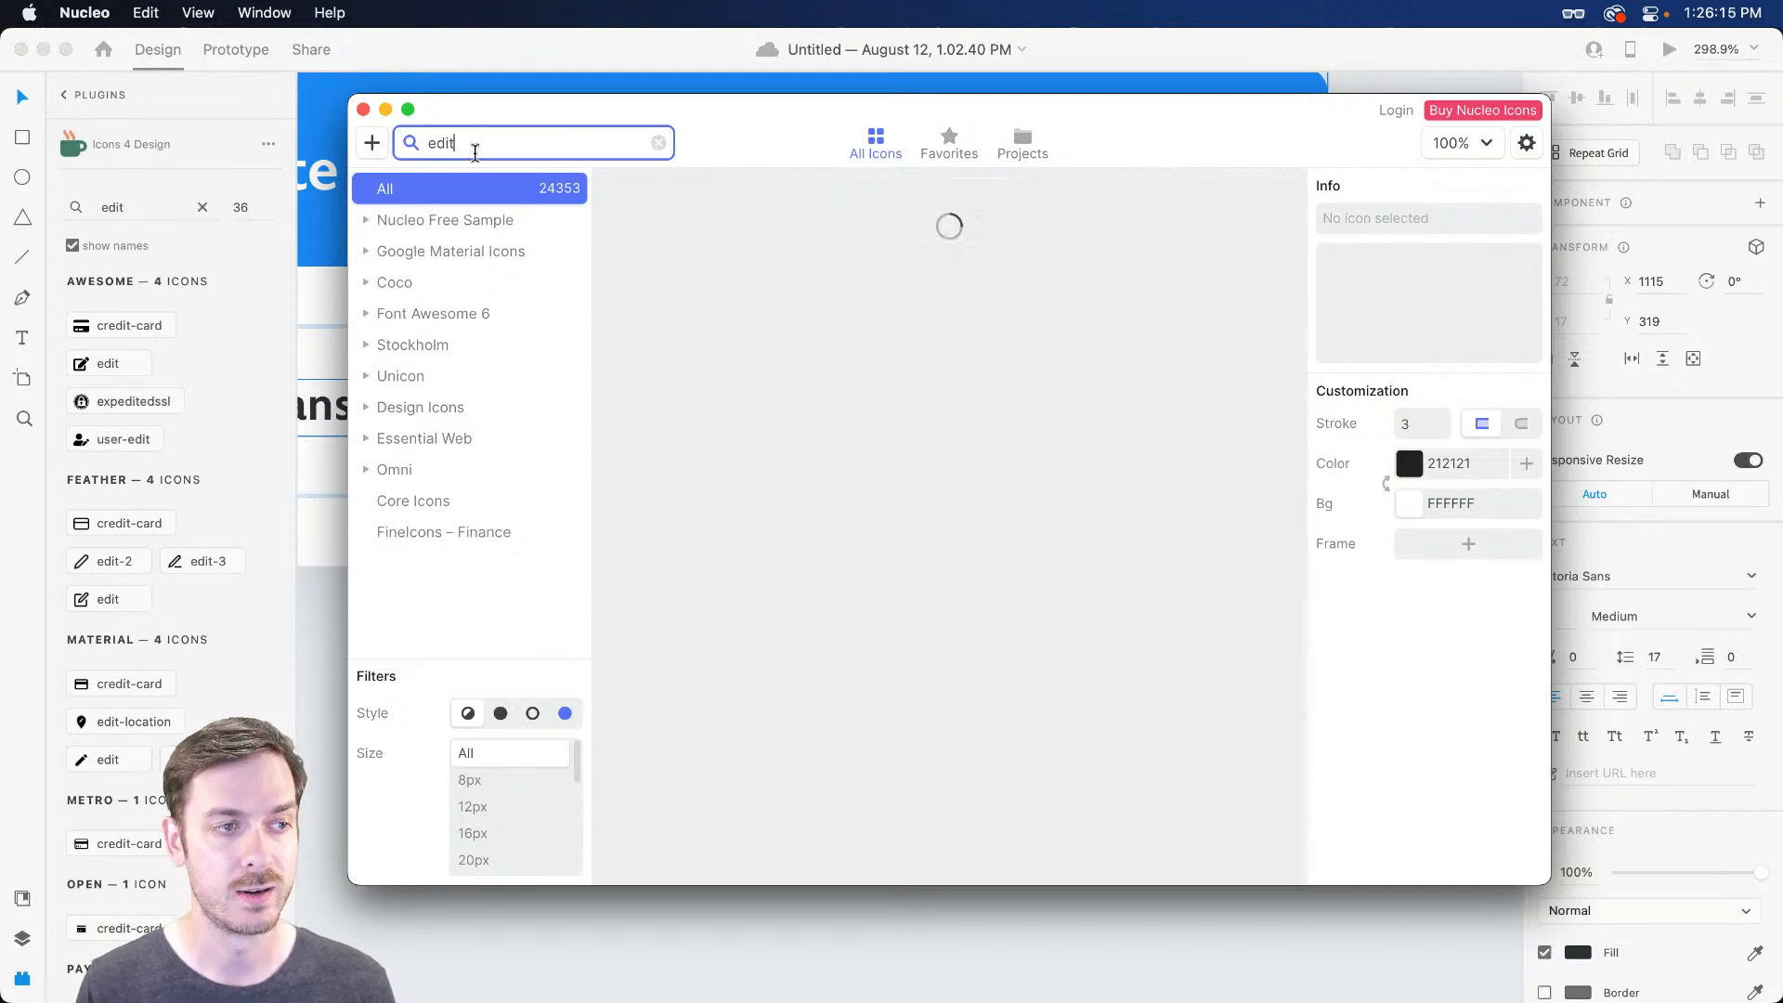
{"action": "scroll", "coordinate": [938, 399], "scroll_direction": "down", "scroll_amount": 10}
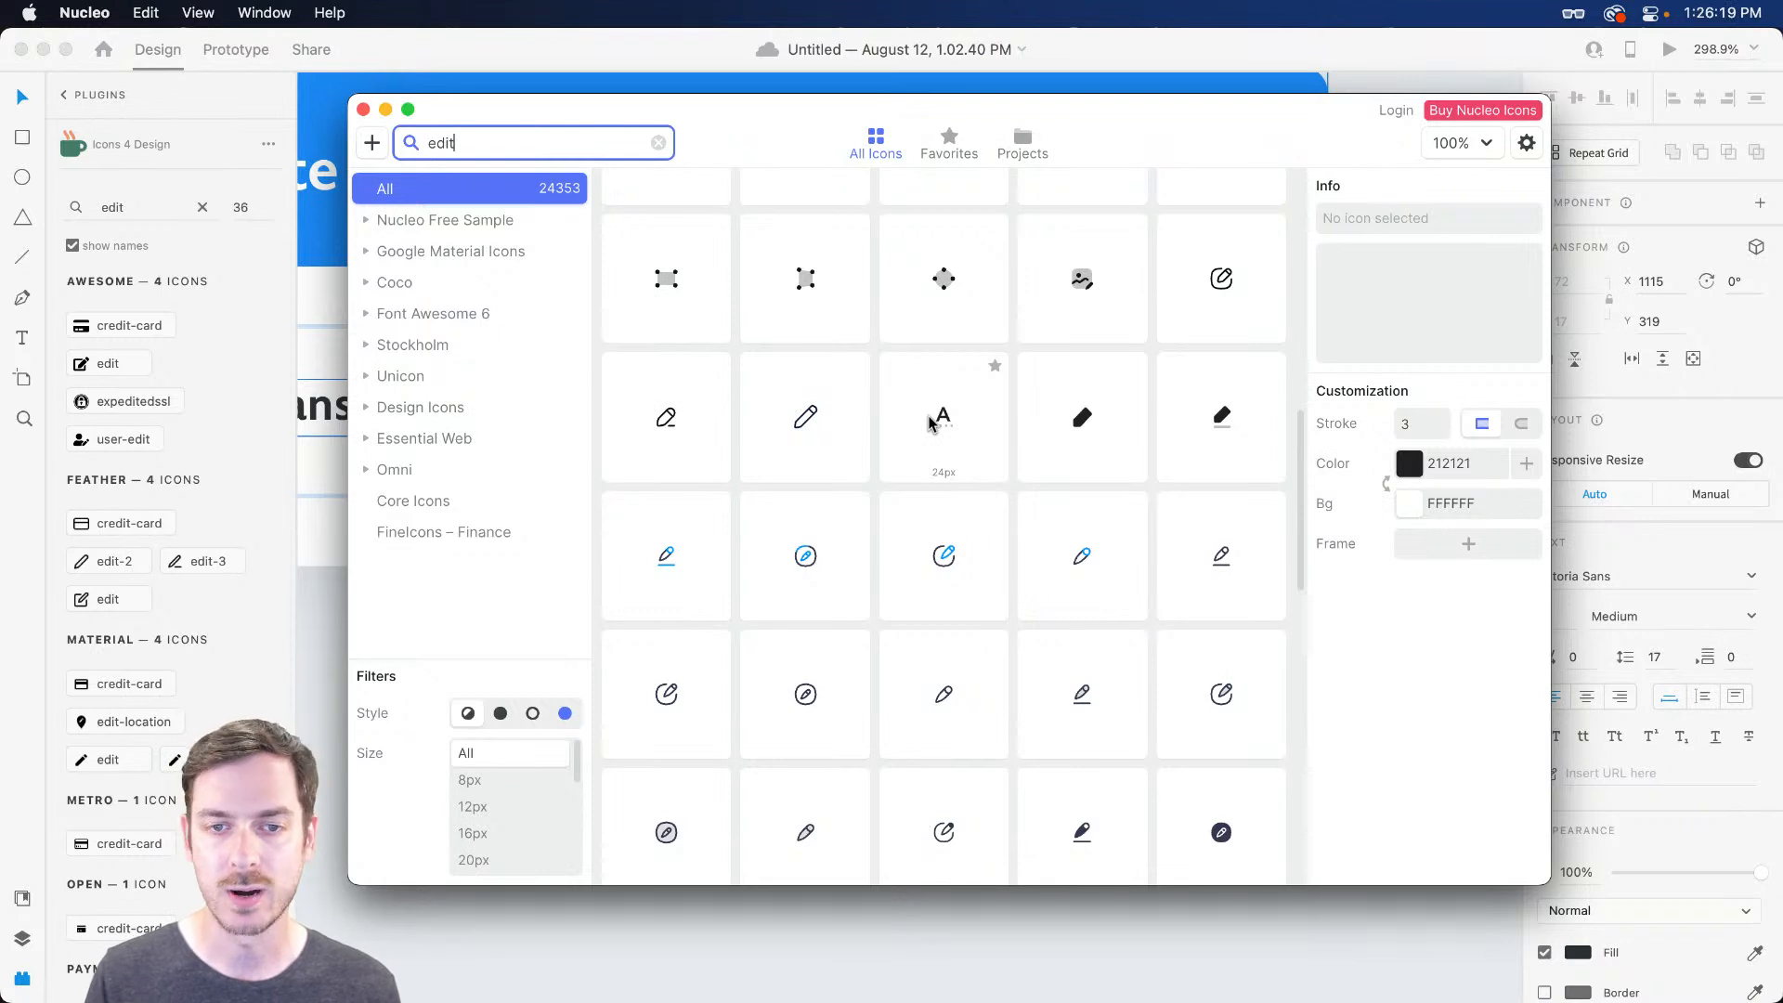
{"action": "left_click", "coordinate": [1226, 276]}
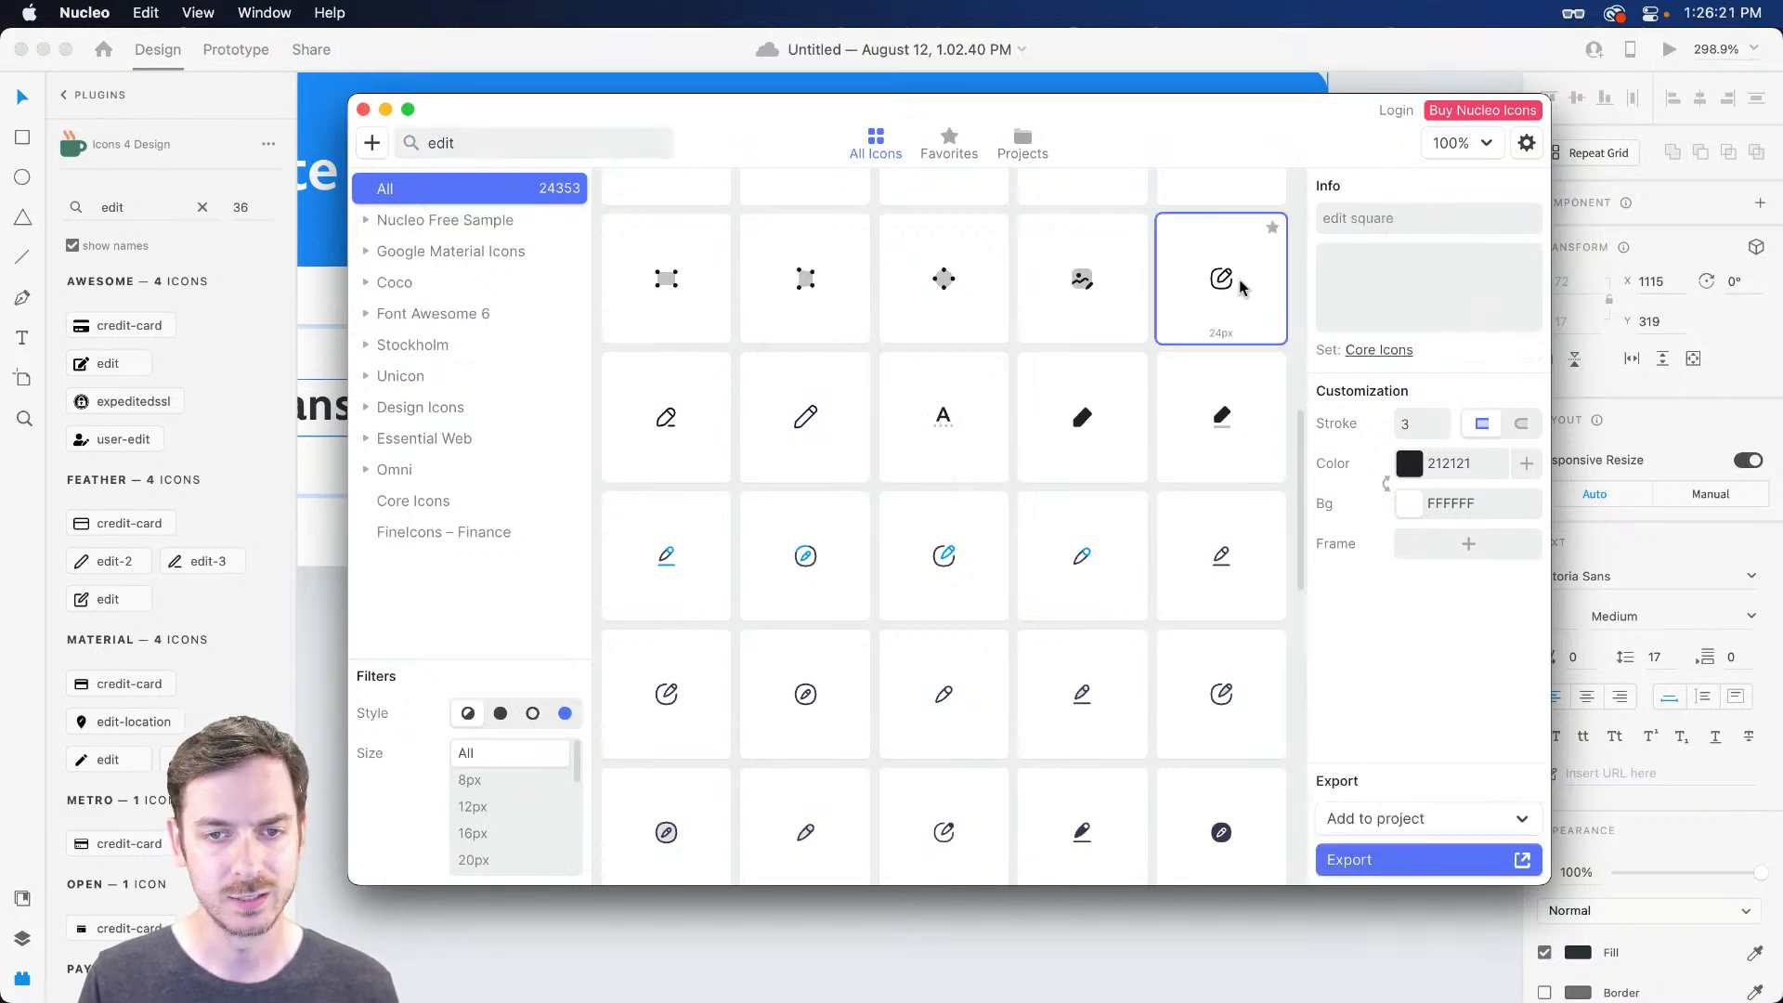
{"action": "left_click_drag", "start_coordinate": [1225, 272], "coordinate": [925, 373]}
{"action": "key", "text": "super+Return"}
{"action": "key", "text": "super+w"}
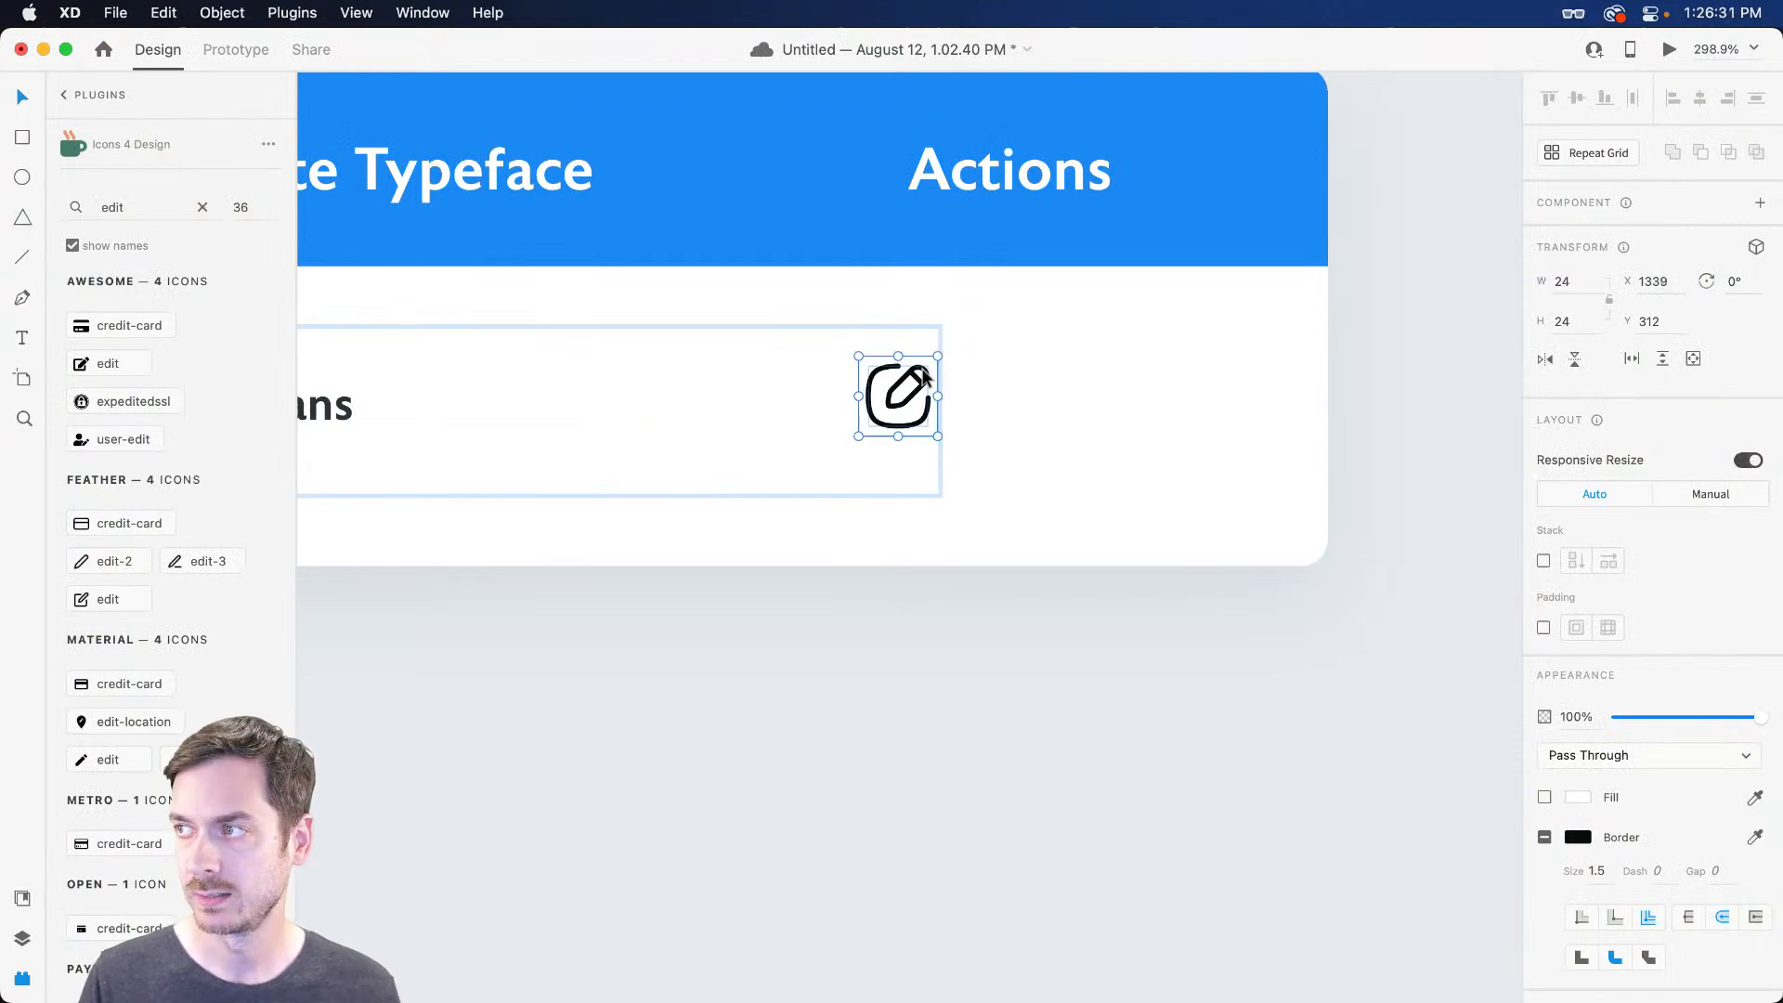
Add the Core Icons trash icon beside the edit icon in the row
{"action": "key", "text": "super+Tab"}
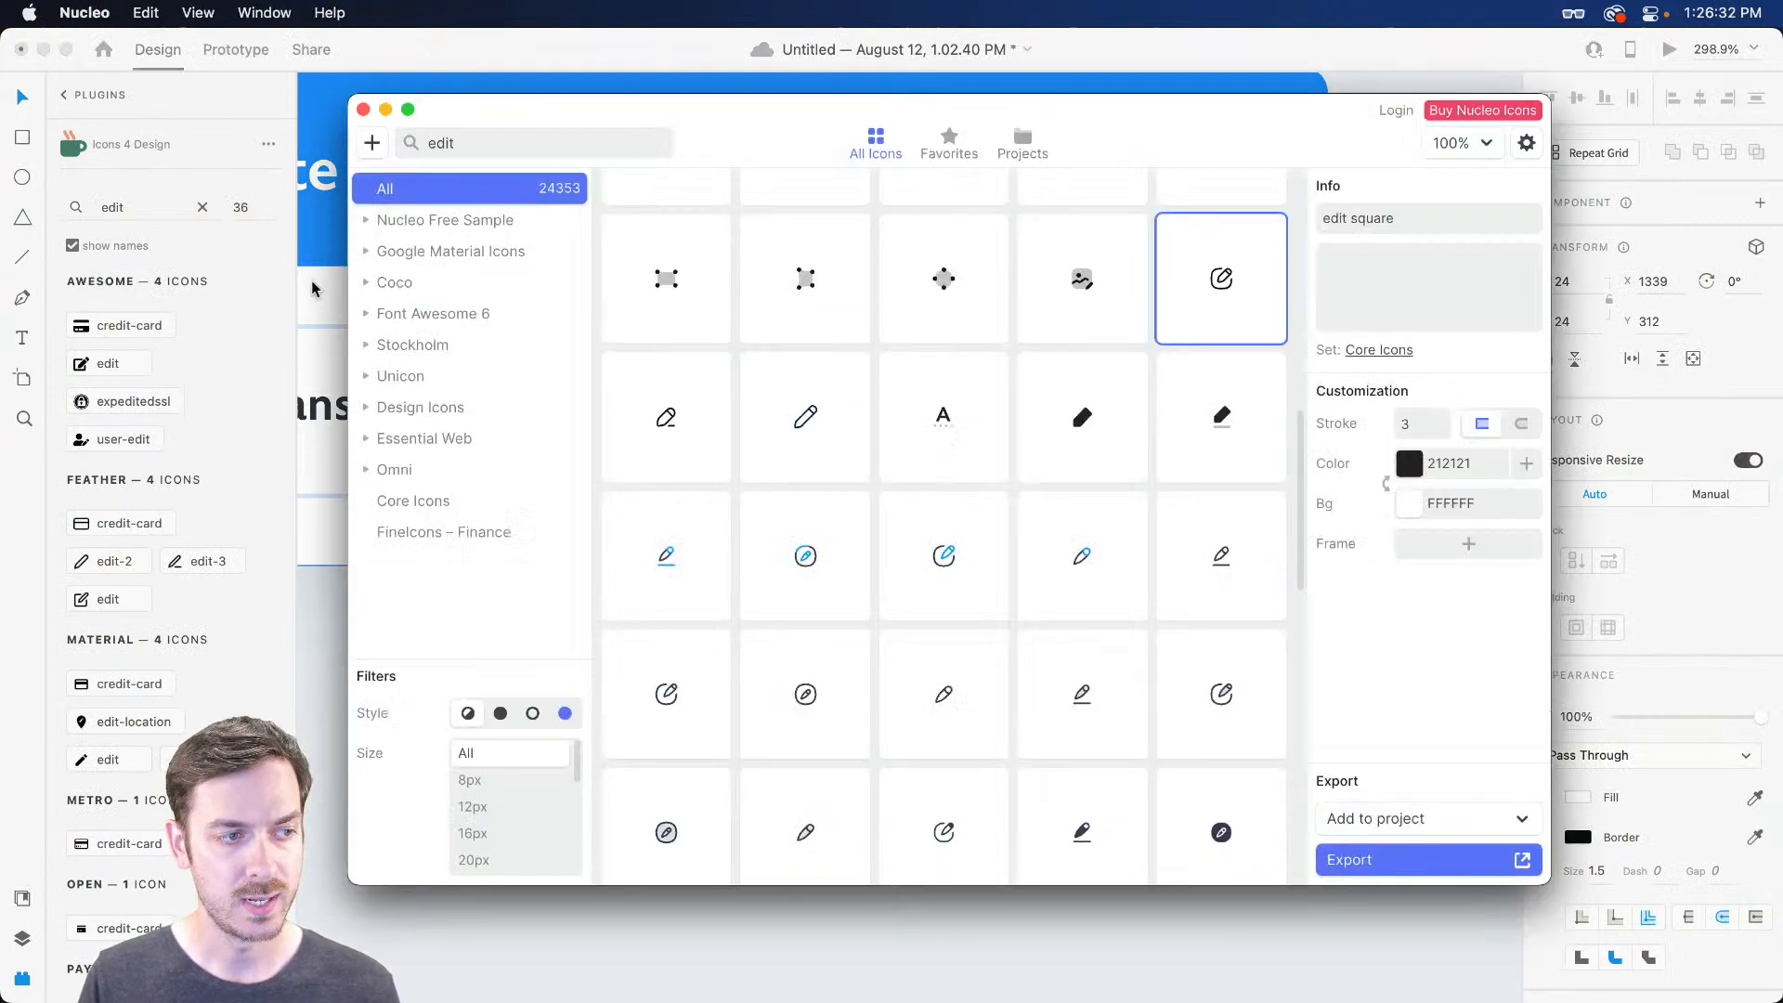
{"action": "double_click", "coordinate": [483, 143]}
{"action": "type", "text": "trash"}
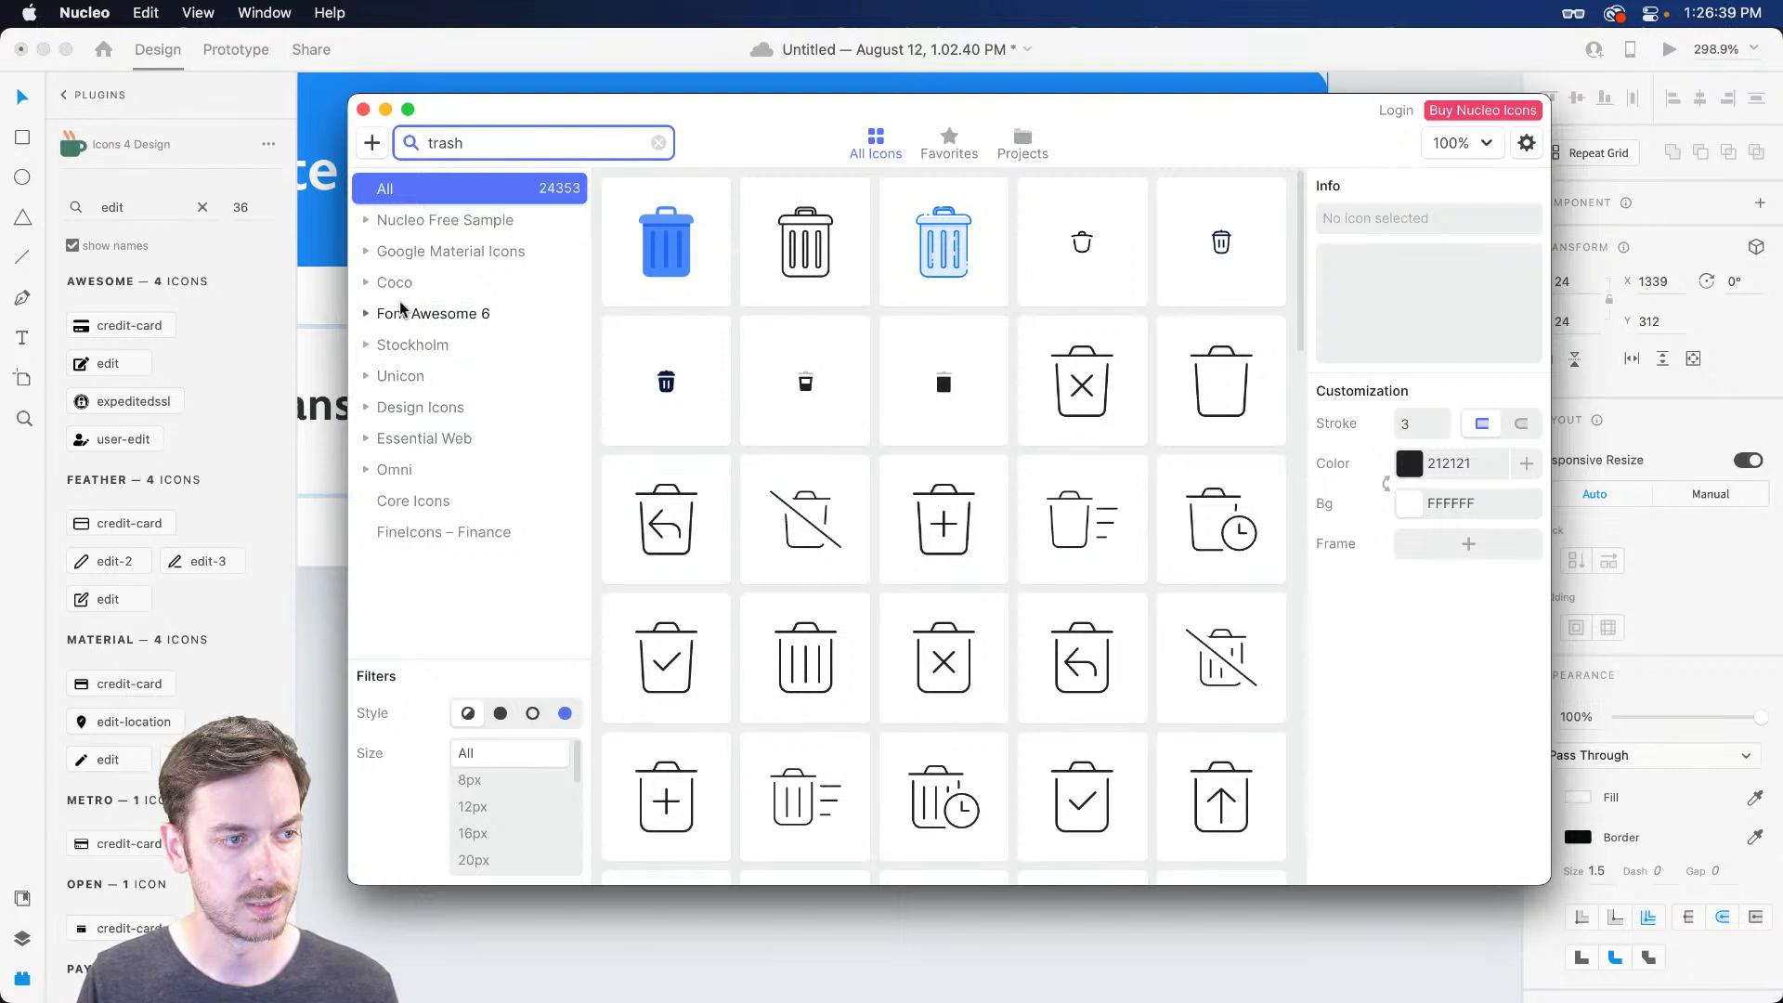
{"action": "left_click", "coordinate": [417, 501]}
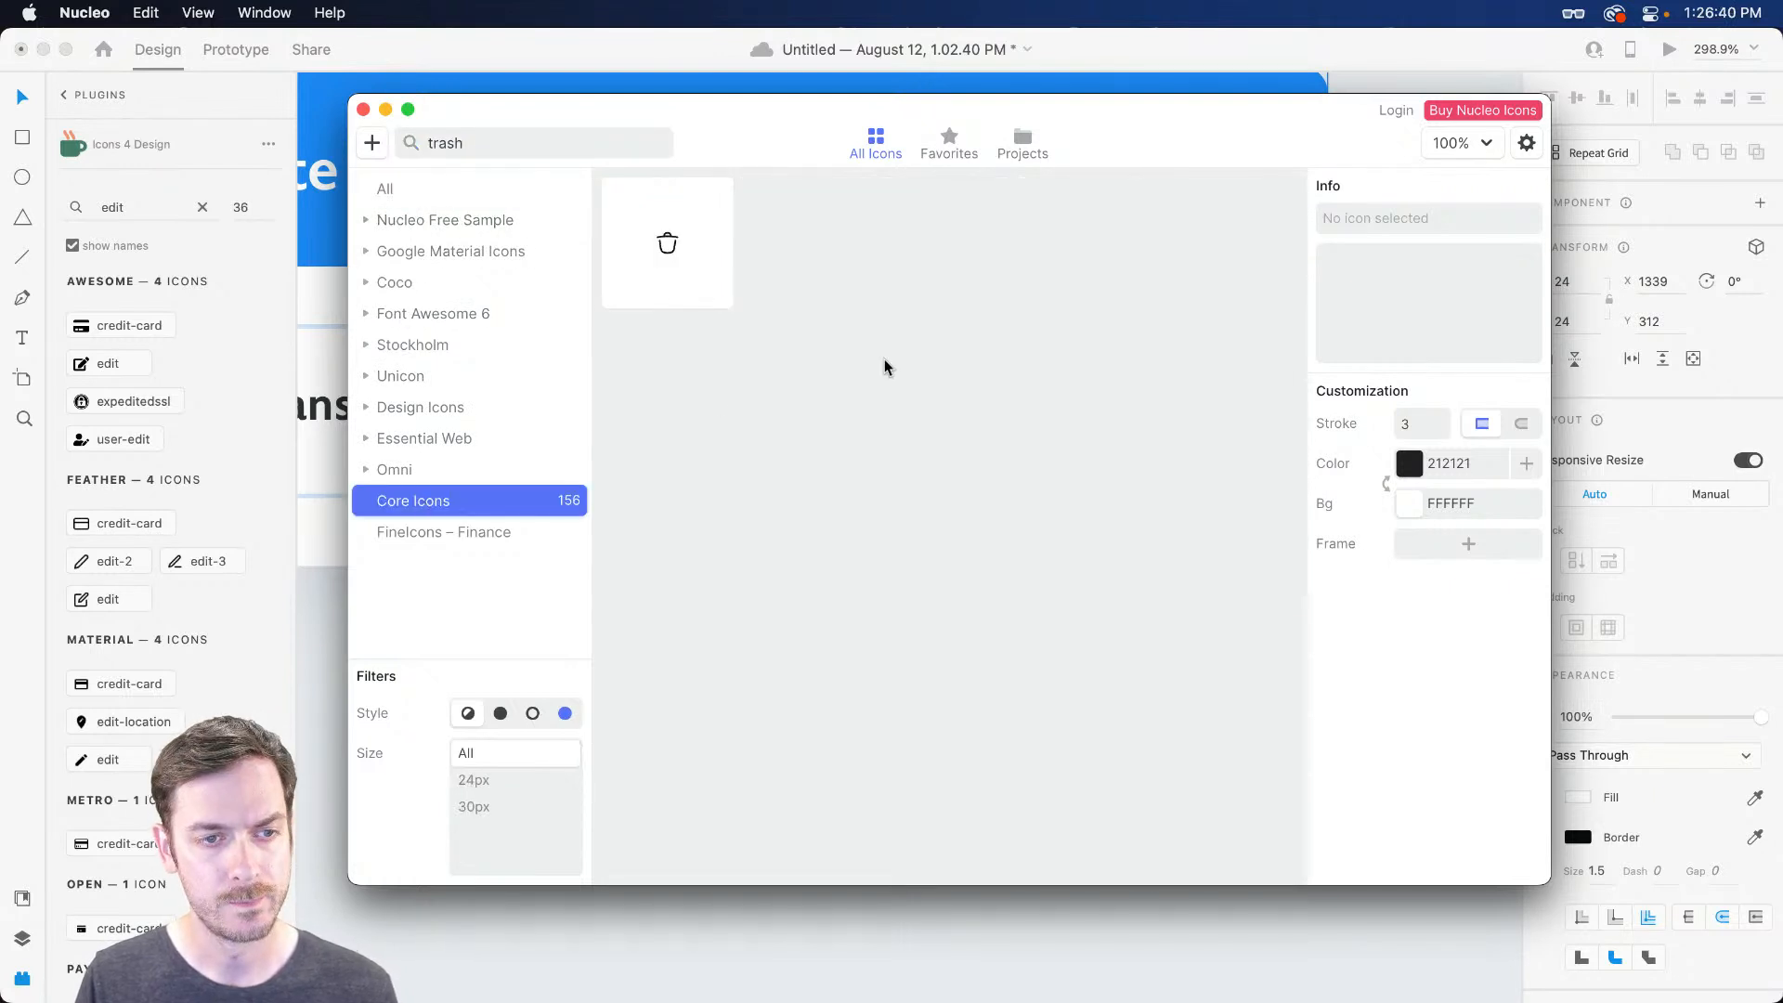
{"action": "left_click", "coordinate": [670, 228]}
{"action": "mouse_move", "coordinate": [677, 223]}
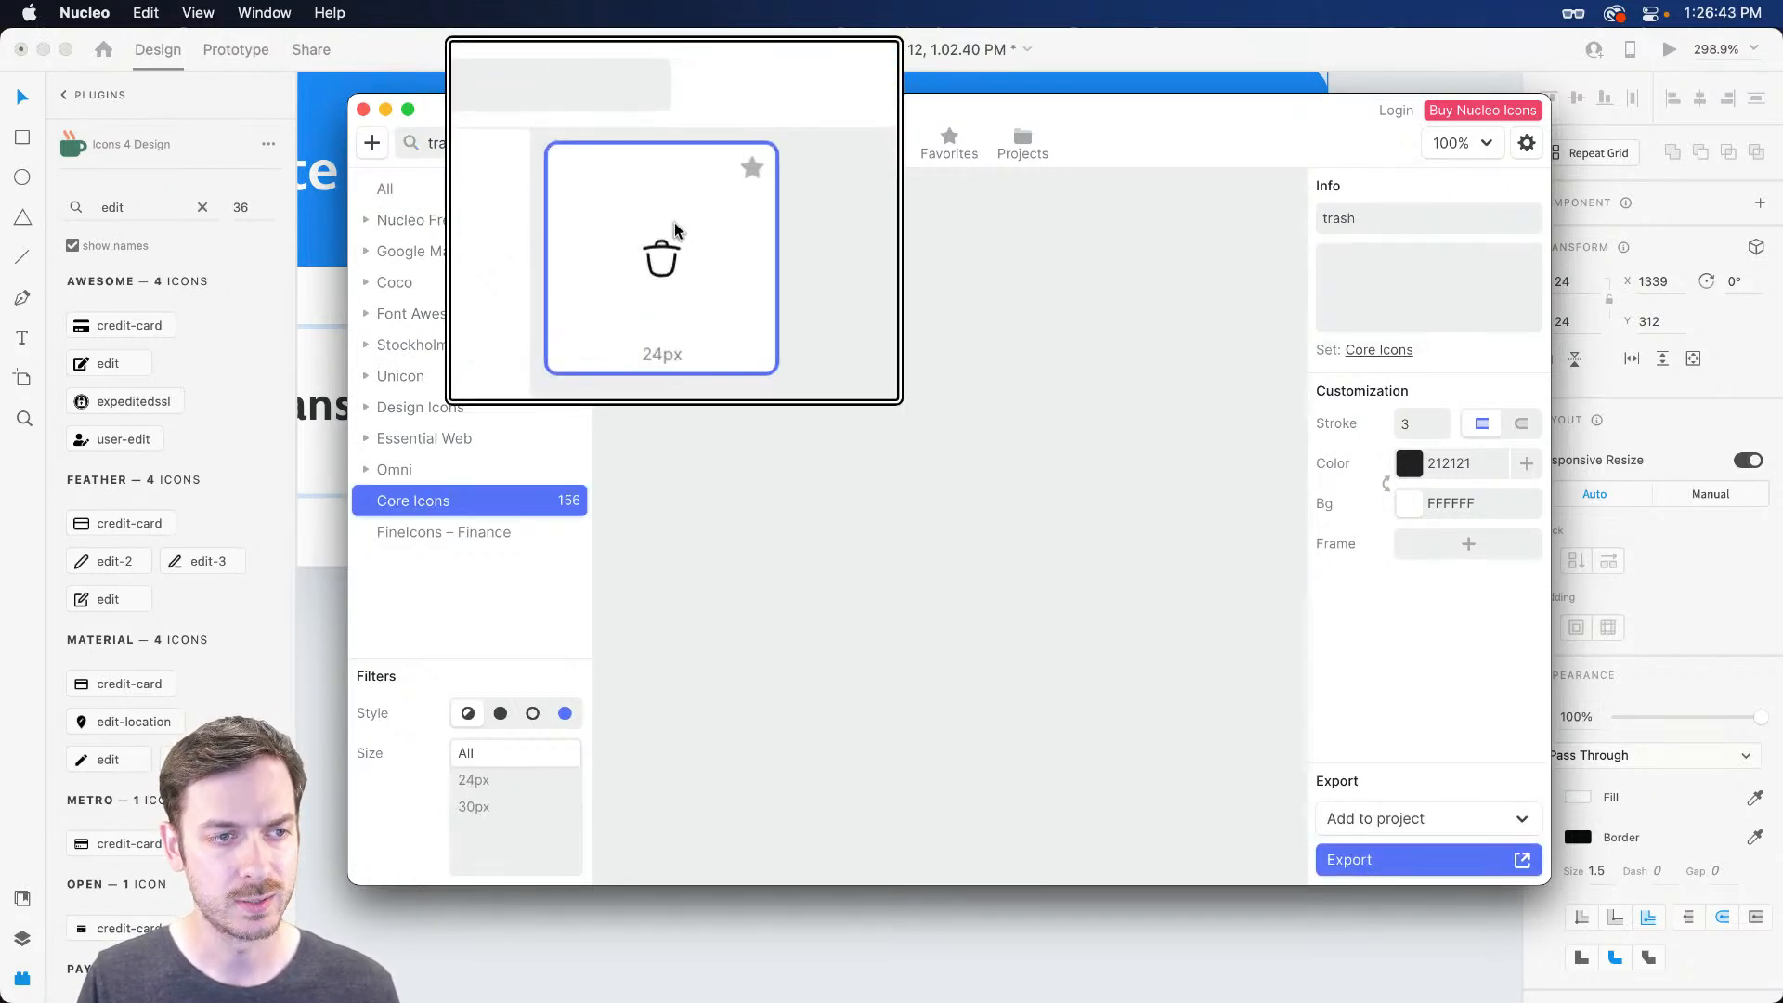
{"action": "left_click_drag", "start_coordinate": [679, 239], "coordinate": [1044, 377]}
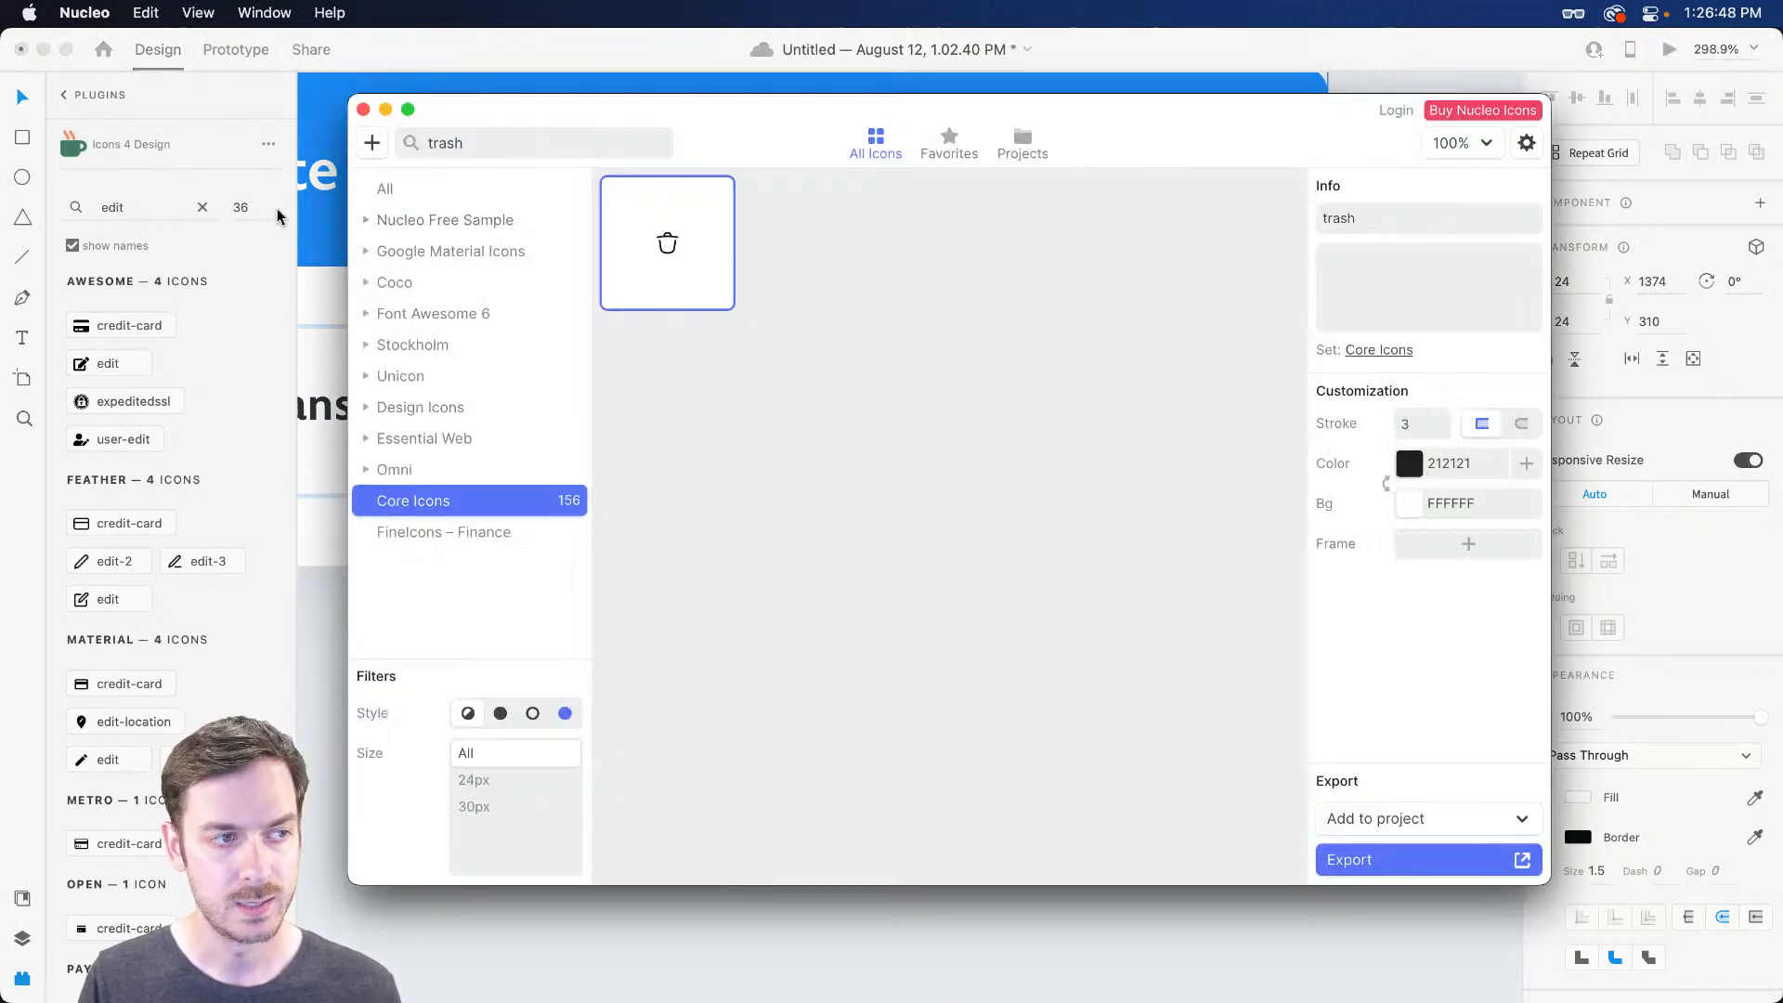
Search Nucleo for 'share' and copy the first share icon
{"action": "left_click", "coordinate": [491, 139]}
{"action": "type", "text": "shap"}
{"action": "key", "text": "BackSpace"}
{"action": "type", "text": "re"}
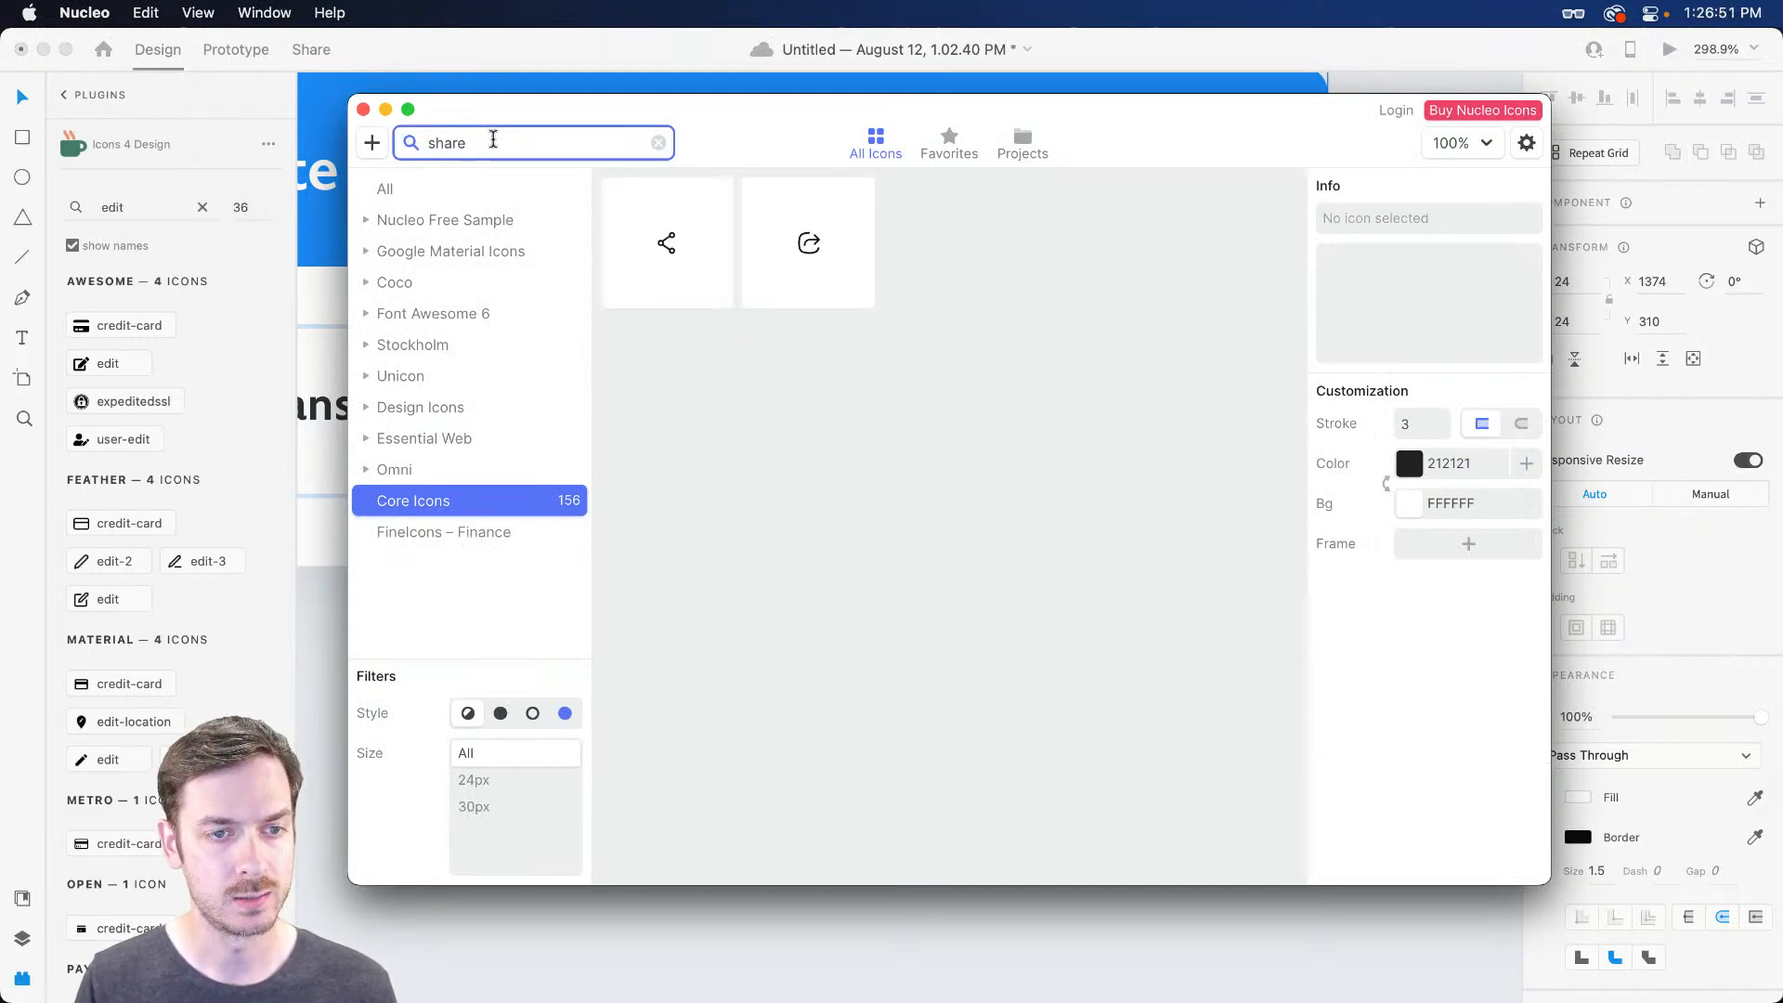
{"action": "left_click", "coordinate": [685, 247]}
{"action": "key", "text": "super+c"}
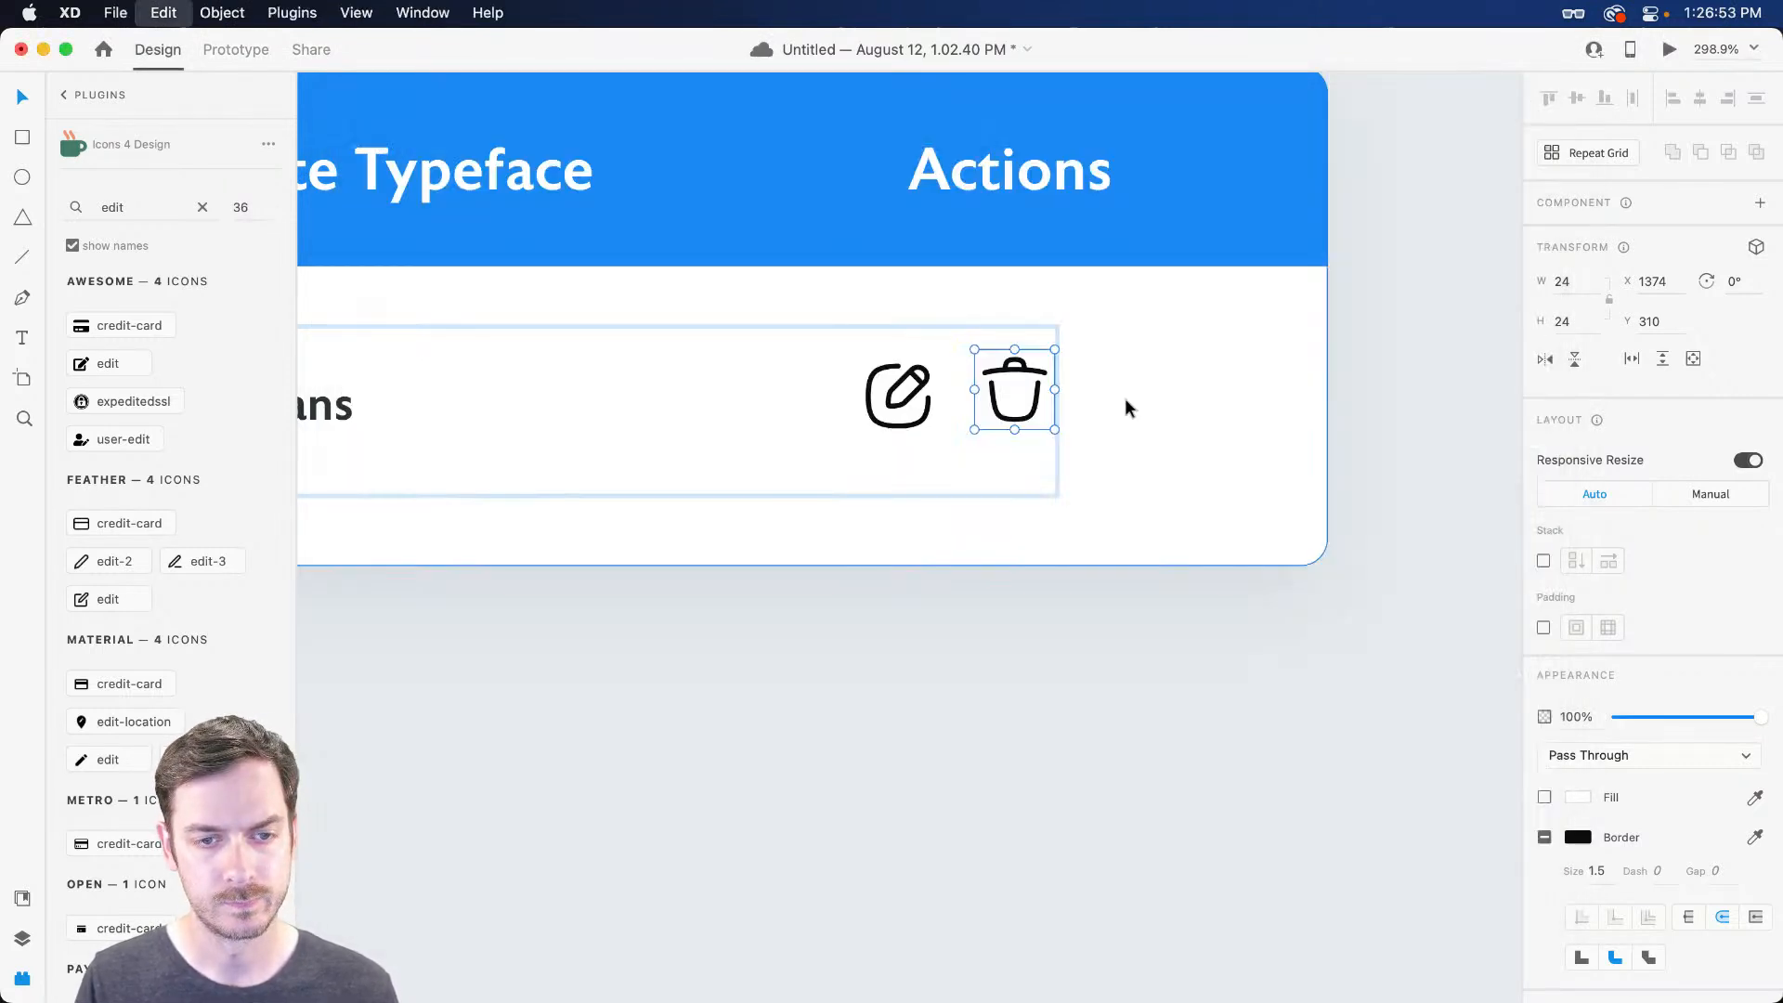
Paste the share icon after the trash icon and align edit, trash and share in a line
{"action": "key", "text": "super+v"}
{"action": "left_click_drag", "start_coordinate": [932, 522], "coordinate": [1150, 369]}
{"action": "scroll", "coordinate": [973, 403], "scroll_direction": "up", "scroll_amount": 5}
{"action": "left_click_drag", "start_coordinate": [1043, 358], "coordinate": [1046, 362]}
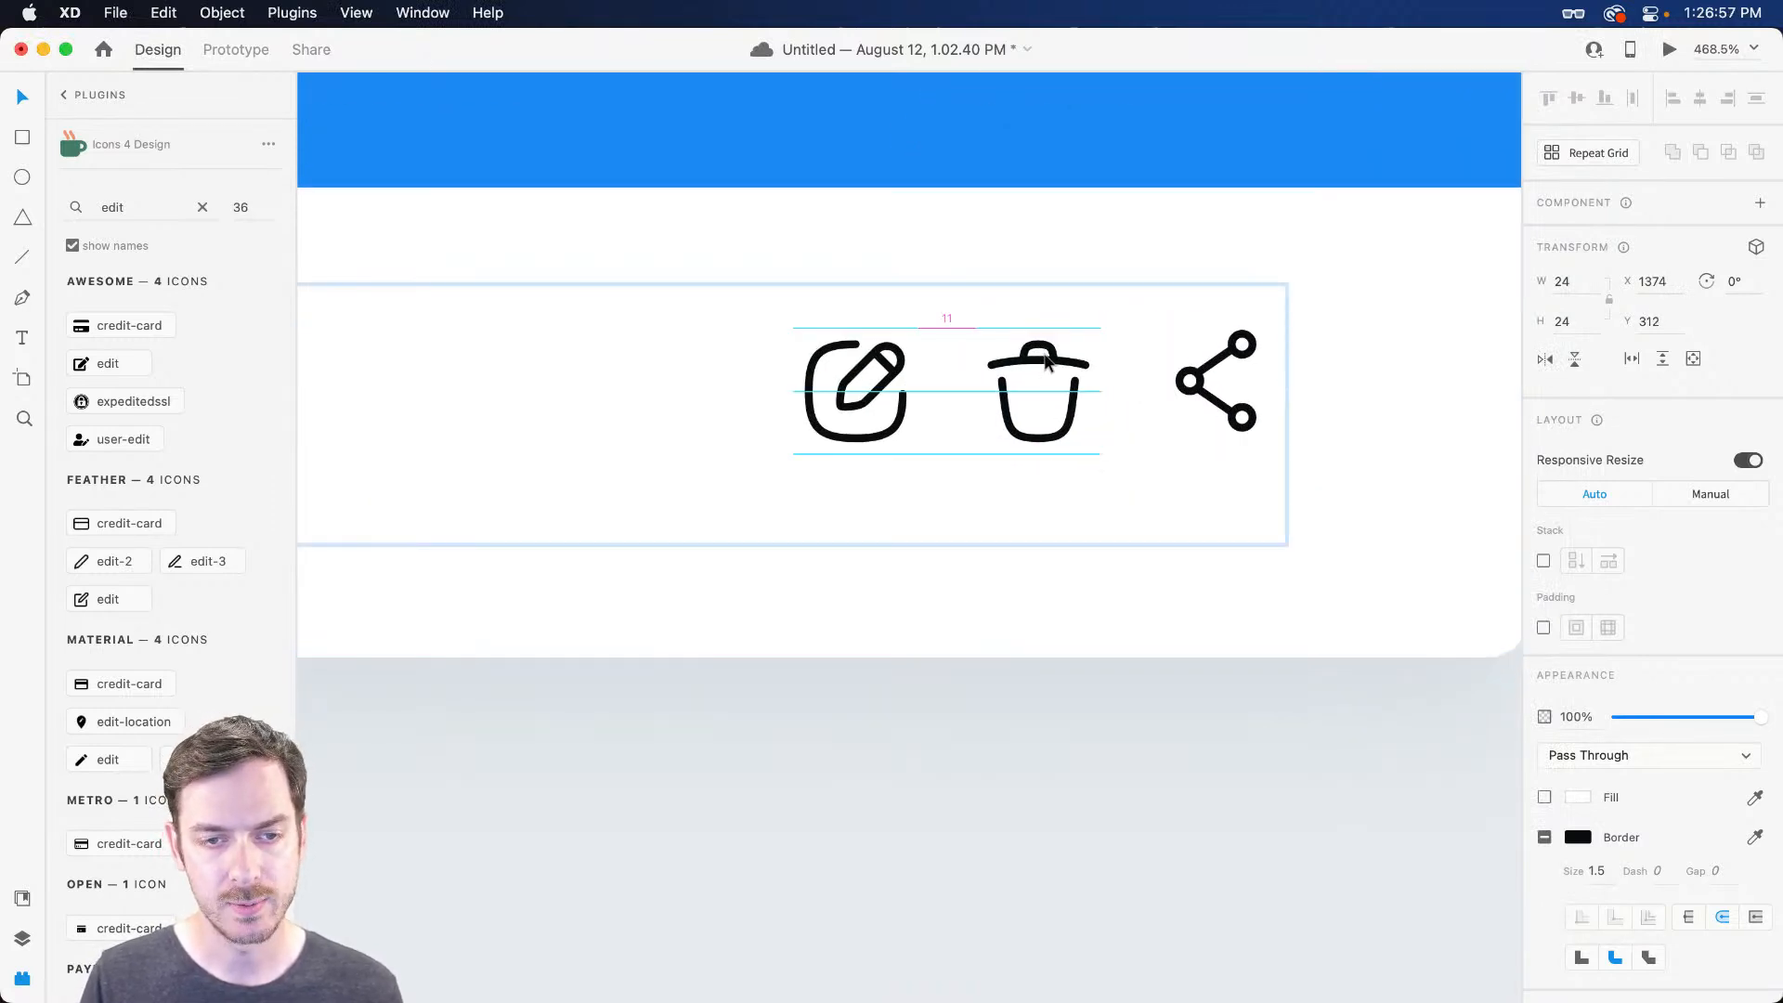
{"action": "left_click_drag", "start_coordinate": [1254, 343], "coordinate": [1253, 351]}
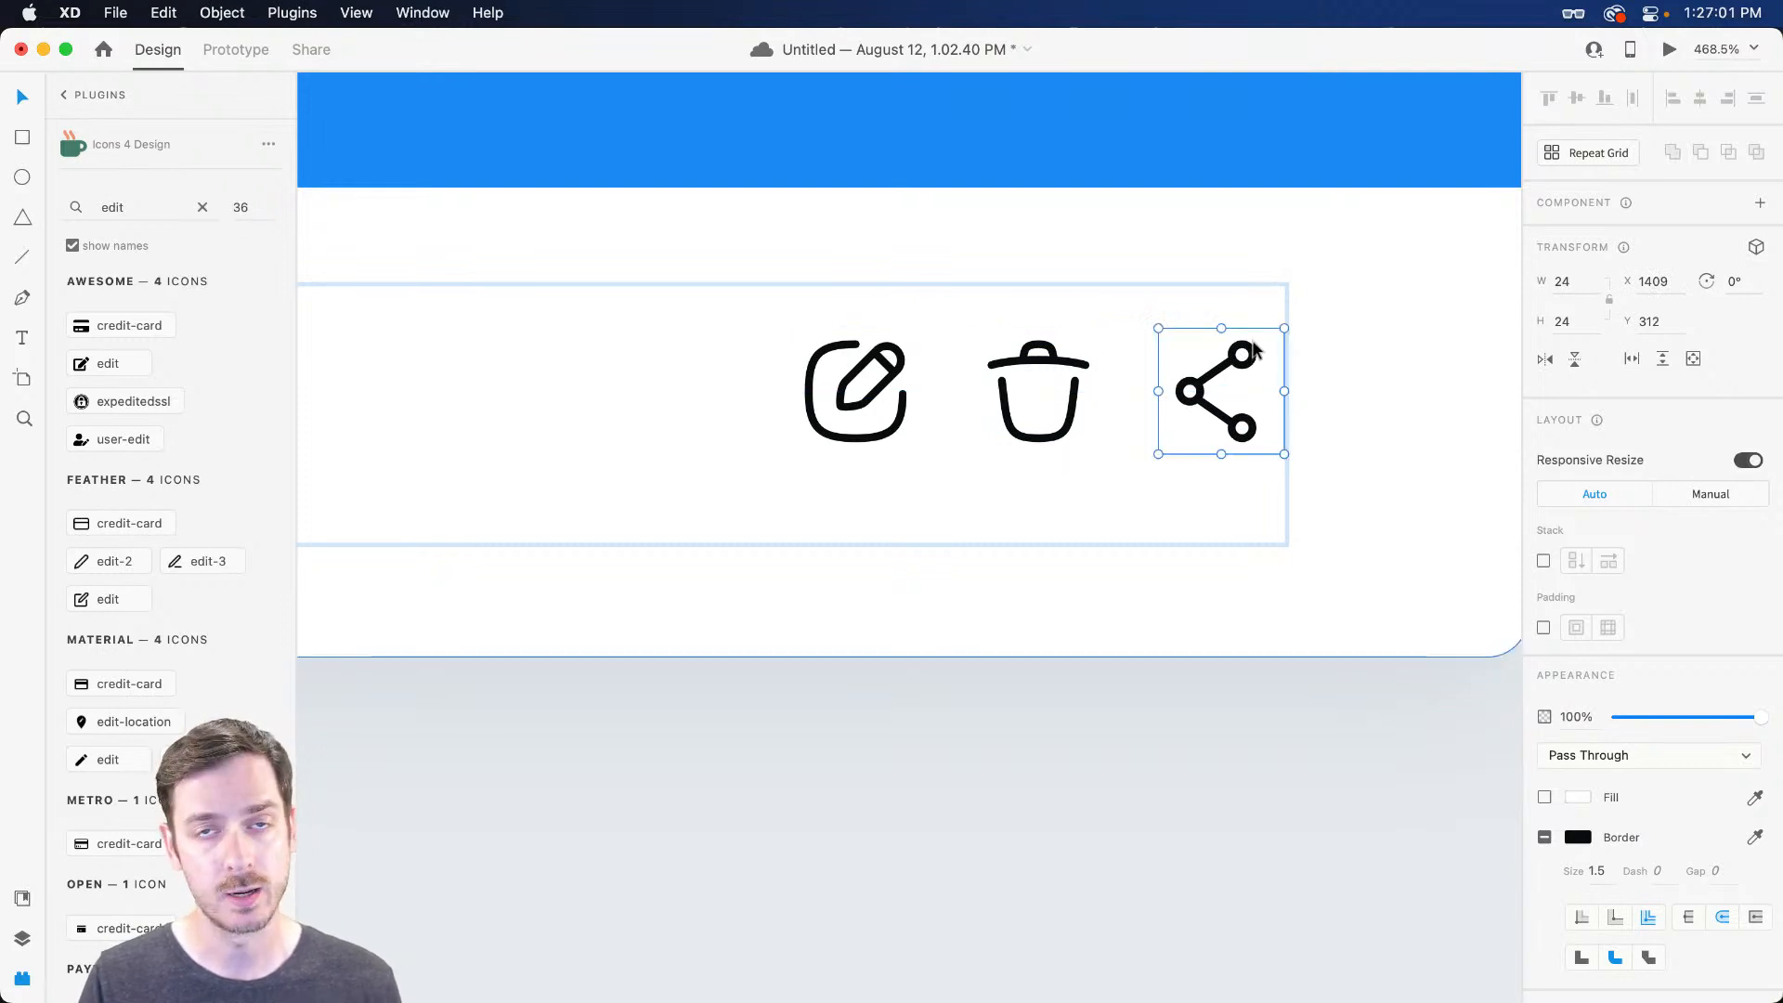
{"action": "scroll", "coordinate": [1252, 351], "scroll_direction": "right", "scroll_amount": 5}
{"action": "scroll", "coordinate": [1251, 350], "scroll_direction": "right", "scroll_amount": 2}
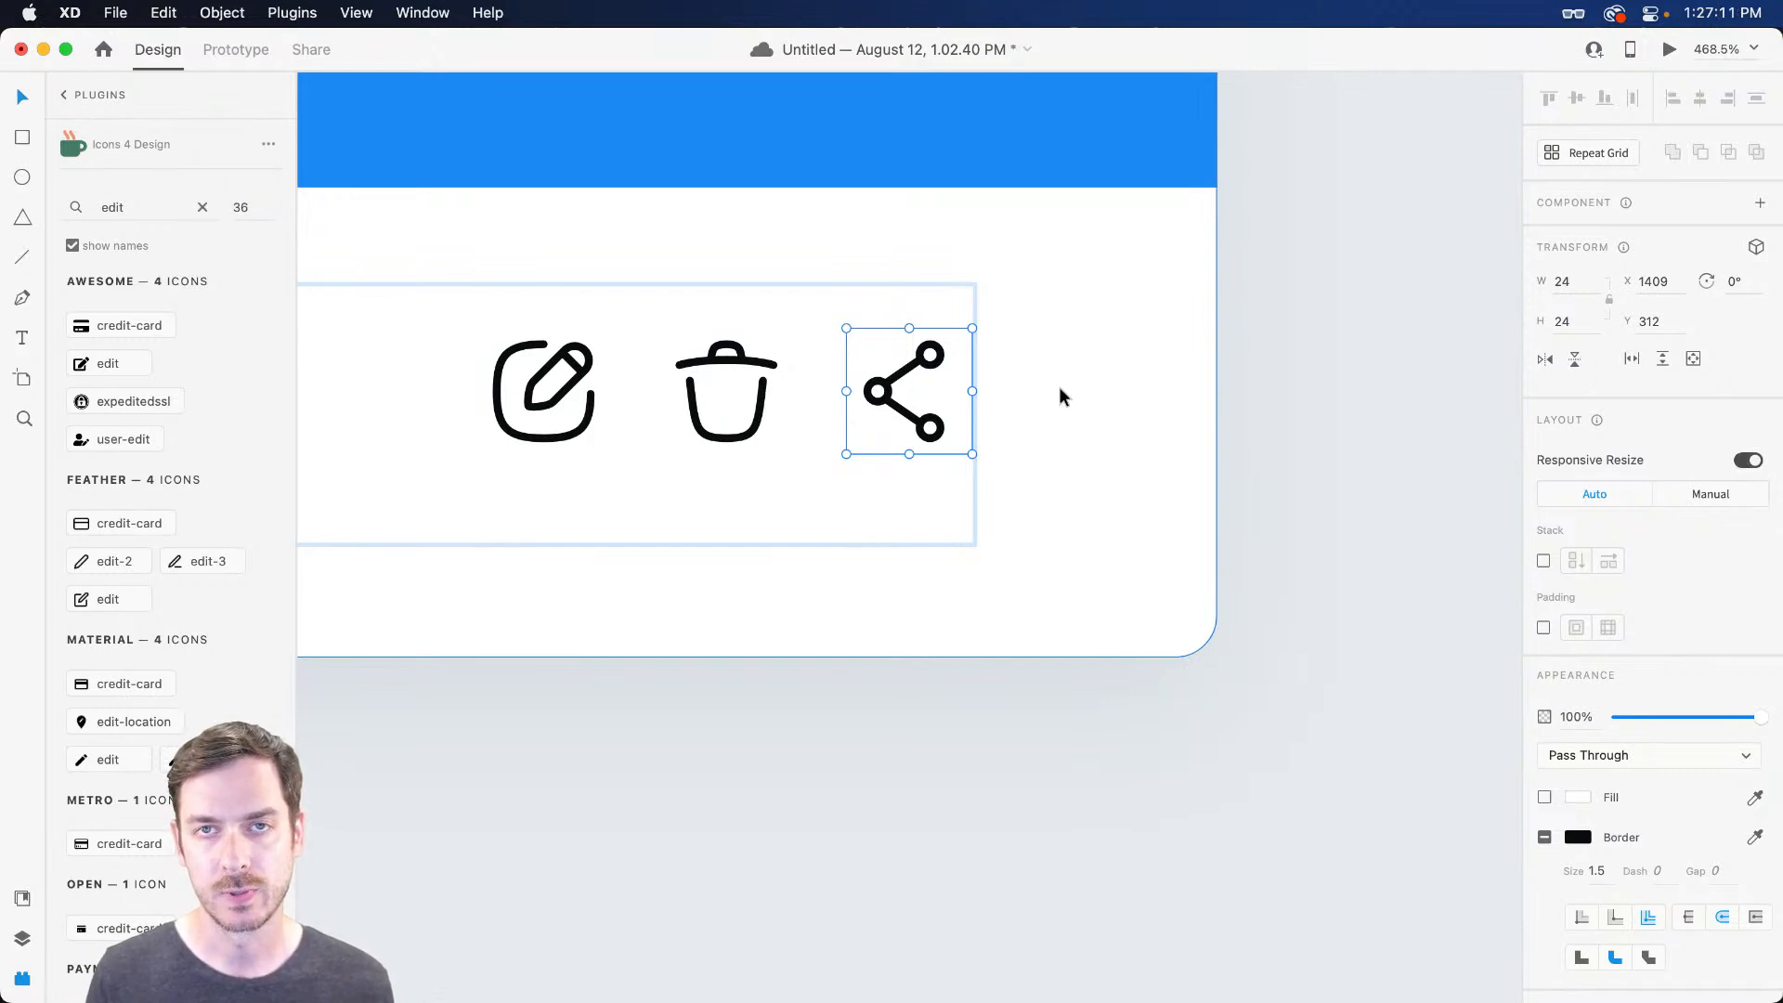
Draw a borderless #2D3236 dot right of the share icon and duplicate it downward
{"action": "key", "text": "e"}
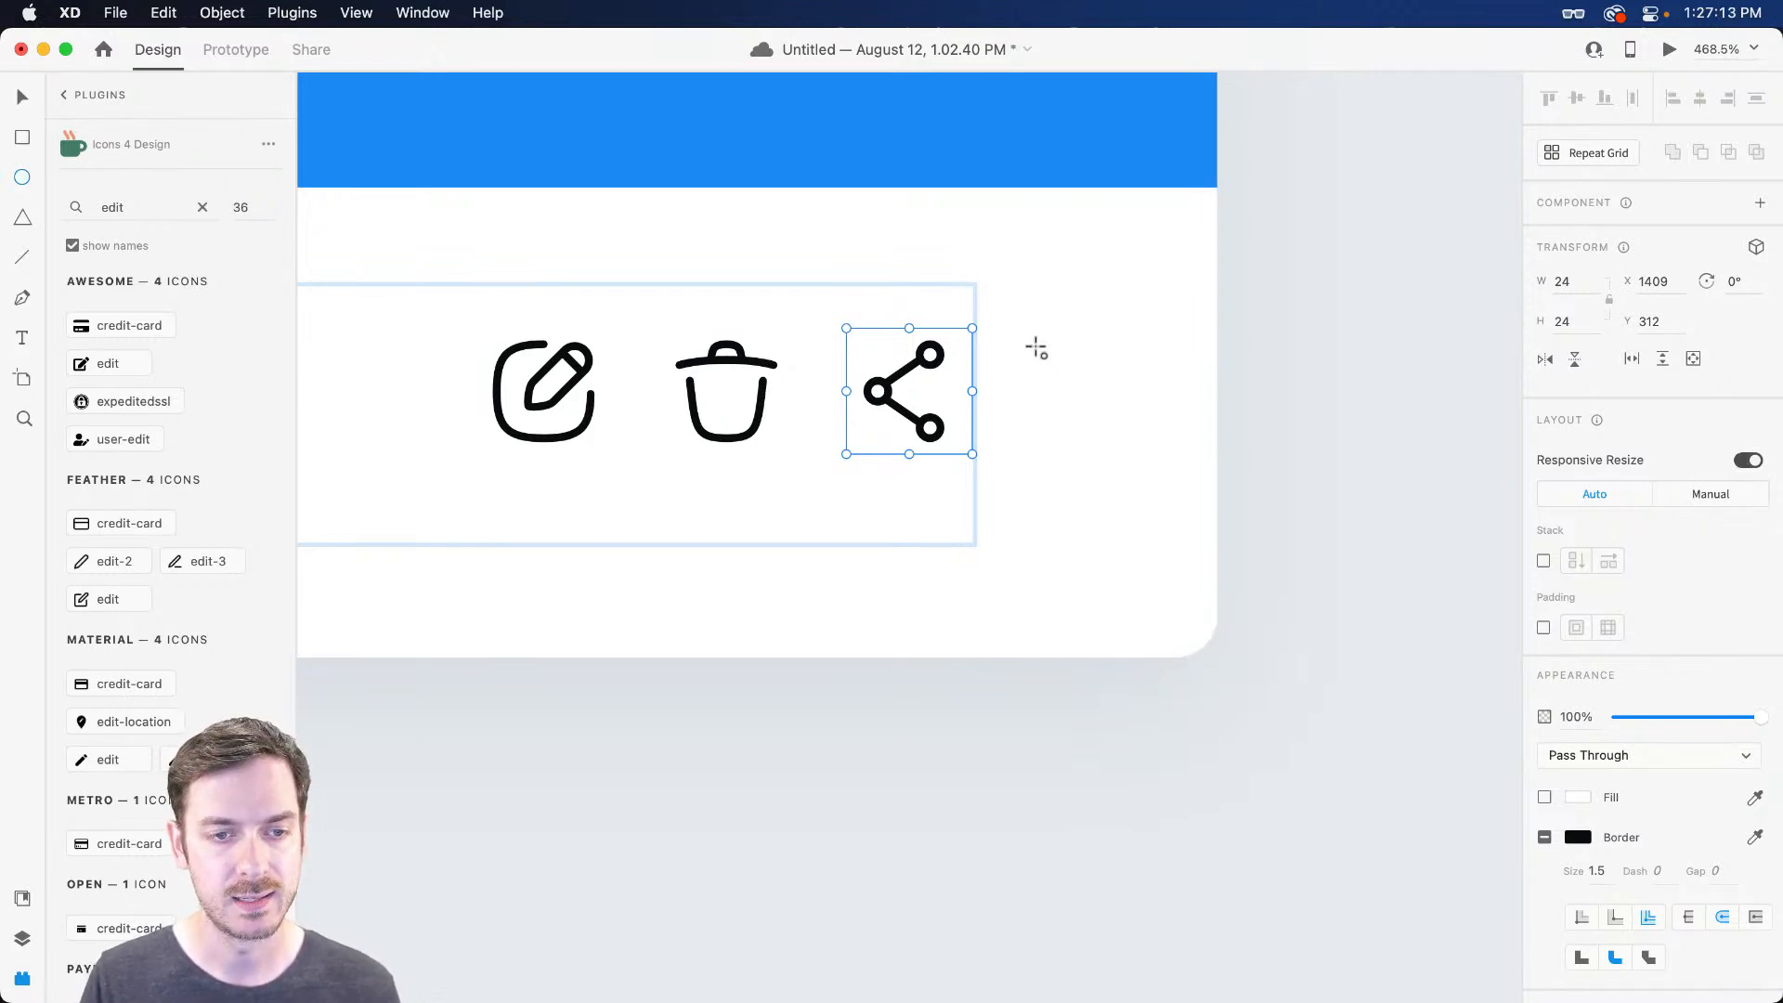
{"action": "left_click_drag", "start_coordinate": [1020, 329], "coordinate": [1041, 350]}
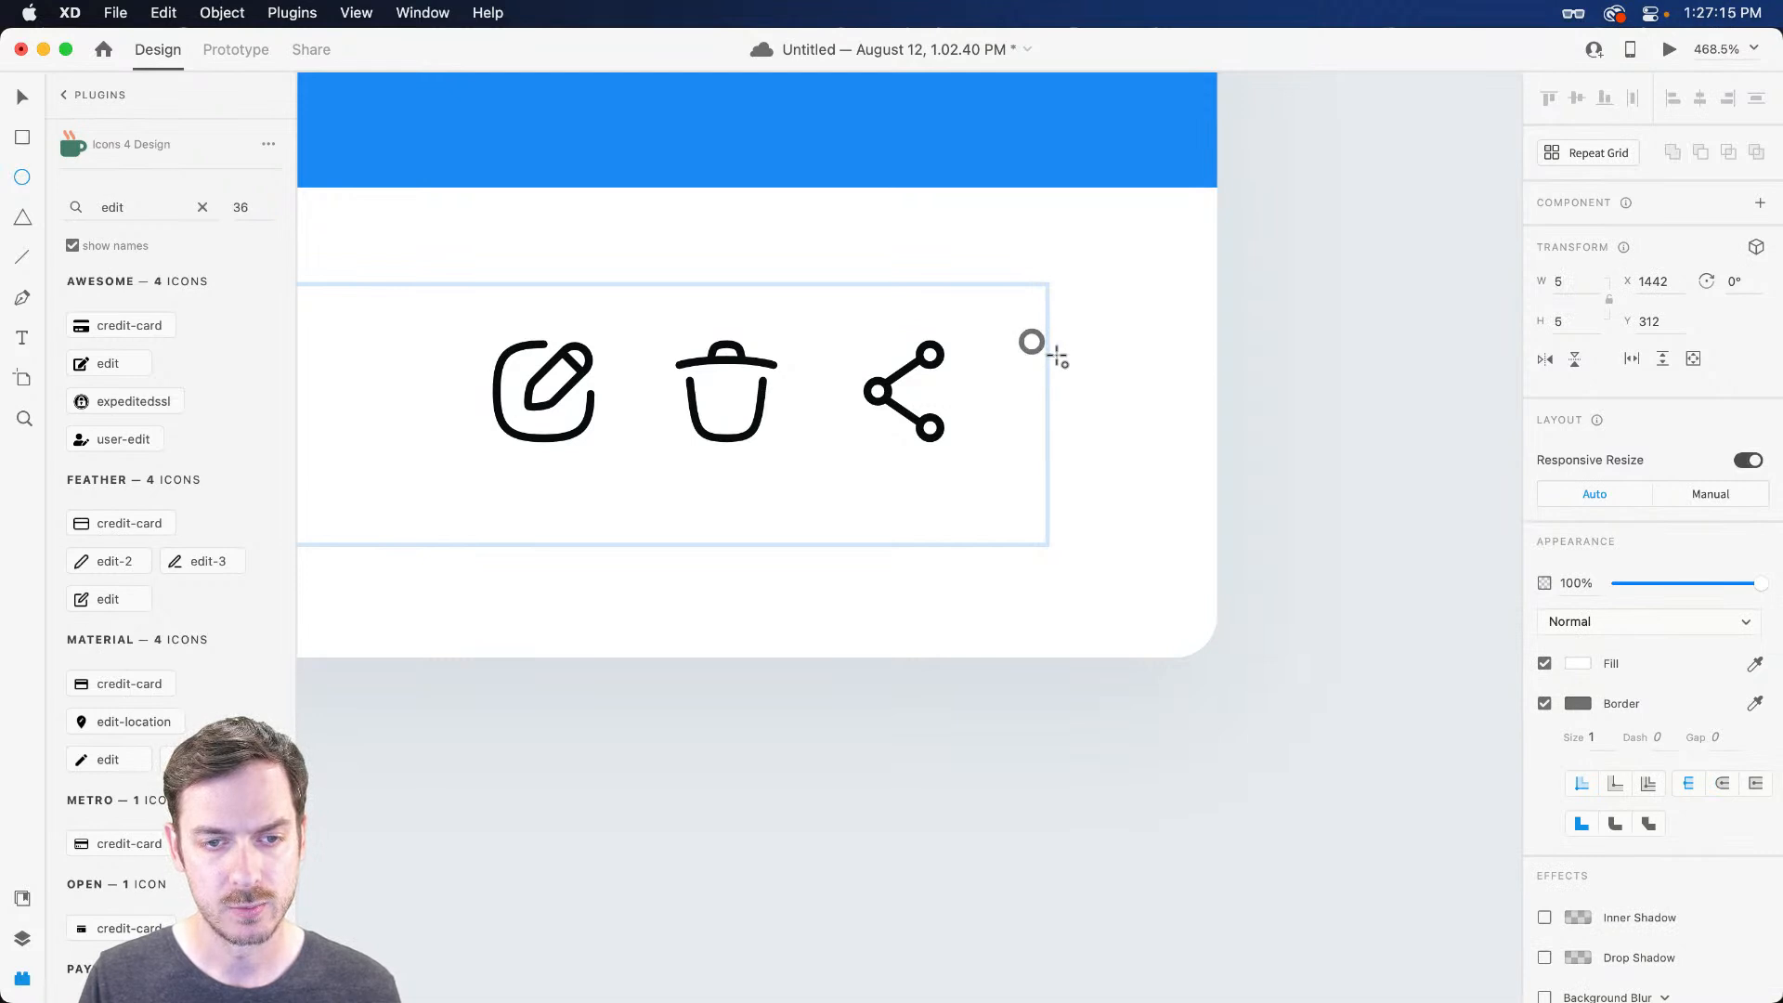
{"action": "key", "text": "v"}
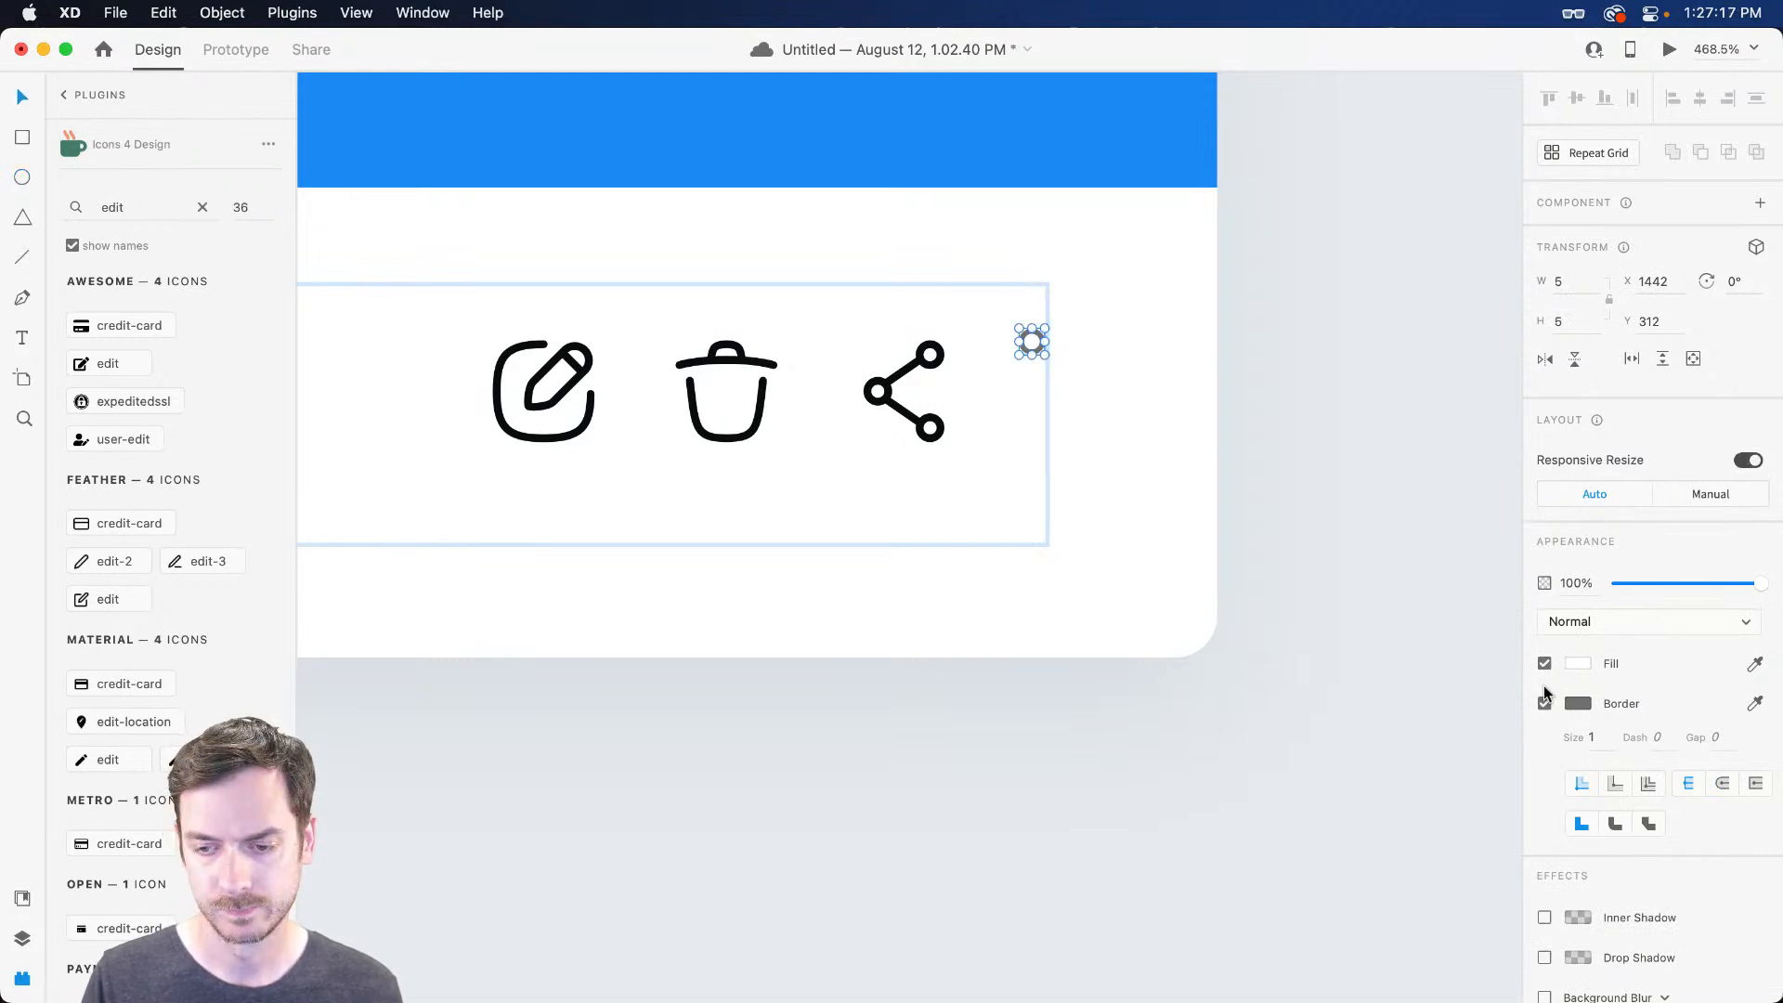
{"action": "key", "text": "super+shift+y"}
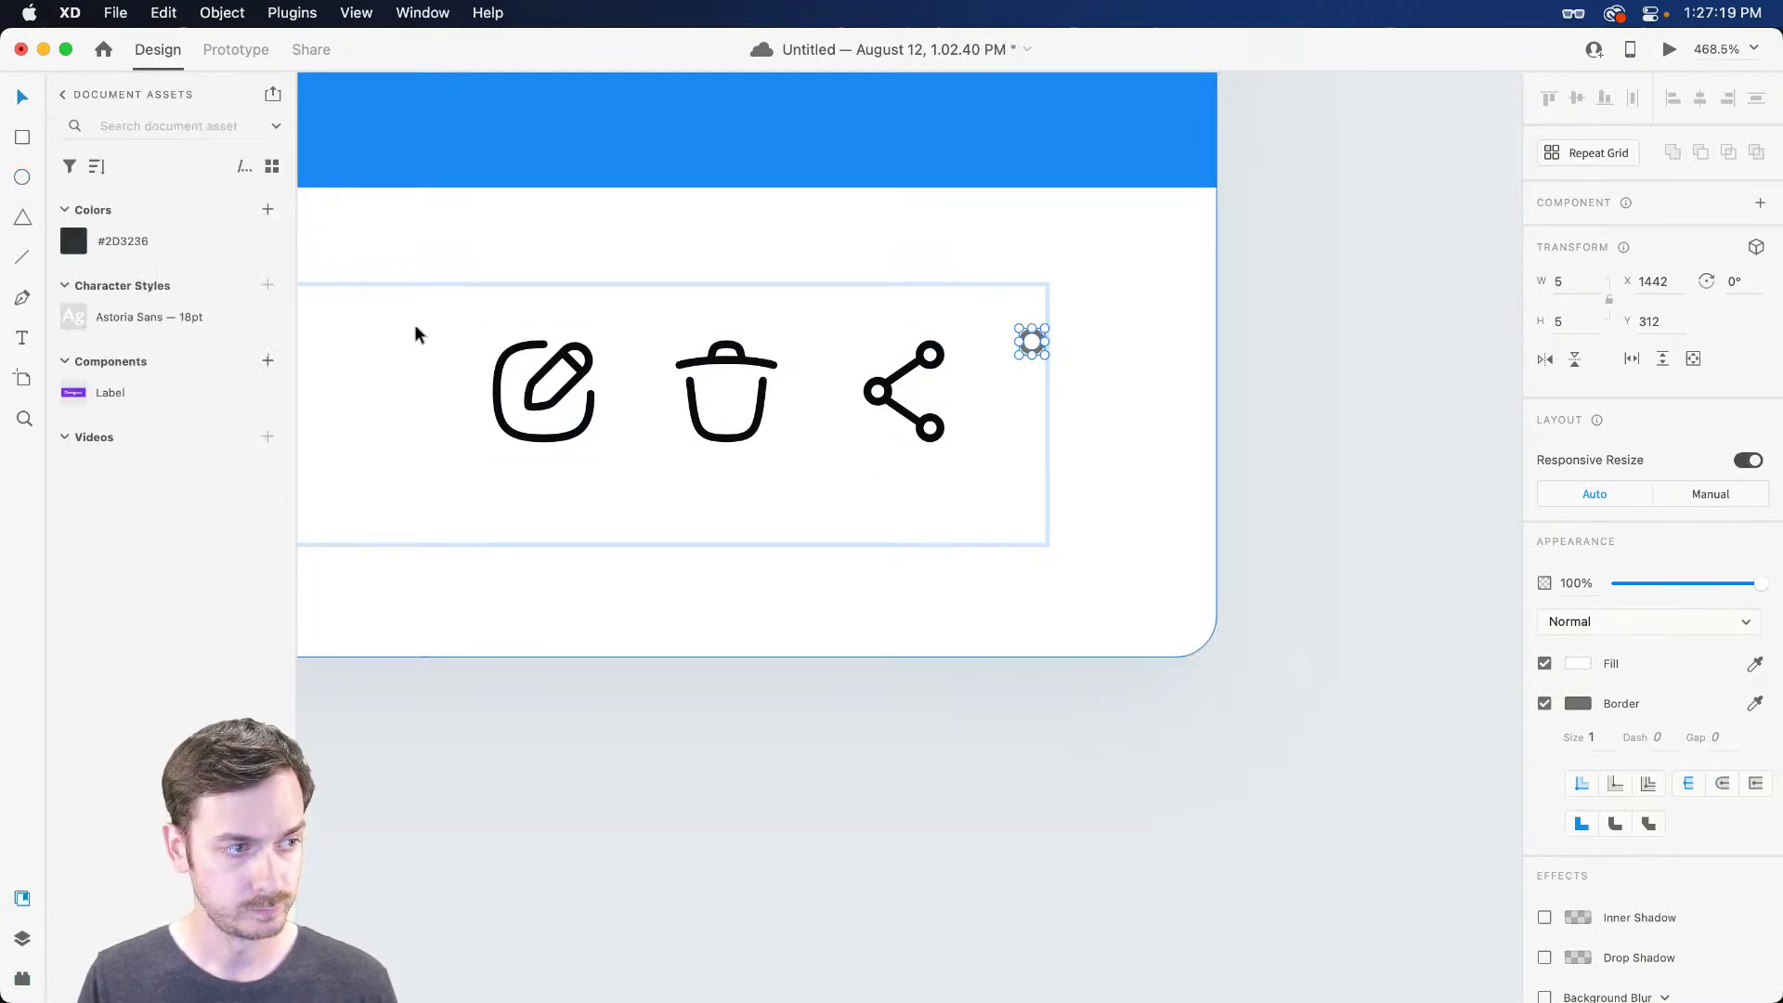
{"action": "left_click", "coordinate": [205, 232]}
{"action": "left_click", "coordinate": [1544, 703]}
{"action": "left_click_drag", "start_coordinate": [1031, 342], "coordinate": [1036, 420]}
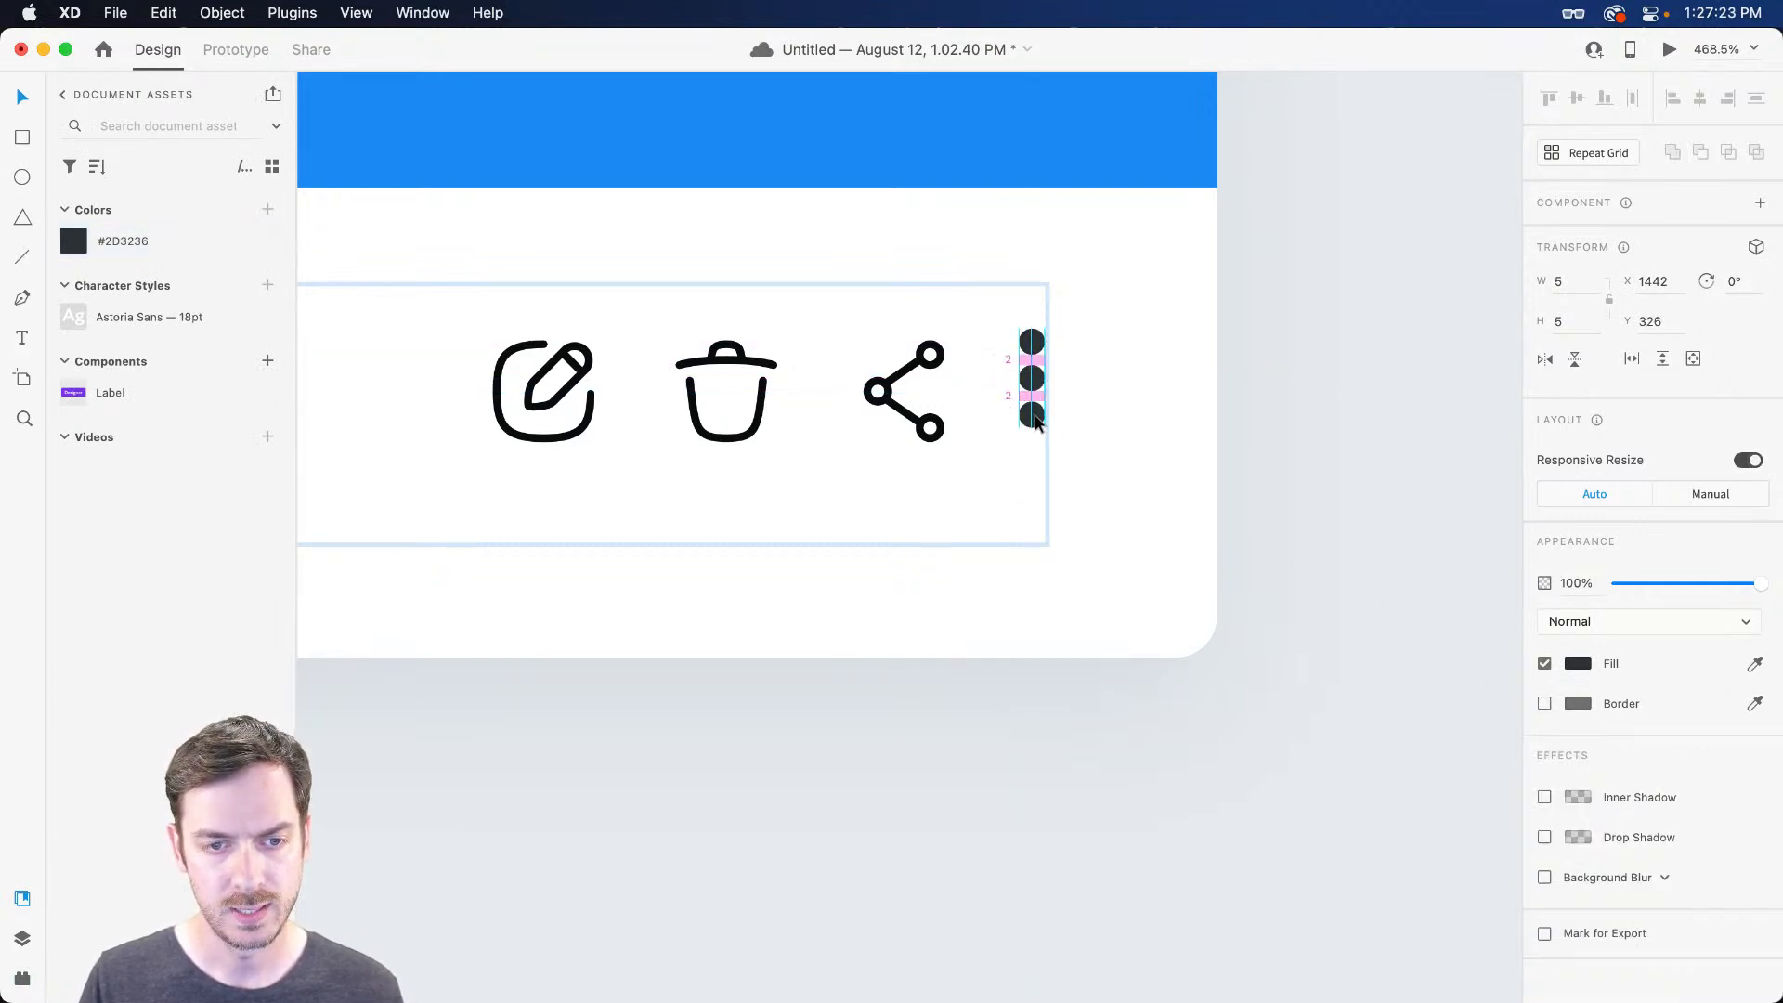
{"action": "key", "text": "super+Return"}
{"action": "key", "text": "super+w"}
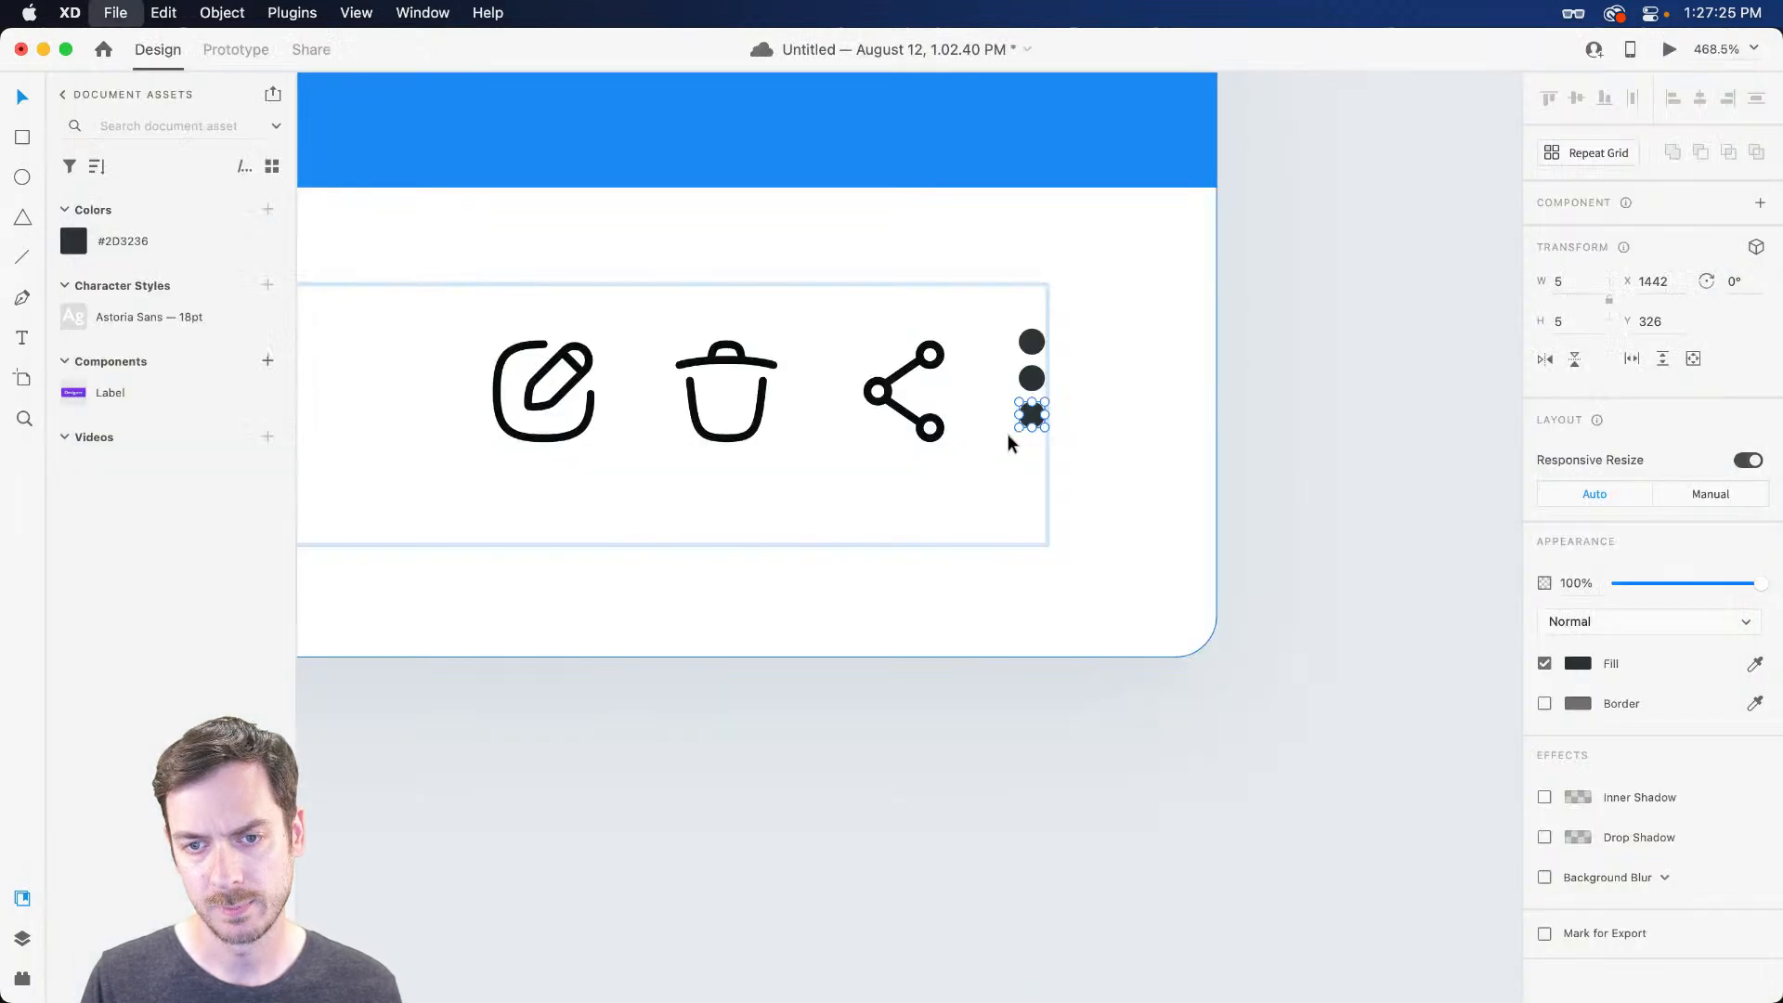
Space the three stacked dots with equal gaps
{"action": "scroll", "coordinate": [1004, 360], "scroll_direction": "up", "scroll_amount": 3}
{"action": "left_click", "coordinate": [1046, 345]}
{"action": "left_click_drag", "start_coordinate": [1039, 385], "coordinate": [1048, 408]}
{"action": "left_click_drag", "start_coordinate": [1034, 470], "coordinate": [1040, 466]}
{"action": "left_click_drag", "start_coordinate": [1039, 389], "coordinate": [1039, 457]}
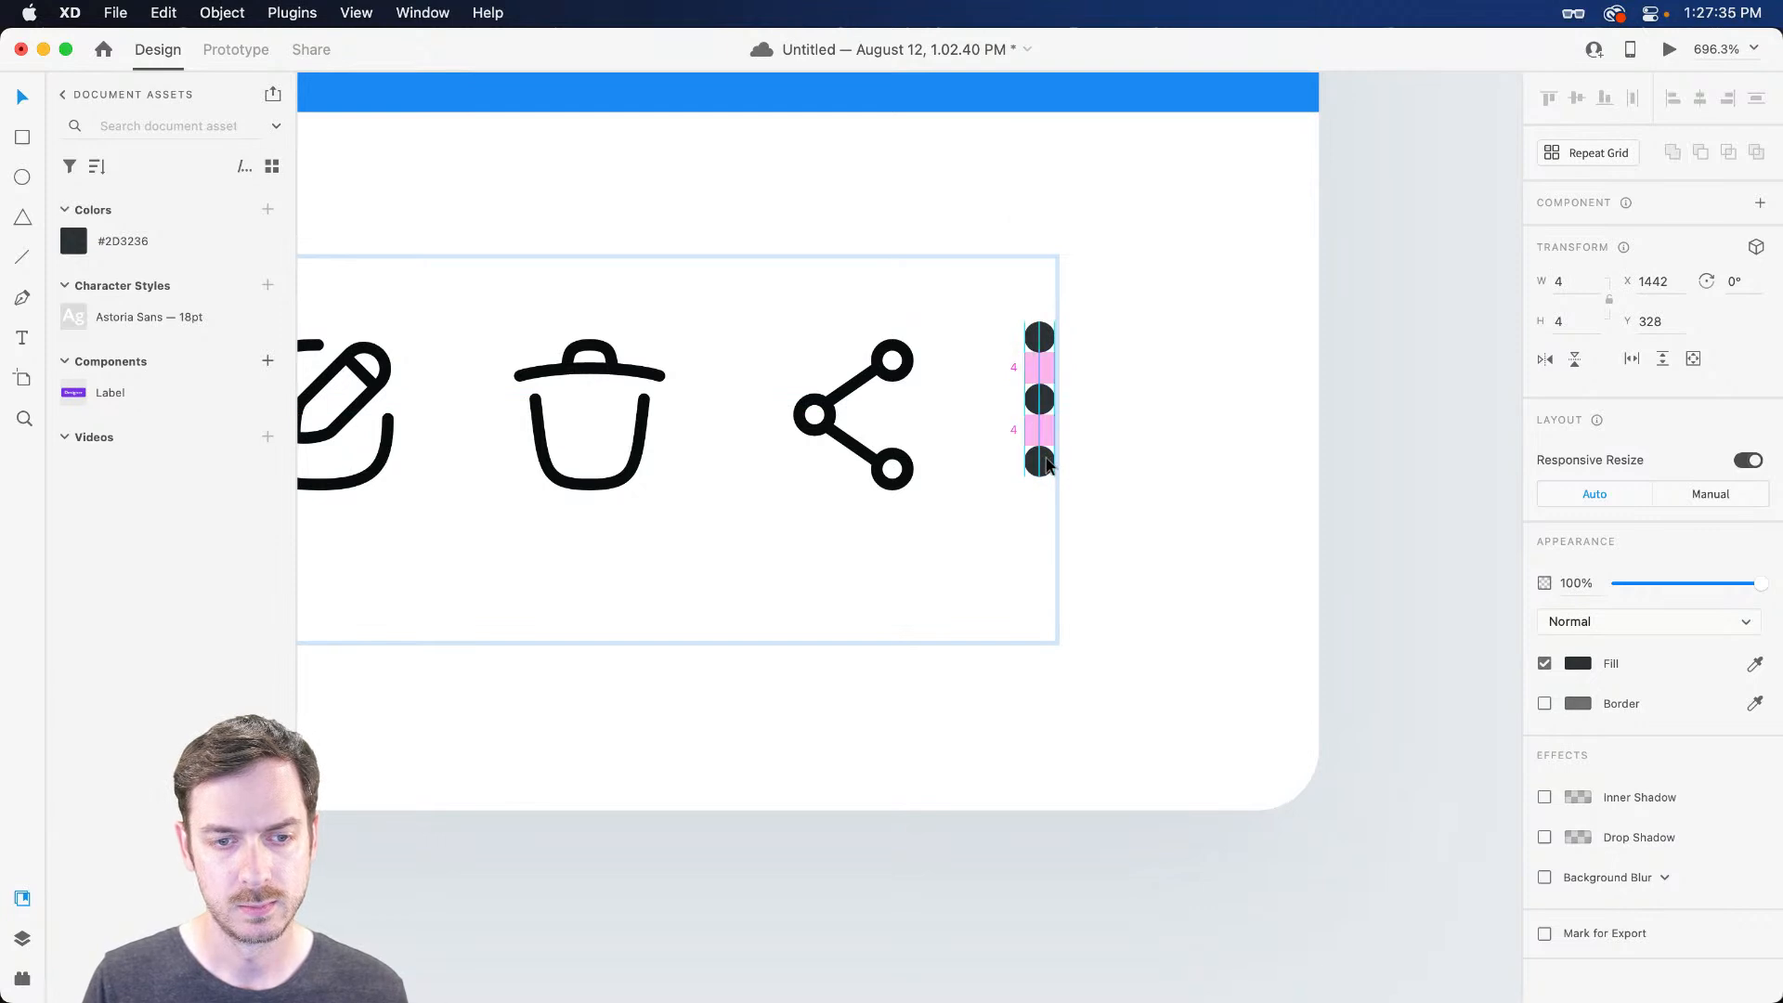
{"action": "key", "text": "super+Return"}
{"action": "key", "text": "super+w"}
Group the three dots into a layer named Menu
{"action": "left_click", "coordinate": [1039, 401], "text": "shift"}
{"action": "left_click", "coordinate": [1040, 344], "text": "shift"}
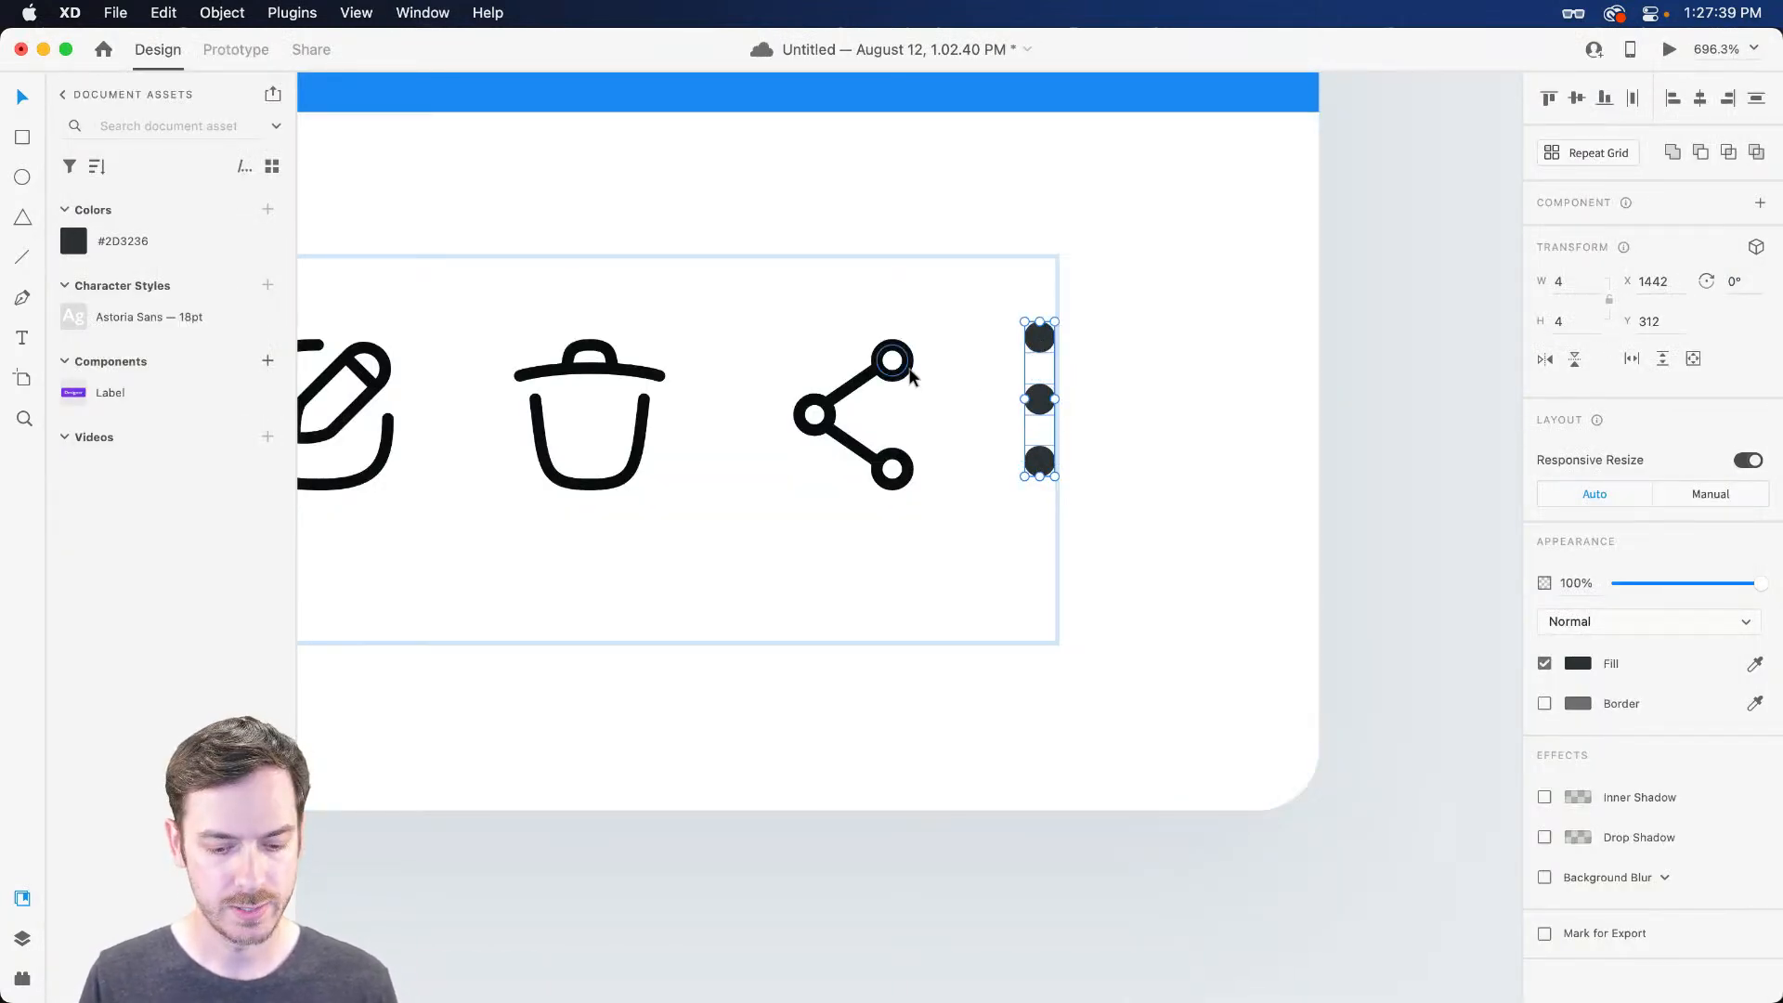
{"action": "key", "text": "super+g"}
{"action": "key", "text": "super+y"}
{"action": "double_click", "coordinate": [149, 450]}
{"action": "type", "text": "Menu"}
{"action": "key", "text": "Return"}
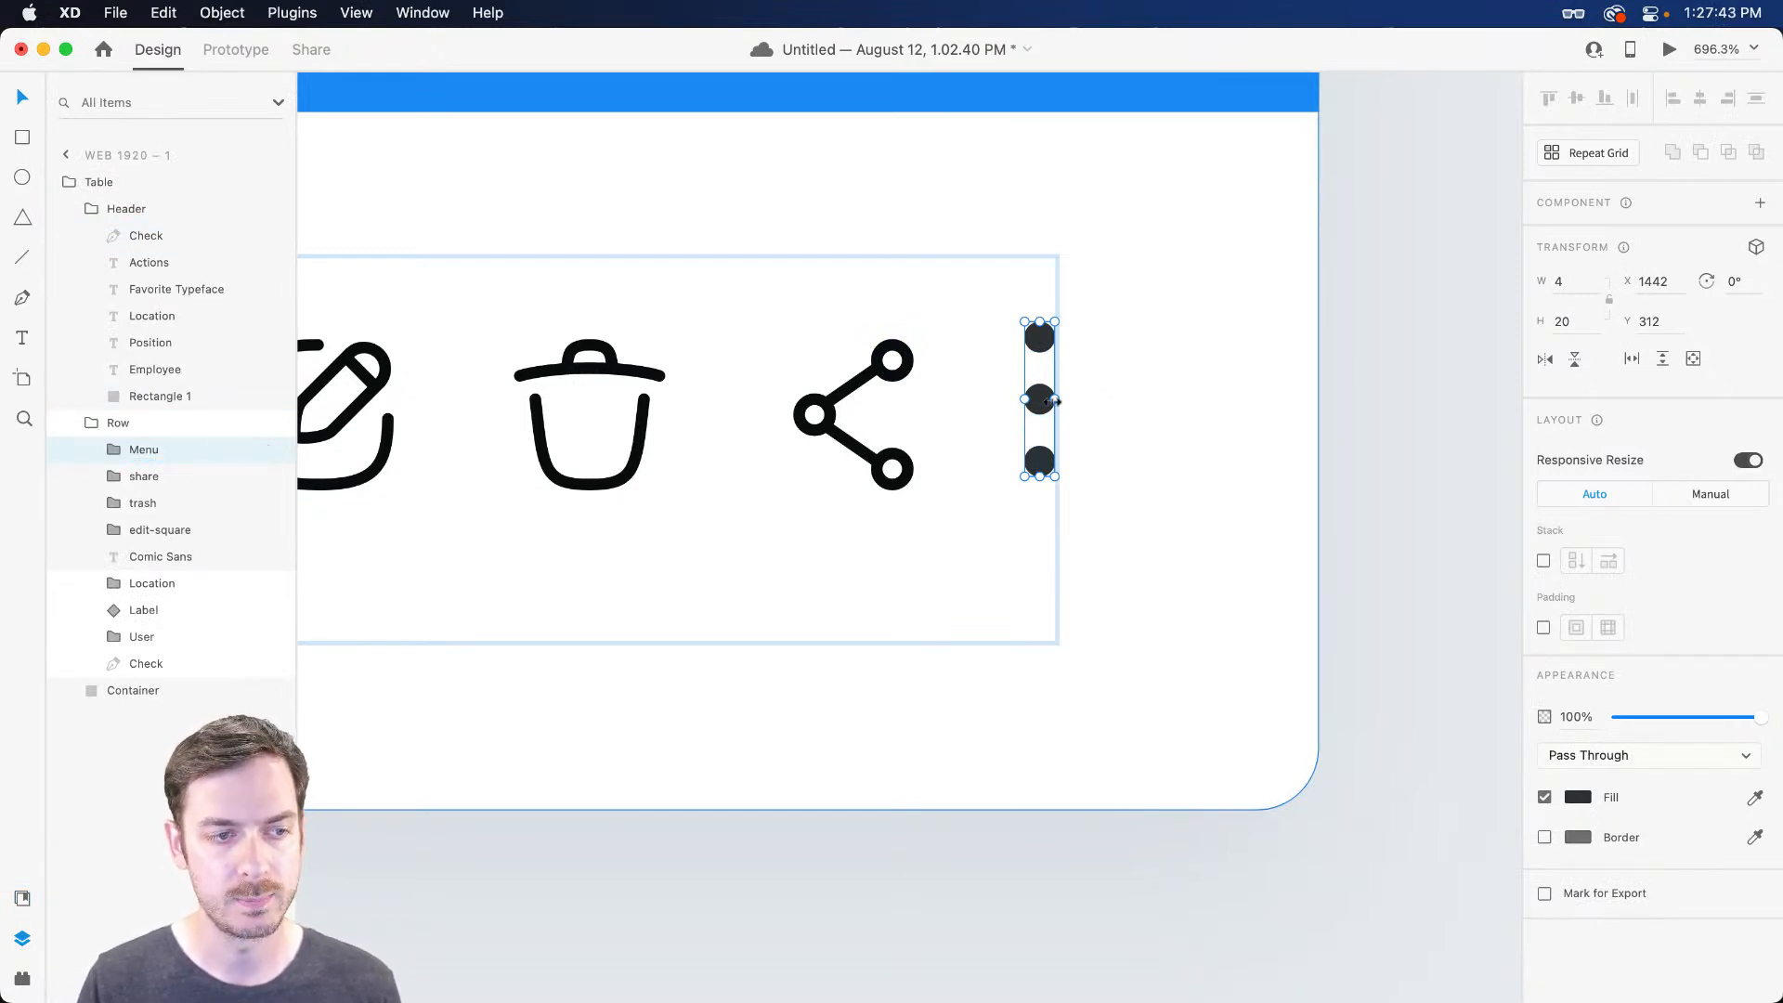
Drag the edit, trash and share icons into evenly spaced positions
{"action": "scroll", "coordinate": [1179, 409], "scroll_direction": "left", "scroll_amount": 3}
{"action": "scroll", "coordinate": [1181, 411], "scroll_direction": "down", "scroll_amount": 3}
{"action": "scroll", "coordinate": [1182, 410], "scroll_direction": "down", "scroll_amount": 4}
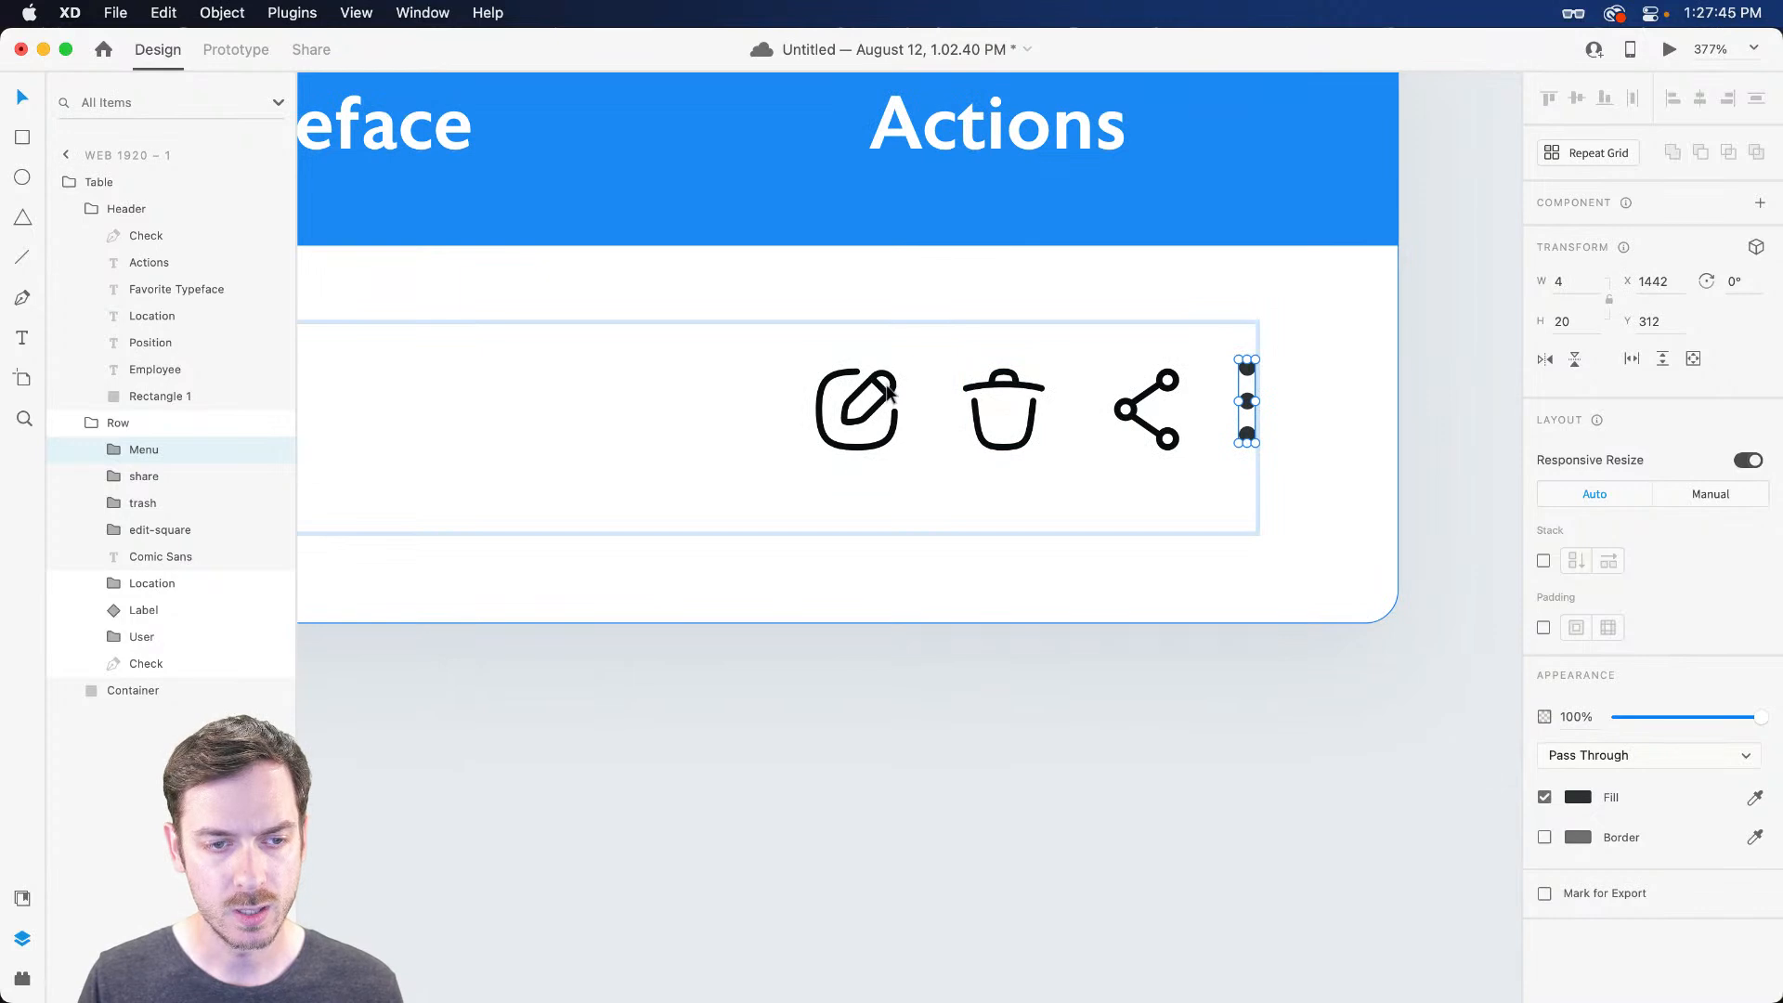
{"action": "left_click_drag", "start_coordinate": [889, 390], "coordinate": [871, 390]}
{"action": "left_click_drag", "start_coordinate": [1025, 395], "coordinate": [1025, 394]}
{"action": "left_click_drag", "start_coordinate": [1179, 394], "coordinate": [1301, 385]}
Group the menu, share, trash and edit icons and name the group 'Actions'
{"action": "left_click", "coordinate": [1295, 383]}
{"action": "left_click", "coordinate": [1184, 395], "text": "shift"}
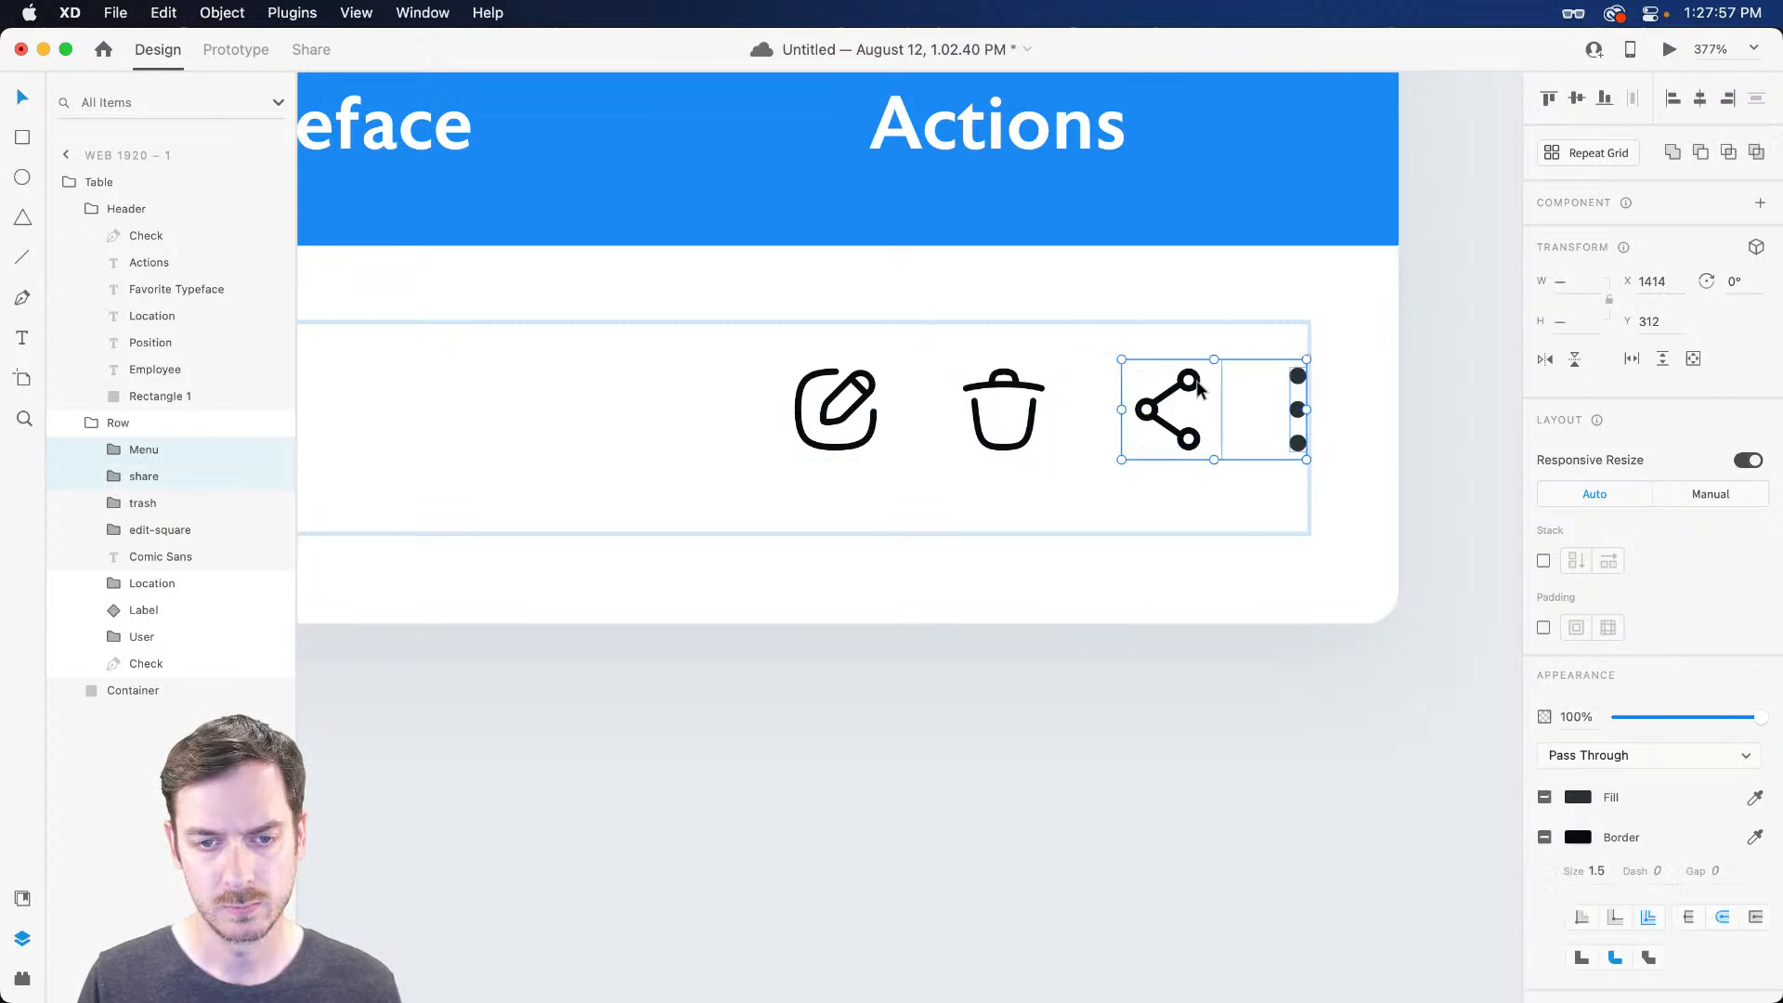
{"action": "left_click", "coordinate": [1012, 394], "text": "shift"}
{"action": "left_click", "coordinate": [862, 402], "text": "shift"}
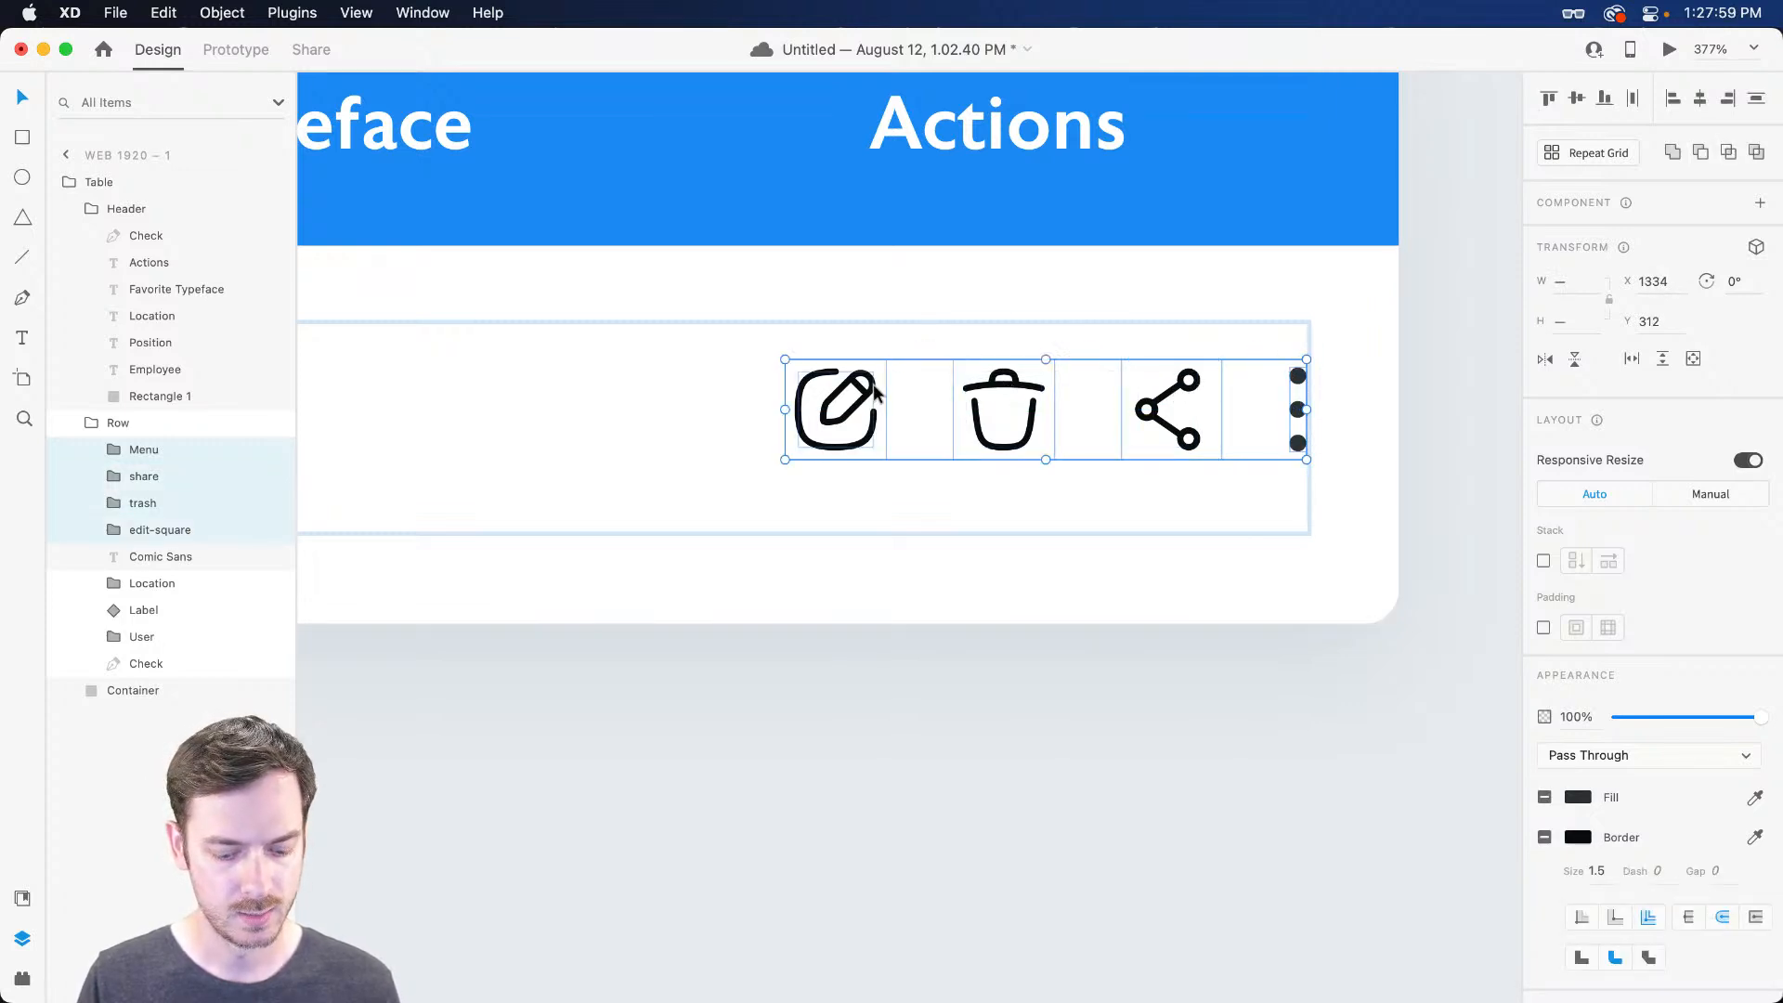
{"action": "key", "text": "super+g"}
{"action": "double_click", "coordinate": [144, 451]}
{"action": "type", "text": "Actions"}
{"action": "key", "text": "Return"}
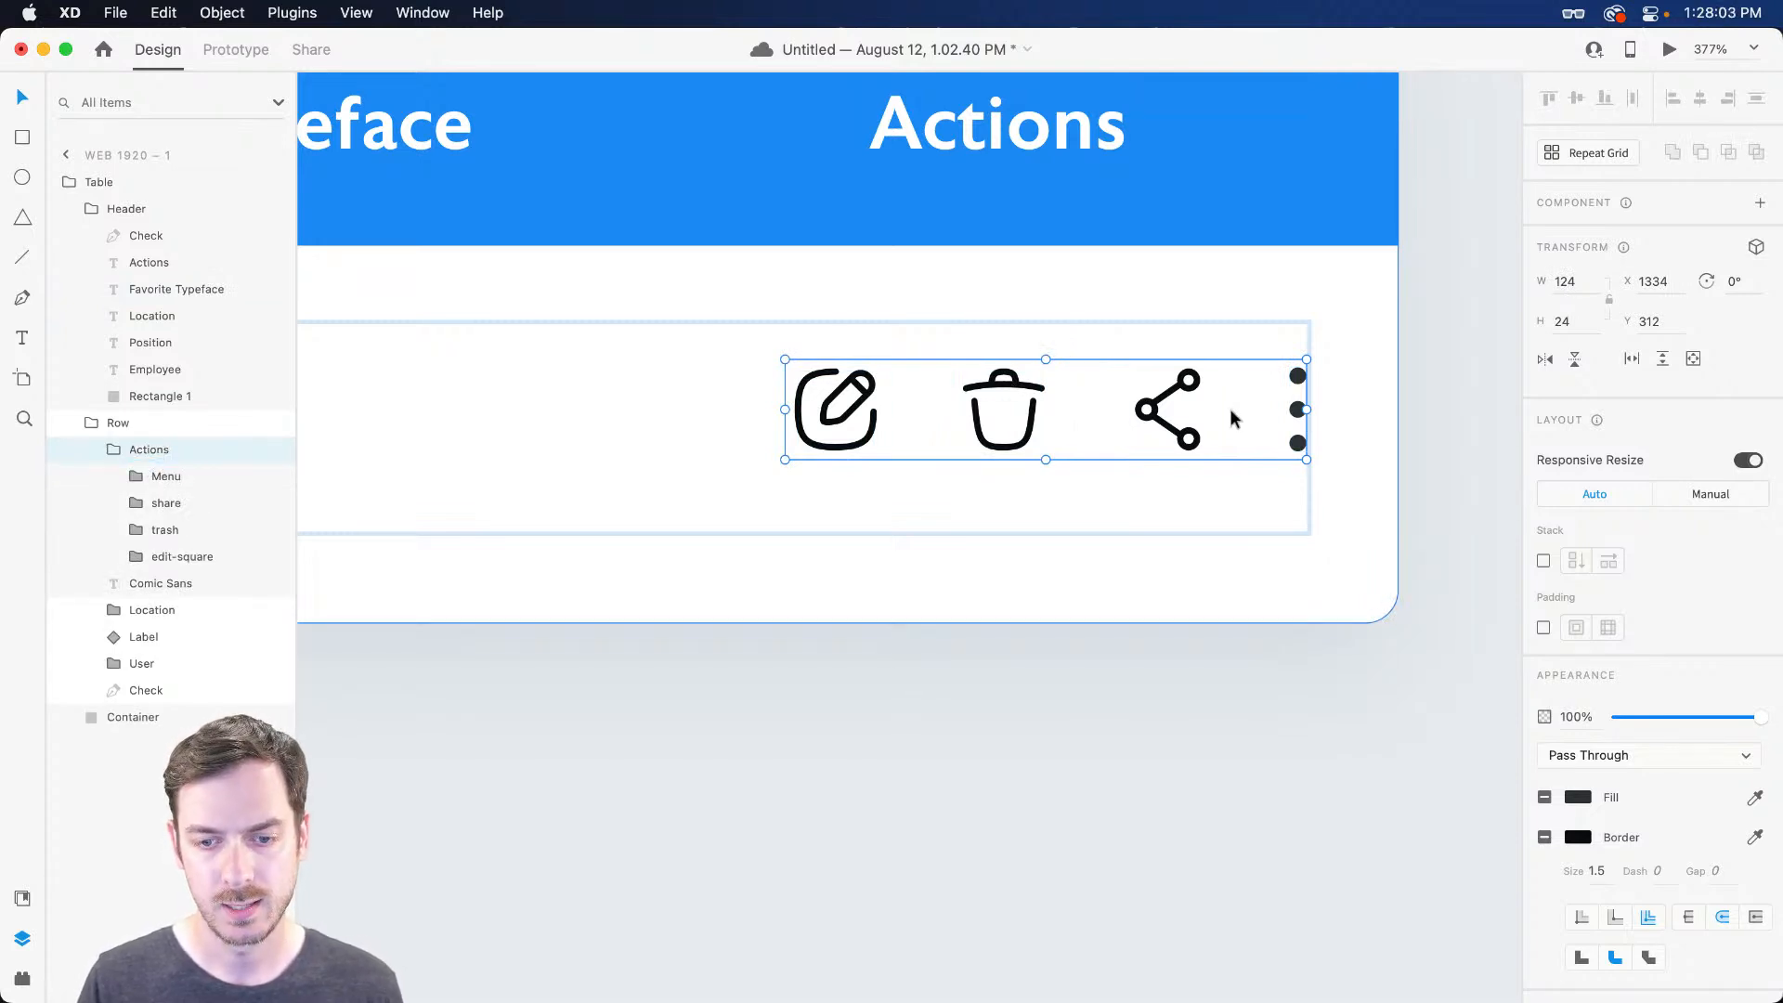
Preview the table, then trial and undo a resize of the Actions group with responsive resizing off
{"action": "key", "text": "super+Return"}
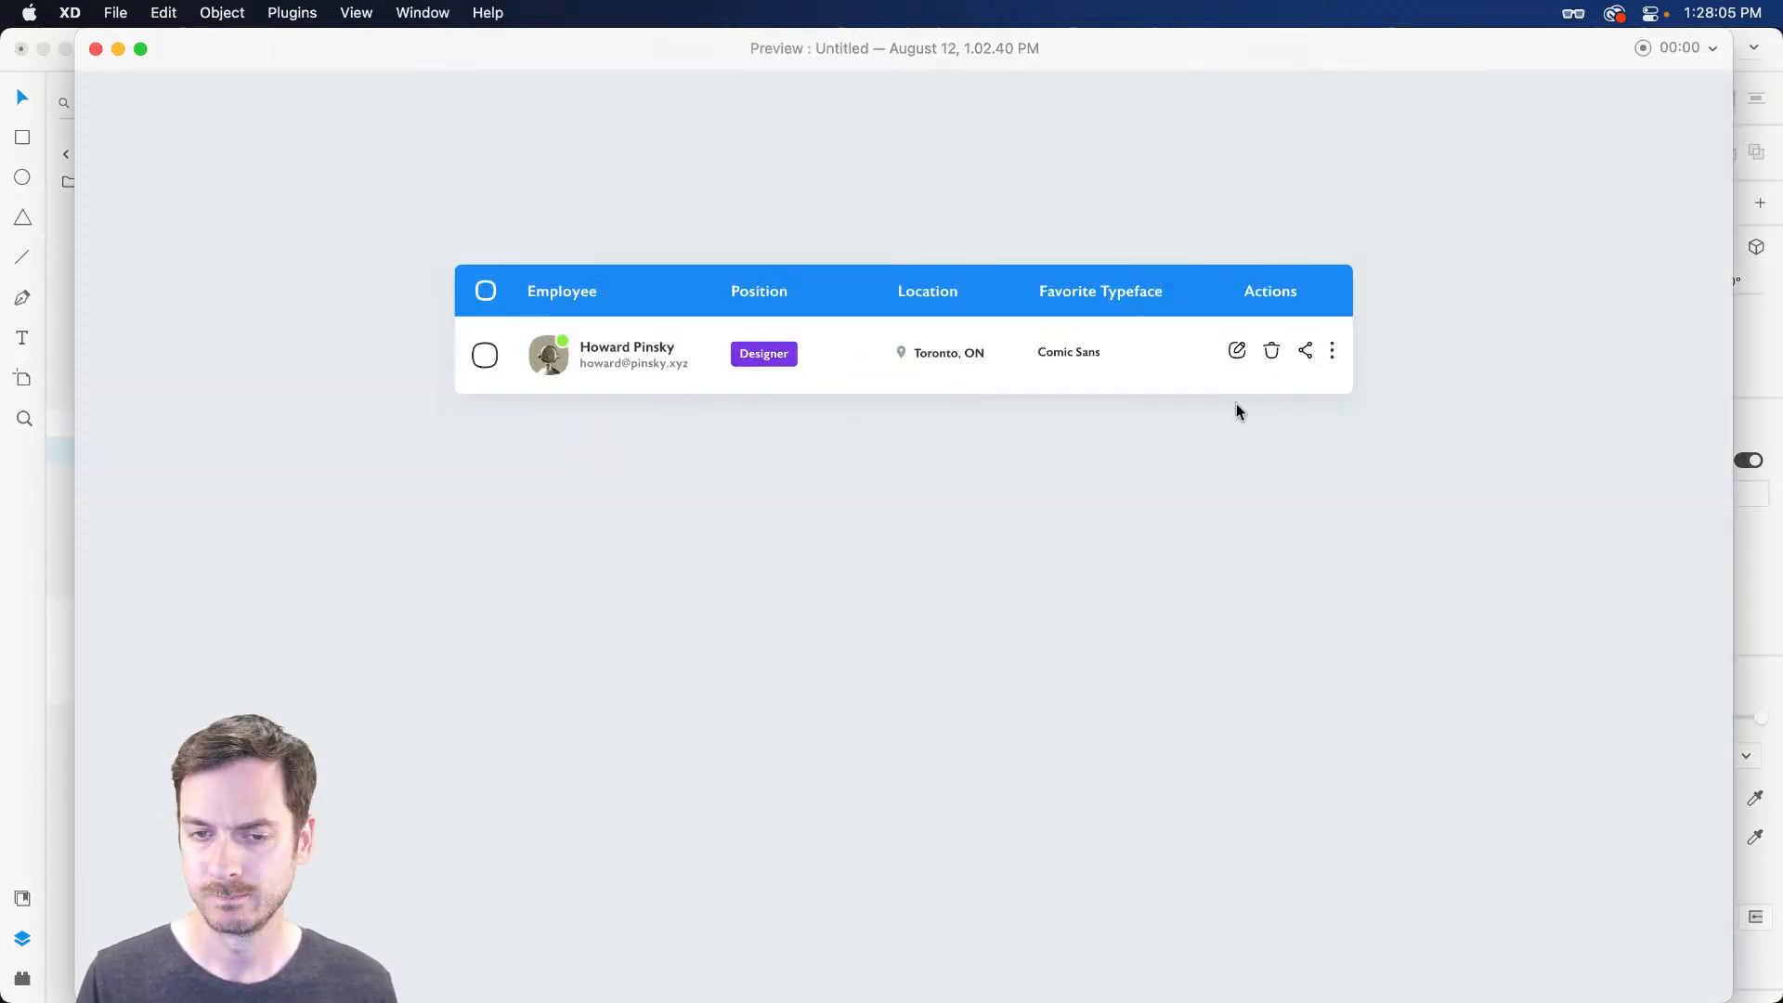
{"action": "key", "text": "super+w"}
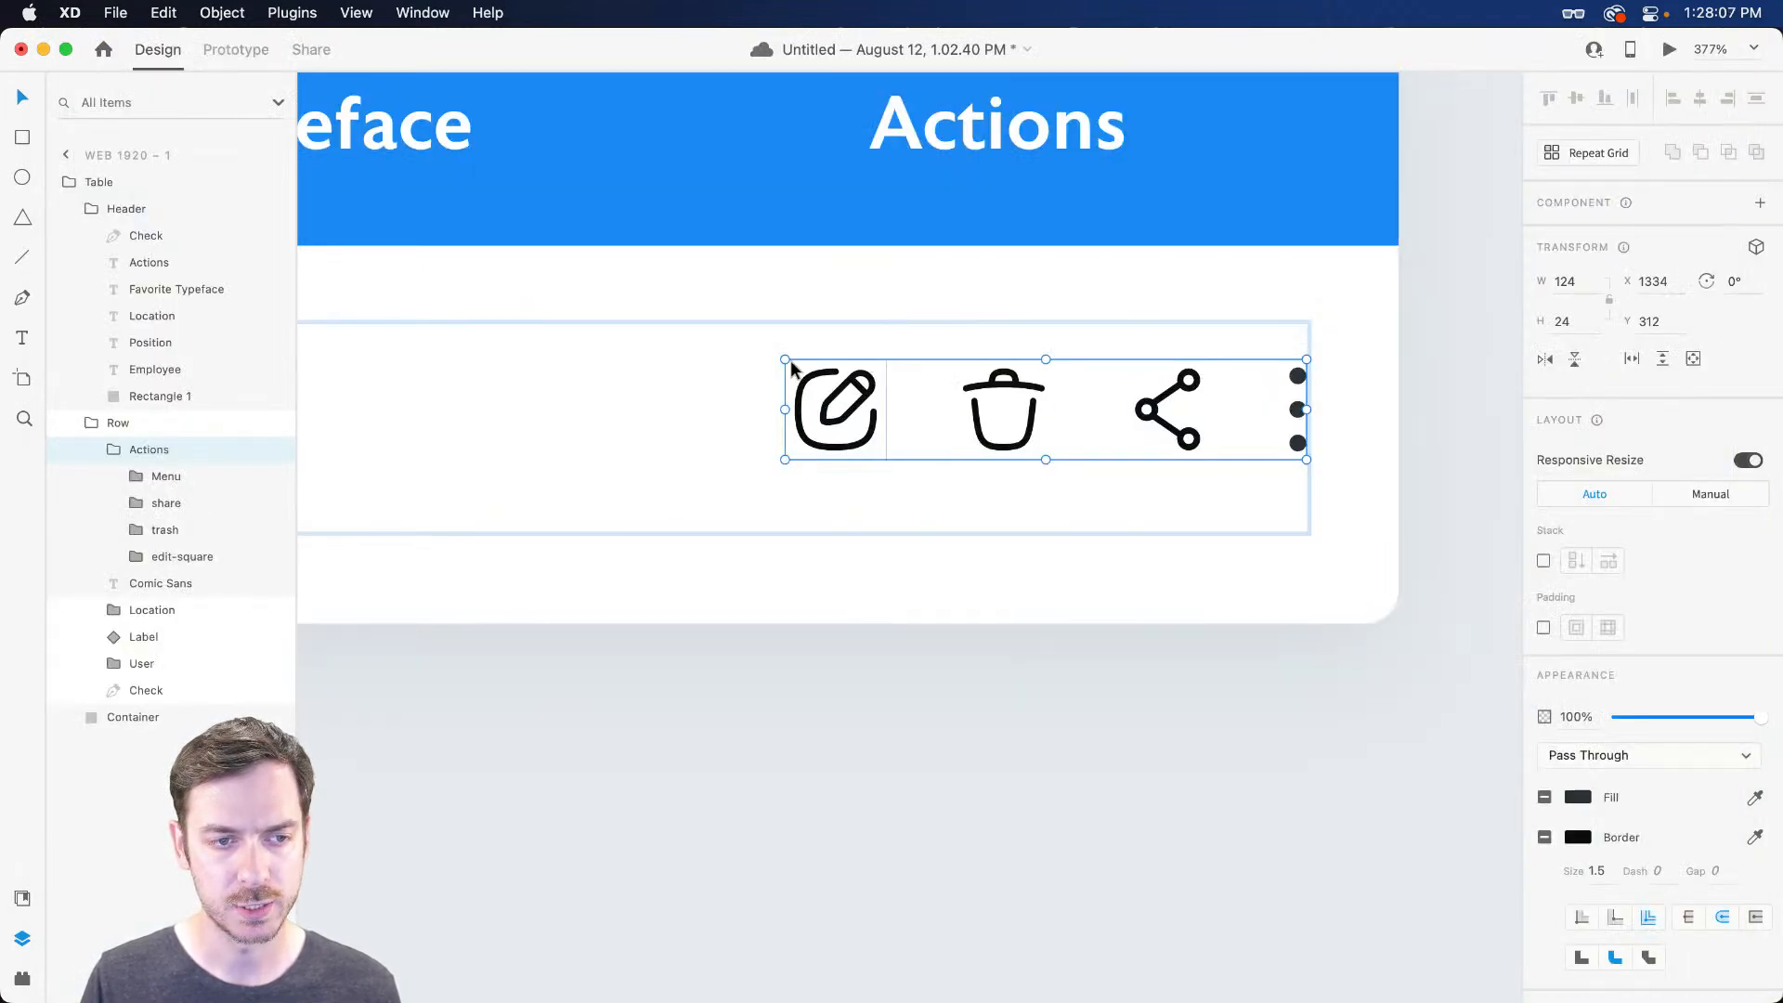
{"action": "mouse_move", "coordinate": [783, 360]}
{"action": "left_mouse_down"}
{"action": "mouse_move", "coordinate": [823, 369]}
{"action": "mouse_move", "coordinate": [785, 357]}
{"action": "mouse_move", "coordinate": [801, 368]}
{"action": "left_mouse_up"}
{"action": "key", "text": "super+z"}
{"action": "left_click", "coordinate": [1745, 460]}
{"action": "key", "text": "super+z"}
{"action": "scroll", "coordinate": [1219, 370], "scroll_direction": "up", "scroll_amount": 5}
{"action": "left_click", "coordinate": [1180, 384], "text": "super"}
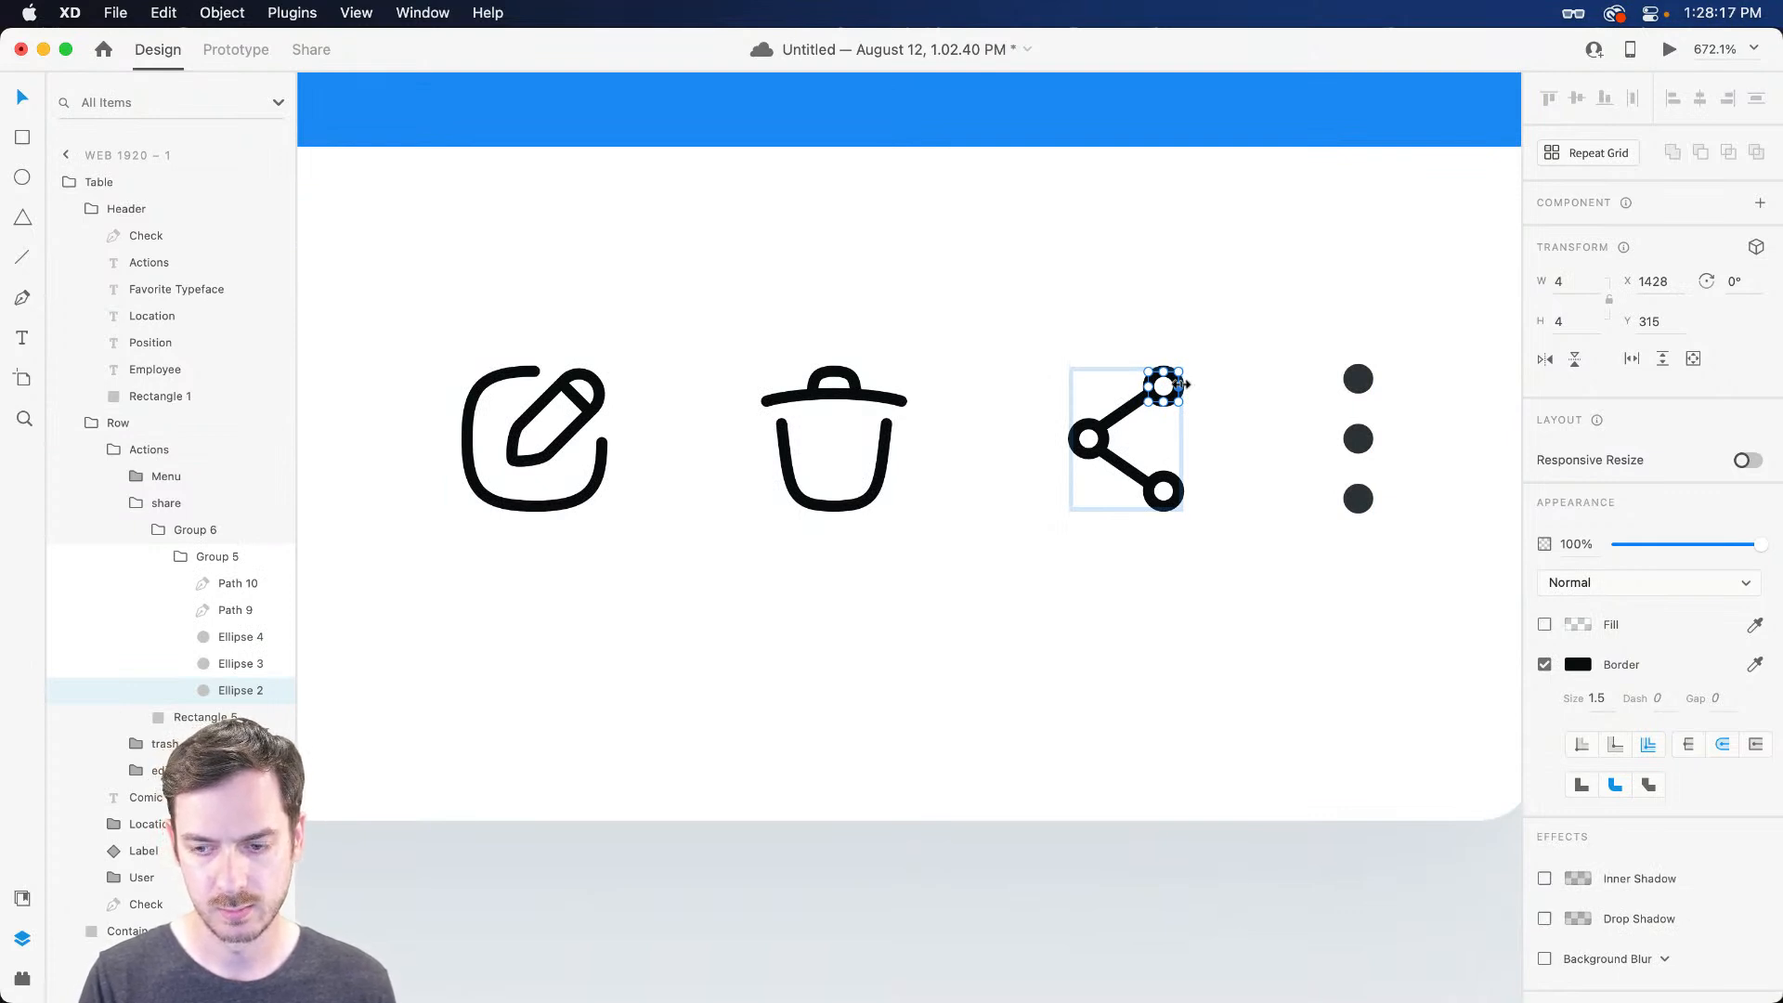
Convert the share icon circle's stroke to a filled shape with Object > Path > Outline Stroke
{"action": "key", "text": "super+o"}
{"action": "key", "text": "Escape"}
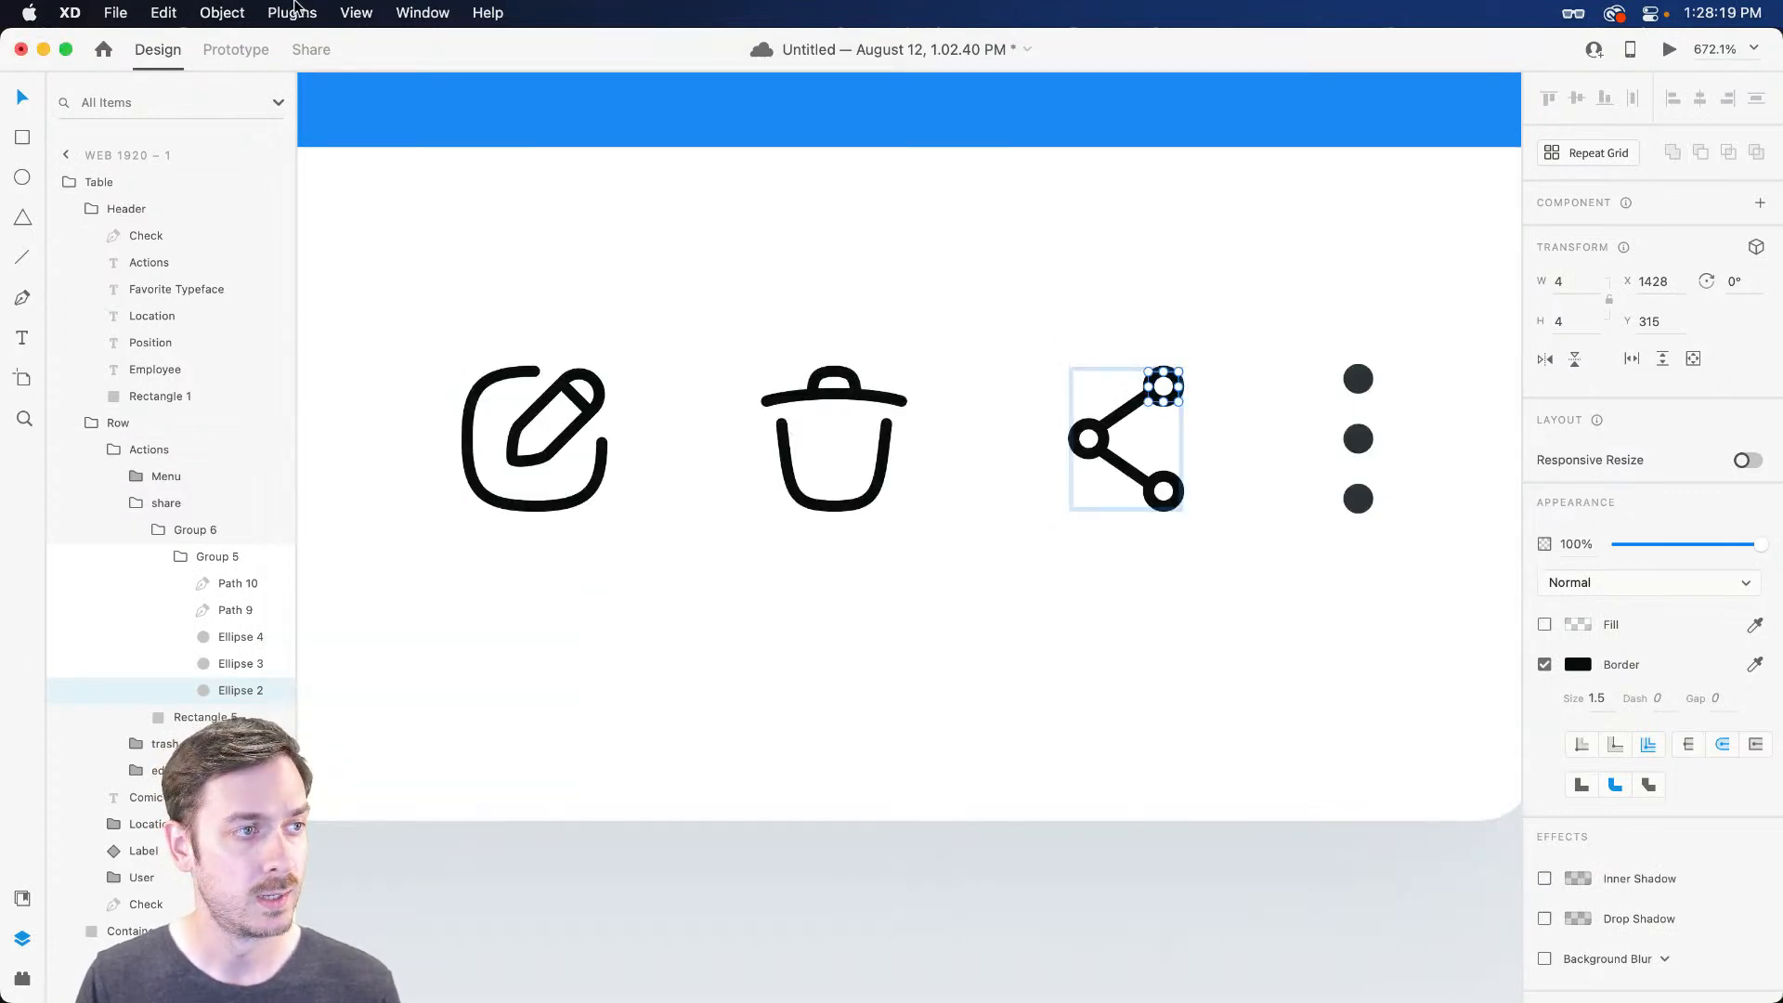
{"action": "left_click", "coordinate": [163, 12]}
{"action": "mouse_move", "coordinate": [222, 12]}
{"action": "mouse_move", "coordinate": [371, 489]}
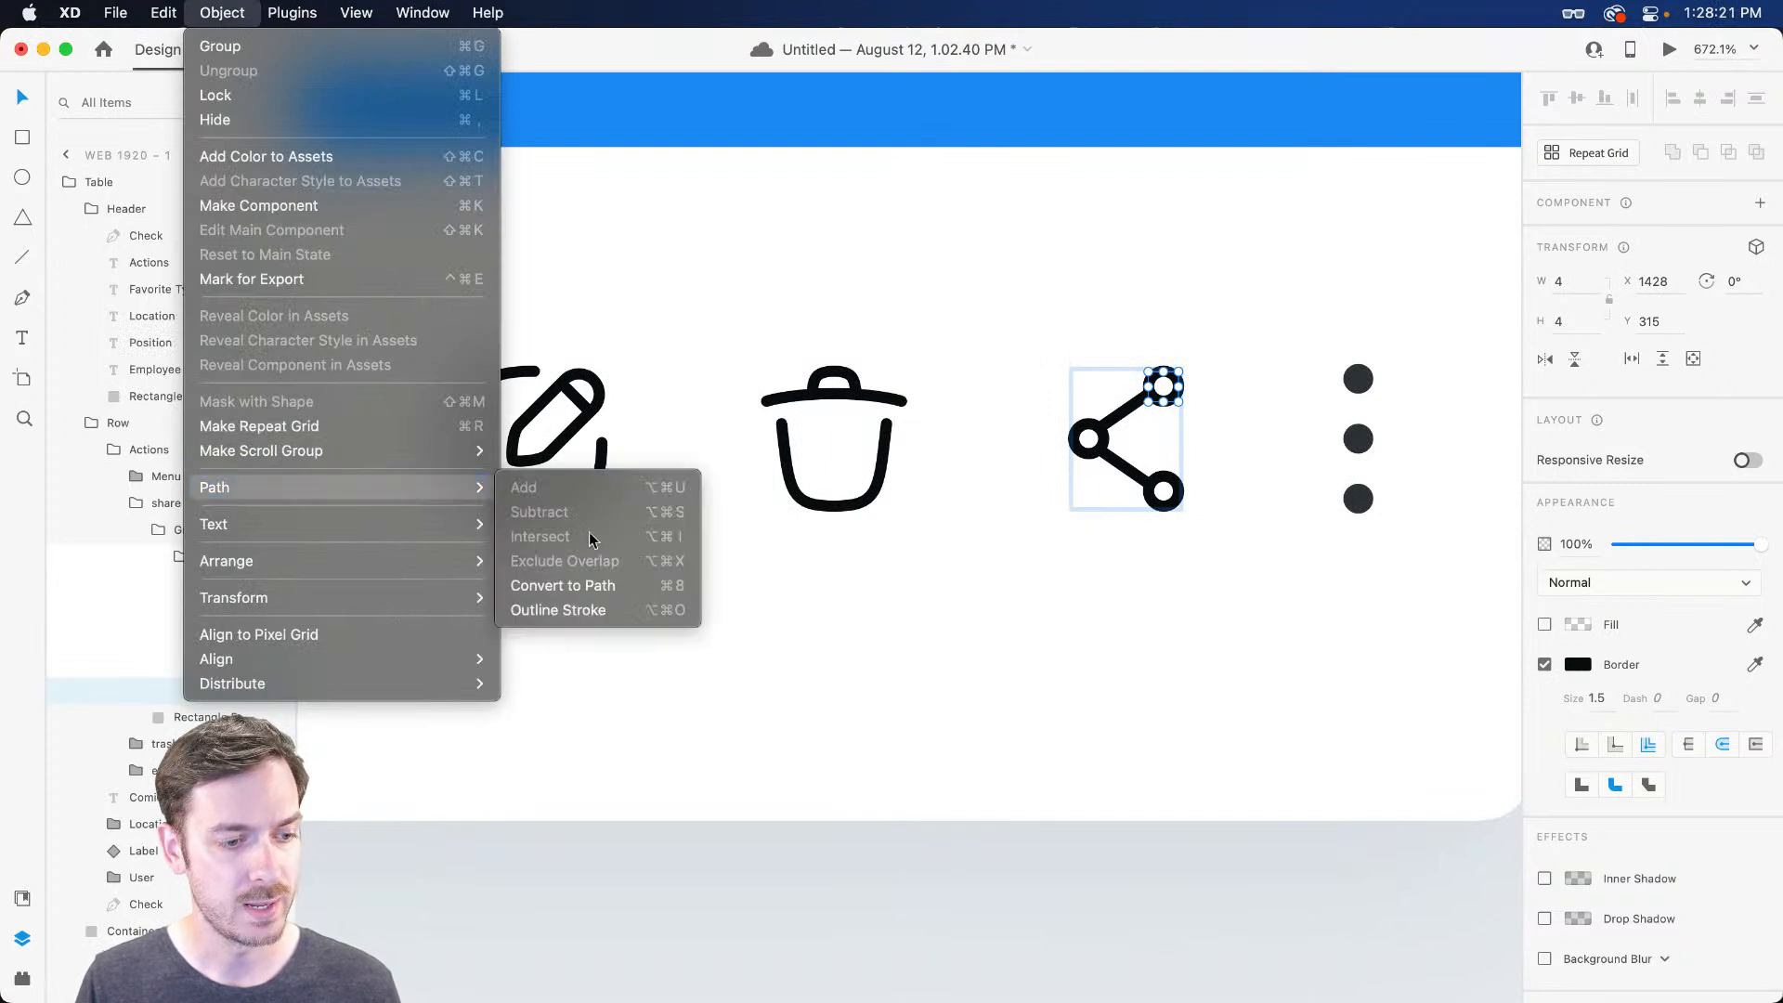
{"action": "left_click", "coordinate": [603, 618]}
Select up to the Actions group and trial a smaller scale, then undo it
{"action": "left_click", "coordinate": [1102, 425]}
{"action": "left_click", "coordinate": [1084, 427]}
{"action": "key", "text": "Escape"}
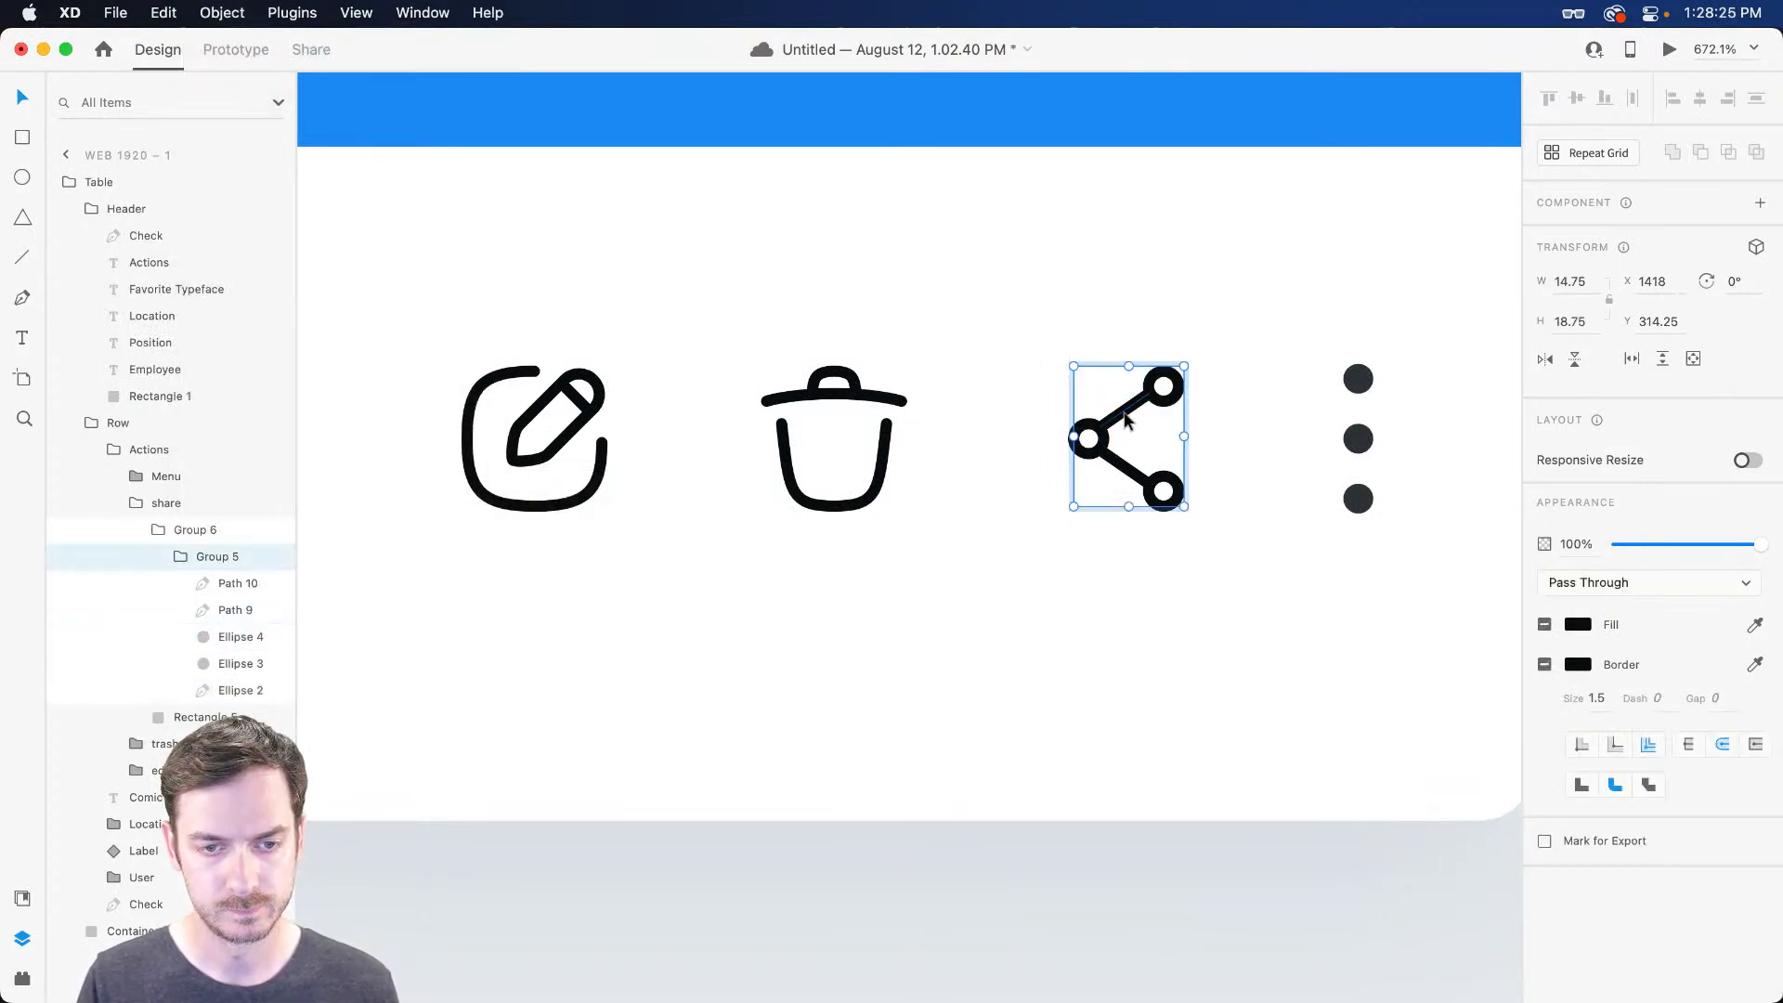
{"action": "left_click", "coordinate": [845, 401]}
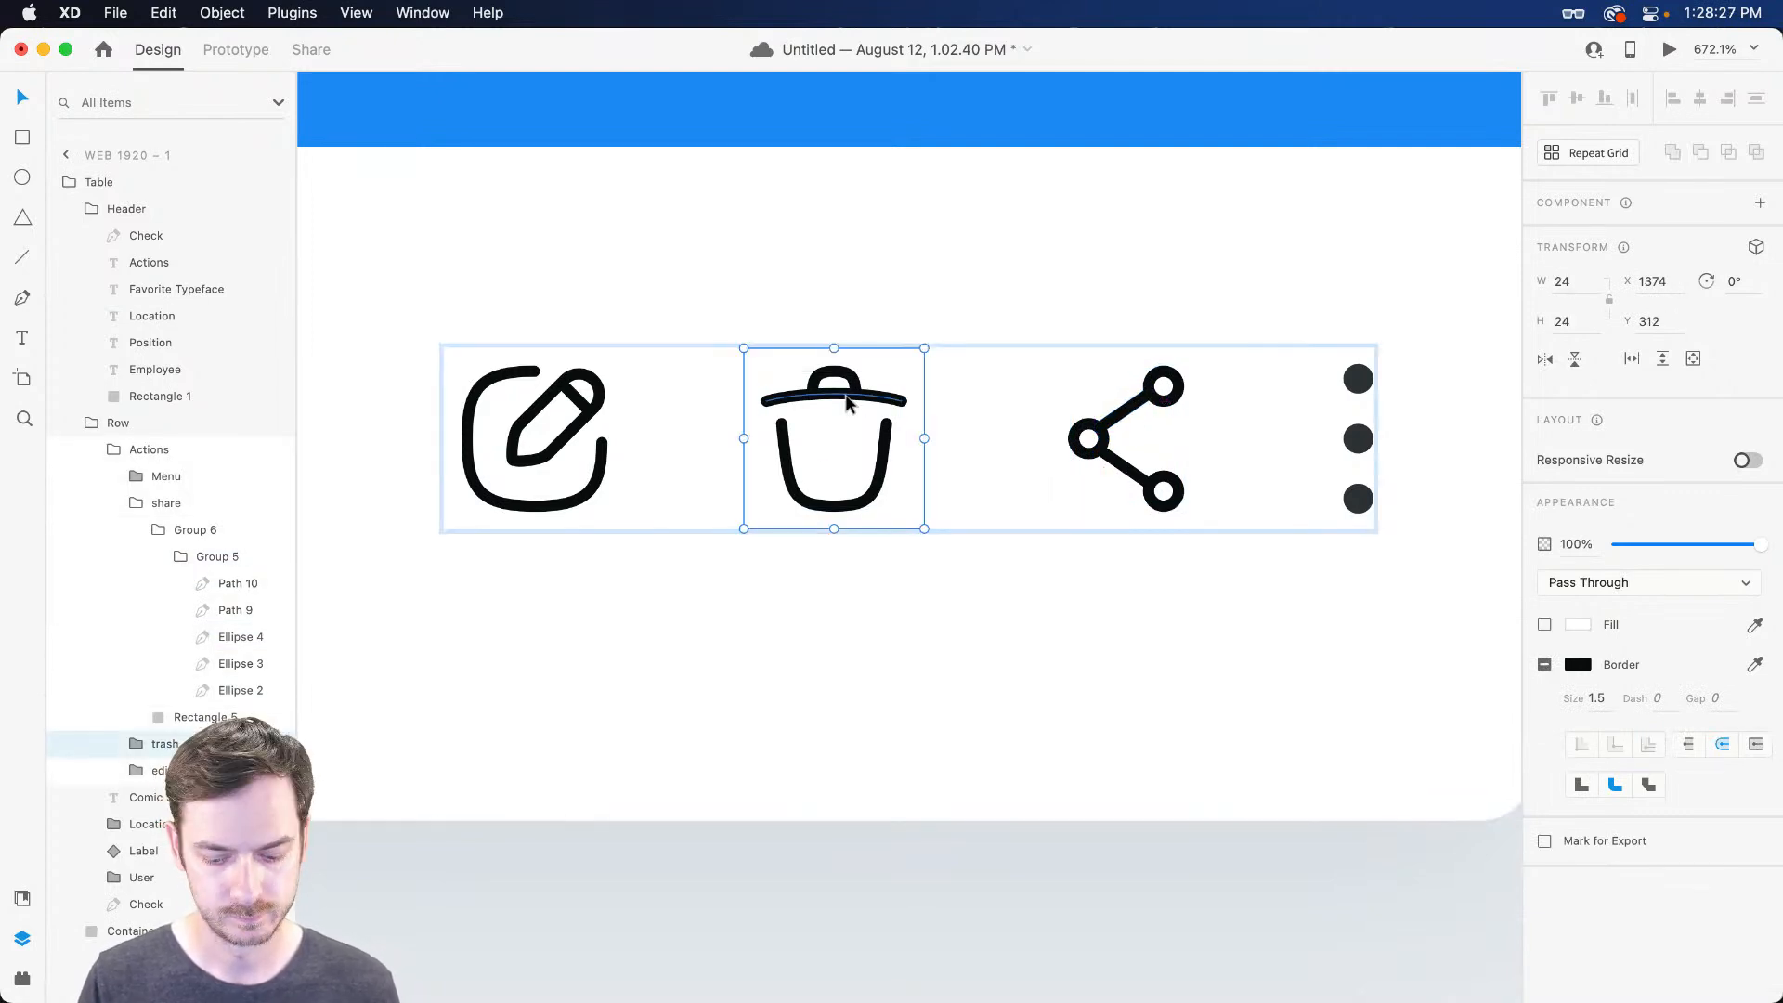
{"action": "left_click", "coordinate": [598, 388]}
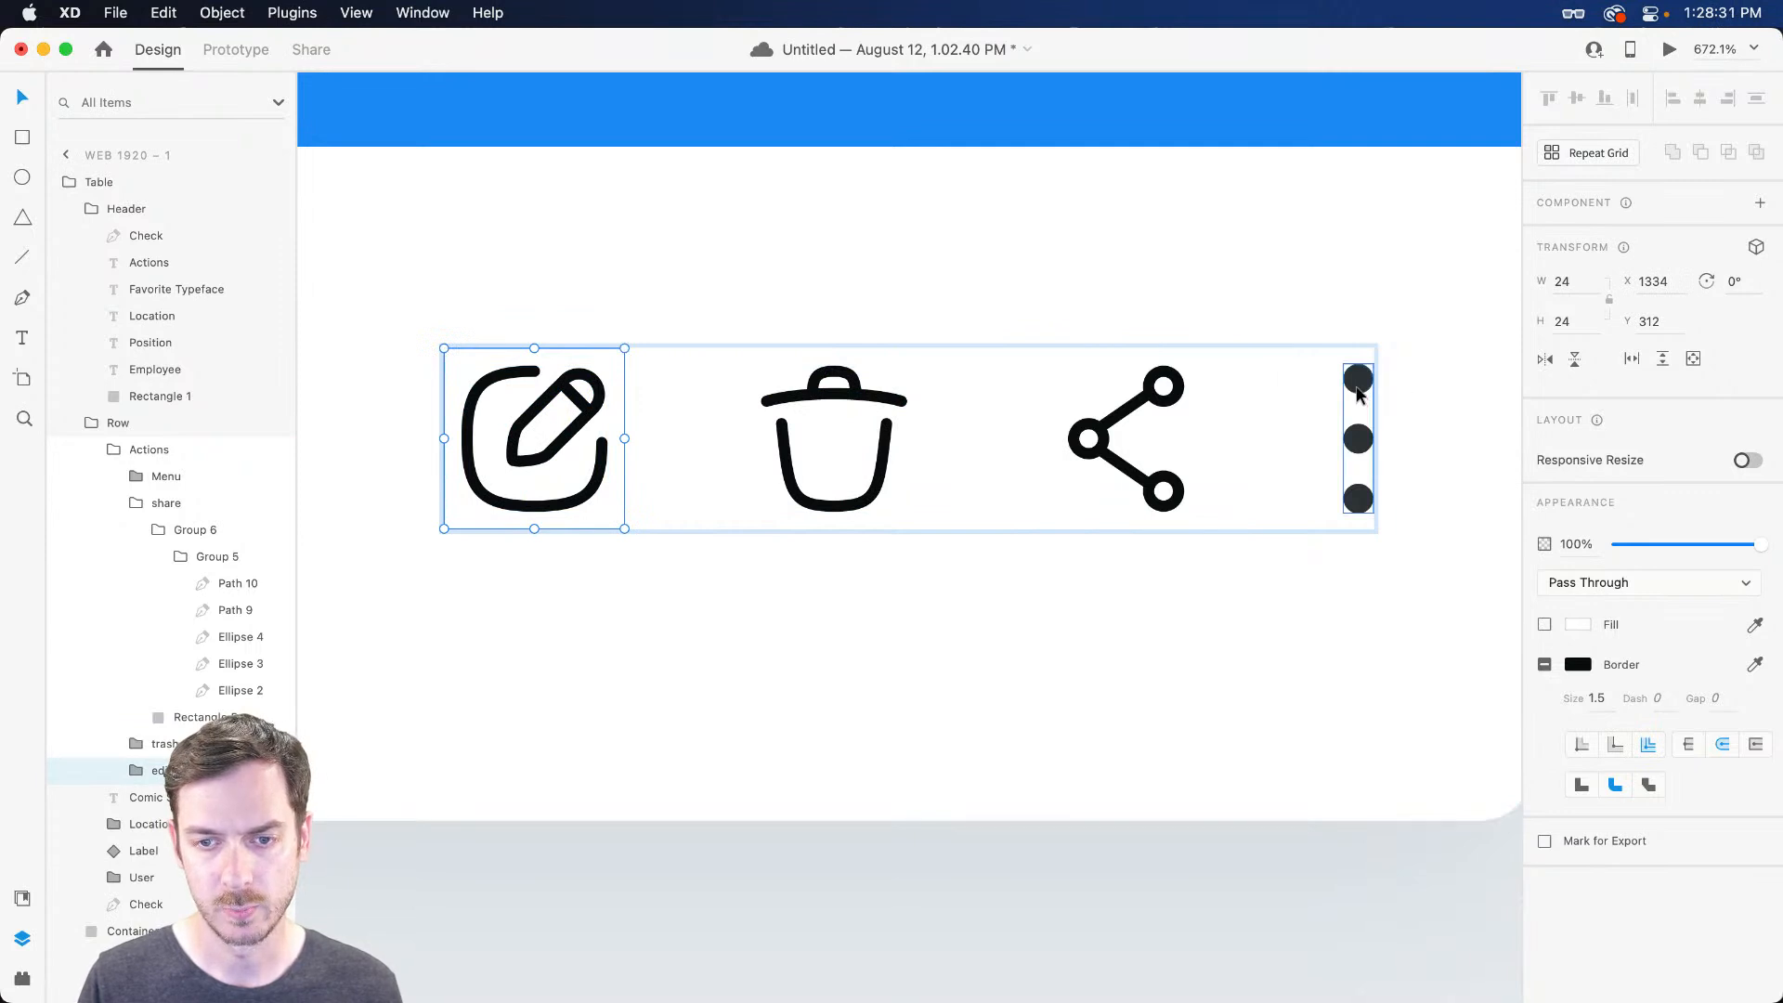
{"action": "key", "text": "Escape"}
{"action": "scroll", "coordinate": [1352, 403], "scroll_direction": "down", "scroll_amount": 3}
{"action": "left_click_drag", "start_coordinate": [1366, 364], "coordinate": [1337, 379]}
{"action": "key", "text": "super+z"}
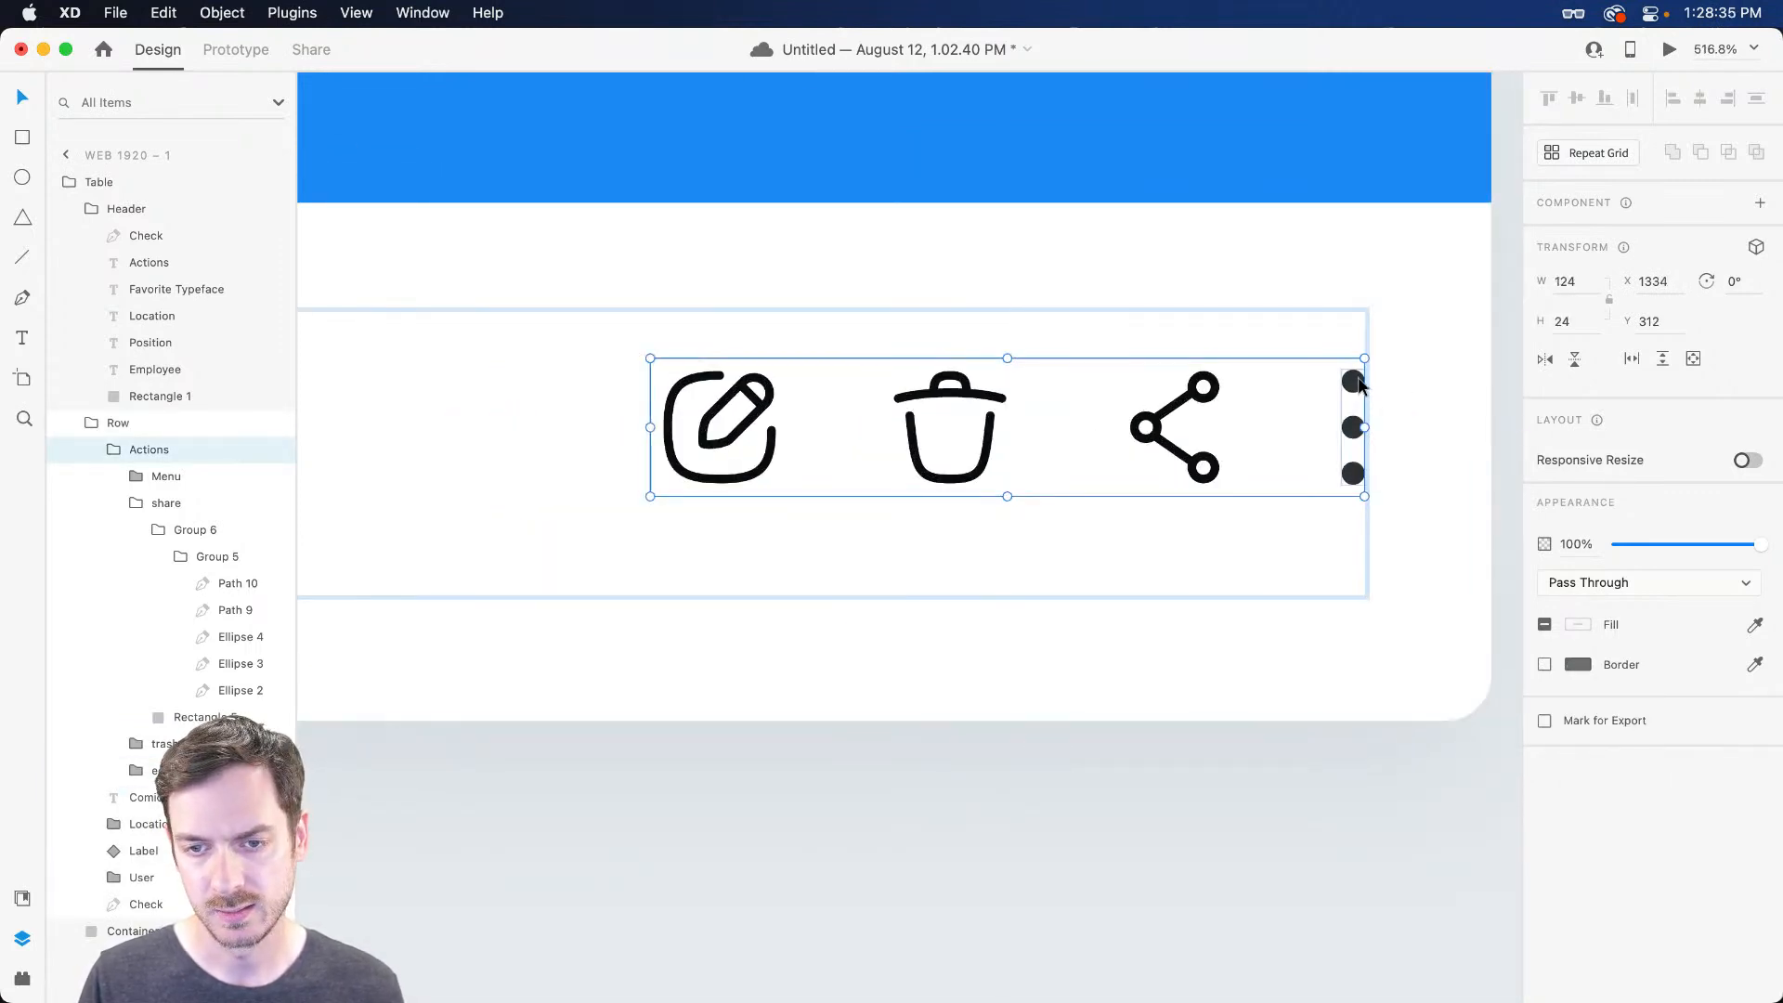
Scale the Actions icon group down to about 102 wide
{"action": "double_click", "coordinate": [1359, 380]}
{"action": "key", "text": "super+o"}
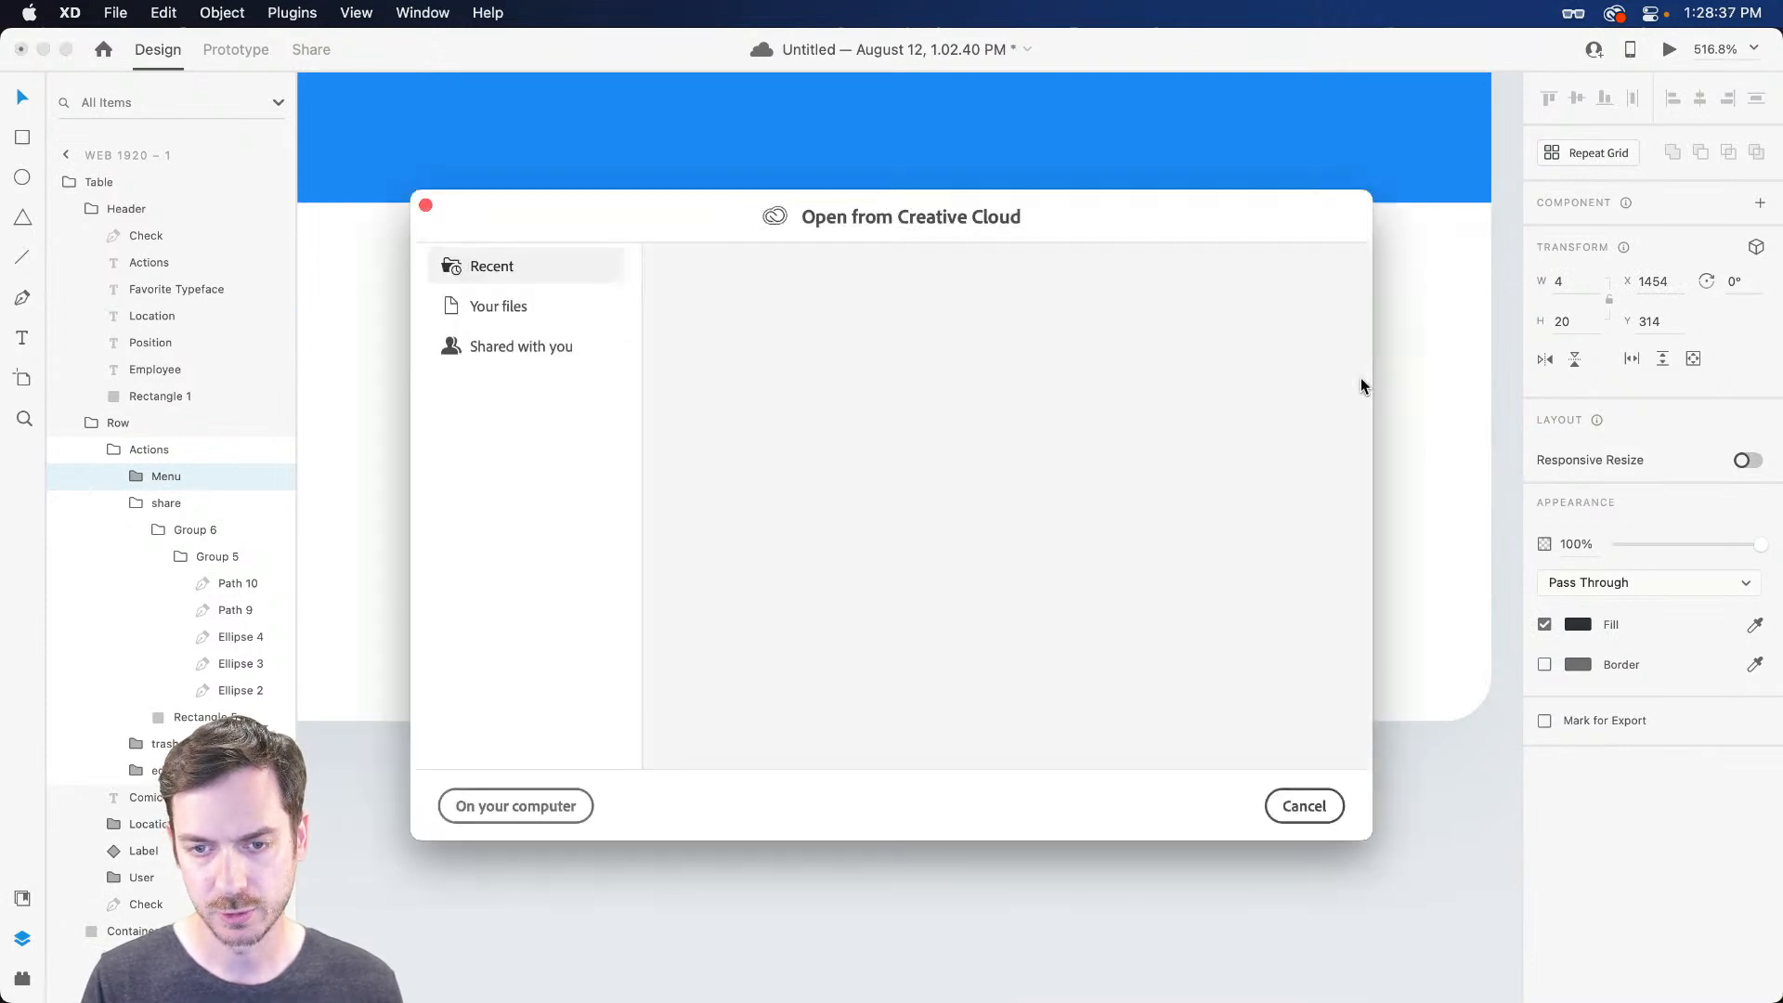
{"action": "key", "text": "Escape"}
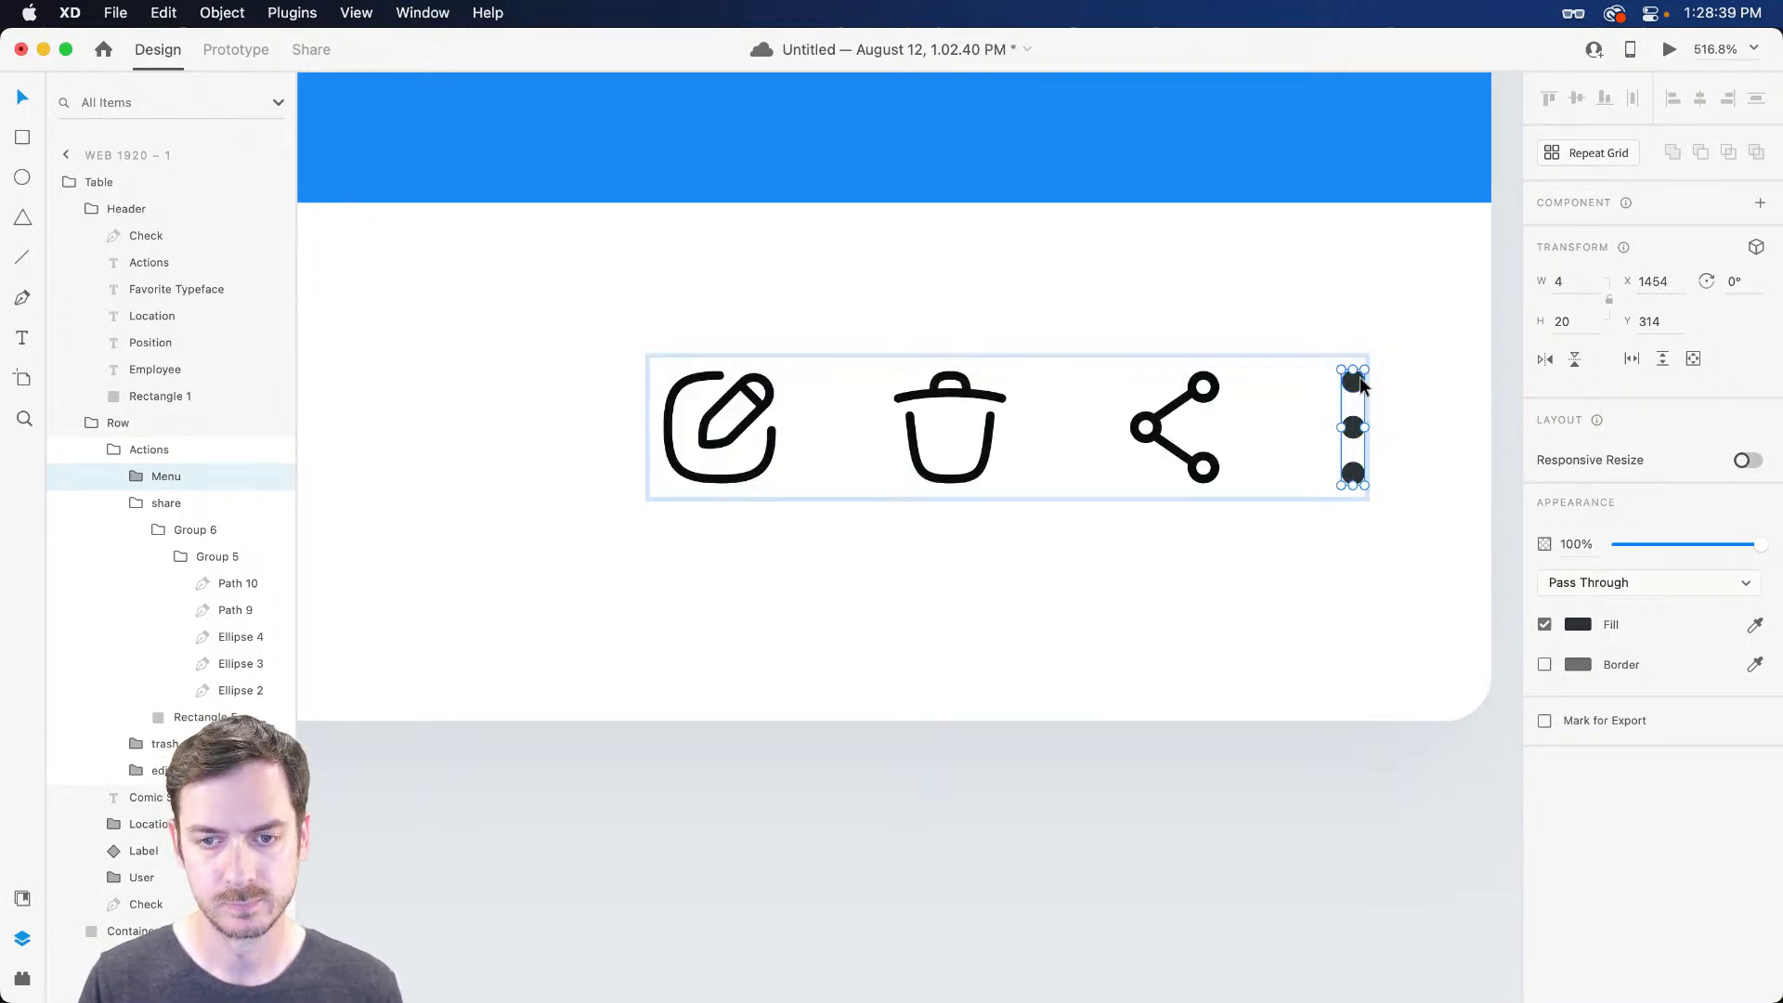
{"action": "key", "text": "Escape"}
{"action": "left_click_drag", "start_coordinate": [1365, 361], "coordinate": [1353, 374]}
Make the middle menu dot a round 3×3 circle and even out the dot spacing
{"action": "scroll", "coordinate": [1281, 414], "scroll_direction": "up", "scroll_amount": 3}
{"action": "left_click", "coordinate": [1256, 426], "text": "super"}
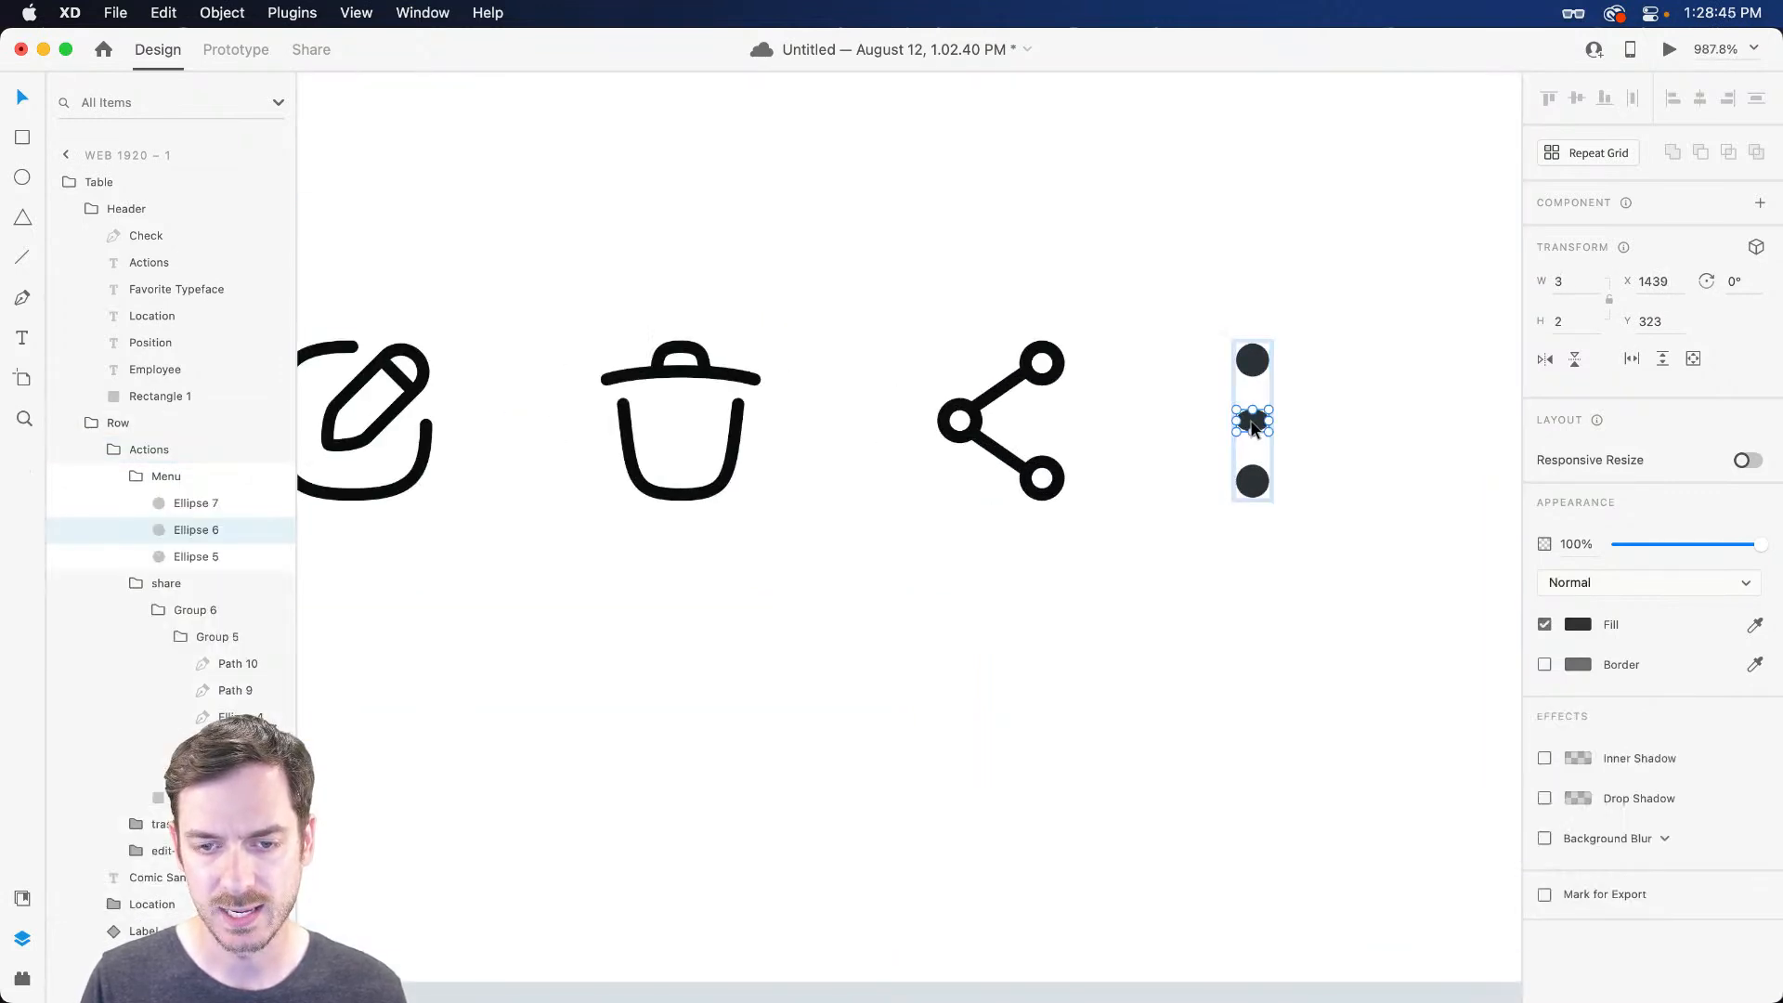
{"action": "scroll", "coordinate": [1251, 428], "scroll_direction": "up", "scroll_amount": 3}
{"action": "left_click_drag", "start_coordinate": [1252, 438], "coordinate": [1252, 570]}
{"action": "left_click", "coordinate": [1260, 314]}
{"action": "left_click", "coordinate": [1263, 426]}
{"action": "left_click", "coordinate": [1250, 448], "text": "shift"}
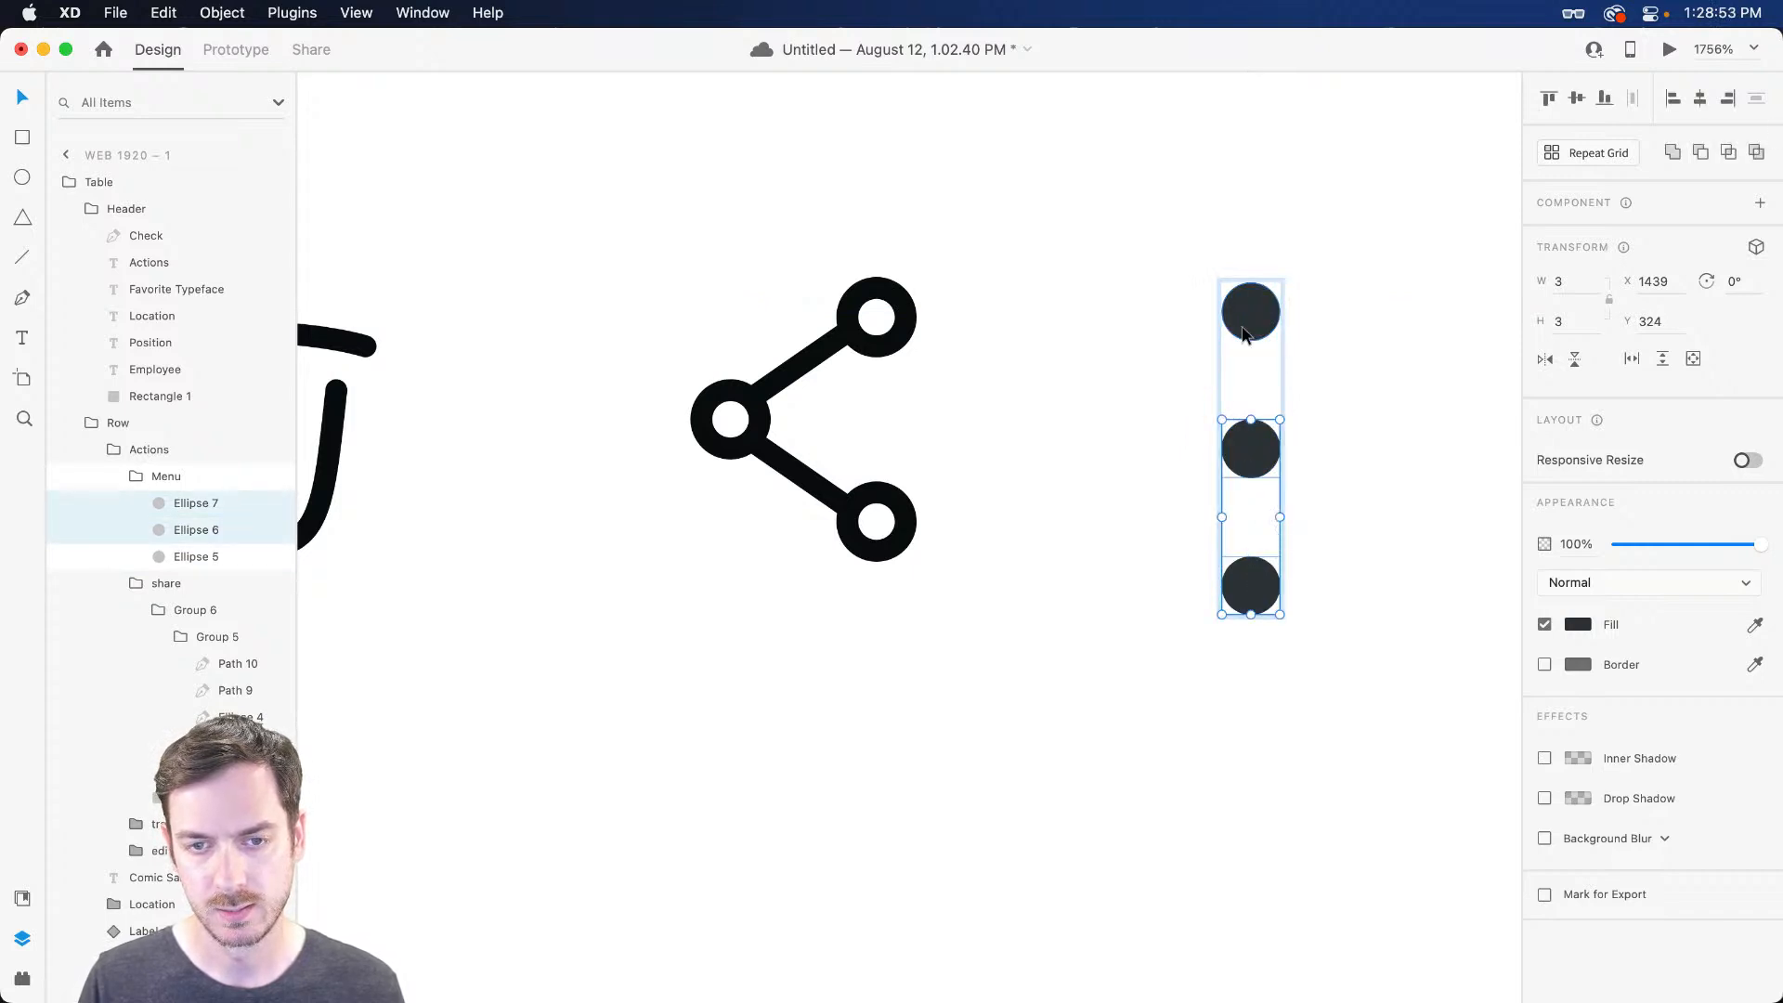
{"action": "left_click", "coordinate": [1251, 312], "text": "shift"}
Preview the table, then centre the Menu dots group vertically in the row
{"action": "key", "text": "super+Return"}
{"action": "key", "text": "super+w"}
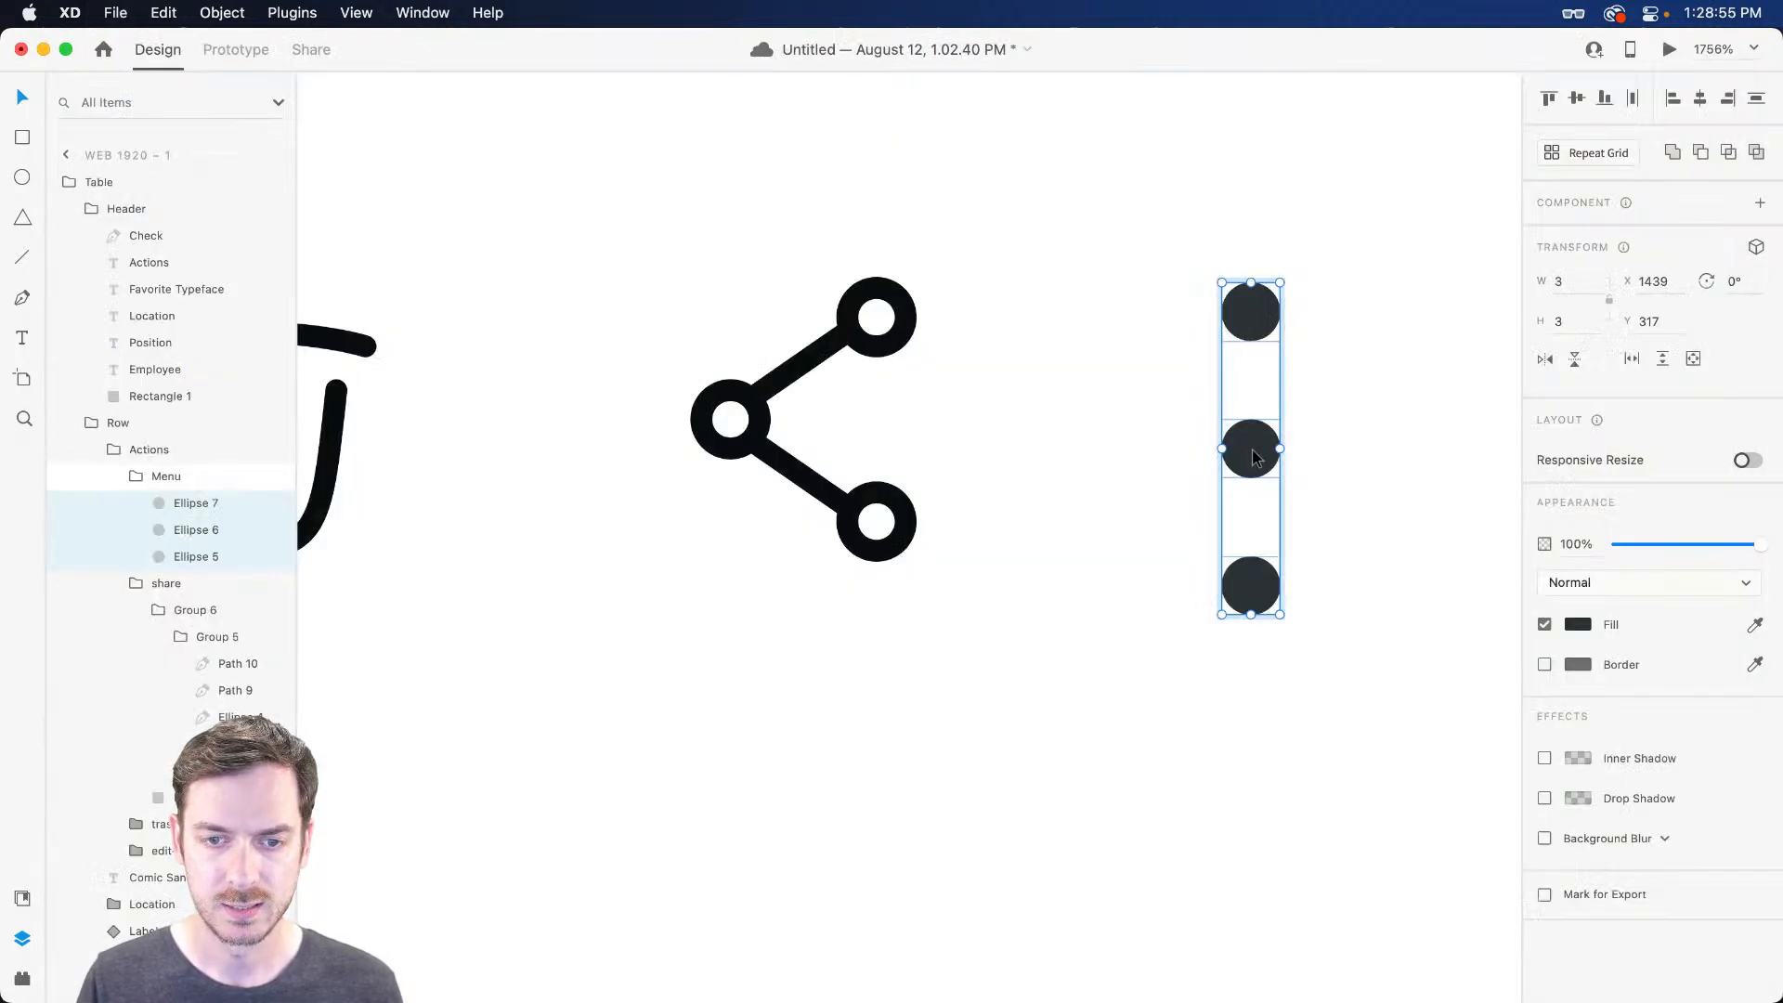
{"action": "key", "text": "Escape"}
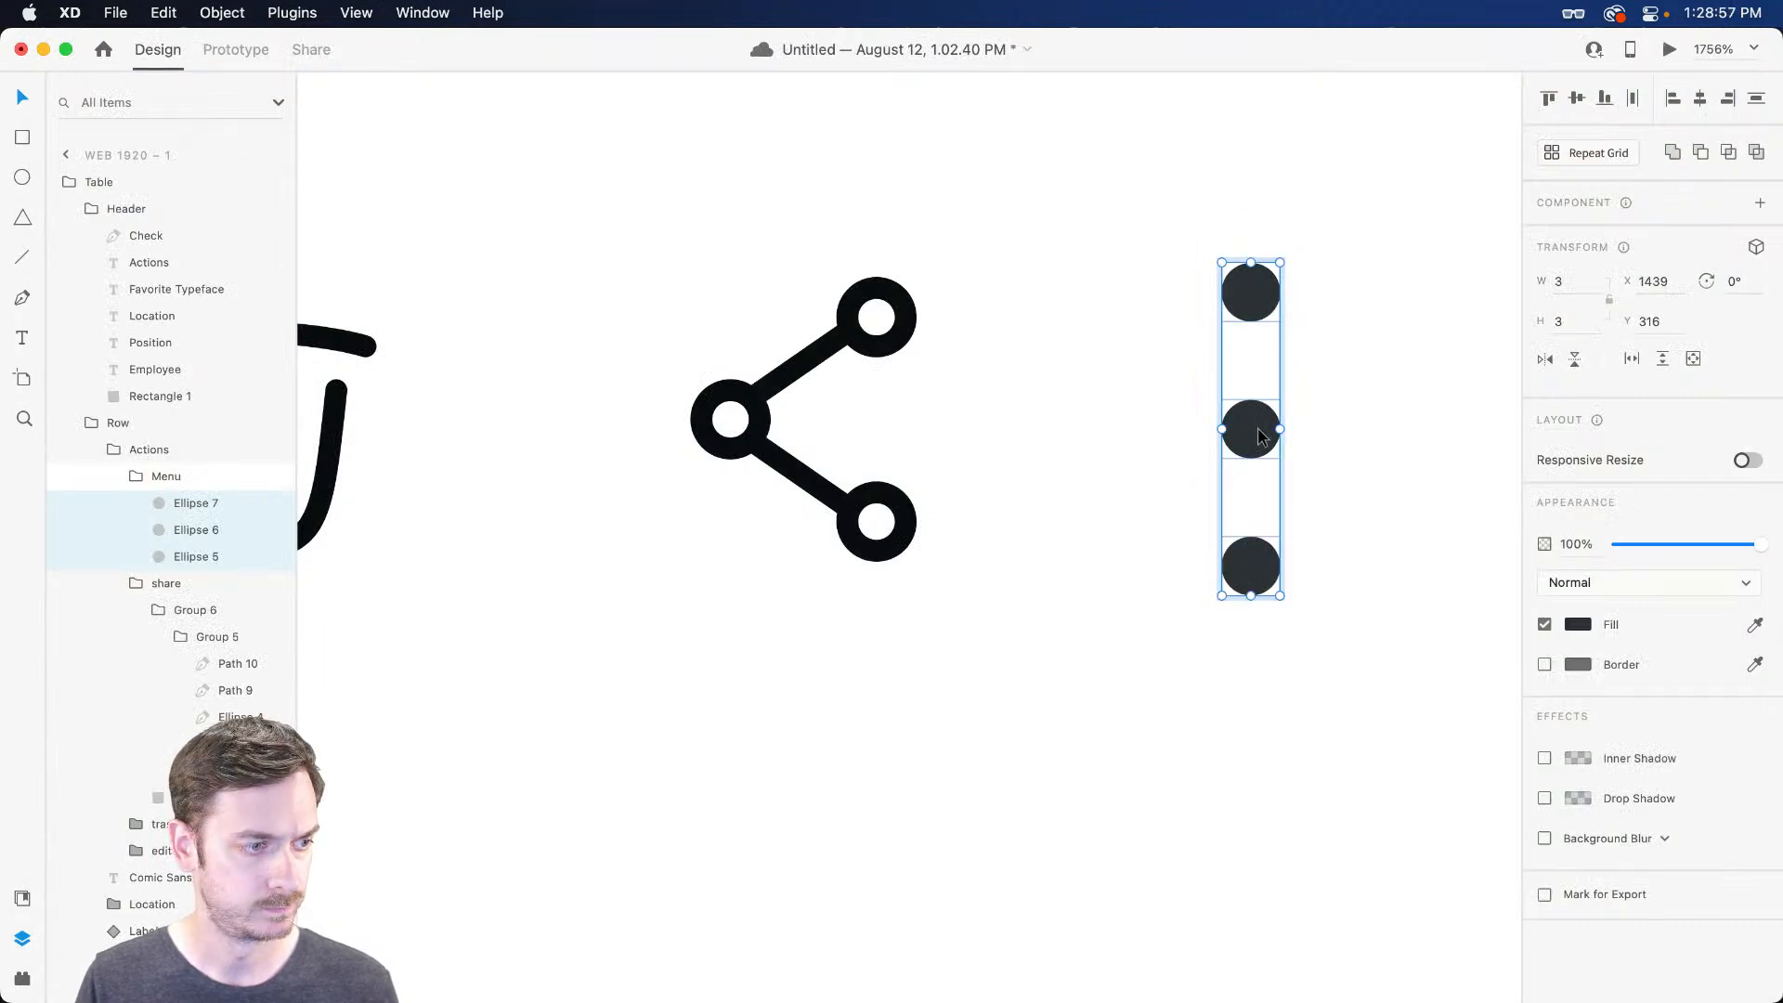
{"action": "left_click_drag", "start_coordinate": [1261, 411], "coordinate": [1270, 424]}
{"action": "scroll", "coordinate": [1261, 425], "scroll_direction": "down", "scroll_amount": 4}
{"action": "scroll", "coordinate": [1269, 429], "scroll_direction": "down", "scroll_amount": 5}
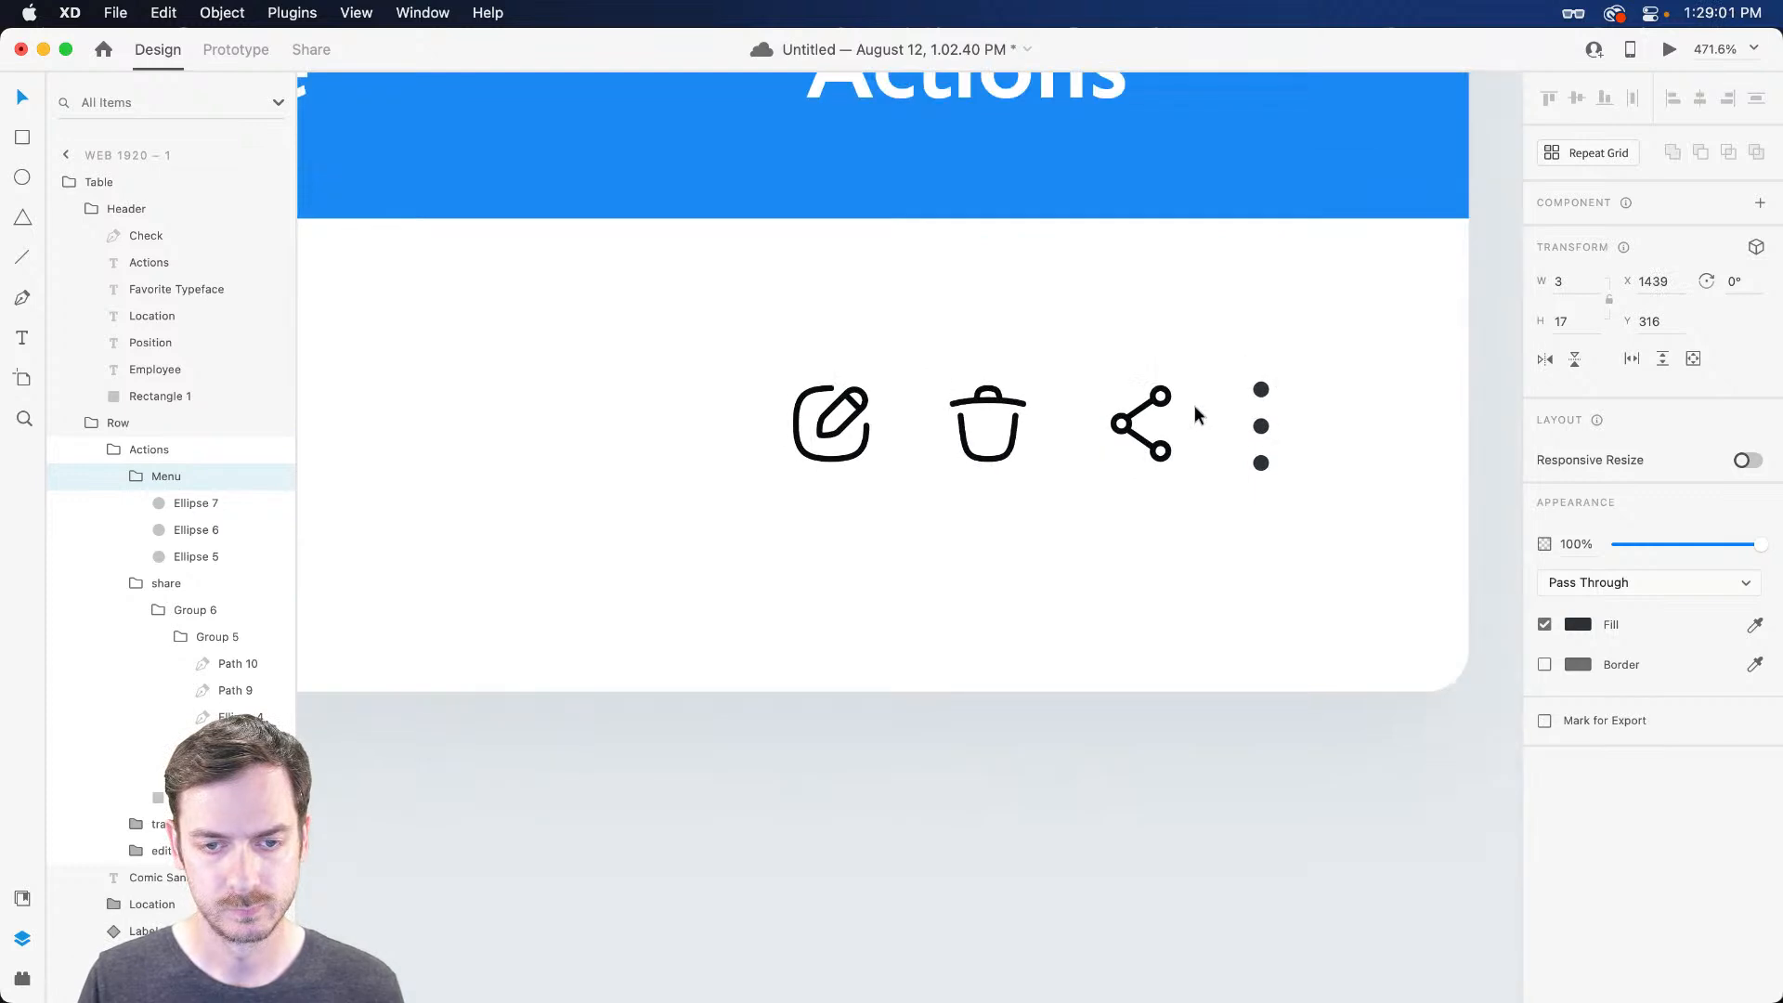
Shift the Actions icon group slightly to the right, nudging it two more pixels
{"action": "key", "text": "Escape"}
{"action": "scroll", "coordinate": [1216, 406], "scroll_direction": "down", "scroll_amount": 3}
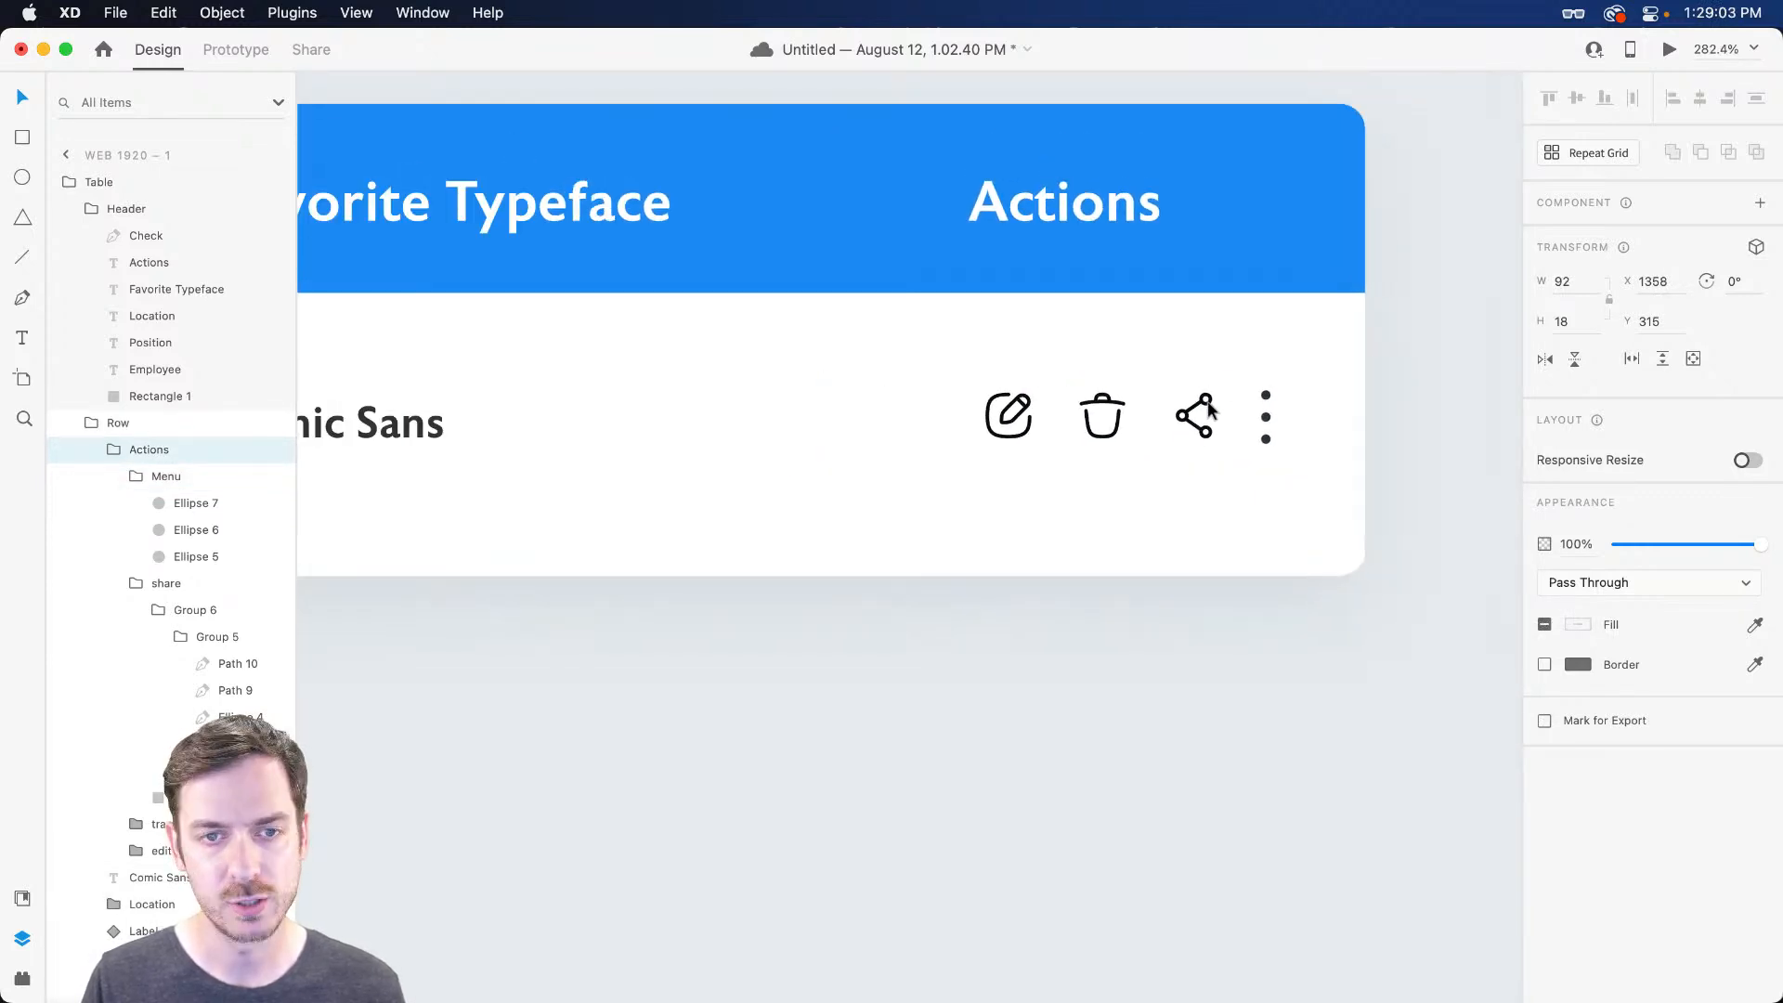
{"action": "left_click_drag", "start_coordinate": [1211, 406], "coordinate": [1230, 406]}
{"action": "scroll", "coordinate": [1233, 442], "scroll_direction": "down", "scroll_amount": 4}
{"action": "scroll", "coordinate": [1231, 450], "scroll_direction": "down", "scroll_amount": 2}
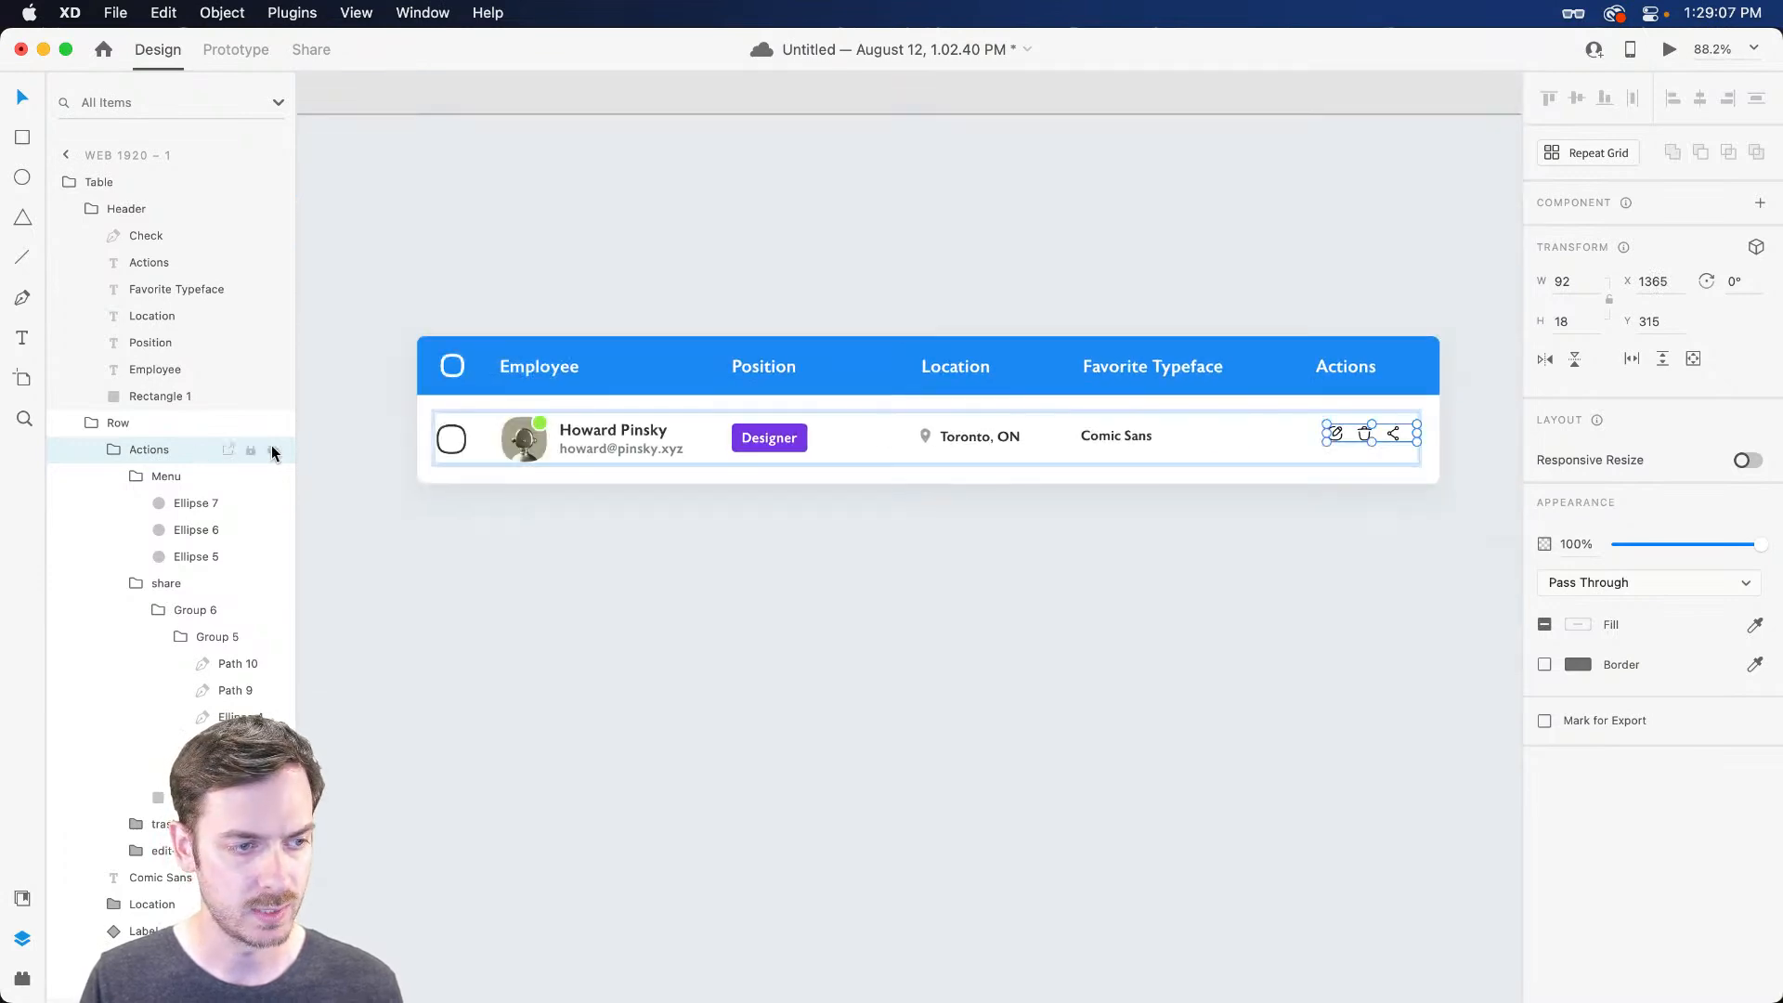
{"action": "scroll", "coordinate": [449, 446], "scroll_direction": "up", "scroll_amount": 6}
{"action": "left_click", "coordinate": [467, 418]}
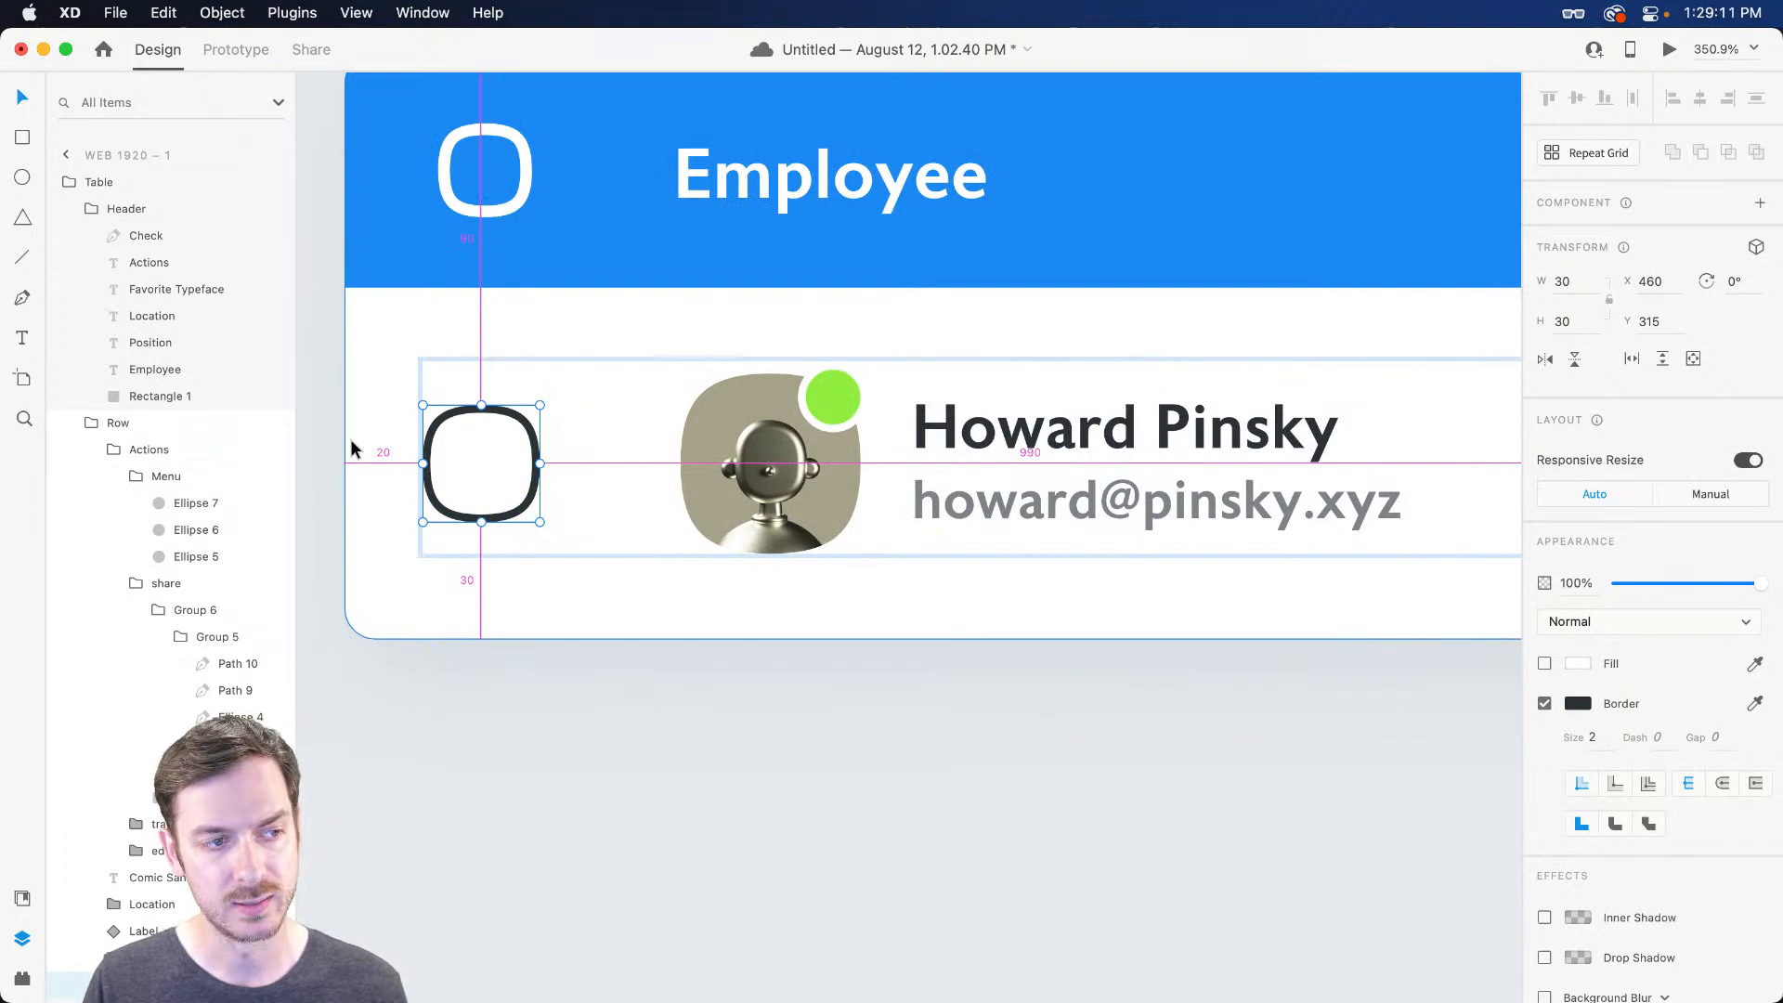
{"action": "scroll", "coordinate": [1000, 351], "scroll_direction": "right", "scroll_amount": 15}
{"action": "scroll", "coordinate": [1364, 289], "scroll_direction": "right", "scroll_amount": 15}
{"action": "left_click", "coordinate": [1067, 390]}
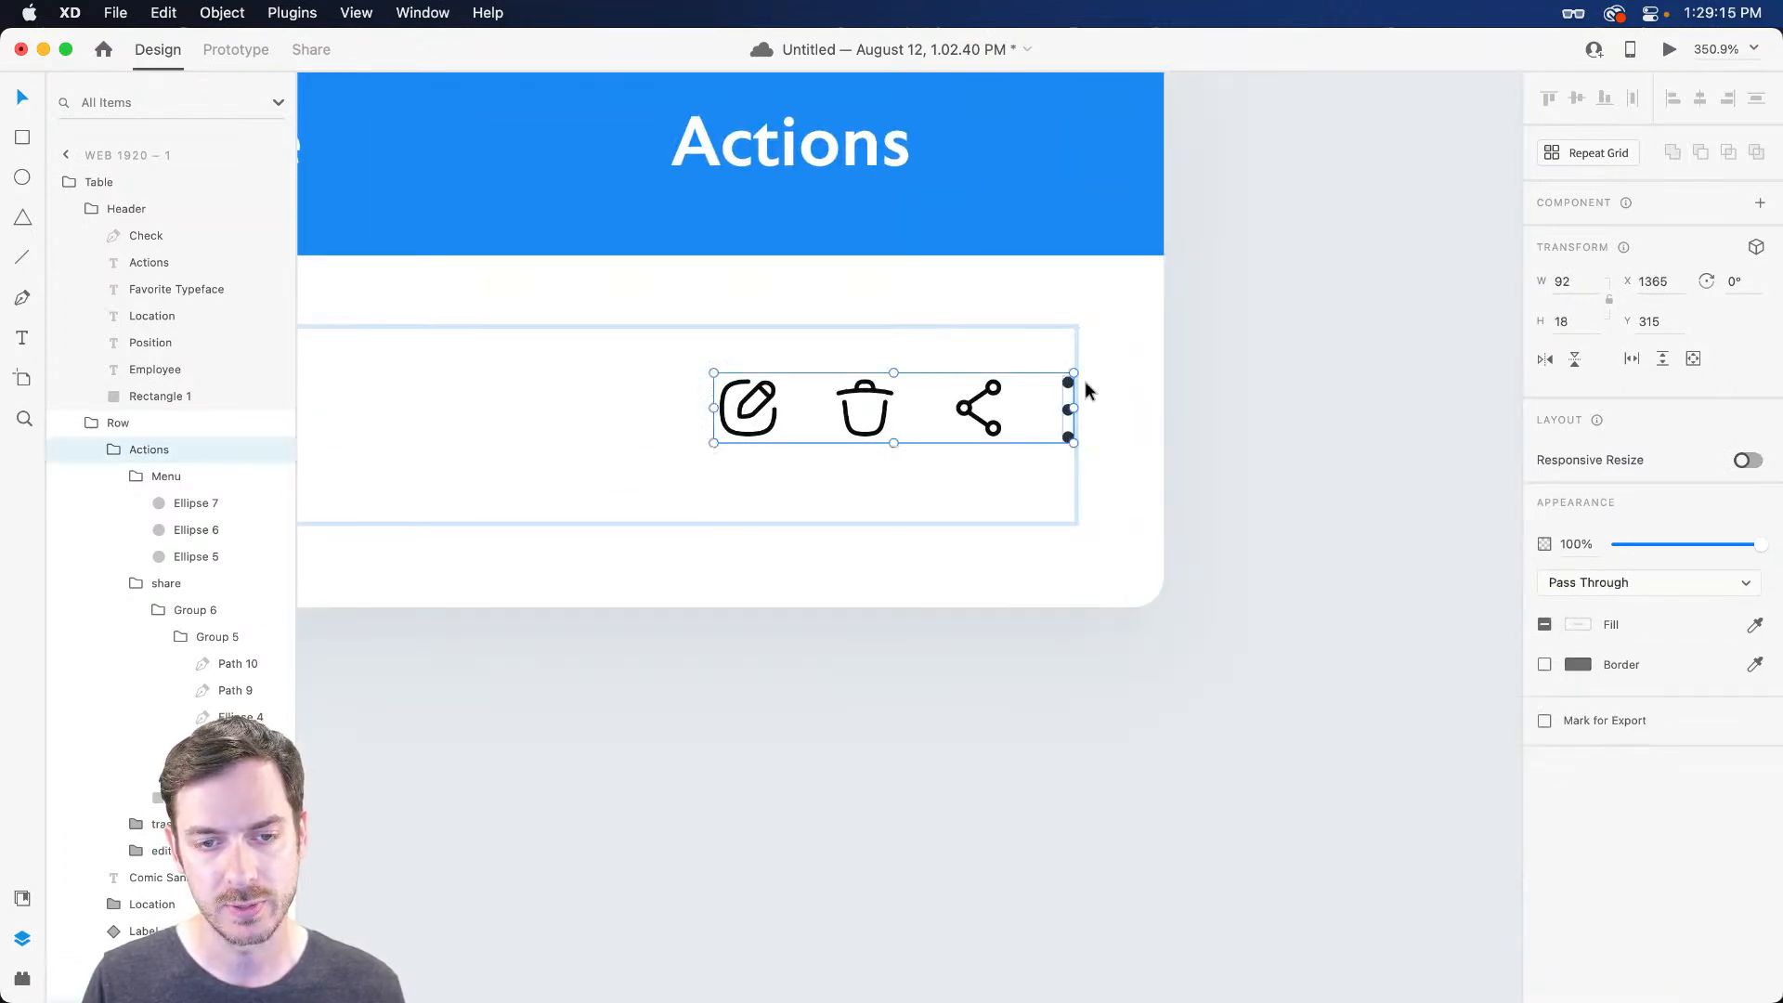
{"action": "key", "text": "Right"}
{"action": "key", "text": "Right"}
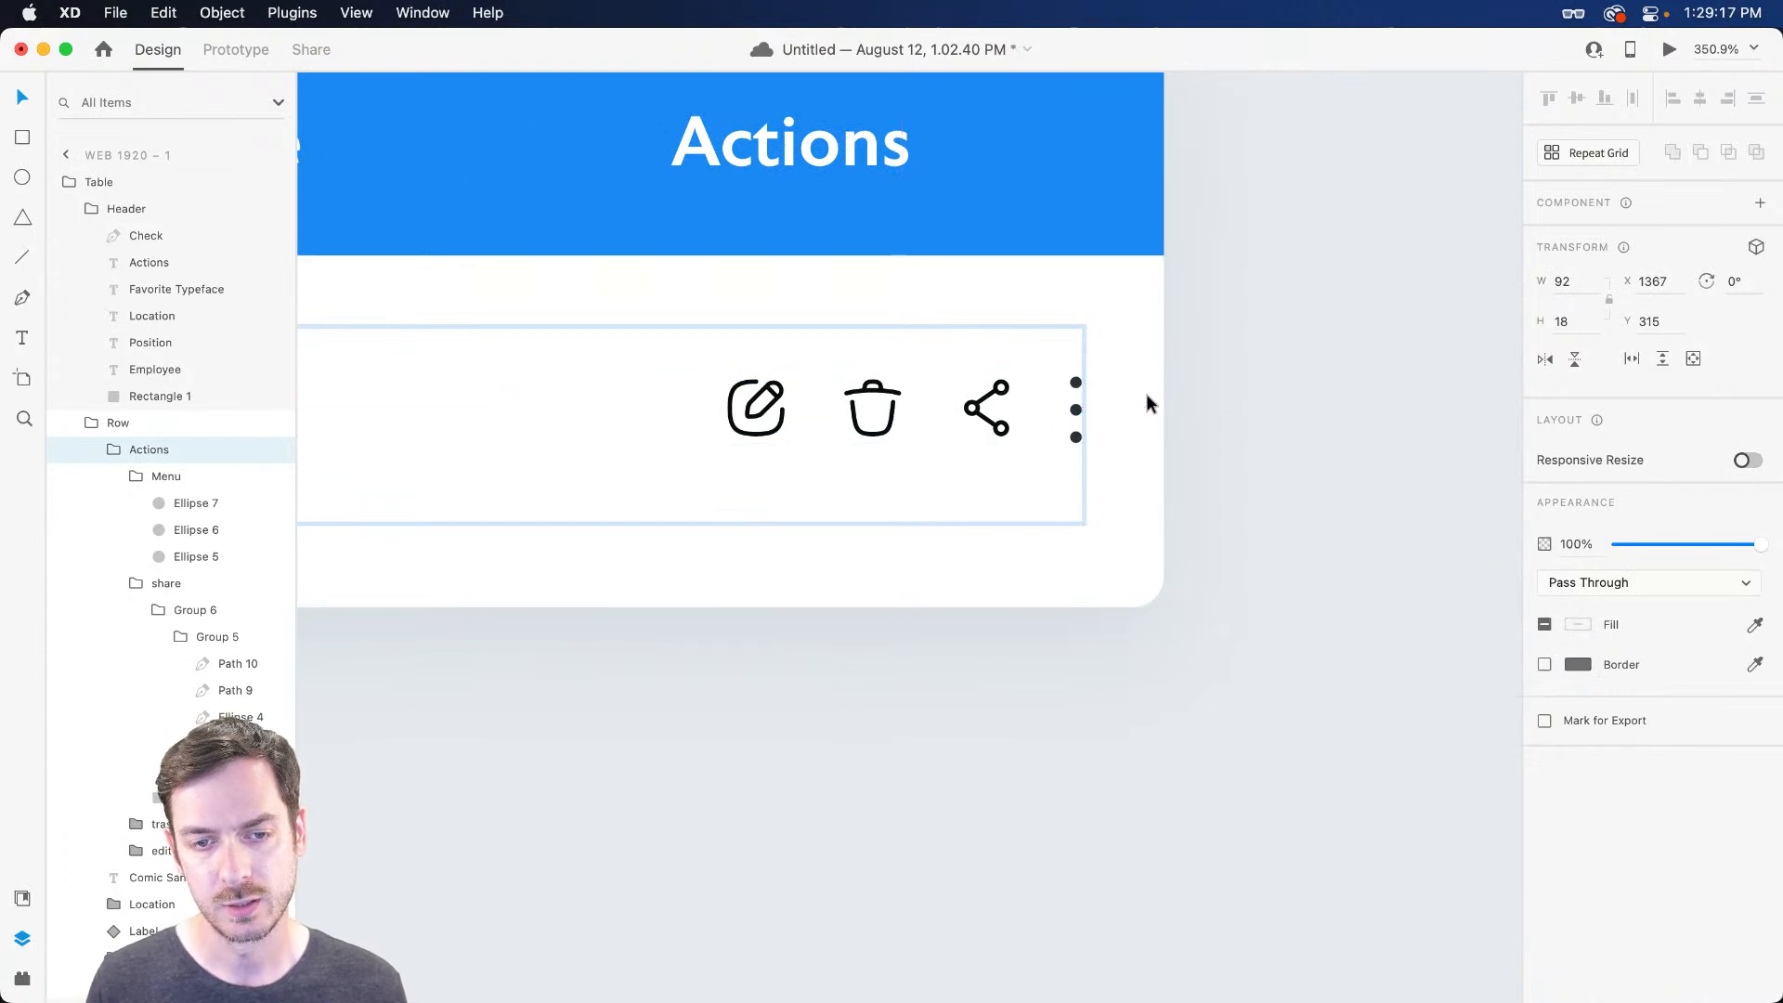
{"action": "key", "text": "Right"}
{"action": "scroll", "coordinate": [1146, 393], "scroll_direction": "down", "scroll_amount": 5}
Move the Actions heading over the icons and reduce the header's right padding
{"action": "left_click", "coordinate": [884, 248]}
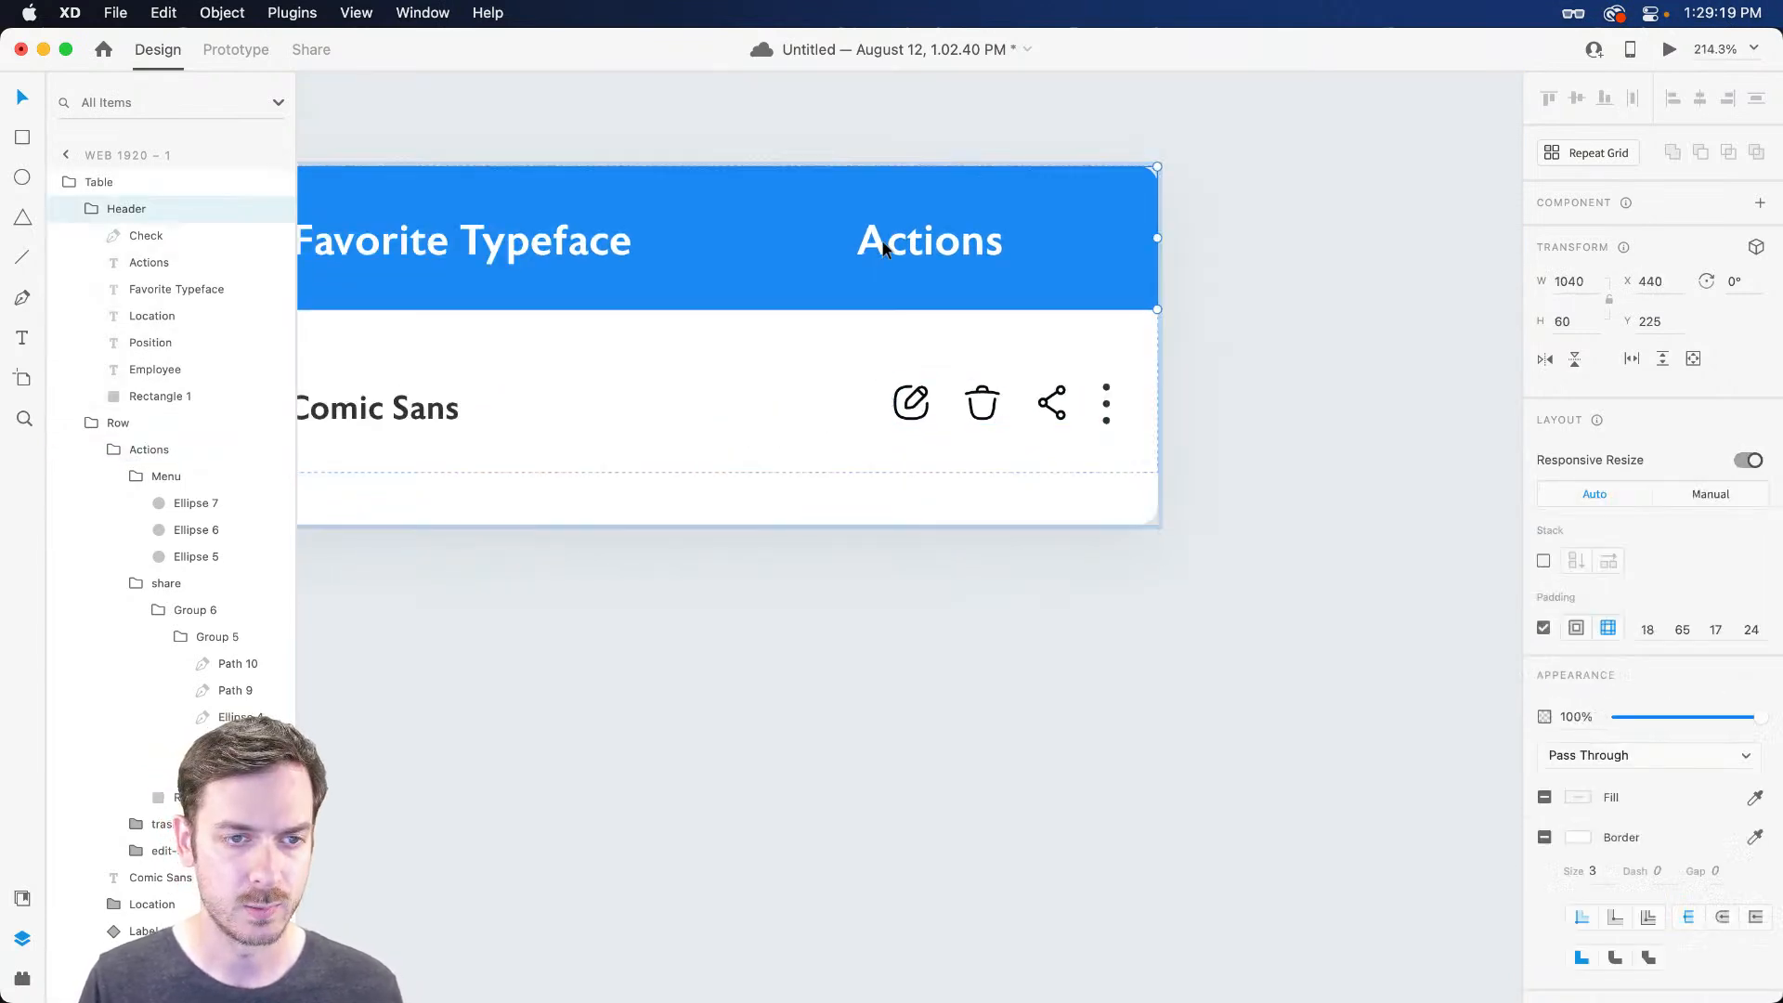
{"action": "double_click", "coordinate": [893, 248]}
{"action": "left_click_drag", "start_coordinate": [893, 249], "coordinate": [943, 247]}
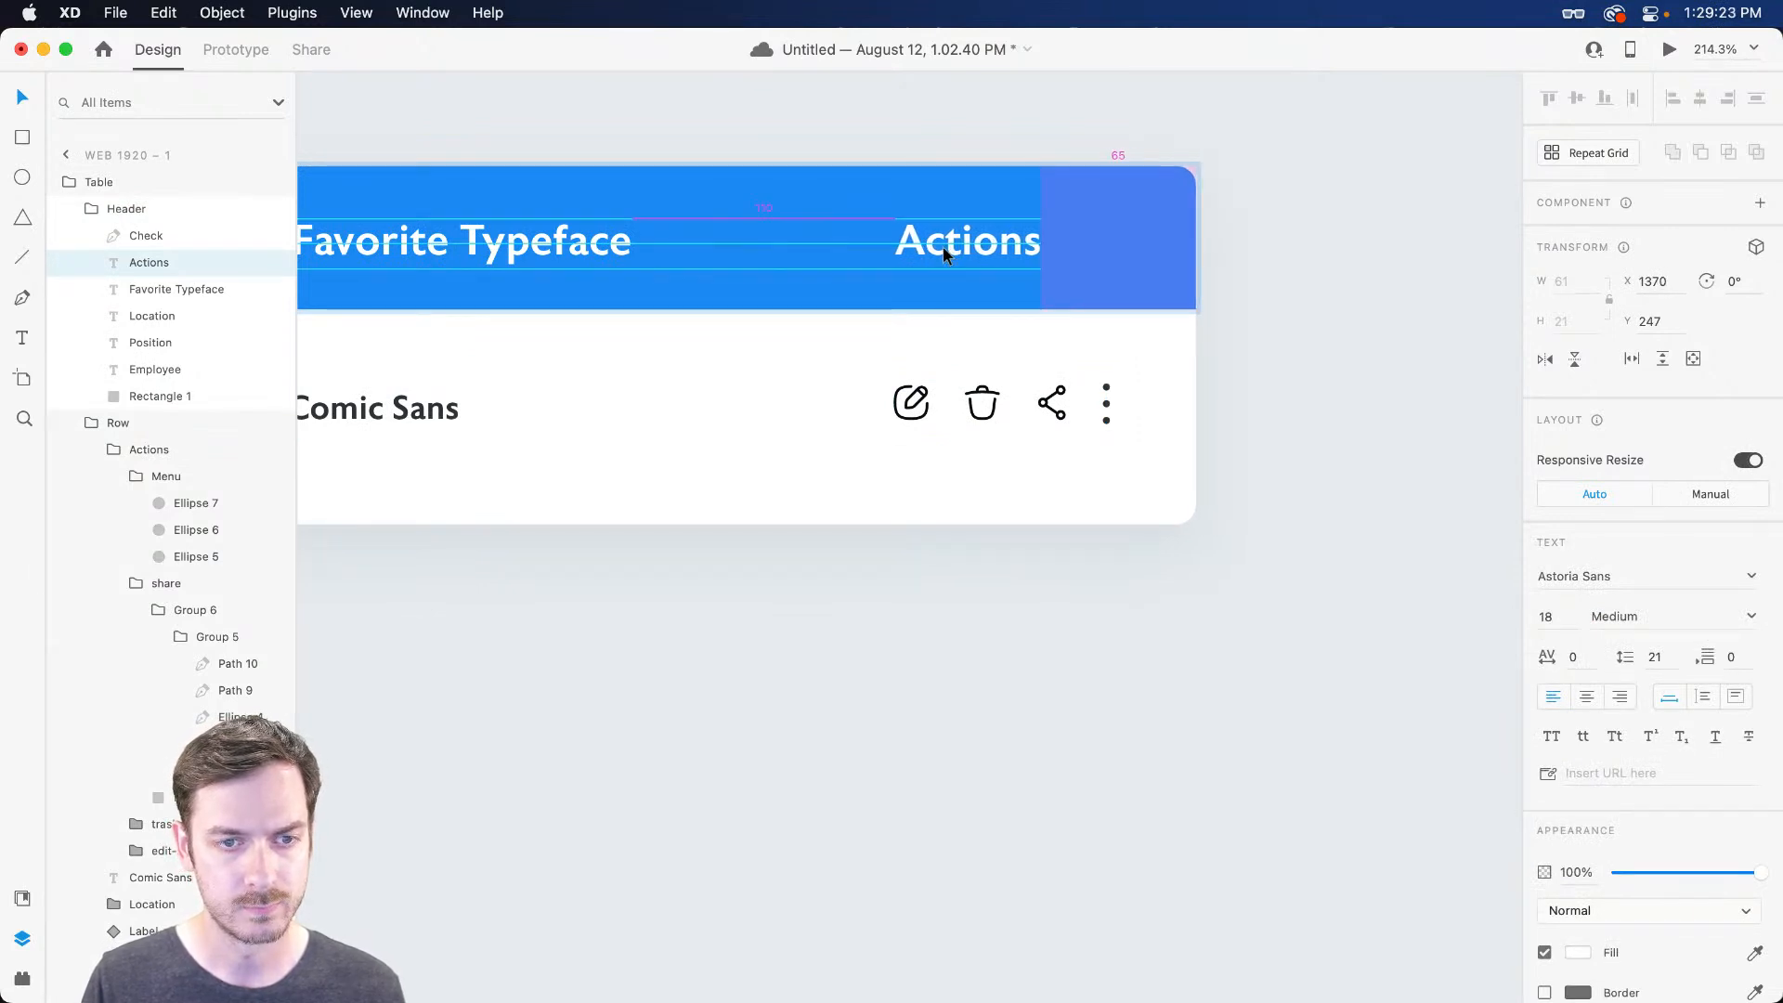
{"action": "key", "text": "super+z"}
{"action": "key", "text": "super+shift+z"}
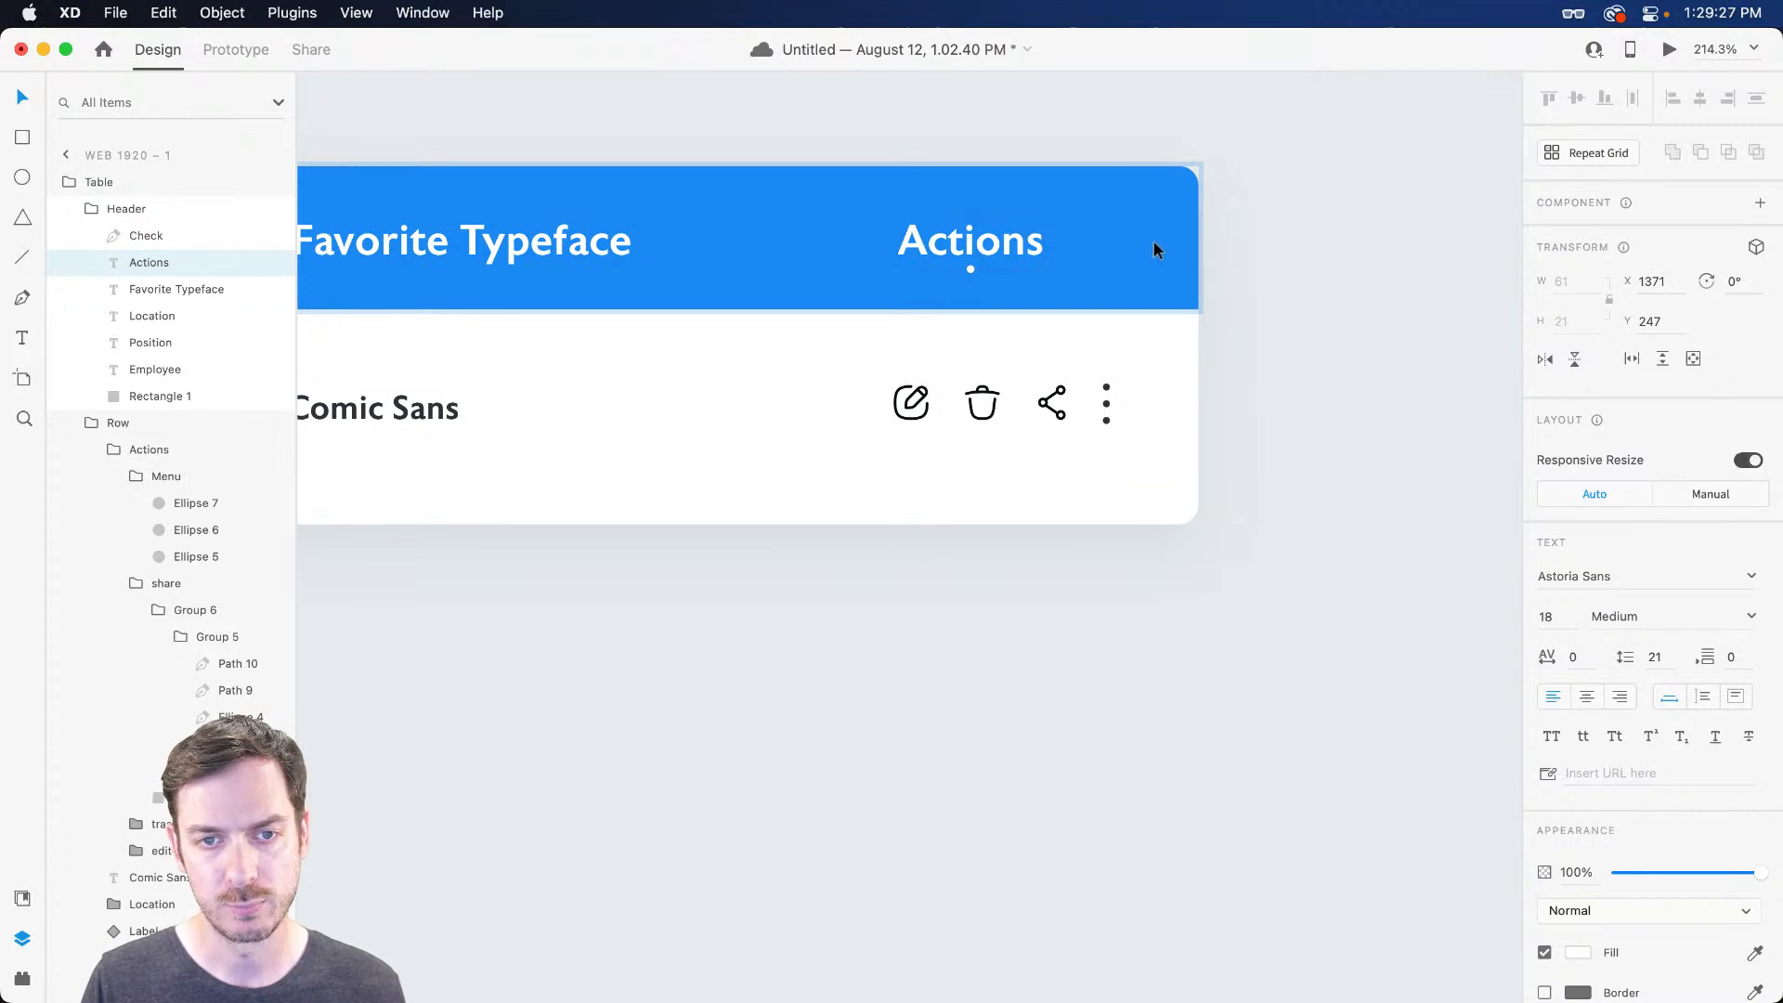
{"action": "left_click_drag", "start_coordinate": [1154, 238], "coordinate": [1117, 238]}
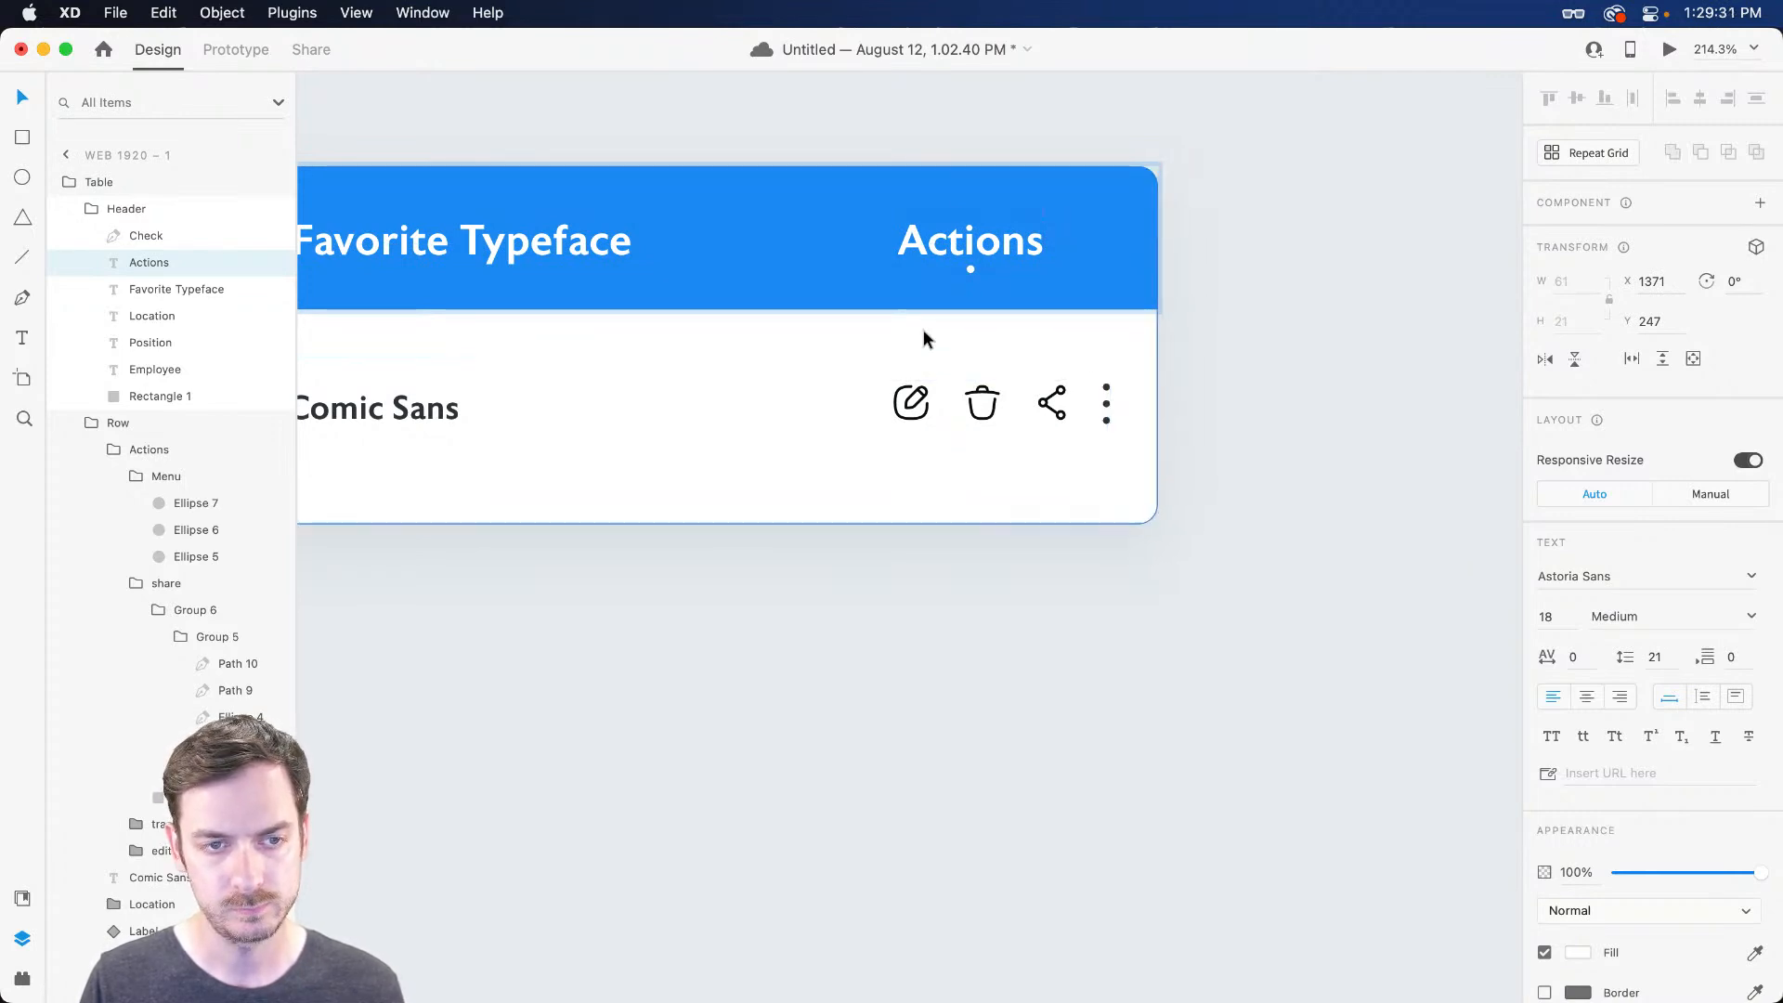
Drill into the row and move its action icons down a few pixels
{"action": "scroll", "coordinate": [939, 344], "scroll_direction": "left", "scroll_amount": 5}
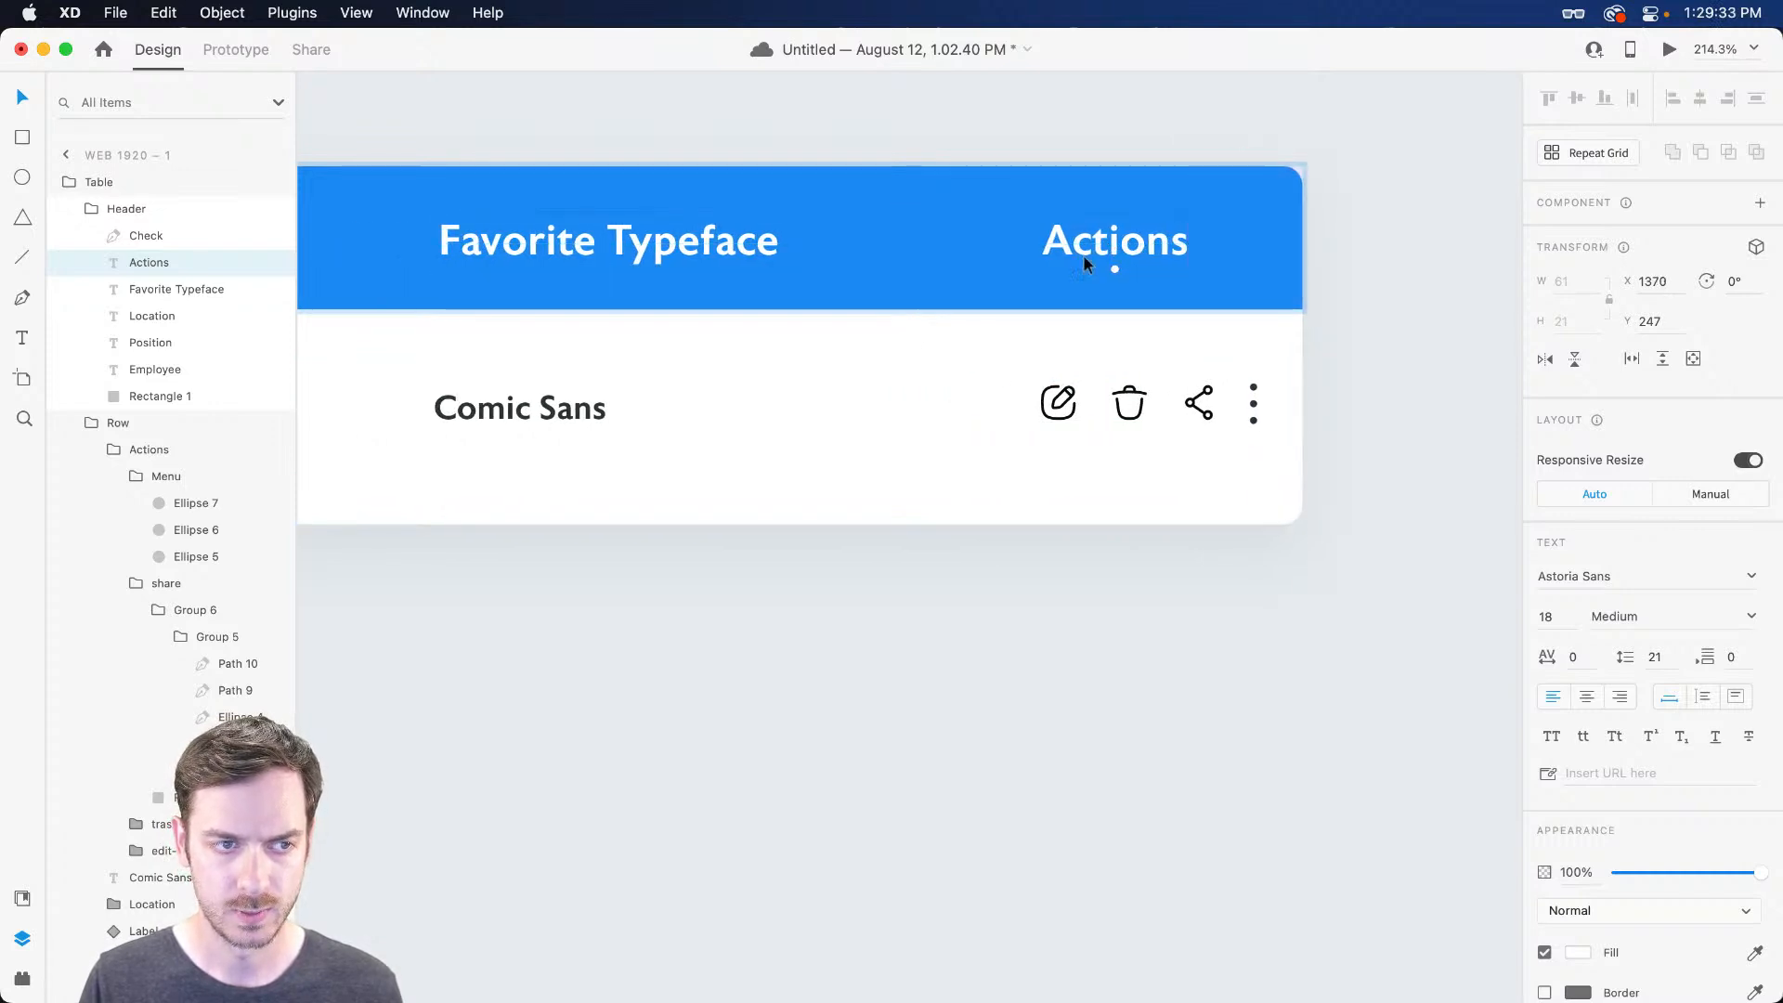
{"action": "scroll", "coordinate": [870, 309], "scroll_direction": "left", "scroll_amount": 12}
{"action": "left_click", "coordinate": [914, 256]}
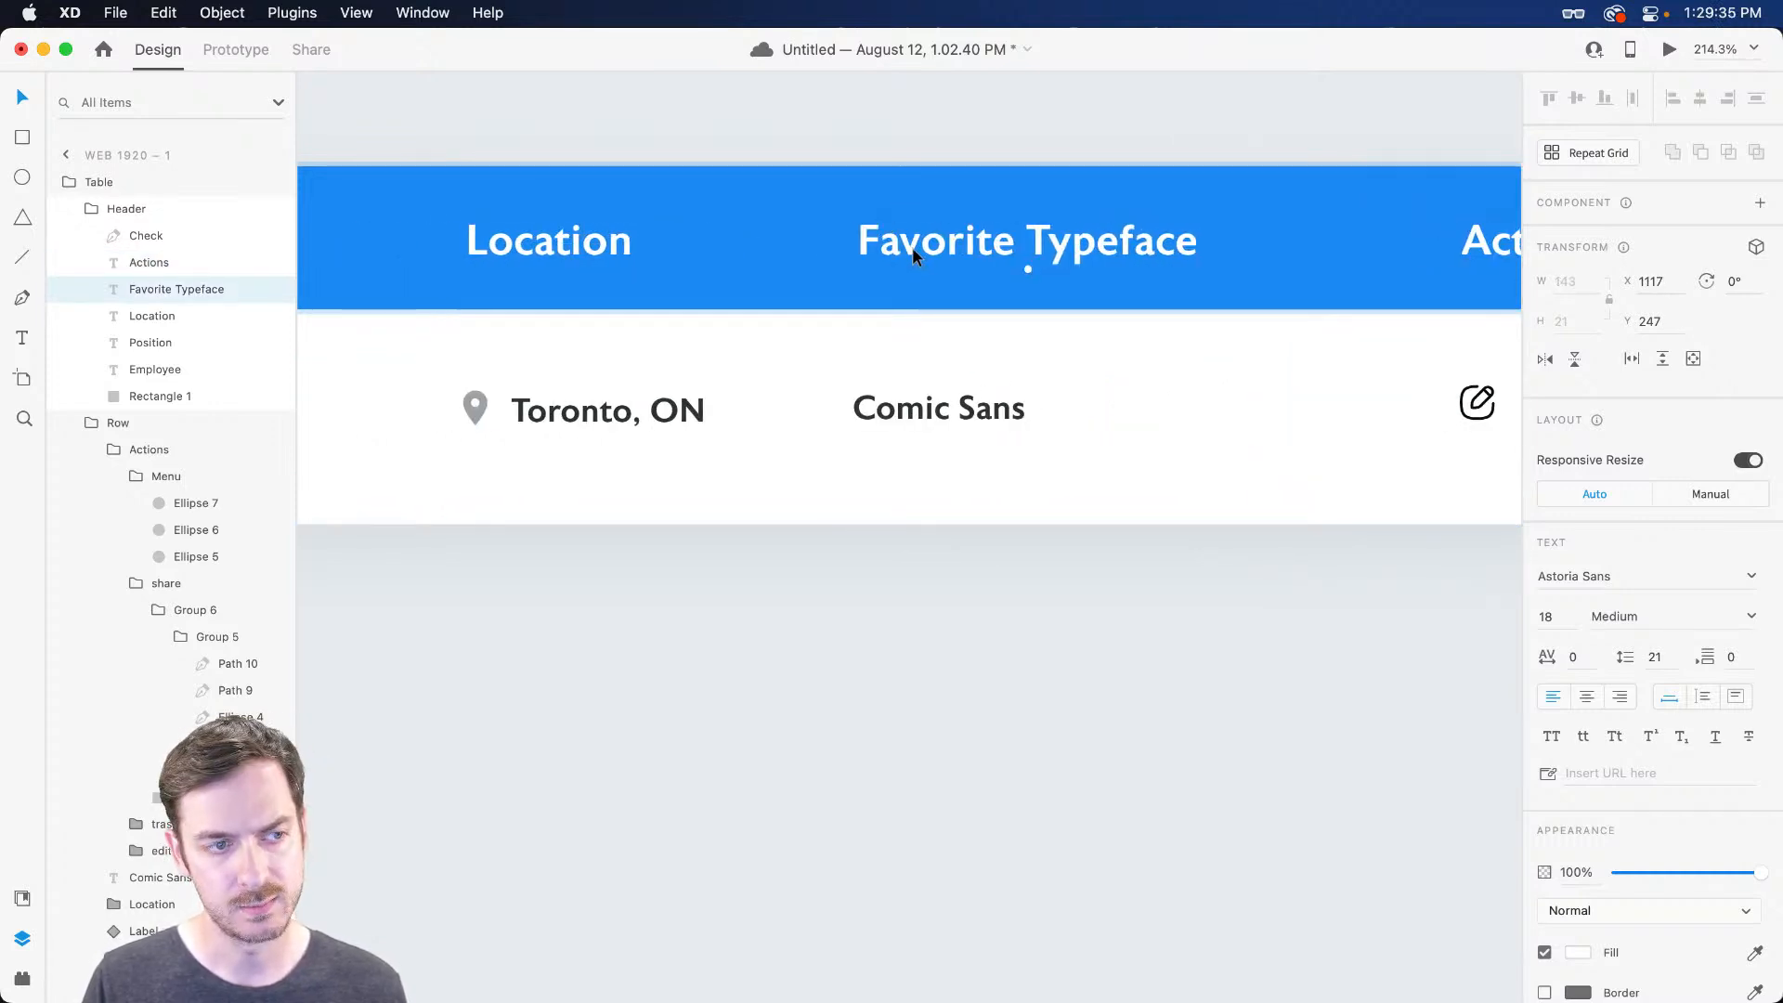
{"action": "scroll", "coordinate": [912, 249], "scroll_direction": "left", "scroll_amount": 18}
{"action": "scroll", "coordinate": [861, 576], "scroll_direction": "down", "scroll_amount": 10}
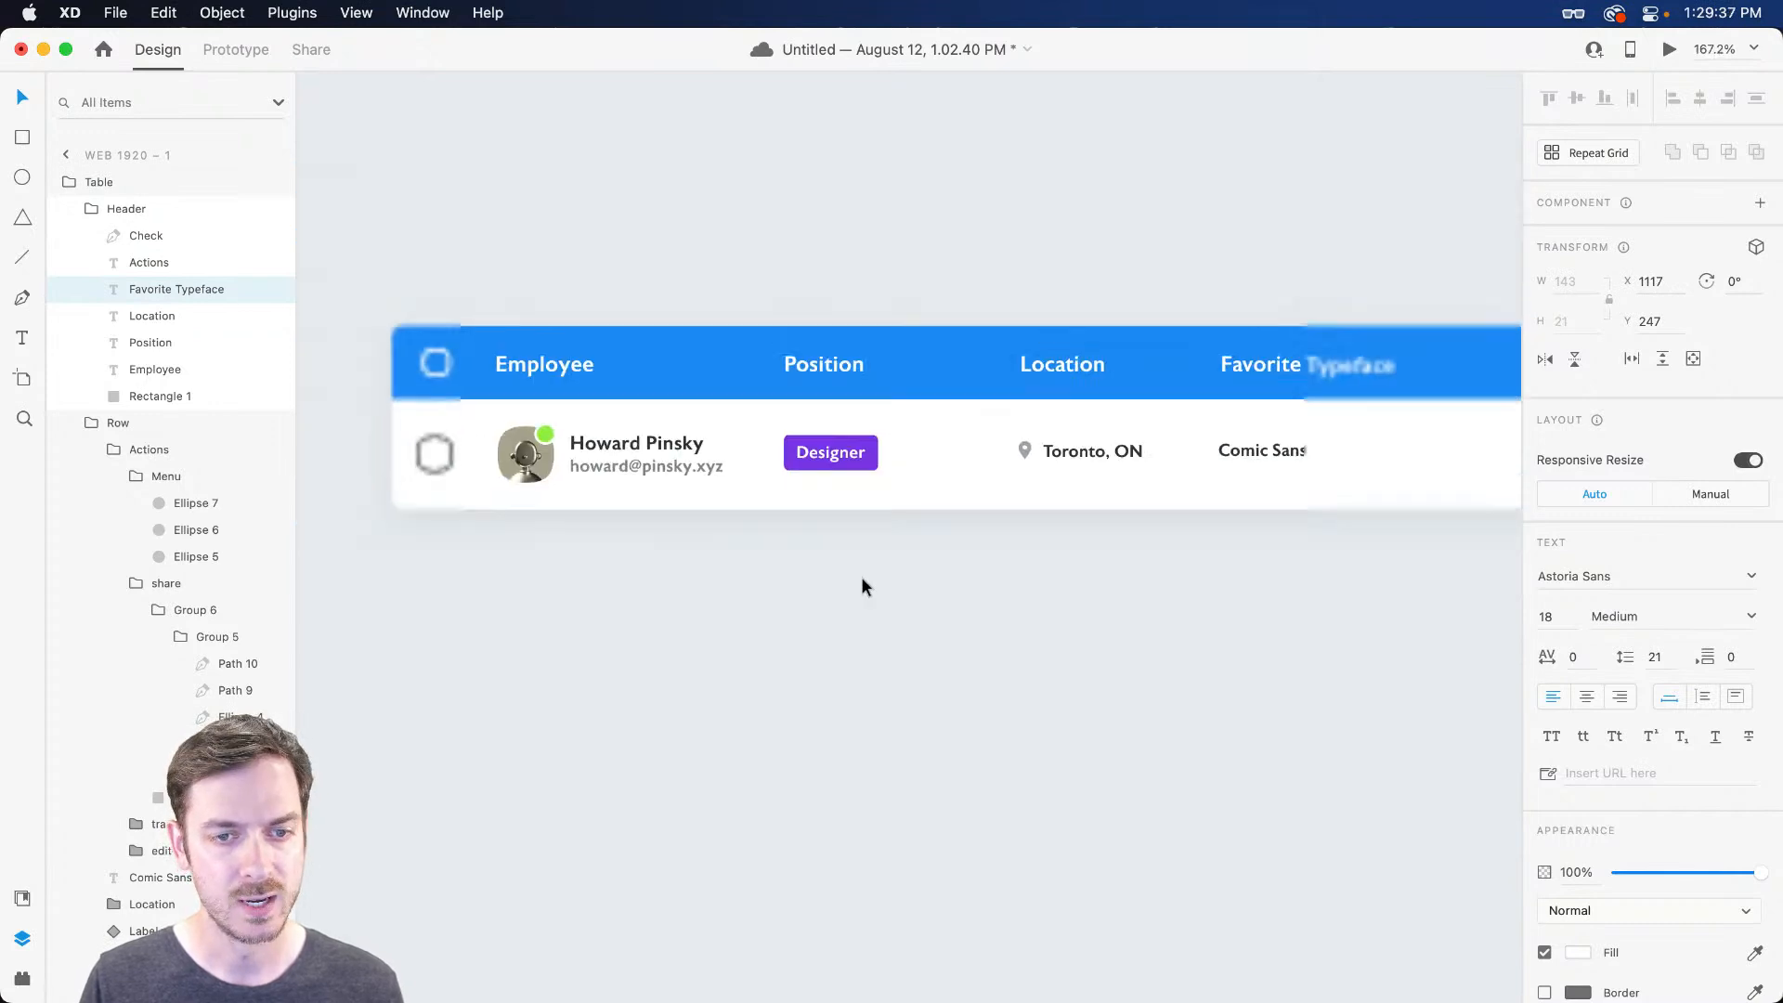
{"action": "left_click", "coordinate": [1014, 578]}
{"action": "left_click_drag", "start_coordinate": [1018, 578], "coordinate": [970, 541]}
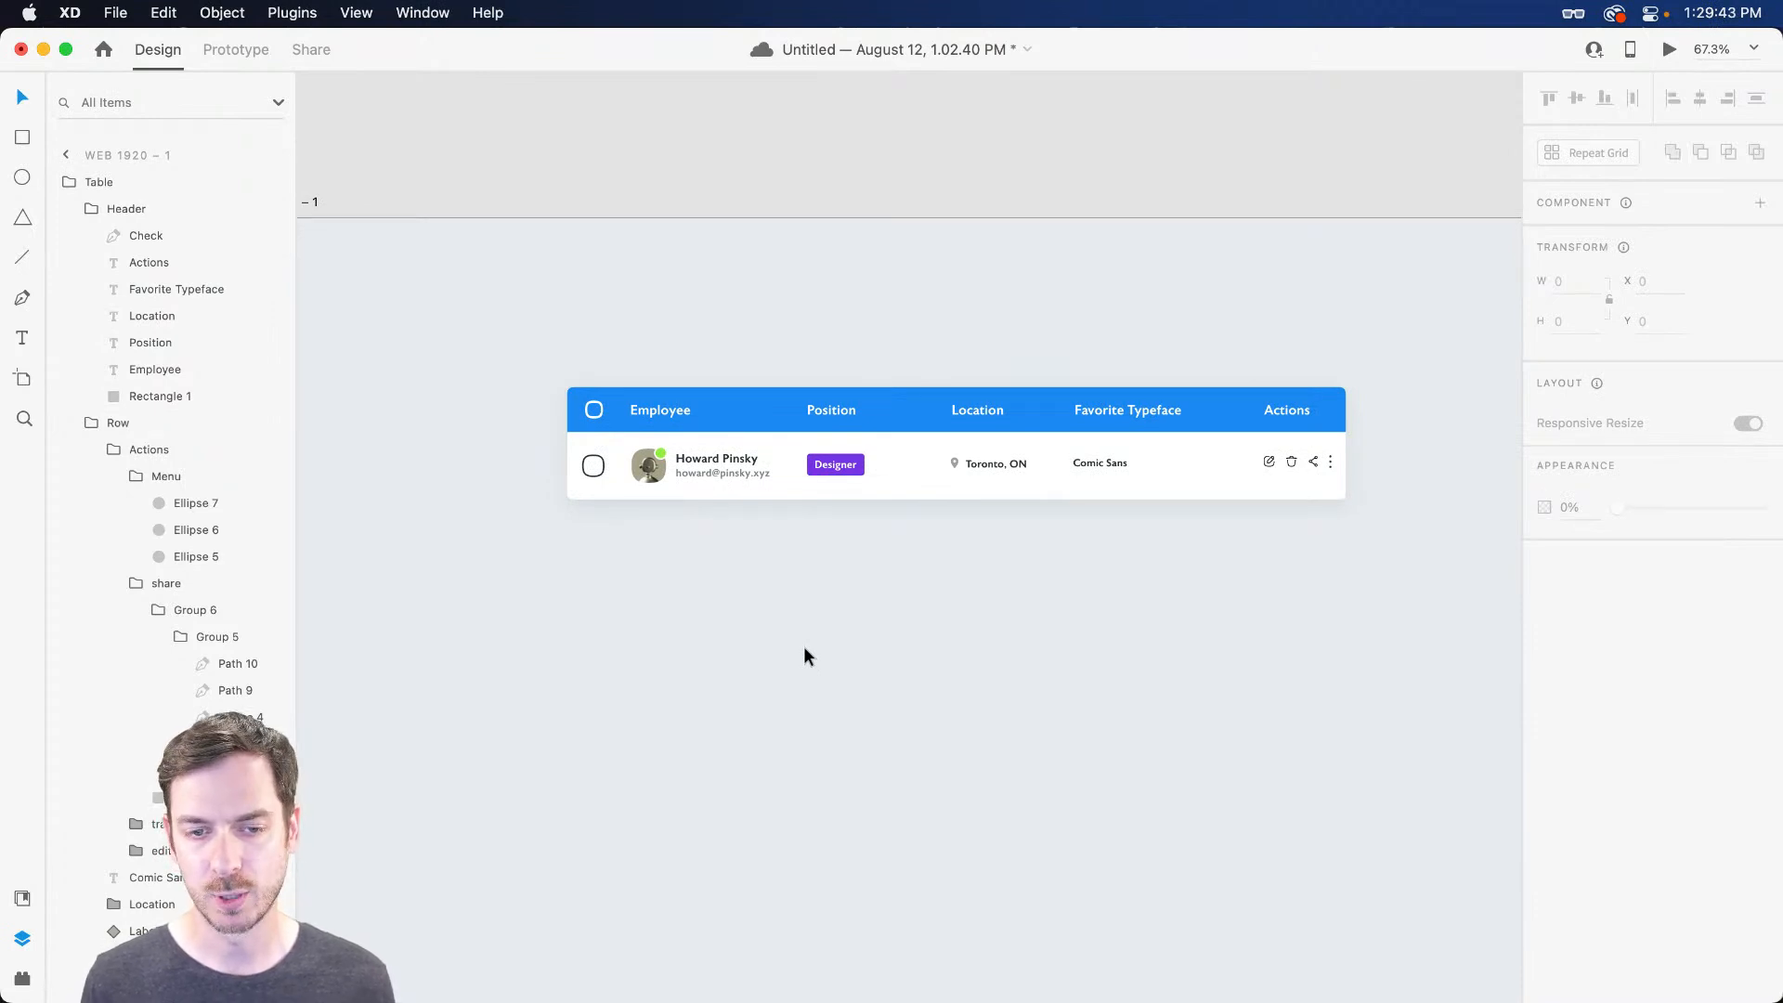
{"action": "scroll", "coordinate": [1283, 494], "scroll_direction": "up", "scroll_amount": 6}
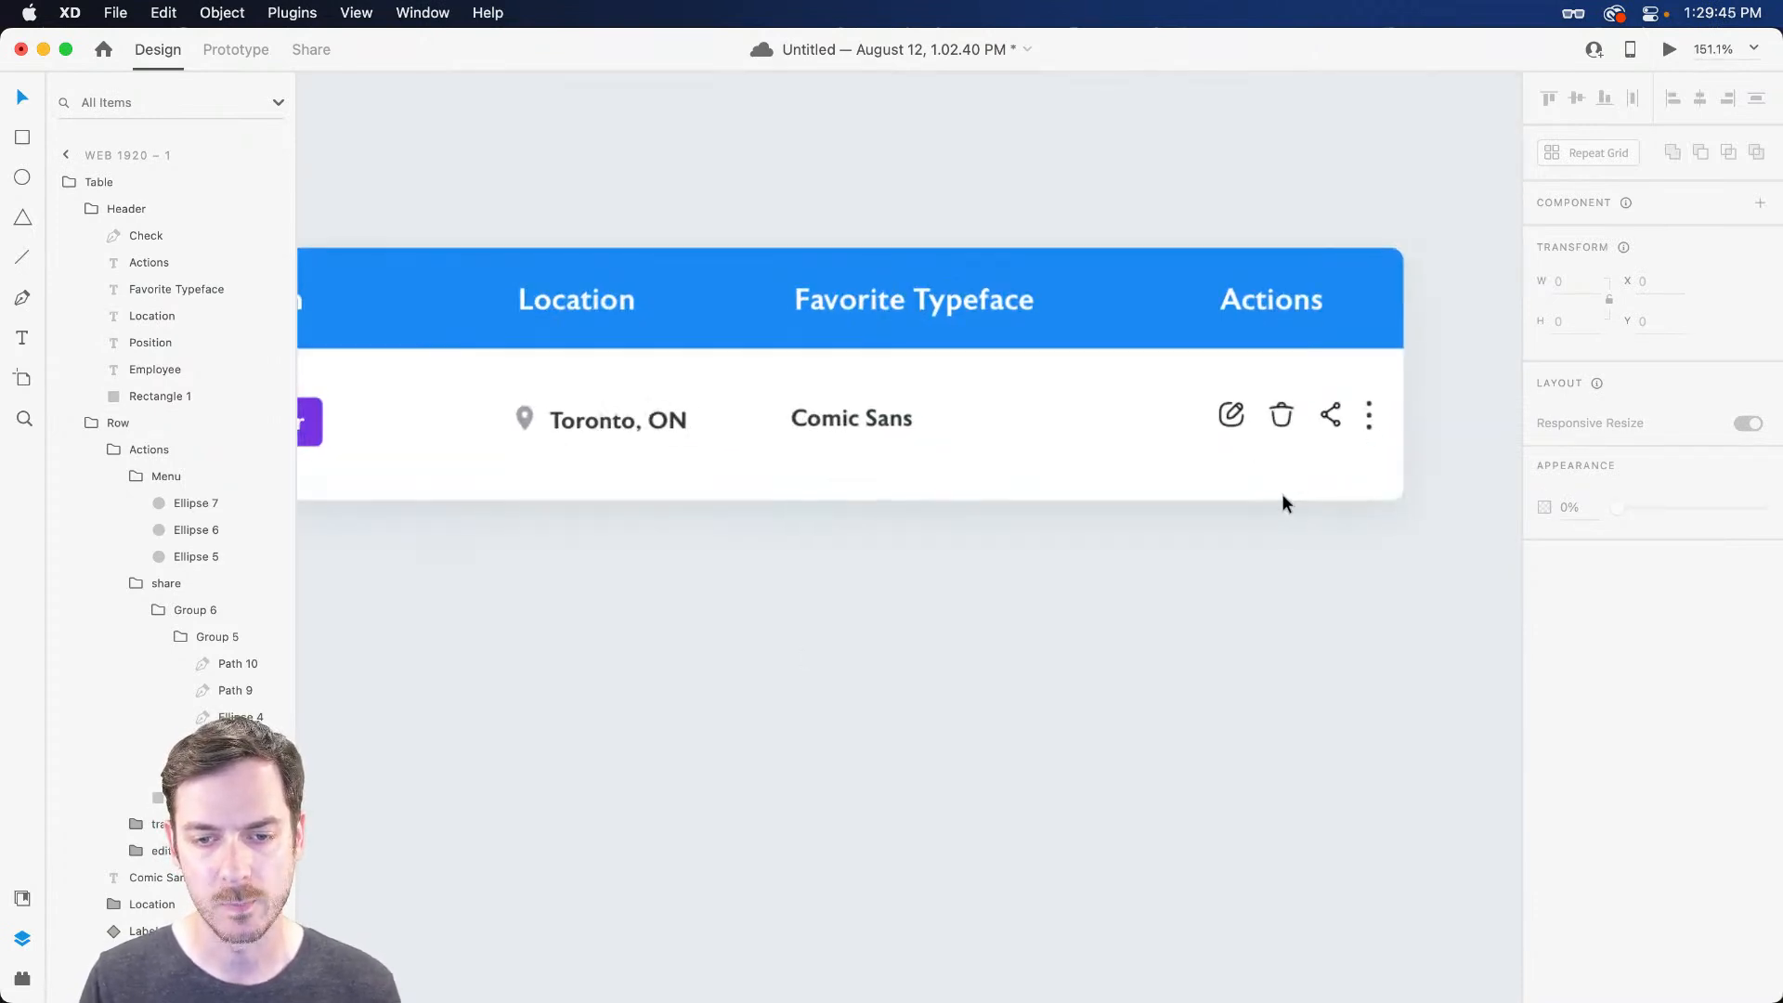
{"action": "left_click", "coordinate": [1284, 413]}
{"action": "double_click", "coordinate": [1284, 414]}
{"action": "double_click", "coordinate": [1284, 413]}
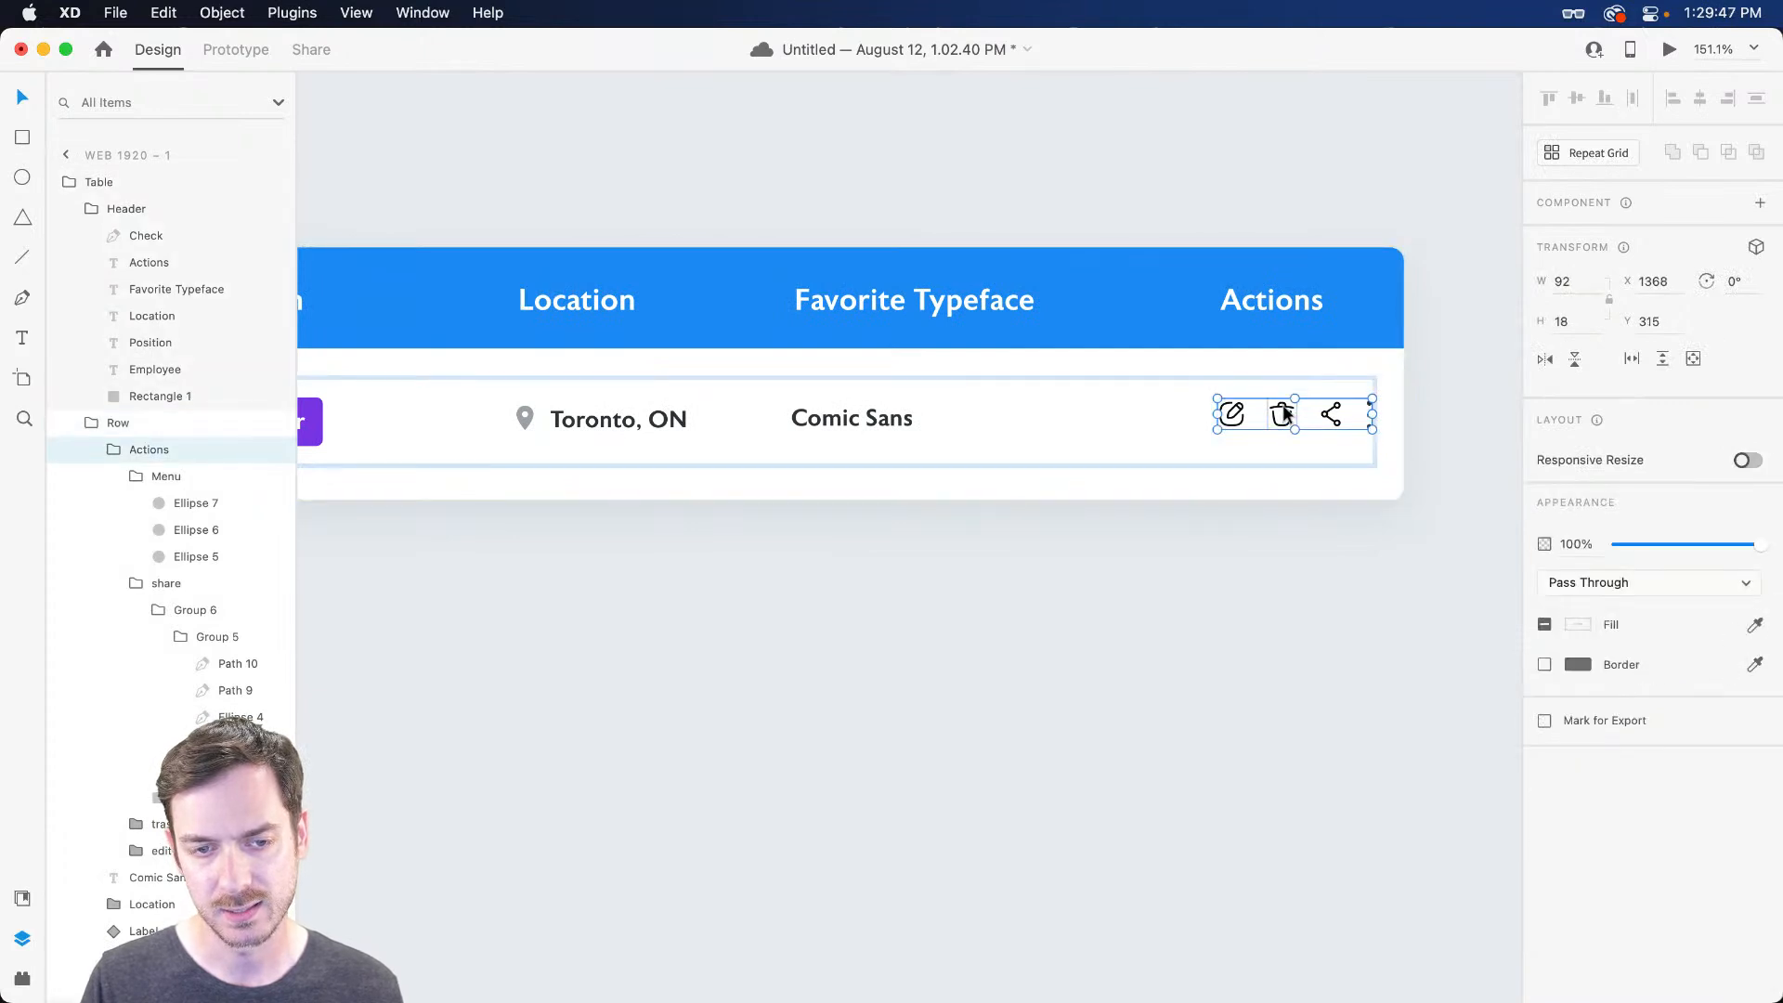
{"action": "left_click_drag", "start_coordinate": [1284, 414], "coordinate": [1284, 419]}
Check icon alignment against a horizontal guide, then hide the guide and select the row group
{"action": "scroll", "coordinate": [1213, 342], "scroll_direction": "up", "scroll_amount": 5}
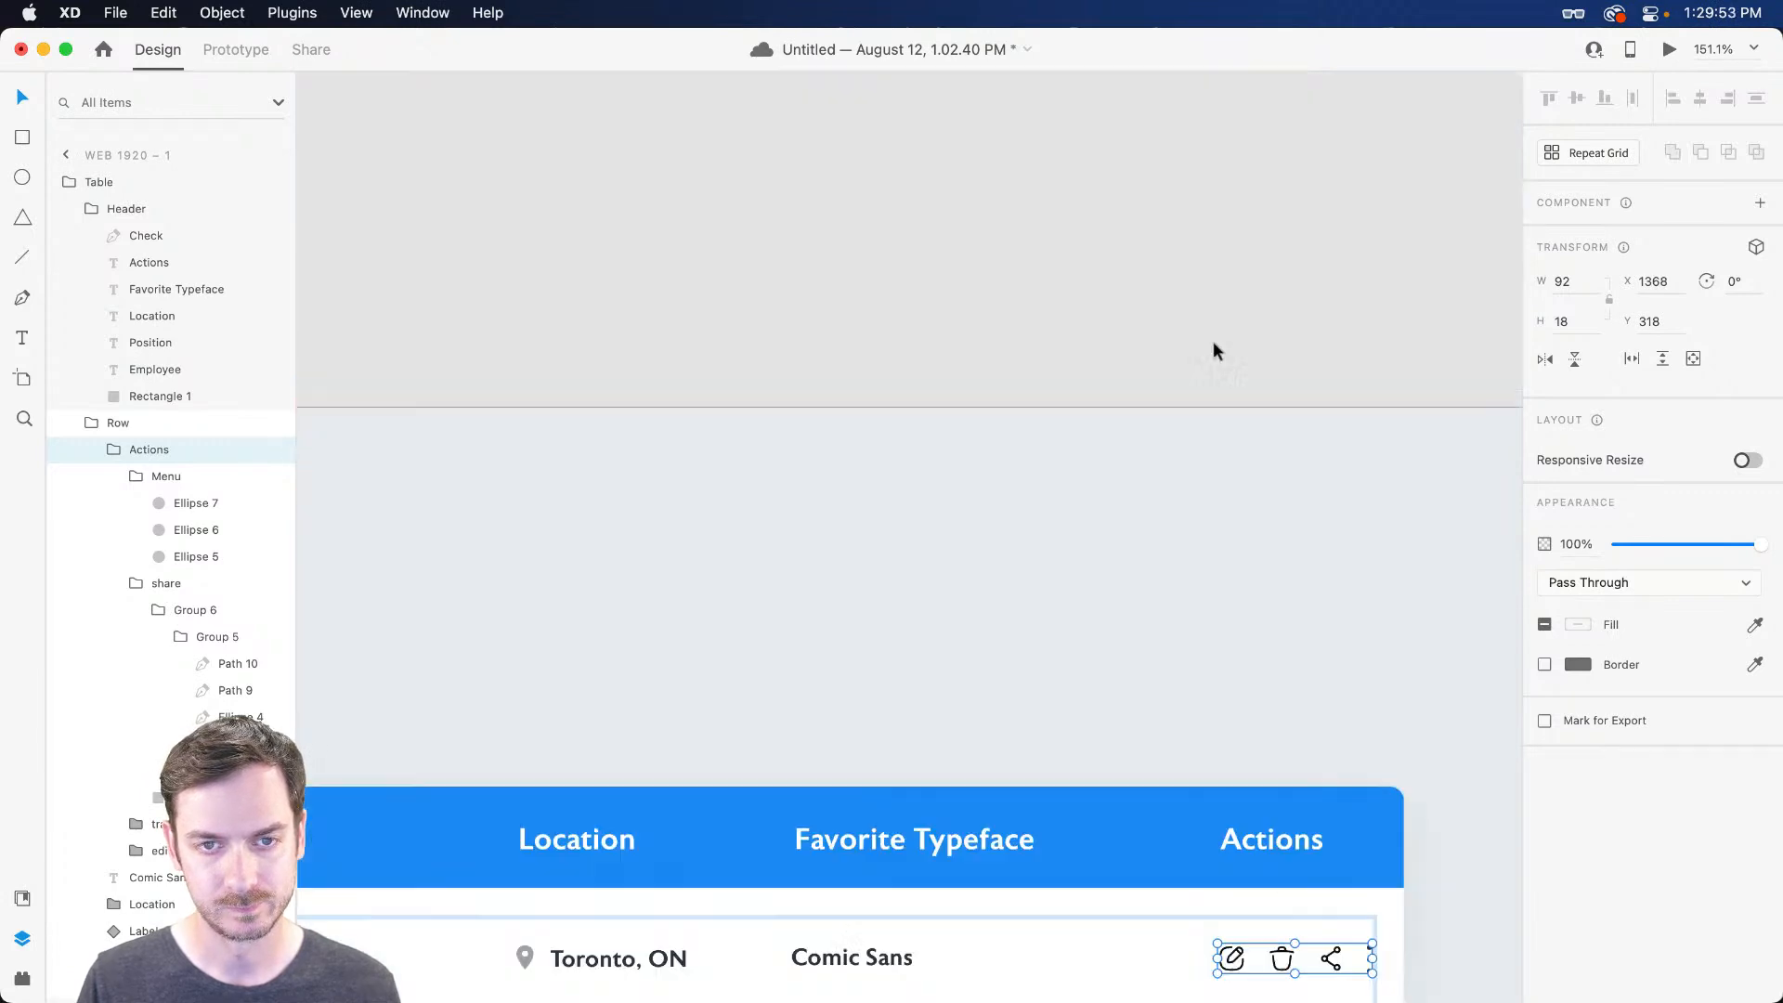
{"action": "left_click_drag", "start_coordinate": [1112, 406], "coordinate": [1010, 372]}
{"action": "scroll", "coordinate": [1087, 545], "scroll_direction": "down", "scroll_amount": 6}
{"action": "left_click", "coordinate": [1370, 382]}
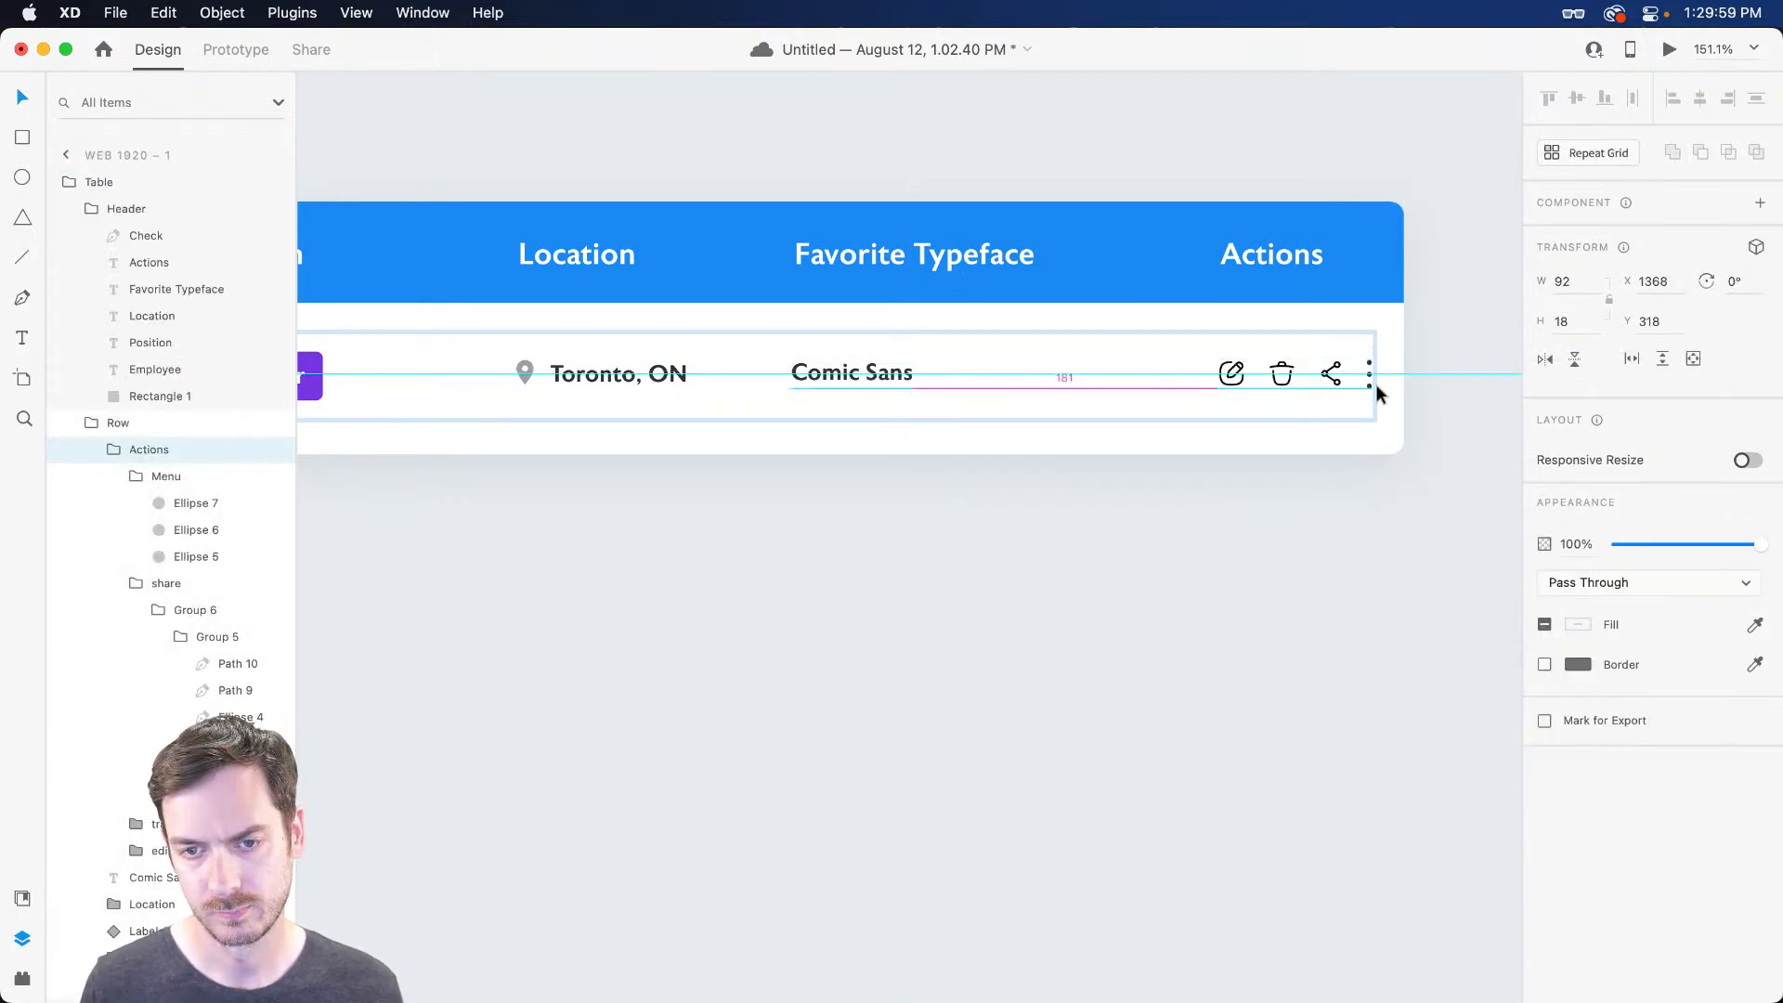
{"action": "left_click_drag", "start_coordinate": [1213, 350], "coordinate": [1202, 345]}
{"action": "key", "text": "super+z"}
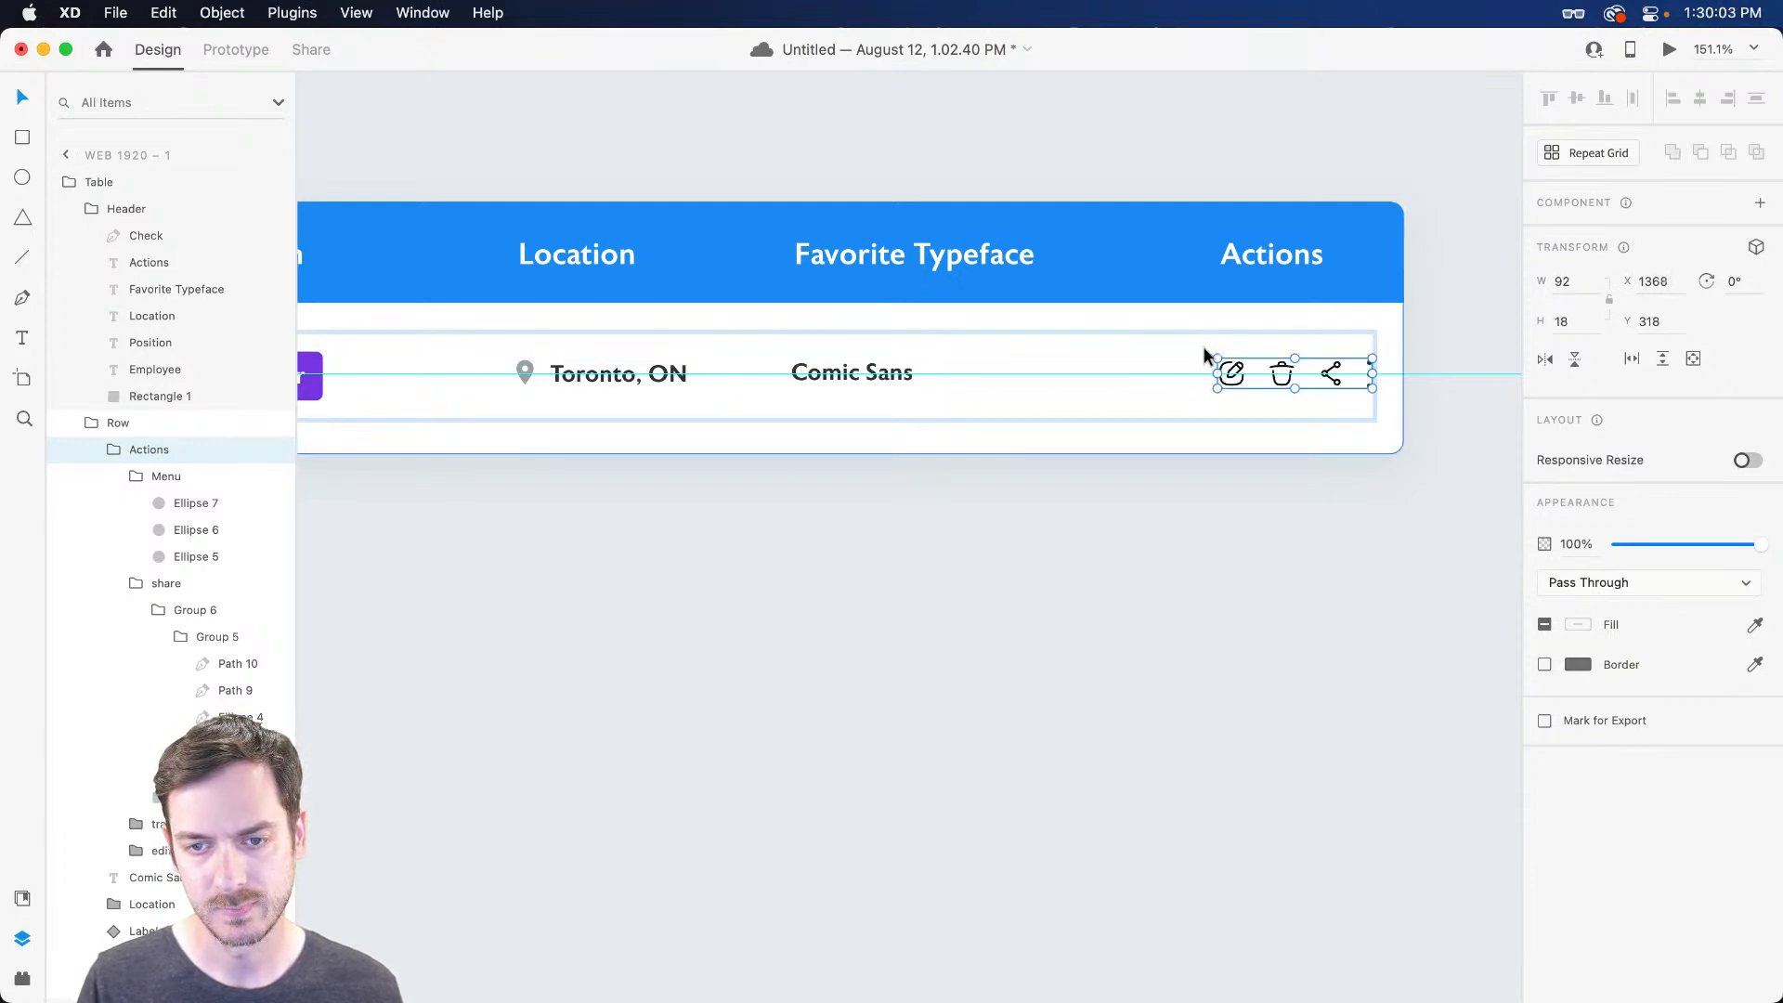
{"action": "key", "text": "super+semicolon"}
{"action": "scroll", "coordinate": [1173, 528], "scroll_direction": "down", "scroll_amount": 5}
{"action": "left_click", "coordinate": [971, 595]}
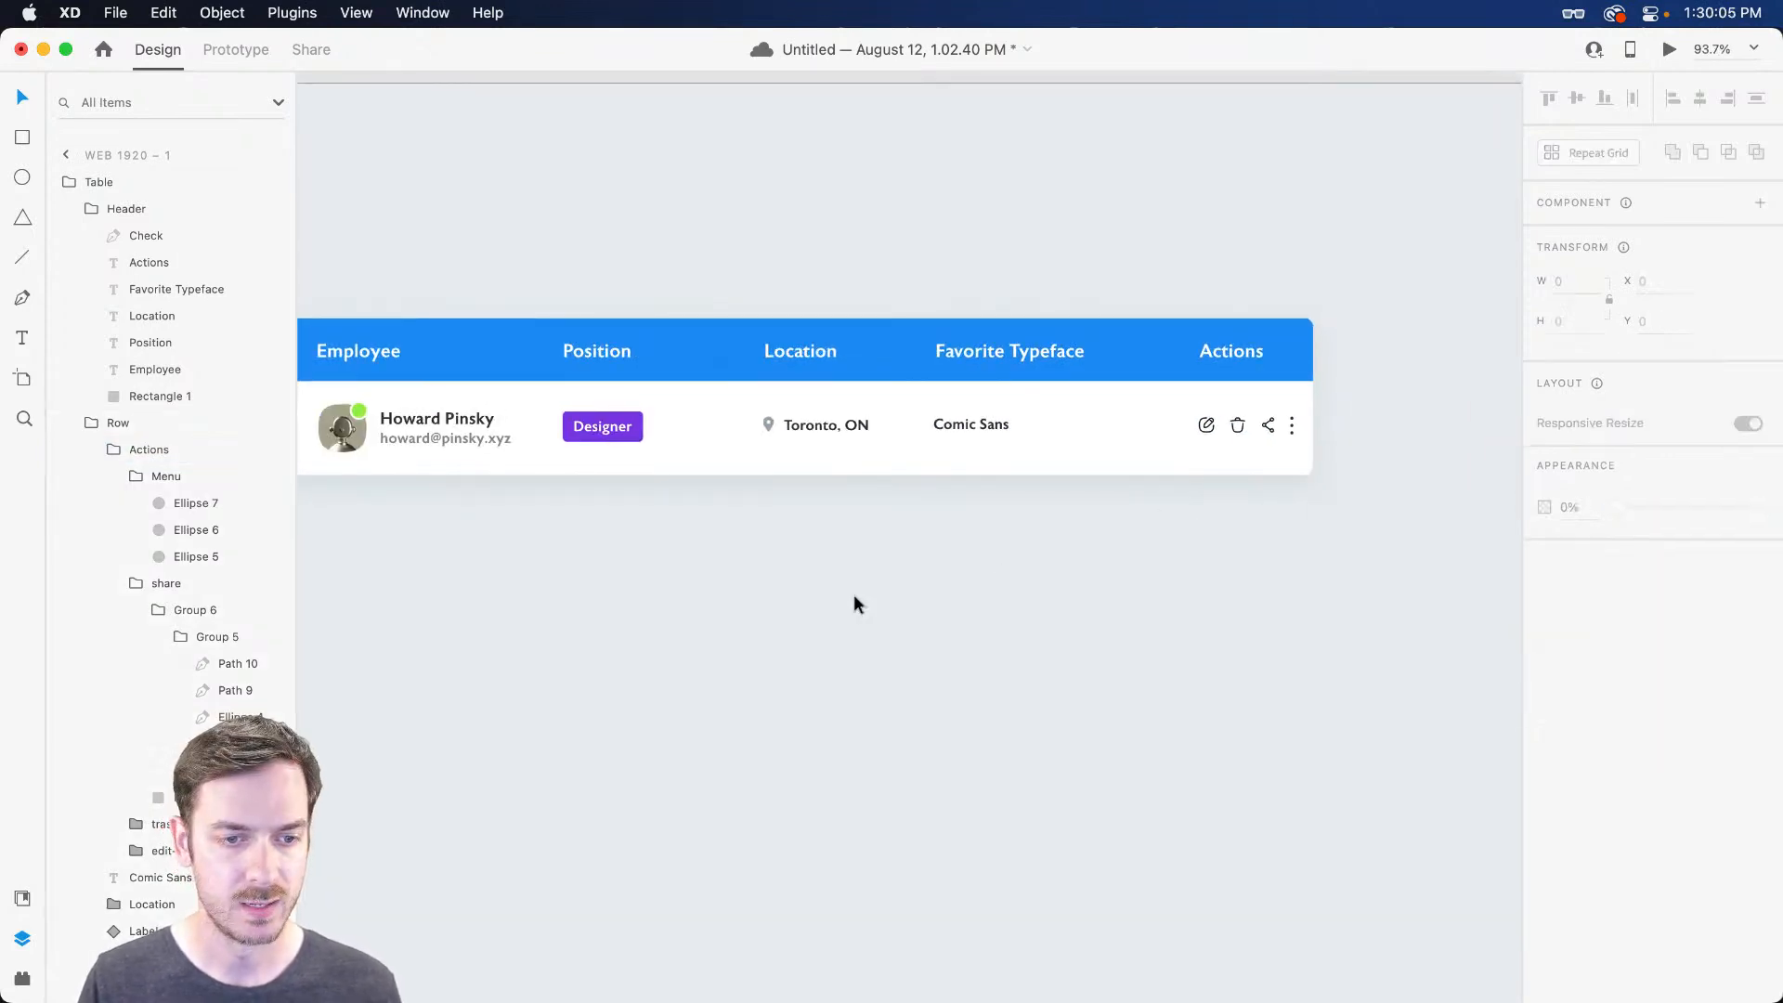
{"action": "left_click_drag", "start_coordinate": [758, 569], "coordinate": [998, 557]}
{"action": "double_click", "coordinate": [810, 424]}
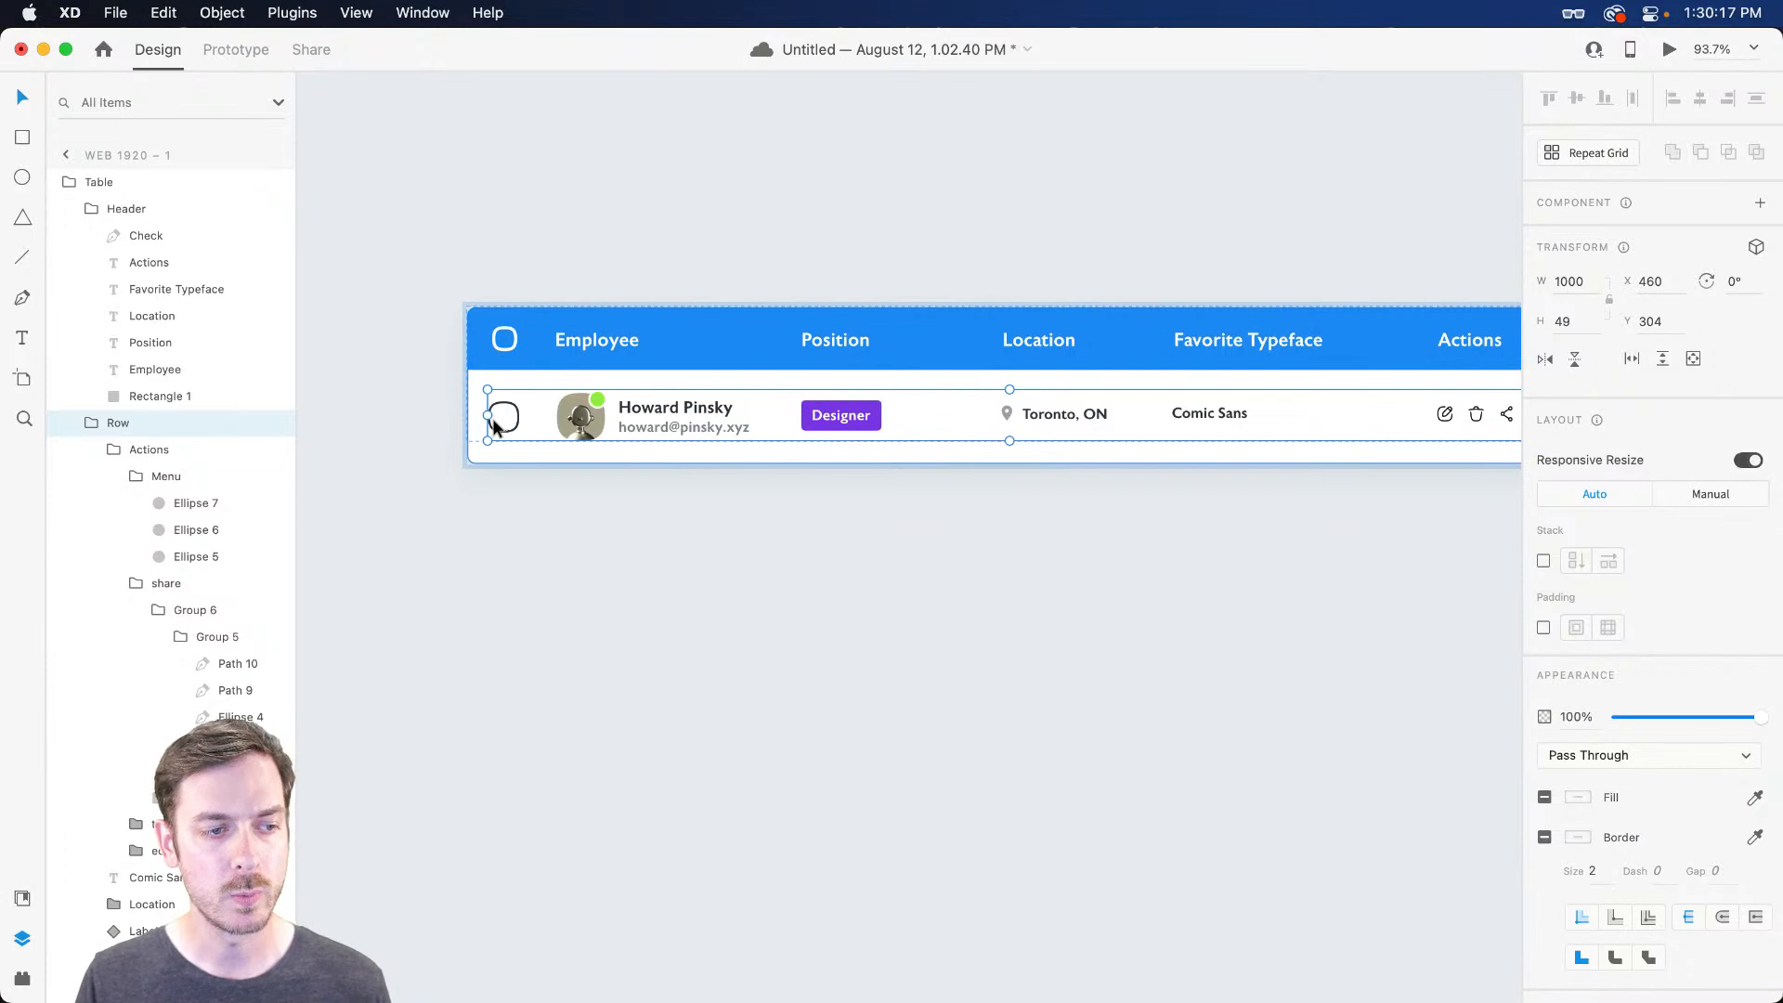
Select the row's checkbox and trial making it a component, then undo
{"action": "scroll", "coordinate": [492, 417], "scroll_direction": "up", "scroll_amount": 10}
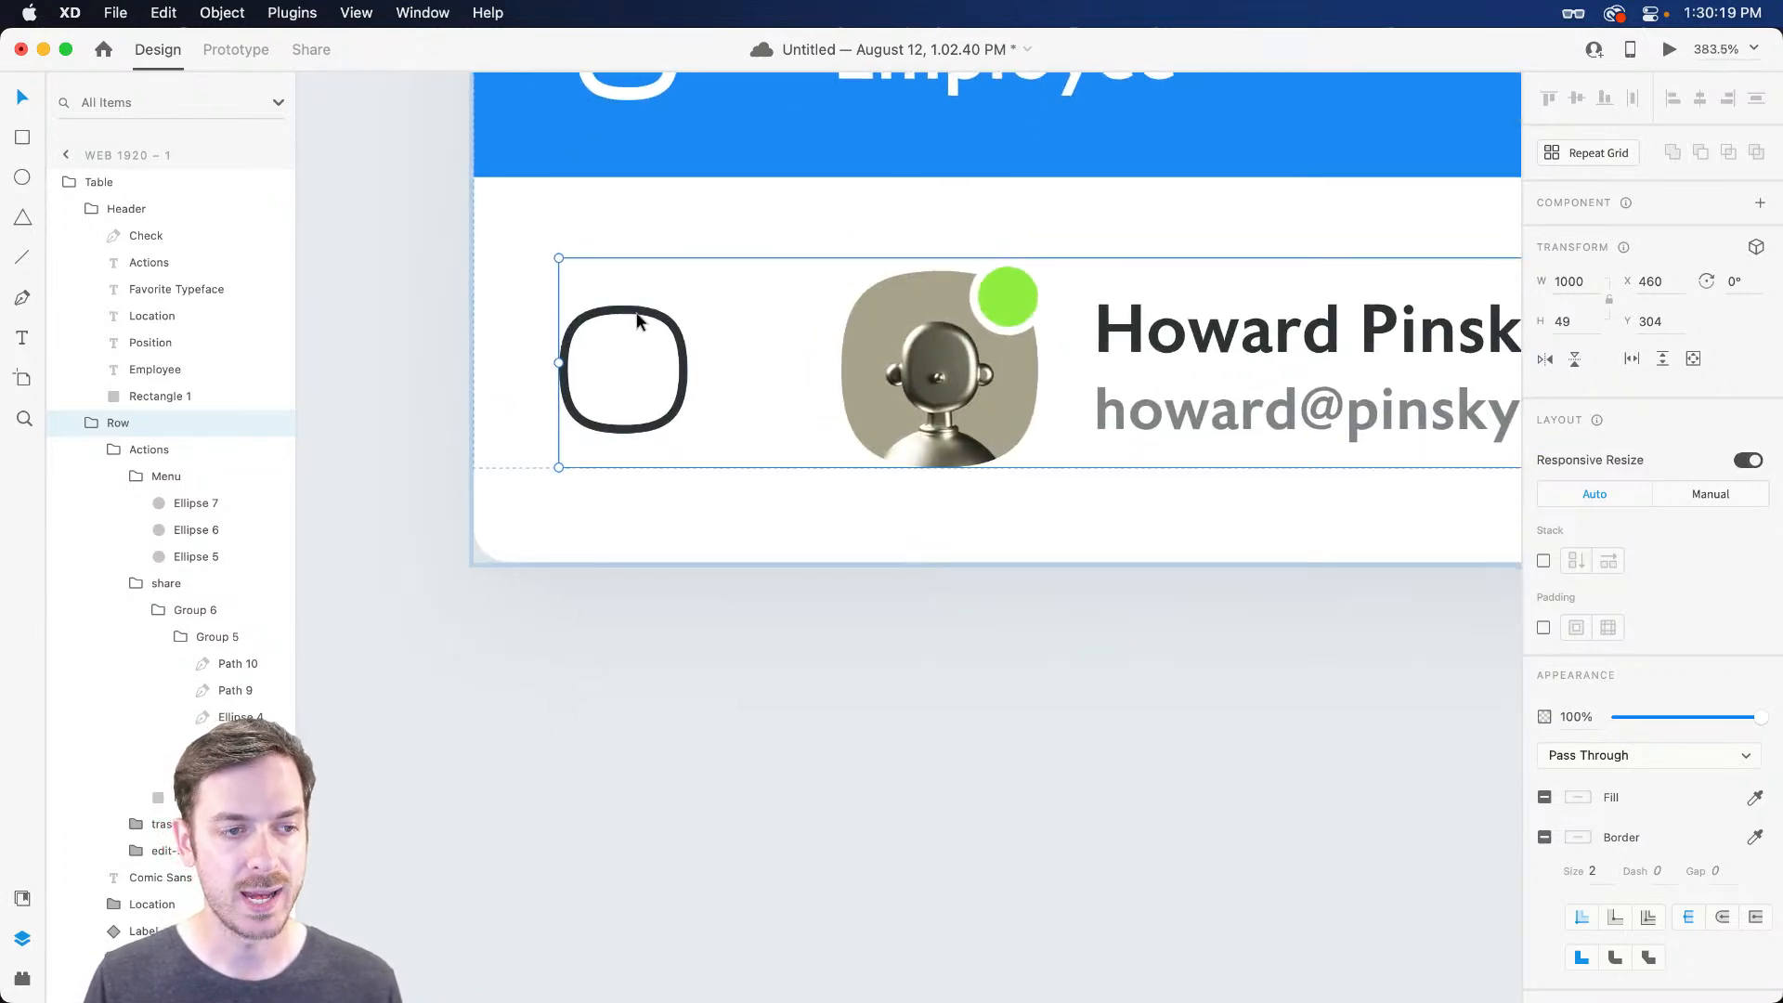
{"action": "double_click", "coordinate": [637, 320]}
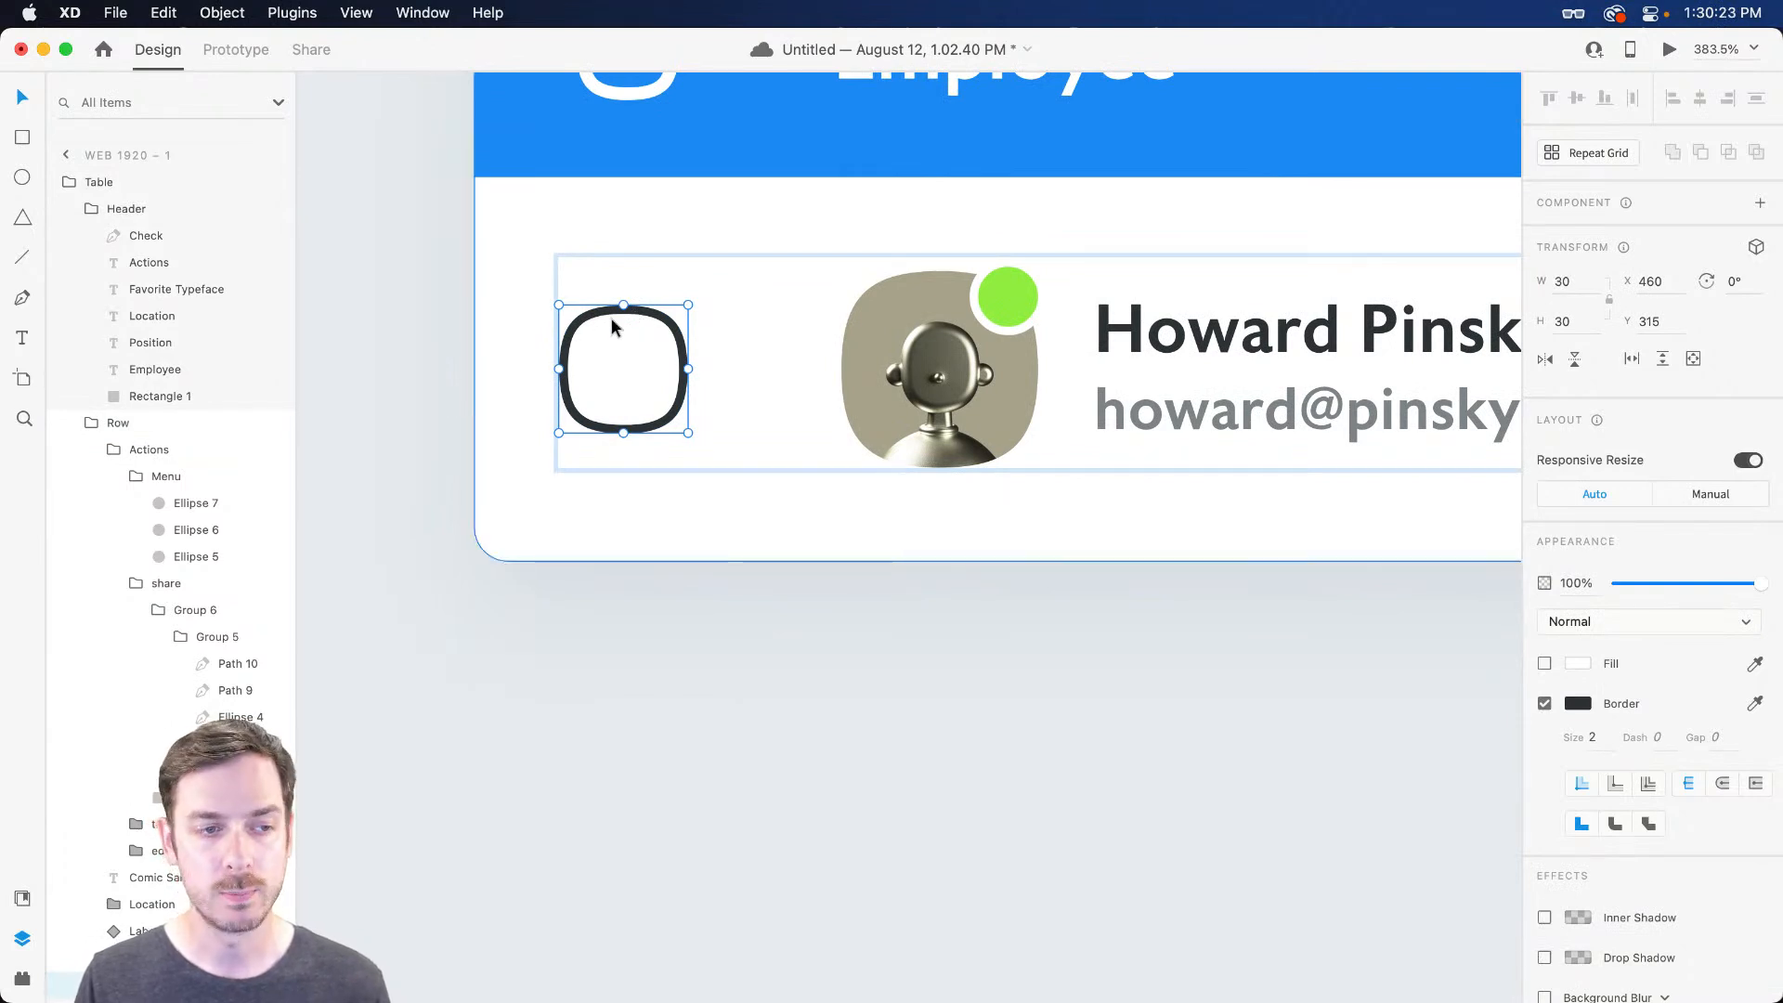
{"action": "scroll", "coordinate": [552, 320], "scroll_direction": "up", "scroll_amount": 3}
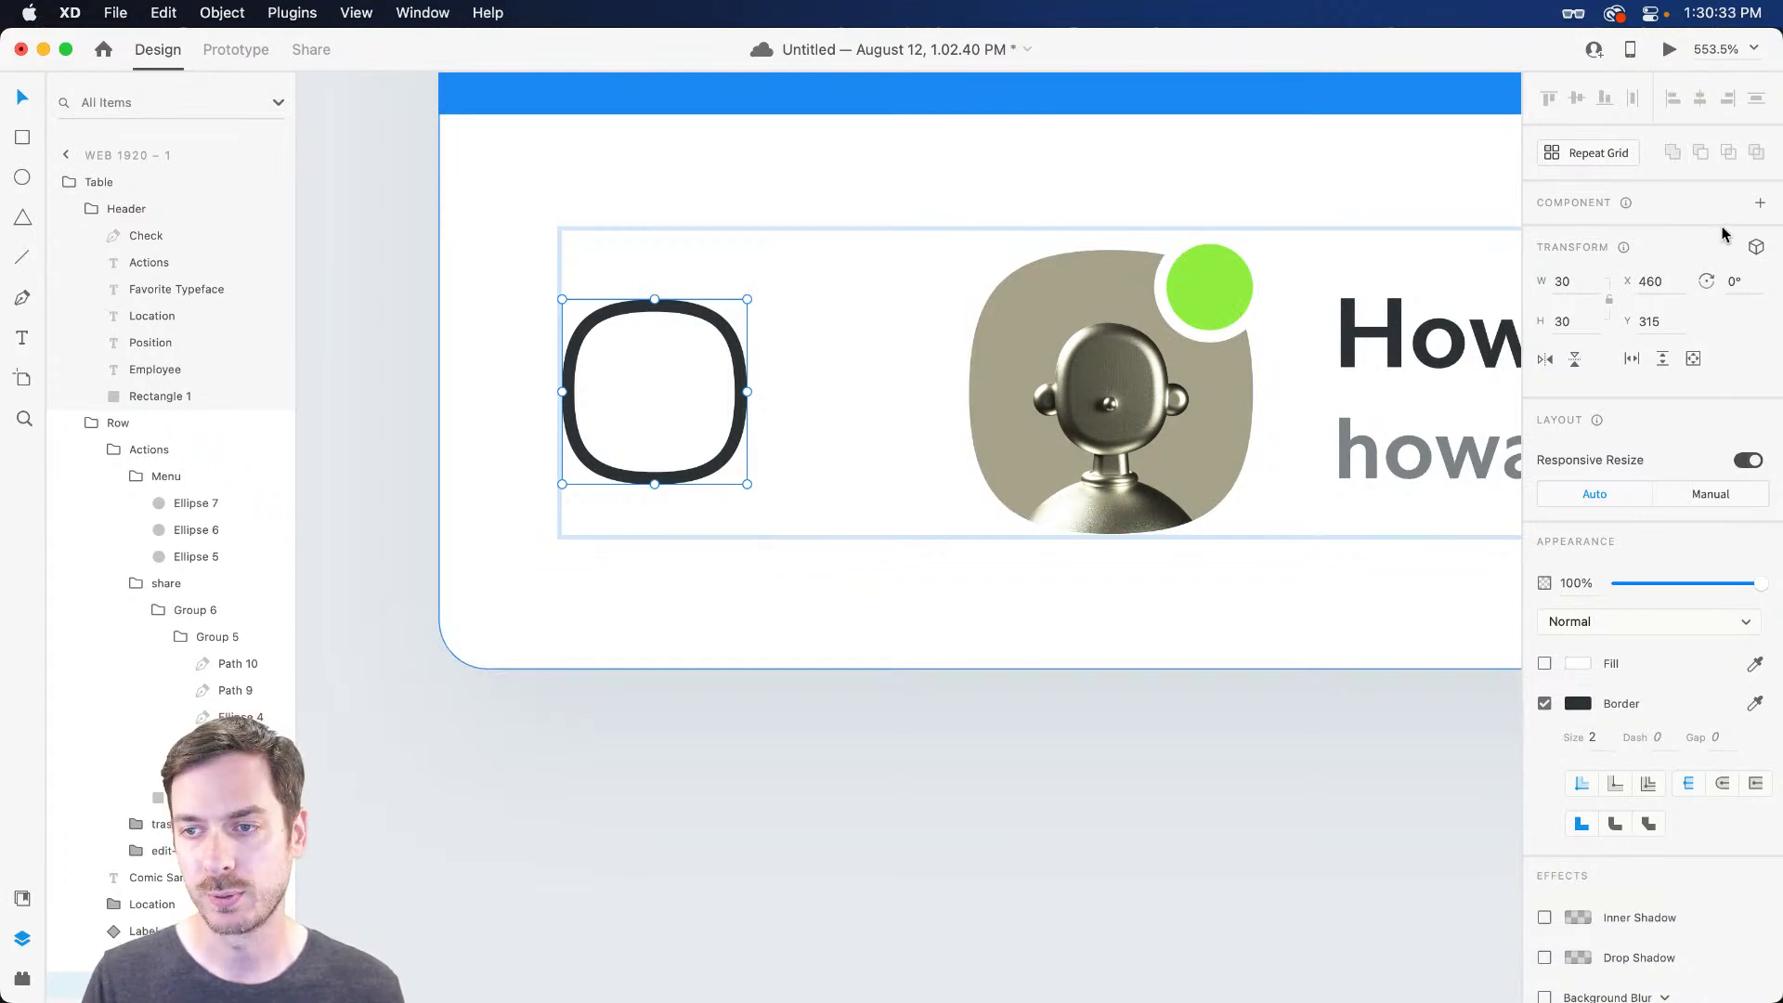
{"action": "left_click", "coordinate": [1759, 203]}
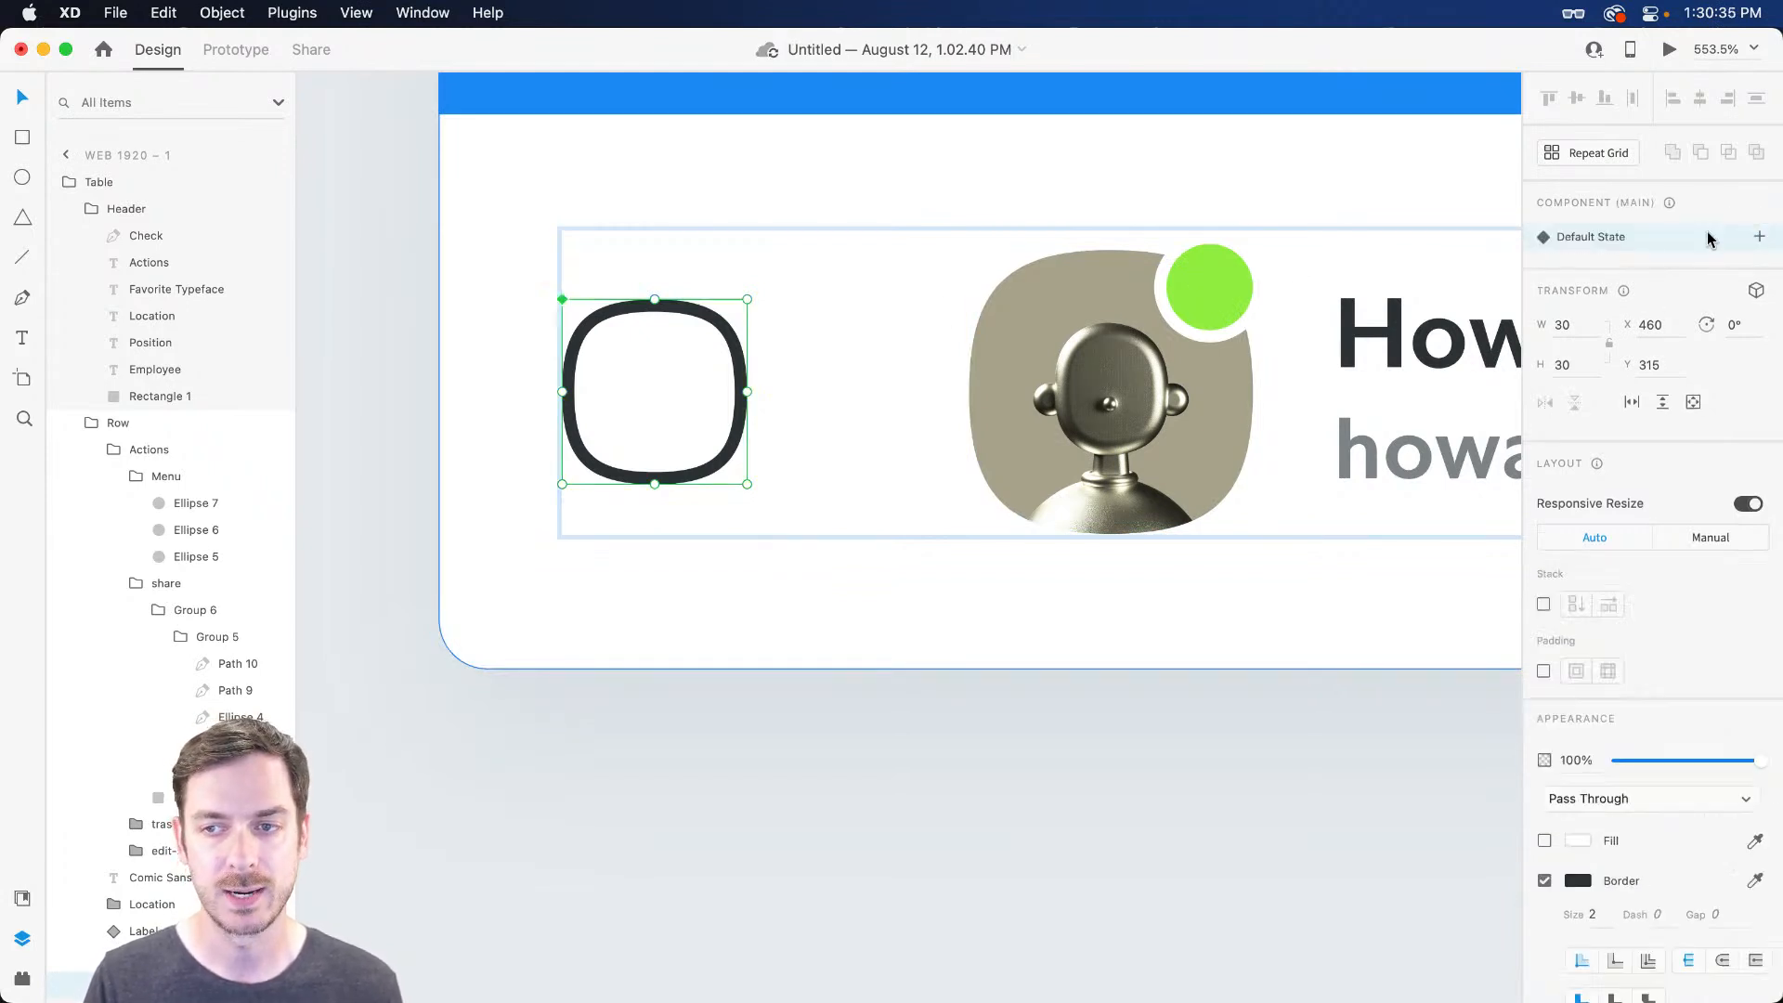
{"action": "scroll", "coordinate": [592, 330], "scroll_direction": "up", "scroll_amount": 5}
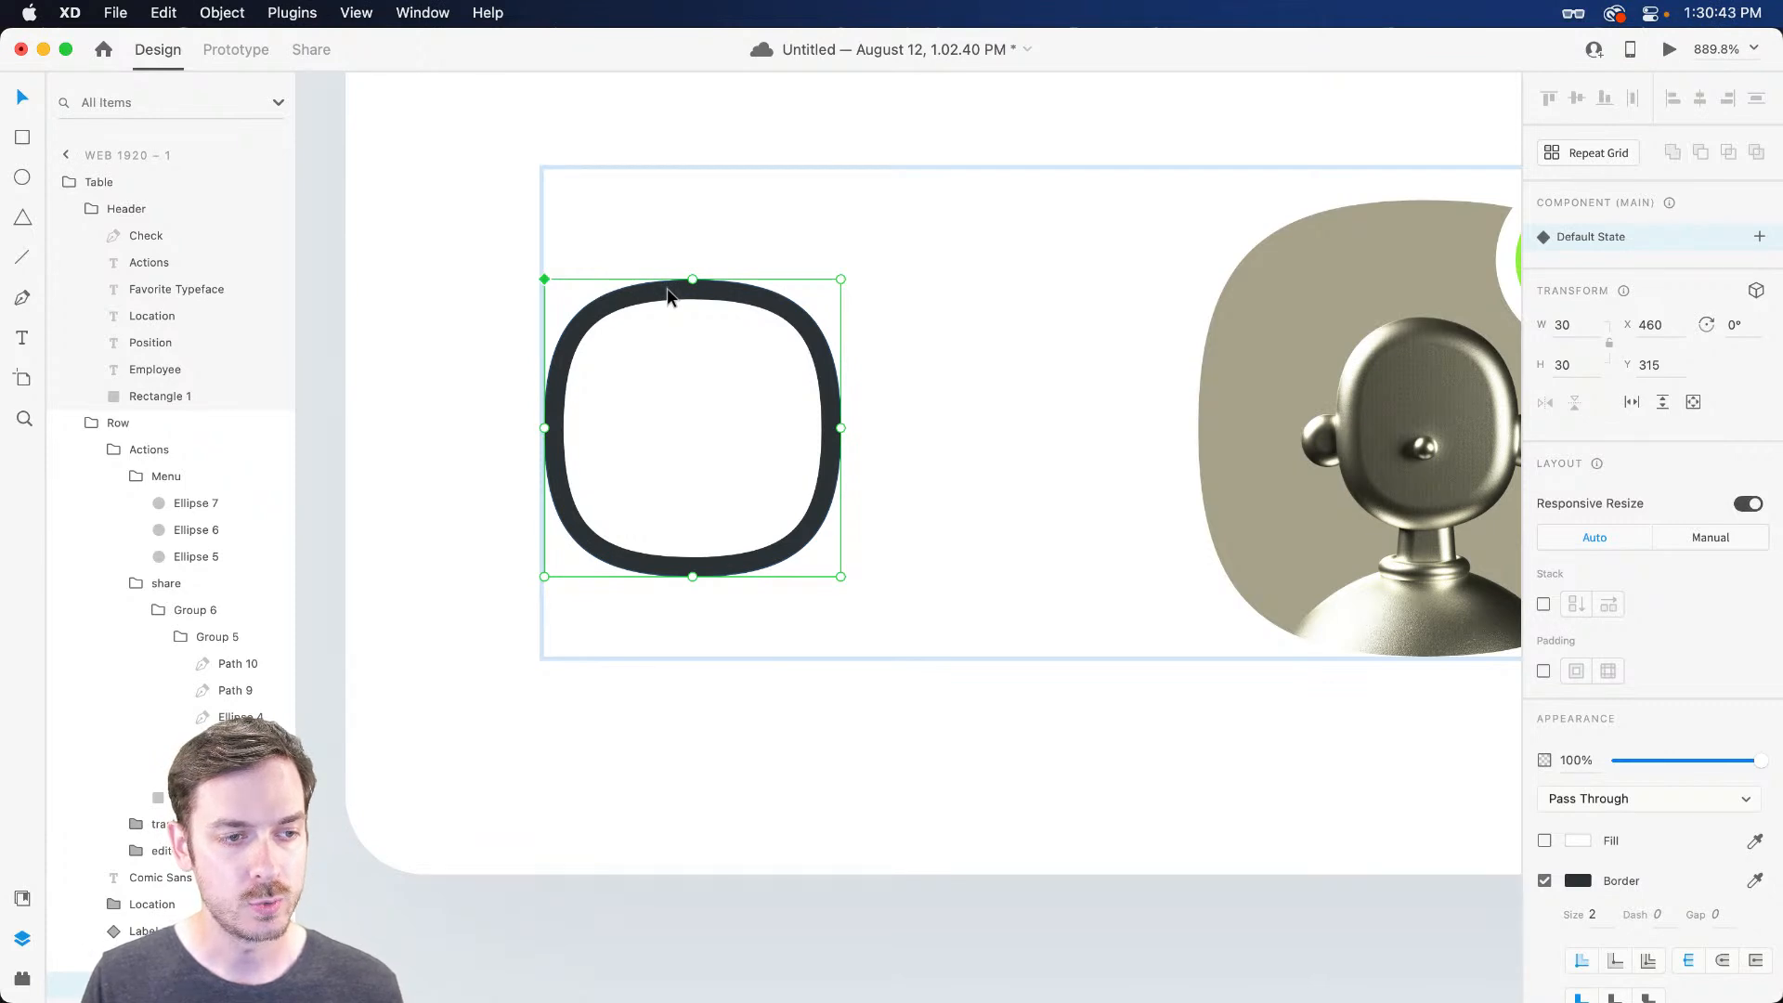
{"action": "key", "text": "super+z"}
Duplicate the checkbox into a small borderless blue inner square at 0% opacity
{"action": "key", "text": "super+d"}
{"action": "left_click_drag", "start_coordinate": [841, 279], "coordinate": [807, 313]}
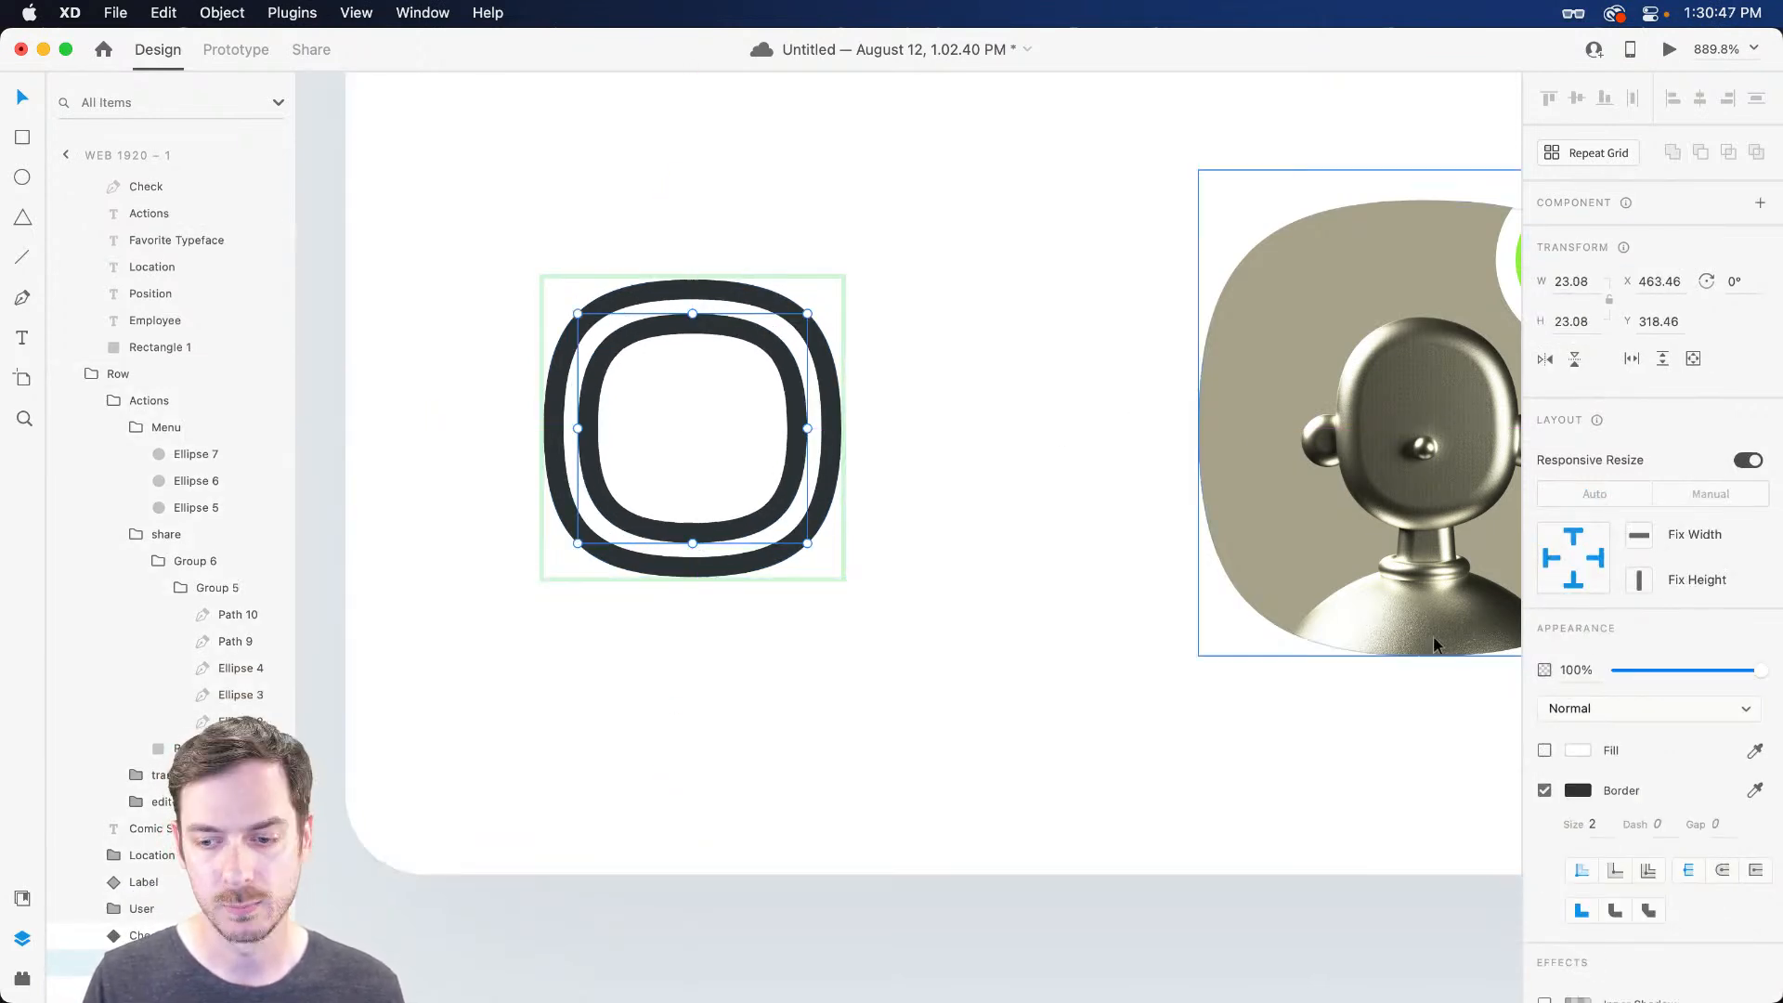
{"action": "left_click", "coordinate": [1544, 750]}
{"action": "left_click", "coordinate": [1544, 790]}
{"action": "left_click", "coordinate": [1754, 752]}
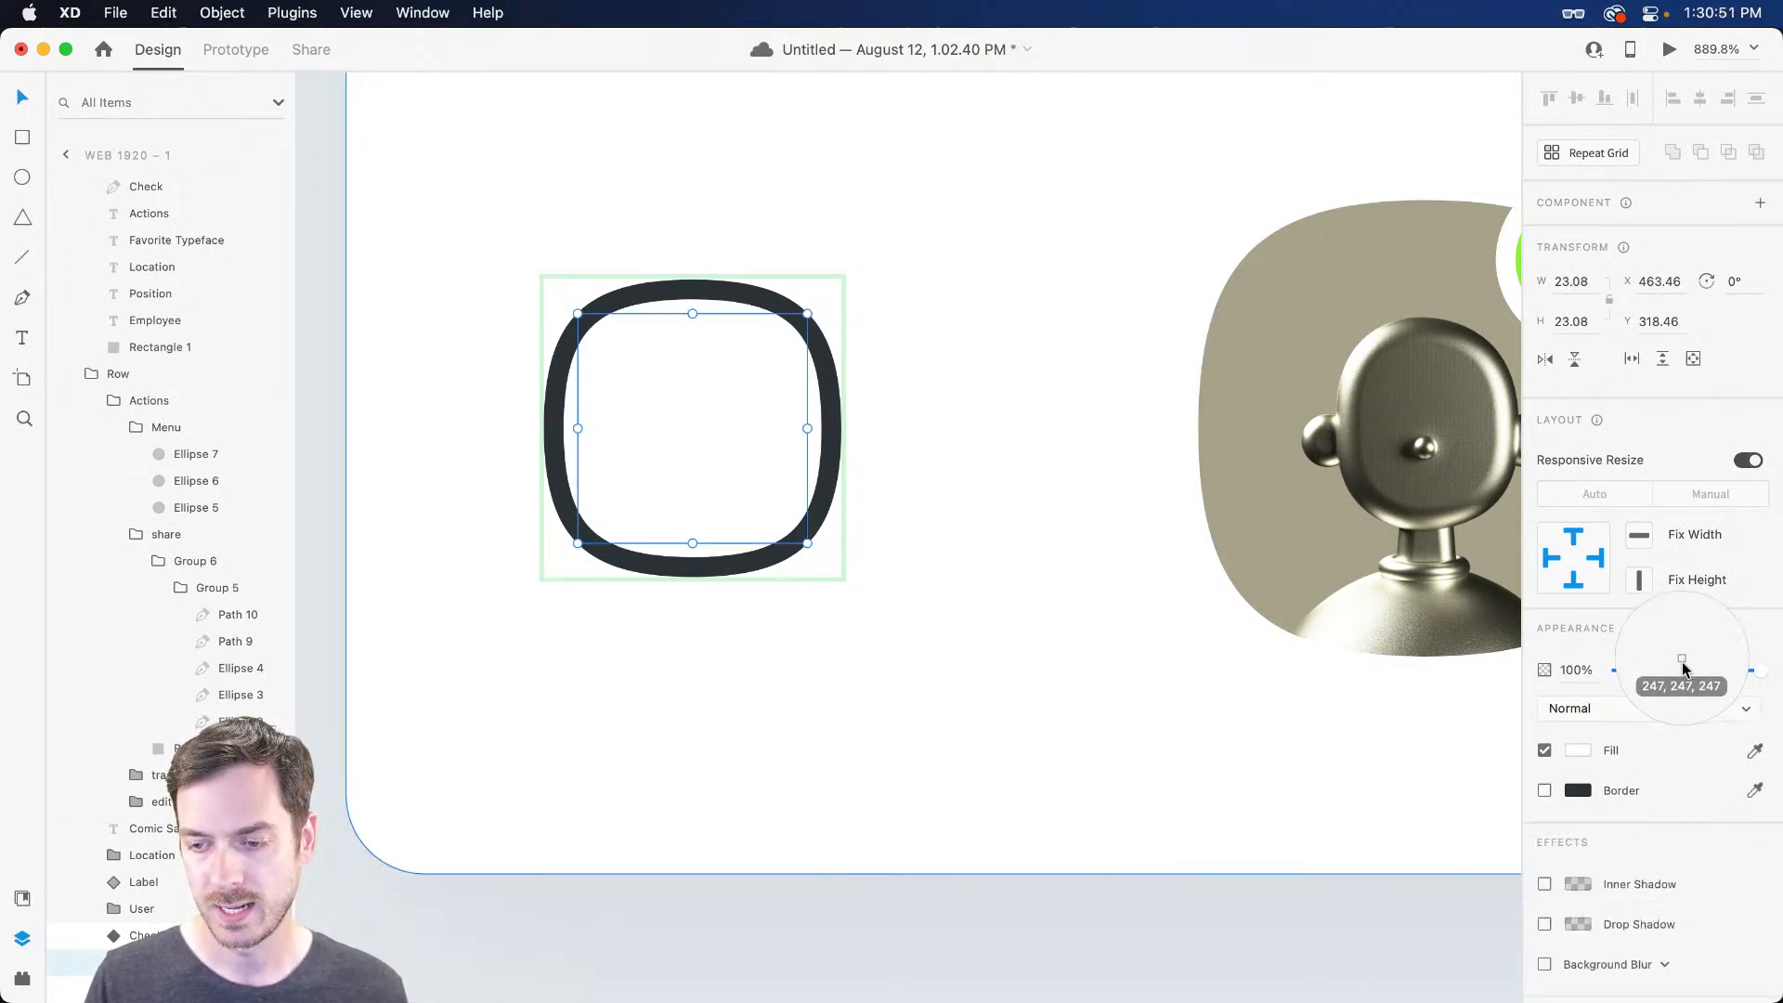
{"action": "left_click", "coordinate": [1677, 670]}
{"action": "left_click_drag", "start_coordinate": [804, 316], "coordinate": [701, 410]}
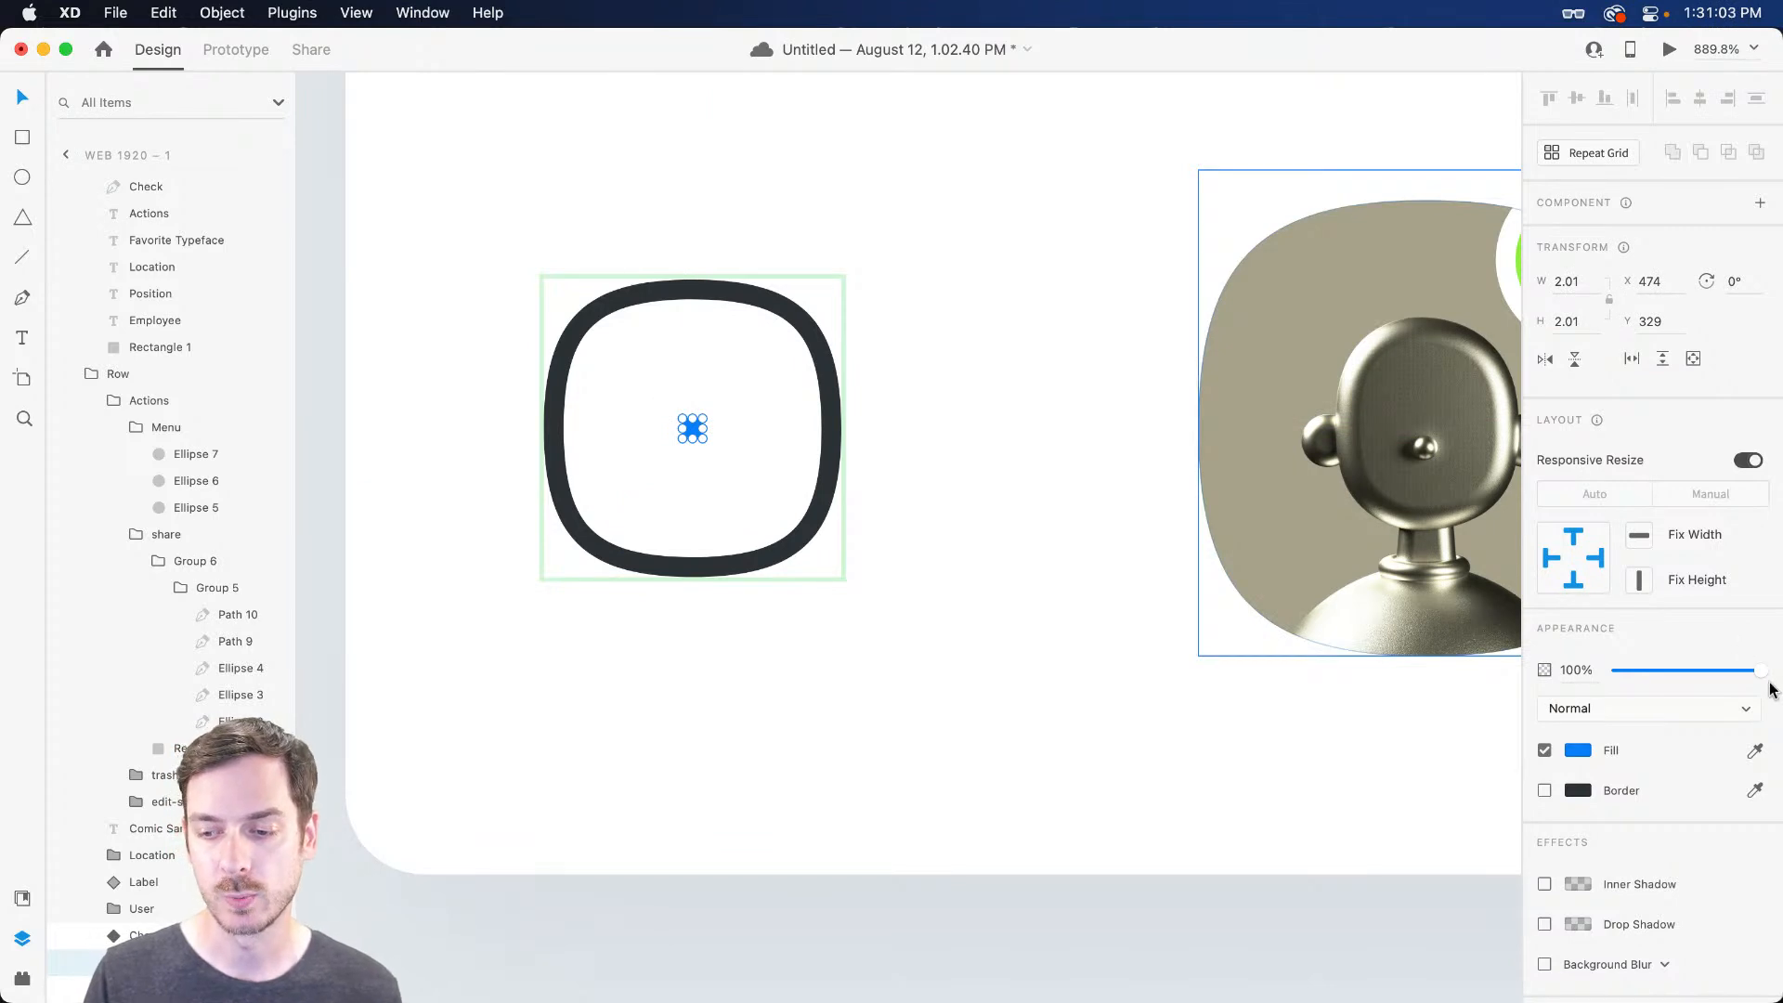
{"action": "left_click_drag", "start_coordinate": [1758, 675], "coordinate": [1516, 675]}
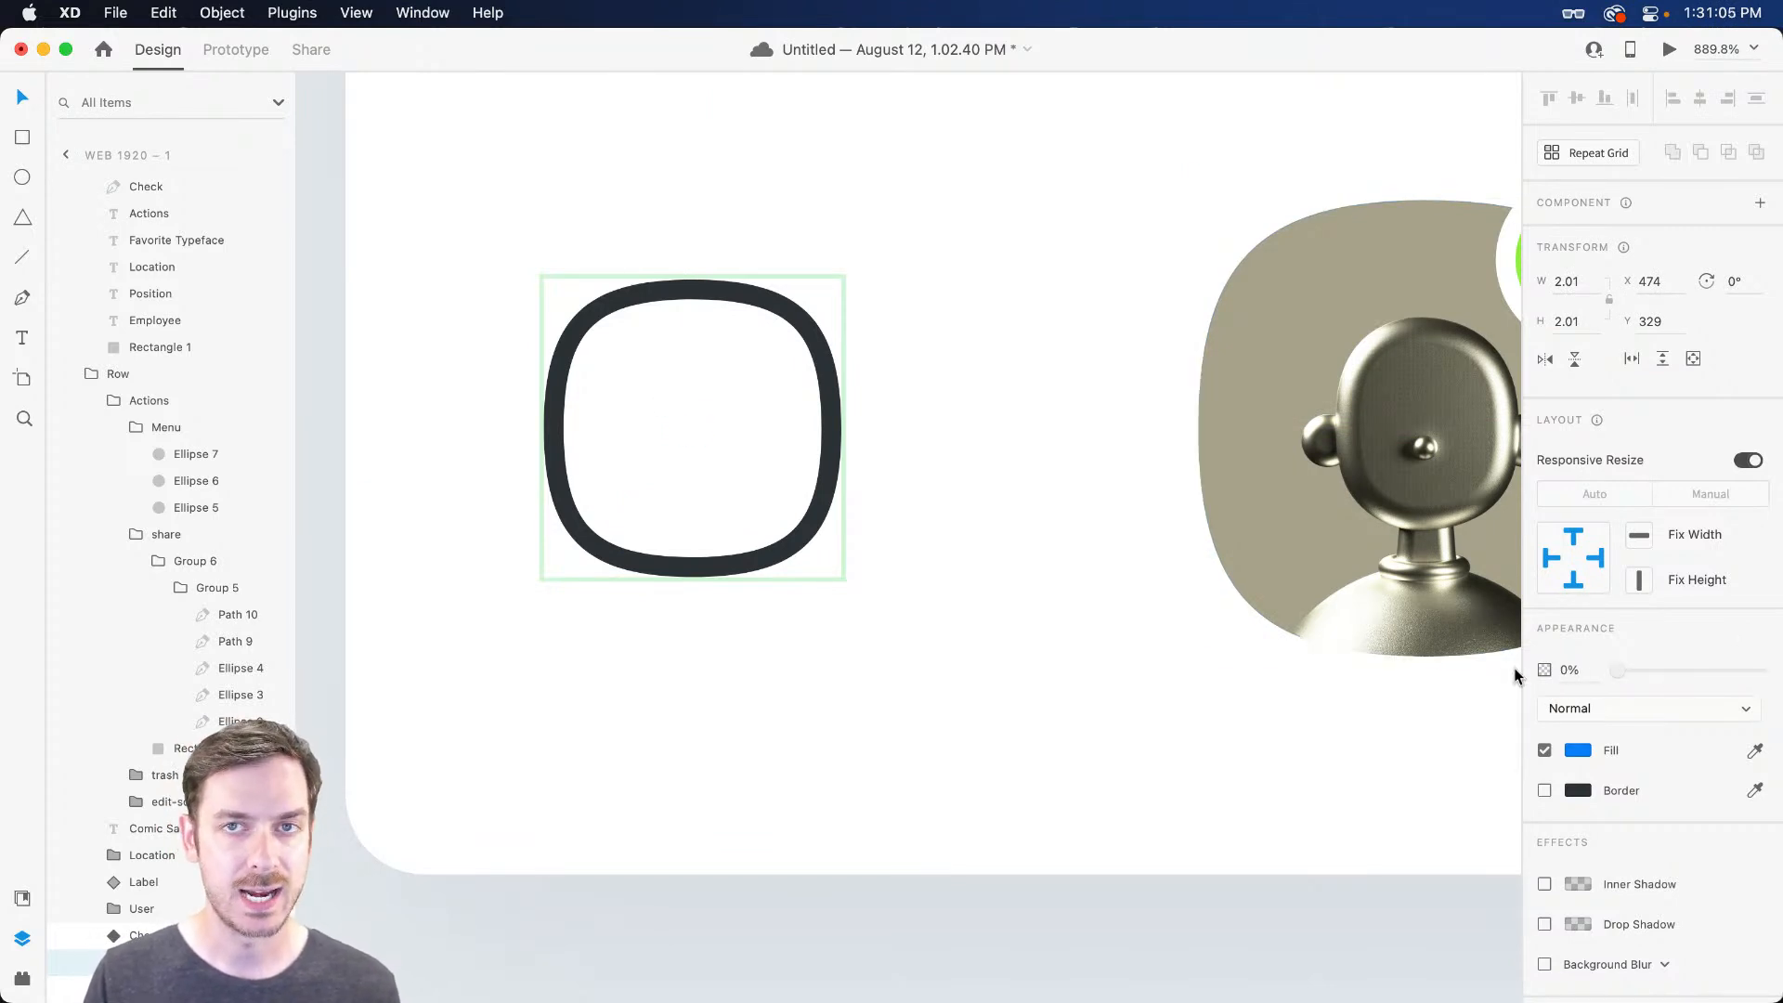
{"action": "left_click", "coordinate": [688, 336]}
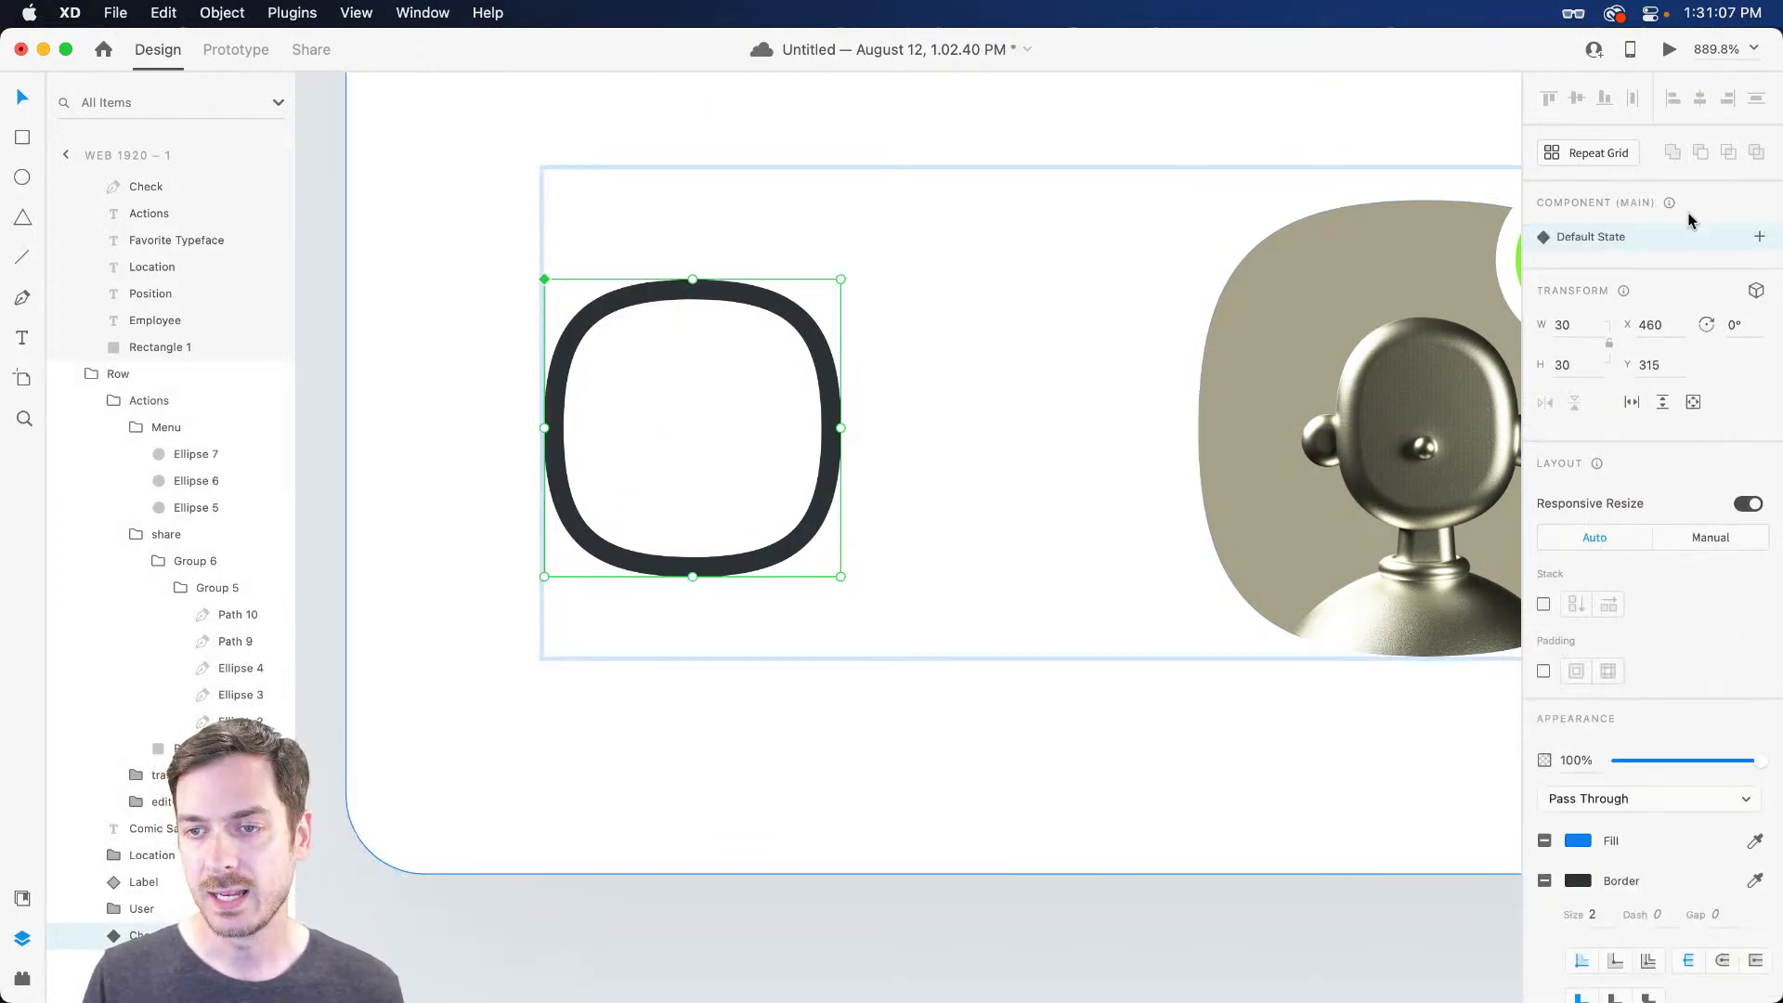
Add a Toggle State with an opaque enlarged blue centre and a blue checkbox border
{"action": "left_click", "coordinate": [1759, 239]}
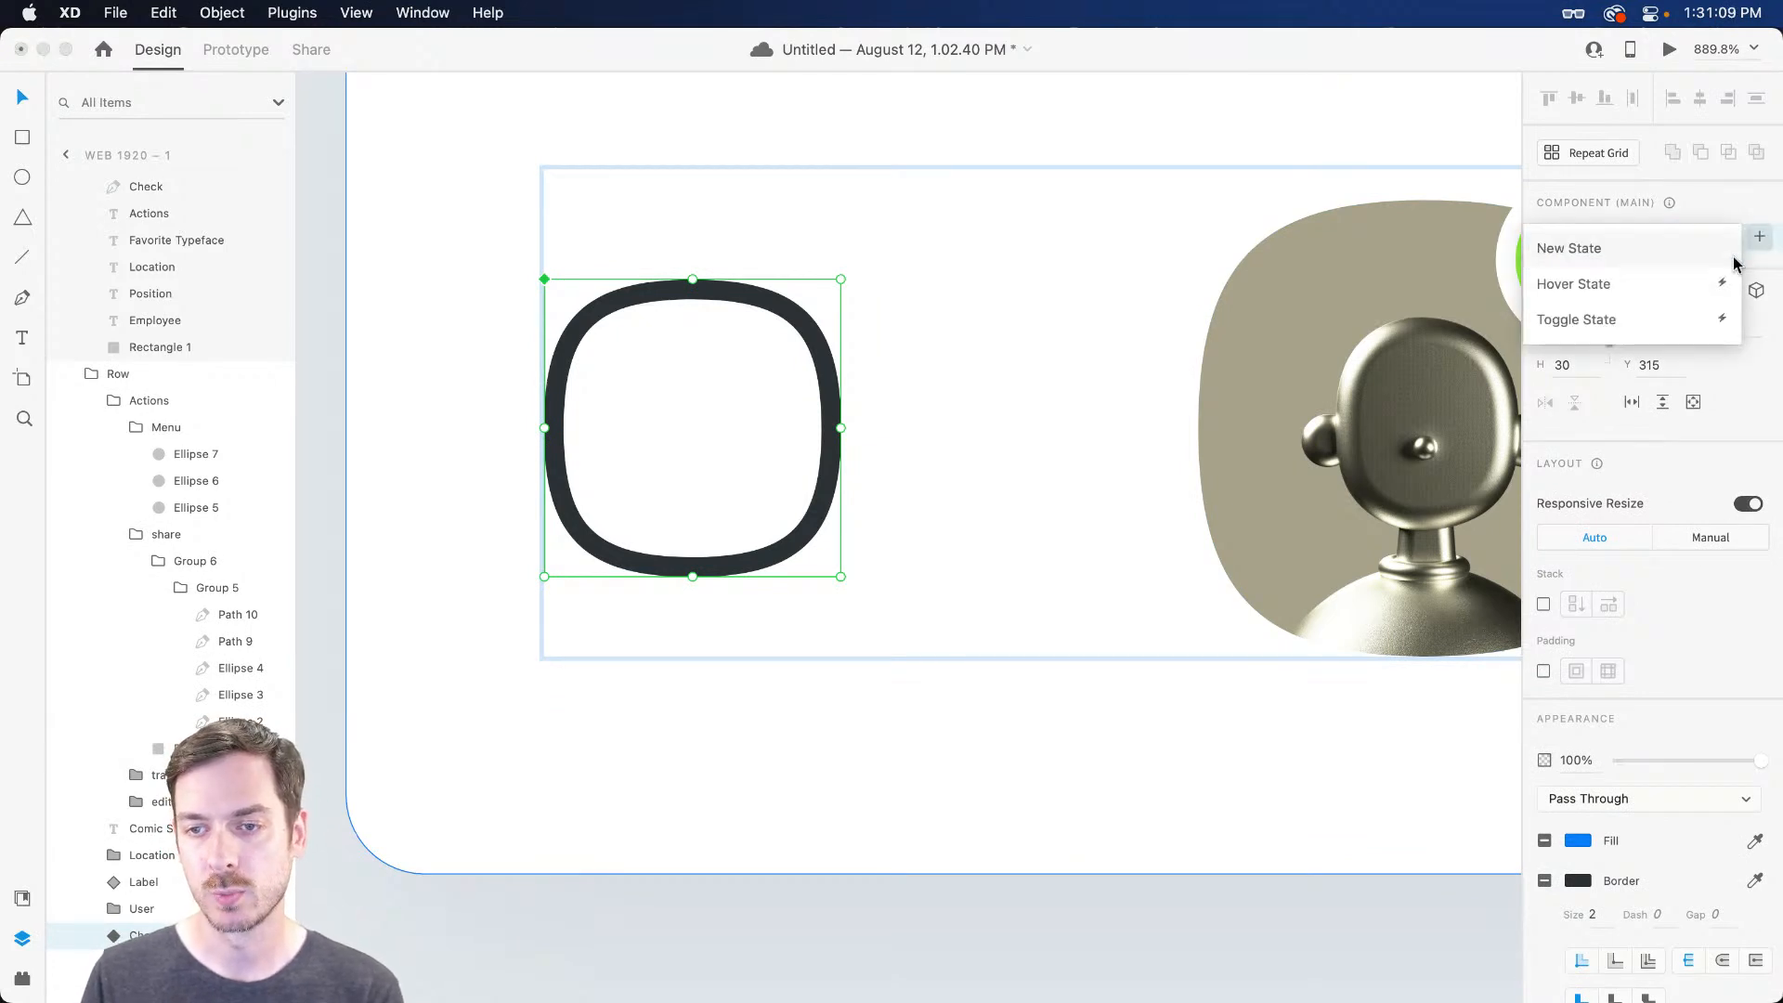
{"action": "left_click", "coordinate": [1635, 320]}
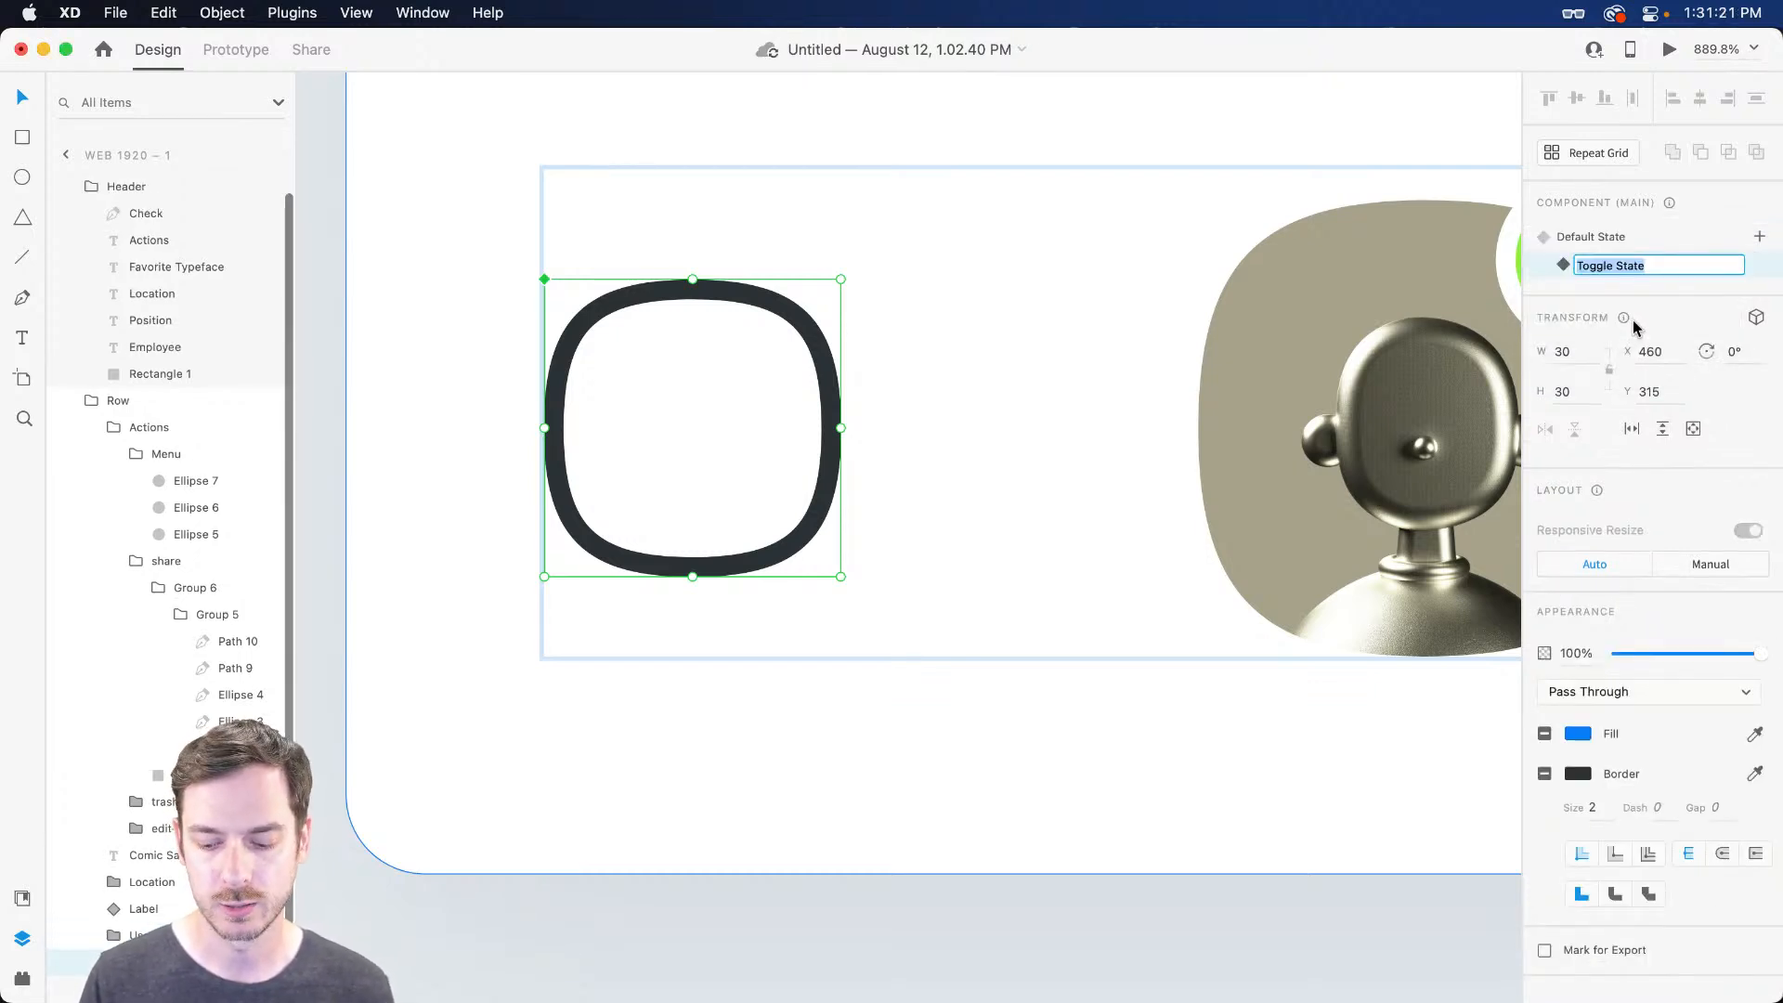
{"action": "double_click", "coordinate": [752, 302]}
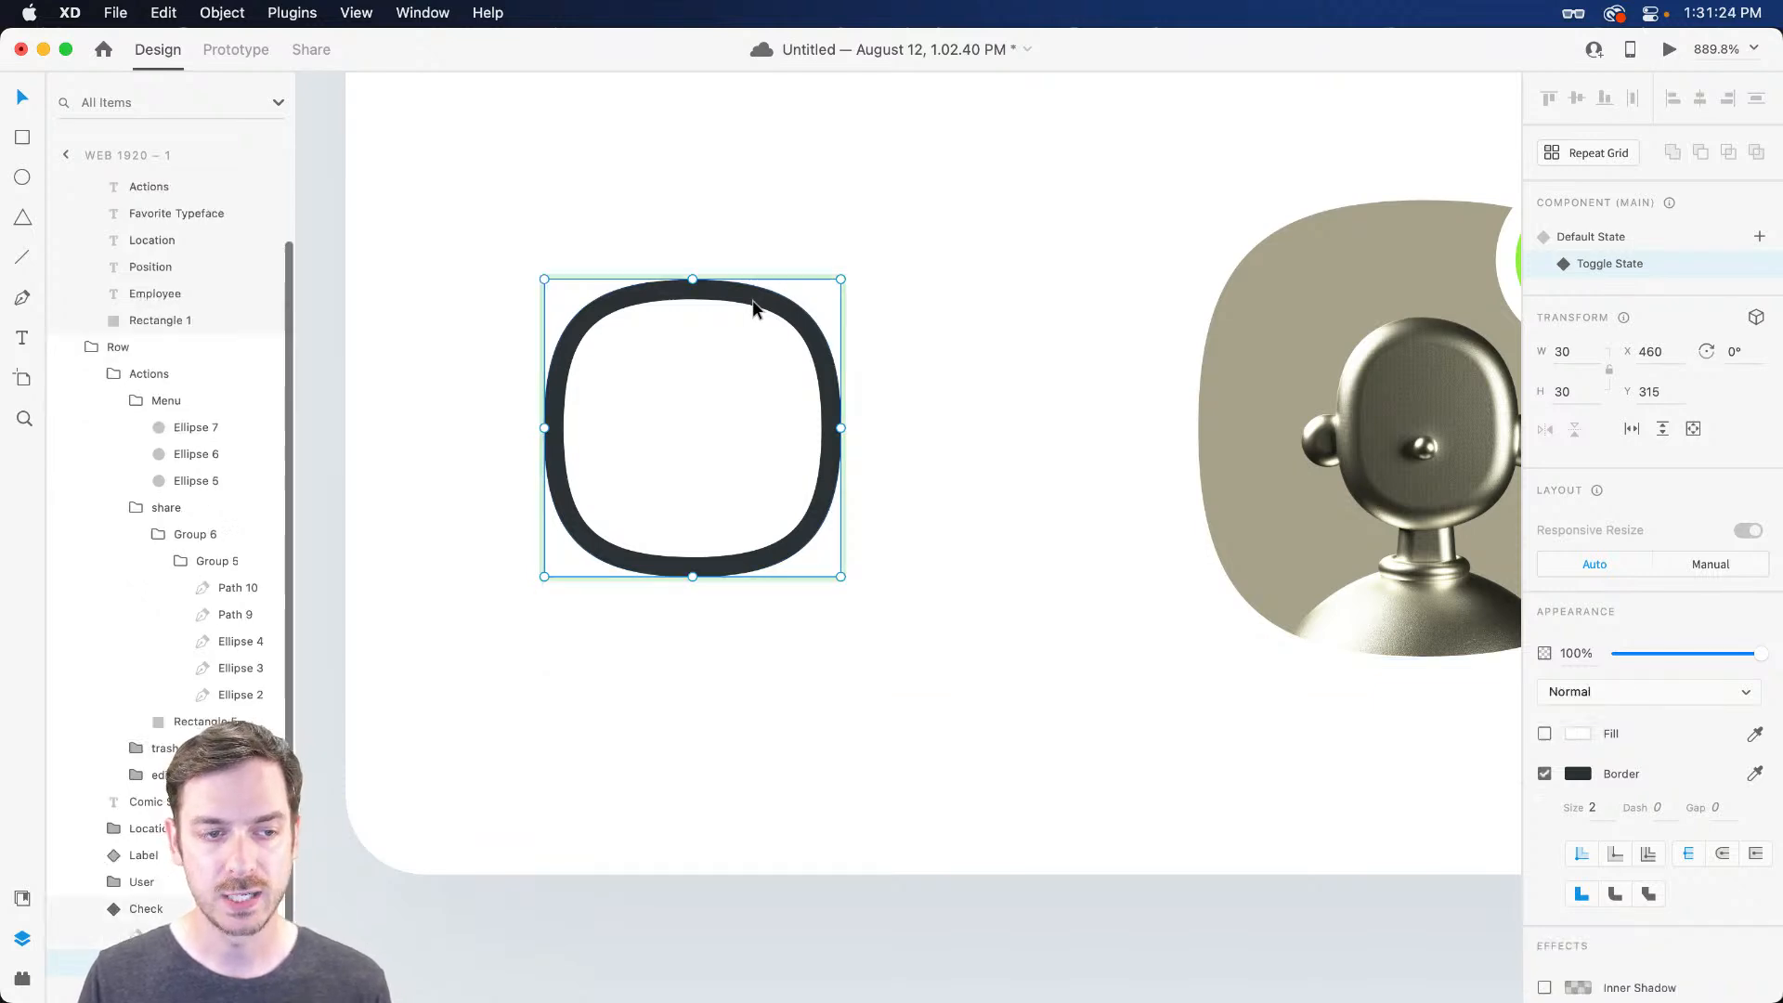
{"action": "left_click", "coordinate": [695, 422]}
{"action": "left_click_drag", "start_coordinate": [1620, 668], "coordinate": [1764, 669]}
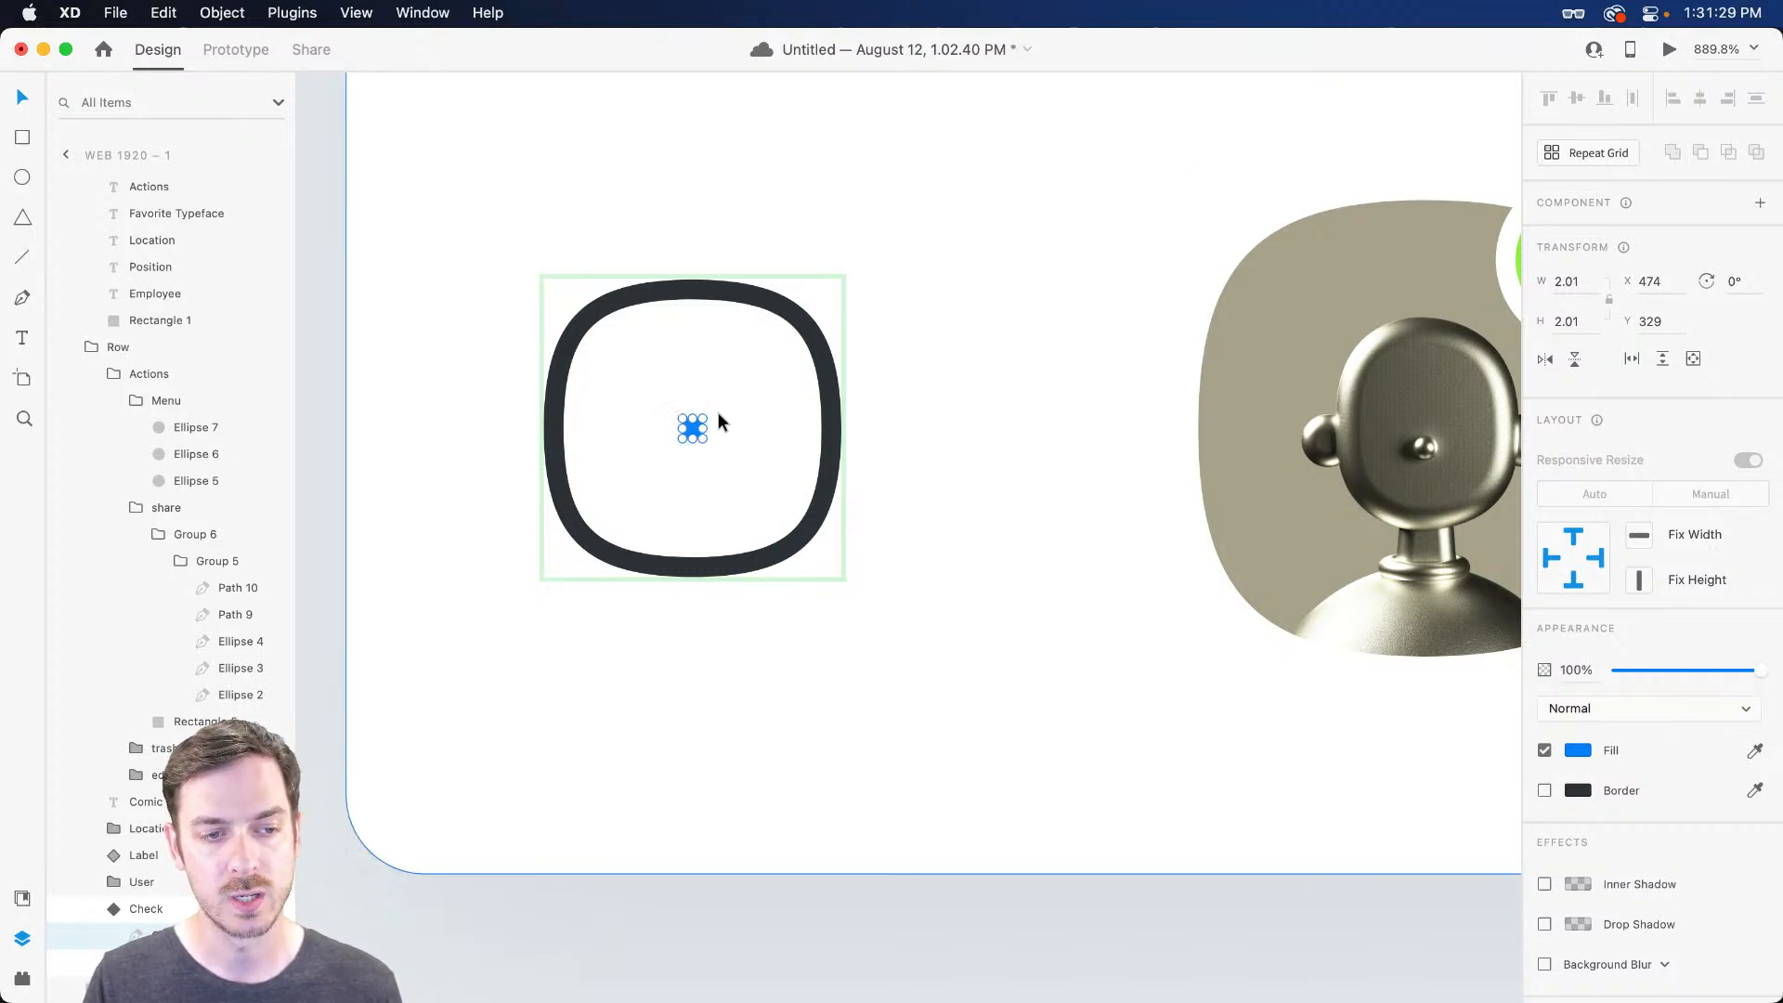
{"action": "left_click_drag", "start_coordinate": [698, 421], "coordinate": [780, 371]}
{"action": "left_click", "coordinate": [814, 349]}
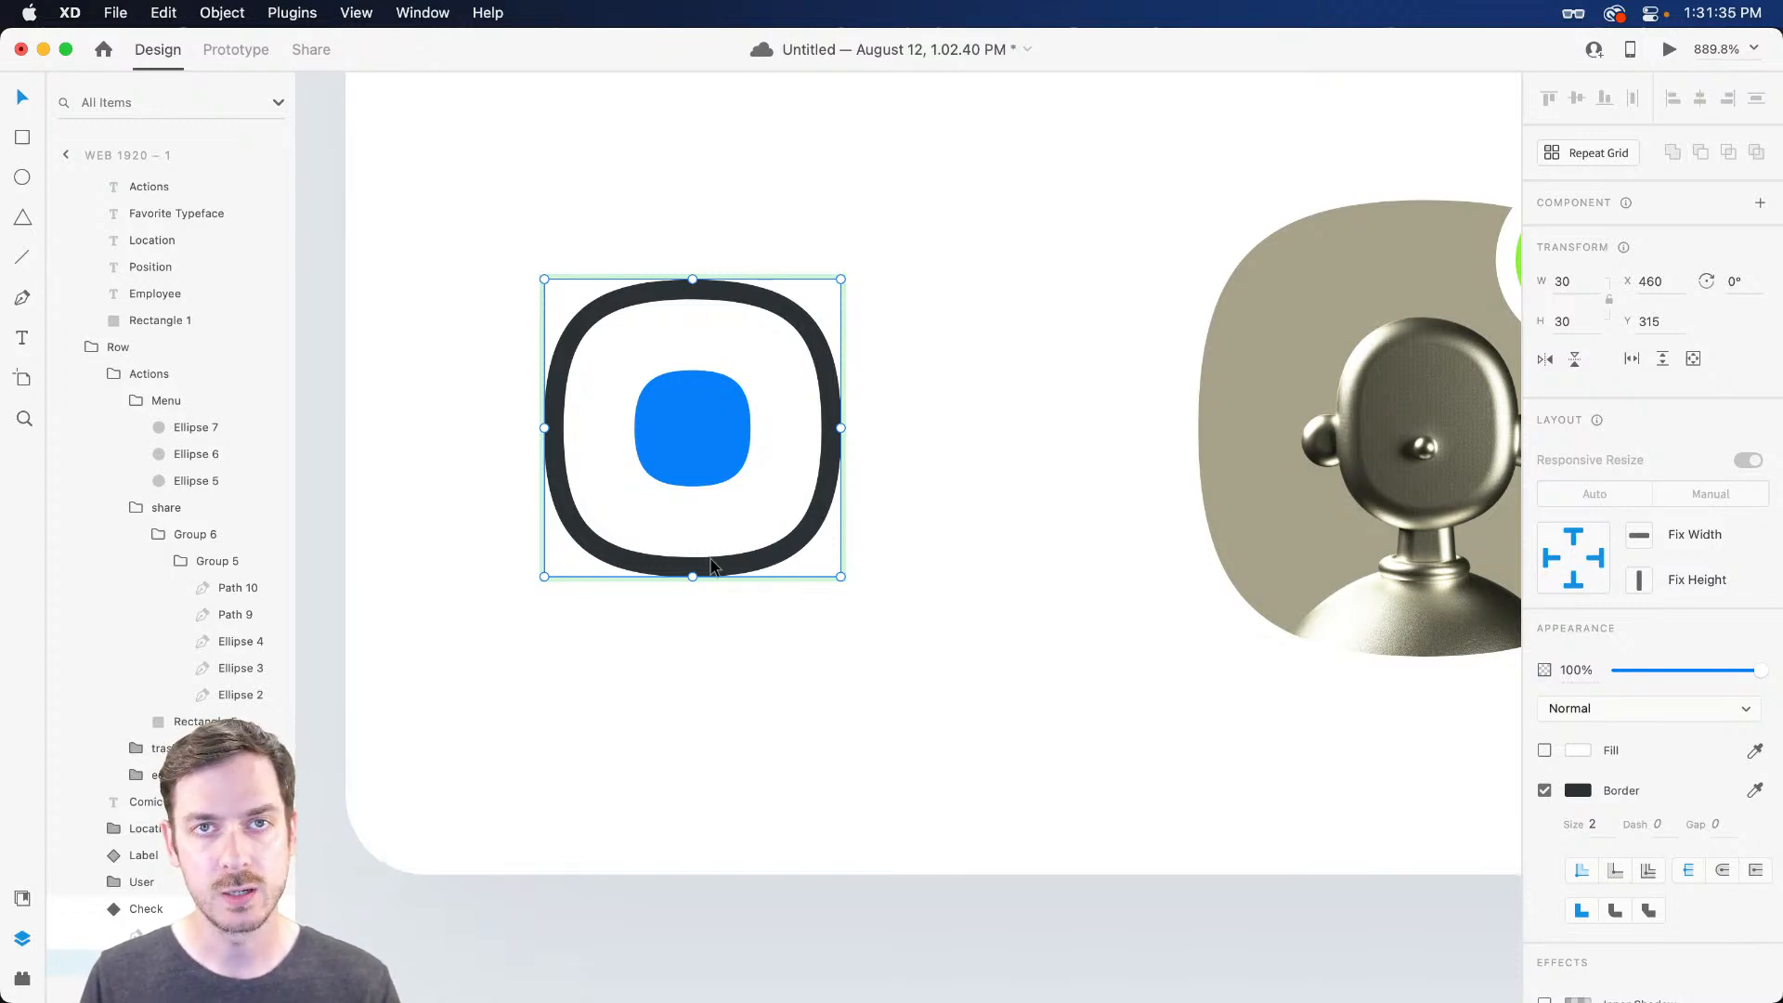
{"action": "left_click", "coordinate": [1755, 792]}
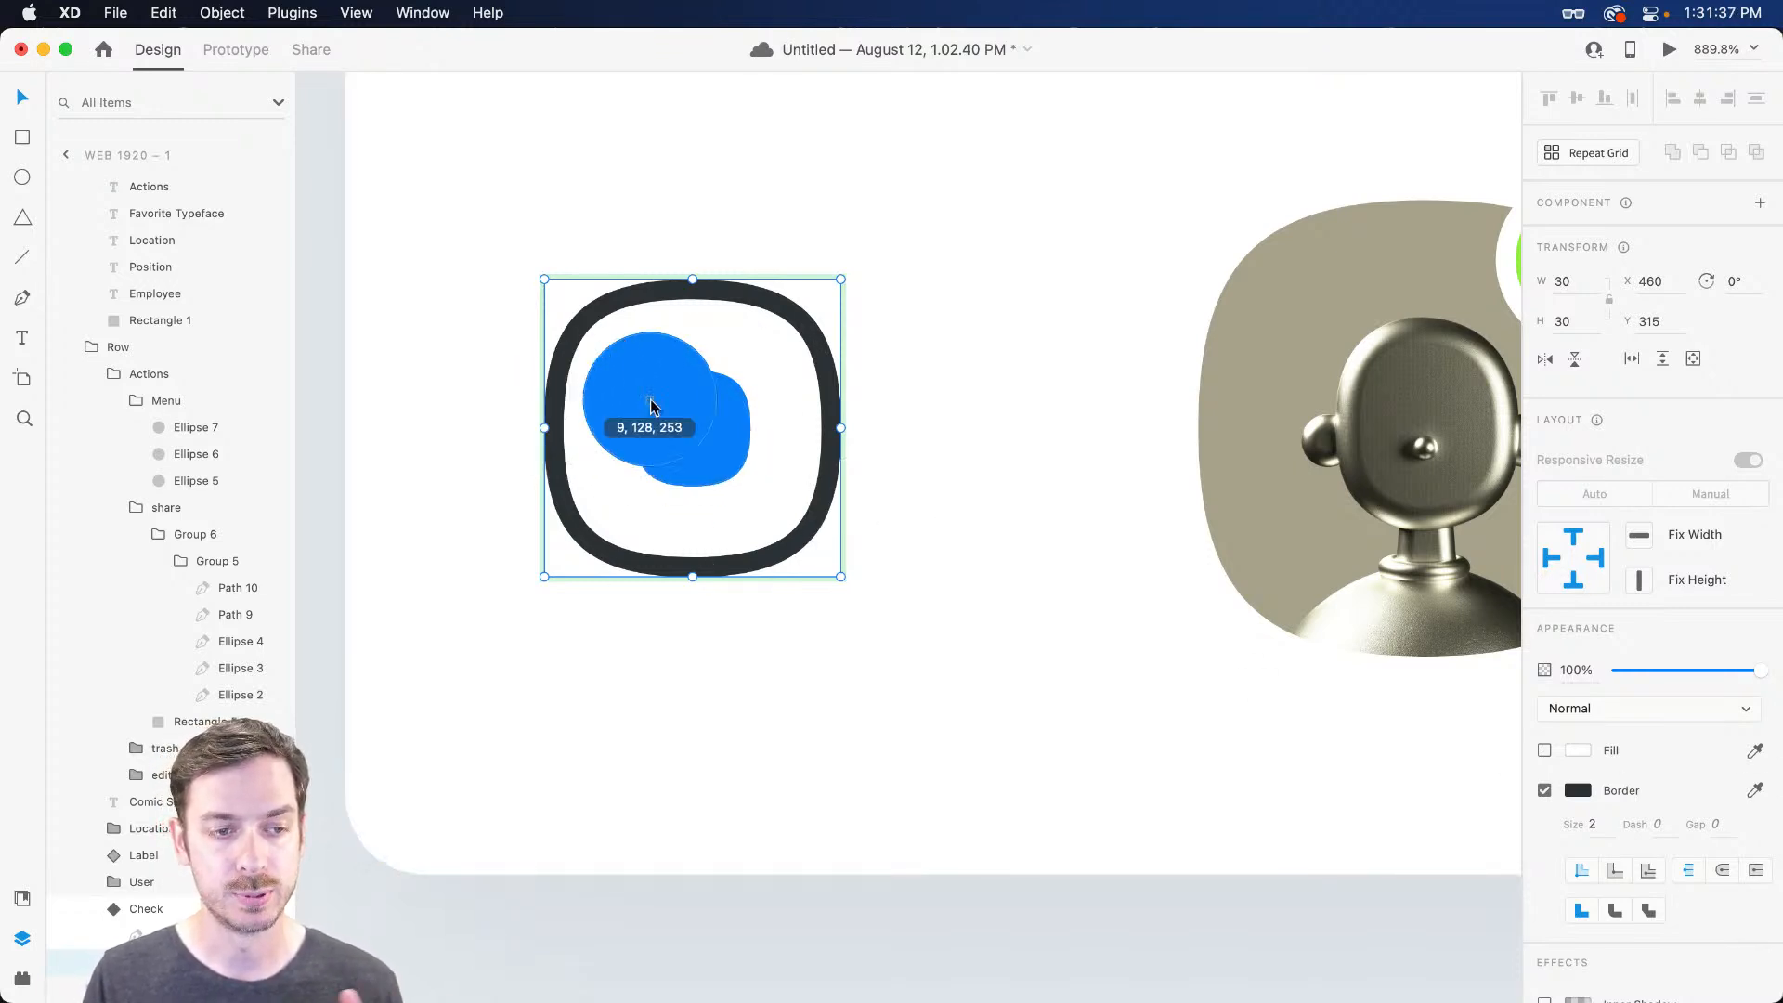
{"action": "left_click", "coordinate": [692, 429]}
{"action": "key", "text": "Escape"}
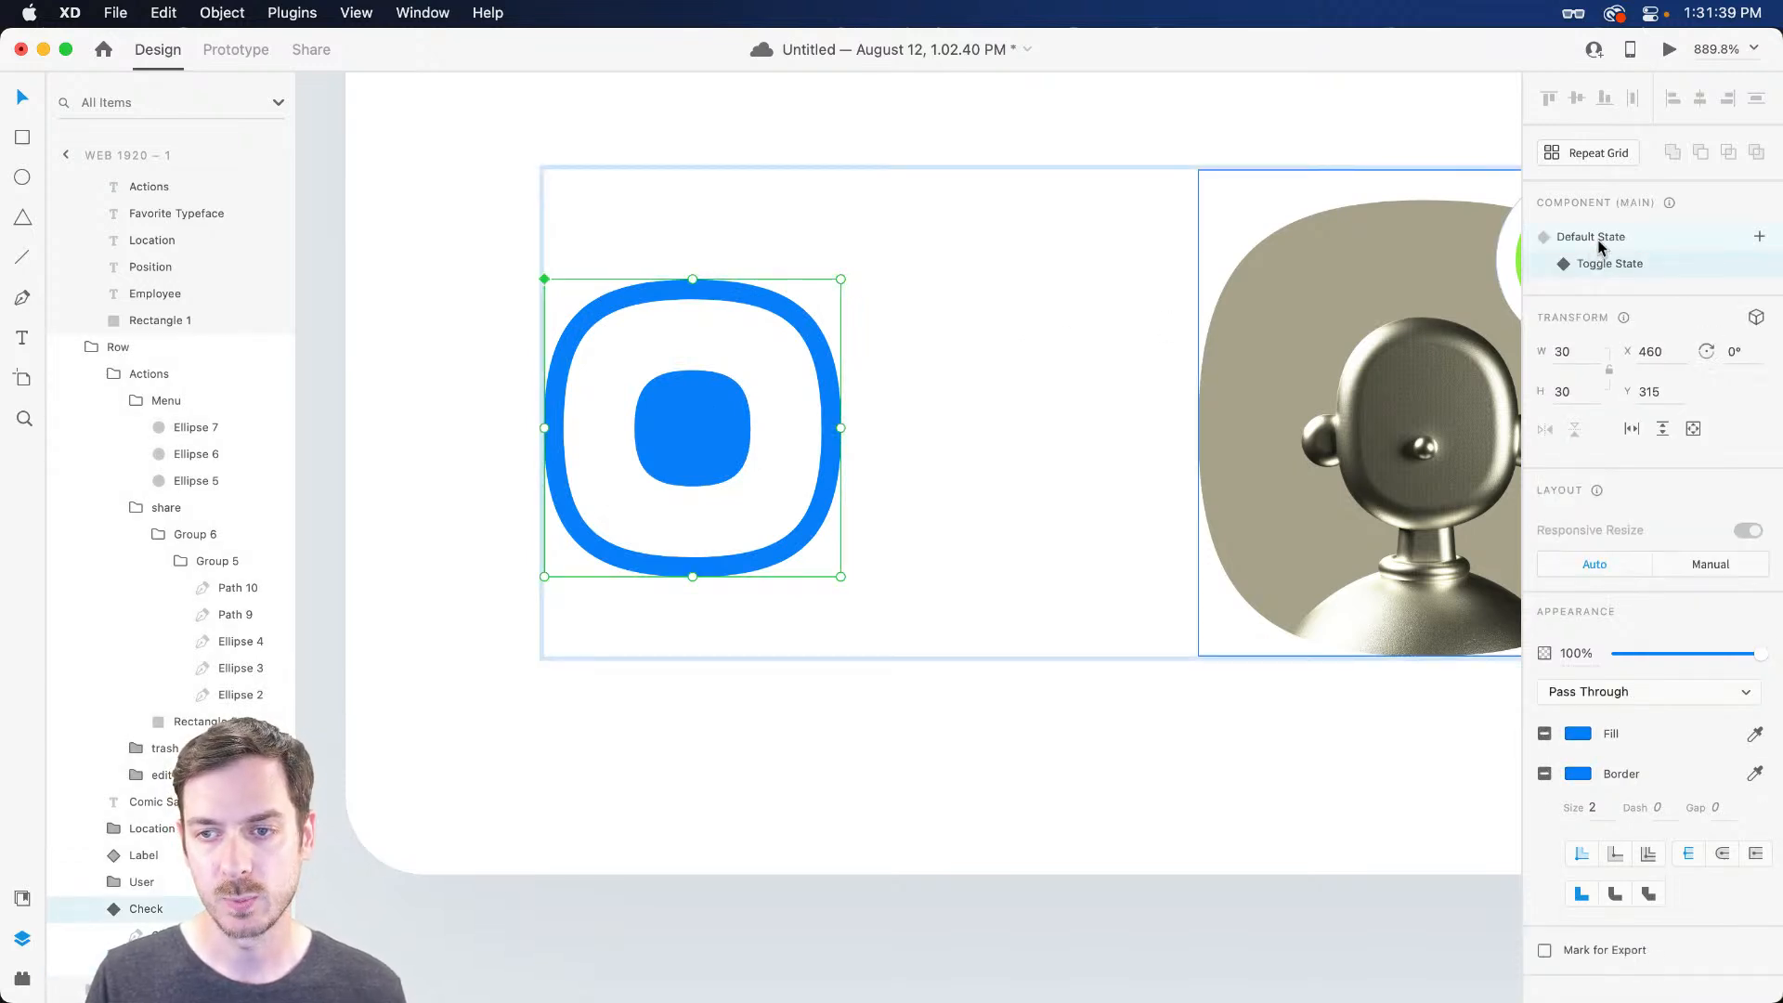
Compare the Default and Toggle states, leave Default State, and preview the table
{"action": "left_click", "coordinate": [1604, 243]}
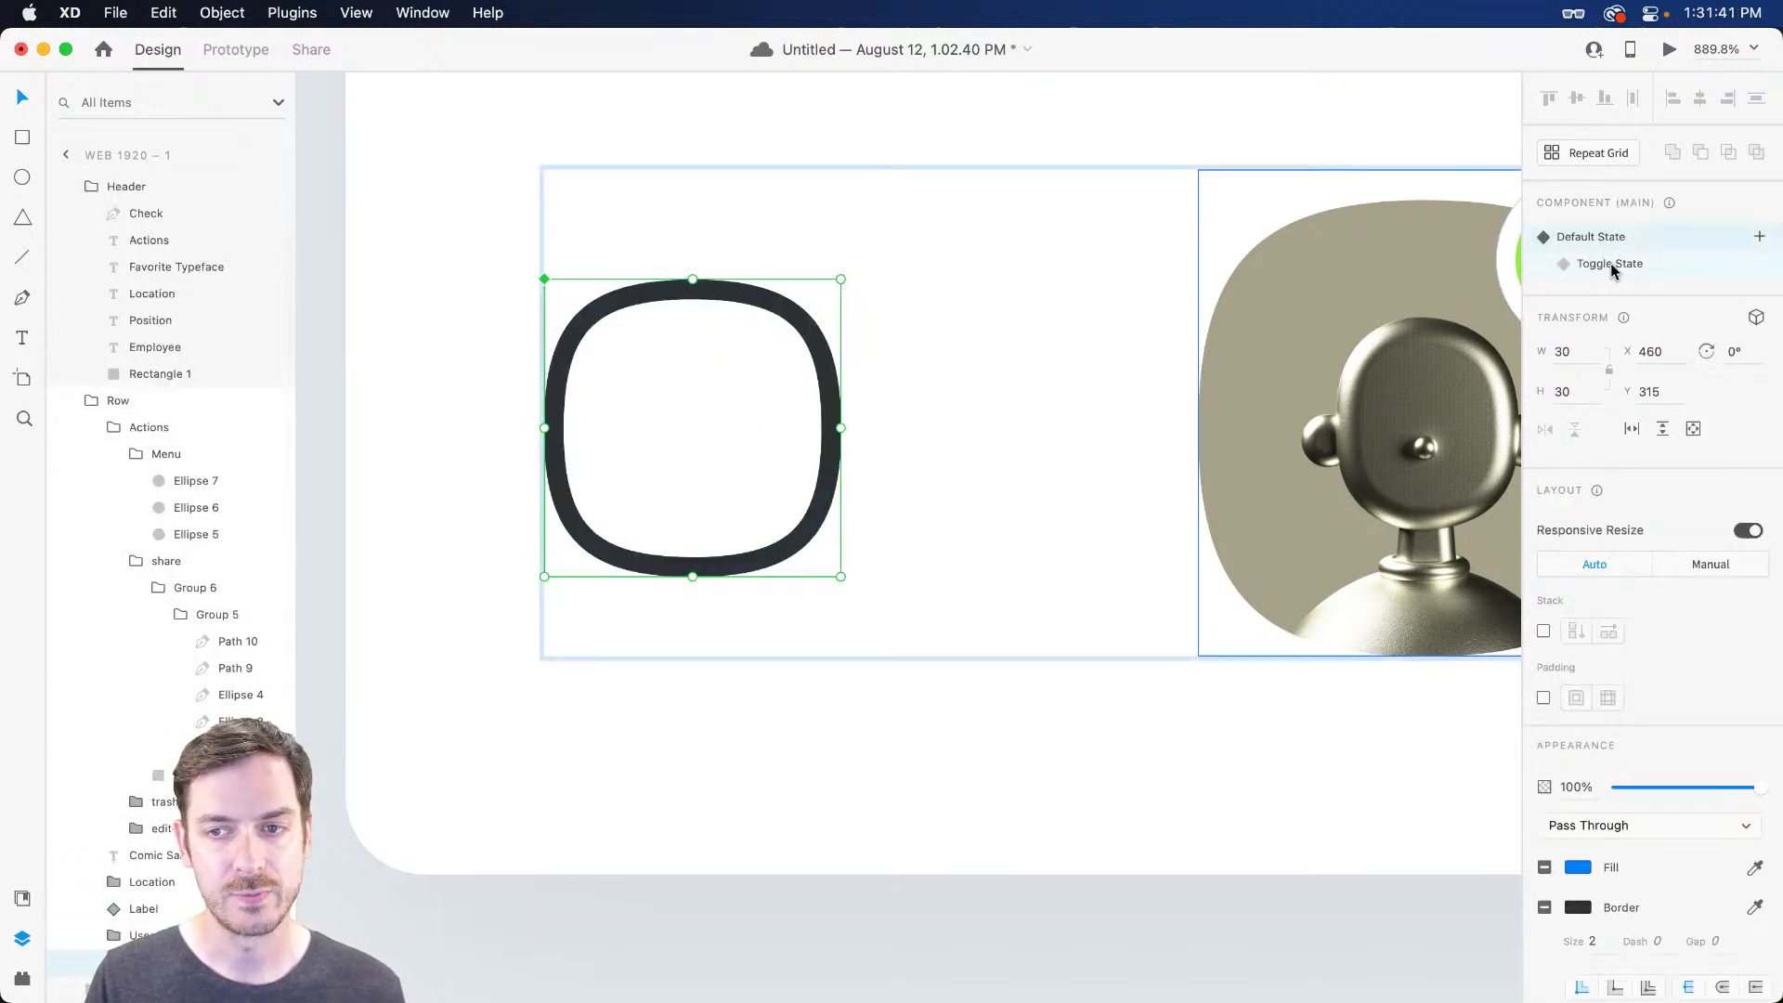
{"action": "left_click", "coordinate": [1611, 265]}
{"action": "left_click", "coordinate": [1614, 240]}
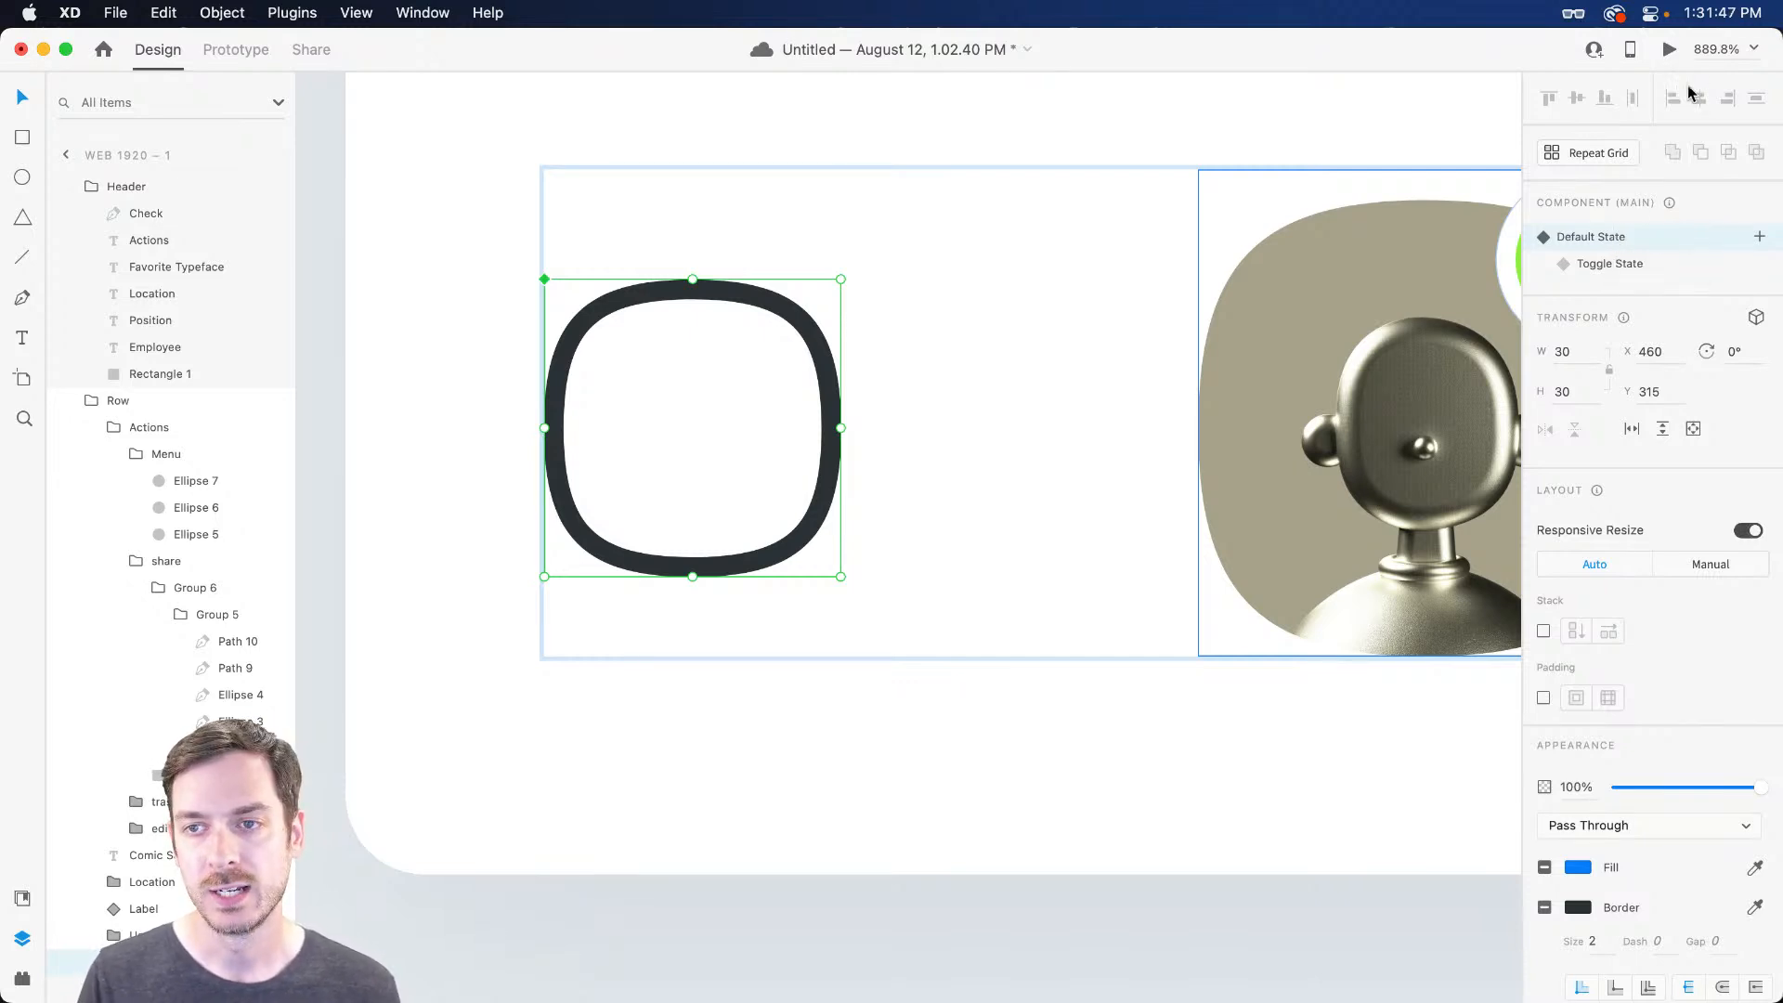
{"action": "left_click", "coordinate": [1669, 52]}
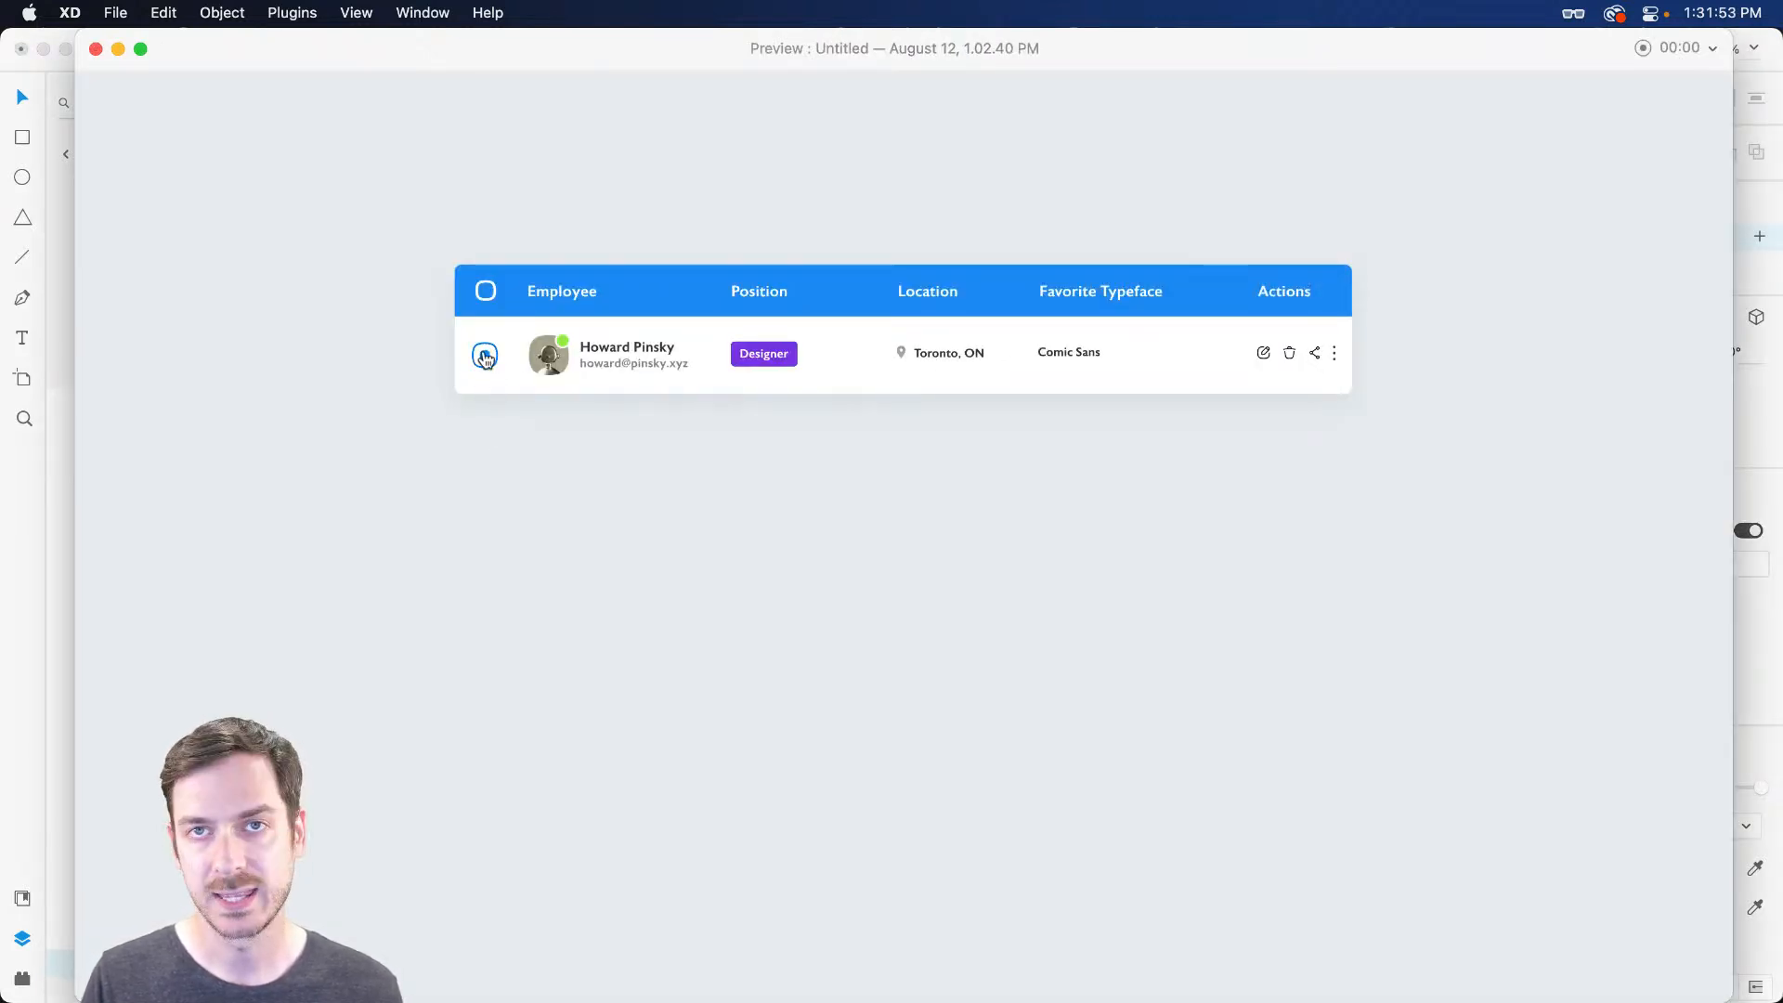
Exit the preview, undo the accidental checkbox move, and deselect everything on the canvas
{"action": "key", "text": "Escape"}
{"action": "scroll", "coordinate": [913, 472], "scroll_direction": "down", "scroll_amount": 5}
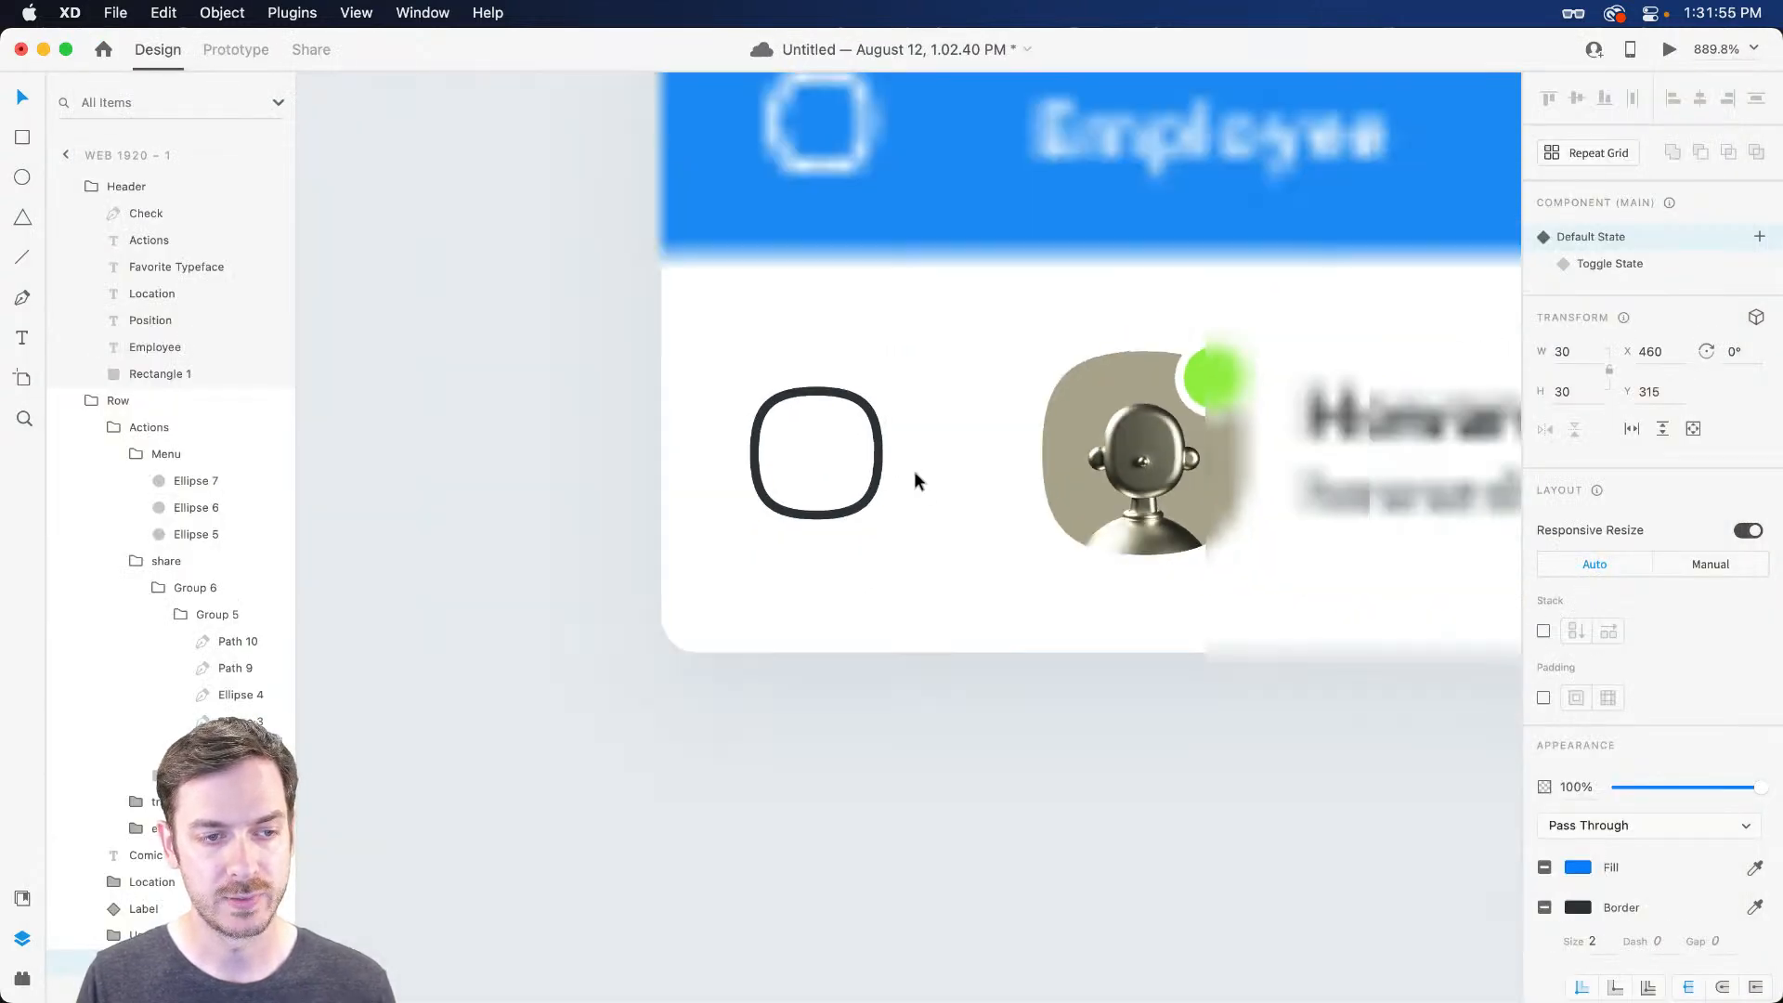
{"action": "left_click_drag", "start_coordinate": [886, 445], "coordinate": [825, 446]}
{"action": "key", "text": "super+z"}
{"action": "scroll", "coordinate": [1030, 681], "scroll_direction": "right", "scroll_amount": 8}
{"action": "scroll", "coordinate": [1029, 689], "scroll_direction": "down", "scroll_amount": 5}
{"action": "scroll", "coordinate": [1029, 689], "scroll_direction": "down", "scroll_amount": 3}
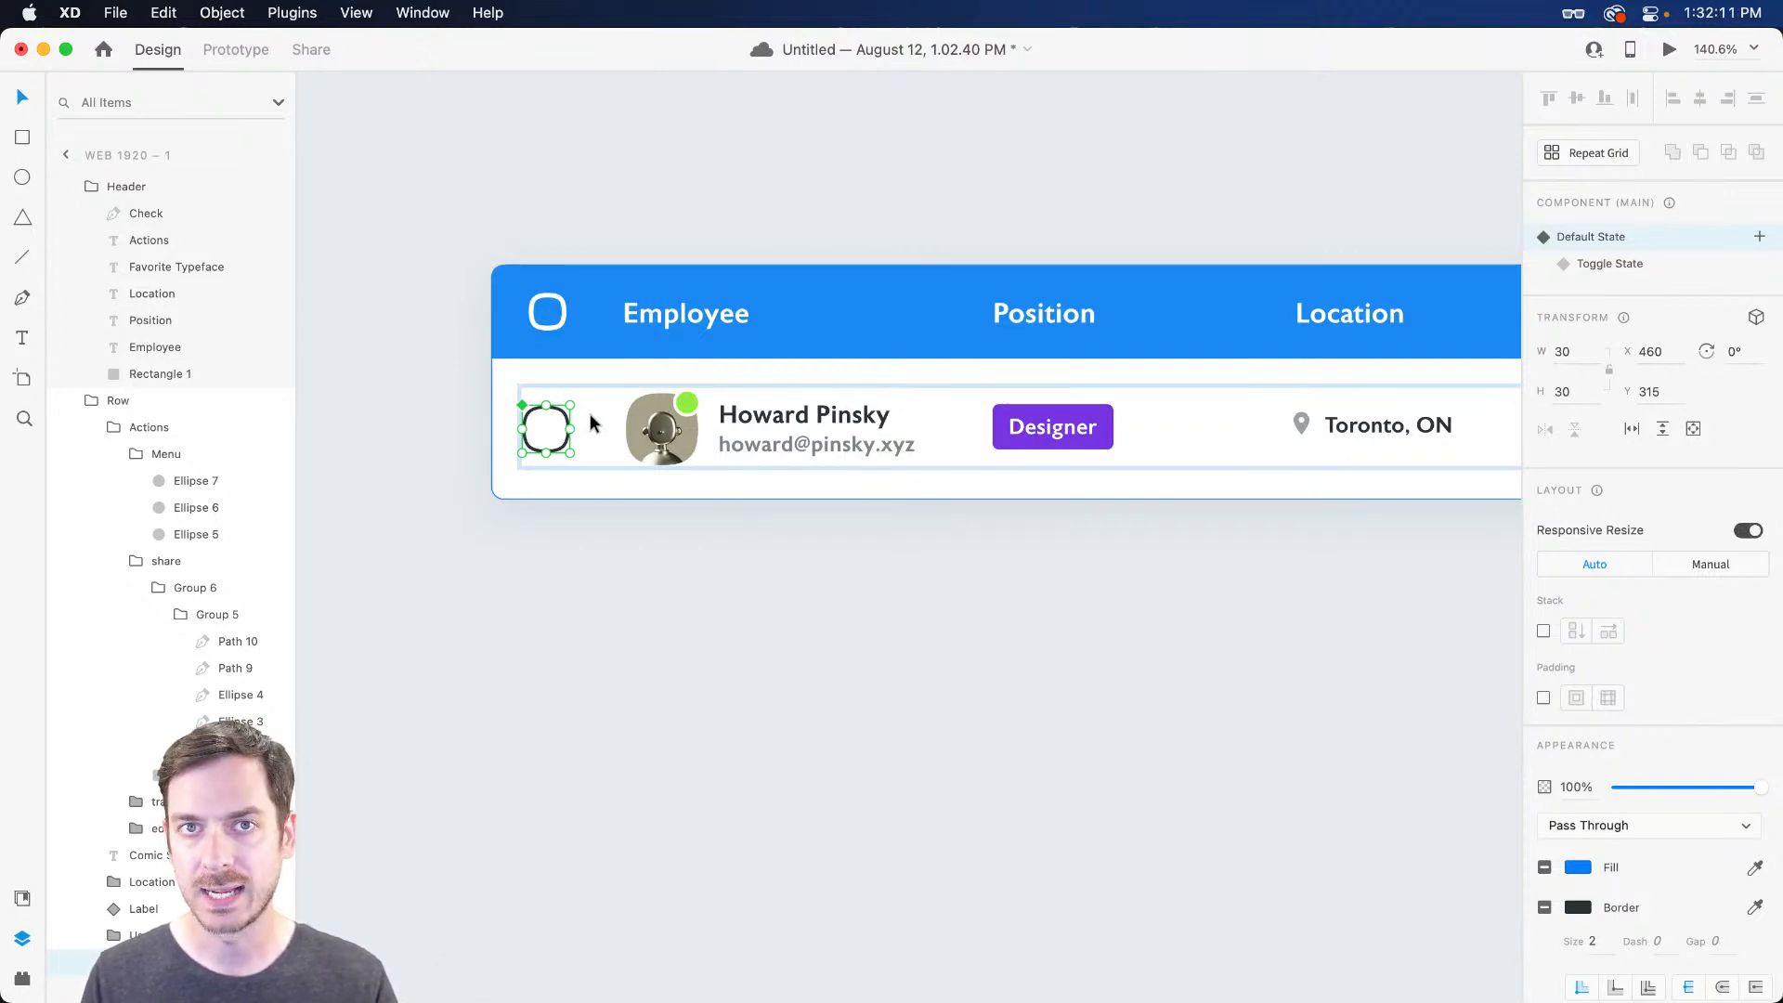
{"action": "left_click", "coordinate": [565, 503]}
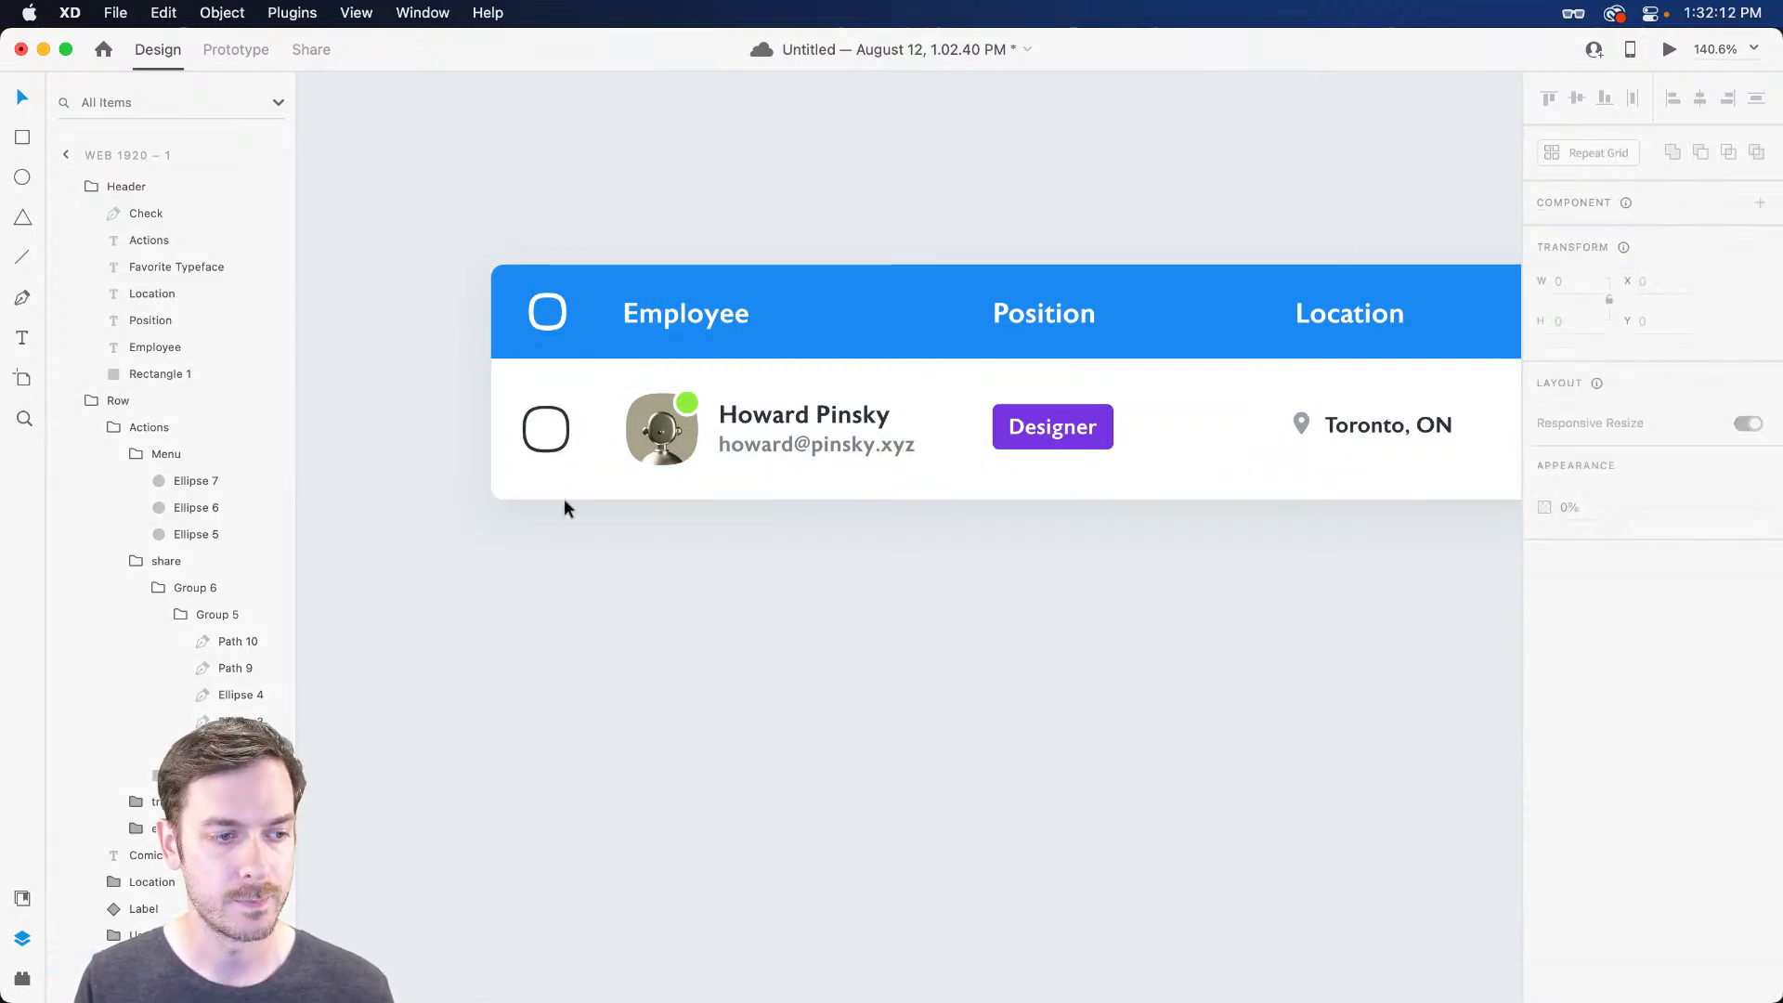
Draw a rectangle across the employee row, extending it to the table's left edge
{"action": "left_click", "coordinate": [565, 418]}
{"action": "left_click", "coordinate": [561, 419]}
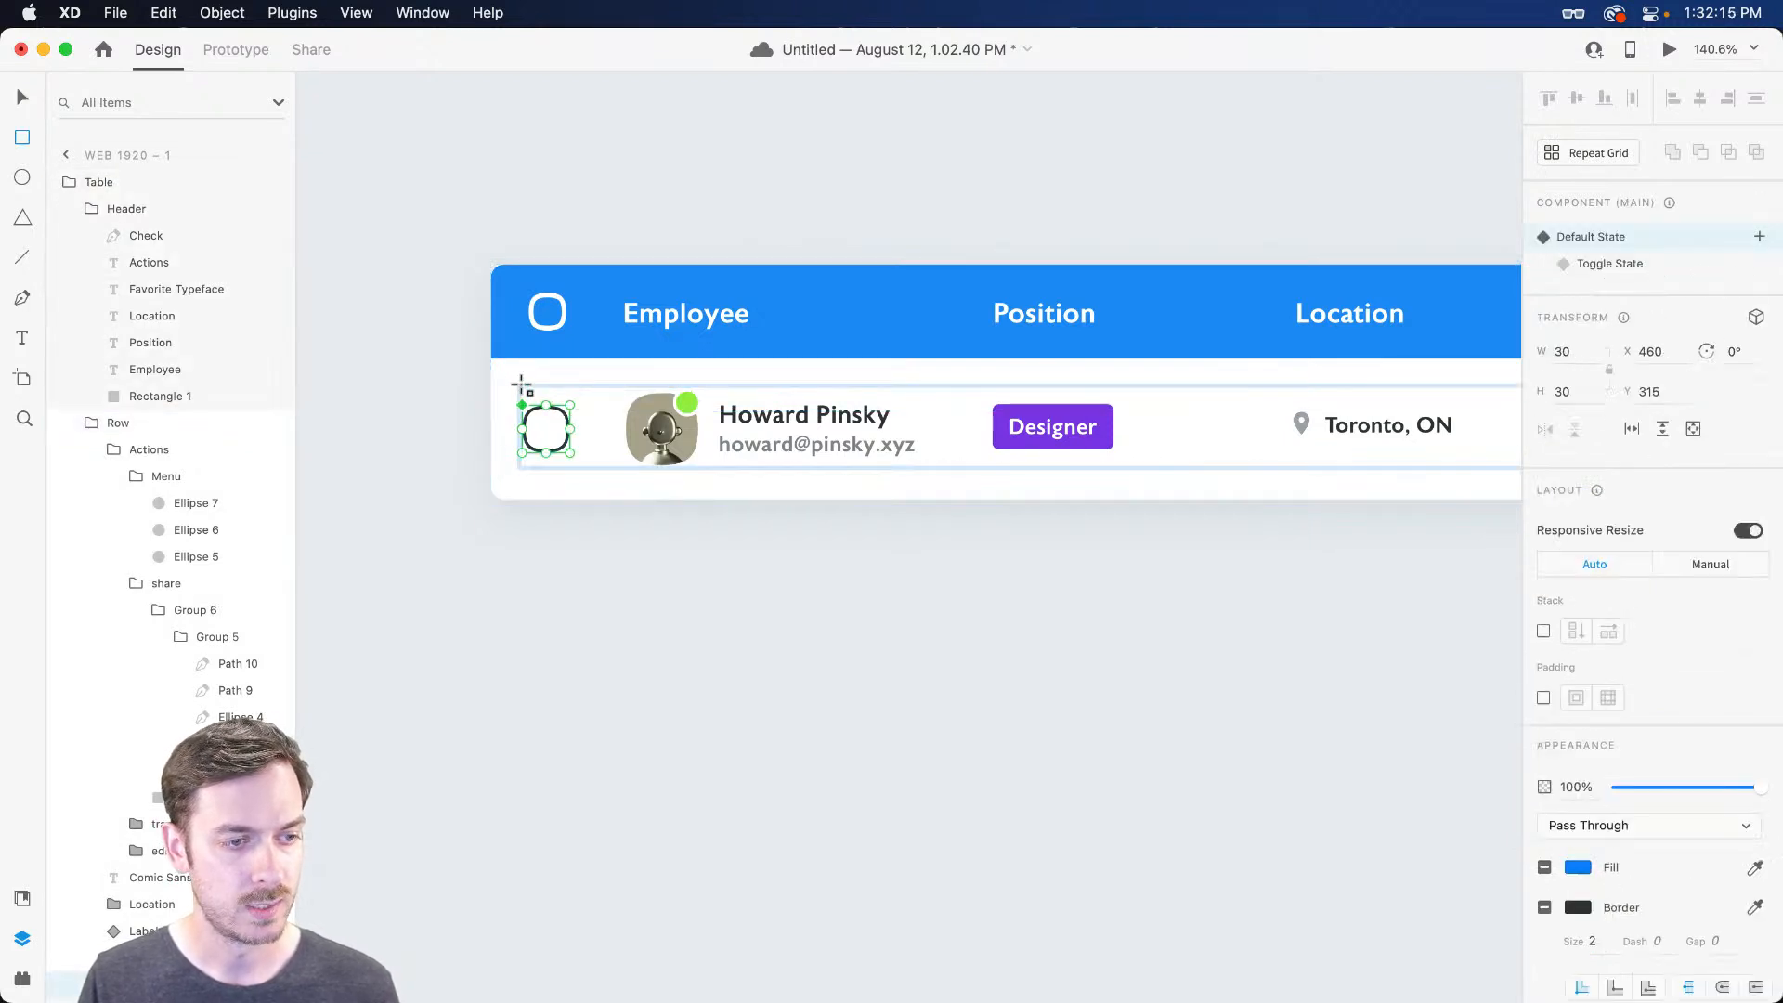
{"action": "mouse_move", "coordinate": [506, 371]}
{"action": "left_mouse_down"}
{"action": "mouse_move", "coordinate": [599, 428]}
{"action": "mouse_move", "coordinate": [1011, 481]}
{"action": "mouse_move", "coordinate": [1437, 476]}
{"action": "mouse_move", "coordinate": [1382, 469]}
{"action": "mouse_move", "coordinate": [1418, 472]}
{"action": "left_mouse_up"}
{"action": "scroll", "coordinate": [1152, 501], "scroll_direction": "left", "scroll_amount": 10}
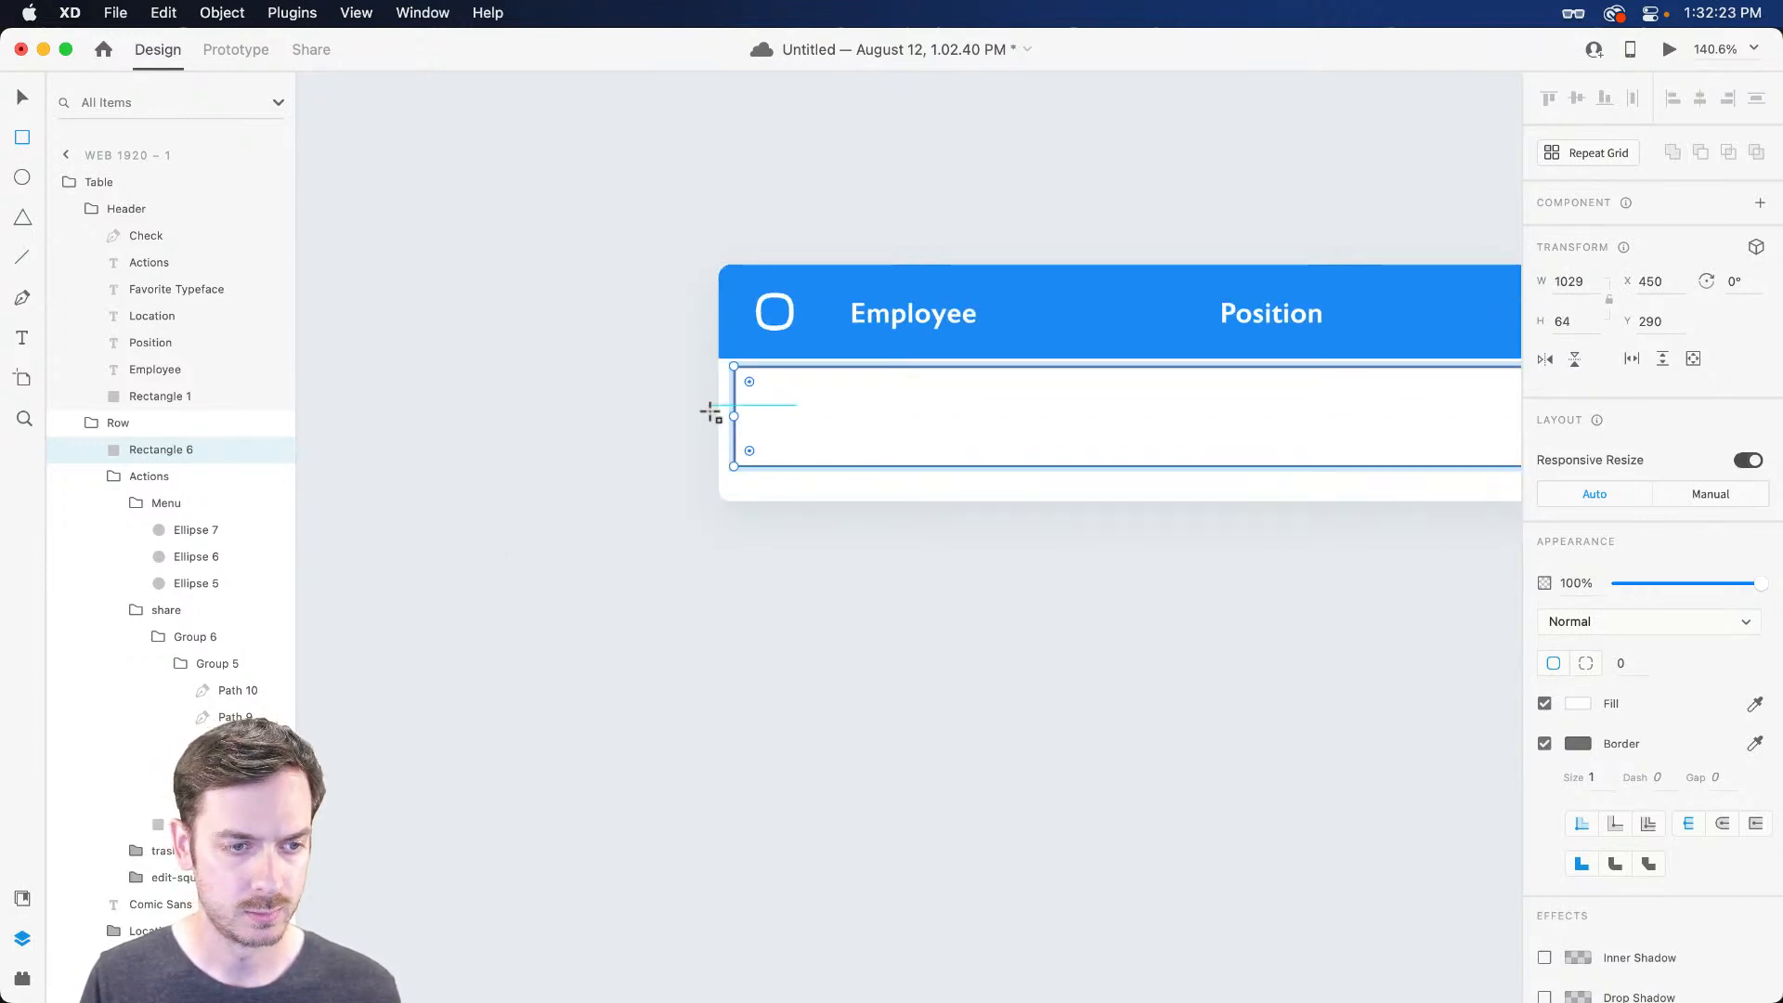
{"action": "left_click_drag", "start_coordinate": [735, 417], "coordinate": [721, 417]}
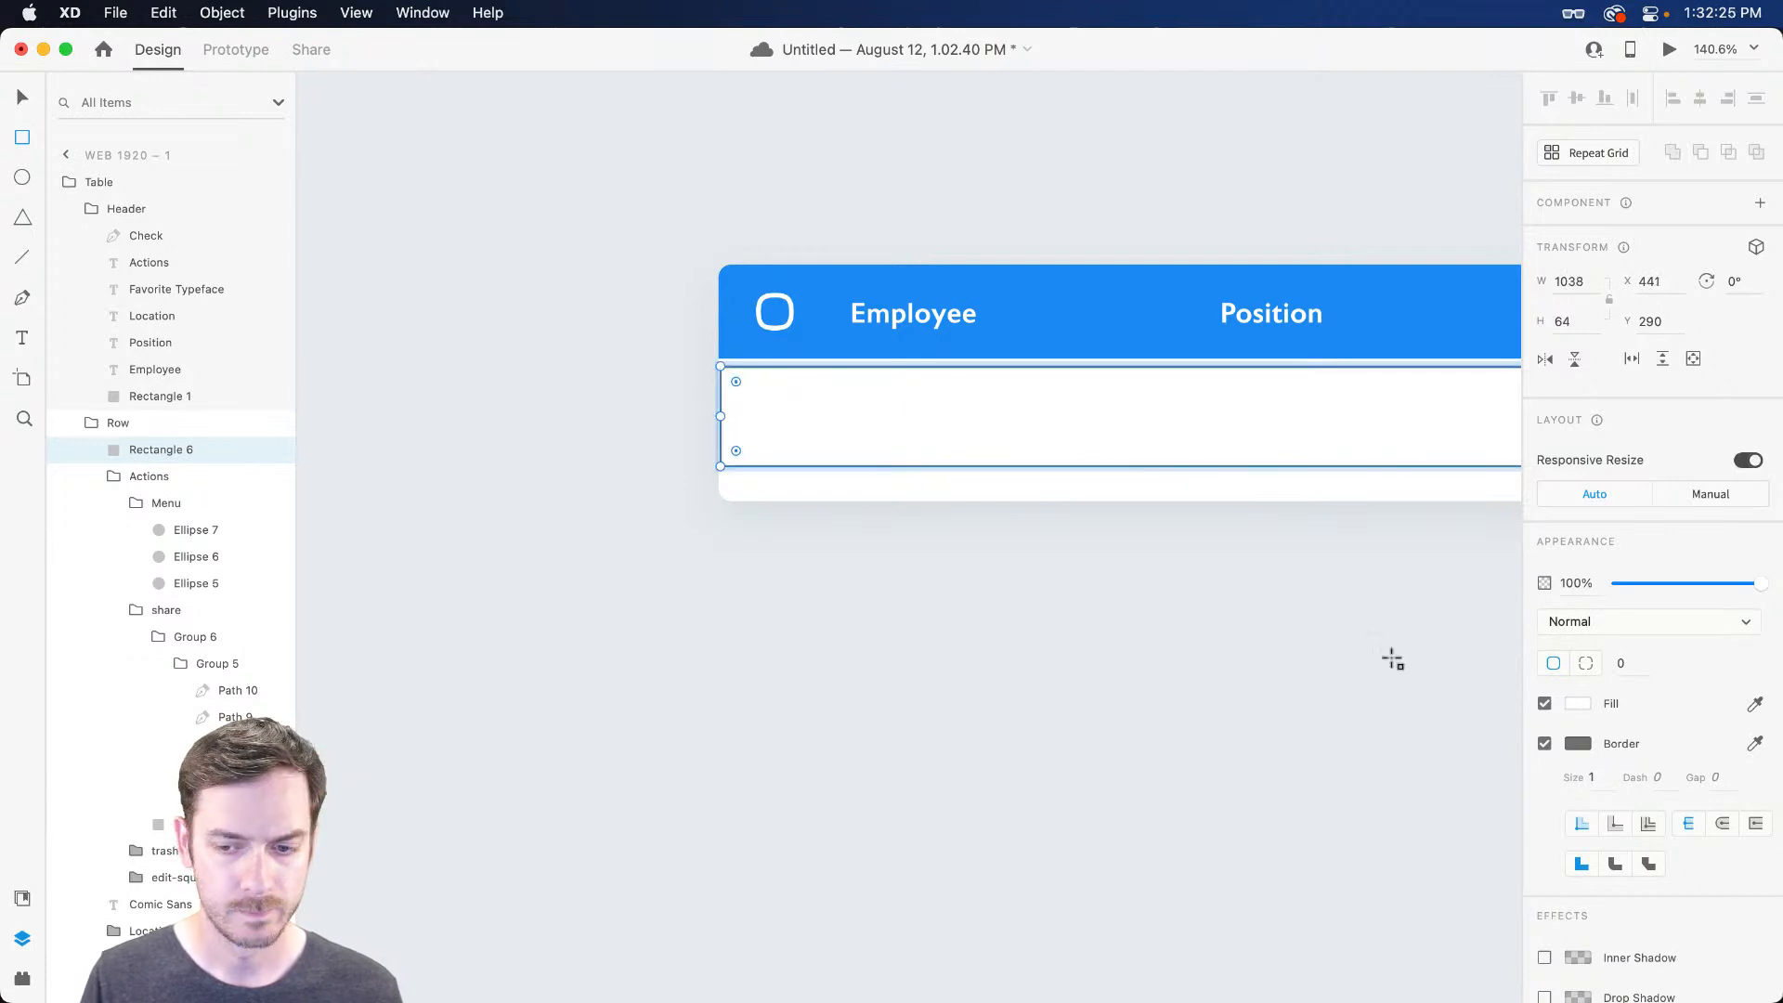
Give the rectangle a grey fill at 52% opacity with no border
{"action": "left_click", "coordinate": [1582, 701]}
{"action": "left_click_drag", "start_coordinate": [1452, 669], "coordinate": [1241, 671]}
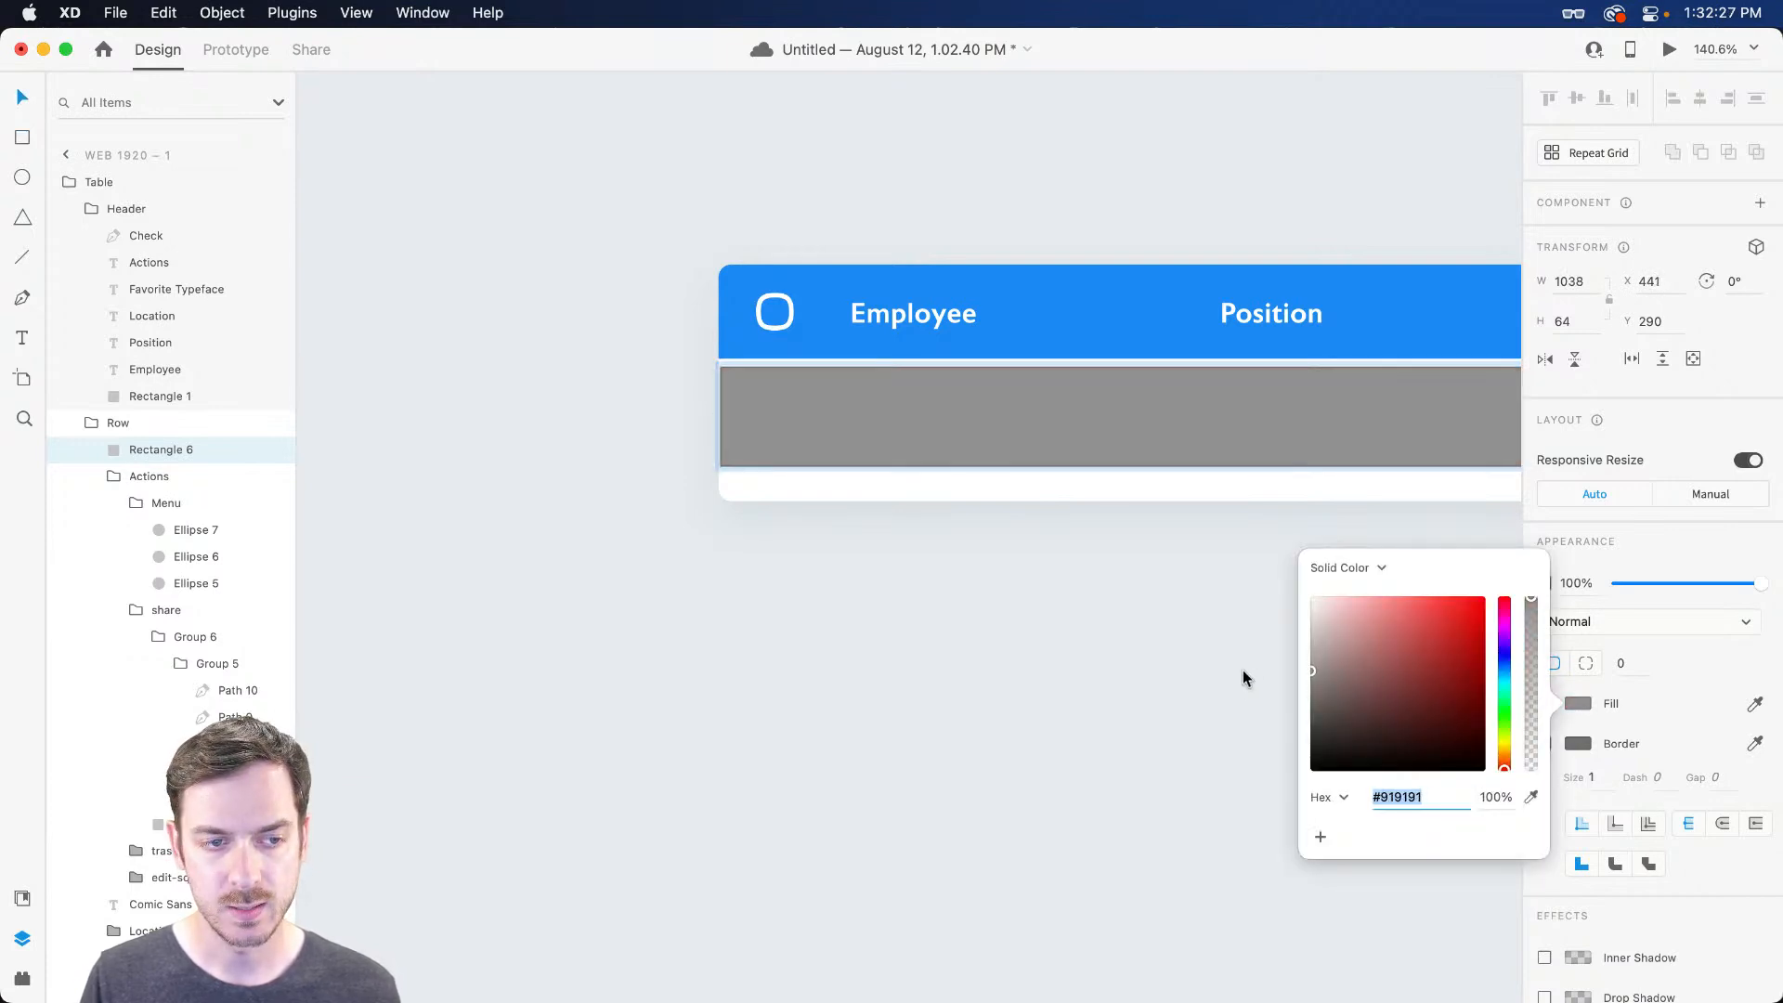
{"action": "left_click", "coordinate": [1697, 534]}
{"action": "left_click", "coordinate": [1543, 743]}
{"action": "left_click_drag", "start_coordinate": [1727, 585], "coordinate": [1691, 583]}
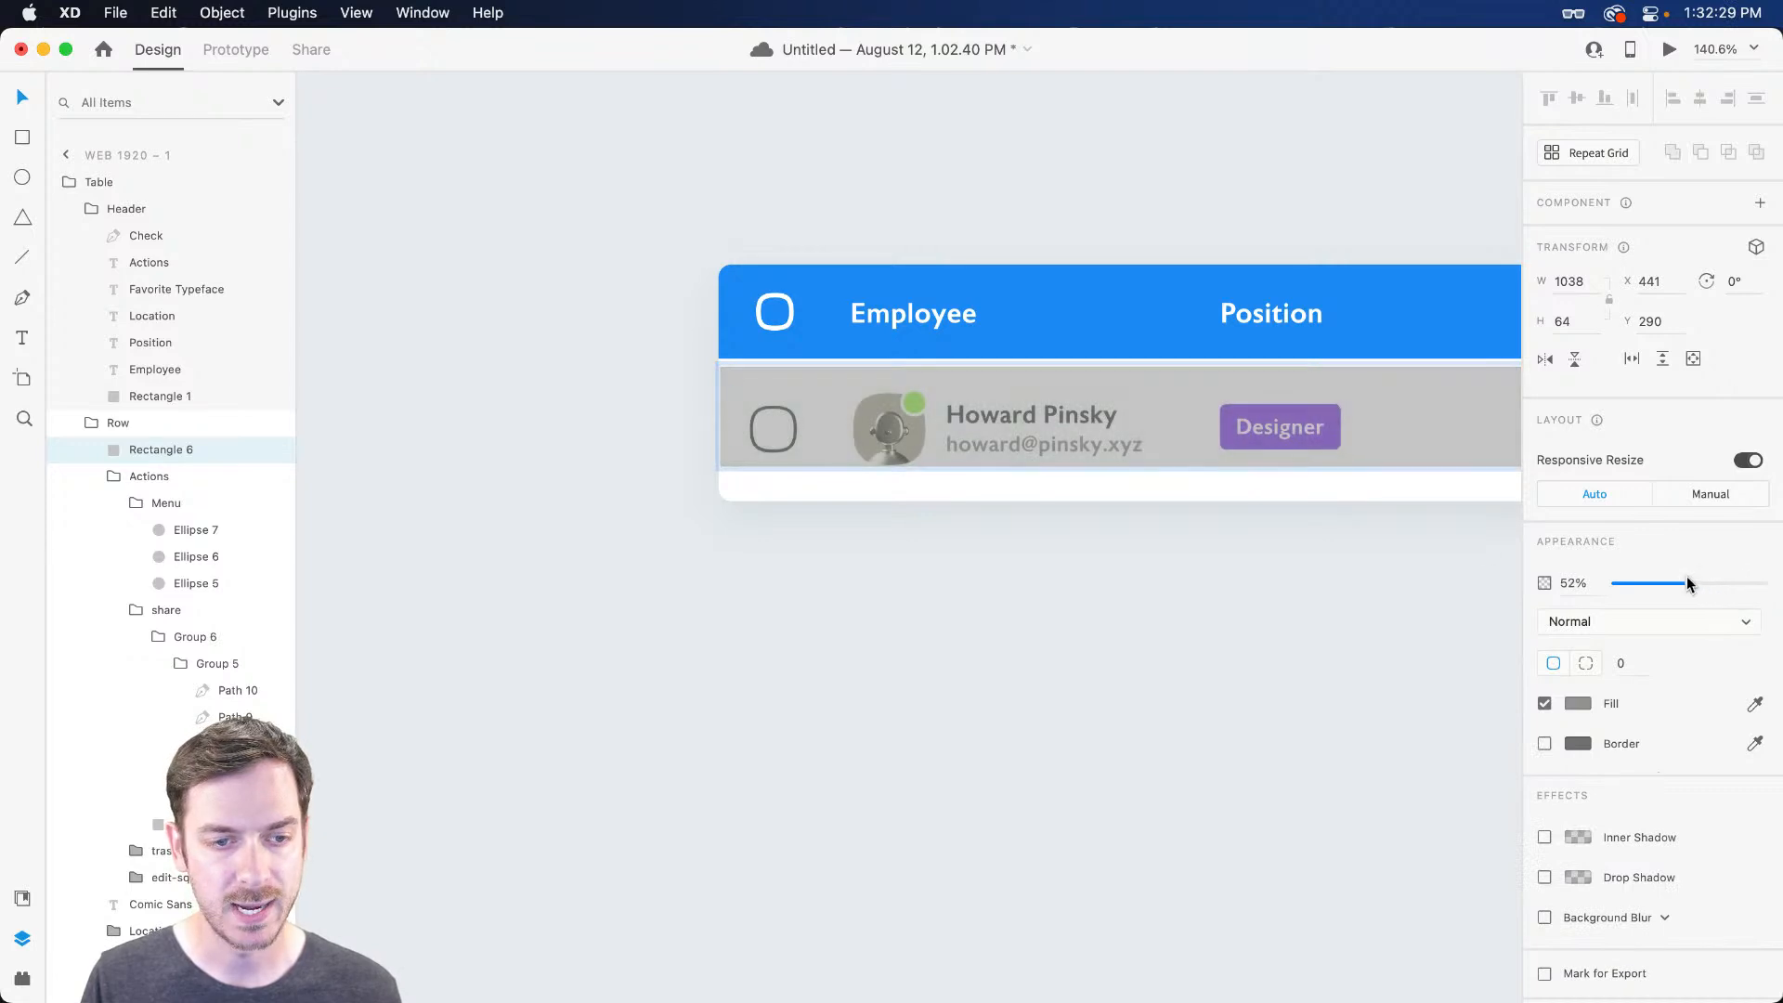
{"action": "left_click_drag", "start_coordinate": [1151, 383], "coordinate": [1146, 388]}
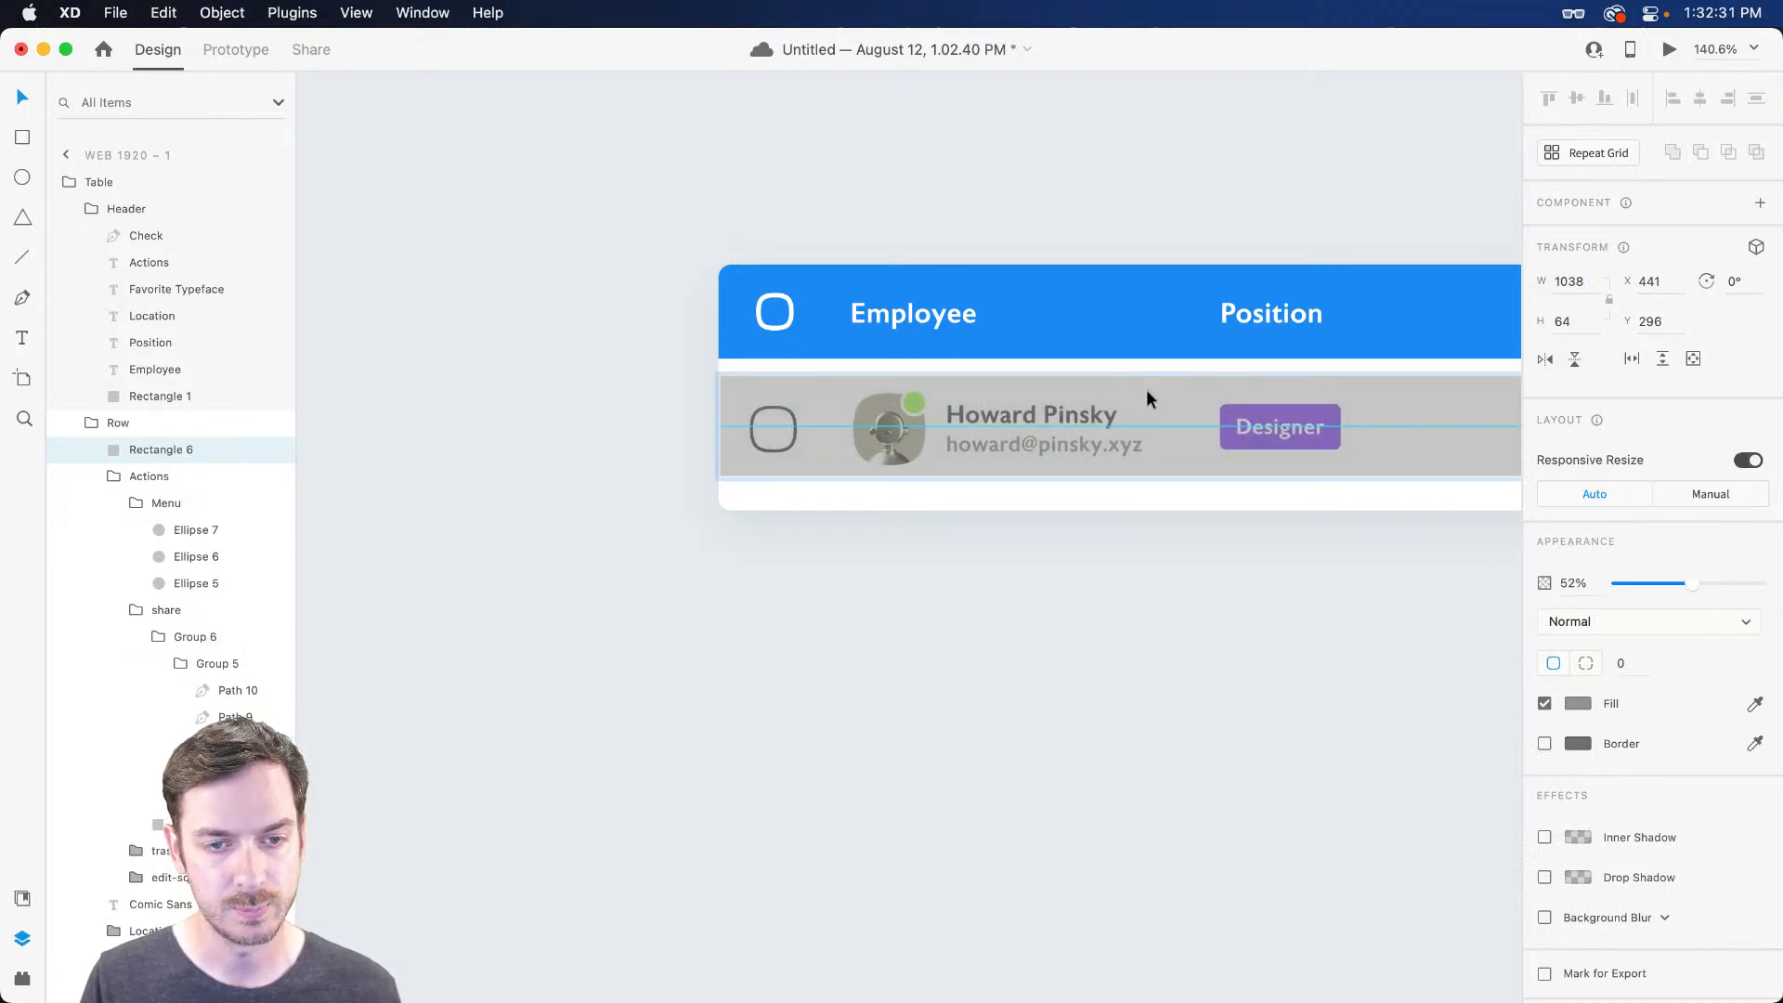
Move the Row group up under the header and make the rectangle flush with the table's left edge
{"action": "key", "text": "Escape"}
{"action": "left_click_drag", "start_coordinate": [1185, 401], "coordinate": [1184, 386]}
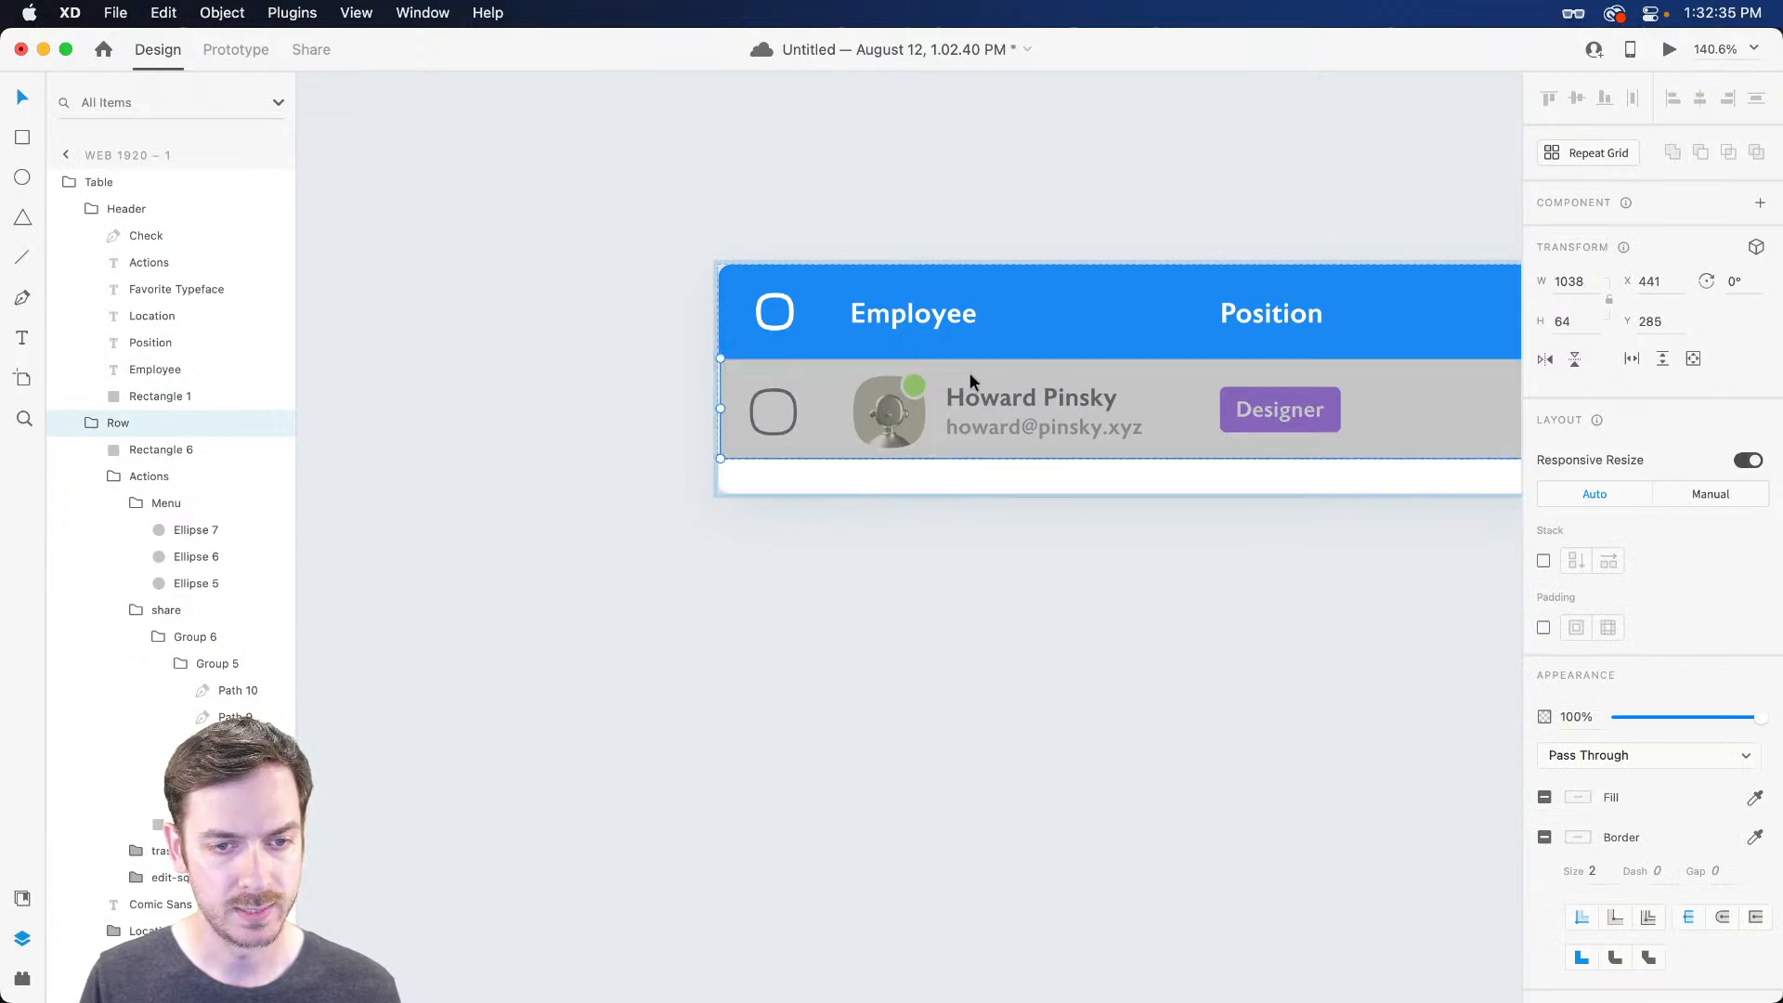
{"action": "left_click", "coordinate": [807, 399]}
{"action": "scroll", "coordinate": [722, 409], "scroll_direction": "up", "scroll_amount": 10}
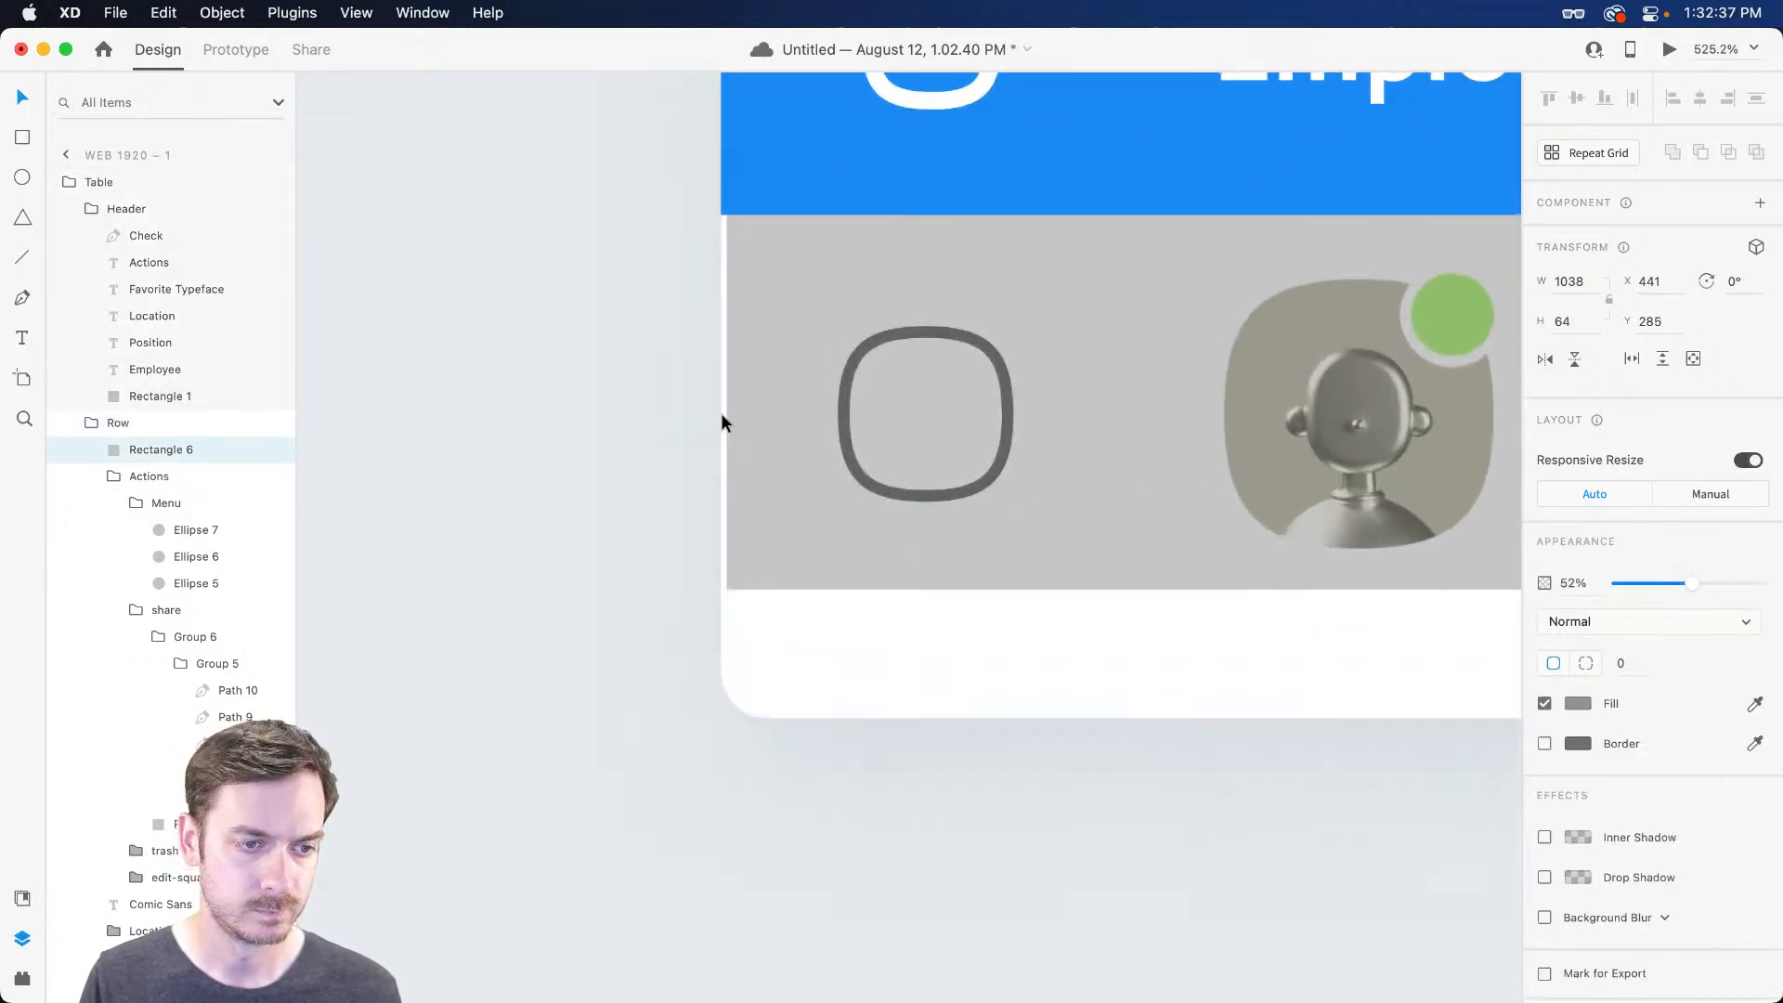
{"action": "left_click_drag", "start_coordinate": [727, 402], "coordinate": [722, 400]}
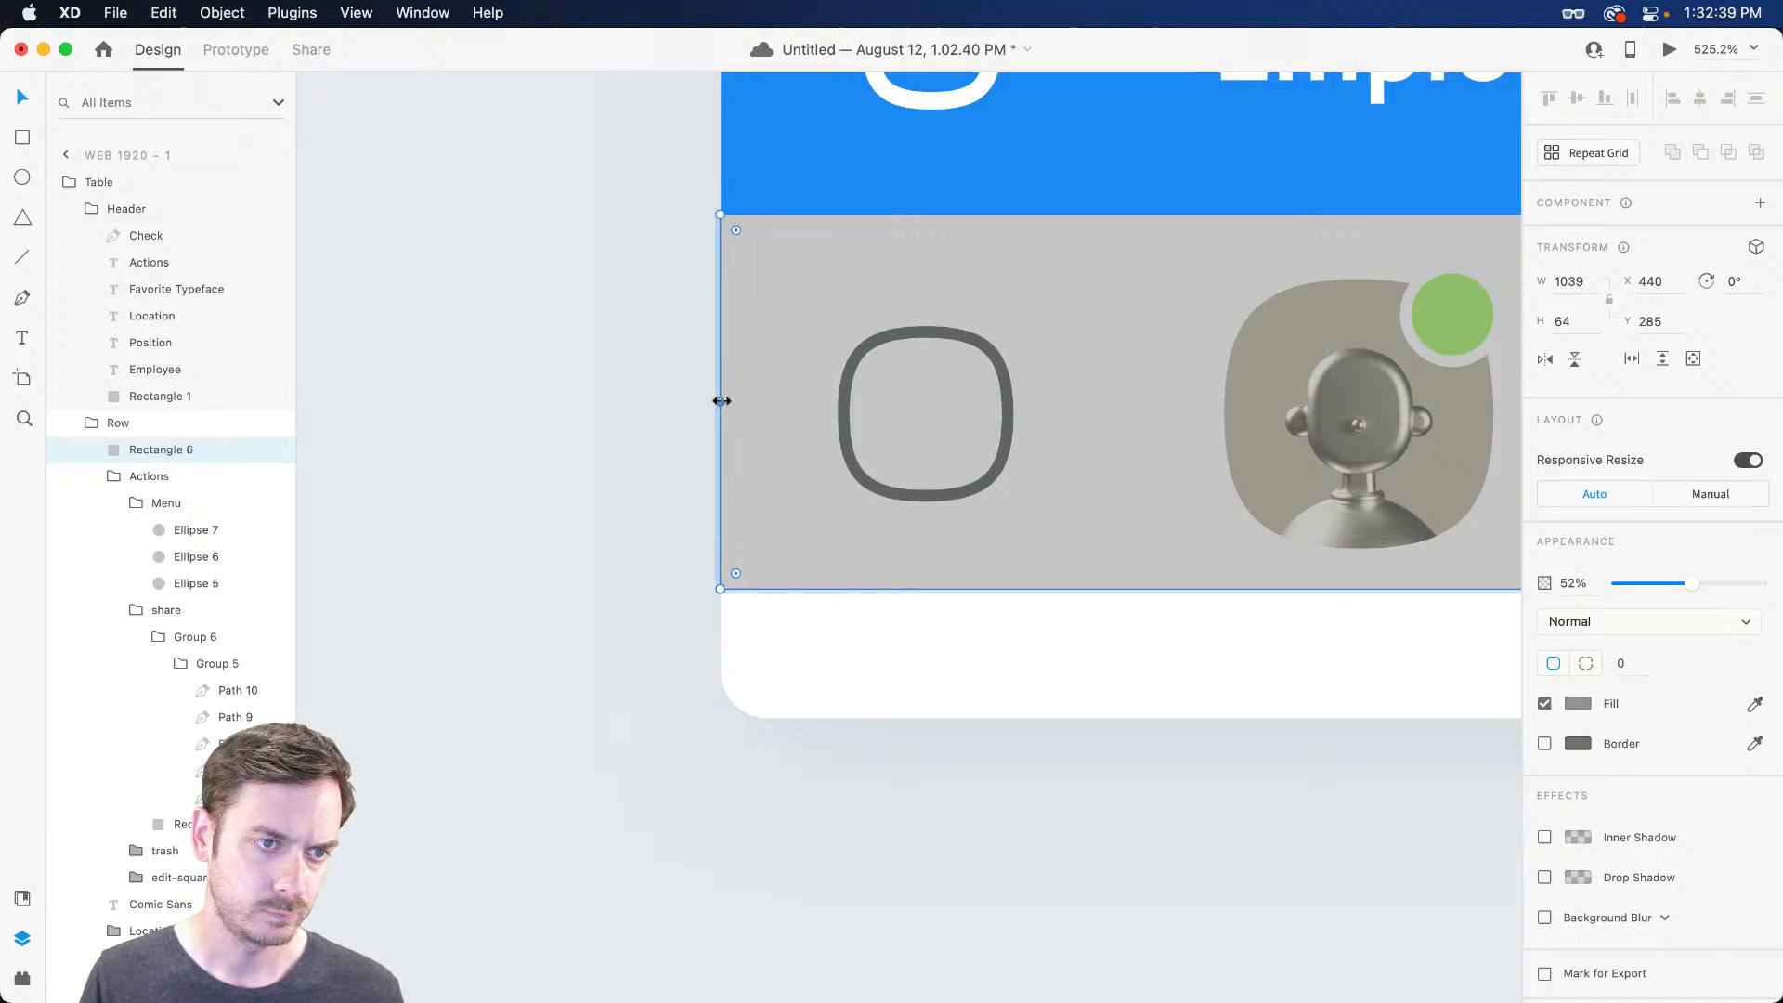
{"action": "key", "text": "super+Return"}
{"action": "key", "text": "super+w"}
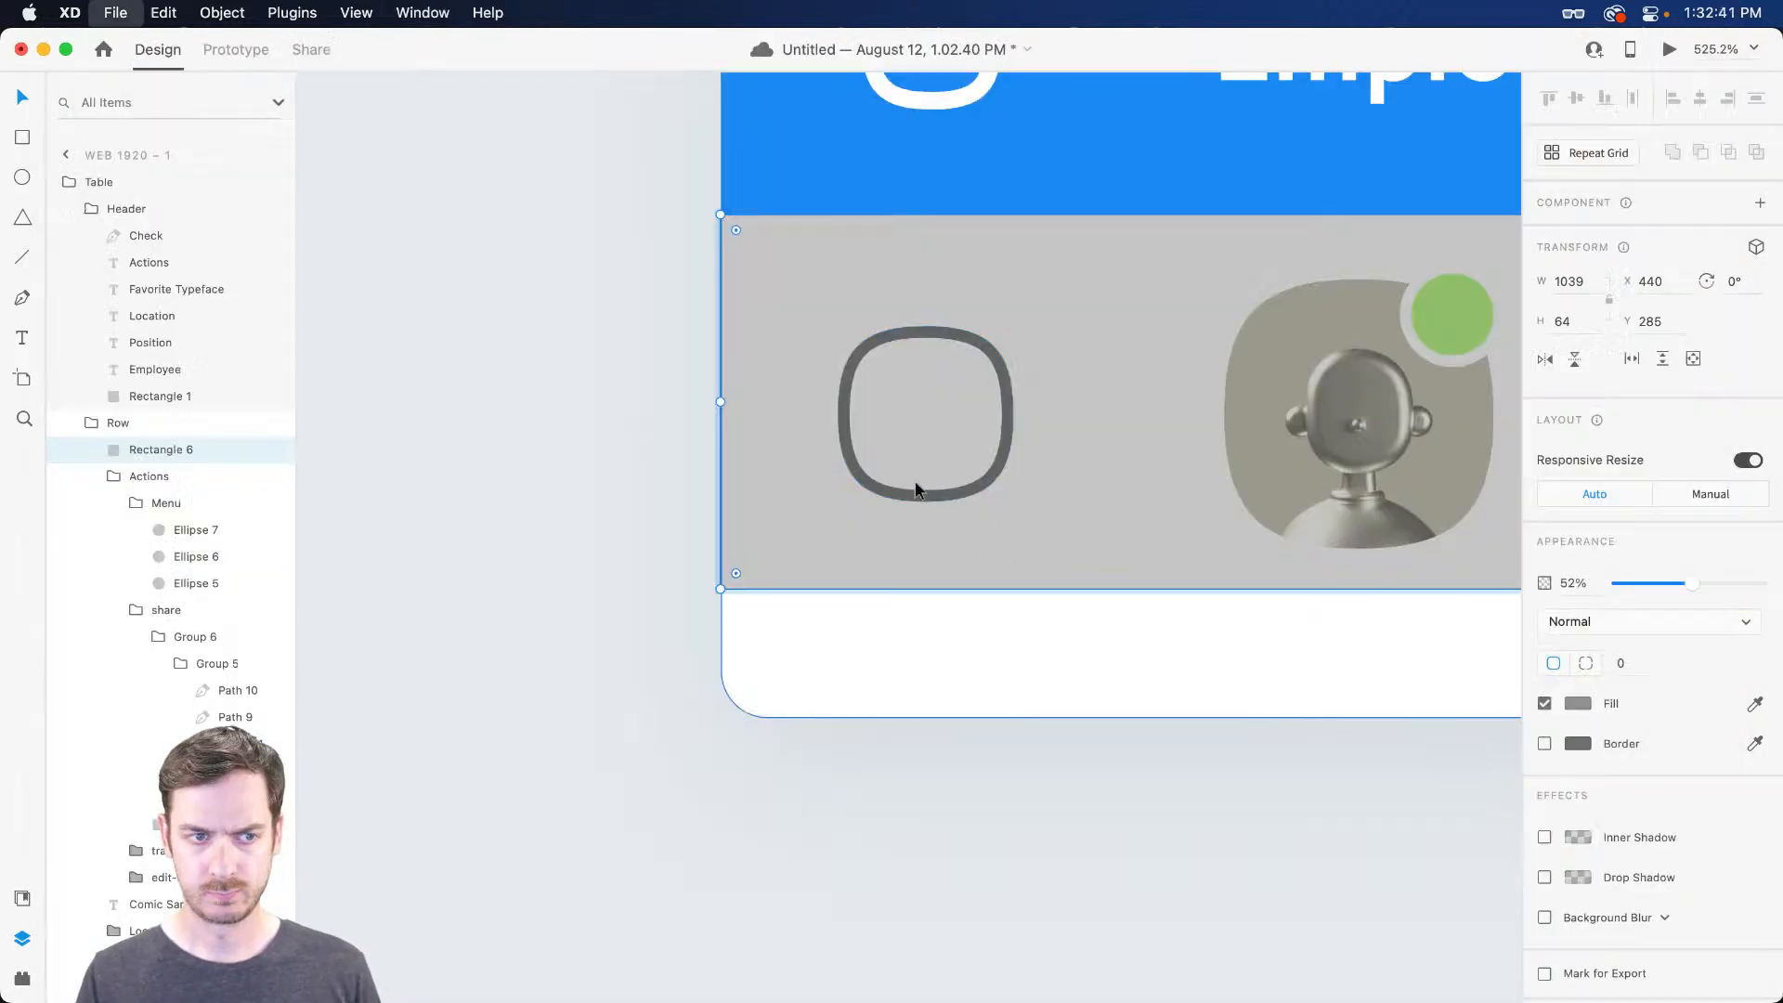
Make the rectangle taller to fill the row and set the row just below the header
{"action": "scroll", "coordinate": [871, 438], "scroll_direction": "down", "scroll_amount": 10}
{"action": "scroll", "coordinate": [992, 516], "scroll_direction": "right", "scroll_amount": 3}
{"action": "scroll", "coordinate": [1241, 544], "scroll_direction": "right", "scroll_amount": 5}
{"action": "left_click_drag", "start_coordinate": [979, 537], "coordinate": [979, 542]}
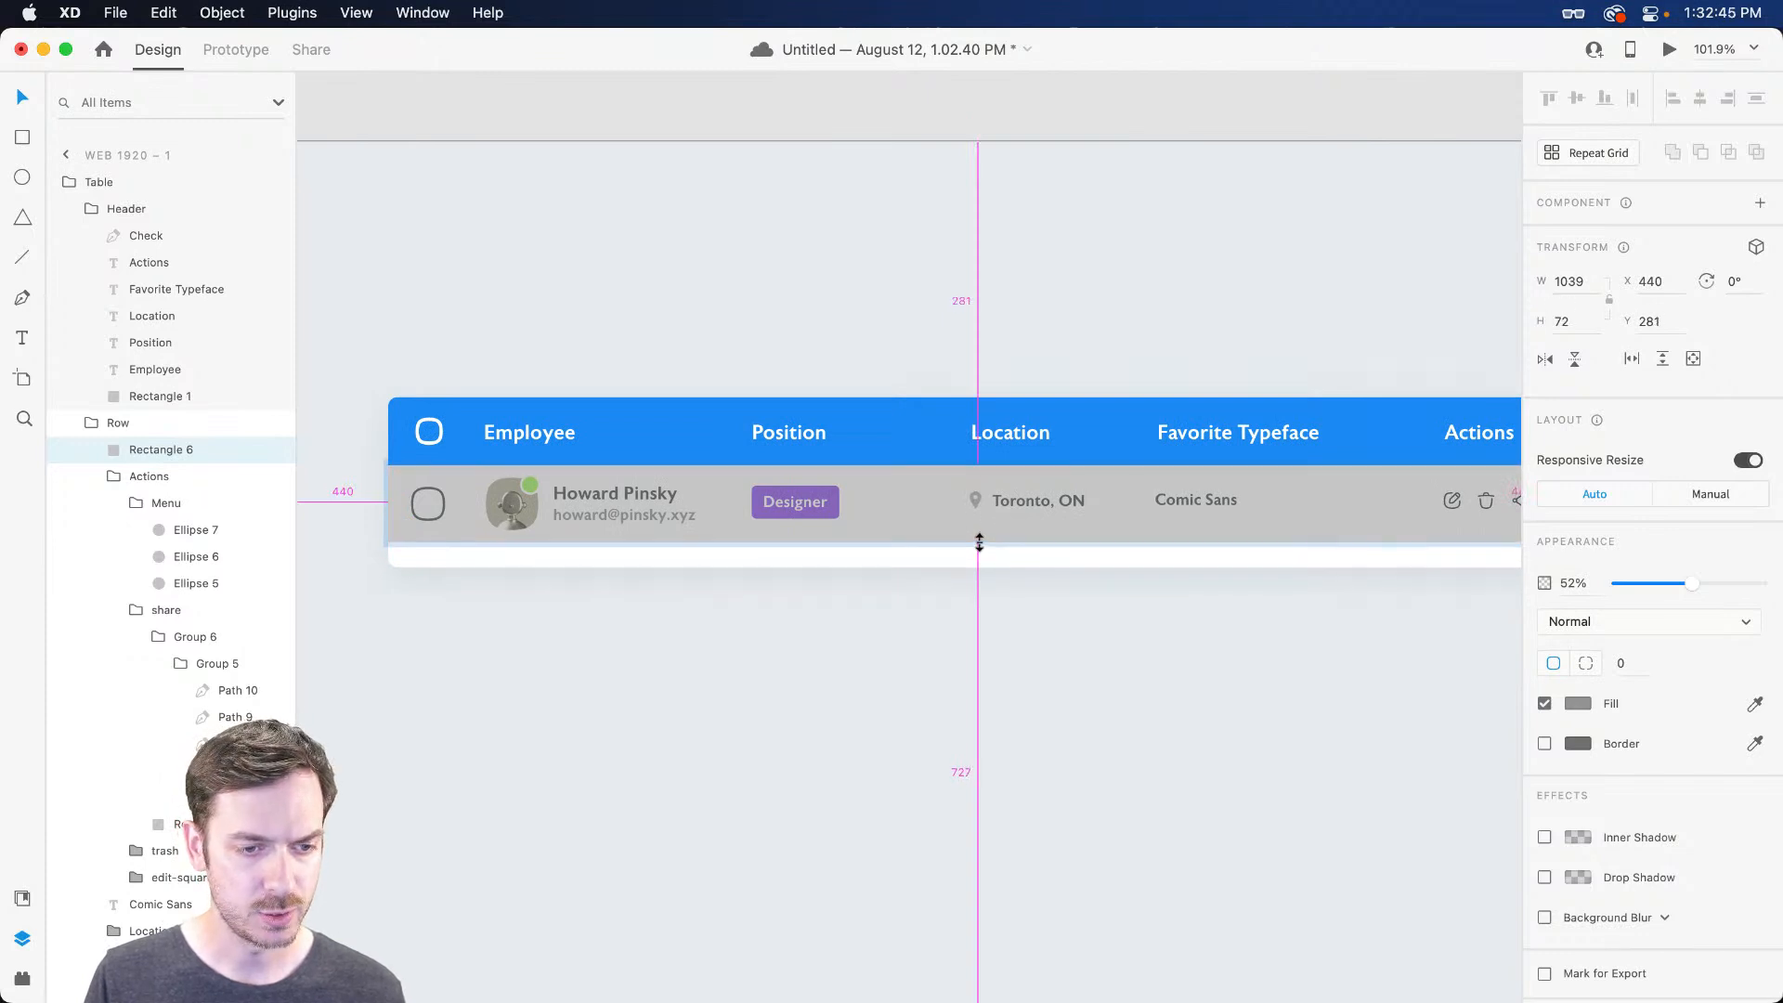
{"action": "scroll", "coordinate": [815, 509], "scroll_direction": "up", "scroll_amount": 5}
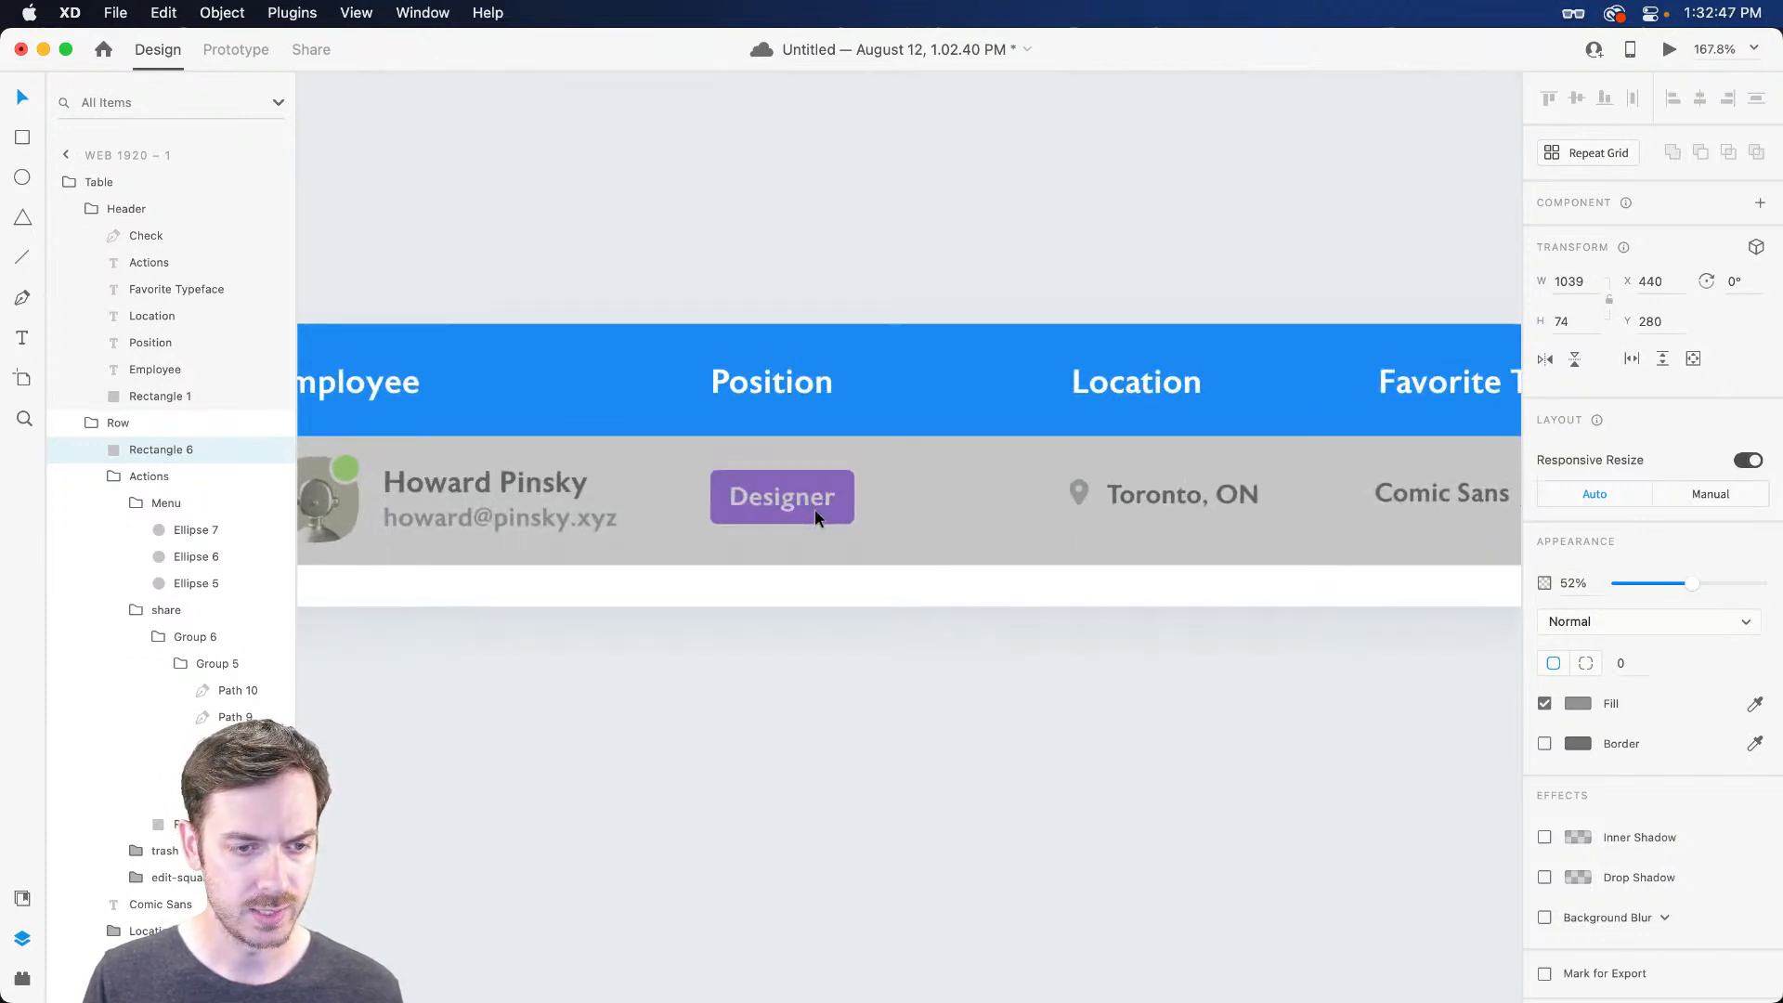
{"action": "left_click", "coordinate": [800, 501]}
{"action": "left_click_drag", "start_coordinate": [800, 501], "coordinate": [798, 506]}
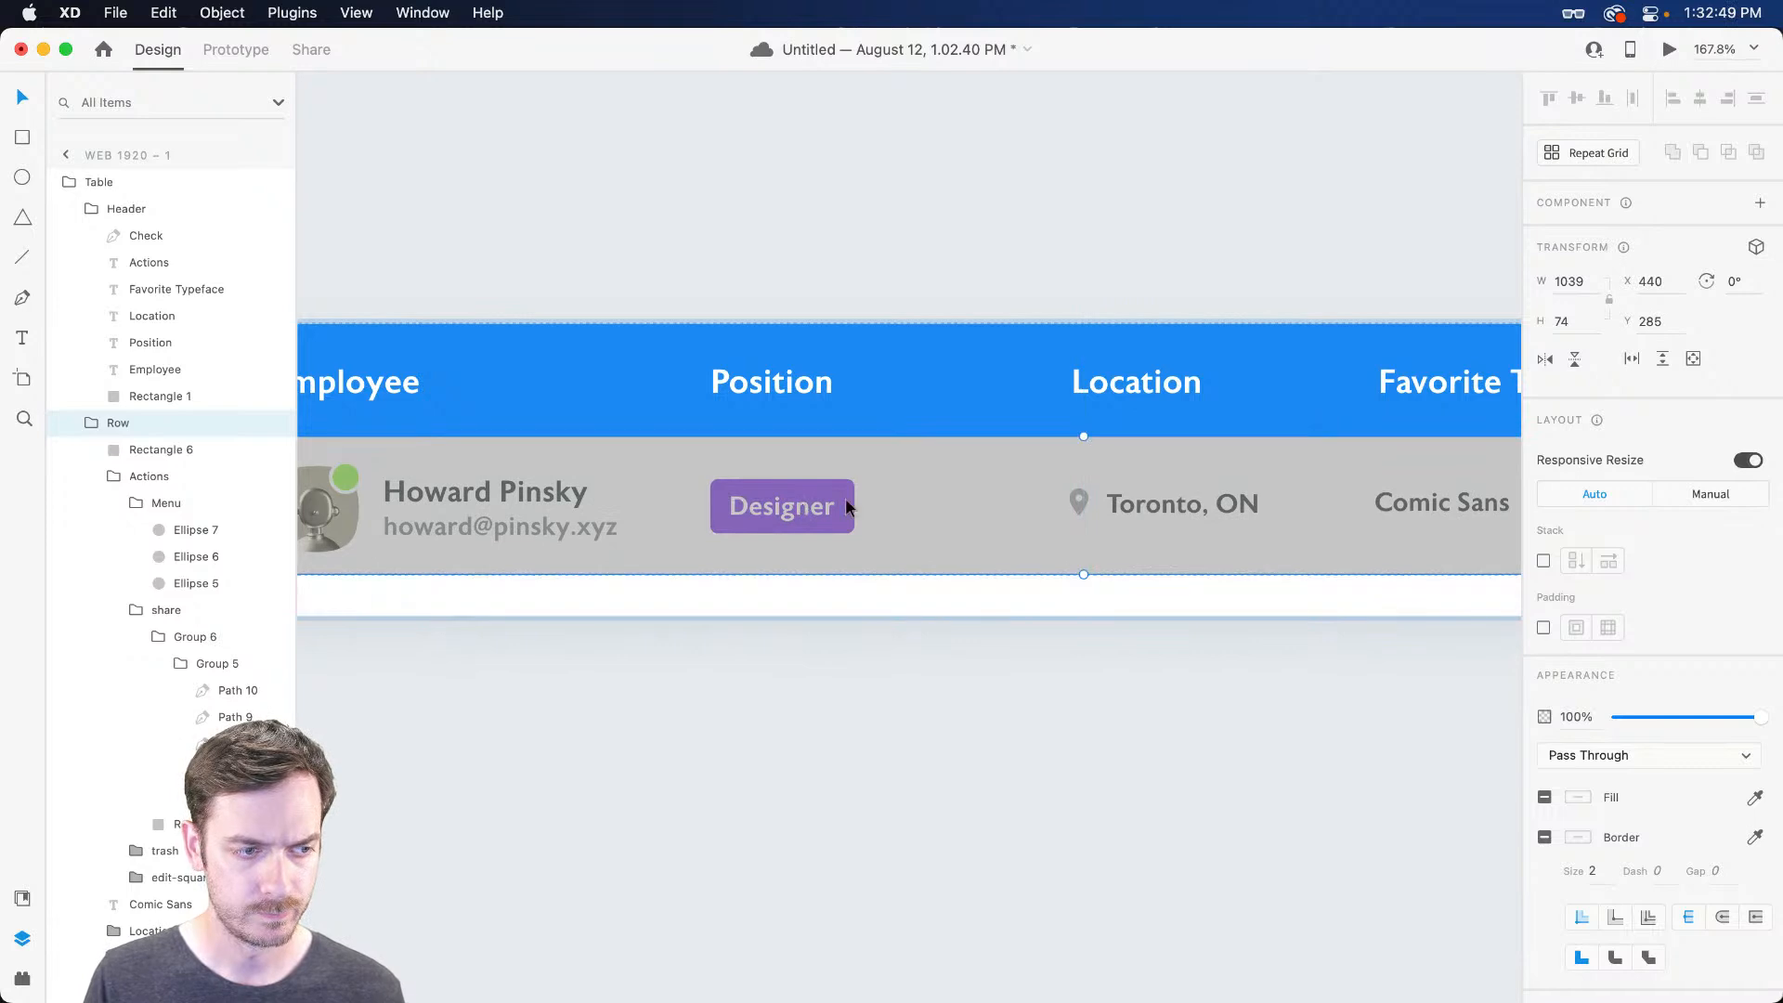
{"action": "scroll", "coordinate": [1105, 453], "scroll_direction": "left", "scroll_amount": 5}
{"action": "scroll", "coordinate": [1105, 453], "scroll_direction": "down", "scroll_amount": 2}
Rename the rectangle layer 'Hover' and send it behind the row content
{"action": "left_click", "coordinate": [167, 453]}
{"action": "double_click", "coordinate": [158, 451]}
{"action": "type", "text": "Hover"}
{"action": "key", "text": "Return"}
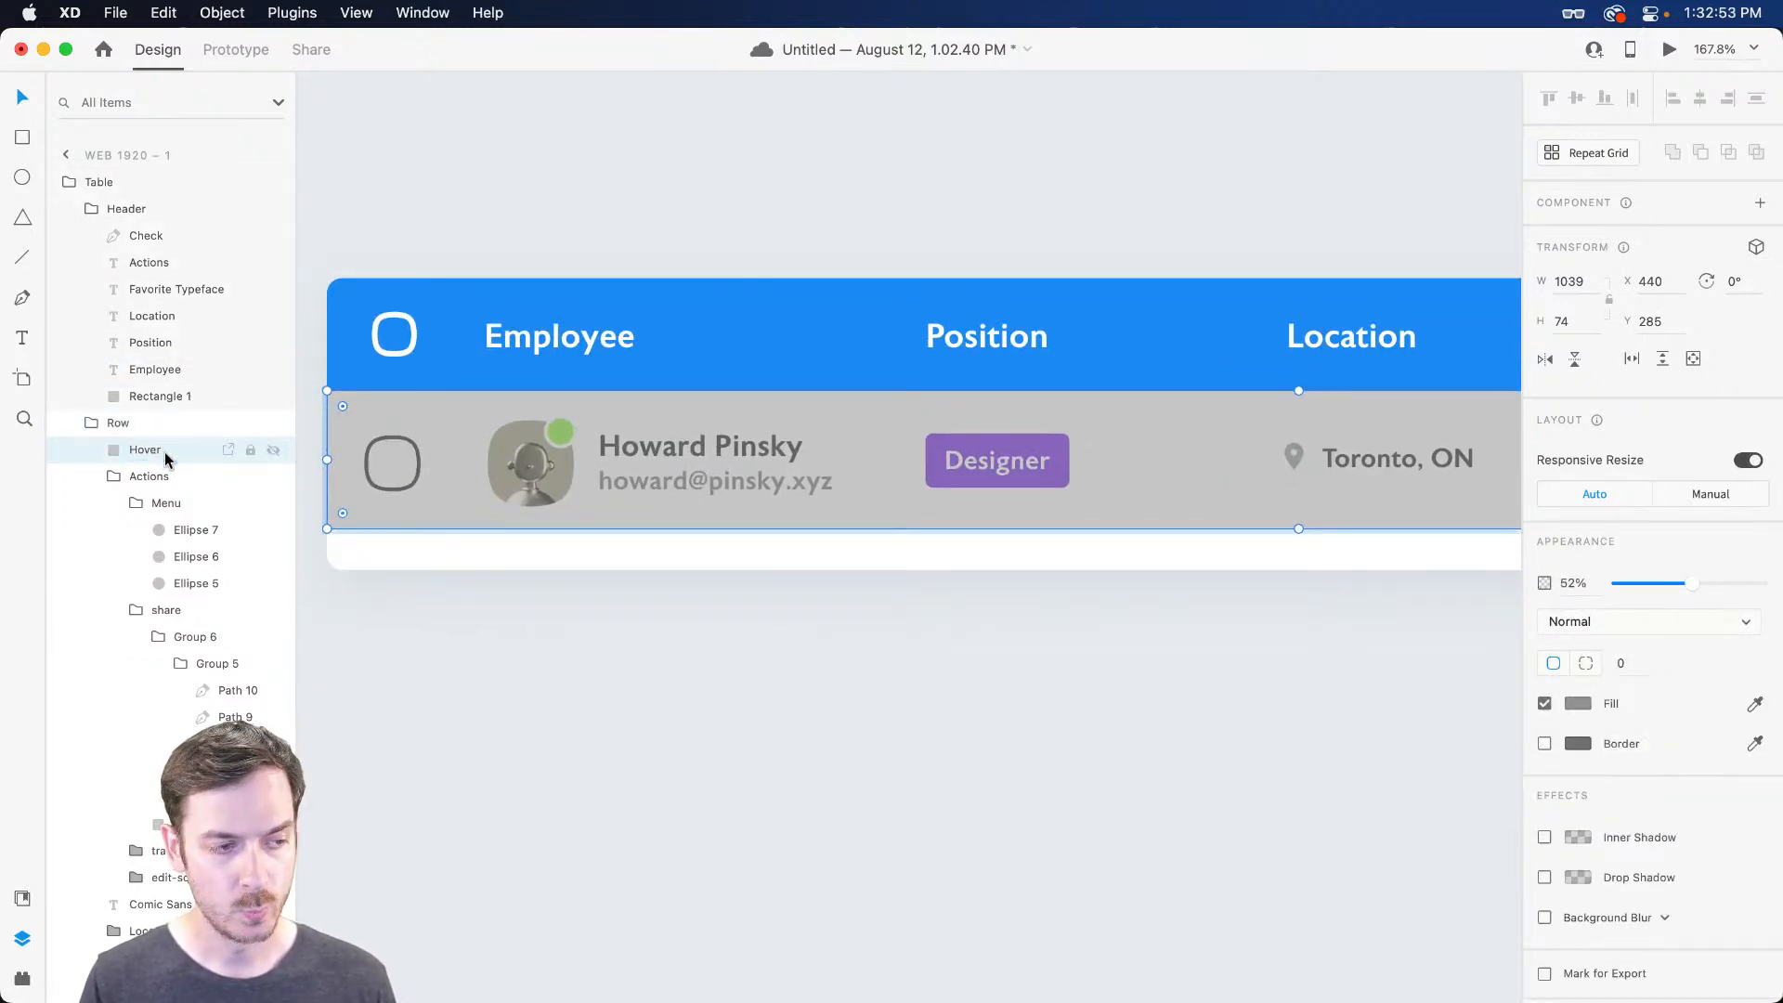
{"action": "key", "text": "super+shift+bracketleft"}
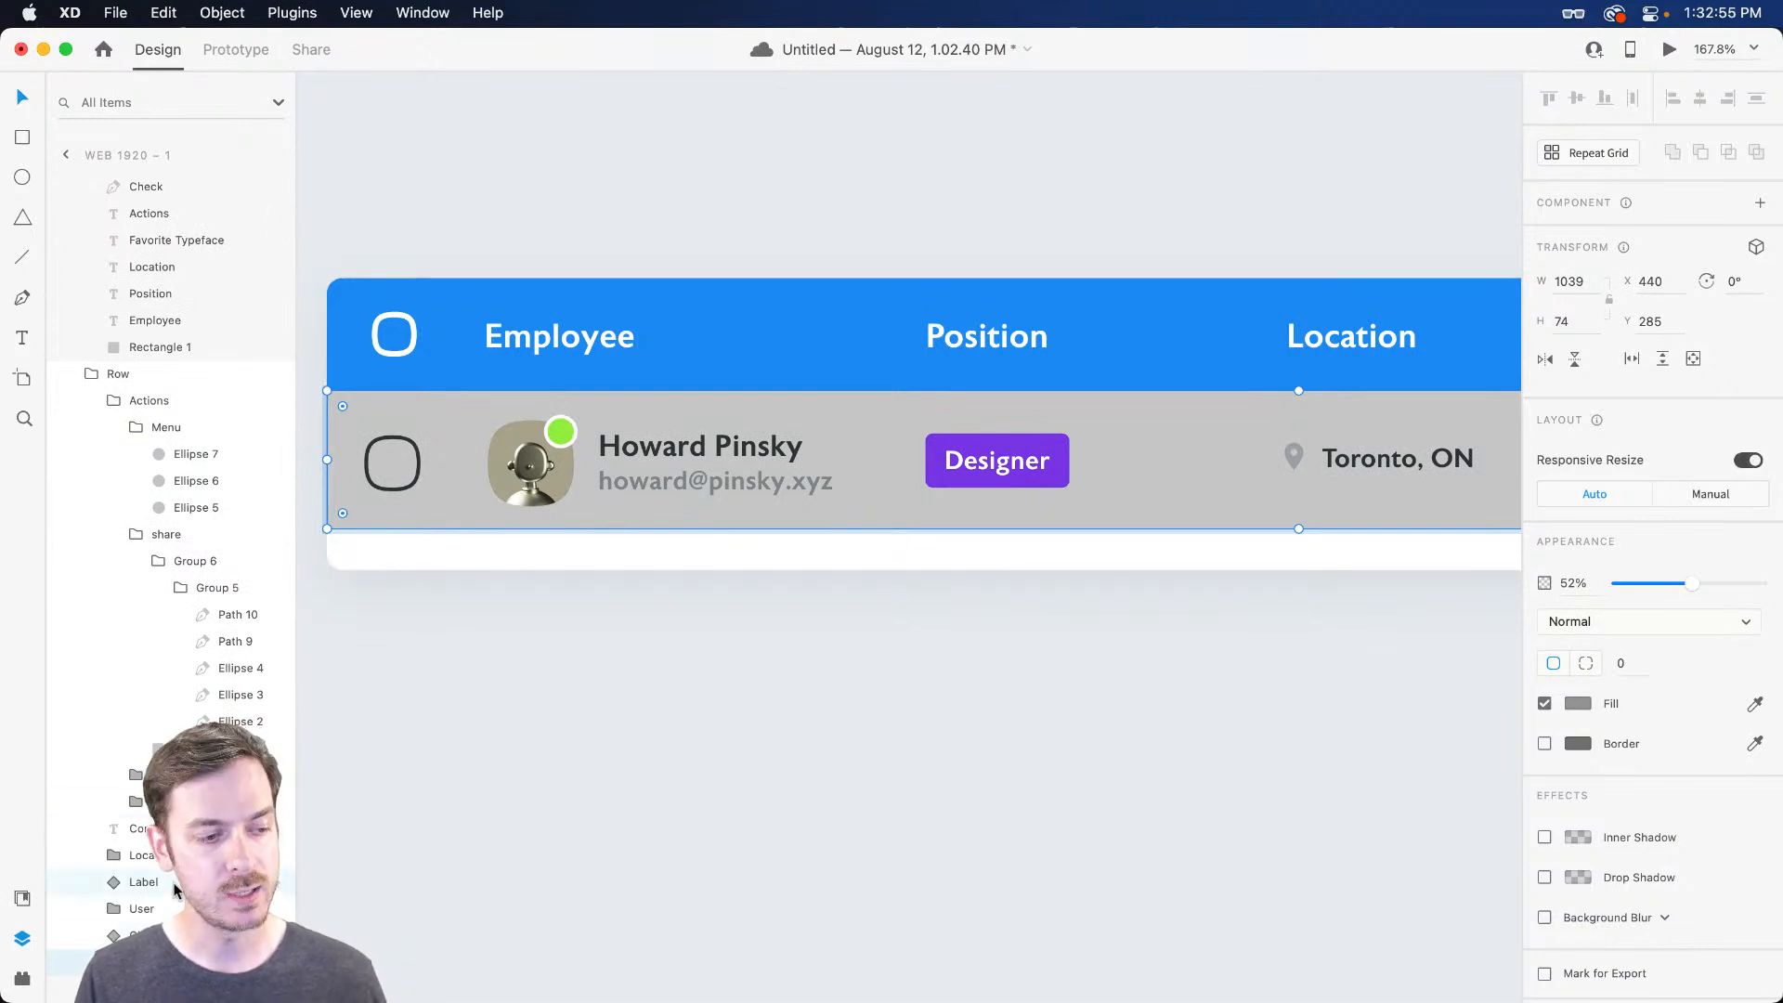
Change the Hover fill to pale blue #D0DAE6 at 100% opacity
{"action": "left_click", "coordinate": [1579, 704]}
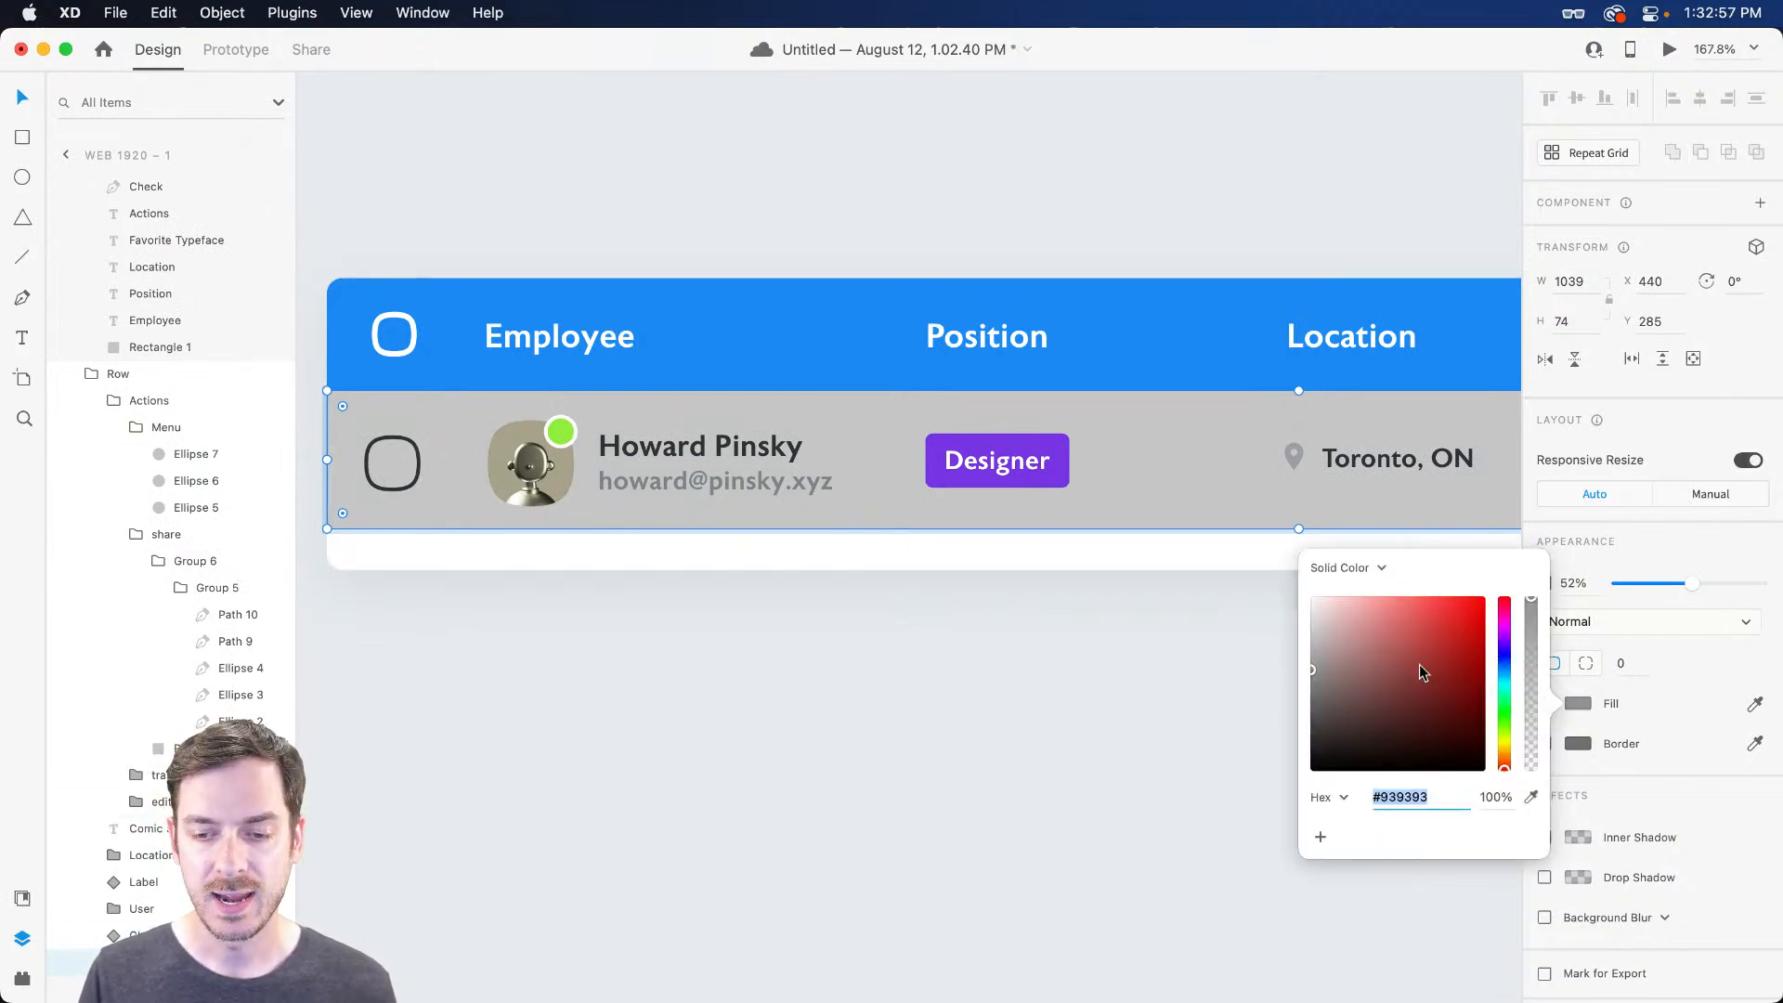
{"action": "left_click", "coordinate": [1504, 669]}
{"action": "left_click_drag", "start_coordinate": [1397, 638], "coordinate": [1365, 632]}
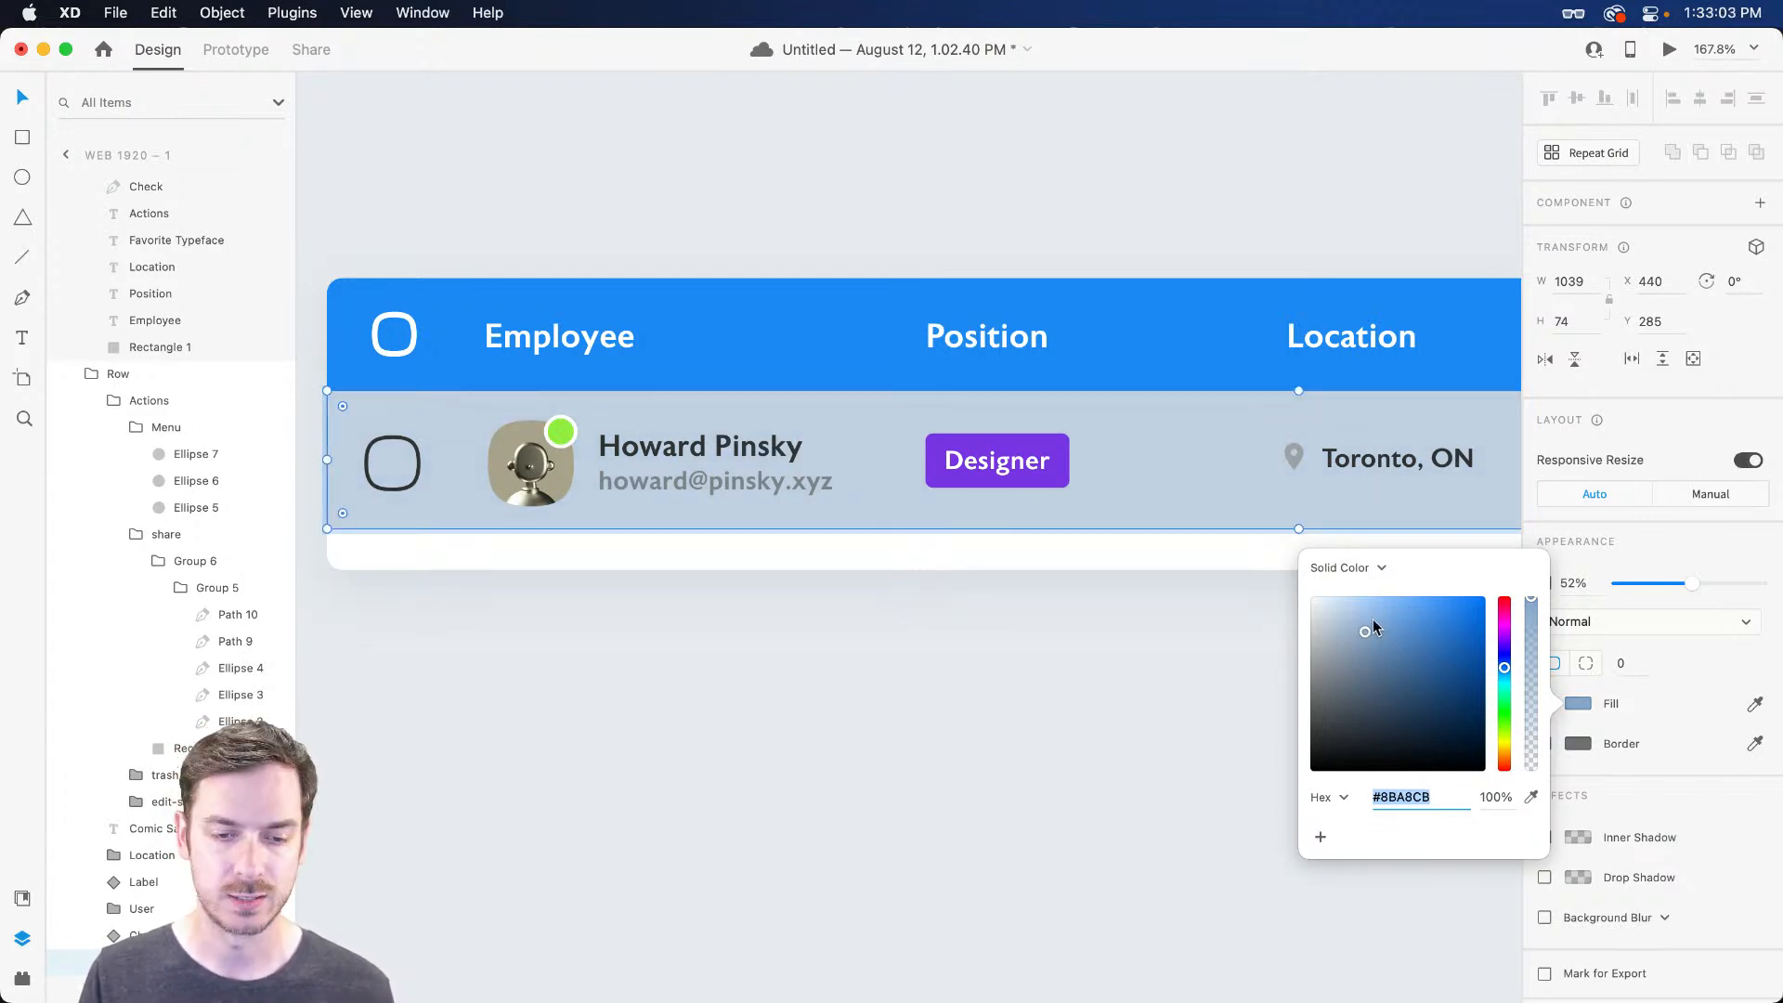
{"action": "left_click_drag", "start_coordinate": [1390, 654], "coordinate": [1346, 615]}
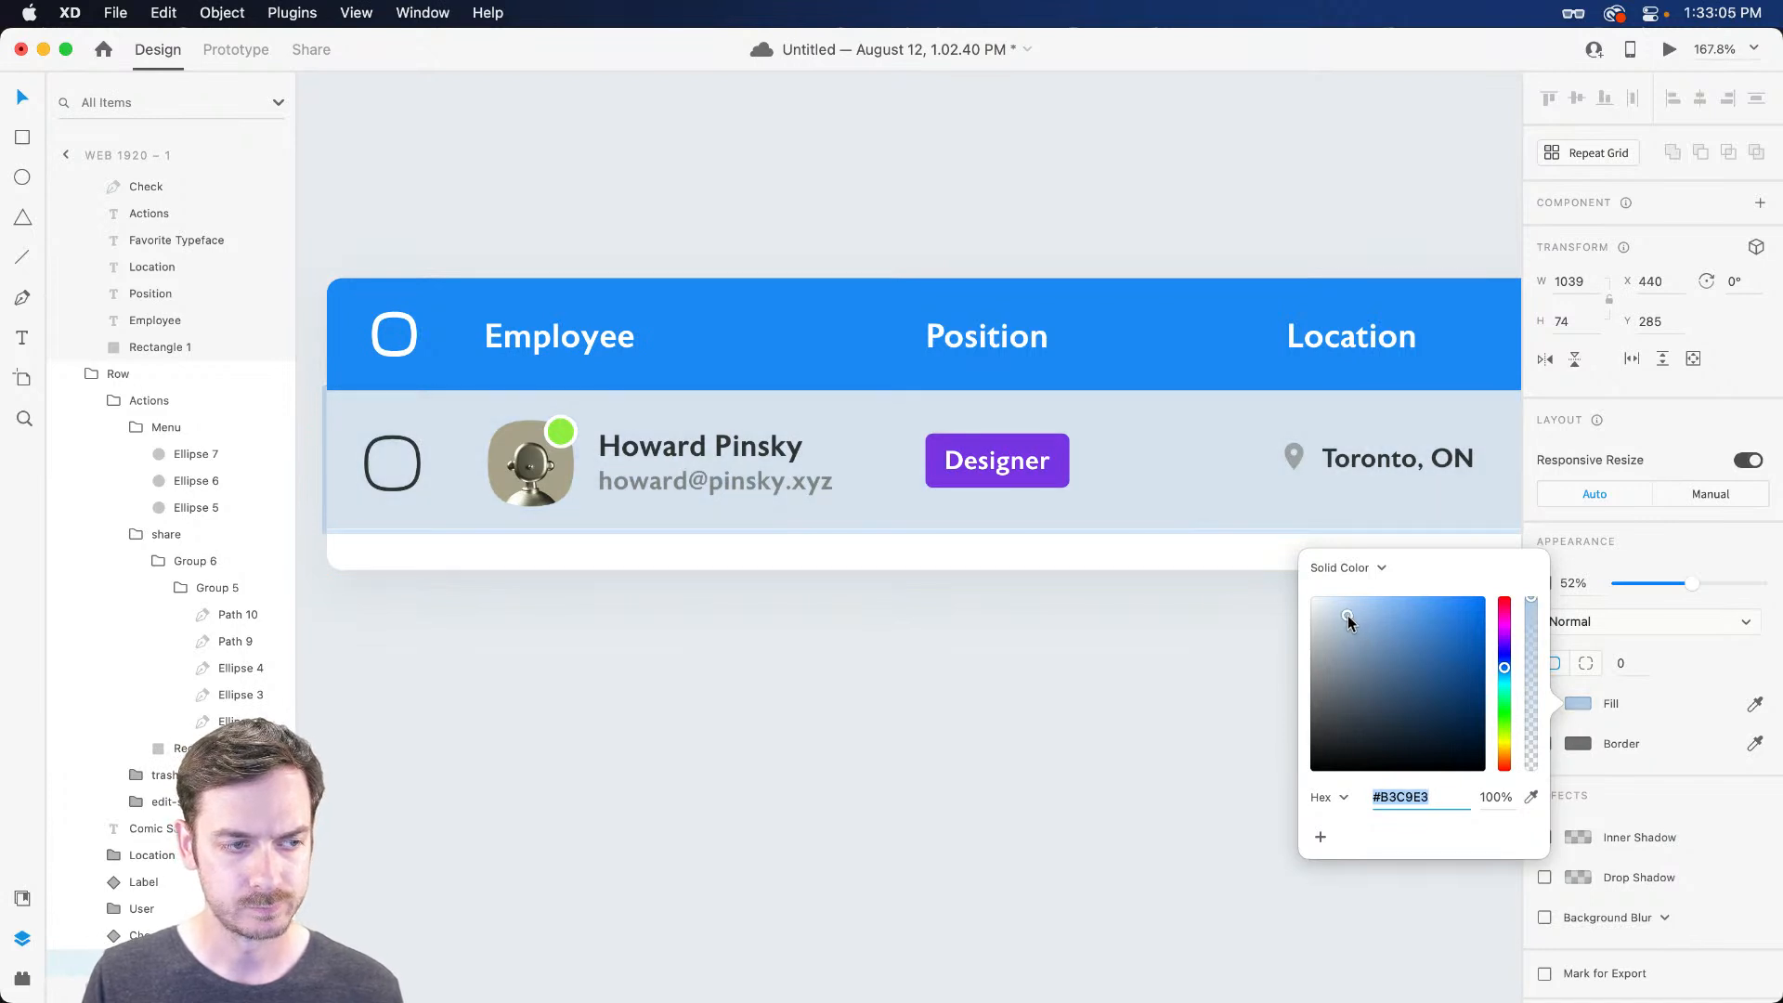
{"action": "left_click", "coordinate": [1666, 531]}
{"action": "left_click_drag", "start_coordinate": [1692, 583], "coordinate": [1759, 583]}
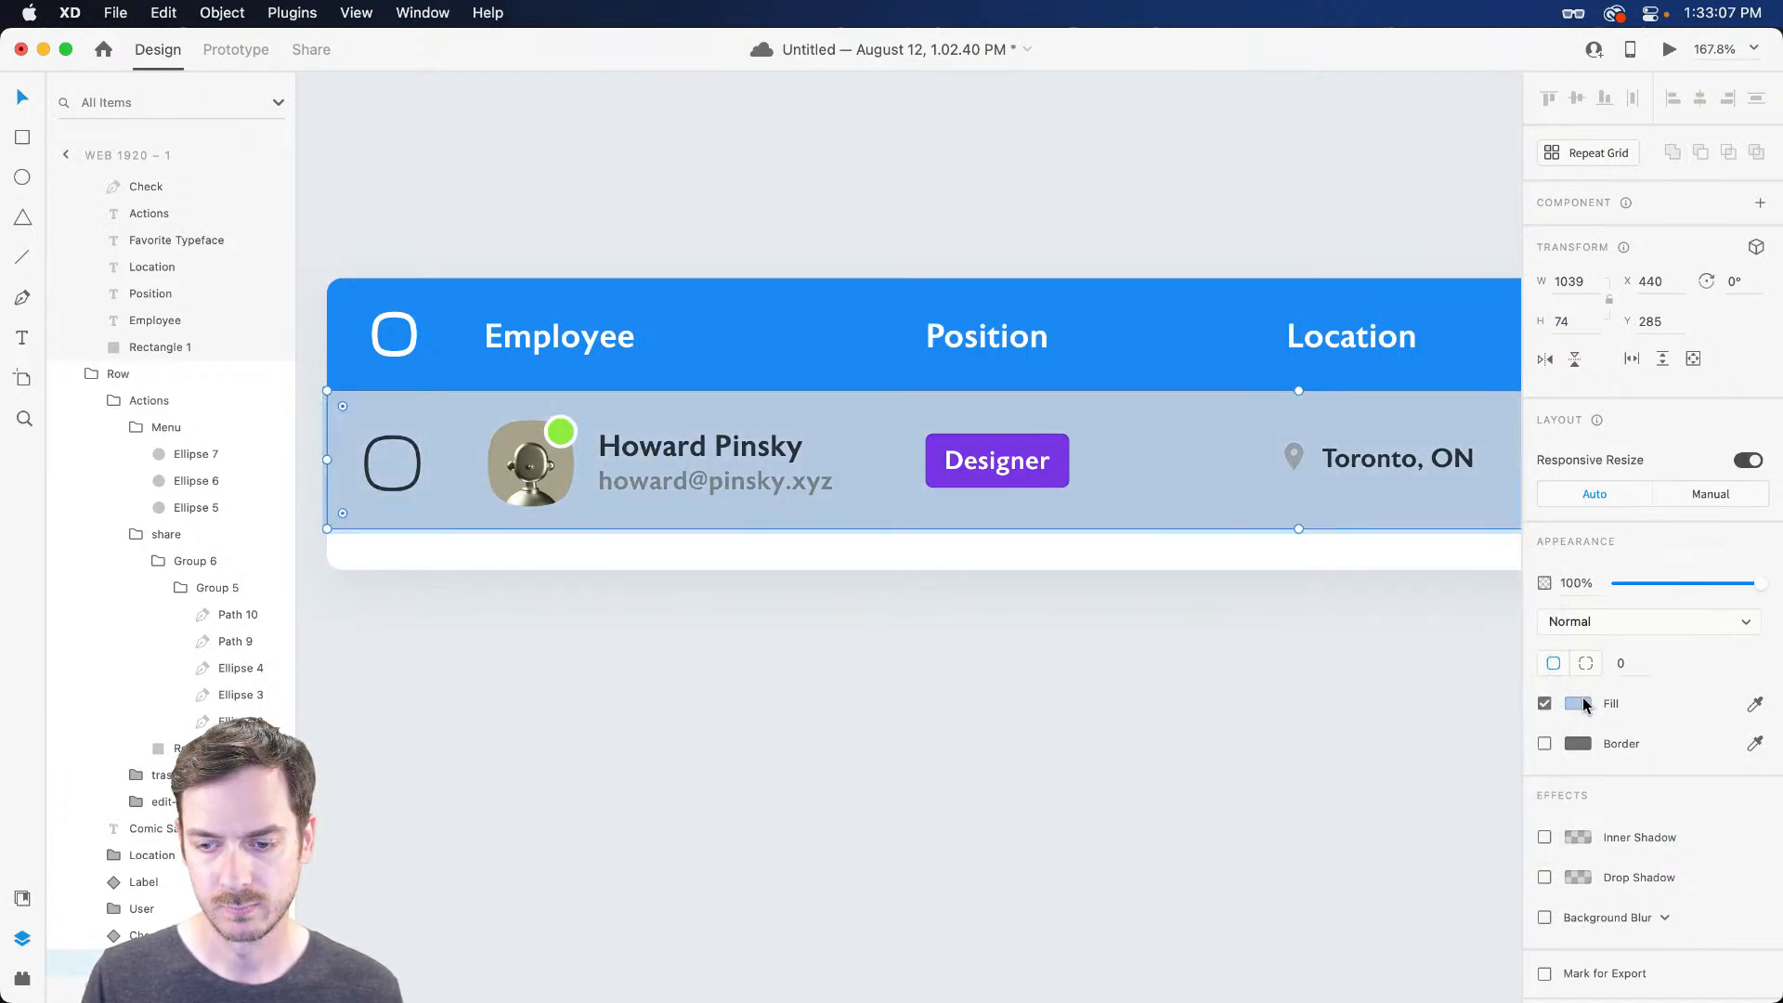
{"action": "left_click", "coordinate": [1577, 704]}
{"action": "left_click_drag", "start_coordinate": [1348, 625], "coordinate": [1327, 609]}
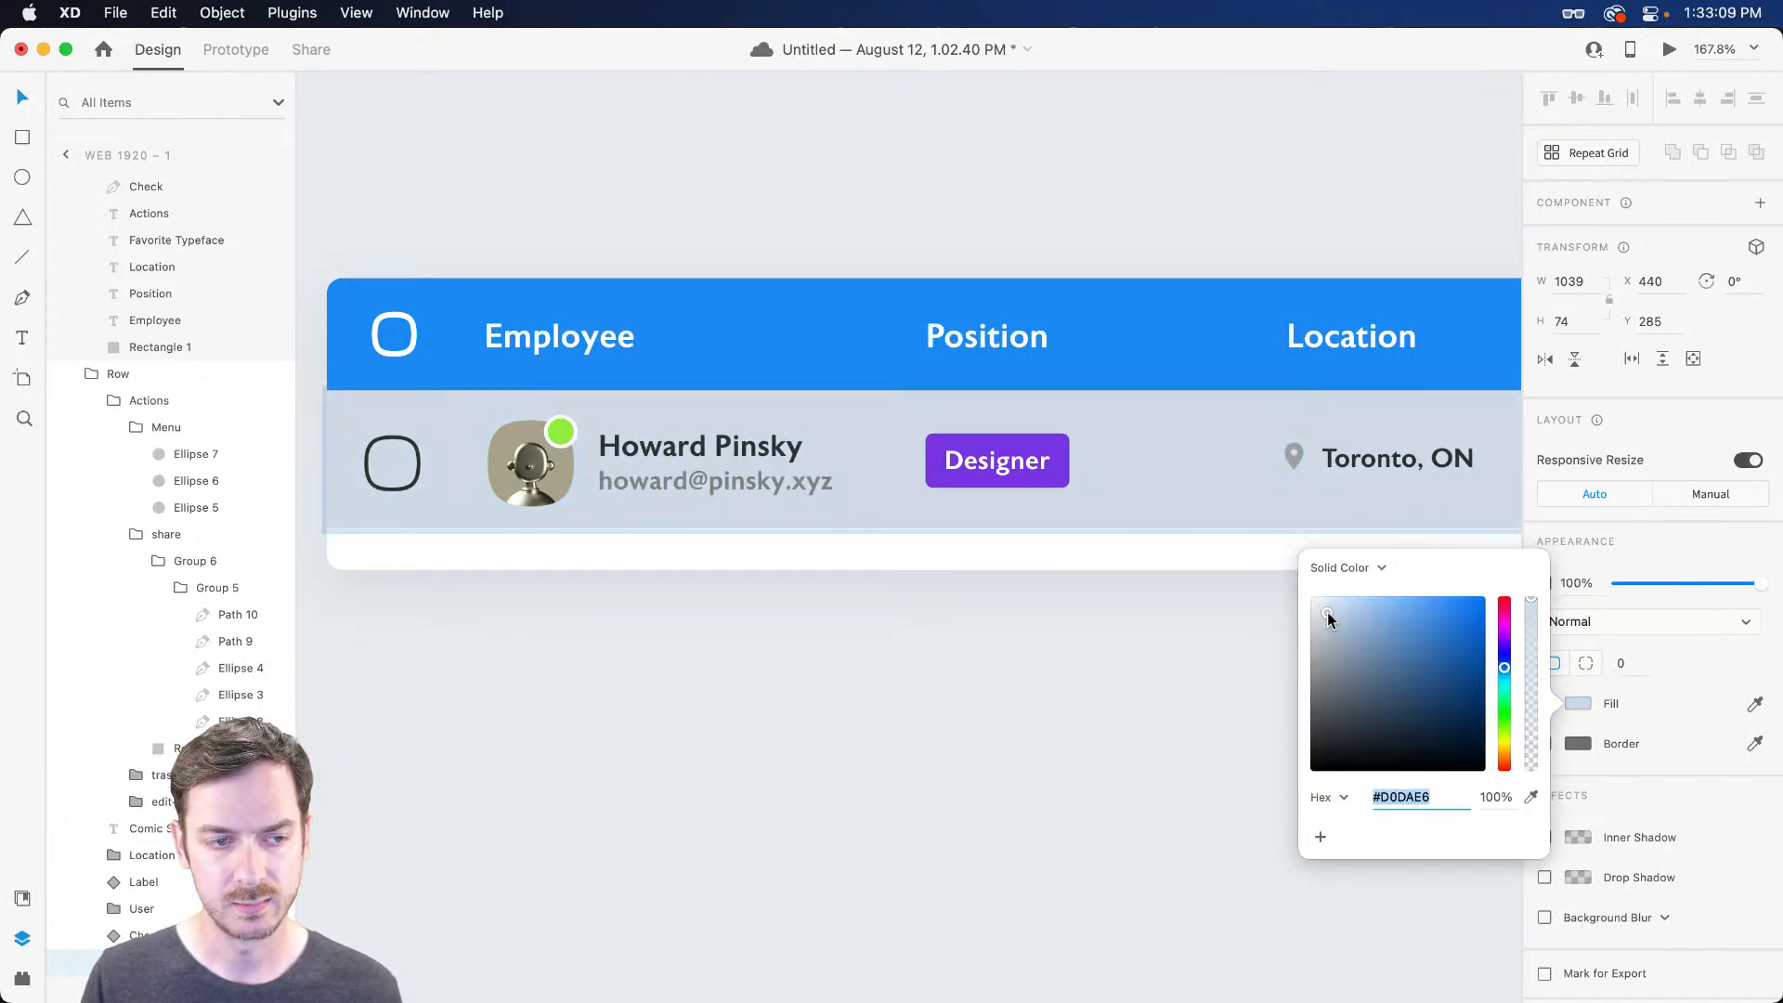
{"action": "left_click", "coordinate": [1652, 532]}
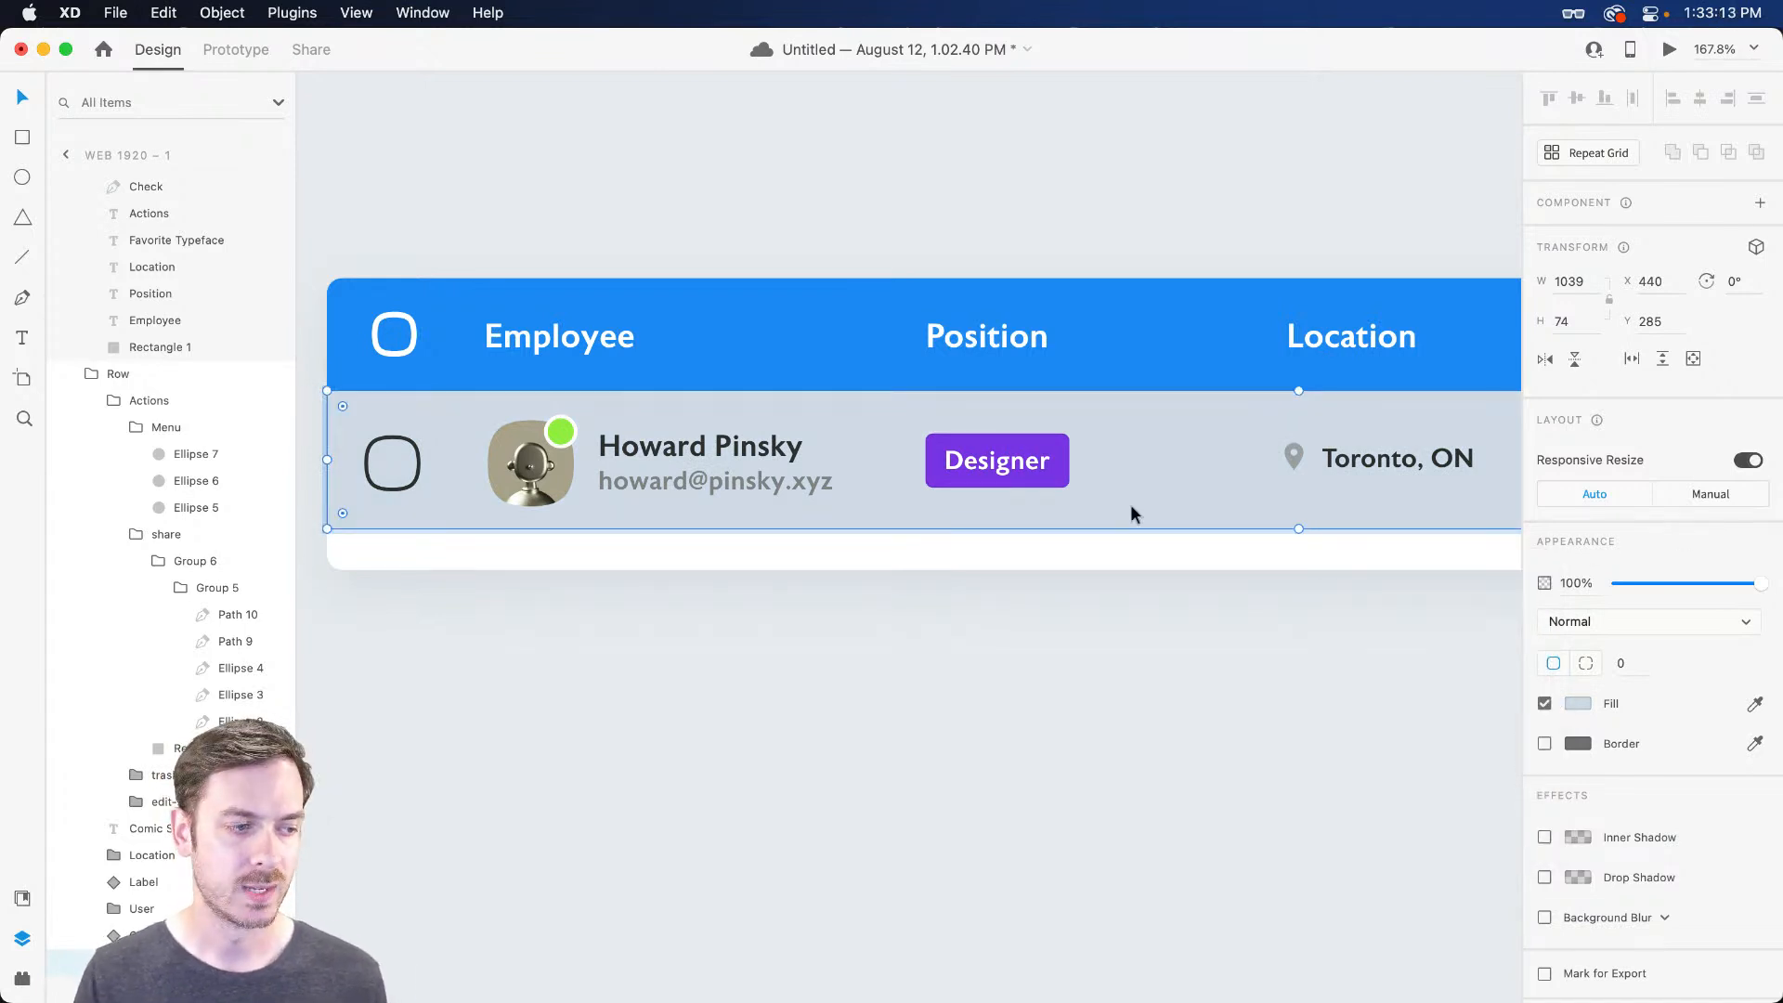
Rename the Hover rectangle layer to 'Background'
{"action": "left_click", "coordinate": [137, 534]}
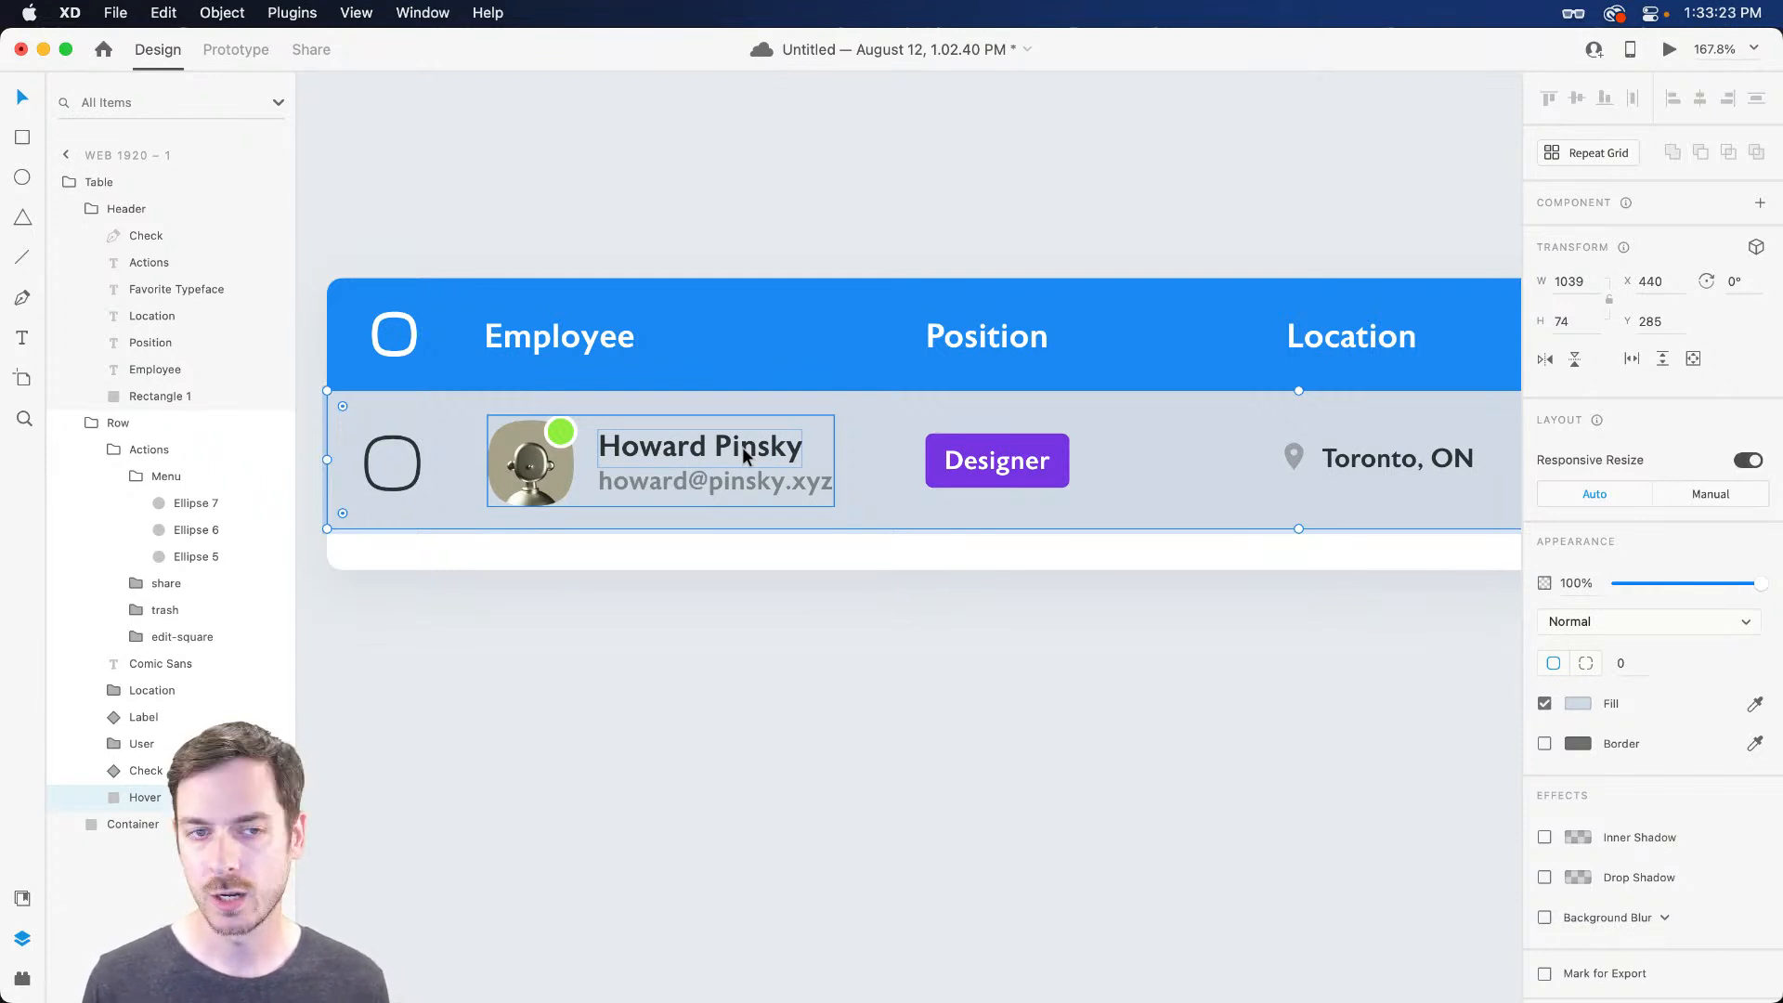
{"action": "scroll", "coordinate": [743, 447], "scroll_direction": "right", "scroll_amount": 1}
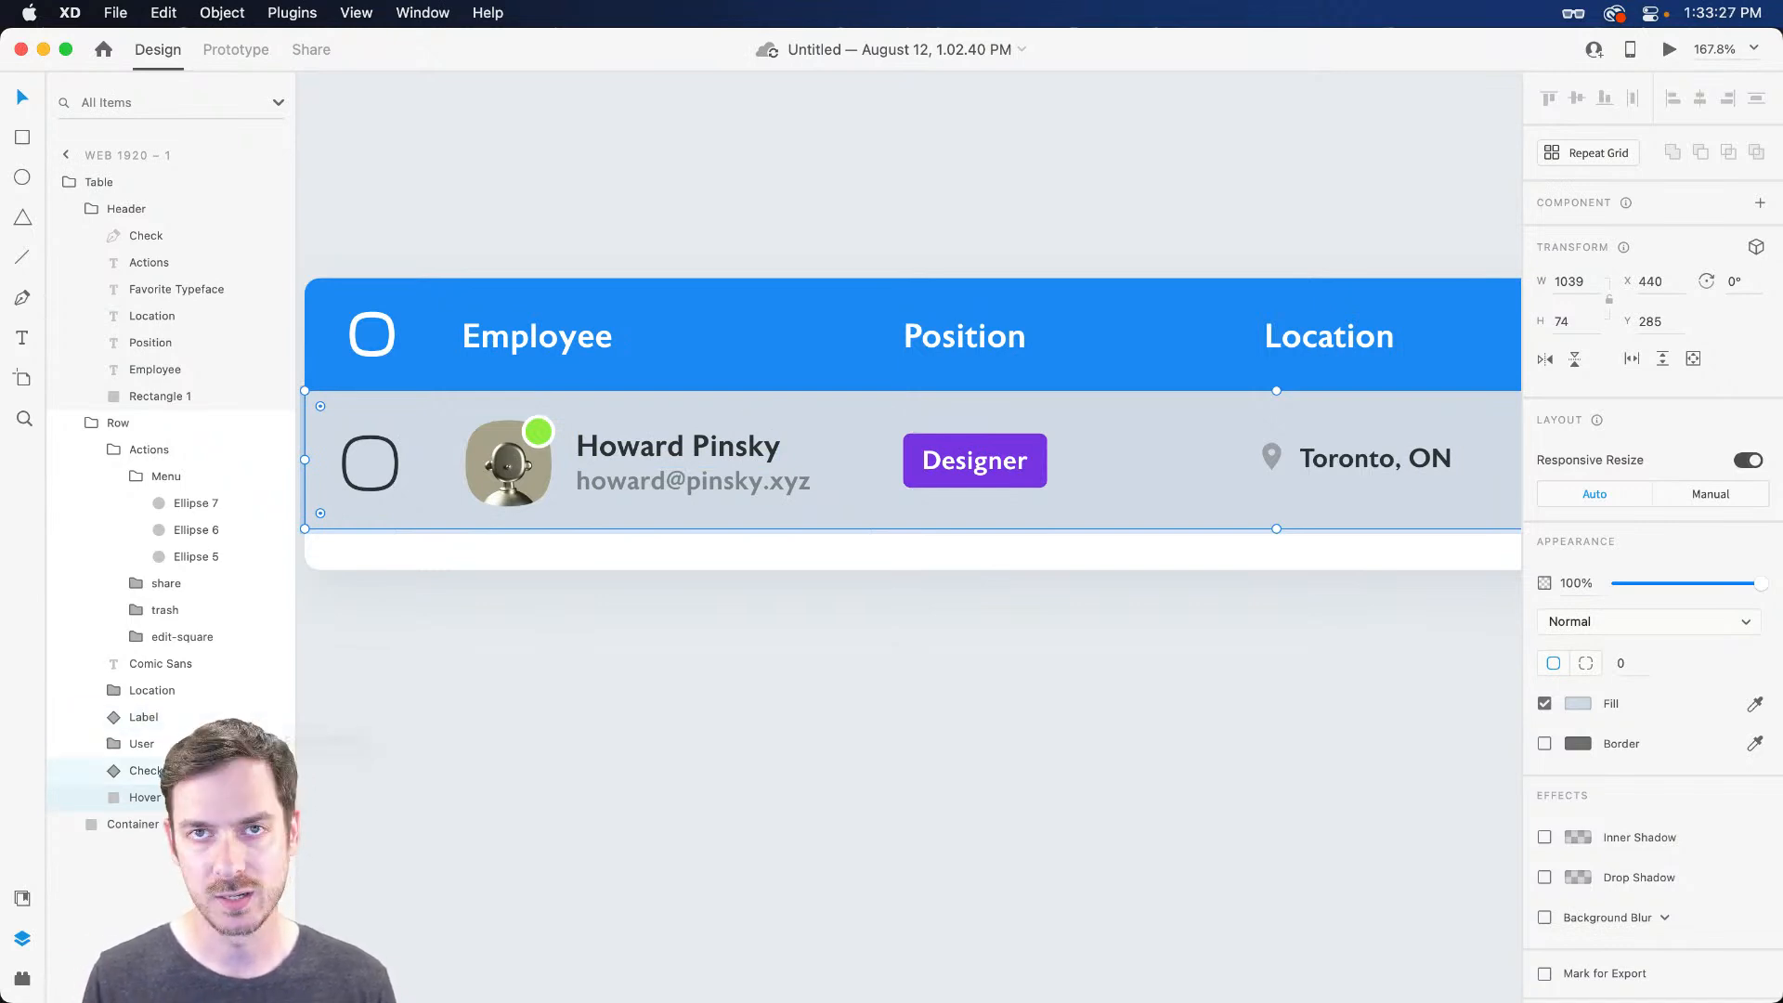
{"action": "double_click", "coordinate": [141, 797]}
{"action": "type", "text": "Background"}
{"action": "key", "text": "Return"}
Duplicate Background, name the copy 'Color Change', and move both layers to the top of Row
{"action": "key", "text": "super+d"}
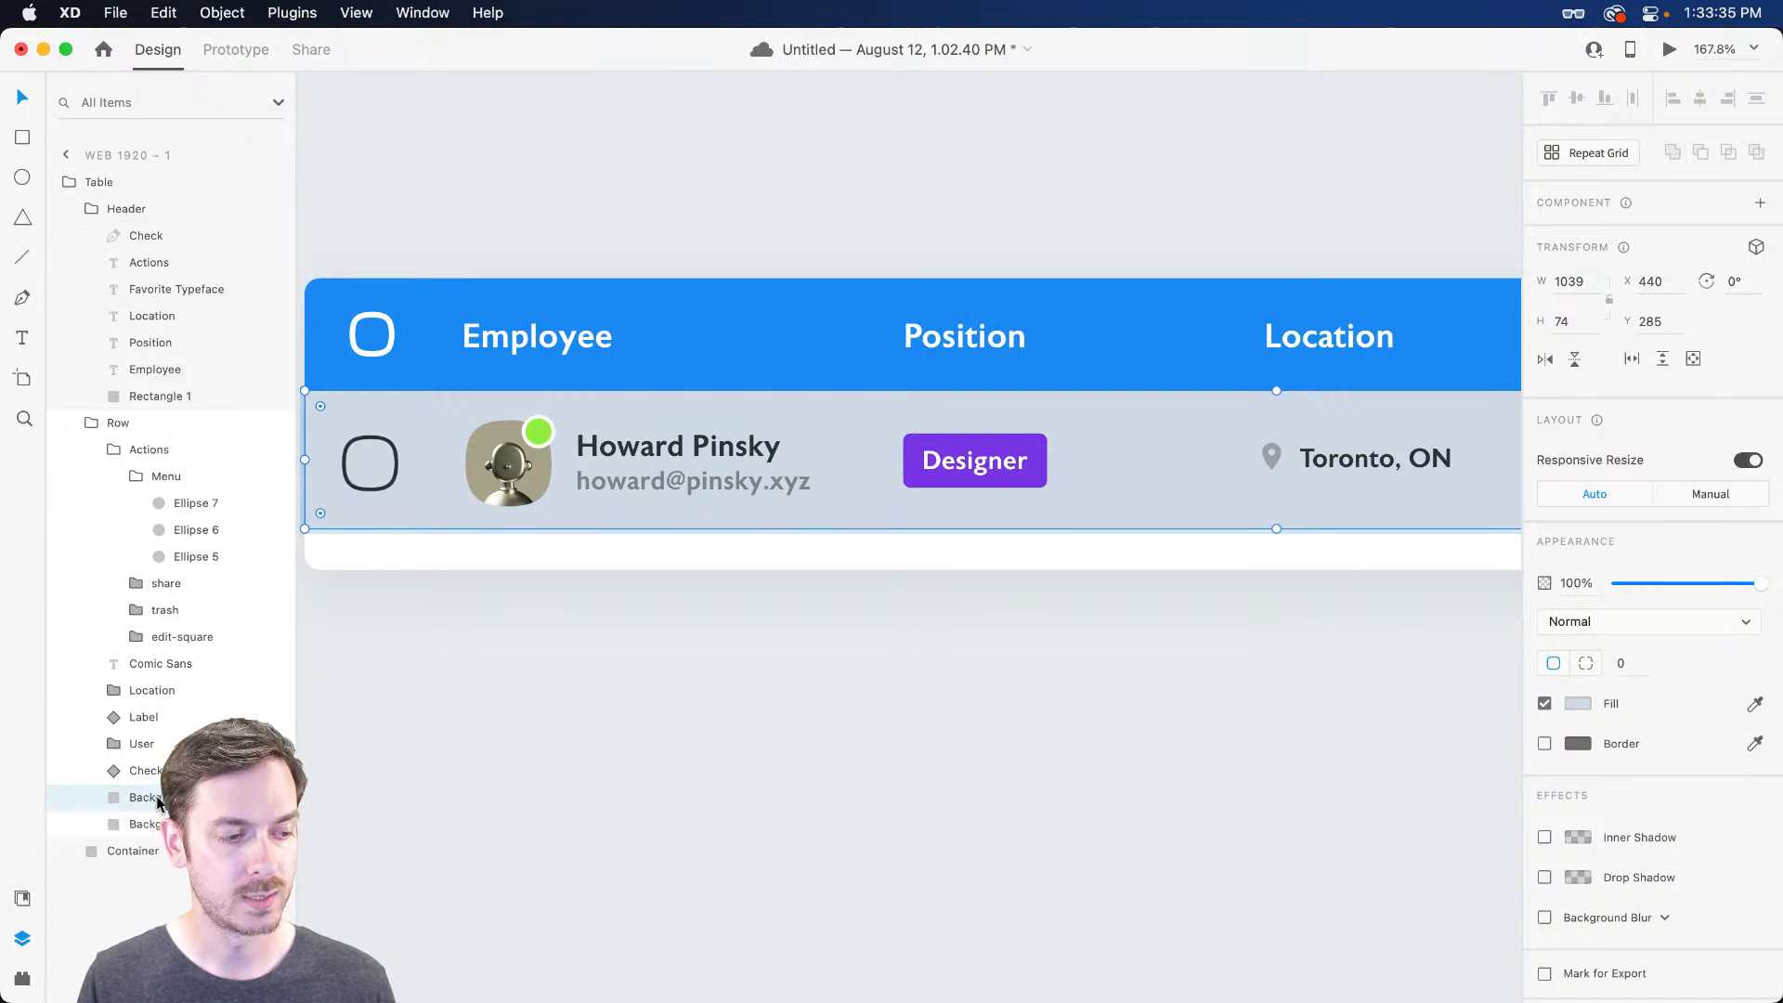
{"action": "double_click", "coordinate": [156, 802]}
{"action": "type", "text": "Color Overlay"}
{"action": "key", "text": "Return"}
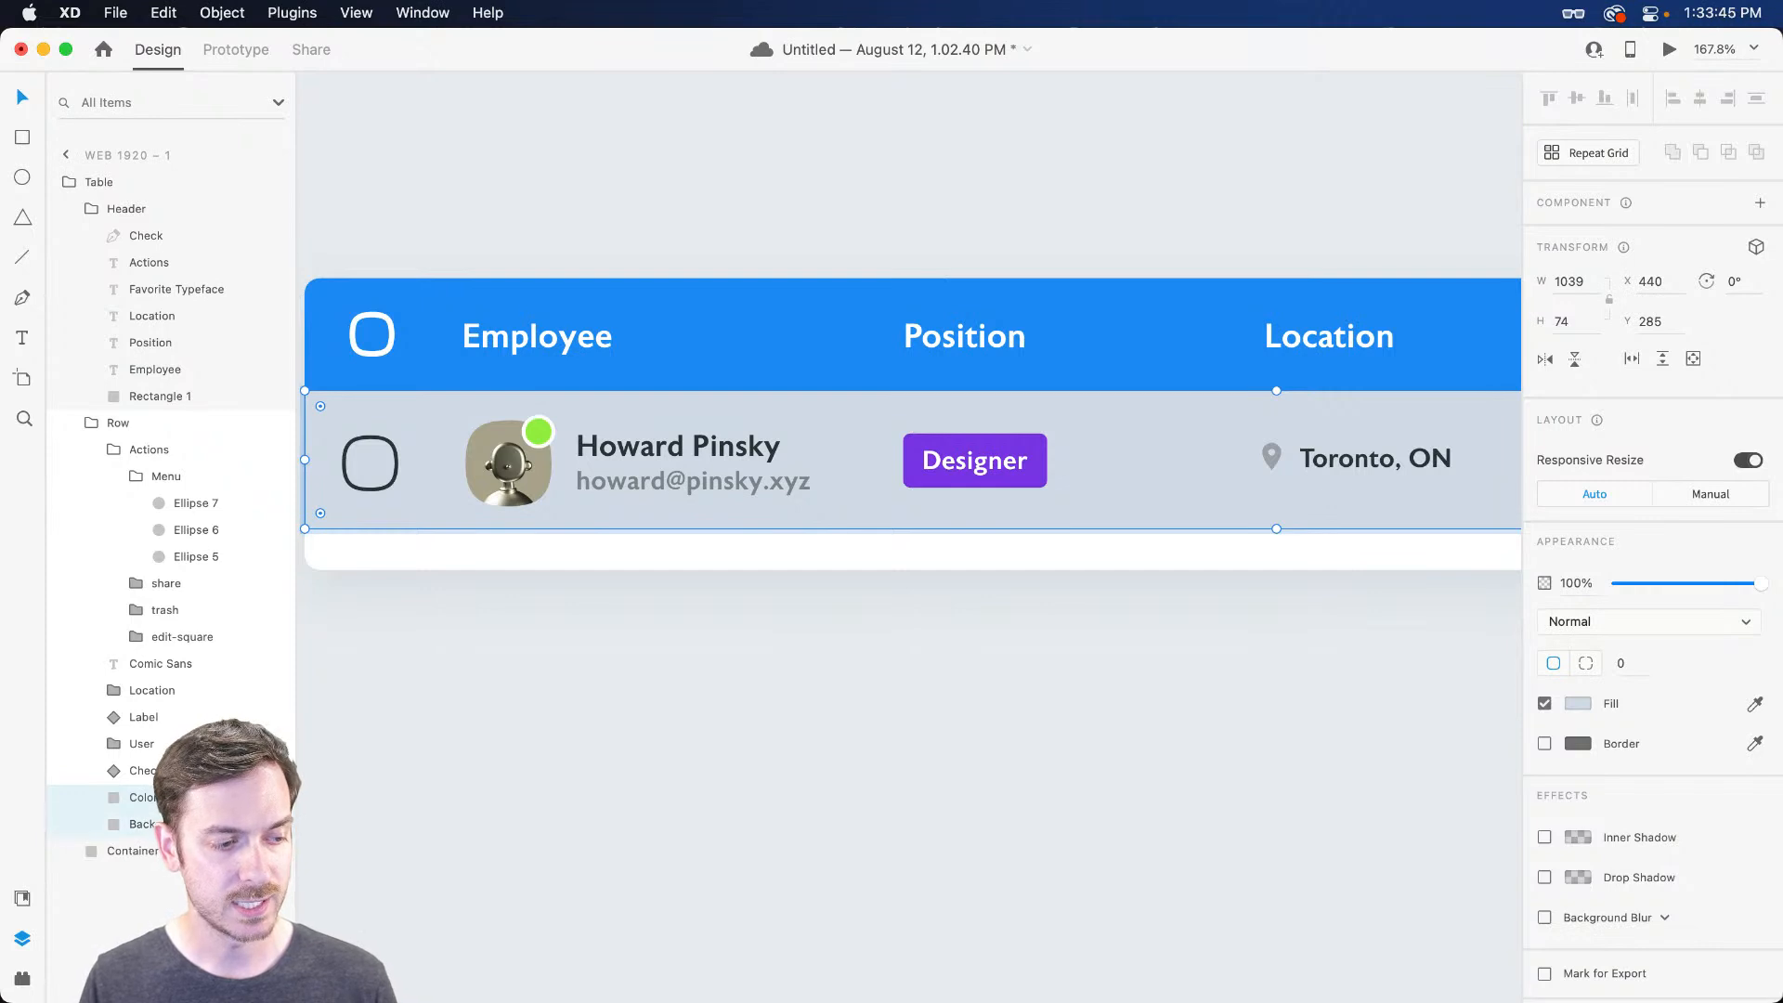
{"action": "left_click_drag", "start_coordinate": [139, 809], "coordinate": [111, 435]}
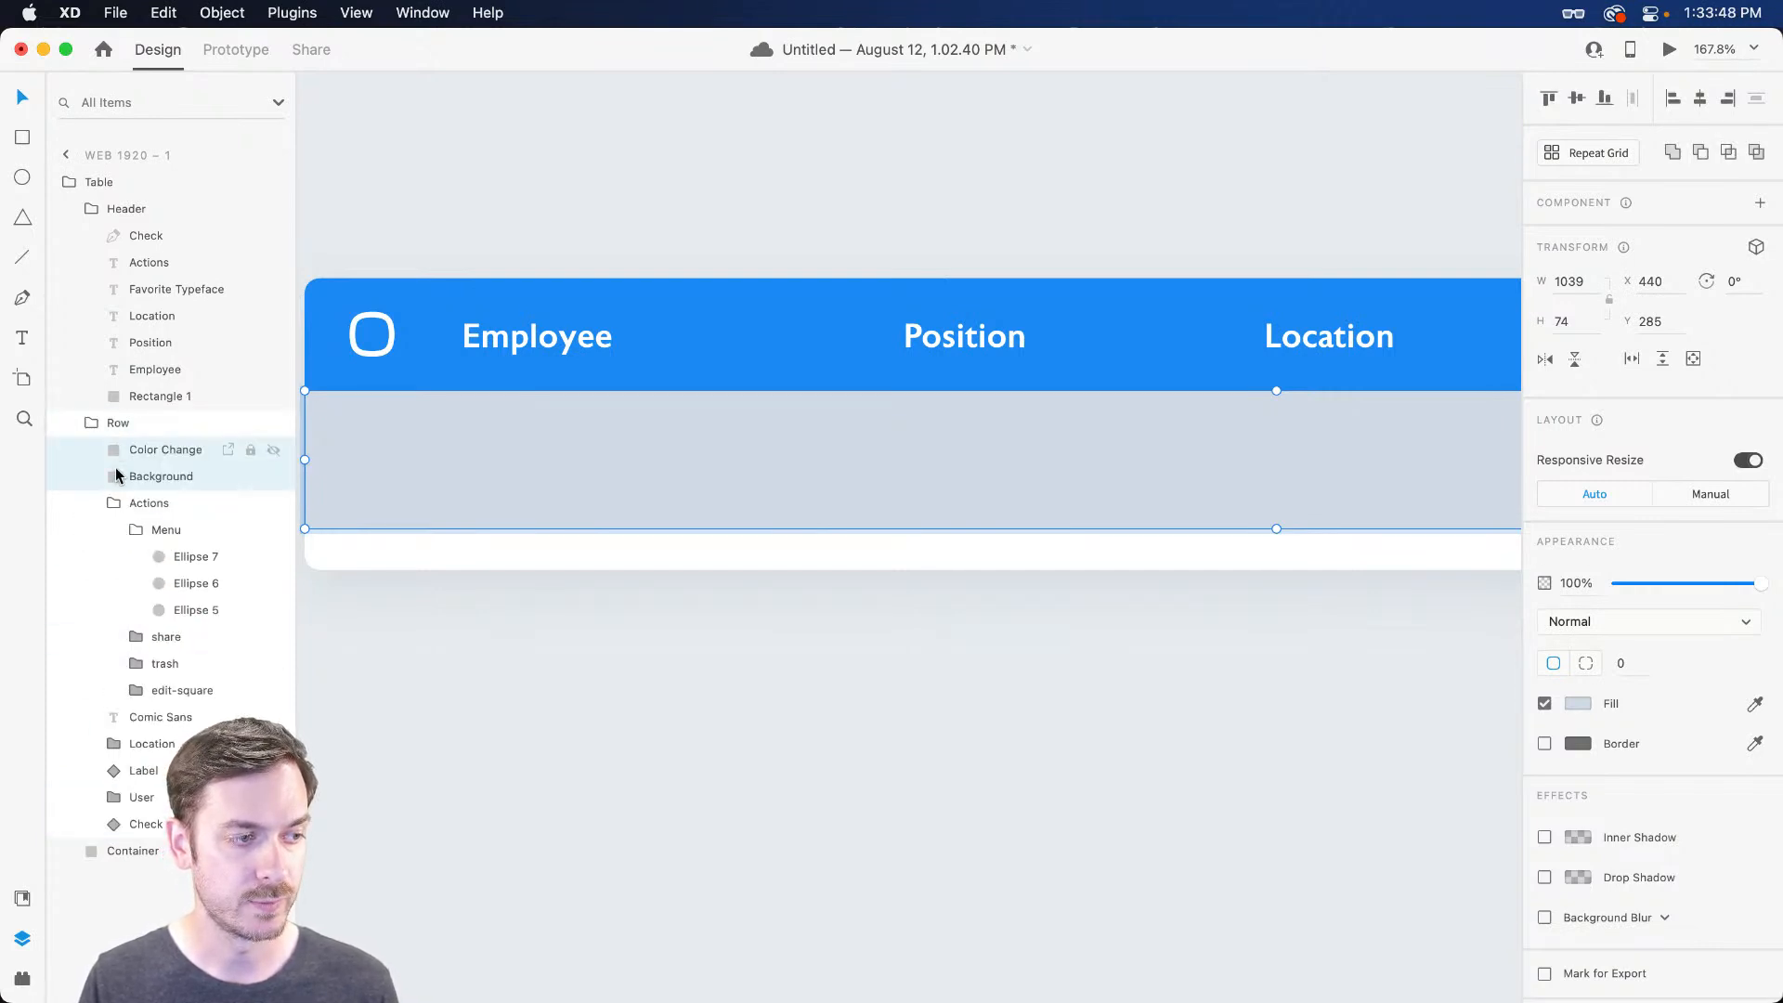
Give the Background layer a light grey #E3E3E3 fill with Multiply blending
{"action": "left_click", "coordinate": [193, 477]}
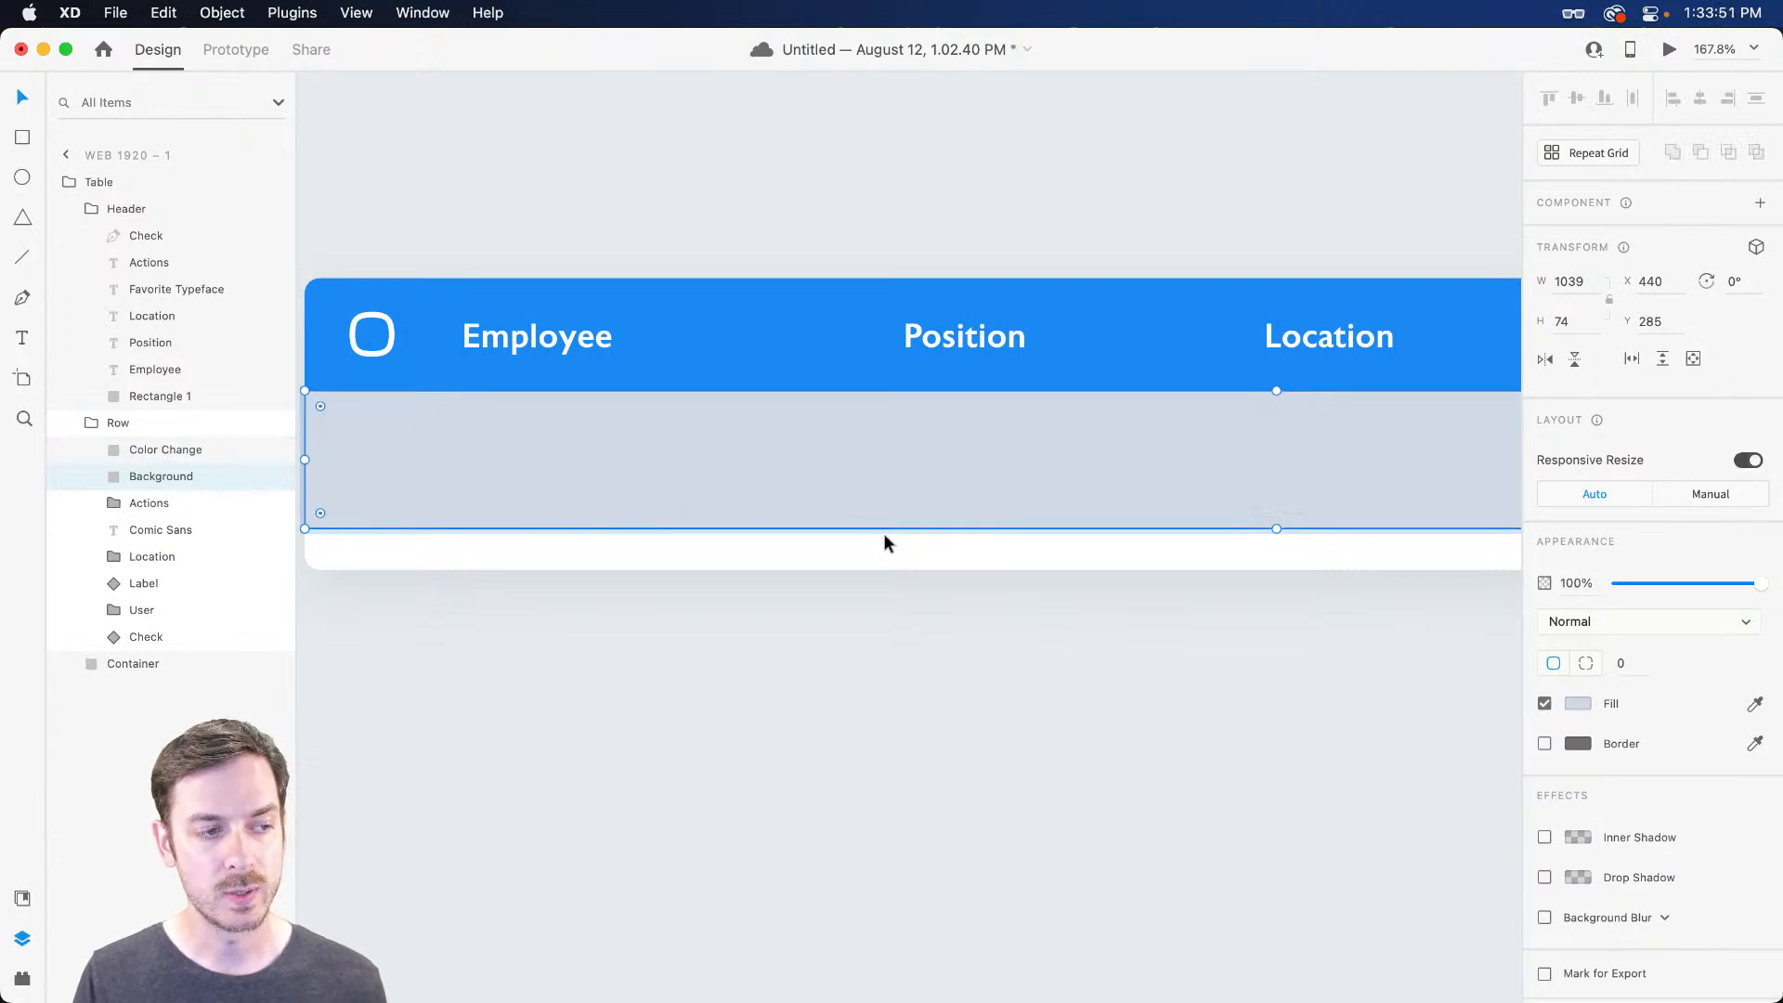
{"action": "left_click", "coordinate": [1575, 703]}
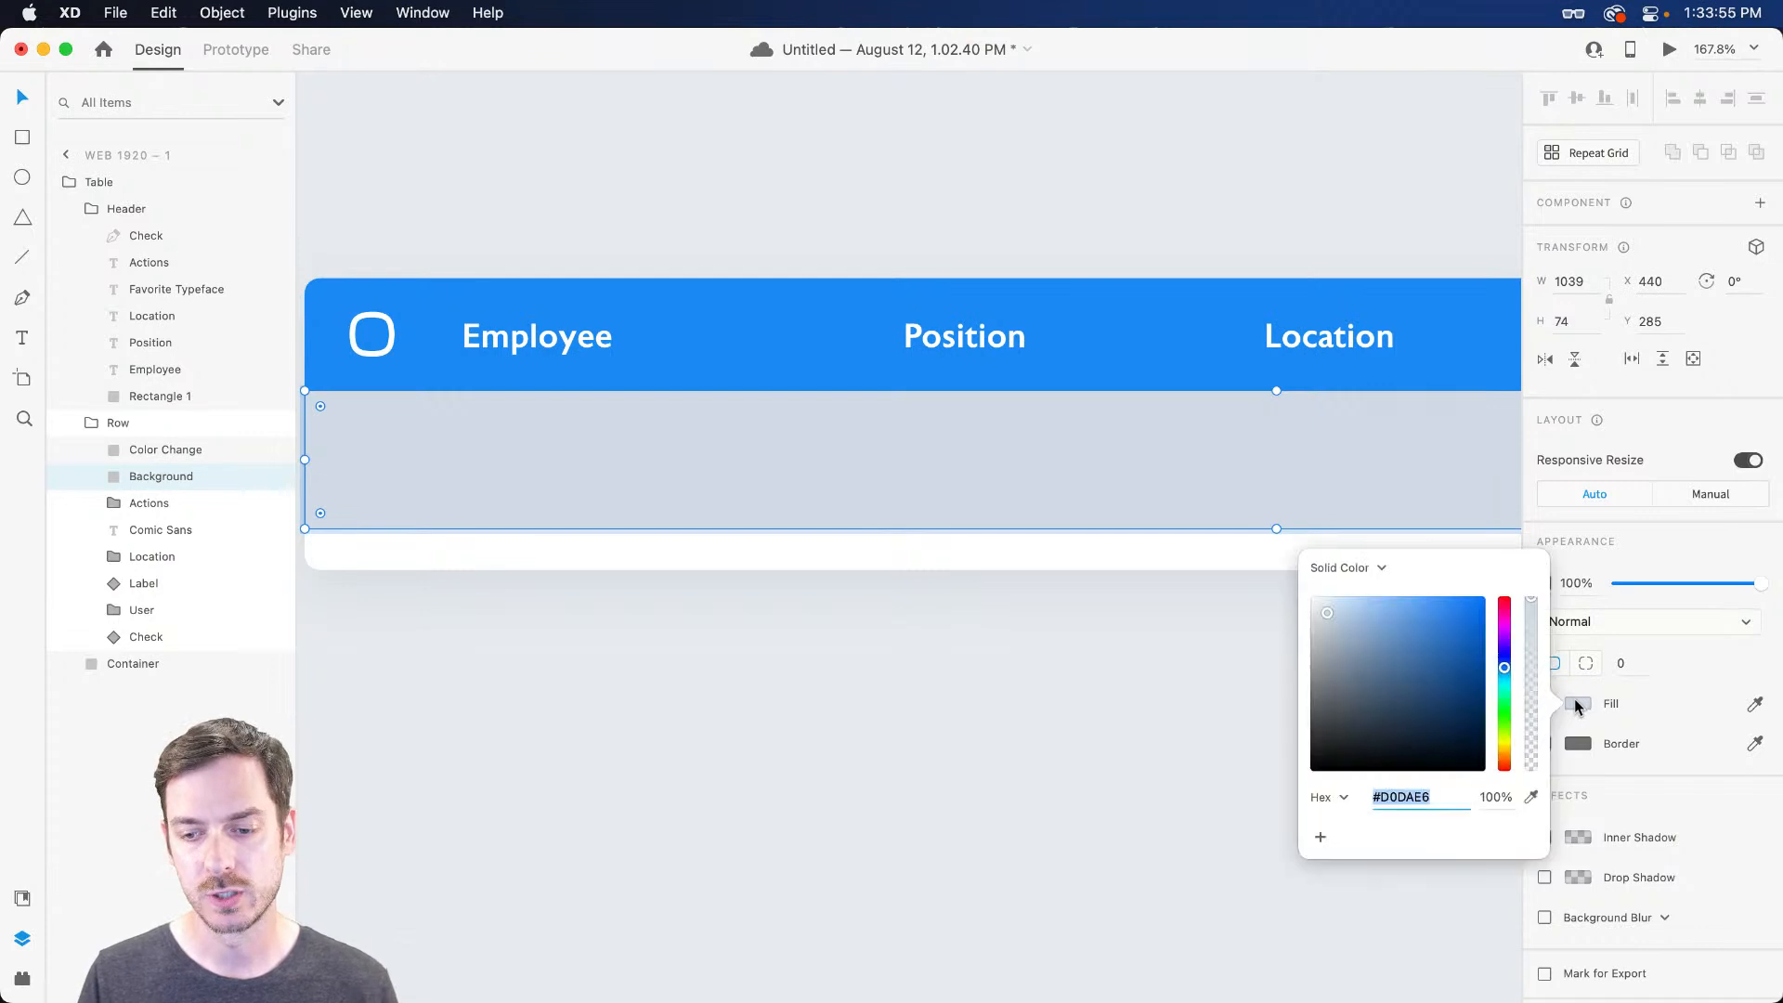
{"action": "left_click_drag", "start_coordinate": [1312, 615], "coordinate": [1309, 617]}
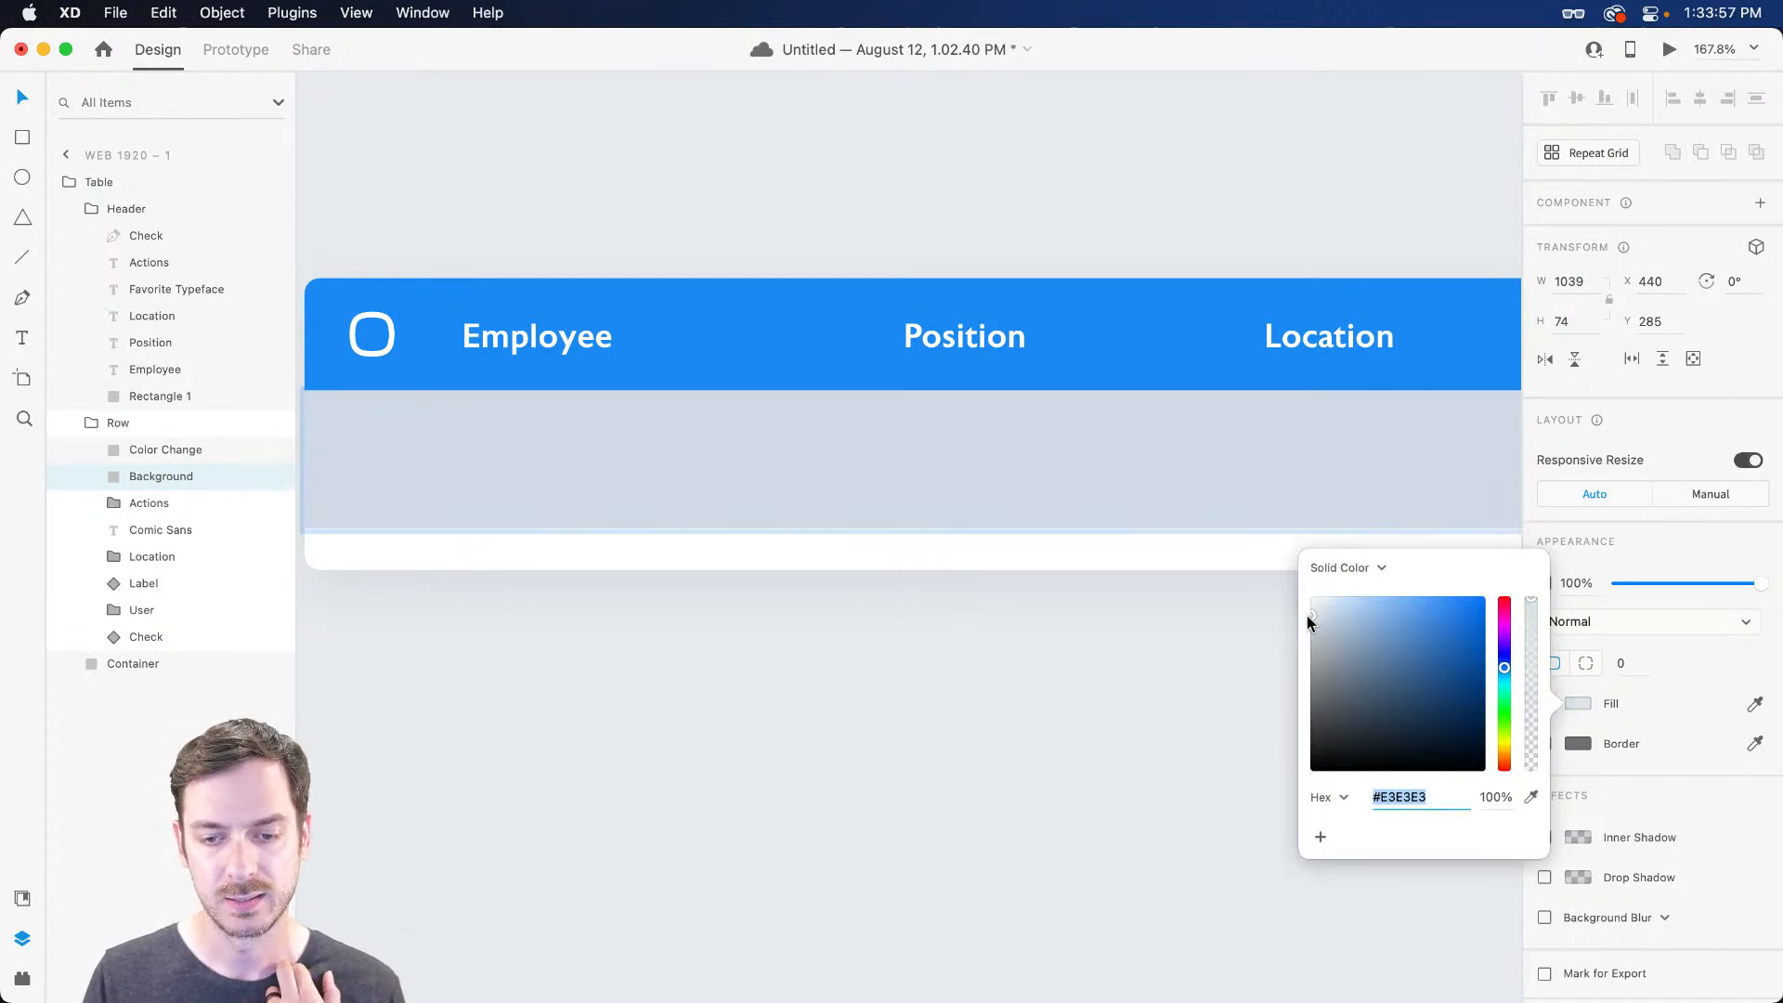
{"action": "left_click", "coordinate": [1614, 615]}
{"action": "left_click", "coordinate": [1634, 689]}
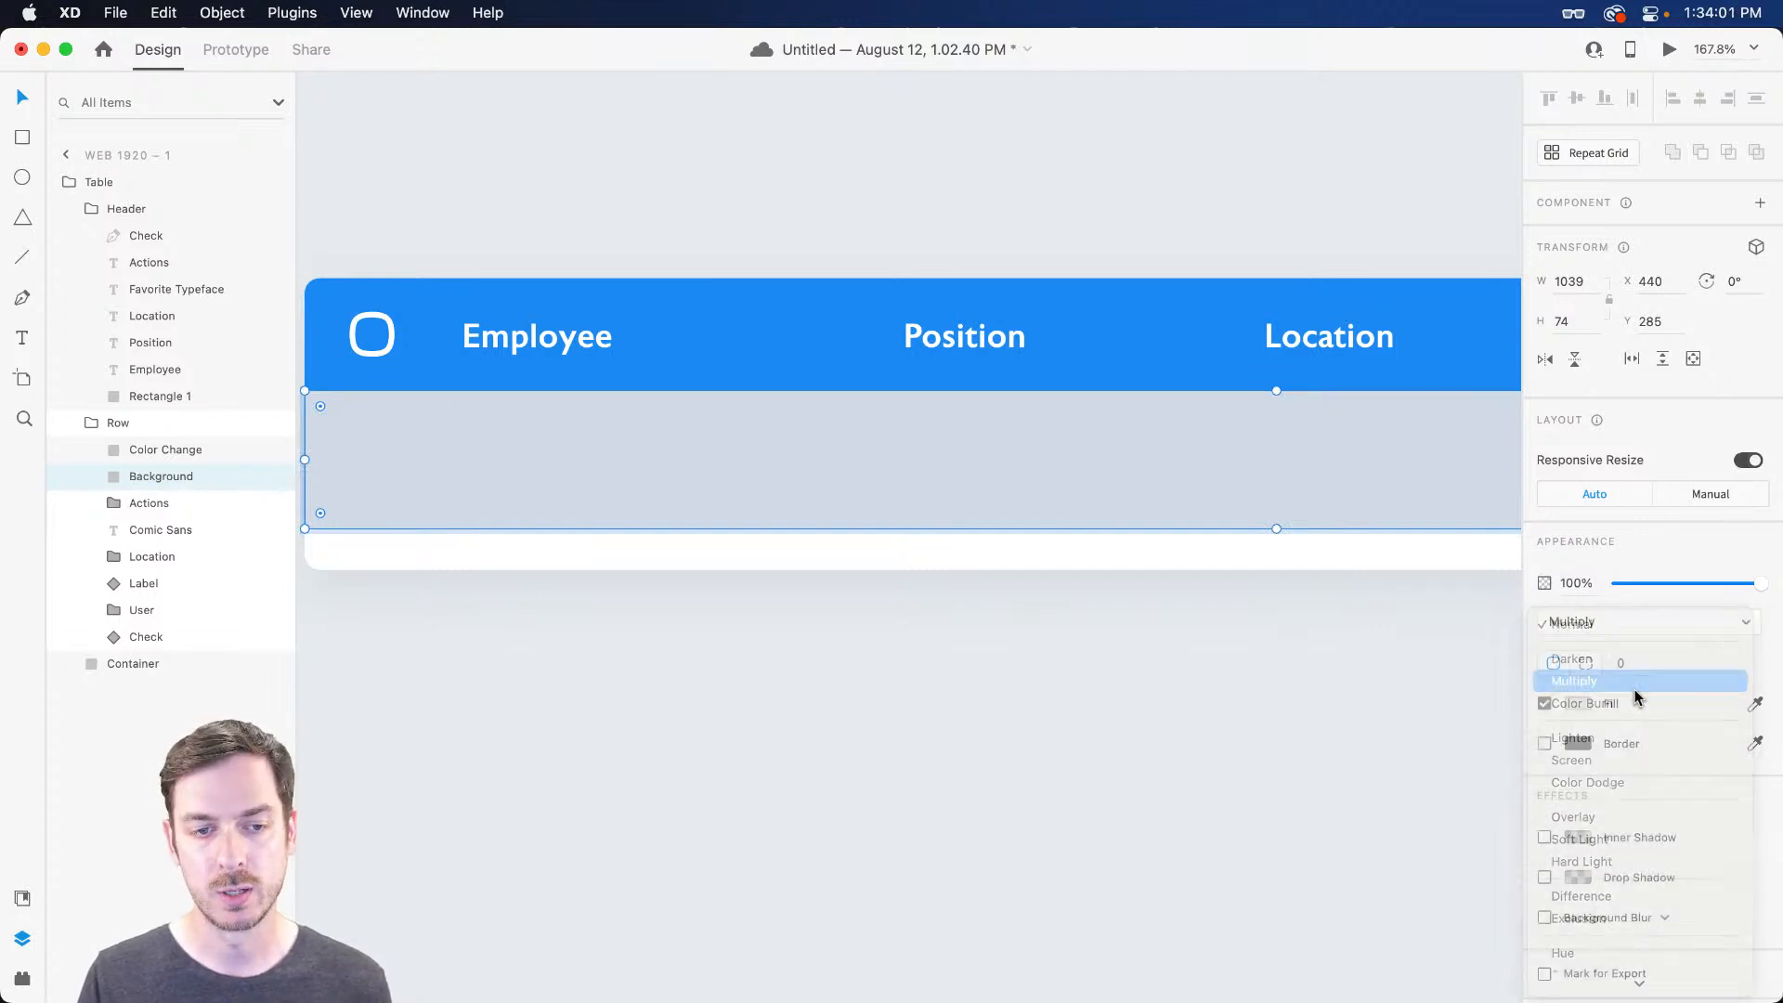
Hide Color Change to check the row, then show it again
{"action": "left_click", "coordinate": [274, 450]}
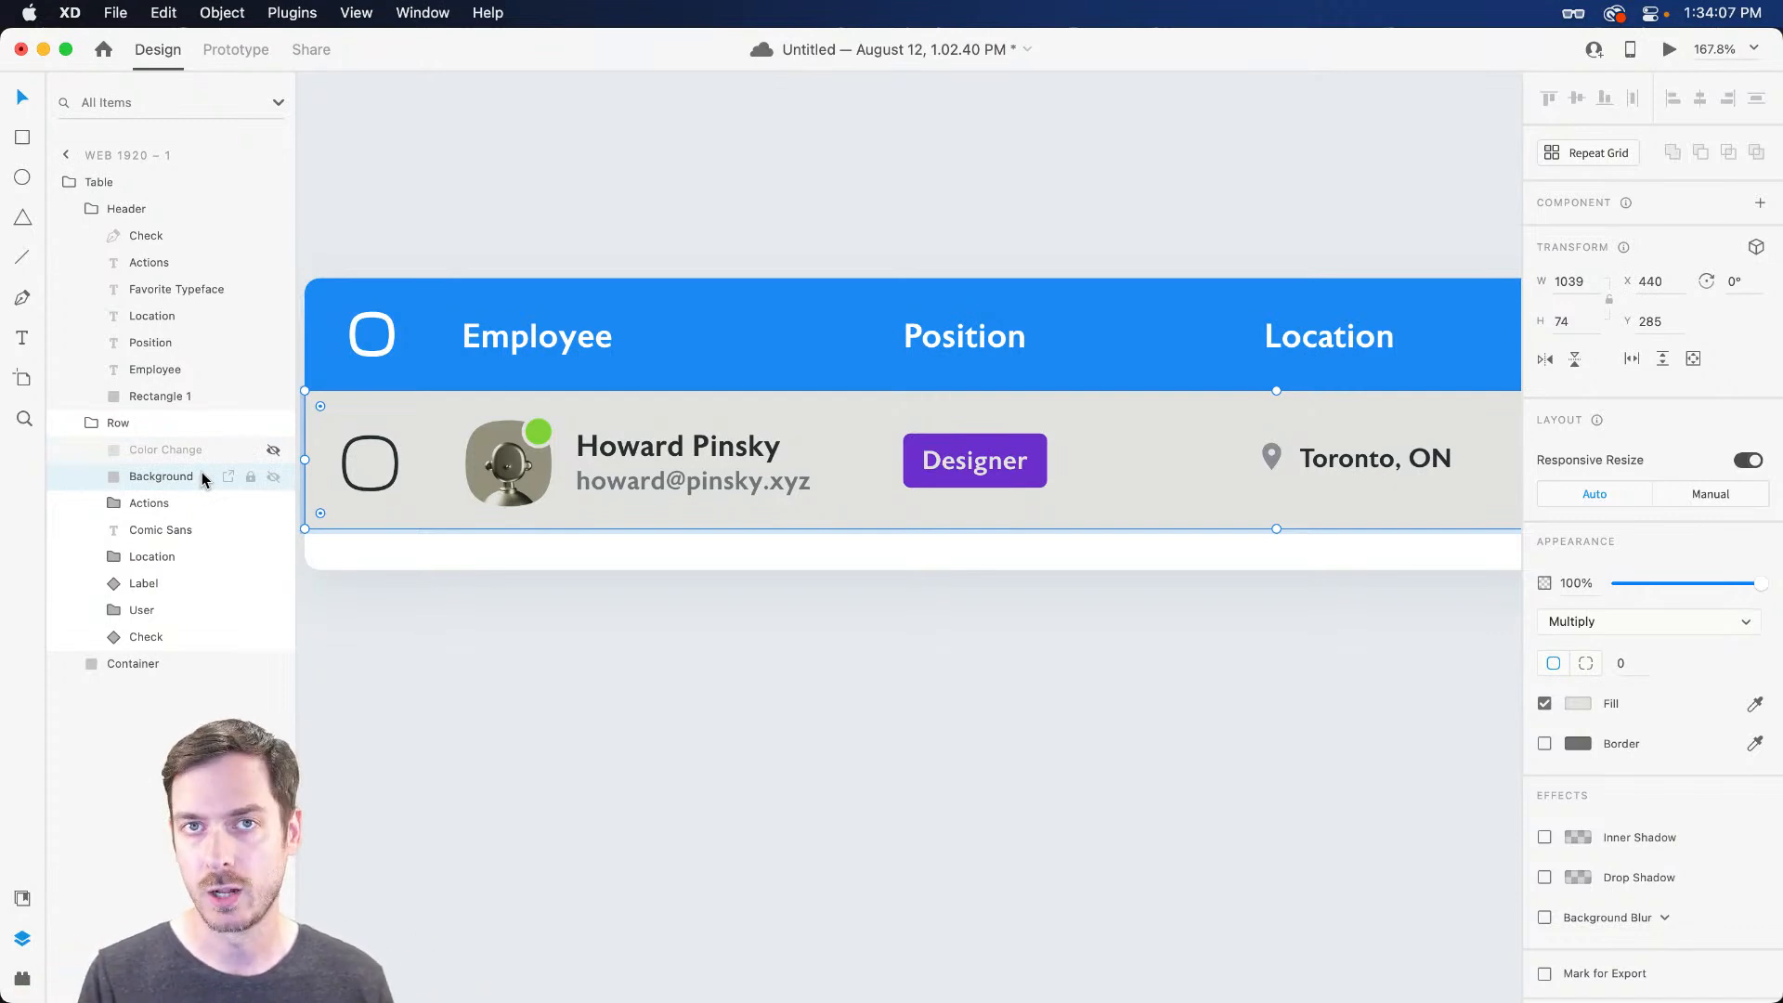
{"action": "left_click", "coordinate": [234, 451]}
{"action": "left_click", "coordinate": [273, 450]}
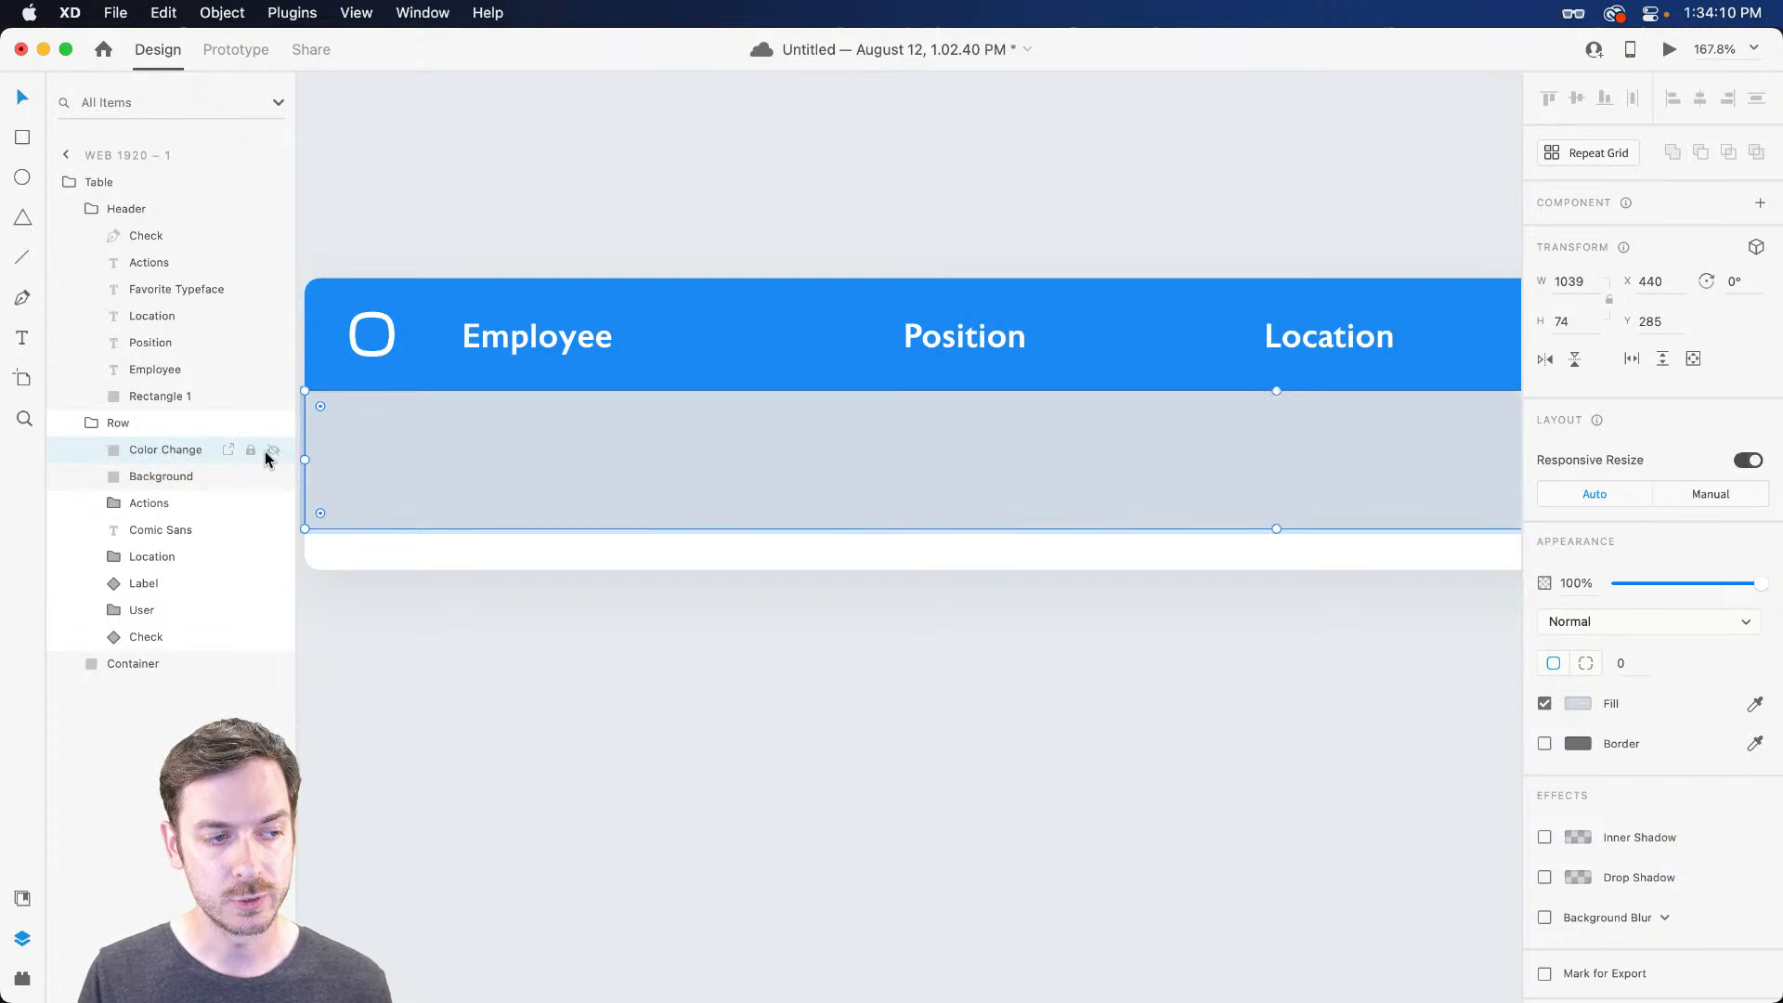
Give Color Change a strong blue #2B7FE5 fill with Saturation blending
{"action": "left_click", "coordinate": [1578, 703]}
{"action": "left_click_drag", "start_coordinate": [1441, 637], "coordinate": [1451, 613]}
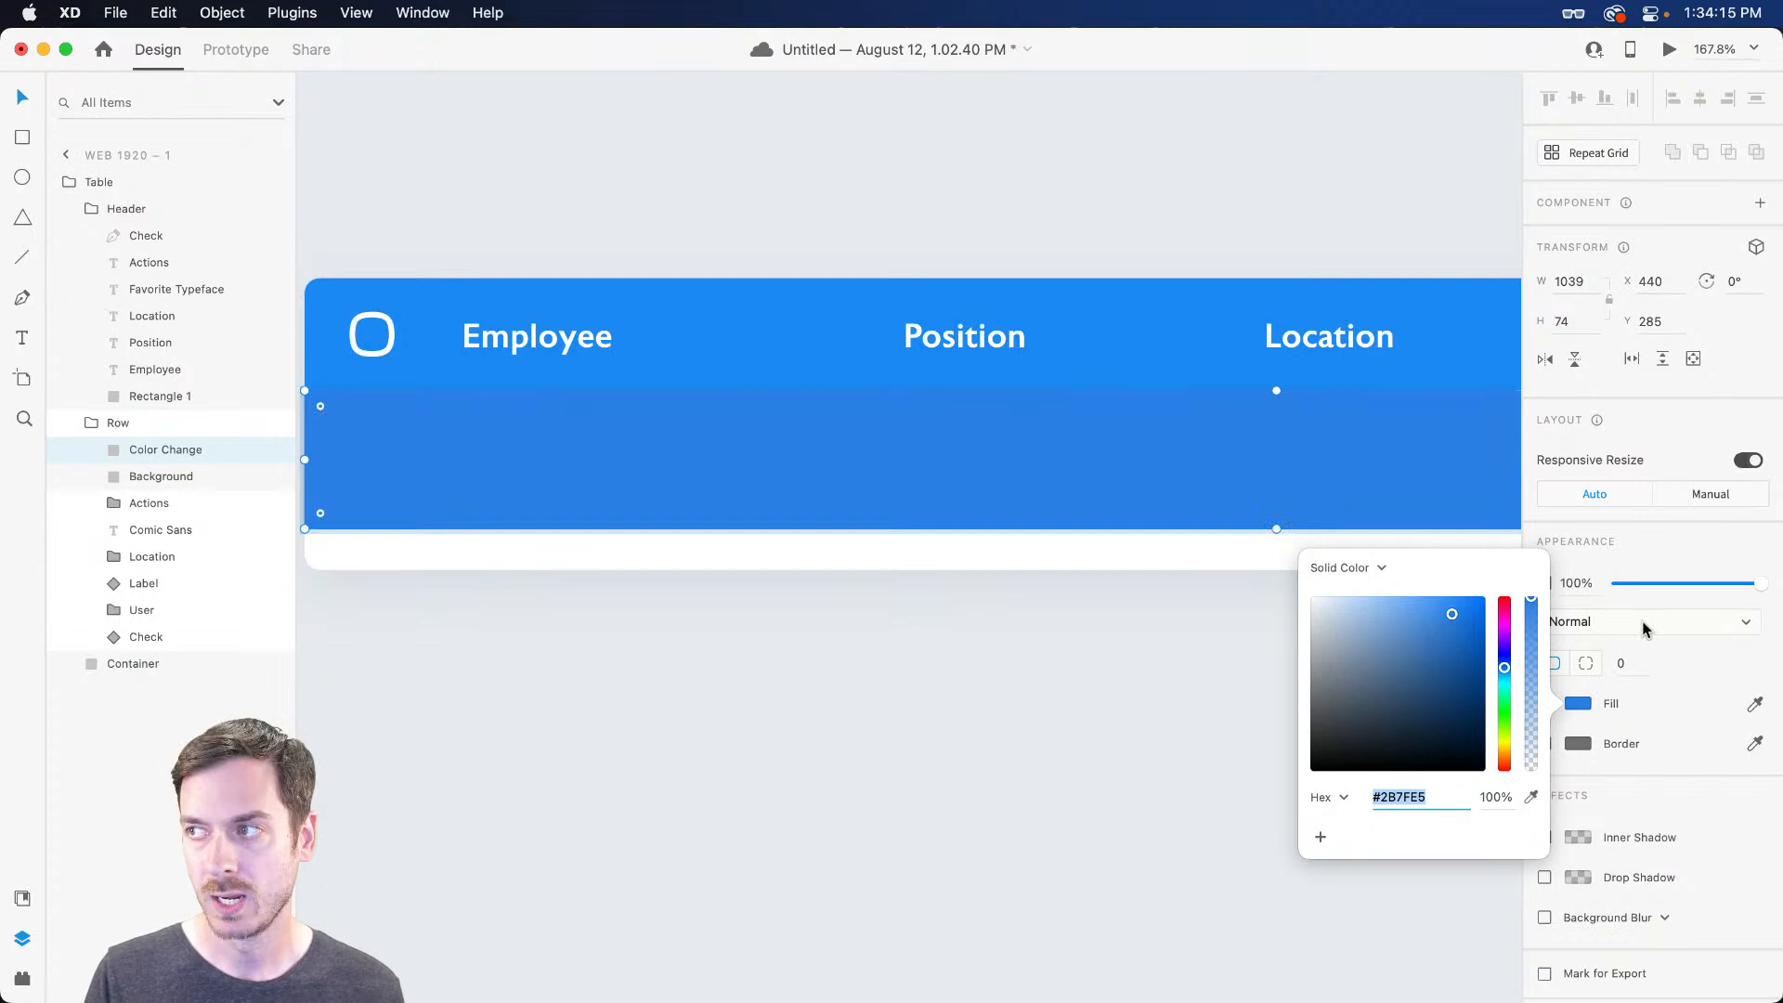
{"action": "left_click", "coordinate": [1643, 623]}
{"action": "scroll", "coordinate": [1639, 627], "scroll_direction": "down", "scroll_amount": 1}
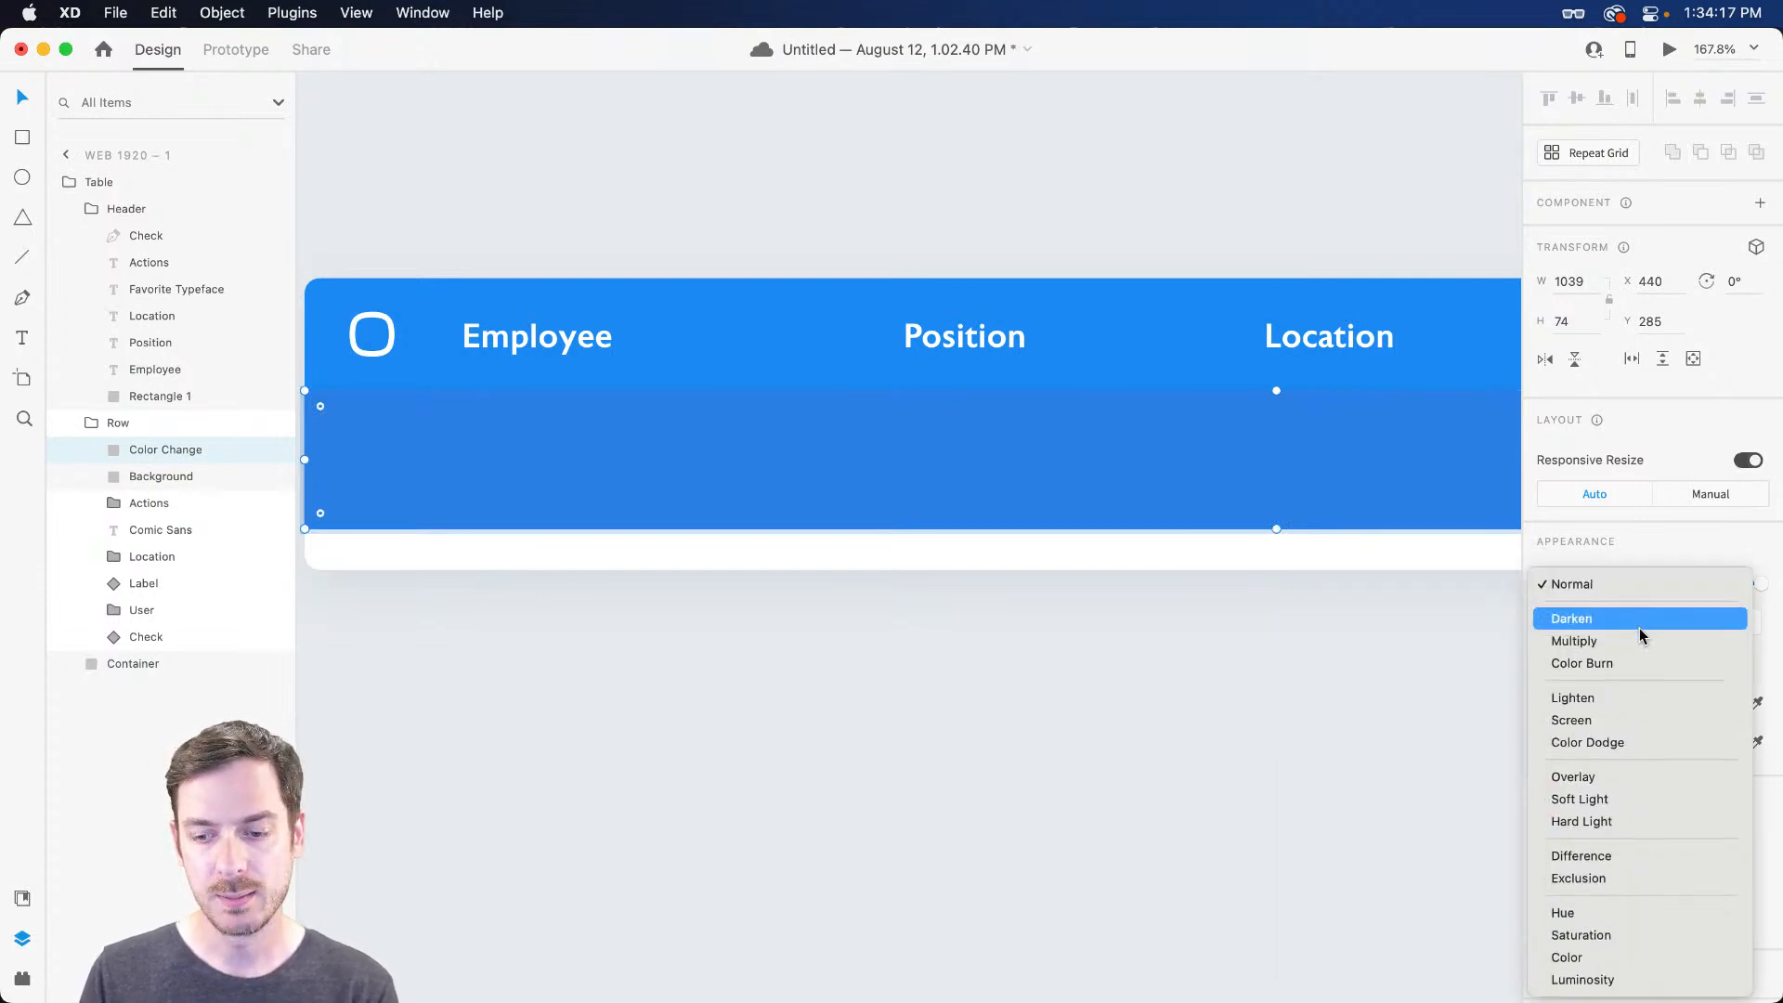
{"action": "left_click", "coordinate": [1605, 934]}
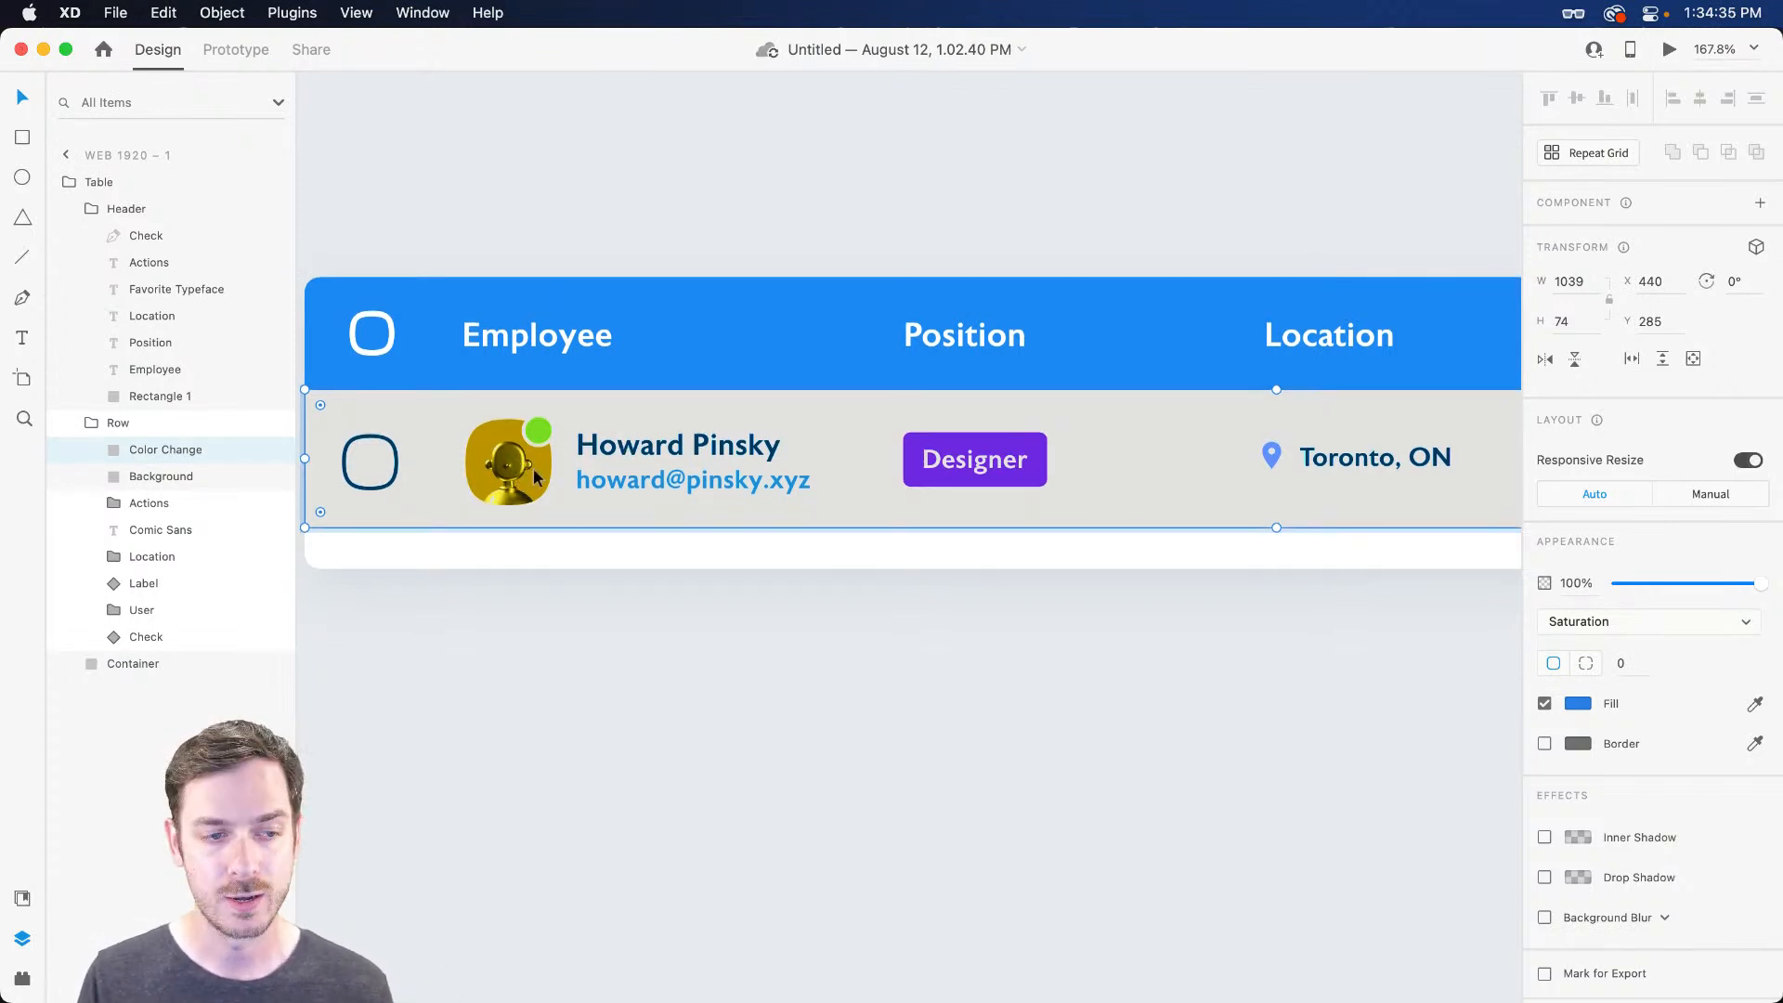
Set Background to pale blue-grey #EAECEF and select it together with Color Change
{"action": "left_click", "coordinate": [207, 480]}
{"action": "left_click", "coordinate": [1578, 703]}
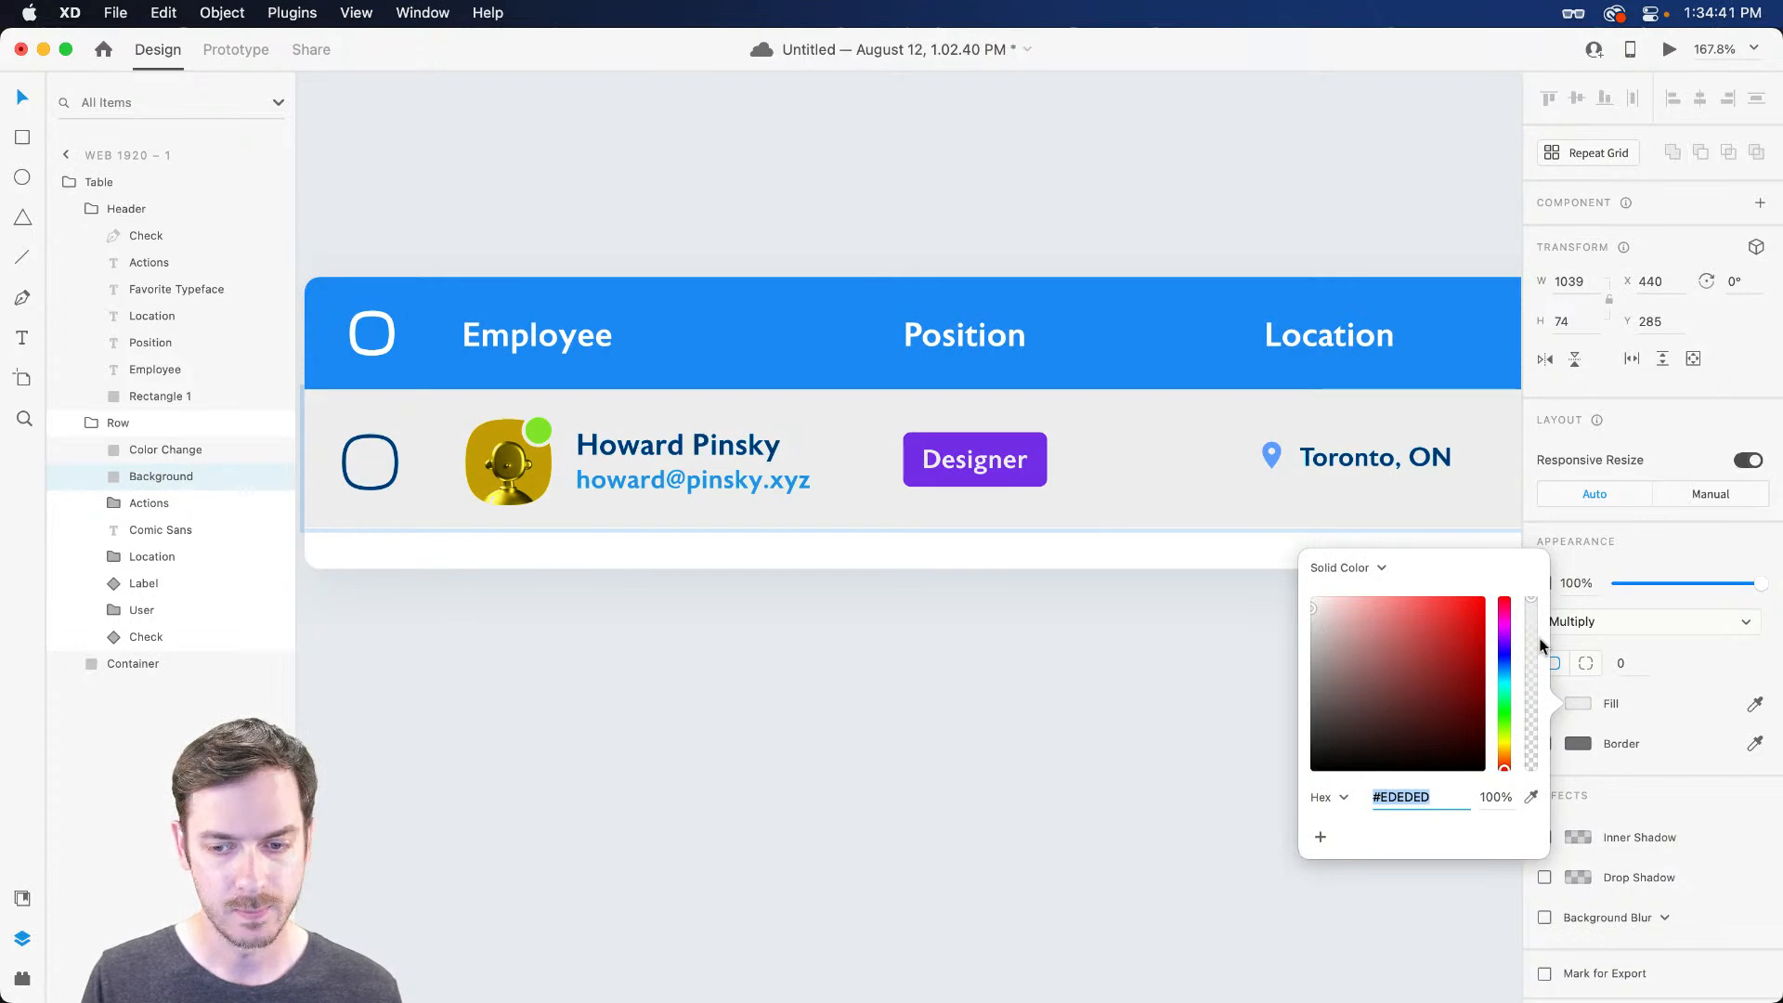
{"action": "left_click", "coordinate": [1505, 671]}
{"action": "left_click_drag", "start_coordinate": [1313, 605], "coordinate": [1315, 611]}
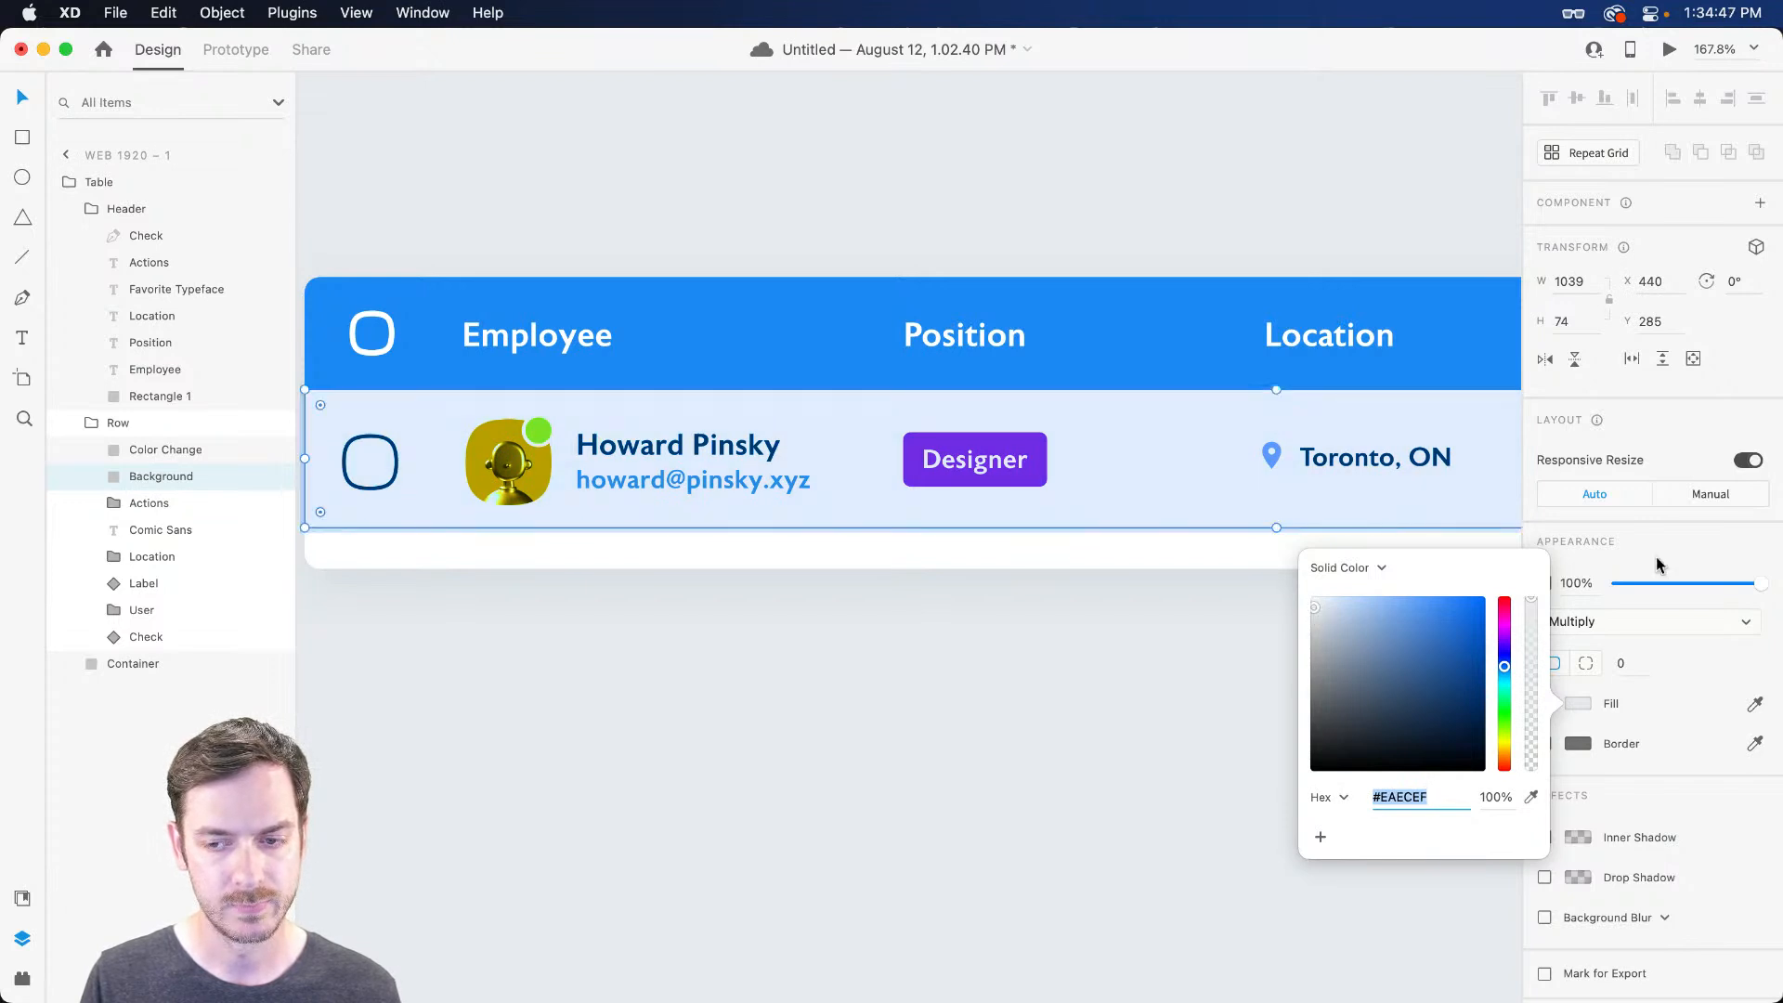
{"action": "left_click", "coordinate": [1683, 560]}
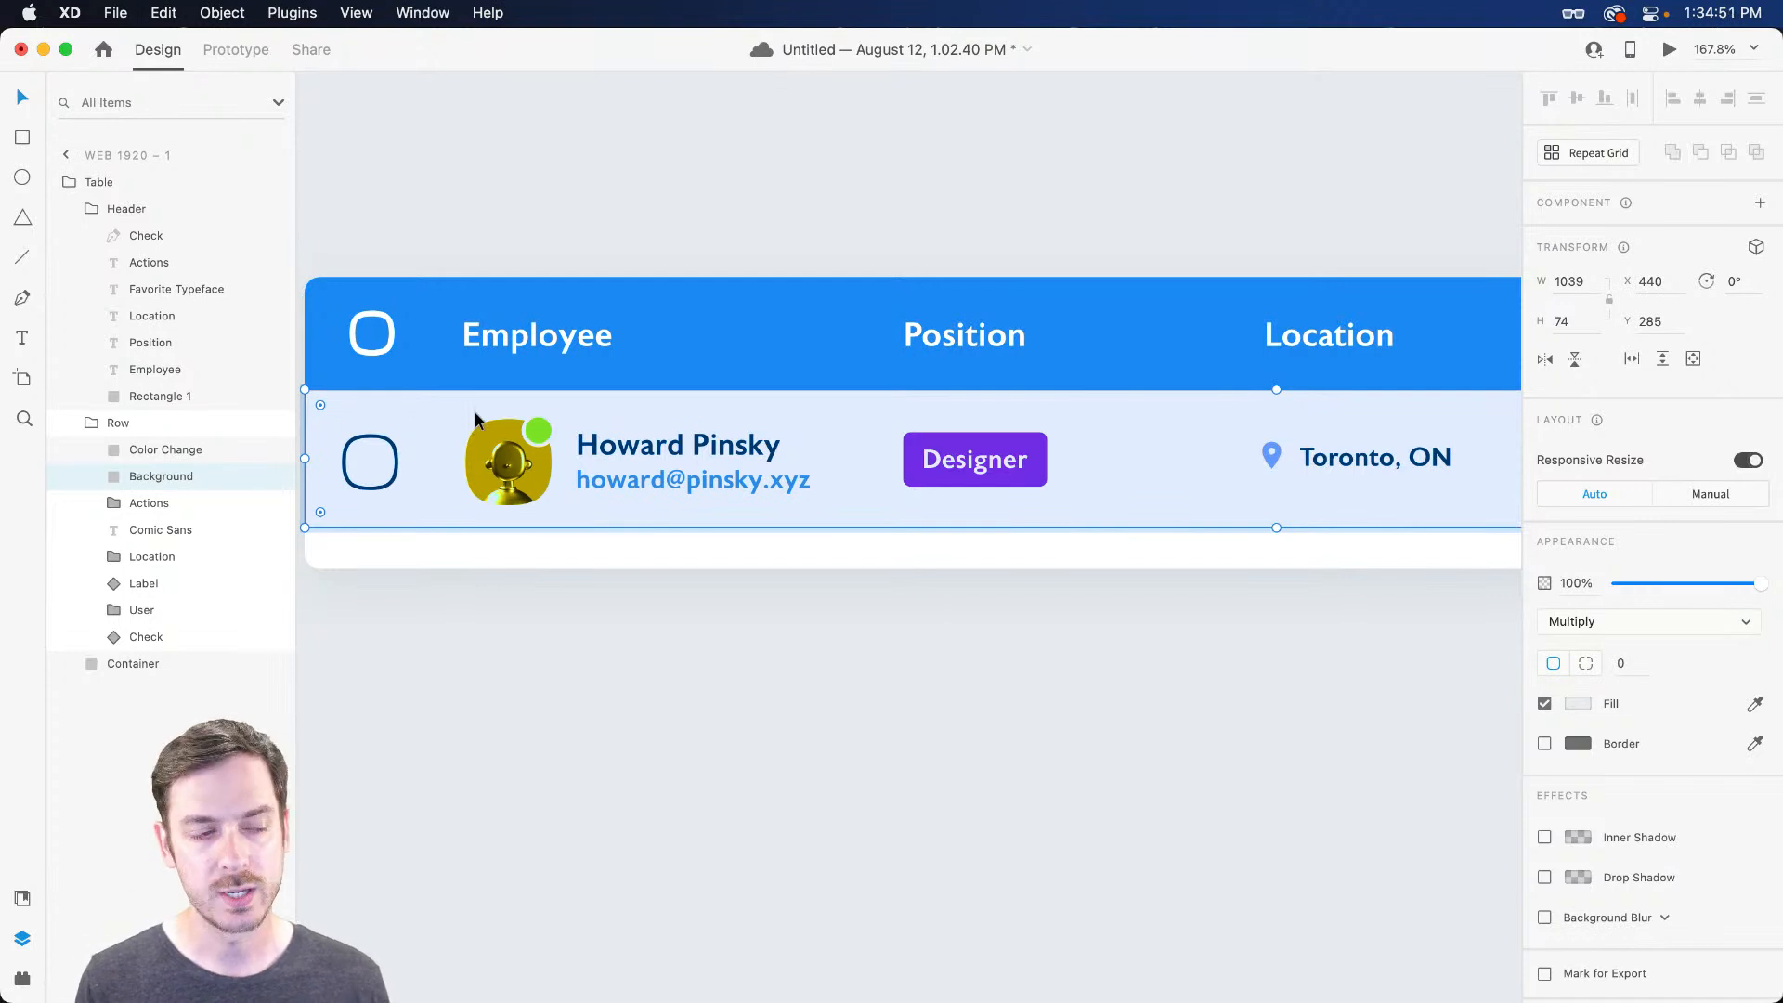
{"action": "left_click", "coordinate": [177, 455], "text": "shift"}
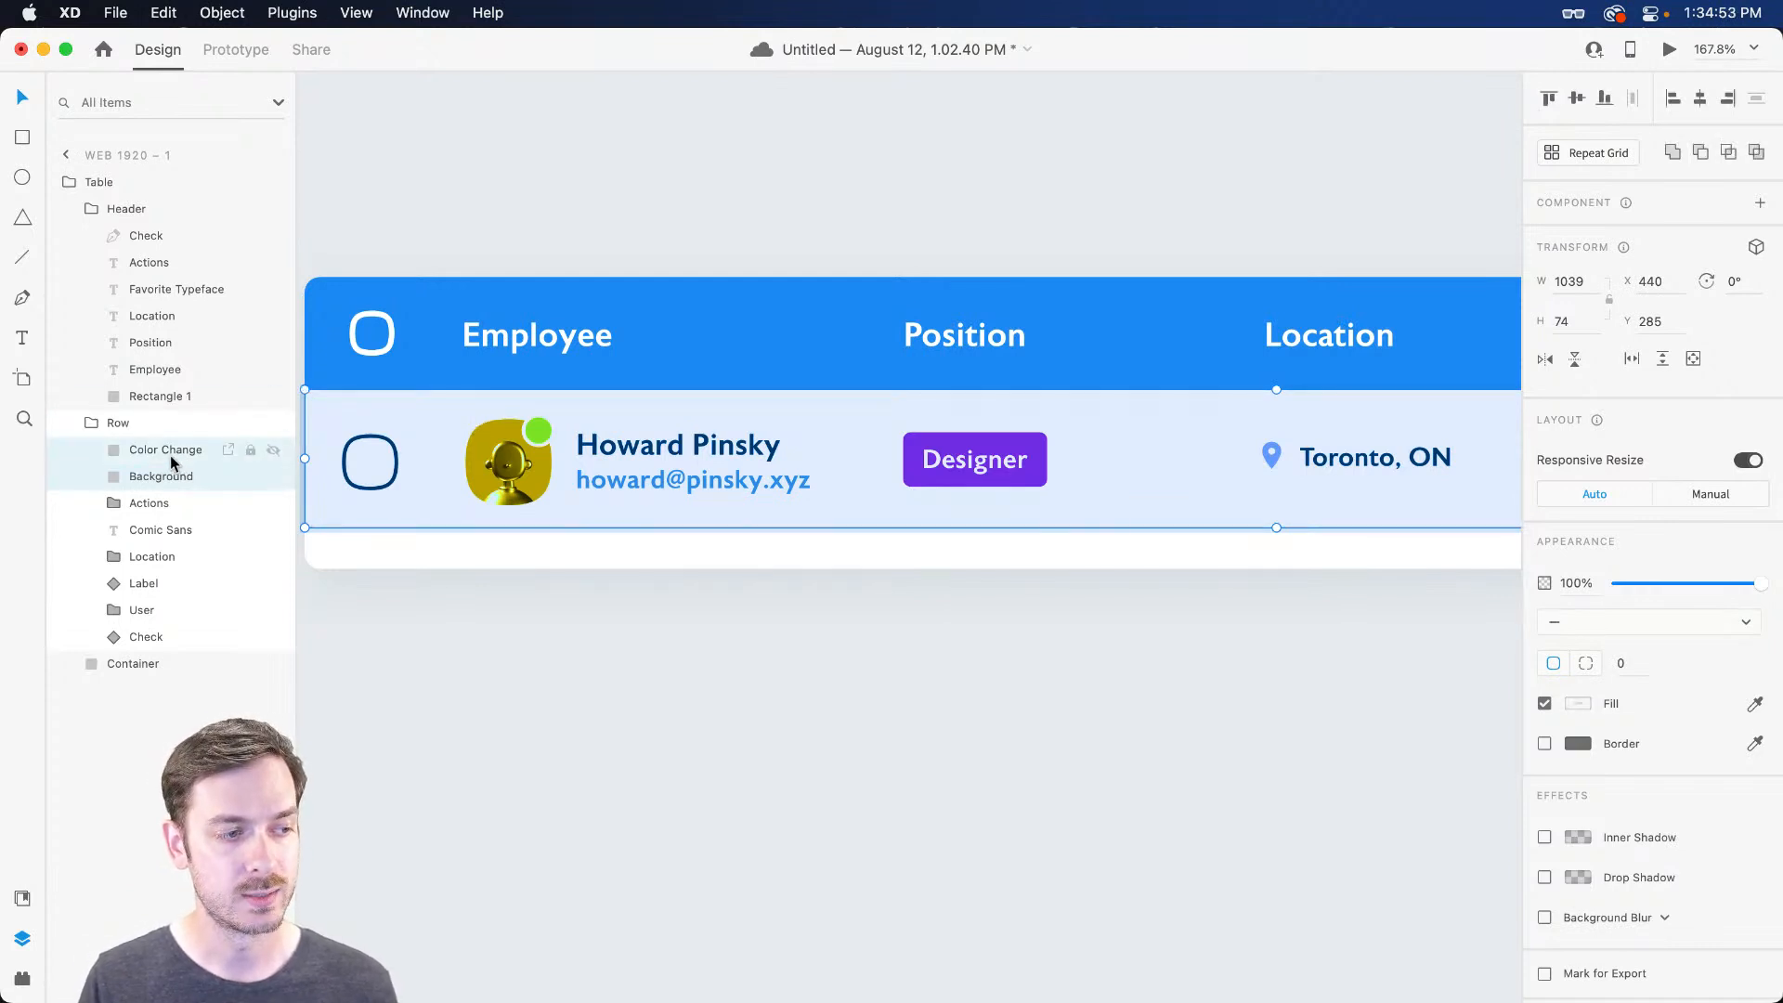
Make a component named 'Hover' from Color Change and Background
{"action": "key", "text": "super+k"}
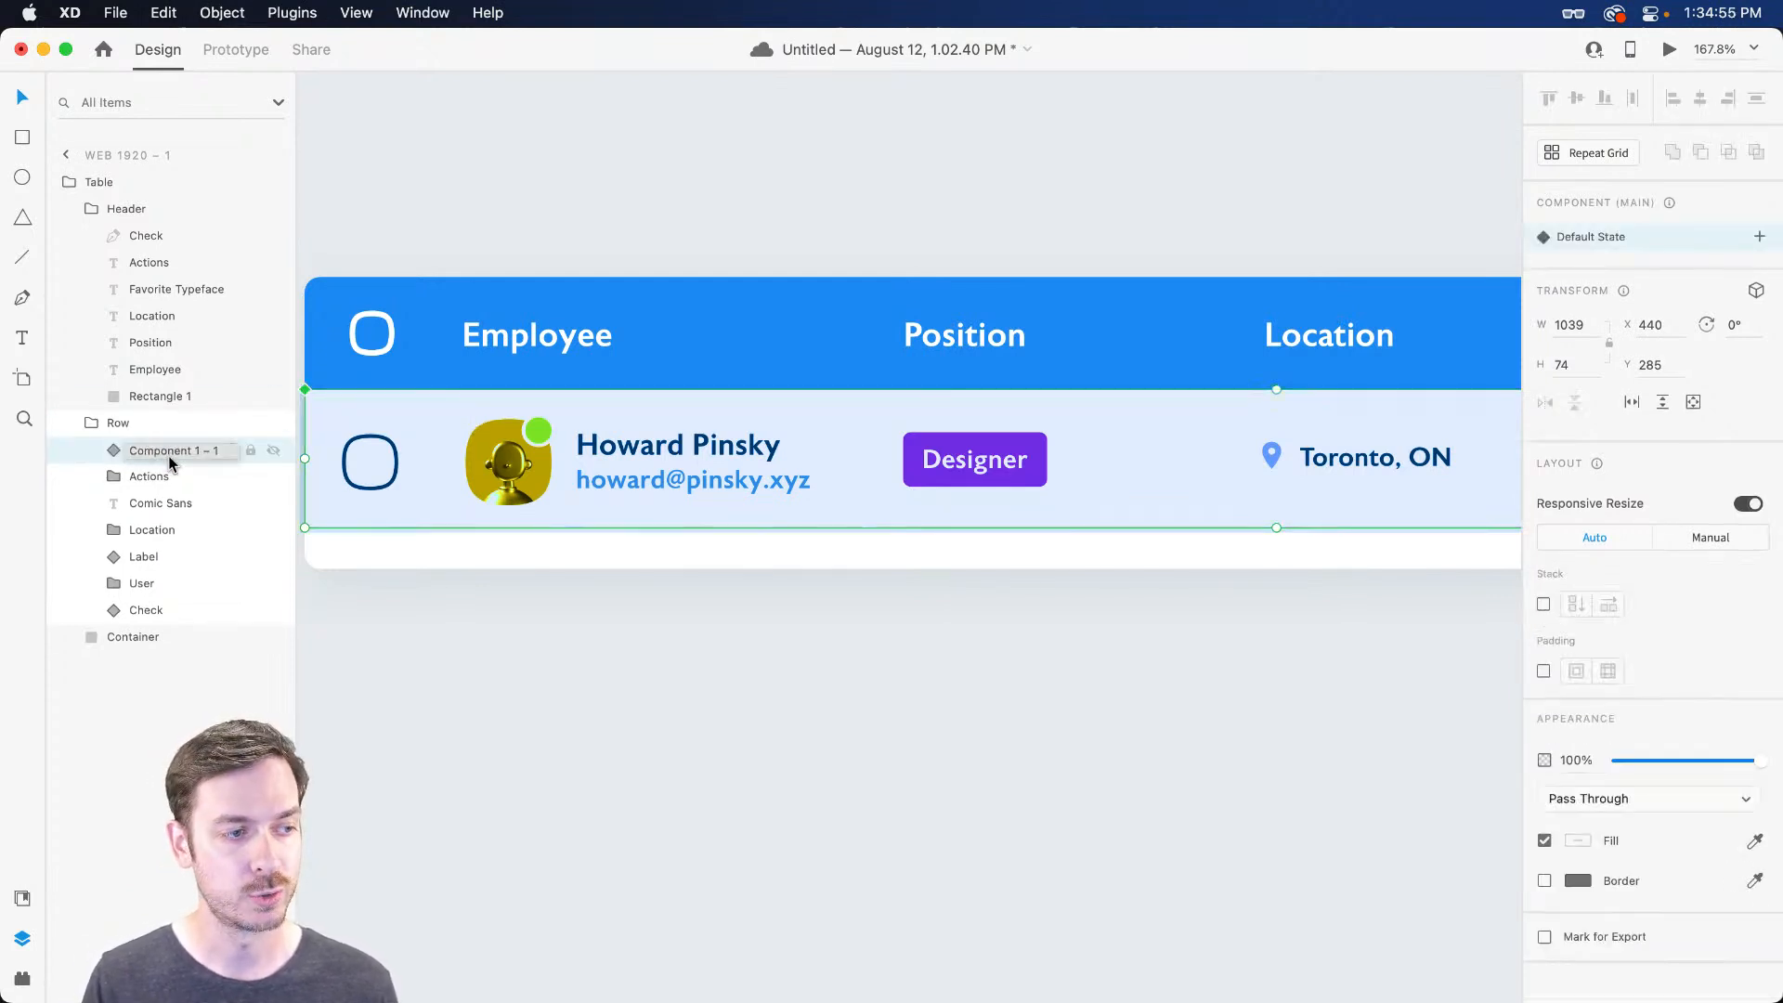
{"action": "double_click", "coordinate": [169, 455]}
{"action": "type", "text": "Hover"}
{"action": "key", "text": "Return"}
In the Hover component's default look, hide Color Change and set Background to 0% opacity
{"action": "left_click", "coordinate": [115, 453]}
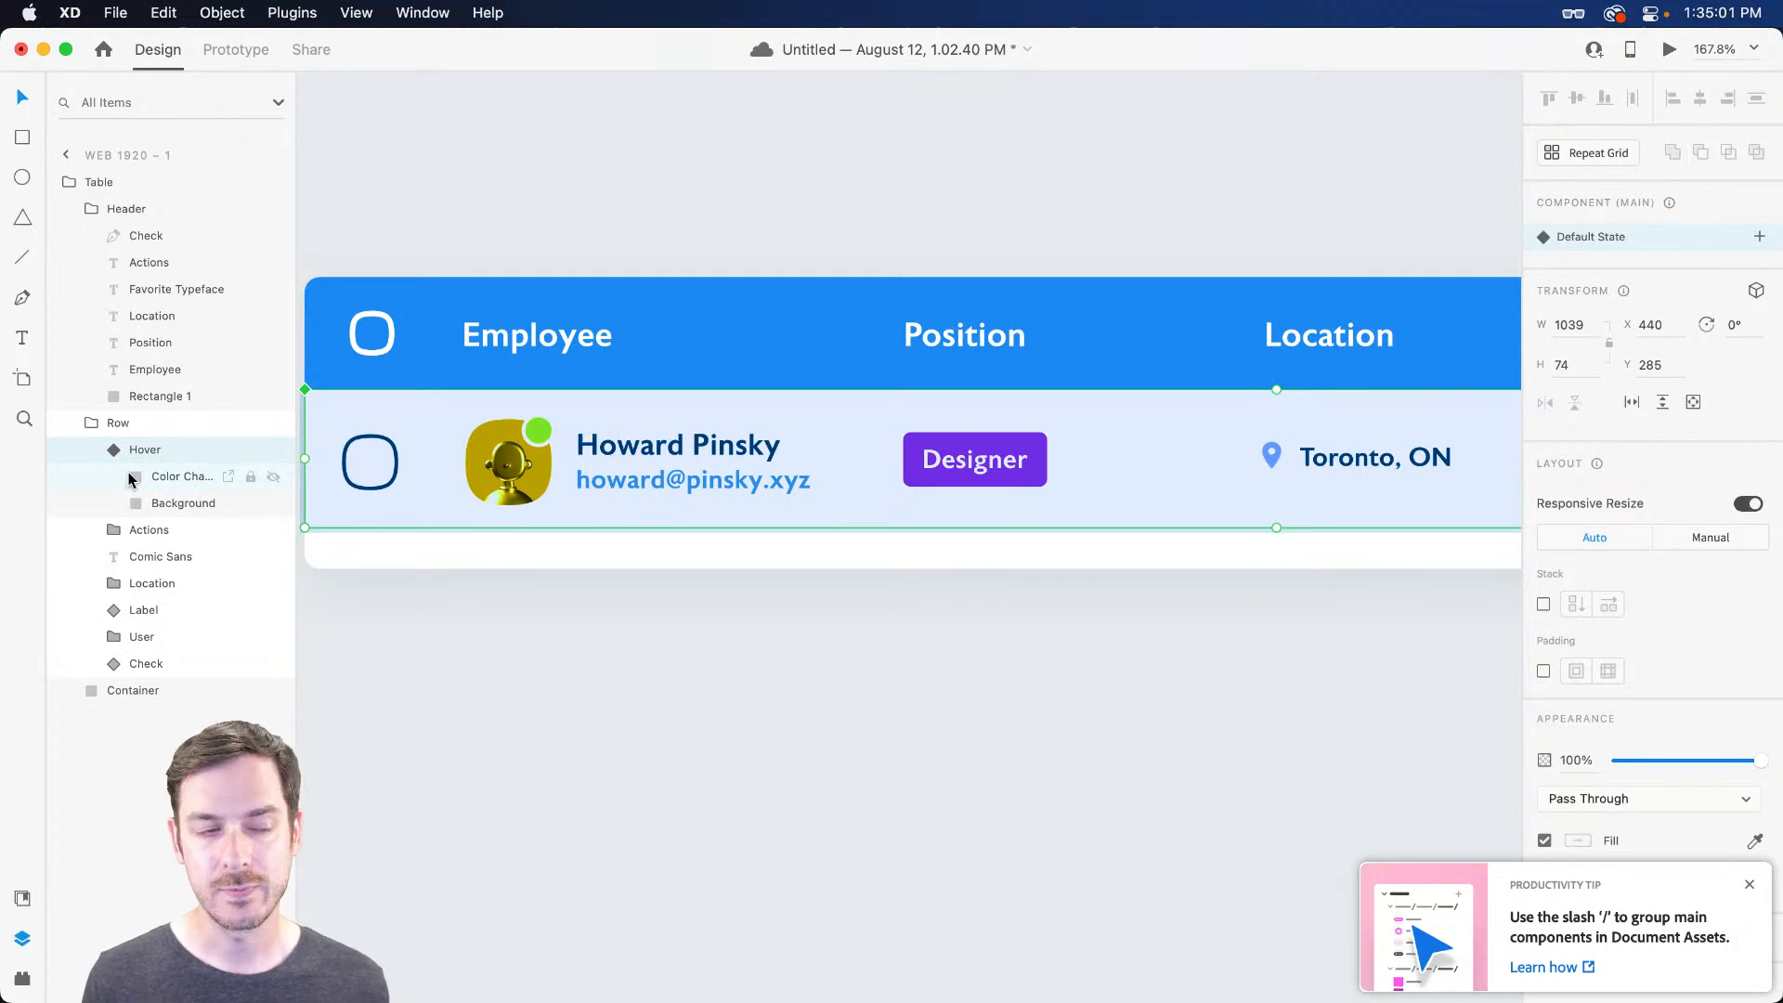
{"action": "left_click", "coordinate": [115, 477]}
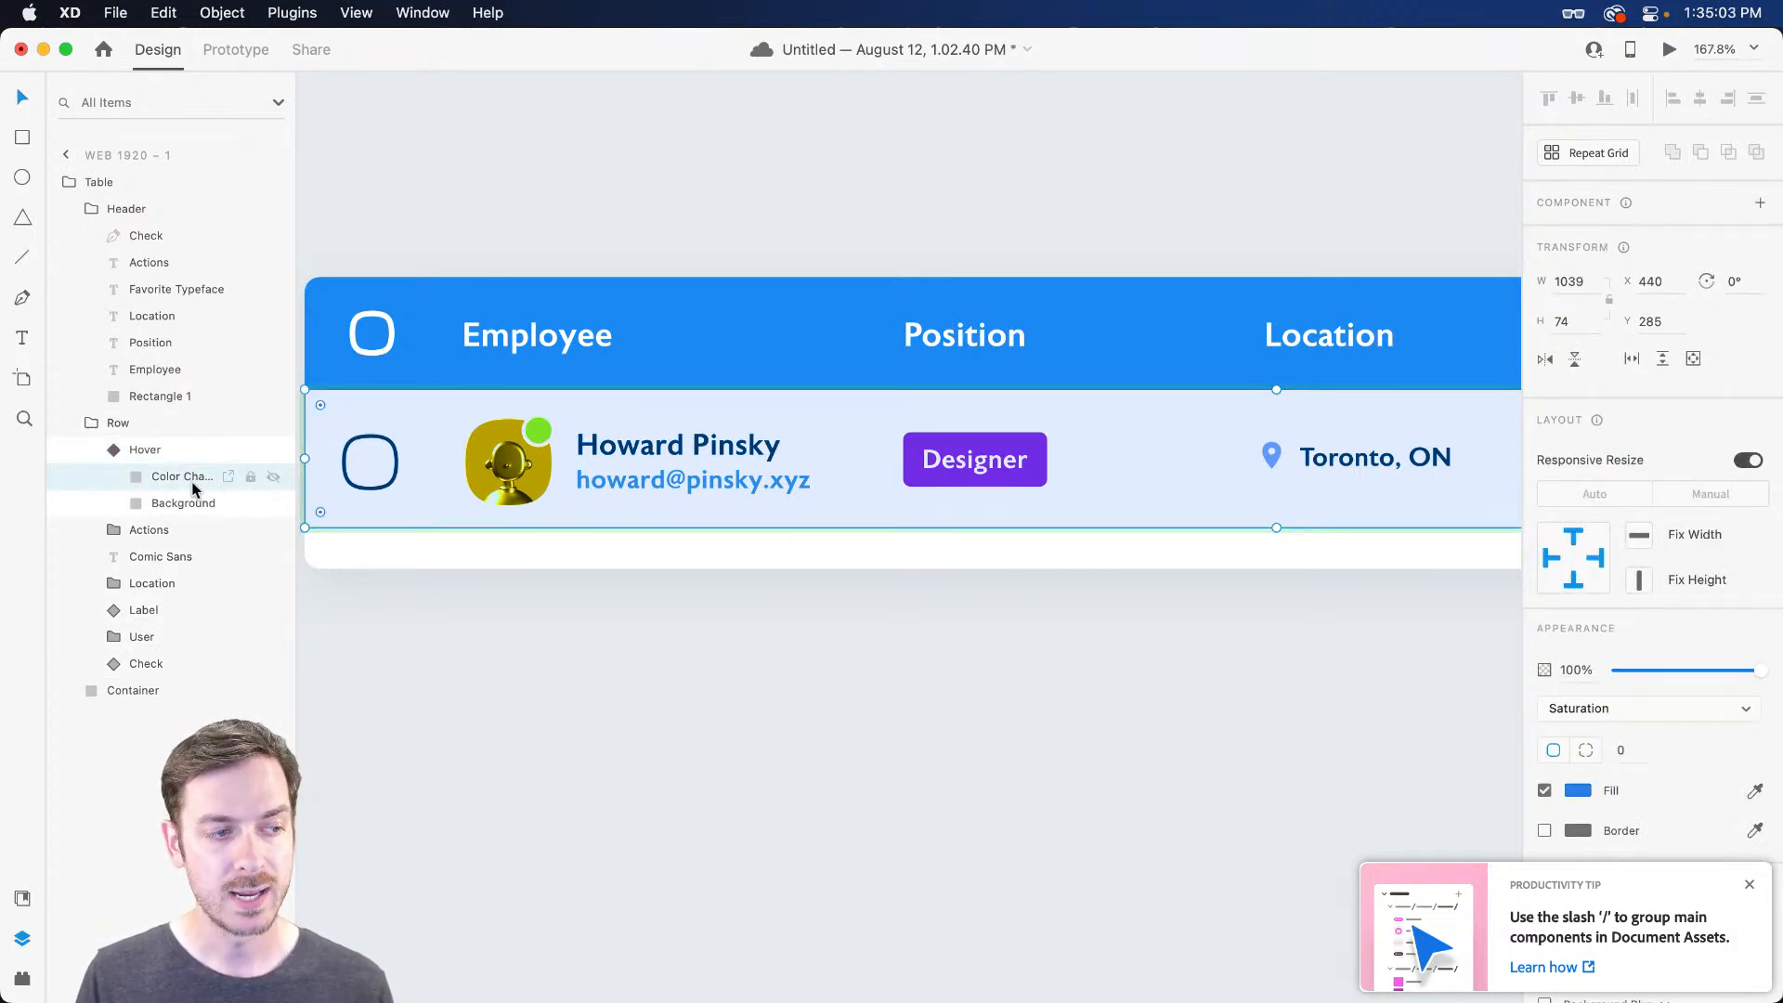
{"action": "left_click", "coordinate": [273, 477]}
{"action": "left_click", "coordinate": [85, 502]}
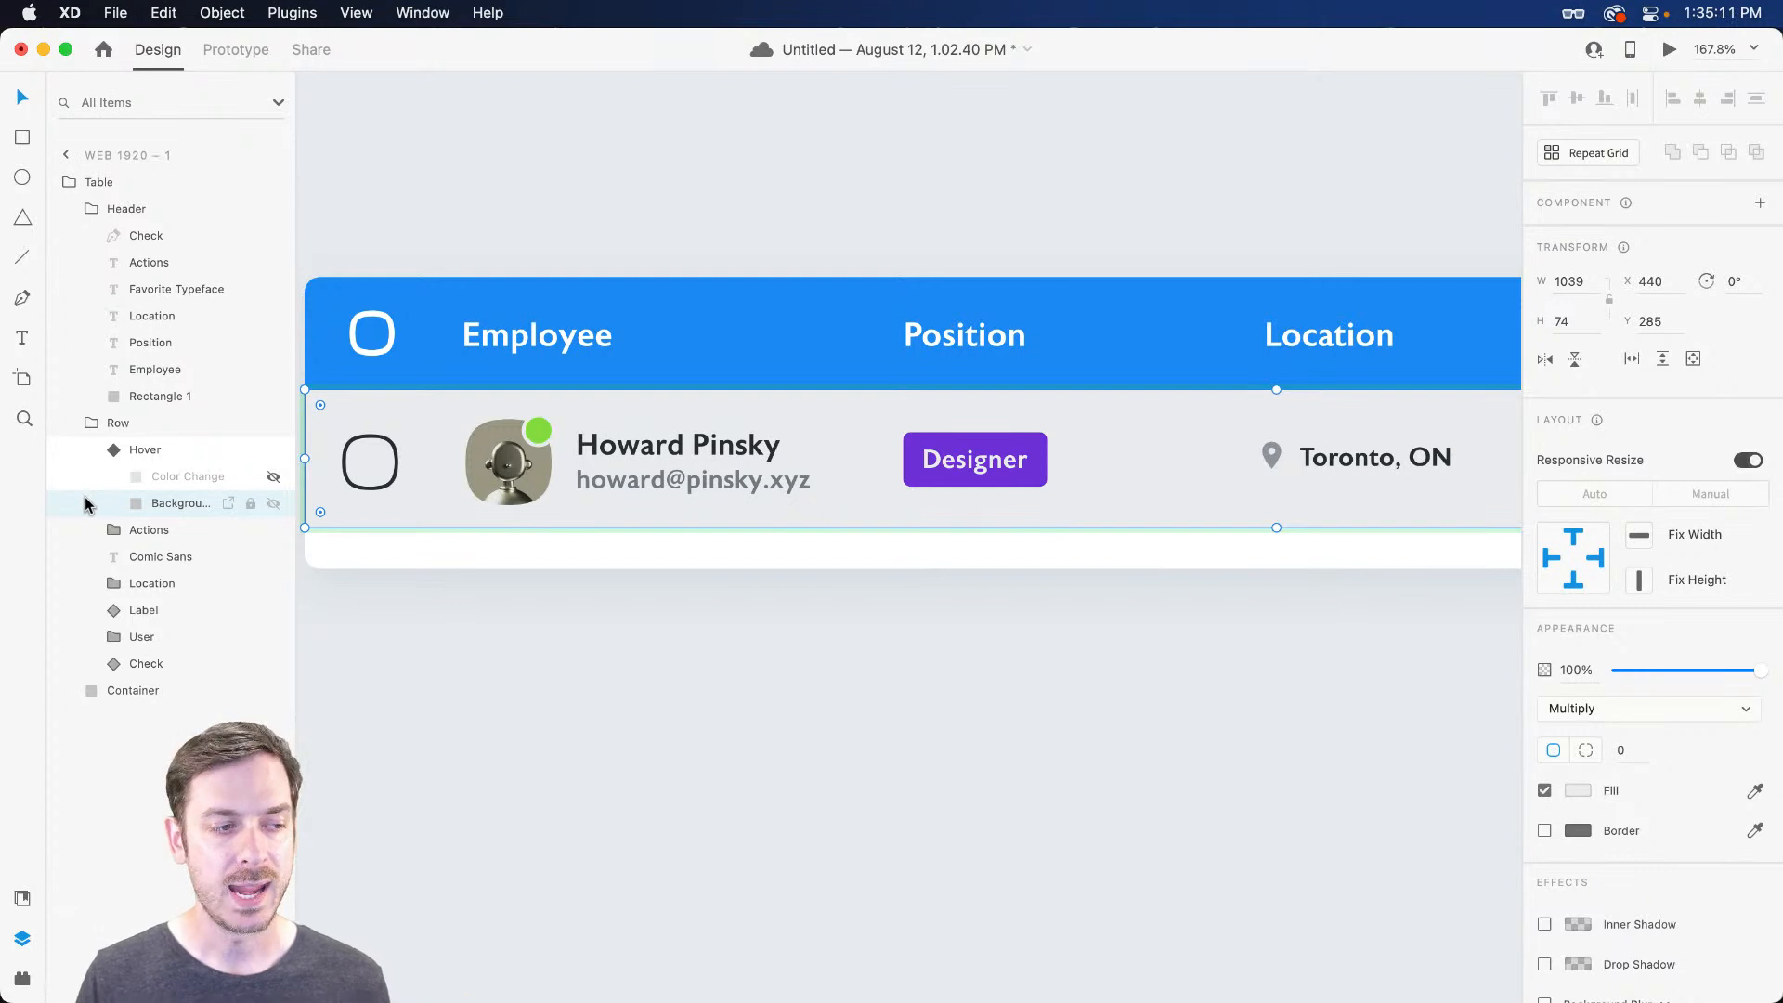
{"action": "left_click", "coordinate": [273, 504]}
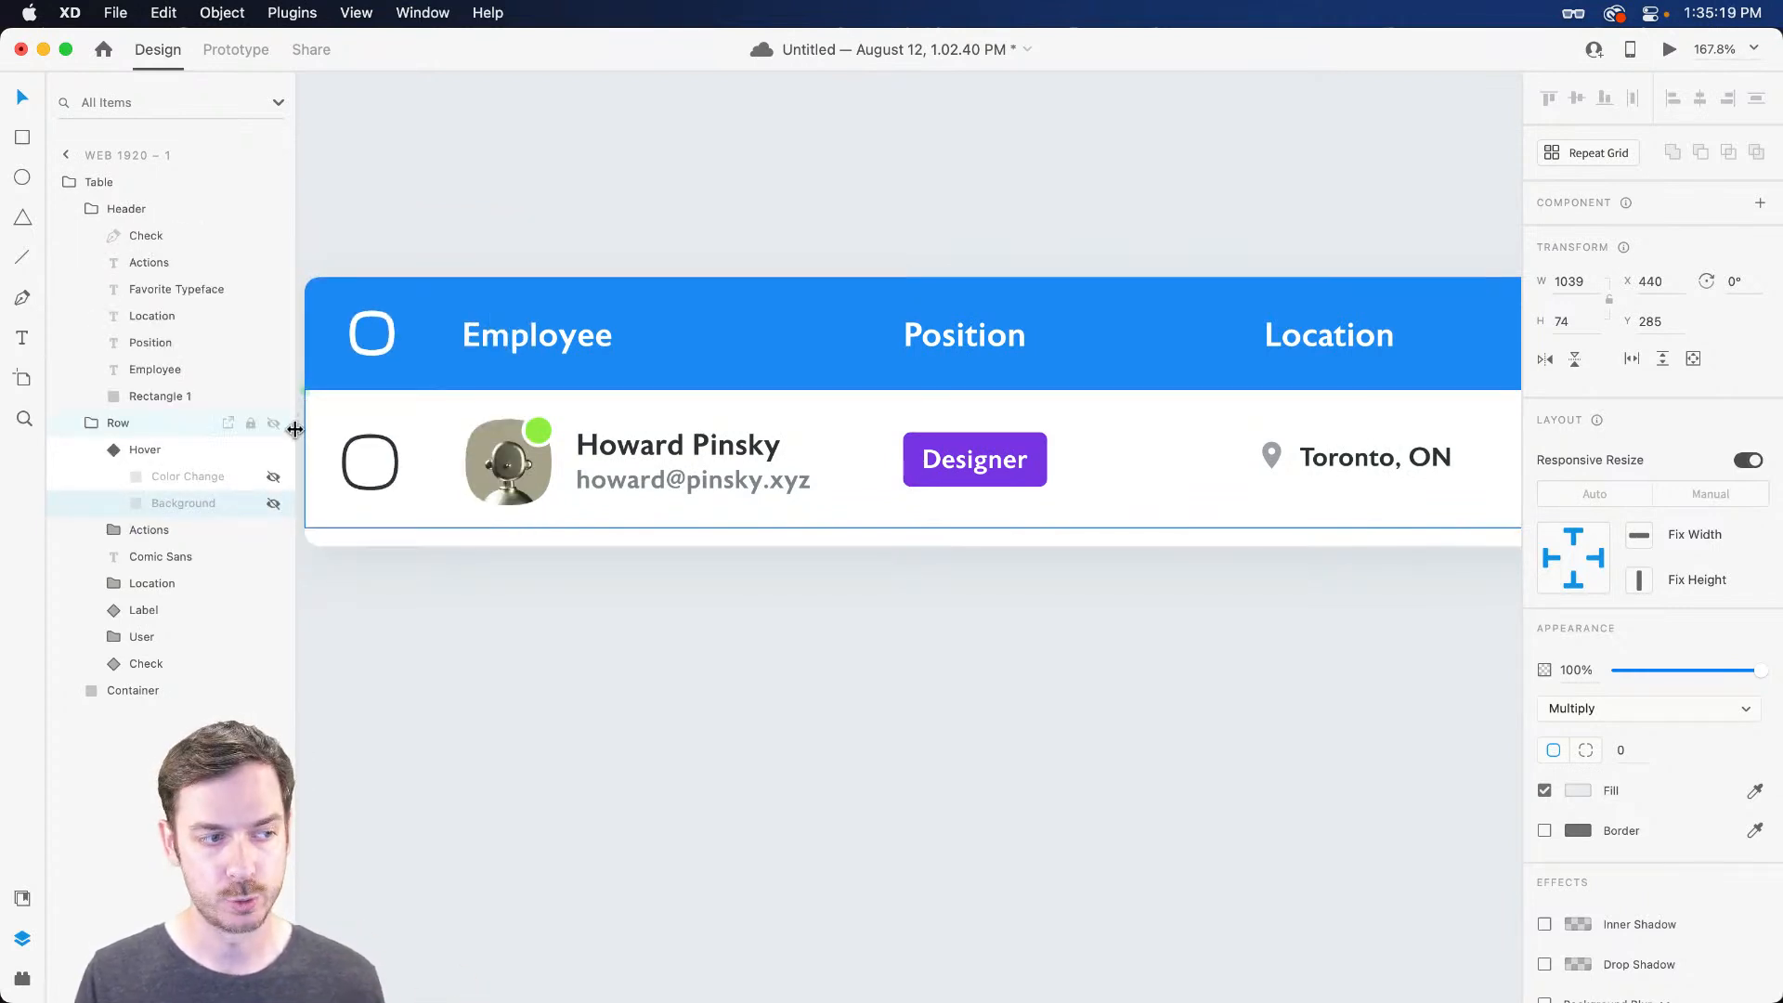
{"action": "left_click", "coordinate": [273, 504]}
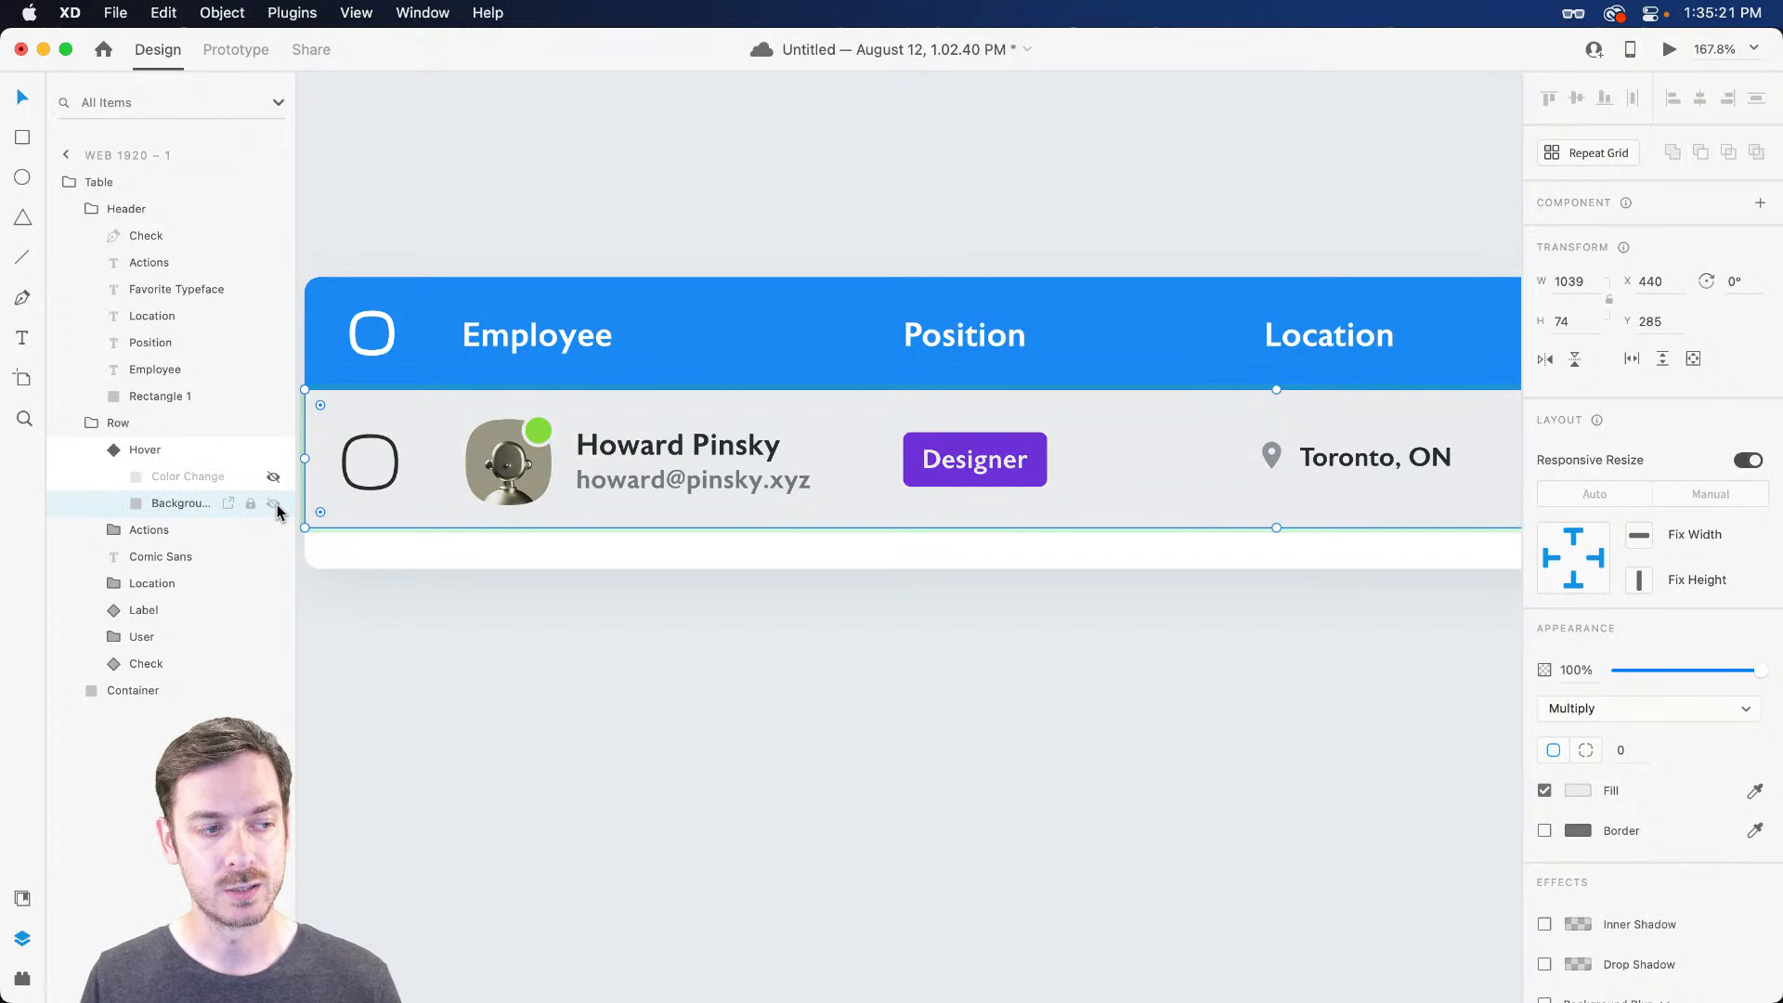
{"action": "left_click_drag", "start_coordinate": [1760, 671], "coordinate": [1613, 665]}
{"action": "left_click_drag", "start_coordinate": [1485, 675], "coordinate": [1483, 674]}
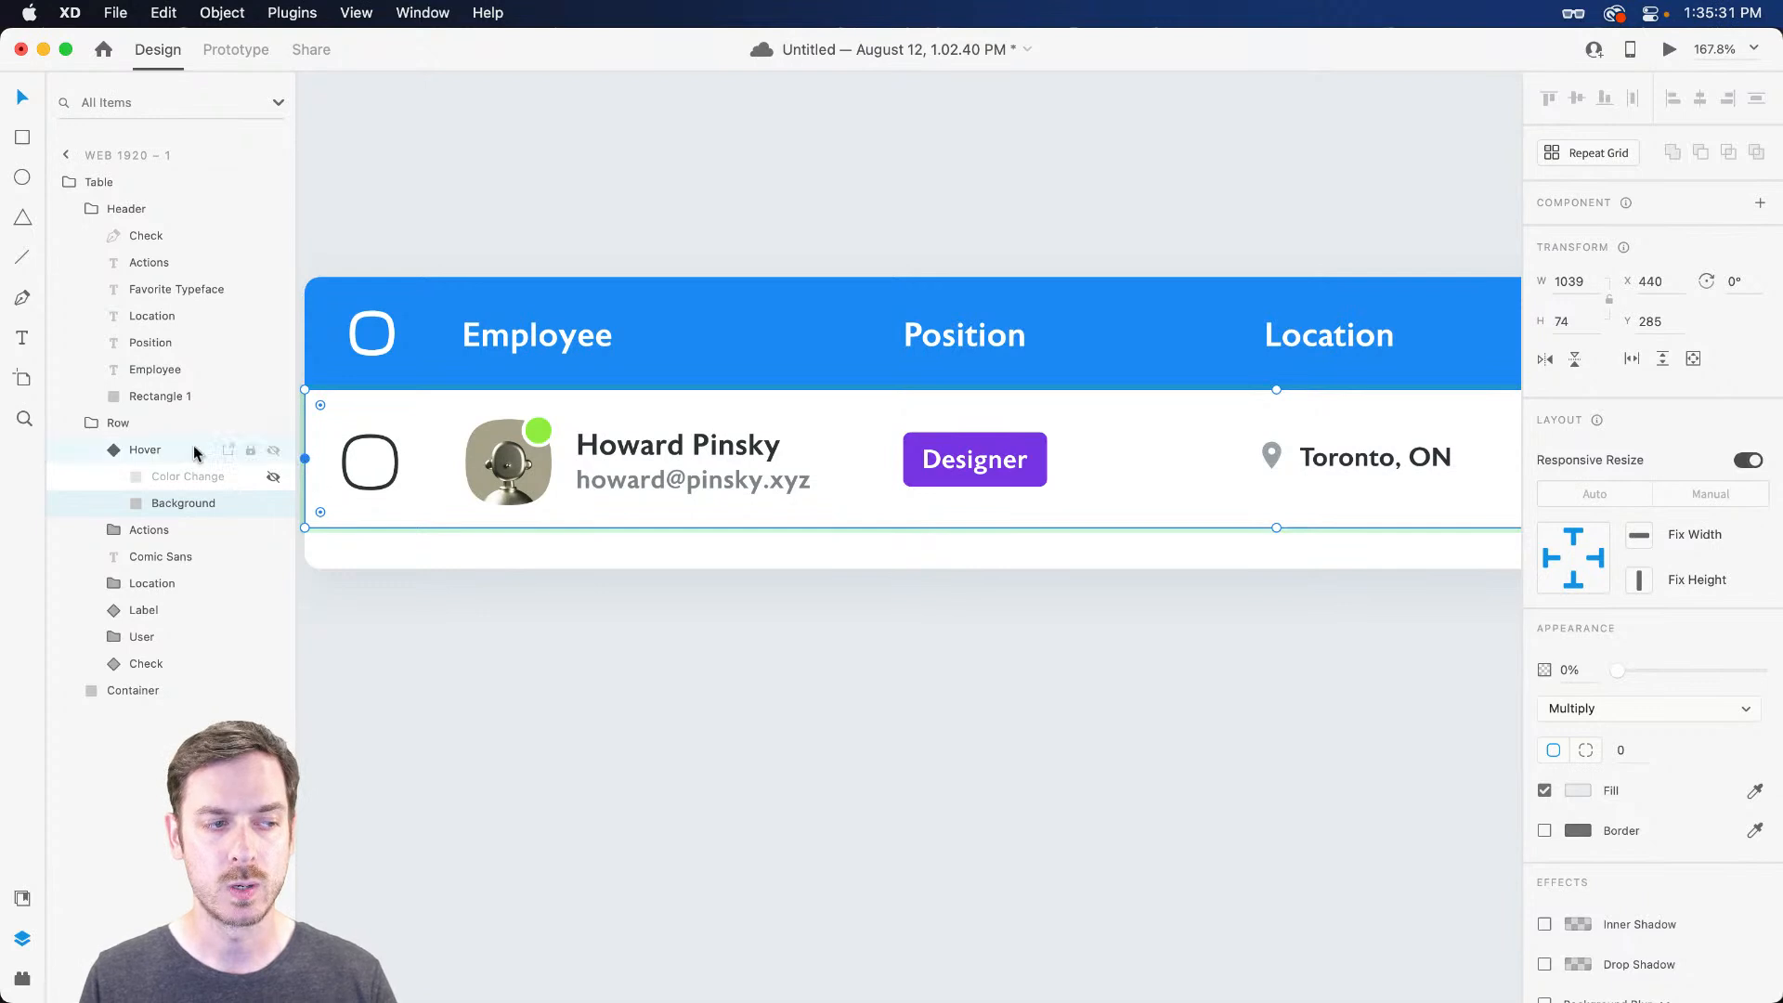
{"action": "left_click", "coordinate": [147, 453]}
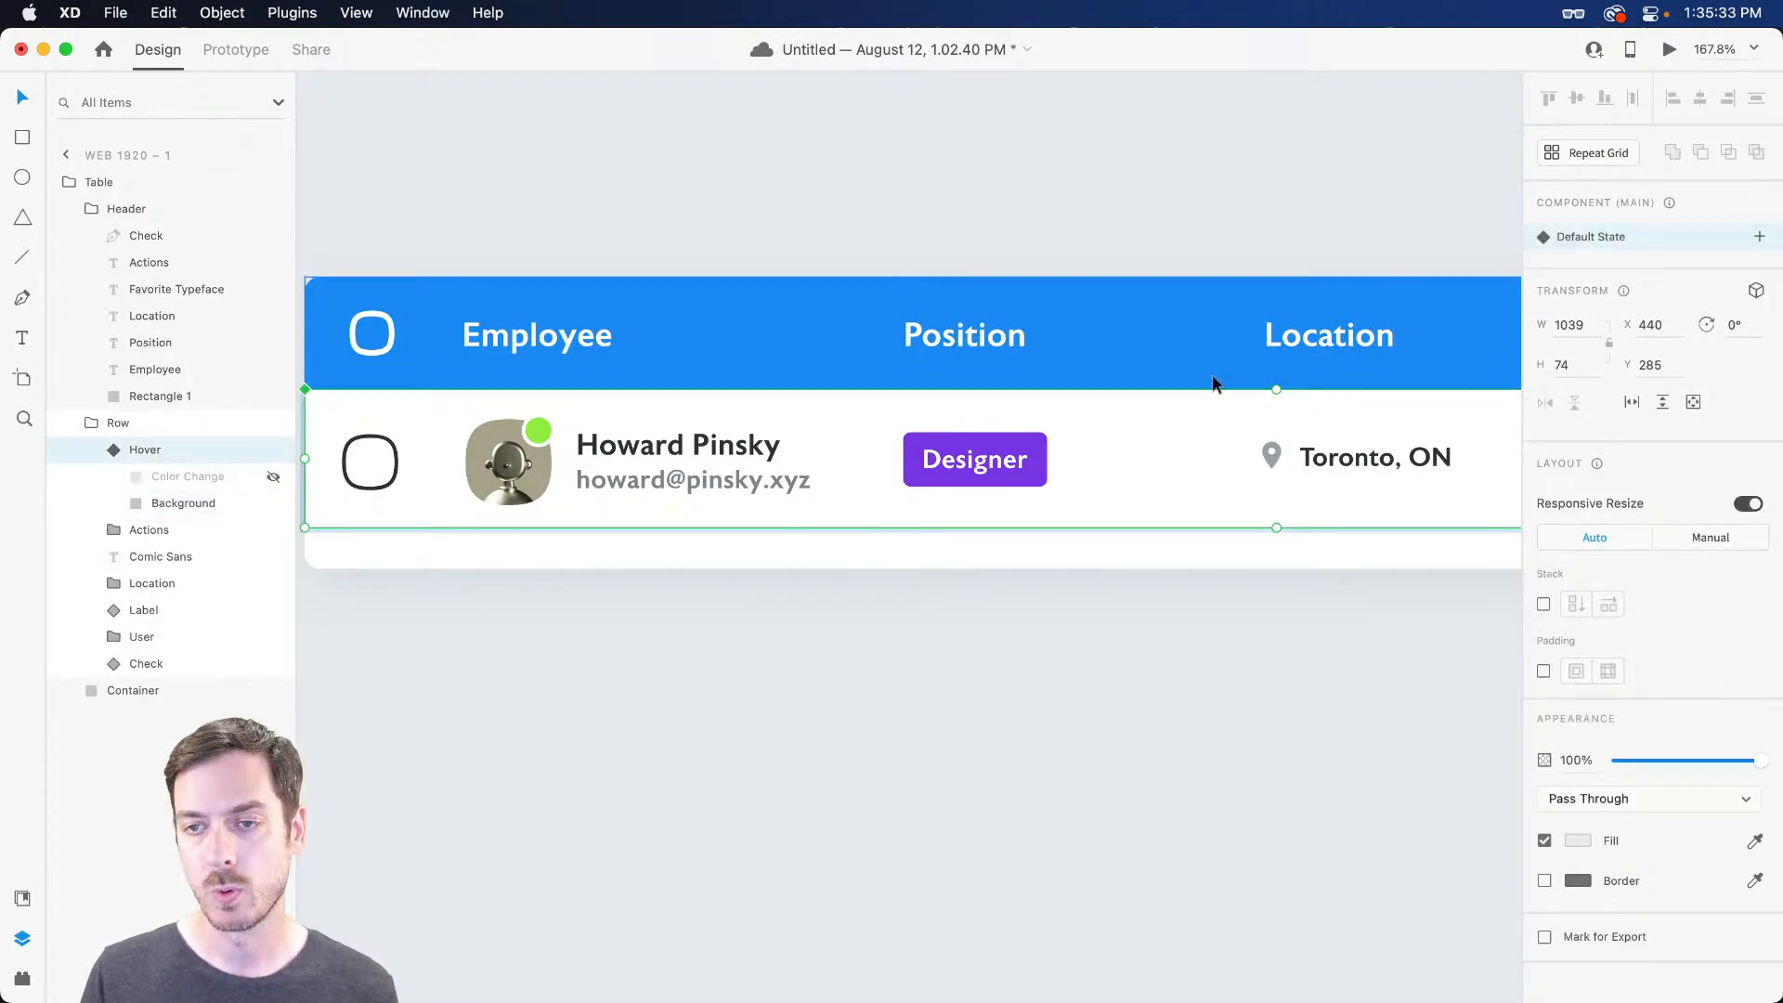
Add a Hover State with Background at 100% opacity and the blue Color Change tint visible
{"action": "left_click", "coordinate": [1760, 237]}
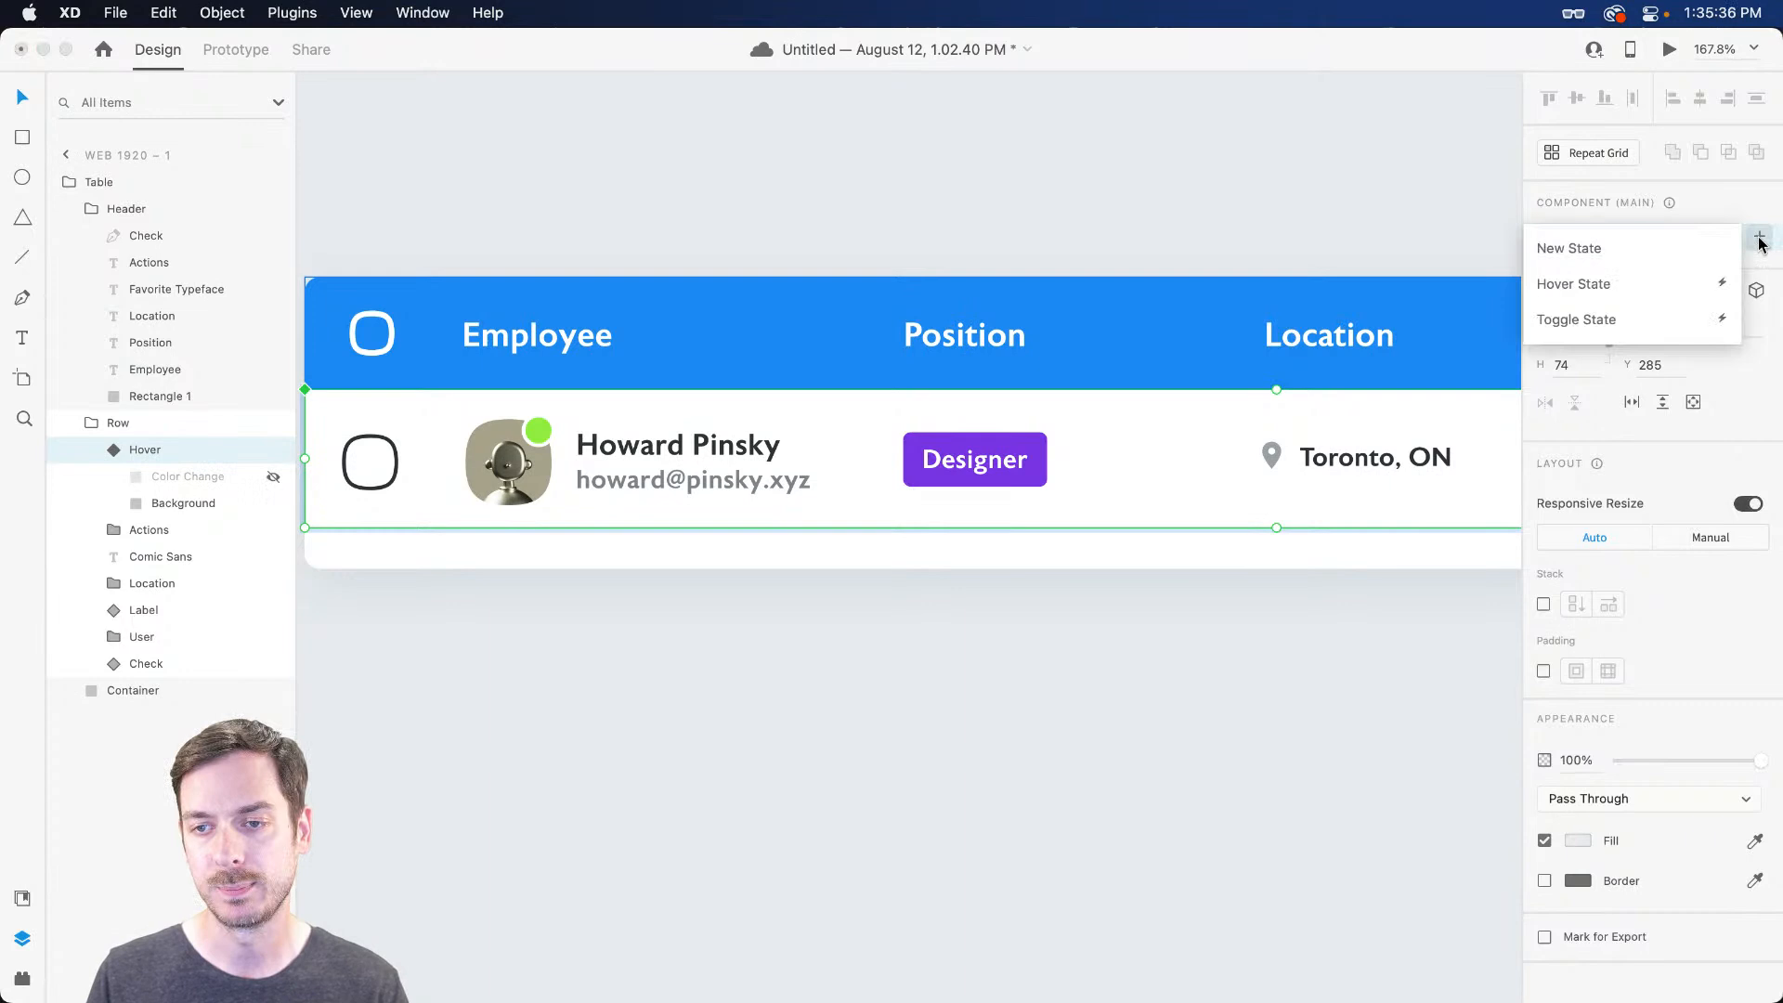
{"action": "left_click", "coordinate": [1679, 282]}
{"action": "key", "text": "Return"}
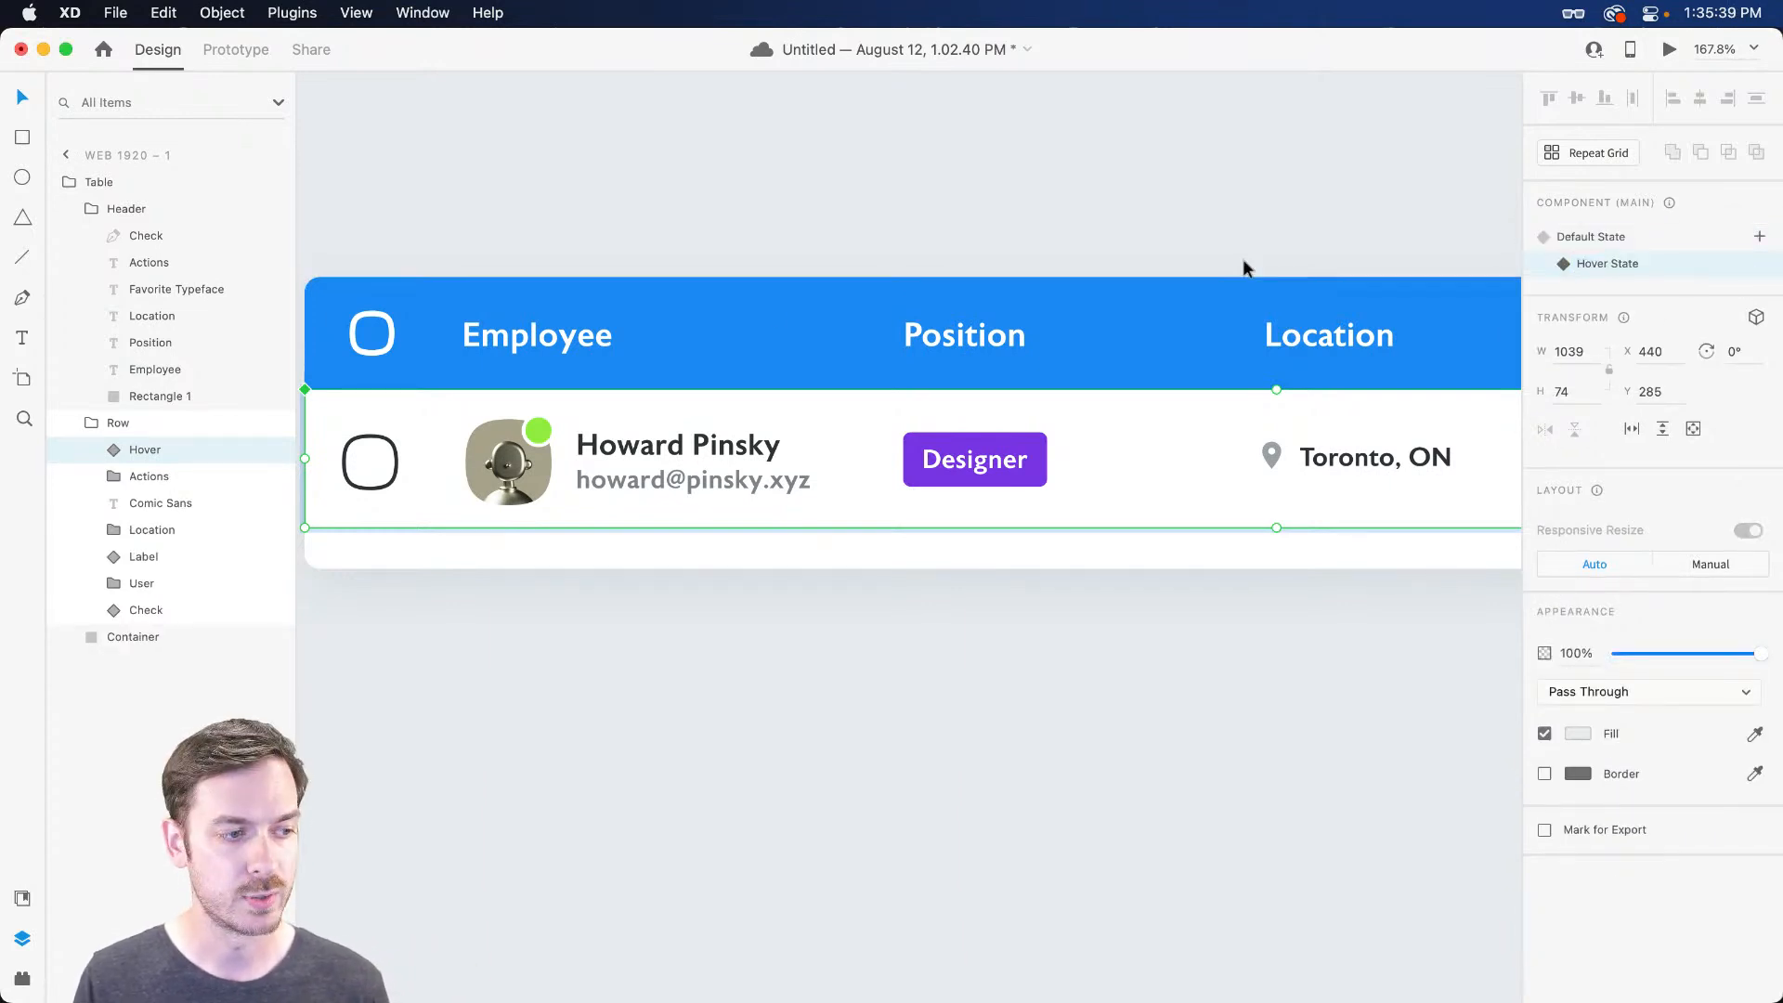
{"action": "left_click", "coordinate": [100, 450]}
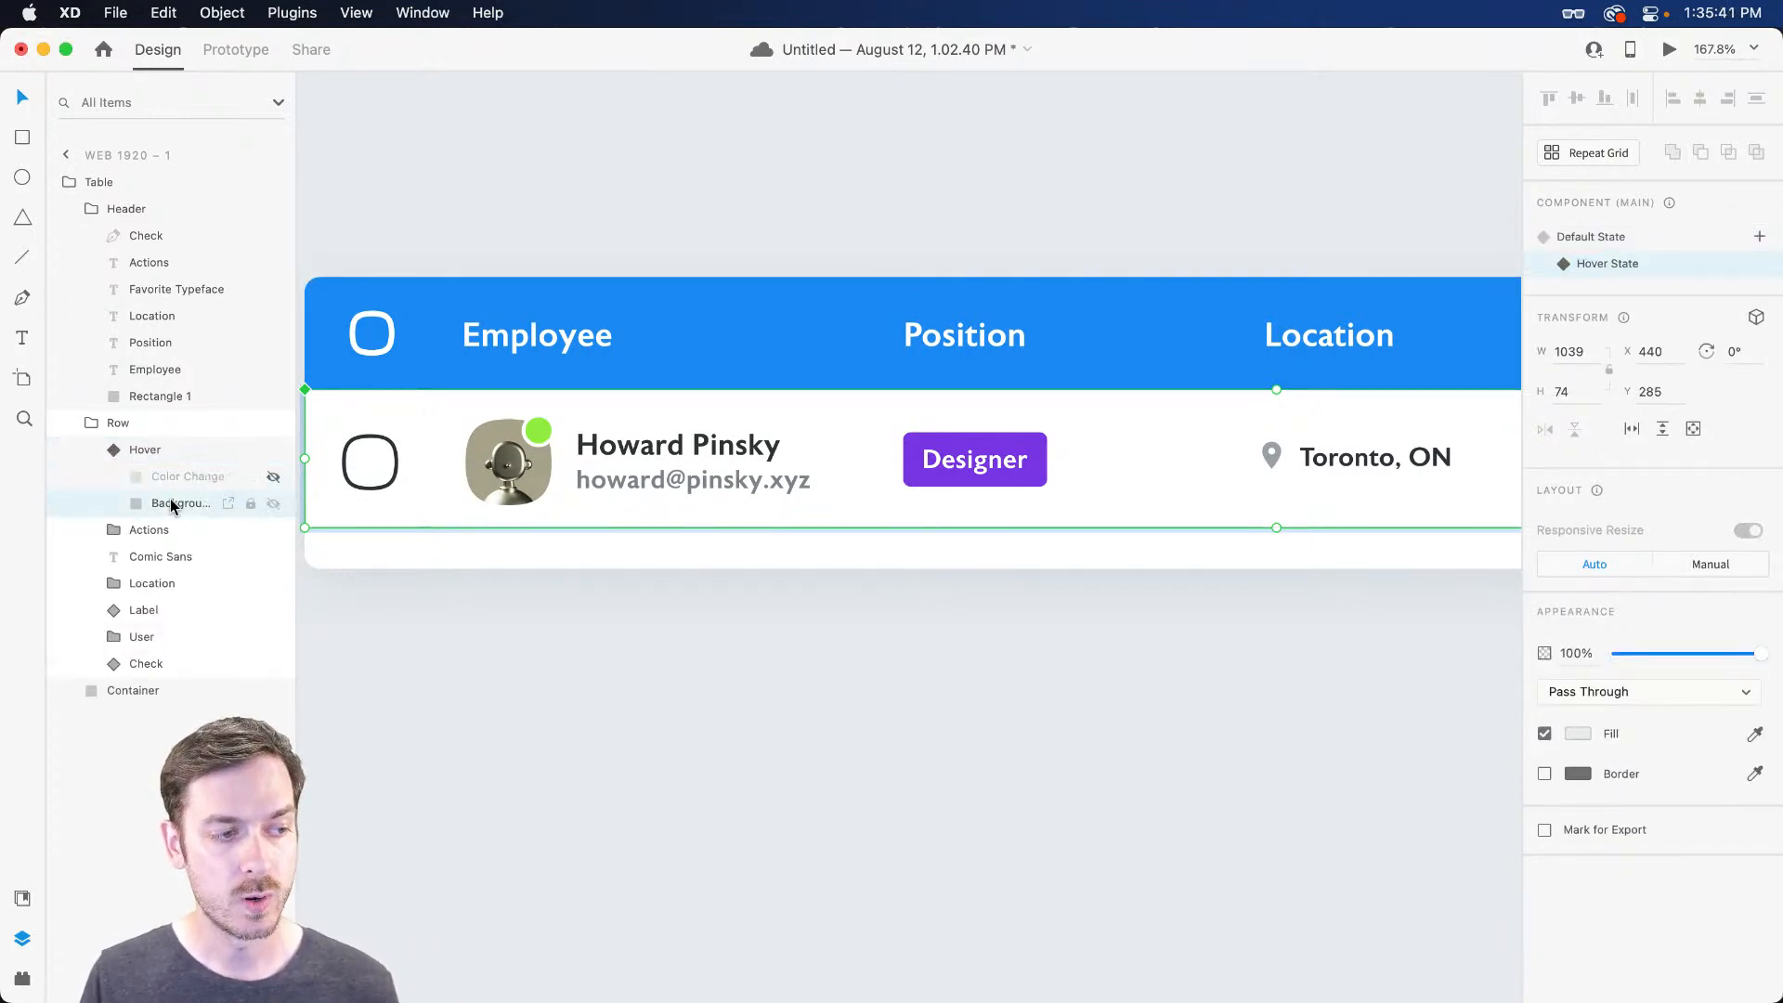
{"action": "left_click", "coordinate": [171, 505]}
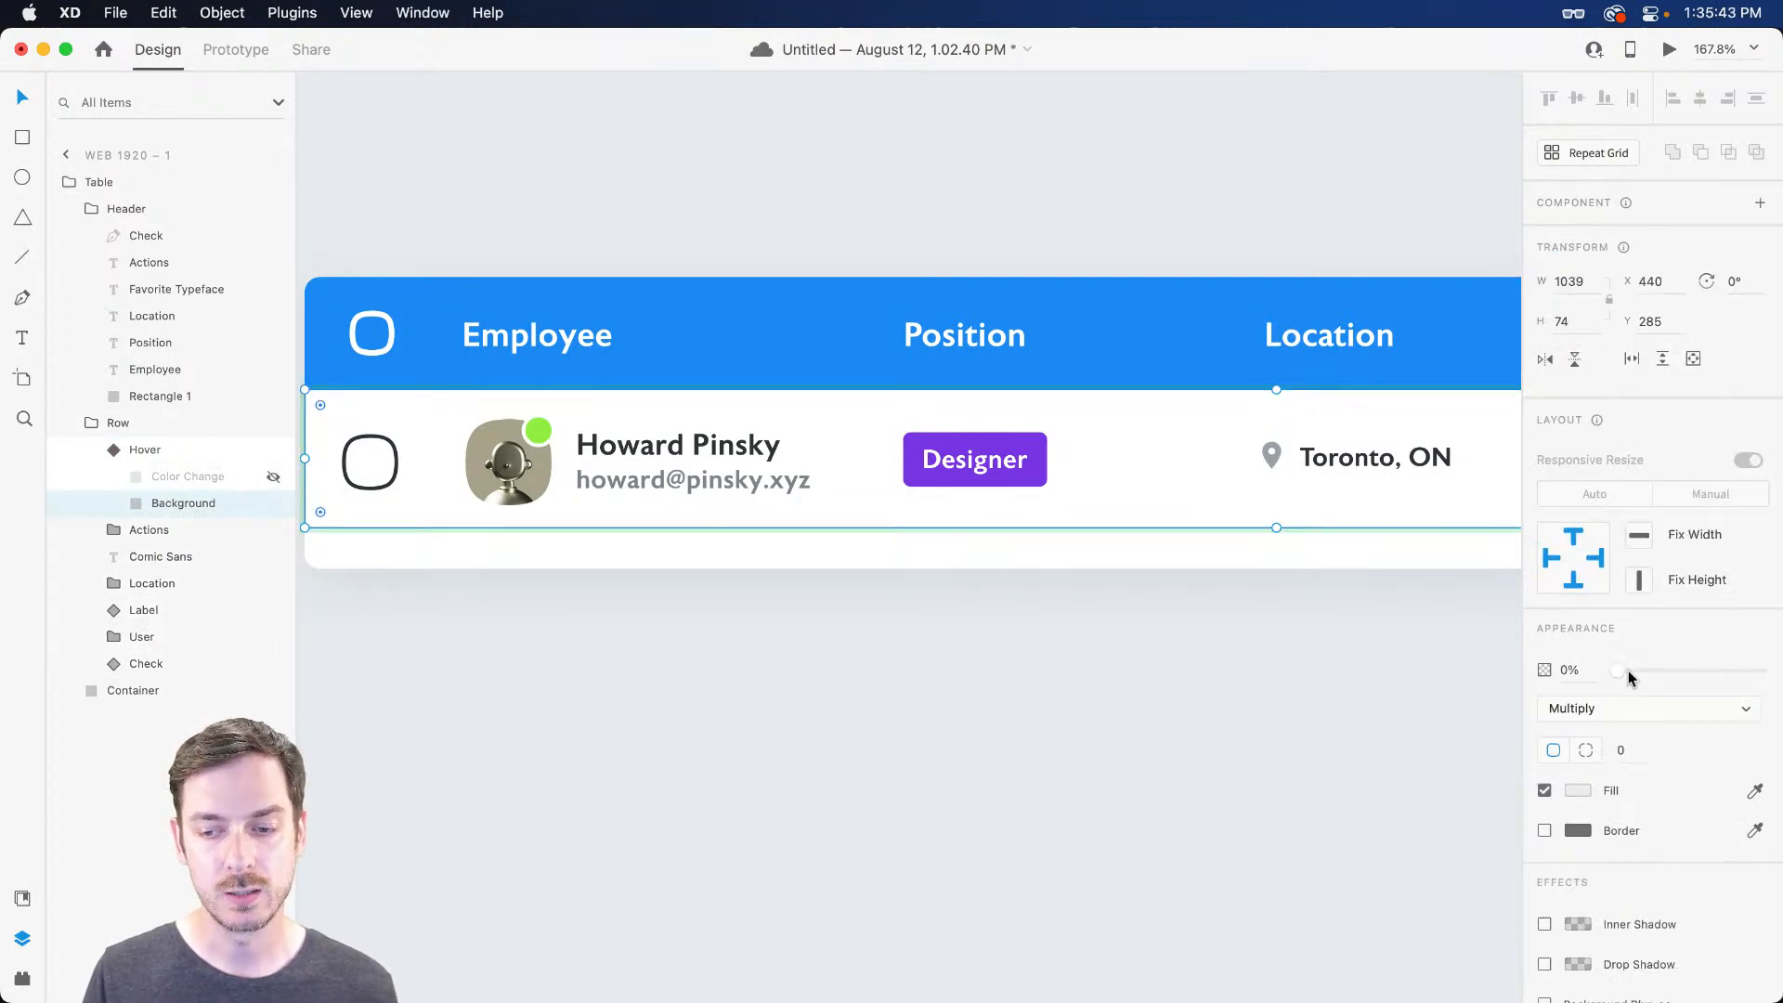
{"action": "left_click_drag", "start_coordinate": [1623, 671], "coordinate": [1762, 671]}
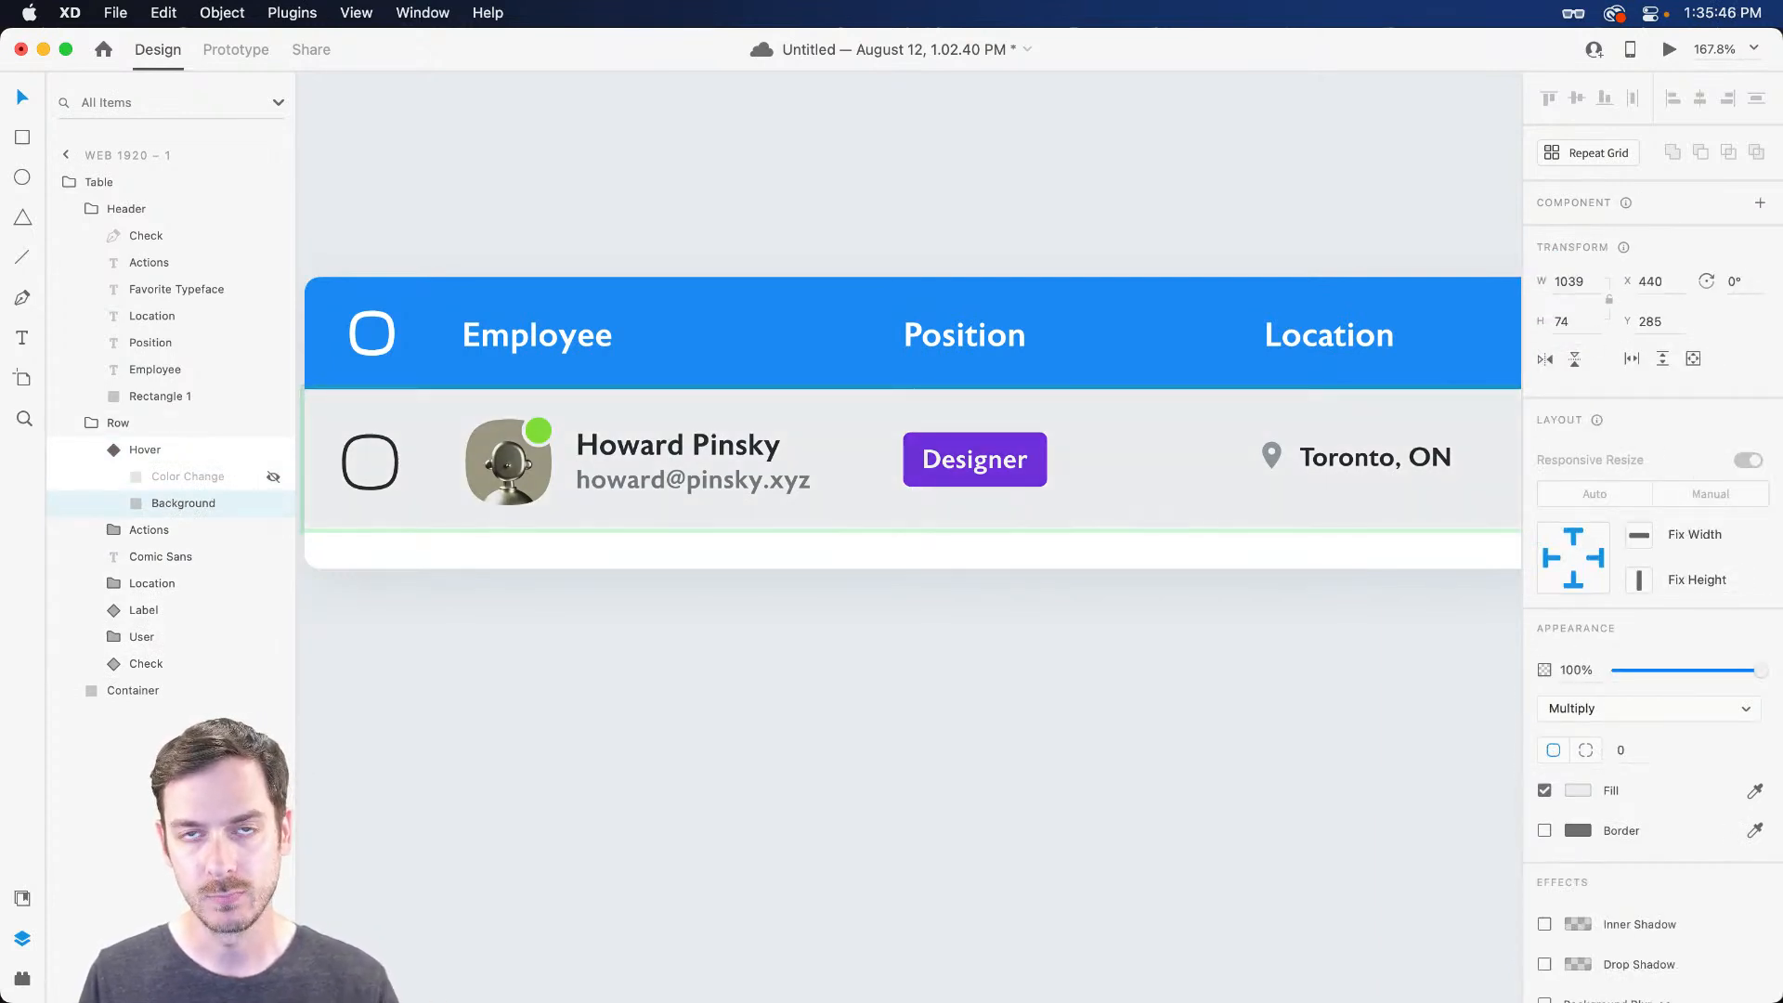
{"action": "left_click", "coordinate": [193, 479]}
{"action": "left_click", "coordinate": [271, 476]}
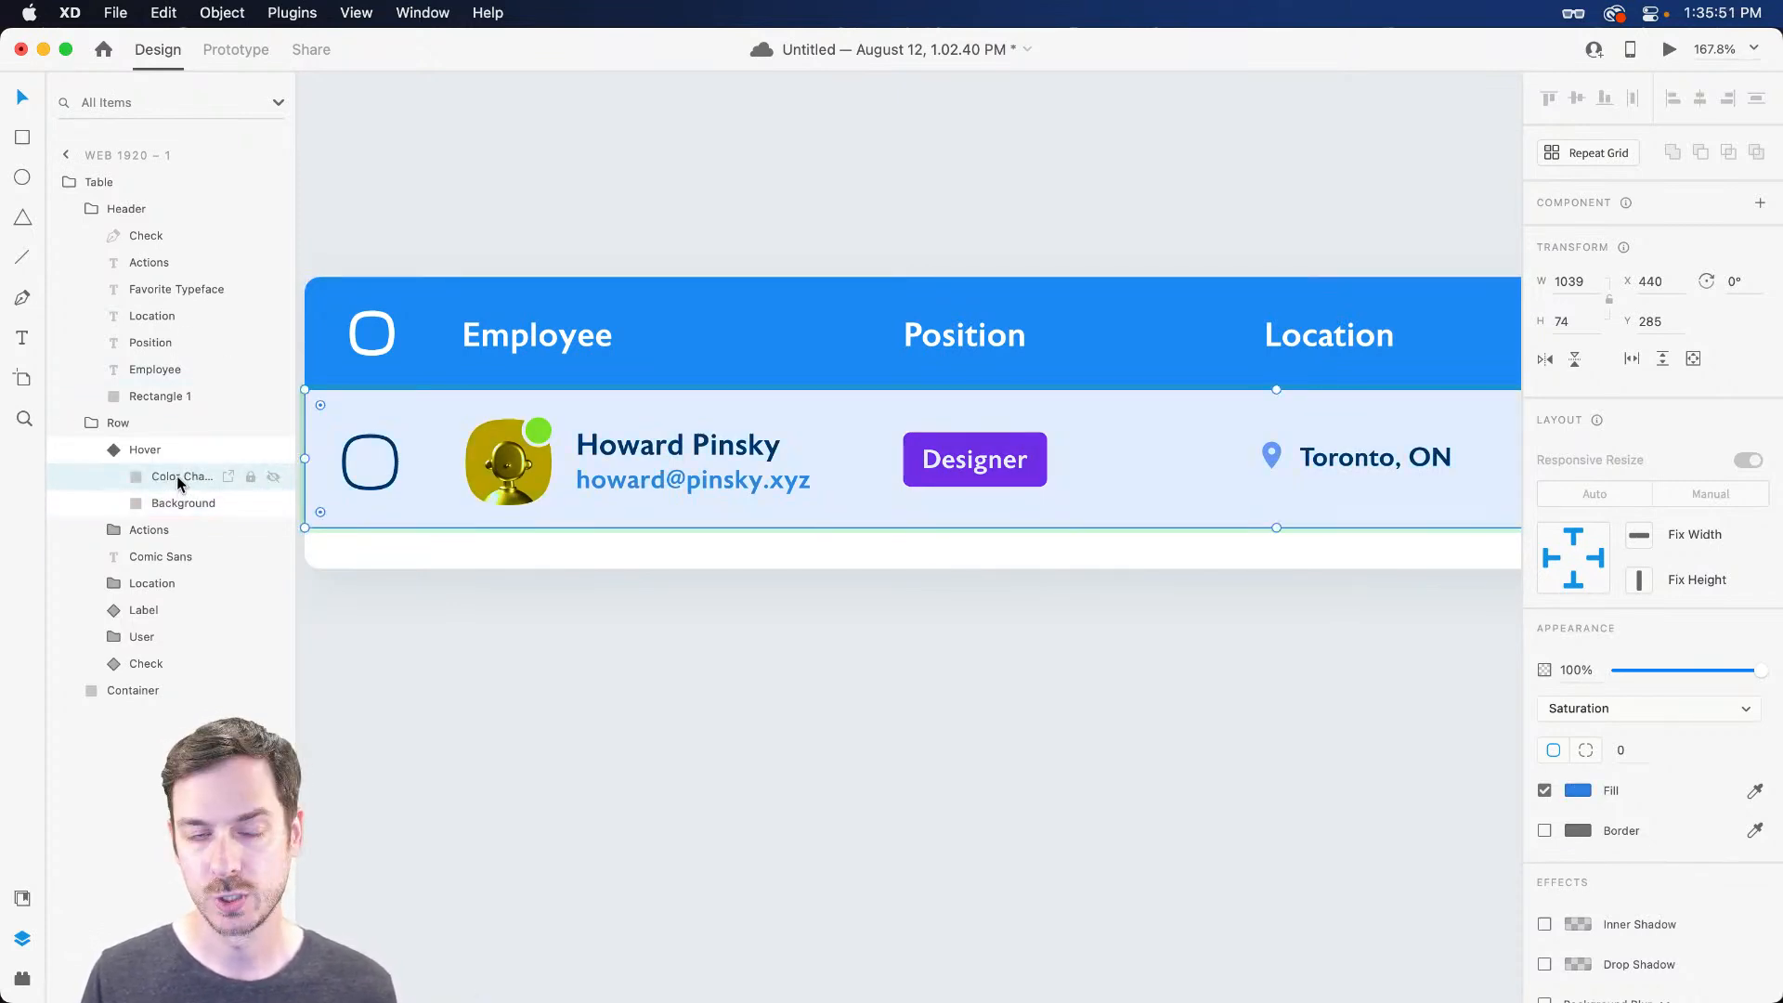
Return the Hover component to Default State and preview the table prototype
{"action": "left_click", "coordinate": [174, 450]}
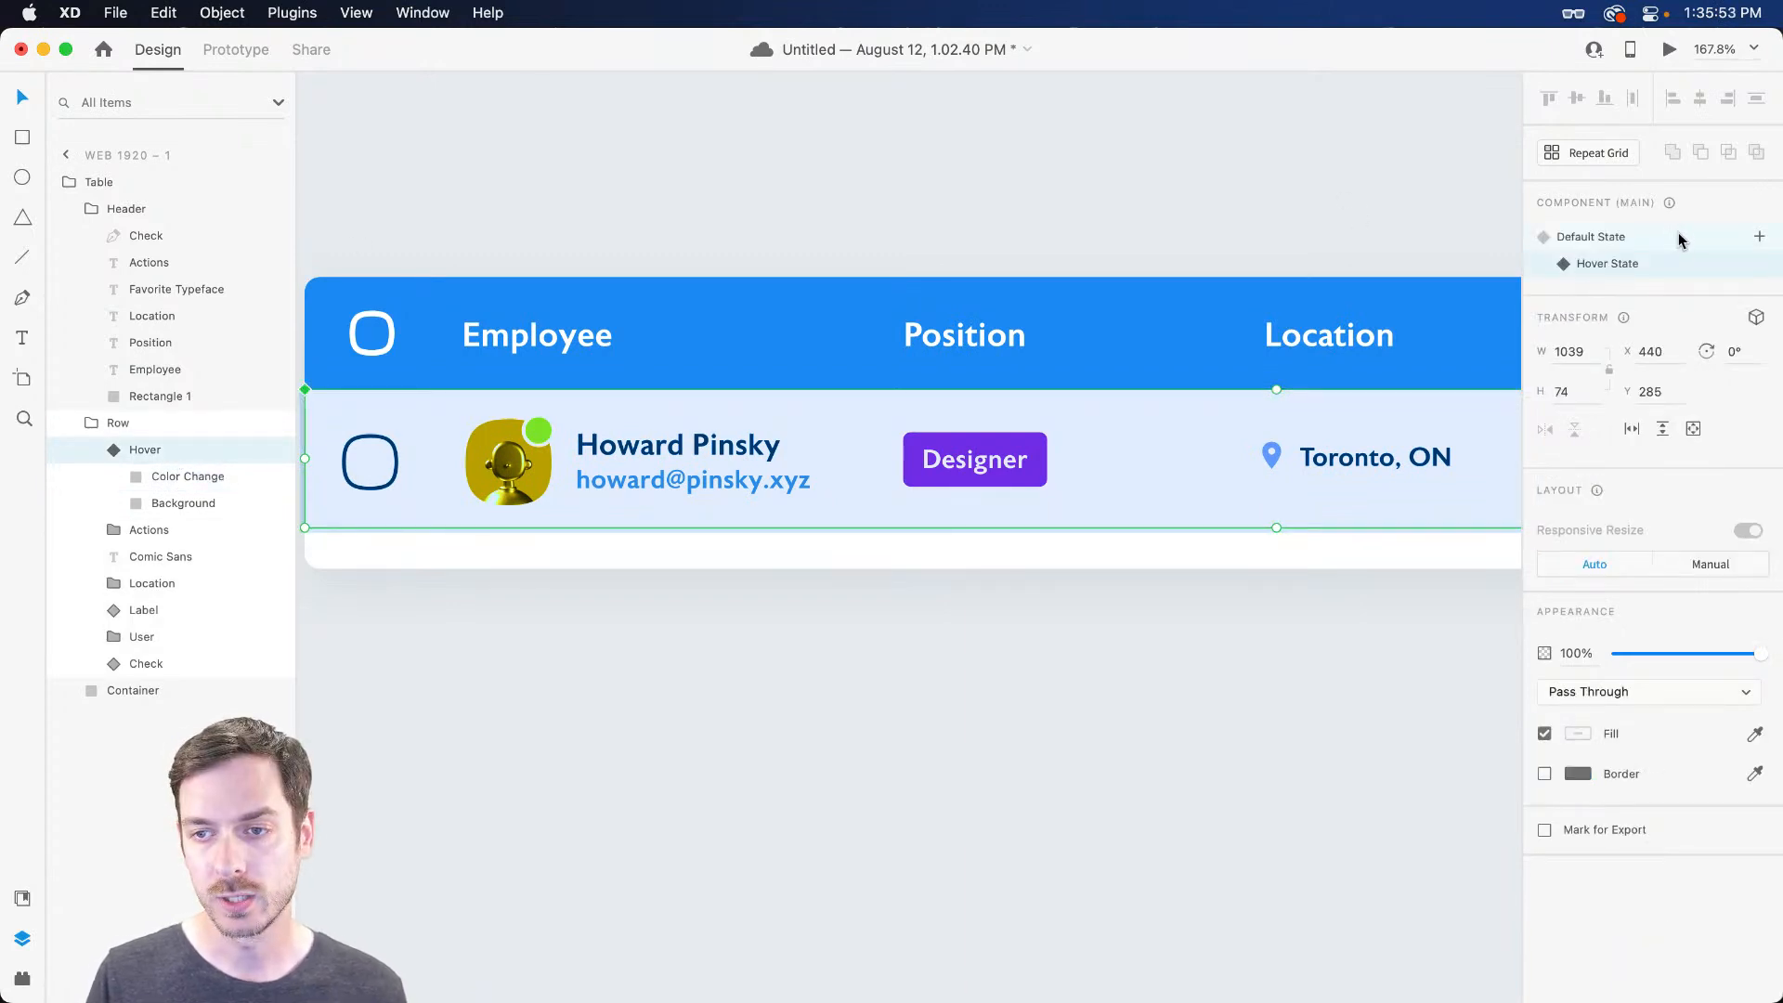
{"action": "left_click", "coordinate": [1662, 243]}
{"action": "left_click", "coordinate": [1668, 49]}
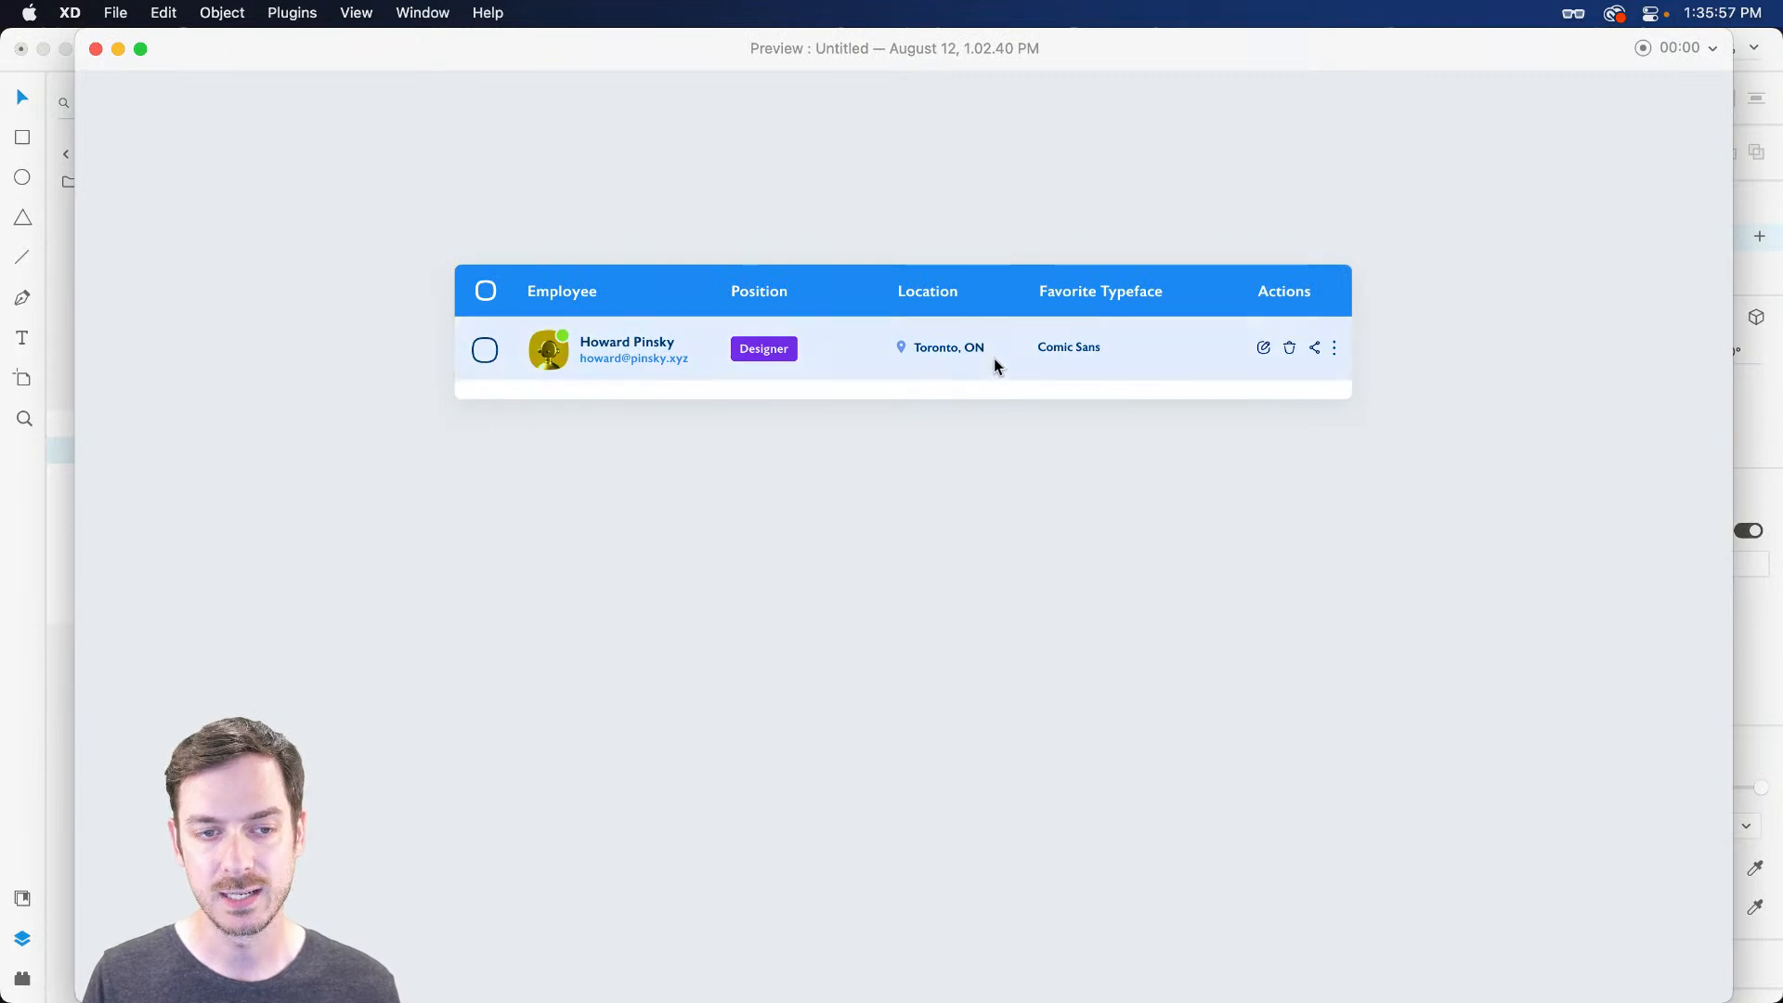
Set the row's hover interaction to a Transition with animation None
{"action": "key", "text": "super+w"}
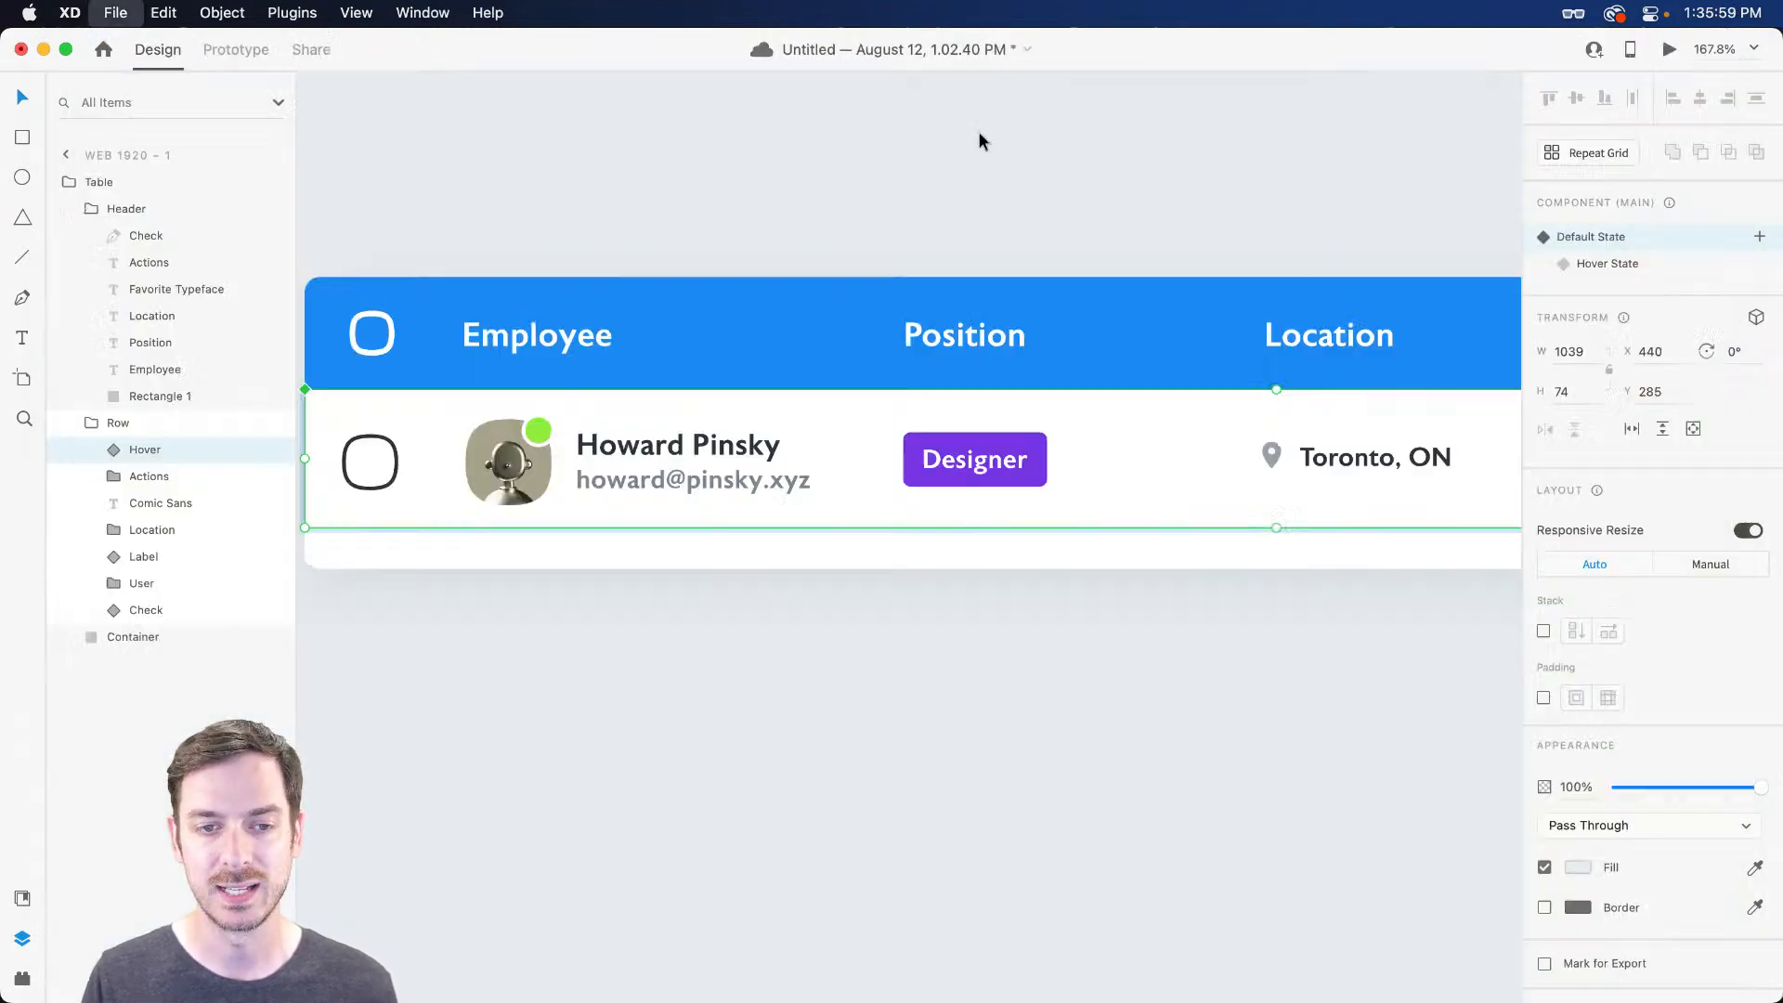
{"action": "left_click", "coordinate": [236, 49]}
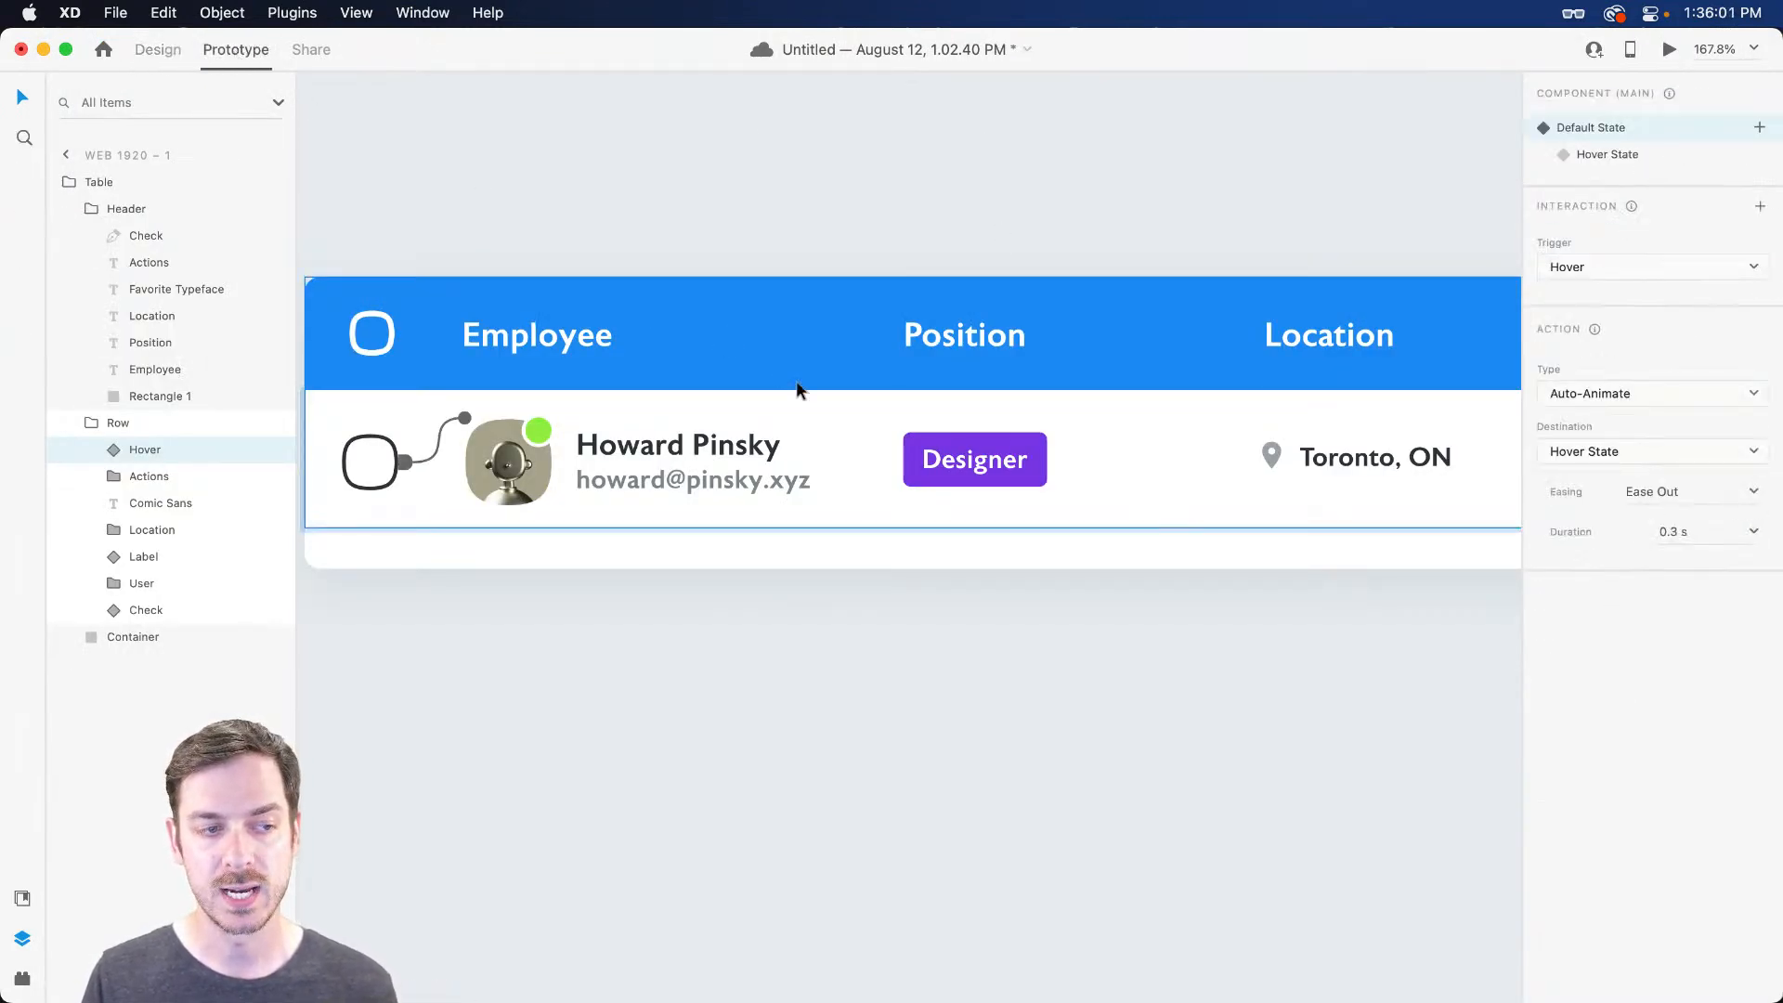
{"action": "scroll", "coordinate": [798, 390], "scroll_direction": "right", "scroll_amount": 10}
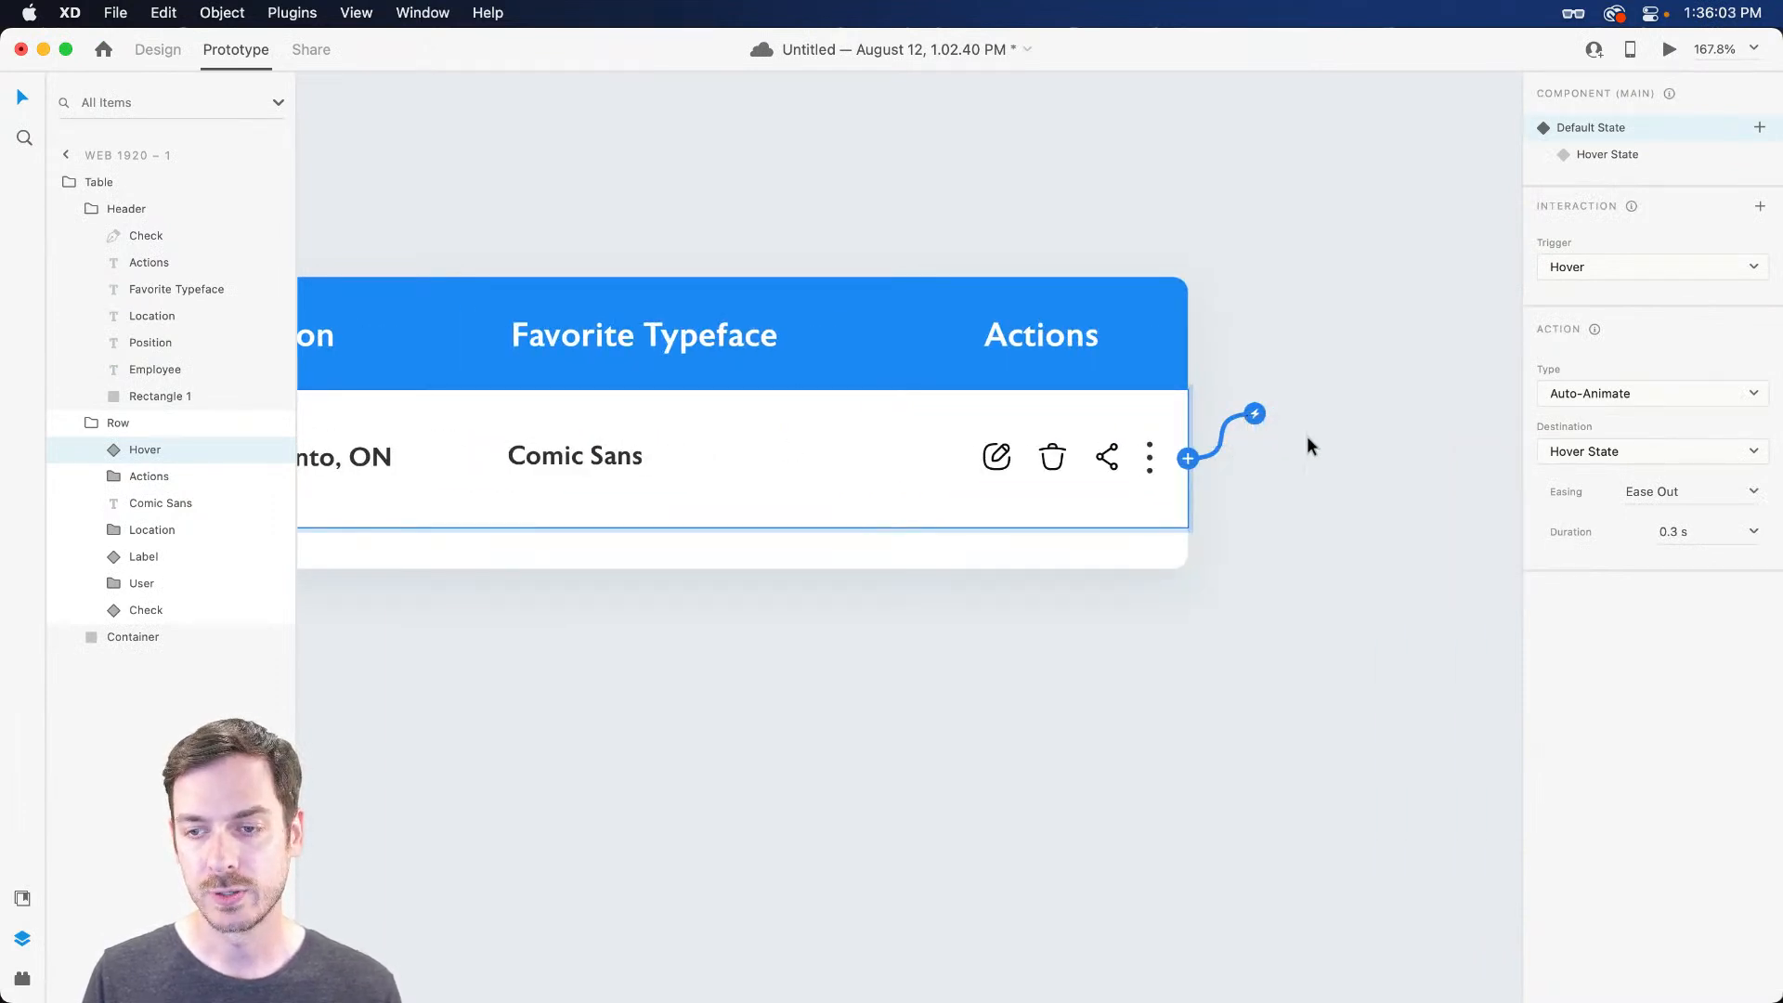
{"action": "left_click", "coordinate": [1640, 393]}
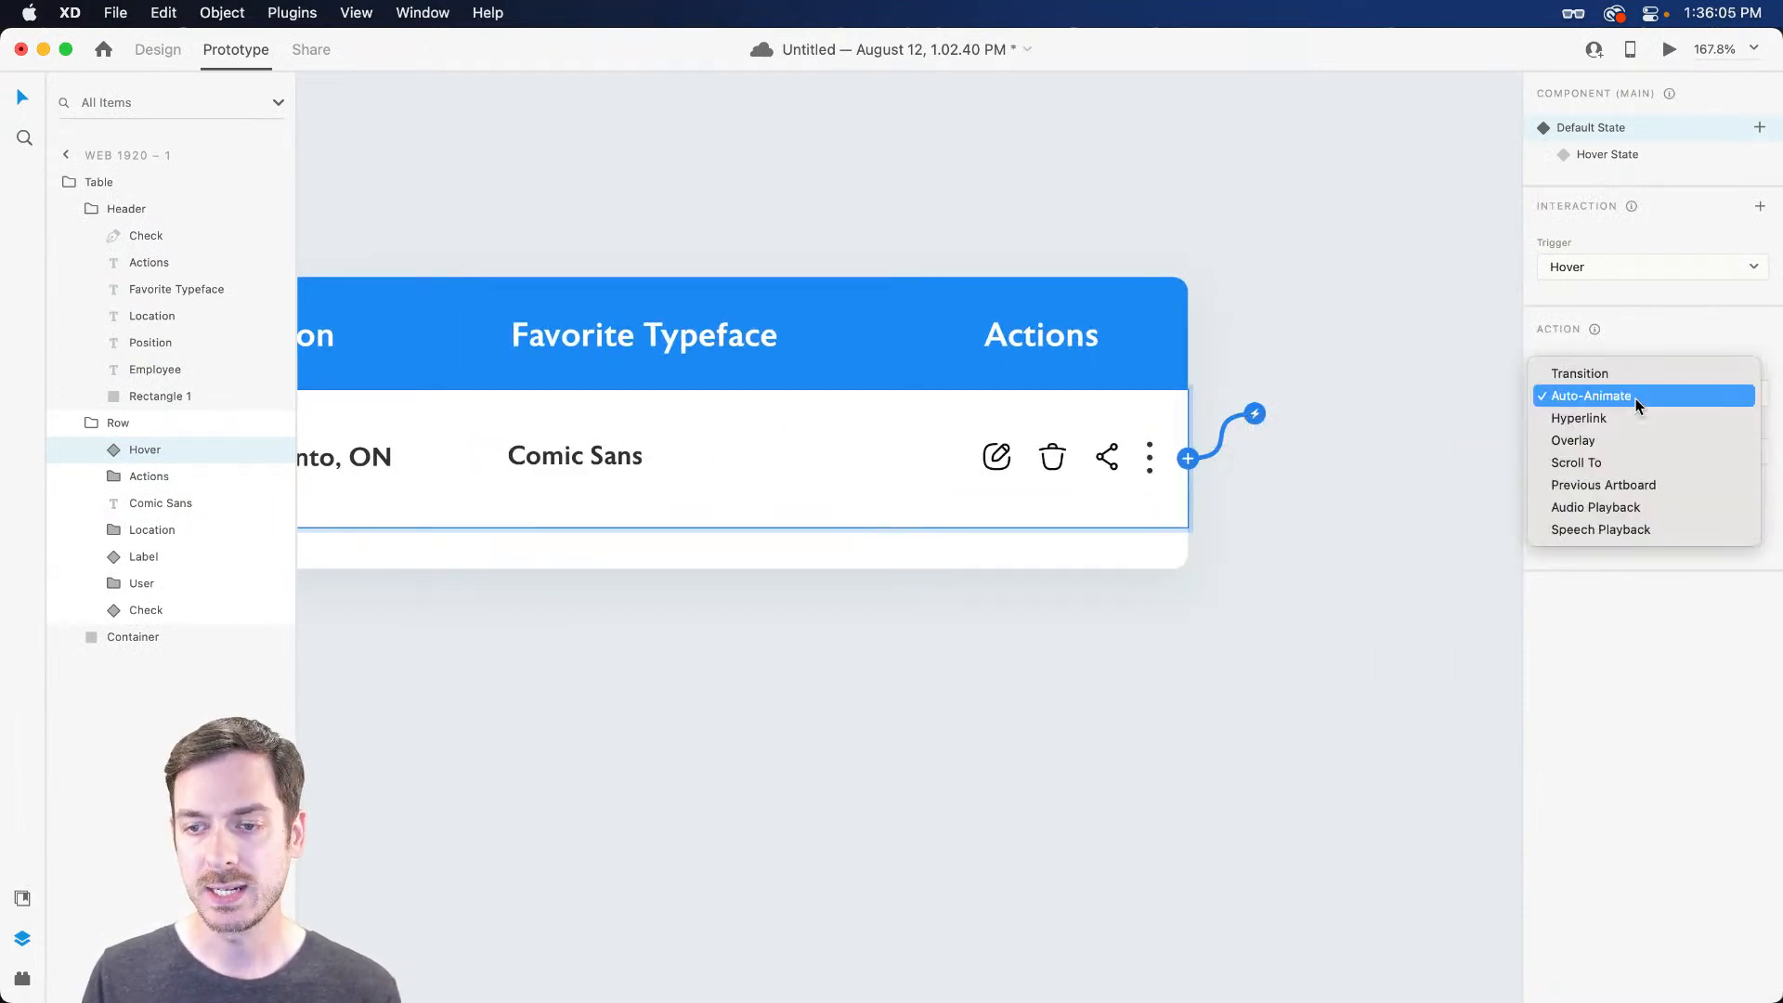
{"action": "left_click", "coordinate": [1640, 374]}
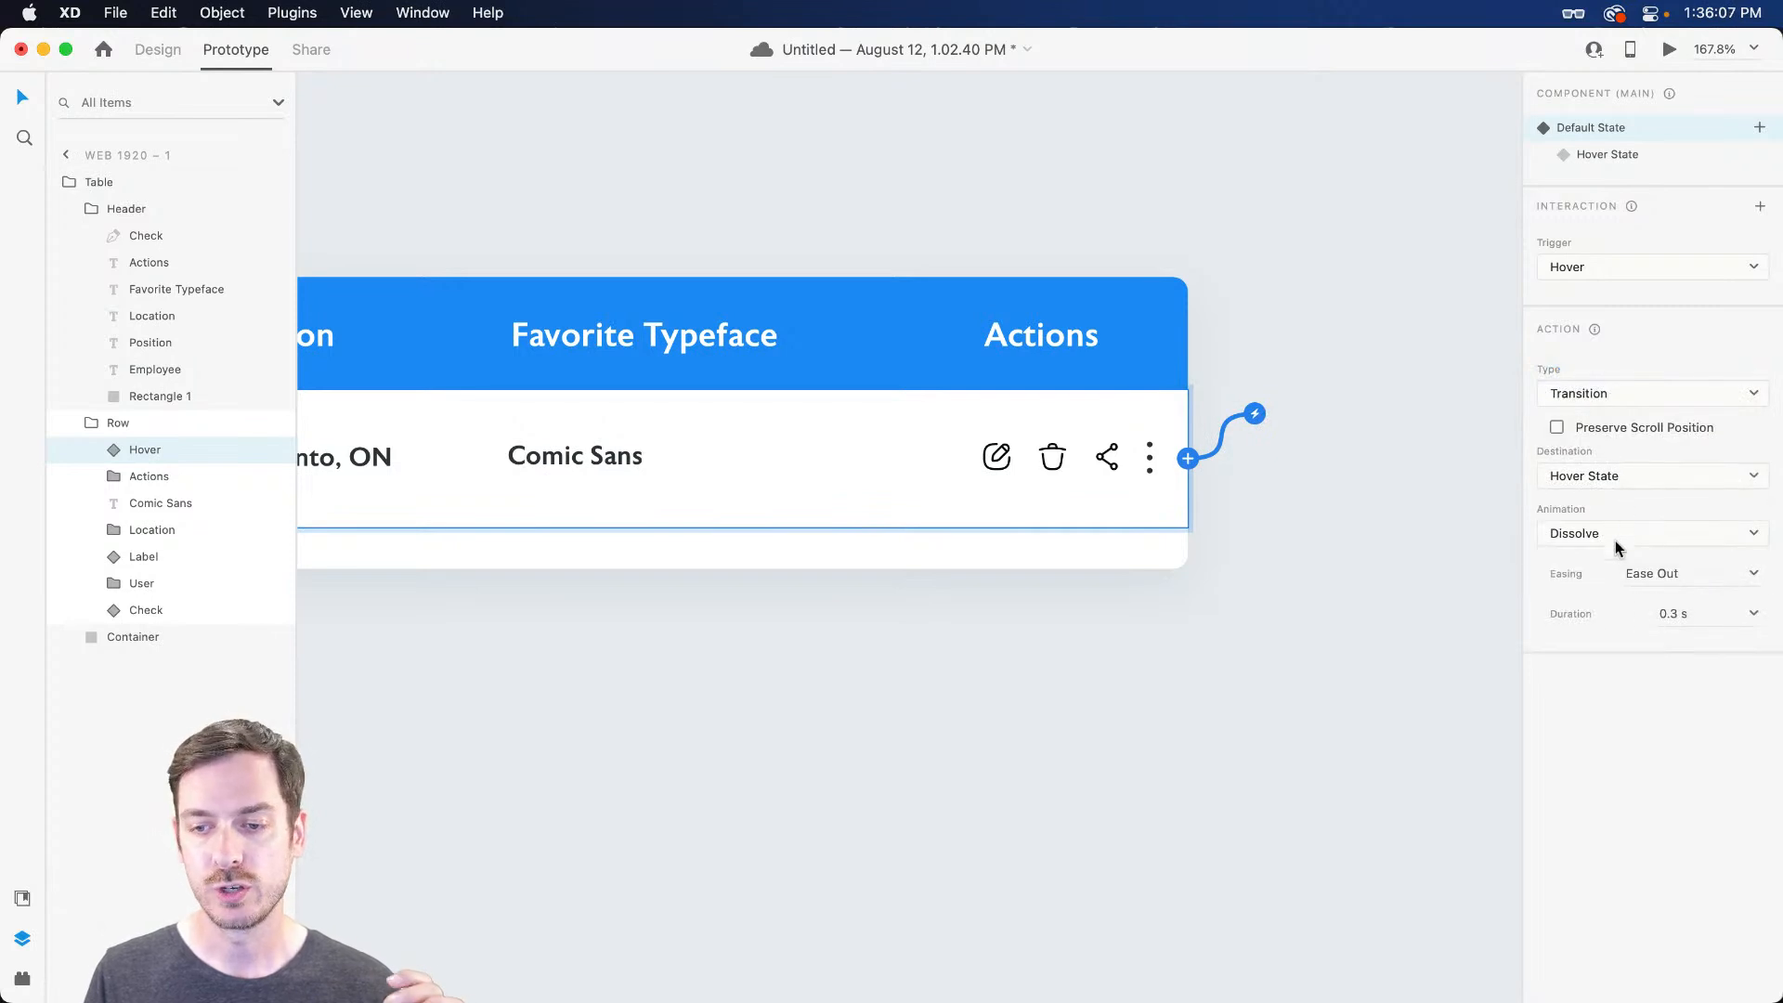
{"action": "left_click", "coordinate": [1614, 541]}
{"action": "left_click", "coordinate": [1611, 511]}
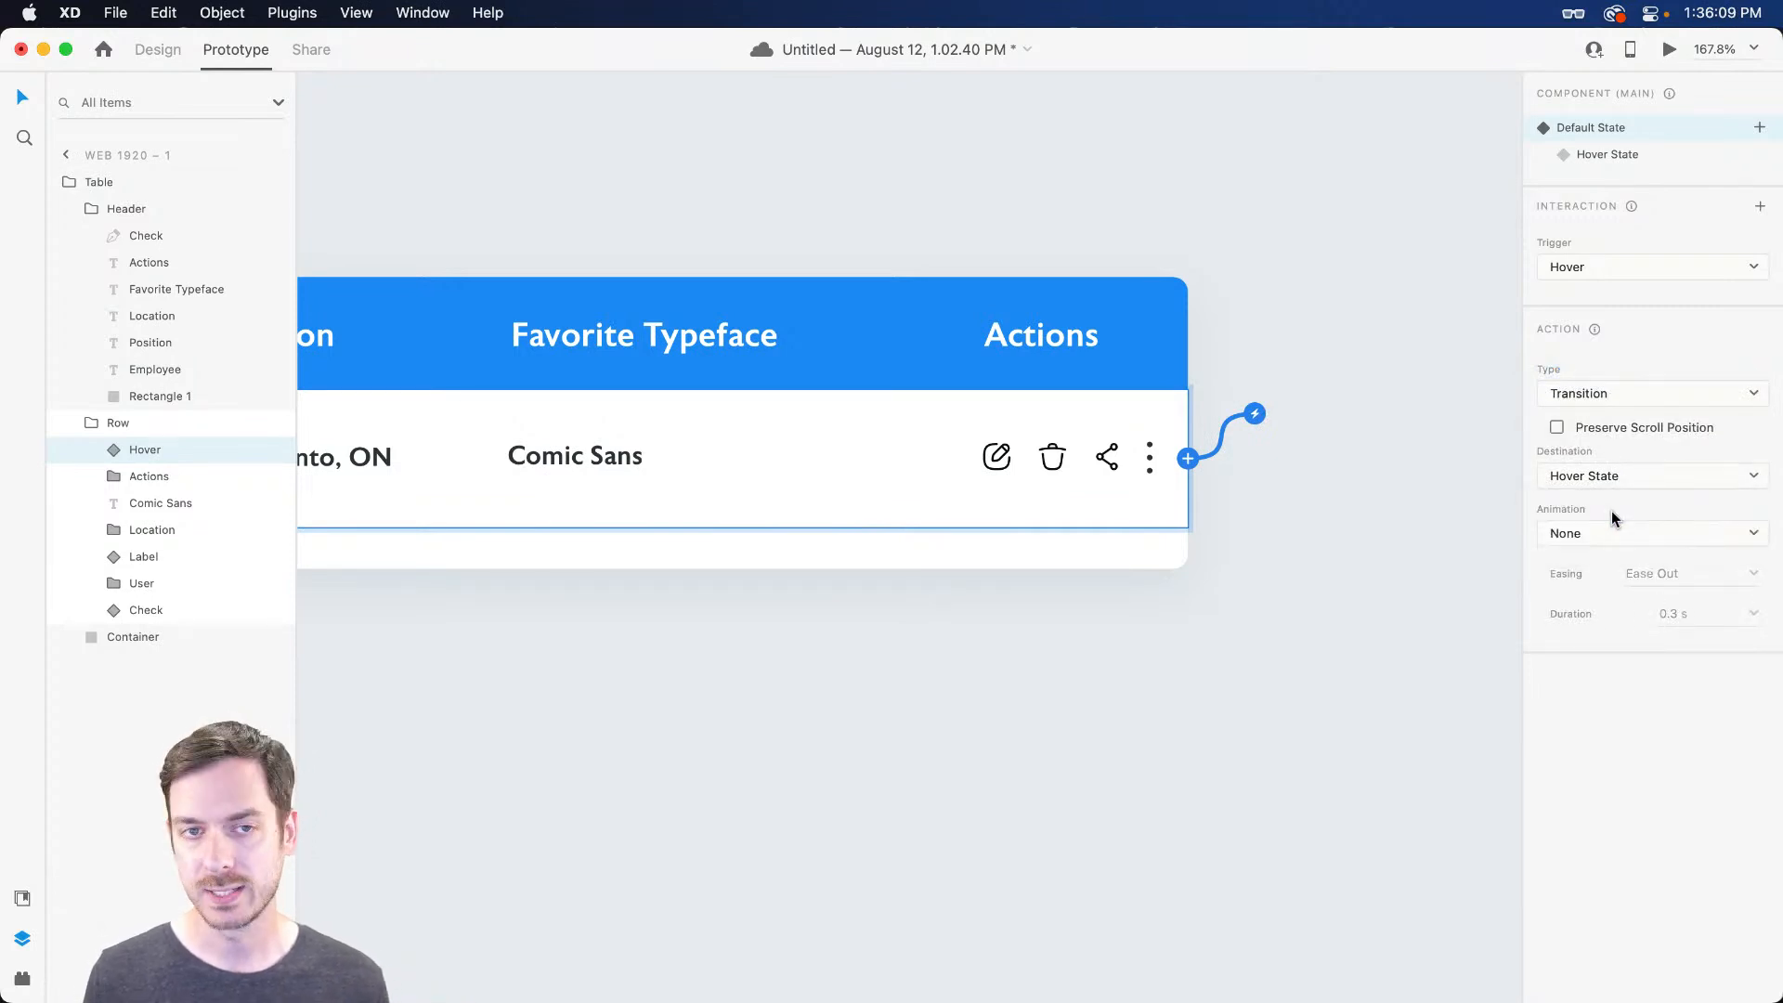
Preview the prototype, then show the Hover component in its Hover State on the design canvas
{"action": "key", "text": "super+Return"}
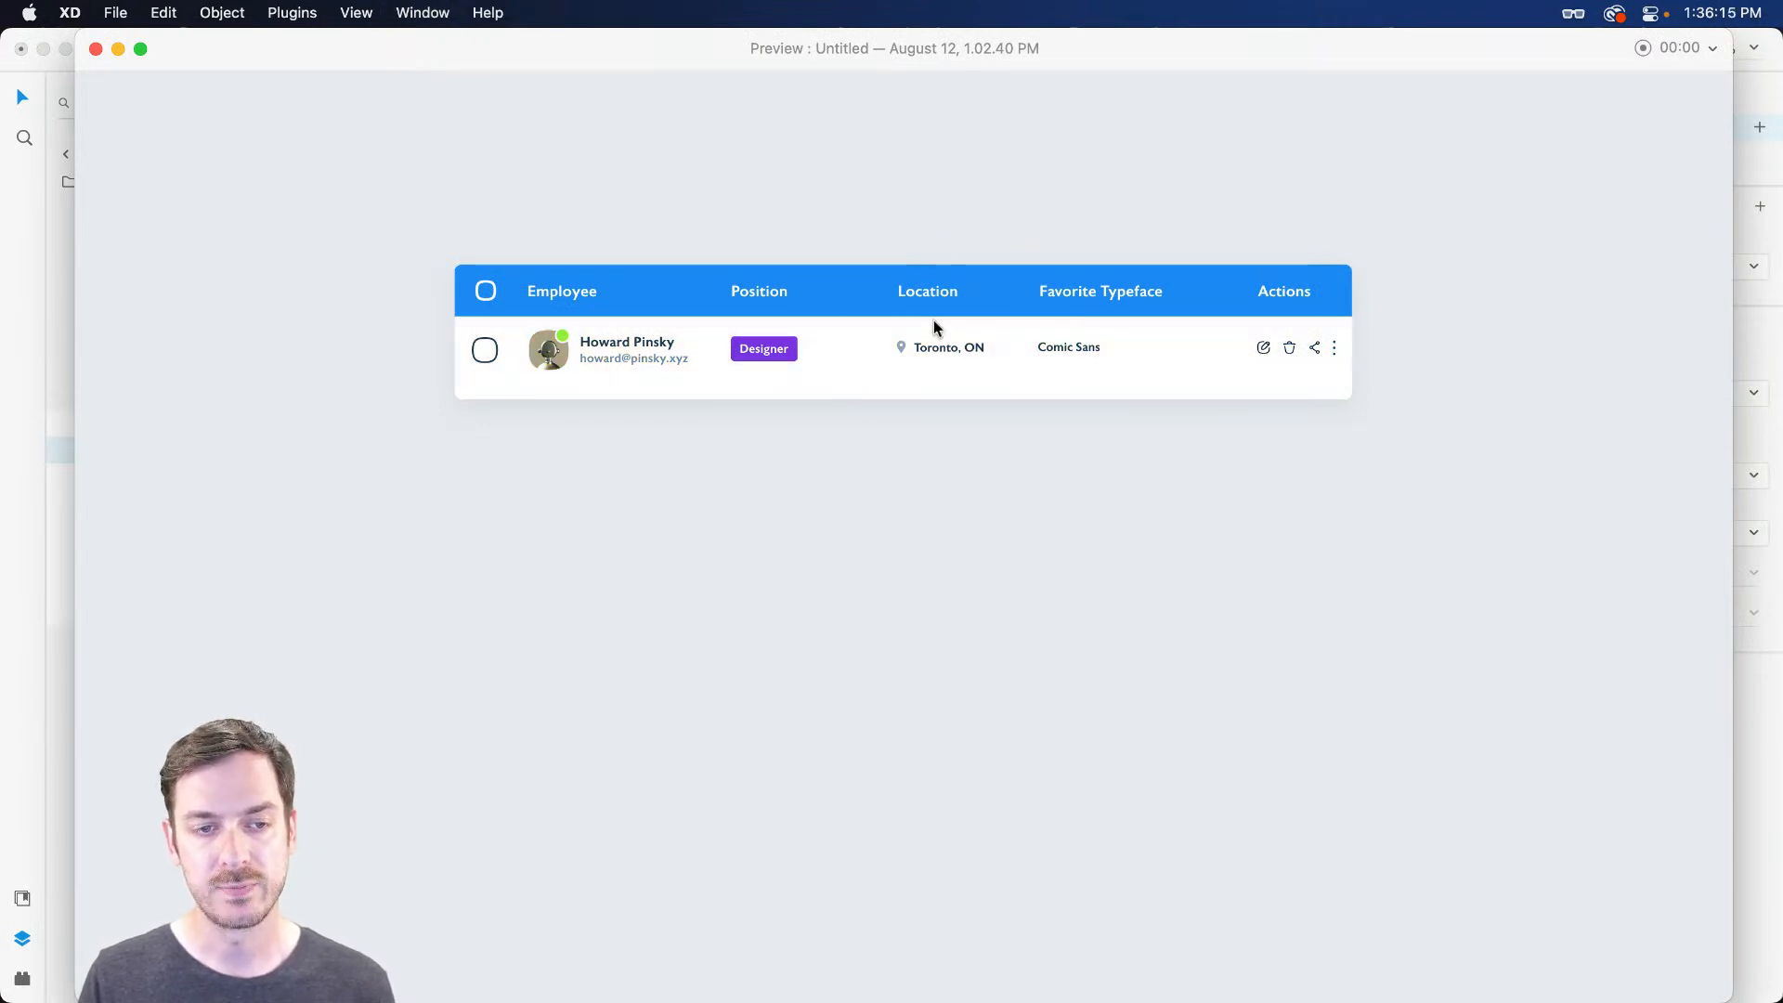
{"action": "key", "text": "super+w"}
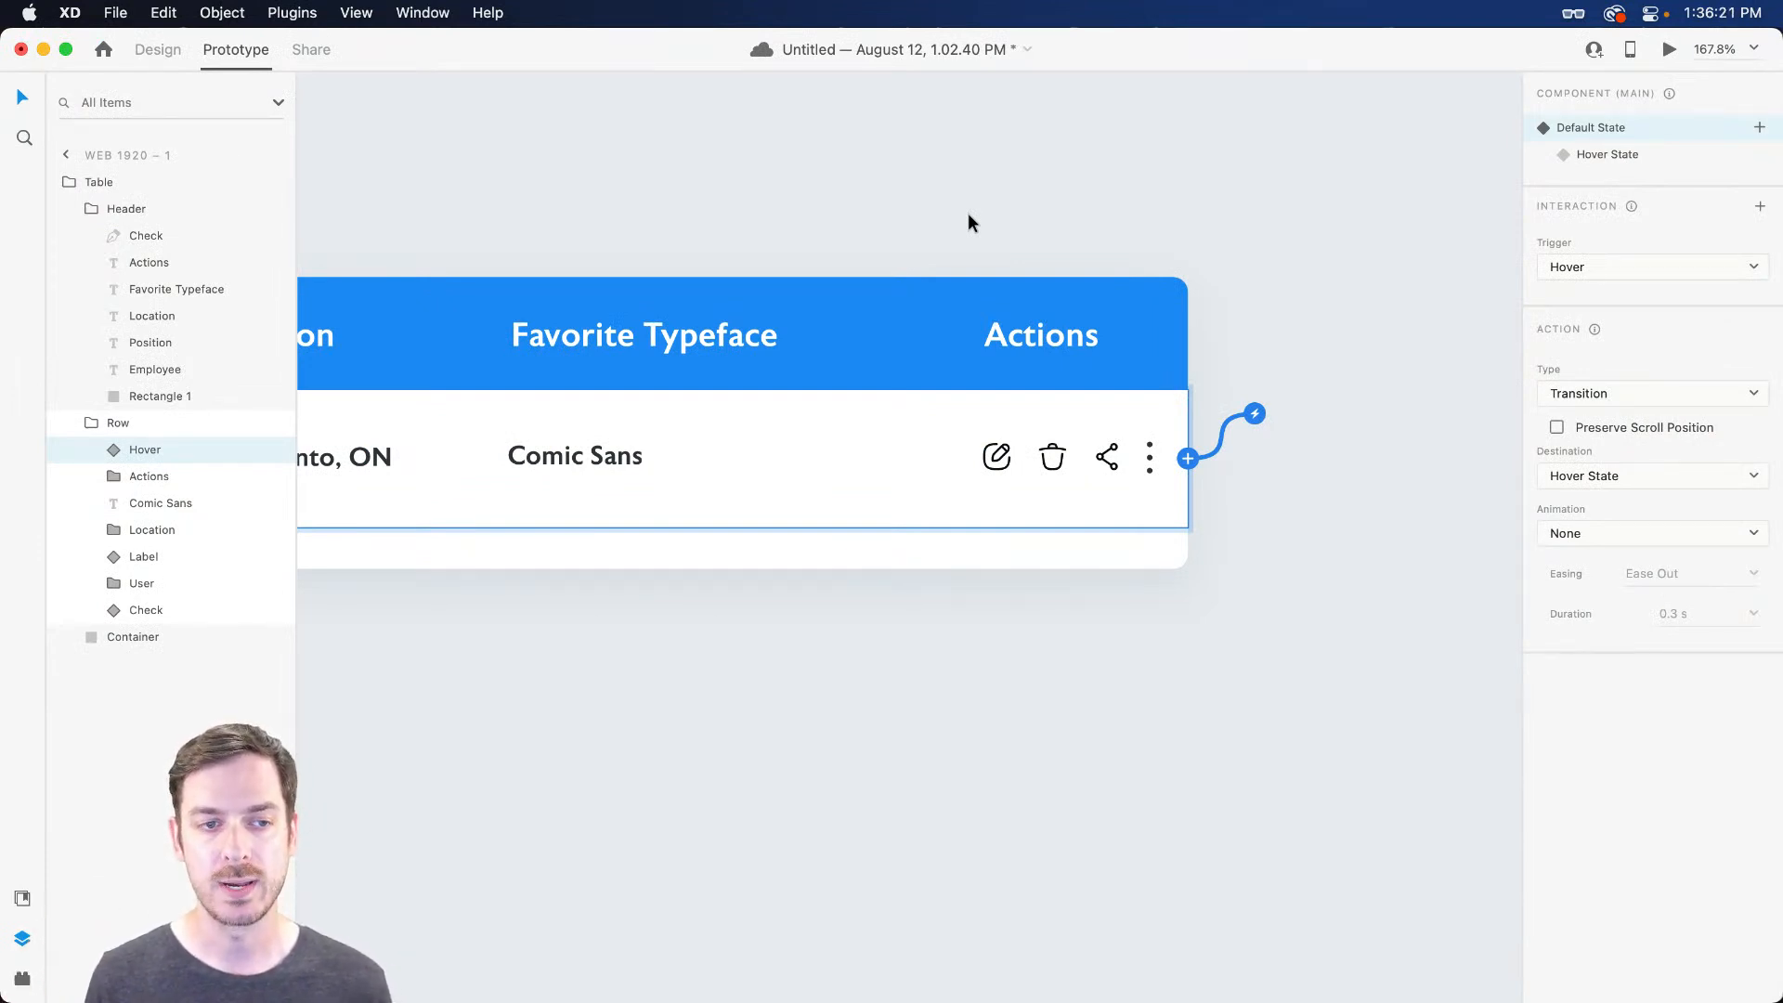
{"action": "scroll", "coordinate": [963, 221], "scroll_direction": "left", "scroll_amount": 15}
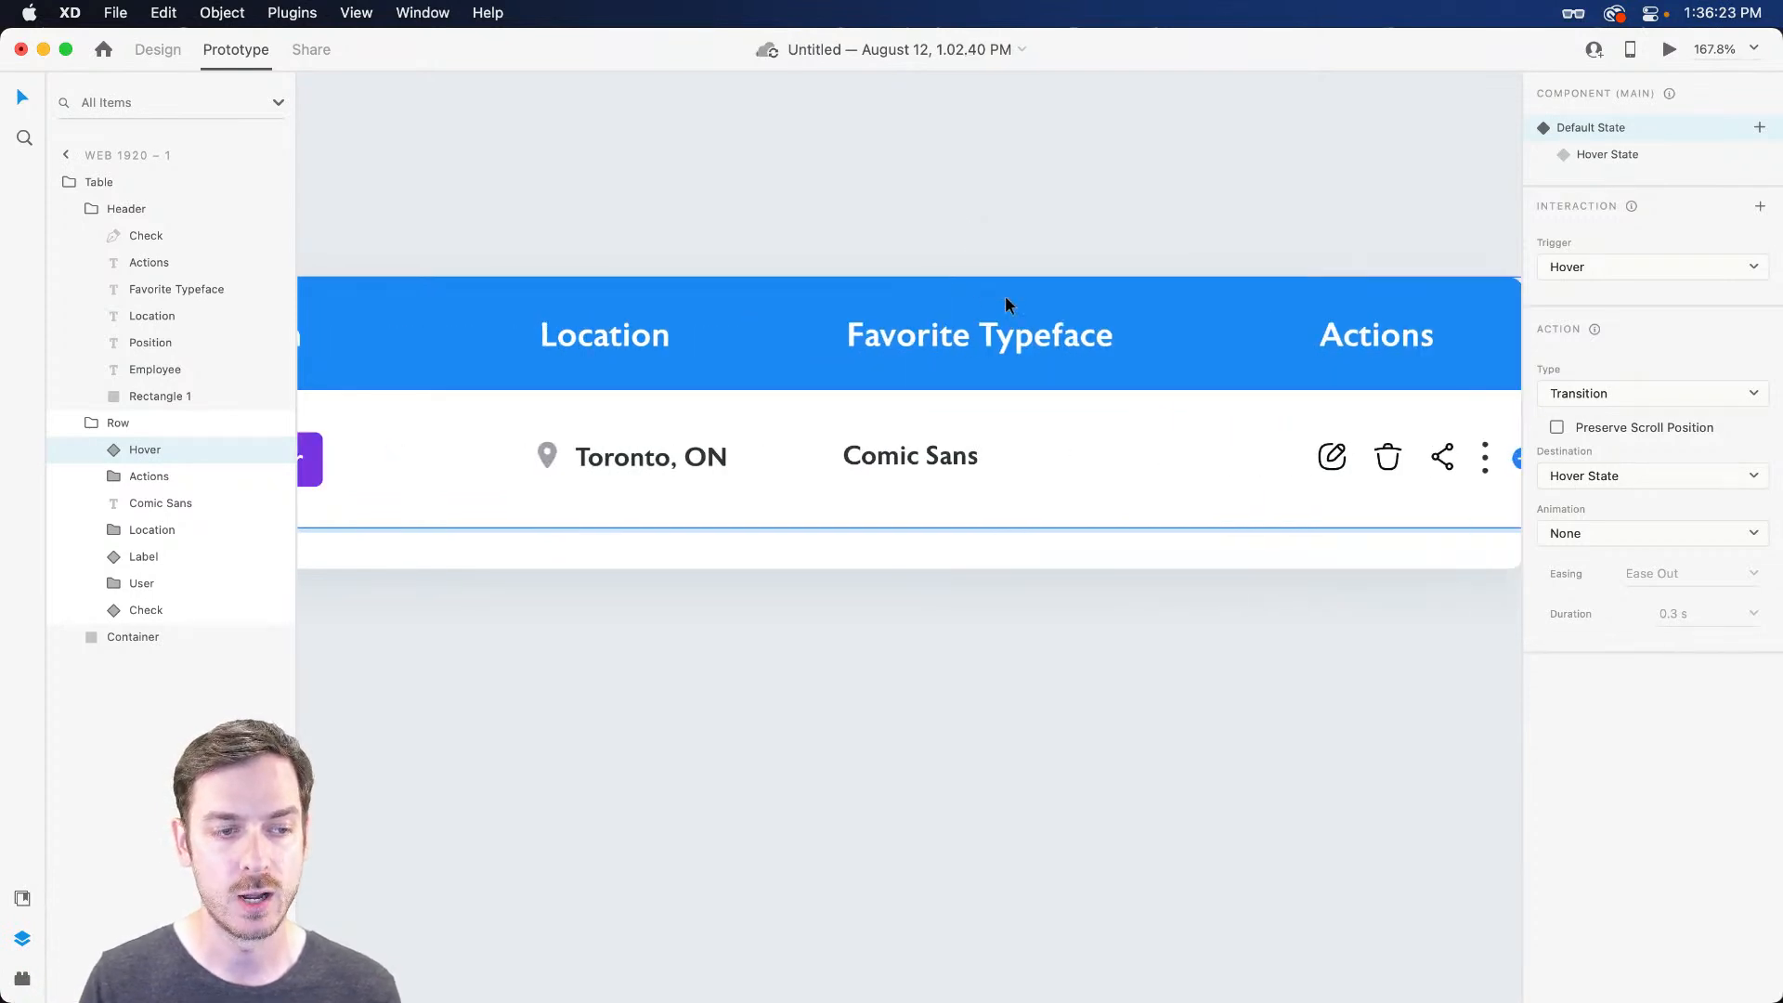
{"action": "left_click", "coordinate": [153, 50]}
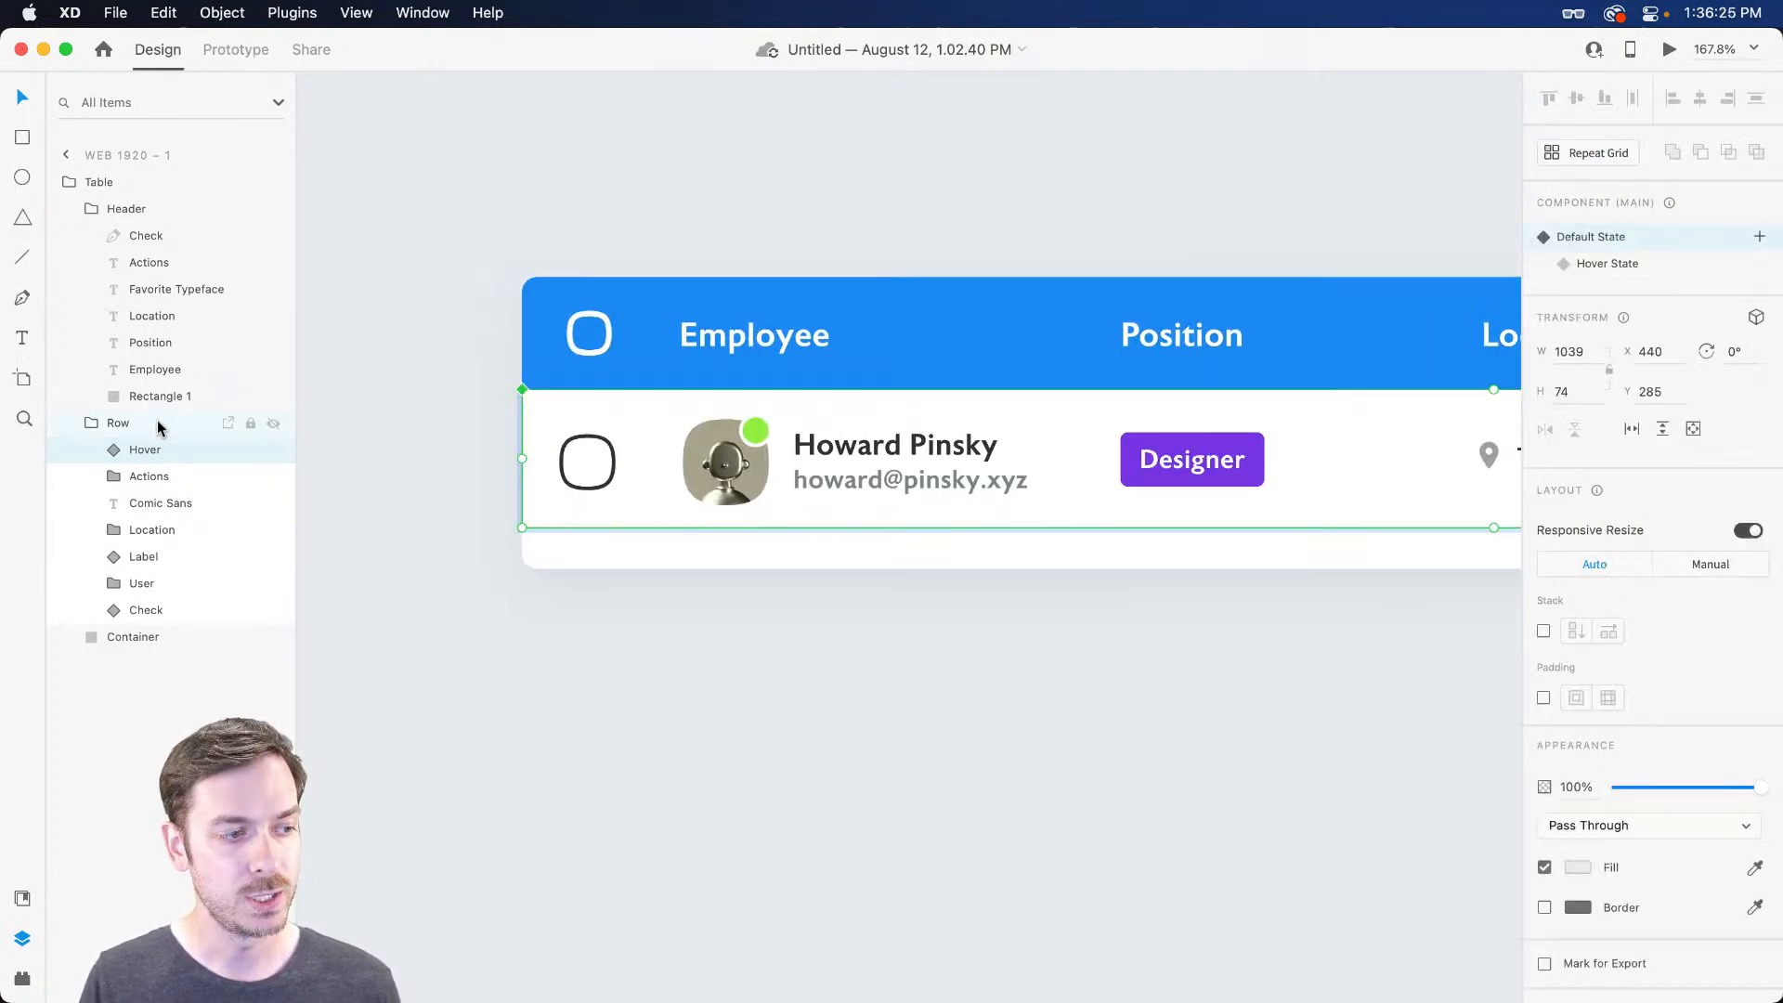
{"action": "left_click", "coordinate": [1702, 269]}
{"action": "scroll", "coordinate": [1098, 450], "scroll_direction": "right", "scroll_amount": 5}
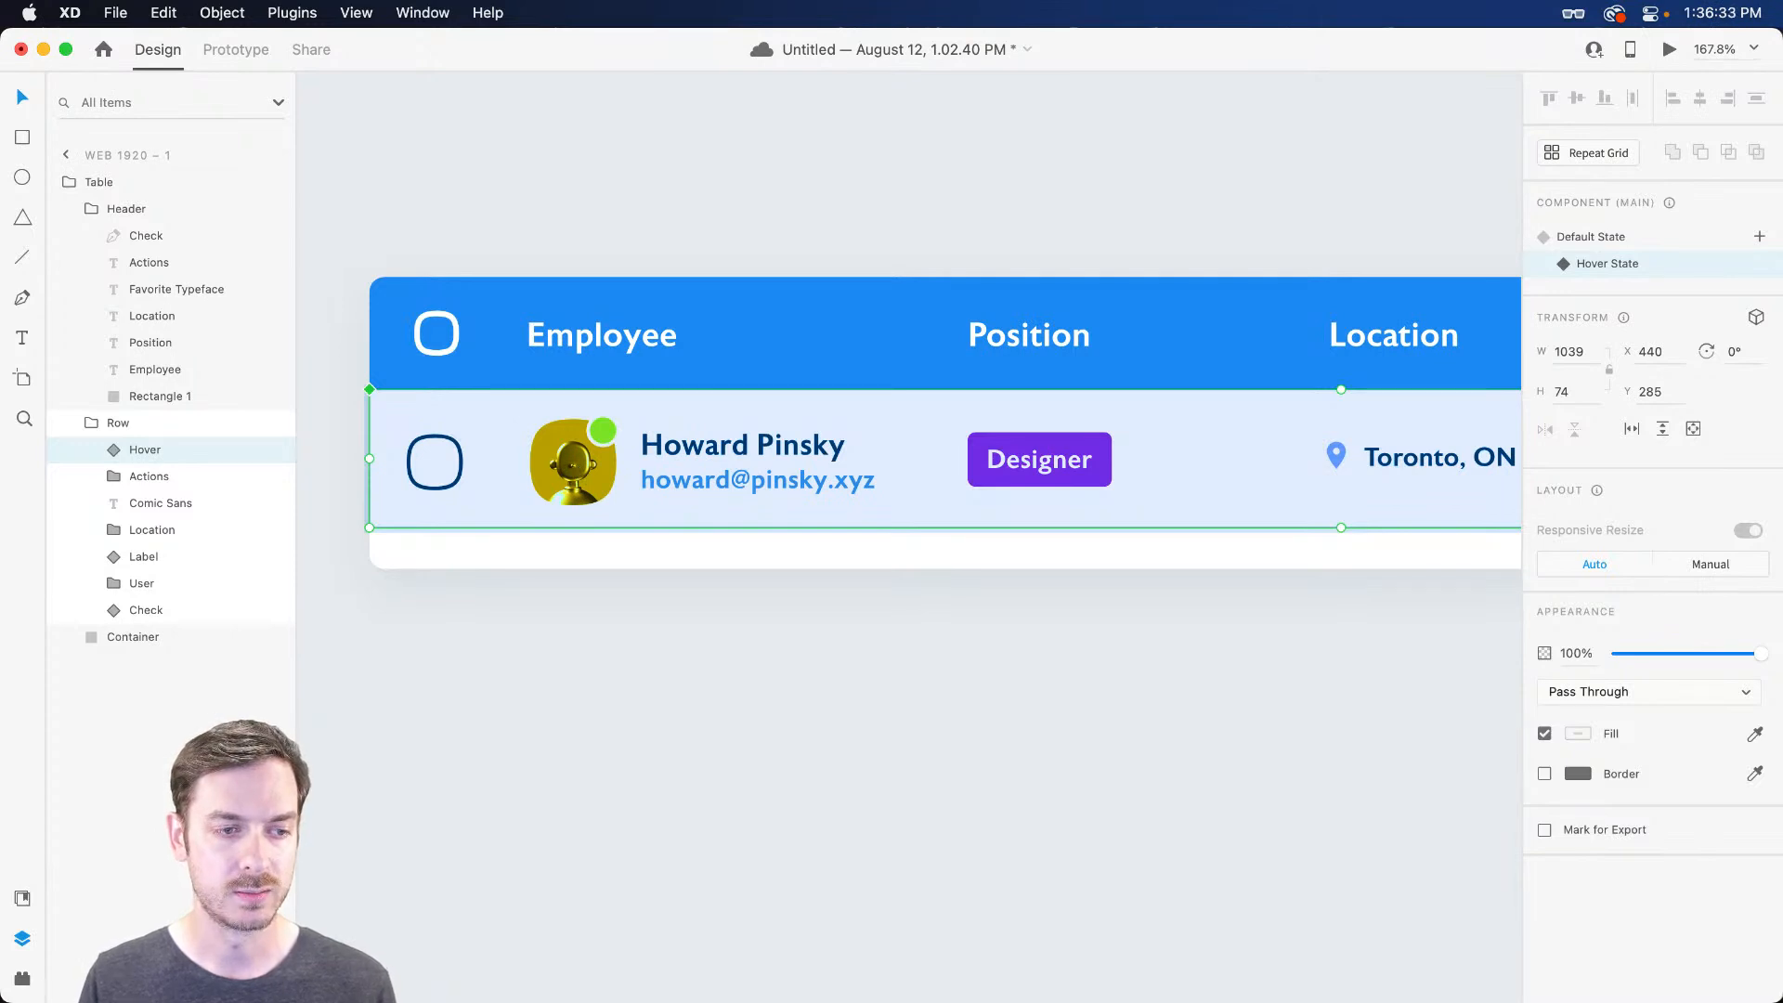
{"action": "left_click", "coordinate": [167, 476]}
{"action": "scroll", "coordinate": [1024, 505], "scroll_direction": "right", "scroll_amount": 10}
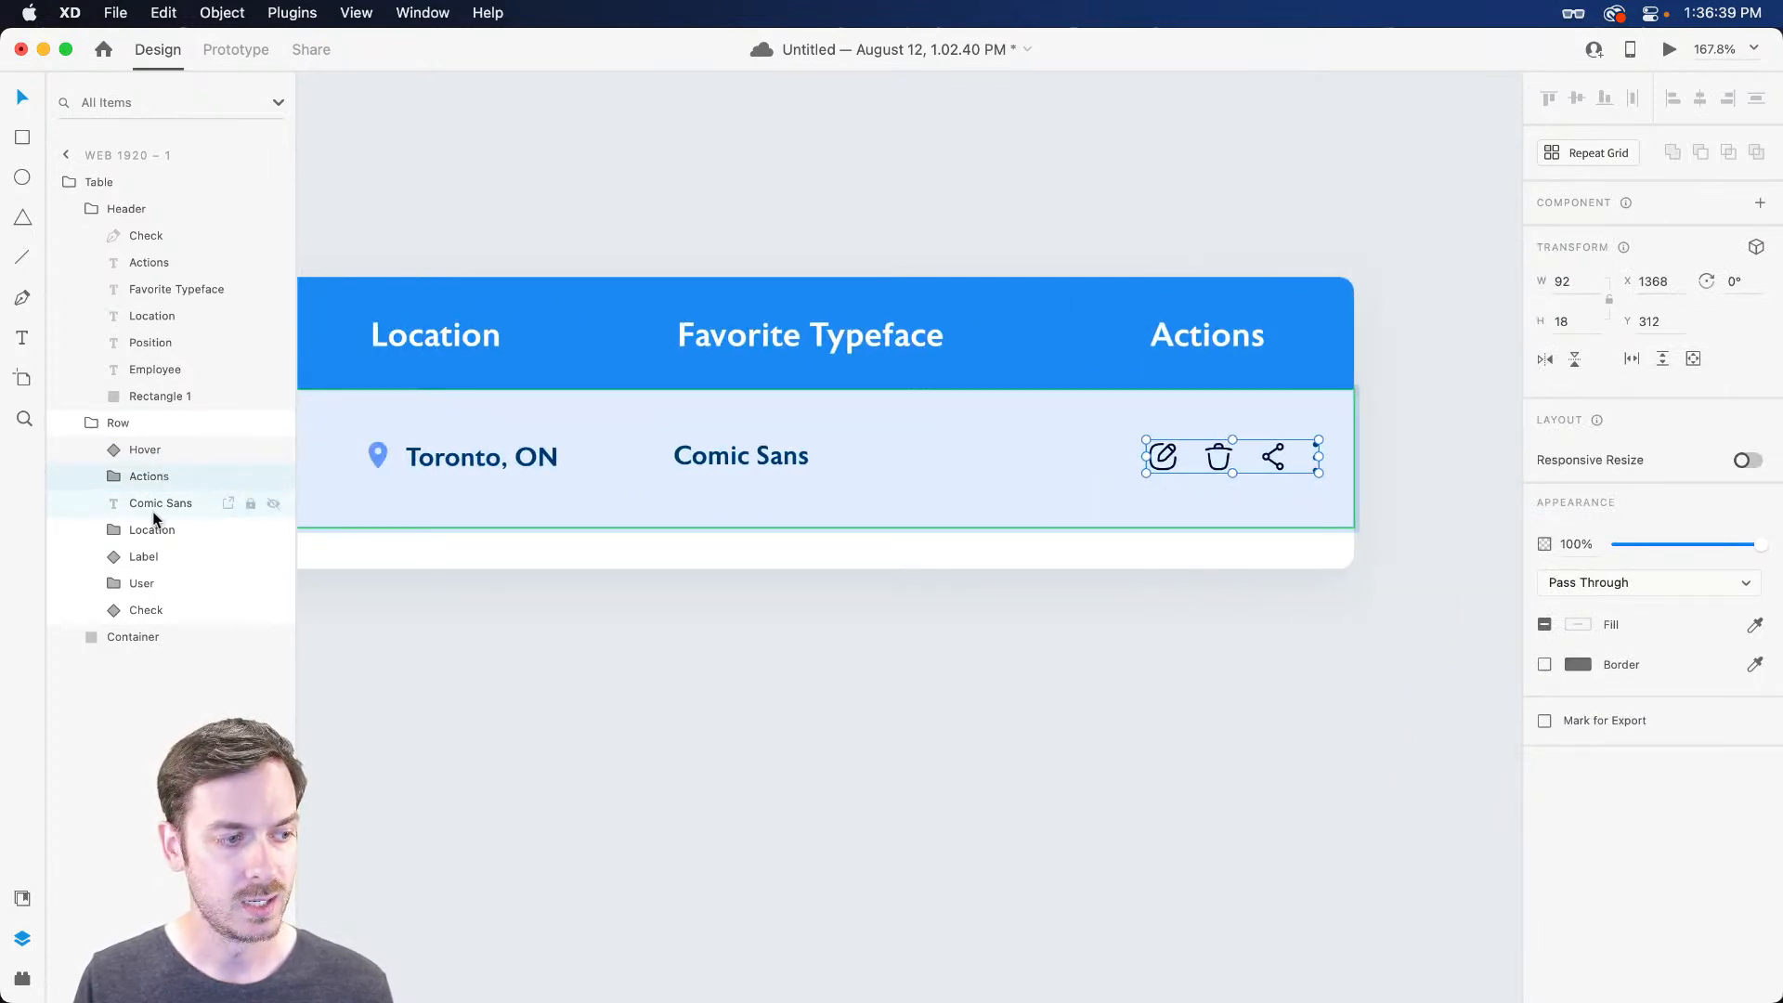
Move the User group above the Hover layer in the Row
{"action": "scroll", "coordinate": [828, 480], "scroll_direction": "left", "scroll_amount": 8}
{"action": "scroll", "coordinate": [826, 477], "scroll_direction": "left", "scroll_amount": 4}
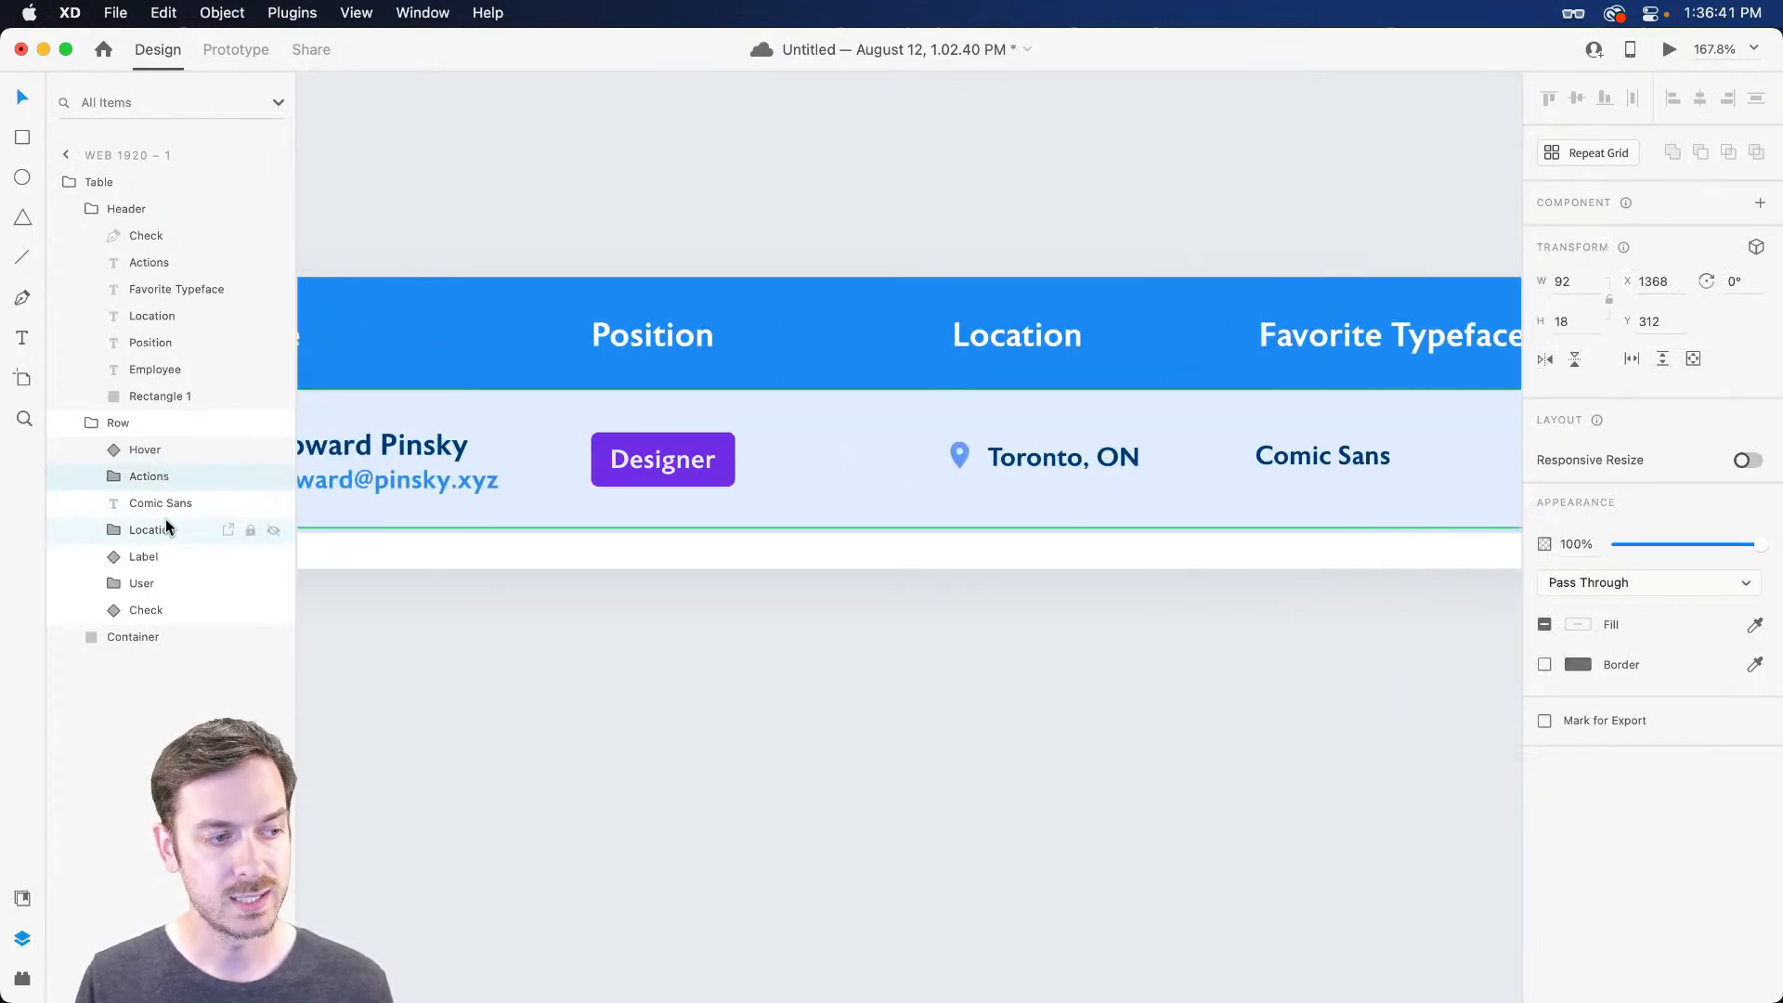
{"action": "left_click", "coordinate": [159, 583]}
{"action": "left_click_drag", "start_coordinate": [159, 582], "coordinate": [159, 449]}
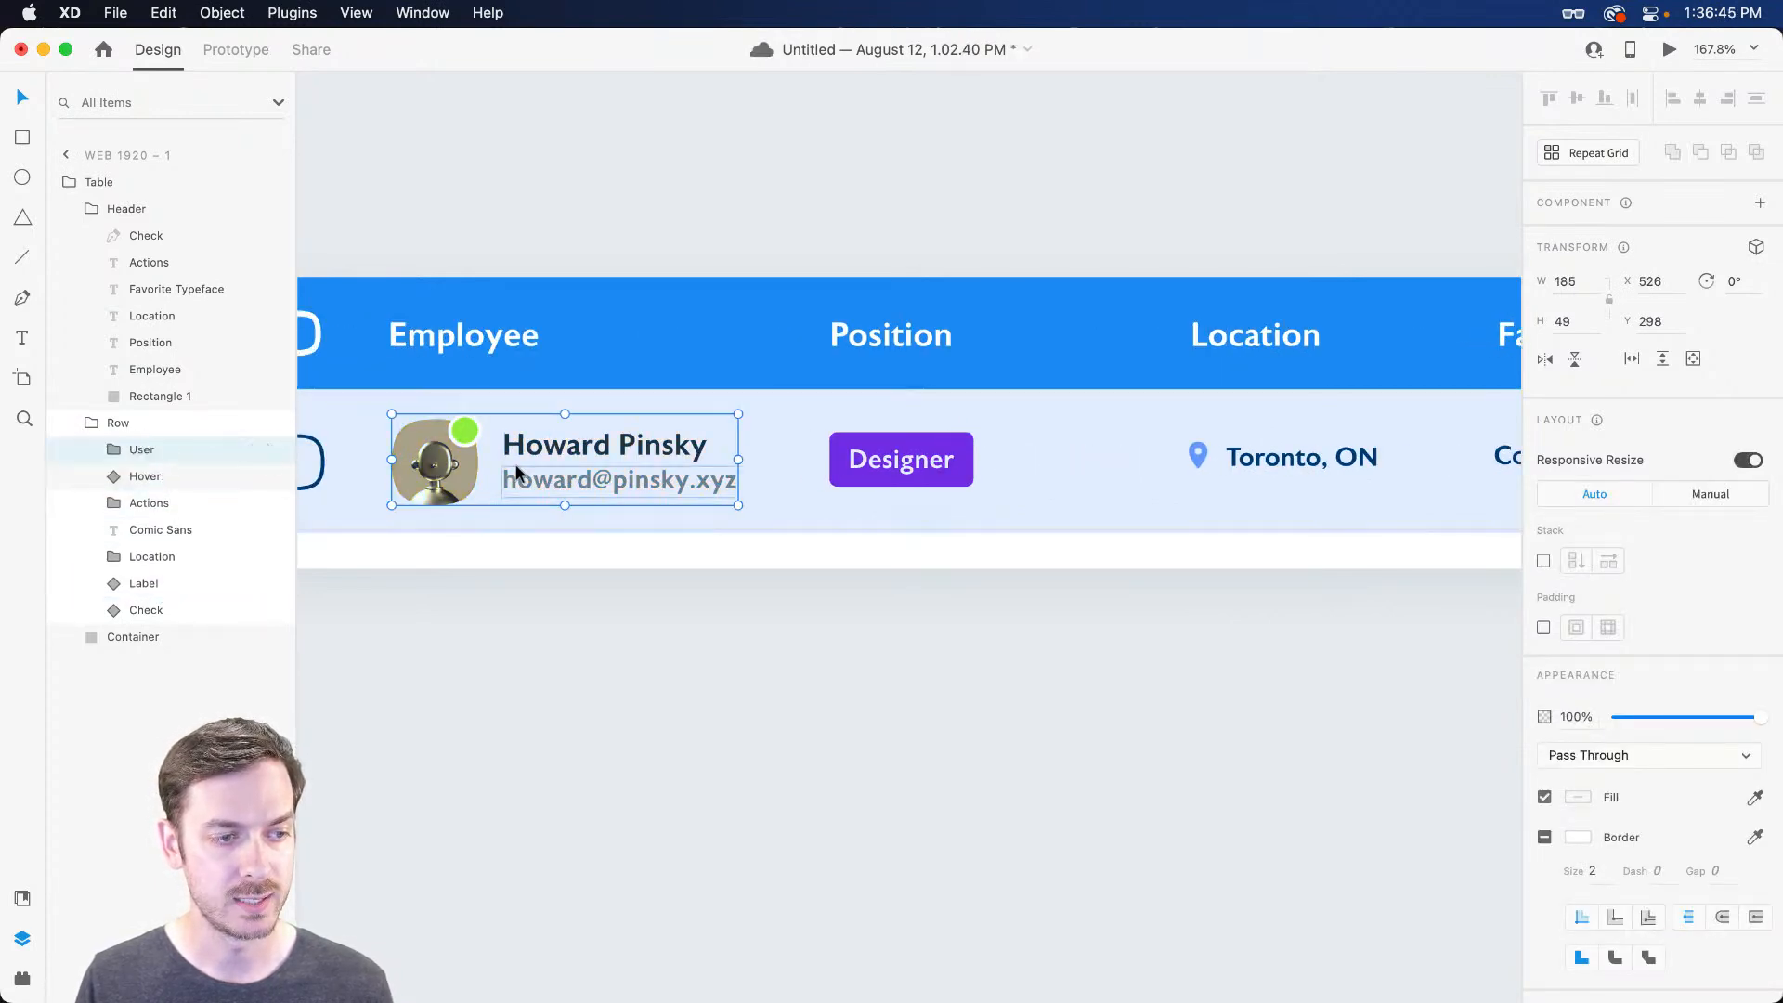
{"action": "scroll", "coordinate": [732, 497], "scroll_direction": "left", "scroll_amount": 4}
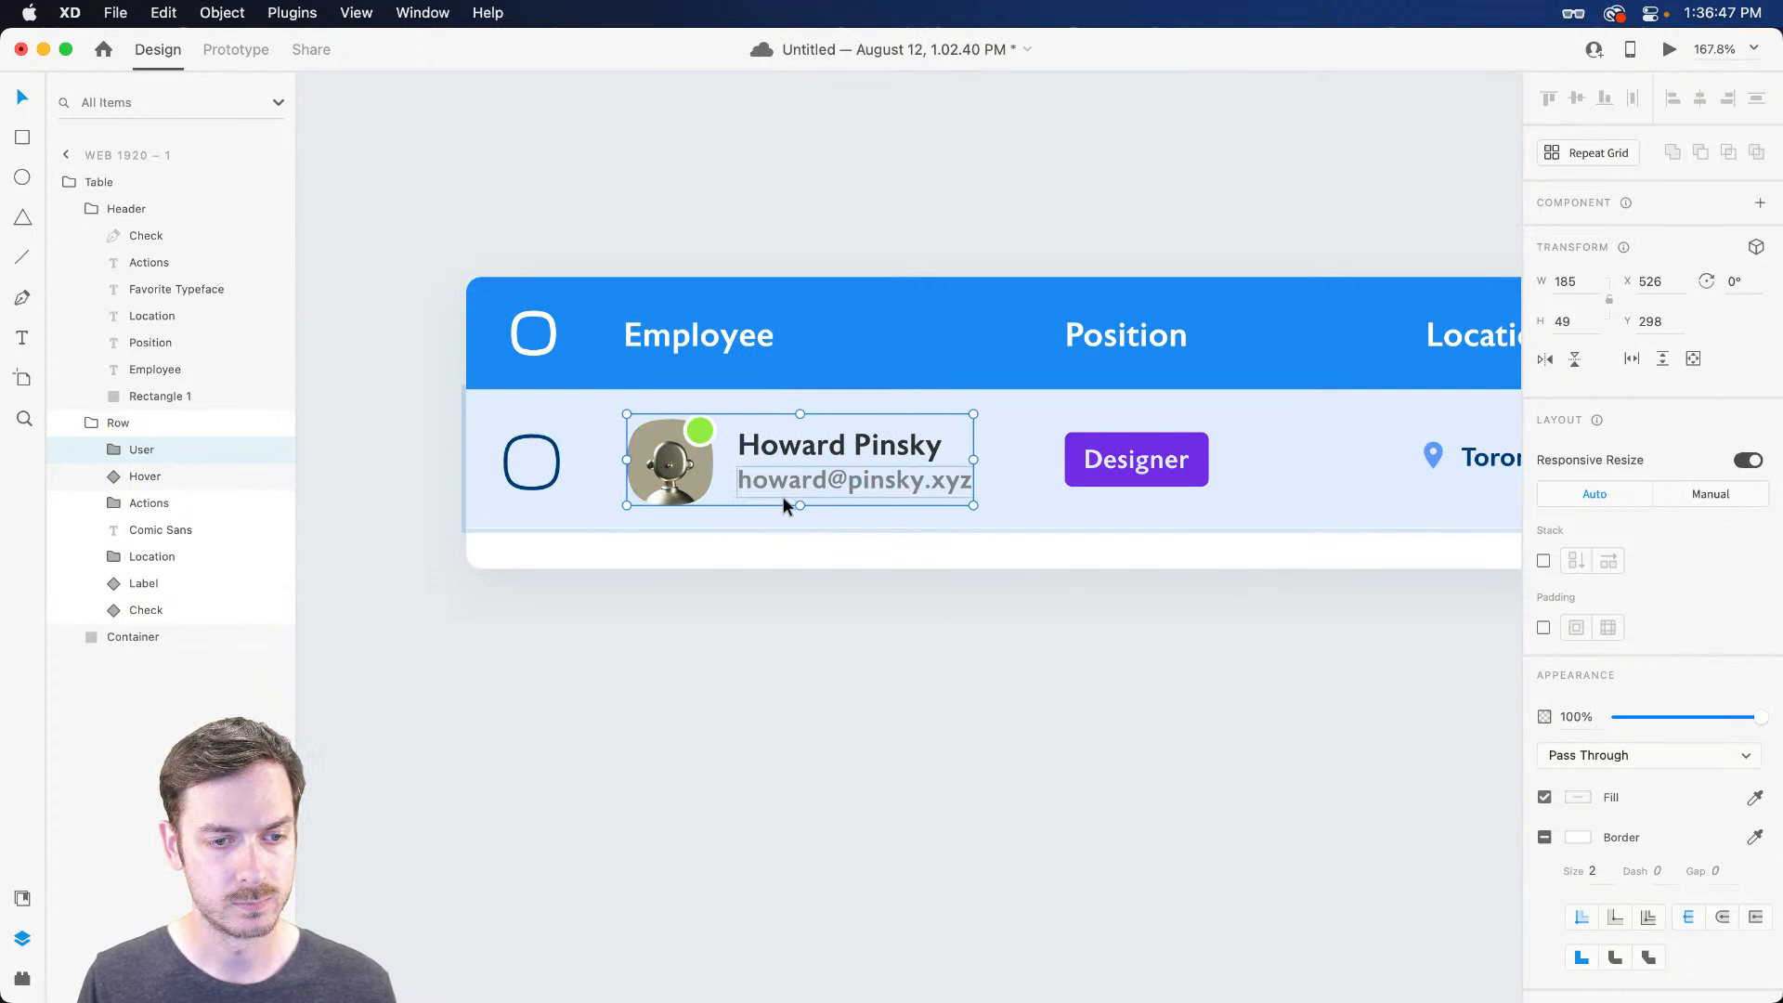
{"action": "scroll", "coordinate": [783, 497], "scroll_direction": "right", "scroll_amount": 2}
{"action": "scroll", "coordinate": [886, 475], "scroll_direction": "right", "scroll_amount": 6}
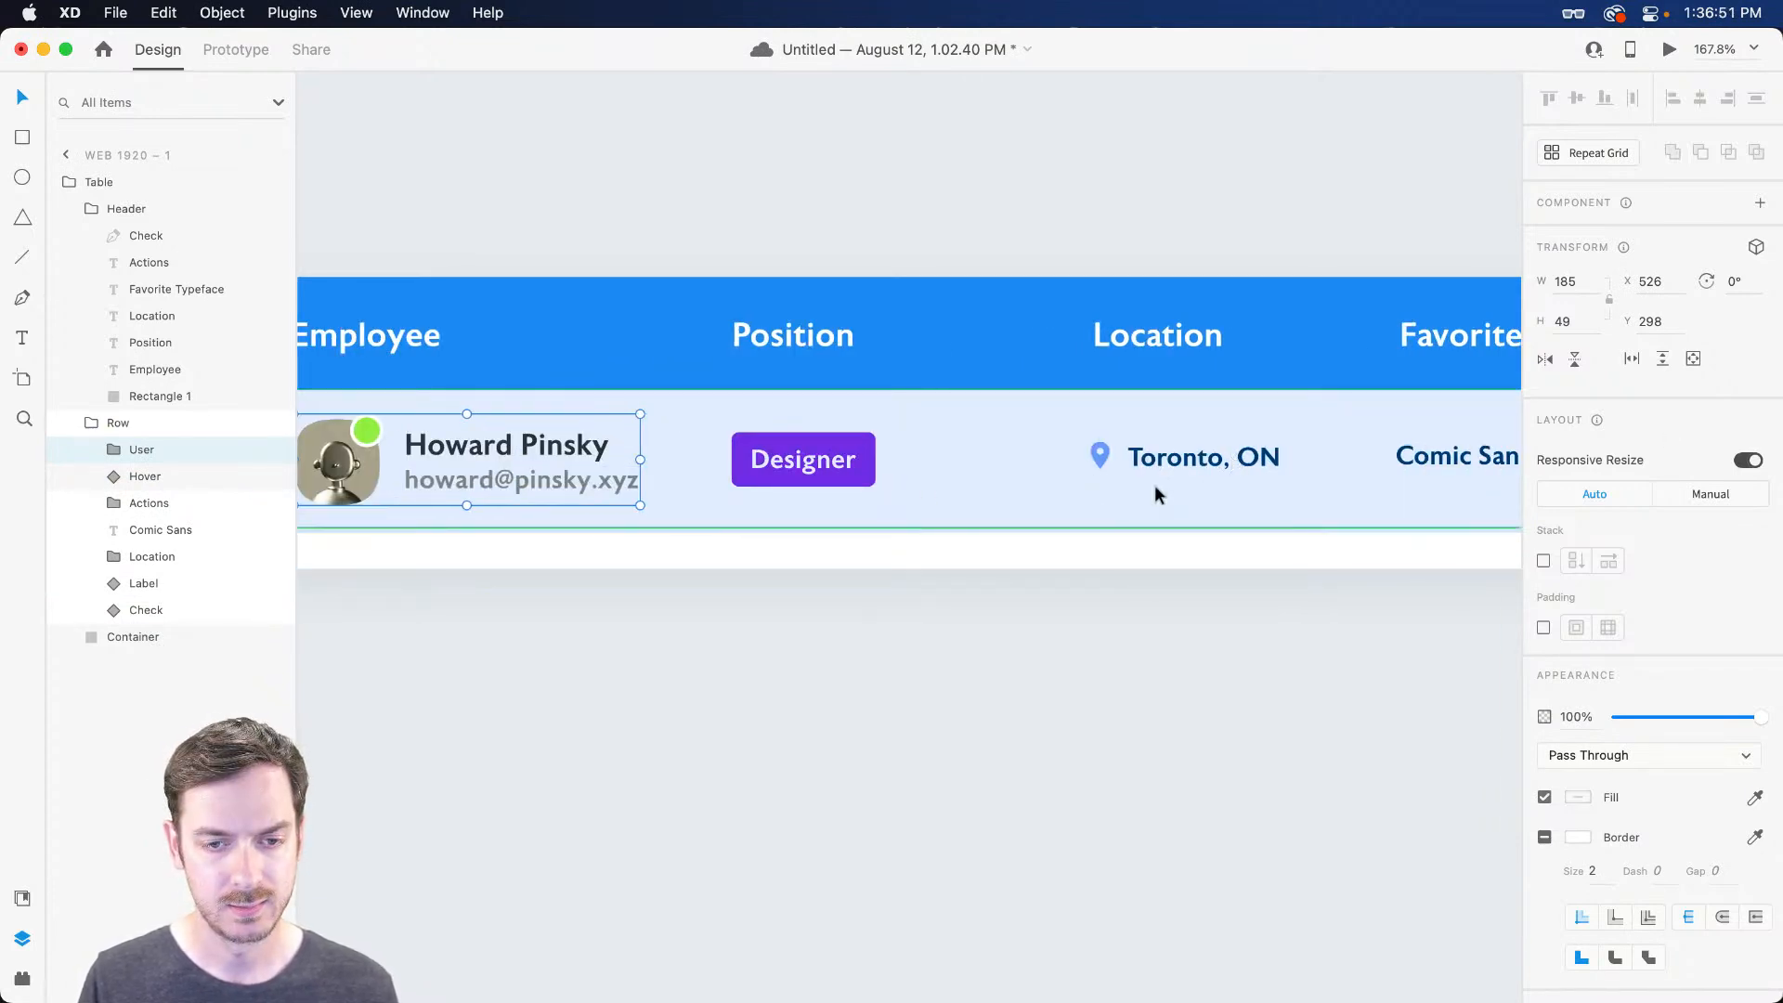
Group the avatar image and green status dot as 'Profile'
{"action": "left_click", "coordinate": [116, 455]}
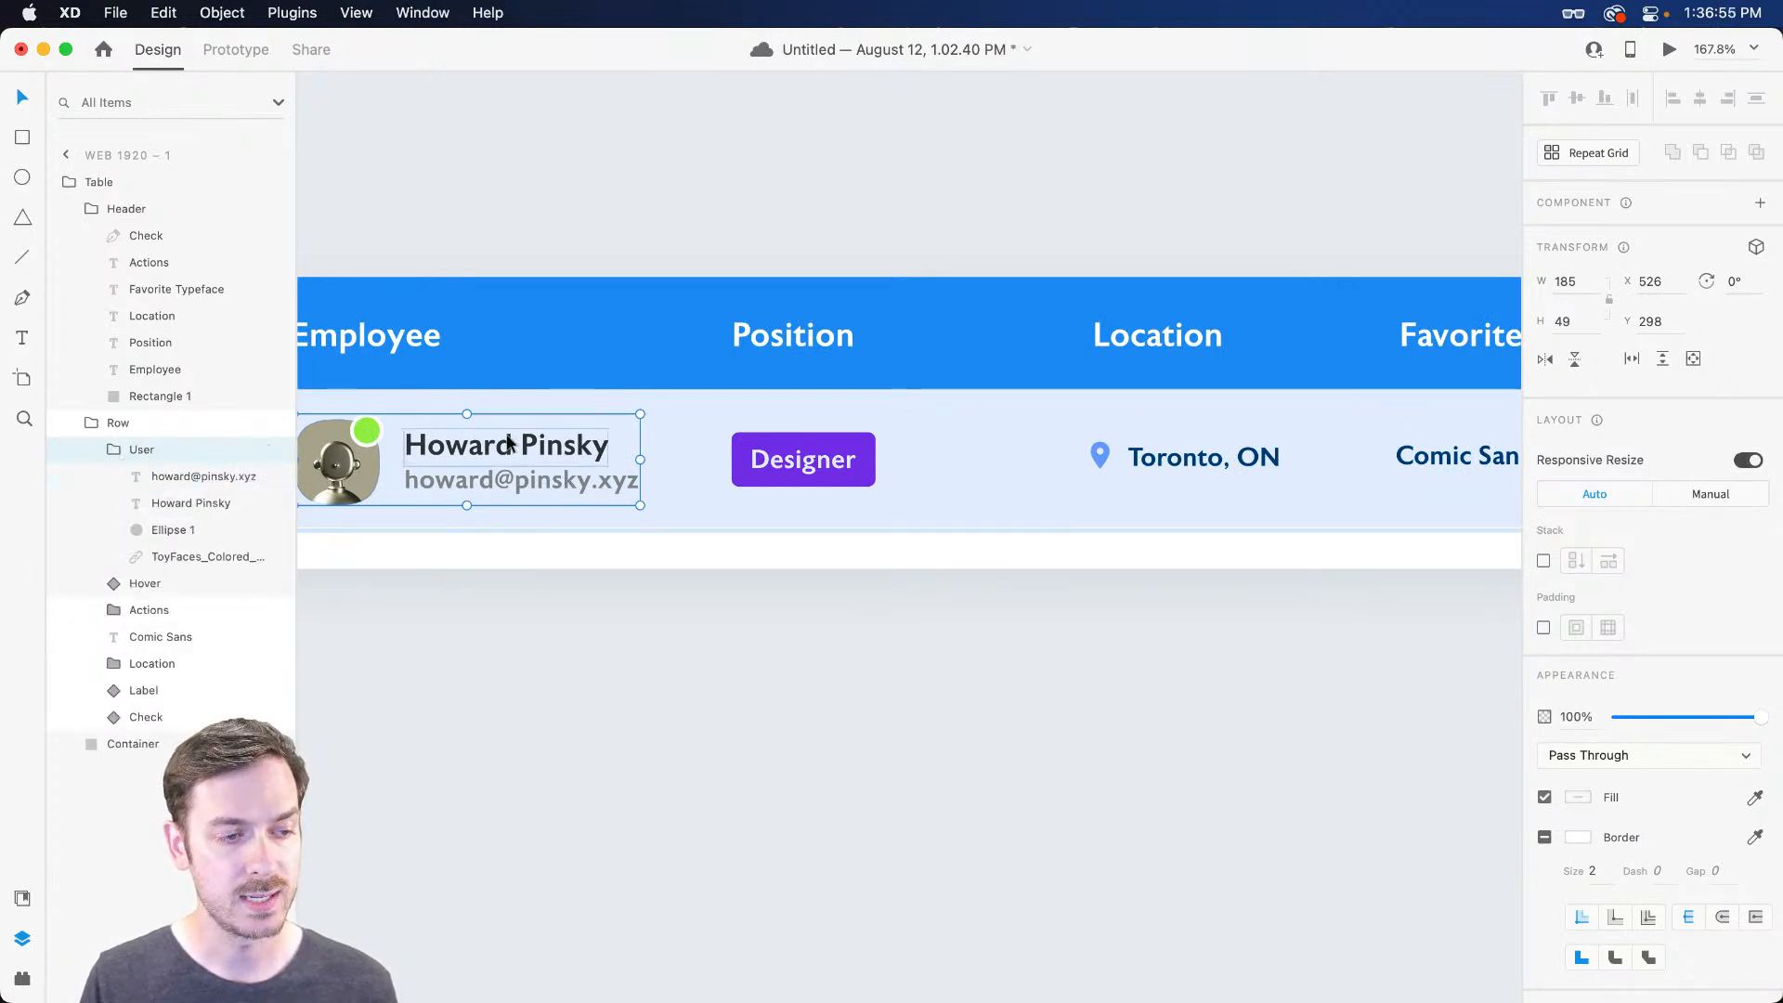
{"action": "left_click", "coordinate": [172, 530]}
{"action": "left_click", "coordinate": [176, 552], "text": "shift"}
{"action": "key", "text": "super+g"}
{"action": "double_click", "coordinate": [164, 534]}
{"action": "type", "text": "Profile"}
{"action": "key", "text": "Return"}
Move Profile out of User and reorder the row's layers above Hover
{"action": "mouse_move", "coordinate": [125, 571]}
{"action": "left_mouse_down"}
{"action": "mouse_move", "coordinate": [104, 583]}
{"action": "mouse_move", "coordinate": [102, 418]}
{"action": "mouse_move", "coordinate": [120, 566]}
{"action": "left_mouse_up"}
{"action": "left_click", "coordinate": [139, 482]}
{"action": "scroll", "coordinate": [693, 623], "scroll_direction": "left", "scroll_amount": 5}
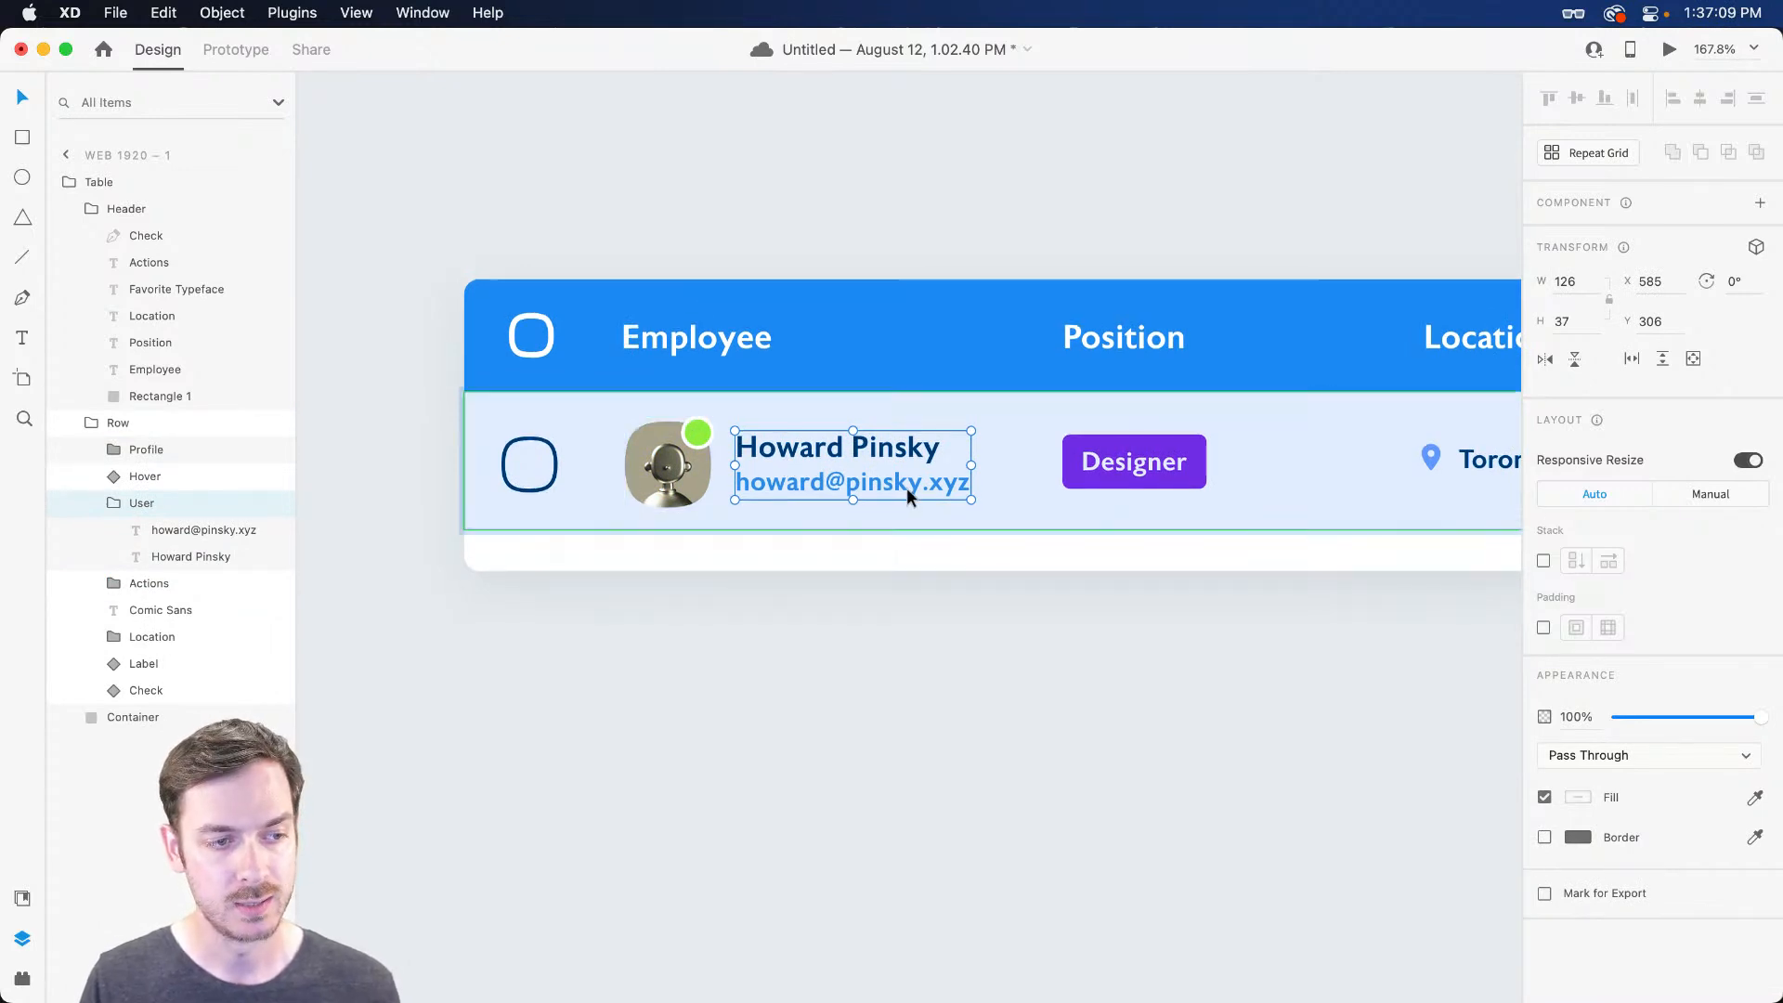
{"action": "scroll", "coordinate": [901, 488], "scroll_direction": "right", "scroll_amount": 6}
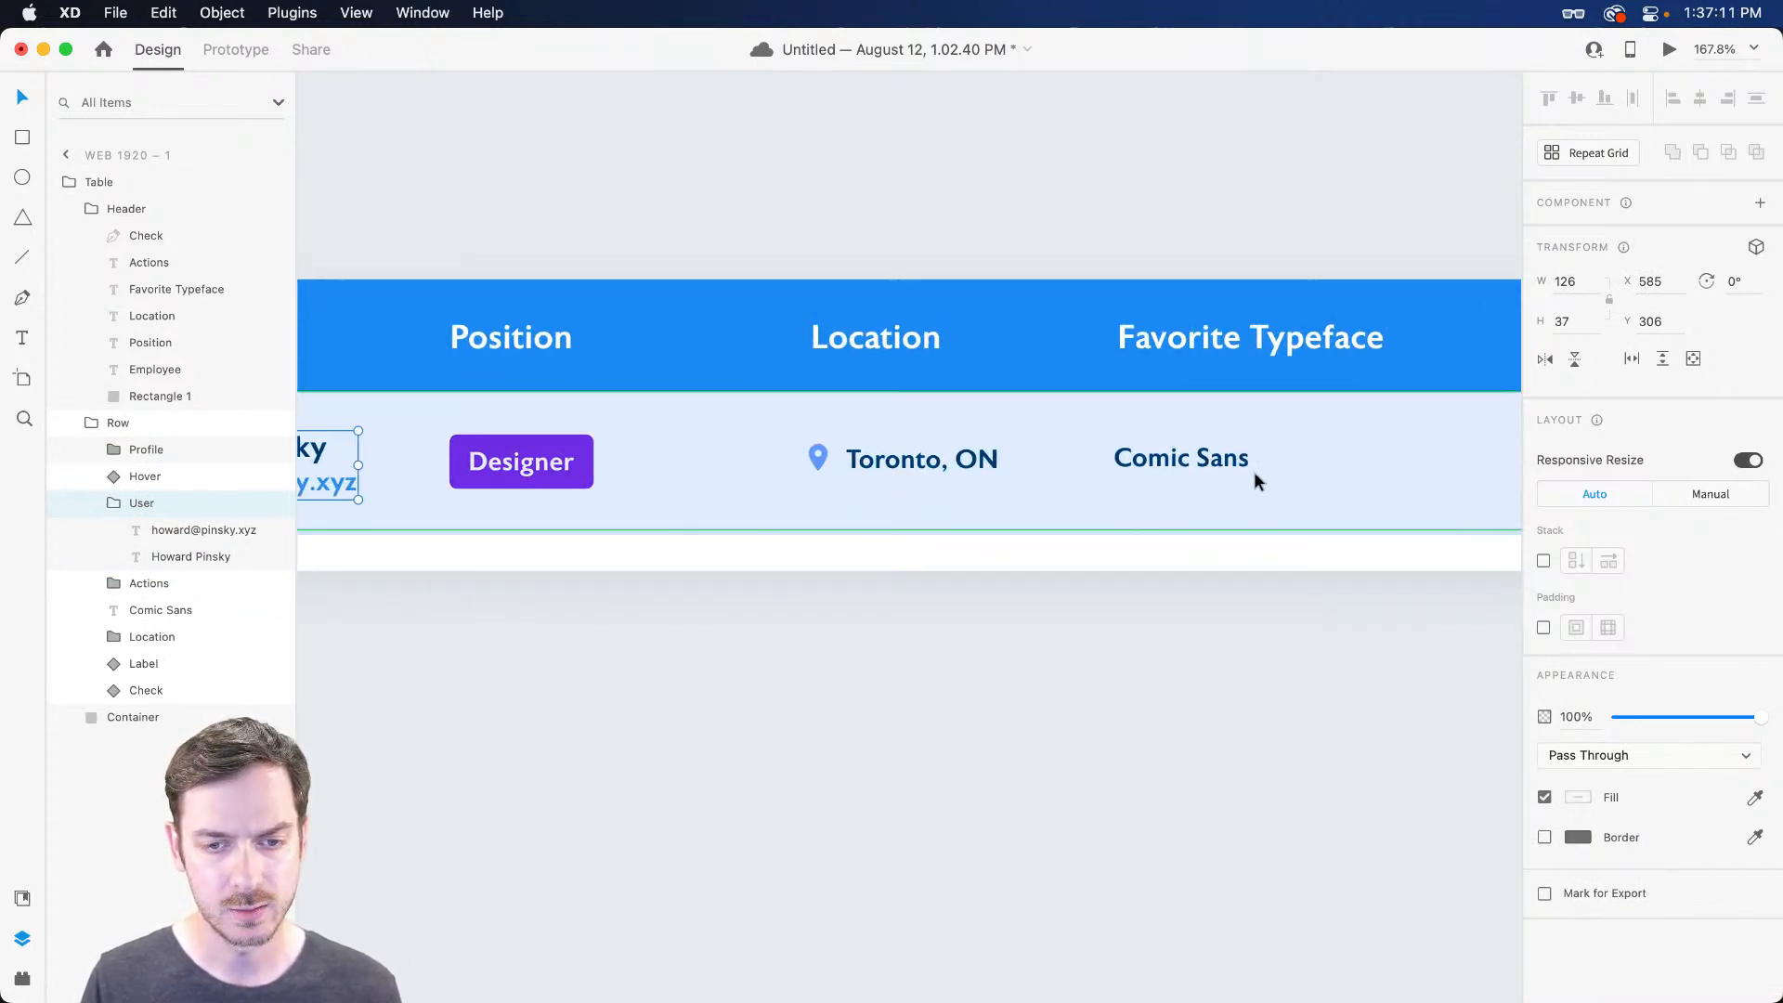
{"action": "scroll", "coordinate": [1255, 470], "scroll_direction": "right", "scroll_amount": 5}
{"action": "scroll", "coordinate": [1233, 490], "scroll_direction": "left", "scroll_amount": 10}
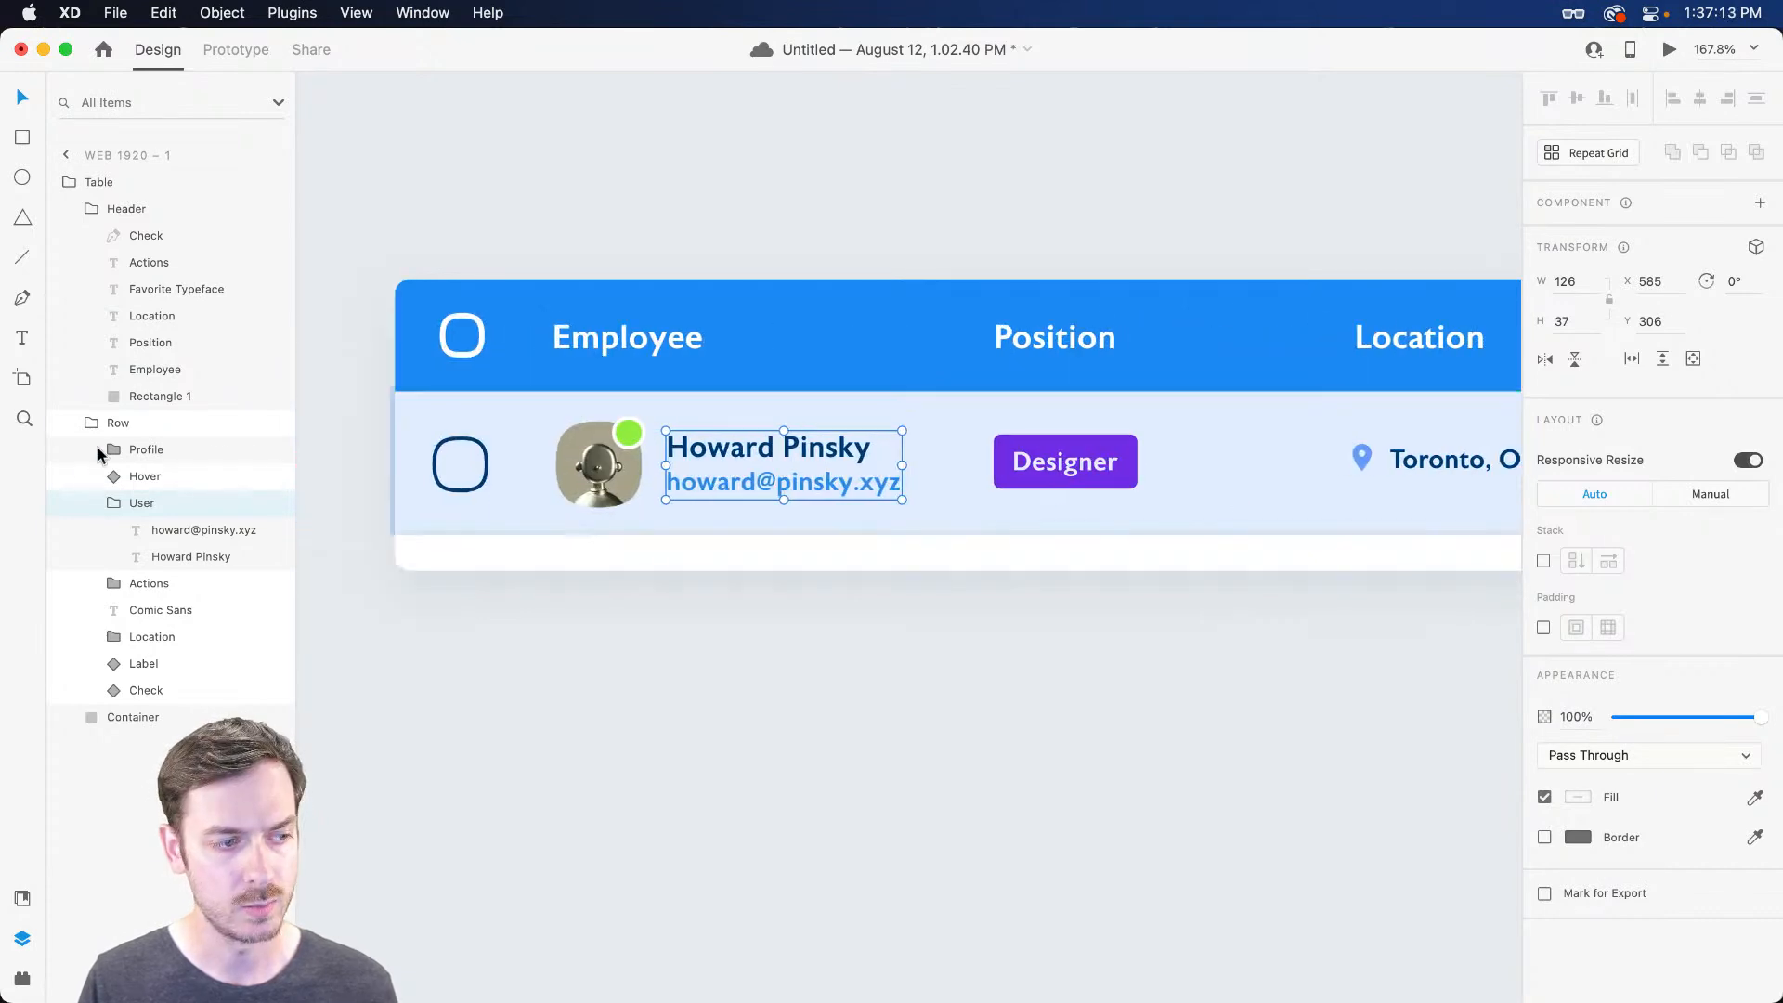
{"action": "left_click", "coordinate": [117, 479]}
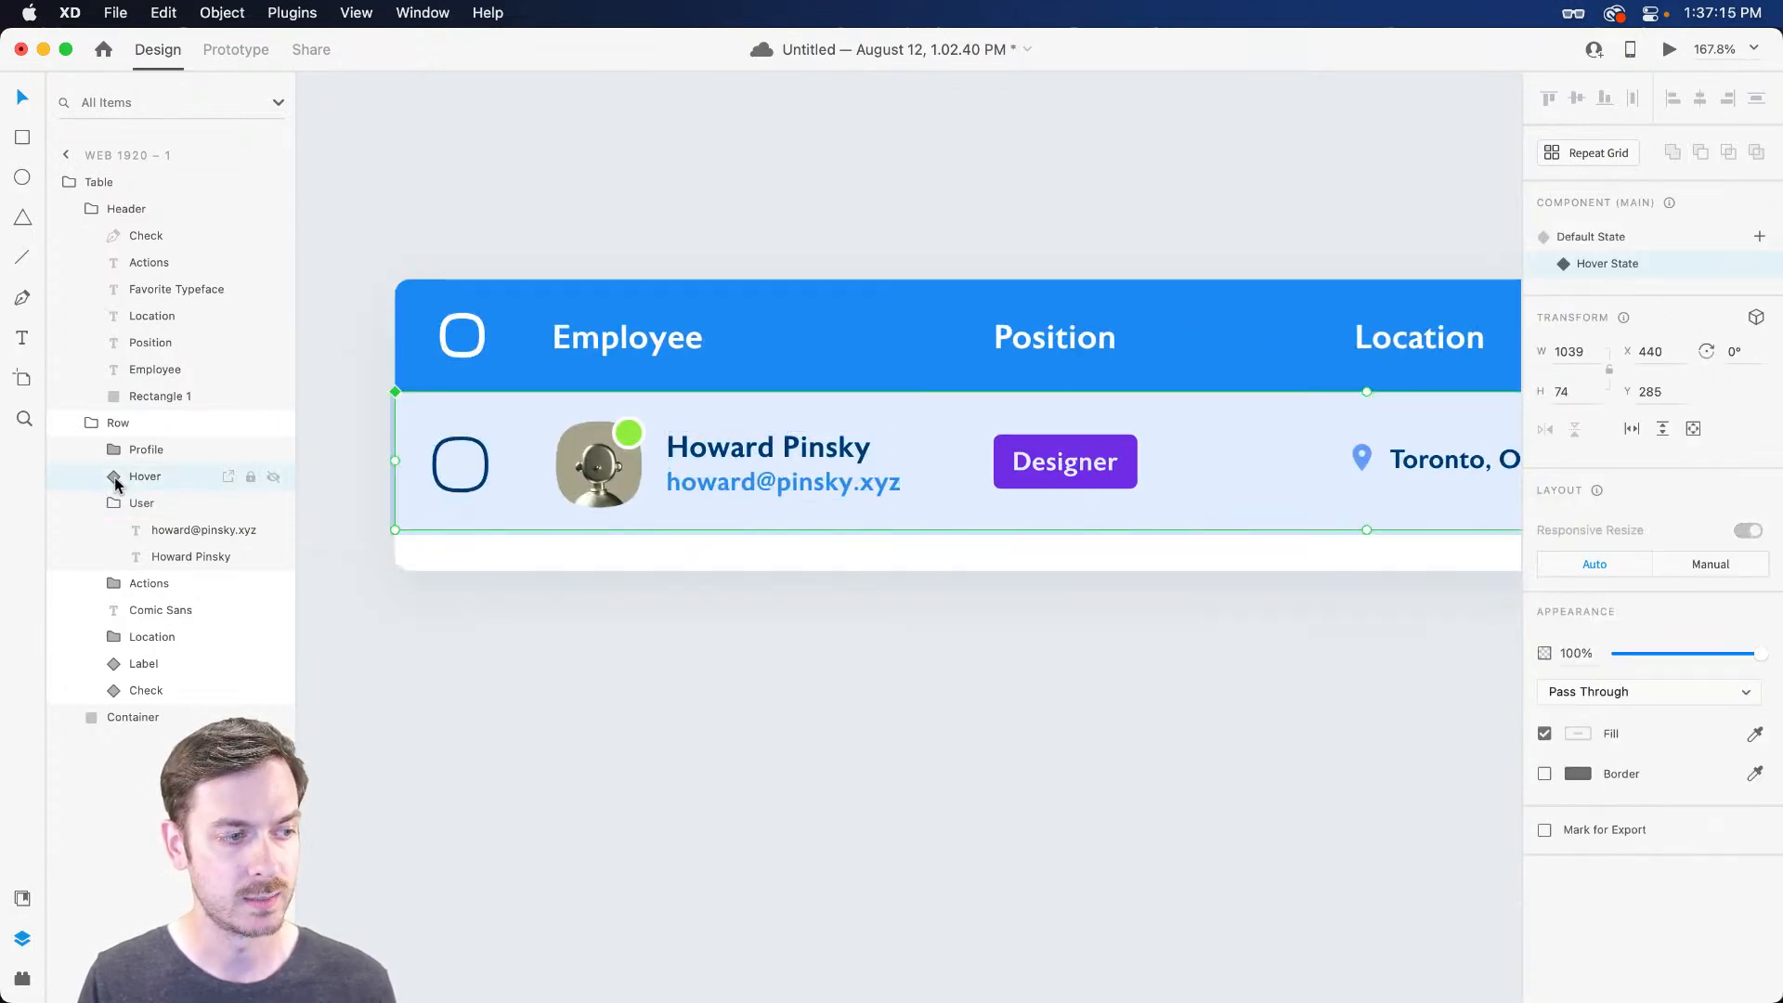
Retune the Color Change tint to a lighter blue, trying the Color blend but keeping Saturation
{"action": "left_click", "coordinate": [115, 478]}
{"action": "left_click", "coordinate": [179, 506]}
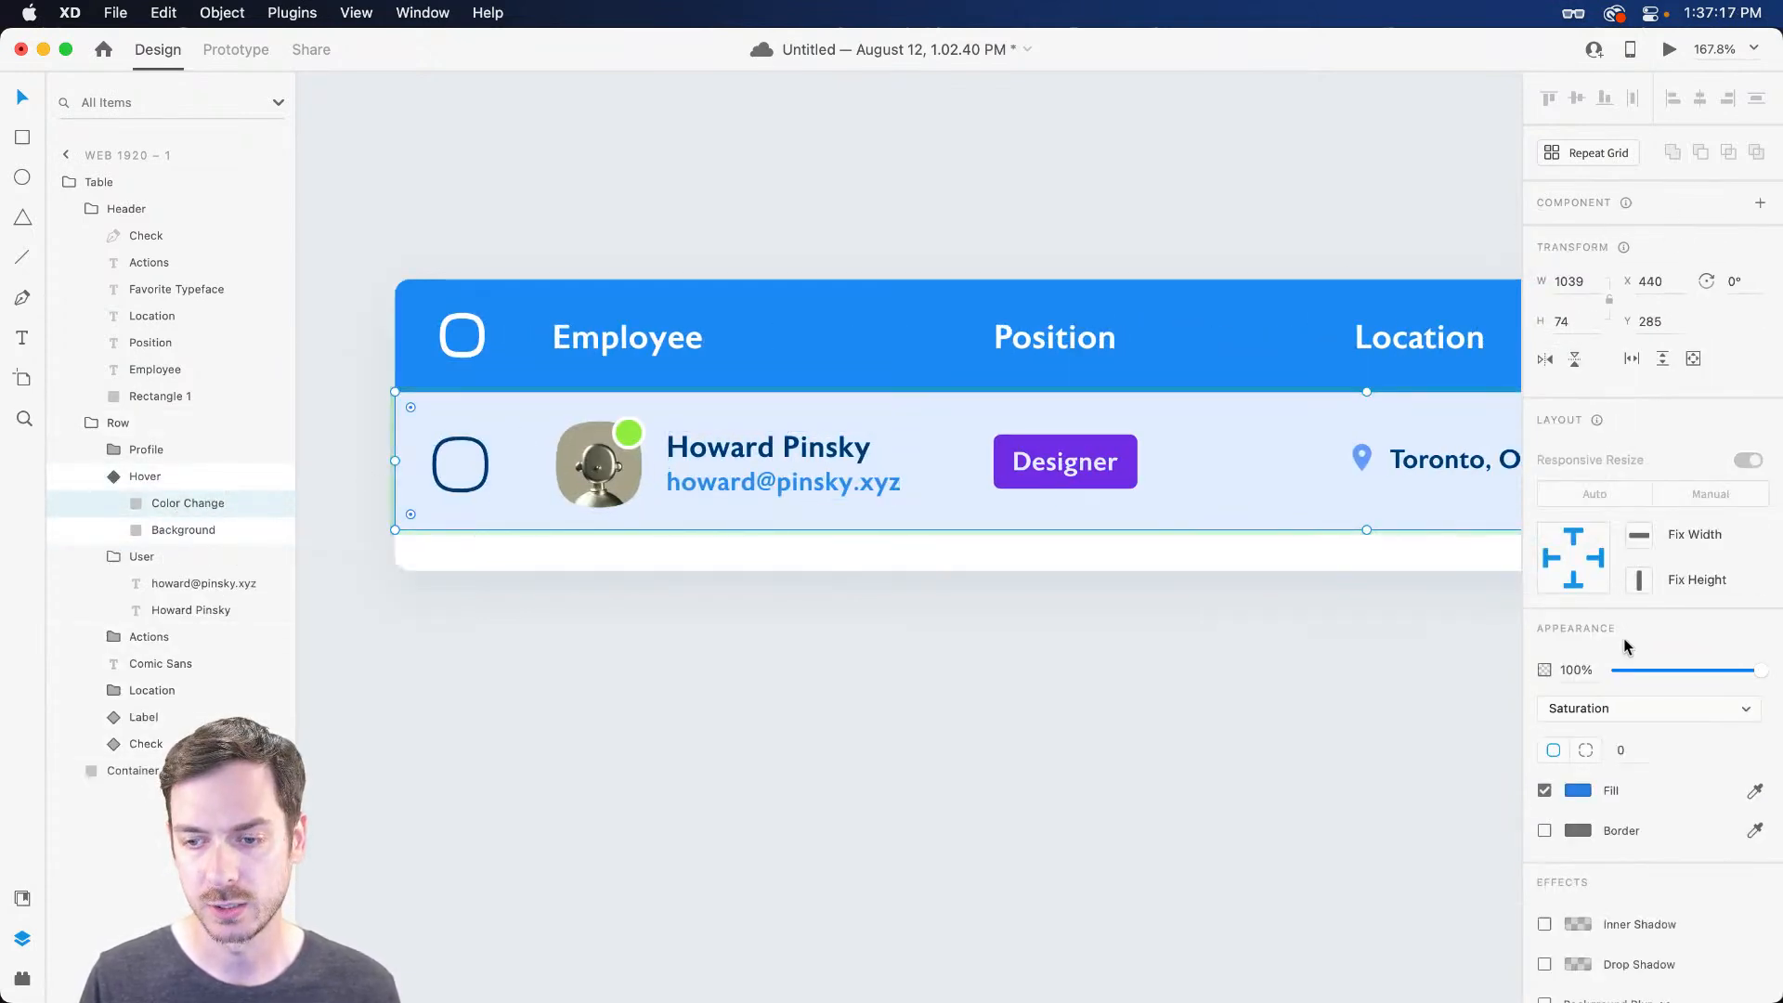
{"action": "left_click", "coordinate": [1578, 791]}
{"action": "left_click", "coordinate": [1458, 685]}
{"action": "left_click_drag", "start_coordinate": [1457, 685], "coordinate": [1418, 685]}
{"action": "left_click_drag", "start_coordinate": [1504, 754], "coordinate": [1506, 757]}
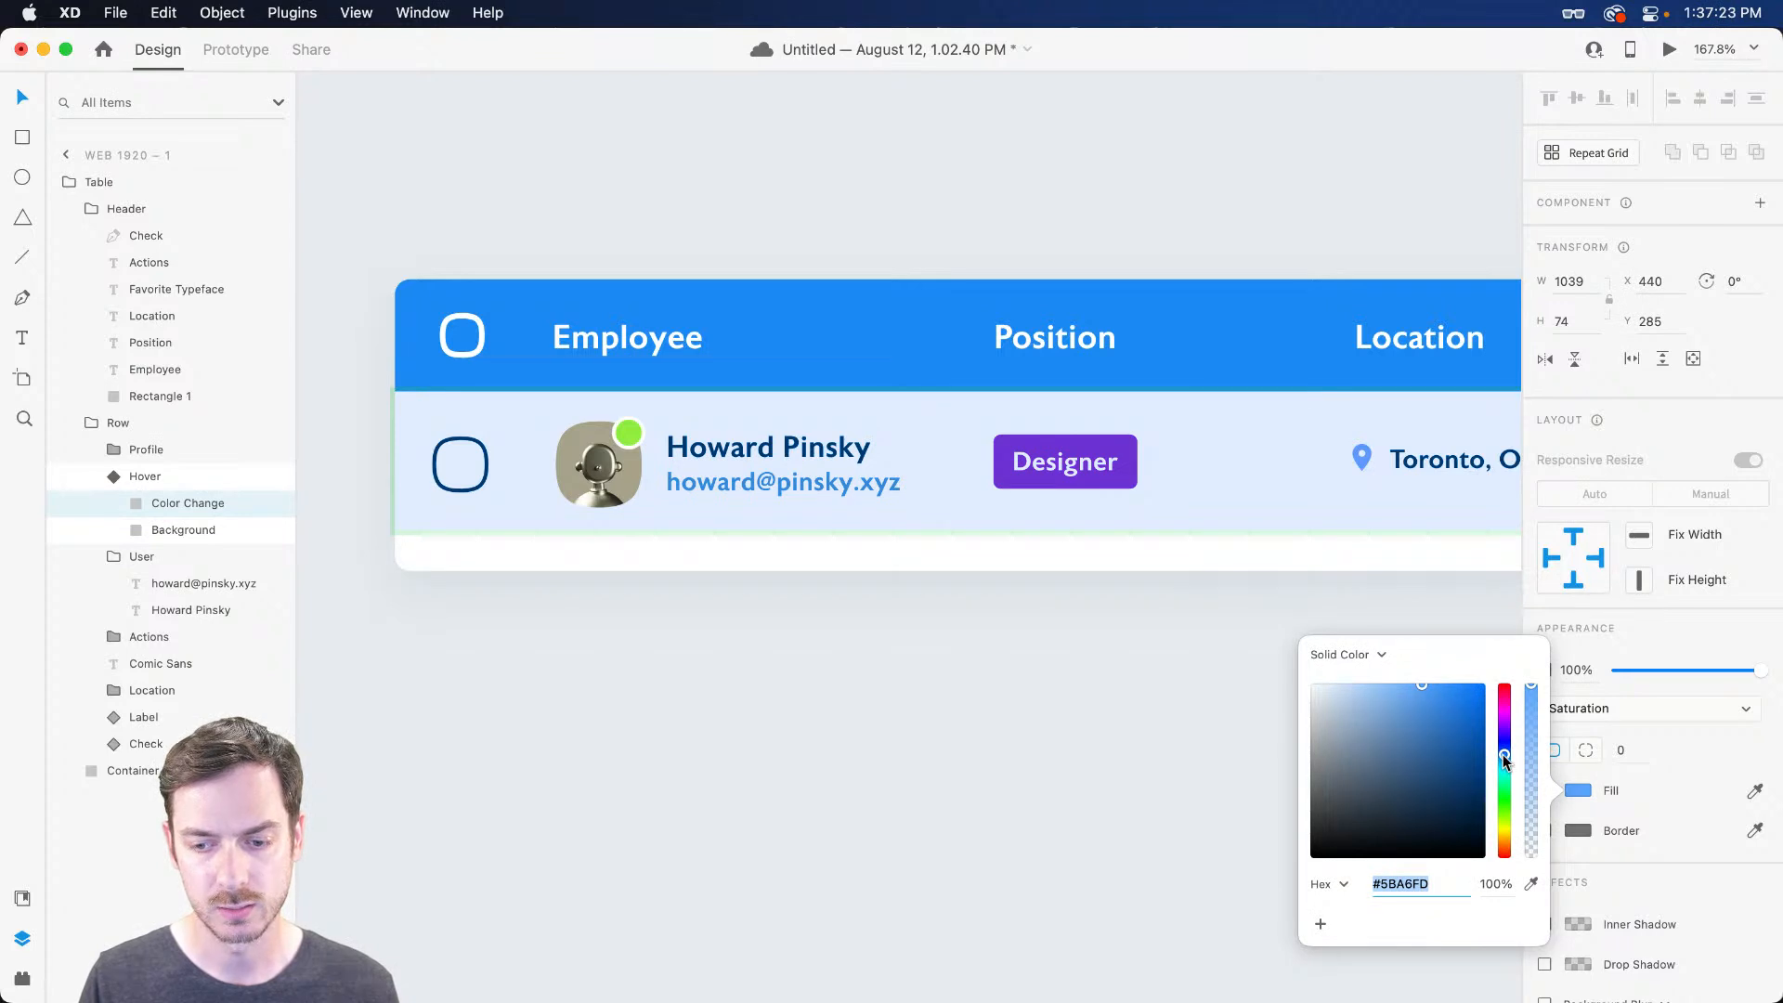
{"action": "left_click", "coordinate": [1616, 710]}
{"action": "left_click", "coordinate": [1605, 735]}
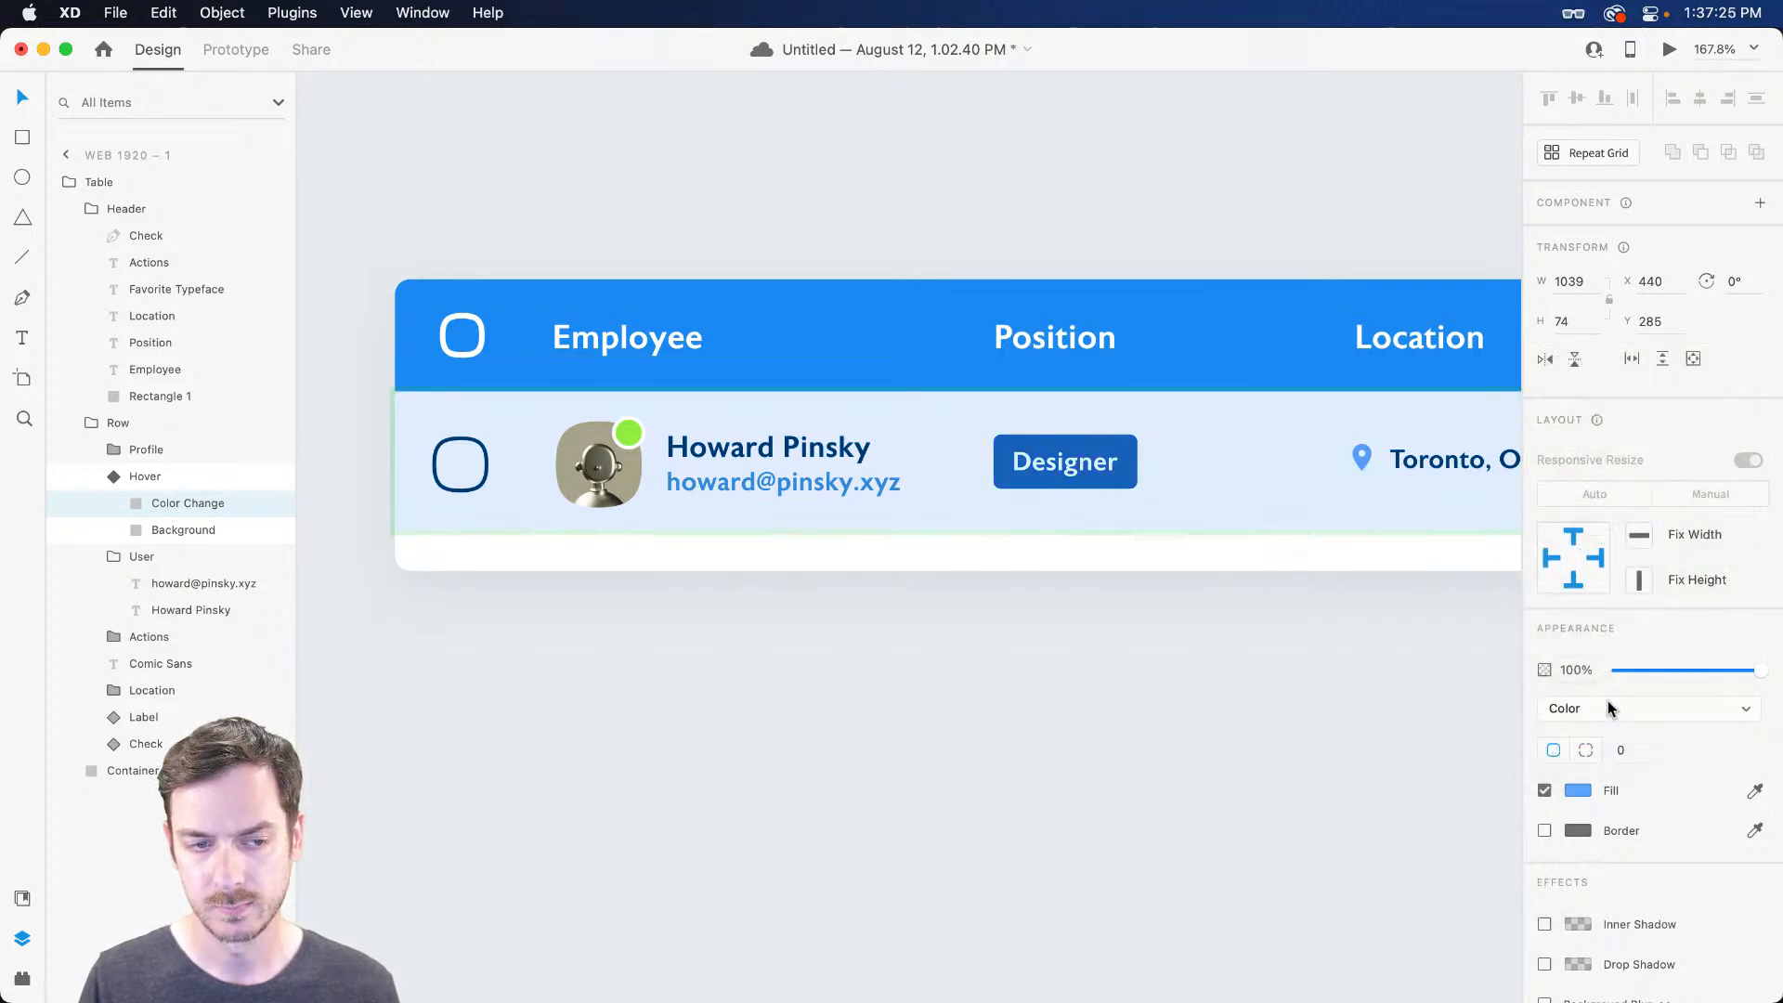
{"action": "left_click", "coordinate": [1611, 698]}
{"action": "left_click", "coordinate": [1608, 688]}
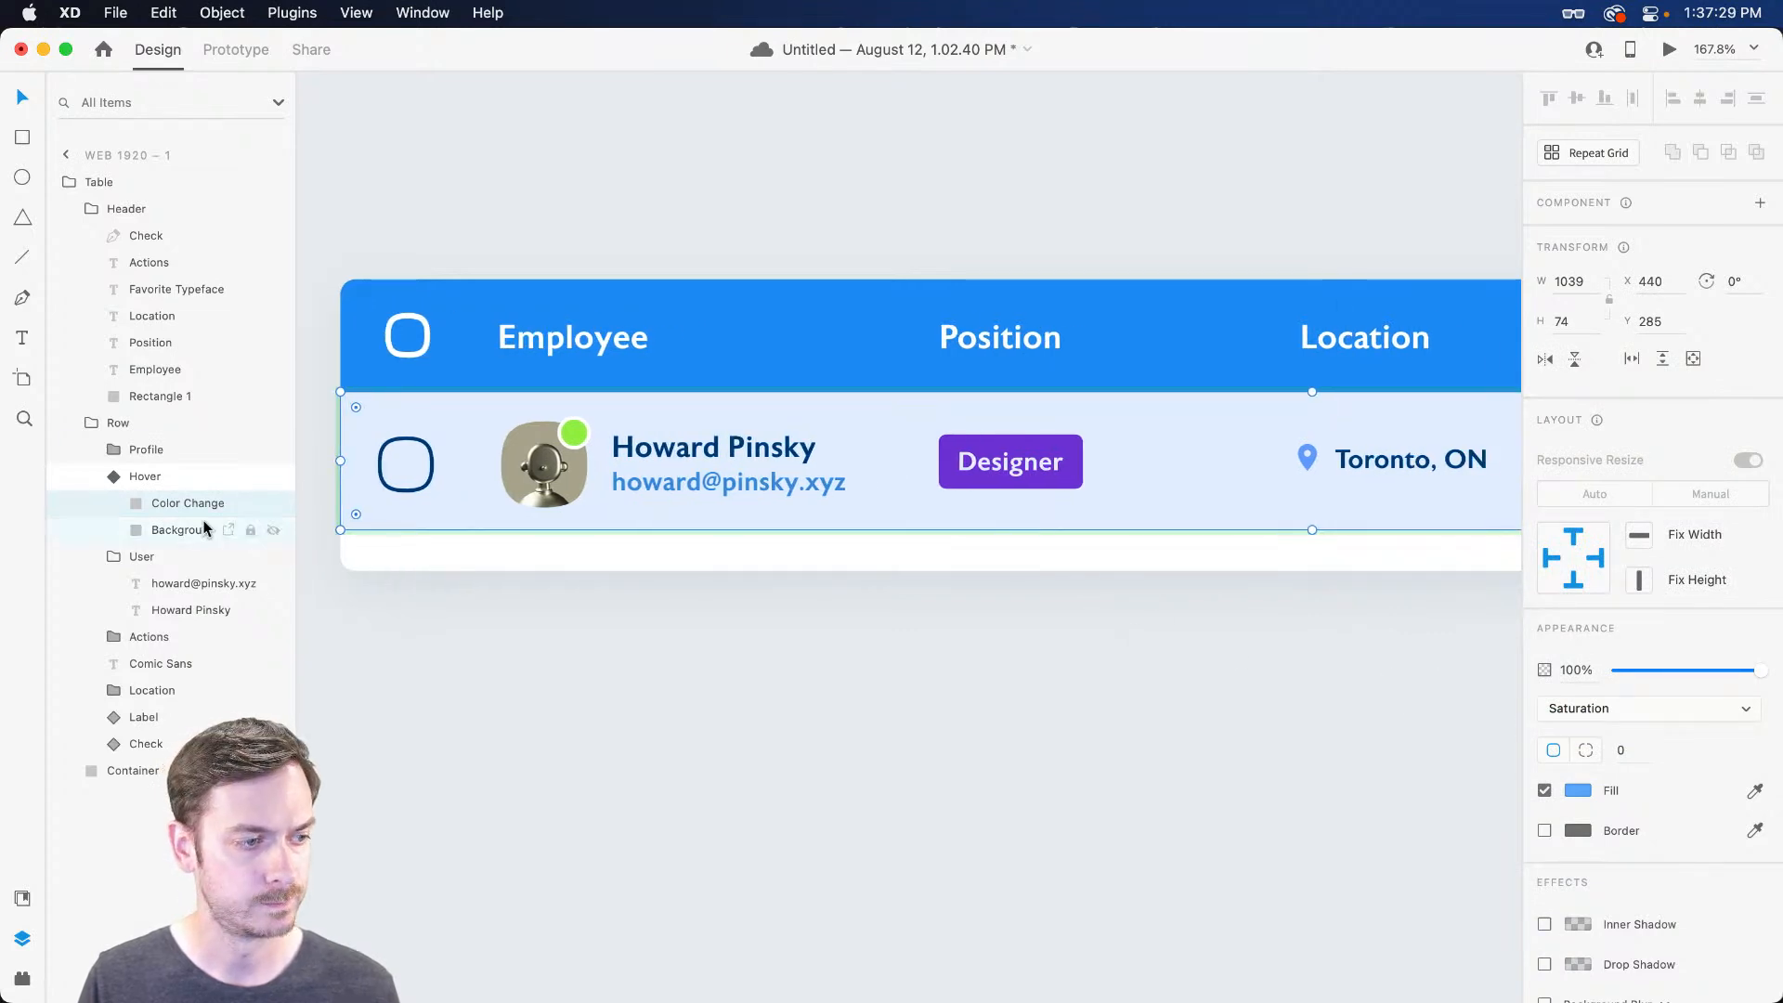
Adjust the row's grey Background fill to pale #EAEDF0
{"action": "left_click", "coordinate": [249, 529]}
{"action": "left_click", "coordinate": [1575, 789]}
{"action": "left_click_drag", "start_coordinate": [1322, 694], "coordinate": [1317, 693]}
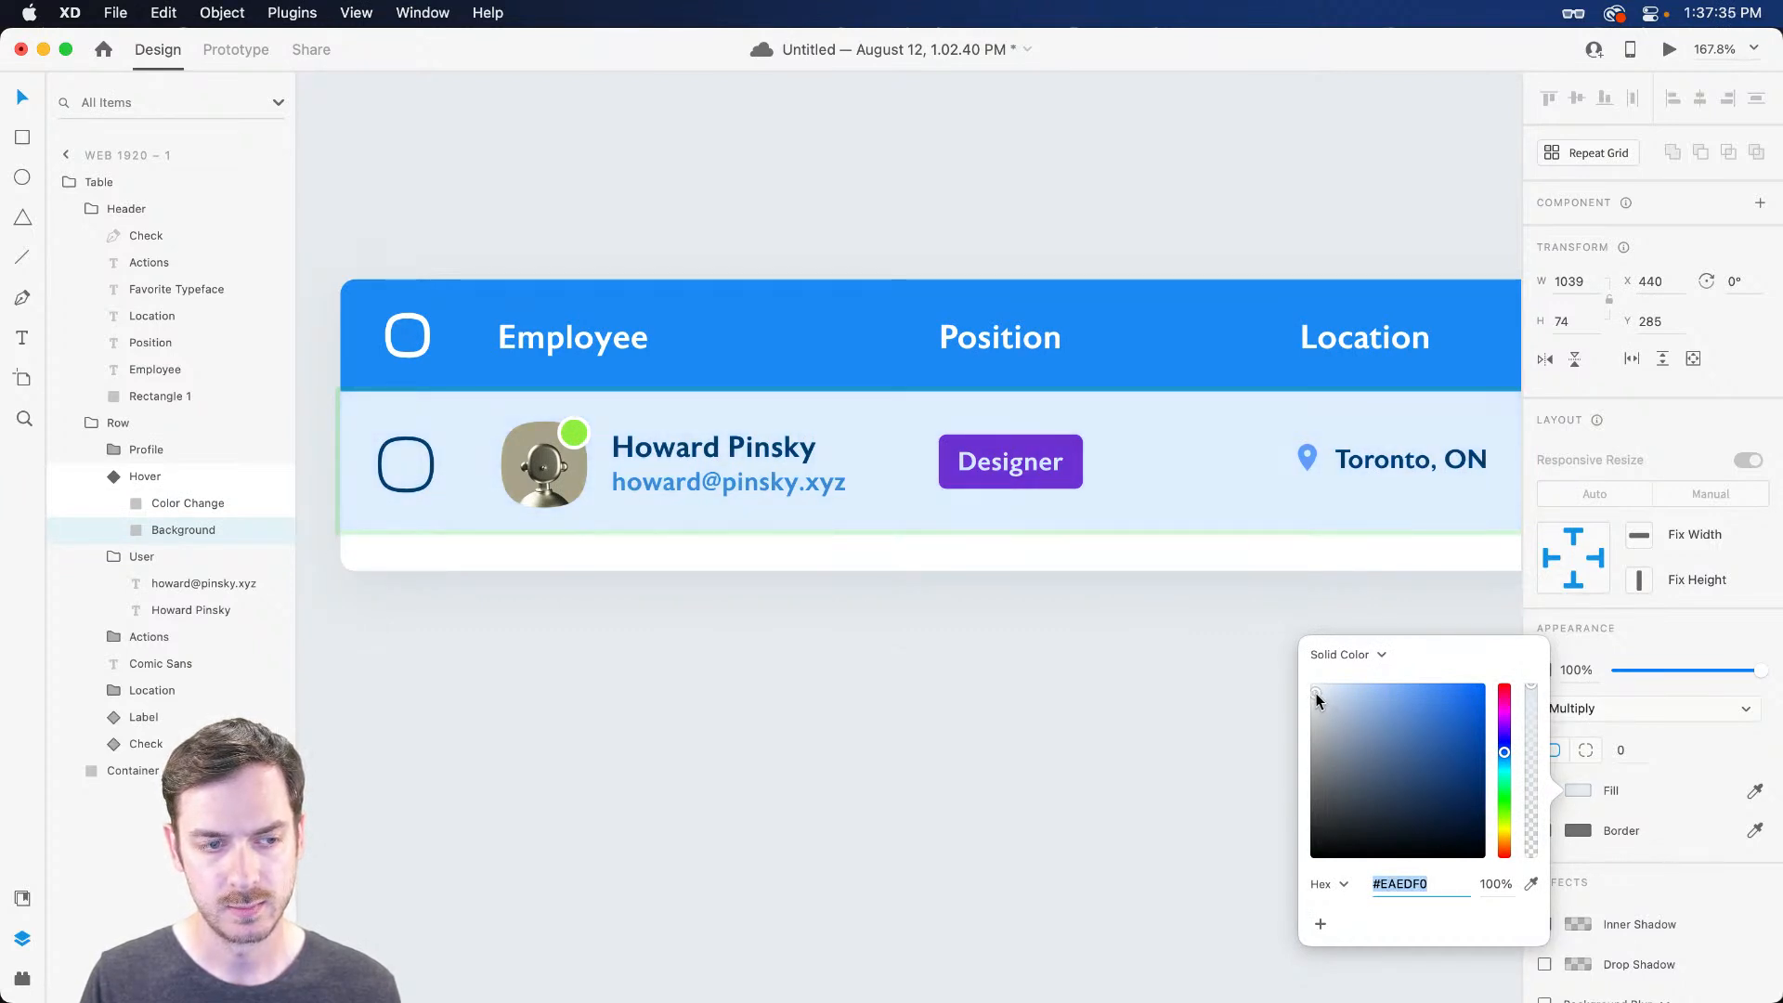
{"action": "left_click", "coordinate": [1696, 299]}
Return the row to its Default State and preview the table prototype
{"action": "key", "text": "Escape"}
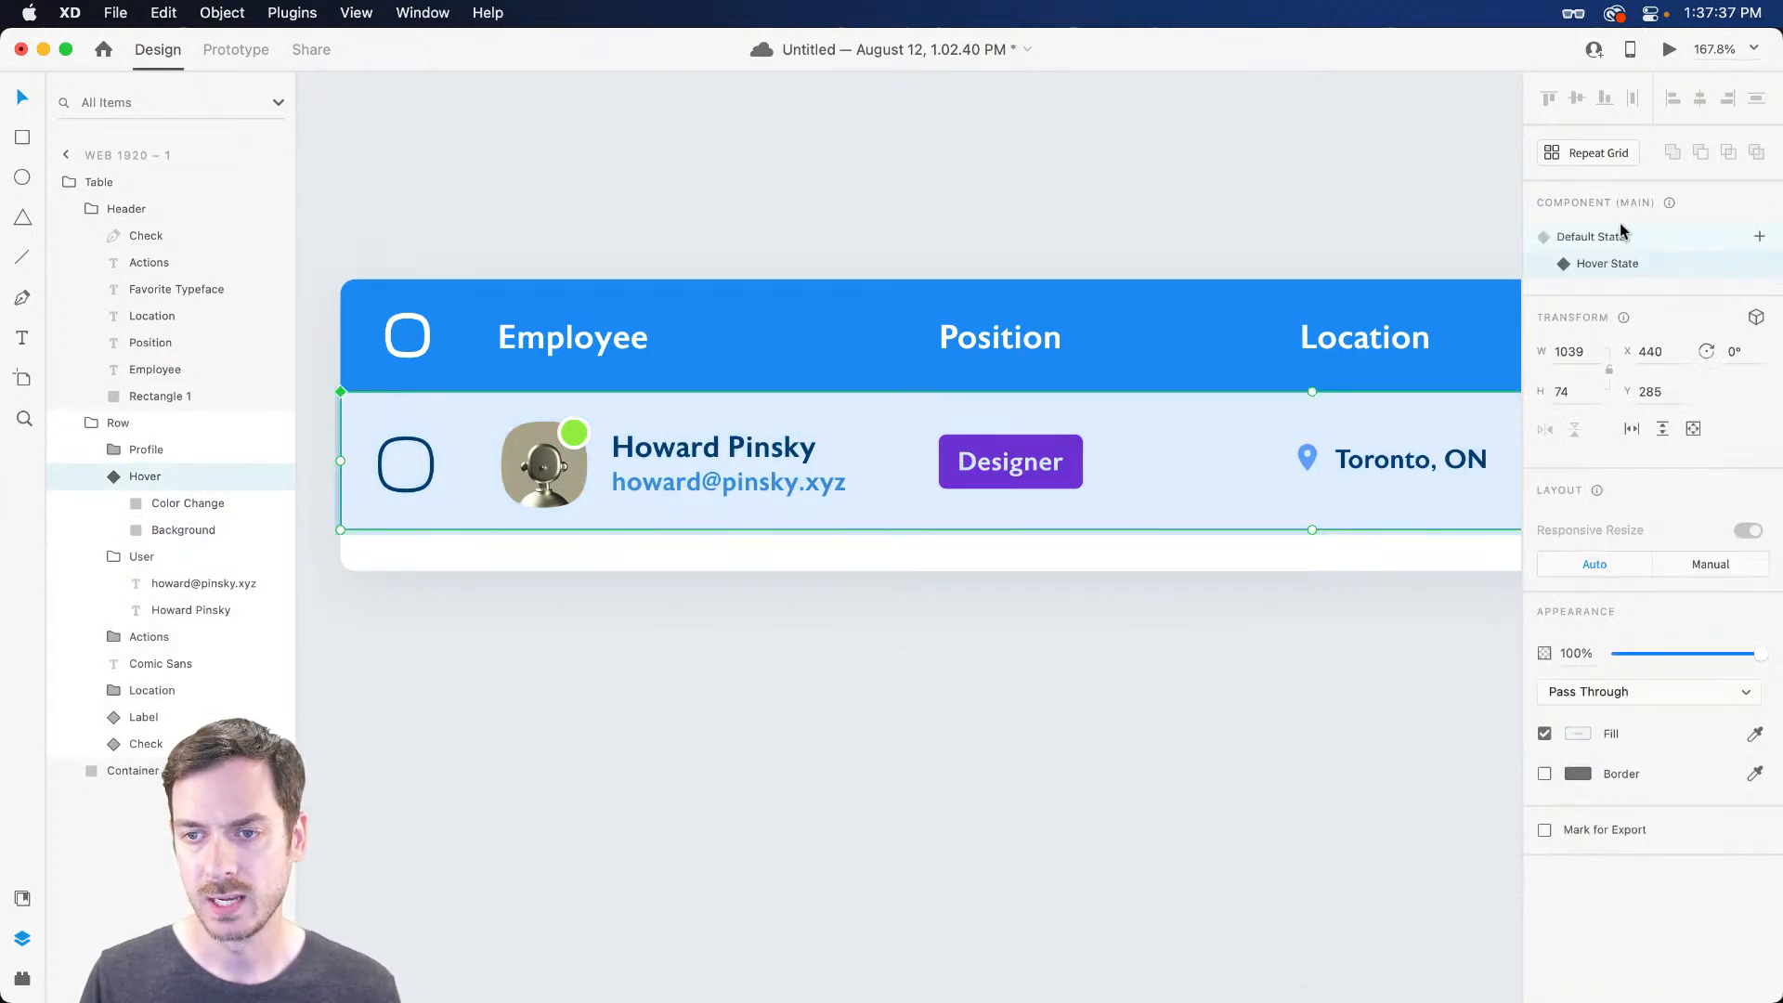
{"action": "left_click", "coordinate": [1623, 234]}
{"action": "left_click", "coordinate": [1669, 49]}
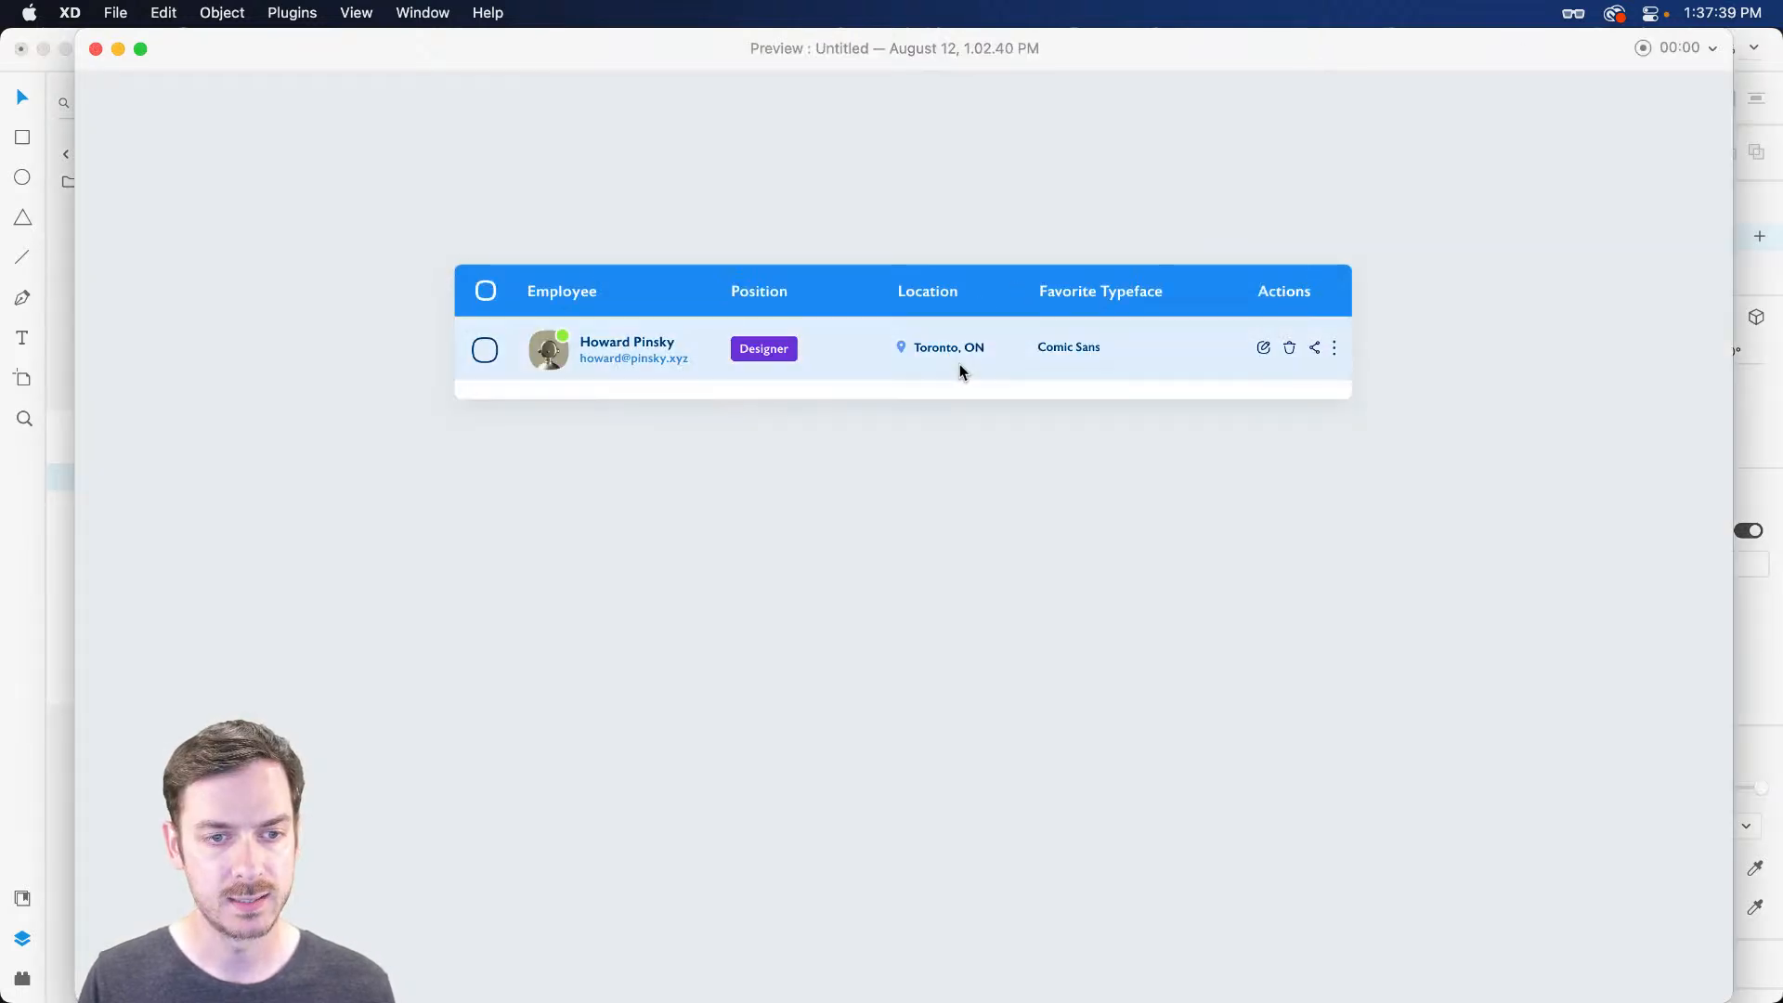
Test the row's checkbox on and off in the prototype preview, then close it
{"action": "left_click", "coordinate": [487, 353]}
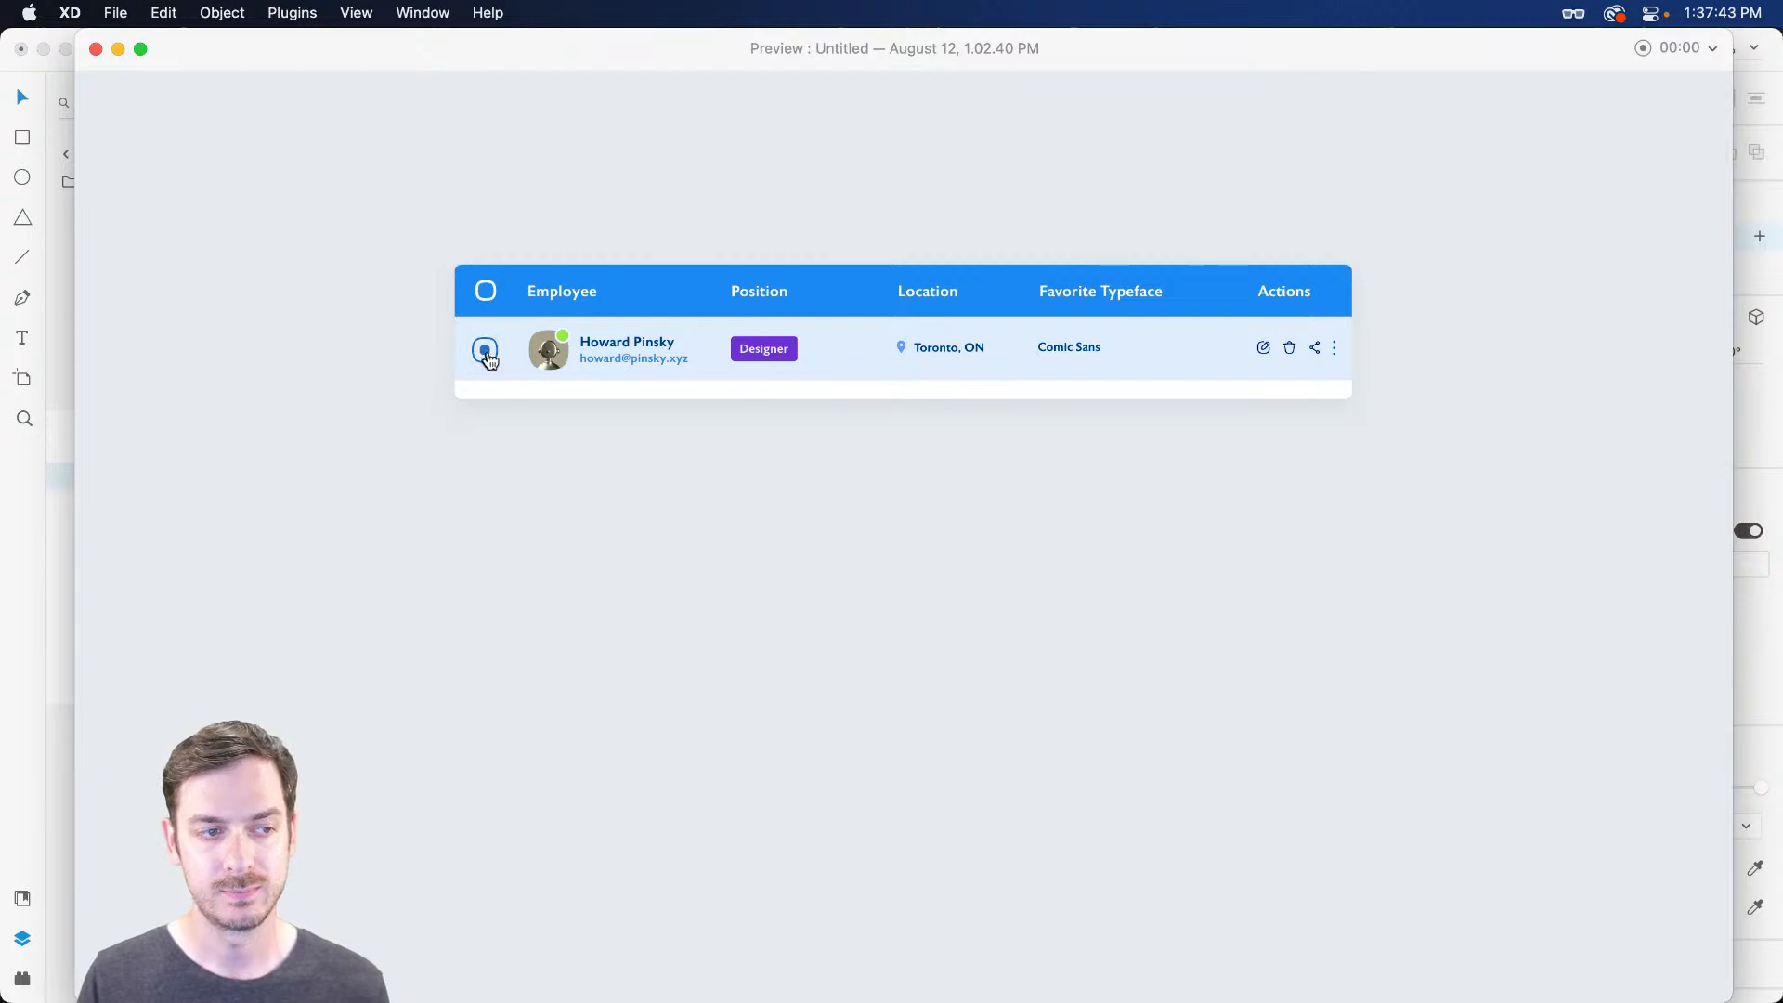
{"action": "left_click", "coordinate": [486, 354]}
{"action": "left_click", "coordinate": [484, 353]}
{"action": "left_click", "coordinate": [486, 352]}
{"action": "left_click", "coordinate": [486, 352]}
{"action": "left_click", "coordinate": [488, 354]}
{"action": "left_click", "coordinate": [486, 354]}
{"action": "key", "text": "super+w"}
Drill into the table on the canvas to select the Row and its Hover rectangle
{"action": "scroll", "coordinate": [1032, 405], "scroll_direction": "down", "scroll_amount": 5}
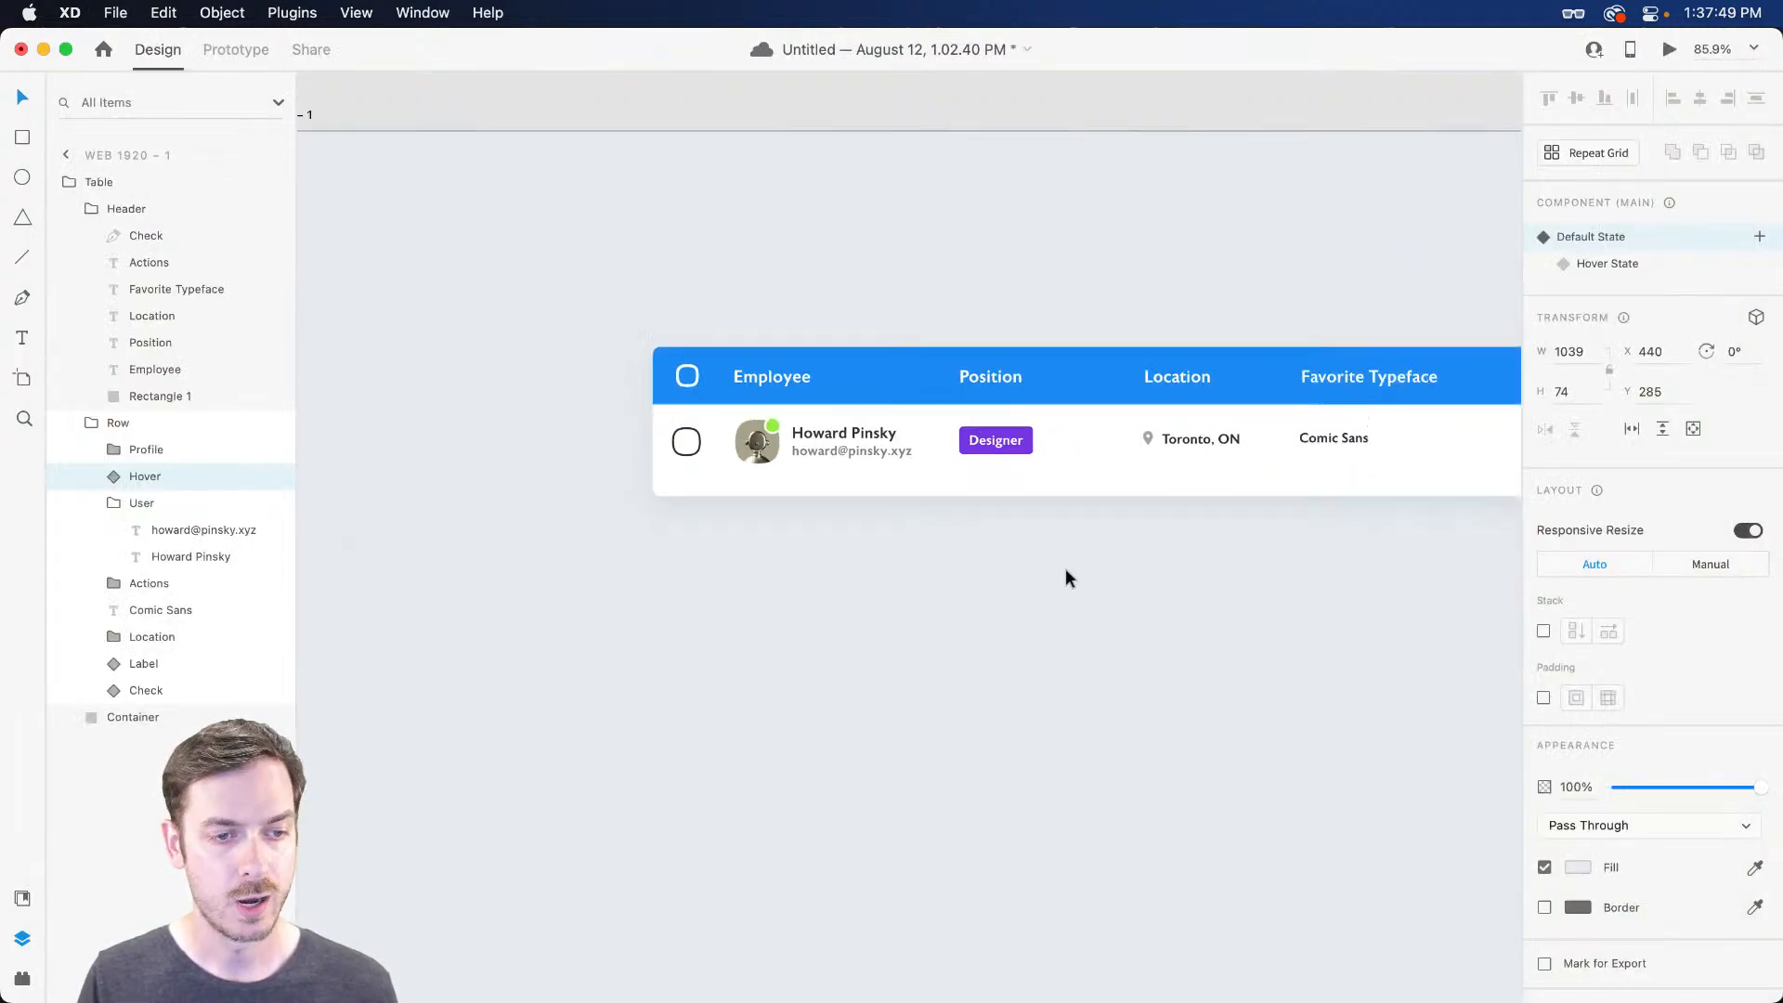
{"action": "scroll", "coordinate": [1028, 485], "scroll_direction": "right", "scroll_amount": 1}
{"action": "left_click", "coordinate": [1085, 669]}
{"action": "left_click", "coordinate": [808, 439]}
{"action": "double_click", "coordinate": [814, 438]}
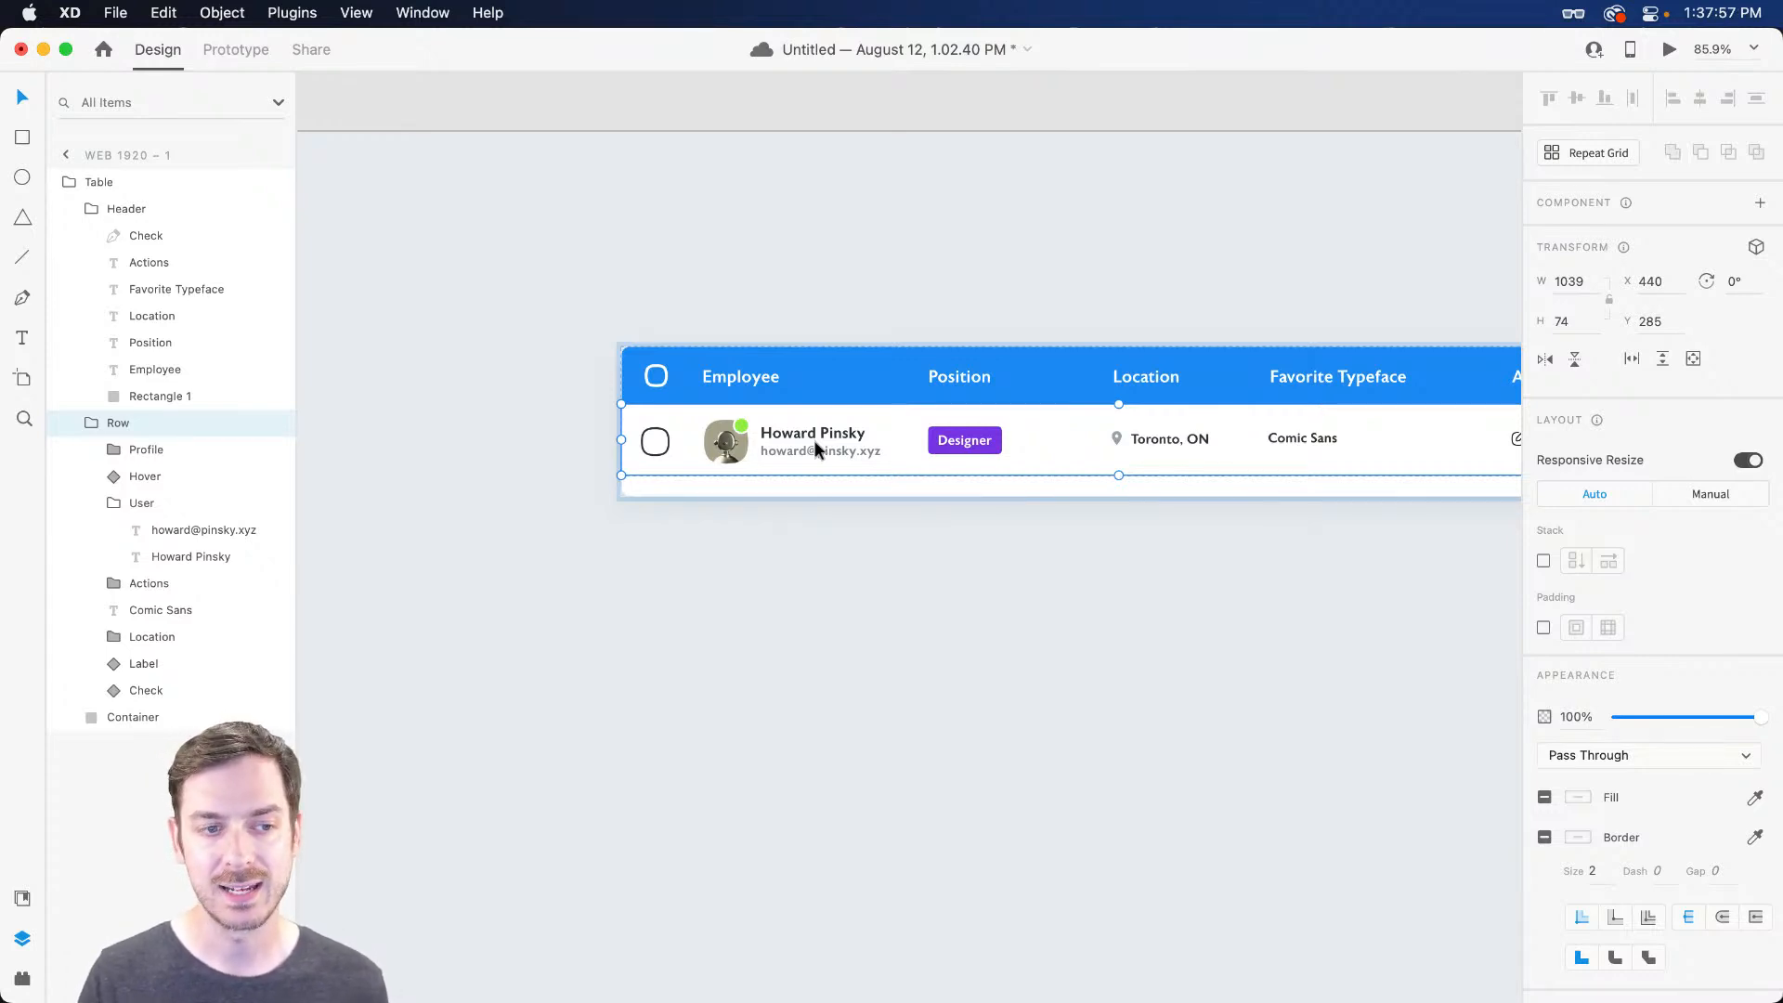
{"action": "double_click", "coordinate": [815, 449]}
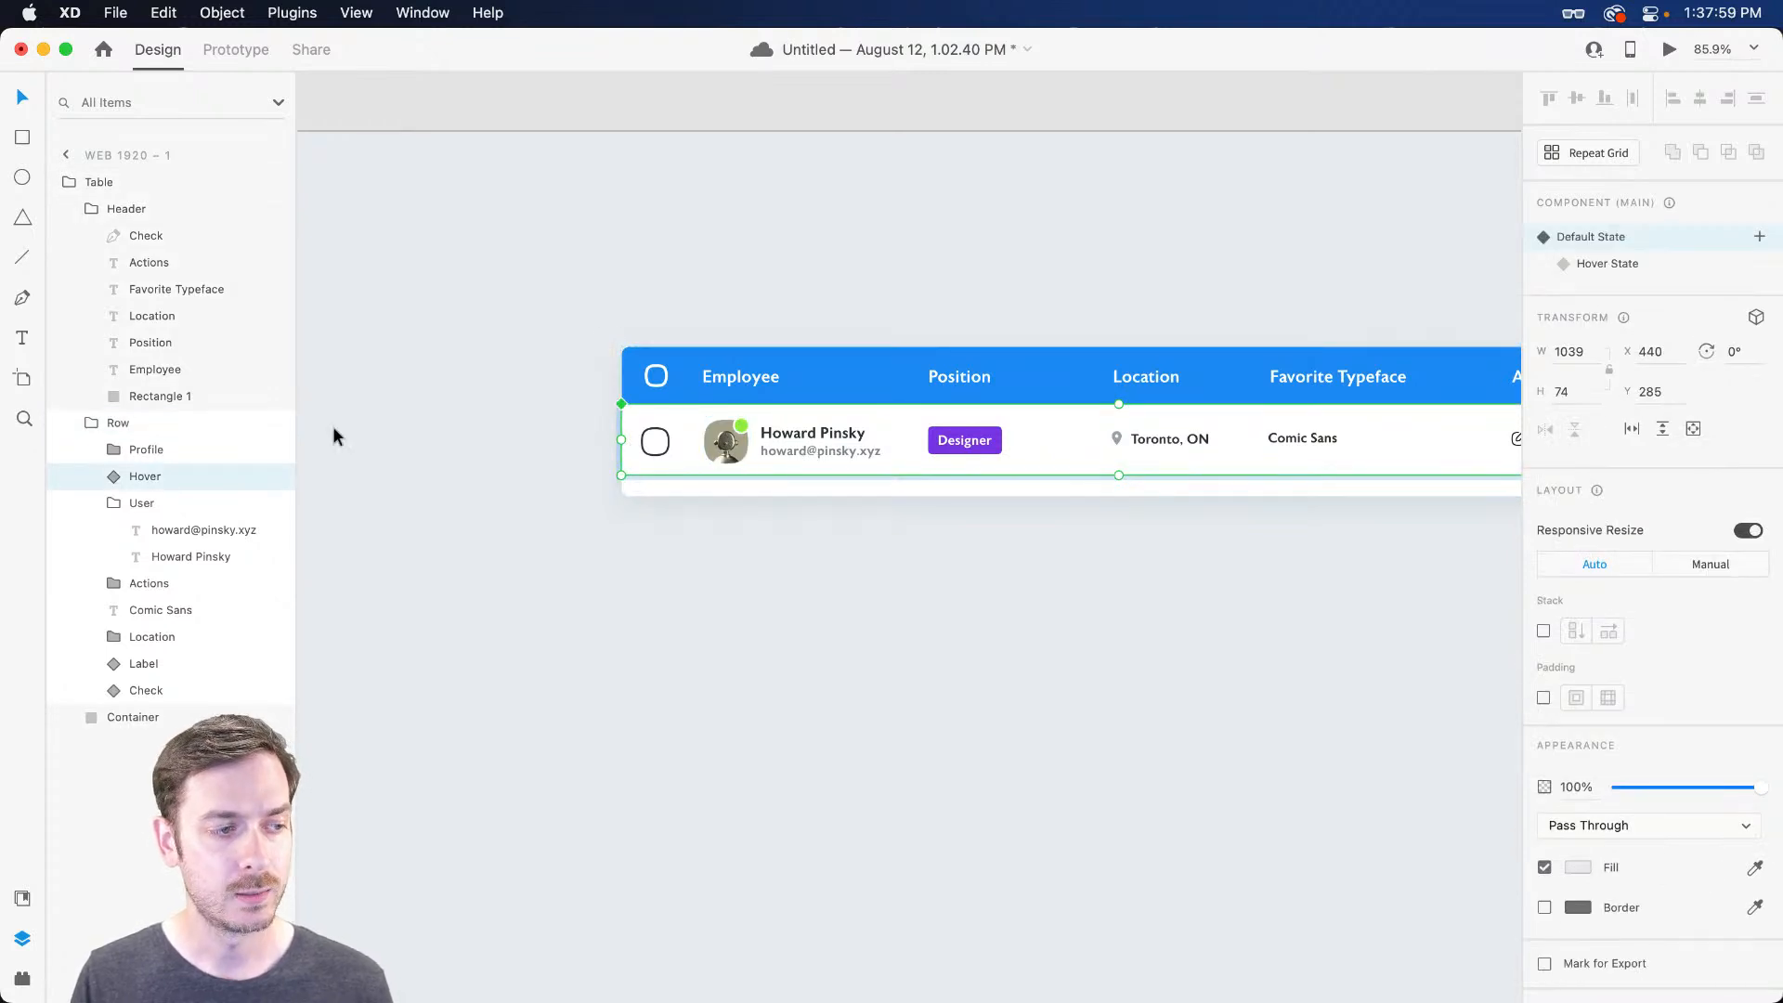
{"action": "left_click", "coordinate": [170, 425]}
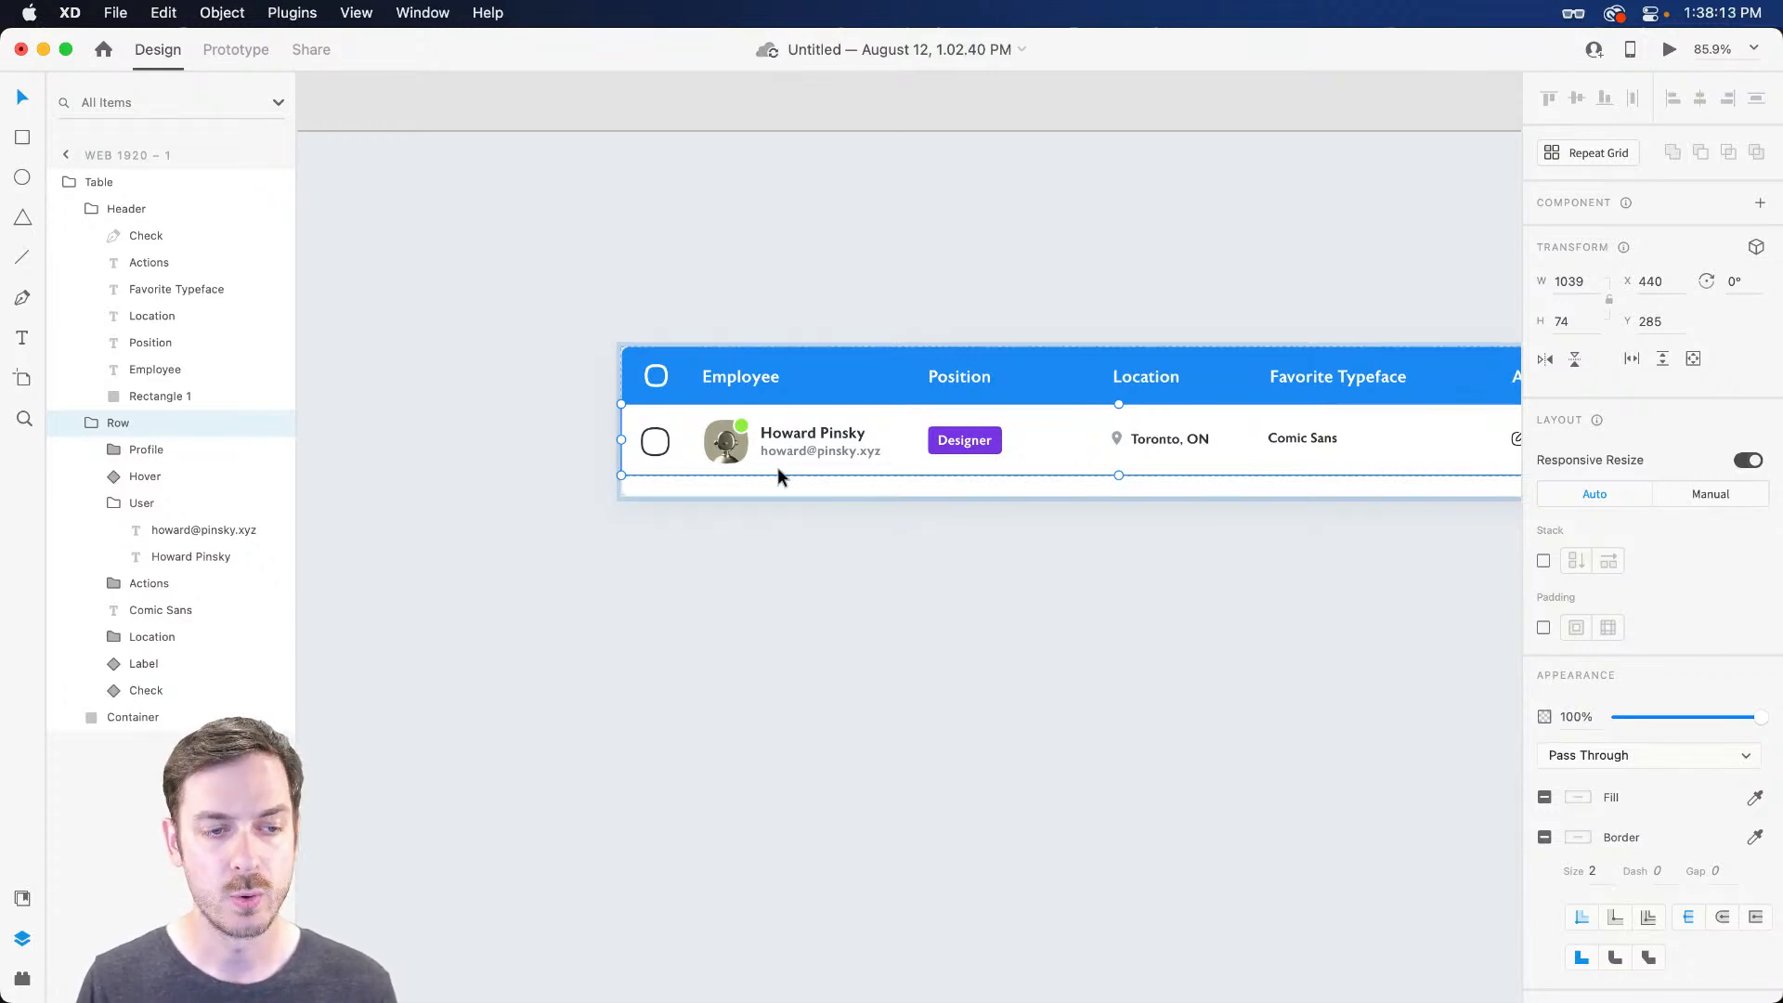
Set the Table group's bottom padding to 0, shrinking it to 1039×134
{"action": "left_click", "coordinate": [148, 182]}
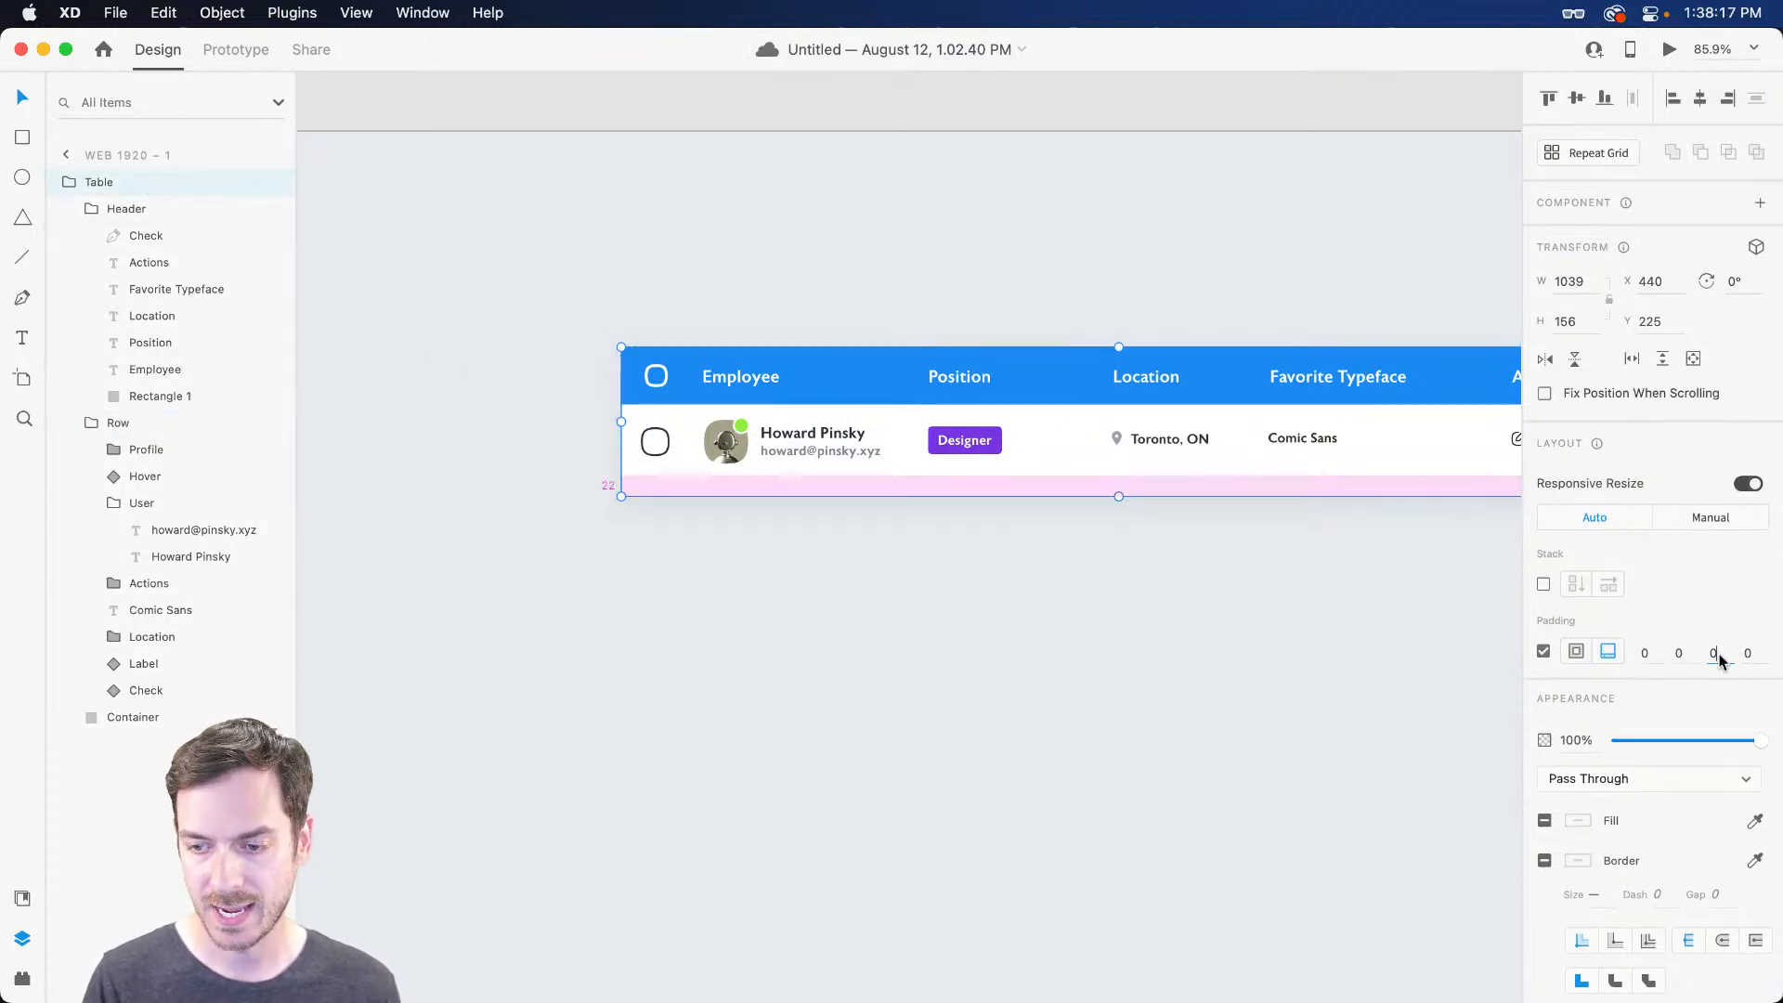
{"action": "key", "text": "Return"}
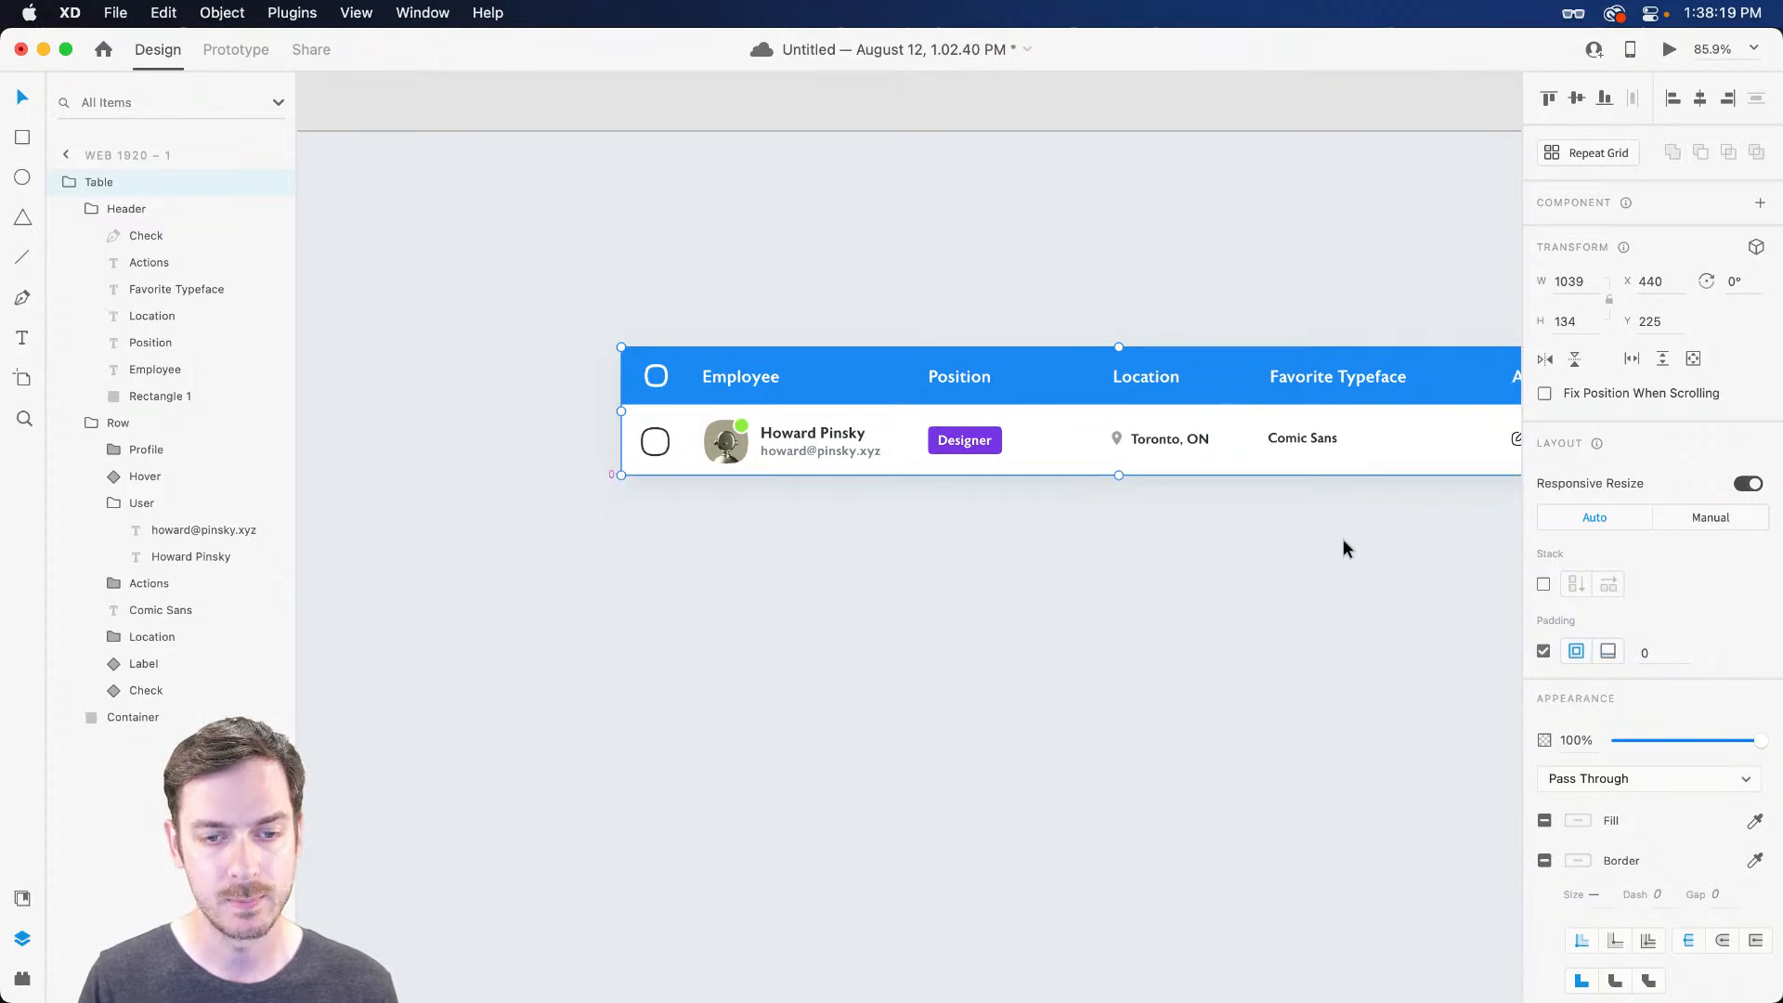
{"action": "double_click", "coordinate": [956, 437]}
{"action": "scroll", "coordinate": [964, 459], "scroll_direction": "down", "scroll_amount": 5}
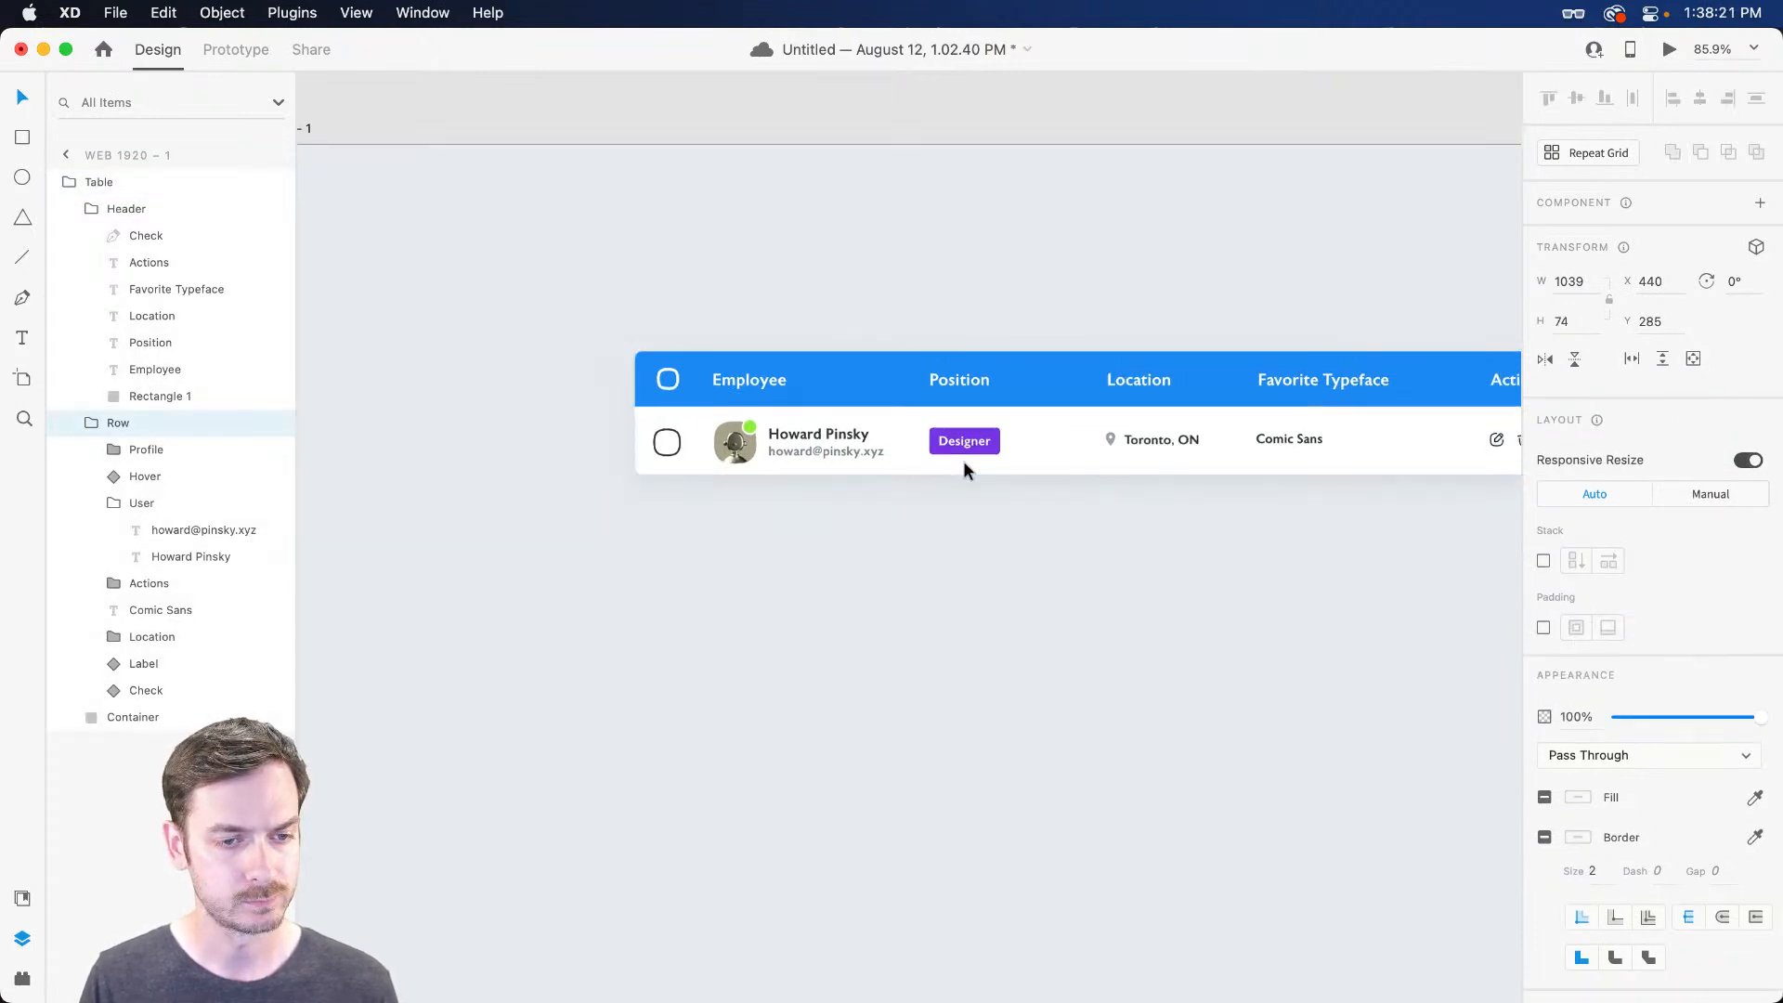
{"action": "scroll", "coordinate": [966, 459], "scroll_direction": "up", "scroll_amount": 5}
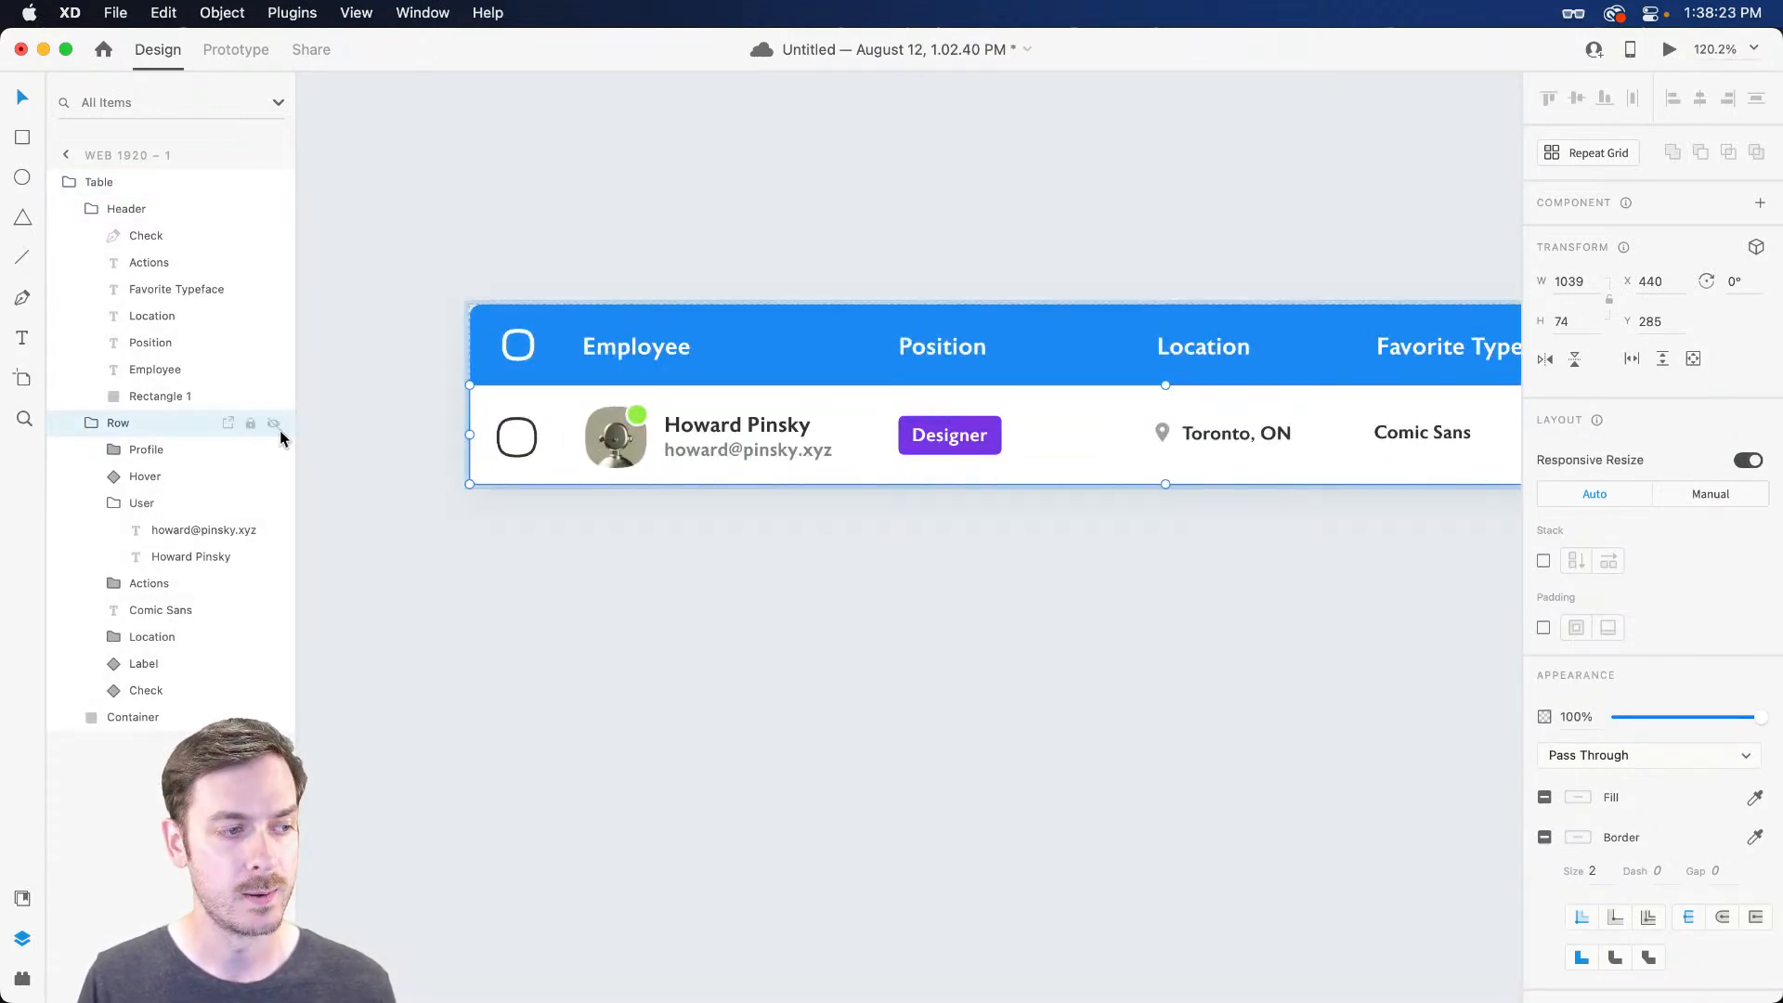
{"action": "left_click", "coordinate": [117, 449]}
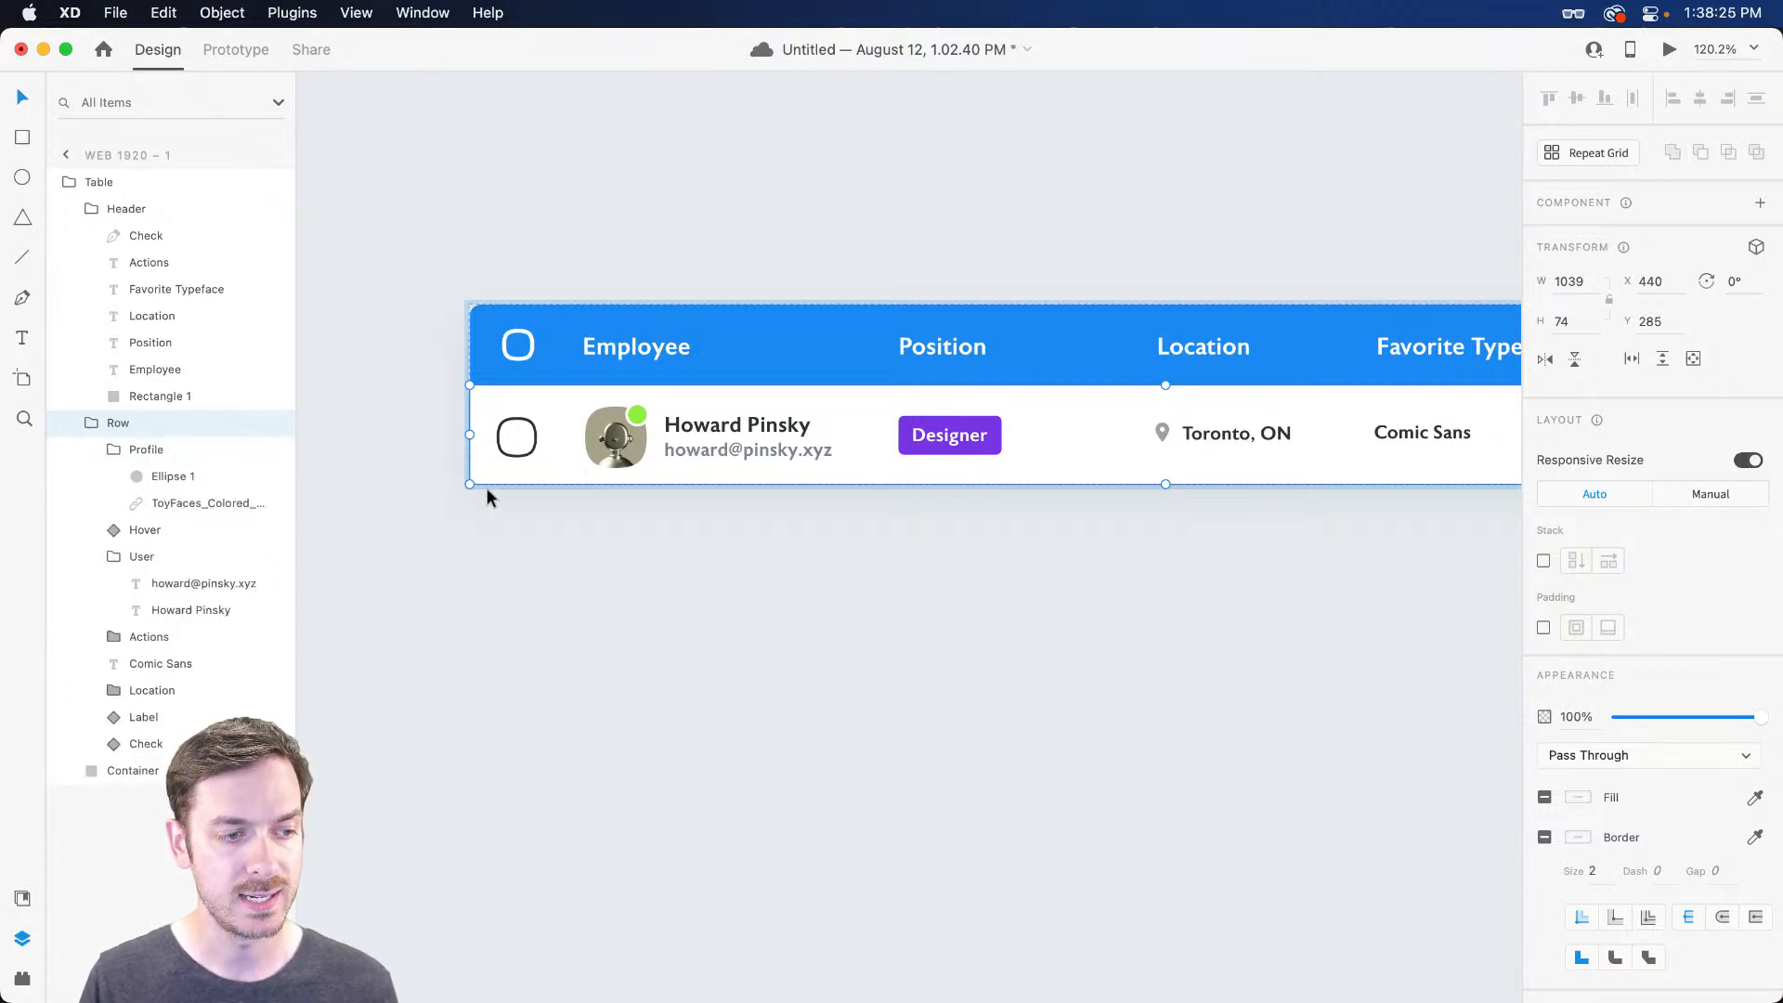
Draw a rectangle at the row's bottom, then remove the stray rectangle again
{"action": "key", "text": "r"}
{"action": "mouse_move", "coordinate": [472, 481]}
{"action": "left_mouse_down"}
{"action": "mouse_move", "coordinate": [1354, 489]}
{"action": "mouse_move", "coordinate": [1248, 478]}
{"action": "mouse_move", "coordinate": [1300, 548]}
{"action": "left_mouse_up"}
{"action": "scroll", "coordinate": [1353, 489], "scroll_direction": "right", "scroll_amount": 7}
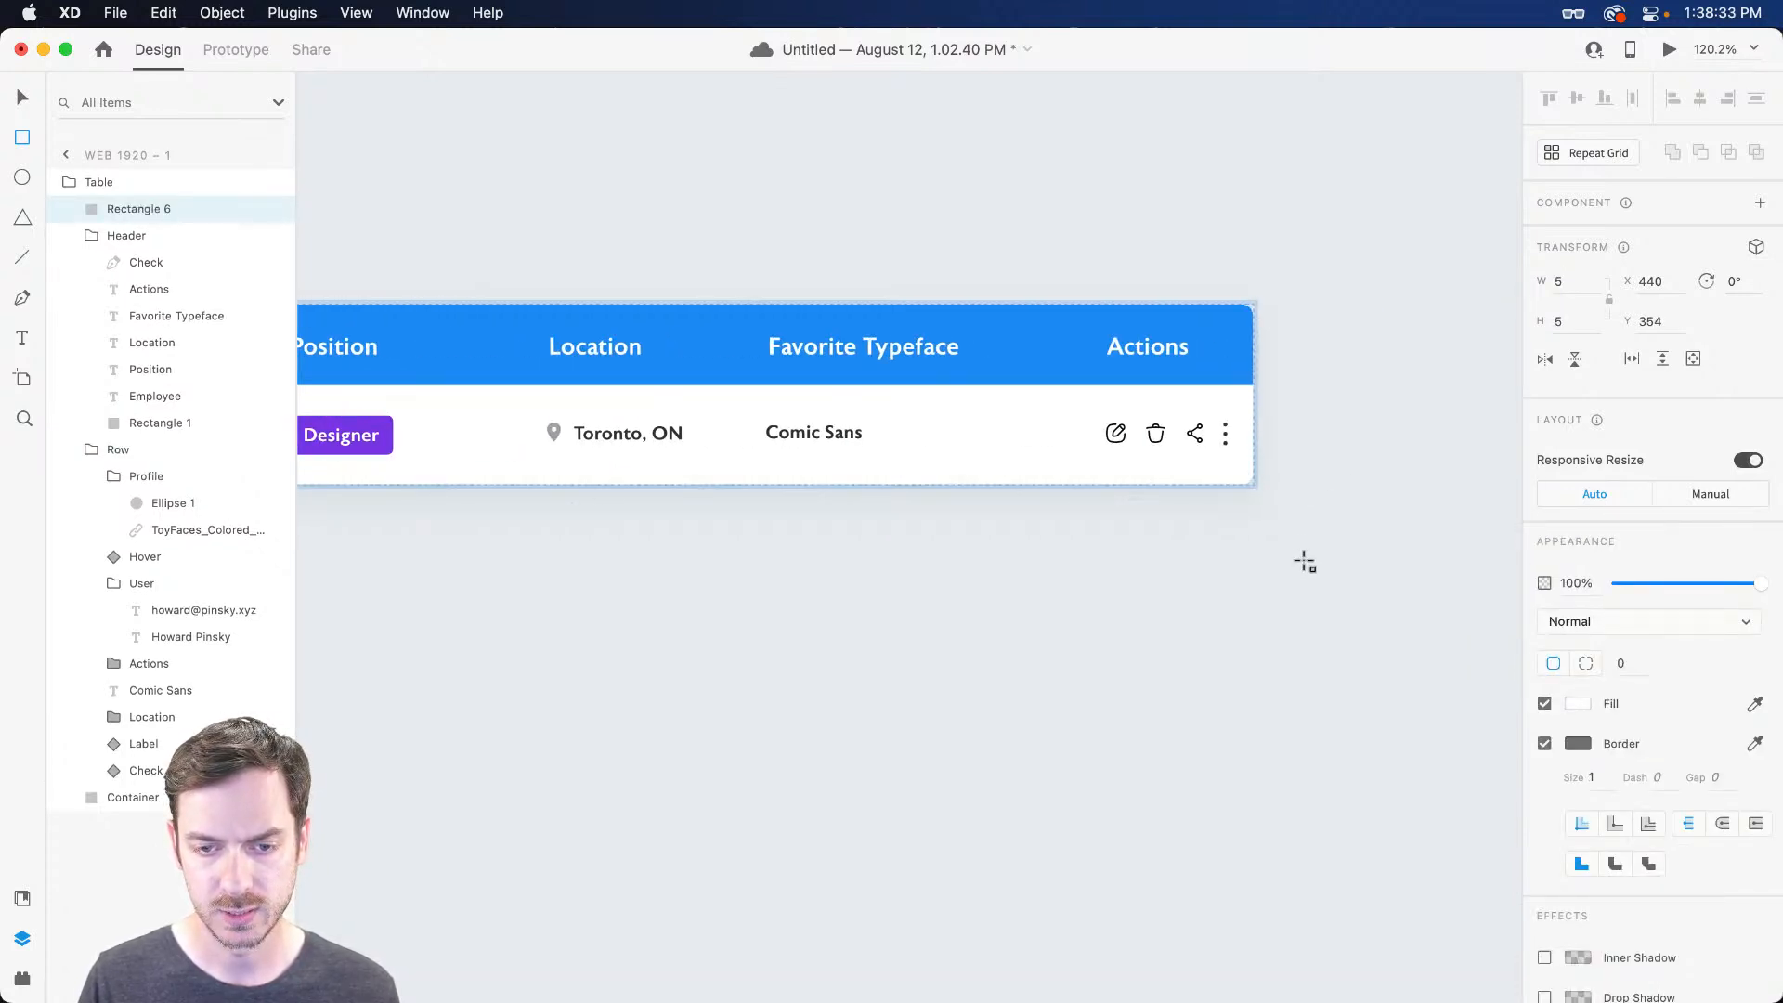
{"action": "scroll", "coordinate": [956, 474], "scroll_direction": "up", "scroll_amount": 5}
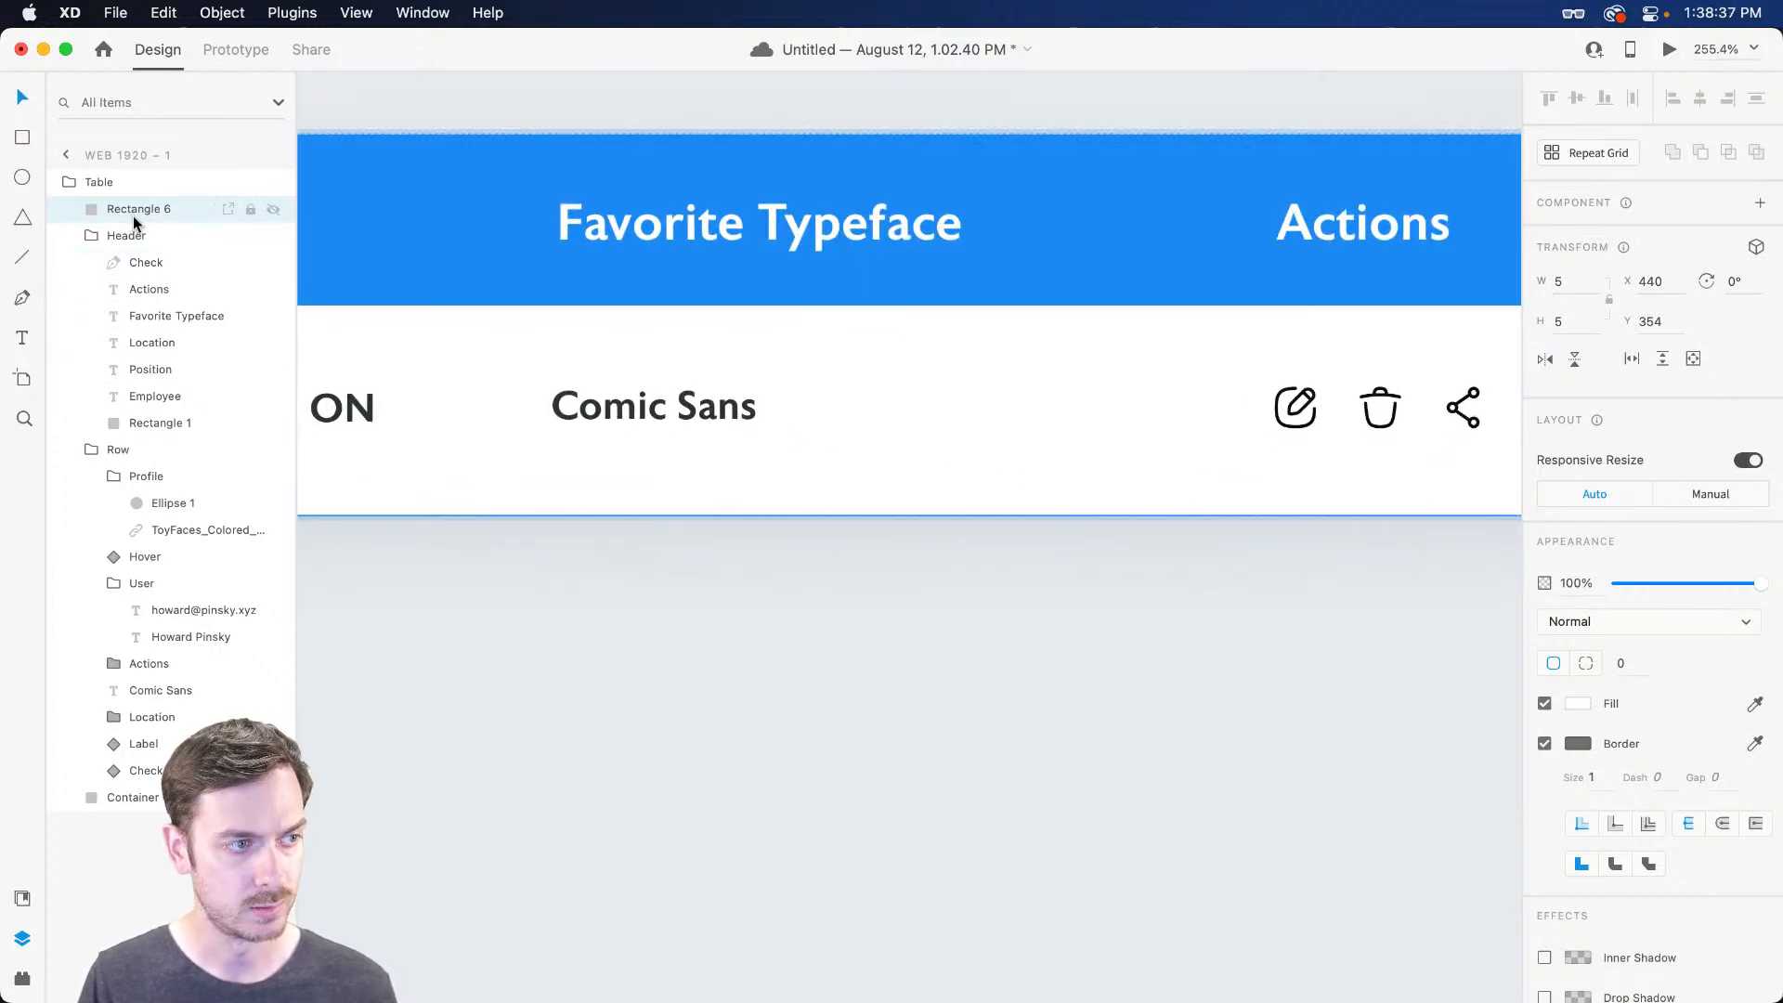
{"action": "key", "text": "Delete"}
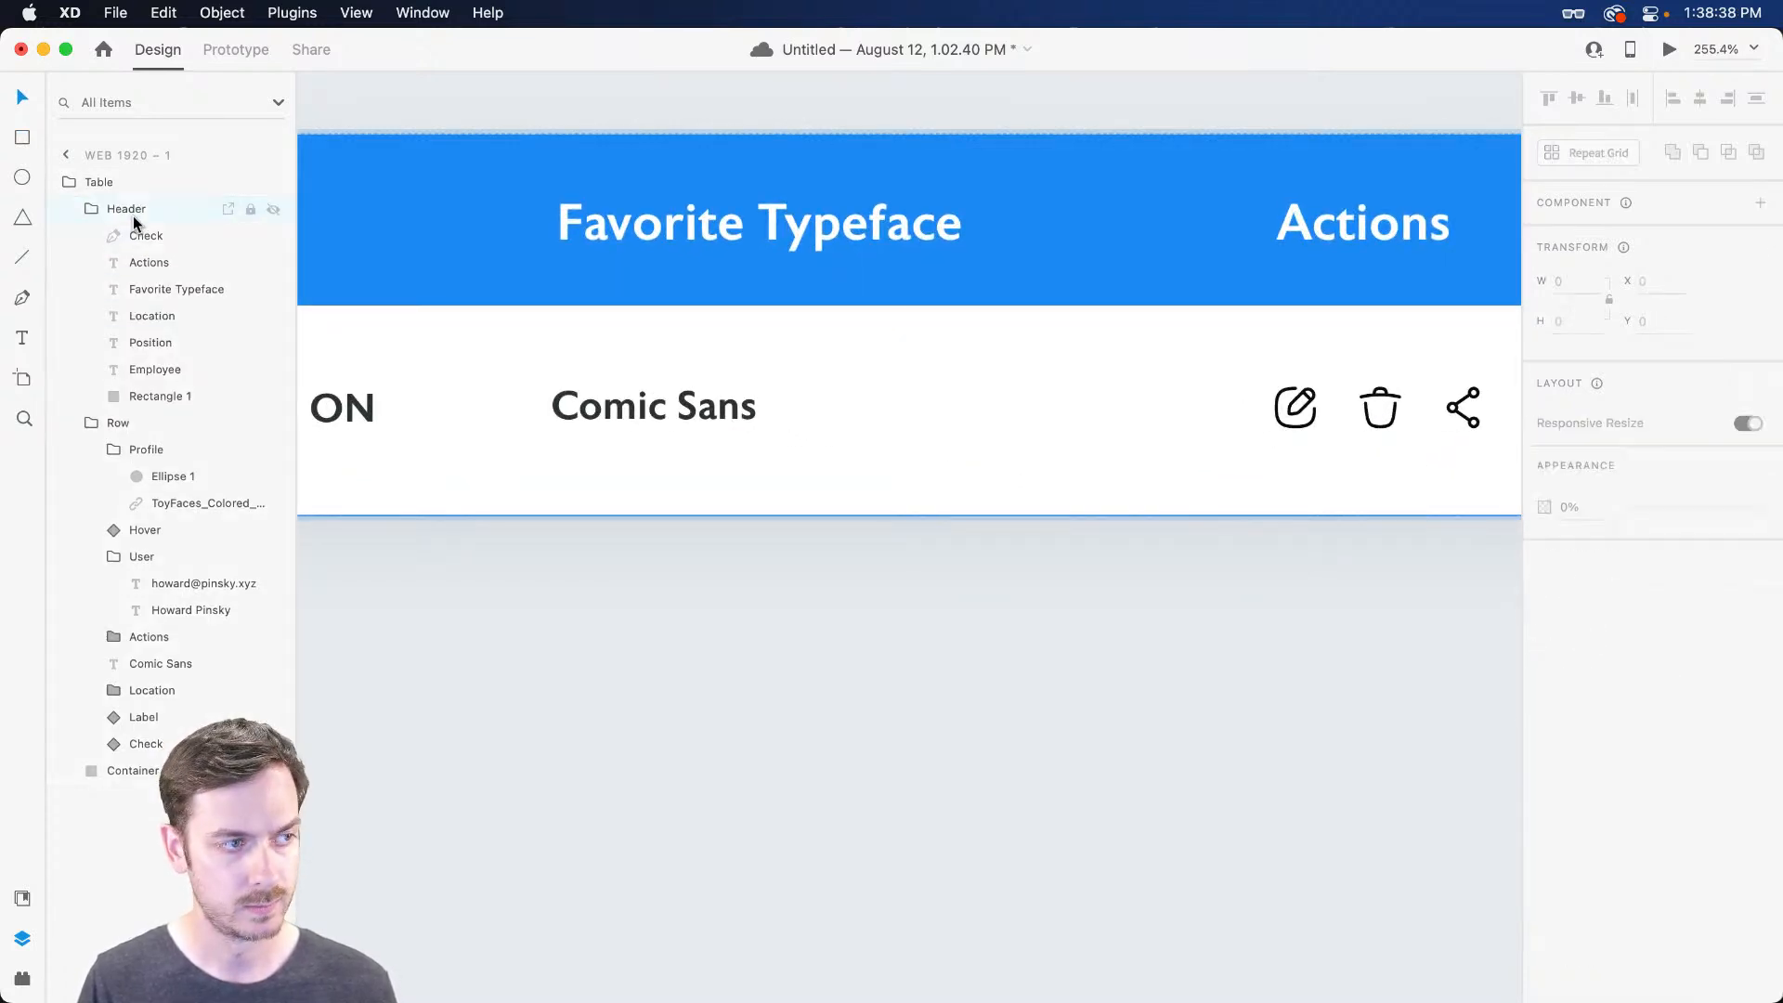
{"action": "left_click", "coordinate": [158, 455]}
{"action": "key", "text": "super+z"}
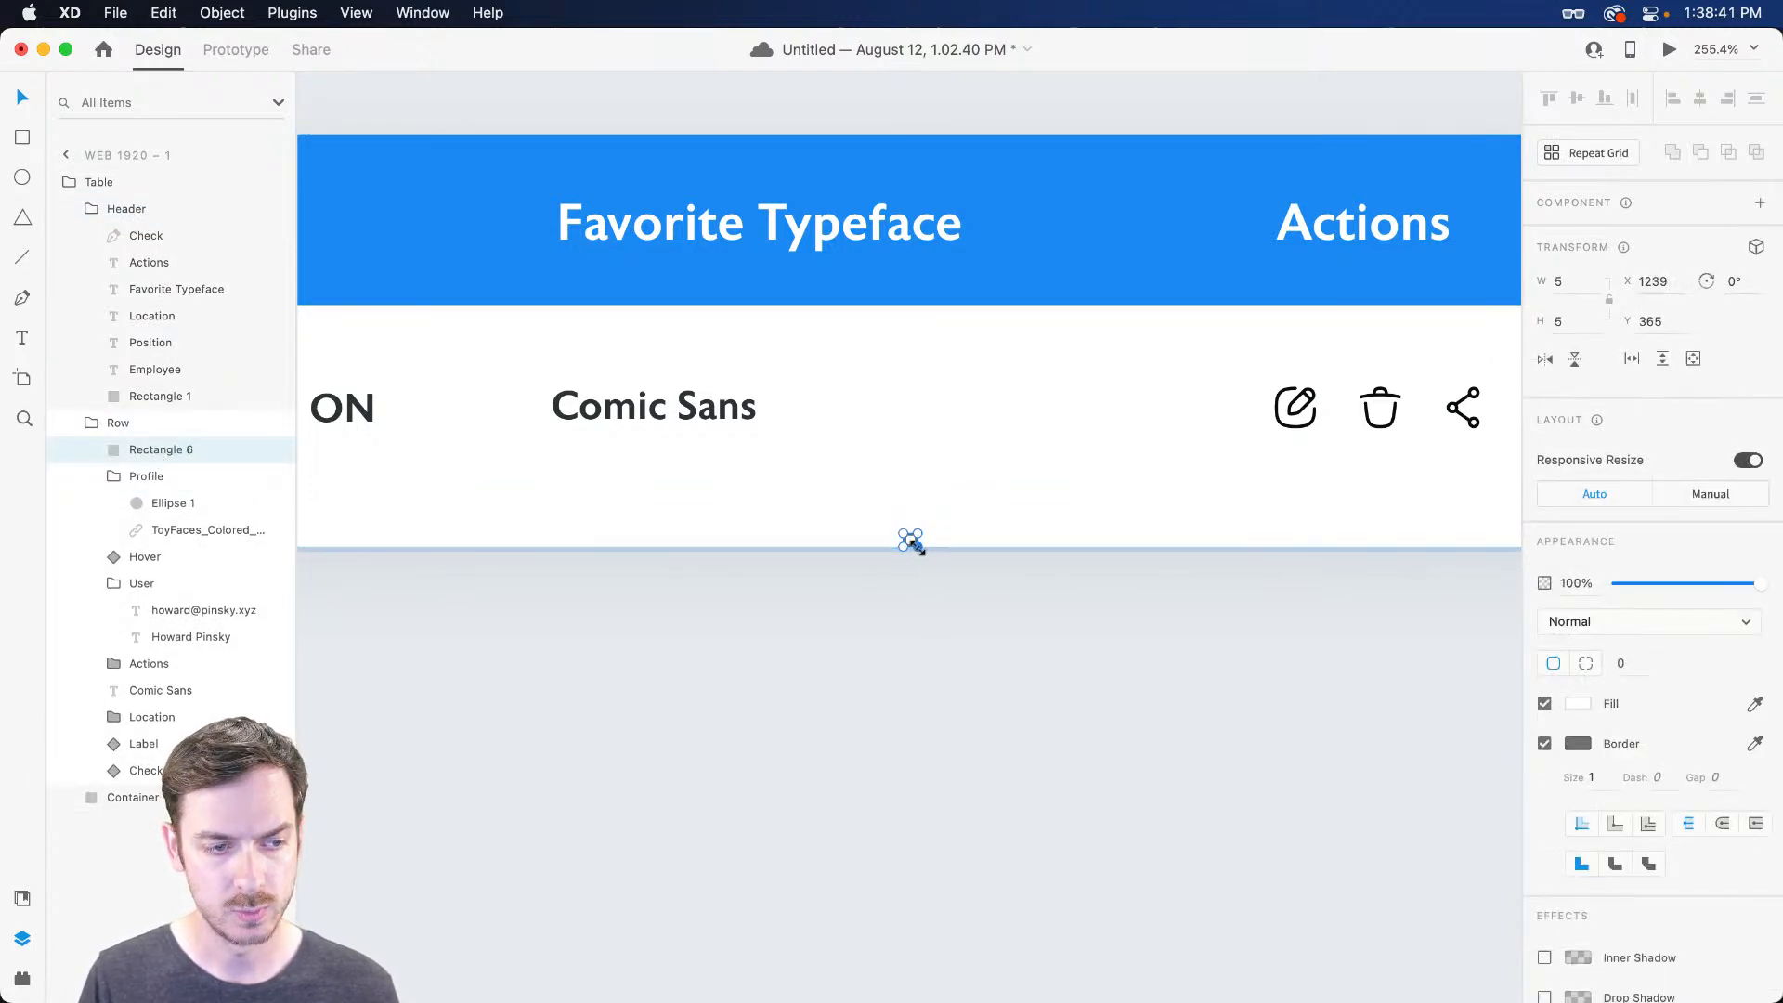
{"action": "scroll", "coordinate": [938, 550], "scroll_direction": "up", "scroll_amount": 1}
{"action": "left_click", "coordinate": [954, 604]}
{"action": "key", "text": "super+shift+z"}
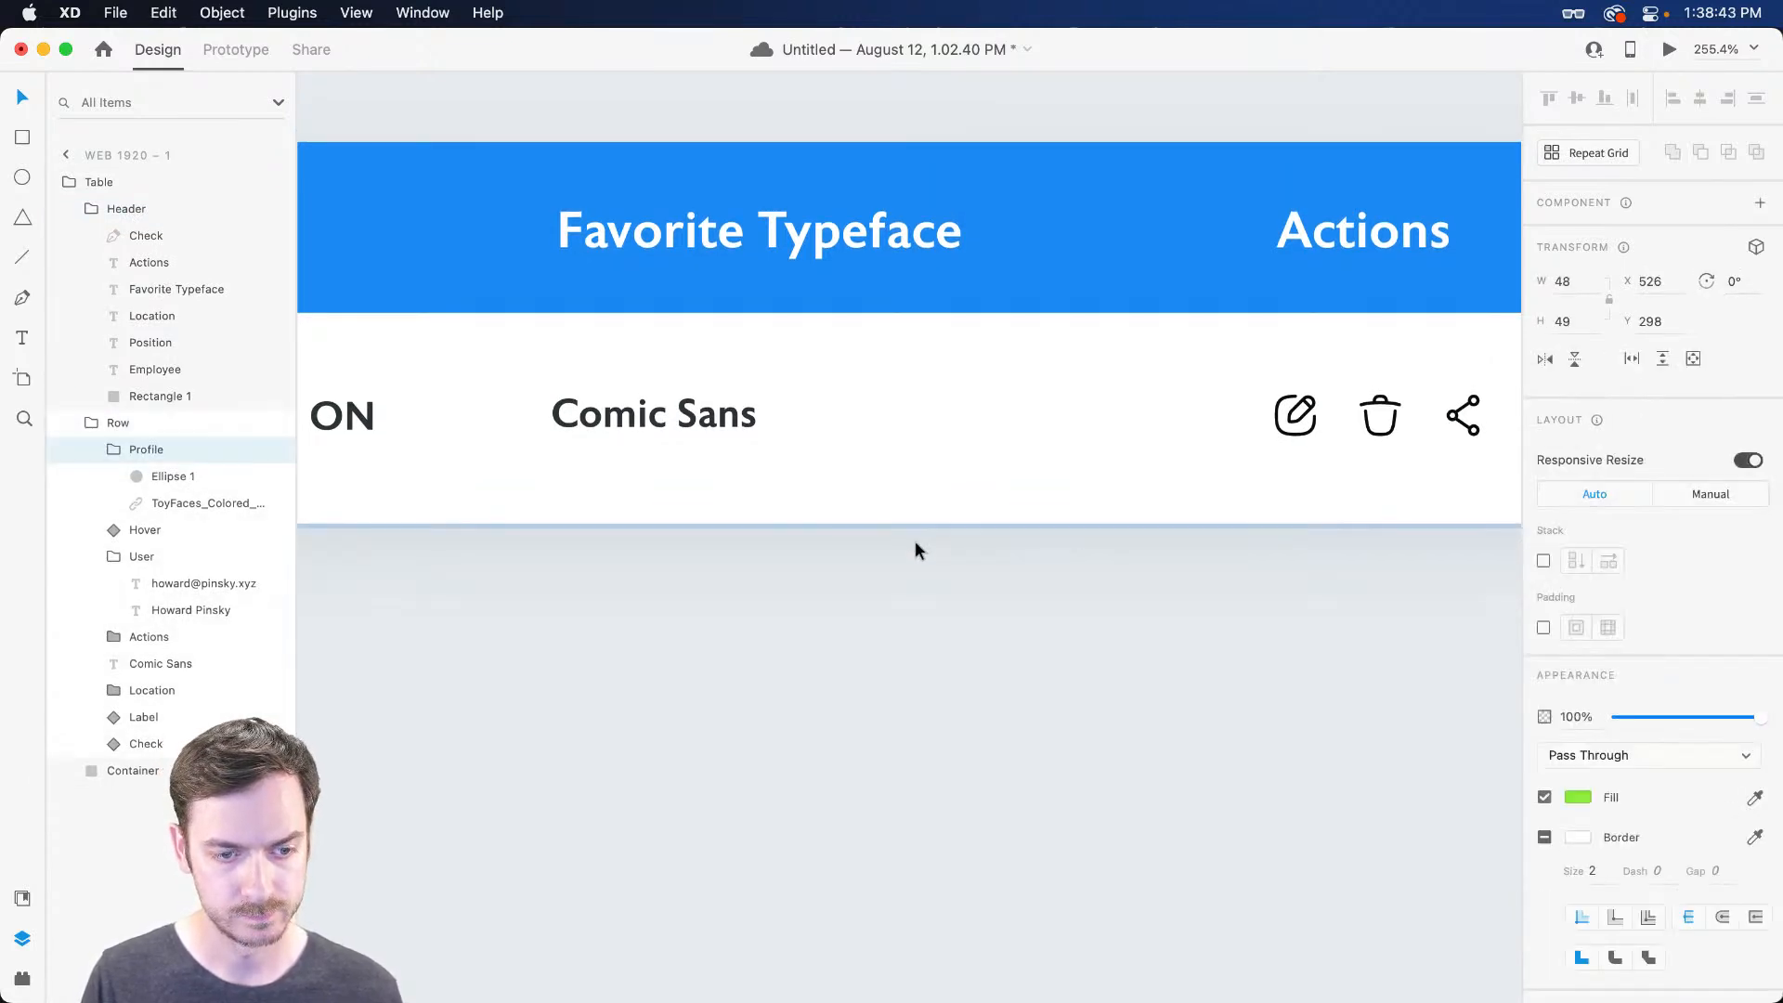
{"action": "scroll", "coordinate": [916, 550], "scroll_direction": "left", "scroll_amount": 10}
Draw a line along the row's bottom edge with a pale grey #C9C9C9 border
{"action": "key", "text": "l"}
{"action": "mouse_move", "coordinate": [488, 523]}
{"action": "left_mouse_down"}
{"action": "mouse_move", "coordinate": [1257, 510]}
{"action": "mouse_move", "coordinate": [1225, 530]}
{"action": "mouse_move", "coordinate": [1289, 524]}
{"action": "left_mouse_up"}
{"action": "scroll", "coordinate": [1257, 509], "scroll_direction": "right", "scroll_amount": 12}
{"action": "scroll", "coordinate": [1225, 531], "scroll_direction": "right", "scroll_amount": 8}
{"action": "left_click", "coordinate": [1578, 663]}
{"action": "left_click_drag", "start_coordinate": [1400, 655], "coordinate": [1312, 575]}
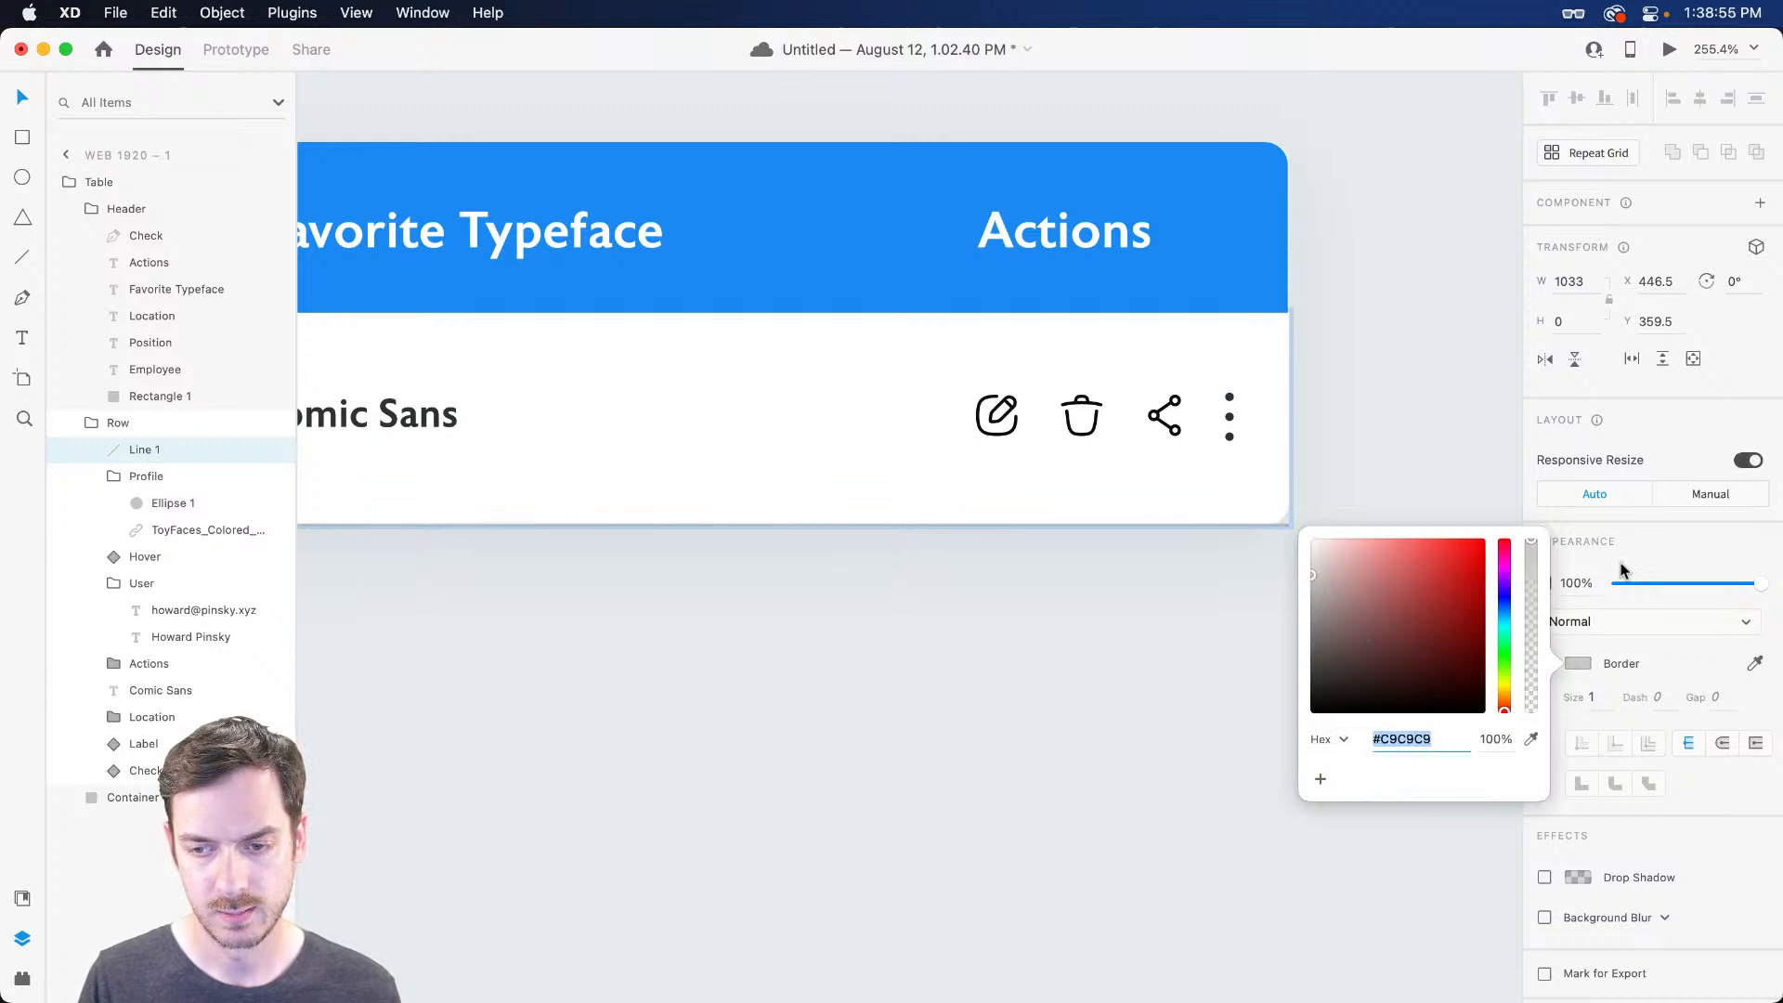
{"action": "left_click", "coordinate": [1596, 569]}
Give the Table group 8 px bottom padding, growing it to 1039.5×142.5
{"action": "scroll", "coordinate": [1290, 522], "scroll_direction": "up", "scroll_amount": 5}
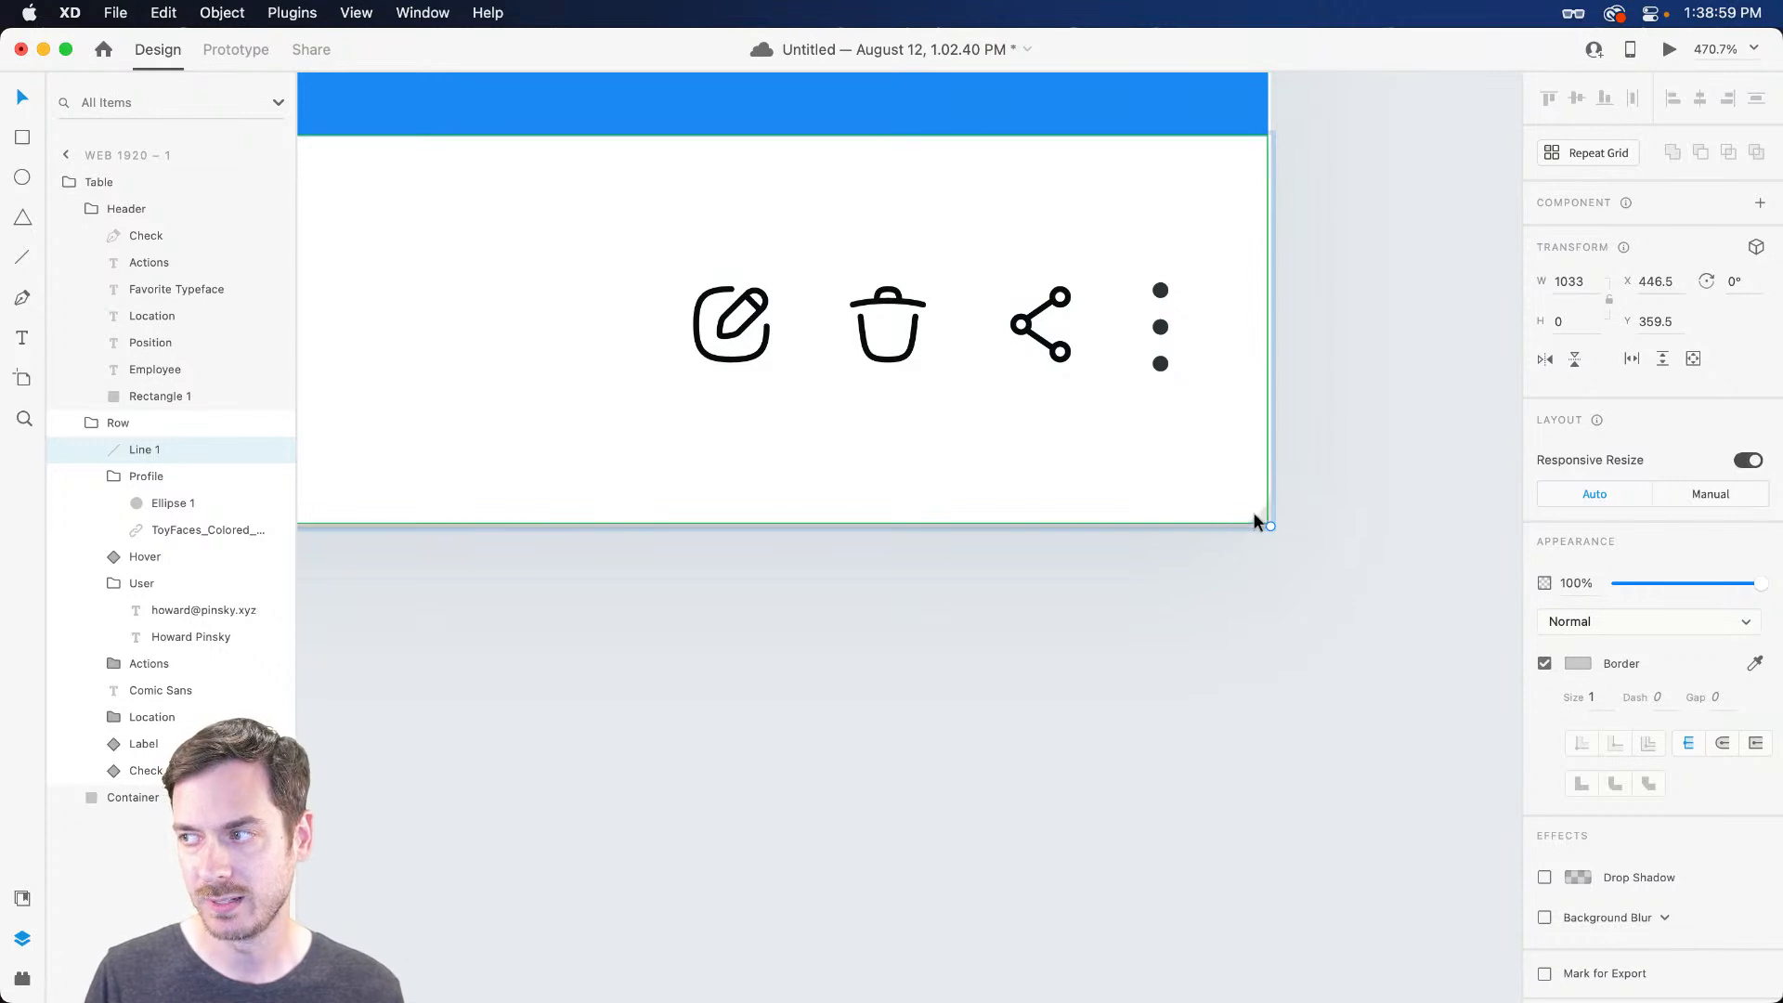
{"action": "scroll", "coordinate": [1205, 419], "scroll_direction": "up", "scroll_amount": 2}
{"action": "scroll", "coordinate": [1152, 404], "scroll_direction": "down", "scroll_amount": 2}
{"action": "left_click", "coordinate": [172, 184]}
{"action": "left_click", "coordinate": [1645, 648]}
{"action": "key", "text": "Up"}
{"action": "key", "text": "Up"}
{"action": "key", "text": "Up"}
{"action": "key", "text": "Up"}
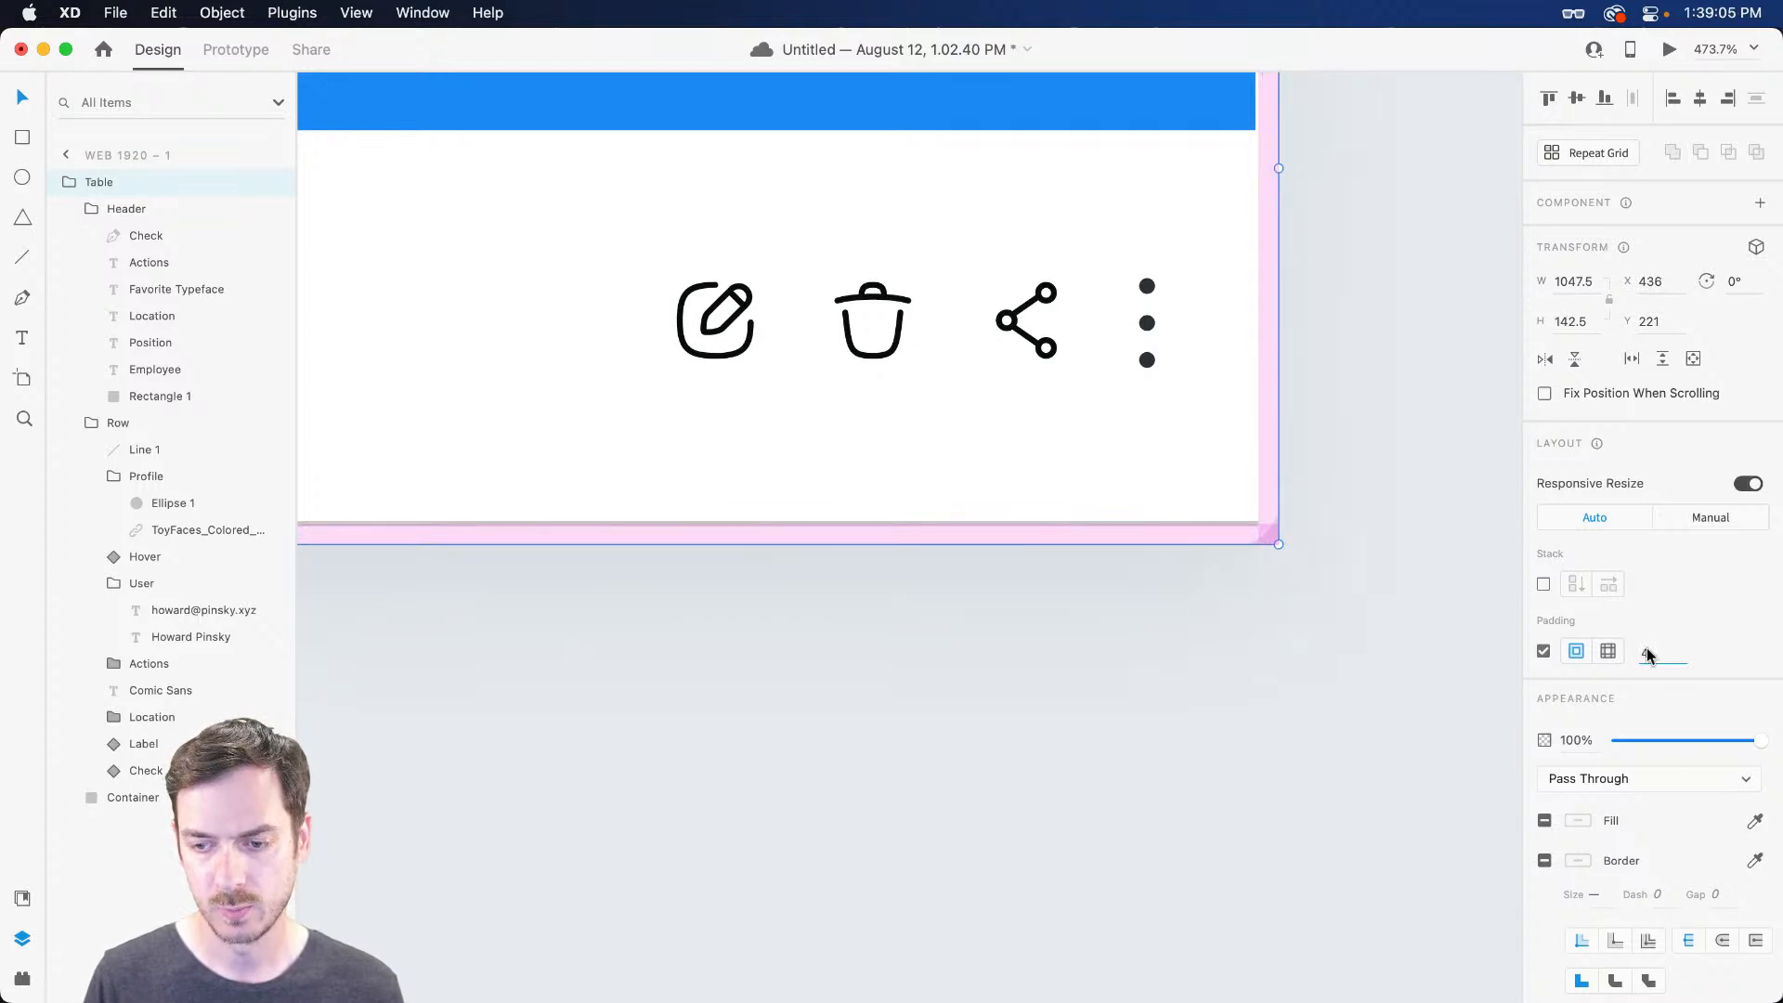
{"action": "key", "text": "super+z"}
{"action": "left_click", "coordinate": [1607, 656]}
{"action": "left_click", "coordinate": [1711, 652]}
{"action": "key", "text": "Up"}
{"action": "key", "text": "Up"}
{"action": "key", "text": "Up"}
{"action": "key", "text": "Up"}
{"action": "key", "text": "Up"}
{"action": "key", "text": "Up"}
{"action": "key", "text": "Up"}
{"action": "key", "text": "Up"}
{"action": "key", "text": "Return"}
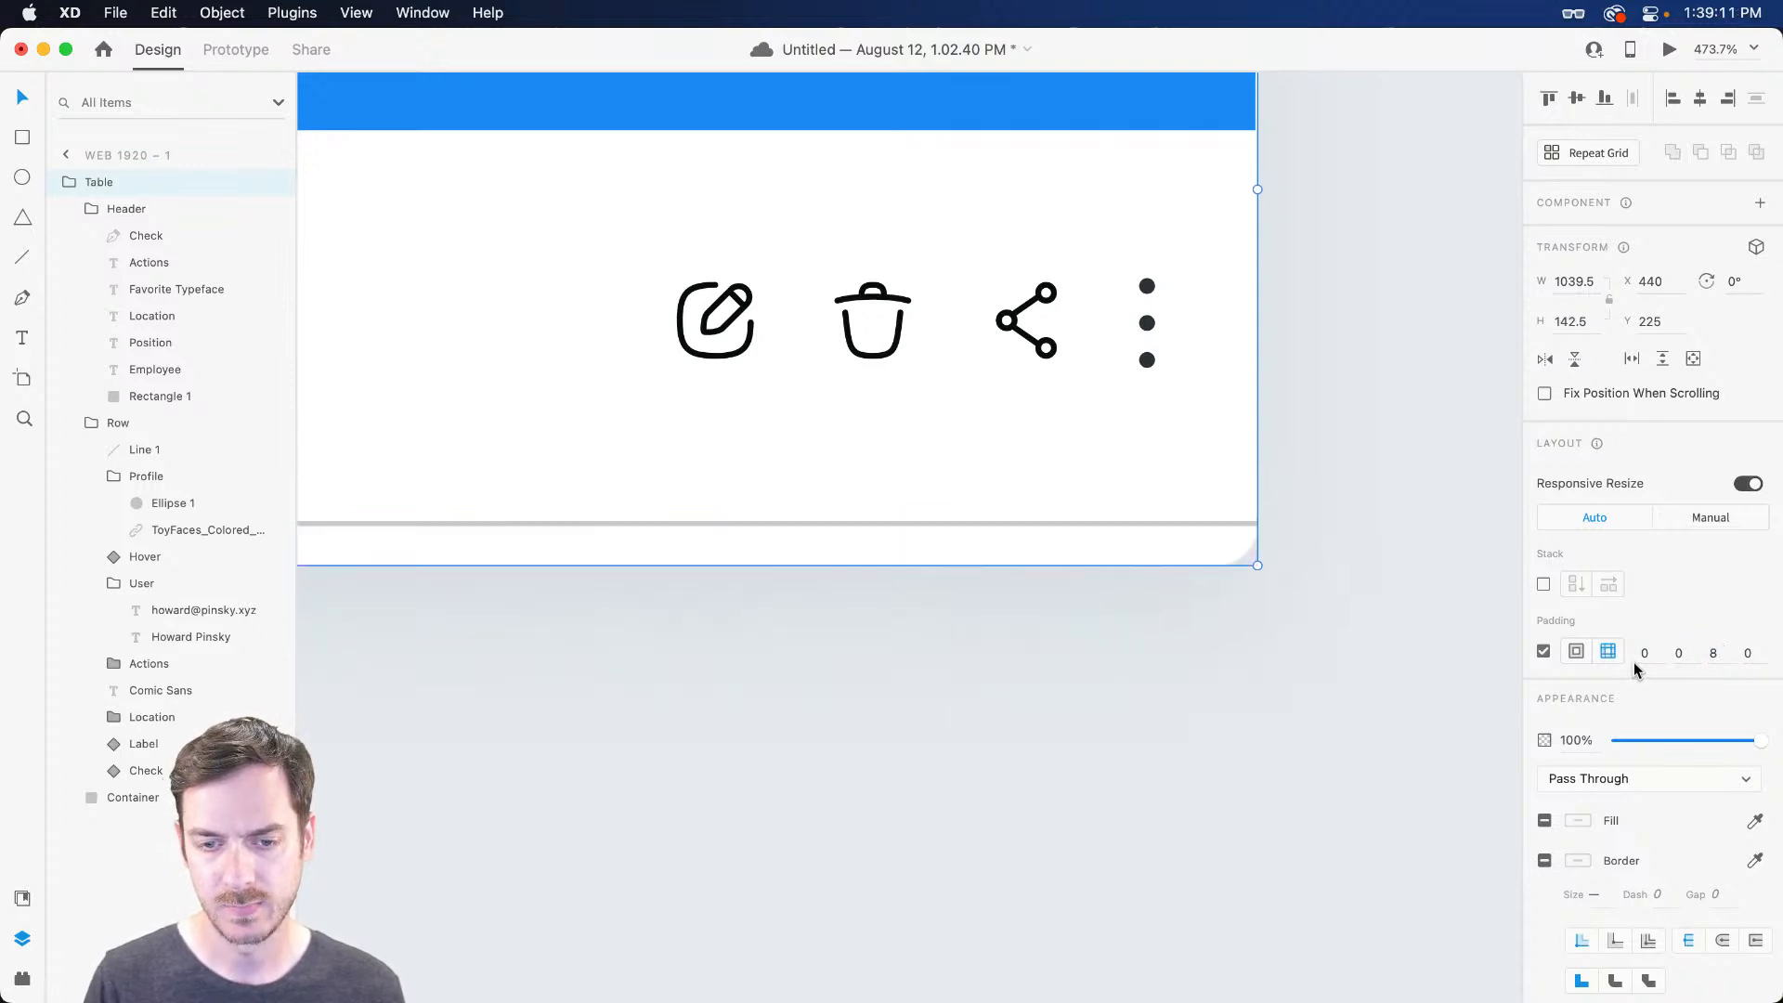
Preview the table, then extend the divider line's left end to the table edge
{"action": "left_click", "coordinate": [1200, 524], "text": "super"}
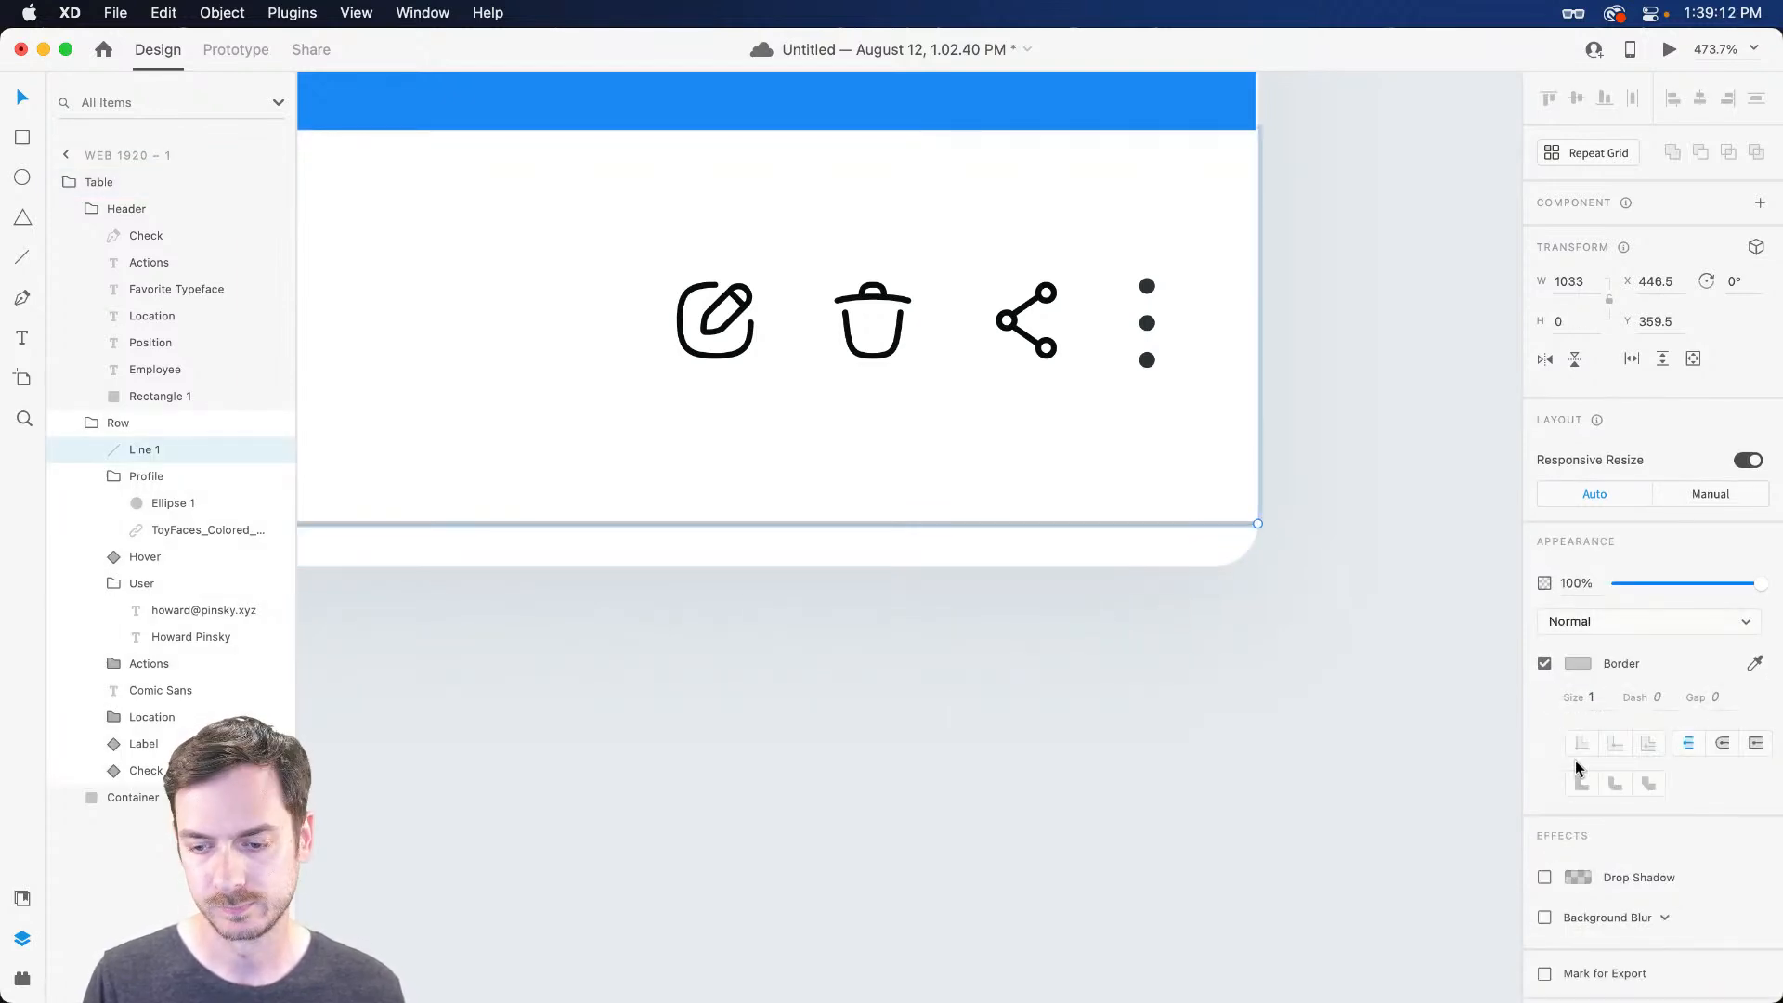
{"action": "left_click", "coordinate": [1589, 662]}
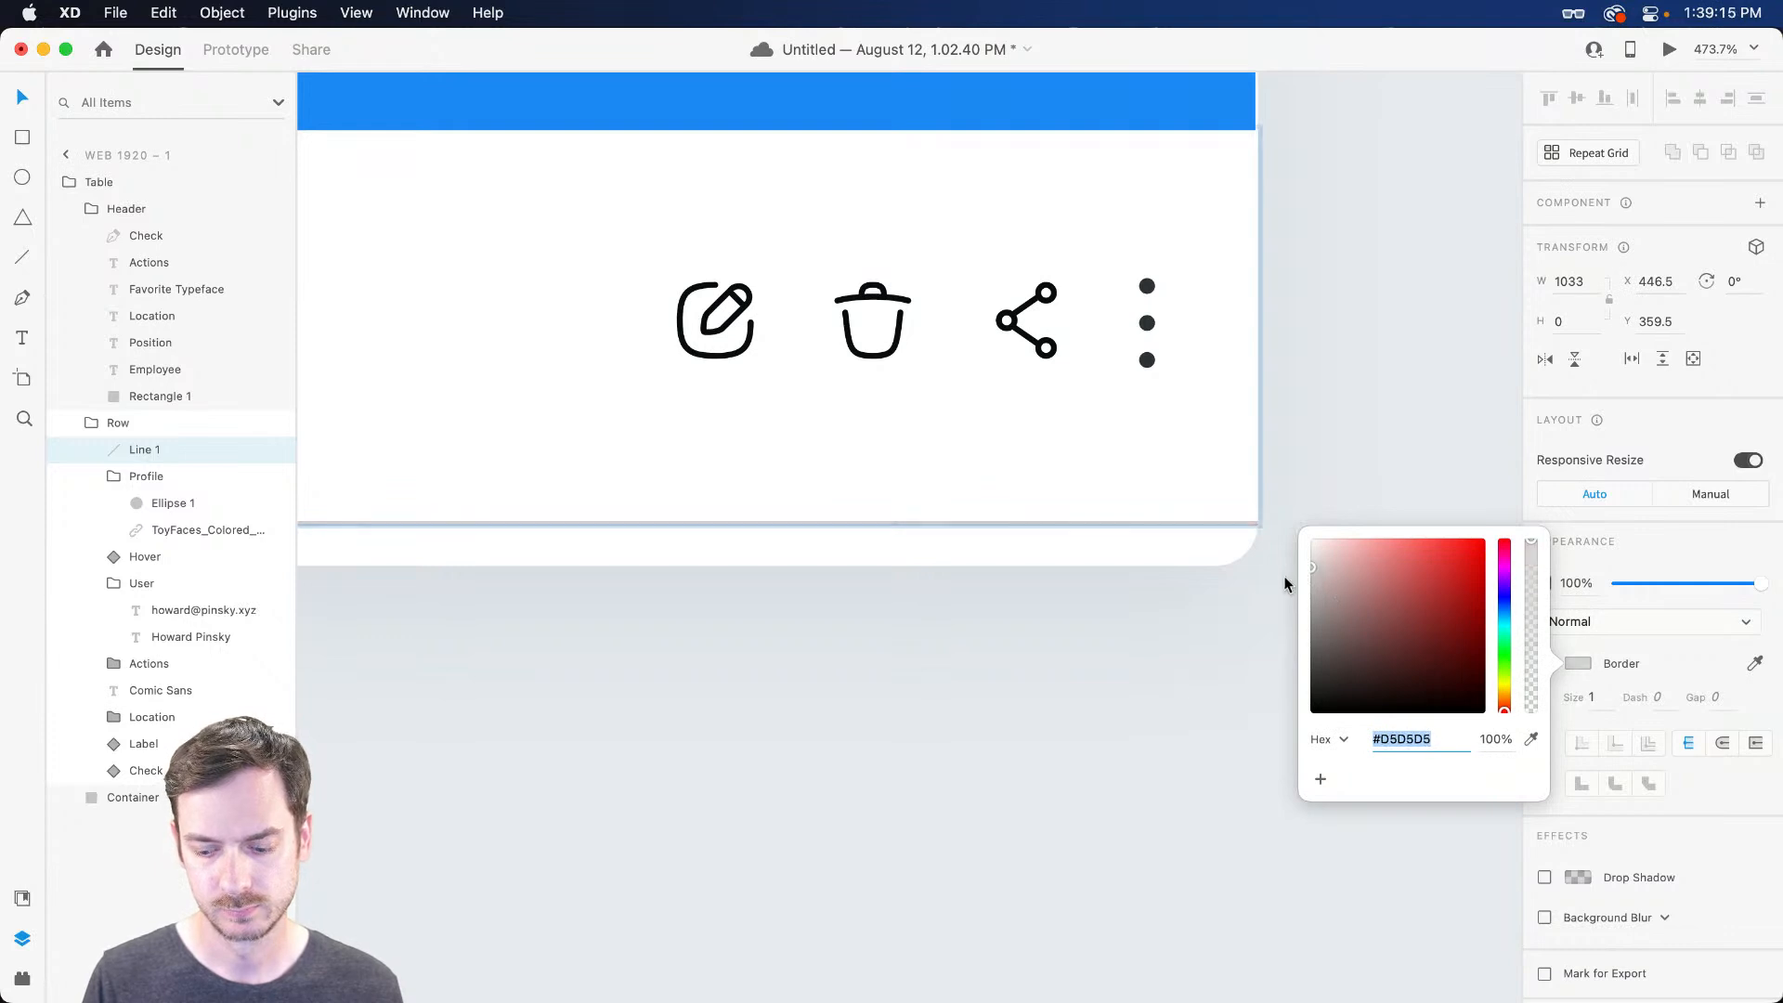
{"action": "key", "text": "super+Return"}
{"action": "key", "text": "super+w"}
{"action": "scroll", "coordinate": [689, 514], "scroll_direction": "left", "scroll_amount": 10}
{"action": "scroll", "coordinate": [710, 529], "scroll_direction": "left", "scroll_amount": 15}
{"action": "left_click", "coordinate": [964, 626]}
{"action": "left_click", "coordinate": [1089, 526]}
{"action": "left_click_drag", "start_coordinate": [1068, 524], "coordinate": [1040, 523]}
Inset the divider's ends from the row edges and make it a paler #E2E2E2 grey
{"action": "key", "text": "super+Return"}
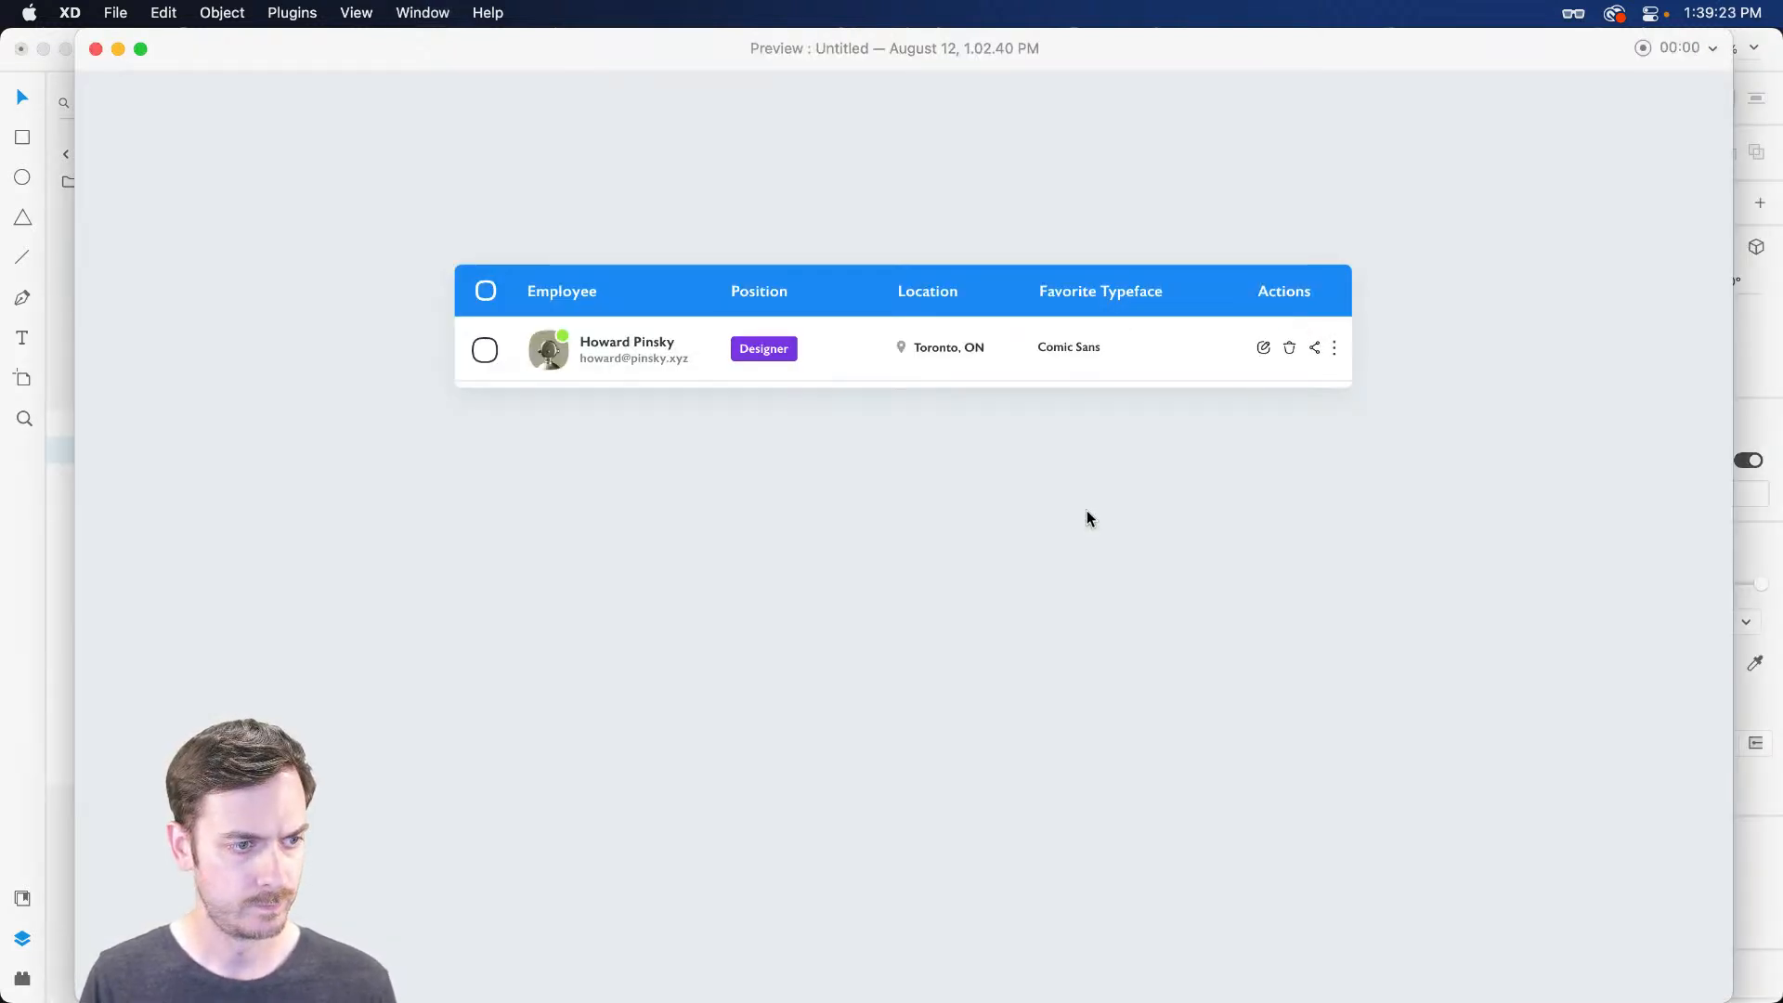
{"action": "key", "text": "super+w"}
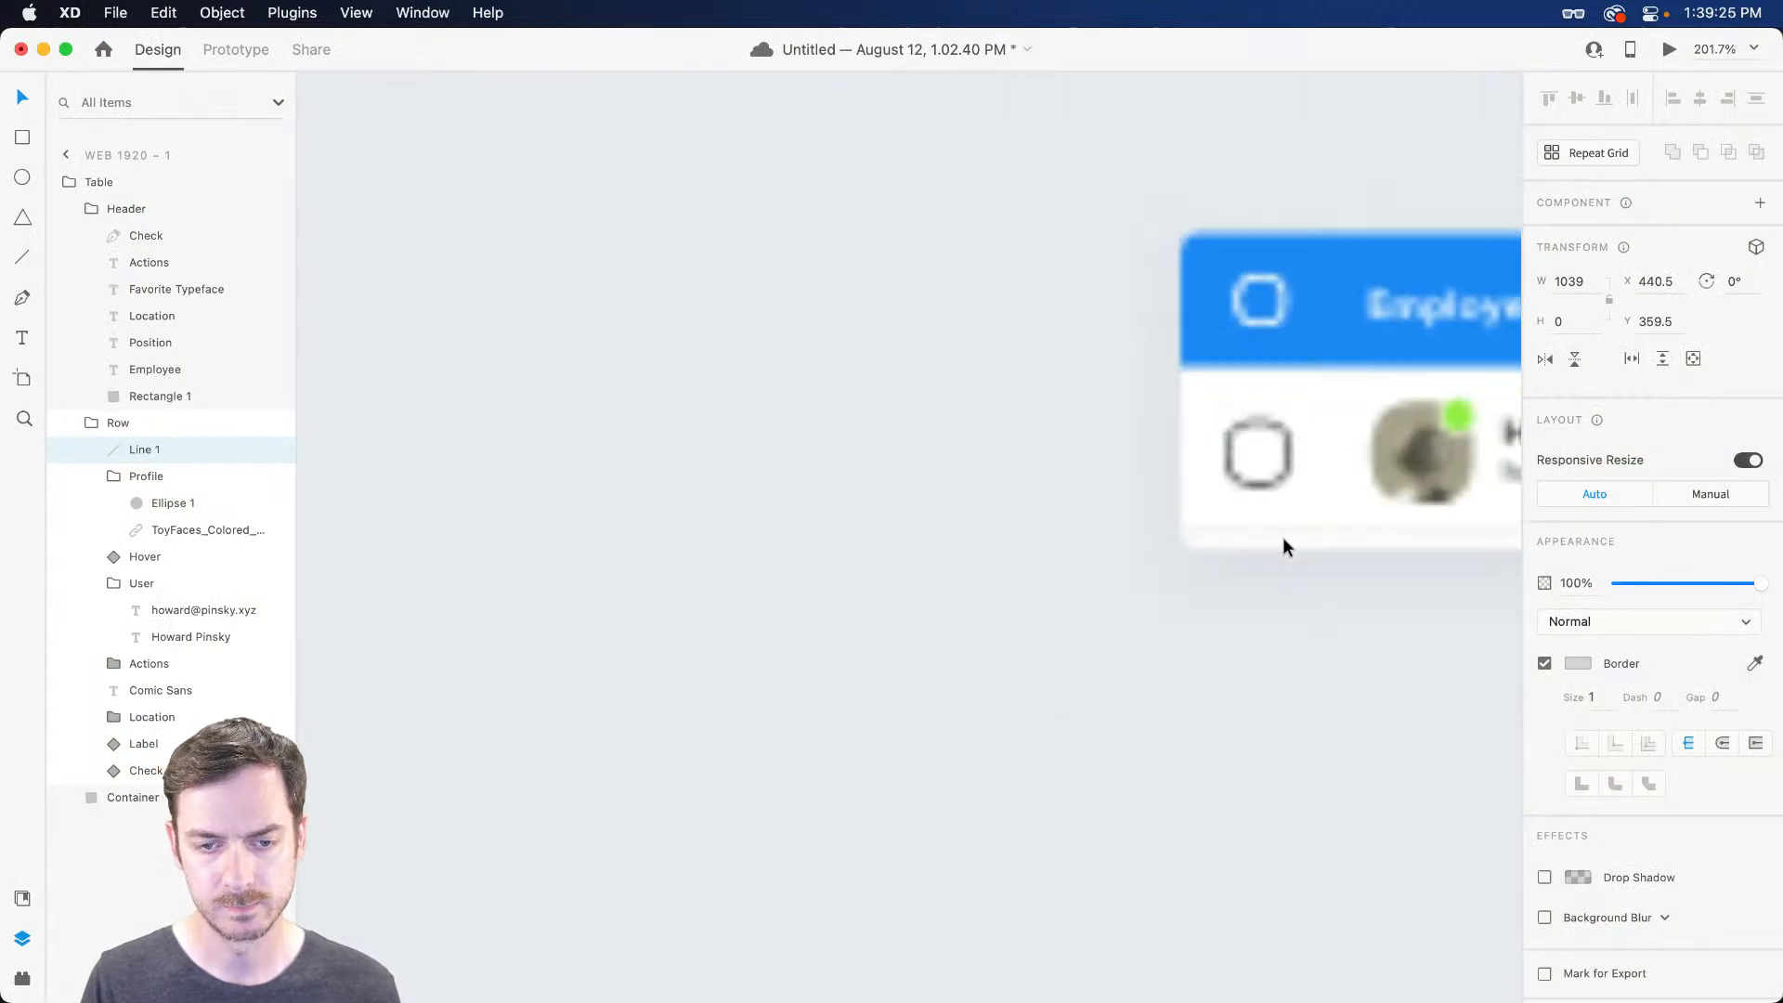
{"action": "scroll", "coordinate": [1255, 539], "scroll_direction": "right", "scroll_amount": 8}
{"action": "left_click_drag", "start_coordinate": [634, 532], "coordinate": [678, 531]}
{"action": "scroll", "coordinate": [1081, 542], "scroll_direction": "right", "scroll_amount": 20}
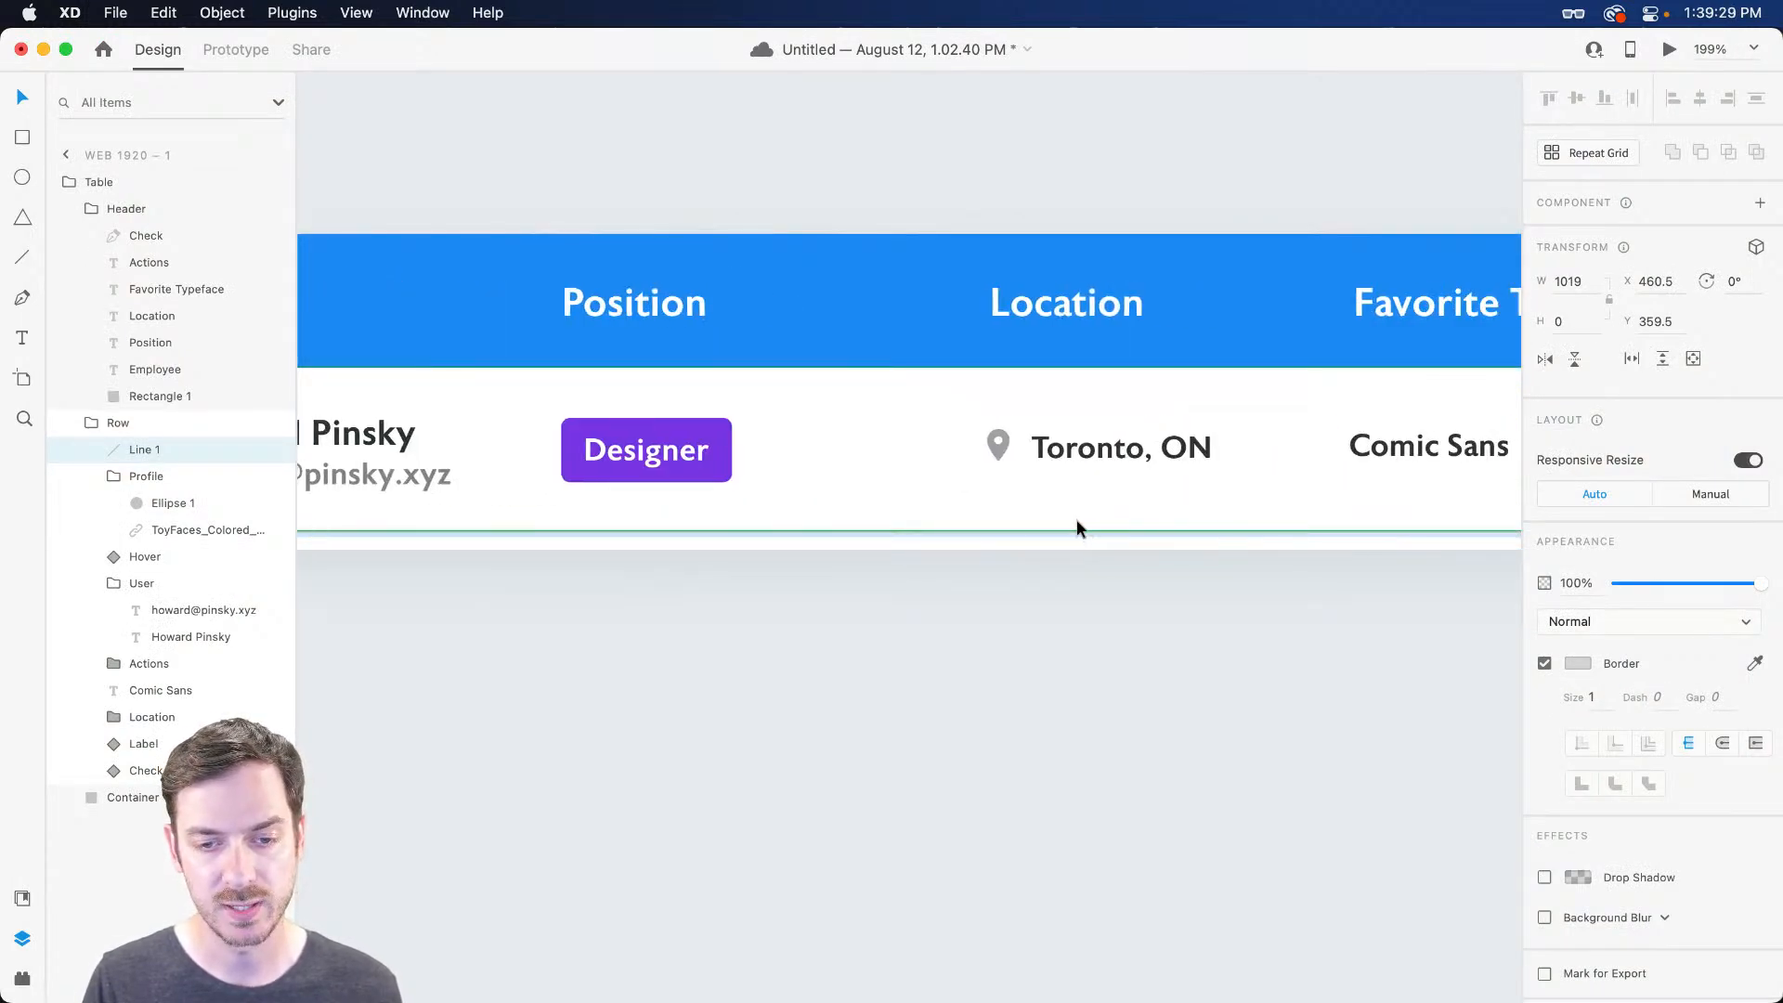
{"action": "scroll", "coordinate": [1077, 514], "scroll_direction": "right", "scroll_amount": 5}
{"action": "left_click_drag", "start_coordinate": [1120, 531], "coordinate": [1073, 526]}
{"action": "key", "text": "super+Return"}
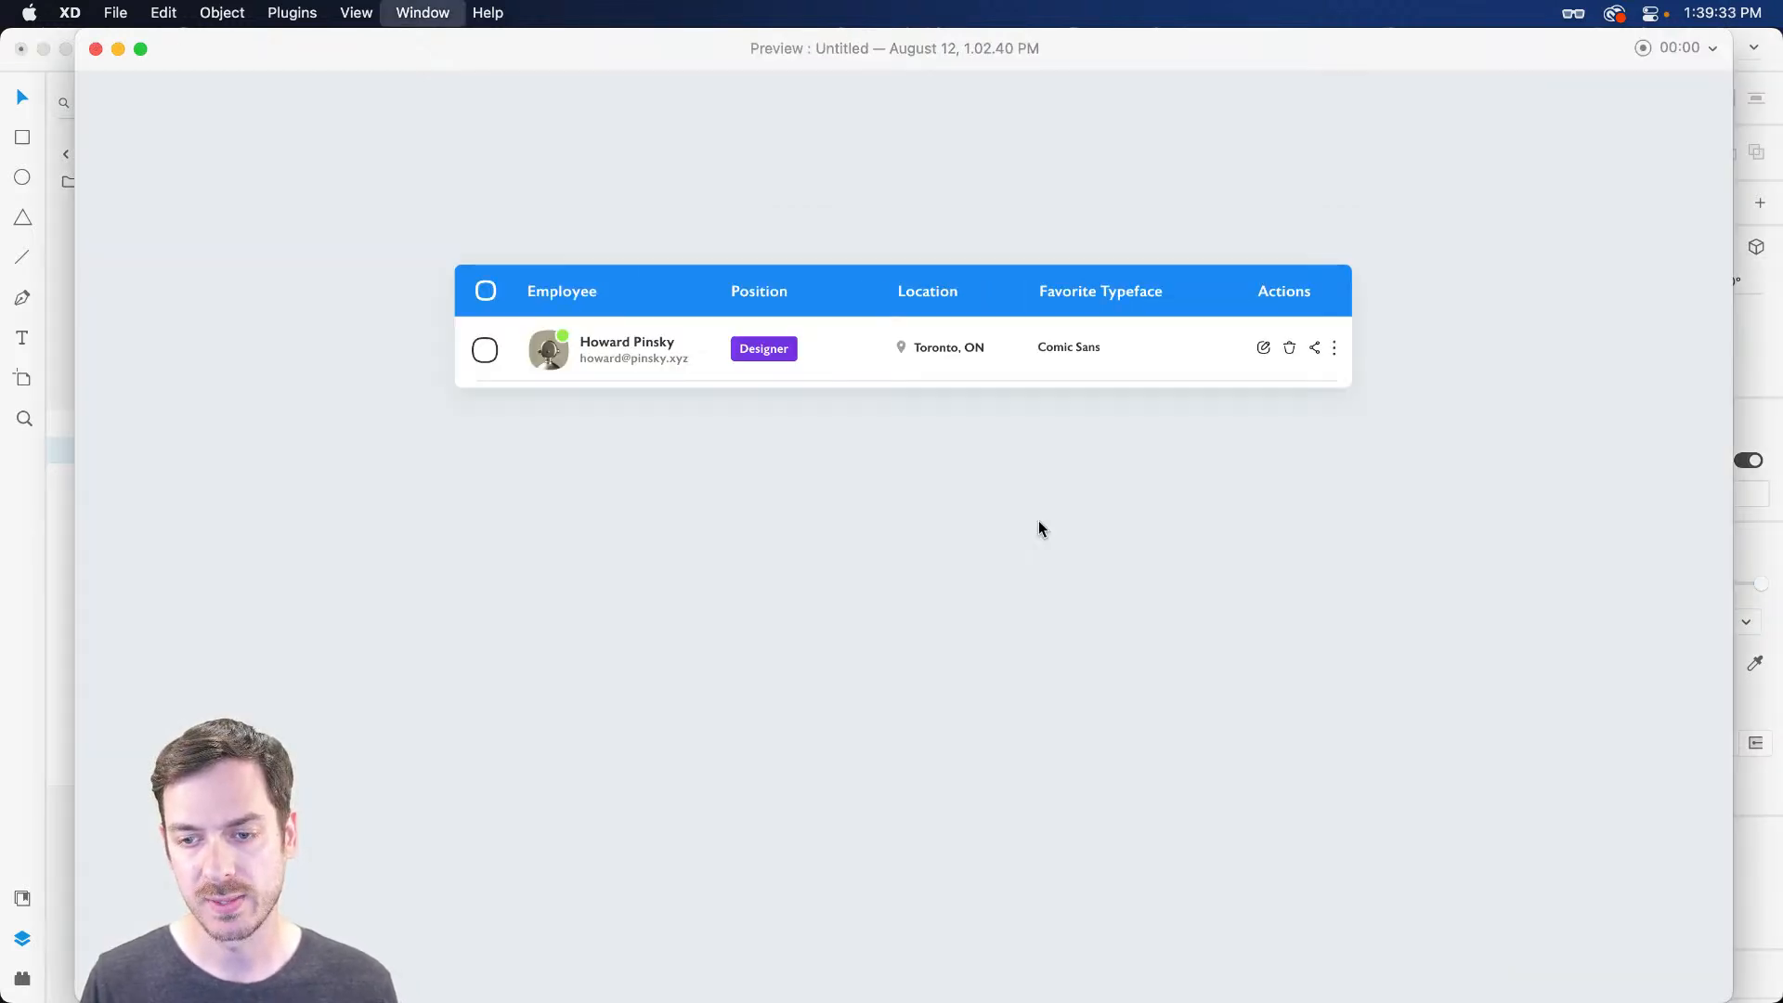
{"action": "key", "text": "super+w"}
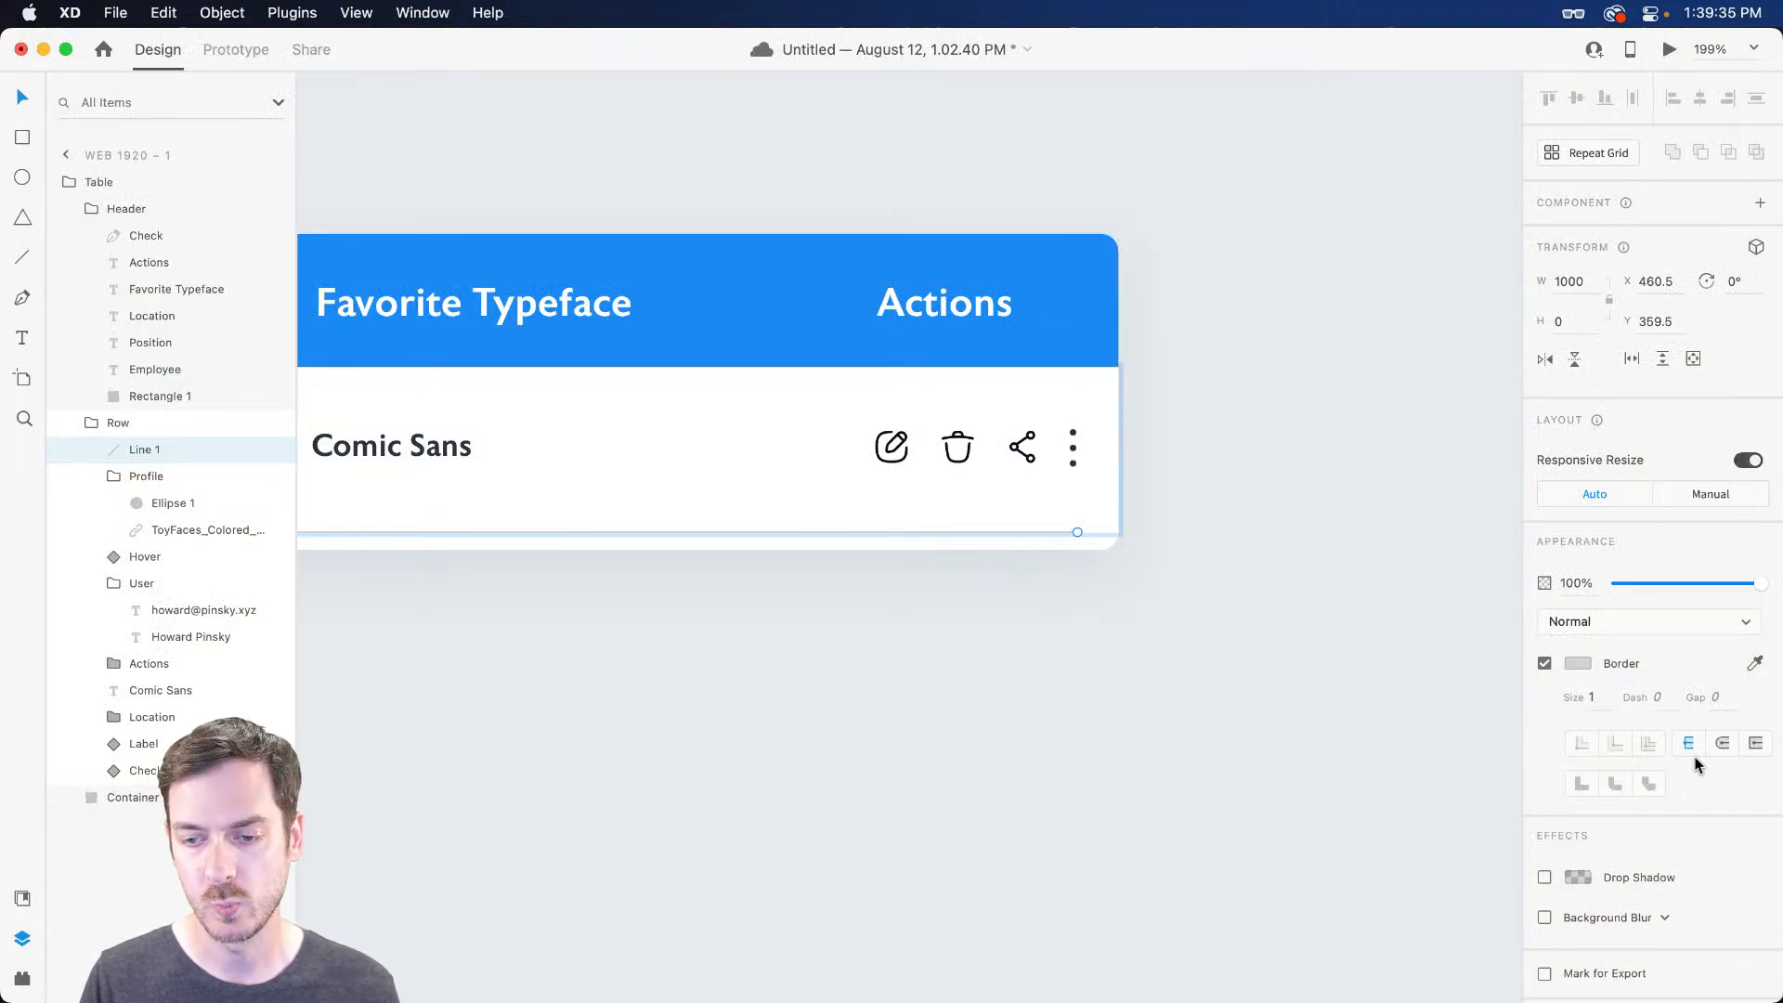
{"action": "left_click", "coordinate": [1582, 661]}
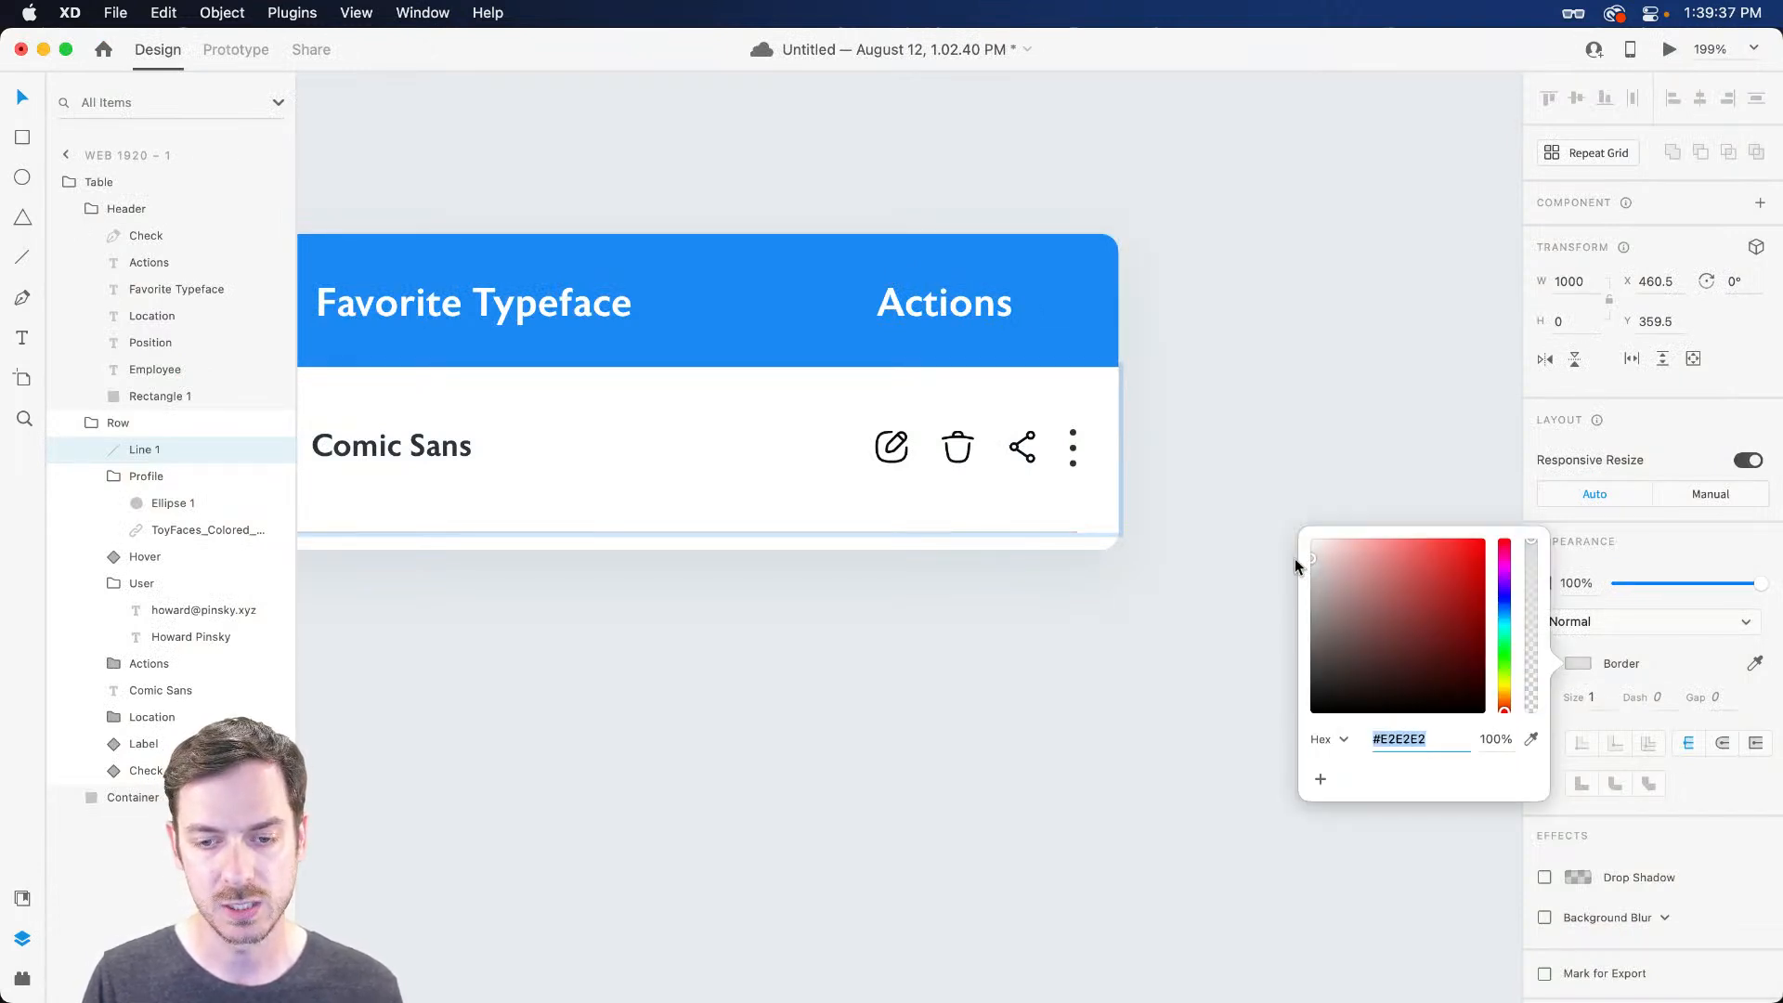
{"action": "key", "text": "Escape"}
Make the Row group a component, then undo a trial duplicate row below it
{"action": "left_click", "coordinate": [167, 426]}
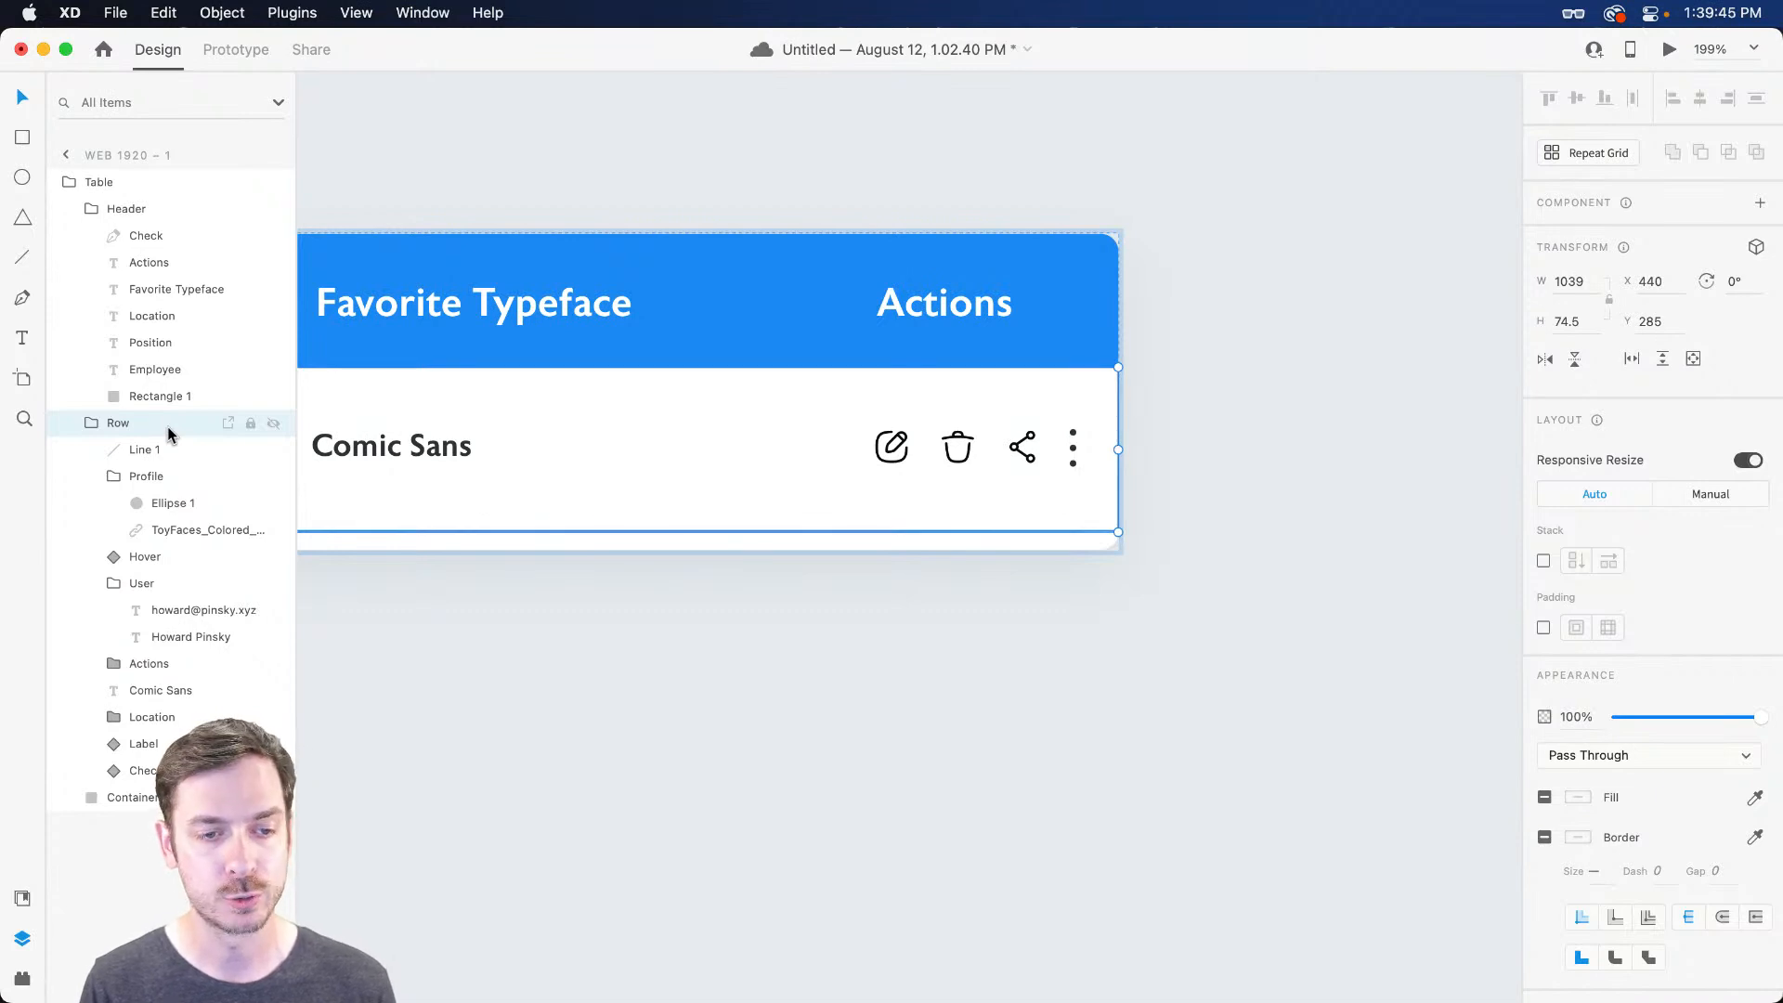
{"action": "key", "text": "super+k"}
{"action": "scroll", "coordinate": [956, 528], "scroll_direction": "left", "scroll_amount": 10}
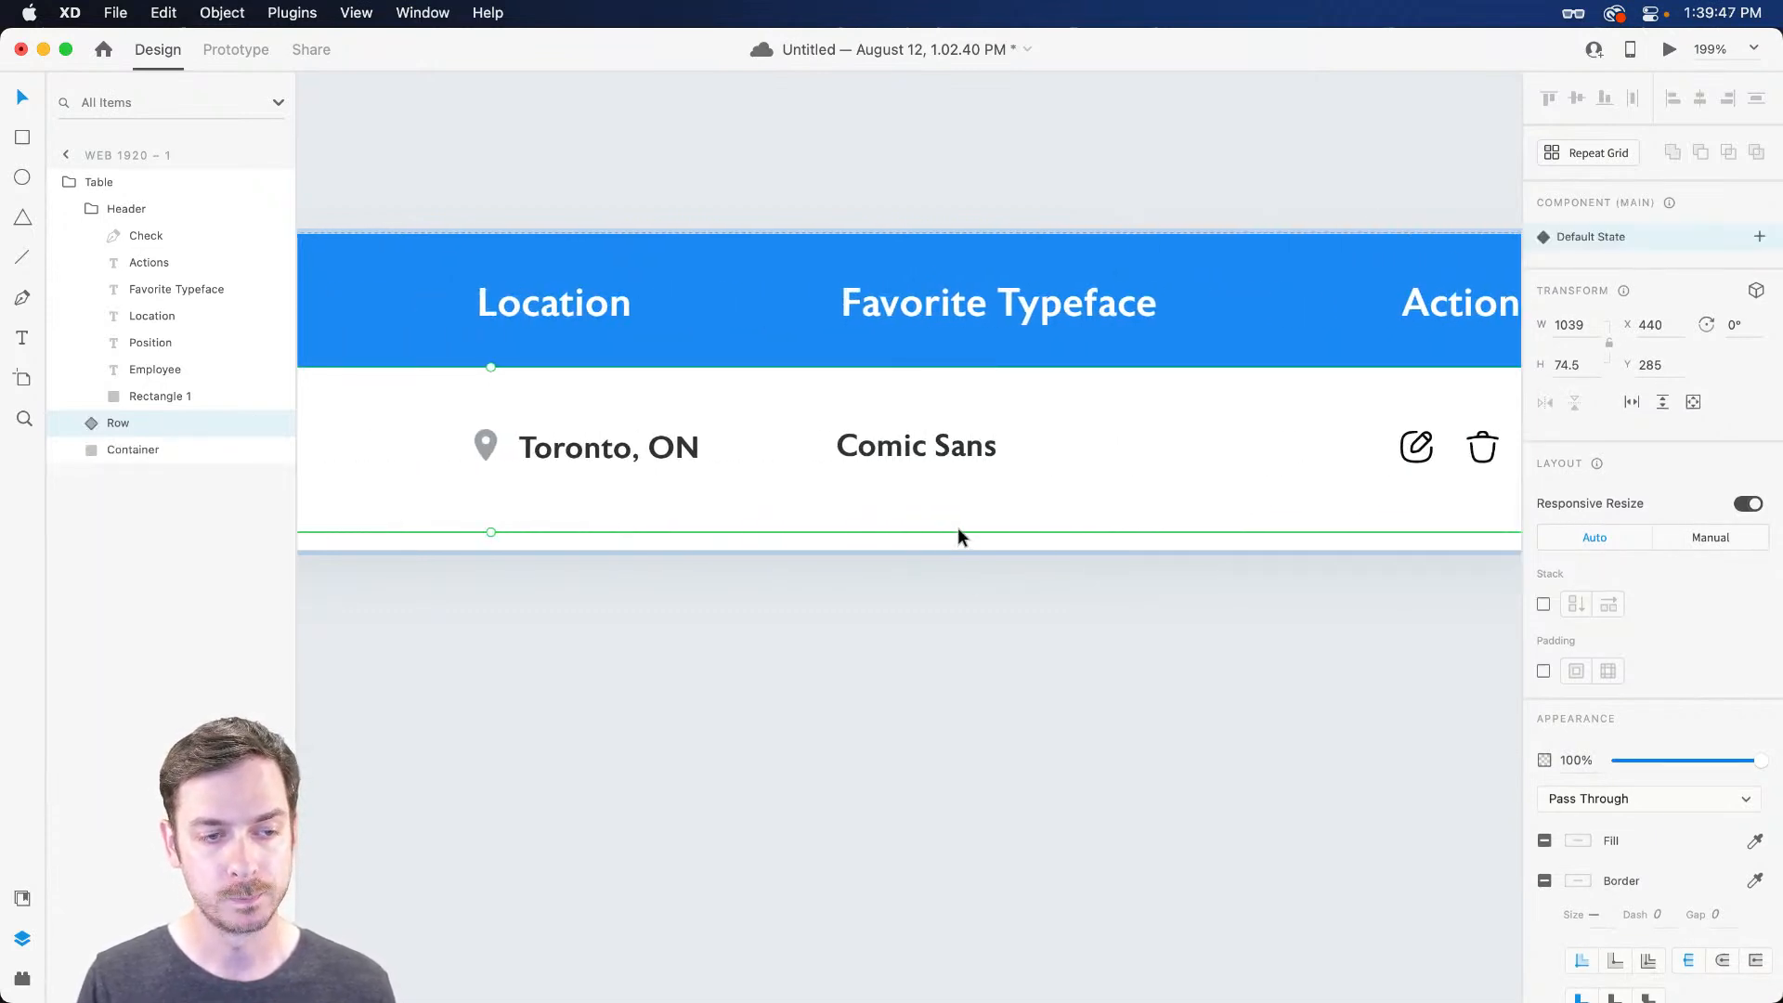
{"action": "scroll", "coordinate": [957, 527], "scroll_direction": "down", "scroll_amount": 5}
{"action": "left_click_drag", "start_coordinate": [952, 531], "coordinate": [1168, 414]}
{"action": "left_click_drag", "start_coordinate": [814, 379], "coordinate": [806, 475]}
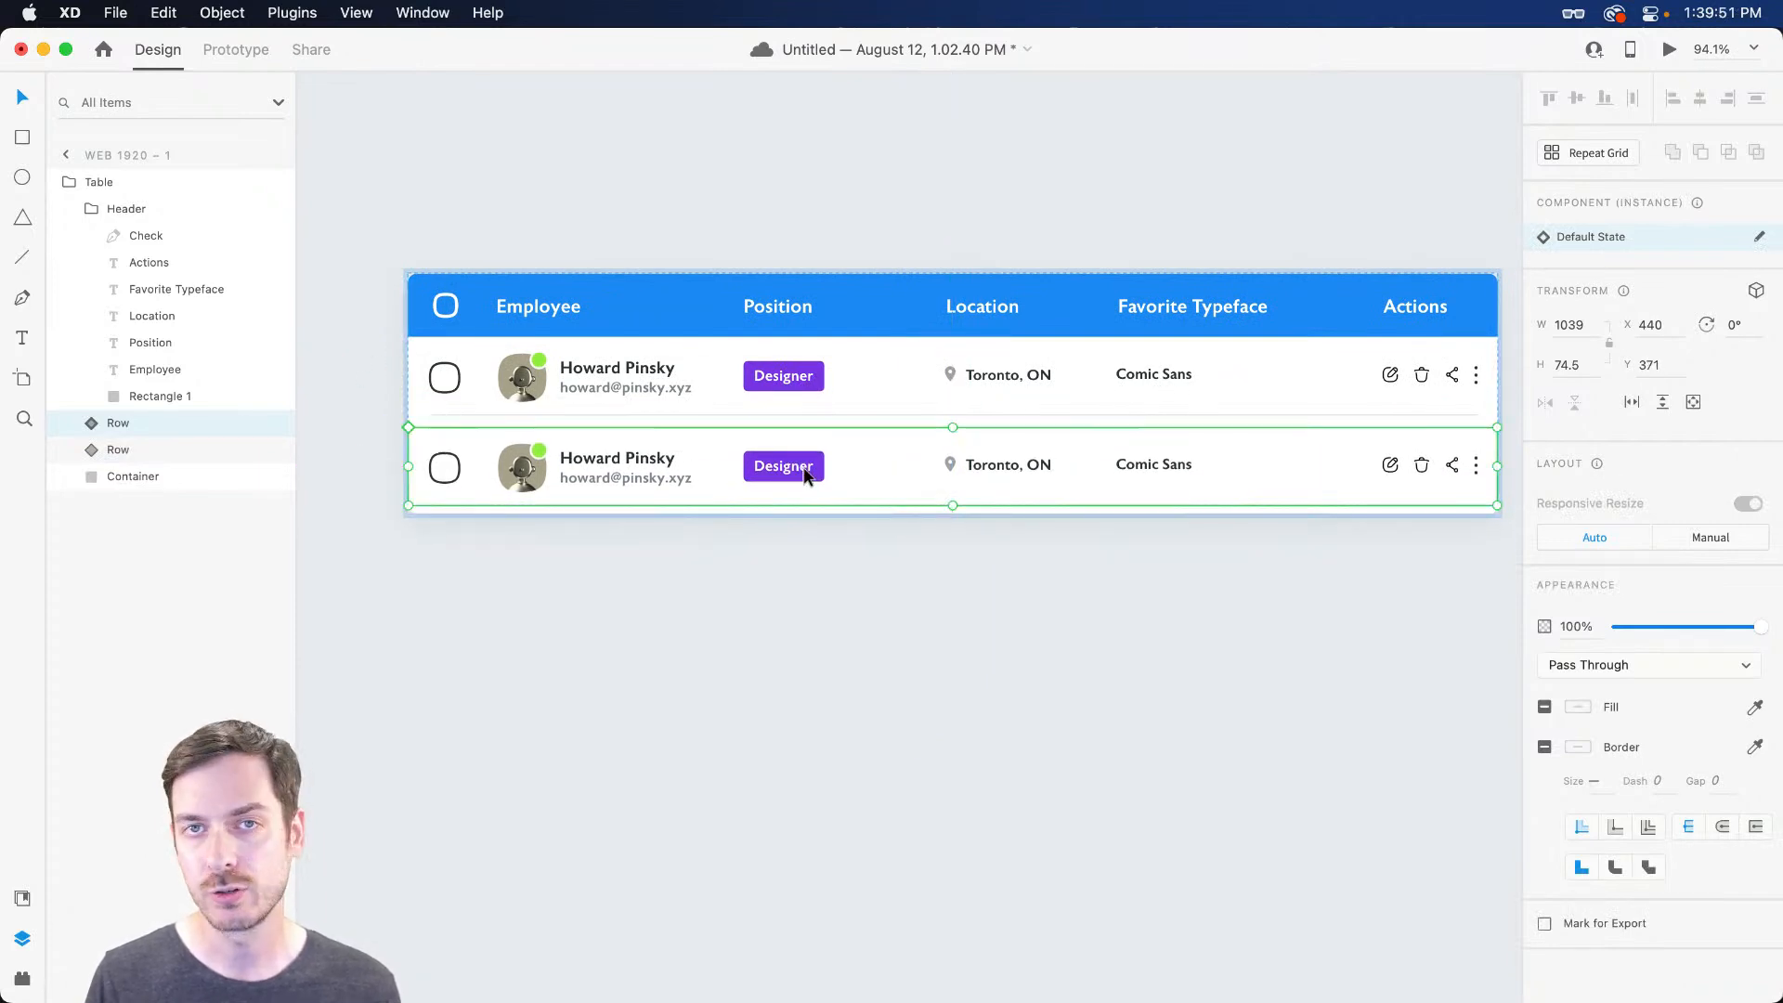
{"action": "key", "text": "super+z"}
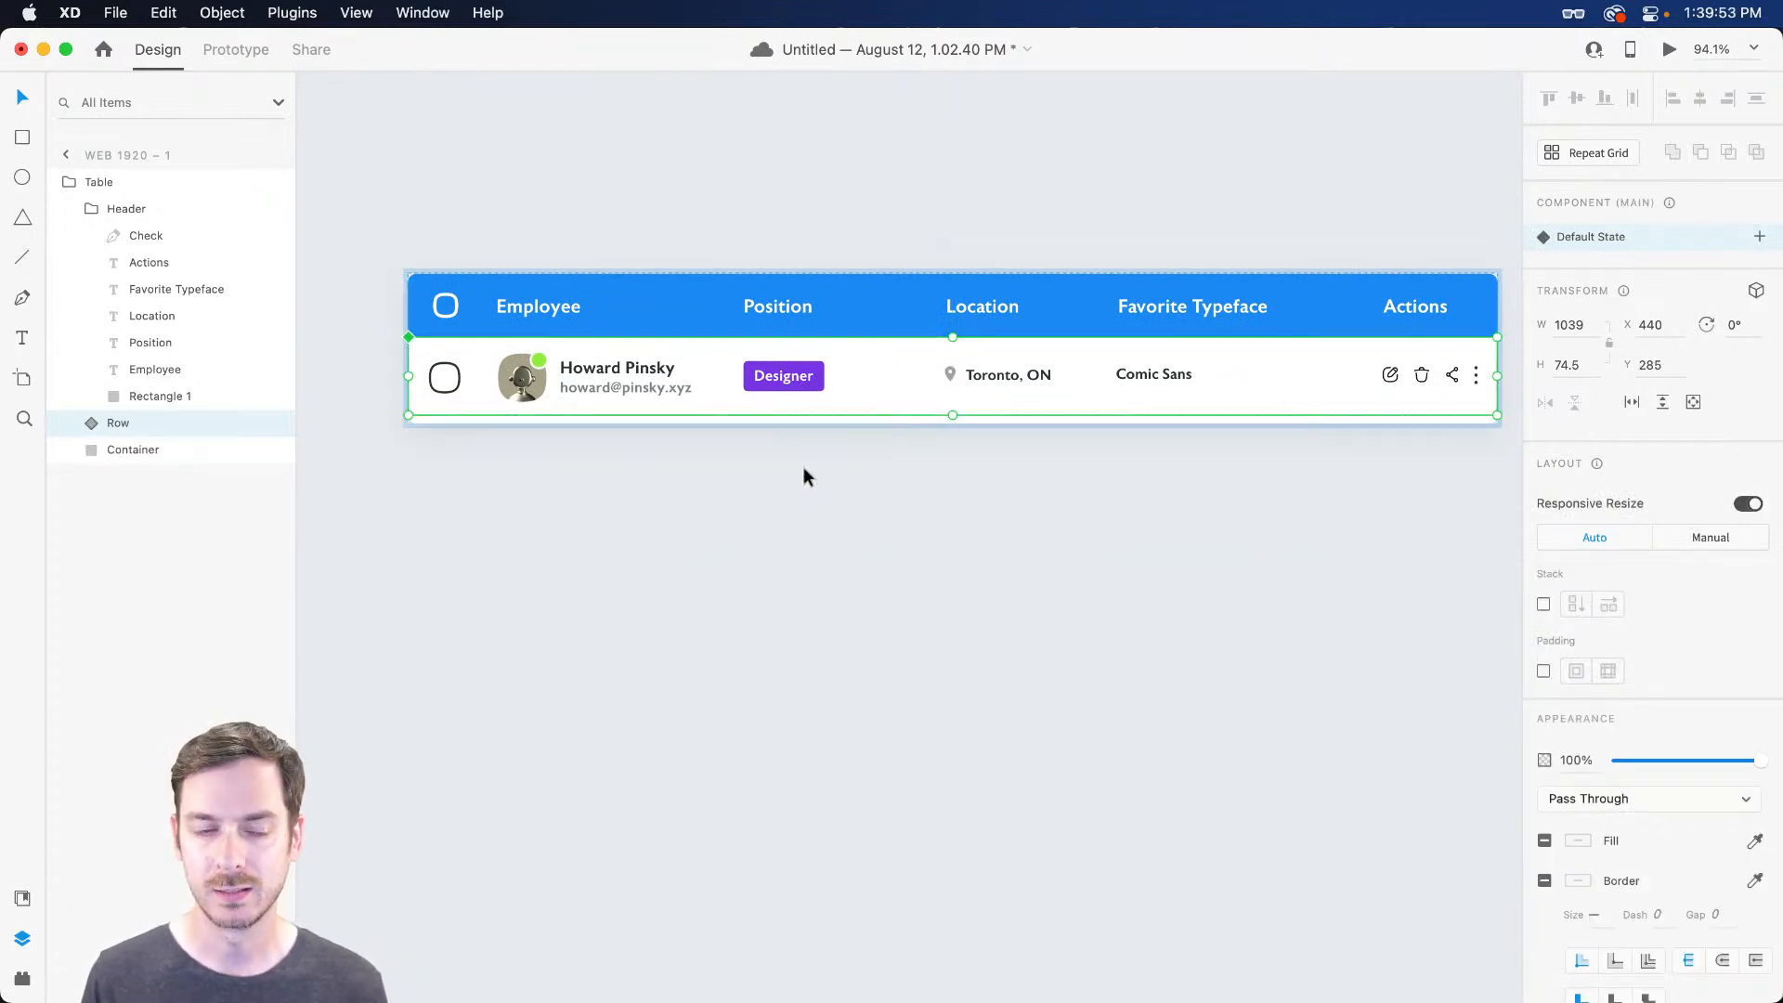
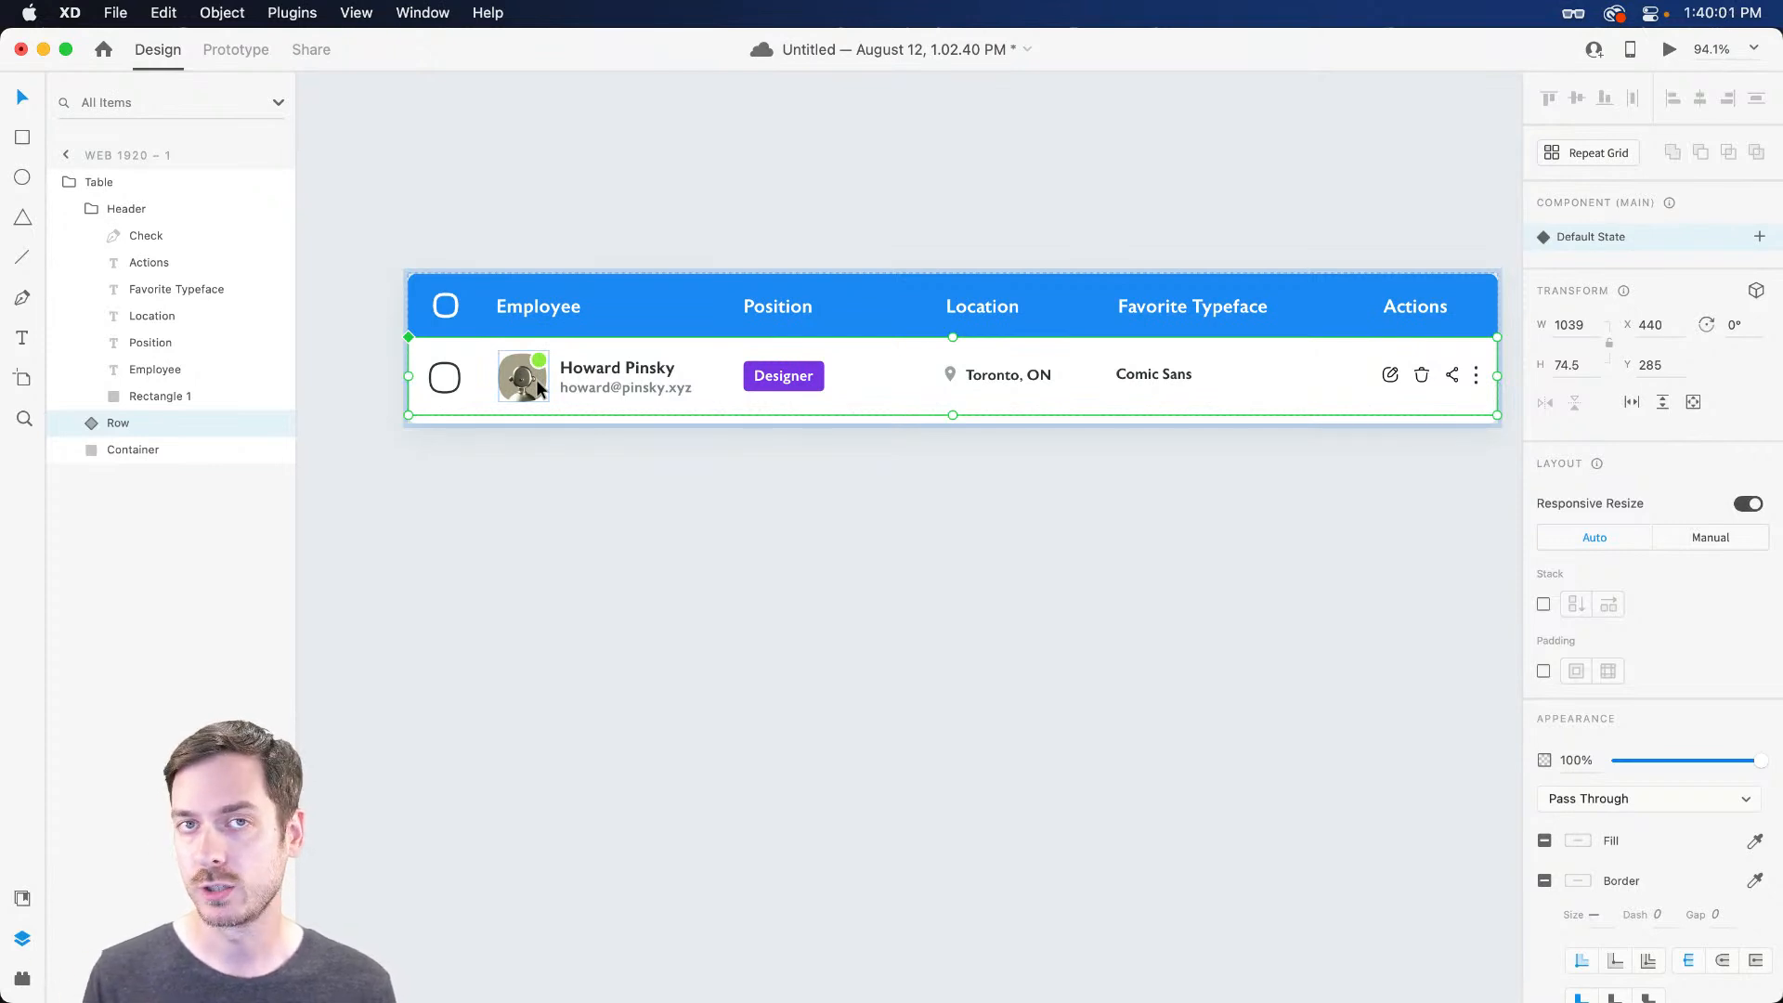
Group the employee row and name the new group Rows
{"action": "key", "text": "cmd+g"}
{"action": "double_click", "coordinate": [130, 427]}
{"action": "type", "text": "Rows"}
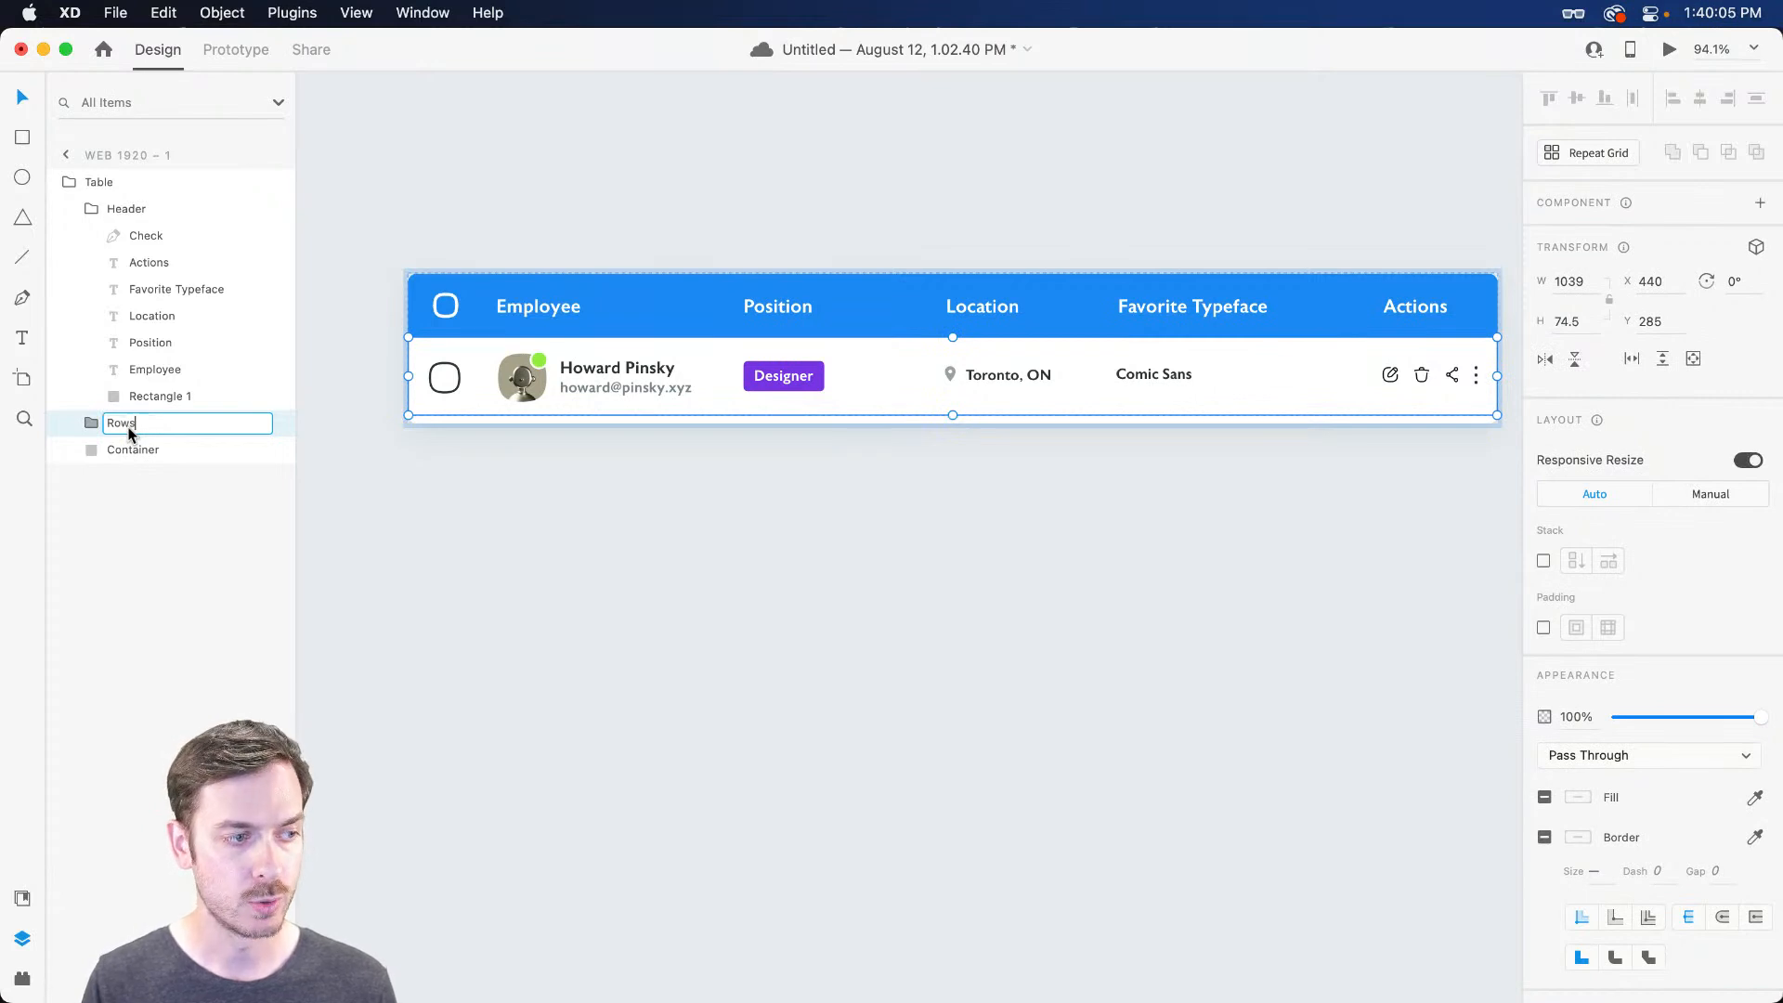
{"action": "key", "text": "Return"}
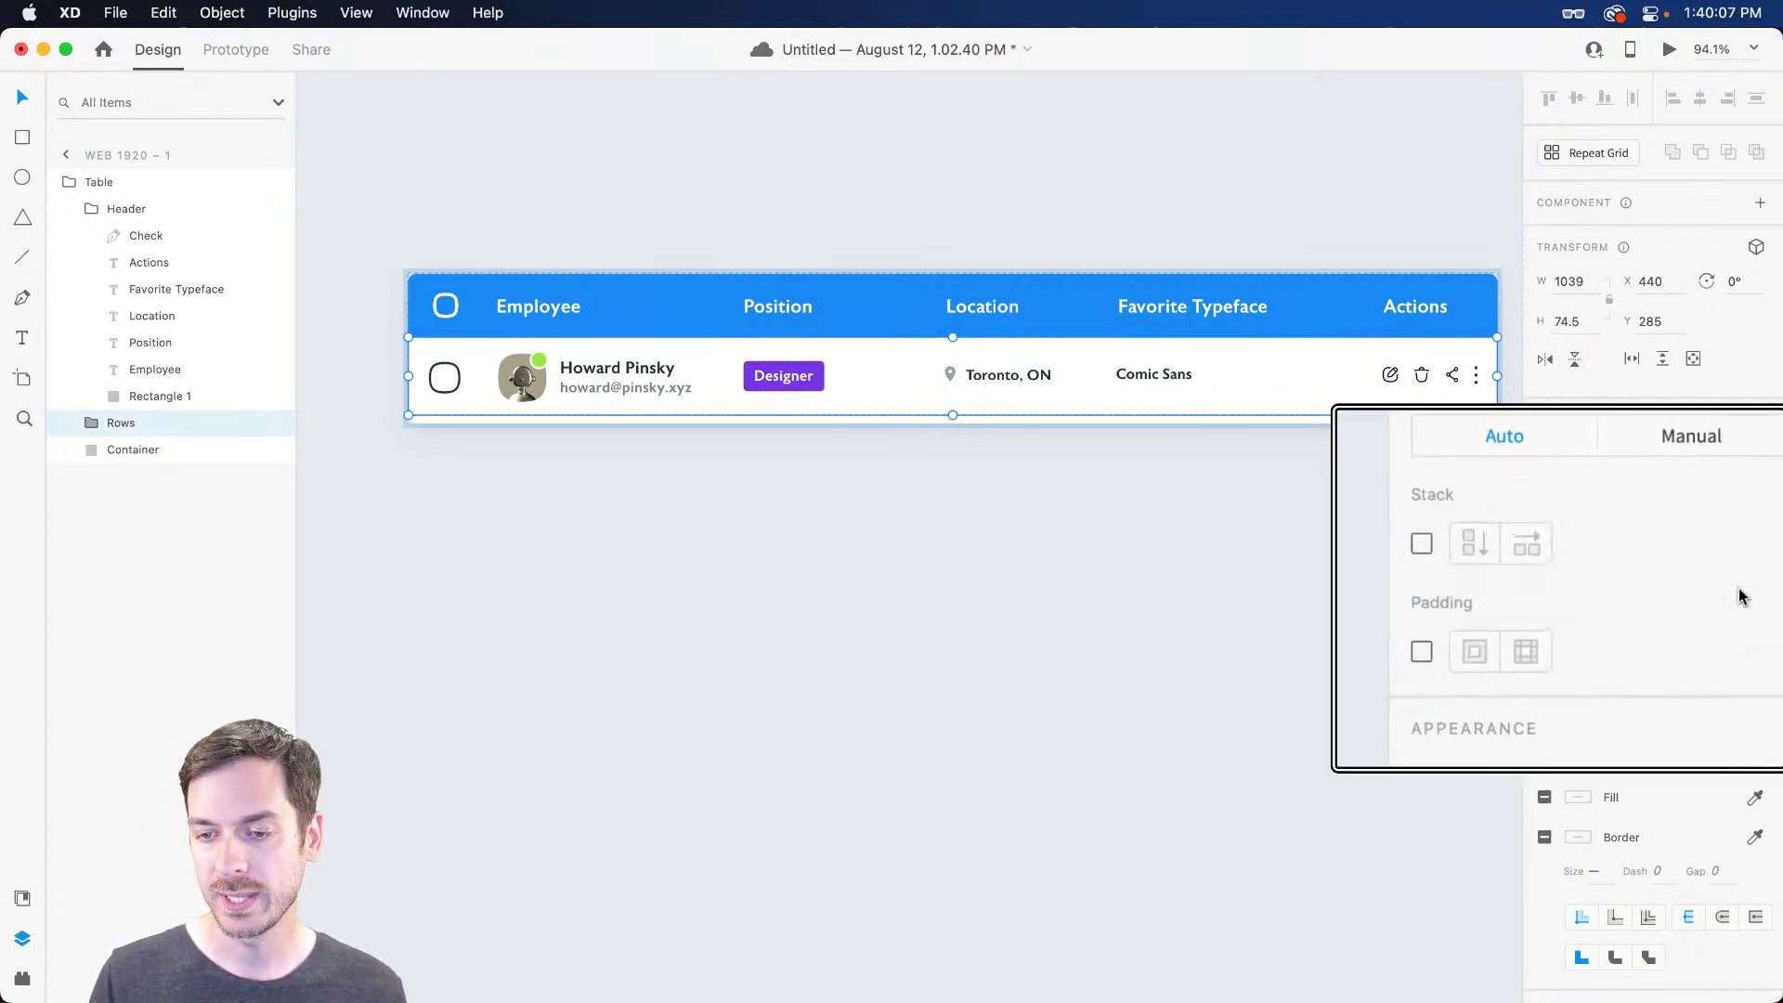
Turn on Stack for the Rows group with vertical stacking
{"action": "left_click", "coordinate": [1545, 566]}
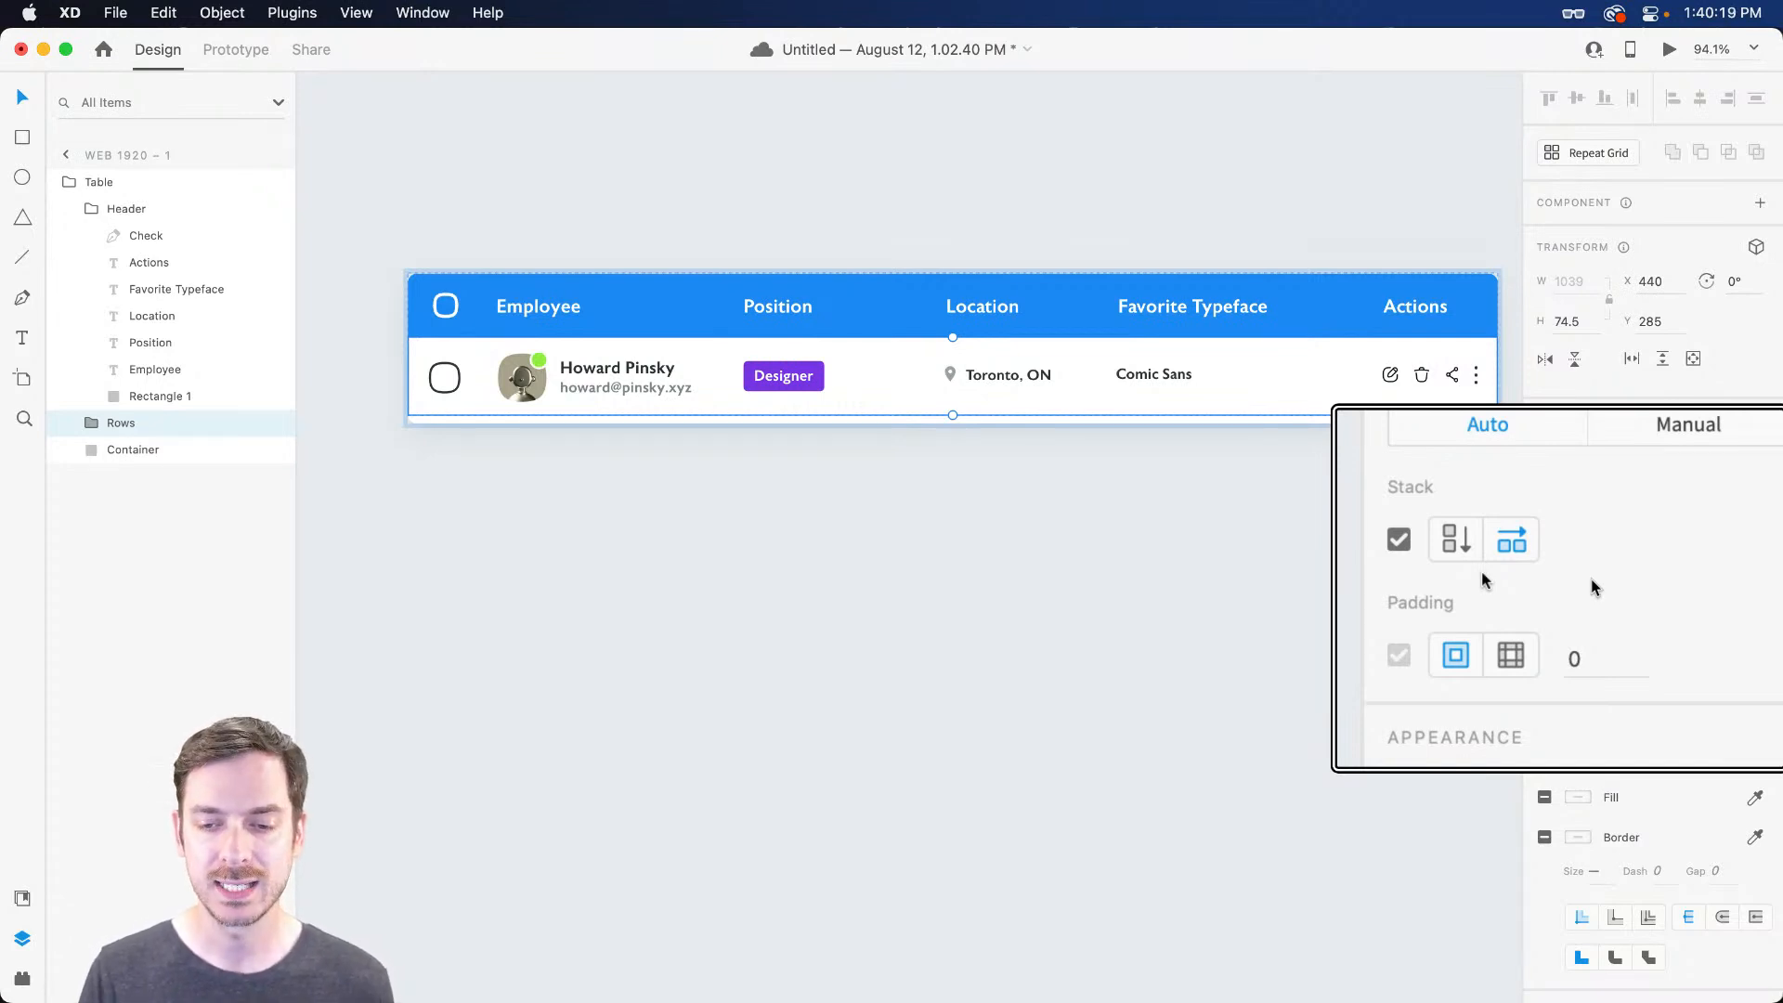
{"action": "left_click", "coordinate": [1577, 562]}
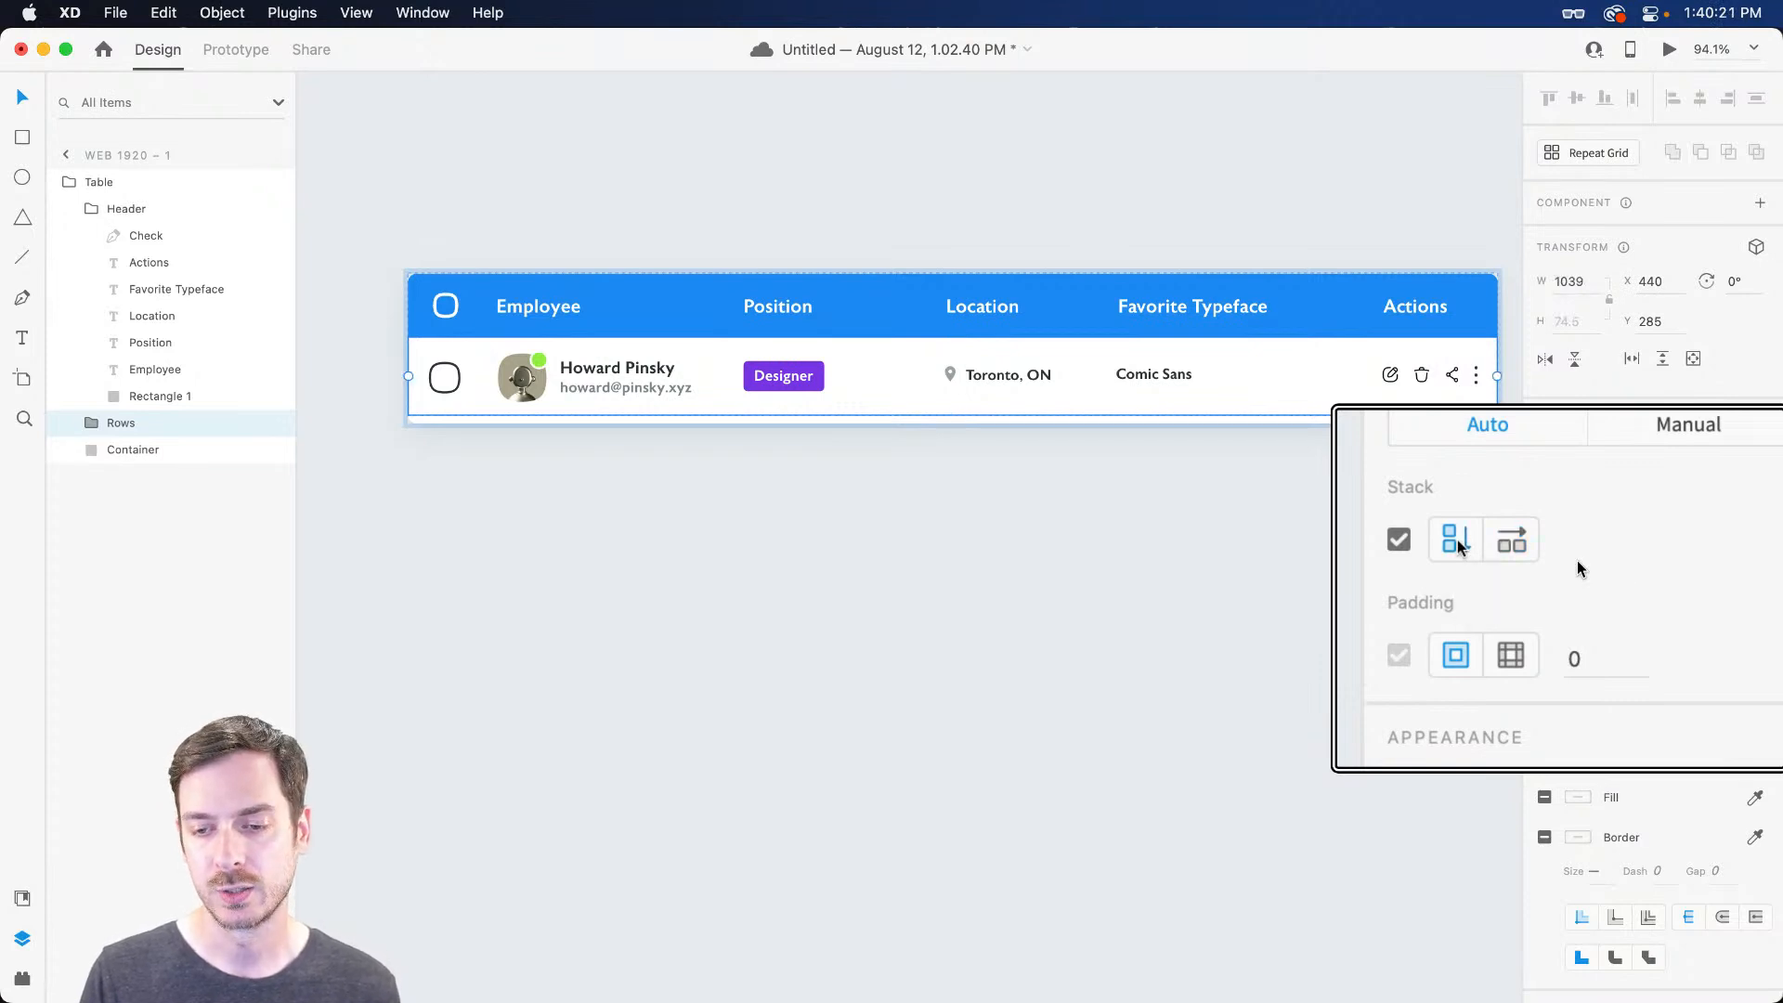
{"action": "key", "text": "cmd+k"}
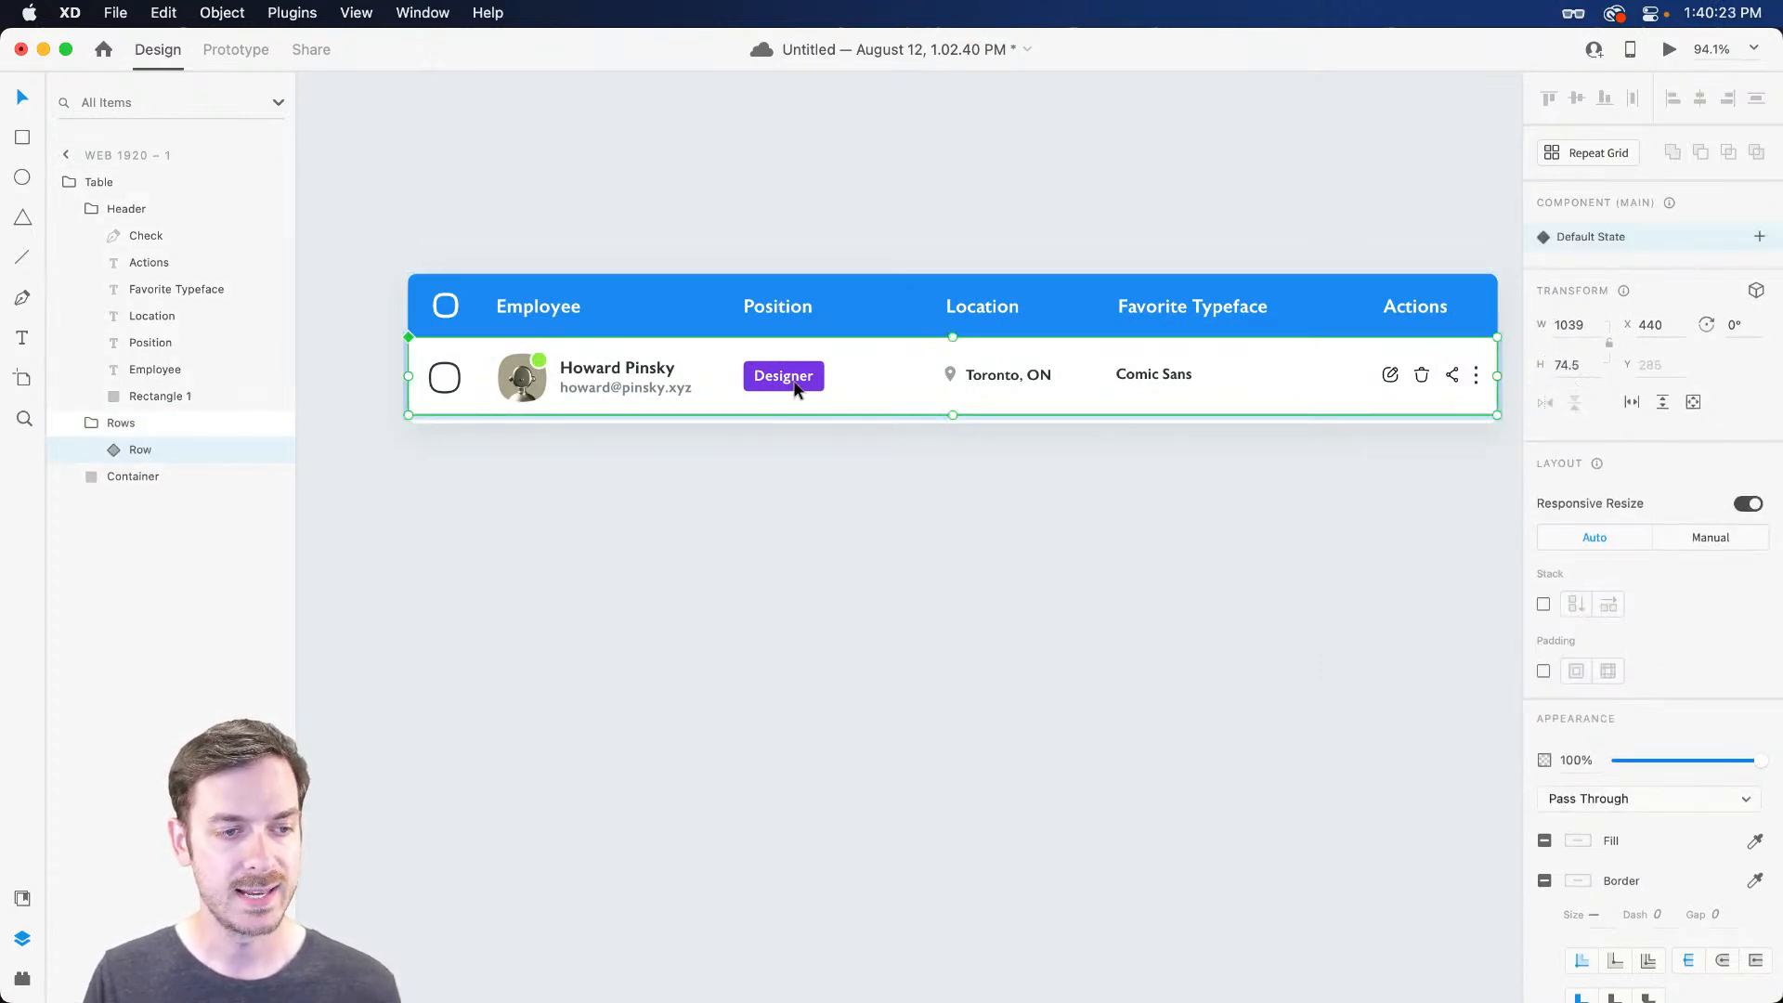
Duplicate the employee row into seven copies and drag the row gap to 0
{"action": "key", "text": "super+d"}
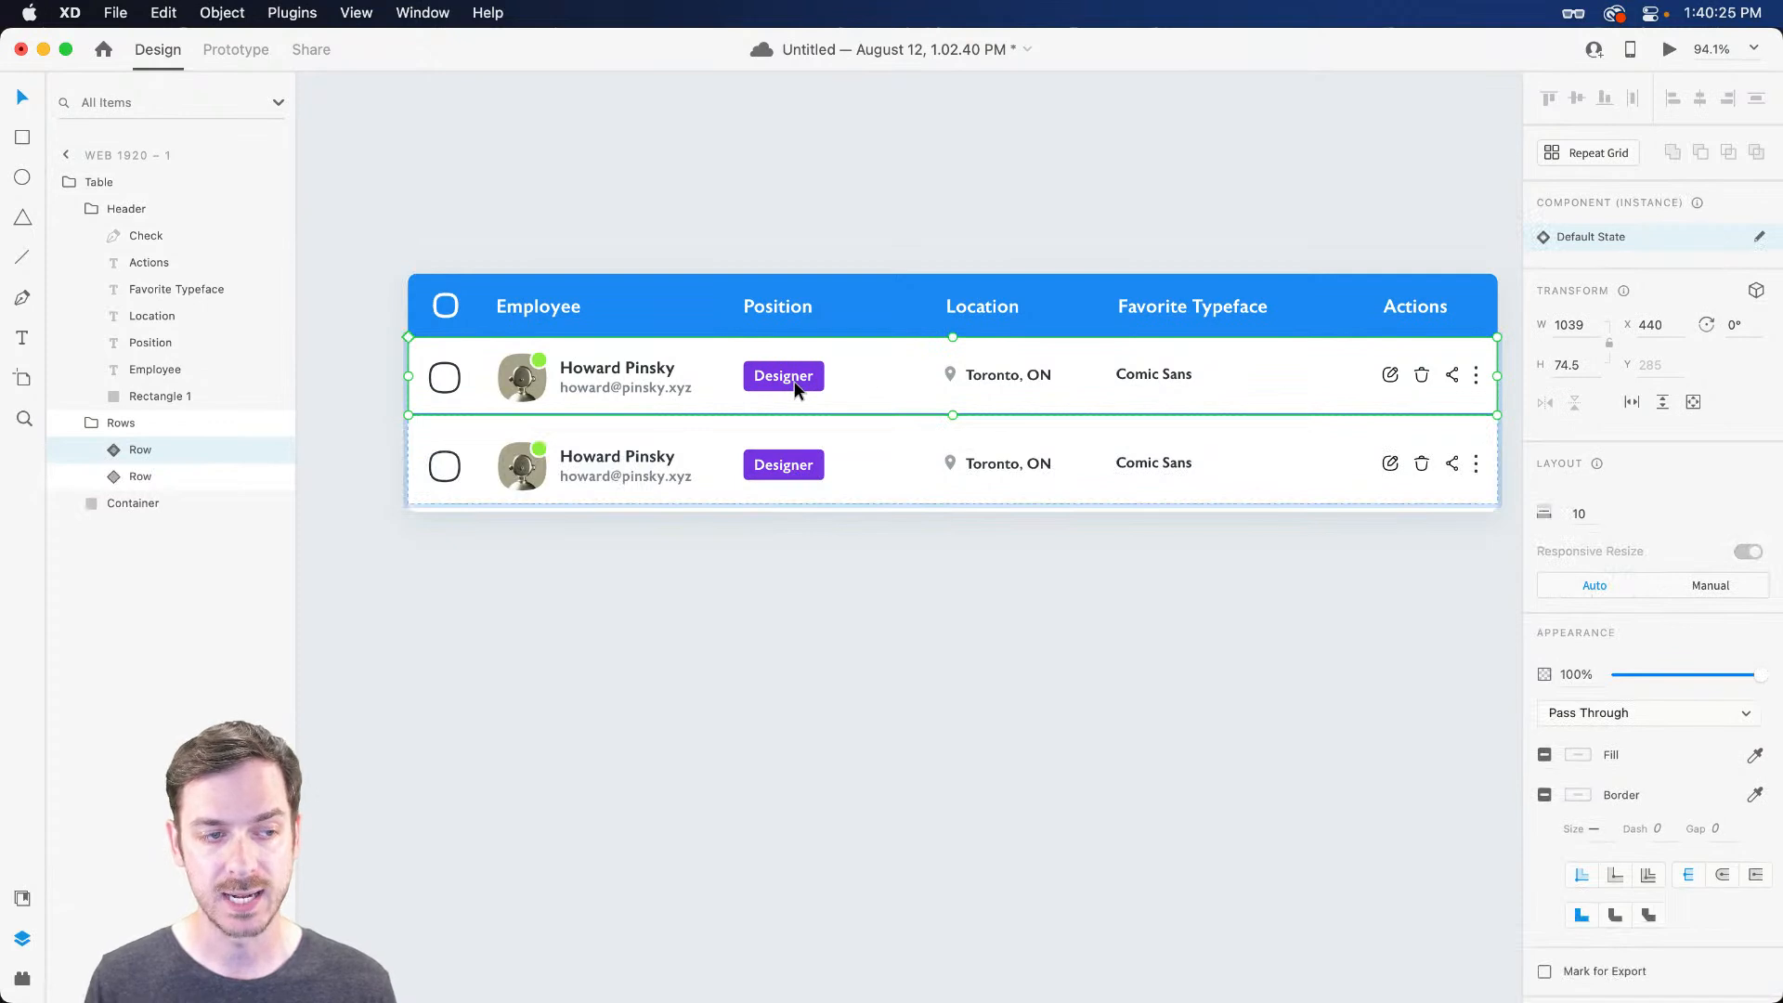
{"action": "key", "text": "super+d"}
{"action": "key", "text": "super+d"}
{"action": "key", "text": "super+d"}
{"action": "key", "text": "super+d"}
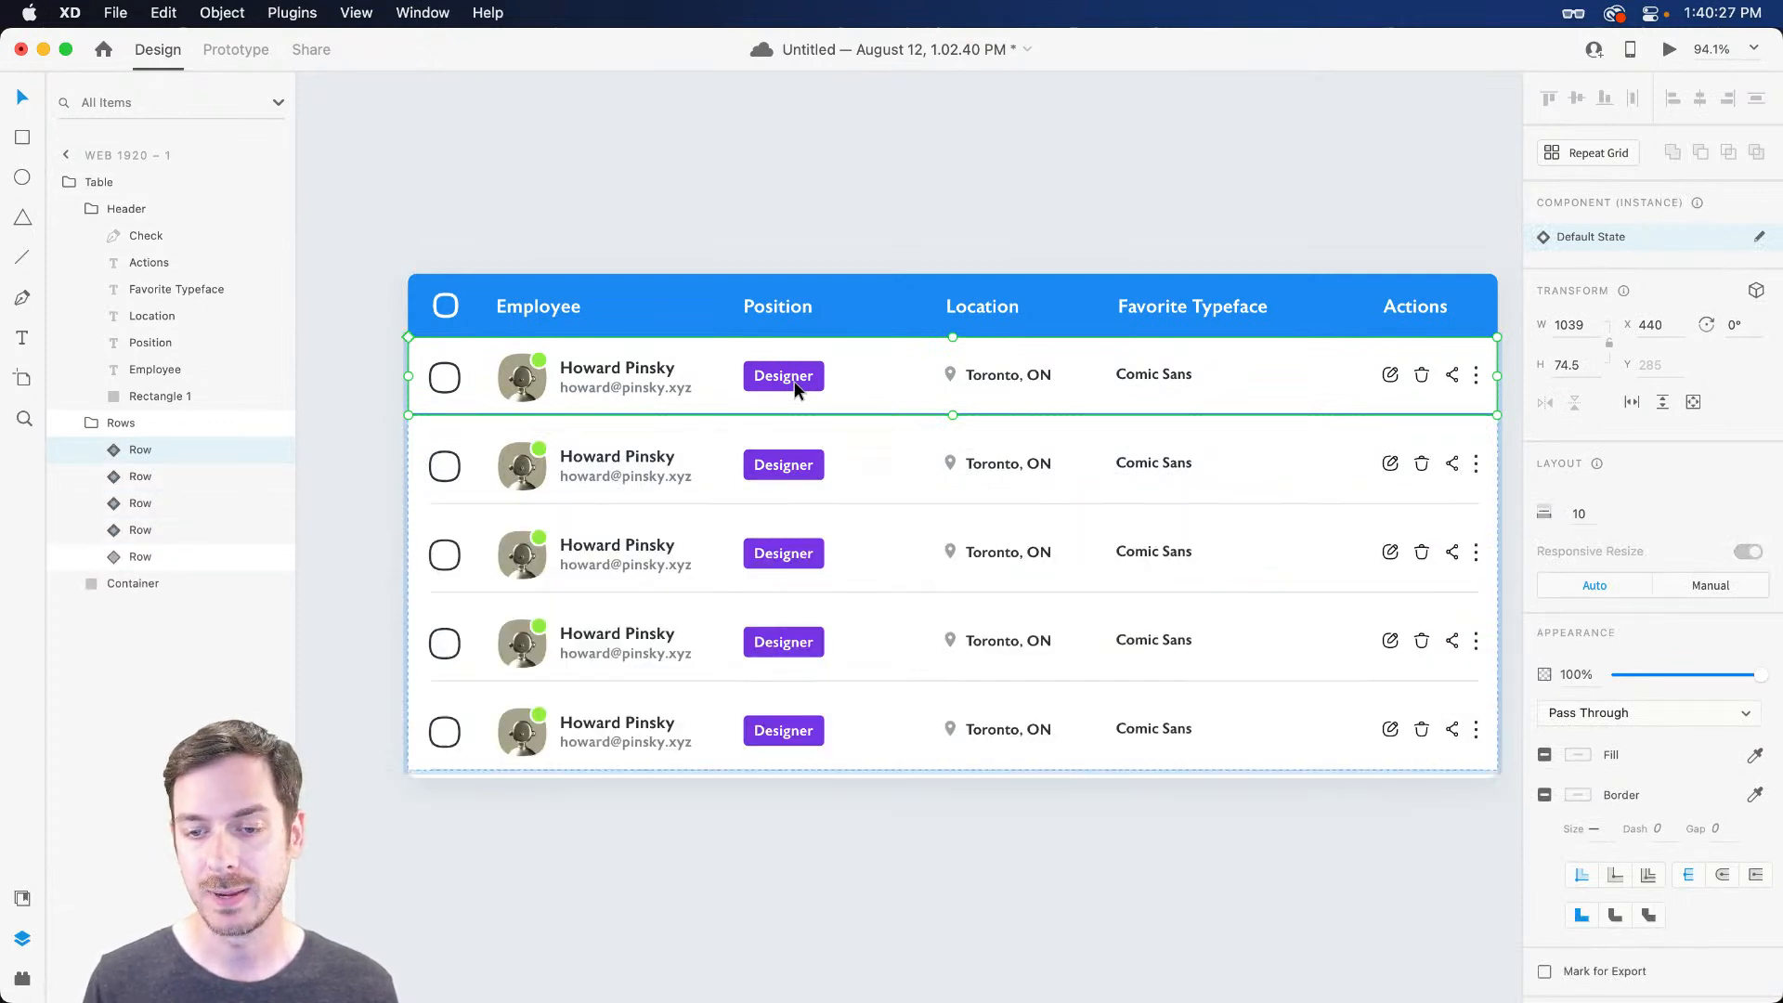
{"action": "key", "text": "super+d"}
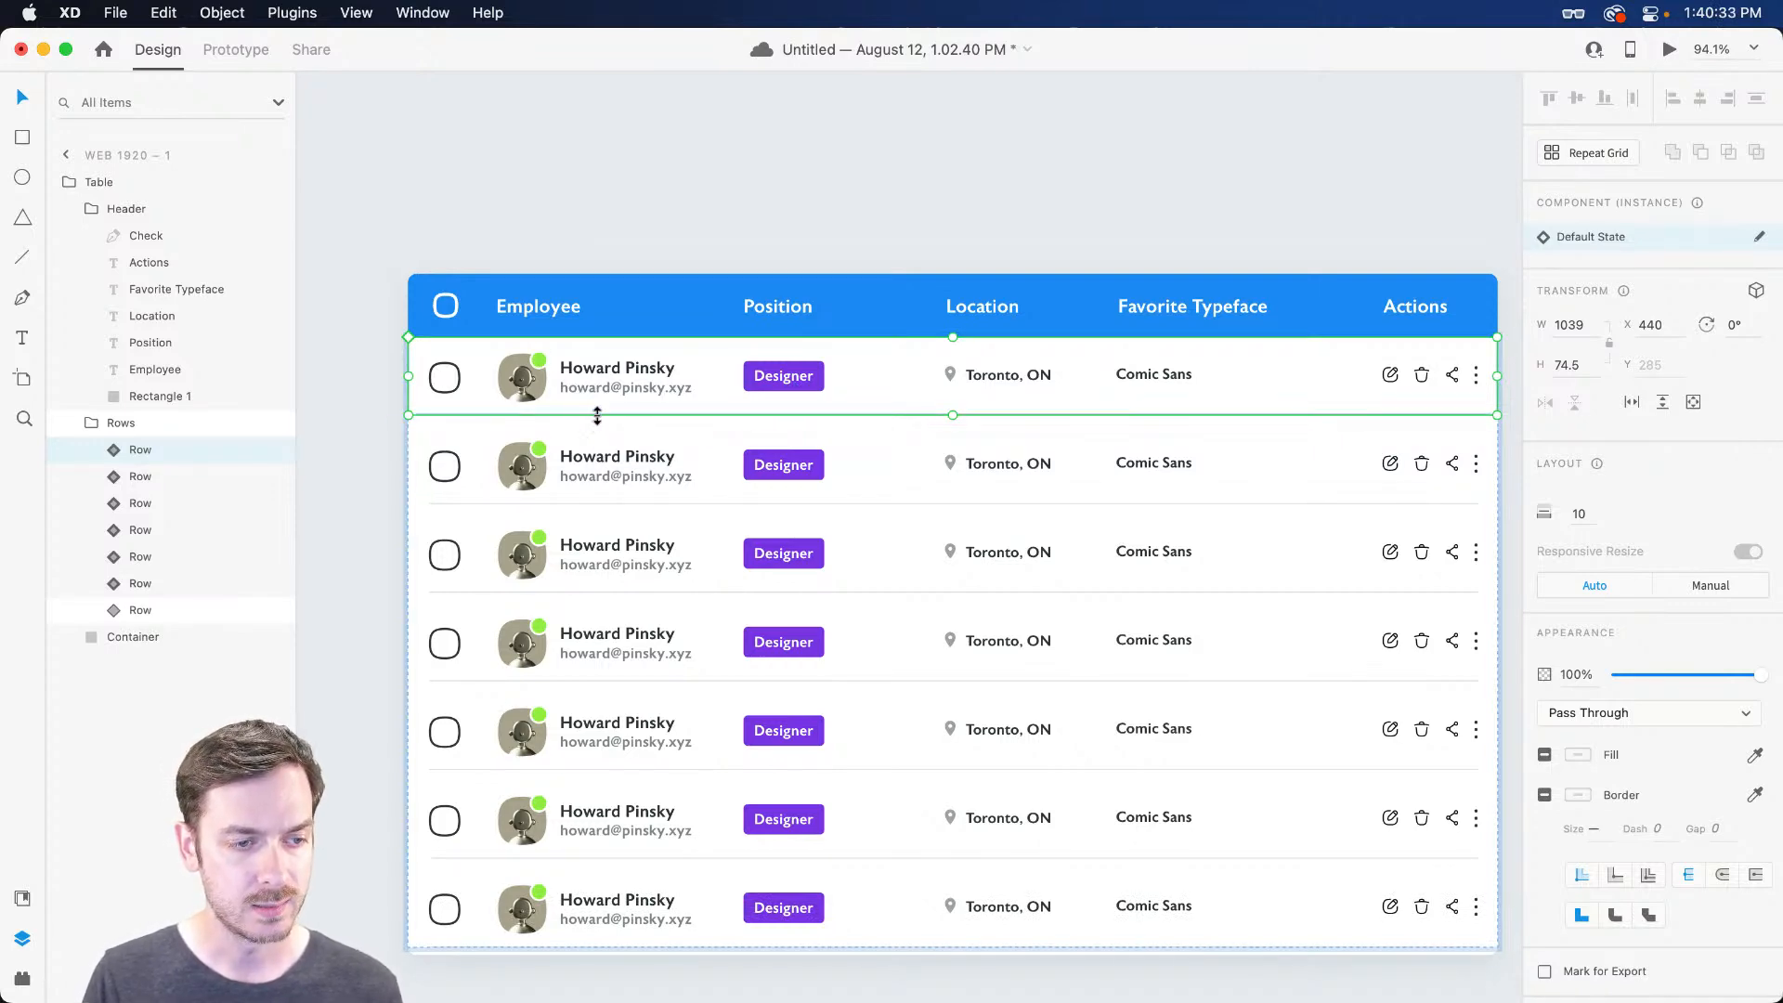
{"action": "scroll", "coordinate": [552, 418], "scroll_direction": "up", "scroll_amount": 5}
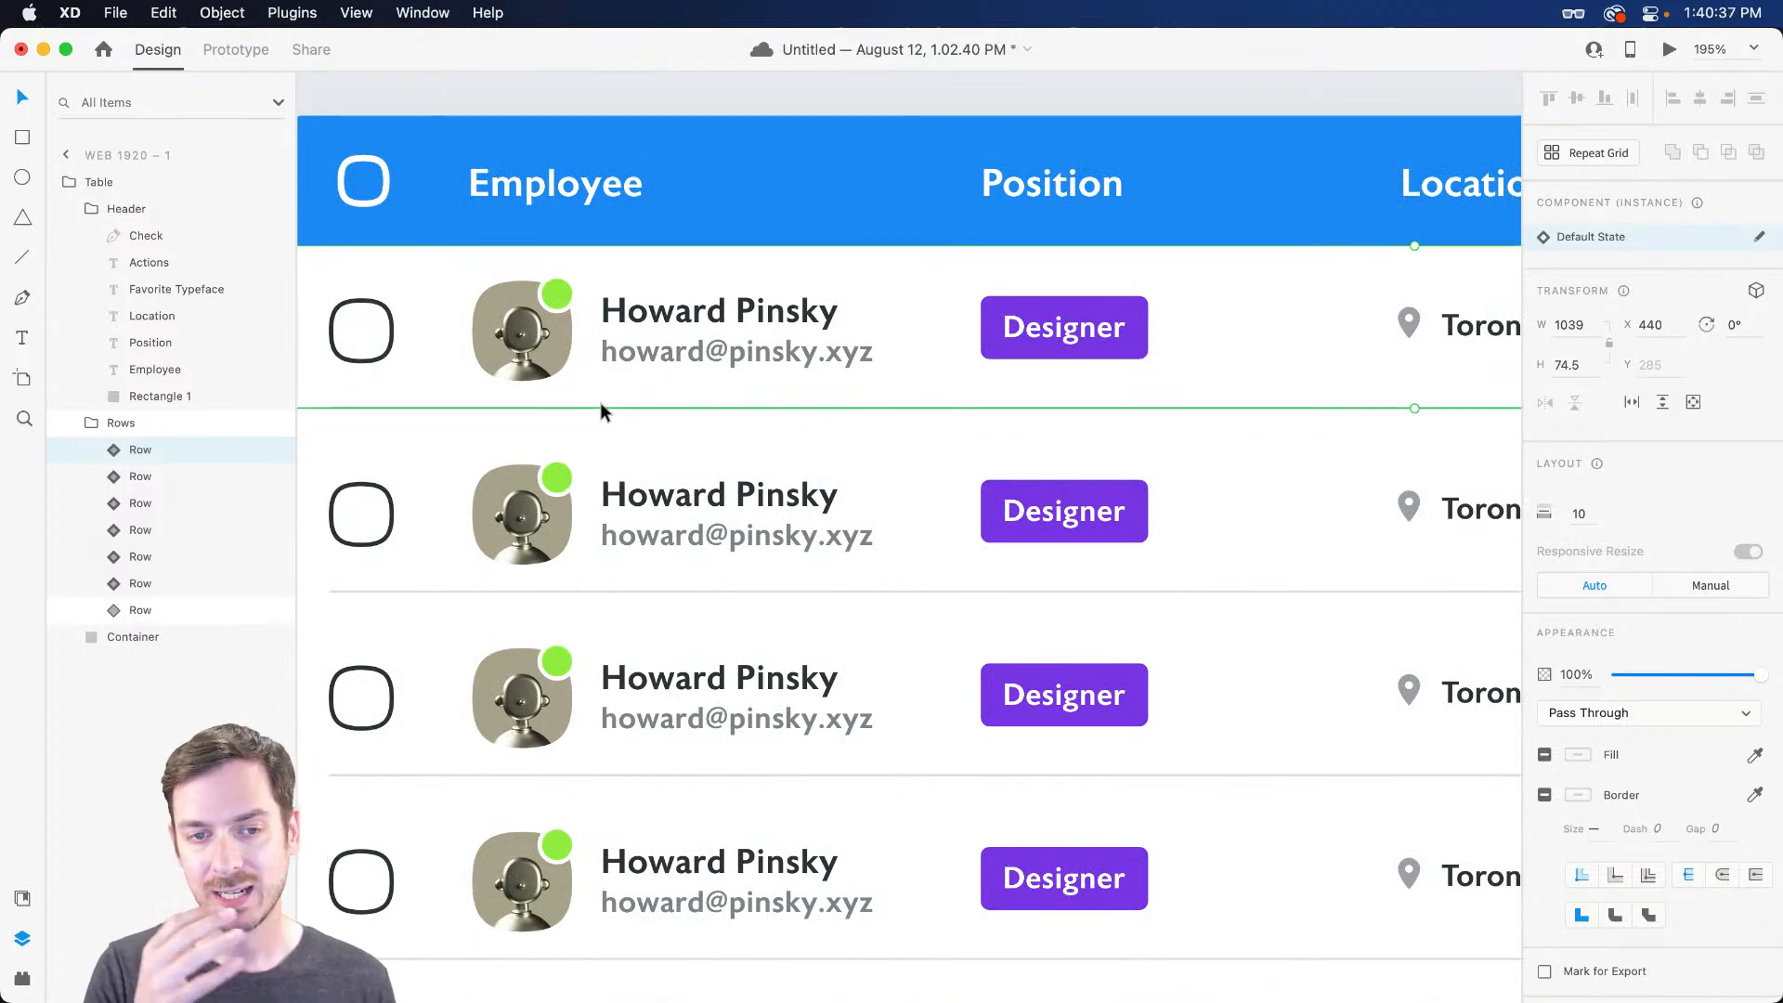
{"action": "scroll", "coordinate": [600, 403], "scroll_direction": "down", "scroll_amount": 5}
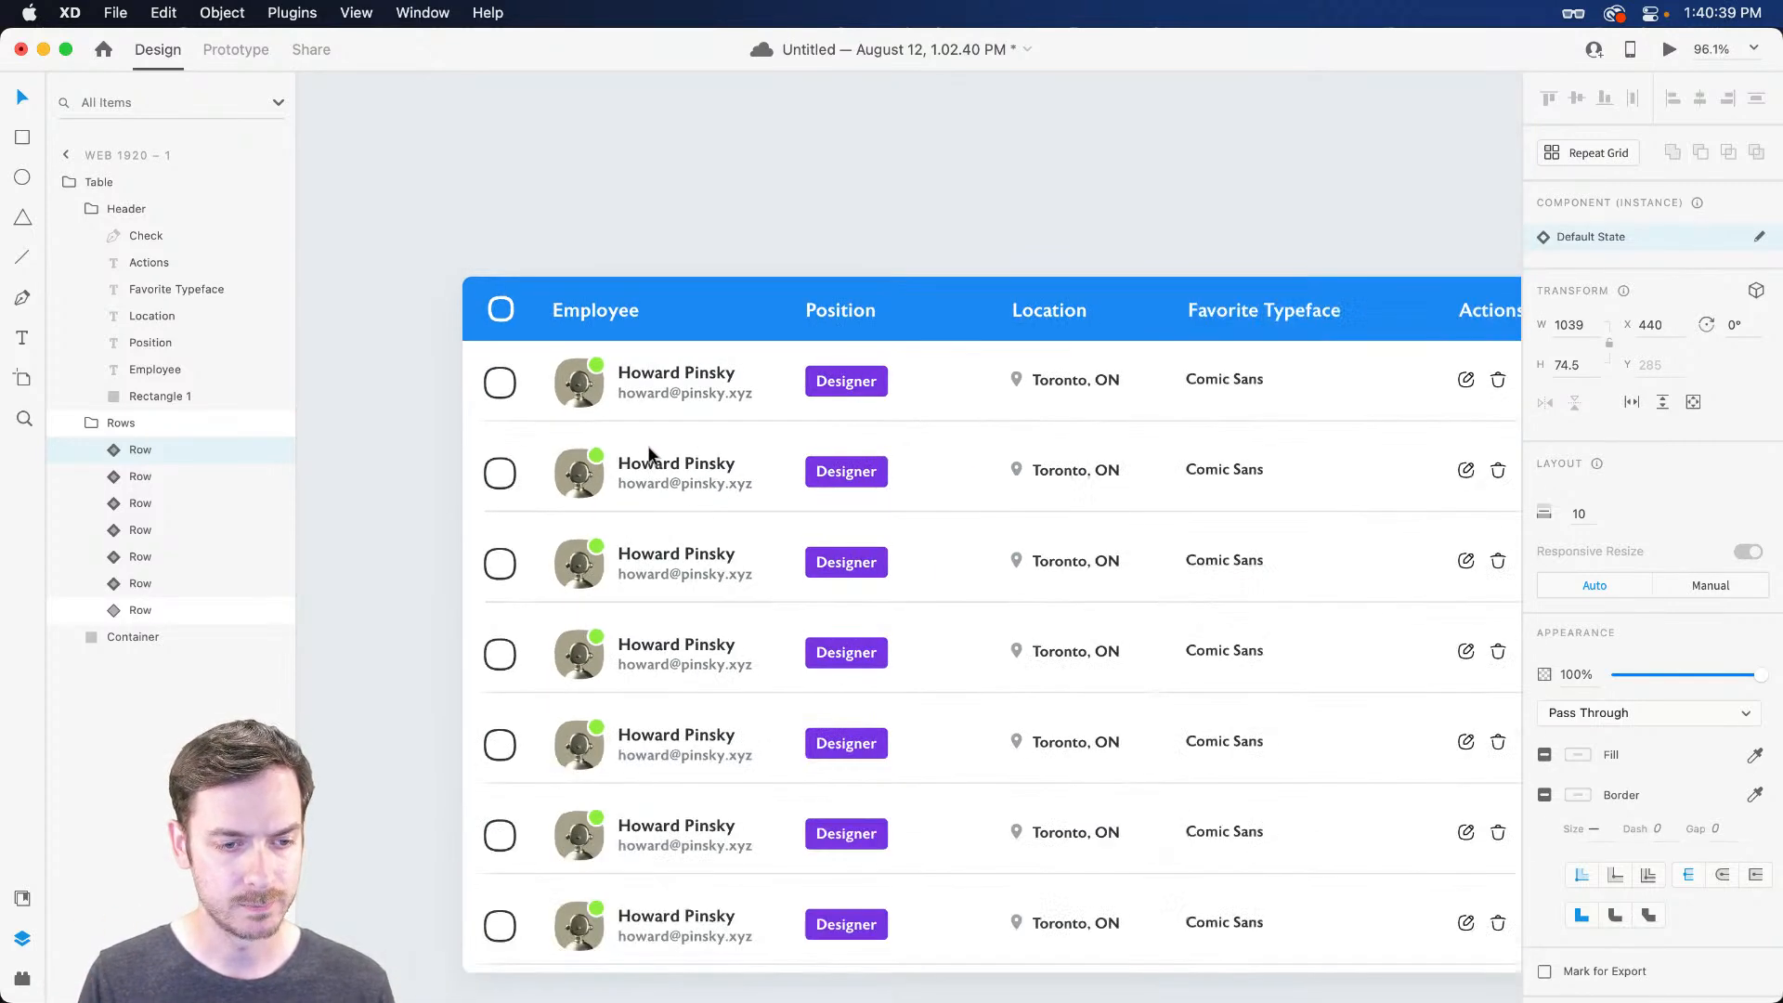
{"action": "left_click_drag", "start_coordinate": [696, 513], "coordinate": [701, 481]}
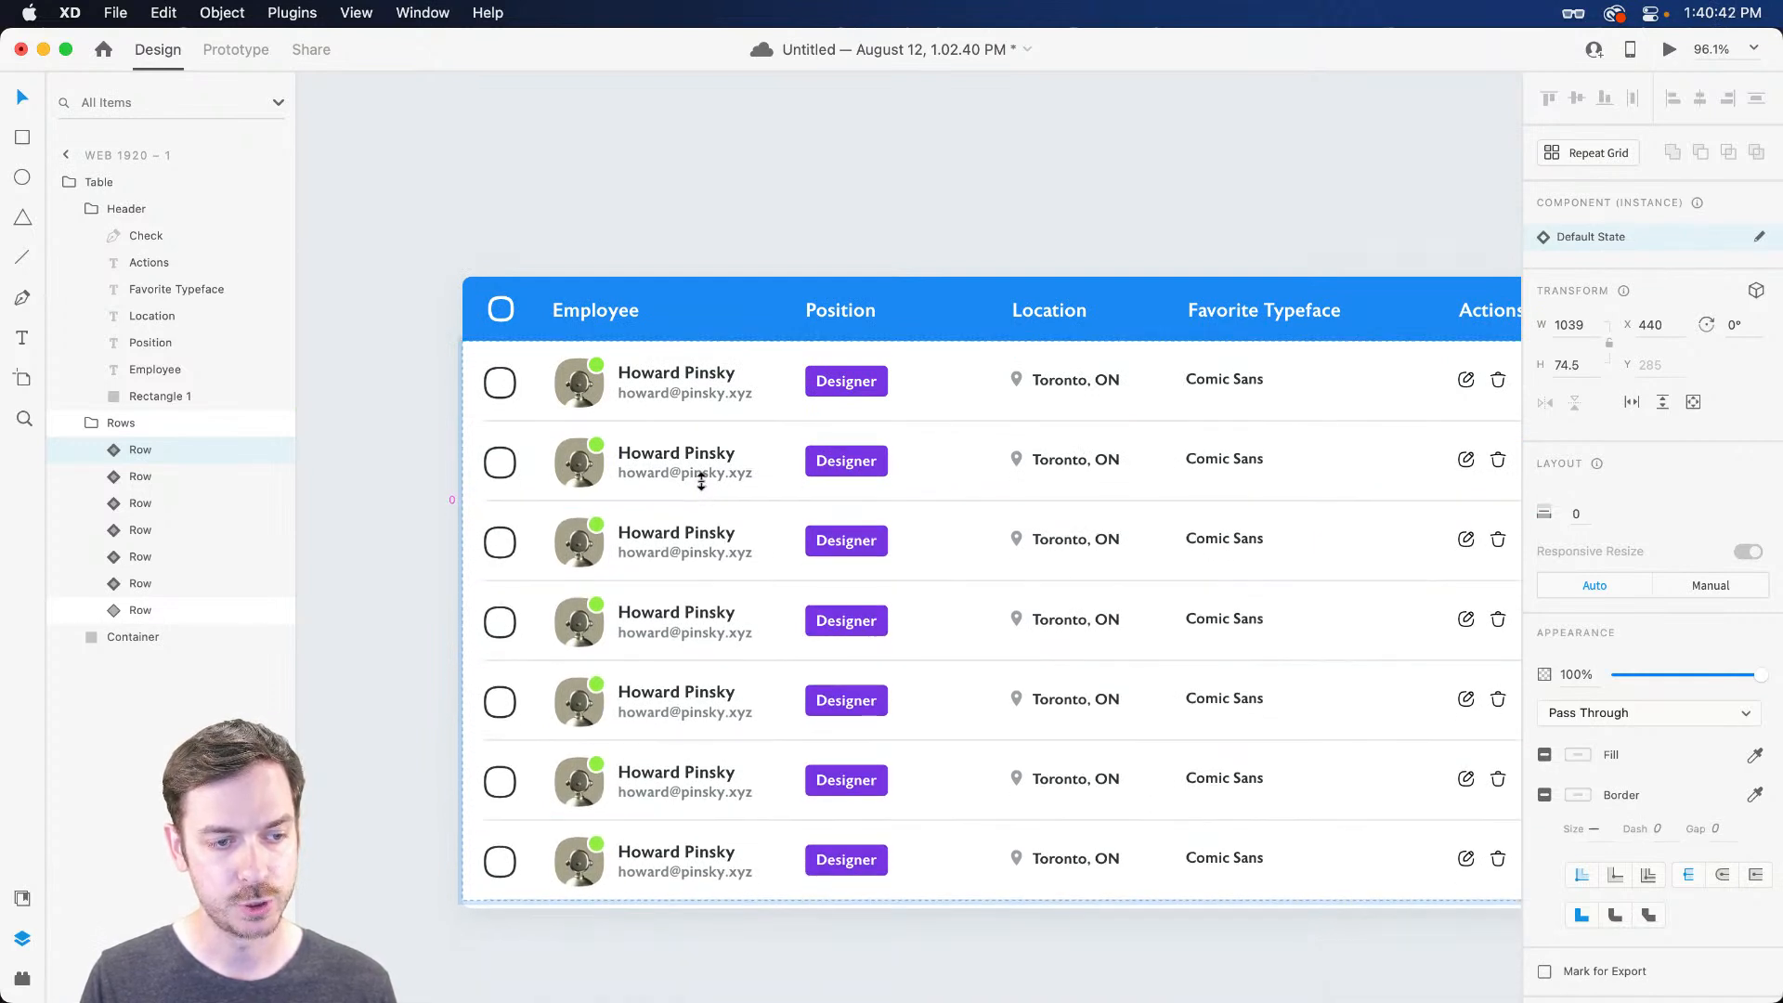
{"action": "left_click", "coordinate": [964, 169]}
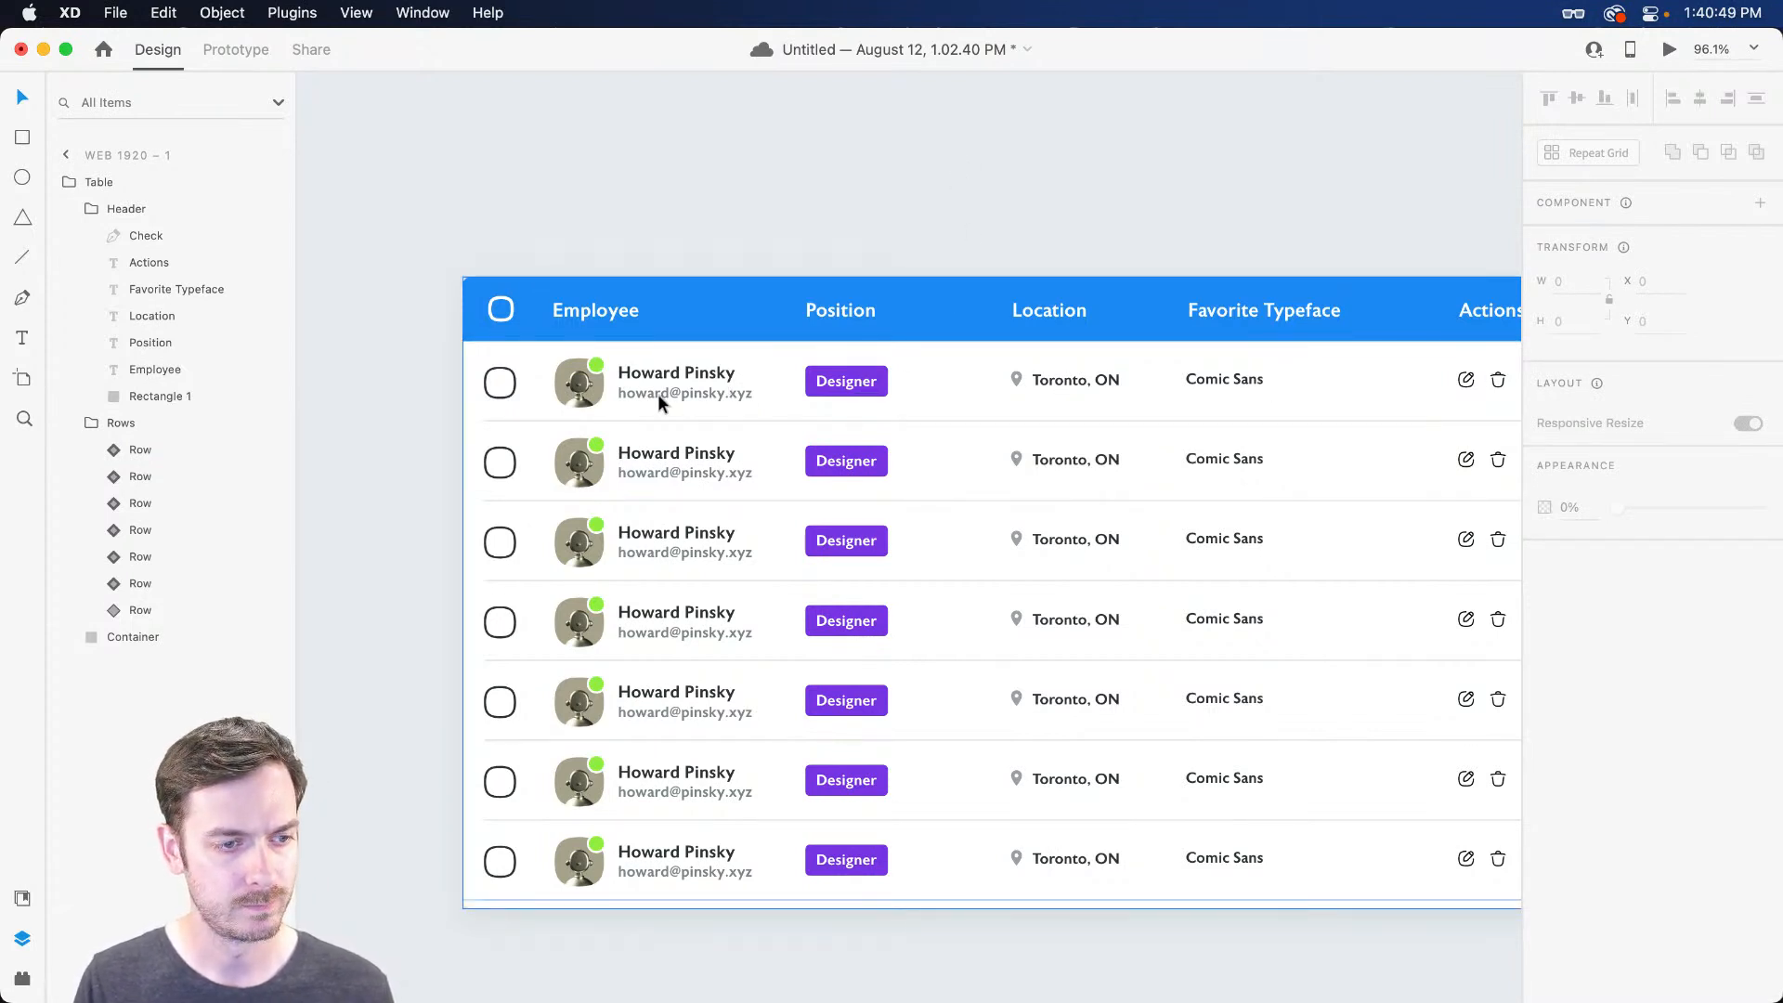
Move the last row to the top, then delete the bottom rows until two remain
{"action": "left_click", "coordinate": [671, 840]}
{"action": "left_click_drag", "start_coordinate": [603, 867], "coordinate": [591, 394]}
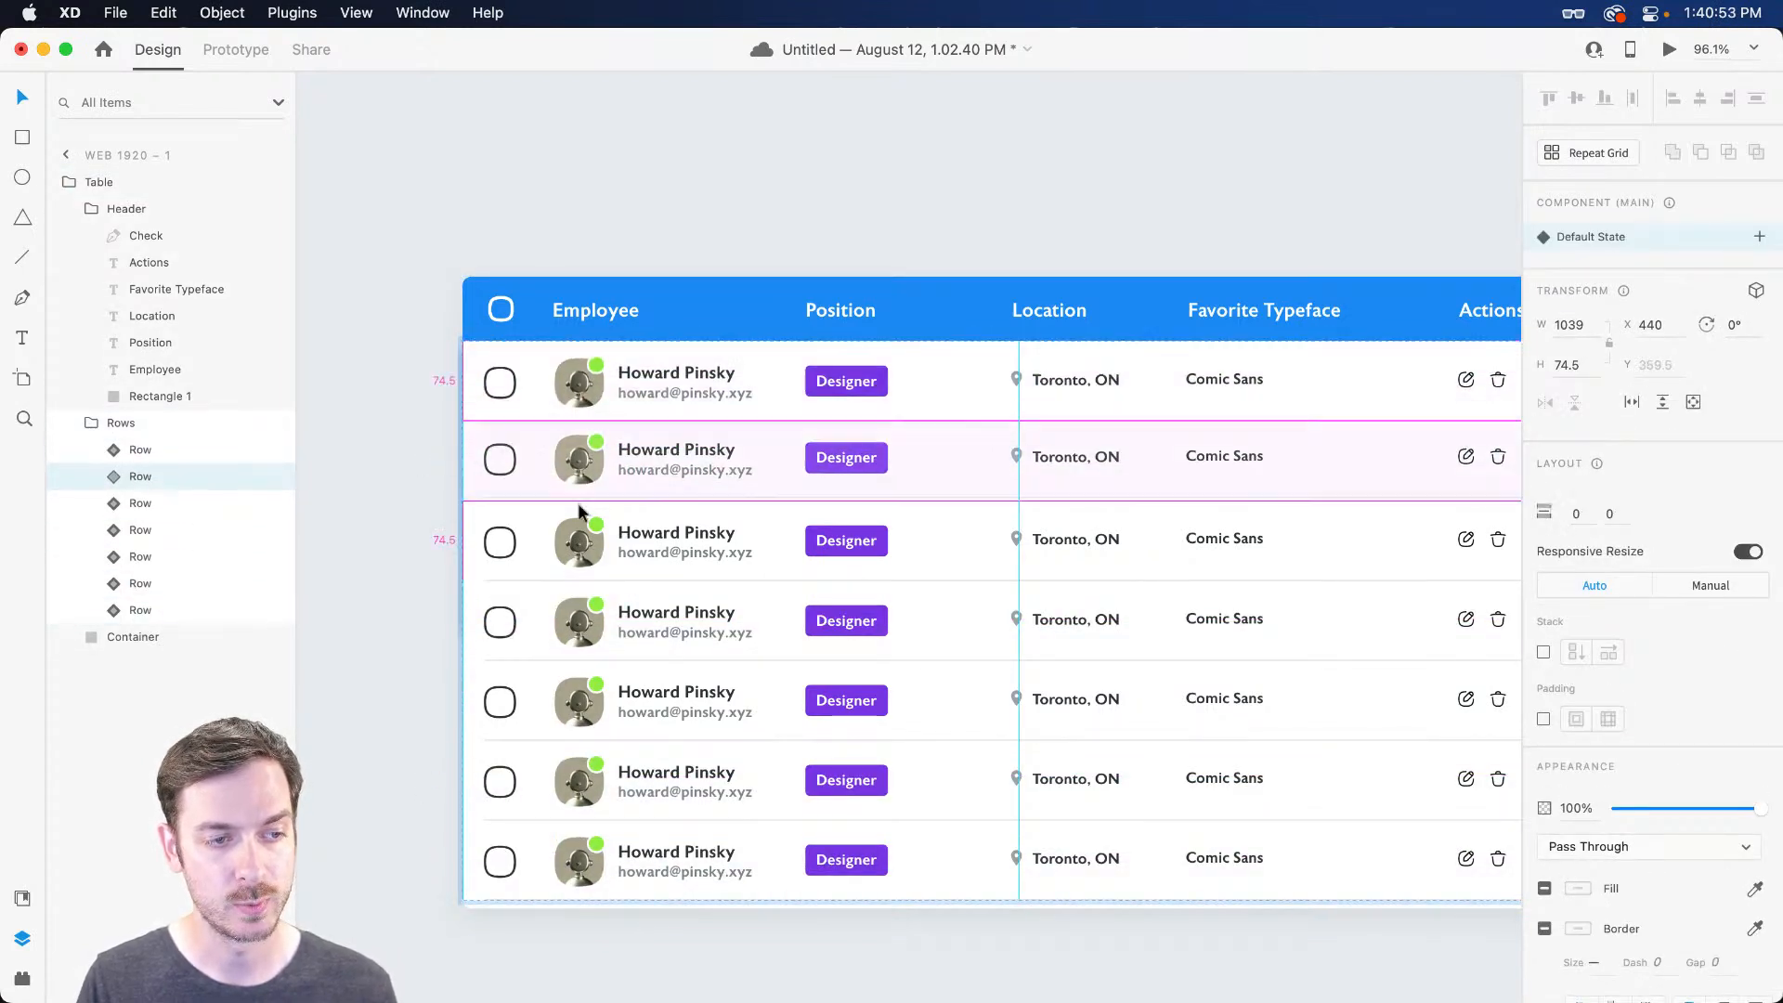
{"action": "left_click", "coordinate": [715, 863]}
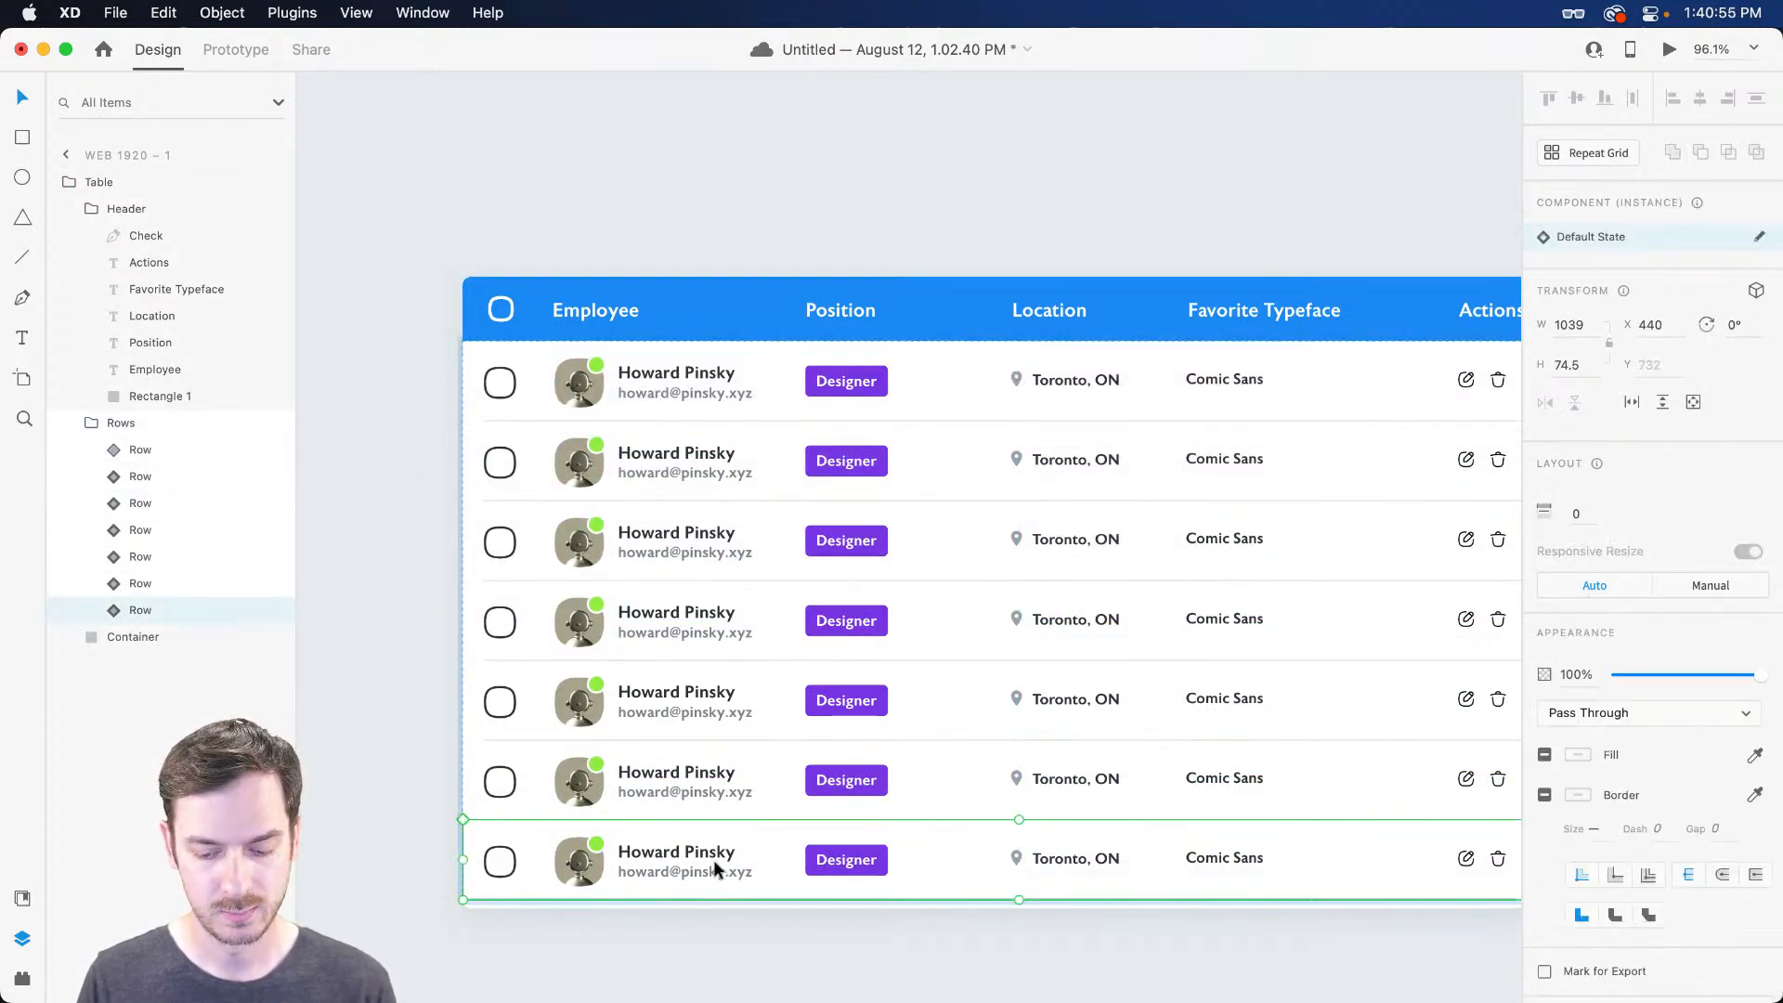
{"action": "key", "text": "Delete"}
{"action": "left_click", "coordinate": [687, 784]}
{"action": "key", "text": "Delete"}
{"action": "left_click", "coordinate": [689, 695]}
{"action": "key", "text": "Delete"}
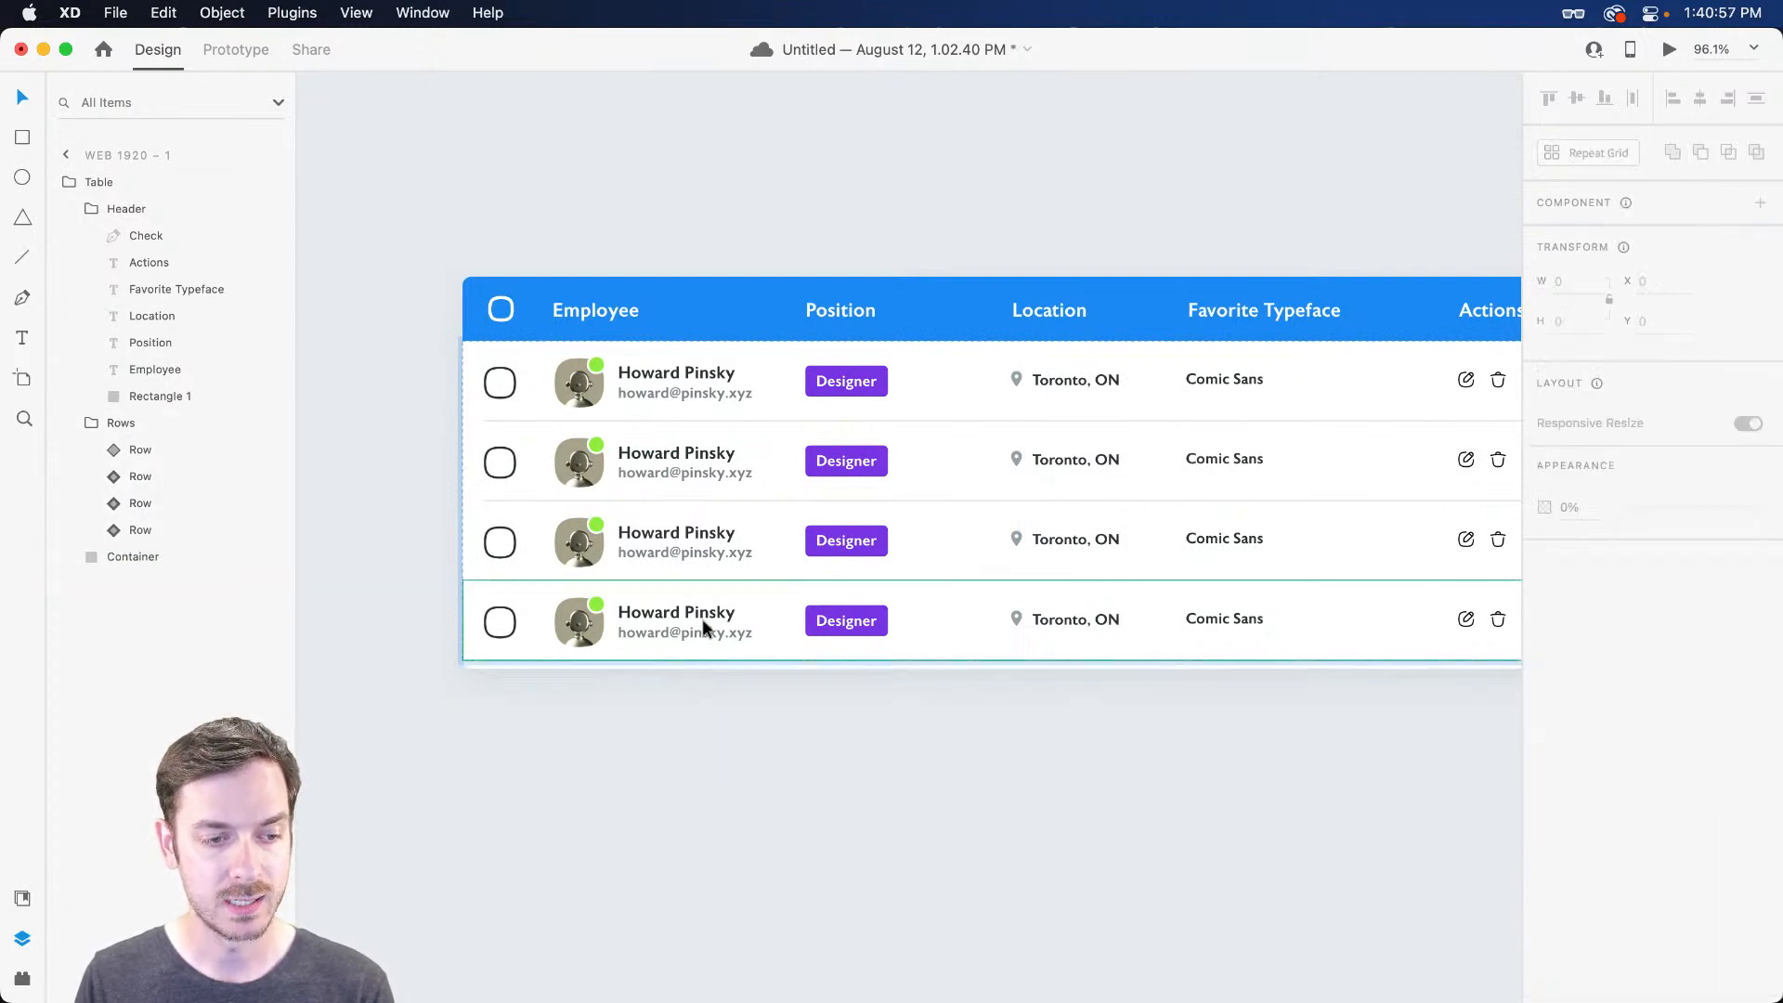
{"action": "left_click", "coordinate": [702, 620]}
{"action": "key", "text": "Delete"}
{"action": "left_click", "coordinate": [702, 537]}
{"action": "key", "text": "Delete"}
{"action": "left_click", "coordinate": [709, 450]}
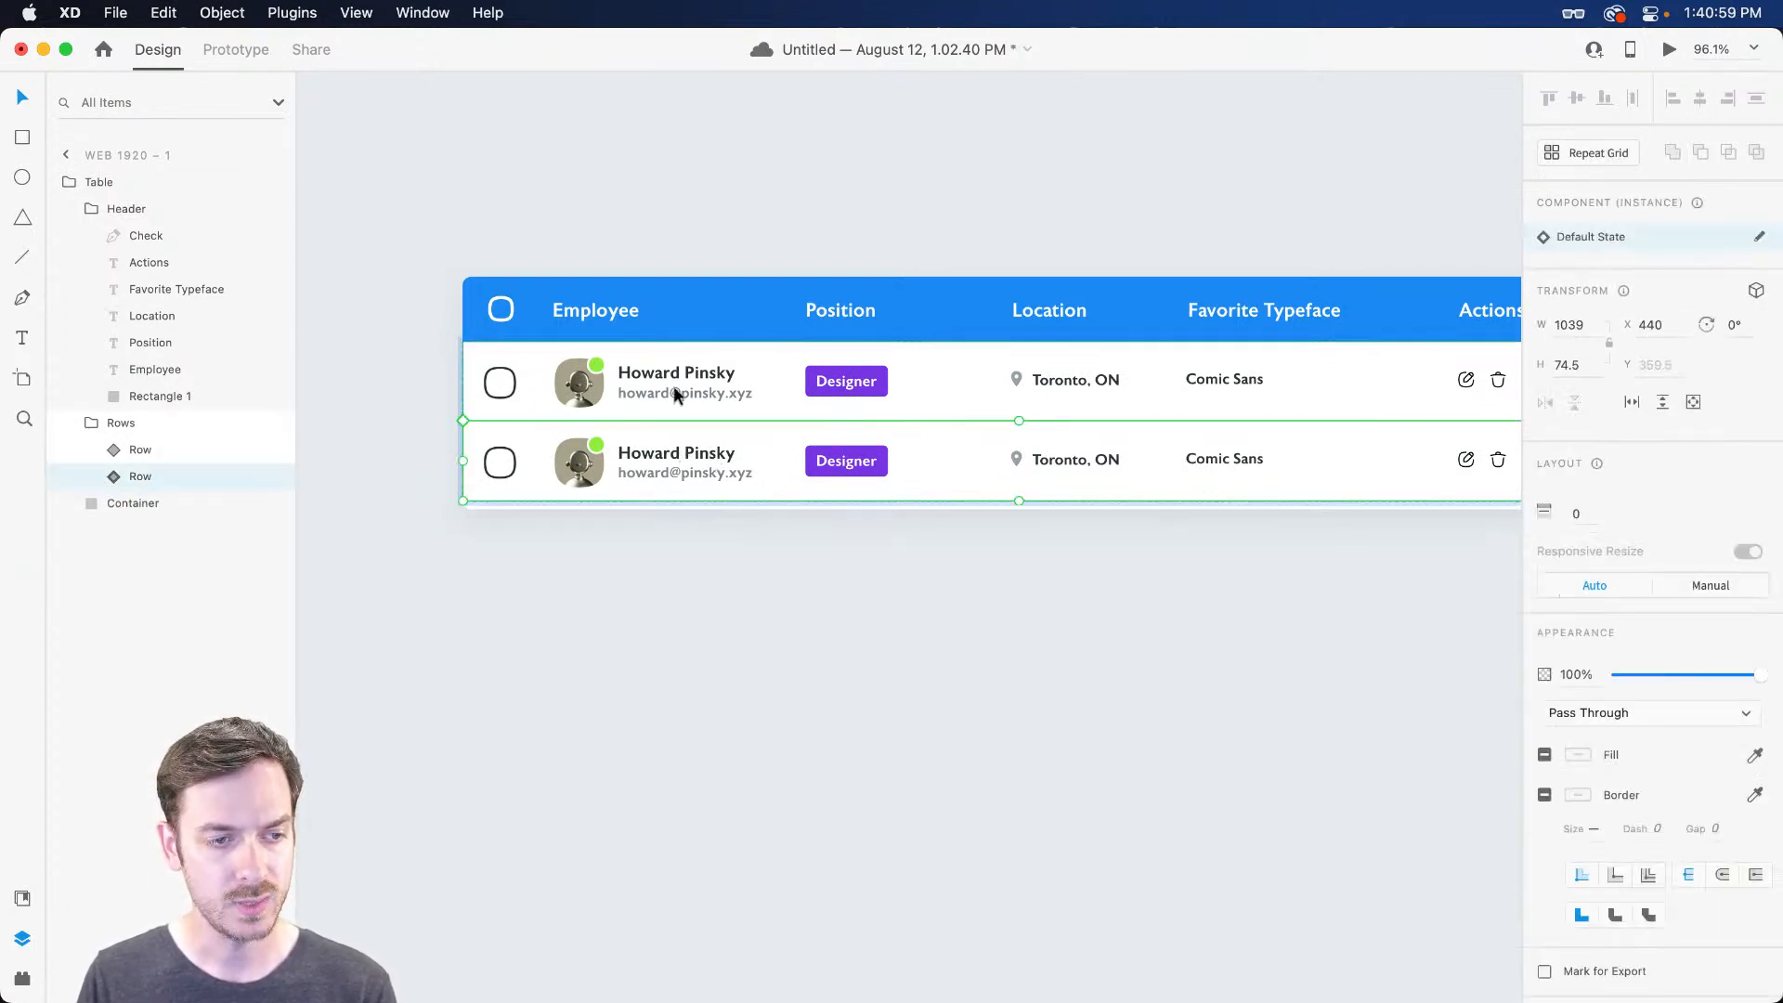
Inspect the first row's Hover component and Location group, then select the whole table
{"action": "double_click", "coordinate": [836, 382]}
{"action": "double_click", "coordinate": [838, 382]}
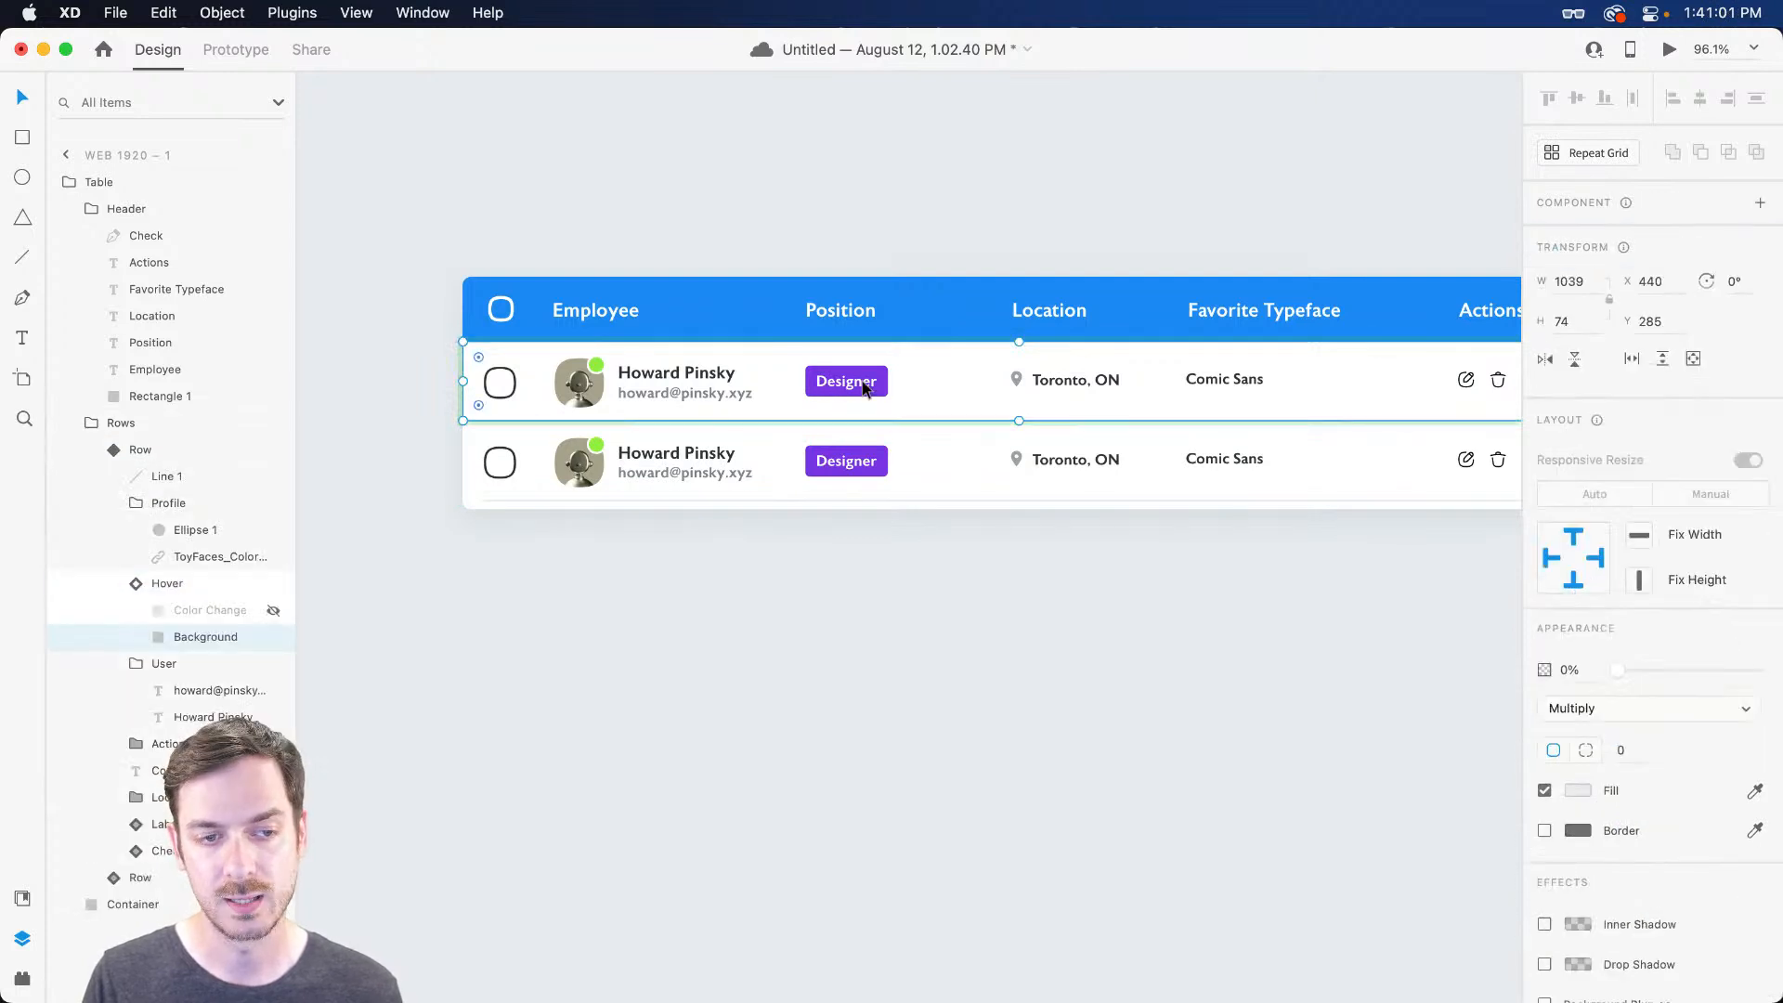
{"action": "left_click", "coordinate": [248, 585]}
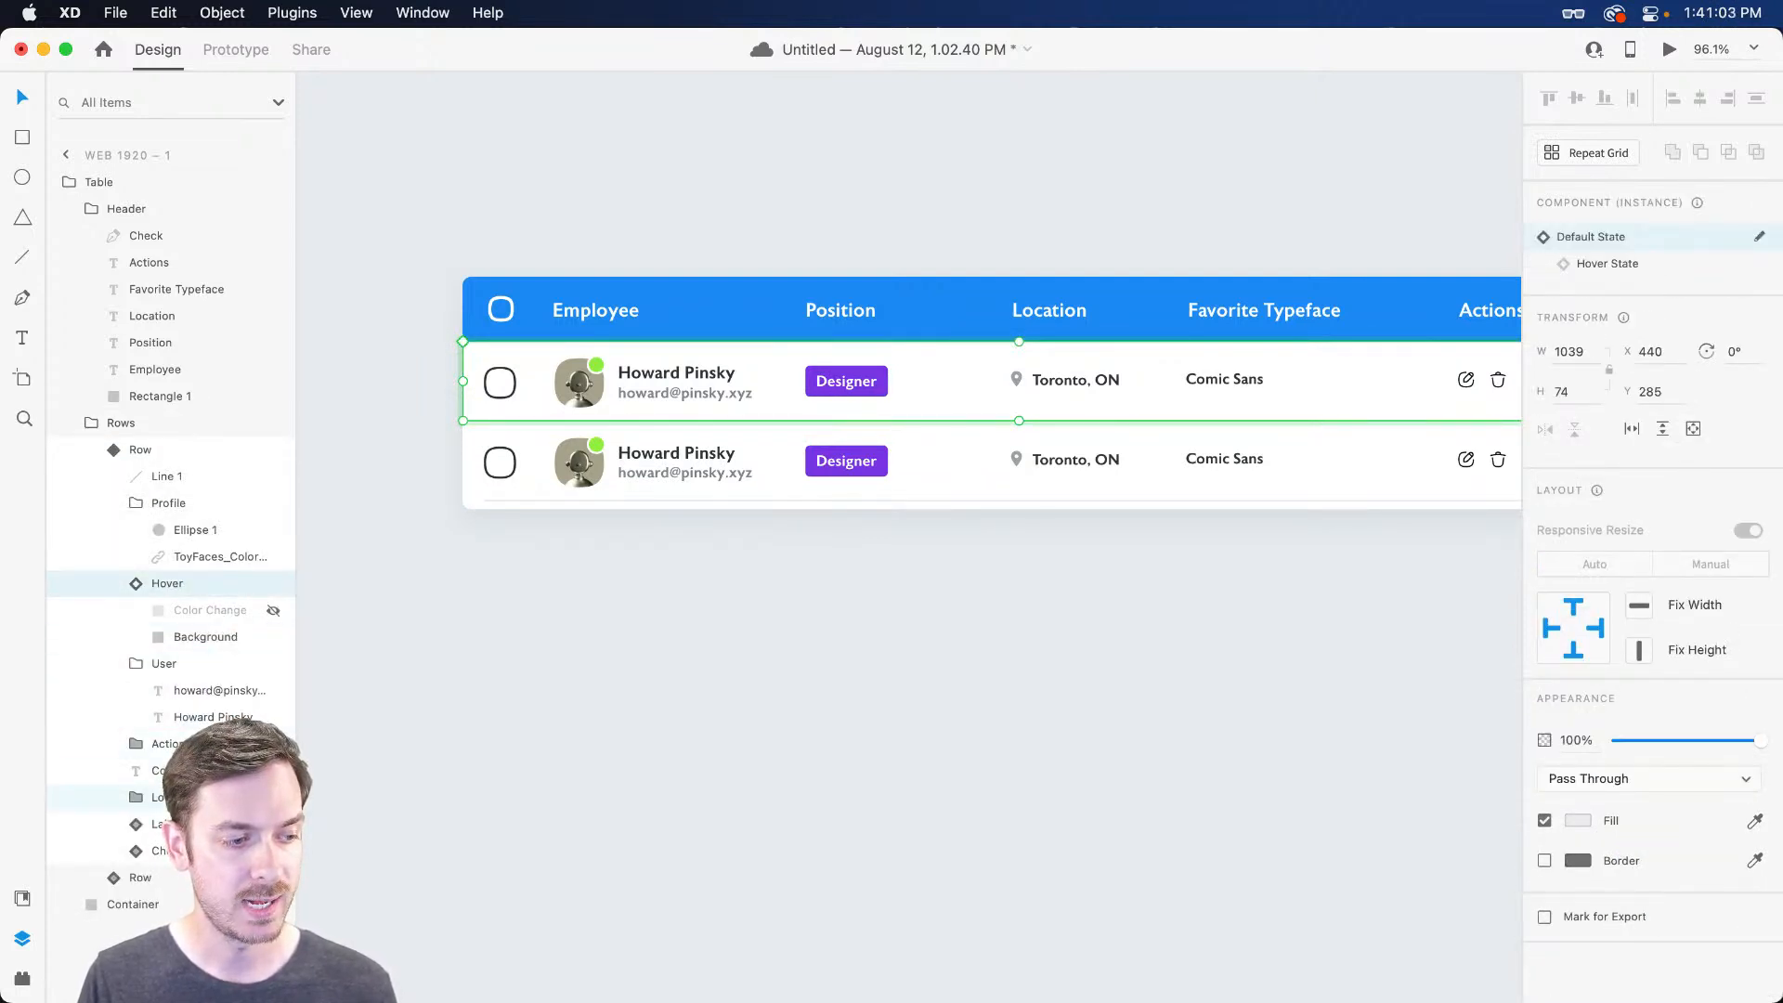
{"action": "left_click", "coordinate": [232, 797]}
{"action": "key", "text": "Up"}
{"action": "key", "text": "Down"}
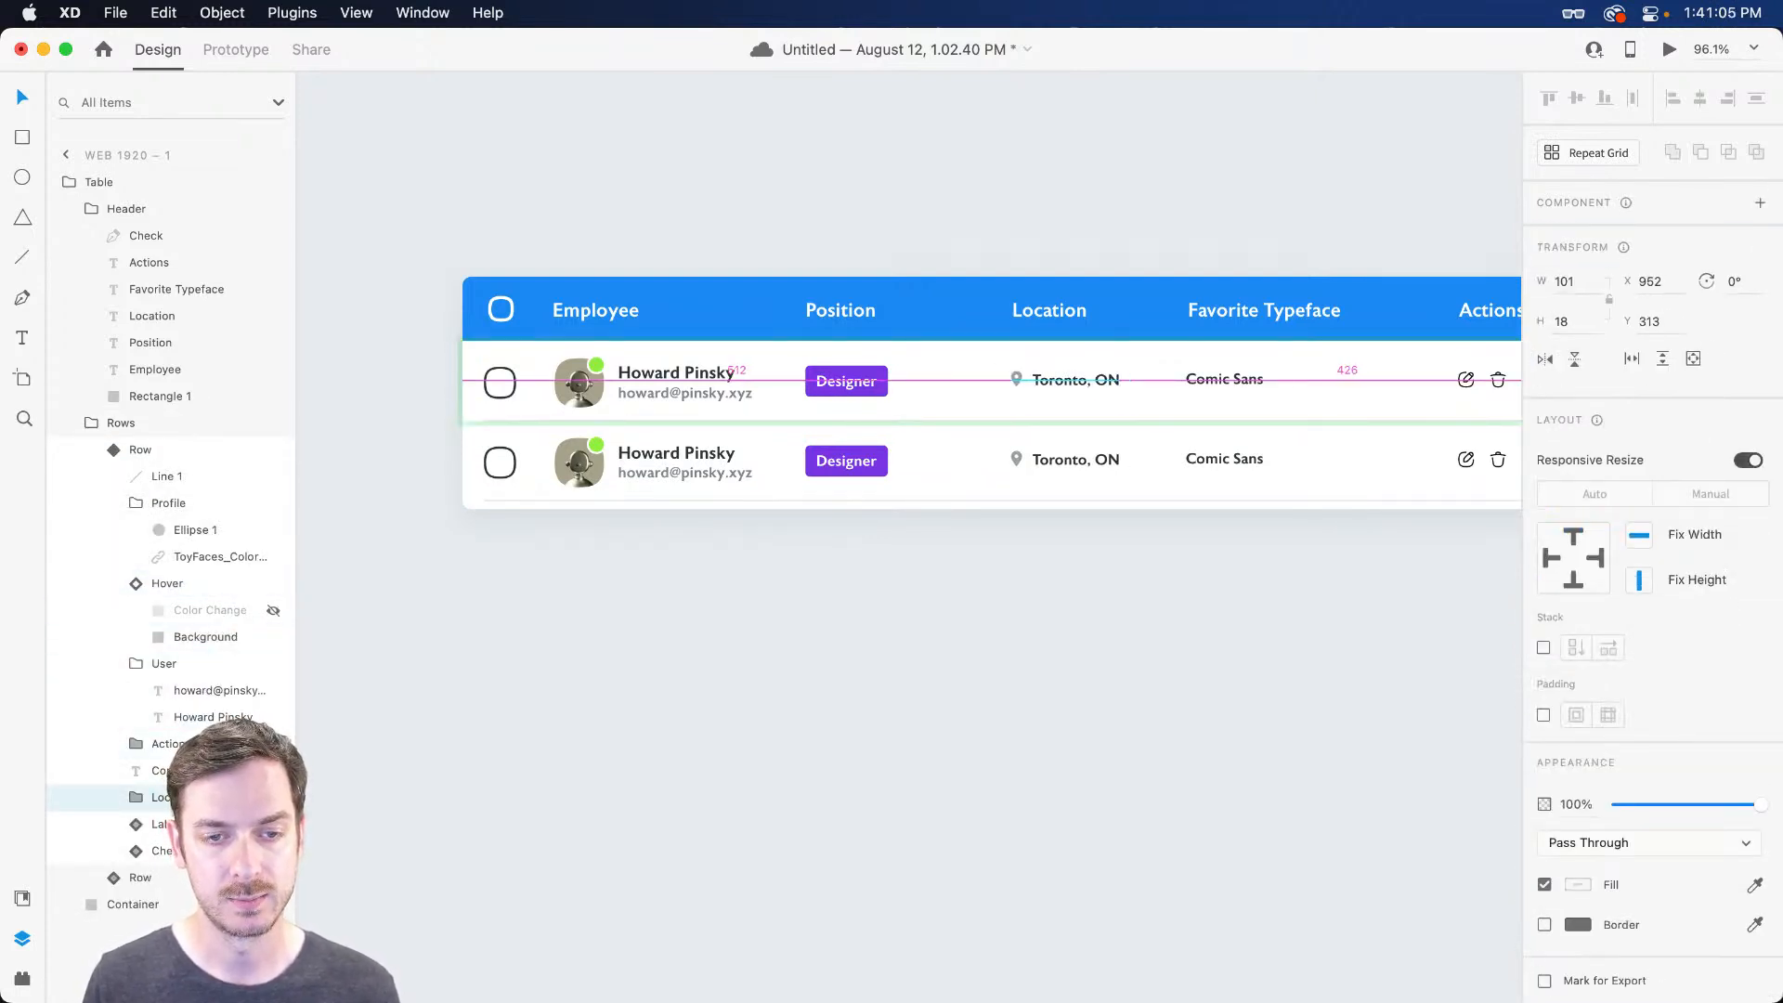
{"action": "left_click", "coordinate": [945, 784]}
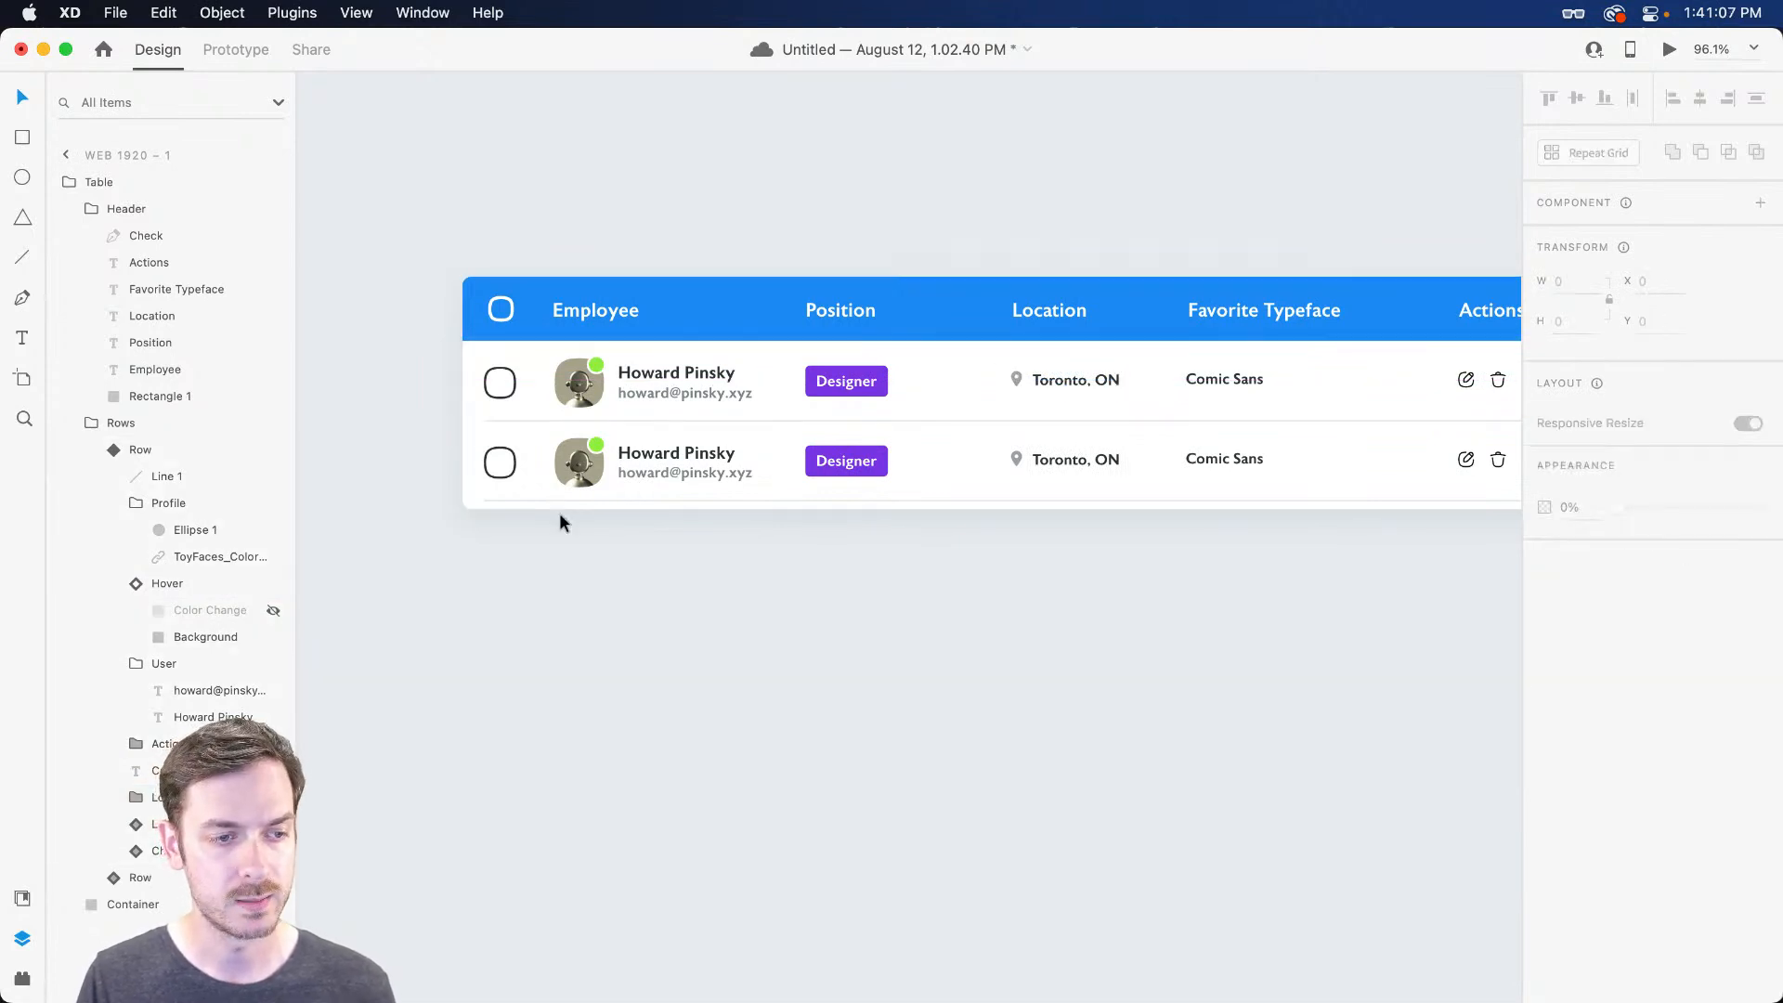
{"action": "left_click", "coordinate": [531, 461]}
{"action": "scroll", "coordinate": [533, 460], "scroll_direction": "up", "scroll_amount": 6}
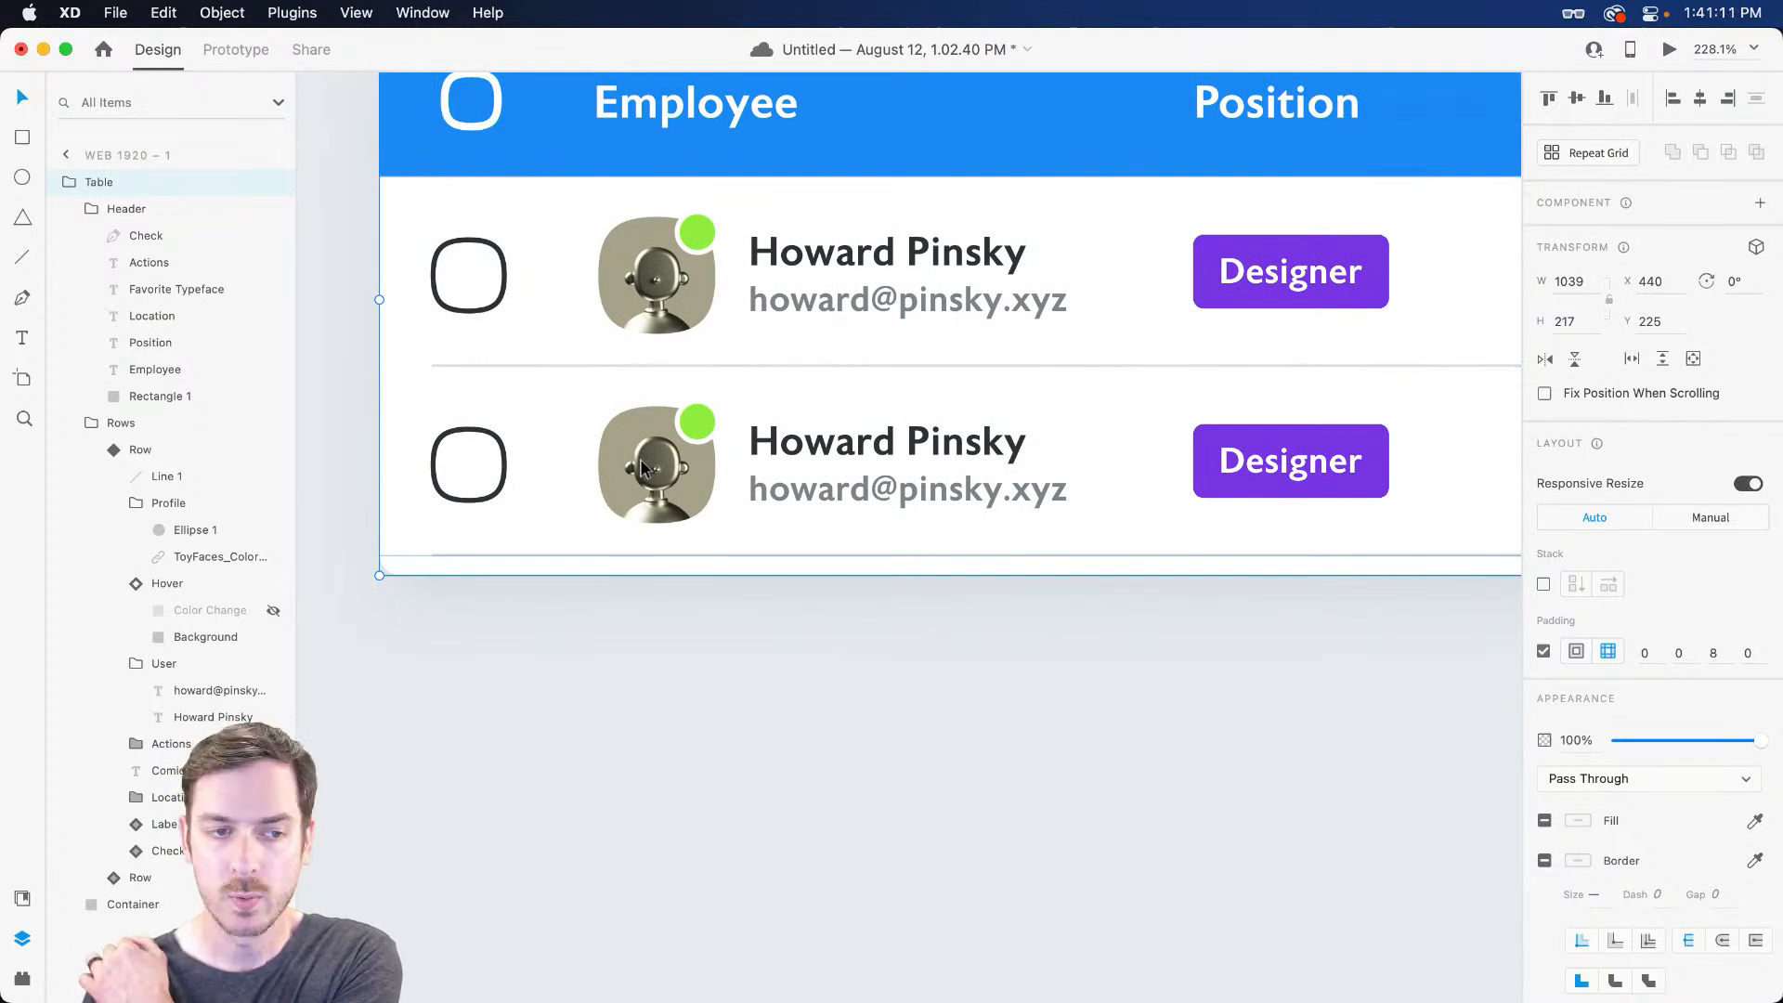
Replace the second row's name with a new employee's full name
{"action": "left_click", "coordinate": [807, 451], "text": "super"}
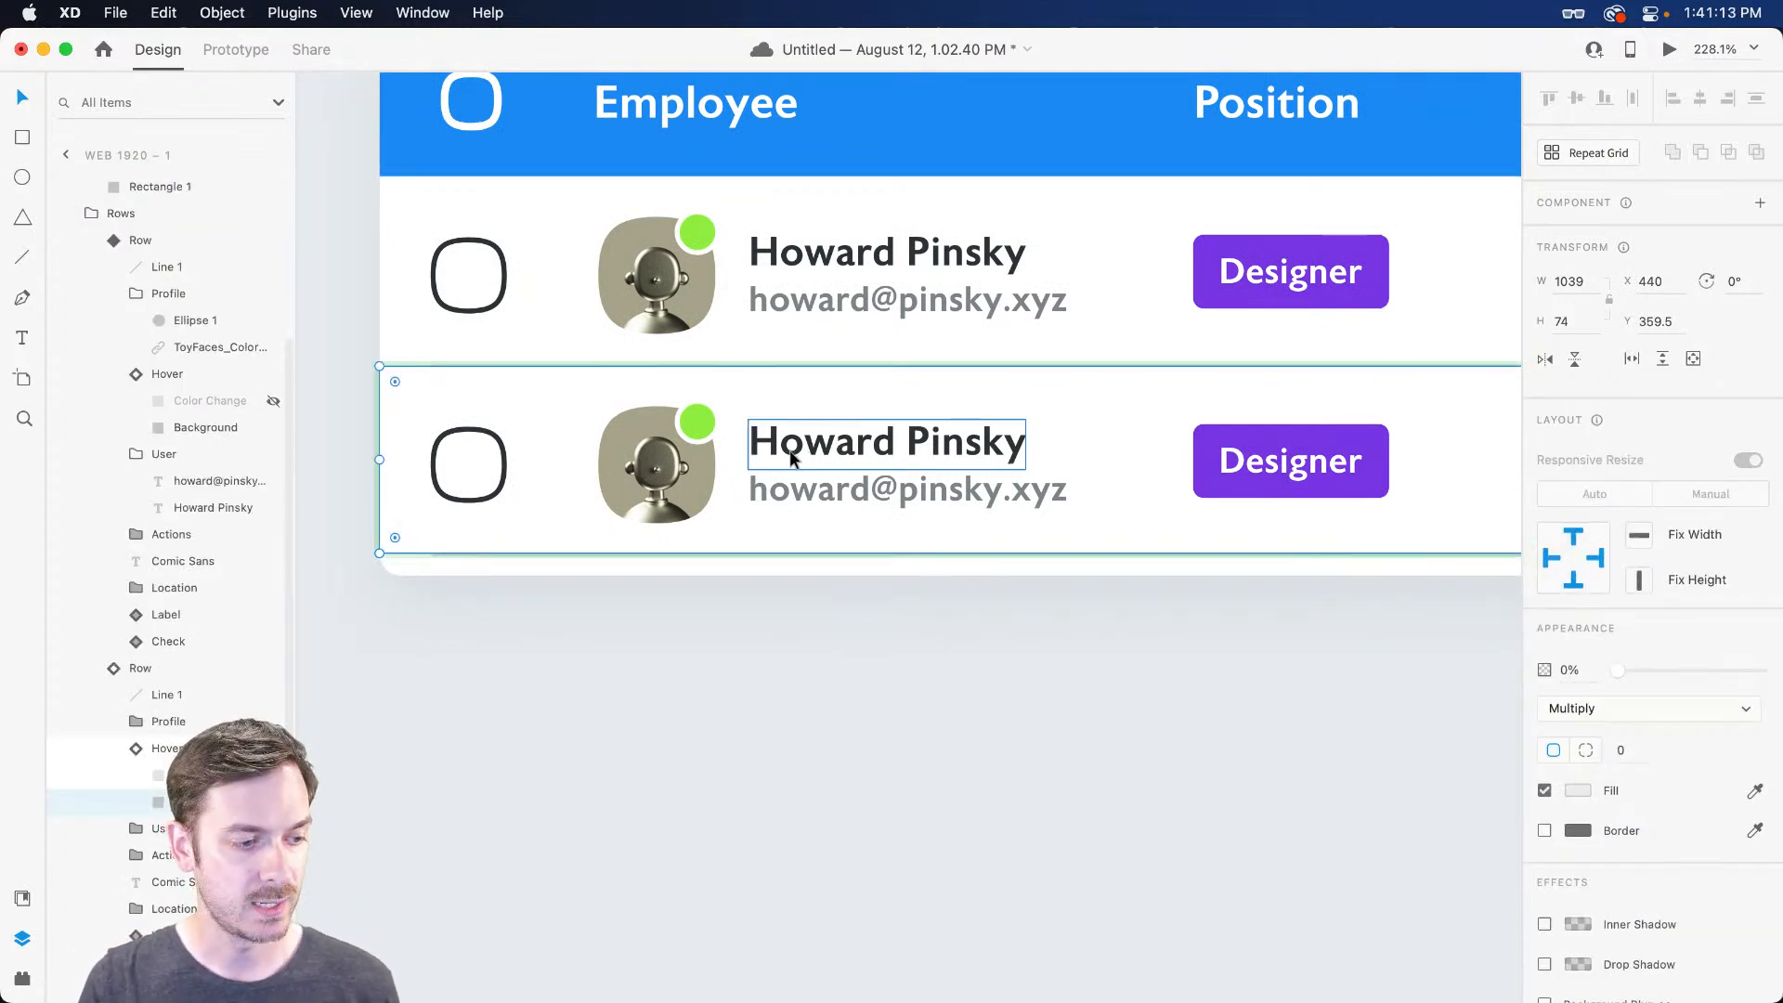
{"action": "left_click", "coordinate": [791, 456]}
{"action": "double_click", "coordinate": [791, 456]}
{"action": "key", "text": "Escape"}
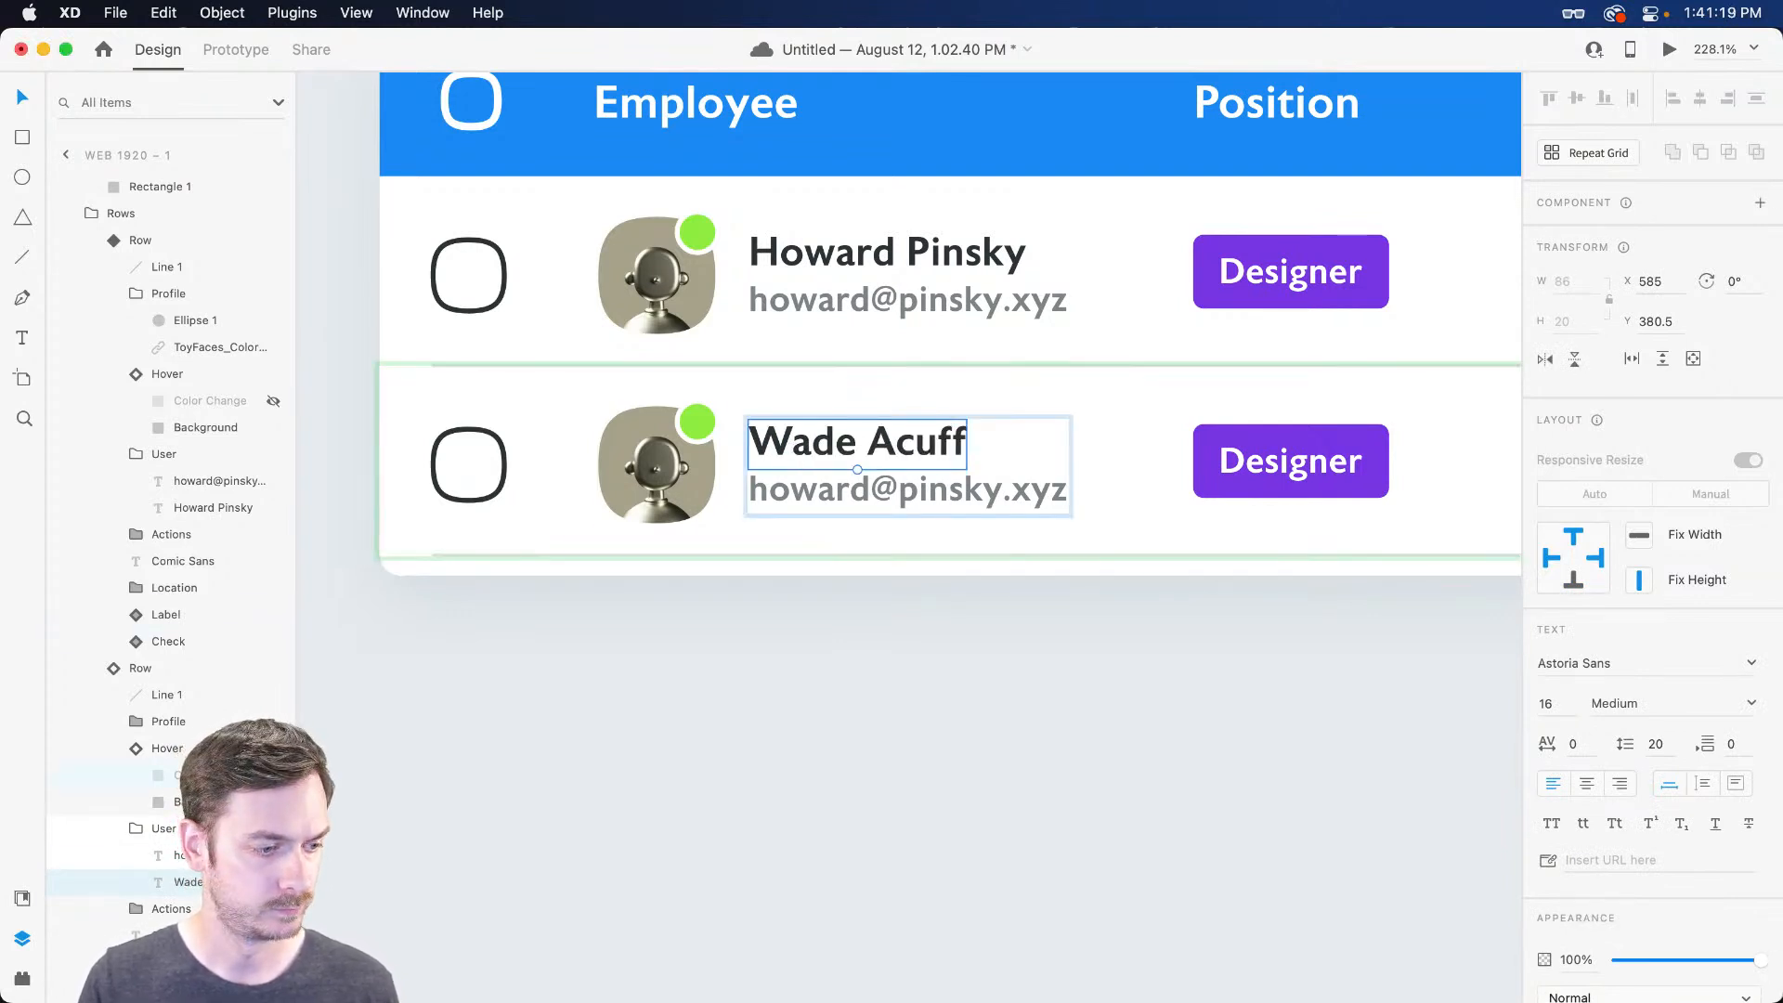
Change the second row's e-mail to the new employee's .xyz address and show Document Assets
{"action": "left_click", "coordinate": [167, 856]}
{"action": "key", "text": "Return"}
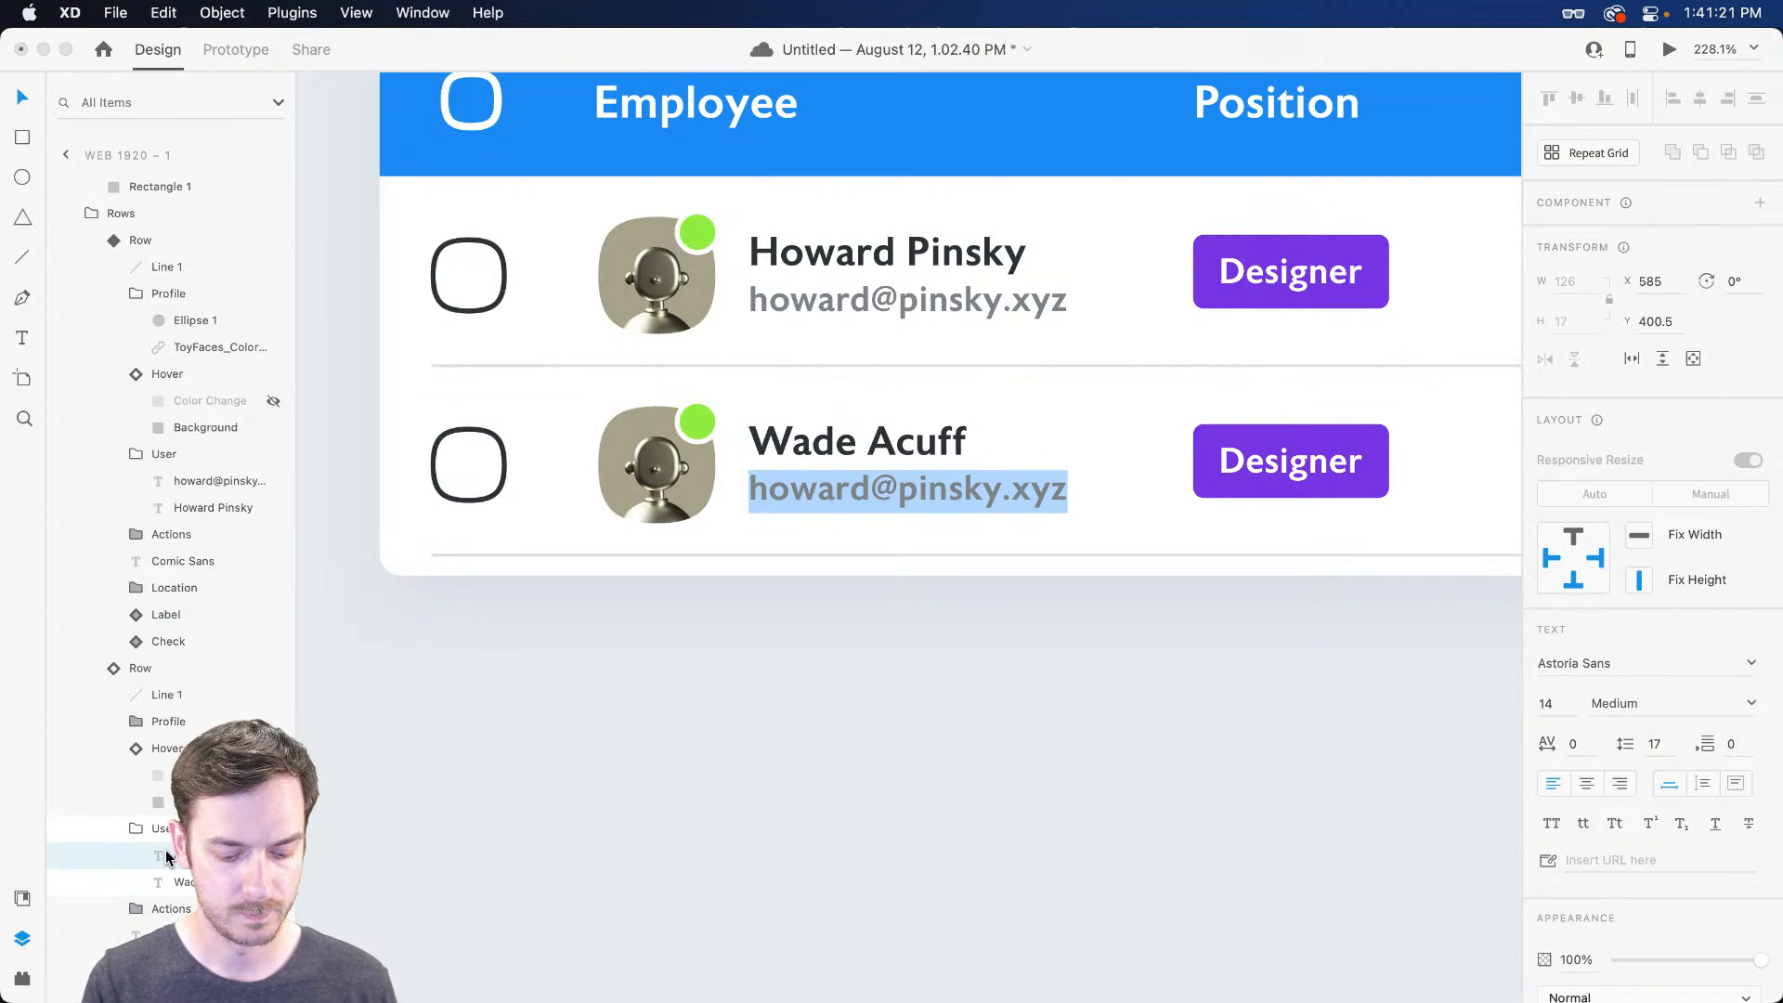
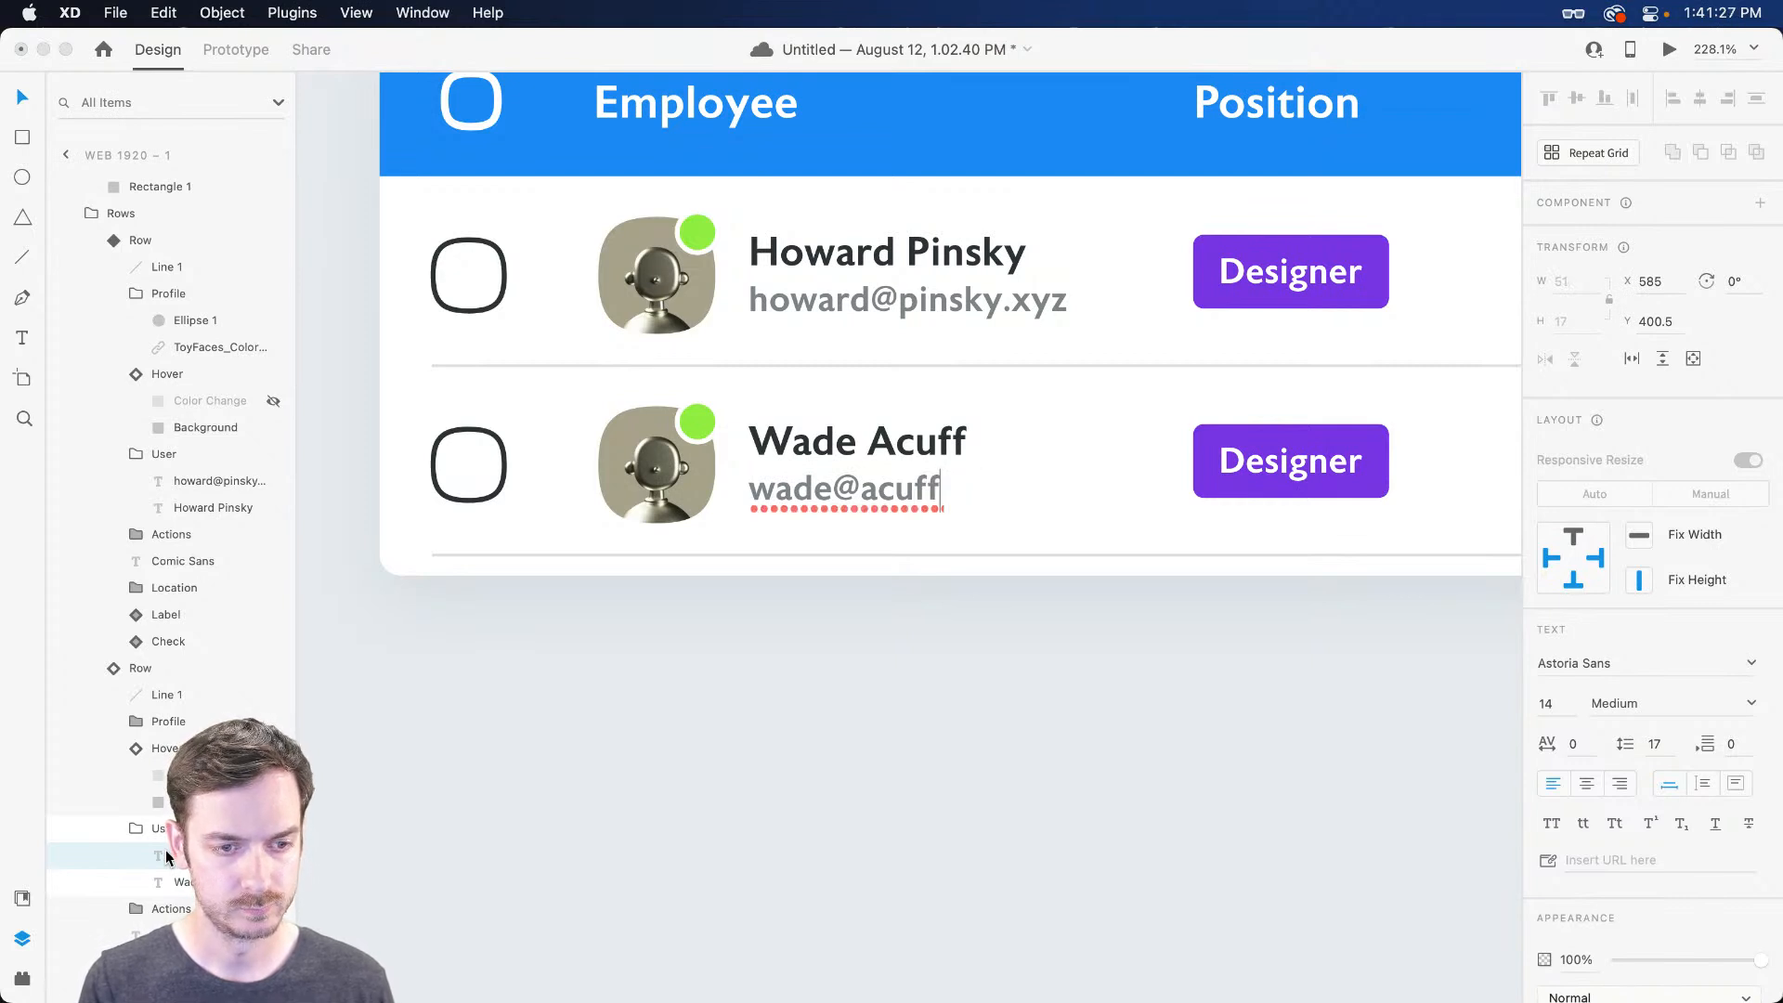
{"action": "key", "text": "Escape"}
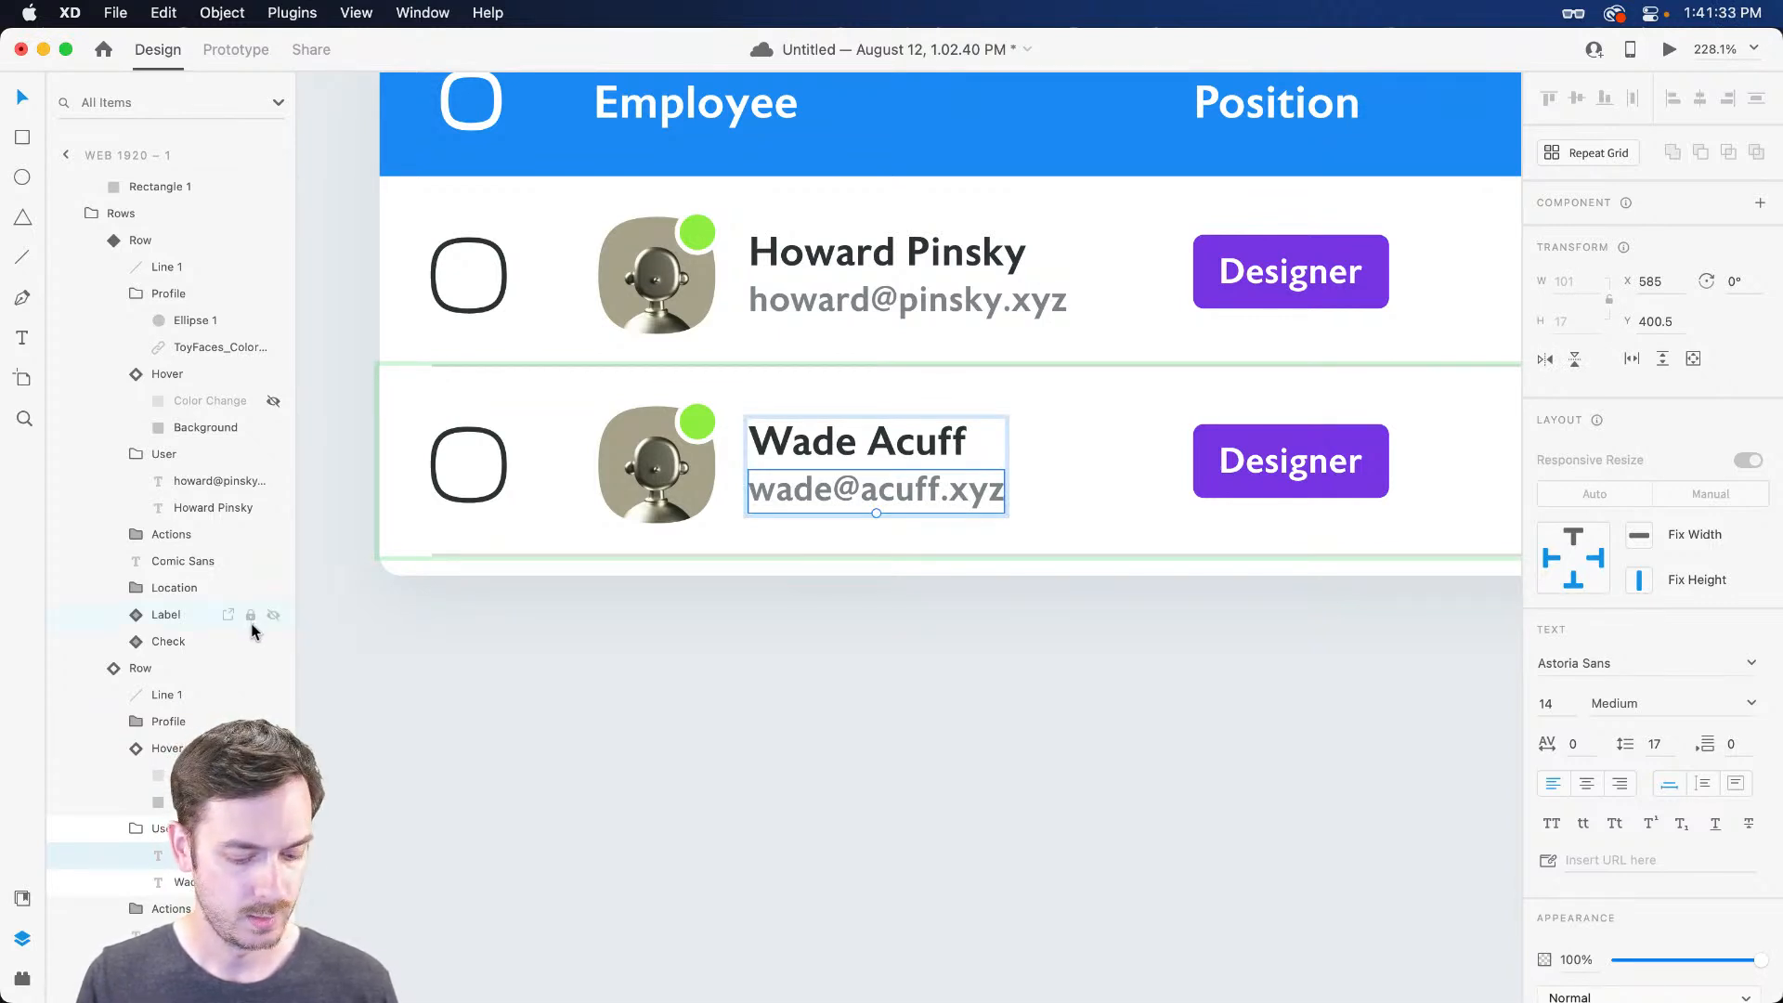
{"action": "key", "text": "super+shift+y"}
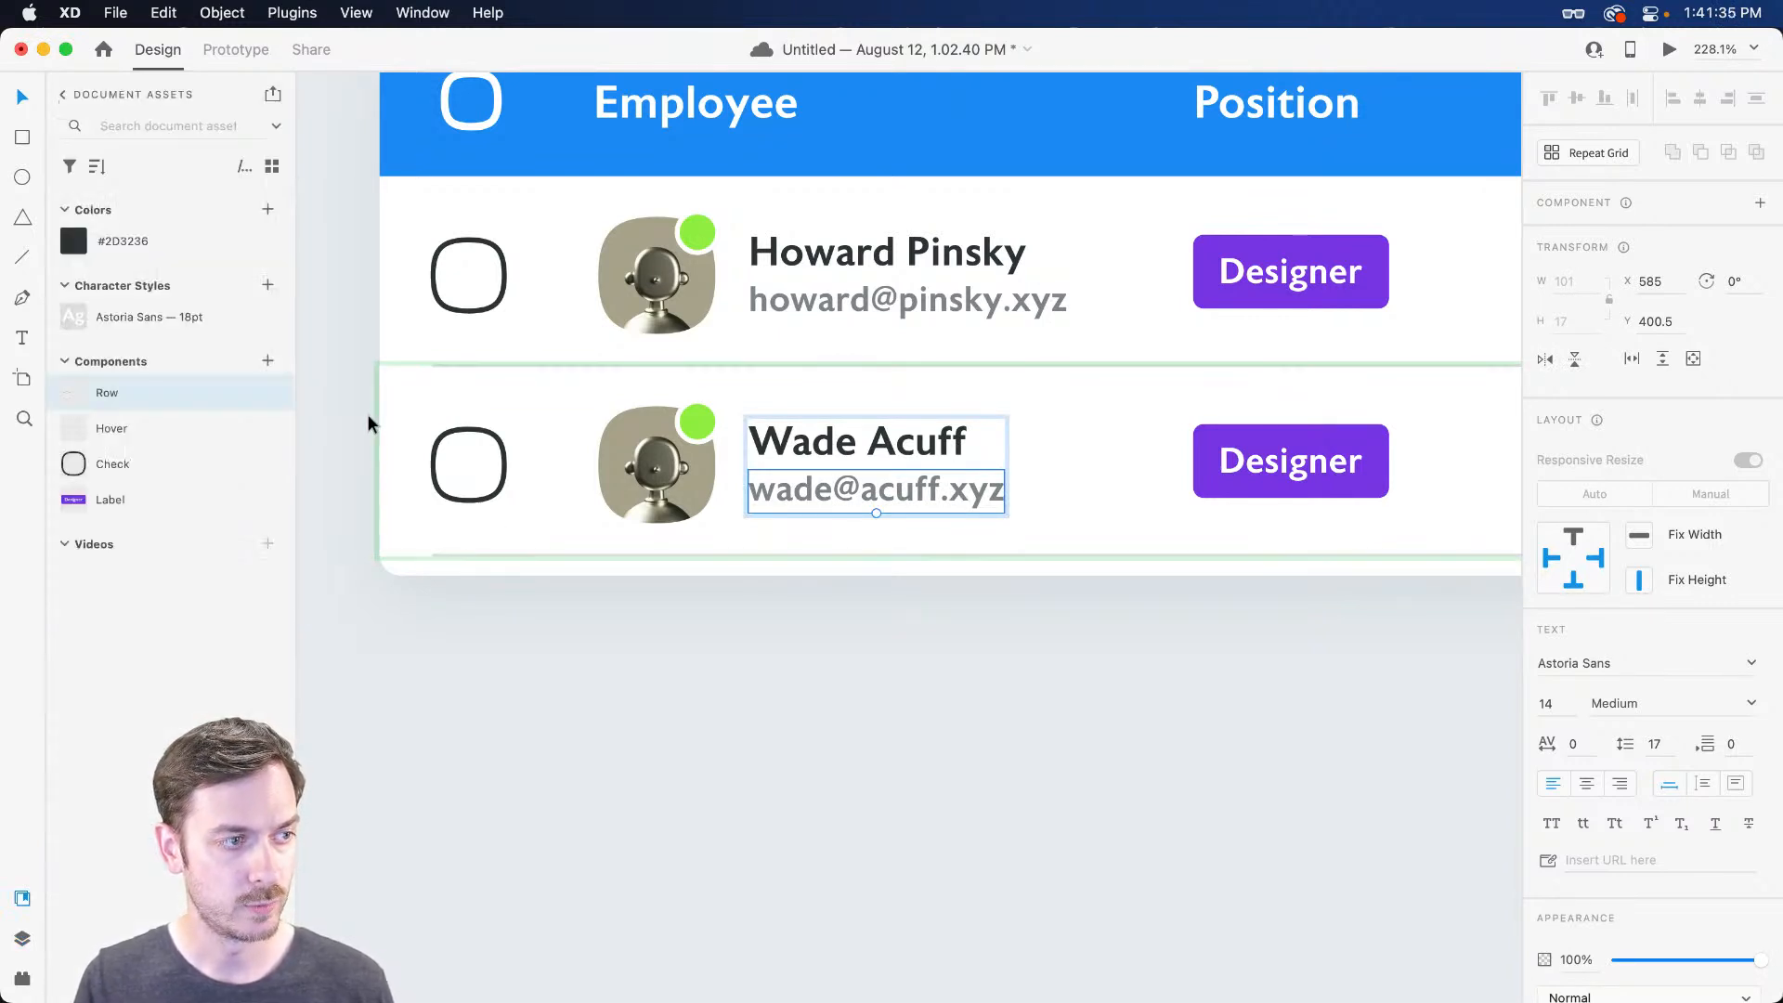
Fill the second row's avatar with the red ToyFaces_Colored_BG_118 image from Toy Faces
{"action": "left_click", "coordinate": [62, 94]}
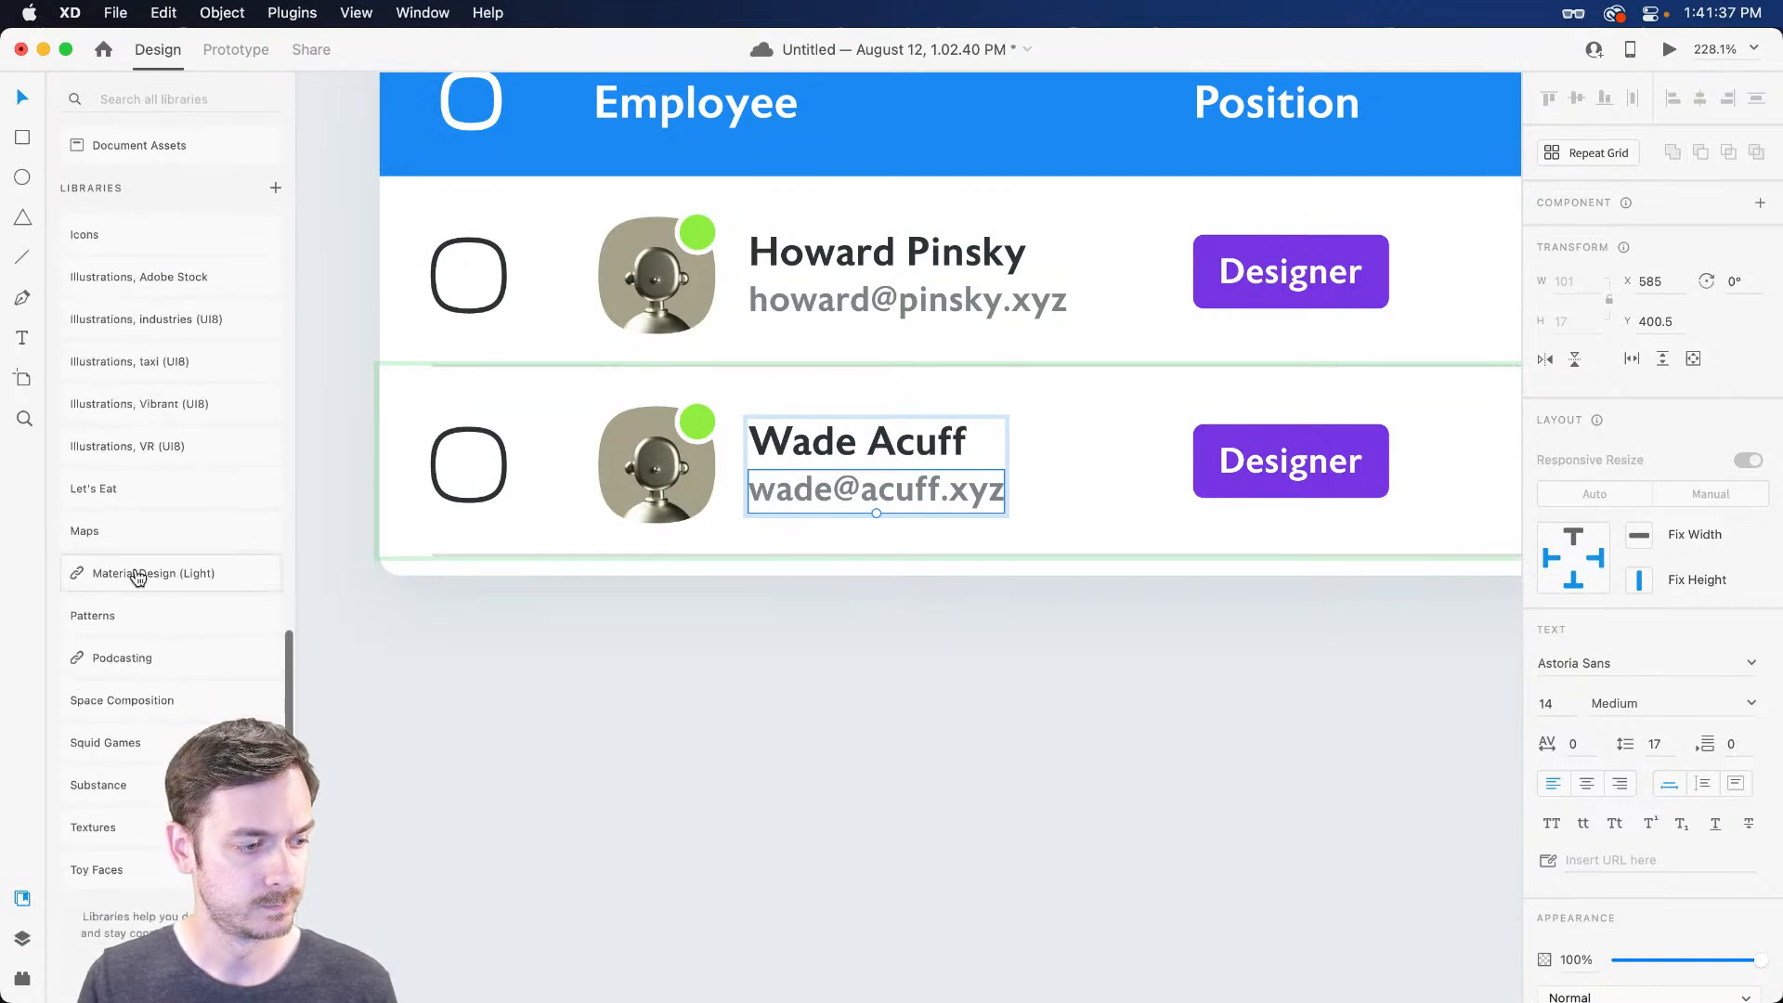
{"action": "left_click", "coordinate": [97, 869]}
{"action": "left_click_drag", "start_coordinate": [219, 530], "coordinate": [670, 461]}
{"action": "key", "text": "super+z"}
{"action": "left_click_drag", "start_coordinate": [93, 673], "coordinate": [640, 465]}
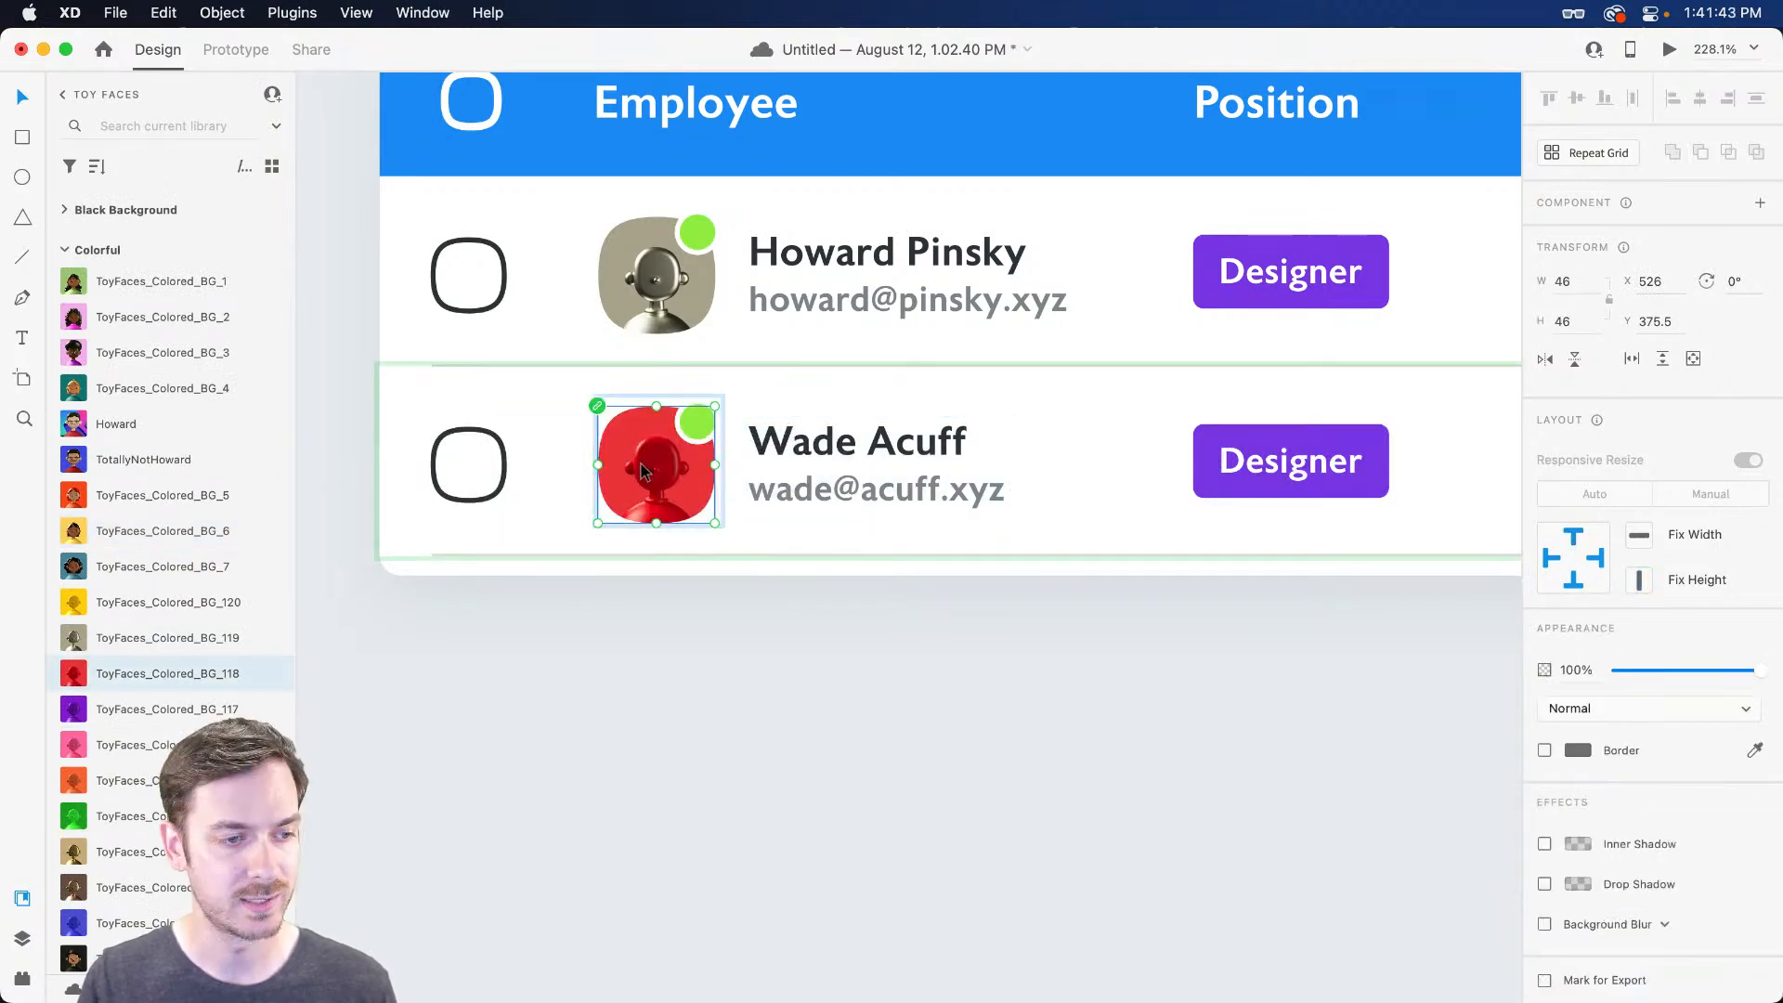
{"action": "scroll", "coordinate": [1056, 453], "scroll_direction": "right", "scroll_amount": 6}
{"action": "left_click", "coordinate": [781, 464]}
{"action": "left_click", "coordinate": [743, 470], "text": "super"}
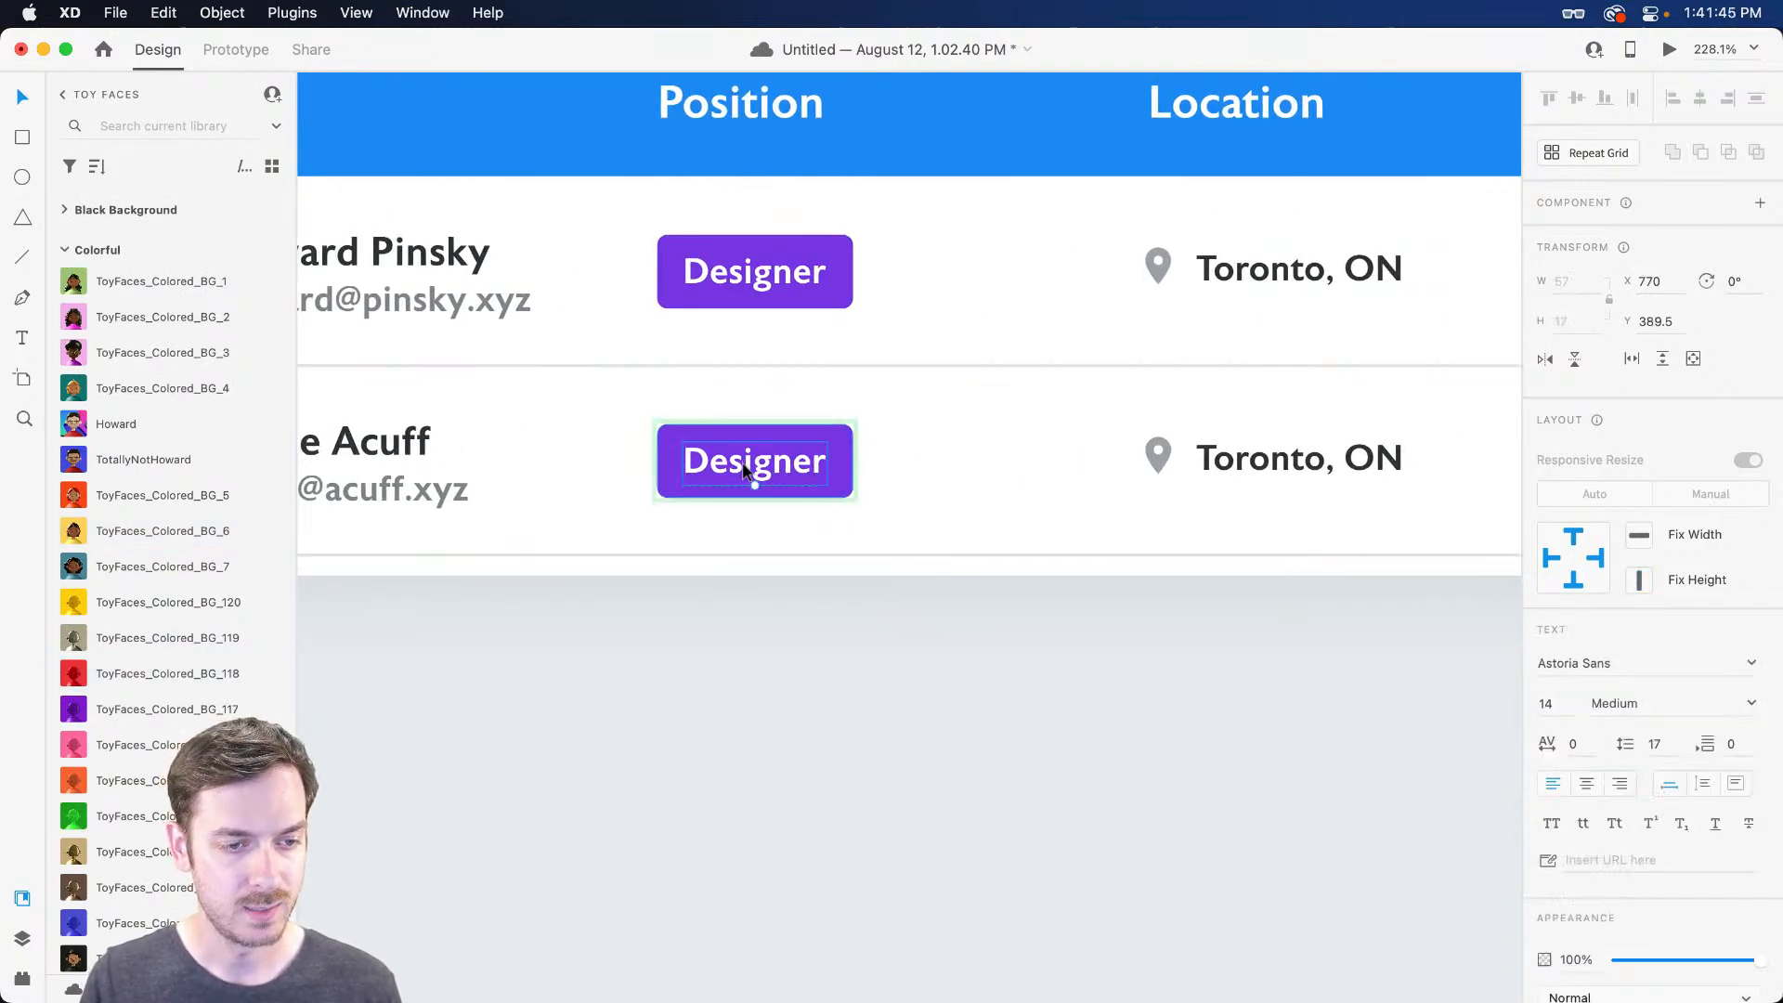
Change the second row's badge text from Designer to Product Manager
{"action": "double_click", "coordinate": [742, 470]}
{"action": "type", "text": "Product Manger"}
{"action": "key", "text": "BackSpace"}
{"action": "key", "text": "BackSpace"}
{"action": "key", "text": "BackSpace"}
{"action": "type", "text": "ager"}
{"action": "key", "text": "Escape"}
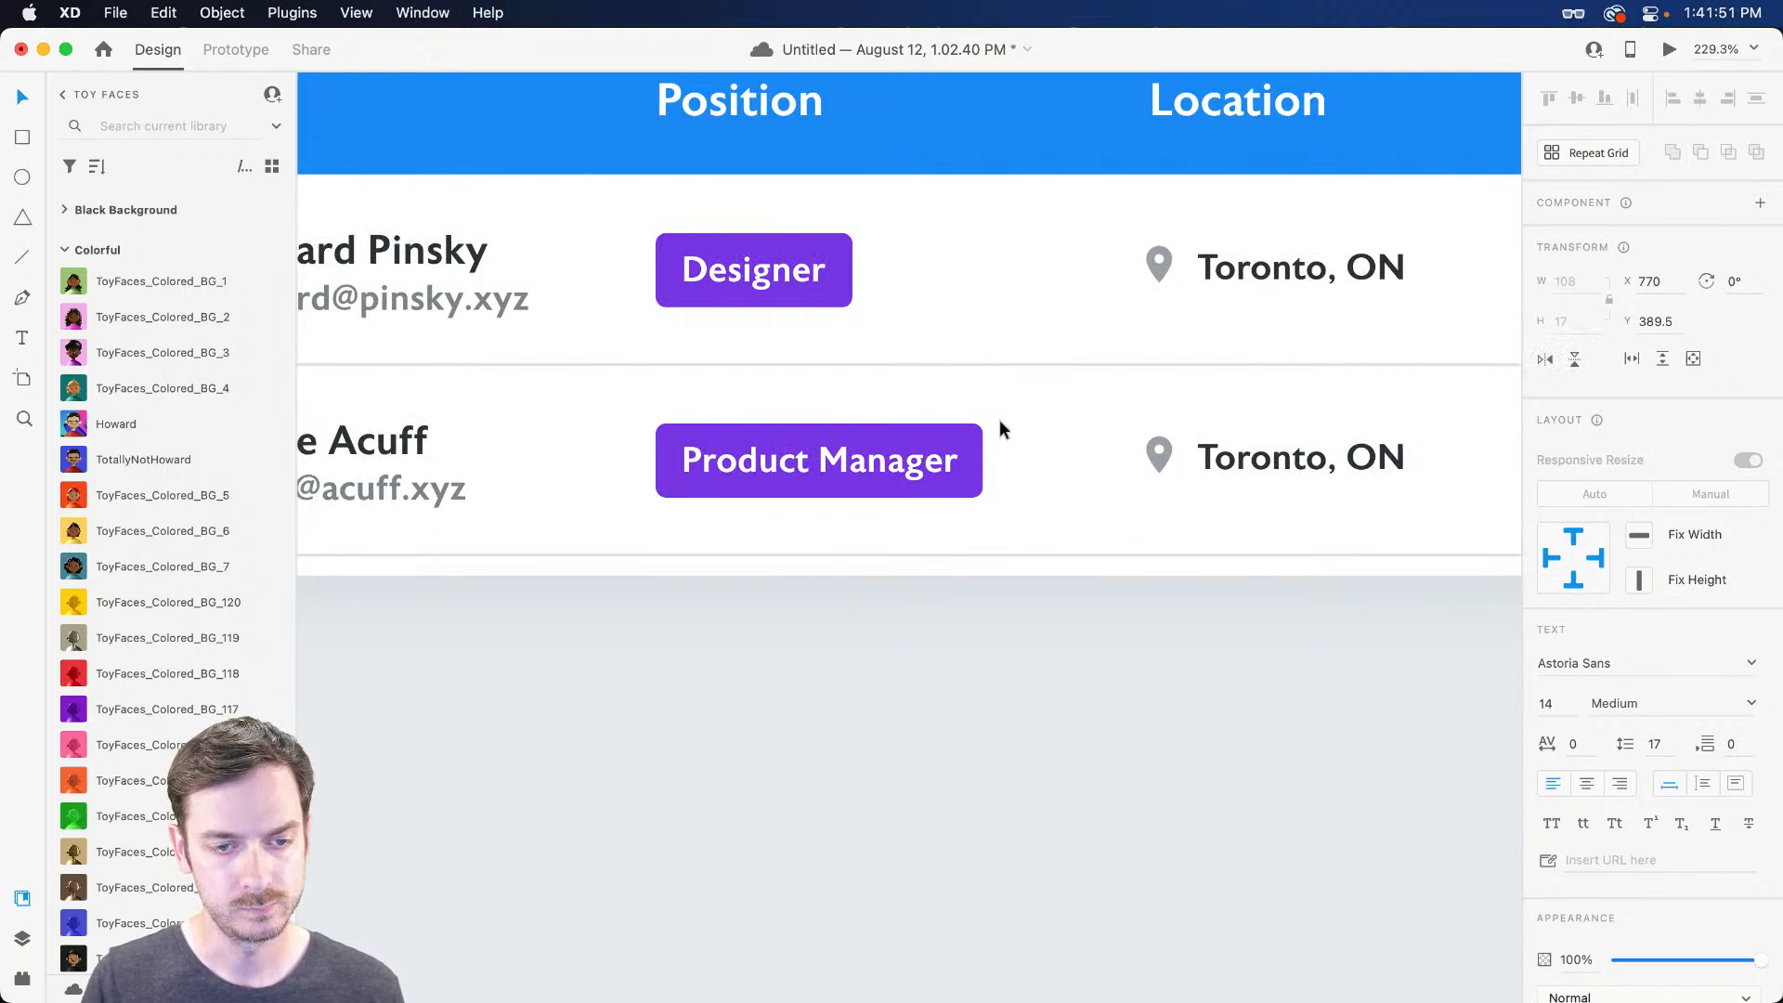
Make the Product Manager badge fill green #3DC17A
{"action": "left_click", "coordinate": [967, 455]}
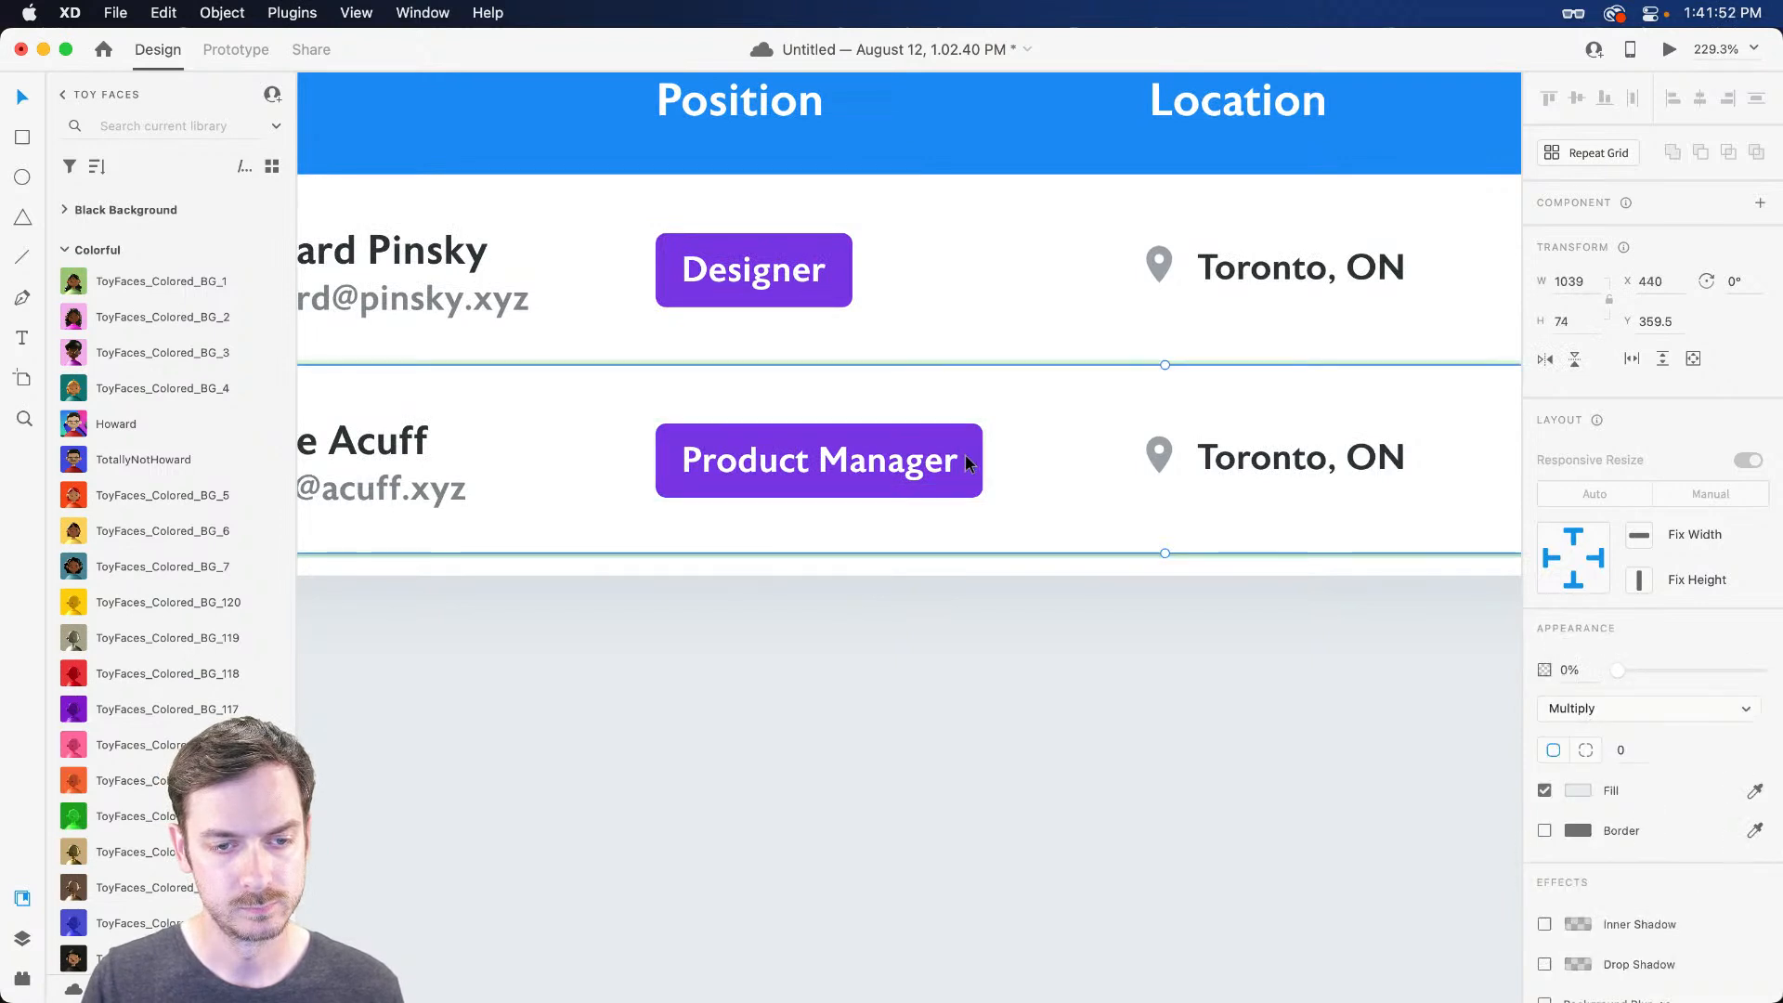
{"action": "left_click", "coordinate": [1584, 795]}
{"action": "left_click_drag", "start_coordinate": [1504, 737], "coordinate": [1506, 786]}
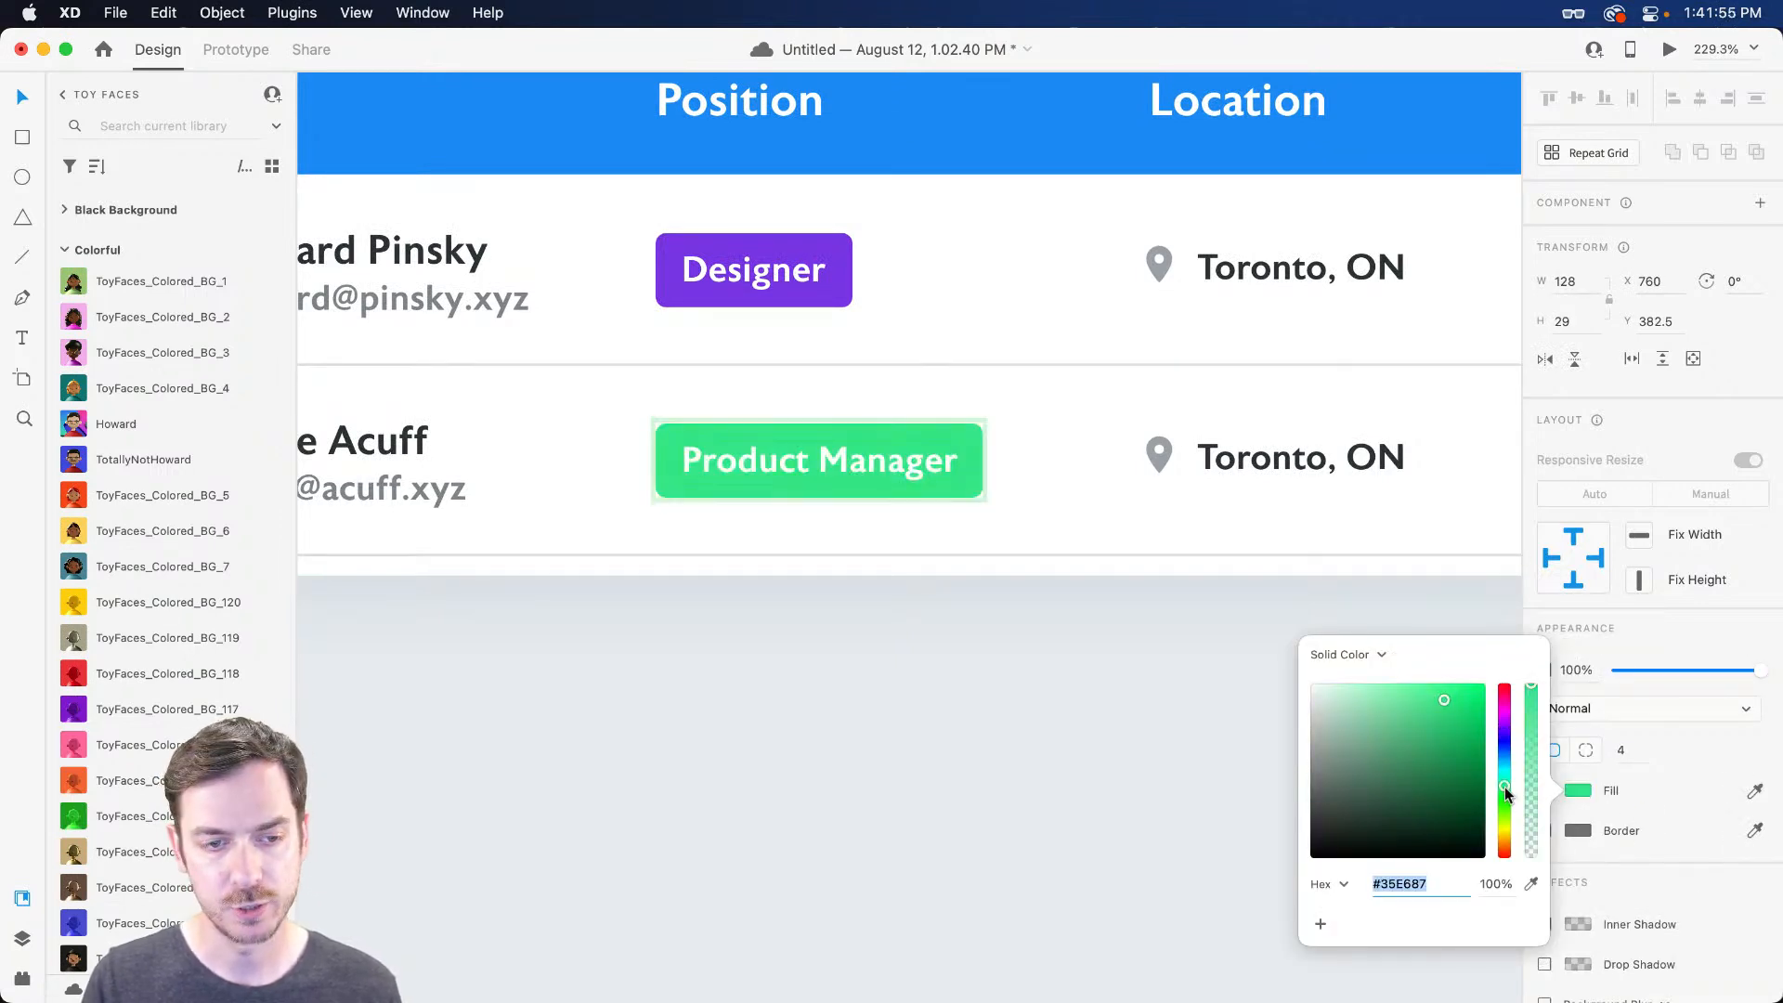
{"action": "mouse_move", "coordinate": [1430, 697]}
{"action": "left_mouse_down"}
{"action": "mouse_move", "coordinate": [1415, 698]}
{"action": "mouse_move", "coordinate": [1453, 730]}
{"action": "mouse_move", "coordinate": [1430, 725]}
{"action": "left_mouse_up"}
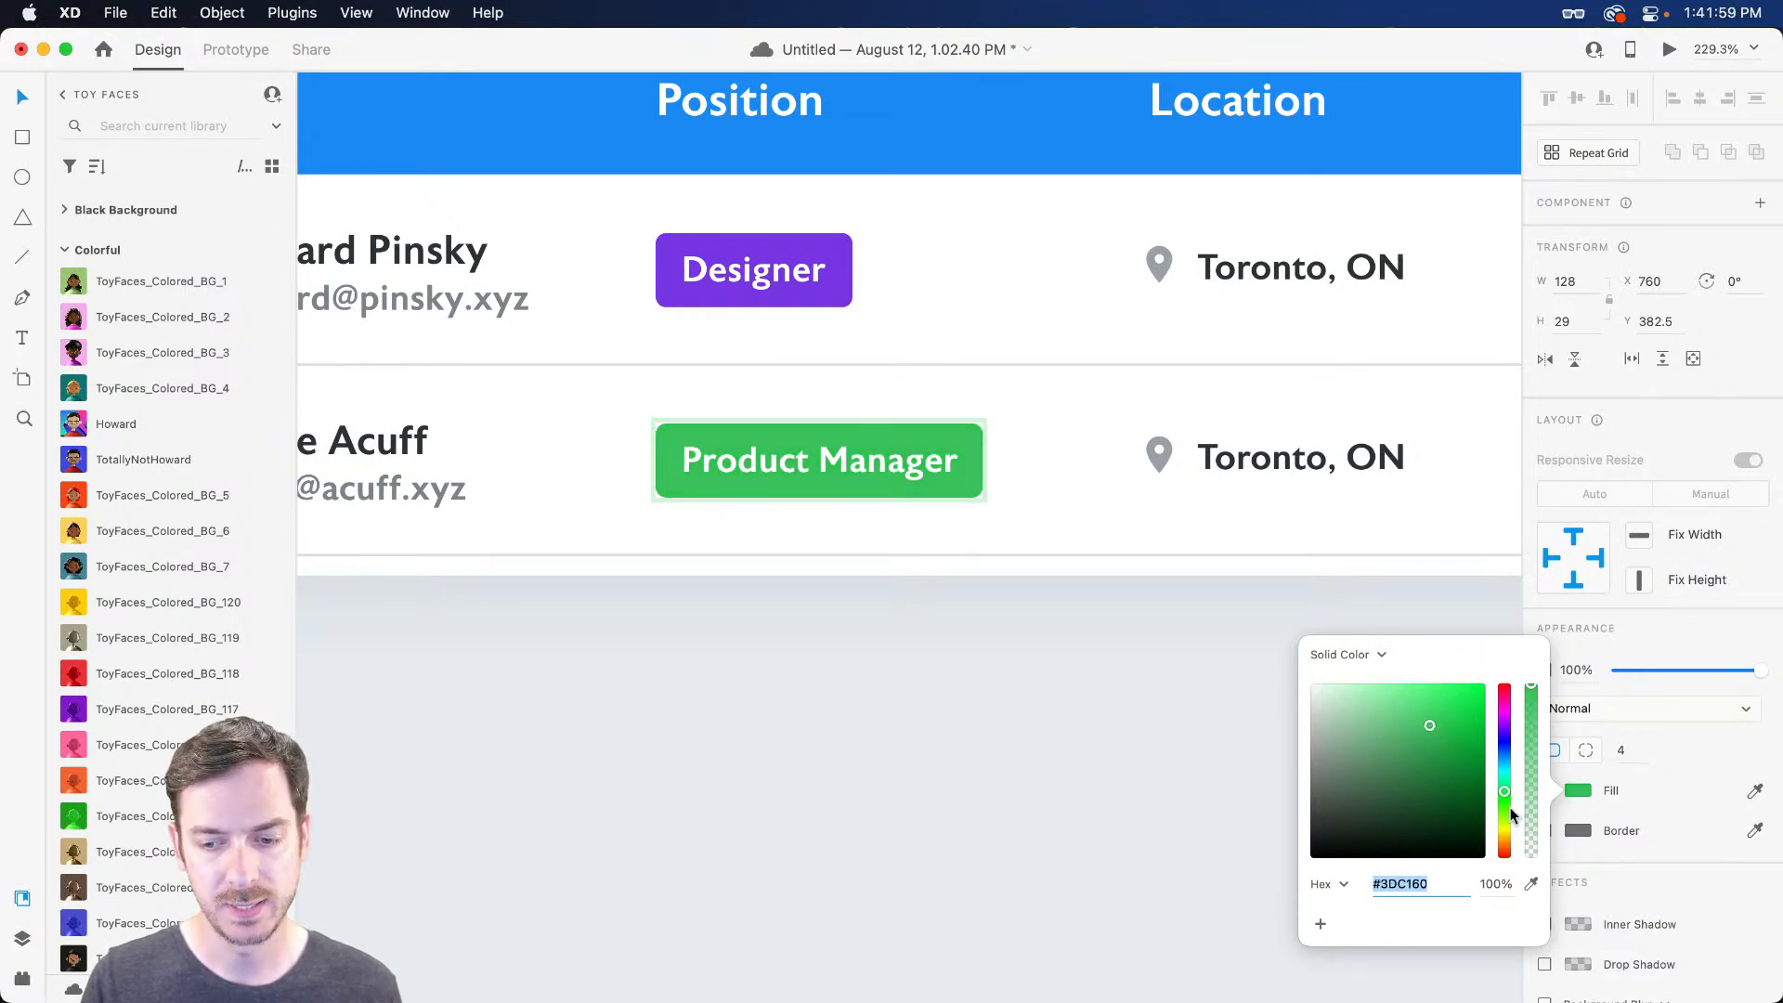
{"action": "left_click_drag", "start_coordinate": [1505, 797], "coordinate": [1505, 785]}
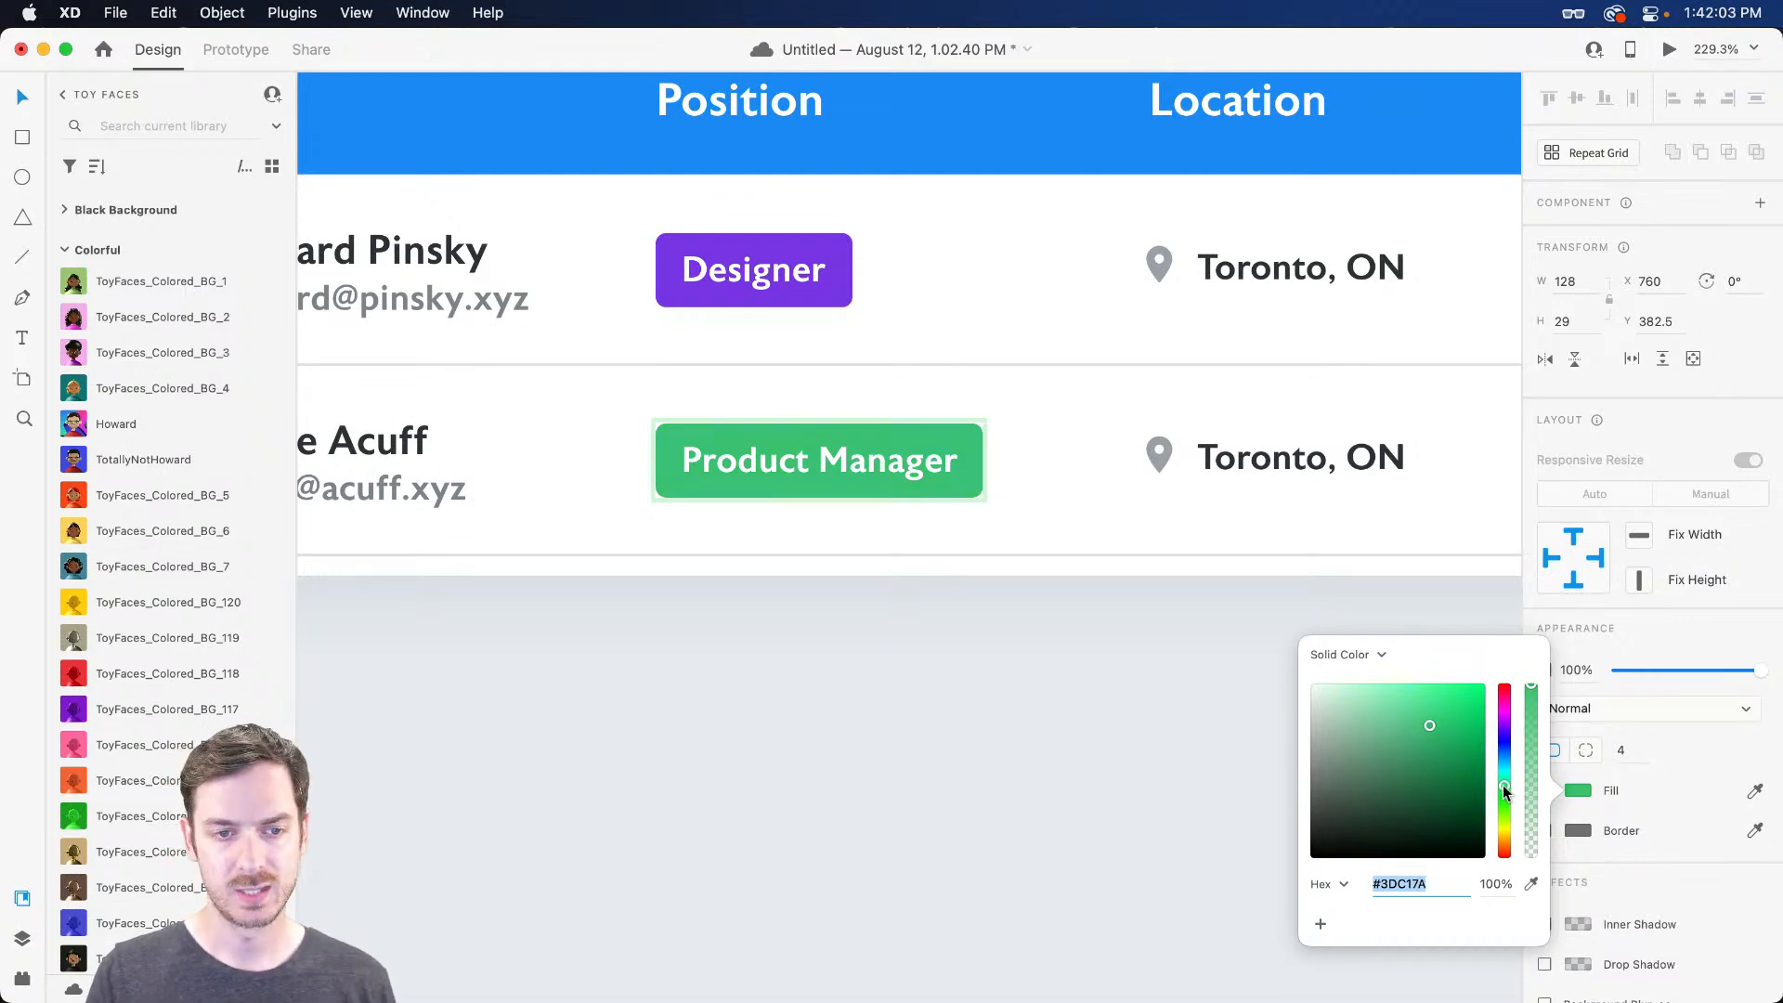
{"action": "scroll", "coordinate": [1151, 399], "scroll_direction": "right", "scroll_amount": 3}
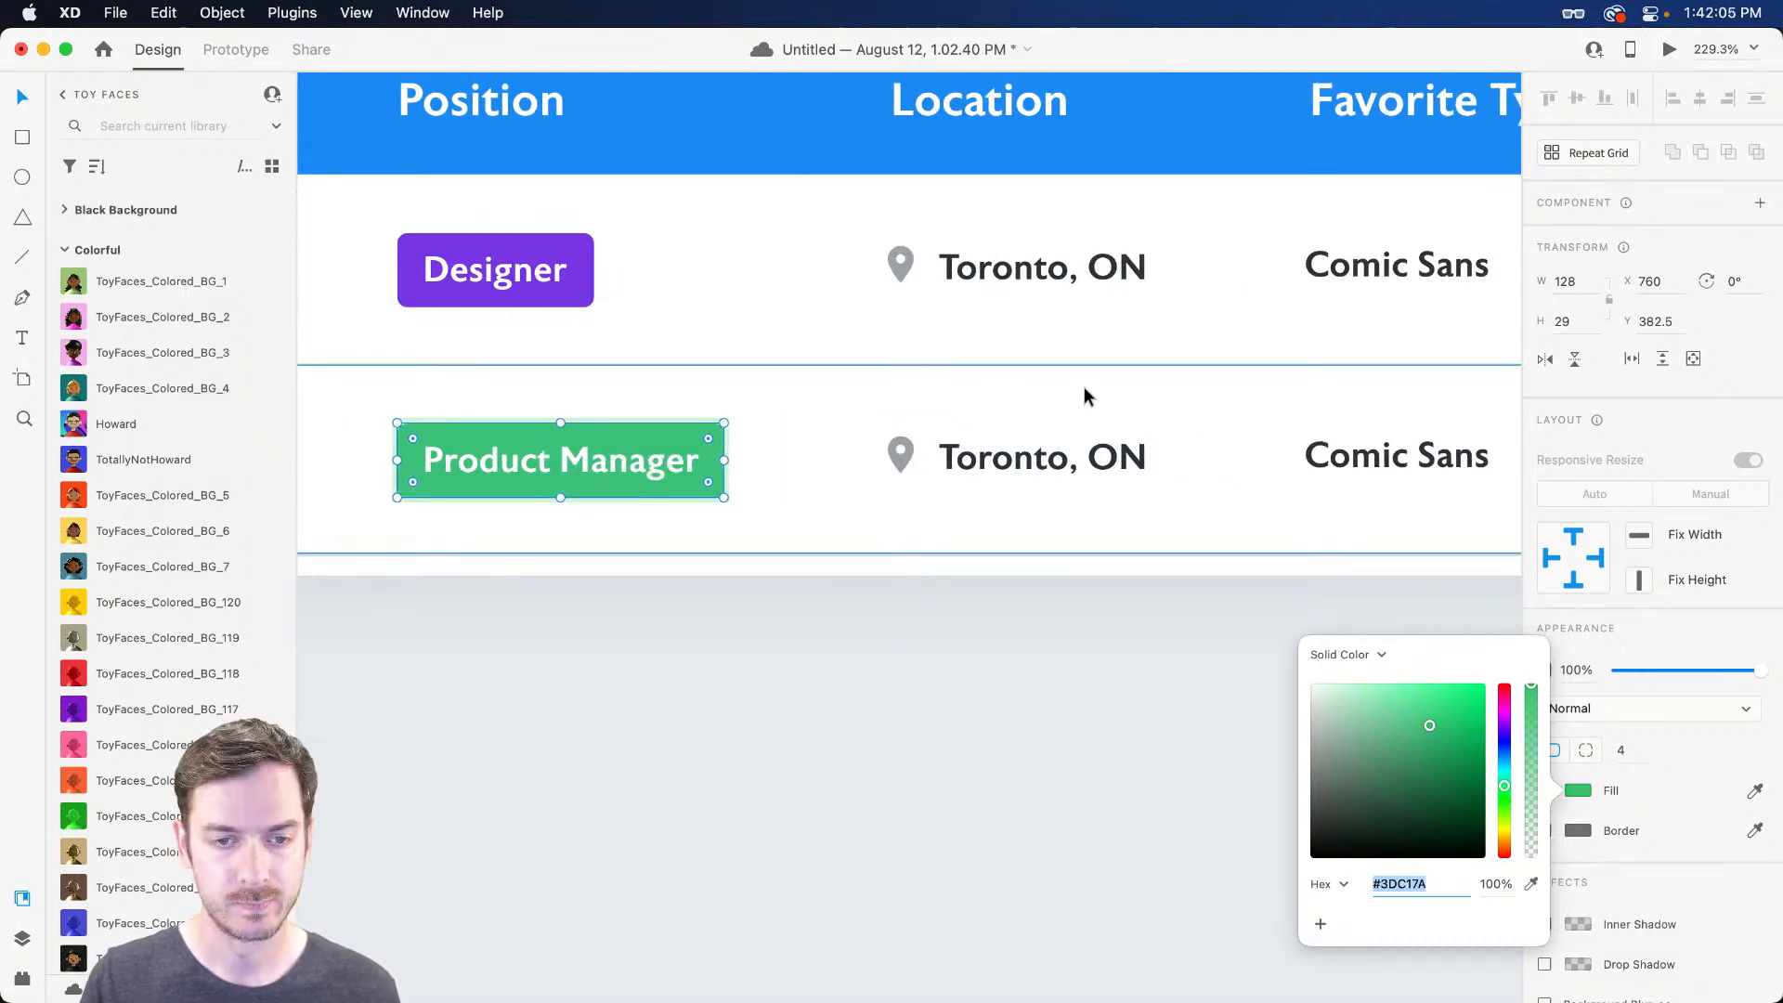
Change the second row's location from Toronto, ON to Miami, FL
{"action": "left_click", "coordinate": [1003, 461]}
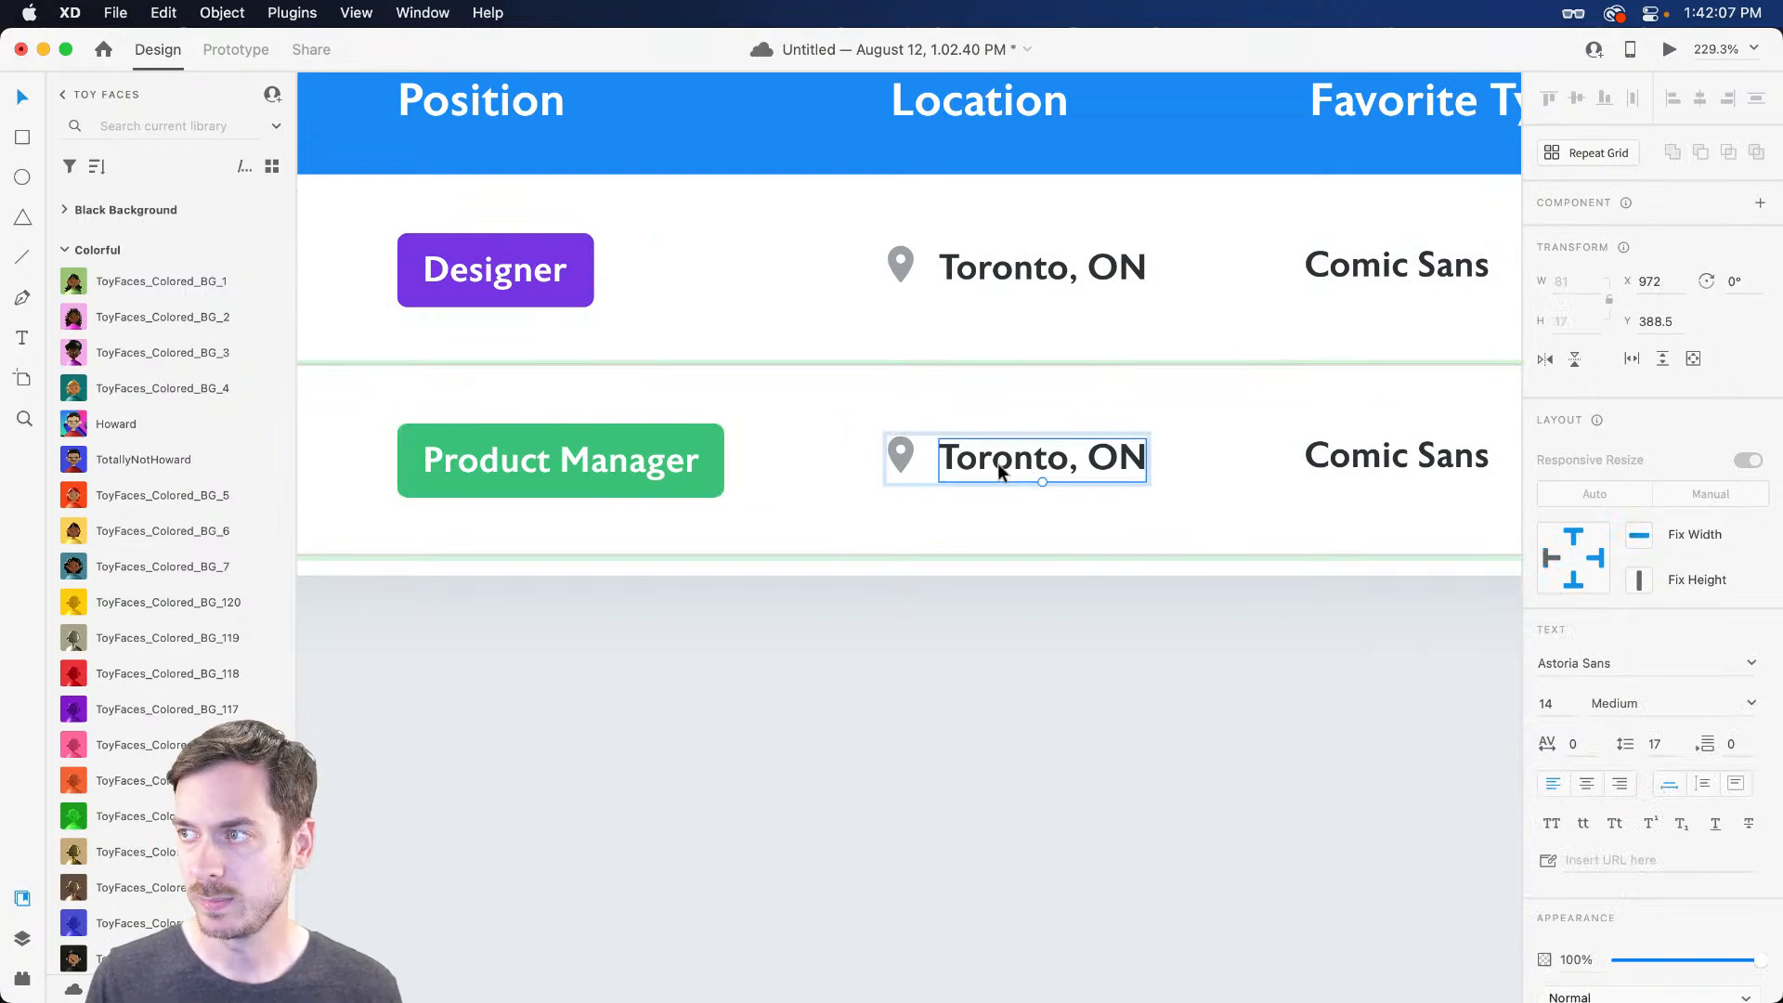
{"action": "double_click", "coordinate": [998, 464]}
{"action": "type", "text": "Mi"}
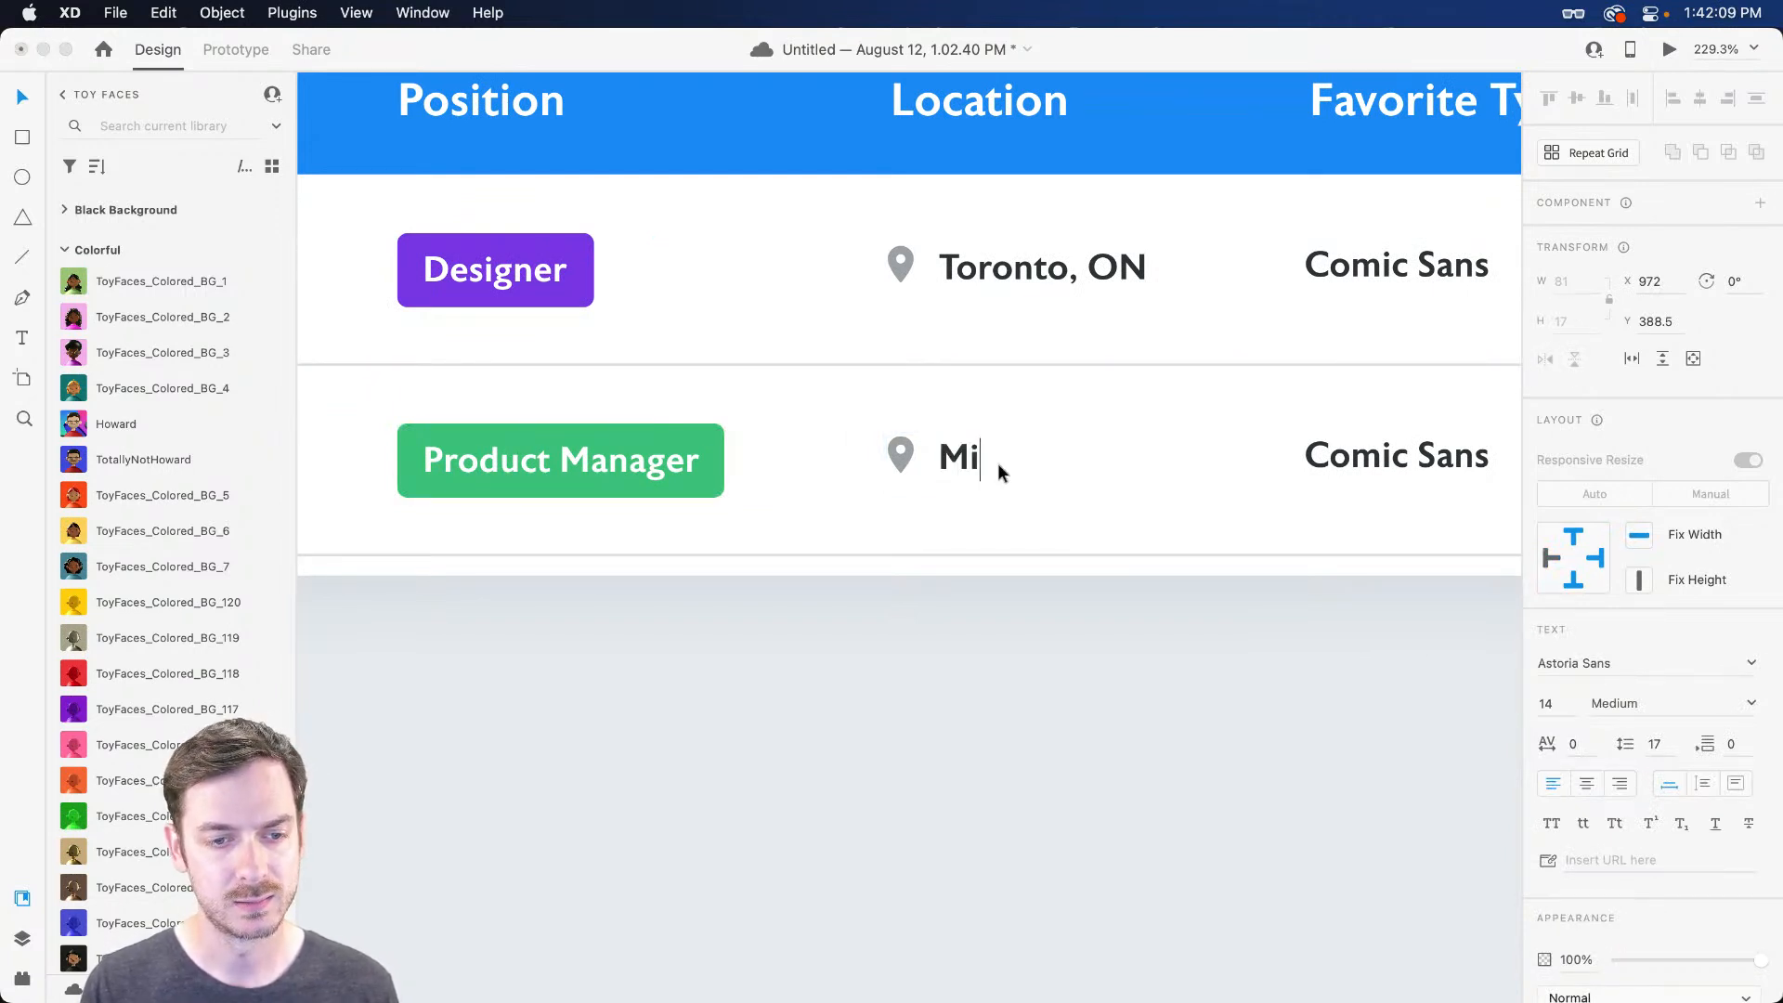
{"action": "type", "text": "ami "}
{"action": "type", "text": " FL"}
{"action": "key", "text": "Escape"}
{"action": "scroll", "coordinate": [1021, 459], "scroll_direction": "right", "scroll_amount": 5}
Change the second row's favorite typeface from Comic Sans to Papyrus
{"action": "left_click", "coordinate": [1071, 457]}
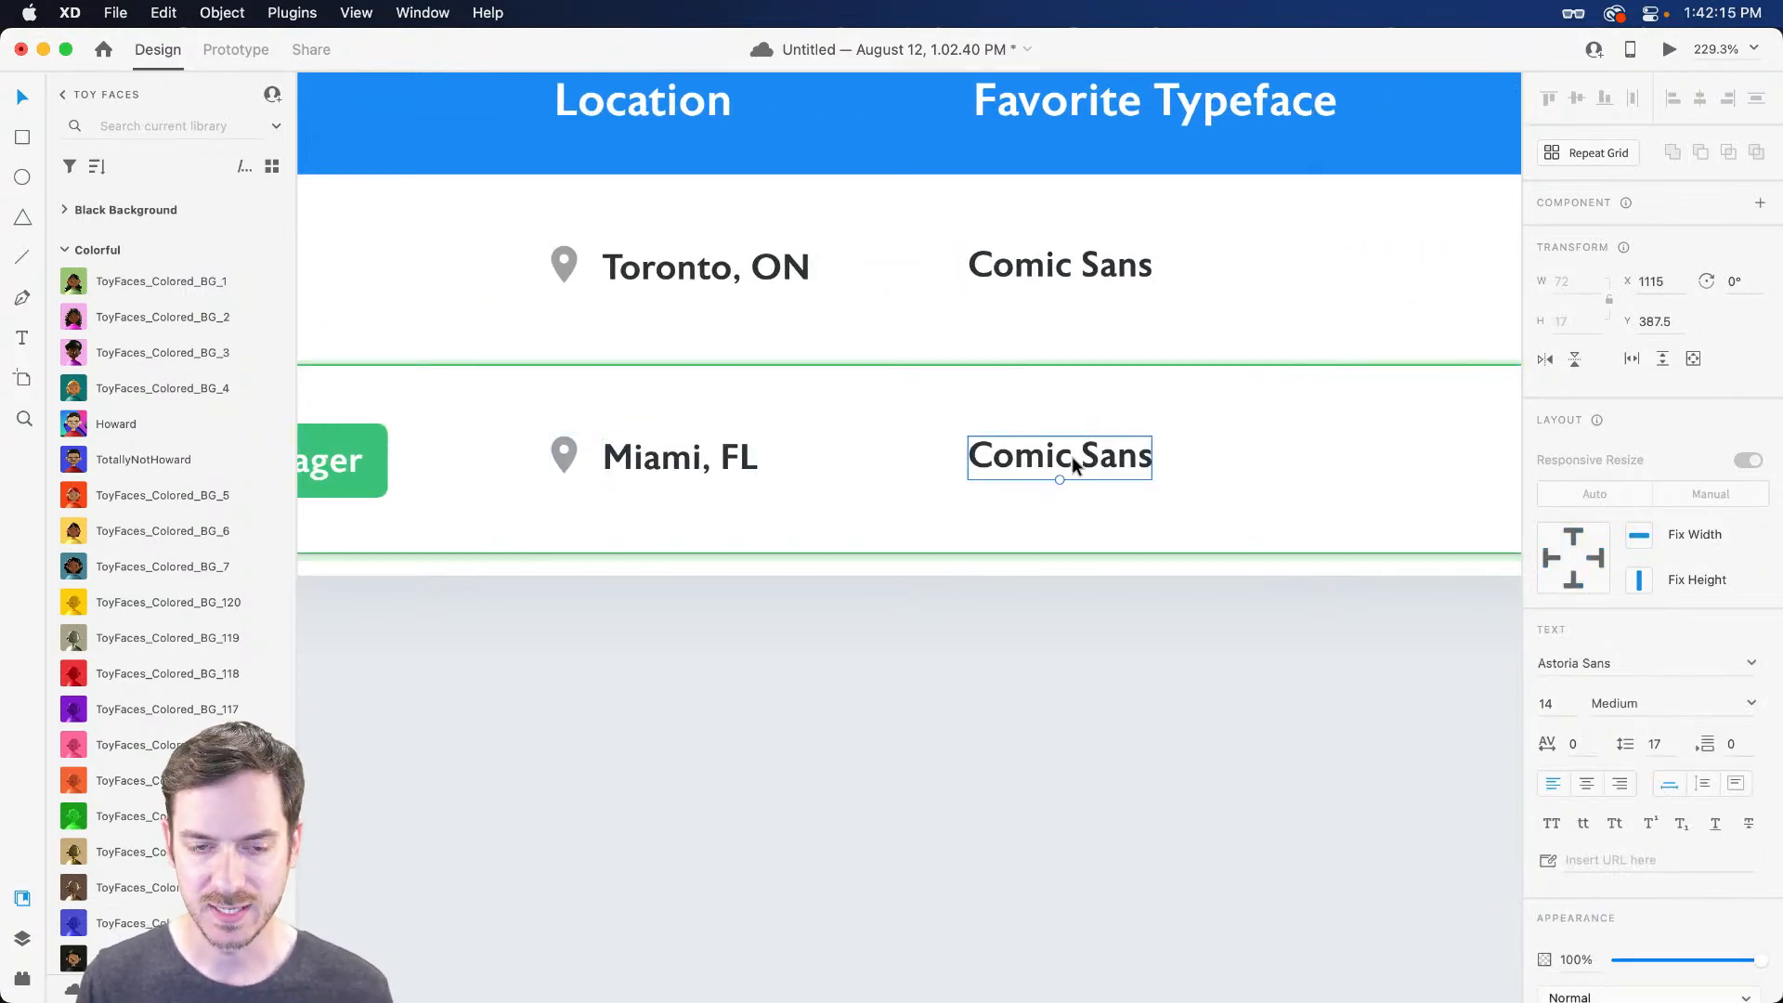
{"action": "double_click", "coordinate": [1072, 454]}
{"action": "type", "text": "Pa"}
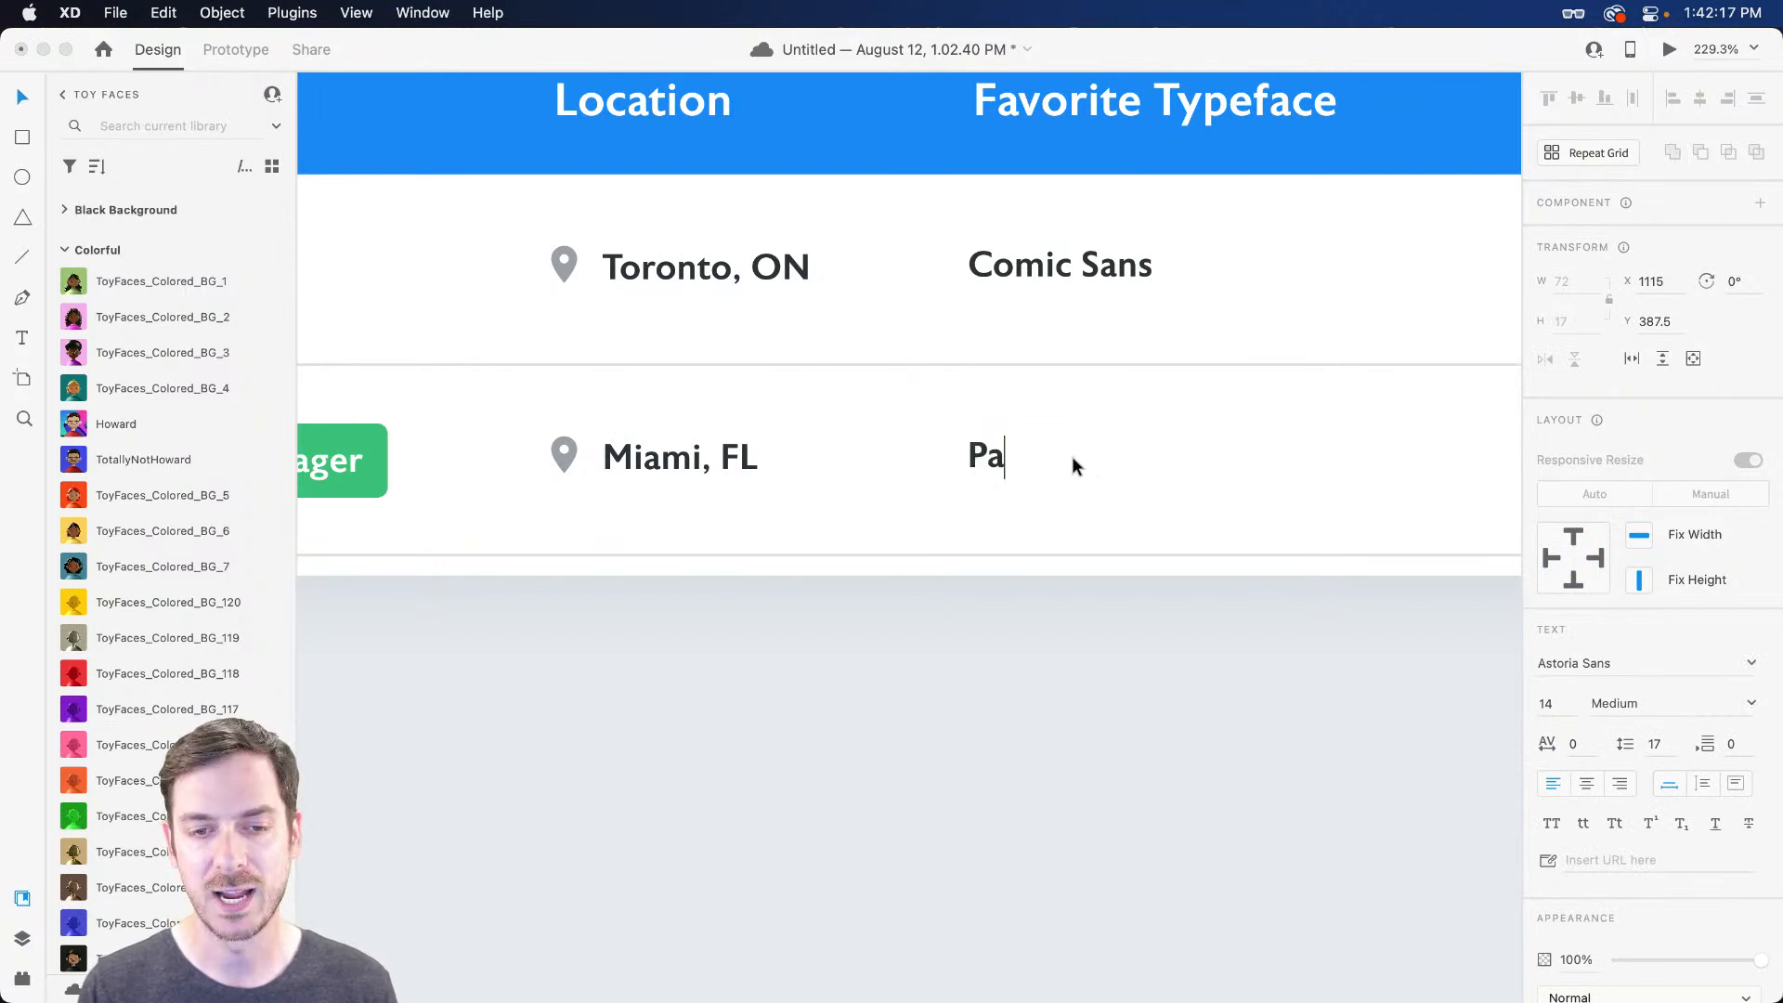
{"action": "type", "text": "pyrus"}
{"action": "key", "text": "Escape"}
{"action": "scroll", "coordinate": [1094, 461], "scroll_direction": "left", "scroll_amount": 5}
{"action": "scroll", "coordinate": [1063, 538], "scroll_direction": "left", "scroll_amount": 8}
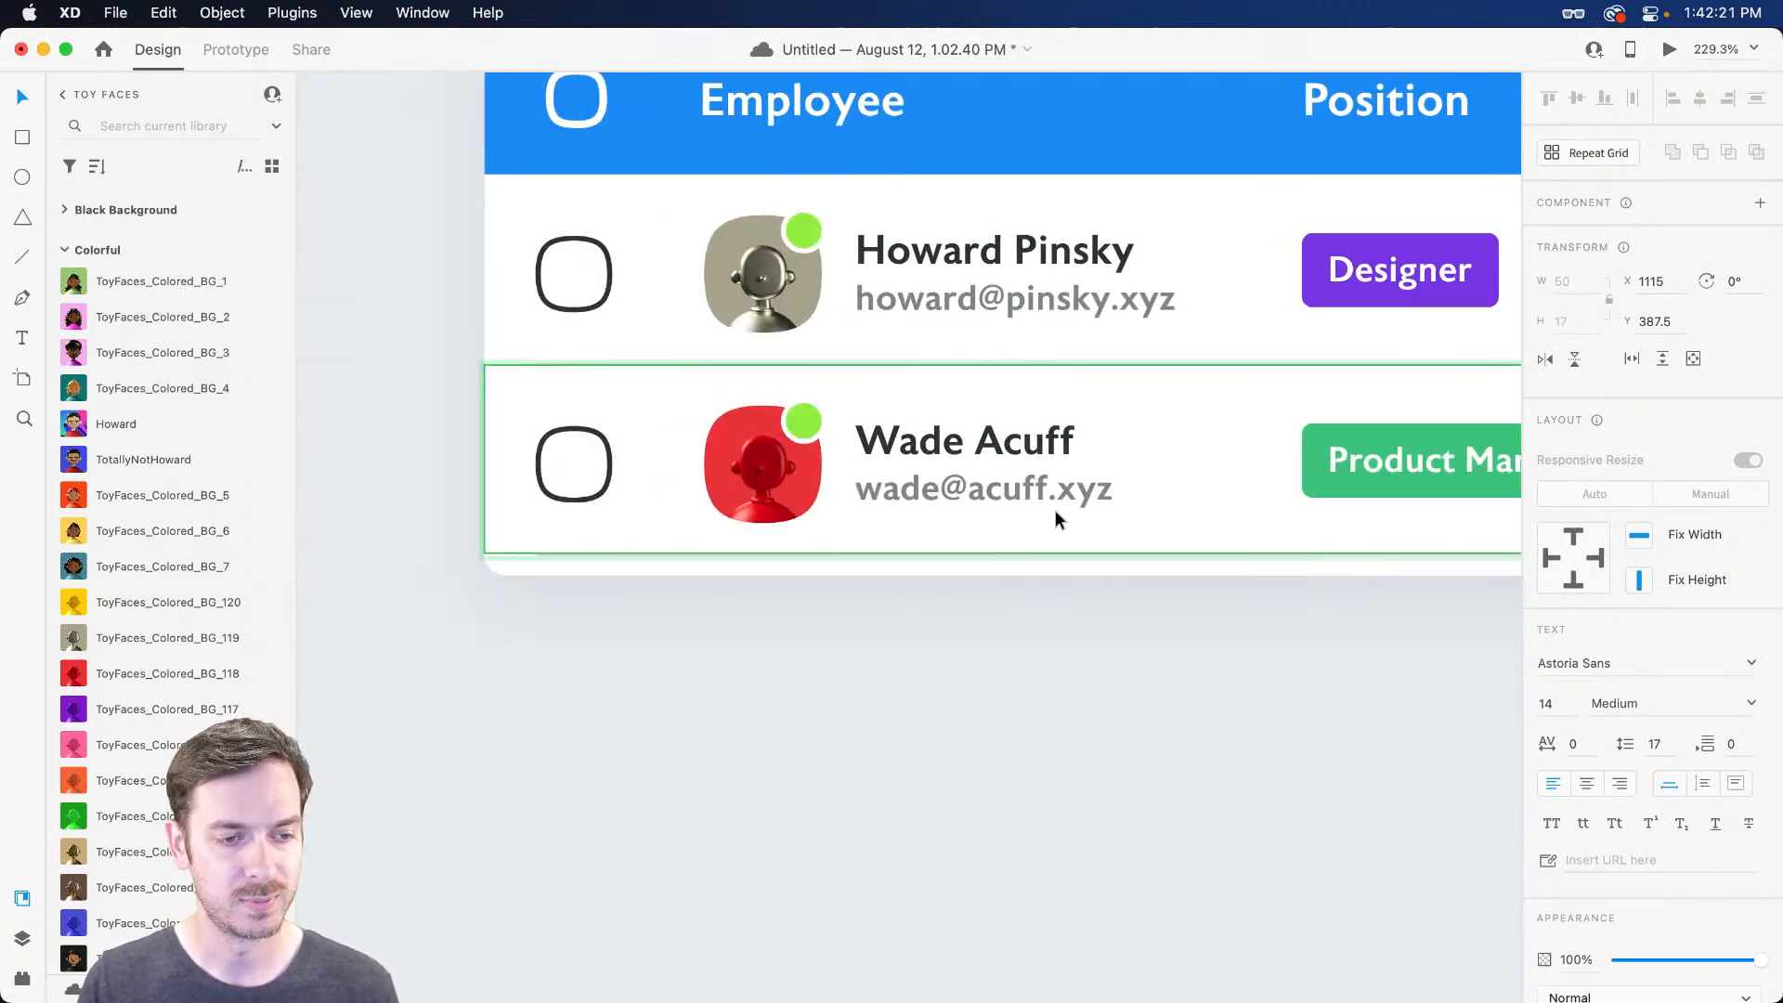
{"action": "left_click", "coordinate": [740, 464]}
{"action": "scroll", "coordinate": [744, 471], "scroll_direction": "down", "scroll_amount": 4}
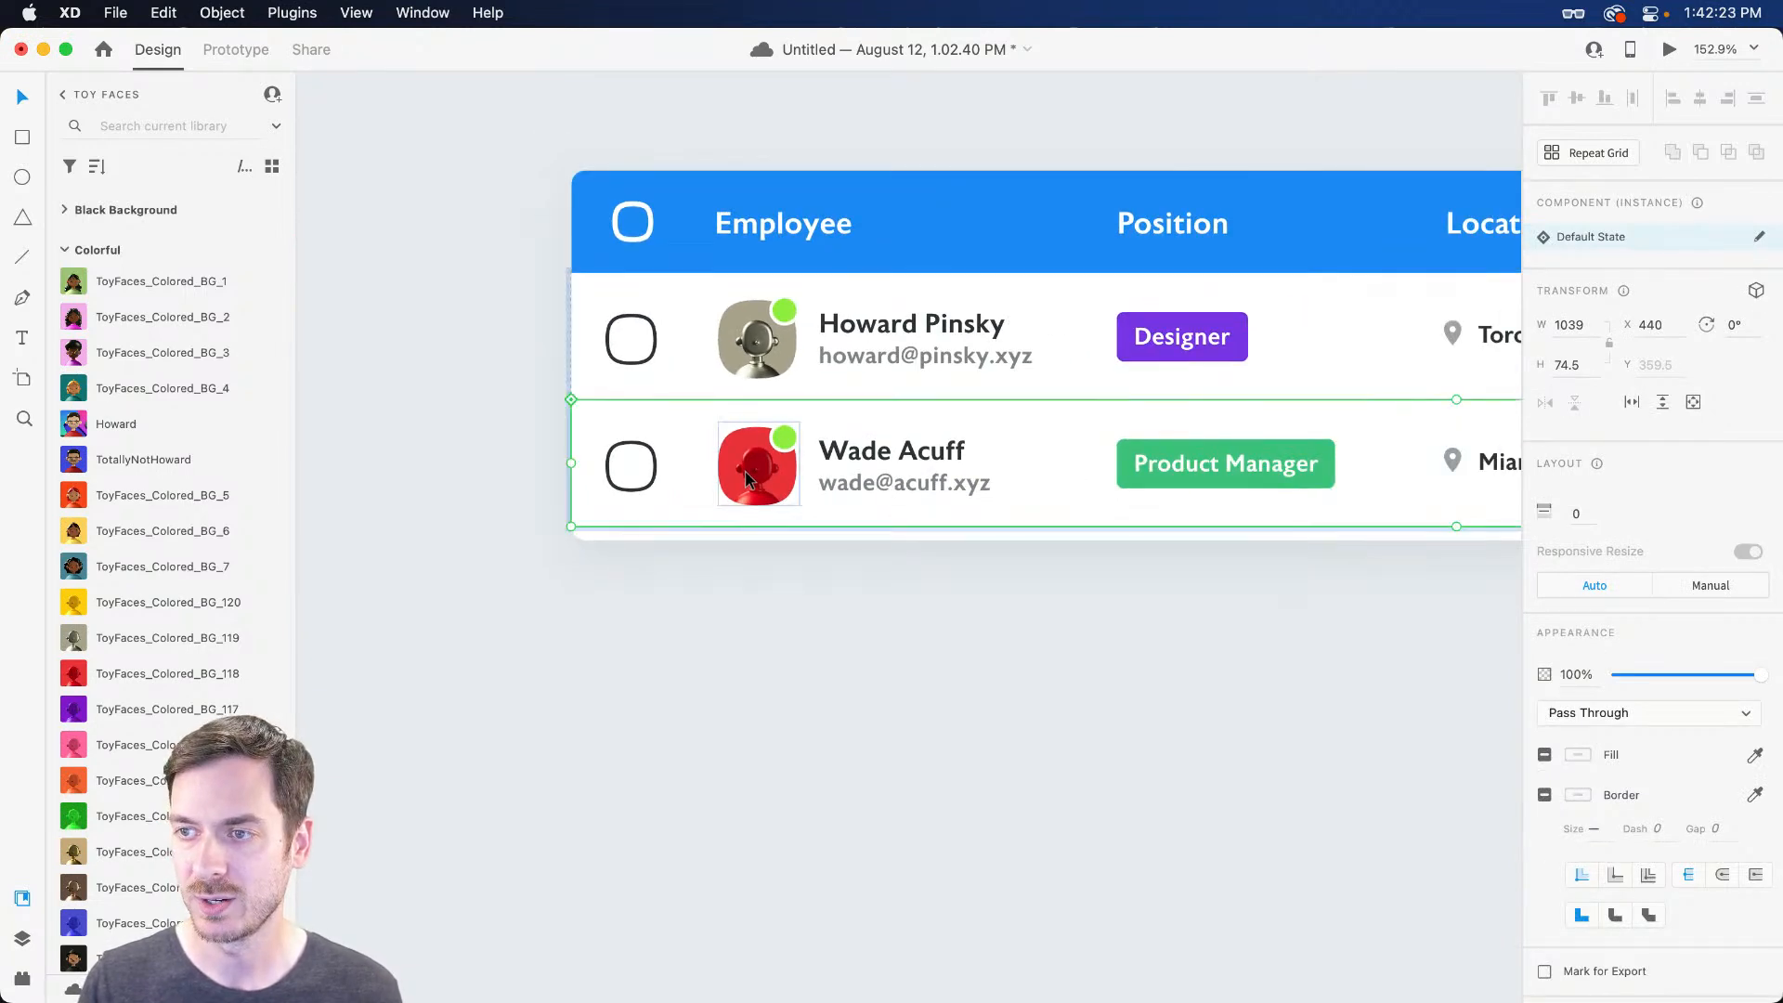
{"action": "key", "text": "Escape"}
Duplicate the second employee row in the Rows stack to create a third row
{"action": "scroll", "coordinate": [901, 543], "scroll_direction": "right", "scroll_amount": 4}
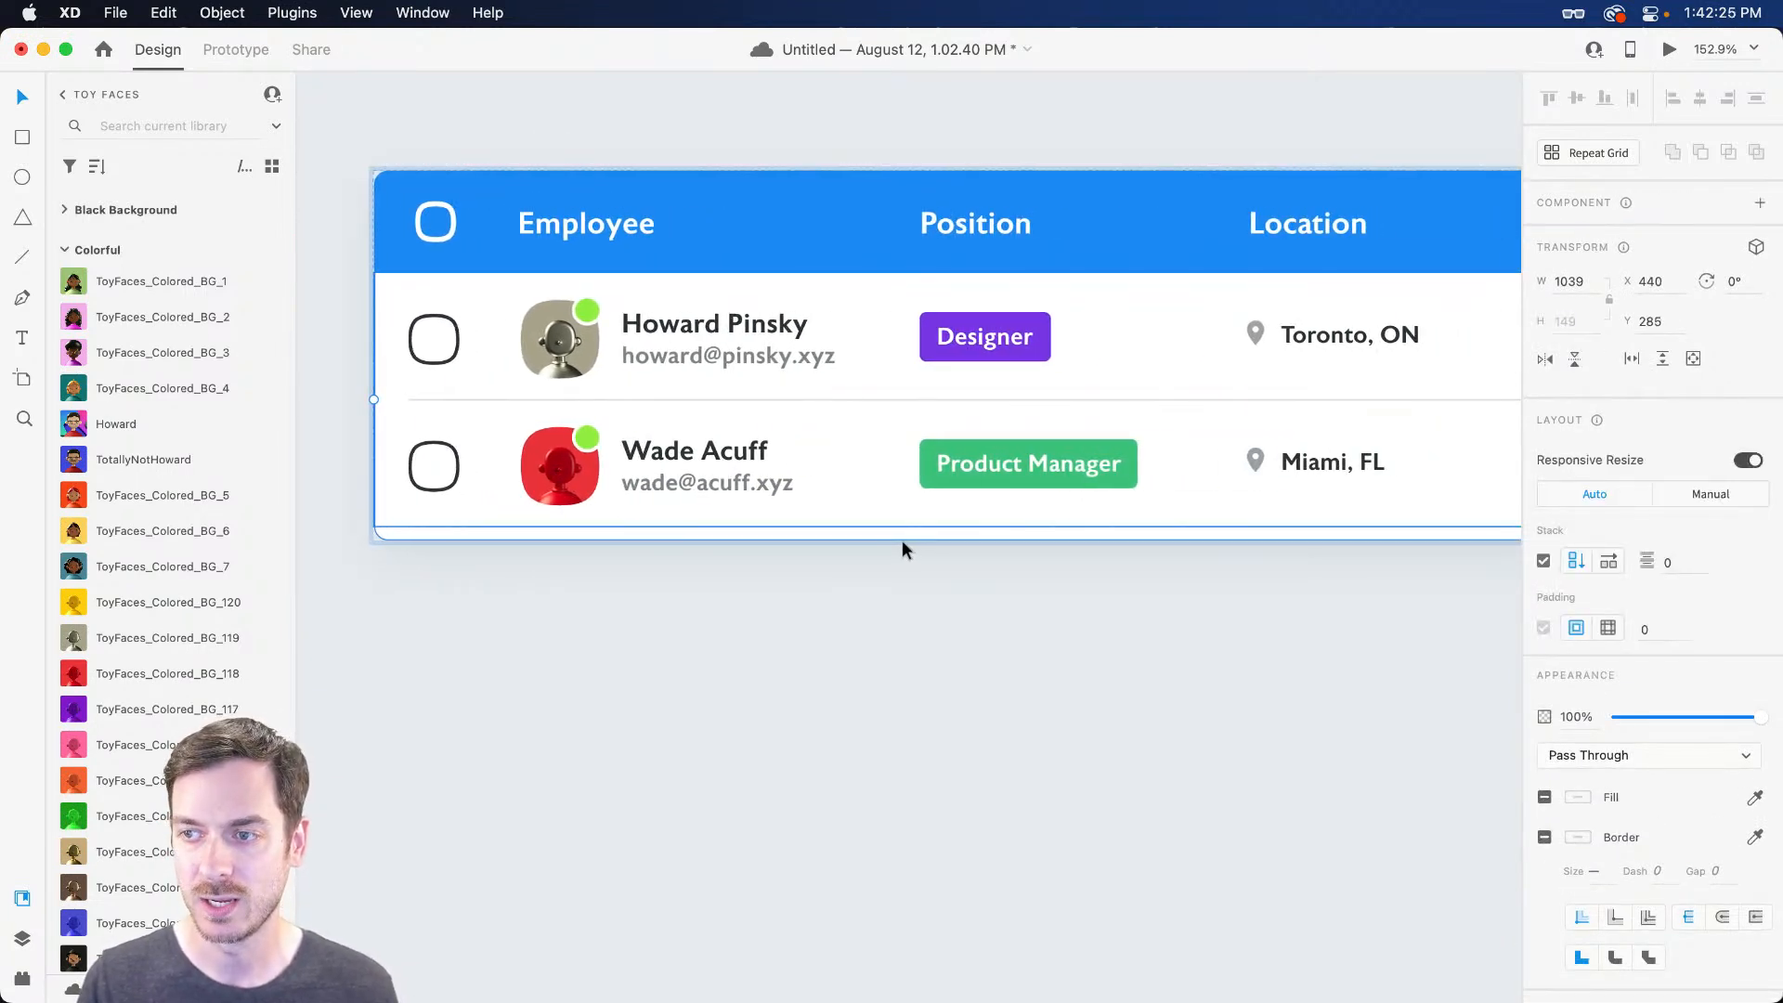
{"action": "key", "text": "Escape"}
{"action": "key", "text": "super+y"}
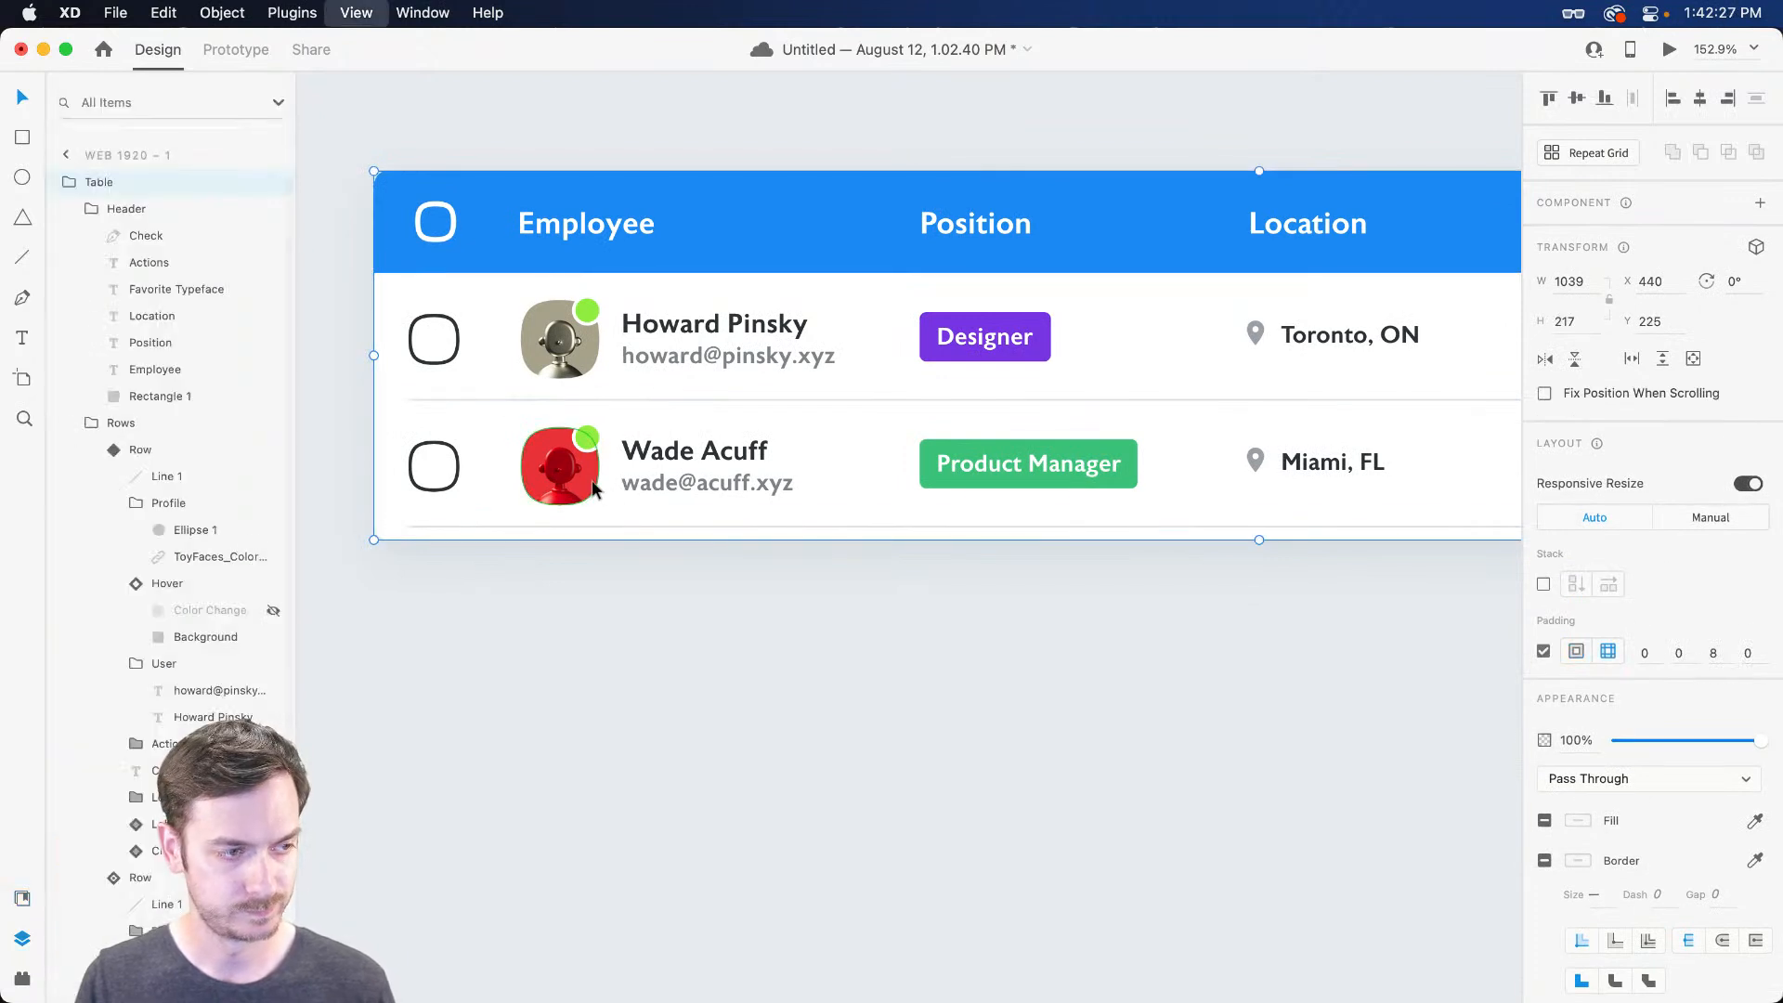
{"action": "double_click", "coordinate": [586, 486]}
{"action": "double_click", "coordinate": [571, 475]}
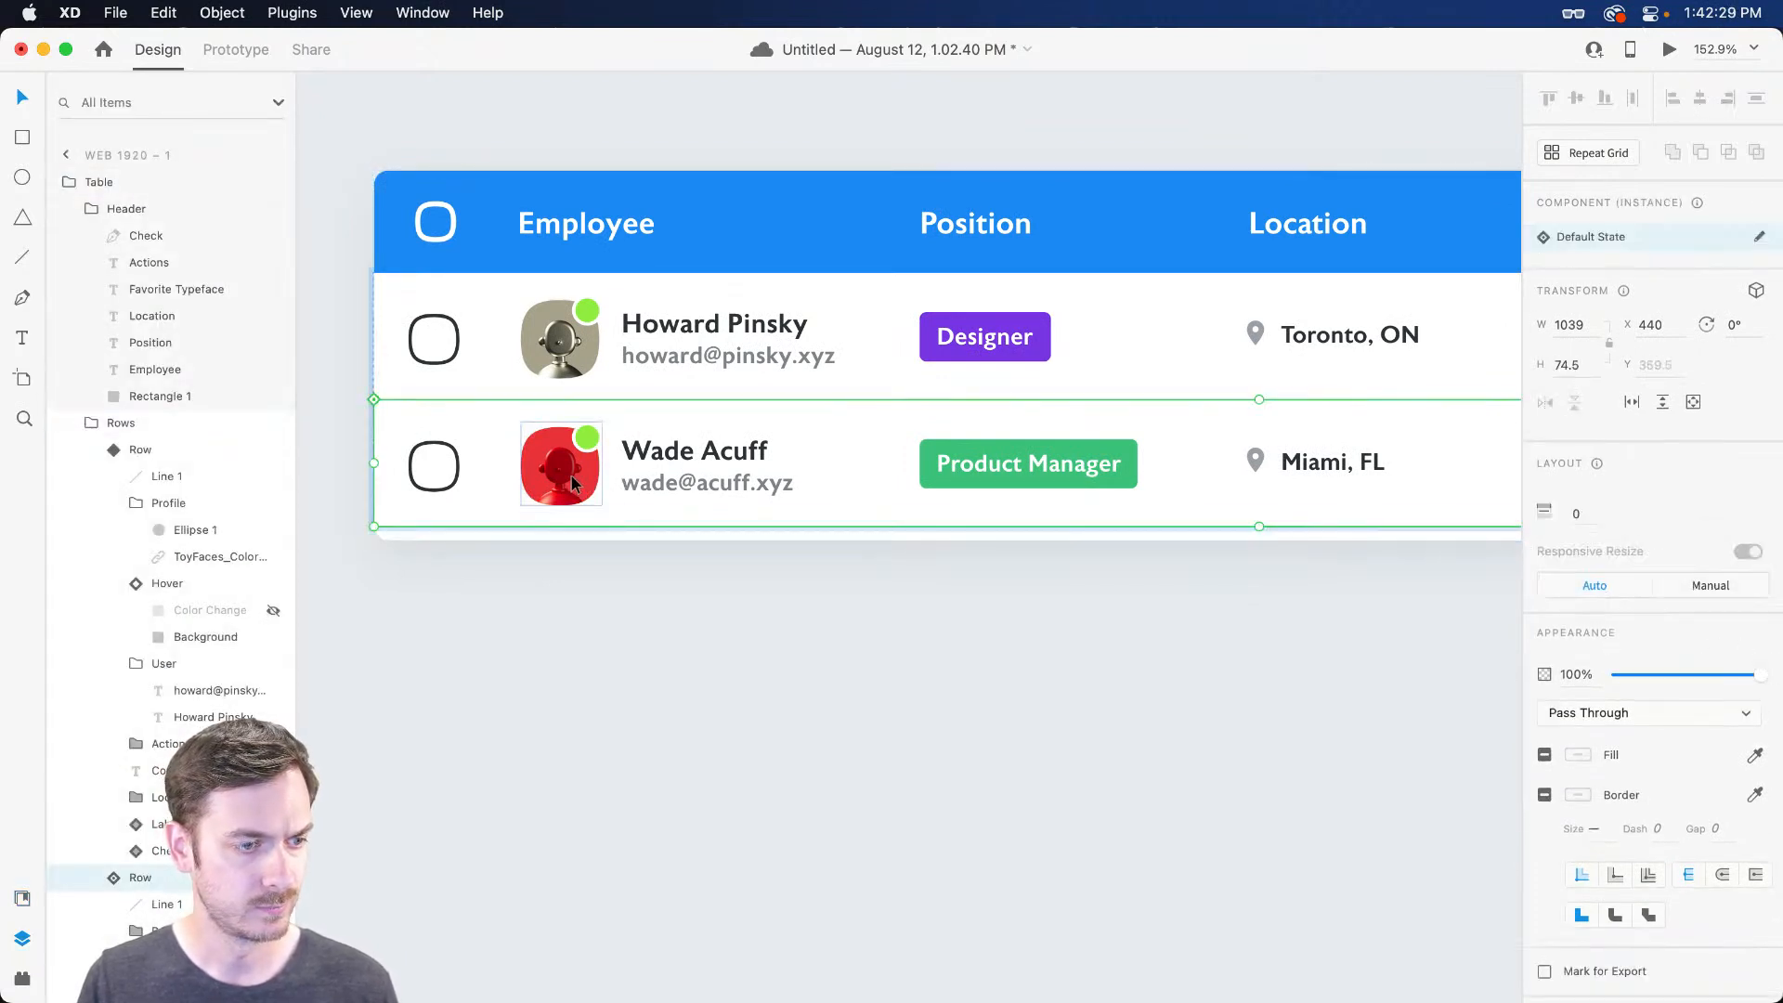
{"action": "key", "text": "super+d"}
Enter a new employee's name and matching .xyz e-mail in the third row
{"action": "scroll", "coordinate": [608, 583], "scroll_direction": "down", "scroll_amount": 1}
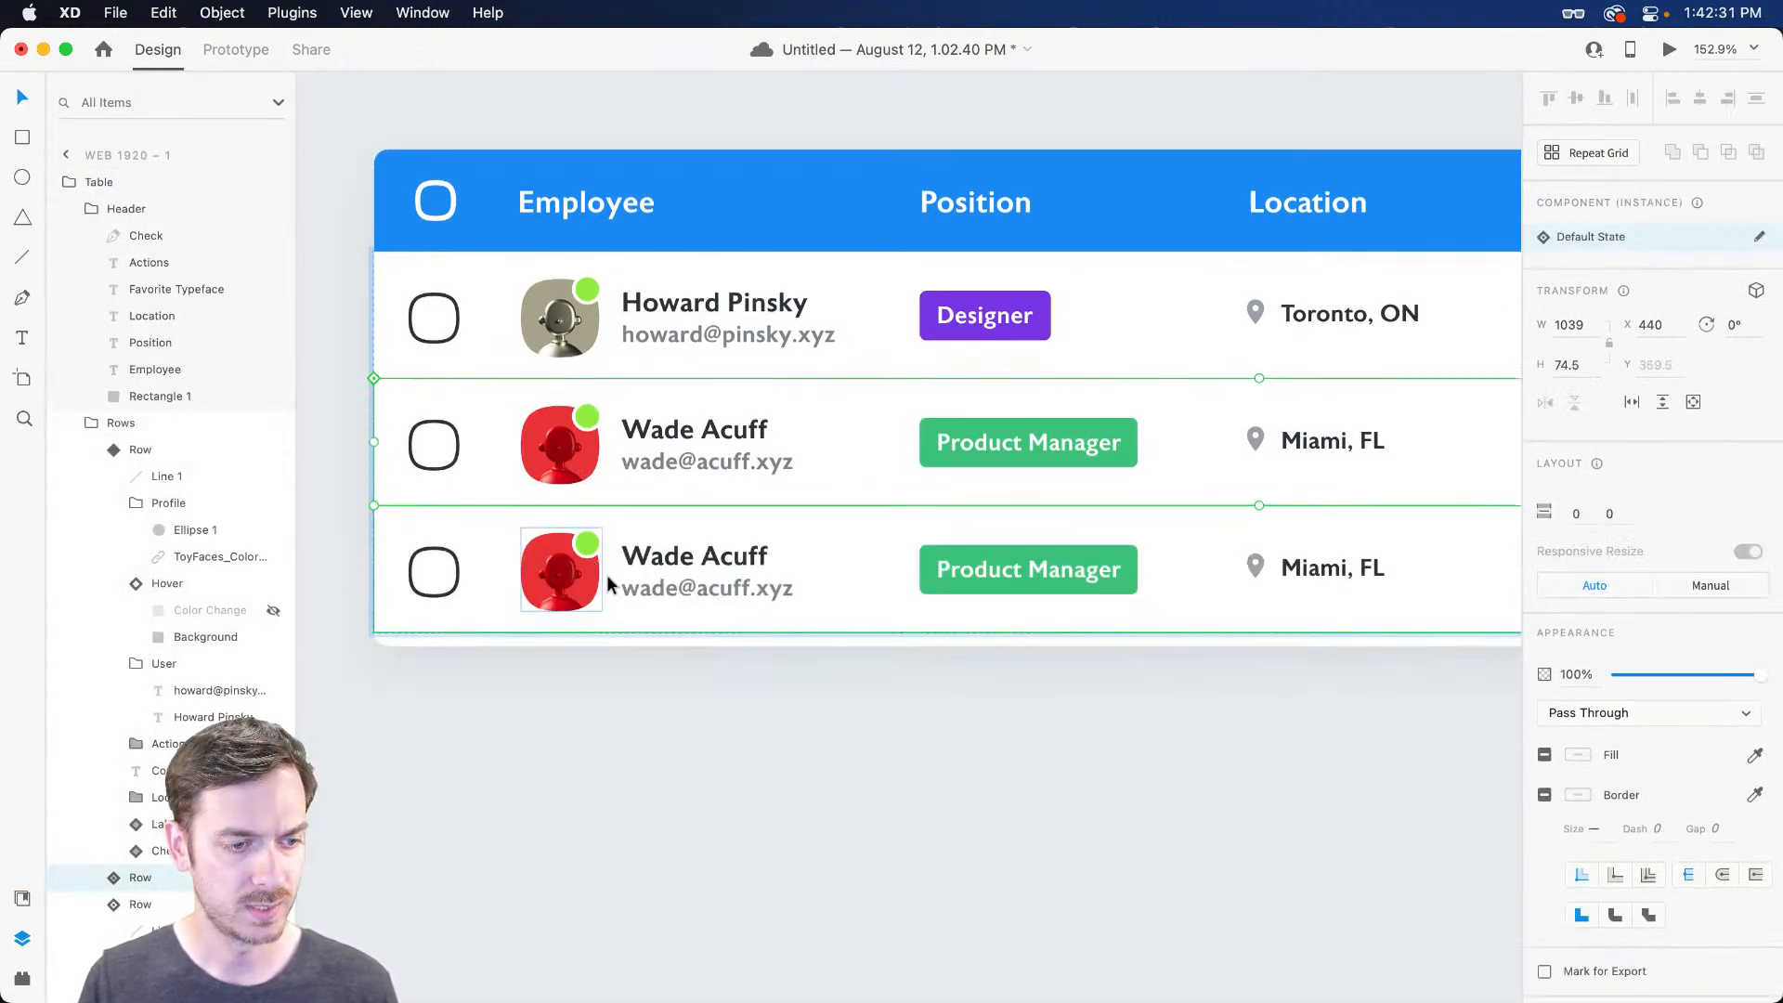
{"action": "double_click", "coordinate": [671, 560]}
{"action": "double_click", "coordinate": [665, 555]}
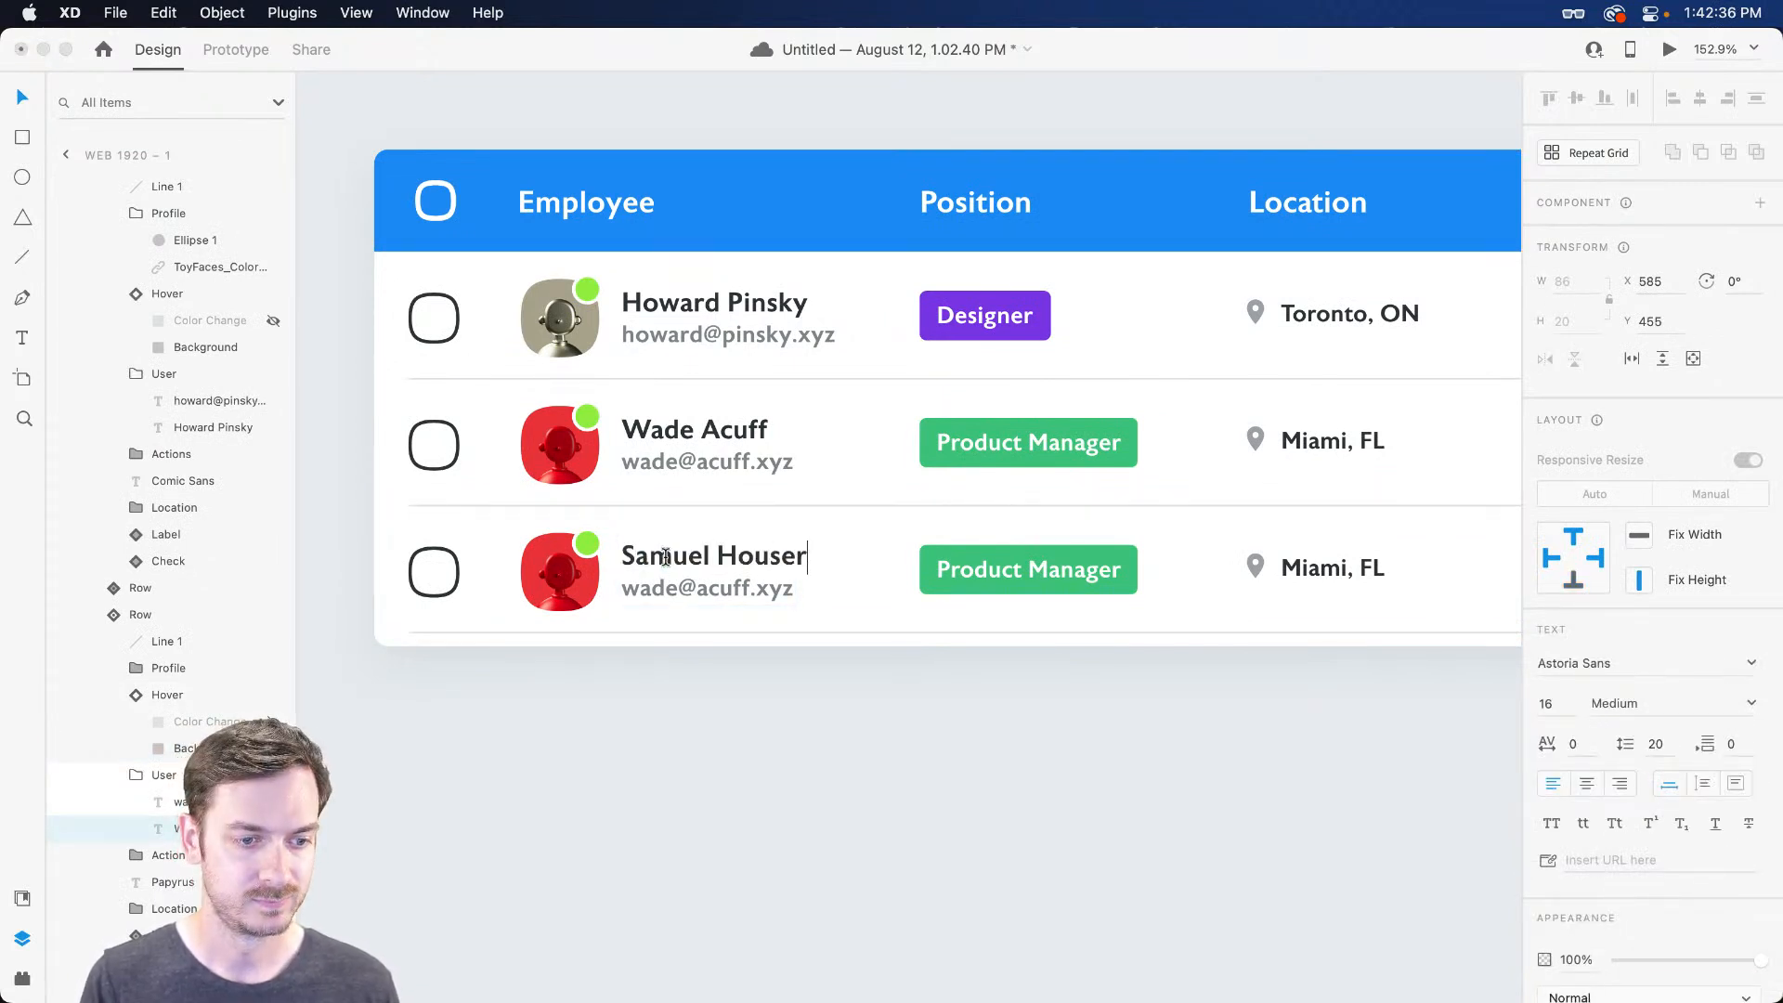
{"action": "key", "text": "Escape"}
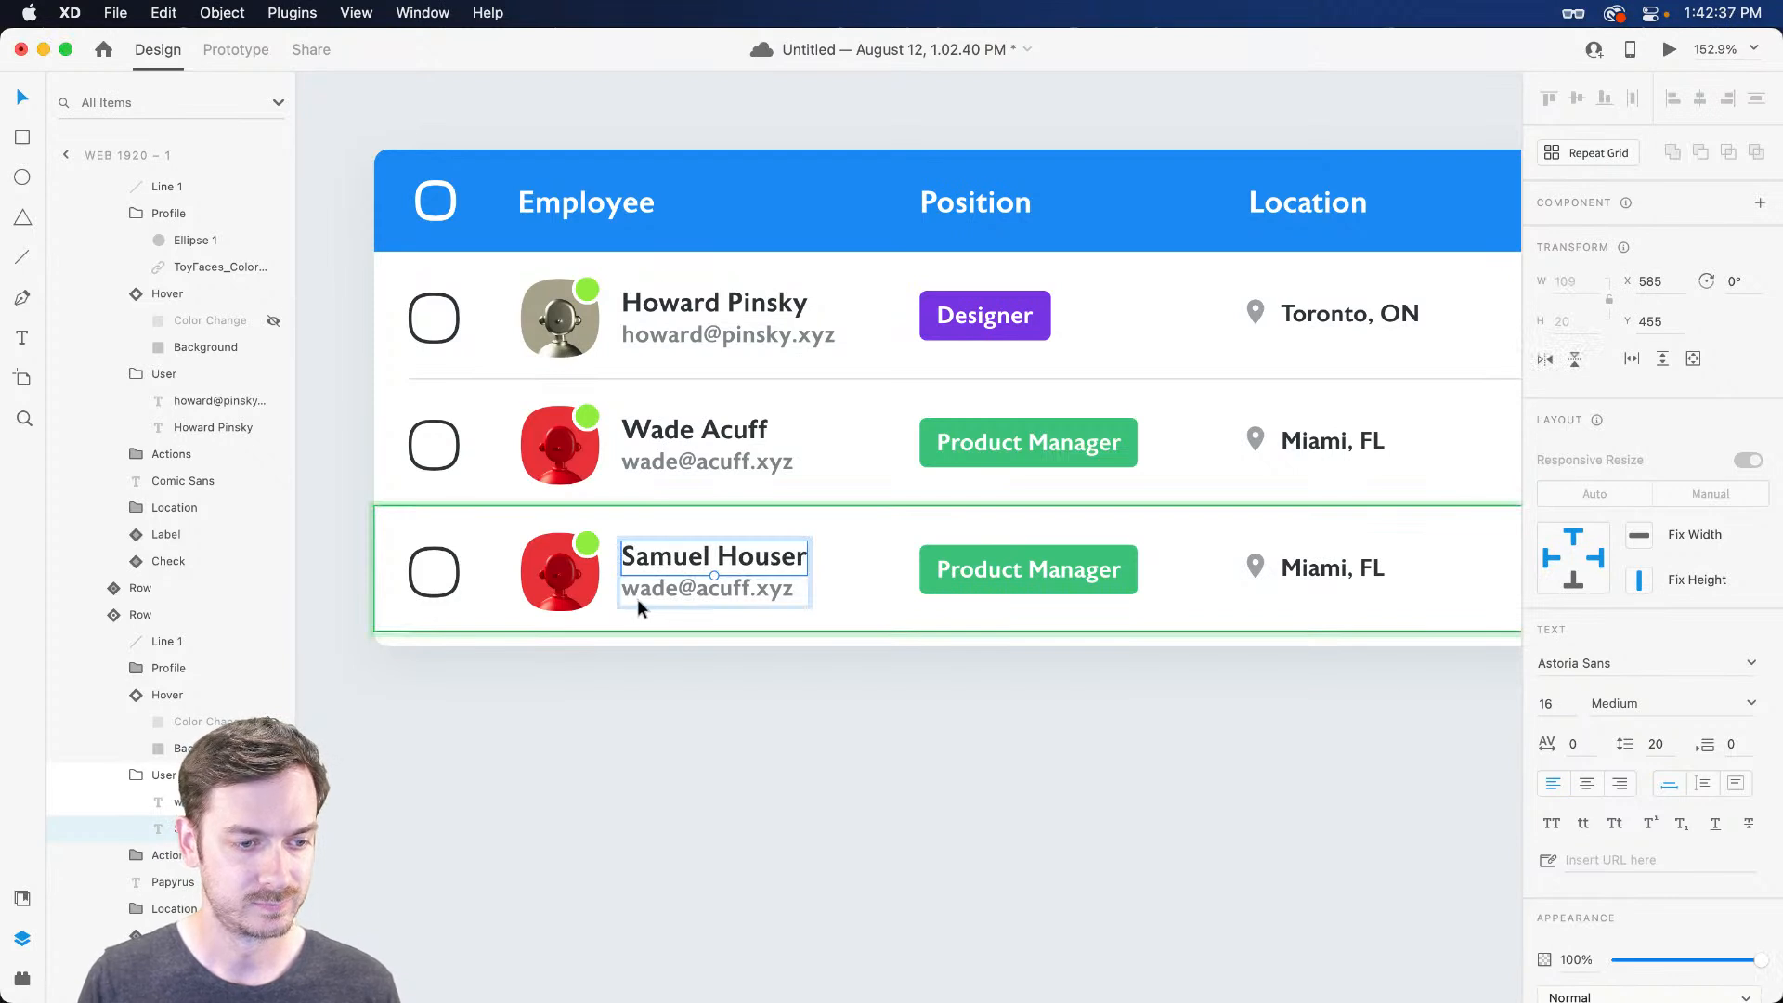
{"action": "left_click", "coordinate": [170, 804]}
{"action": "key", "text": "Return"}
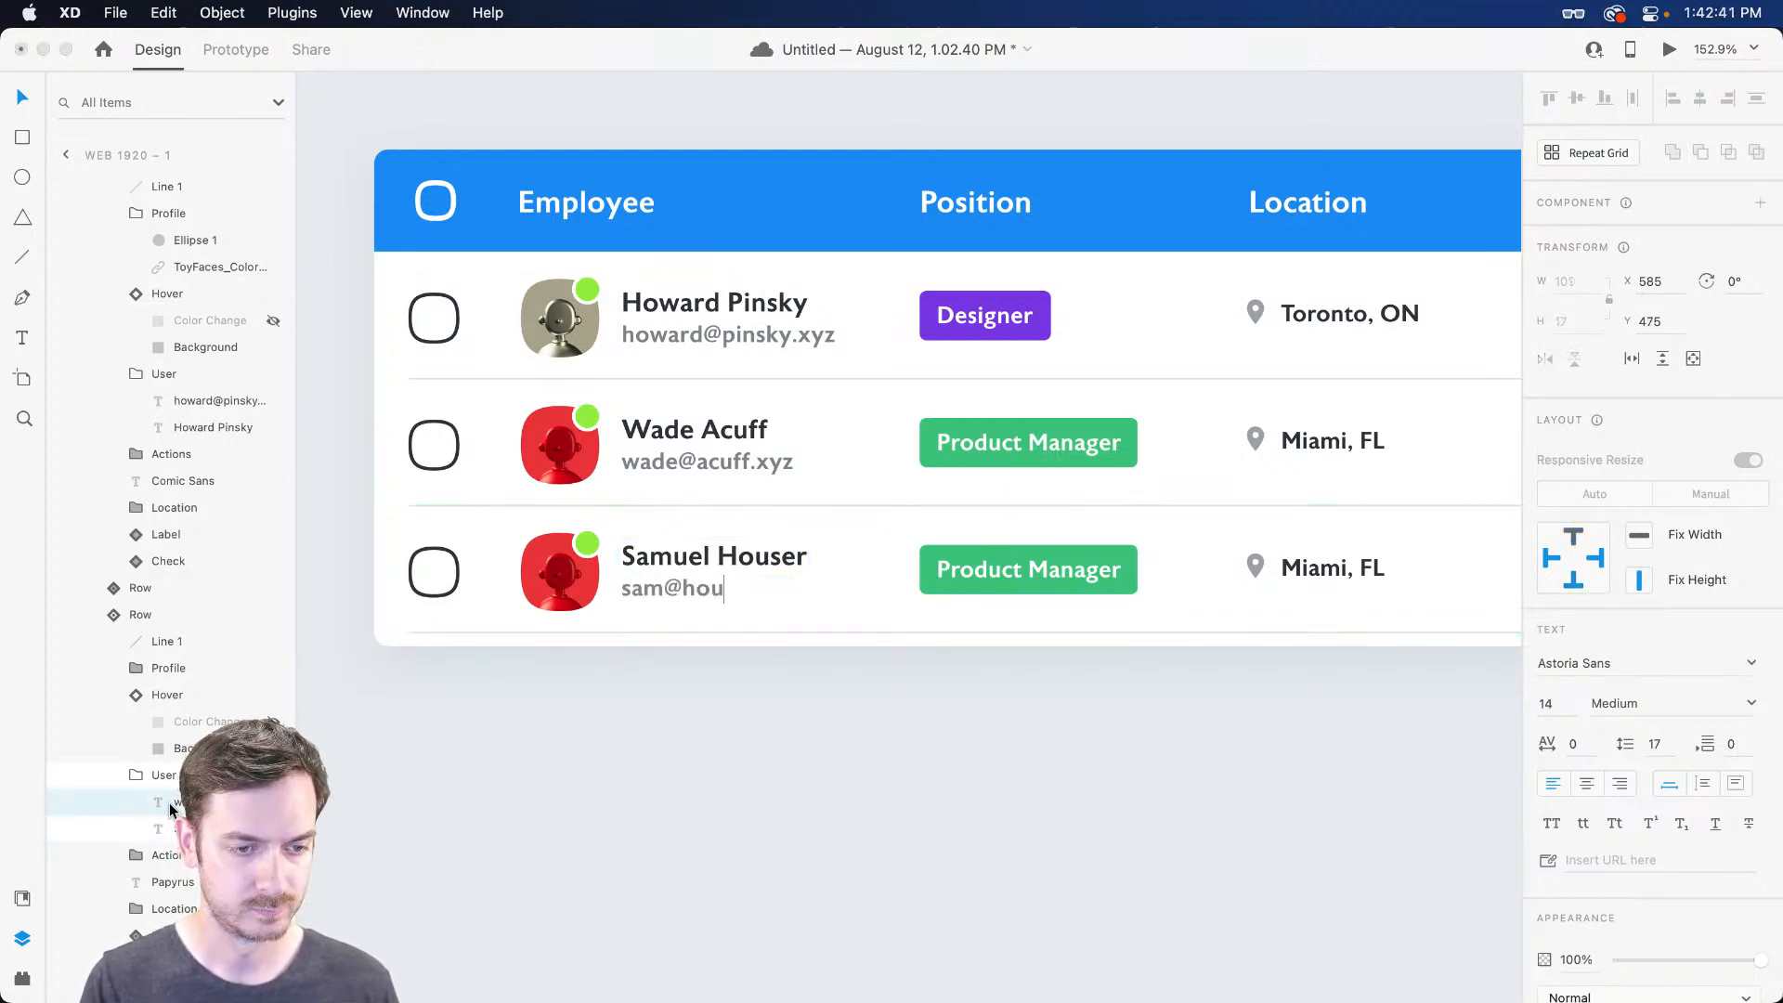
{"action": "key", "text": "Escape"}
{"action": "key", "text": "super+shift+y"}
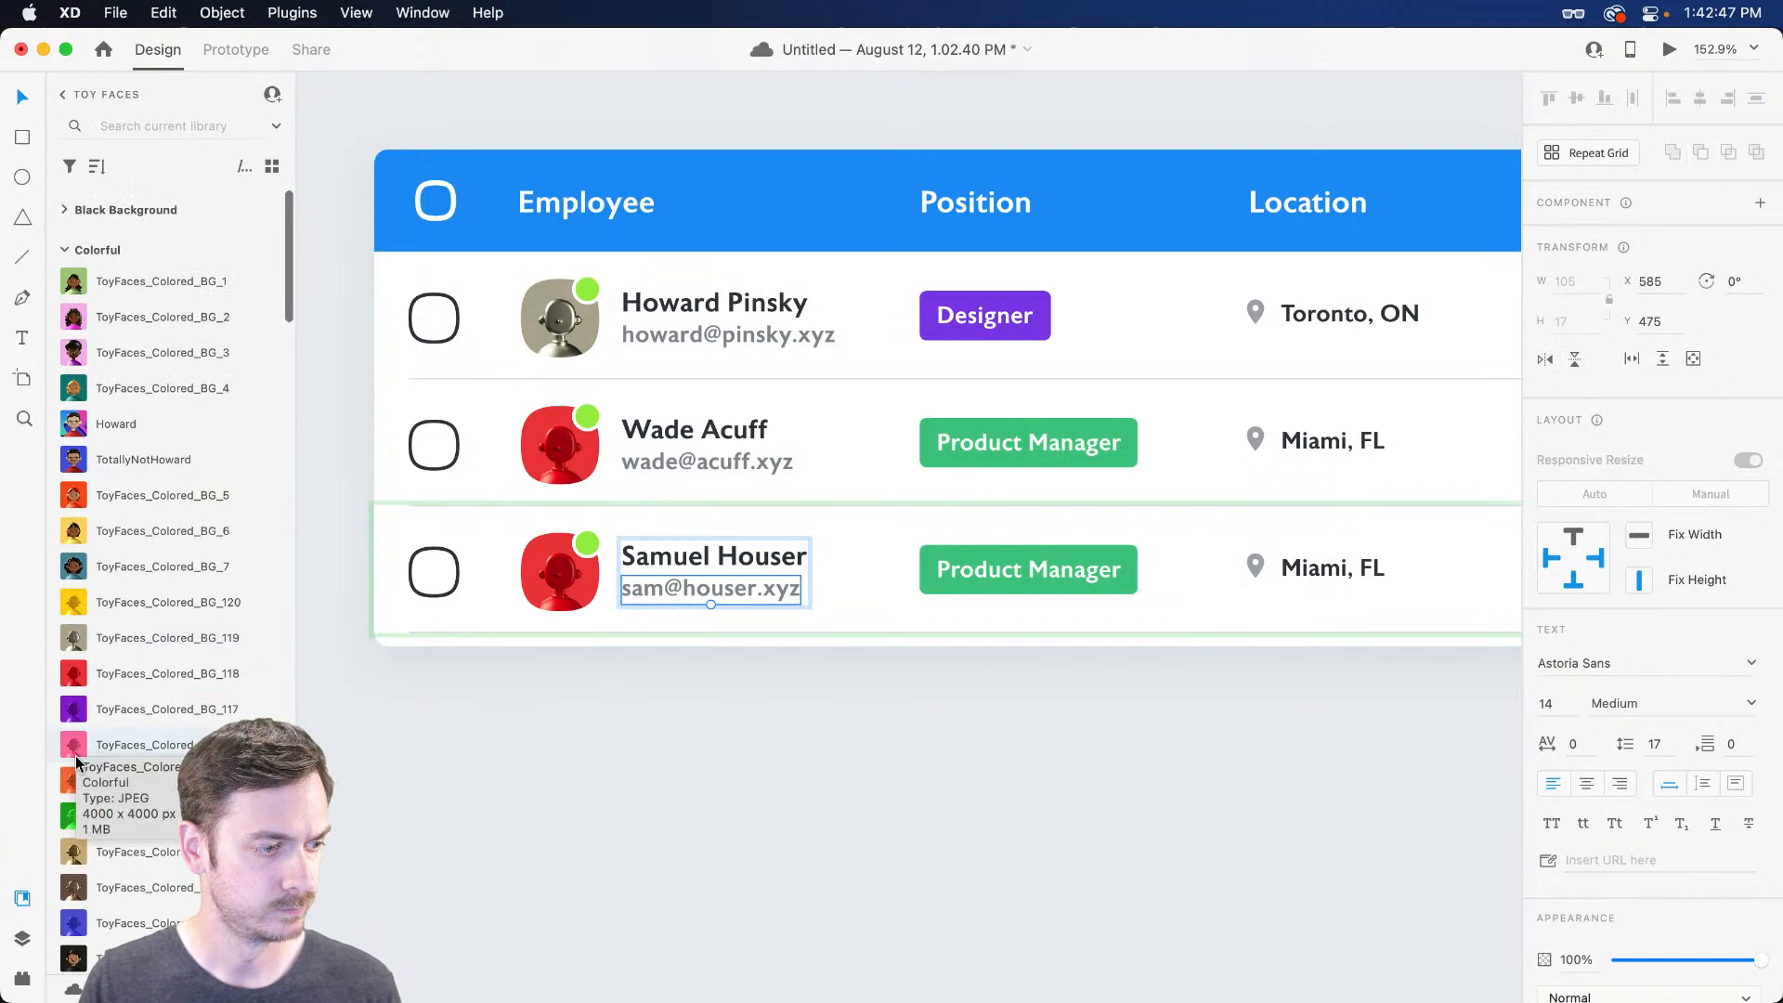
Give the third row the pink Toy Faces avatar and relabel its badge Engineer
{"action": "left_click_drag", "start_coordinate": [74, 745], "coordinate": [609, 580]}
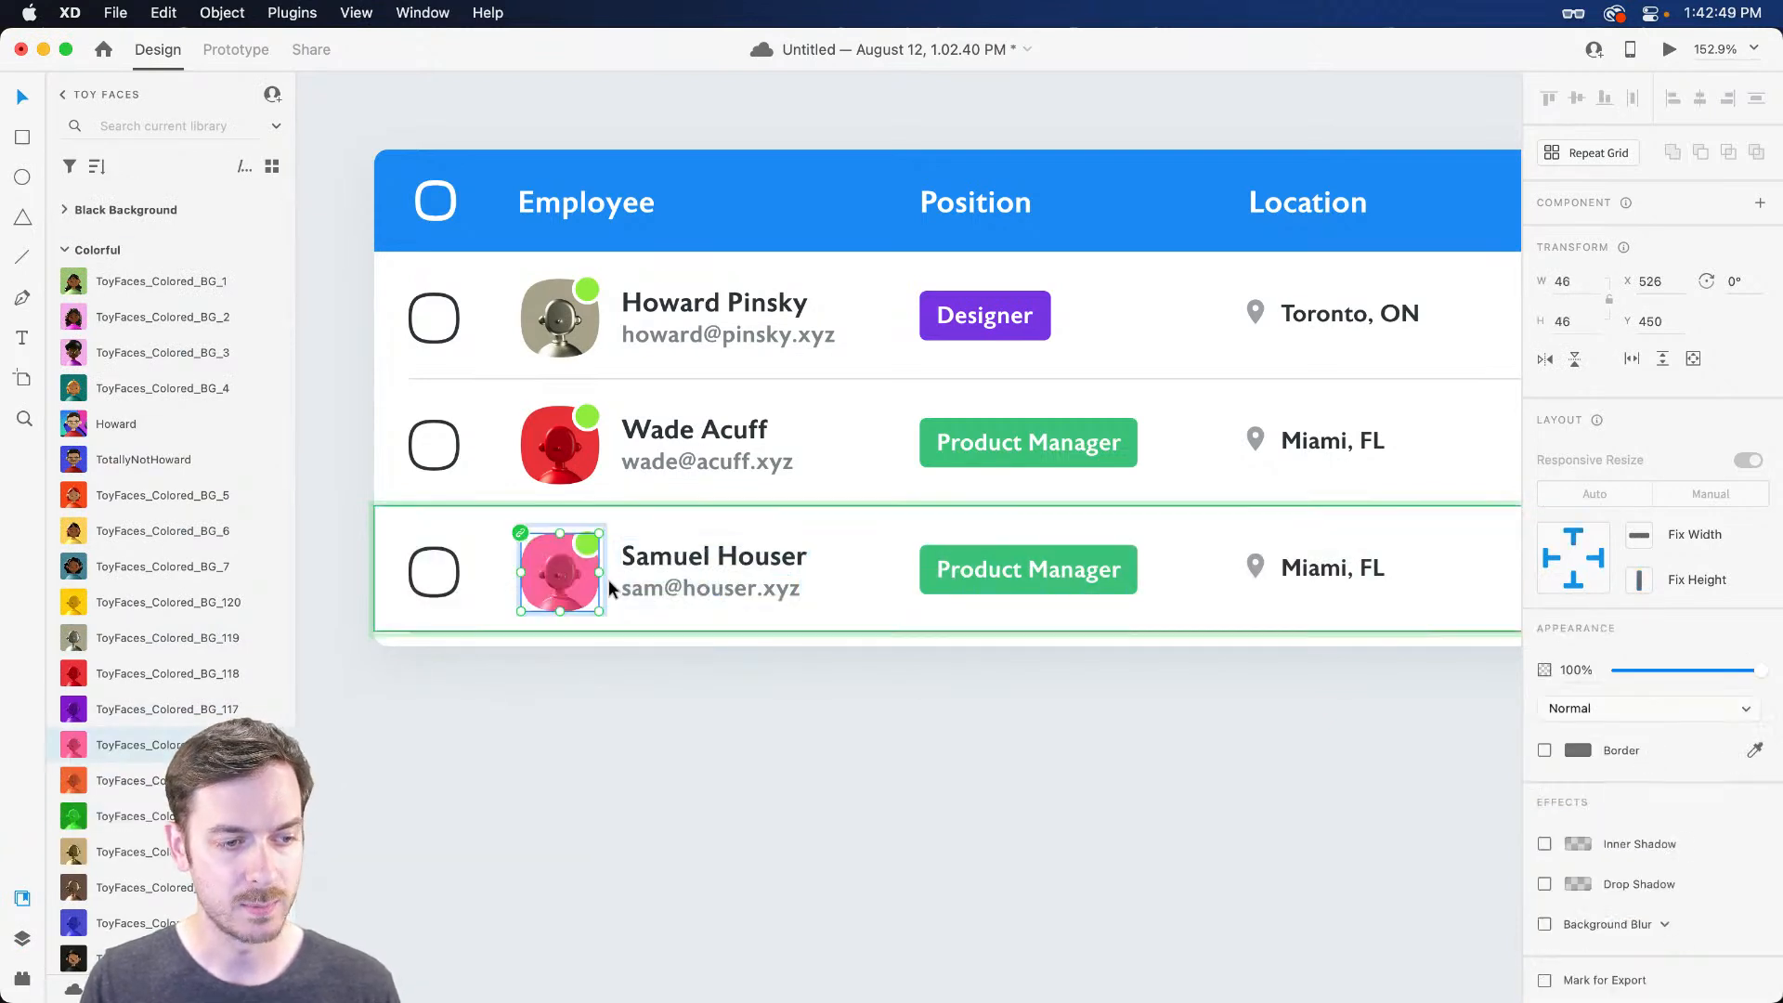
{"action": "scroll", "coordinate": [608, 579], "scroll_direction": "right", "scroll_amount": 5}
{"action": "left_click", "coordinate": [789, 571]}
{"action": "double_click", "coordinate": [785, 573]}
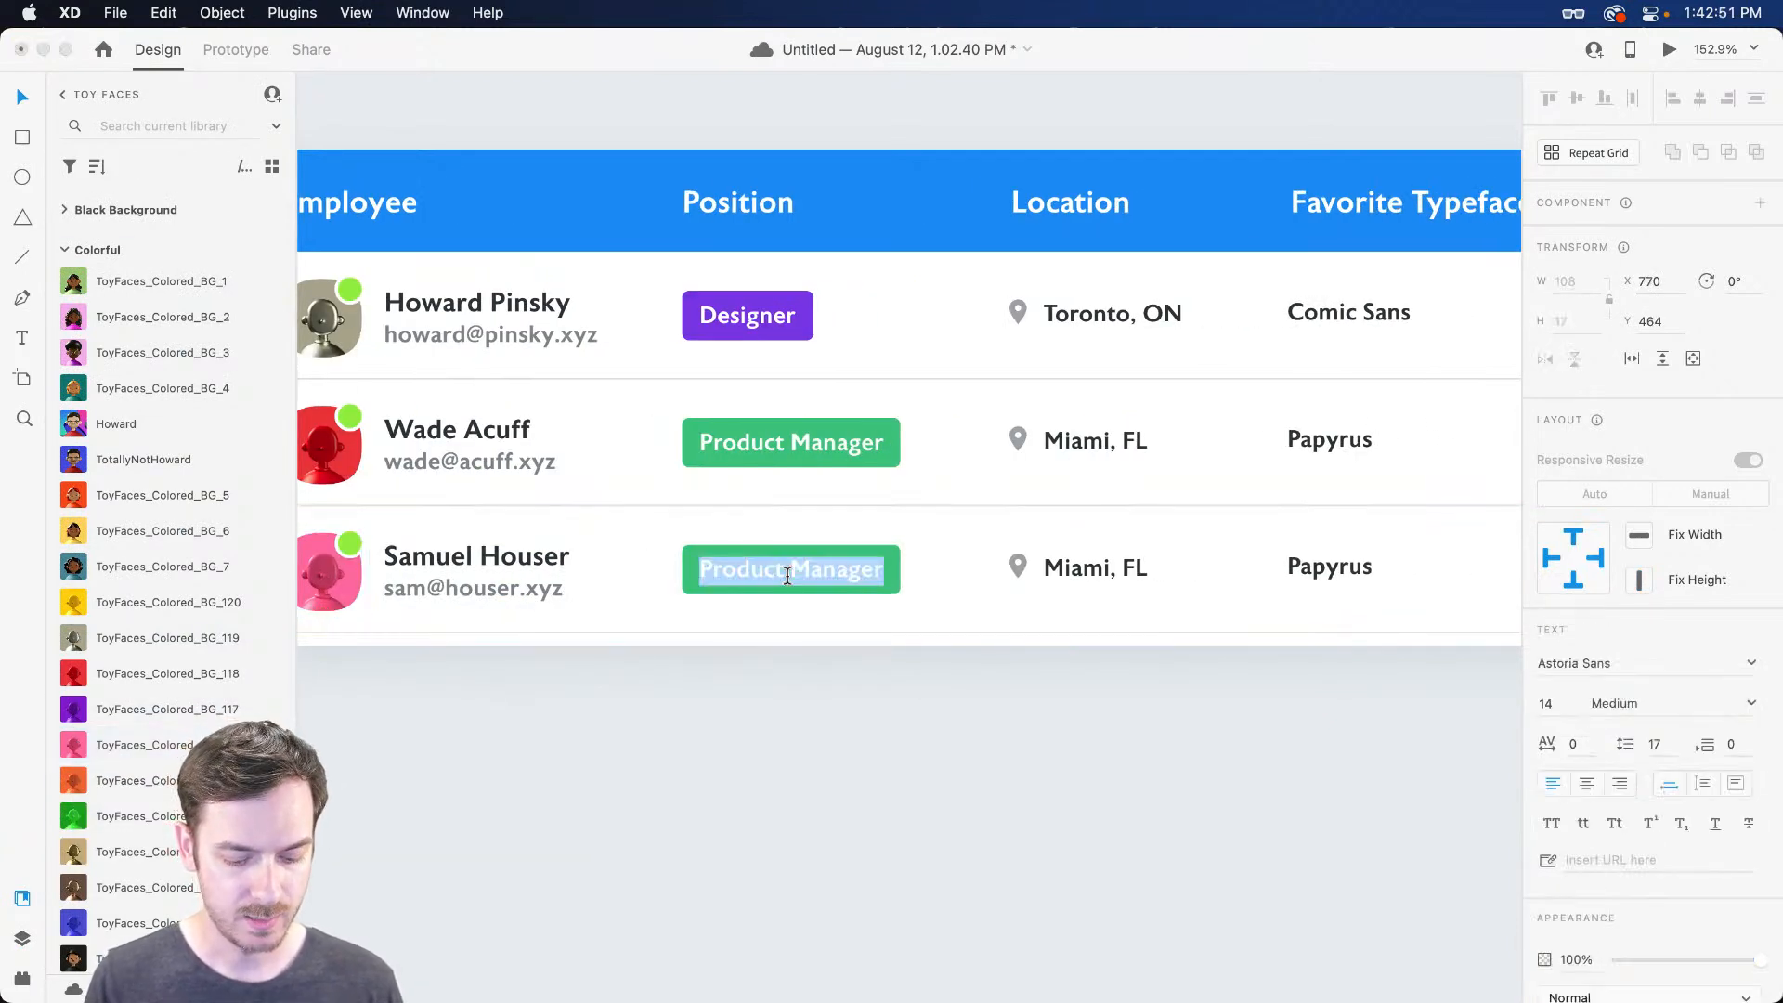
{"action": "type", "text": "Engineer"}
{"action": "key", "text": "Escape"}
Recolour the Engineer badge fill from green to a bright blue
{"action": "scroll", "coordinate": [847, 587], "scroll_direction": "up", "scroll_amount": 1}
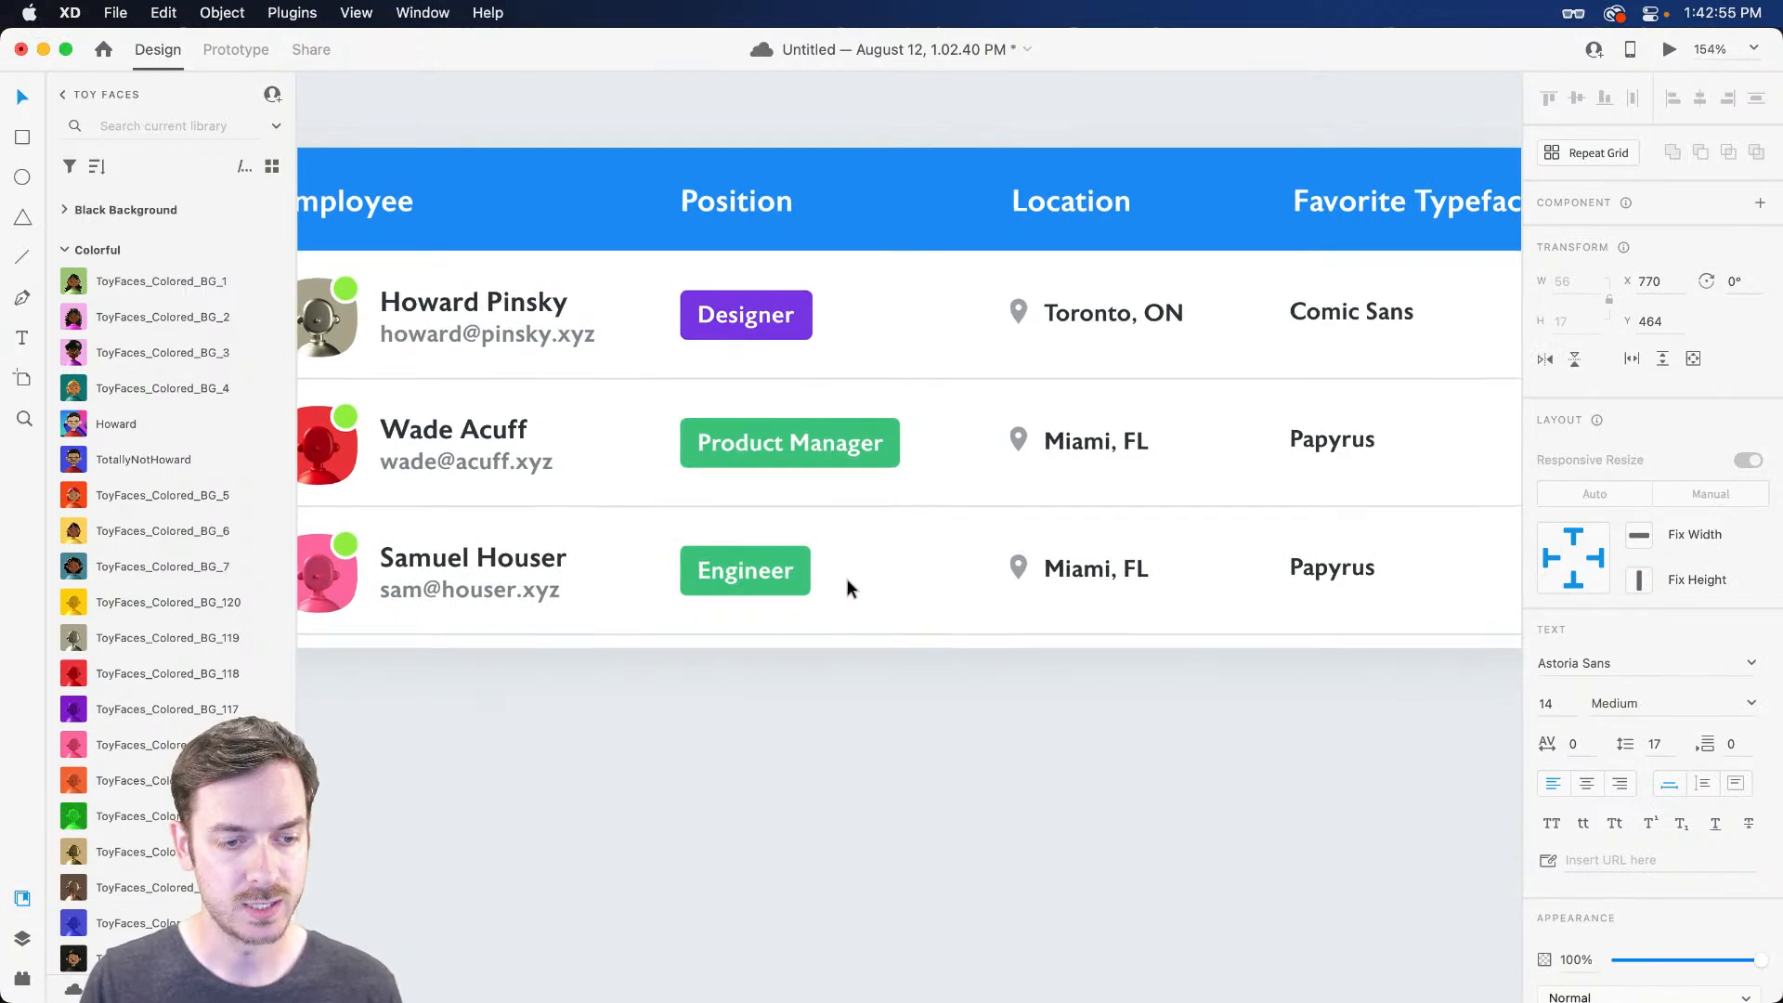
{"action": "left_click", "coordinate": [800, 563]}
{"action": "double_click", "coordinate": [799, 562]}
{"action": "left_click", "coordinate": [767, 573], "text": "super"}
{"action": "key", "text": "Escape"}
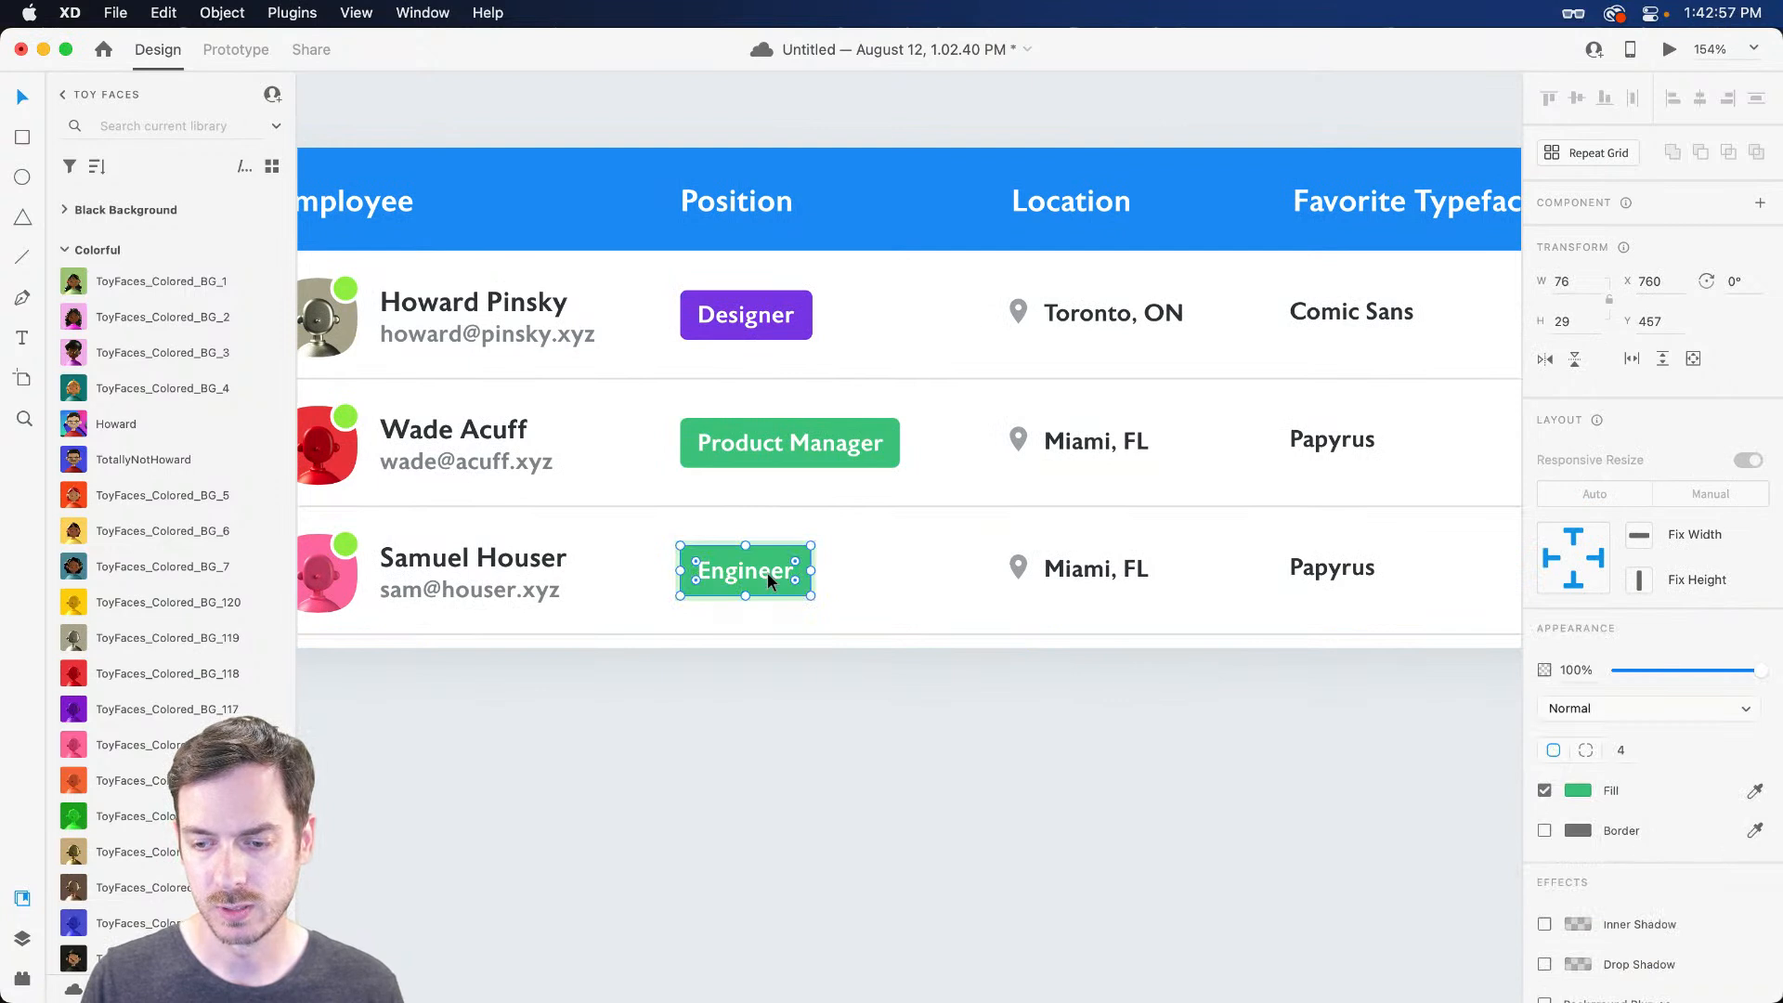
{"action": "left_click", "coordinate": [1591, 796]}
{"action": "left_click", "coordinate": [1504, 743]}
{"action": "left_click", "coordinate": [1434, 704]}
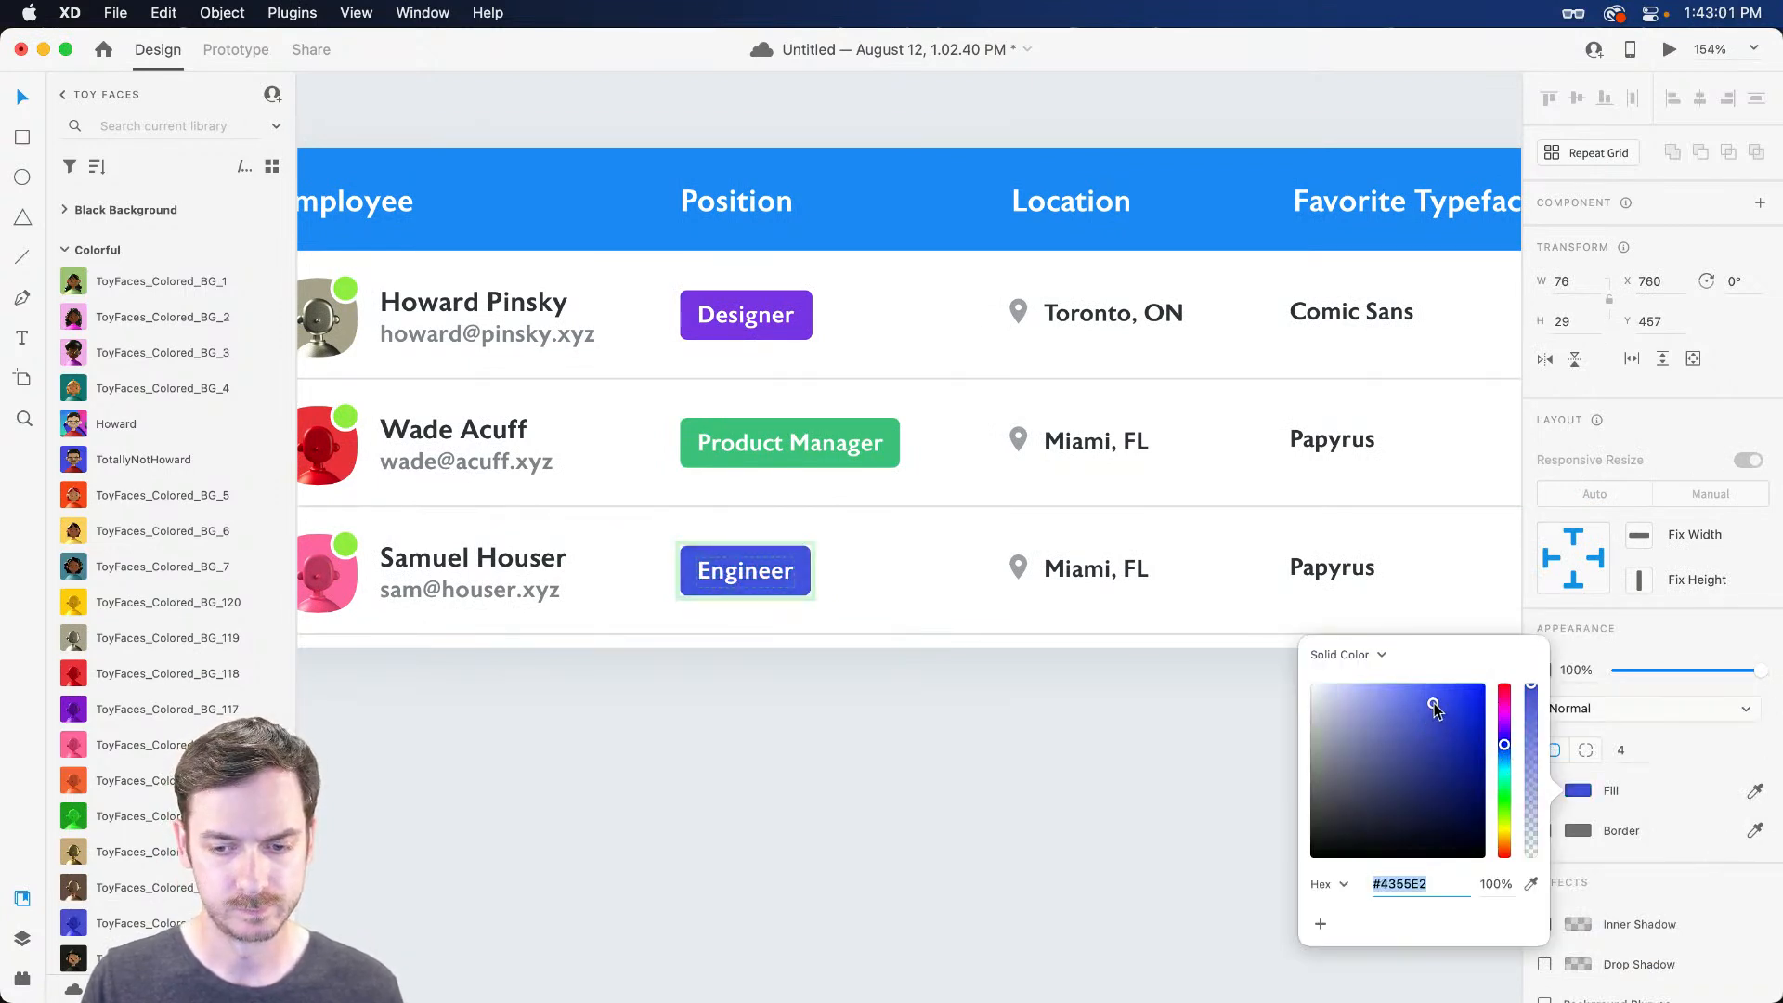
{"action": "left_click_drag", "start_coordinate": [1504, 744], "coordinate": [1500, 756]}
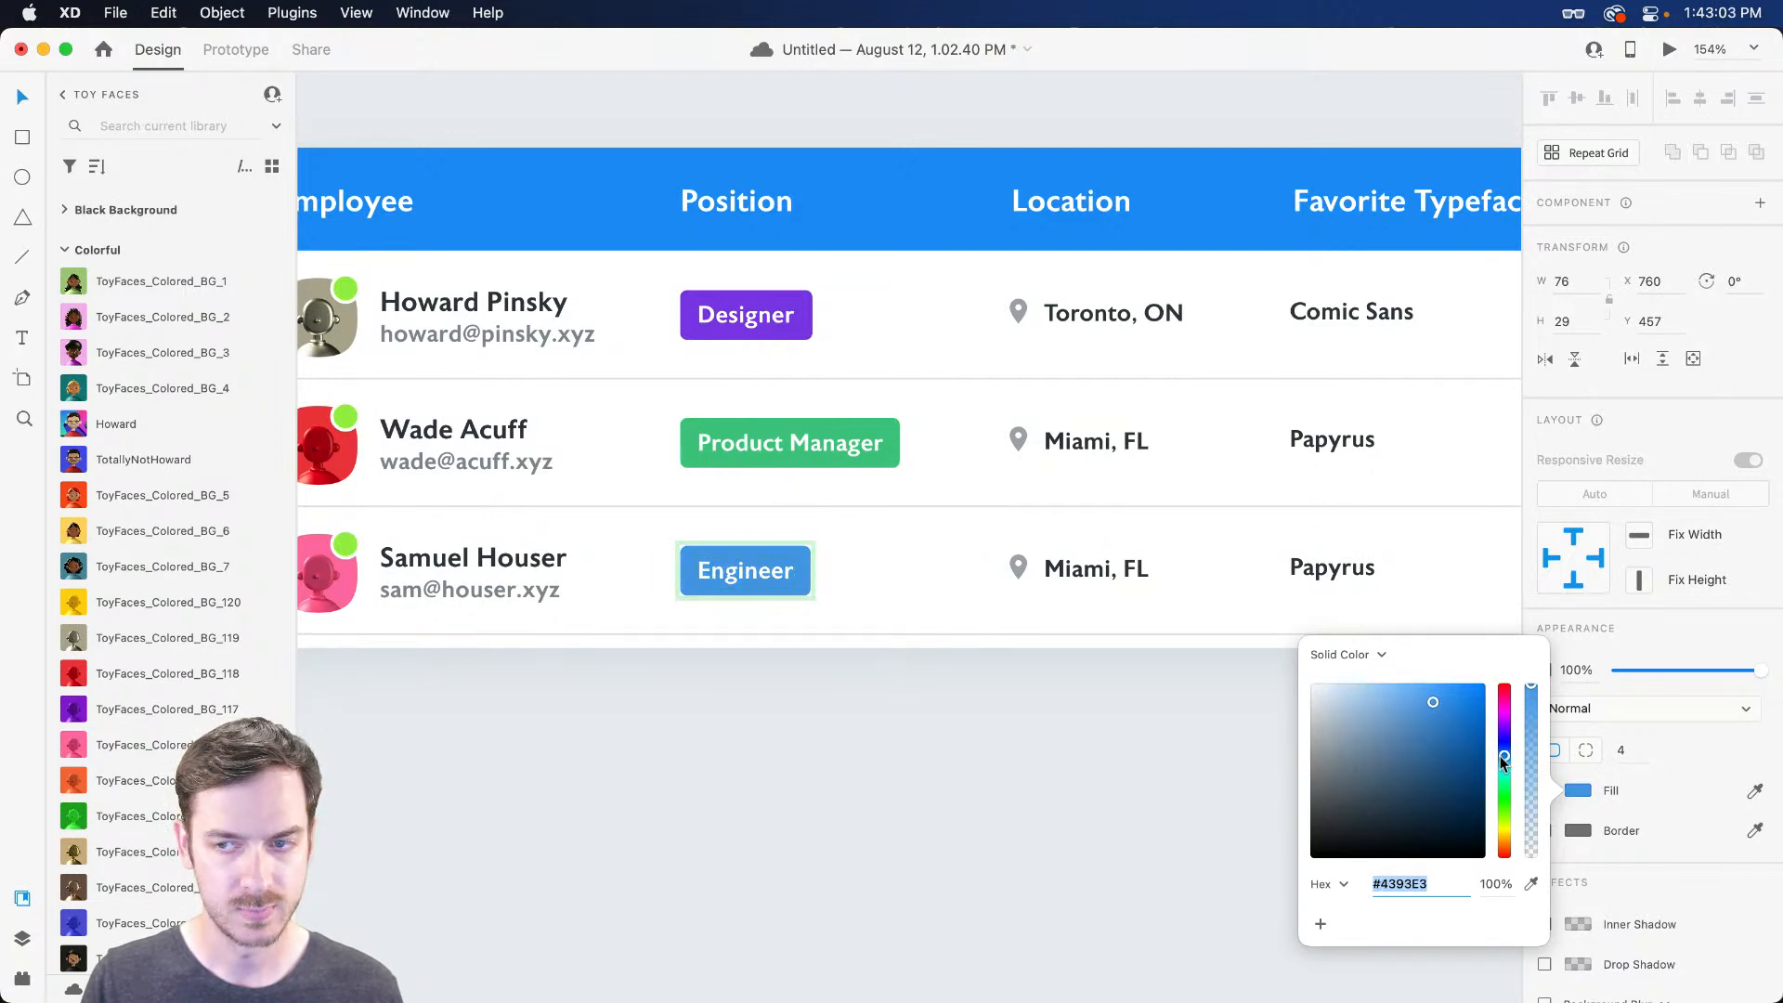
Set the third row's location to Los Angeles, CA and typeface to Astoria Sans
{"action": "left_click", "coordinate": [1094, 569]}
{"action": "double_click", "coordinate": [1096, 571]}
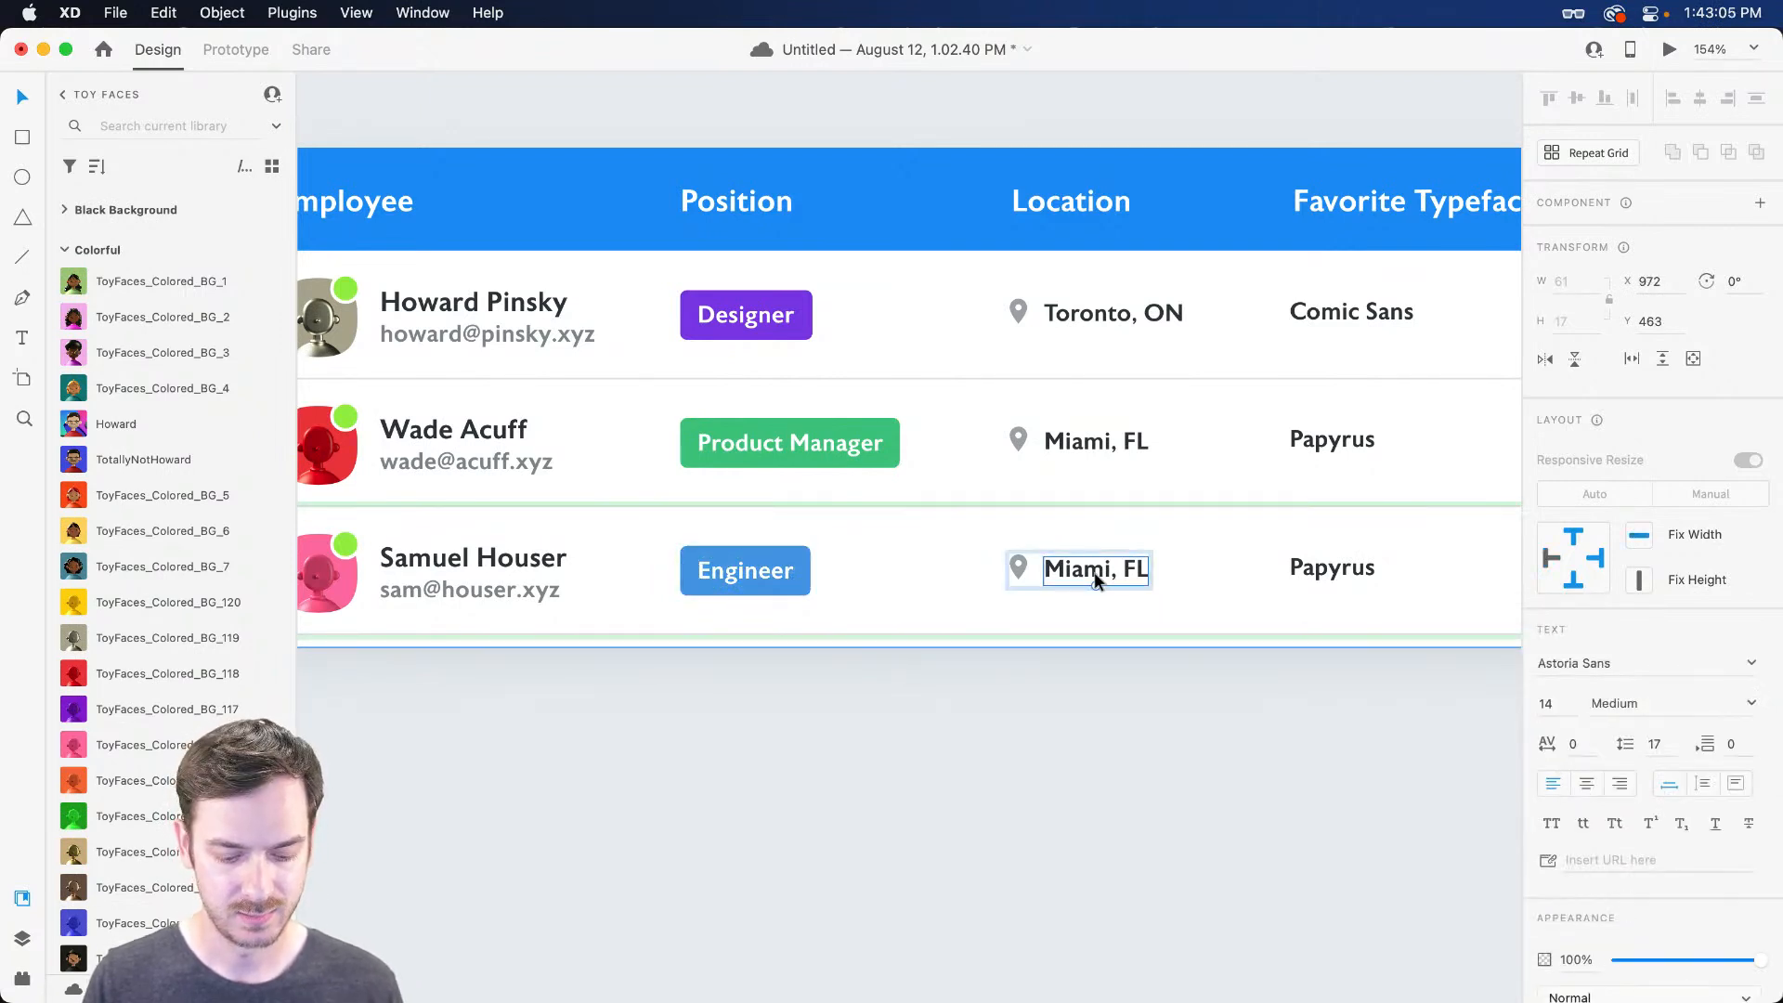
{"action": "type", "text": "Lois"}
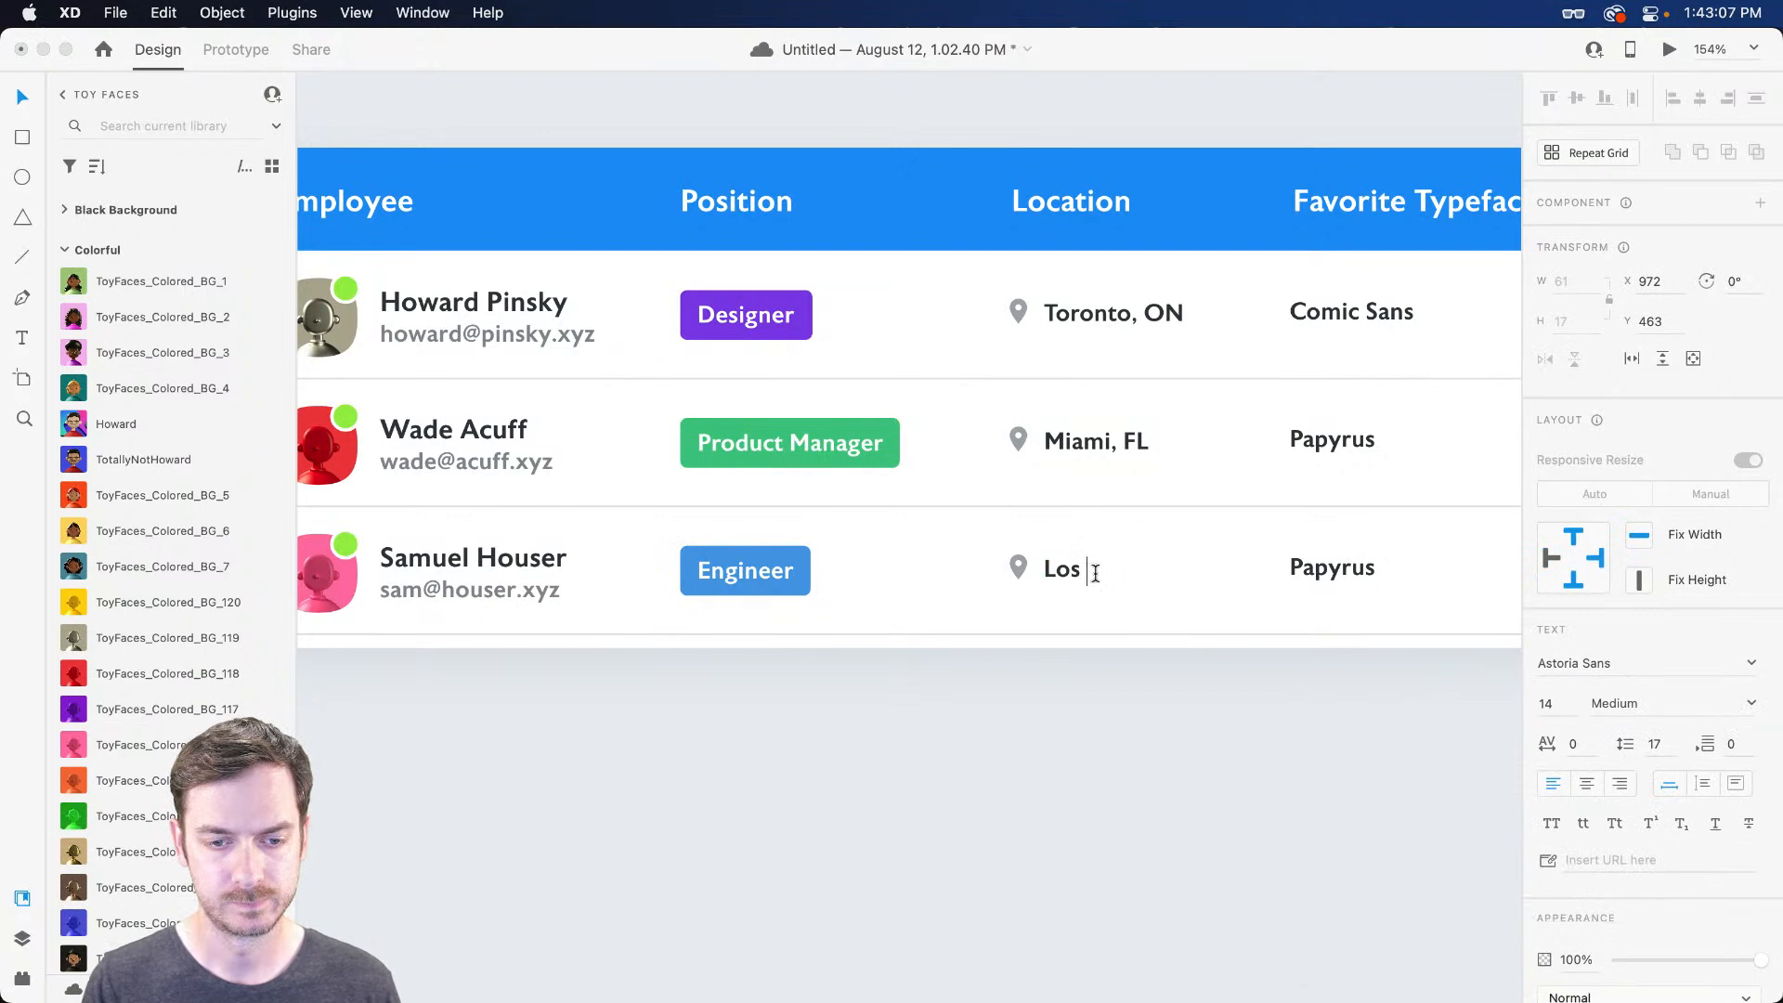
{"action": "key", "text": "Escape"}
{"action": "scroll", "coordinate": [1049, 585], "scroll_direction": "right", "scroll_amount": 3}
{"action": "left_click", "coordinate": [1189, 569]}
{"action": "double_click", "coordinate": [1207, 569]}
{"action": "type", "text": "Asto"}
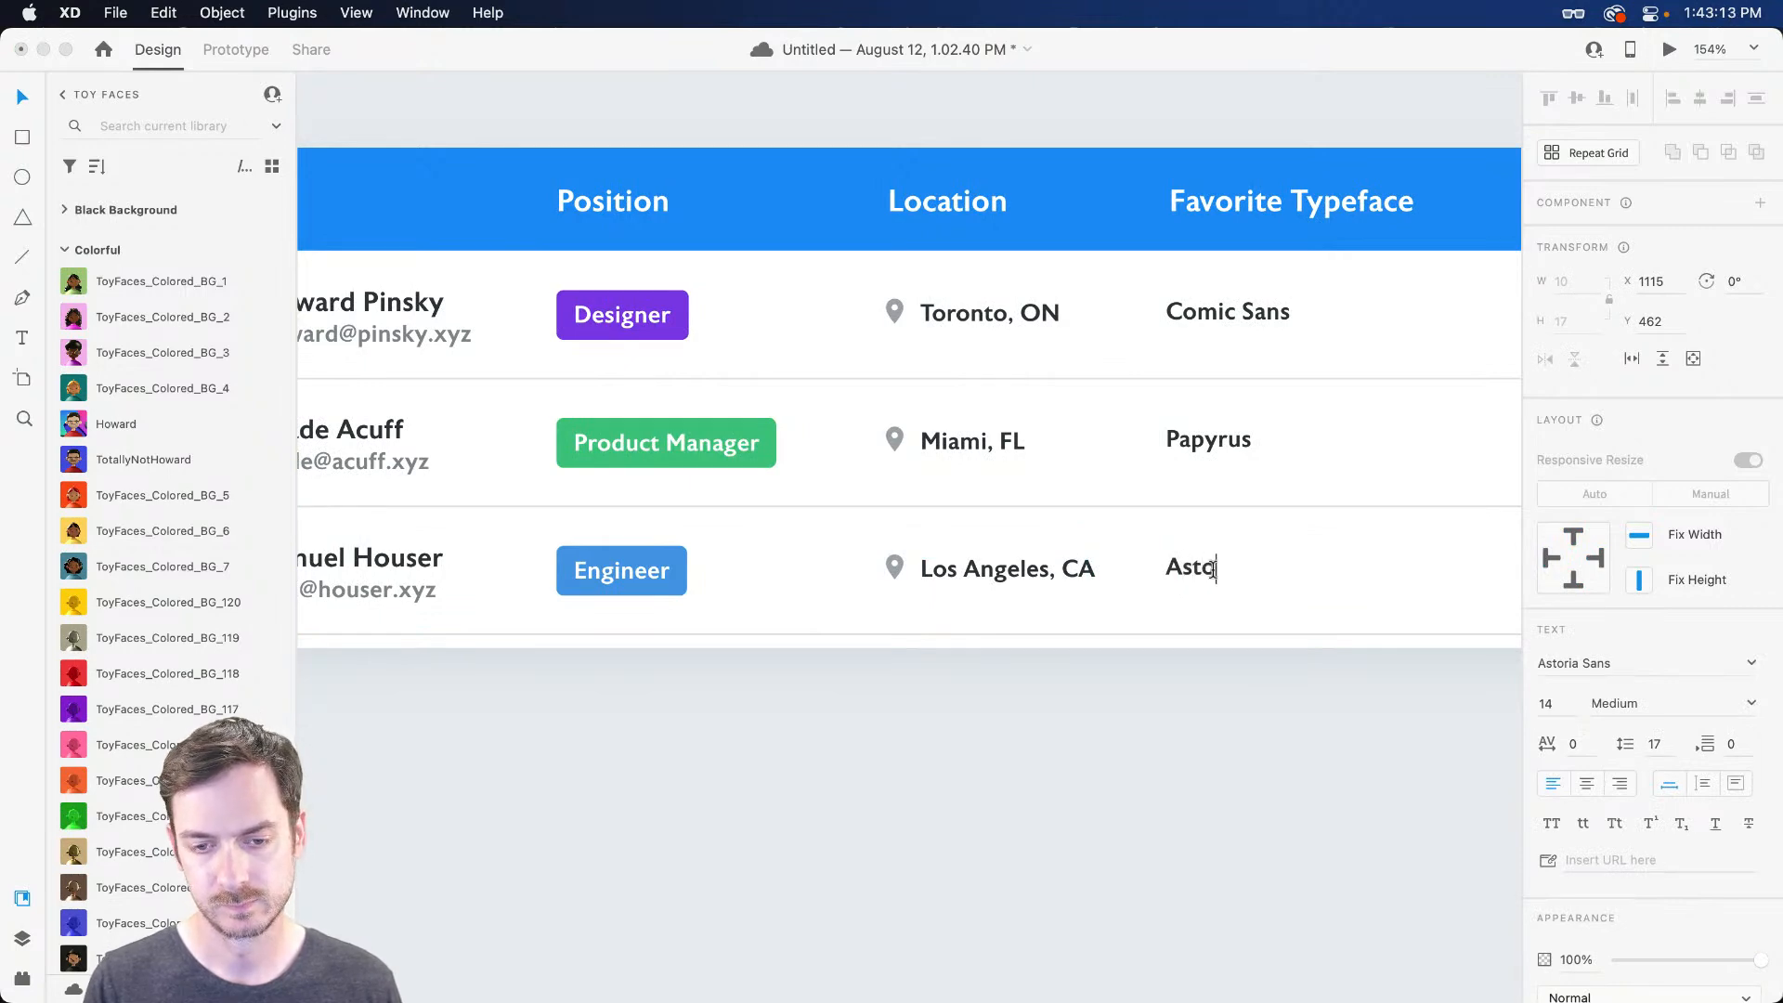
{"action": "type", "text": "ria Sans"}
{"action": "key", "text": "Escape"}
{"action": "scroll", "coordinate": [1207, 569], "scroll_direction": "left", "scroll_amount": 10}
Duplicate the third employee row in the Rows stack into a fourth row
{"action": "left_click", "coordinate": [1027, 572]}
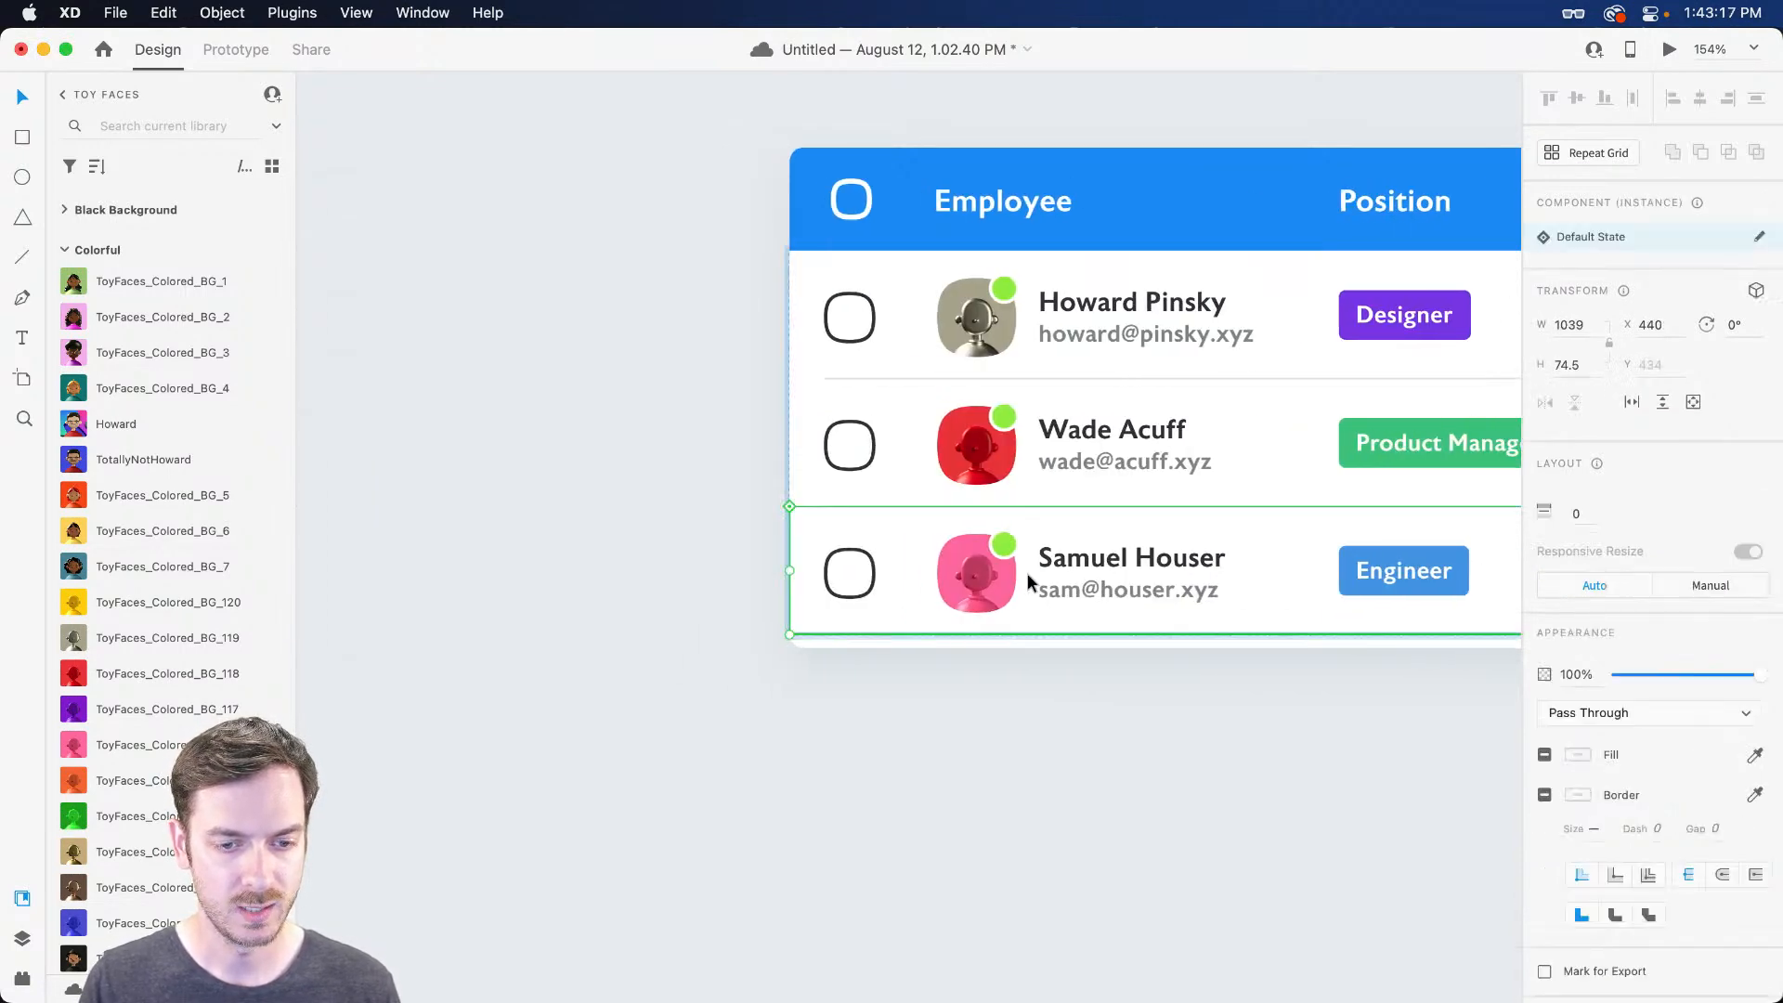
{"action": "scroll", "coordinate": [1027, 572], "scroll_direction": "right", "scroll_amount": 2}
{"action": "key", "text": "super+shift+g"}
{"action": "key", "text": "super+c"}
{"action": "key", "text": "Escape"}
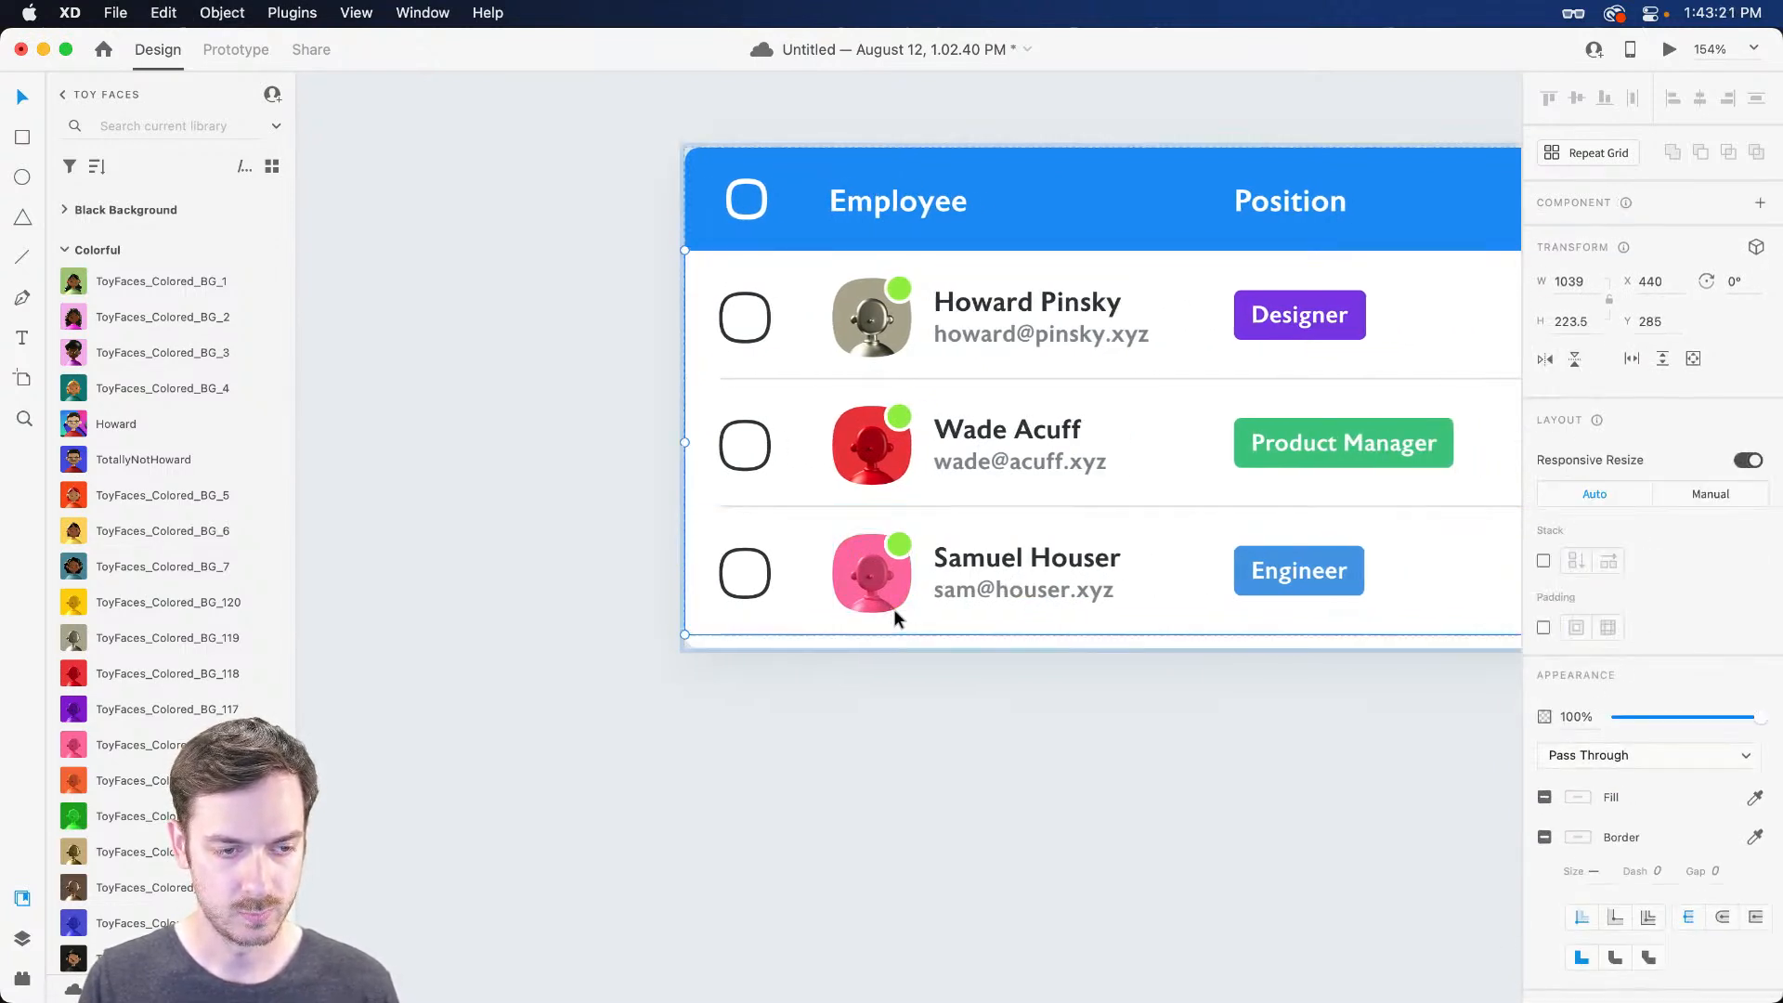
{"action": "key", "text": "super+y"}
{"action": "left_click", "coordinate": [98, 426]}
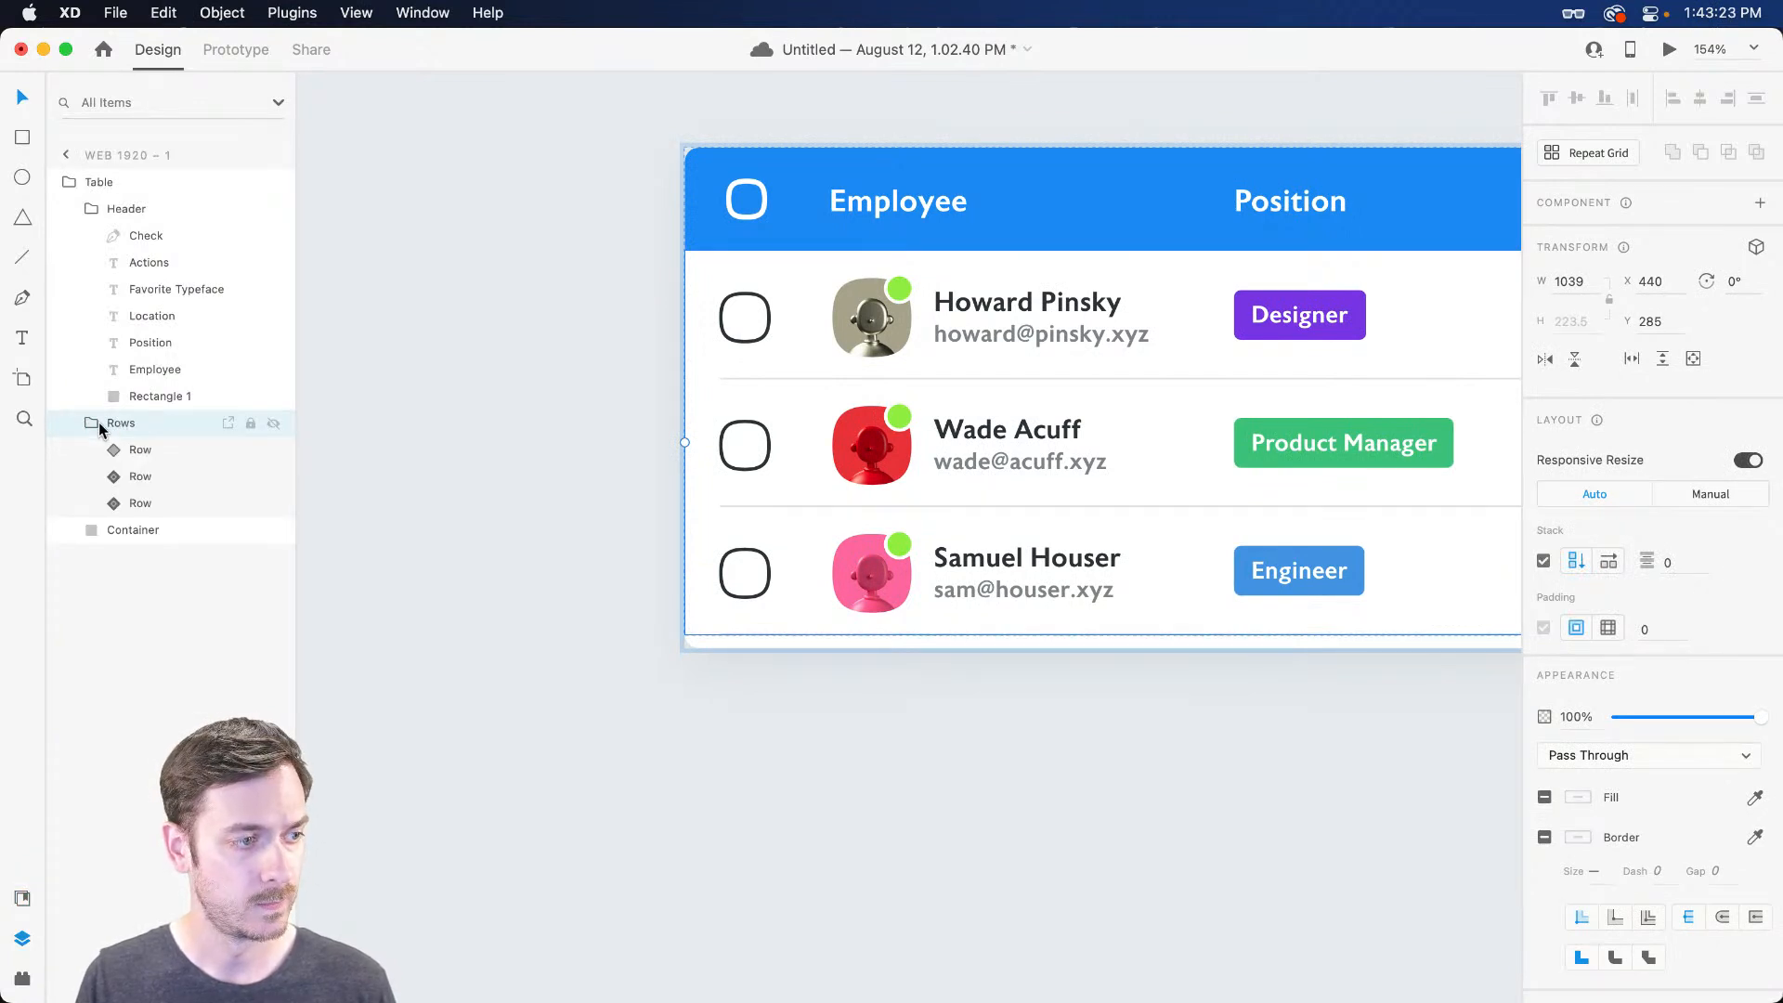
{"action": "left_click", "coordinate": [947, 585]}
{"action": "key", "text": "super+d"}
{"action": "scroll", "coordinate": [947, 585], "scroll_direction": "down", "scroll_amount": 5}
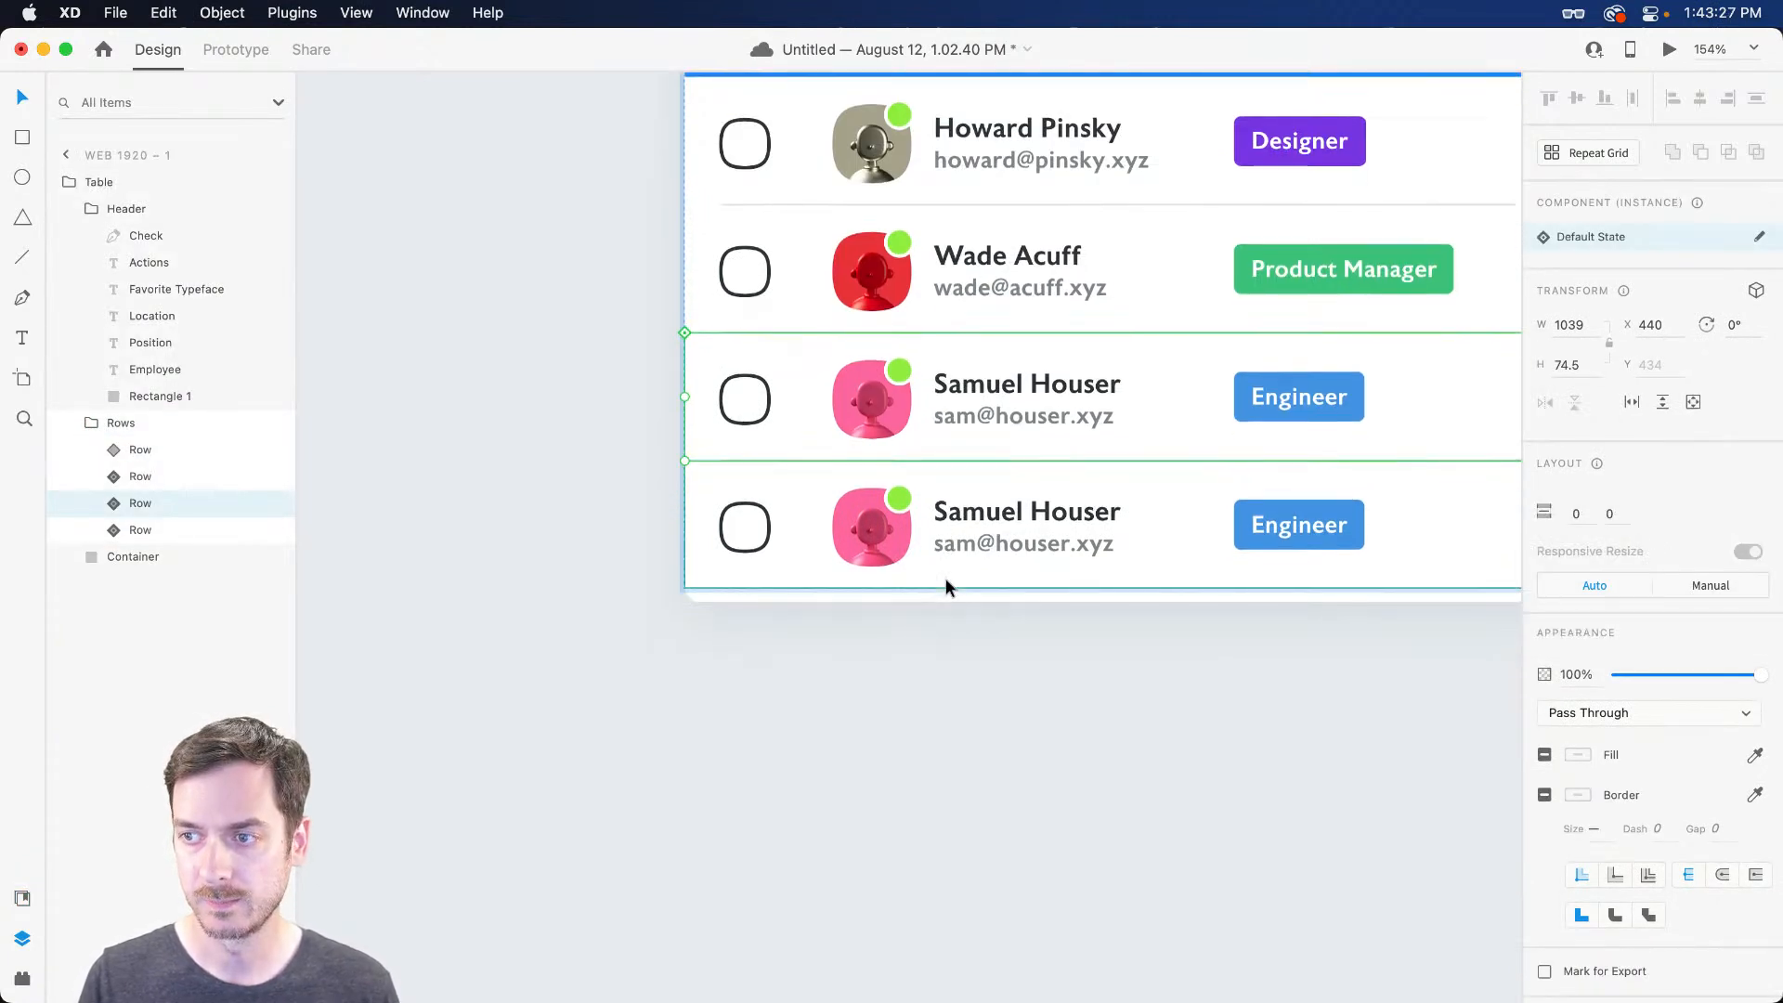
{"action": "scroll", "coordinate": [945, 578], "scroll_direction": "right", "scroll_amount": 5}
Replace the fourth row's name with a new employee's full name
{"action": "double_click", "coordinate": [666, 562]}
{"action": "left_click", "coordinate": [792, 510]}
{"action": "double_click", "coordinate": [801, 511]}
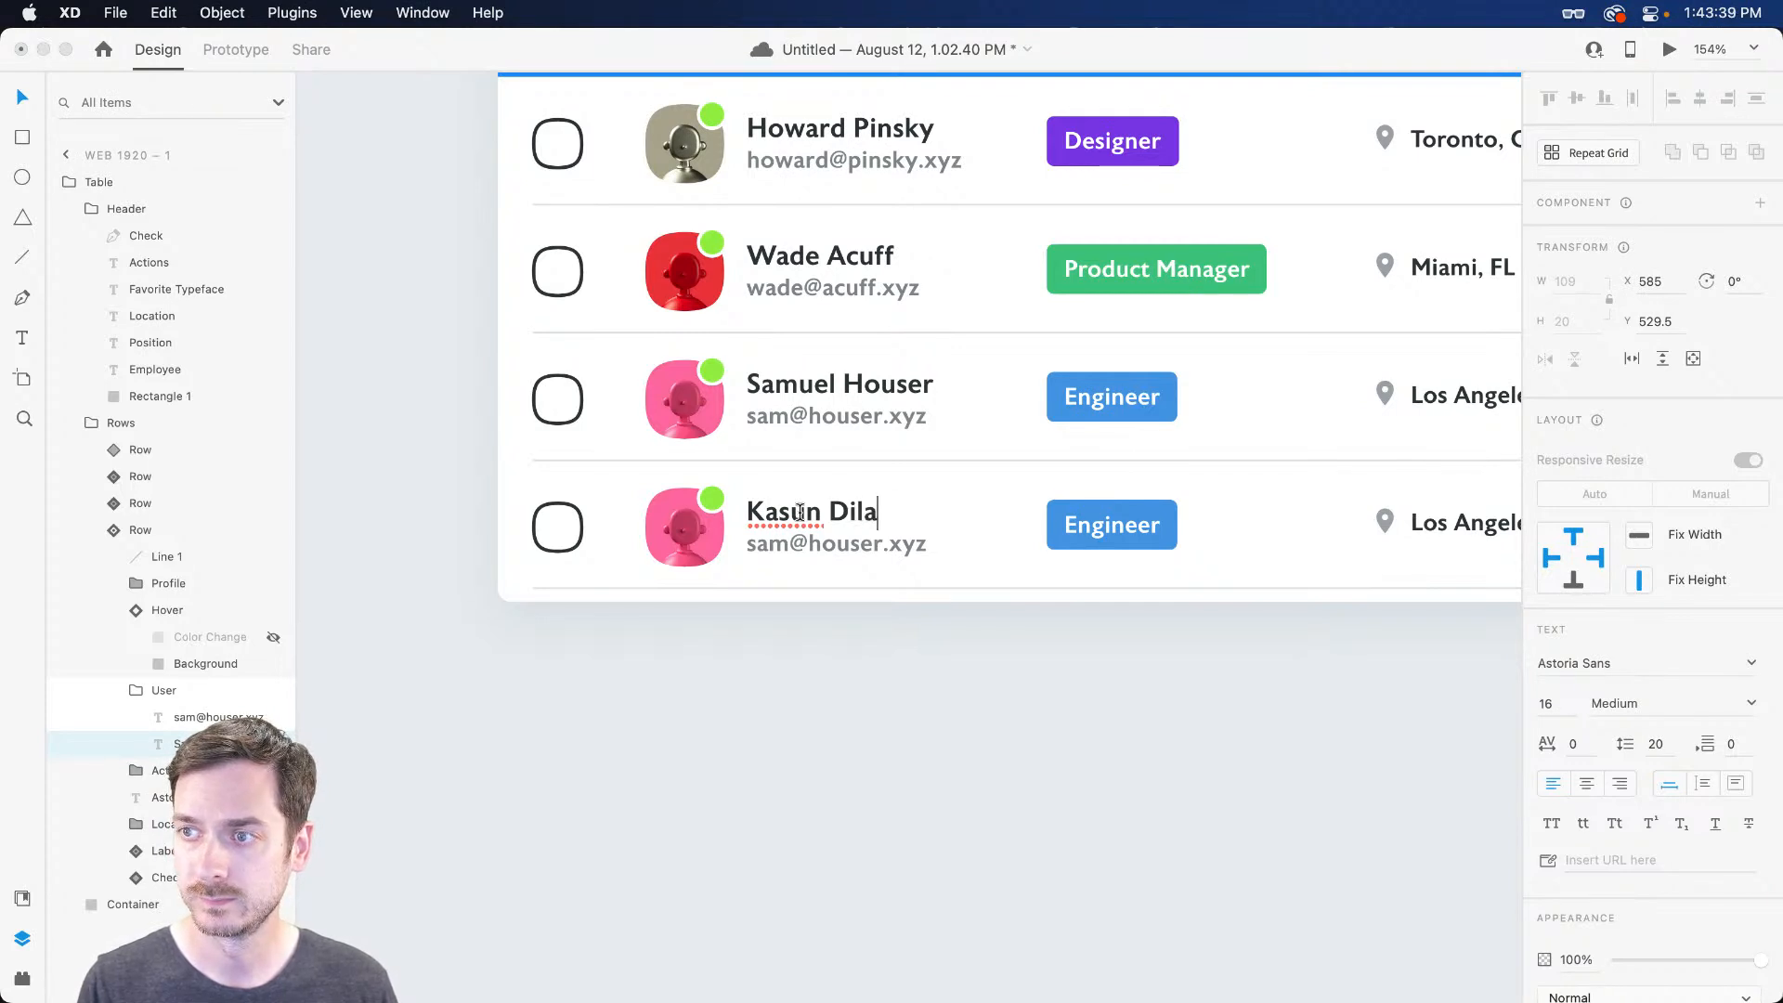
{"action": "key", "text": "Escape"}
{"action": "key", "text": "super+shift+l"}
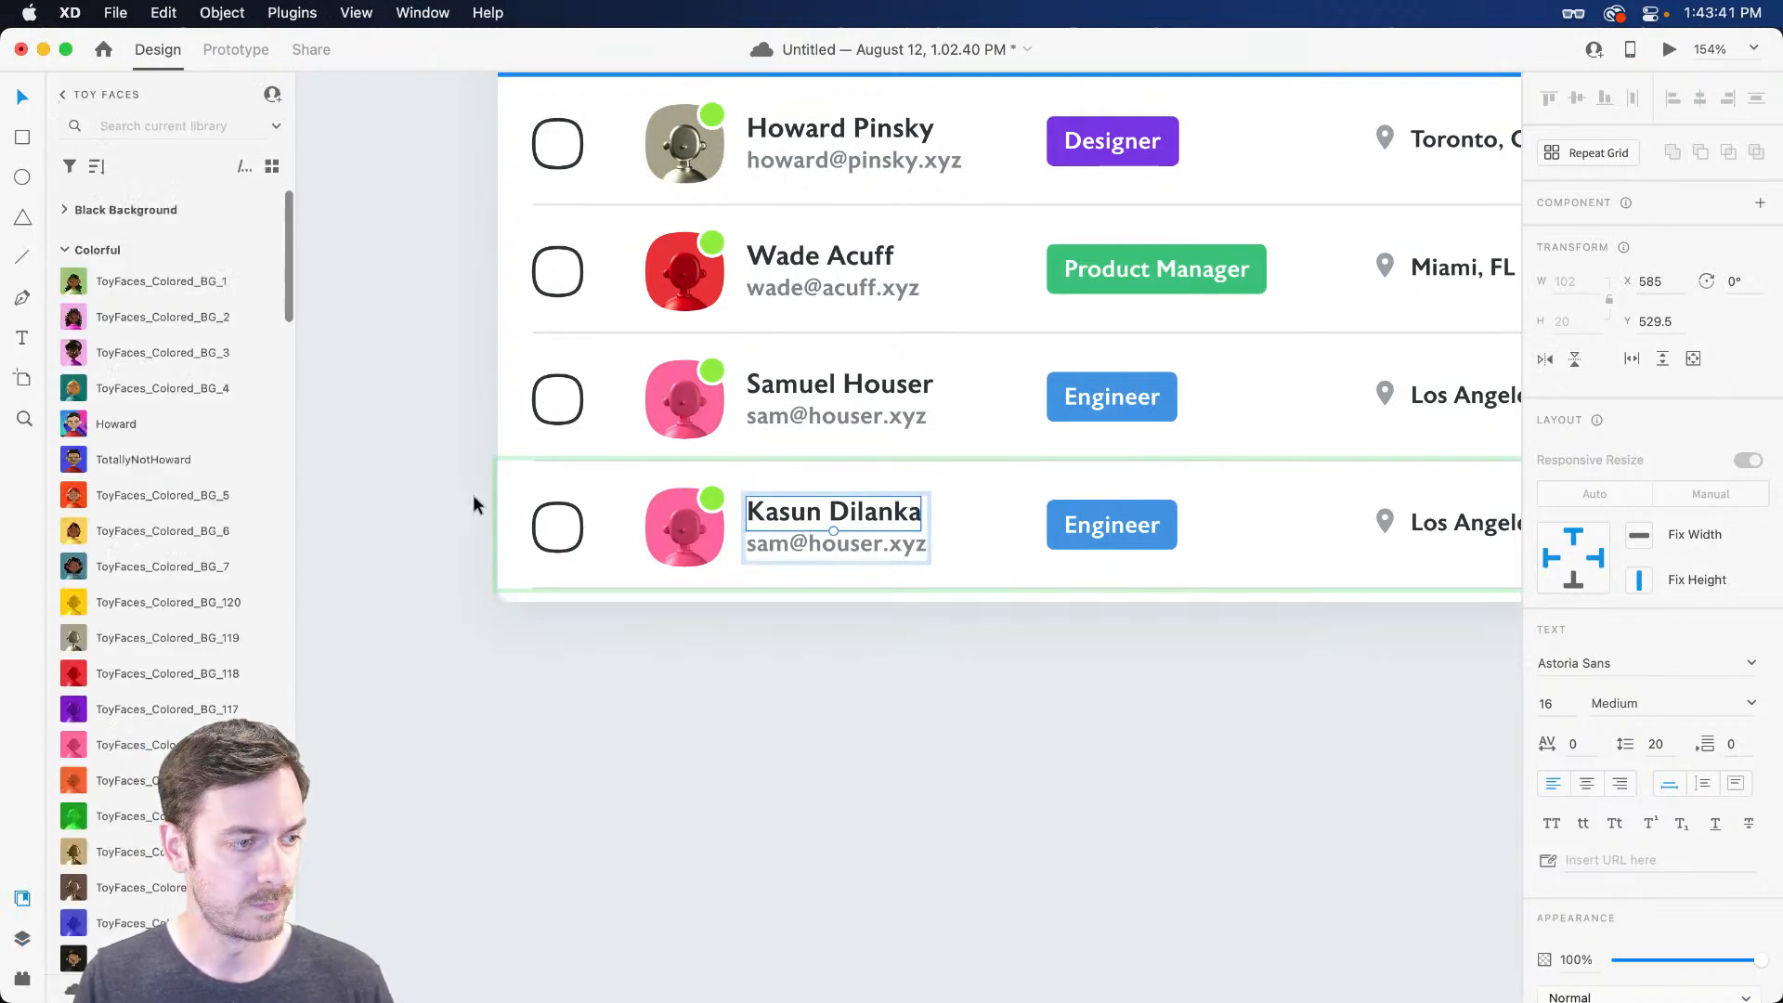
Give the fourth employee a green Toy Face avatar and change the badge text to Designer
{"action": "left_click_drag", "start_coordinate": [71, 819], "coordinate": [683, 528]}
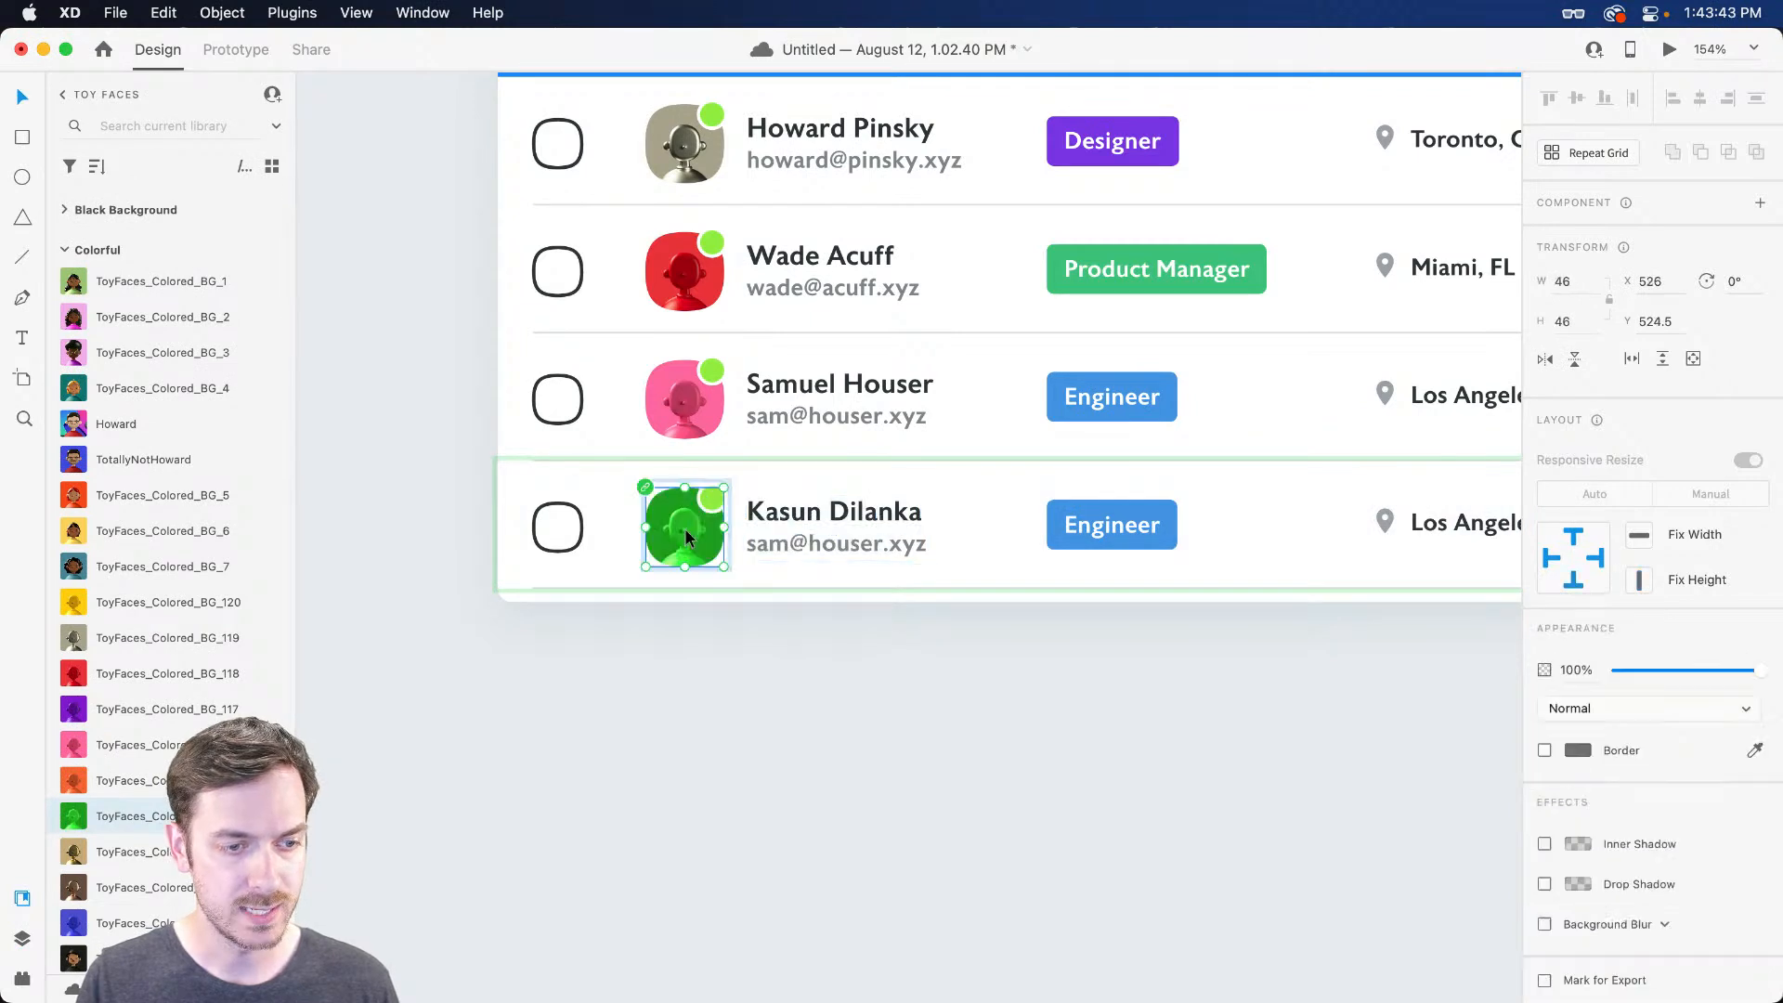
{"action": "scroll", "coordinate": [778, 536], "scroll_direction": "right", "scroll_amount": 5}
{"action": "left_click", "coordinate": [918, 529], "text": "super"}
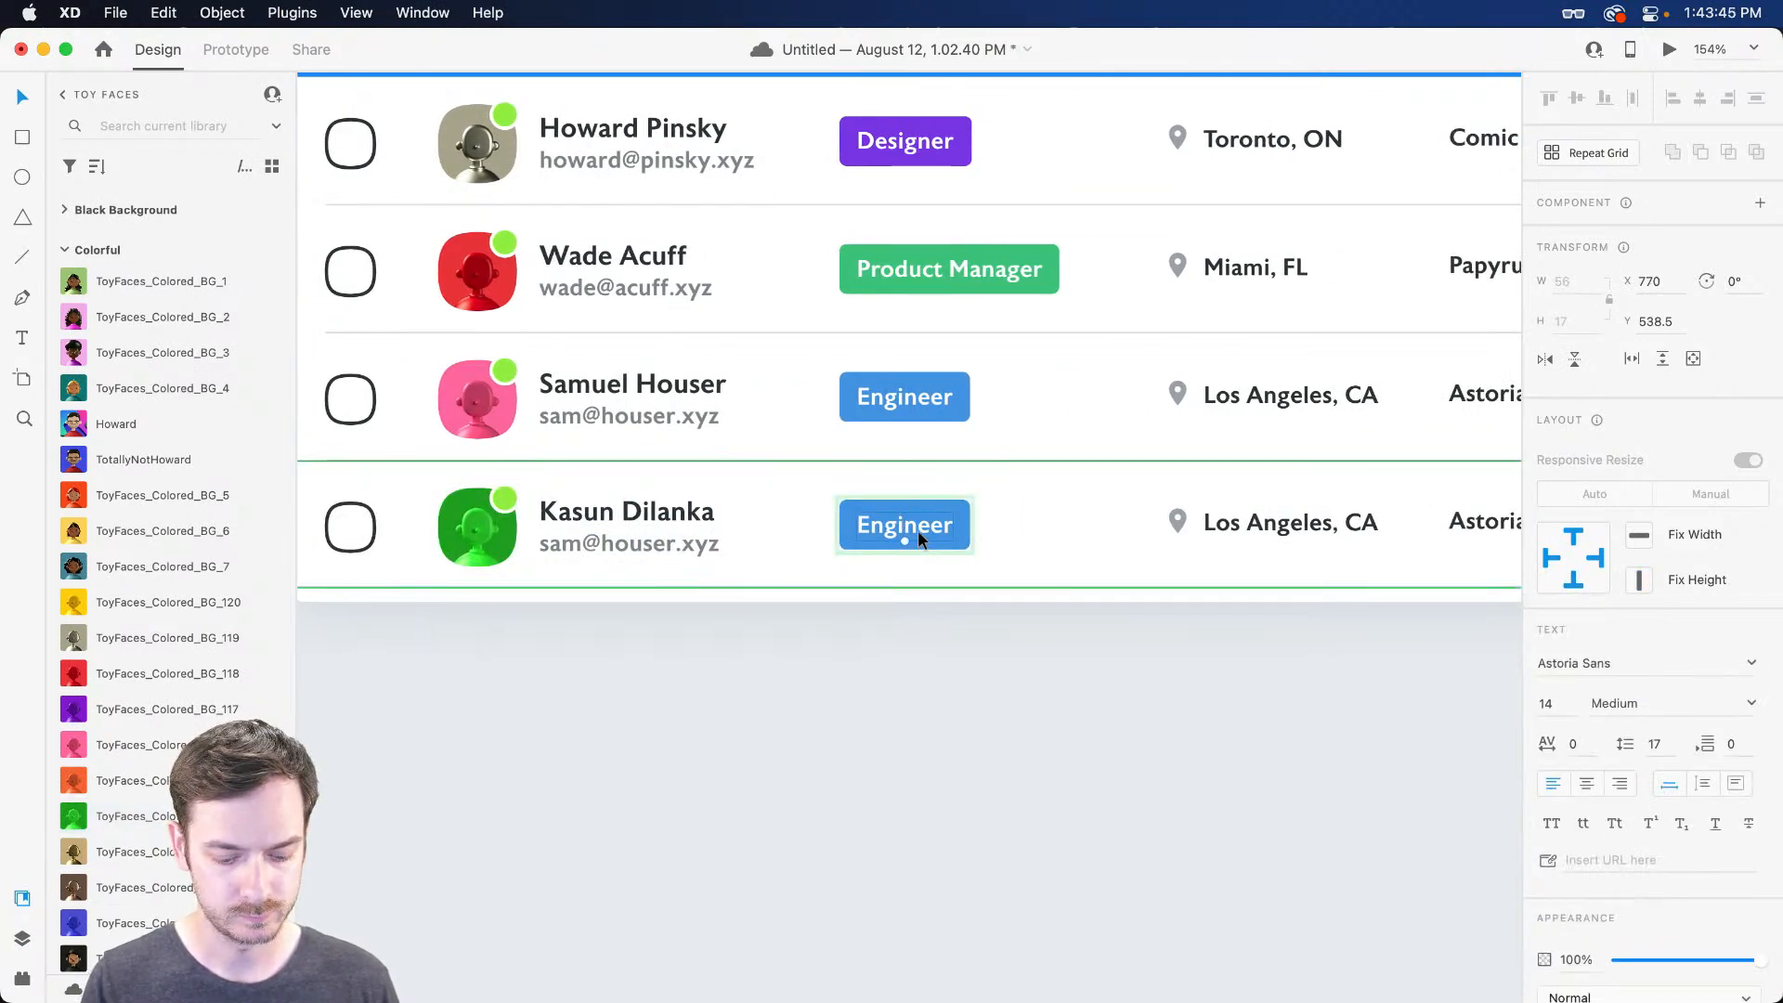
{"action": "key", "text": "Return"}
{"action": "type", "text": "\\De"}
{"action": "key", "text": "BackSpace"}
{"action": "key", "text": "BackSpace"}
{"action": "type", "text": "Designer"}
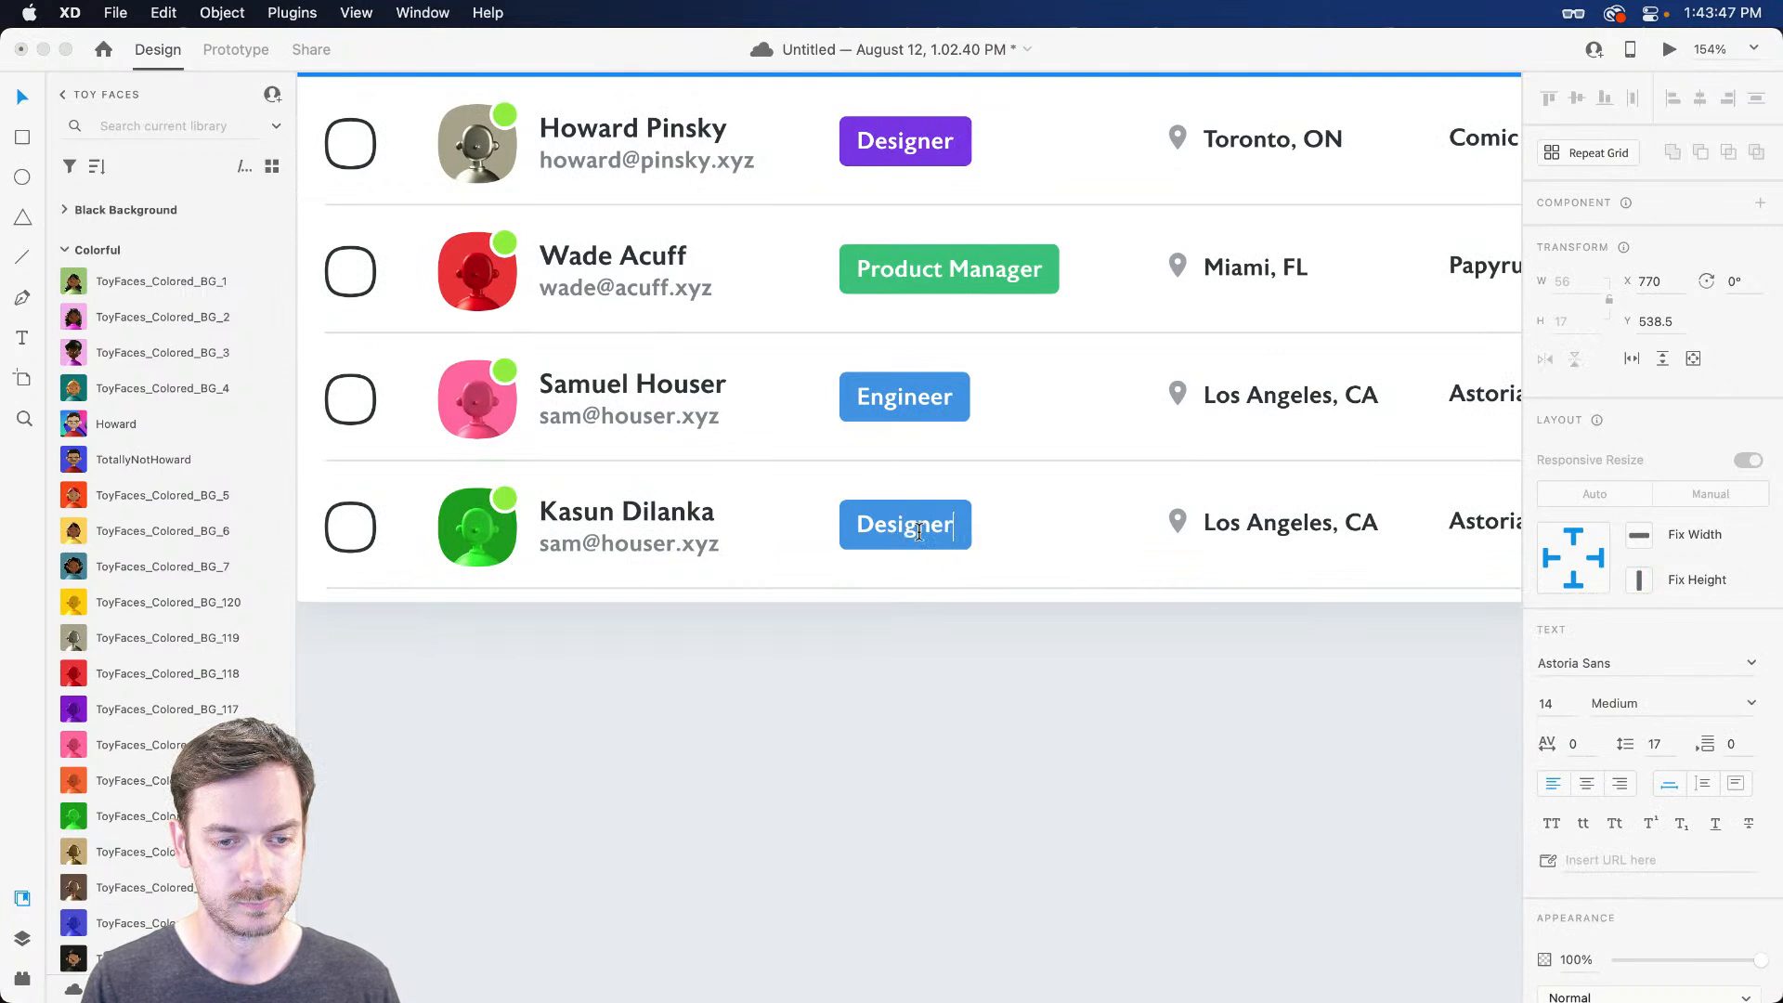
{"action": "key", "text": "Escape"}
Fill the fourth row's badge background with purple sampled from the top Designer badge
{"action": "left_click", "coordinate": [946, 523], "text": "super"}
{"action": "left_click", "coordinate": [947, 523]}
{"action": "left_click", "coordinate": [947, 523], "text": "super"}
{"action": "left_click", "coordinate": [945, 522], "text": "super"}
{"action": "key", "text": "i"}
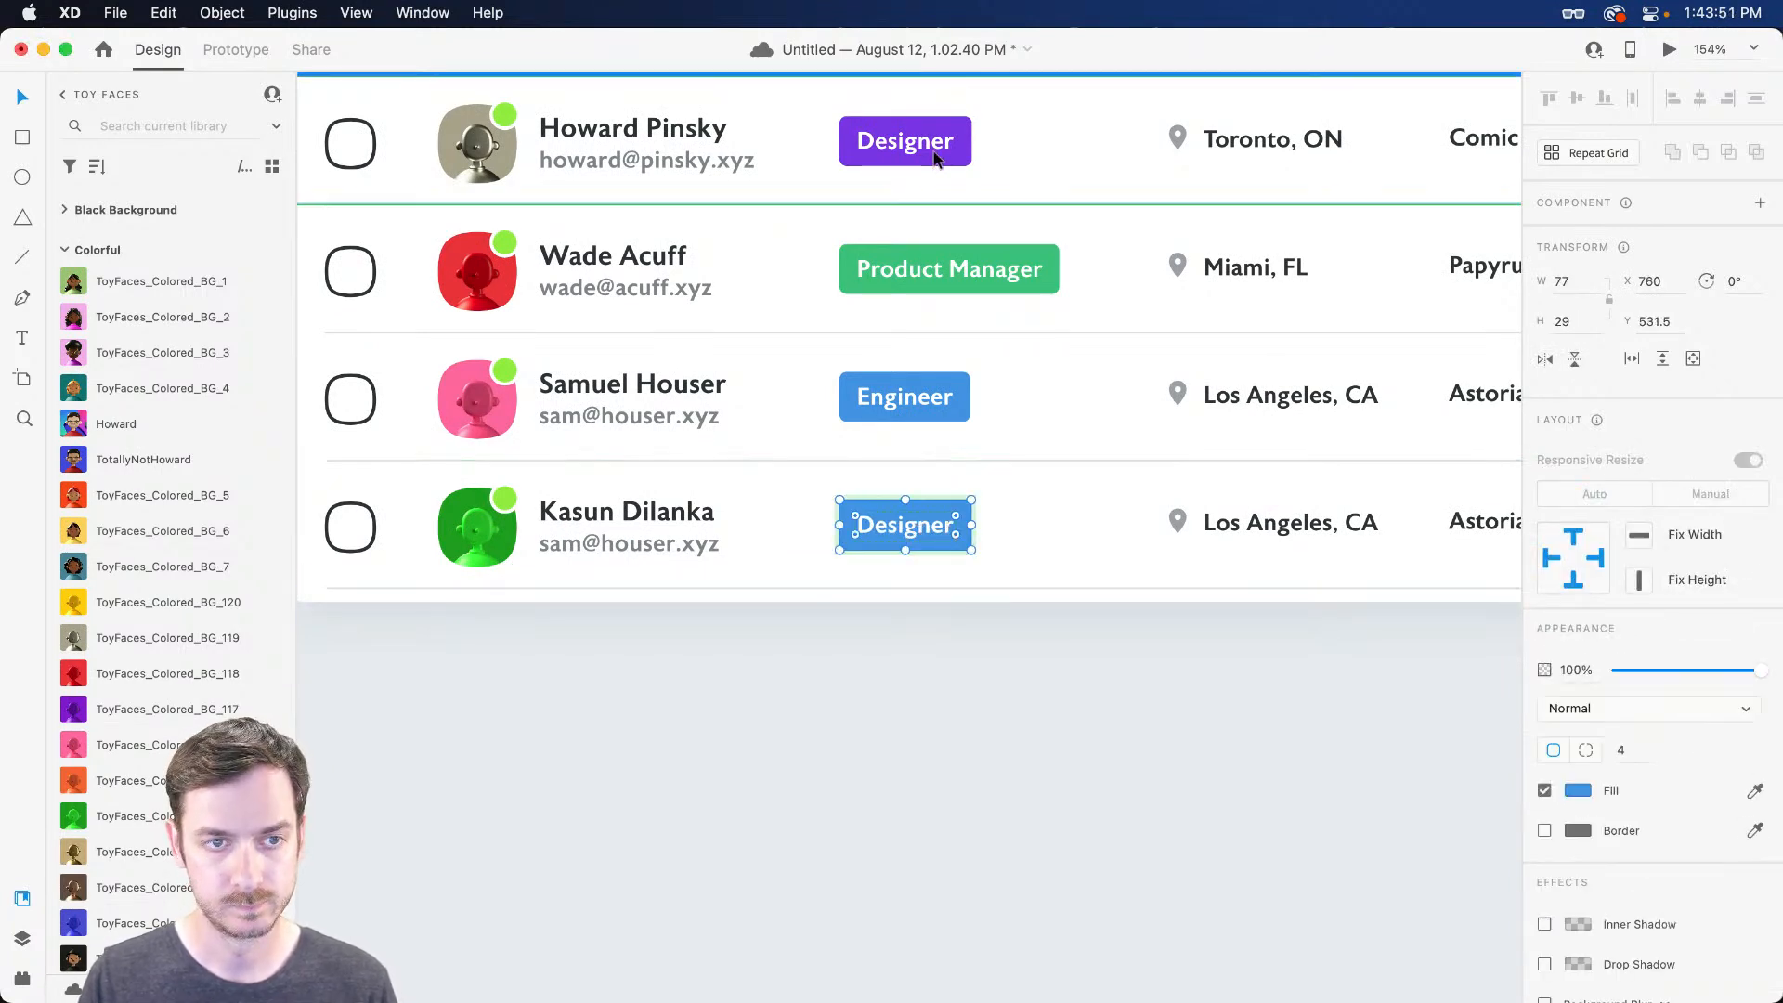
{"action": "left_click", "coordinate": [915, 149]}
Change the fourth row's location to Denver, CO
{"action": "scroll", "coordinate": [1244, 484], "scroll_direction": "right", "scroll_amount": 5}
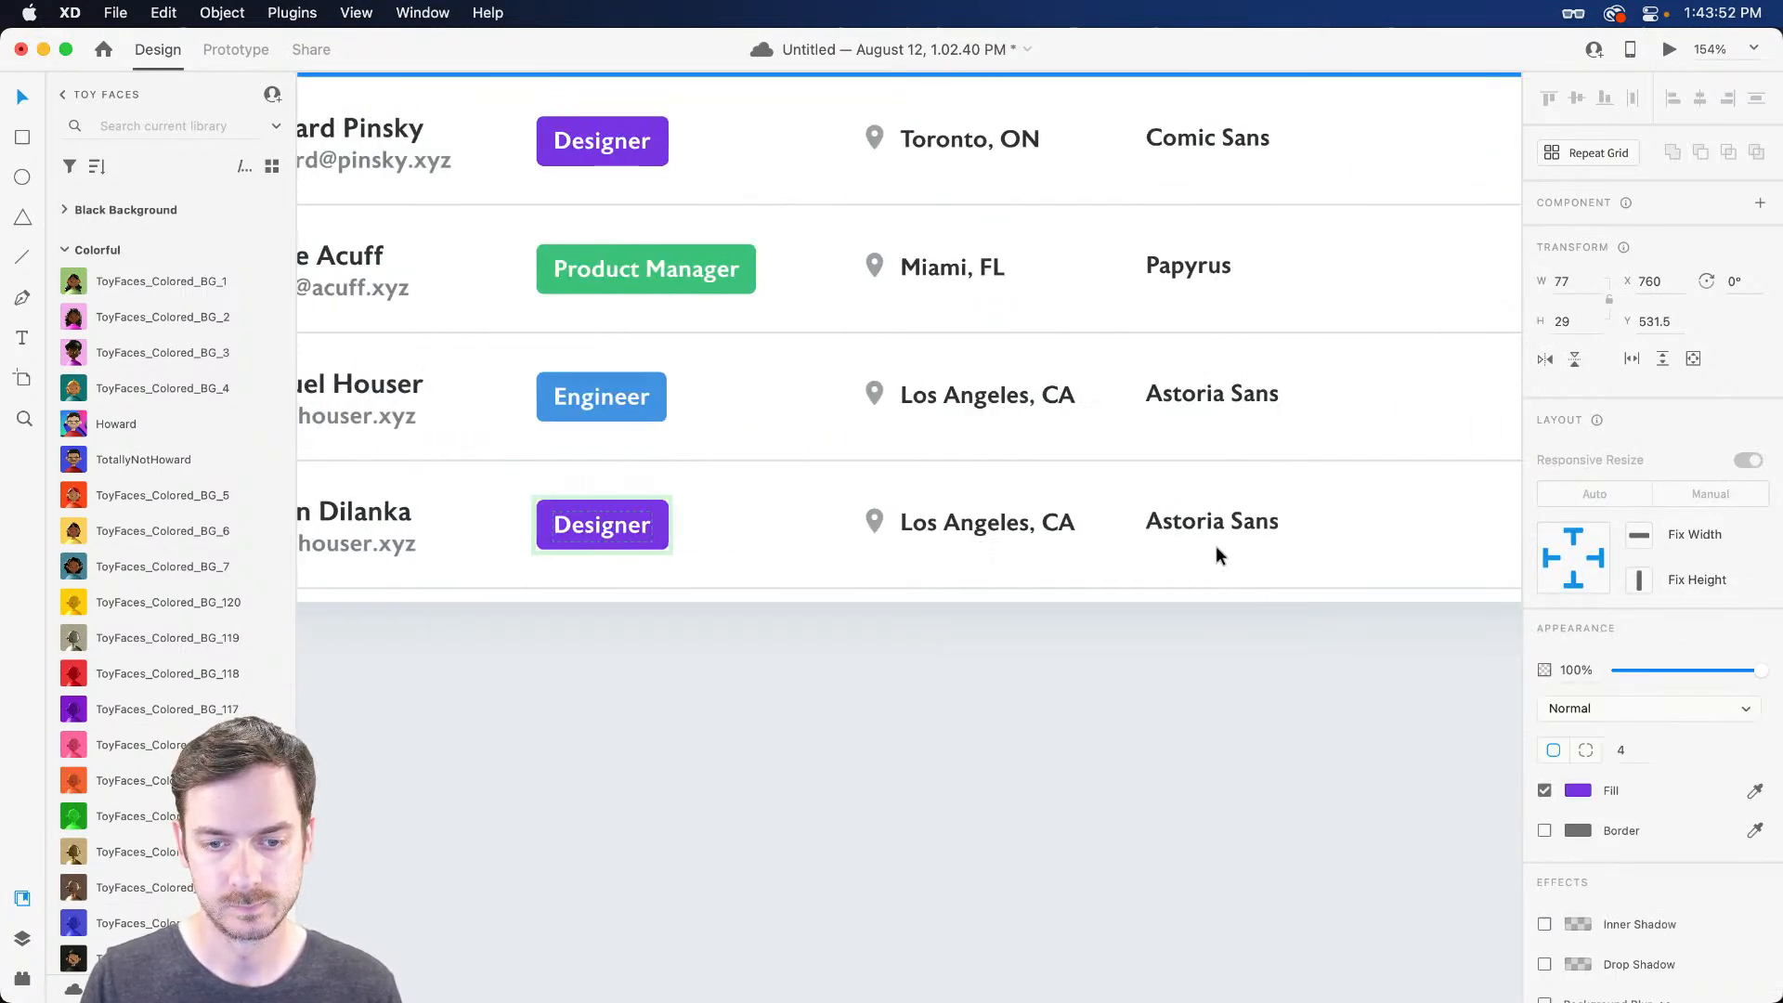
{"action": "left_click", "coordinate": [967, 521], "text": "super"}
{"action": "key", "text": "Return"}
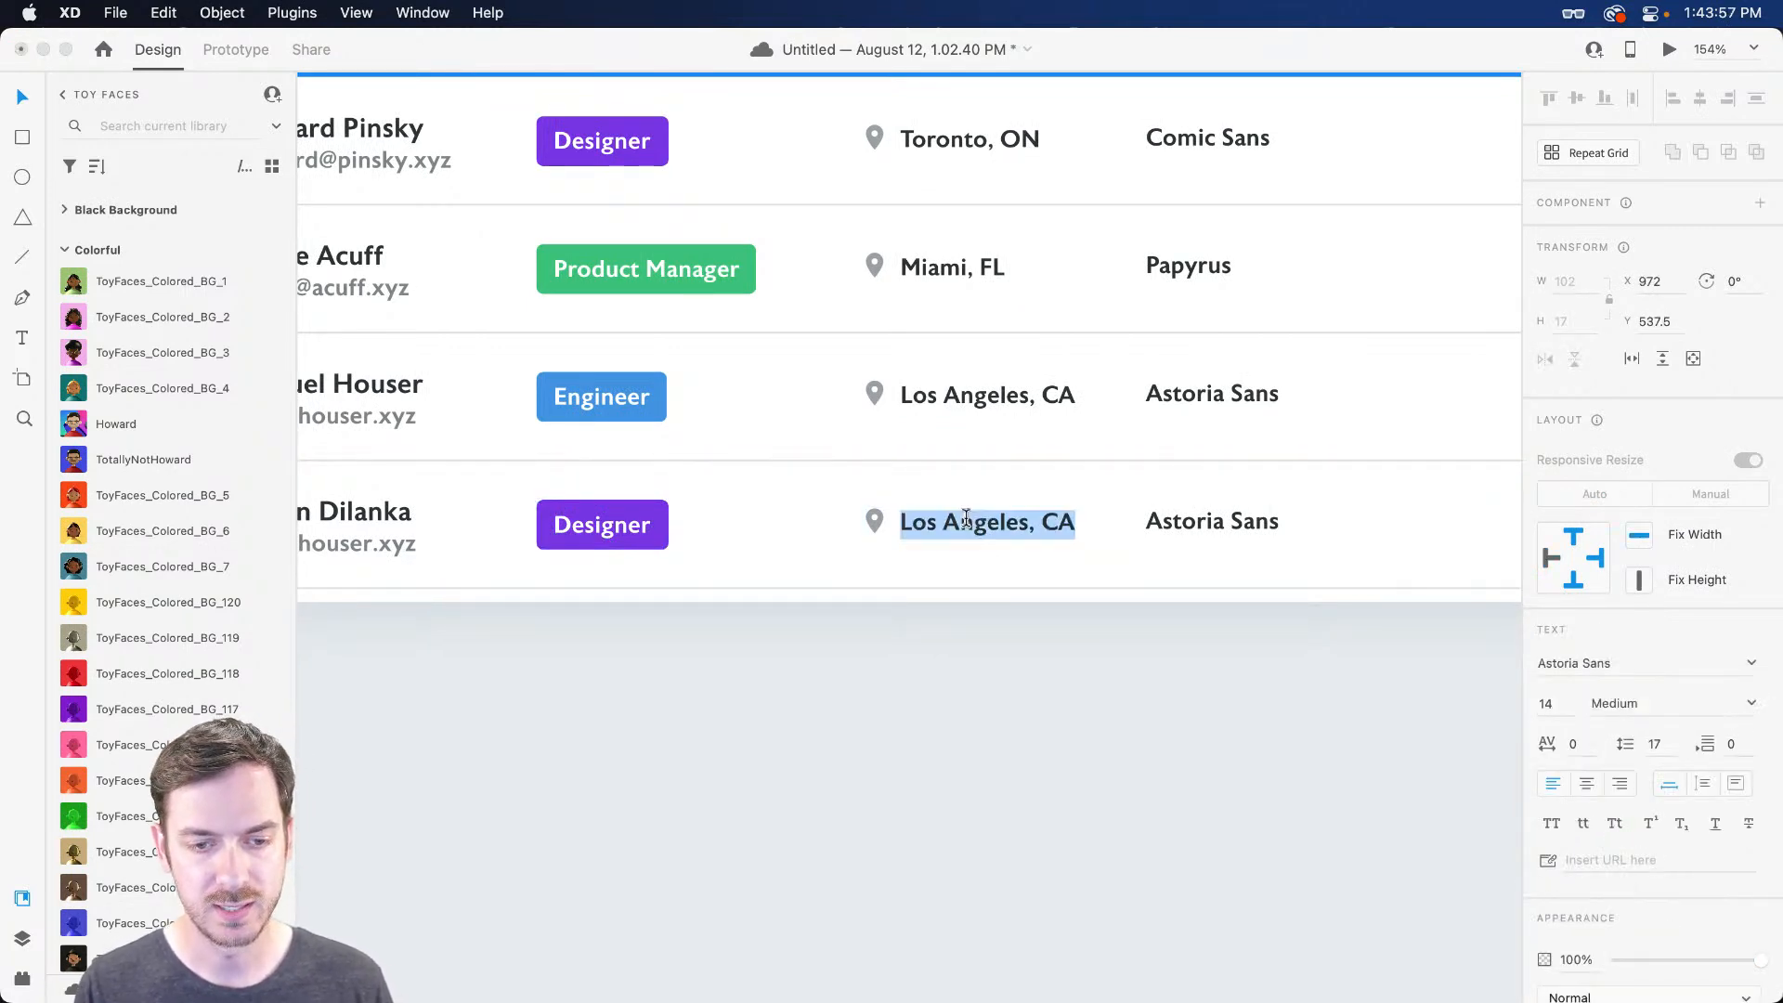
{"action": "type", "text": "Denver,m"}
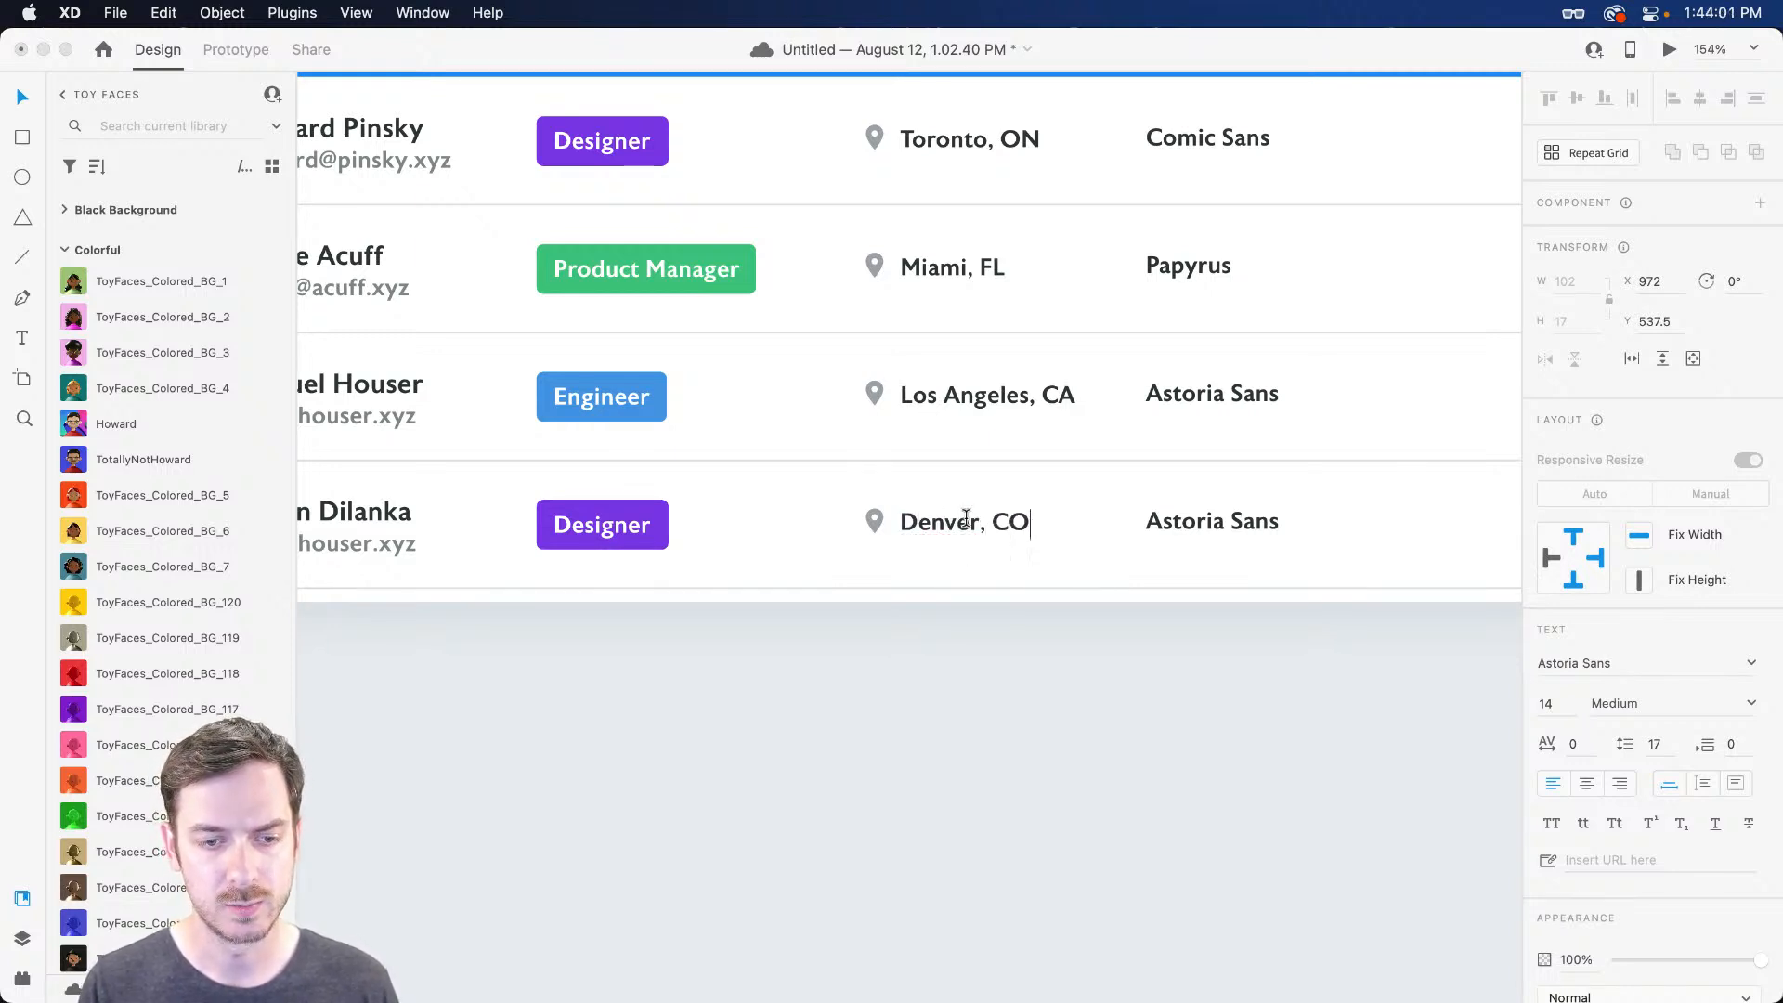
{"action": "key", "text": "Escape"}
Set the fourth row's favourite typeface to Ice Cream and deselect everything
{"action": "scroll", "coordinate": [952, 510], "scroll_direction": "right", "scroll_amount": 3}
{"action": "left_click", "coordinate": [956, 522], "text": "super"}
{"action": "key", "text": "Return"}
{"action": "type", "text": "I"}
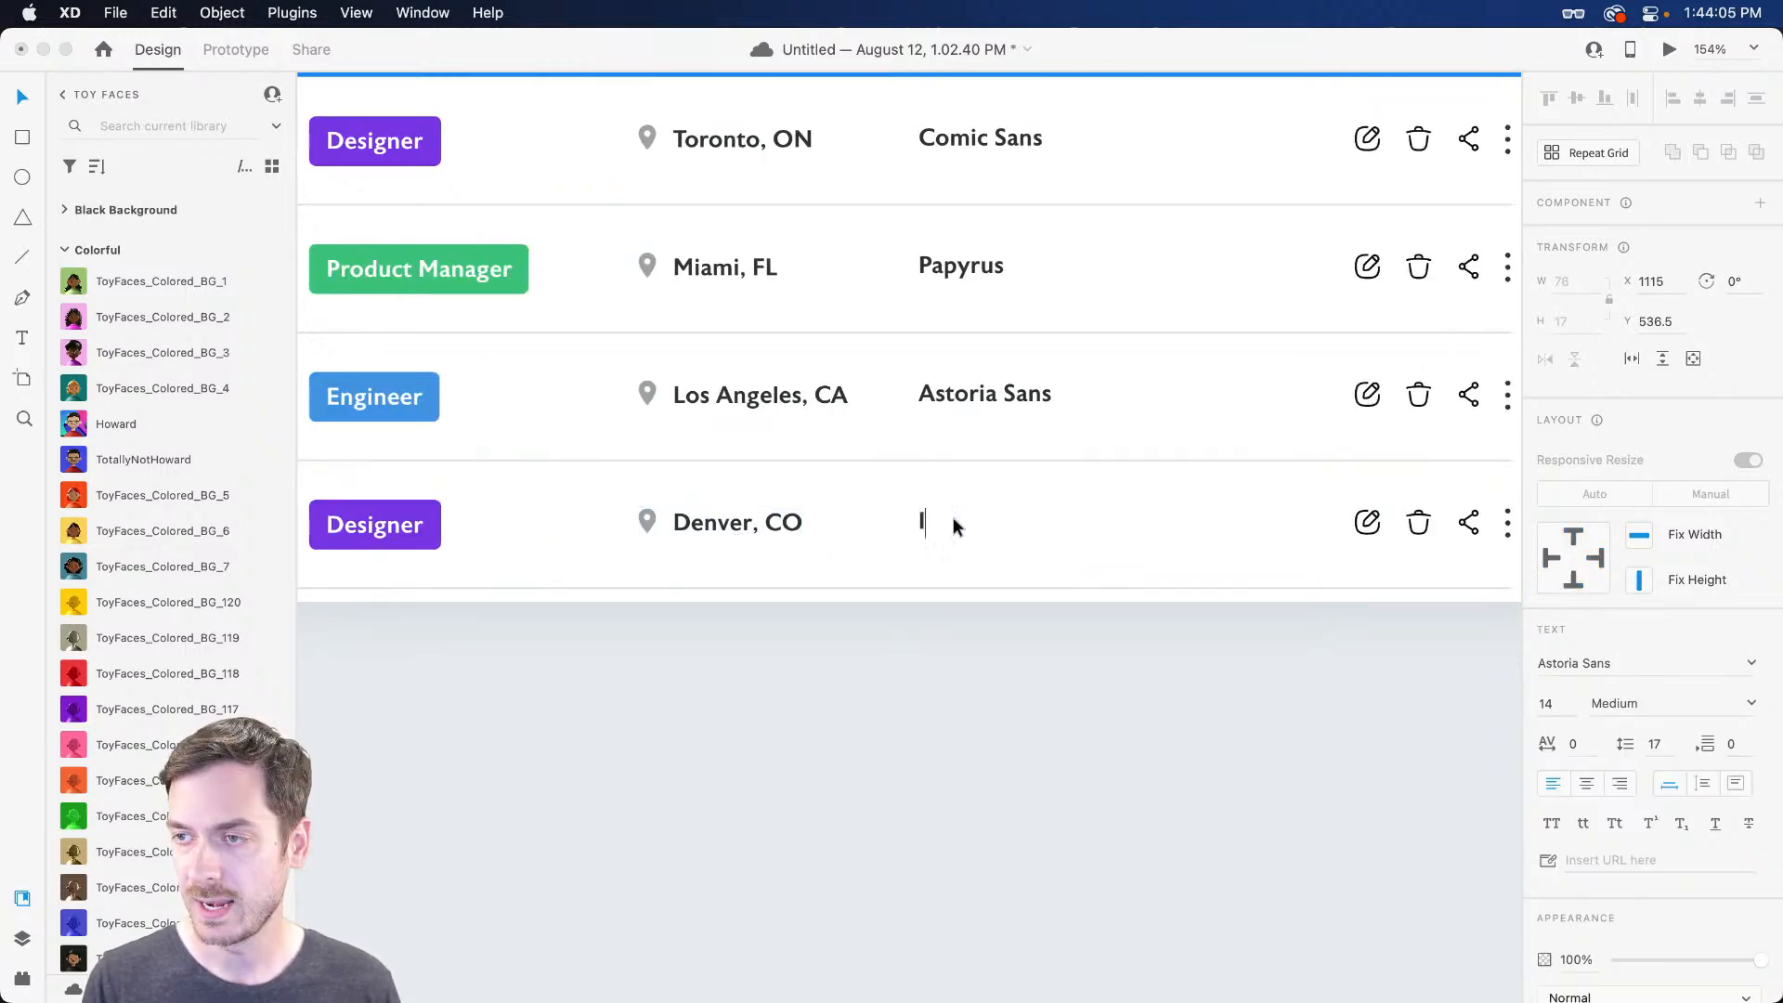
{"action": "type", "text": "ce Cream"}
{"action": "key", "text": "Escape"}
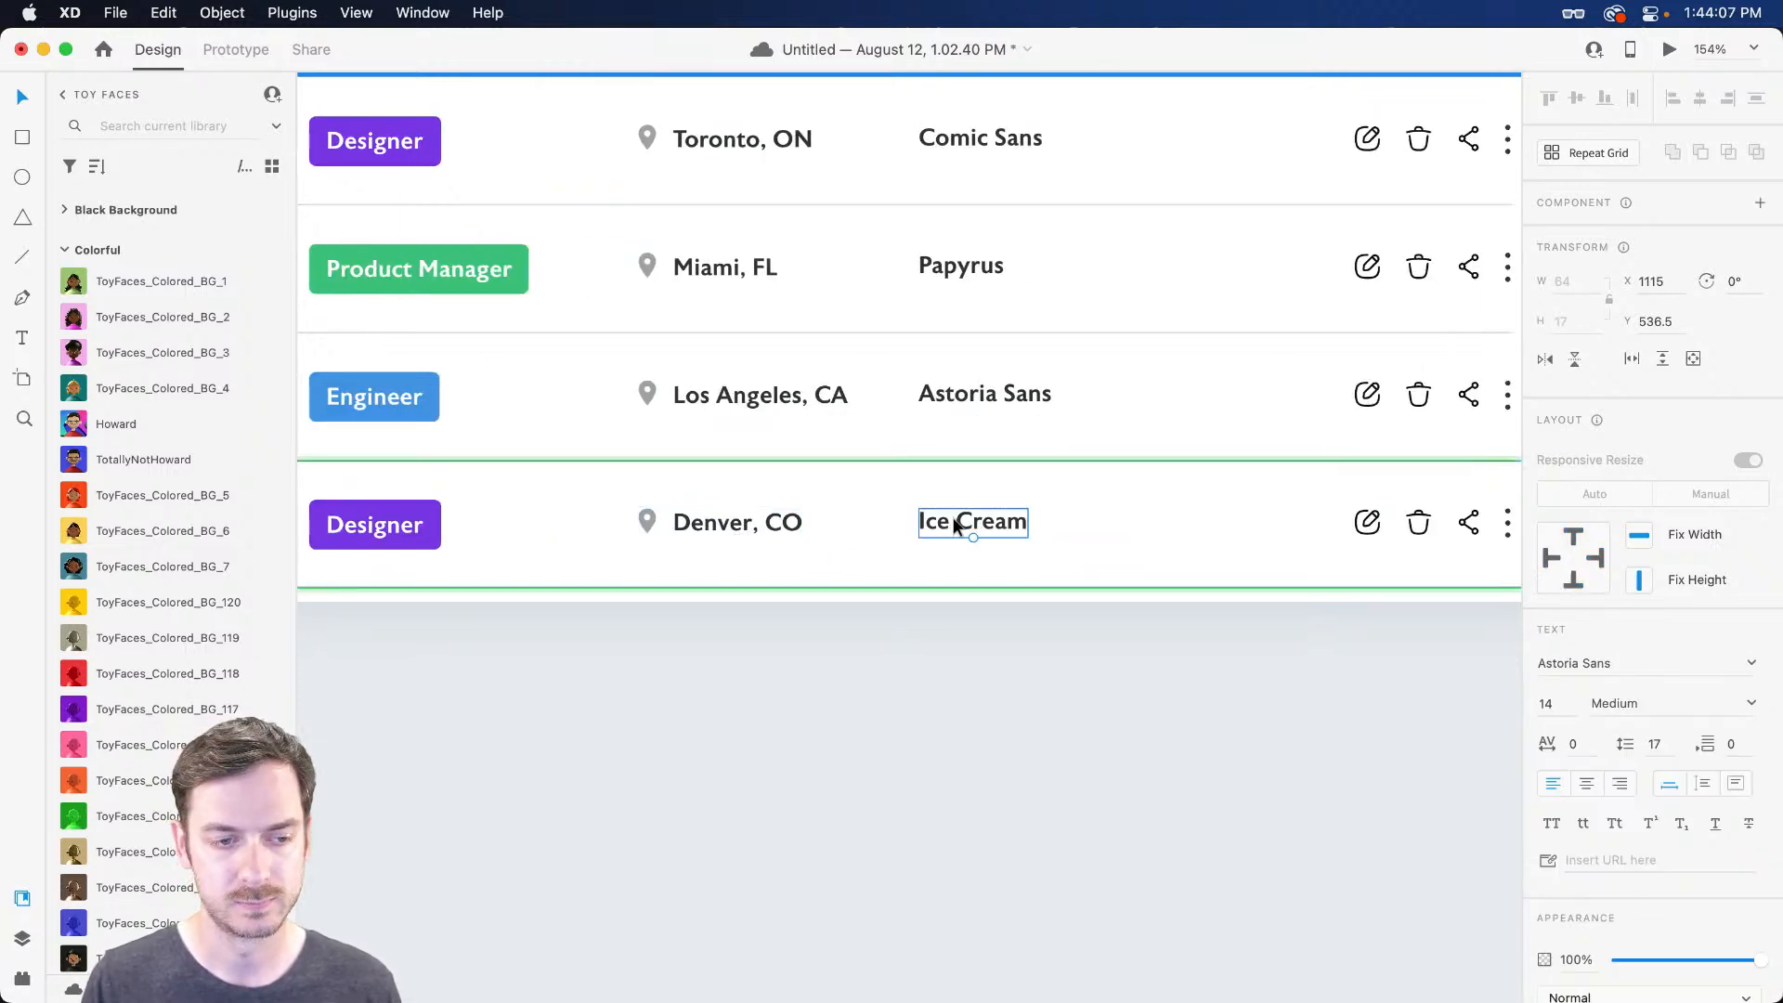
{"action": "scroll", "coordinate": [884, 502], "scroll_direction": "left", "scroll_amount": 4}
{"action": "scroll", "coordinate": [873, 689], "scroll_direction": "down", "scroll_amount": 1}
{"action": "left_click", "coordinate": [888, 743]}
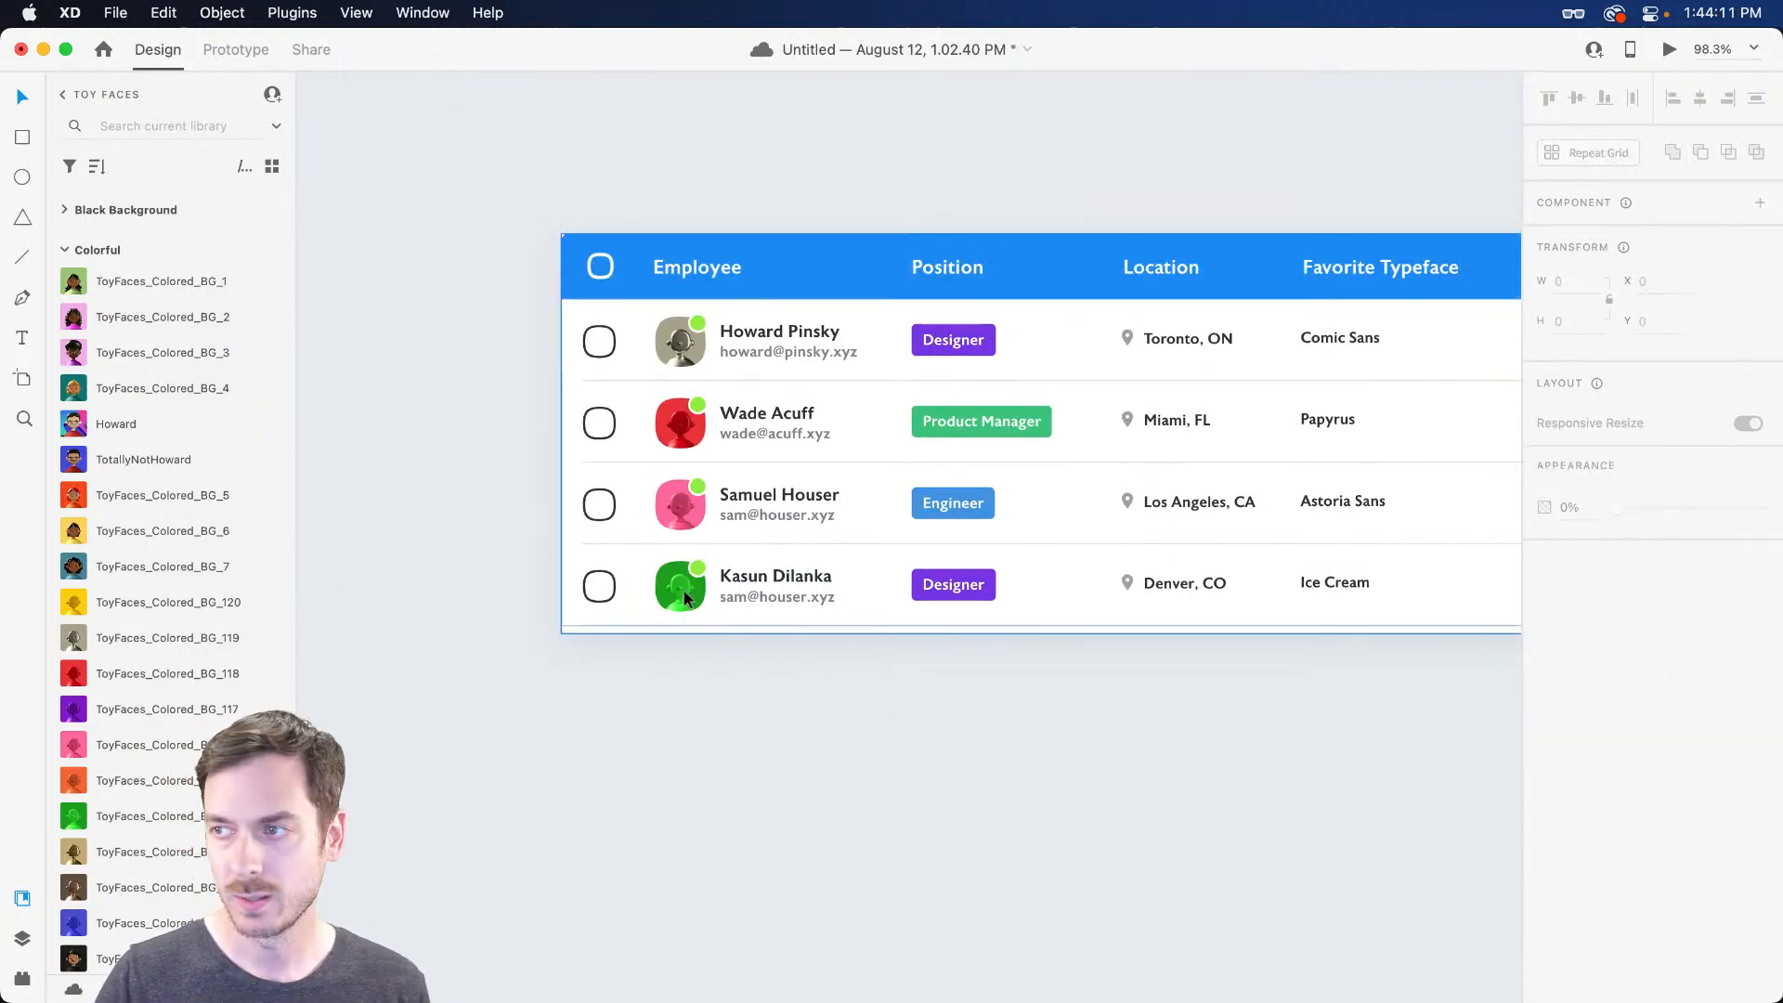
Duplicate the fourth employee row to create a fifth row
{"action": "scroll", "coordinate": [684, 595], "scroll_direction": "right", "scroll_amount": 2}
{"action": "scroll", "coordinate": [692, 706], "scroll_direction": "left", "scroll_amount": 4}
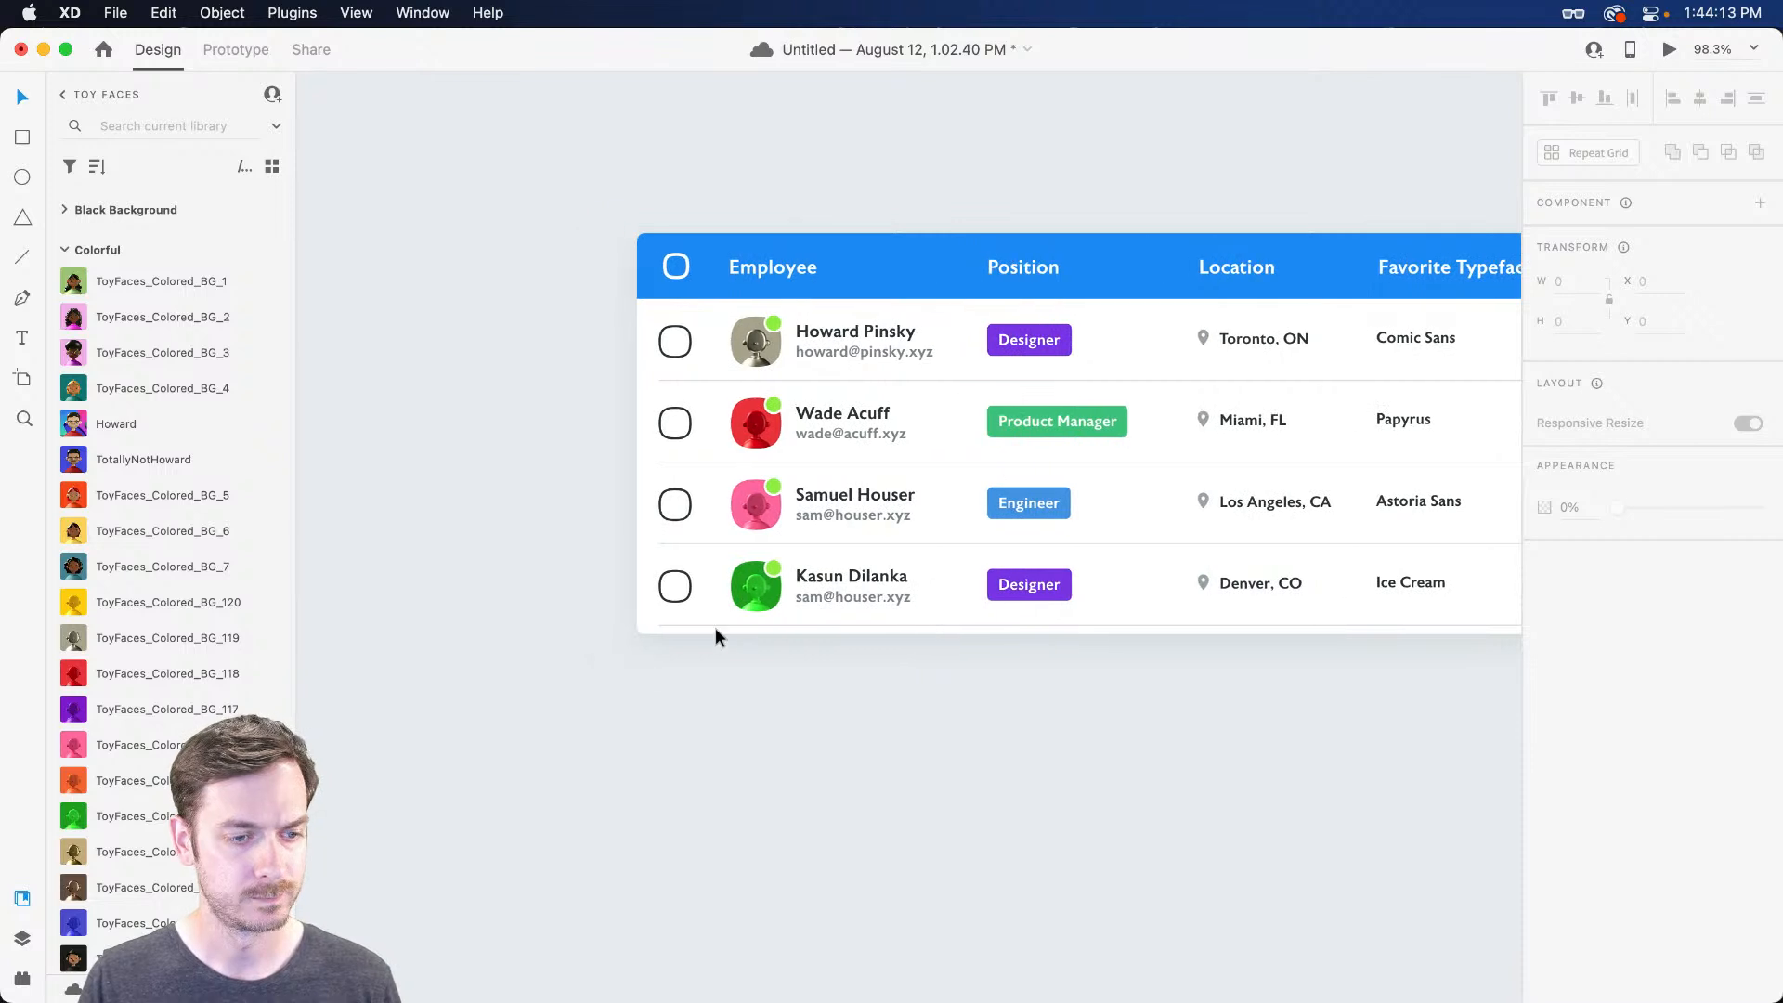
{"action": "left_click", "coordinate": [794, 575]}
{"action": "double_click", "coordinate": [752, 595]}
{"action": "key", "text": "super+d"}
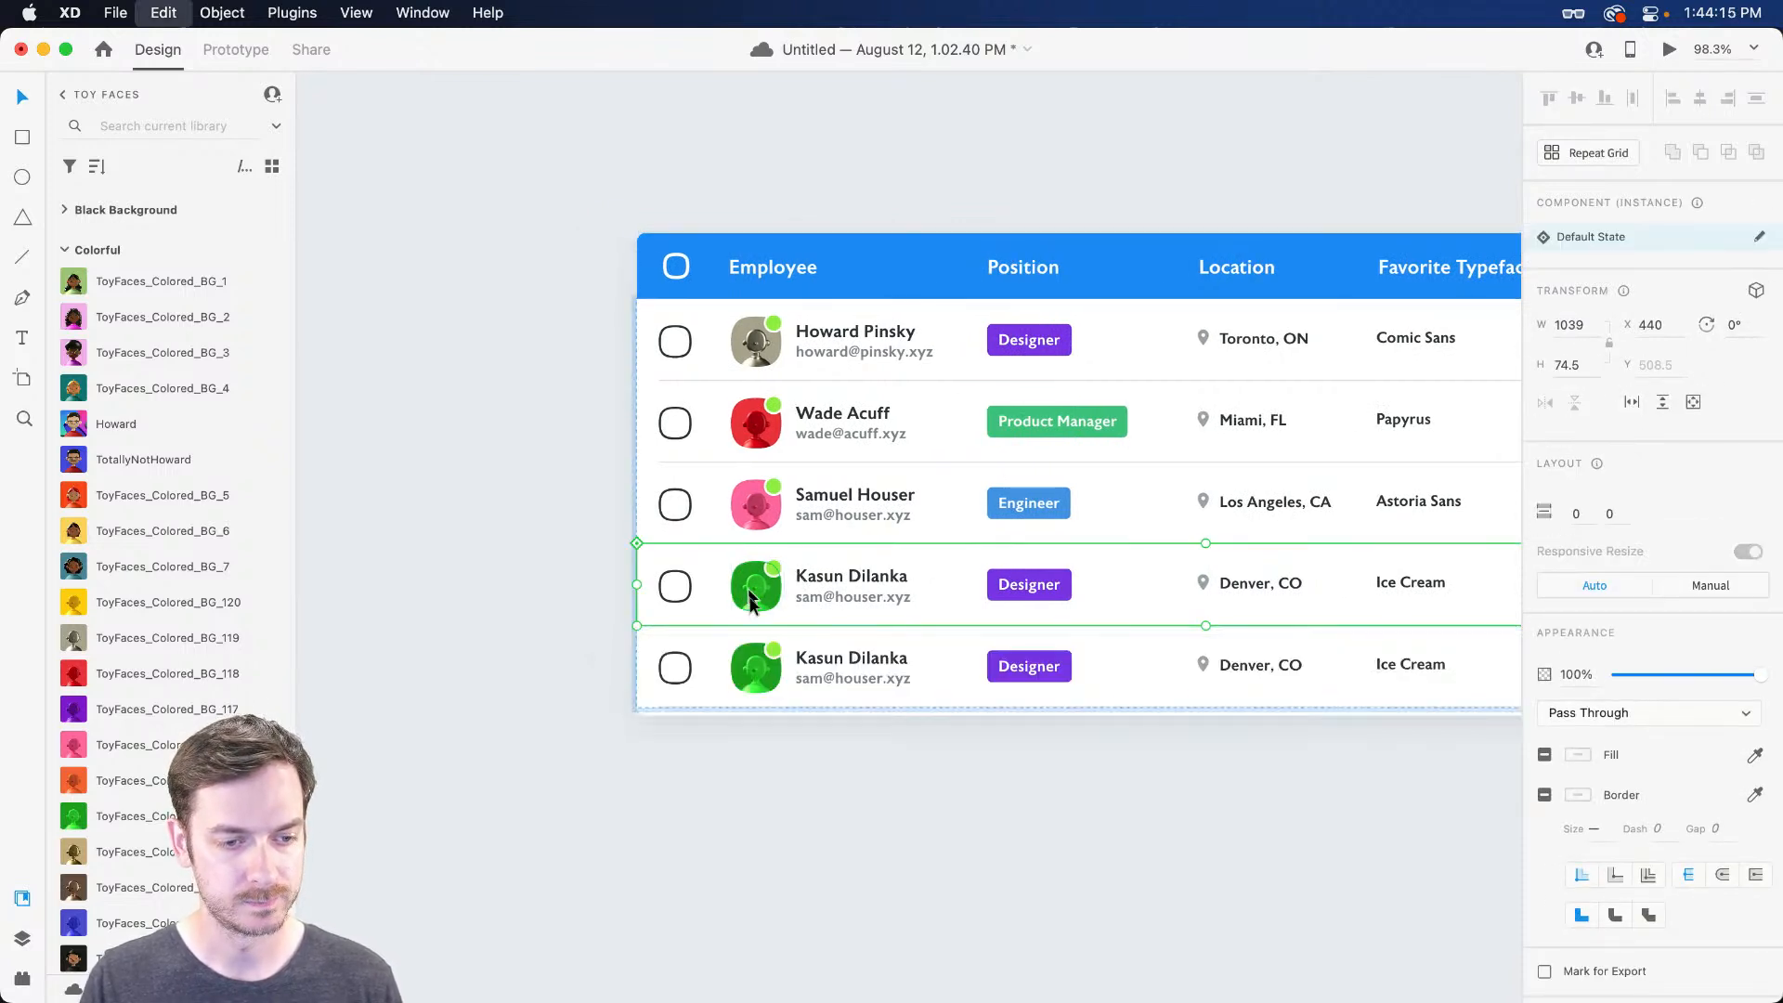
{"action": "scroll", "coordinate": [761, 704], "scroll_direction": "up", "scroll_amount": 4}
{"action": "scroll", "coordinate": [759, 681], "scroll_direction": "down", "scroll_amount": 1}
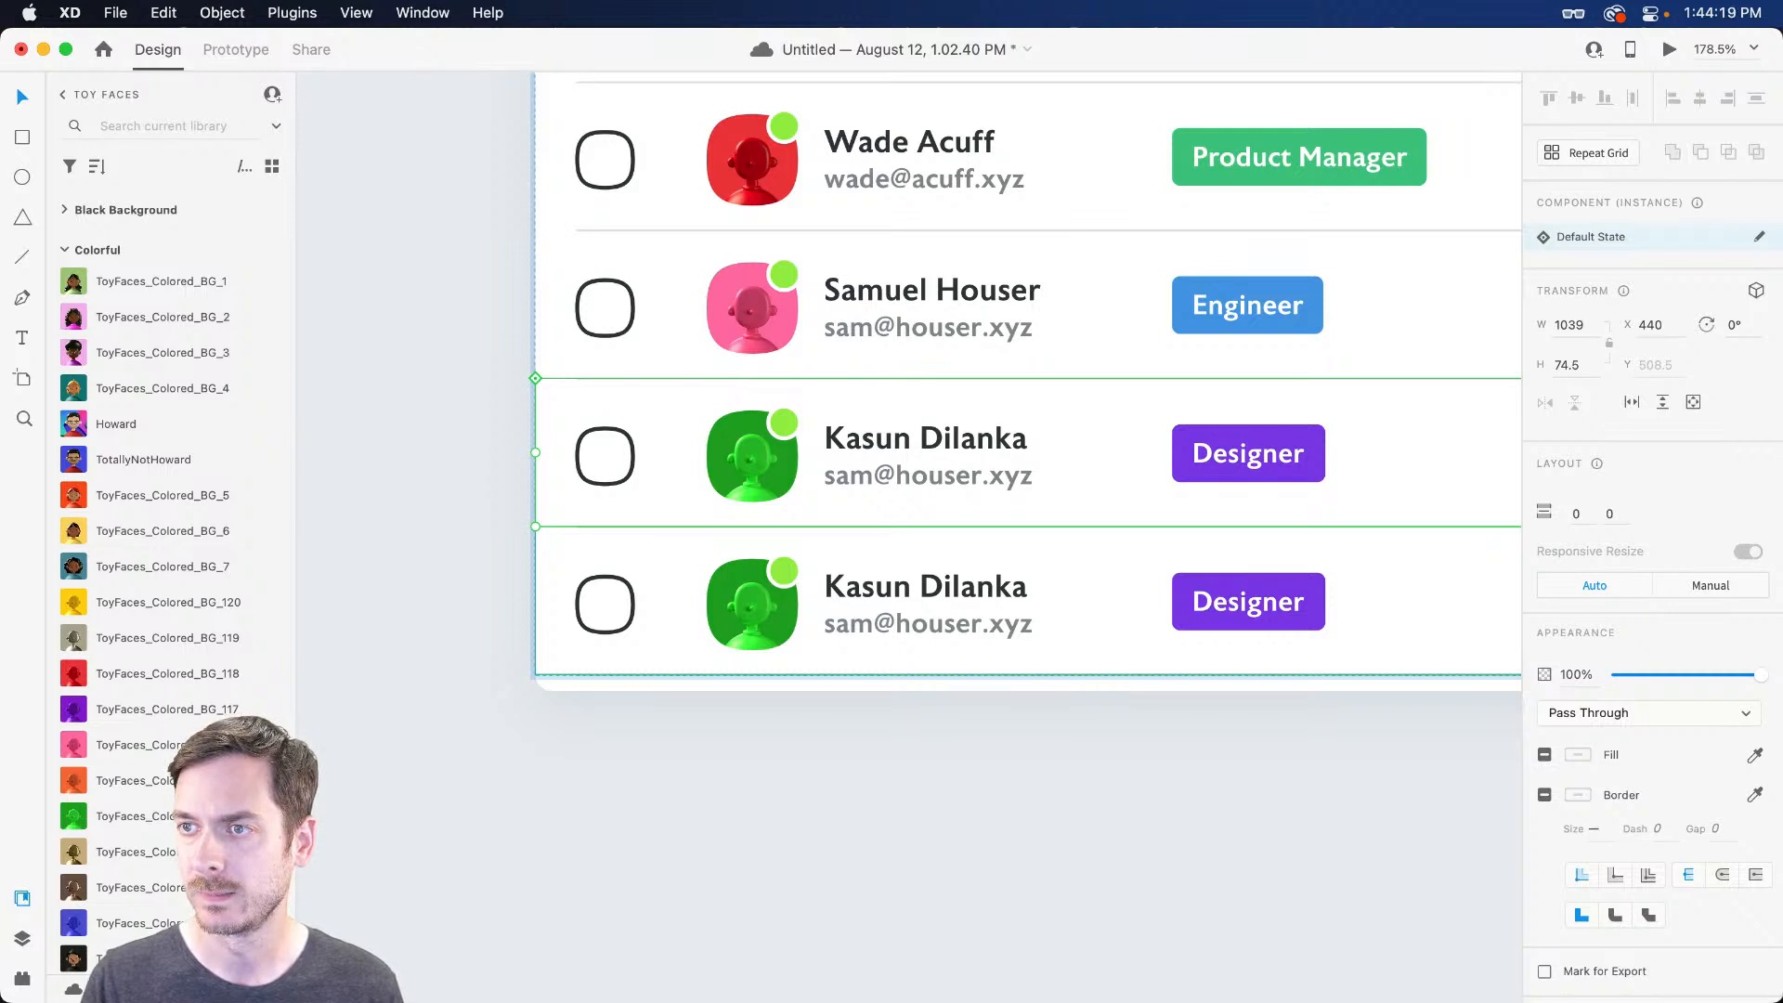
Enter the new employee's name and e-mail in the fifth row and give it a purple avatar
{"action": "double_click", "coordinate": [869, 595]}
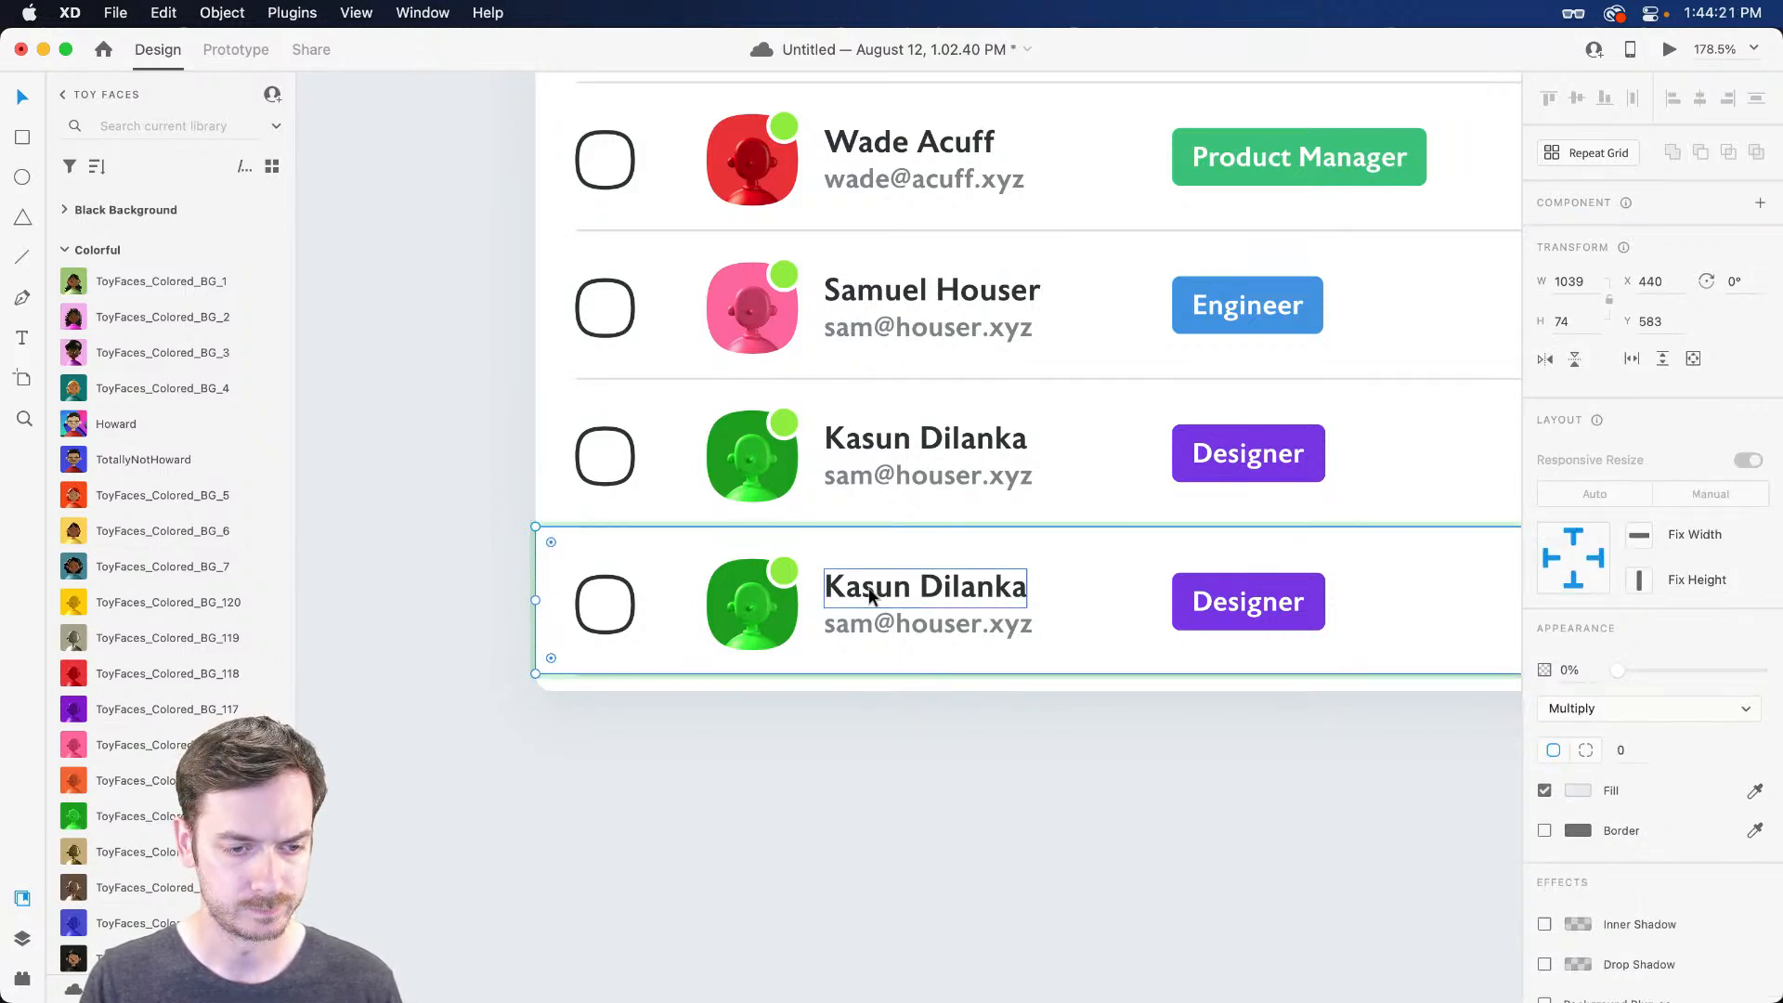
{"action": "key", "text": "Return"}
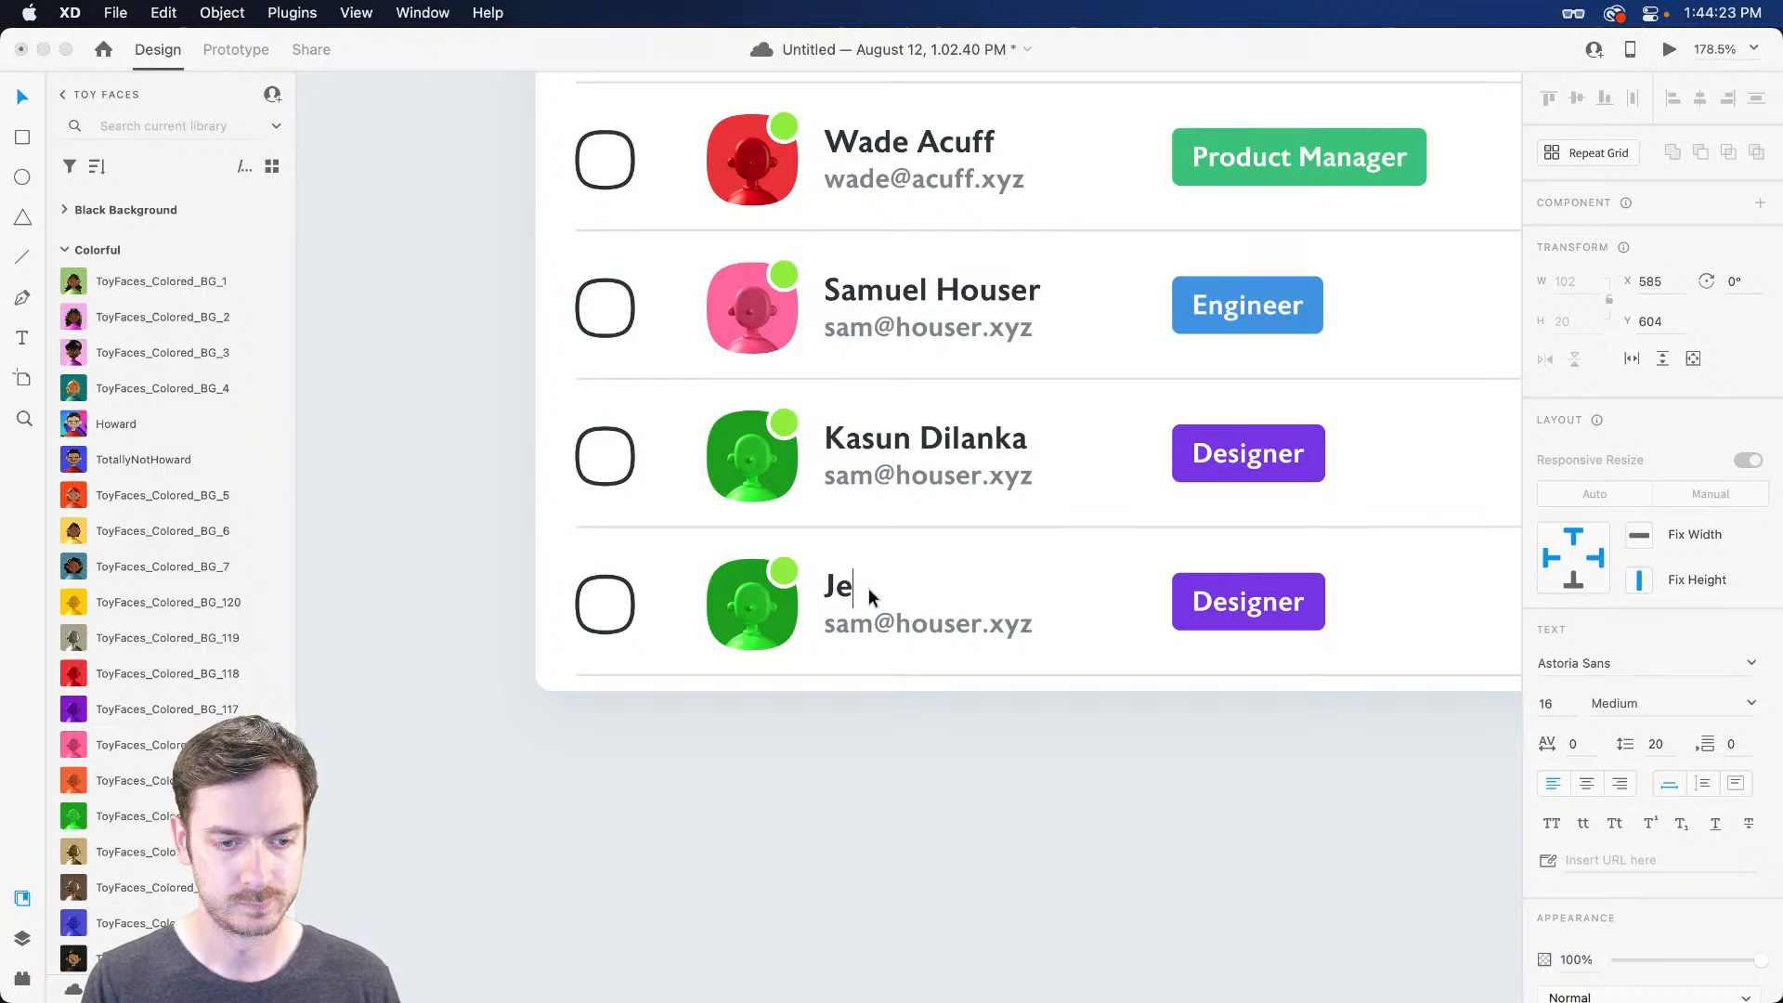
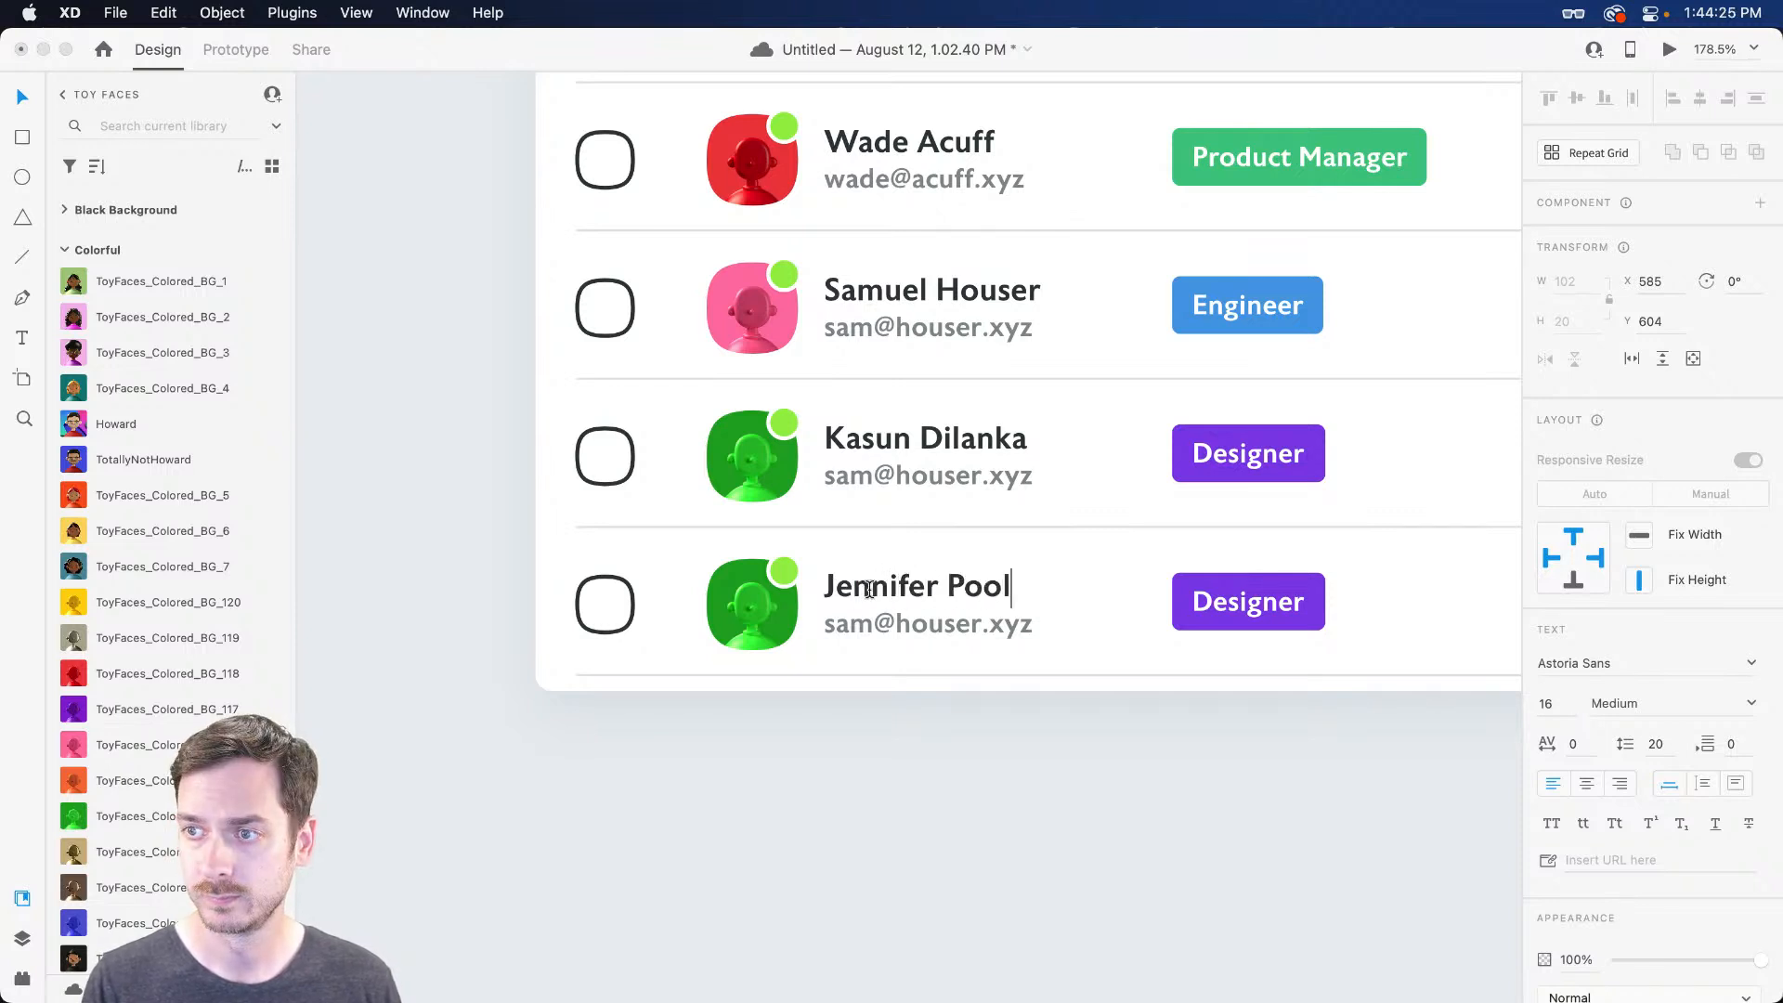
{"action": "key", "text": "Escape"}
{"action": "left_click_drag", "start_coordinate": [139, 709], "coordinate": [757, 606]}
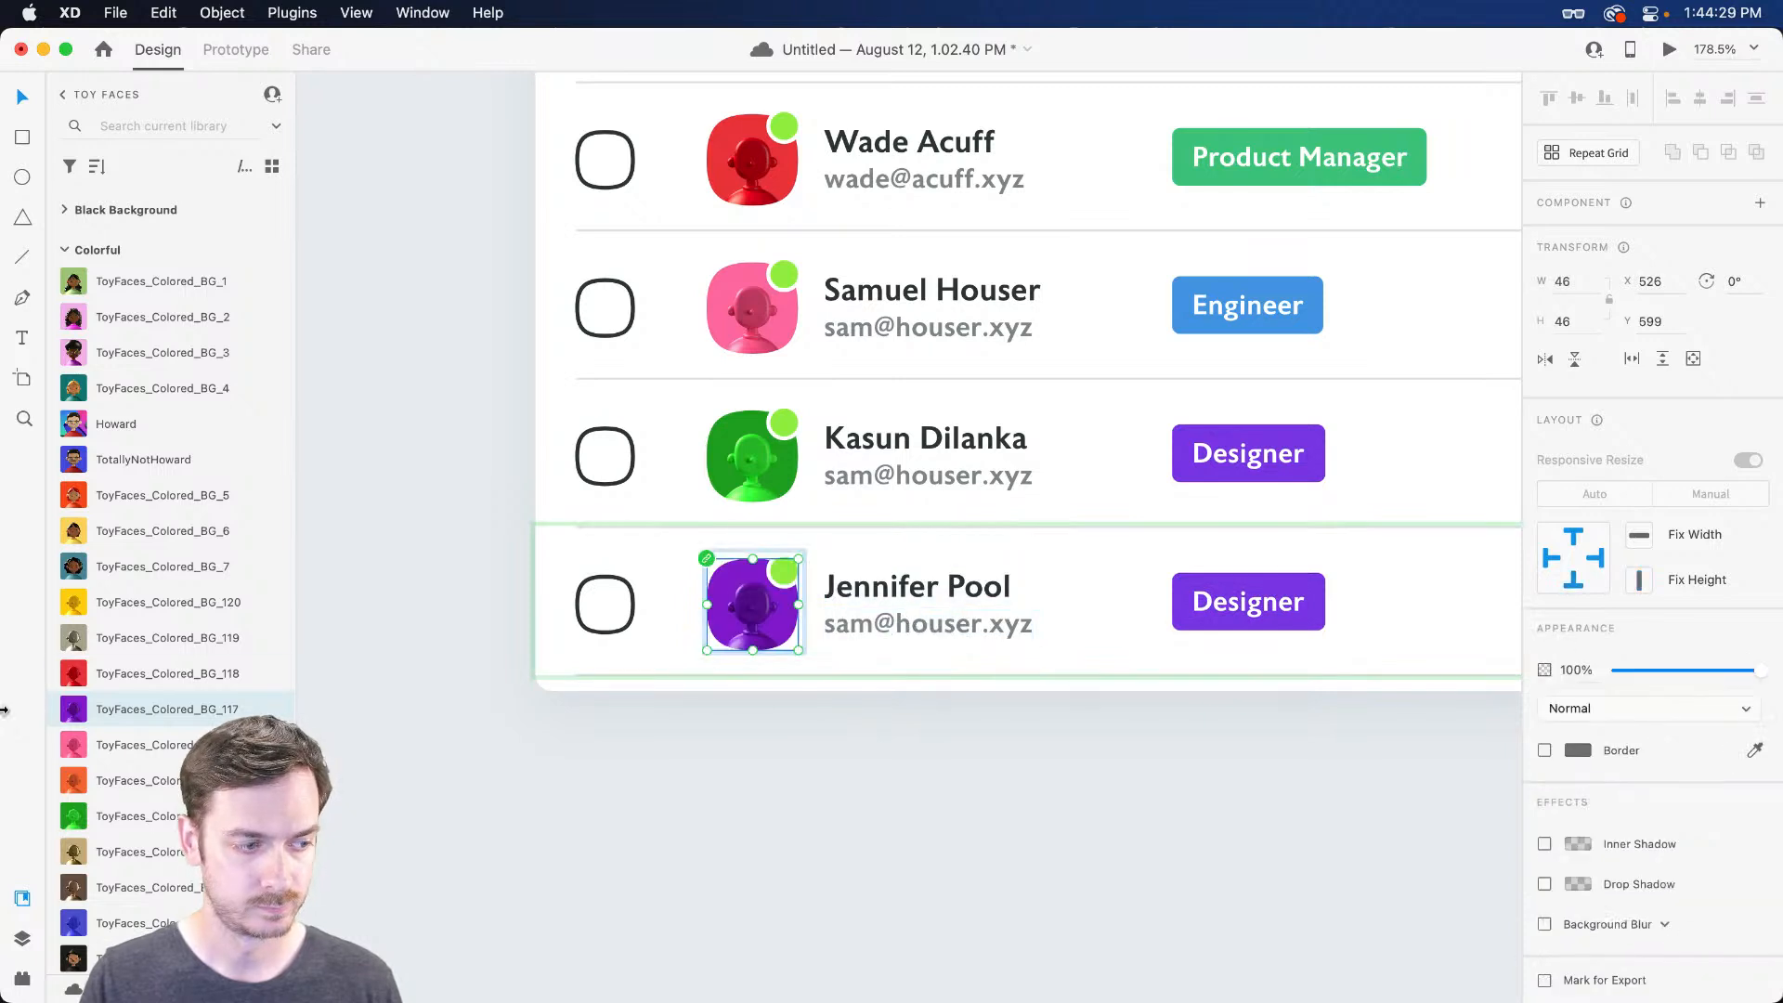
{"action": "left_click", "coordinate": [881, 625]}
{"action": "double_click", "coordinate": [878, 623]}
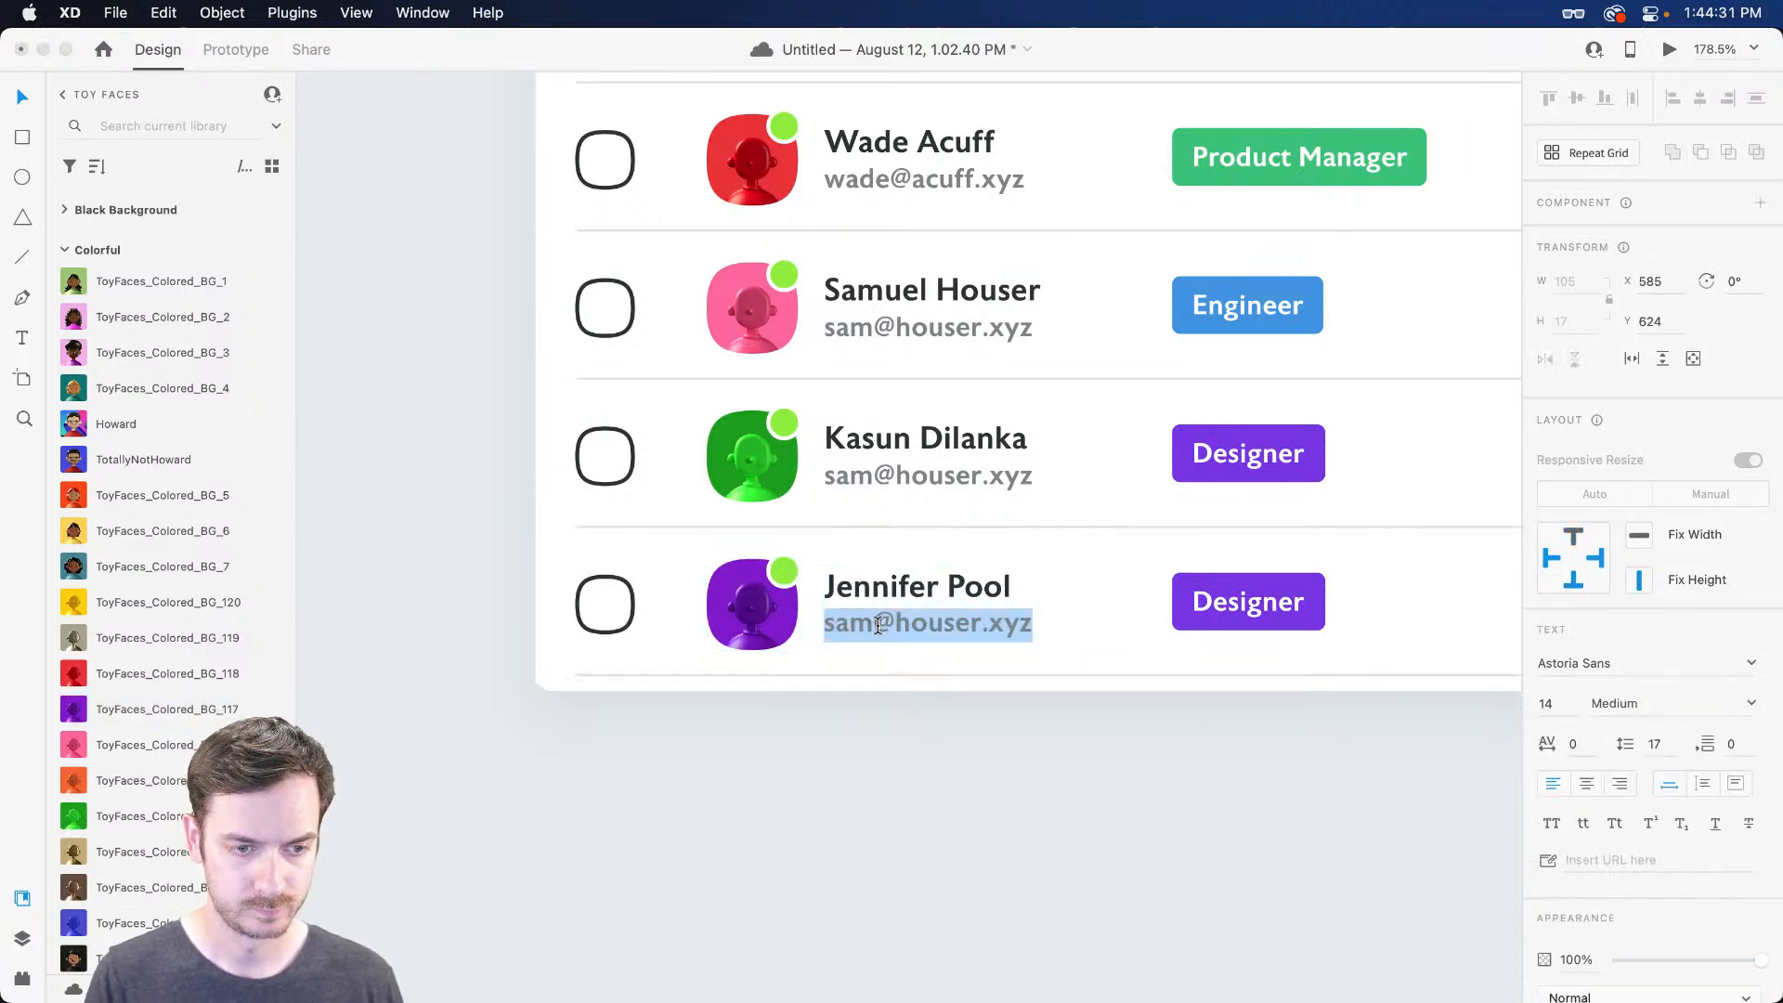
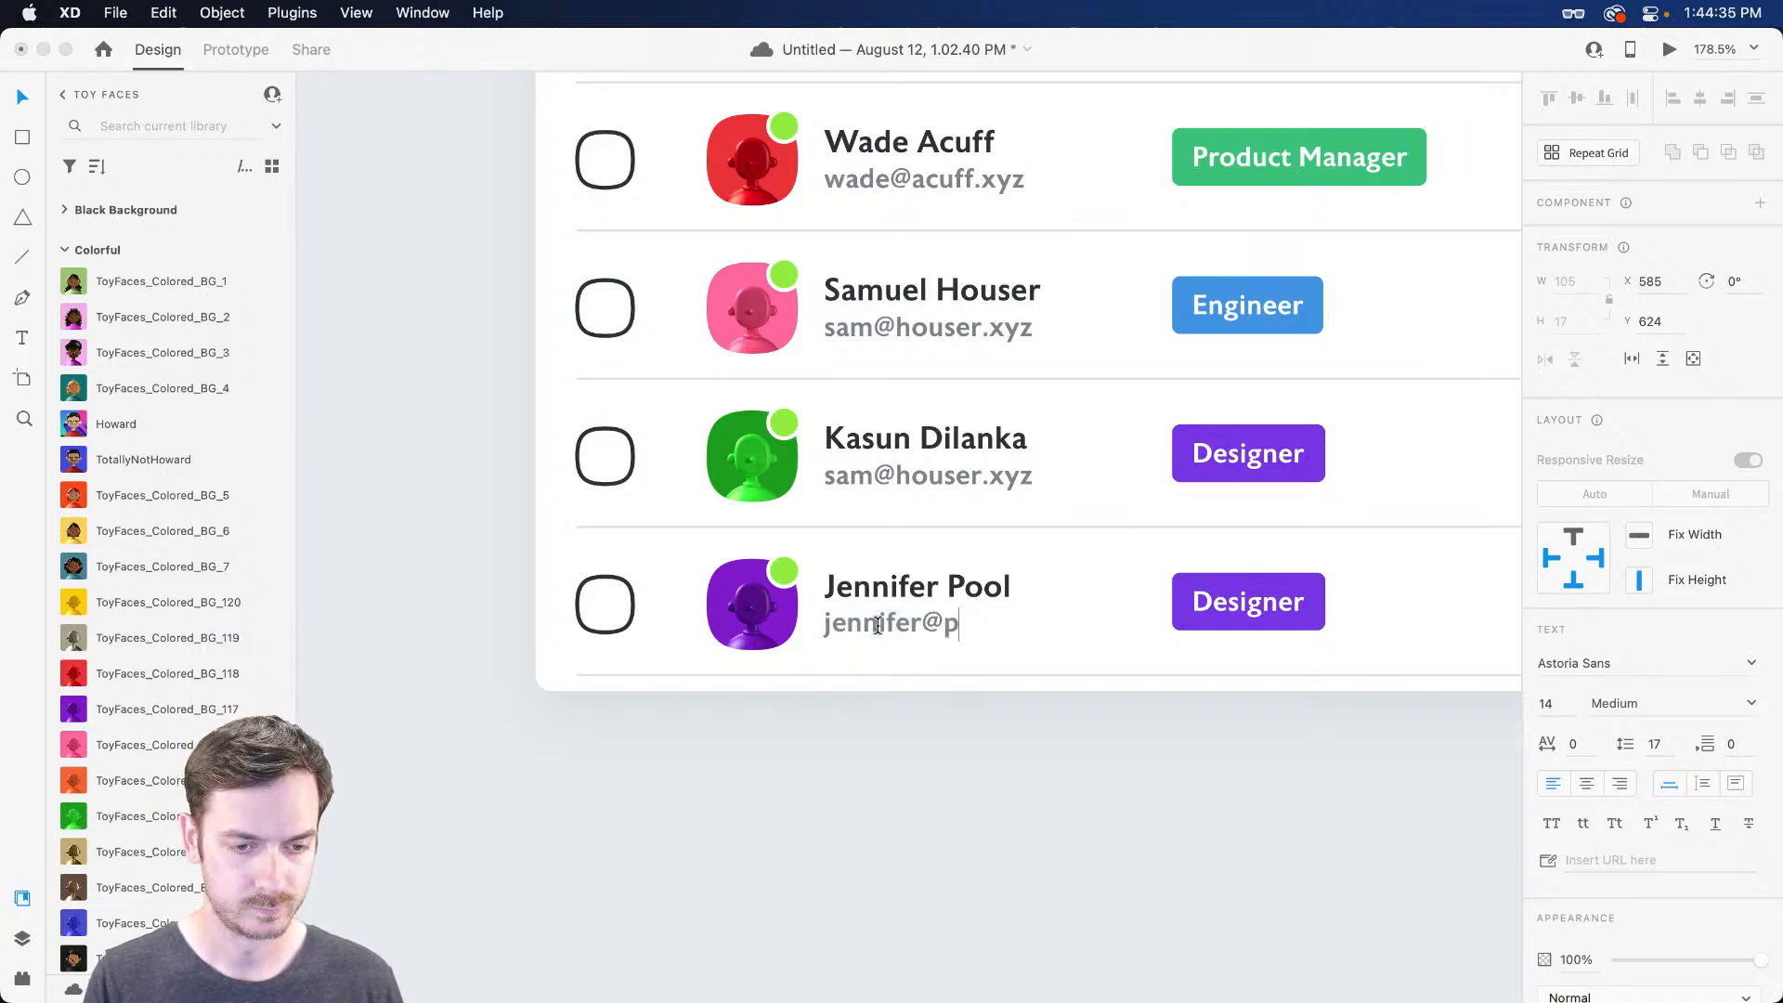
{"action": "key", "text": "Escape"}
Correct the fourth row's e-mail address to match its employee, ending in .xyz
{"action": "left_click", "coordinate": [880, 472]}
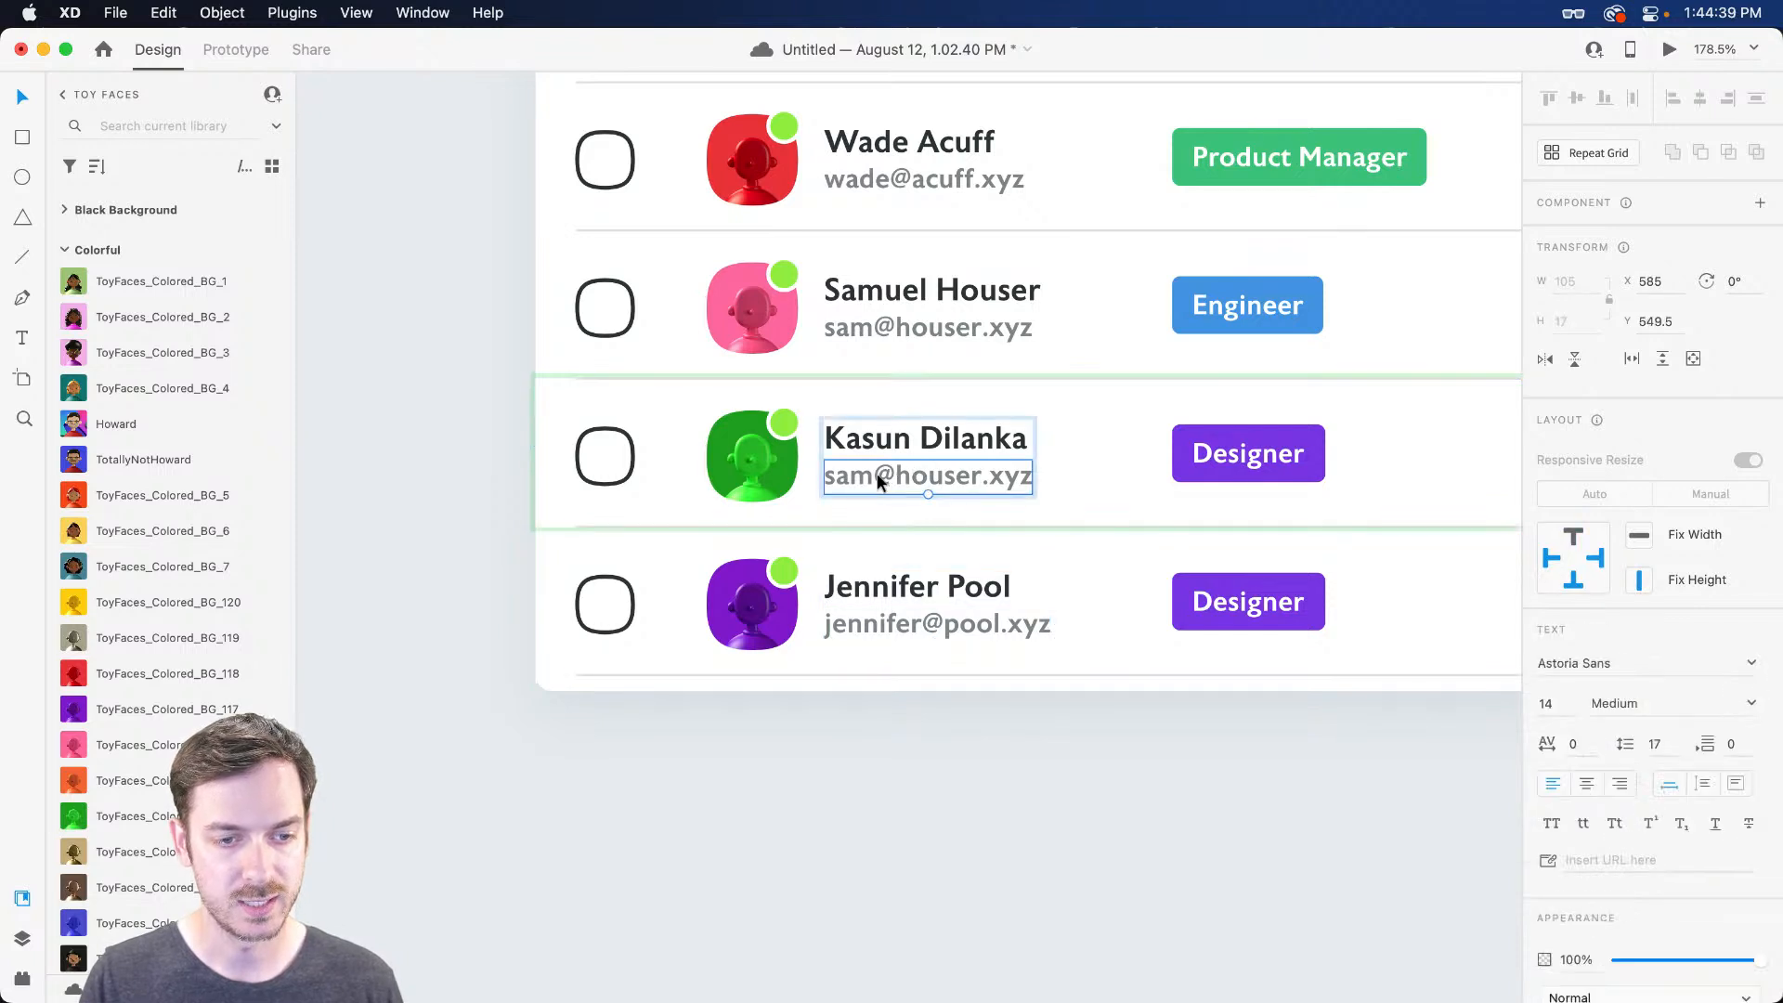
{"action": "double_click", "coordinate": [879, 473]}
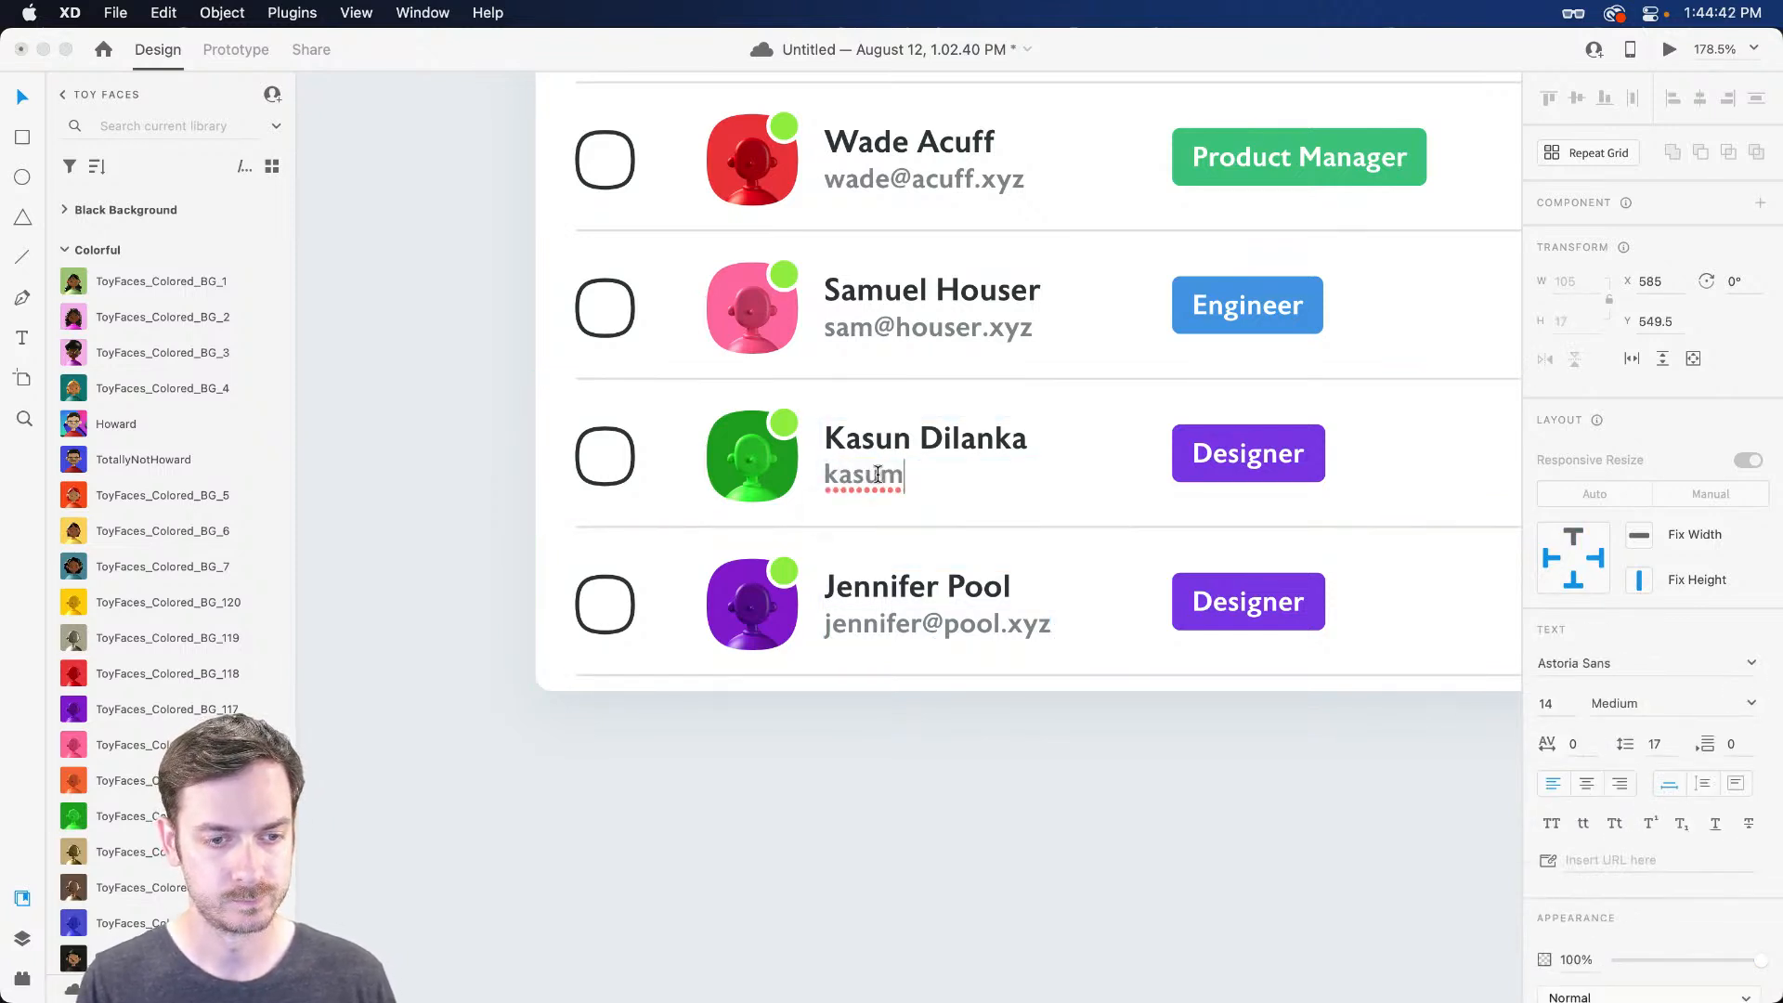
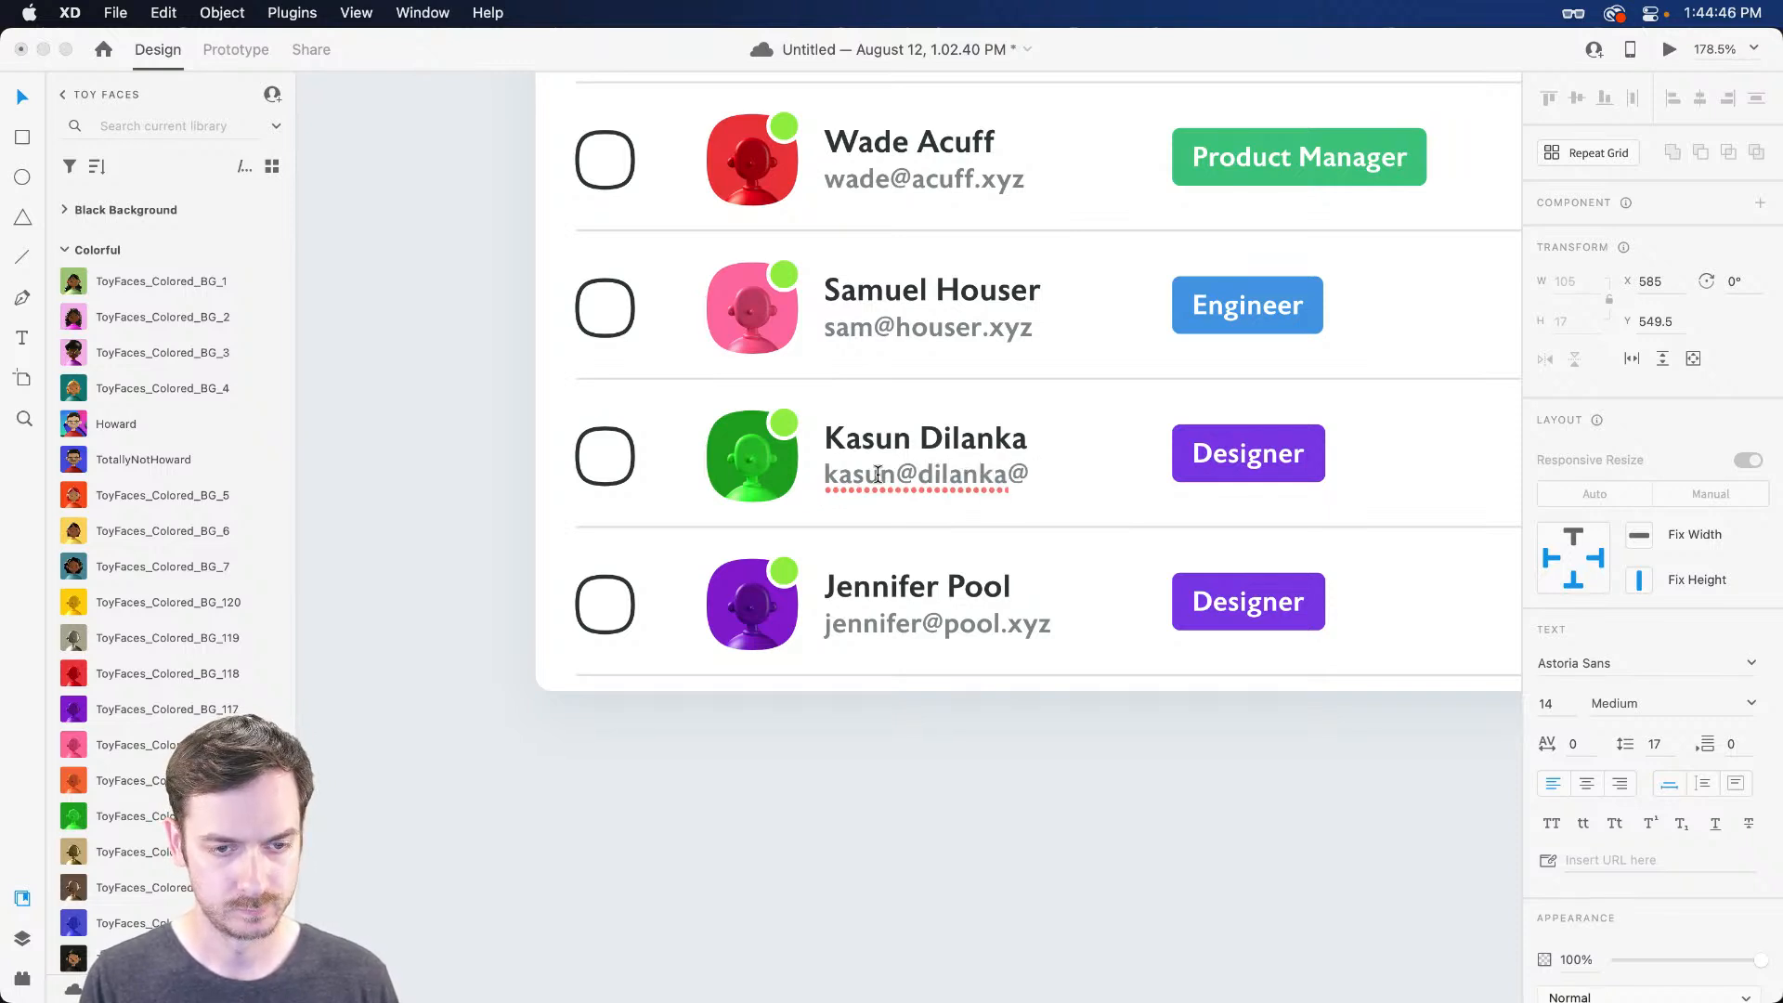
{"action": "key", "text": "Escape"}
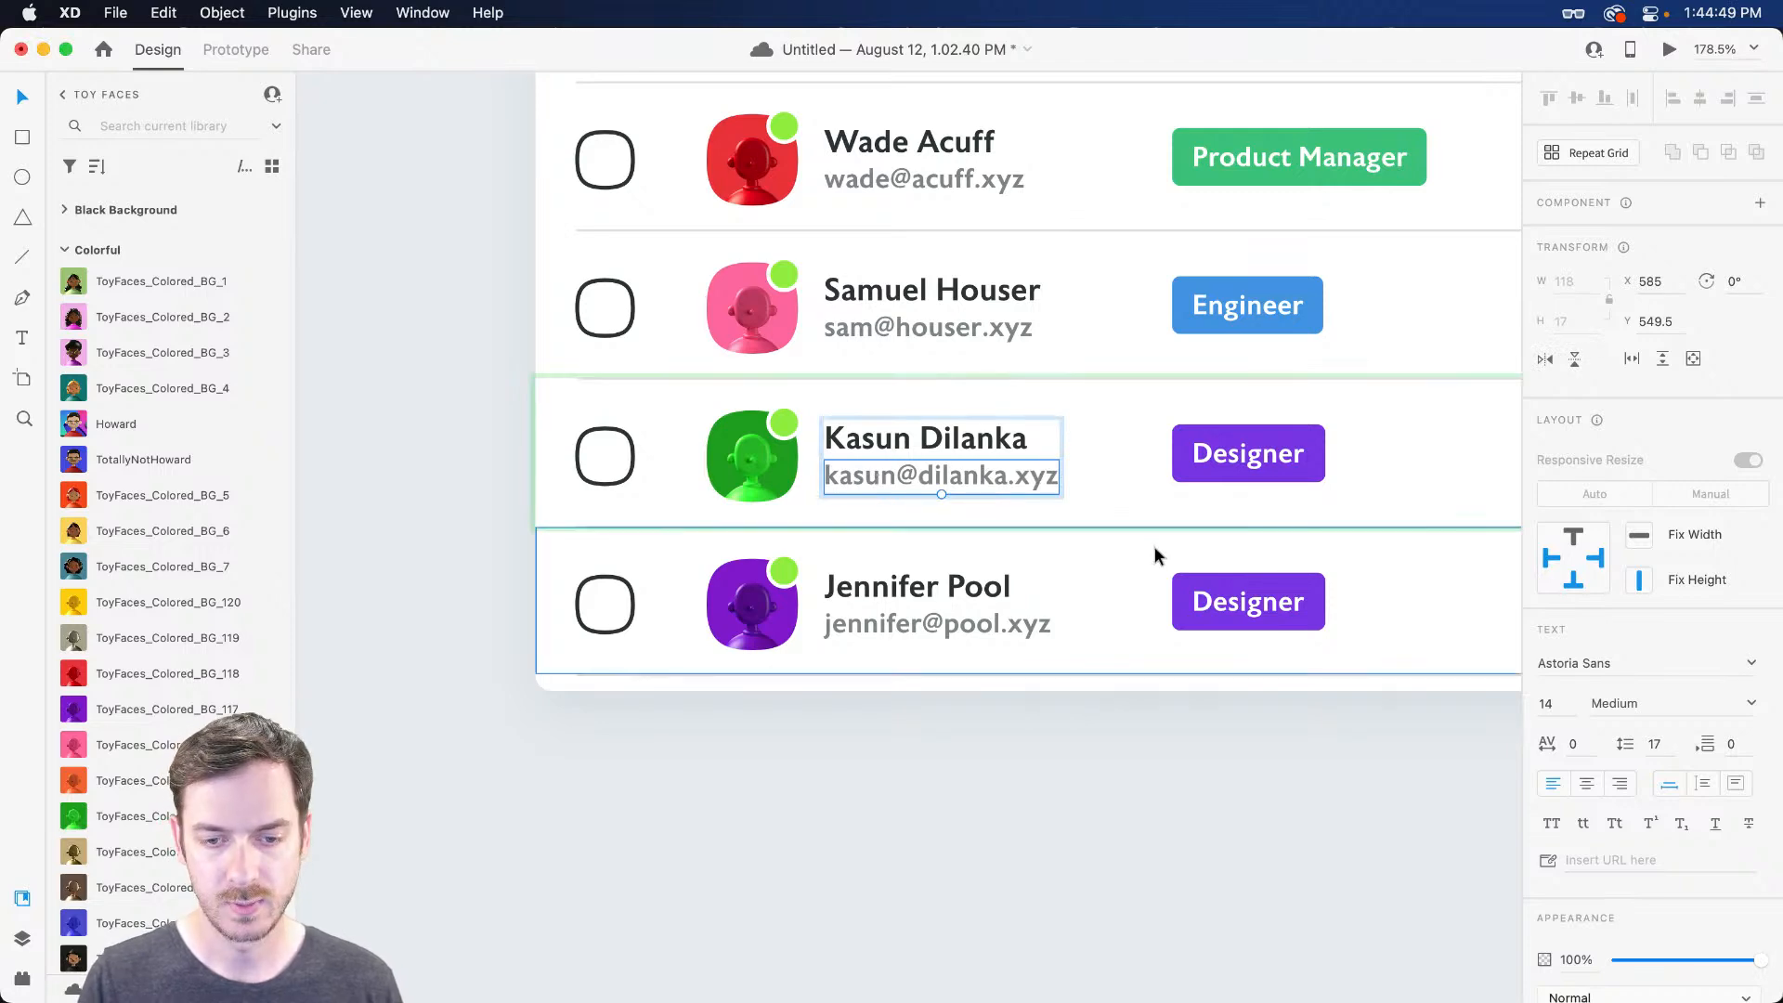
Set the last row's location to London, UK and typeface to Helvetica
{"action": "scroll", "coordinate": [1237, 596], "scroll_direction": "right", "scroll_amount": 10}
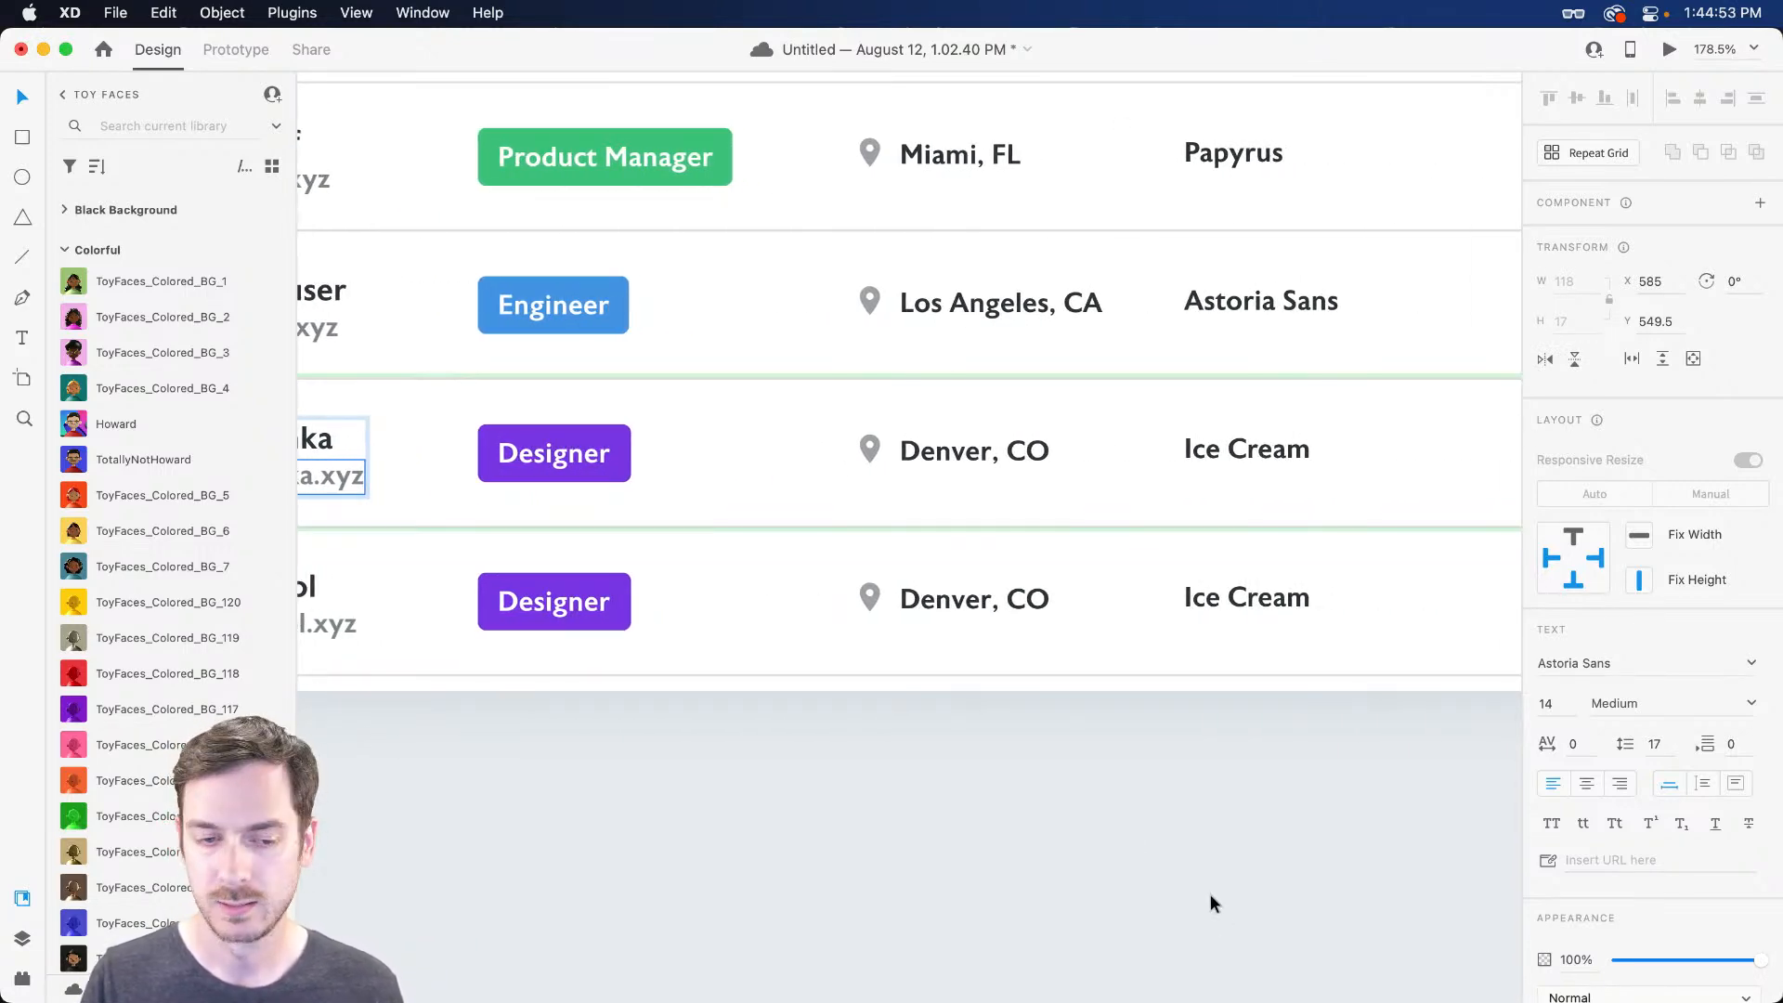
{"action": "double_click", "coordinate": [959, 601]}
{"action": "double_click", "coordinate": [969, 595]}
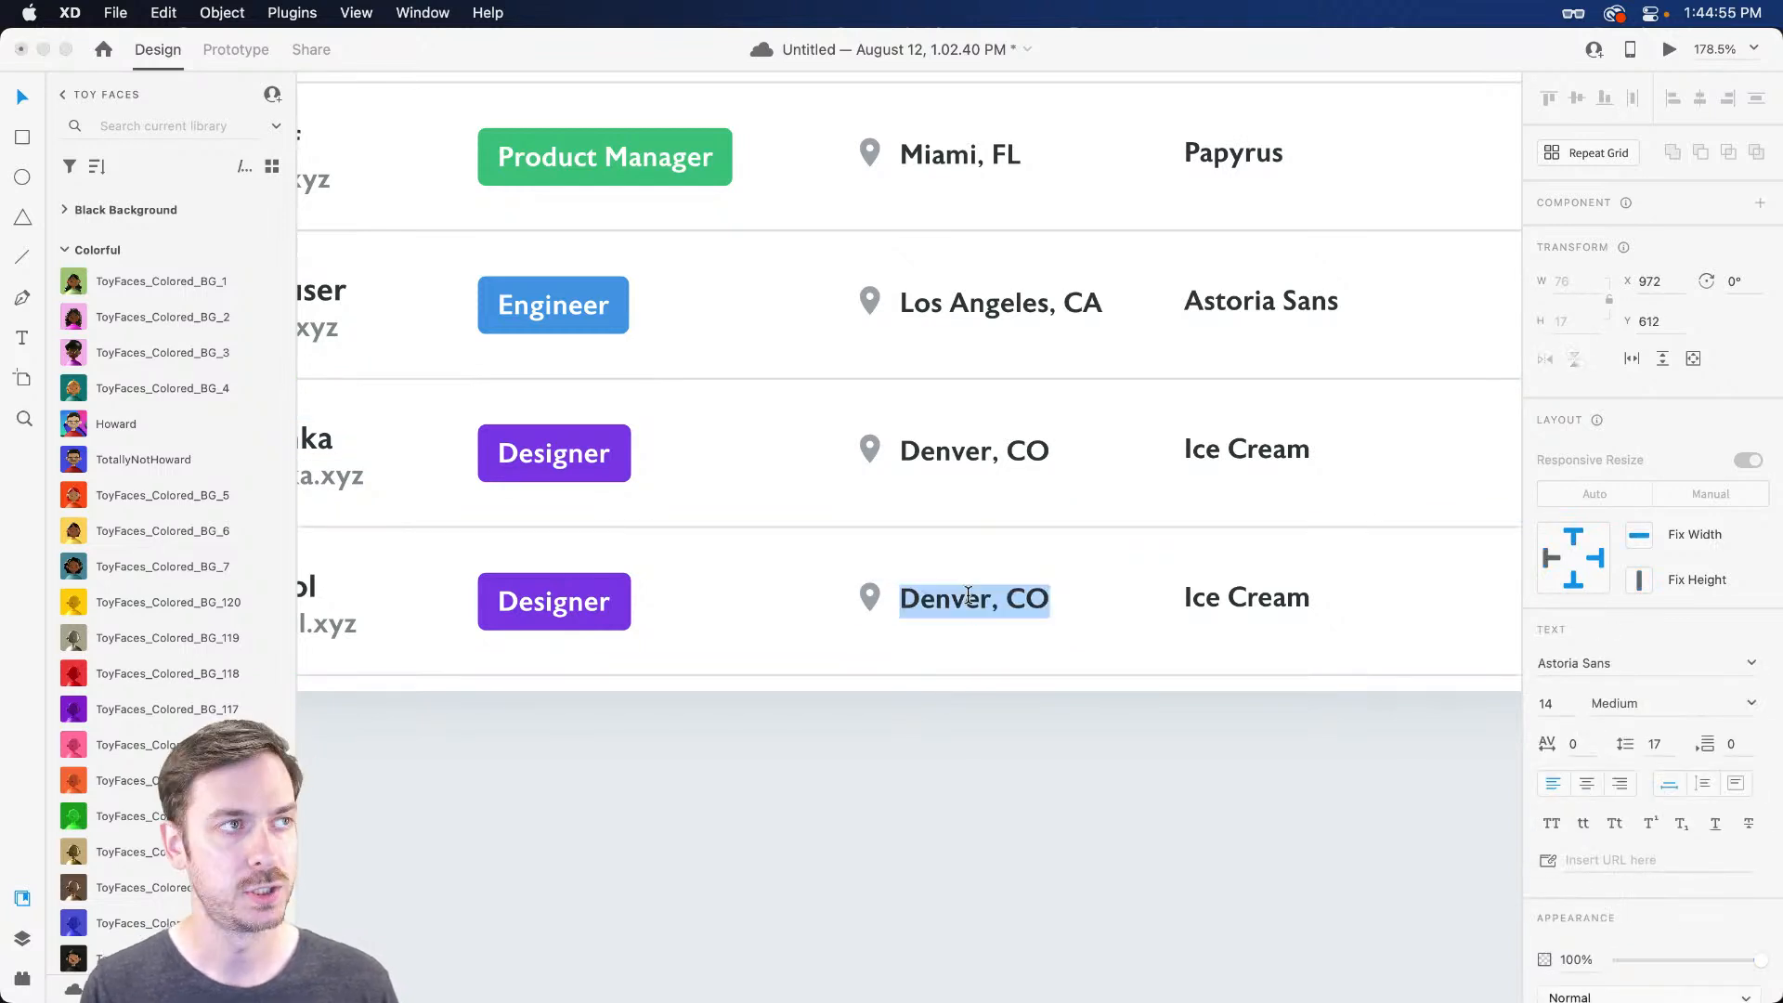
{"action": "type", "text": "Lon"}
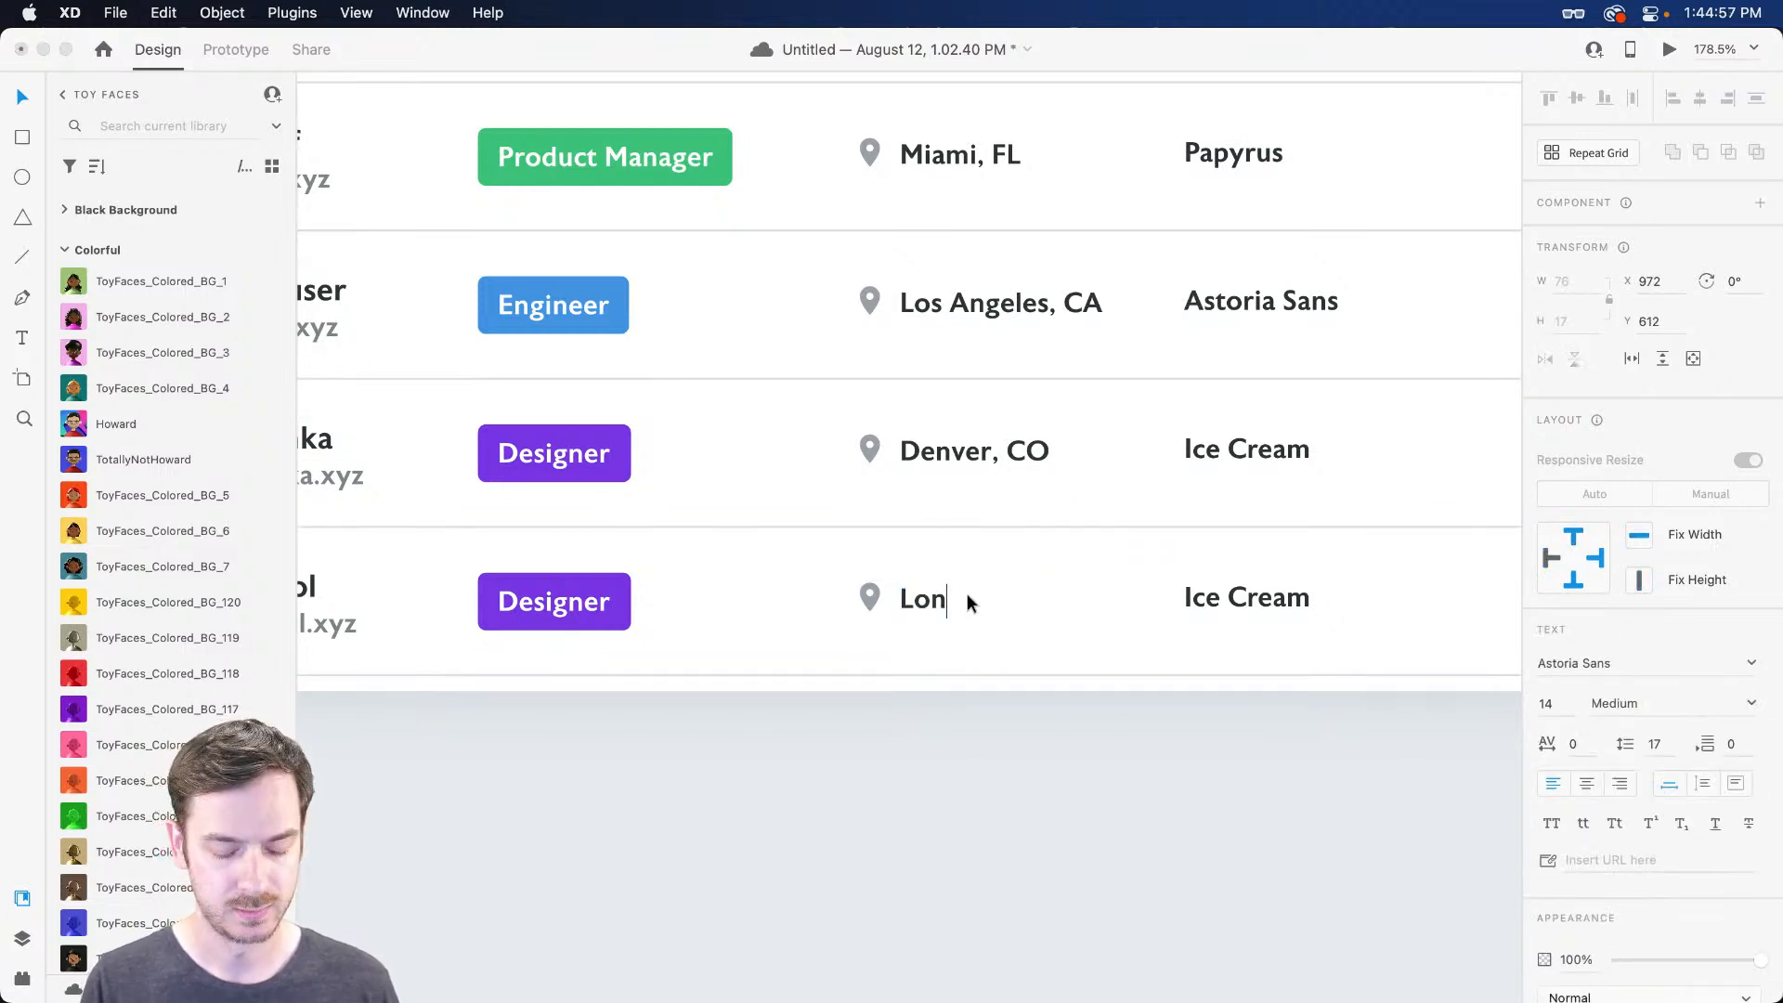
{"action": "type", "text": "don, UK"}
{"action": "key", "text": "Escape"}
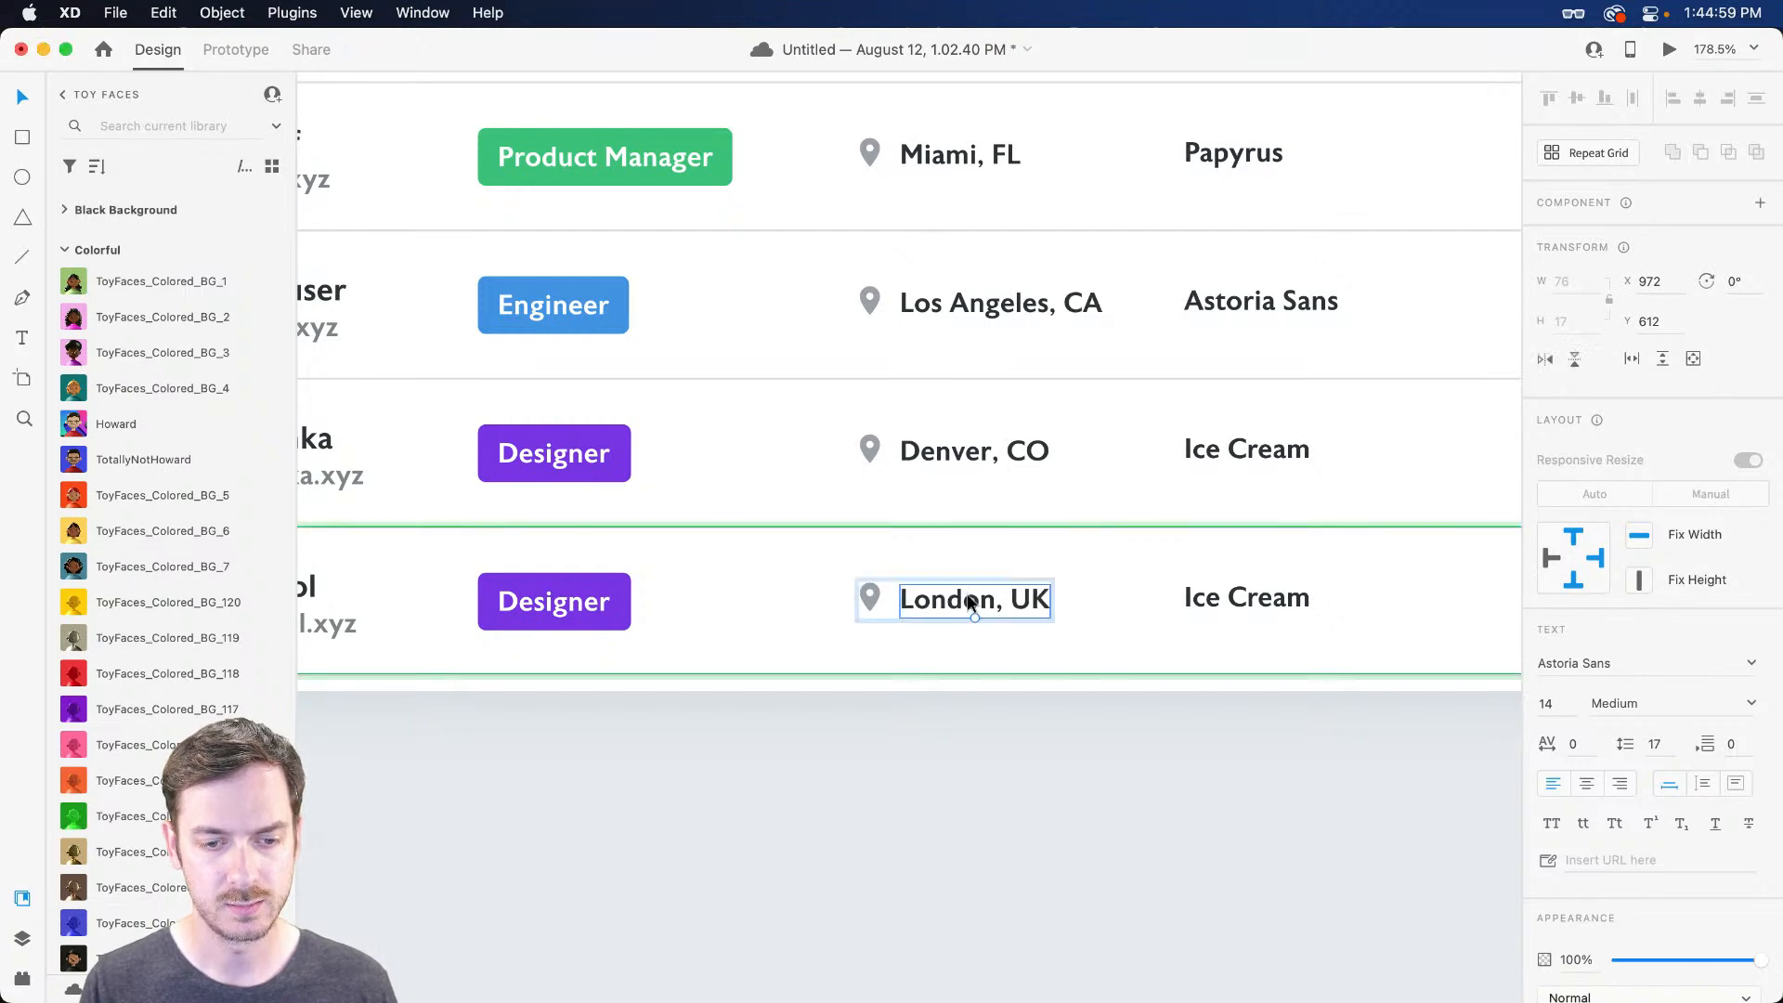
{"action": "scroll", "coordinate": [1001, 653], "scroll_direction": "right", "scroll_amount": 2}
{"action": "double_click", "coordinate": [1206, 601]}
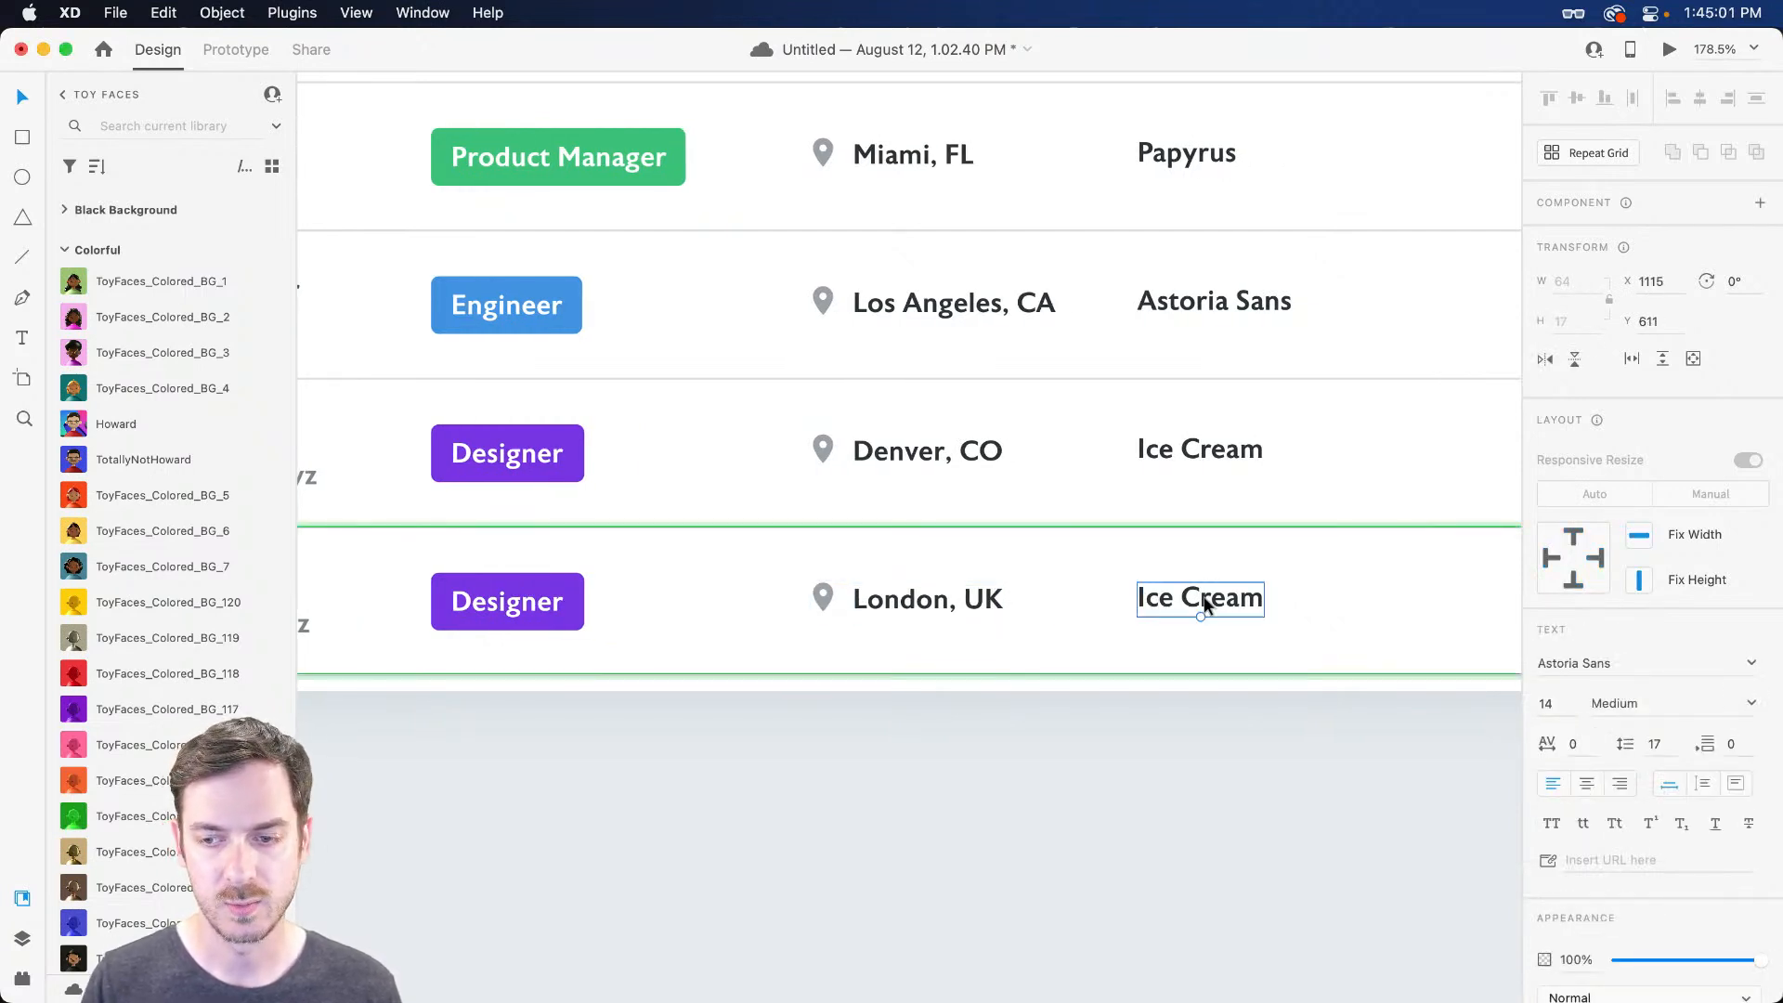
{"action": "double_click", "coordinate": [1204, 597]}
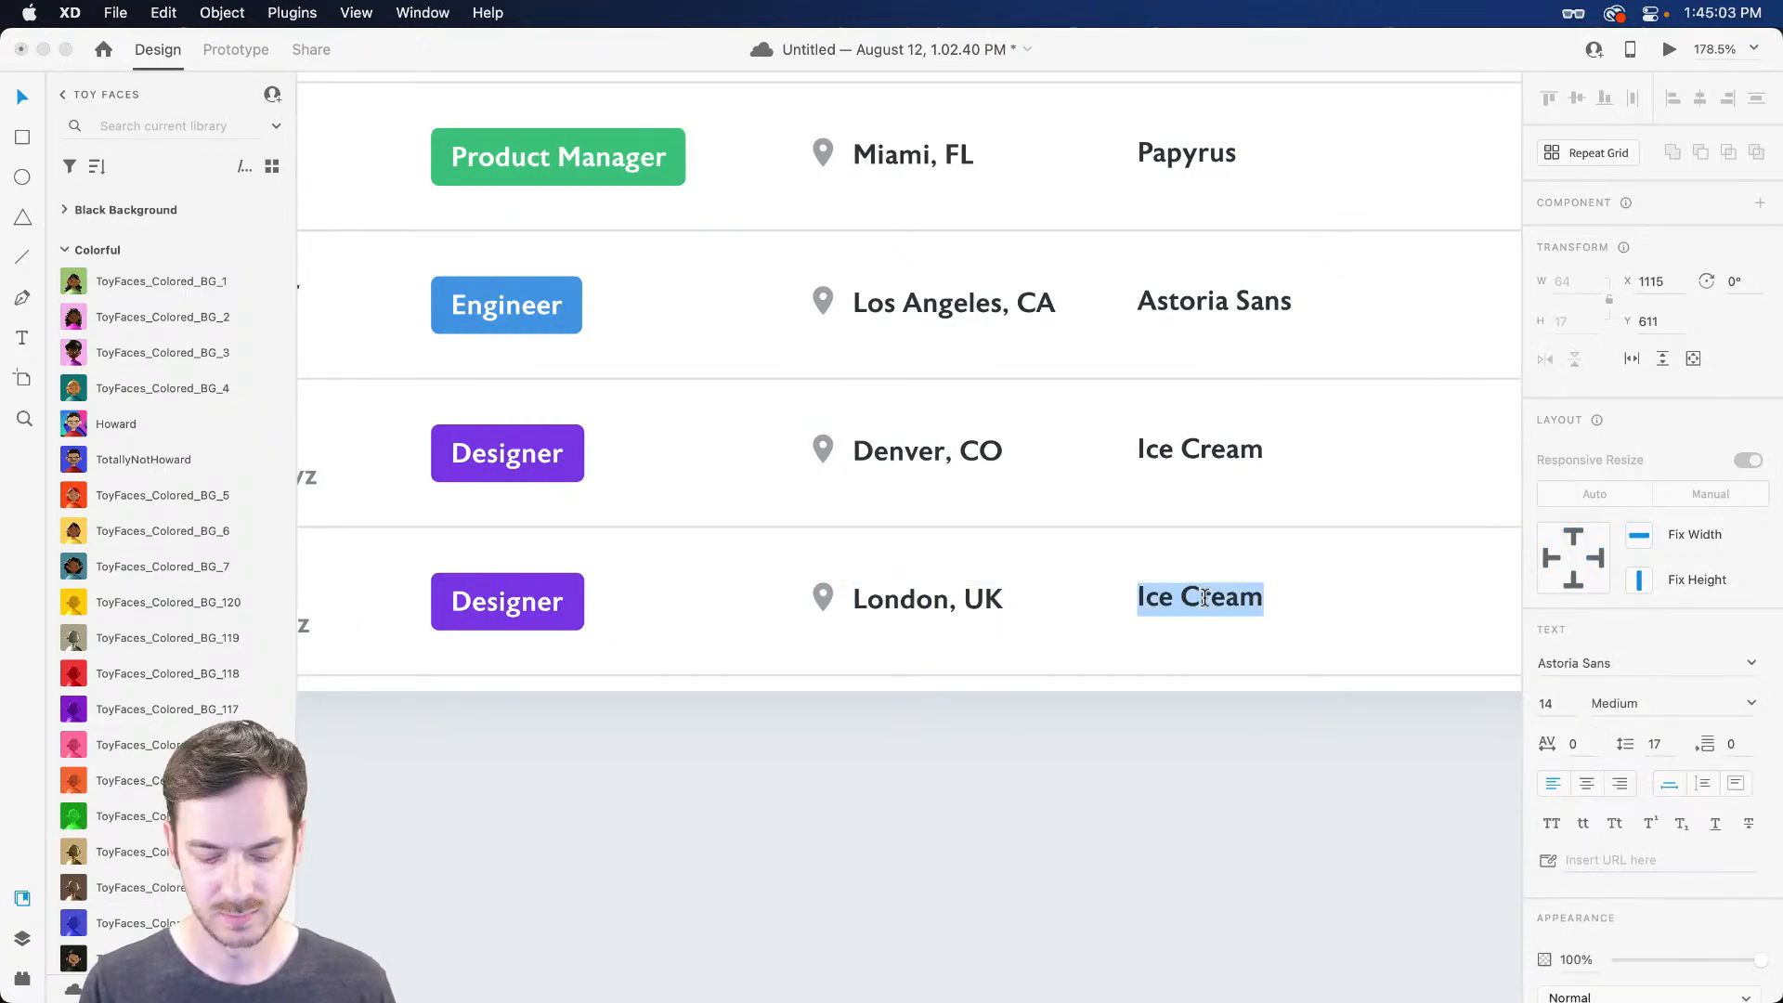
{"action": "type", "text": "Helvetica"}
{"action": "key", "text": "Escape"}
{"action": "scroll", "coordinate": [1203, 598], "scroll_direction": "down", "scroll_amount": 6}
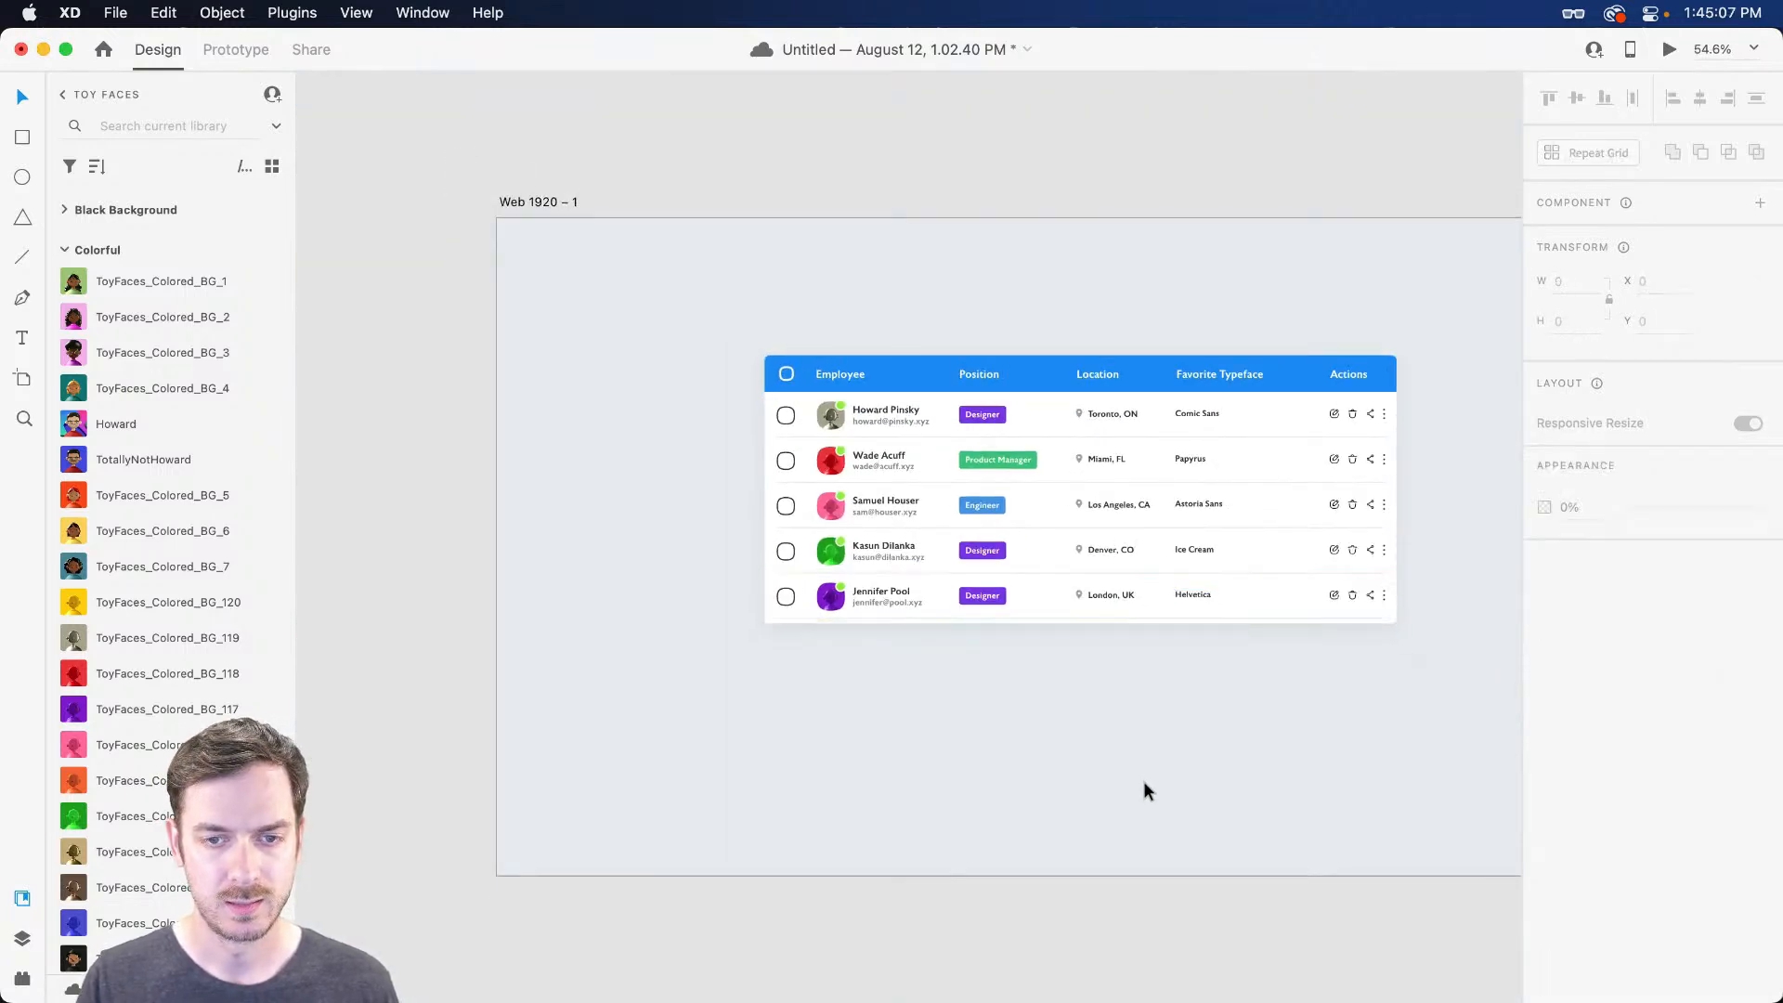
Set the Table group's bottom padding to 0 via the Layers panel
{"action": "scroll", "coordinate": [1007, 588], "scroll_direction": "right", "scroll_amount": 2}
{"action": "scroll", "coordinate": [1007, 589], "scroll_direction": "down", "scroll_amount": 1}
{"action": "key", "text": "super+y"}
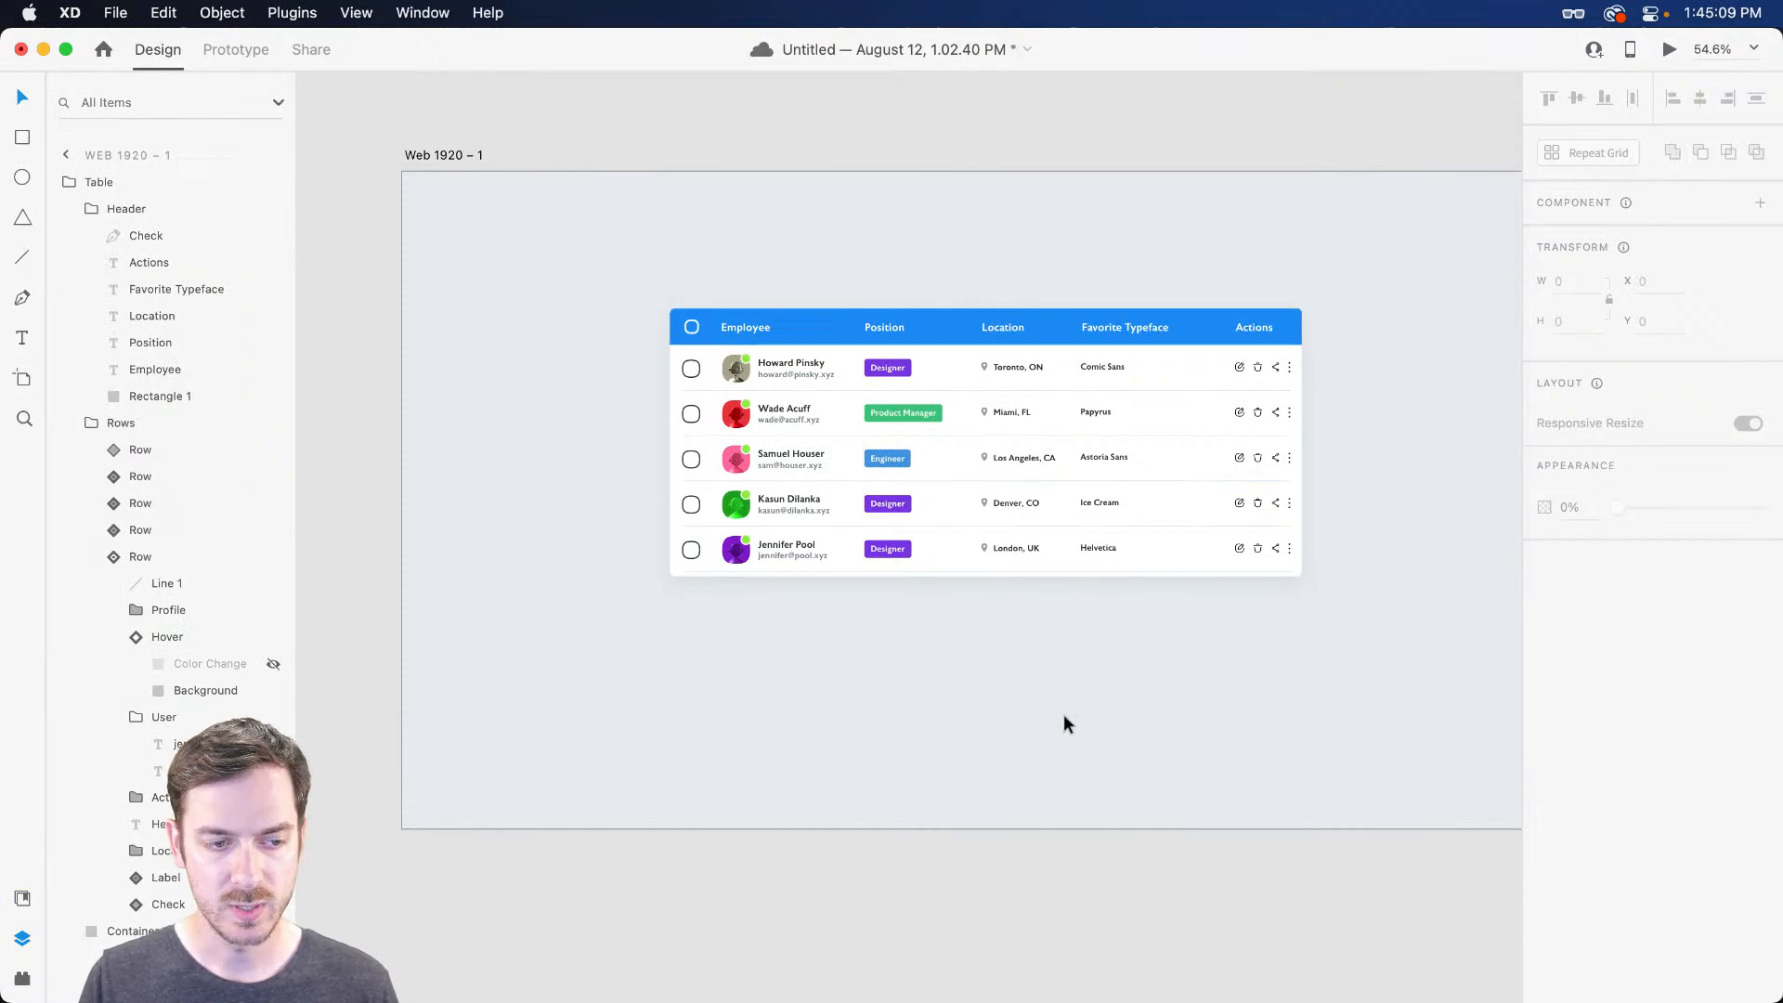
{"action": "left_click", "coordinate": [1010, 358]}
{"action": "left_click", "coordinate": [1713, 655]}
{"action": "type", "text": "0"}
{"action": "key", "text": "Return"}
{"action": "left_click", "coordinate": [1417, 702]}
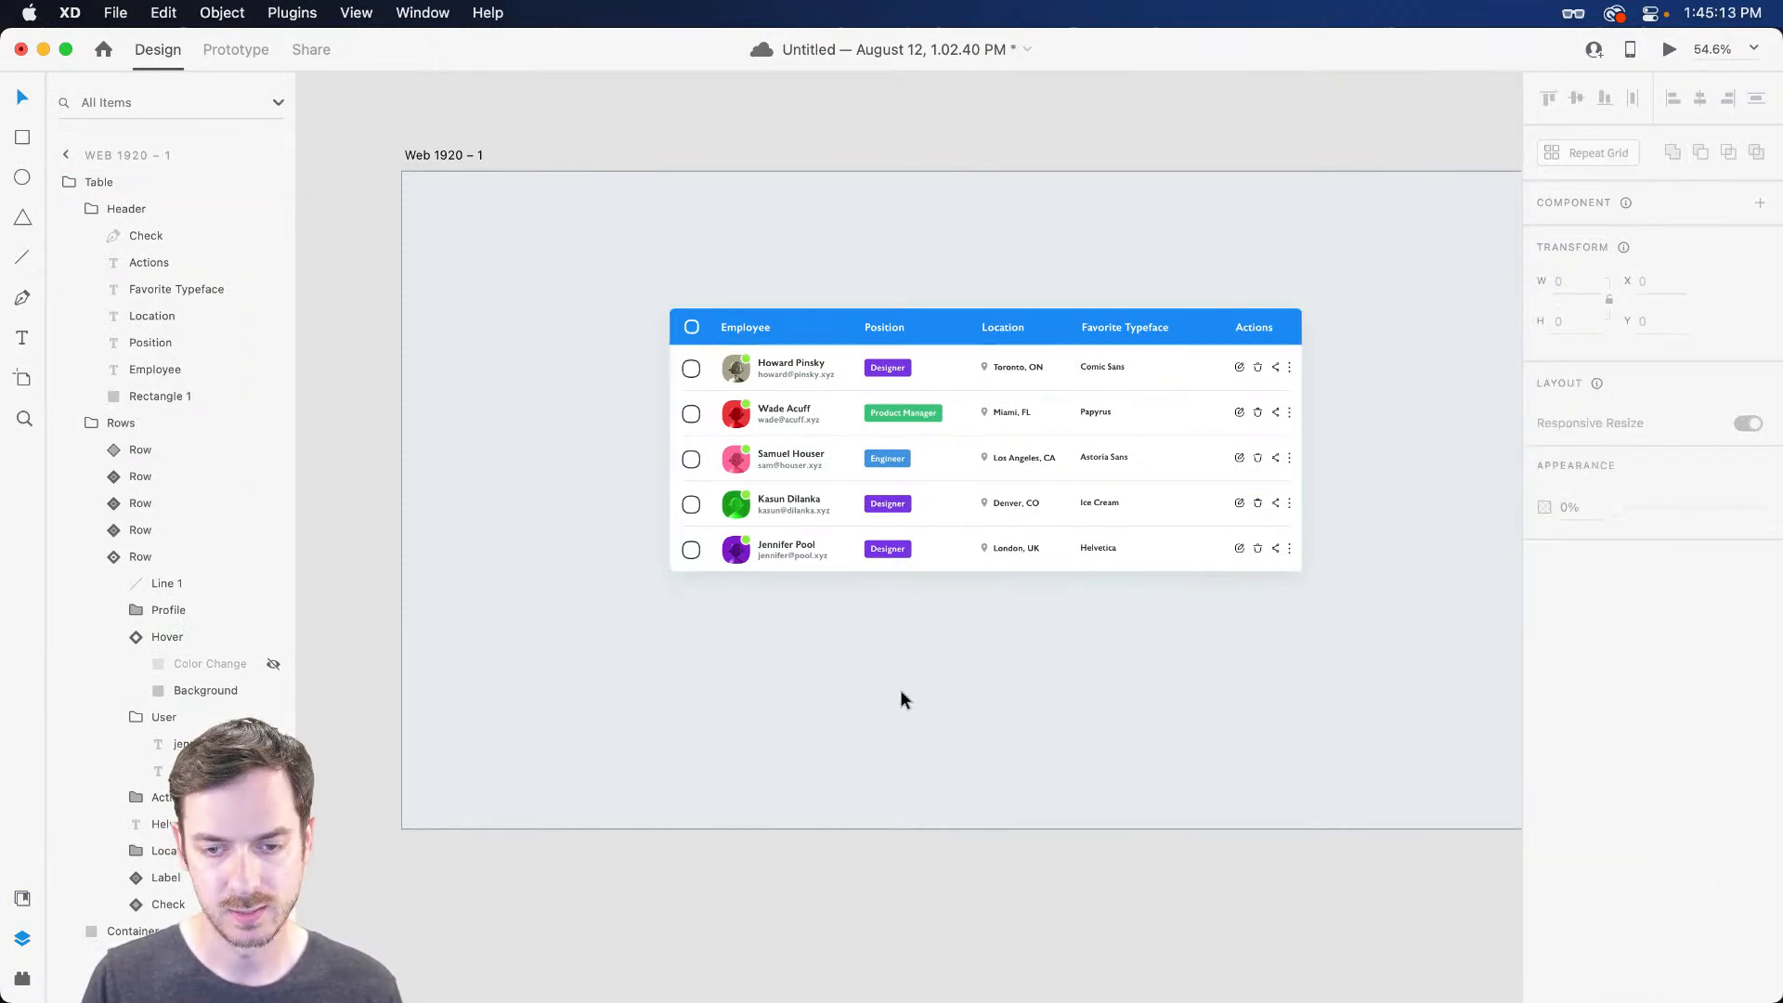
Duplicate the last employee row with Cmd+D to make a sixth row
{"action": "scroll", "coordinate": [1018, 526], "scroll_direction": "up", "scroll_amount": 5}
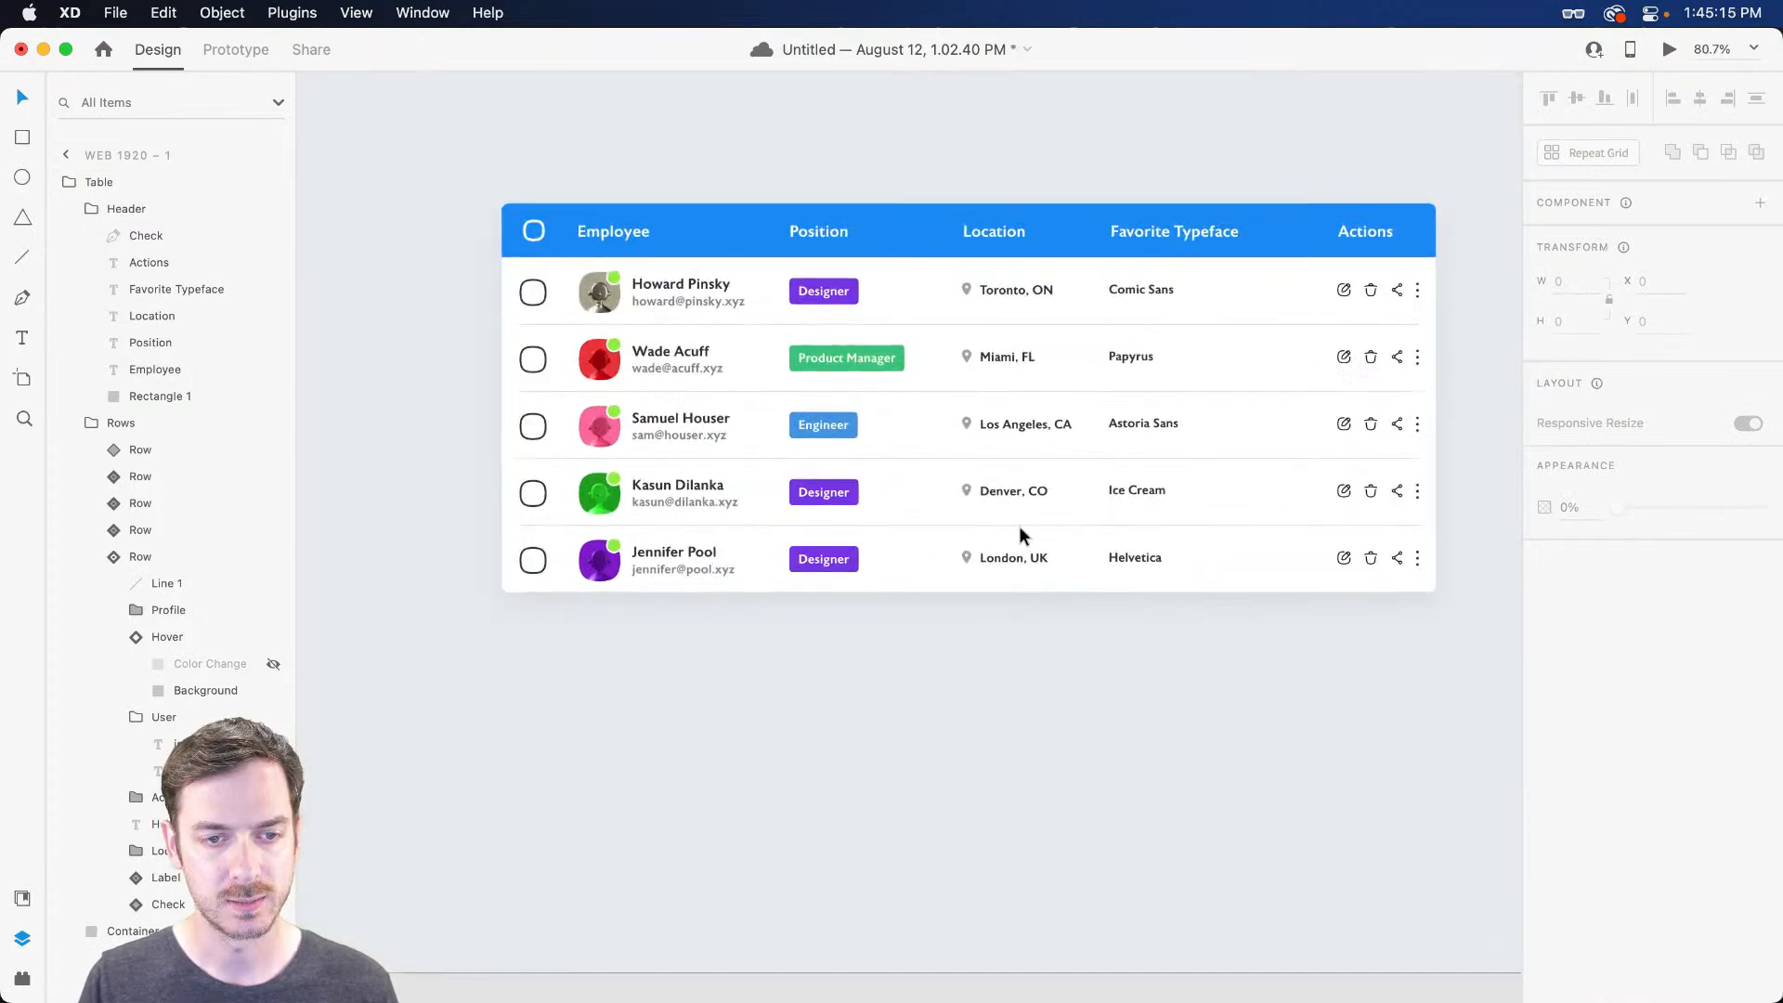
{"action": "left_click", "coordinate": [1021, 528]}
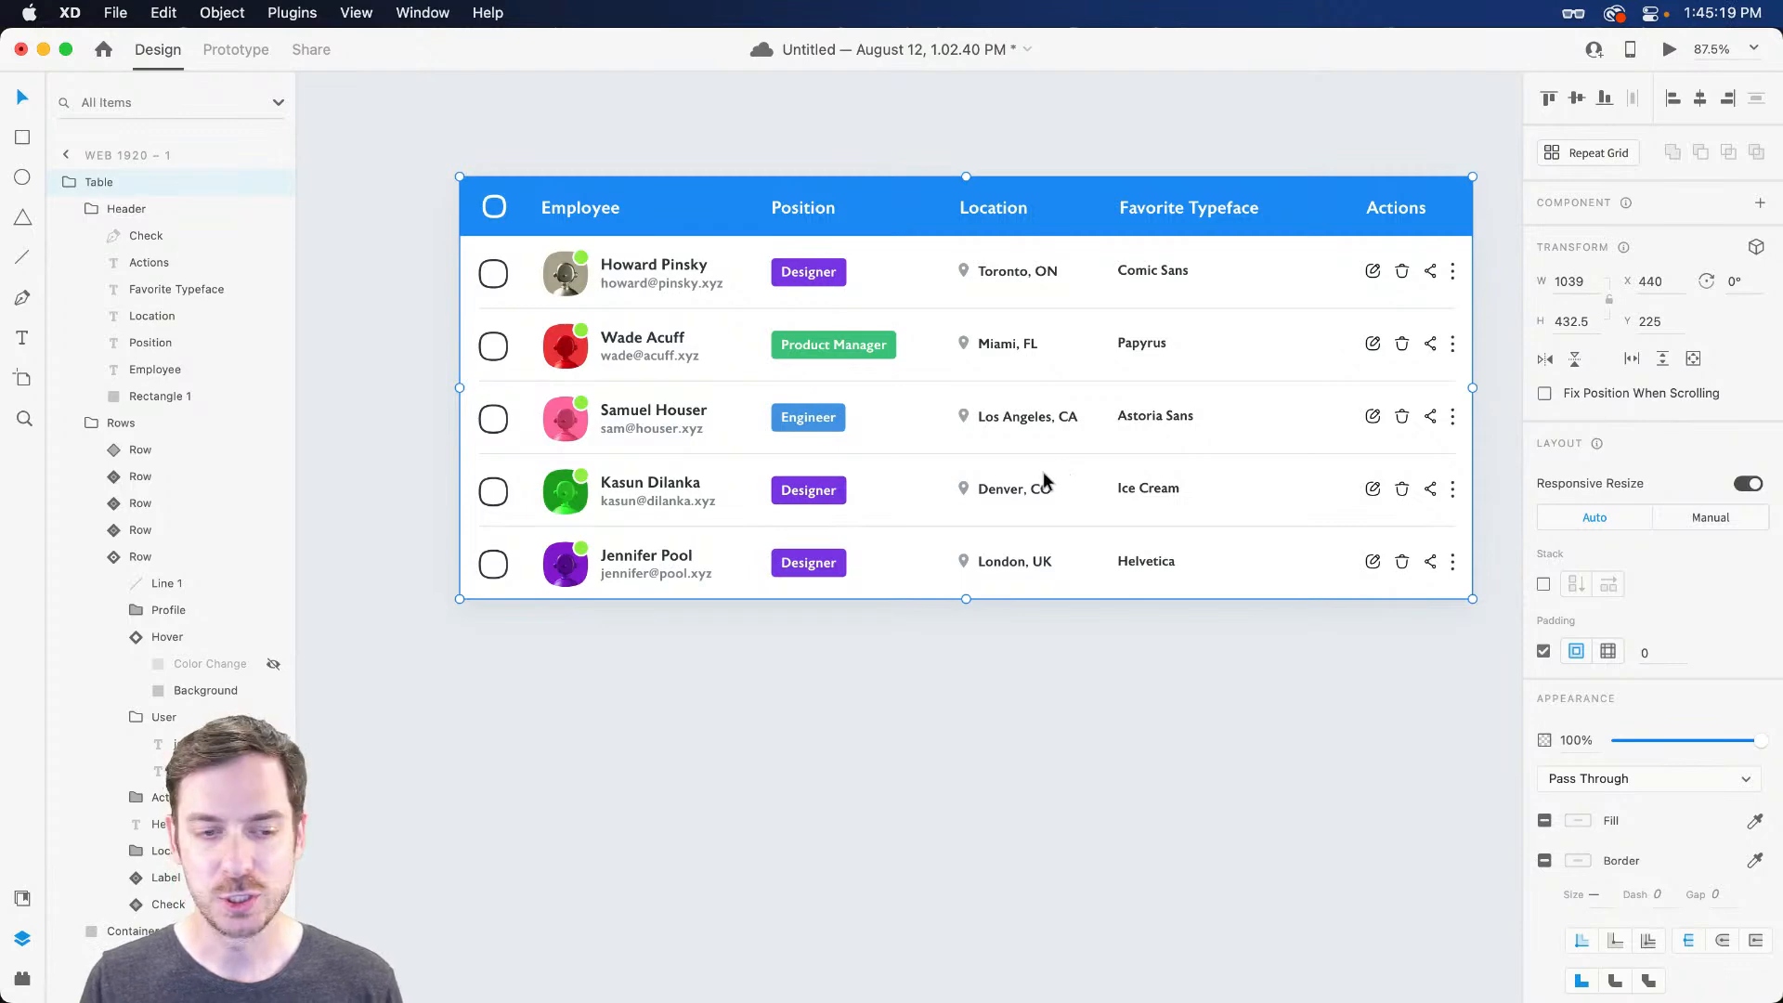
{"action": "double_click", "coordinate": [576, 561]}
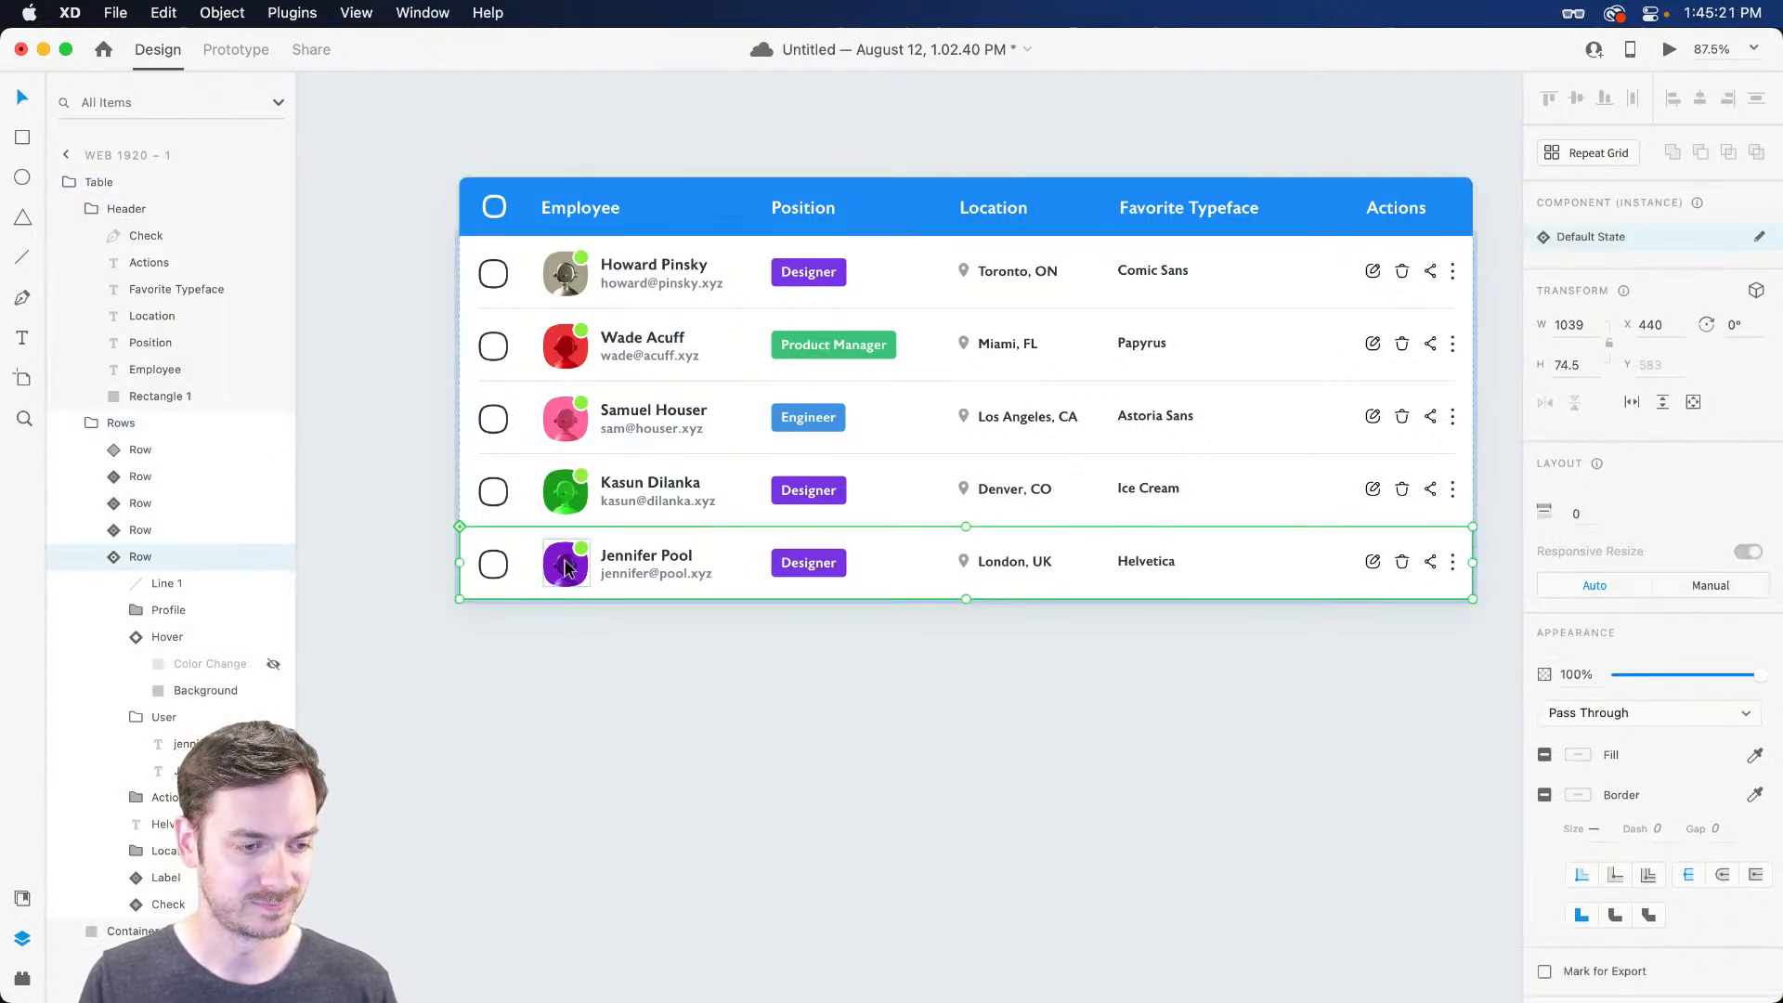
{"action": "key", "text": "super+d"}
Give the sixth row a yellow avatar from the ToyFaces image library
{"action": "scroll", "coordinate": [568, 613], "scroll_direction": "up", "scroll_amount": 4}
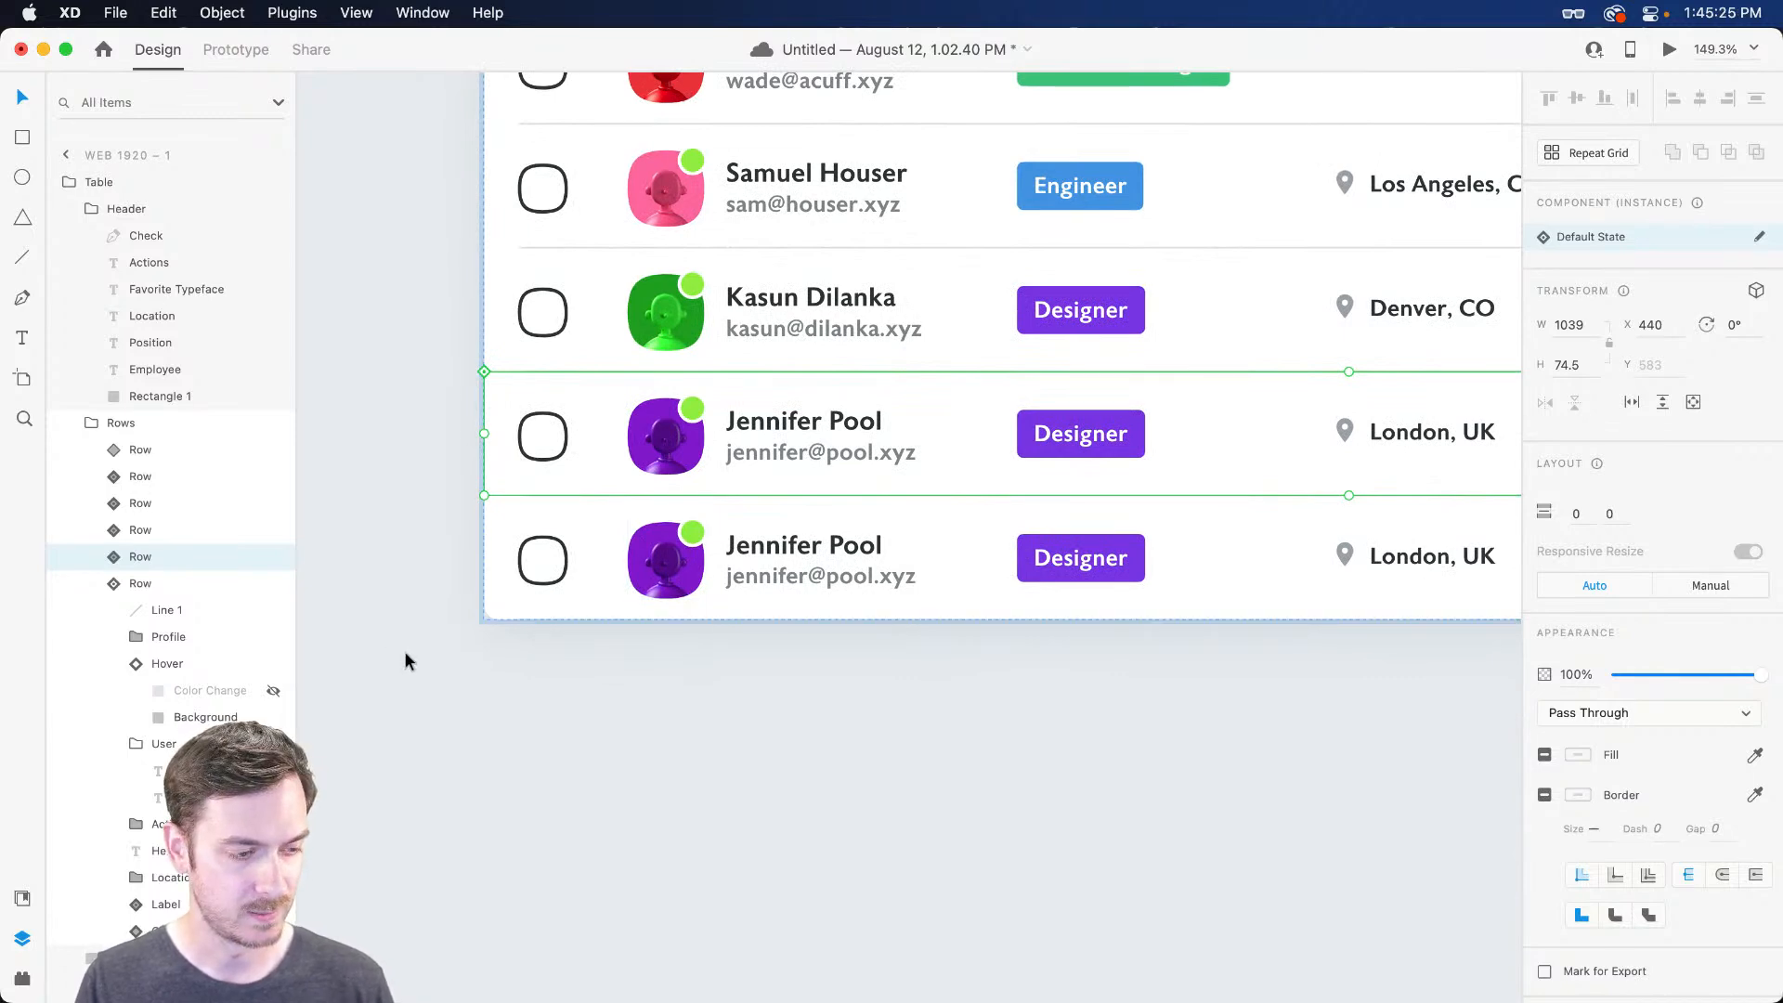
{"action": "key", "text": "super+shift+y"}
{"action": "mouse_move", "coordinate": [75, 641]}
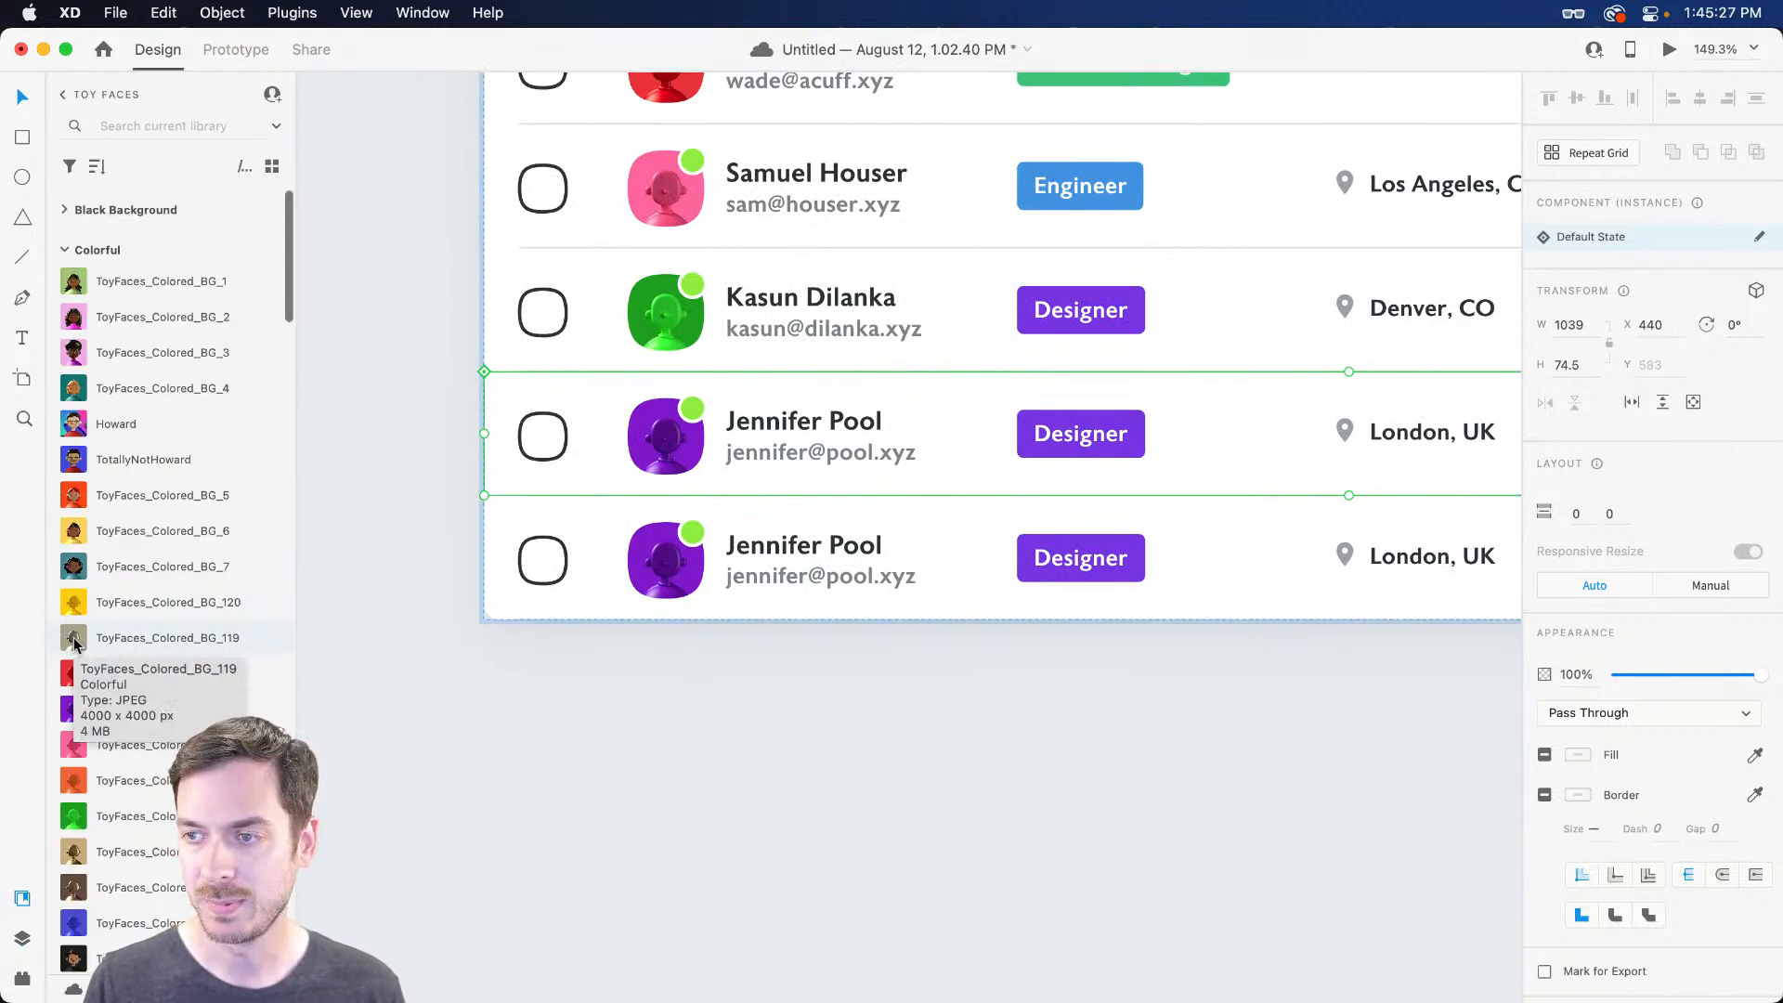
{"action": "scroll", "coordinate": [627, 488], "scroll_direction": "down", "scroll_amount": 2}
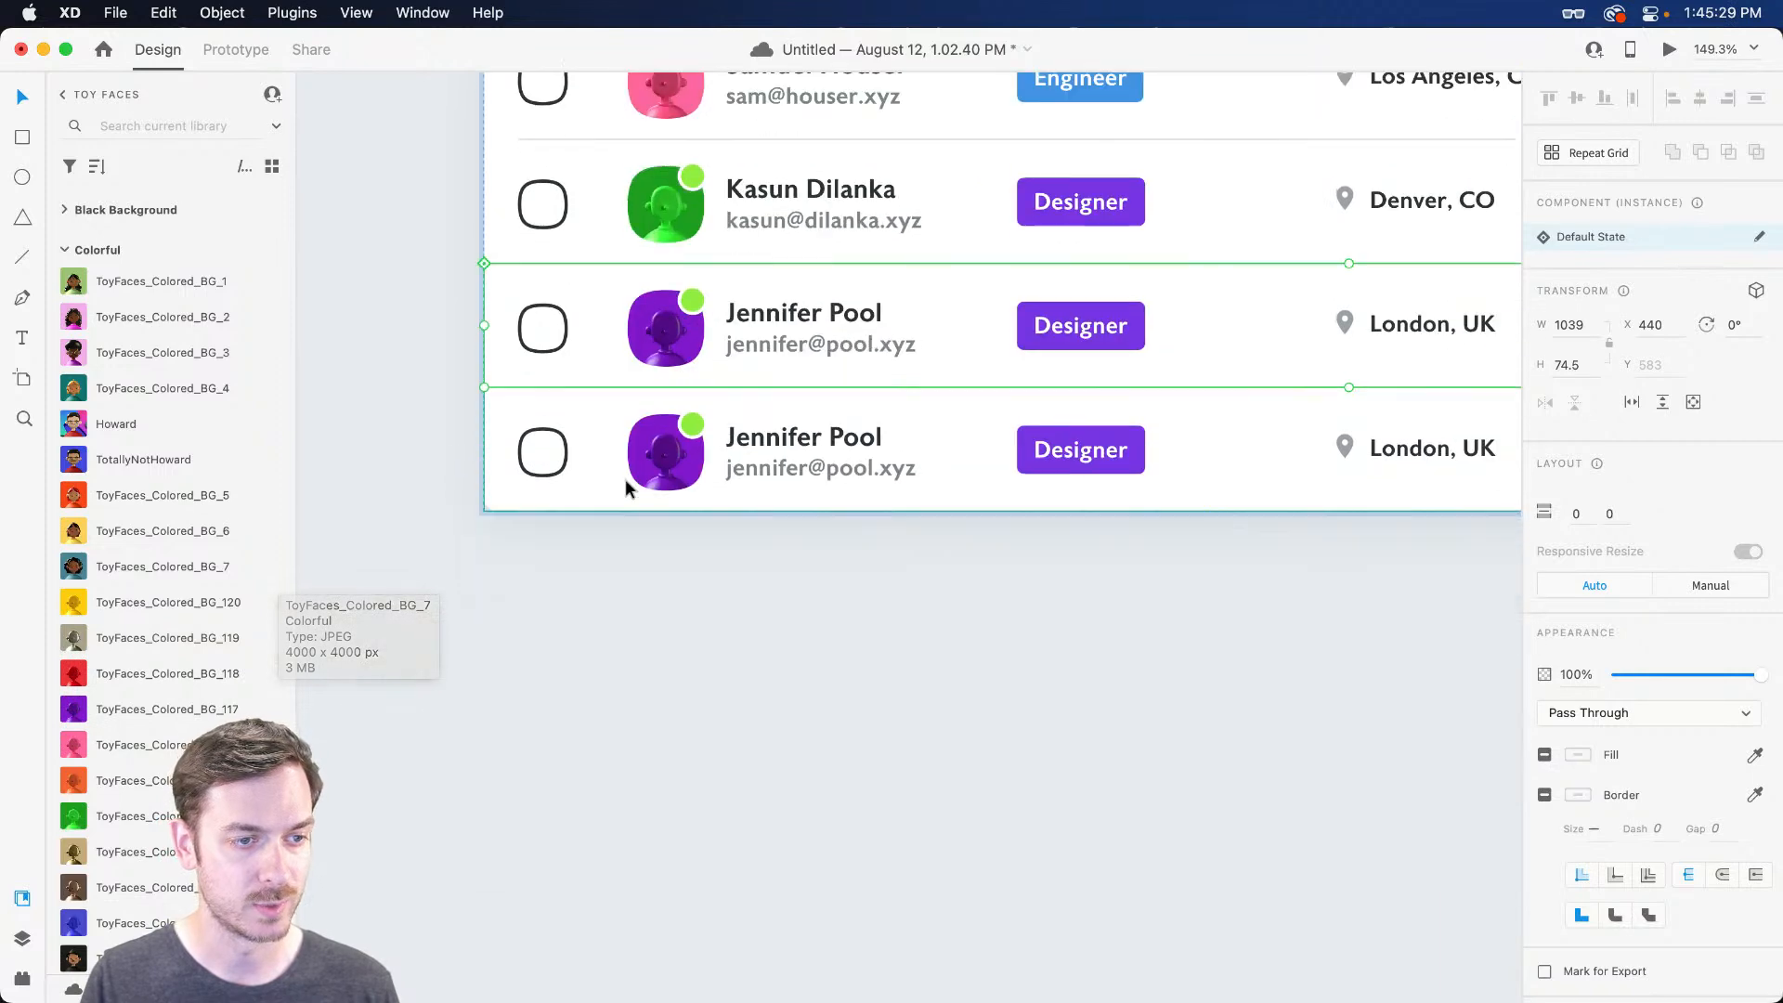
{"action": "scroll", "coordinate": [641, 511], "scroll_direction": "up", "scroll_amount": 6}
{"action": "scroll", "coordinate": [643, 509], "scroll_direction": "down", "scroll_amount": 3}
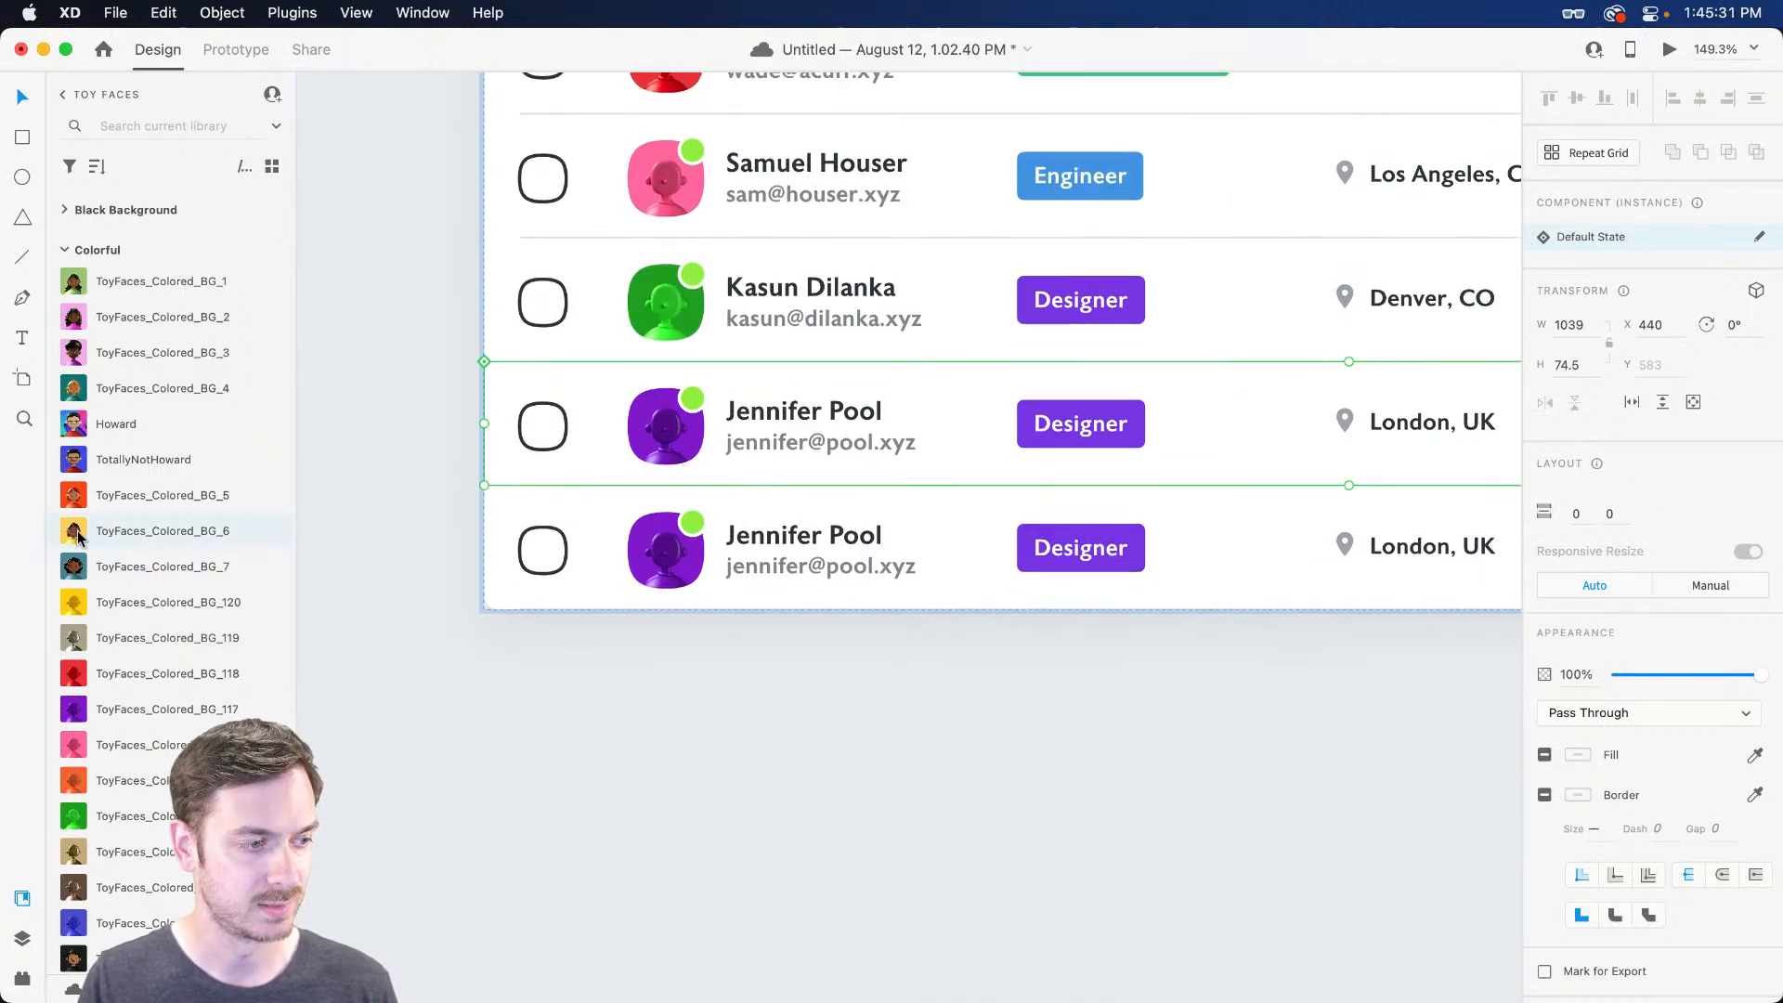
{"action": "left_click_drag", "start_coordinate": [79, 608], "coordinate": [727, 548]}
Replace the sixth row's name and e-mail with a new employee's details
{"action": "double_click", "coordinate": [794, 541]}
{"action": "double_click", "coordinate": [777, 540]}
{"action": "double_click", "coordinate": [773, 539]}
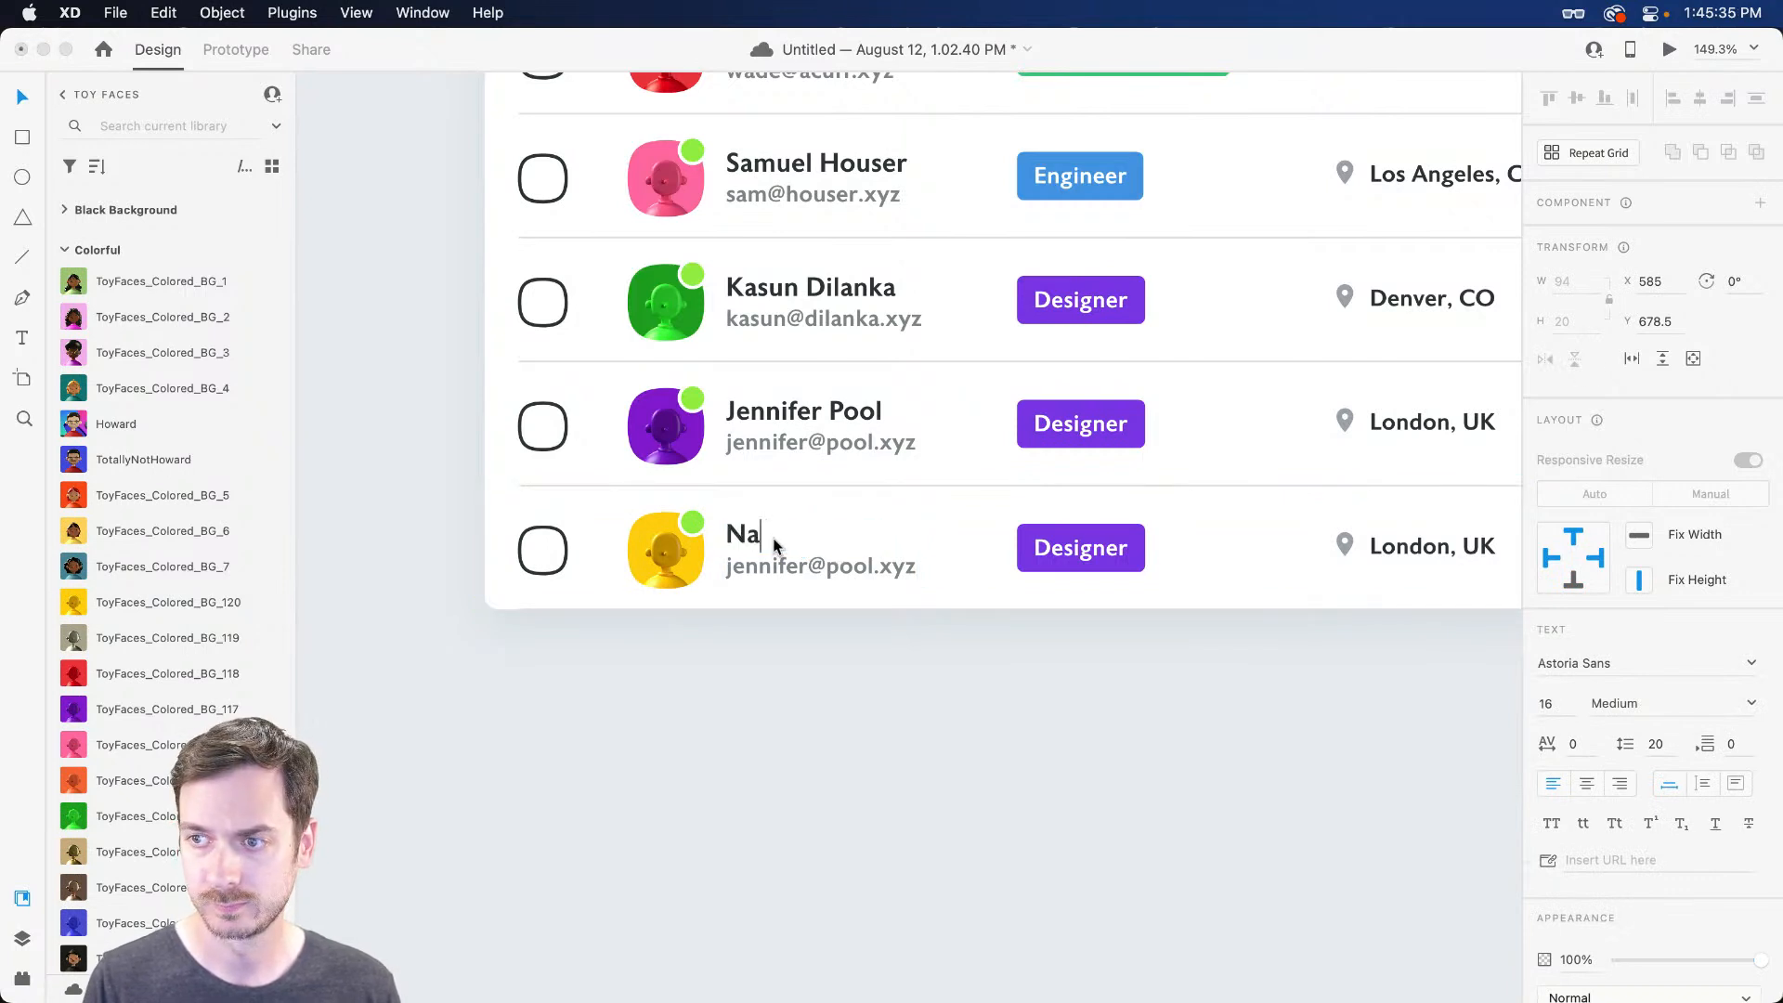
{"action": "key", "text": "Escape"}
{"action": "double_click", "coordinate": [761, 566]}
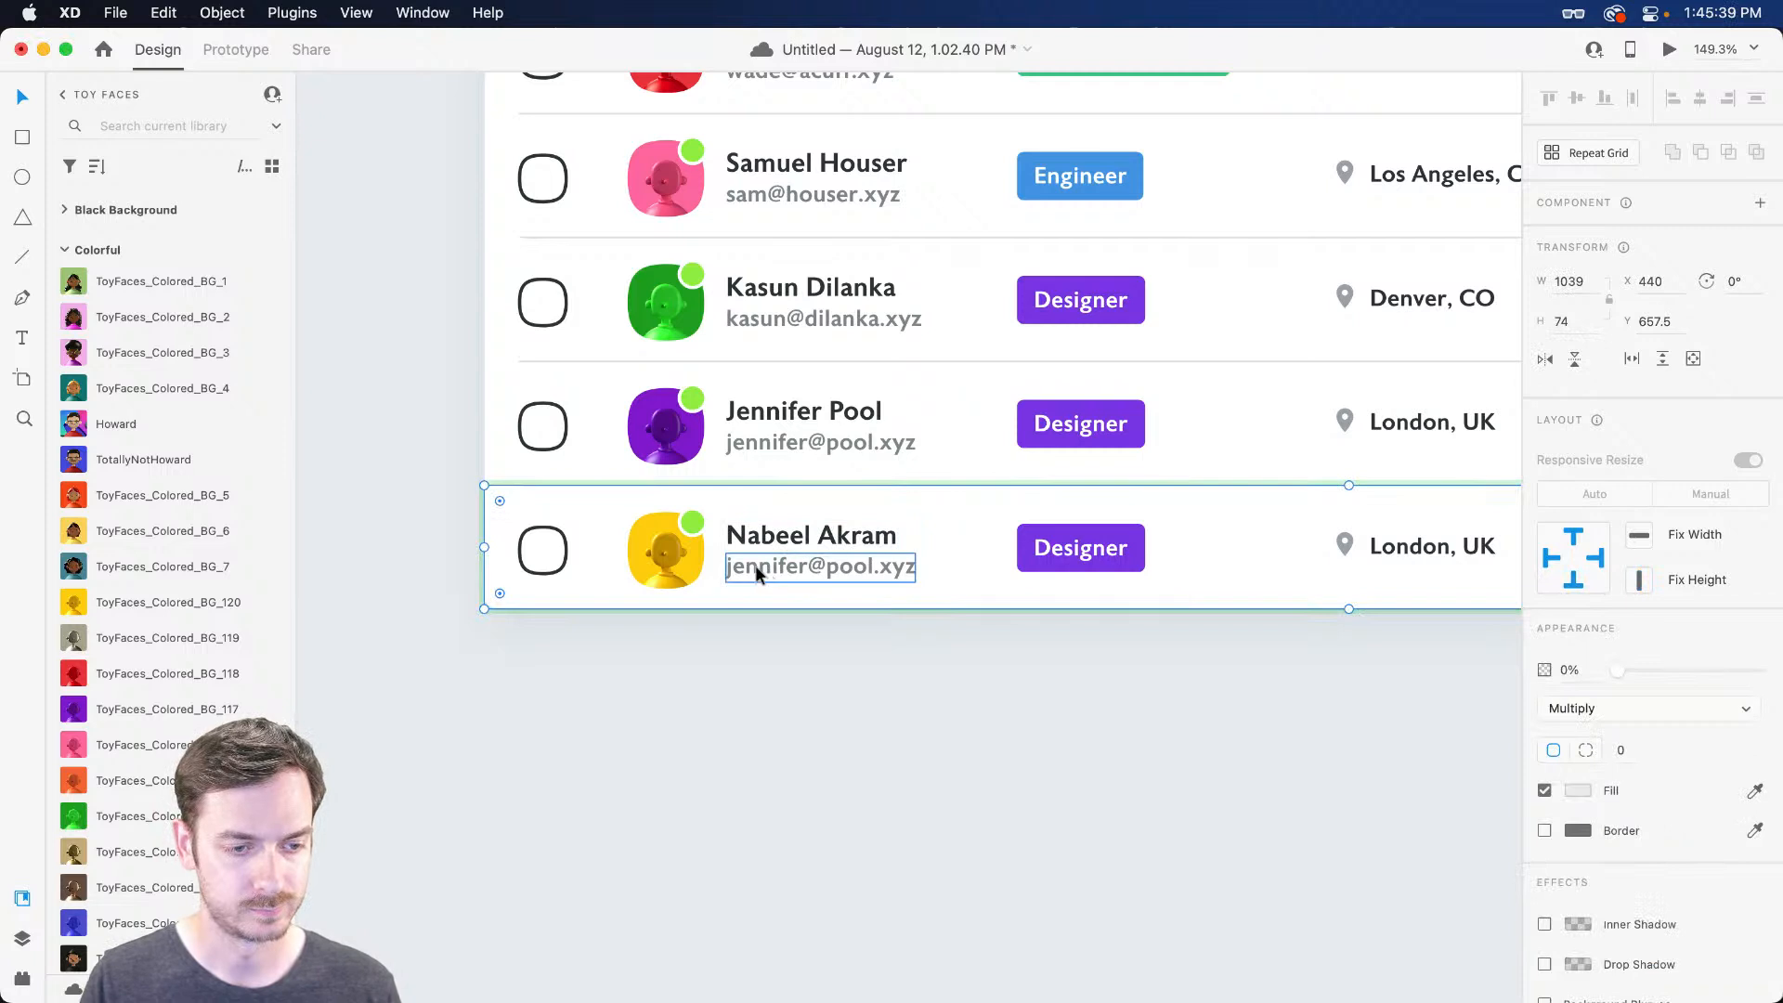
{"action": "double_click", "coordinate": [745, 564]}
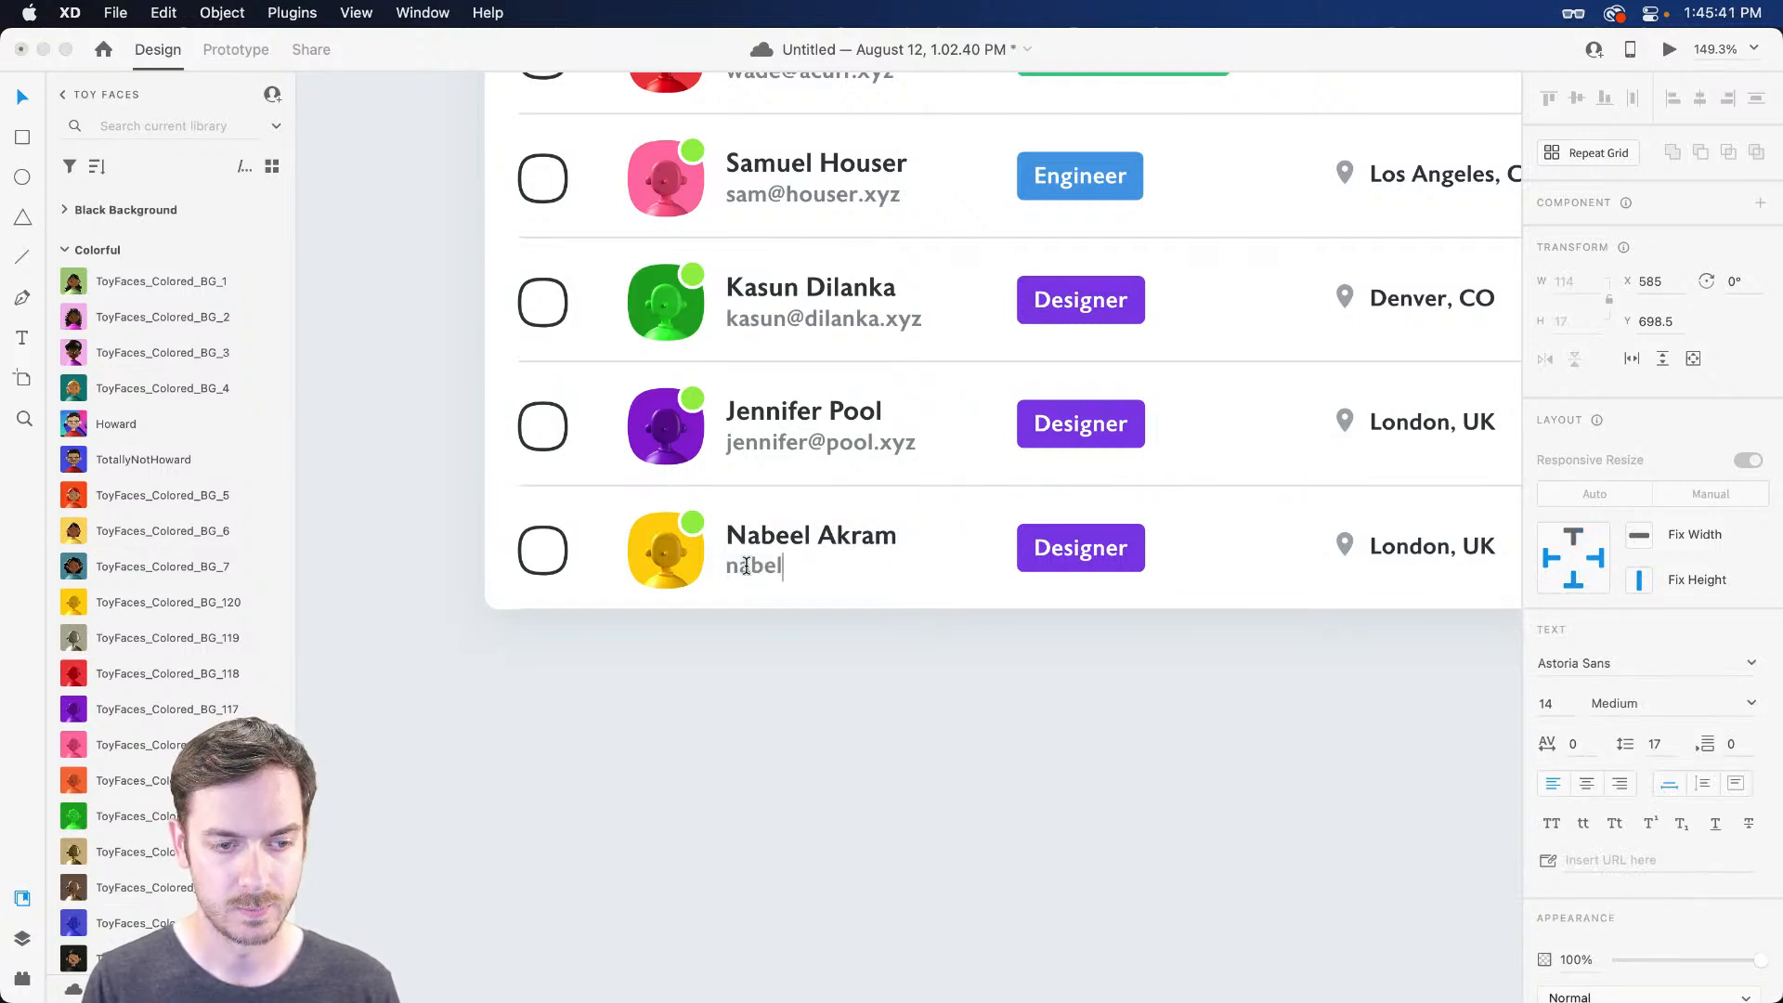
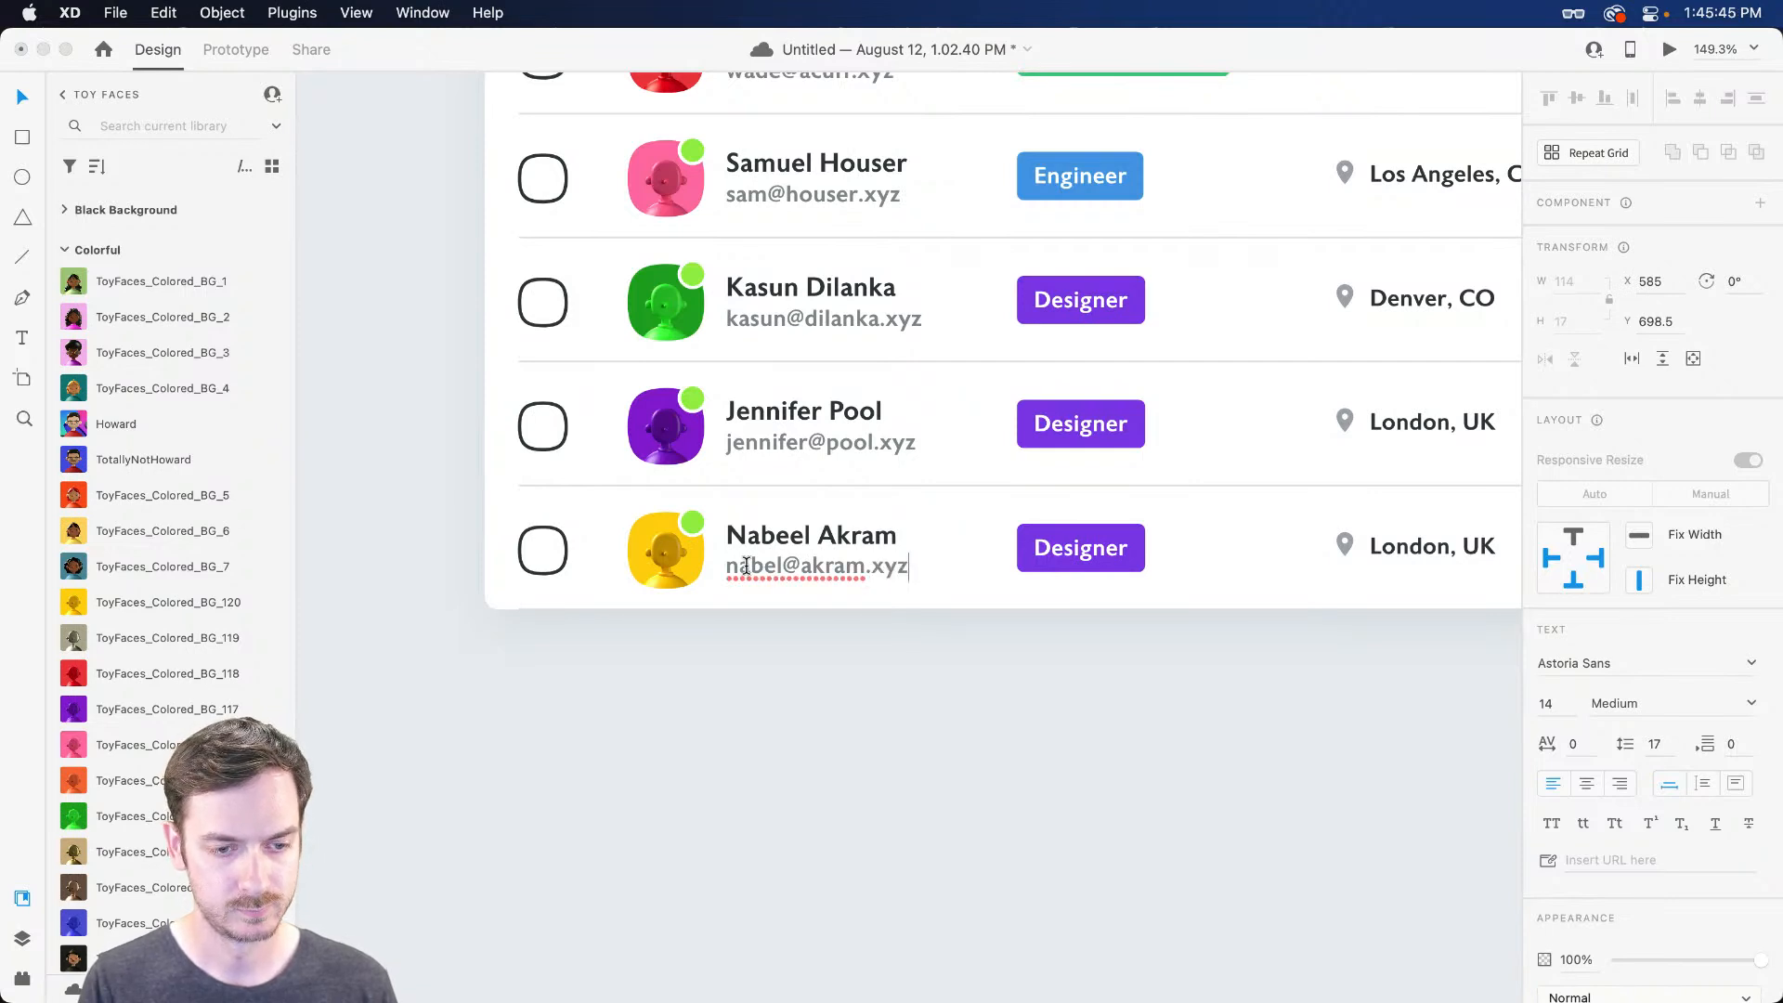
{"action": "key", "text": "Escape"}
Relabel the sixth row's badge as Engineer with blue sampled from another Engineer badge
{"action": "left_click", "coordinate": [1093, 560]}
{"action": "left_click", "coordinate": [1095, 560]}
{"action": "double_click", "coordinate": [1096, 557]}
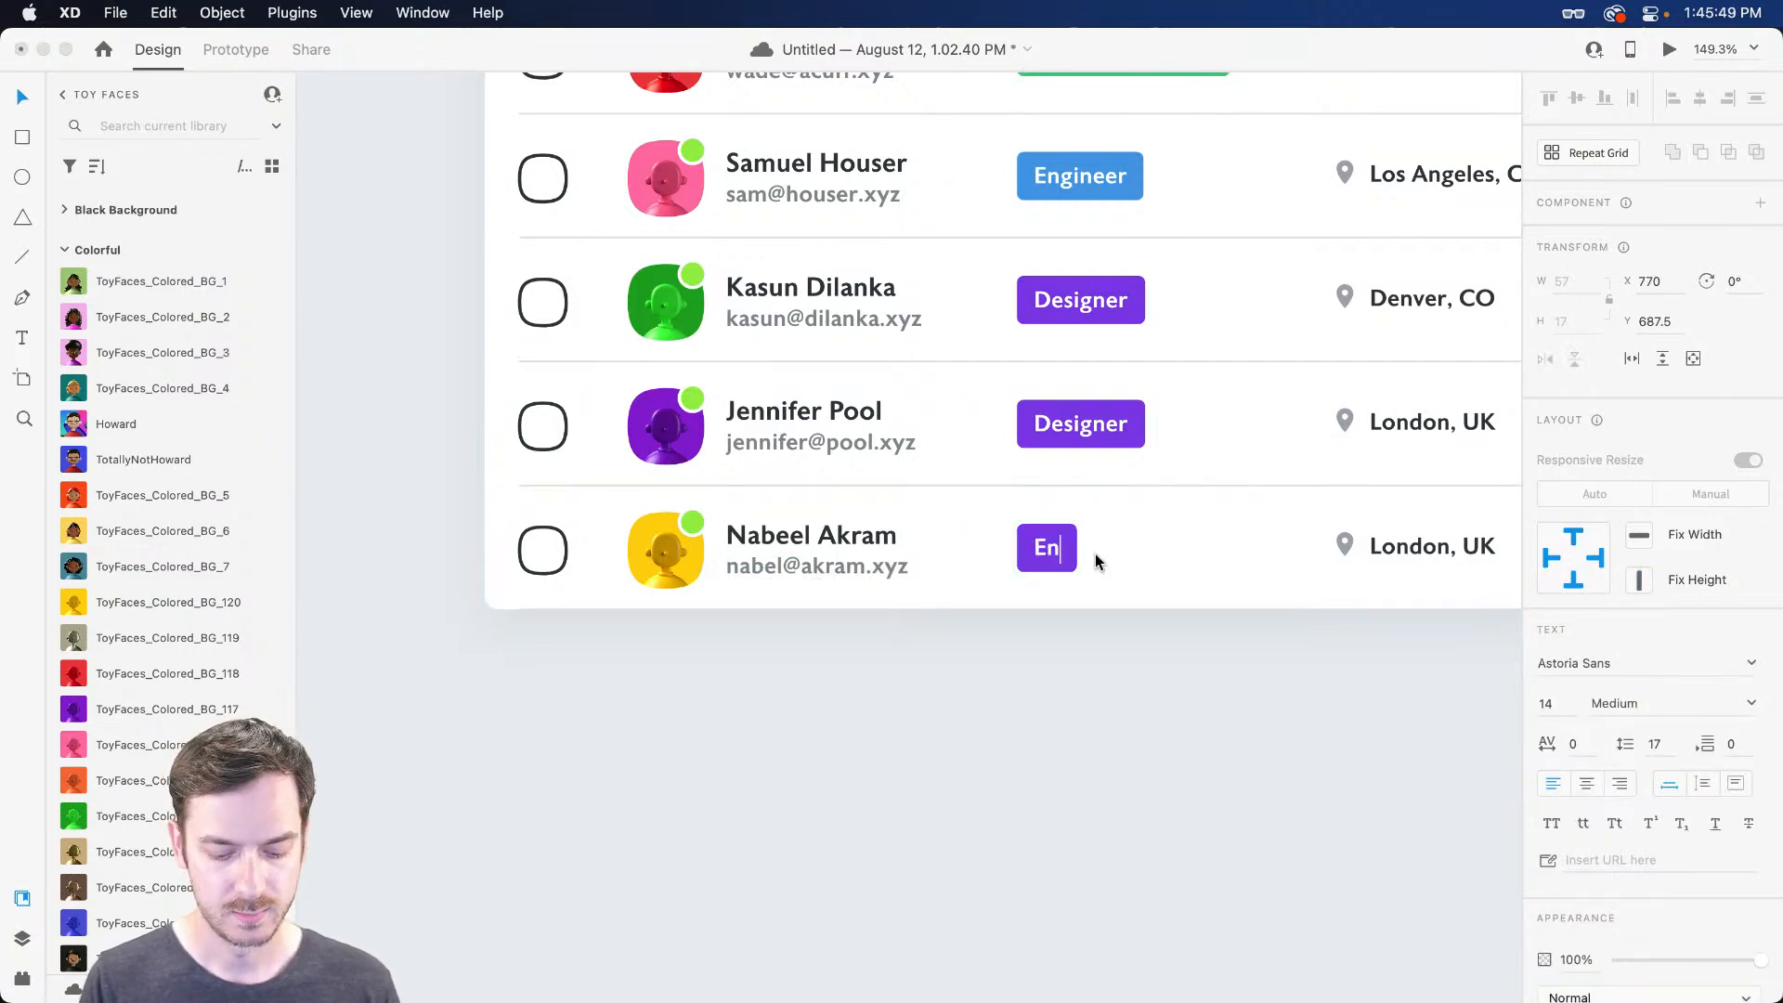
{"action": "type", "text": "Ene"}
{"action": "key", "text": "BackSpace"}
{"action": "type", "text": "ngineer"}
{"action": "key", "text": "Escape"}
{"action": "left_click", "coordinate": [1120, 557]}
{"action": "key", "text": "i"}
{"action": "left_click", "coordinate": [1121, 163]}
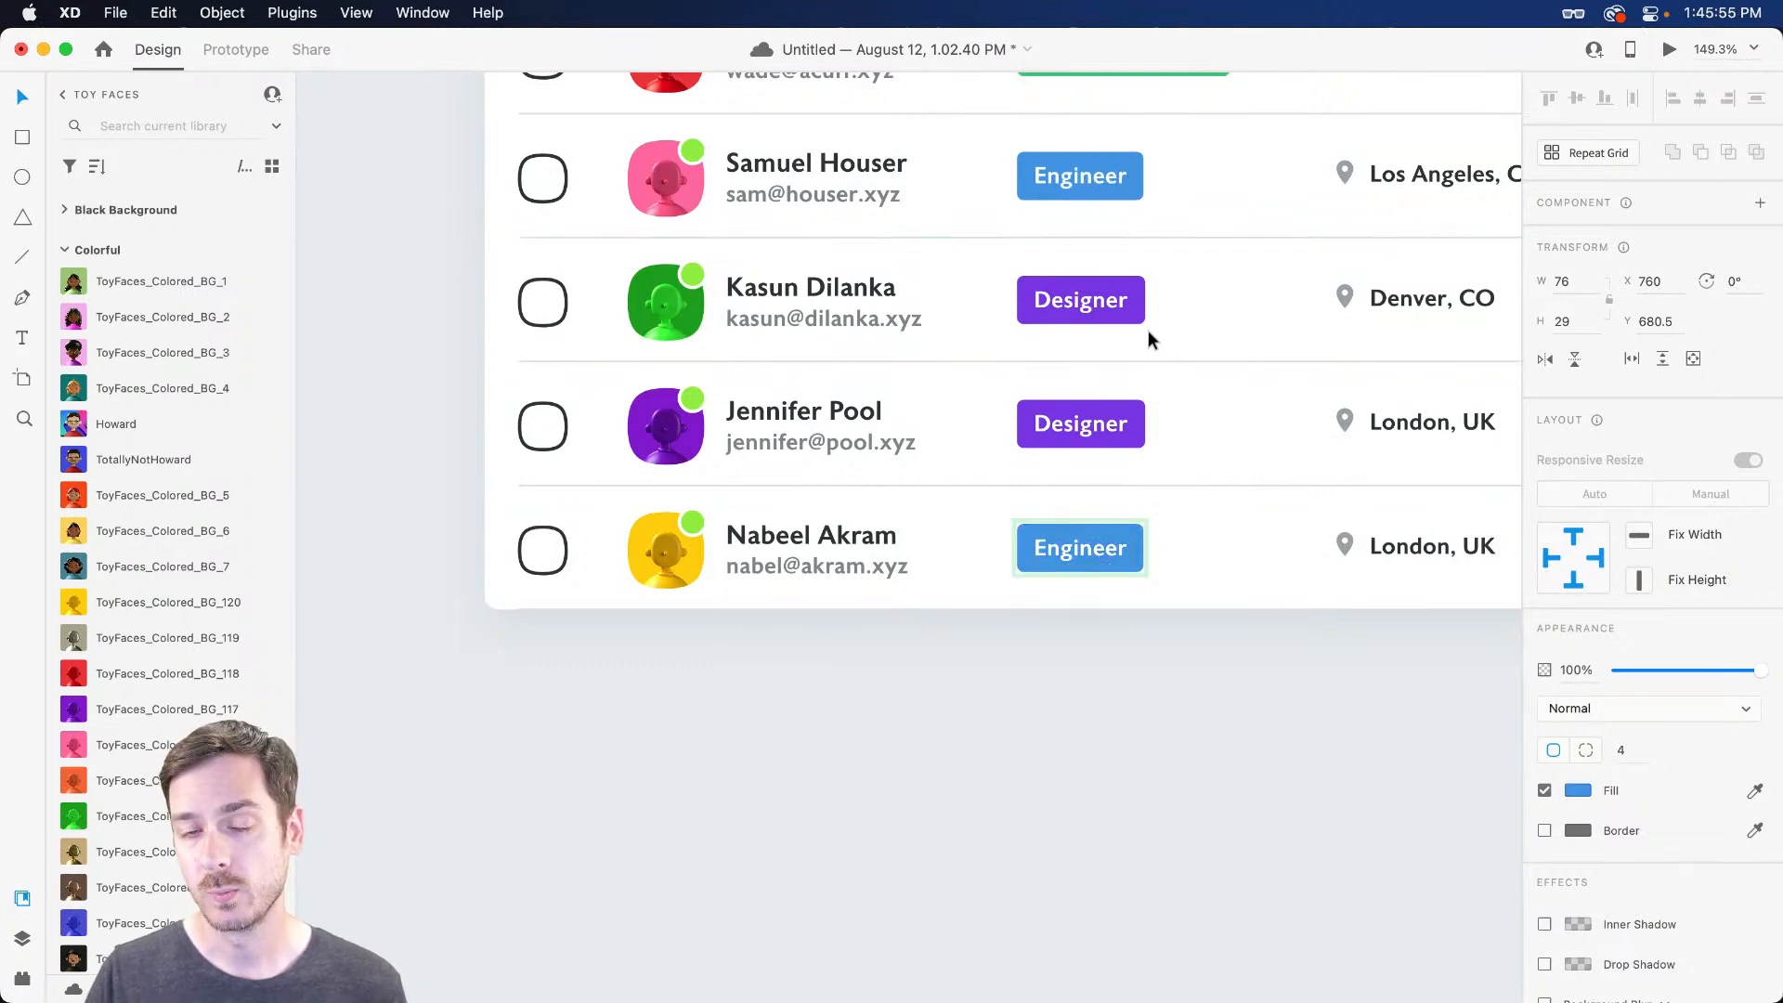
Select the whole Engineer label component and bring up its context menu
{"action": "scroll", "coordinate": [1153, 437], "scroll_direction": "up", "scroll_amount": 2}
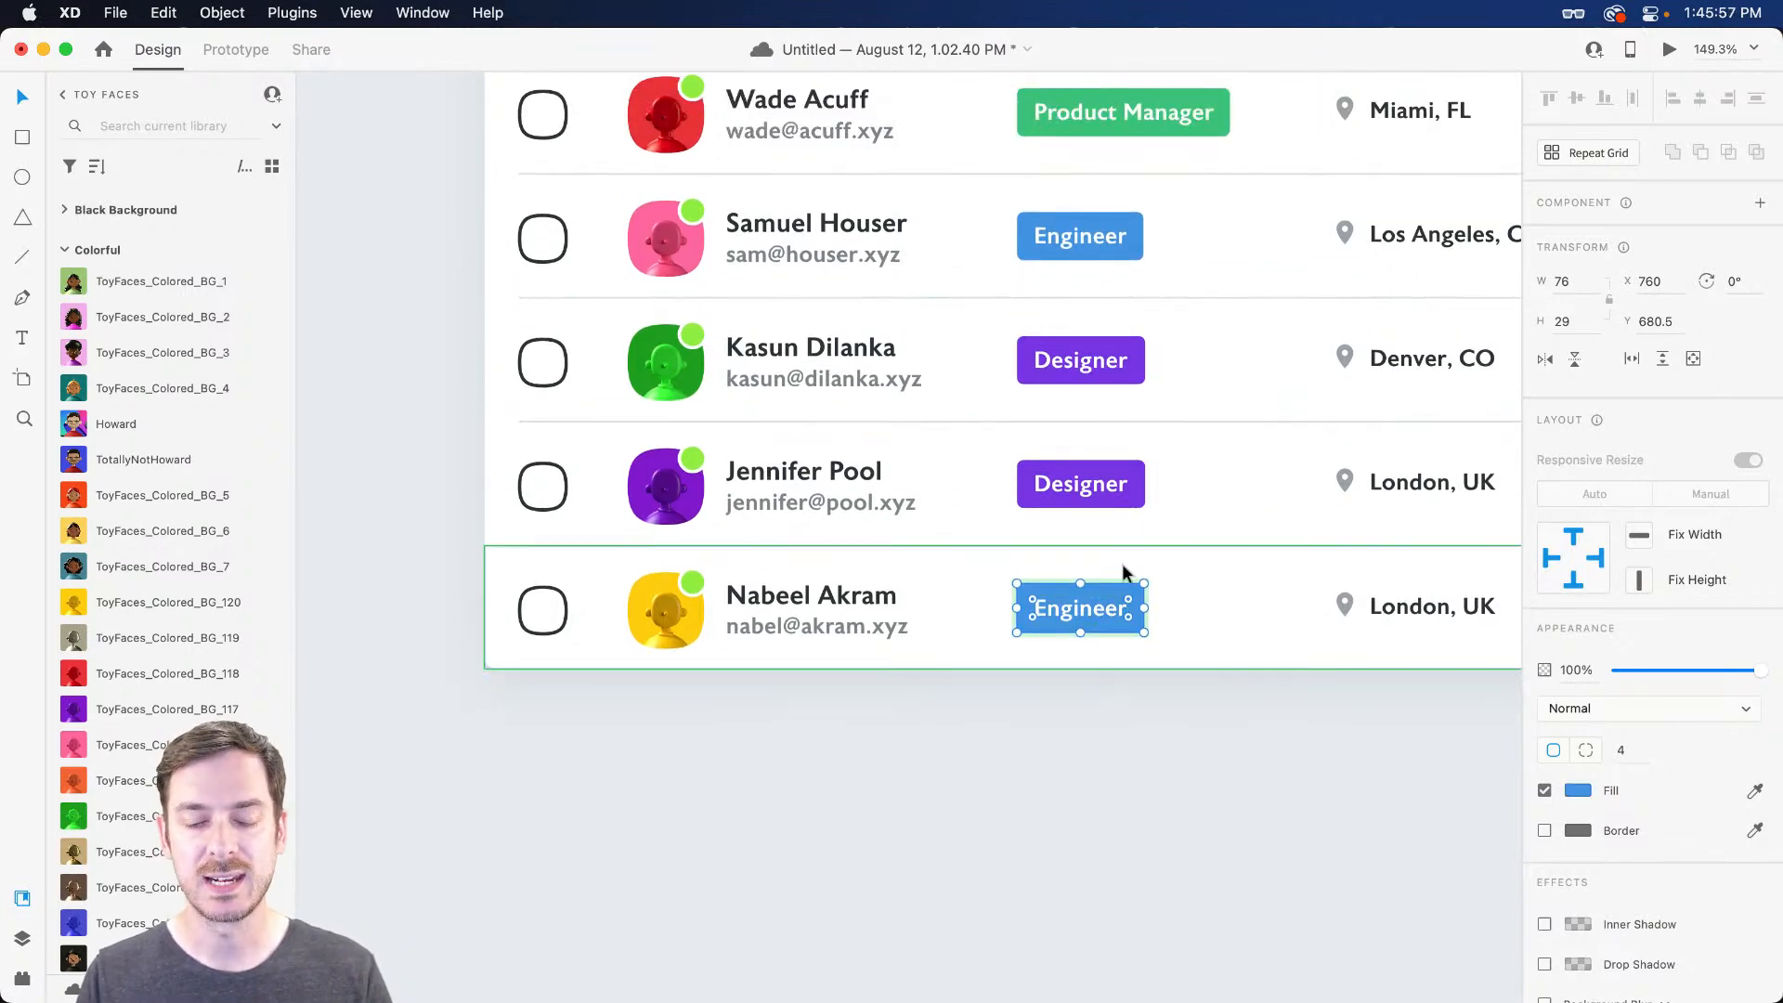
{"action": "scroll", "coordinate": [1122, 565], "scroll_direction": "right", "scroll_amount": 3}
{"action": "scroll", "coordinate": [1086, 557], "scroll_direction": "up", "scroll_amount": 3}
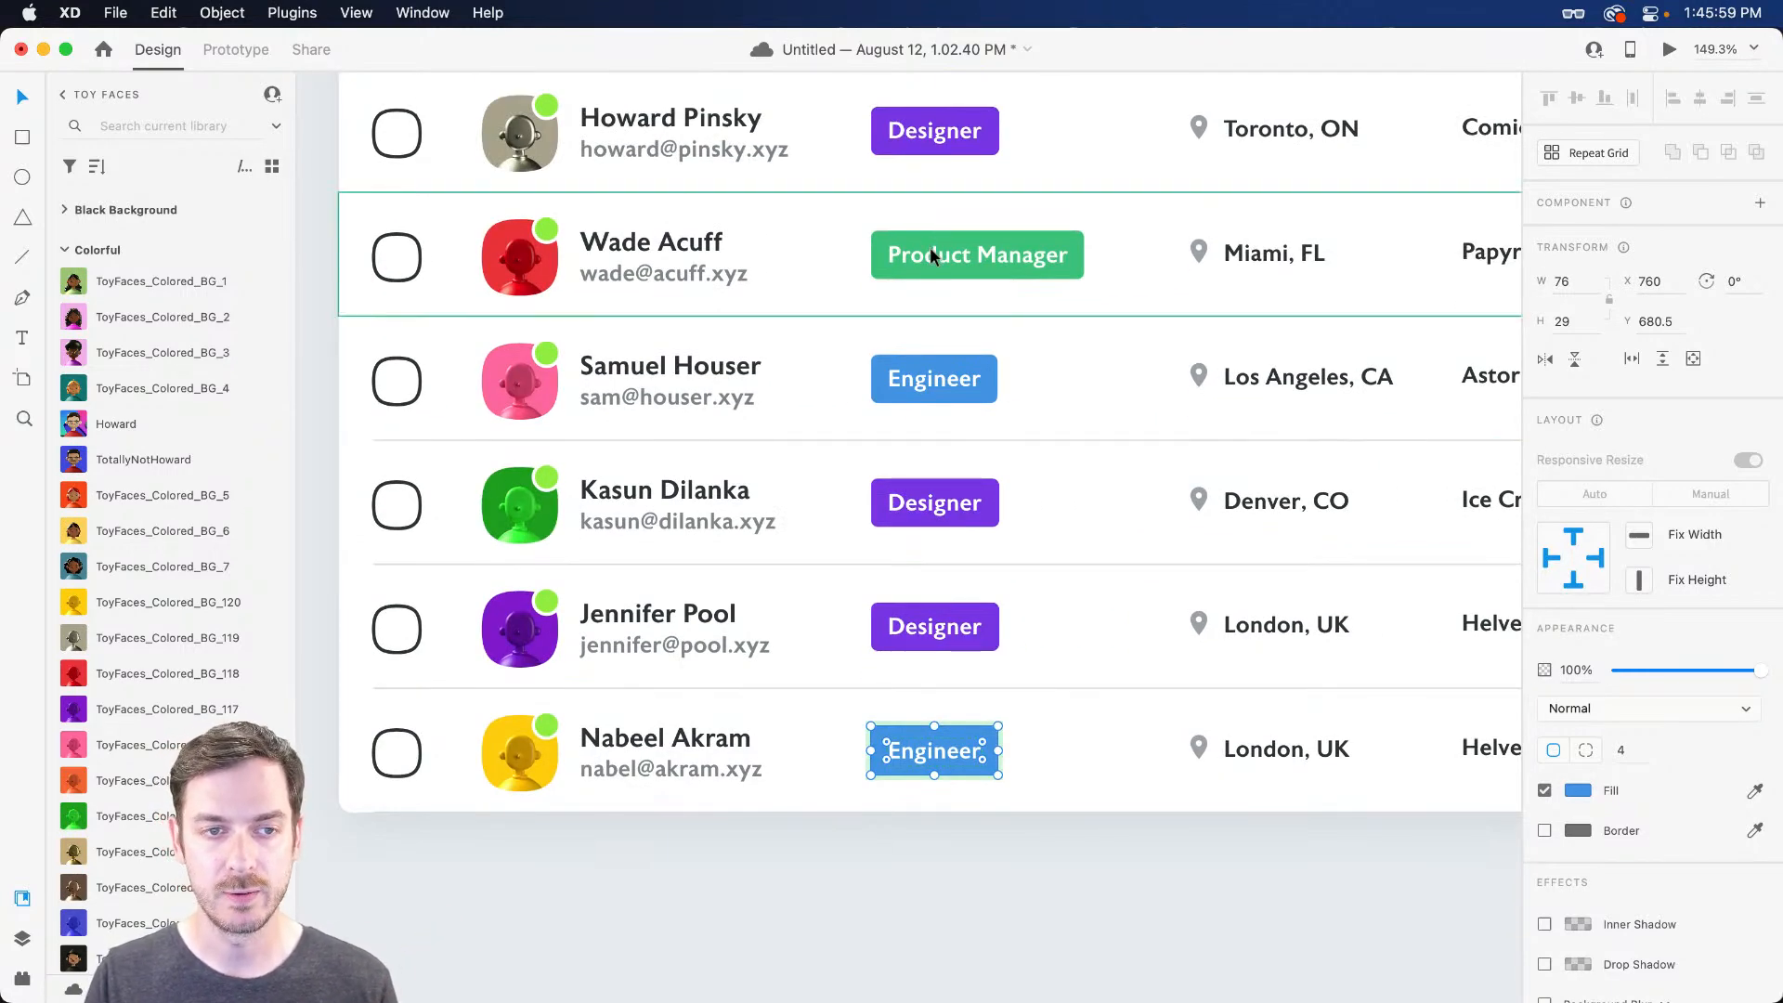
{"action": "key", "text": "Escape"}
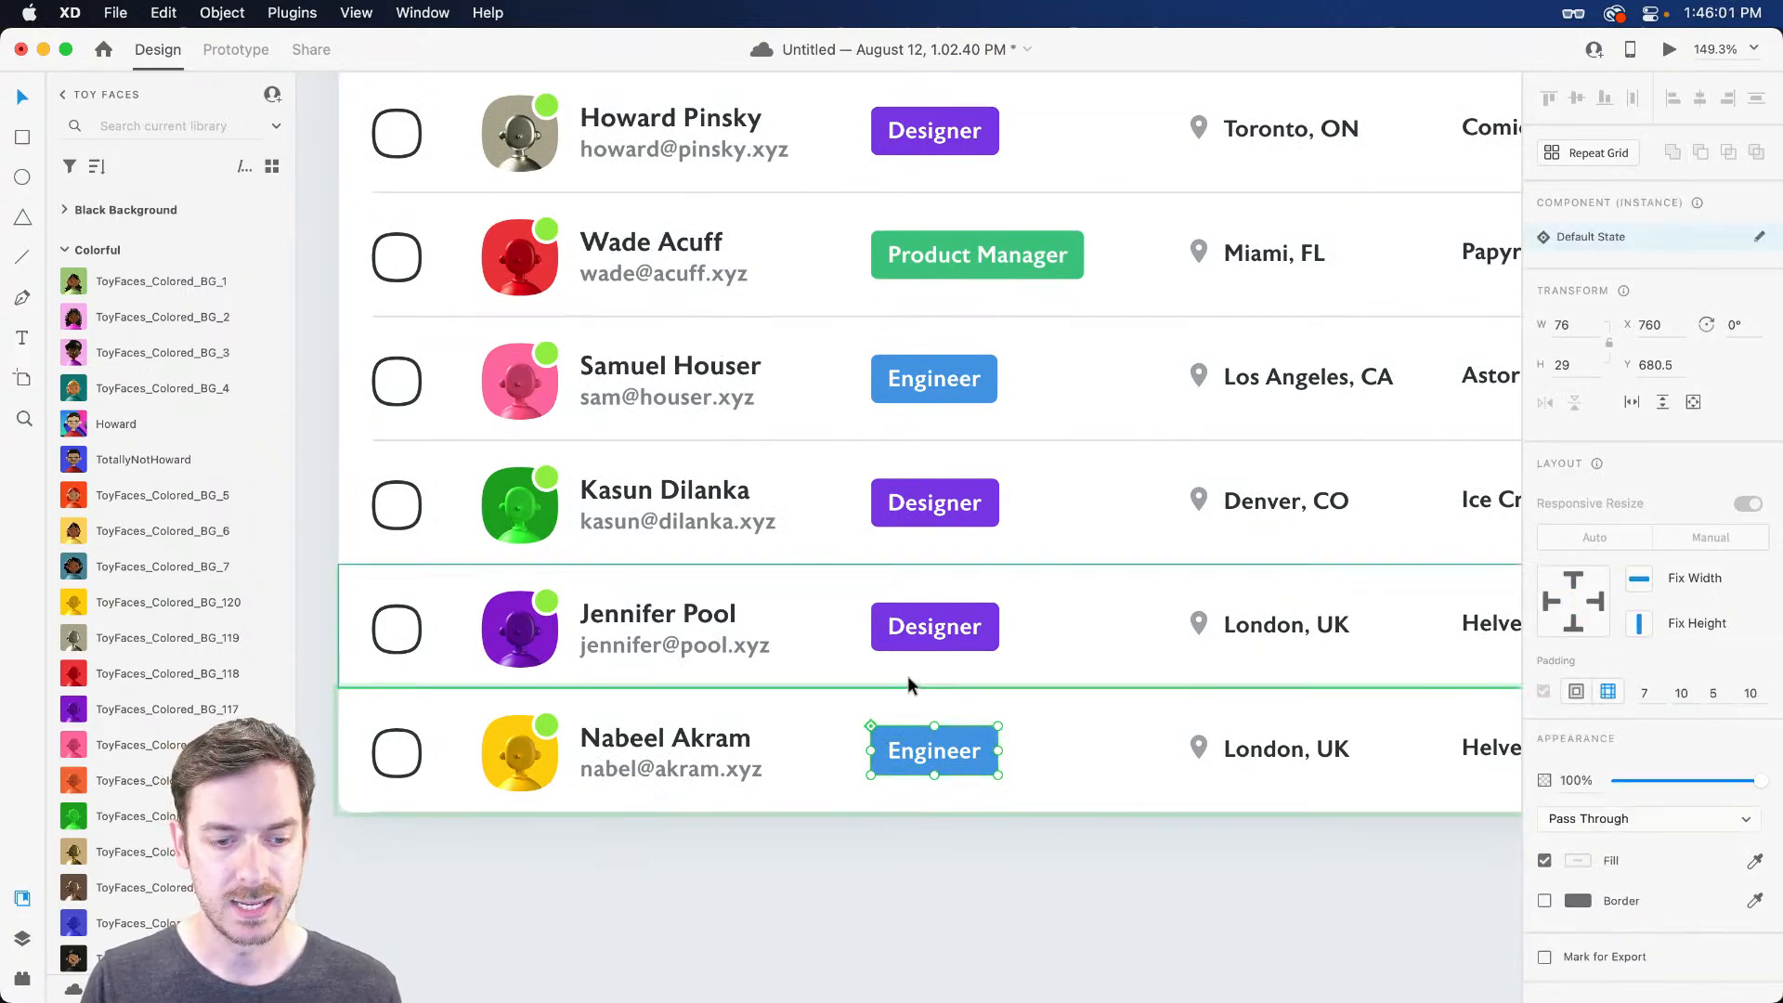
{"action": "right_click", "coordinate": [945, 753]}
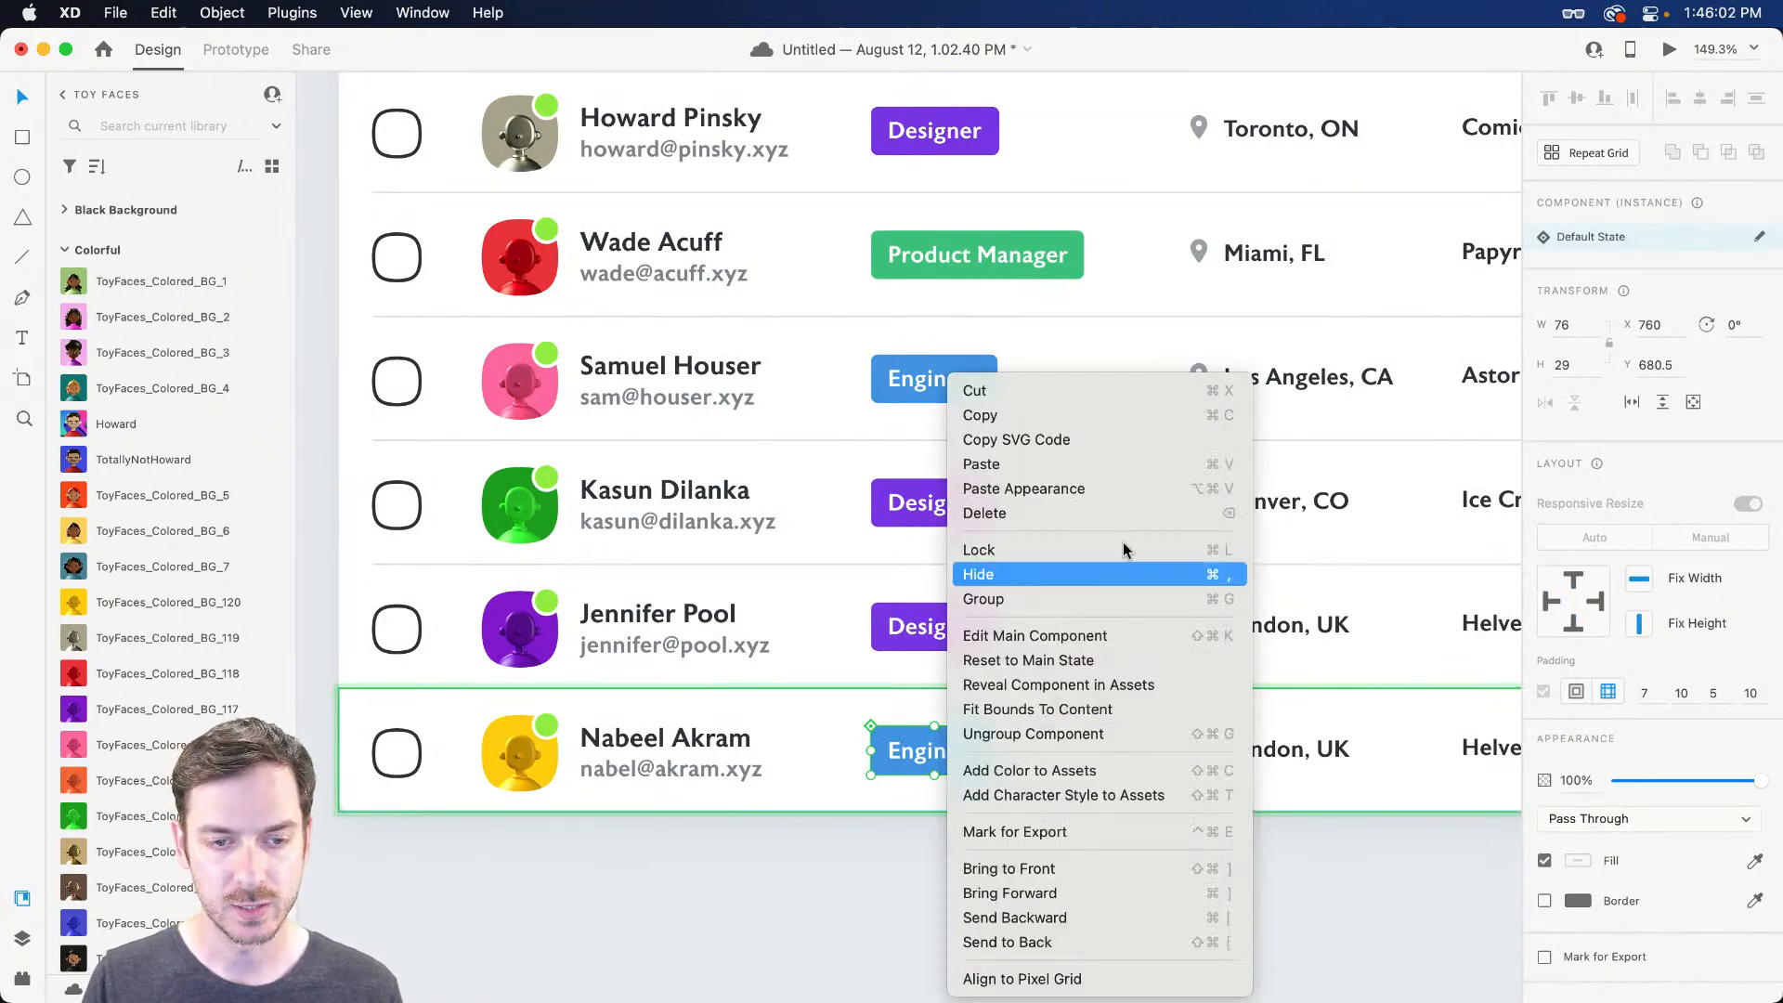
Open the badge's main component and add a new state named Engineer
{"action": "left_click", "coordinate": [1074, 636]}
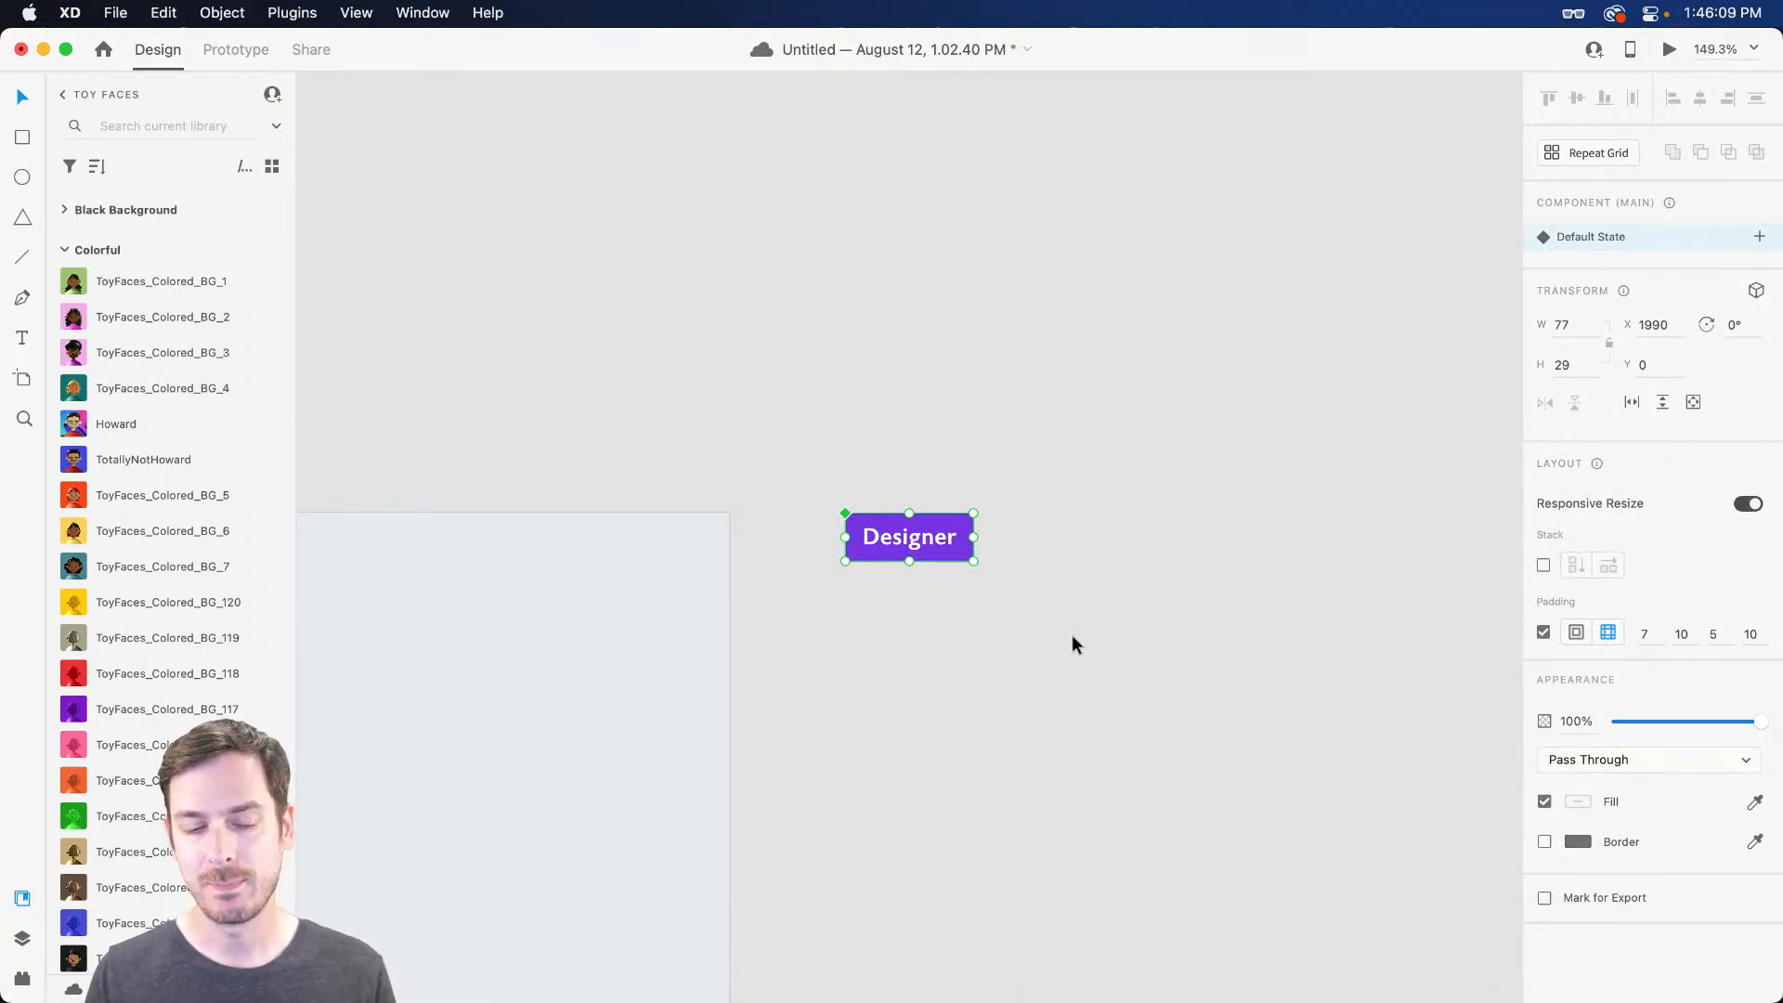
{"action": "scroll", "coordinate": [1073, 635], "scroll_direction": "right", "scroll_amount": 1}
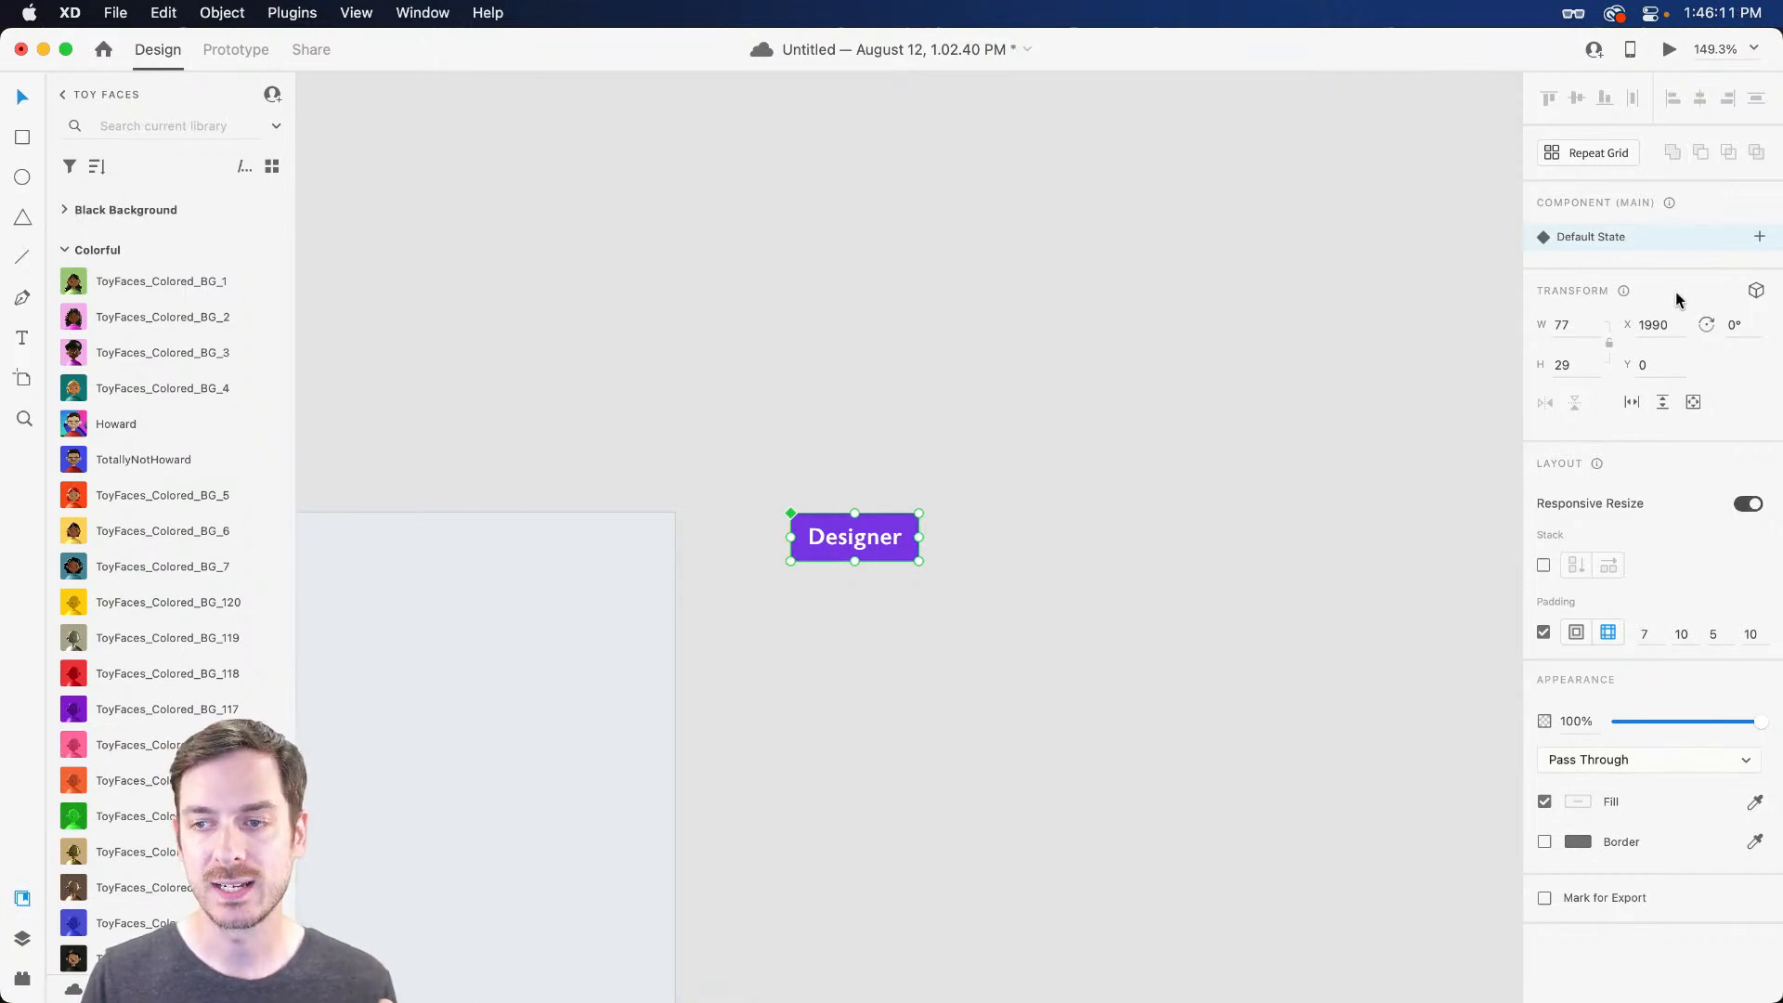
{"action": "left_click", "coordinate": [1757, 236]}
{"action": "left_click", "coordinate": [1698, 245]}
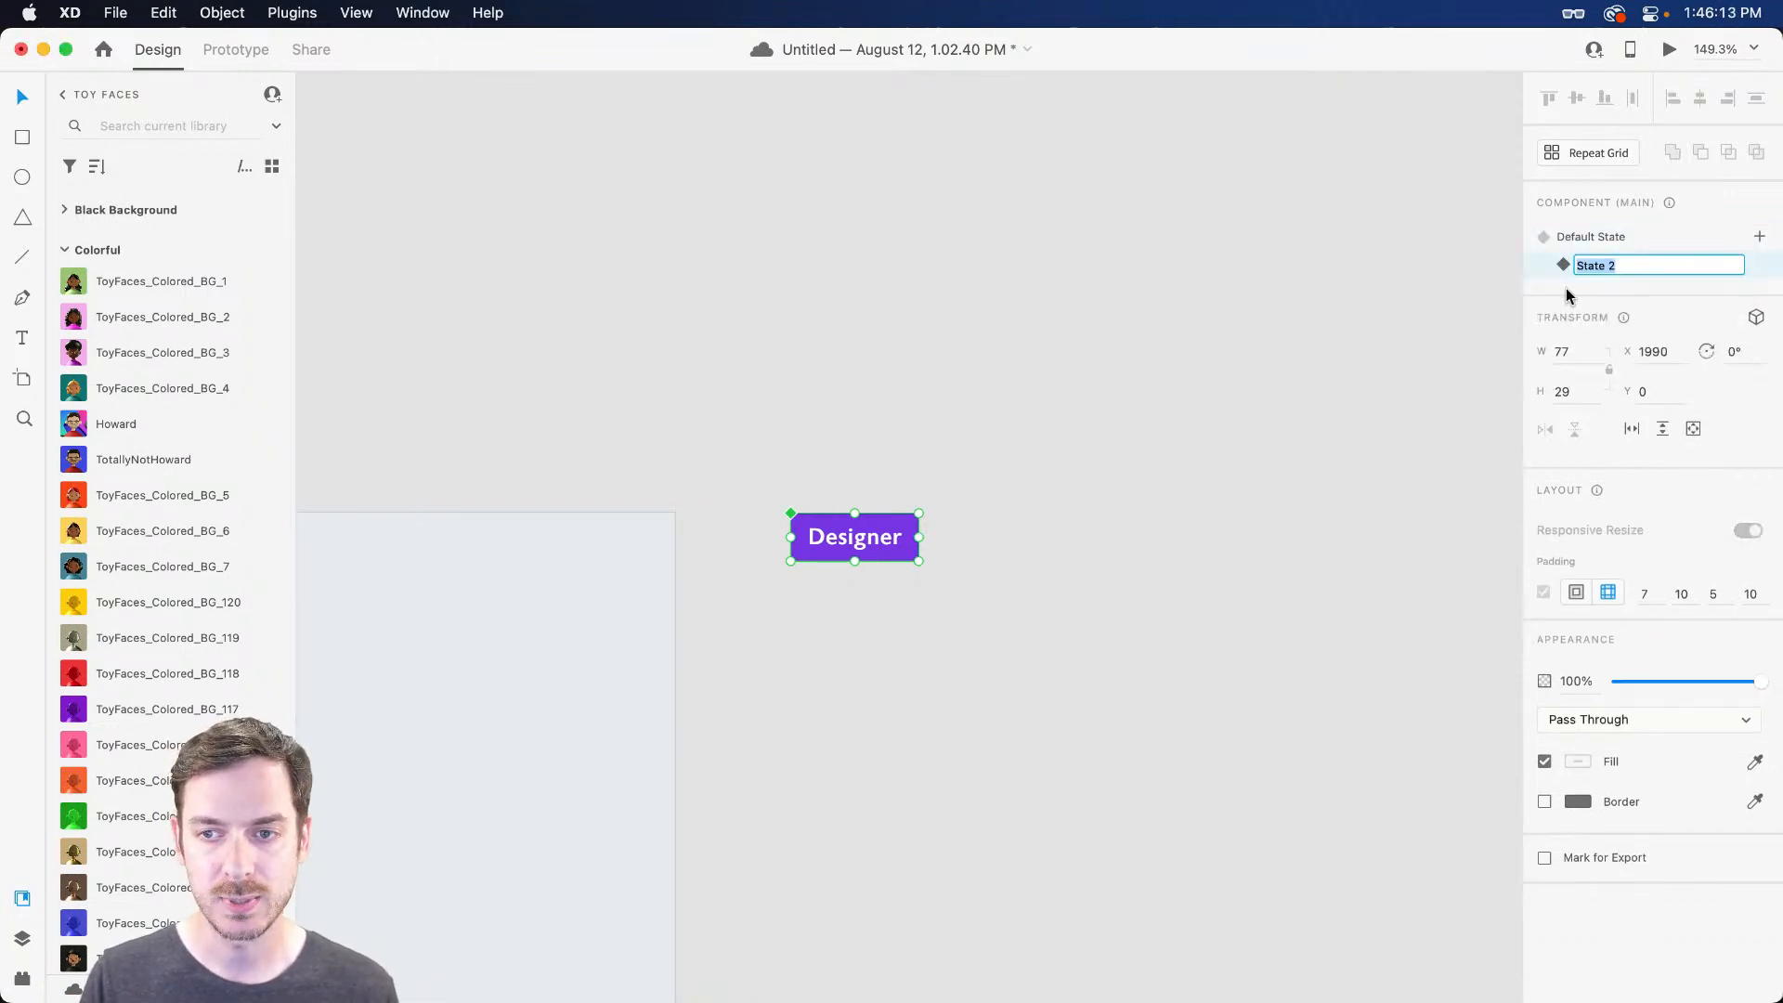
{"action": "type", "text": "Engineer"}
{"action": "key", "text": "Return"}
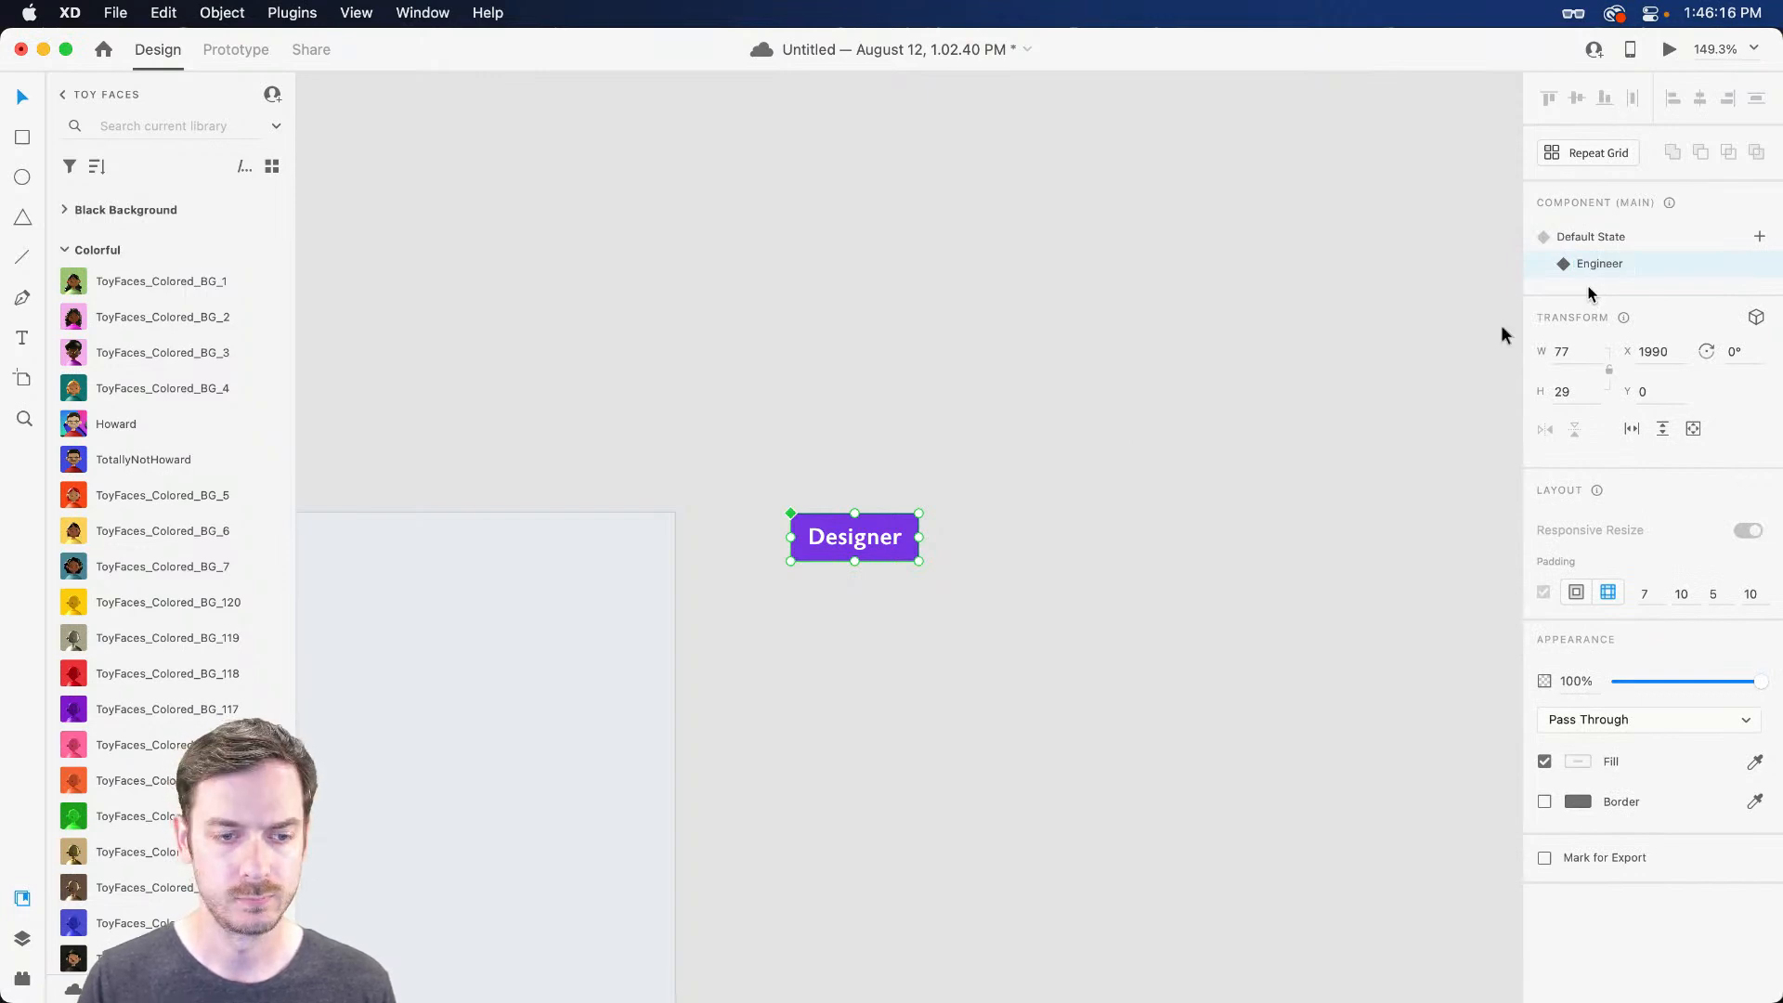
Change the Engineer state's label text to Engineer
{"action": "double_click", "coordinate": [851, 535]}
{"action": "double_click", "coordinate": [852, 536]}
{"action": "type", "text": "Engineer"}
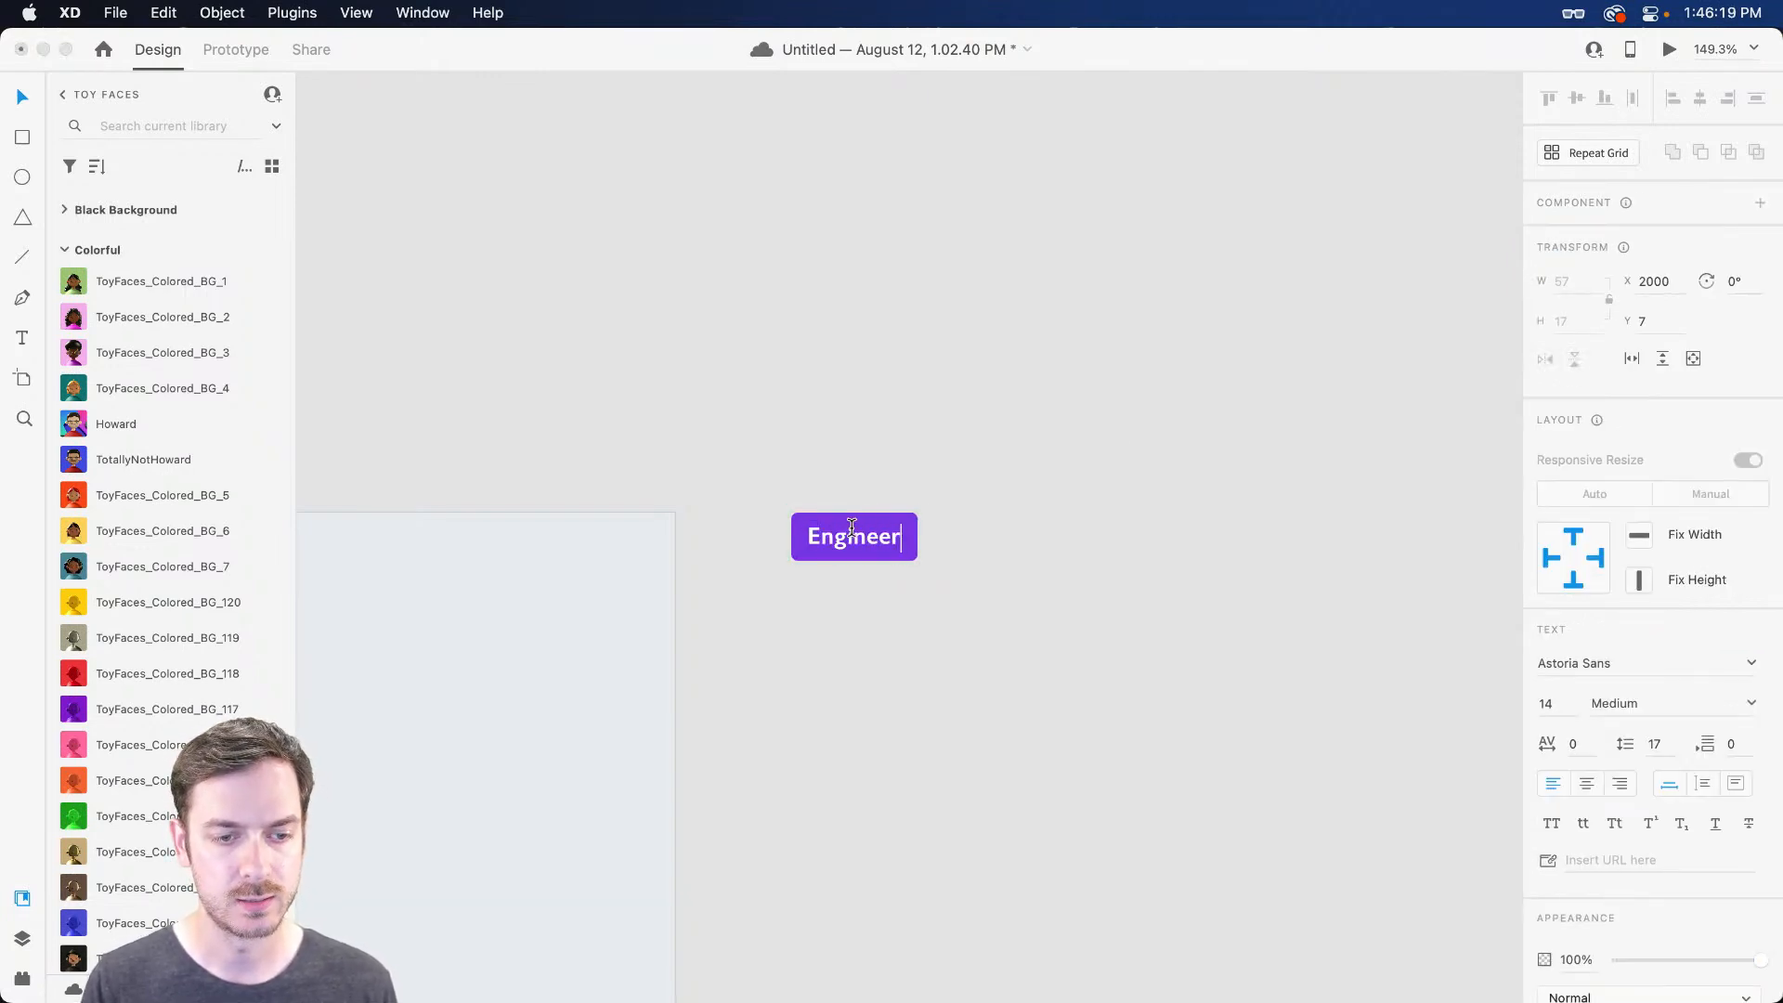
Fill the Engineer state's background with blue from the existing Engineer badge
{"action": "left_click", "coordinate": [909, 535]}
{"action": "scroll", "coordinate": [855, 634], "scroll_direction": "left", "scroll_amount": 10}
{"action": "scroll", "coordinate": [855, 634], "scroll_direction": "down", "scroll_amount": 10}
{"action": "scroll", "coordinate": [863, 631], "scroll_direction": "left", "scroll_amount": 1}
{"action": "key", "text": "i"}
{"action": "left_click", "coordinate": [411, 446]}
{"action": "scroll", "coordinate": [1057, 455], "scroll_direction": "right", "scroll_amount": 5}
{"action": "scroll", "coordinate": [1059, 470], "scroll_direction": "up", "scroll_amount": 10}
{"action": "scroll", "coordinate": [1059, 470], "scroll_direction": "left", "scroll_amount": 3}
{"action": "scroll", "coordinate": [1061, 478], "scroll_direction": "up", "scroll_amount": 5}
{"action": "key", "text": "super+k"}
Add a new badge component state named Product Manager
{"action": "left_click", "coordinate": [1760, 237]}
{"action": "left_click", "coordinate": [1698, 247]}
{"action": "type", "text": "Produc"}
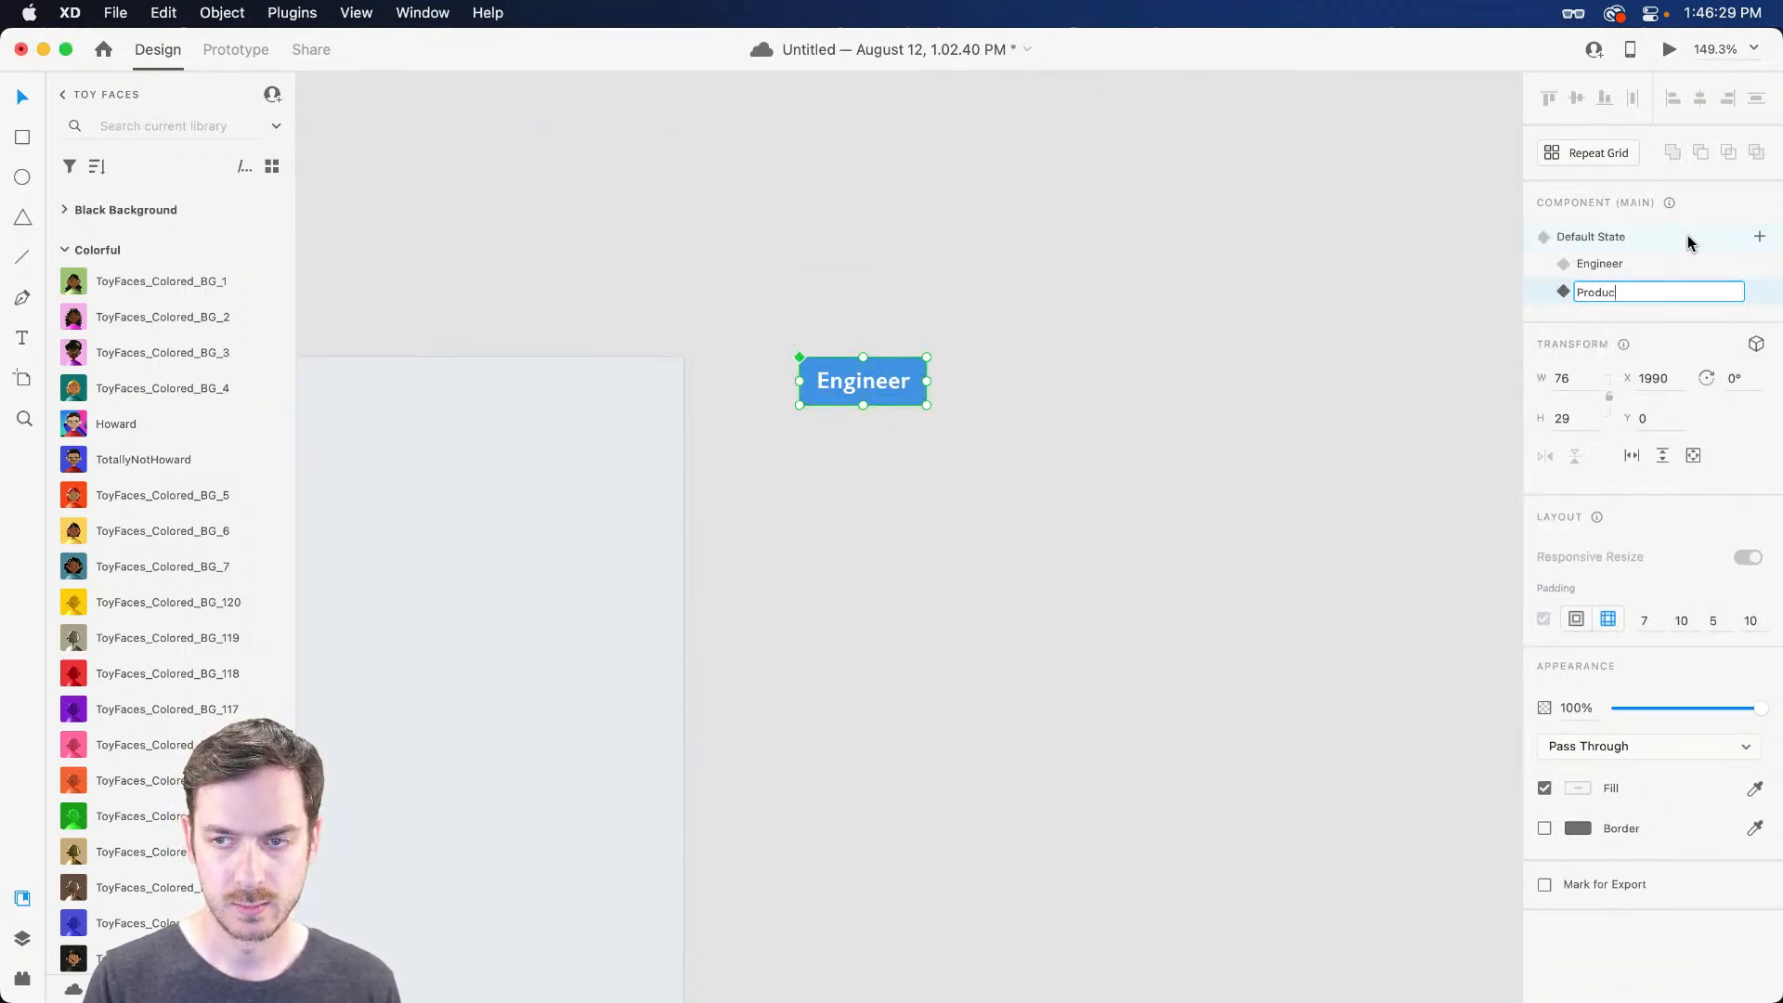
{"action": "type", "text": "t Manager"}
{"action": "key", "text": "Return"}
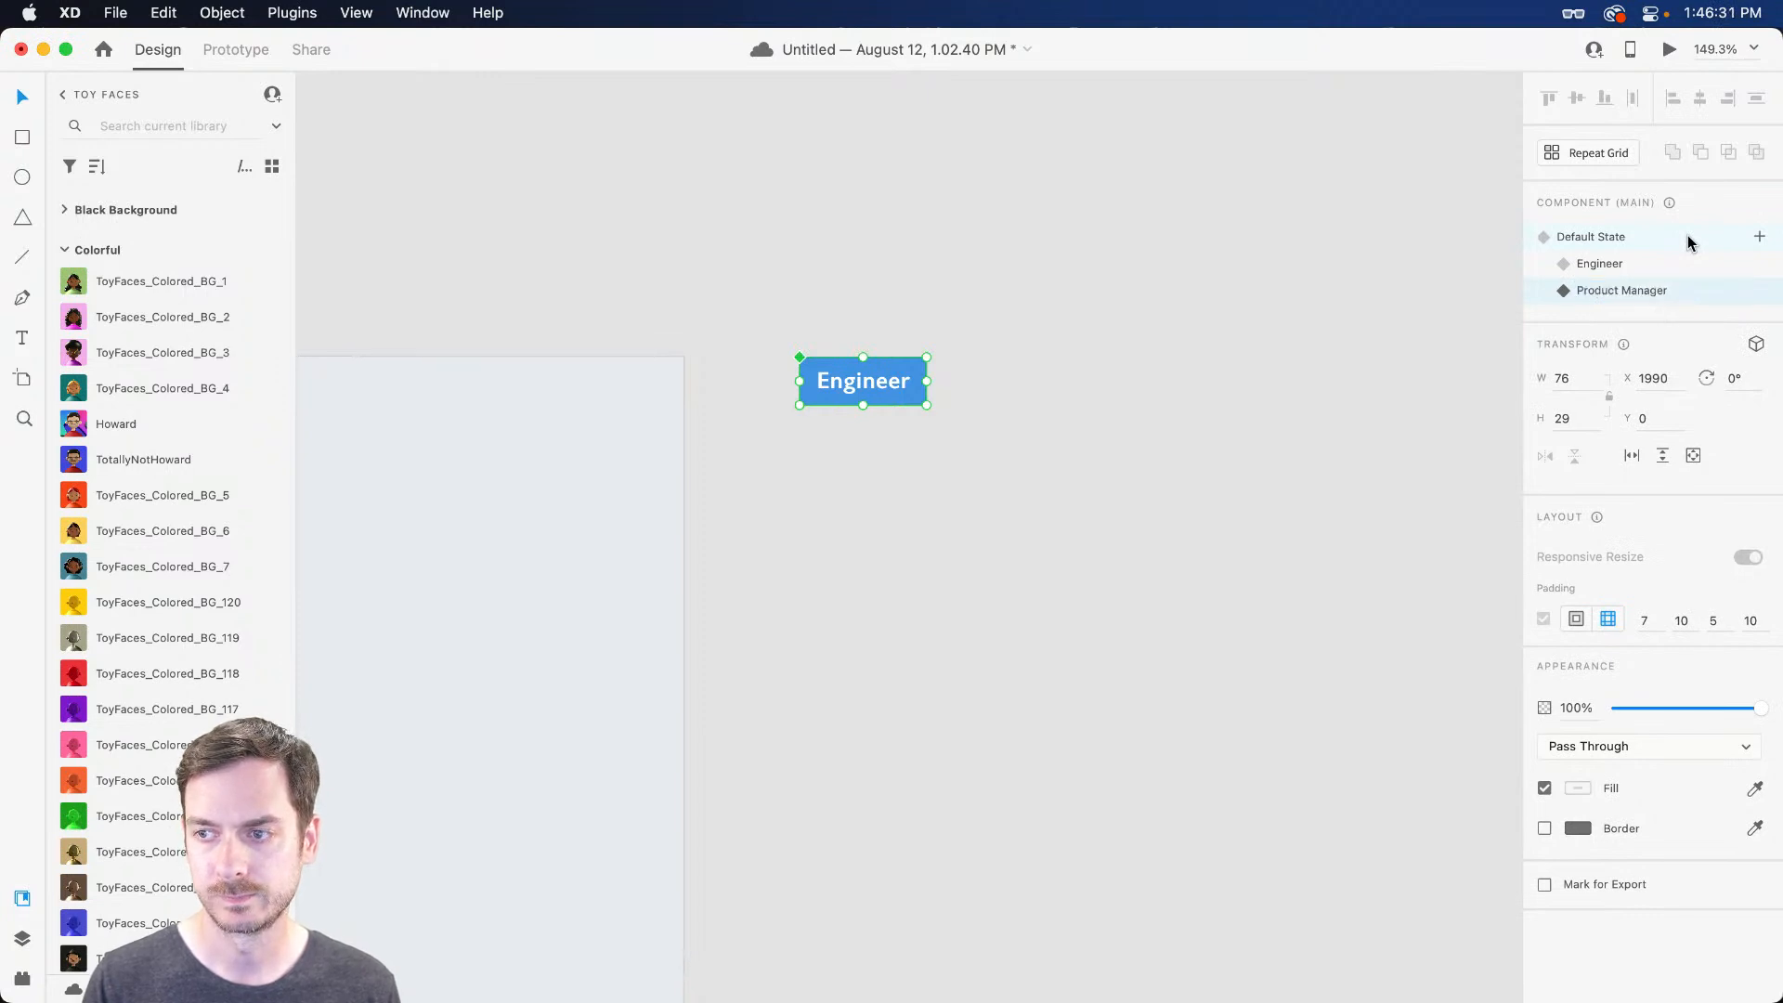
Change the badge label in the new state from Engineer to Product Manager
{"action": "double_click", "coordinate": [883, 388]}
{"action": "double_click", "coordinate": [883, 388]}
{"action": "type", "text": "P"}
{"action": "key", "text": "BackSpace"}
{"action": "type", "text": "Pro"}
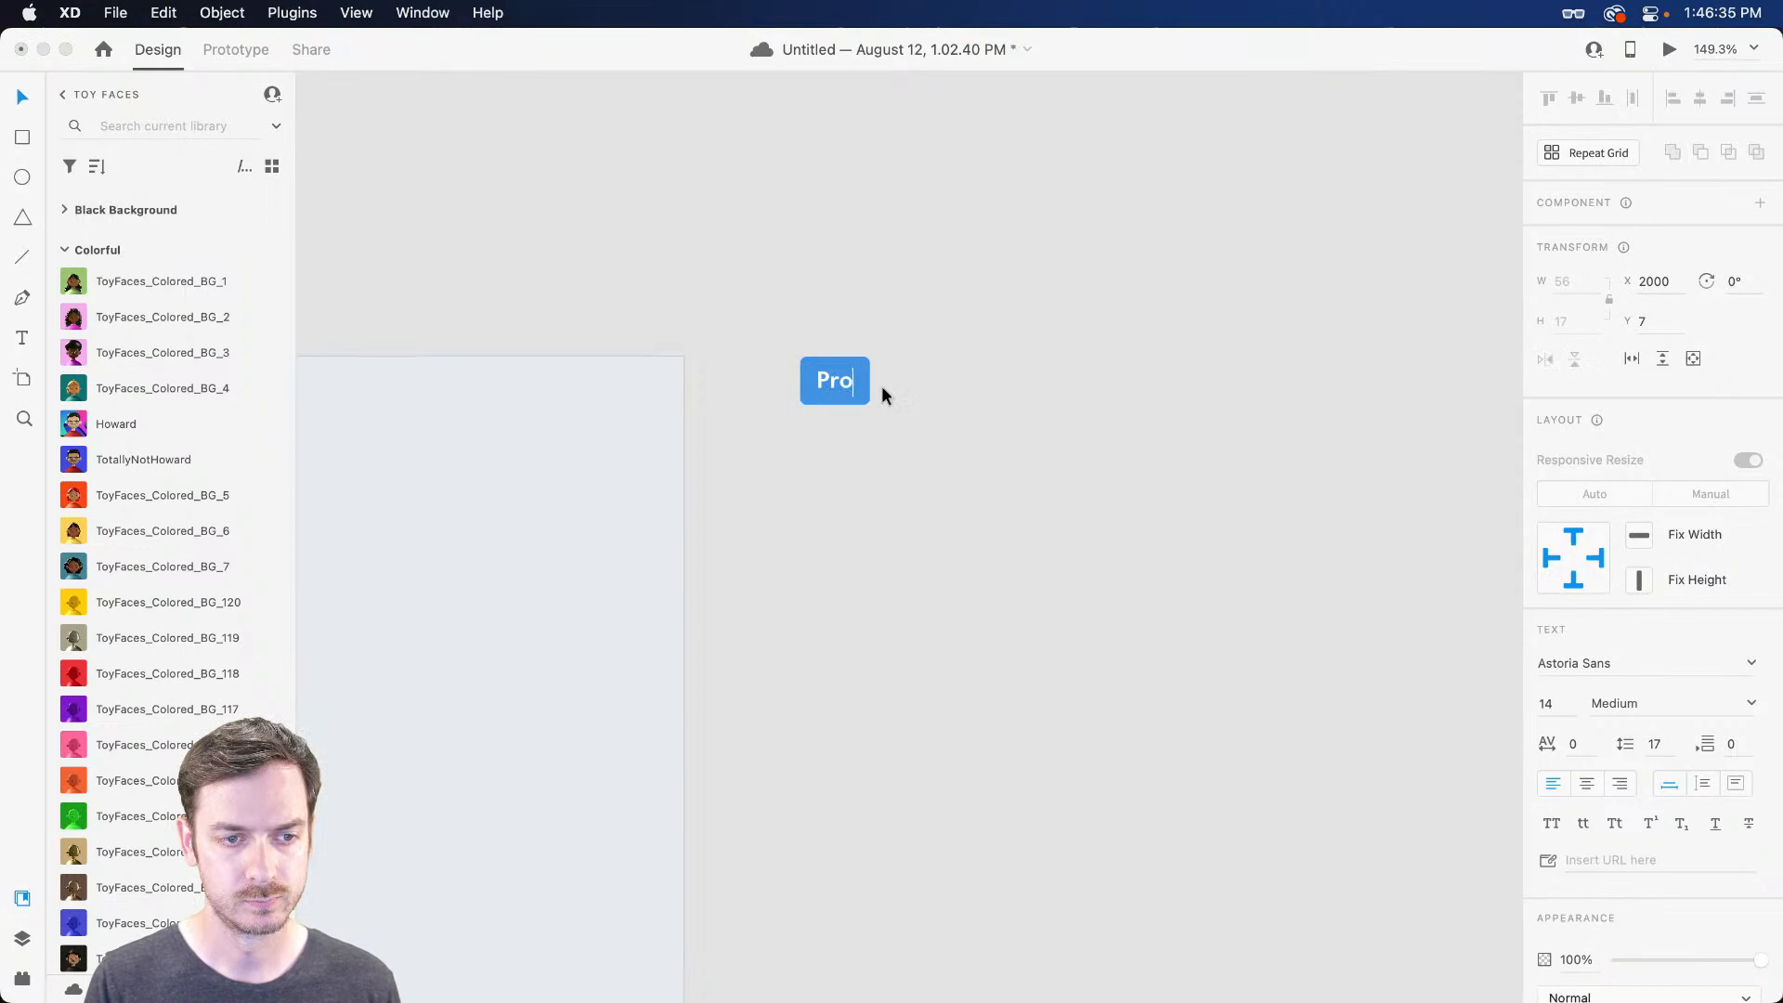
{"action": "type", "text": "duct Manager"}
{"action": "key", "text": "Return"}
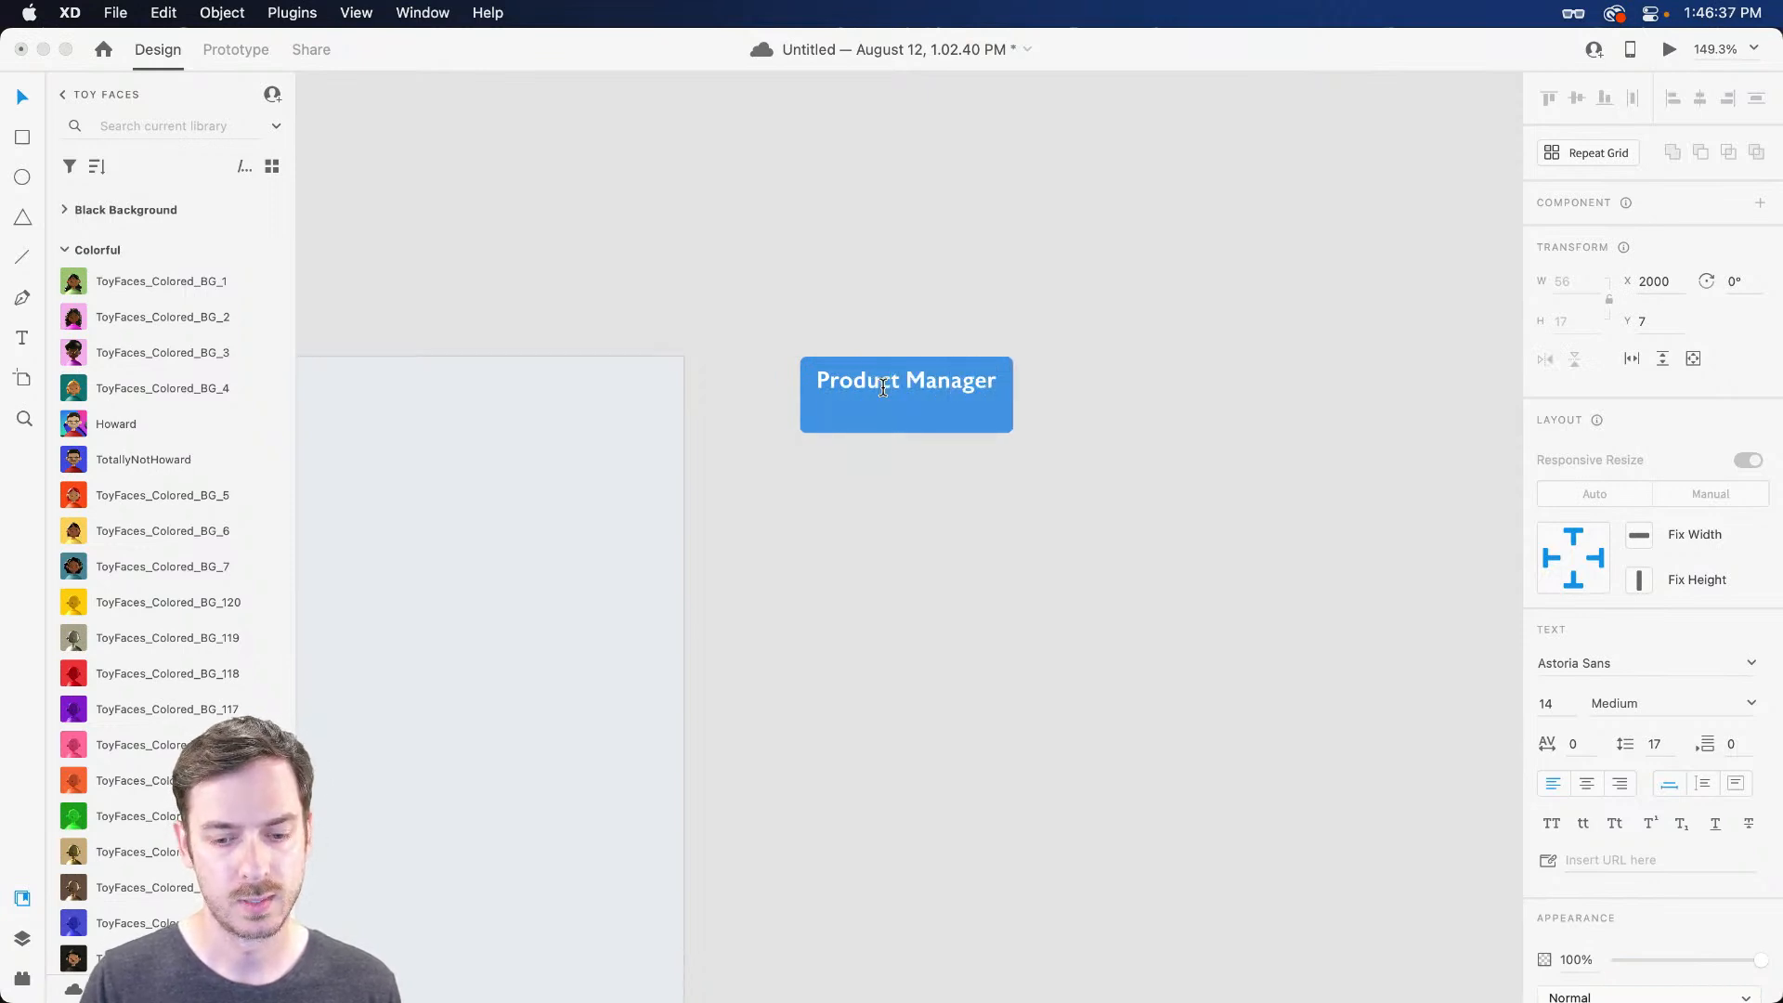
{"action": "key", "text": "Escape"}
Eyedrop the green fill from the existing Product Manager badge onto the badge background
{"action": "left_click", "coordinate": [882, 388]}
{"action": "scroll", "coordinate": [882, 388], "scroll_direction": "left", "scroll_amount": 10}
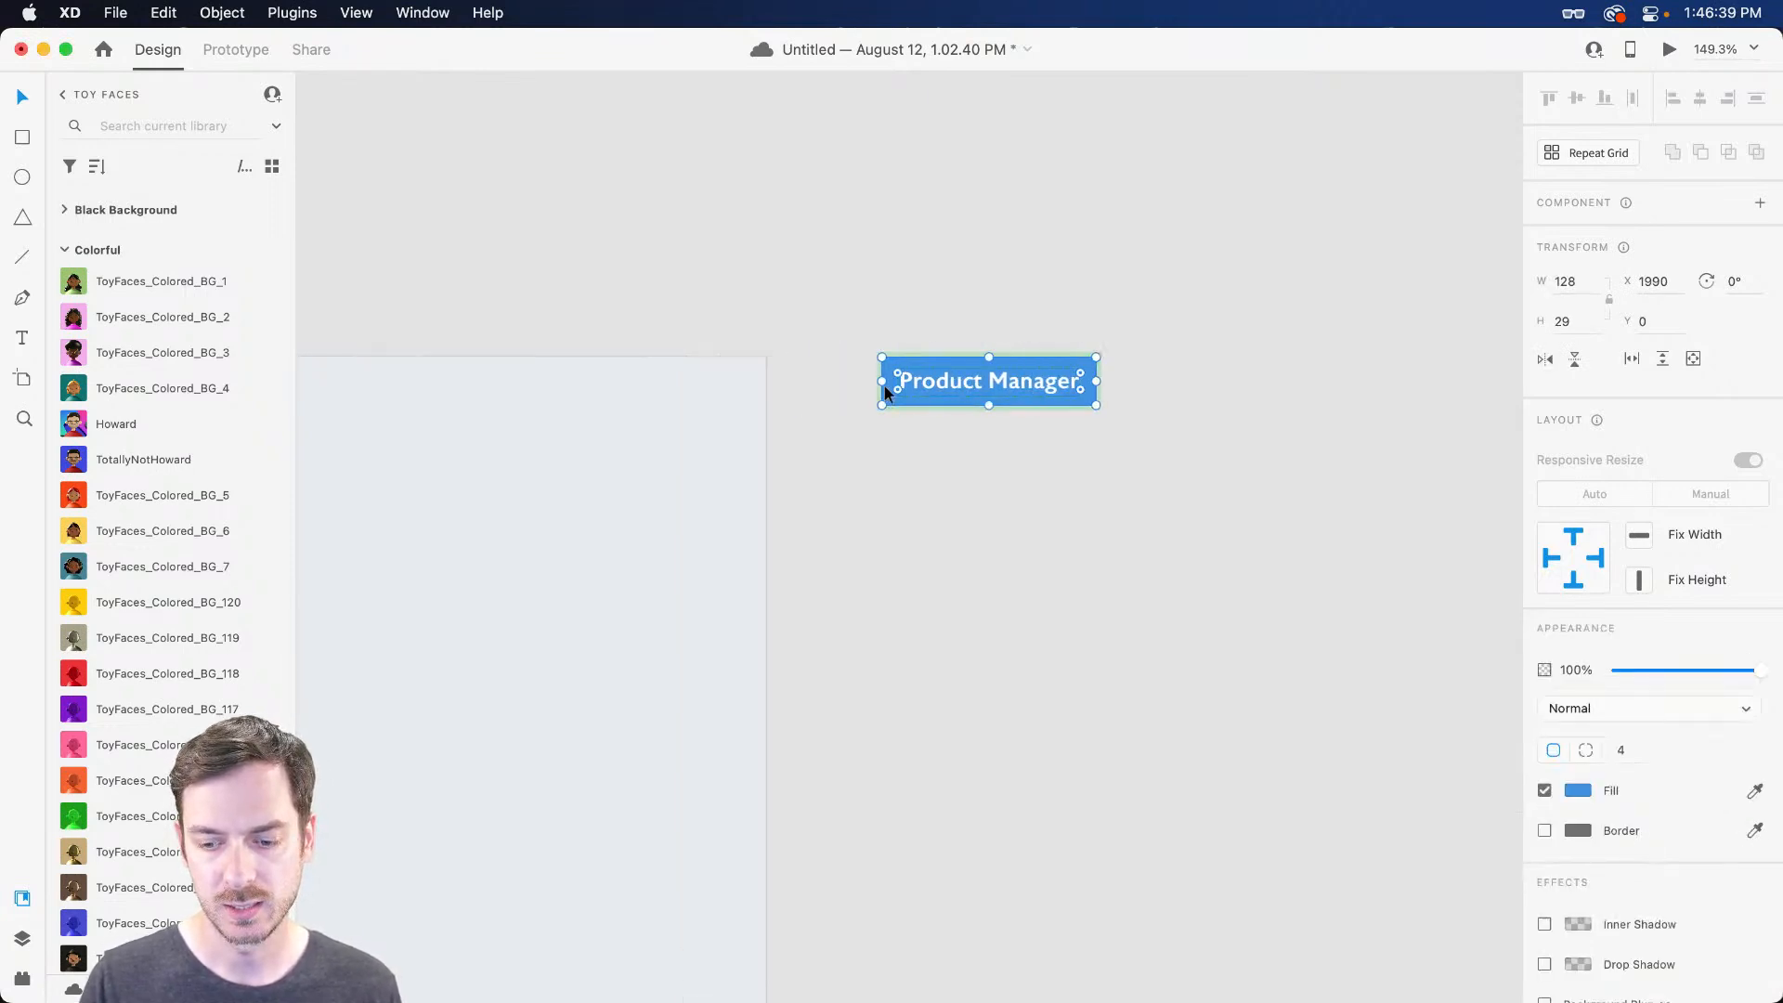
{"action": "scroll", "coordinate": [870, 406], "scroll_direction": "down", "scroll_amount": 7}
{"action": "scroll", "coordinate": [870, 405], "scroll_direction": "left", "scroll_amount": 12}
{"action": "key", "text": "i"}
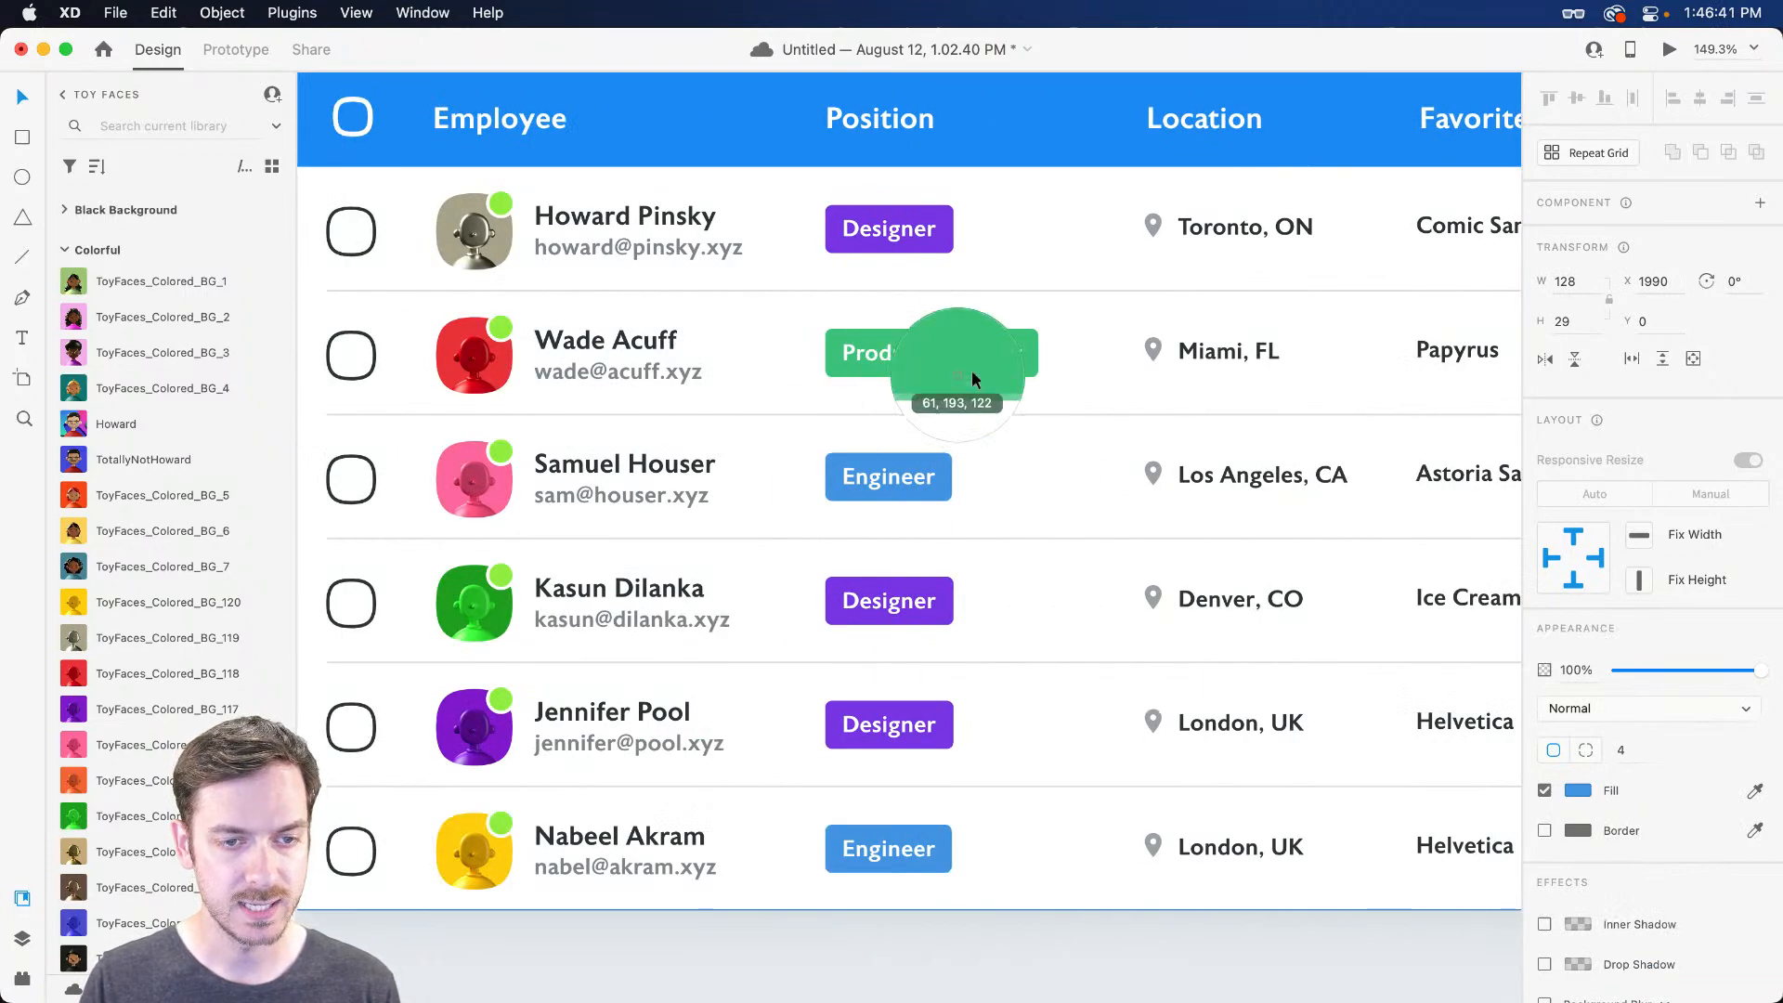
{"action": "left_click", "coordinate": [1033, 354]}
{"action": "scroll", "coordinate": [1019, 351], "scroll_direction": "right", "scroll_amount": 5}
{"action": "scroll", "coordinate": [1020, 358], "scroll_direction": "right", "scroll_amount": 15}
{"action": "scroll", "coordinate": [993, 344], "scroll_direction": "up", "scroll_amount": 5}
Cycle the badge through its Designer, Engineer and Product Manager states to check them
{"action": "left_click", "coordinate": [1027, 585]}
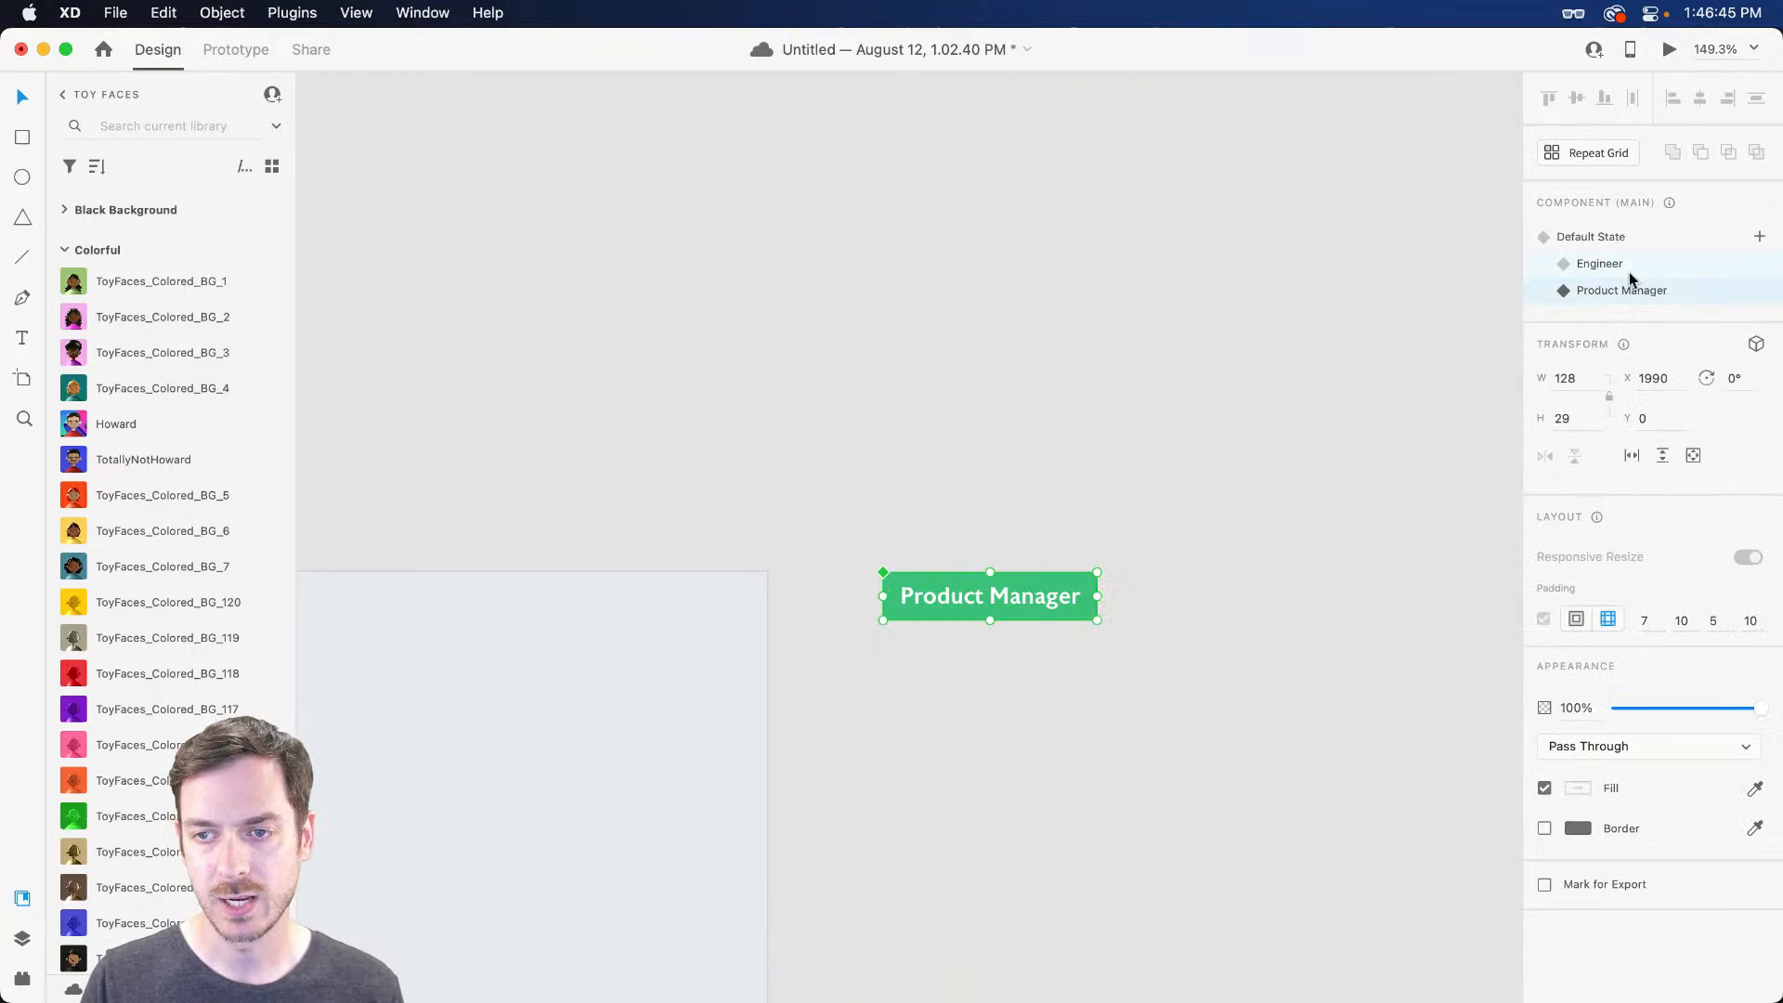
{"action": "left_click", "coordinate": [1625, 242]}
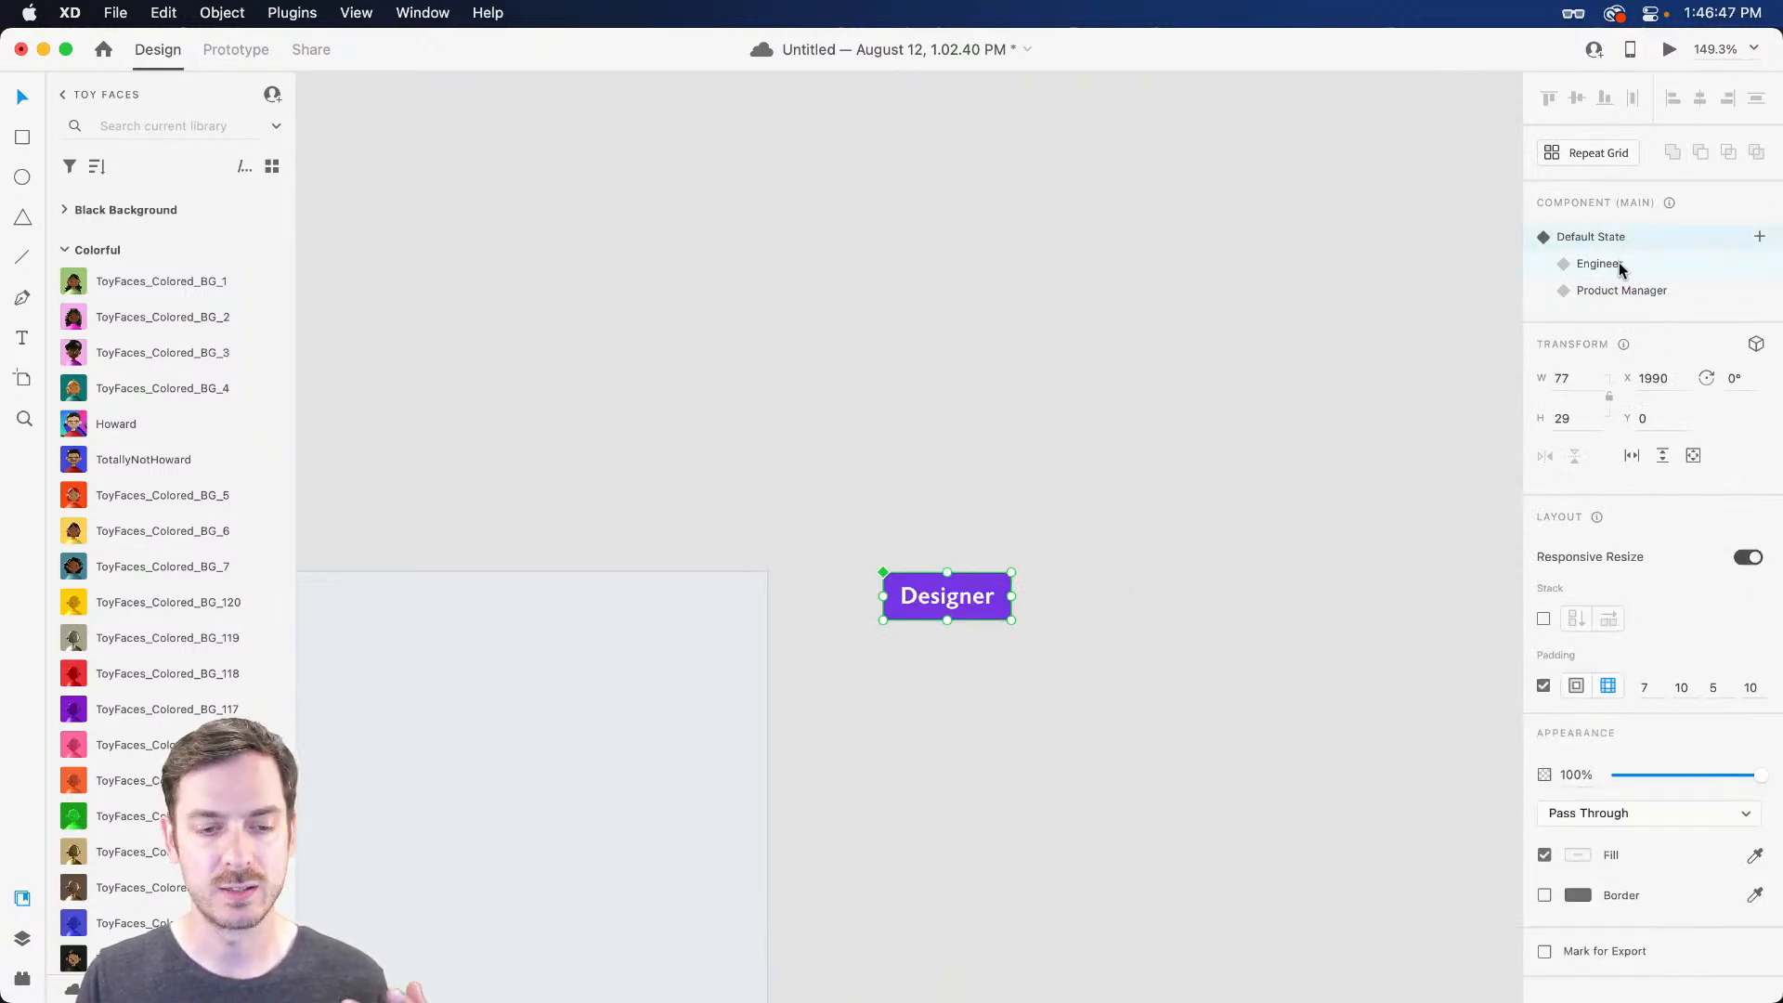
{"action": "left_click", "coordinate": [1620, 266]}
{"action": "left_click", "coordinate": [1621, 290]}
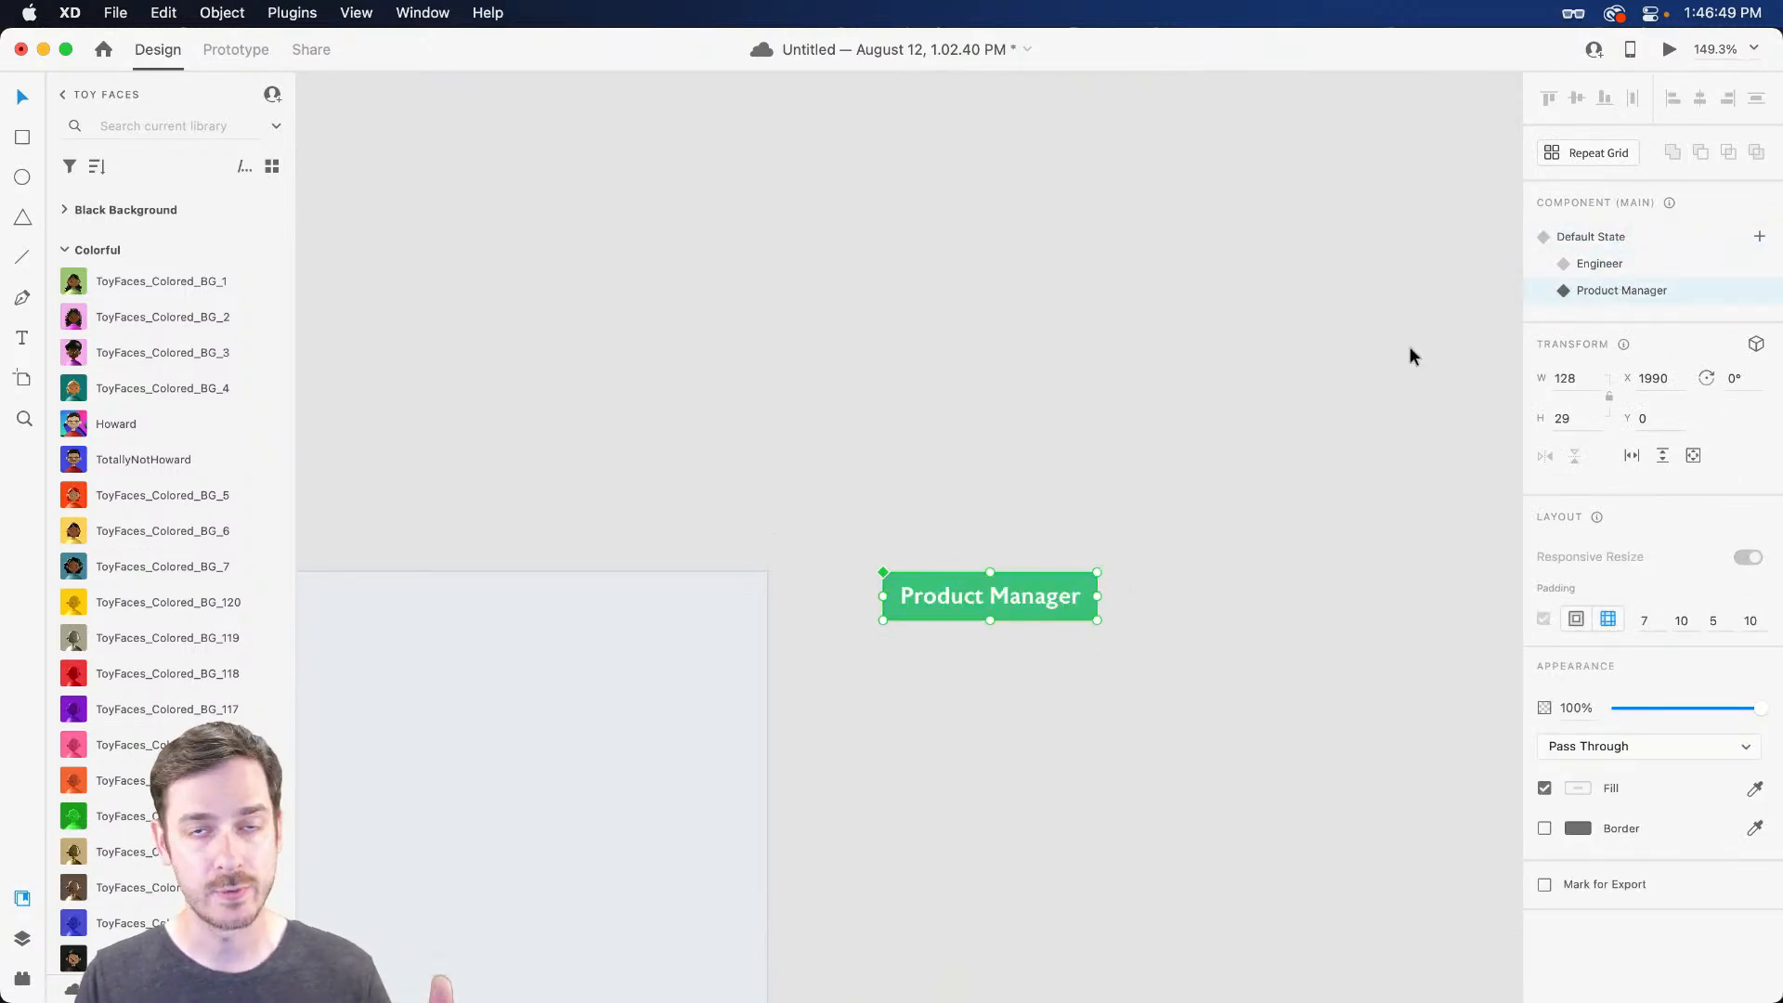
Bring the employee table into view and select the Engineer badge in the last row
{"action": "scroll", "coordinate": [1031, 437], "scroll_direction": "left", "scroll_amount": 10}
{"action": "scroll", "coordinate": [876, 649], "scroll_direction": "down", "scroll_amount": 10}
{"action": "left_click_drag", "start_coordinate": [999, 307], "coordinate": [1024, 194]}
{"action": "left_click_drag", "start_coordinate": [848, 350], "coordinate": [788, 436]}
{"action": "left_click", "coordinate": [778, 720]}
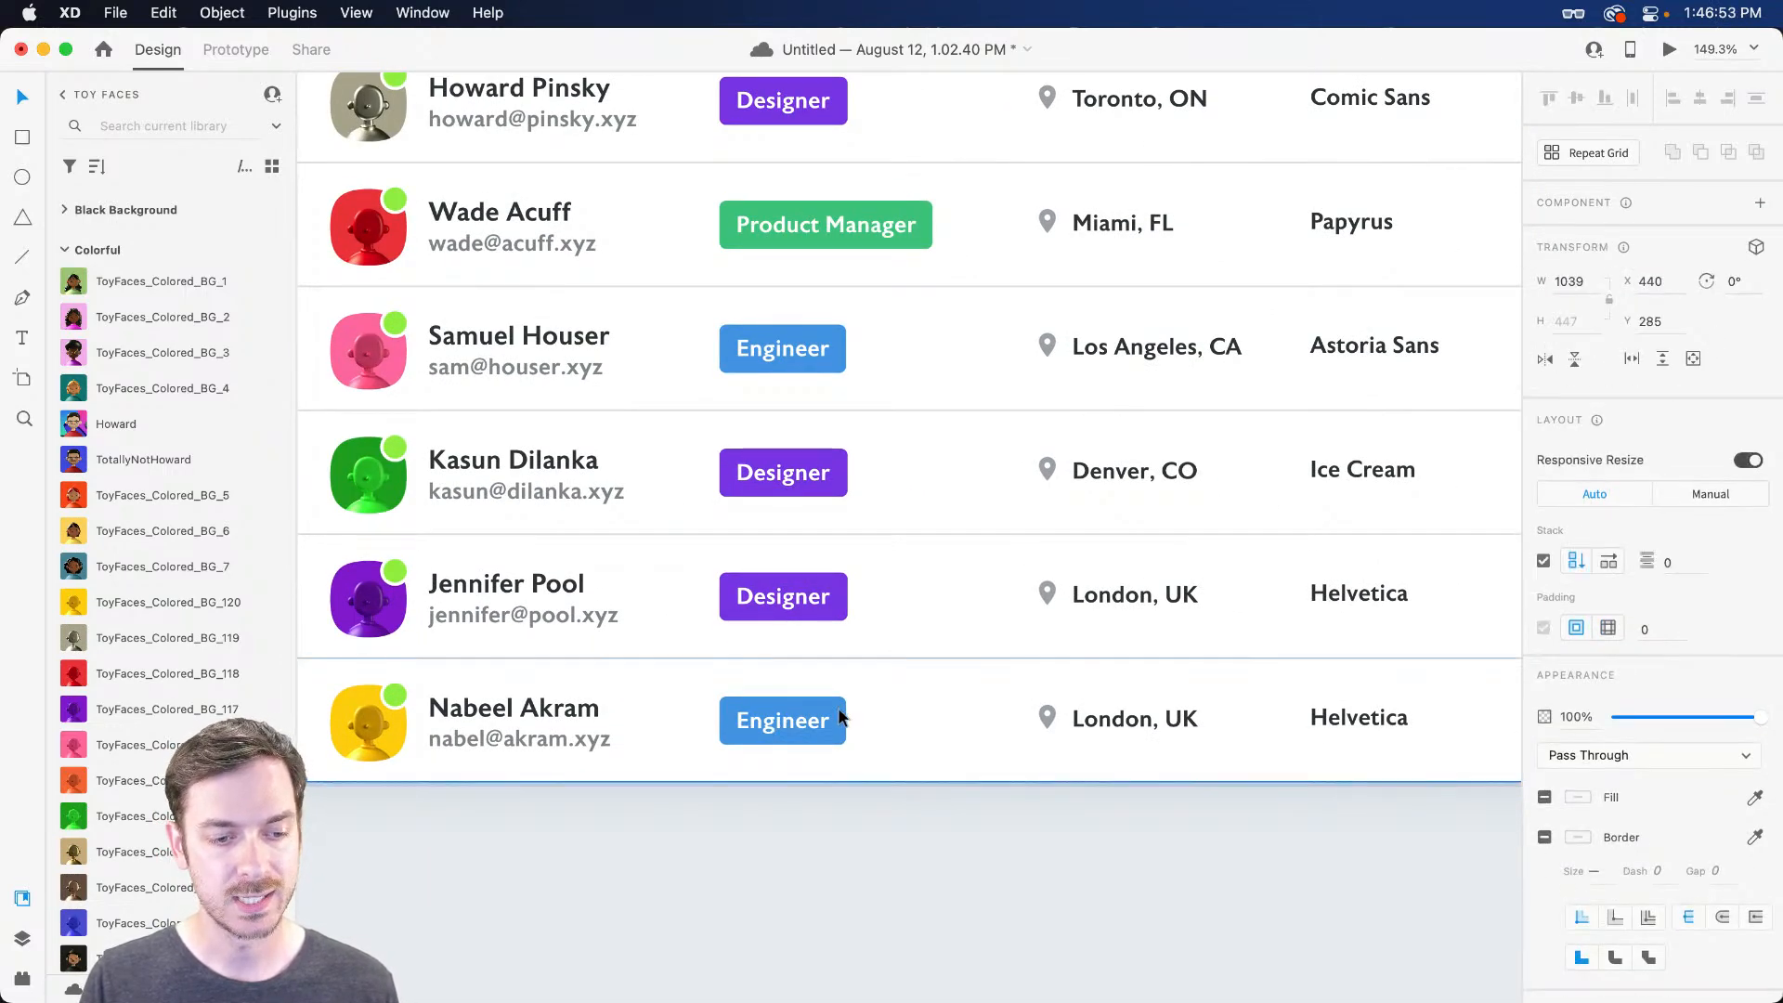
{"action": "double_click", "coordinate": [821, 715]}
{"action": "left_click", "coordinate": [794, 721]}
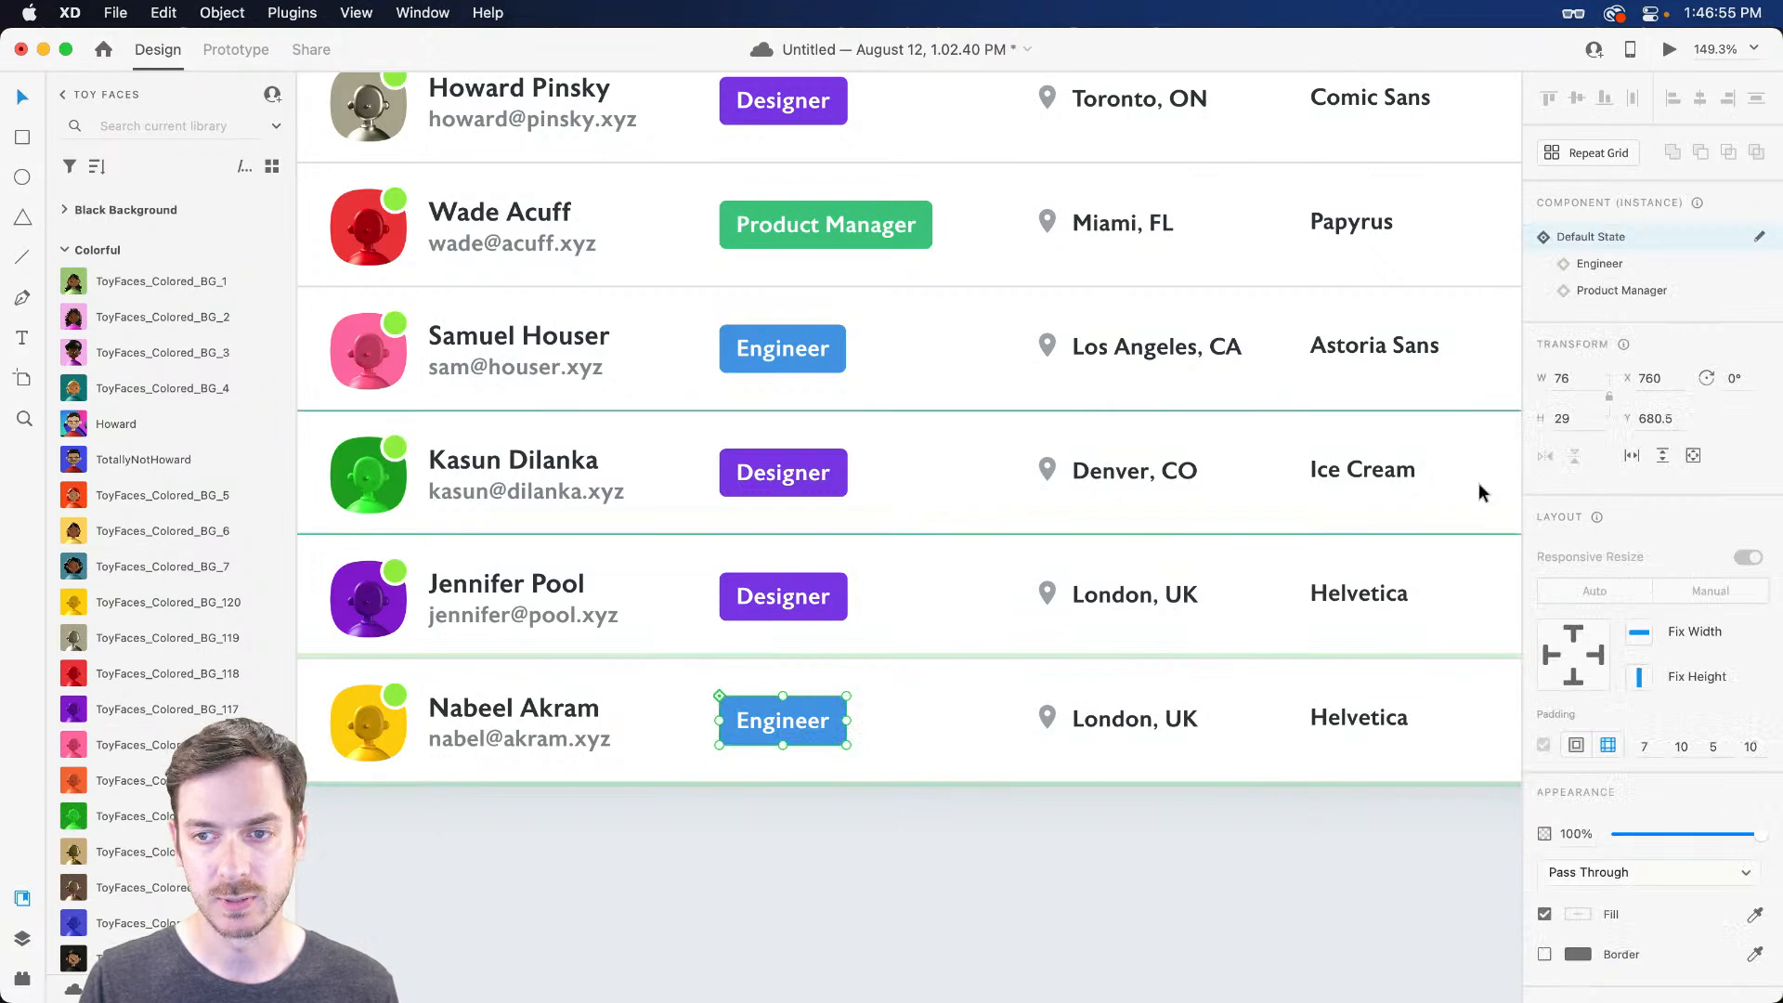
Try the last row's badge as Product Manager, then leave it on Engineer
{"action": "left_click", "coordinate": [1640, 291]}
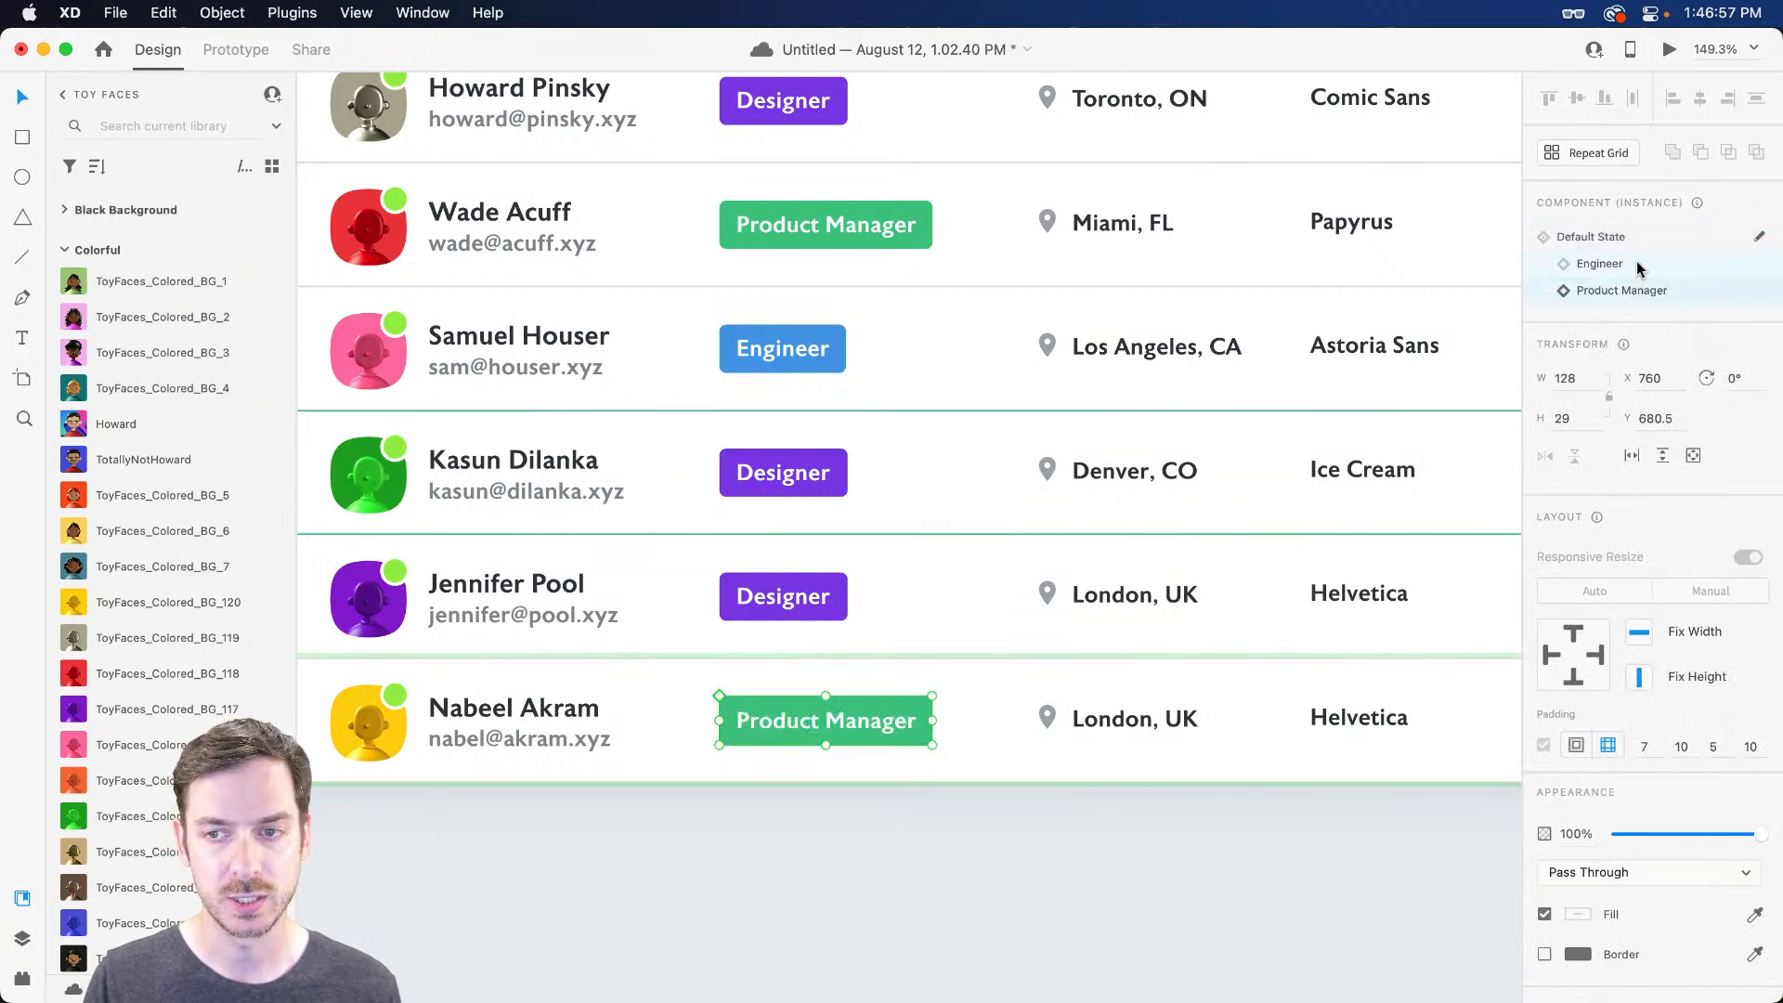
{"action": "left_click", "coordinate": [1639, 267]}
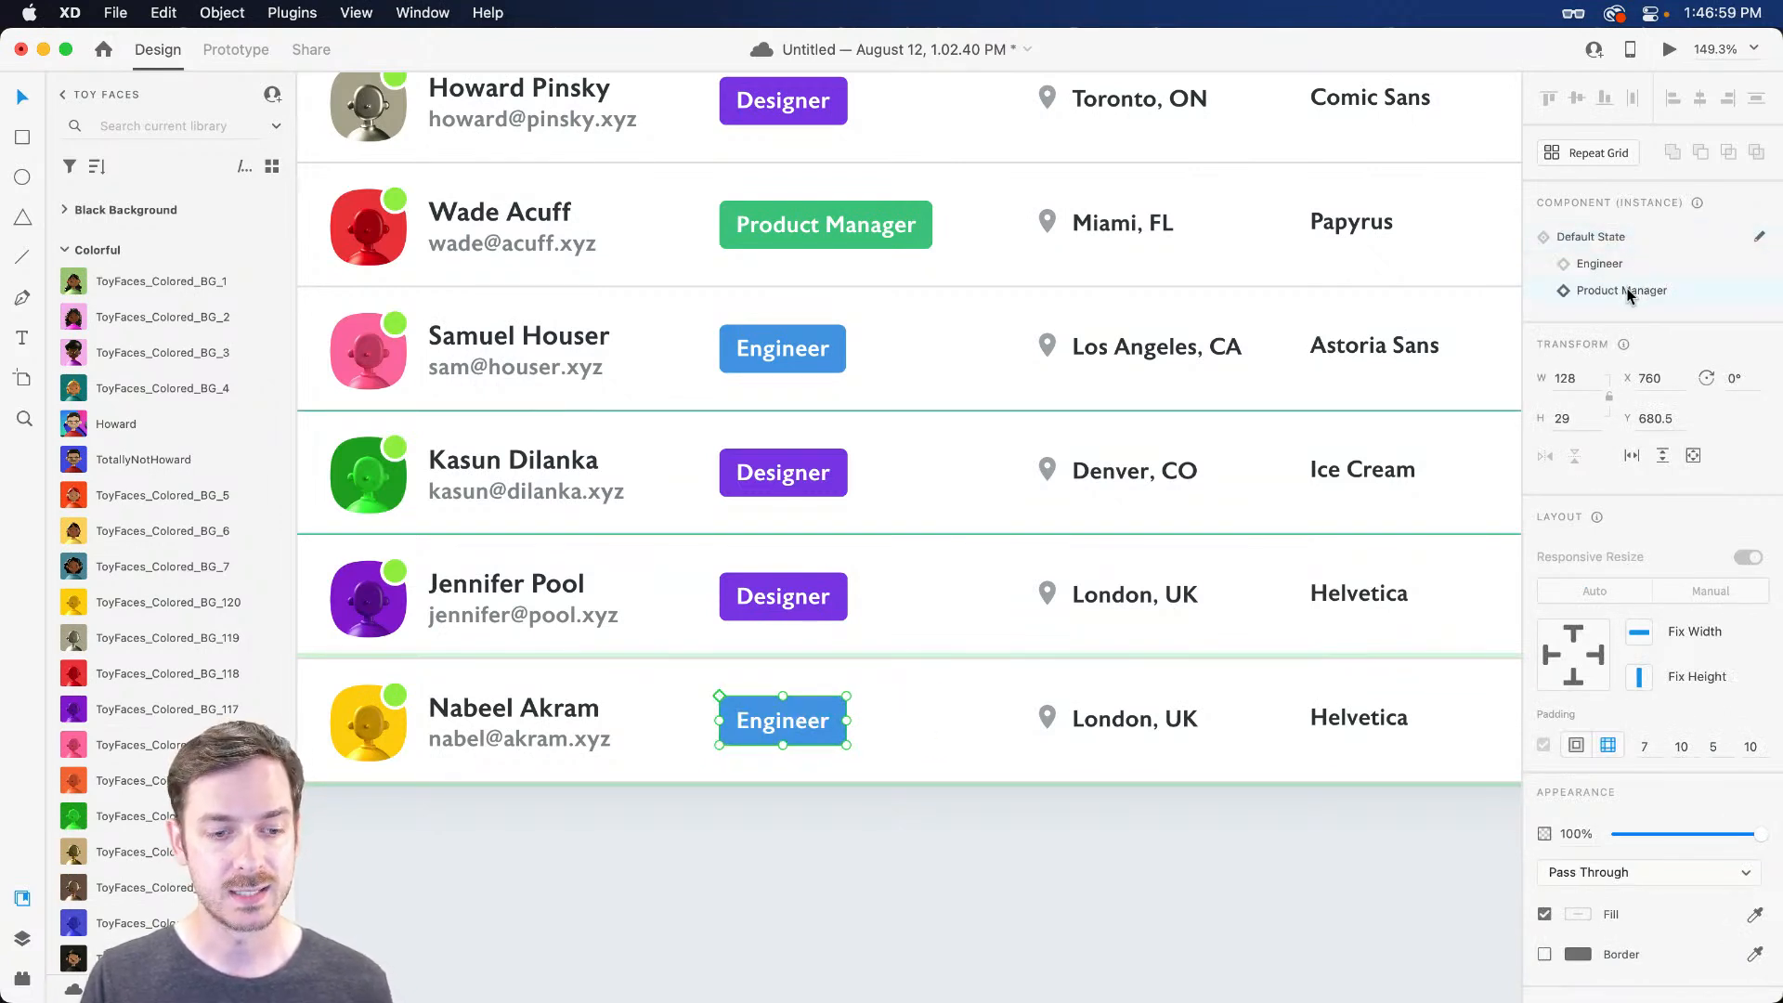
{"action": "left_click", "coordinate": [1629, 294]}
{"action": "left_click", "coordinate": [1625, 269]}
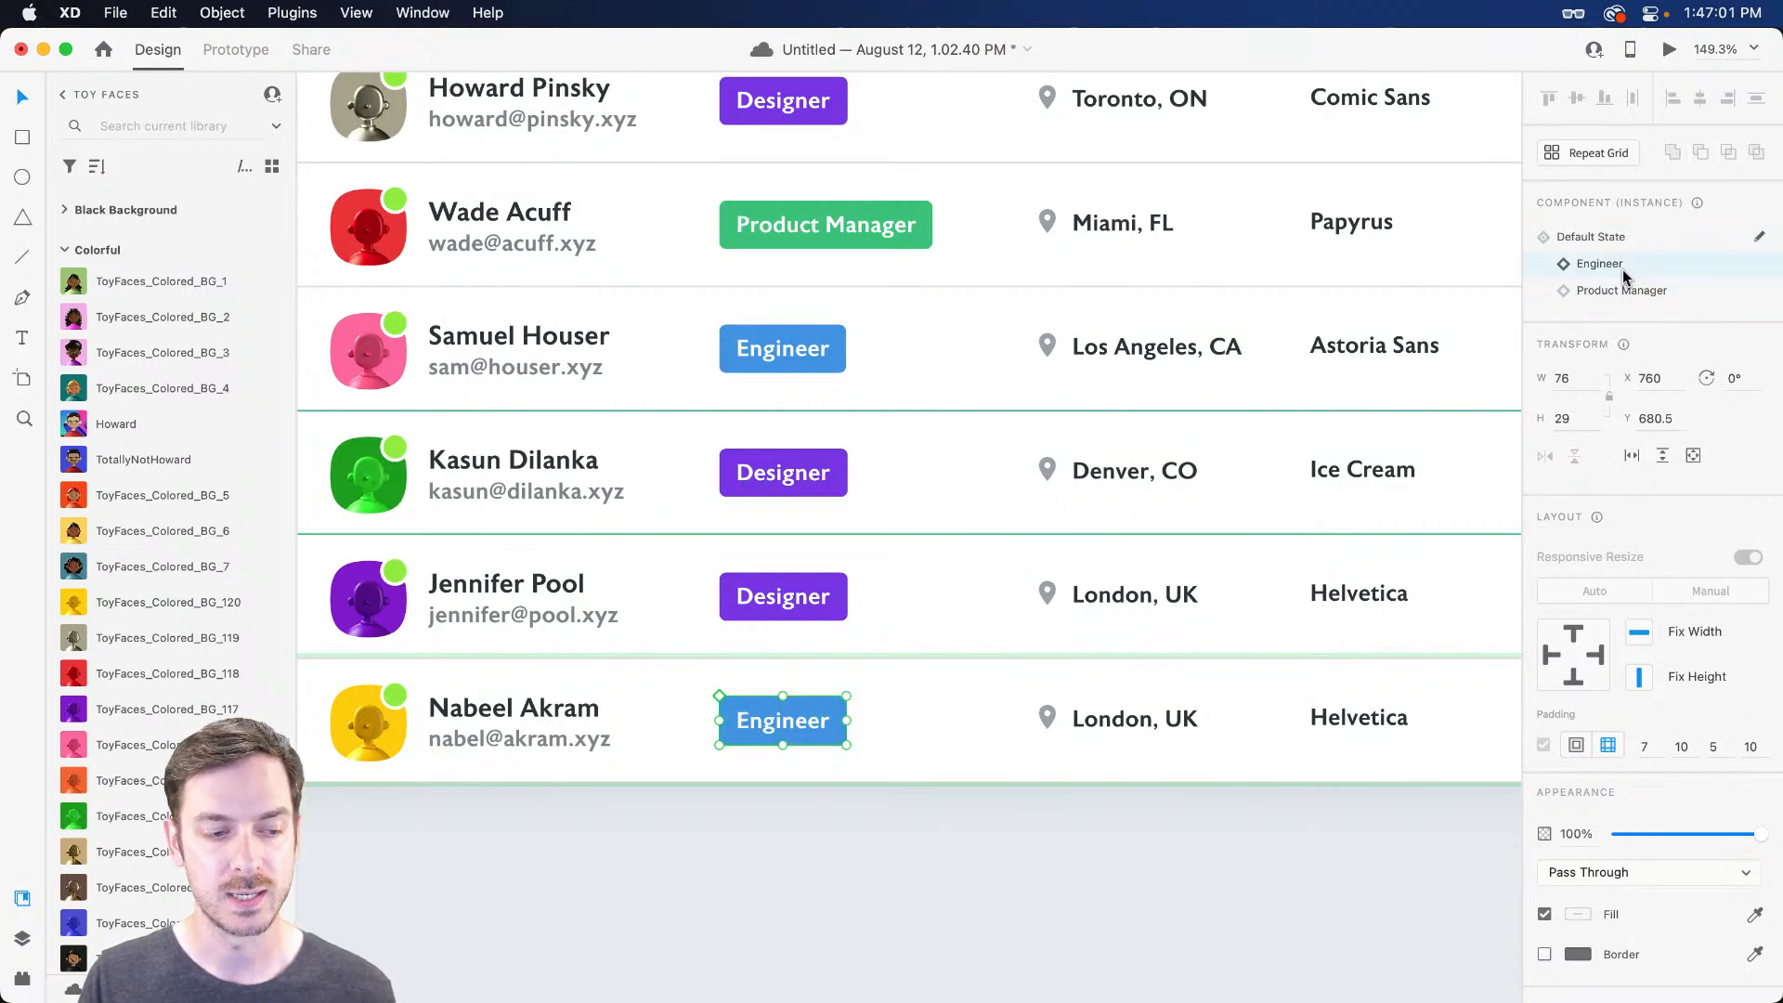
Change the last row's location from London, UK to Lahore, PK
{"action": "left_click", "coordinate": [1146, 725], "text": "super"}
{"action": "double_click", "coordinate": [1134, 721]}
{"action": "double_click", "coordinate": [1132, 720]}
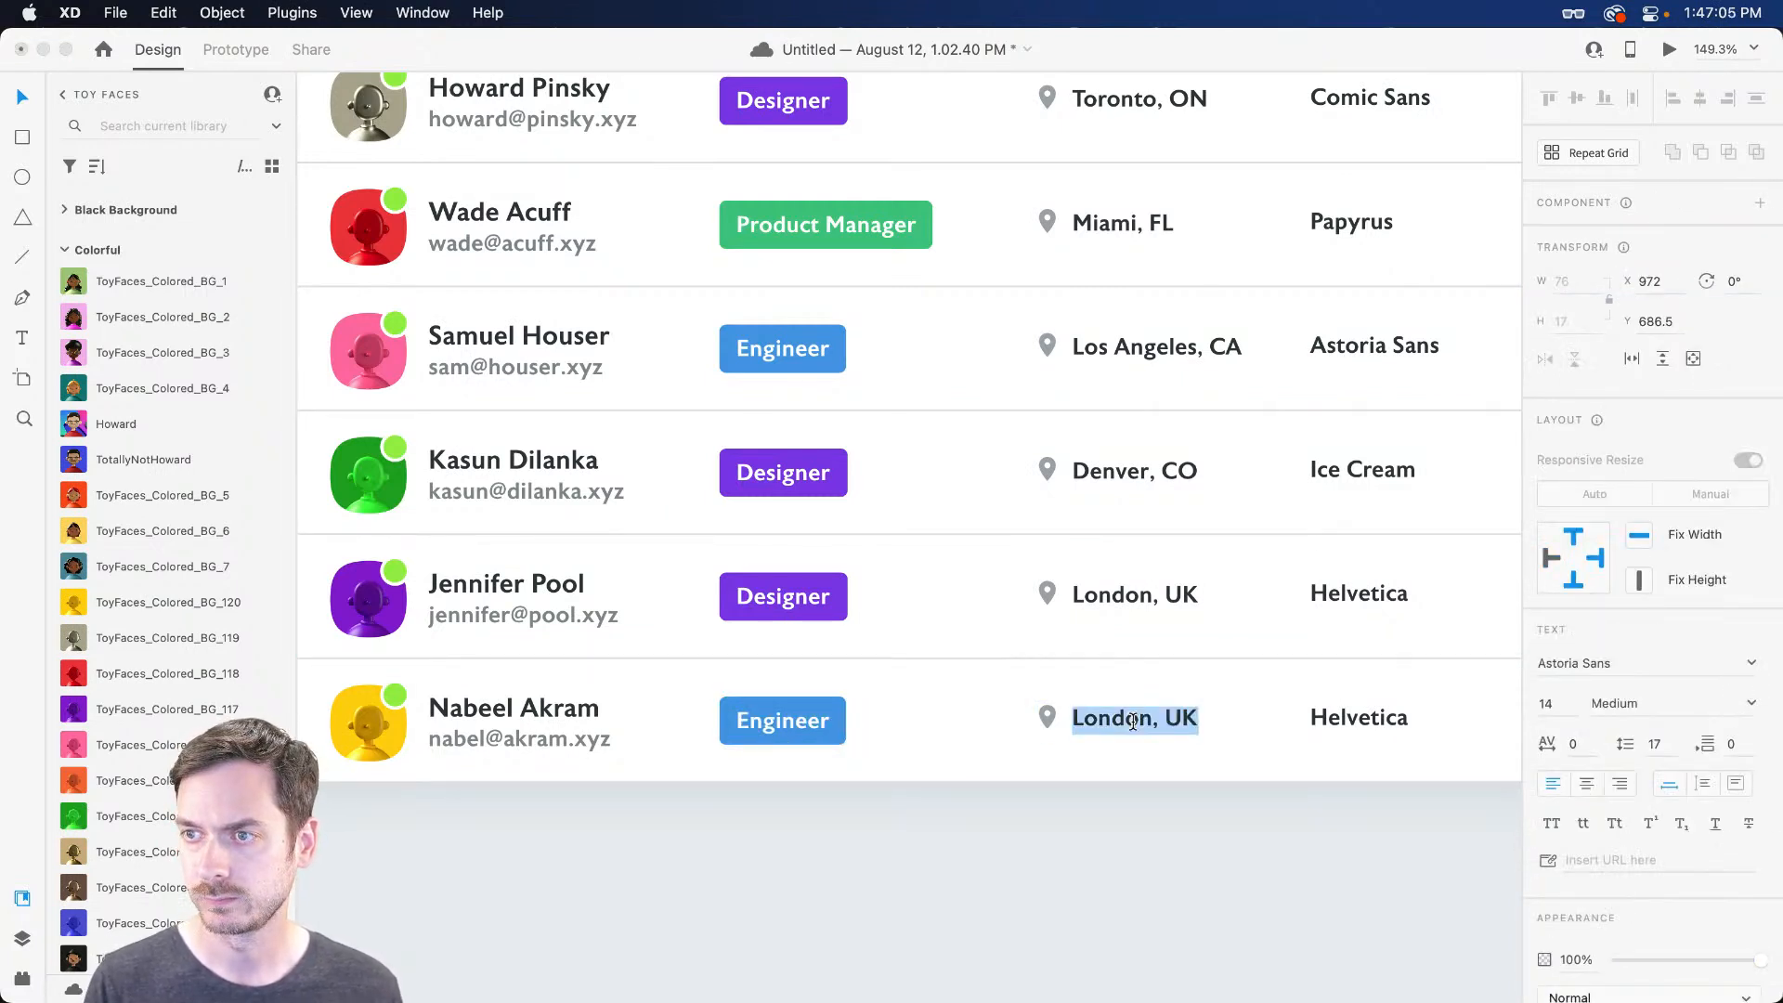
{"action": "type", "text": "Lahore"}
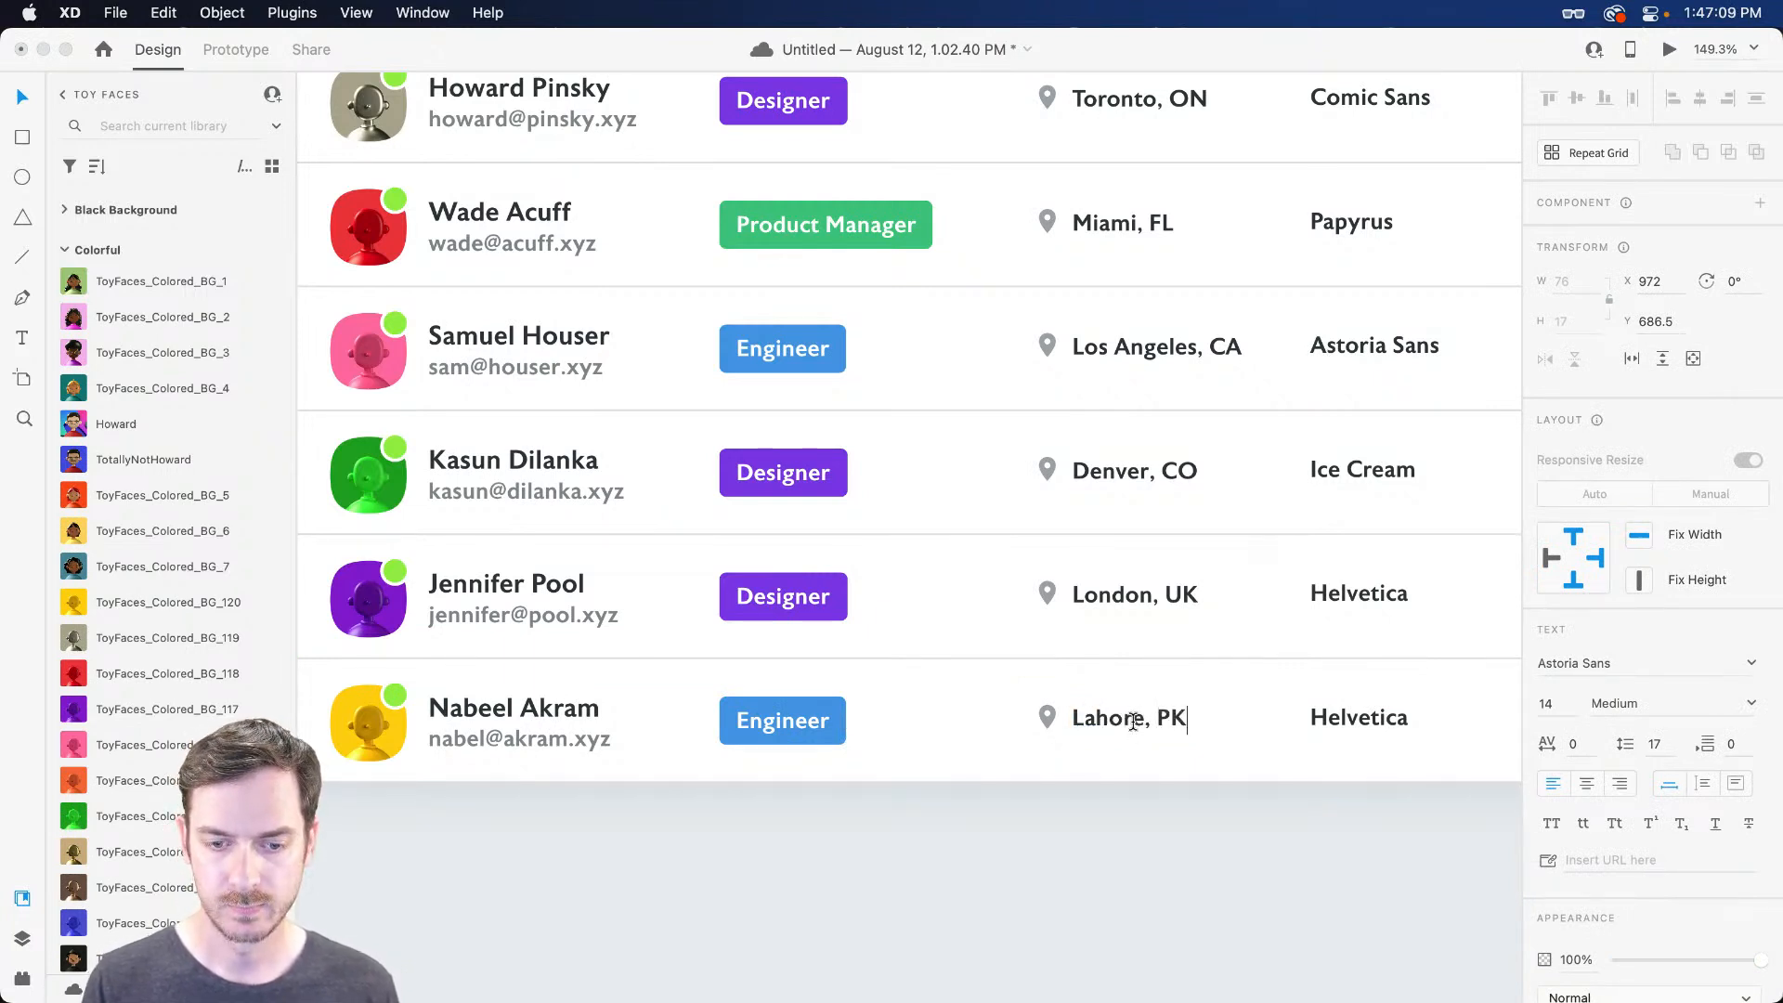
{"action": "type", "text": ", PK"}
{"action": "key", "text": "Escape"}
Replace the last row's Helvetica typeface text with Avenir Next
{"action": "scroll", "coordinate": [1121, 721], "scroll_direction": "right", "scroll_amount": 5}
{"action": "left_click", "coordinate": [1024, 723]}
{"action": "double_click", "coordinate": [1025, 718]}
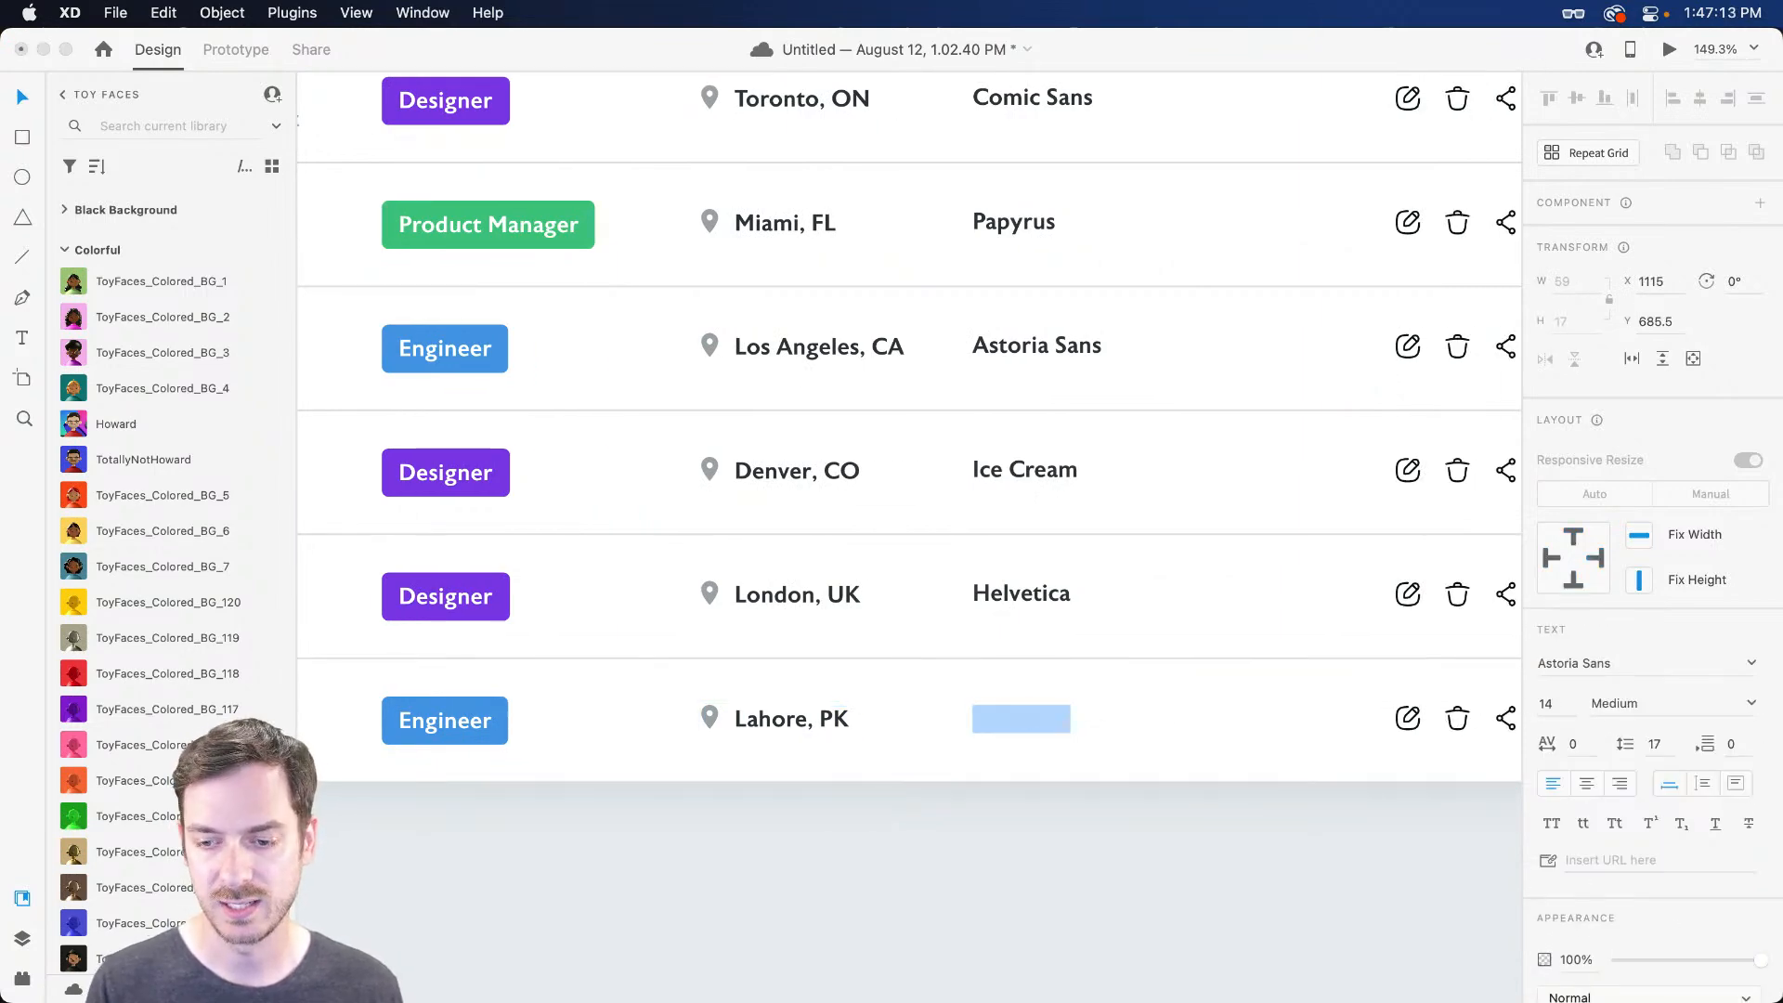
{"action": "key", "text": "super+Return"}
{"action": "key", "text": "super+Return"}
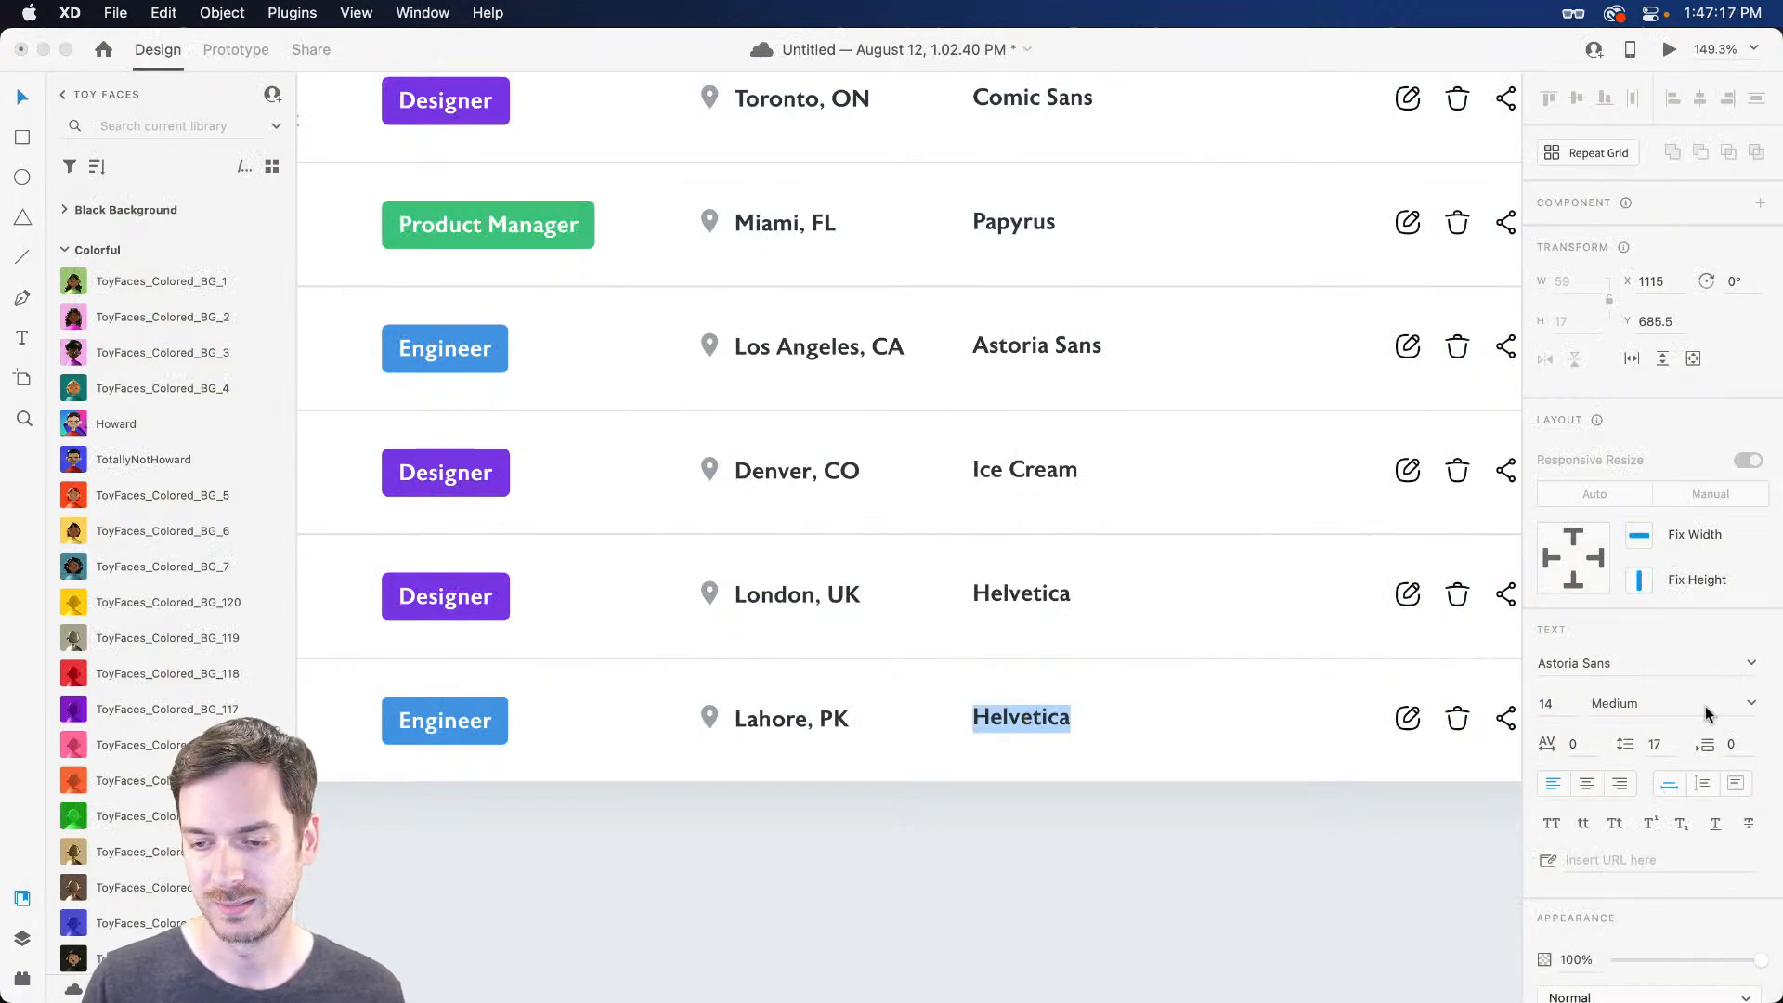
{"action": "left_click", "coordinate": [1749, 663]}
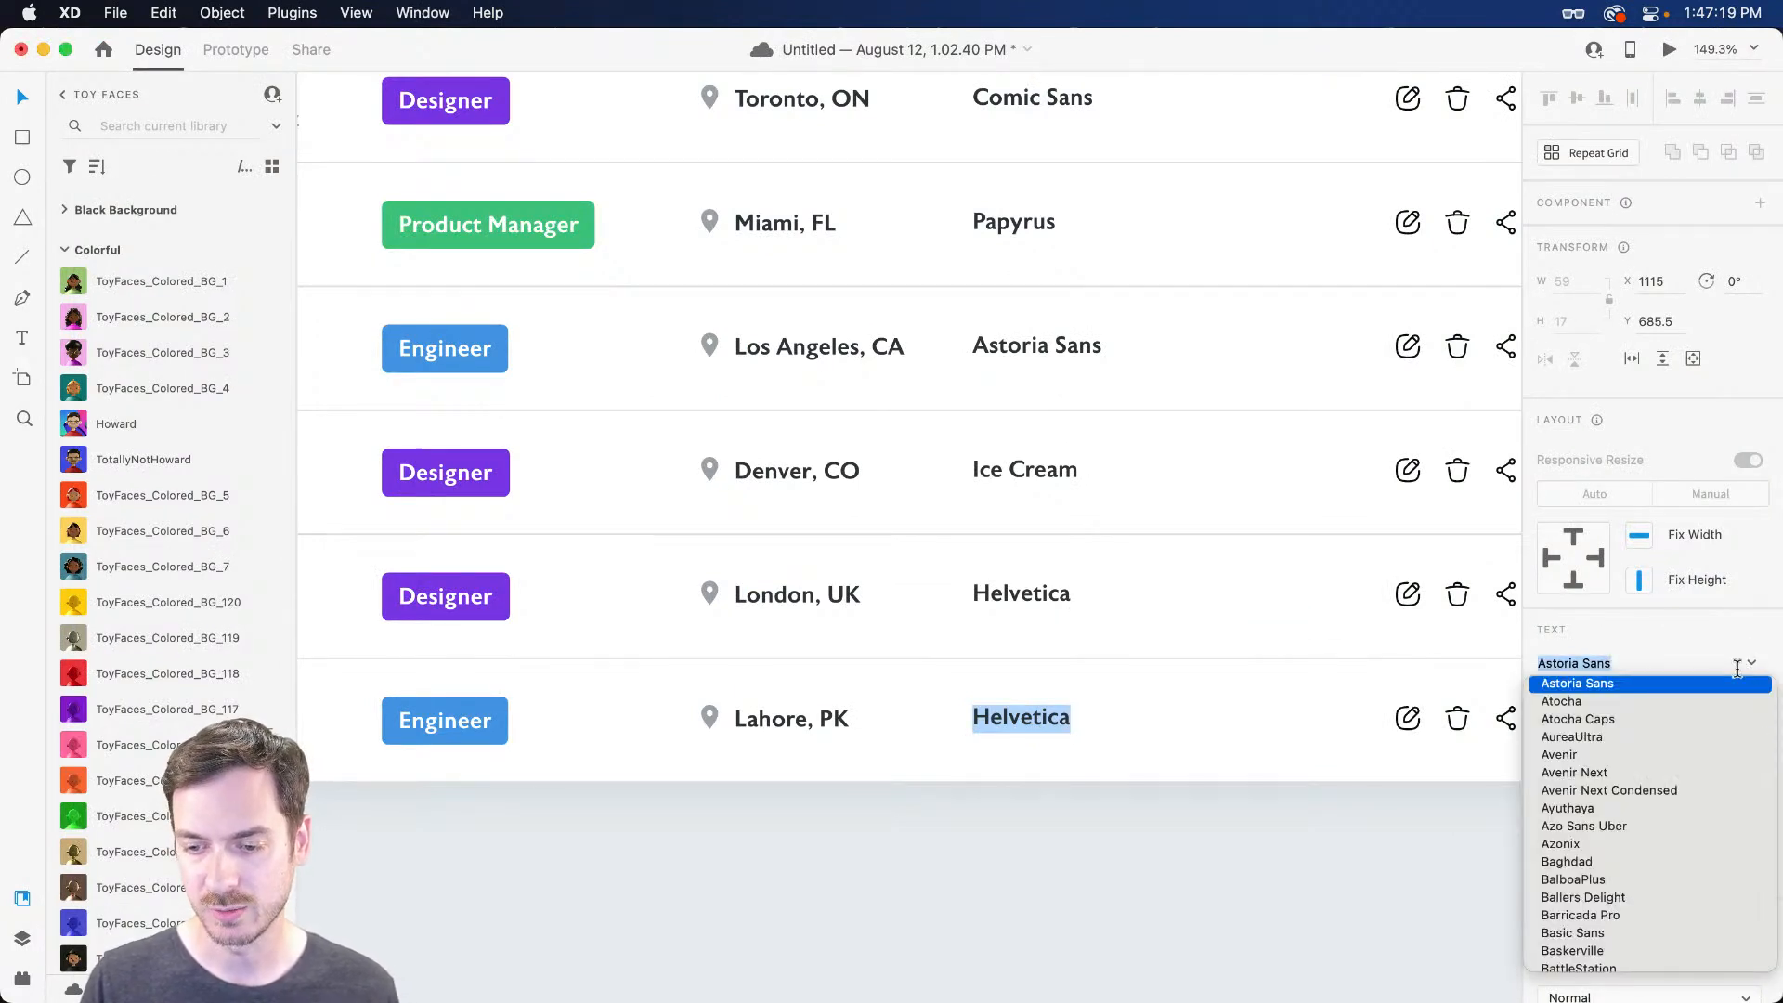
{"action": "left_click", "coordinate": [1737, 669]}
{"action": "key", "text": "Escape"}
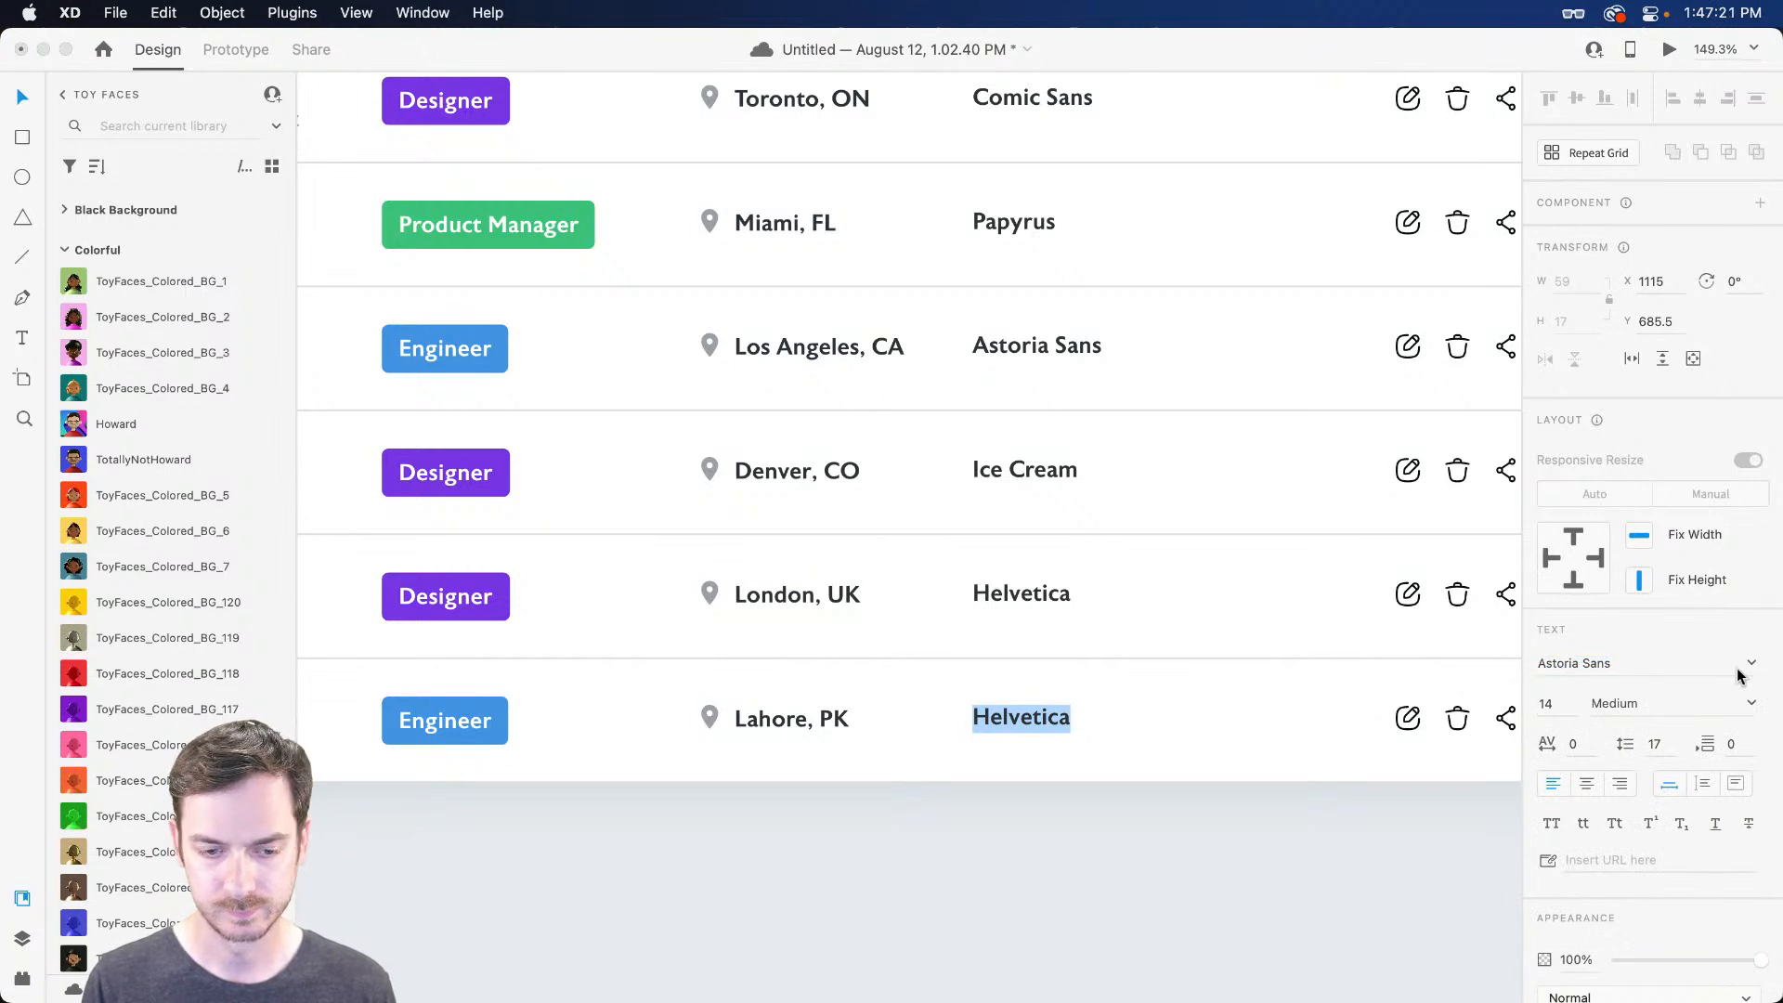
{"action": "type", "text": "Avenir Next"}
{"action": "key", "text": "Escape"}
Change the fifth row's location from London, UK to Boston, MA
{"action": "scroll", "coordinate": [1261, 527], "scroll_direction": "left", "scroll_amount": 2}
{"action": "scroll", "coordinate": [1261, 527], "scroll_direction": "left", "scroll_amount": 10}
{"action": "left_click", "coordinate": [1172, 599]}
{"action": "double_click", "coordinate": [1173, 594]}
{"action": "type", "text": "Boston, MA"}
{"action": "key", "text": "Escape"}
{"action": "scroll", "coordinate": [1055, 557], "scroll_direction": "down", "scroll_amount": 5}
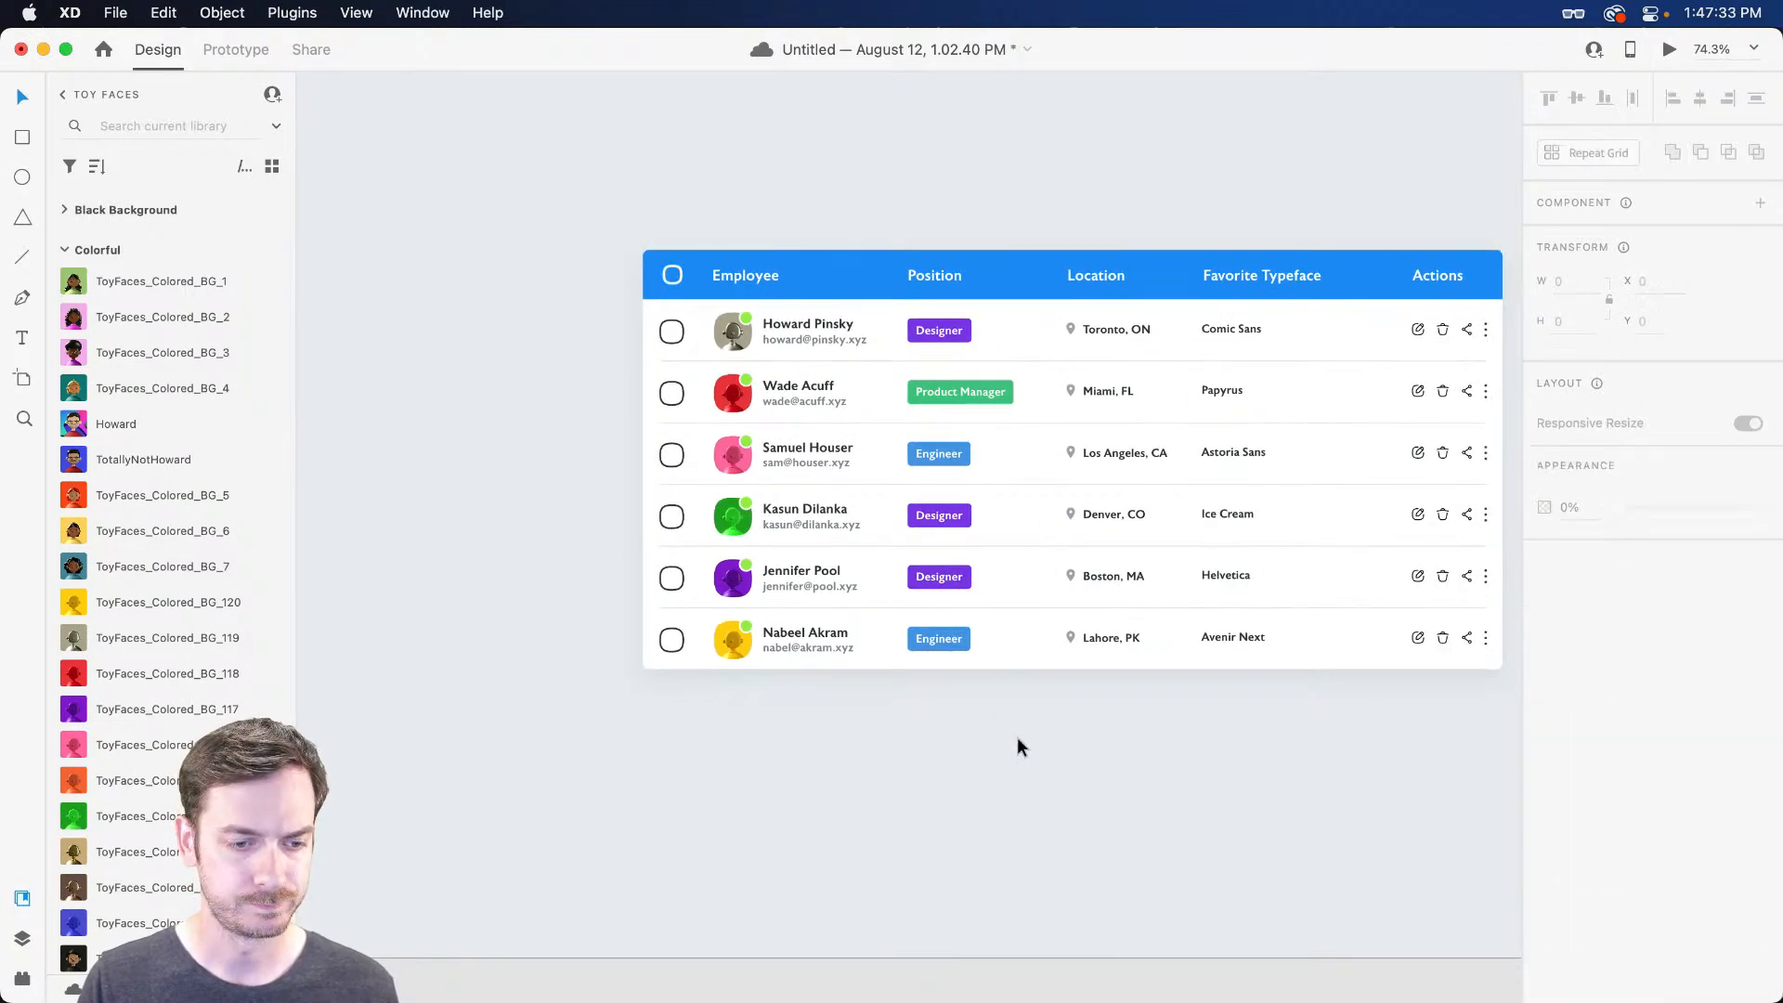
Move the table to the artboard's centre and test a wider width, then undo
{"action": "left_click", "coordinate": [1016, 737]}
{"action": "scroll", "coordinate": [1007, 581], "scroll_direction": "down", "scroll_amount": 4}
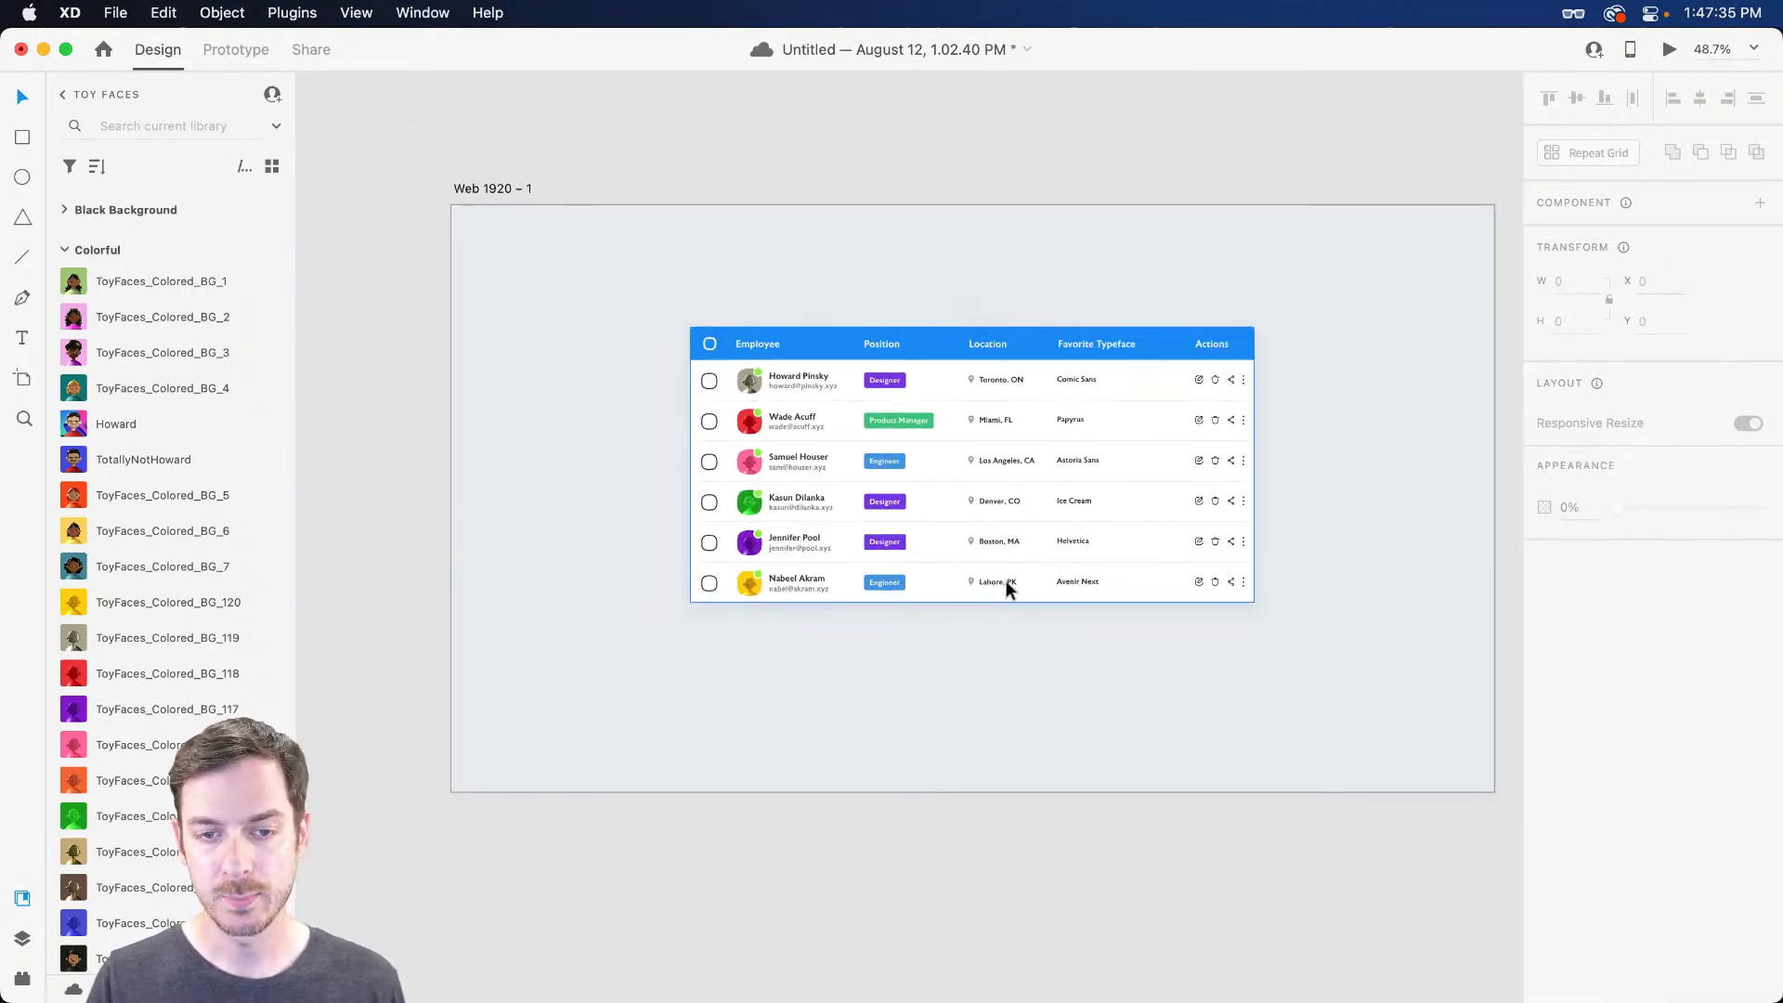
{"action": "mouse_move", "coordinate": [959, 457]}
{"action": "left_mouse_down"}
{"action": "mouse_move", "coordinate": [954, 478]}
{"action": "mouse_move", "coordinate": [966, 454]}
{"action": "left_mouse_up"}
{"action": "left_click_drag", "start_coordinate": [1257, 463], "coordinate": [1104, 455]}
{"action": "key", "text": "super+z"}
{"action": "scroll", "coordinate": [870, 400], "scroll_direction": "up", "scroll_amount": 5}
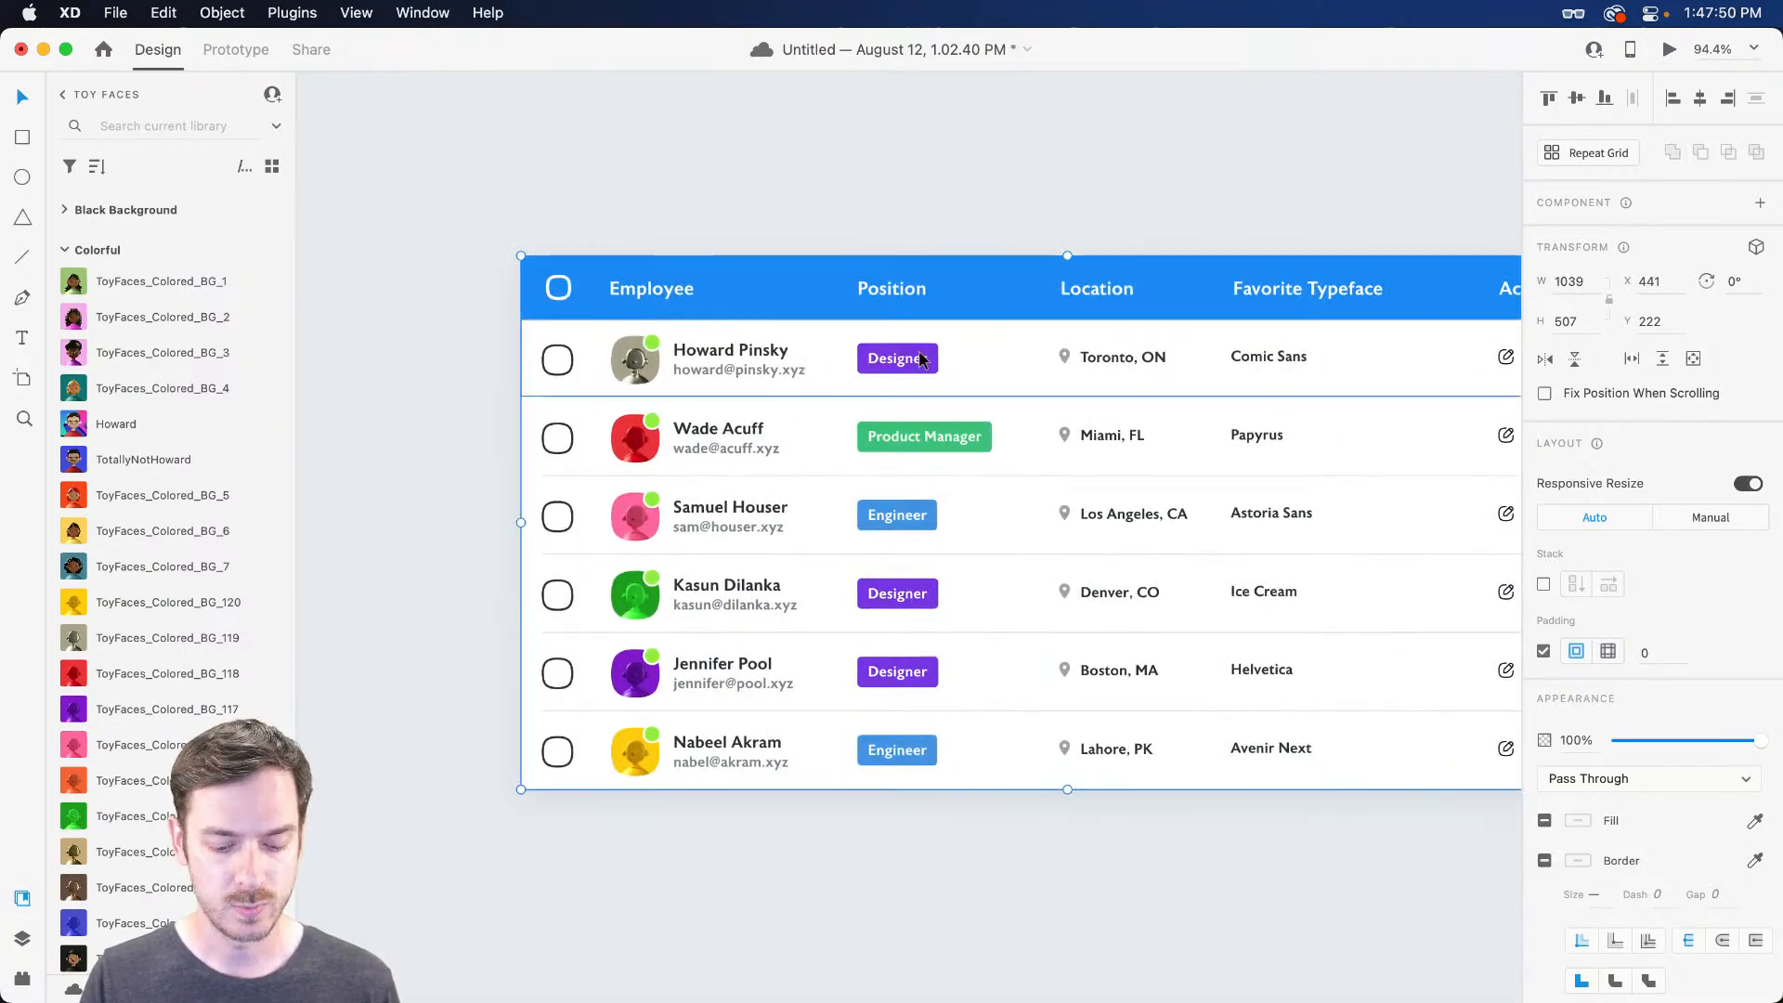
With the Layers list shown, drill into the first row and select its Designer position badge
{"action": "key", "text": "super+y"}
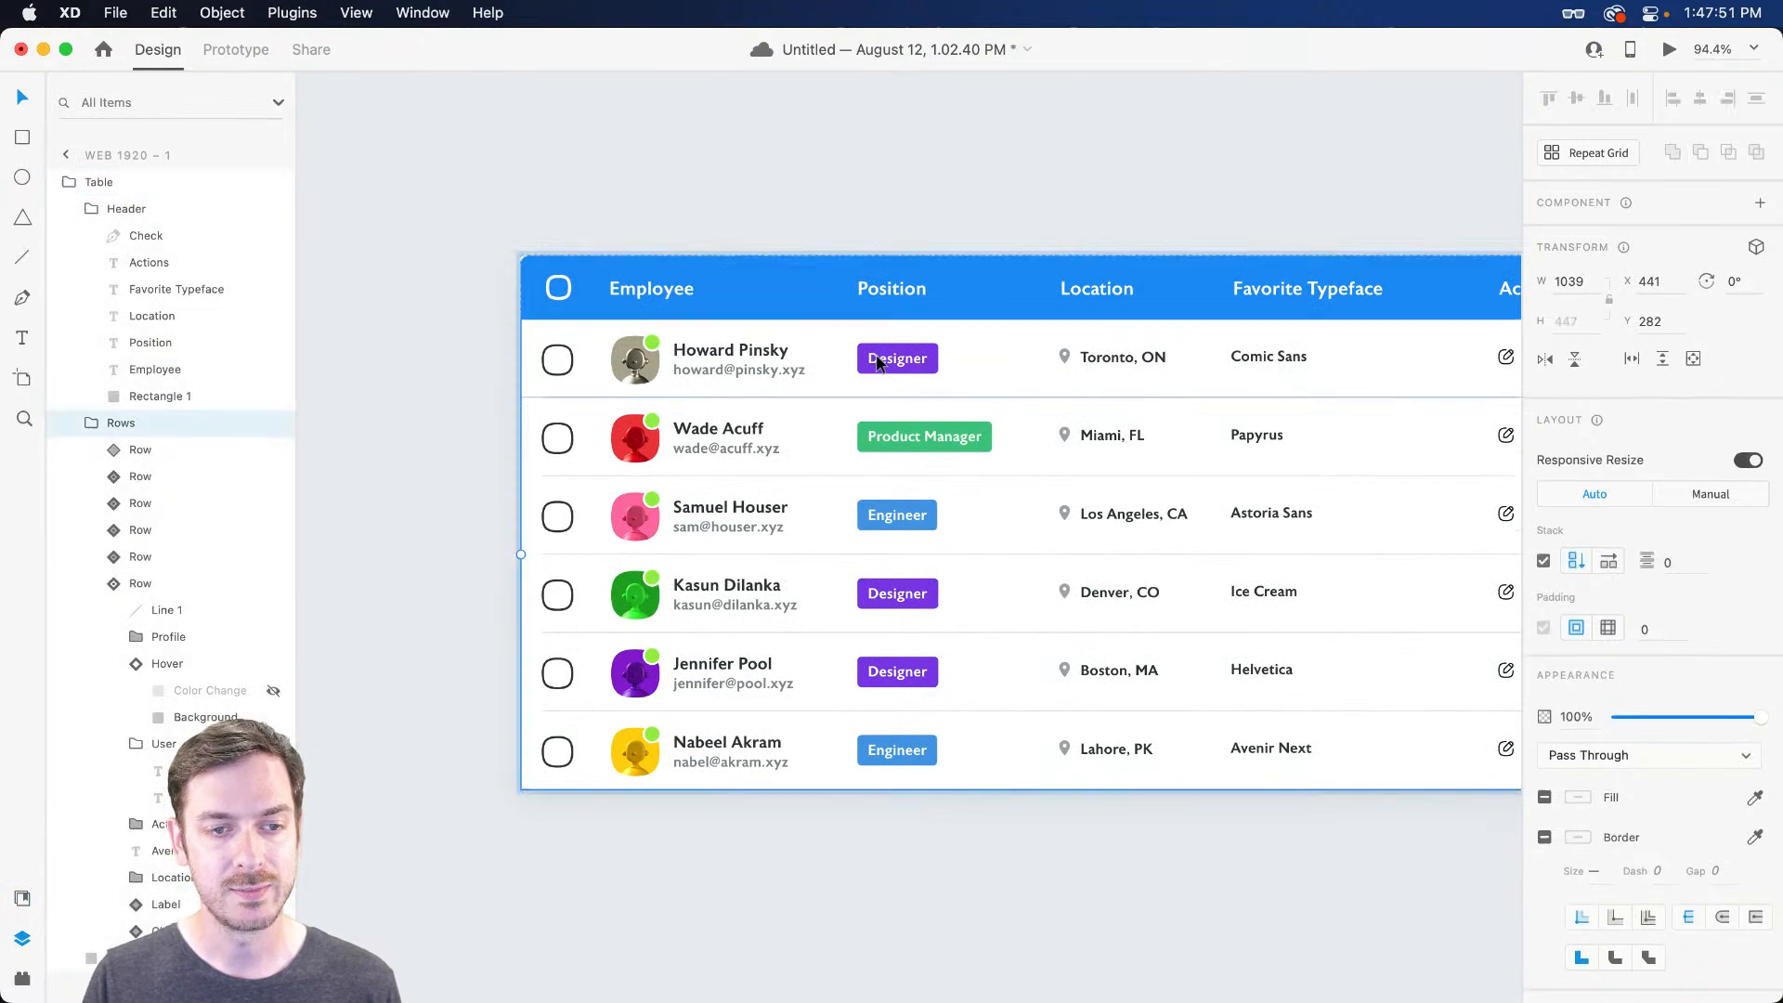
{"action": "double_click", "coordinate": [880, 362]}
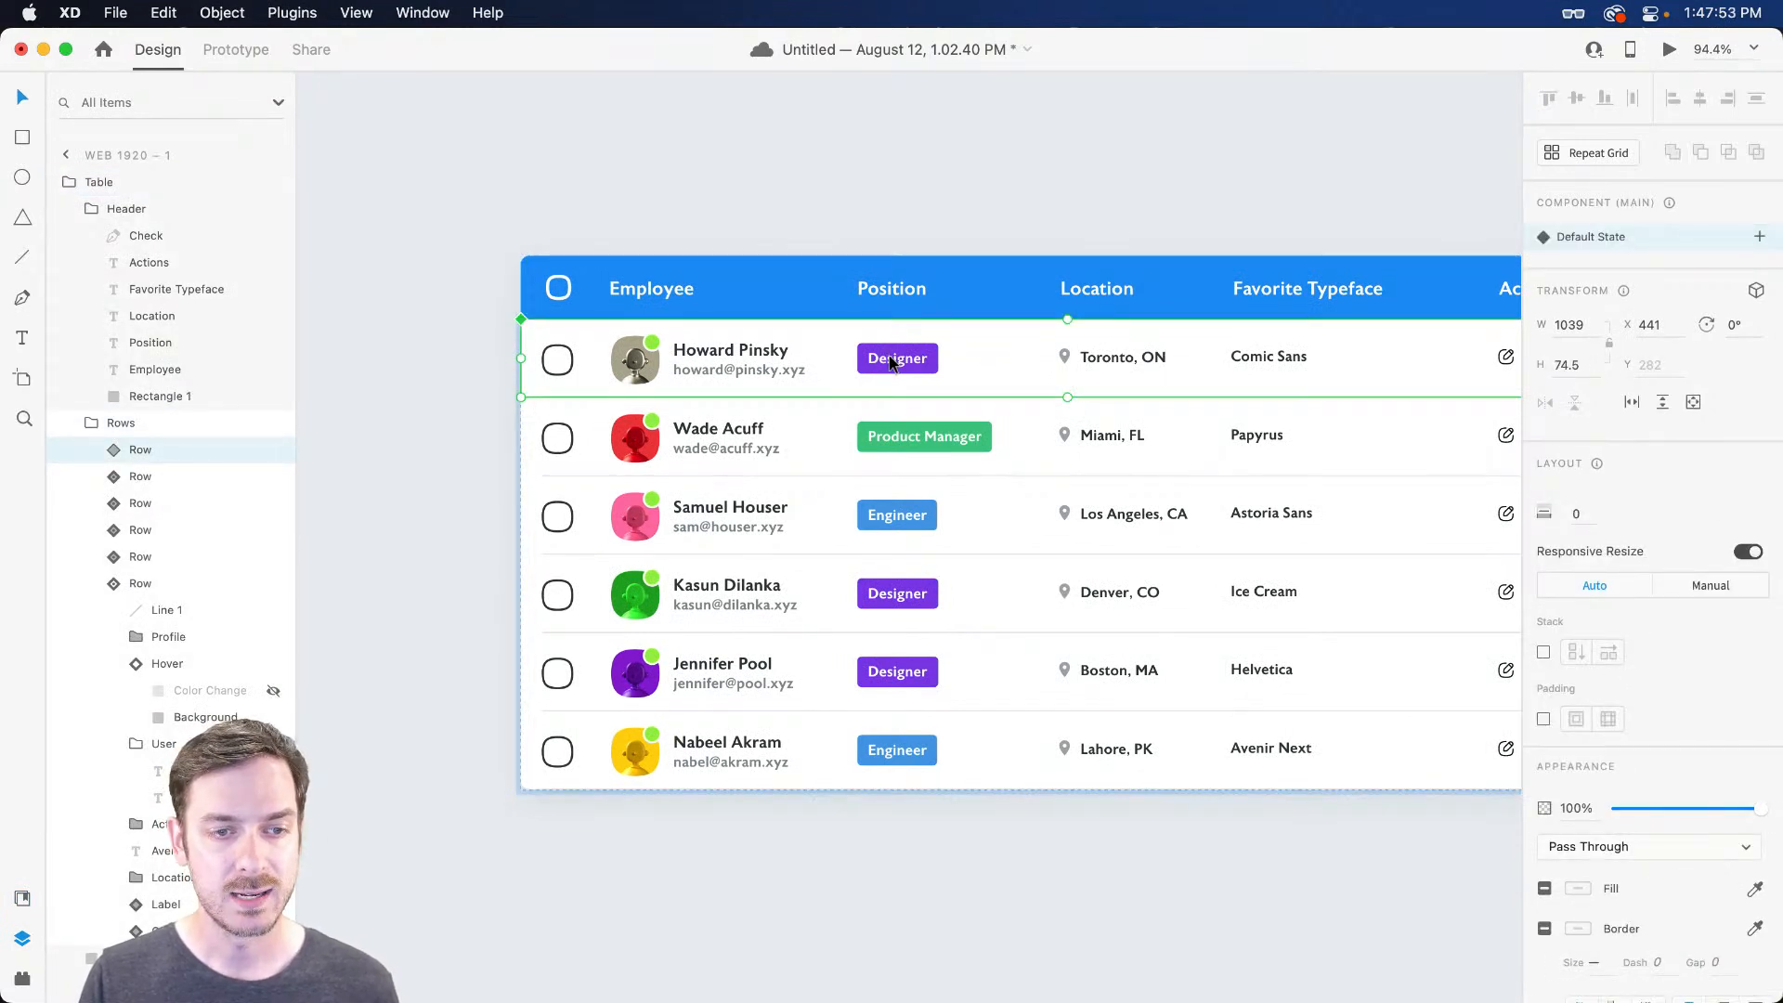
{"action": "double_click", "coordinate": [889, 362]}
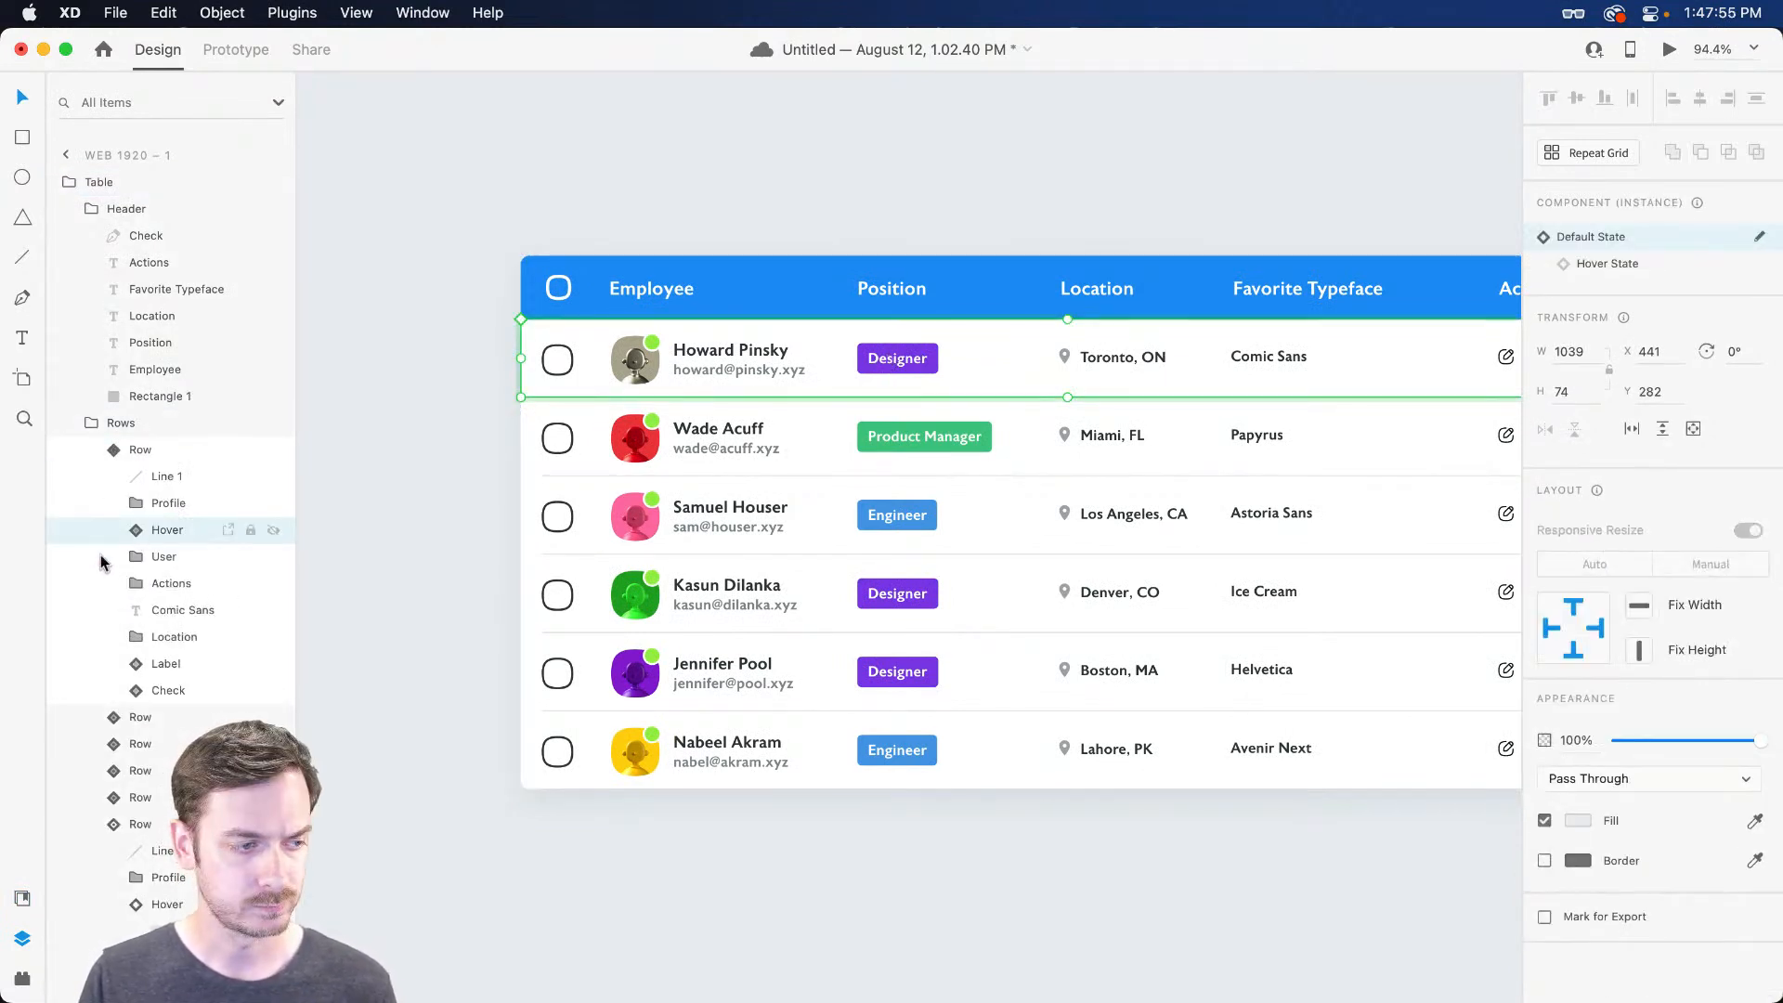
{"action": "left_click", "coordinate": [182, 637]}
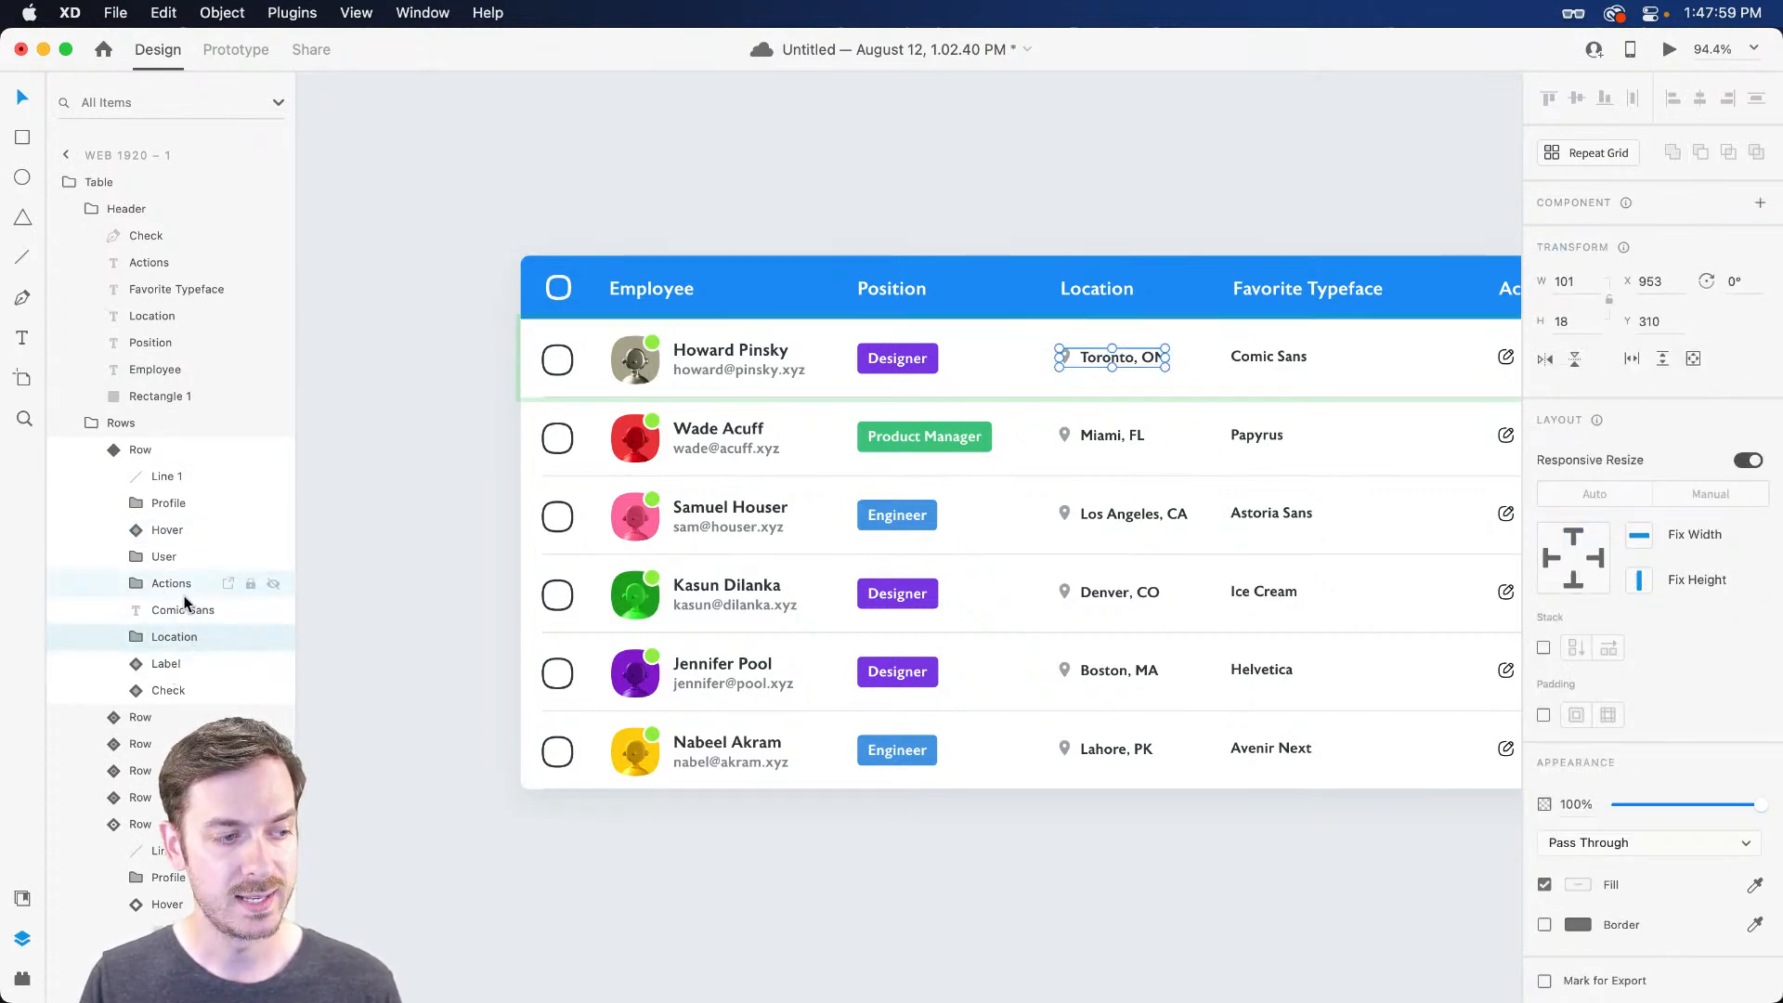
{"action": "left_click", "coordinate": [171, 664]}
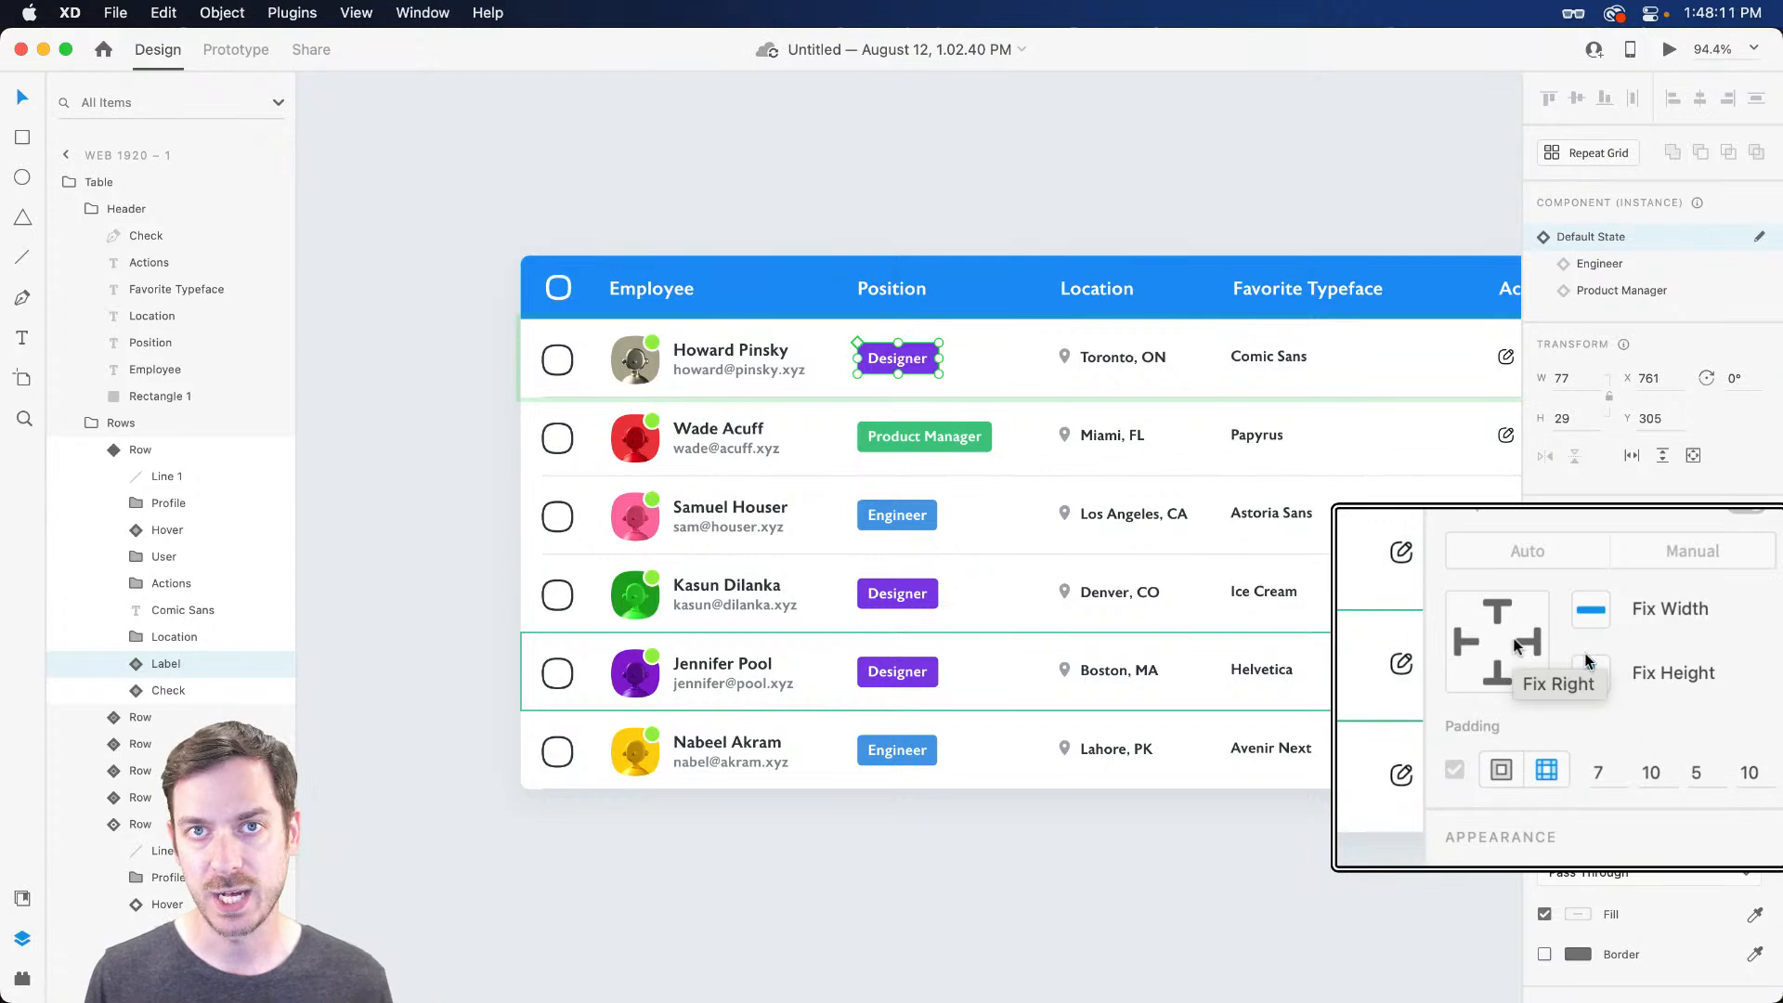
Pin the position badge to the left, then test-widen the whole table and undo
{"action": "left_click", "coordinate": [1465, 650]}
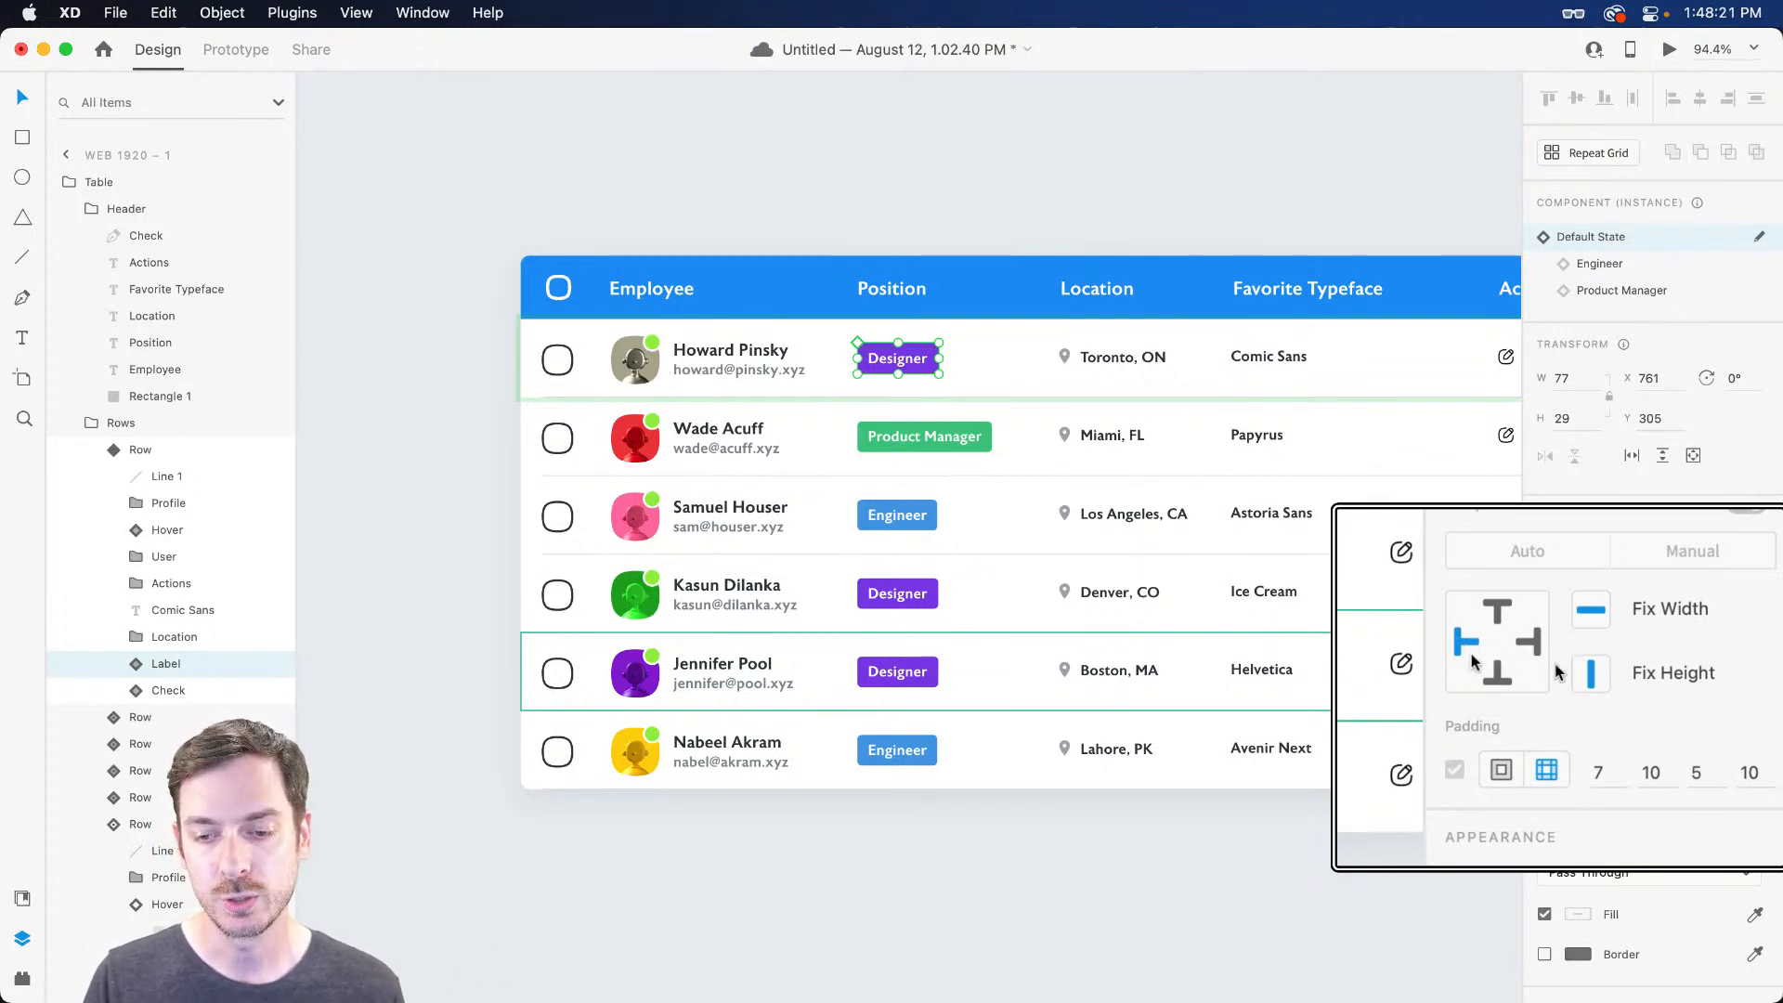
{"action": "scroll", "coordinate": [1305, 605], "scroll_direction": "right", "scroll_amount": 2}
{"action": "key", "text": "Escape"}
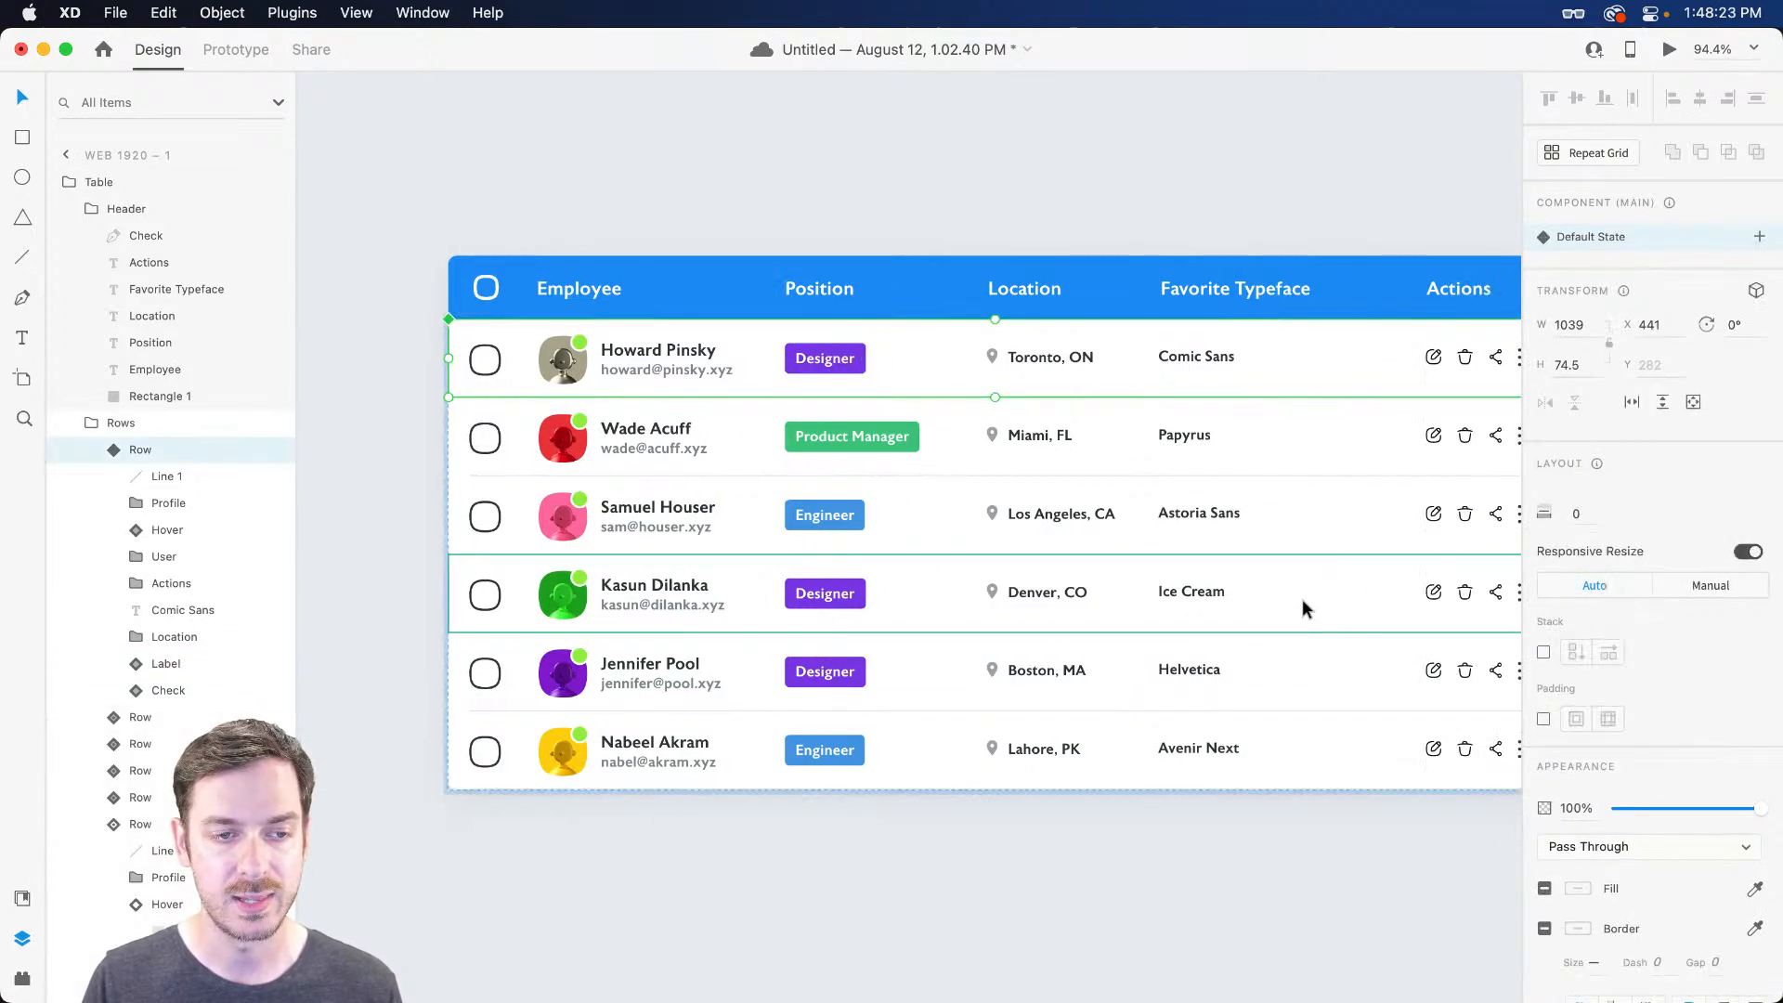
{"action": "scroll", "coordinate": [1223, 598], "scroll_direction": "down", "scroll_amount": 5}
{"action": "key", "text": "Escape"}
{"action": "scroll", "coordinate": [1224, 599], "scroll_direction": "right", "scroll_amount": 4}
{"action": "key", "text": "Escape"}
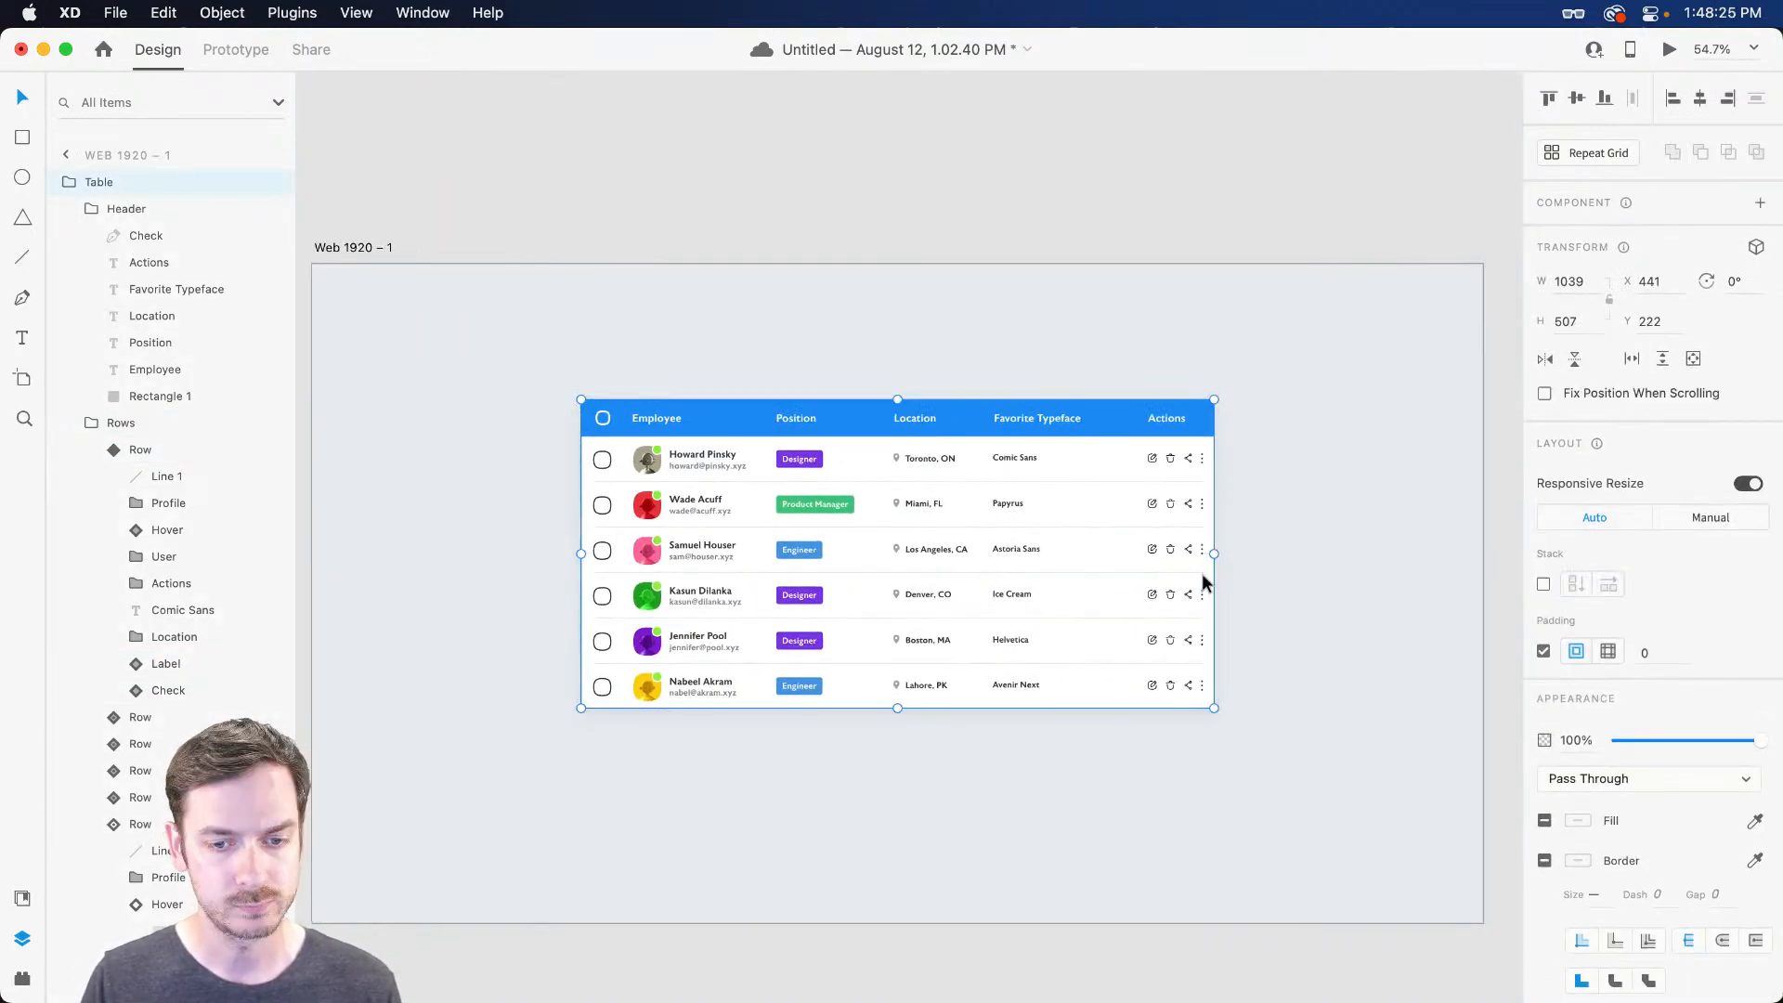
{"action": "left_click_drag", "start_coordinate": [1202, 553], "coordinate": [1234, 517]}
{"action": "key", "text": "super+z"}
Set the Position header text to manual resize constraints pinned left
{"action": "scroll", "coordinate": [794, 461], "scroll_direction": "up", "scroll_amount": 5}
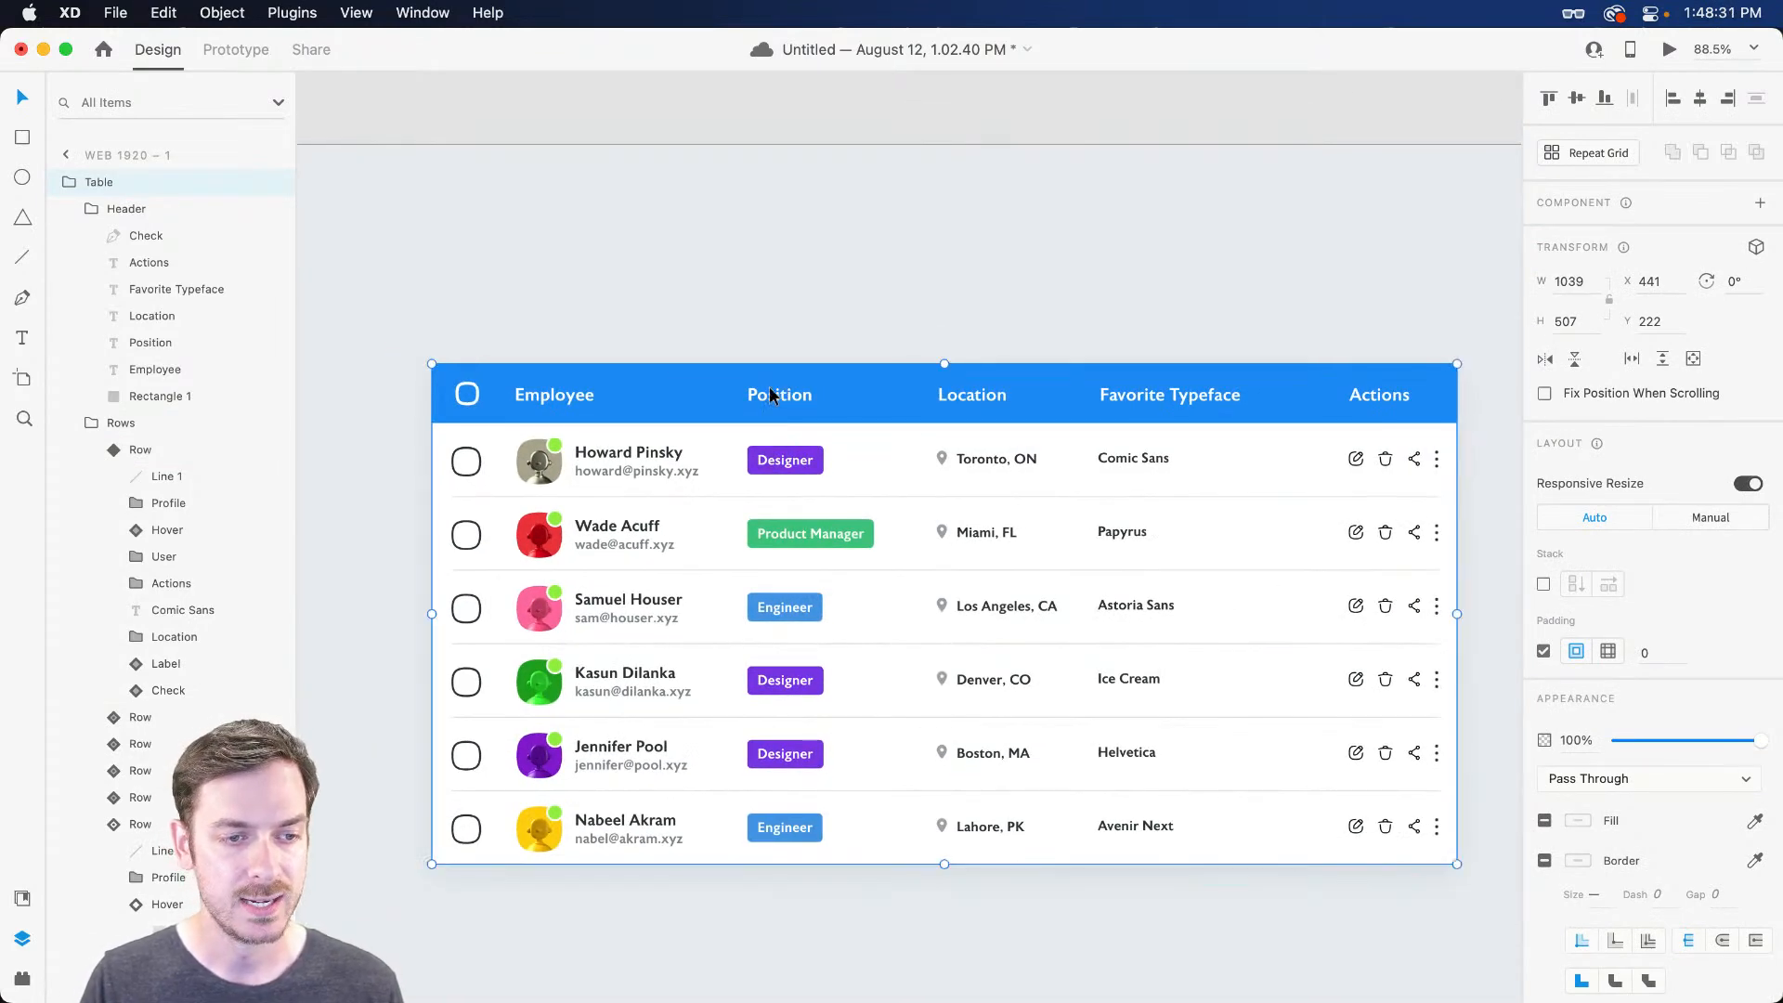
{"action": "double_click", "coordinate": [769, 391]}
{"action": "scroll", "coordinate": [769, 395], "scroll_direction": "down", "scroll_amount": 2}
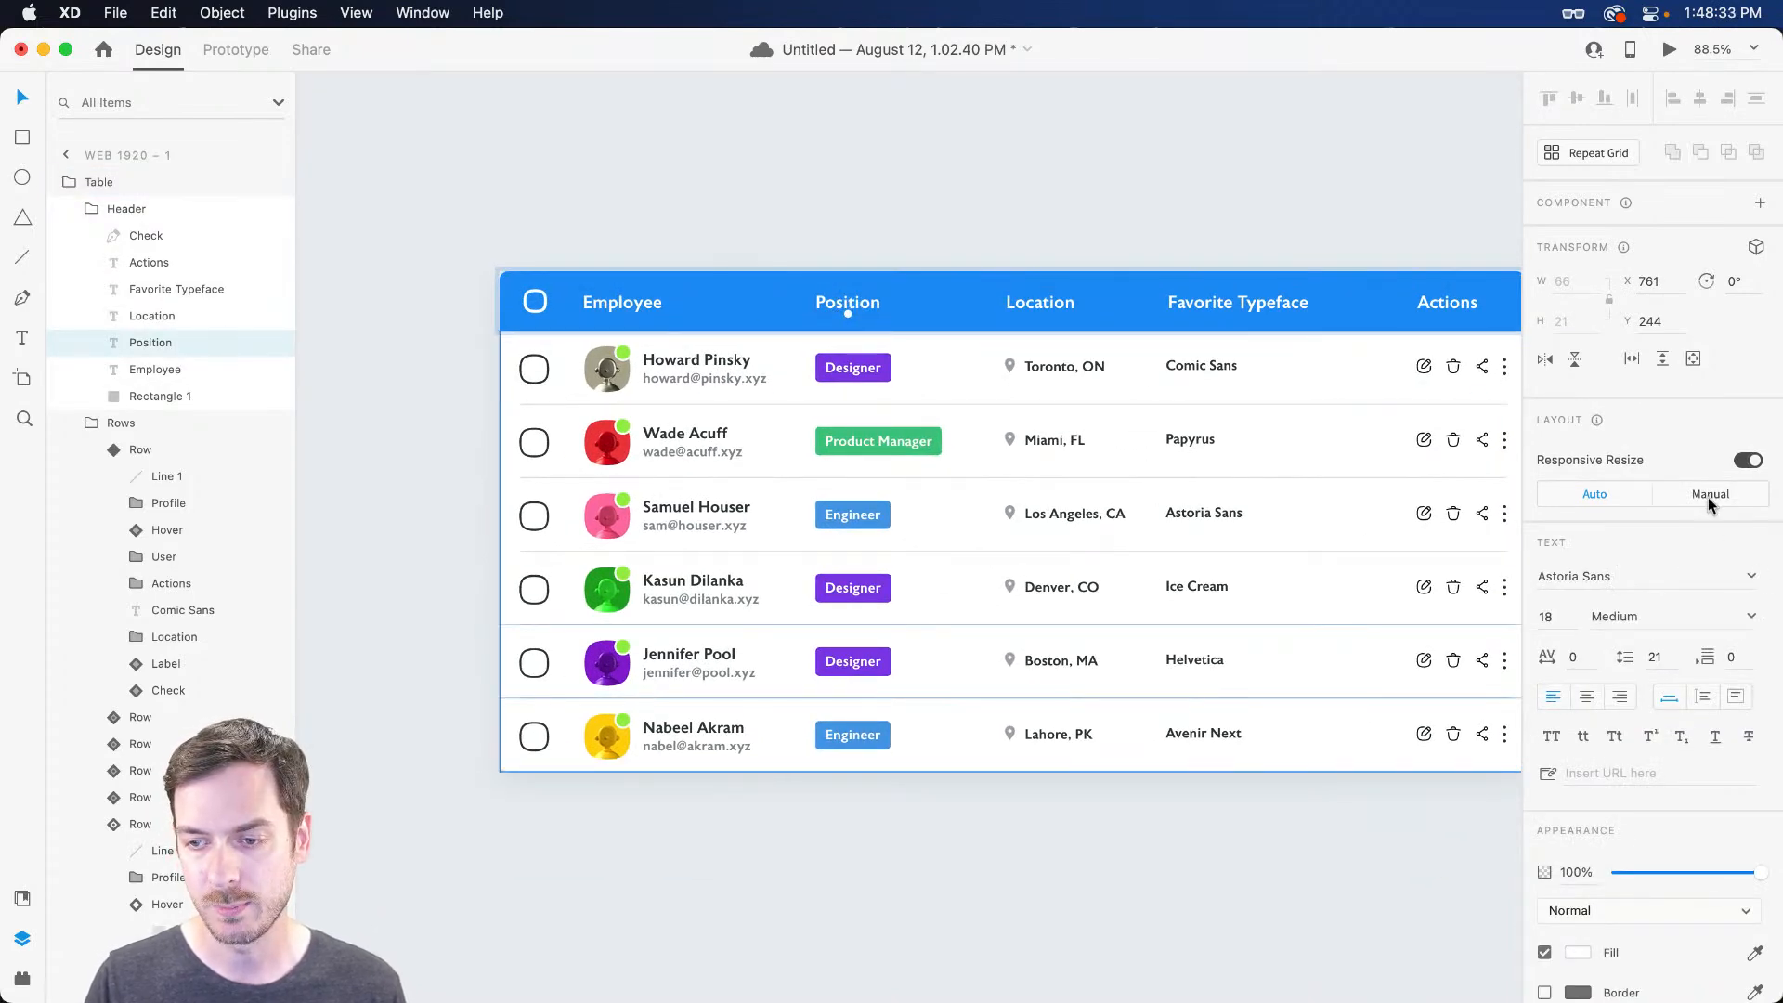
{"action": "left_click", "coordinate": [1708, 497]}
{"action": "left_click", "coordinate": [1557, 563]}
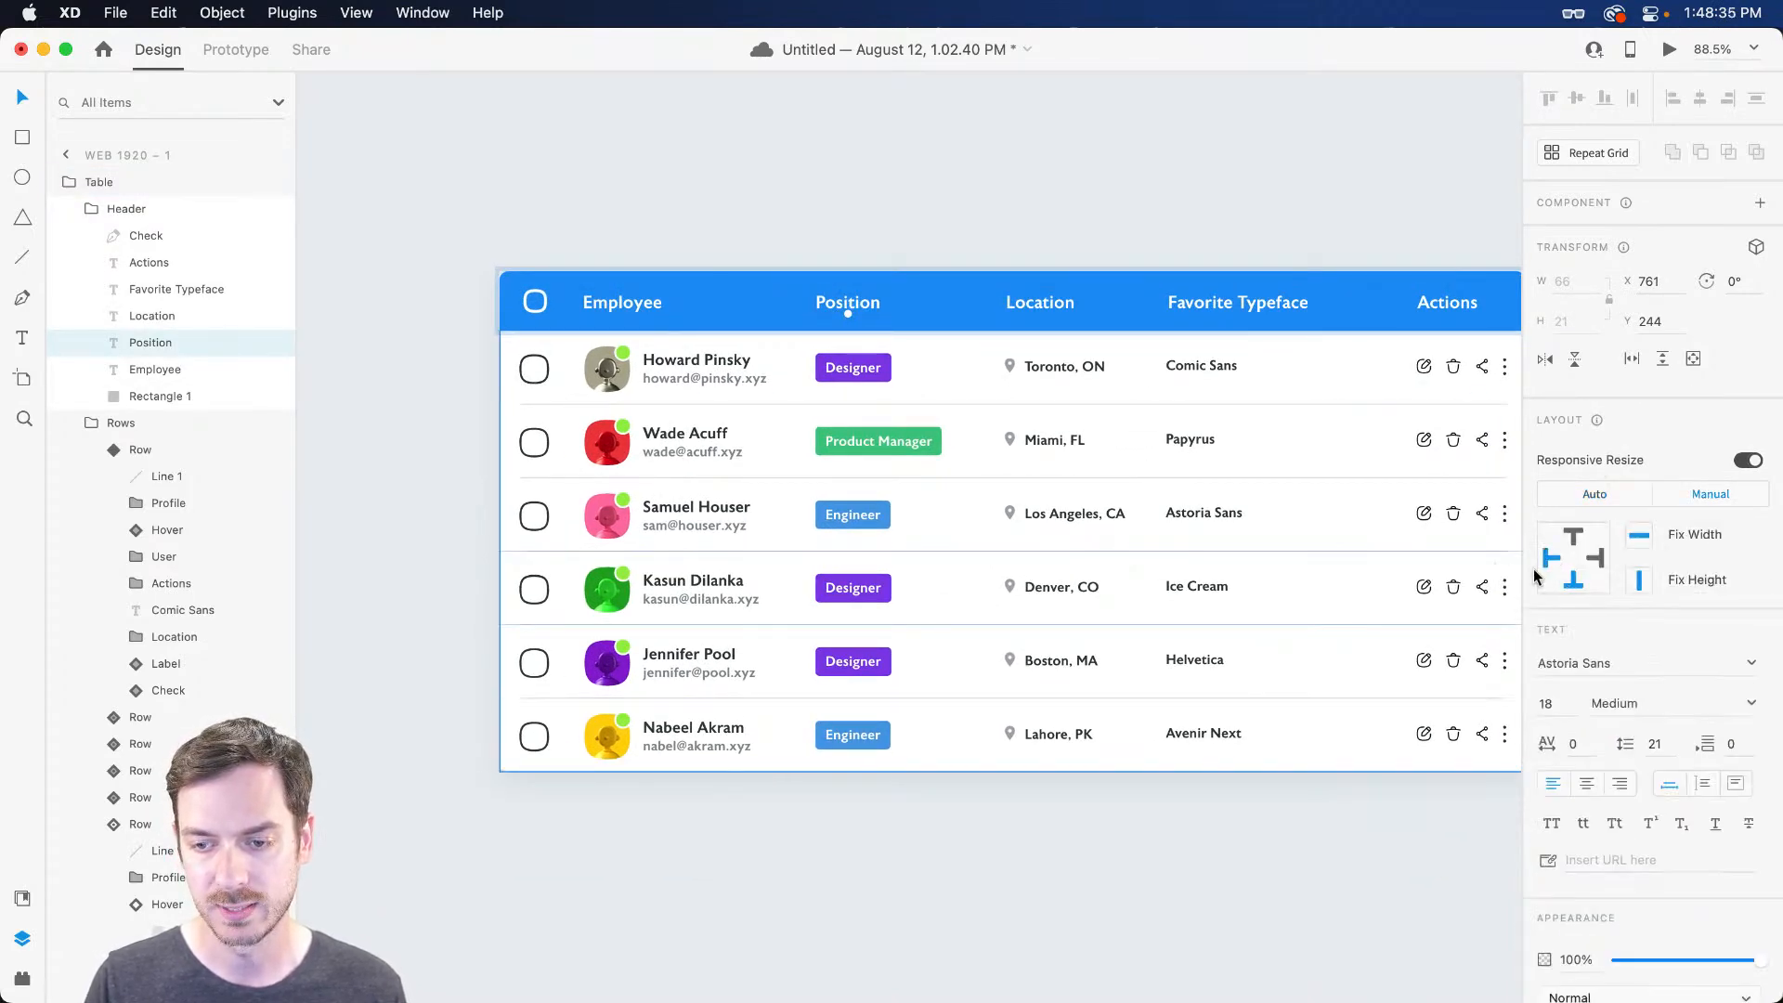
Test-narrow the table twice, undoing each, then select the first row's Location group
{"action": "left_click", "coordinate": [1012, 553]}
{"action": "scroll", "coordinate": [1012, 554], "scroll_direction": "right", "scroll_amount": 3}
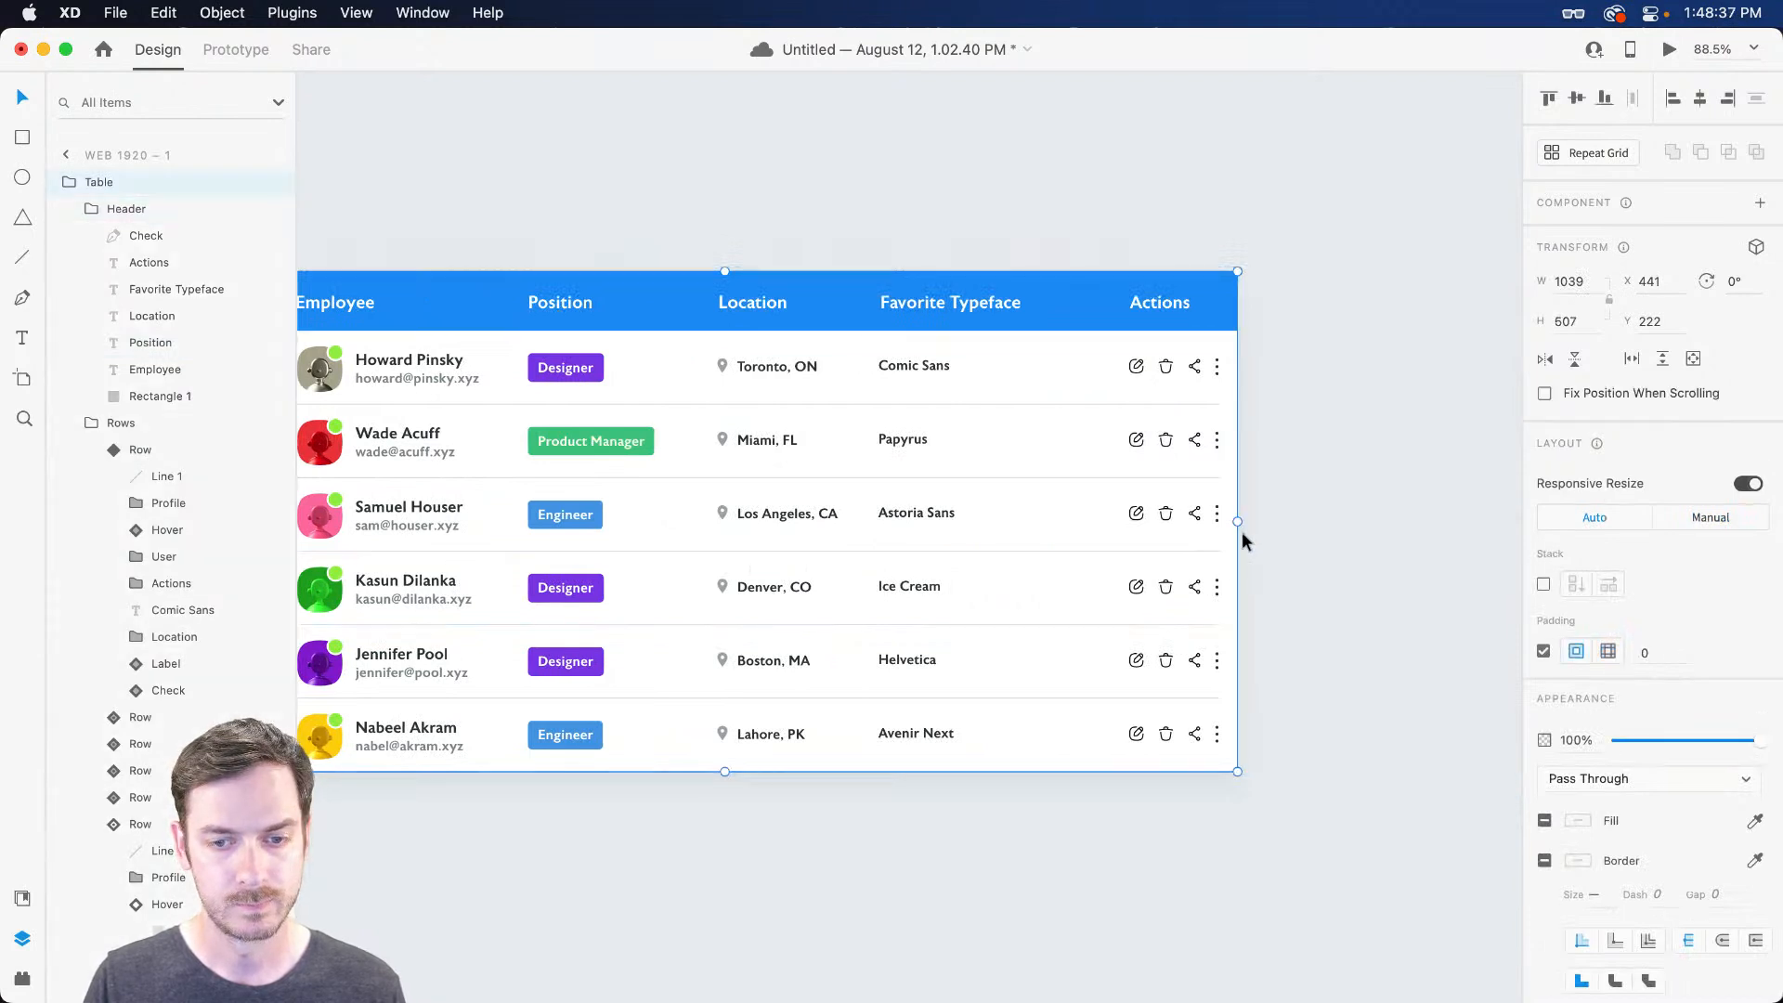
{"action": "left_click_drag", "start_coordinate": [1238, 522], "coordinate": [1352, 458]}
{"action": "key", "text": "super+z"}
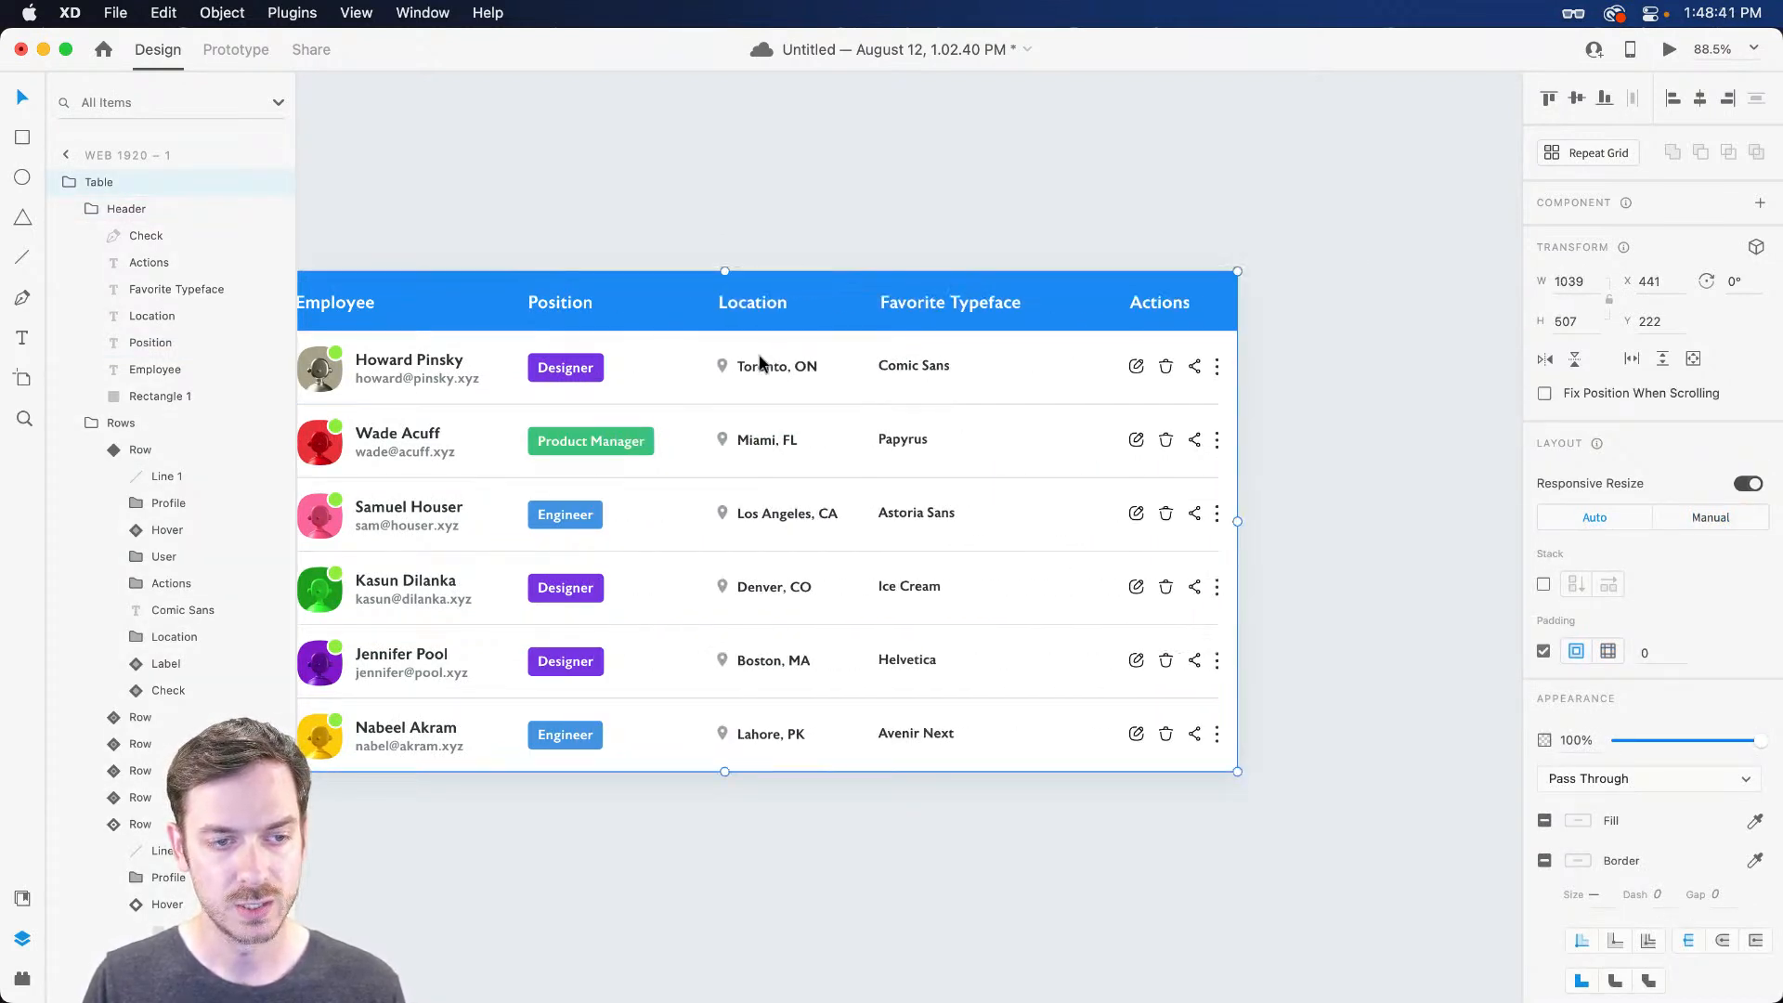
{"action": "scroll", "coordinate": [855, 370], "scroll_direction": "left", "scroll_amount": 2}
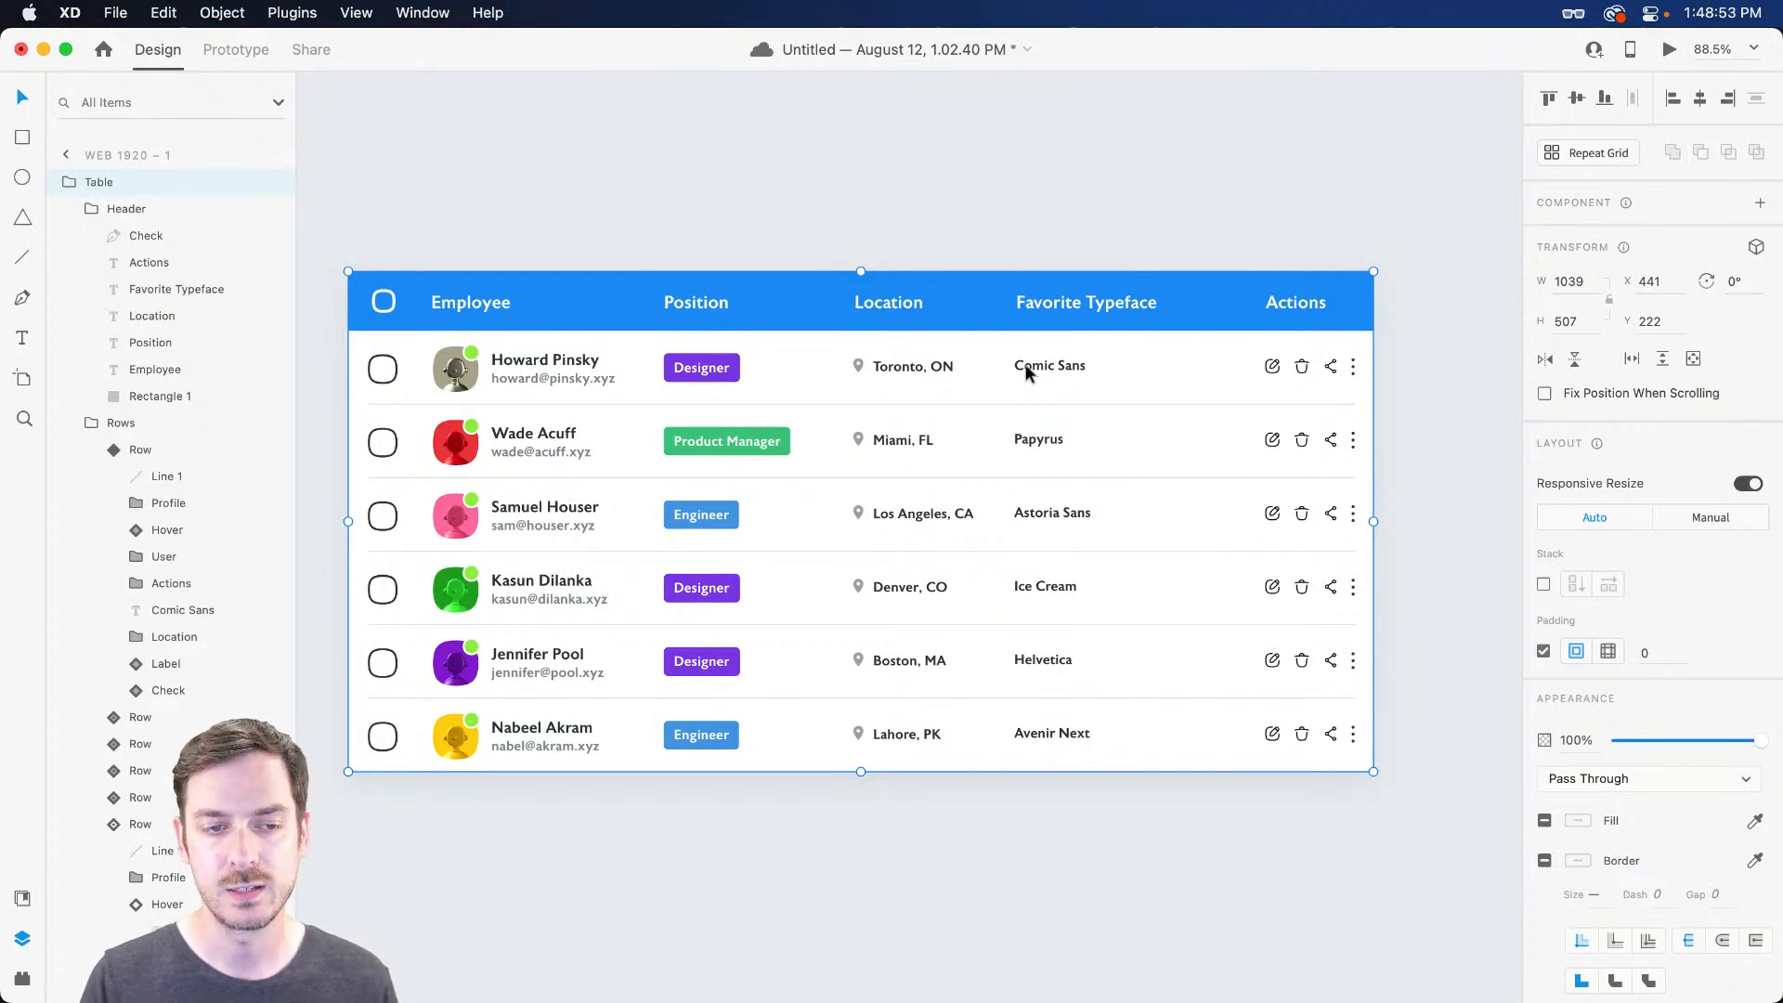
{"action": "left_click_drag", "start_coordinate": [1374, 522], "coordinate": [1204, 481]}
{"action": "key", "text": "super+z"}
{"action": "left_click", "coordinate": [899, 366], "text": "super"}
{"action": "left_click", "coordinate": [897, 367]}
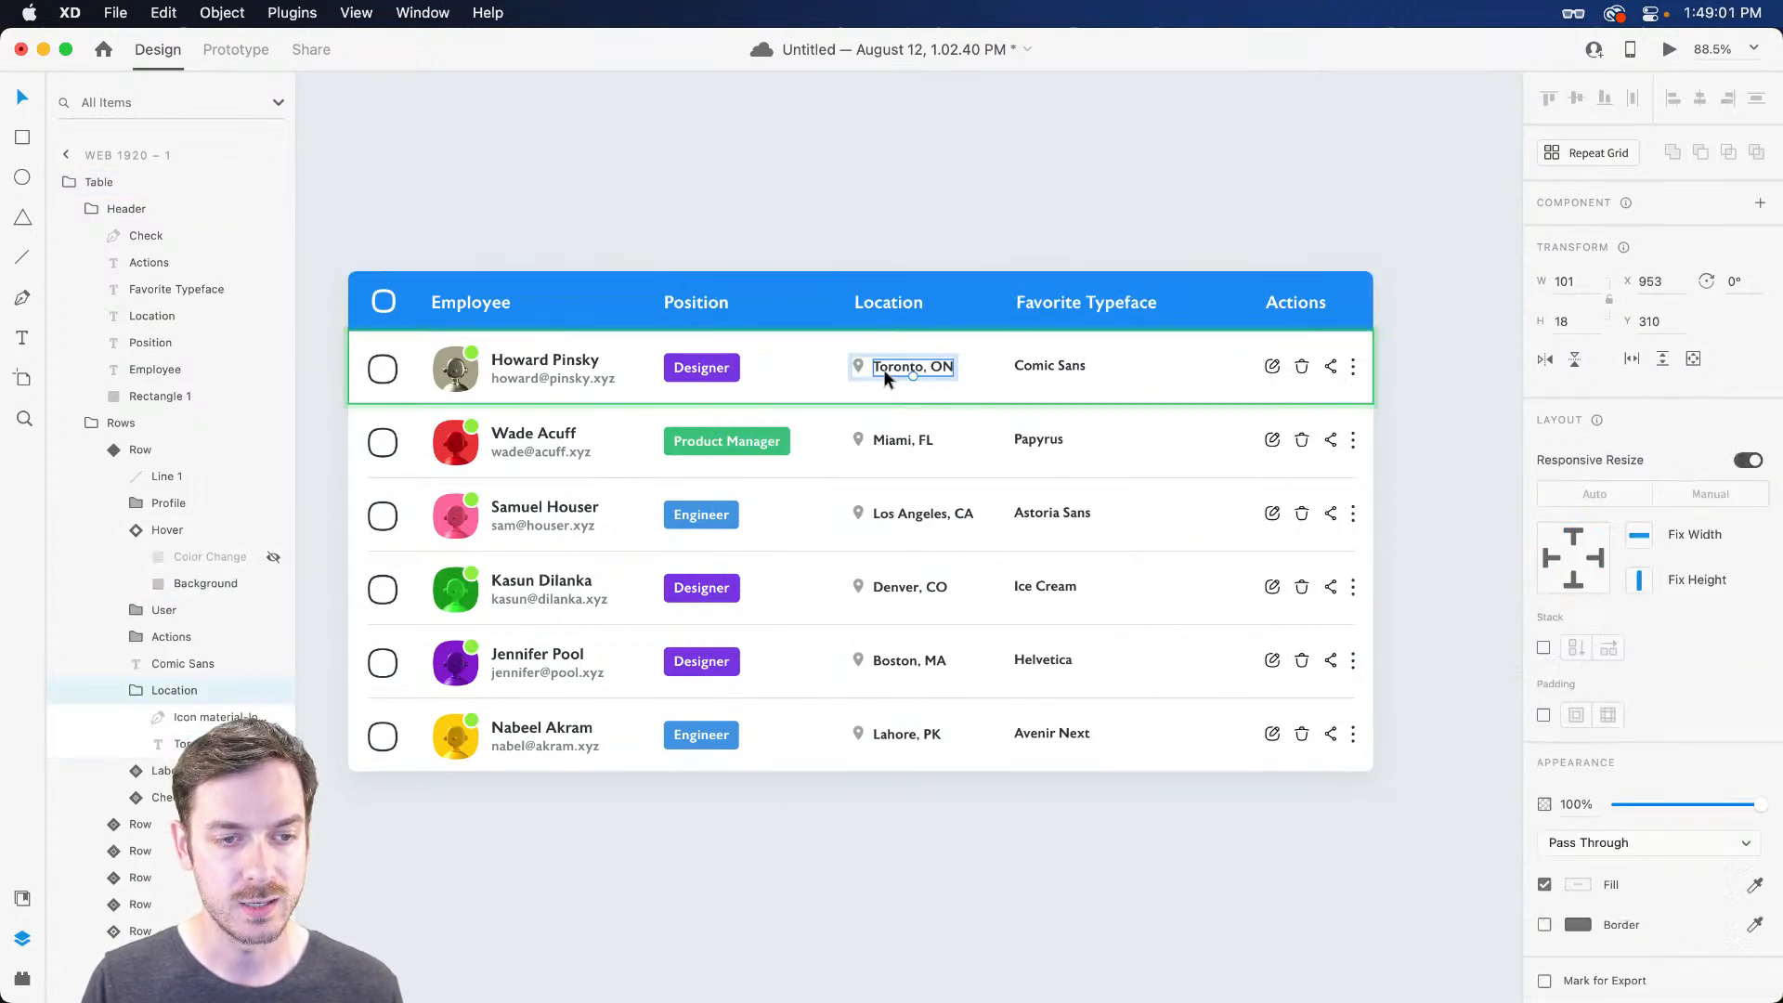
Pin the Location group left and set the Location header to manual constraints
{"action": "left_click", "coordinate": [1548, 557]}
{"action": "left_click", "coordinate": [875, 307], "text": "super"}
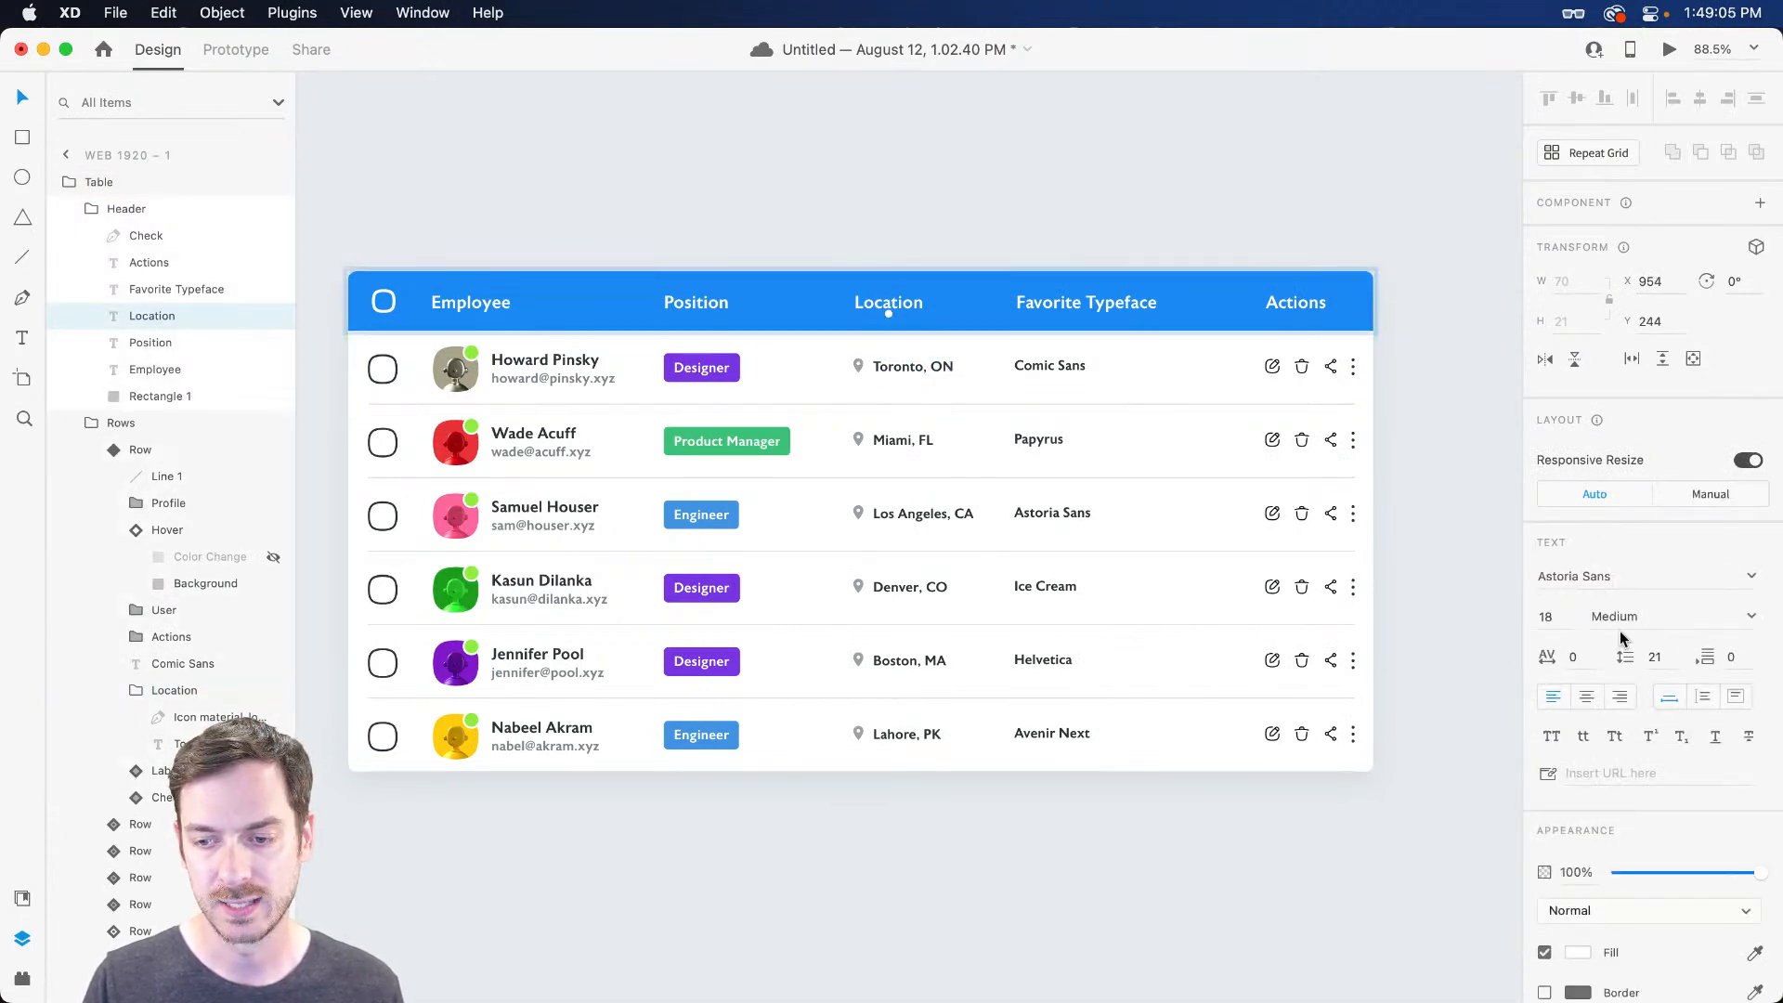
{"action": "left_click", "coordinate": [1717, 495]}
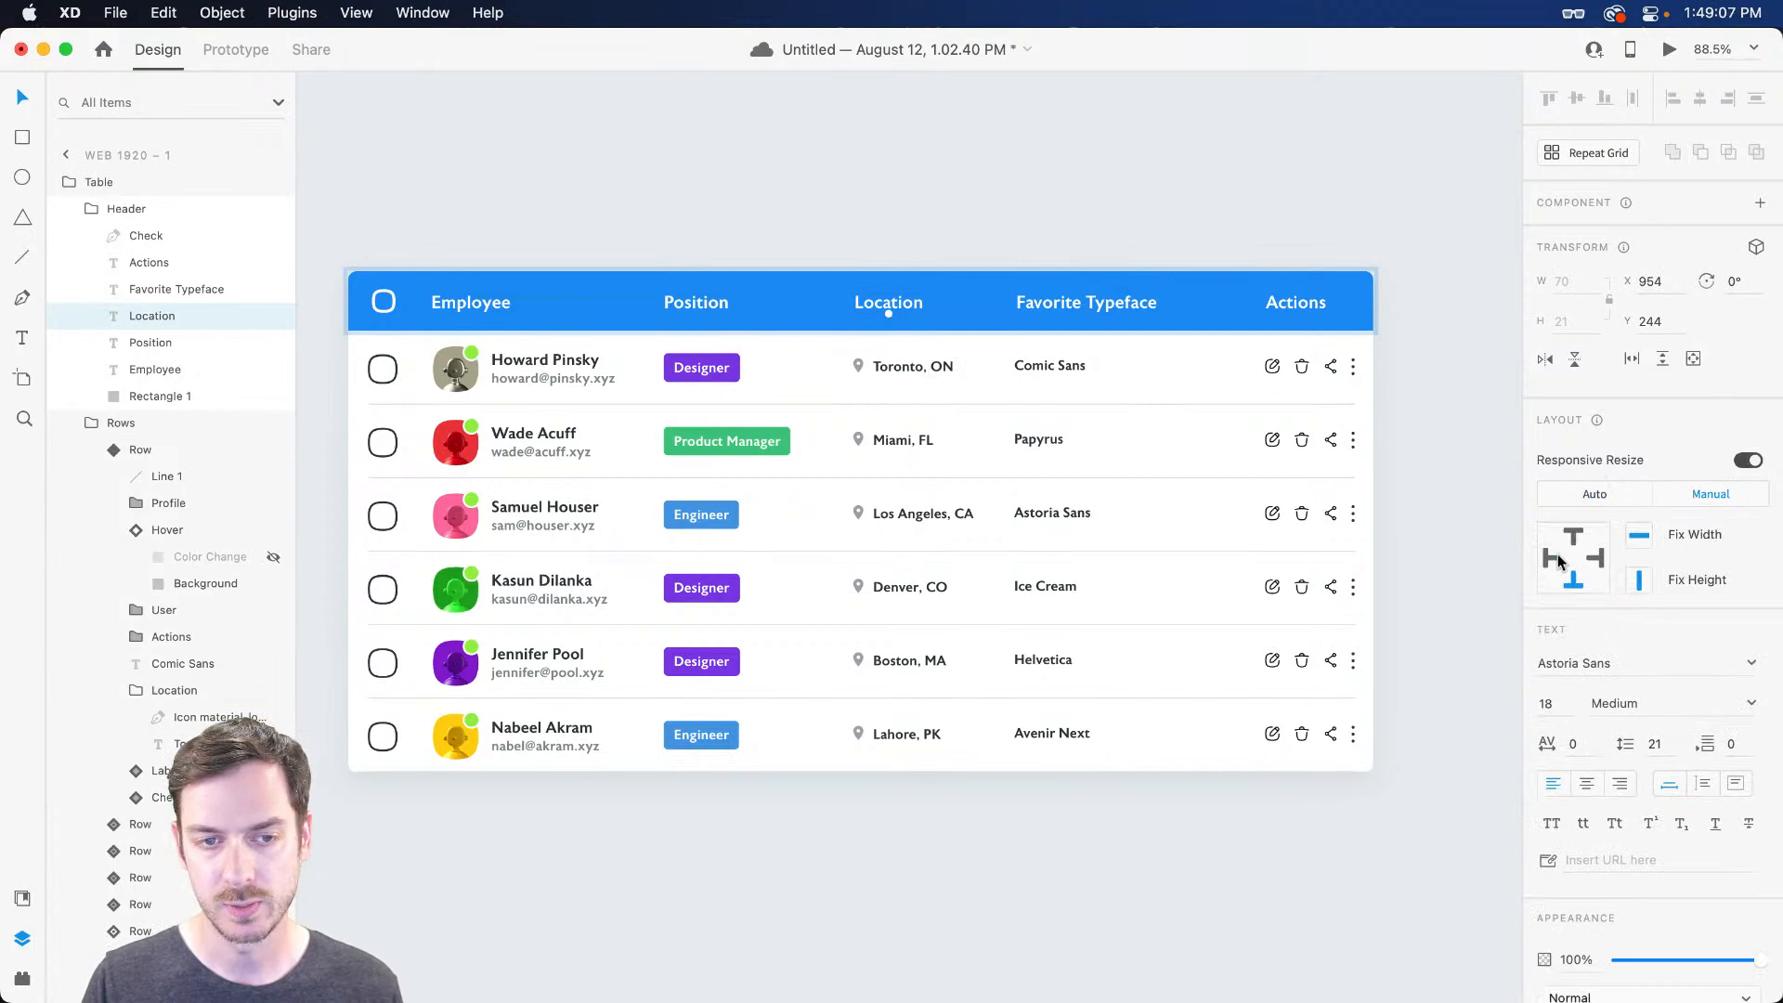
Nudge the Favorite Typeface header and column values left and right to align them
{"action": "left_click", "coordinate": [1042, 304]}
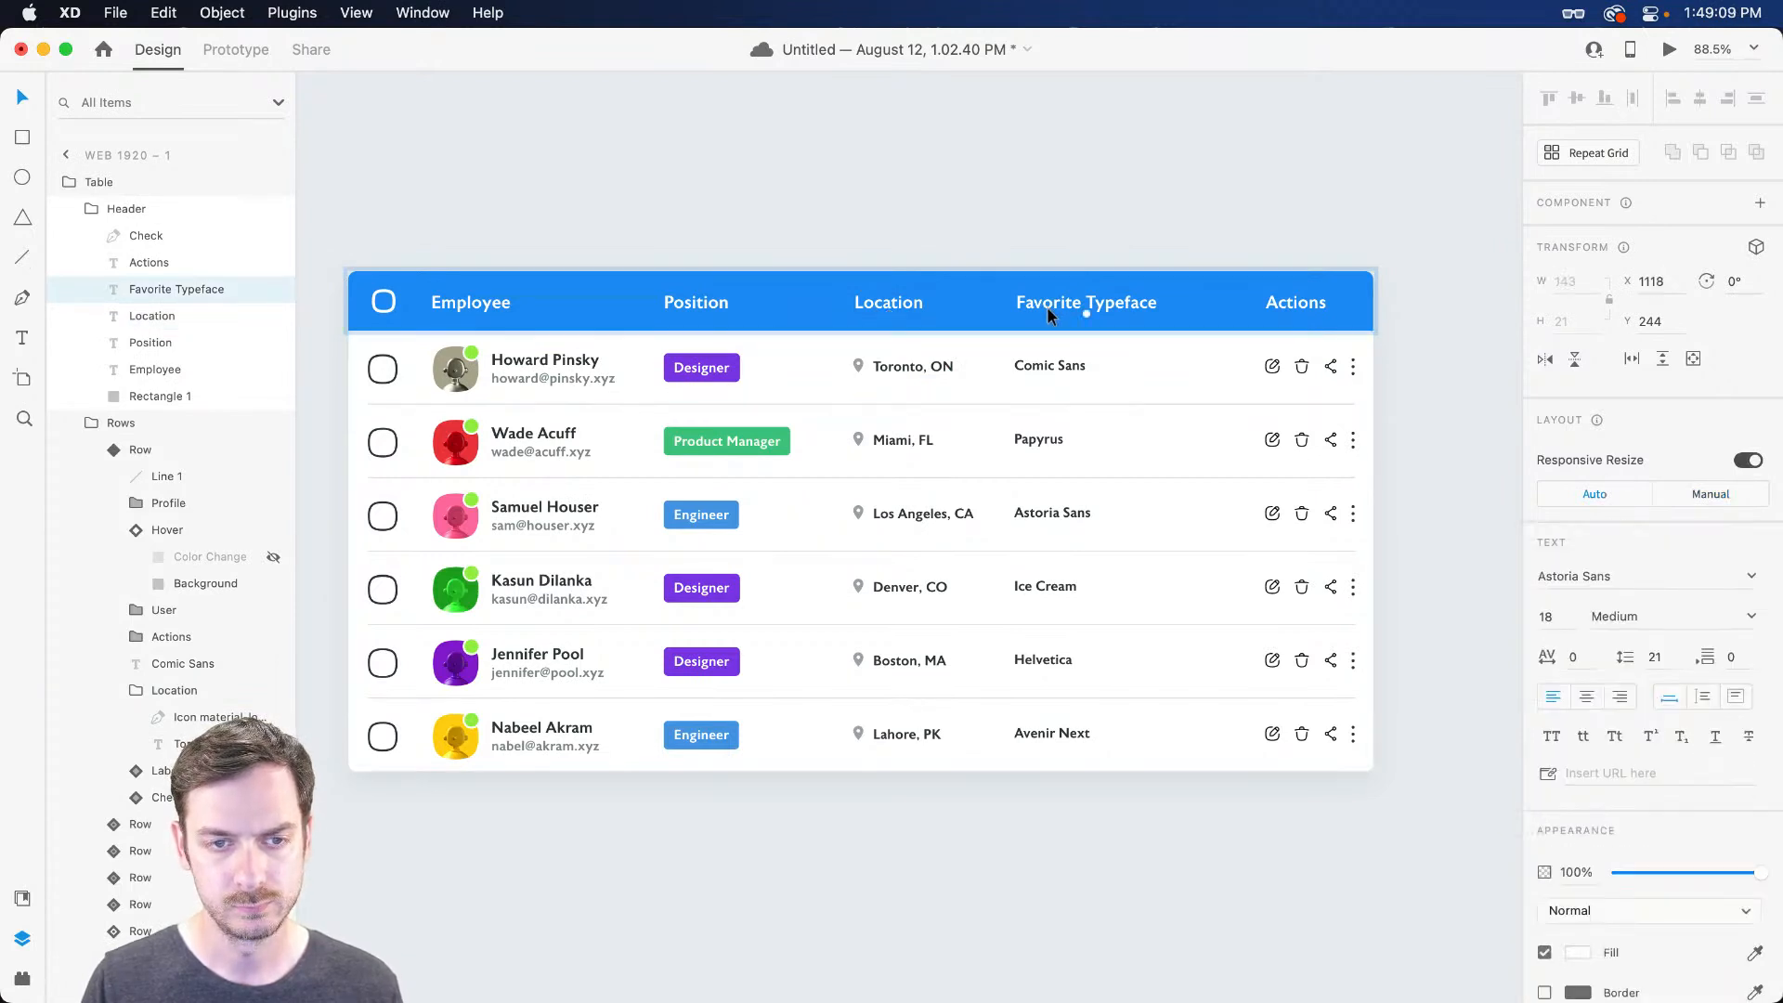
{"action": "key", "text": "Left"}
{"action": "key", "text": "Left"}
{"action": "scroll", "coordinate": [1046, 306], "scroll_direction": "right", "scroll_amount": 3}
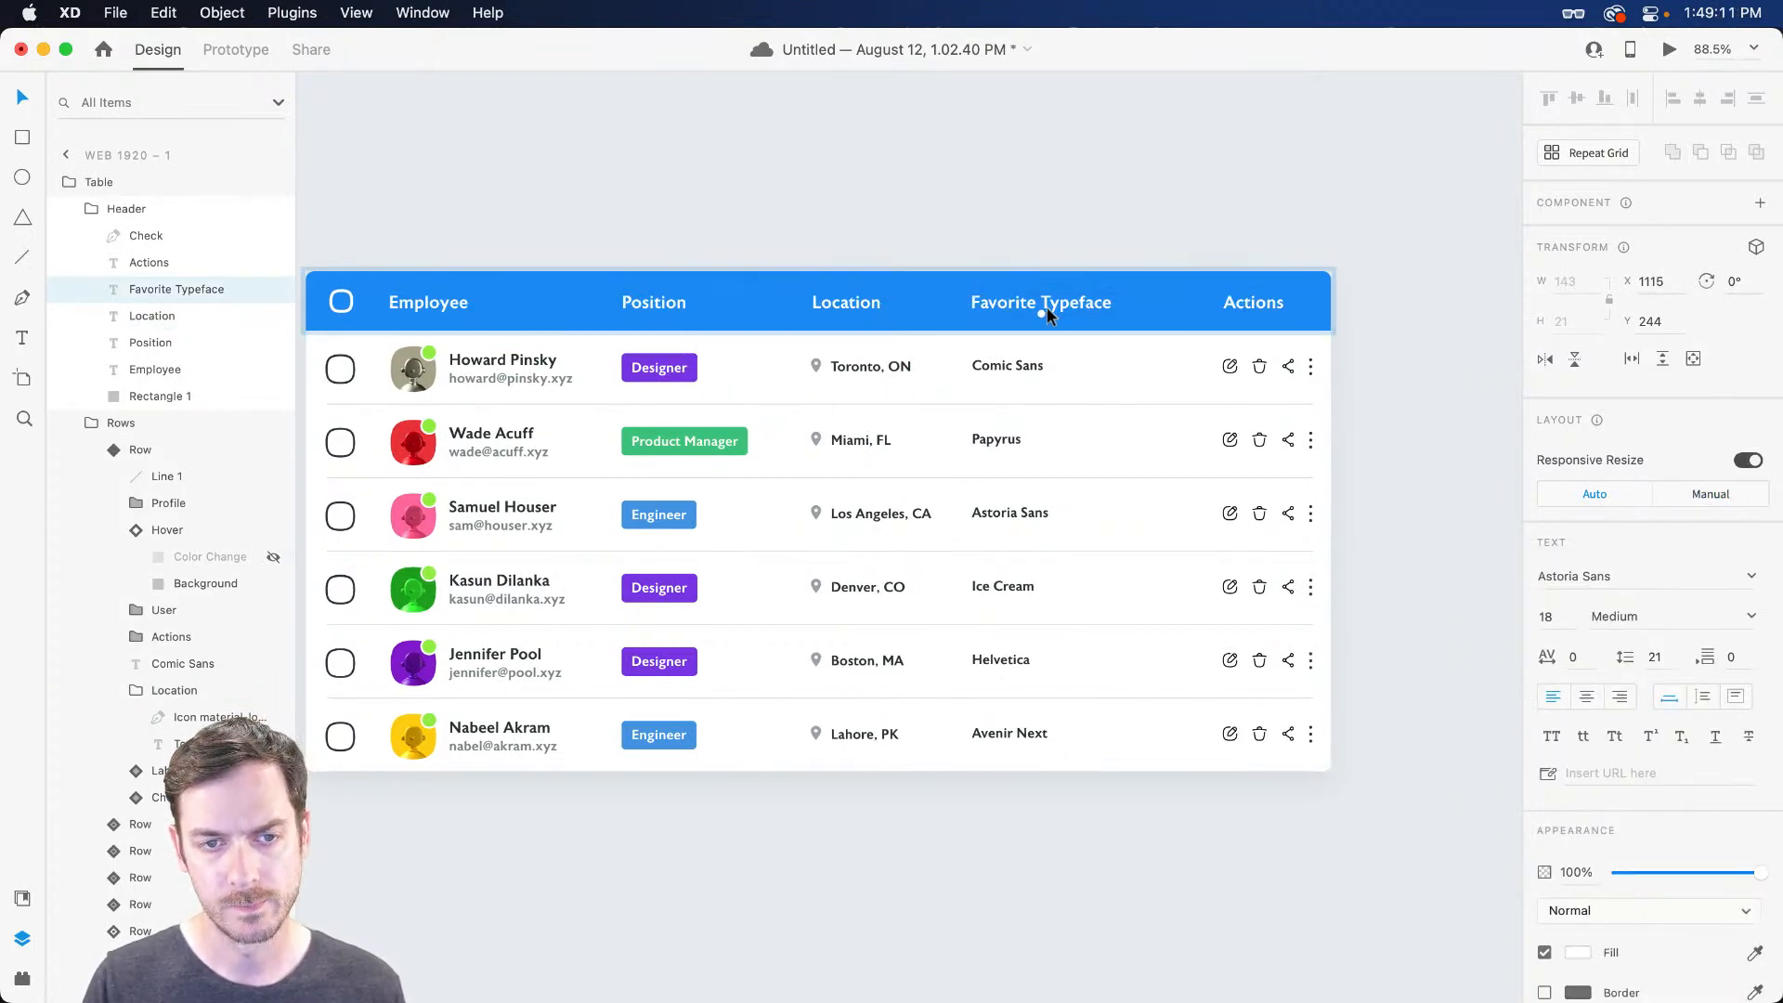
{"action": "key", "text": "Right"}
{"action": "key", "text": "Right"}
{"action": "key", "text": "Right"}
{"action": "key", "text": "Right"}
{"action": "key", "text": "Right"}
{"action": "key", "text": "Right"}
{"action": "key", "text": "Right"}
{"action": "key", "text": "Right"}
{"action": "key", "text": "Right"}
{"action": "key", "text": "Right"}
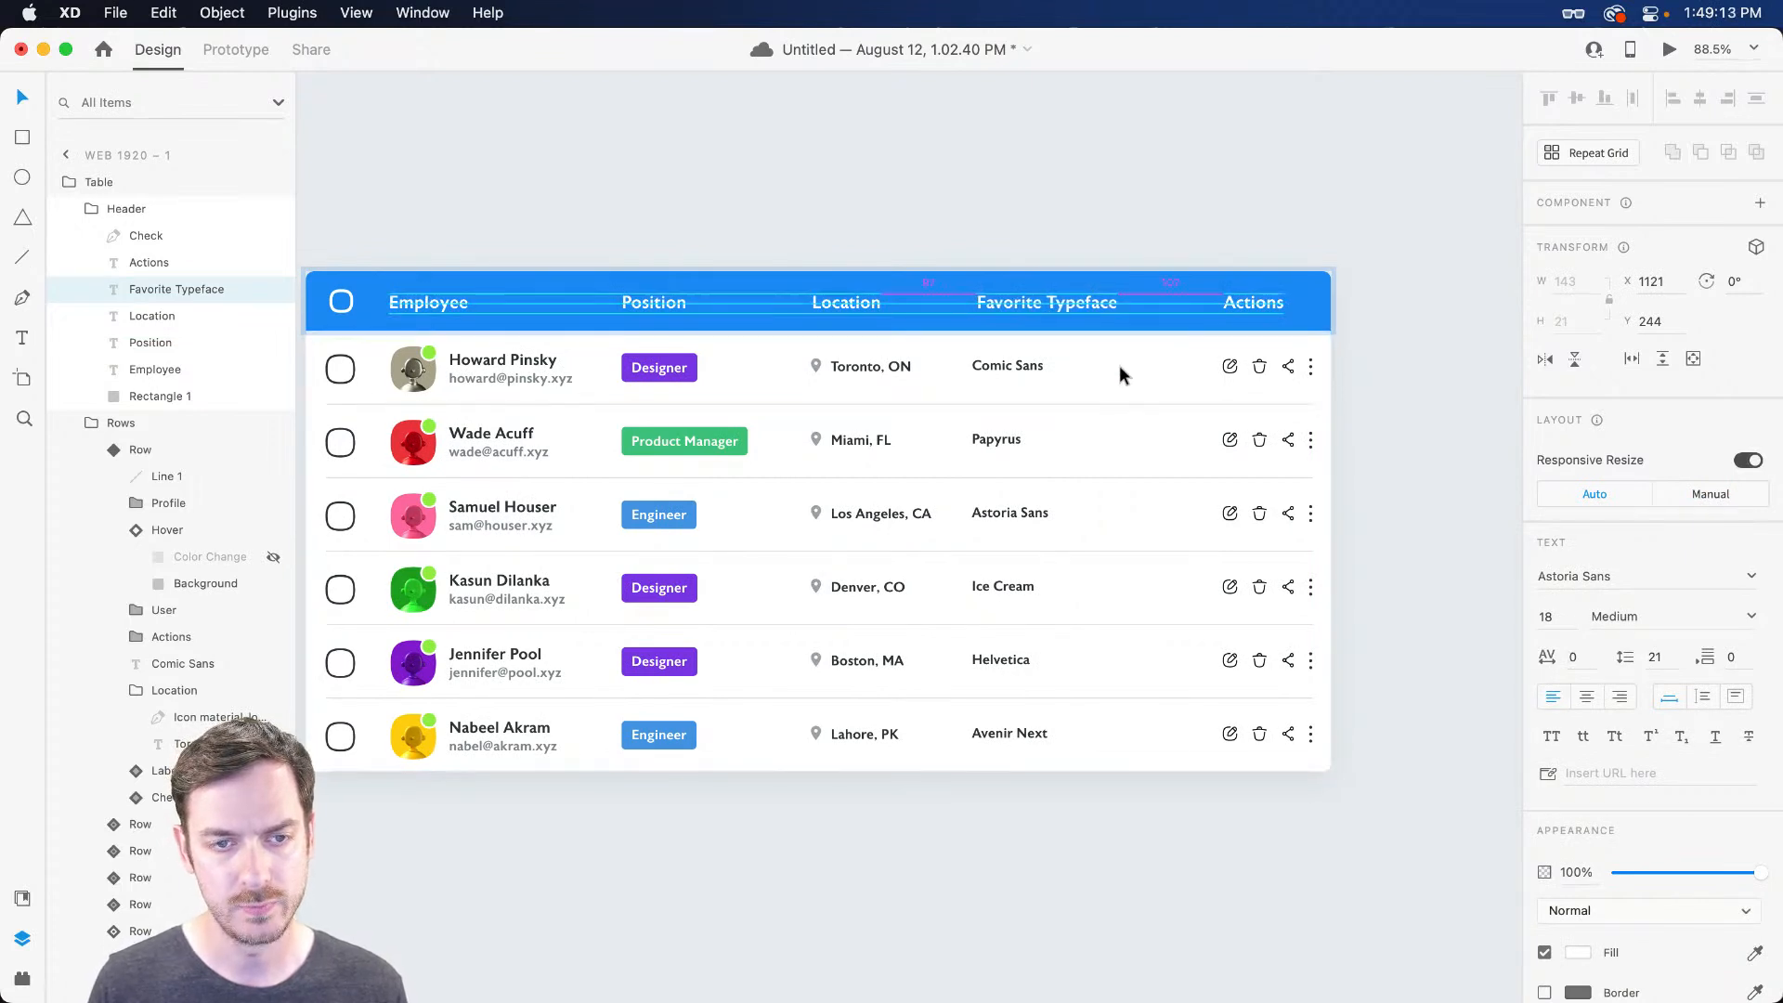
{"action": "key", "text": "Right"}
{"action": "key", "text": "Right"}
{"action": "left_click", "coordinate": [1007, 366]}
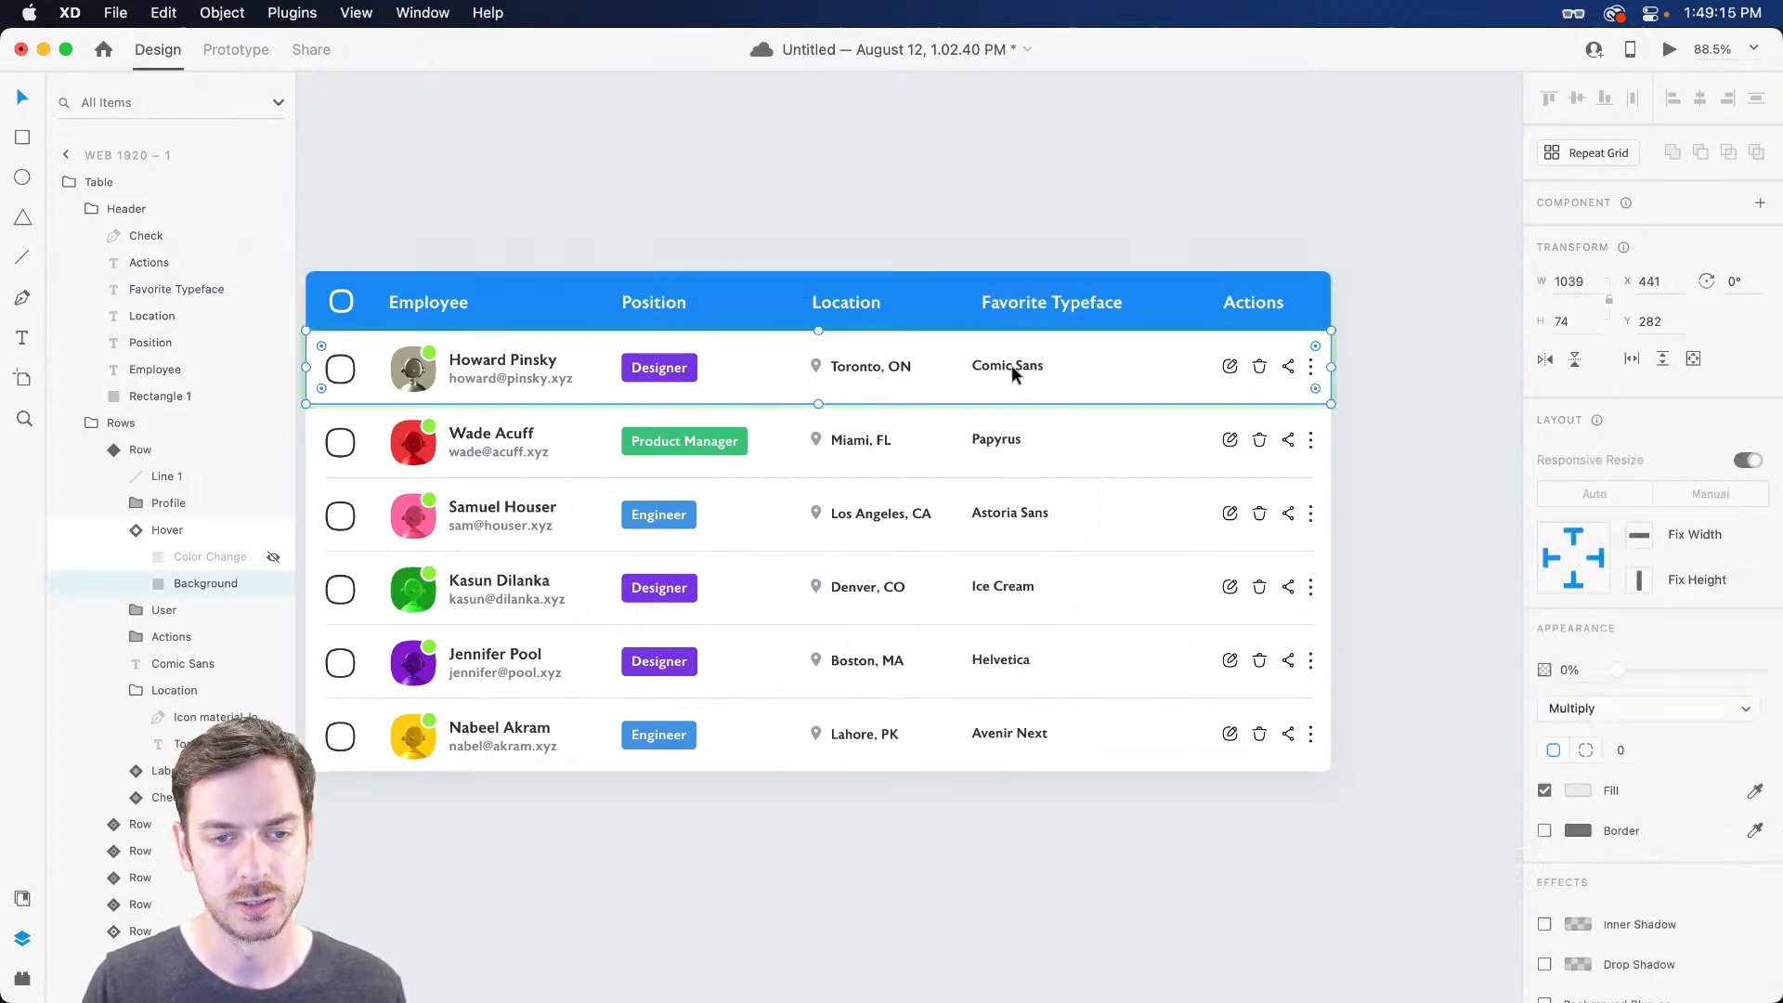
{"action": "key", "text": "Right"}
{"action": "key", "text": "Right"}
{"action": "key", "text": "Right"}
{"action": "key", "text": "Right"}
{"action": "key", "text": "Right"}
{"action": "key", "text": "Right"}
{"action": "key", "text": "Right"}
{"action": "key", "text": "Right"}
{"action": "key", "text": "Right"}
{"action": "key", "text": "Right"}
{"action": "key", "text": "Right"}
{"action": "key", "text": "Right"}
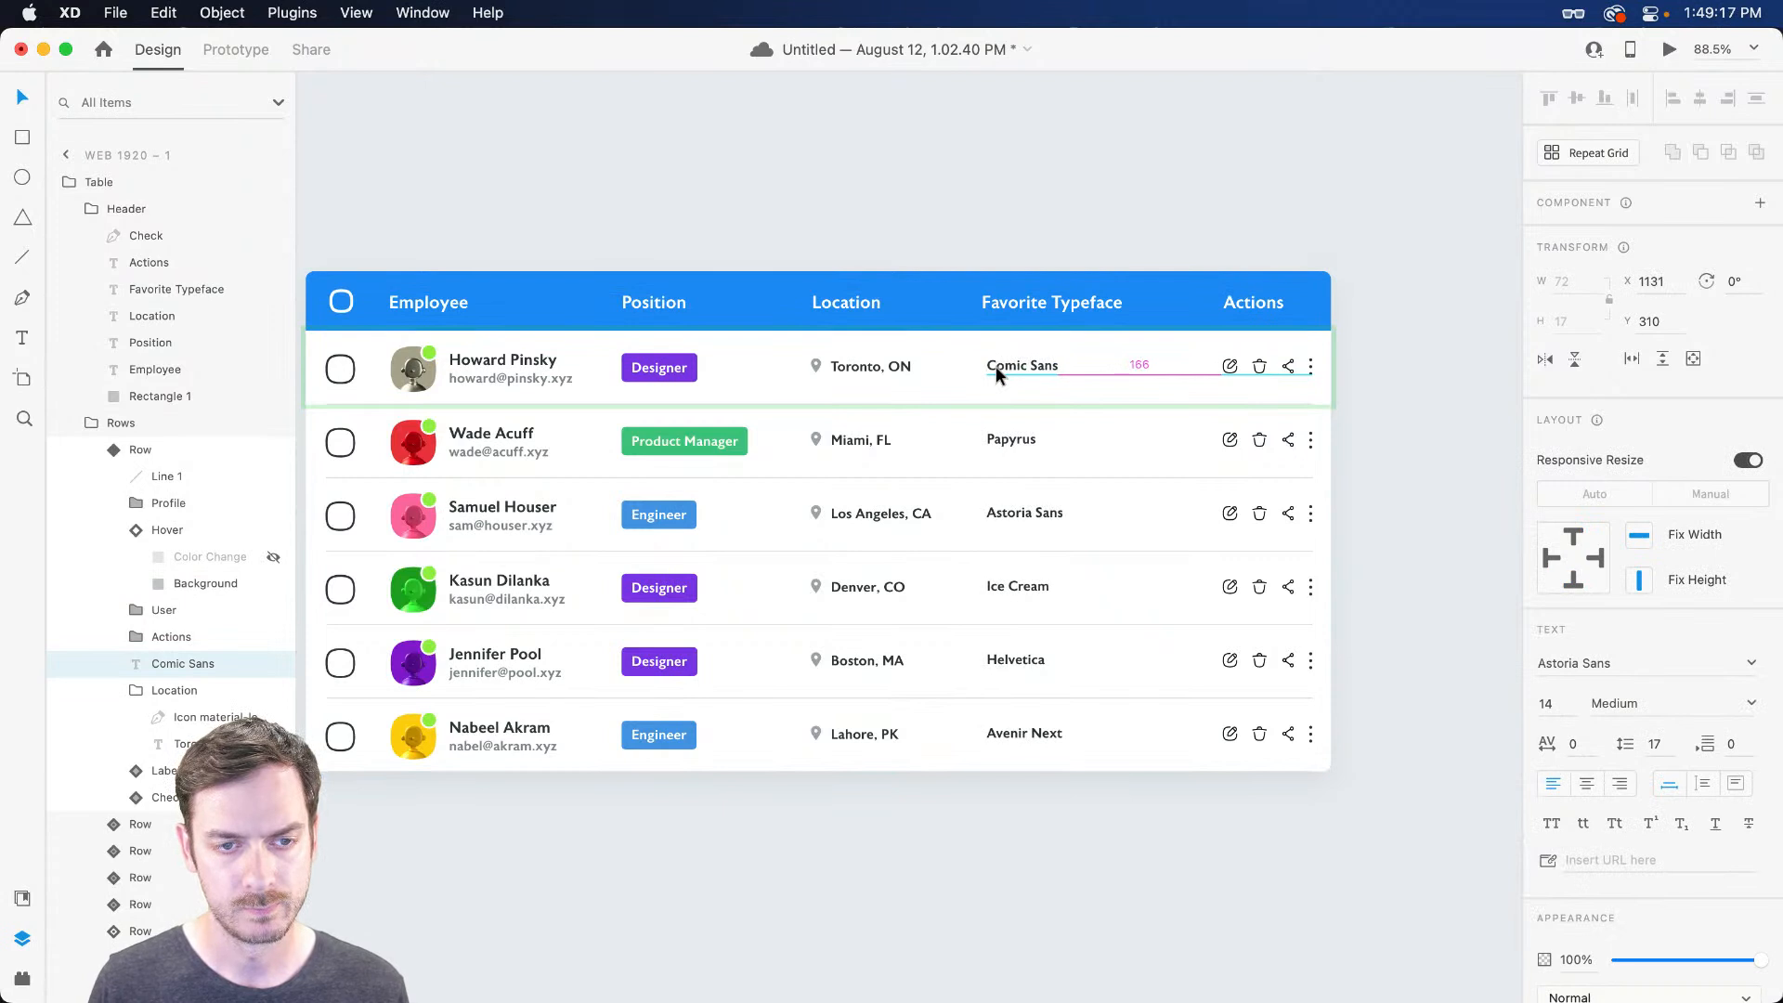
{"action": "key", "text": "Left"}
{"action": "key", "text": "Left"}
{"action": "key", "text": "Left"}
{"action": "key", "text": "Left"}
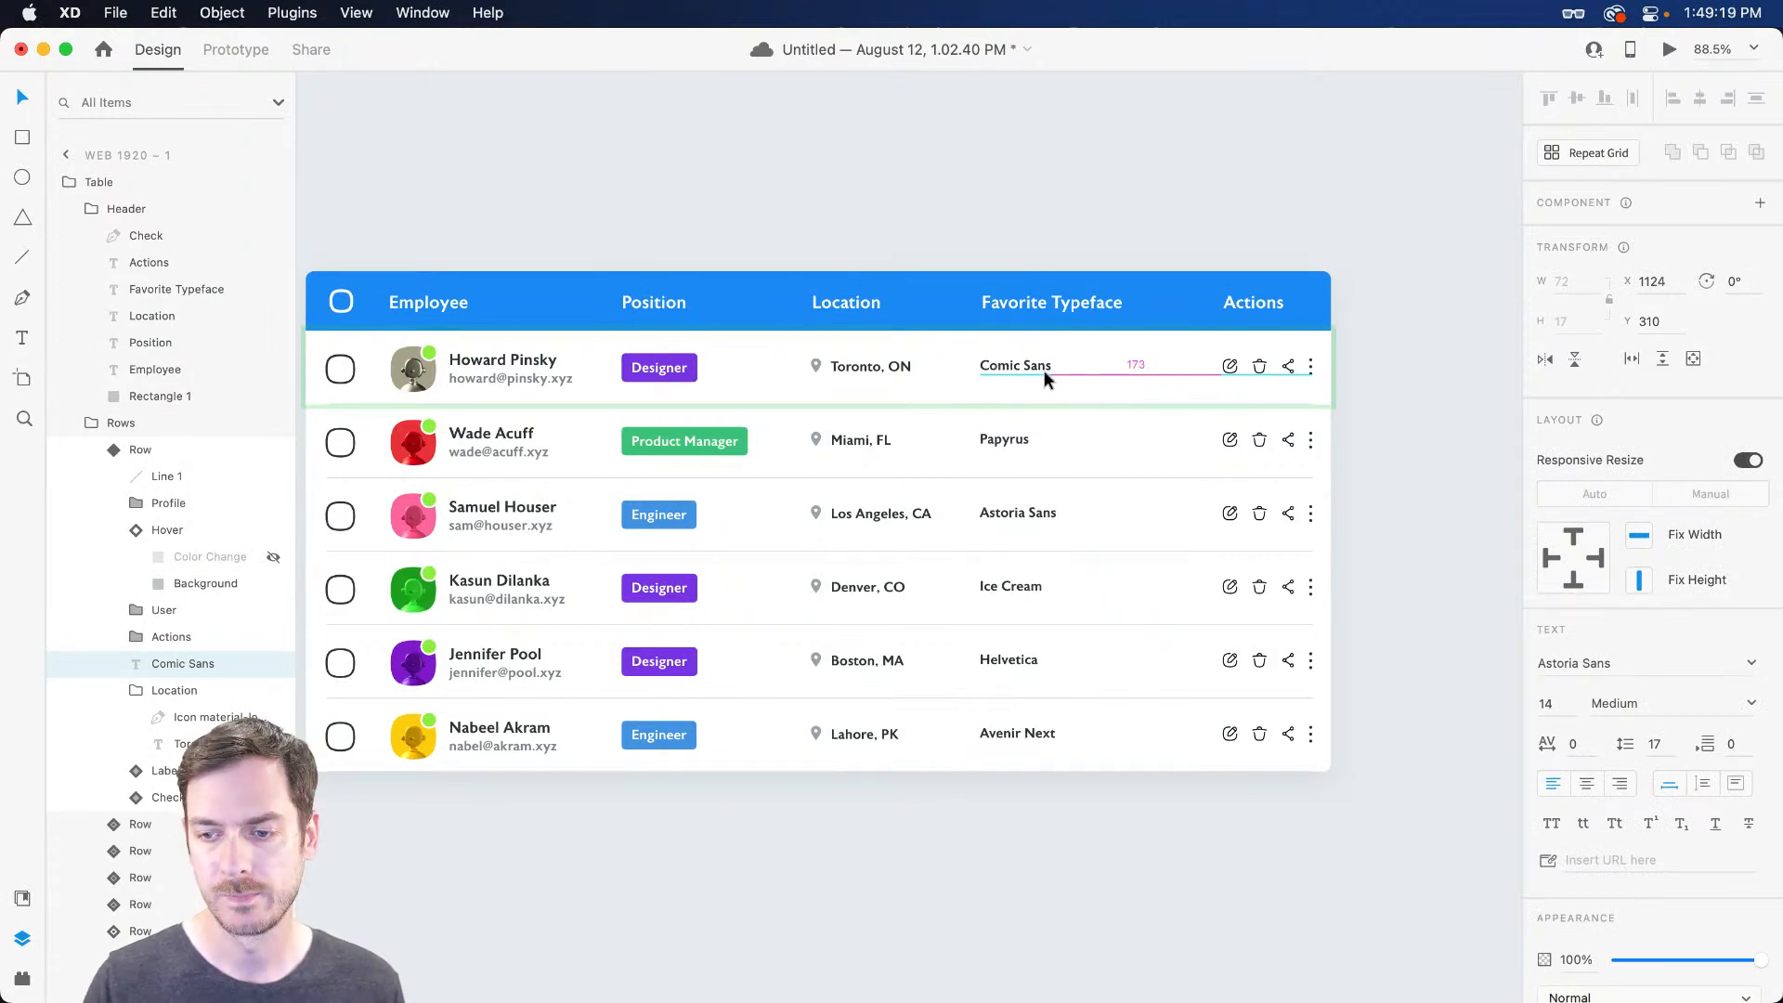
Set the Favorite Typeface header to manual constraints pinned left and shift it slightly left
{"action": "left_click", "coordinate": [1002, 306]}
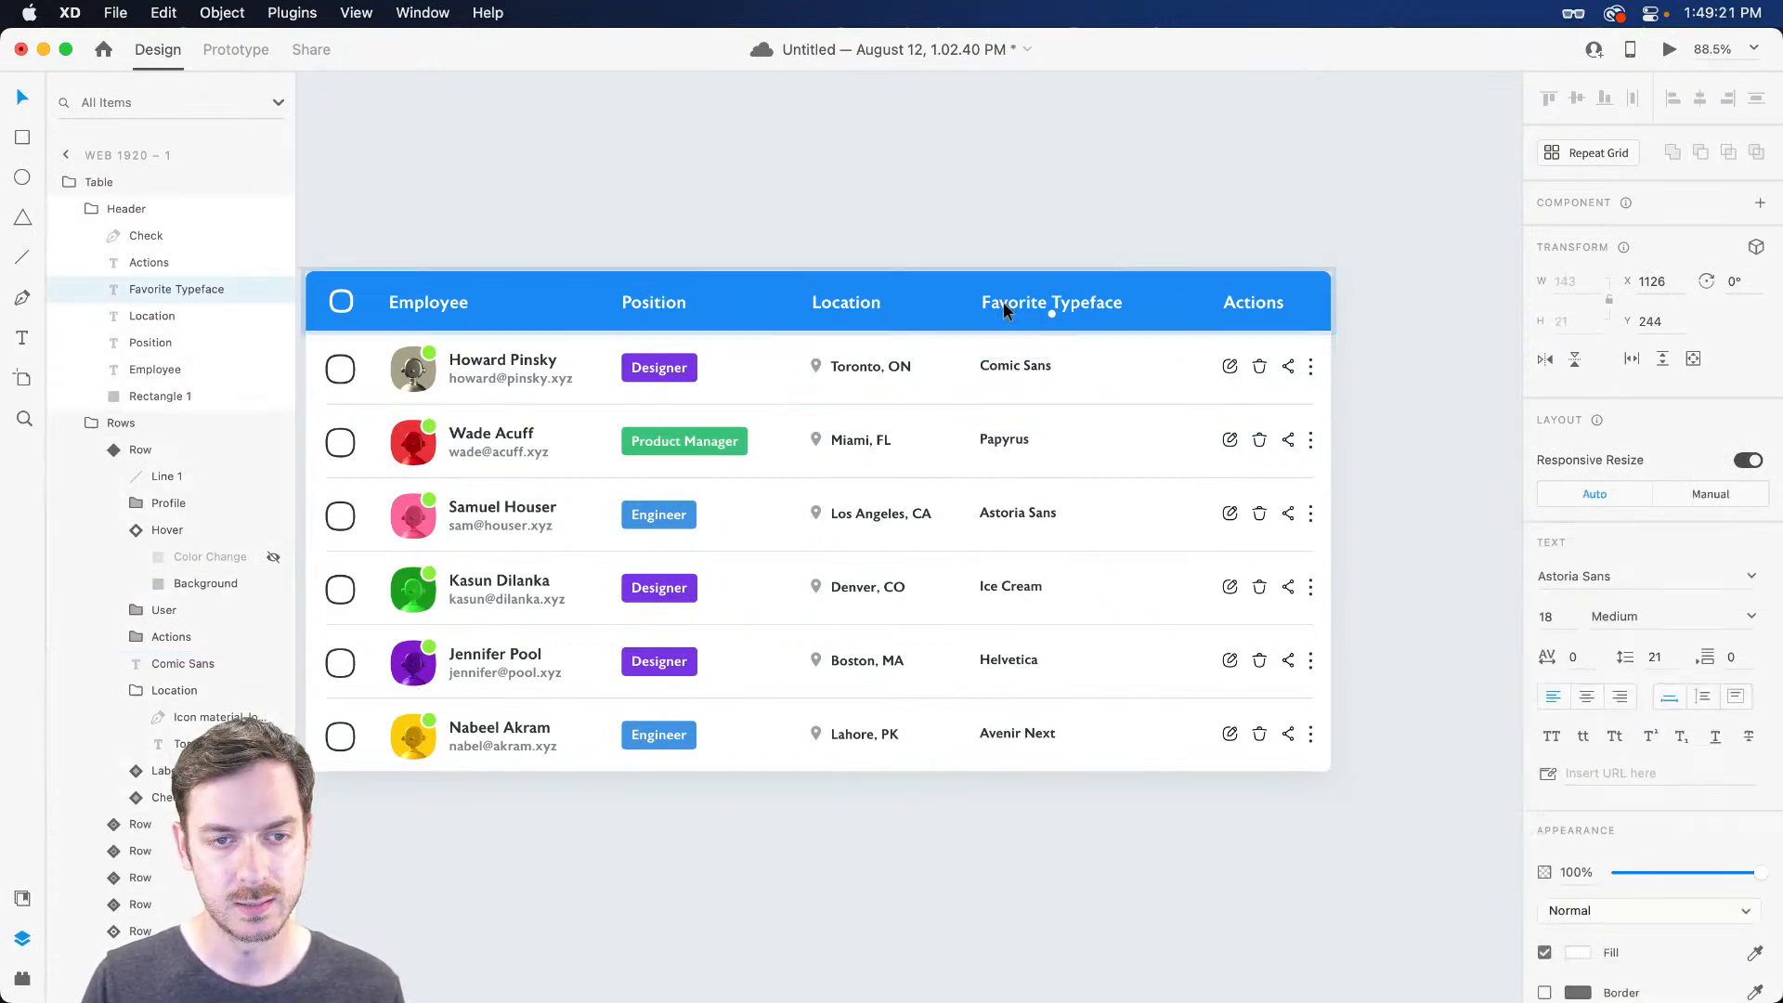
{"action": "left_click", "coordinate": [1711, 494]}
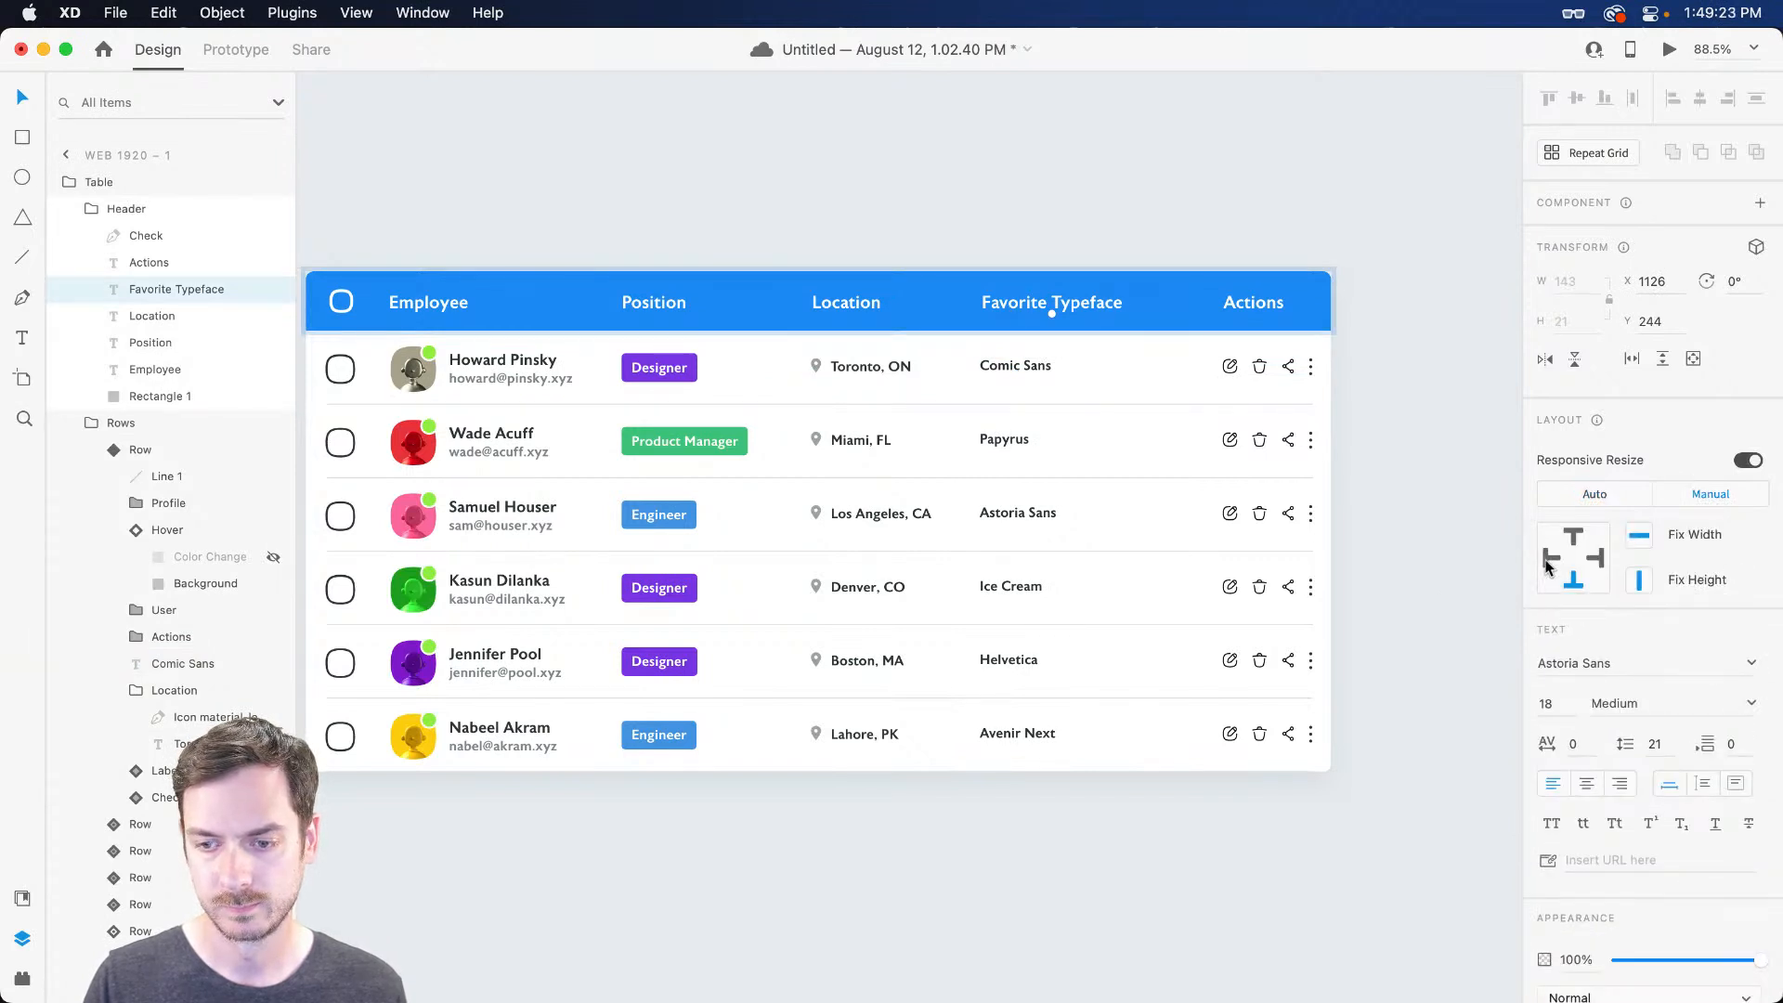
{"action": "left_click", "coordinate": [1018, 221]}
{"action": "left_click_drag", "start_coordinate": [1001, 294], "coordinate": [998, 299]}
Test-narrow the whole table twice, undoing back to its 1039 width
{"action": "key", "text": "Tab"}
{"action": "key", "text": "Escape"}
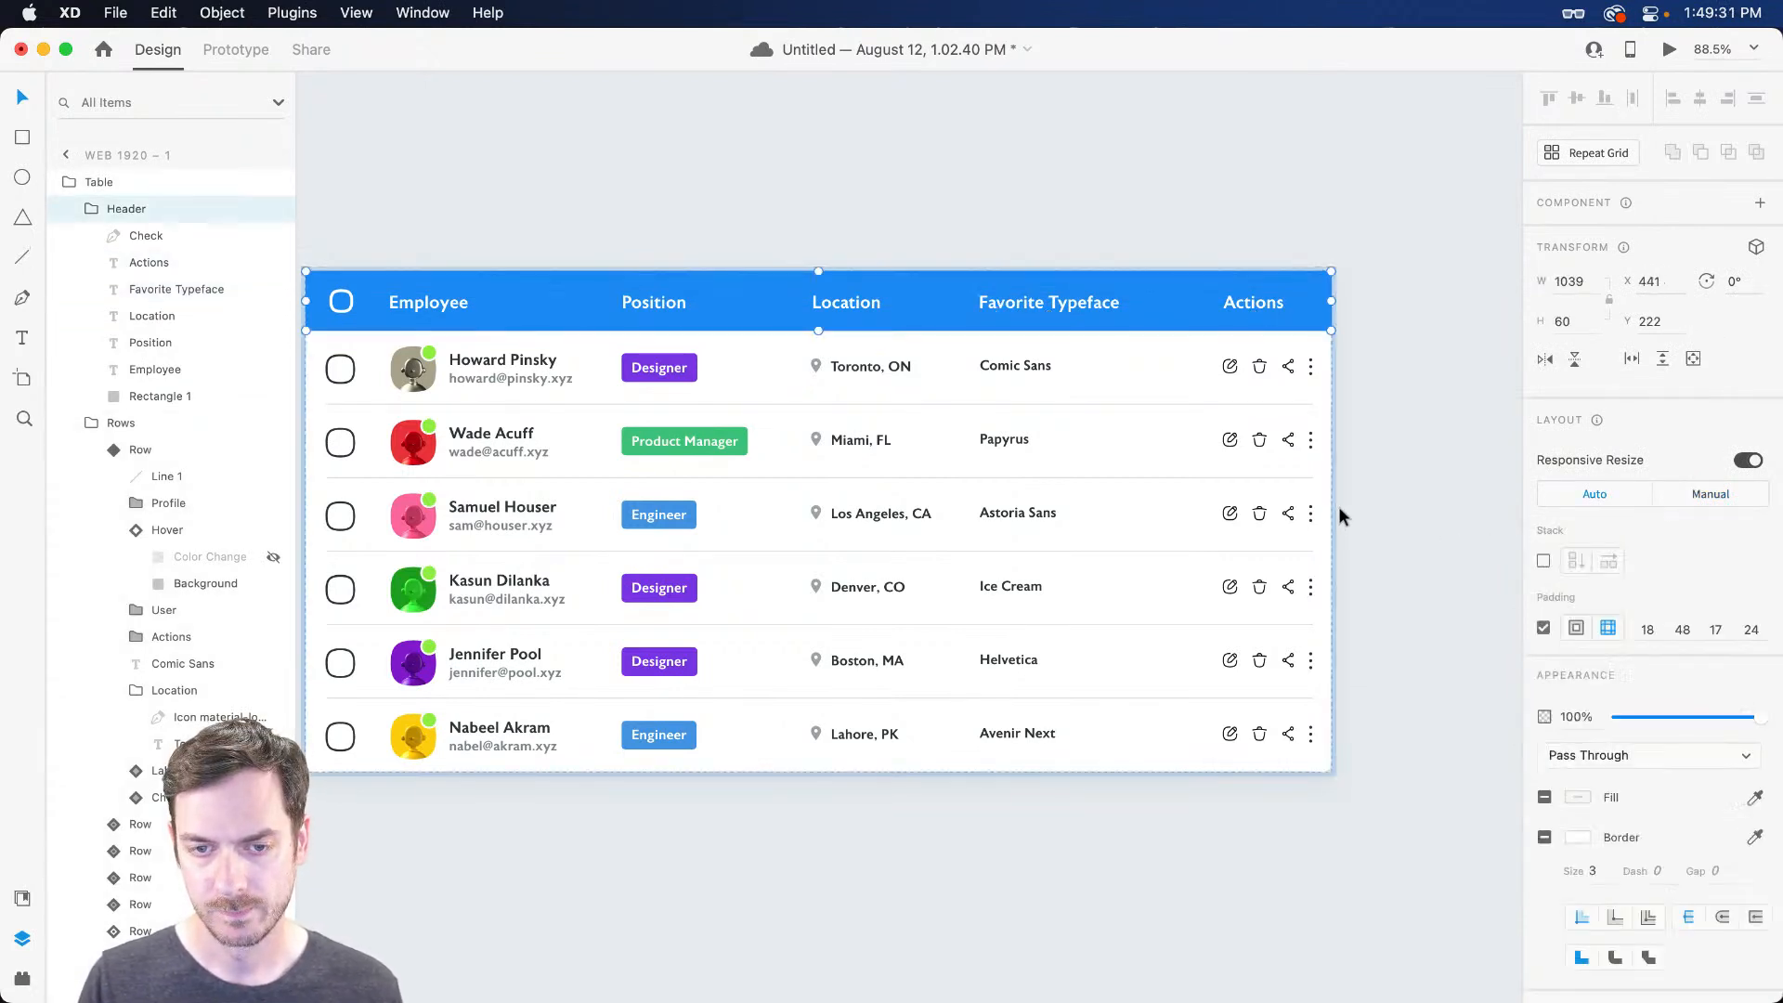
{"action": "key", "text": "Escape"}
{"action": "left_click_drag", "start_coordinate": [1332, 507], "coordinate": [1233, 508]}
{"action": "key", "text": "super+z"}
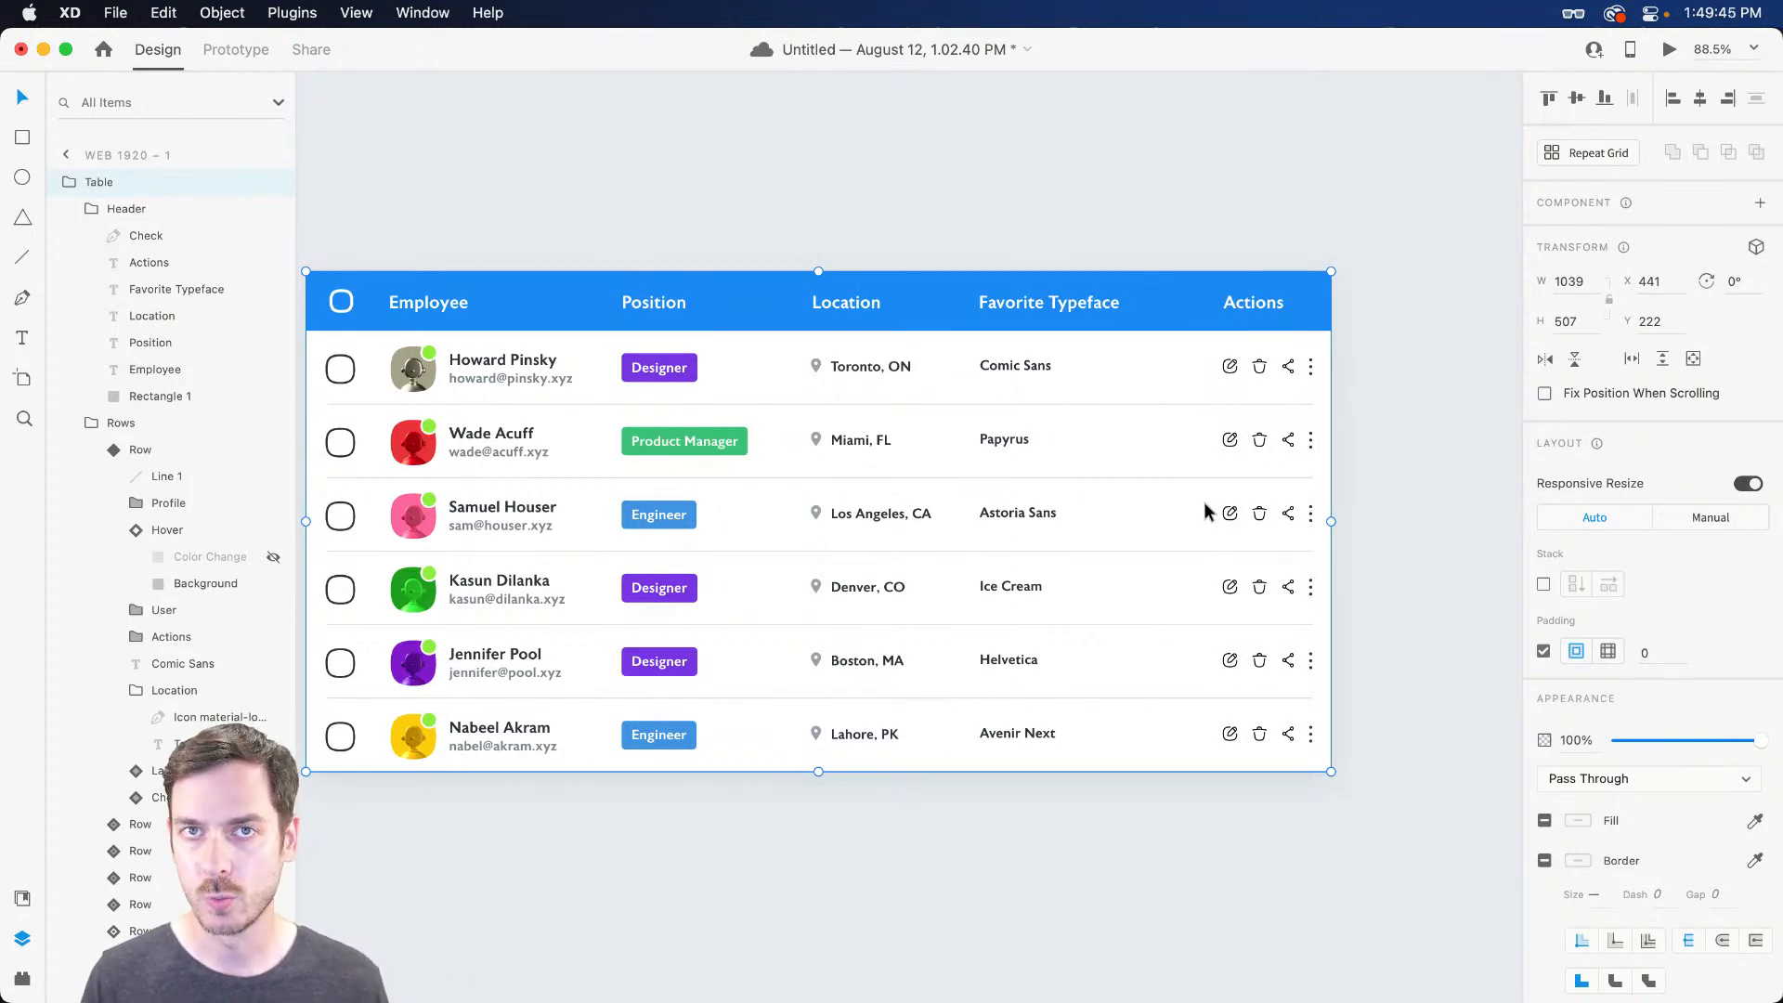
{"action": "left_click", "coordinate": [1062, 323], "text": "super"}
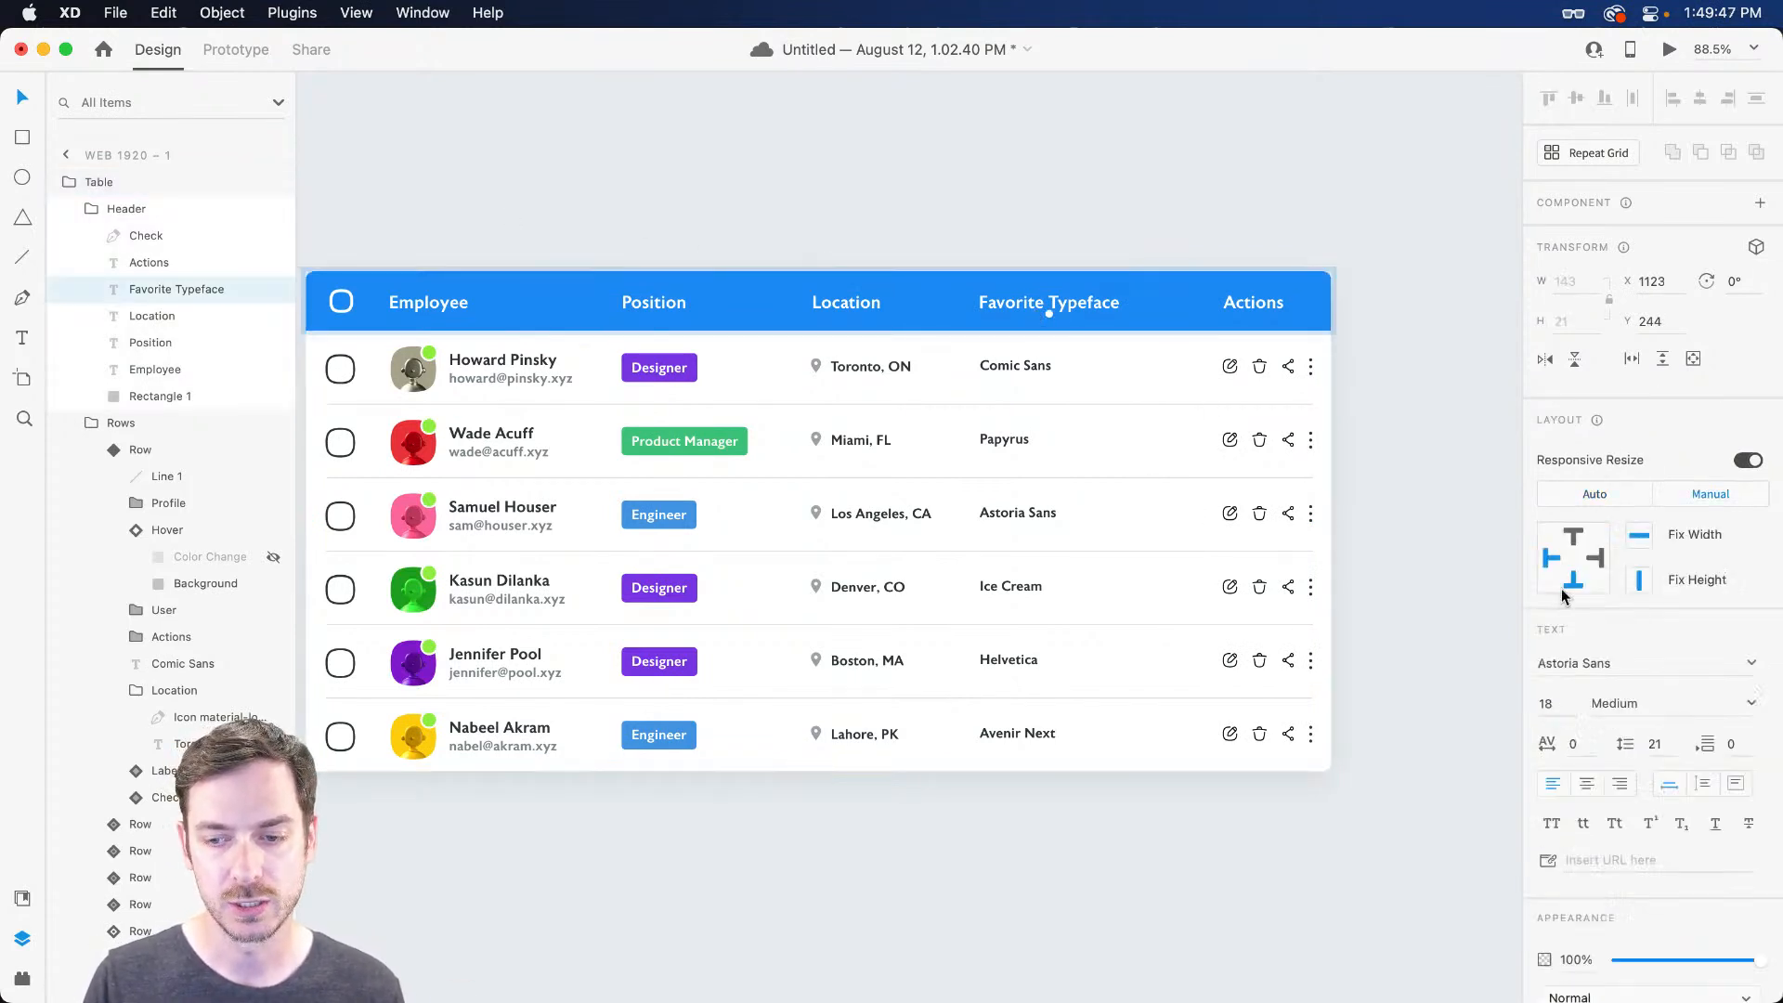
{"action": "left_click", "coordinate": [1014, 366], "text": "super"}
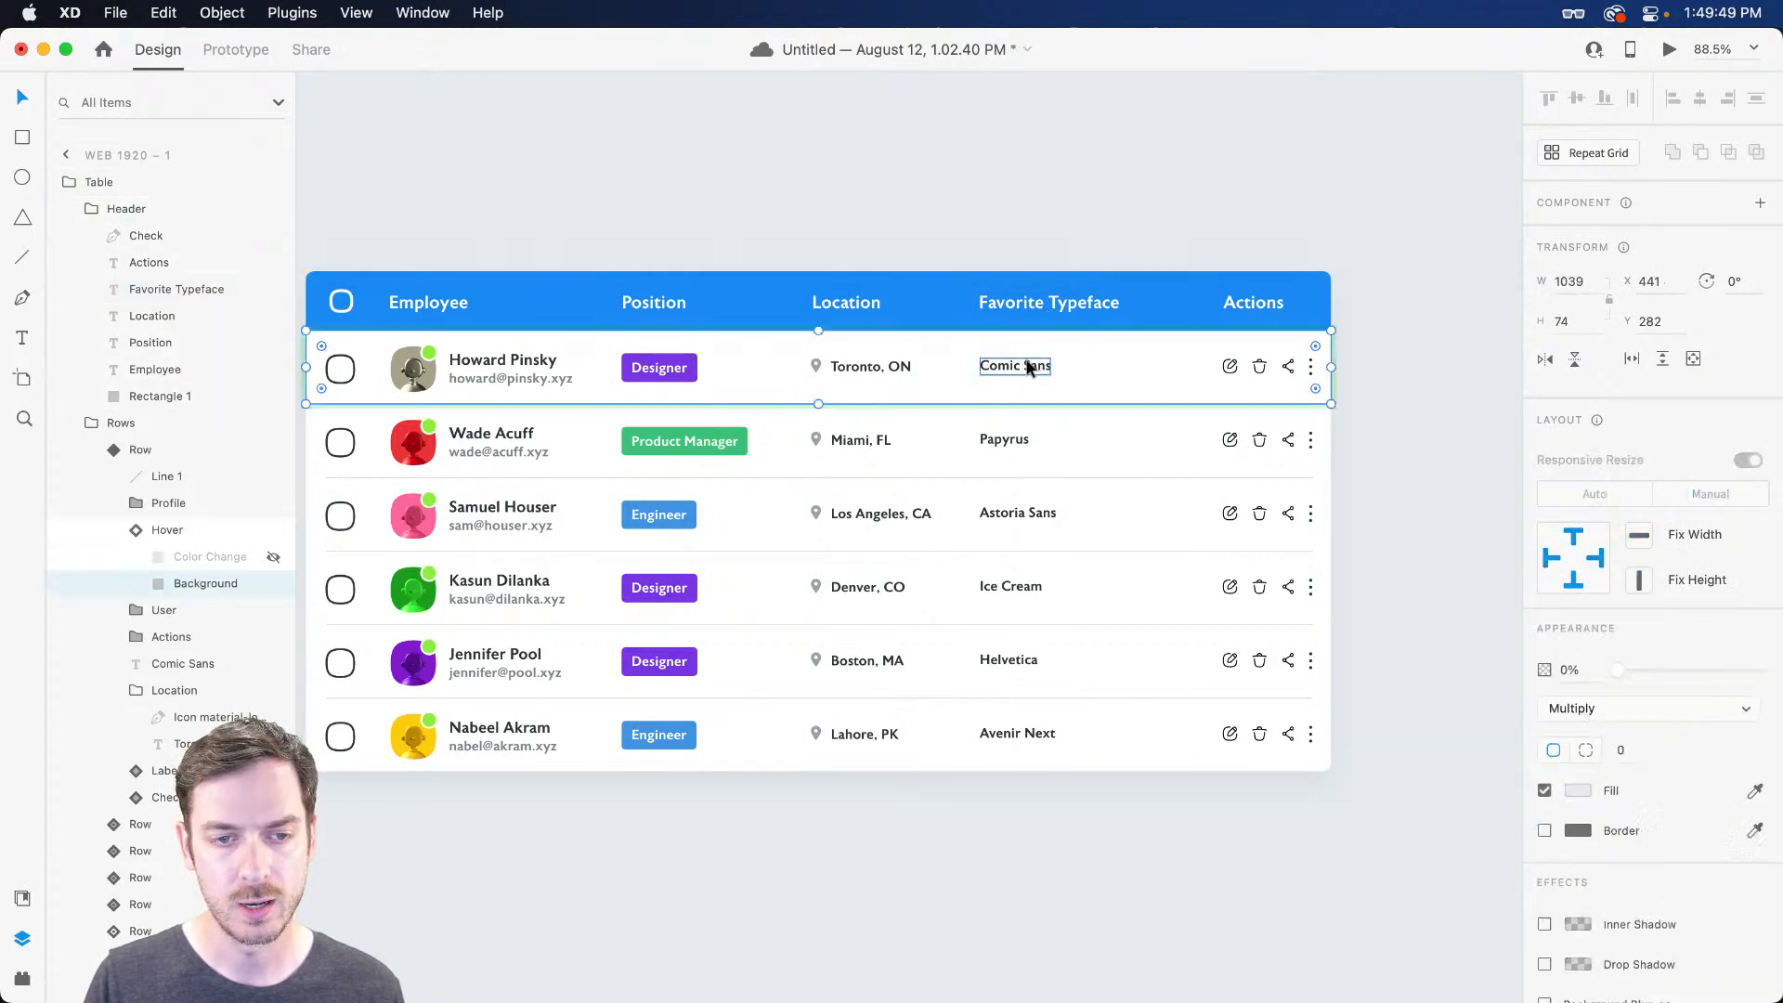
{"action": "key", "text": "Escape"}
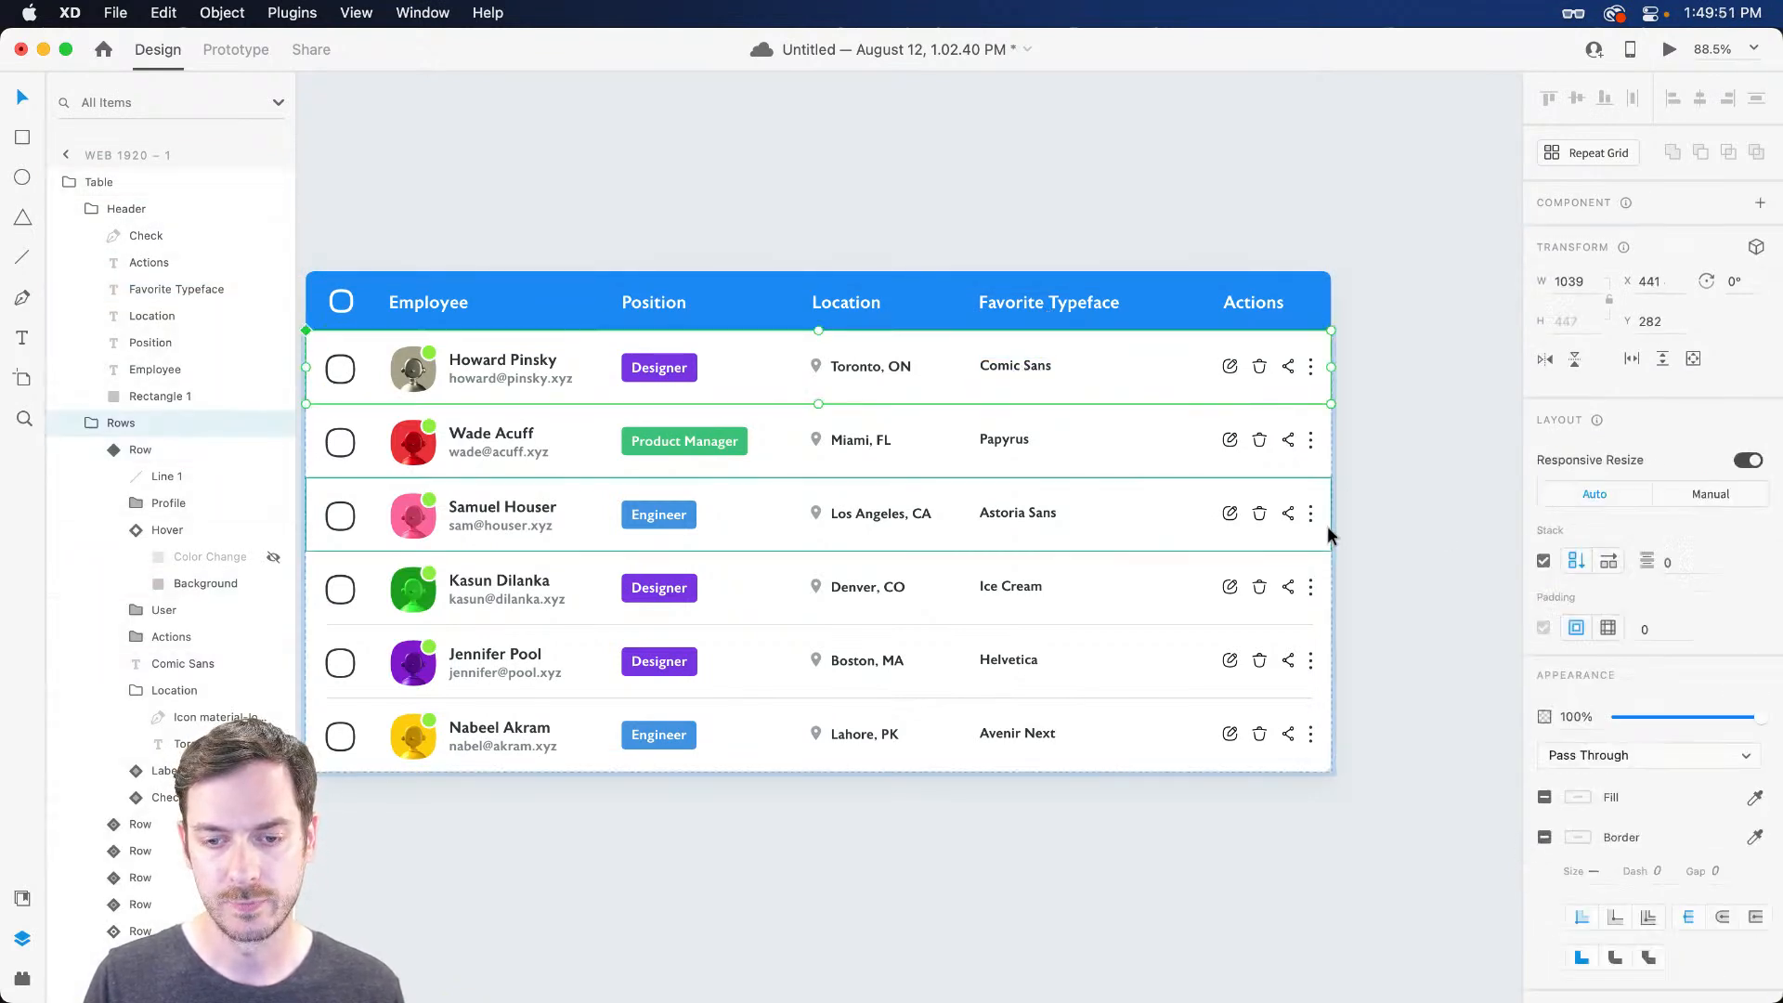
{"action": "key", "text": "Escape"}
{"action": "left_click_drag", "start_coordinate": [1330, 520], "coordinate": [1259, 437]}
{"action": "key", "text": "super+z"}
Zoom to fit the artboard, centre the table and launch the prototype preview
{"action": "key", "text": "super+0"}
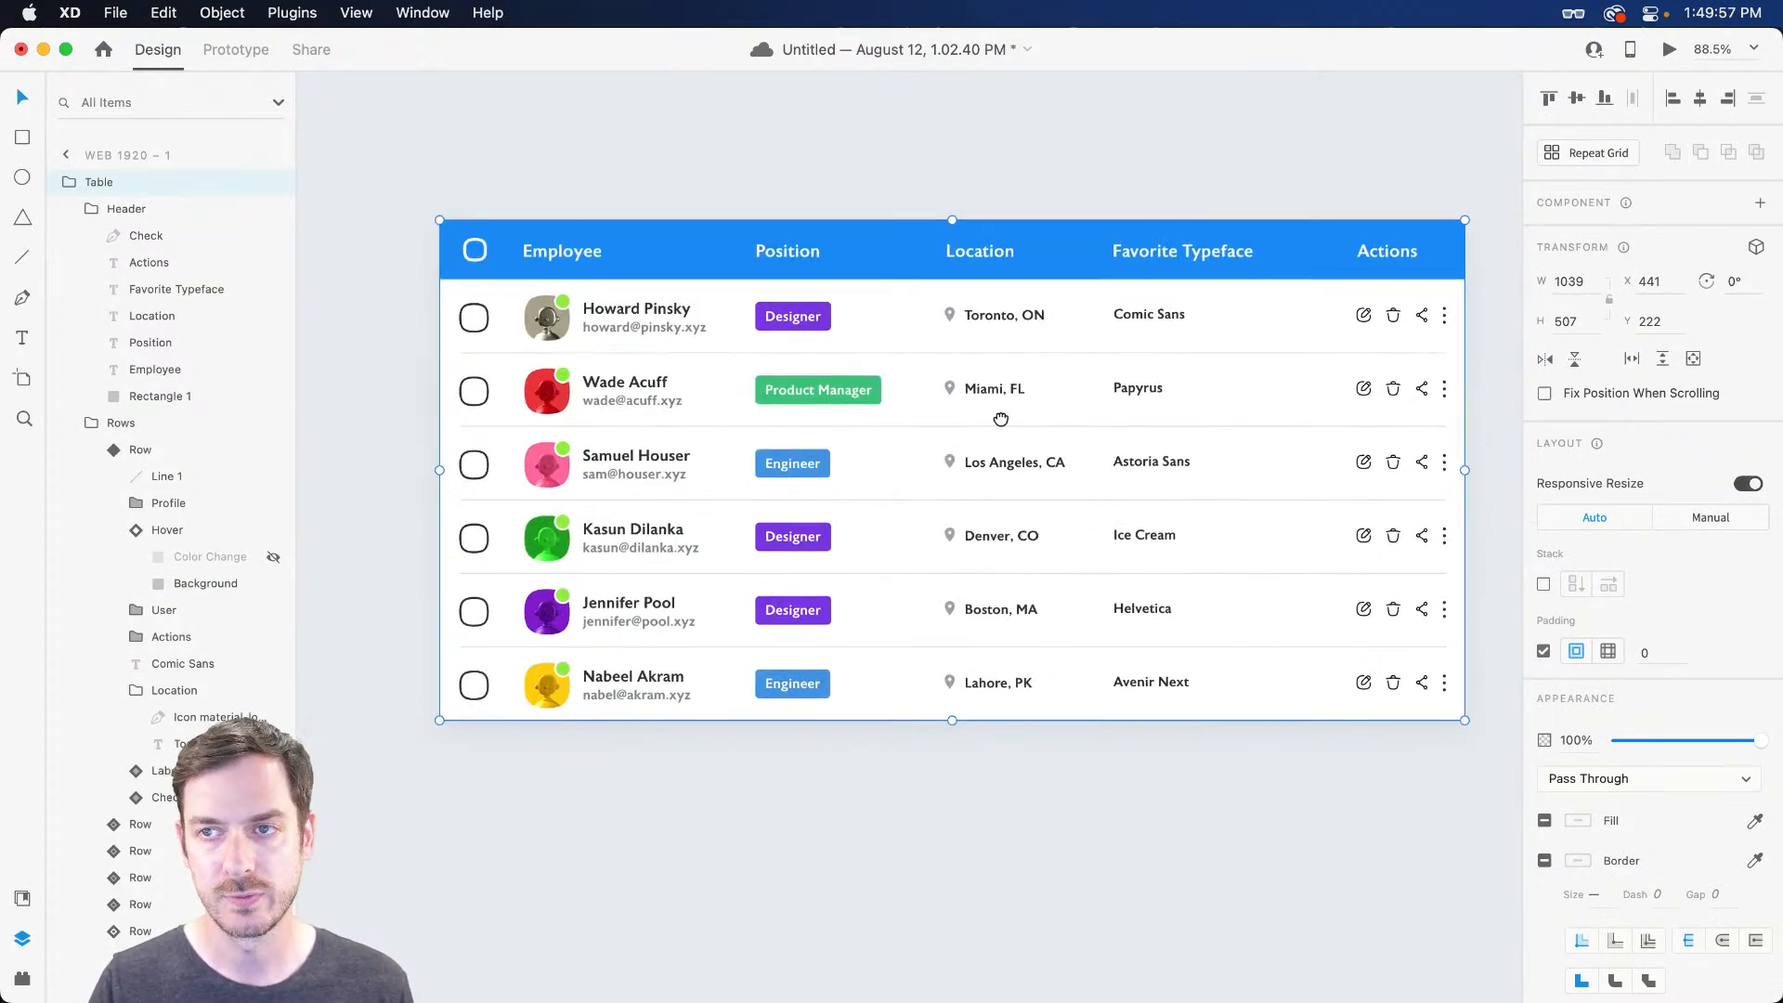
{"action": "left_click_drag", "start_coordinate": [848, 423], "coordinate": [832, 374]}
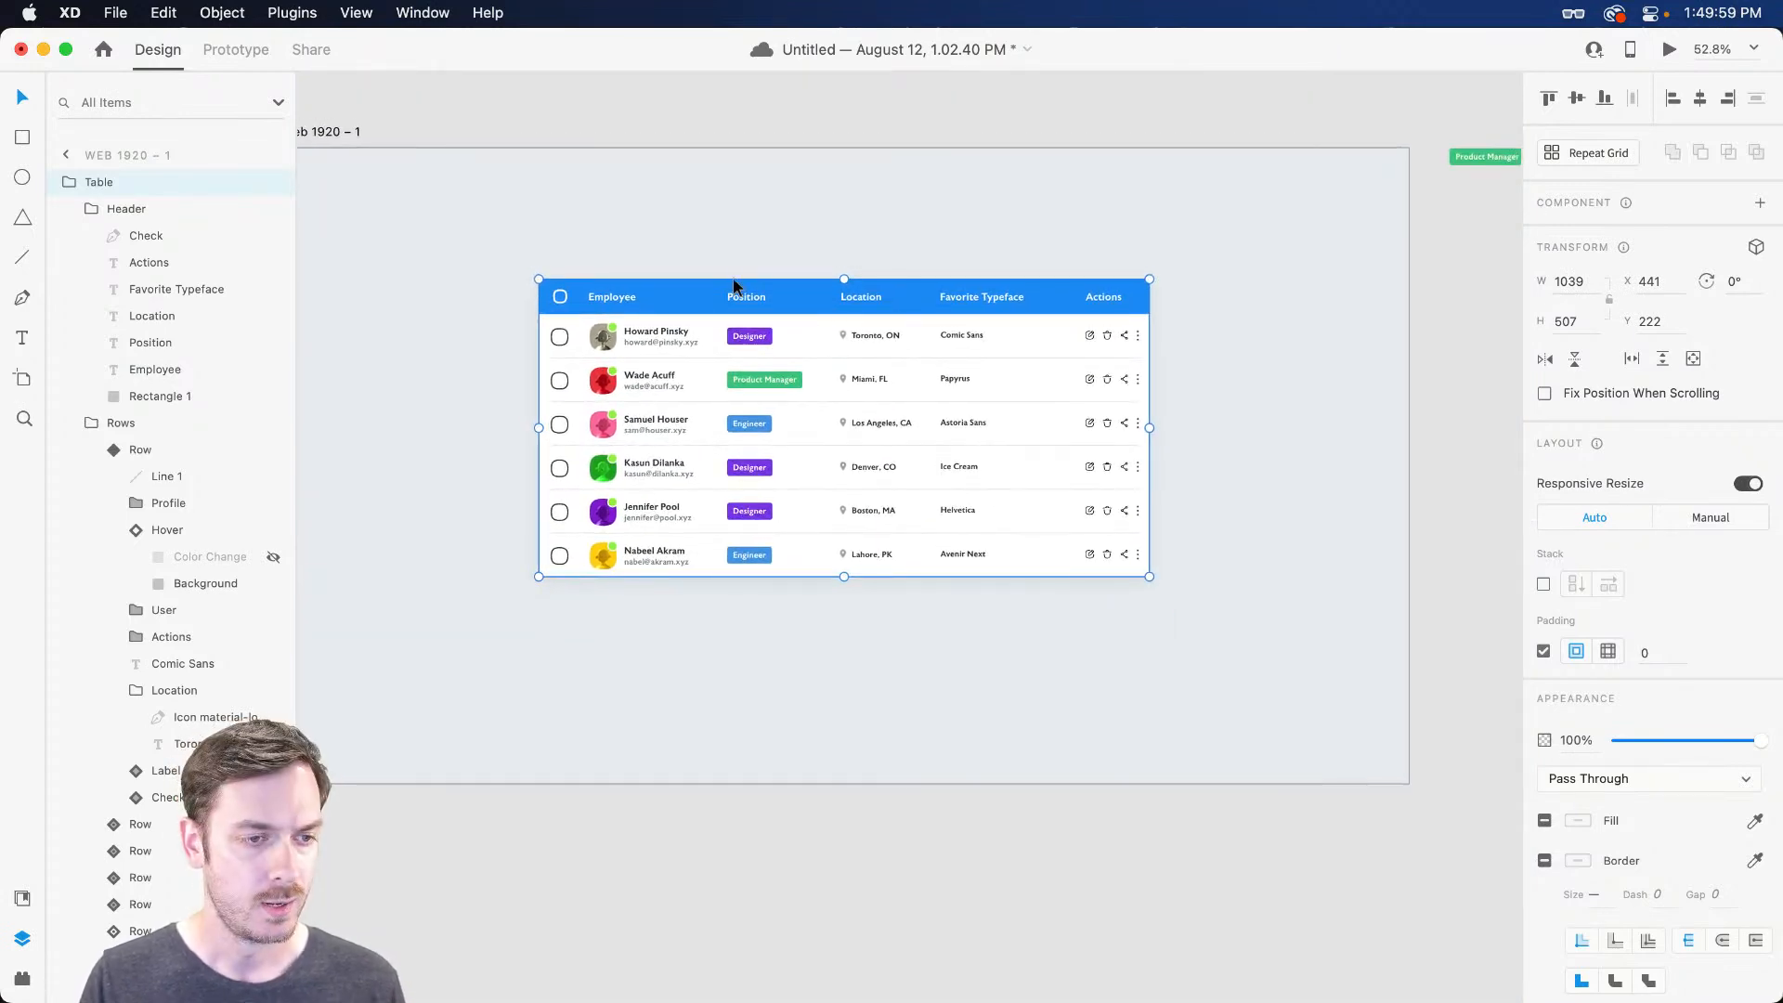
{"action": "key", "text": "super+Return"}
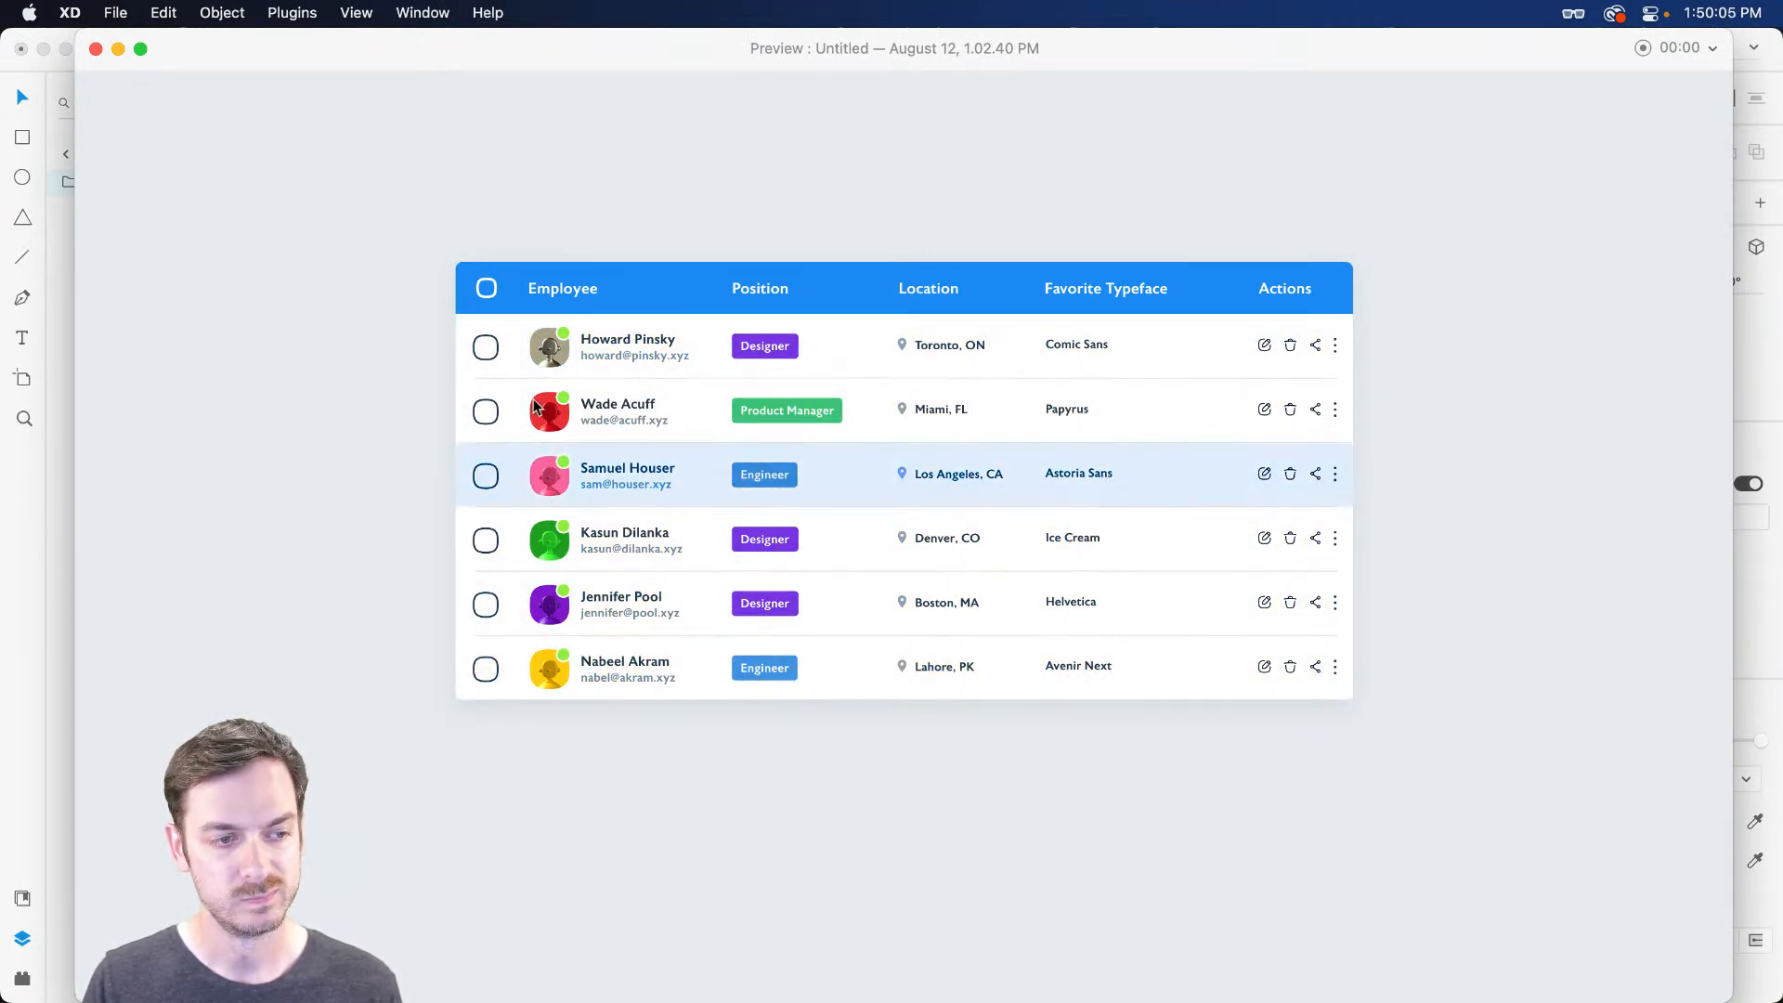
Tick then untick the second, third and fourth row checkboxes, and close the preview
{"action": "left_click", "coordinate": [488, 417]}
{"action": "left_click", "coordinate": [488, 479]}
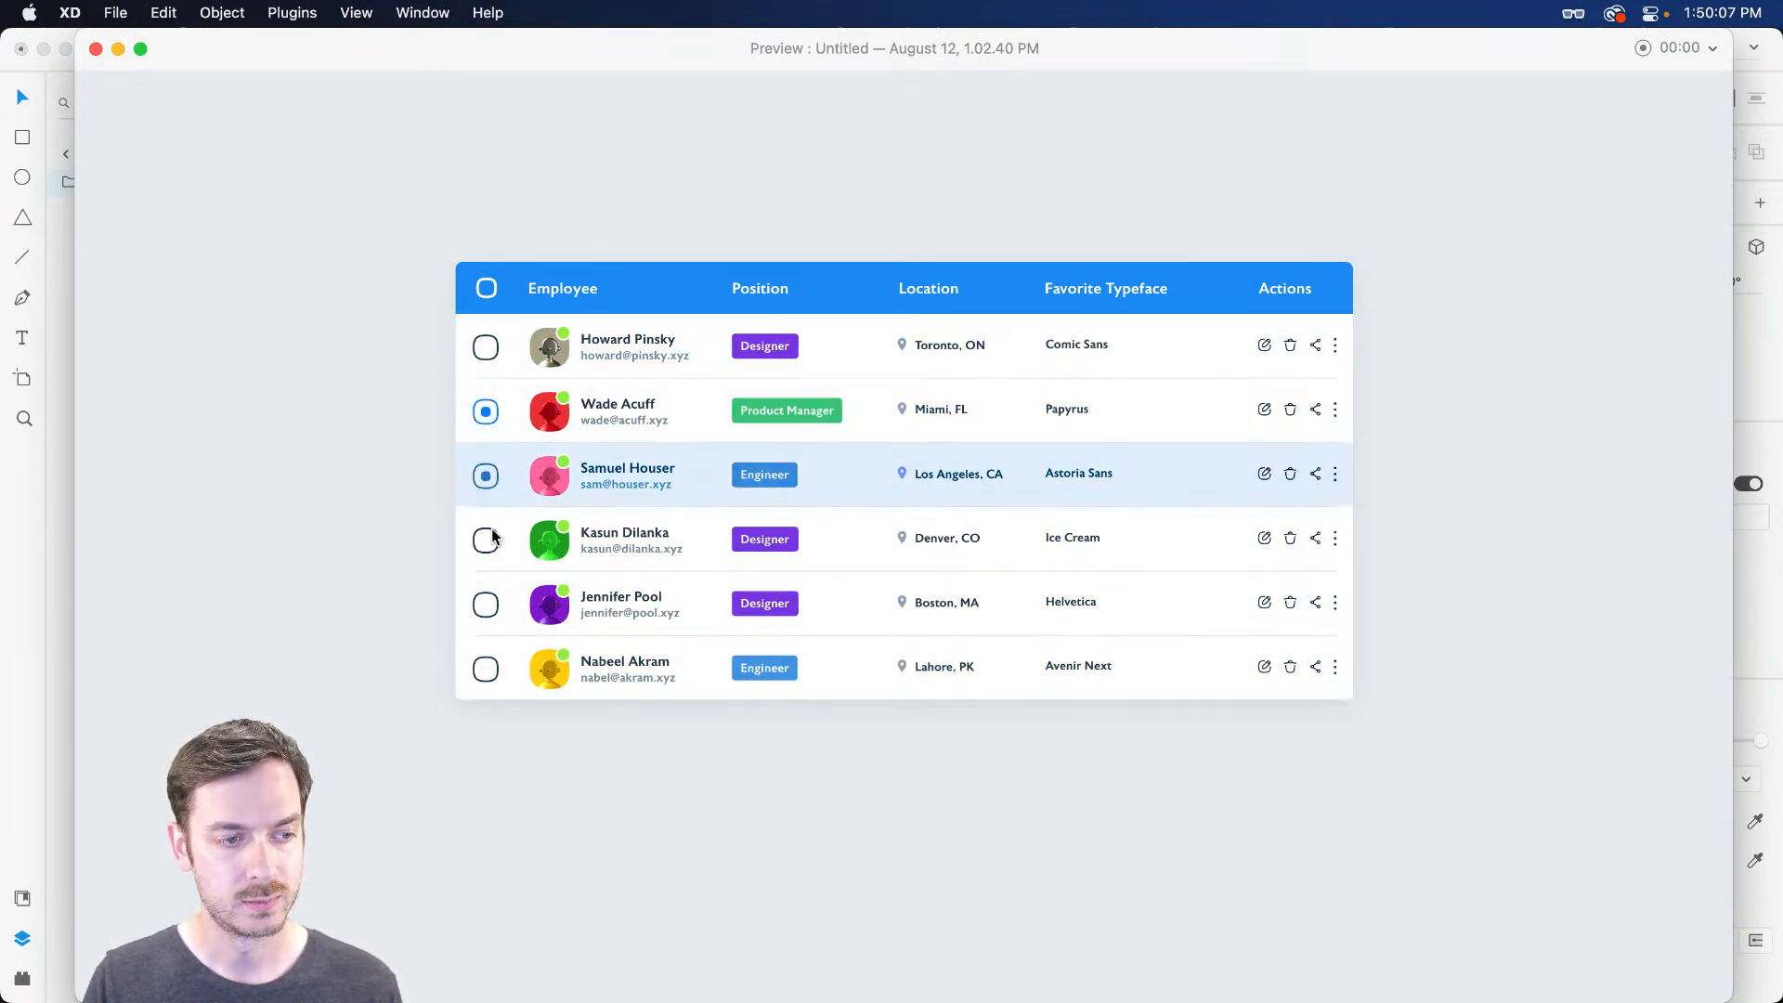
{"action": "left_click", "coordinate": [487, 543]}
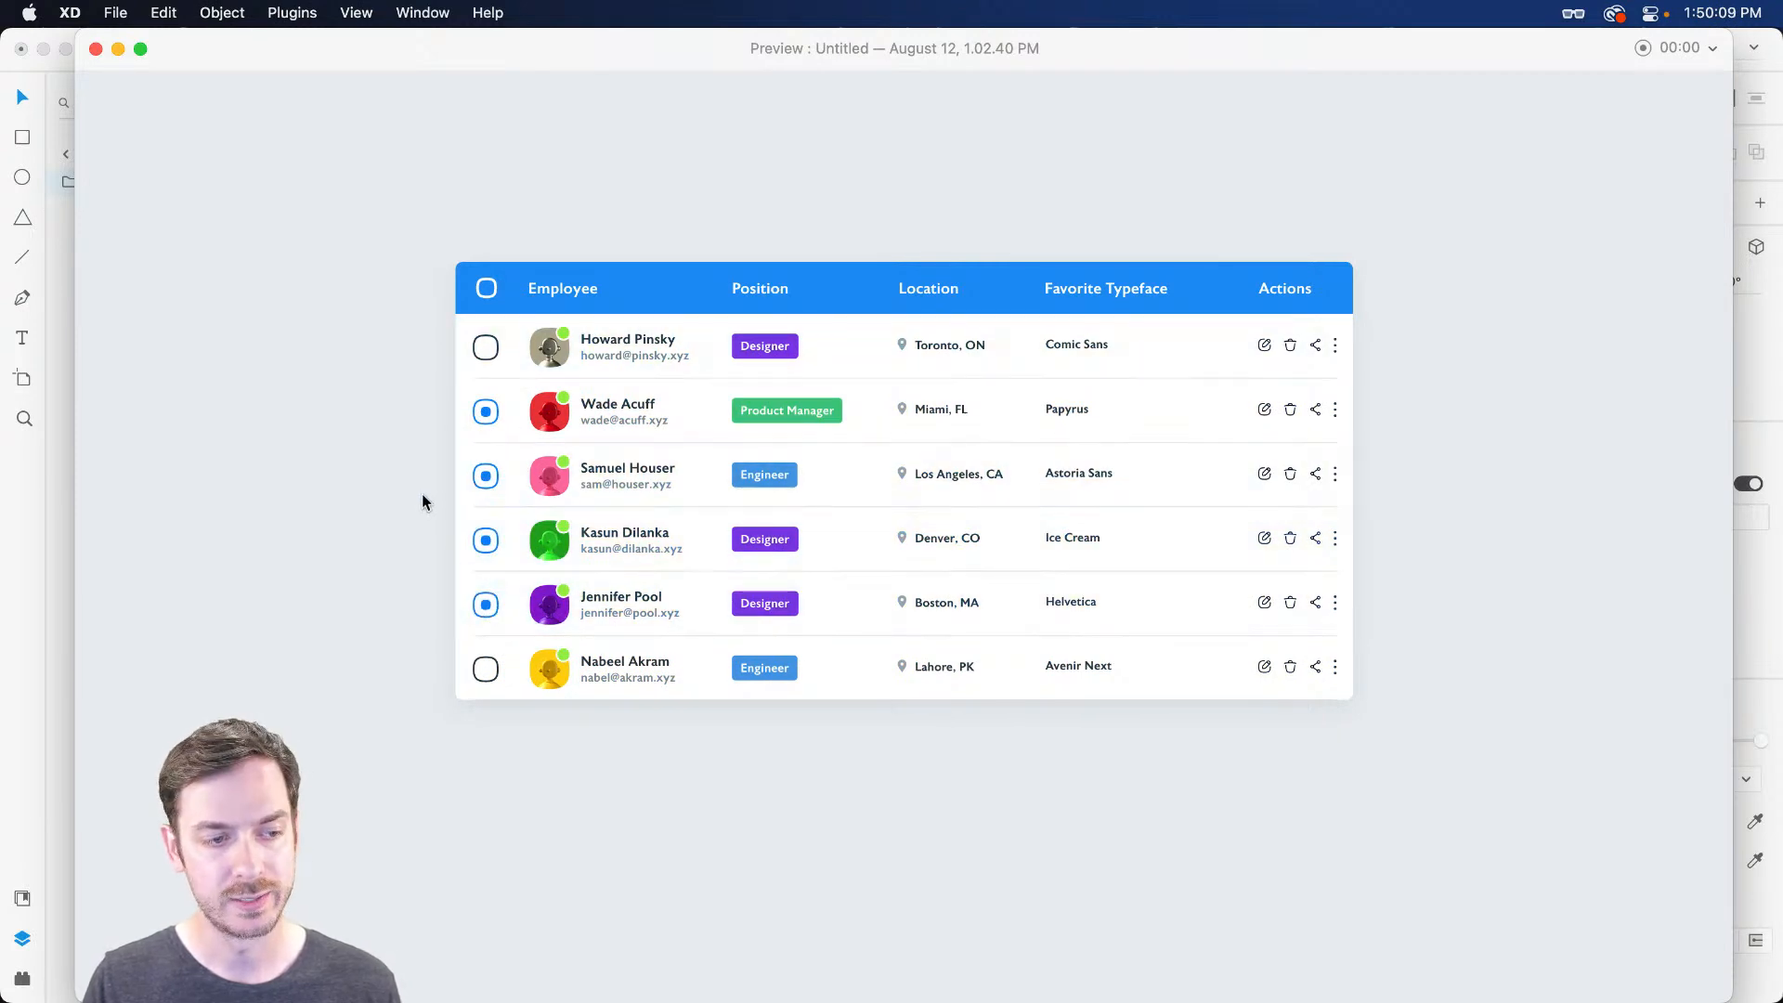
{"action": "left_click", "coordinate": [486, 540]}
{"action": "left_click", "coordinate": [488, 478]}
{"action": "left_click", "coordinate": [485, 414]}
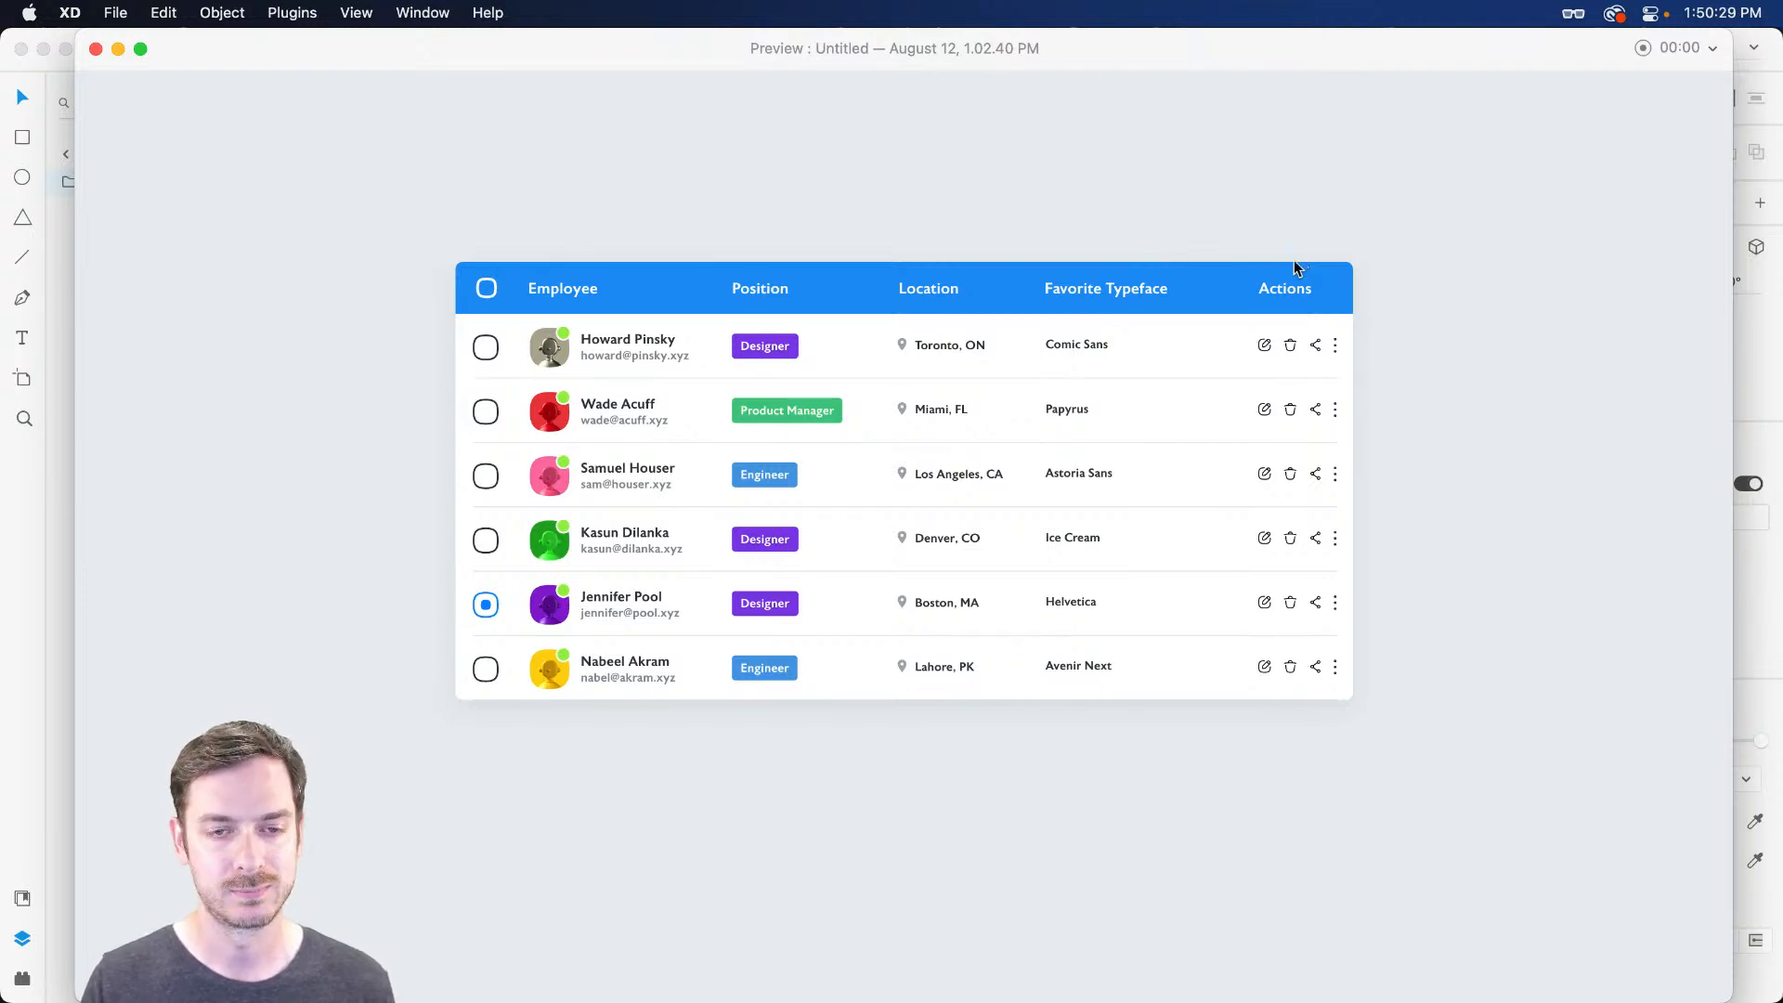
{"action": "key", "text": "super+w"}
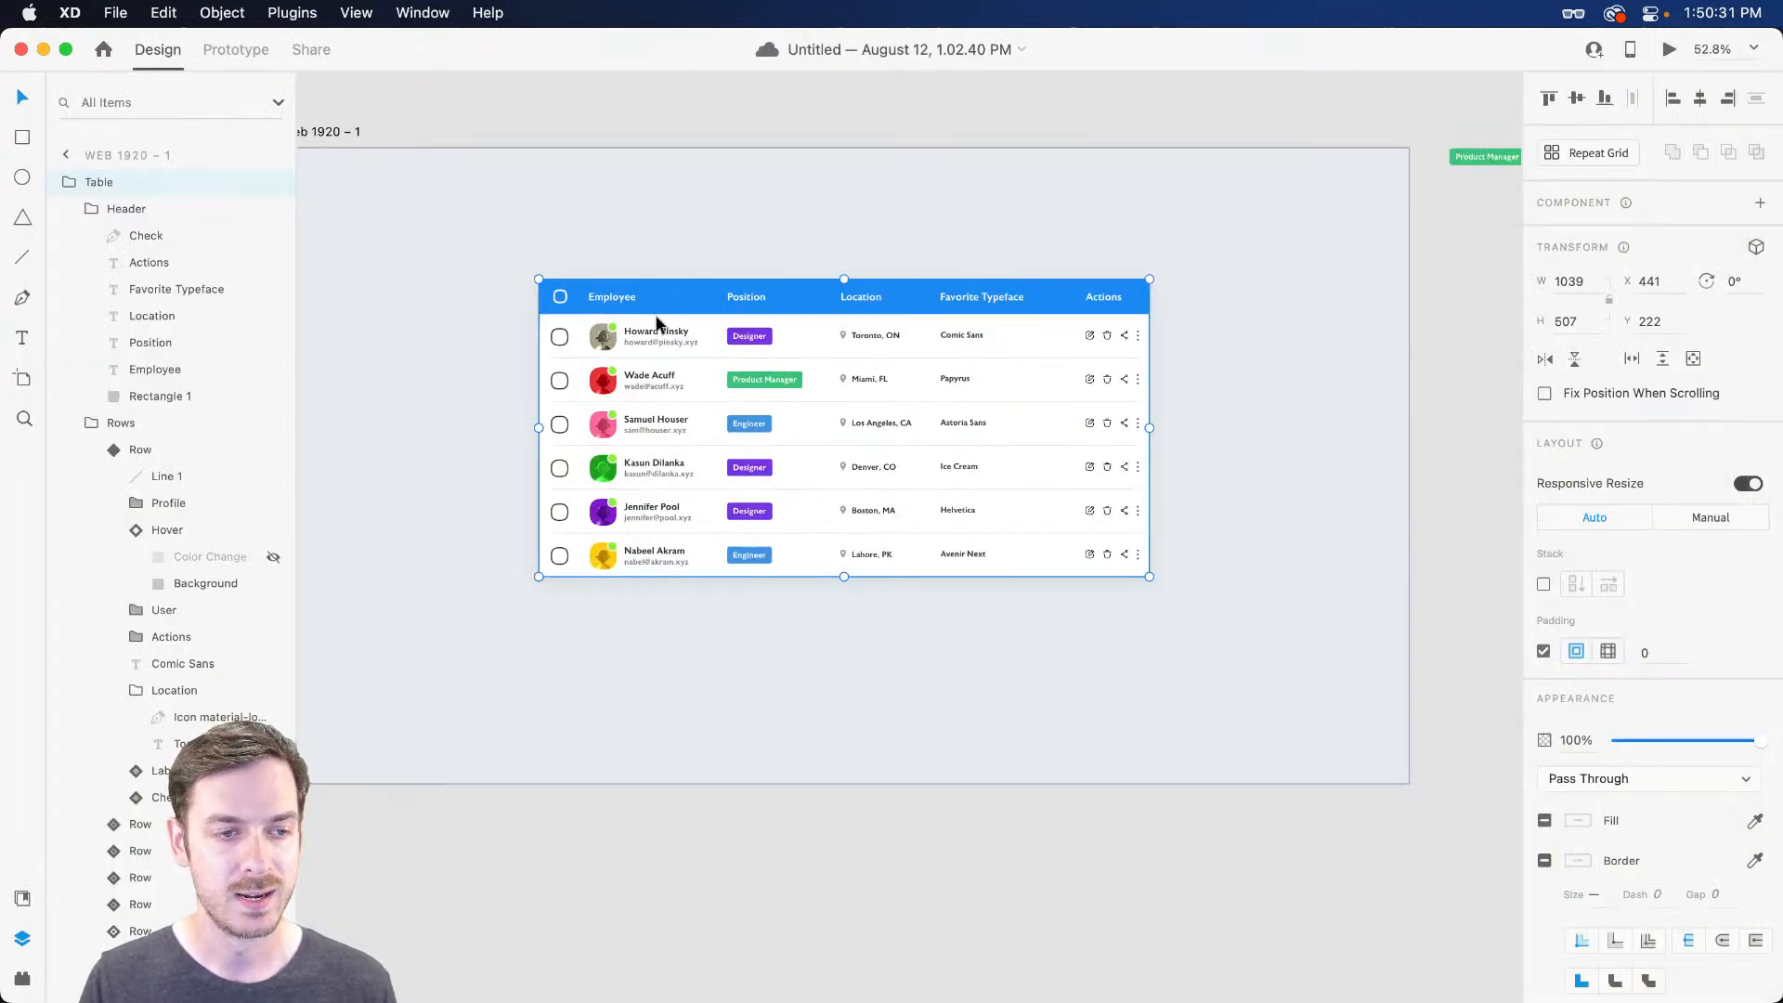
Drill into the Rows group and first Row, and briefly preview the prototype again
{"action": "double_click", "coordinate": [631, 340]}
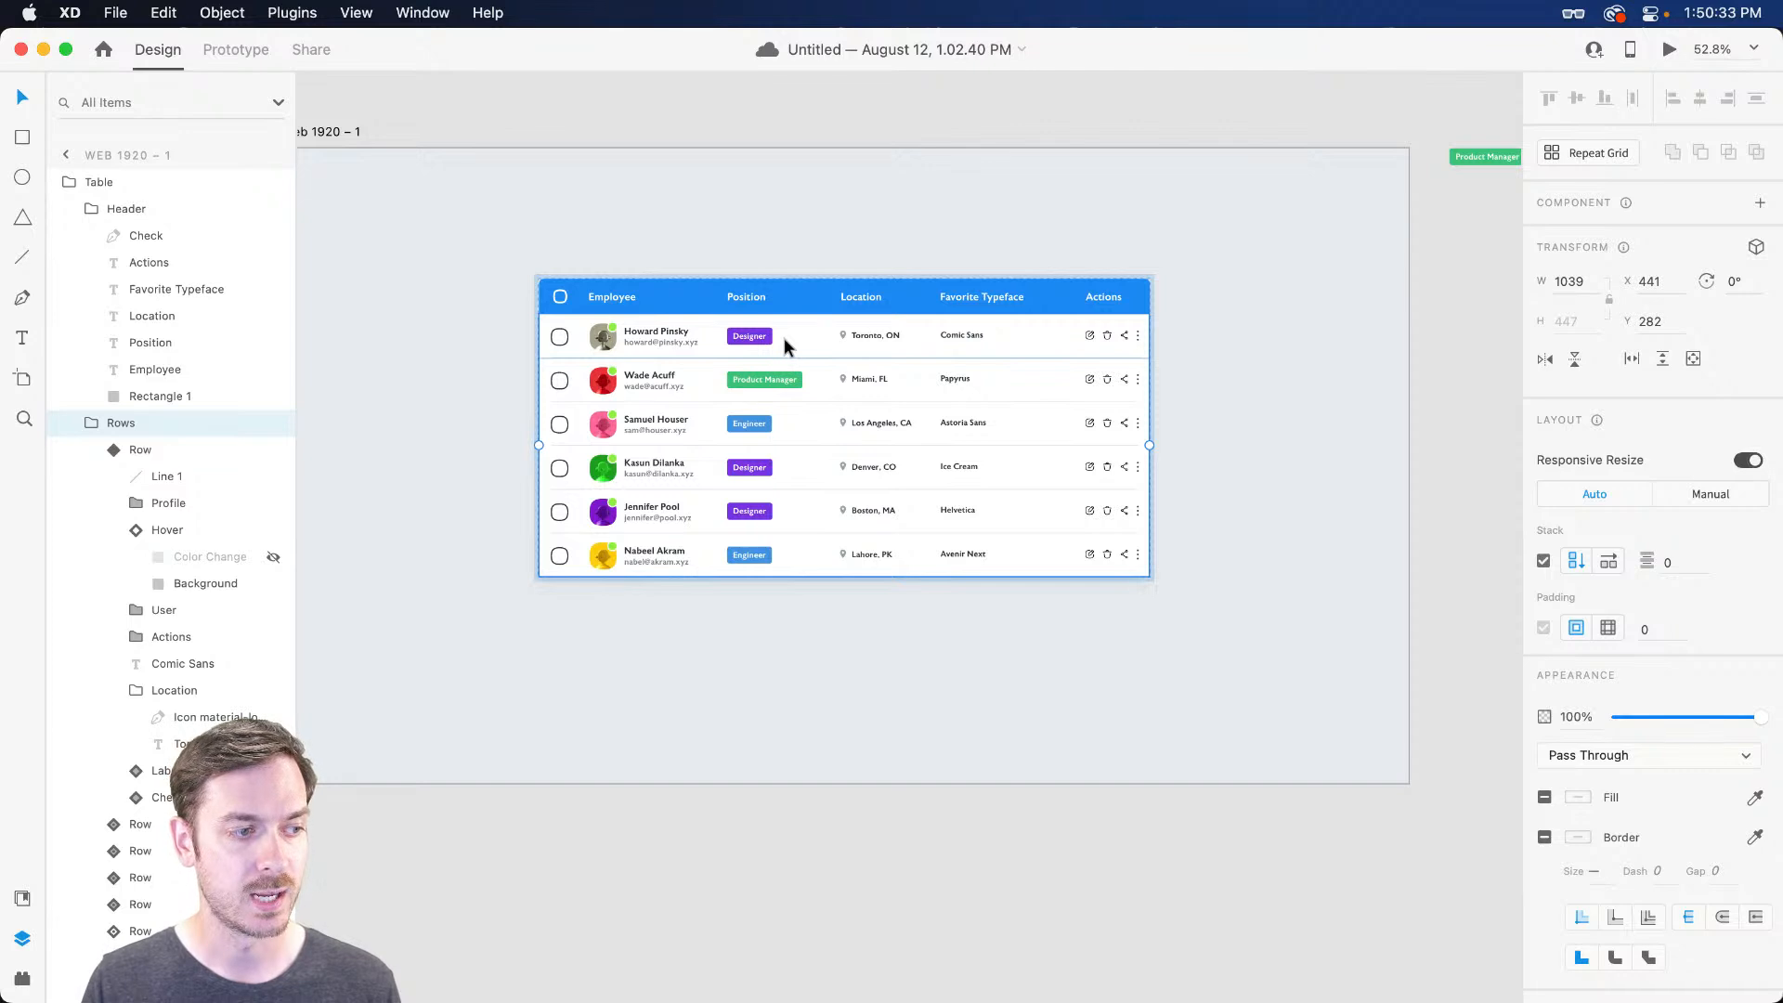
{"action": "double_click", "coordinate": [785, 346]}
{"action": "scroll", "coordinate": [1099, 335], "scroll_direction": "up", "scroll_amount": 10}
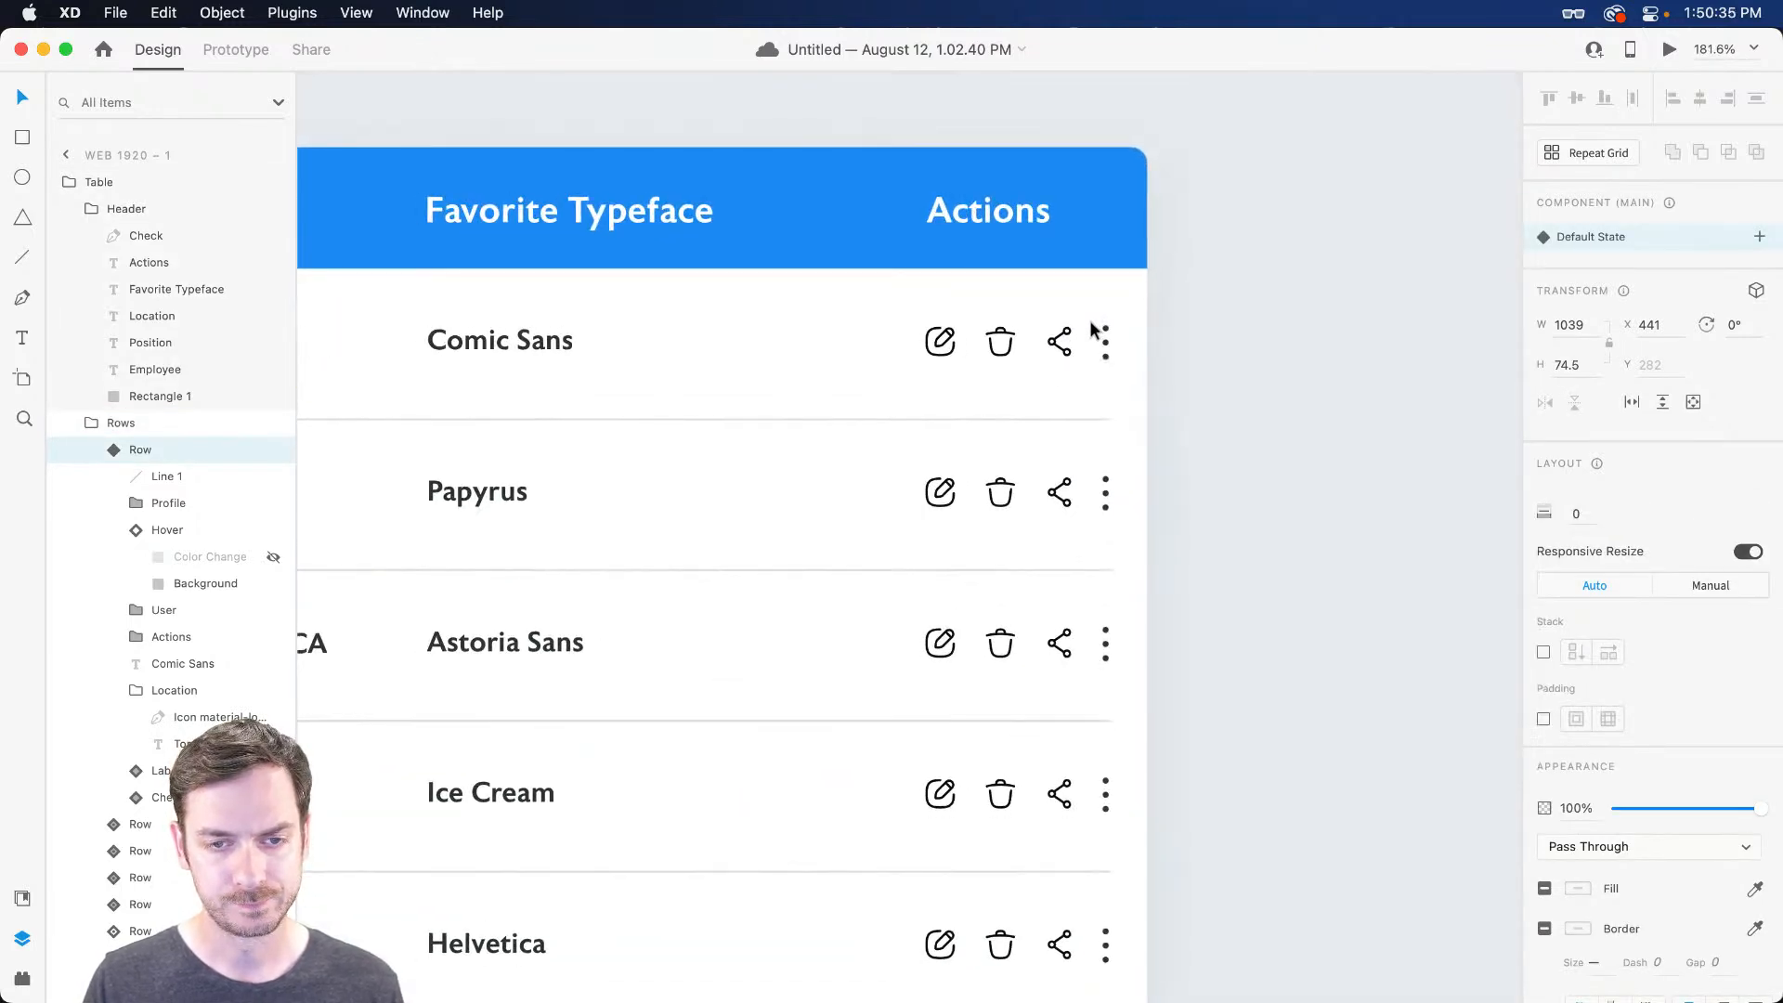
{"action": "scroll", "coordinate": [1094, 330], "scroll_direction": "up", "scroll_amount": 5}
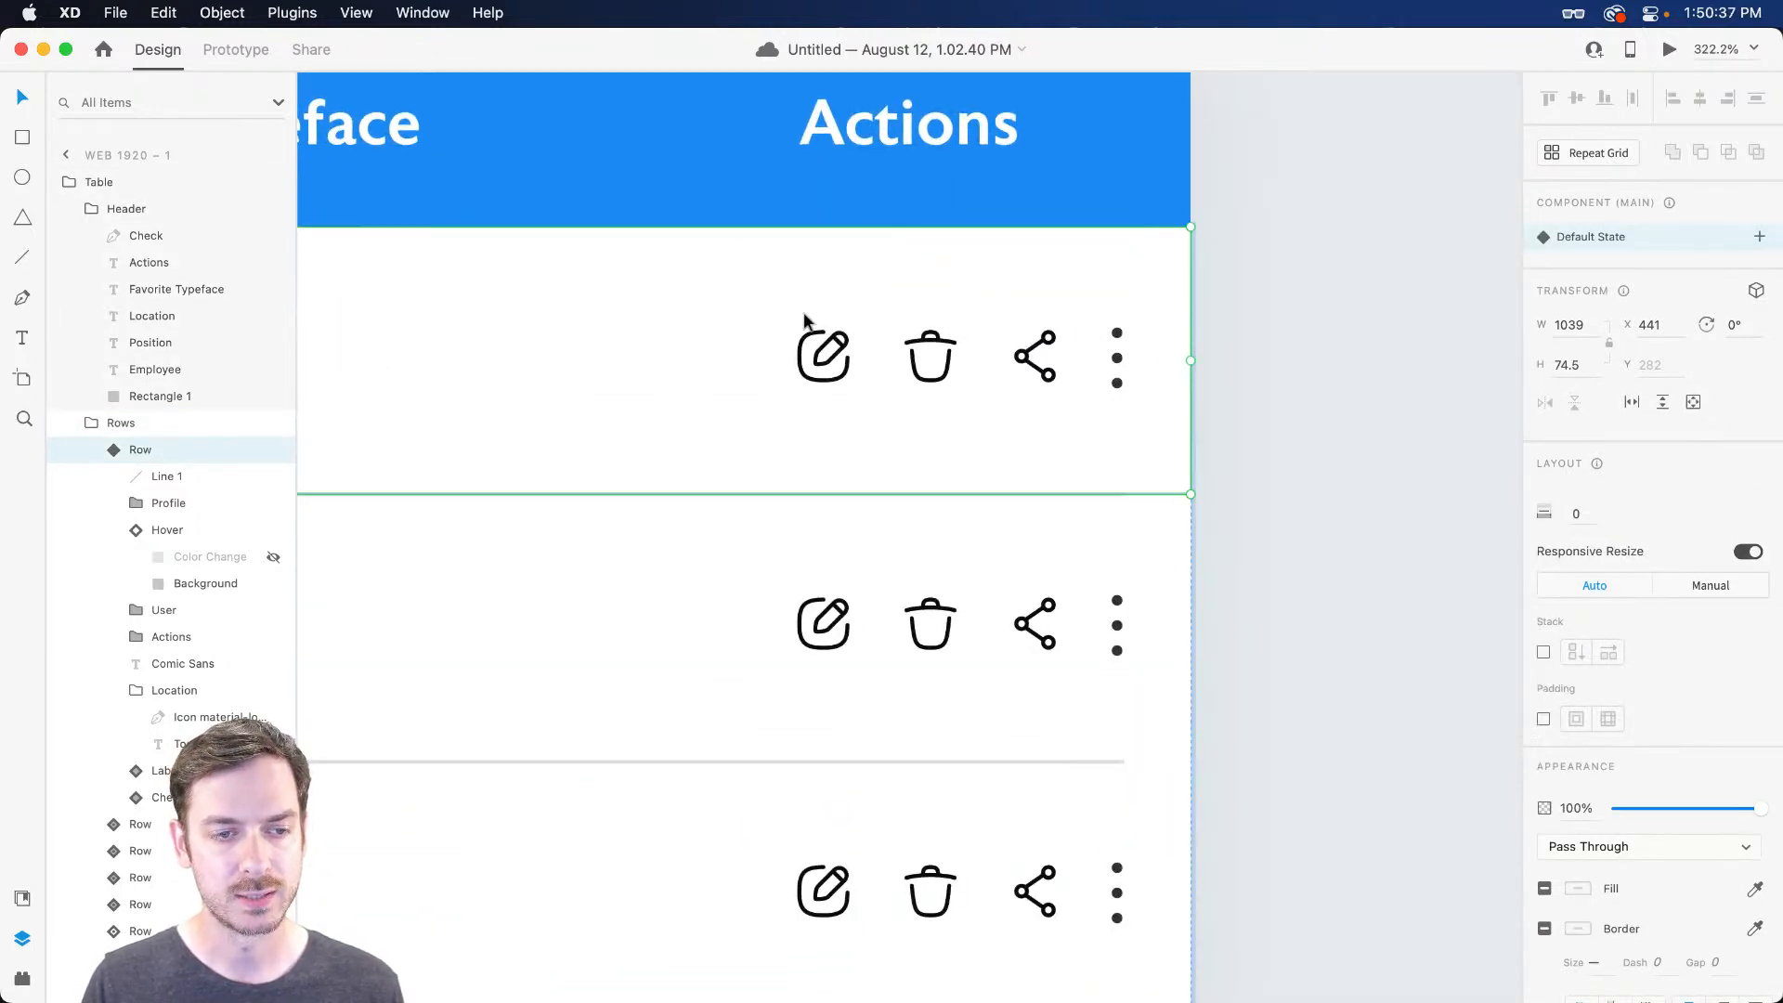
{"action": "scroll", "coordinate": [859, 342], "scroll_direction": "up", "scroll_amount": 3}
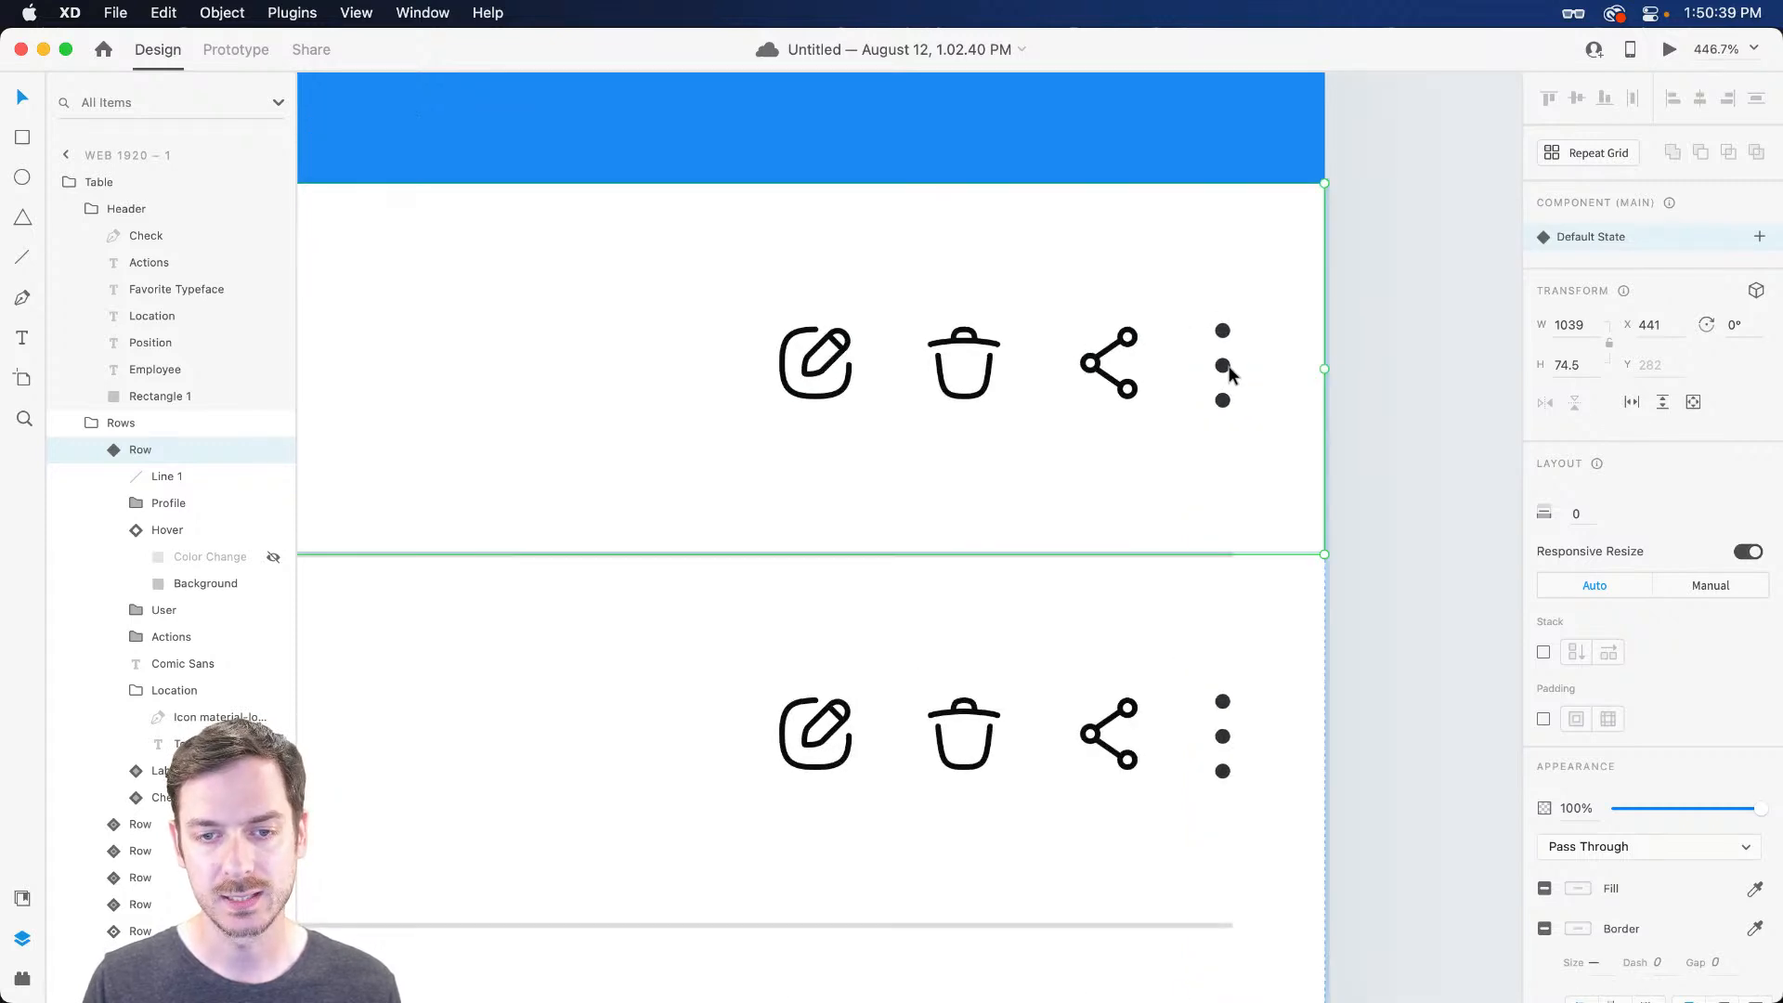
{"action": "key", "text": "super+Return"}
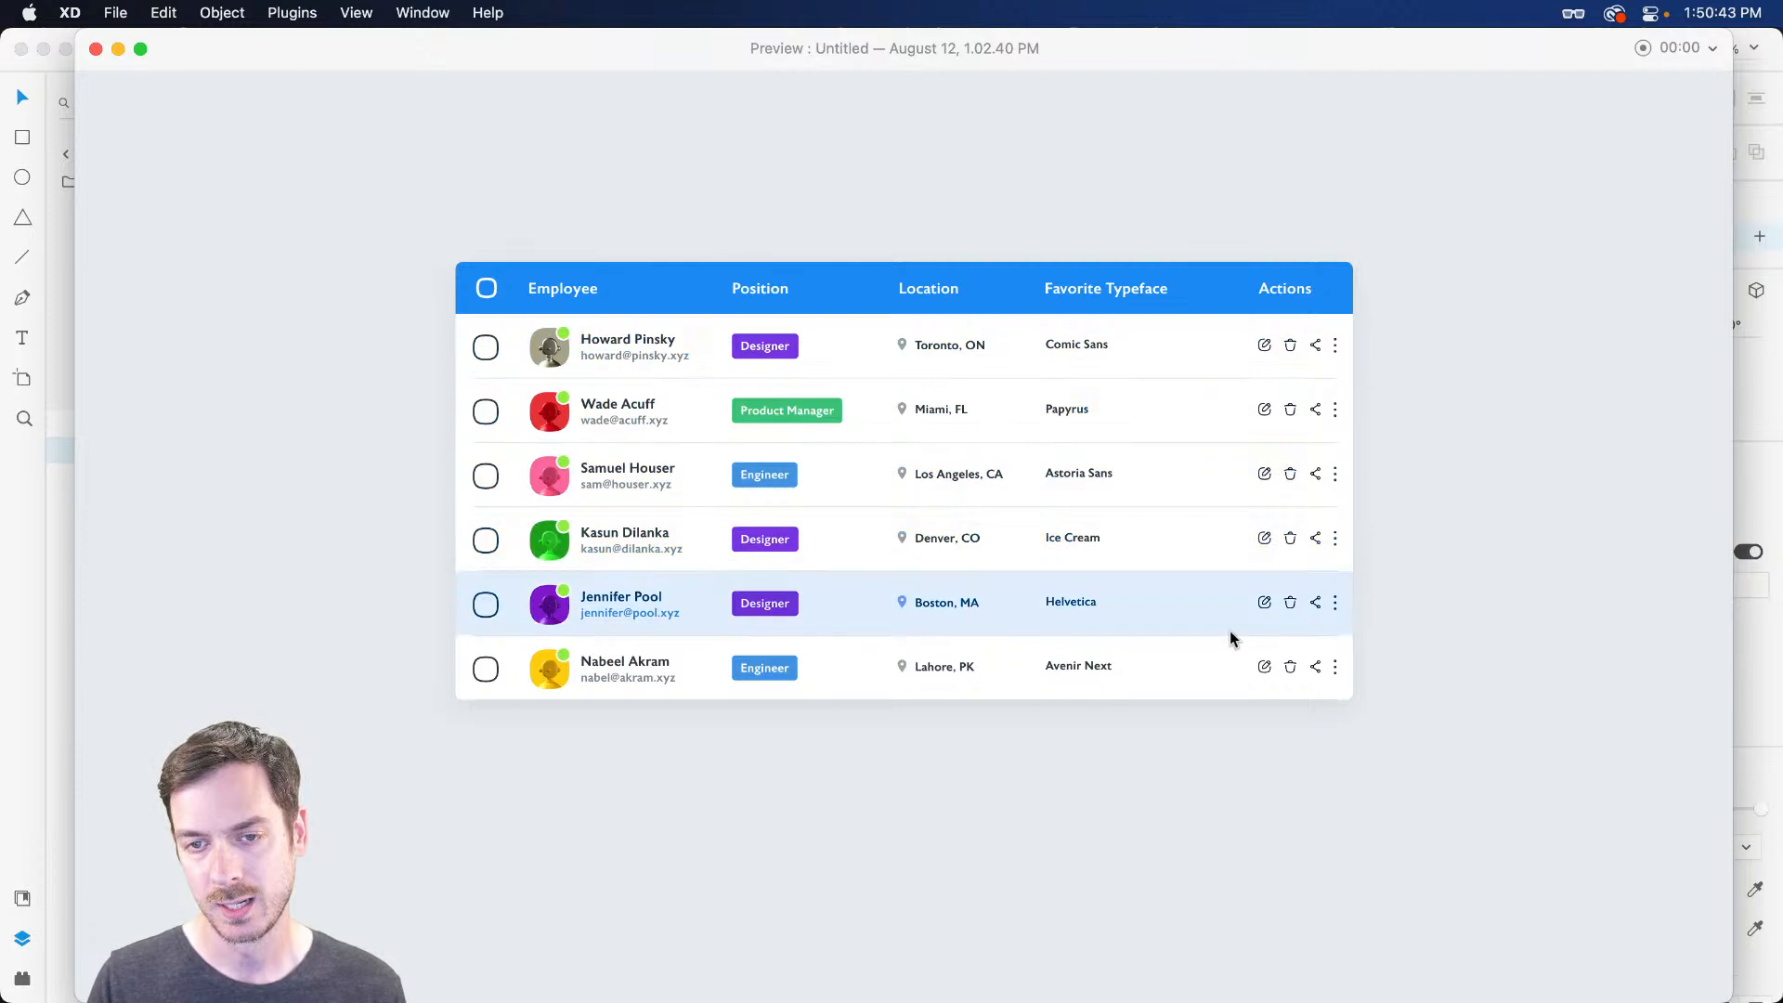
{"action": "key", "text": "super+w"}
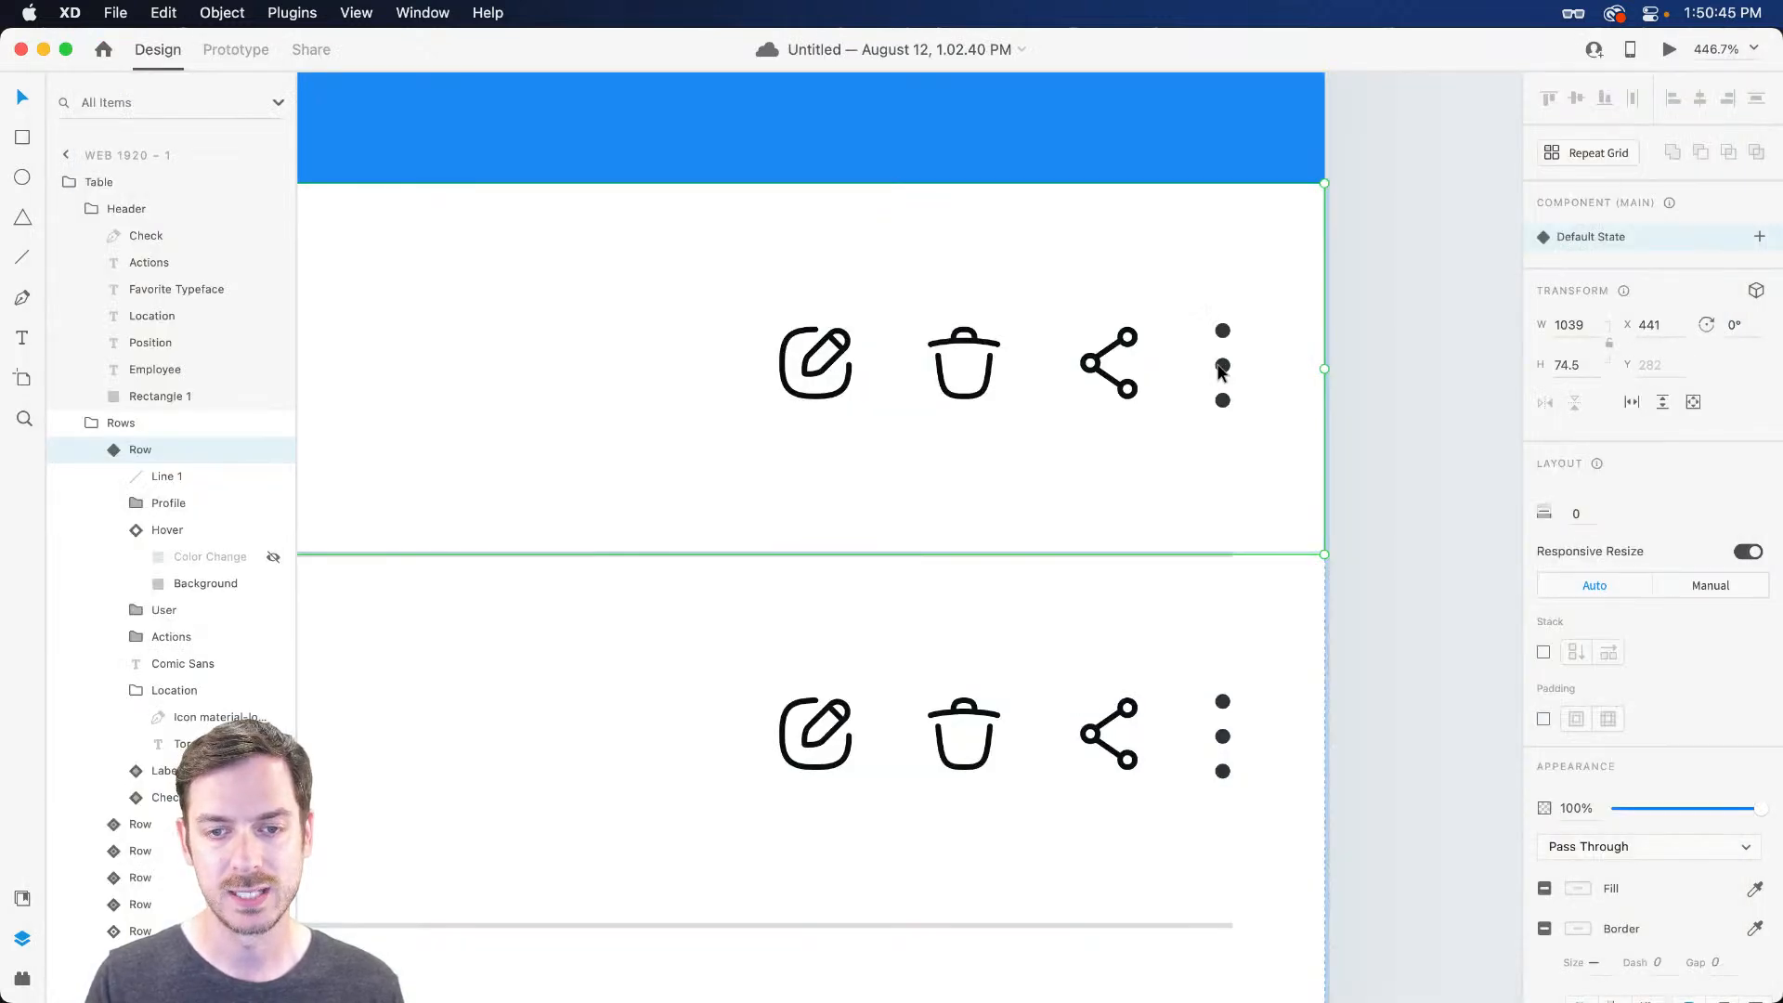
Make the first row's three-dot menu a component and edit its main component
{"action": "left_click", "coordinate": [1223, 365], "text": "super"}
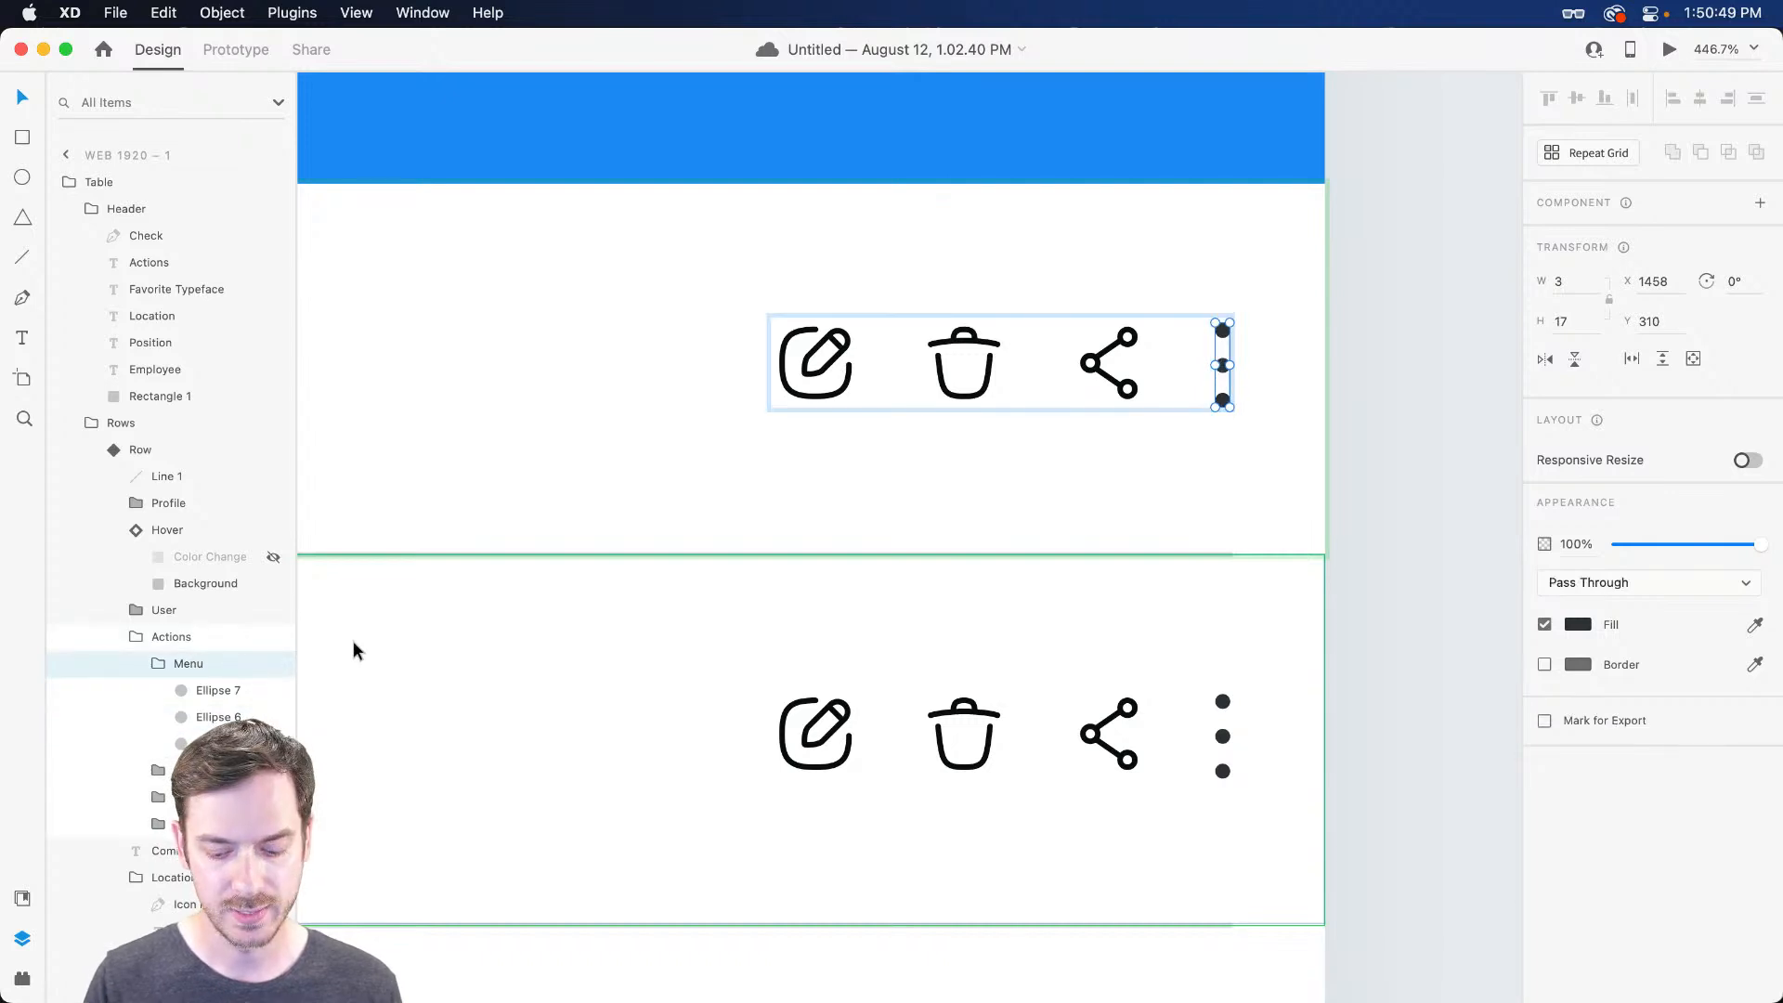
{"action": "key", "text": "super+k"}
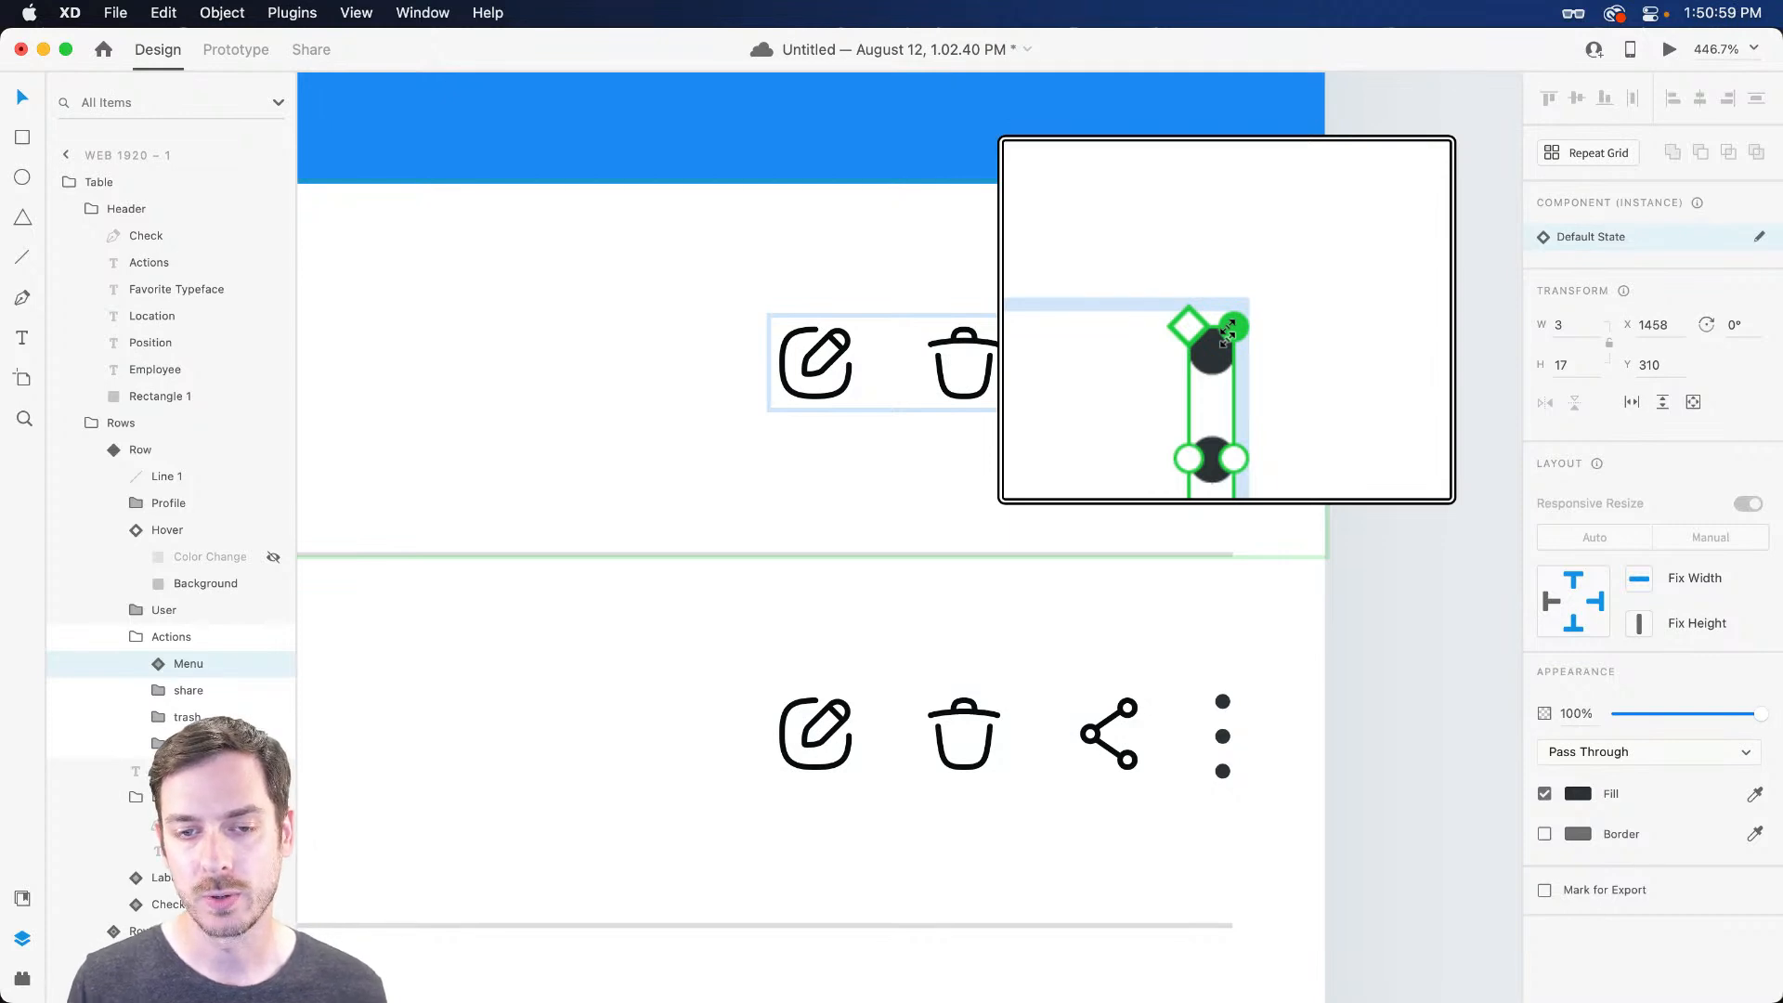
{"action": "left_click", "coordinate": [1760, 238]}
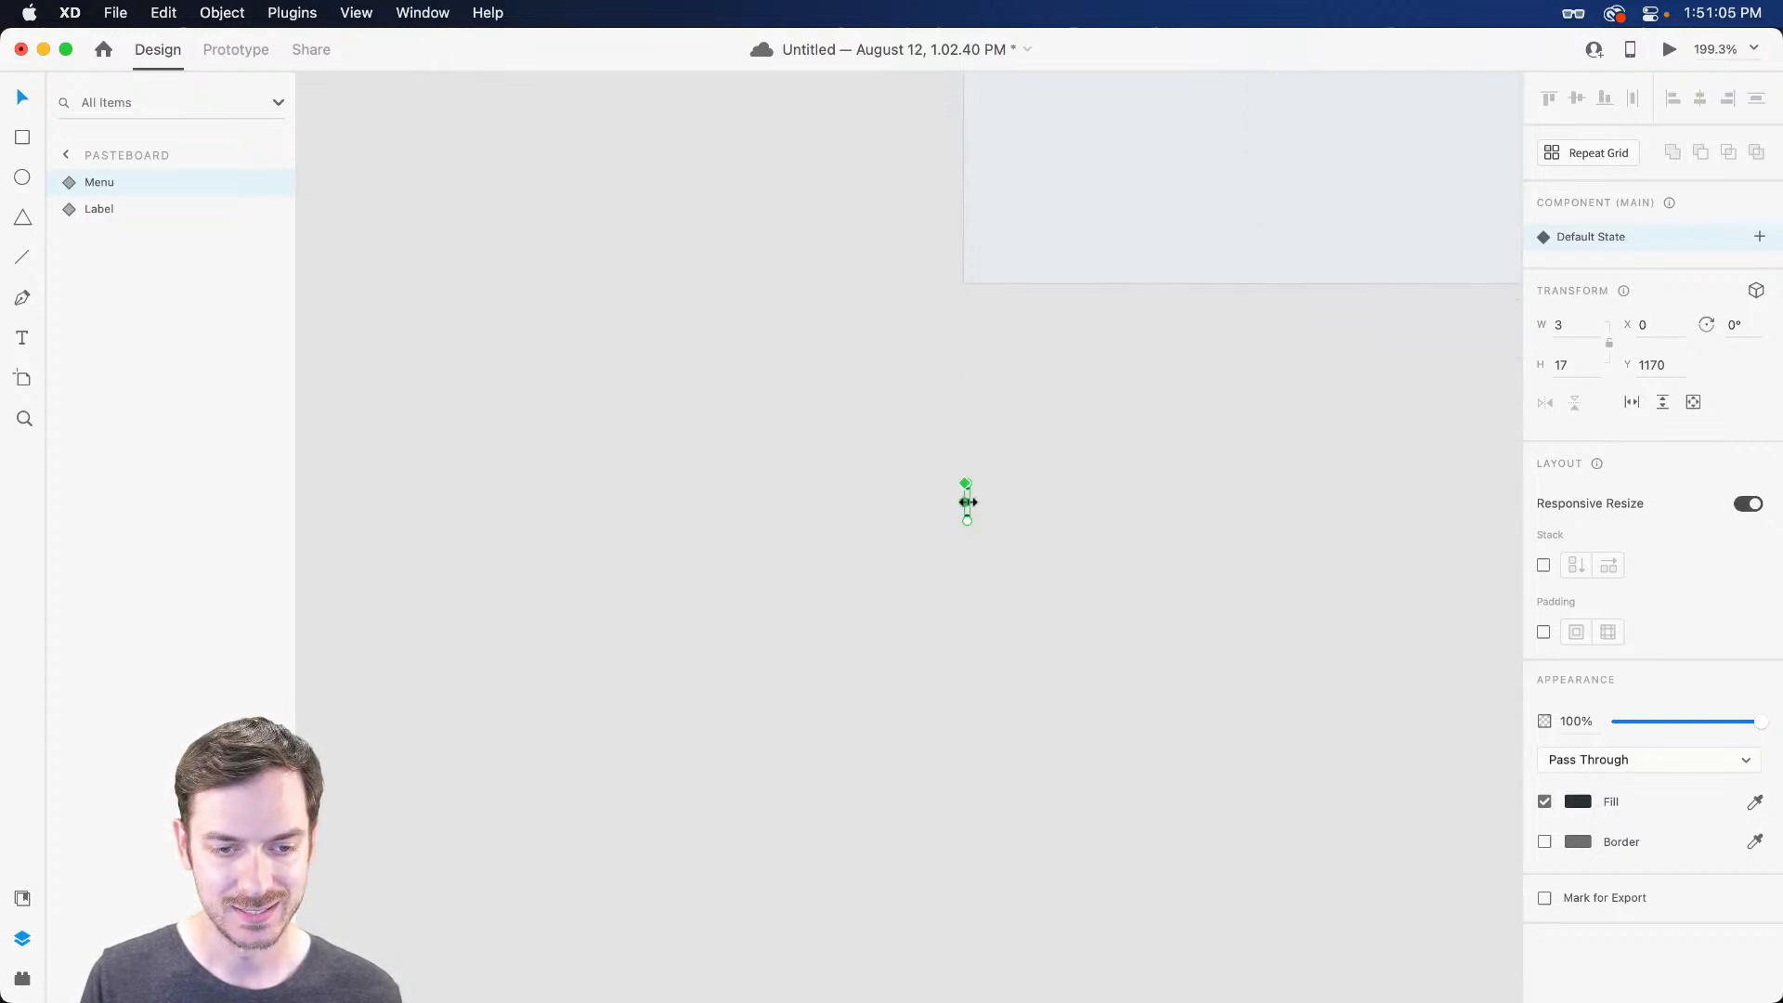
Undo the accidental stretch of the dots and drag the Menu component toward the artboard
{"action": "scroll", "coordinate": [967, 502], "scroll_direction": "up", "scroll_amount": 5}
{"action": "key", "text": "super+z"}
{"action": "scroll", "coordinate": [972, 506], "scroll_direction": "up", "scroll_amount": 5}
{"action": "left_click_drag", "start_coordinate": [969, 508], "coordinate": [1161, 391]}
{"action": "scroll", "coordinate": [1279, 325], "scroll_direction": "right", "scroll_amount": 5}
{"action": "scroll", "coordinate": [1222, 355], "scroll_direction": "up", "scroll_amount": 10}
{"action": "scroll", "coordinate": [1170, 386], "scroll_direction": "right", "scroll_amount": 5}
{"action": "scroll", "coordinate": [1161, 391], "scroll_direction": "down", "scroll_amount": 5}
{"action": "scroll", "coordinate": [1163, 400], "scroll_direction": "down", "scroll_amount": 8}
Position the Menu component's dots exactly over the first row's three dots
{"action": "left_click_drag", "start_coordinate": [1188, 462], "coordinate": [1196, 196]}
{"action": "scroll", "coordinate": [1189, 381], "scroll_direction": "up", "scroll_amount": 10}
{"action": "scroll", "coordinate": [1142, 420], "scroll_direction": "right", "scroll_amount": 10}
{"action": "scroll", "coordinate": [1123, 430], "scroll_direction": "right", "scroll_amount": 10}
{"action": "scroll", "coordinate": [1170, 362], "scroll_direction": "down", "scroll_amount": 2}
{"action": "scroll", "coordinate": [1216, 260], "scroll_direction": "up", "scroll_amount": 5}
{"action": "scroll", "coordinate": [1207, 233], "scroll_direction": "up", "scroll_amount": 5}
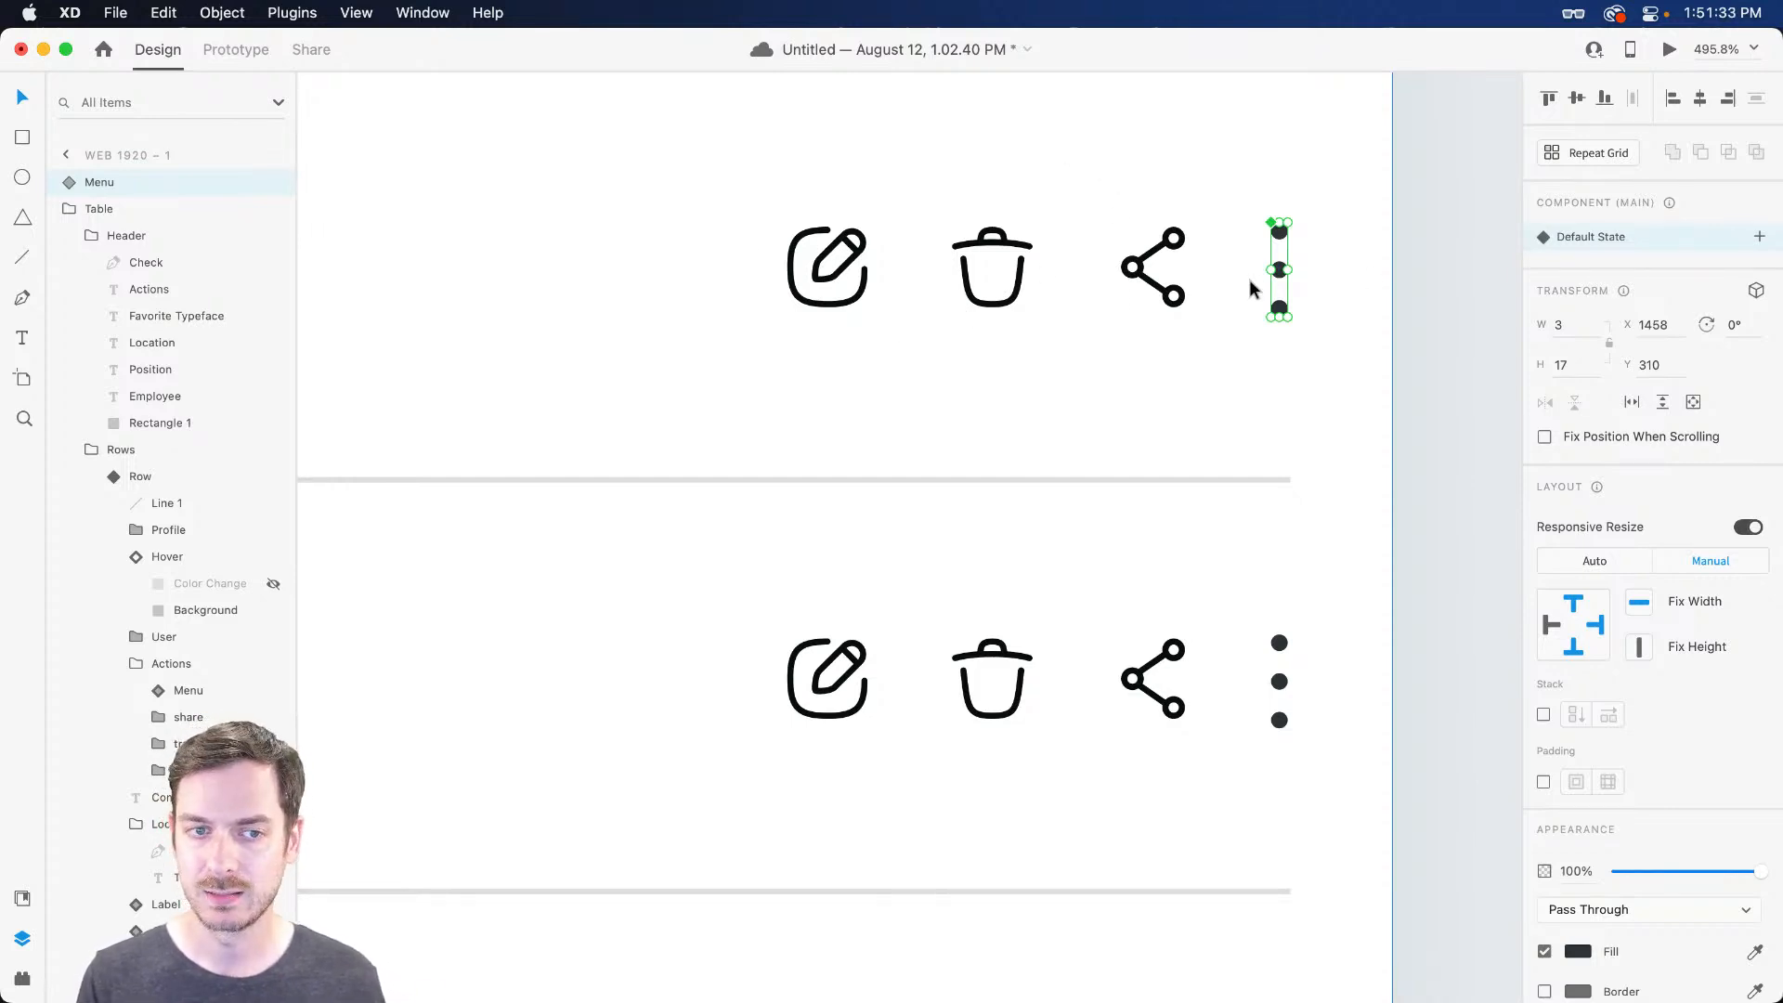
Add a Toggle State to the Menu and draw a popup box left of the dots
{"action": "left_click", "coordinate": [1760, 237]}
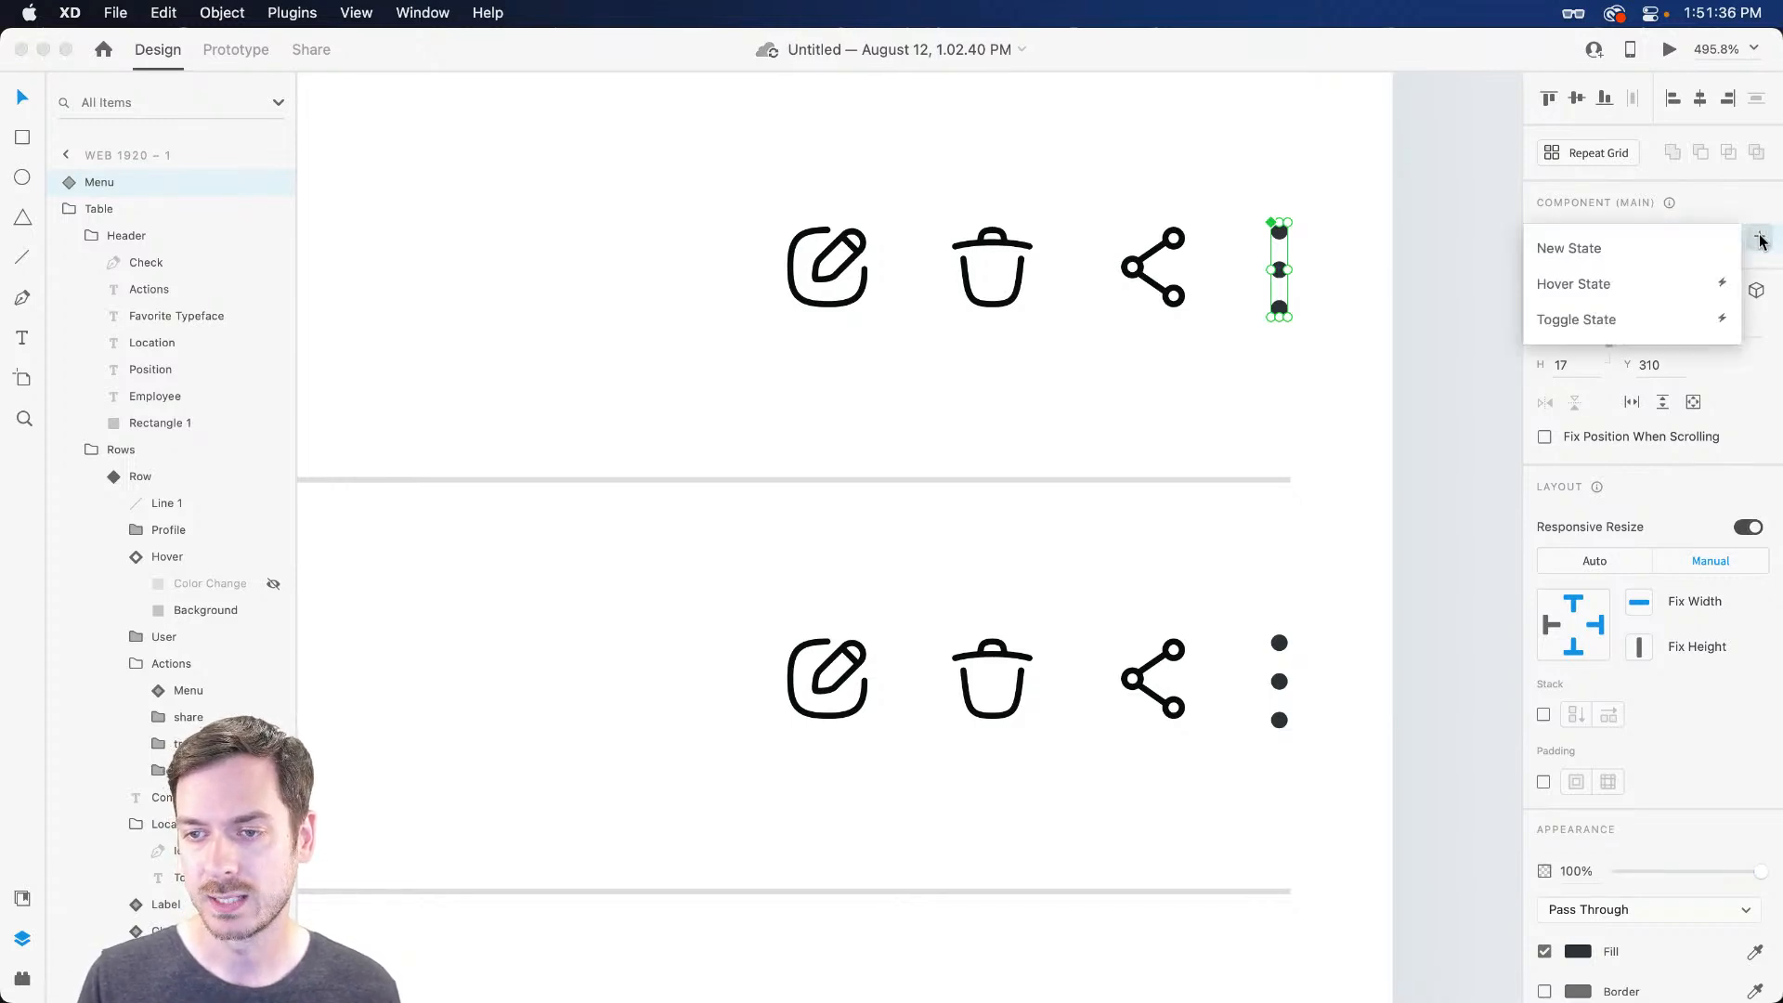
{"action": "left_click", "coordinate": [1626, 321]}
{"action": "key", "text": "Return"}
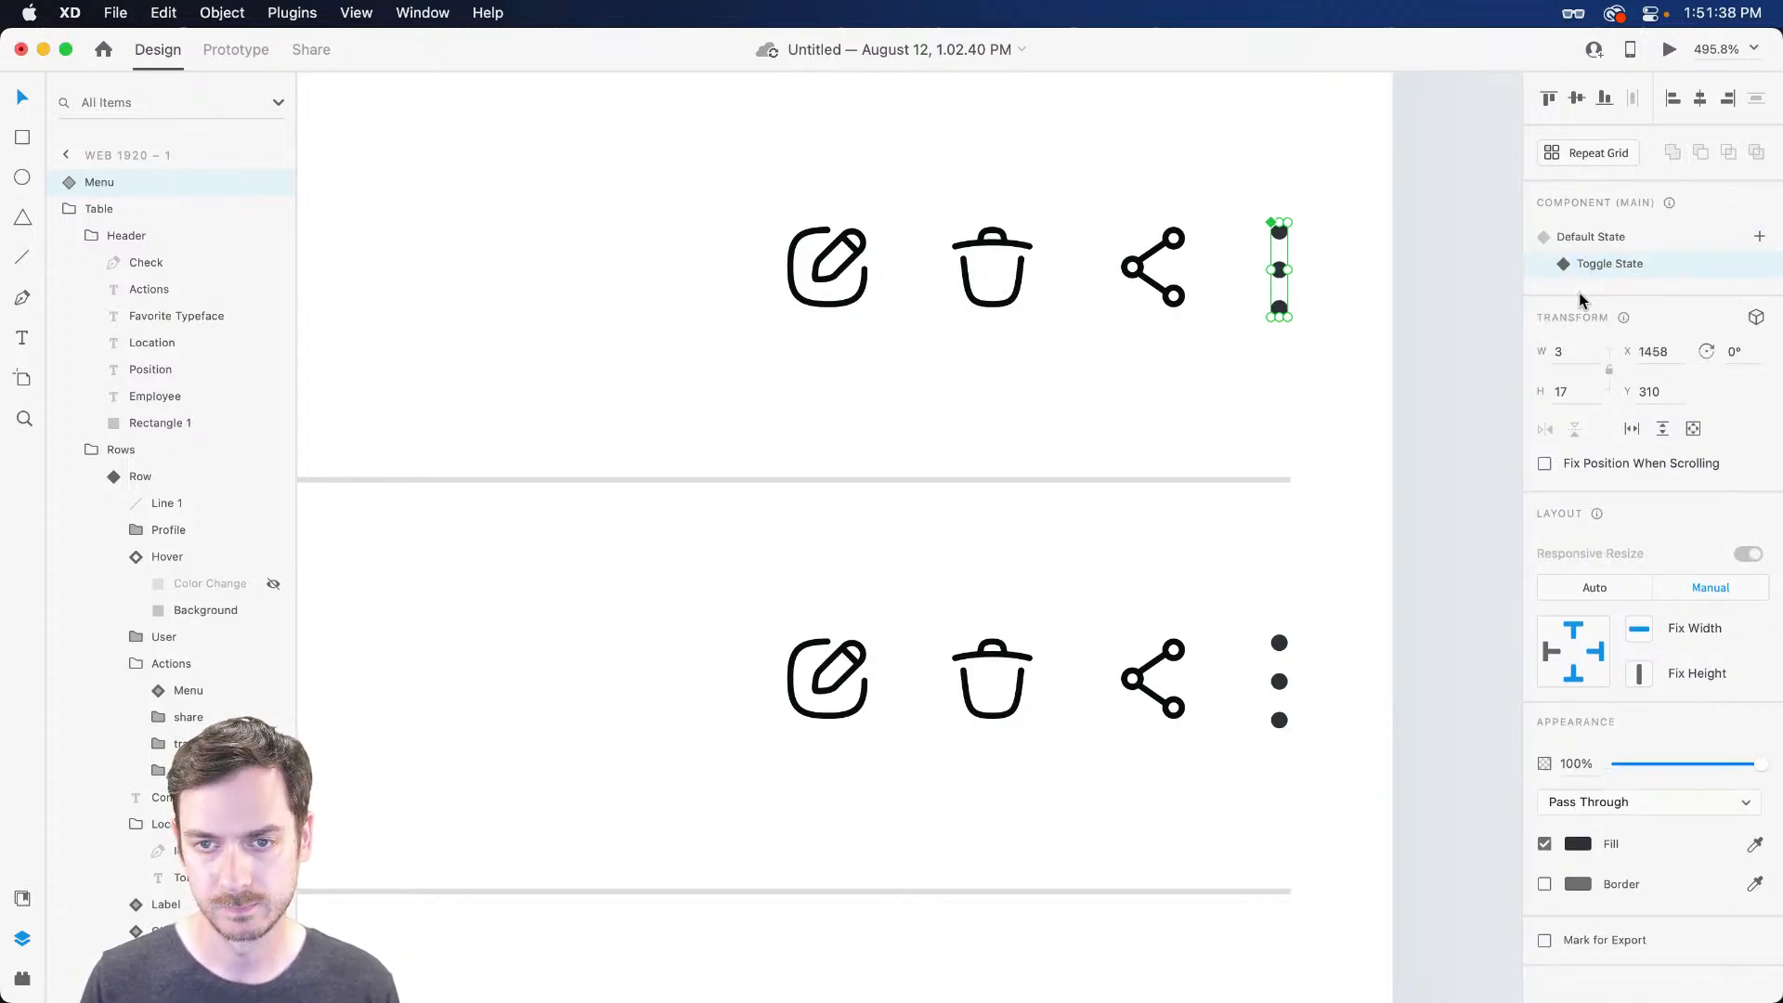
{"action": "double_click", "coordinate": [1281, 270]}
{"action": "key", "text": "e"}
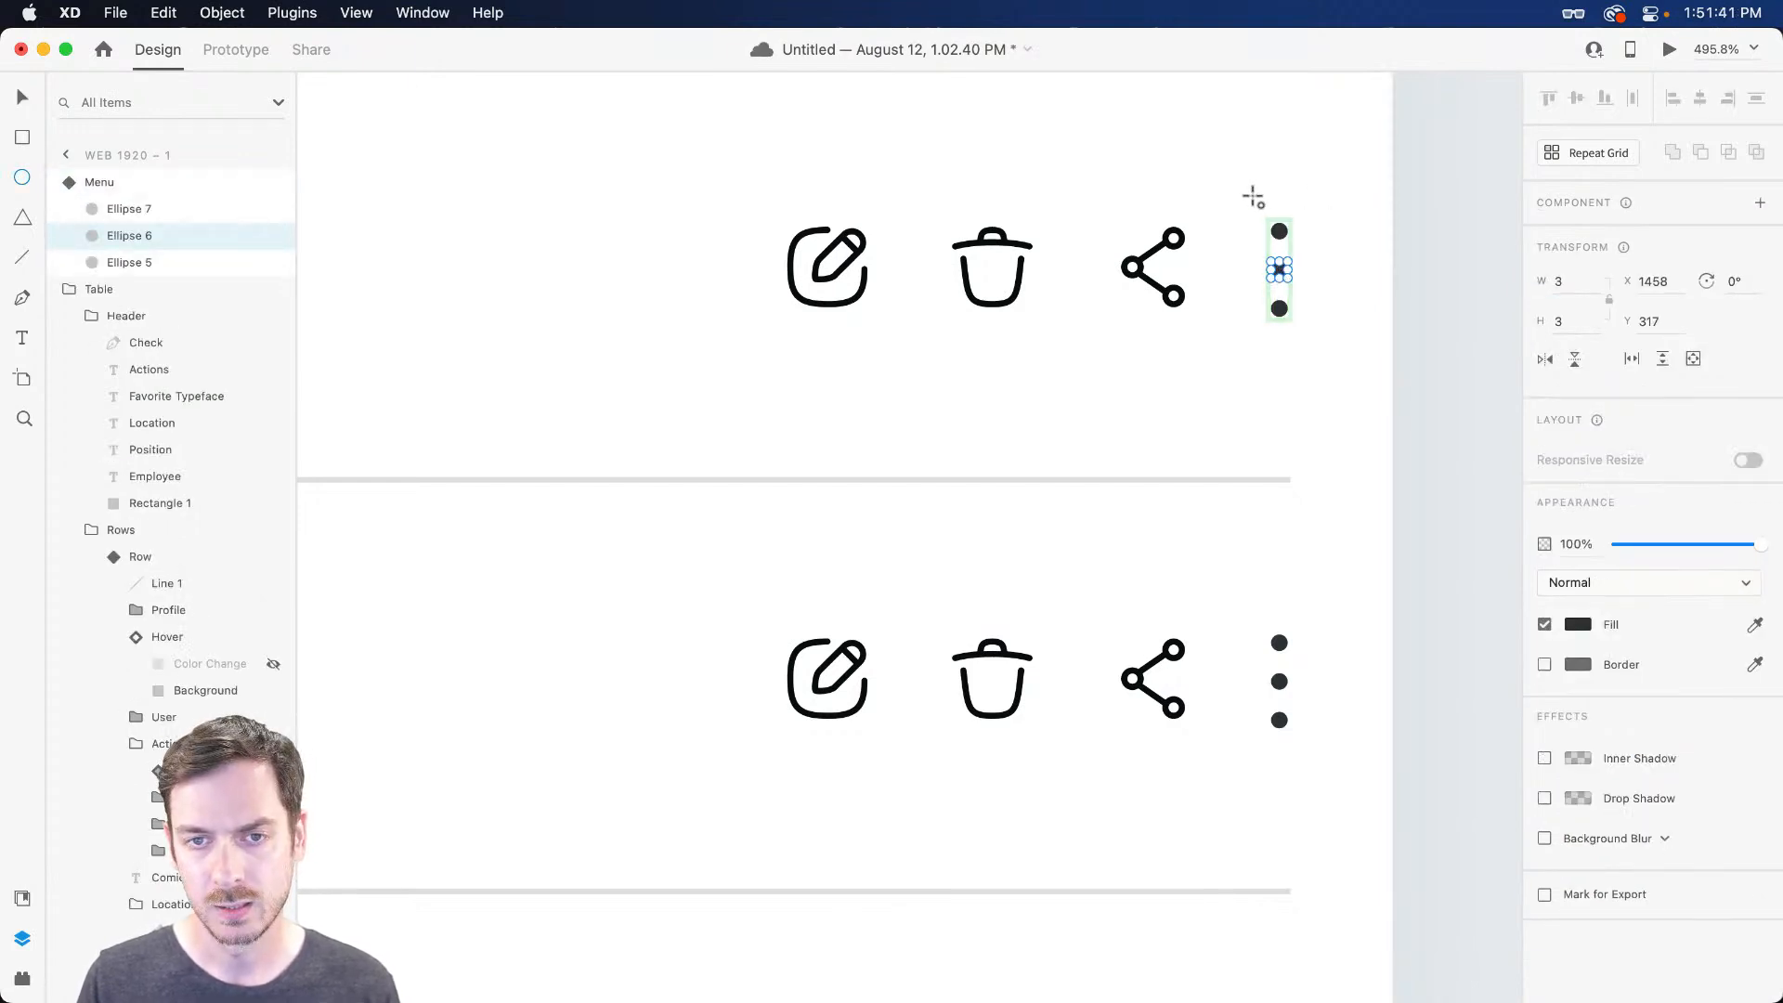
{"action": "left_click_drag", "start_coordinate": [1253, 191], "coordinate": [515, 376]}
{"action": "scroll", "coordinate": [855, 322], "scroll_direction": "up", "scroll_amount": 5}
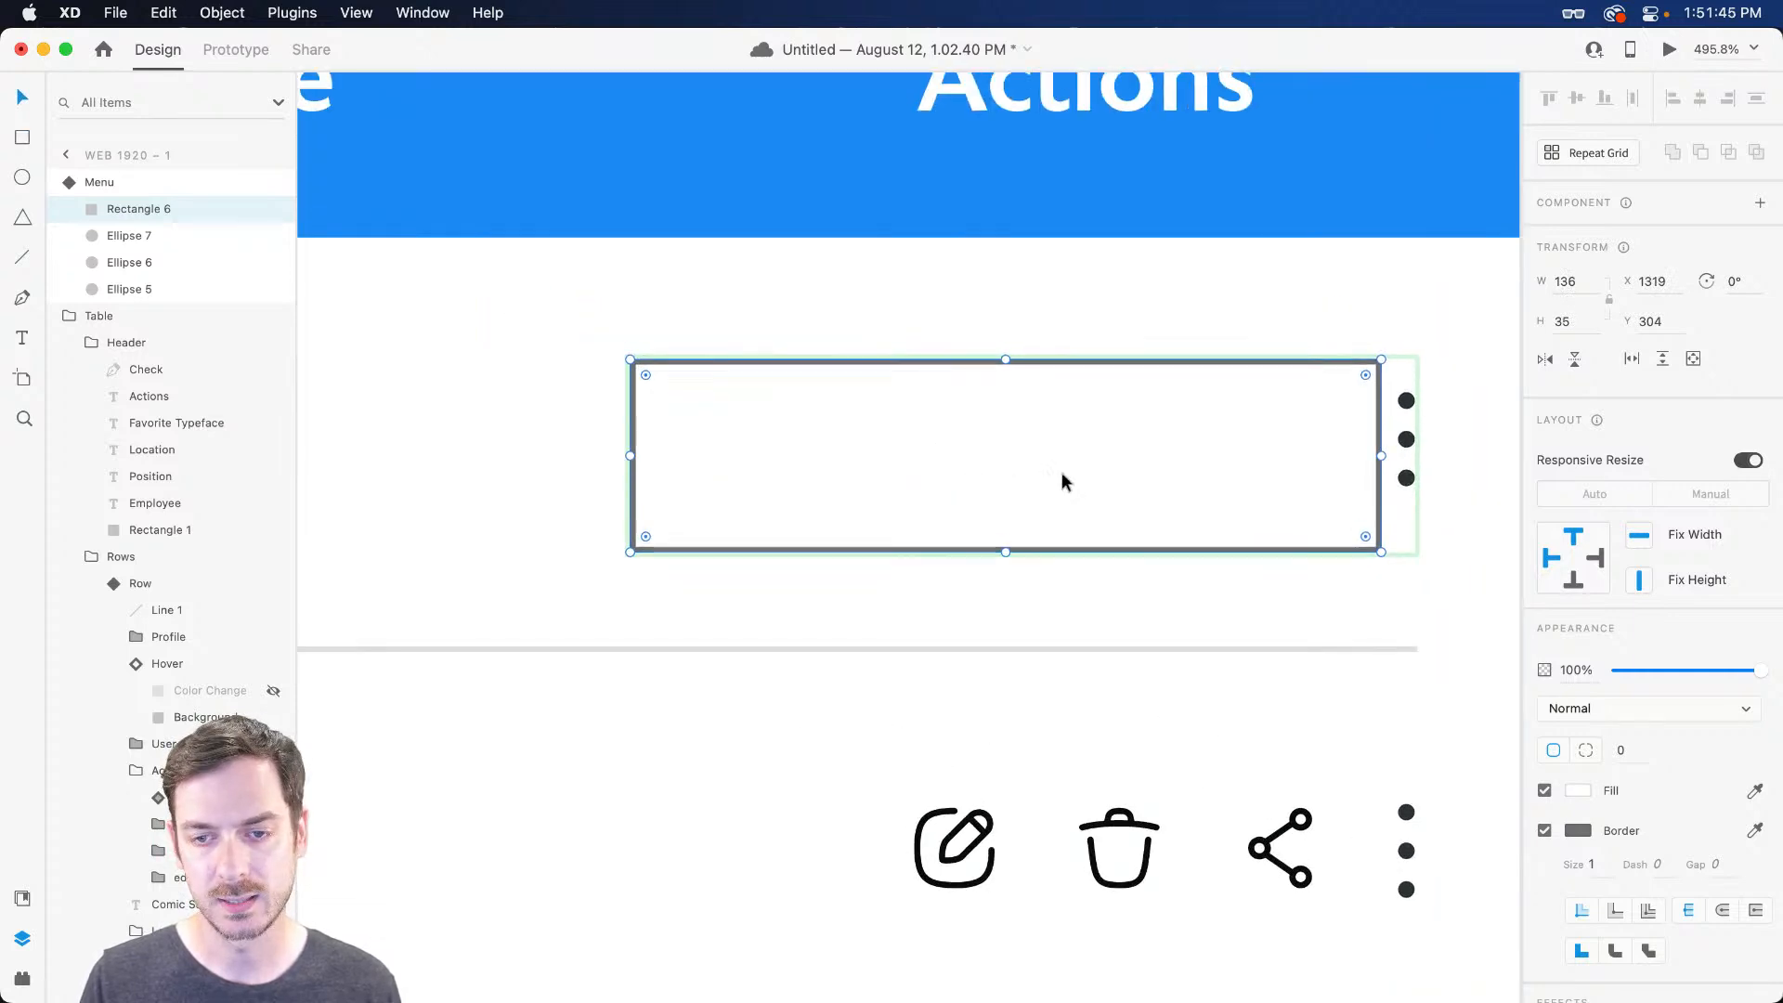
{"action": "left_click_drag", "start_coordinate": [1059, 469], "coordinate": [1060, 460]}
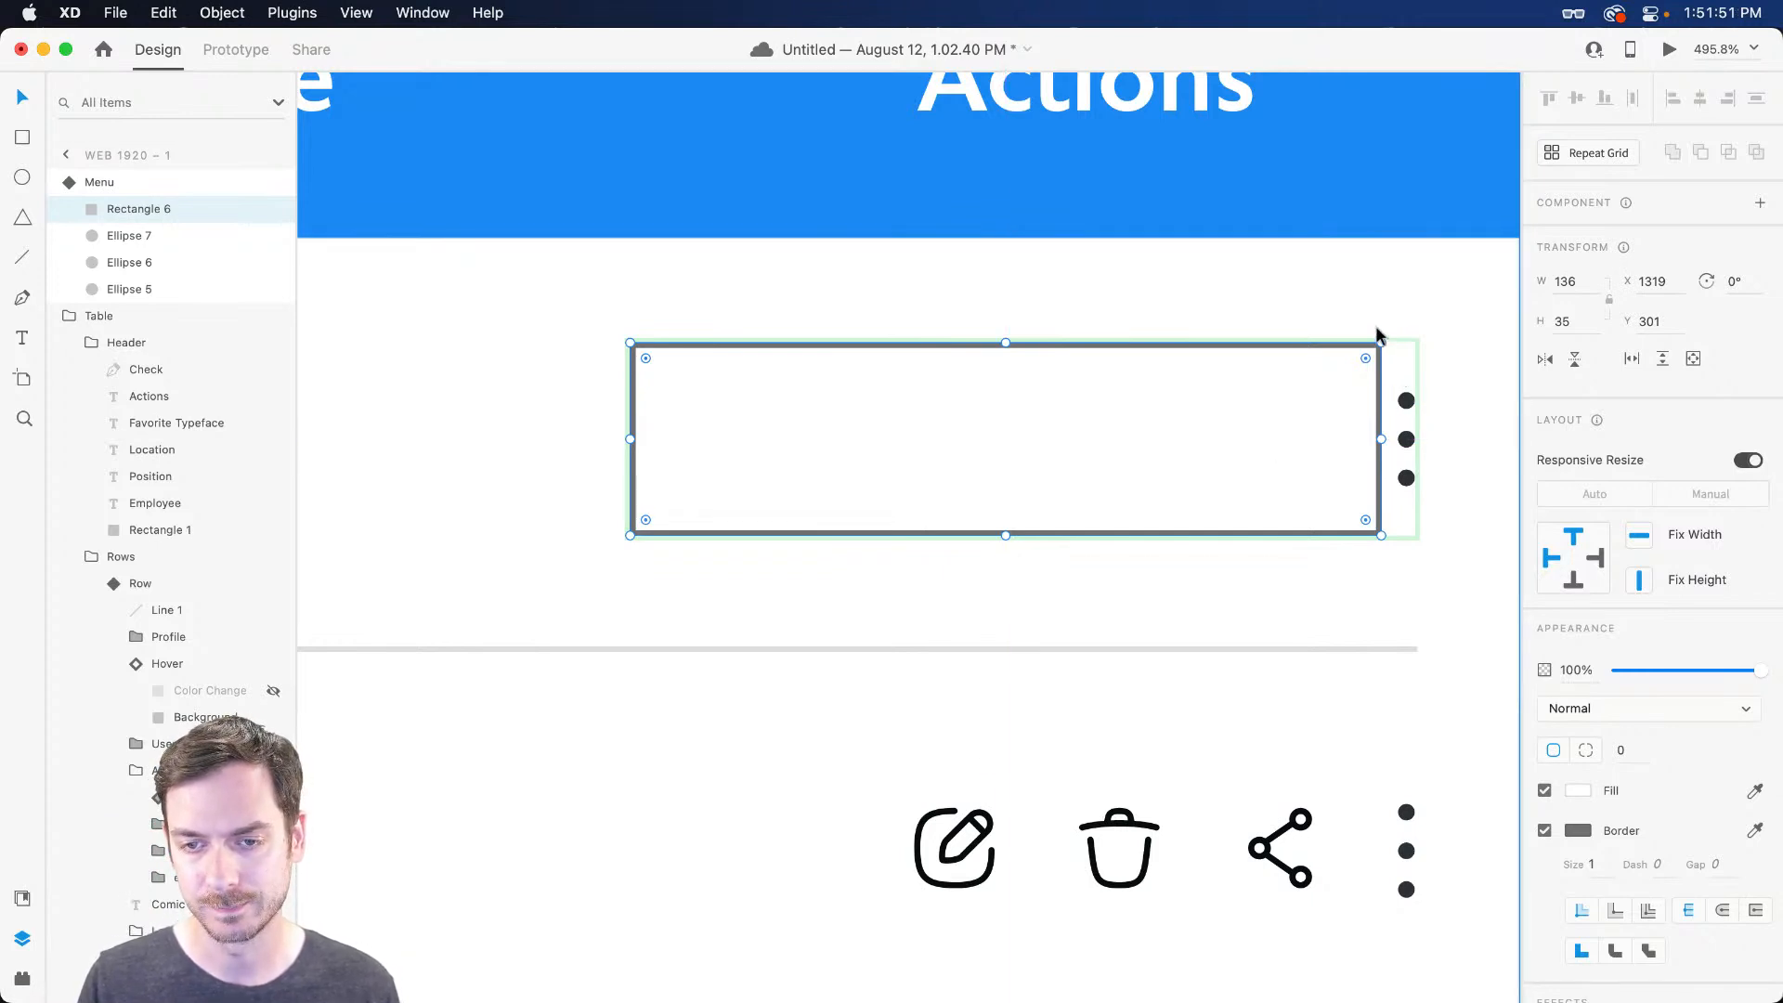
Give the popup box radius 4, a light grey fill and a #D3D3D3 border
{"action": "left_click_drag", "start_coordinate": [1364, 359], "coordinate": [1358, 363]}
{"action": "left_click", "coordinate": [1587, 796]}
{"action": "left_click", "coordinate": [1302, 696]}
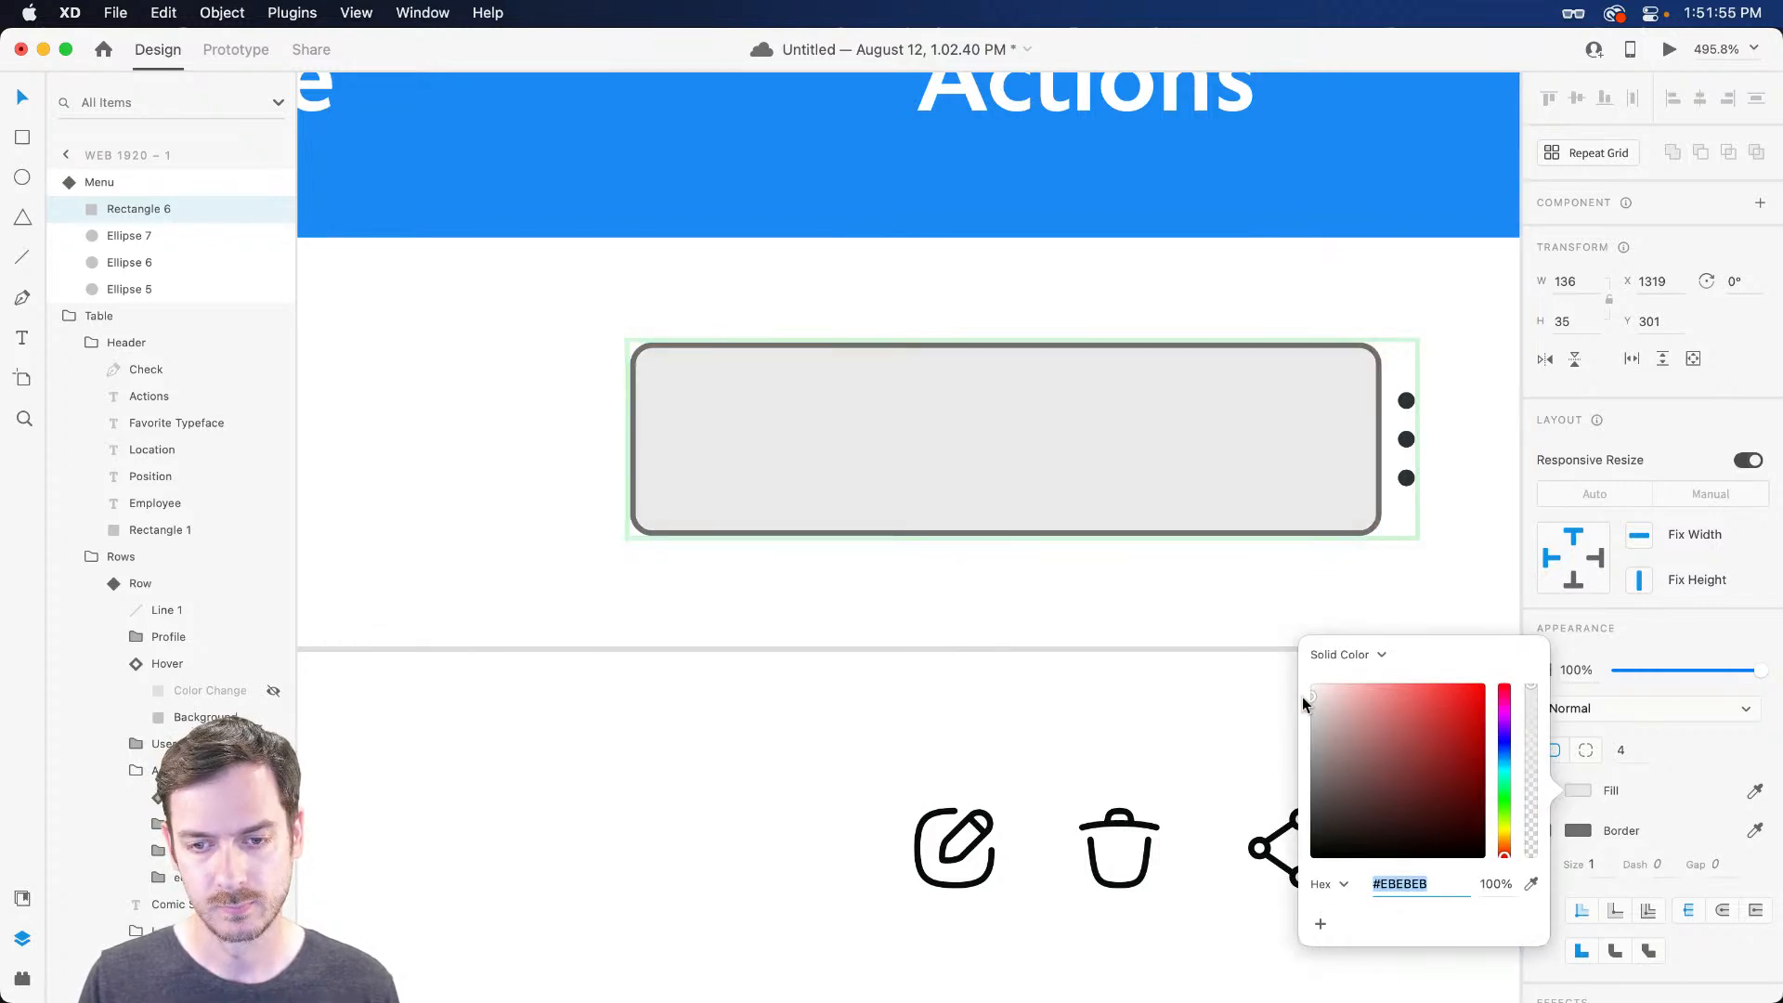
{"action": "left_click", "coordinate": [1703, 649]}
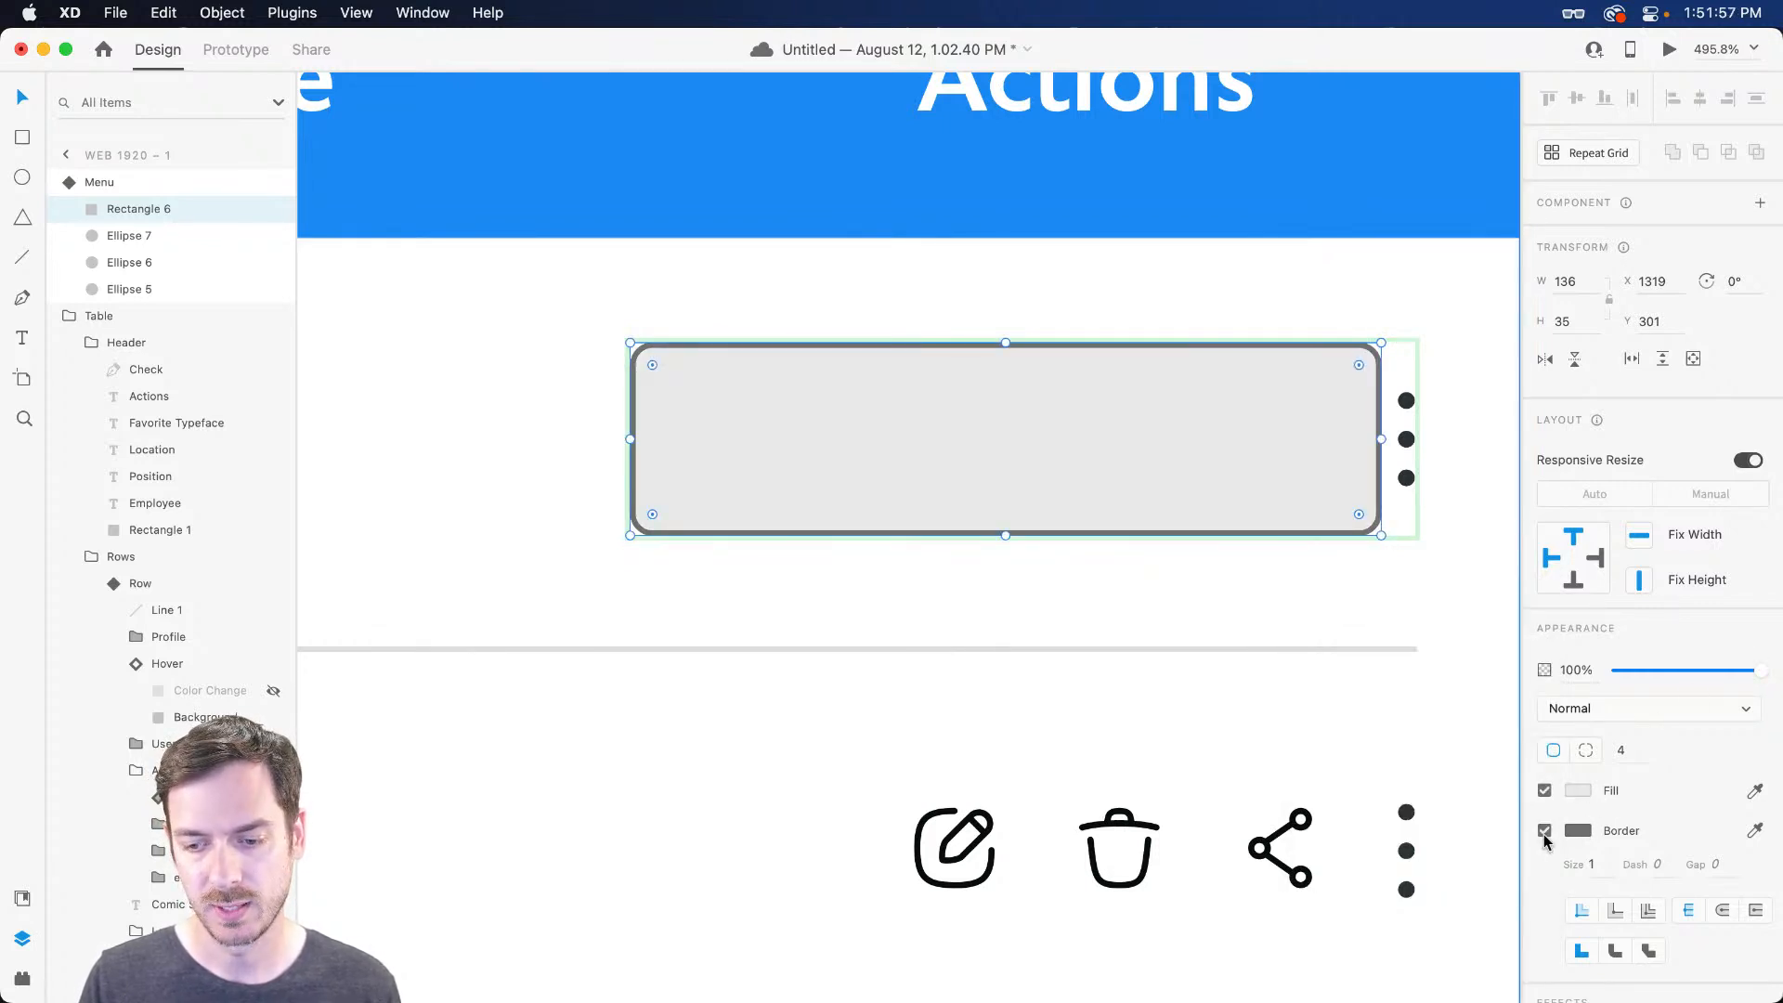
{"action": "left_click", "coordinate": [1577, 830]}
{"action": "left_click", "coordinate": [1312, 740]}
{"action": "left_click_drag", "start_coordinate": [1208, 749], "coordinate": [1202, 744]}
{"action": "left_click", "coordinate": [1679, 652]}
Add a drop shadow with adjusted offset and larger blur, then preview it
{"action": "scroll", "coordinate": [1679, 652], "scroll_direction": "down", "scroll_amount": 4}
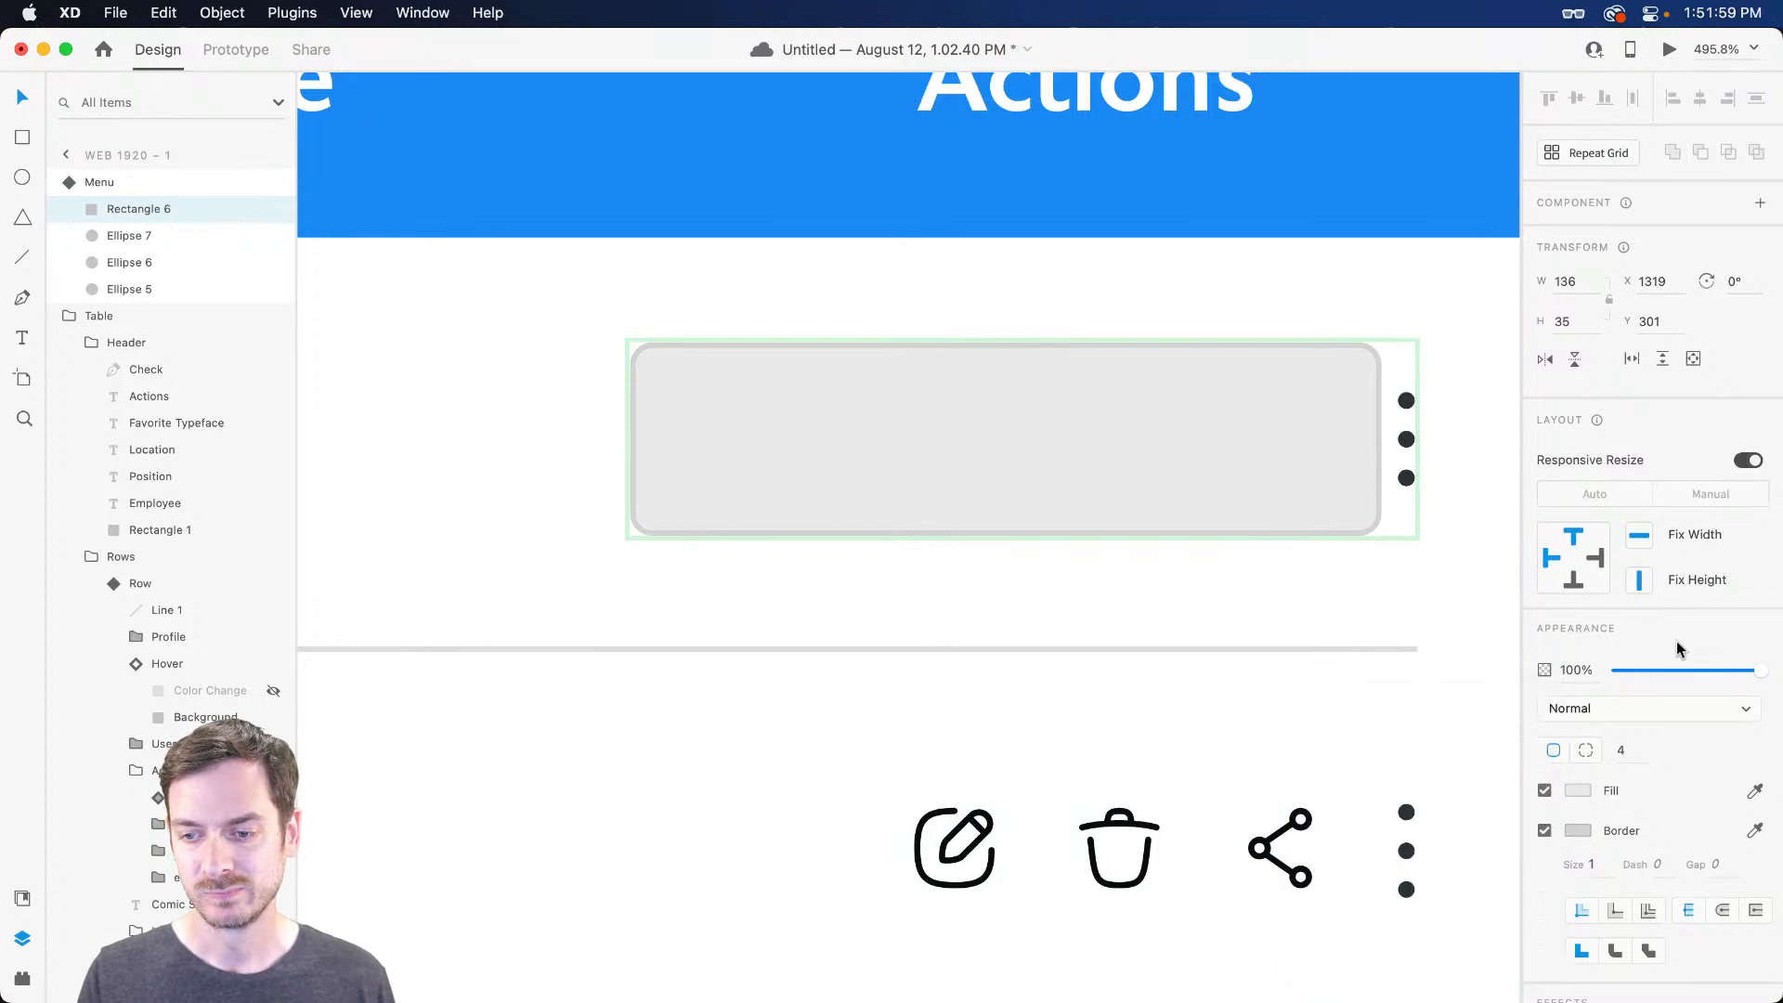
{"action": "left_click", "coordinate": [1544, 880]}
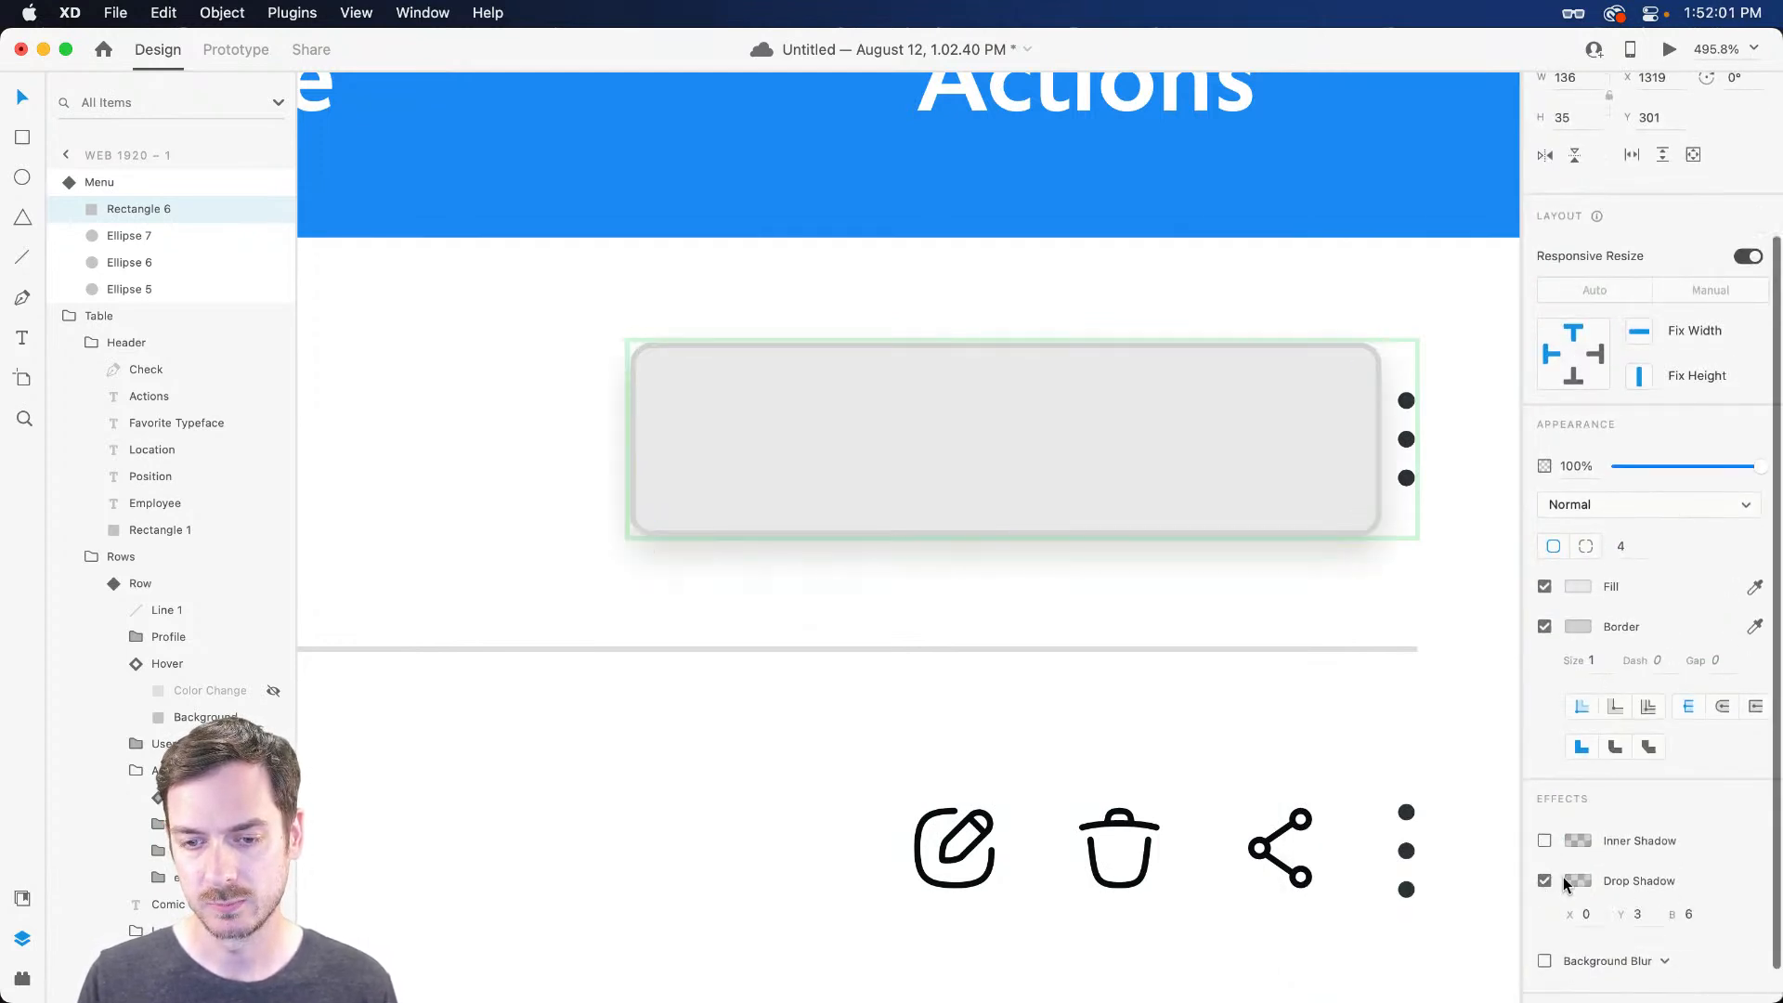
{"action": "left_click", "coordinate": [1638, 913]}
{"action": "key", "text": "Tab"}
{"action": "key", "text": "Up"}
{"action": "key", "text": "super+Return"}
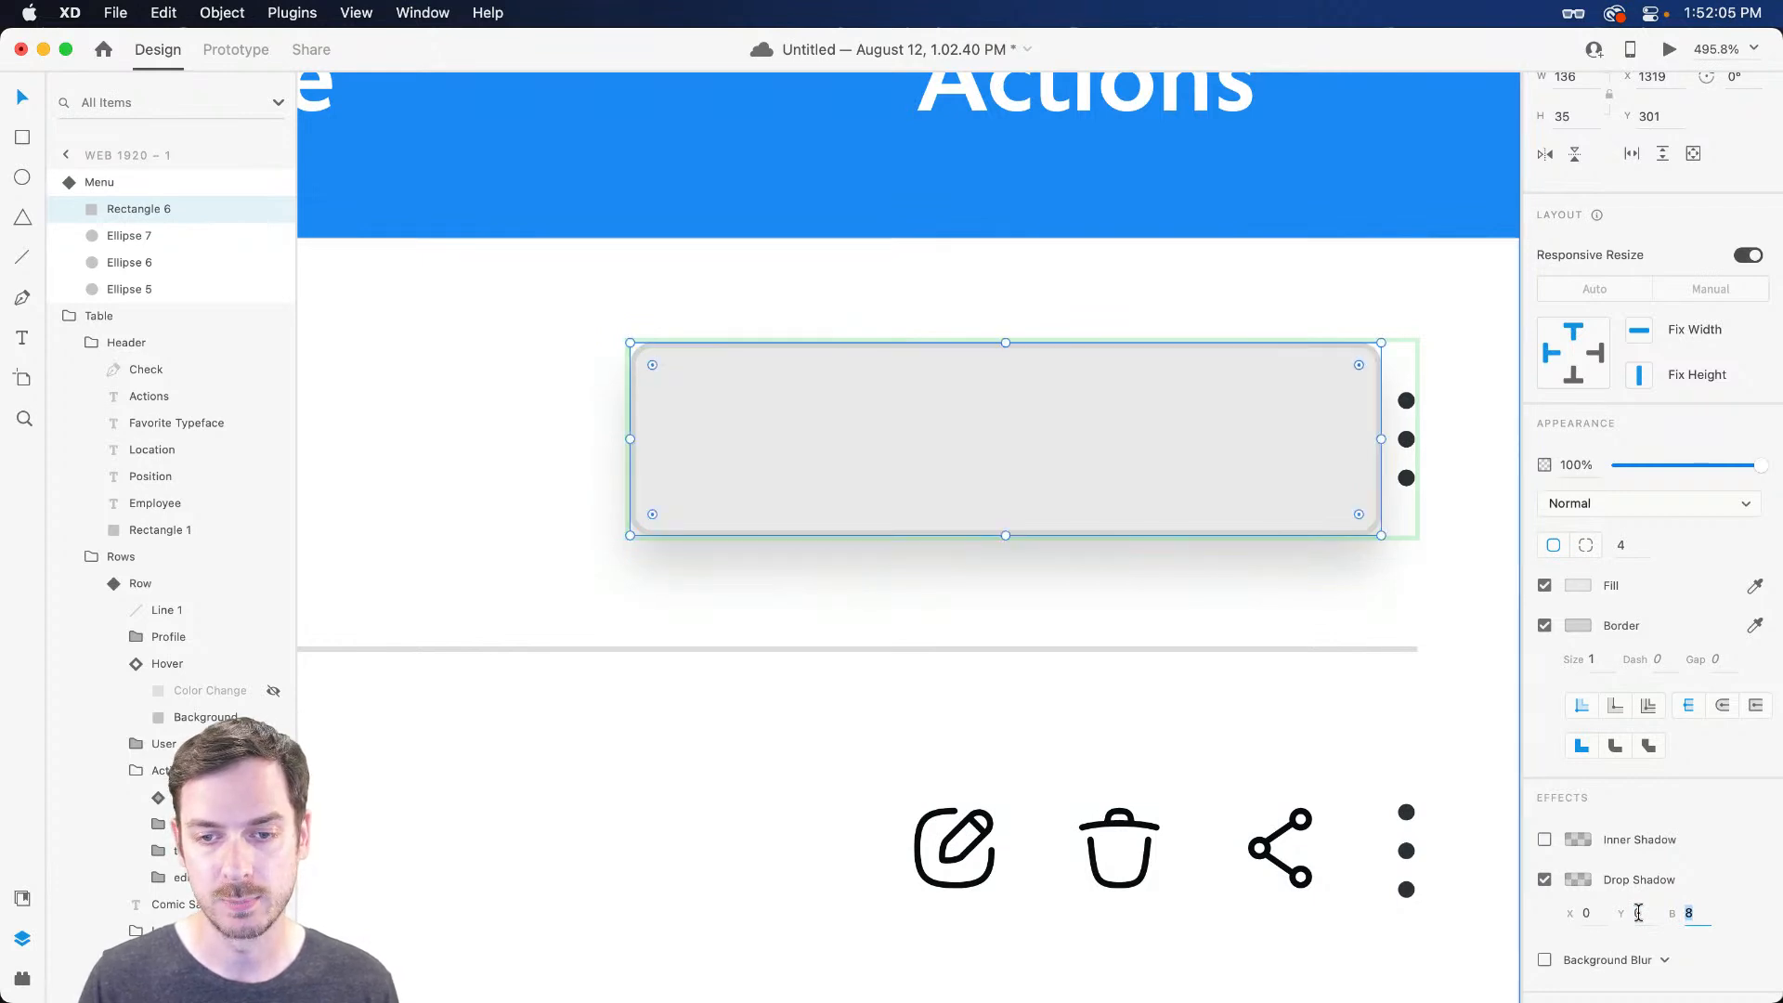
{"action": "key", "text": "super+w"}
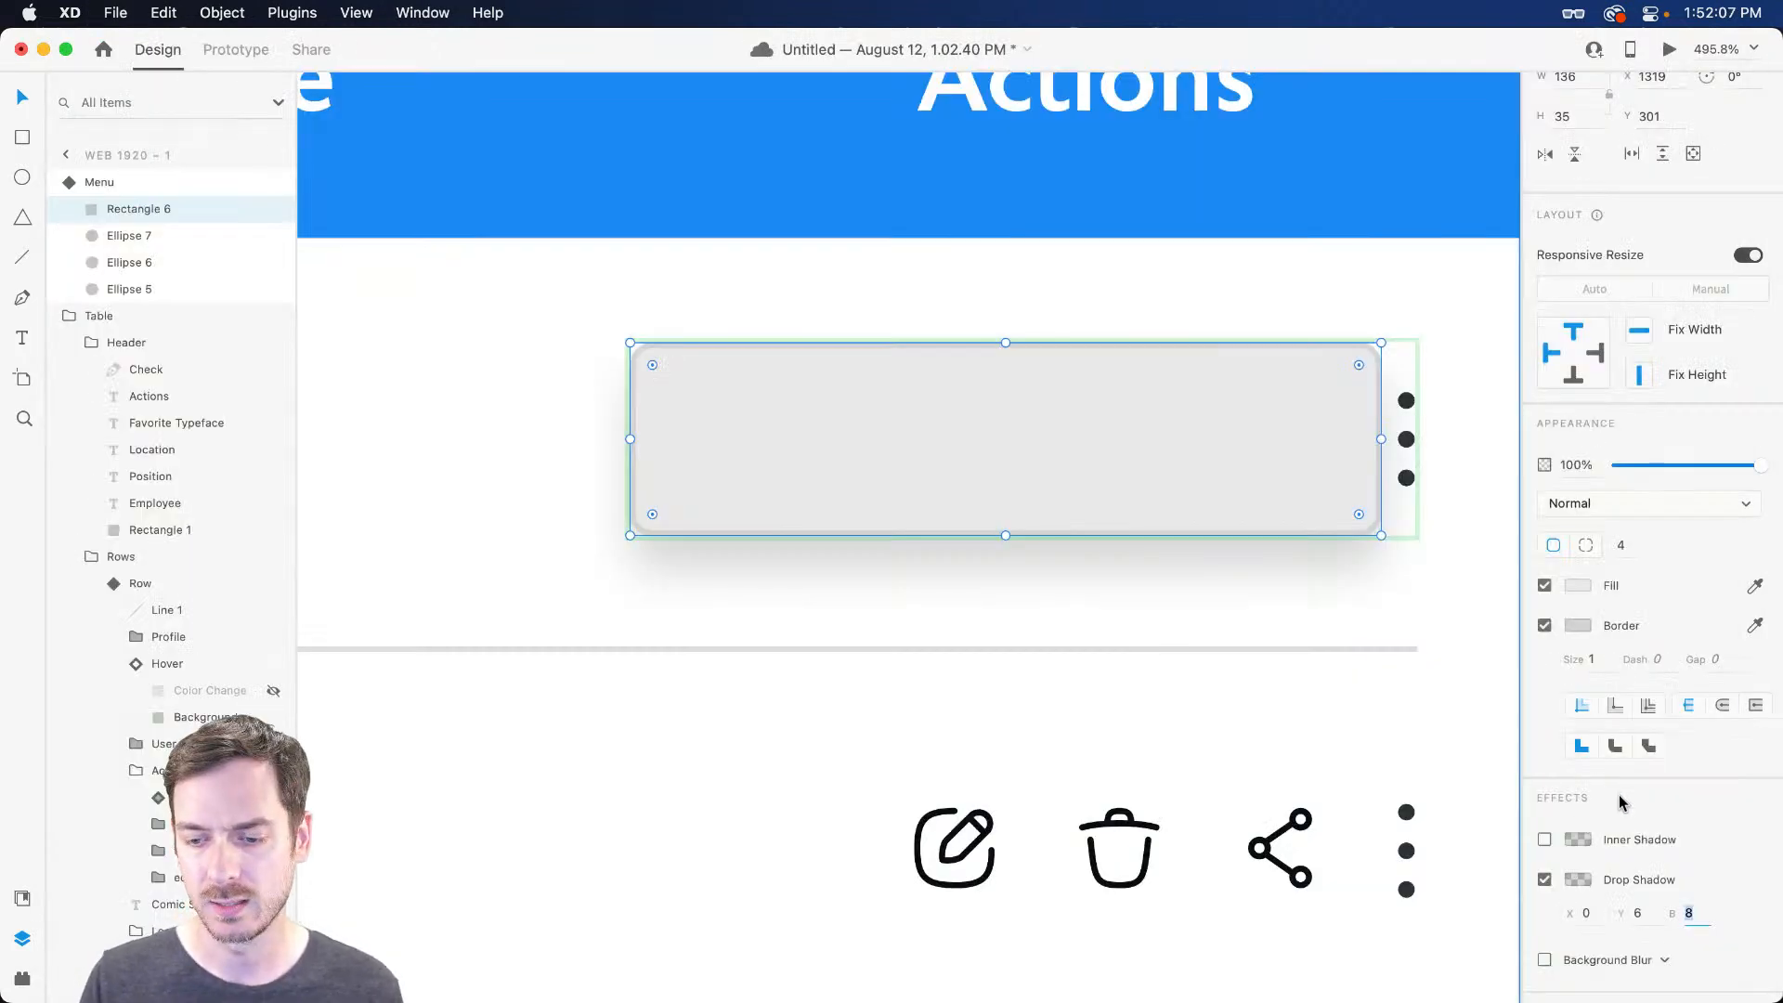
Lighten the popup box's fill to #F8F8F8 and check it in preview
{"action": "left_click", "coordinate": [1579, 585]}
{"action": "left_click_drag", "start_coordinate": [1333, 509], "coordinate": [1303, 489]}
{"action": "key", "text": "super+Return"}
{"action": "key", "text": "super+w"}
Tint the drop shadow blue at about 7% opacity and preview the popup
{"action": "left_click", "coordinate": [1577, 879]}
{"action": "left_click_drag", "start_coordinate": [1317, 882], "coordinate": [1339, 879]}
{"action": "left_click", "coordinate": [1504, 793]}
{"action": "left_click_drag", "start_coordinate": [1531, 872], "coordinate": [1533, 892]}
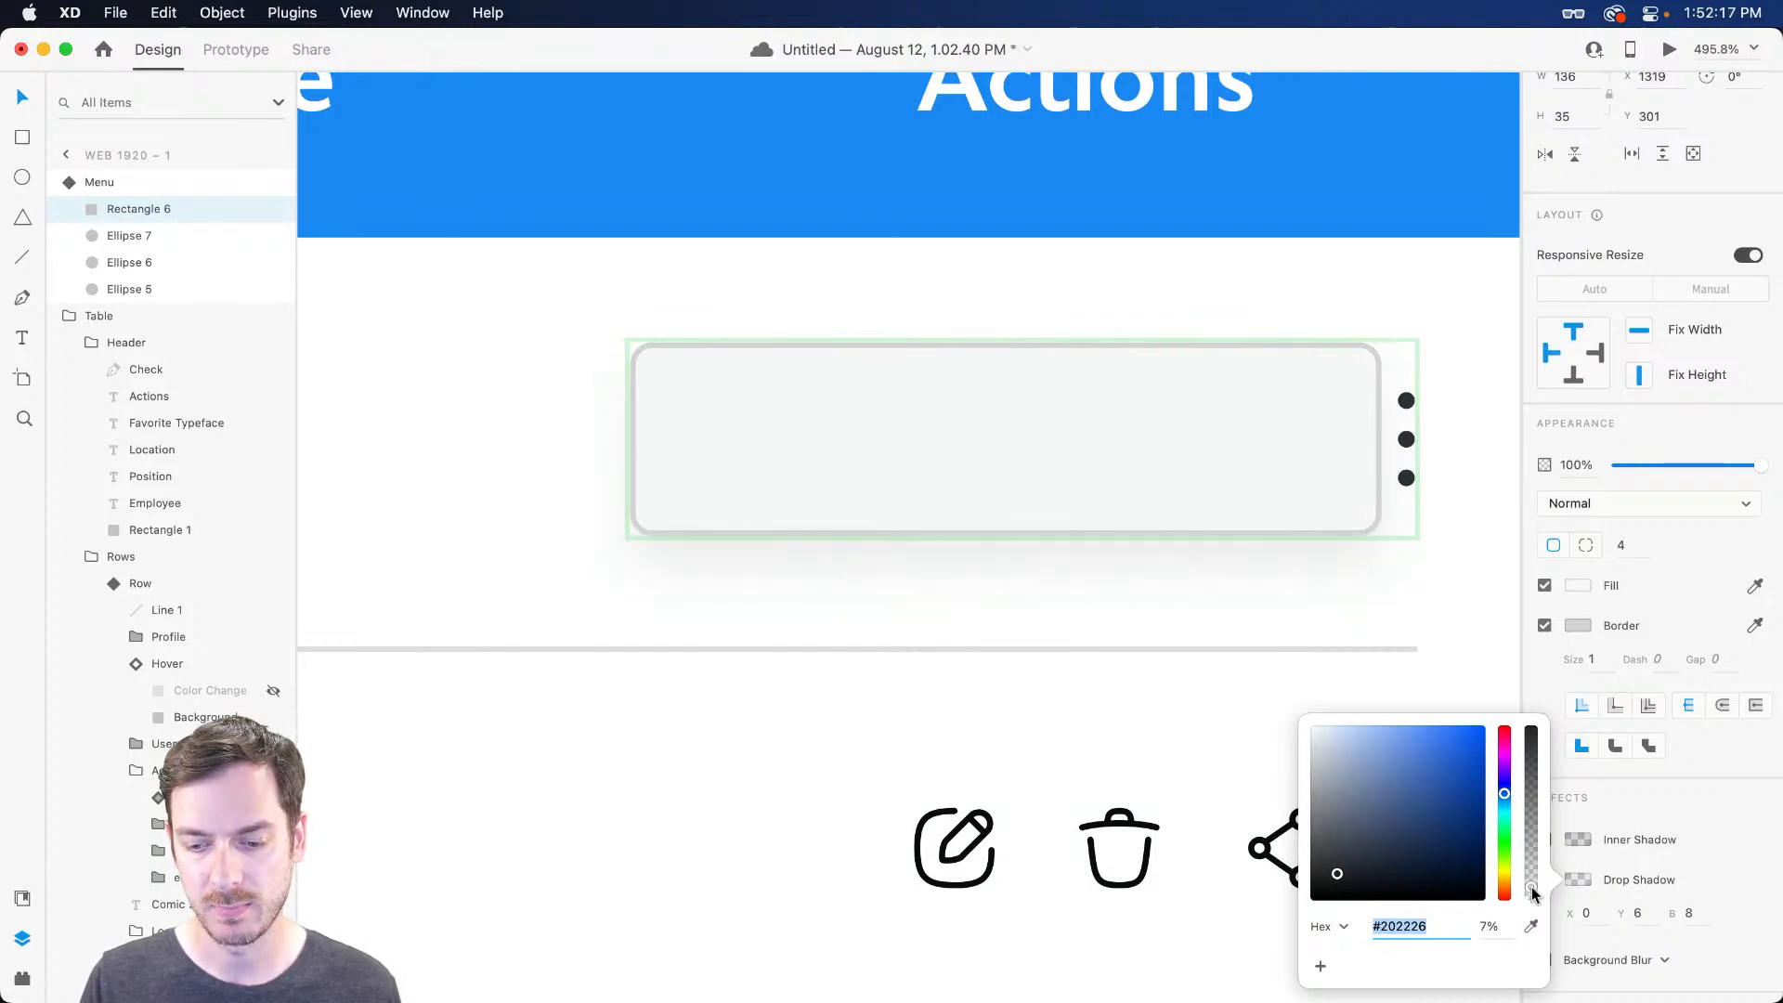
{"action": "key", "text": "super+Return"}
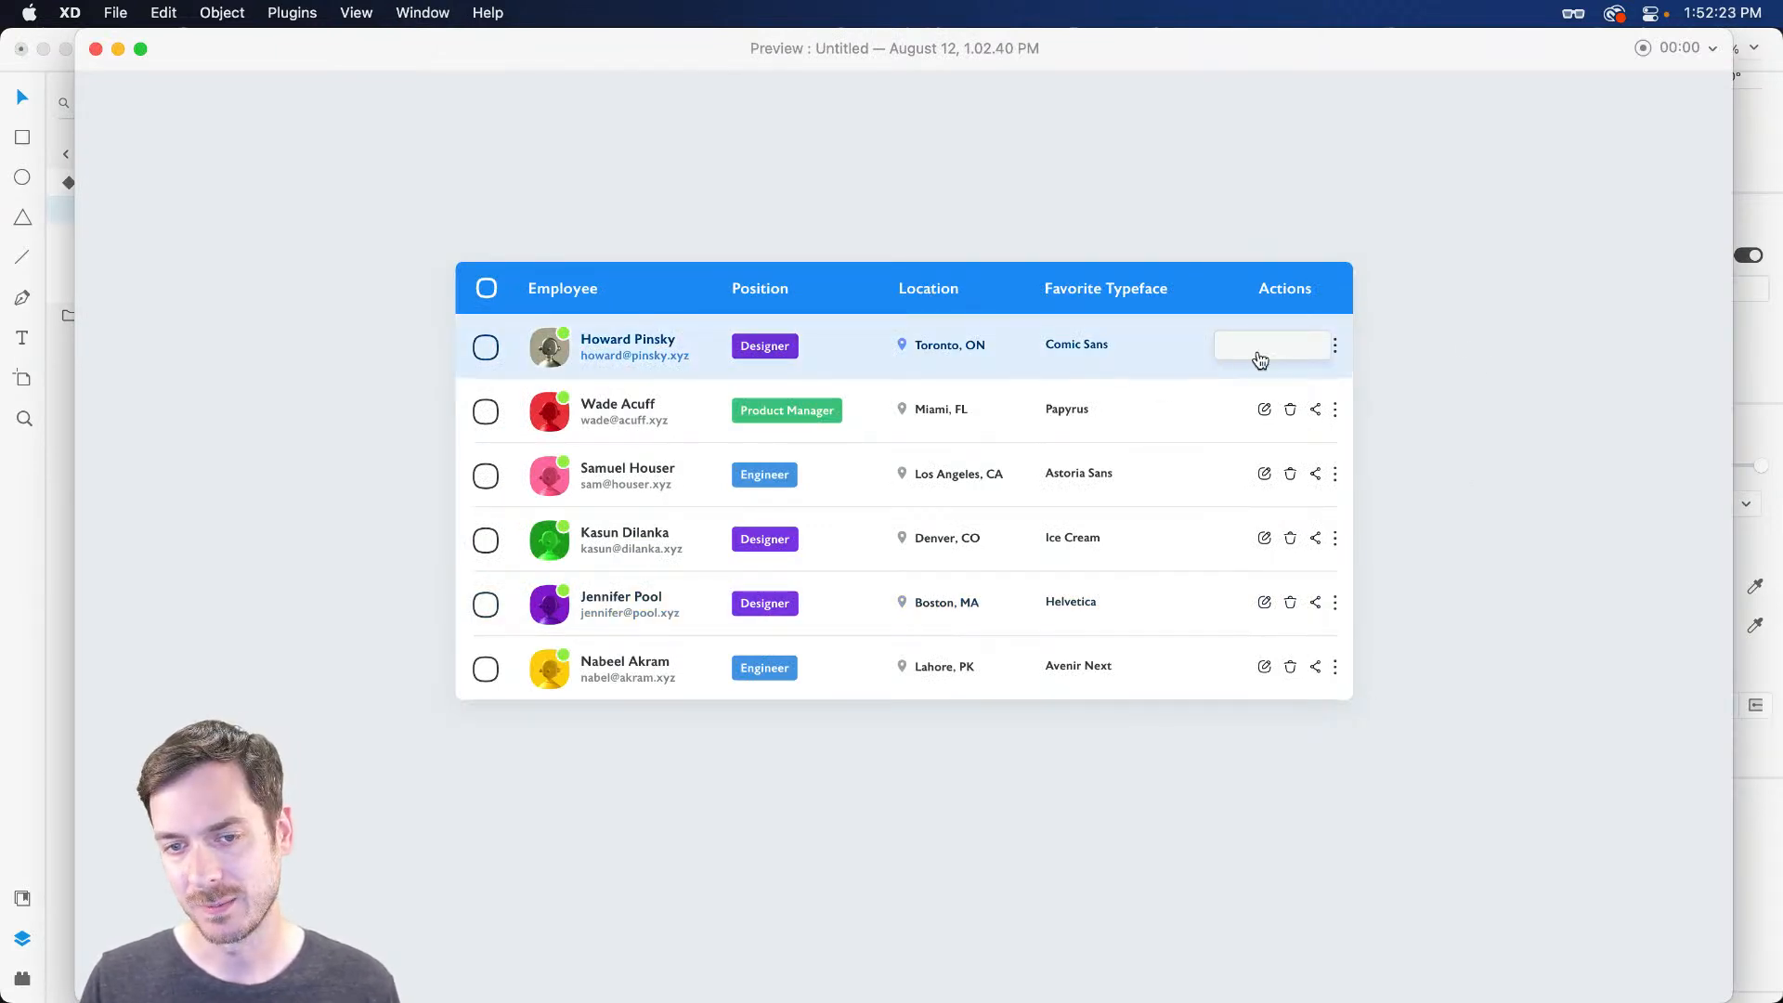
Make the popup panel taller and widen it toward the left
{"action": "key", "text": "super+w"}
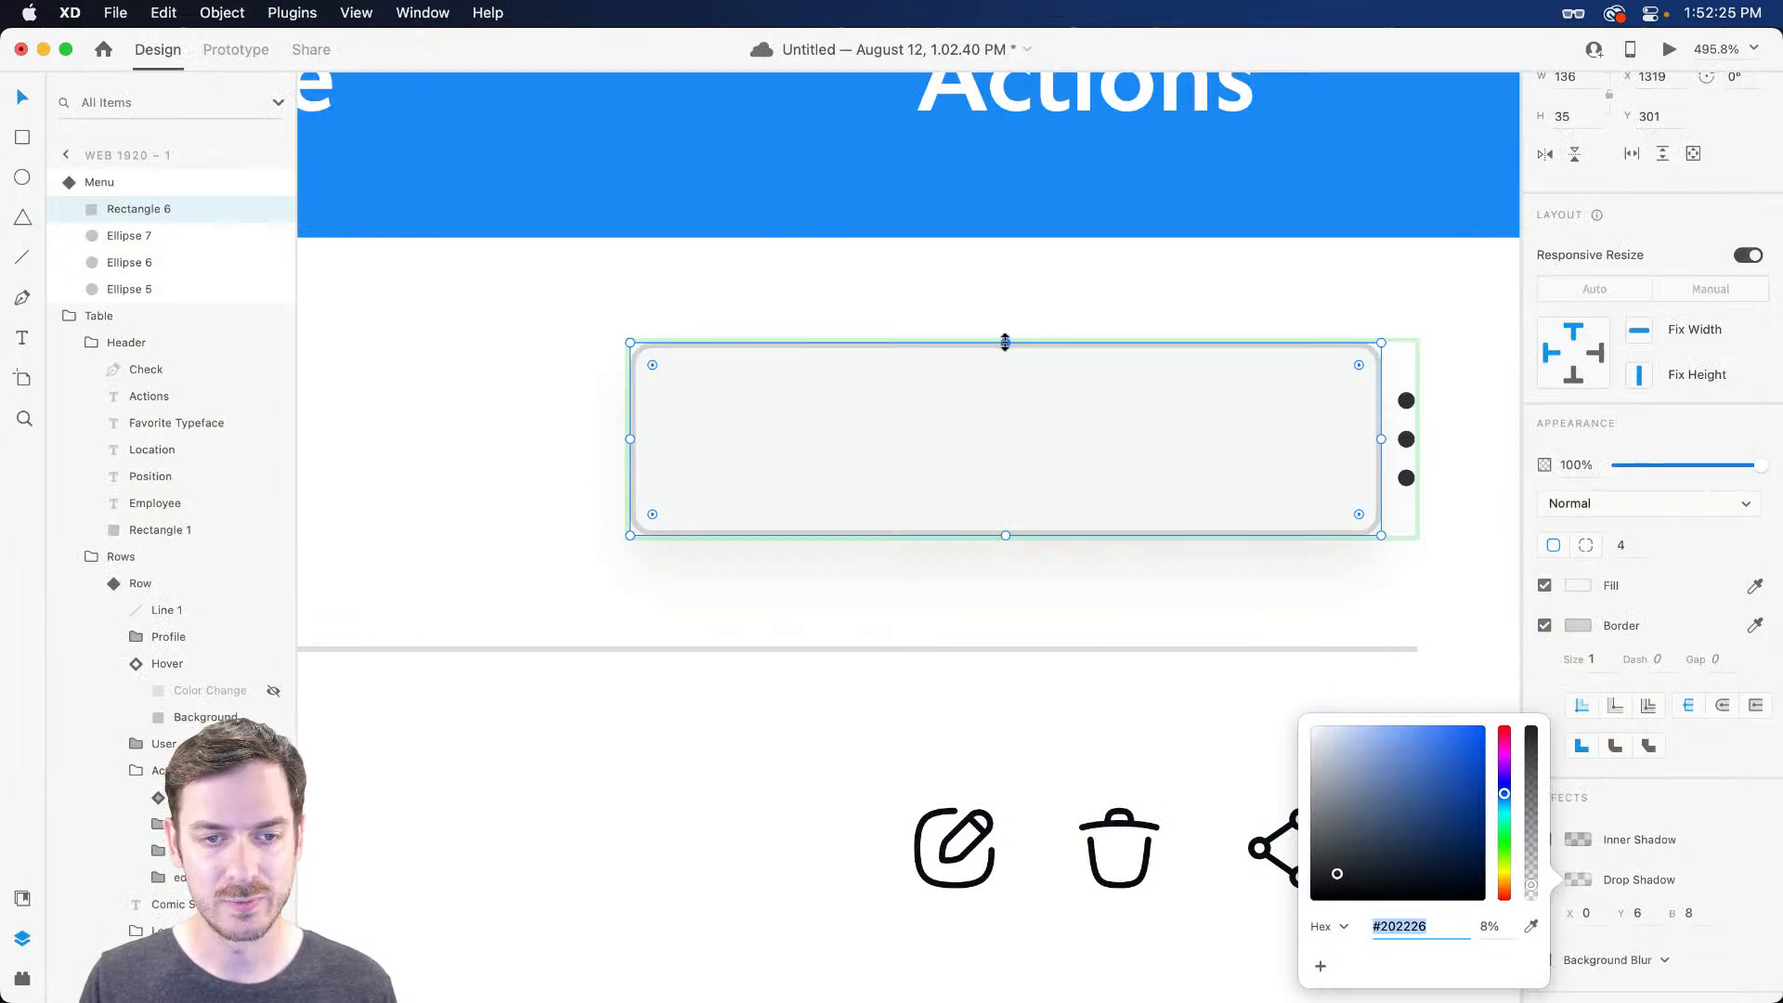
{"action": "left_click_drag", "start_coordinate": [1003, 342], "coordinate": [1012, 303]}
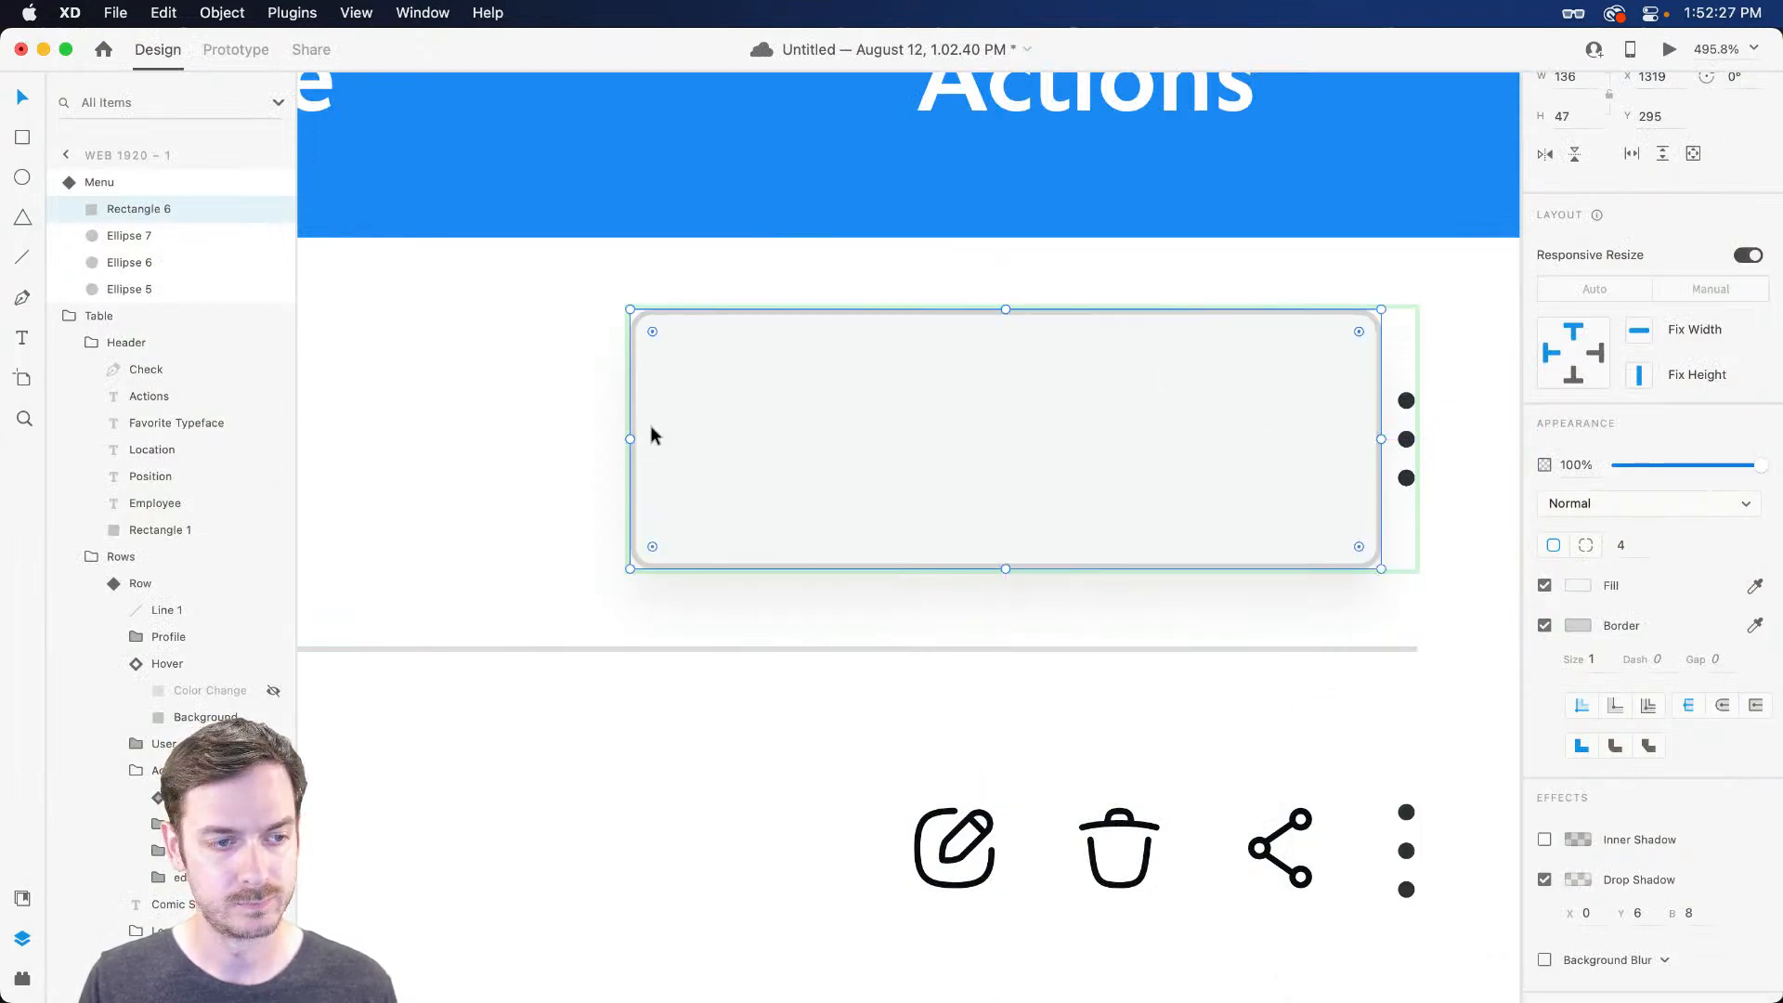
{"action": "left_click_drag", "start_coordinate": [637, 437], "coordinate": [407, 430]}
{"action": "scroll", "coordinate": [641, 386], "scroll_direction": "left", "scroll_amount": 3}
Draw a 25 × 25 circle inside the panel with neutral grey fill and no border
{"action": "key", "text": "r"}
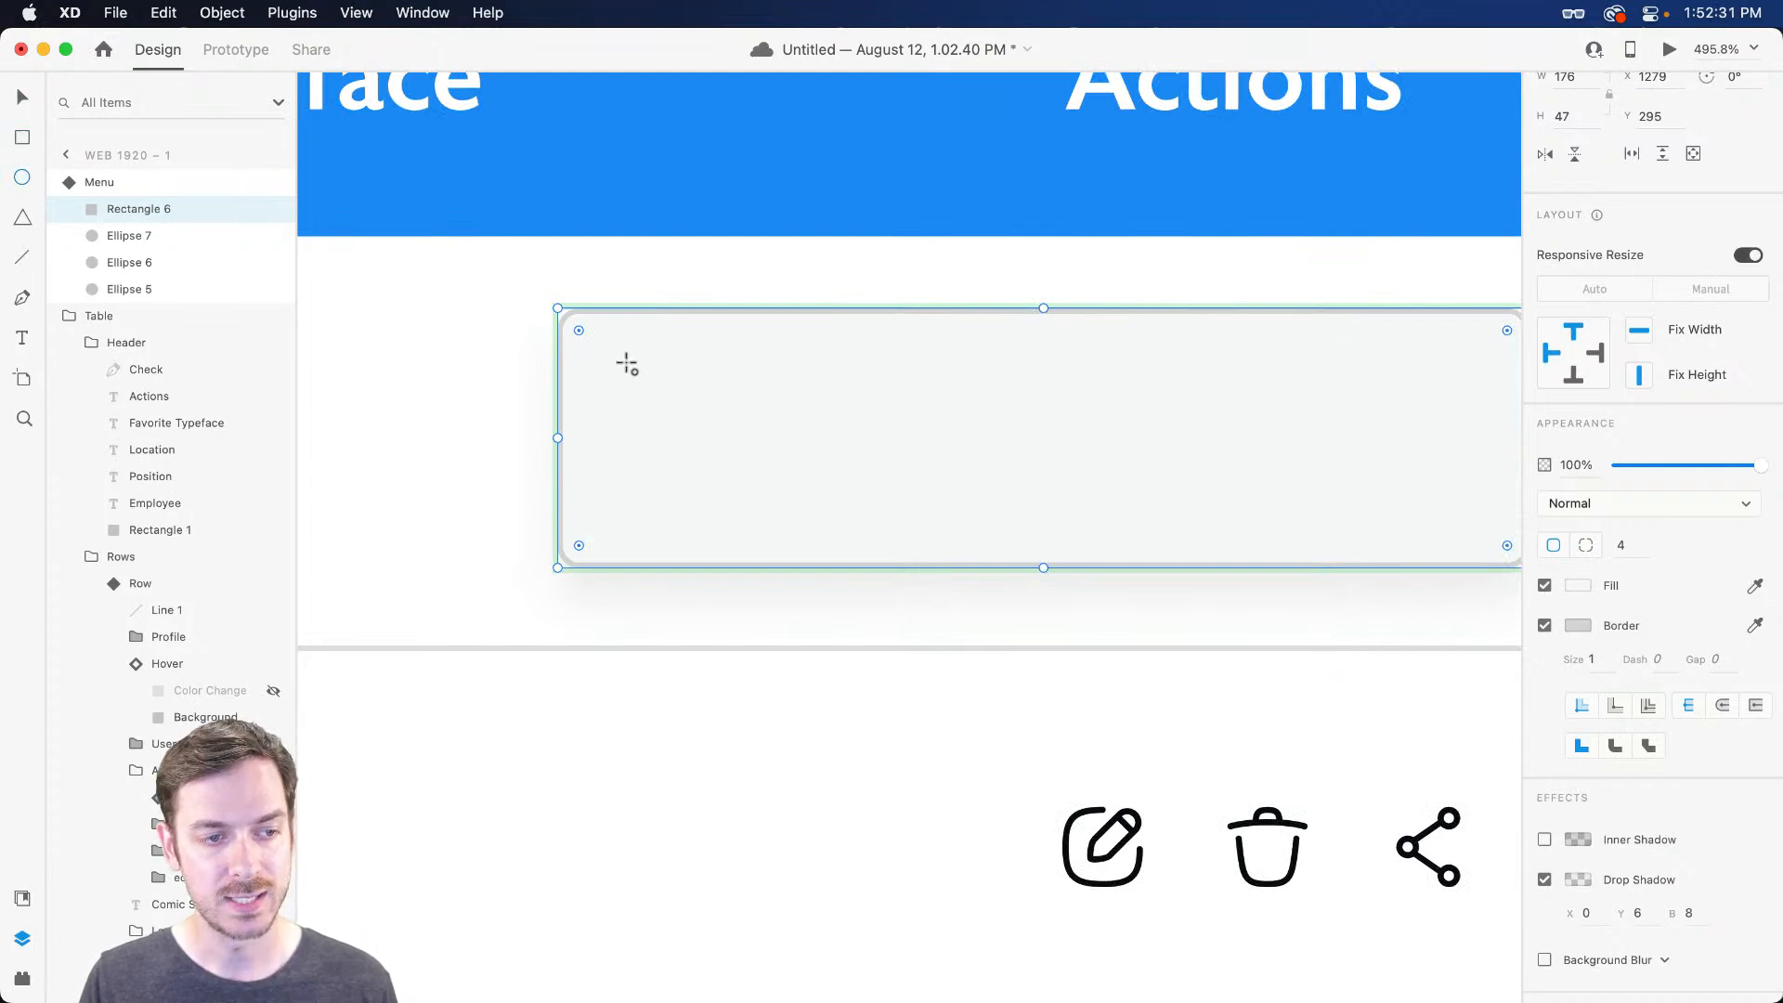
{"action": "left_click_drag", "start_coordinate": [627, 366], "coordinate": [755, 505]}
{"action": "left_click_drag", "start_coordinate": [669, 454], "coordinate": [673, 454]}
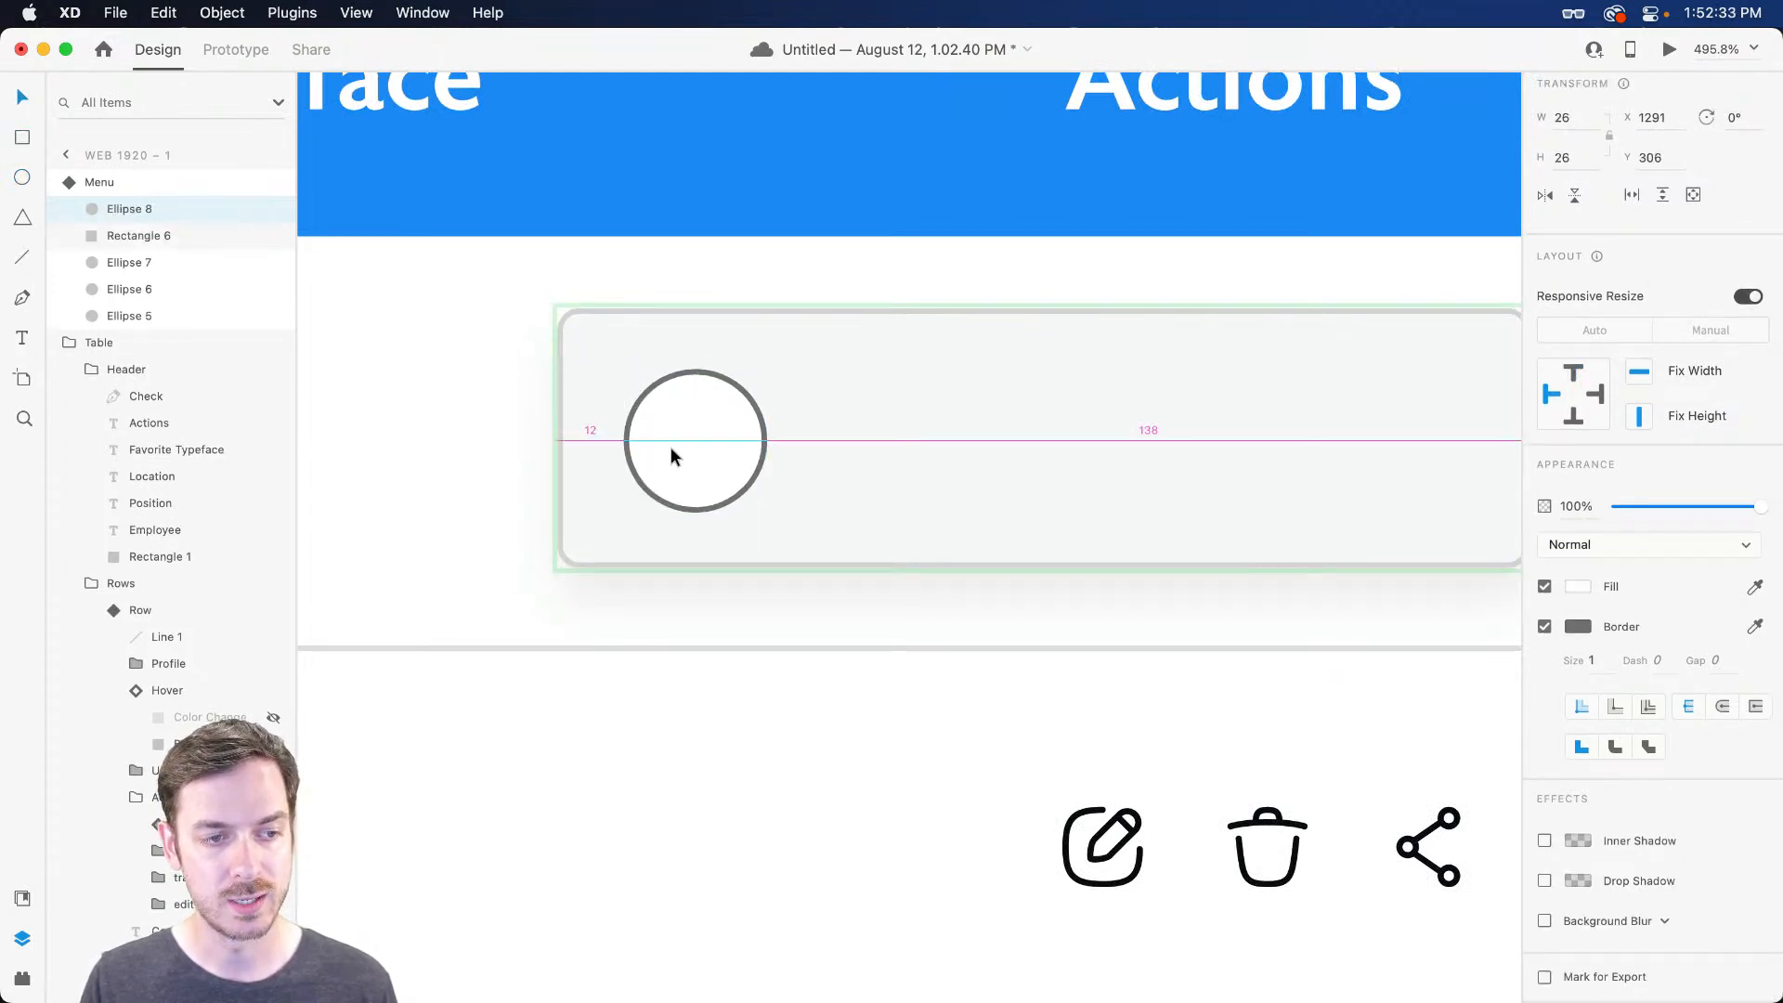
{"action": "key", "text": "alt"}
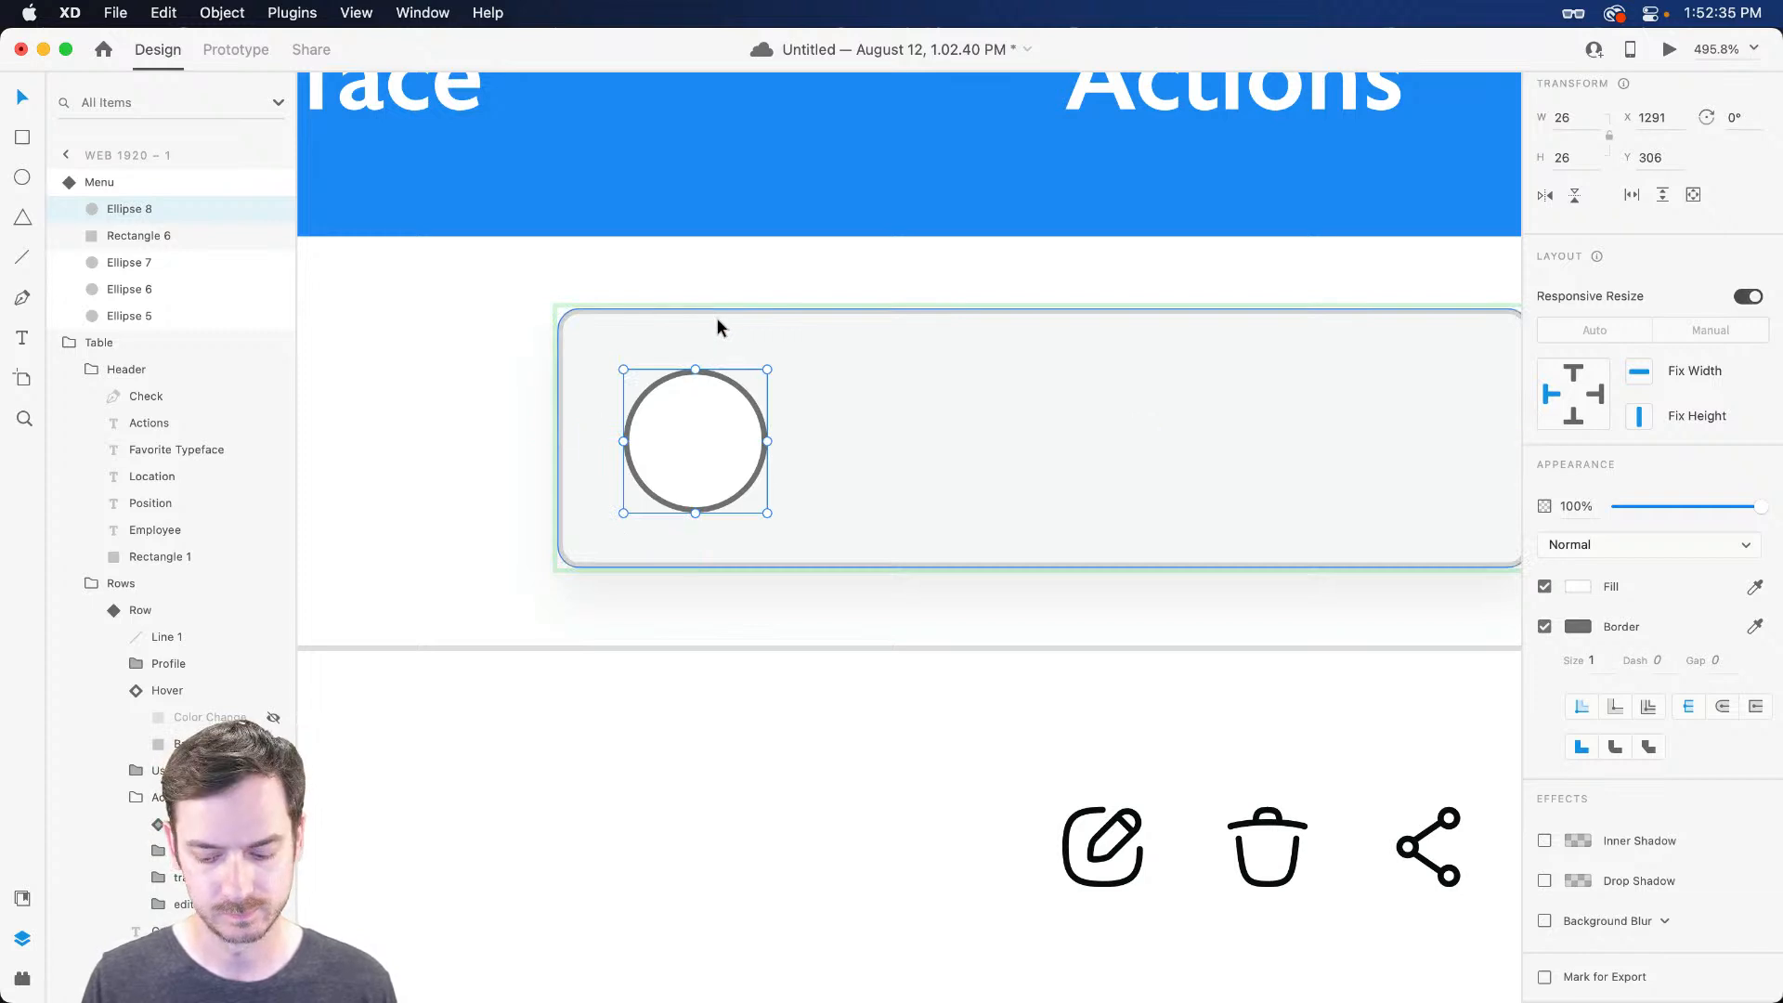
{"action": "key", "text": "super+Left"}
{"action": "left_click", "coordinate": [1578, 586]}
{"action": "left_click", "coordinate": [1335, 526]}
{"action": "left_click_drag", "start_coordinate": [1328, 525], "coordinate": [1308, 516]}
{"action": "left_click", "coordinate": [1624, 474]}
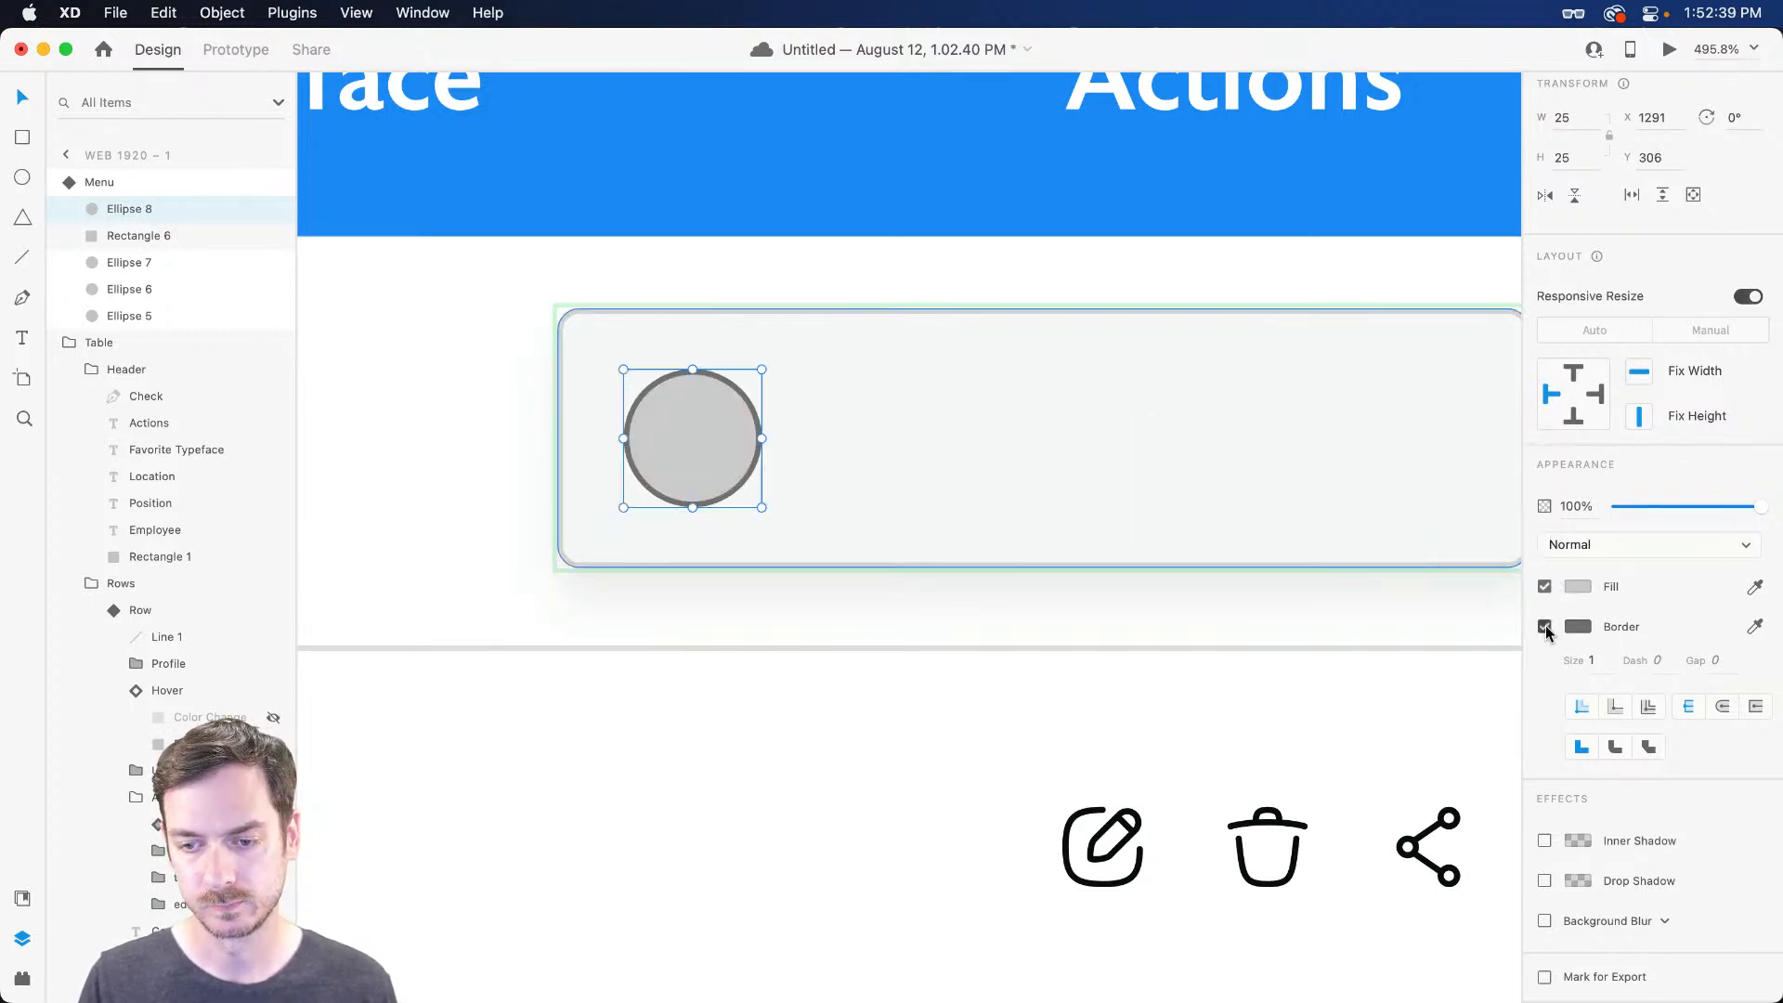
{"action": "left_click", "coordinate": [1544, 626]}
Duplicate the circle into four copies and centre all four inside the panel
{"action": "key", "text": "alt"}
{"action": "left_click_drag", "start_coordinate": [643, 422], "coordinate": [1372, 427]}
{"action": "scroll", "coordinate": [1371, 426], "scroll_direction": "right", "scroll_amount": 3}
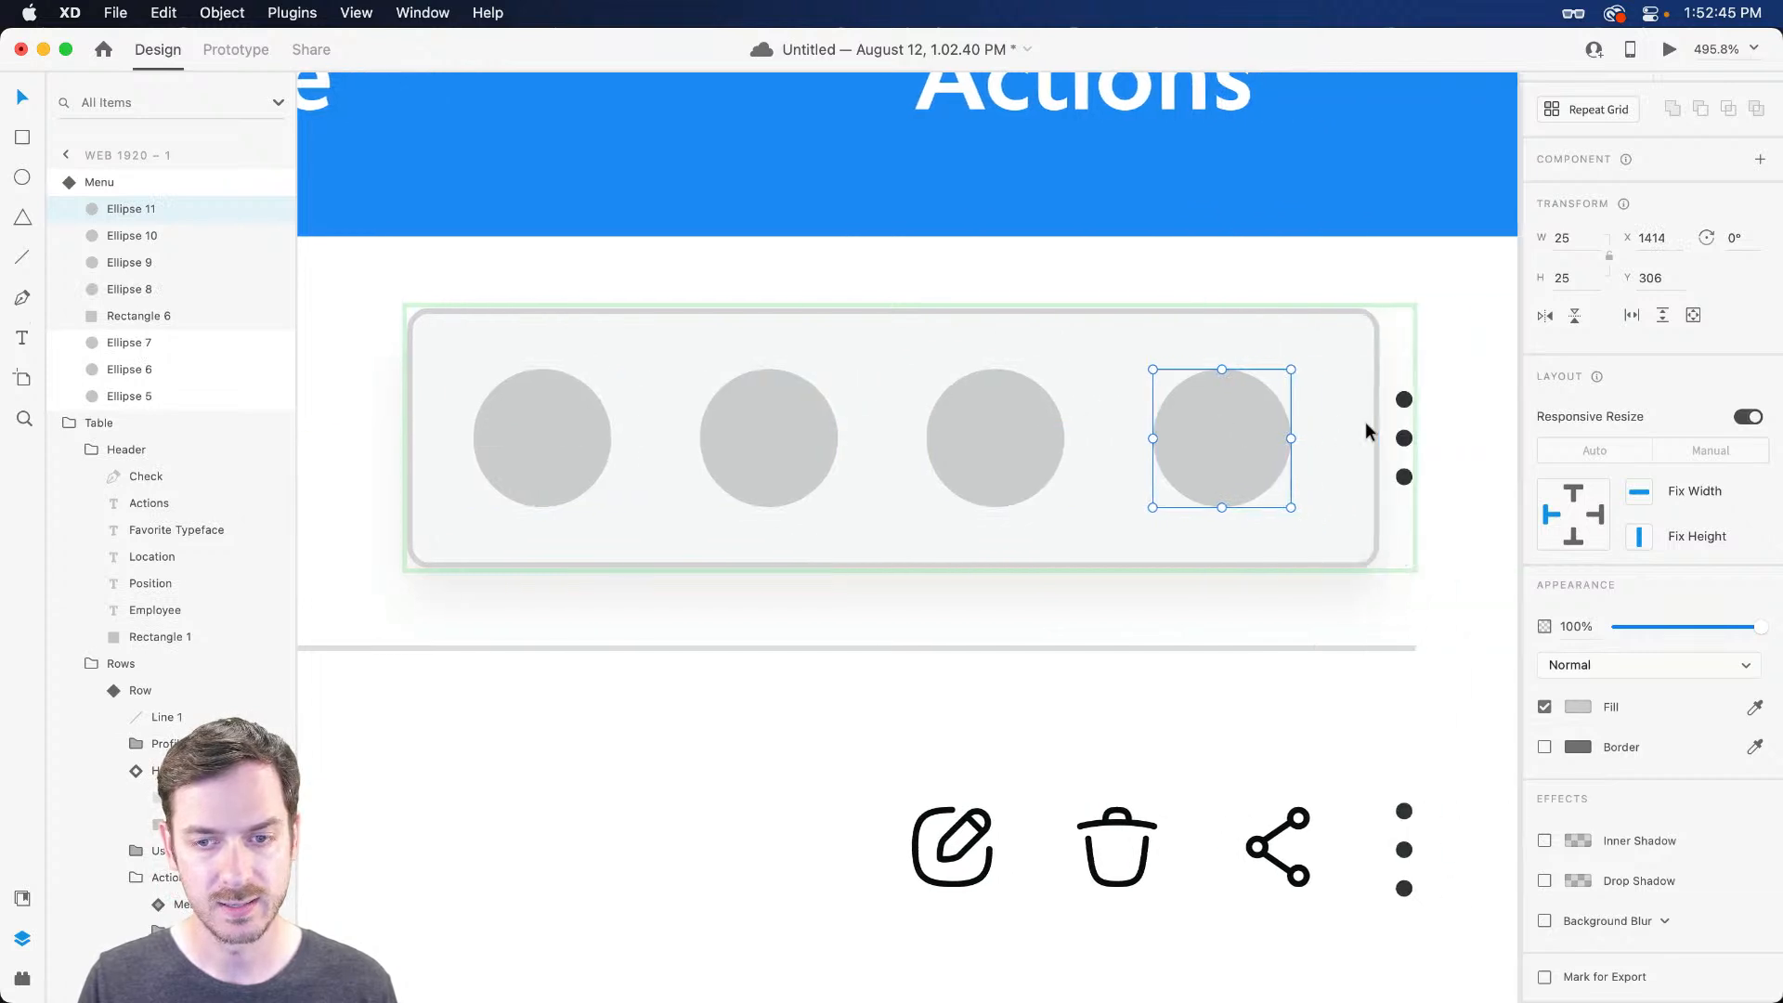
{"action": "left_click", "coordinate": [977, 433], "text": "shift"}
{"action": "left_click", "coordinate": [768, 433], "text": "shift"}
{"action": "left_click", "coordinate": [565, 429], "text": "shift"}
{"action": "left_click_drag", "start_coordinate": [565, 429], "coordinate": [572, 429]}
Round the popup panel's background rectangle corners more and check it in preview
{"action": "key", "text": "super+Return"}
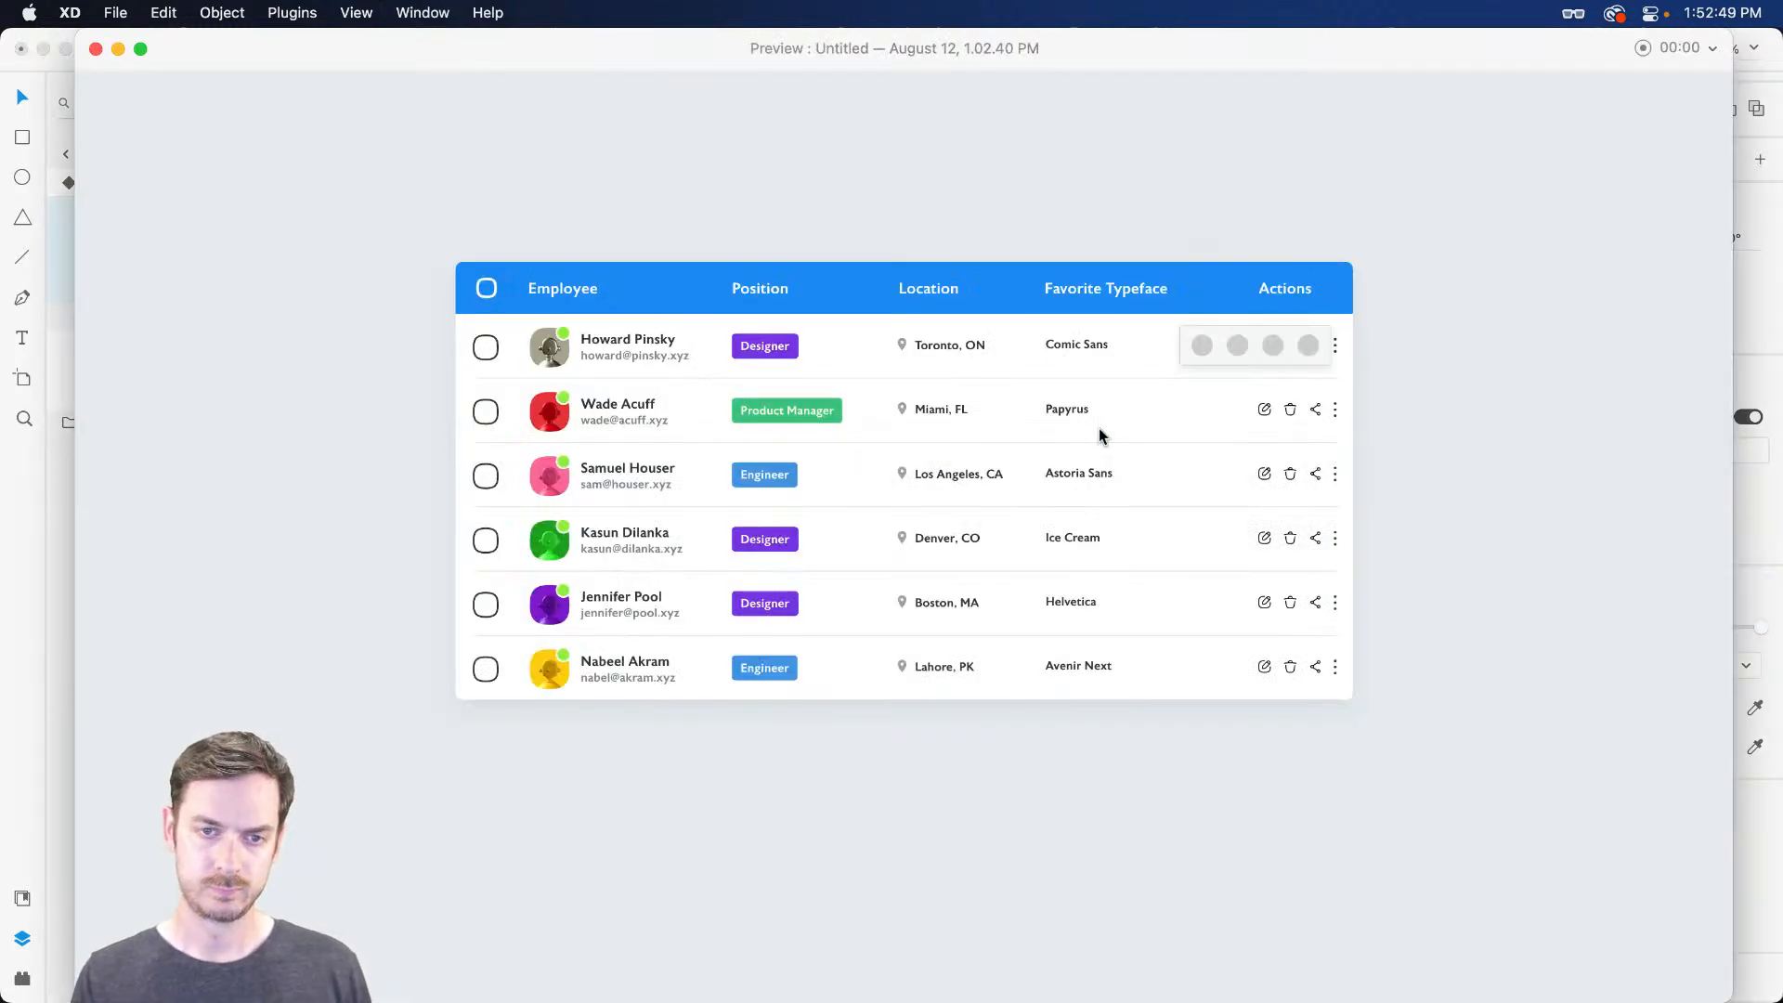
{"action": "key", "text": "super+w"}
{"action": "left_click", "coordinate": [1335, 320]}
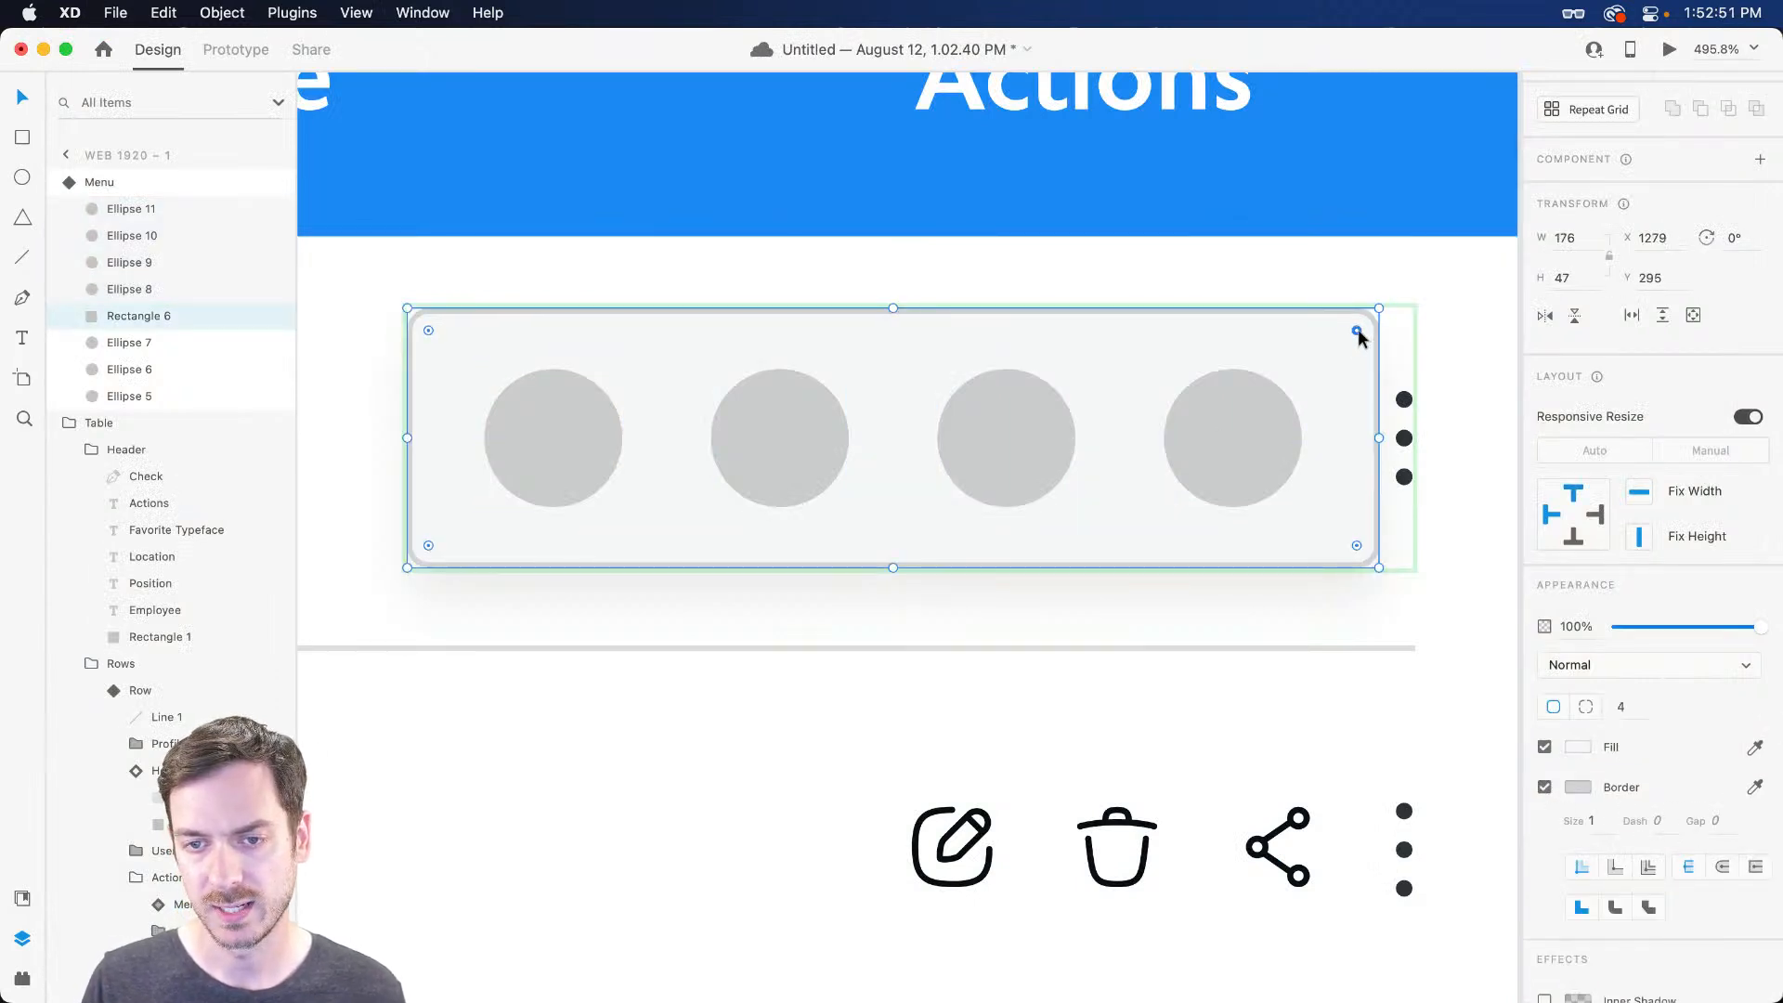
{"action": "left_click_drag", "start_coordinate": [1346, 340], "coordinate": [1337, 350]}
{"action": "key", "text": "super+Return"}
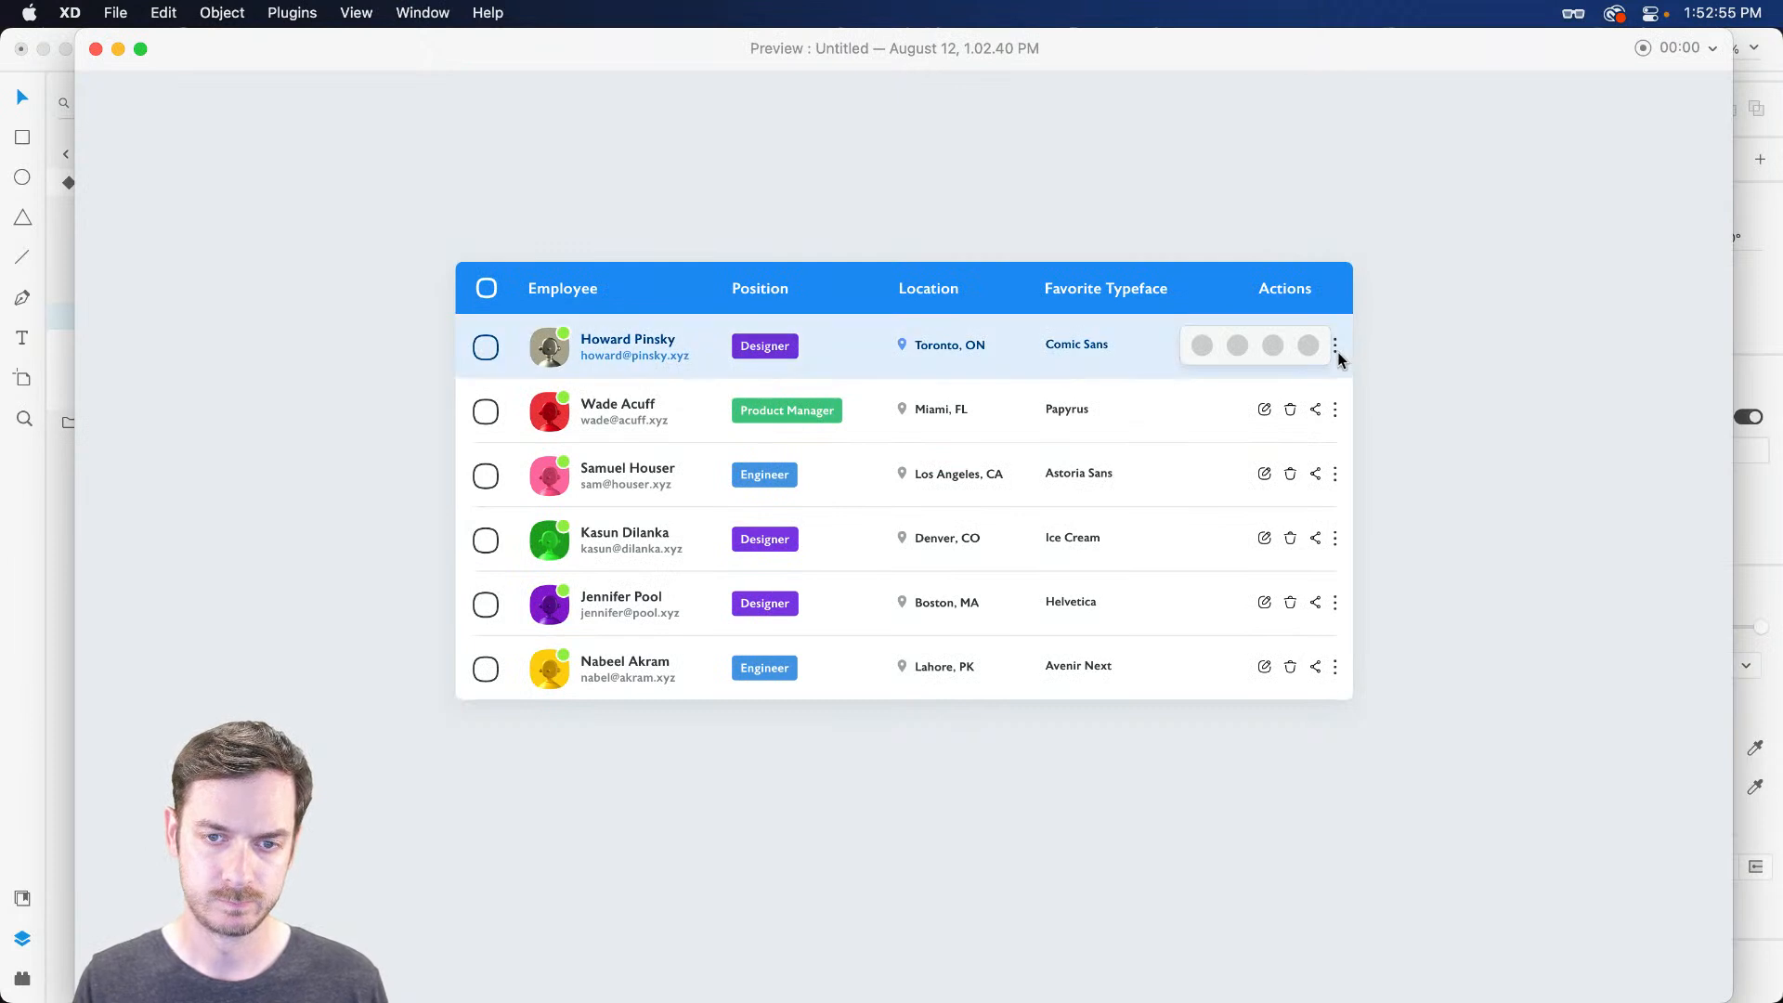
{"action": "key", "text": "super+w"}
Set the Menu to its Default State and verify in preview that the first row's dots toggle the popup
{"action": "key", "text": "Escape"}
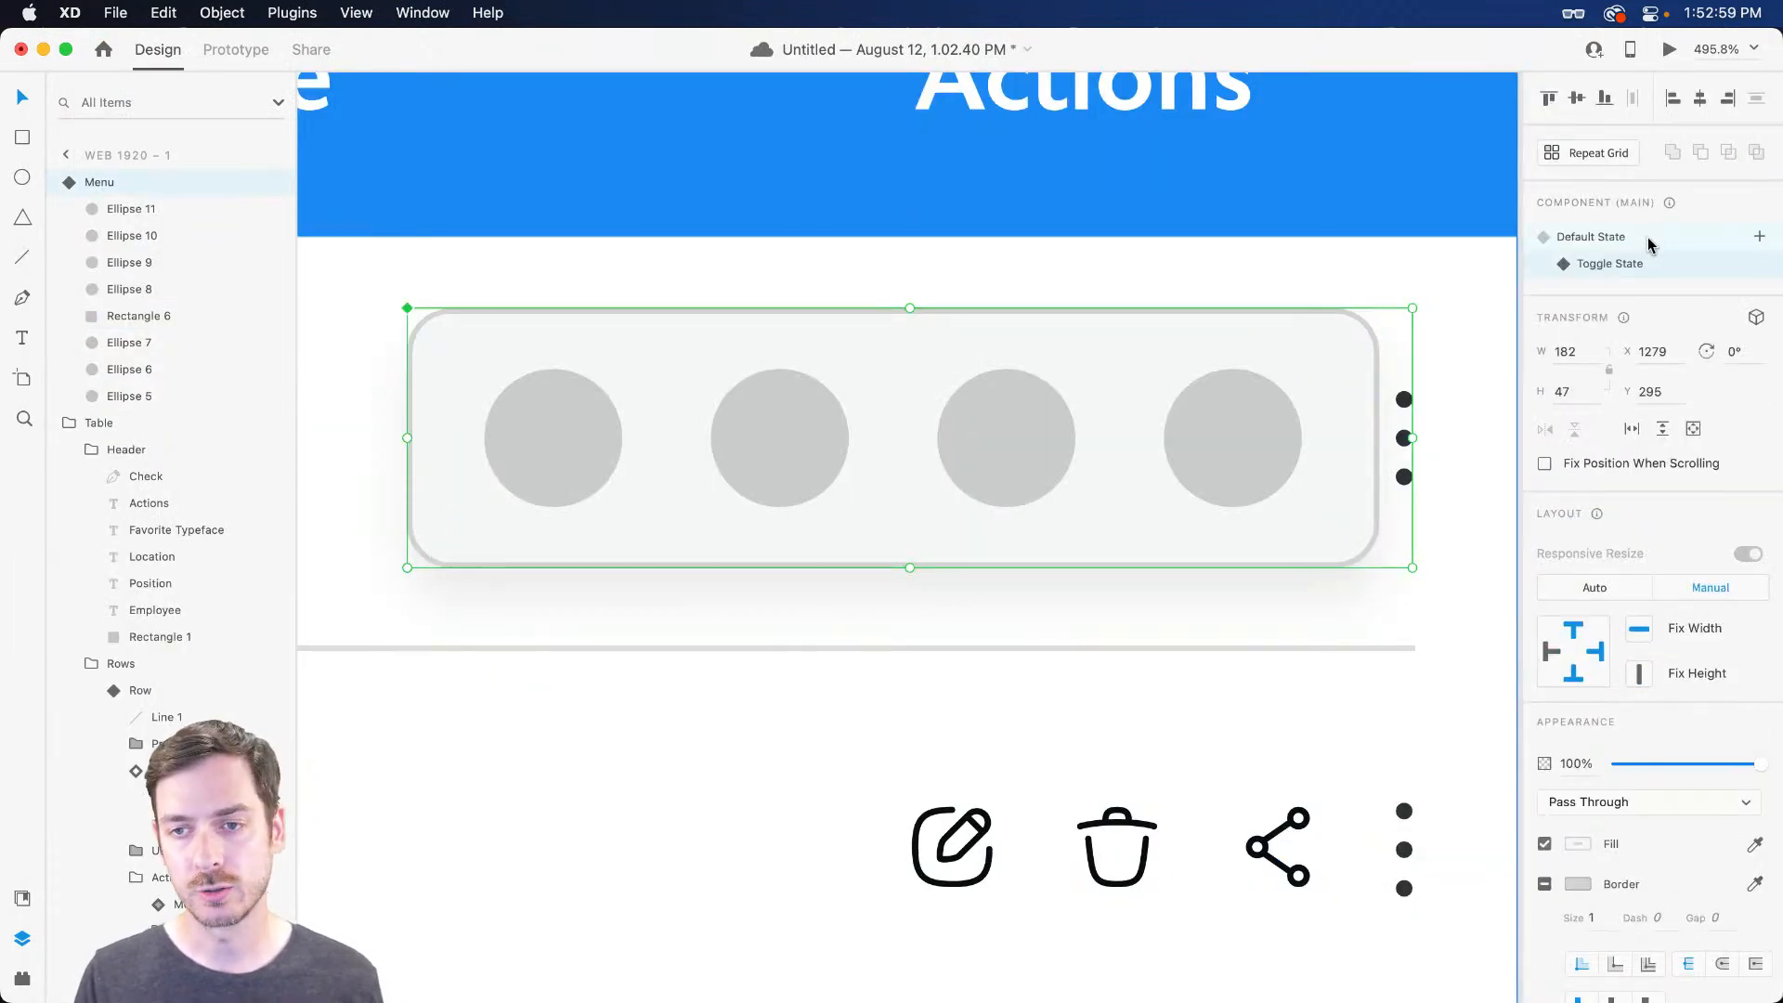
{"action": "left_click", "coordinate": [1649, 240]}
{"action": "left_click", "coordinate": [1669, 52]}
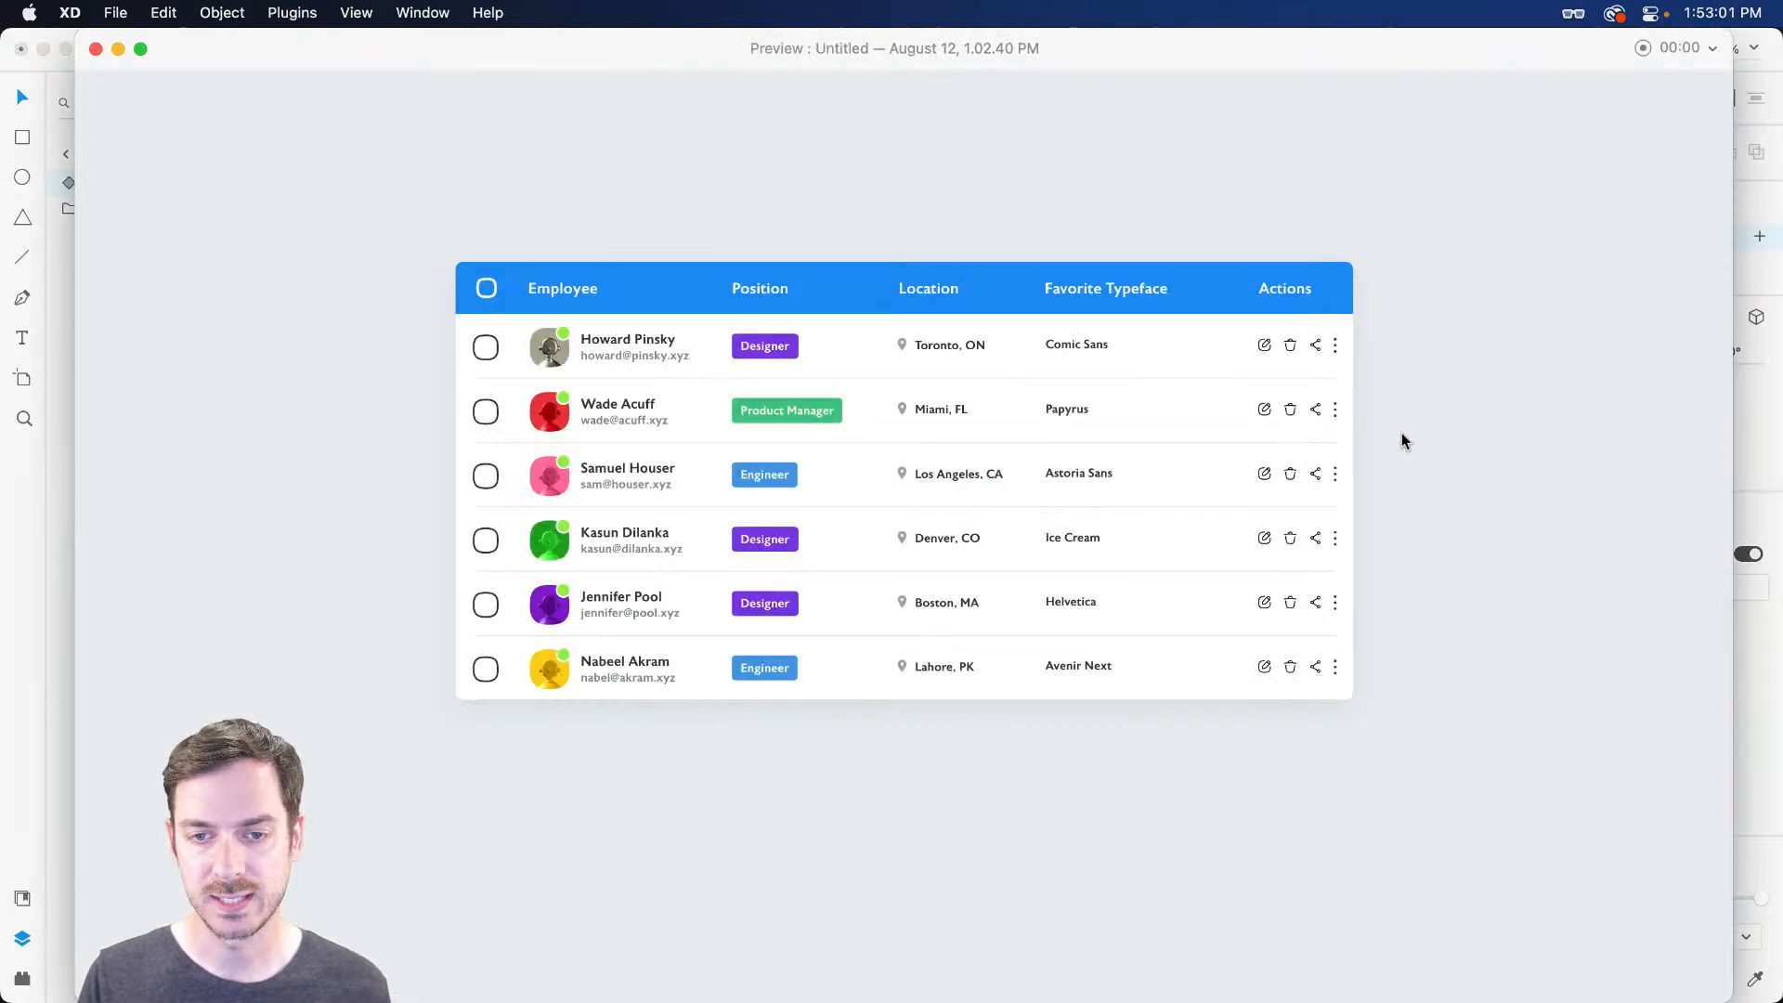
{"action": "left_click", "coordinate": [1337, 347]}
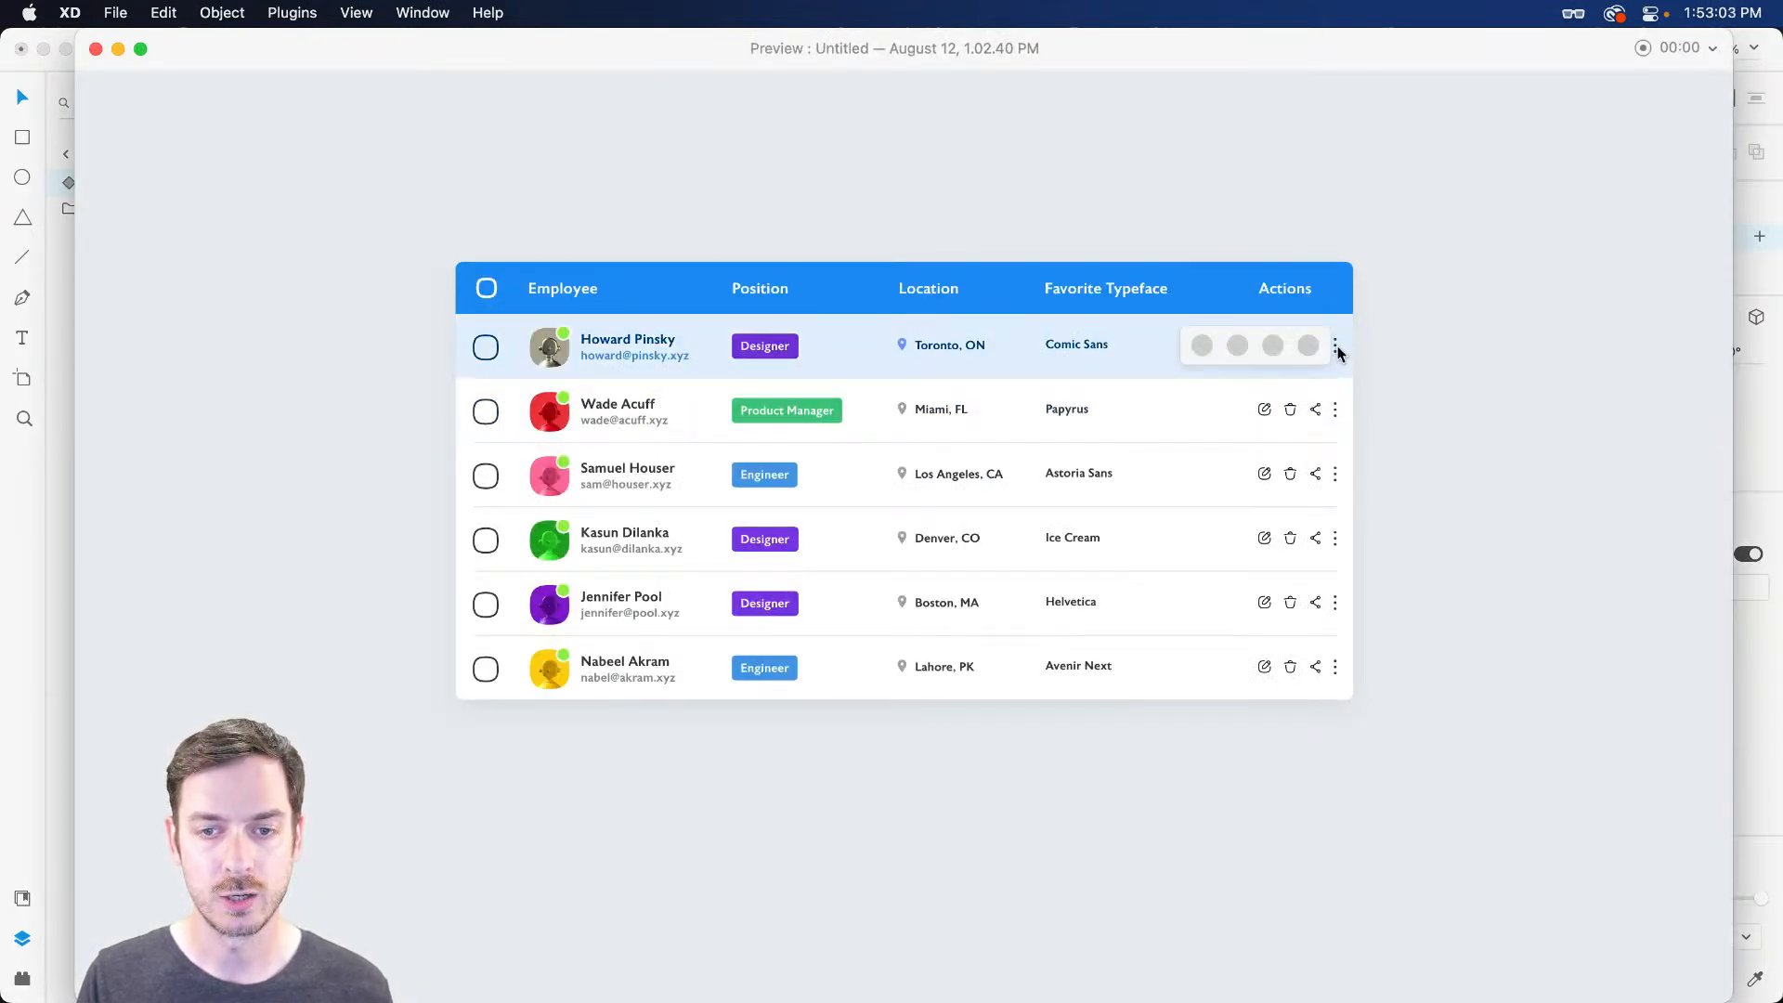
{"action": "left_click", "coordinate": [1336, 348]}
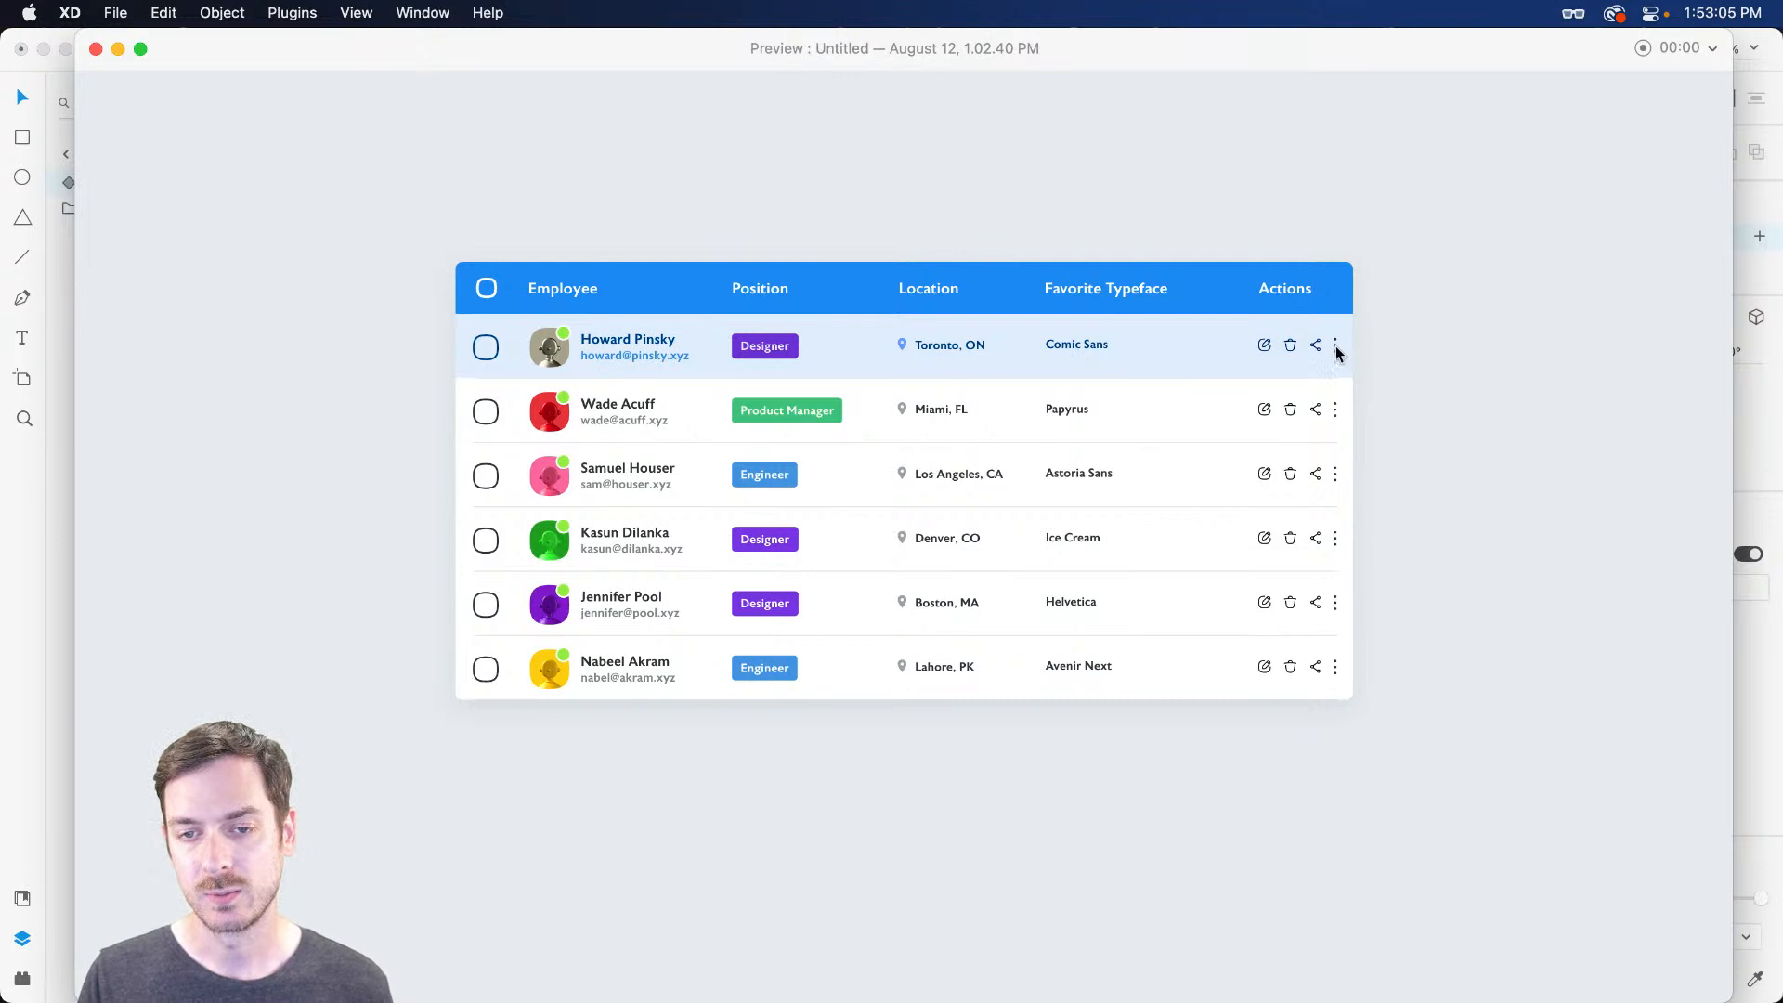
{"action": "left_click", "coordinate": [1337, 349]}
{"action": "left_click", "coordinate": [1336, 349]}
{"action": "left_click", "coordinate": [1336, 349]}
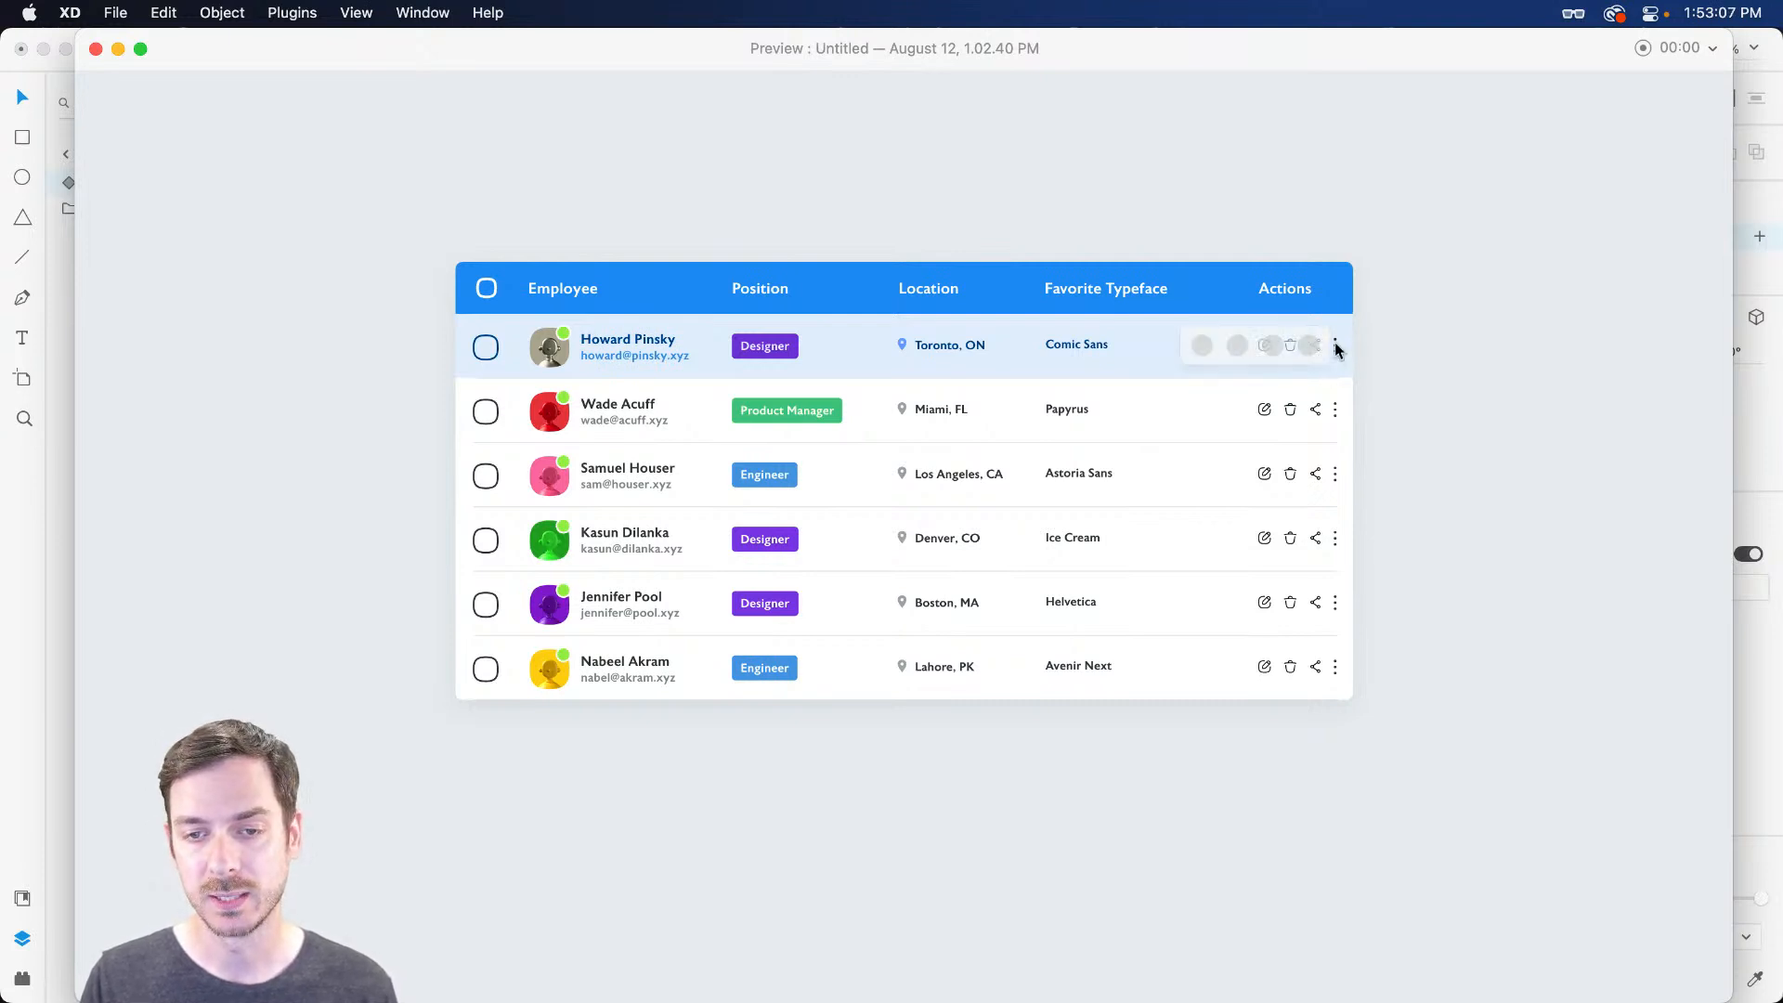
{"action": "left_click", "coordinate": [1336, 349]}
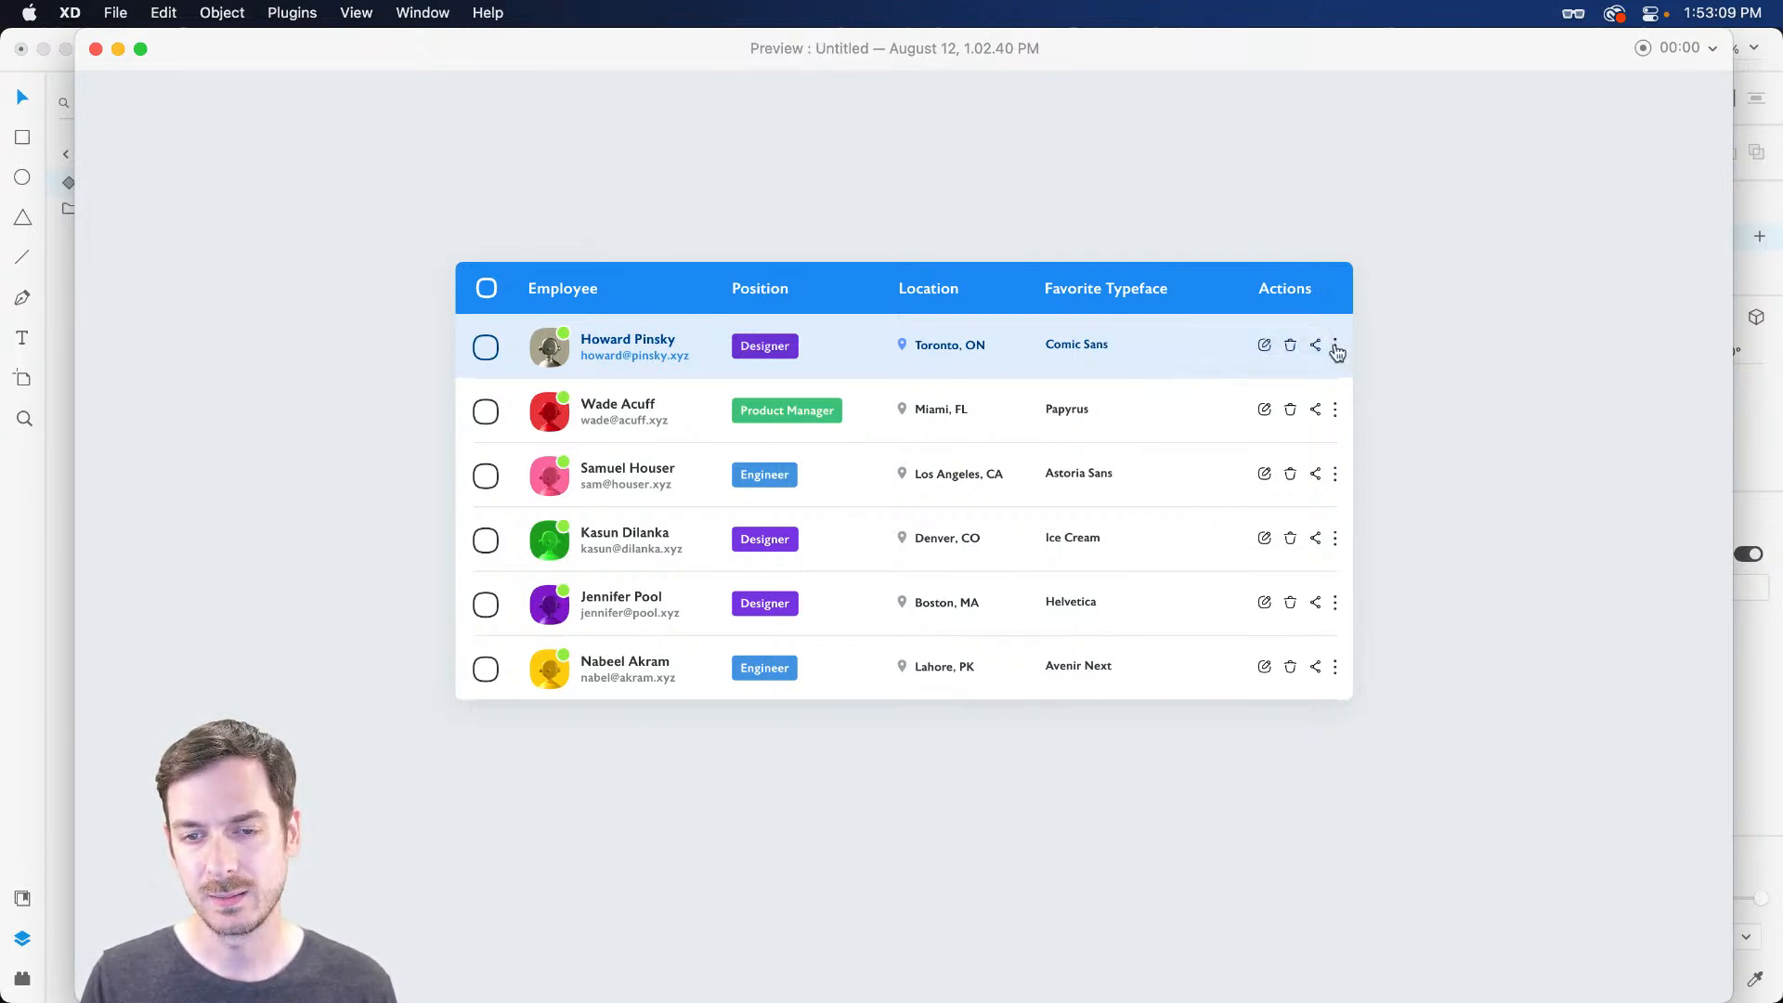
{"action": "key", "text": "super+w"}
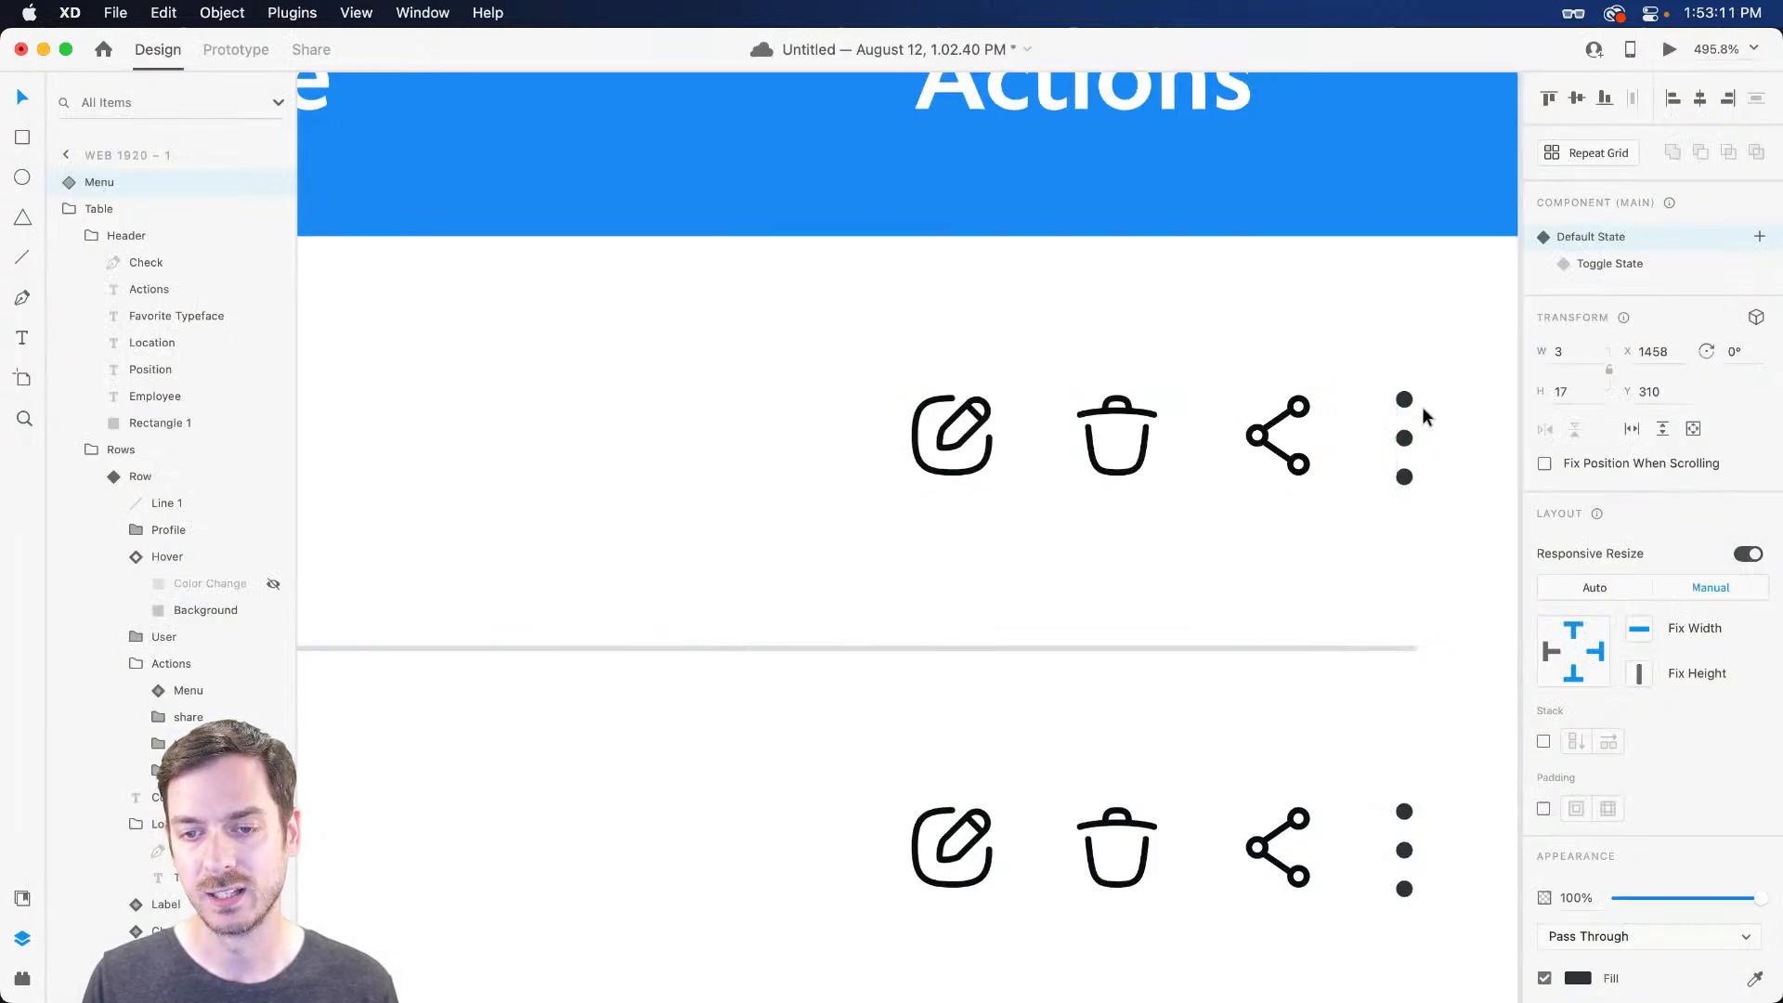
Inside the Menu, draw a rectangle covering the three dots and send it behind them
{"action": "scroll", "coordinate": [1418, 409], "scroll_direction": "up", "scroll_amount": 3}
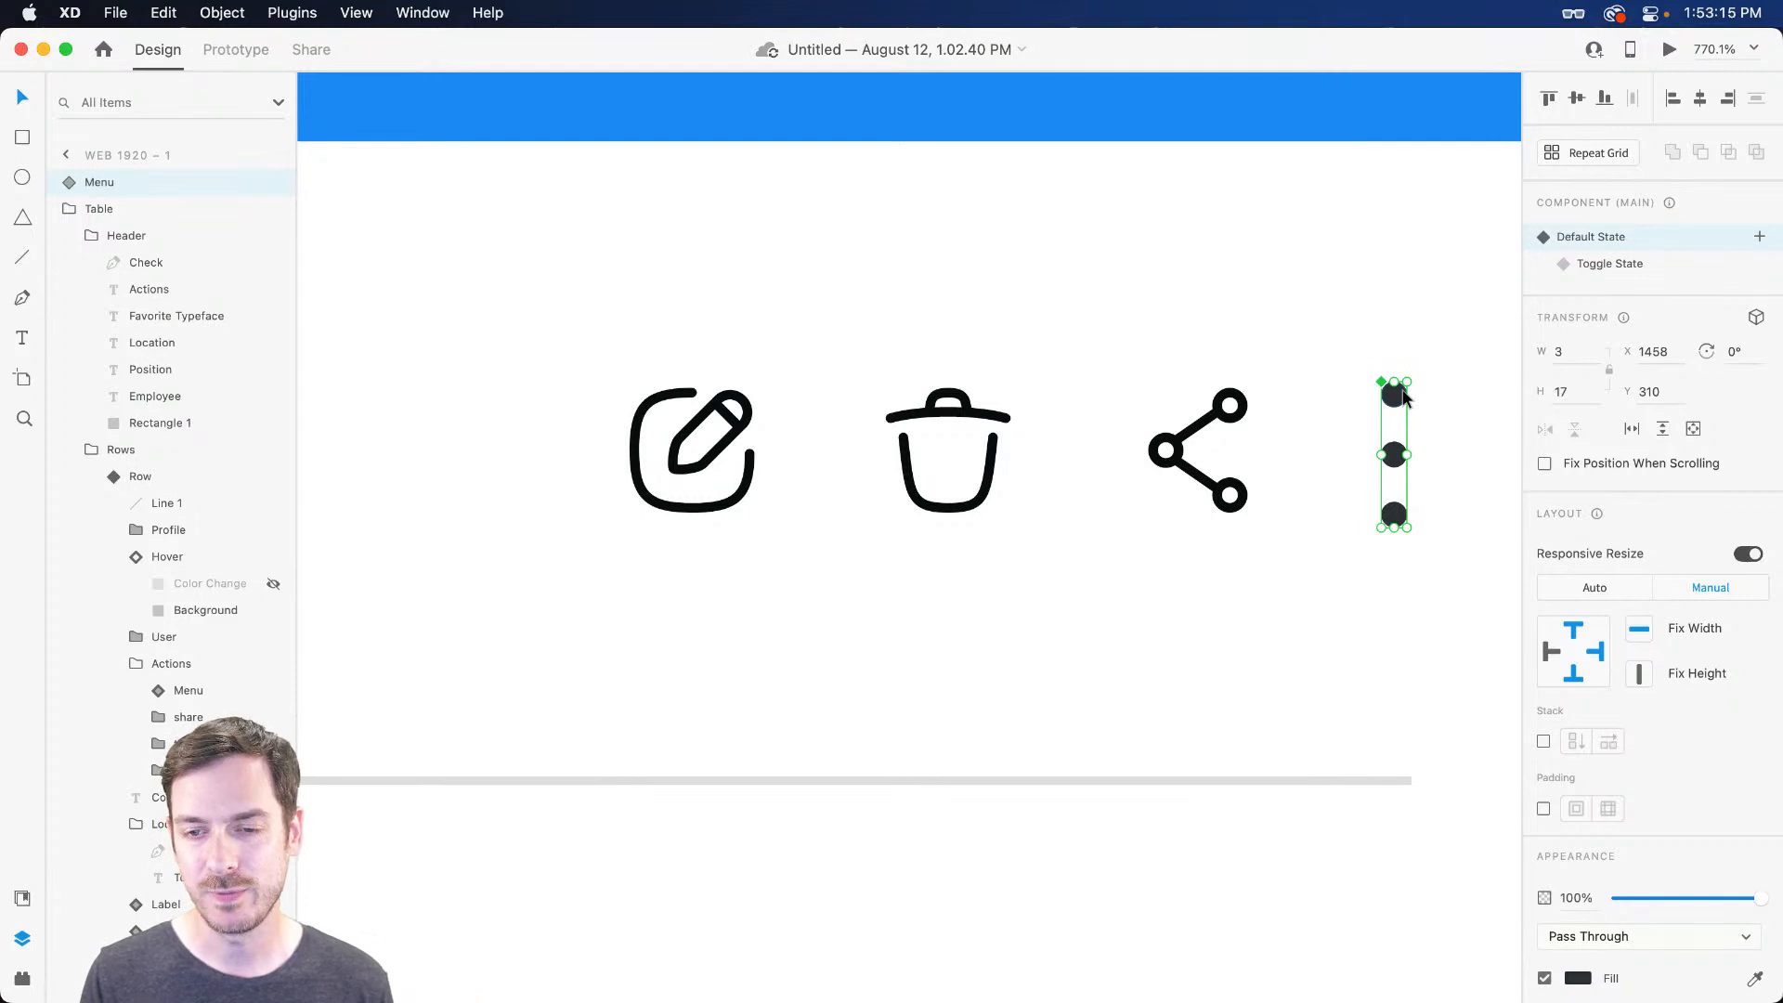
{"action": "key", "text": "super+Return"}
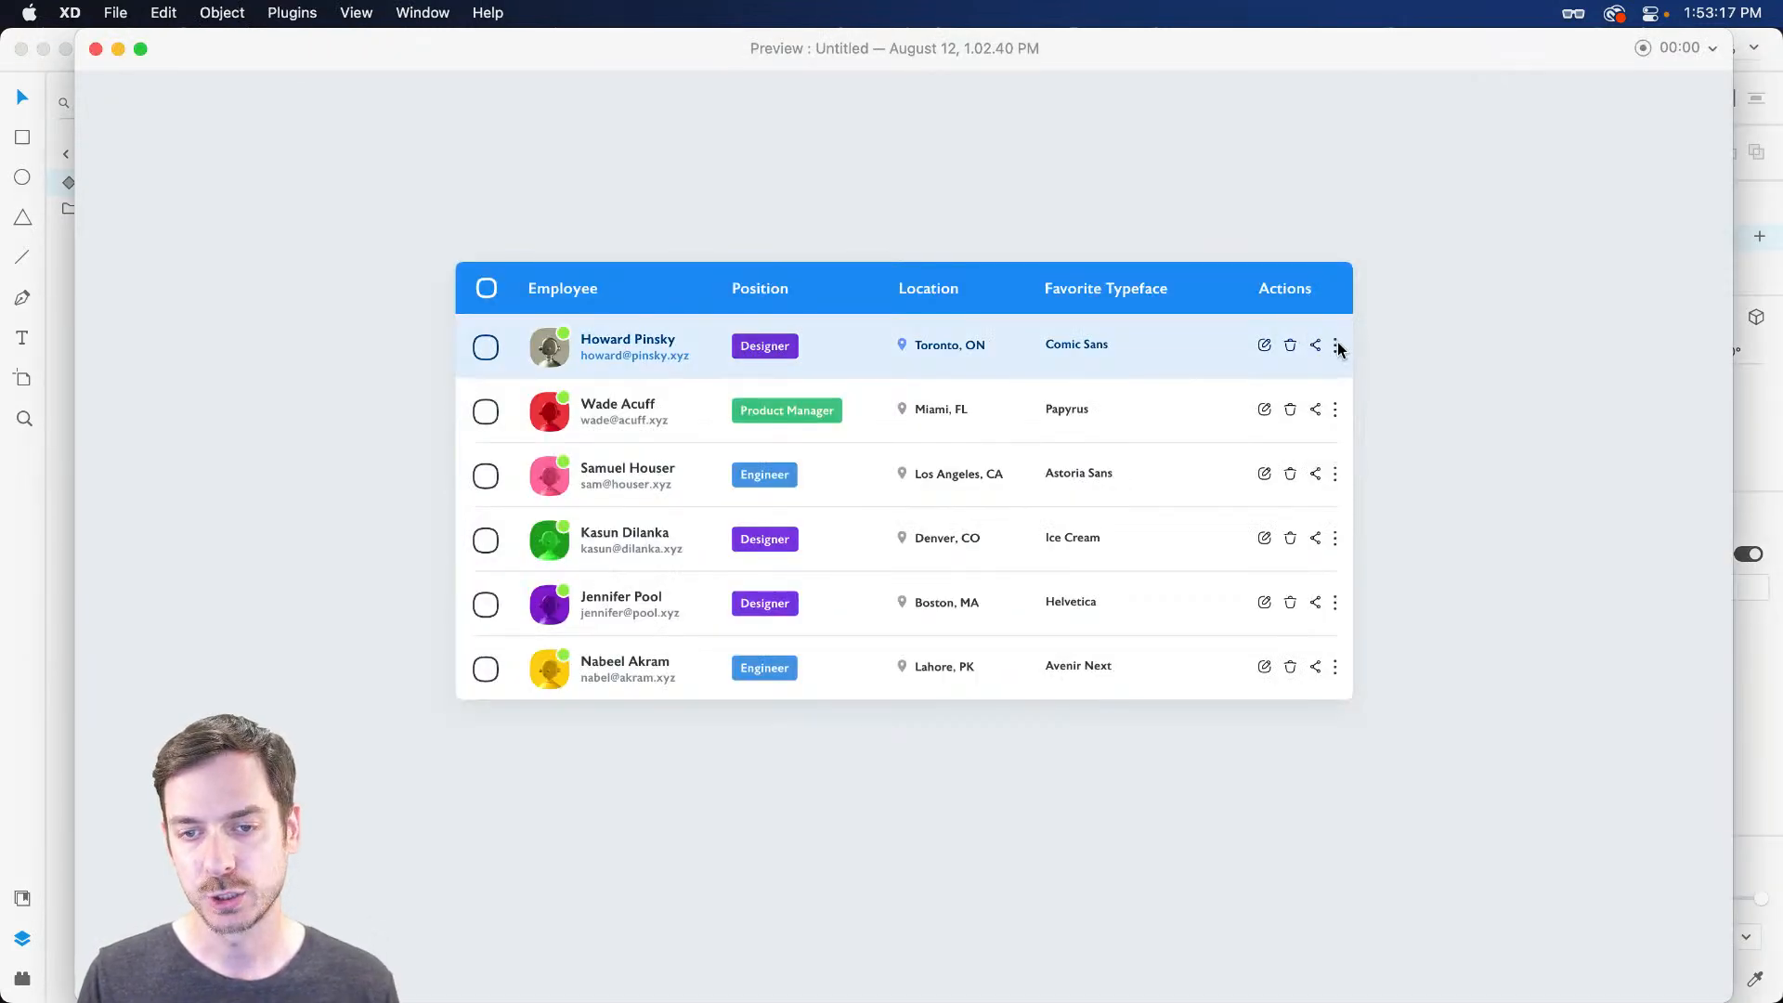
{"action": "key", "text": "super+w"}
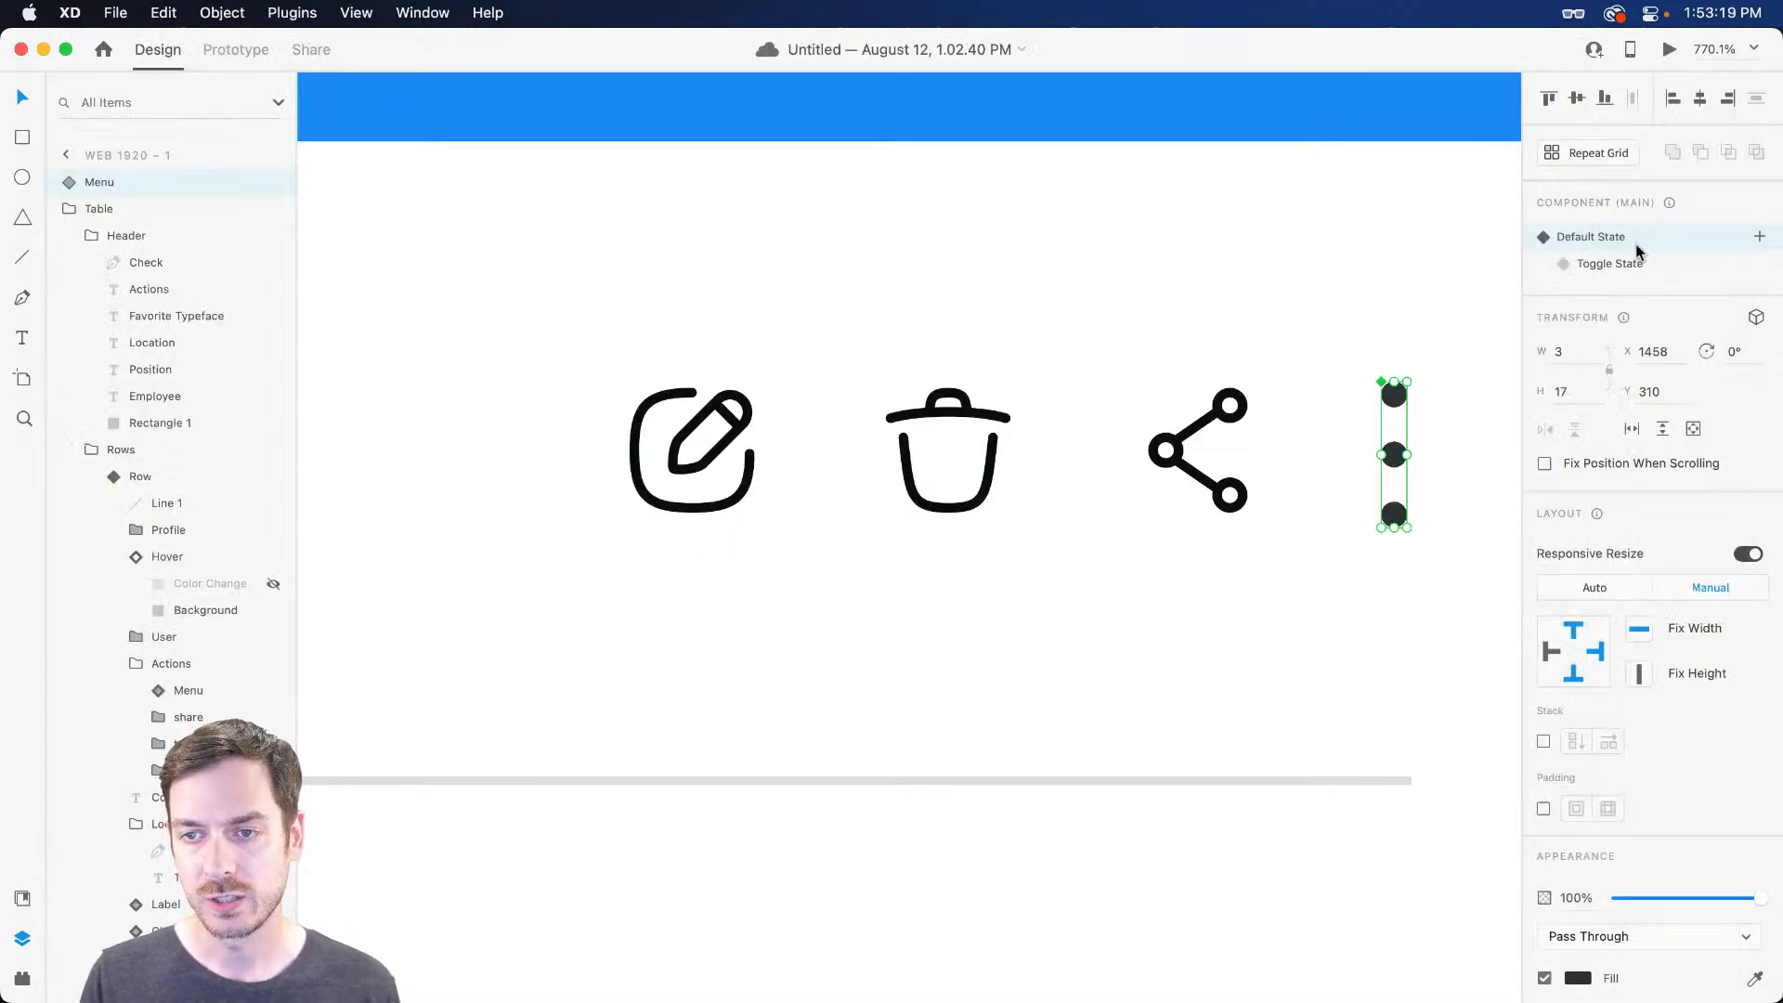
{"action": "double_click", "coordinate": [1390, 395]}
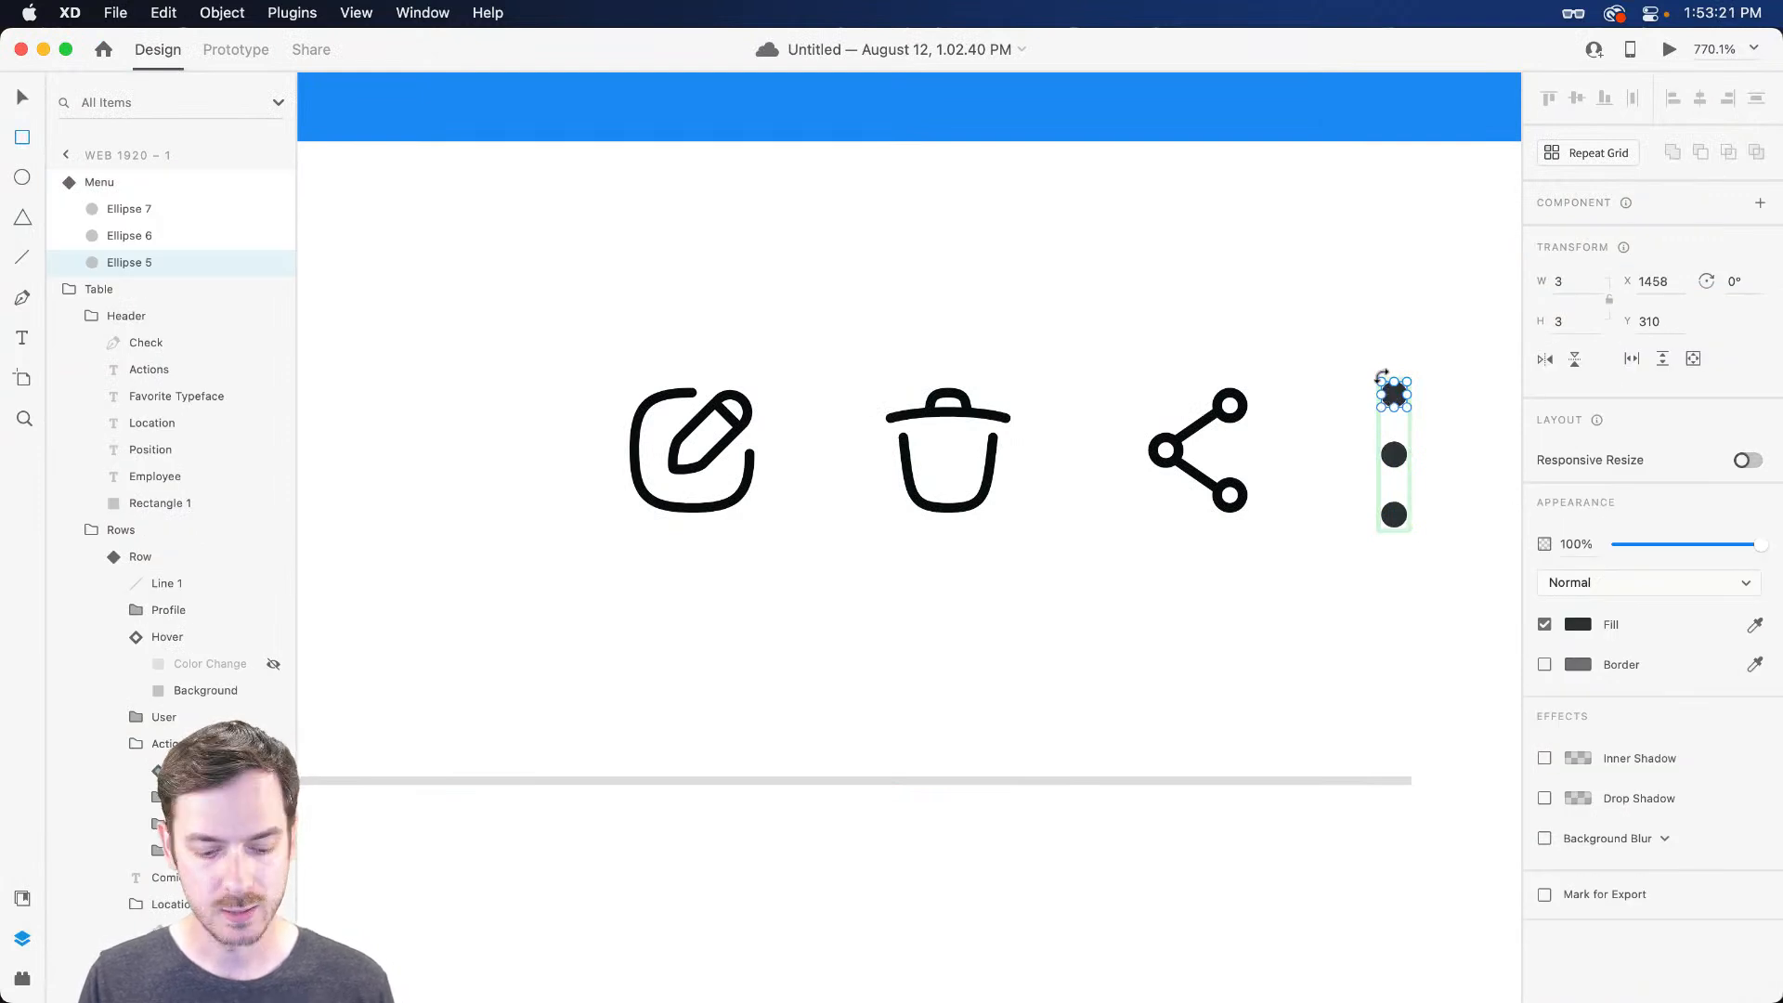
{"action": "left_click_drag", "start_coordinate": [1347, 339], "coordinate": [1450, 562]}
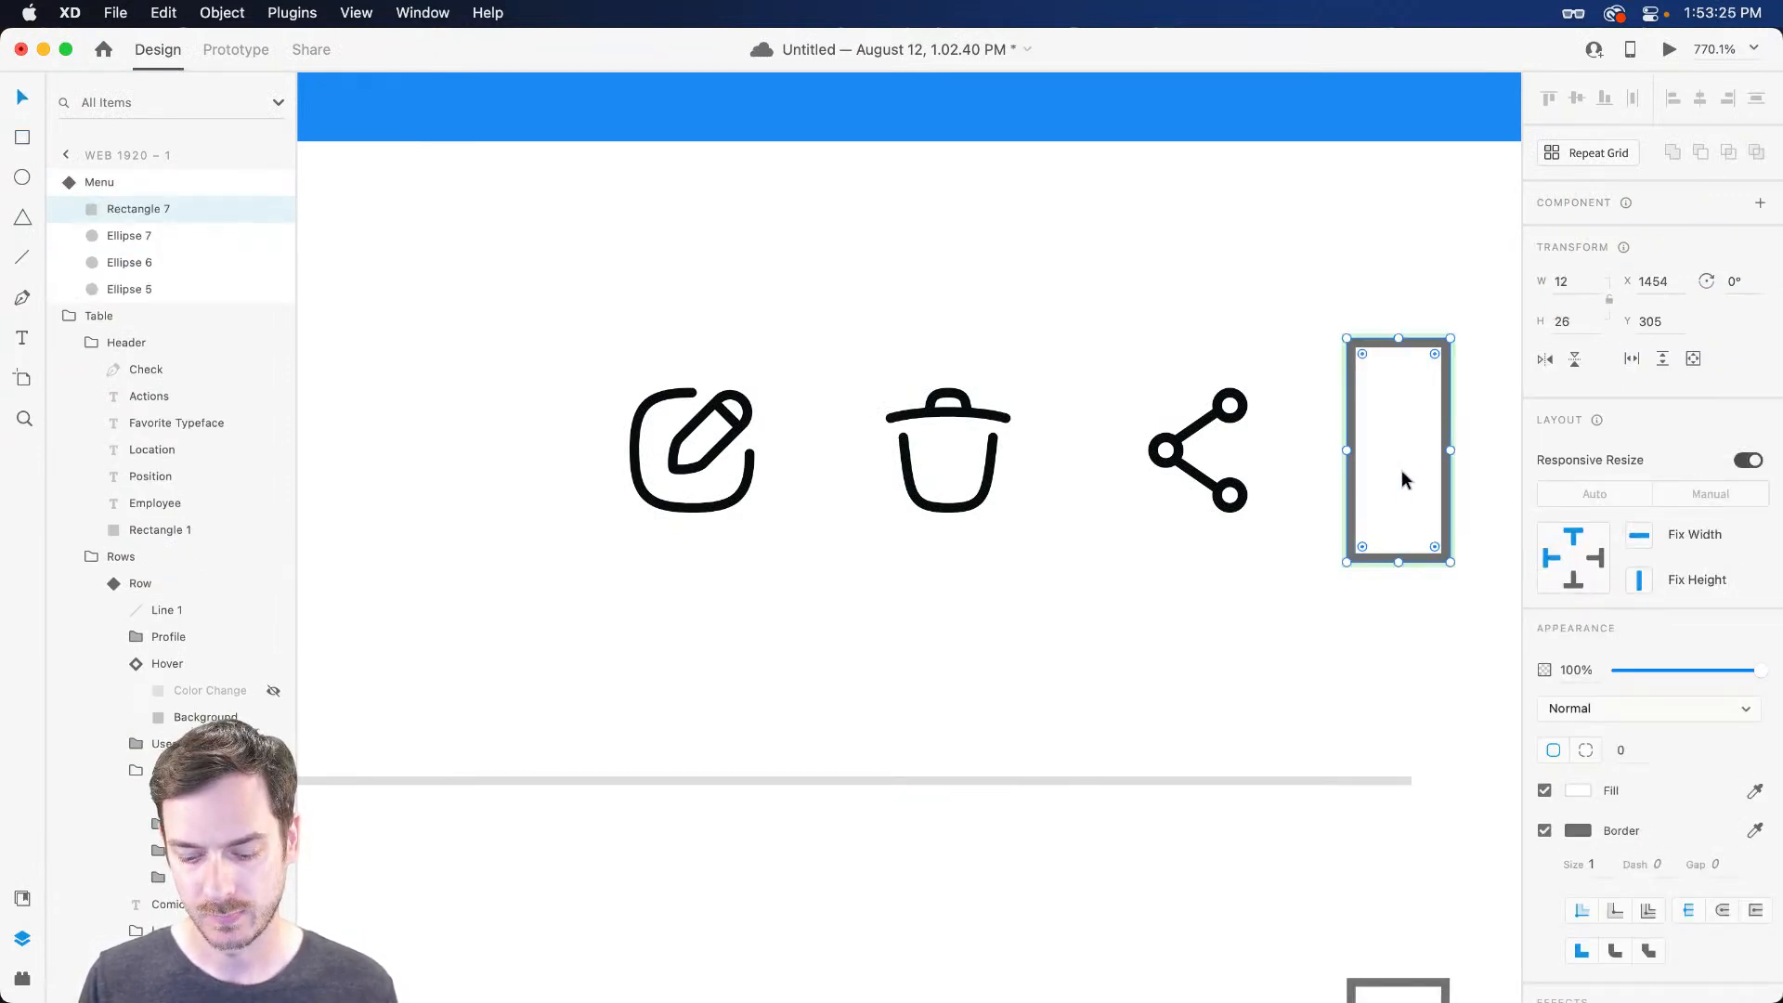
{"action": "key", "text": "super+shift+bracketleft"}
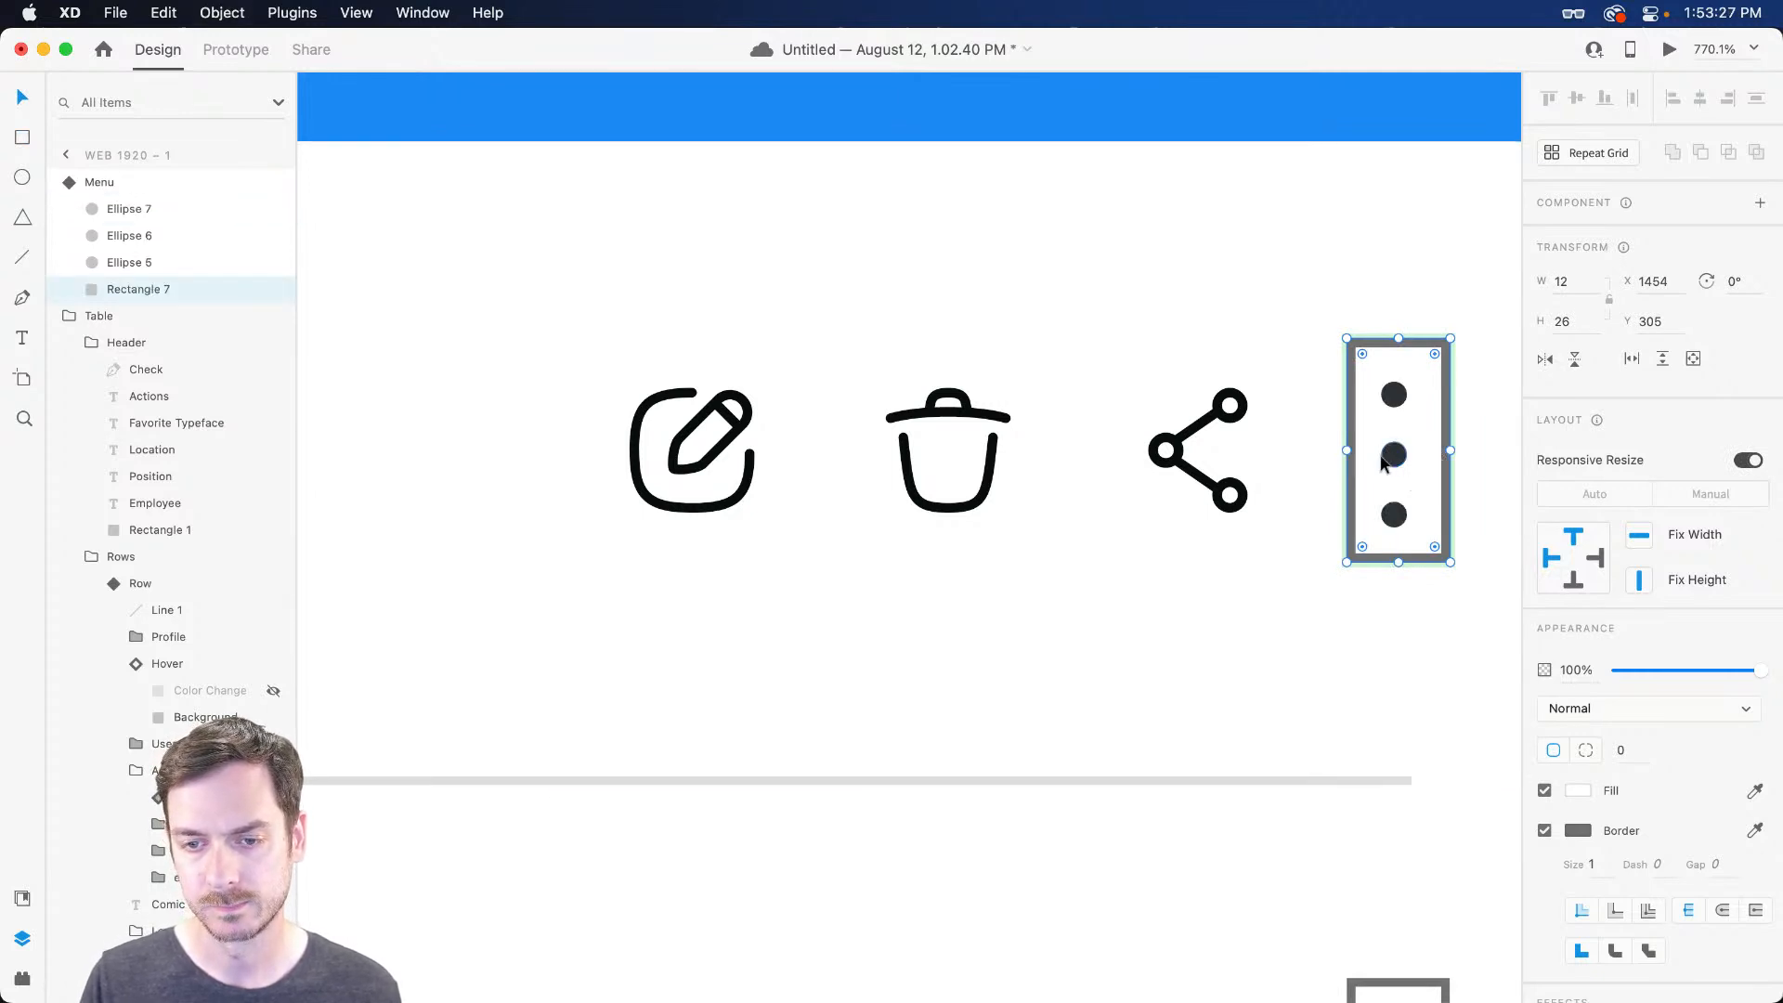
Fit the rectangle around the dots, set its opacity to 0%, and open the table preview
{"action": "left_click_drag", "start_coordinate": [1346, 450], "coordinate": [1336, 453]}
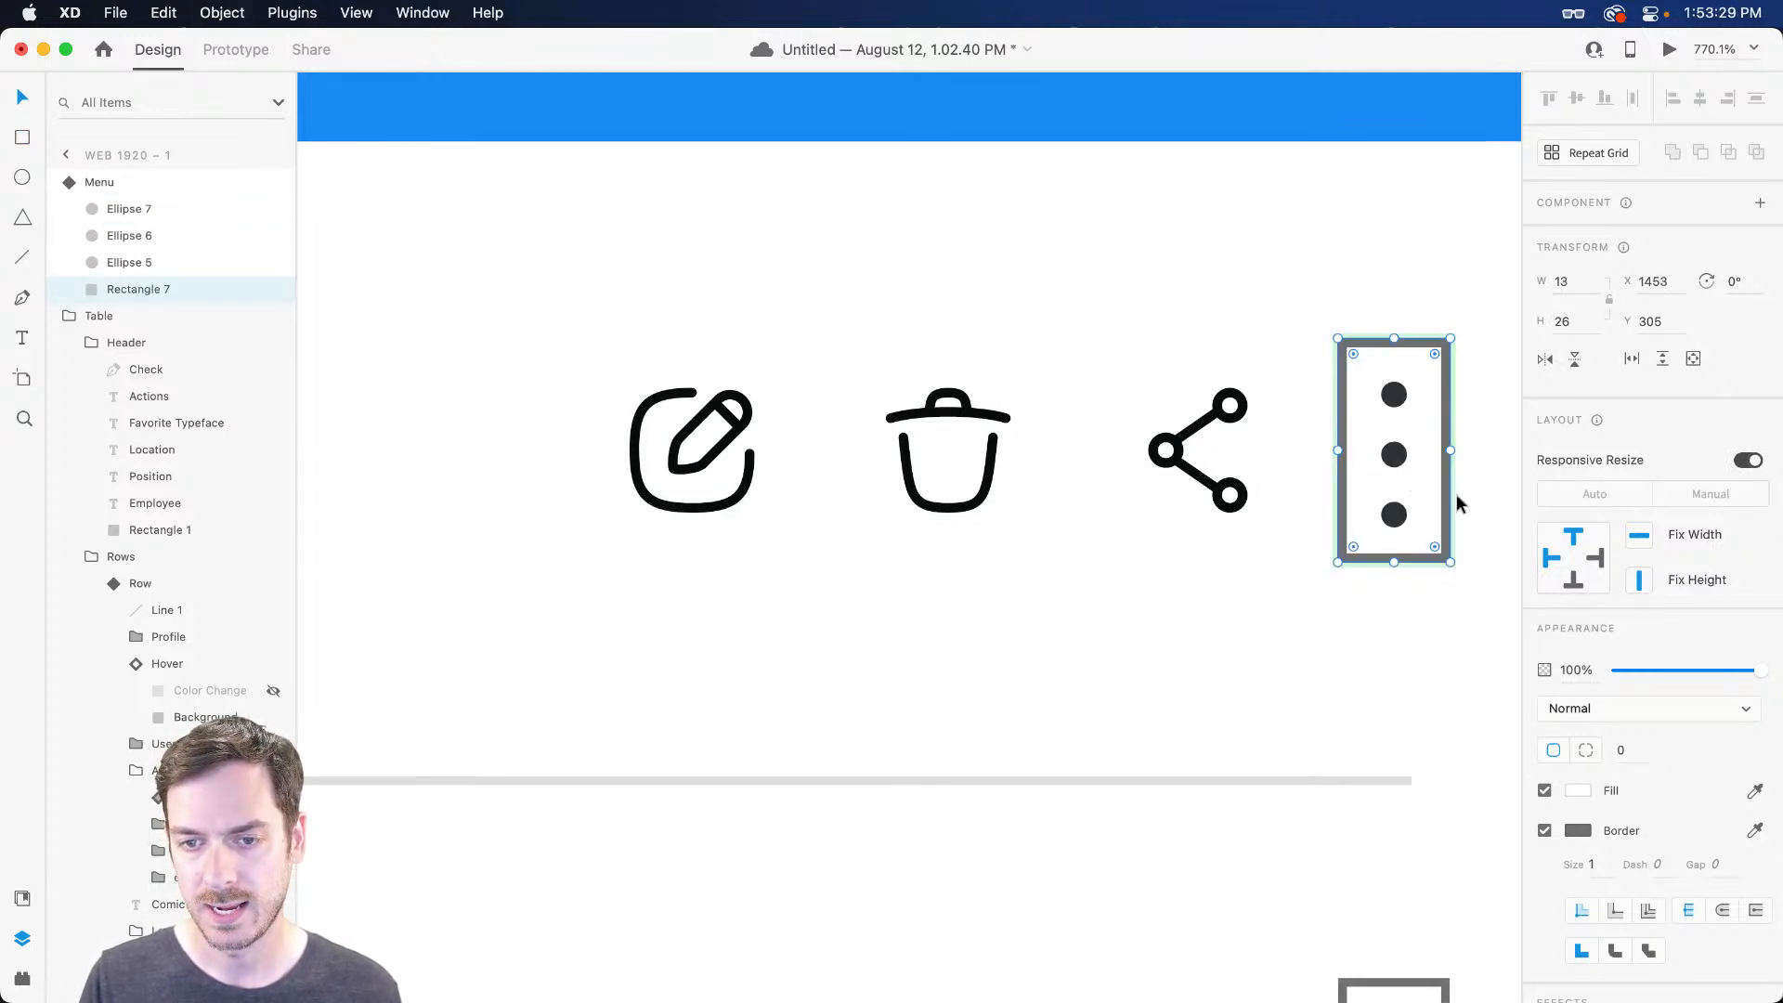
{"action": "left_click_drag", "start_coordinate": [1393, 338], "coordinate": [1394, 346]}
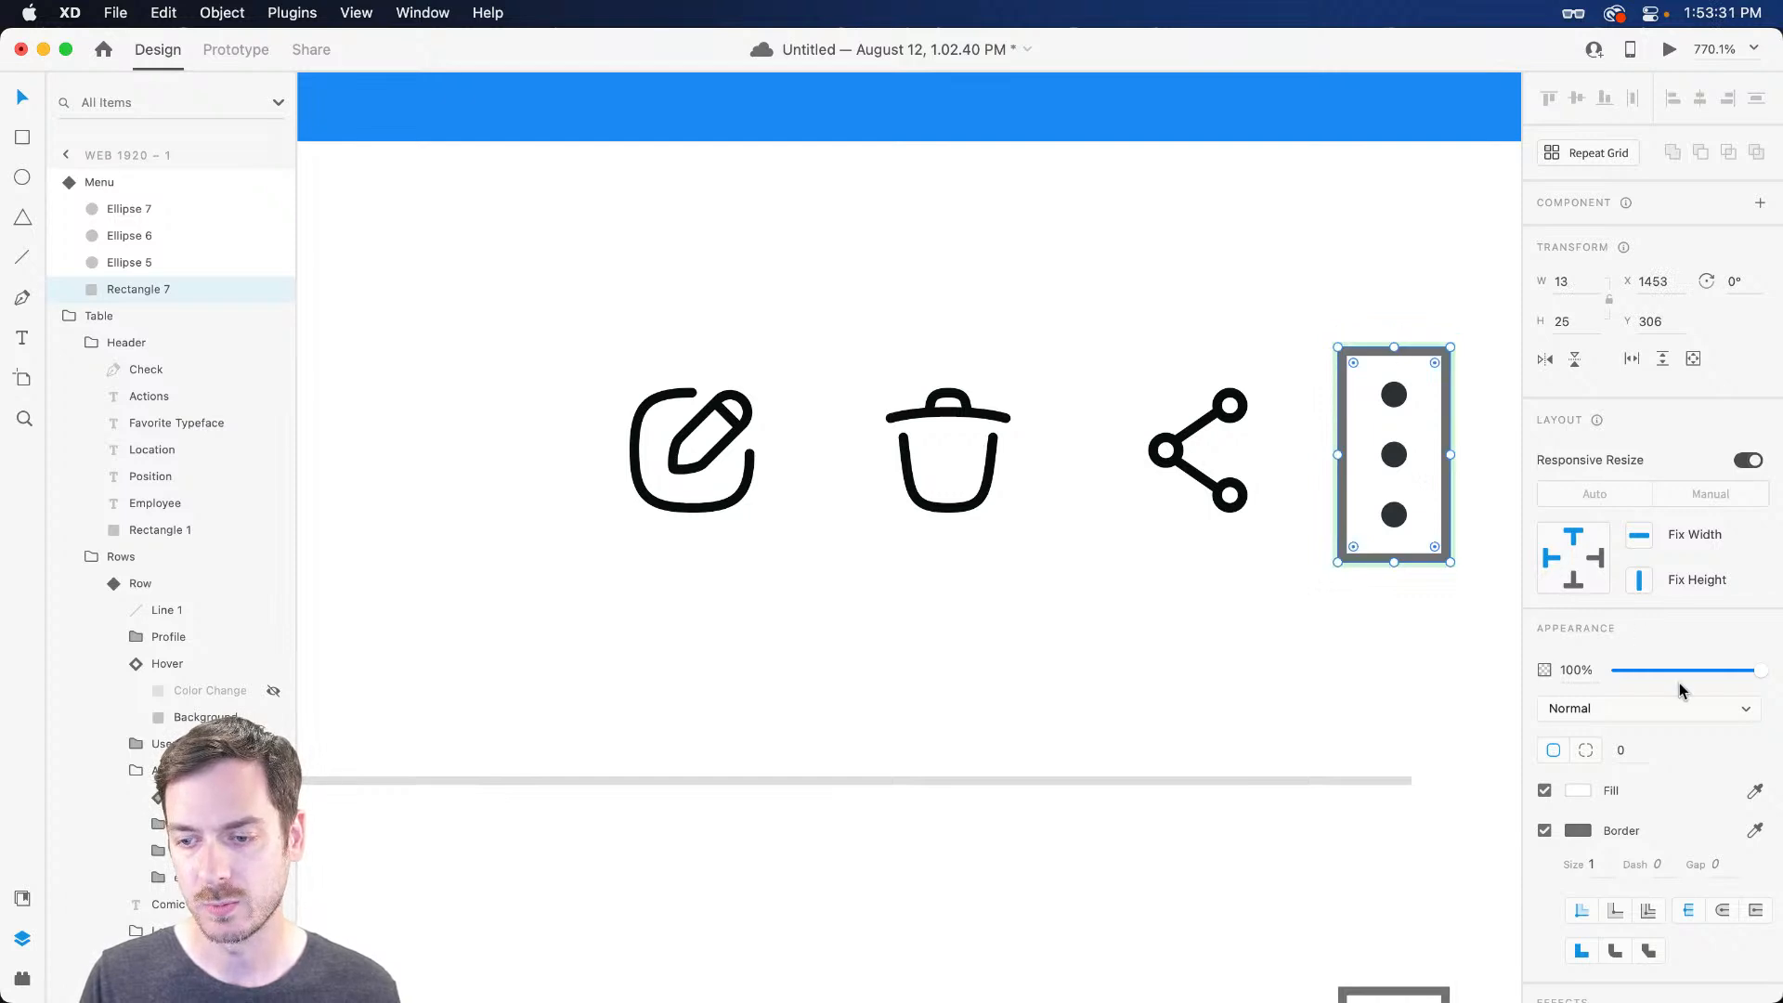
{"action": "left_click", "coordinate": [1652, 670]}
{"action": "left_click_drag", "start_coordinate": [1652, 672], "coordinate": [1519, 671]}
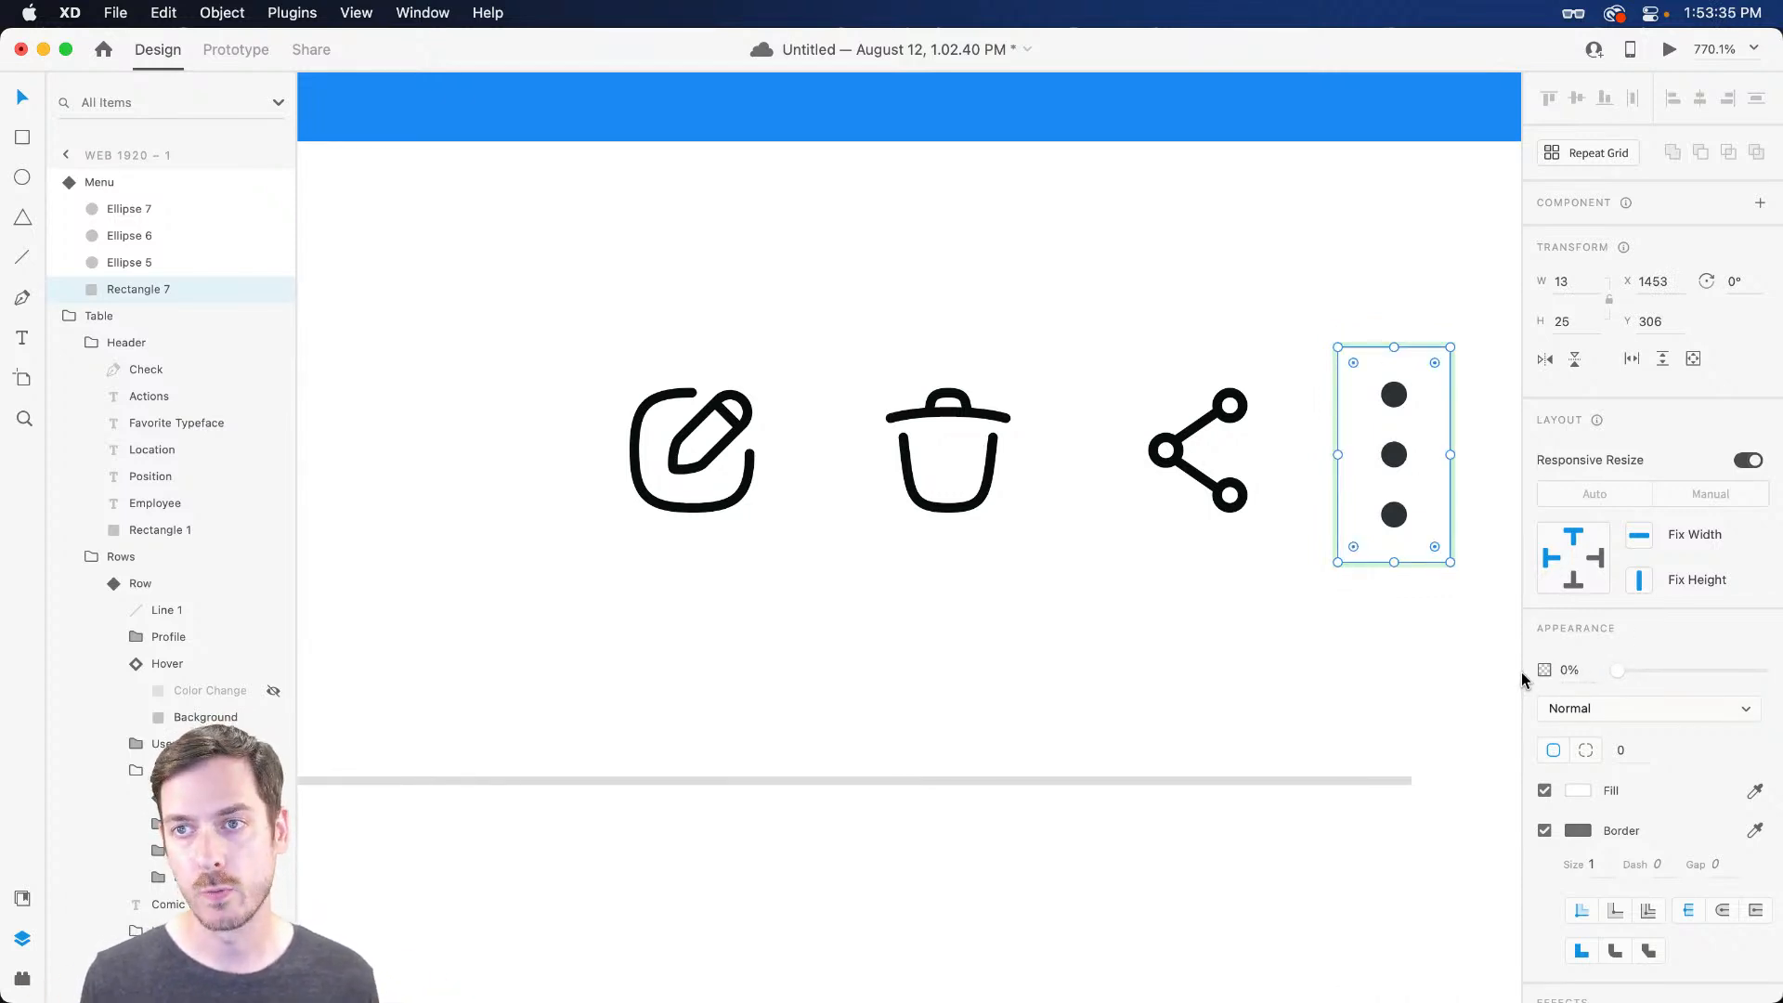
{"action": "key", "text": "Escape"}
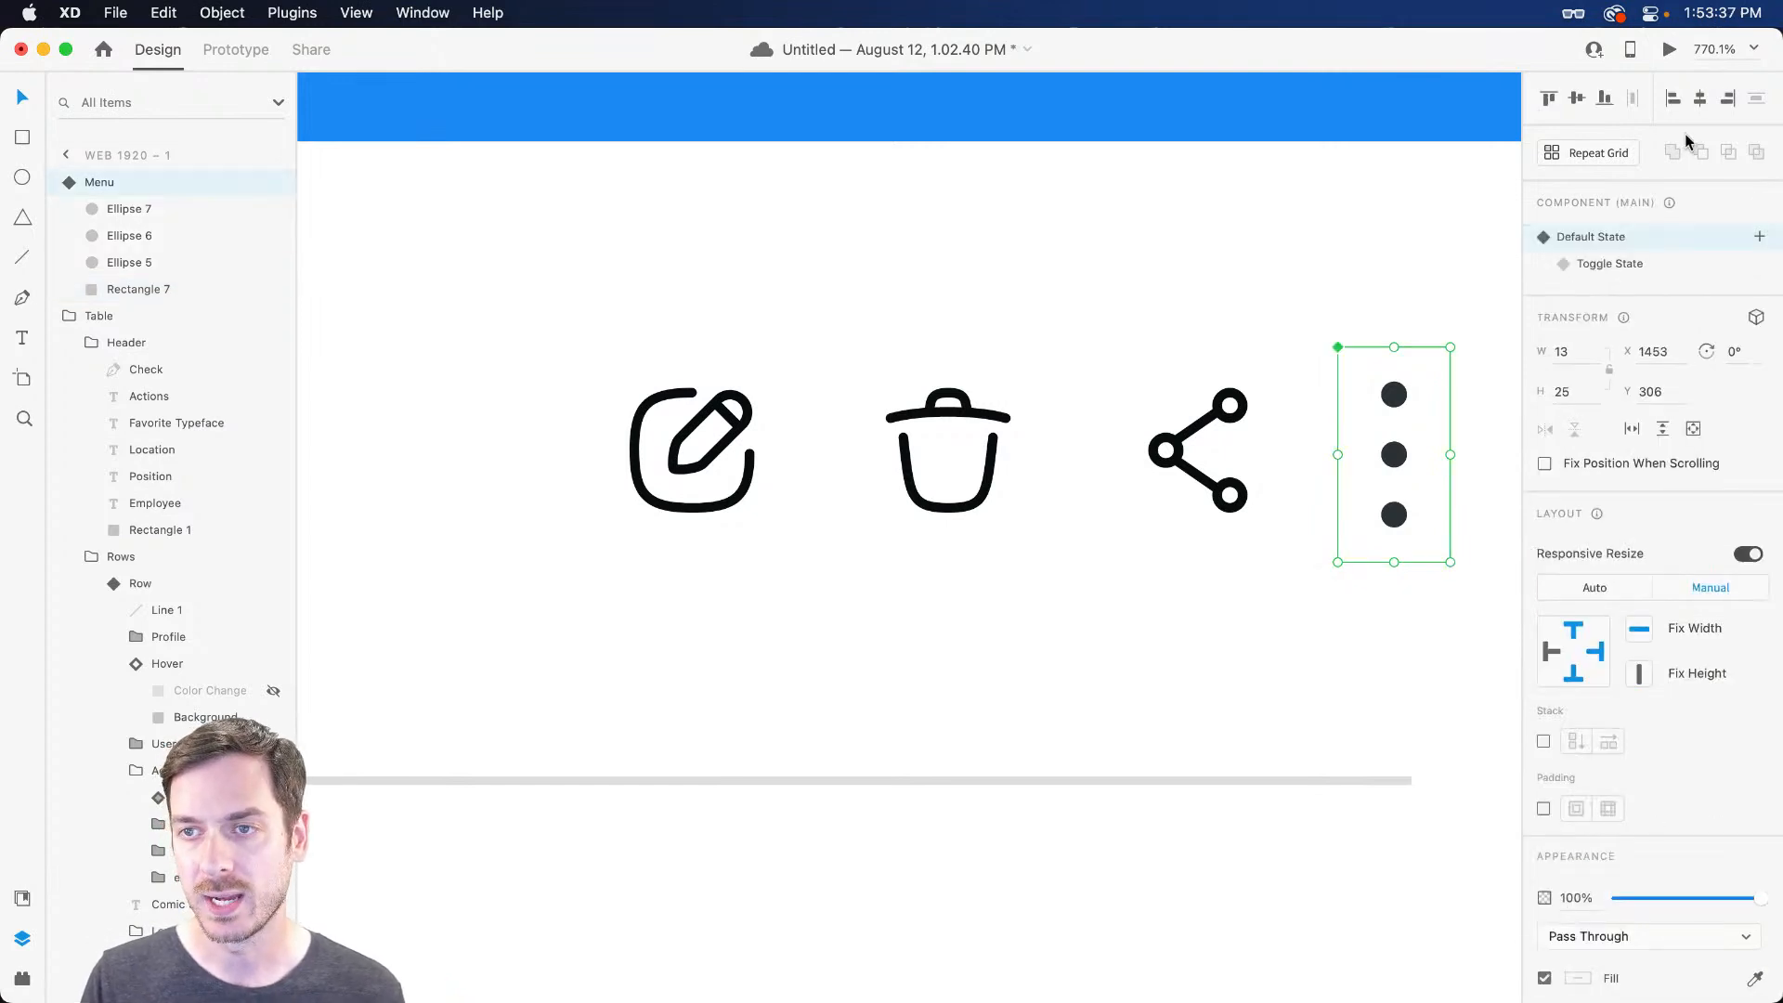
{"action": "left_click", "coordinate": [1667, 52]}
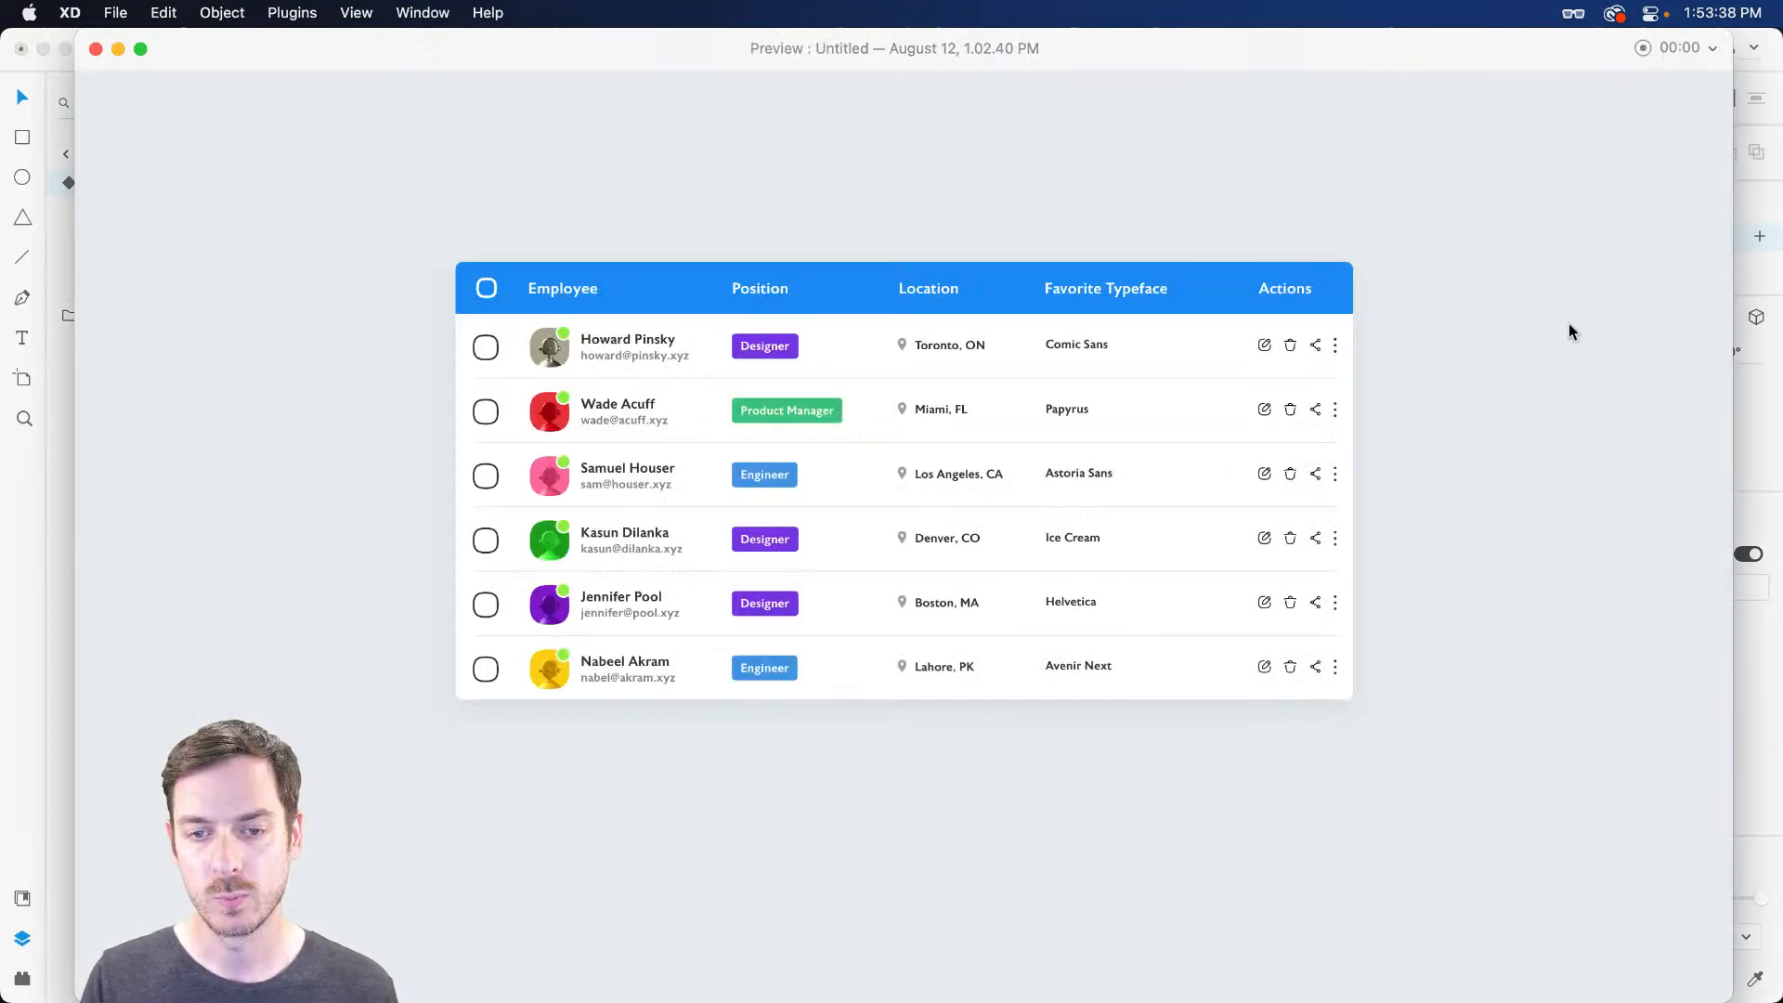
Toggle the first row's circle popup open and closed three times, then exit the preview
{"action": "left_click", "coordinate": [1336, 346]}
{"action": "left_click", "coordinate": [1336, 346]}
{"action": "left_click", "coordinate": [1336, 348]}
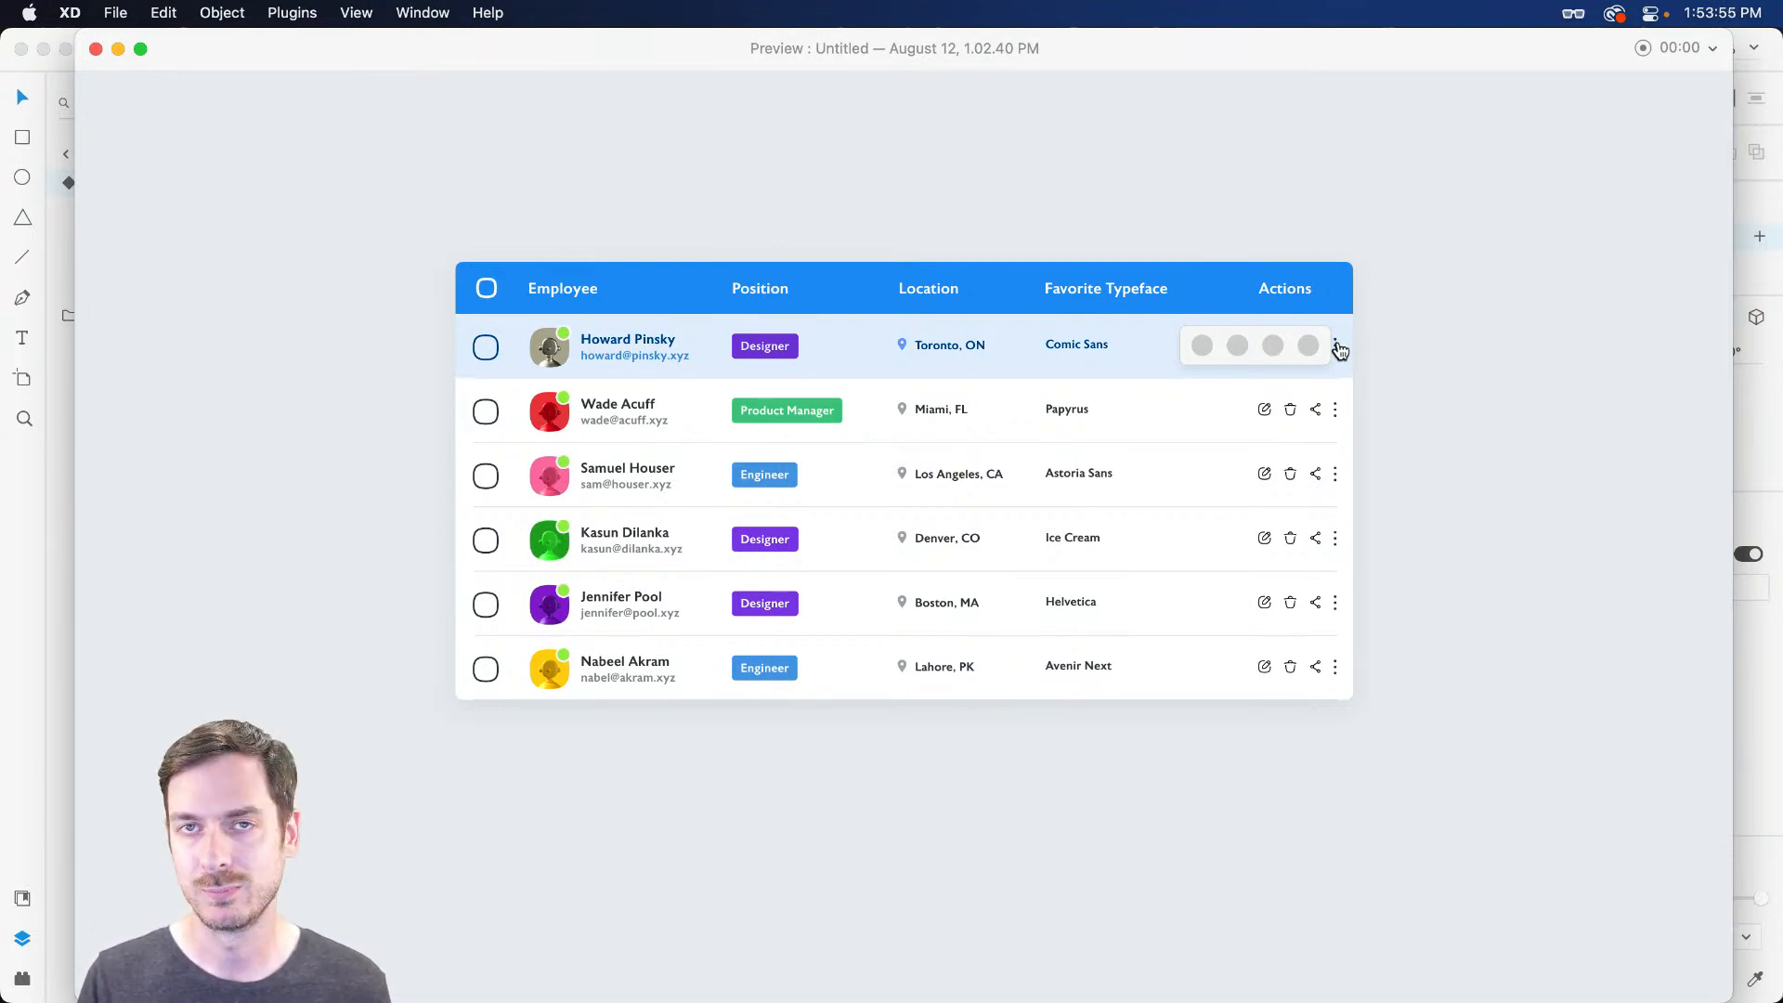
{"action": "left_click", "coordinate": [1337, 348]}
{"action": "left_click", "coordinate": [1337, 348]}
{"action": "left_click", "coordinate": [1337, 348]}
{"action": "key", "text": "Escape"}
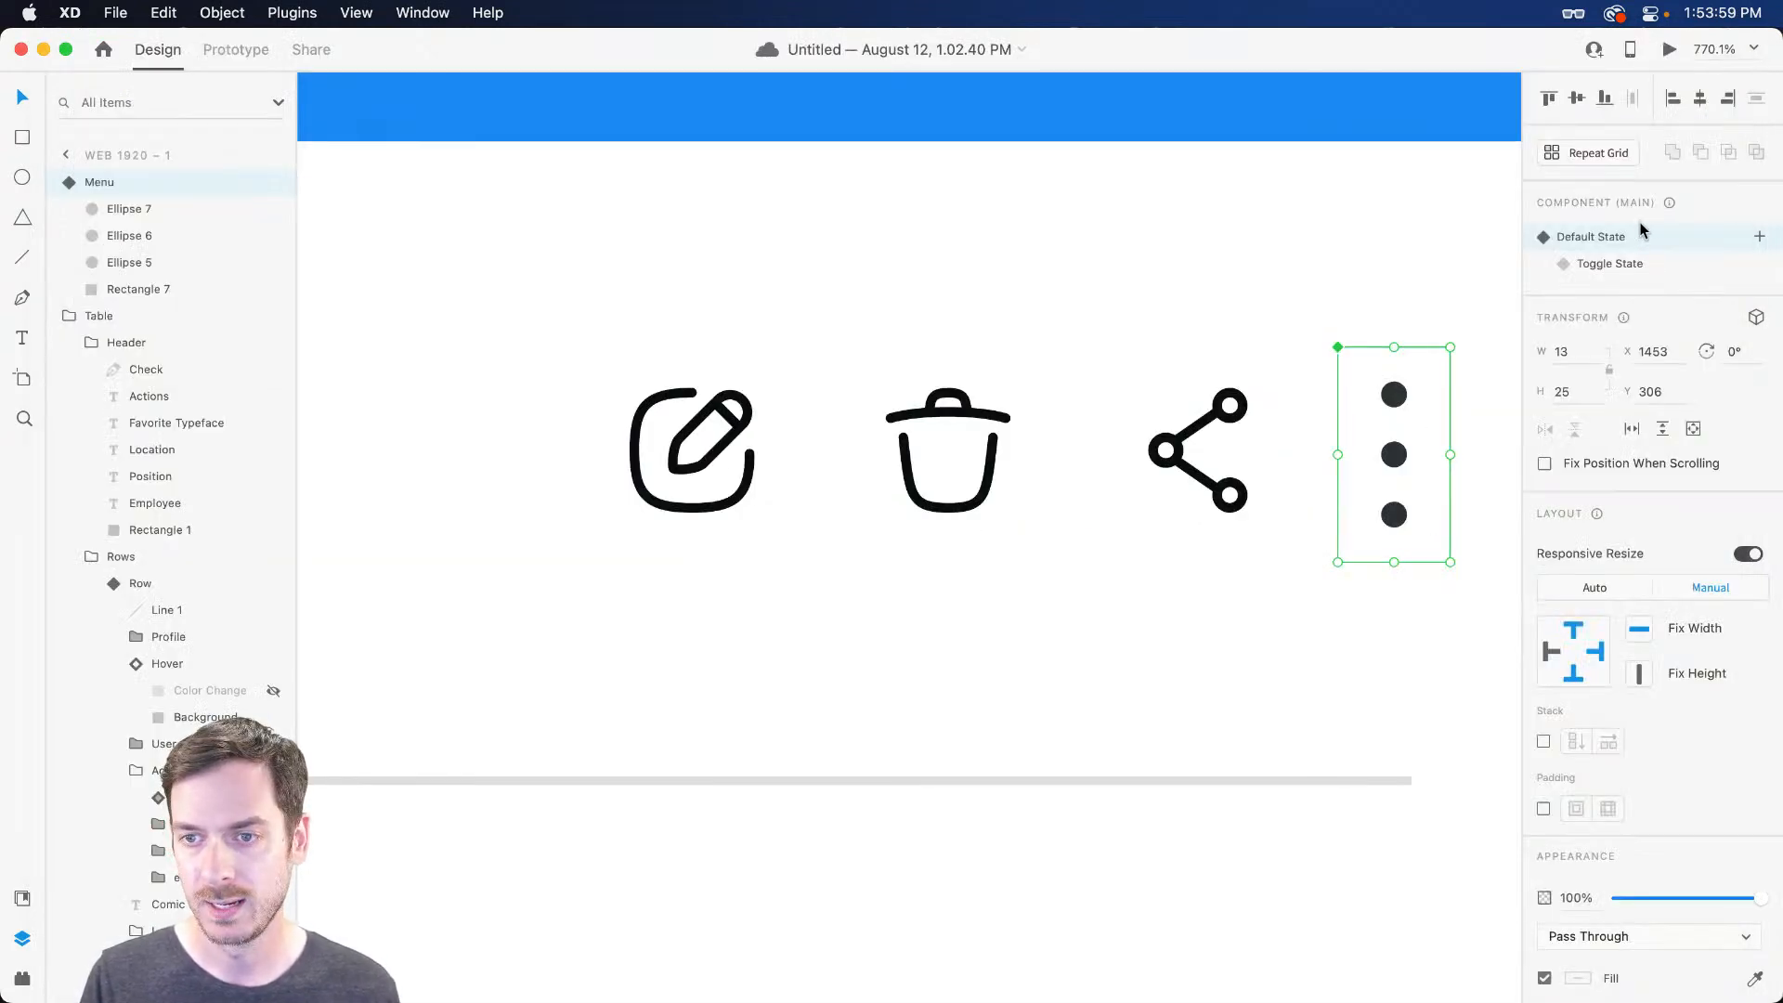
Add a Hover State to the Menu and fill its three dots blue
{"action": "left_click", "coordinate": [1764, 237]}
{"action": "left_click", "coordinate": [1601, 283]}
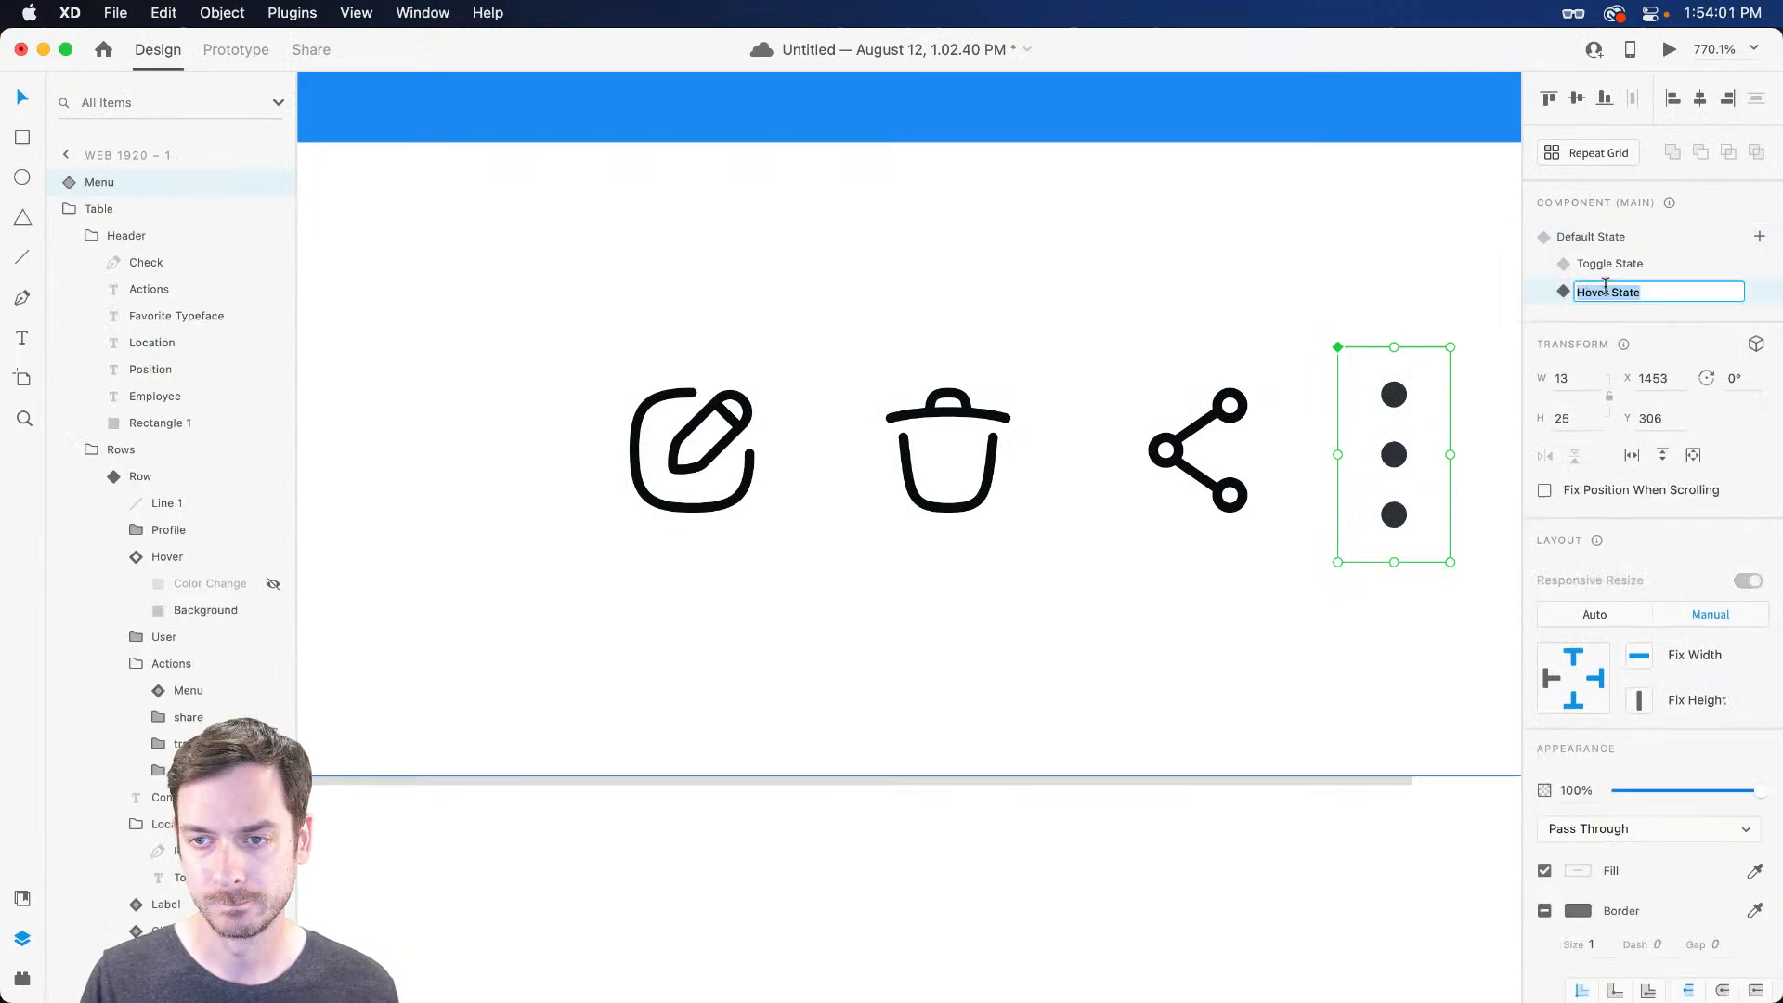
{"action": "double_click", "coordinate": [1393, 395]}
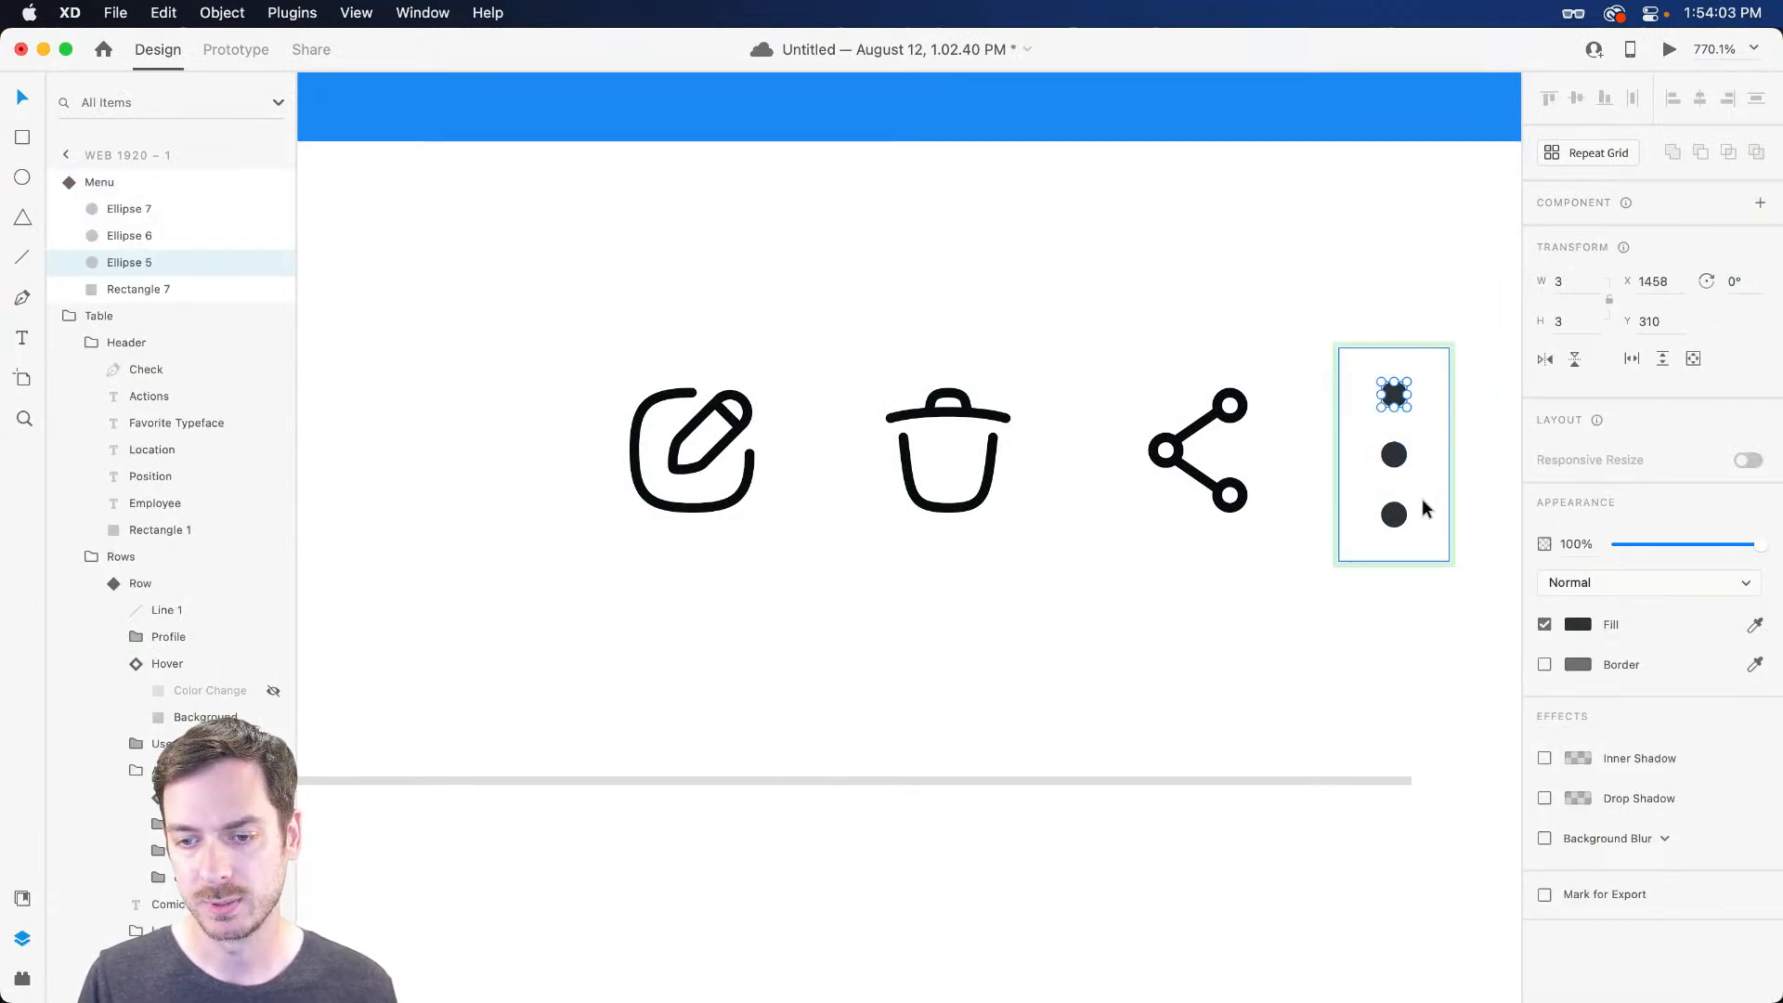
{"action": "left_click", "coordinate": [1395, 455], "text": "shift"}
{"action": "left_click", "coordinate": [1393, 510], "text": "shift"}
{"action": "key", "text": "i"}
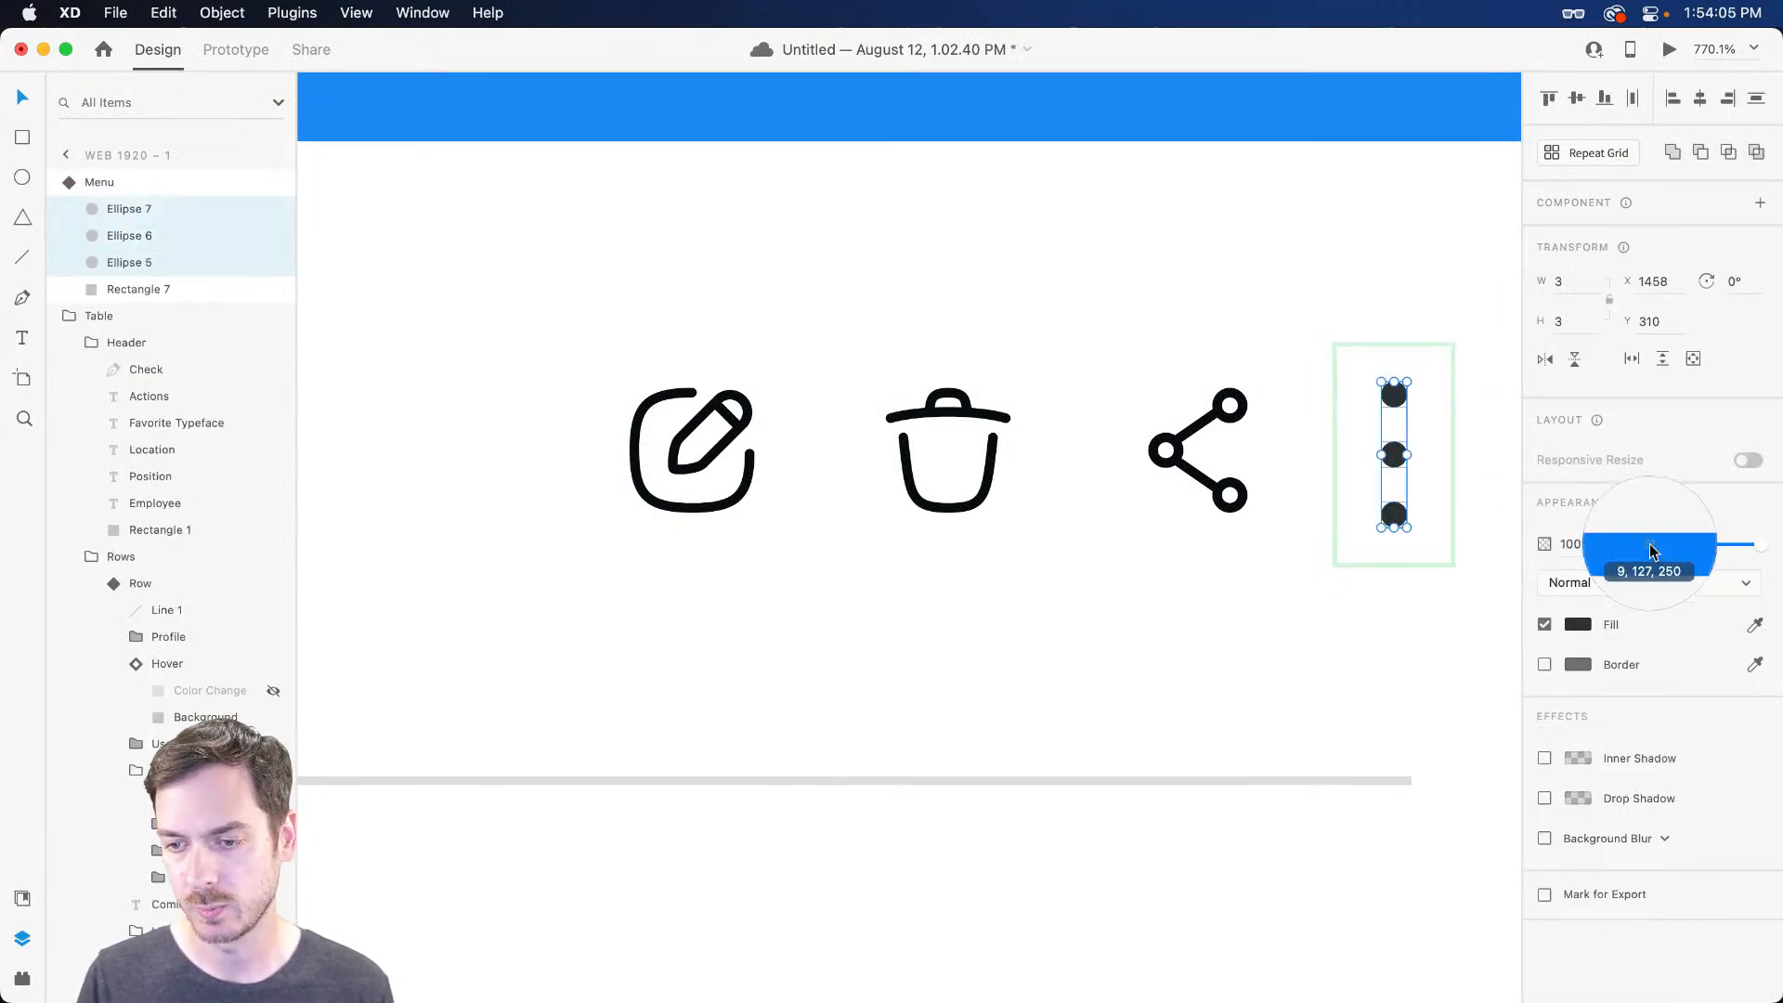
{"action": "left_click", "coordinate": [1651, 545]}
Return the Menu to its Default State and check the blue hover and popup in preview
{"action": "key", "text": "Escape"}
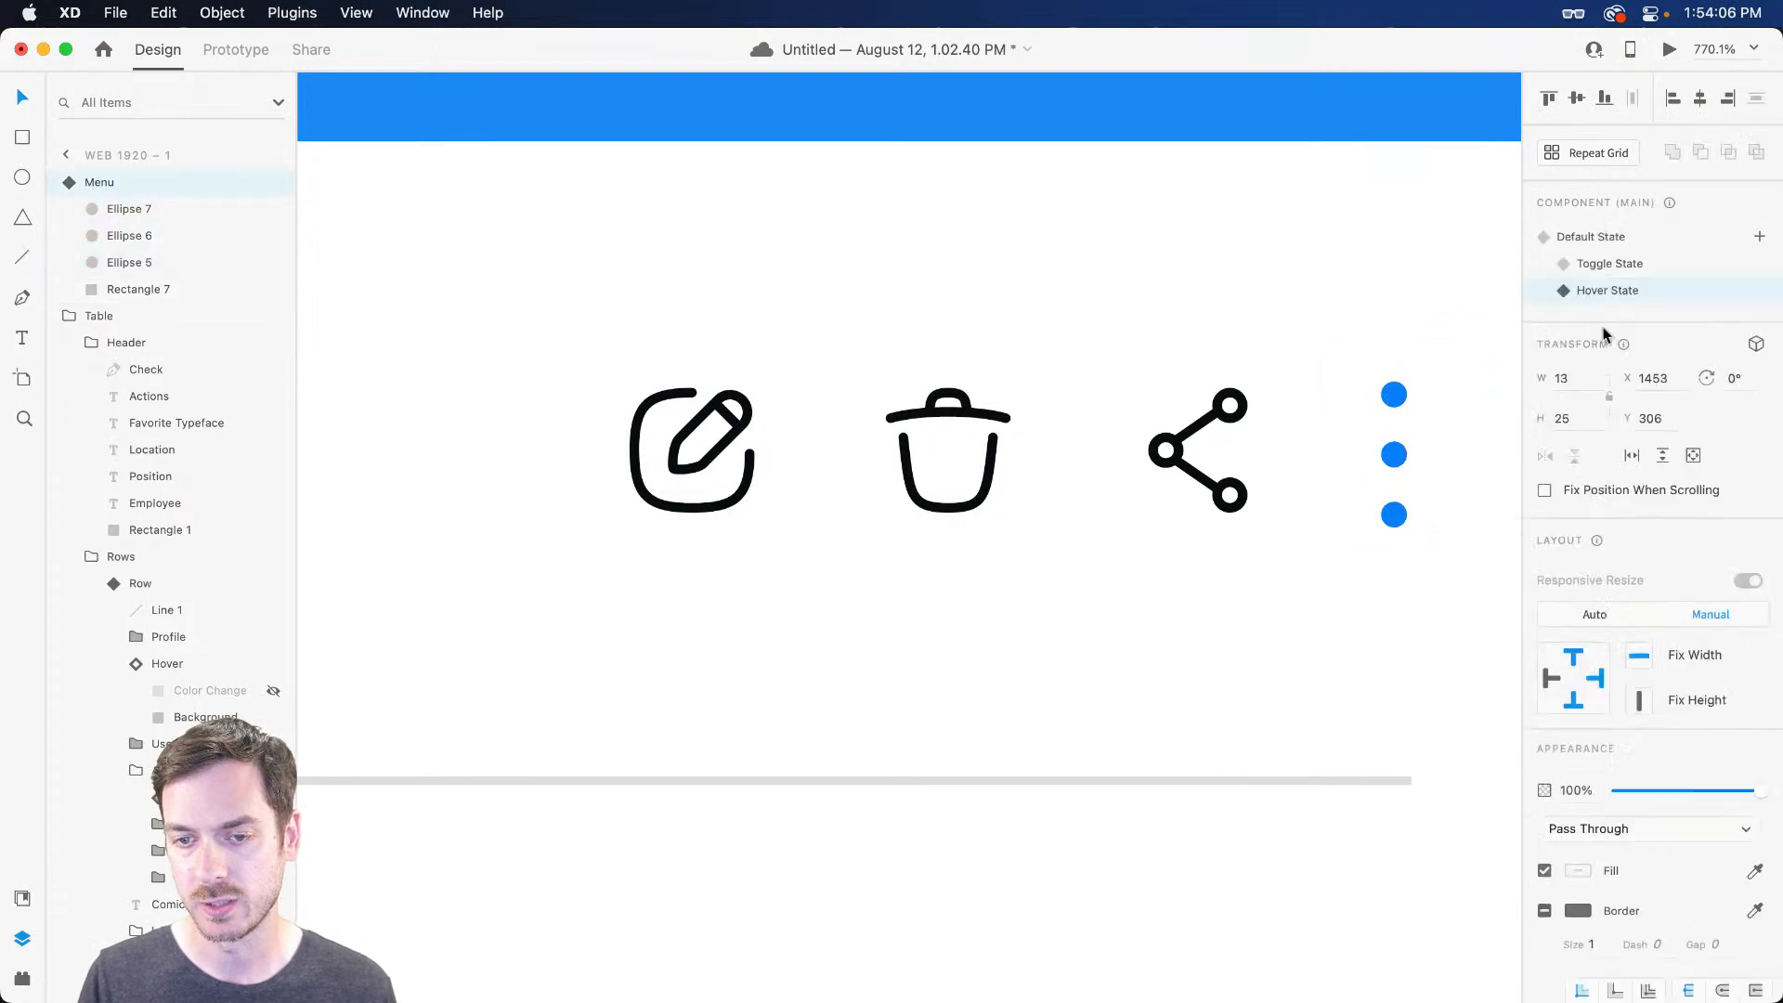
{"action": "left_click", "coordinate": [1617, 238]}
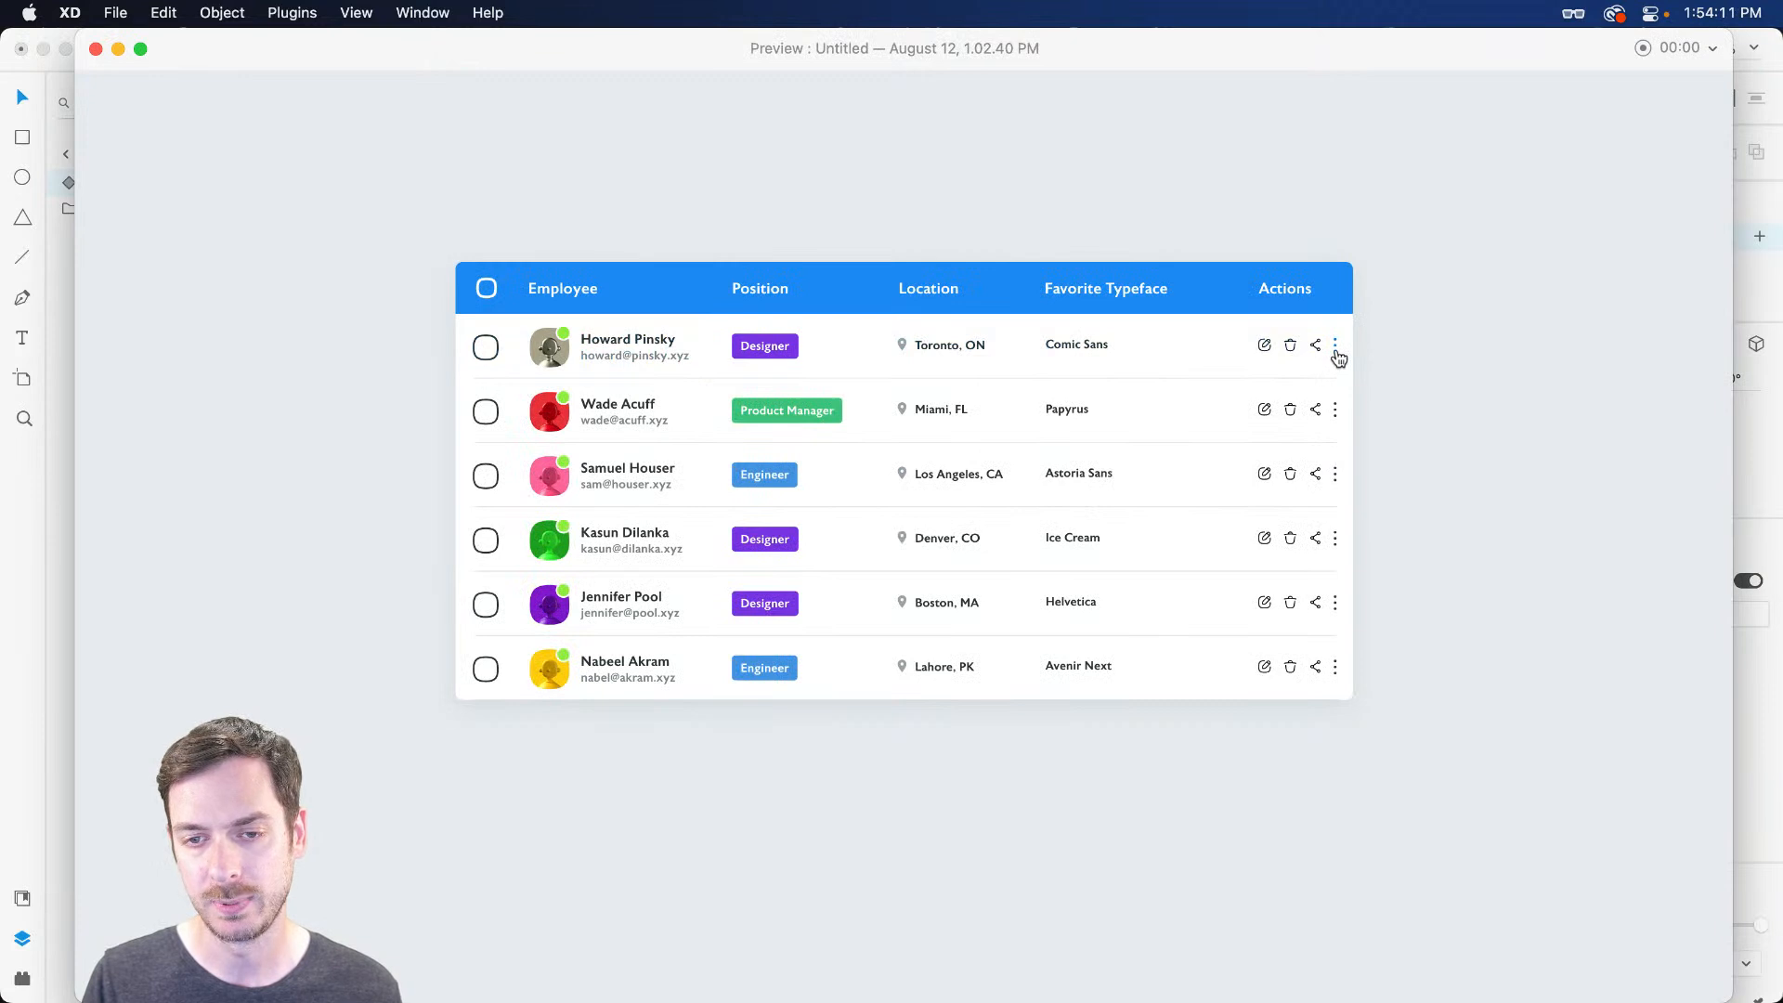
{"action": "left_click", "coordinate": [1335, 352]}
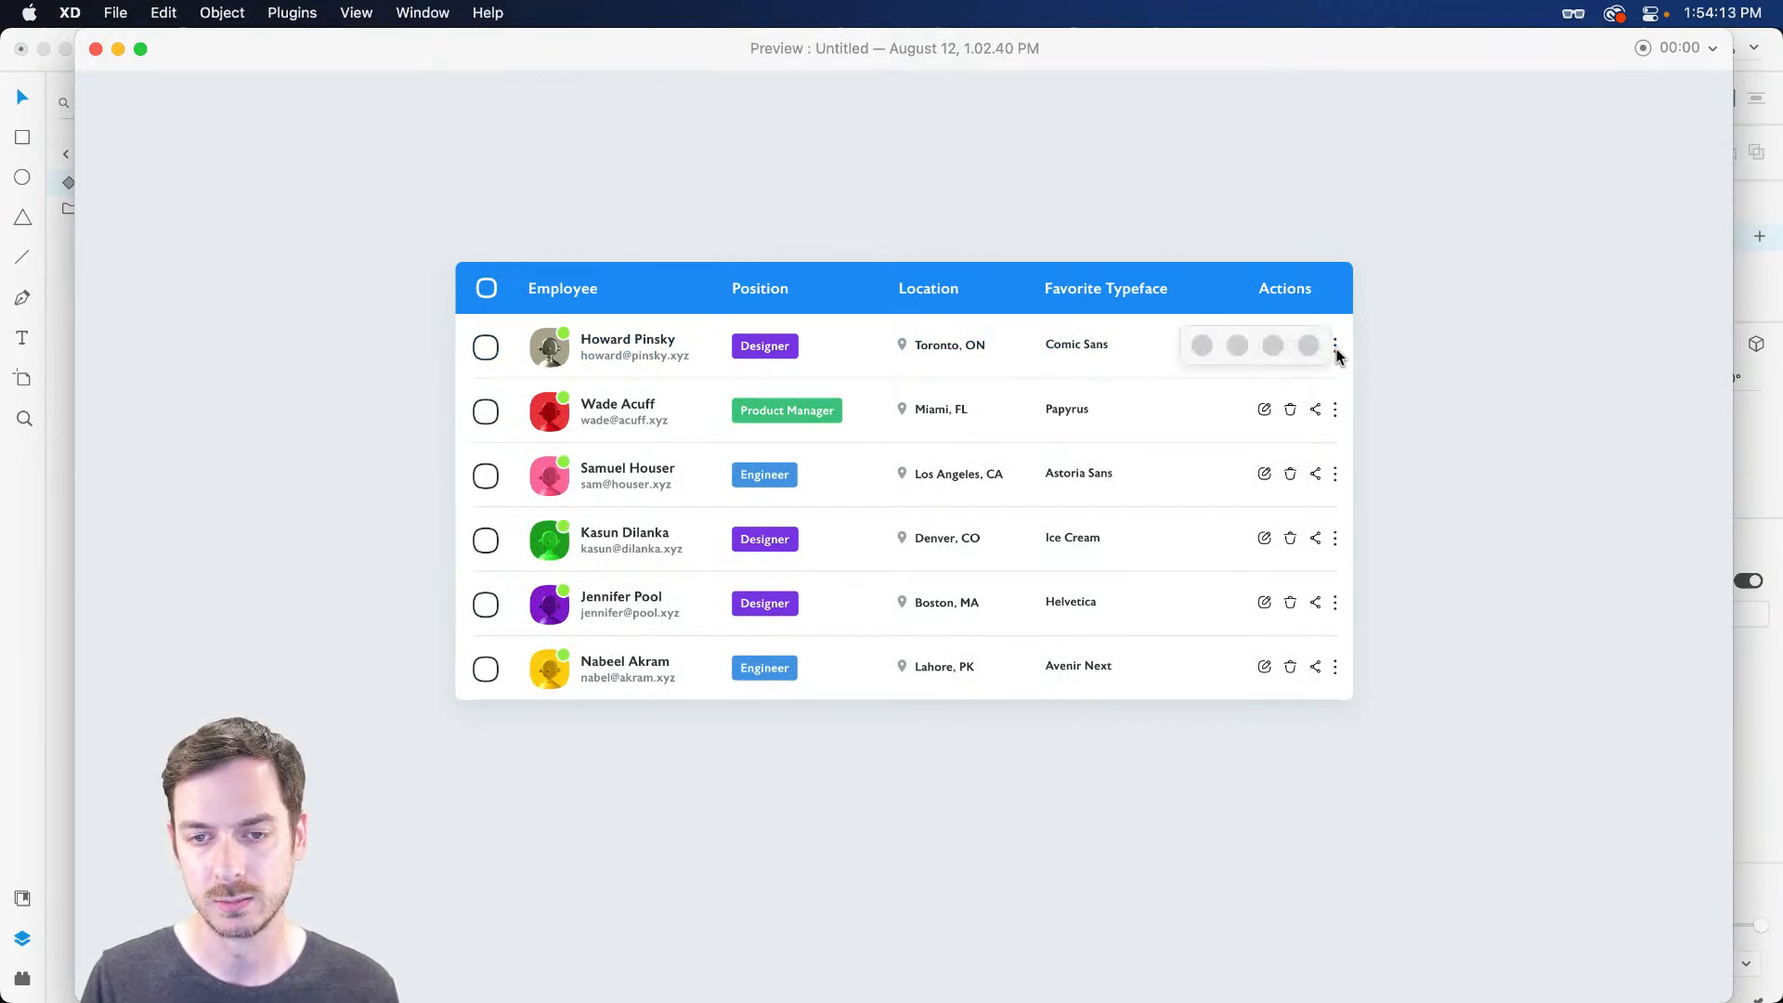
{"action": "key", "text": "super+w"}
{"action": "scroll", "coordinate": [1241, 386], "scroll_direction": "down", "scroll_amount": 3}
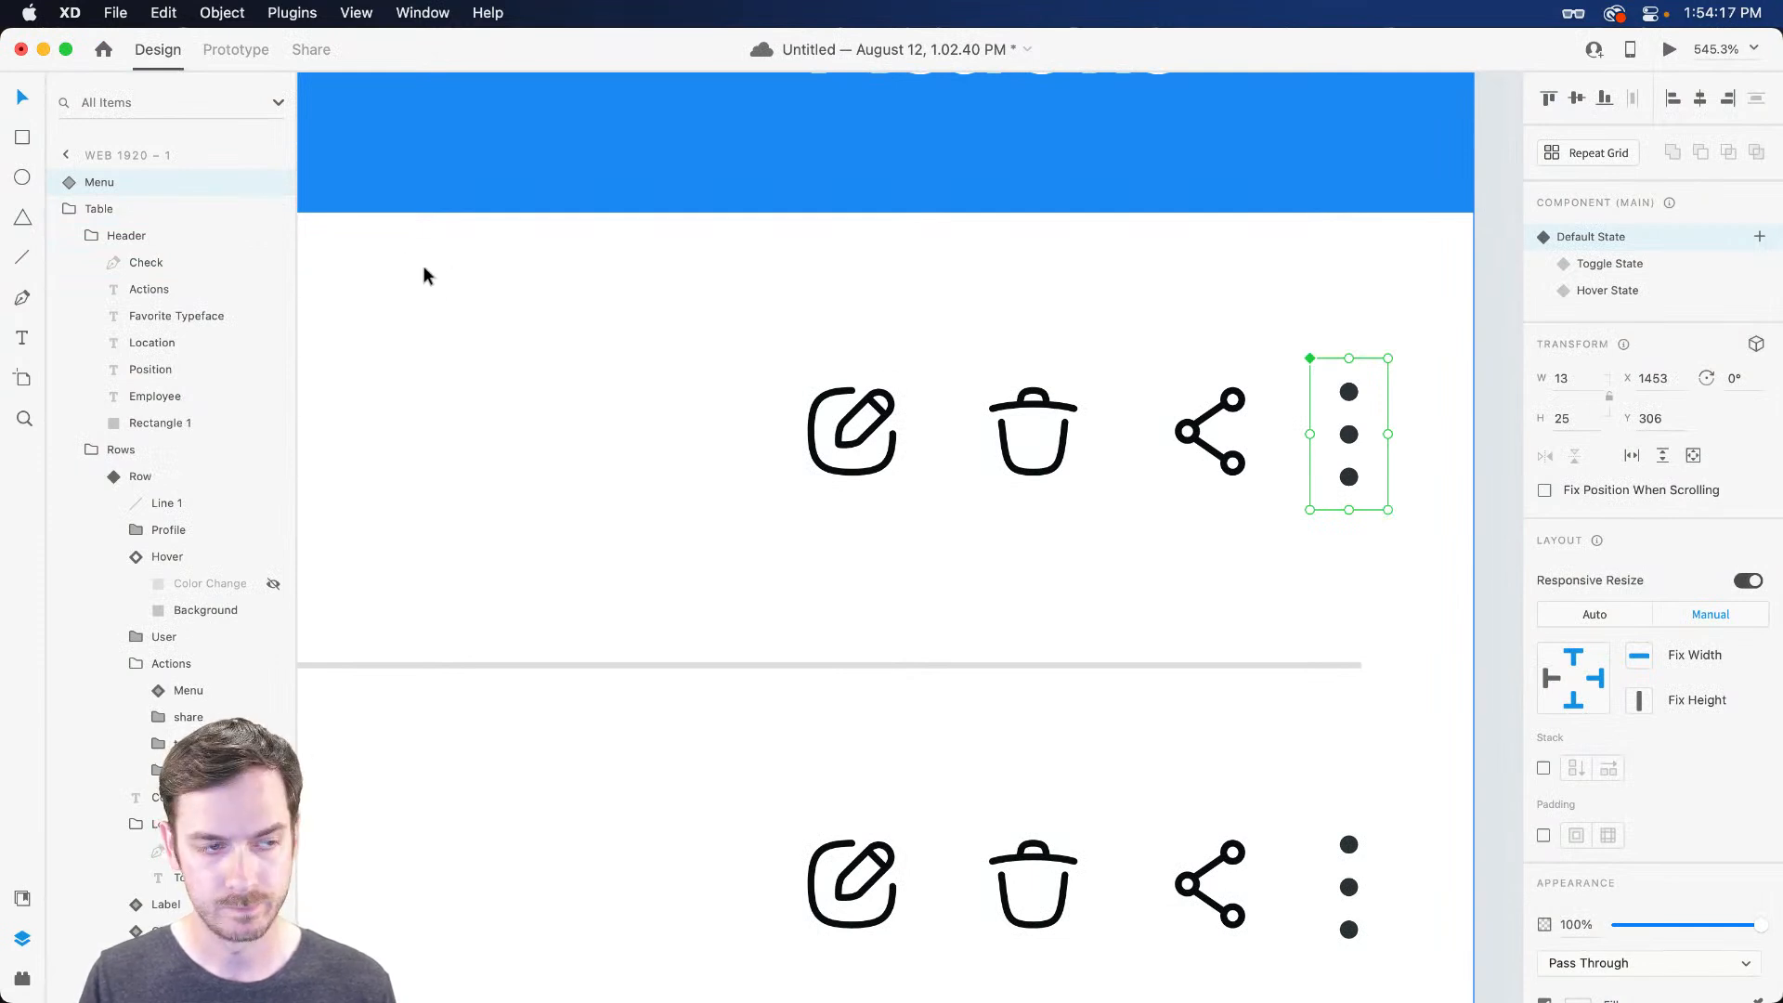
Hide the Menu master and scale up the first row's share, trash and edit icons
{"action": "left_click", "coordinate": [273, 183]}
{"action": "left_click", "coordinate": [1053, 413]}
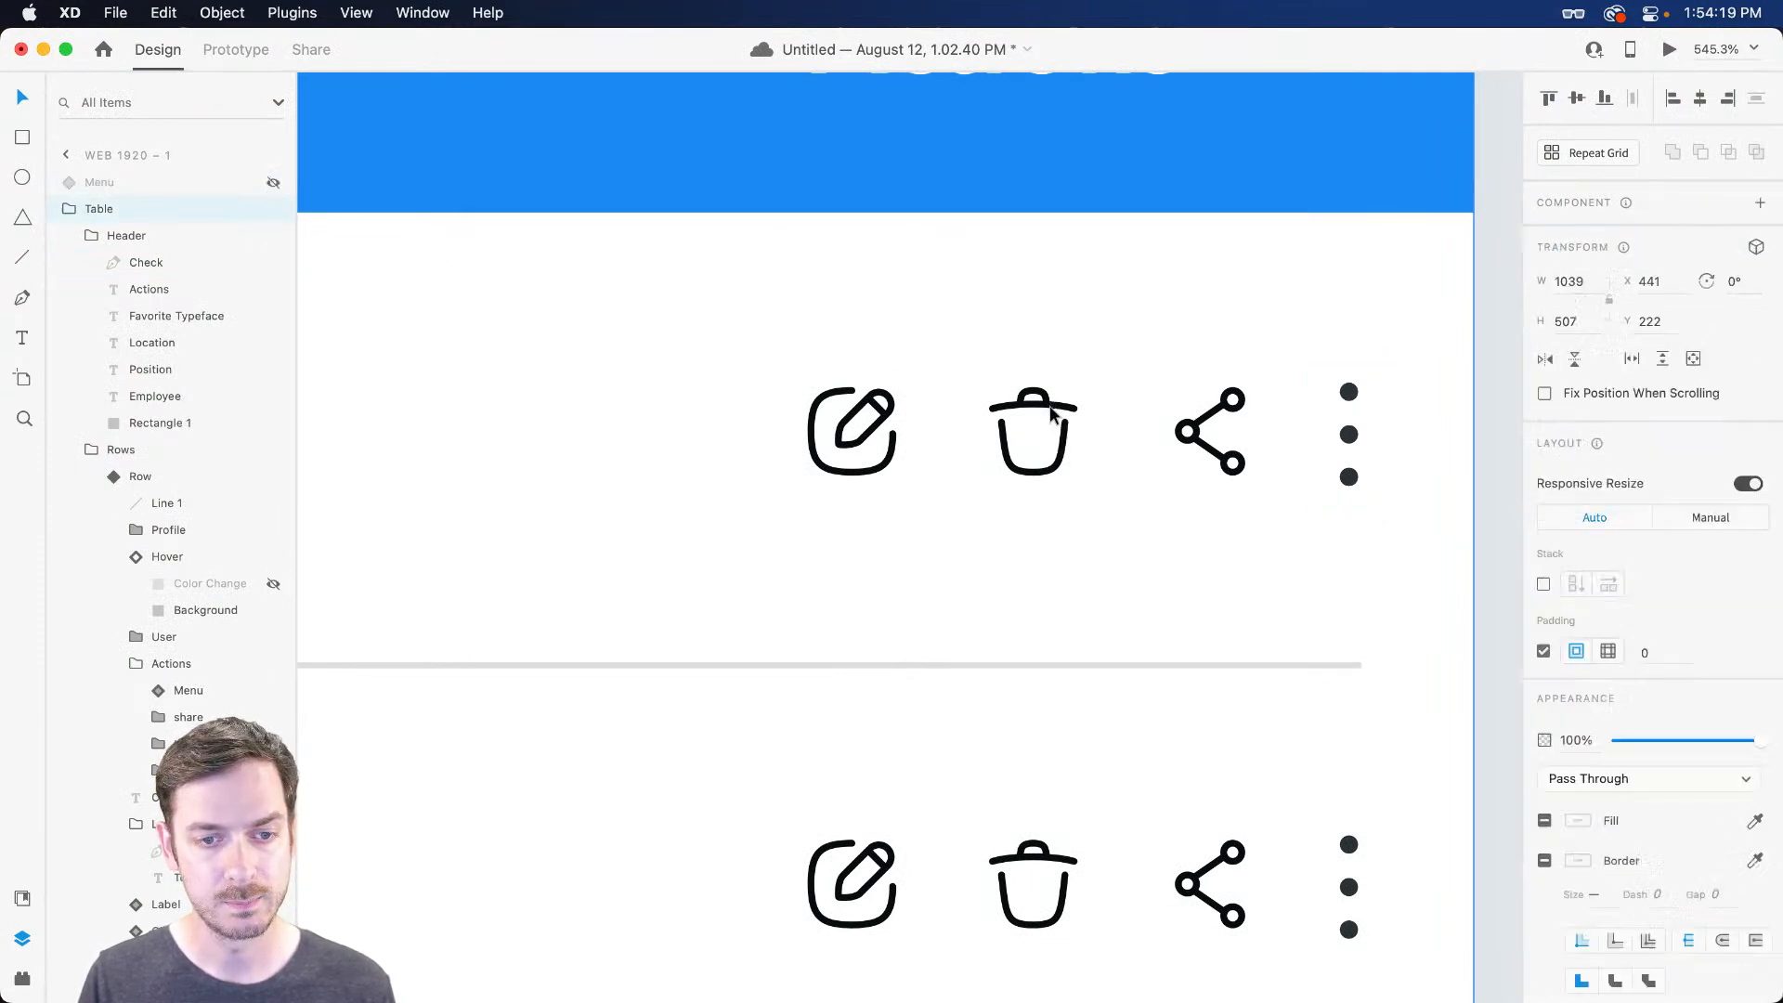
{"action": "double_click", "coordinate": [1053, 414]}
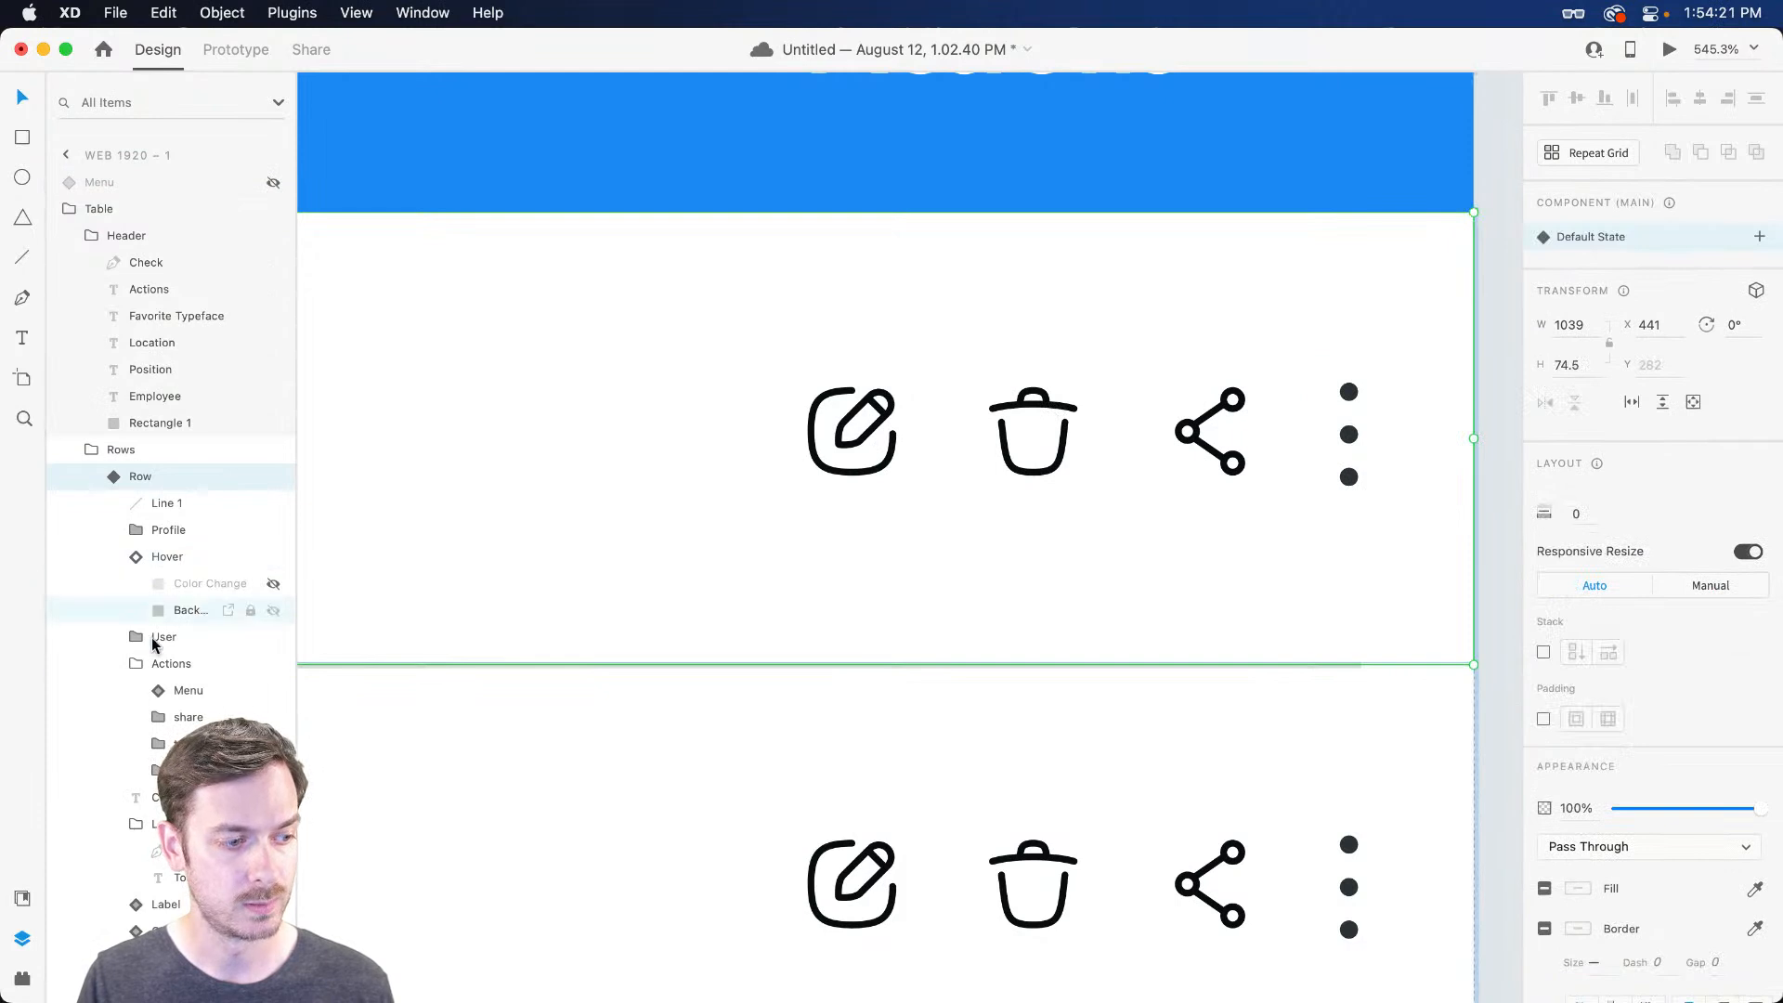
{"action": "scroll", "coordinate": [153, 678], "scroll_direction": "down", "scroll_amount": 5}
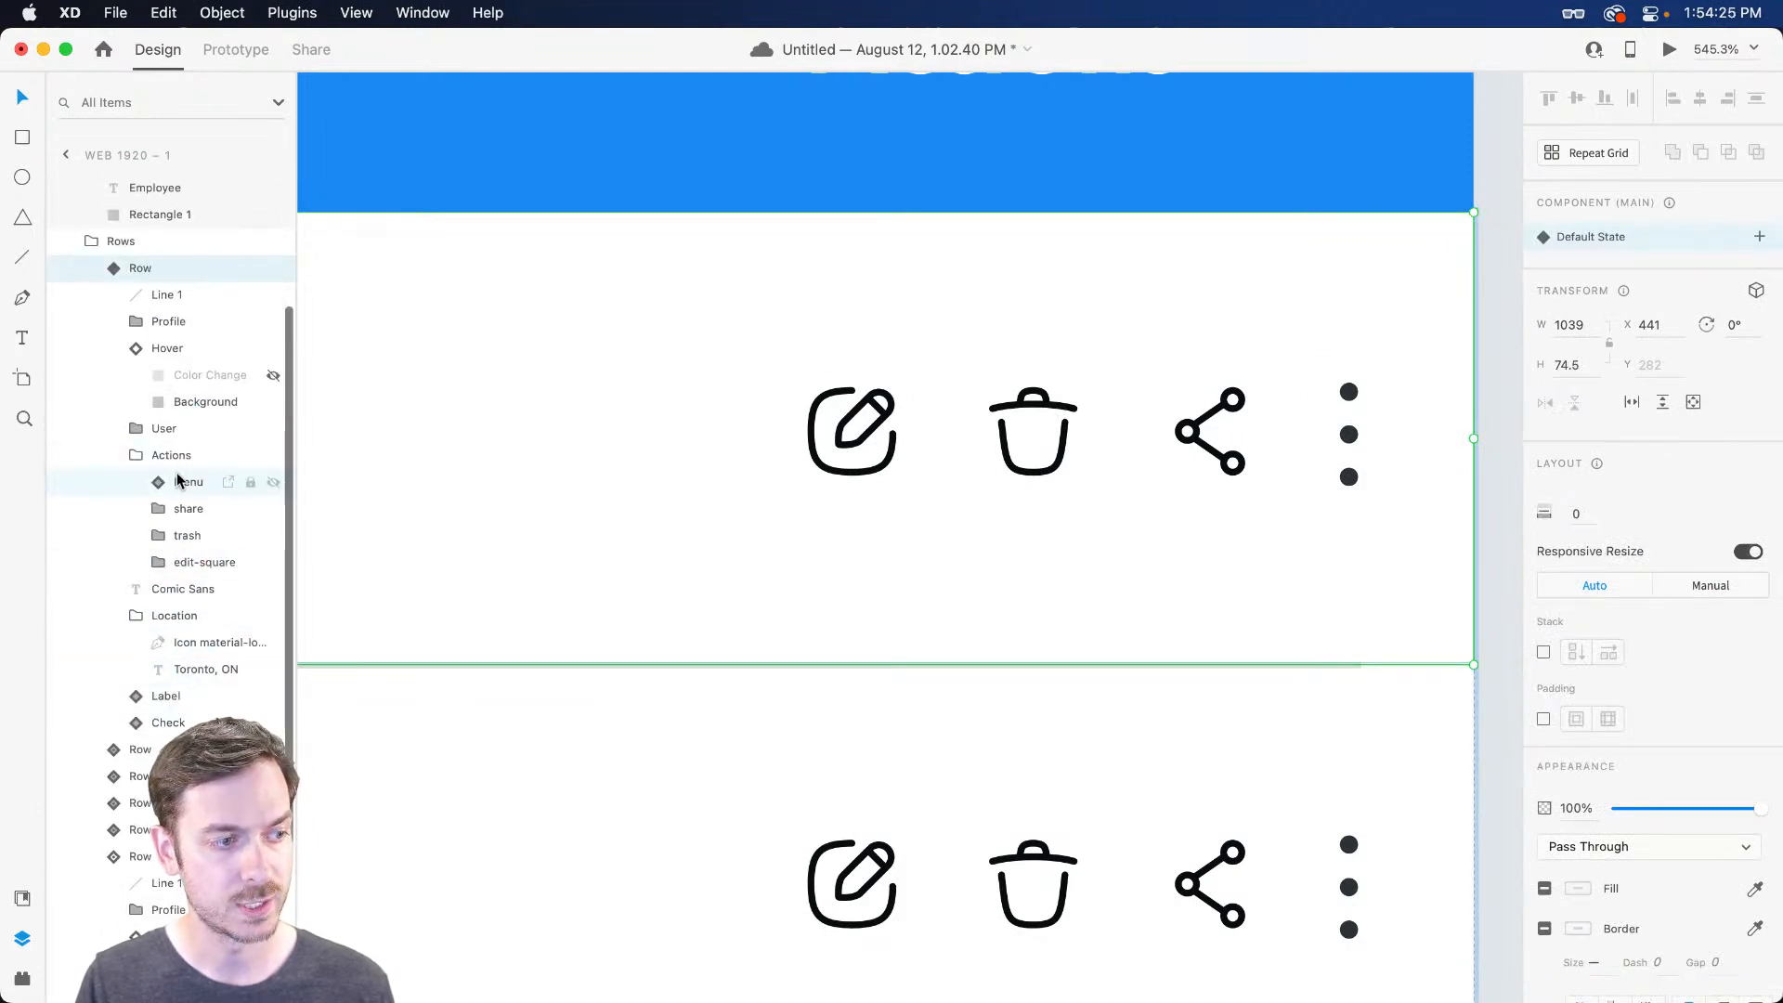
{"action": "left_click", "coordinate": [179, 511]}
{"action": "left_click", "coordinate": [179, 562], "text": "shift"}
{"action": "left_click_drag", "start_coordinate": [799, 374], "coordinate": [725, 327]}
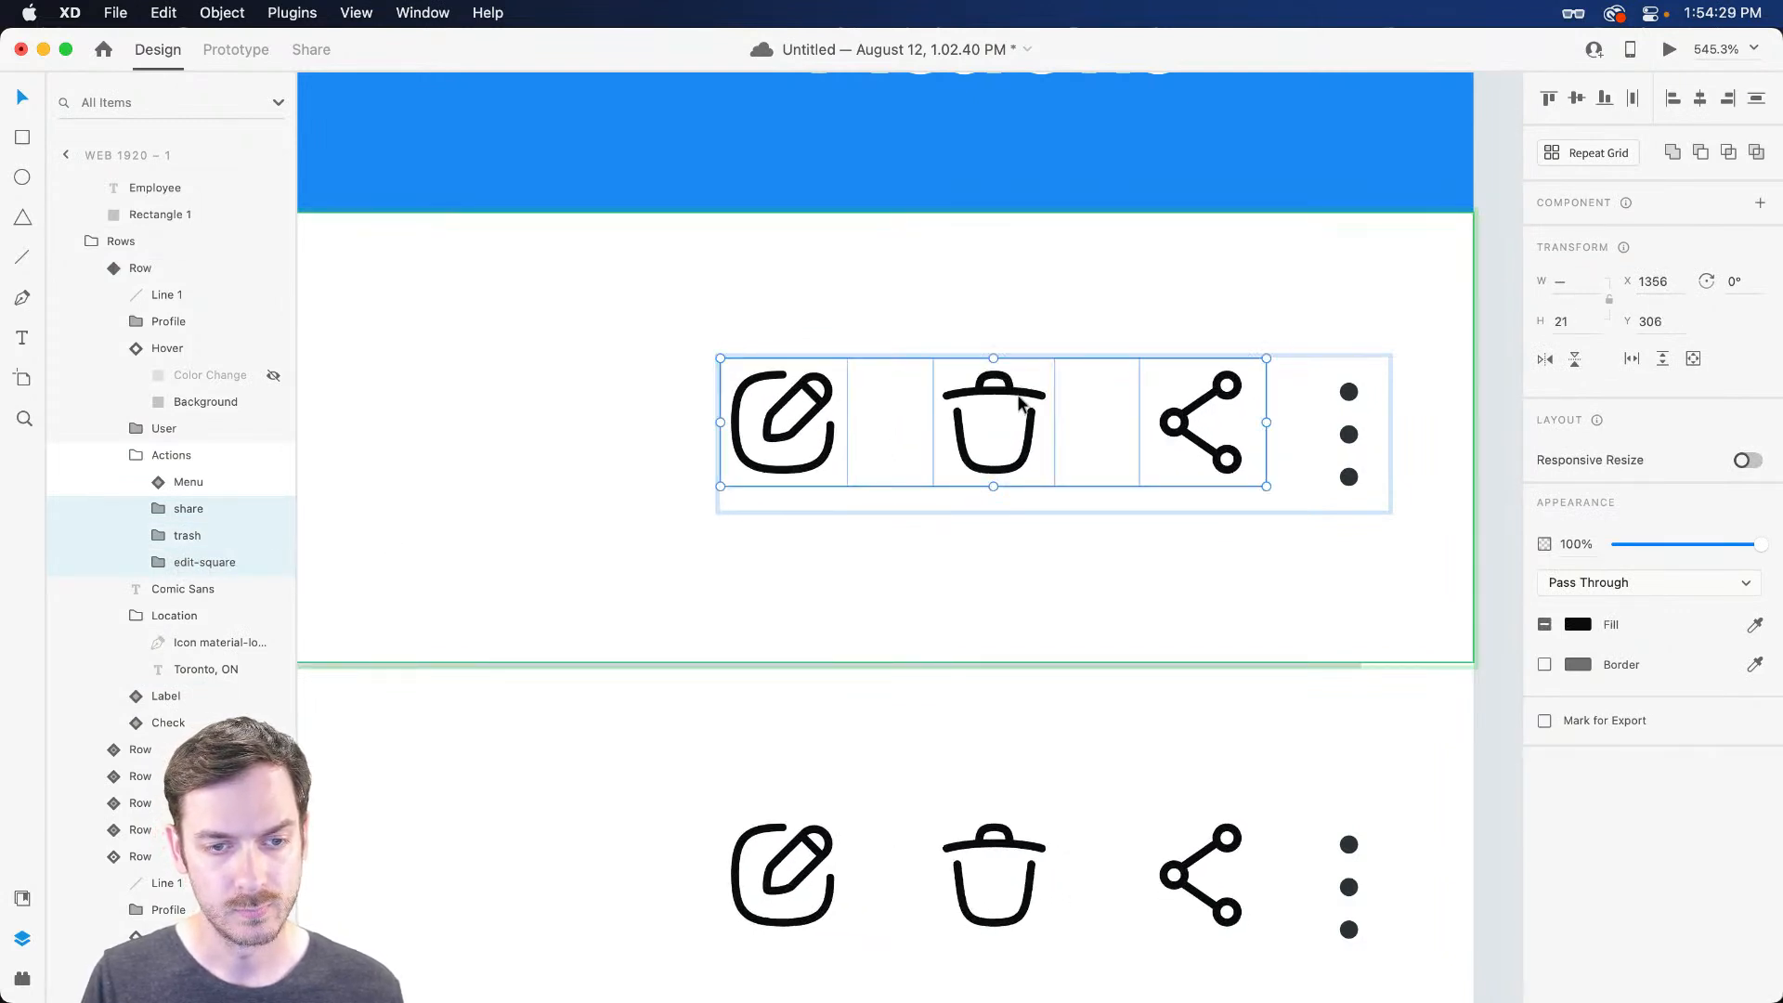
{"action": "left_click", "coordinate": [1021, 405]}
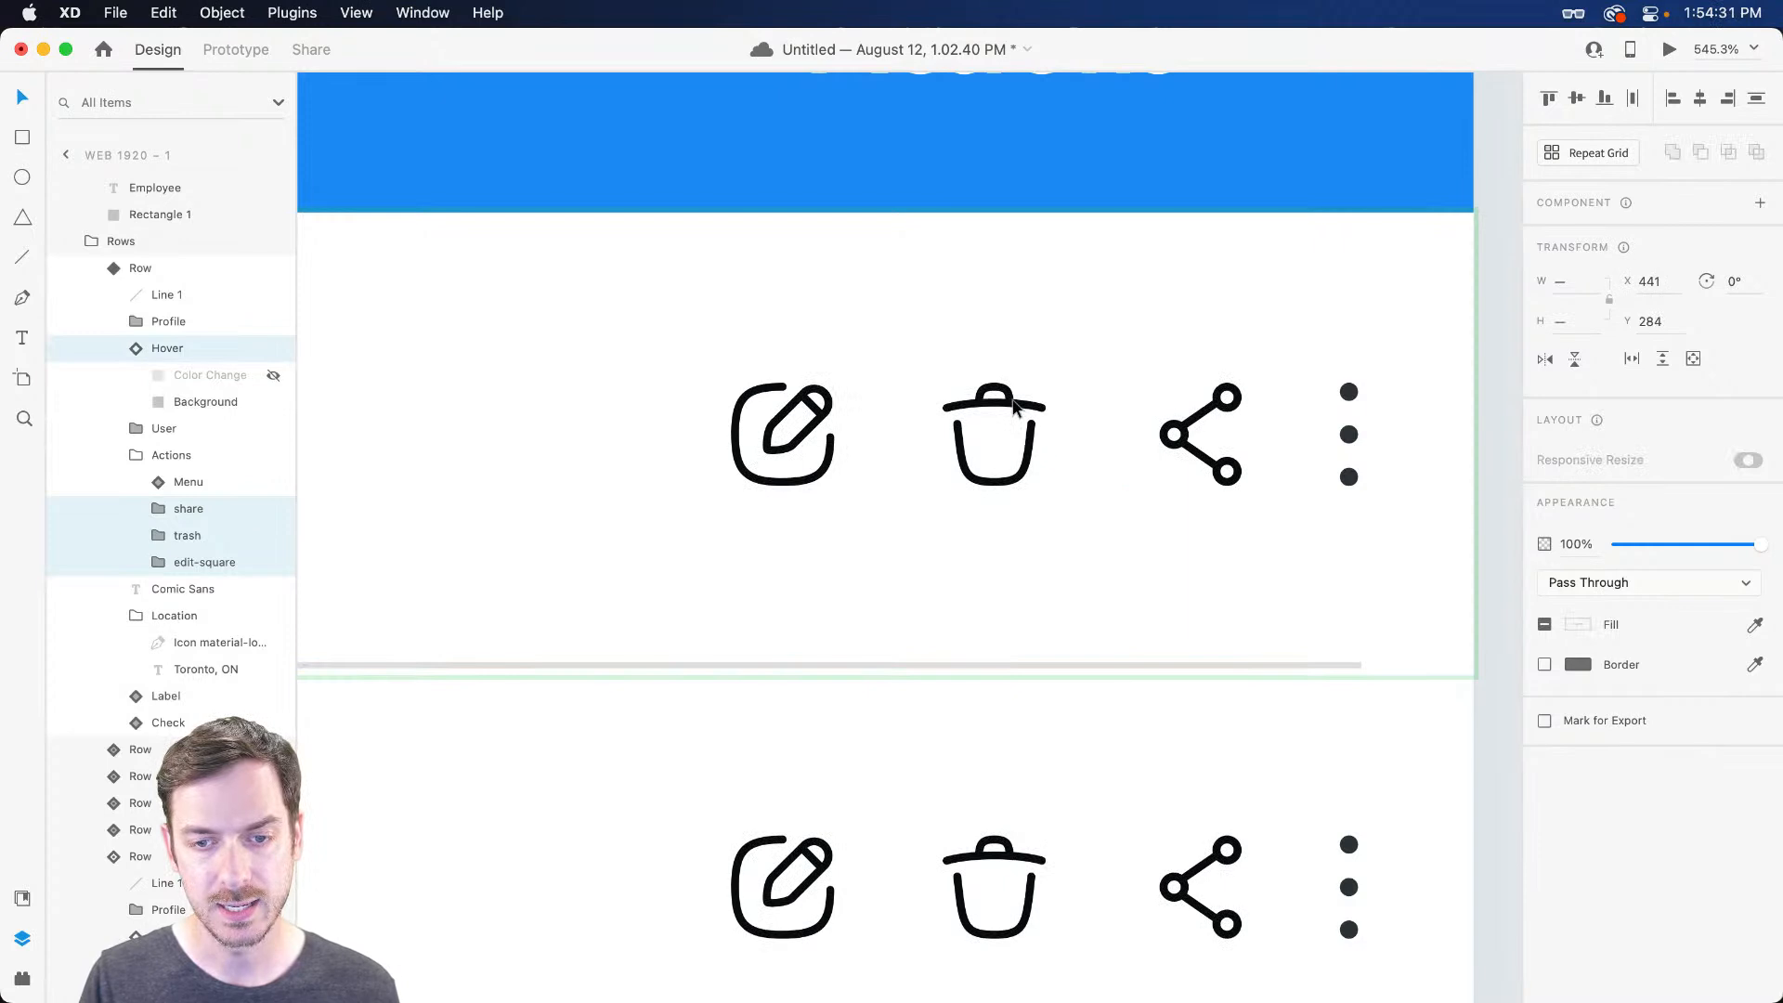
{"action": "key", "text": "Left"}
{"action": "key", "text": "Left"}
{"action": "key", "text": "Left"}
{"action": "key", "text": "Left"}
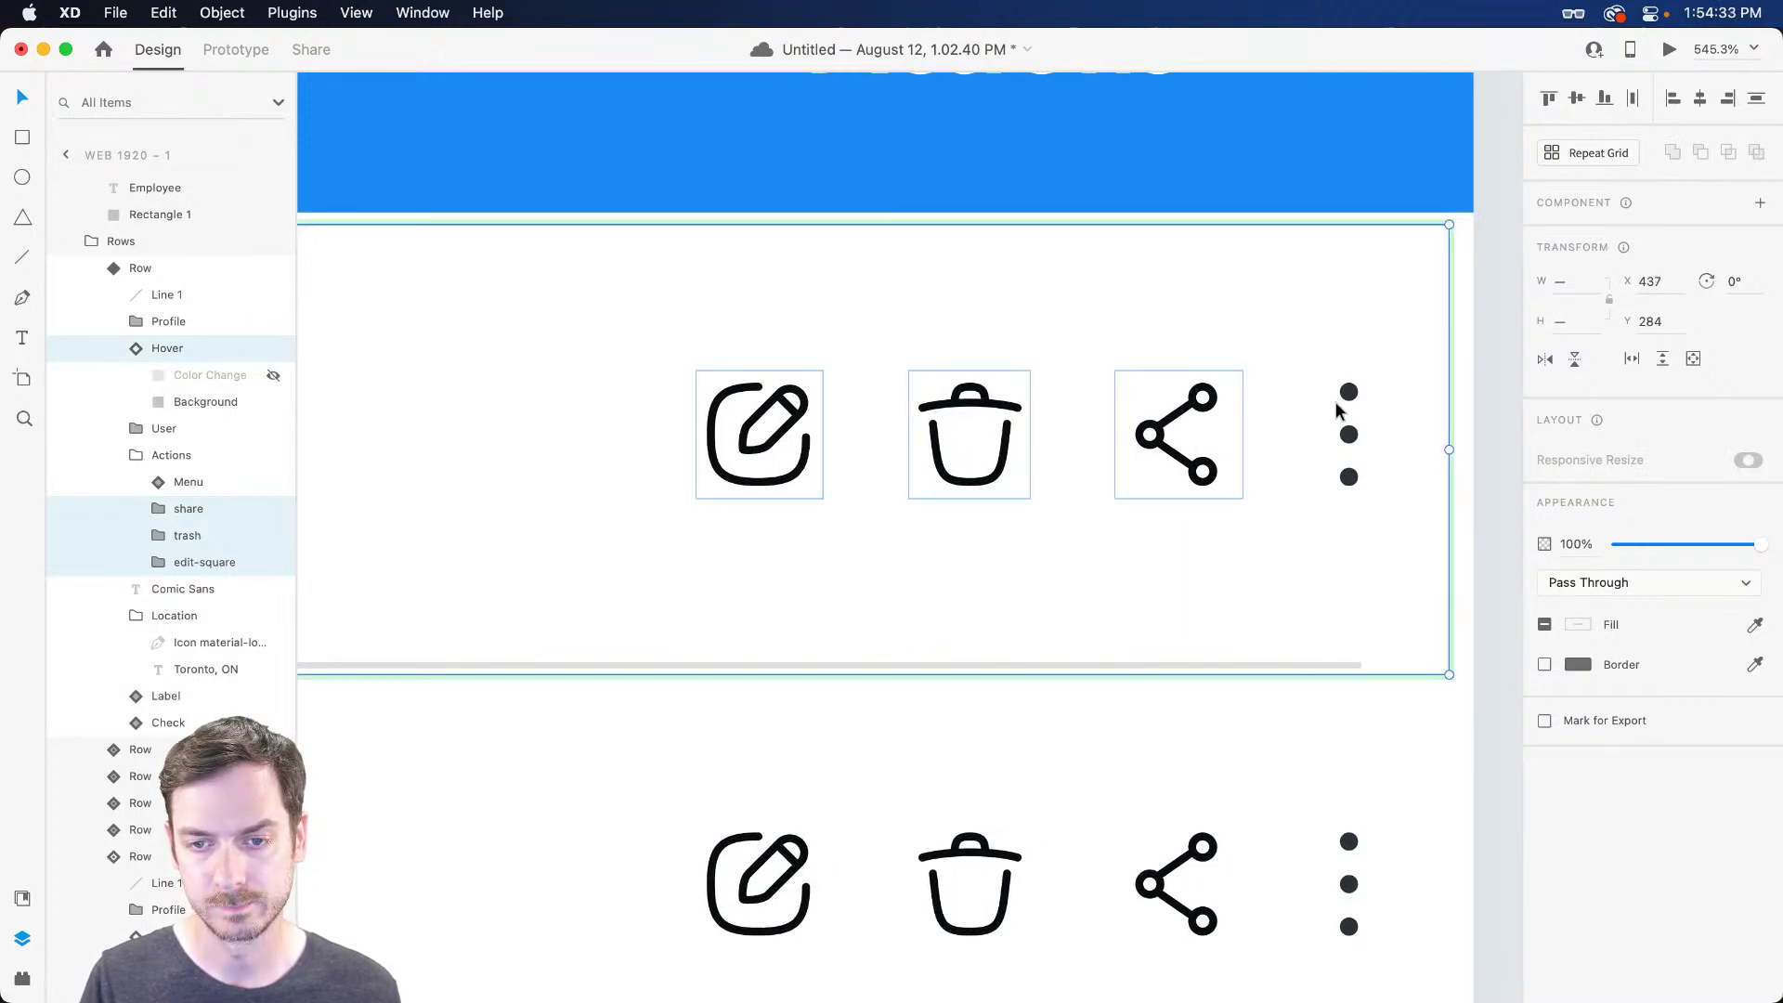
{"action": "scroll", "coordinate": [199, 238], "scroll_direction": "up", "scroll_amount": 5}
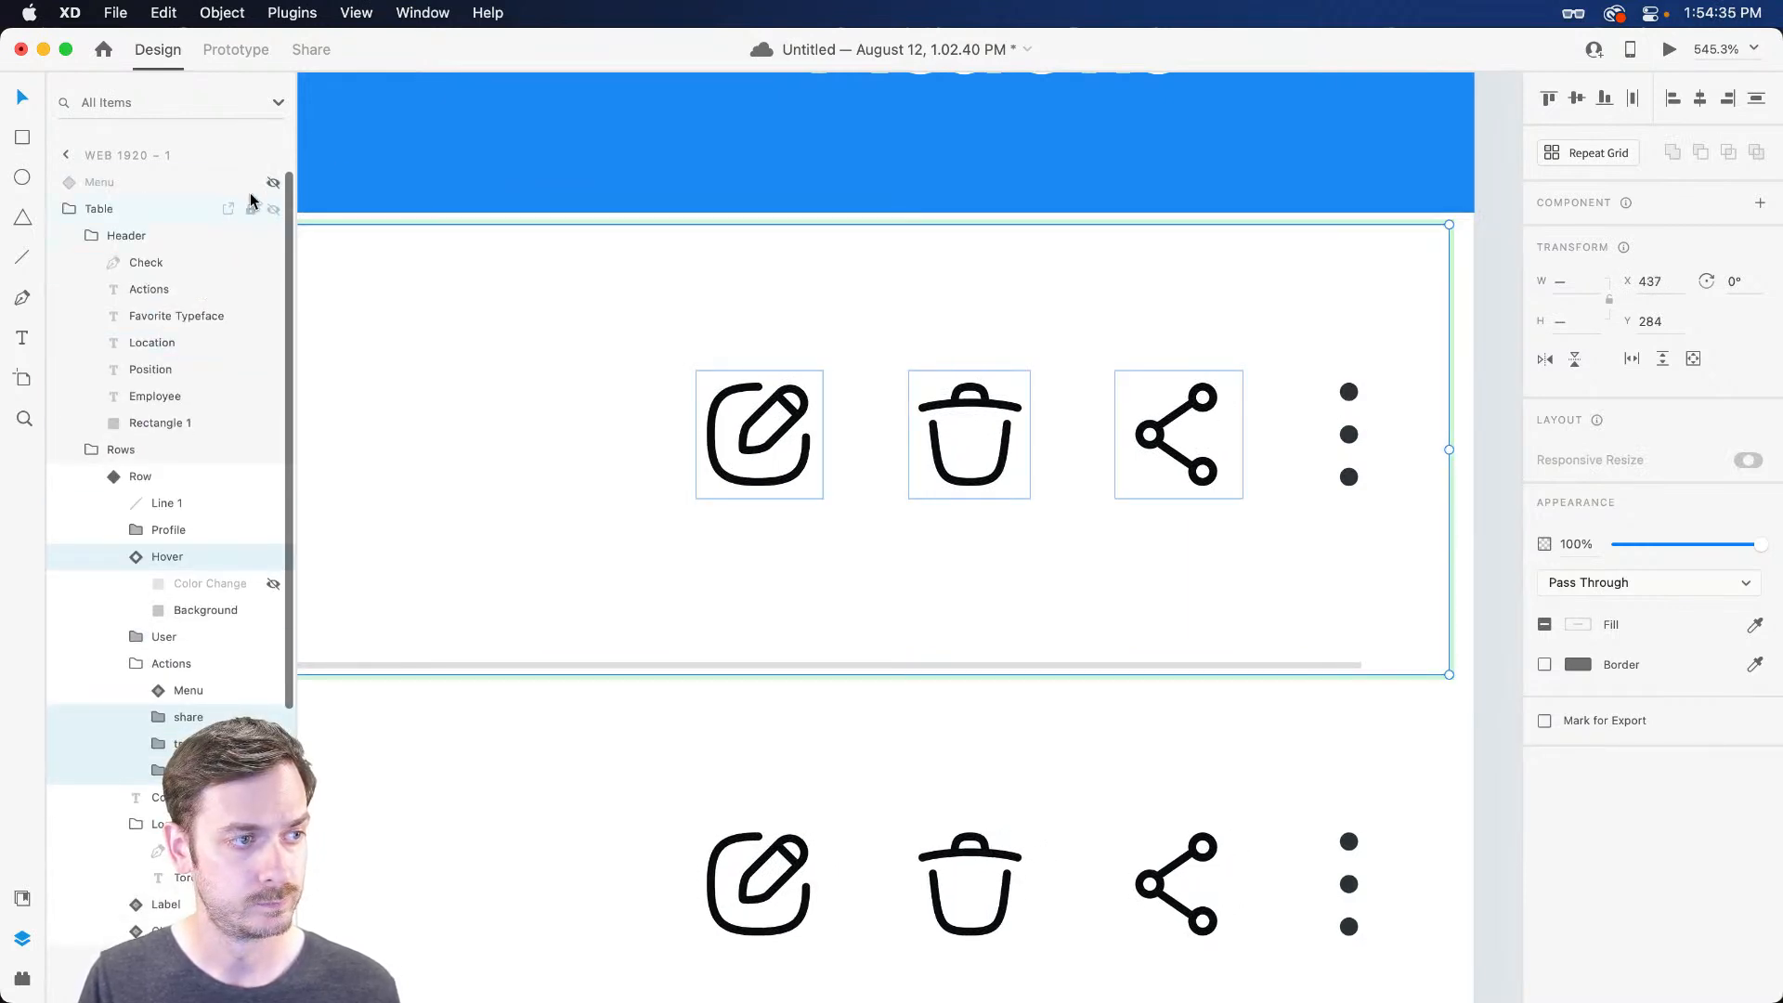
Resize the three menu dot ellipses to 4 × 4 px
{"action": "left_click", "coordinate": [178, 185]}
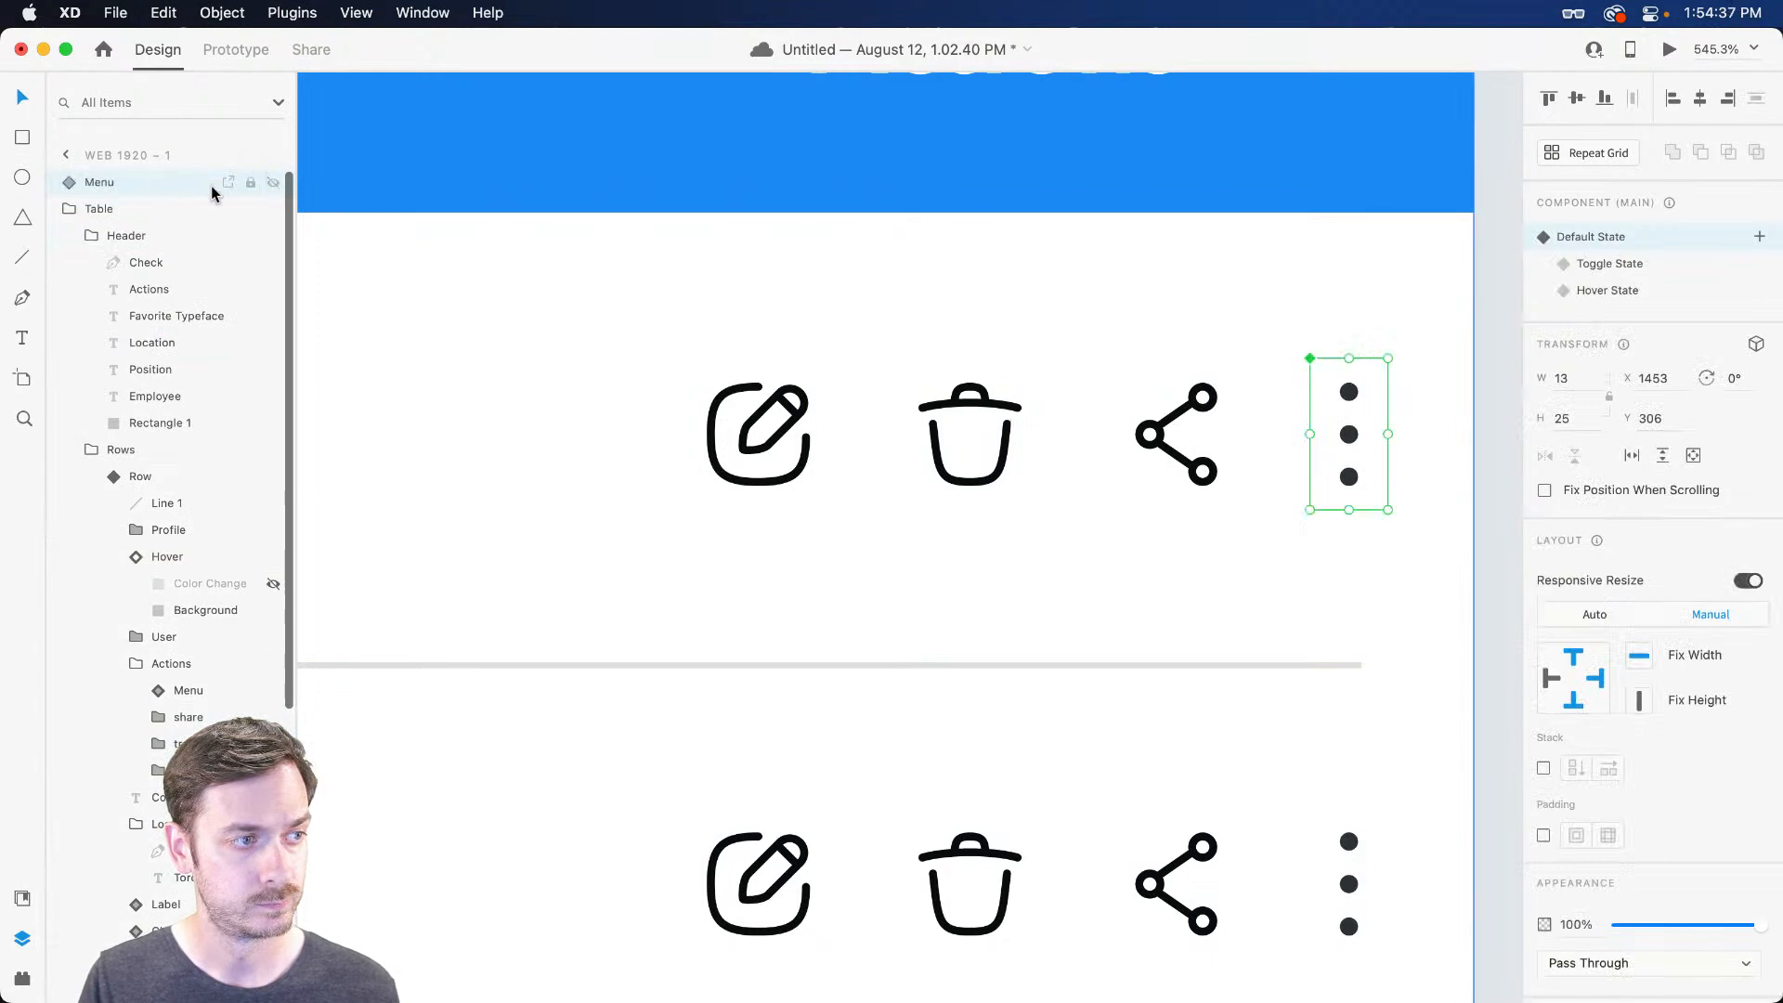
{"action": "left_click_drag", "start_coordinate": [1388, 358], "coordinate": [1412, 340]}
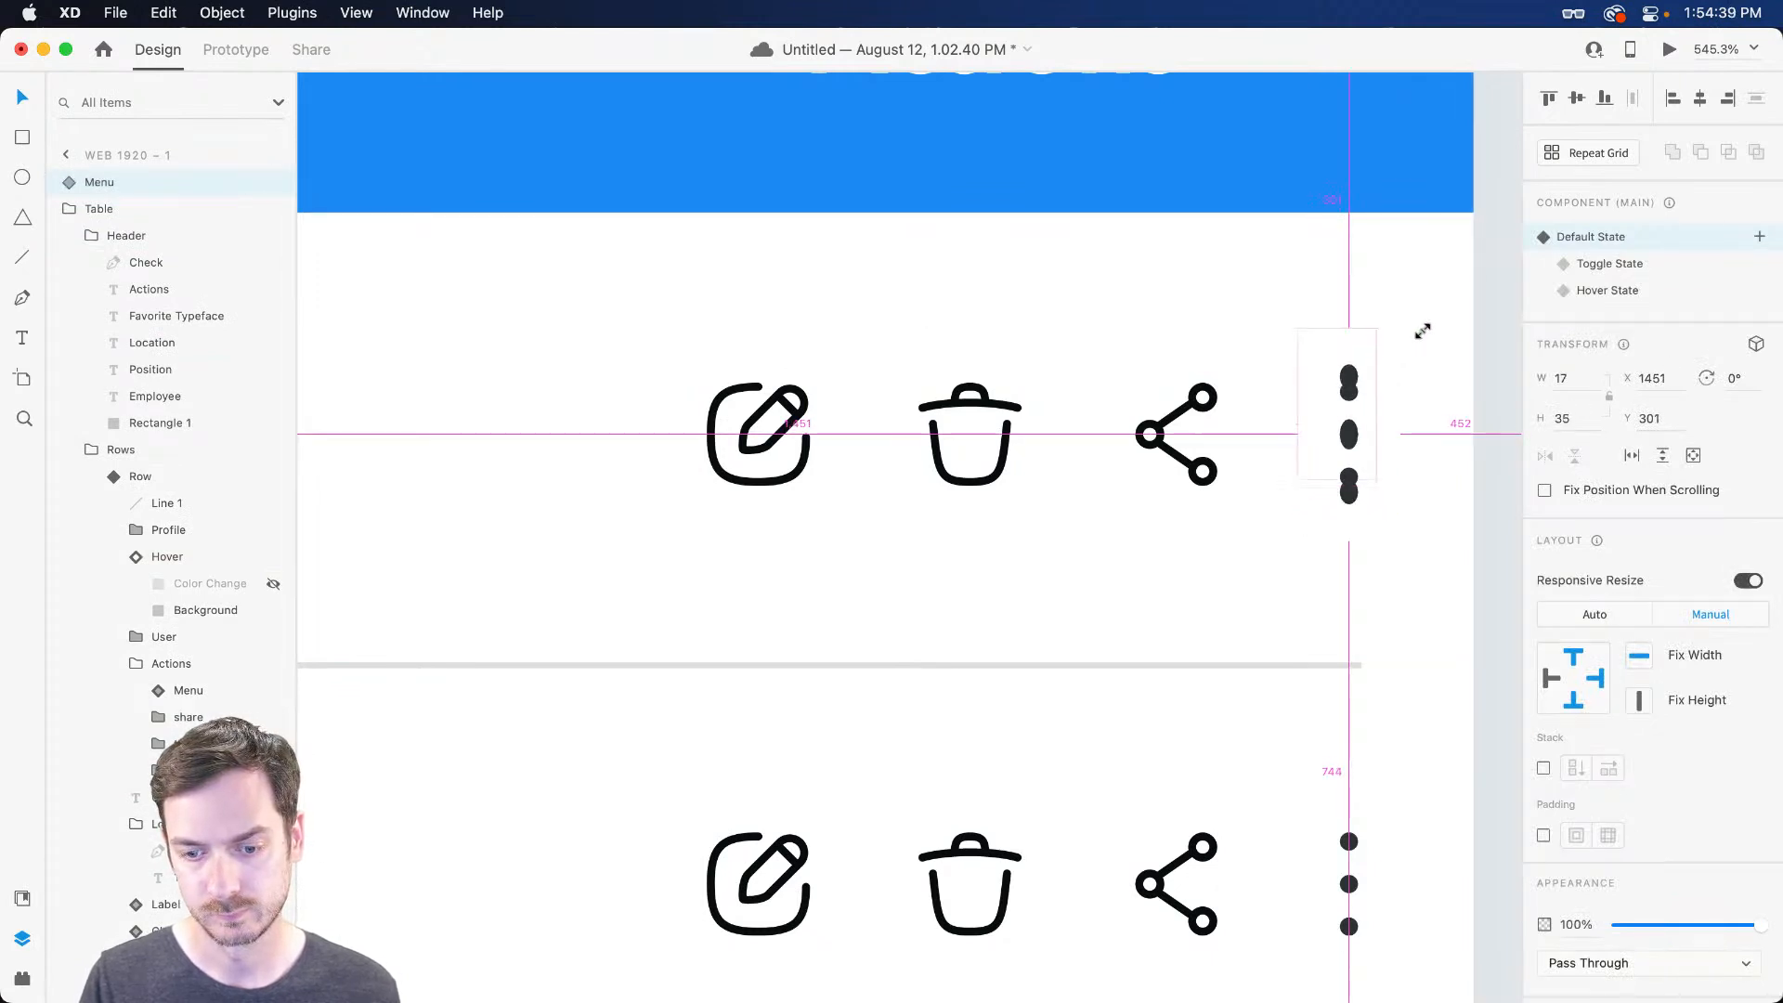
{"action": "key", "text": "cmd+z"}
{"action": "double_click", "coordinate": [1348, 391]}
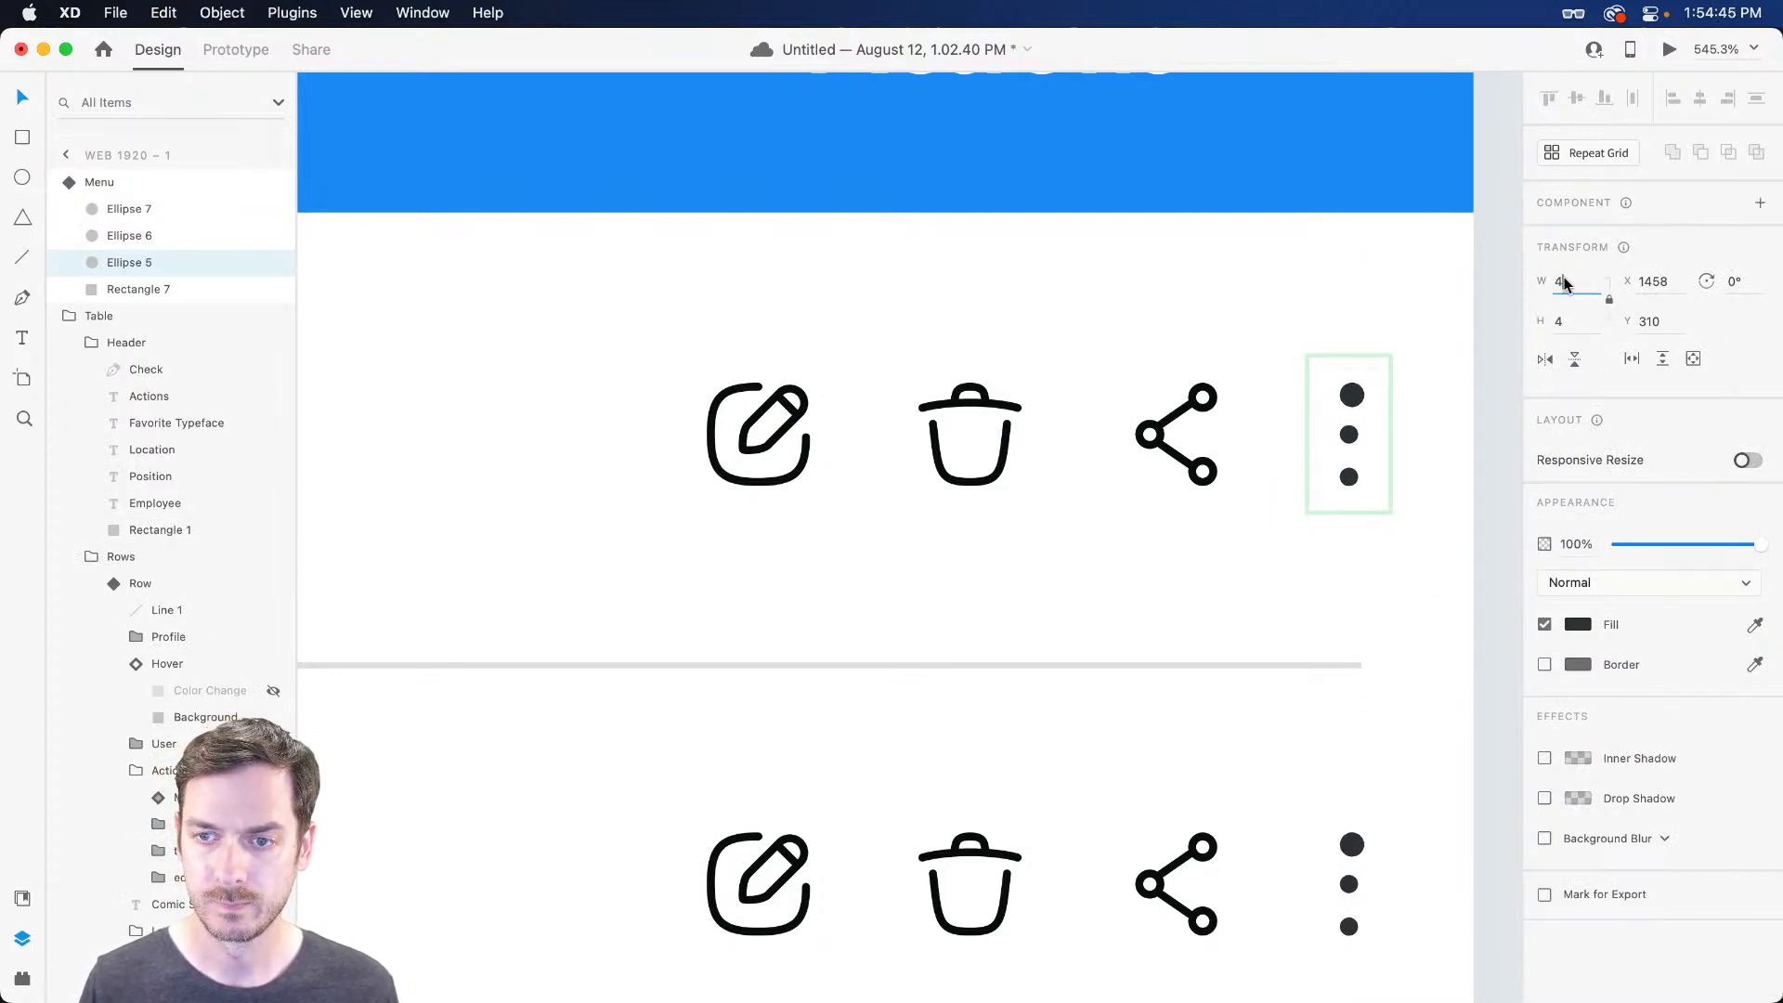
{"action": "type", "text": "4"}
{"action": "left_click", "coordinate": [1350, 436]}
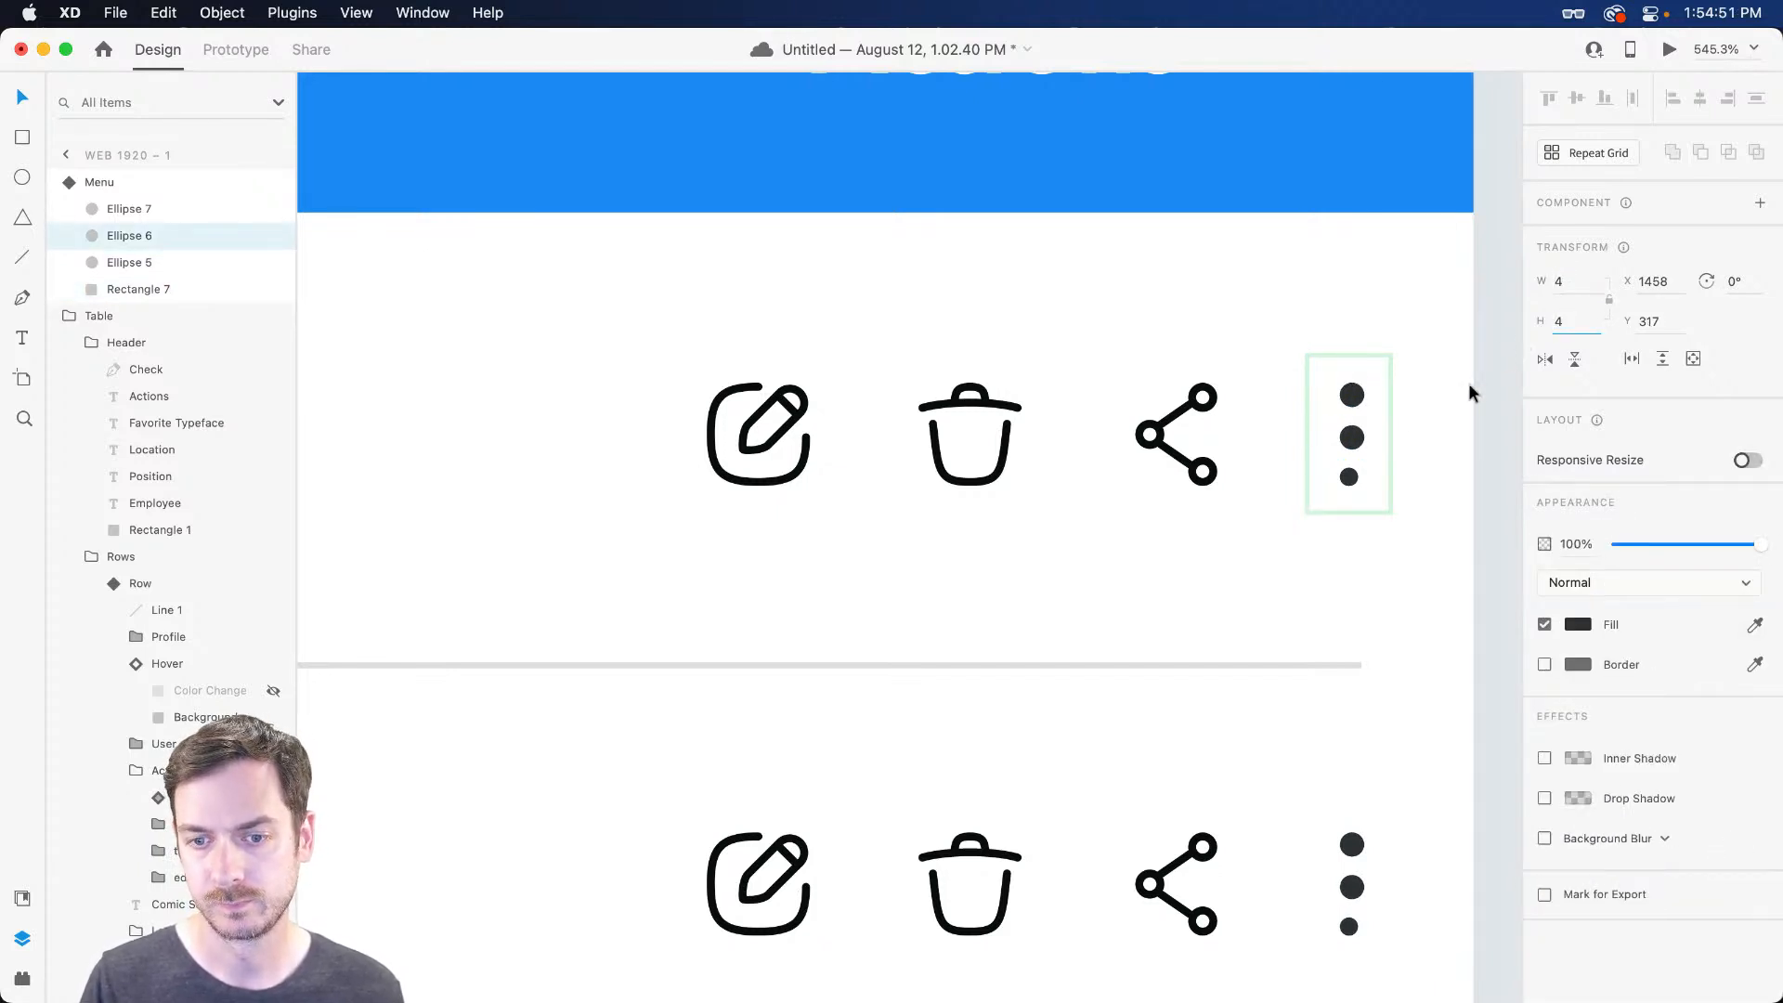
{"action": "left_click", "coordinate": [1346, 478]}
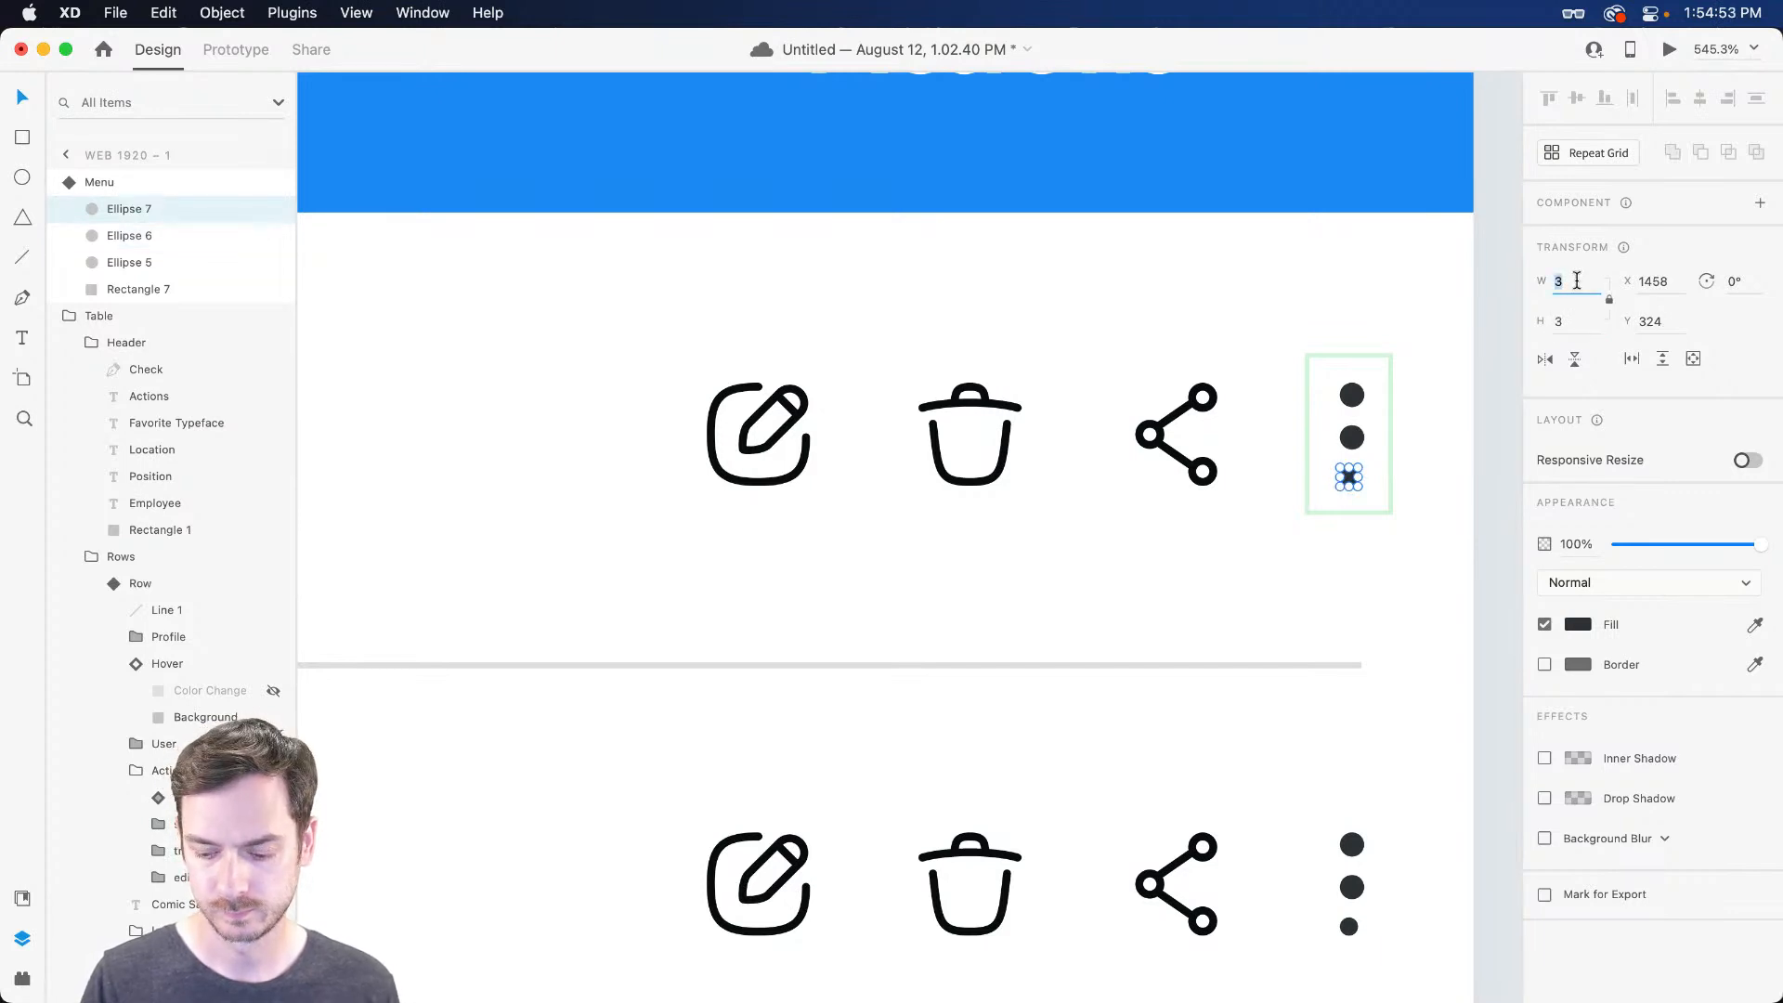
{"action": "left_click", "coordinate": [1576, 282]}
{"action": "type", "text": "4"}
Space the three menu dots evenly, then zoom out and preview the employee table
{"action": "left_click", "coordinate": [1352, 437]}
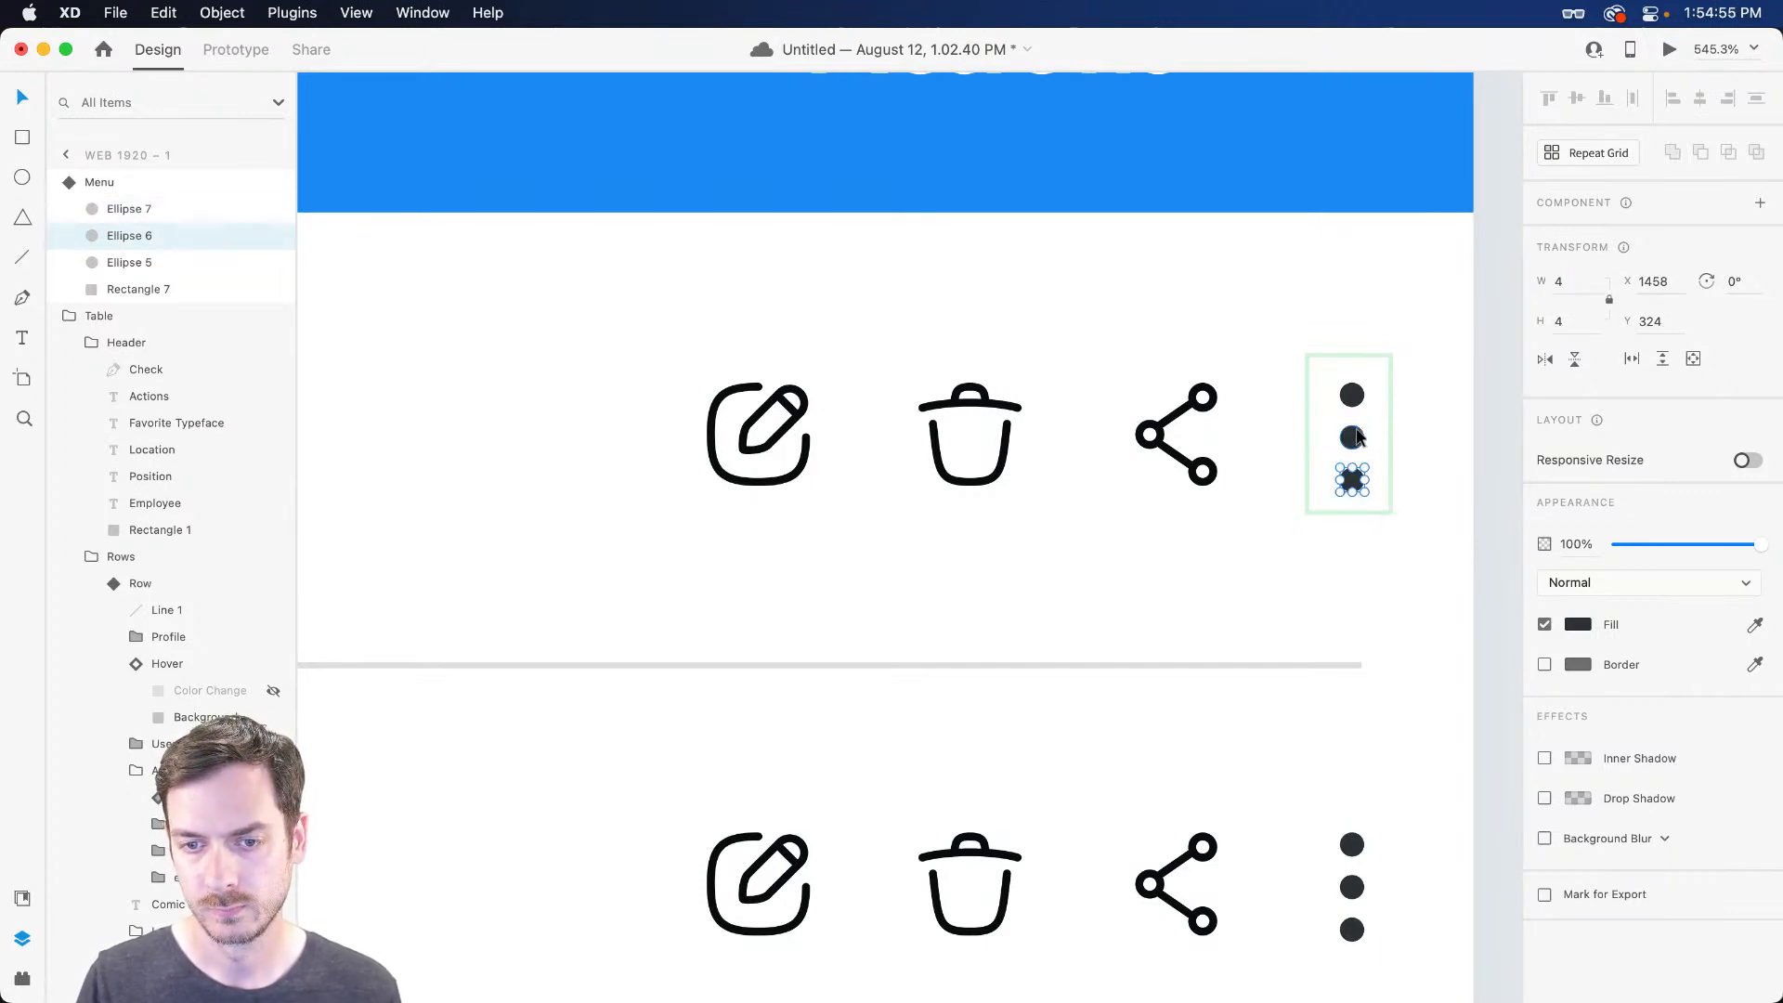
{"action": "key", "text": "Up"}
{"action": "left_click_drag", "start_coordinate": [1353, 479], "coordinate": [1415, 427]}
{"action": "key", "text": "Escape"}
{"action": "key", "text": "super+0"}
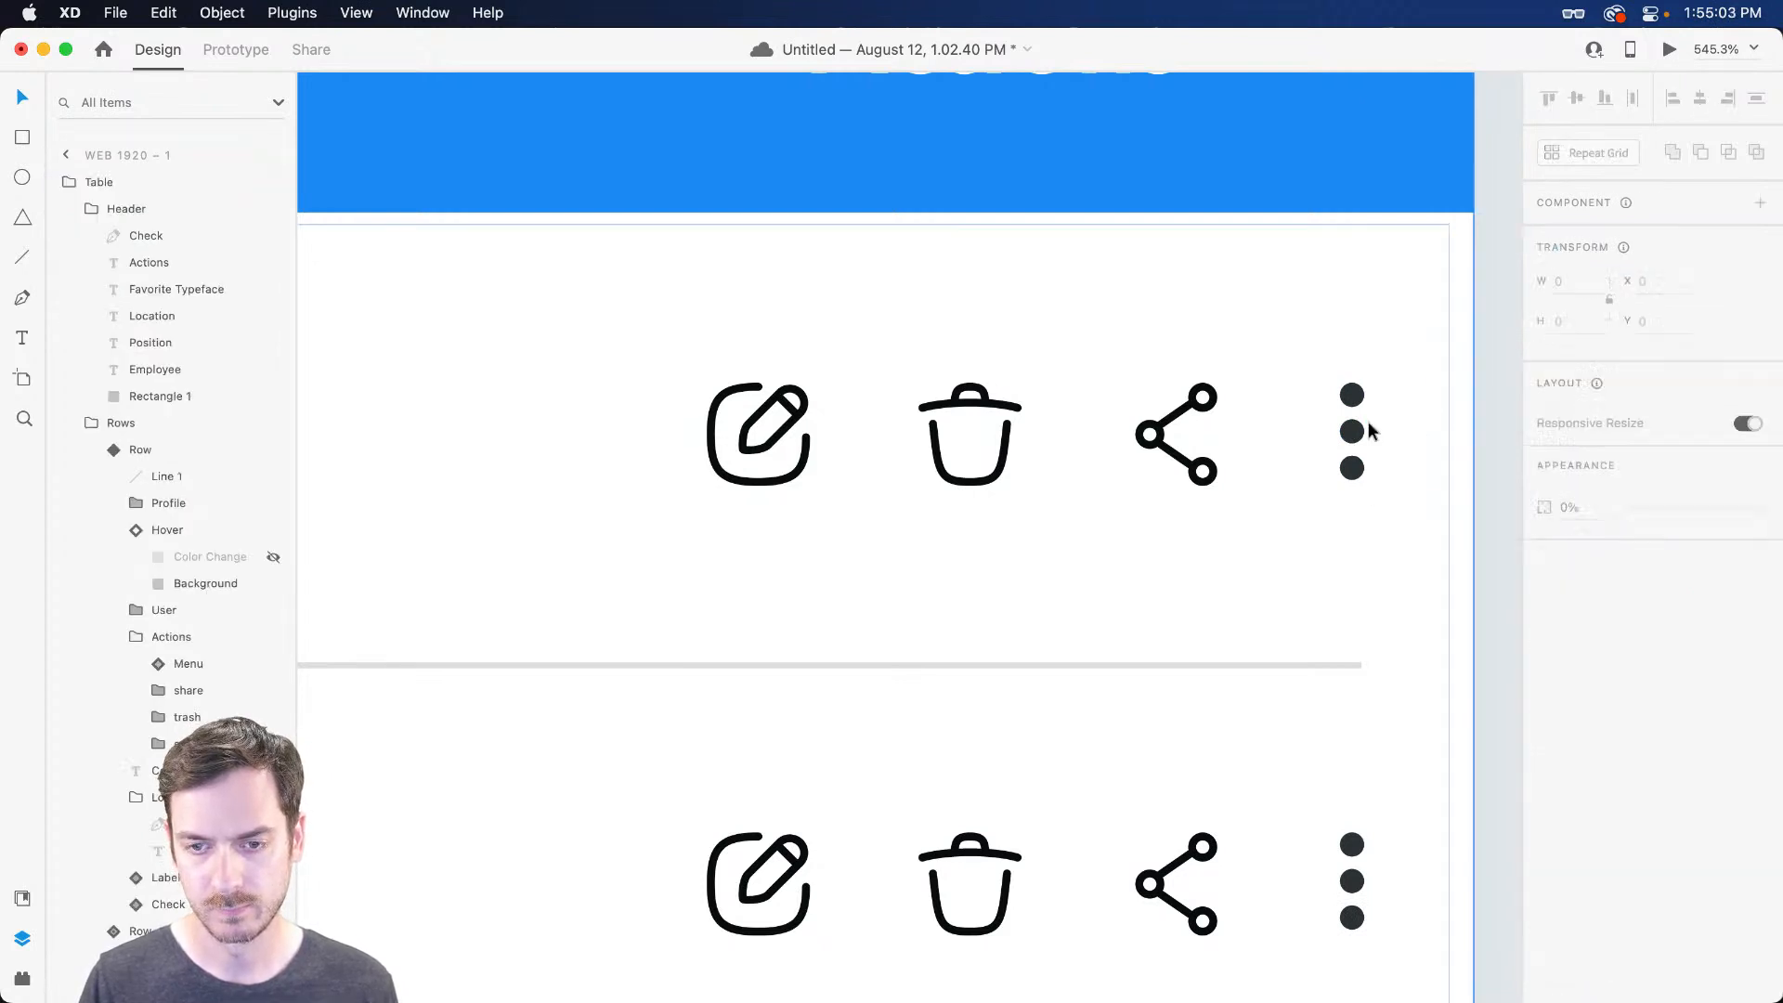
{"action": "key", "text": "super+Return"}
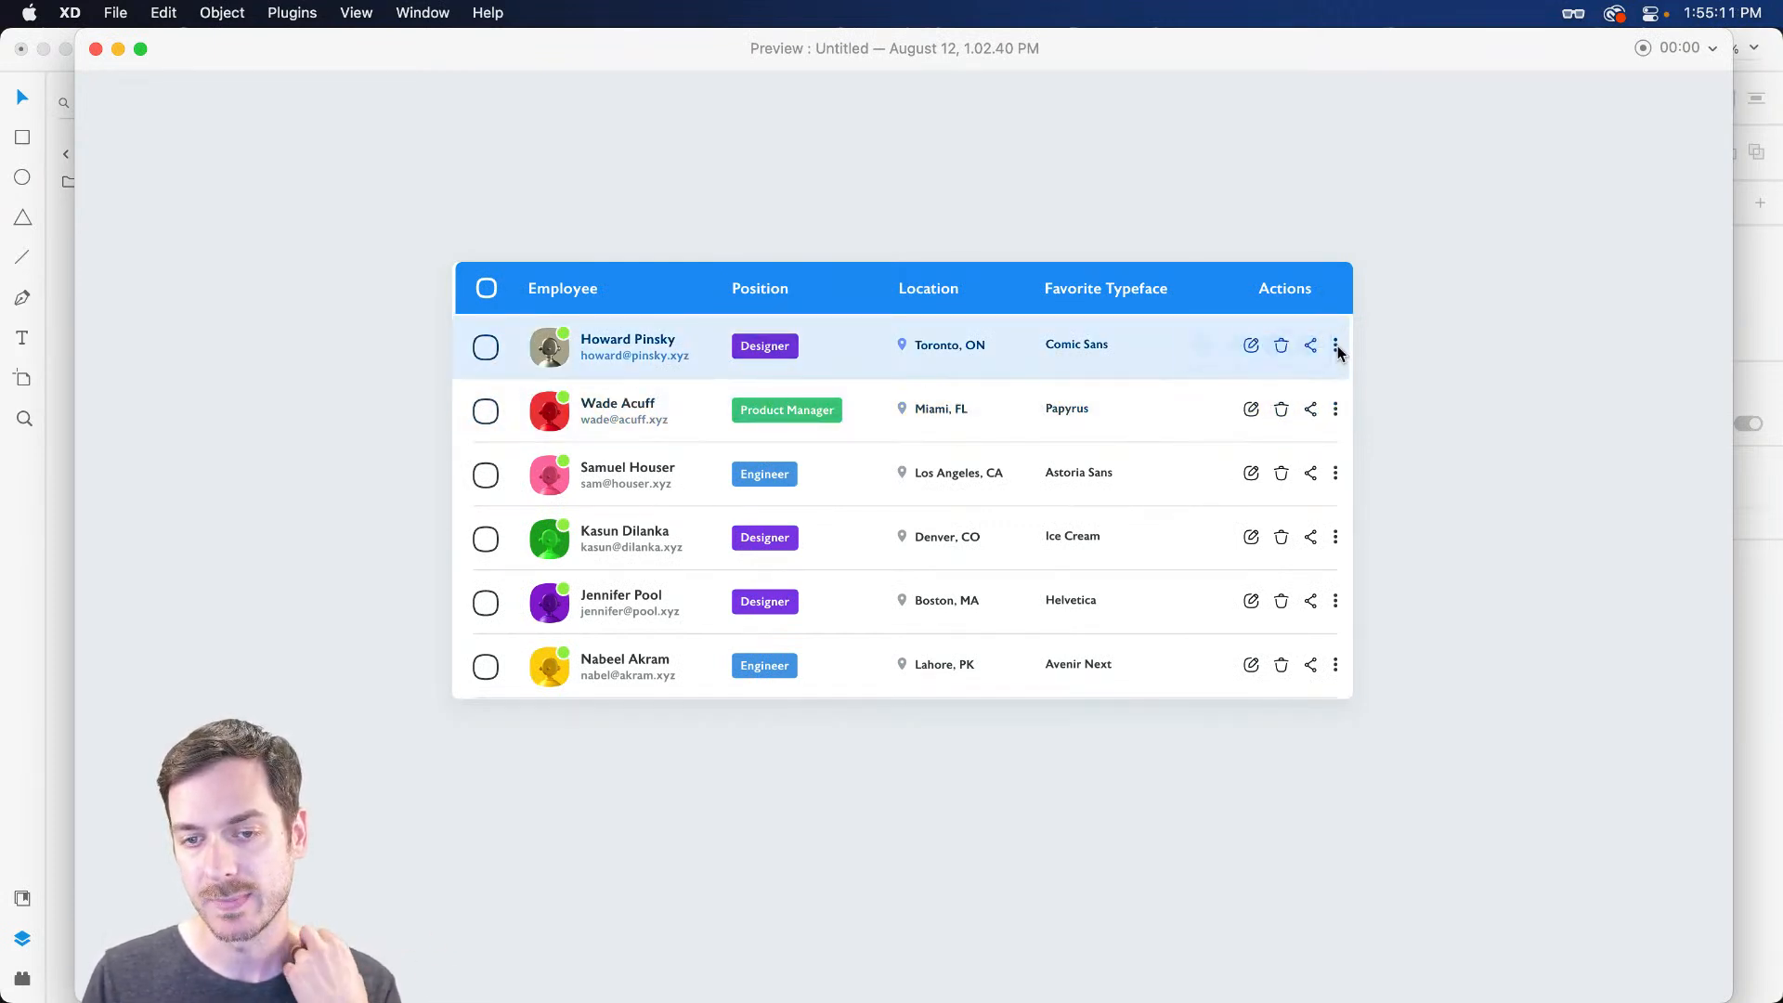
Move the row's Actions group above the Hover layer in the Layers panel
{"action": "key", "text": "Escape"}
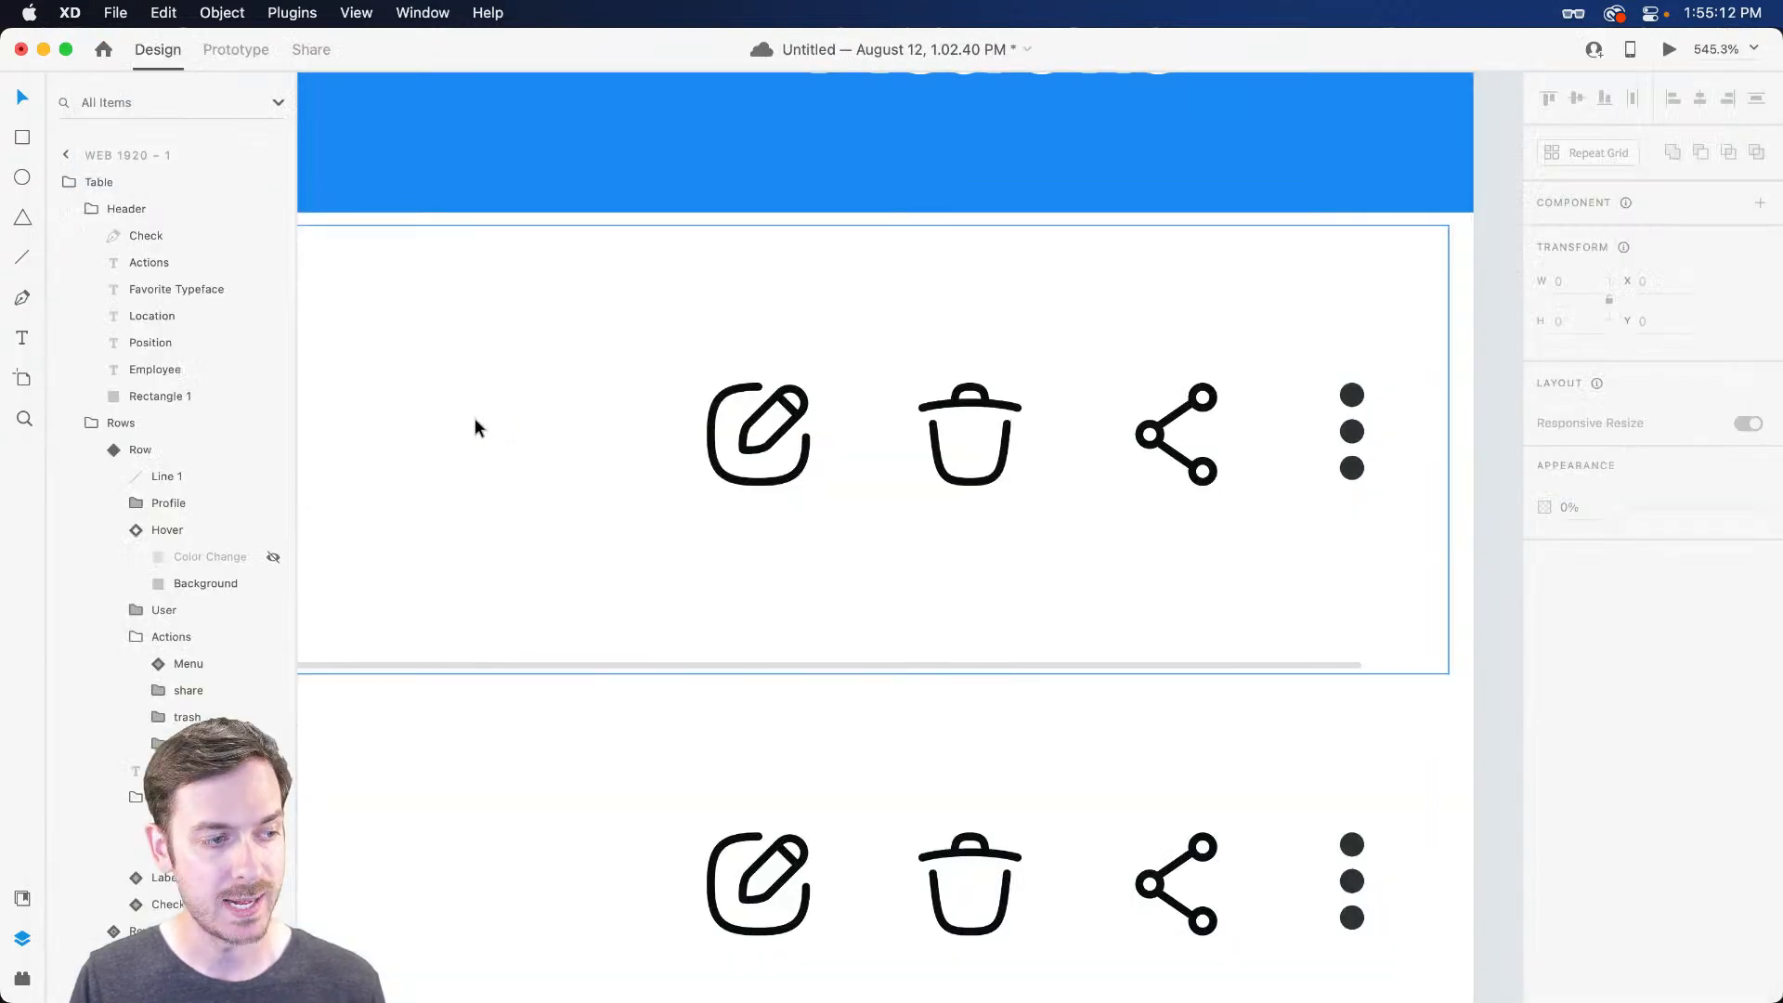
{"action": "left_click", "coordinate": [135, 450]}
{"action": "scroll", "coordinate": [176, 473], "scroll_direction": "down", "scroll_amount": 5}
{"action": "left_click_drag", "start_coordinate": [173, 388], "coordinate": [156, 278]}
Preview the table and check that the row's circle popup opens and closes
{"action": "key", "text": "super+Return"}
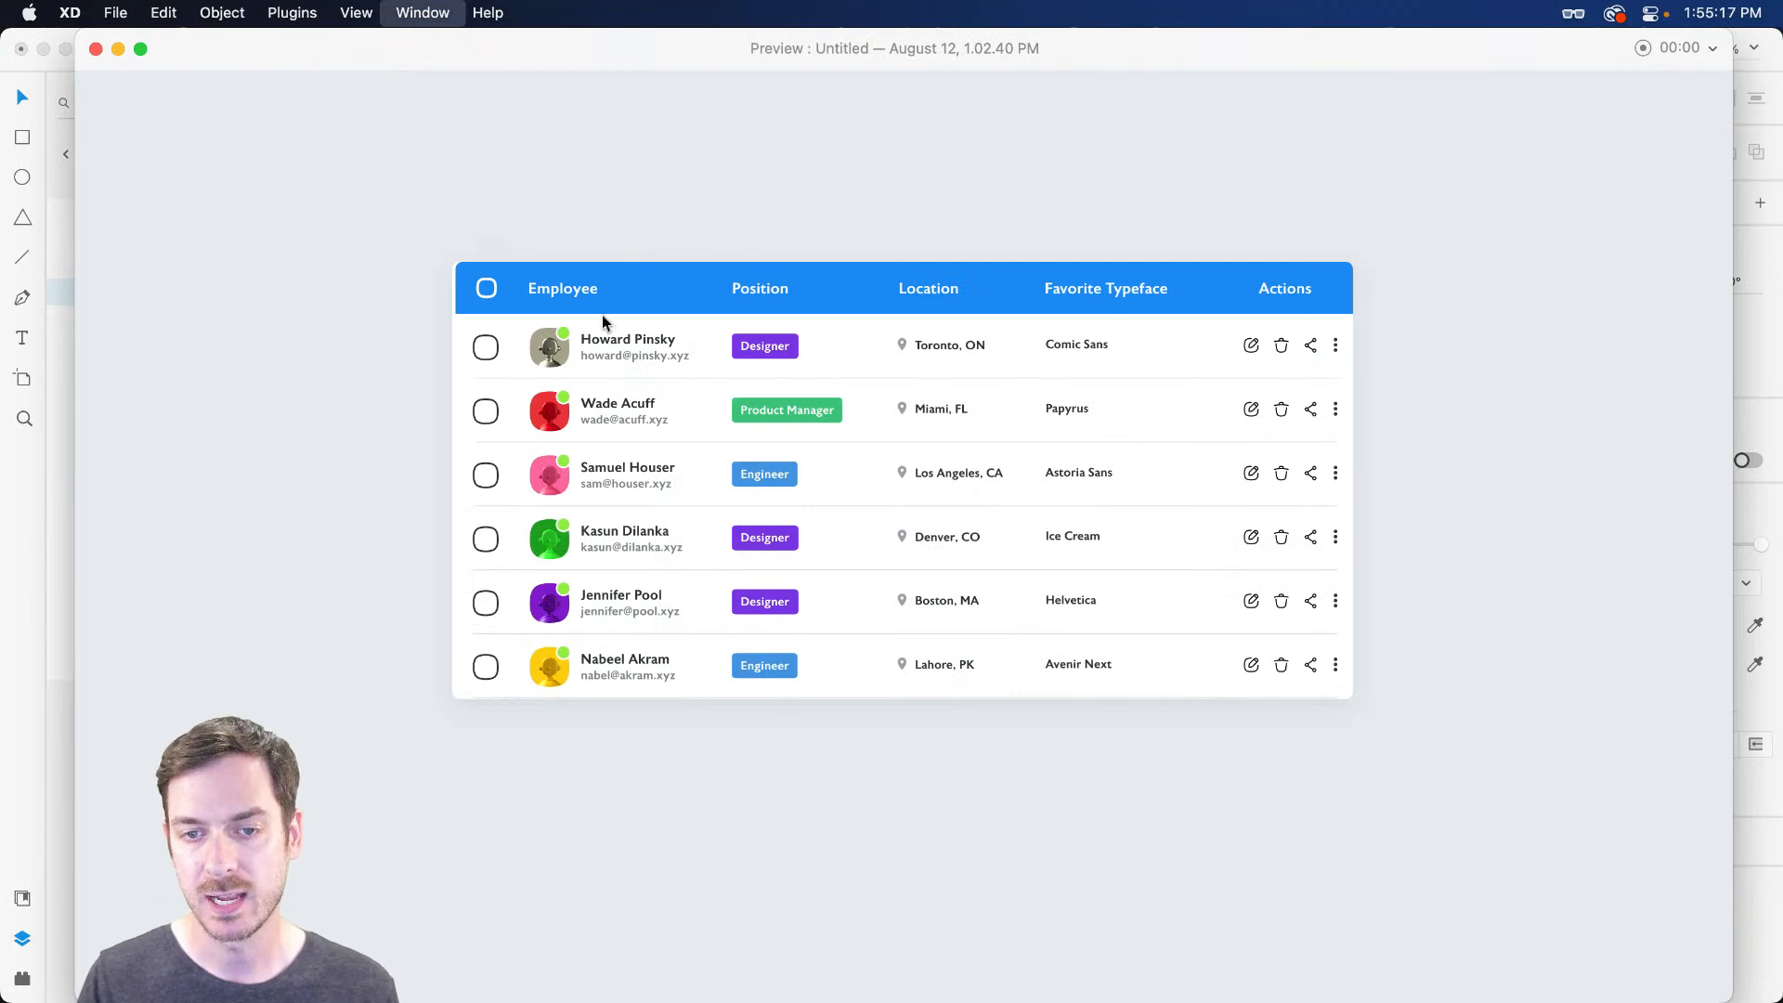
{"action": "left_click", "coordinate": [1337, 351]}
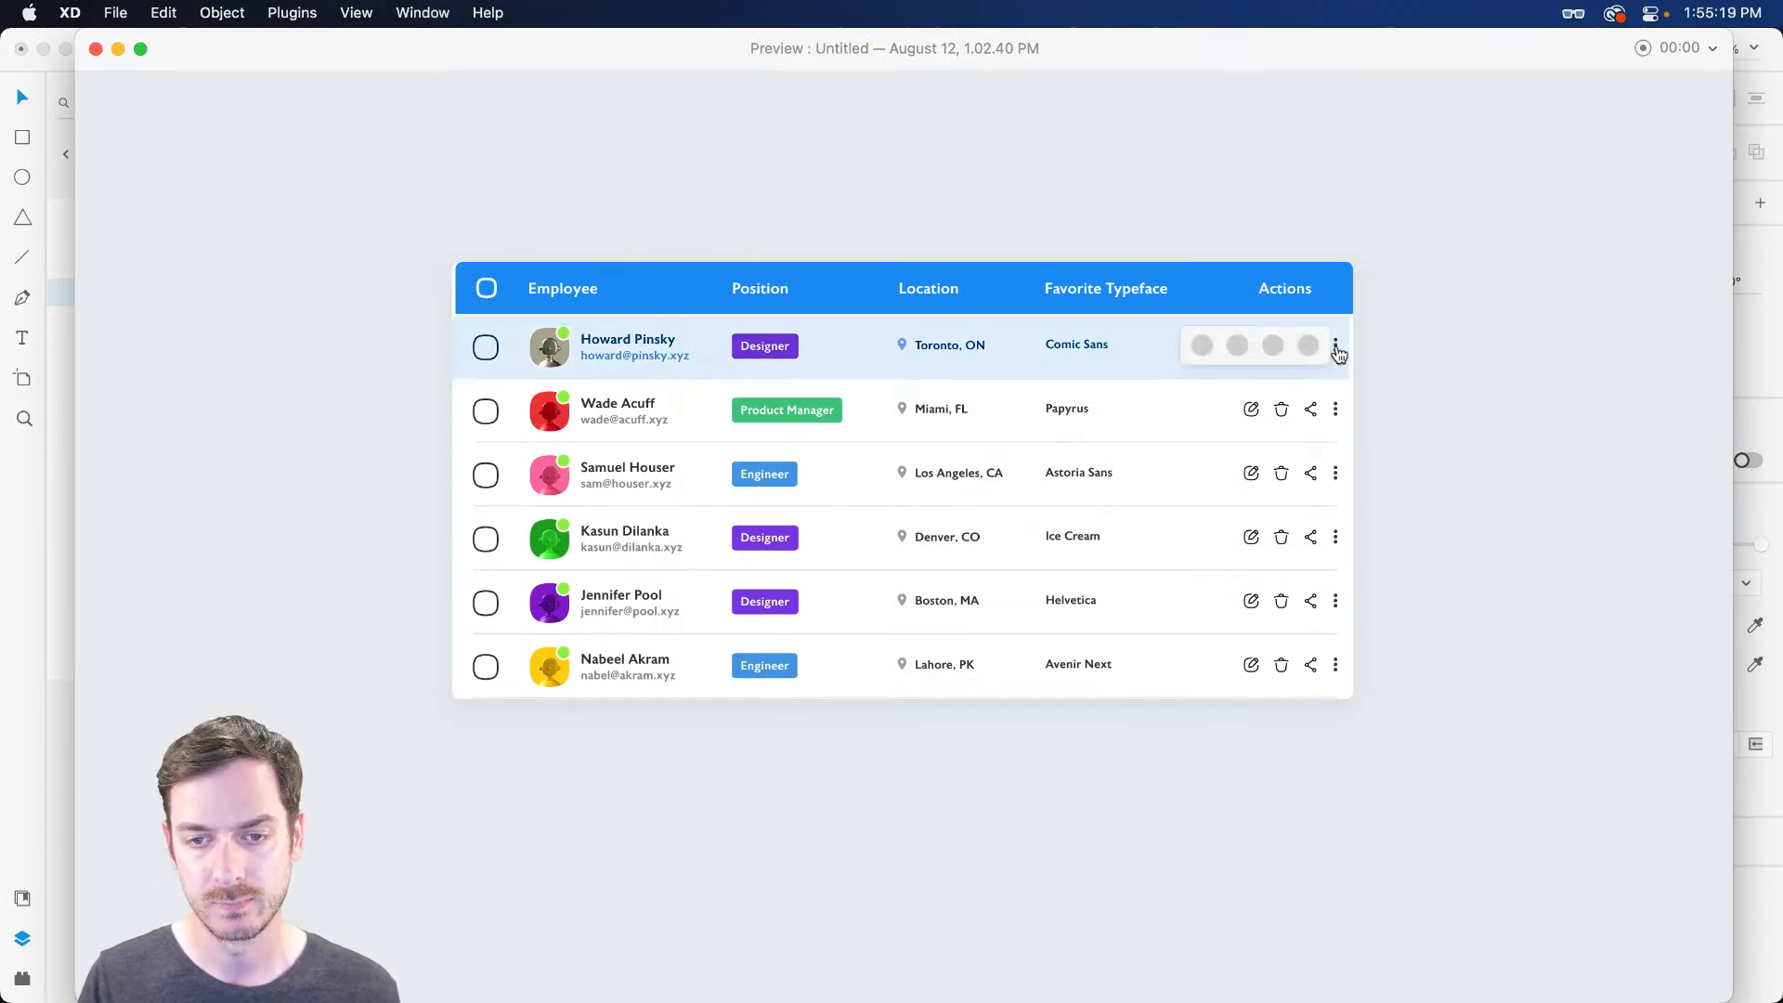
{"action": "left_click", "coordinate": [1337, 353]}
{"action": "left_click", "coordinate": [1337, 350]}
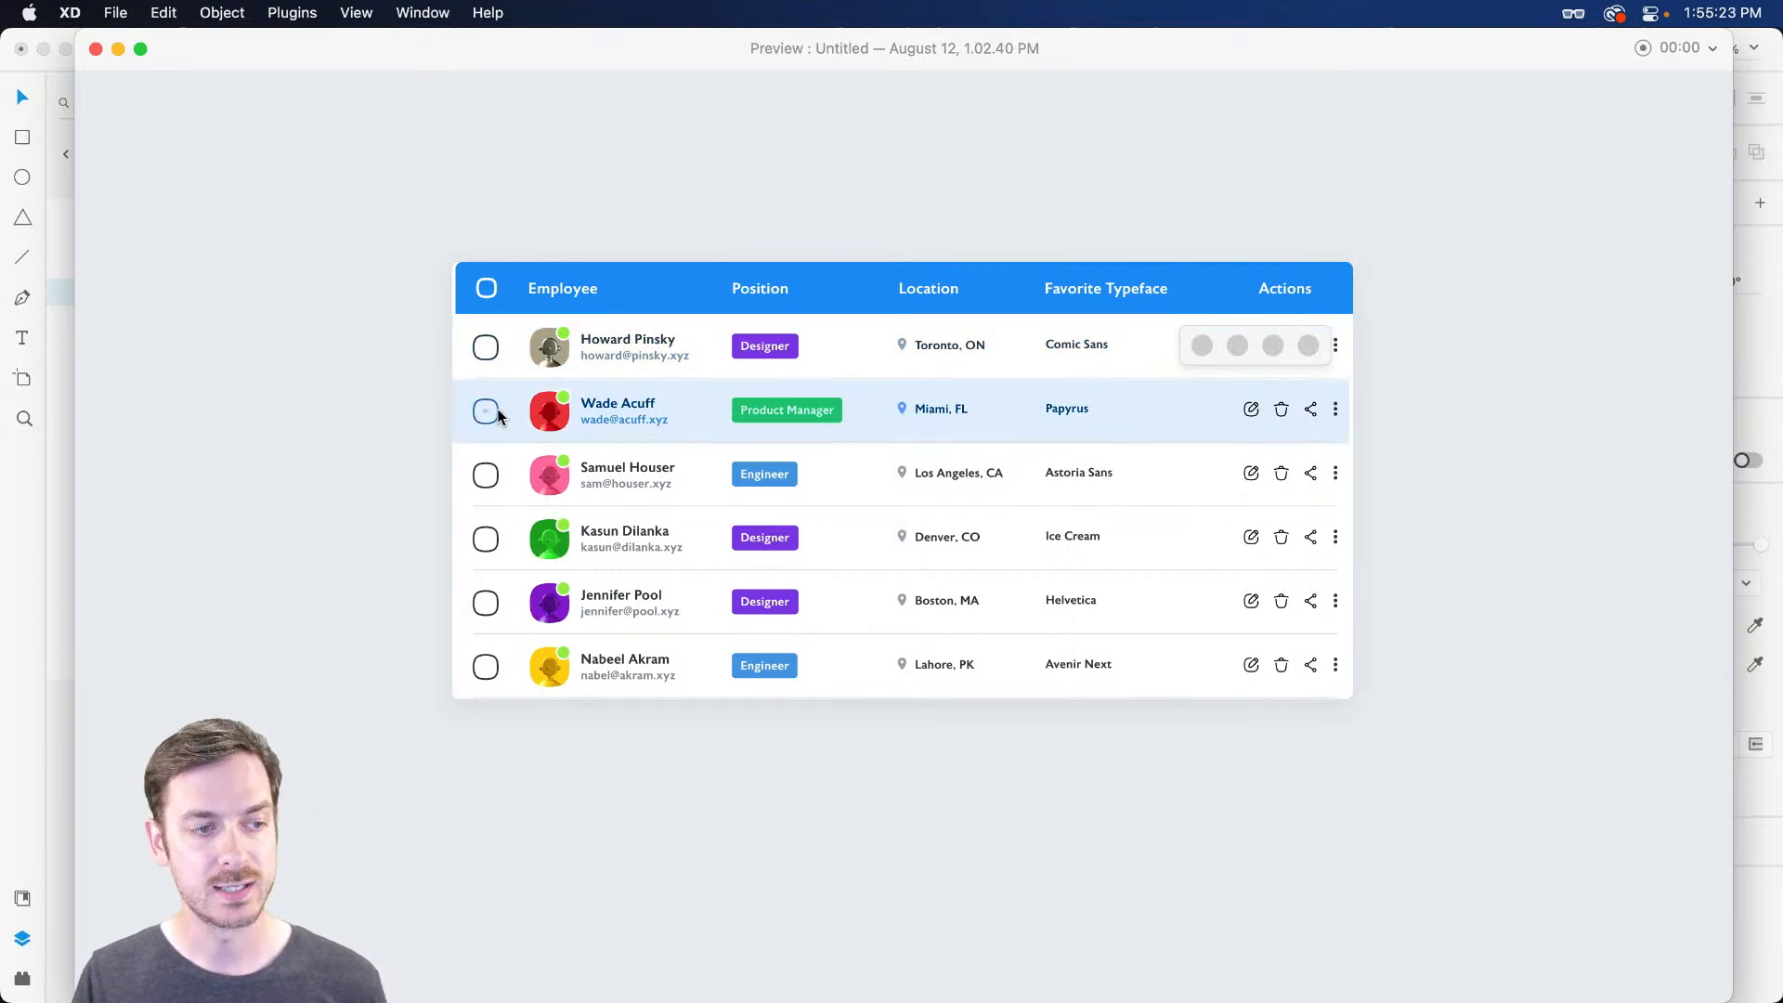
{"action": "key", "text": "super+w"}
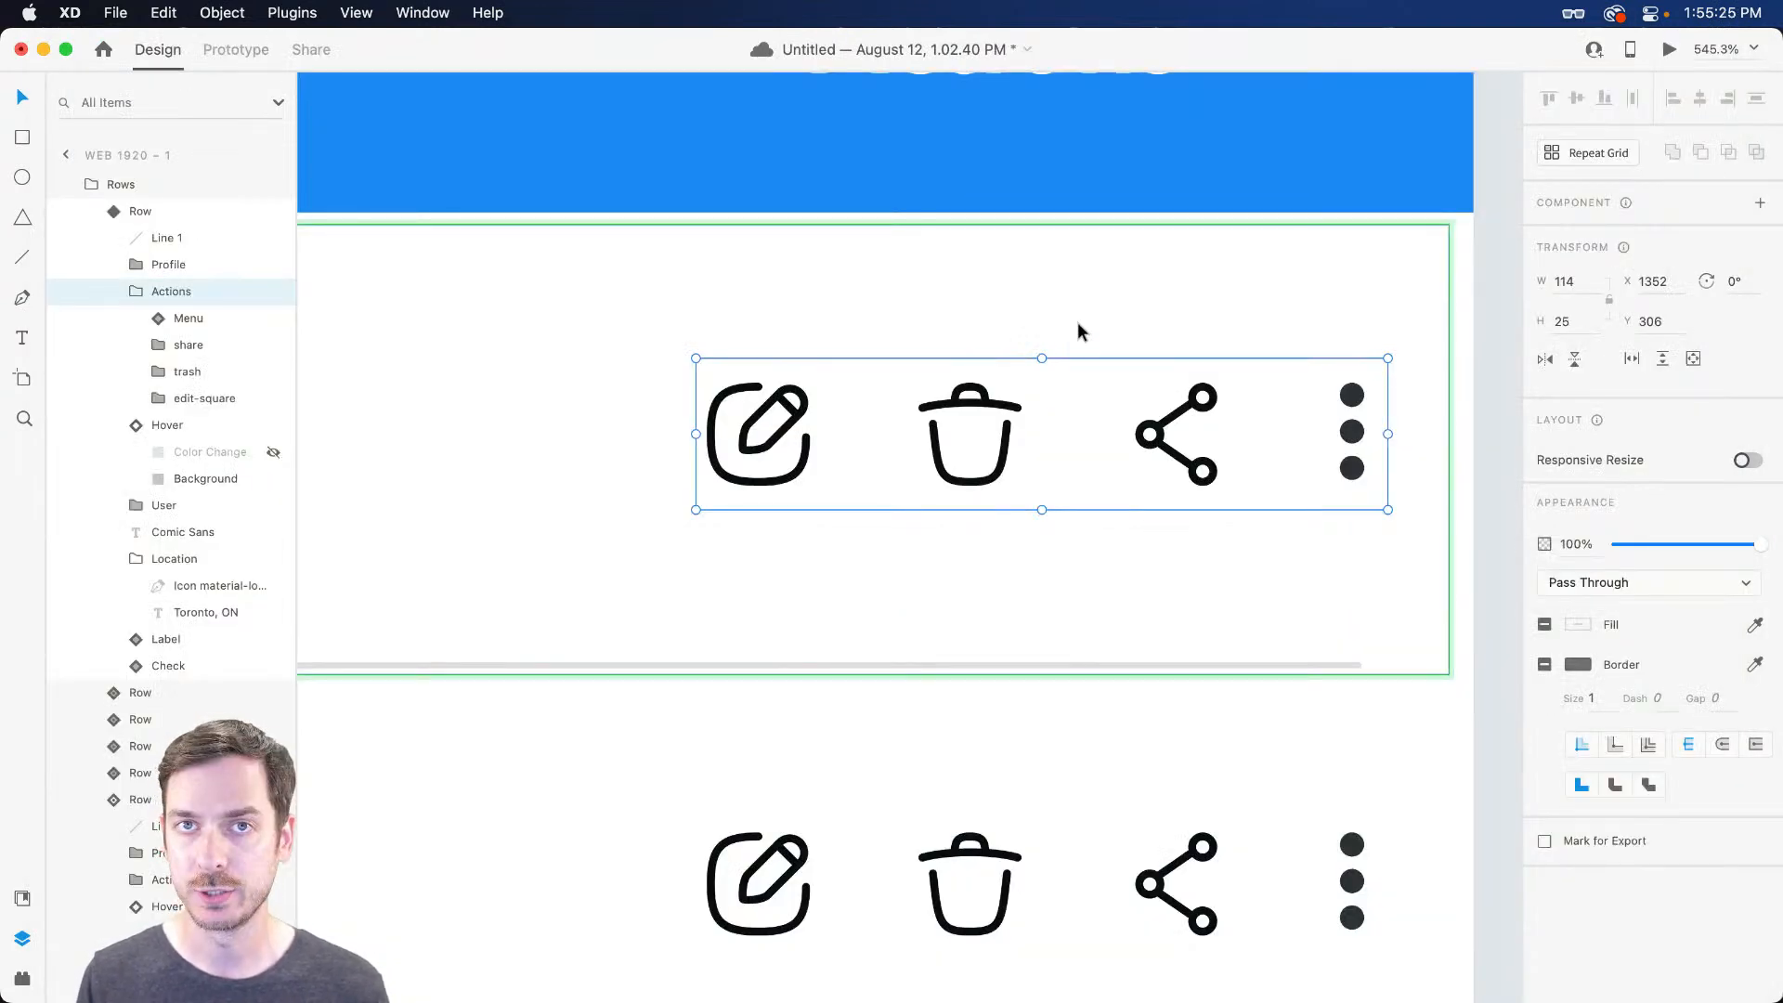